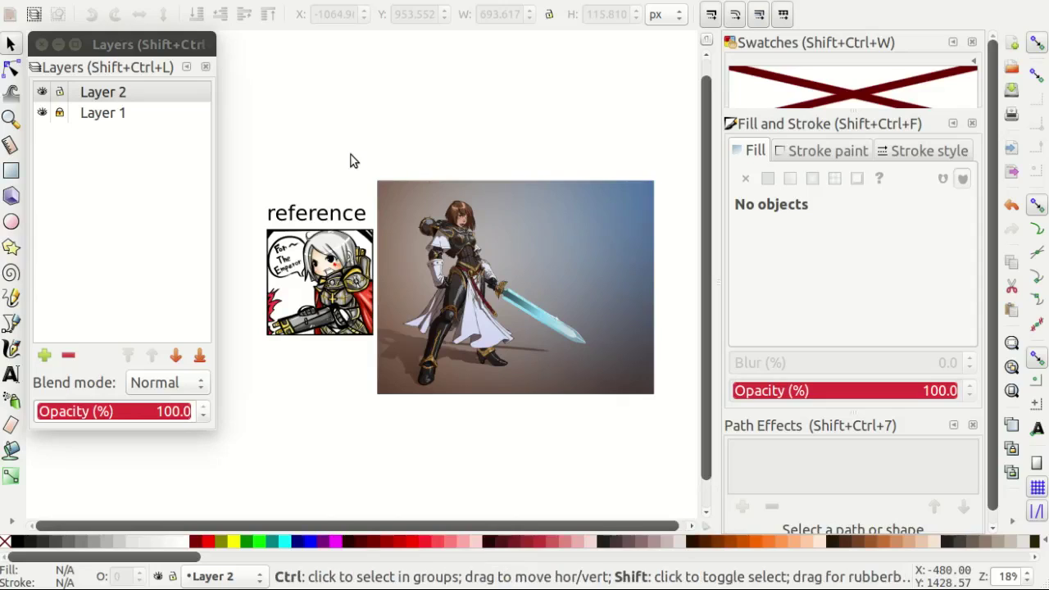
Turn off the page border shadow and fit the page to the drawing (785.08 × 433.74 mm landscape).
{"action": "key", "text": "ctrl+shift+d"}
{"action": "left_click", "coordinate": [136, 505]}
{"action": "left_click", "coordinate": [114, 415]}
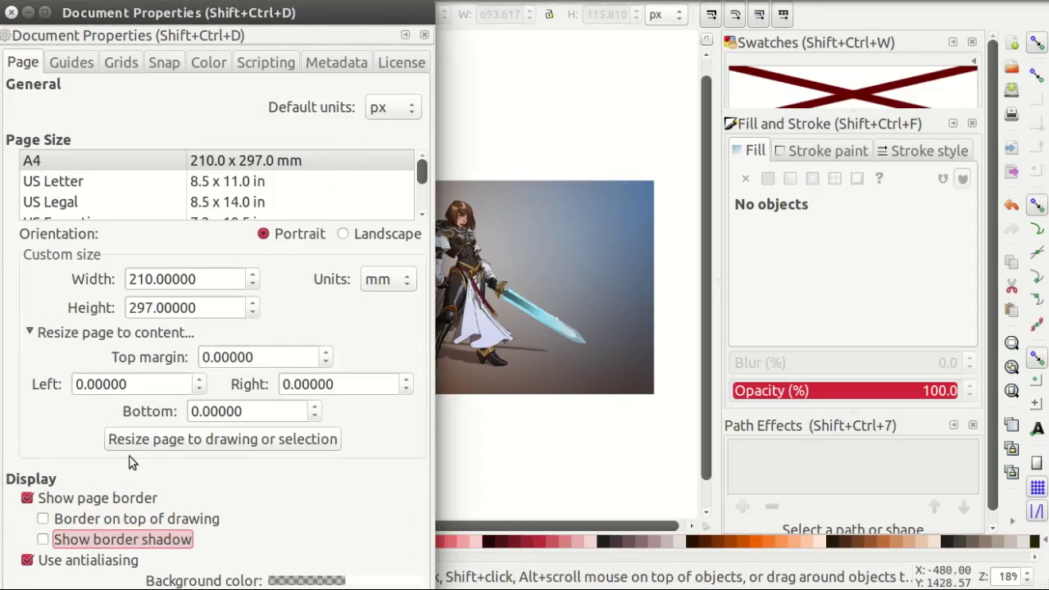
{"action": "left_click", "coordinate": [222, 439]}
Set the canvas background colour to bright green using the saturation and lightness sliders.
{"action": "left_click", "coordinate": [307, 575]}
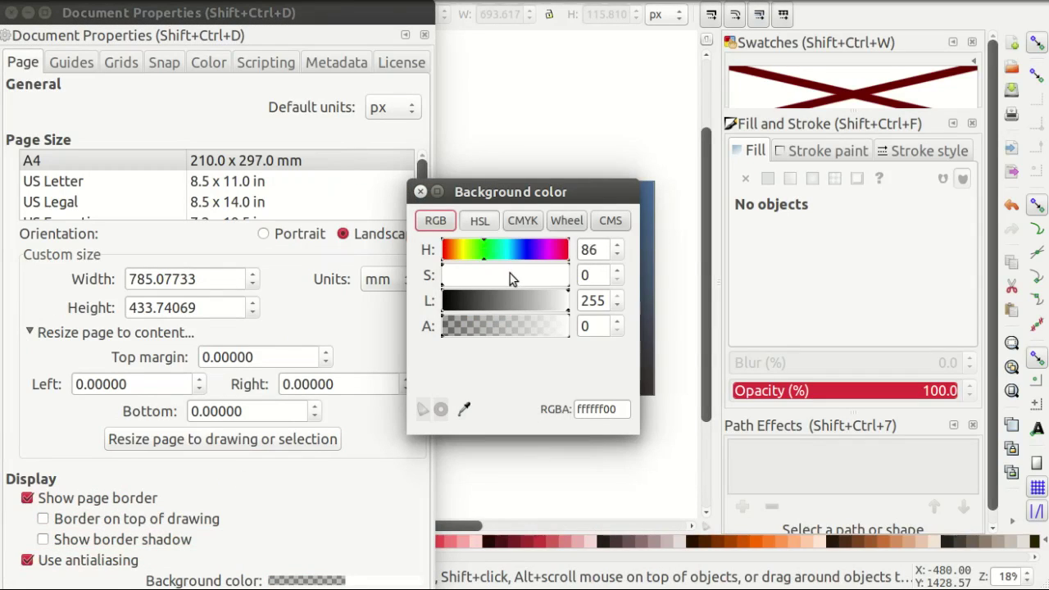
{"action": "left_click", "coordinate": [509, 278]}
{"action": "left_click", "coordinate": [510, 301]}
{"action": "left_click", "coordinate": [420, 192]}
{"action": "left_click", "coordinate": [27, 13]}
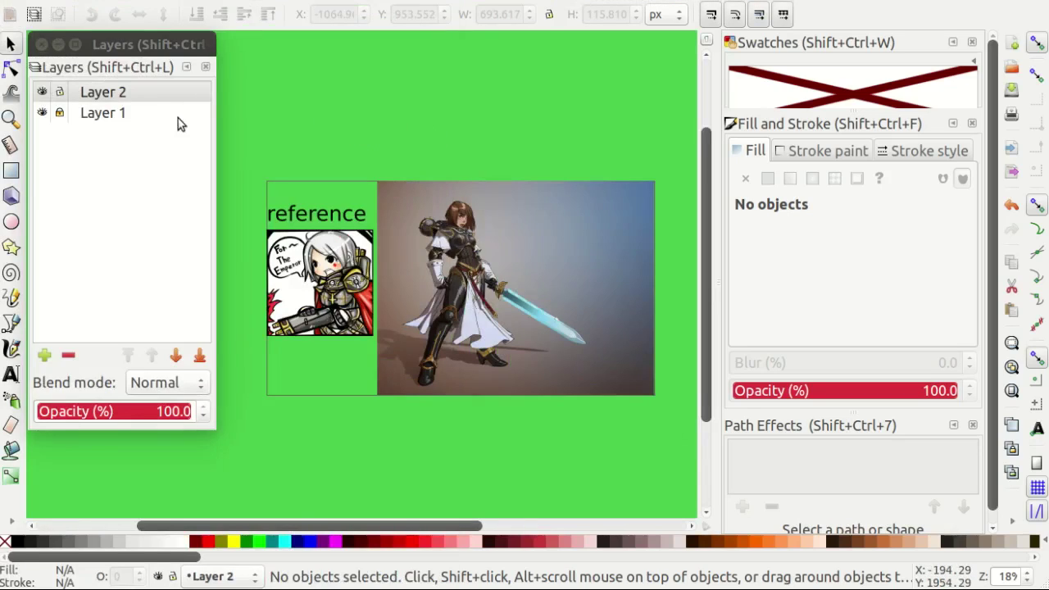
Start a Bezier outline at the hair's edge, zig-zagging points along the hair tips.
{"action": "key", "text": "b"}
{"action": "scroll", "coordinate": [463, 245], "scroll_direction": "down", "scroll_amount": 1}
{"action": "scroll", "coordinate": [463, 250], "scroll_direction": "up", "scroll_amount": 4, "text": "ctrl"}
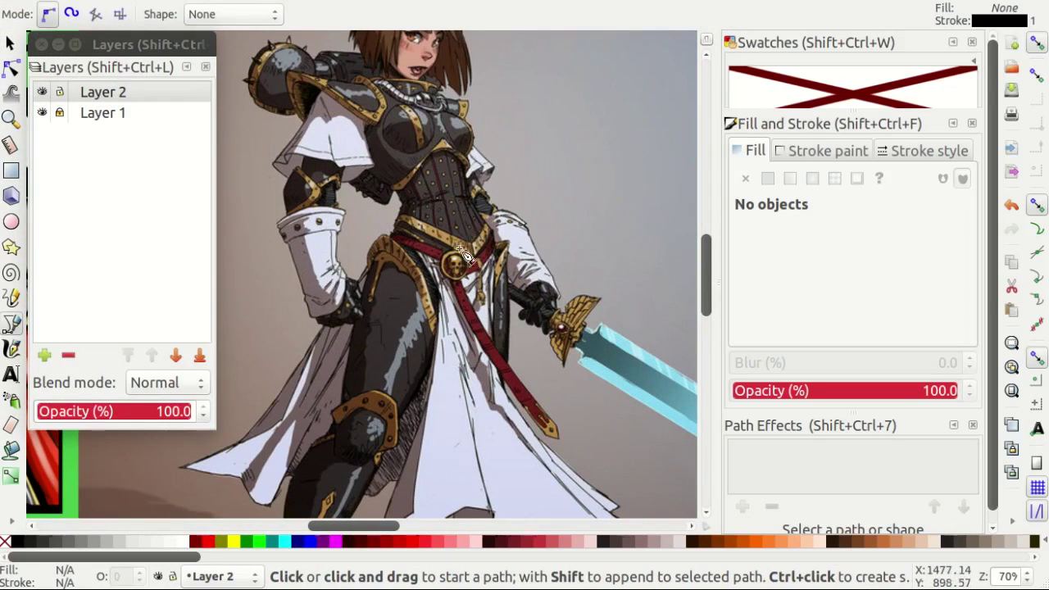
{"action": "scroll", "coordinate": [353, 242], "scroll_direction": "up", "scroll_amount": 1, "text": "ctrl"}
{"action": "scroll", "coordinate": [401, 205], "scroll_direction": "up", "scroll_amount": 1, "text": "ctrl"}
{"action": "scroll", "coordinate": [409, 164], "scroll_direction": "up", "scroll_amount": 1, "text": "ctrl"}
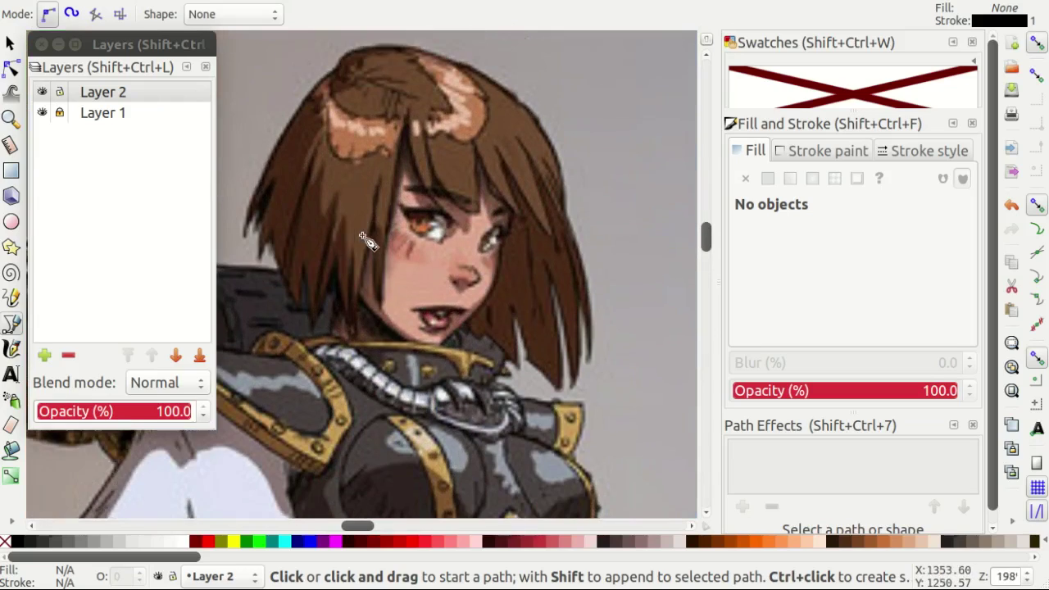
{"action": "scroll", "coordinate": [422, 124], "scroll_direction": "up", "scroll_amount": 3, "text": "ctrl"}
{"action": "left_click", "coordinate": [422, 124]}
{"action": "scroll", "coordinate": [423, 125], "scroll_direction": "down", "scroll_amount": 2, "text": "ctrl"}
{"action": "left_click", "coordinate": [361, 401]}
{"action": "left_click", "coordinate": [358, 231]}
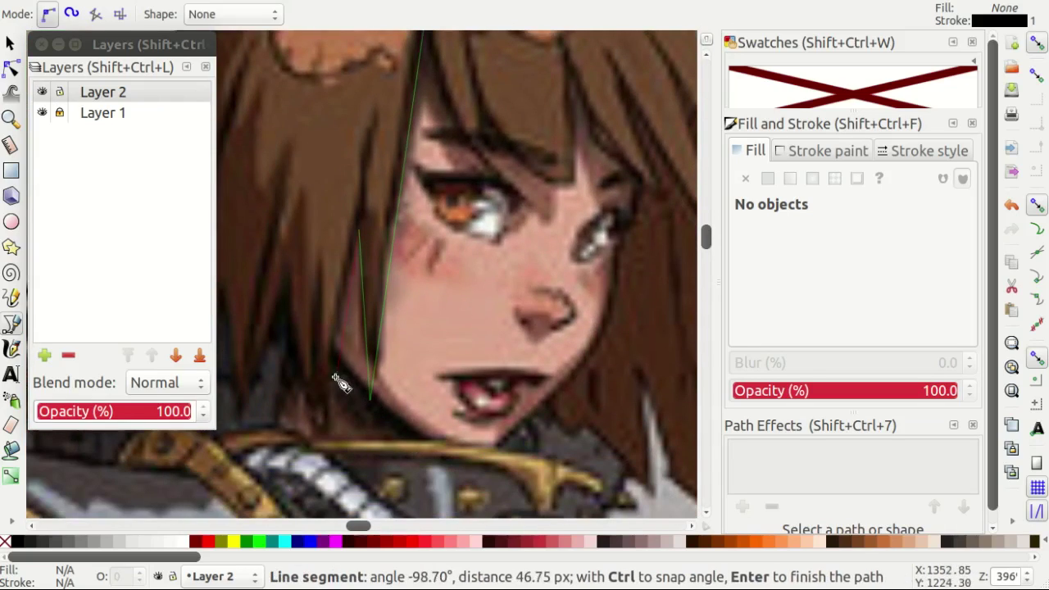
{"action": "left_click", "coordinate": [328, 426]}
Continue the hair outline up the left side, over the head and down the right, closing it at the start.
{"action": "scroll", "coordinate": [348, 381], "scroll_direction": "left", "scroll_amount": 2}
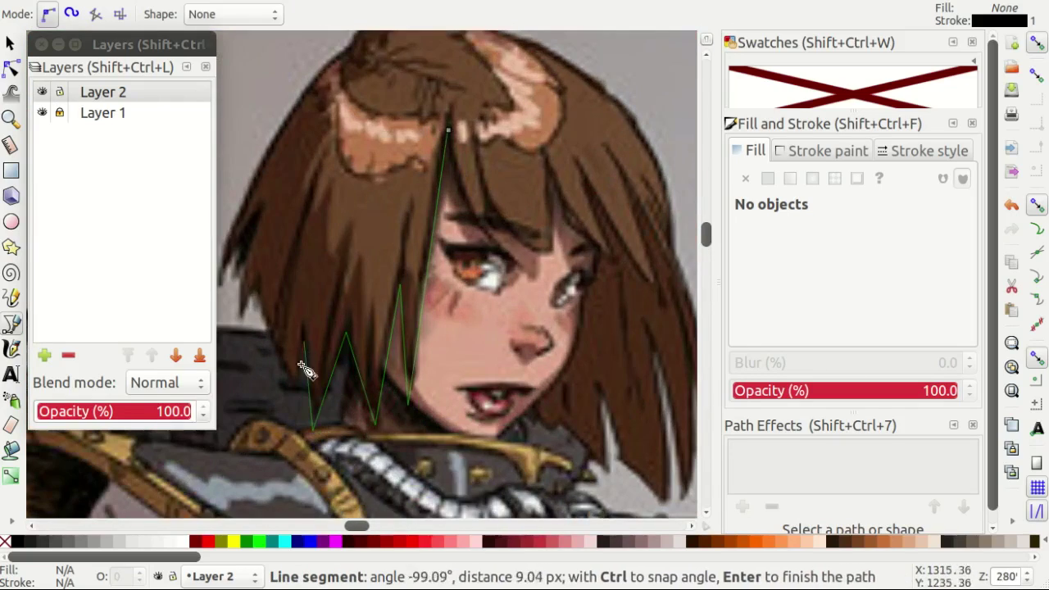
{"action": "scroll", "coordinate": [283, 372], "scroll_direction": "left", "scroll_amount": 1}
{"action": "scroll", "coordinate": [246, 327], "scroll_direction": "up", "scroll_amount": 2, "text": "ctrl"}
{"action": "left_click", "coordinate": [367, 262]}
{"action": "left_click", "coordinate": [330, 344]}
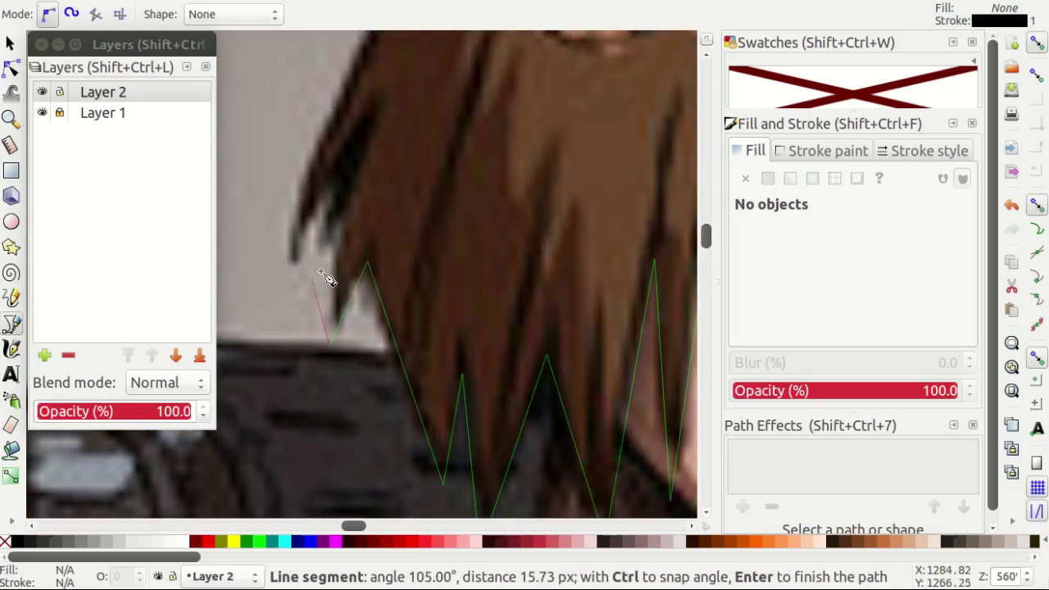
{"action": "left_click", "coordinate": [354, 156]}
{"action": "scroll", "coordinate": [344, 205], "scroll_direction": "down", "scroll_amount": 2, "text": "ctrl"}
{"action": "scroll", "coordinate": [355, 240], "scroll_direction": "up", "scroll_amount": 3}
{"action": "scroll", "coordinate": [374, 222], "scroll_direction": "up", "scroll_amount": 3, "text": "ctrl"}
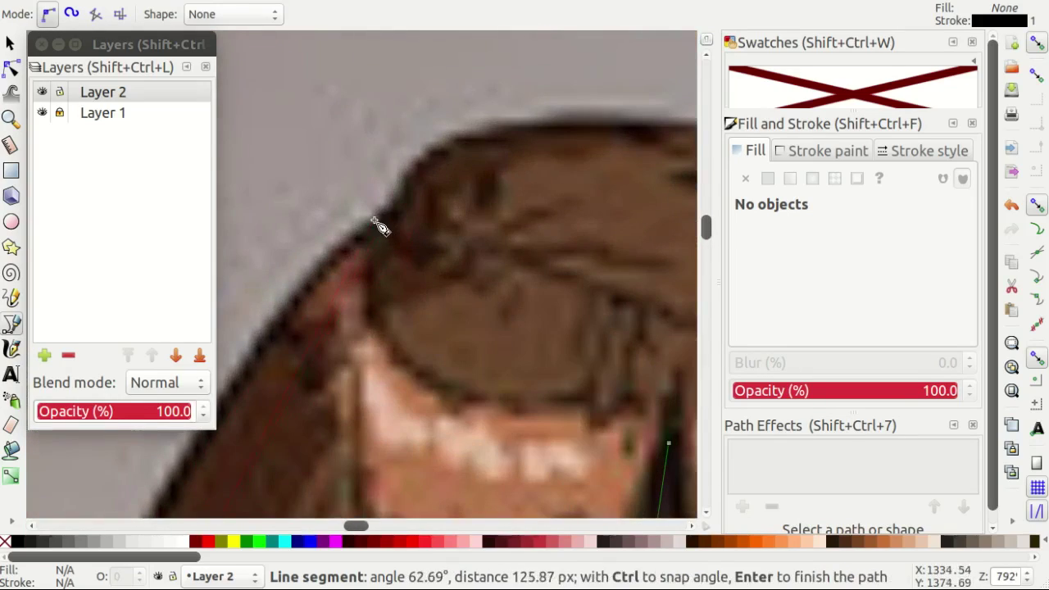
{"action": "left_click_drag", "start_coordinate": [361, 222], "coordinate": [382, 208]}
{"action": "scroll", "coordinate": [393, 211], "scroll_direction": "down", "scroll_amount": 3, "text": "ctrl"}
{"action": "scroll", "coordinate": [551, 255], "scroll_direction": "up", "scroll_amount": 1, "text": "ctrl"}
{"action": "scroll", "coordinate": [557, 258], "scroll_direction": "down", "scroll_amount": 1}
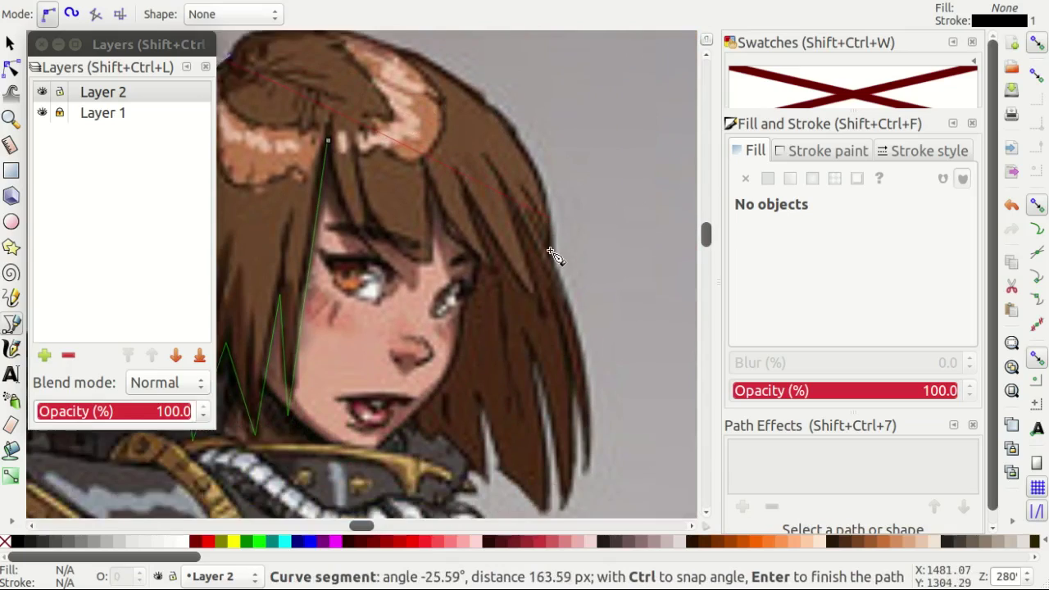
{"action": "scroll", "coordinate": [557, 258], "scroll_direction": "up", "scroll_amount": 1, "text": "ctrl"}
{"action": "left_click", "coordinate": [555, 328]}
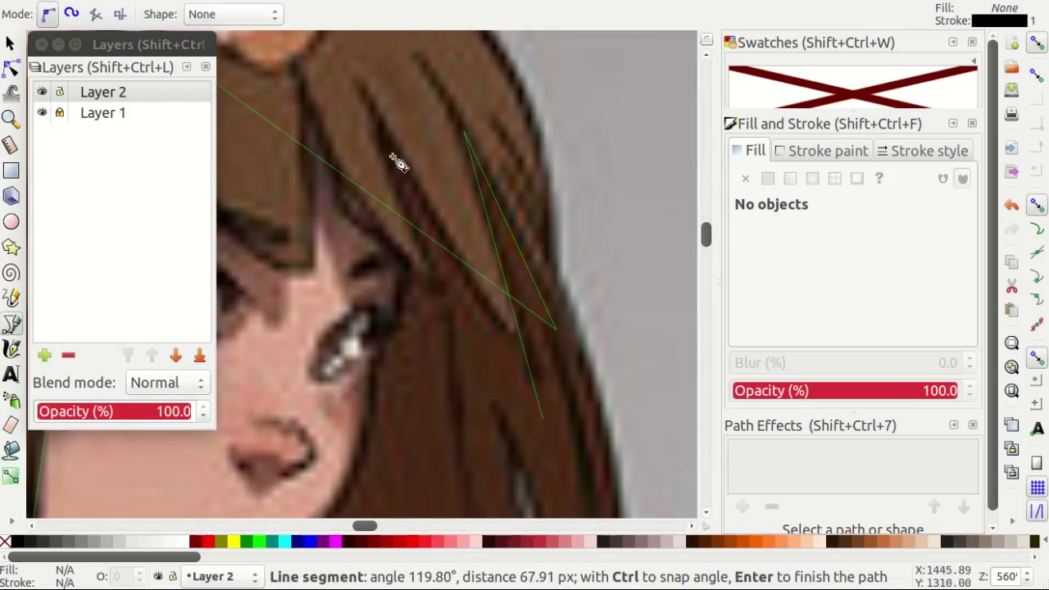
{"action": "scroll", "coordinate": [438, 287], "scroll_direction": "down", "scroll_amount": 1, "text": "ctrl"}
{"action": "scroll", "coordinate": [366, 283], "scroll_direction": "left", "scroll_amount": 3}
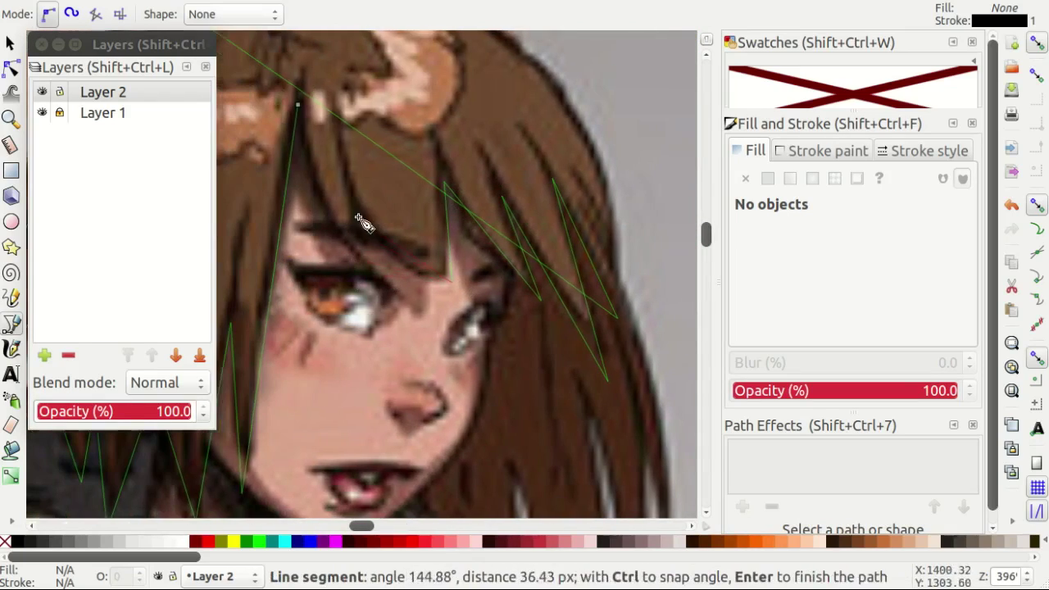
{"action": "left_click", "coordinate": [301, 111]}
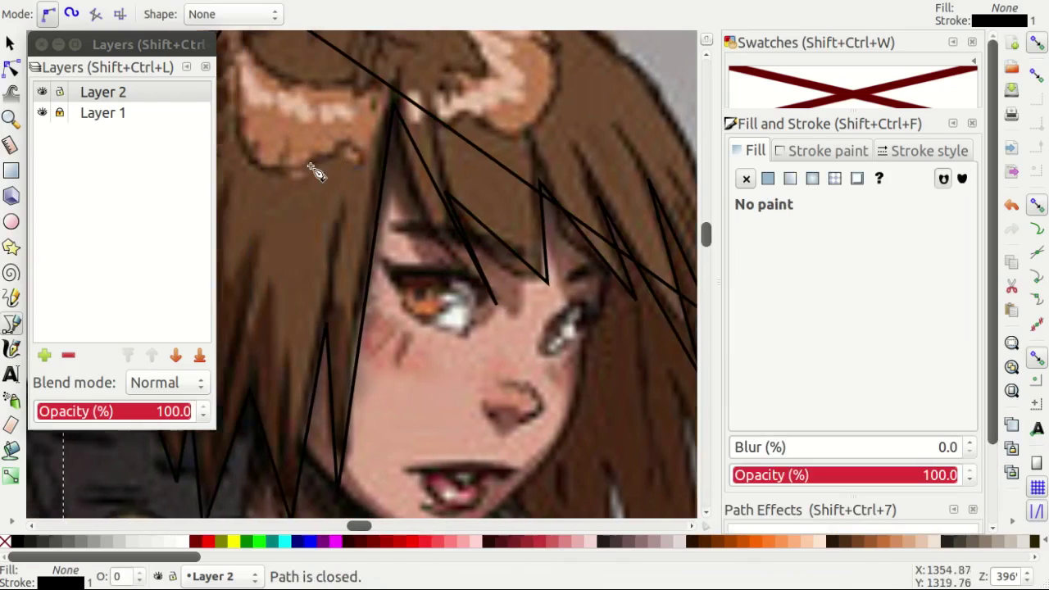
{"action": "key", "text": "n"}
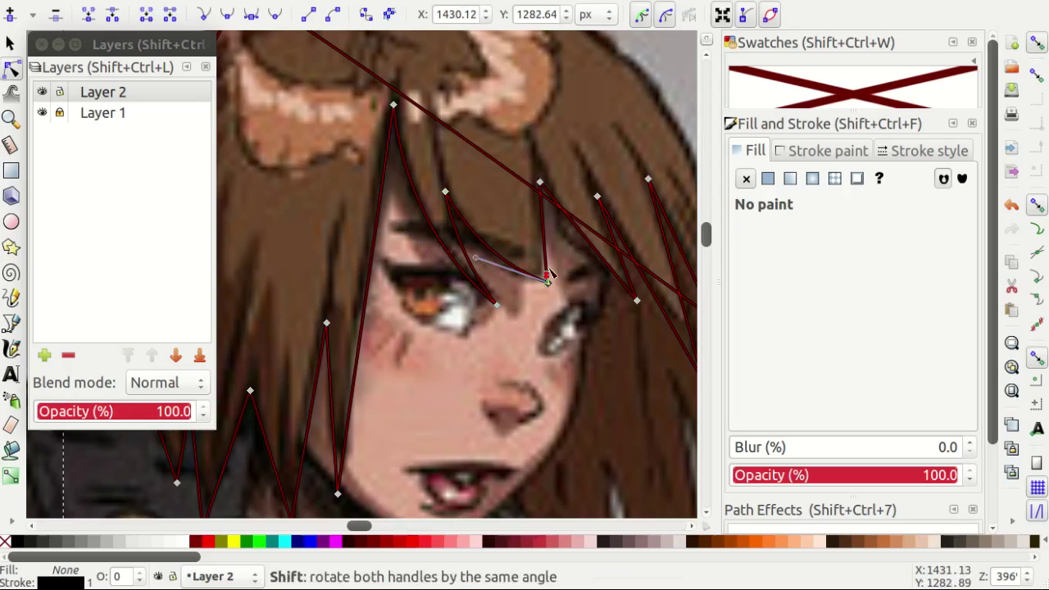
Reshape the hair path's upper nodes, arching the outline over the top of the head.
{"action": "scroll", "coordinate": [638, 304], "scroll_direction": "right", "scroll_amount": 1}
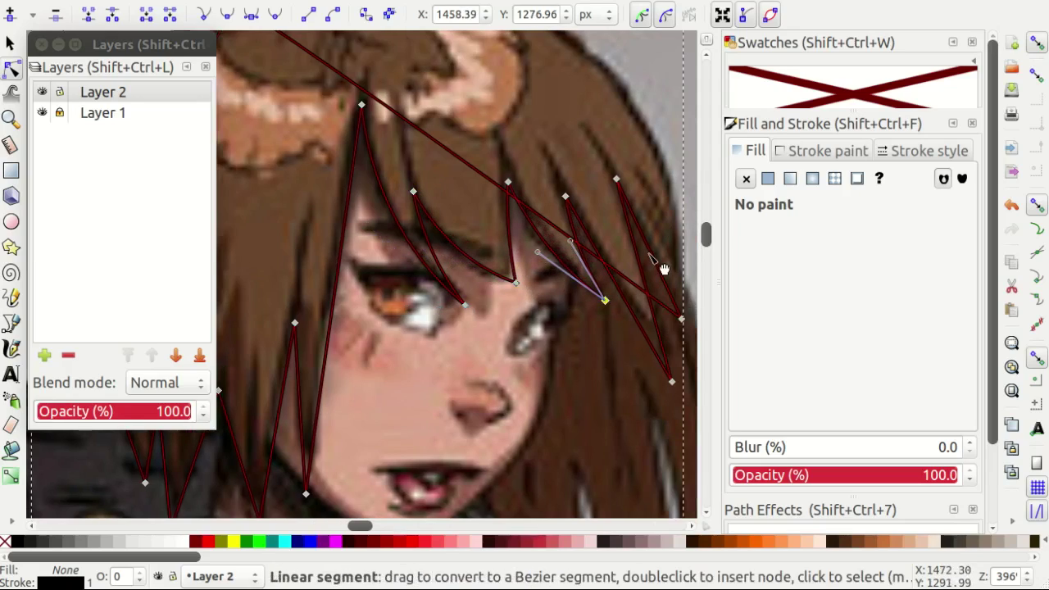
{"action": "scroll", "coordinate": [667, 270], "scroll_direction": "right", "scroll_amount": 2}
{"action": "left_click_drag", "start_coordinate": [610, 384], "coordinate": [617, 368]}
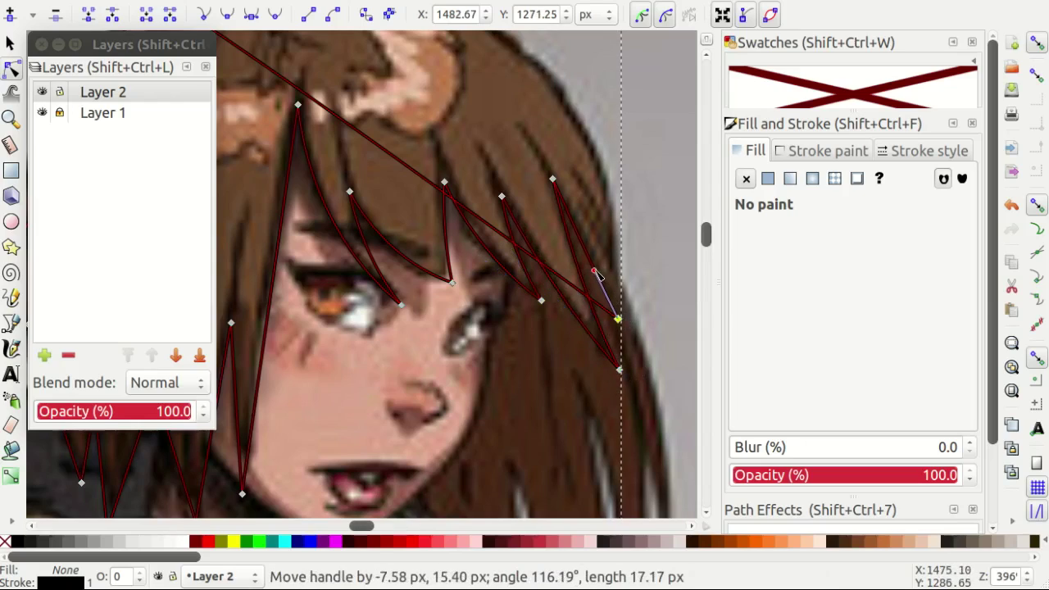
{"action": "left_click_drag", "start_coordinate": [622, 324], "coordinate": [627, 59]}
{"action": "scroll", "coordinate": [255, 146], "scroll_direction": "up", "scroll_amount": 5}
{"action": "scroll", "coordinate": [255, 146], "scroll_direction": "left", "scroll_amount": 3}
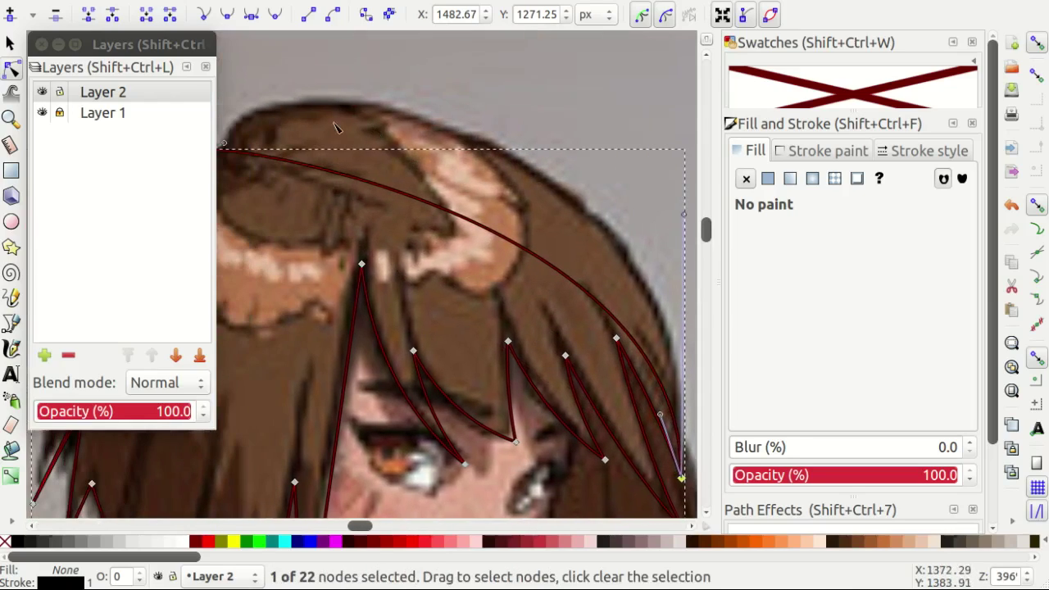
{"action": "scroll", "coordinate": [262, 143], "scroll_direction": "down", "scroll_amount": 1}
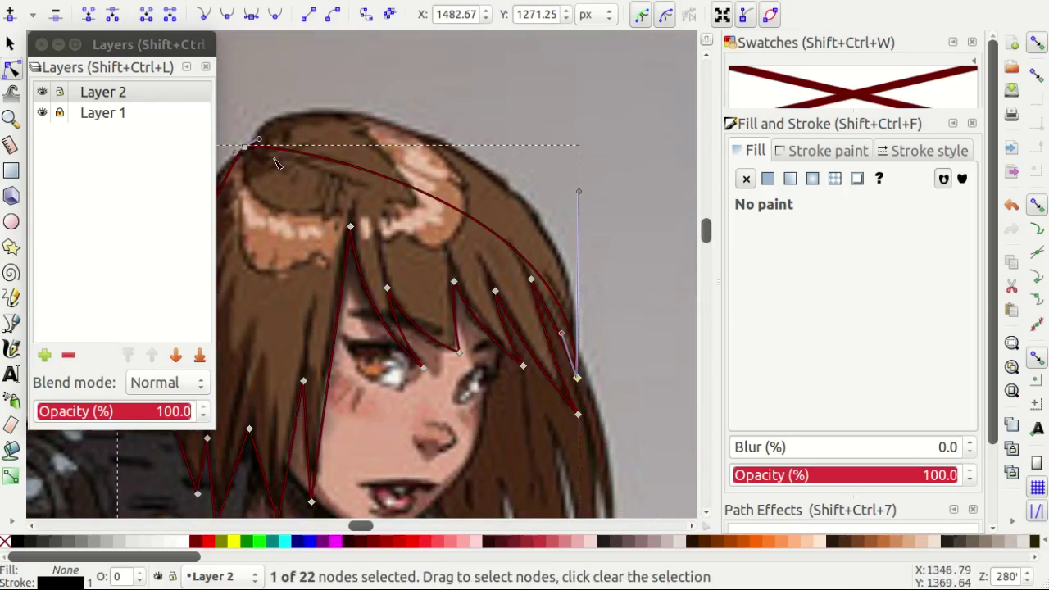
{"action": "mouse_move", "coordinate": [331, 170]}
{"action": "left_mouse_down"}
{"action": "mouse_move", "coordinate": [492, 128]}
{"action": "mouse_move", "coordinate": [444, 125]}
{"action": "left_mouse_up"}
Adjust the hair's left-side curve and the bottom hair-tip nodes to follow the reference.
{"action": "scroll", "coordinate": [358, 106], "scroll_direction": "up", "scroll_amount": 2}
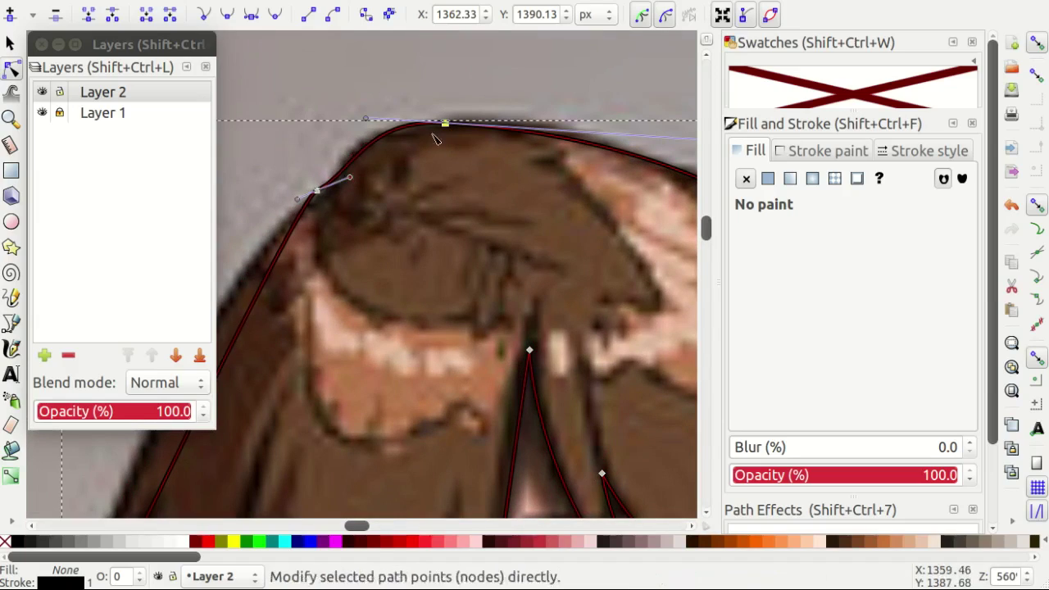
{"action": "scroll", "coordinate": [573, 140], "scroll_direction": "down", "scroll_amount": 2}
{"action": "scroll", "coordinate": [602, 149], "scroll_direction": "down", "scroll_amount": 1}
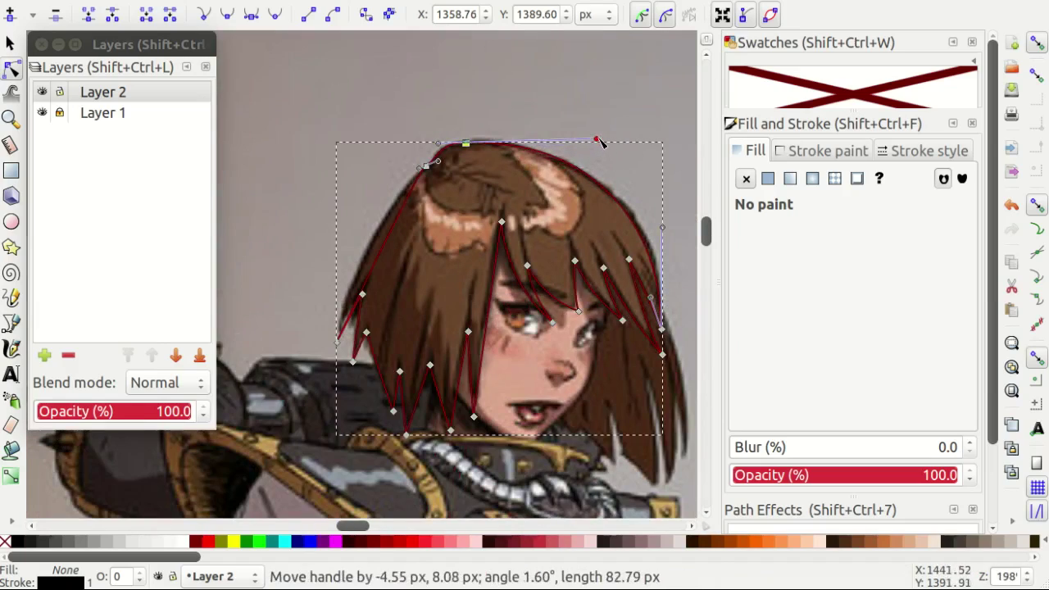
{"action": "scroll", "coordinate": [344, 216], "scroll_direction": "up", "scroll_amount": 1}
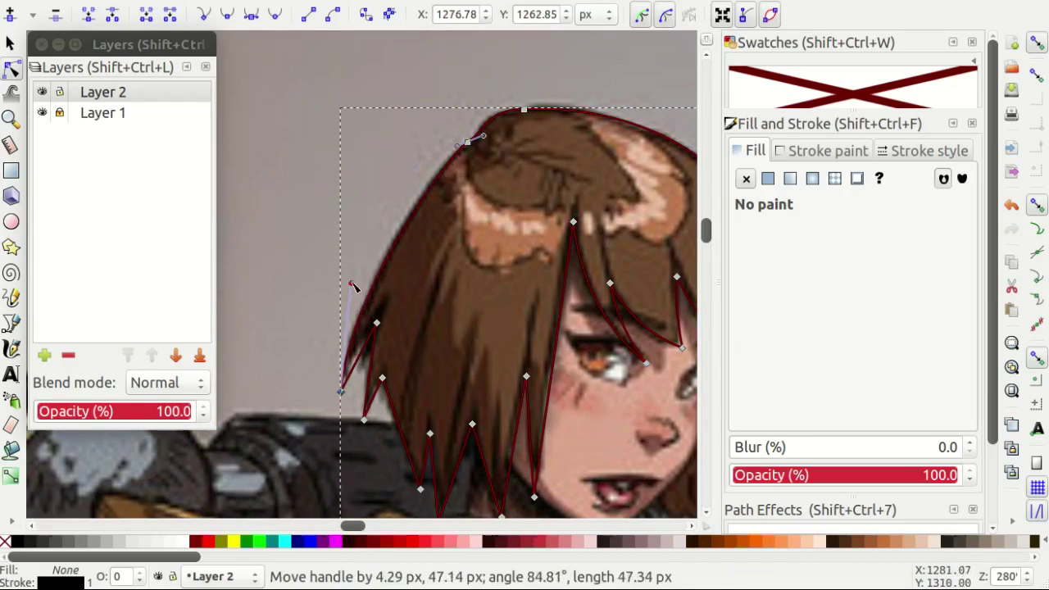
{"action": "left_click_drag", "start_coordinate": [358, 257], "coordinate": [361, 239]}
{"action": "scroll", "coordinate": [331, 310], "scroll_direction": "up", "scroll_amount": 1}
{"action": "scroll", "coordinate": [375, 400], "scroll_direction": "down", "scroll_amount": 2}
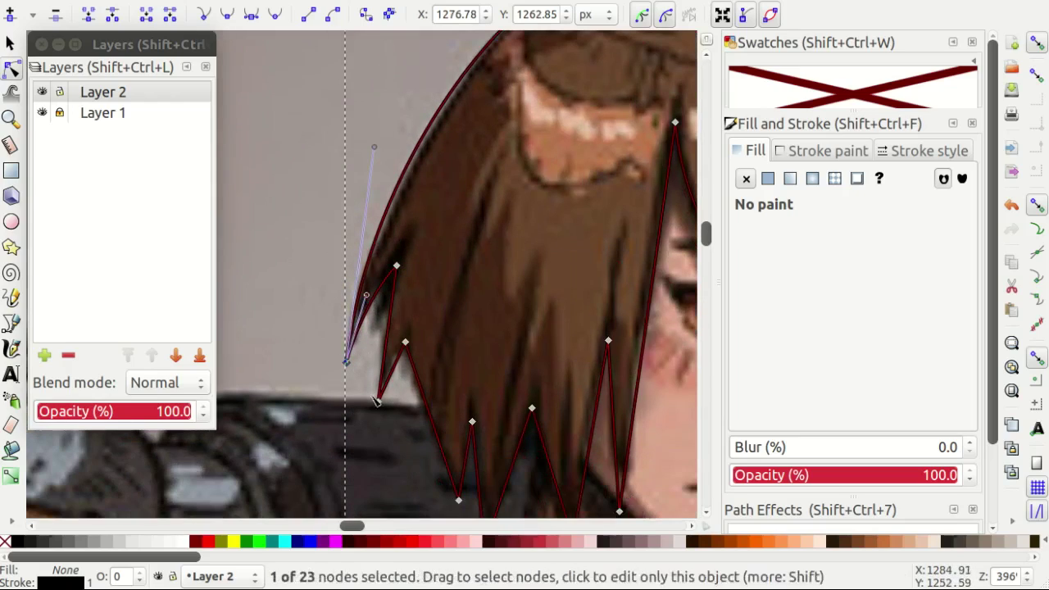
{"action": "scroll", "coordinate": [385, 399], "scroll_direction": "down", "scroll_amount": 2}
{"action": "scroll", "coordinate": [434, 402], "scroll_direction": "down", "scroll_amount": 1}
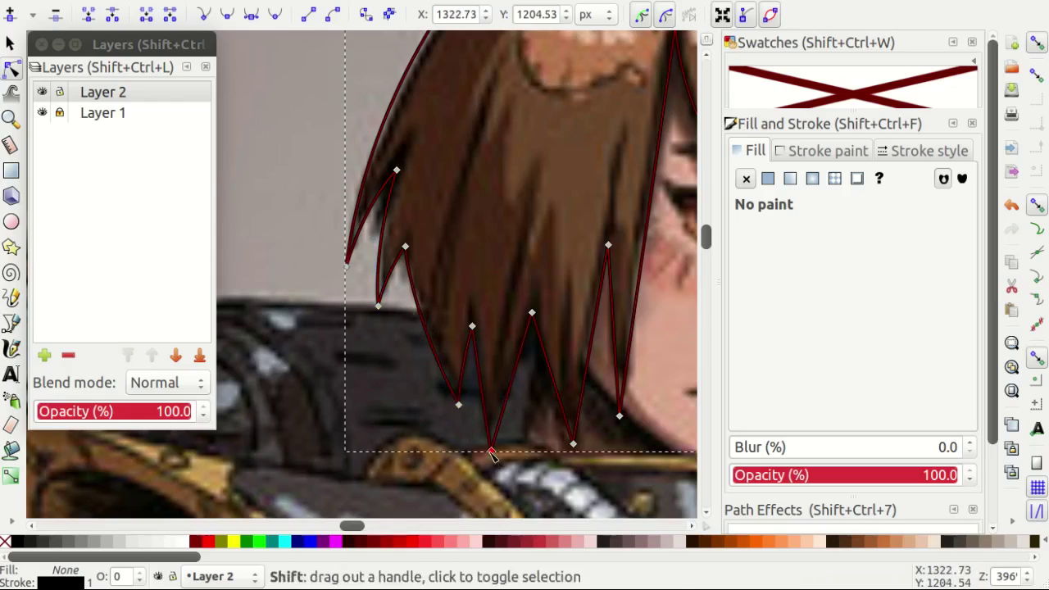
{"action": "left_click_drag", "start_coordinate": [495, 443], "coordinate": [499, 375]}
{"action": "scroll", "coordinate": [548, 461], "scroll_direction": "right", "scroll_amount": 1}
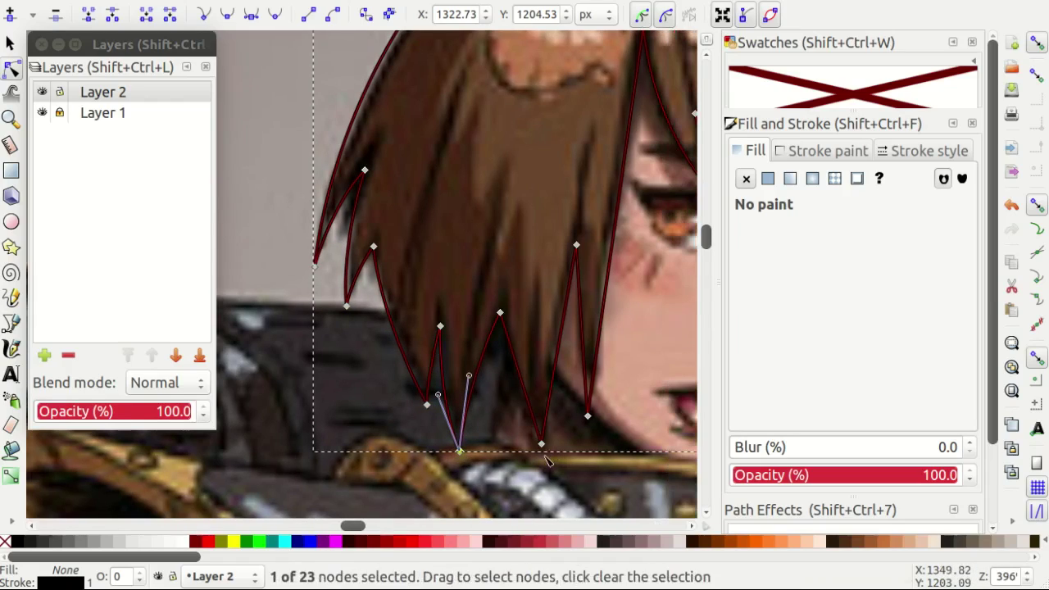
{"action": "left_click_drag", "start_coordinate": [541, 444], "coordinate": [544, 464]}
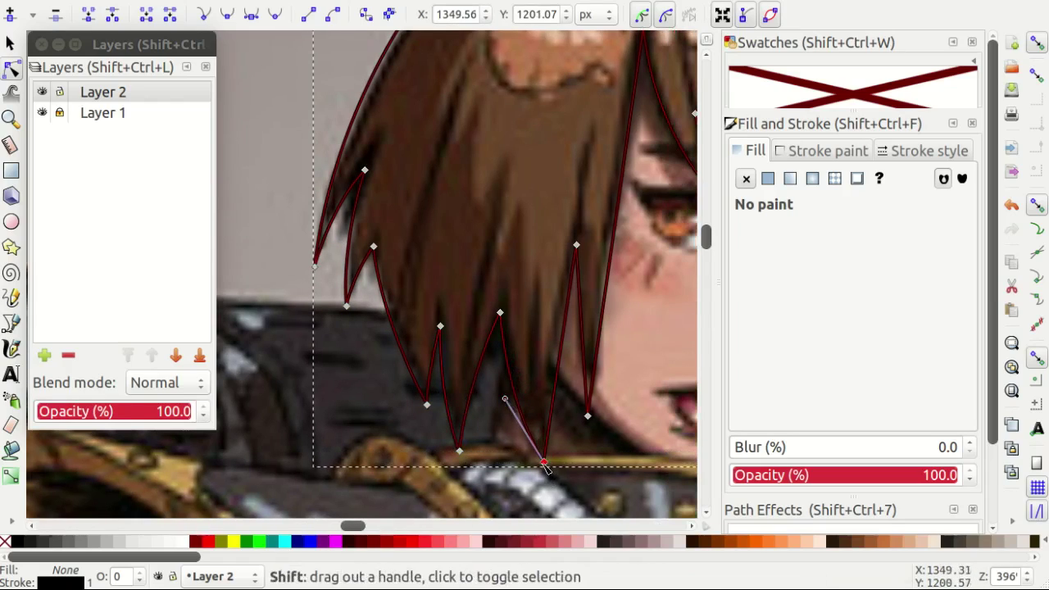
{"action": "scroll", "coordinate": [559, 401], "scroll_direction": "right", "scroll_amount": 1}
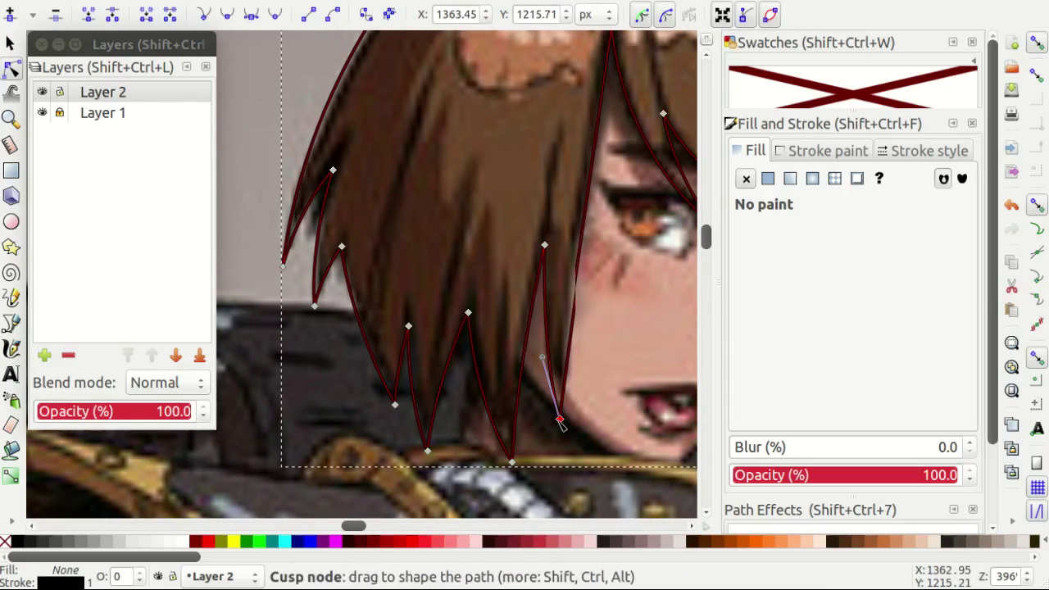
{"action": "scroll", "coordinate": [569, 303], "scroll_direction": "down", "scroll_amount": 1, "text": "ctrl"}
{"action": "scroll", "coordinate": [603, 299], "scroll_direction": "down", "scroll_amount": 2, "text": "ctrl"}
{"action": "scroll", "coordinate": [541, 360], "scroll_direction": "down", "scroll_amount": 1}
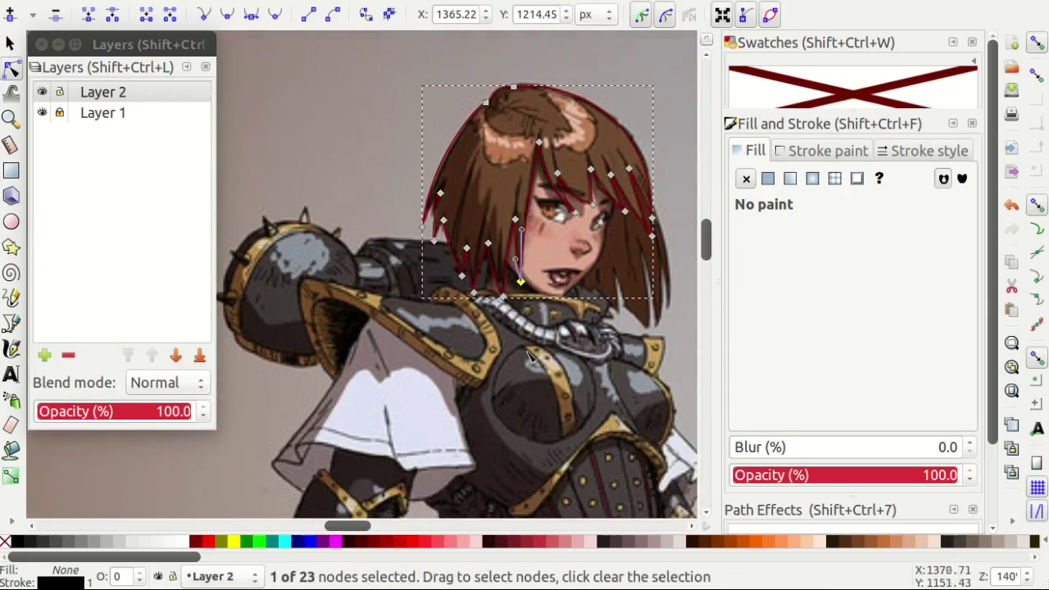
Fill the hair with the sampled near-white #f0f0f0 and convert it to a swatch fill.
{"action": "key", "text": "d"}
{"action": "scroll", "coordinate": [469, 297], "scroll_direction": "down", "scroll_amount": 2, "text": "ctrl"}
{"action": "scroll", "coordinate": [303, 284], "scroll_direction": "up", "scroll_amount": 3, "text": "ctrl"}
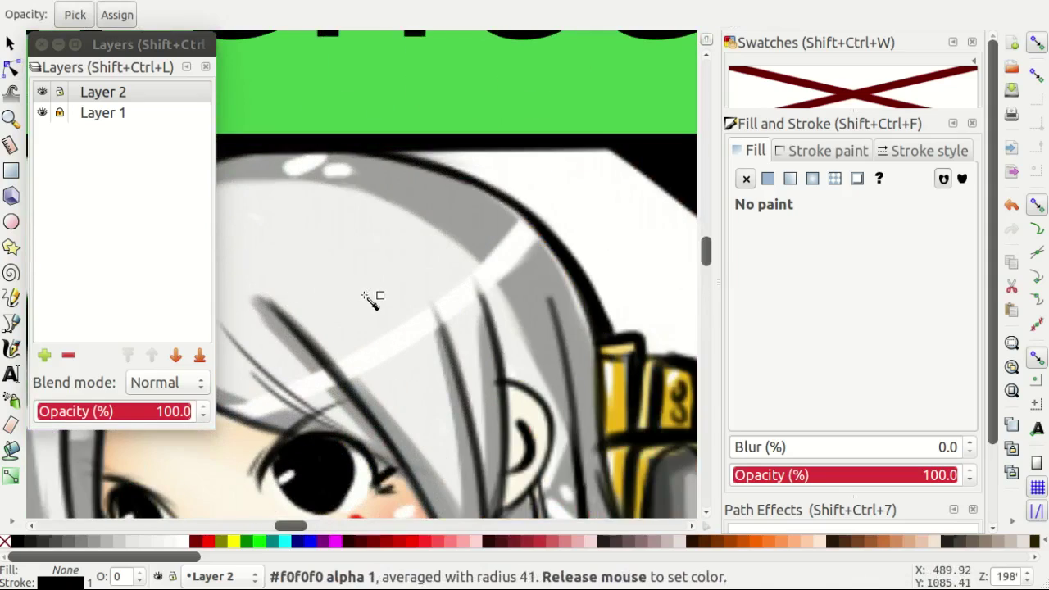
{"action": "left_click_drag", "start_coordinate": [366, 298], "coordinate": [366, 298]}
{"action": "scroll", "coordinate": [366, 297], "scroll_direction": "down", "scroll_amount": 2, "text": "ctrl"}
{"action": "scroll", "coordinate": [491, 237], "scroll_direction": "up", "scroll_amount": 2, "text": "ctrl"}
{"action": "scroll", "coordinate": [491, 246], "scroll_direction": "up", "scroll_amount": 1, "text": "ctrl"}
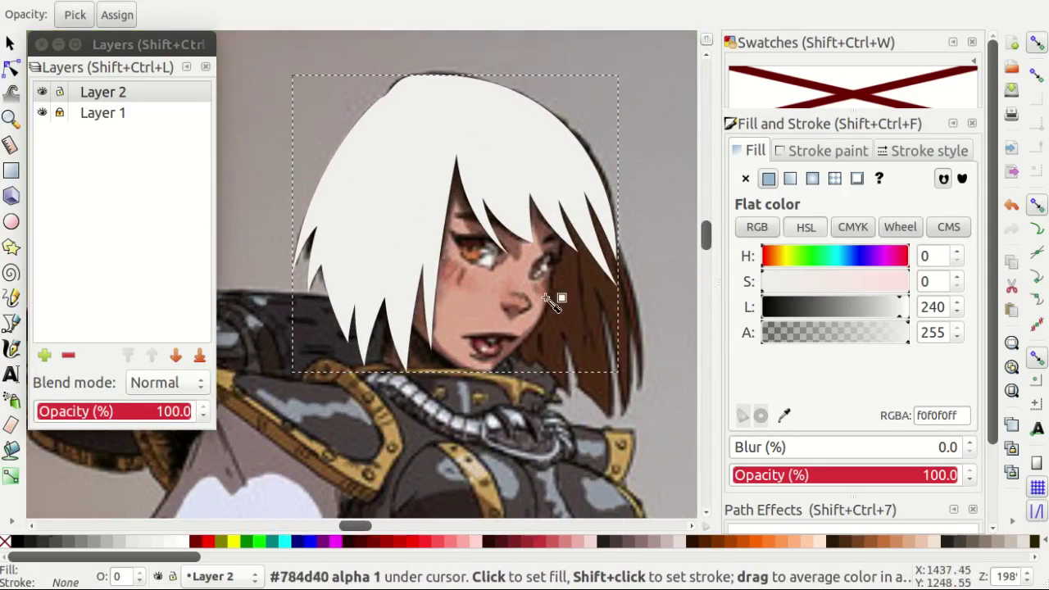
{"action": "key", "text": "s"}
{"action": "left_click", "coordinate": [857, 179]}
{"action": "key", "text": "Escape"}
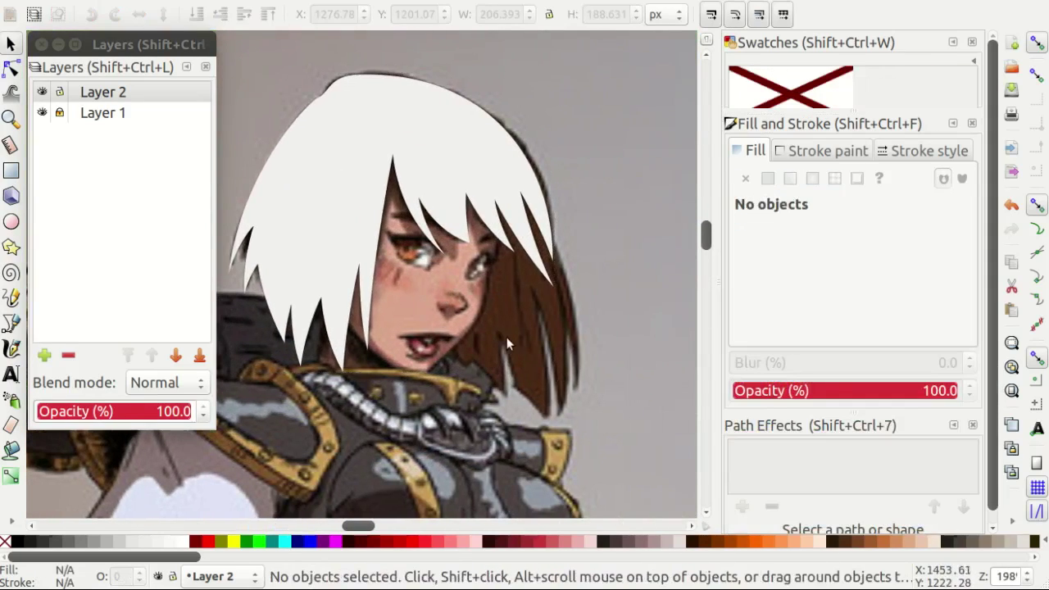
Start a Bezier outline at the cuff's top-left corner, curving down its left edge.
{"action": "key", "text": "b"}
{"action": "scroll", "coordinate": [486, 350], "scroll_direction": "up", "scroll_amount": 2, "text": "ctrl"}
{"action": "scroll", "coordinate": [486, 350], "scroll_direction": "down", "scroll_amount": 2, "text": "ctrl"}
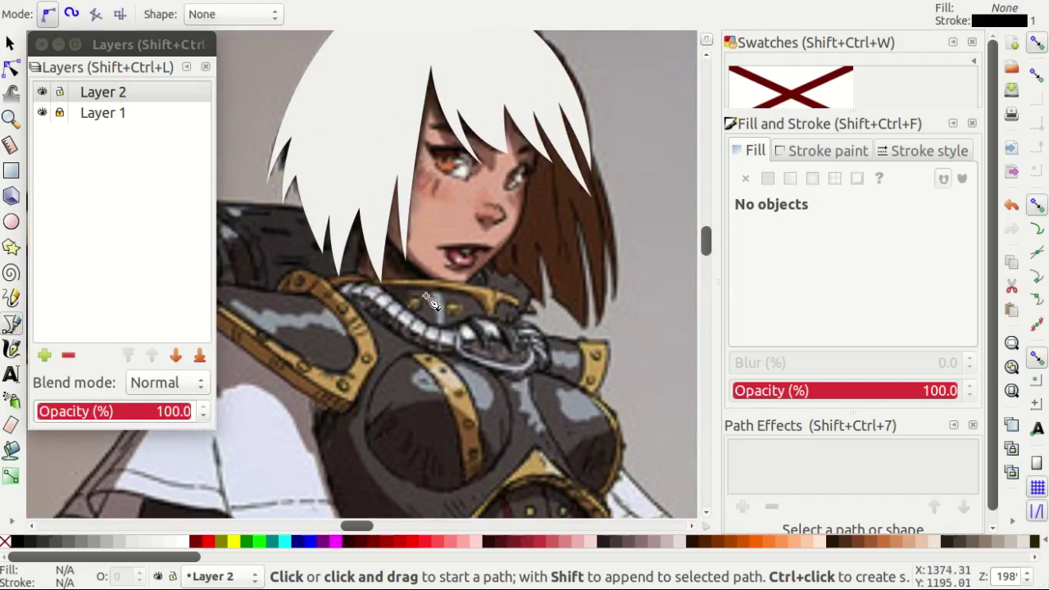
{"action": "scroll", "coordinate": [455, 324], "scroll_direction": "down", "scroll_amount": 1, "text": "ctrl"}
{"action": "scroll", "coordinate": [361, 299], "scroll_direction": "down", "scroll_amount": 2}
{"action": "scroll", "coordinate": [364, 307], "scroll_direction": "down", "scroll_amount": 2}
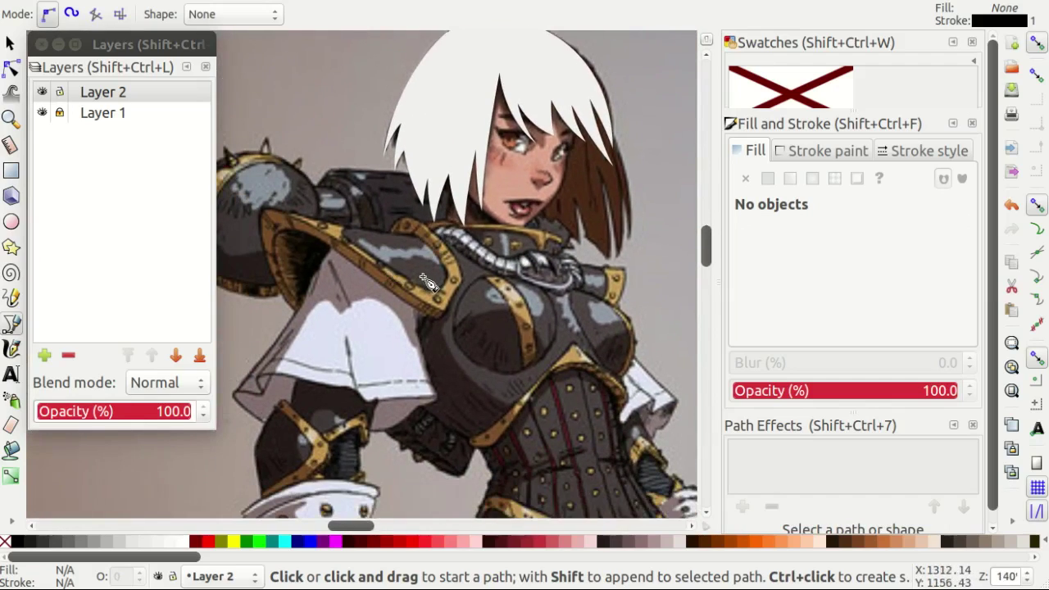
{"action": "scroll", "coordinate": [373, 319], "scroll_direction": "down", "scroll_amount": 2, "text": "ctrl"}
{"action": "scroll", "coordinate": [379, 329], "scroll_direction": "down", "scroll_amount": 2}
{"action": "scroll", "coordinate": [354, 278], "scroll_direction": "up", "scroll_amount": 2, "text": "ctrl"}
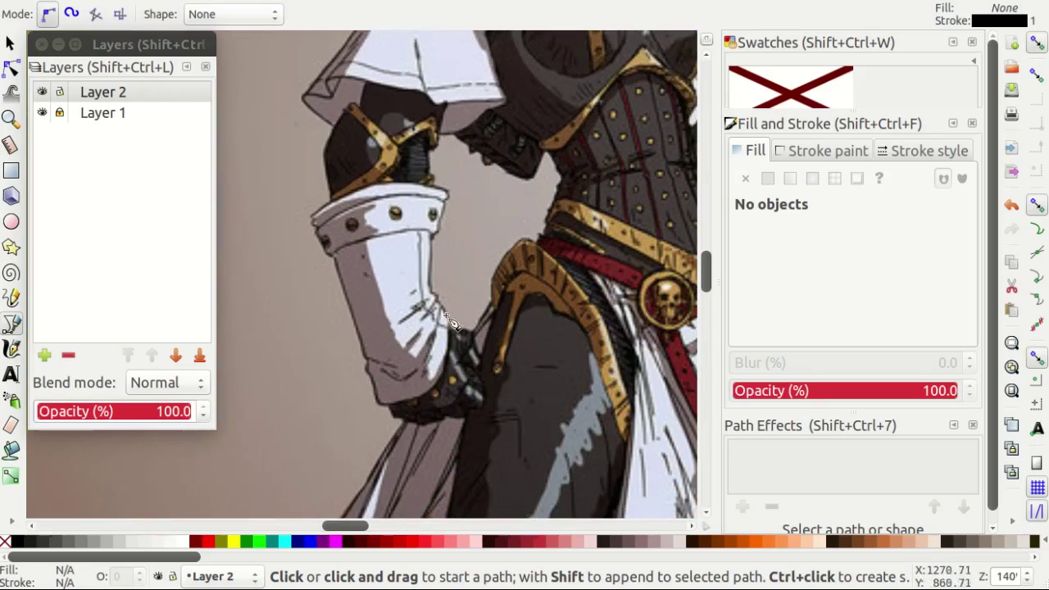
{"action": "scroll", "coordinate": [453, 323], "scroll_direction": "up", "scroll_amount": 1, "text": "ctrl"}
{"action": "scroll", "coordinate": [280, 227], "scroll_direction": "up", "scroll_amount": 3, "text": "ctrl"}
{"action": "left_click", "coordinate": [281, 227]}
{"action": "scroll", "coordinate": [328, 346], "scroll_direction": "up", "scroll_amount": 1, "text": "ctrl"}
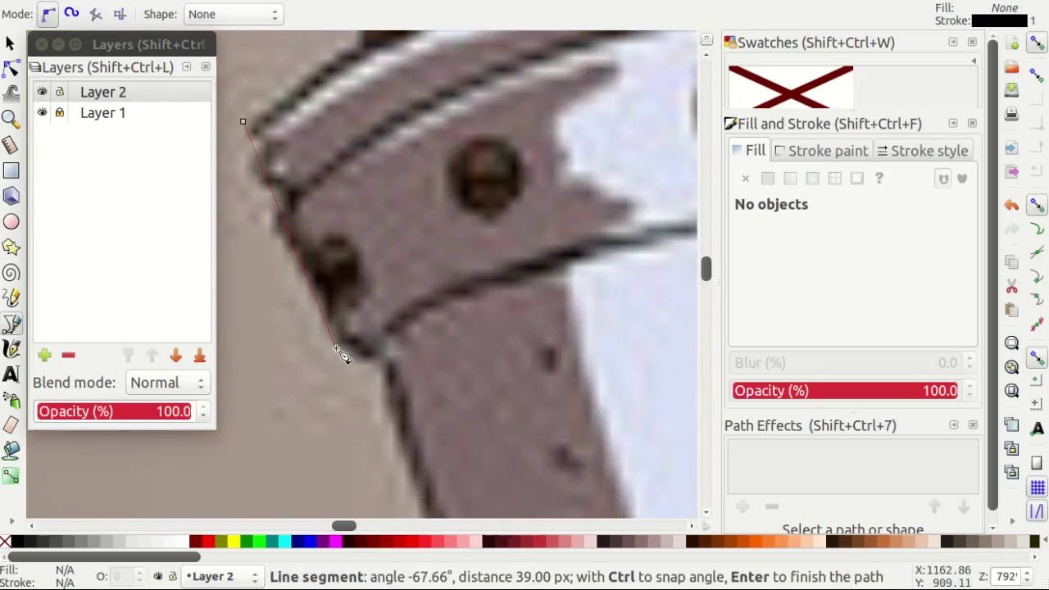
{"action": "scroll", "coordinate": [341, 352], "scroll_direction": "down", "scroll_amount": 3, "text": "ctrl"}
{"action": "scroll", "coordinate": [342, 354], "scroll_direction": "up", "scroll_amount": 3, "text": "ctrl"}
{"action": "scroll", "coordinate": [385, 367], "scroll_direction": "up", "scroll_amount": 1, "text": "ctrl"}
{"action": "scroll", "coordinate": [366, 365], "scroll_direction": "down", "scroll_amount": 2, "text": "ctrl"}
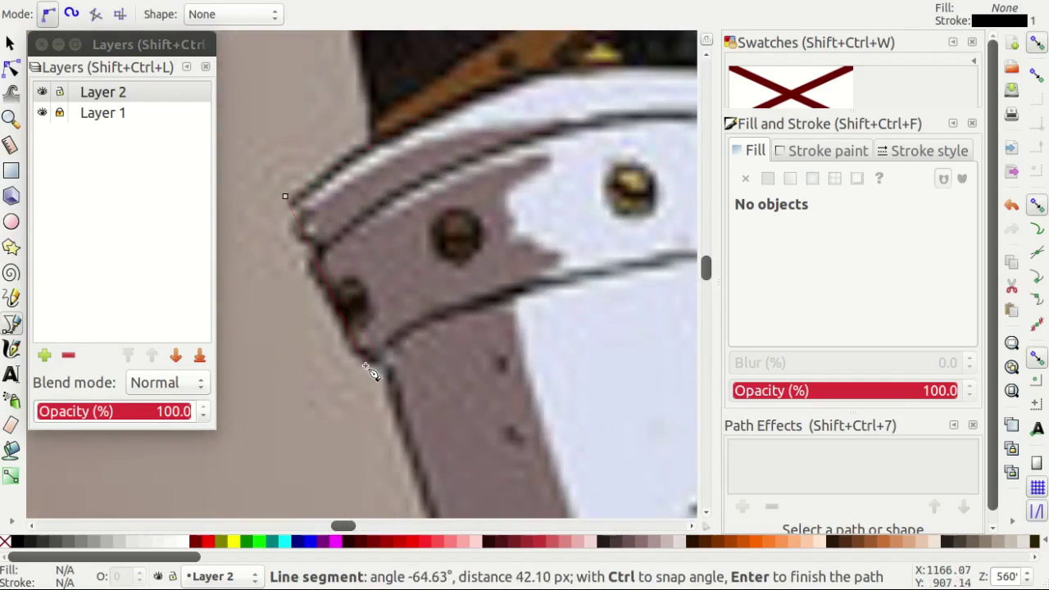
{"action": "scroll", "coordinate": [371, 370], "scroll_direction": "up", "scroll_amount": 2, "text": "ctrl"}
{"action": "left_click_drag", "start_coordinate": [363, 358], "coordinate": [394, 502]}
Continue the curved outline around the gauntlet's bottom and right side, closing it at the start.
{"action": "scroll", "coordinate": [483, 495], "scroll_direction": "down", "scroll_amount": 2, "text": "ctrl"}
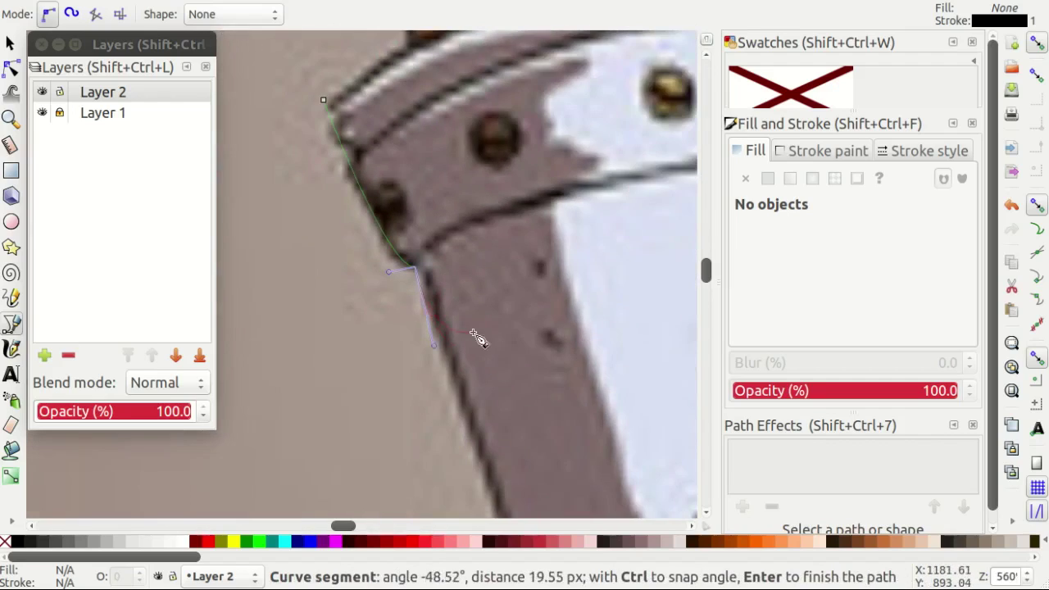
{"action": "scroll", "coordinate": [492, 340], "scroll_direction": "up", "scroll_amount": 2, "text": "ctrl"}
{"action": "scroll", "coordinate": [545, 347], "scroll_direction": "down", "scroll_amount": 5, "text": "ctrl"}
{"action": "scroll", "coordinate": [507, 295], "scroll_direction": "up", "scroll_amount": 4, "text": "ctrl"}
{"action": "left_click_drag", "start_coordinate": [452, 218], "coordinate": [459, 236]}
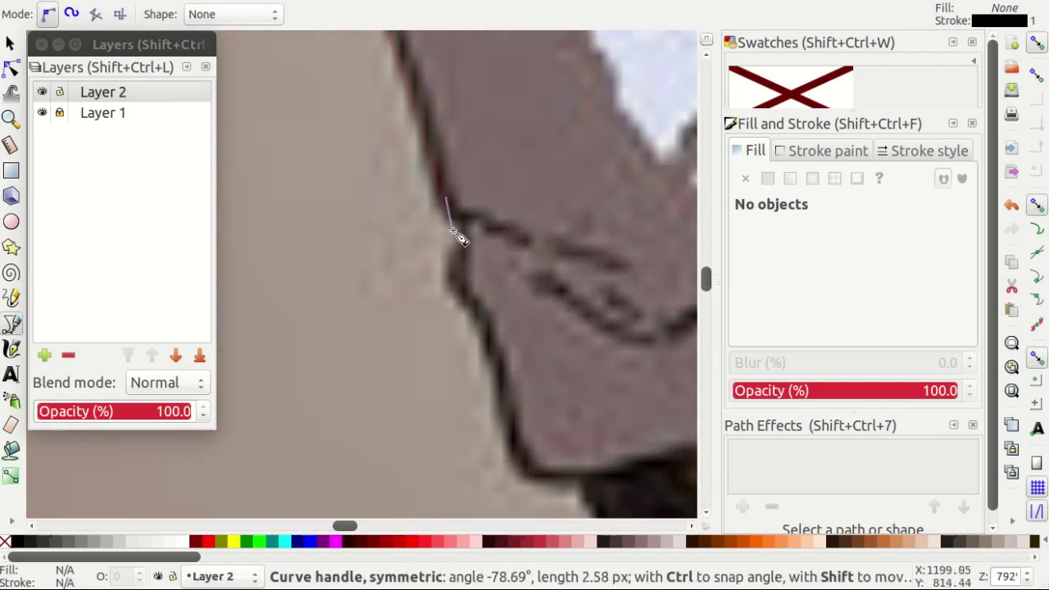
{"action": "left_click_drag", "start_coordinate": [530, 377], "coordinate": [557, 402]}
{"action": "scroll", "coordinate": [582, 318], "scroll_direction": "down", "scroll_amount": 1, "text": "ctrl"}
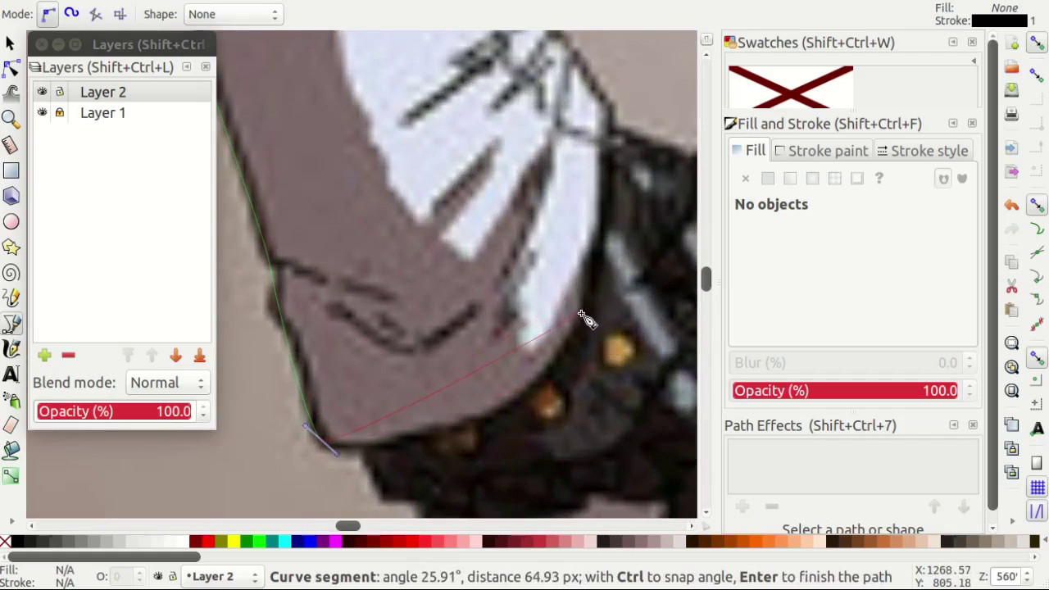
{"action": "left_click_drag", "start_coordinate": [582, 318], "coordinate": [604, 216]}
{"action": "scroll", "coordinate": [628, 270], "scroll_direction": "up", "scroll_amount": 1, "text": "ctrl"}
{"action": "scroll", "coordinate": [604, 257], "scroll_direction": "up", "scroll_amount": 1, "text": "ctrl"}
{"action": "scroll", "coordinate": [517, 249], "scroll_direction": "down", "scroll_amount": 3, "text": "ctrl"}
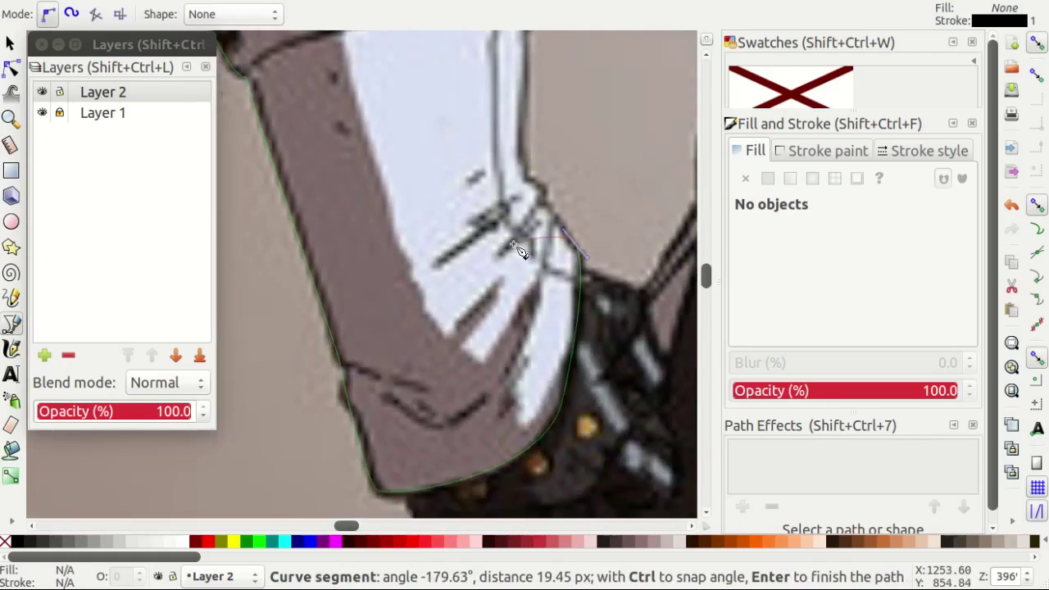
{"action": "scroll", "coordinate": [518, 250], "scroll_direction": "up", "scroll_amount": 1, "text": "ctrl"}
{"action": "left_click_drag", "start_coordinate": [543, 270], "coordinate": [544, 260]}
{"action": "scroll", "coordinate": [551, 264], "scroll_direction": "down", "scroll_amount": 1, "text": "ctrl"}
{"action": "scroll", "coordinate": [547, 300], "scroll_direction": "up", "scroll_amount": 2, "text": "ctrl"}
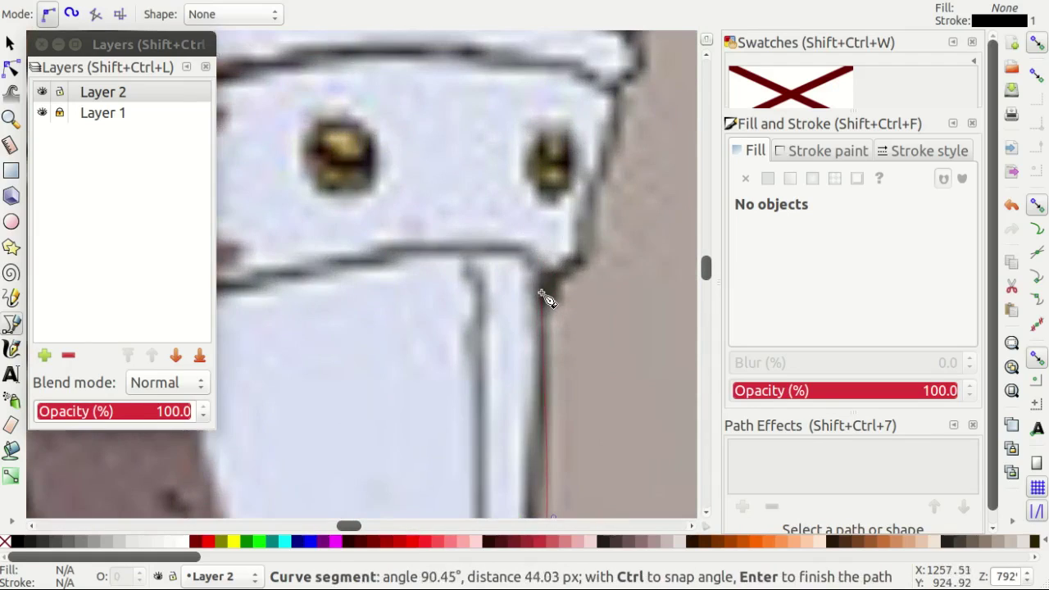
{"action": "left_click_drag", "start_coordinate": [546, 298], "coordinate": [569, 295]}
{"action": "scroll", "coordinate": [634, 251], "scroll_direction": "up", "scroll_amount": 4}
{"action": "scroll", "coordinate": [651, 213], "scroll_direction": "up", "scroll_amount": 1}
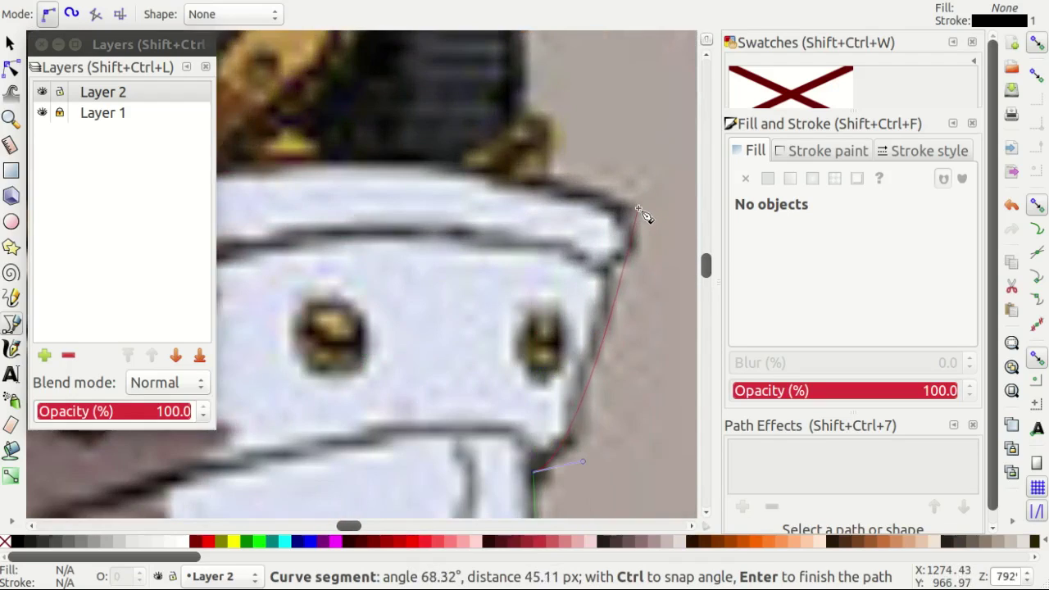
{"action": "scroll", "coordinate": [643, 215], "scroll_direction": "down", "scroll_amount": 2, "text": "ctrl"}
{"action": "left_click", "coordinate": [275, 276]}
Bend the gauntlet outline's top edge and adjust a node handle to fit the cuff.
{"action": "key", "text": "n"}
{"action": "mouse_move", "coordinate": [361, 260]}
{"action": "left_mouse_down"}
{"action": "mouse_move", "coordinate": [364, 222]}
{"action": "mouse_move", "coordinate": [457, 106]}
{"action": "left_mouse_up"}
{"action": "scroll", "coordinate": [328, 354], "scroll_direction": "down", "scroll_amount": 1}
{"action": "scroll", "coordinate": [328, 354], "scroll_direction": "down", "scroll_amount": 1}
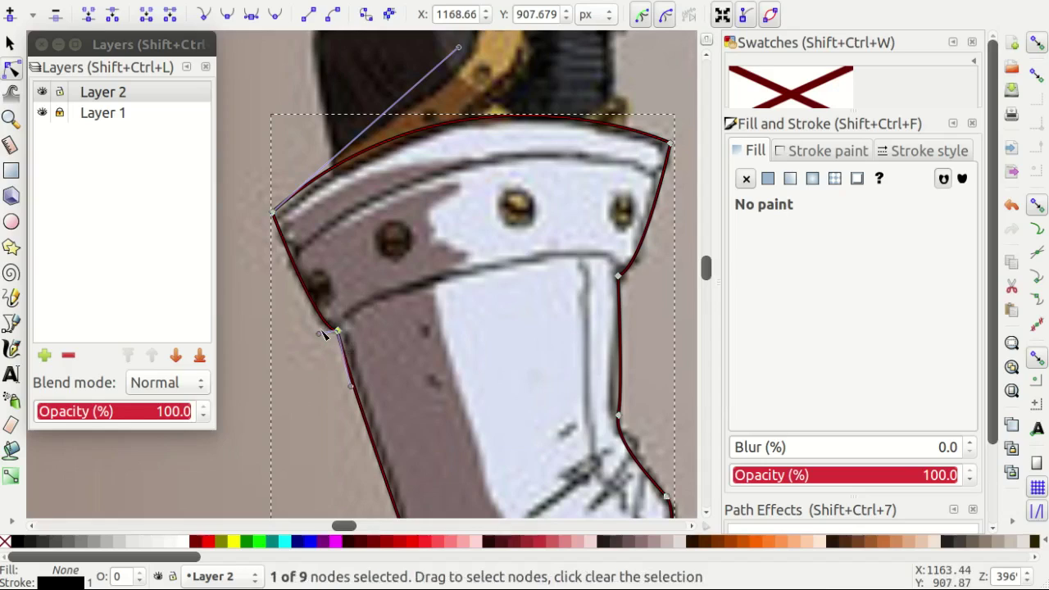
{"action": "left_click_drag", "start_coordinate": [325, 334], "coordinate": [314, 332]}
{"action": "scroll", "coordinate": [303, 328], "scroll_direction": "down", "scroll_amount": 6}
{"action": "scroll", "coordinate": [386, 288], "scroll_direction": "down", "scroll_amount": 2}
{"action": "scroll", "coordinate": [542, 317], "scroll_direction": "down", "scroll_amount": 2}
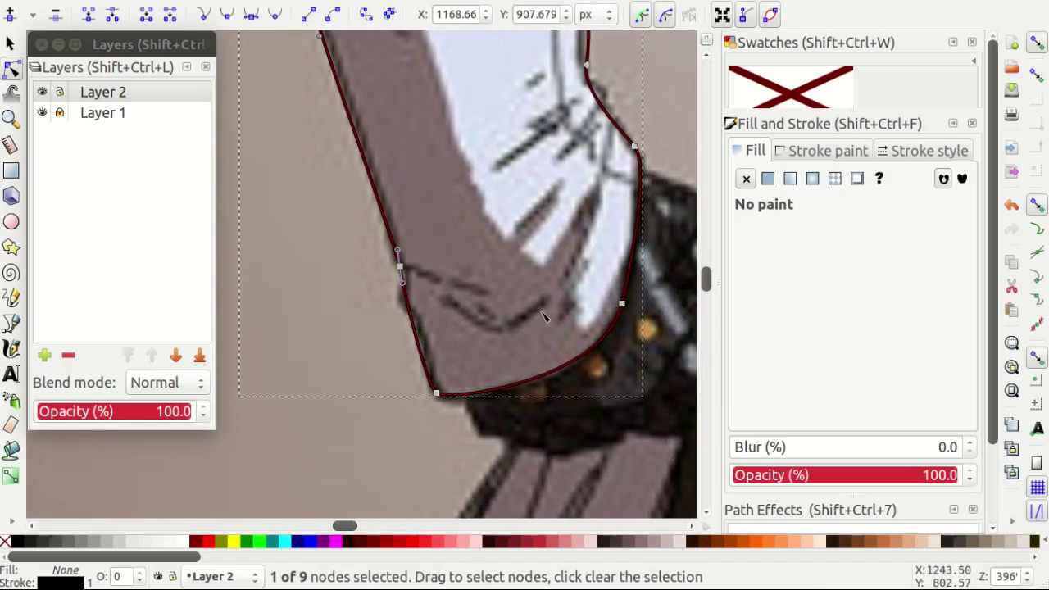
{"action": "scroll", "coordinate": [508, 295], "scroll_direction": "up", "scroll_amount": 2}
{"action": "scroll", "coordinate": [458, 279], "scroll_direction": "down", "scroll_amount": 1, "text": "ctrl"}
{"action": "scroll", "coordinate": [433, 276], "scroll_direction": "up", "scroll_amount": 3}
{"action": "scroll", "coordinate": [432, 277], "scroll_direction": "up", "scroll_amount": 1}
Draw a small circle over the first cuff rivet and fill it golden #c0924b with the dropper.
{"action": "key", "text": "e"}
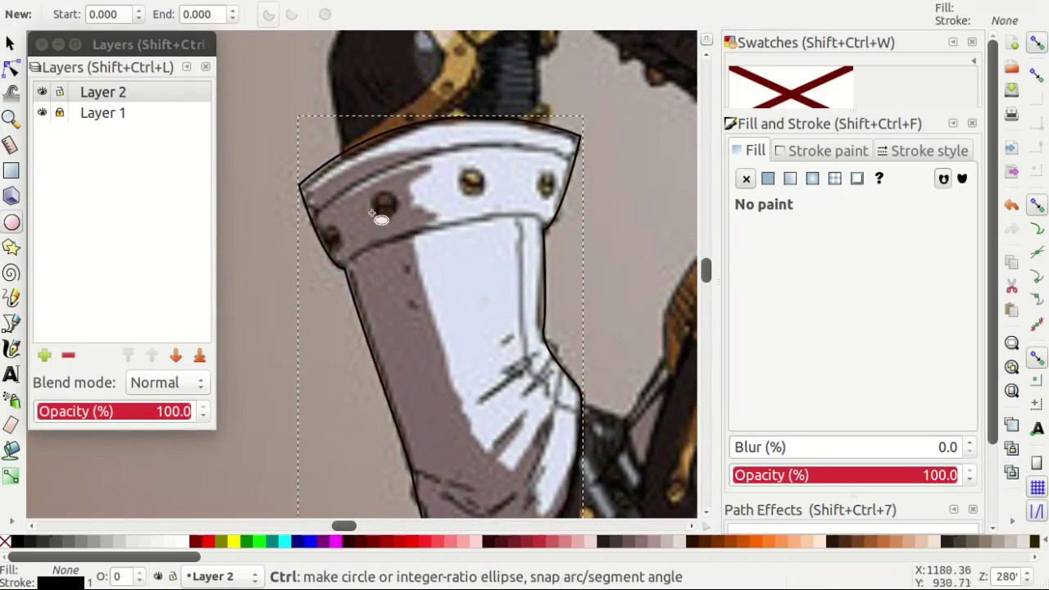
{"action": "scroll", "coordinate": [379, 218], "scroll_direction": "up", "scroll_amount": 4, "text": "ctrl"}
{"action": "left_click_drag", "start_coordinate": [353, 132], "coordinate": [487, 251]}
{"action": "key", "text": "d"}
{"action": "scroll", "coordinate": [475, 274], "scroll_direction": "down", "scroll_amount": 8, "text": "ctrl"}
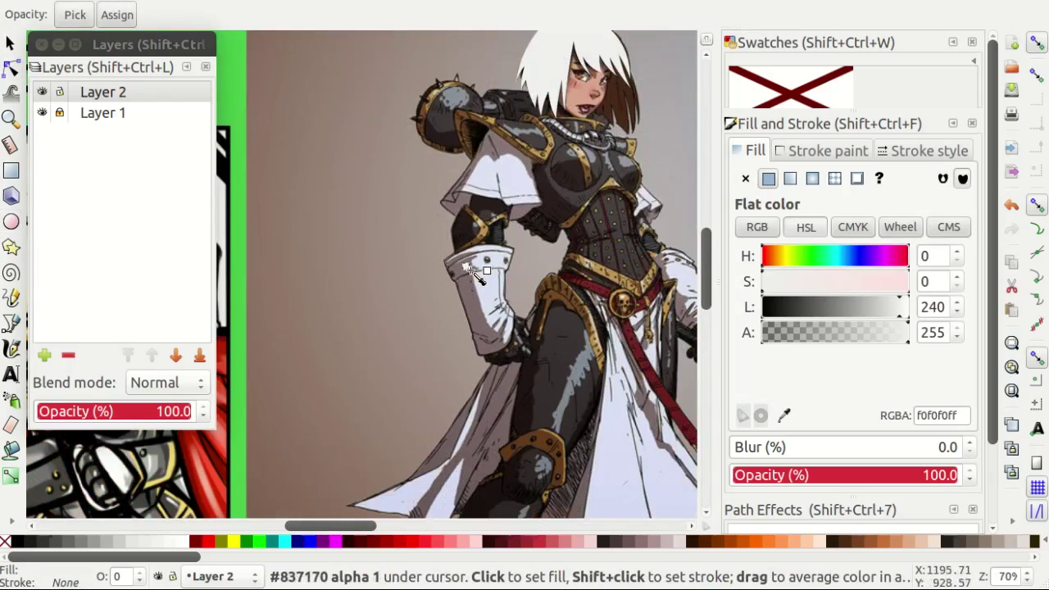
{"action": "scroll", "coordinate": [492, 246], "scroll_direction": "up", "scroll_amount": 4, "text": "ctrl"}
{"action": "scroll", "coordinate": [499, 241], "scroll_direction": "up", "scroll_amount": 3, "text": "ctrl"}
Sample the gold strap colour, boost its saturation to orange, and make it a swatch.
{"action": "left_click", "coordinate": [499, 241]}
{"action": "scroll", "coordinate": [541, 252], "scroll_direction": "down", "scroll_amount": 5, "text": "ctrl"}
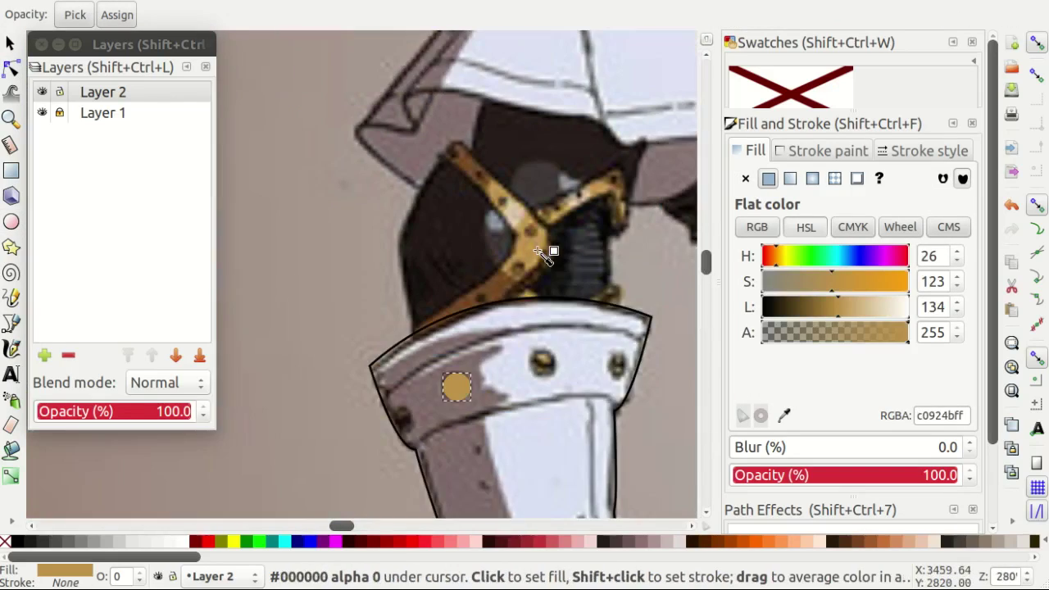
{"action": "scroll", "coordinate": [541, 252], "scroll_direction": "down", "scroll_amount": 1, "text": "ctrl"}
{"action": "scroll", "coordinate": [500, 362], "scroll_direction": "up", "scroll_amount": 2, "text": "ctrl"}
{"action": "left_click", "coordinate": [878, 283]}
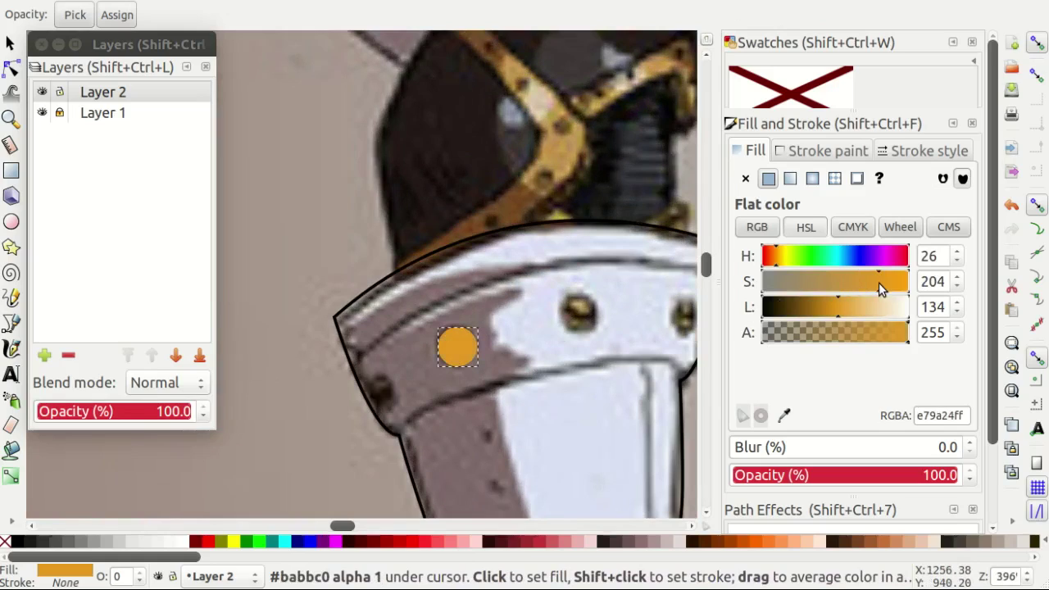
{"action": "left_click", "coordinate": [856, 178]}
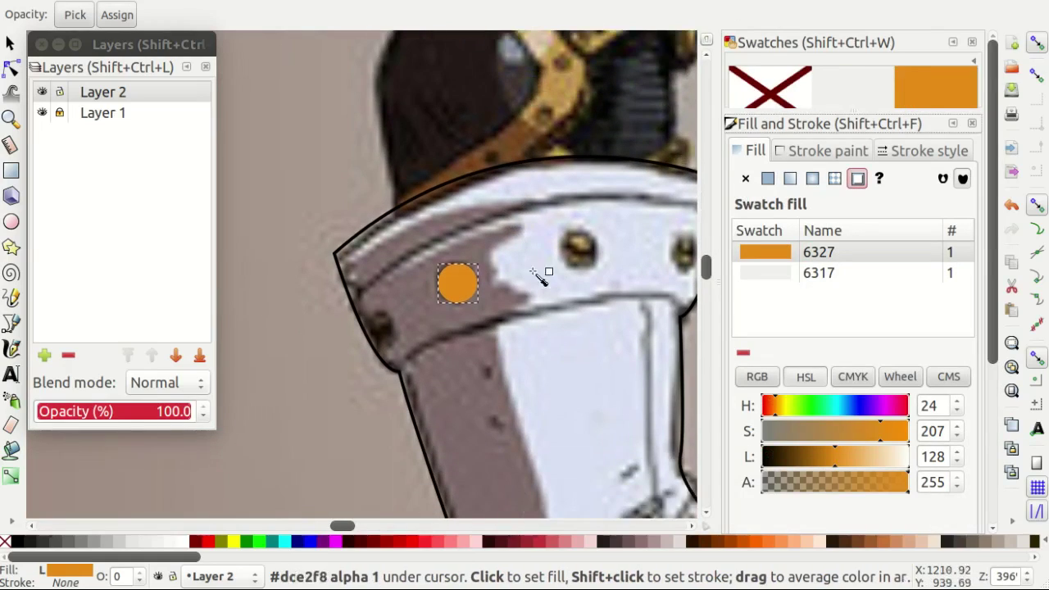
Place the last orange circle on the leftmost of the four cuff rivets.
{"action": "scroll", "coordinate": [473, 305], "scroll_direction": "down", "scroll_amount": 2}
{"action": "scroll", "coordinate": [472, 305], "scroll_direction": "right", "scroll_amount": 1}
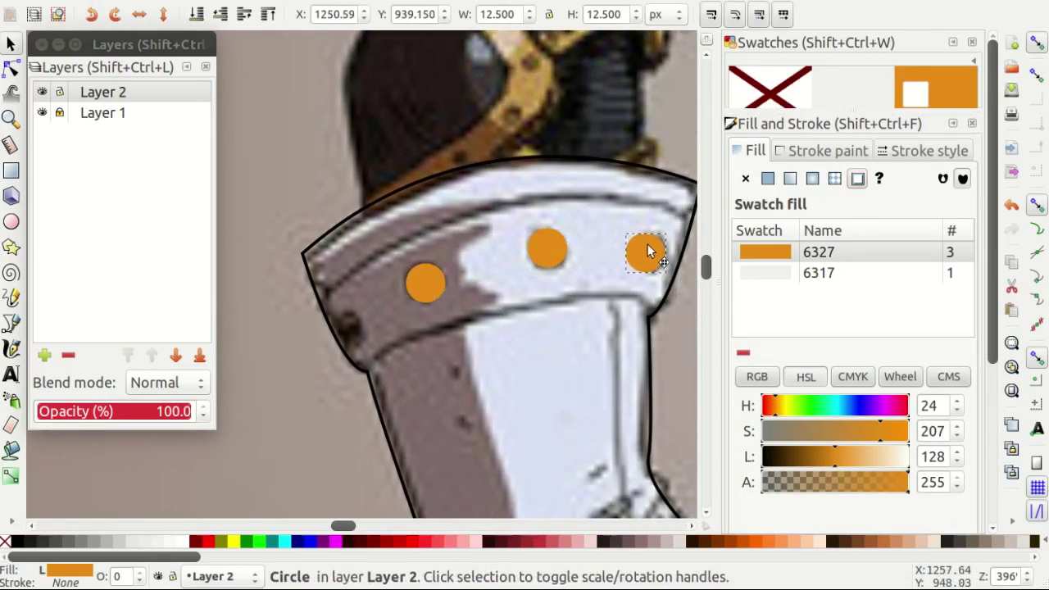
{"action": "scroll", "coordinate": [348, 319], "scroll_direction": "up", "scroll_amount": 3, "text": "ctrl"}
{"action": "left_click_drag", "start_coordinate": [374, 315], "coordinate": [367, 310]}
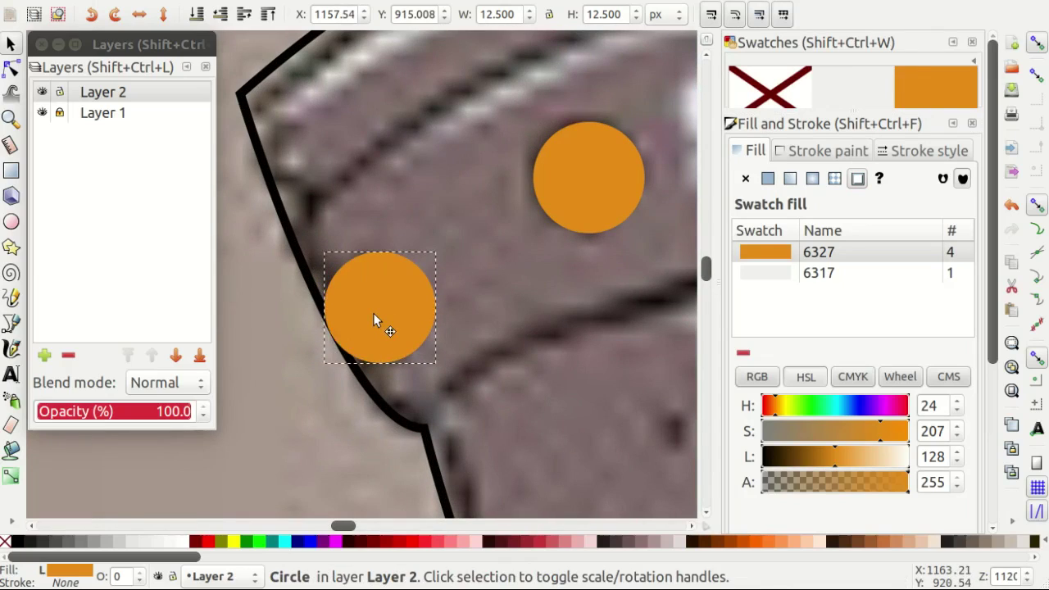
{"action": "scroll", "coordinate": [366, 310], "scroll_direction": "down", "scroll_amount": 2, "text": "ctrl"}
{"action": "scroll", "coordinate": [565, 171], "scroll_direction": "down", "scroll_amount": 2, "text": "ctrl"}
{"action": "key", "text": "Escape"}
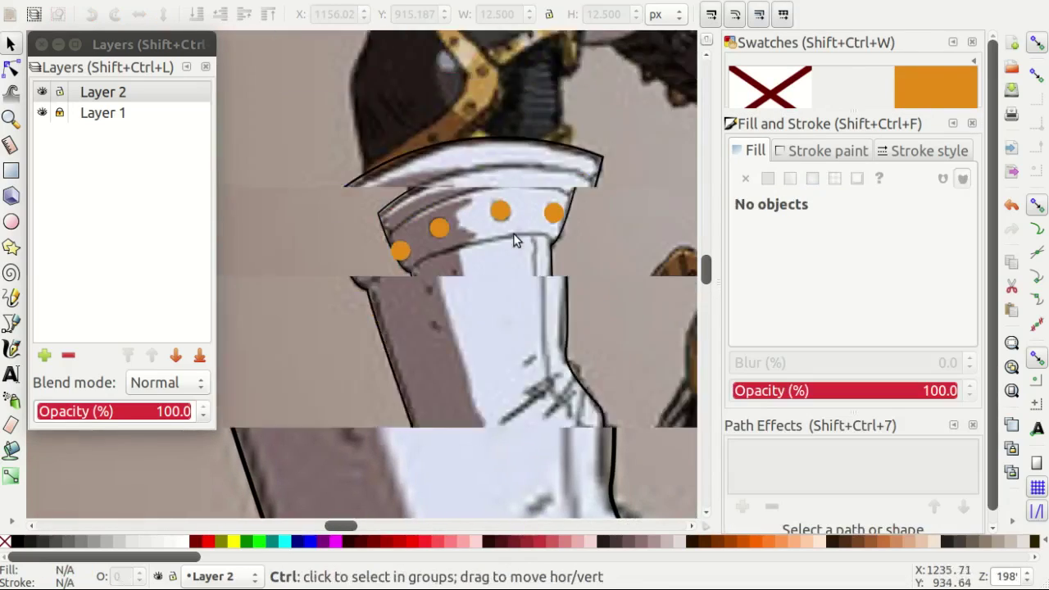
Give the gauntlet shape the near-white swatch fill with no outline.
{"action": "scroll", "coordinate": [480, 292], "scroll_direction": "down", "scroll_amount": 2, "text": "ctrl"}
{"action": "left_click", "coordinate": [501, 289]}
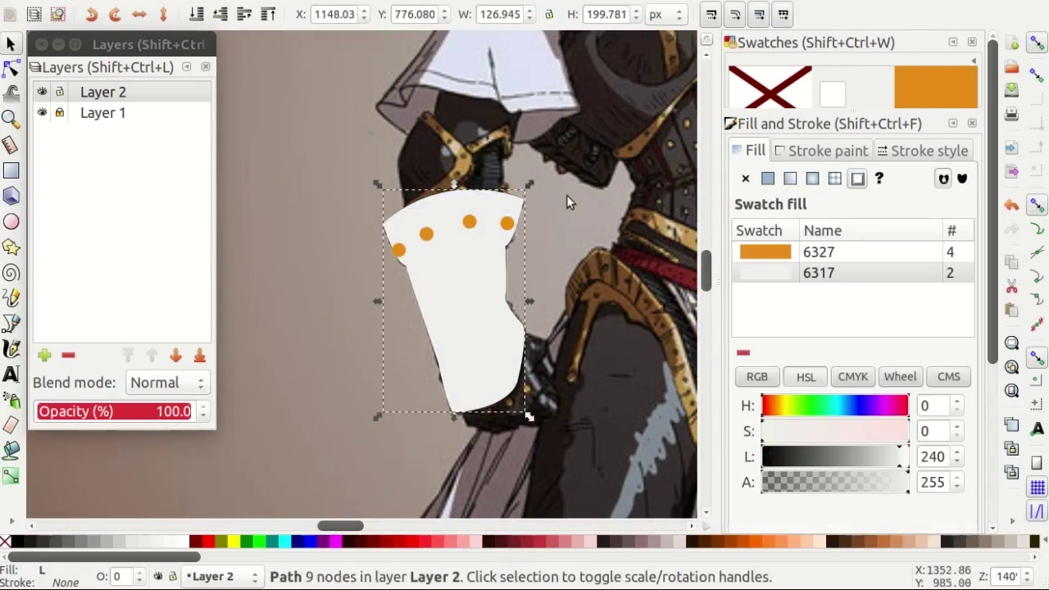
{"action": "right_click", "coordinate": [293, 227]}
{"action": "scroll", "coordinate": [297, 230], "scroll_direction": "down", "scroll_amount": 3, "text": "ctrl"}
{"action": "scroll", "coordinate": [436, 303], "scroll_direction": "up", "scroll_amount": 2}
Start a Bezier outline along the edge of the armour plate above the cuff.
{"action": "key", "text": "b"}
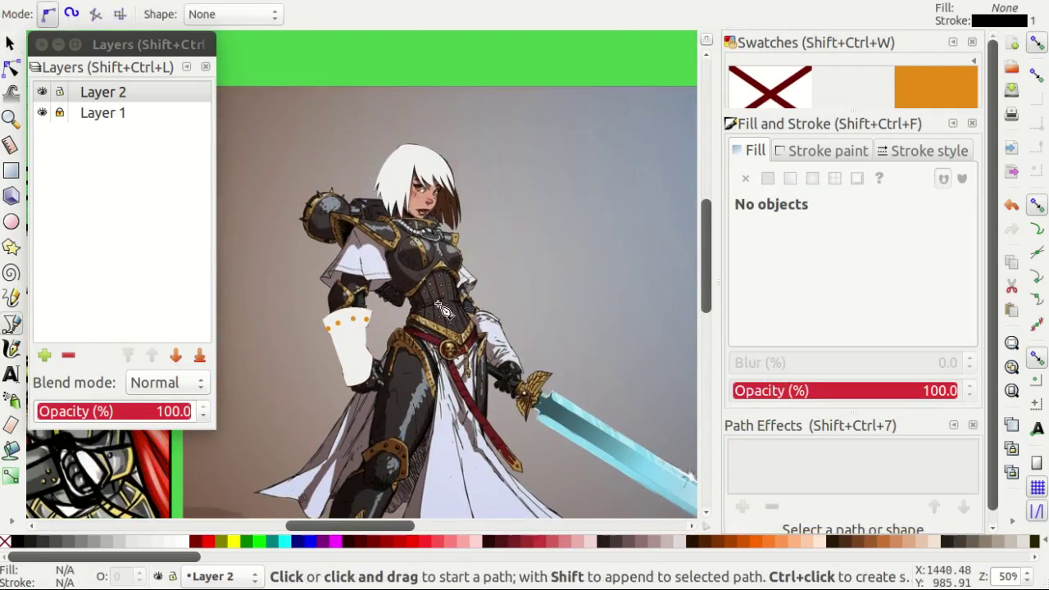
{"action": "scroll", "coordinate": [369, 221], "scroll_direction": "down", "scroll_amount": 1}
{"action": "scroll", "coordinate": [366, 218], "scroll_direction": "up", "scroll_amount": 3, "text": "ctrl"}
{"action": "scroll", "coordinate": [370, 221], "scroll_direction": "down", "scroll_amount": 1}
{"action": "scroll", "coordinate": [354, 345], "scroll_direction": "up", "scroll_amount": 1, "text": "ctrl"}
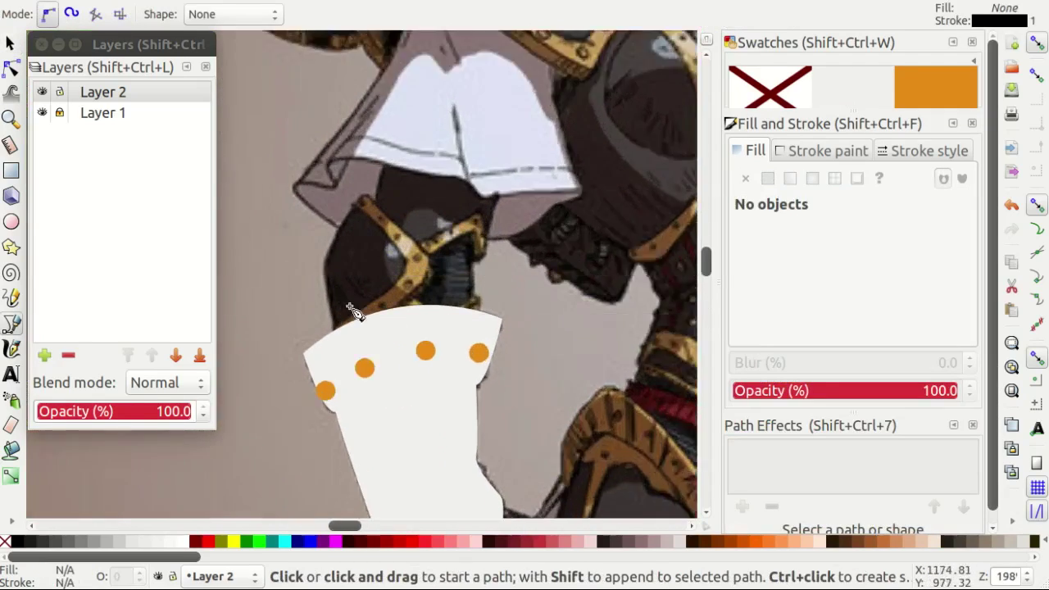
{"action": "scroll", "coordinate": [365, 320], "scroll_direction": "up", "scroll_amount": 1, "text": "ctrl"}
{"action": "scroll", "coordinate": [401, 292], "scroll_direction": "up", "scroll_amount": 1, "text": "ctrl"}
{"action": "scroll", "coordinate": [401, 292], "scroll_direction": "up", "scroll_amount": 1, "text": "ctrl"}
{"action": "left_click", "coordinate": [336, 366]}
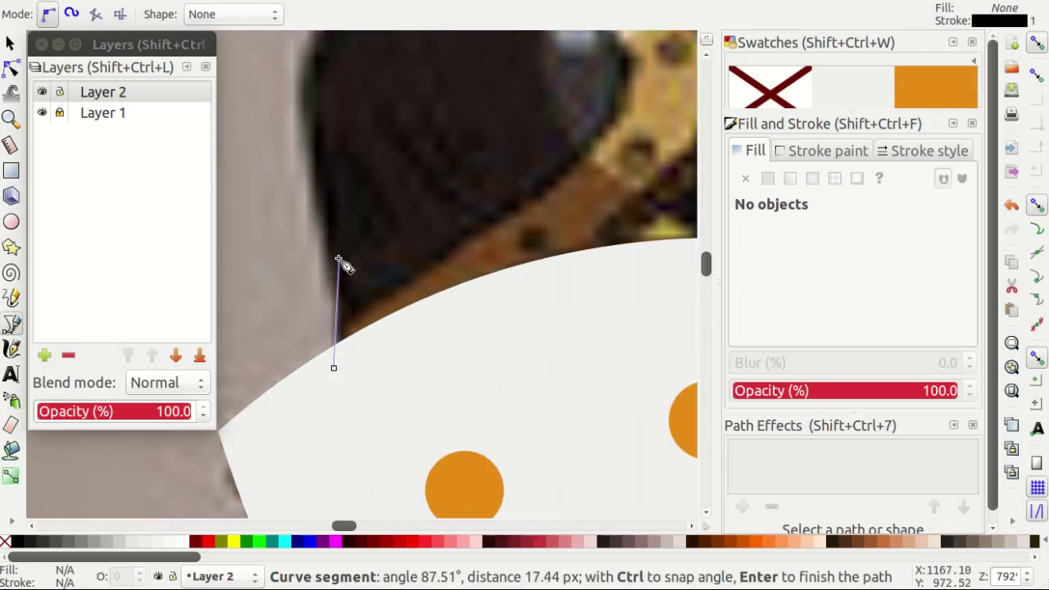
{"action": "scroll", "coordinate": [327, 295], "scroll_direction": "up", "scroll_amount": 2}
{"action": "left_click_drag", "start_coordinate": [307, 342], "coordinate": [311, 257]}
Curve the outline around the plate to the gold strap and close the outer path.
{"action": "scroll", "coordinate": [311, 256], "scroll_direction": "up", "scroll_amount": 3}
{"action": "left_click", "coordinate": [456, 153]}
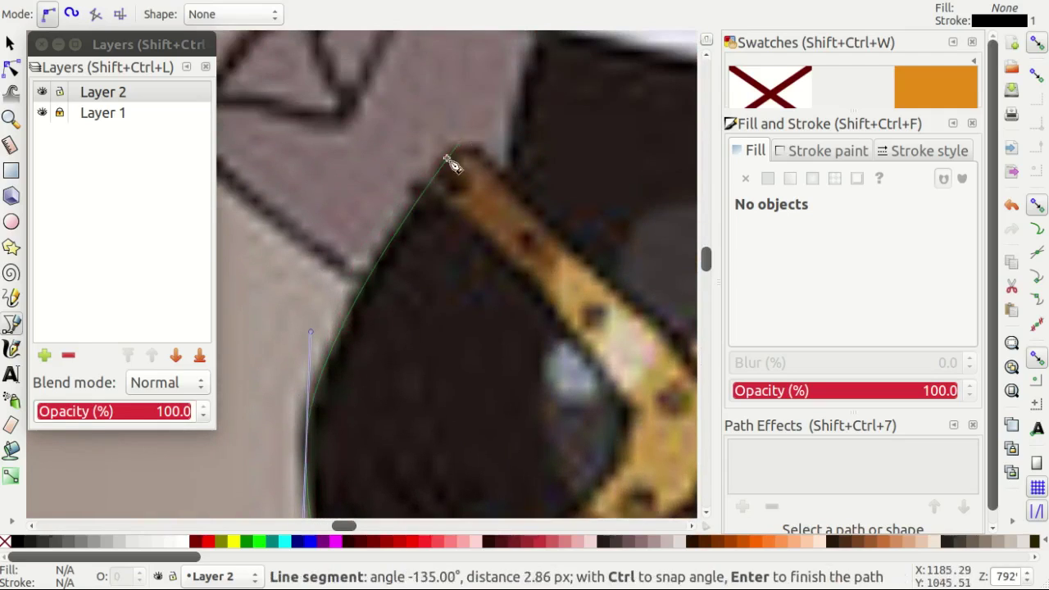
{"action": "scroll", "coordinate": [524, 135], "scroll_direction": "down", "scroll_amount": 4, "text": "ctrl"}
{"action": "scroll", "coordinate": [576, 217], "scroll_direction": "up", "scroll_amount": 4, "text": "ctrl"}
{"action": "left_click_drag", "start_coordinate": [576, 217], "coordinate": [569, 304]}
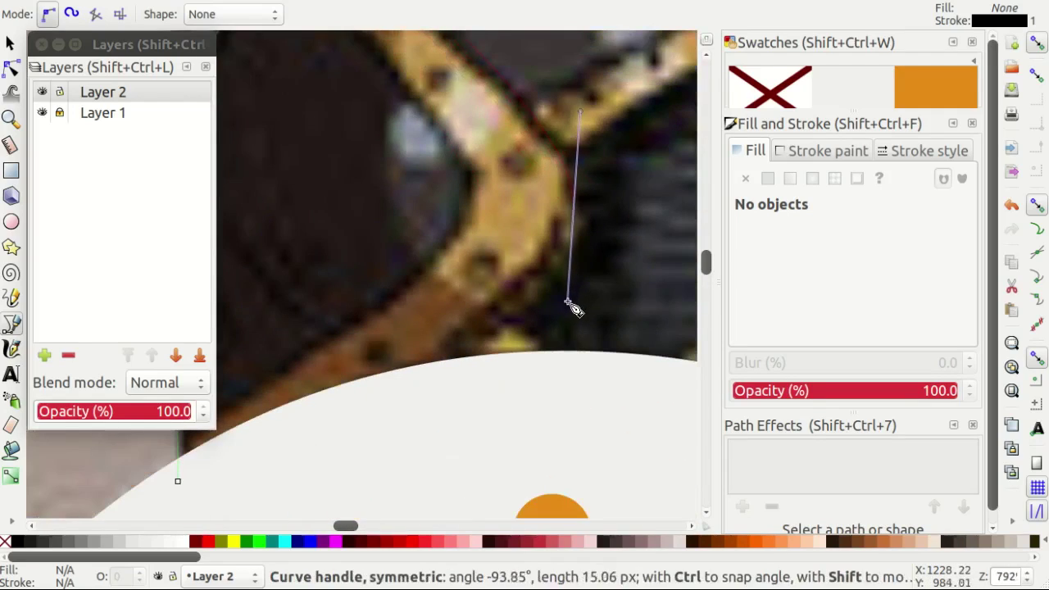
{"action": "left_click", "coordinate": [396, 420]}
{"action": "left_click", "coordinate": [177, 481]}
Trace the closed inner cuff shape with a corner node at its bottom.
{"action": "scroll", "coordinate": [339, 304], "scroll_direction": "down", "scroll_amount": 3, "text": "ctrl"}
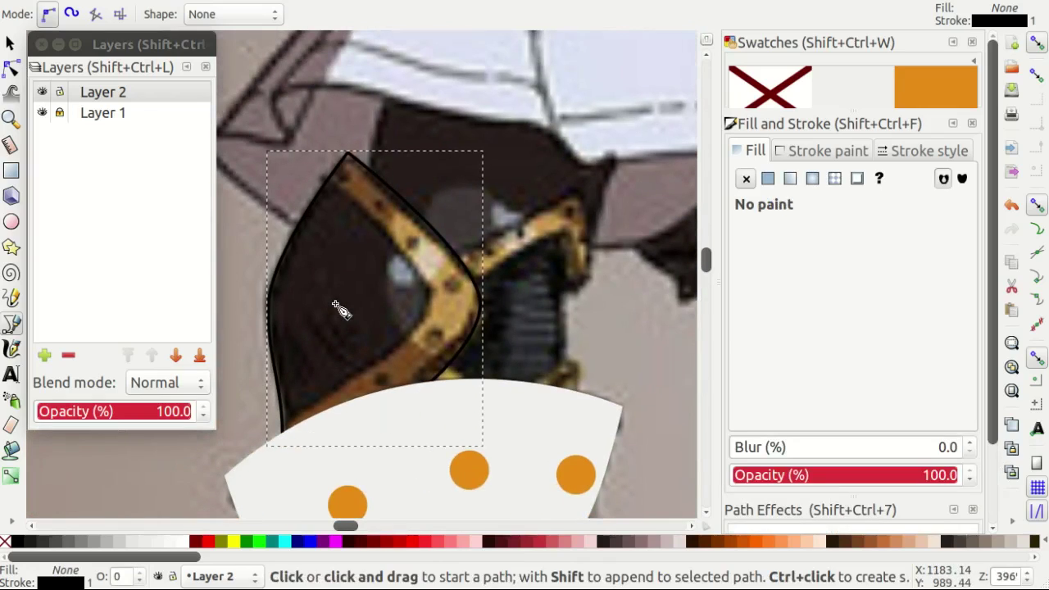
{"action": "scroll", "coordinate": [328, 187], "scroll_direction": "up", "scroll_amount": 2, "text": "ctrl"}
{"action": "scroll", "coordinate": [323, 170], "scroll_direction": "up", "scroll_amount": 1, "text": "ctrl"}
{"action": "left_click", "coordinate": [324, 169]}
{"action": "scroll", "coordinate": [516, 328], "scroll_direction": "down", "scroll_amount": 2}
{"action": "left_click_drag", "start_coordinate": [541, 360], "coordinate": [548, 403]}
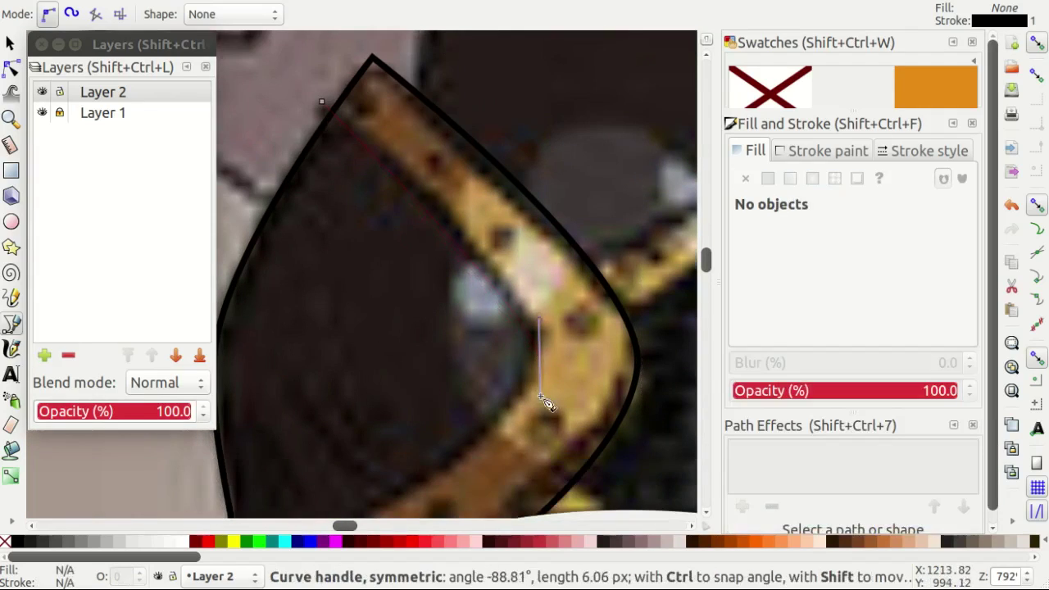
{"action": "scroll", "coordinate": [492, 352], "scroll_direction": "down", "scroll_amount": 3}
{"action": "scroll", "coordinate": [393, 385], "scroll_direction": "down", "scroll_amount": 3}
{"action": "scroll", "coordinate": [301, 419], "scroll_direction": "left", "scroll_amount": 2}
{"action": "left_click", "coordinate": [301, 421]}
{"action": "scroll", "coordinate": [259, 409], "scroll_direction": "down", "scroll_amount": 1, "text": "ctrl"}
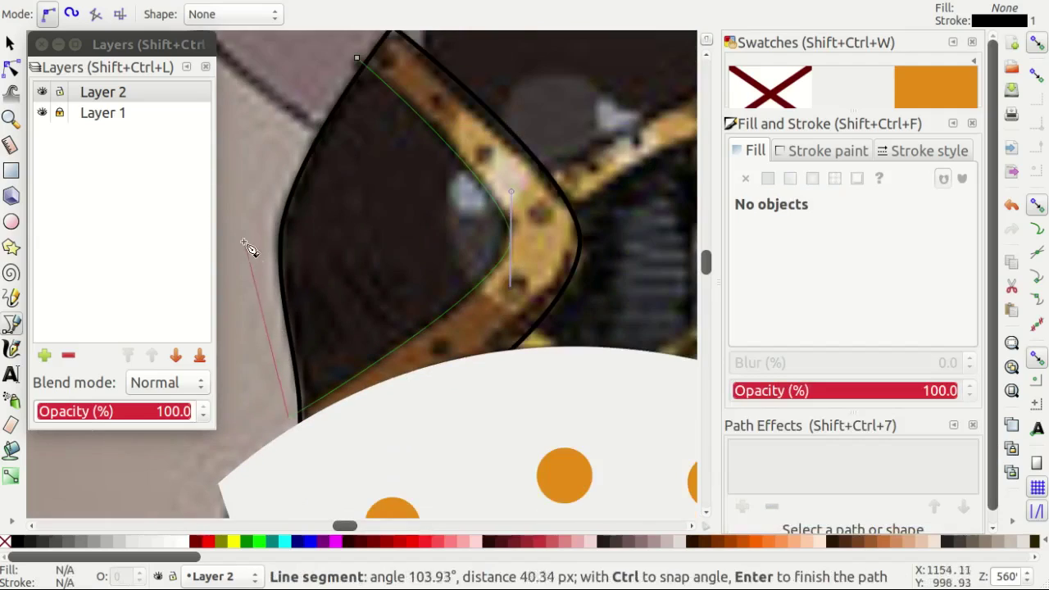
{"action": "left_click", "coordinate": [357, 63]}
Hide Layer 1 and pull the inner shape's right and bottom nodes down.
{"action": "left_click", "coordinate": [42, 112]}
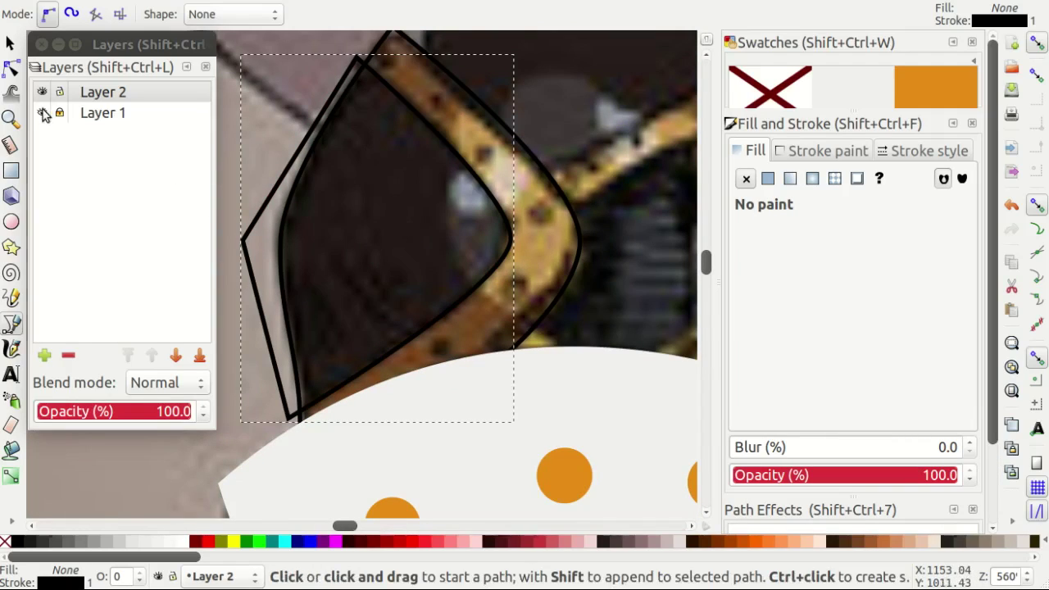
{"action": "key", "text": "s"}
{"action": "left_click", "coordinate": [508, 287]}
{"action": "key", "text": "n"}
{"action": "left_click_drag", "start_coordinate": [521, 290], "coordinate": [521, 297]}
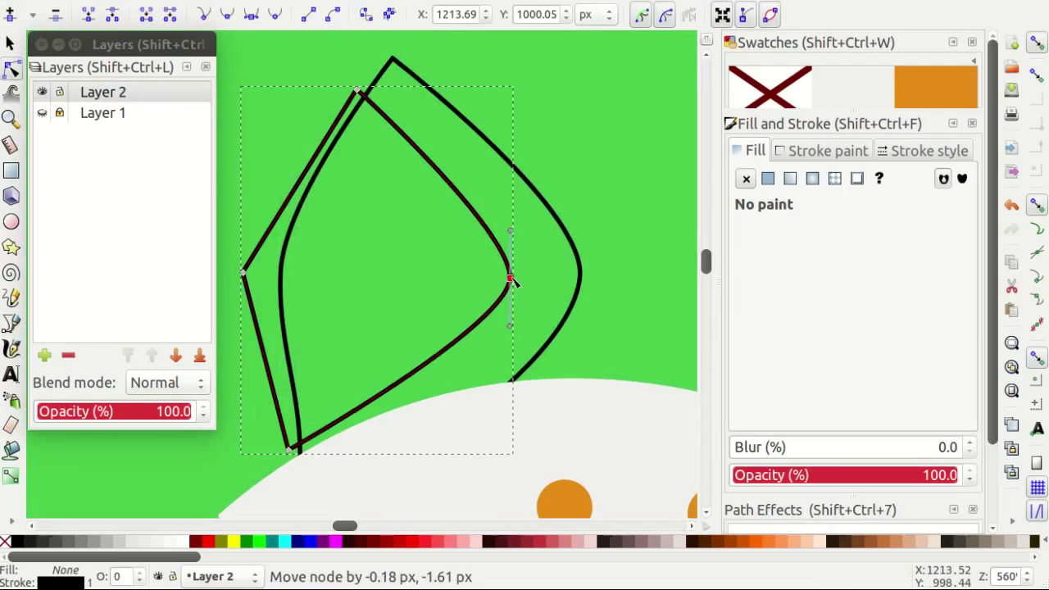
{"action": "left_click_drag", "start_coordinate": [289, 452], "coordinate": [288, 459]}
{"action": "left_click_drag", "start_coordinate": [514, 327], "coordinate": [513, 343]}
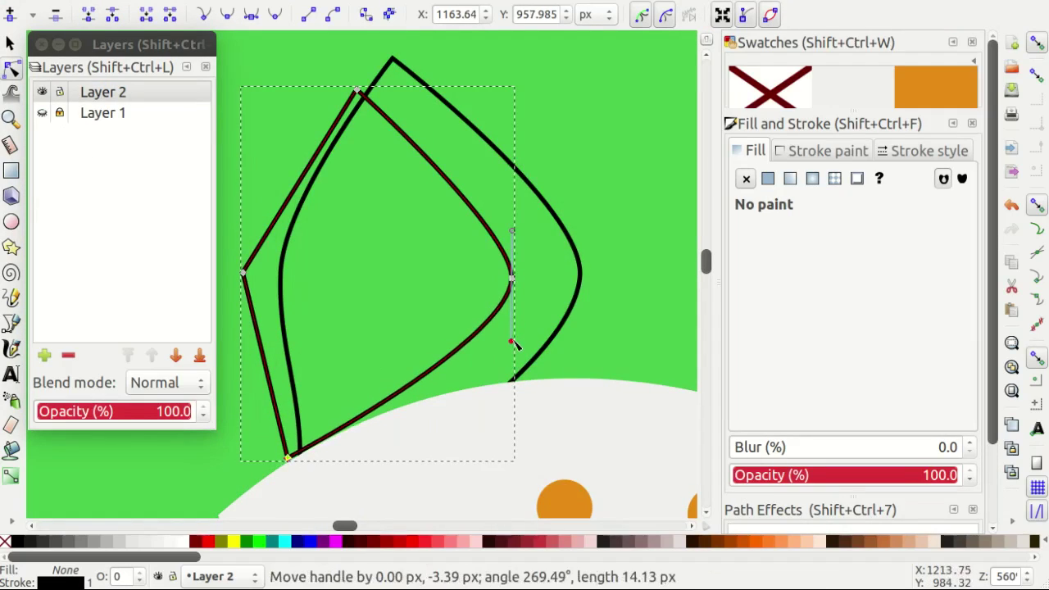
Refine the inner shape's curve above the right node, then show Layer 1 again.
{"action": "scroll", "coordinate": [514, 355], "scroll_direction": "up", "scroll_amount": 1}
{"action": "left_click", "coordinate": [352, 123]}
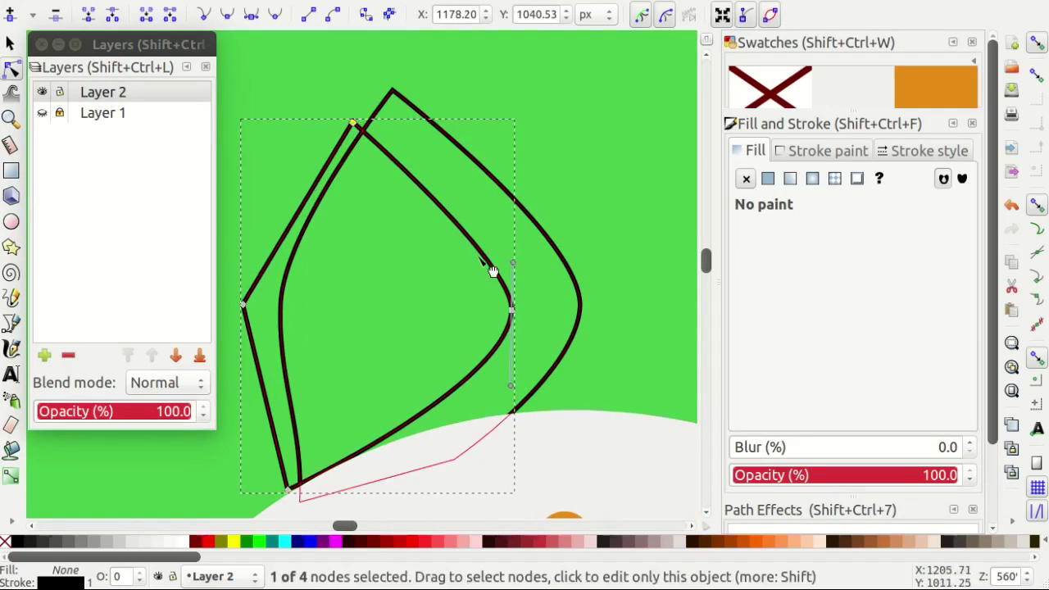
{"action": "left_click_drag", "start_coordinate": [512, 264], "coordinate": [511, 253]}
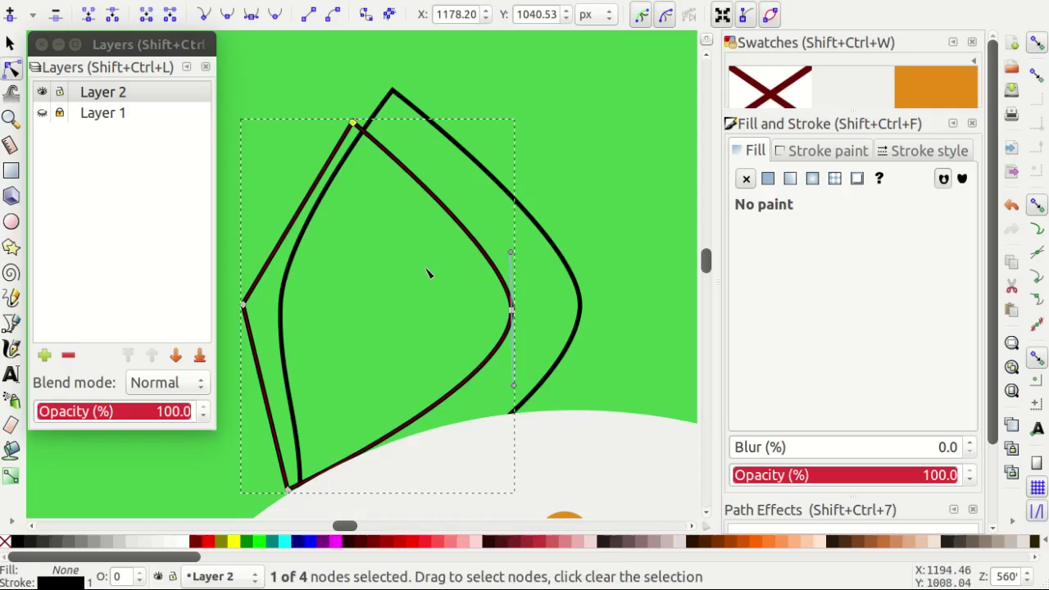
{"action": "left_click", "coordinate": [42, 113]}
Dropper-fill the inner cuff shape and adjust it to dark grey #3f4041.
{"action": "key", "text": "s"}
{"action": "key", "text": "d"}
{"action": "key", "text": "5"}
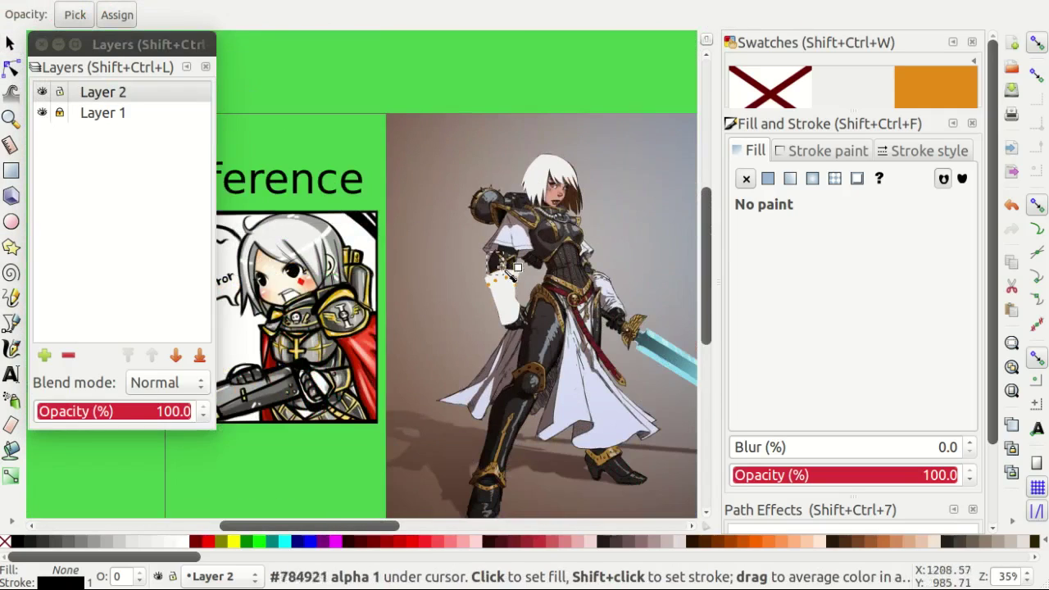
{"action": "scroll", "coordinate": [491, 280], "scroll_direction": "up", "scroll_amount": 4}
{"action": "scroll", "coordinate": [498, 276], "scroll_direction": "up", "scroll_amount": 5}
{"action": "scroll", "coordinate": [499, 276], "scroll_direction": "down", "scroll_amount": 1}
{"action": "left_click", "coordinate": [499, 276]}
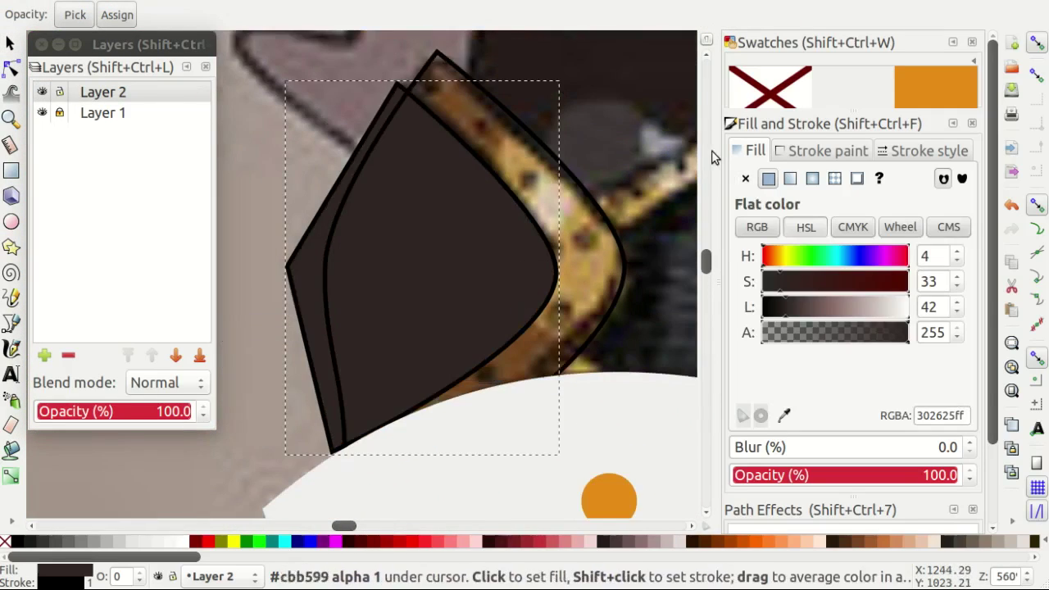
{"action": "left_click", "coordinate": [794, 306]}
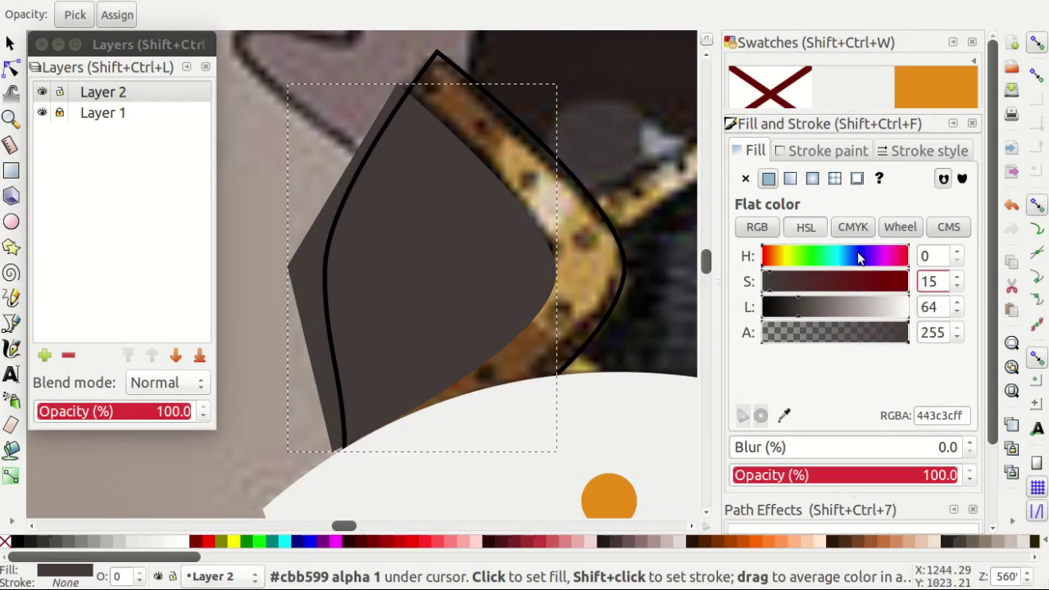
{"action": "key", "text": "minus"}
{"action": "key", "text": "minus"}
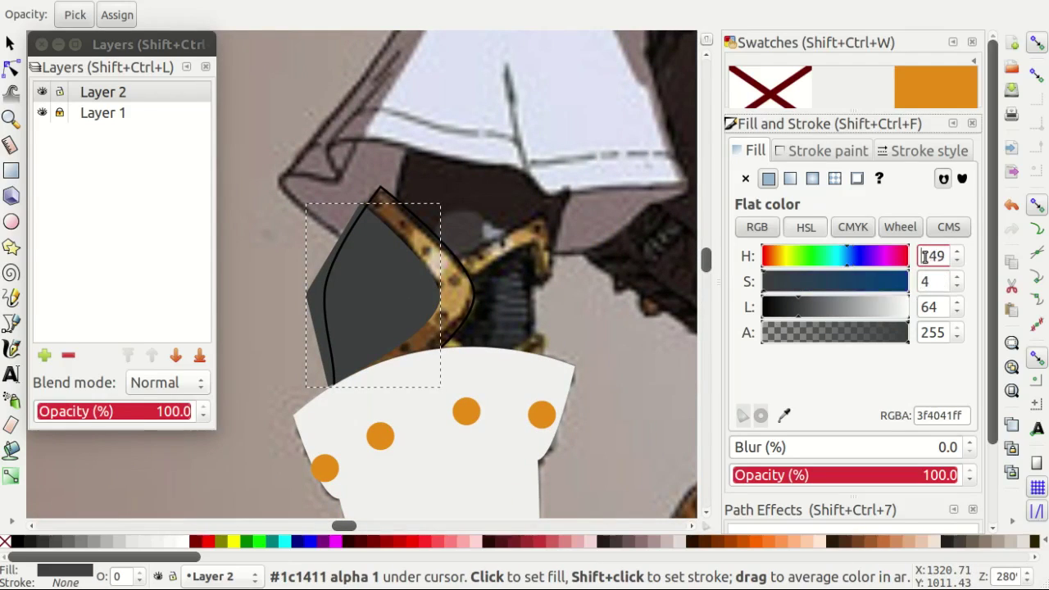
Draw a rectangle over the cuff shape filled with the orange swatch.
{"action": "scroll", "coordinate": [924, 256], "scroll_direction": "down", "scroll_amount": 3}
{"action": "scroll", "coordinate": [353, 271], "scroll_direction": "down", "scroll_amount": 2}
{"action": "scroll", "coordinate": [352, 270], "scroll_direction": "down", "scroll_amount": 2}
{"action": "scroll", "coordinate": [410, 246], "scroll_direction": "down", "scroll_amount": 2}
{"action": "scroll", "coordinate": [483, 205], "scroll_direction": "up", "scroll_amount": 5}
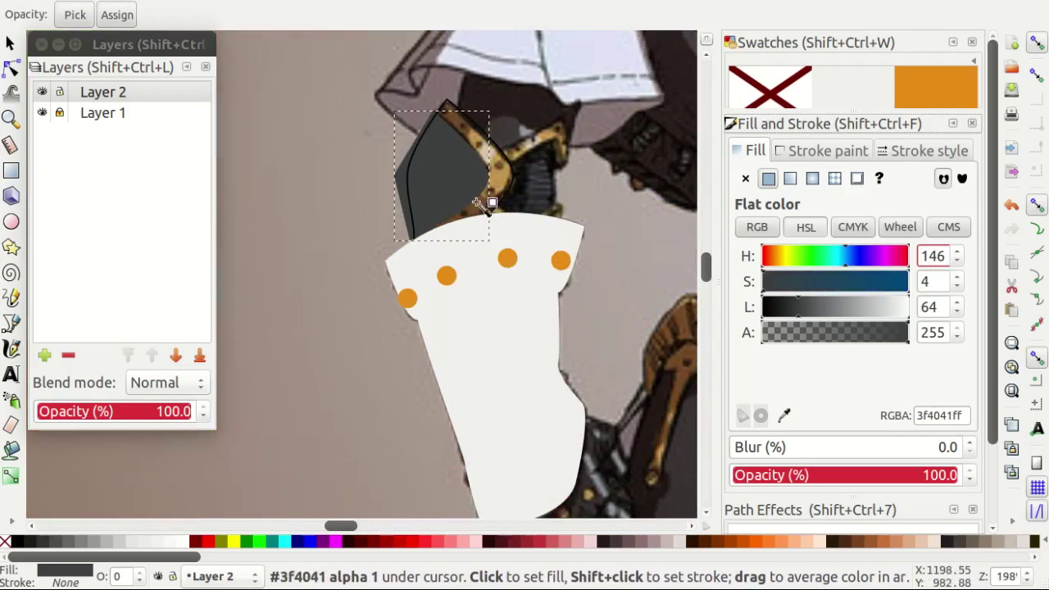
{"action": "scroll", "coordinate": [491, 209], "scroll_direction": "up", "scroll_amount": 1}
{"action": "key", "text": "Escape"}
{"action": "key", "text": "r"}
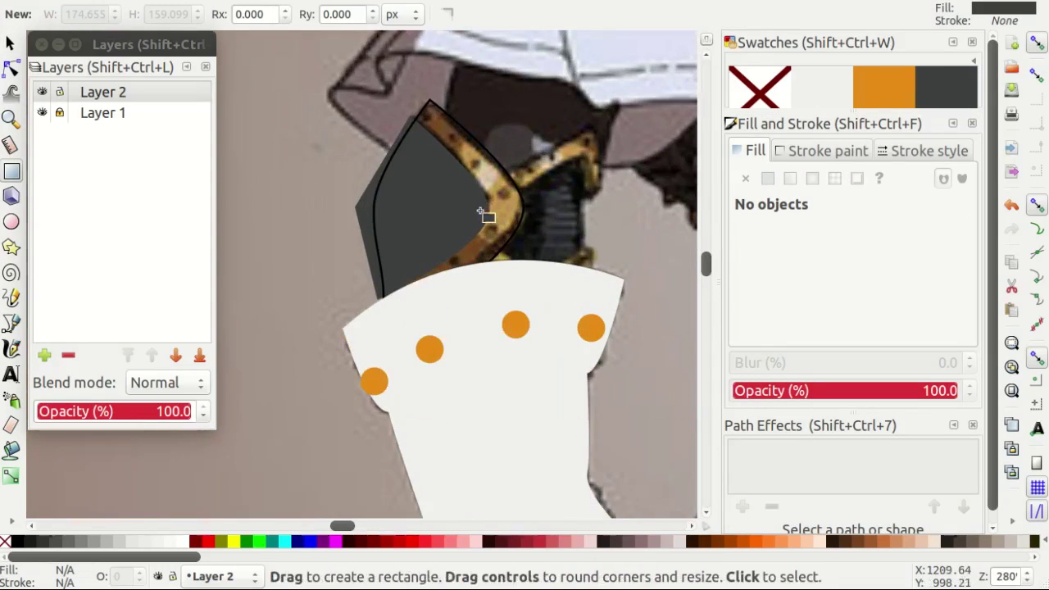
{"action": "left_click_drag", "start_coordinate": [460, 201], "coordinate": [582, 309]}
{"action": "left_click", "coordinate": [883, 86]}
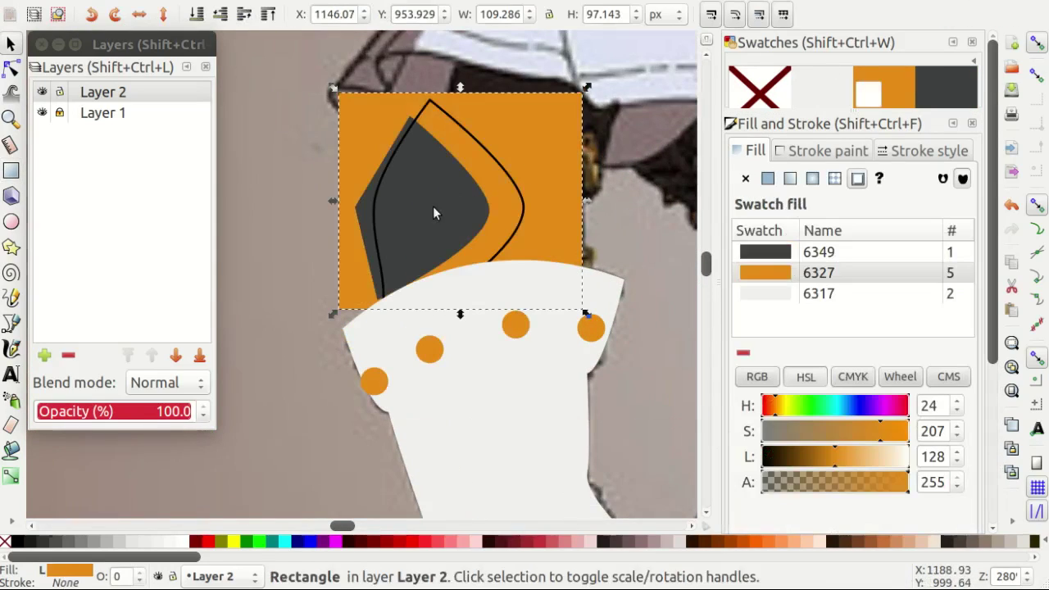
Group the orange rectangle with the dark shape and clip them to the outer outline.
{"action": "left_click", "coordinate": [435, 212], "text": "shift"}
{"action": "key", "text": "ctrl+g"}
{"action": "left_click", "coordinate": [508, 174], "text": "shift"}
{"action": "right_click", "coordinate": [508, 173]}
{"action": "left_click", "coordinate": [541, 516]}
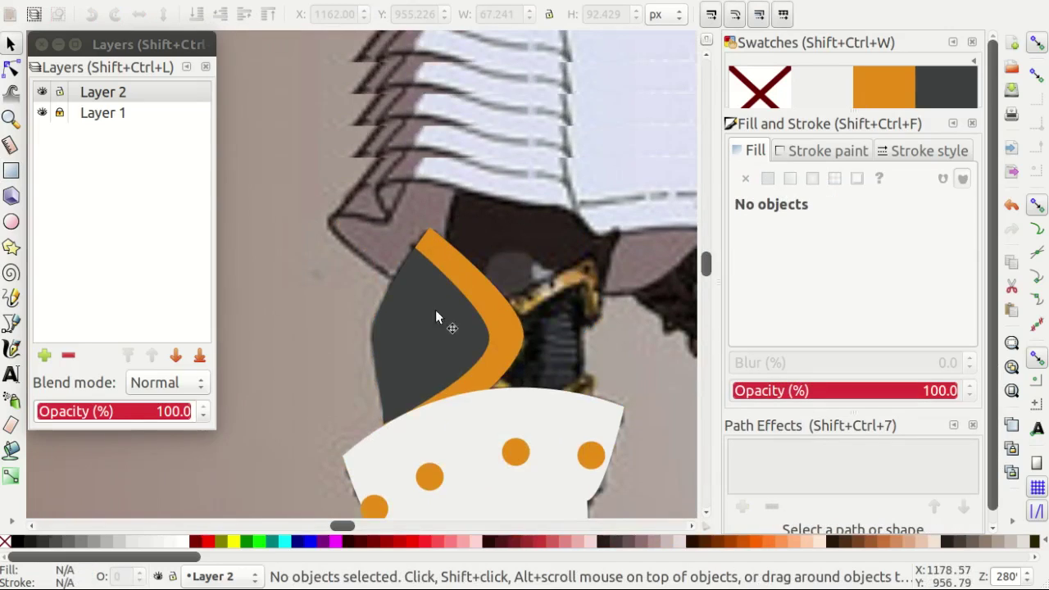
{"action": "scroll", "coordinate": [435, 309], "scroll_direction": "up", "scroll_amount": 1}
{"action": "key", "text": "b"}
{"action": "scroll", "coordinate": [501, 321], "scroll_direction": "down", "scroll_amount": 1}
{"action": "scroll", "coordinate": [524, 270], "scroll_direction": "down", "scroll_amount": 2}
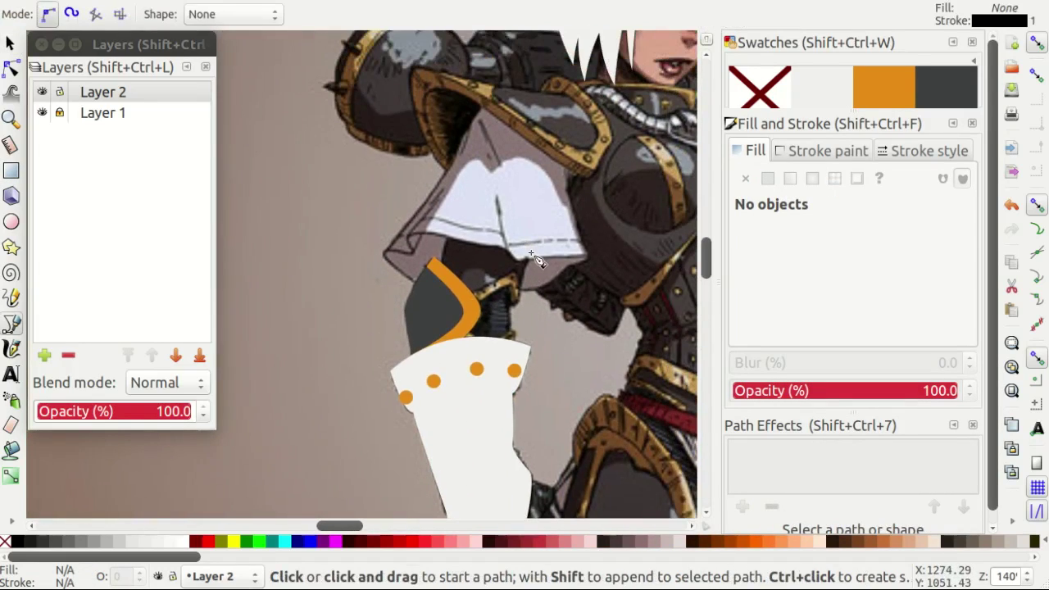
Trace a curved path along the dark area under the white fabric edge.
{"action": "scroll", "coordinate": [461, 268], "scroll_direction": "up", "scroll_amount": 3}
{"action": "left_click", "coordinate": [617, 249]}
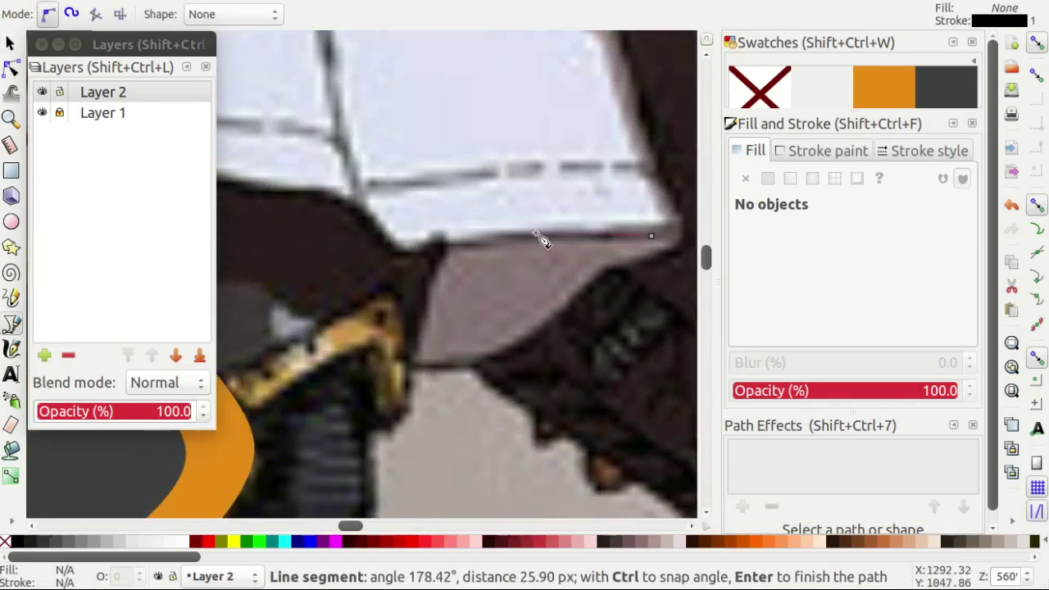
{"action": "scroll", "coordinate": [492, 238], "scroll_direction": "down", "scroll_amount": 2}
{"action": "scroll", "coordinate": [492, 242], "scroll_direction": "up", "scroll_amount": 3}
{"action": "left_click", "coordinate": [524, 253]}
{"action": "scroll", "coordinate": [440, 231], "scroll_direction": "down", "scroll_amount": 1}
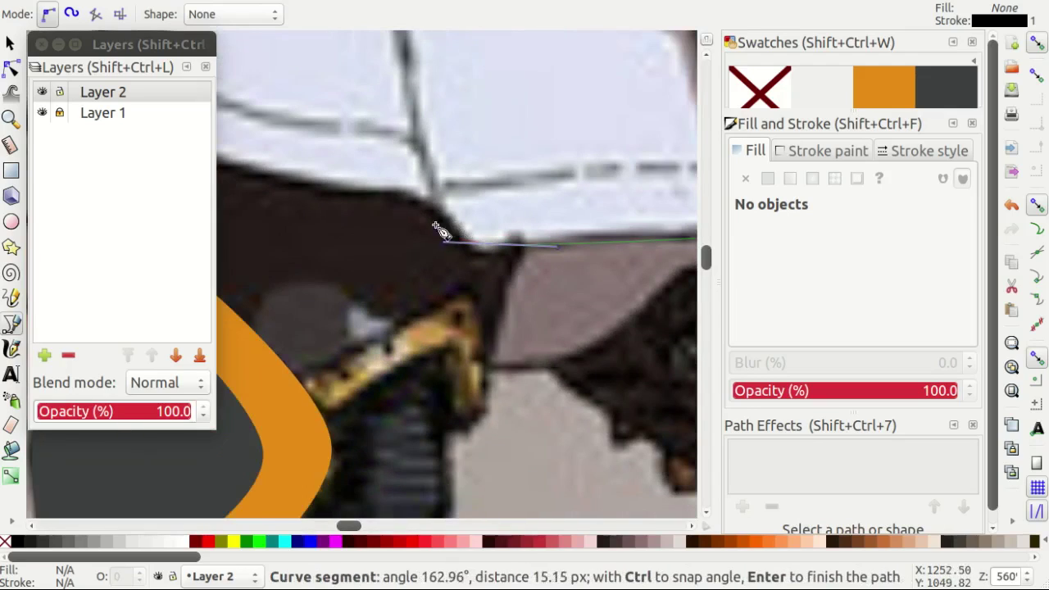
{"action": "left_click_drag", "start_coordinate": [370, 199], "coordinate": [273, 194]}
{"action": "scroll", "coordinate": [324, 191], "scroll_direction": "left", "scroll_amount": 6}
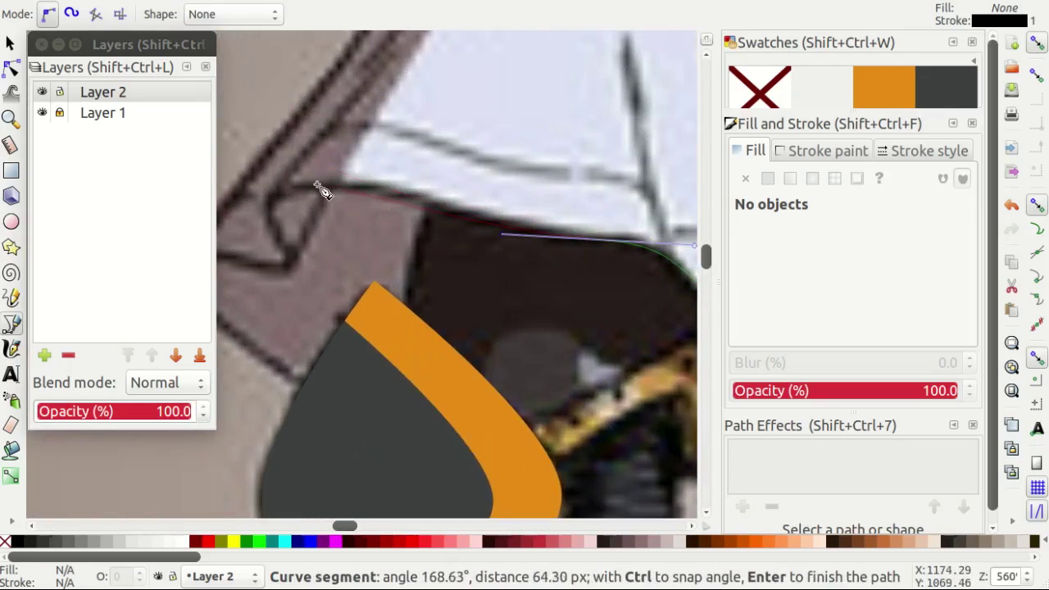
{"action": "left_click_drag", "start_coordinate": [279, 199], "coordinate": [210, 227]}
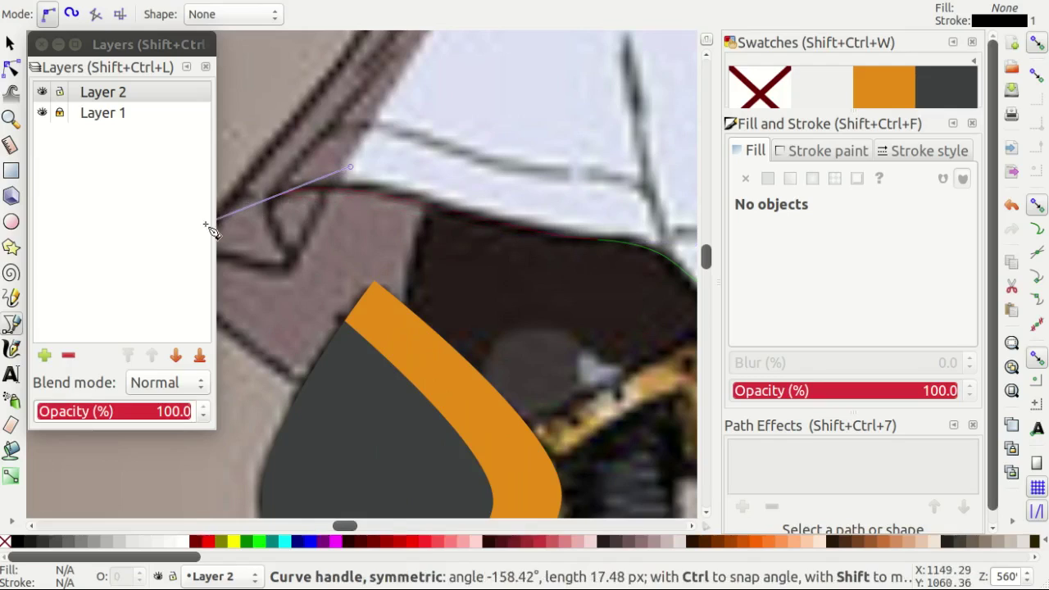
{"action": "key", "text": "Return"}
Draw a cutting shape across the traced path and cut it with Cut Path.
{"action": "scroll", "coordinate": [386, 246], "scroll_direction": "right", "scroll_amount": 2}
{"action": "left_click", "coordinate": [370, 168]}
{"action": "scroll", "coordinate": [574, 195], "scroll_direction": "right", "scroll_amount": 1}
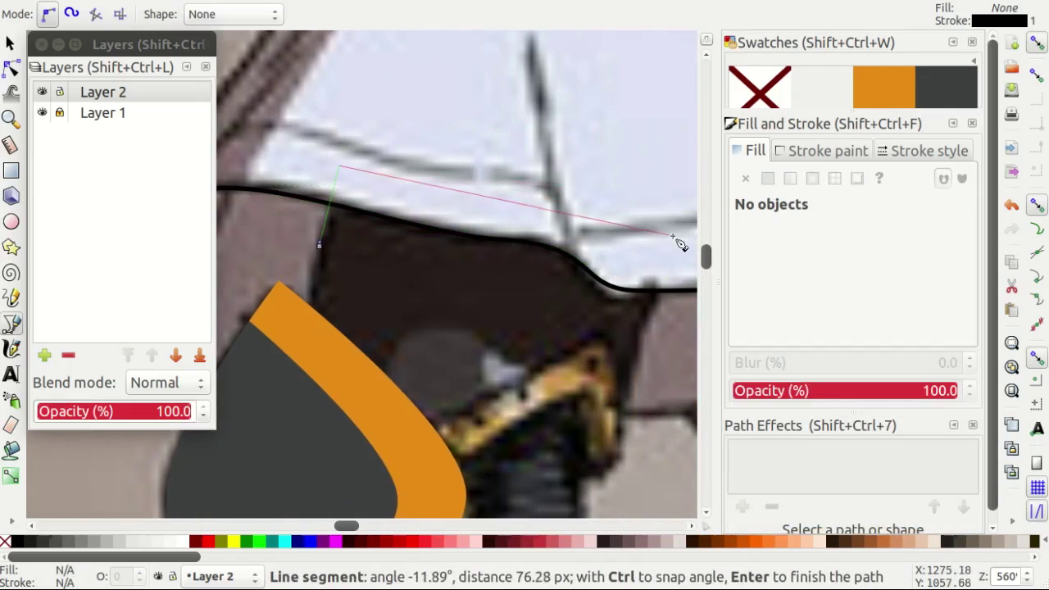
{"action": "left_click", "coordinate": [674, 239]}
{"action": "double_click", "coordinate": [651, 325]}
{"action": "key", "text": "s"}
{"action": "key", "text": "ctrl+a"}
{"action": "left_click", "coordinate": [193, 0]}
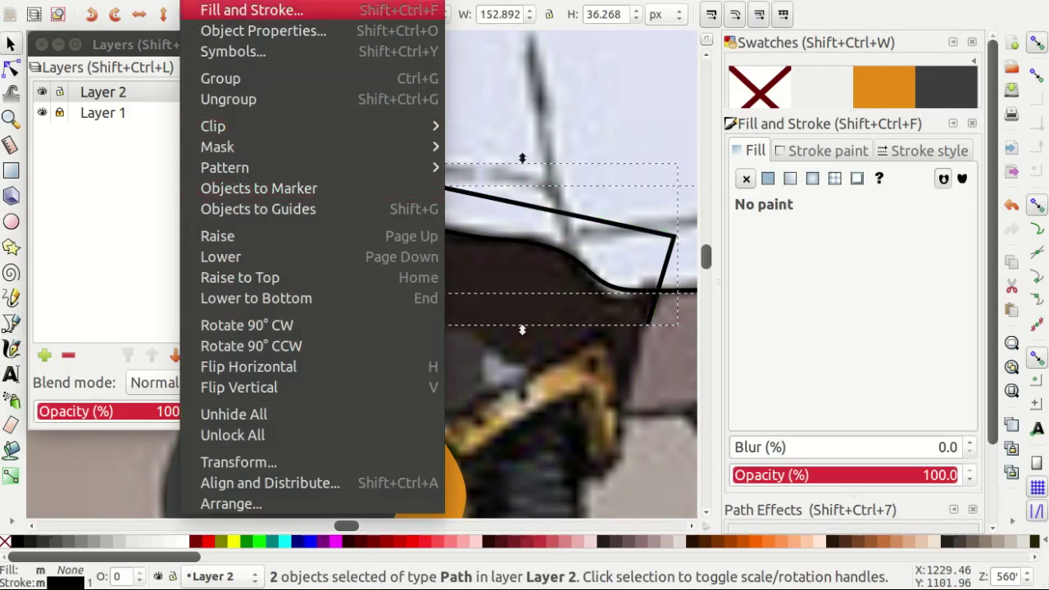
{"action": "left_click", "coordinate": [281, 201]}
Draw a new closed outline shape over the elbow armor with the Bezier tool.
{"action": "key", "text": "b"}
{"action": "scroll", "coordinate": [419, 232], "scroll_direction": "down", "scroll_amount": 2}
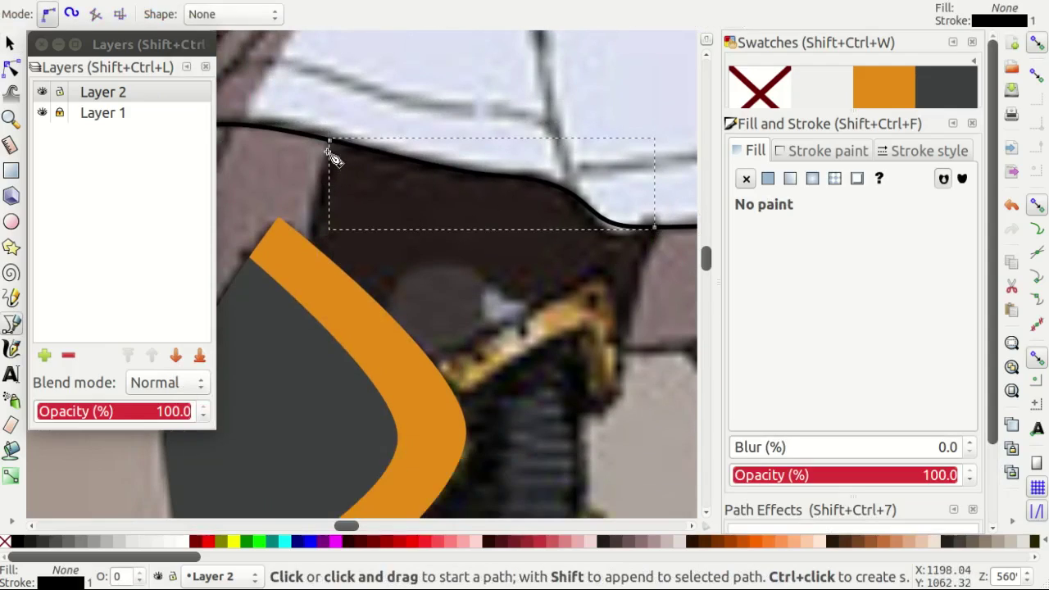
{"action": "left_click_drag", "start_coordinate": [312, 236], "coordinate": [301, 246]}
{"action": "left_click", "coordinate": [294, 303]}
{"action": "scroll", "coordinate": [435, 342], "scroll_direction": "down", "scroll_amount": 2}
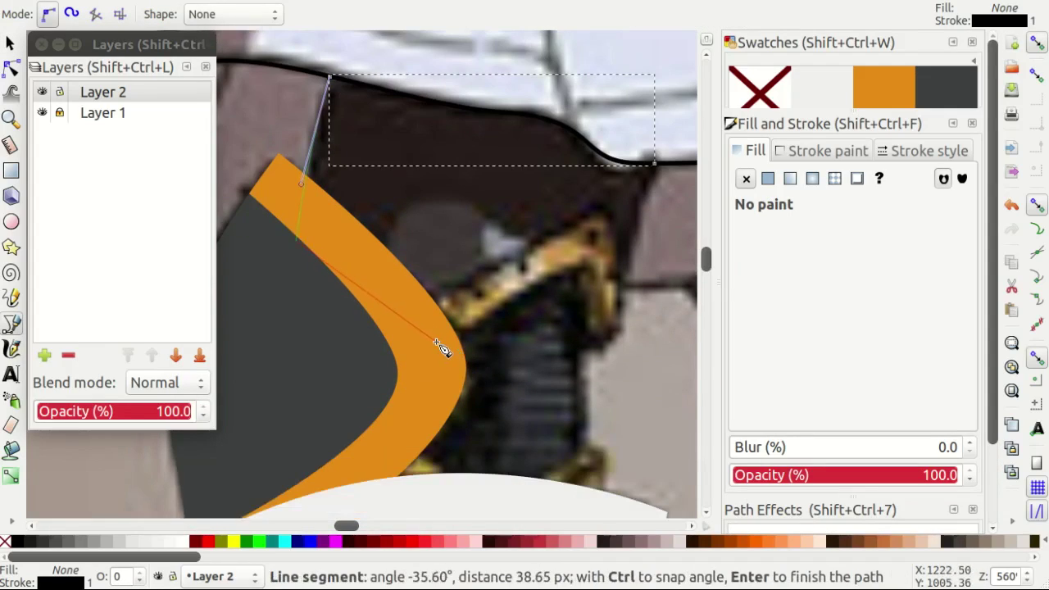
{"action": "scroll", "coordinate": [440, 350], "scroll_direction": "down", "scroll_amount": 2, "text": "ctrl"}
{"action": "scroll", "coordinate": [446, 307], "scroll_direction": "up", "scroll_amount": 3, "text": "ctrl"}
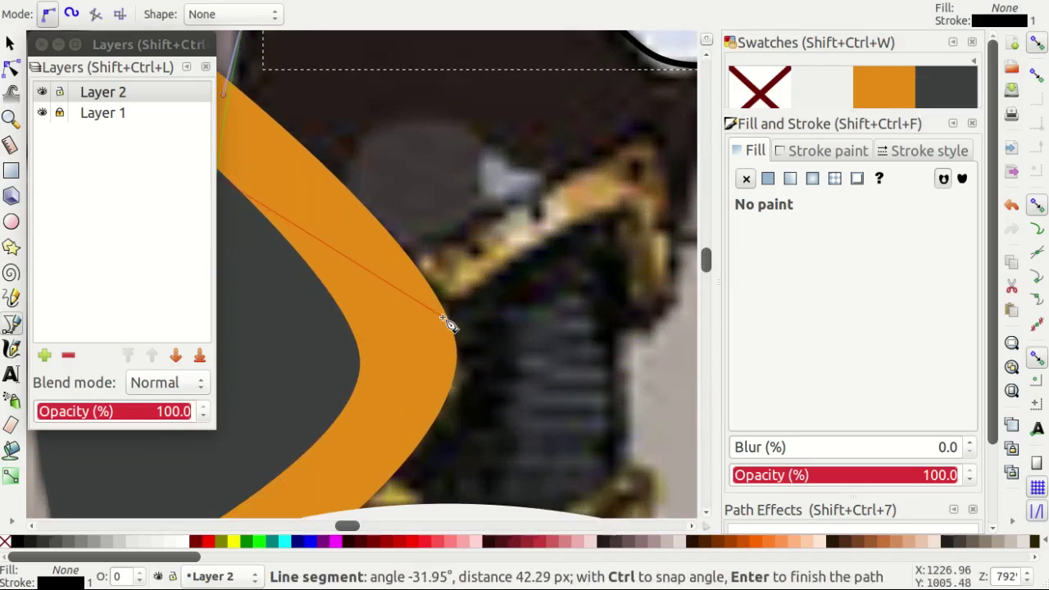
{"action": "left_click_drag", "start_coordinate": [442, 319], "coordinate": [491, 322]}
{"action": "left_click", "coordinate": [621, 217]}
{"action": "scroll", "coordinate": [571, 326], "scroll_direction": "right", "scroll_amount": 3}
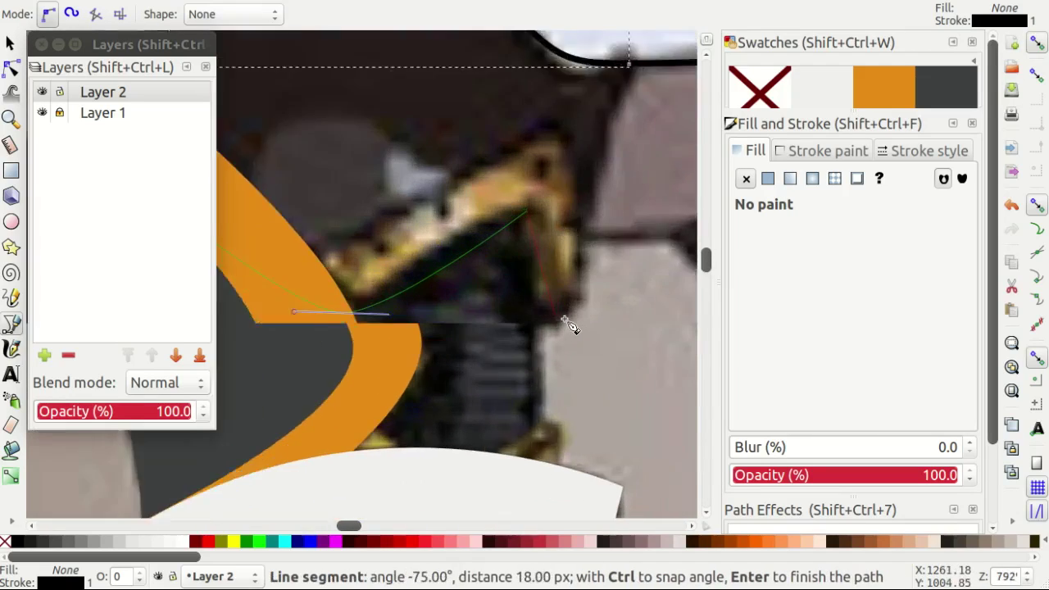
{"action": "scroll", "coordinate": [571, 326], "scroll_direction": "up", "scroll_amount": 1, "text": "ctrl"}
{"action": "left_click", "coordinate": [547, 346]}
{"action": "scroll", "coordinate": [547, 346], "scroll_direction": "down", "scroll_amount": 1, "text": "ctrl"}
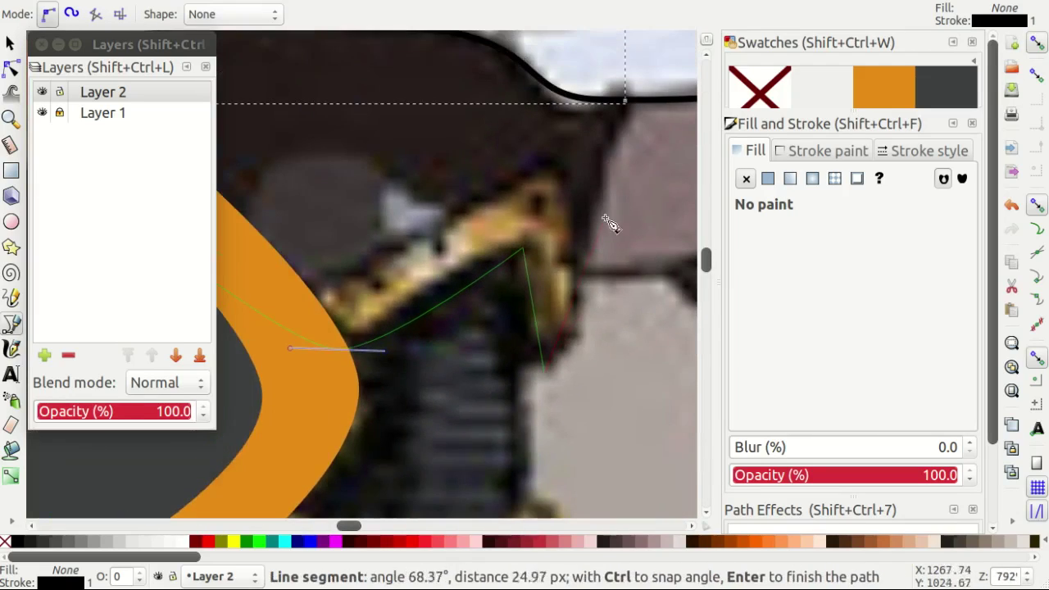
{"action": "left_click", "coordinate": [624, 100]}
Reshape the new outline's curves by moving nodes and pulling handles.
{"action": "key", "text": "n"}
{"action": "left_click_drag", "start_coordinate": [558, 370], "coordinate": [601, 350]}
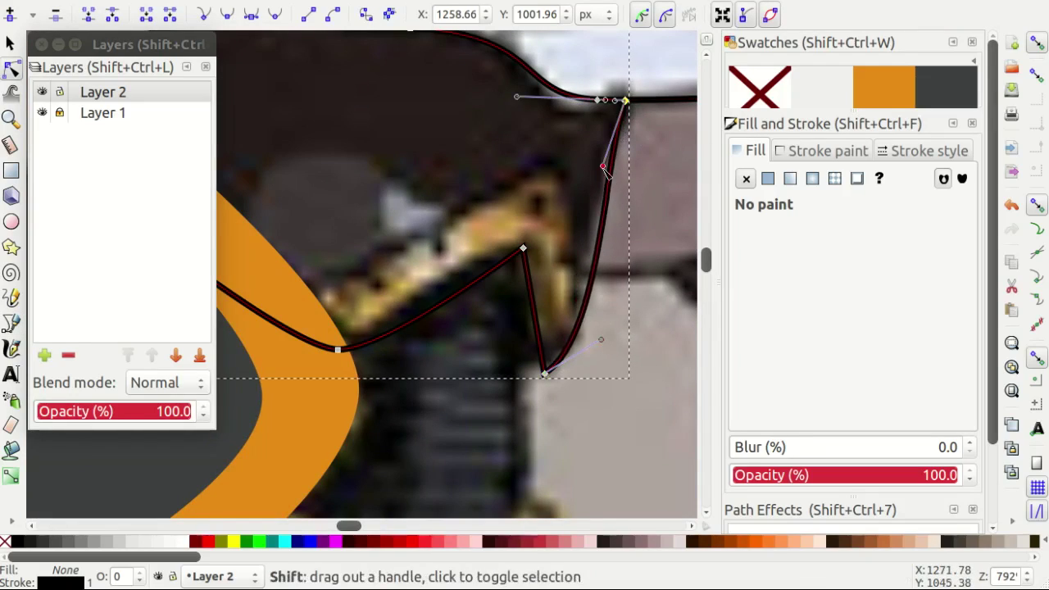
{"action": "left_click_drag", "start_coordinate": [546, 374], "coordinate": [534, 381]}
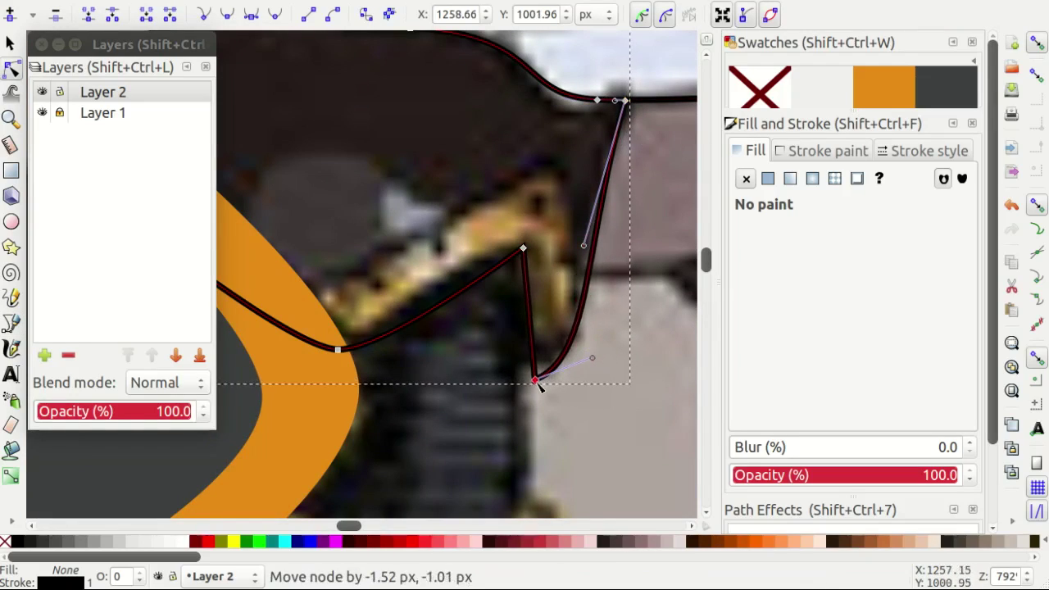
{"action": "left_click_drag", "start_coordinate": [522, 248], "coordinate": [437, 293]}
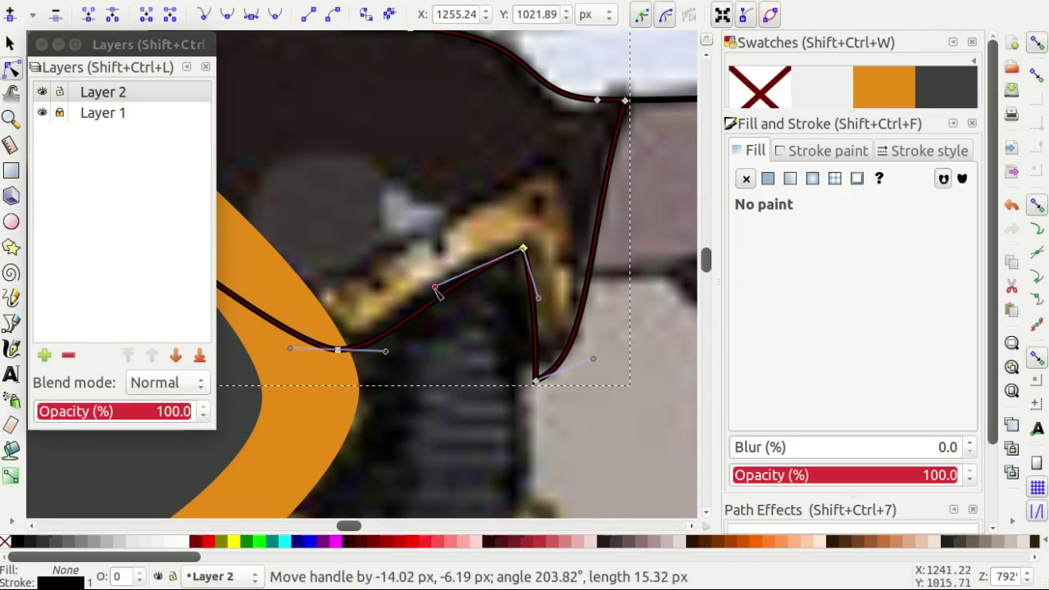
{"action": "left_click_drag", "start_coordinate": [386, 354], "coordinate": [376, 350]}
{"action": "scroll", "coordinate": [377, 350], "scroll_direction": "down", "scroll_amount": 1}
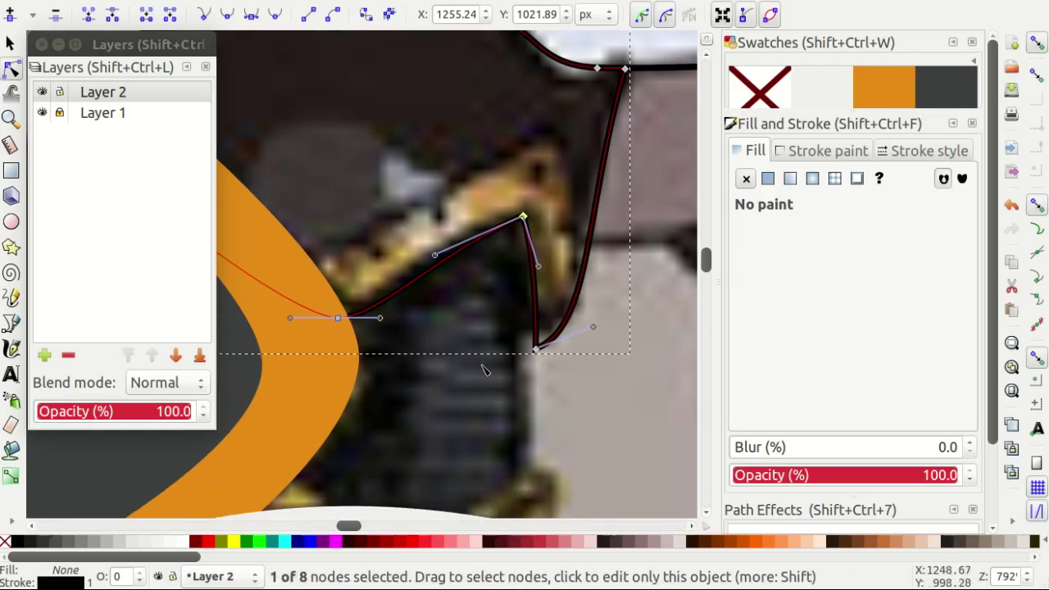
Draw a closed four-corner trim shape across the armor.
{"action": "key", "text": "b"}
{"action": "left_click", "coordinate": [283, 267]}
{"action": "scroll", "coordinate": [559, 129], "scroll_direction": "up", "scroll_amount": 2}
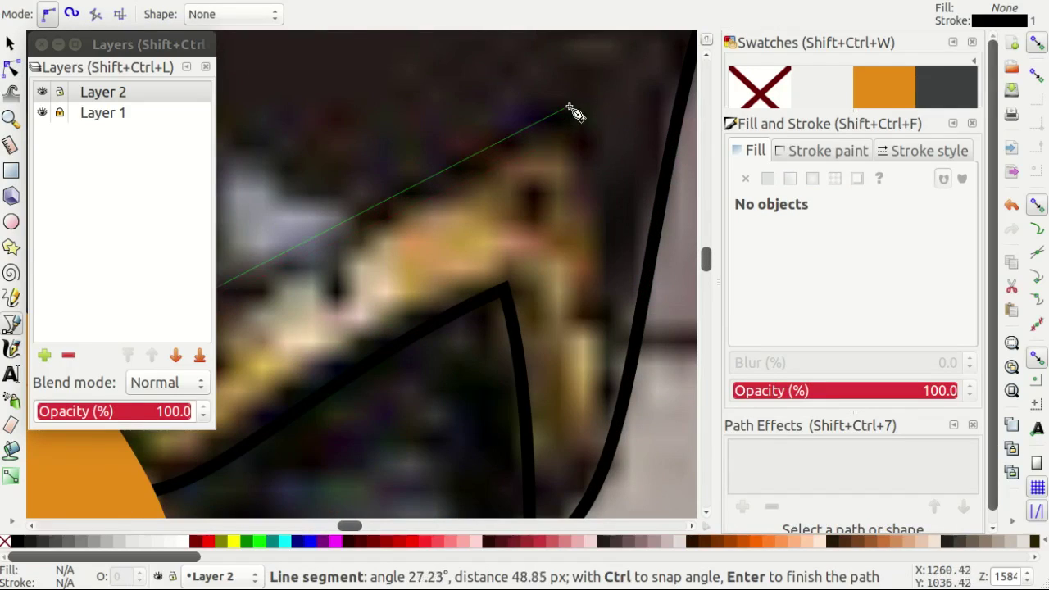
{"action": "left_click", "coordinate": [573, 112]}
{"action": "scroll", "coordinate": [627, 271], "scroll_direction": "down", "scroll_amount": 2}
{"action": "left_click", "coordinate": [628, 381]}
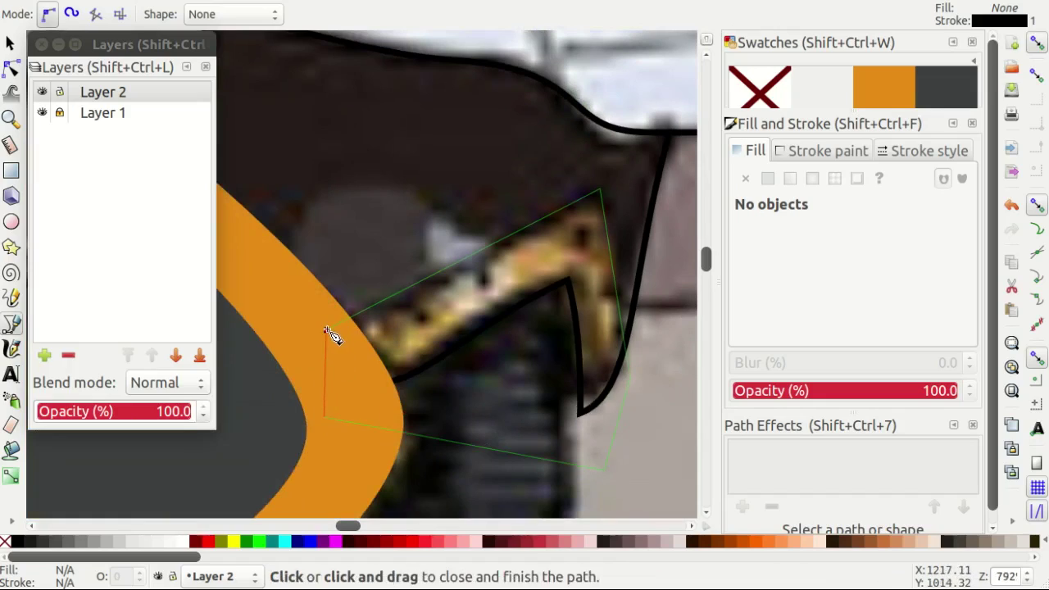
{"action": "left_click", "coordinate": [326, 330]}
Hide the reference photo, curve the trim's edges, and fill it orange.
{"action": "key", "text": "n"}
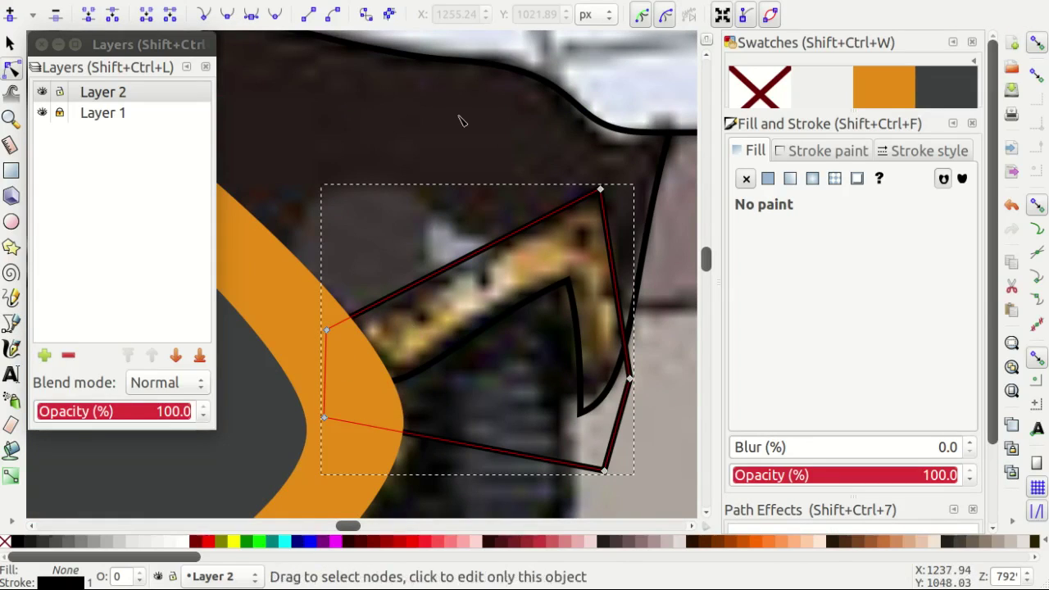
{"action": "left_click", "coordinate": [43, 112]}
{"action": "left_click_drag", "start_coordinate": [327, 331], "coordinate": [424, 319]}
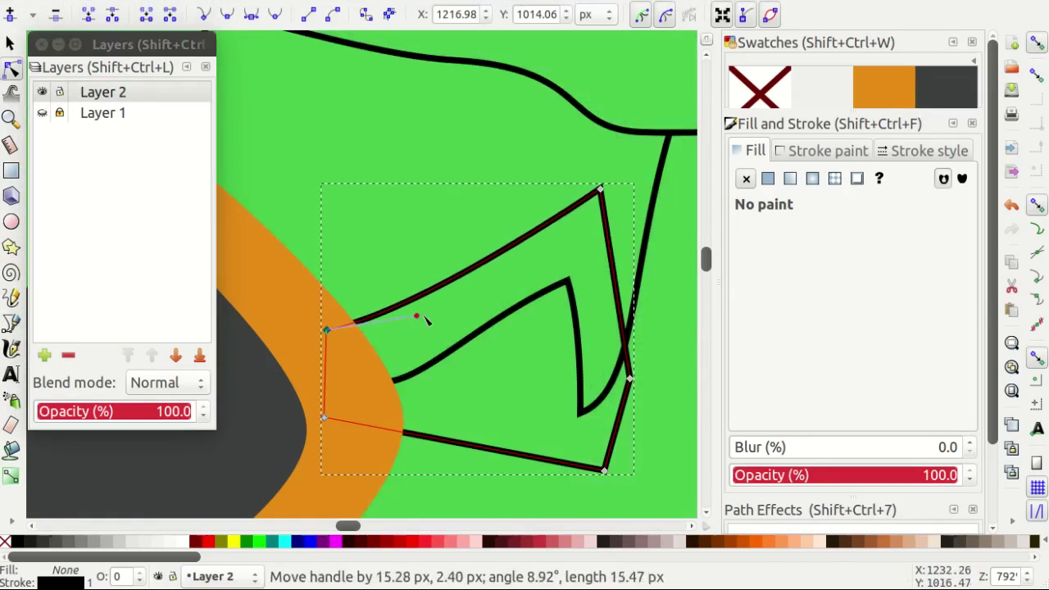
{"action": "left_click_drag", "start_coordinate": [600, 191], "coordinate": [515, 223]}
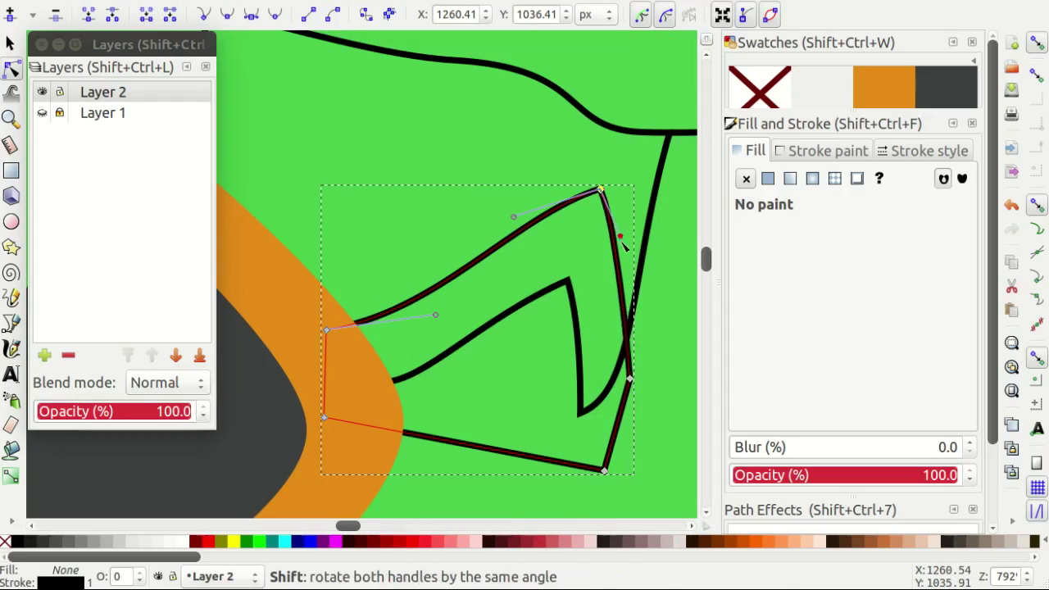
{"action": "left_click", "coordinate": [863, 67]}
Draw a dark grey rectangle over the armor and select it with the outline for clipping.
{"action": "key", "text": "minus"}
{"action": "key", "text": "minus"}
{"action": "key", "text": "r"}
{"action": "left_click_drag", "start_coordinate": [281, 45], "coordinate": [642, 321]}
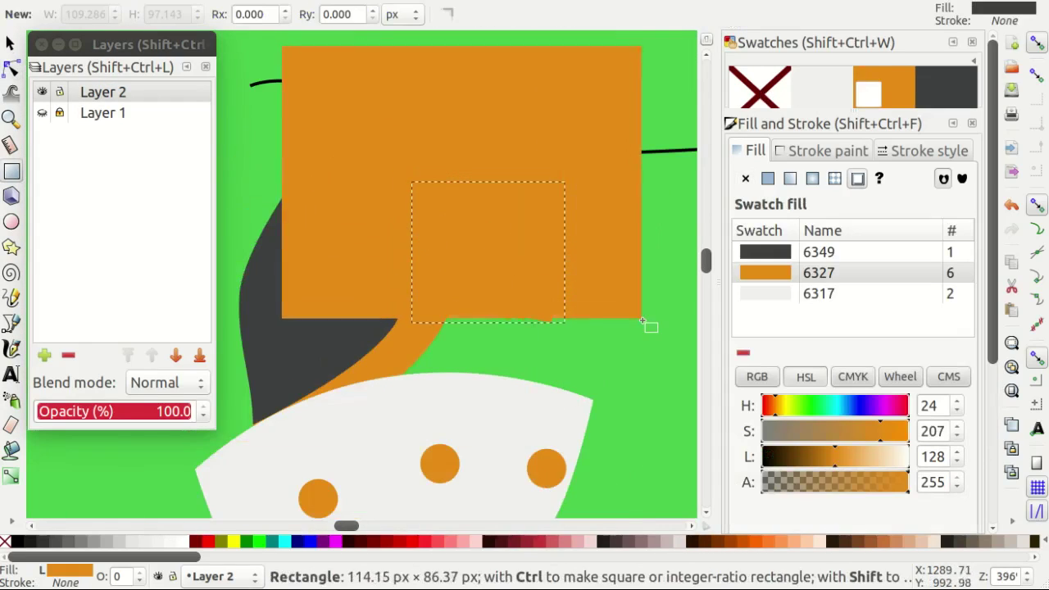
{"action": "left_click", "coordinate": [942, 86]}
{"action": "key", "text": "s"}
{"action": "left_click", "coordinate": [528, 201], "text": "shift"}
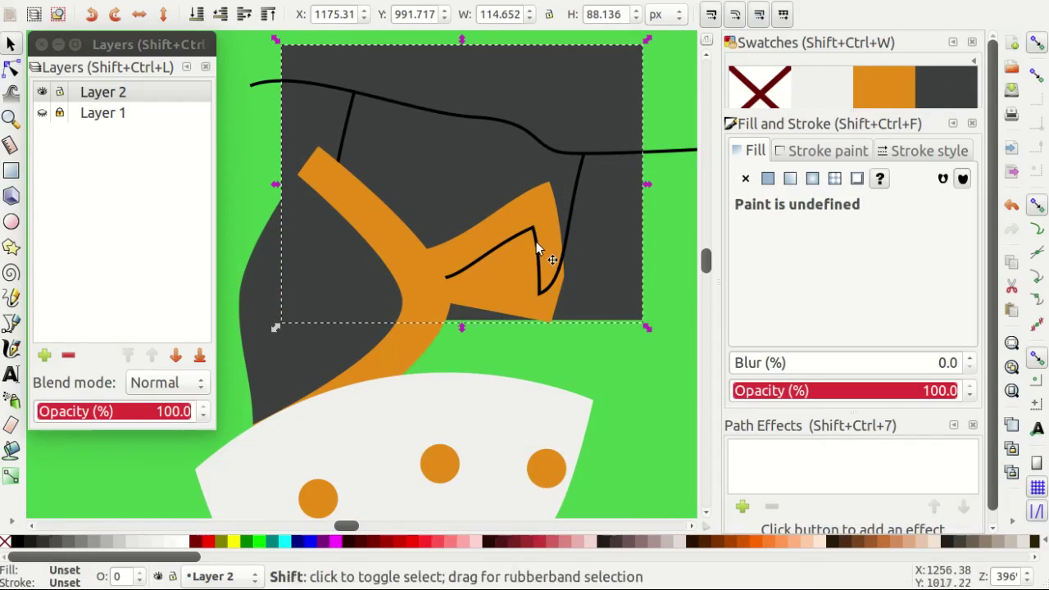
{"action": "right_click", "coordinate": [538, 241]}
Clip the dark grey rectangle to the armor outline shape.
{"action": "left_click", "coordinate": [576, 534]}
{"action": "scroll", "coordinate": [577, 279], "scroll_direction": "down", "scroll_amount": 3}
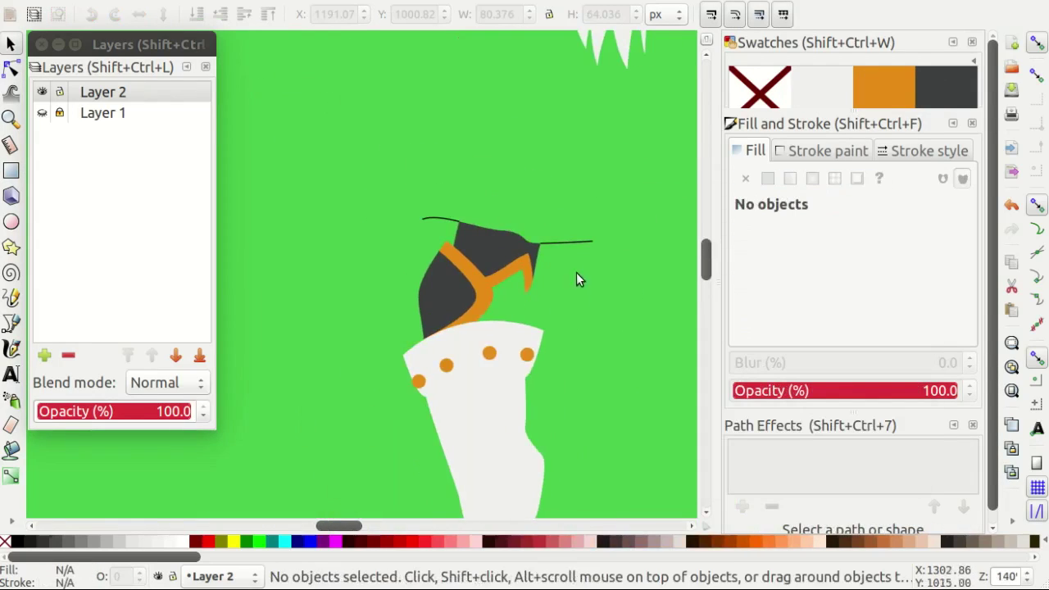
{"action": "scroll", "coordinate": [266, 175], "scroll_direction": "up", "scroll_amount": 2}
Combine the two edge lines into one path and extend it with the Bezier tool.
{"action": "key", "text": "ctrl+k"}
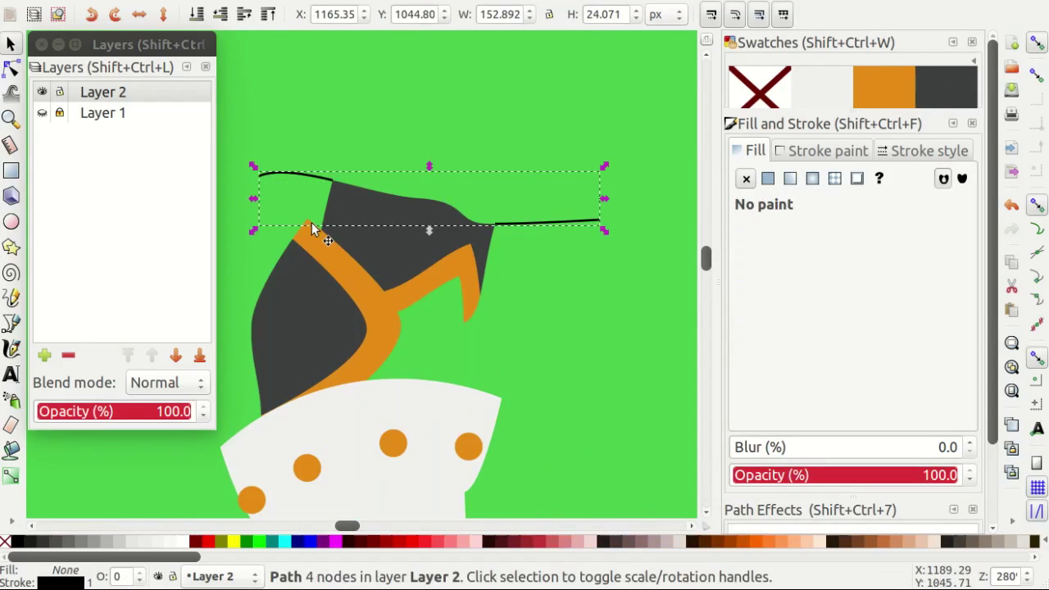
{"action": "key", "text": "n"}
{"action": "scroll", "coordinate": [333, 176], "scroll_direction": "up", "scroll_amount": 1}
{"action": "key", "text": "b"}
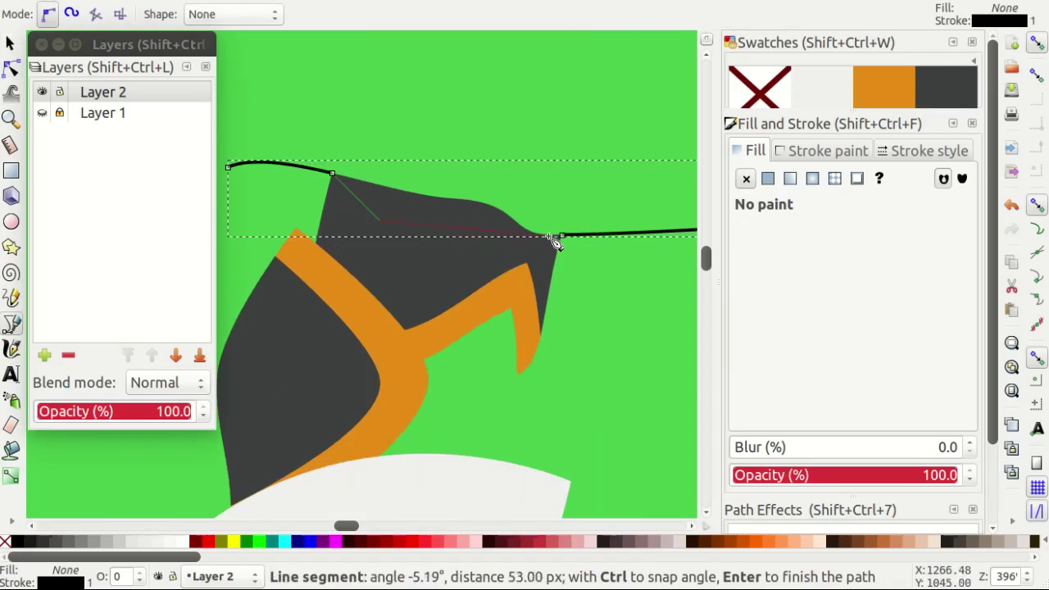
{"action": "key", "text": "Return"}
{"action": "key", "text": "n"}
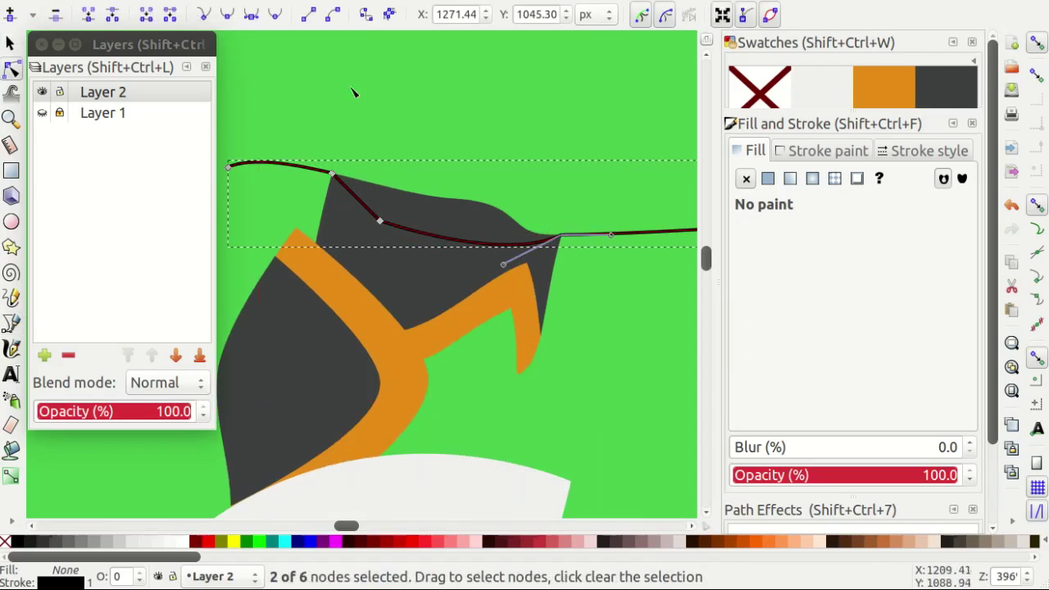
{"action": "key", "text": "Escape"}
Make the reference photo layer visible again and deselect everything.
{"action": "scroll", "coordinate": [300, 112], "scroll_direction": "down", "scroll_amount": 2}
{"action": "left_click", "coordinate": [42, 112]}
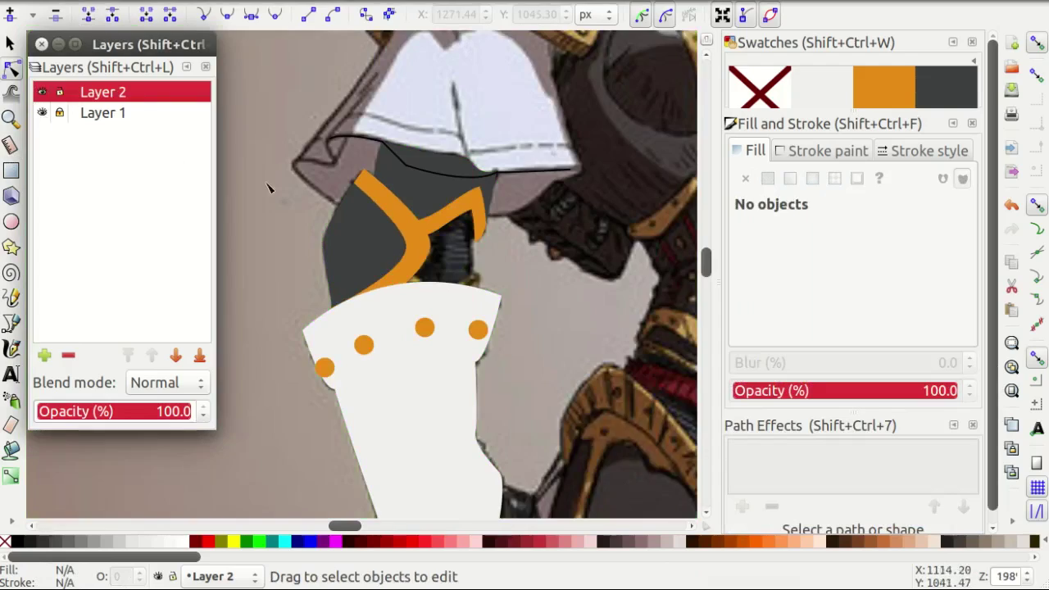
{"action": "scroll", "coordinate": [341, 162], "scroll_direction": "up", "scroll_amount": 1}
{"action": "key", "text": "s"}
{"action": "left_click", "coordinate": [340, 167]}
{"action": "key", "text": "Escape"}
{"action": "scroll", "coordinate": [302, 247], "scroll_direction": "up", "scroll_amount": 3}
Draw a three-node curve following the gold armor rim above the white cuff.
{"action": "scroll", "coordinate": [426, 187], "scroll_direction": "up", "scroll_amount": 3}
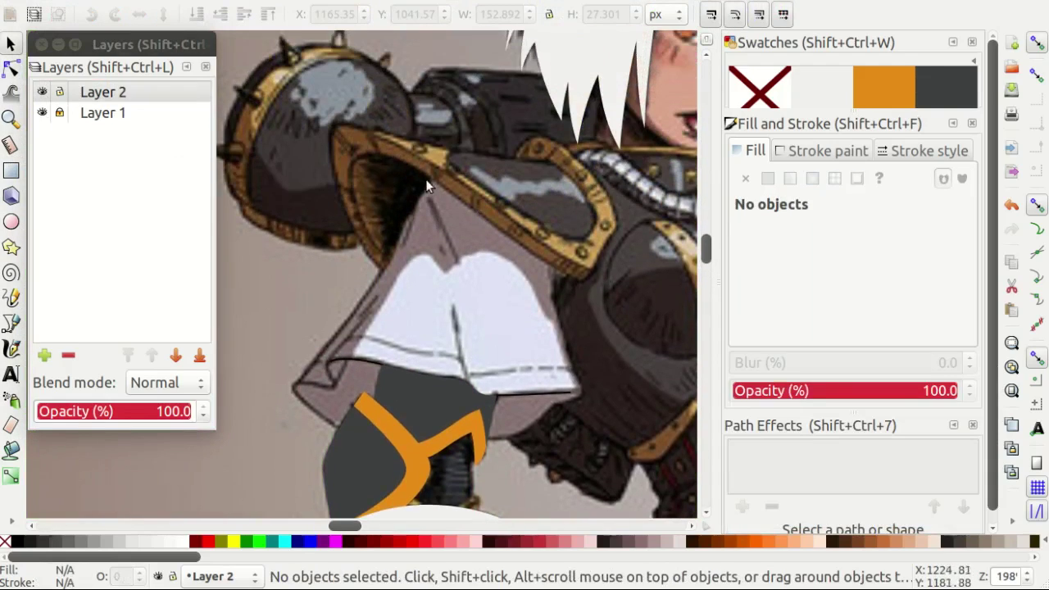
{"action": "key", "text": "b"}
{"action": "scroll", "coordinate": [560, 279], "scroll_direction": "up", "scroll_amount": 1, "text": "ctrl"}
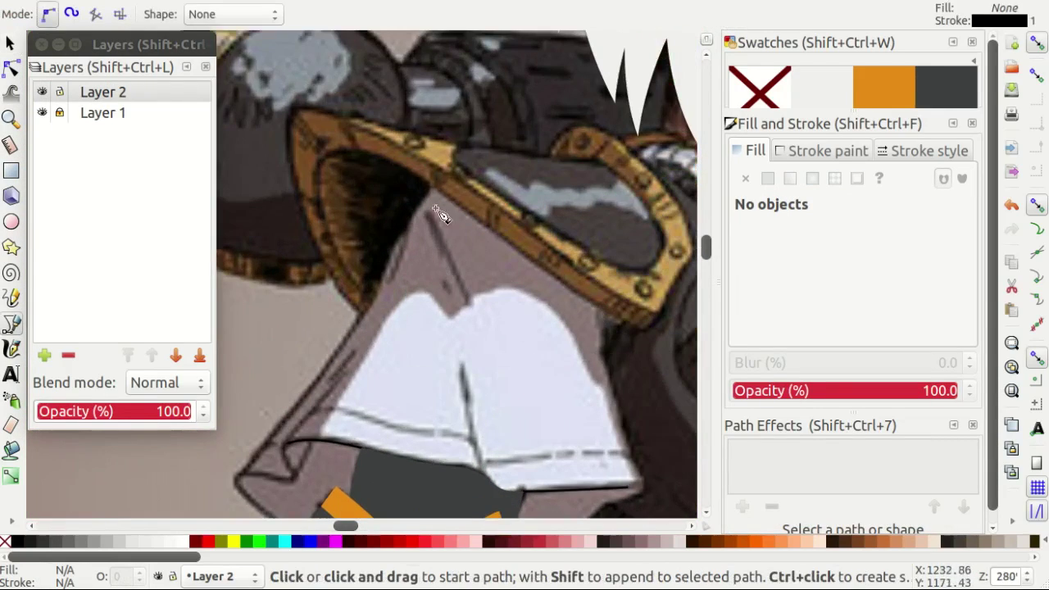
{"action": "scroll", "coordinate": [577, 297], "scroll_direction": "up", "scroll_amount": 2, "text": "ctrl"}
{"action": "left_click", "coordinate": [671, 346]}
{"action": "scroll", "coordinate": [573, 270], "scroll_direction": "up", "scroll_amount": 5}
{"action": "scroll", "coordinate": [492, 213], "scroll_direction": "left", "scroll_amount": 8}
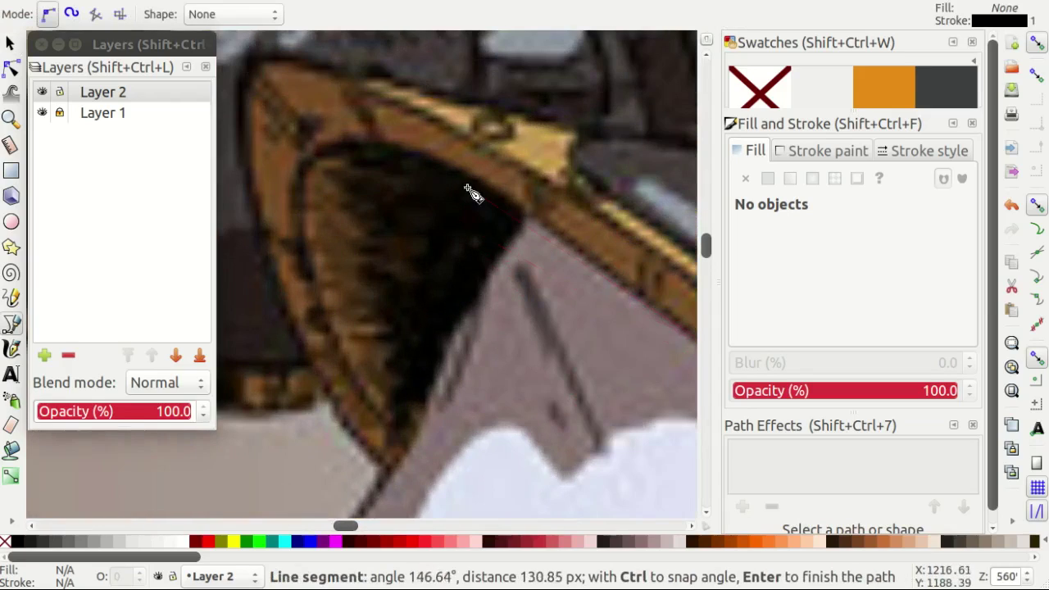
{"action": "left_click_drag", "start_coordinate": [336, 160], "coordinate": [257, 227]}
{"action": "left_click", "coordinate": [437, 398]}
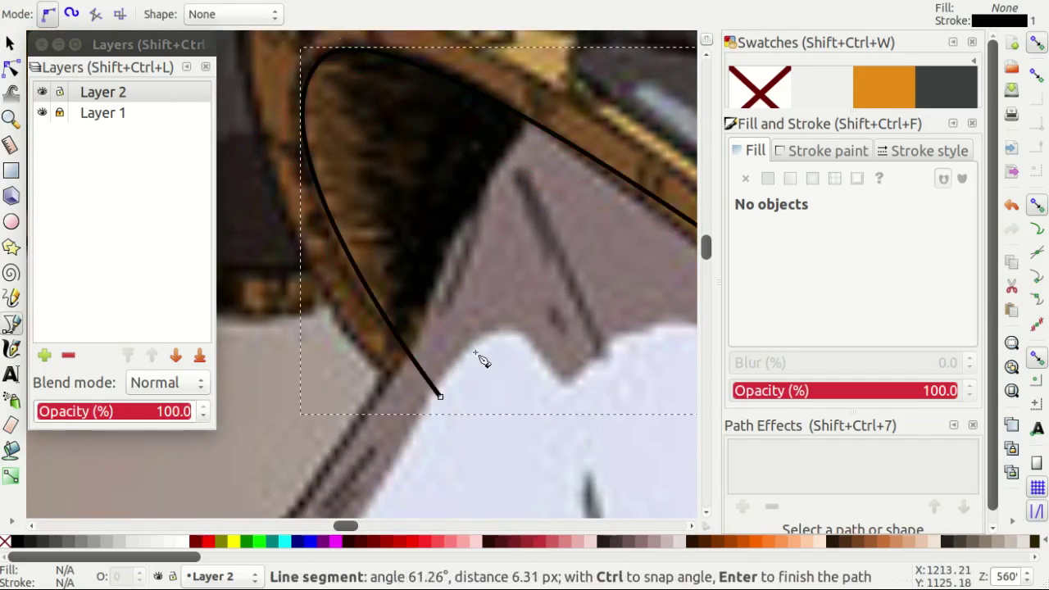
{"action": "key", "text": "Return"}
Refine the curve's node handles so it hugs the gold band's lower edge.
{"action": "key", "text": "n"}
{"action": "scroll", "coordinate": [463, 239], "scroll_direction": "down", "scroll_amount": 1, "text": "ctrl"}
{"action": "scroll", "coordinate": [492, 246], "scroll_direction": "right", "scroll_amount": 1}
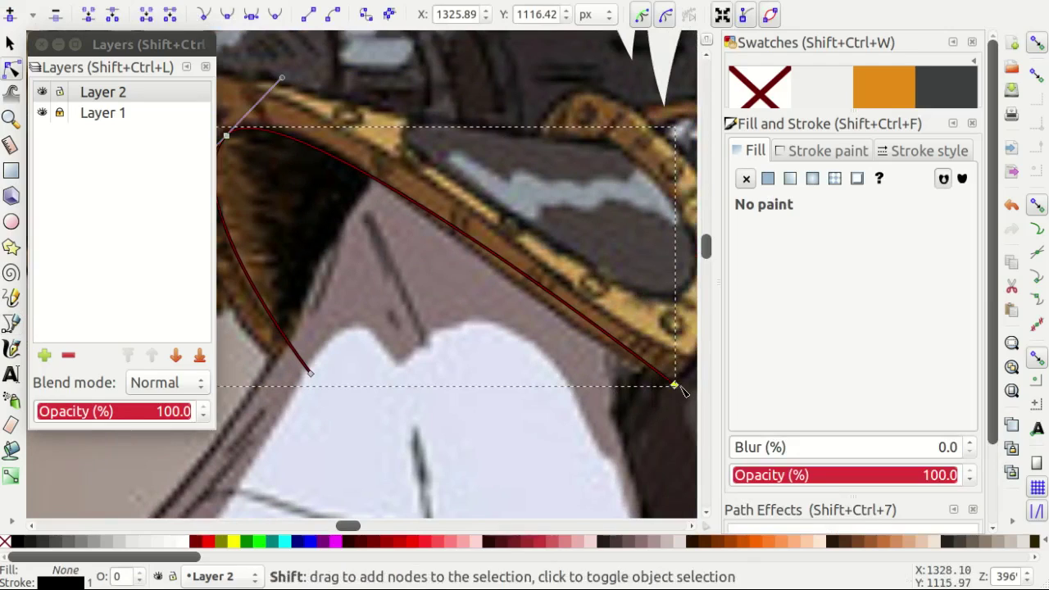
{"action": "left_click_drag", "start_coordinate": [674, 383], "coordinate": [496, 305]}
{"action": "left_click_drag", "start_coordinate": [297, 85], "coordinate": [326, 85]}
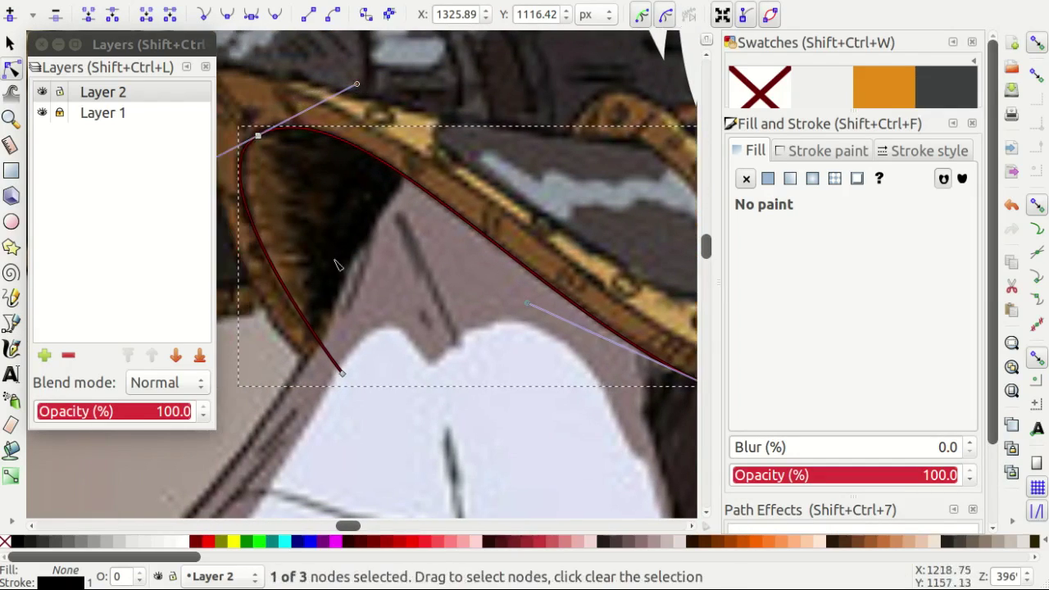
{"action": "scroll", "coordinate": [326, 85], "scroll_direction": "left", "scroll_amount": 1}
{"action": "left_click_drag", "start_coordinate": [374, 373], "coordinate": [382, 376]}
{"action": "scroll", "coordinate": [324, 304], "scroll_direction": "left", "scroll_amount": 1}
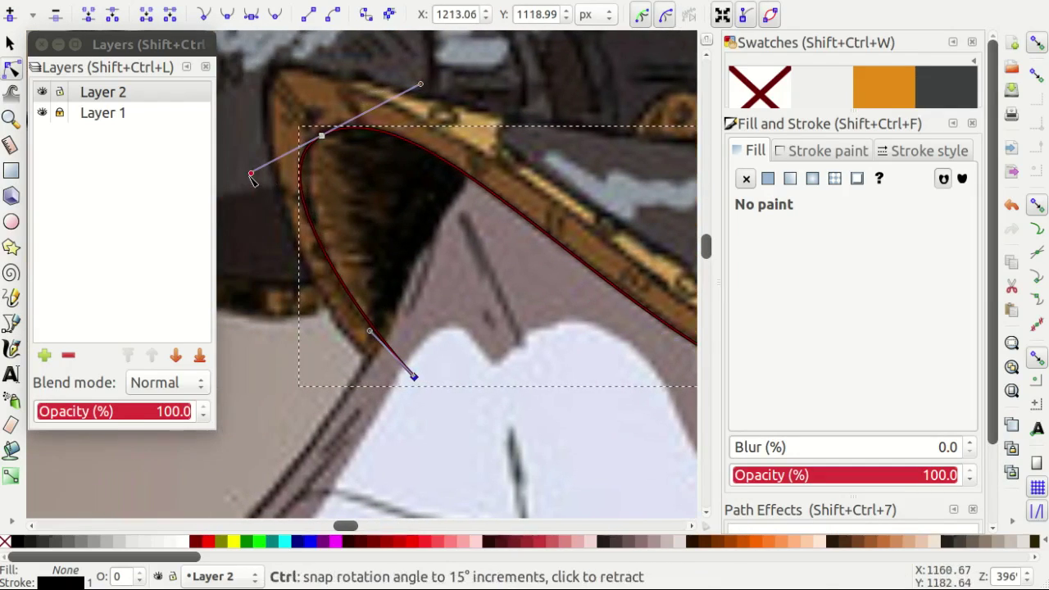
{"action": "left_click_drag", "start_coordinate": [252, 172], "coordinate": [283, 157]}
{"action": "scroll", "coordinate": [402, 271], "scroll_direction": "right", "scroll_amount": 1}
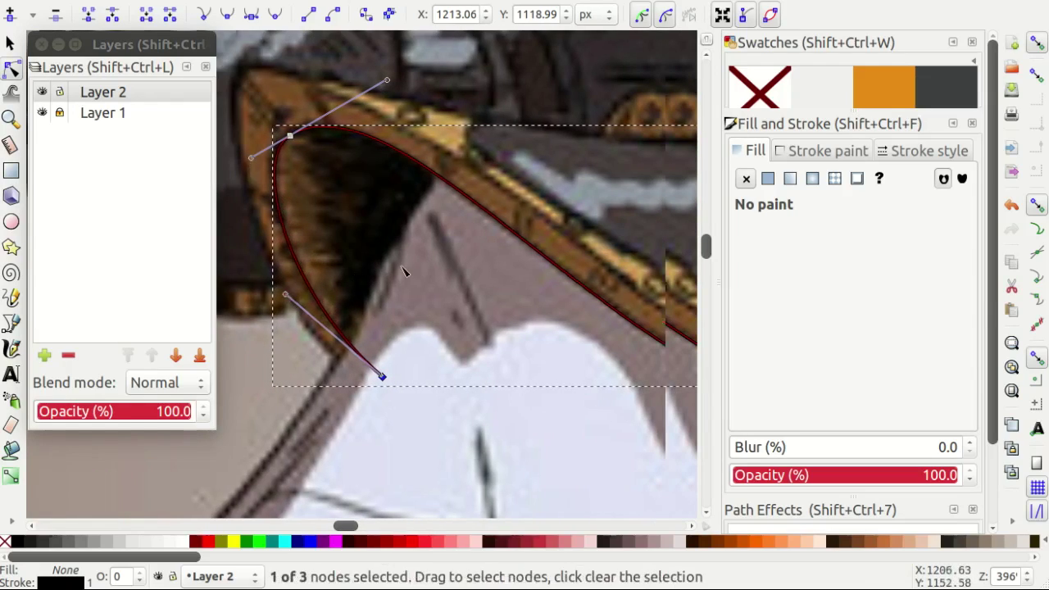
Draw two short cutting lines across the curve.
{"action": "key", "text": "b"}
{"action": "left_click", "coordinate": [426, 210]}
{"action": "double_click", "coordinate": [468, 146]}
{"action": "scroll", "coordinate": [449, 241], "scroll_direction": "right", "scroll_amount": 2}
{"action": "scroll", "coordinate": [449, 241], "scroll_direction": "right", "scroll_amount": 1}
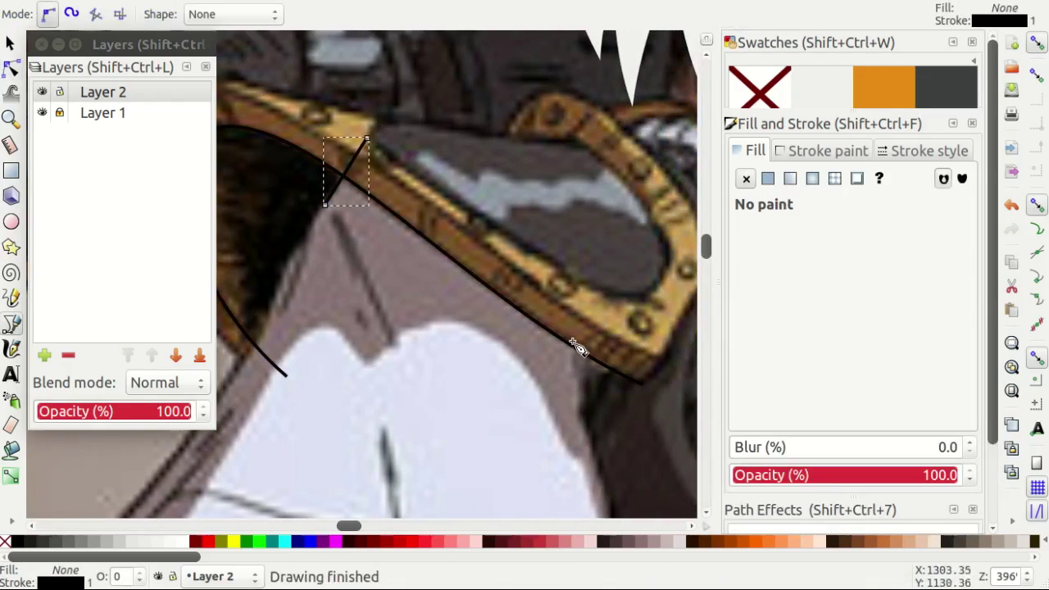
{"action": "left_click", "coordinate": [580, 332]}
{"action": "double_click", "coordinate": [587, 385]}
Cut the curve into separate pieces with Path > Cut Path and check the pieces.
{"action": "key", "text": "s"}
{"action": "left_click", "coordinate": [503, 287], "text": "shift"}
{"action": "key", "text": "alt+p"}
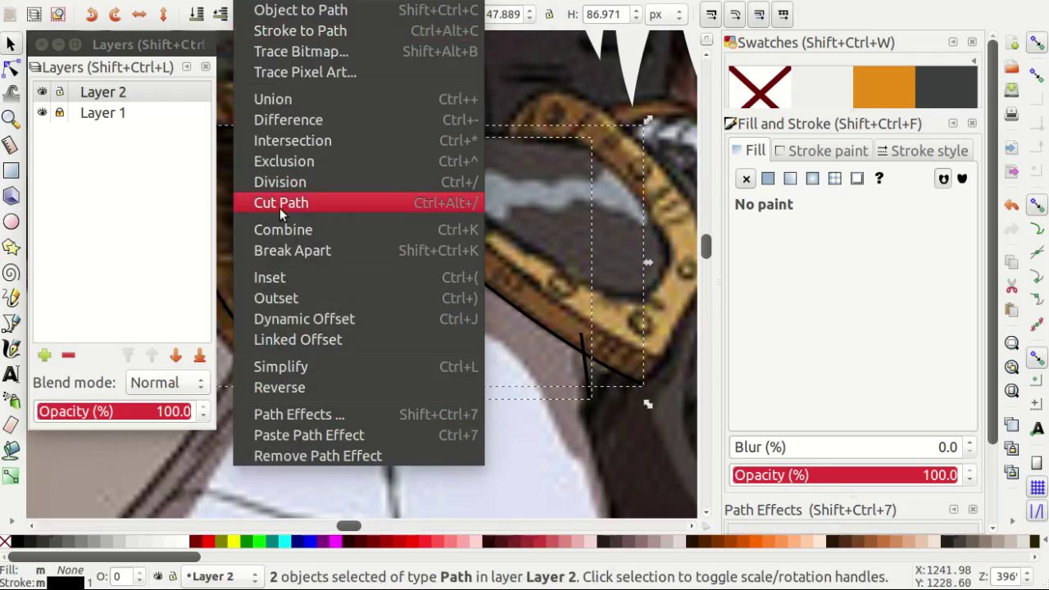
{"action": "left_click", "coordinate": [281, 203]}
{"action": "left_click", "coordinate": [612, 372]}
{"action": "left_click", "coordinate": [301, 136]}
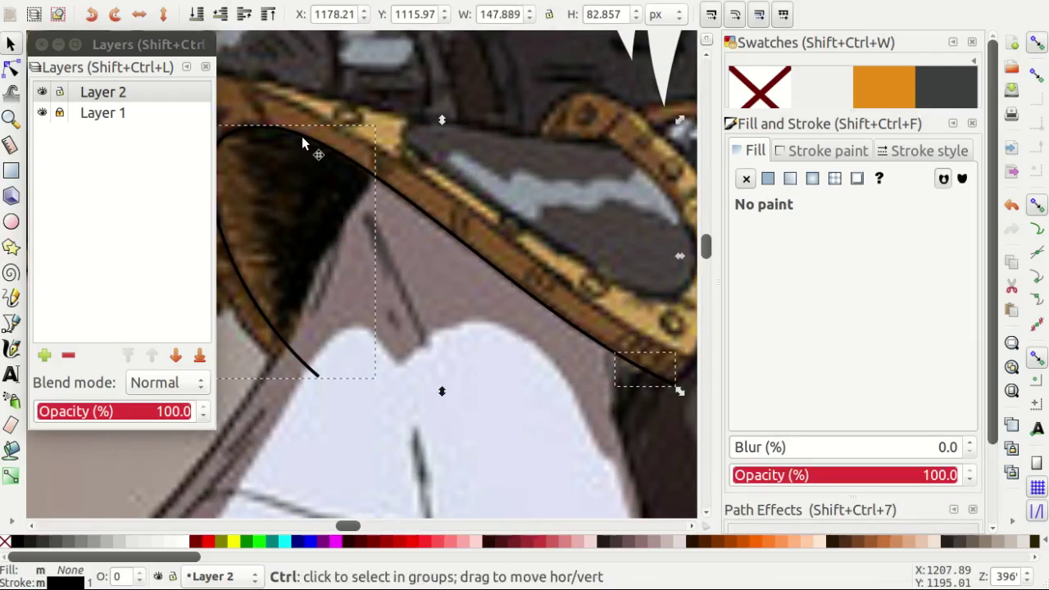
{"action": "key", "text": "Tab"}
Trace a closed pen outline around the gauntlet's flared cuff over the reference.
{"action": "key", "text": "b"}
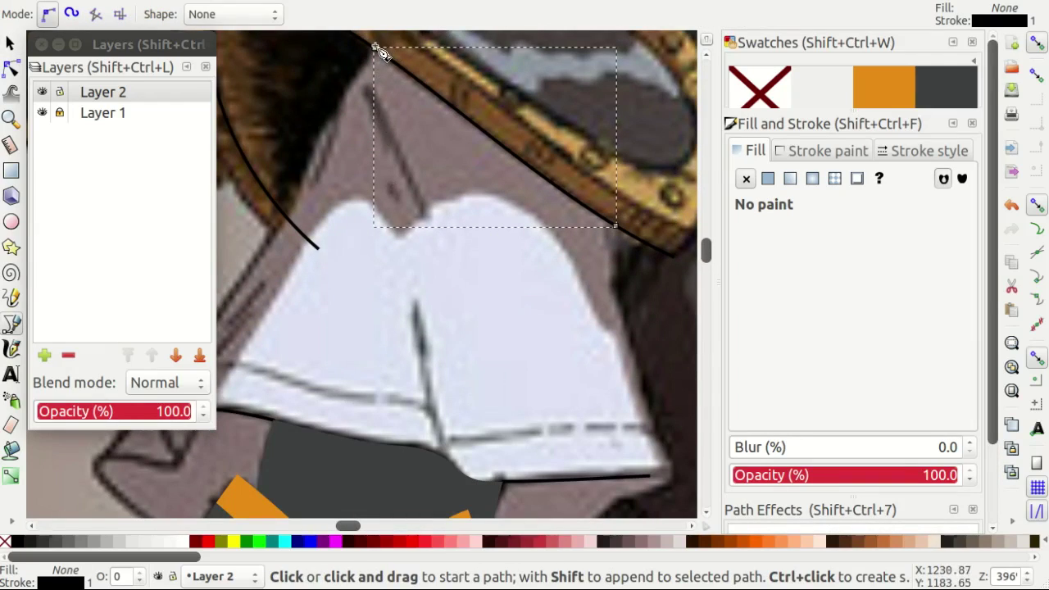
{"action": "left_click", "coordinate": [378, 54]}
{"action": "scroll", "coordinate": [358, 175], "scroll_direction": "down", "scroll_amount": 1}
{"action": "scroll", "coordinate": [340, 238], "scroll_direction": "down", "scroll_amount": 3}
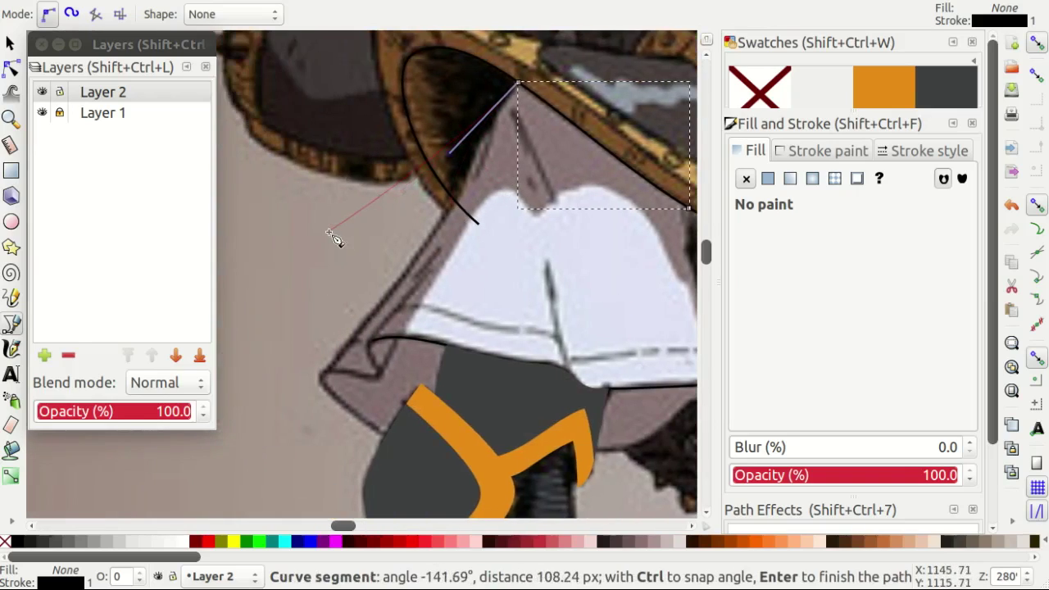
{"action": "scroll", "coordinate": [369, 299], "scroll_direction": "left", "scroll_amount": 1}
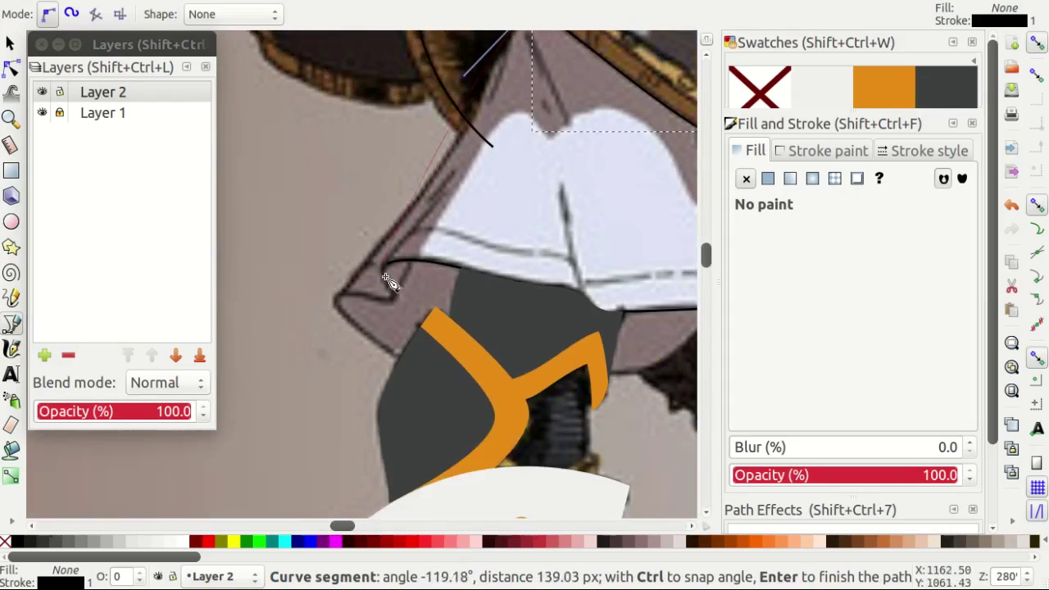
{"action": "scroll", "coordinate": [418, 270], "scroll_direction": "up", "scroll_amount": 1}
{"action": "scroll", "coordinate": [353, 336], "scroll_direction": "up", "scroll_amount": 1}
{"action": "scroll", "coordinate": [338, 337], "scroll_direction": "up", "scroll_amount": 1}
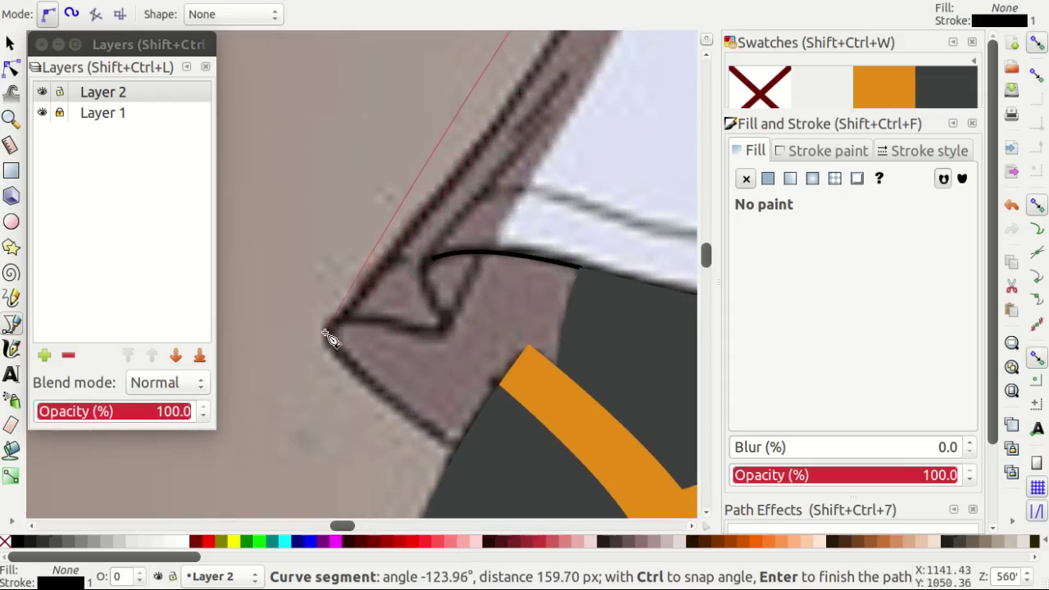
{"action": "left_click", "coordinate": [328, 336]}
{"action": "scroll", "coordinate": [491, 401], "scroll_direction": "down", "scroll_amount": 2}
{"action": "scroll", "coordinate": [496, 417], "scroll_direction": "down", "scroll_amount": 4}
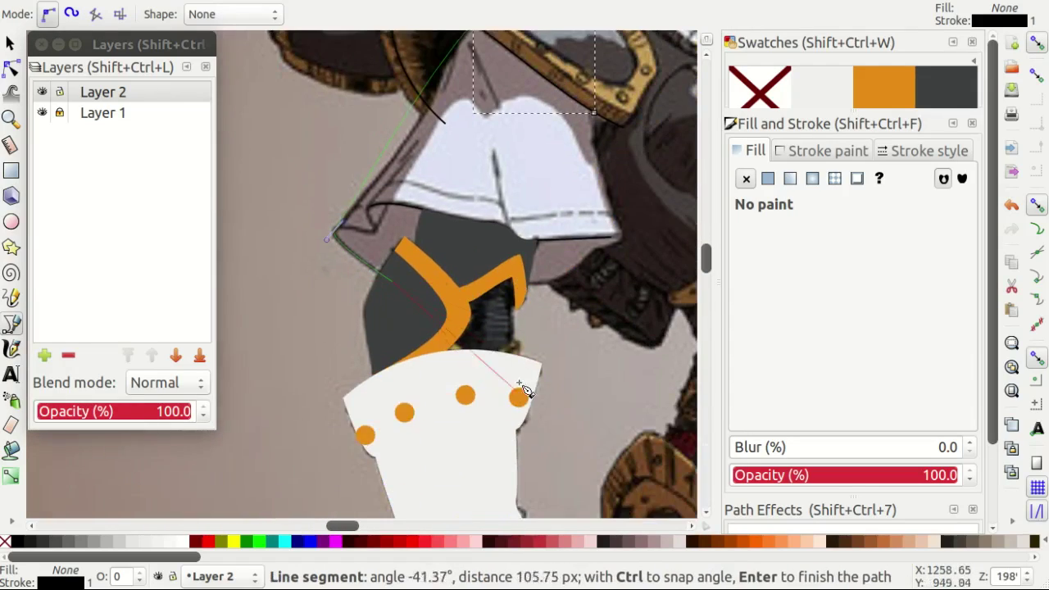
{"action": "scroll", "coordinate": [504, 294], "scroll_direction": "up", "scroll_amount": 4}
{"action": "left_click", "coordinate": [452, 294]}
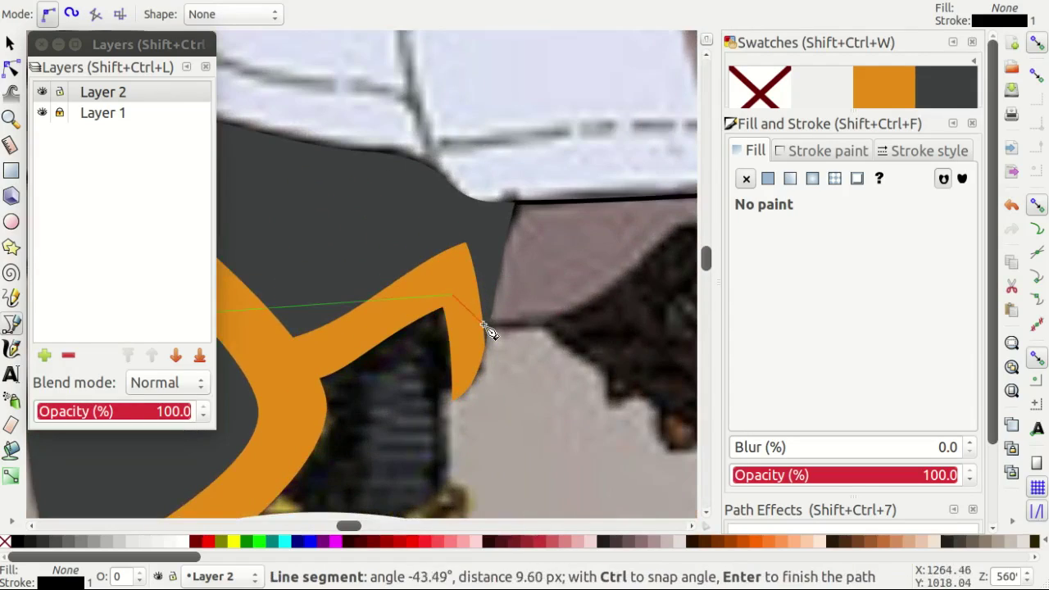
{"action": "left_click_drag", "start_coordinate": [480, 326], "coordinate": [573, 335]}
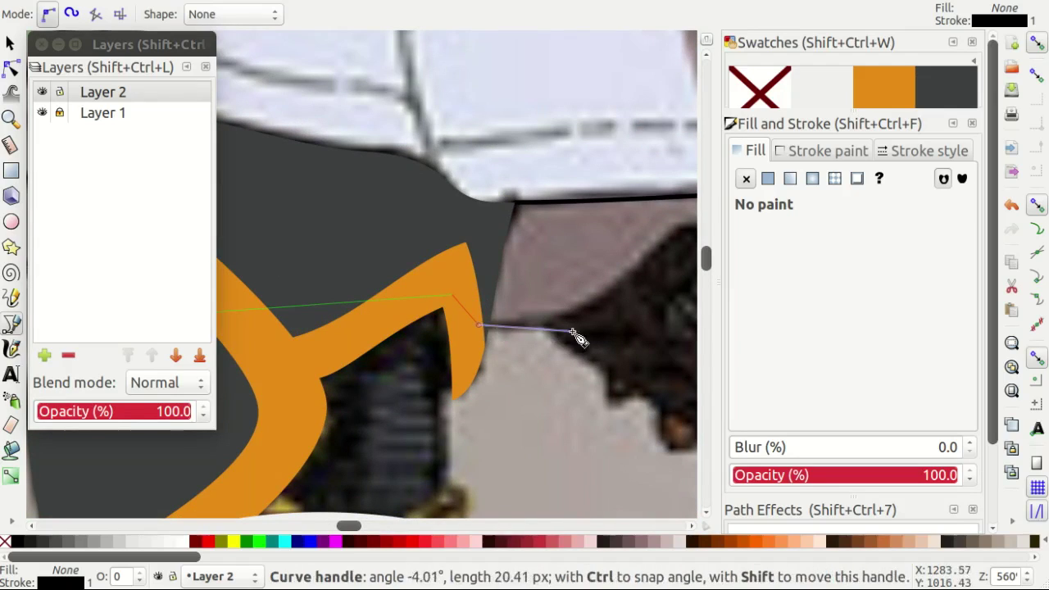
{"action": "scroll", "coordinate": [577, 332], "scroll_direction": "down", "scroll_amount": 2}
{"action": "scroll", "coordinate": [547, 300], "scroll_direction": "up", "scroll_amount": 3}
{"action": "left_click_drag", "start_coordinate": [516, 299], "coordinate": [562, 287]}
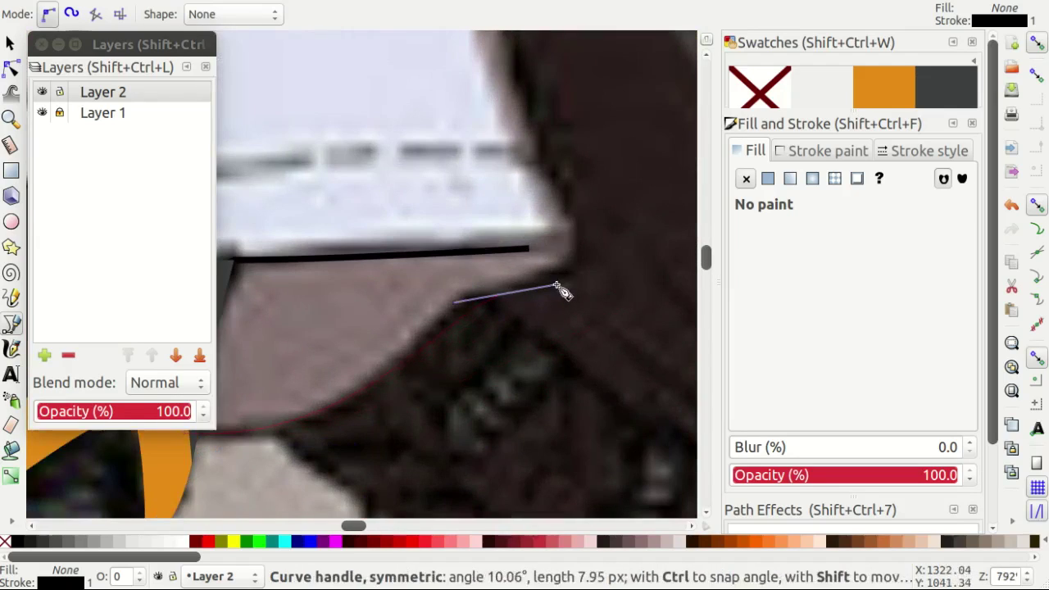
{"action": "left_click_drag", "start_coordinate": [569, 250], "coordinate": [520, 157]}
{"action": "scroll", "coordinate": [528, 231], "scroll_direction": "down", "scroll_amount": 3}
{"action": "scroll", "coordinate": [529, 232], "scroll_direction": "up", "scroll_amount": 2}
Check the cuff outline's nodes and select the small black curve.
{"action": "key", "text": "n"}
{"action": "scroll", "coordinate": [528, 214], "scroll_direction": "down", "scroll_amount": 2}
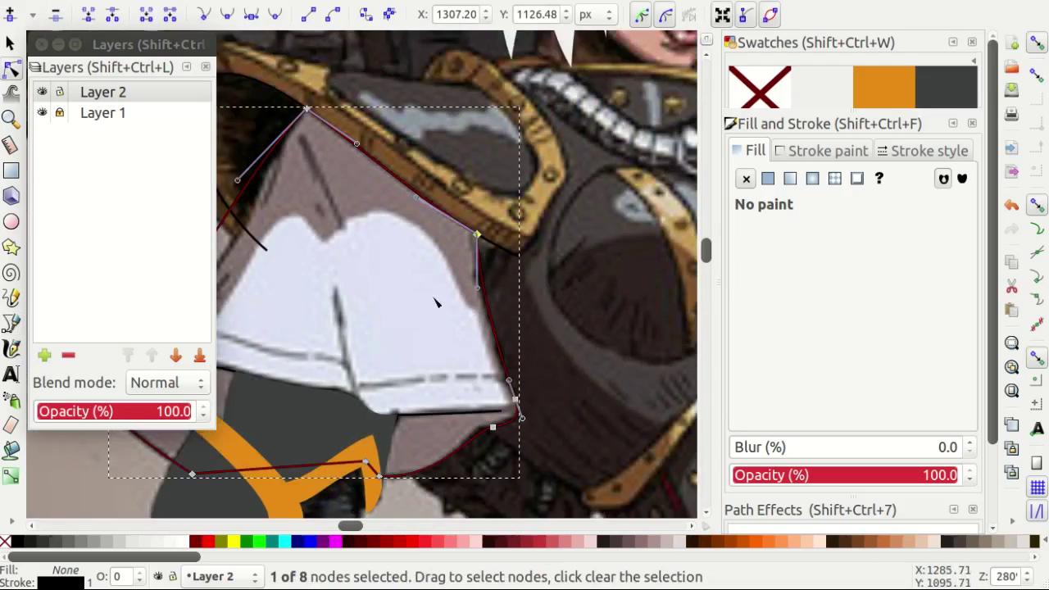
{"action": "scroll", "coordinate": [376, 257], "scroll_direction": "left", "scroll_amount": 1}
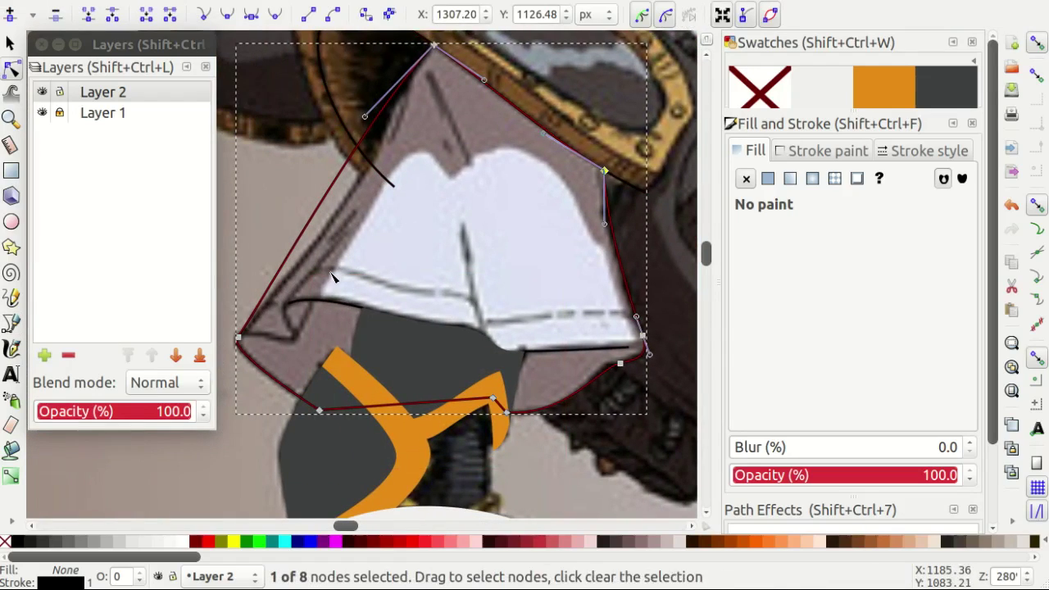
{"action": "key", "text": "s"}
{"action": "key", "text": "b"}
{"action": "scroll", "coordinate": [352, 286], "scroll_direction": "up", "scroll_amount": 3}
{"action": "key", "text": "n"}
{"action": "left_click", "coordinate": [379, 326]}
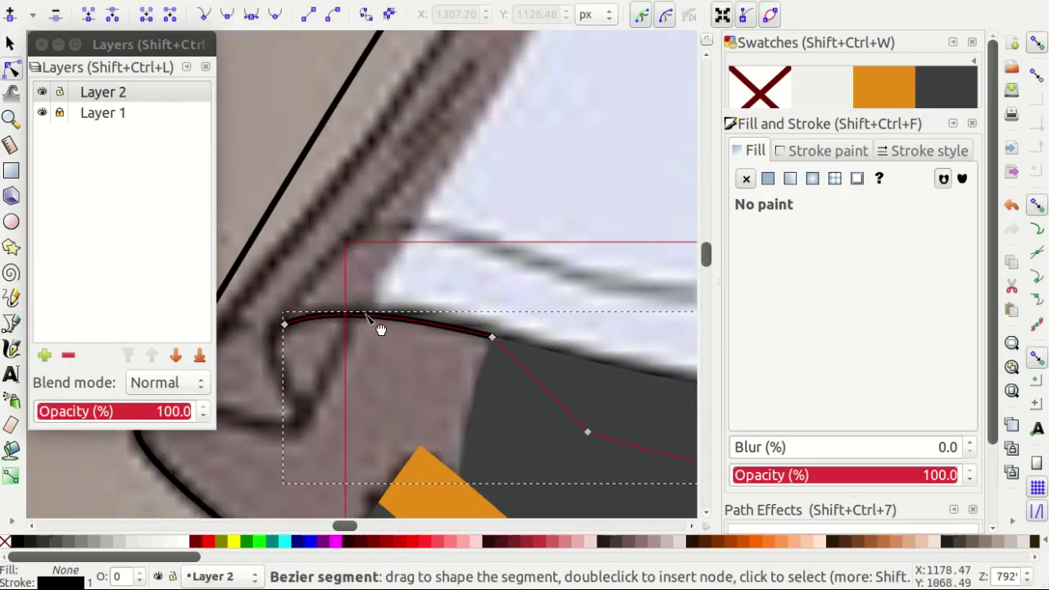
{"action": "scroll", "coordinate": [371, 287], "scroll_direction": "down", "scroll_amount": 1}
Draw a second pen outline along the white hand part's left edge and rounded top.
{"action": "key", "text": "b"}
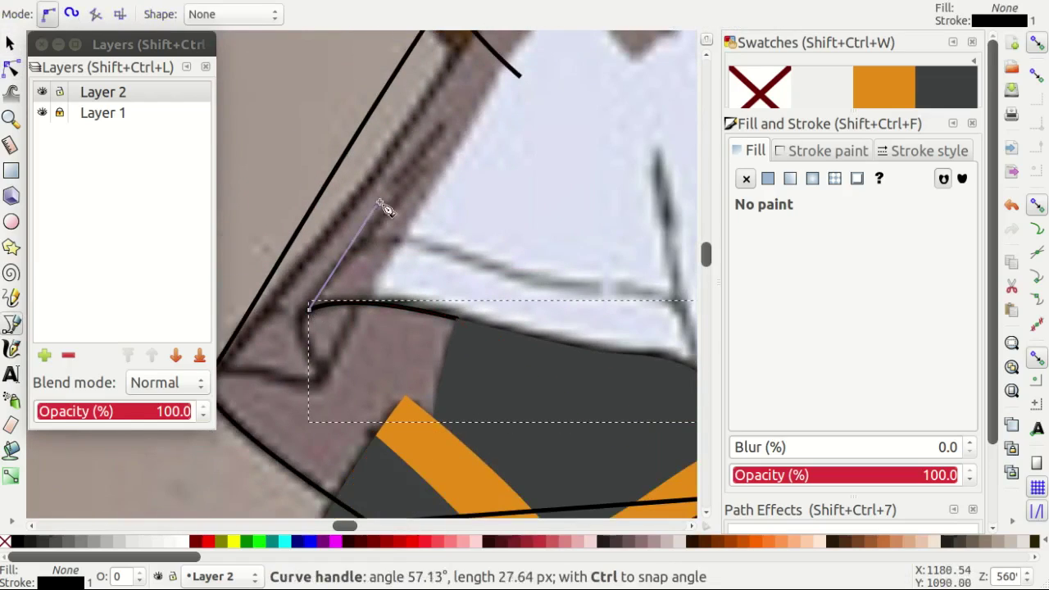
{"action": "left_click_drag", "start_coordinate": [385, 208], "coordinate": [387, 209]}
{"action": "scroll", "coordinate": [387, 210], "scroll_direction": "down", "scroll_amount": 2}
{"action": "scroll", "coordinate": [491, 189], "scroll_direction": "up", "scroll_amount": 2}
{"action": "left_click", "coordinate": [554, 237]}
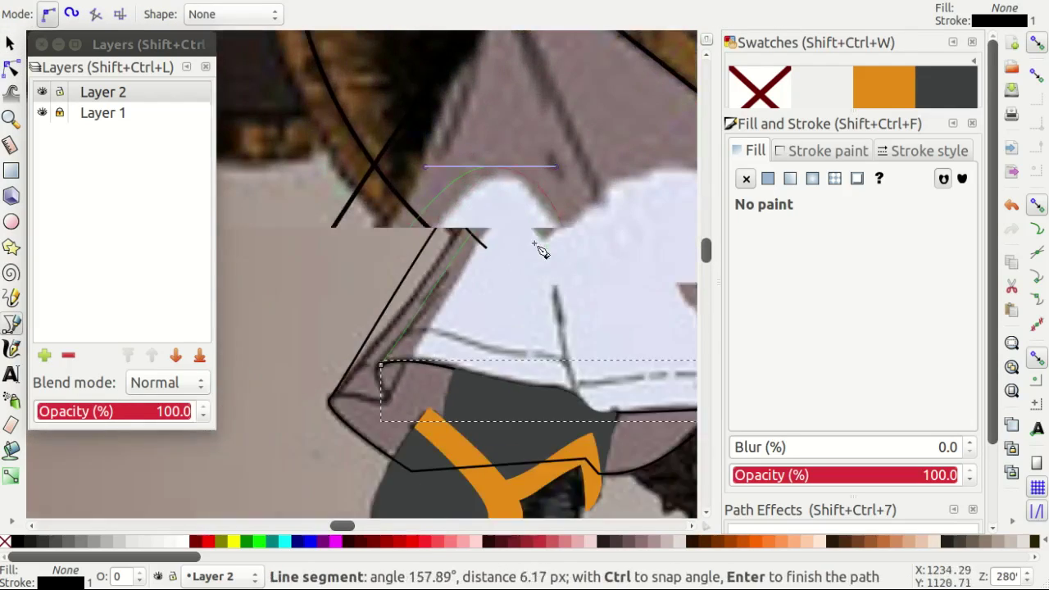
{"action": "scroll", "coordinate": [541, 245], "scroll_direction": "up", "scroll_amount": 2}
{"action": "left_click_drag", "start_coordinate": [543, 210], "coordinate": [623, 257]}
{"action": "scroll", "coordinate": [552, 286], "scroll_direction": "down", "scroll_amount": 2}
{"action": "scroll", "coordinate": [589, 438], "scroll_direction": "up", "scroll_amount": 3}
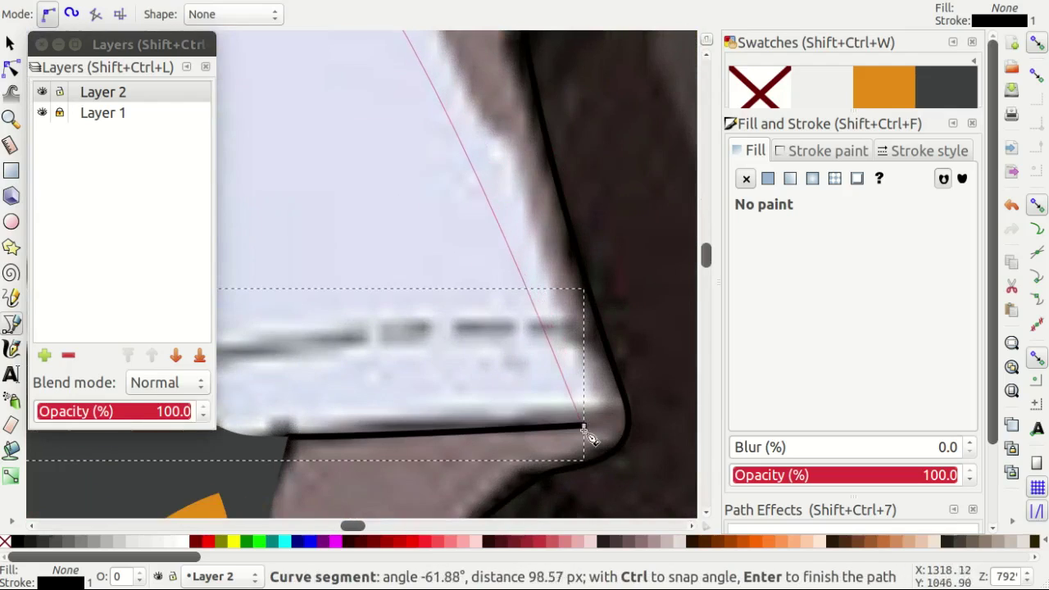
{"action": "mouse_move", "coordinate": [587, 429]}
{"action": "left_mouse_down"}
{"action": "mouse_move", "coordinate": [601, 265]}
{"action": "mouse_move", "coordinate": [539, 220]}
{"action": "left_mouse_up"}
{"action": "scroll", "coordinate": [557, 279], "scroll_direction": "down", "scroll_amount": 1}
Refit the new shape's curve to the knuckle bump and fill it light grey.
{"action": "scroll", "coordinate": [553, 282], "scroll_direction": "down", "scroll_amount": 1}
{"action": "key", "text": "n"}
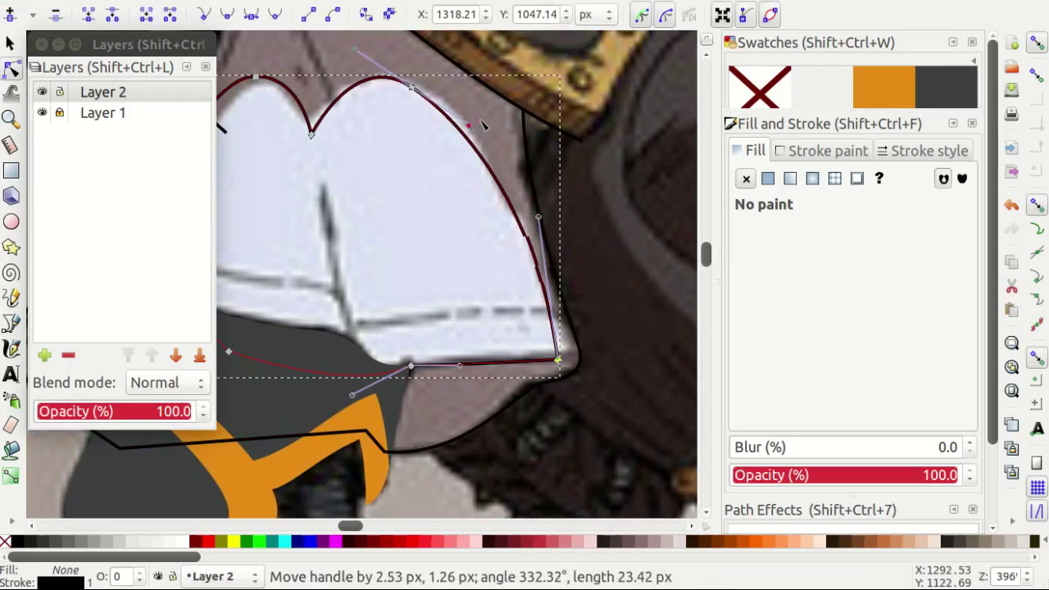
{"action": "left_click_drag", "start_coordinate": [484, 123], "coordinate": [490, 120]}
{"action": "scroll", "coordinate": [393, 167], "scroll_direction": "left", "scroll_amount": 2}
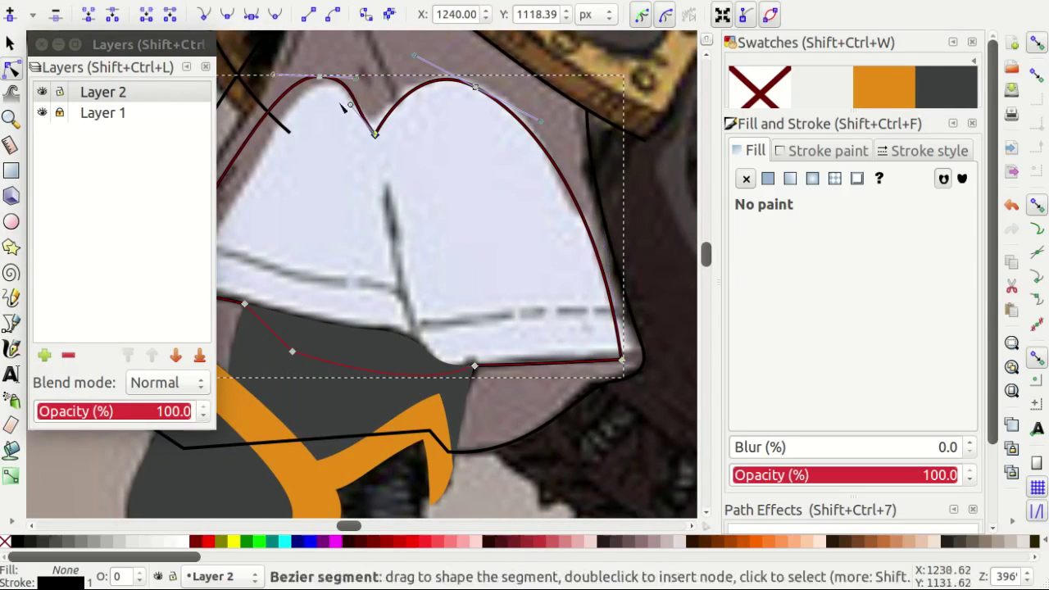
{"action": "scroll", "coordinate": [374, 241], "scroll_direction": "left", "scroll_amount": 2}
{"action": "key", "text": "ctrl+shift+v"}
{"action": "scroll", "coordinate": [341, 194], "scroll_direction": "down", "scroll_amount": 1}
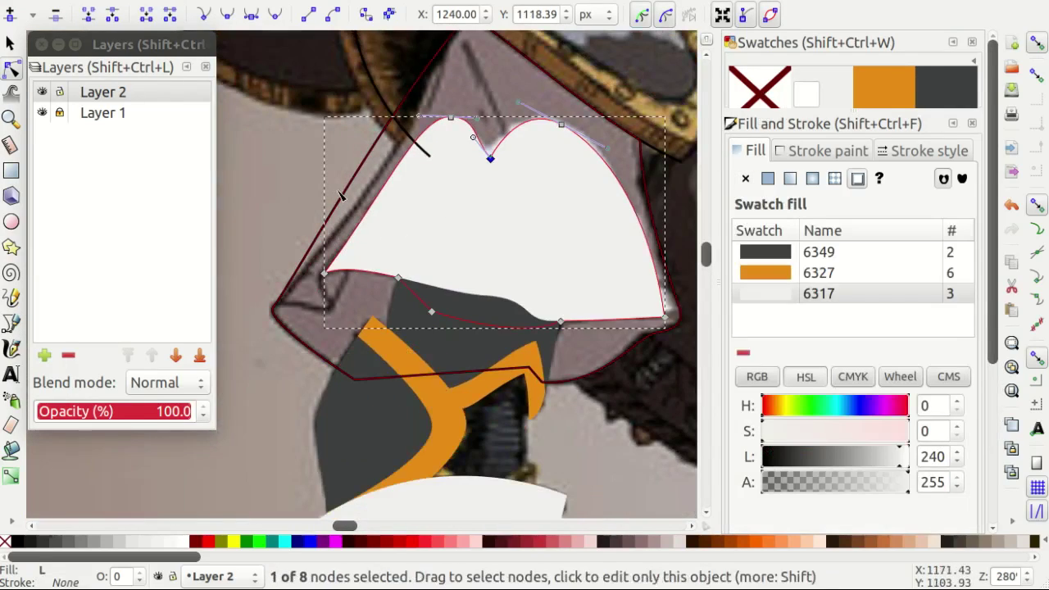
Refit the outer cuff outline's lower curve and corner nodes to match the cuff.
{"action": "left_click", "coordinate": [341, 194]}
{"action": "scroll", "coordinate": [361, 176], "scroll_direction": "up", "scroll_amount": 3}
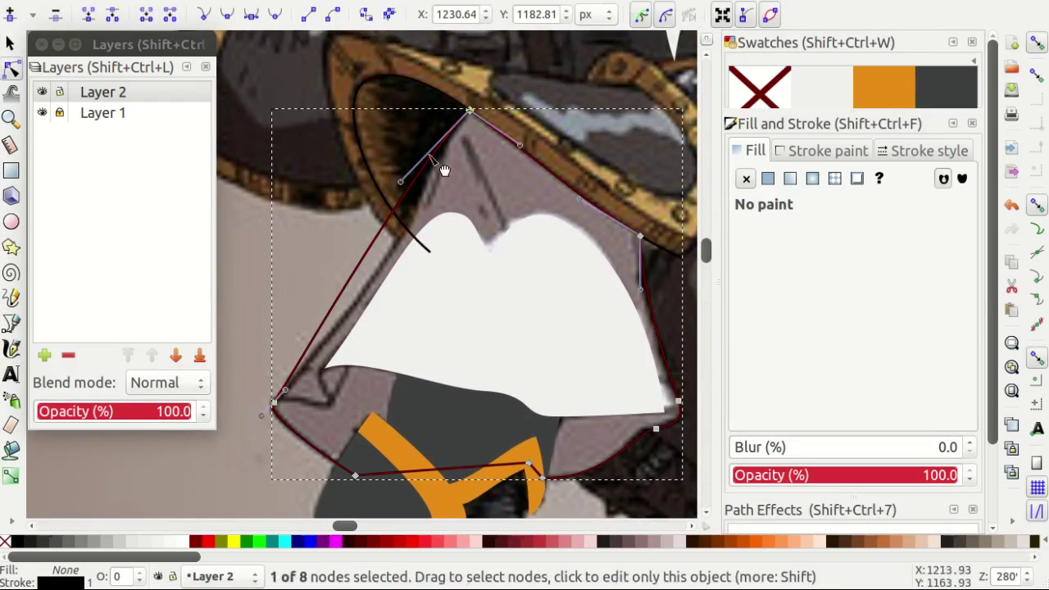
{"action": "scroll", "coordinate": [376, 201], "scroll_direction": "up", "scroll_amount": 1}
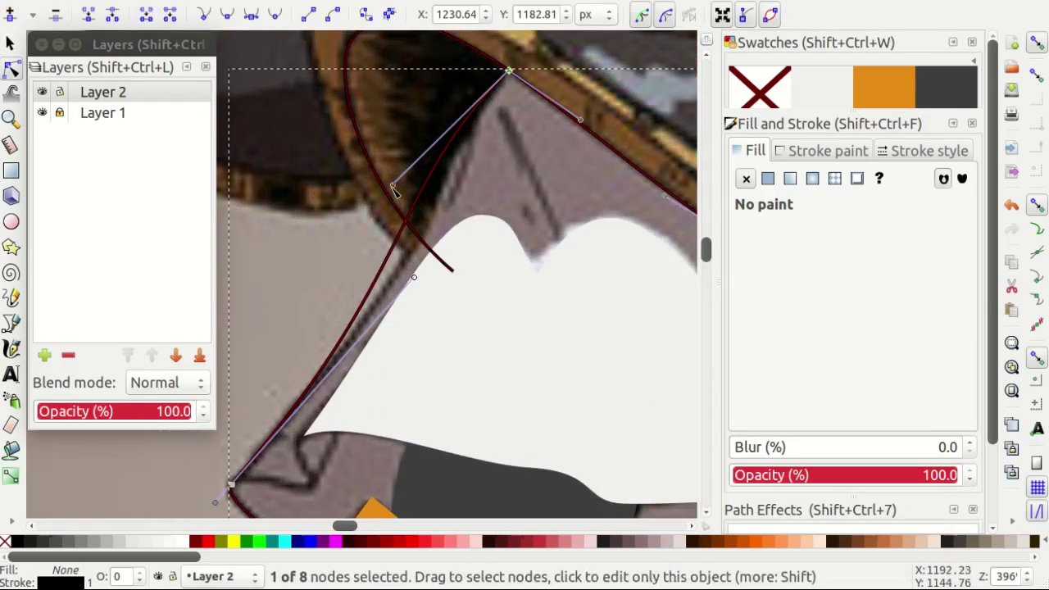
{"action": "scroll", "coordinate": [409, 222], "scroll_direction": "down", "scroll_amount": 2}
{"action": "scroll", "coordinate": [273, 230], "scroll_direction": "down", "scroll_amount": 2}
{"action": "scroll", "coordinate": [265, 358], "scroll_direction": "down", "scroll_amount": 1}
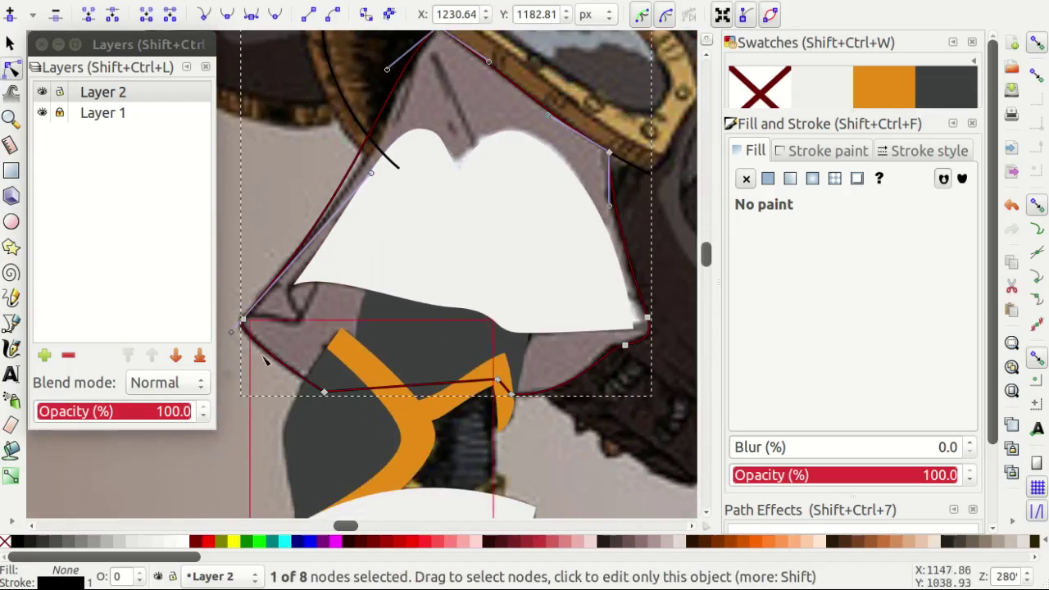
{"action": "scroll", "coordinate": [383, 427], "scroll_direction": "up", "scroll_amount": 2}
{"action": "scroll", "coordinate": [274, 373], "scroll_direction": "down", "scroll_amount": 2}
{"action": "scroll", "coordinate": [477, 440], "scroll_direction": "up", "scroll_amount": 2}
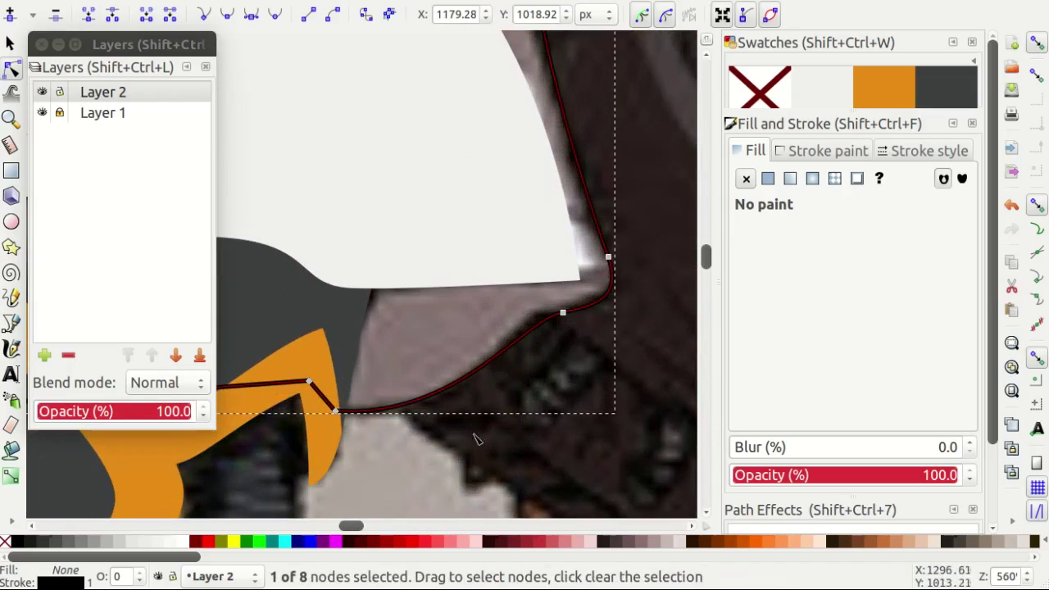
{"action": "left_click_drag", "start_coordinate": [457, 419], "coordinate": [470, 420]}
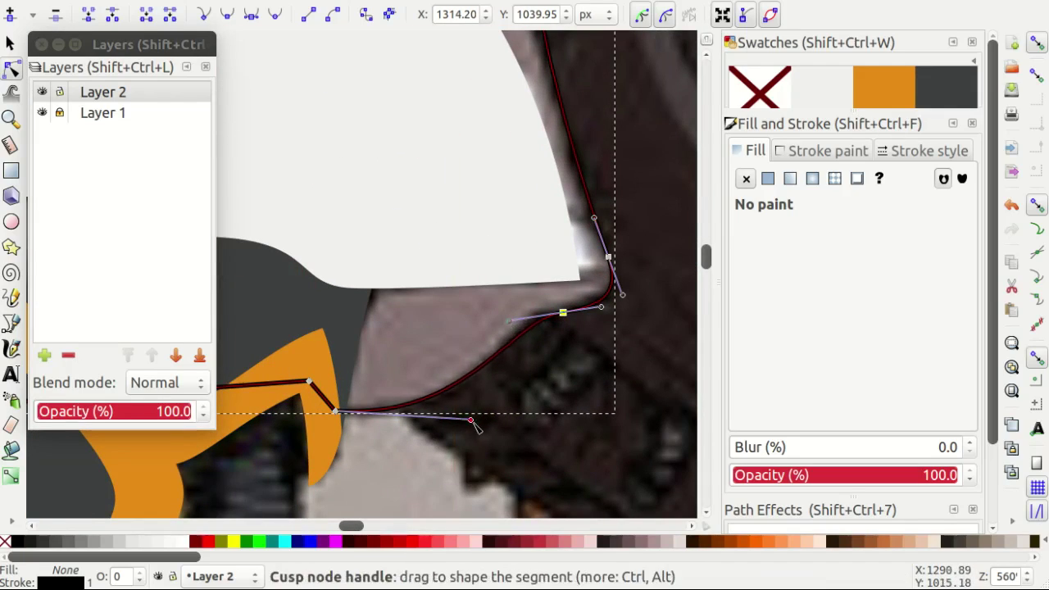
{"action": "left_click_drag", "start_coordinate": [613, 256], "coordinate": [606, 244]}
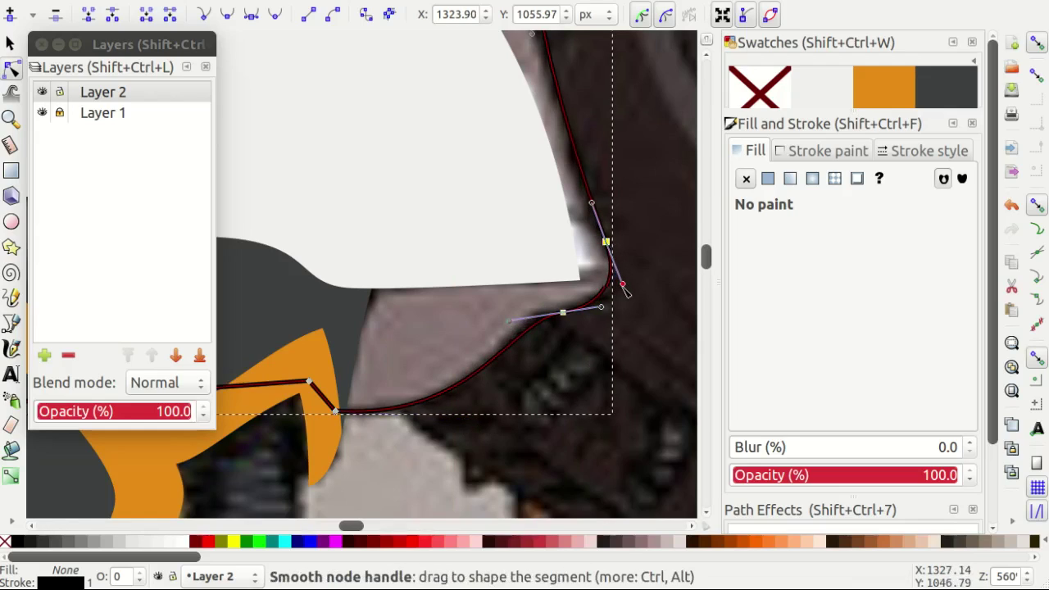
{"action": "left_click_drag", "start_coordinate": [623, 287], "coordinate": [628, 292]}
{"action": "scroll", "coordinate": [604, 254], "scroll_direction": "up", "scroll_amount": 1}
{"action": "scroll", "coordinate": [533, 217], "scroll_direction": "down", "scroll_amount": 2}
Fill the cuff with sampled mauve, then sample grey b4b4b4 and save it as a swatch.
{"action": "key", "text": "d"}
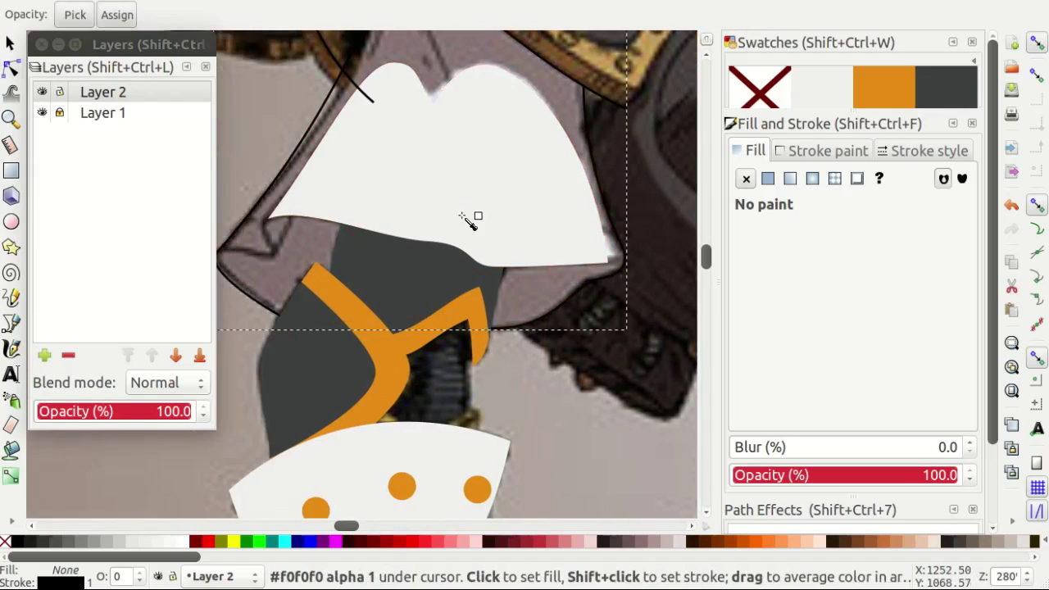
{"action": "scroll", "coordinate": [471, 205], "scroll_direction": "up", "scroll_amount": 2}
{"action": "scroll", "coordinate": [487, 172], "scroll_direction": "up", "scroll_amount": 2}
{"action": "left_click", "coordinate": [486, 154]}
{"action": "scroll", "coordinate": [503, 183], "scroll_direction": "down", "scroll_amount": 3}
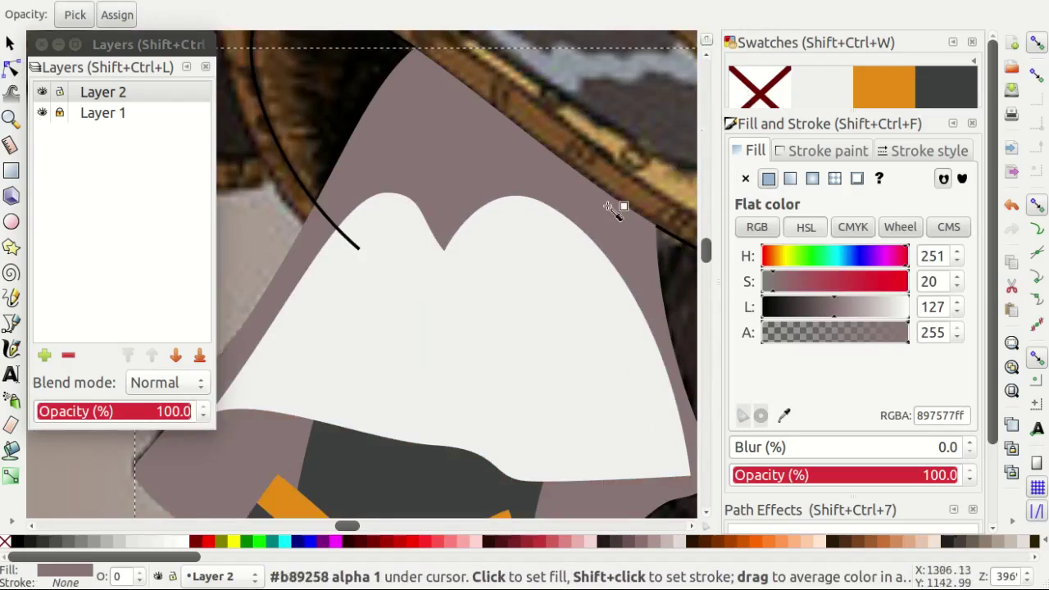
{"action": "scroll", "coordinate": [557, 276], "scroll_direction": "down", "scroll_amount": 3}
{"action": "scroll", "coordinate": [445, 311], "scroll_direction": "down", "scroll_amount": 4}
{"action": "scroll", "coordinate": [281, 434], "scroll_direction": "up", "scroll_amount": 7}
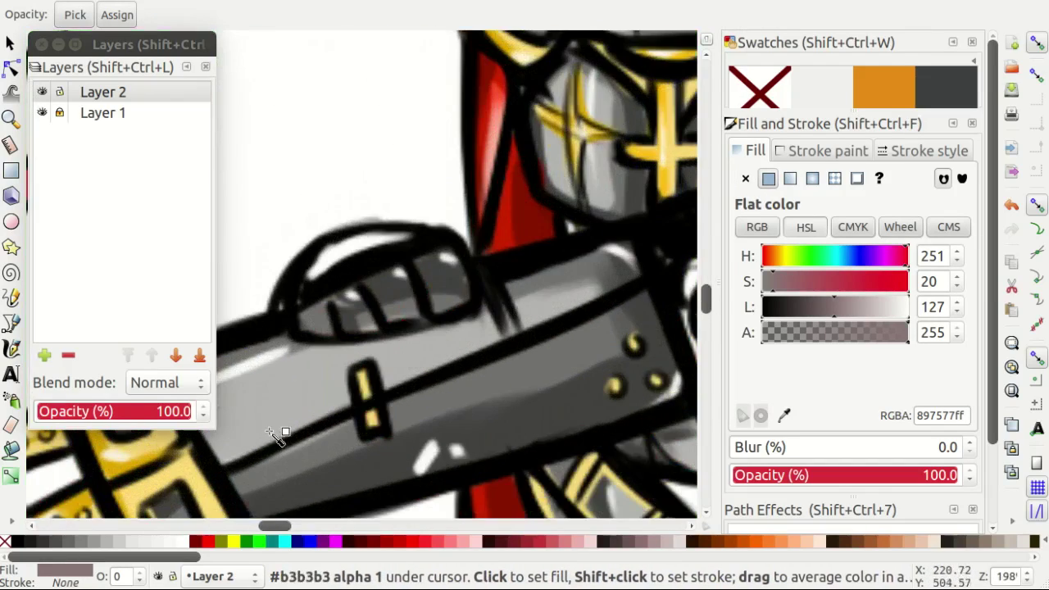
{"action": "scroll", "coordinate": [298, 391], "scroll_direction": "up", "scroll_amount": 3}
{"action": "left_click", "coordinate": [297, 390]}
{"action": "scroll", "coordinate": [297, 391], "scroll_direction": "down", "scroll_amount": 7}
{"action": "scroll", "coordinate": [680, 194], "scroll_direction": "down", "scroll_amount": 2}
{"action": "scroll", "coordinate": [680, 194], "scroll_direction": "up", "scroll_amount": 4}
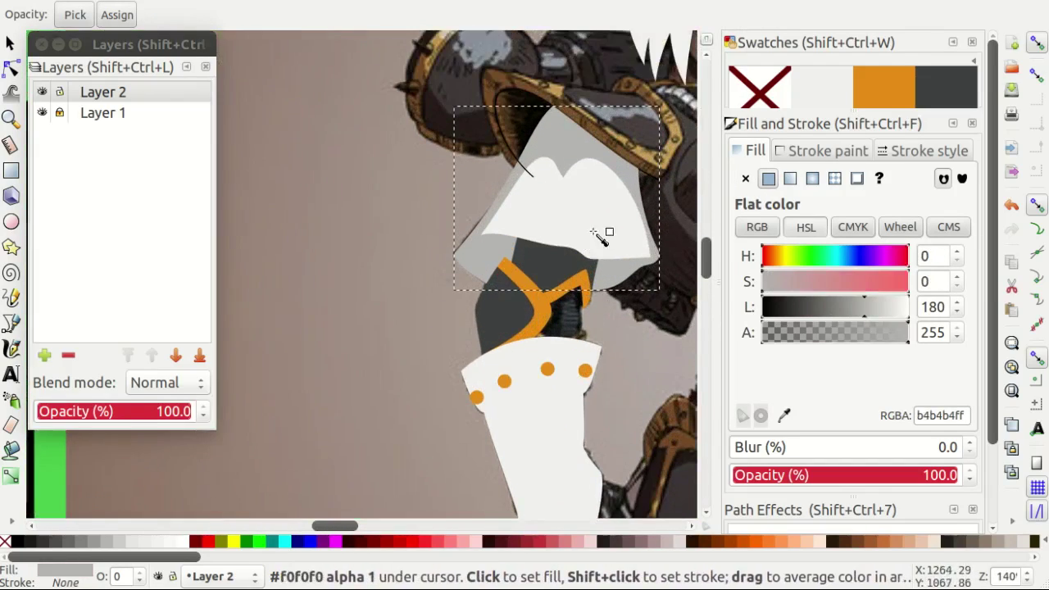
{"action": "scroll", "coordinate": [552, 264], "scroll_direction": "up", "scroll_amount": 1}
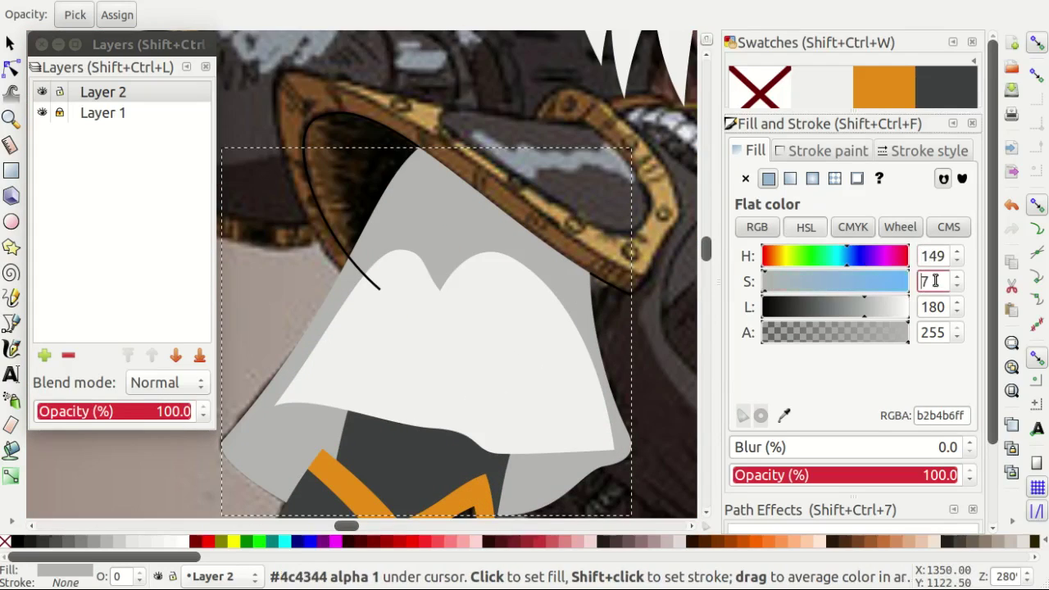
{"action": "left_click", "coordinate": [856, 178]}
{"action": "scroll", "coordinate": [604, 344], "scroll_direction": "down", "scroll_amount": 3}
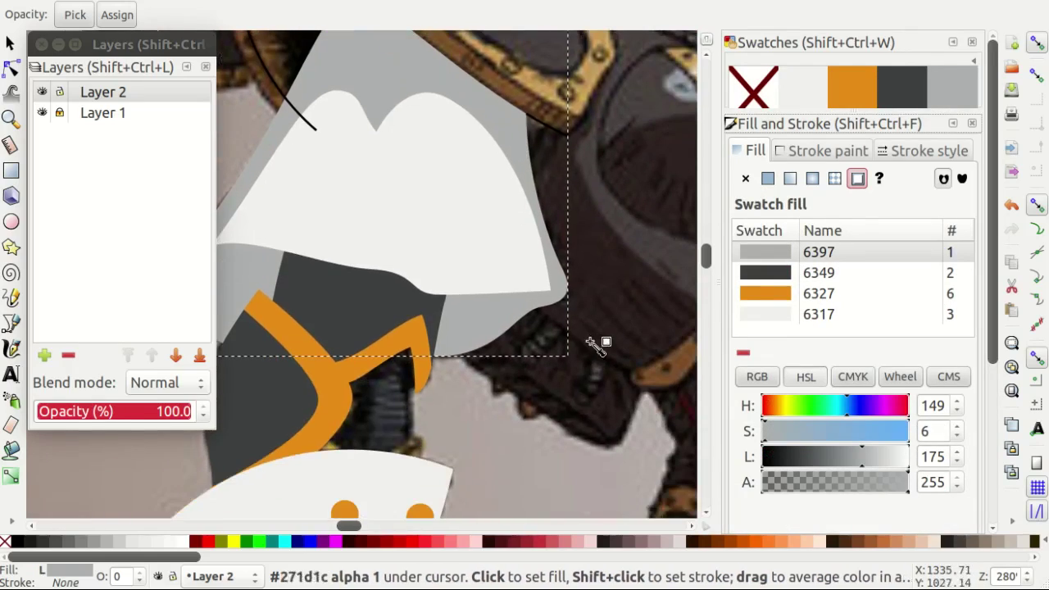
Stretch the white shape's corner right and reshape the grey shading edge along the armour.
{"action": "key", "text": "s"}
{"action": "key", "text": "Escape"}
{"action": "scroll", "coordinate": [556, 396], "scroll_direction": "down", "scroll_amount": 3}
{"action": "scroll", "coordinate": [555, 396], "scroll_direction": "up", "scroll_amount": 2, "text": "ctrl"}
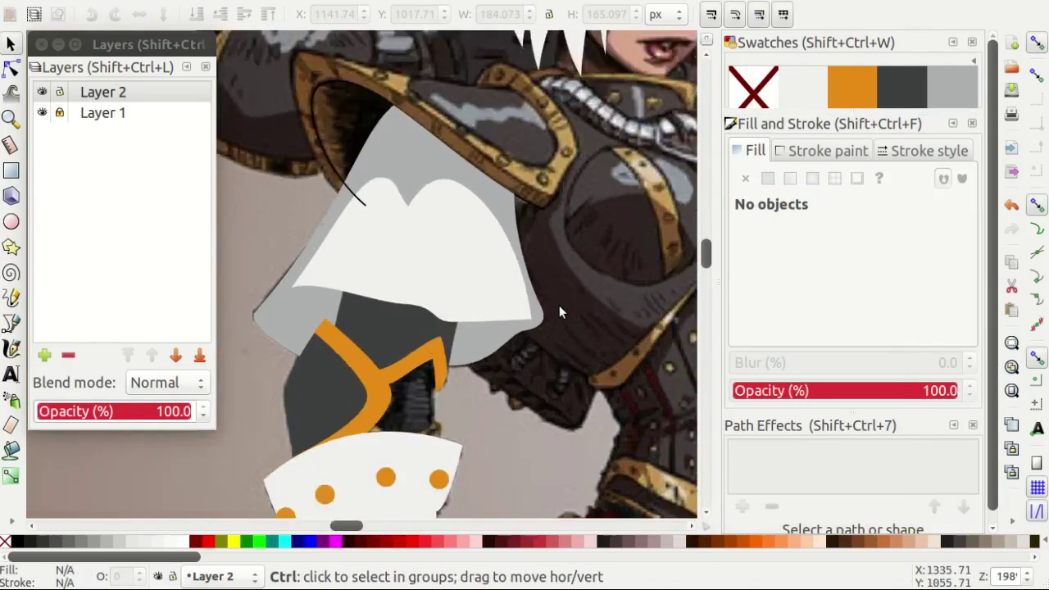
{"action": "scroll", "coordinate": [480, 300], "scroll_direction": "up", "scroll_amount": 2, "text": "ctrl"}
{"action": "double_click", "coordinate": [492, 321]}
{"action": "scroll", "coordinate": [494, 328], "scroll_direction": "up", "scroll_amount": 1, "text": "ctrl"}
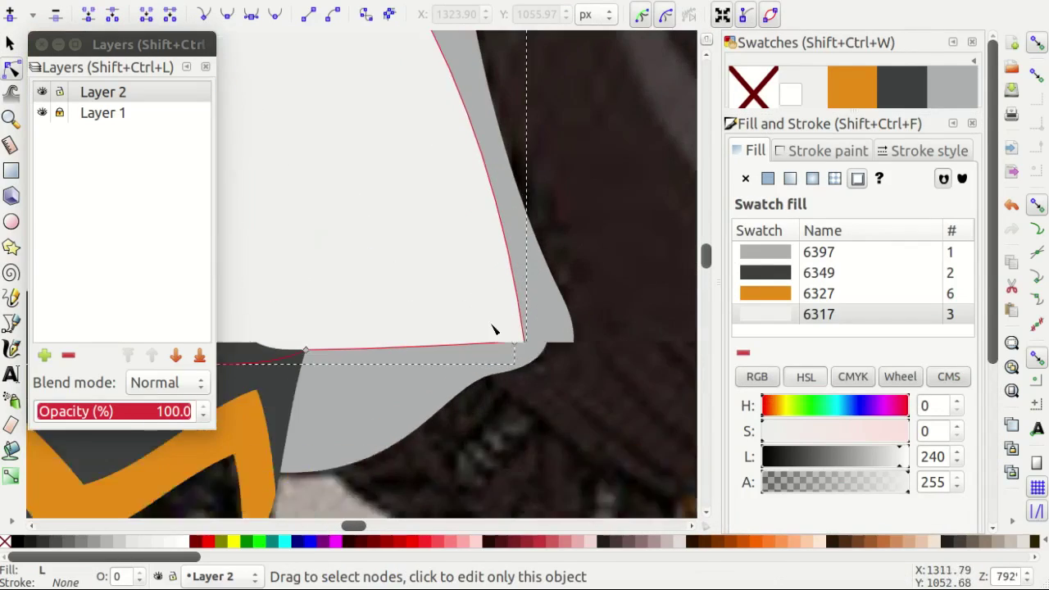
{"action": "scroll", "coordinate": [536, 365], "scroll_direction": "up", "scroll_amount": 1, "text": "ctrl"}
{"action": "scroll", "coordinate": [514, 348], "scroll_direction": "up", "scroll_amount": 2, "text": "ctrl"}
{"action": "left_click_drag", "start_coordinate": [491, 345], "coordinate": [626, 335]}
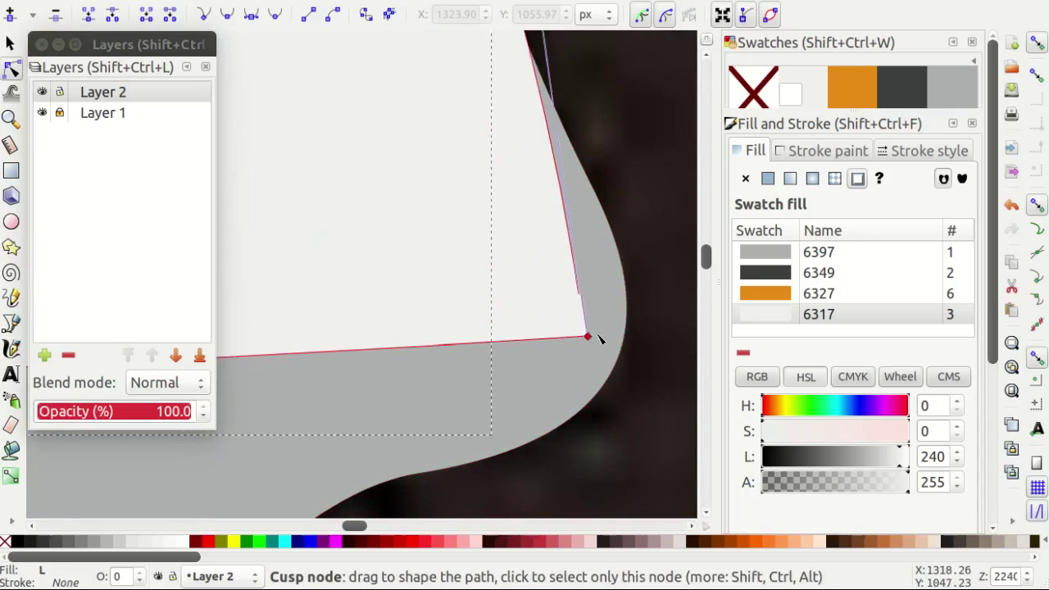
{"action": "left_click", "coordinate": [627, 363]}
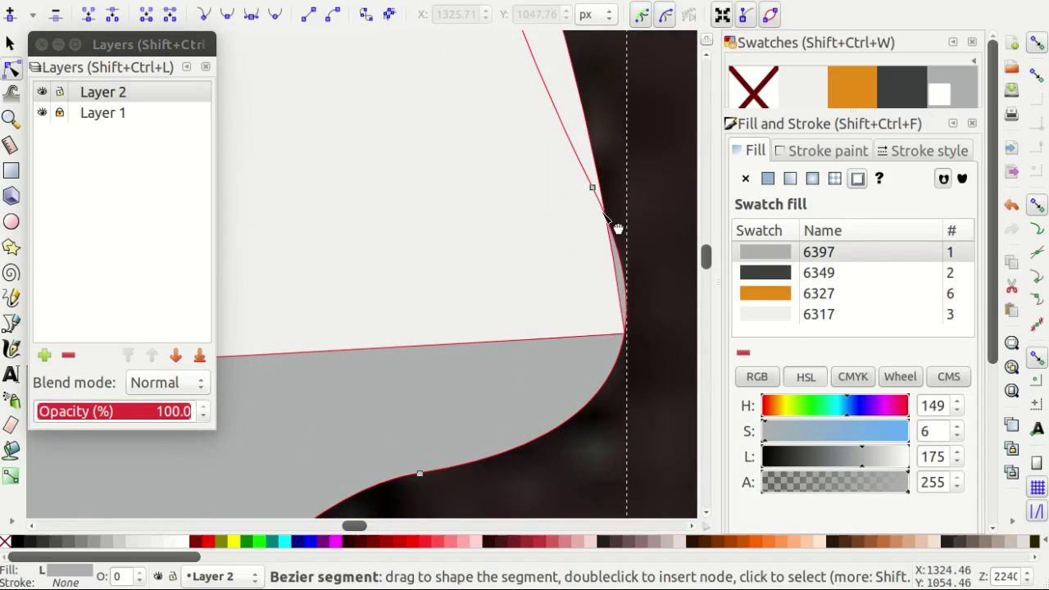
{"action": "left_click_drag", "start_coordinate": [592, 188], "coordinate": [591, 235]}
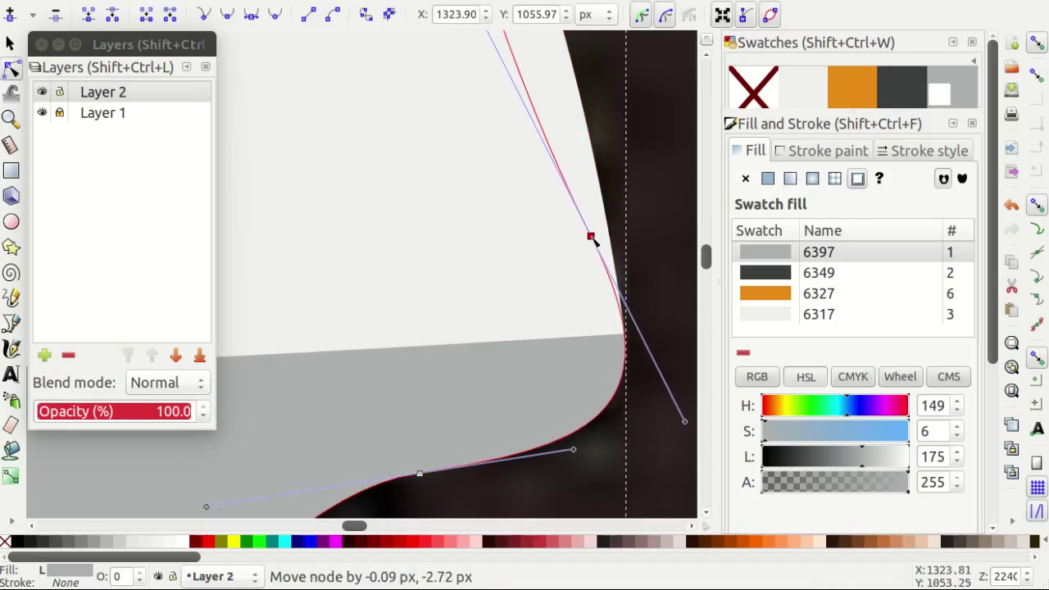
{"action": "scroll", "coordinate": [416, 290], "scroll_direction": "down", "scroll_amount": 2}
{"action": "left_click", "coordinate": [416, 307]}
{"action": "scroll", "coordinate": [505, 276], "scroll_direction": "down", "scroll_amount": 4}
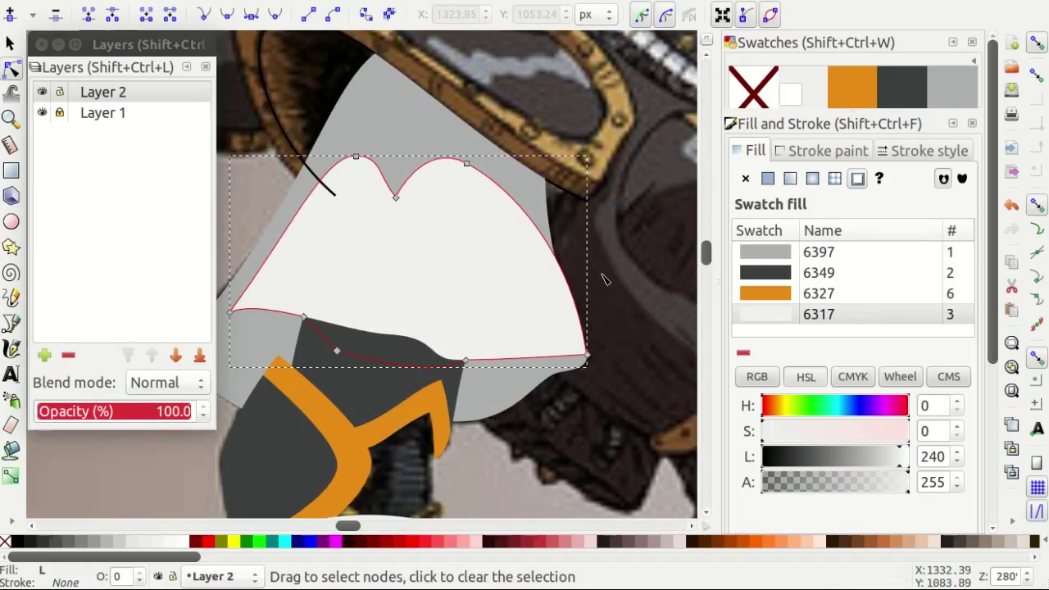
{"action": "right_click", "coordinate": [635, 284]}
{"action": "key", "text": "Escape"}
{"action": "scroll", "coordinate": [606, 290], "scroll_direction": "down", "scroll_amount": 2}
Draw a curved trim patch at the trim's edge, filled with the orange swatch and no stroke.
{"action": "key", "text": "b"}
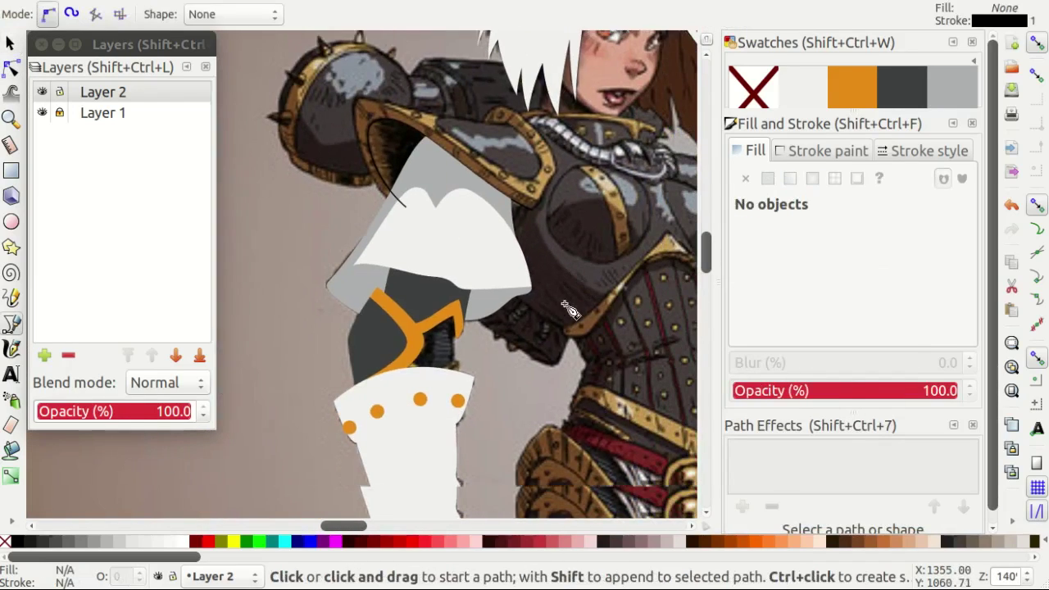
{"action": "scroll", "coordinate": [459, 286], "scroll_direction": "up", "scroll_amount": 1}
{"action": "scroll", "coordinate": [475, 290], "scroll_direction": "up", "scroll_amount": 3}
{"action": "scroll", "coordinate": [495, 336], "scroll_direction": "up", "scroll_amount": 1}
{"action": "left_click", "coordinate": [499, 344]}
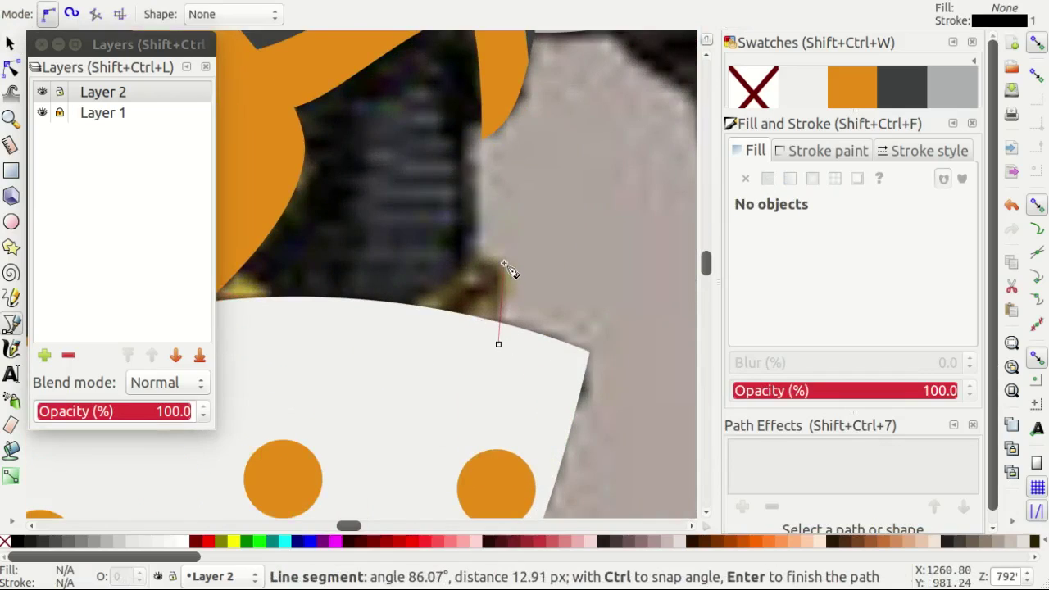
{"action": "left_click", "coordinate": [503, 261]}
{"action": "scroll", "coordinate": [479, 260], "scroll_direction": "up", "scroll_amount": 1}
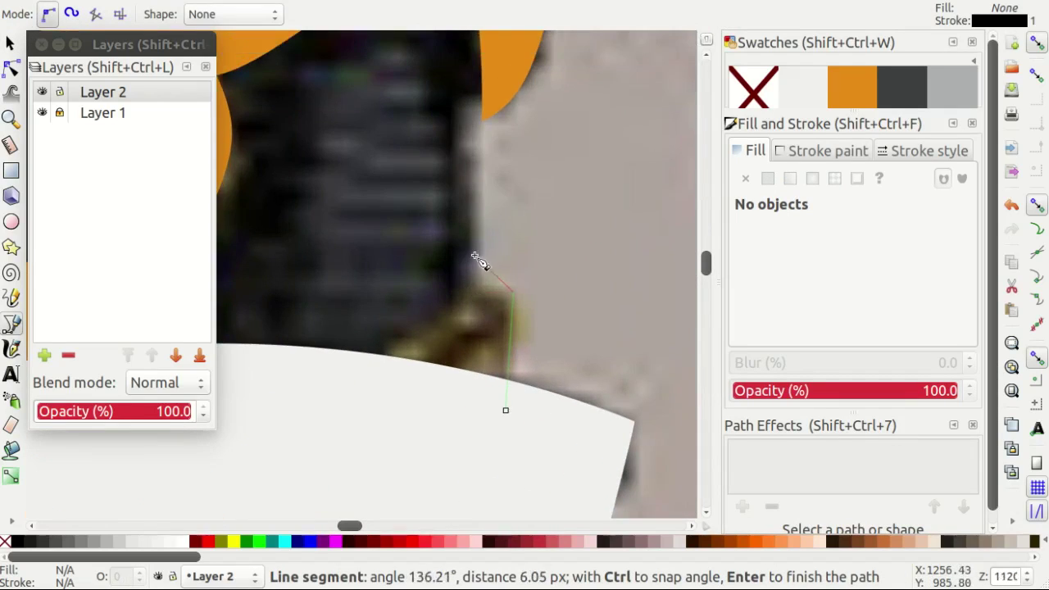
{"action": "left_click", "coordinate": [467, 285]}
{"action": "left_click", "coordinate": [335, 396]}
{"action": "left_click", "coordinate": [505, 410]}
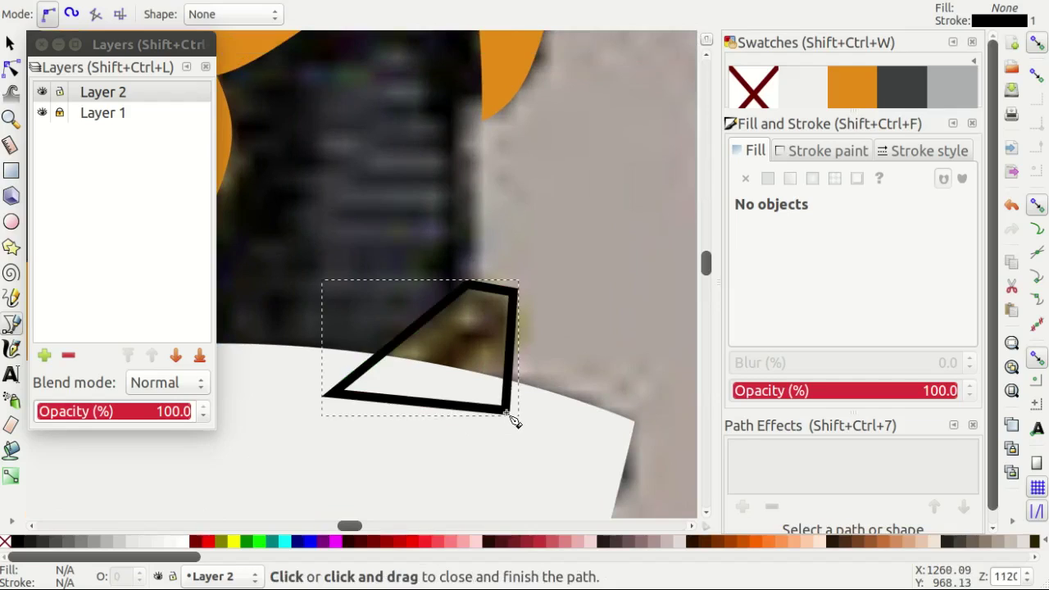
{"action": "key", "text": "n"}
{"action": "left_click_drag", "start_coordinate": [515, 289], "coordinate": [516, 351]}
{"action": "left_click", "coordinate": [852, 86]}
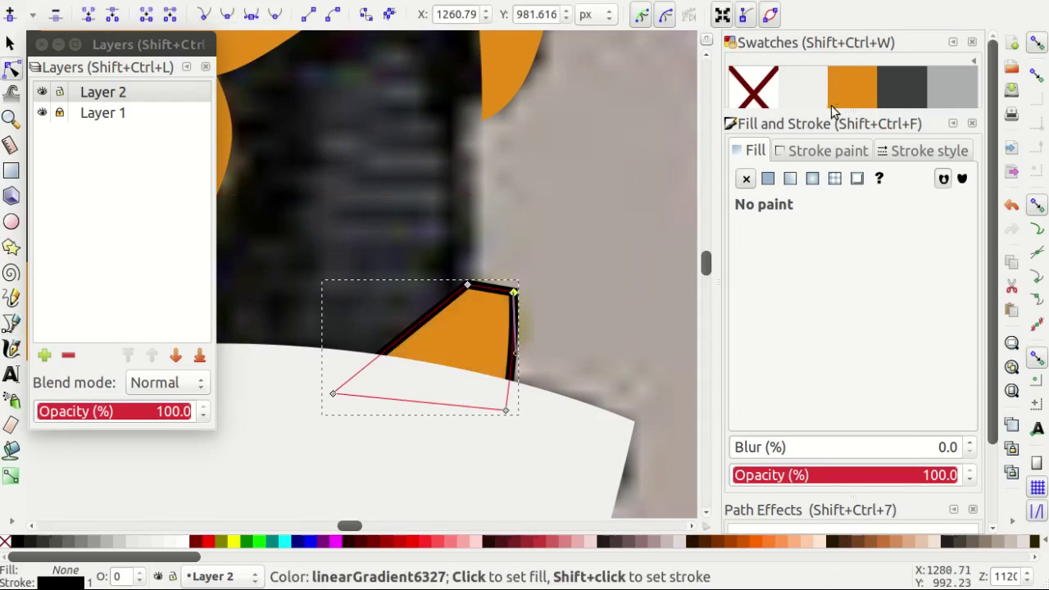
{"action": "left_click", "coordinate": [753, 86], "text": "shift"}
{"action": "scroll", "coordinate": [582, 215], "scroll_direction": "down", "scroll_amount": 2}
Add a second small trim patch filled orange with its outline removed.
{"action": "key", "text": "b"}
{"action": "scroll", "coordinate": [381, 222], "scroll_direction": "up", "scroll_amount": 2}
{"action": "left_click", "coordinate": [380, 220]}
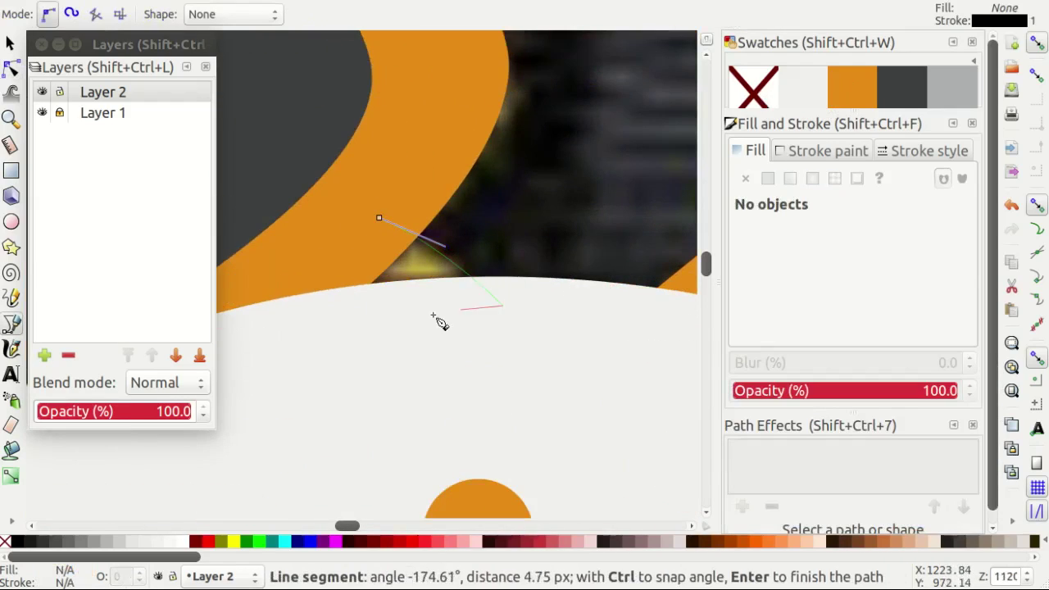
{"action": "left_click", "coordinate": [380, 219]}
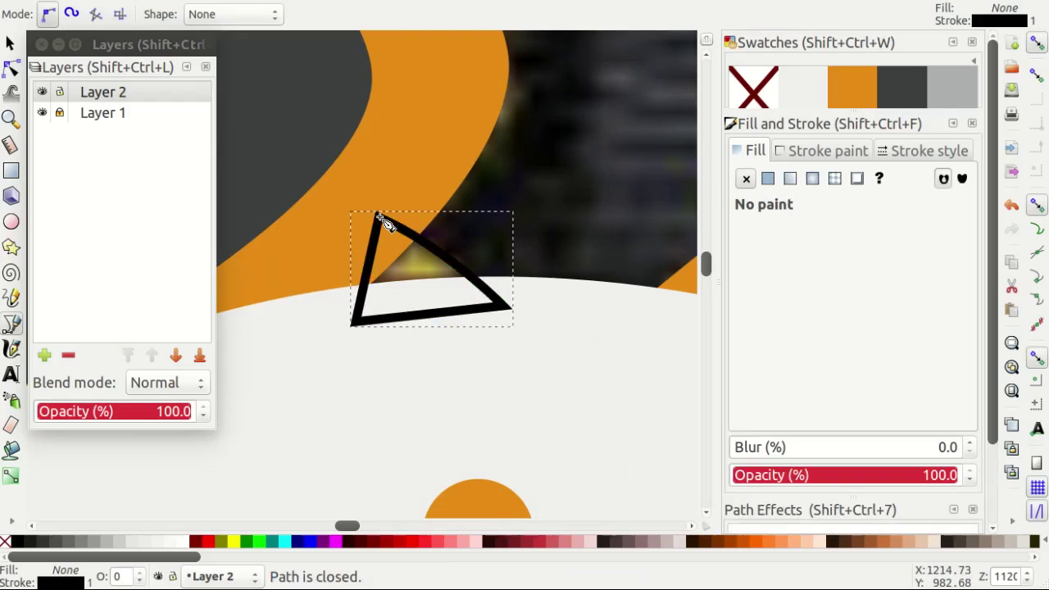
{"action": "left_click", "coordinate": [841, 102]}
{"action": "left_click", "coordinate": [753, 86], "text": "shift"}
{"action": "scroll", "coordinate": [519, 328], "scroll_direction": "down", "scroll_amount": 2}
{"action": "scroll", "coordinate": [531, 330], "scroll_direction": "up", "scroll_amount": 3}
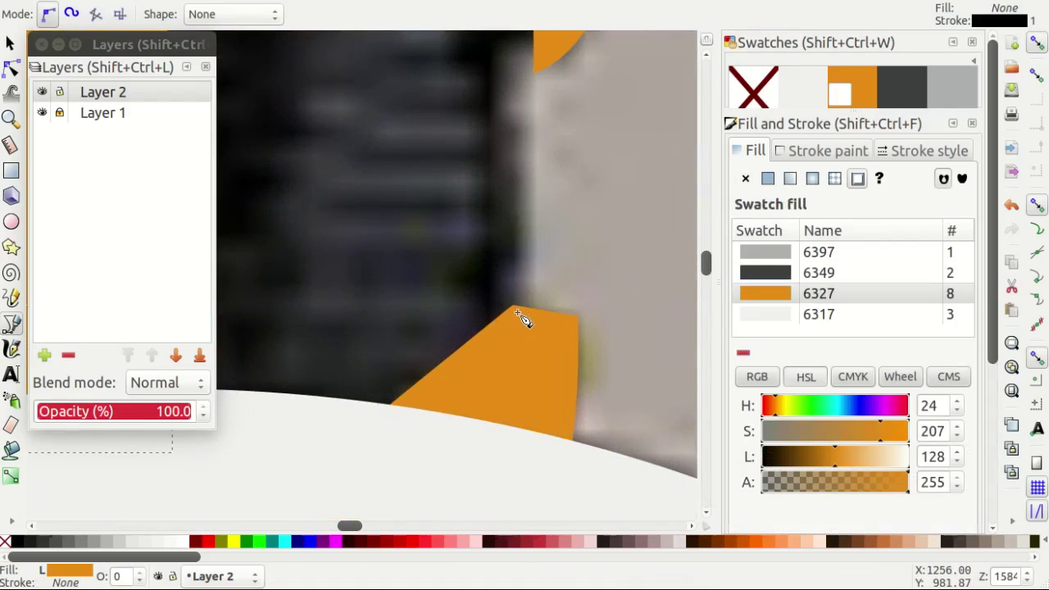
Outline a third closed patch along the trim's tip between the straps.
{"action": "left_click", "coordinate": [519, 319]}
{"action": "scroll", "coordinate": [519, 295], "scroll_direction": "up", "scroll_amount": 3}
{"action": "scroll", "coordinate": [527, 297], "scroll_direction": "up", "scroll_amount": 2}
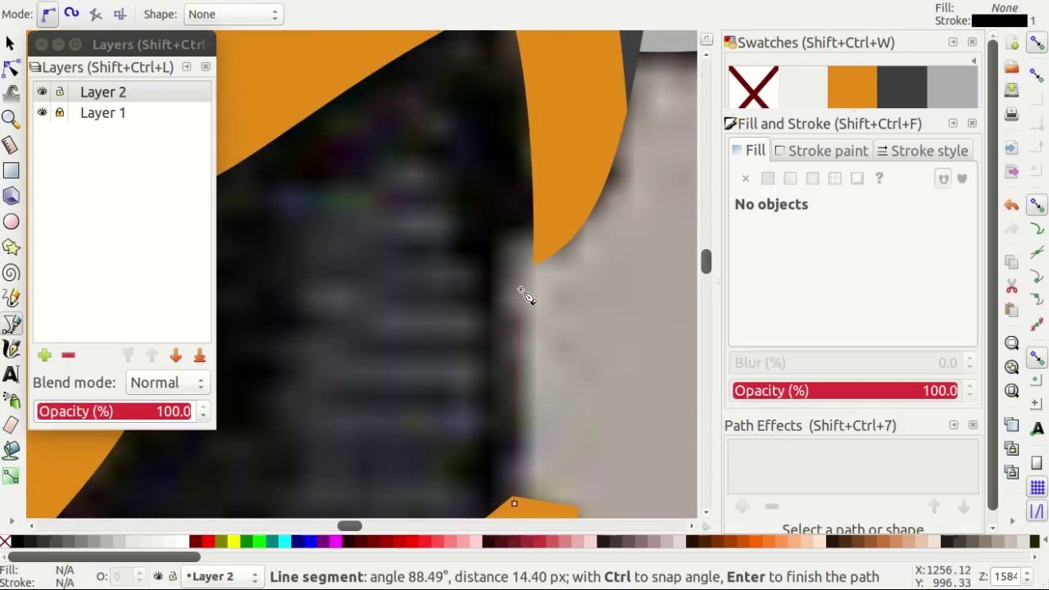
{"action": "scroll", "coordinate": [528, 292], "scroll_direction": "up", "scroll_amount": 2}
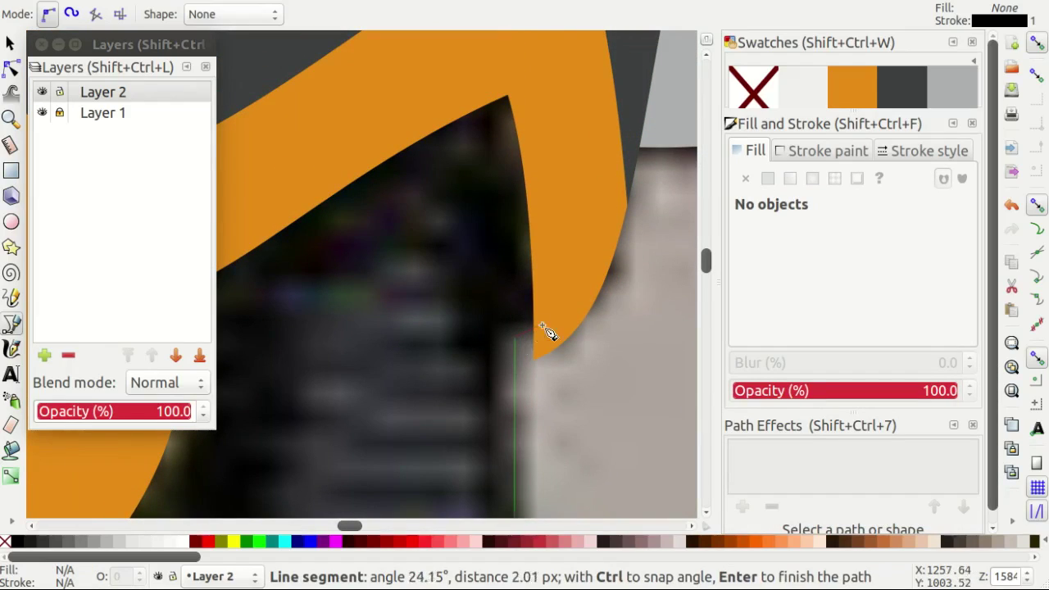
{"action": "left_click", "coordinate": [557, 74]}
{"action": "left_click", "coordinate": [398, 117]}
{"action": "scroll", "coordinate": [398, 117], "scroll_direction": "down", "scroll_amount": 1}
{"action": "left_click", "coordinate": [256, 171]}
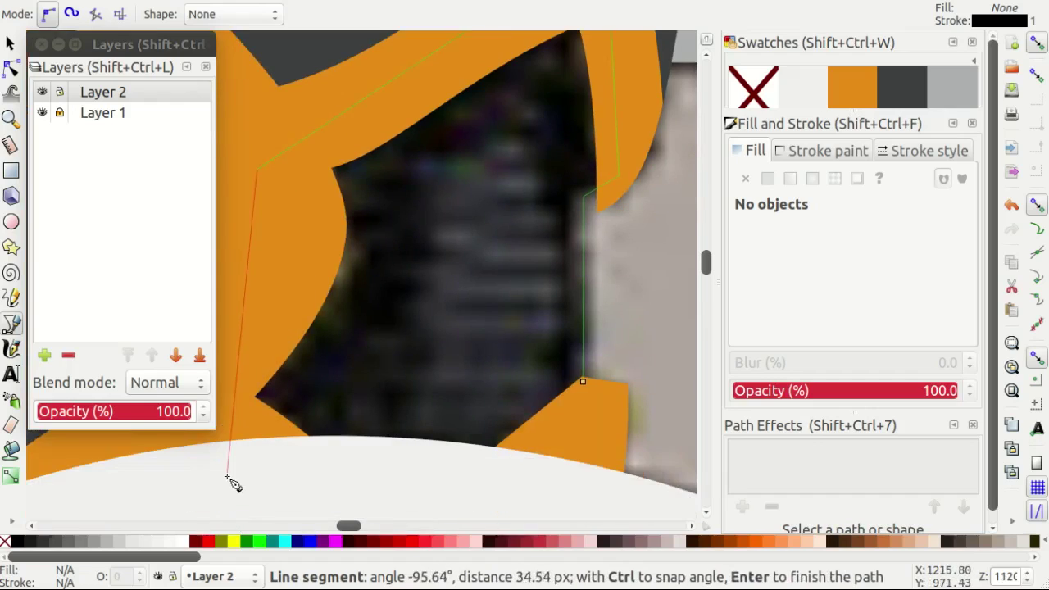
{"action": "left_click", "coordinate": [586, 385]}
{"action": "scroll", "coordinate": [573, 344], "scroll_direction": "up", "scroll_amount": 2}
Reshape the third trim patch's nodes to fit the trim and fill it orange.
{"action": "key", "text": "n"}
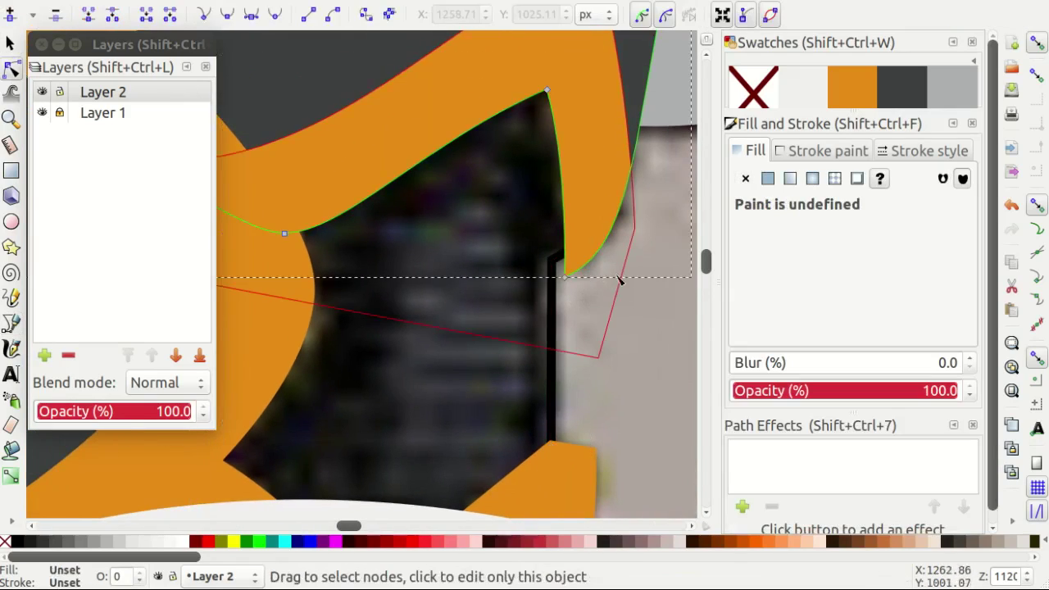
{"action": "scroll", "coordinate": [619, 280], "scroll_direction": "up", "scroll_amount": 2}
{"action": "left_click_drag", "start_coordinate": [587, 219], "coordinate": [592, 242]}
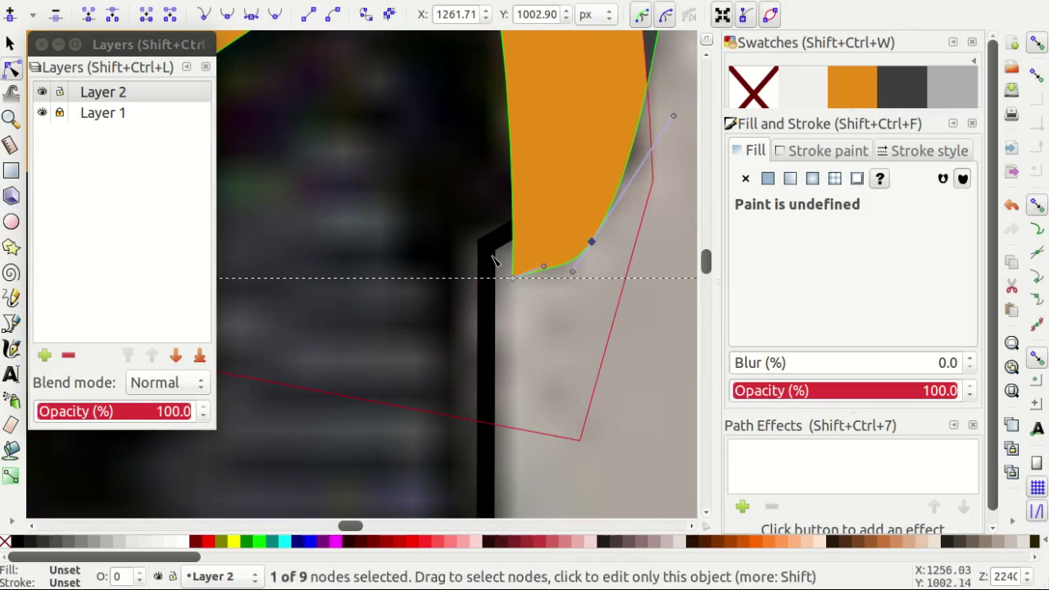
{"action": "left_click_drag", "start_coordinate": [512, 277], "coordinate": [493, 267]}
{"action": "mouse_move", "coordinate": [592, 242]}
{"action": "left_mouse_down"}
{"action": "mouse_move", "coordinate": [584, 256]}
{"action": "mouse_move", "coordinate": [595, 281]}
{"action": "left_mouse_up"}
{"action": "scroll", "coordinate": [627, 340], "scroll_direction": "up", "scroll_amount": 2}
{"action": "scroll", "coordinate": [644, 317], "scroll_direction": "down", "scroll_amount": 1, "text": "ctrl"}
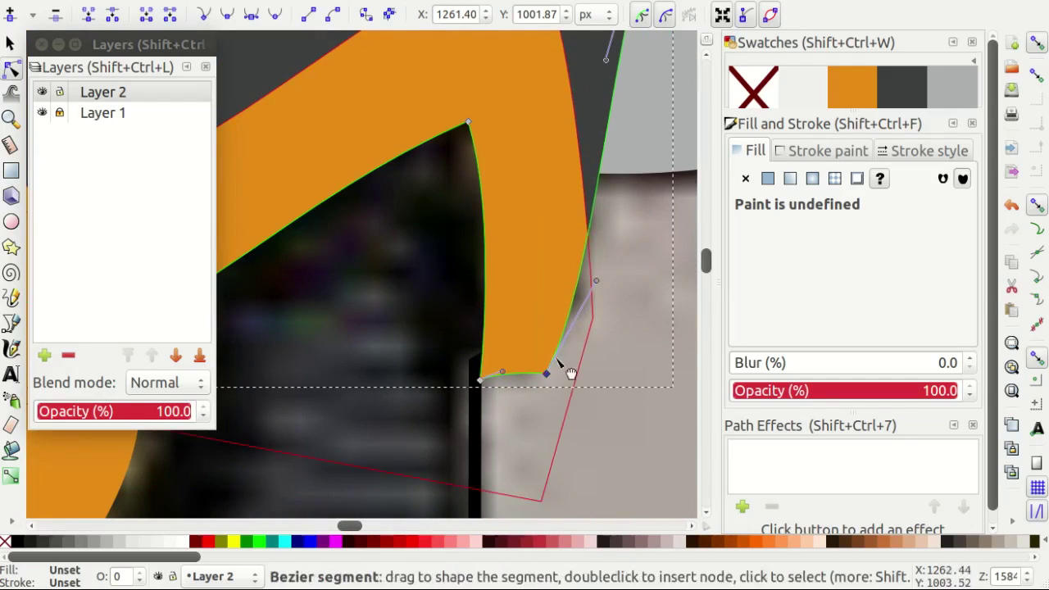
{"action": "scroll", "coordinate": [478, 377], "scroll_direction": "up", "scroll_amount": 2, "text": "ctrl"}
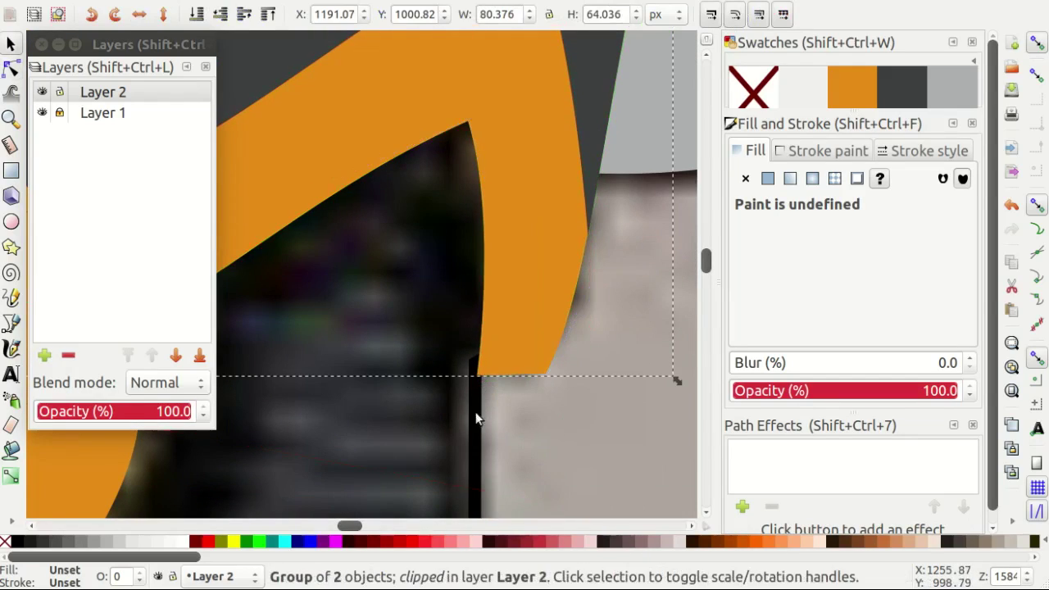
{"action": "scroll", "coordinate": [451, 402], "scroll_direction": "down", "scroll_amount": 2, "text": "ctrl"}
{"action": "scroll", "coordinate": [506, 340], "scroll_direction": "up", "scroll_amount": 3, "text": "ctrl"}
{"action": "left_click_drag", "start_coordinate": [505, 314], "coordinate": [513, 325]}
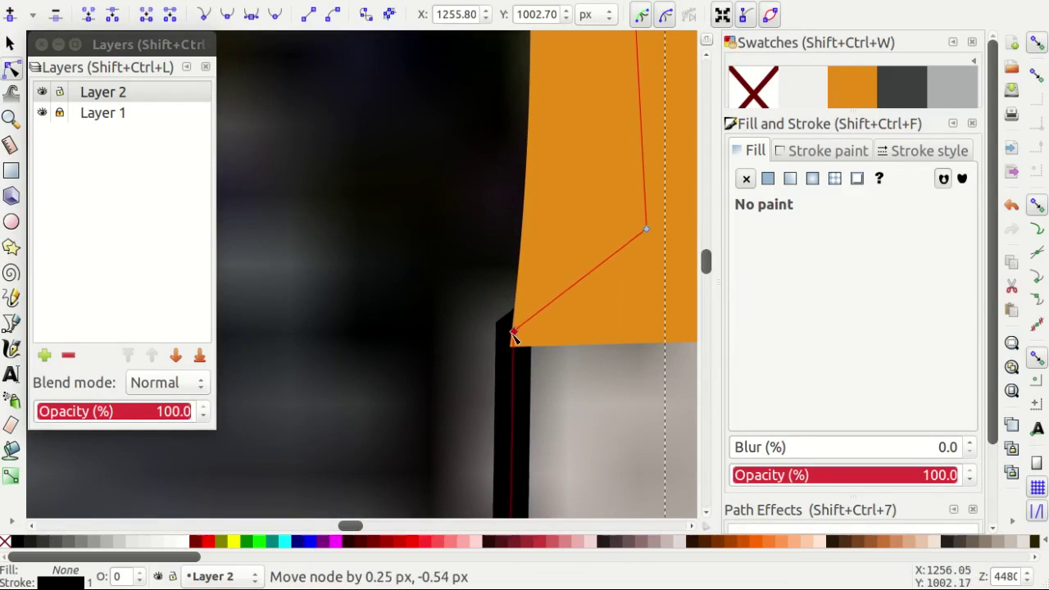
{"action": "scroll", "coordinate": [475, 295], "scroll_direction": "down", "scroll_amount": 4, "text": "ctrl"}
{"action": "left_click", "coordinate": [852, 86]}
{"action": "scroll", "coordinate": [604, 321], "scroll_direction": "down", "scroll_amount": 1, "text": "ctrl"}
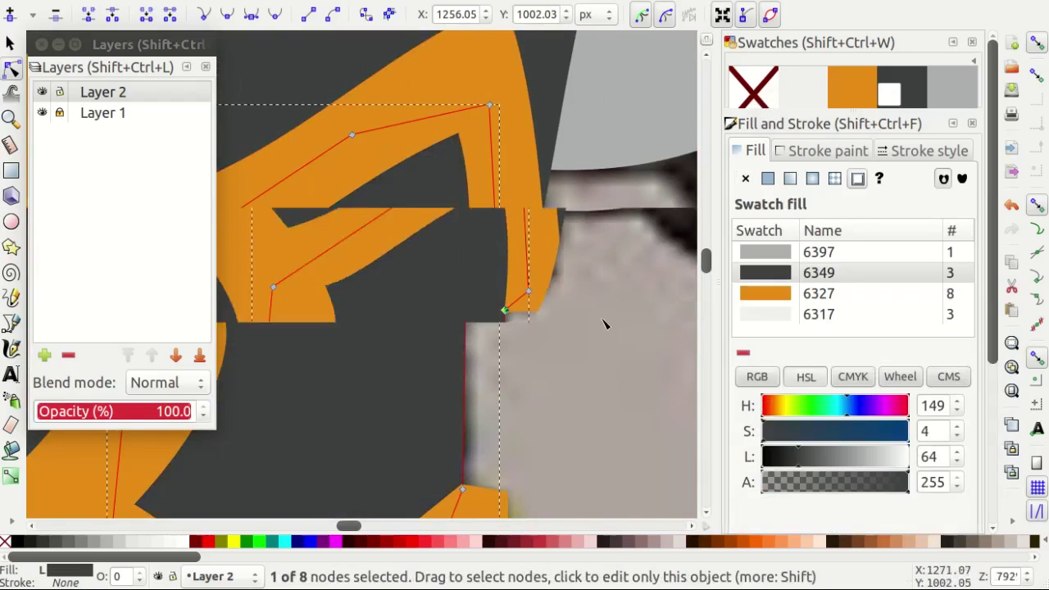
Give the dark panel inside the trim a flat grey, then lower its lightness to #232323.
{"action": "key", "text": "Escape"}
{"action": "key", "text": "s"}
{"action": "scroll", "coordinate": [604, 320], "scroll_direction": "down", "scroll_amount": 3, "text": "ctrl"}
{"action": "scroll", "coordinate": [663, 391], "scroll_direction": "down", "scroll_amount": 2, "text": "ctrl"}
{"action": "scroll", "coordinate": [576, 362], "scroll_direction": "up", "scroll_amount": 4, "text": "ctrl"}
{"action": "left_click", "coordinate": [533, 334]}
{"action": "key", "text": "d"}
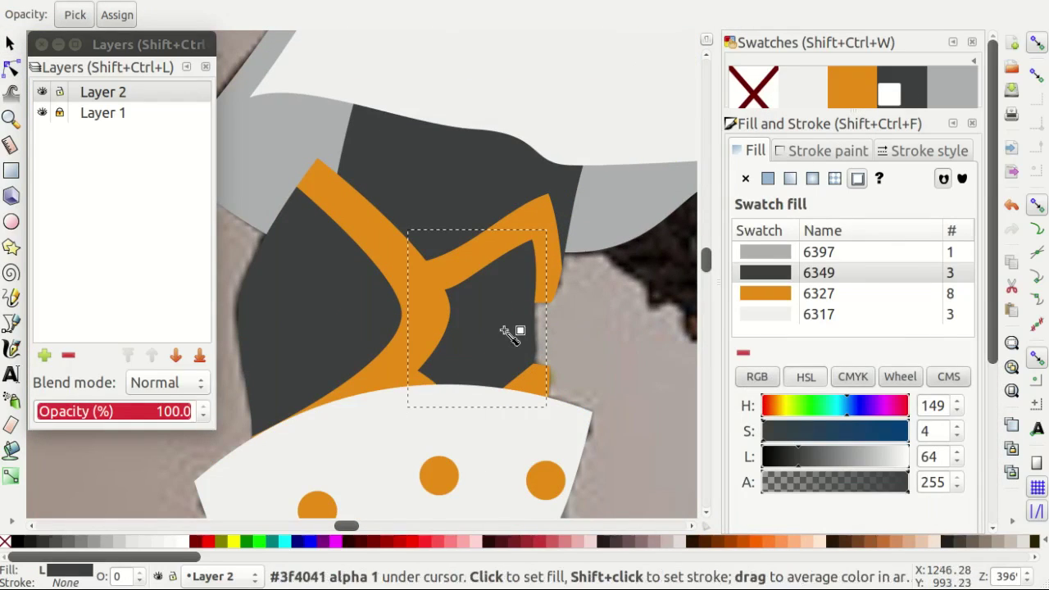
{"action": "left_click", "coordinate": [503, 335]}
{"action": "scroll", "coordinate": [503, 335], "scroll_direction": "up", "scroll_amount": 1, "text": "ctrl"}
{"action": "double_click", "coordinate": [929, 308]}
{"action": "type", "text": "52"}
{"action": "key", "text": "Return"}
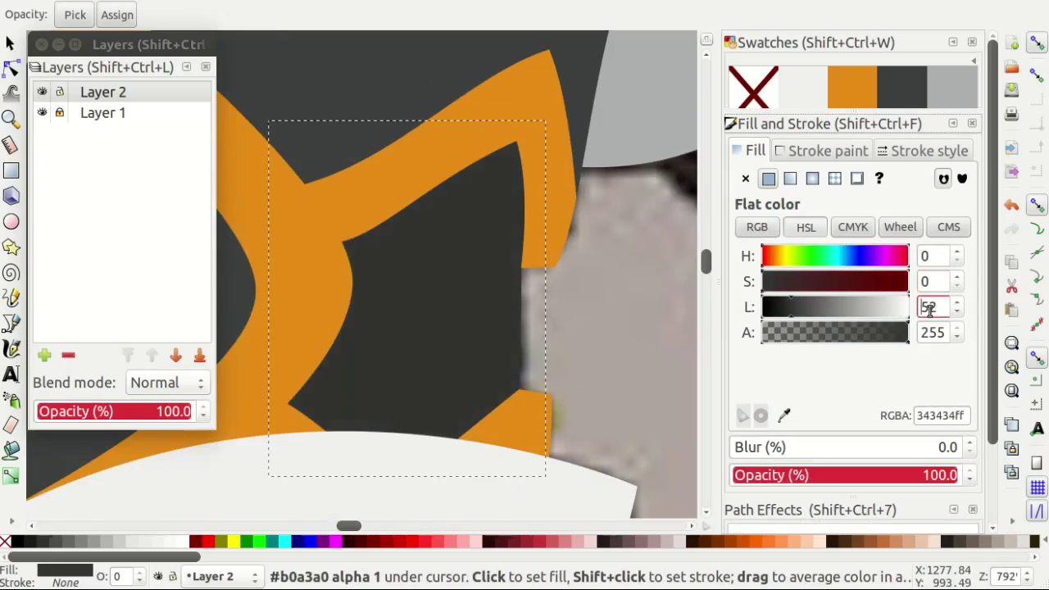
{"action": "scroll", "coordinate": [929, 308], "scroll_direction": "down", "scroll_amount": 1}
{"action": "scroll", "coordinate": [647, 312], "scroll_direction": "down", "scroll_amount": 1, "text": "ctrl"}
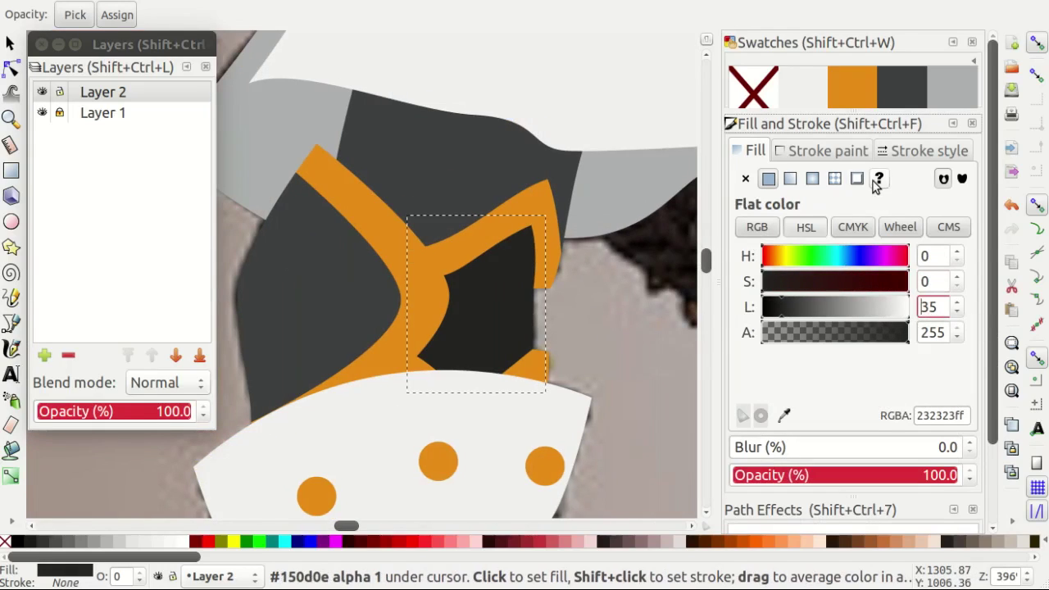
{"action": "scroll", "coordinate": [604, 270], "scroll_direction": "down", "scroll_amount": 1, "text": "ctrl"}
{"action": "key", "text": "Escape"}
{"action": "key", "text": "s"}
{"action": "scroll", "coordinate": [591, 267], "scroll_direction": "down", "scroll_amount": 2, "text": "ctrl"}
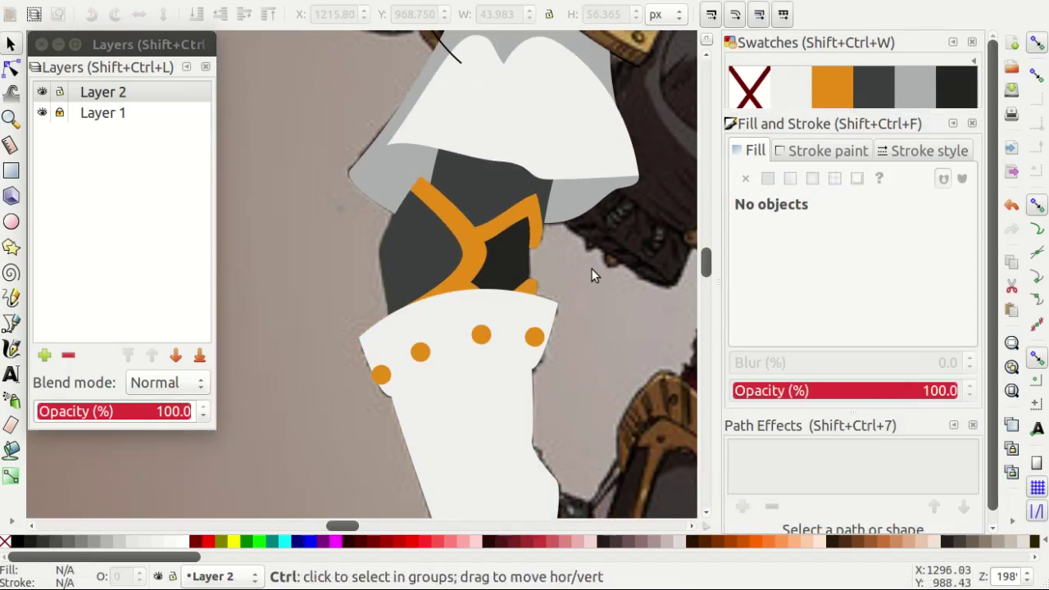
Move a shrunken orange rivet onto the lower cuff and stamp copies along it.
{"action": "scroll", "coordinate": [591, 268], "scroll_direction": "down", "scroll_amount": 3, "text": "ctrl"}
{"action": "key", "text": "b"}
{"action": "scroll", "coordinate": [584, 303], "scroll_direction": "up", "scroll_amount": 6, "text": "ctrl"}
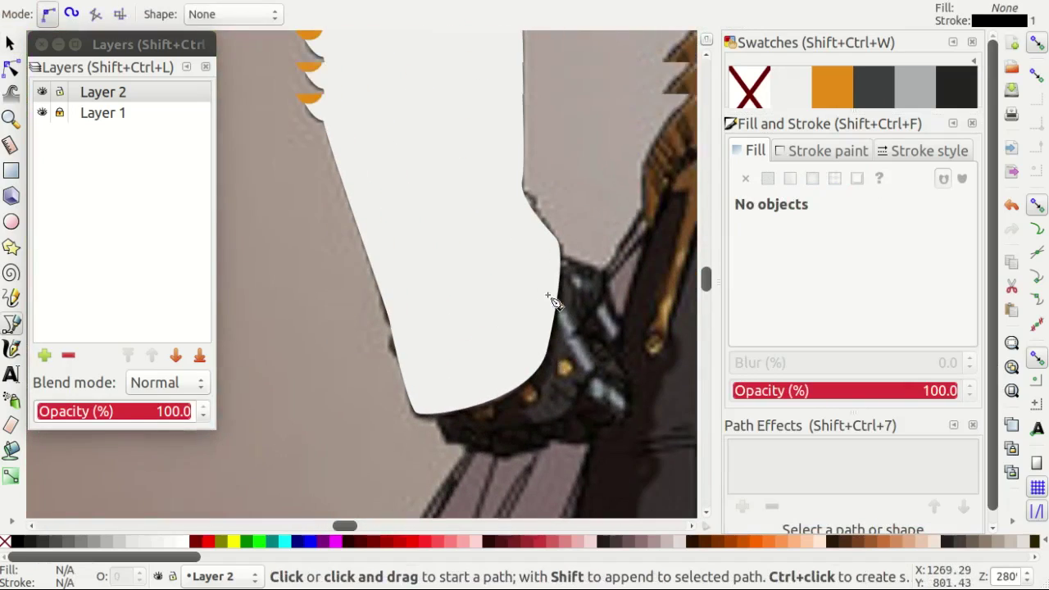
{"action": "scroll", "coordinate": [552, 297], "scroll_direction": "down", "scroll_amount": 2, "text": "ctrl"}
{"action": "key", "text": "s"}
{"action": "left_click", "coordinate": [450, 98]}
{"action": "scroll", "coordinate": [538, 368], "scroll_direction": "up", "scroll_amount": 4, "text": "ctrl"}
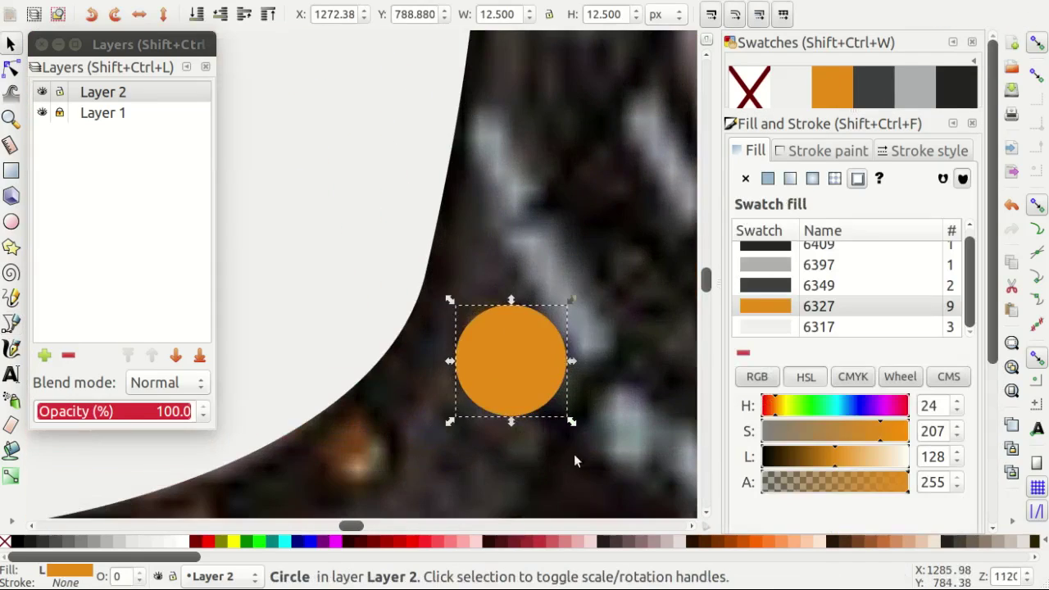
{"action": "left_click_drag", "start_coordinate": [529, 371], "coordinate": [602, 362]}
{"action": "mouse_move", "coordinate": [651, 386]}
{"action": "left_mouse_down"}
{"action": "mouse_move", "coordinate": [626, 372]}
{"action": "mouse_move", "coordinate": [502, 357]}
{"action": "mouse_move", "coordinate": [358, 467]}
{"action": "mouse_move", "coordinate": [447, 181]}
{"action": "mouse_move", "coordinate": [416, 161]}
{"action": "left_mouse_up"}
{"action": "key", "text": "space"}
{"action": "key", "text": "space"}
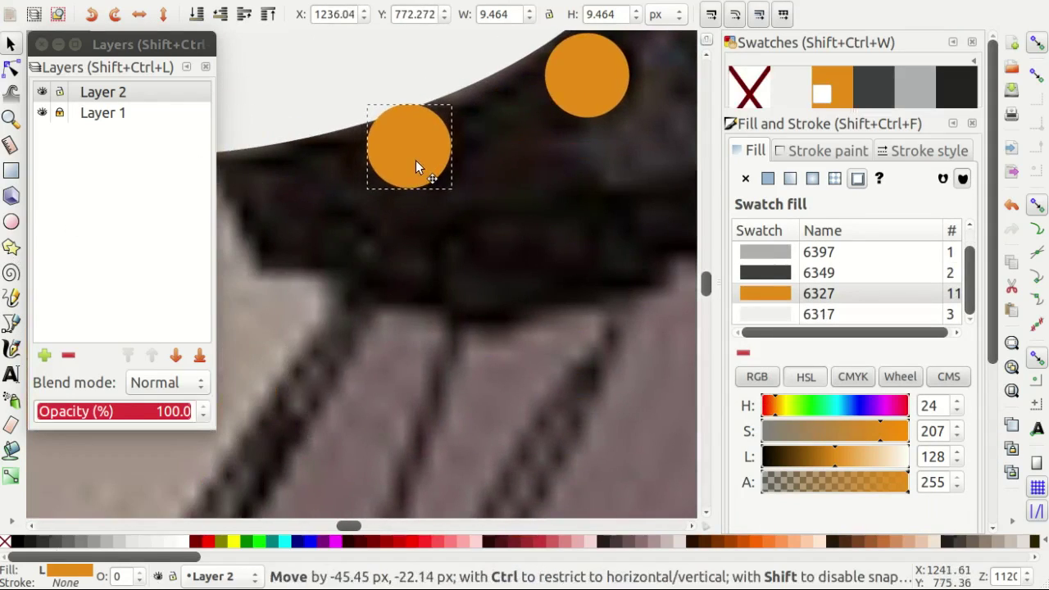
{"action": "scroll", "coordinate": [410, 270], "scroll_direction": "down", "scroll_amount": 1, "text": "ctrl"}
{"action": "left_click", "coordinate": [402, 350]}
{"action": "scroll", "coordinate": [401, 350], "scroll_direction": "down", "scroll_amount": 2, "text": "ctrl"}
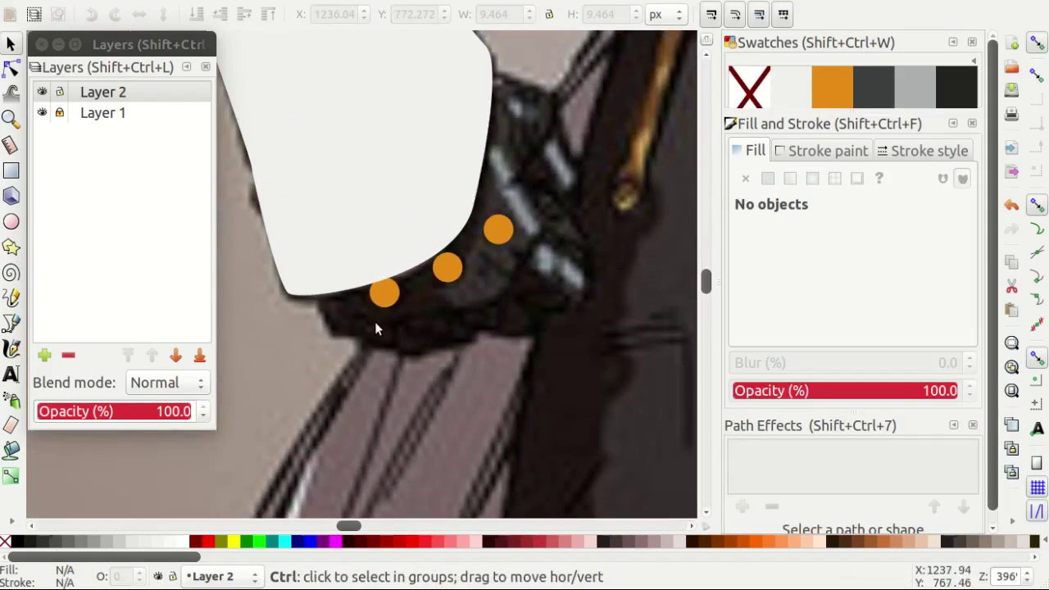
Start tracing the dark cuff outline with the Bezier pen from the gauntlet tip.
{"action": "key", "text": "b"}
{"action": "scroll", "coordinate": [514, 304], "scroll_direction": "down", "scroll_amount": 2, "text": "ctrl"}
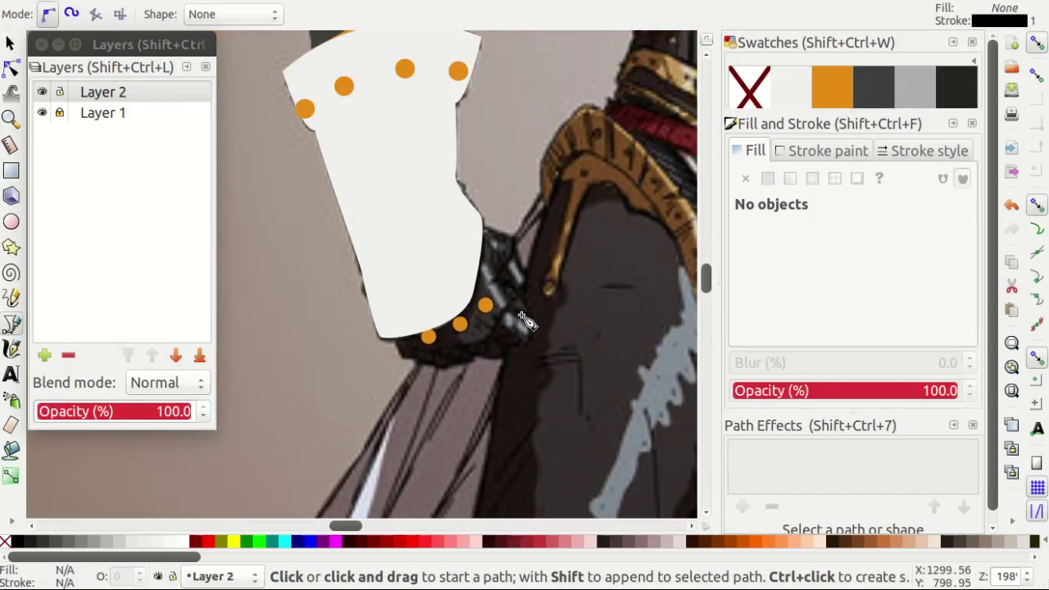
{"action": "scroll", "coordinate": [536, 355], "scroll_direction": "up", "scroll_amount": 3, "text": "ctrl"}
{"action": "scroll", "coordinate": [307, 465], "scroll_direction": "down", "scroll_amount": 1}
{"action": "scroll", "coordinate": [310, 459], "scroll_direction": "left", "scroll_amount": 2}
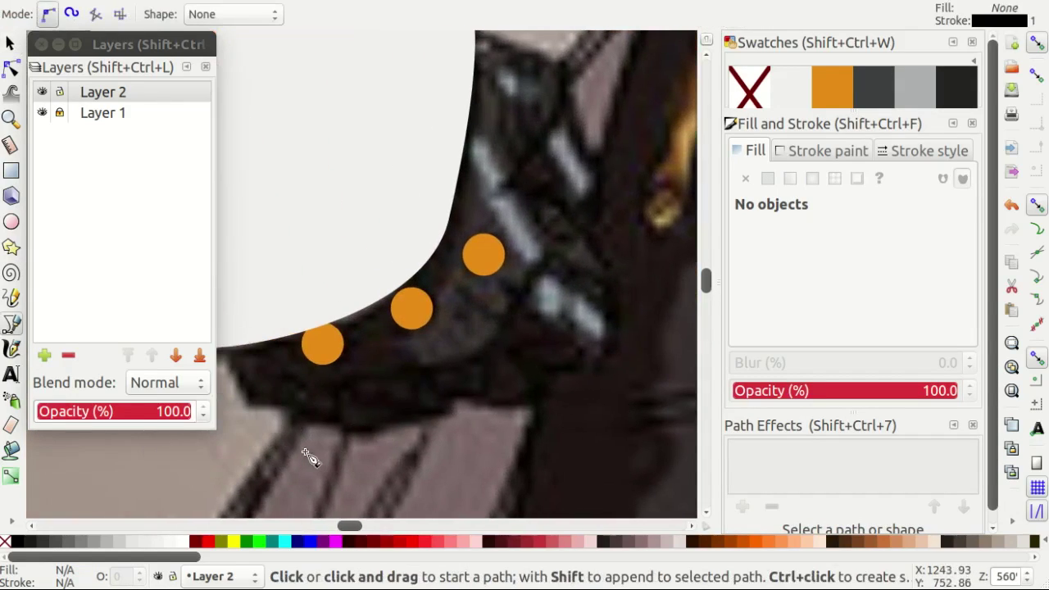
{"action": "scroll", "coordinate": [484, 328], "scroll_direction": "down", "scroll_amount": 1, "text": "ctrl"}
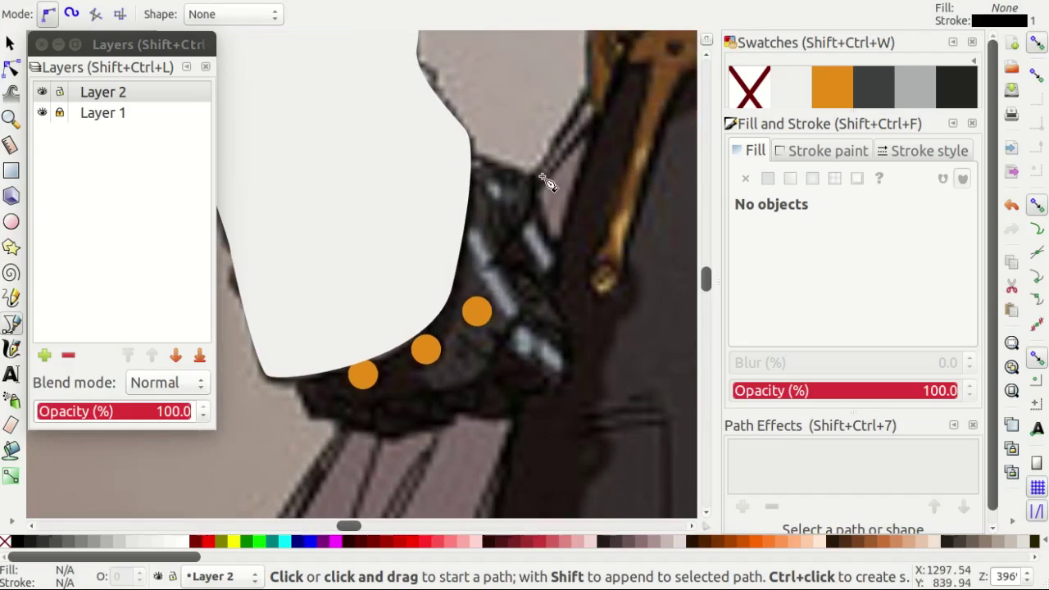
{"action": "scroll", "coordinate": [547, 182], "scroll_direction": "up", "scroll_amount": 1, "text": "ctrl"}
{"action": "left_click", "coordinate": [429, 136]}
{"action": "scroll", "coordinate": [547, 182], "scroll_direction": "up", "scroll_amount": 1, "text": "ctrl"}
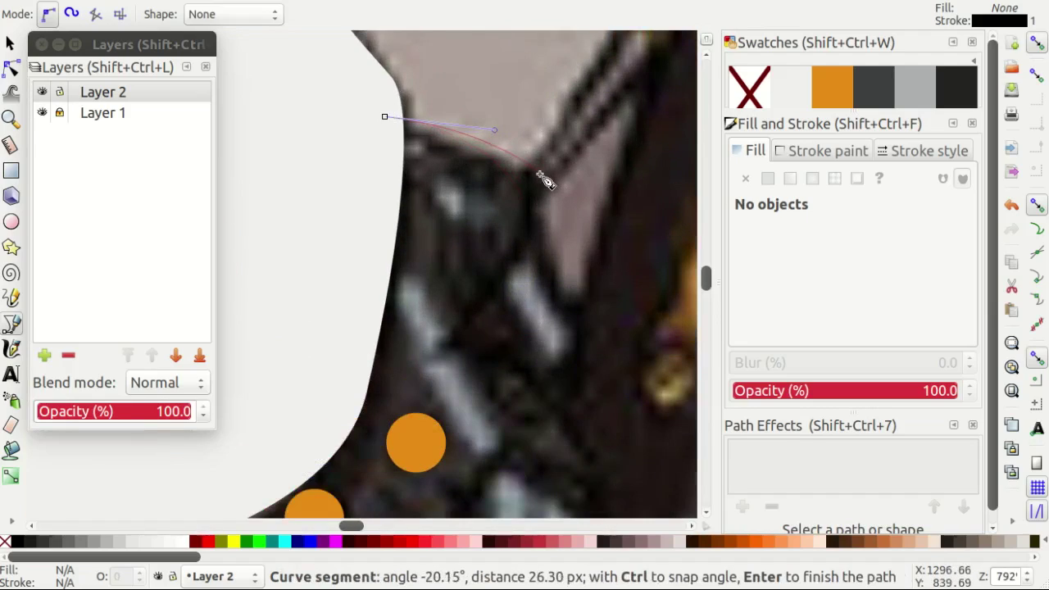
{"action": "left_click", "coordinate": [541, 179]}
{"action": "scroll", "coordinate": [502, 228], "scroll_direction": "down", "scroll_amount": 3}
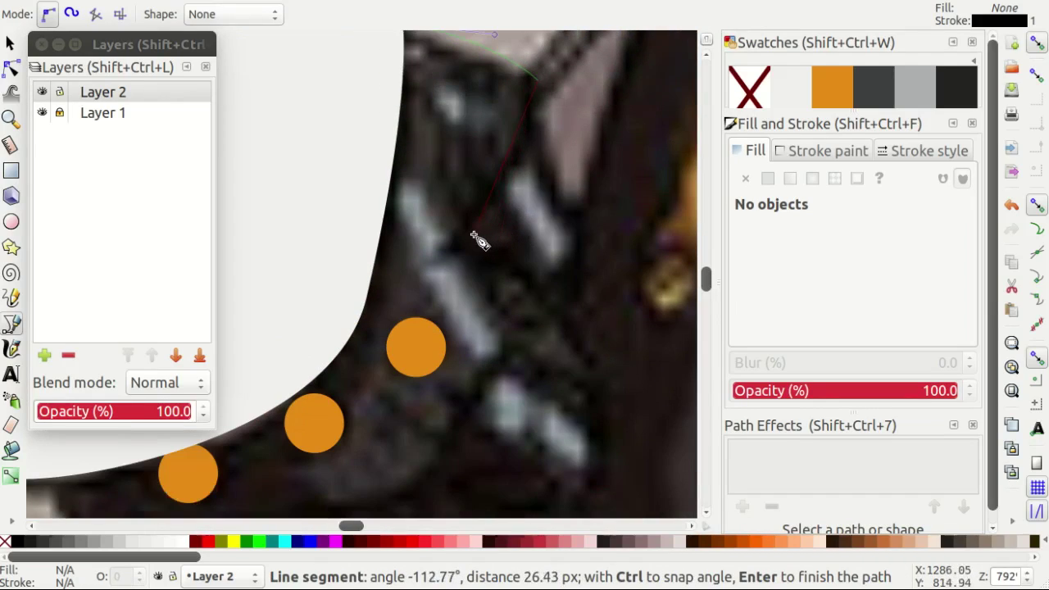
{"action": "left_click_drag", "start_coordinate": [473, 236], "coordinate": [466, 244]}
{"action": "scroll", "coordinate": [501, 276], "scroll_direction": "down", "scroll_amount": 2}
Finish the cuff outline with curved points along its bottom and close the shape.
{"action": "mouse_move", "coordinate": [420, 292]}
{"action": "left_mouse_down"}
{"action": "mouse_move", "coordinate": [491, 281]}
{"action": "mouse_move", "coordinate": [524, 304]}
{"action": "left_mouse_up"}
{"action": "scroll", "coordinate": [498, 281], "scroll_direction": "down", "scroll_amount": 3}
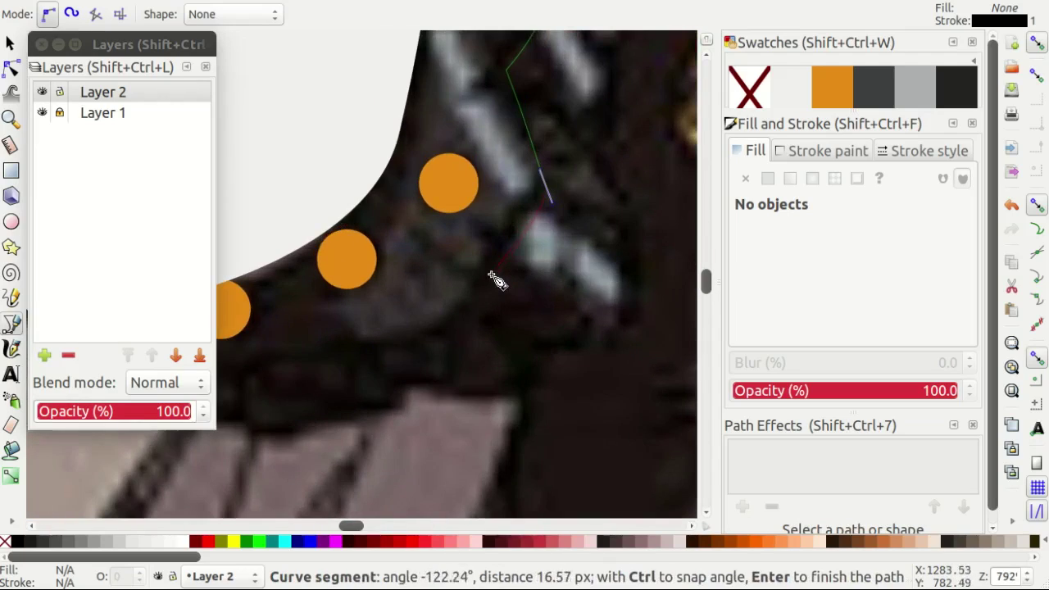
{"action": "mouse_move", "coordinate": [489, 268]}
{"action": "left_mouse_down"}
{"action": "mouse_move", "coordinate": [457, 344]}
{"action": "mouse_move", "coordinate": [374, 347]}
{"action": "mouse_move", "coordinate": [392, 382]}
{"action": "mouse_move", "coordinate": [370, 366]}
{"action": "left_mouse_up"}
{"action": "scroll", "coordinate": [456, 344], "scroll_direction": "left", "scroll_amount": 2}
{"action": "scroll", "coordinate": [456, 344], "scroll_direction": "up", "scroll_amount": 1}
{"action": "scroll", "coordinate": [451, 360], "scroll_direction": "down", "scroll_amount": 1}
{"action": "scroll", "coordinate": [451, 360], "scroll_direction": "up", "scroll_amount": 1}
{"action": "scroll", "coordinate": [480, 386], "scroll_direction": "left", "scroll_amount": 1}
{"action": "scroll", "coordinate": [443, 381], "scroll_direction": "left", "scroll_amount": 1}
{"action": "left_click_drag", "start_coordinate": [318, 396], "coordinate": [288, 379]}
{"action": "scroll", "coordinate": [543, 118], "scroll_direction": "down", "scroll_amount": 1}
{"action": "scroll", "coordinate": [620, 139], "scroll_direction": "up", "scroll_amount": 3}
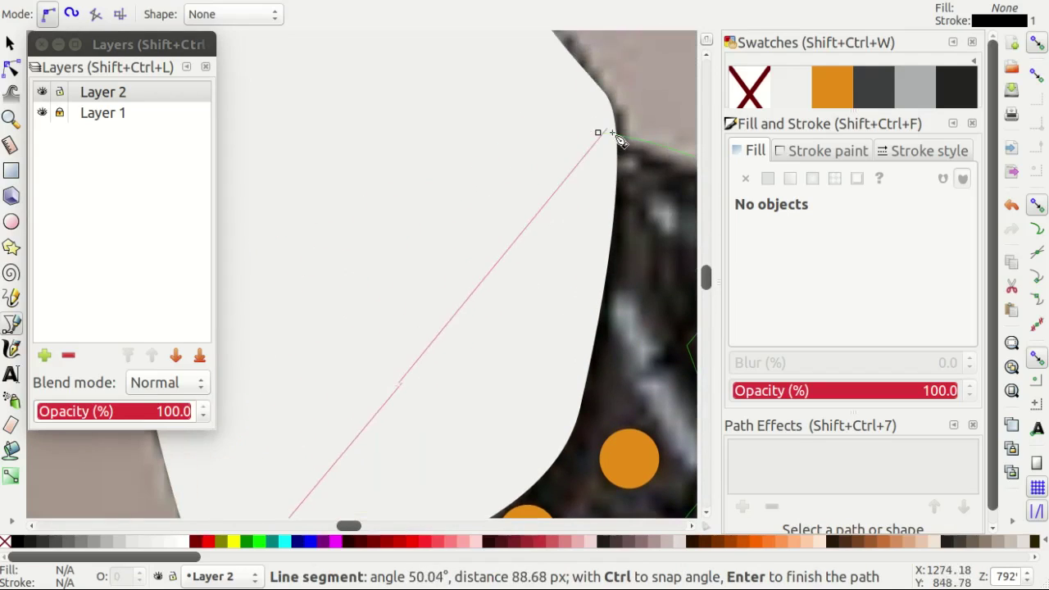
{"action": "left_click", "coordinate": [599, 133]}
{"action": "scroll", "coordinate": [456, 170], "scroll_direction": "down", "scroll_amount": 1}
{"action": "scroll", "coordinate": [451, 180], "scroll_direction": "down", "scroll_amount": 3}
Adjust the nodes to reshape the curve of the cuff's lower edge.
{"action": "key", "text": "n"}
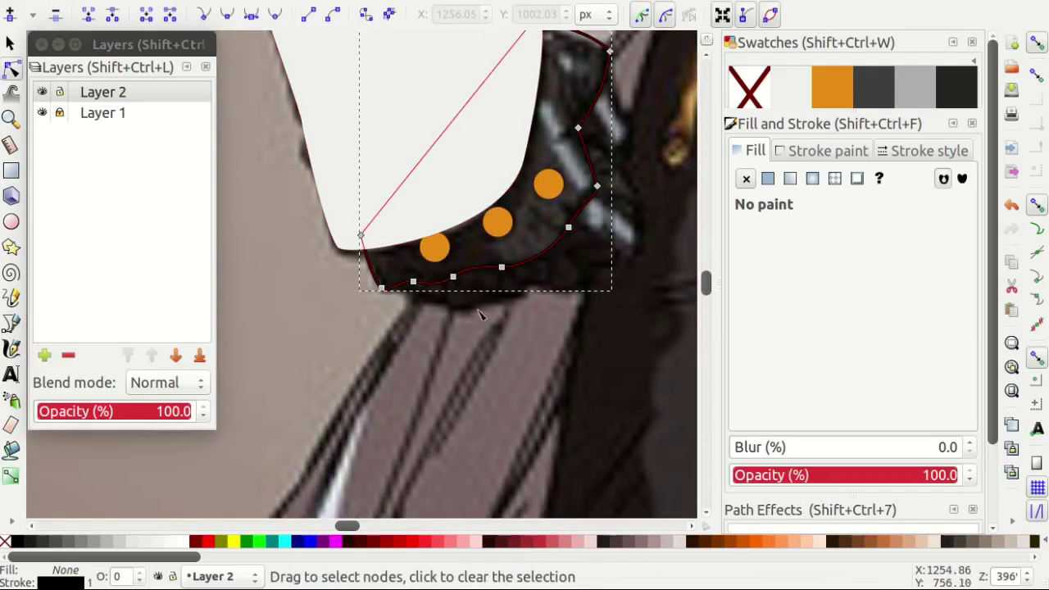
{"action": "scroll", "coordinate": [274, 225], "scroll_direction": "up", "scroll_amount": 2}
{"action": "left_click_drag", "start_coordinate": [275, 226], "coordinate": [276, 227]}
{"action": "scroll", "coordinate": [291, 246], "scroll_direction": "left", "scroll_amount": 2}
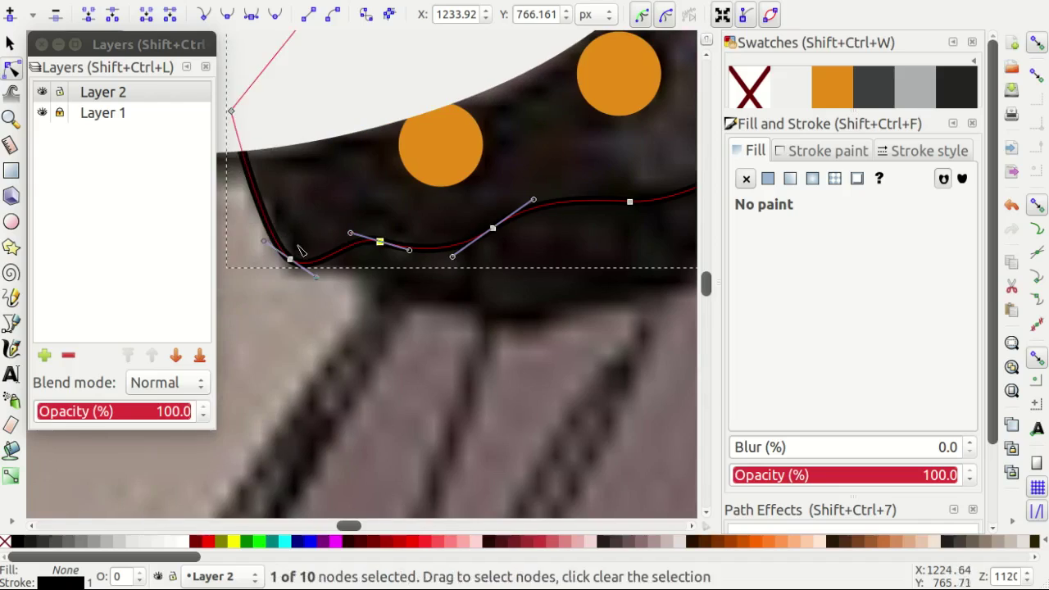
{"action": "scroll", "coordinate": [290, 253], "scroll_direction": "up", "scroll_amount": 1}
{"action": "left_click_drag", "start_coordinate": [328, 292], "coordinate": [351, 300]}
{"action": "scroll", "coordinate": [438, 327], "scroll_direction": "down", "scroll_amount": 1}
{"action": "scroll", "coordinate": [389, 323], "scroll_direction": "right", "scroll_amount": 3}
{"action": "scroll", "coordinate": [340, 320], "scroll_direction": "up", "scroll_amount": 1}
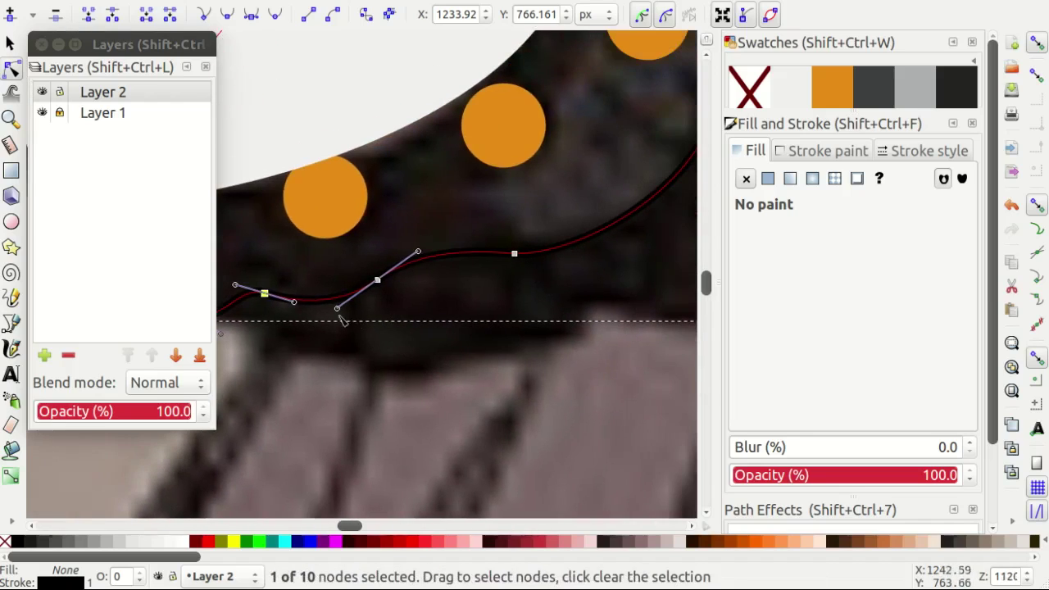
{"action": "scroll", "coordinate": [338, 315], "scroll_direction": "down", "scroll_amount": 1}
Fill the cuff with the darkest near-black swatch and remove its stroke.
{"action": "left_click", "coordinate": [914, 91]}
{"action": "left_click", "coordinate": [872, 90]}
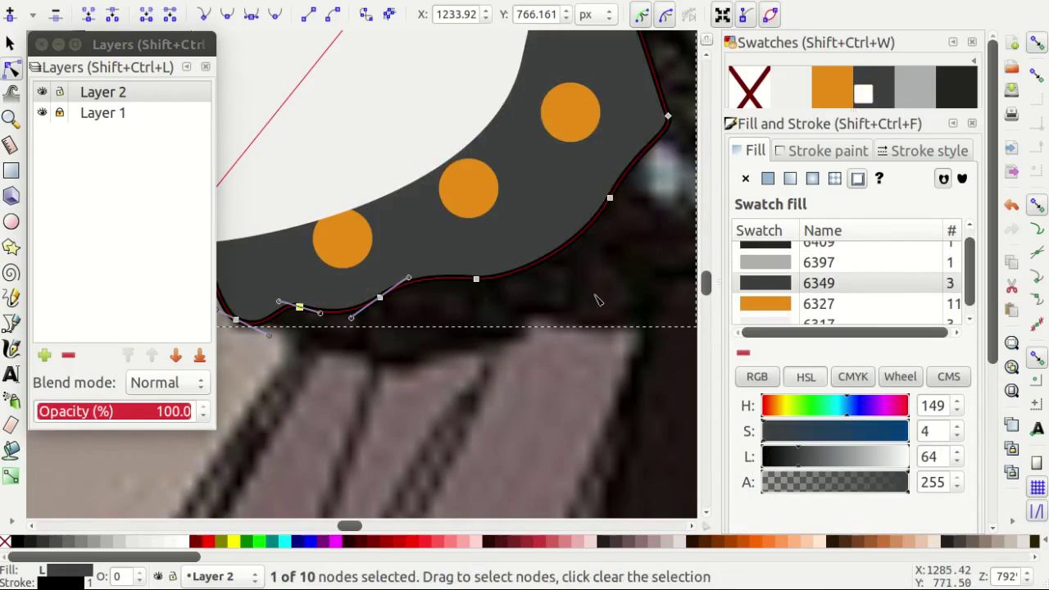
{"action": "scroll", "coordinate": [531, 332], "scroll_direction": "down", "scroll_amount": 1}
{"action": "left_click", "coordinate": [959, 92]}
{"action": "scroll", "coordinate": [593, 332], "scroll_direction": "down", "scroll_amount": 1}
{"action": "scroll", "coordinate": [485, 358], "scroll_direction": "down", "scroll_amount": 2}
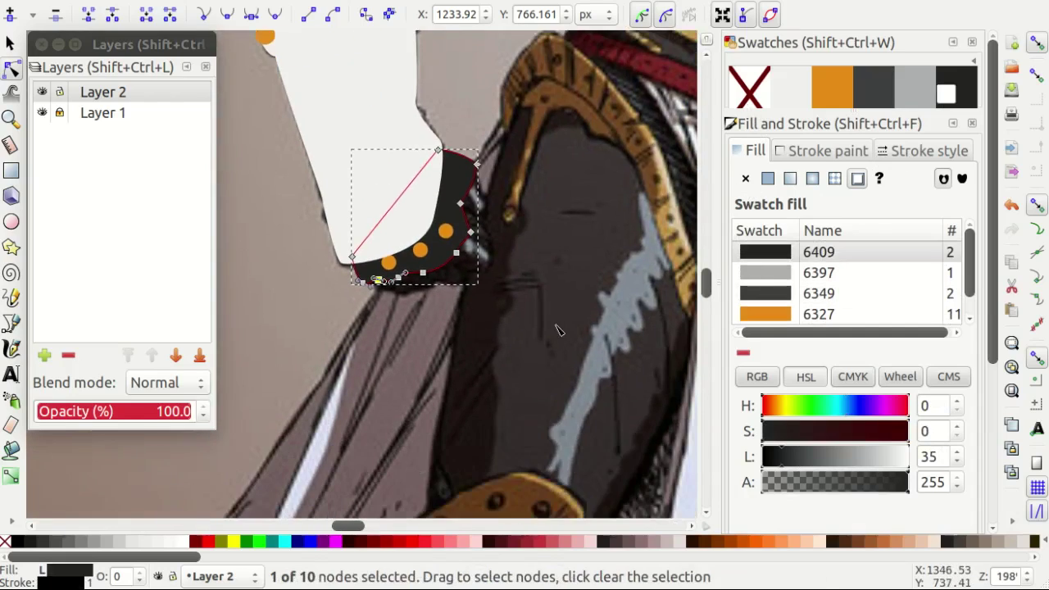
{"action": "scroll", "coordinate": [555, 328], "scroll_direction": "down", "scroll_amount": 1}
{"action": "scroll", "coordinate": [562, 299], "scroll_direction": "up", "scroll_amount": 1}
{"action": "scroll", "coordinate": [560, 350], "scroll_direction": "up", "scroll_amount": 3}
{"action": "scroll", "coordinate": [560, 349], "scroll_direction": "down", "scroll_amount": 1}
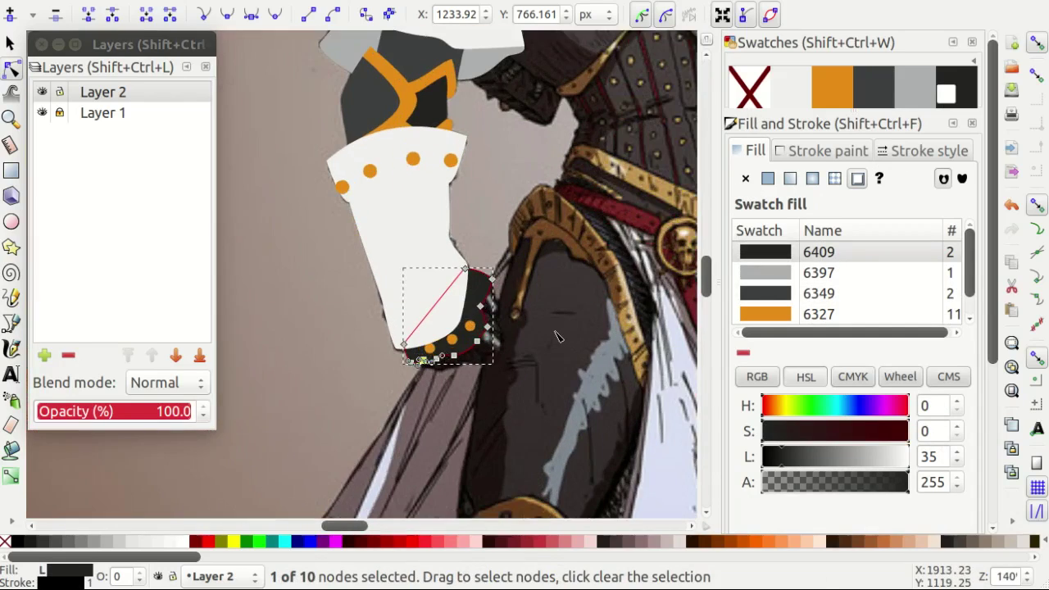
{"action": "left_click", "coordinate": [748, 87], "text": "shift"}
Make Layer 2 the current layer and select the white gauntlet shape.
{"action": "key", "text": "s"}
{"action": "right_click", "coordinate": [573, 348]}
{"action": "key", "text": "Escape"}
{"action": "key", "text": "shift+ctrl+7"}
{"action": "scroll", "coordinate": [446, 281], "scroll_direction": "up", "scroll_amount": 2}
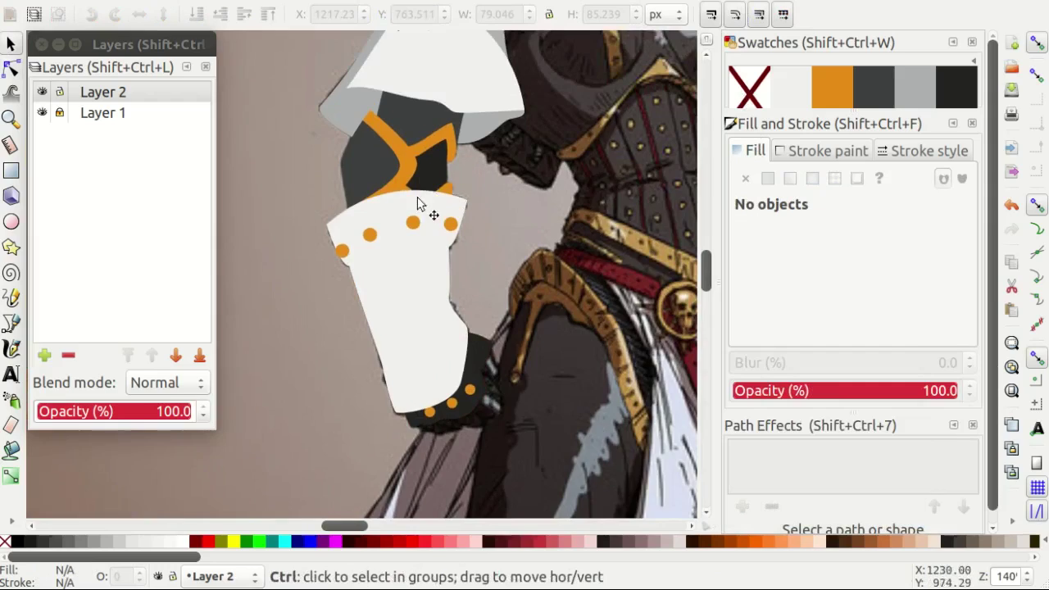
{"action": "scroll", "coordinate": [447, 281], "scroll_direction": "up", "scroll_amount": 1}
{"action": "left_click", "coordinate": [46, 97]}
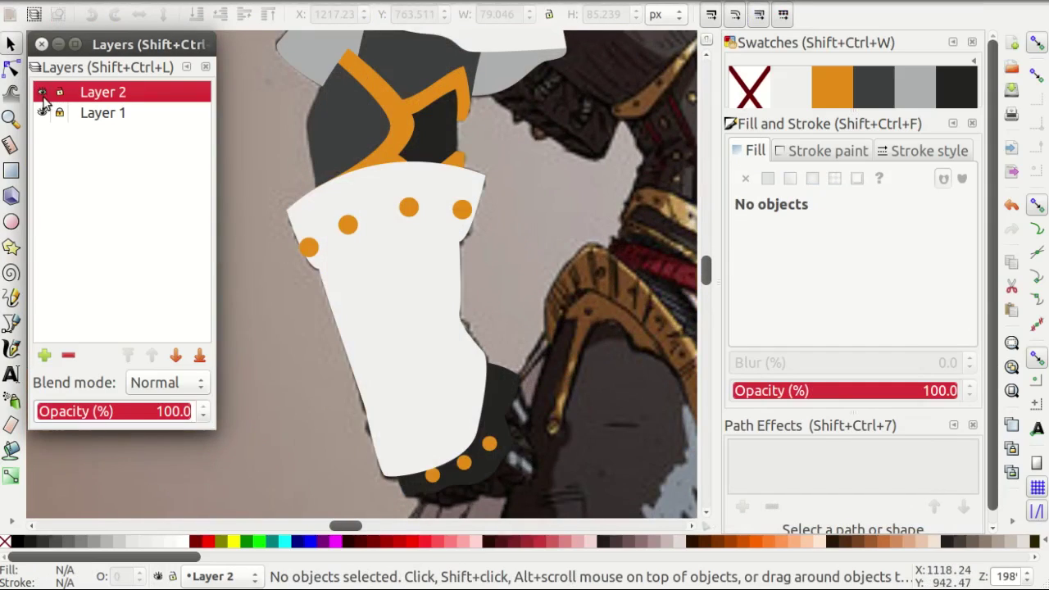
{"action": "scroll", "coordinate": [517, 363], "scroll_direction": "up", "scroll_amount": 3}
{"action": "scroll", "coordinate": [517, 363], "scroll_direction": "down", "scroll_amount": 3}
{"action": "left_click", "coordinate": [433, 347]}
Make the gauntlet a black outline with no white fill.
{"action": "left_click", "coordinate": [20, 541], "text": "shift"}
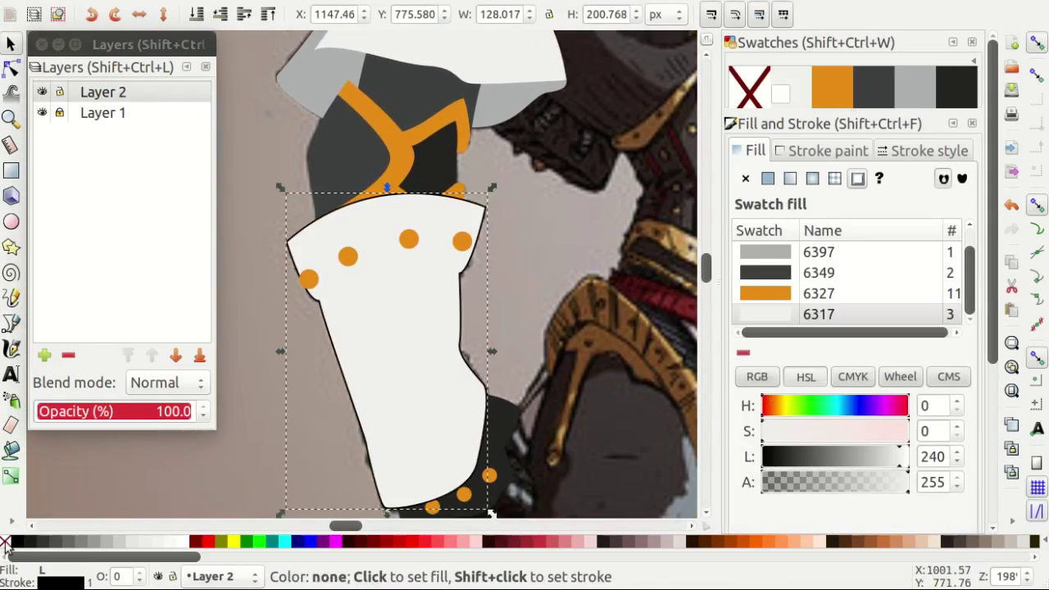
{"action": "left_click", "coordinate": [8, 541]}
{"action": "key", "text": "Escape"}
Start a Bezier shading path along the gauntlet's top band and shaded side.
{"action": "key", "text": "b"}
{"action": "scroll", "coordinate": [296, 237], "scroll_direction": "up", "scroll_amount": 1}
{"action": "scroll", "coordinate": [296, 236], "scroll_direction": "up", "scroll_amount": 1}
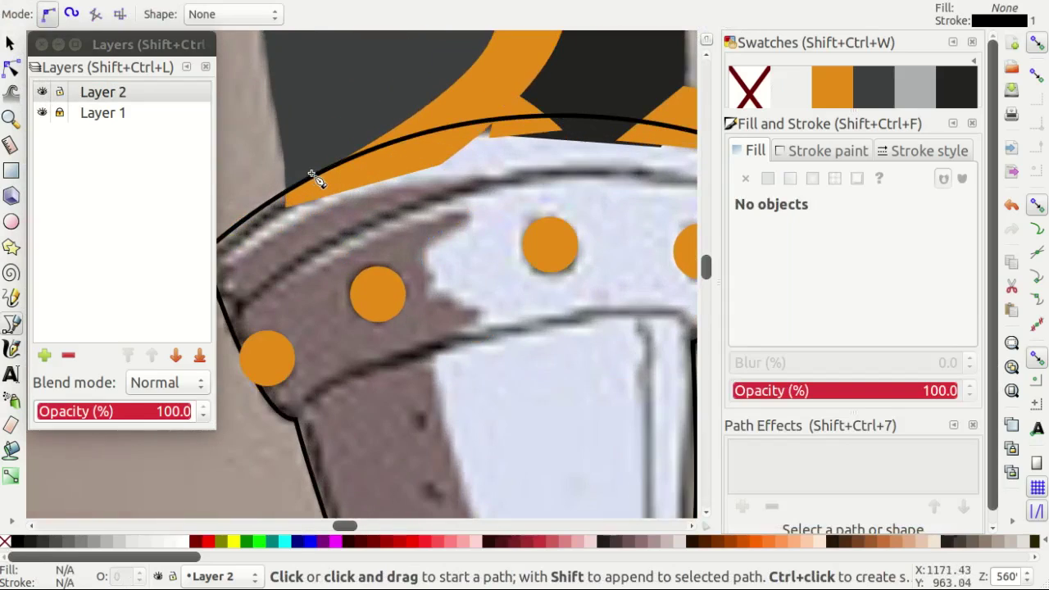
{"action": "scroll", "coordinate": [311, 201], "scroll_direction": "up", "scroll_amount": 1}
{"action": "left_click", "coordinate": [268, 250]}
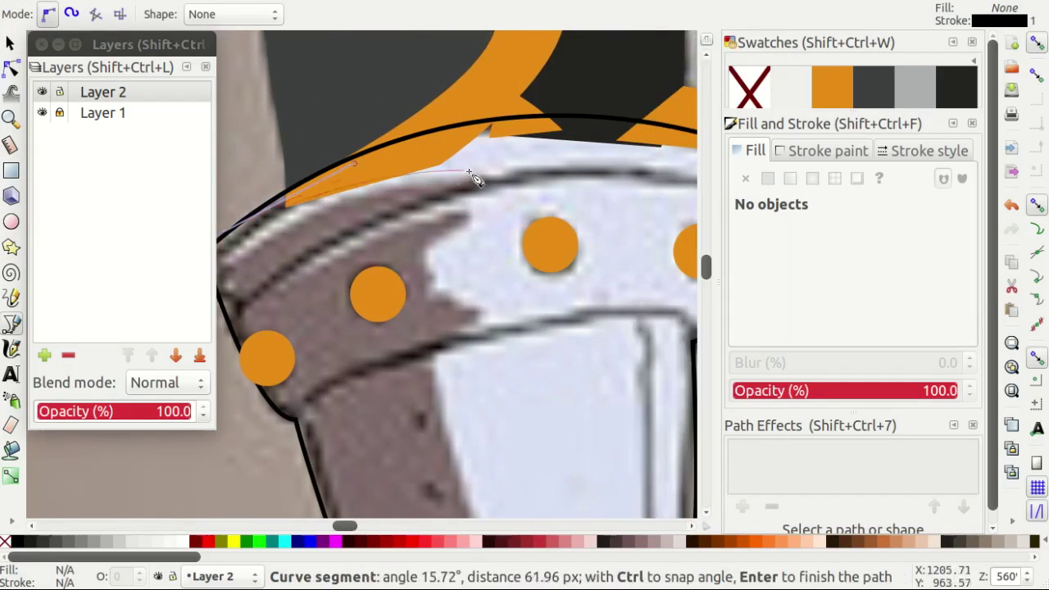
{"action": "left_click", "coordinate": [587, 176]}
{"action": "left_click", "coordinate": [280, 269]}
{"action": "left_click", "coordinate": [458, 221]}
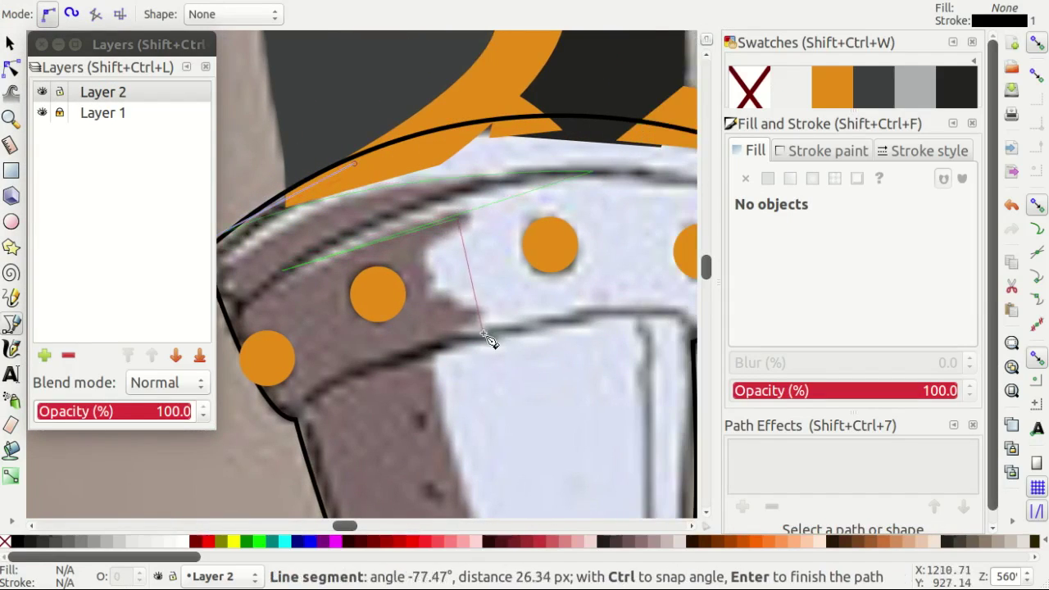
{"action": "scroll", "coordinate": [436, 353], "scroll_direction": "down", "scroll_amount": 5}
{"action": "scroll", "coordinate": [468, 320], "scroll_direction": "down", "scroll_amount": 5}
{"action": "scroll", "coordinate": [531, 293], "scroll_direction": "down", "scroll_amount": 1}
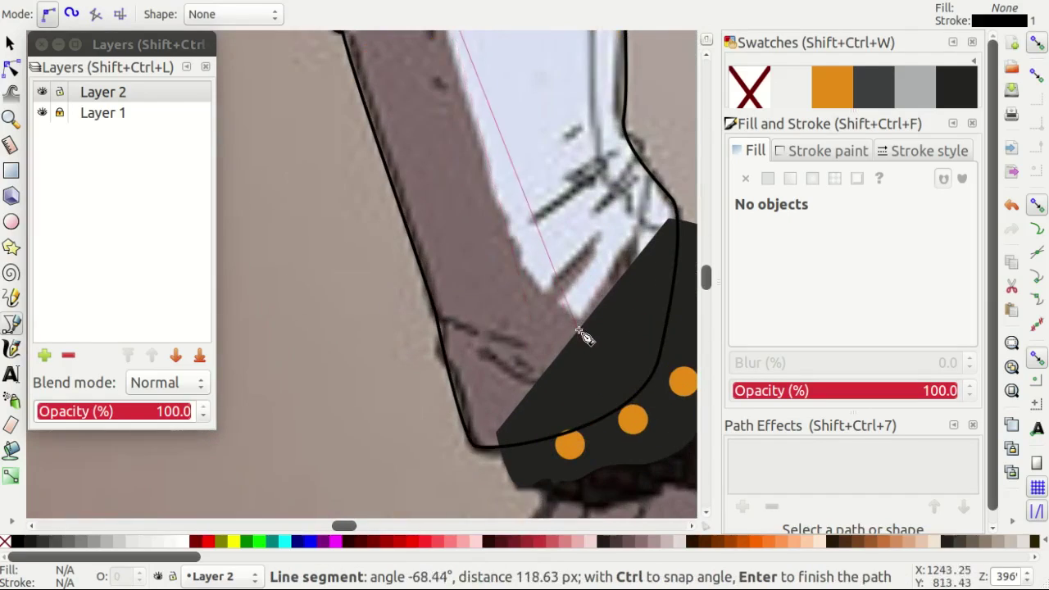
Toggle Layer 2 to check the sketch, then close the shading outline shape.
{"action": "left_click", "coordinate": [43, 92]}
{"action": "left_click", "coordinate": [41, 92]}
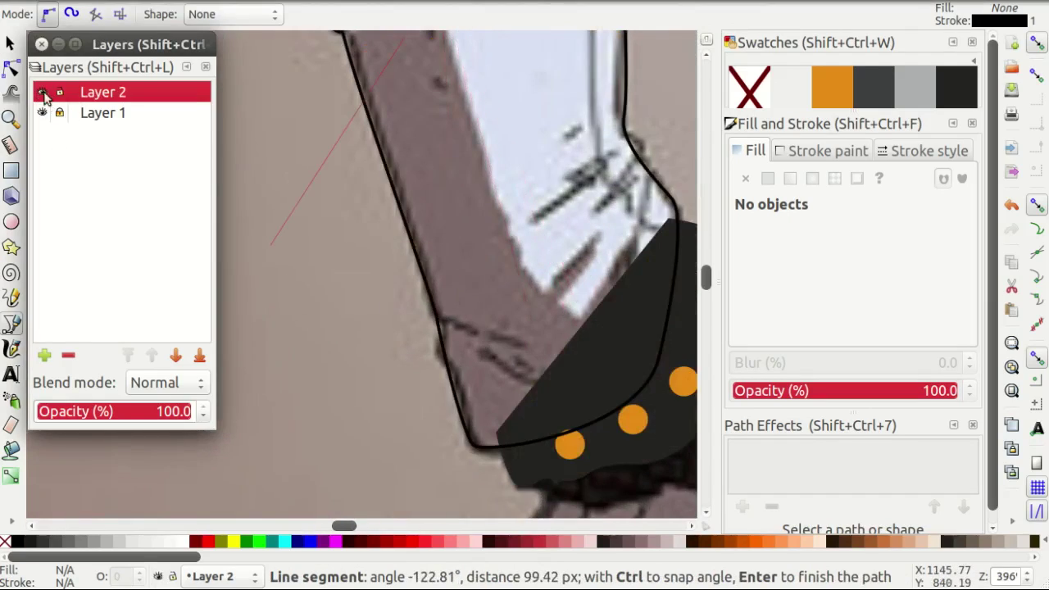
{"action": "scroll", "coordinate": [568, 335], "scroll_direction": "up", "scroll_amount": 1}
{"action": "scroll", "coordinate": [639, 286], "scroll_direction": "down", "scroll_amount": 3}
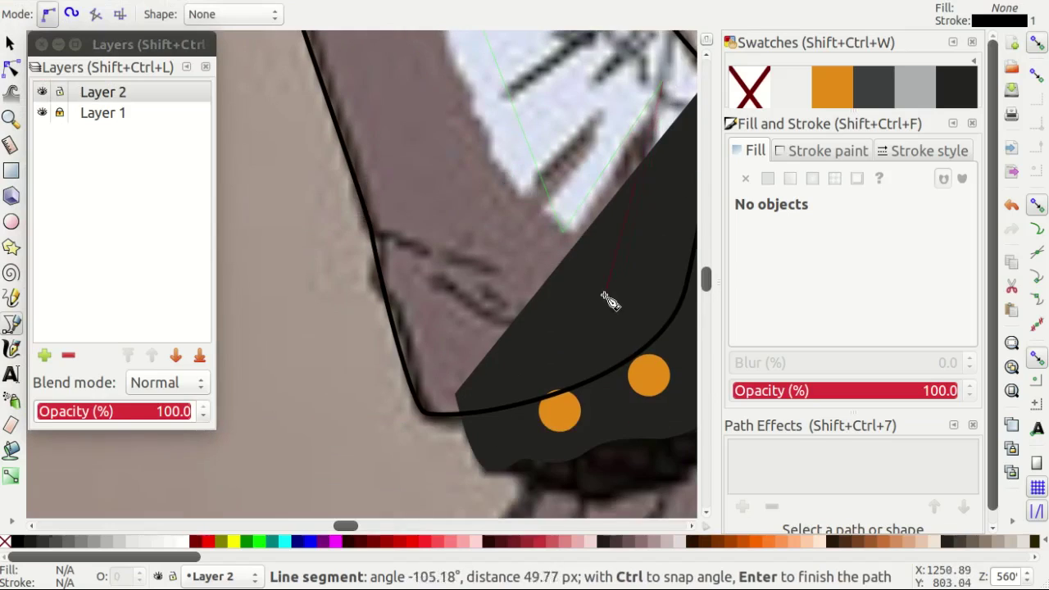
{"action": "scroll", "coordinate": [610, 301], "scroll_direction": "right", "scroll_amount": 4}
{"action": "scroll", "coordinate": [557, 321], "scroll_direction": "down", "scroll_amount": 1}
{"action": "scroll", "coordinate": [533, 409], "scroll_direction": "down", "scroll_amount": 1}
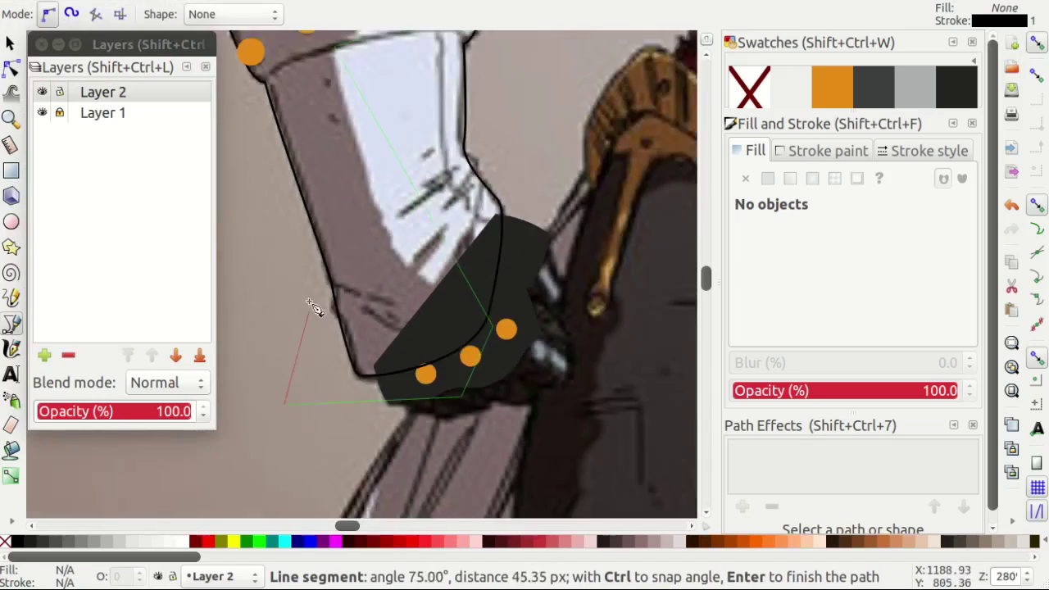
{"action": "scroll", "coordinate": [316, 303], "scroll_direction": "down", "scroll_amount": 1}
{"action": "scroll", "coordinate": [278, 186], "scroll_direction": "up", "scroll_amount": 1}
{"action": "scroll", "coordinate": [272, 194], "scroll_direction": "up", "scroll_amount": 1}
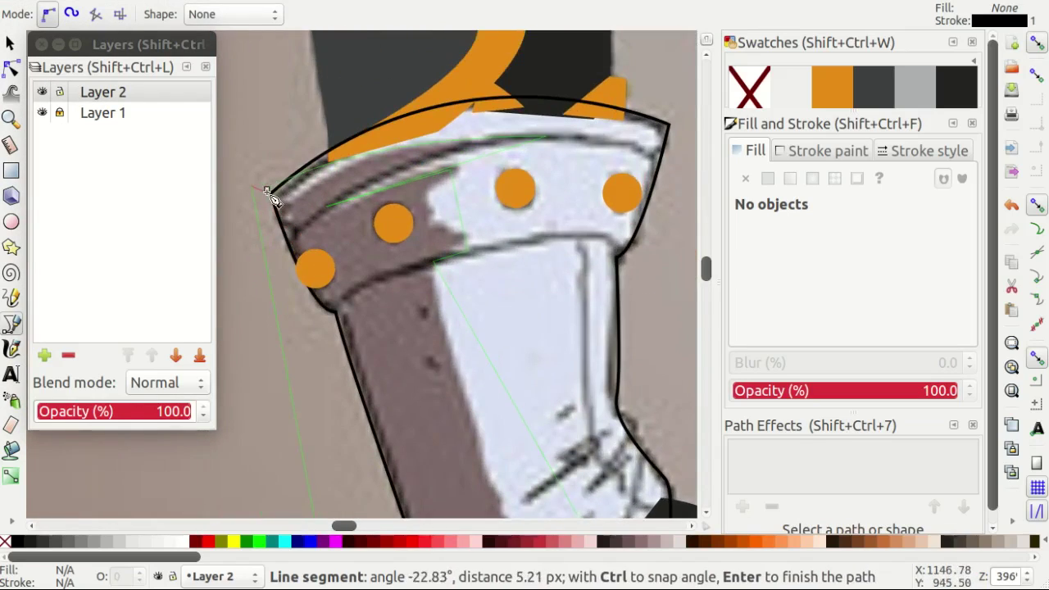
{"action": "left_click", "coordinate": [267, 190]}
Curve the shading shape's top and lower edges and fill it with the light-grey swatch.
{"action": "key", "text": "n"}
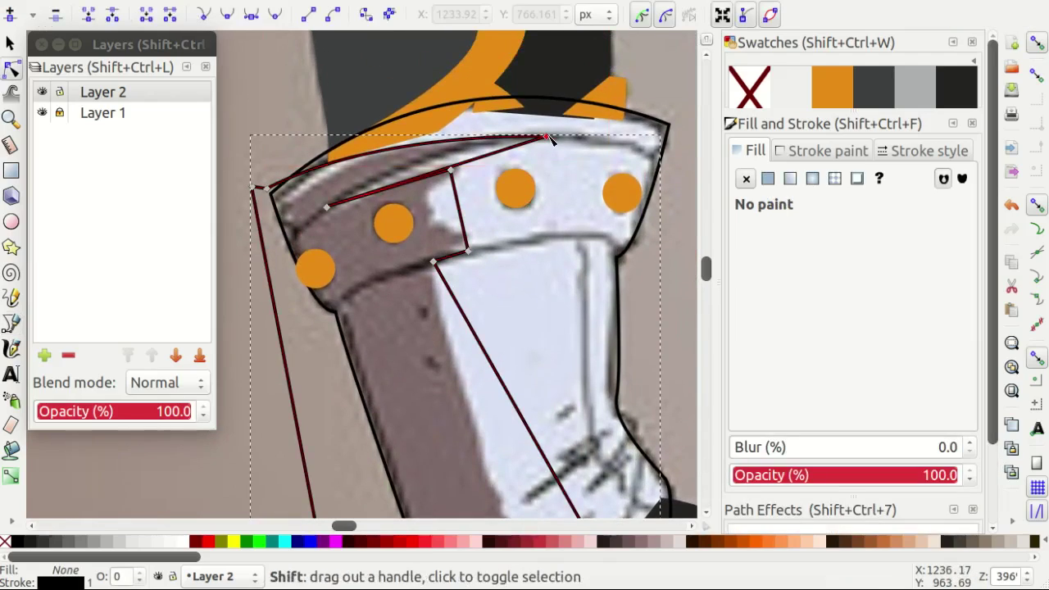
{"action": "mouse_move", "coordinate": [546, 138]}
{"action": "left_mouse_down"}
{"action": "mouse_move", "coordinate": [497, 134]}
{"action": "mouse_move", "coordinate": [483, 148]}
{"action": "mouse_move", "coordinate": [492, 152]}
{"action": "mouse_move", "coordinate": [414, 172]}
{"action": "left_mouse_up"}
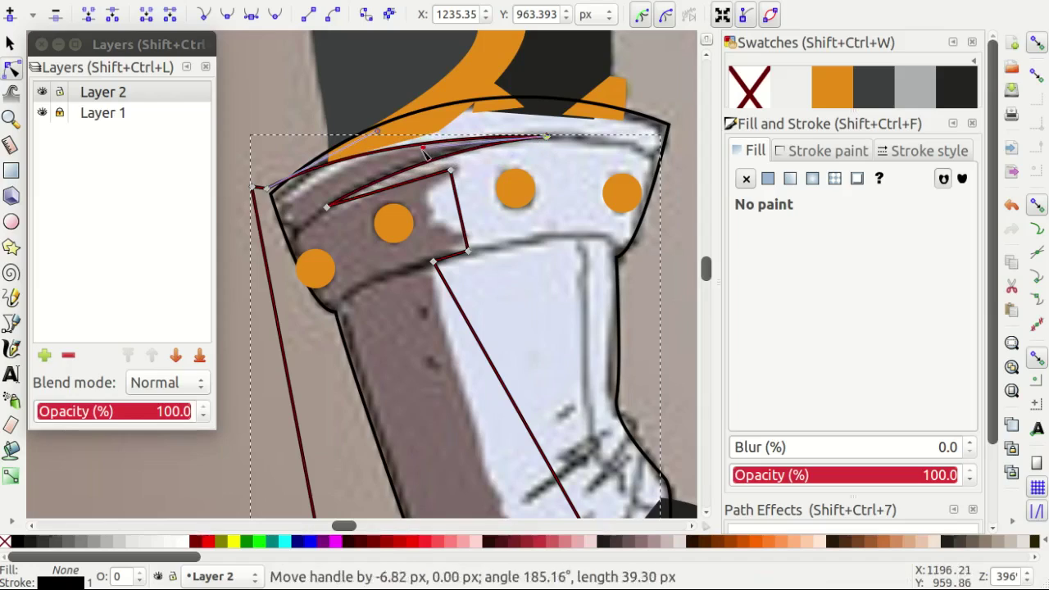
{"action": "scroll", "coordinate": [450, 171], "scroll_direction": "up", "scroll_amount": 1}
{"action": "scroll", "coordinate": [435, 246], "scroll_direction": "down", "scroll_amount": 5}
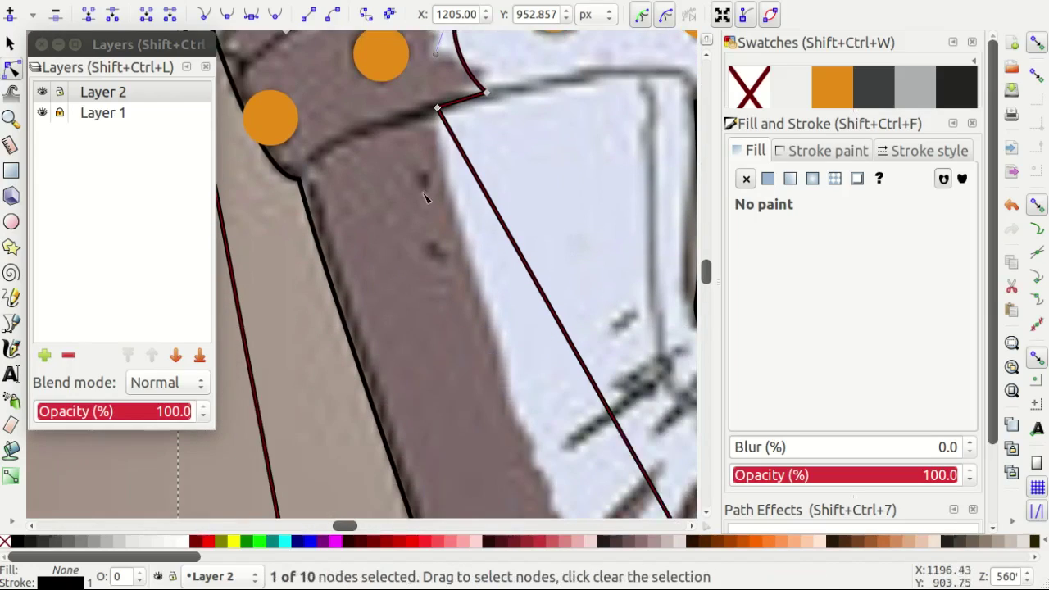
{"action": "scroll", "coordinate": [491, 97], "scroll_direction": "up", "scroll_amount": 2}
{"action": "left_click_drag", "start_coordinate": [485, 84], "coordinate": [487, 88]}
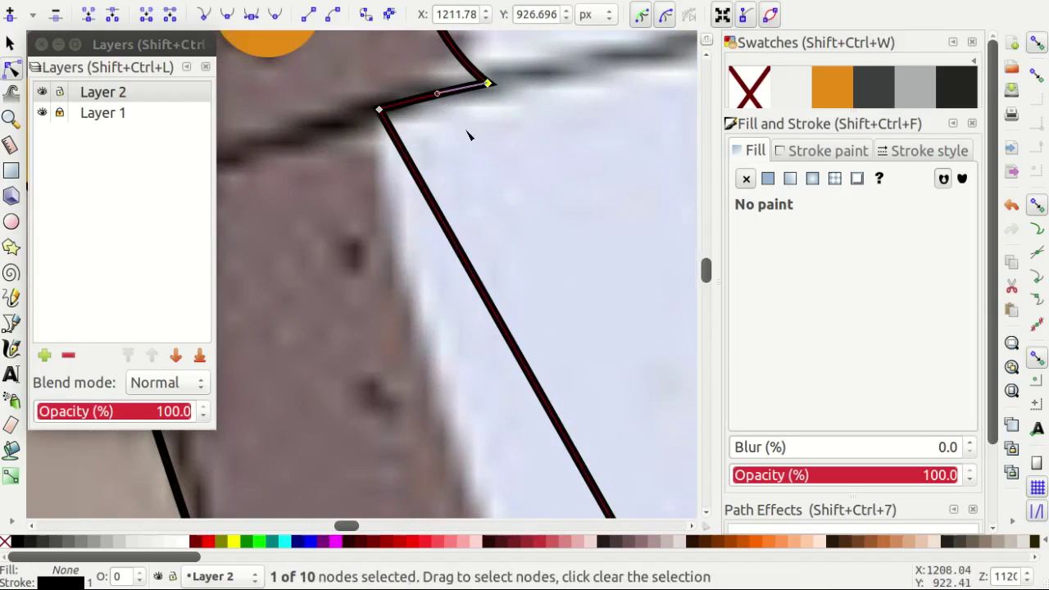
{"action": "scroll", "coordinate": [469, 135], "scroll_direction": "down", "scroll_amount": 3}
{"action": "left_click_drag", "start_coordinate": [600, 354], "coordinate": [414, 267]}
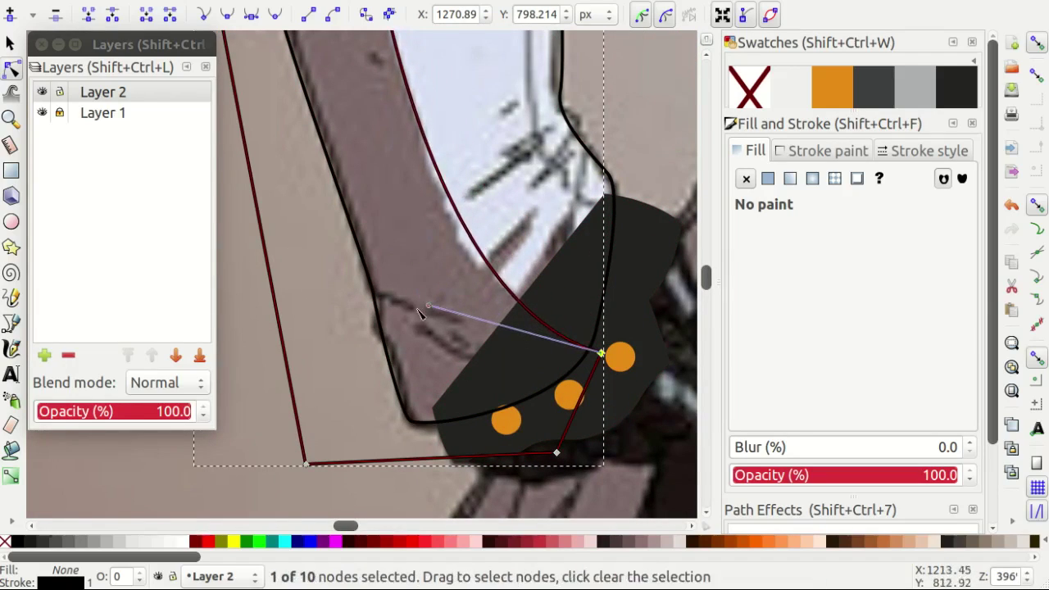
{"action": "scroll", "coordinate": [418, 311], "scroll_direction": "up", "scroll_amount": 3}
{"action": "scroll", "coordinate": [544, 275], "scroll_direction": "down", "scroll_amount": 1}
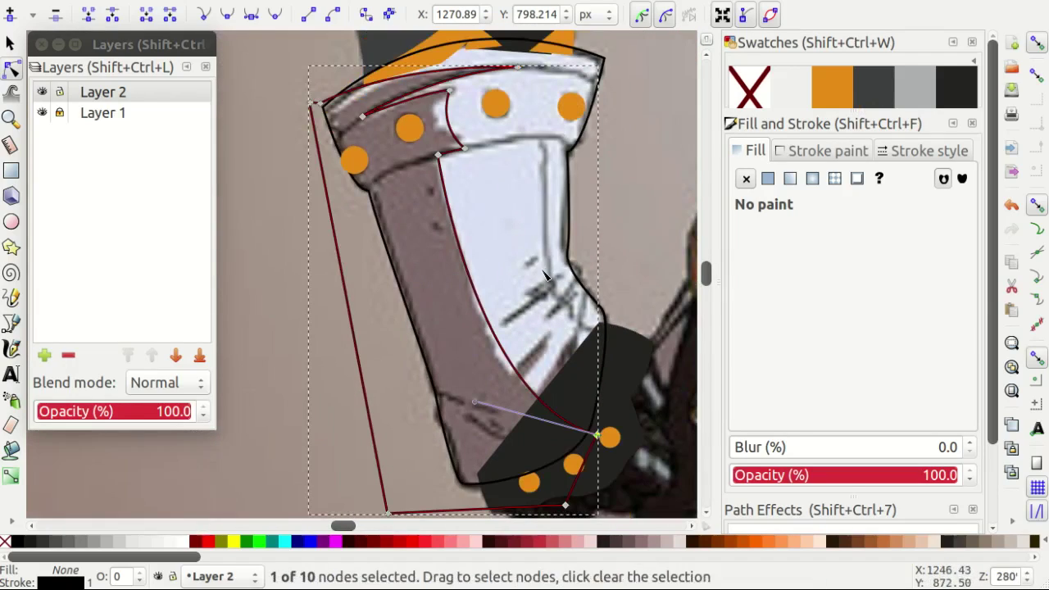
{"action": "left_click", "coordinate": [915, 92]}
{"action": "left_click", "coordinate": [748, 86], "text": "shift"}
Deselect the grey shading shape and check the black gauntlet outline path.
{"action": "key", "text": "s"}
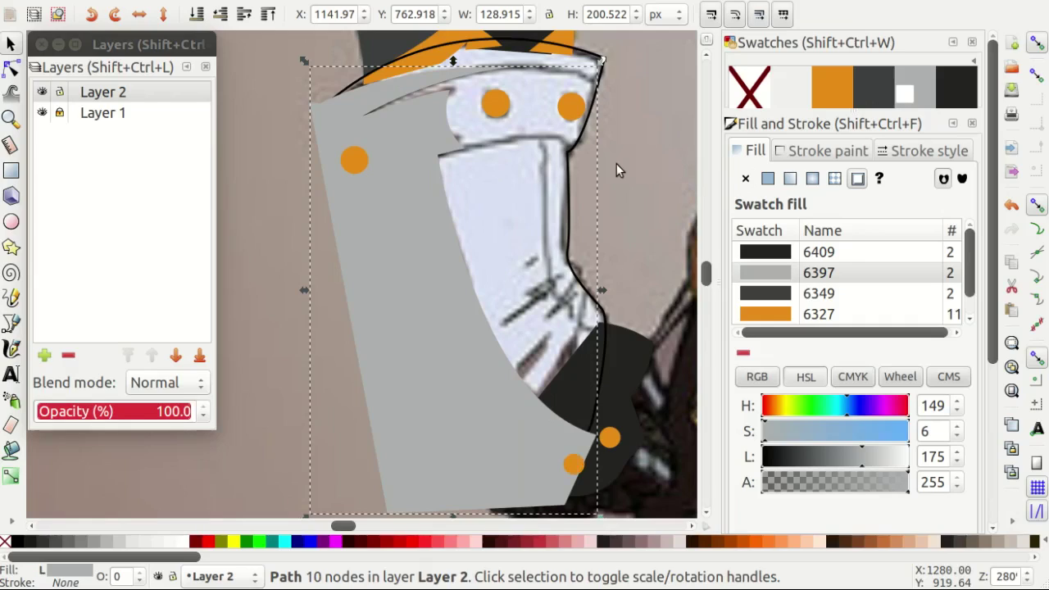
{"action": "scroll", "coordinate": [616, 163], "scroll_direction": "down", "scroll_amount": 2}
{"action": "scroll", "coordinate": [576, 164], "scroll_direction": "up", "scroll_amount": 2}
{"action": "left_click", "coordinate": [520, 255]}
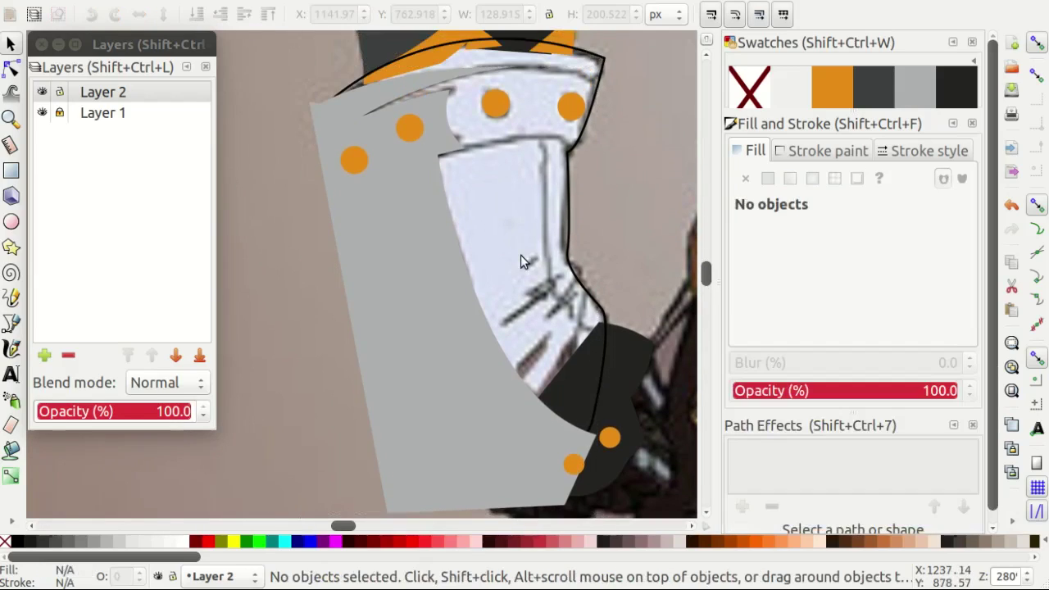
{"action": "left_click", "coordinate": [562, 225]}
{"action": "key", "text": "Escape"}
Draw a curved grey shading sliver near the gauntlet's cuff.
{"action": "scroll", "coordinate": [524, 270], "scroll_direction": "up", "scroll_amount": 1, "text": "ctrl"}
{"action": "key", "text": "r"}
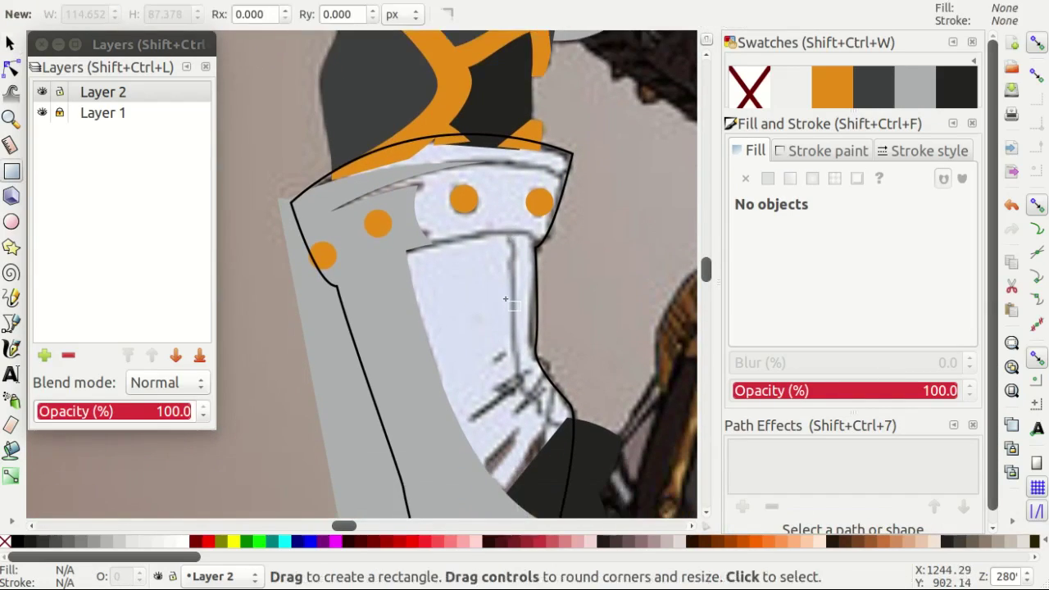
{"action": "scroll", "coordinate": [510, 327], "scroll_direction": "down", "scroll_amount": 1, "text": "ctrl"}
{"action": "key", "text": "b"}
{"action": "scroll", "coordinate": [509, 332], "scroll_direction": "up", "scroll_amount": 2, "text": "ctrl"}
{"action": "left_click", "coordinate": [483, 426]}
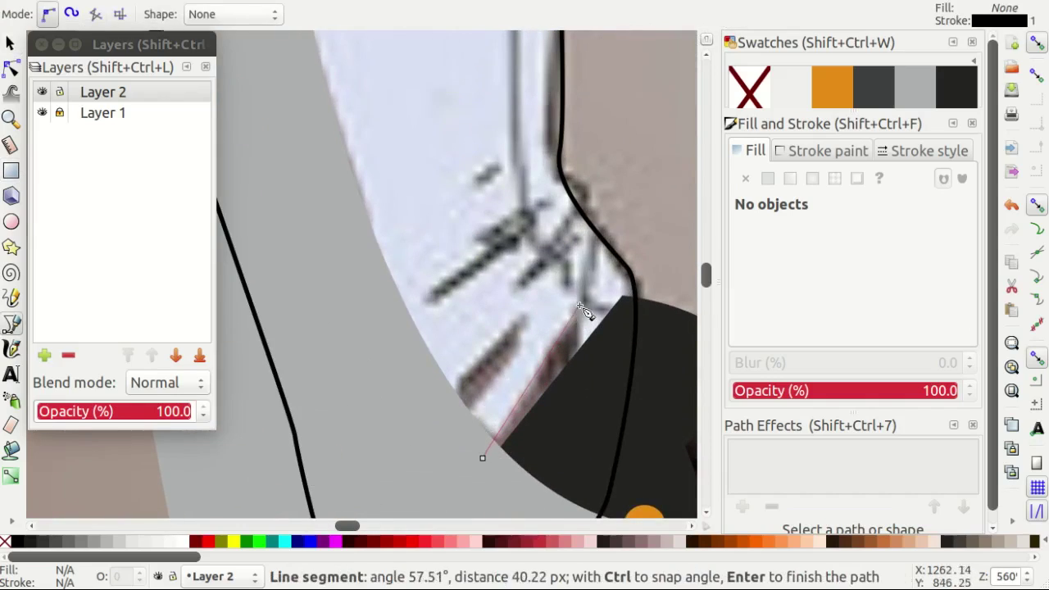
{"action": "left_click", "coordinate": [516, 463]}
{"action": "left_click", "coordinate": [483, 426]}
{"action": "key", "text": "n"}
{"action": "left_click_drag", "start_coordinate": [574, 303], "coordinate": [581, 334]}
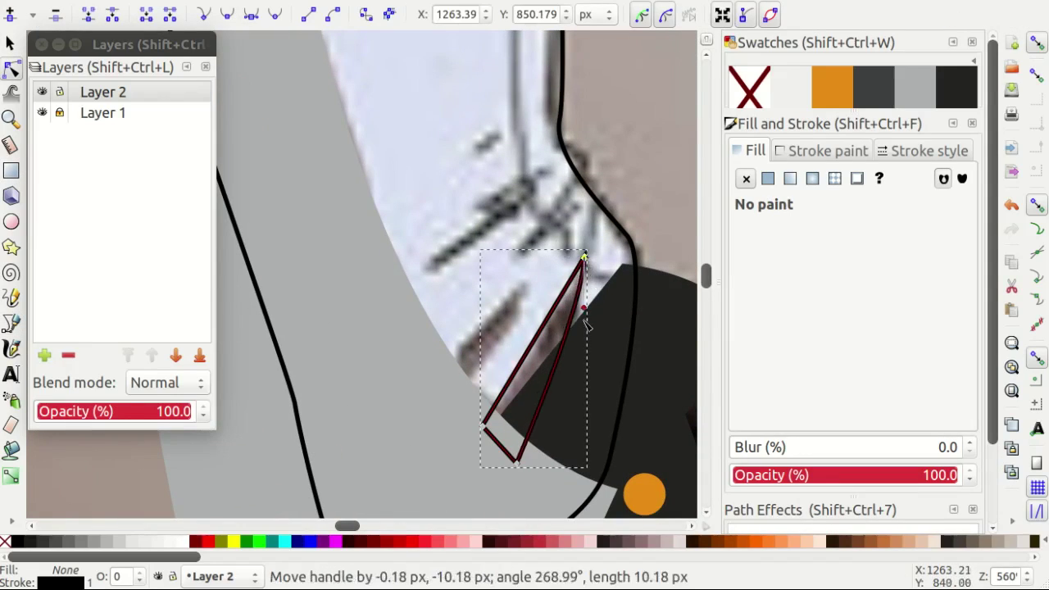
{"action": "left_click_drag", "start_coordinate": [584, 262], "coordinate": [556, 361]}
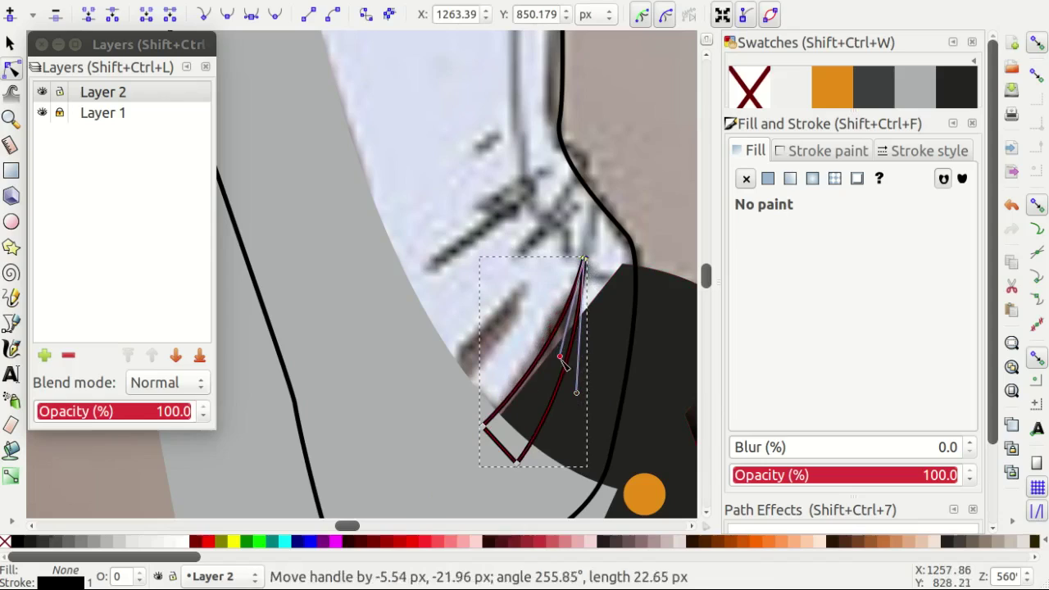
{"action": "left_click", "coordinate": [906, 99]}
Draw a white-filled rectangle covering the whole gauntlet.
{"action": "scroll", "coordinate": [522, 270], "scroll_direction": "down", "scroll_amount": 3, "text": "ctrl"}
{"action": "key", "text": "s"}
{"action": "key", "text": "r"}
{"action": "left_click_drag", "start_coordinate": [359, 121], "coordinate": [599, 483]}
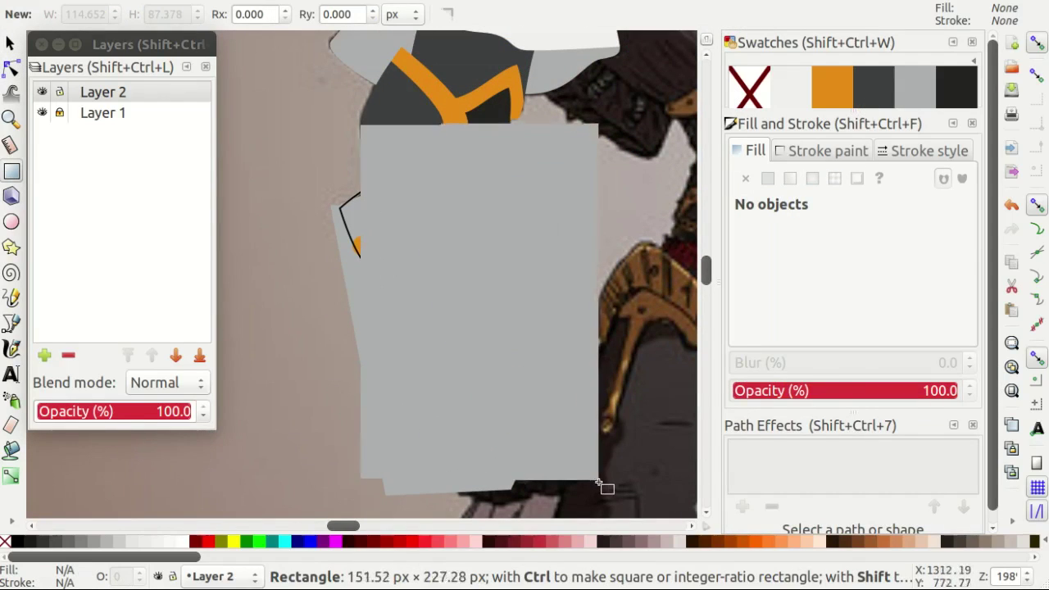
{"action": "left_click", "coordinate": [782, 88]}
Group the white and grey fill shapes and clip them to the gauntlet outline.
{"action": "key", "text": "s"}
{"action": "left_click", "coordinate": [438, 334], "text": "shift"}
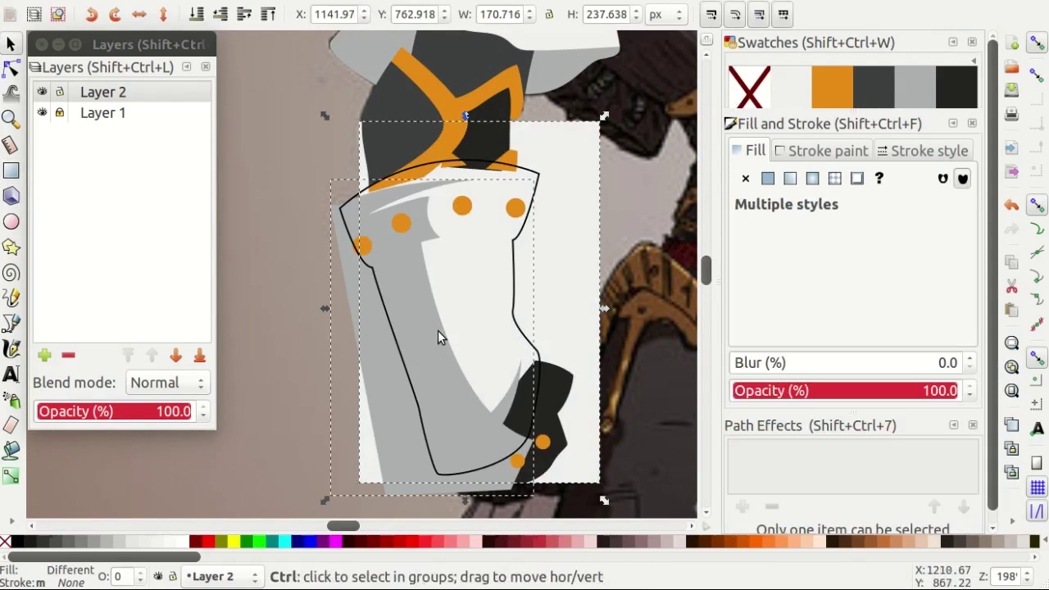
{"action": "key", "text": "ctrl+g"}
{"action": "left_click", "coordinate": [524, 298], "text": "shift"}
{"action": "right_click", "coordinate": [514, 193]}
{"action": "left_click", "coordinate": [554, 534]}
{"action": "left_click", "coordinate": [300, 287]}
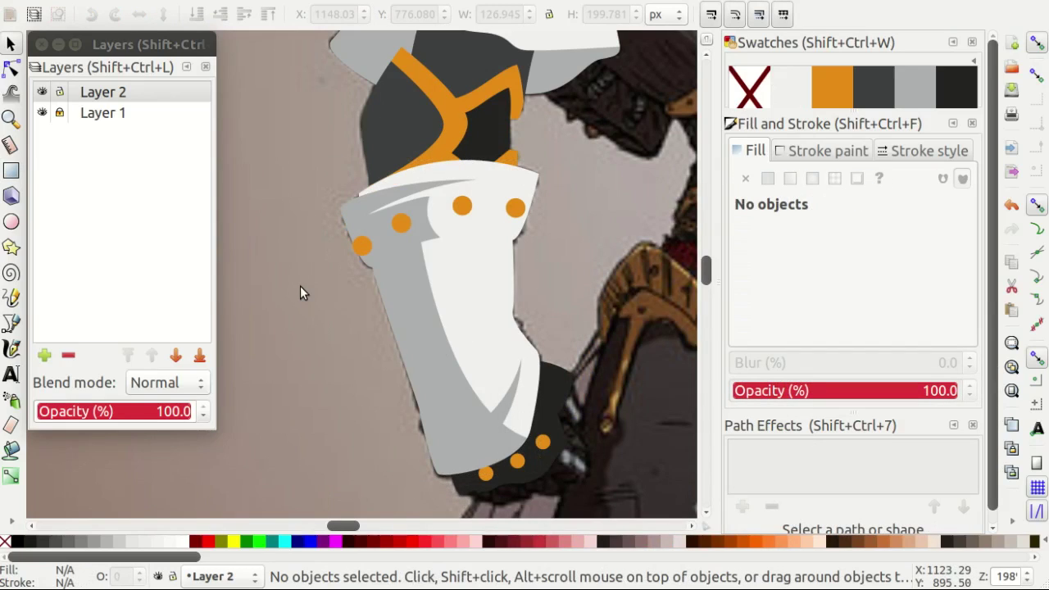
Begin a Bezier outline of the dark cuff with curved starting nodes.
{"action": "scroll", "coordinate": [337, 331], "scroll_direction": "down", "scroll_amount": 2}
{"action": "scroll", "coordinate": [571, 333], "scroll_direction": "up", "scroll_amount": 2}
{"action": "scroll", "coordinate": [565, 306], "scroll_direction": "up", "scroll_amount": 1}
{"action": "scroll", "coordinate": [565, 306], "scroll_direction": "right", "scroll_amount": 1}
{"action": "key", "text": "b"}
{"action": "scroll", "coordinate": [565, 310], "scroll_direction": "down", "scroll_amount": 1}
{"action": "scroll", "coordinate": [566, 309], "scroll_direction": "down", "scroll_amount": 2}
{"action": "scroll", "coordinate": [533, 263], "scroll_direction": "up", "scroll_amount": 3, "text": "ctrl"}
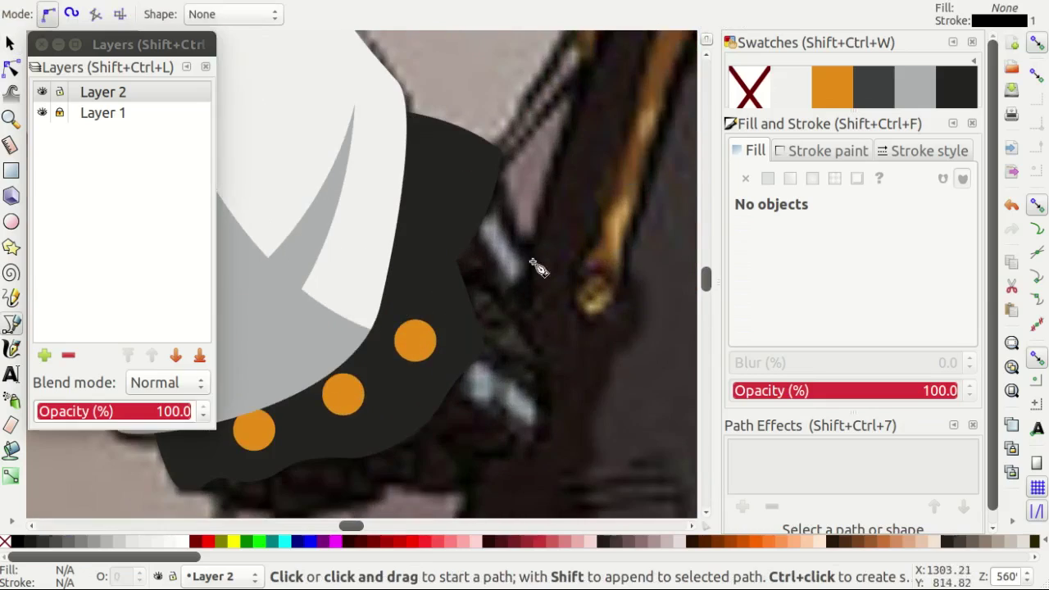
{"action": "scroll", "coordinate": [491, 164], "scroll_direction": "up", "scroll_amount": 1, "text": "ctrl"}
{"action": "left_click_drag", "start_coordinate": [510, 213], "coordinate": [511, 215]}
{"action": "scroll", "coordinate": [530, 257], "scroll_direction": "down", "scroll_amount": 2}
{"action": "scroll", "coordinate": [516, 292], "scroll_direction": "down", "scroll_amount": 2, "text": "ctrl"}
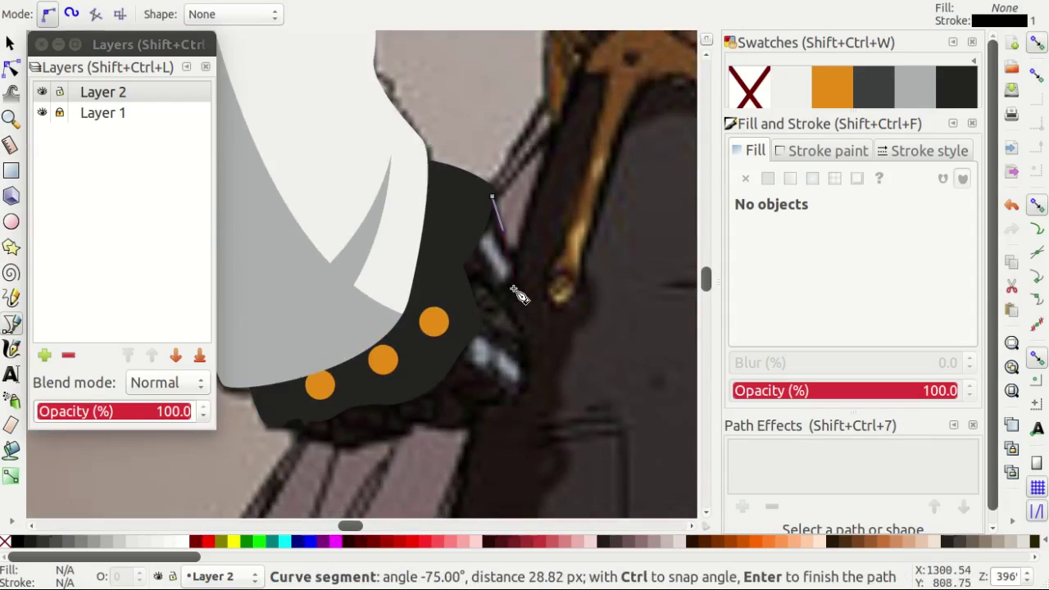
{"action": "scroll", "coordinate": [521, 298], "scroll_direction": "up", "scroll_amount": 3, "text": "ctrl"}
{"action": "left_click_drag", "start_coordinate": [504, 322], "coordinate": [451, 390]}
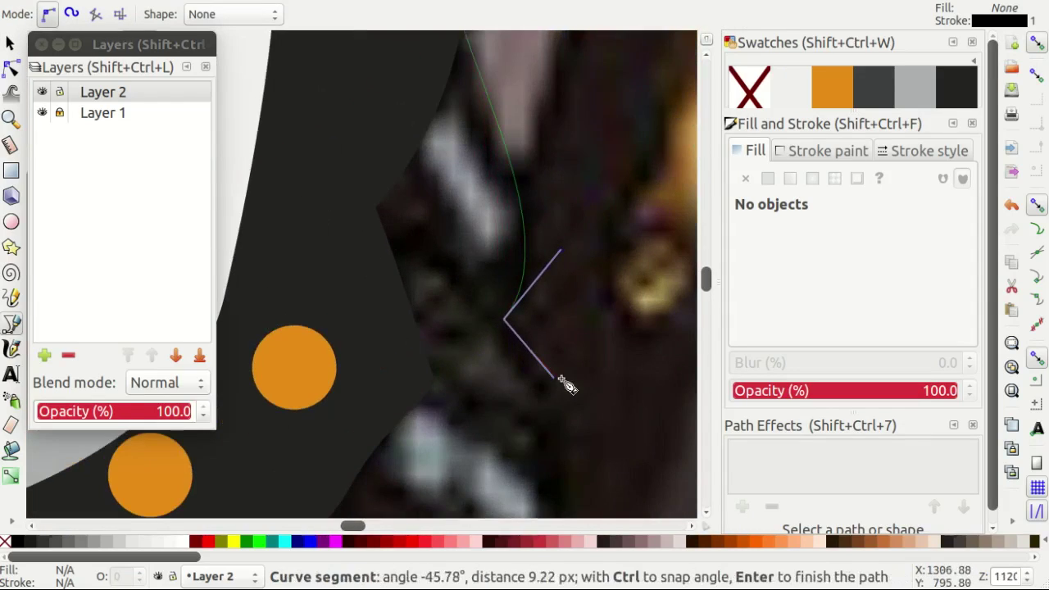
{"action": "scroll", "coordinate": [566, 344], "scroll_direction": "down", "scroll_amount": 2}
{"action": "scroll", "coordinate": [567, 287], "scroll_direction": "down", "scroll_amount": 1}
Trace the cuff's scalloped lower edge below the rivets and close the outline.
{"action": "left_click_drag", "start_coordinate": [563, 217], "coordinate": [562, 304]}
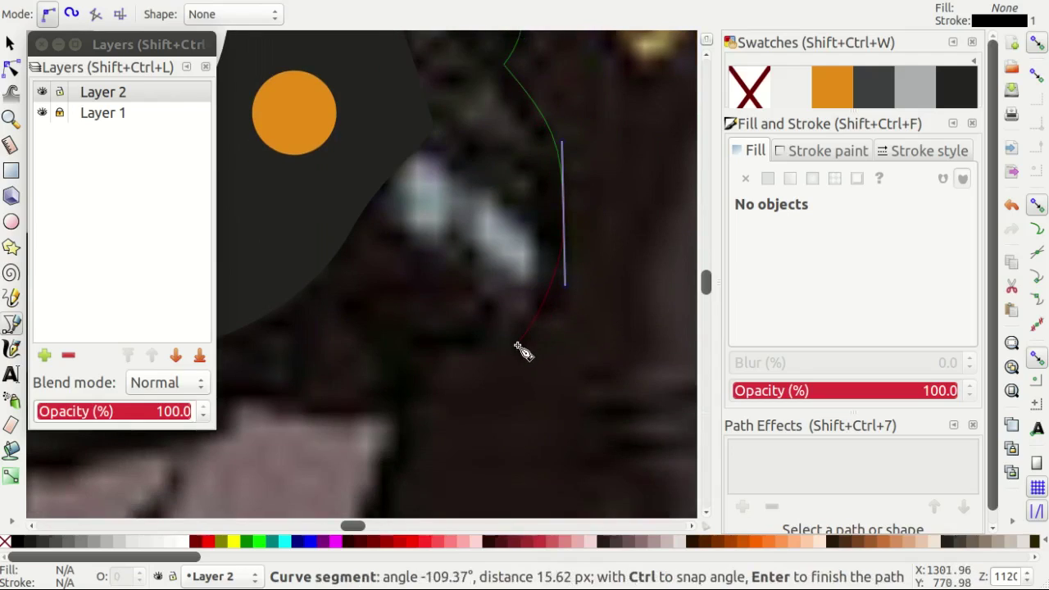
{"action": "left_click_drag", "start_coordinate": [515, 345], "coordinate": [344, 388]}
{"action": "scroll", "coordinate": [404, 351], "scroll_direction": "down", "scroll_amount": 2, "text": "ctrl"}
{"action": "scroll", "coordinate": [393, 374], "scroll_direction": "up", "scroll_amount": 2, "text": "ctrl"}
{"action": "left_click", "coordinate": [385, 360]}
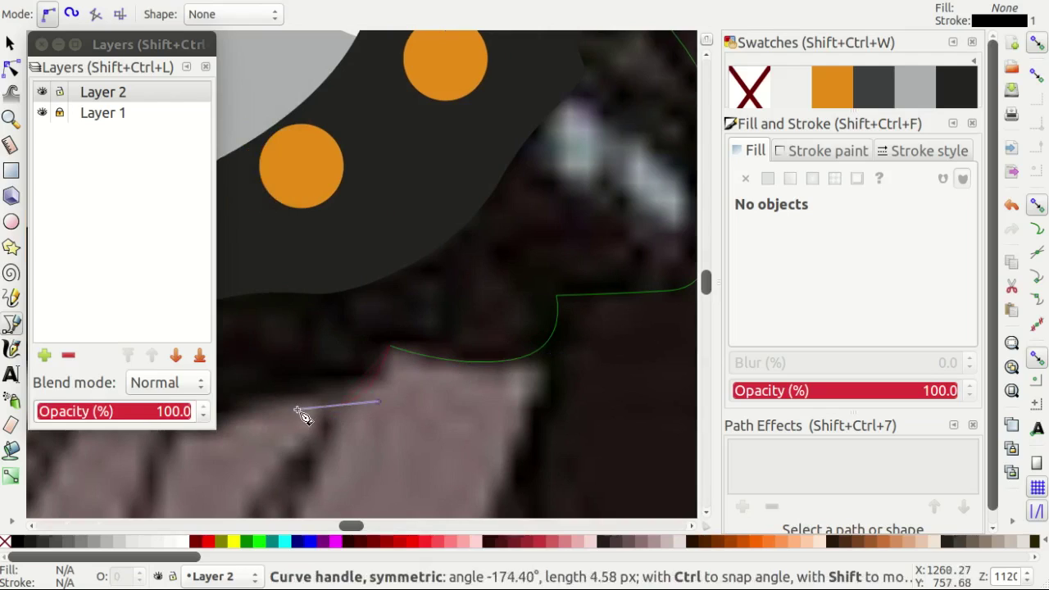
{"action": "scroll", "coordinate": [386, 398], "scroll_direction": "down", "scroll_amount": 1, "text": "ctrl"}
{"action": "scroll", "coordinate": [408, 399], "scroll_direction": "up", "scroll_amount": 1, "text": "ctrl"}
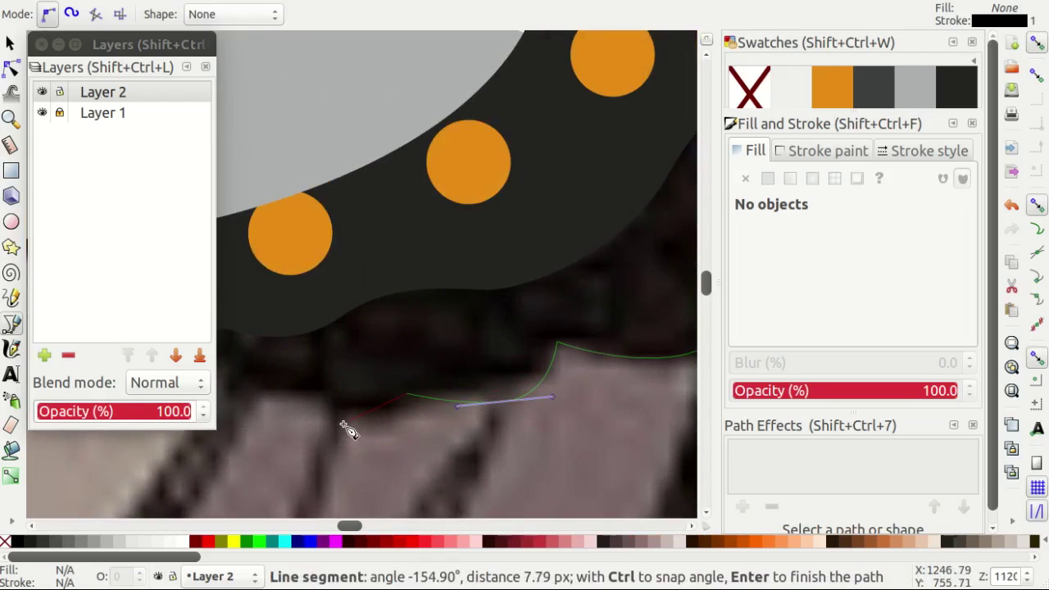
{"action": "left_click_drag", "start_coordinate": [343, 425], "coordinate": [287, 425]}
{"action": "scroll", "coordinate": [336, 393], "scroll_direction": "left", "scroll_amount": 3}
{"action": "left_click_drag", "start_coordinate": [254, 331], "coordinate": [256, 333]}
{"action": "scroll", "coordinate": [300, 253], "scroll_direction": "down", "scroll_amount": 1, "text": "ctrl"}
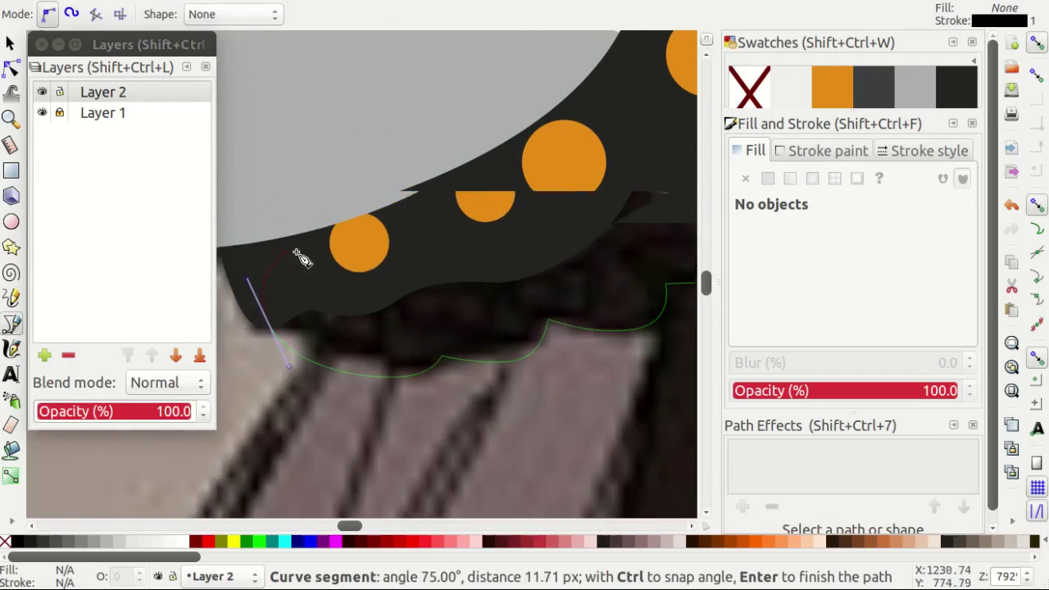
{"action": "scroll", "coordinate": [358, 199], "scroll_direction": "down", "scroll_amount": 1, "text": "ctrl"}
{"action": "scroll", "coordinate": [492, 180], "scroll_direction": "up", "scroll_amount": 4}
{"action": "left_click", "coordinate": [613, 168]}
{"action": "scroll", "coordinate": [574, 204], "scroll_direction": "down", "scroll_amount": 4}
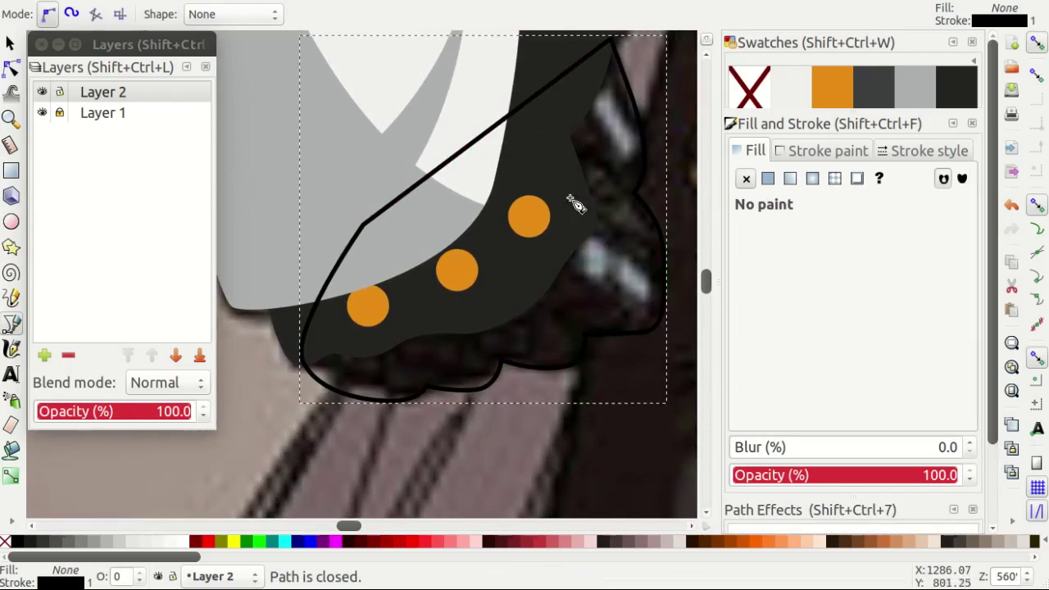
Hide the background photo layer and refit a node on the scalloped edge.
{"action": "key", "text": "n"}
{"action": "left_click", "coordinate": [42, 112]}
{"action": "scroll", "coordinate": [385, 328], "scroll_direction": "up", "scroll_amount": 1, "text": "ctrl"}
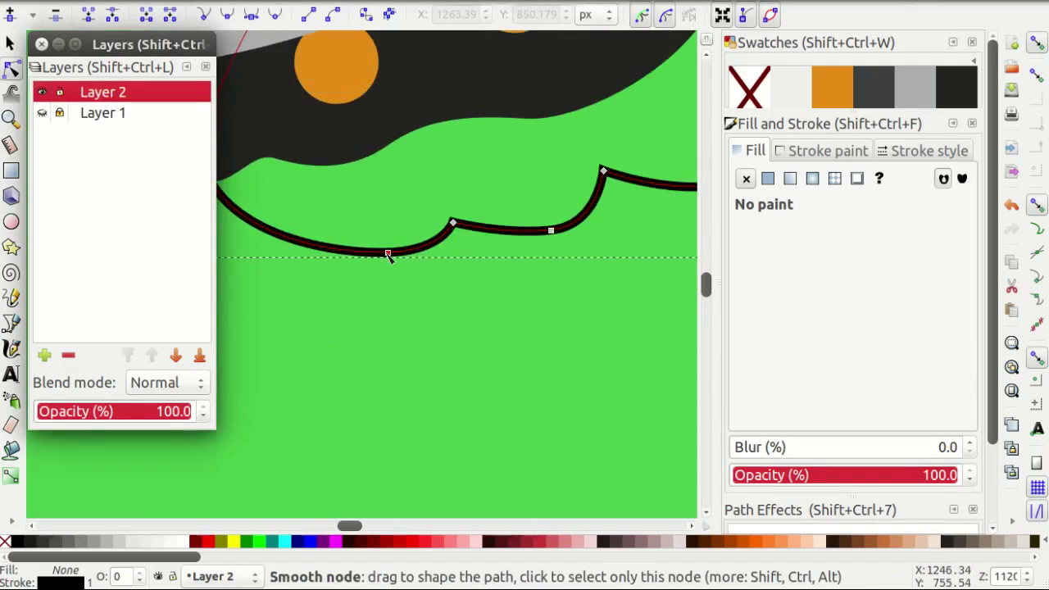
{"action": "left_click_drag", "start_coordinate": [386, 258], "coordinate": [371, 264]}
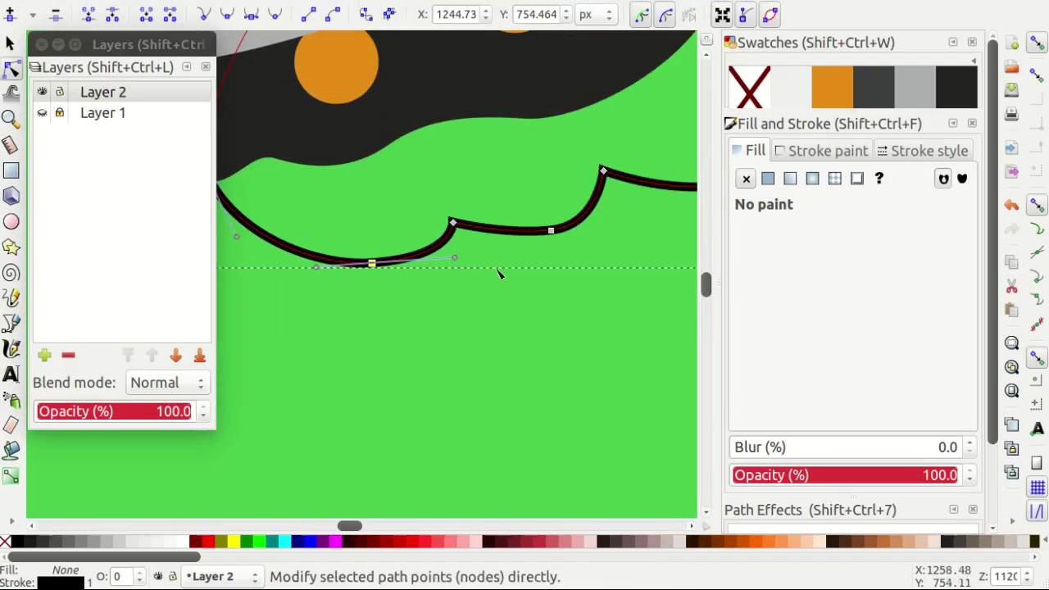
{"action": "scroll", "coordinate": [500, 272], "scroll_direction": "right", "scroll_amount": 1}
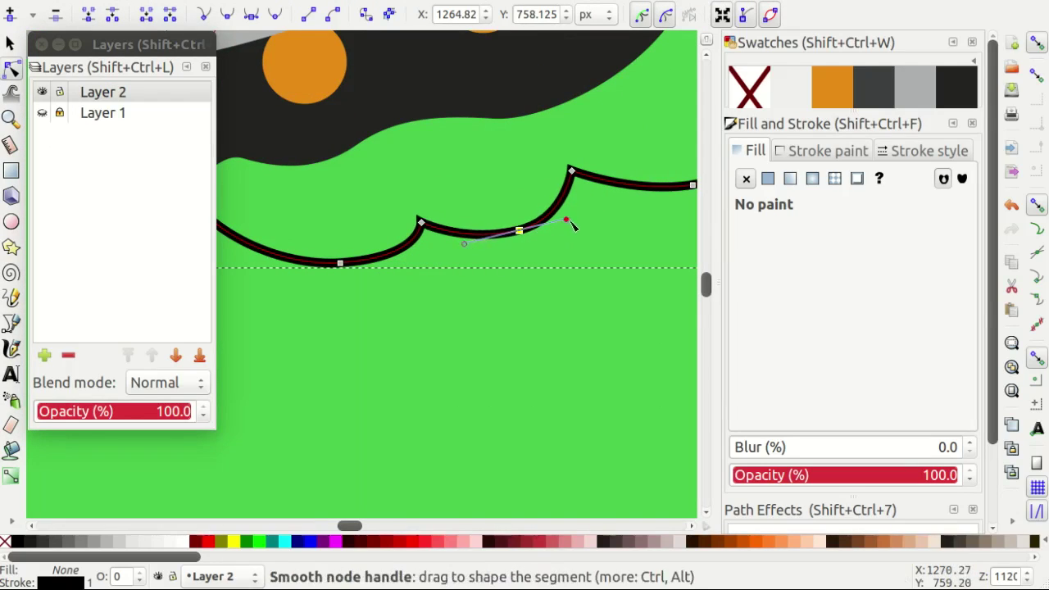
{"action": "scroll", "coordinate": [572, 224], "scroll_direction": "down", "scroll_amount": 1, "text": "ctrl"}
{"action": "scroll", "coordinate": [636, 226], "scroll_direction": "up", "scroll_amount": 1, "text": "ctrl"}
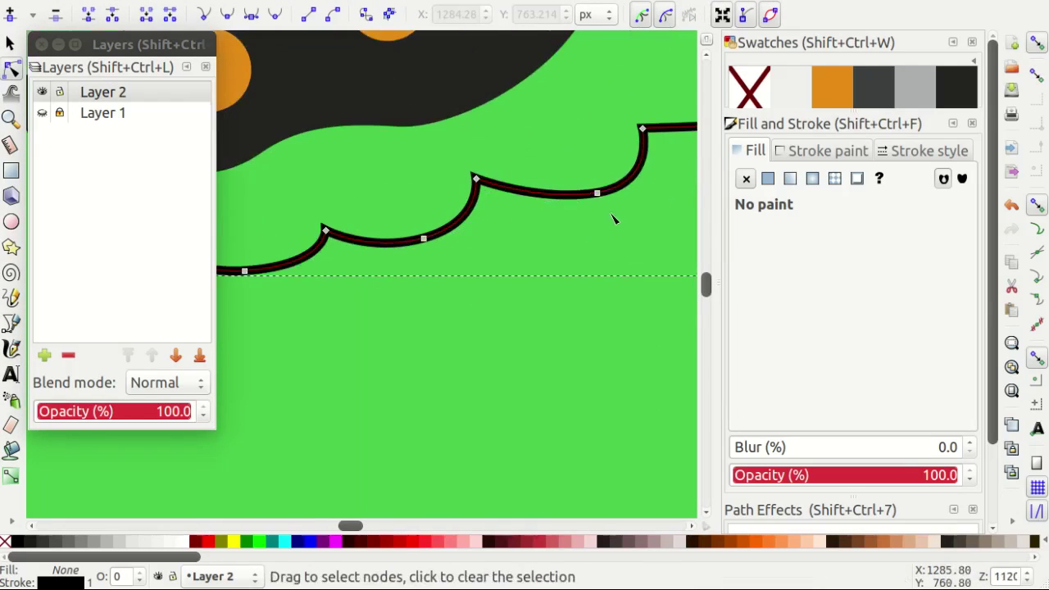
{"action": "scroll", "coordinate": [639, 213], "scroll_direction": "down", "scroll_amount": 1, "text": "ctrl"}
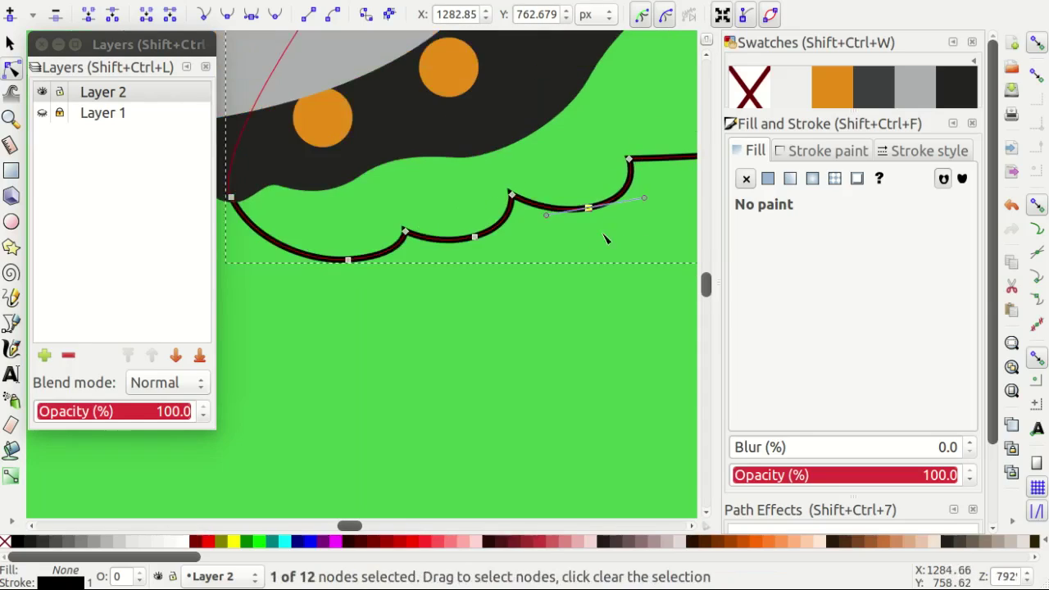
{"action": "scroll", "coordinate": [578, 253], "scroll_direction": "up", "scroll_amount": 1, "text": "ctrl"}
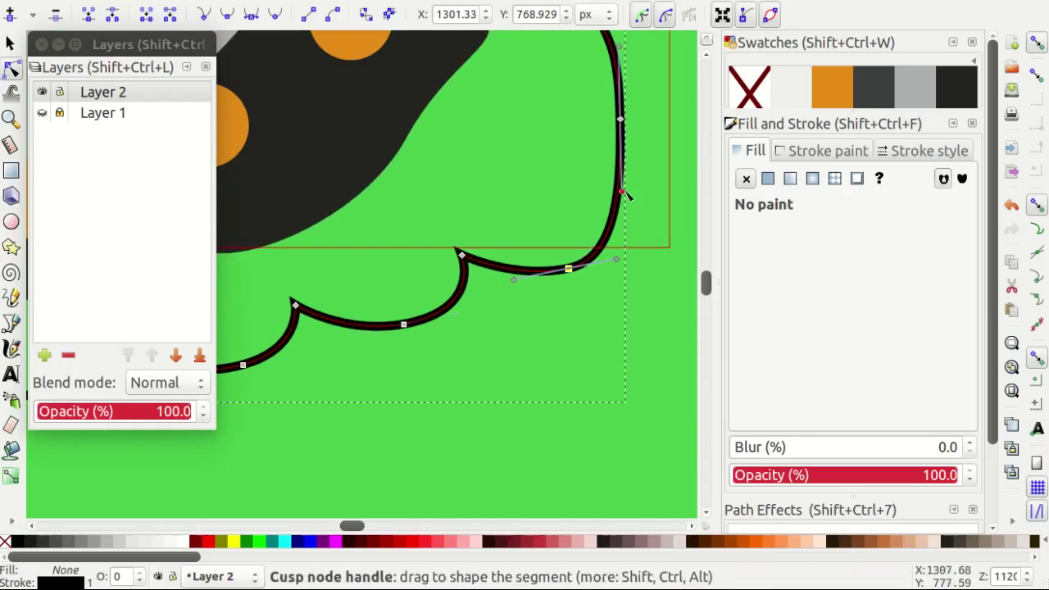
Fill the scalloped sole shape dark grey and remove its black outline.
{"action": "scroll", "coordinate": [594, 204], "scroll_direction": "up", "scroll_amount": 2}
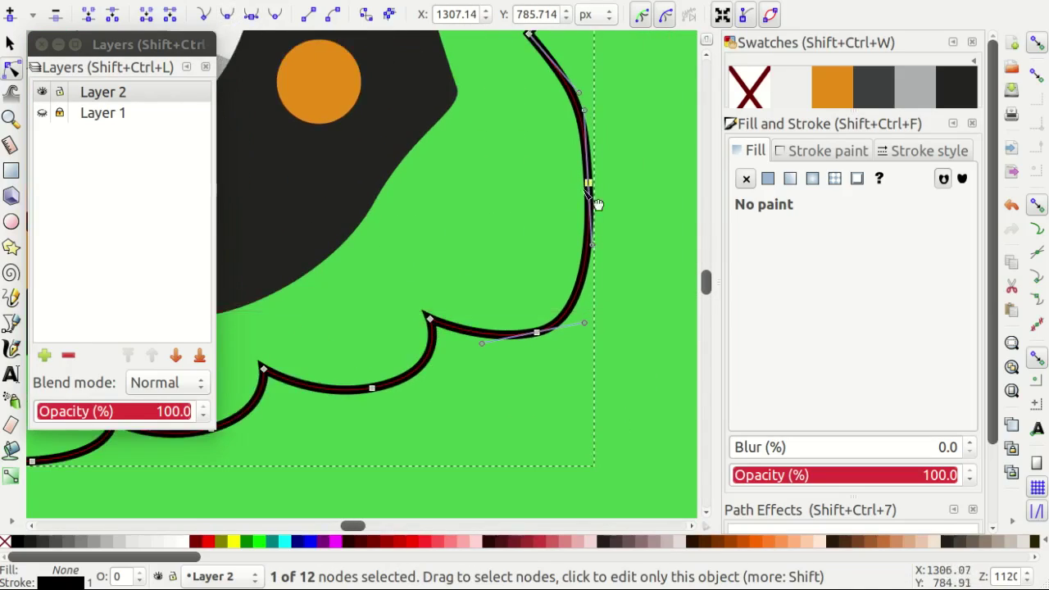
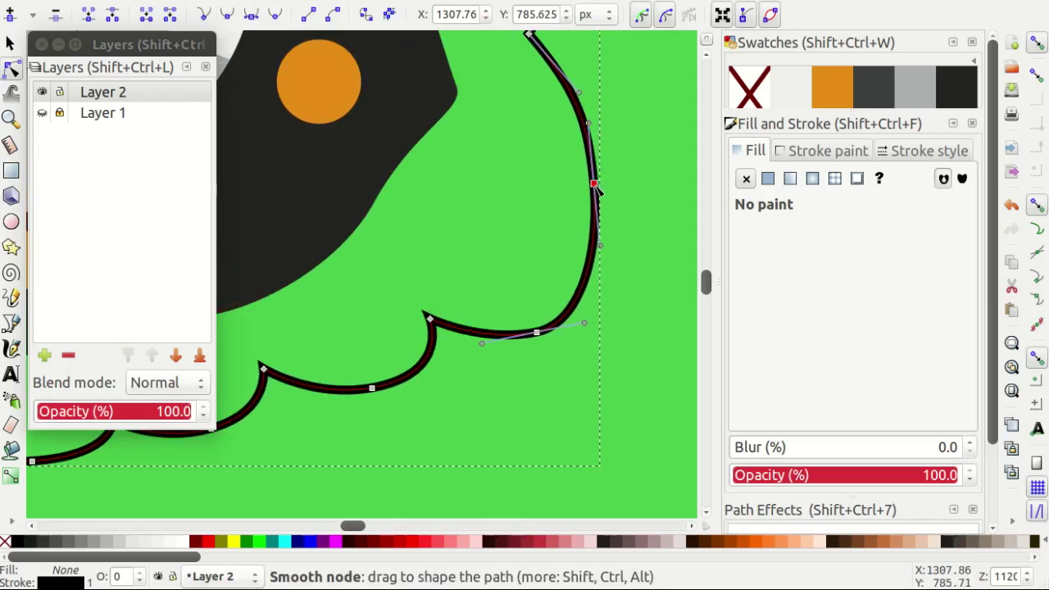
Fill the scalloped sole shape dark grey and remove its black outline.
{"action": "scroll", "coordinate": [598, 190], "scroll_direction": "up", "scroll_amount": 4}
{"action": "scroll", "coordinate": [592, 280], "scroll_direction": "up", "scroll_amount": 1}
{"action": "scroll", "coordinate": [579, 243], "scroll_direction": "up", "scroll_amount": 3}
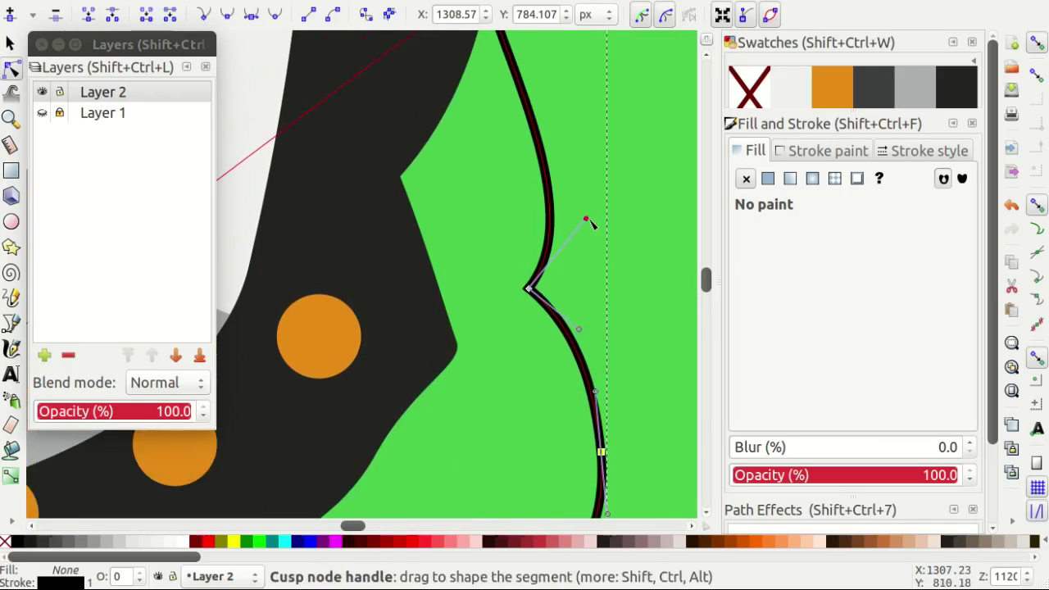
{"action": "scroll", "coordinate": [590, 222], "scroll_direction": "up", "scroll_amount": 3}
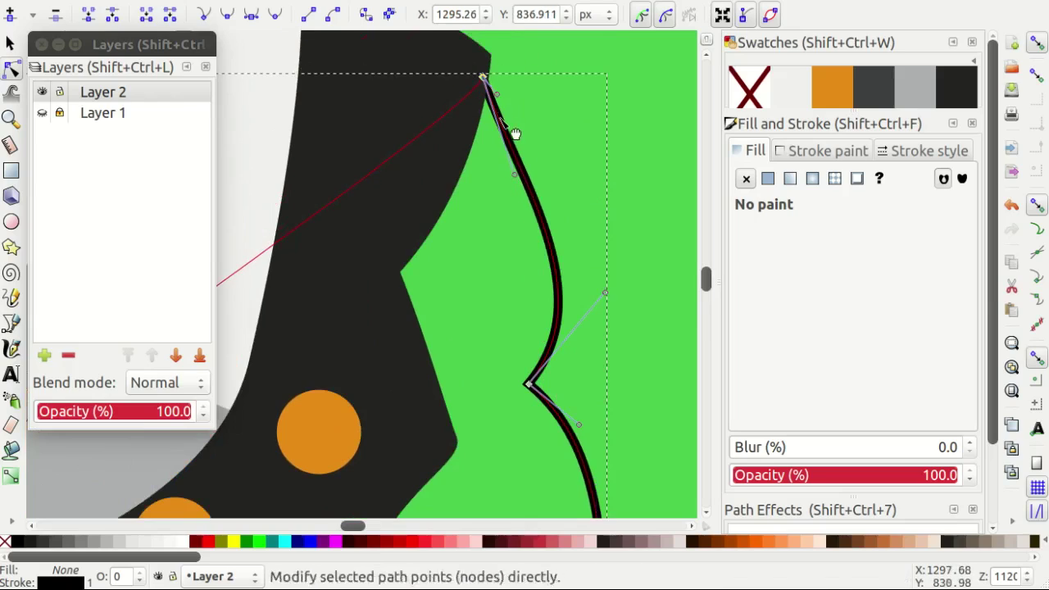
{"action": "scroll", "coordinate": [594, 162], "scroll_direction": "down", "scroll_amount": 4}
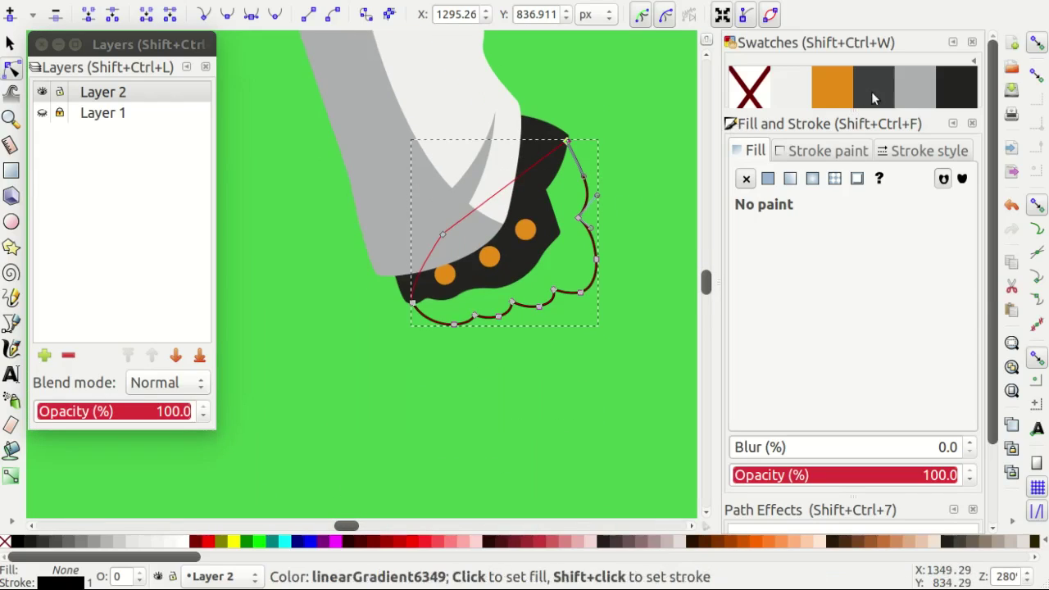
{"action": "left_click", "coordinate": [870, 90]}
{"action": "left_click", "coordinate": [748, 86], "text": "shift"}
{"action": "left_click", "coordinate": [531, 398]}
Reshape the curve at the sole's right corner node, then deselect the sole.
{"action": "scroll", "coordinate": [534, 370], "scroll_direction": "down", "scroll_amount": 2}
{"action": "scroll", "coordinate": [564, 358], "scroll_direction": "down", "scroll_amount": 2}
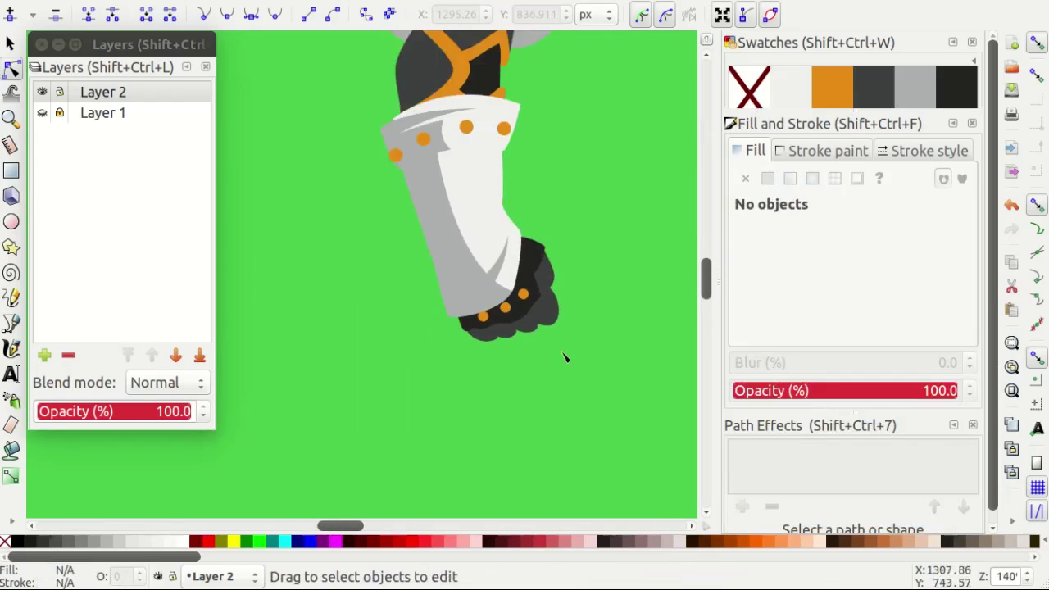
{"action": "scroll", "coordinate": [565, 358], "scroll_direction": "up", "scroll_amount": 4}
{"action": "left_click", "coordinate": [507, 284]}
{"action": "scroll", "coordinate": [507, 285], "scroll_direction": "up", "scroll_amount": 3}
{"action": "mouse_move", "coordinate": [473, 295]}
{"action": "left_mouse_down"}
{"action": "mouse_move", "coordinate": [553, 363]}
{"action": "mouse_move", "coordinate": [508, 323]}
{"action": "left_mouse_up"}
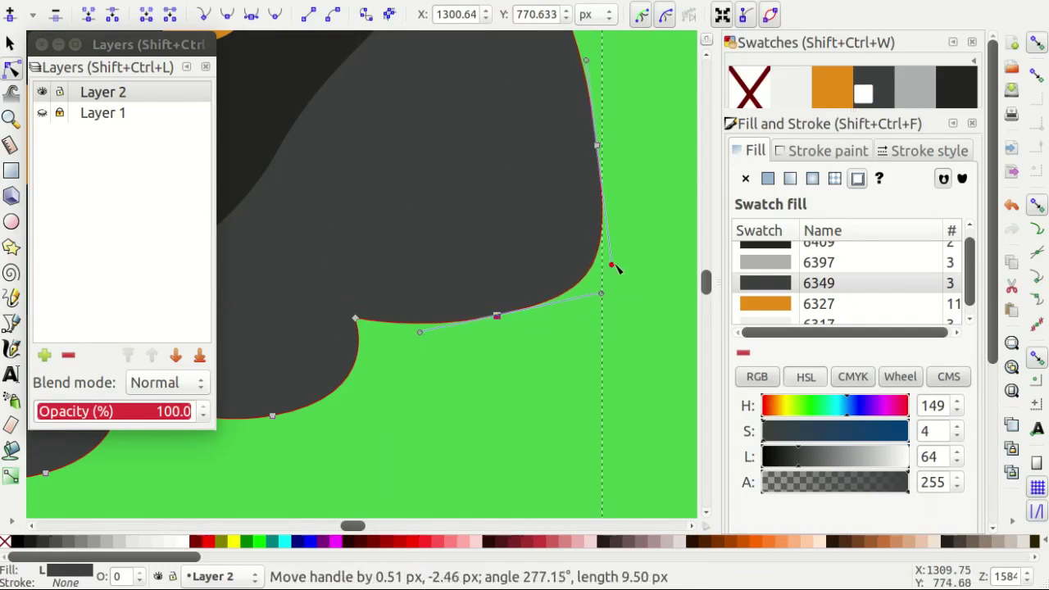
{"action": "scroll", "coordinate": [610, 254], "scroll_direction": "up", "scroll_amount": 4}
{"action": "left_click_drag", "start_coordinate": [578, 158], "coordinate": [574, 156]}
{"action": "key", "text": "s"}
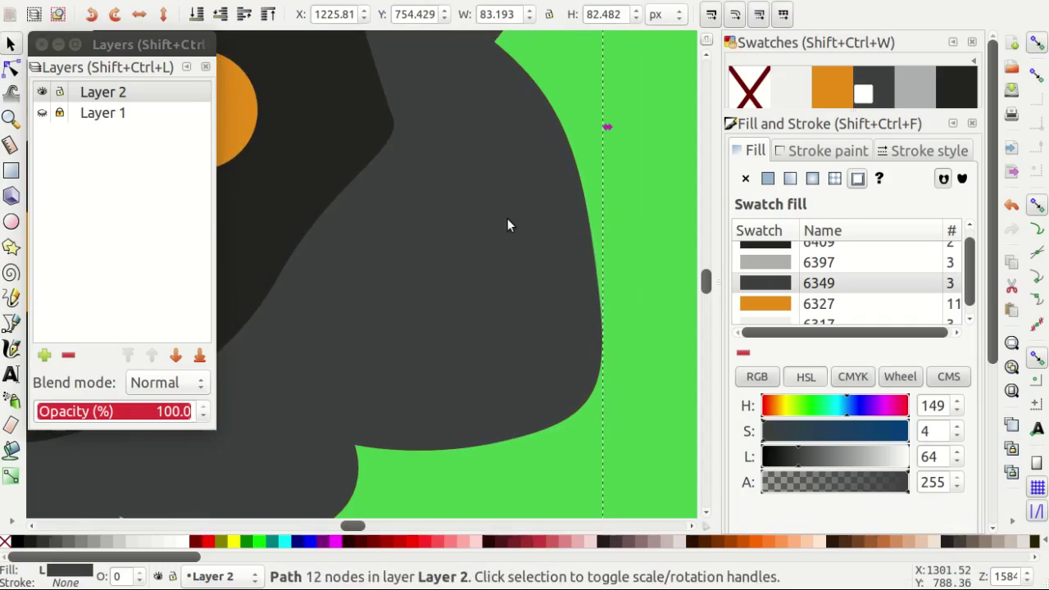
{"action": "scroll", "coordinate": [508, 218], "scroll_direction": "down", "scroll_amount": 3}
{"action": "key", "text": "Escape"}
{"action": "scroll", "coordinate": [555, 308], "scroll_direction": "down", "scroll_amount": 3}
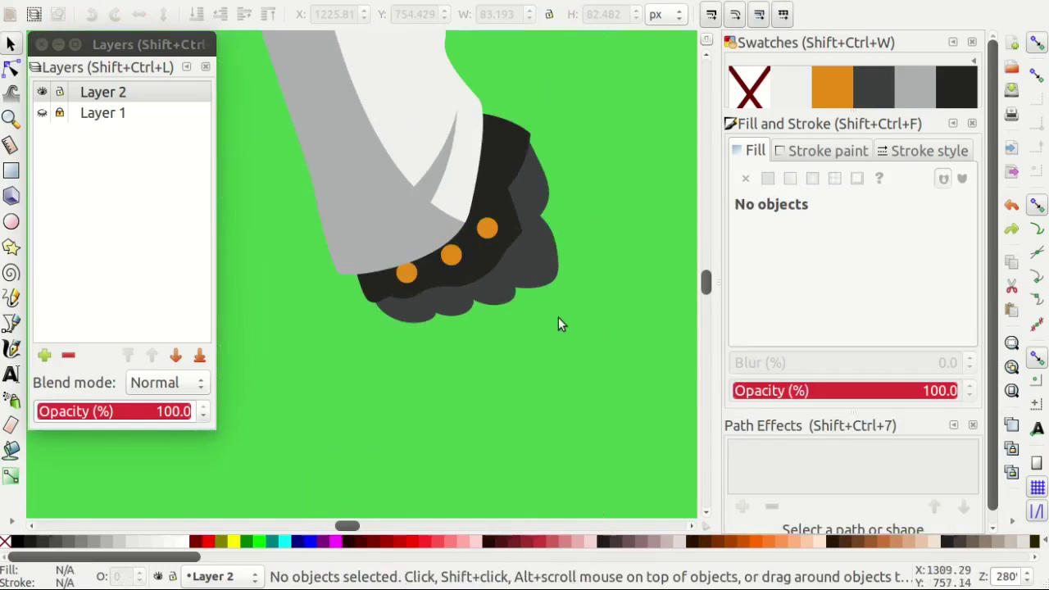
{"action": "scroll", "coordinate": [524, 324], "scroll_direction": "down", "scroll_amount": 2}
{"action": "scroll", "coordinate": [565, 307], "scroll_direction": "down", "scroll_amount": 1}
{"action": "scroll", "coordinate": [422, 170], "scroll_direction": "up", "scroll_amount": 2}
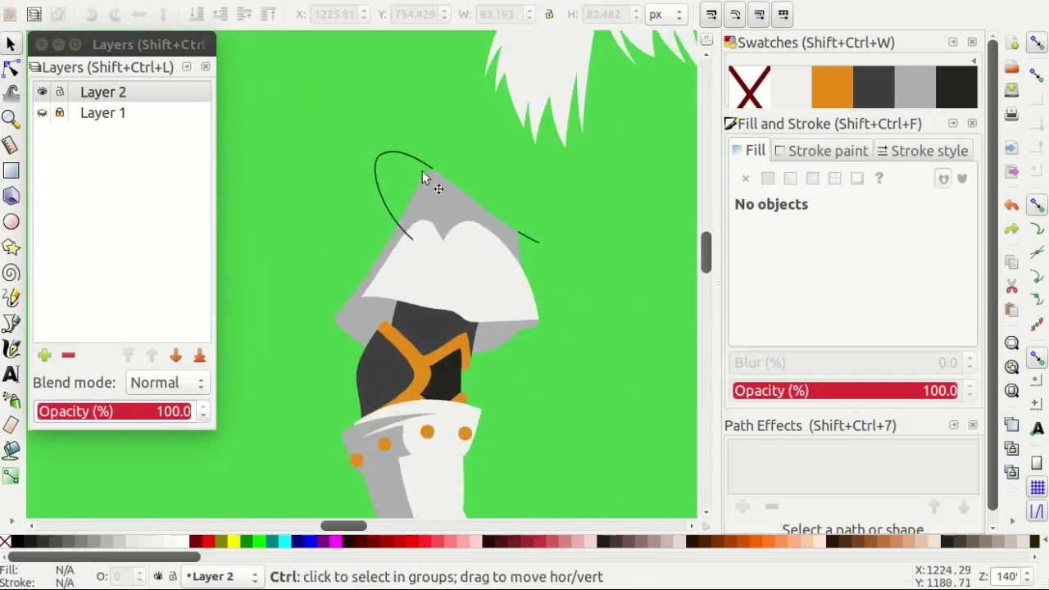
{"action": "scroll", "coordinate": [363, 174], "scroll_direction": "up", "scroll_amount": 1}
Select the shoulder curve outline and bring the reference image back into view.
{"action": "left_click", "coordinate": [355, 182]}
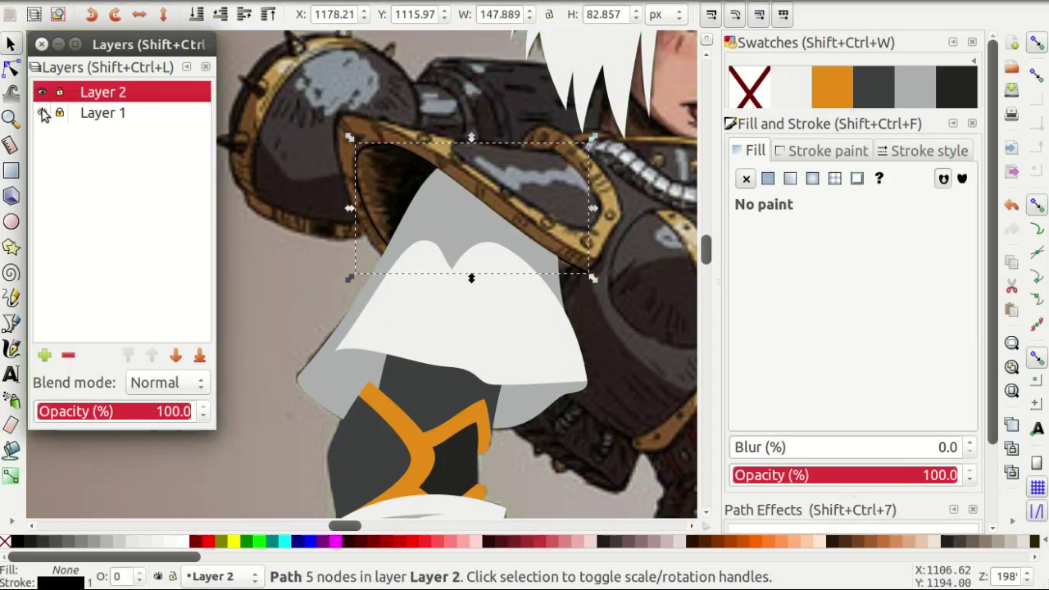
{"action": "key", "text": "Escape"}
{"action": "key", "text": "b"}
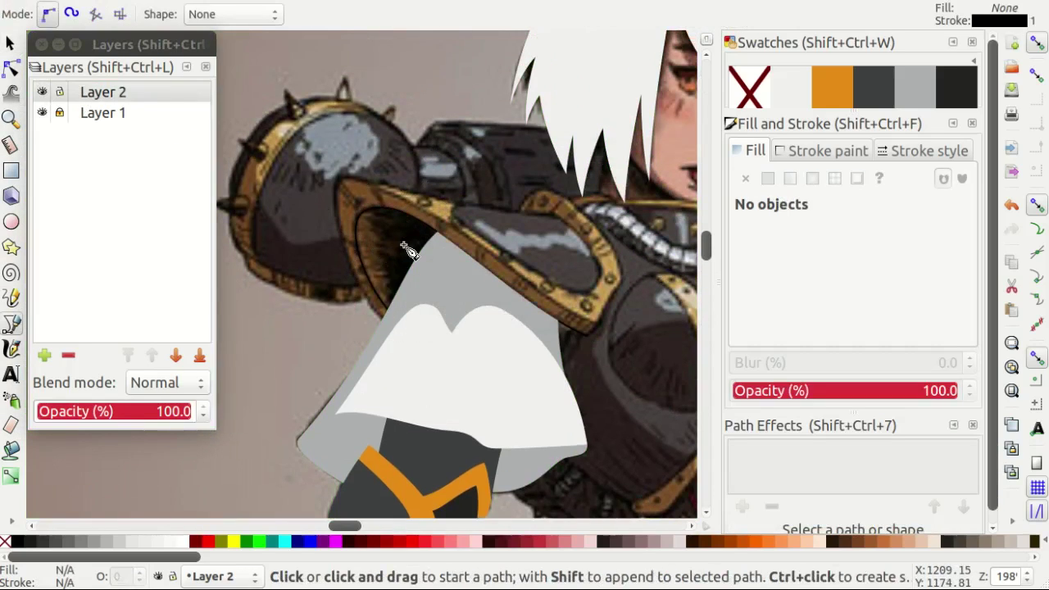
{"action": "scroll", "coordinate": [410, 252], "scroll_direction": "up", "scroll_amount": 2}
{"action": "scroll", "coordinate": [408, 262], "scroll_direction": "down", "scroll_amount": 1}
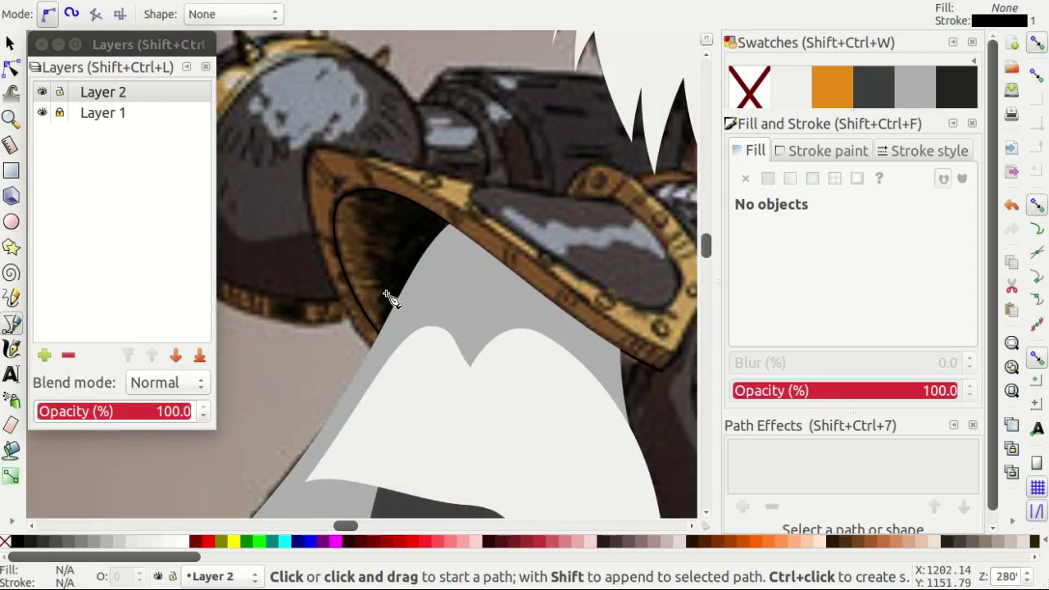
Select the lens-shaped outline in the shoulder guard and break the path apart.
{"action": "key", "text": "n"}
{"action": "left_click", "coordinate": [392, 238]}
{"action": "key", "text": "ctrl+shift+k"}
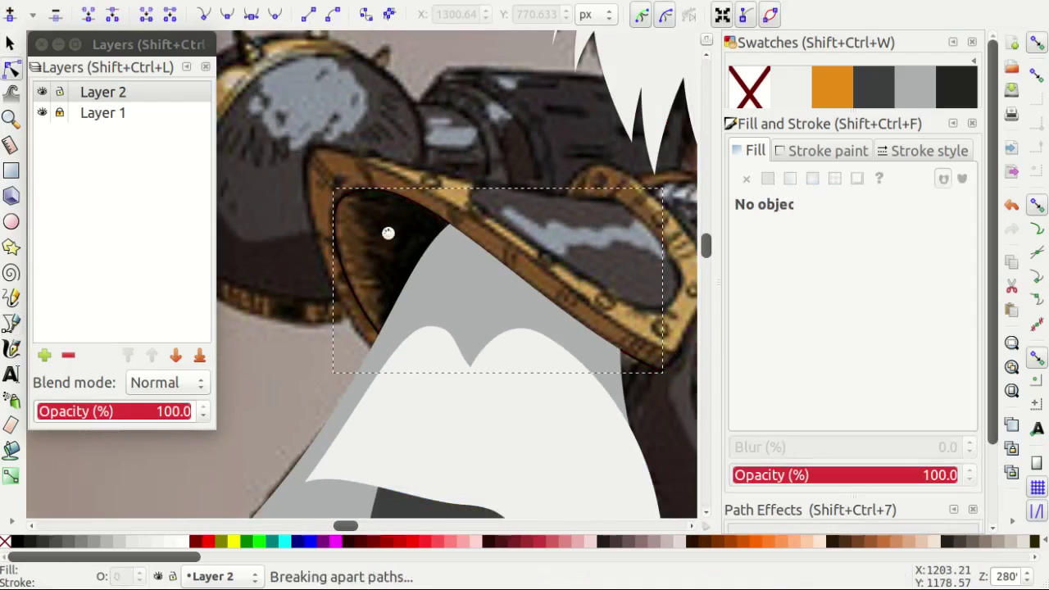
{"action": "scroll", "coordinate": [391, 237], "scroll_direction": "up", "scroll_amount": 1}
{"action": "scroll", "coordinate": [392, 235], "scroll_direction": "left", "scroll_amount": 1}
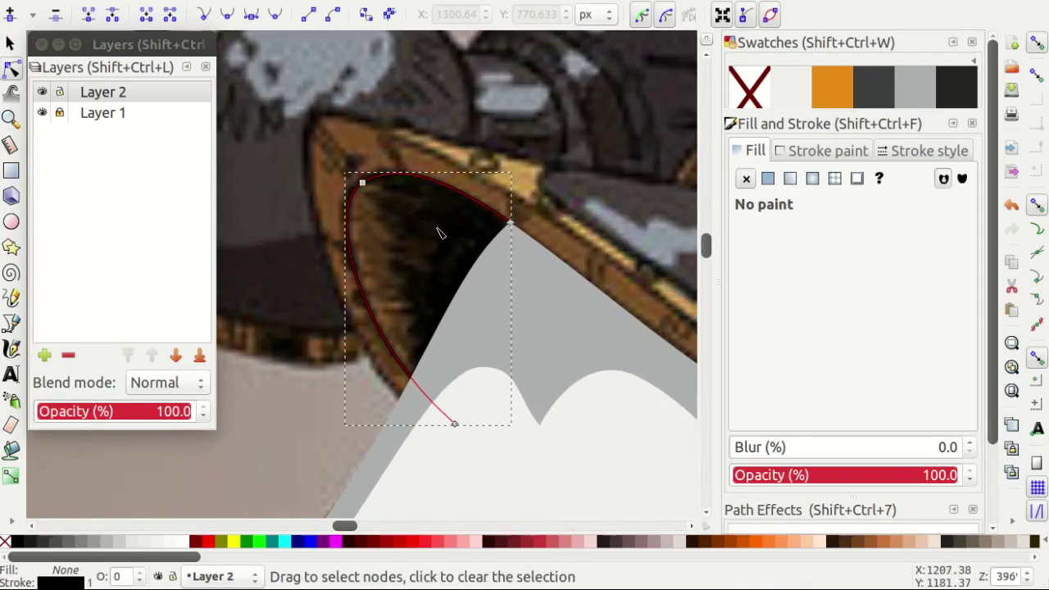
Give the lens shape a flat fill, darken it to brown (lightness 85), and save it as a swatch.
{"action": "left_click", "coordinate": [833, 94]}
{"action": "key", "text": "d"}
{"action": "scroll", "coordinate": [410, 276], "scroll_direction": "up", "scroll_amount": 1}
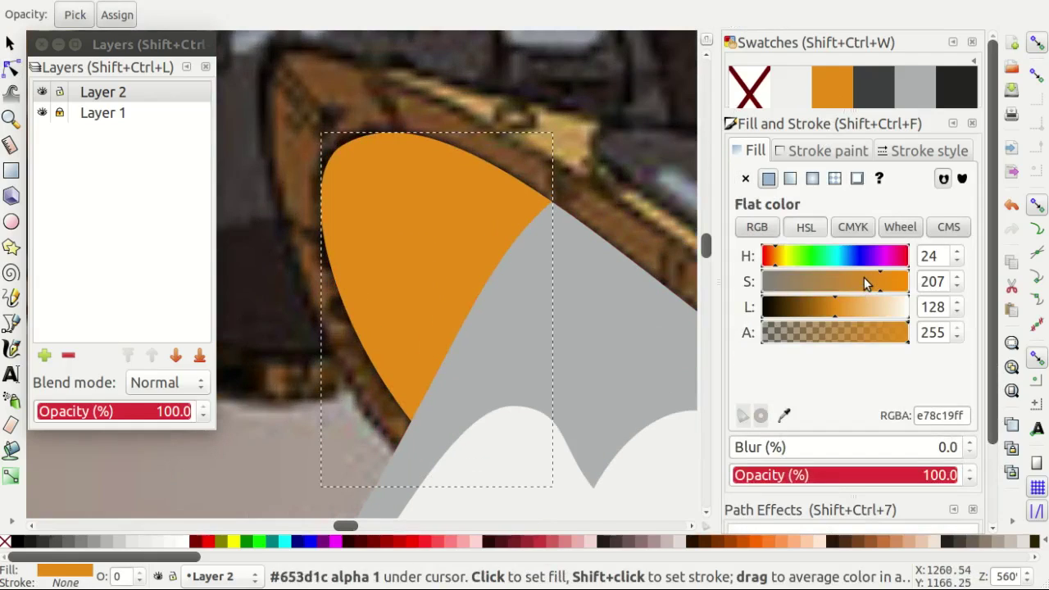
{"action": "left_click", "coordinate": [812, 308]}
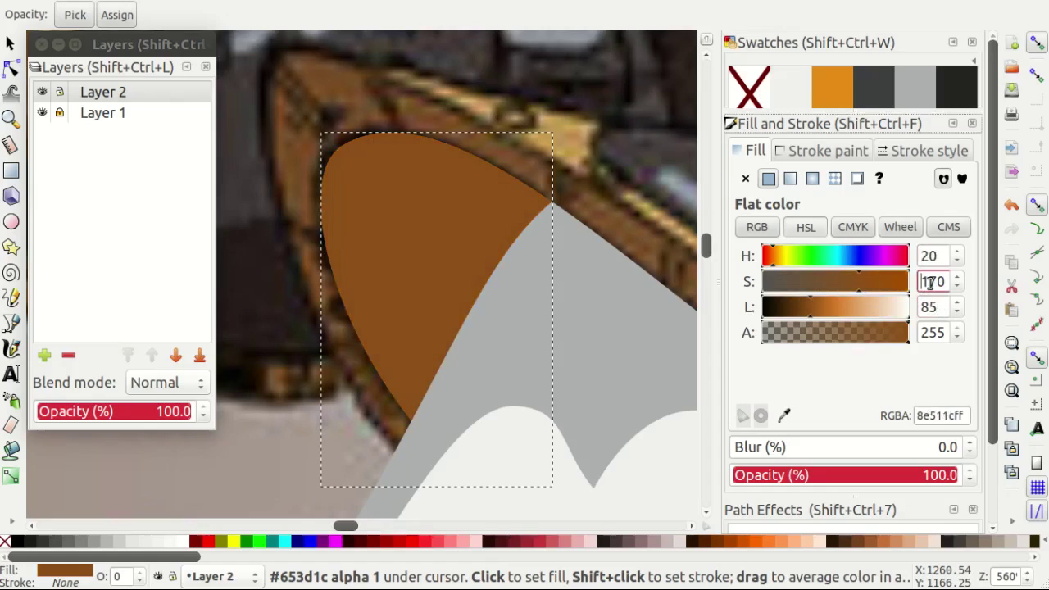
{"action": "left_click", "coordinate": [857, 178]}
{"action": "scroll", "coordinate": [538, 234], "scroll_direction": "down", "scroll_amount": 2}
{"action": "key", "text": "Escape"}
{"action": "scroll", "coordinate": [489, 190], "scroll_direction": "down", "scroll_amount": 2}
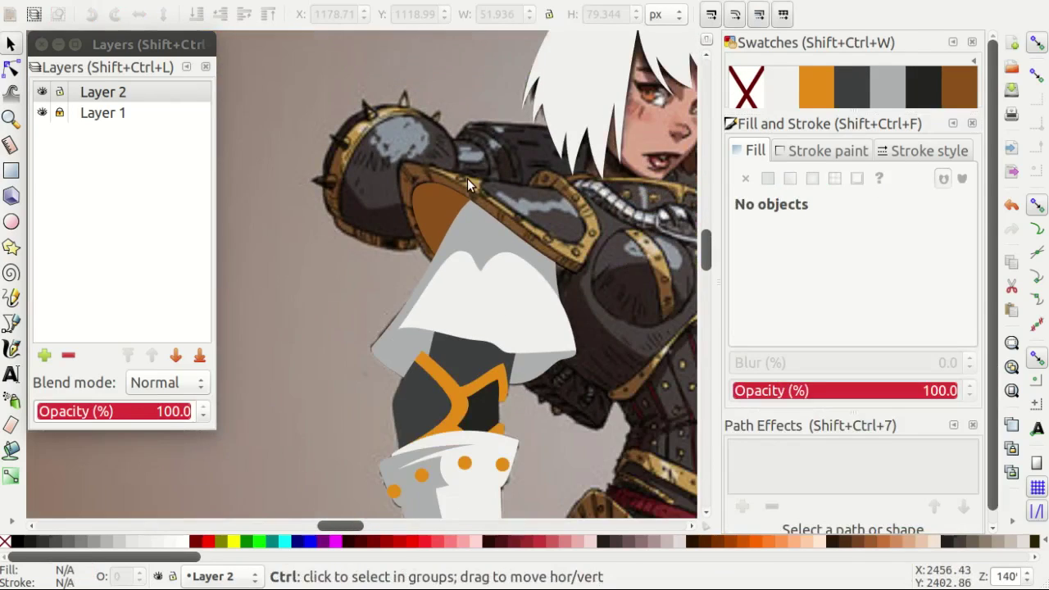
{"action": "scroll", "coordinate": [538, 233], "scroll_direction": "up", "scroll_amount": 3}
{"action": "scroll", "coordinate": [549, 246], "scroll_direction": "down", "scroll_amount": 2}
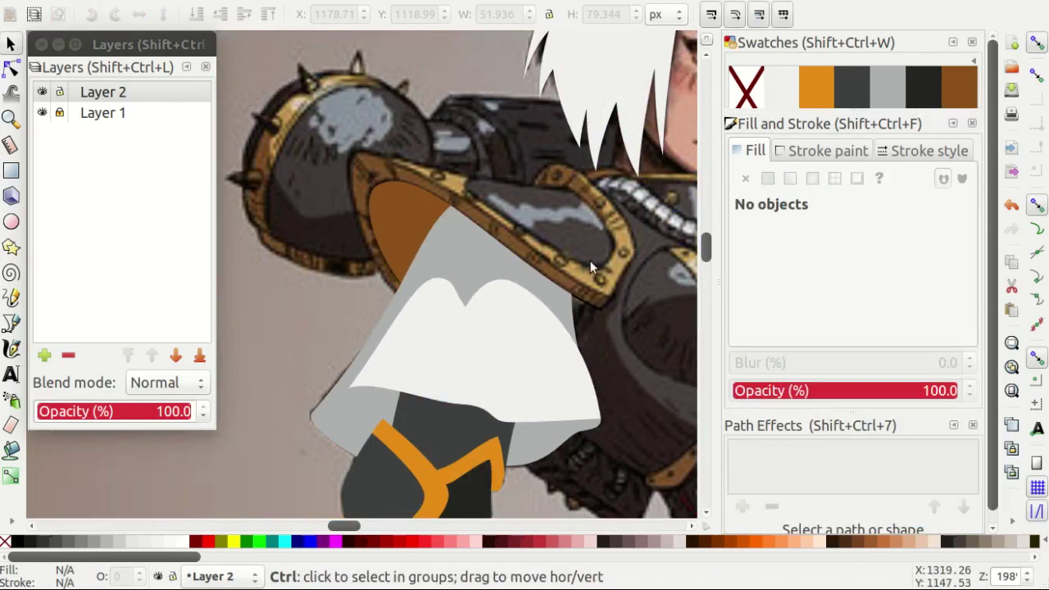
{"action": "scroll", "coordinate": [598, 264], "scroll_direction": "up", "scroll_amount": 1}
Start a Bezier path along the shoulder plate's rim, curving it along the edge.
{"action": "key", "text": "b"}
{"action": "left_click", "coordinate": [530, 309]}
{"action": "double_click", "coordinate": [573, 332]}
{"action": "scroll", "coordinate": [590, 306], "scroll_direction": "up", "scroll_amount": 1}
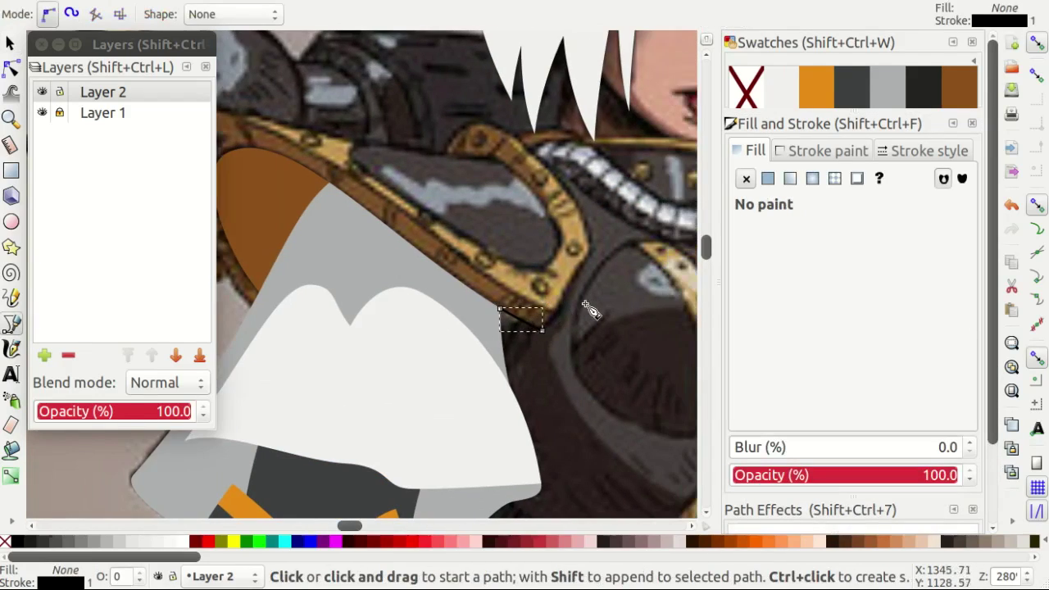
{"action": "scroll", "coordinate": [573, 328], "scroll_direction": "up", "scroll_amount": 2}
{"action": "left_click_drag", "start_coordinate": [490, 374], "coordinate": [582, 226]}
{"action": "scroll", "coordinate": [589, 263], "scroll_direction": "up", "scroll_amount": 5}
{"action": "scroll", "coordinate": [503, 227], "scroll_direction": "down", "scroll_amount": 2}
{"action": "scroll", "coordinate": [480, 222], "scroll_direction": "up", "scroll_amount": 1}
{"action": "scroll", "coordinate": [492, 225], "scroll_direction": "down", "scroll_amount": 1}
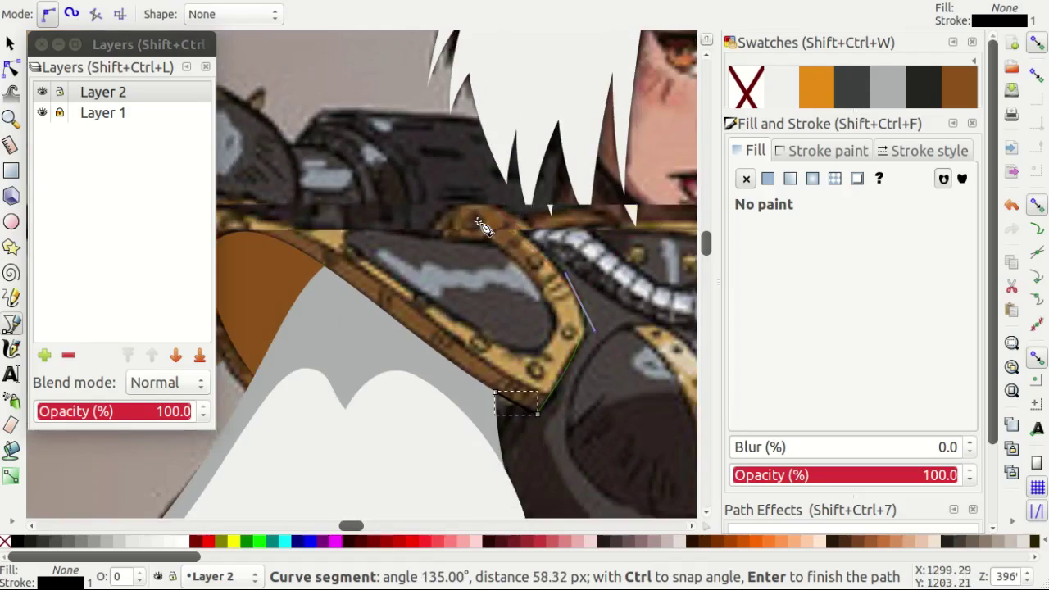
{"action": "scroll", "coordinate": [513, 234], "scroll_direction": "up", "scroll_amount": 1}
{"action": "scroll", "coordinate": [515, 233], "scroll_direction": "up", "scroll_amount": 3}
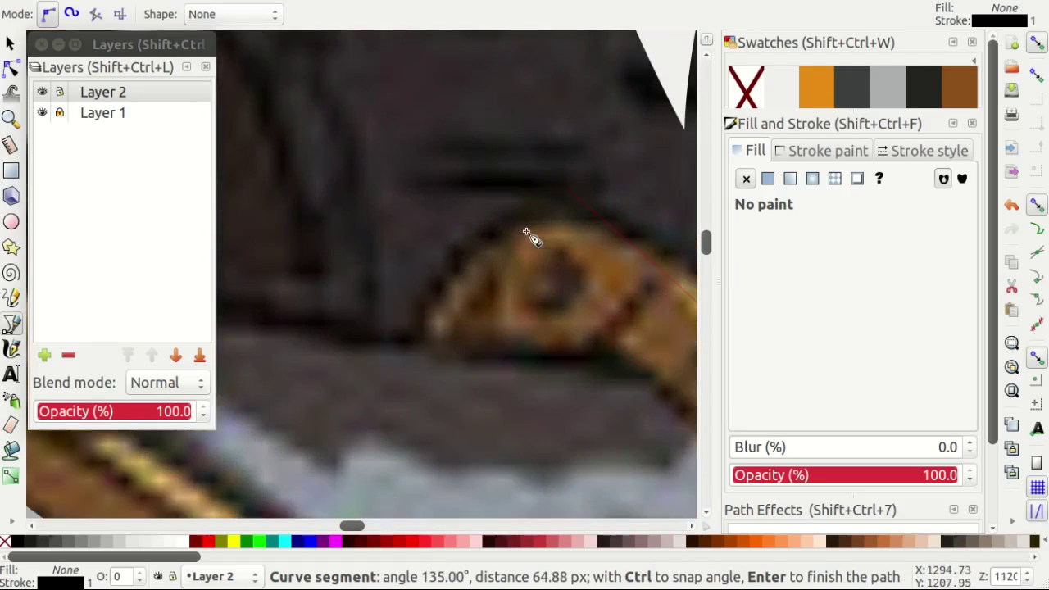
Curve the rim outline over the top, end it at a corner node, and finish the path.
{"action": "left_click_drag", "start_coordinate": [553, 211], "coordinate": [445, 220]}
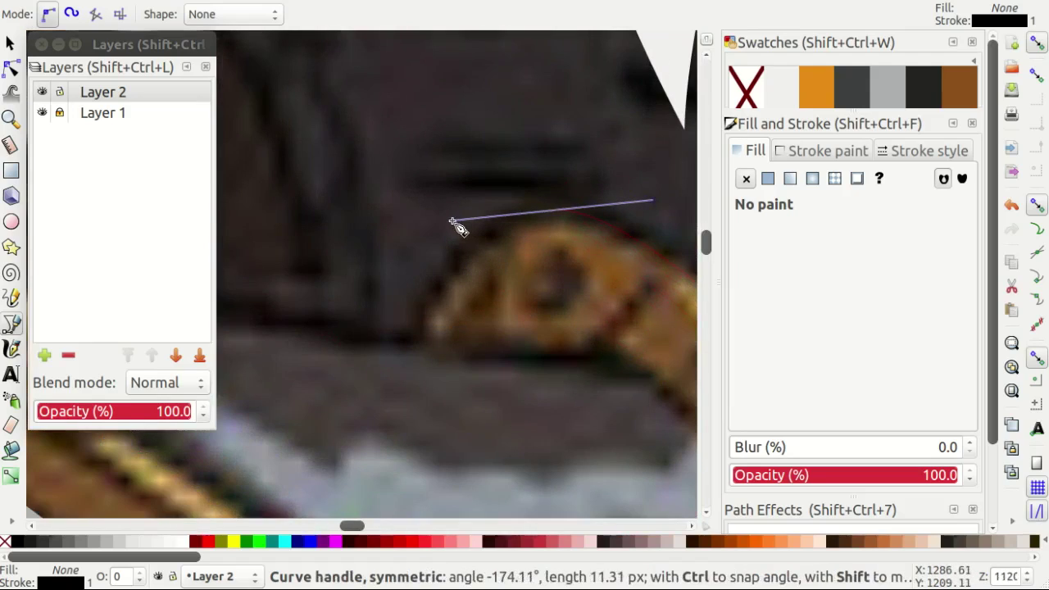
{"action": "left_click", "coordinate": [398, 377]}
{"action": "scroll", "coordinate": [398, 377], "scroll_direction": "down", "scroll_amount": 1}
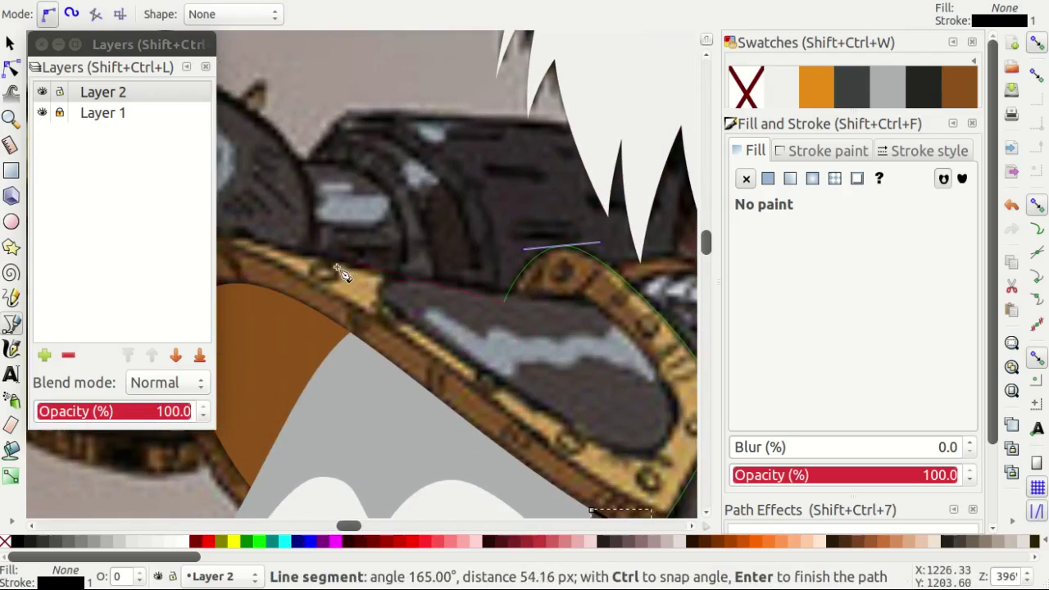
{"action": "scroll", "coordinate": [463, 307], "scroll_direction": "down", "scroll_amount": 2}
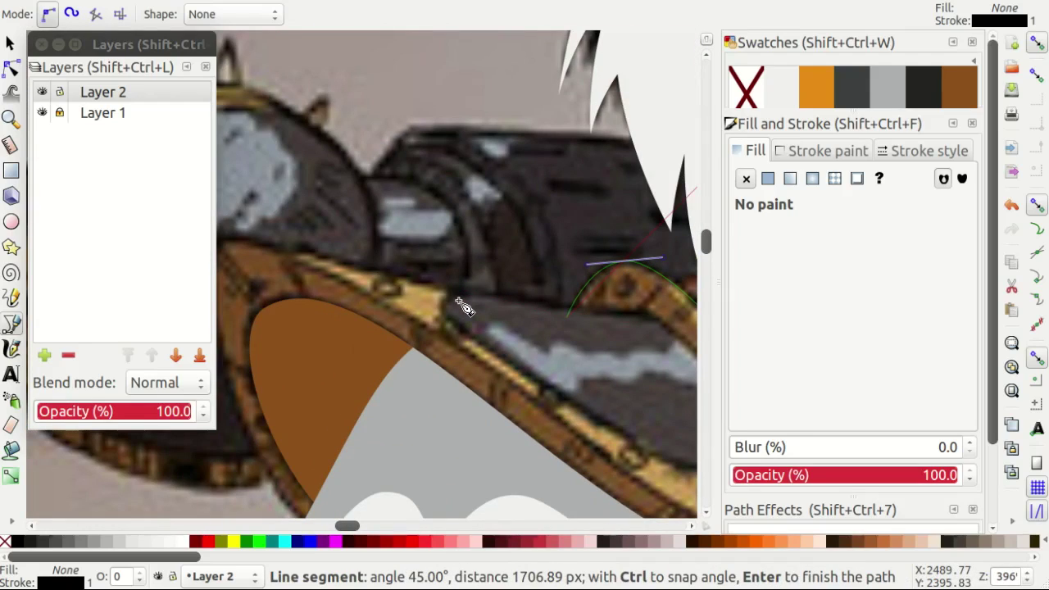
{"action": "scroll", "coordinate": [464, 306], "scroll_direction": "down", "scroll_amount": 2}
{"action": "scroll", "coordinate": [469, 312], "scroll_direction": "up", "scroll_amount": 1}
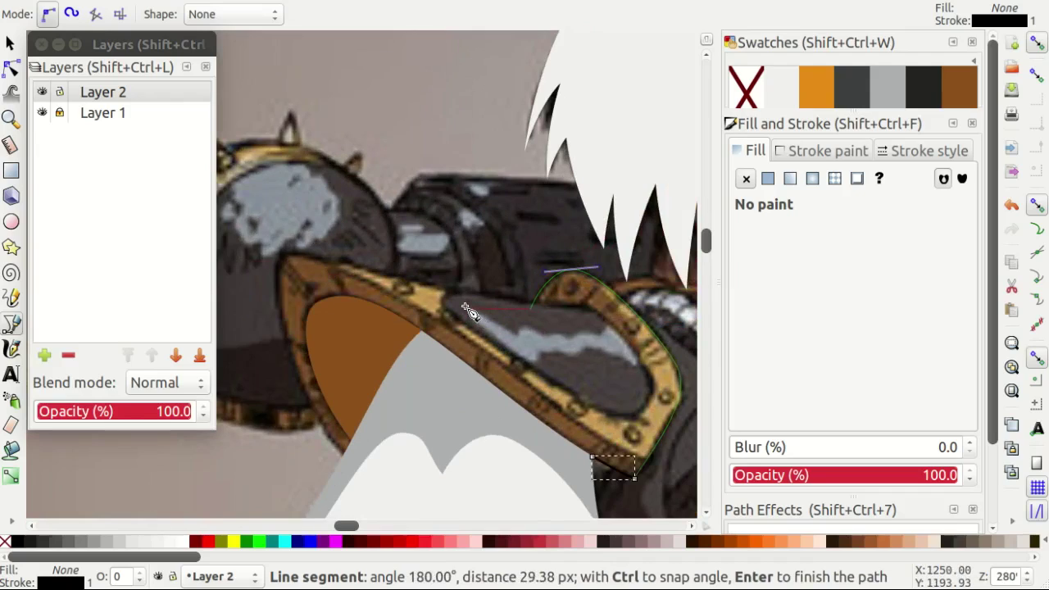
{"action": "key", "text": "Return"}
{"action": "scroll", "coordinate": [487, 305], "scroll_direction": "up", "scroll_amount": 1}
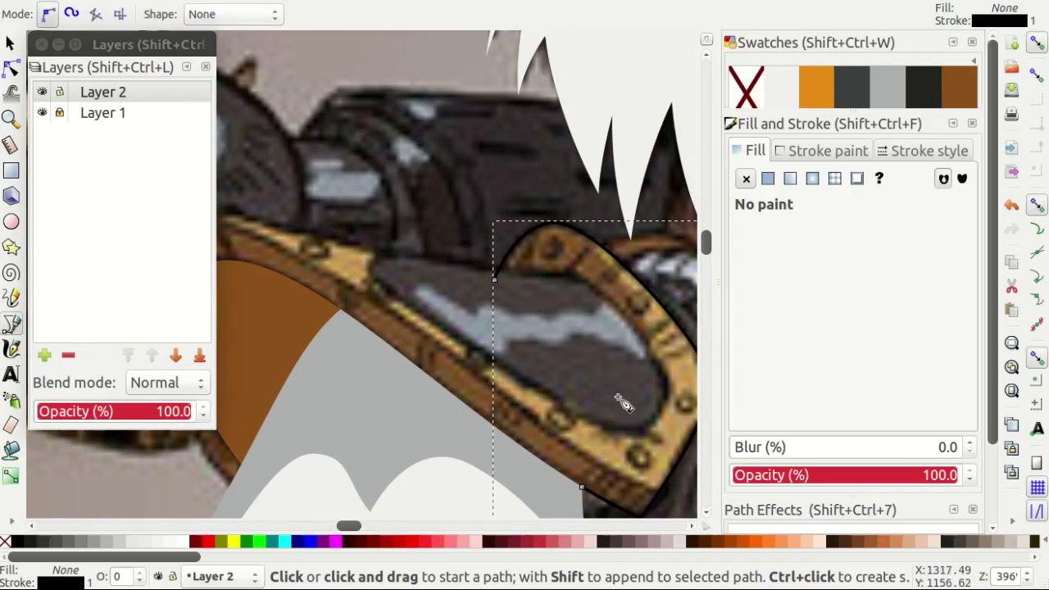
{"action": "scroll", "coordinate": [576, 274], "scroll_direction": "up", "scroll_amount": 1}
{"action": "scroll", "coordinate": [583, 277], "scroll_direction": "up", "scroll_amount": 1}
Draw a closed curved outline along the shoulder plate's inner edge.
{"action": "left_click", "coordinate": [589, 281]}
{"action": "scroll", "coordinate": [360, 261], "scroll_direction": "left", "scroll_amount": 3}
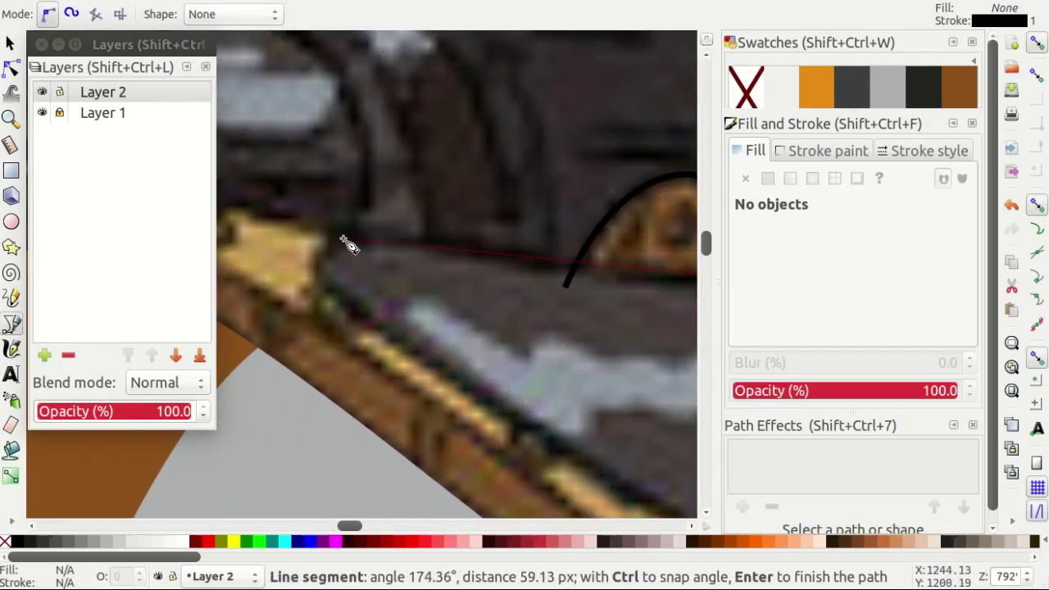
{"action": "left_click_drag", "start_coordinate": [343, 240], "coordinate": [354, 306]}
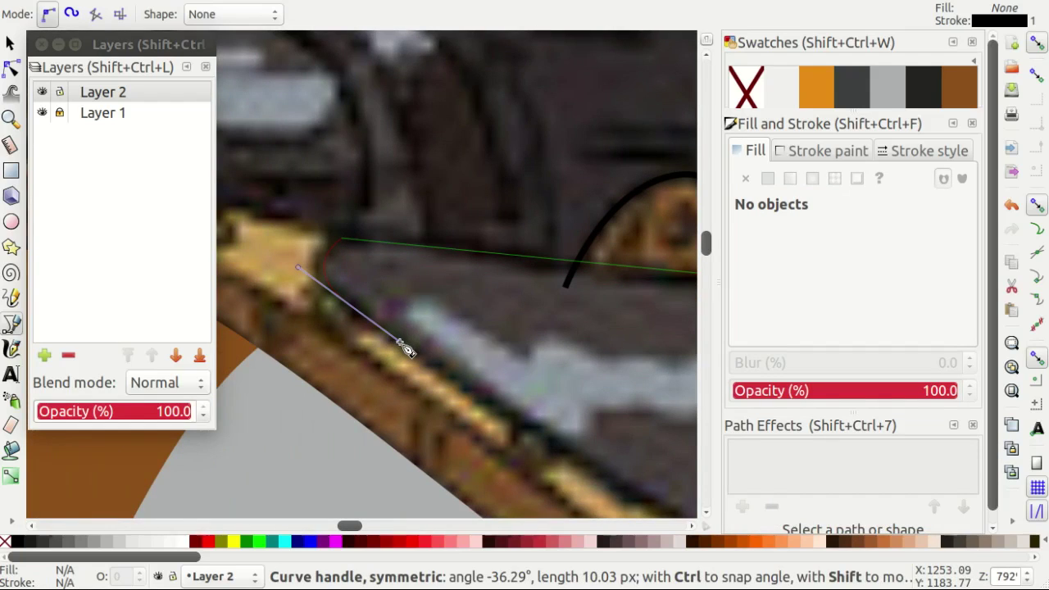
{"action": "left_click_drag", "start_coordinate": [403, 344], "coordinate": [406, 345]}
{"action": "scroll", "coordinate": [406, 345], "scroll_direction": "down", "scroll_amount": 3}
{"action": "scroll", "coordinate": [515, 335], "scroll_direction": "up", "scroll_amount": 3}
{"action": "scroll", "coordinate": [487, 330], "scroll_direction": "down", "scroll_amount": 1}
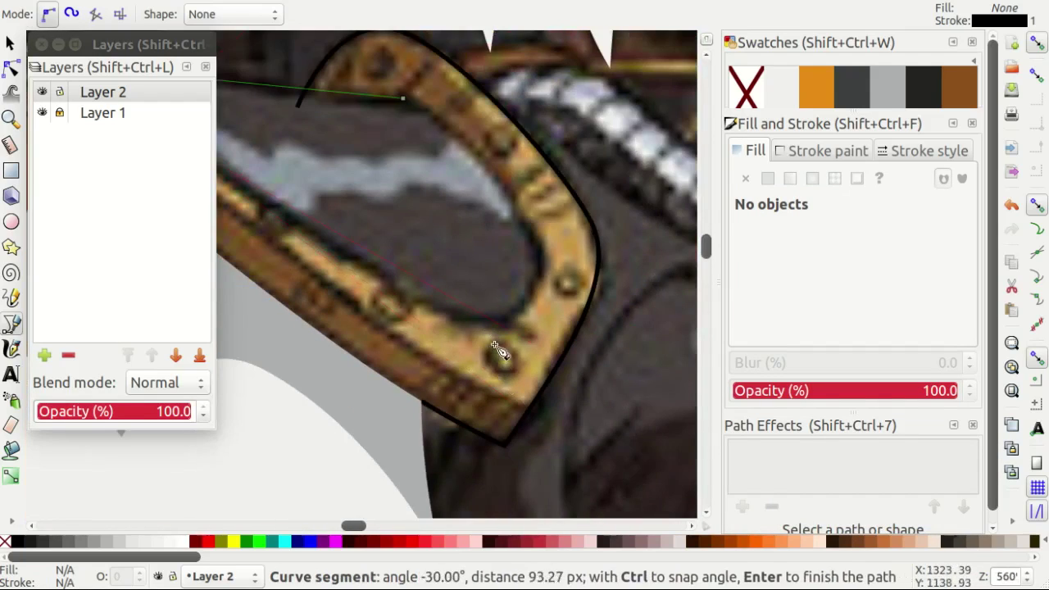
{"action": "scroll", "coordinate": [496, 348], "scroll_direction": "up", "scroll_amount": 1}
{"action": "left_click_drag", "start_coordinate": [403, 291], "coordinate": [475, 335]}
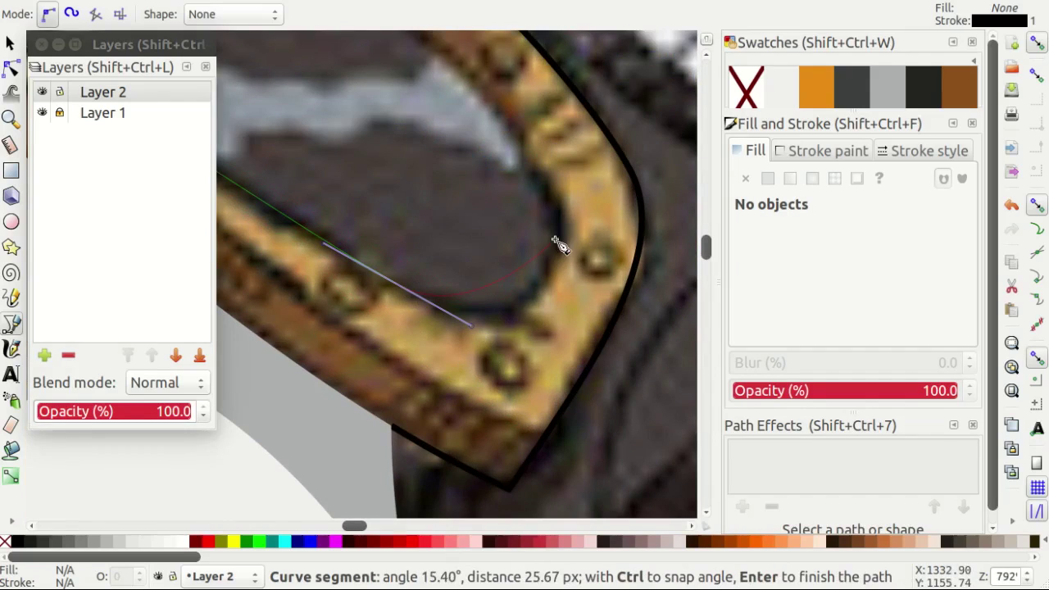
{"action": "left_click_drag", "start_coordinate": [555, 220], "coordinate": [544, 158]}
{"action": "scroll", "coordinate": [544, 162], "scroll_direction": "up", "scroll_amount": 5}
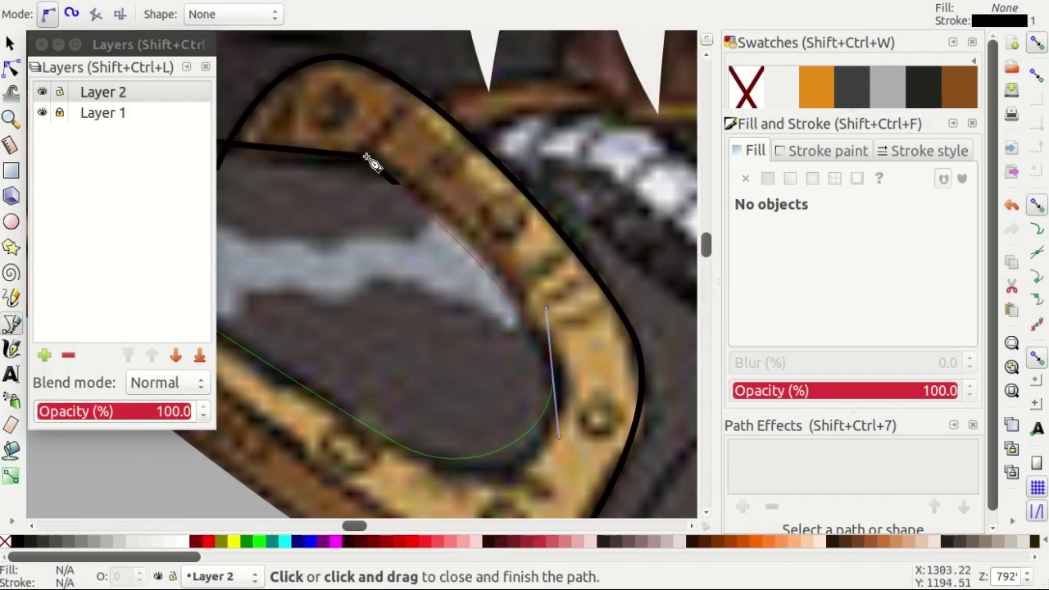
{"action": "left_click", "coordinate": [364, 157]}
Refine the inner panel outline's lower curve and upper right corner with node handles.
{"action": "key", "text": "n"}
{"action": "left_click_drag", "start_coordinate": [534, 399], "coordinate": [533, 398]}
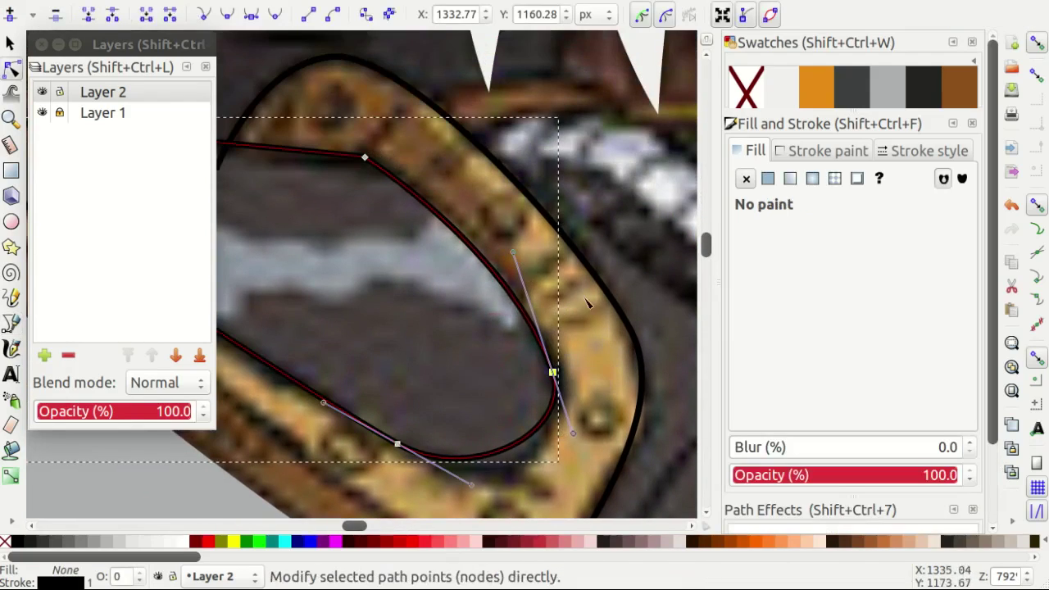
{"action": "scroll", "coordinate": [524, 385], "scroll_direction": "down", "scroll_amount": 2}
{"action": "left_click_drag", "start_coordinate": [482, 429], "coordinate": [501, 439]}
{"action": "scroll", "coordinate": [487, 358], "scroll_direction": "left", "scroll_amount": 4}
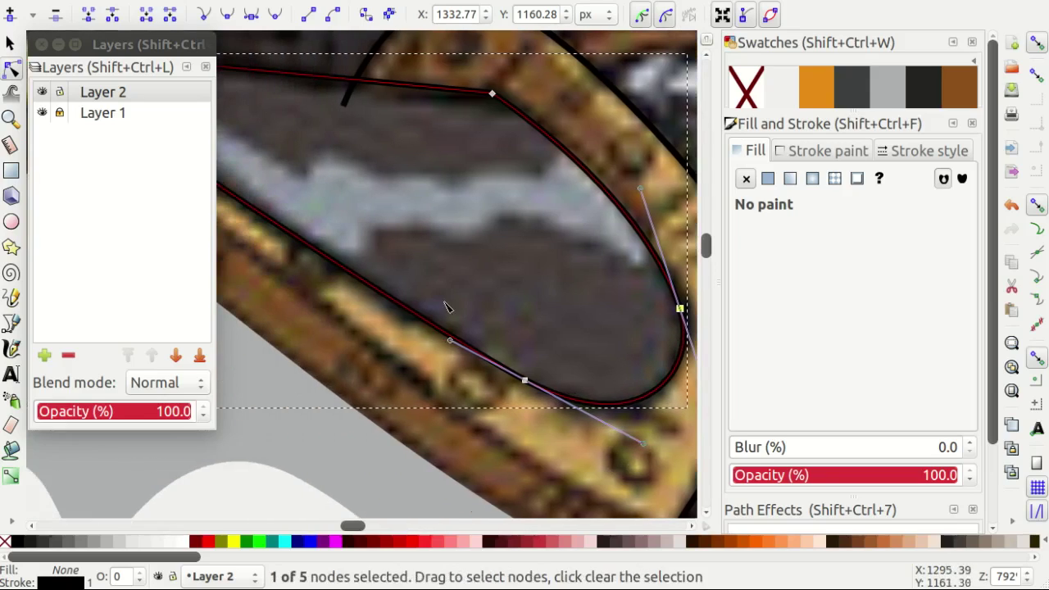
{"action": "mouse_move", "coordinate": [450, 339]}
{"action": "left_mouse_down"}
{"action": "mouse_move", "coordinate": [396, 301]}
{"action": "mouse_move", "coordinate": [417, 301]}
{"action": "left_mouse_up"}
{"action": "scroll", "coordinate": [417, 301], "scroll_direction": "down", "scroll_amount": 2}
{"action": "scroll", "coordinate": [552, 304], "scroll_direction": "up", "scroll_amount": 2}
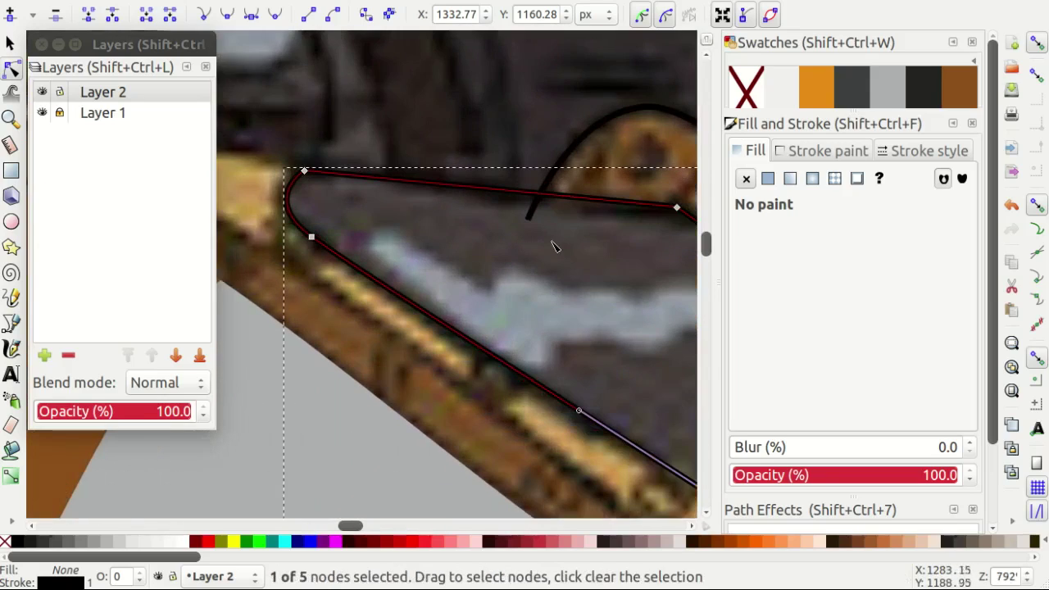
{"action": "scroll", "coordinate": [573, 270], "scroll_direction": "right", "scroll_amount": 1}
{"action": "left_click_drag", "start_coordinate": [645, 207], "coordinate": [469, 218]}
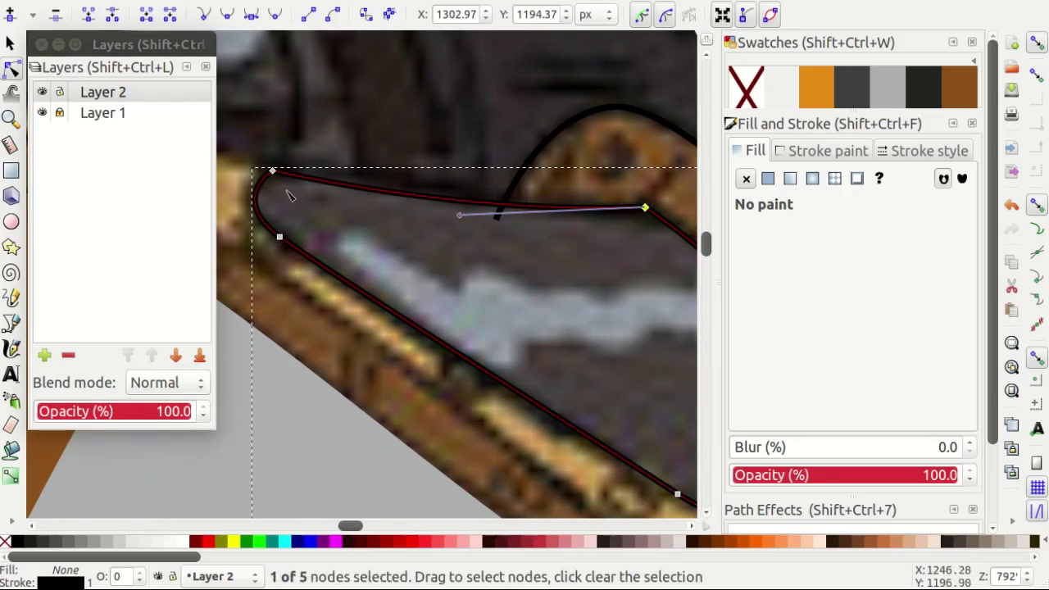
{"action": "scroll", "coordinate": [392, 232], "scroll_direction": "down", "scroll_amount": 1}
{"action": "scroll", "coordinate": [476, 283], "scroll_direction": "down", "scroll_amount": 2}
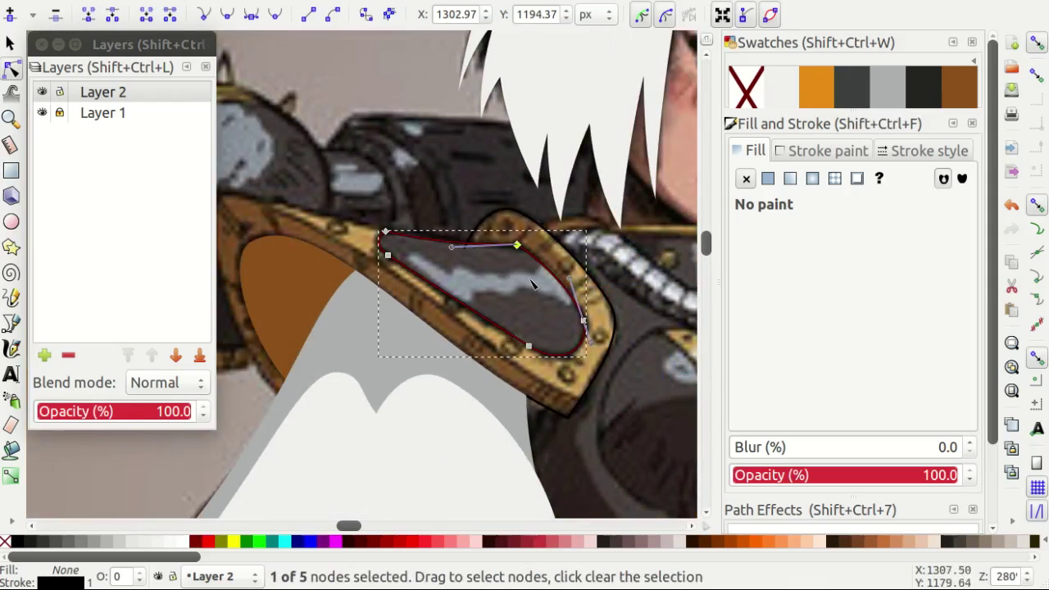
{"action": "scroll", "coordinate": [531, 283], "scroll_direction": "down", "scroll_amount": 2}
{"action": "scroll", "coordinate": [526, 289], "scroll_direction": "up", "scroll_amount": 3}
Draw a closed highlight band shape across the panel and curve its upper and lower edges.
{"action": "key", "text": "b"}
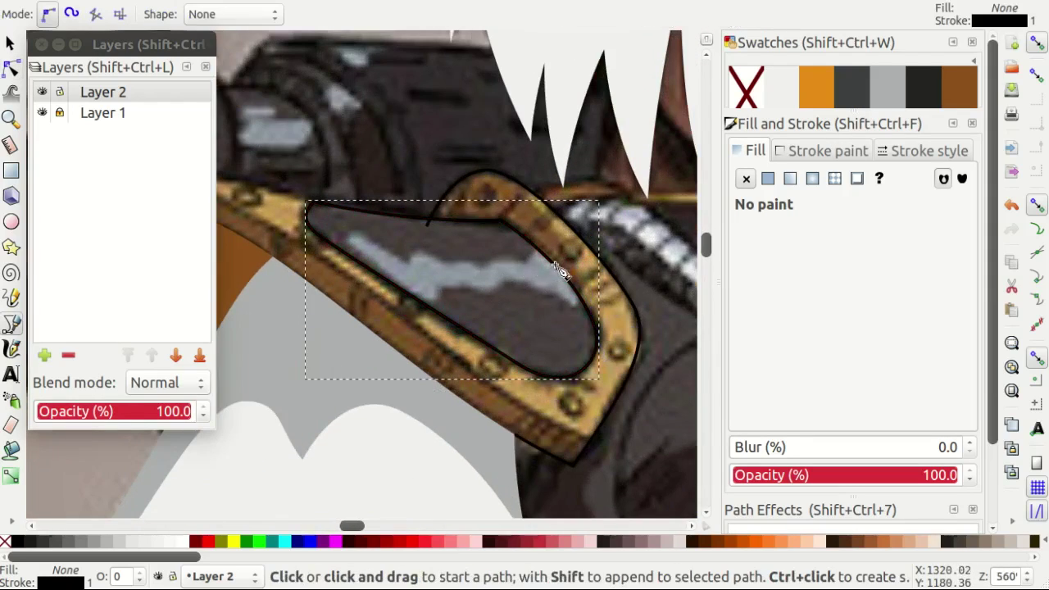
{"action": "scroll", "coordinate": [557, 262], "scroll_direction": "up", "scroll_amount": 2}
{"action": "scroll", "coordinate": [539, 222], "scroll_direction": "down", "scroll_amount": 1}
{"action": "left_click", "coordinate": [640, 229]}
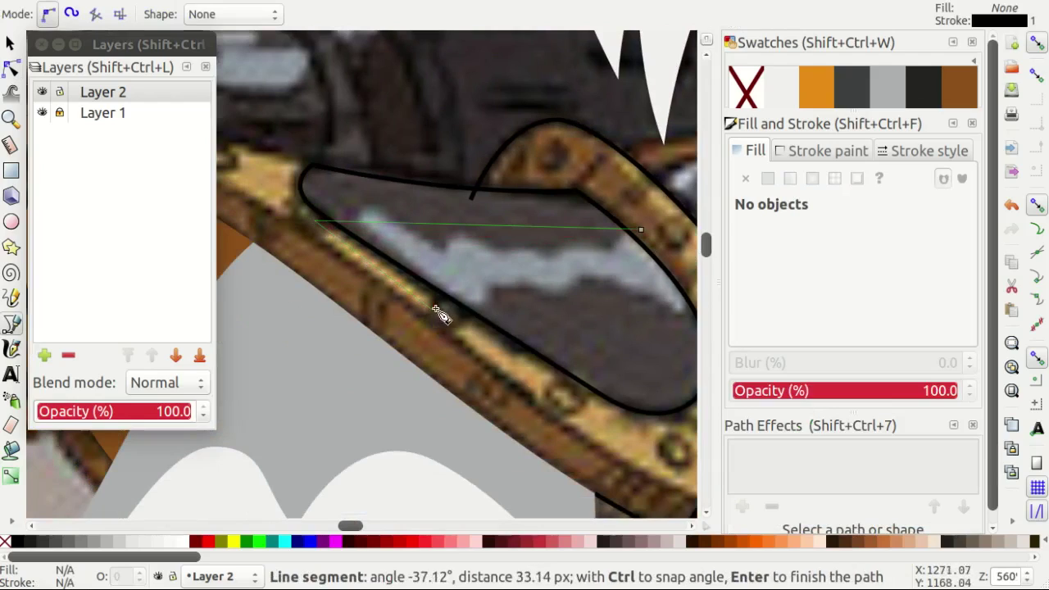
{"action": "left_click", "coordinate": [608, 232]}
{"action": "key", "text": "n"}
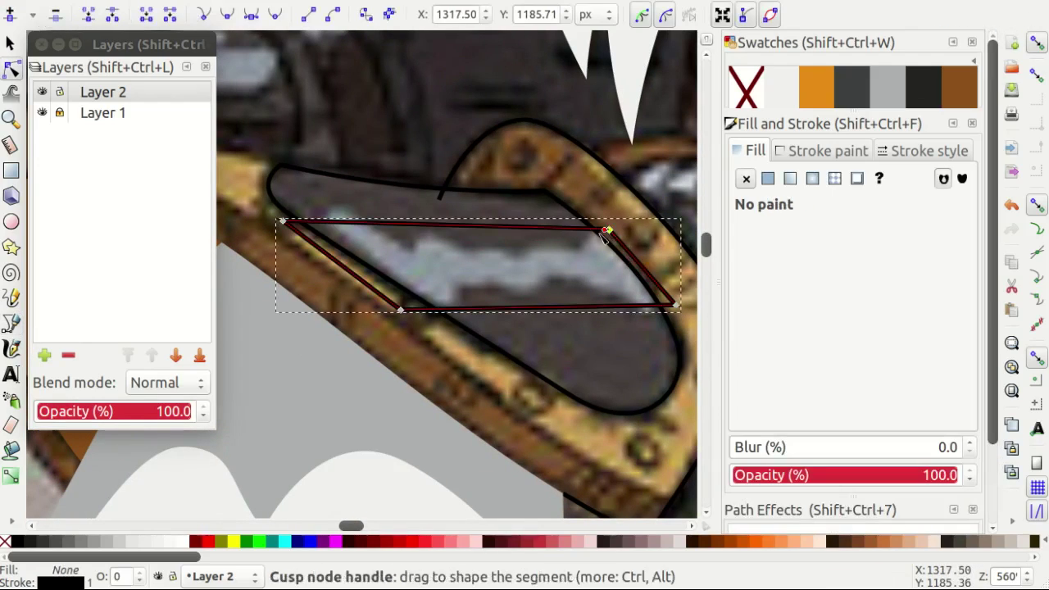
{"action": "left_click_drag", "start_coordinate": [608, 231], "coordinate": [490, 267]}
{"action": "mouse_move", "coordinate": [676, 306]}
{"action": "left_mouse_down"}
{"action": "mouse_move", "coordinate": [534, 277]}
{"action": "mouse_move", "coordinate": [494, 287]}
{"action": "mouse_move", "coordinate": [486, 241]}
{"action": "left_mouse_up"}
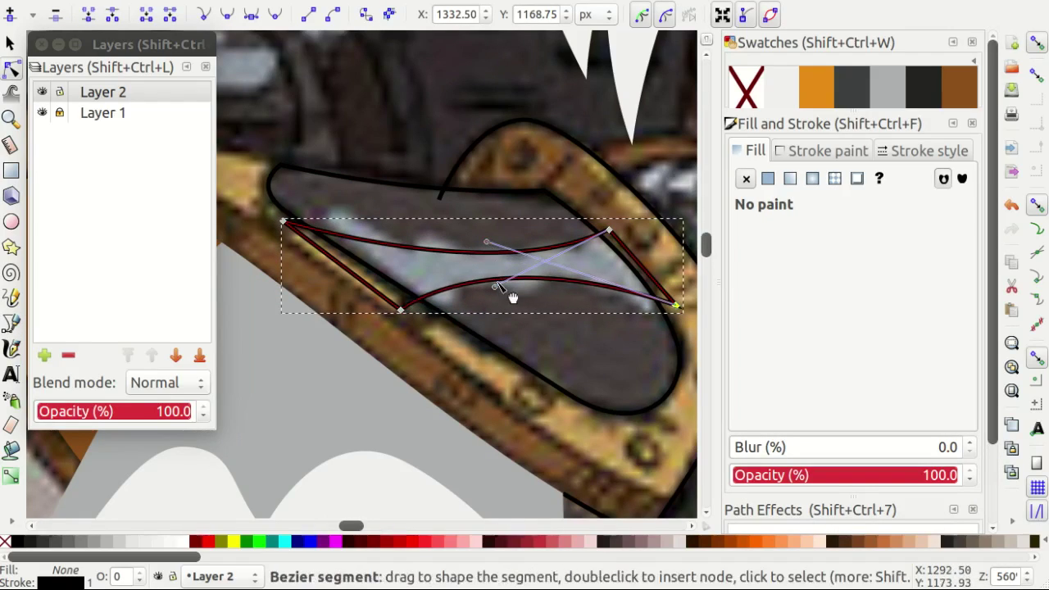
{"action": "left_click_drag", "start_coordinate": [496, 287], "coordinate": [503, 292]}
Fill the highlight band light grey and add a dark grey rectangle beneath it.
{"action": "left_click", "coordinate": [893, 94]}
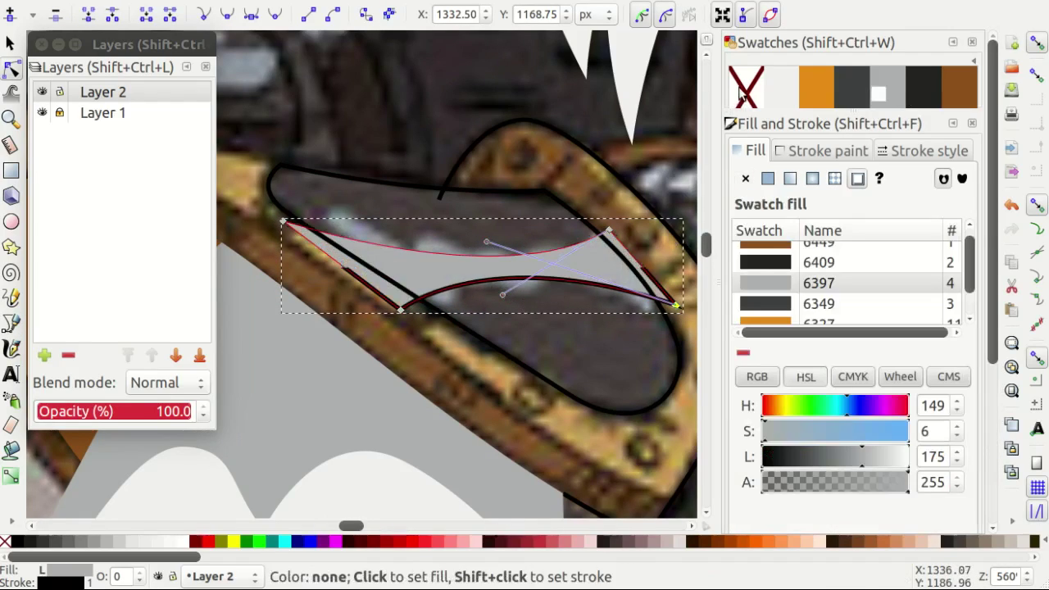
{"action": "key", "text": "r"}
{"action": "left_click_drag", "start_coordinate": [562, 306], "coordinate": [574, 347]}
{"action": "key", "text": "End"}
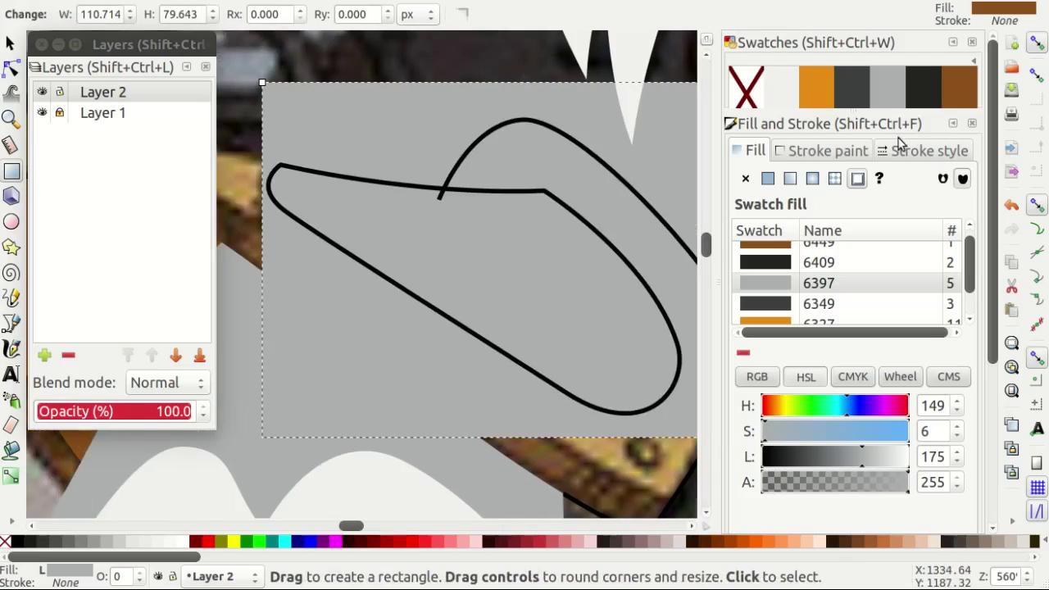
{"action": "left_click", "coordinate": [852, 86]}
Group the dark rectangle with the highlight band and clip them to the panel outline.
{"action": "key", "text": "s"}
{"action": "key", "text": "ctrl+a"}
{"action": "key", "text": "ctrl+g"}
{"action": "right_click", "coordinate": [388, 189]}
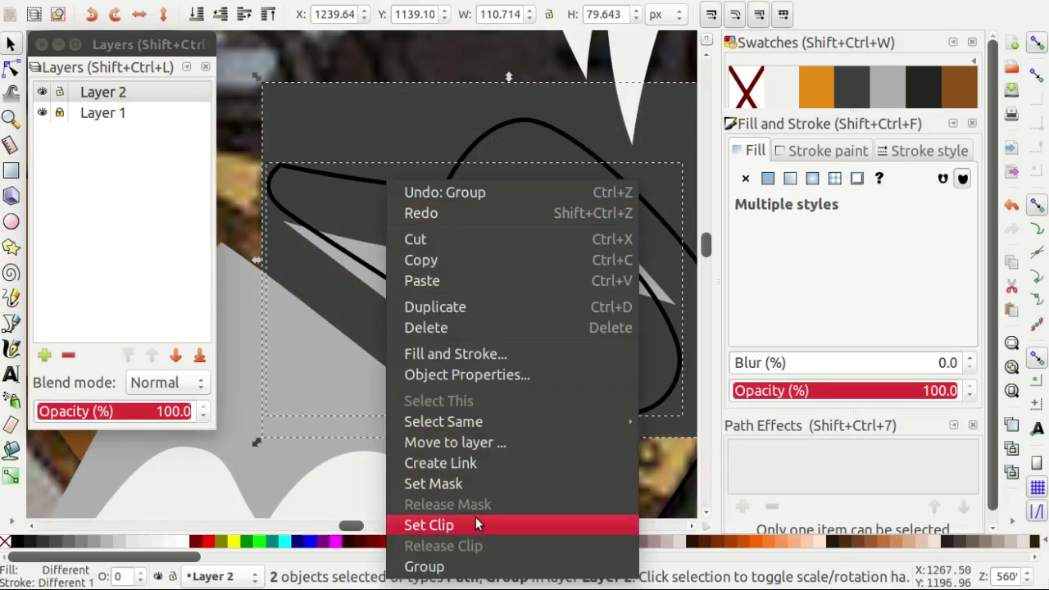
{"action": "left_click", "coordinate": [475, 521]}
Select the black panel outline and switch to the Bezier pen to begin tracing the rim.
{"action": "left_click", "coordinate": [462, 238]}
{"action": "left_click", "coordinate": [468, 232]}
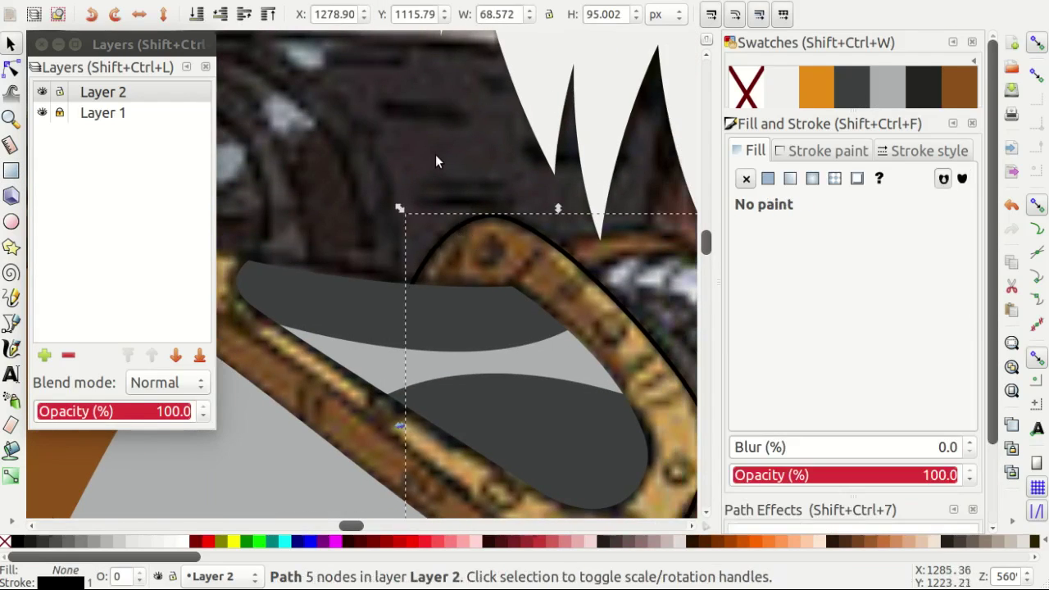
{"action": "scroll", "coordinate": [514, 257], "scroll_direction": "down", "scroll_amount": 2}
{"action": "key", "text": "b"}
{"action": "scroll", "coordinate": [498, 263], "scroll_direction": "down", "scroll_amount": 2}
{"action": "scroll", "coordinate": [498, 262], "scroll_direction": "down", "scroll_amount": 1, "text": "ctrl"}
{"action": "scroll", "coordinate": [417, 194], "scroll_direction": "up", "scroll_amount": 3, "text": "ctrl"}
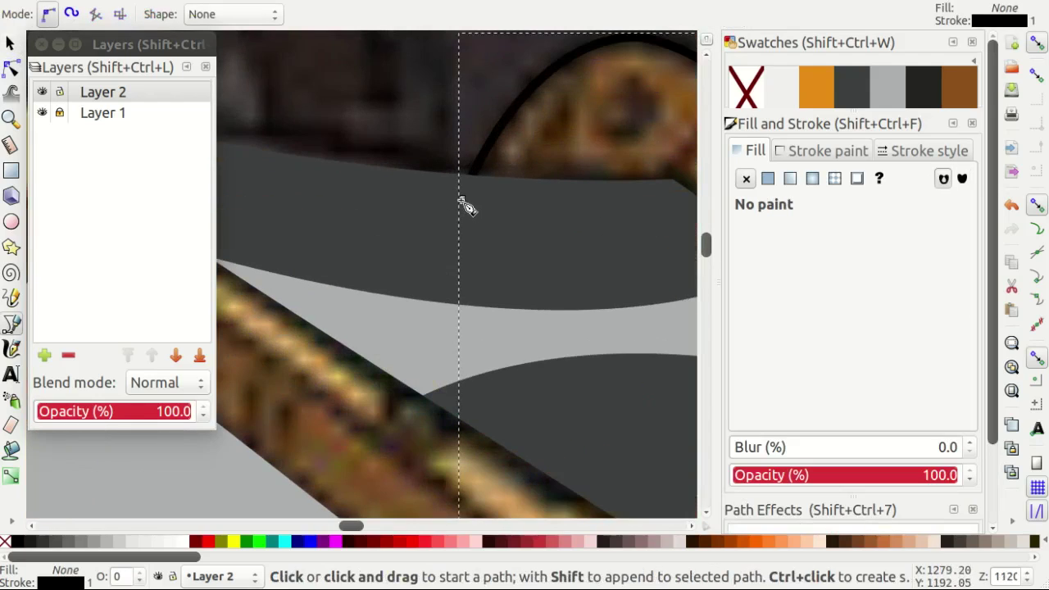
{"action": "scroll", "coordinate": [368, 156], "scroll_direction": "down", "scroll_amount": 1, "text": "ctrl"}
{"action": "scroll", "coordinate": [391, 206], "scroll_direction": "up", "scroll_amount": 1, "text": "ctrl"}
{"action": "scroll", "coordinate": [452, 227], "scroll_direction": "up", "scroll_amount": 3, "text": "ctrl"}
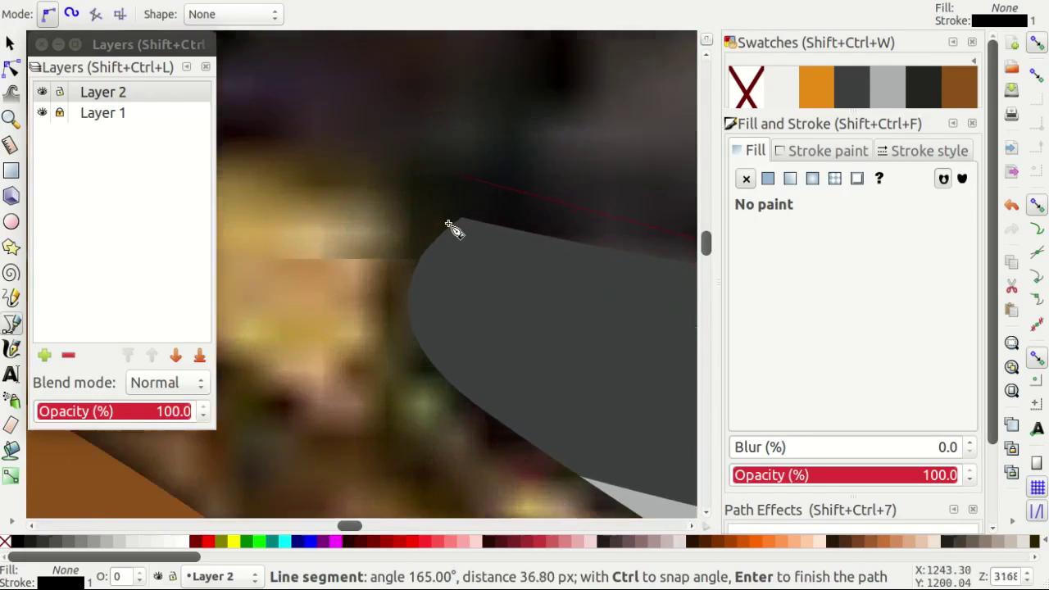
{"action": "scroll", "coordinate": [449, 227], "scroll_direction": "down", "scroll_amount": 4, "text": "ctrl"}
{"action": "scroll", "coordinate": [459, 242], "scroll_direction": "up", "scroll_amount": 1, "text": "ctrl"}
Trace the remaining rim nodes and close the shoulder plate's eight-node outline.
{"action": "scroll", "coordinate": [524, 197], "scroll_direction": "up", "scroll_amount": 1, "text": "ctrl"}
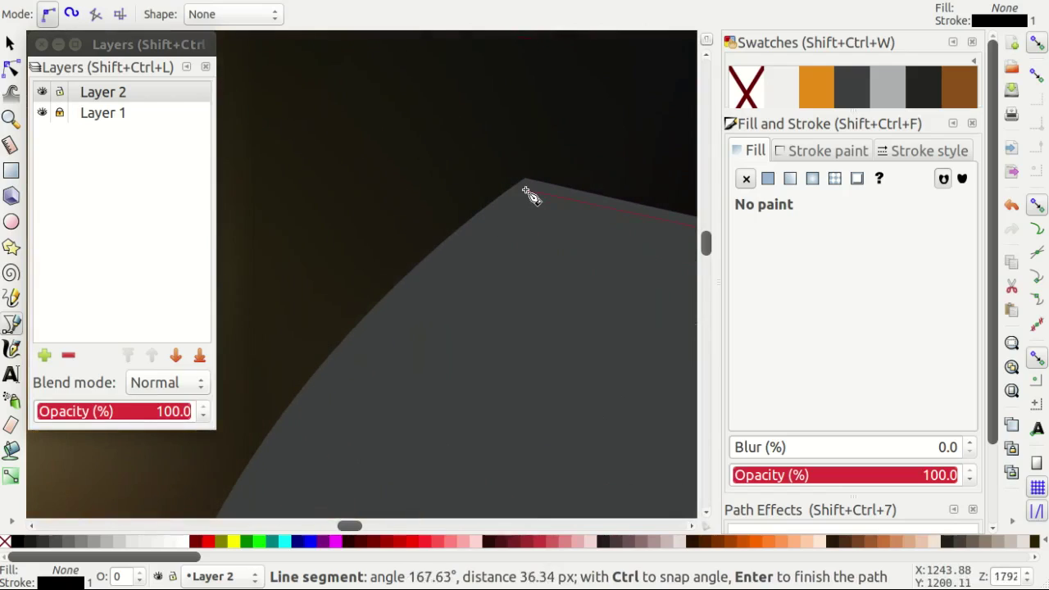
{"action": "left_click_drag", "start_coordinate": [525, 179], "coordinate": [225, 90]}
{"action": "scroll", "coordinate": [450, 197], "scroll_direction": "down", "scroll_amount": 3}
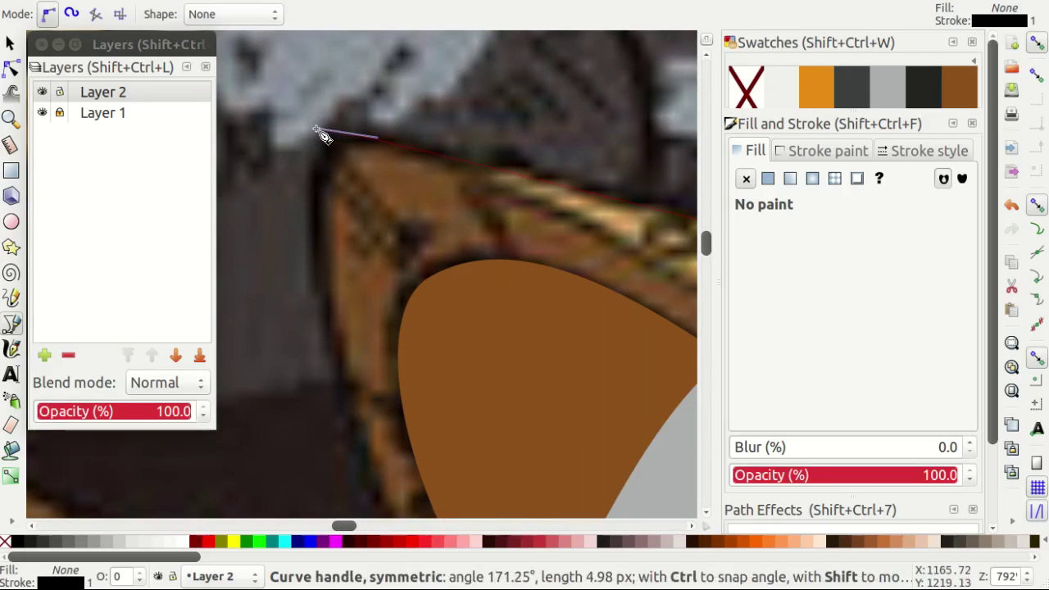
{"action": "left_click_drag", "start_coordinate": [321, 133], "coordinate": [321, 134]}
{"action": "scroll", "coordinate": [323, 180], "scroll_direction": "down", "scroll_amount": 1}
{"action": "scroll", "coordinate": [461, 363], "scroll_direction": "down", "scroll_amount": 2}
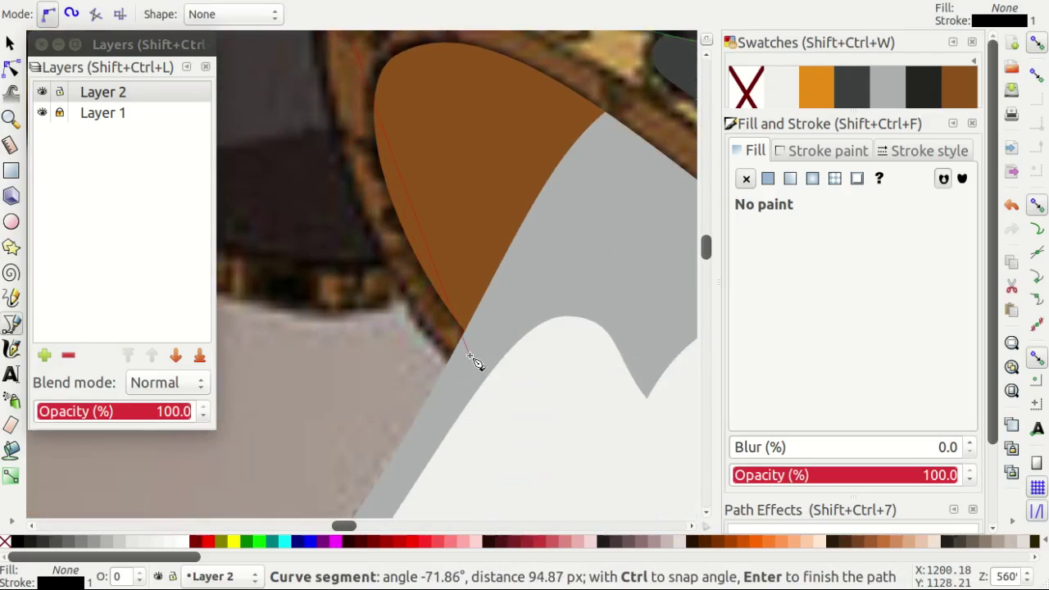
{"action": "left_click", "coordinate": [470, 357]}
{"action": "scroll", "coordinate": [507, 369], "scroll_direction": "right", "scroll_amount": 10}
{"action": "scroll", "coordinate": [508, 368], "scroll_direction": "down", "scroll_amount": 3}
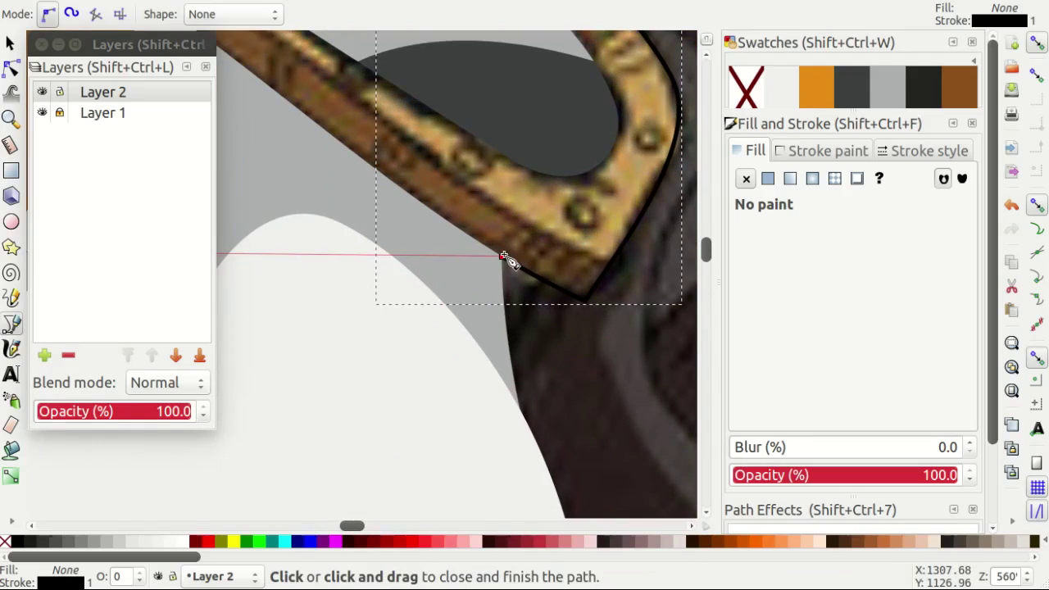
{"action": "left_click", "coordinate": [502, 257]}
{"action": "scroll", "coordinate": [503, 256], "scroll_direction": "down", "scroll_amount": 1, "text": "ctrl"}
{"action": "scroll", "coordinate": [468, 297], "scroll_direction": "up", "scroll_amount": 3}
With the Node tool, curve the rim's bottom node by pulling out a handle.
{"action": "key", "text": "n"}
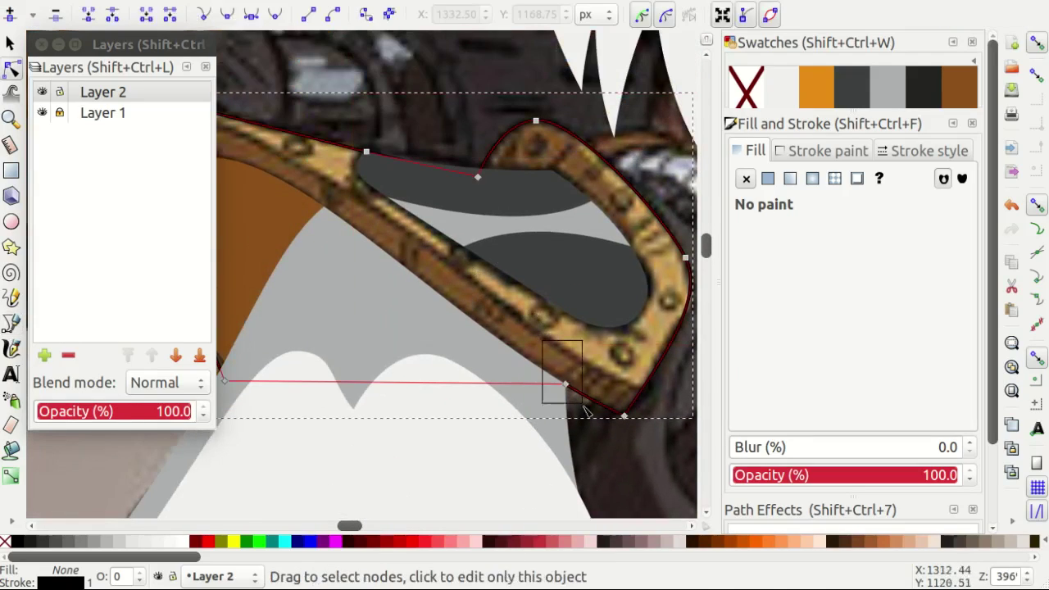
{"action": "left_click_drag", "start_coordinate": [583, 407], "coordinate": [583, 407]}
{"action": "scroll", "coordinate": [519, 226], "scroll_direction": "left", "scroll_amount": 2}
{"action": "scroll", "coordinate": [443, 211], "scroll_direction": "left", "scroll_amount": 3}
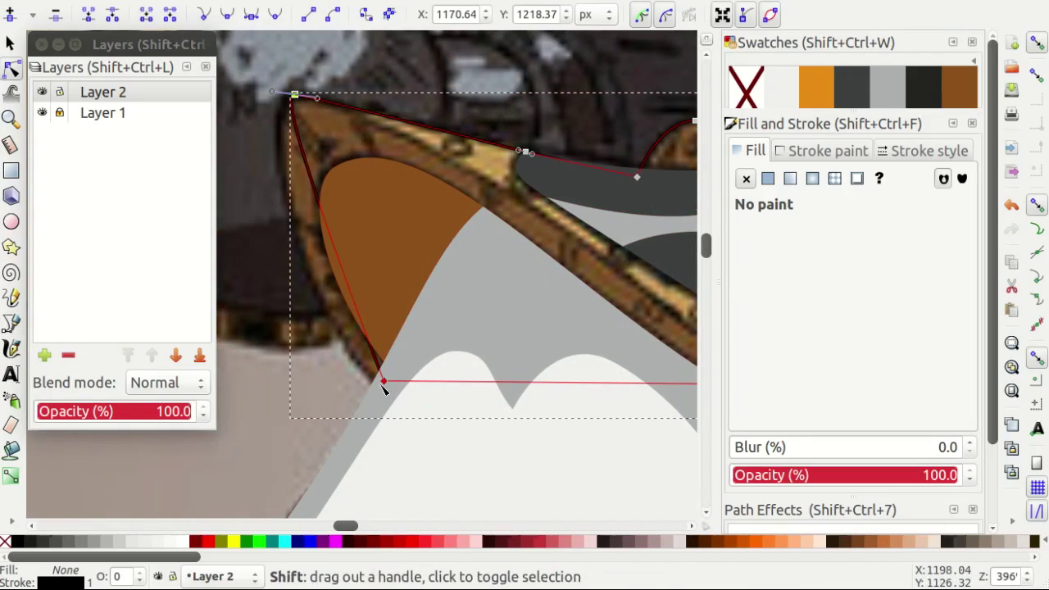
{"action": "left_click_drag", "start_coordinate": [382, 380], "coordinate": [259, 232]}
{"action": "scroll", "coordinate": [327, 139], "scroll_direction": "up", "scroll_amount": 1, "text": "ctrl"}
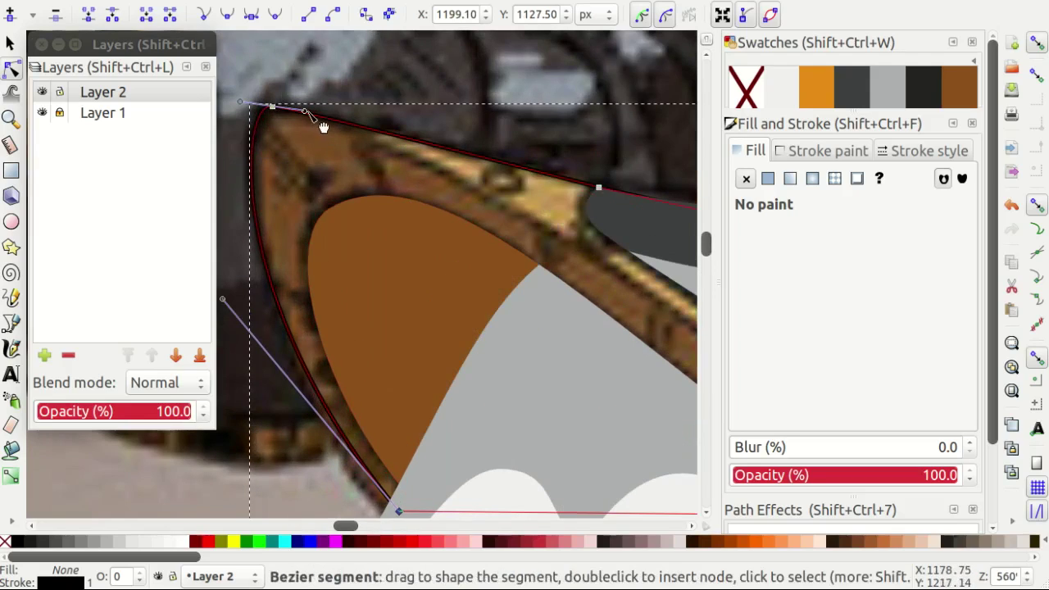
{"action": "scroll", "coordinate": [491, 189], "scroll_direction": "up", "scroll_amount": 1, "text": "ctrl"}
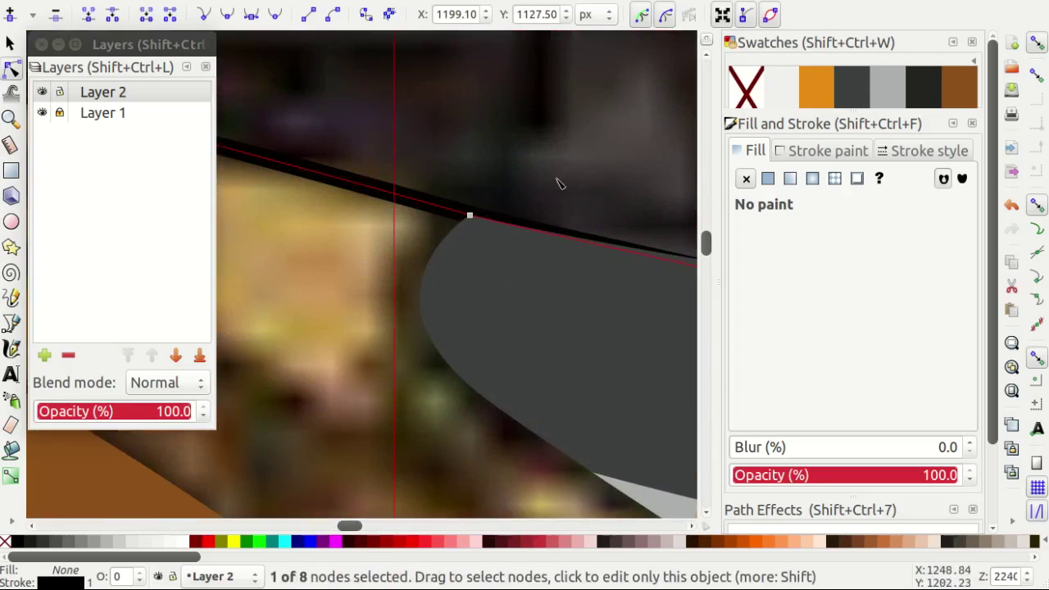
{"action": "scroll", "coordinate": [506, 156], "scroll_direction": "down", "scroll_amount": 2}
Fill the rim shape with the orange swatch and deselect it.
{"action": "left_click", "coordinate": [816, 86]}
{"action": "scroll", "coordinate": [331, 185], "scroll_direction": "down", "scroll_amount": 3}
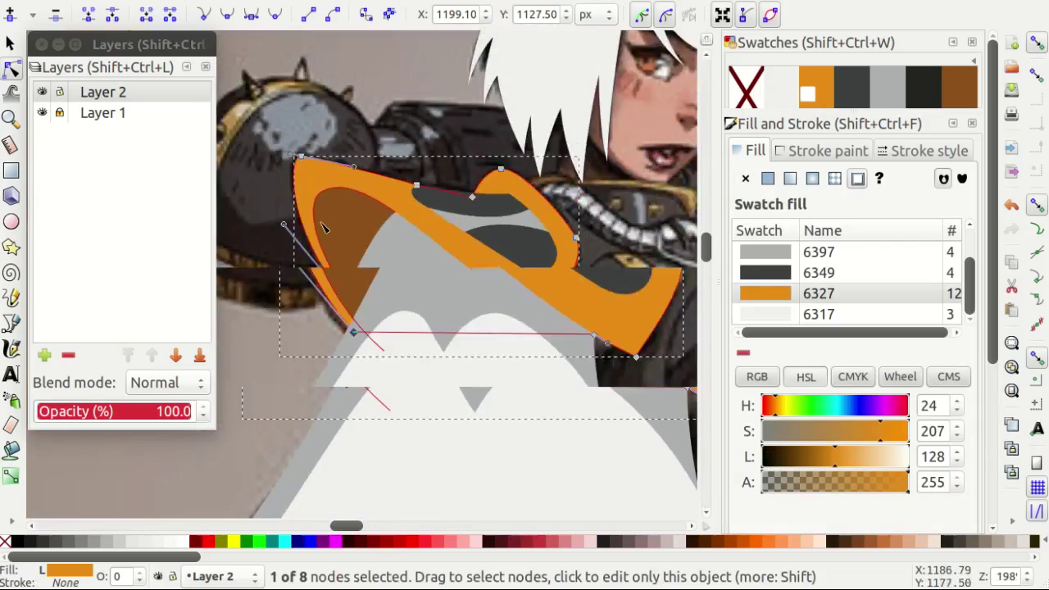
{"action": "key", "text": "s"}
{"action": "key", "text": "Escape"}
{"action": "scroll", "coordinate": [339, 274], "scroll_direction": "up", "scroll_amount": 5, "text": "ctrl"}
{"action": "scroll", "coordinate": [361, 281], "scroll_direction": "up", "scroll_amount": 2, "text": "ctrl"}
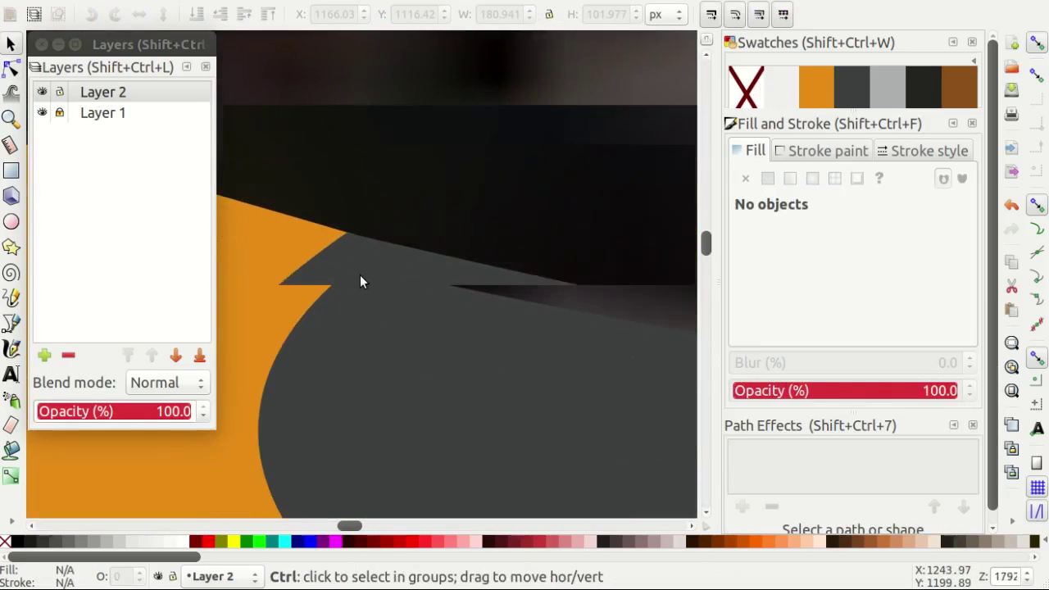
{"action": "scroll", "coordinate": [433, 180], "scroll_direction": "down", "scroll_amount": 6, "text": "ctrl"}
{"action": "scroll", "coordinate": [432, 175], "scroll_direction": "down", "scroll_amount": 3, "text": "ctrl"}
Hide the reference image layer, Layer 1.
{"action": "left_click", "coordinate": [42, 113]}
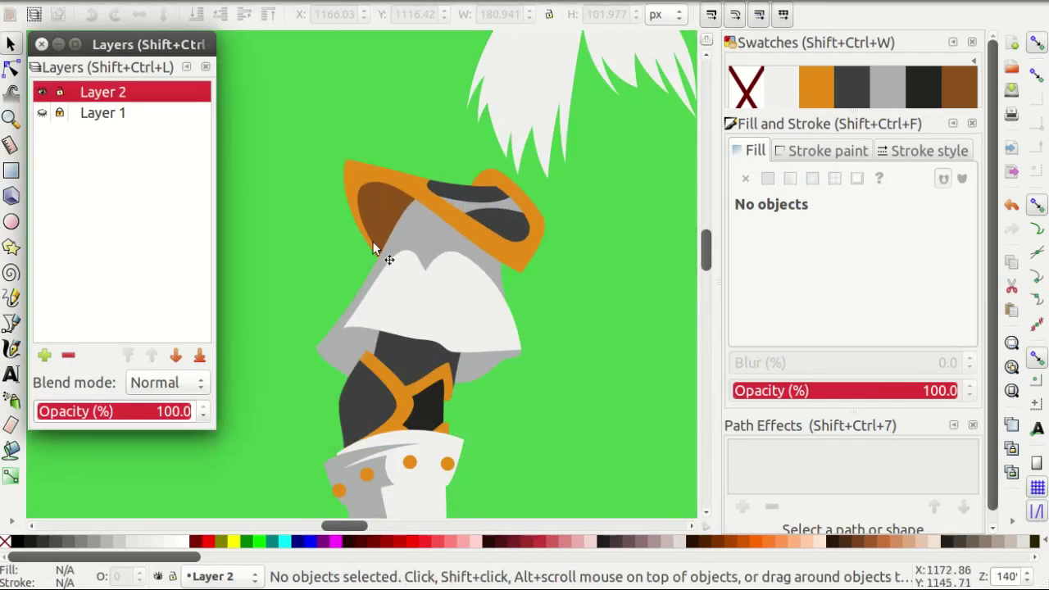
{"action": "scroll", "coordinate": [372, 245], "scroll_direction": "down", "scroll_amount": 3, "text": "ctrl"}
{"action": "scroll", "coordinate": [438, 316], "scroll_direction": "up", "scroll_amount": 1, "text": "ctrl"}
{"action": "scroll", "coordinate": [496, 303], "scroll_direction": "up", "scroll_amount": 2}
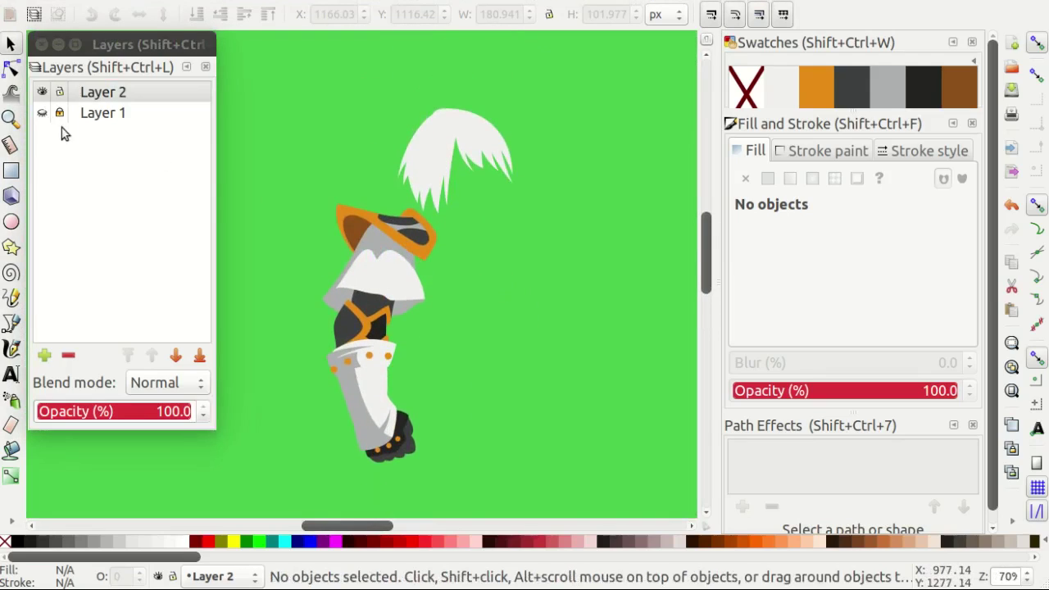
Save the drawing as SOB1.svg in the Warhammer 40 000 folder.
{"action": "key", "text": "ctrl+s"}
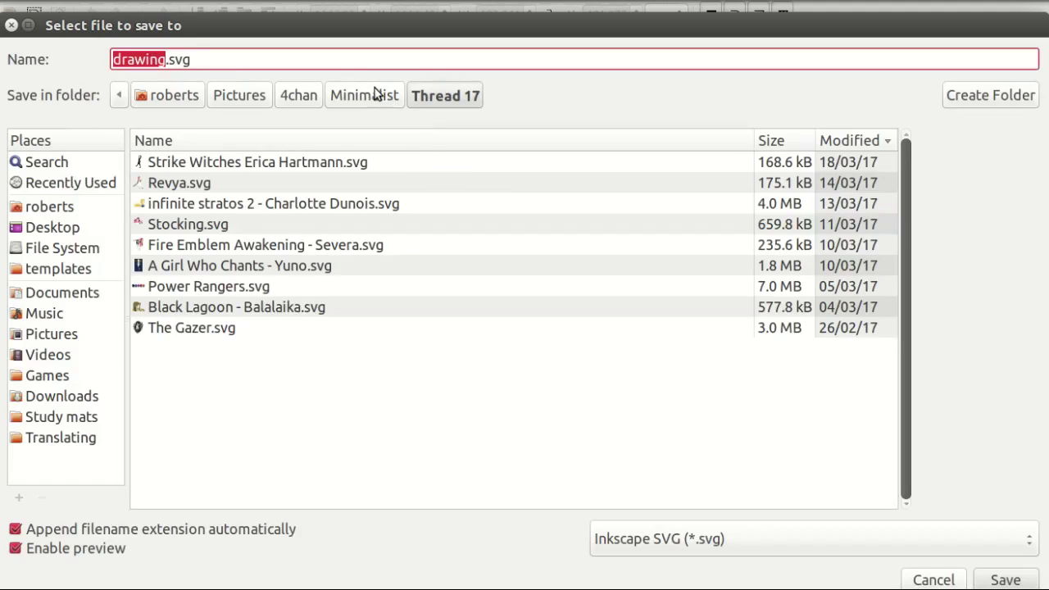
{"action": "left_click", "coordinate": [373, 94]}
{"action": "scroll", "coordinate": [259, 255], "scroll_direction": "down", "scroll_amount": 5}
{"action": "scroll", "coordinate": [189, 474], "scroll_direction": "up", "scroll_amount": 2}
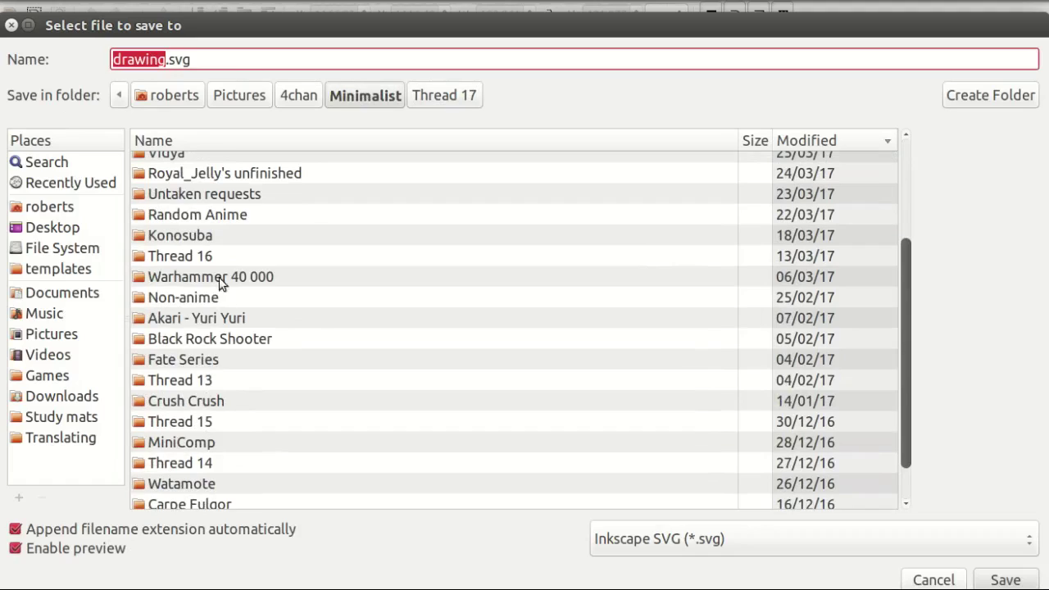
{"action": "double_click", "coordinate": [210, 291]}
{"action": "left_click_drag", "start_coordinate": [135, 59], "coordinate": [47, 55]}
{"action": "type", "text": "SOB1"}
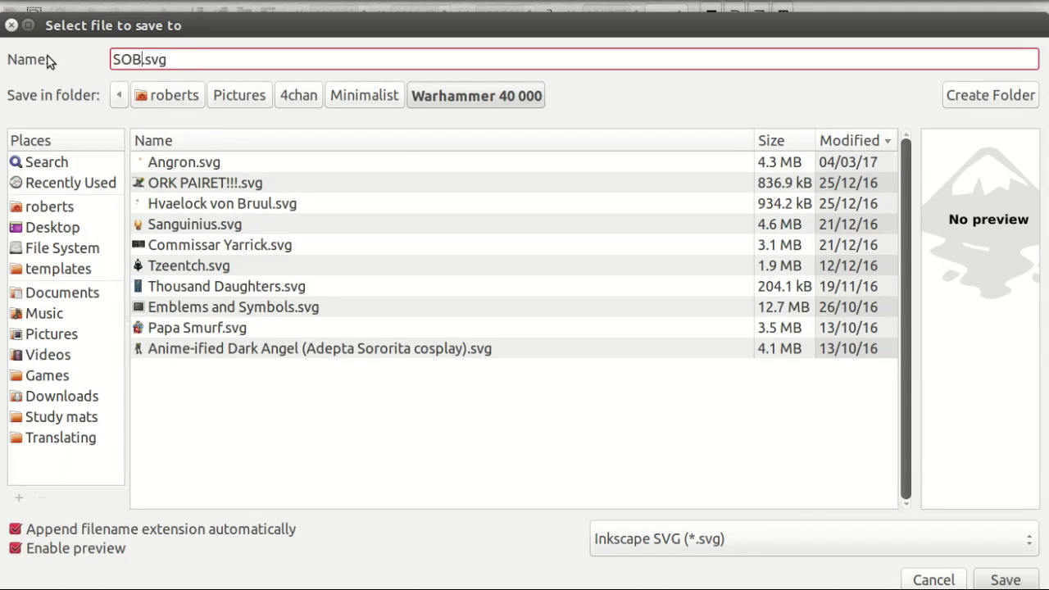
{"action": "key", "text": "Return"}
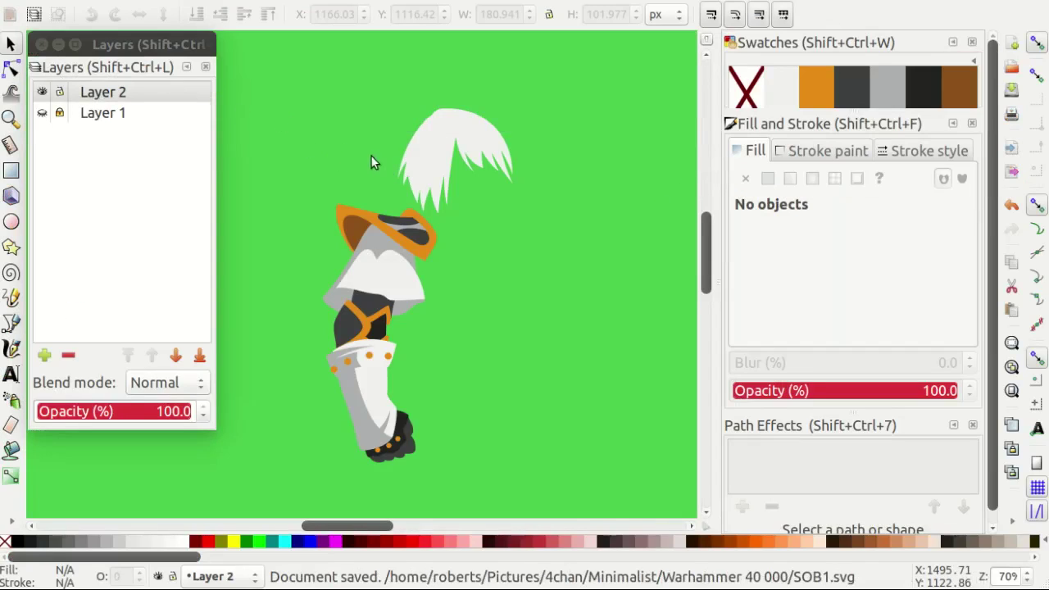
Show the reference art layer again.
{"action": "left_click", "coordinate": [42, 112]}
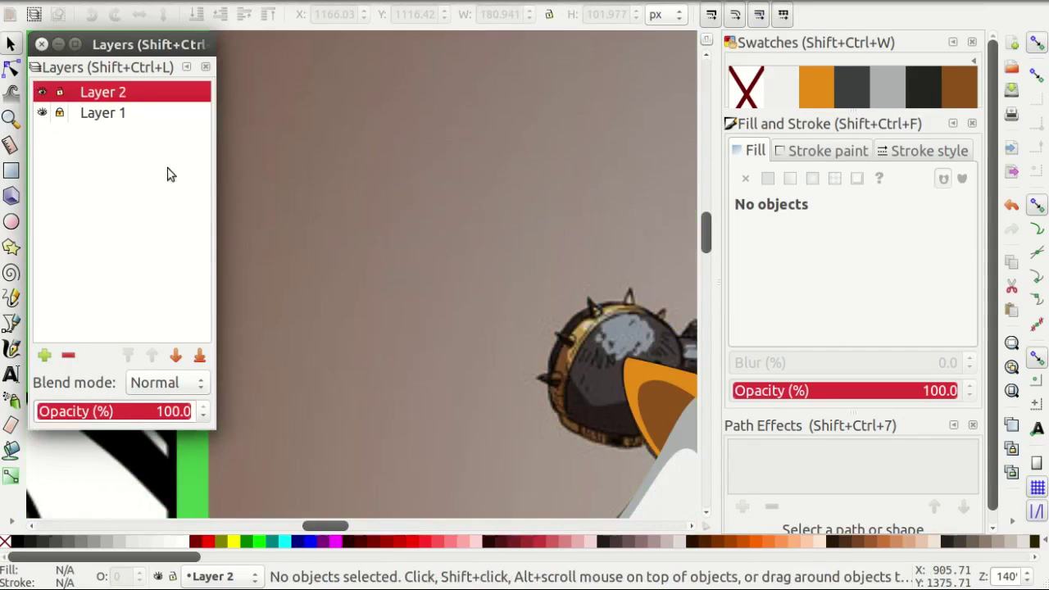
{"action": "scroll", "coordinate": [524, 284], "scroll_direction": "up", "scroll_amount": 2}
{"action": "key", "text": "b"}
{"action": "scroll", "coordinate": [521, 269], "scroll_direction": "down", "scroll_amount": 2}
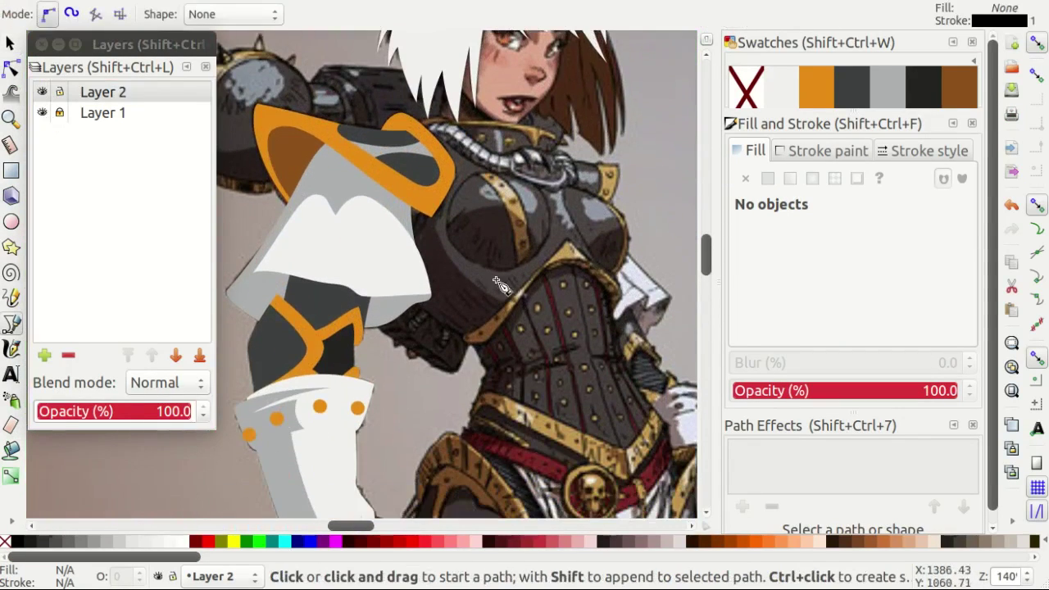
{"action": "scroll", "coordinate": [528, 339], "scroll_direction": "down", "scroll_amount": 2}
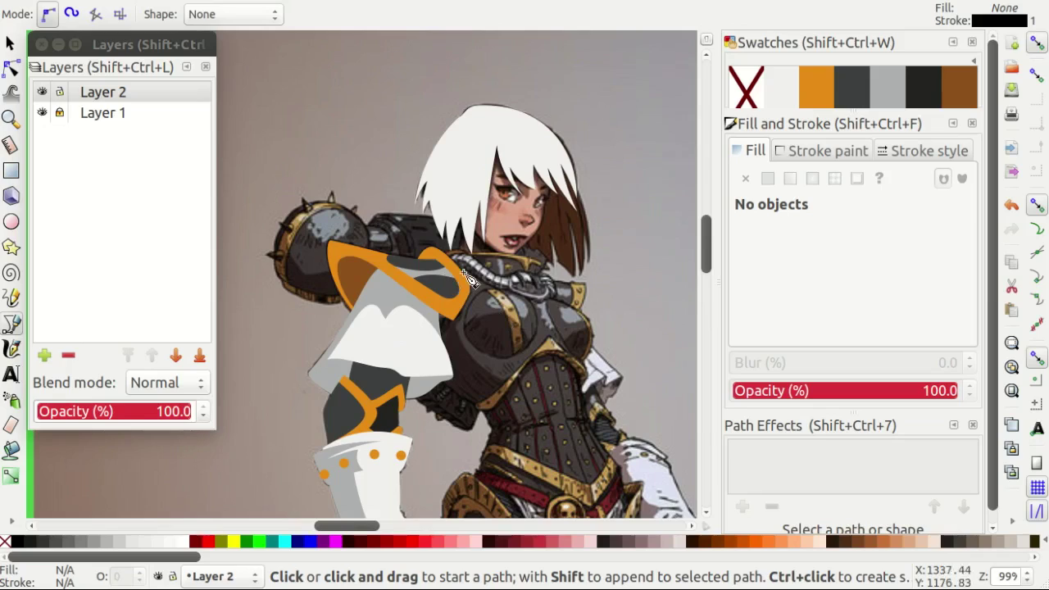
{"action": "scroll", "coordinate": [348, 252], "scroll_direction": "up", "scroll_amount": 2}
{"action": "scroll", "coordinate": [381, 280], "scroll_direction": "left", "scroll_amount": 1}
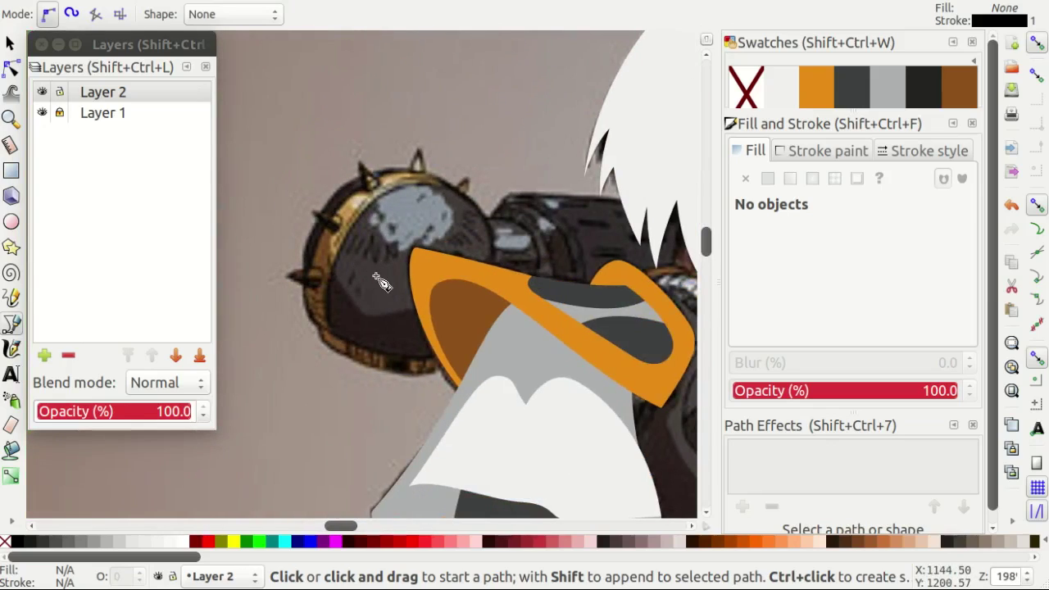
Draw an unfilled circle over the spiked shoulder orb with stroke width 1.
{"action": "key", "text": "e"}
{"action": "left_click", "coordinate": [6, 541]}
{"action": "scroll", "coordinate": [412, 273], "scroll_direction": "up", "scroll_amount": 1}
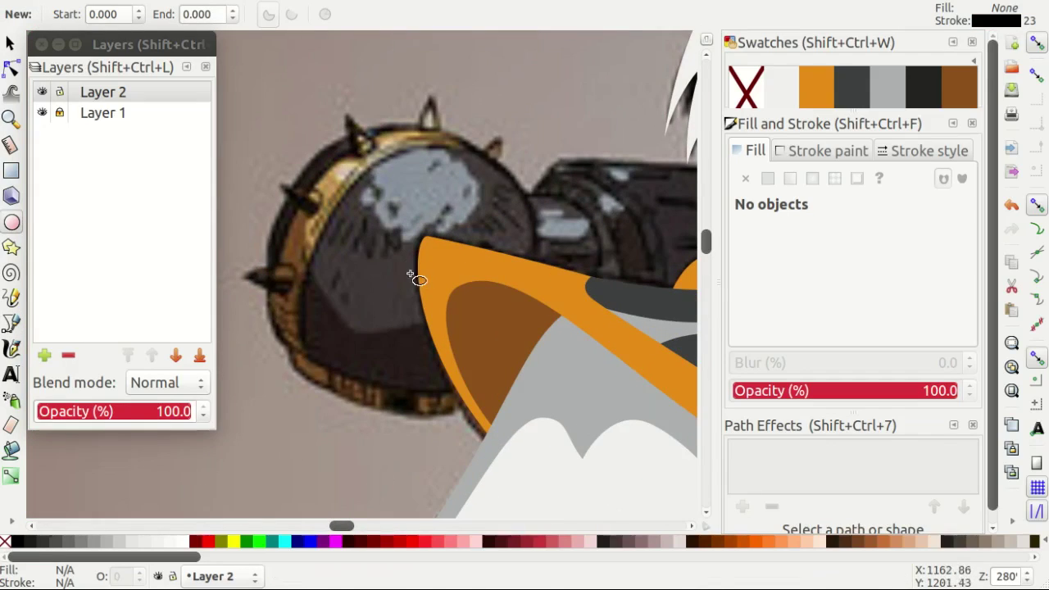
{"action": "left_click_drag", "start_coordinate": [401, 263], "coordinate": [562, 425]}
{"action": "left_click", "coordinate": [921, 150]}
{"action": "type", "text": "1"}
{"action": "key", "text": "Return"}
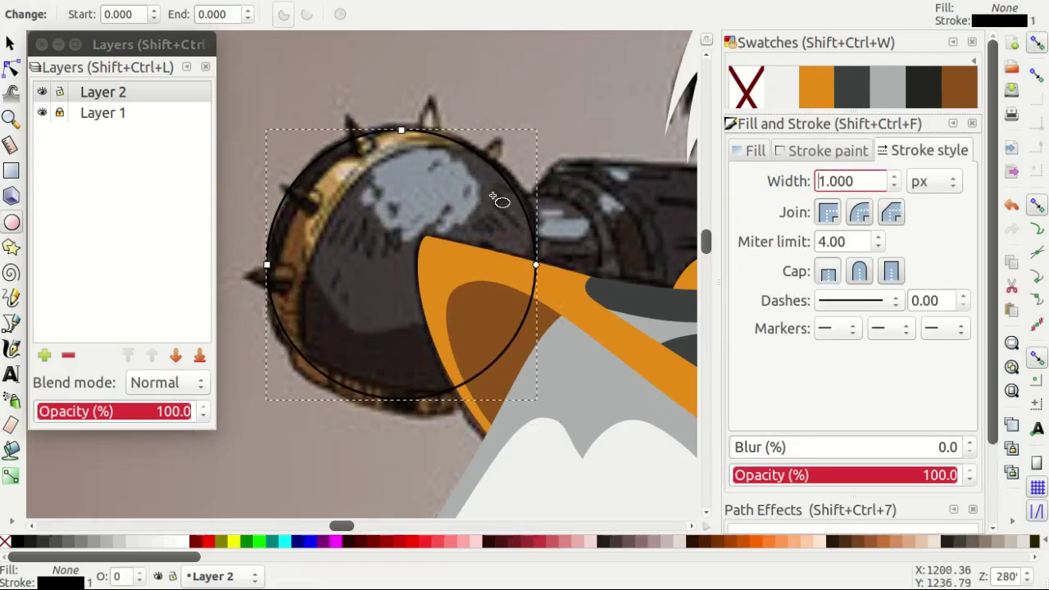
{"action": "scroll", "coordinate": [499, 200], "scroll_direction": "up", "scroll_amount": 1}
Nudge the circle into place and enlarge it to fit the orb.
{"action": "key", "text": "s"}
{"action": "left_click_drag", "start_coordinate": [379, 165], "coordinate": [368, 147]}
{"action": "scroll", "coordinate": [598, 397], "scroll_direction": "up", "scroll_amount": 1}
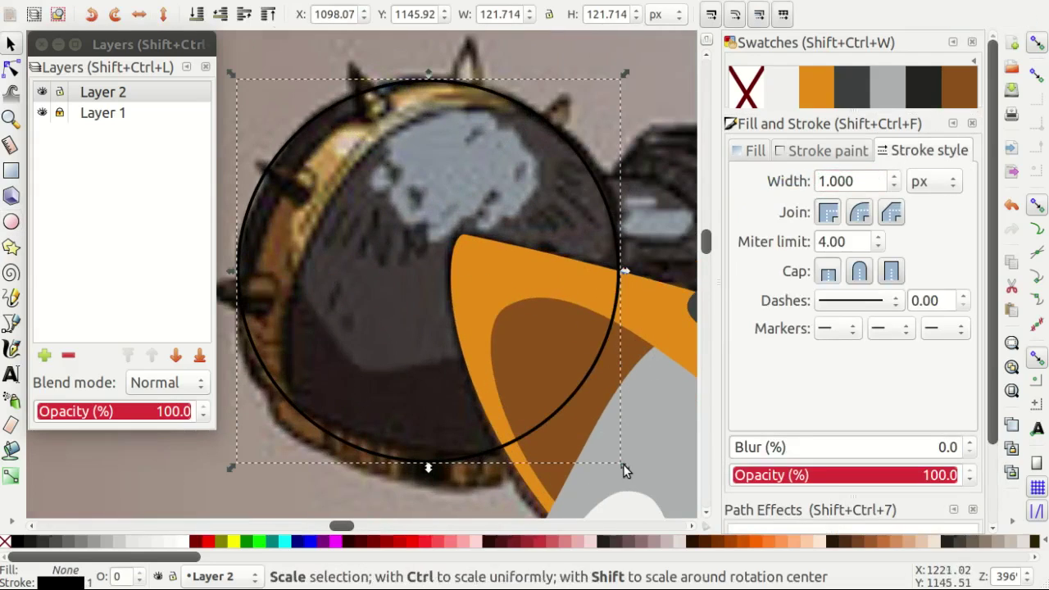
{"action": "left_click_drag", "start_coordinate": [623, 464], "coordinate": [634, 477]}
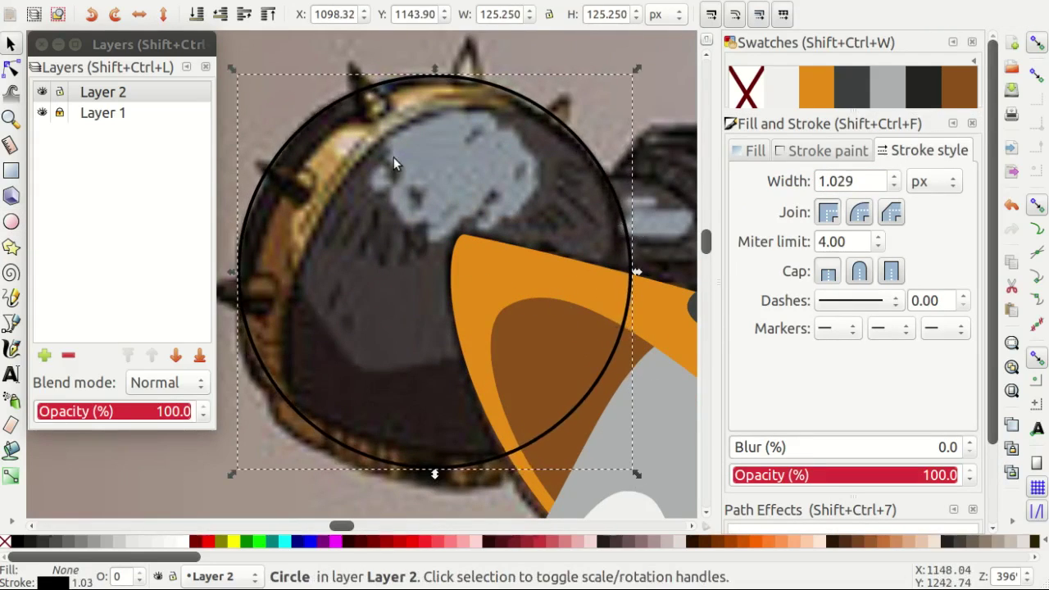
Start a Bezier path on the orb's edge, then cancel it.
{"action": "key", "text": "b"}
{"action": "scroll", "coordinate": [440, 200], "scroll_direction": "up", "scroll_amount": 1}
{"action": "scroll", "coordinate": [551, 204], "scroll_direction": "up", "scroll_amount": 1}
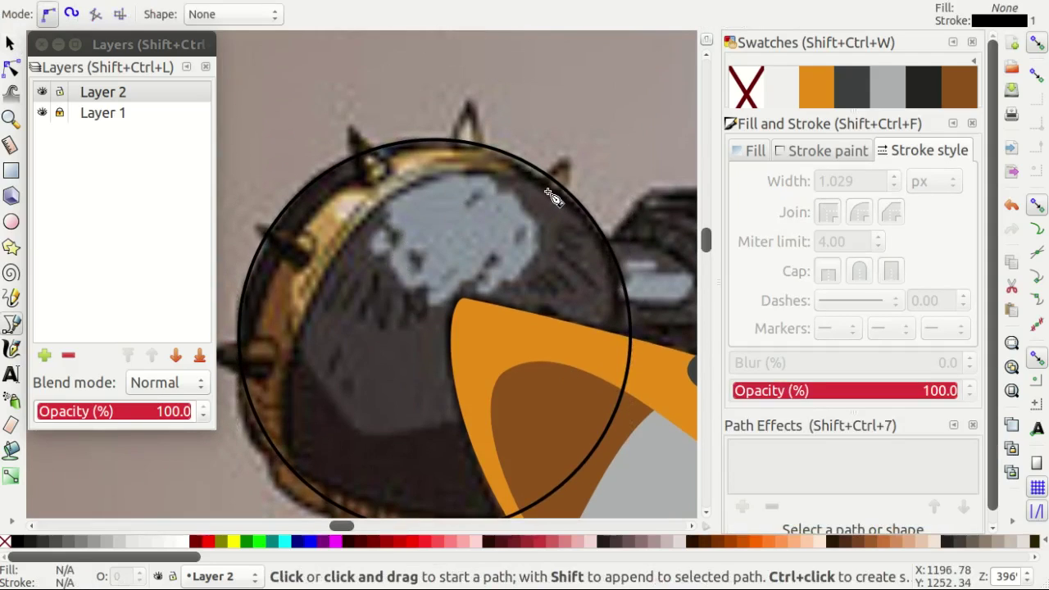
{"action": "scroll", "coordinate": [538, 183], "scroll_direction": "up", "scroll_amount": 1}
{"action": "scroll", "coordinate": [508, 179], "scroll_direction": "up", "scroll_amount": 1}
{"action": "scroll", "coordinate": [573, 197], "scroll_direction": "right", "scroll_amount": 1}
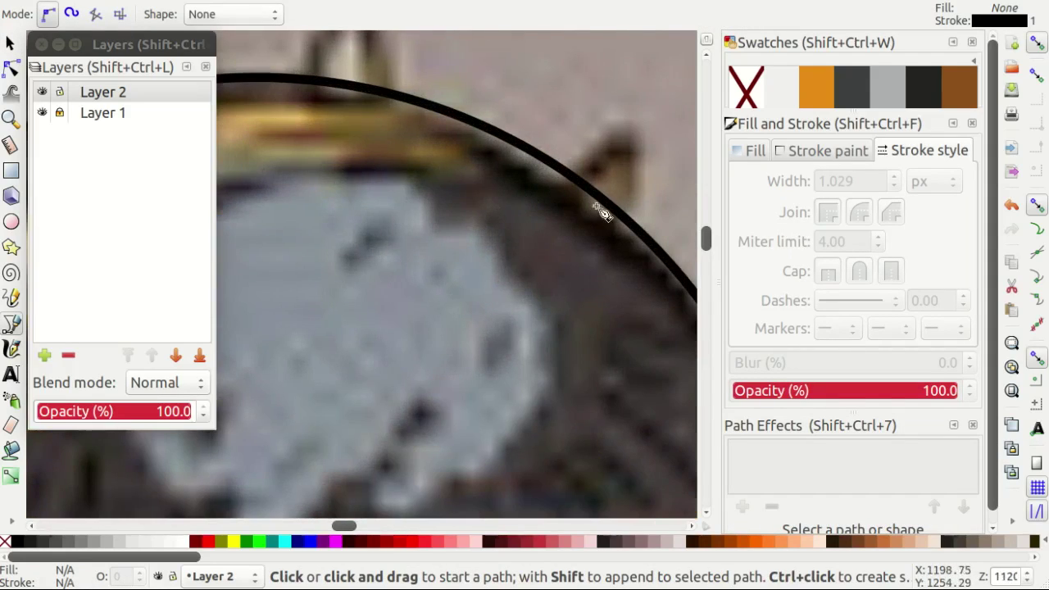
{"action": "left_click", "coordinate": [622, 202]}
{"action": "scroll", "coordinate": [625, 200], "scroll_direction": "down", "scroll_amount": 2}
{"action": "scroll", "coordinate": [437, 228], "scroll_direction": "up", "scroll_amount": 1}
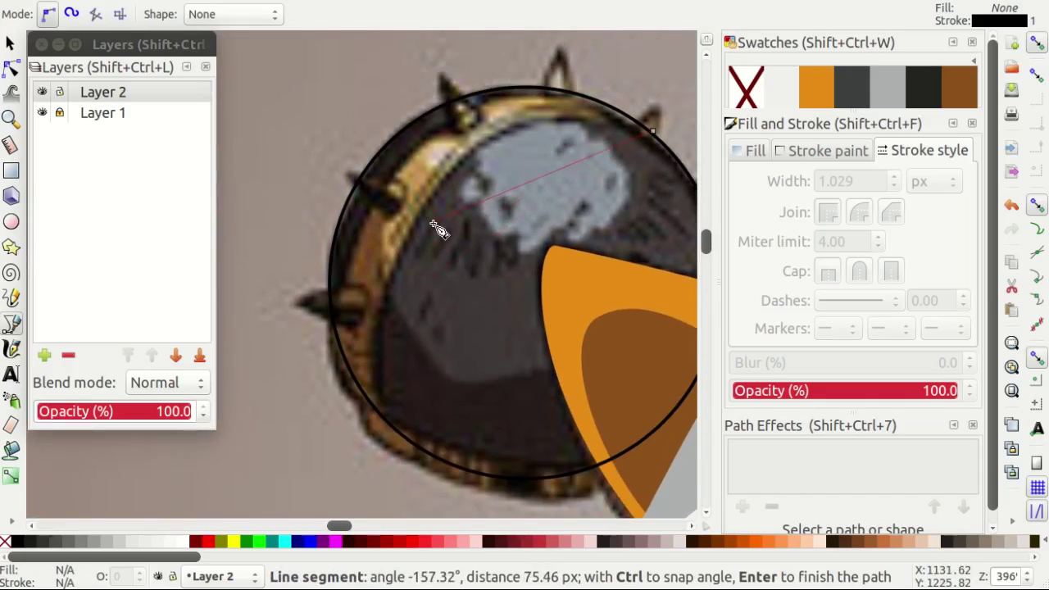
{"action": "key", "text": "Escape"}
{"action": "scroll", "coordinate": [366, 172], "scroll_direction": "down", "scroll_amount": 2}
Duplicate the circle, enlarge the copy and shift it slightly down-left over the orb.
{"action": "key", "text": "s"}
{"action": "left_click_drag", "start_coordinate": [366, 173], "coordinate": [466, 222]}
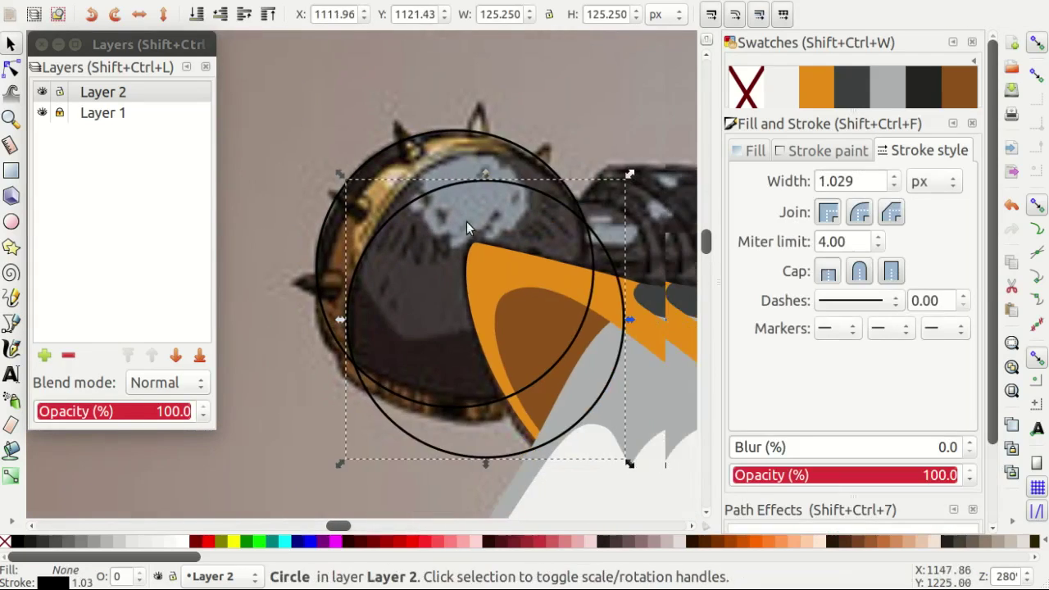
{"action": "mouse_move", "coordinate": [629, 173]}
{"action": "left_mouse_down"}
{"action": "mouse_move", "coordinate": [686, 144]}
{"action": "mouse_move", "coordinate": [665, 136]}
{"action": "left_mouse_up"}
{"action": "scroll", "coordinate": [394, 191], "scroll_direction": "up", "scroll_amount": 1}
{"action": "scroll", "coordinate": [414, 209], "scroll_direction": "down", "scroll_amount": 1}
{"action": "scroll", "coordinate": [360, 176], "scroll_direction": "up", "scroll_amount": 1}
{"action": "mouse_move", "coordinate": [383, 194]}
{"action": "left_mouse_down"}
{"action": "mouse_move", "coordinate": [379, 211]}
{"action": "mouse_move", "coordinate": [335, 187]}
{"action": "left_mouse_up"}
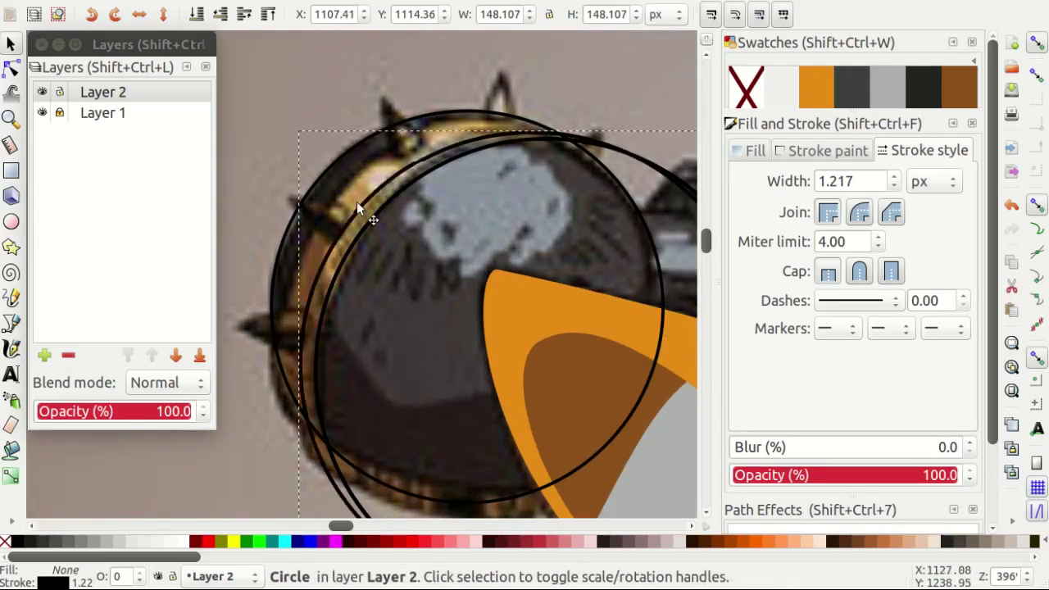
Combine the two circles into a single path.
{"action": "left_click", "coordinate": [369, 219], "text": "shift"}
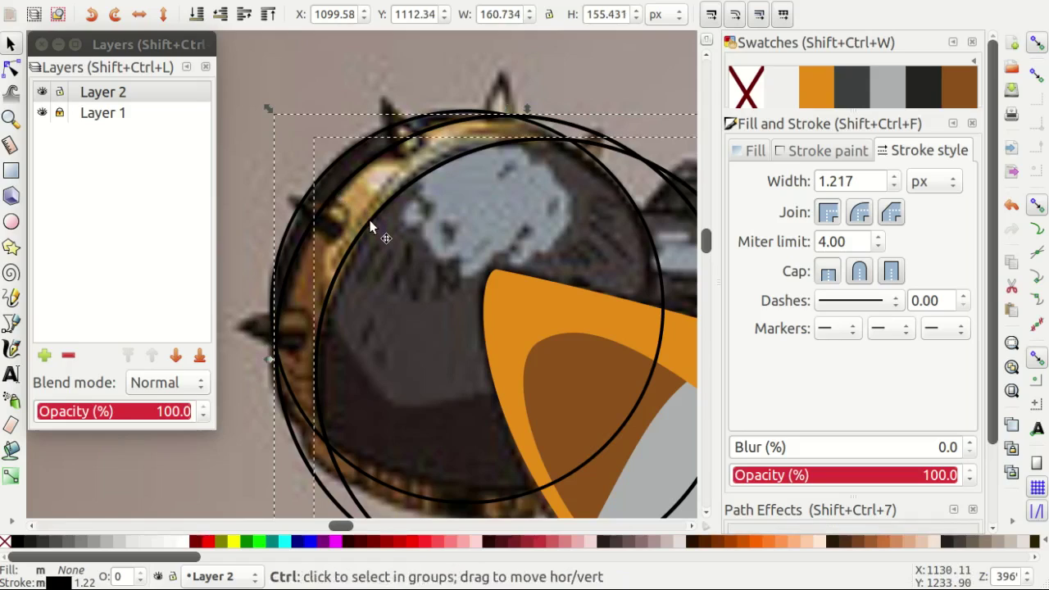
{"action": "key", "text": "ctrl+k"}
{"action": "key", "text": "n"}
{"action": "scroll", "coordinate": [521, 207], "scroll_direction": "right", "scroll_amount": 1}
{"action": "scroll", "coordinate": [521, 206], "scroll_direction": "up", "scroll_amount": 2}
Add extra nodes to the combined outline, trying and undoing an orange fill.
{"action": "left_click", "coordinate": [557, 77]}
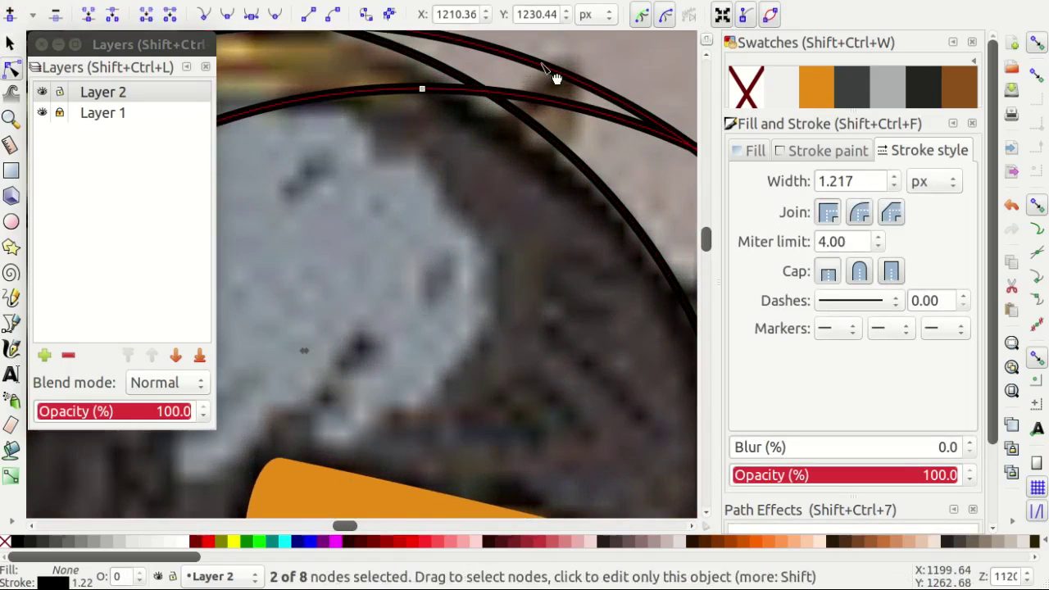
{"action": "double_click", "coordinate": [416, 84]}
{"action": "double_click", "coordinate": [416, 84]}
{"action": "scroll", "coordinate": [490, 274], "scroll_direction": "down", "scroll_amount": 3}
{"action": "scroll", "coordinate": [490, 275], "scroll_direction": "up", "scroll_amount": 3}
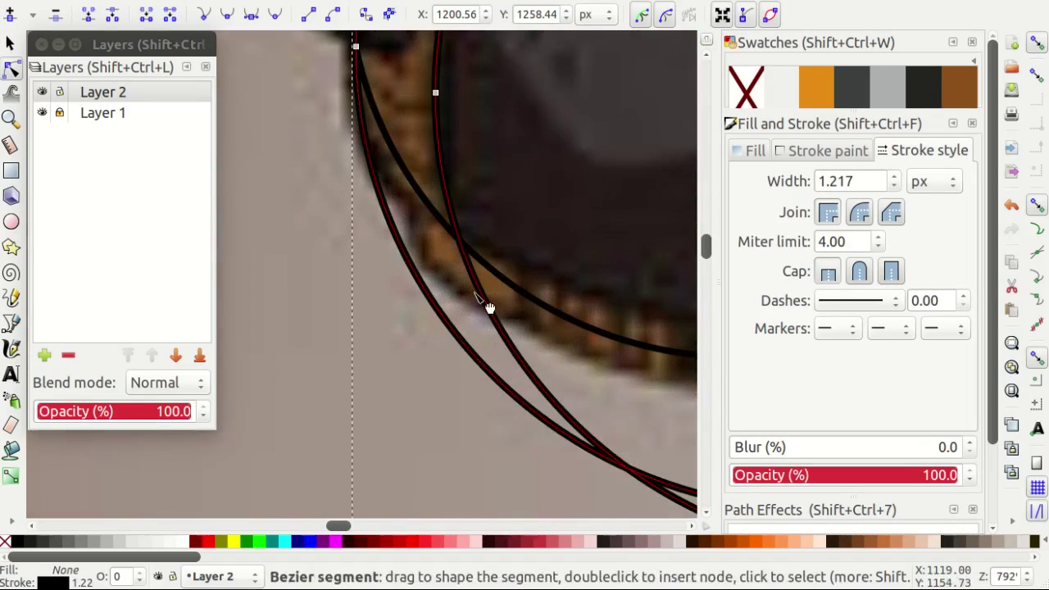
{"action": "double_click", "coordinate": [487, 307]}
{"action": "scroll", "coordinate": [487, 308], "scroll_direction": "down", "scroll_amount": 3}
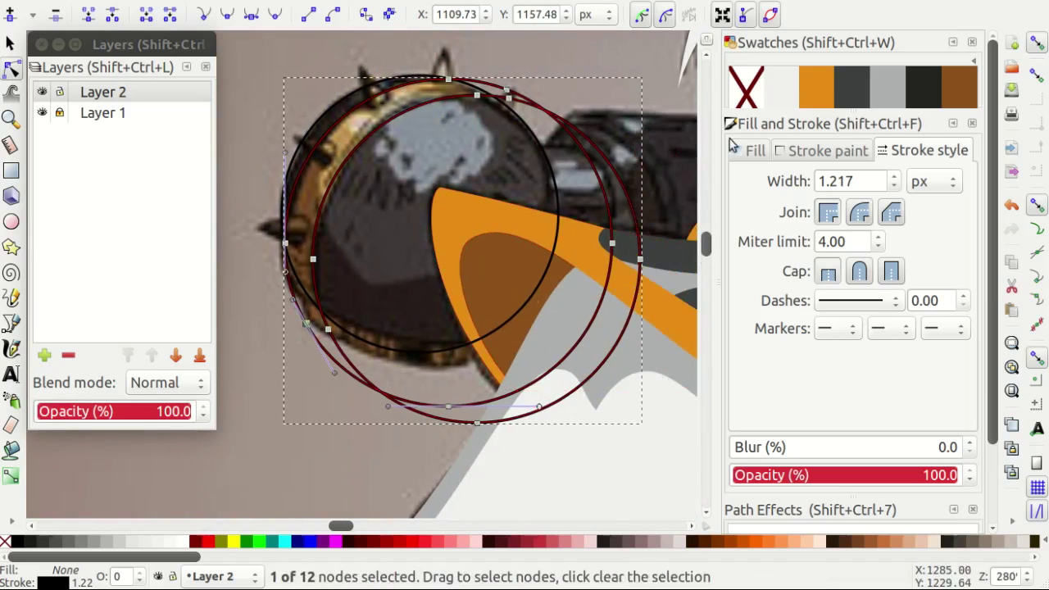
{"action": "left_click", "coordinate": [803, 98]}
{"action": "key", "text": "ctrl+z"}
Drag the path's nodes into a thin crescent along the orb's gold rim.
{"action": "left_click_drag", "start_coordinate": [424, 369], "coordinate": [600, 284]}
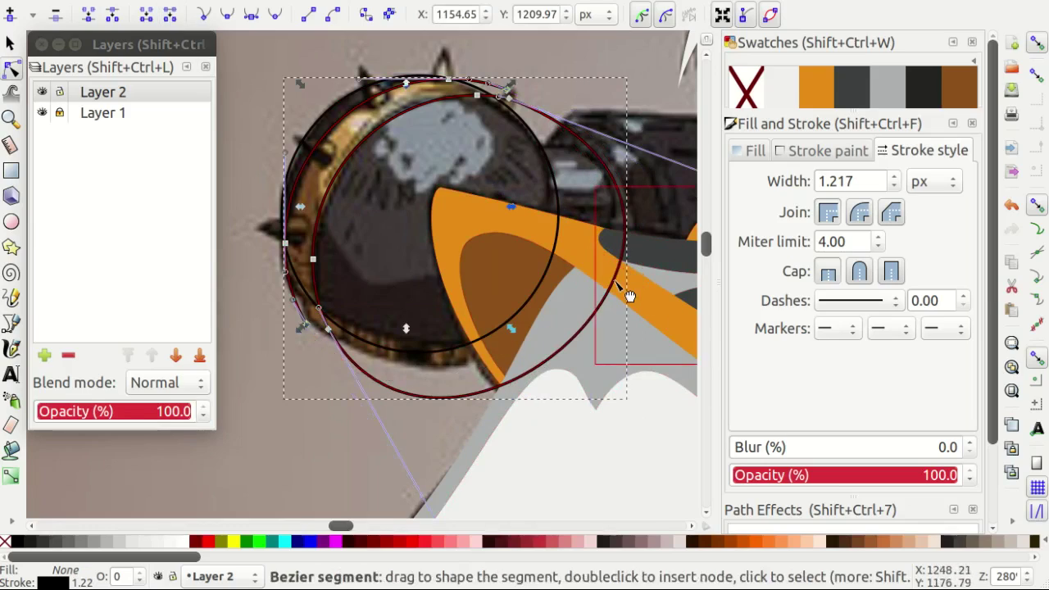
{"action": "left_click", "coordinate": [616, 287]}
{"action": "scroll", "coordinate": [578, 136], "scroll_direction": "up", "scroll_amount": 1}
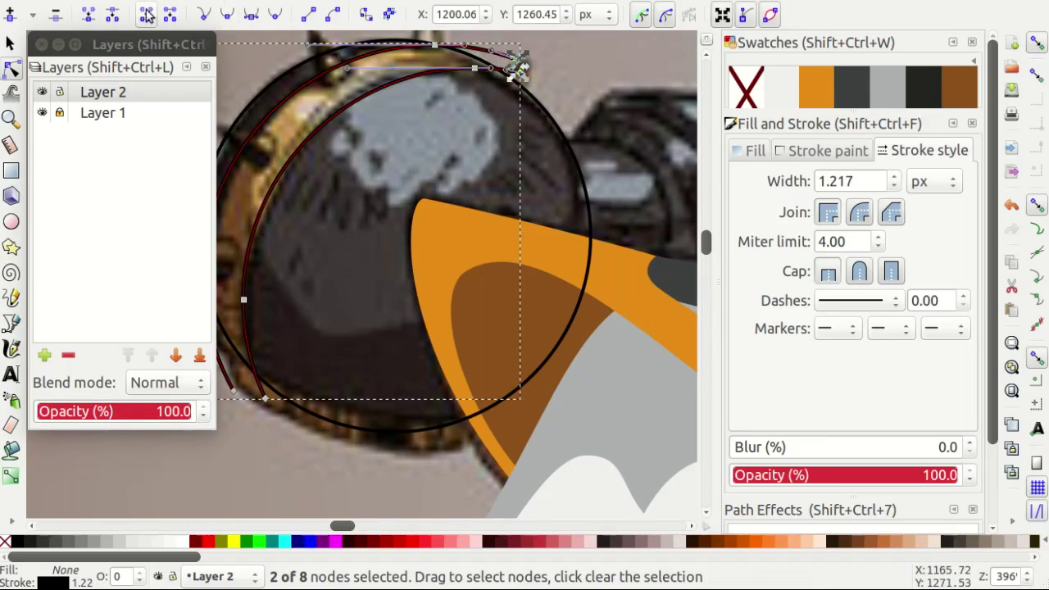
{"action": "scroll", "coordinate": [359, 408], "scroll_direction": "left", "scroll_amount": 2}
{"action": "scroll", "coordinate": [440, 222], "scroll_direction": "up", "scroll_amount": 2}
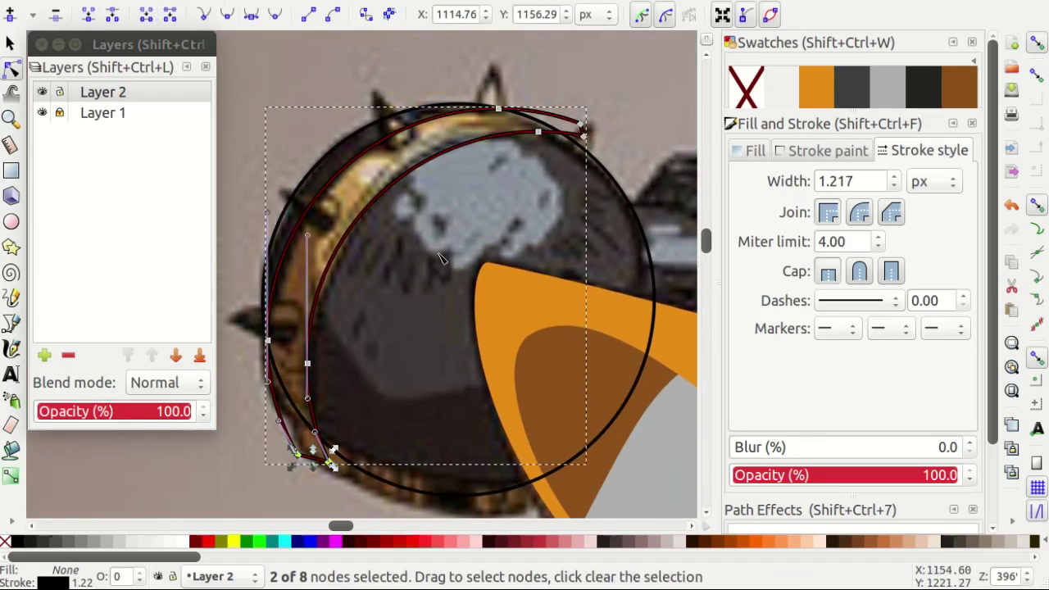
{"action": "key", "text": "Escape"}
{"action": "scroll", "coordinate": [410, 262], "scroll_direction": "down", "scroll_amount": 1}
Switch from the Bezier tool to the Ellipse tool while repositioning the view.
{"action": "key", "text": "b"}
{"action": "scroll", "coordinate": [334, 344], "scroll_direction": "left", "scroll_amount": 1}
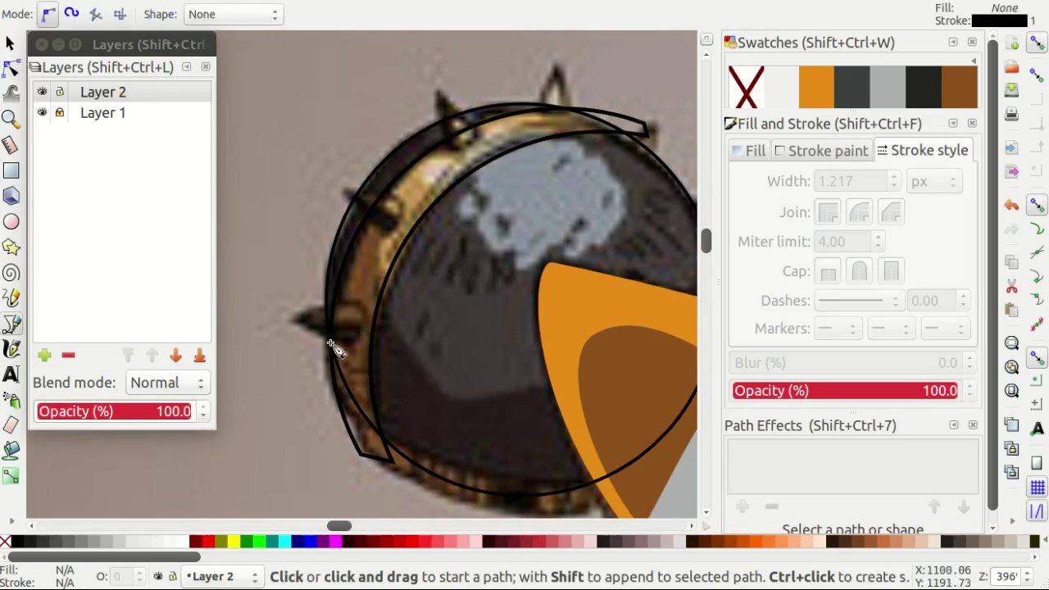
{"action": "scroll", "coordinate": [312, 311], "scroll_direction": "left", "scroll_amount": 1}
{"action": "scroll", "coordinate": [401, 274], "scroll_direction": "up", "scroll_amount": 2}
{"action": "scroll", "coordinate": [409, 274], "scroll_direction": "right", "scroll_amount": 1}
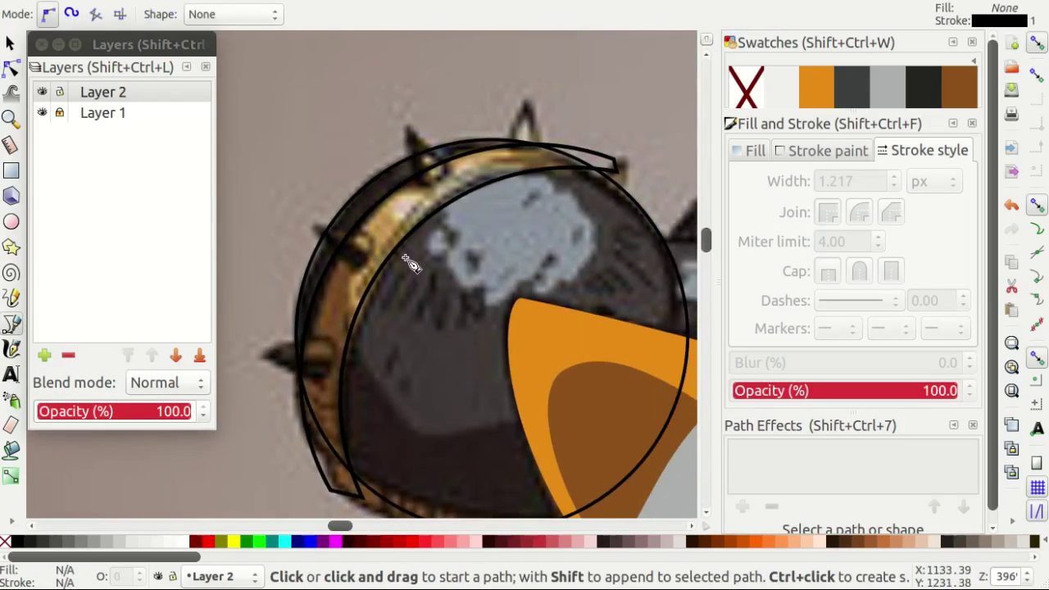
{"action": "key", "text": "e"}
{"action": "scroll", "coordinate": [489, 246], "scroll_direction": "down", "scroll_amount": 2, "text": "ctrl"}
{"action": "scroll", "coordinate": [490, 245], "scroll_direction": "up", "scroll_amount": 1, "text": "ctrl"}
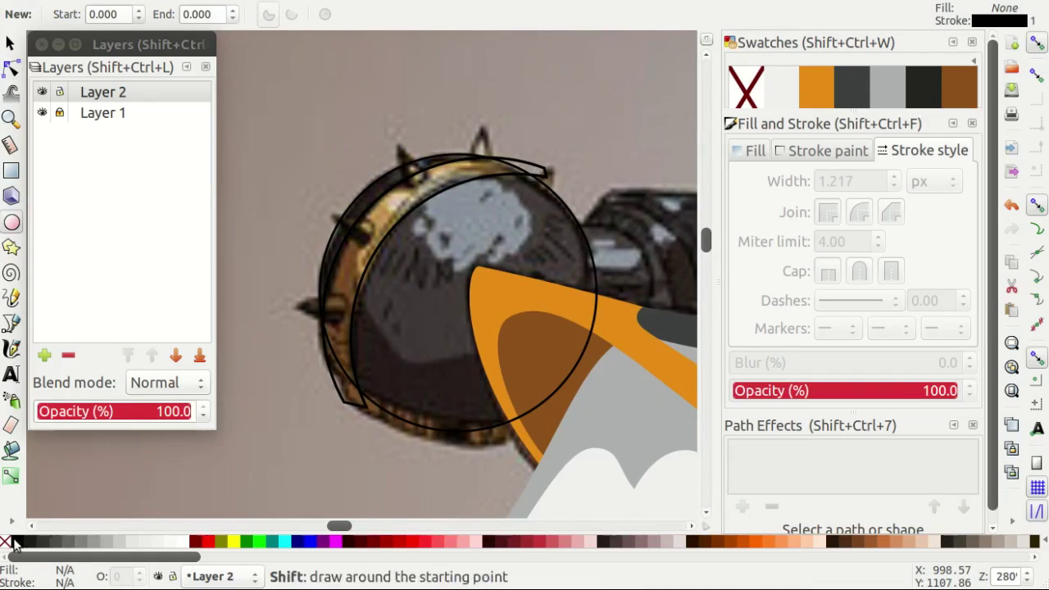
Draw a new unfilled circle over the orb, then enlarge it and shift it slightly.
{"action": "scroll", "coordinate": [498, 227], "scroll_direction": "up", "scroll_amount": 1, "text": "ctrl"}
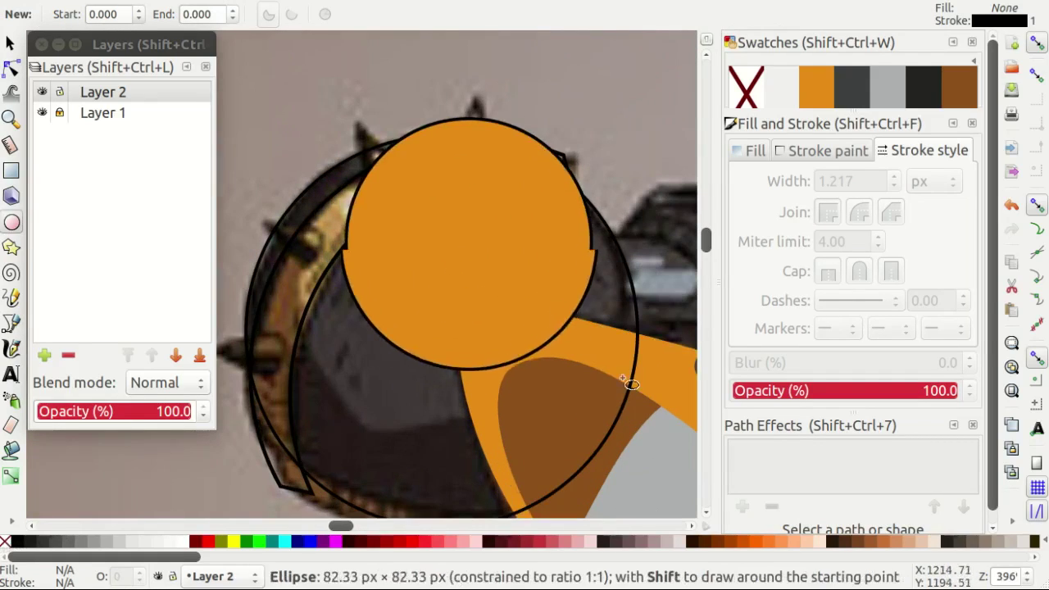
{"action": "left_click_drag", "start_coordinate": [470, 241], "coordinate": [467, 62]}
{"action": "left_click", "coordinate": [745, 86]}
{"action": "key", "text": "s"}
{"action": "left_click_drag", "start_coordinate": [647, 420], "coordinate": [629, 444]}
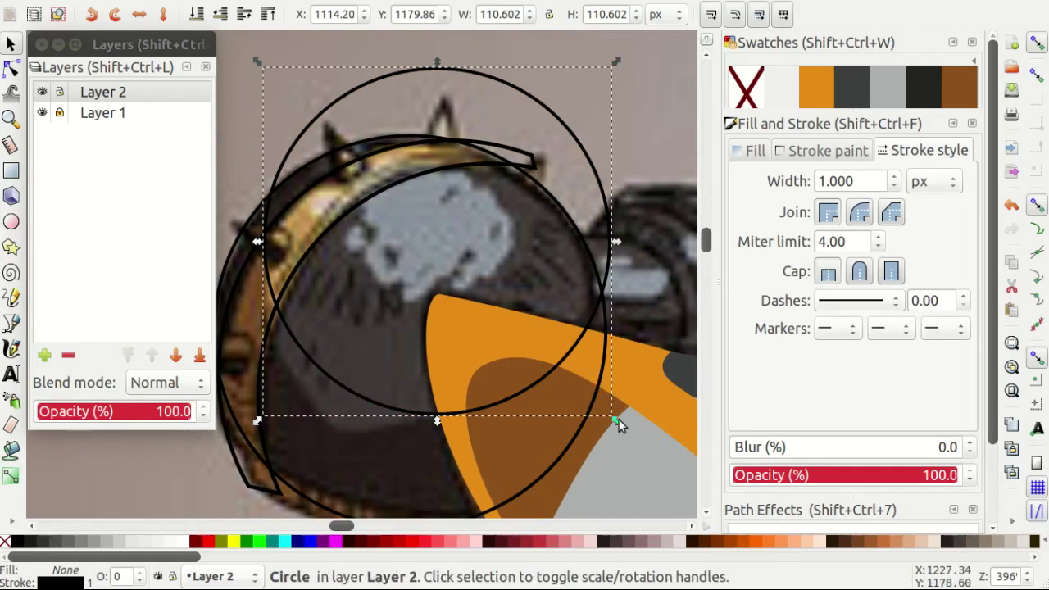
{"action": "left_click", "coordinate": [370, 414]}
{"action": "left_click_drag", "start_coordinate": [376, 421], "coordinate": [386, 437]}
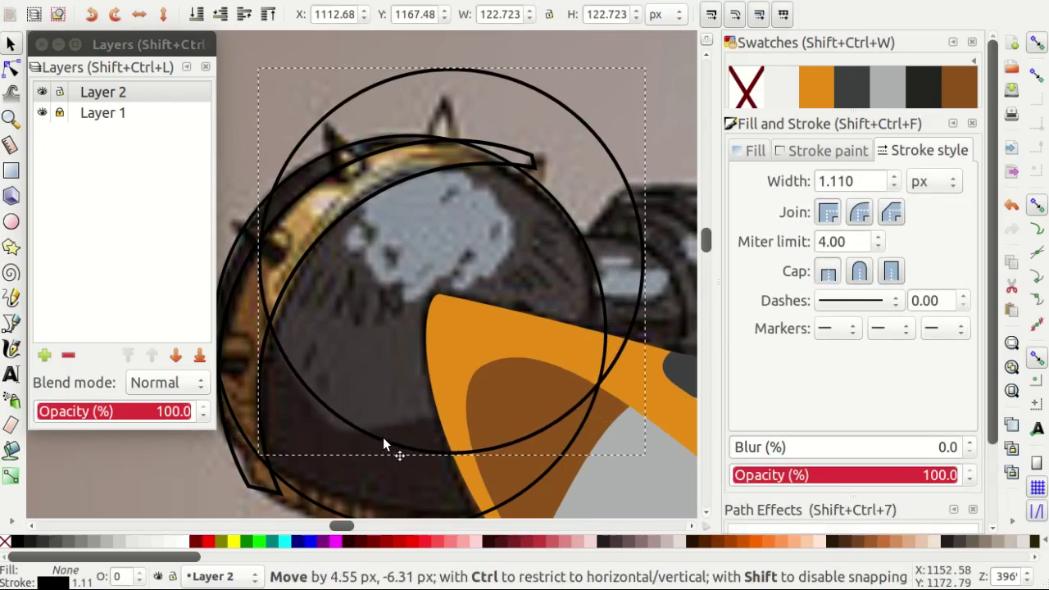
Duplicate the circle, shrink the copy to about half size and move it over the grey highlight.
{"action": "right_click", "coordinate": [627, 186]}
{"action": "left_click", "coordinate": [660, 311]}
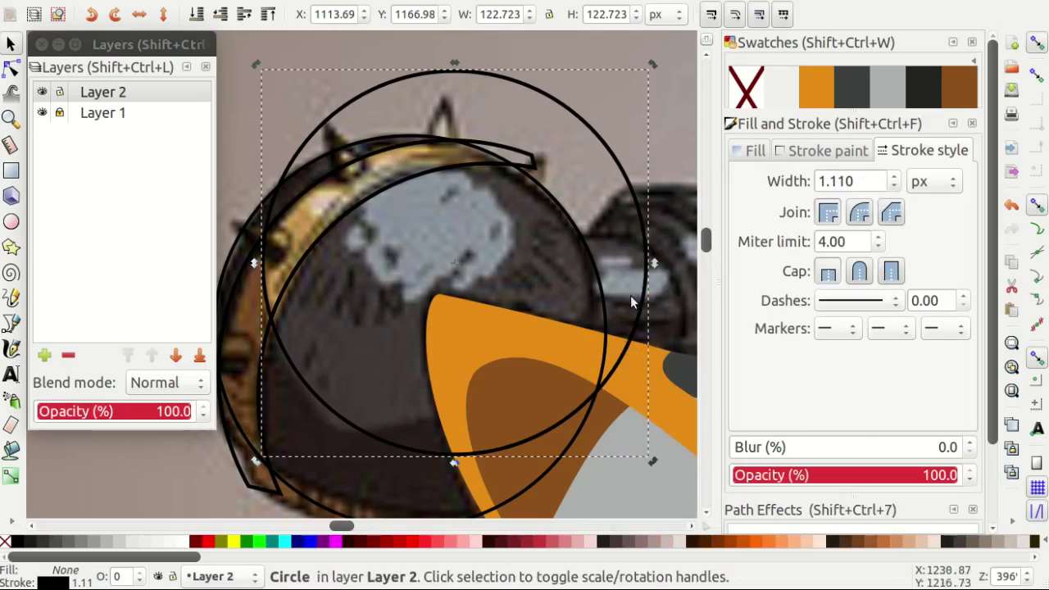
{"action": "left_click_drag", "start_coordinate": [652, 460], "coordinate": [565, 374]}
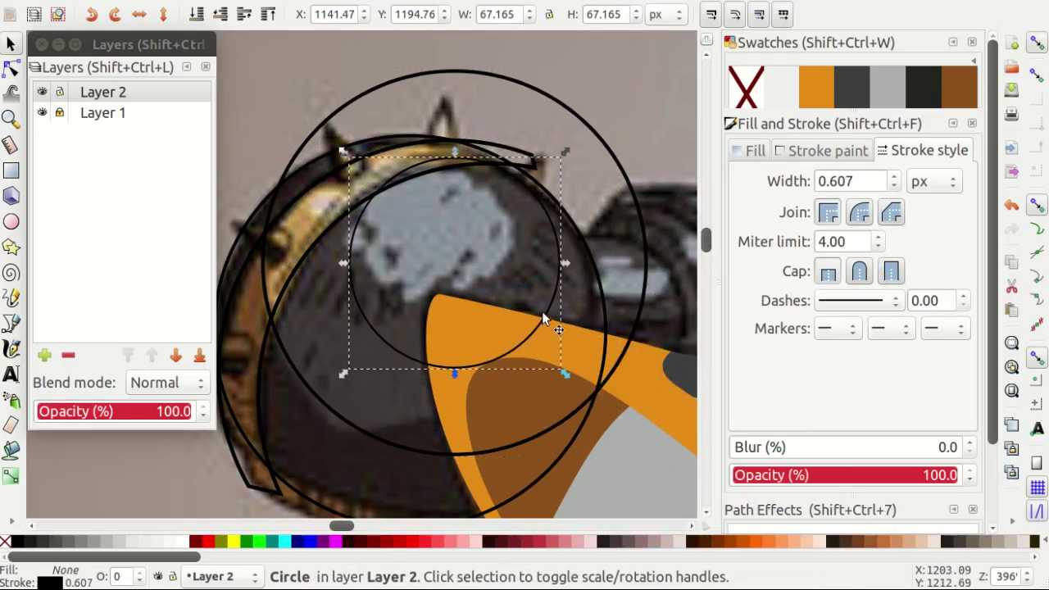
{"action": "left_click_drag", "start_coordinate": [542, 318], "coordinate": [522, 287]}
{"action": "left_click", "coordinate": [522, 273]}
Select the small circle and another circle, then clear the selection.
{"action": "left_click", "coordinate": [363, 354]}
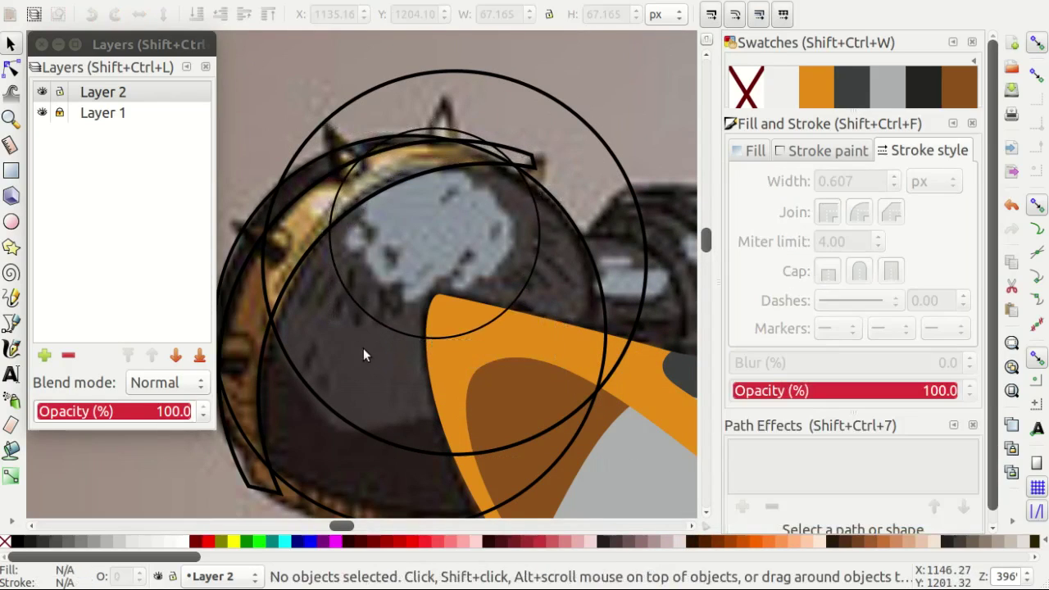
{"action": "scroll", "coordinate": [363, 347], "scroll_direction": "up", "scroll_amount": 1, "text": "ctrl"}
{"action": "scroll", "coordinate": [361, 200], "scroll_direction": "up", "scroll_amount": 2}
{"action": "left_click", "coordinate": [370, 205]}
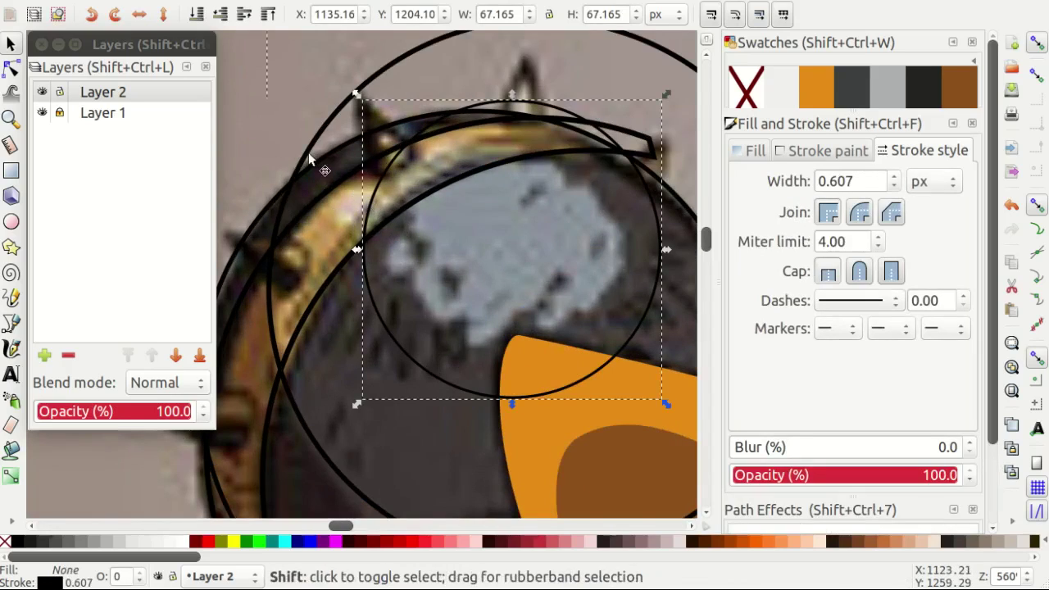
{"action": "left_click", "coordinate": [309, 158], "text": "shift"}
{"action": "left_click", "coordinate": [266, 90]}
Duplicate the orb's two guide circles and select the inner copy.
{"action": "scroll", "coordinate": [459, 203], "scroll_direction": "down", "scroll_amount": 2, "text": "ctrl"}
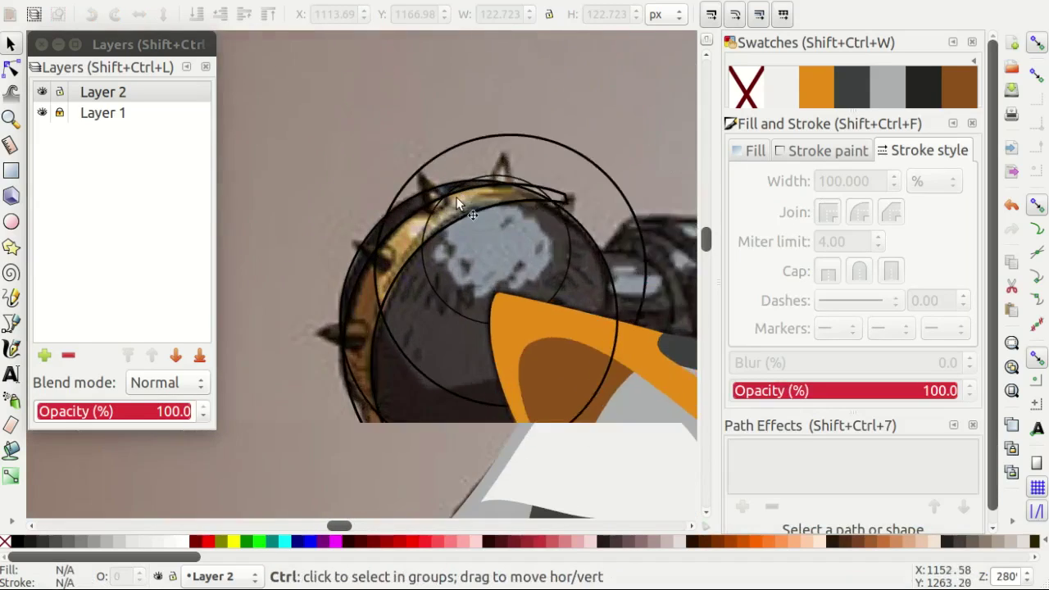
{"action": "scroll", "coordinate": [459, 203], "scroll_direction": "up", "scroll_amount": 2, "text": "ctrl"}
{"action": "left_click", "coordinate": [388, 319]}
{"action": "left_click", "coordinate": [344, 176], "text": "shift"}
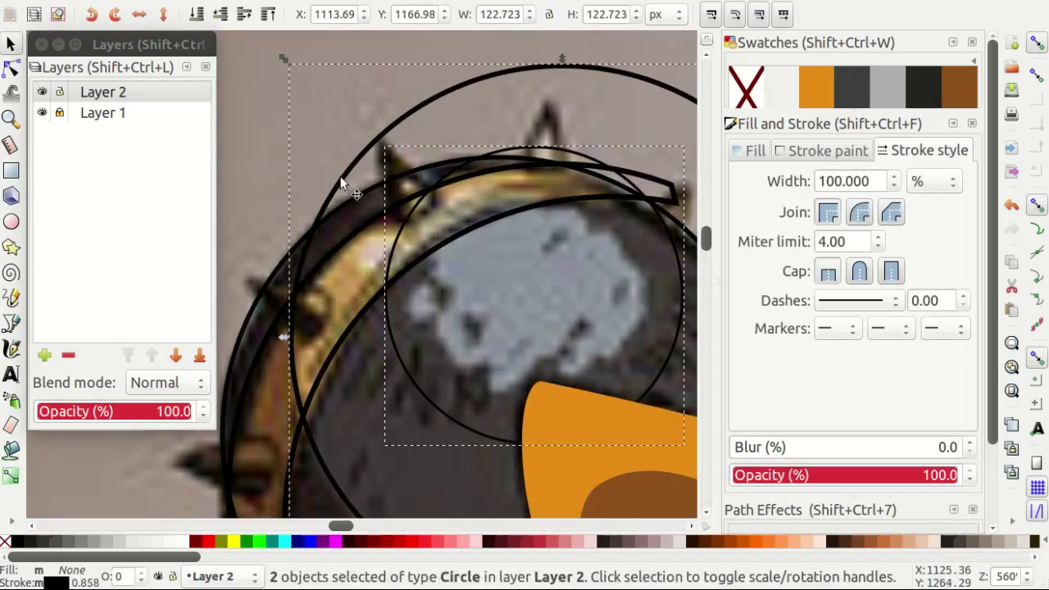
{"action": "right_click", "coordinate": [344, 177]}
{"action": "left_click", "coordinate": [386, 304]}
{"action": "left_click", "coordinate": [260, 136]}
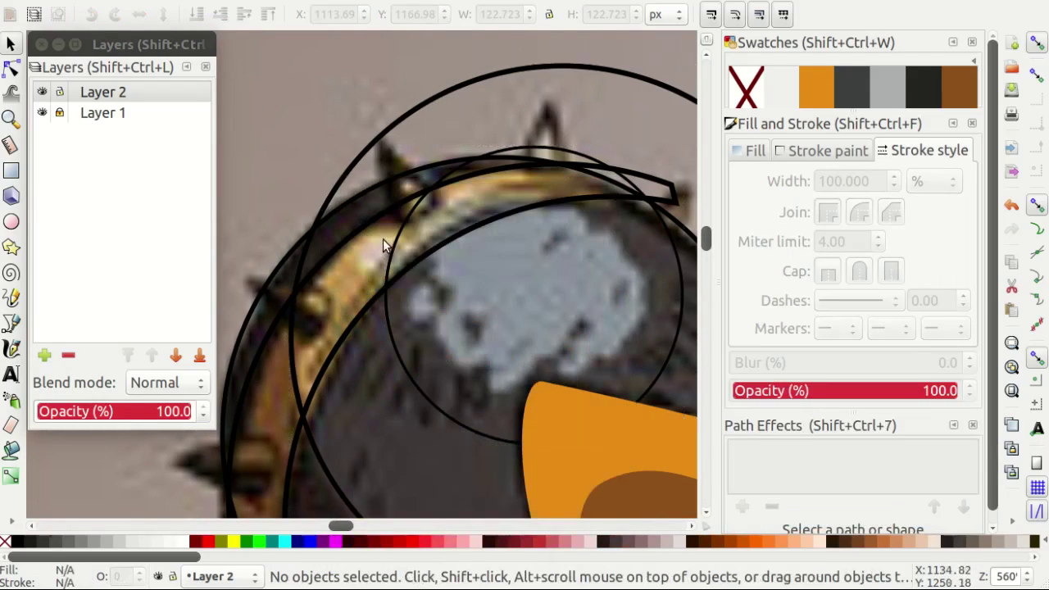
{"action": "left_click", "coordinate": [394, 248]}
{"action": "scroll", "coordinate": [510, 251], "scroll_direction": "down", "scroll_amount": 2}
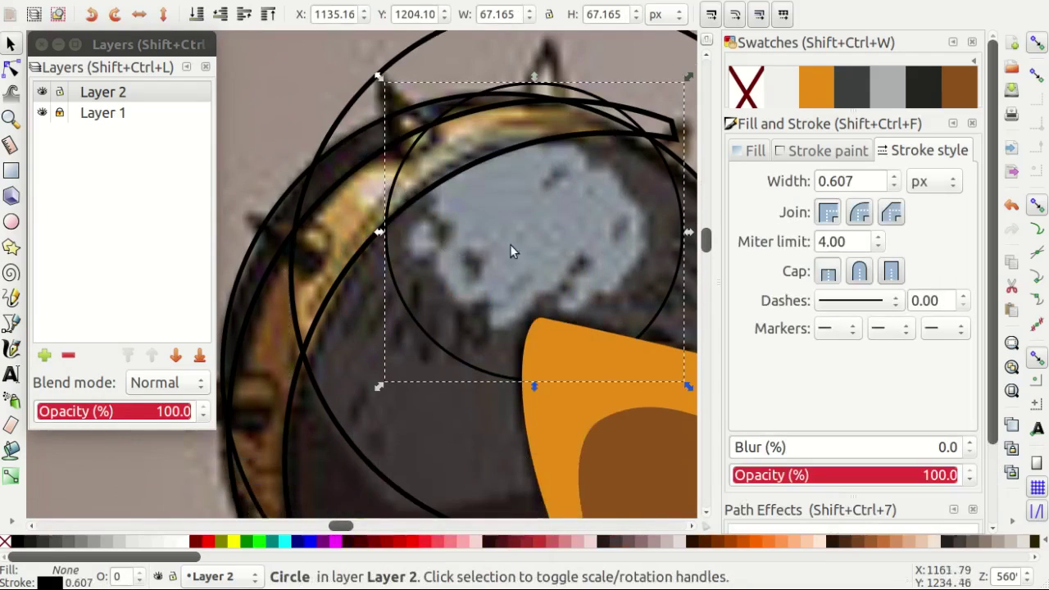
Fill the inner circle light and the outer circle orange, both without outlines.
{"action": "left_click", "coordinate": [791, 93]}
{"action": "left_click", "coordinate": [741, 90], "text": "shift"}
{"action": "left_click", "coordinate": [340, 156]}
{"action": "left_click", "coordinate": [341, 111]}
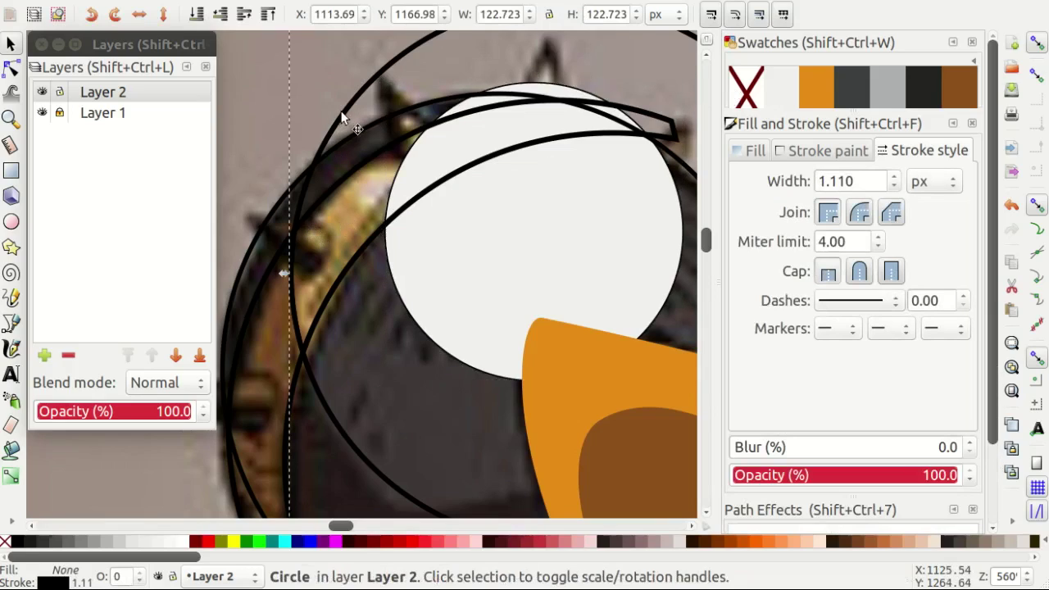
{"action": "left_click", "coordinate": [816, 87]}
{"action": "left_click", "coordinate": [746, 86], "text": "shift"}
{"action": "scroll", "coordinate": [267, 108], "scroll_direction": "down", "scroll_amount": 2}
{"action": "left_click", "coordinate": [303, 170]}
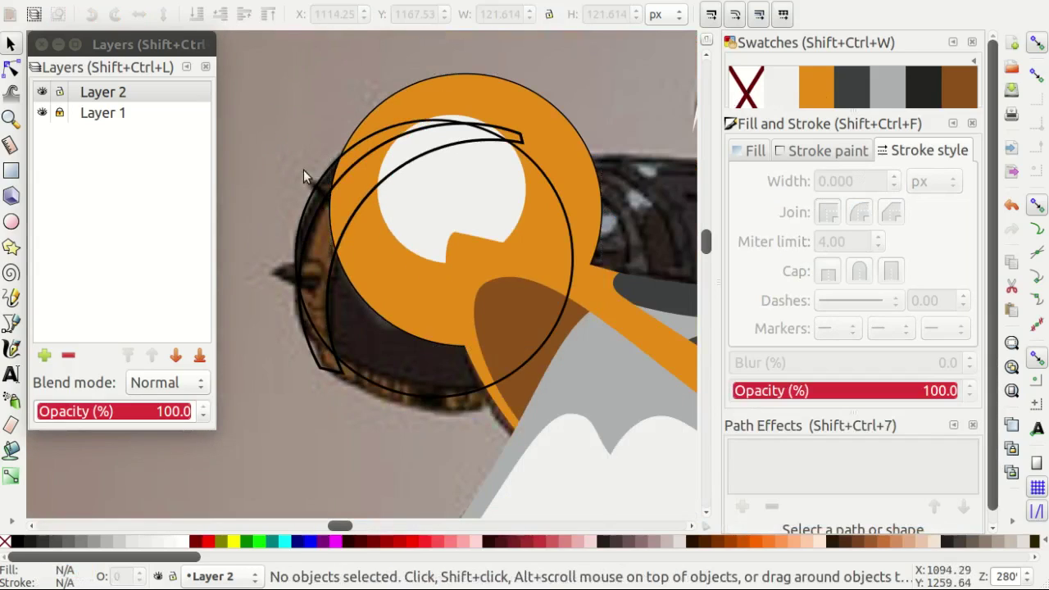
Draw a brown shading rectangle over the orb behind the circles.
{"action": "key", "text": "r"}
{"action": "left_click_drag", "start_coordinate": [373, 240], "coordinate": [496, 429]}
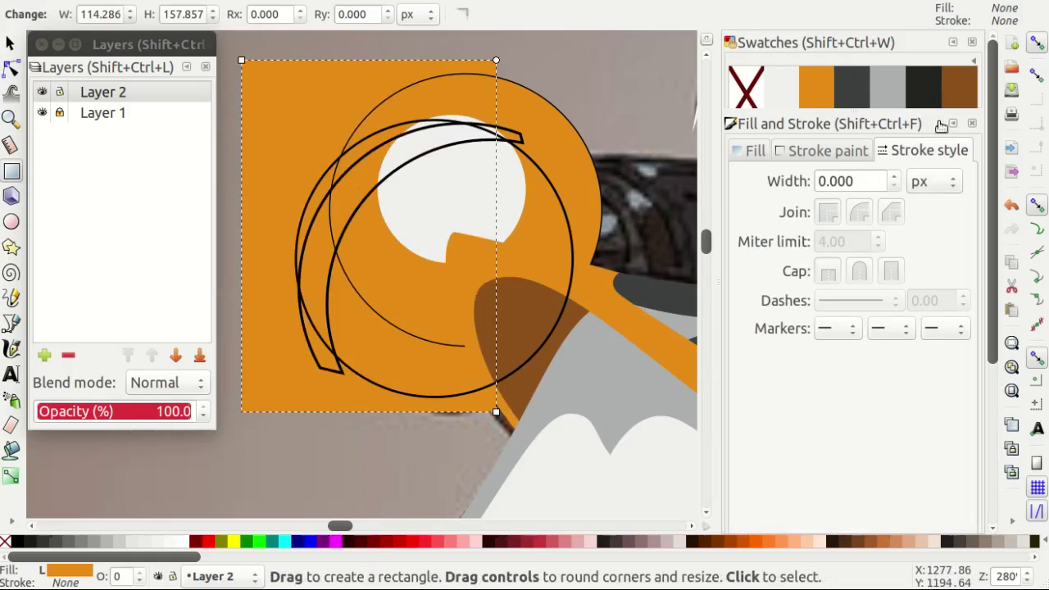
{"action": "key", "text": "s"}
{"action": "scroll", "coordinate": [404, 196], "scroll_direction": "up", "scroll_amount": 1}
Group the circles and rectangle and clip the group to the orb outline.
{"action": "key", "text": "ctrl+g"}
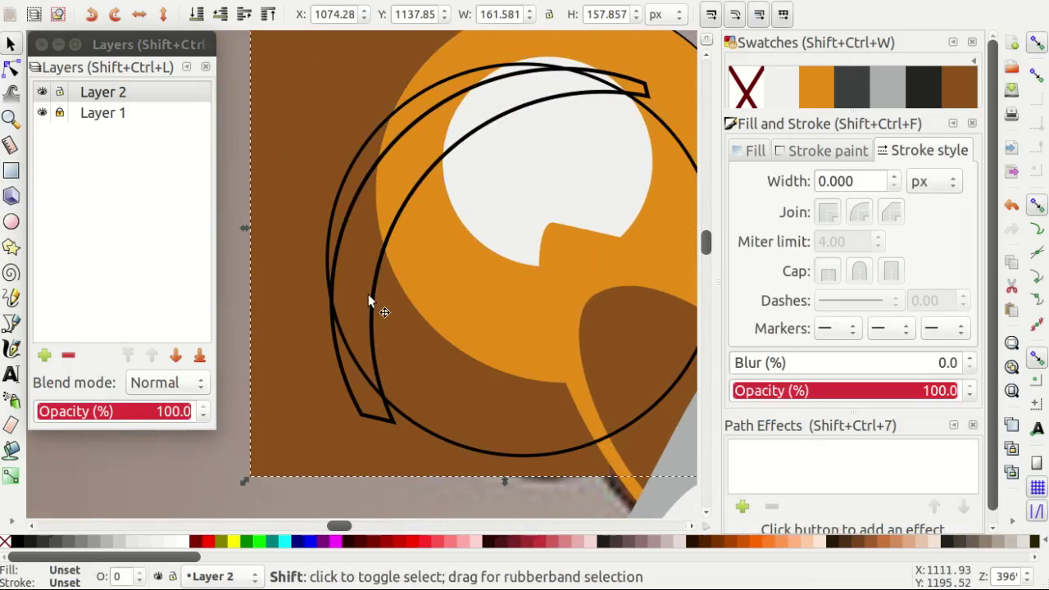
{"action": "left_click", "coordinate": [374, 375], "text": "shift"}
{"action": "right_click", "coordinate": [374, 375]}
{"action": "left_click", "coordinate": [385, 320]}
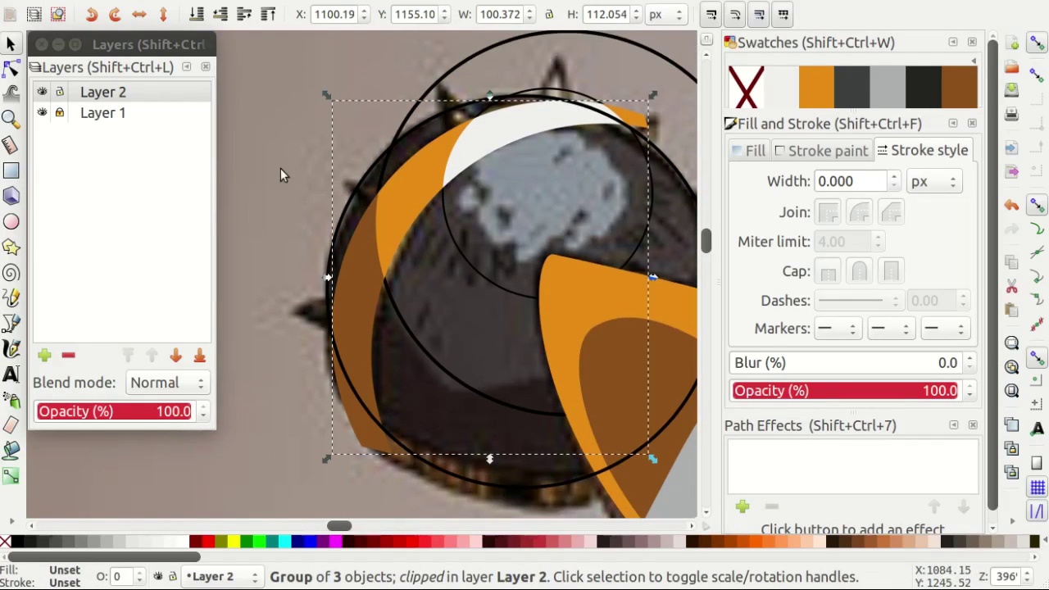
{"action": "left_click", "coordinate": [280, 170]}
Draw a triangular spike with the pen, filled brown with no outline.
{"action": "key", "text": "b"}
{"action": "scroll", "coordinate": [296, 310], "scroll_direction": "up", "scroll_amount": 3}
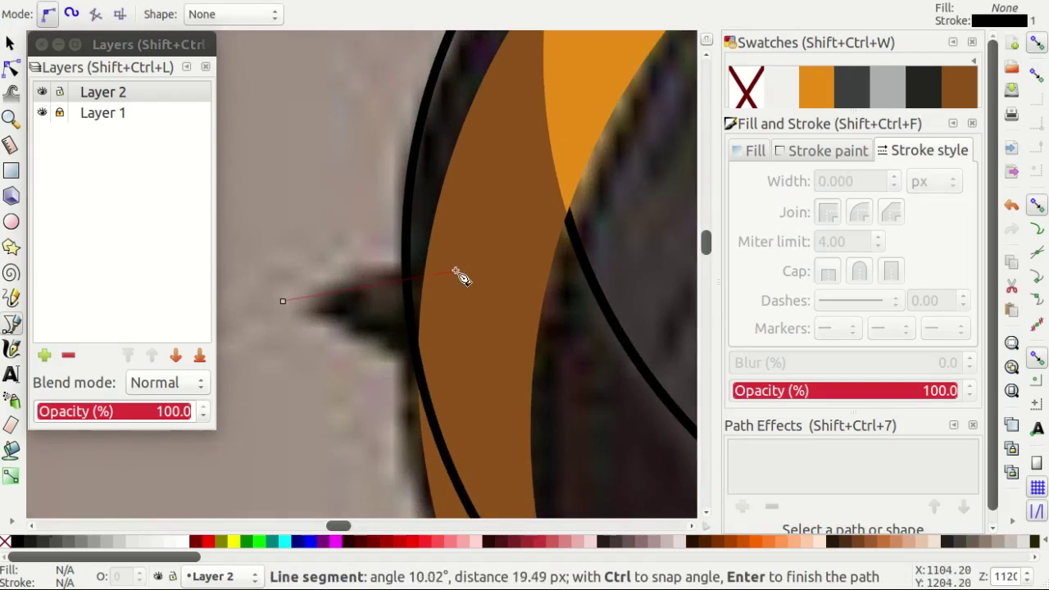
{"action": "left_click", "coordinate": [283, 304]}
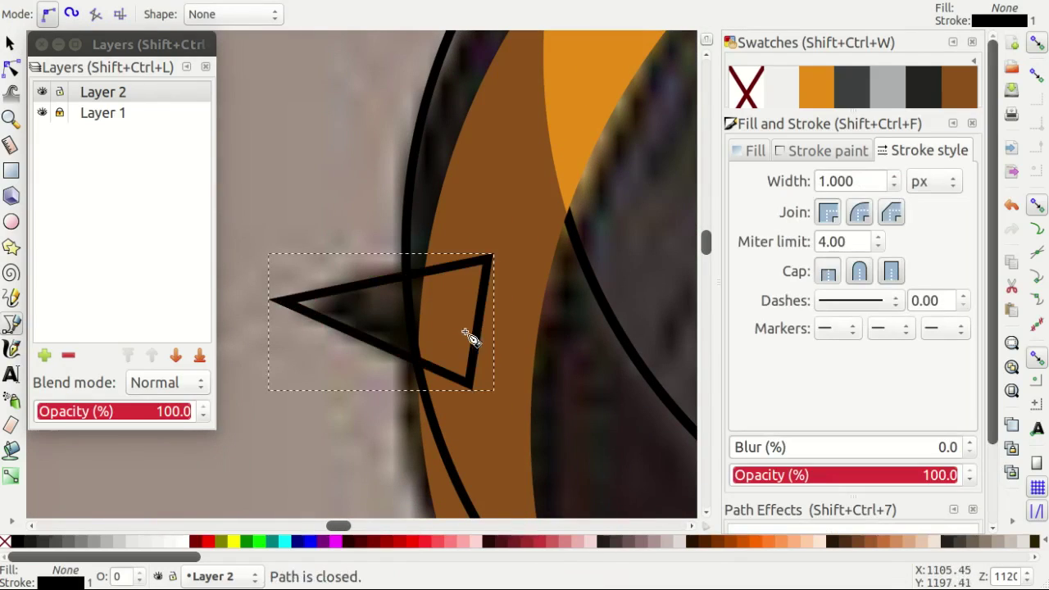
{"action": "key", "text": "n"}
{"action": "left_click", "coordinate": [483, 389]}
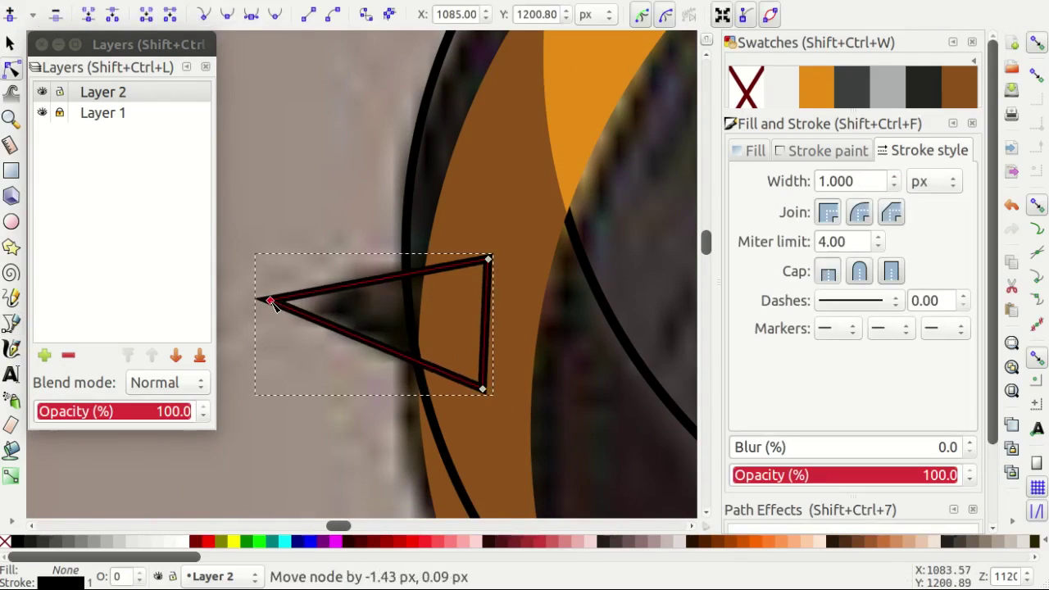
{"action": "left_click", "coordinate": [959, 96]}
{"action": "key", "text": "minus"}
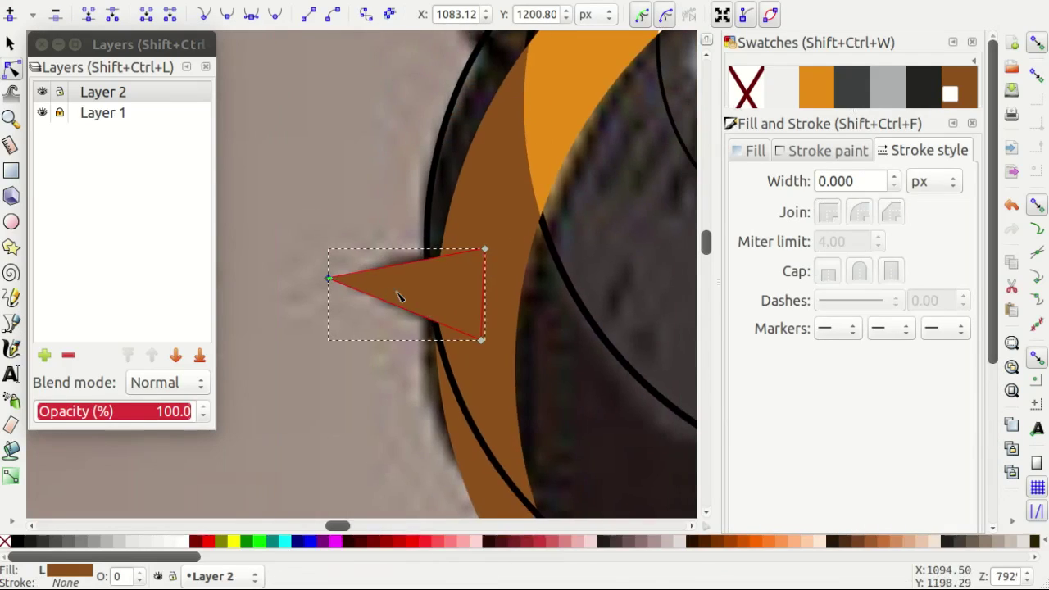
{"action": "key", "text": "s"}
Move the brown spike onto the orb's rim, angled upward and slightly shrunk.
{"action": "scroll", "coordinate": [483, 205], "scroll_direction": "up", "scroll_amount": 2}
{"action": "left_click_drag", "start_coordinate": [457, 200], "coordinate": [486, 220]}
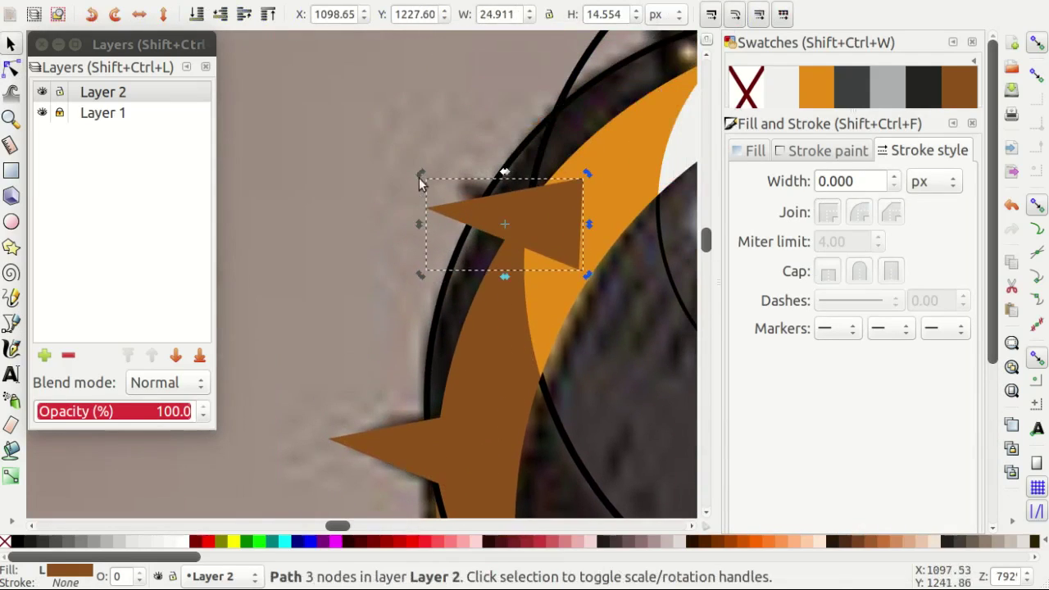
{"action": "left_click_drag", "start_coordinate": [419, 183], "coordinate": [449, 126]}
{"action": "scroll", "coordinate": [546, 237], "scroll_direction": "up", "scroll_amount": 1, "text": "ctrl"}
{"action": "key", "text": "n"}
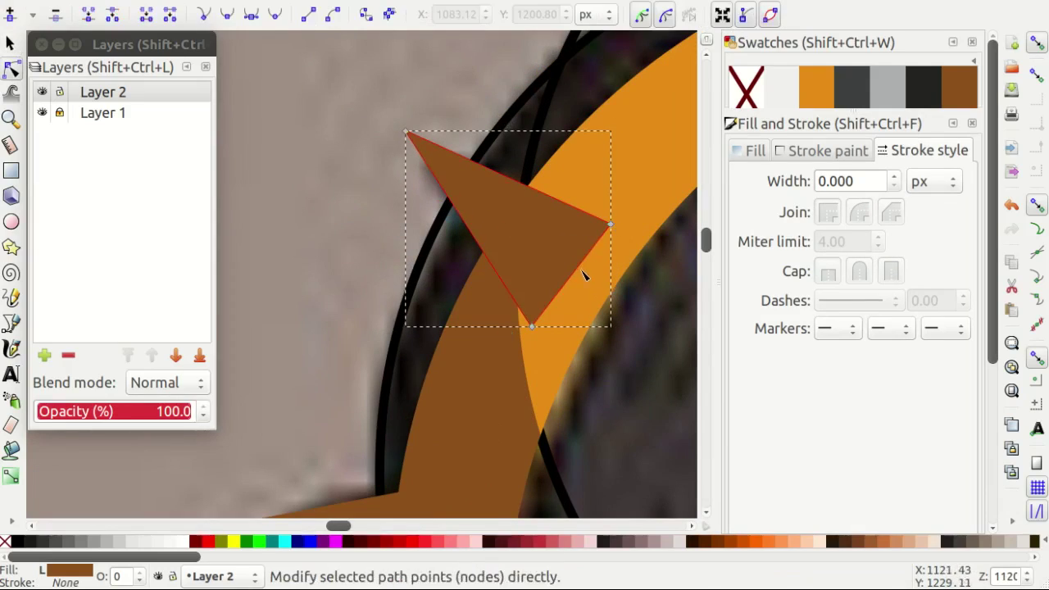
{"action": "scroll", "coordinate": [575, 273], "scroll_direction": "up", "scroll_amount": 1, "text": "ctrl"}
{"action": "key", "text": "s"}
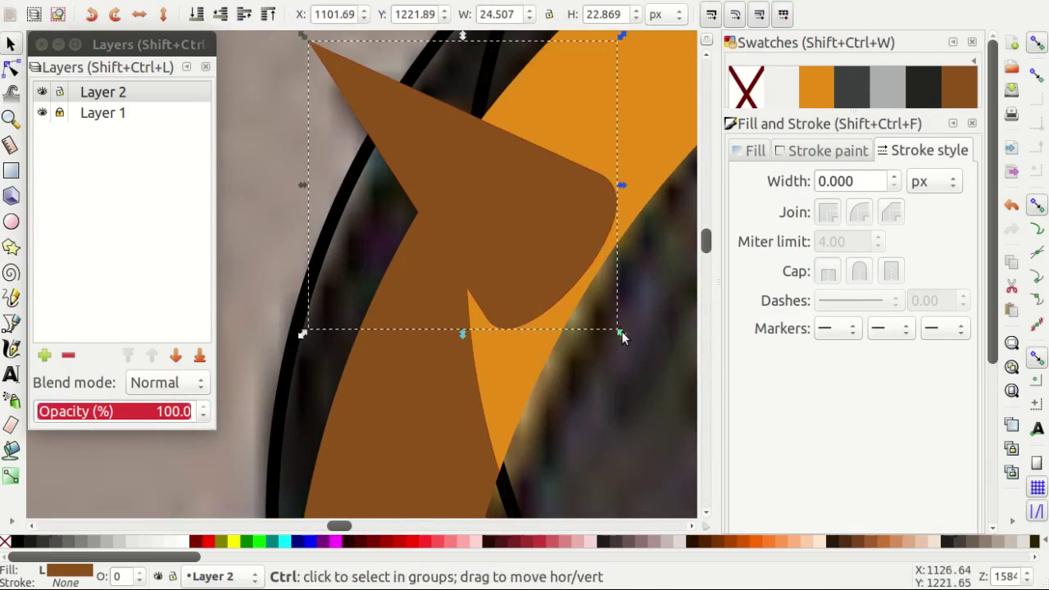
{"action": "left_click_drag", "start_coordinate": [620, 335], "coordinate": [570, 294]}
{"action": "left_click_drag", "start_coordinate": [508, 227], "coordinate": [506, 220]}
{"action": "scroll", "coordinate": [429, 256], "scroll_direction": "down", "scroll_amount": 2, "text": "ctrl"}
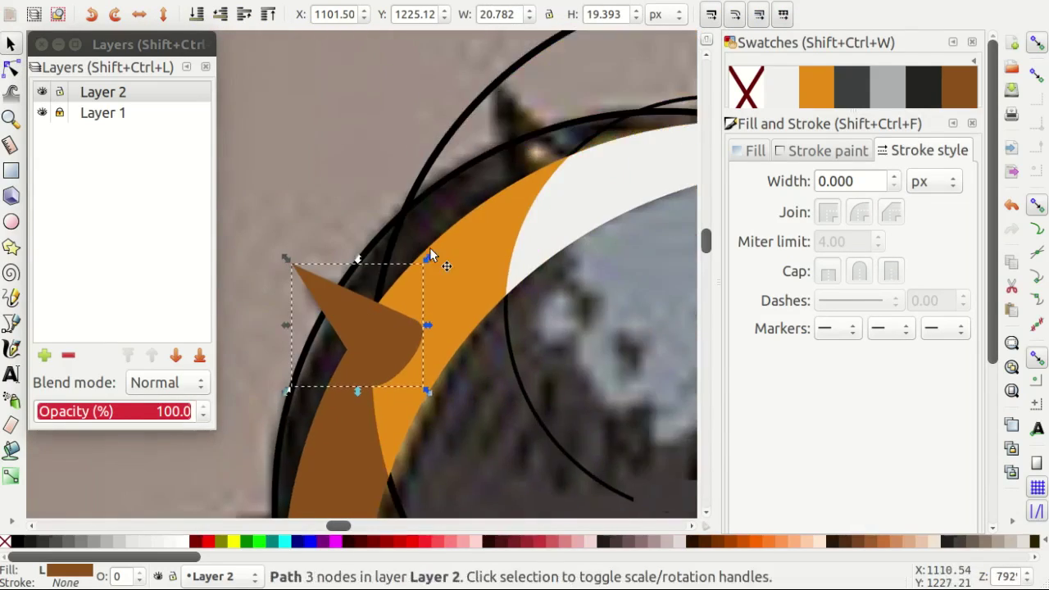
Add an upward-pointing orange spike copy higher on the rim.
{"action": "key", "text": "ctrl+d"}
{"action": "left_click_drag", "start_coordinate": [330, 300], "coordinate": [514, 126]}
{"action": "left_click_drag", "start_coordinate": [468, 88], "coordinate": [491, 57]}
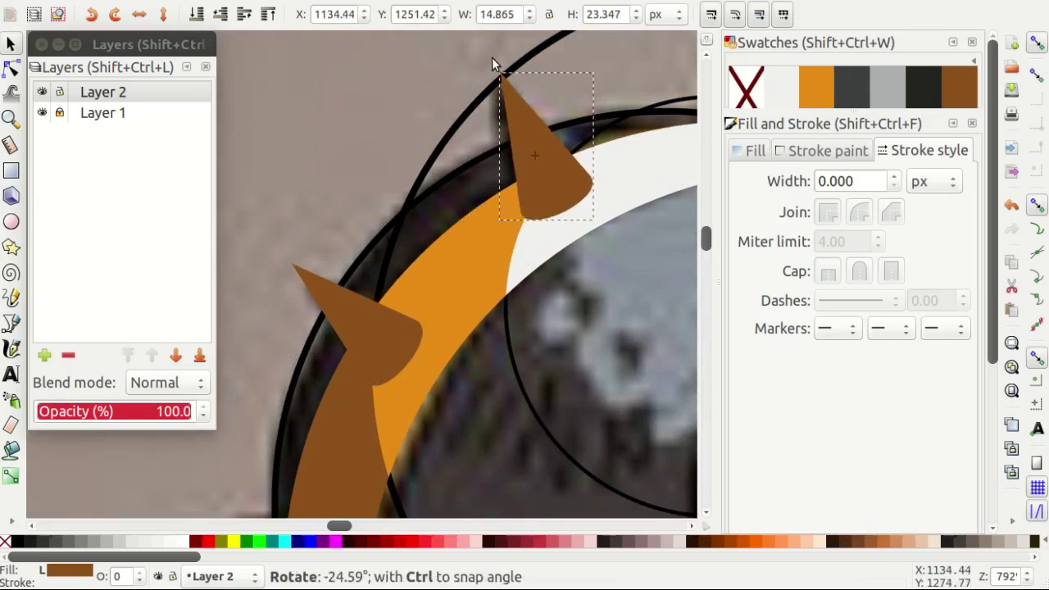
{"action": "left_click", "coordinate": [807, 97]}
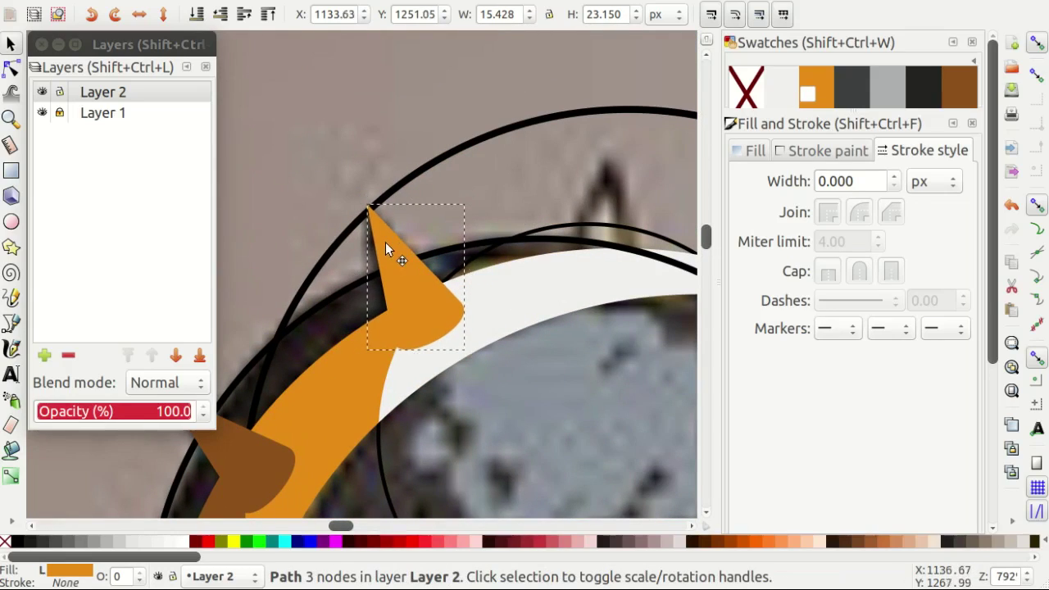
Add another orange spike further right, rotated to follow the rim.
{"action": "key", "text": "ctrl+d"}
{"action": "left_click_drag", "start_coordinate": [385, 242], "coordinate": [577, 202]}
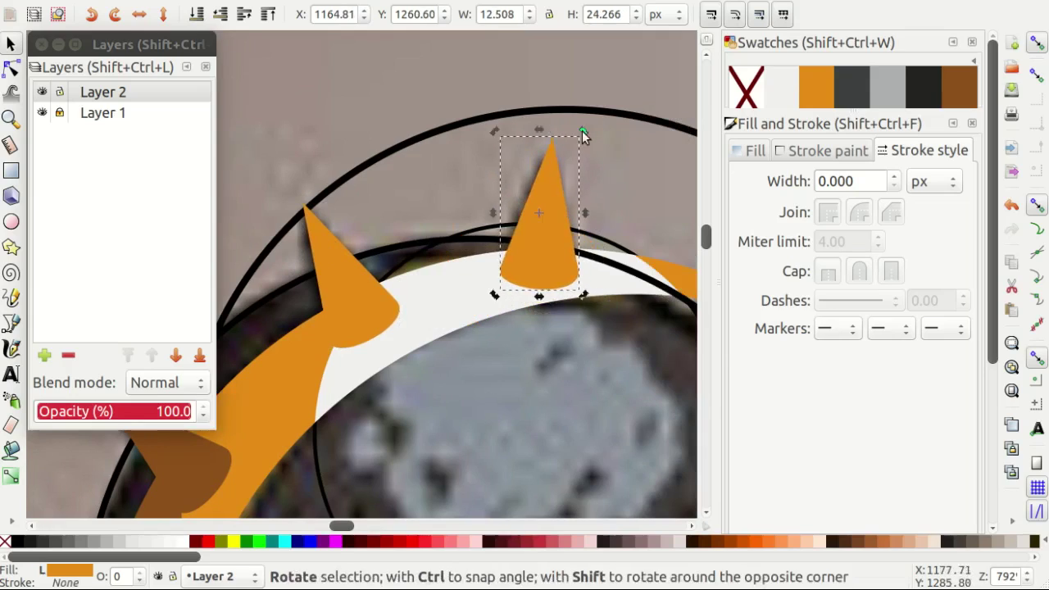
{"action": "scroll", "coordinate": [581, 130], "scroll_direction": "up", "scroll_amount": 1, "text": "ctrl"}
{"action": "mouse_move", "coordinate": [530, 203]}
{"action": "left_mouse_down"}
{"action": "mouse_move", "coordinate": [688, 258]}
{"action": "mouse_move", "coordinate": [585, 313]}
{"action": "left_mouse_up"}
{"action": "left_click", "coordinate": [568, 276]}
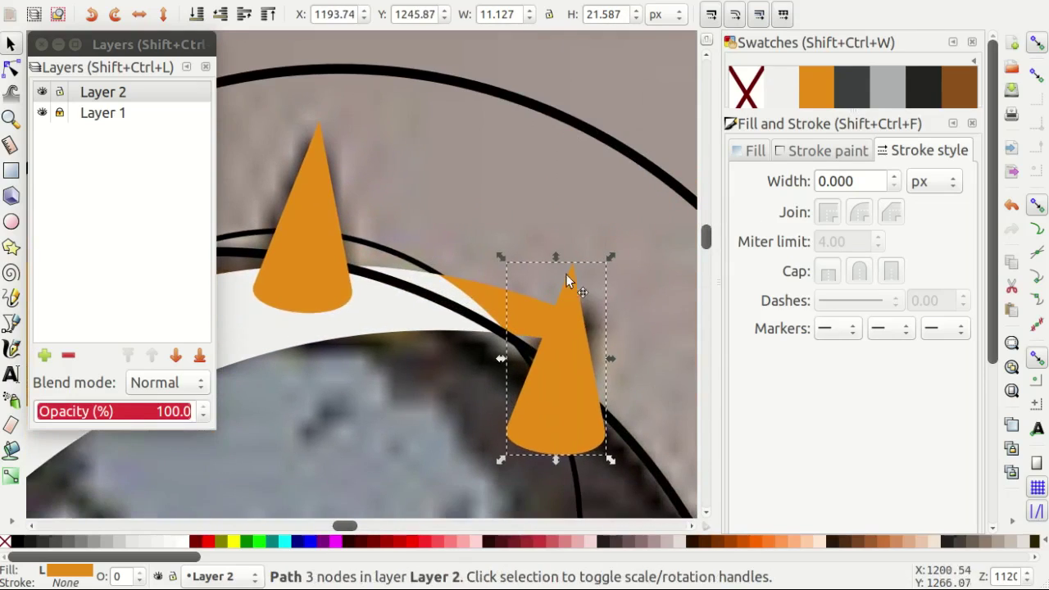
{"action": "left_click_drag", "start_coordinate": [611, 256], "coordinate": [647, 276]}
{"action": "key", "text": "Escape"}
{"action": "scroll", "coordinate": [516, 182], "scroll_direction": "down", "scroll_amount": 1, "text": "ctrl"}
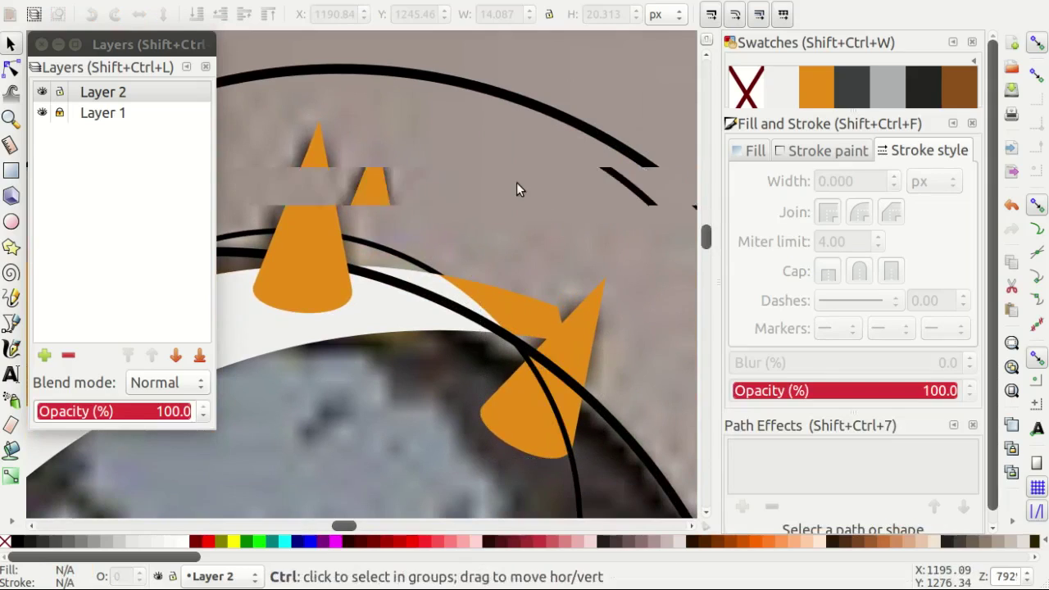
{"action": "scroll", "coordinate": [401, 246], "scroll_direction": "down", "scroll_amount": 2, "text": "ctrl"}
Recolour the highlight circle light grey and the large circle dark grey without outline.
{"action": "left_click", "coordinate": [388, 259]}
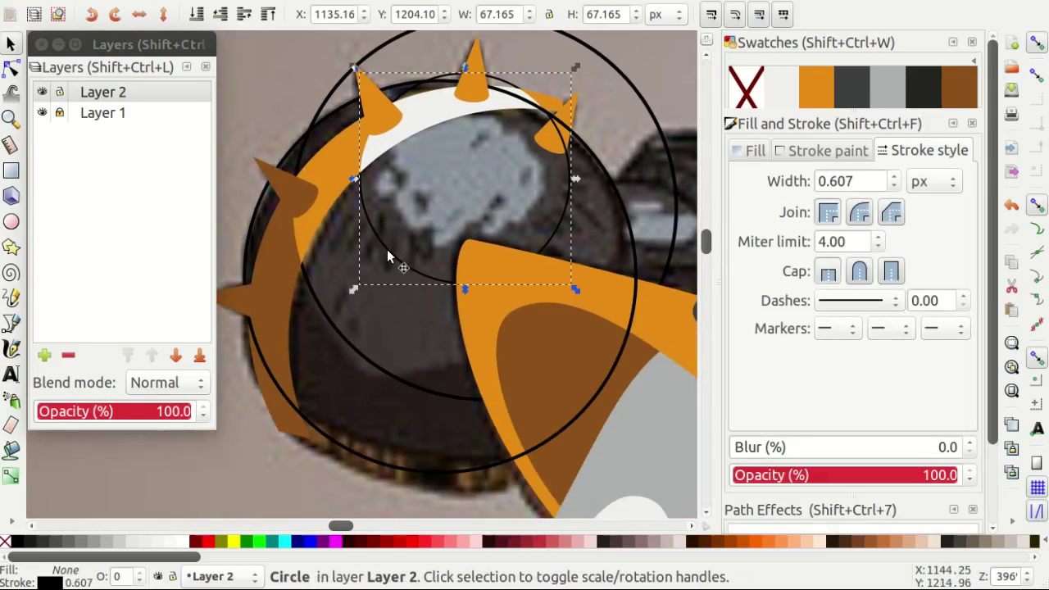
{"action": "left_click", "coordinate": [887, 86]}
{"action": "left_click", "coordinate": [360, 357]}
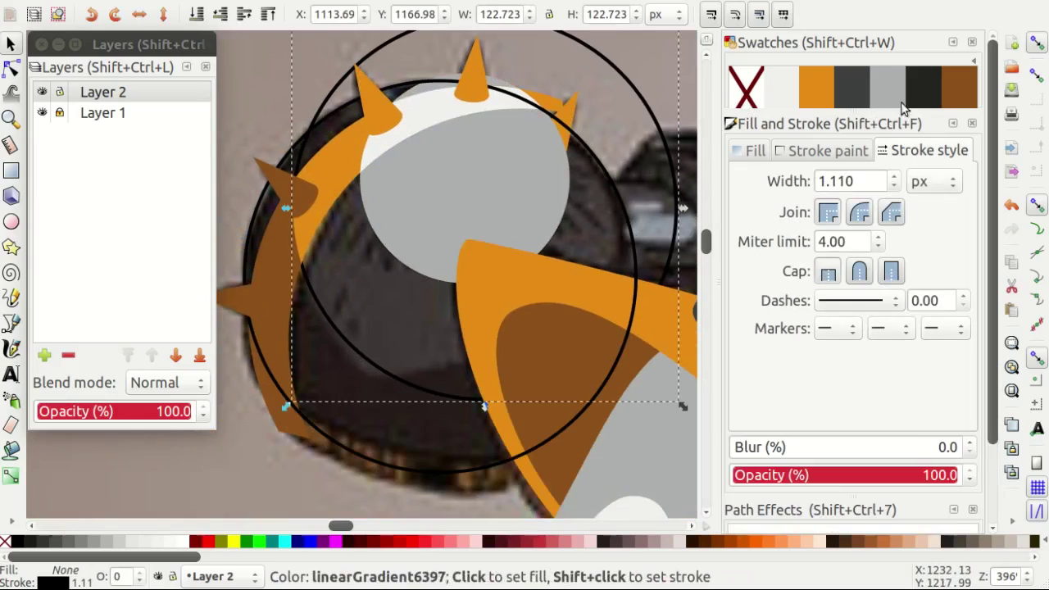
{"action": "left_click", "coordinate": [745, 86], "text": "shift"}
{"action": "scroll", "coordinate": [398, 357], "scroll_direction": "down", "scroll_amount": 2}
Add a dark shading rectangle at the bottom and clip the orb pieces to the outline circle.
{"action": "key", "text": "r"}
{"action": "left_click_drag", "start_coordinate": [403, 310], "coordinate": [604, 417]}
{"action": "key", "text": "End"}
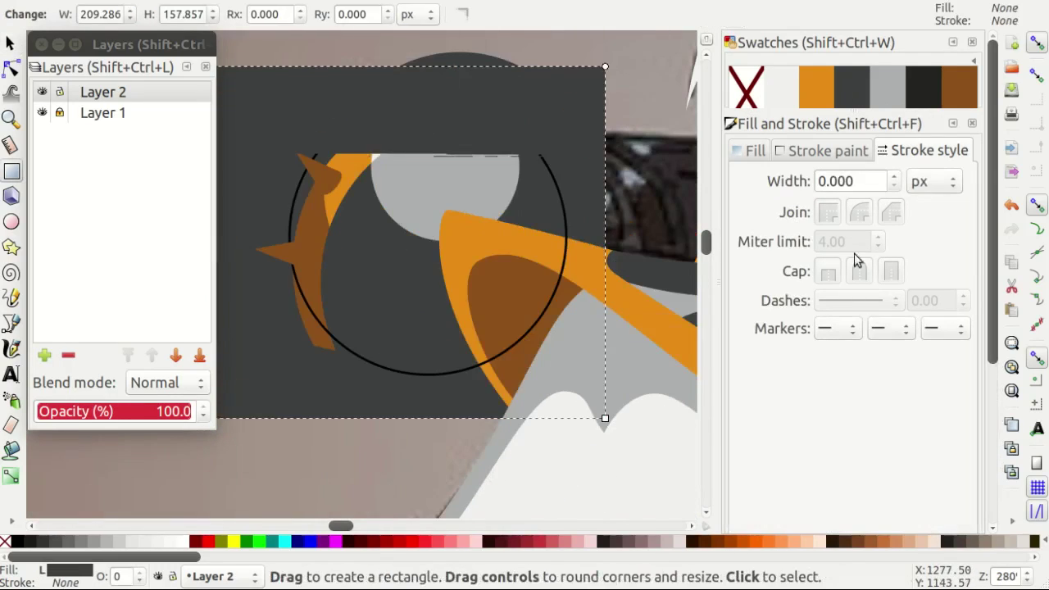
{"action": "key", "text": "s"}
{"action": "scroll", "coordinate": [469, 209], "scroll_direction": "left", "scroll_amount": 2}
{"action": "left_click", "coordinate": [470, 208], "text": "shift"}
{"action": "left_click", "coordinate": [412, 136], "text": "shift"}
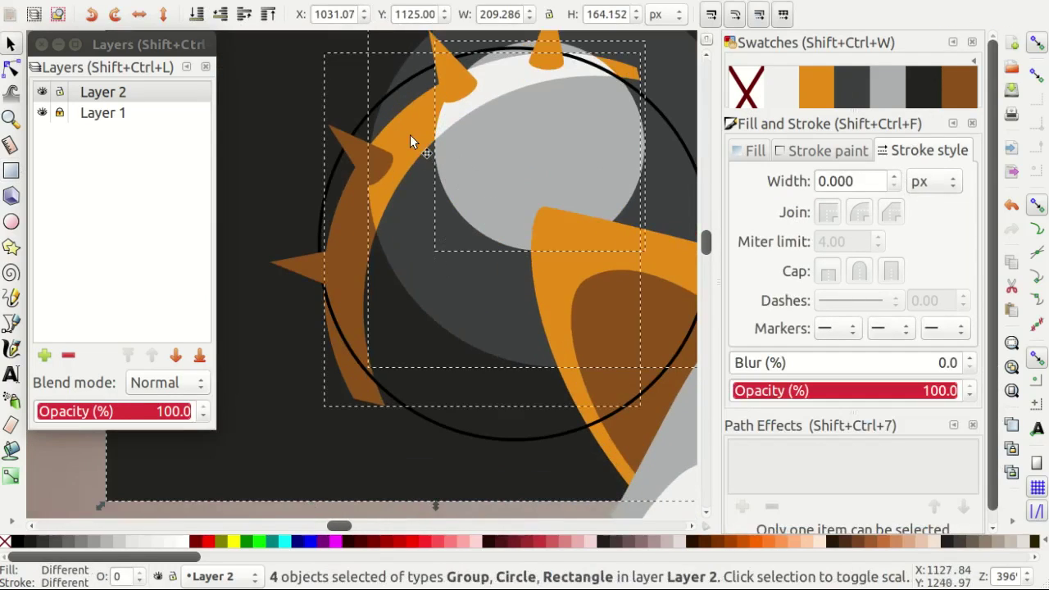
{"action": "left_click", "coordinate": [368, 383], "text": "shift"}
{"action": "key", "text": "Escape"}
{"action": "scroll", "coordinate": [343, 232], "scroll_direction": "down", "scroll_amount": 2}
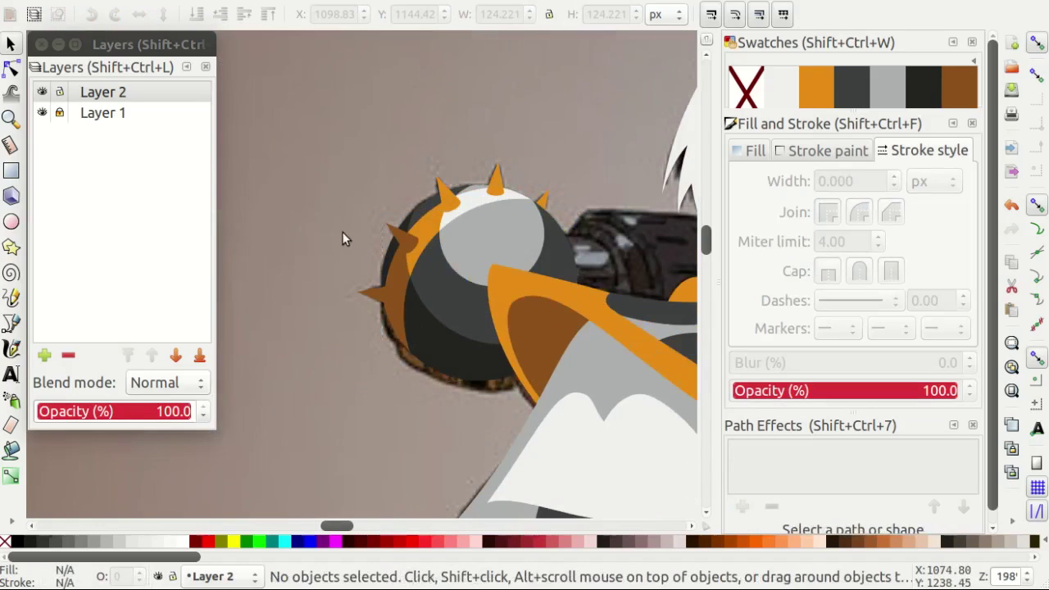
Hide the reference layer to check, undo the top spike's colour change, then show it again.
{"action": "left_click", "coordinate": [42, 113]}
{"action": "scroll", "coordinate": [496, 198], "scroll_direction": "up", "scroll_amount": 2}
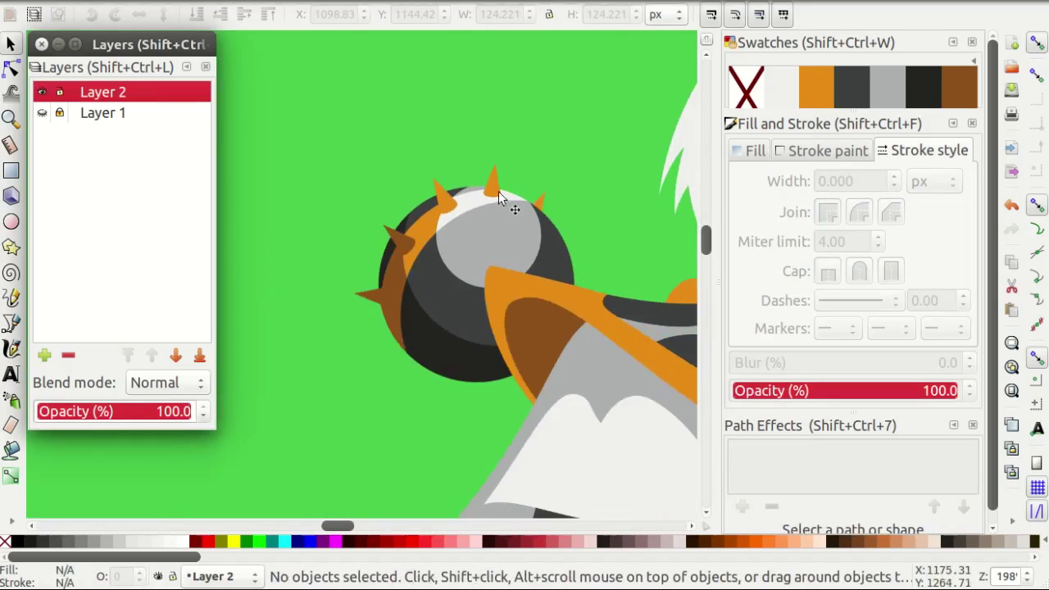
{"action": "left_click", "coordinate": [494, 182]}
{"action": "key", "text": "ctrl+z"}
{"action": "scroll", "coordinate": [496, 168], "scroll_direction": "down", "scroll_amount": 1}
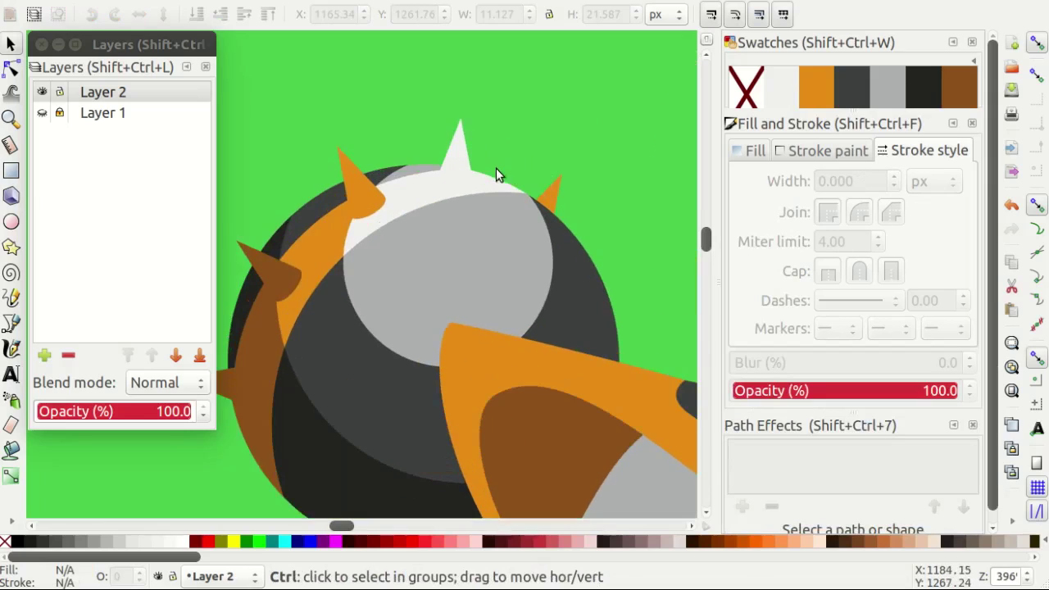
{"action": "scroll", "coordinate": [491, 196], "scroll_direction": "up", "scroll_amount": 2}
{"action": "scroll", "coordinate": [513, 229], "scroll_direction": "up", "scroll_amount": 2}
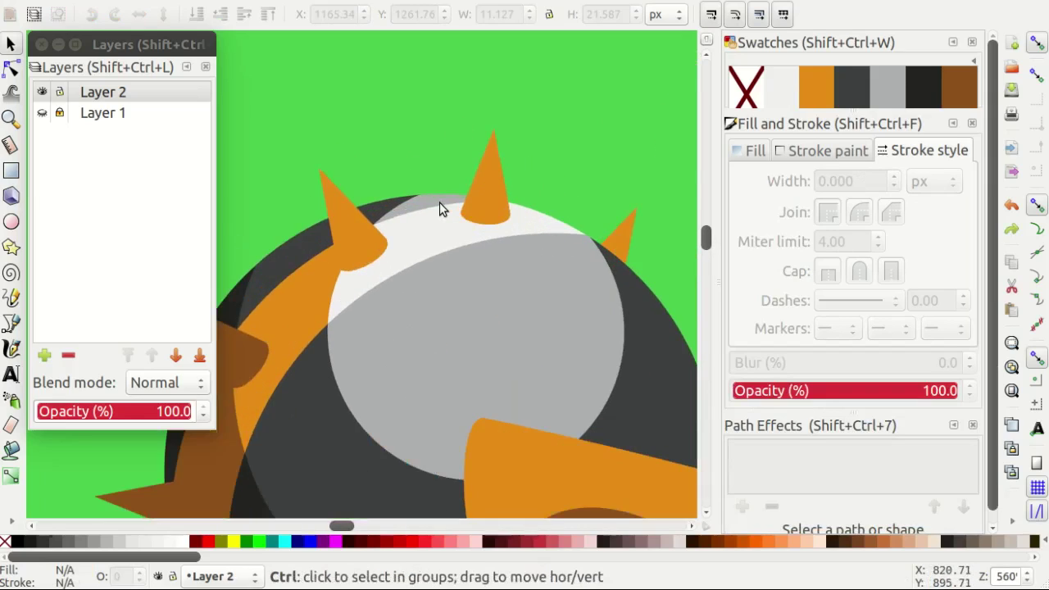
{"action": "scroll", "coordinate": [447, 209], "scroll_direction": "down", "scroll_amount": 3}
{"action": "scroll", "coordinate": [414, 230], "scroll_direction": "down", "scroll_amount": 2}
{"action": "left_click", "coordinate": [43, 113]}
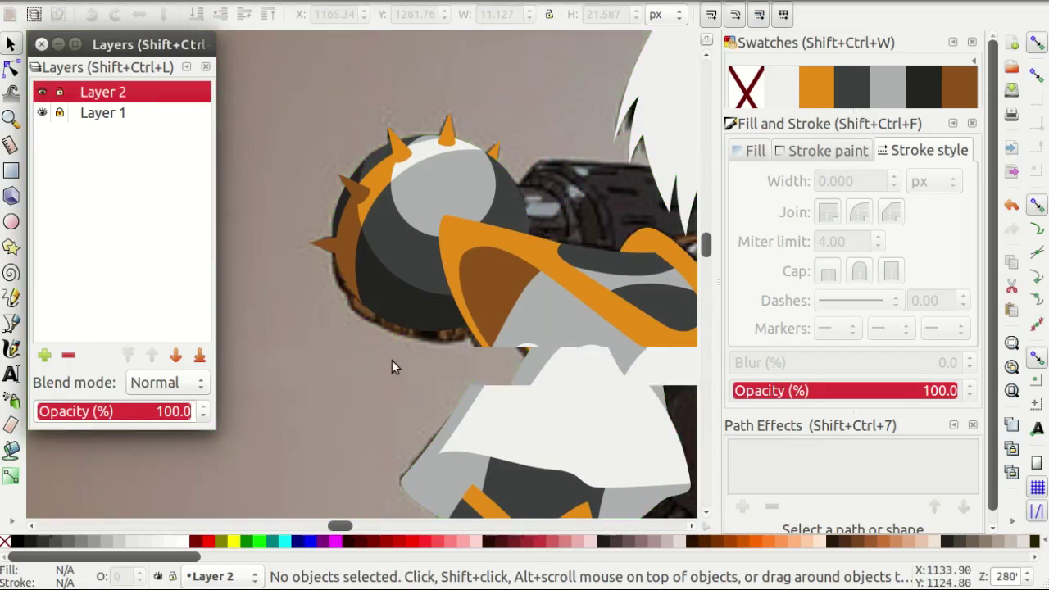
{"action": "scroll", "coordinate": [391, 361], "scroll_direction": "up", "scroll_amount": 2}
Draw a closed four-node rim outline under the shoulder orb with the pen.
{"action": "key", "text": "b"}
{"action": "left_click", "coordinate": [42, 91]}
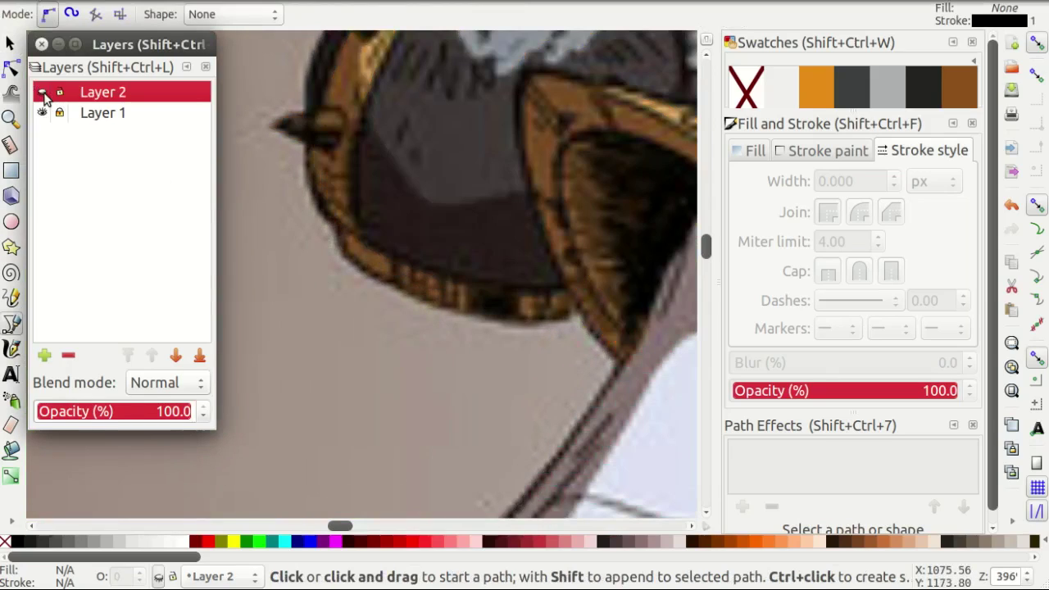
{"action": "left_click", "coordinate": [42, 92]}
{"action": "scroll", "coordinate": [361, 203], "scroll_direction": "up", "scroll_amount": 2}
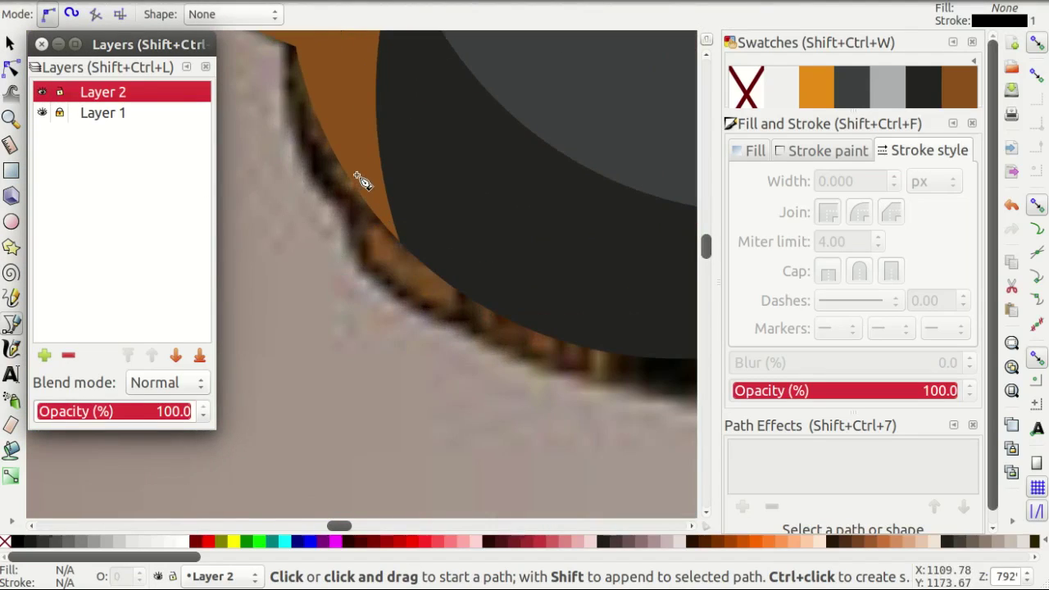
{"action": "left_click", "coordinate": [360, 180]}
{"action": "left_click_drag", "start_coordinate": [363, 281], "coordinate": [374, 304]}
{"action": "scroll", "coordinate": [554, 398], "scroll_direction": "down", "scroll_amount": 4}
{"action": "scroll", "coordinate": [516, 340], "scroll_direction": "up", "scroll_amount": 5}
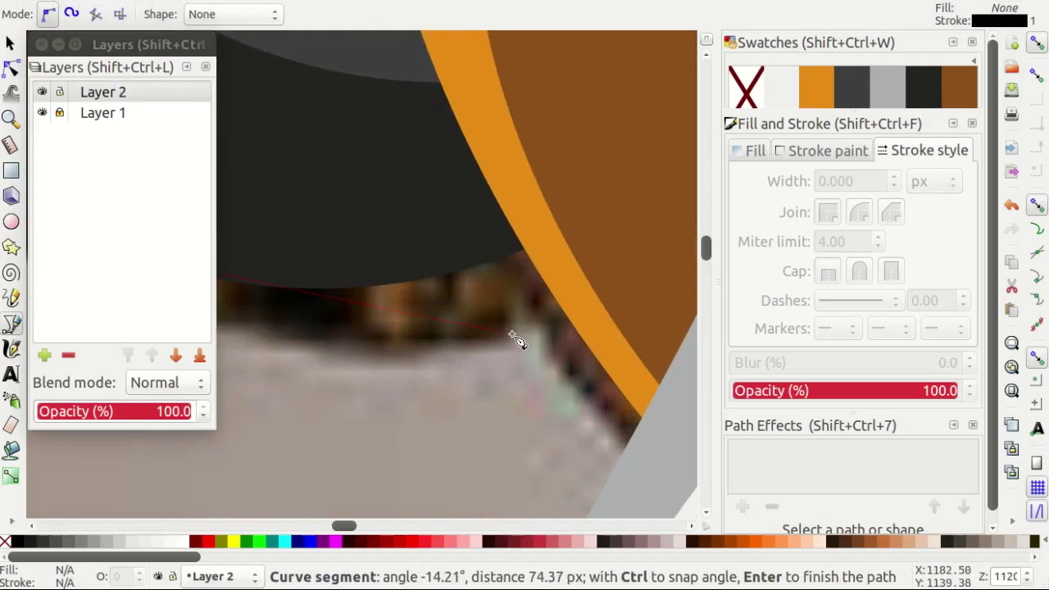
{"action": "left_click", "coordinate": [516, 340]}
{"action": "left_click", "coordinate": [546, 181]}
{"action": "scroll", "coordinate": [511, 202], "scroll_direction": "down", "scroll_amount": 2}
{"action": "scroll", "coordinate": [418, 164], "scroll_direction": "left", "scroll_amount": 2}
{"action": "left_click", "coordinate": [264, 107]}
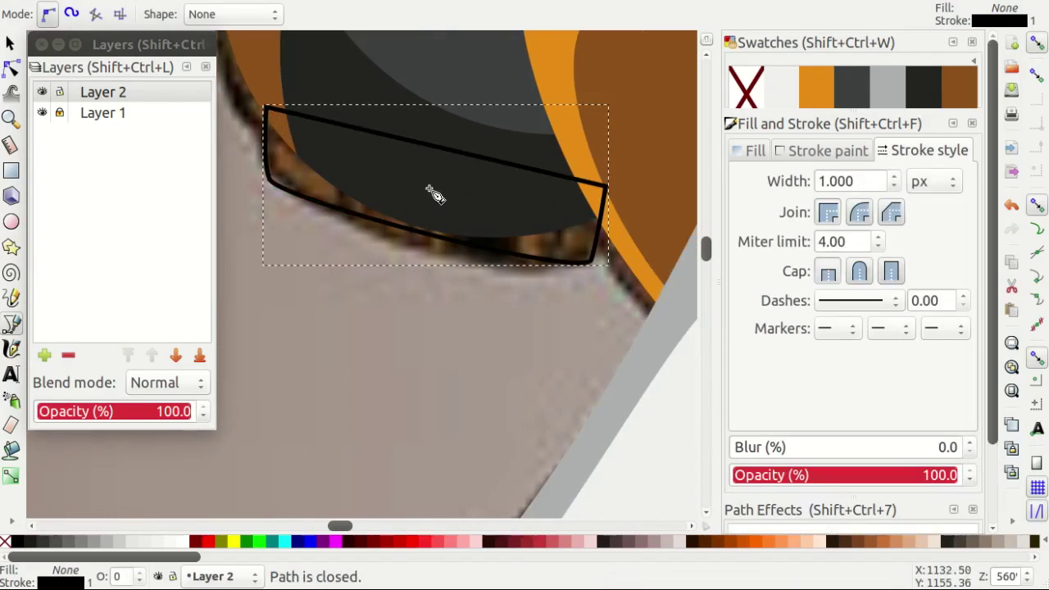
Bend the rim's lower edge along the orb and fill it brown without outline.
{"action": "key", "text": "n"}
{"action": "left_click", "coordinate": [590, 261]}
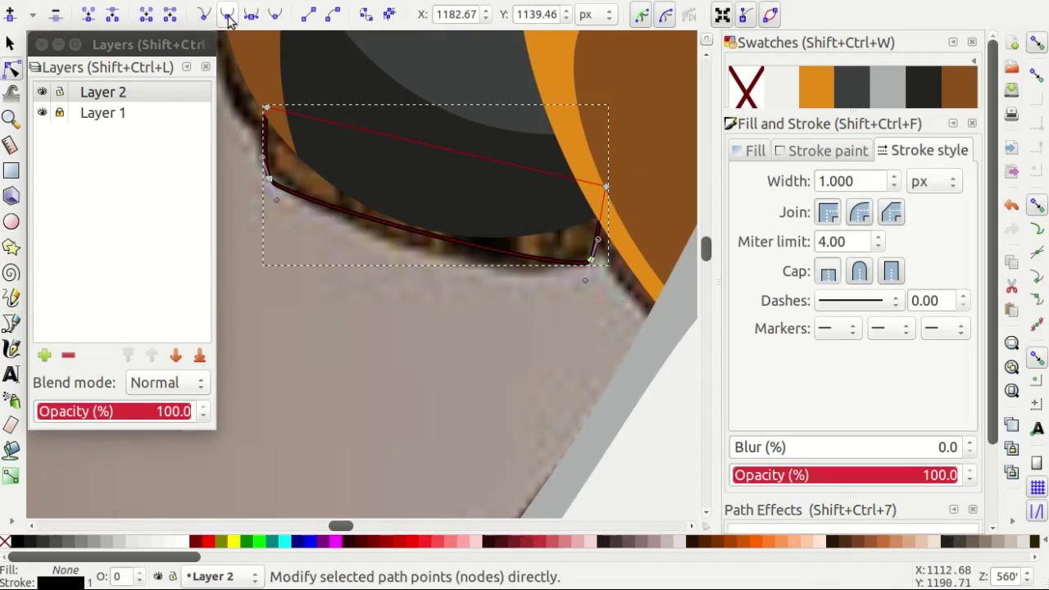
{"action": "left_click_drag", "start_coordinate": [585, 279], "coordinate": [493, 288]}
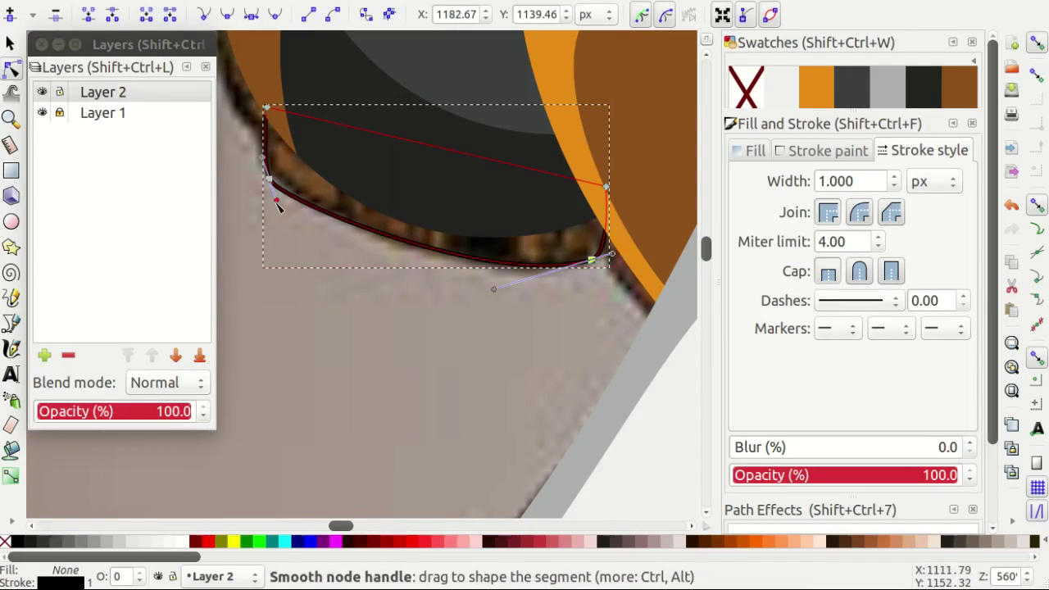
{"action": "left_click_drag", "start_coordinate": [284, 205], "coordinate": [335, 249]}
{"action": "left_click", "coordinate": [967, 96]}
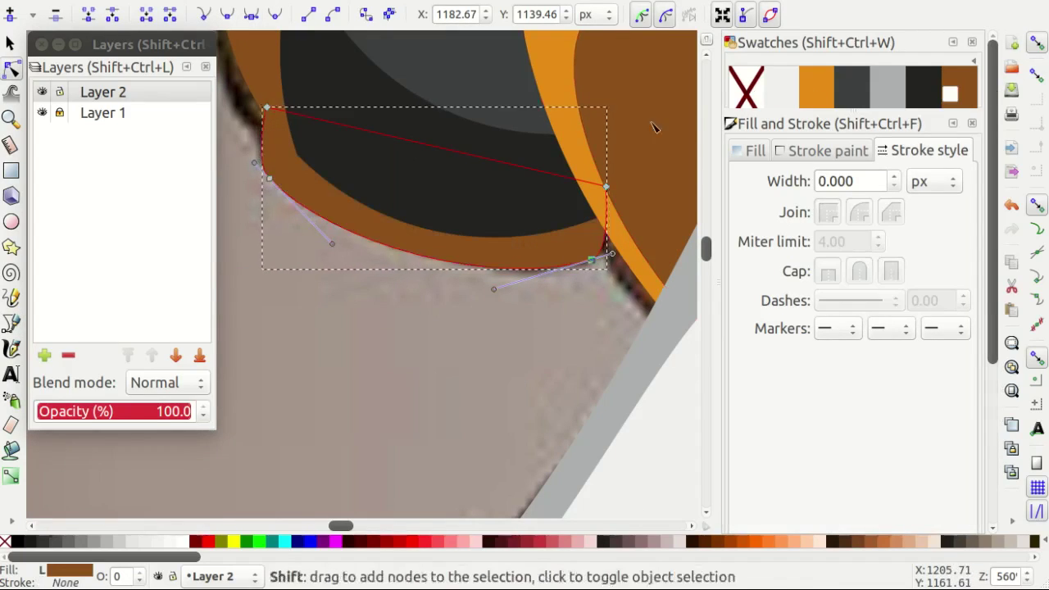
{"action": "key", "text": "s"}
{"action": "key", "text": "Escape"}
{"action": "key", "text": "minus"}
With the reference hidden, refine the rim's corner and round its left and lower curves.
{"action": "left_click", "coordinate": [42, 113]}
{"action": "key", "text": "n"}
{"action": "left_click", "coordinate": [295, 197]}
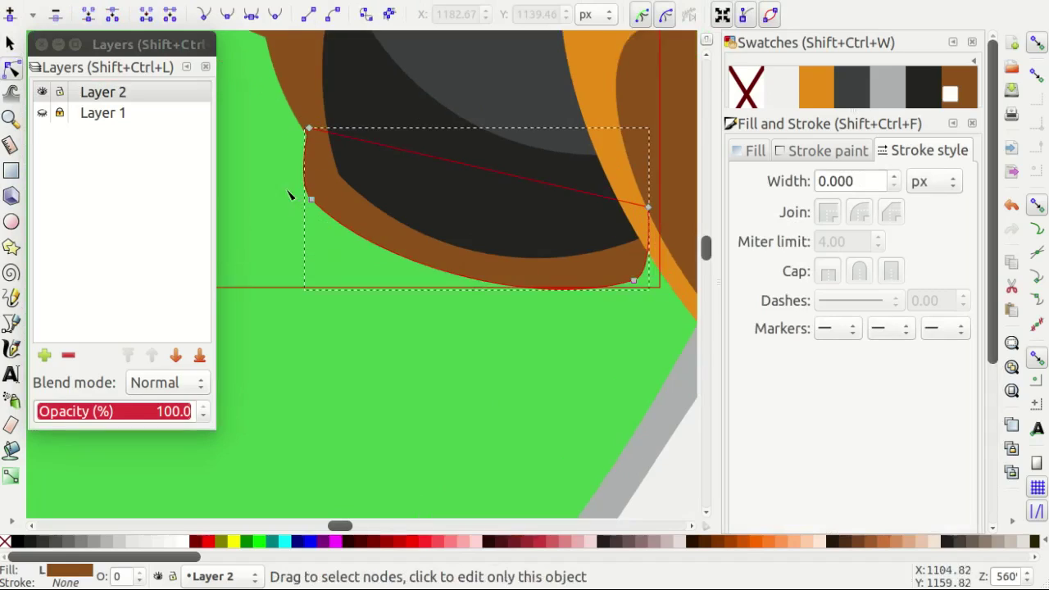
{"action": "scroll", "coordinate": [319, 115], "scroll_direction": "up", "scroll_amount": 3}
{"action": "left_click", "coordinate": [326, 112]}
{"action": "left_click_drag", "start_coordinate": [327, 113], "coordinate": [344, 121]}
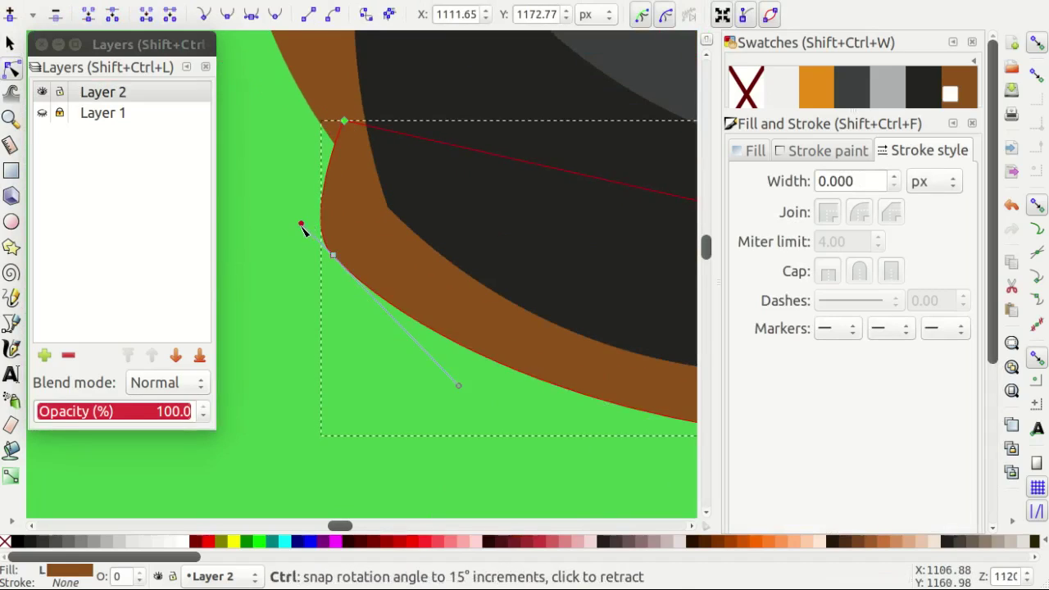
{"action": "left_click_drag", "start_coordinate": [302, 226], "coordinate": [325, 245]}
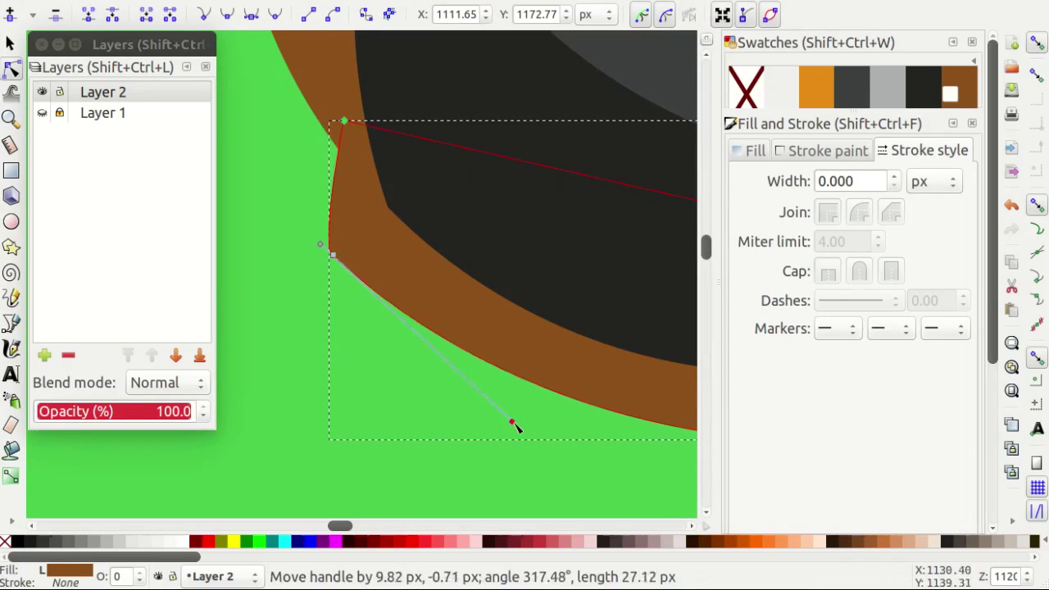
{"action": "left_click_drag", "start_coordinate": [425, 417], "coordinate": [516, 438]}
{"action": "scroll", "coordinate": [555, 414], "scroll_direction": "down", "scroll_amount": 2}
{"action": "scroll", "coordinate": [544, 422], "scroll_direction": "down", "scroll_amount": 2}
{"action": "key", "text": "s"}
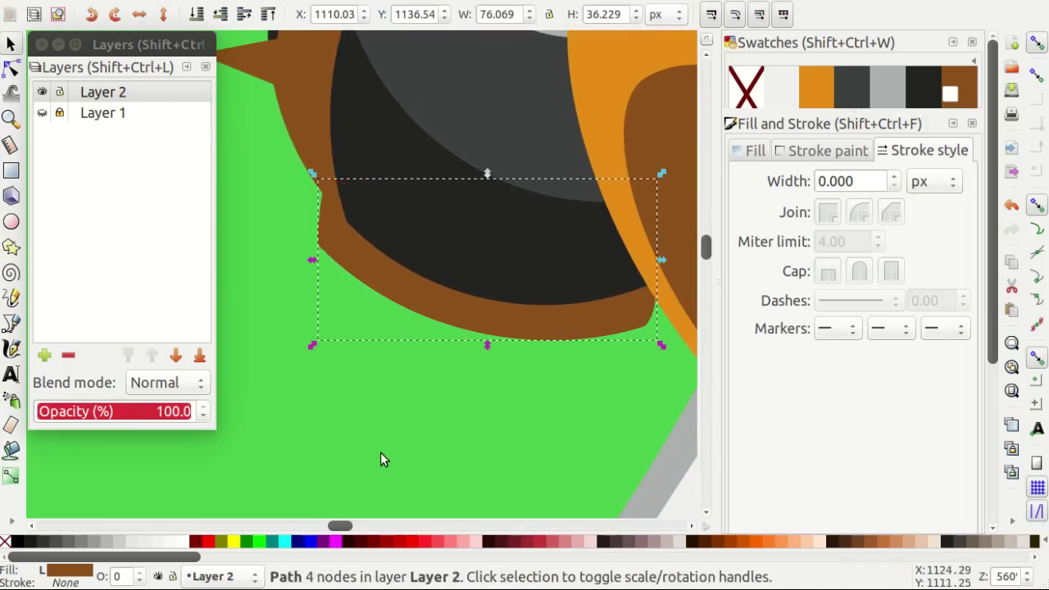
Deselect the rim and show the reference artwork behind the drawing again.
{"action": "scroll", "coordinate": [380, 452], "scroll_direction": "down", "scroll_amount": 4}
{"action": "key", "text": "Escape"}
{"action": "scroll", "coordinate": [411, 413], "scroll_direction": "down", "scroll_amount": 2}
{"action": "scroll", "coordinate": [406, 373], "scroll_direction": "down", "scroll_amount": 2}
{"action": "scroll", "coordinate": [496, 311], "scroll_direction": "down", "scroll_amount": 5}
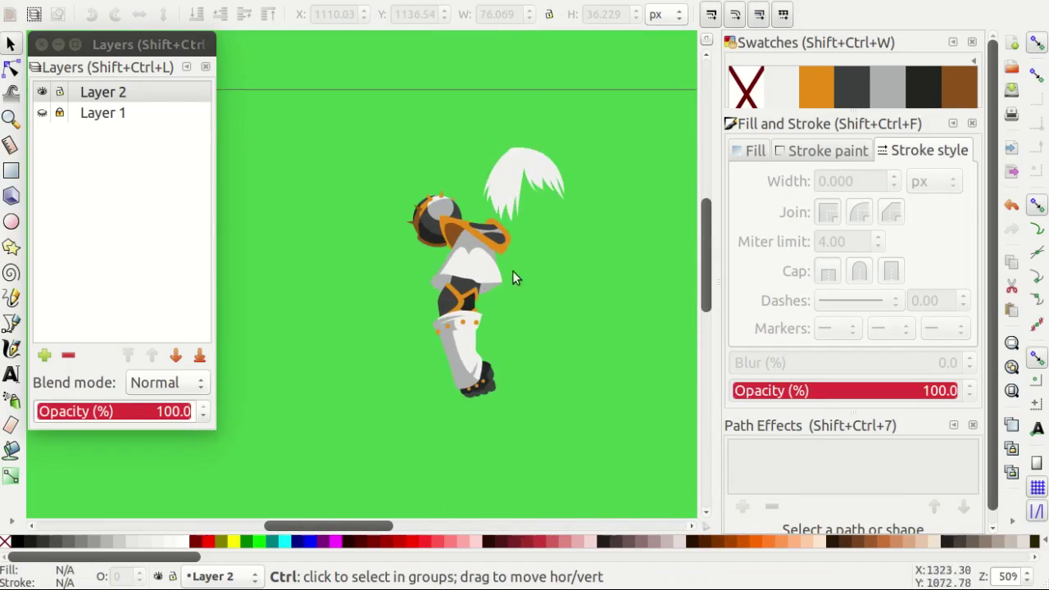
{"action": "scroll", "coordinate": [525, 264], "scroll_direction": "up", "scroll_amount": 1}
{"action": "scroll", "coordinate": [526, 265], "scroll_direction": "up", "scroll_amount": 1}
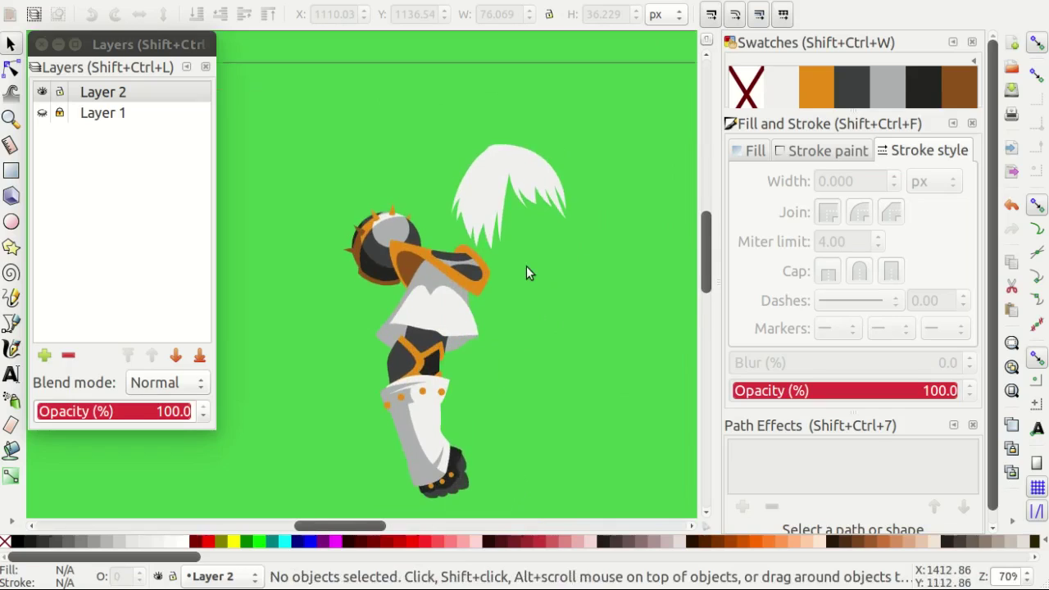
{"action": "scroll", "coordinate": [526, 266], "scroll_direction": "up", "scroll_amount": 2, "text": "ctrl"}
{"action": "scroll", "coordinate": [387, 237], "scroll_direction": "up", "scroll_amount": 1, "text": "ctrl"}
{"action": "scroll", "coordinate": [442, 236], "scroll_direction": "up", "scroll_amount": 2}
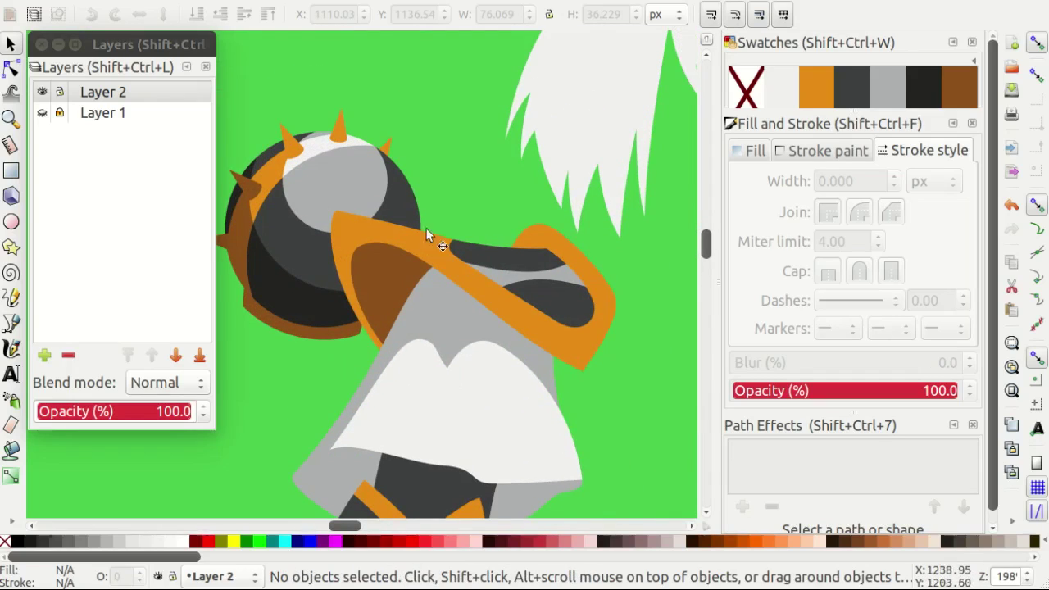
{"action": "left_click", "coordinate": [43, 117]}
{"action": "scroll", "coordinate": [351, 234], "scroll_direction": "down", "scroll_amount": 3}
{"action": "scroll", "coordinate": [426, 254], "scroll_direction": "up", "scroll_amount": 3}
{"action": "scroll", "coordinate": [426, 254], "scroll_direction": "right", "scroll_amount": 3}
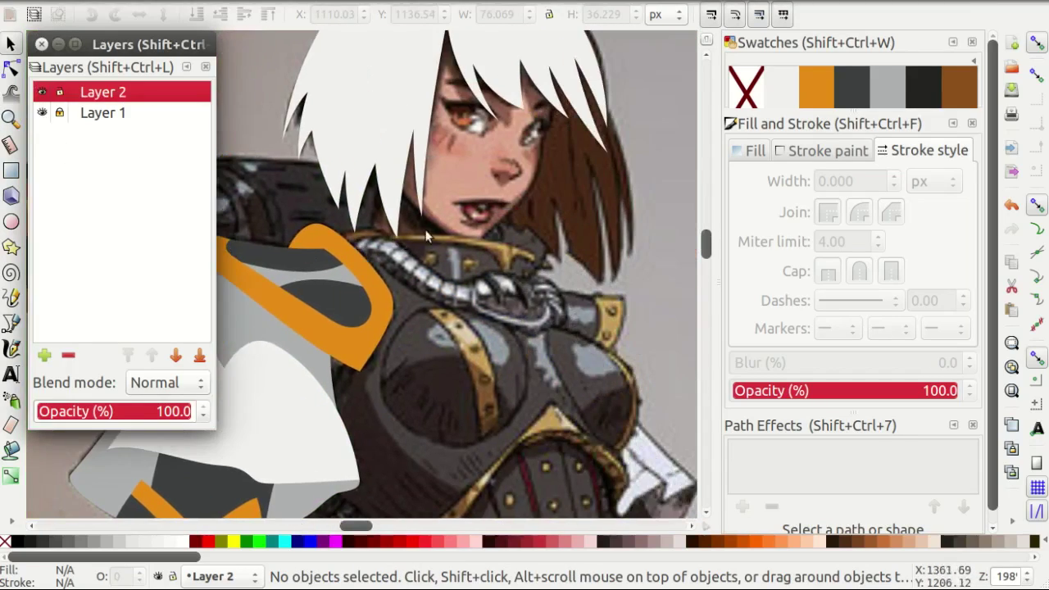
{"action": "key", "text": "b"}
{"action": "scroll", "coordinate": [508, 278], "scroll_direction": "up", "scroll_amount": 3, "text": "ctrl"}
Draw an outline circle over the left chest plate.
{"action": "scroll", "coordinate": [519, 295], "scroll_direction": "down", "scroll_amount": 3, "text": "ctrl"}
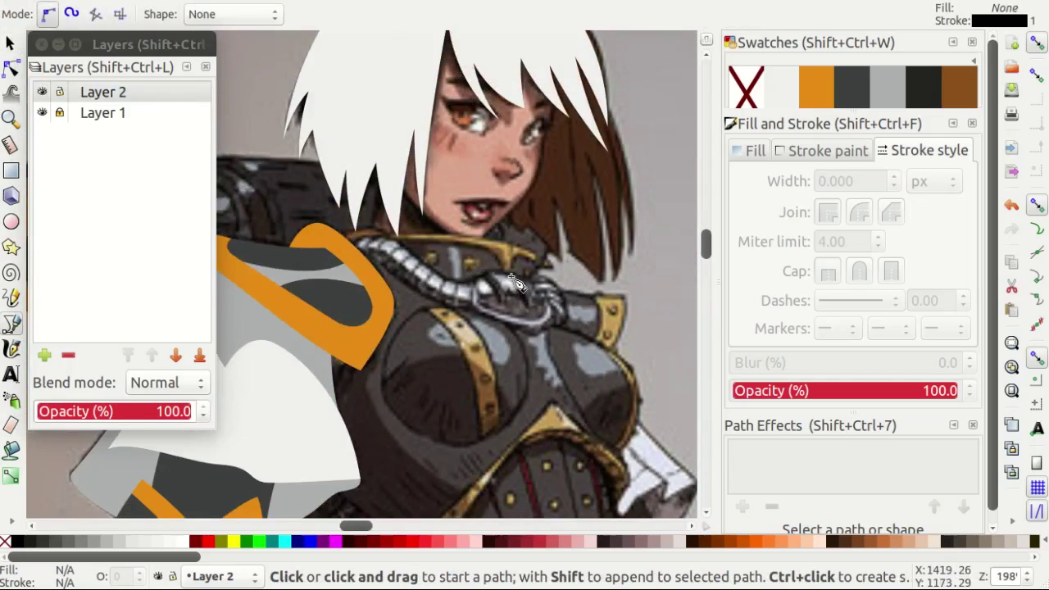
{"action": "scroll", "coordinate": [528, 287], "scroll_direction": "up", "scroll_amount": 1, "text": "ctrl"}
{"action": "scroll", "coordinate": [537, 288], "scroll_direction": "down", "scroll_amount": 1, "text": "ctrl"}
{"action": "key", "text": "e"}
{"action": "scroll", "coordinate": [360, 352], "scroll_direction": "down", "scroll_amount": 1}
{"action": "scroll", "coordinate": [360, 352], "scroll_direction": "up", "scroll_amount": 2, "text": "ctrl"}
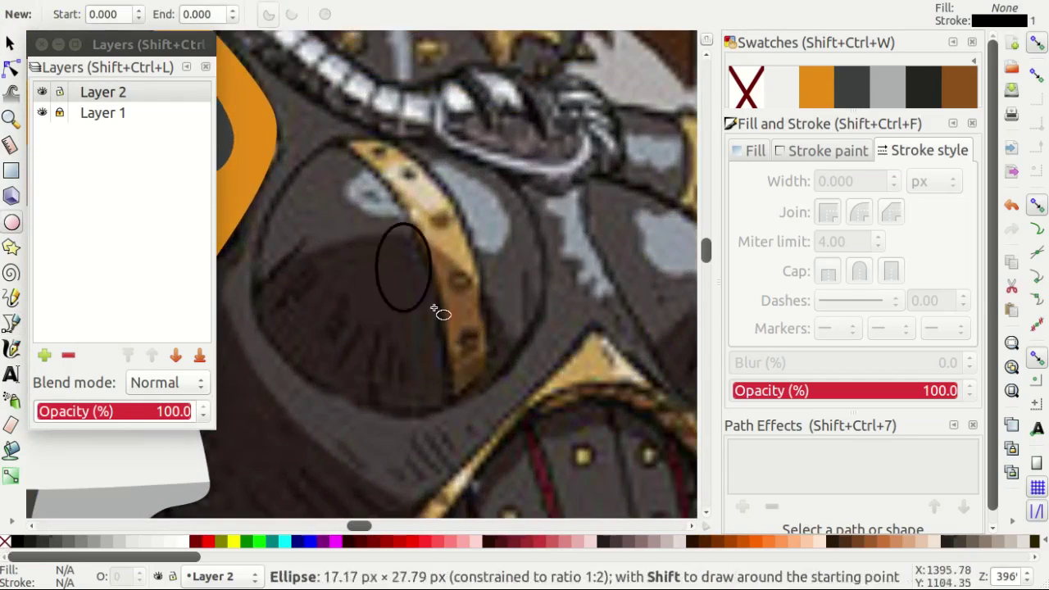
{"action": "left_click_drag", "start_coordinate": [434, 308], "coordinate": [544, 407]}
{"action": "key", "text": "space"}
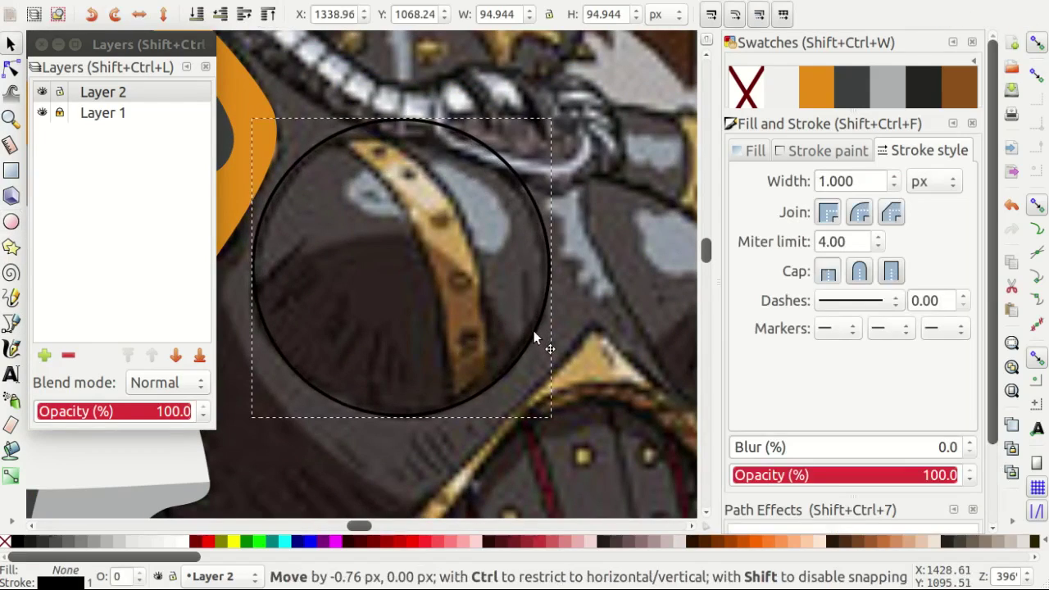
{"action": "scroll", "coordinate": [492, 336], "scroll_direction": "up", "scroll_amount": 1}
{"action": "key", "text": "Escape"}
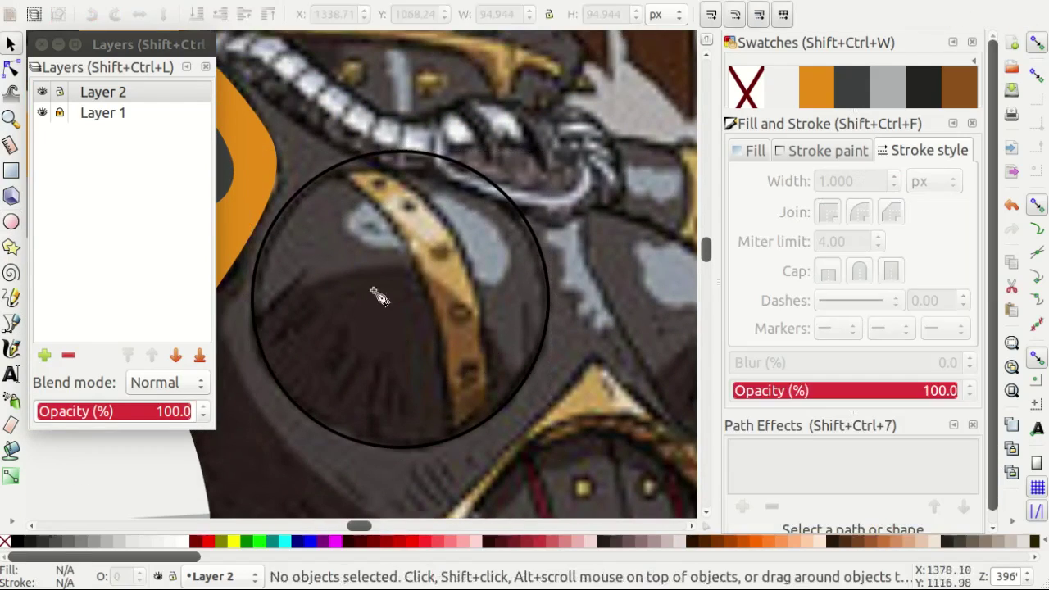
Reselect the chest circle and shrink it to fit the plate.
{"action": "key", "text": "b"}
{"action": "scroll", "coordinate": [357, 185], "scroll_direction": "up", "scroll_amount": 1, "text": "ctrl"}
{"action": "key", "text": "s"}
{"action": "key", "text": "Tab"}
{"action": "scroll", "coordinate": [470, 252], "scroll_direction": "down", "scroll_amount": 2, "text": "ctrl"}
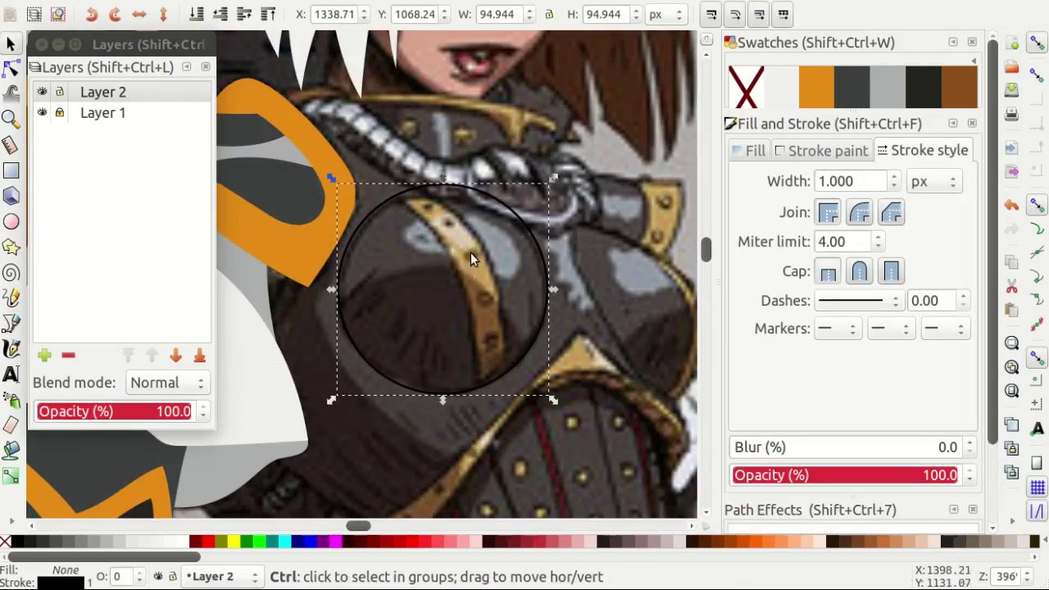
{"action": "scroll", "coordinate": [470, 252], "scroll_direction": "up", "scroll_amount": 2, "text": "ctrl"}
{"action": "left_click_drag", "start_coordinate": [612, 138], "coordinate": [610, 139]}
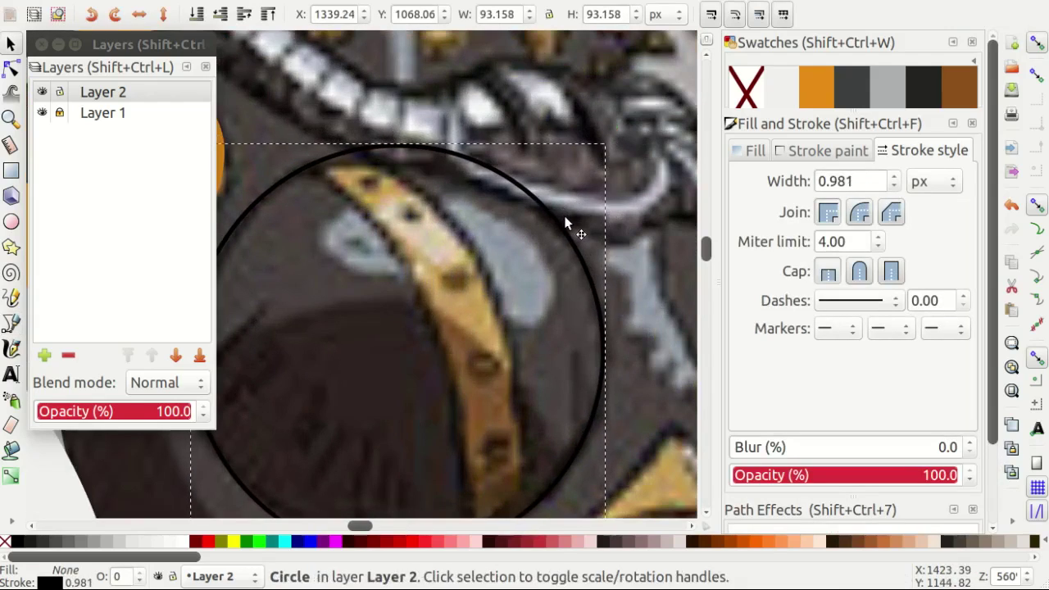
Draw a Bezier curve along one edge of the gold strap.
{"action": "key", "text": "b"}
{"action": "scroll", "coordinate": [503, 426], "scroll_direction": "down", "scroll_amount": 4}
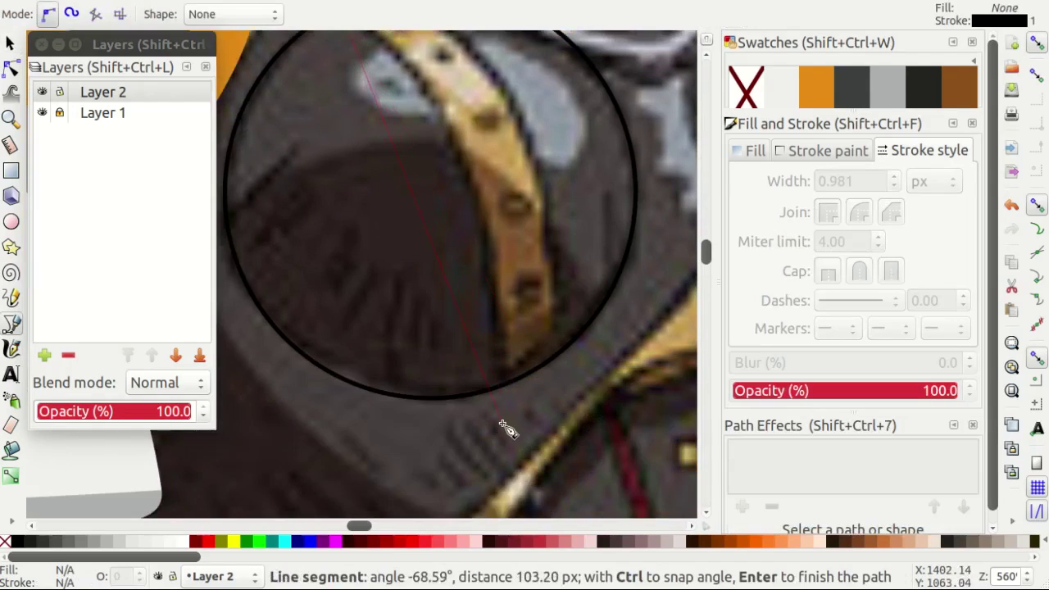
{"action": "double_click", "coordinate": [508, 347]}
{"action": "key", "text": "n"}
{"action": "scroll", "coordinate": [503, 346], "scroll_direction": "up", "scroll_amount": 4}
{"action": "mouse_move", "coordinate": [318, 137]}
{"action": "left_mouse_down"}
{"action": "mouse_move", "coordinate": [468, 264]}
{"action": "mouse_move", "coordinate": [512, 244]}
{"action": "left_mouse_up"}
{"action": "scroll", "coordinate": [468, 264], "scroll_direction": "down", "scroll_amount": 1}
Duplicate the strap curve, bend the copy along the other edge, and select both top ends.
{"action": "key", "text": "s"}
{"action": "key", "text": "ctrl+d"}
{"action": "key", "text": "n"}
{"action": "left_click_drag", "start_coordinate": [375, 74], "coordinate": [363, 81]}
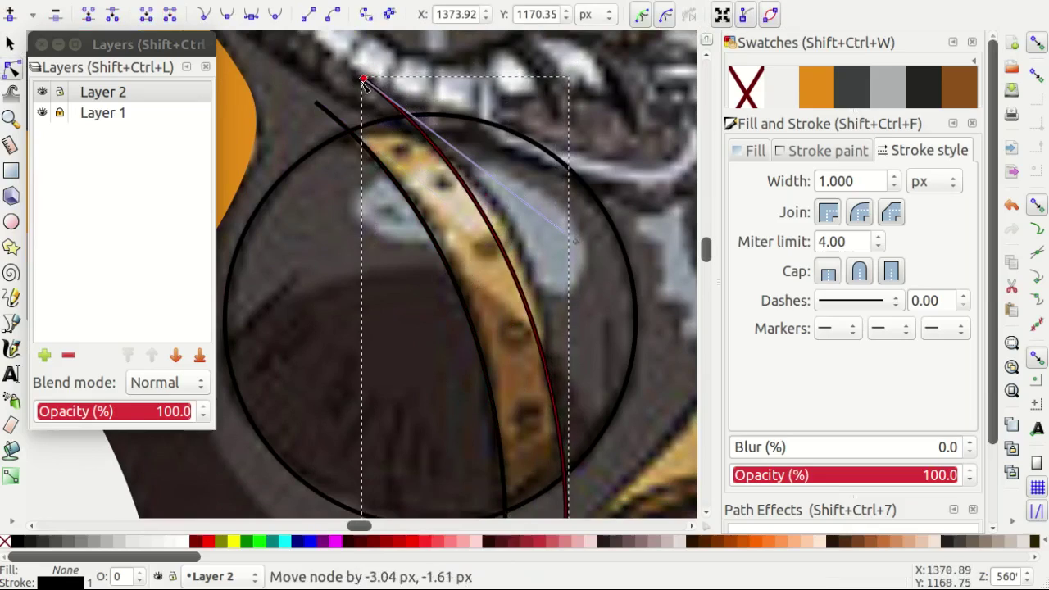
{"action": "left_click_drag", "start_coordinate": [576, 243], "coordinate": [594, 234]}
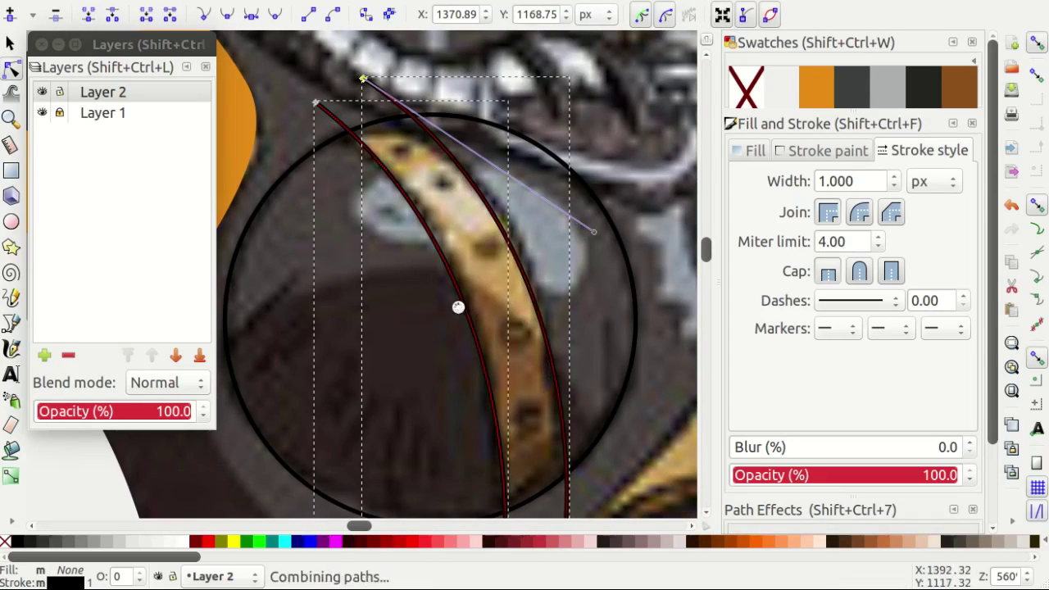
{"action": "left_click_drag", "start_coordinate": [381, 114], "coordinate": [274, 49]}
{"action": "scroll", "coordinate": [390, 304], "scroll_direction": "down", "scroll_amount": 2}
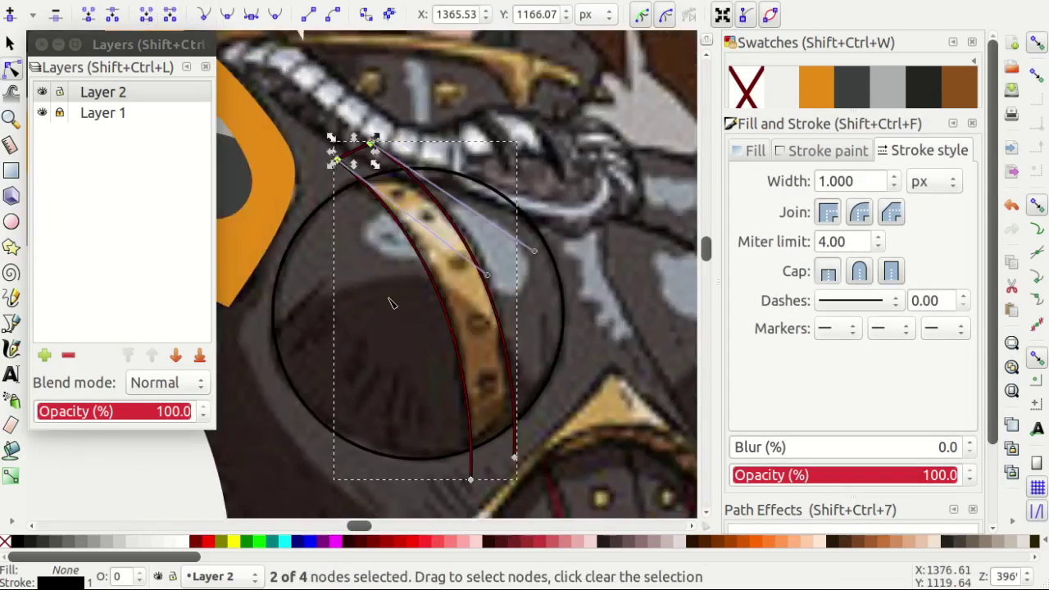
{"action": "scroll", "coordinate": [352, 328], "scroll_direction": "up", "scroll_amount": 1}
{"action": "key", "text": "b"}
{"action": "scroll", "coordinate": [376, 323], "scroll_direction": "down", "scroll_amount": 1}
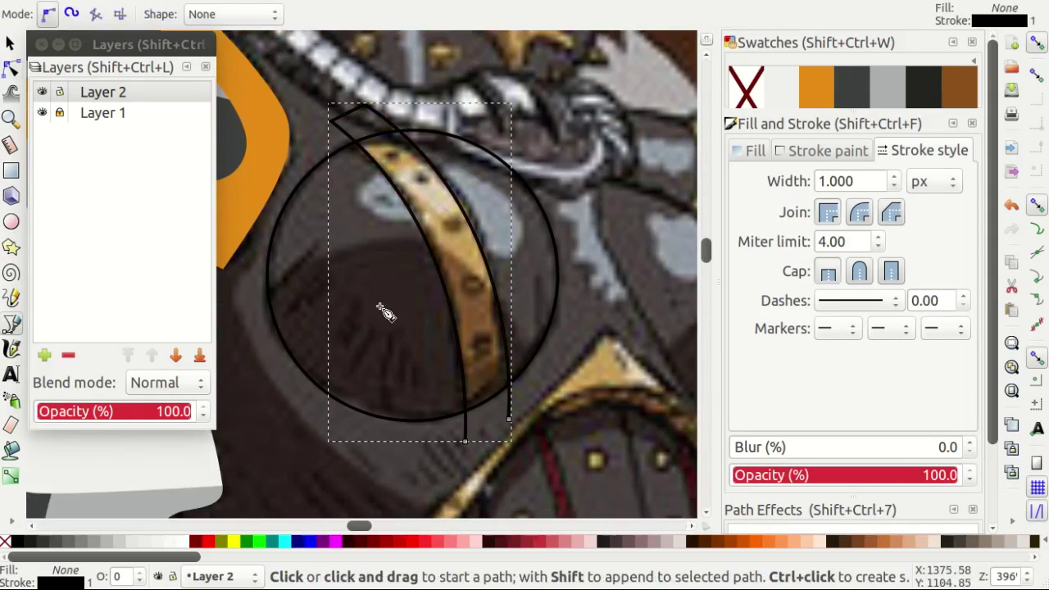
{"action": "key", "text": "e"}
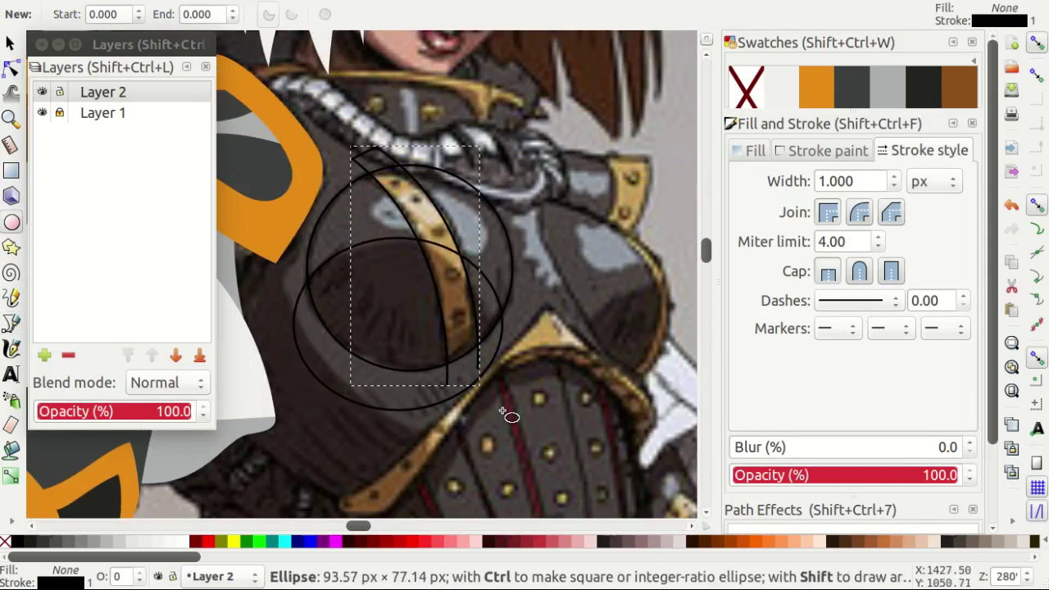
Draw a tilted ellipse over the plate's darker lower half and duplicate it.
{"action": "left_click_drag", "start_coordinate": [514, 411], "coordinate": [515, 411]}
{"action": "scroll", "coordinate": [471, 399], "scroll_direction": "up", "scroll_amount": 1}
{"action": "key", "text": "s"}
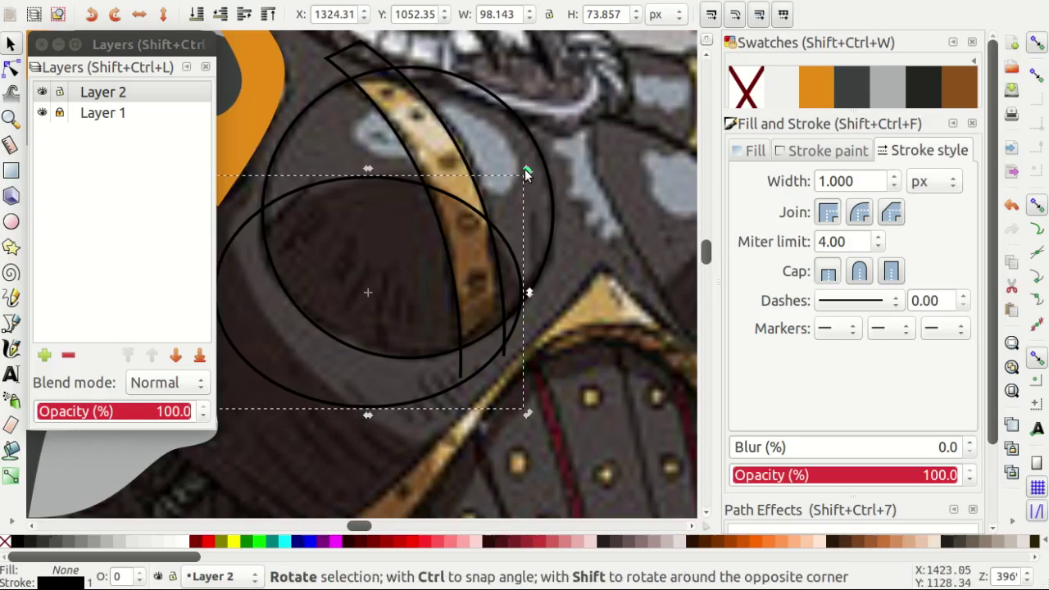
{"action": "left_click_drag", "start_coordinate": [526, 173], "coordinate": [429, 199]}
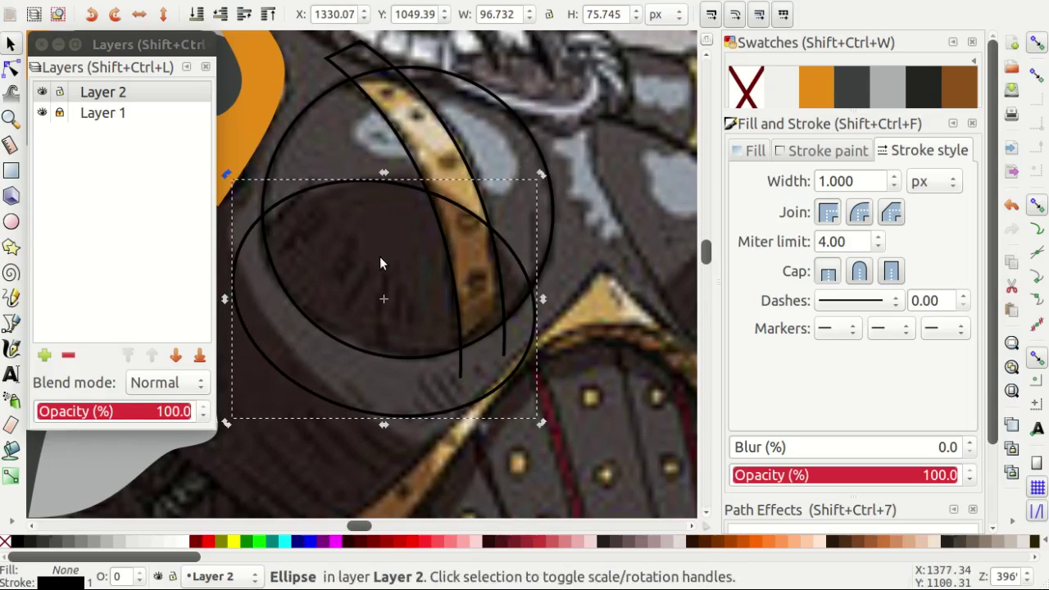
{"action": "right_click", "coordinate": [322, 189]}
{"action": "left_click", "coordinate": [362, 316]}
Fill the ellipse brown and add an orange rectangle covering the upper plate.
{"action": "left_click", "coordinate": [973, 90]}
{"action": "scroll", "coordinate": [479, 182], "scroll_direction": "up", "scroll_amount": 1}
{"action": "key", "text": "r"}
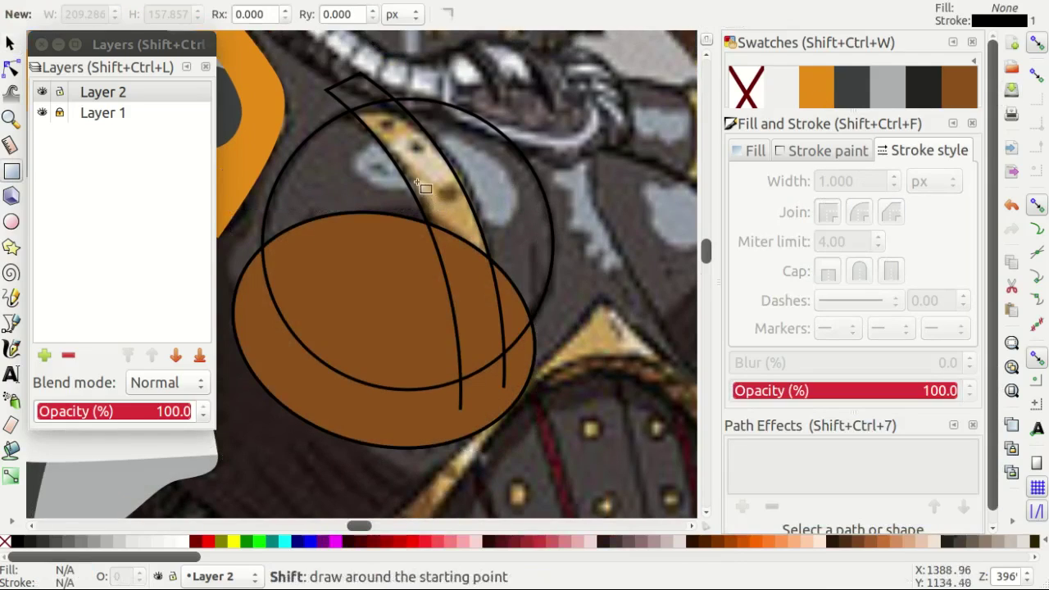
{"action": "left_click_drag", "start_coordinate": [252, 37], "coordinate": [580, 321]}
{"action": "left_click", "coordinate": [807, 92]}
Group the rectangle and brown ellipse and clip them to the curved band outline.
{"action": "key", "text": "s"}
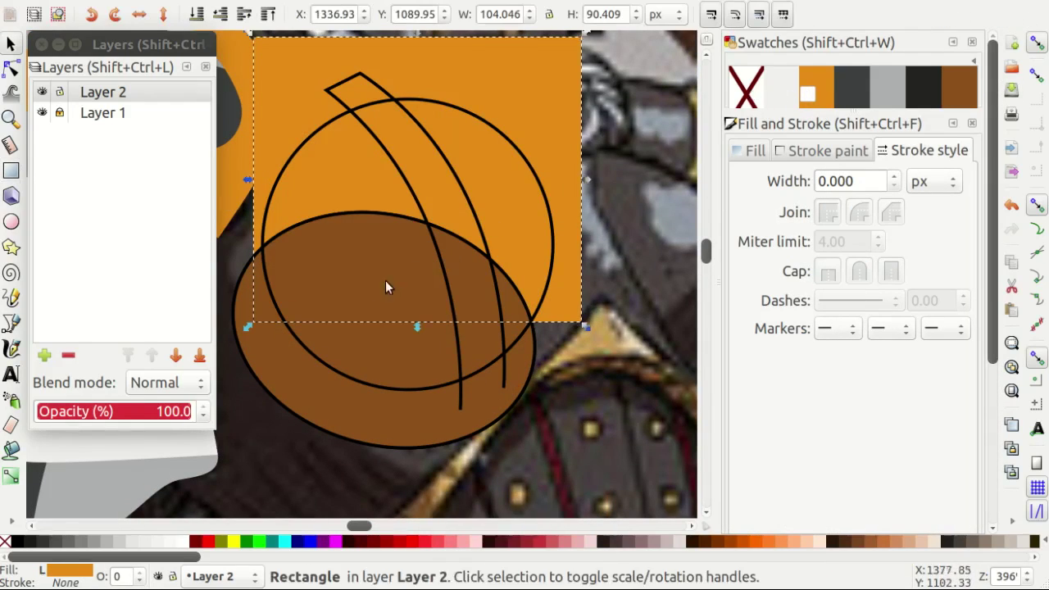
{"action": "left_click", "coordinate": [385, 282]}
{"action": "left_click", "coordinate": [346, 173], "text": "shift"}
{"action": "key", "text": "ctrl+g"}
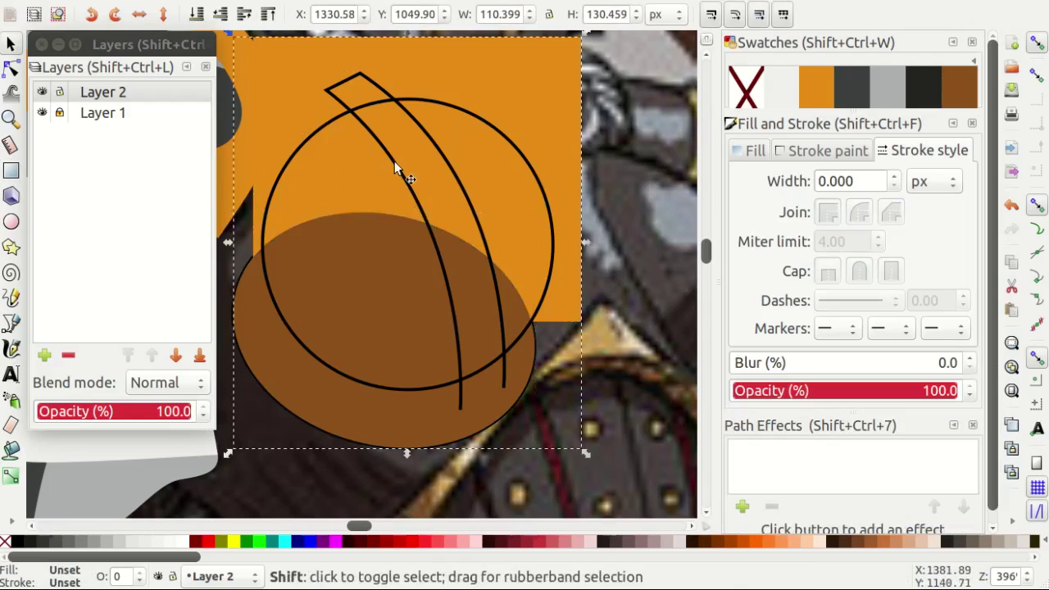
{"action": "left_click", "coordinate": [394, 161], "text": "shift"}
{"action": "right_click", "coordinate": [399, 162]}
{"action": "left_click", "coordinate": [459, 503]}
{"action": "left_click", "coordinate": [365, 226]}
Fill the lower ellipse near-black and place a dark grey rectangle behind the orb.
{"action": "left_click", "coordinate": [361, 214]}
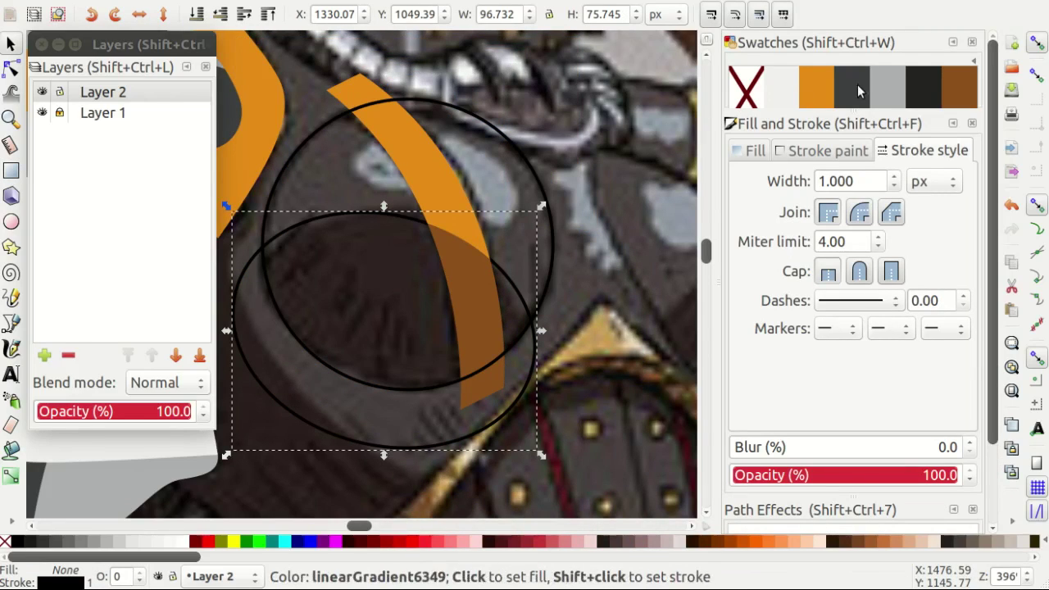
{"action": "left_click", "coordinate": [923, 86]}
{"action": "key", "text": "r"}
{"action": "left_click_drag", "start_coordinate": [412, 202], "coordinate": [636, 360]}
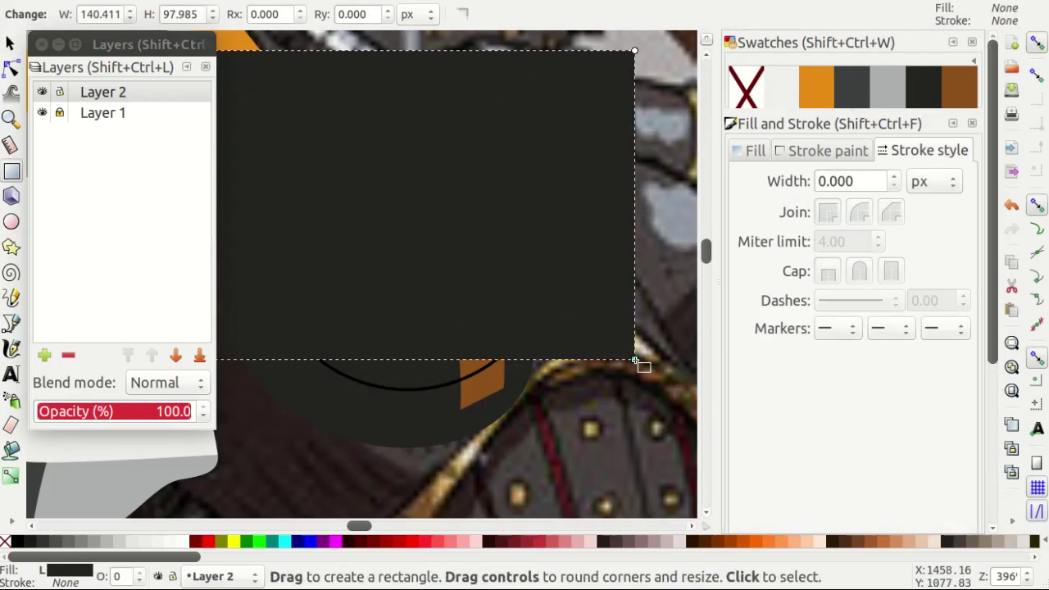
{"action": "key", "text": "End"}
{"action": "left_click", "coordinate": [851, 86]}
Group the orb shapes and clip them to the circle.
{"action": "key", "text": "s"}
{"action": "left_click", "coordinate": [390, 235], "text": "shift"}
{"action": "key", "text": "ctrl+g"}
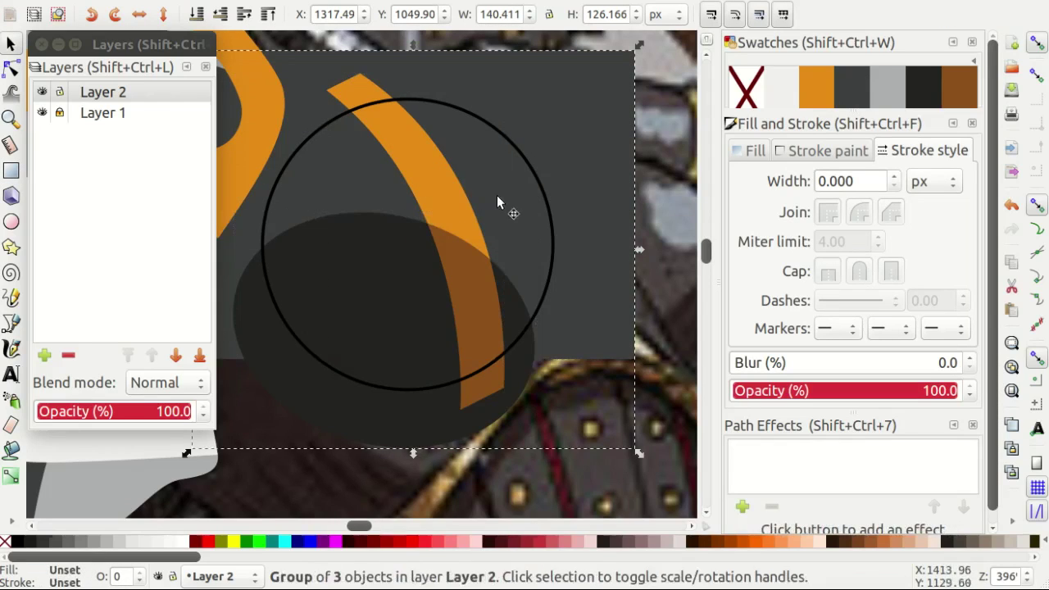
{"action": "left_click", "coordinate": [529, 163], "text": "shift"}
{"action": "right_click", "coordinate": [666, 156]}
{"action": "left_click", "coordinate": [696, 505]}
{"action": "left_click", "coordinate": [583, 374]}
{"action": "scroll", "coordinate": [583, 288], "scroll_direction": "down", "scroll_amount": 2, "text": "ctrl"}
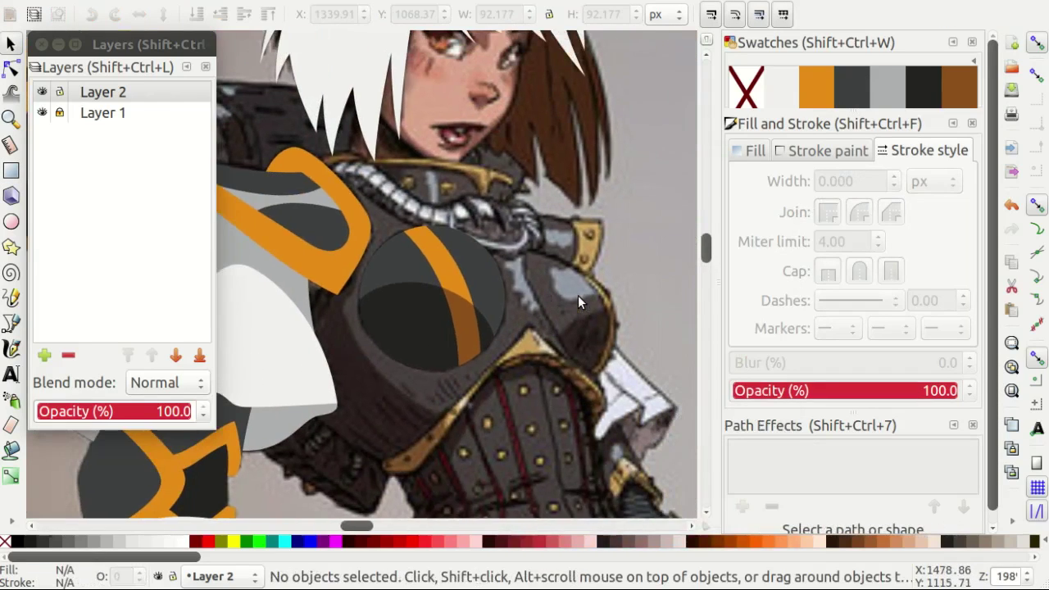
Draw a circle over the shoulder plate, positioned and sized to fit.
{"action": "key", "text": "b"}
{"action": "scroll", "coordinate": [568, 281], "scroll_direction": "up", "scroll_amount": 2, "text": "ctrl"}
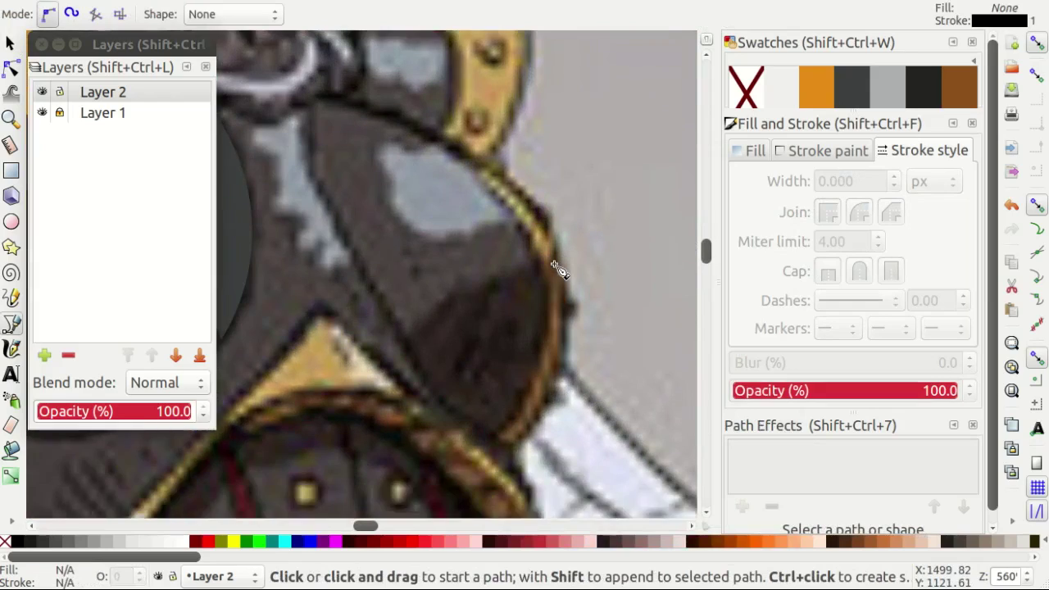
{"action": "scroll", "coordinate": [381, 193], "scroll_direction": "up", "scroll_amount": 2, "text": "ctrl"}
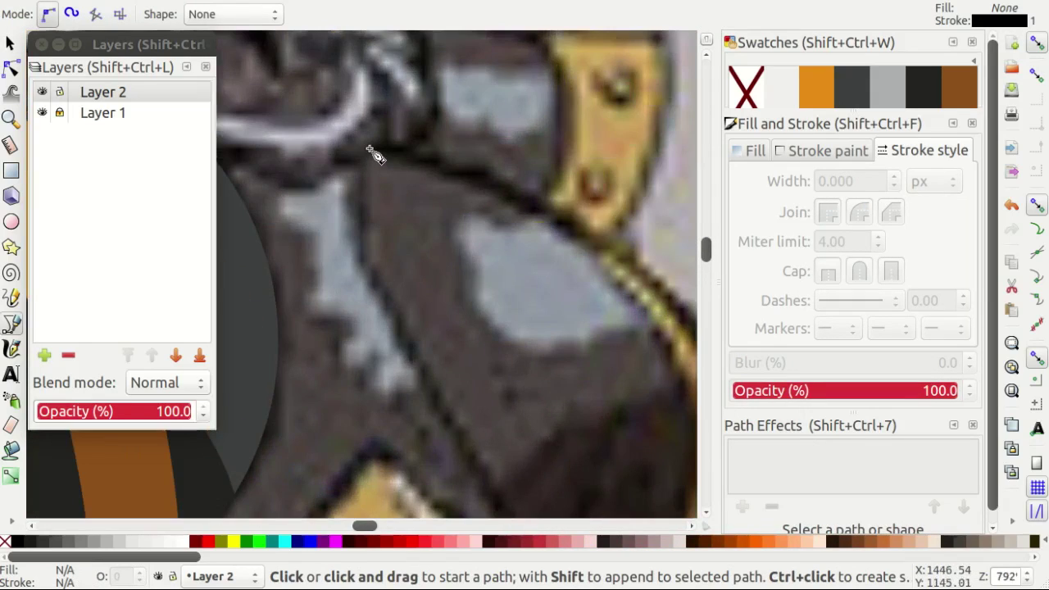
{"action": "scroll", "coordinate": [374, 156], "scroll_direction": "down", "scroll_amount": 2, "text": "ctrl"}
{"action": "key", "text": "e"}
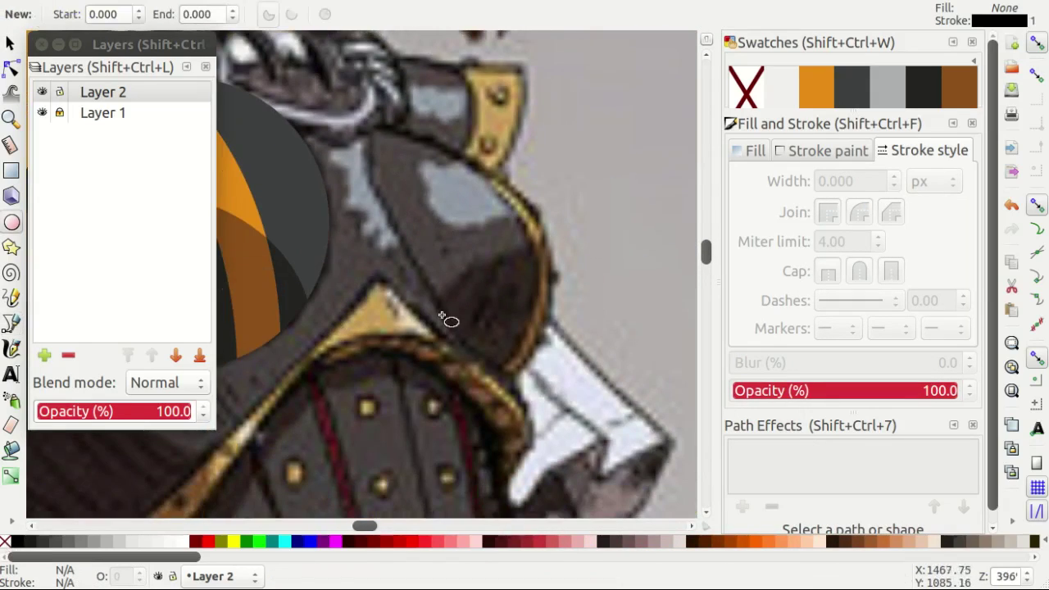
{"action": "left_click_drag", "start_coordinate": [442, 259], "coordinate": [573, 402], "text": "ctrl+shift"}
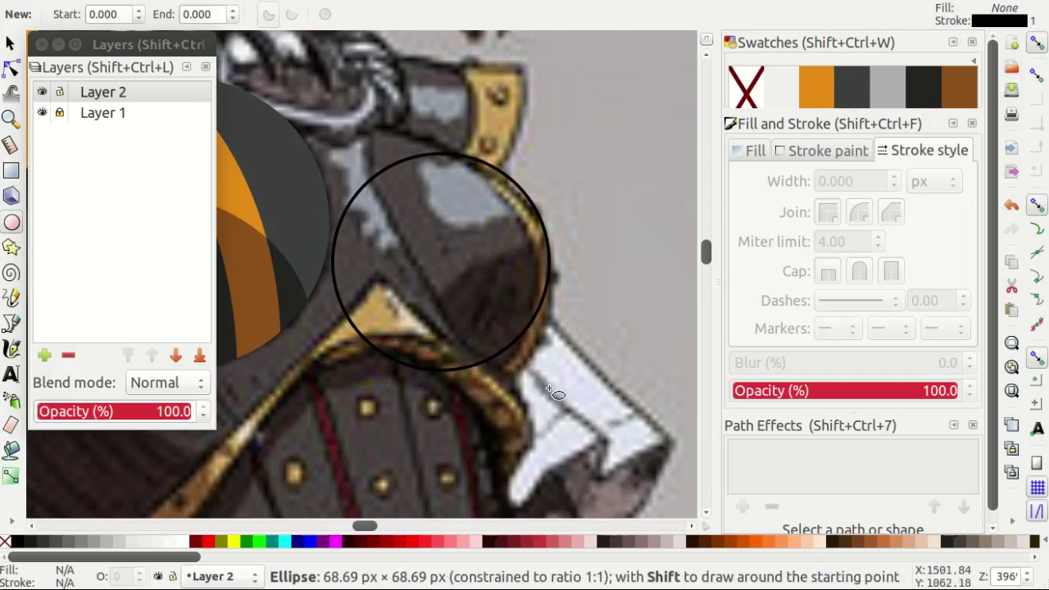
{"action": "left_click_drag", "start_coordinate": [571, 301], "coordinate": [547, 324]}
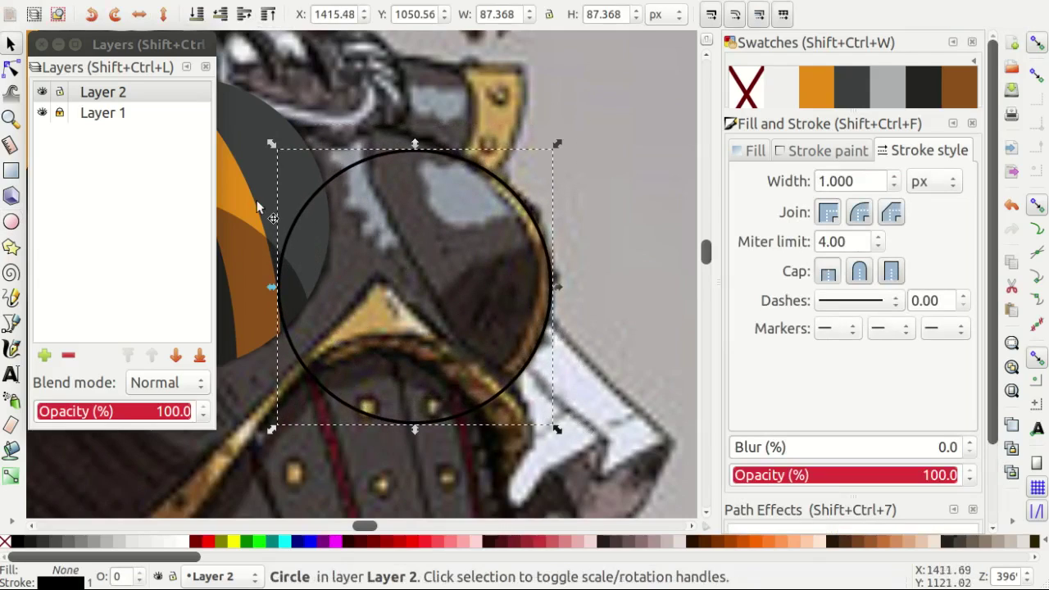
{"action": "left_click_drag", "start_coordinate": [270, 148], "coordinate": [253, 130]}
{"action": "left_click_drag", "start_coordinate": [386, 135], "coordinate": [387, 136]}
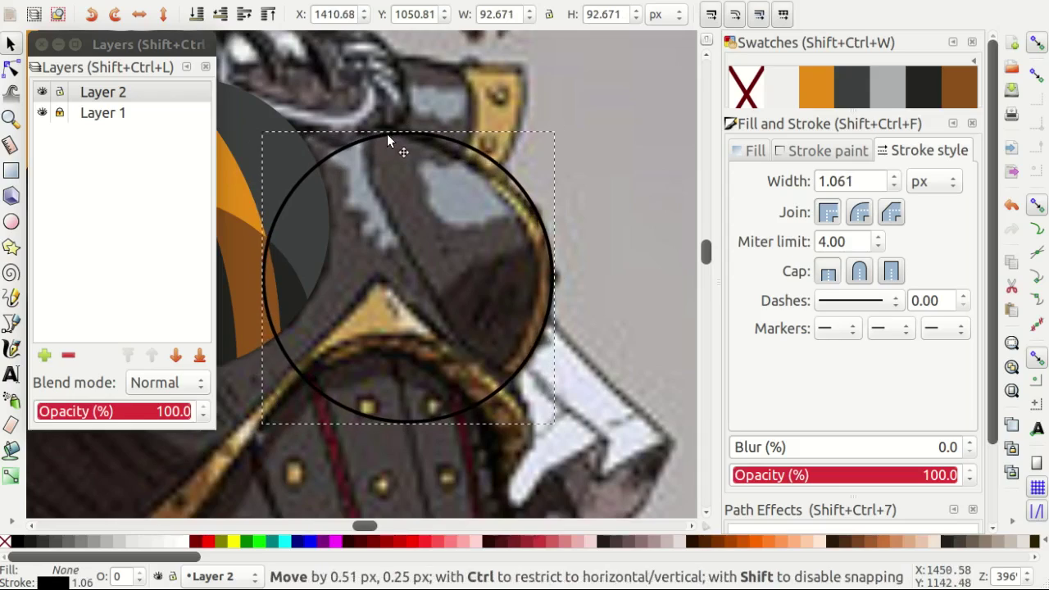
Convert the circle to a path and add a sharp corner node at its lower right.
{"action": "key", "text": "alt+p"}
{"action": "key", "text": "shift+ctrl+c"}
{"action": "key", "text": "n"}
{"action": "key", "text": "plus"}
{"action": "key", "text": "ctrl+a"}
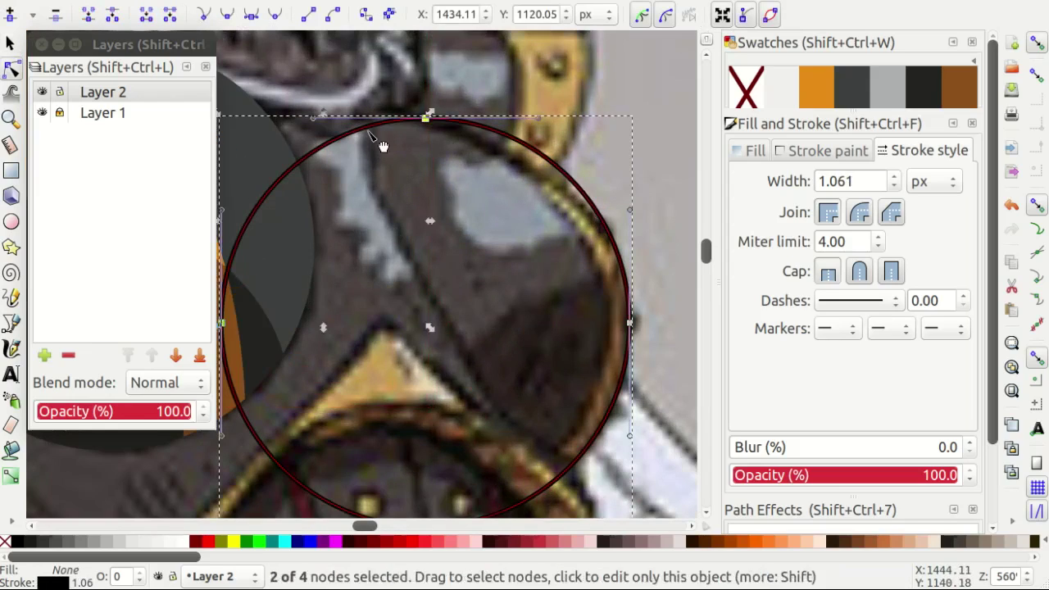
{"action": "key", "text": "Insert"}
{"action": "double_click", "coordinate": [564, 414]}
{"action": "key", "text": "minus"}
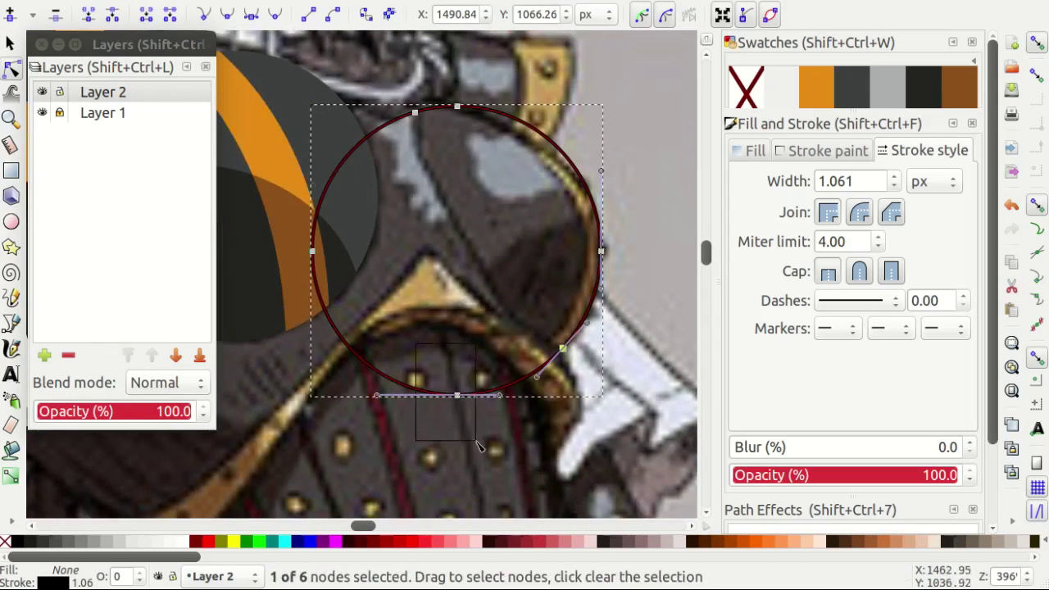
Reshape the path's curves into a pointed leaf shape following the plate.
{"action": "left_click_drag", "start_coordinate": [555, 359], "coordinate": [364, 474]}
{"action": "mouse_move", "coordinate": [356, 130]}
{"action": "left_mouse_down"}
{"action": "mouse_move", "coordinate": [336, 195]}
{"action": "mouse_move", "coordinate": [547, 111]}
{"action": "left_mouse_up"}
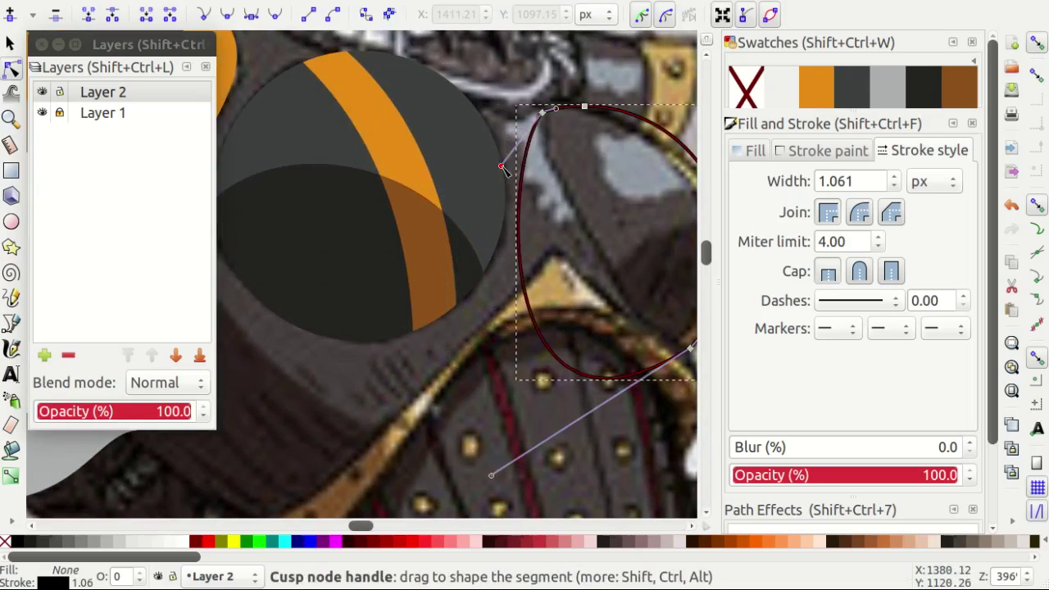
{"action": "scroll", "coordinate": [450, 467], "scroll_direction": "right", "scroll_amount": 2}
{"action": "left_click_drag", "start_coordinate": [429, 477], "coordinate": [525, 336]}
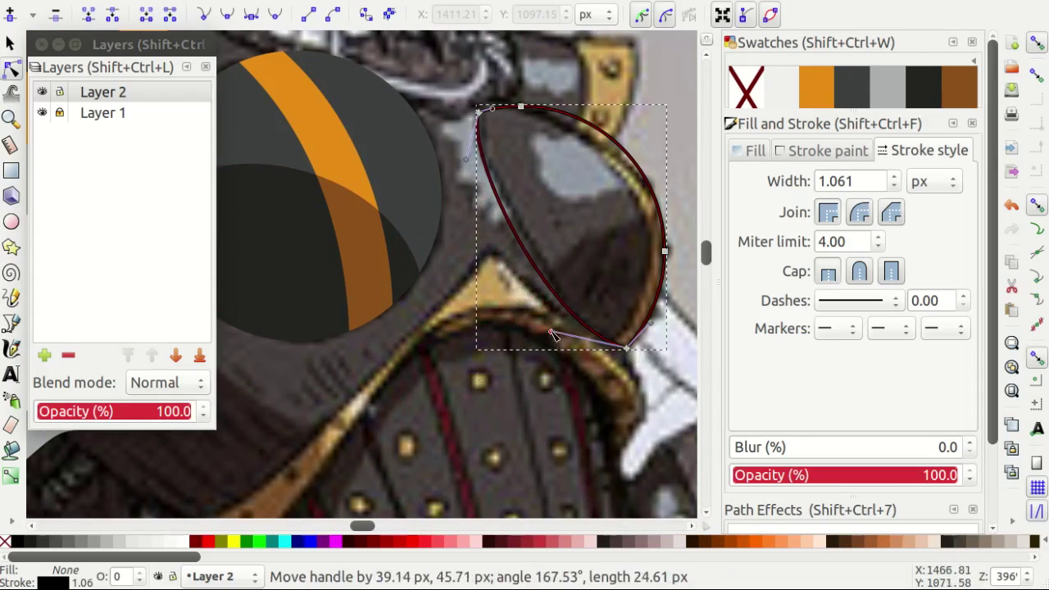
{"action": "scroll", "coordinate": [474, 171], "scroll_direction": "up", "scroll_amount": 1}
{"action": "left_click_drag", "start_coordinate": [464, 167], "coordinate": [473, 168]}
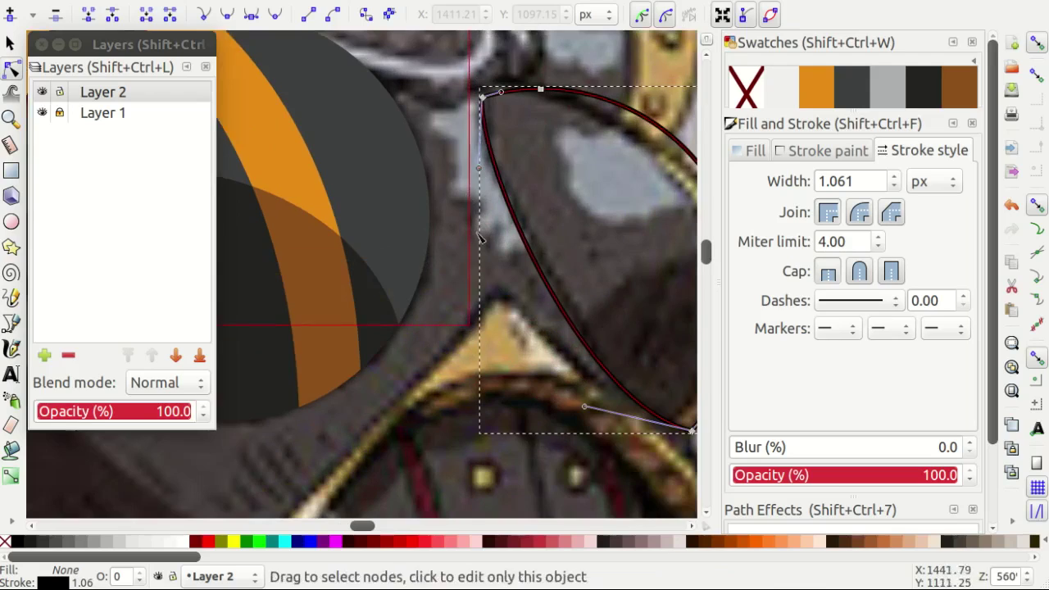
{"action": "scroll", "coordinate": [481, 238], "scroll_direction": "up", "scroll_amount": 1}
{"action": "left_click_drag", "start_coordinate": [539, 432], "coordinate": [533, 433]}
{"action": "scroll", "coordinate": [531, 293], "scroll_direction": "down", "scroll_amount": 1}
Draw a closed four-sided Bezier outline along the plate's outer rim.
{"action": "key", "text": "b"}
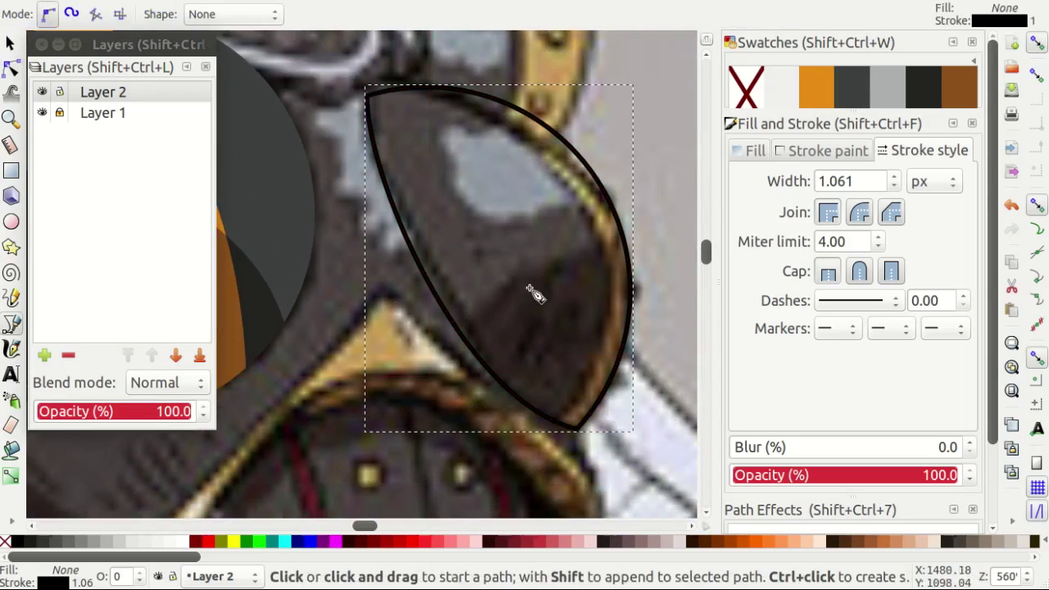
{"action": "scroll", "coordinate": [554, 225], "scroll_direction": "up", "scroll_amount": 1}
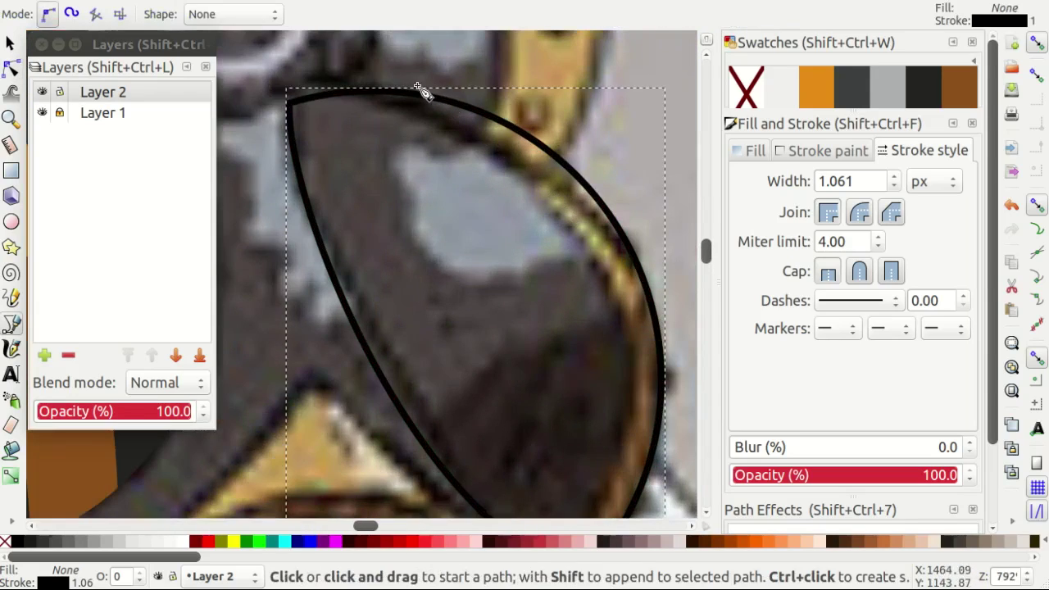
{"action": "left_click", "coordinate": [419, 88]}
{"action": "scroll", "coordinate": [499, 219], "scroll_direction": "down", "scroll_amount": 2}
{"action": "scroll", "coordinate": [510, 336], "scroll_direction": "down", "scroll_amount": 2}
{"action": "scroll", "coordinate": [628, 292], "scroll_direction": "down", "scroll_amount": 1}
{"action": "scroll", "coordinate": [524, 69], "scroll_direction": "down", "scroll_amount": 1}
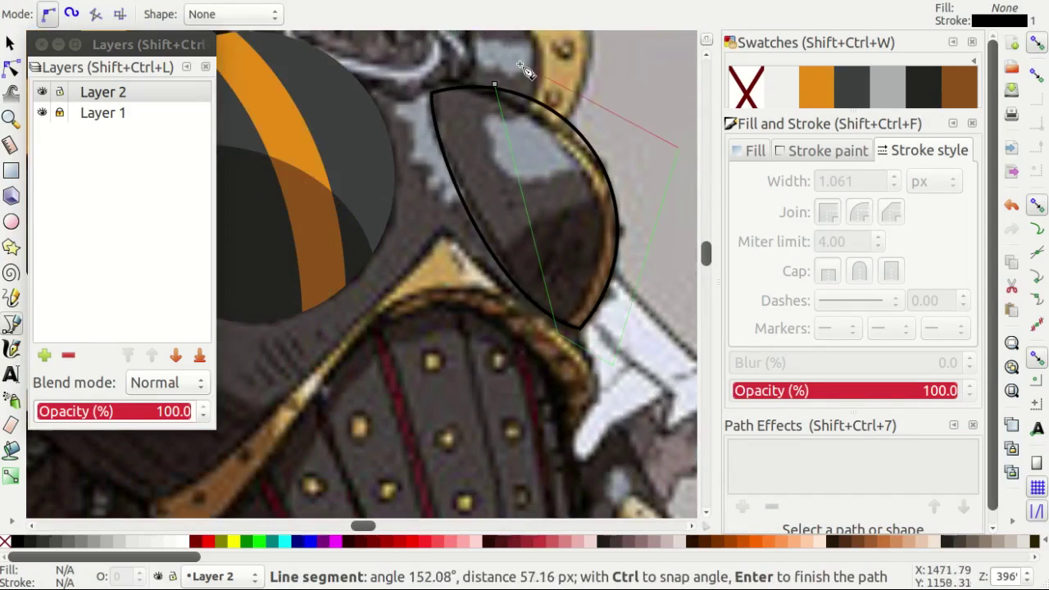
{"action": "left_click", "coordinate": [498, 84]}
{"action": "scroll", "coordinate": [598, 157], "scroll_direction": "up", "scroll_amount": 1}
{"action": "scroll", "coordinate": [606, 194], "scroll_direction": "right", "scroll_amount": 3}
Curve the rim band's inner side along the plate edge, with the photo layer hidden.
{"action": "key", "text": "n"}
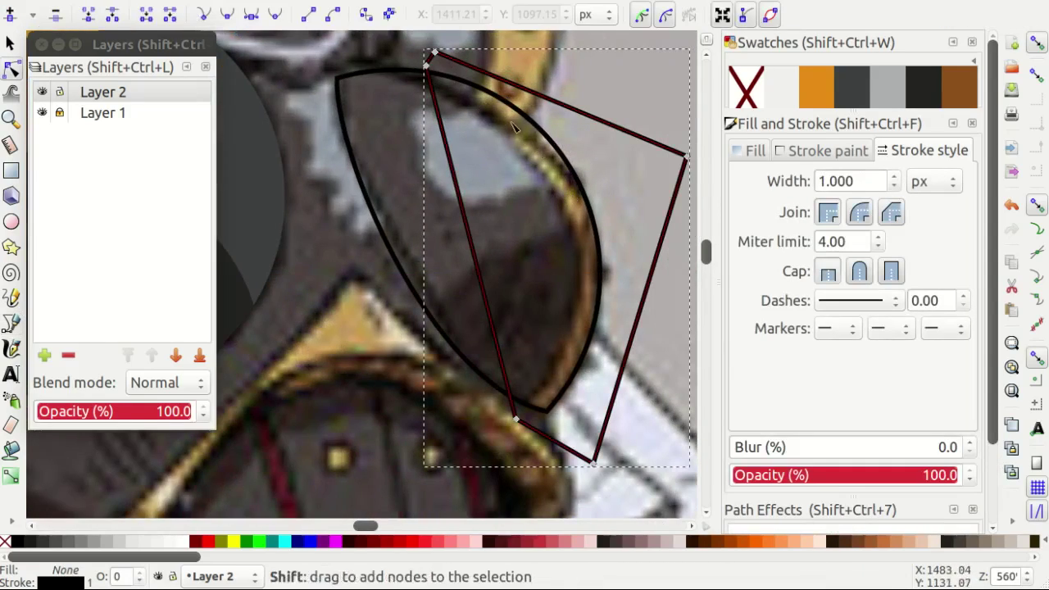
{"action": "left_click_drag", "start_coordinate": [427, 70], "coordinate": [678, 203]}
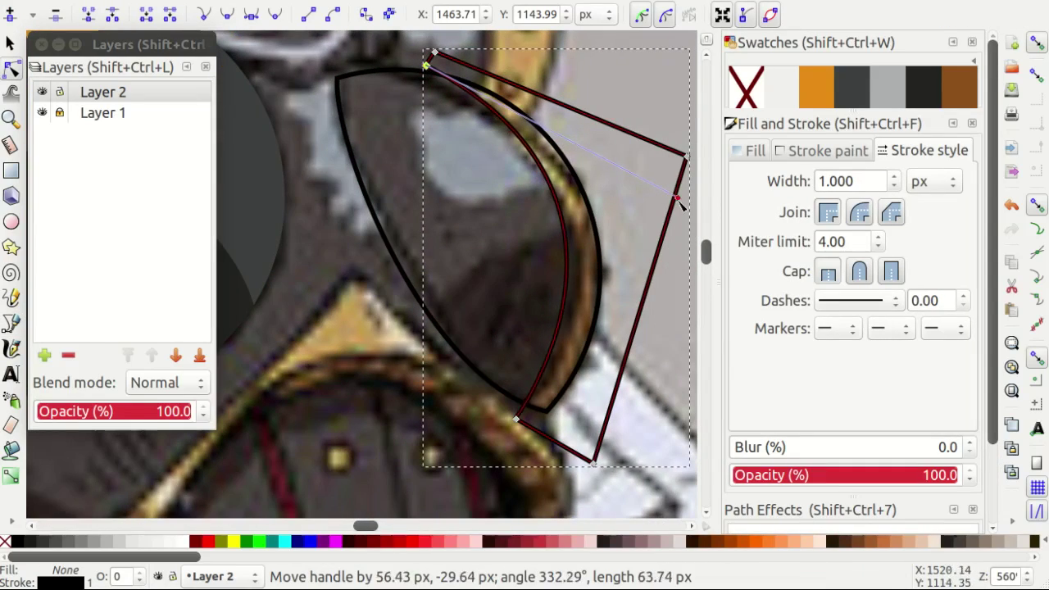
{"action": "left_click", "coordinate": [42, 113]}
{"action": "scroll", "coordinate": [593, 257], "scroll_direction": "down", "scroll_amount": 1}
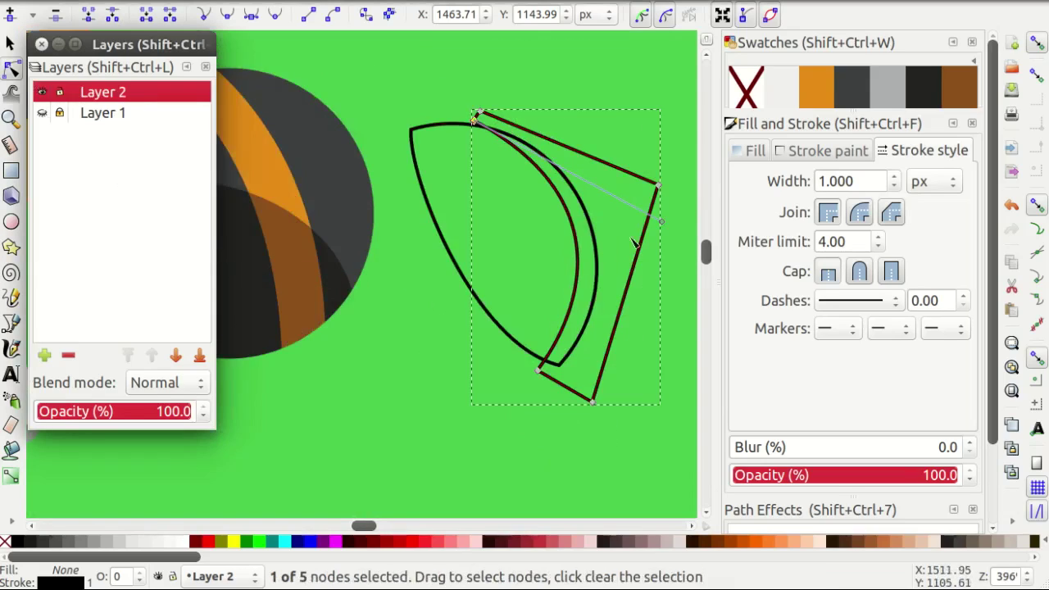
{"action": "scroll", "coordinate": [654, 220], "scroll_direction": "up", "scroll_amount": 1}
{"action": "left_click_drag", "start_coordinate": [649, 242], "coordinate": [585, 187]}
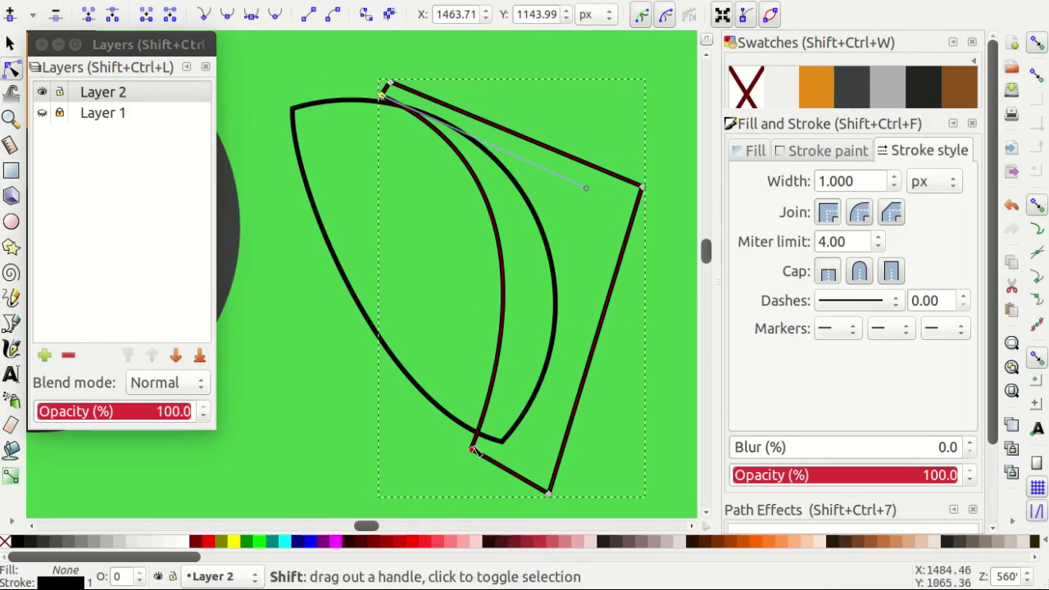
{"action": "left_click_drag", "start_coordinate": [473, 449], "coordinate": [543, 374]}
Refine the inner curve's shape, especially its lower part.
{"action": "left_click_drag", "start_coordinate": [571, 175], "coordinate": [557, 164]}
{"action": "scroll", "coordinate": [565, 238], "scroll_direction": "up", "scroll_amount": 1}
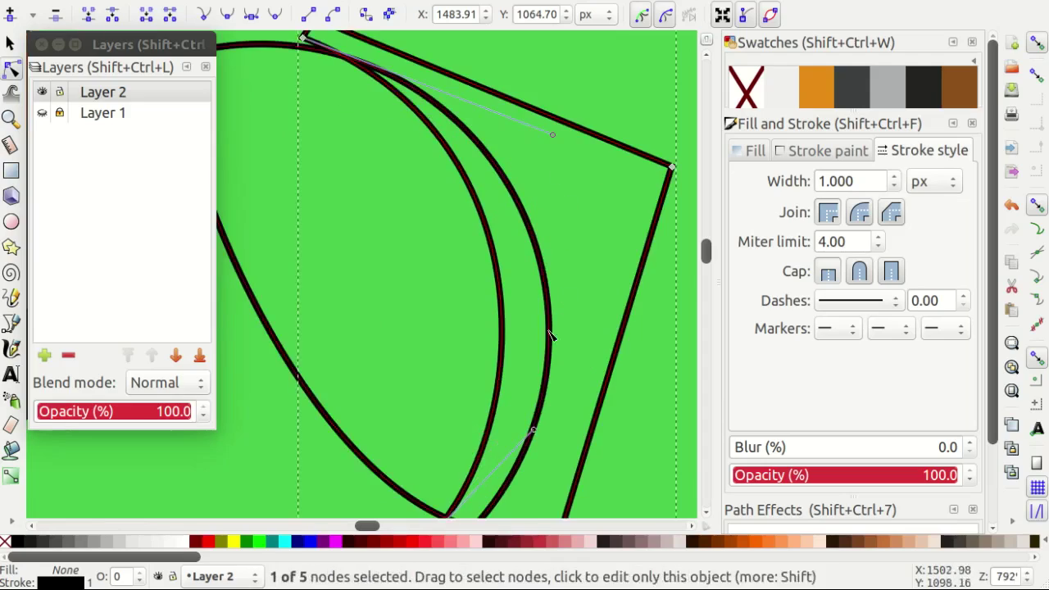
{"action": "left_click_drag", "start_coordinate": [533, 432], "coordinate": [549, 408]}
{"action": "left_click_drag", "start_coordinate": [554, 138], "coordinate": [565, 136]}
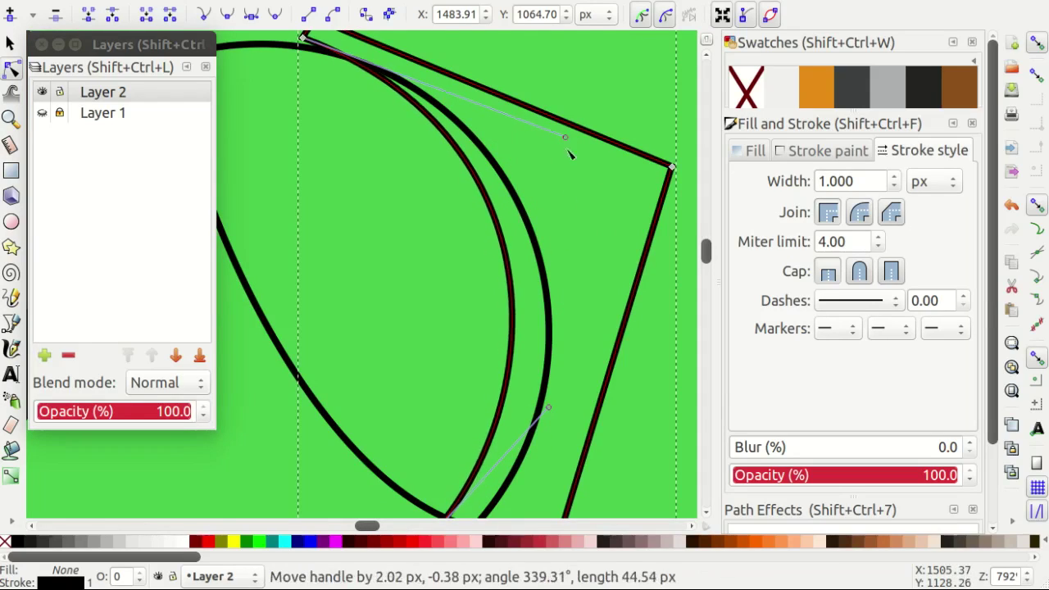
{"action": "scroll", "coordinate": [435, 492], "scroll_direction": "down", "scroll_amount": 2}
{"action": "left_click_drag", "start_coordinate": [533, 350], "coordinate": [532, 344]}
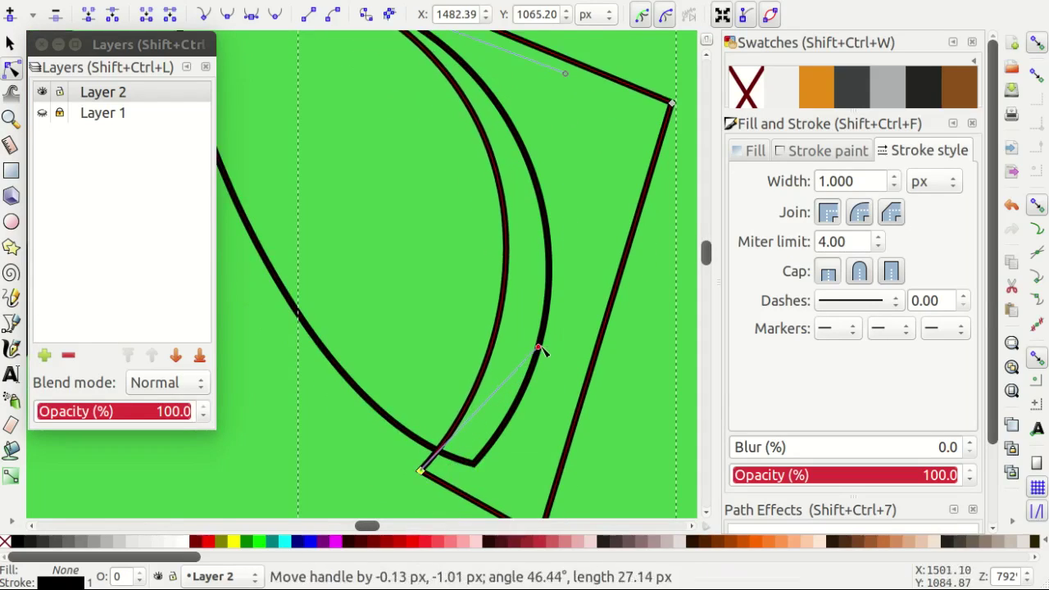
{"action": "scroll", "coordinate": [553, 462], "scroll_direction": "down", "scroll_amount": 1}
Test an orange fill without outline on the band, undo it, and show the photo layer again.
{"action": "left_click", "coordinate": [816, 88]}
{"action": "left_click", "coordinate": [762, 96], "text": "shift"}
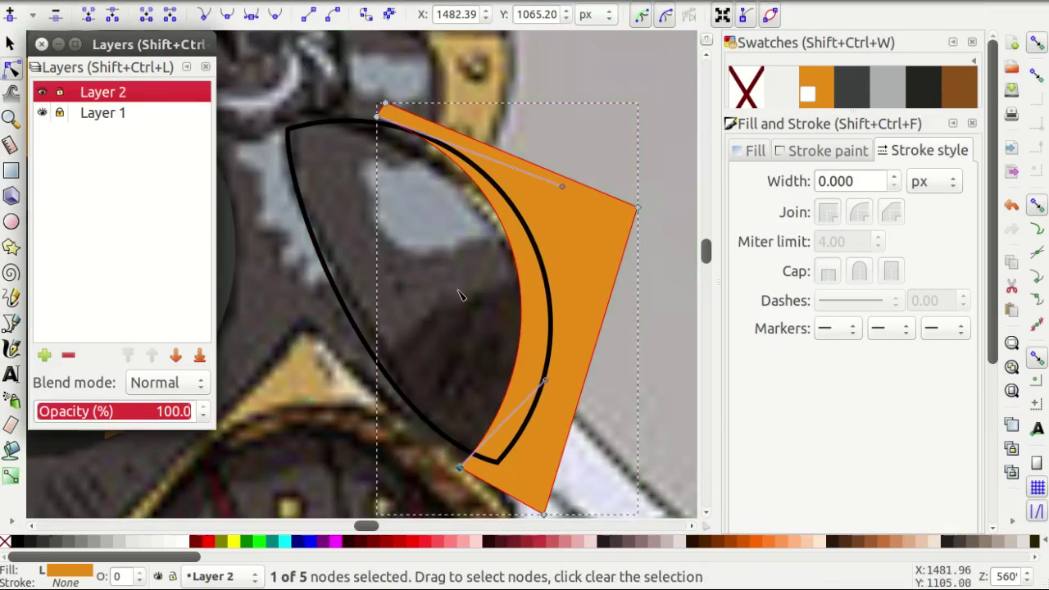
{"action": "left_click", "coordinate": [463, 292]}
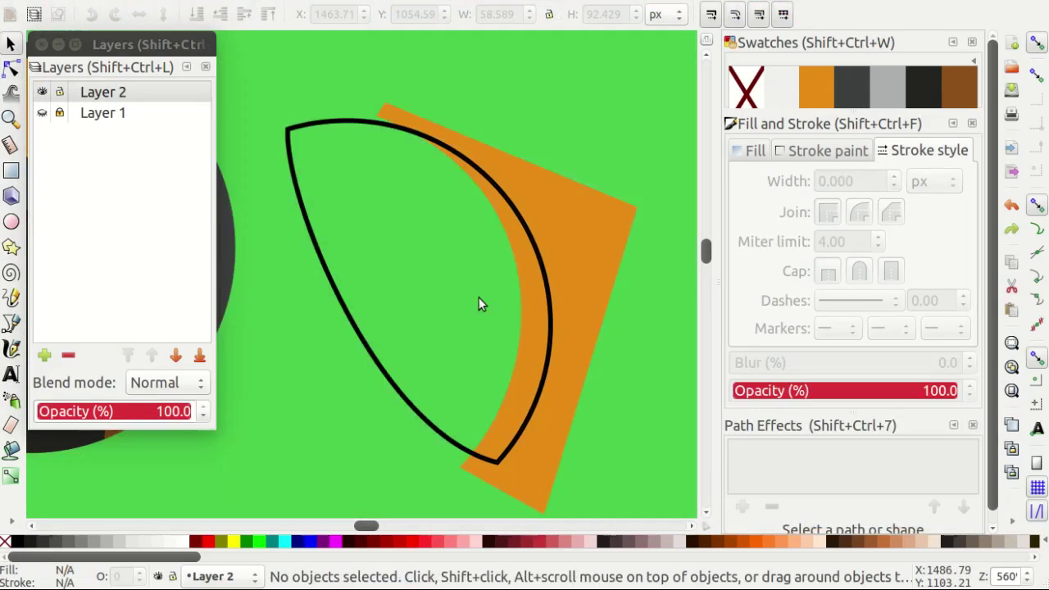
{"action": "key", "text": "ctrl+z"}
{"action": "key", "text": "ctrl+z"}
{"action": "left_click", "coordinate": [41, 112]}
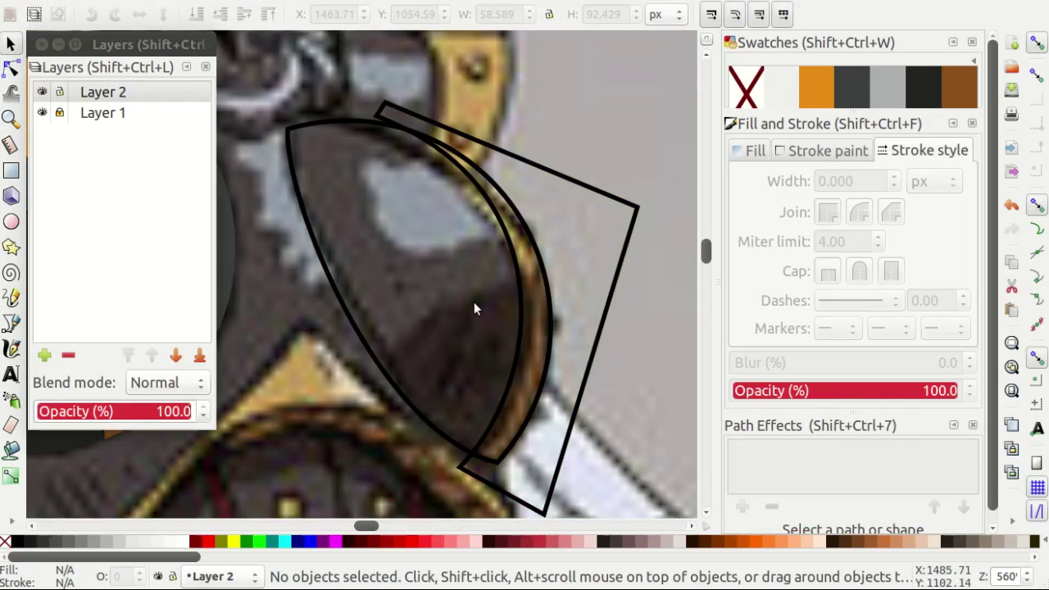
Draw a new closed Bezier shape over the plate's lower part.
{"action": "scroll", "coordinate": [473, 301], "scroll_direction": "down", "scroll_amount": 1}
{"action": "key", "text": "b"}
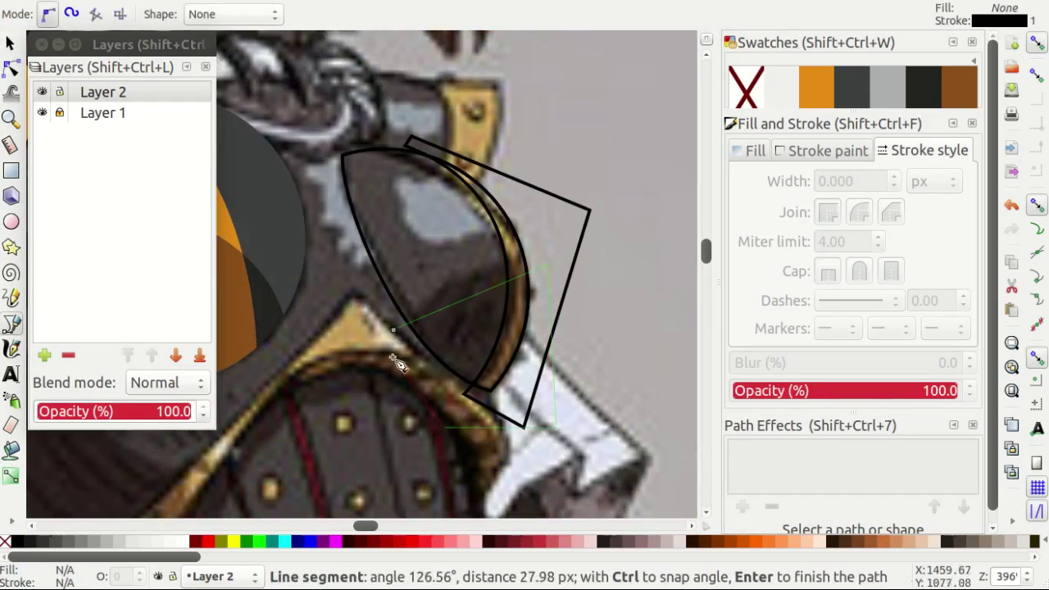
{"action": "left_click", "coordinate": [444, 427]}
{"action": "key", "text": "n"}
{"action": "scroll", "coordinate": [536, 283], "scroll_direction": "up", "scroll_amount": 1}
Curve the new band shape, duplicate it, fill the copy brown and lower it beneath the outline.
{"action": "left_click_drag", "start_coordinate": [554, 257], "coordinate": [432, 244]}
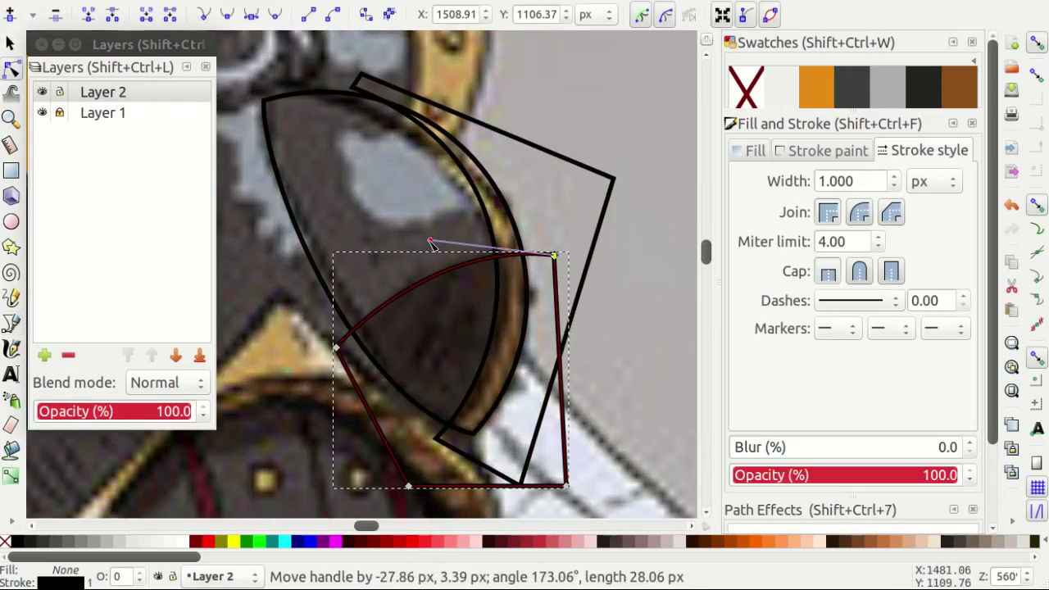
{"action": "scroll", "coordinate": [443, 262], "scroll_direction": "down", "scroll_amount": 1}
{"action": "key", "text": "s"}
{"action": "right_click", "coordinate": [442, 190]}
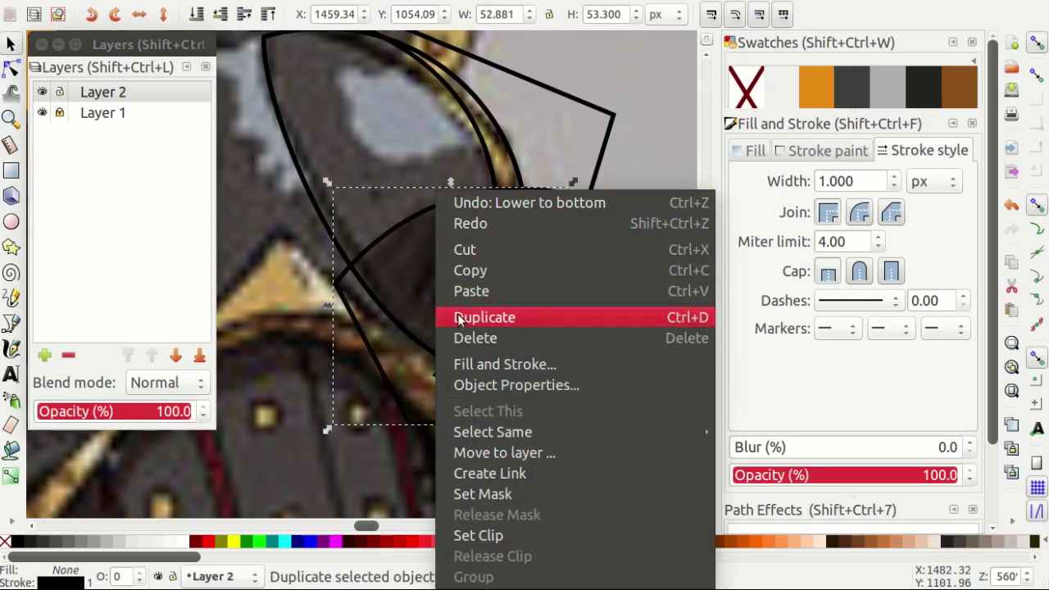
{"action": "left_click", "coordinate": [485, 314]}
{"action": "left_click", "coordinate": [955, 99]}
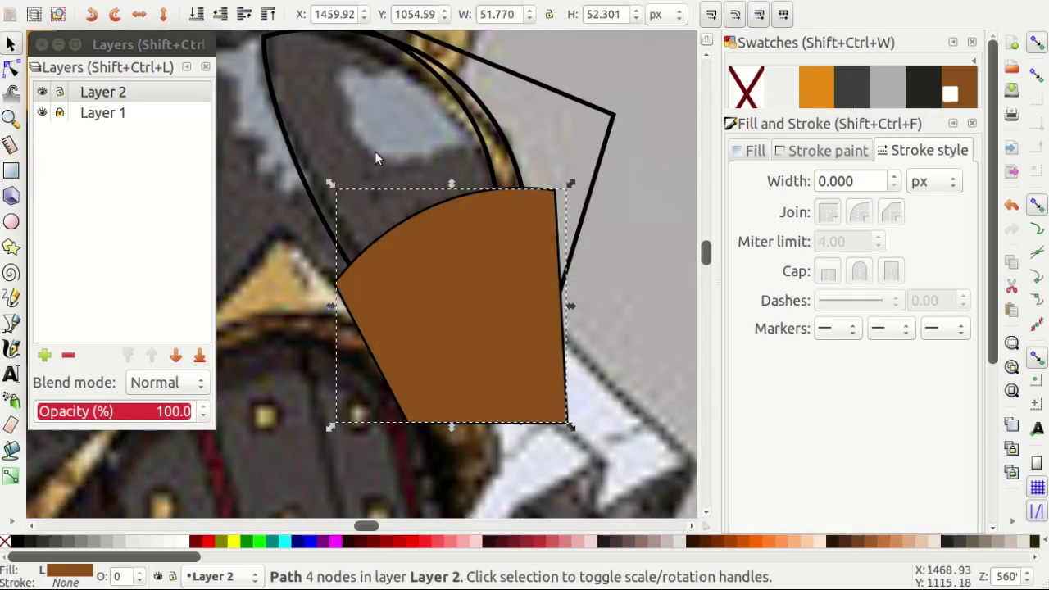
{"action": "key", "text": "Page_Down"}
Draw an orange rectangle over the orb's top and clip it to the orb outline.
{"action": "key", "text": "r"}
{"action": "scroll", "coordinate": [434, 207], "scroll_direction": "up", "scroll_amount": 3}
{"action": "left_click_drag", "start_coordinate": [277, 82], "coordinate": [585, 322]}
{"action": "left_click", "coordinate": [811, 90]}
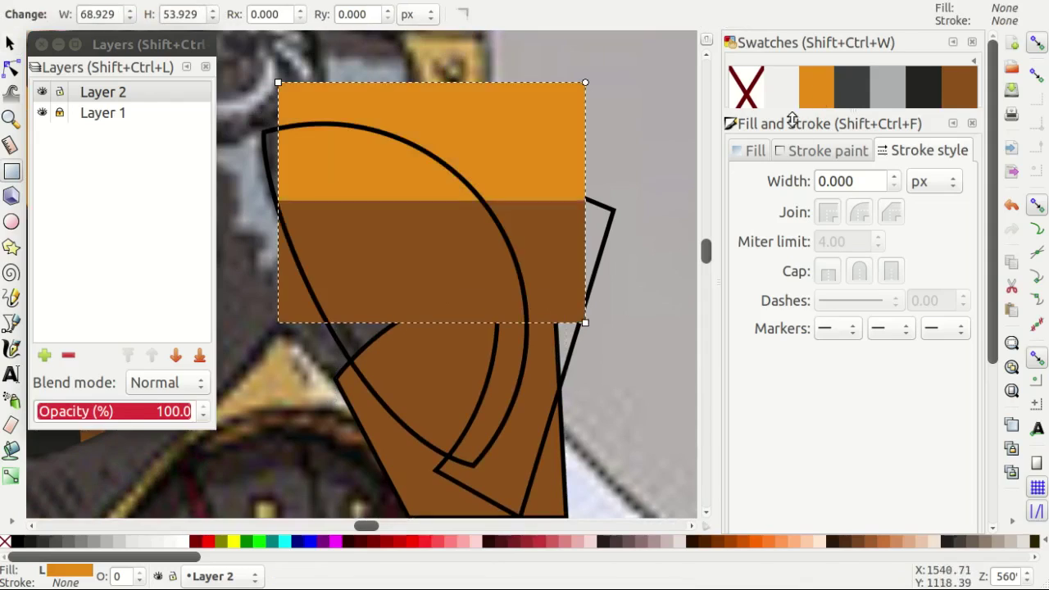
{"action": "key", "text": "s"}
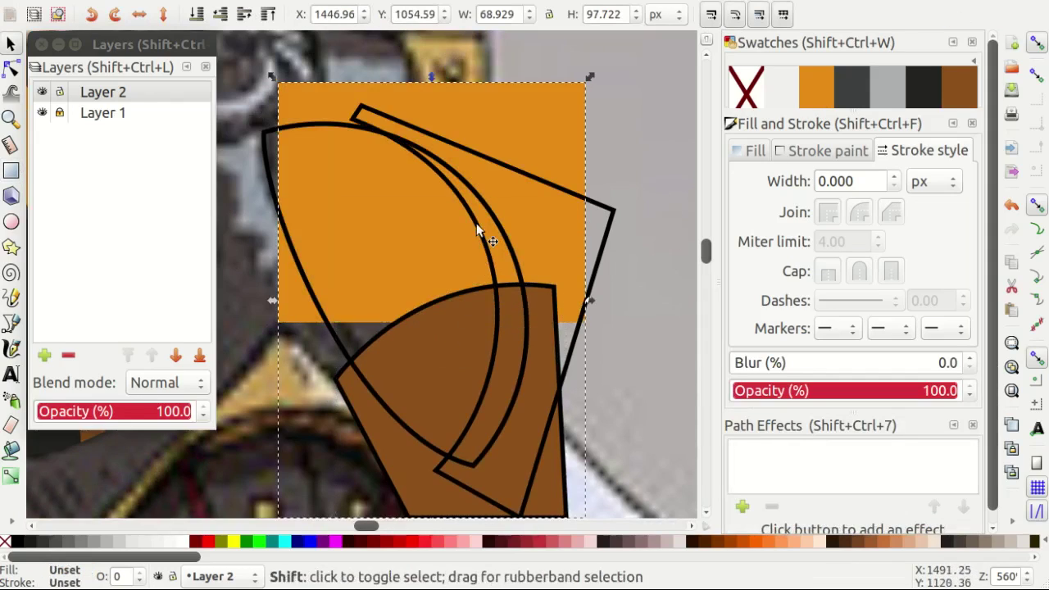
{"action": "left_click", "coordinate": [494, 238], "text": "shift"}
{"action": "right_click", "coordinate": [484, 238]}
{"action": "left_click", "coordinate": [506, 535]}
Darken the brown band and add a dark grey rectangle beneath all the orb shapes.
{"action": "key", "text": "Escape"}
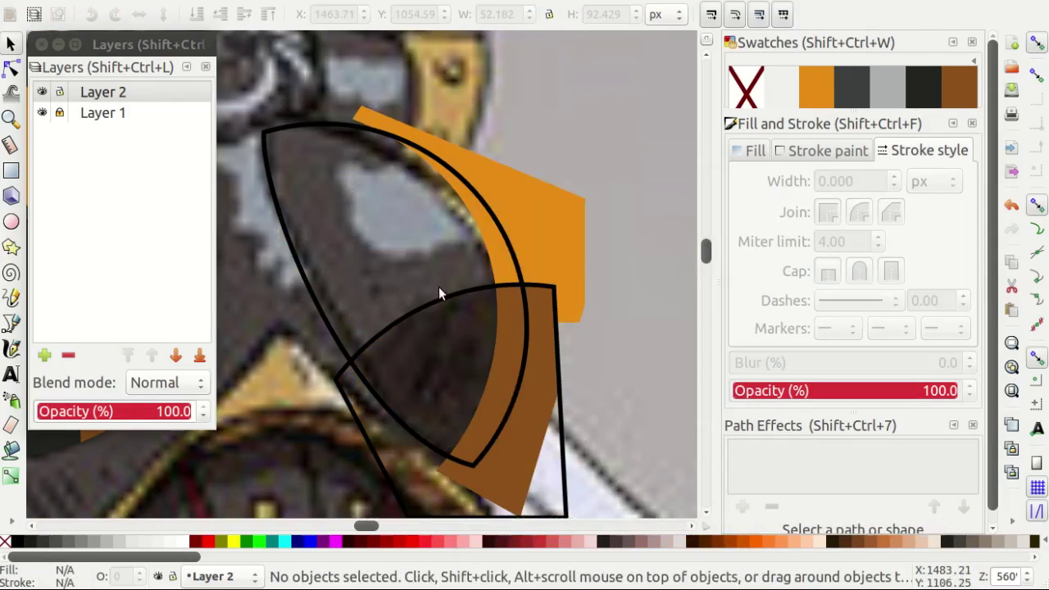
{"action": "left_click", "coordinate": [446, 292]}
{"action": "left_click", "coordinate": [926, 98]}
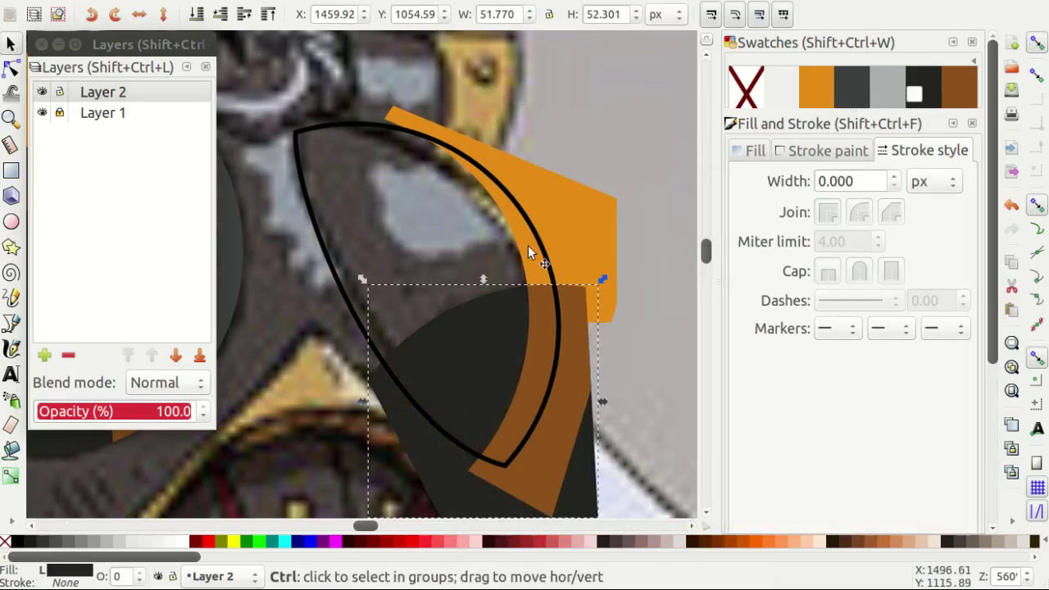
{"action": "key", "text": "minus"}
{"action": "key", "text": "r"}
{"action": "left_click_drag", "start_coordinate": [279, 102], "coordinate": [624, 382]}
{"action": "key", "text": "End"}
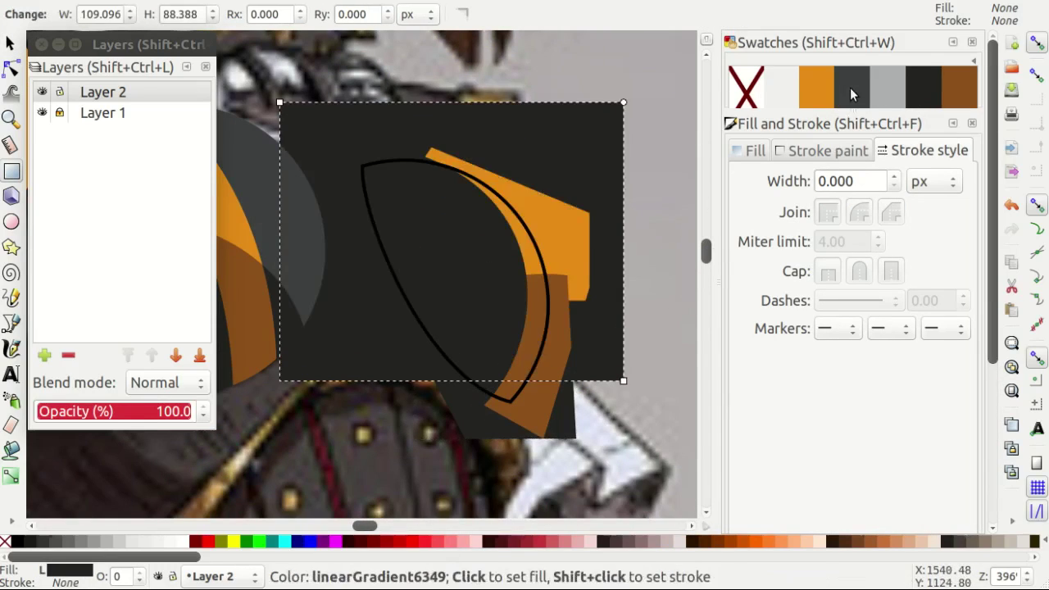
{"action": "left_click", "coordinate": [852, 95]}
Group the orb's fill shapes and clip the group to the orb outline.
{"action": "key", "text": "s"}
{"action": "left_click", "coordinate": [472, 305], "text": "shift"}
{"action": "left_click", "coordinate": [571, 234], "text": "shift"}
{"action": "key", "text": "ctrl+g"}
{"action": "left_click", "coordinate": [528, 253], "text": "shift"}
{"action": "right_click", "coordinate": [528, 253]}
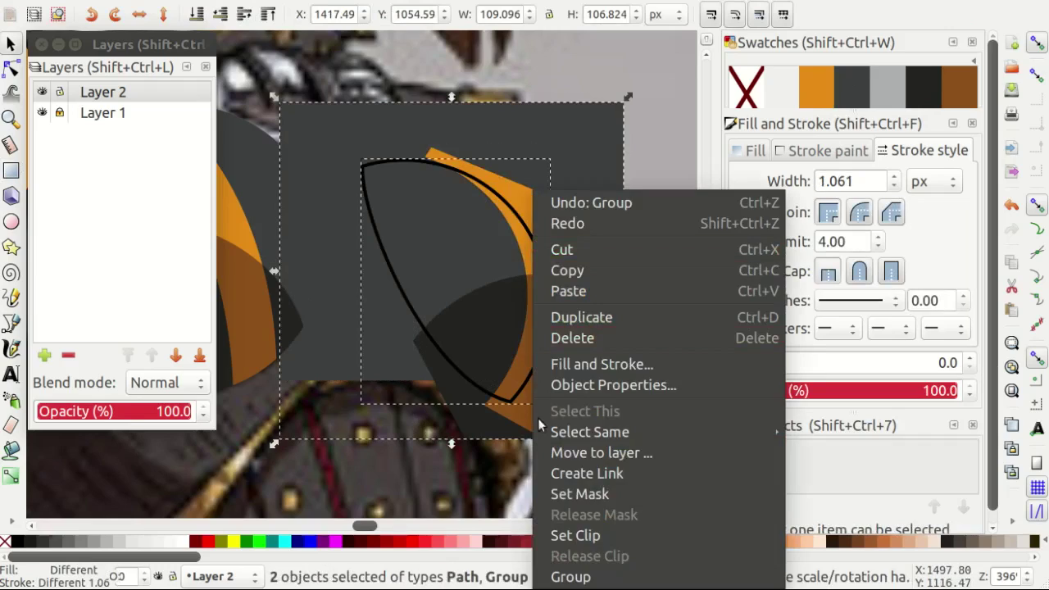
{"action": "left_click", "coordinate": [573, 533]}
Draw a small circular bump on the orb rim and colour it orange to match.
{"action": "key", "text": "Escape"}
{"action": "key", "text": "e"}
{"action": "scroll", "coordinate": [574, 344], "scroll_direction": "up", "scroll_amount": 1}
{"action": "scroll", "coordinate": [503, 356], "scroll_direction": "up", "scroll_amount": 3}
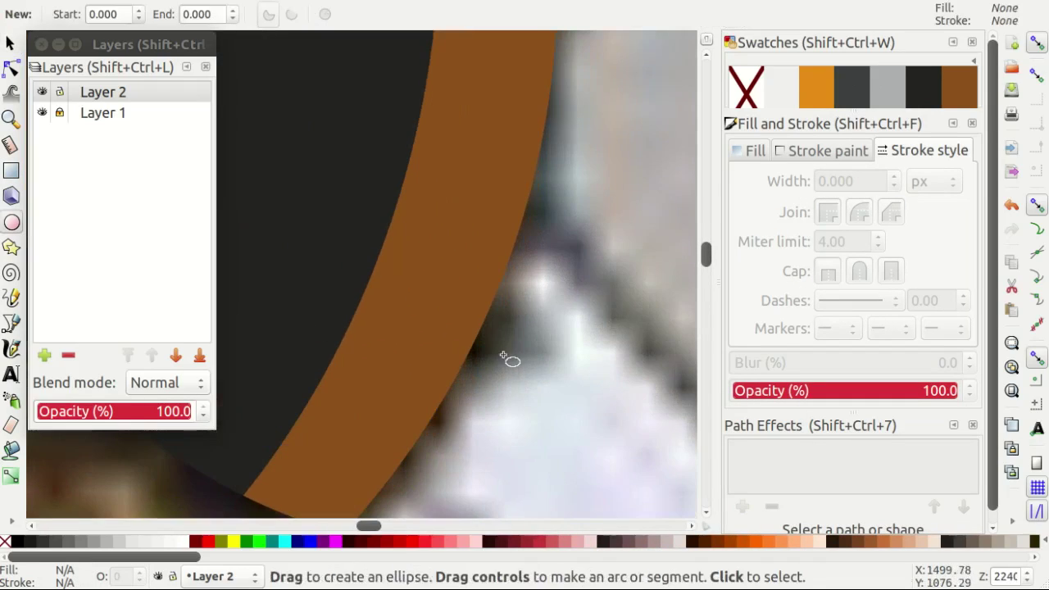
{"action": "left_click_drag", "start_coordinate": [533, 381], "coordinate": [541, 398]}
{"action": "left_click", "coordinate": [959, 86]}
{"action": "key", "text": "s"}
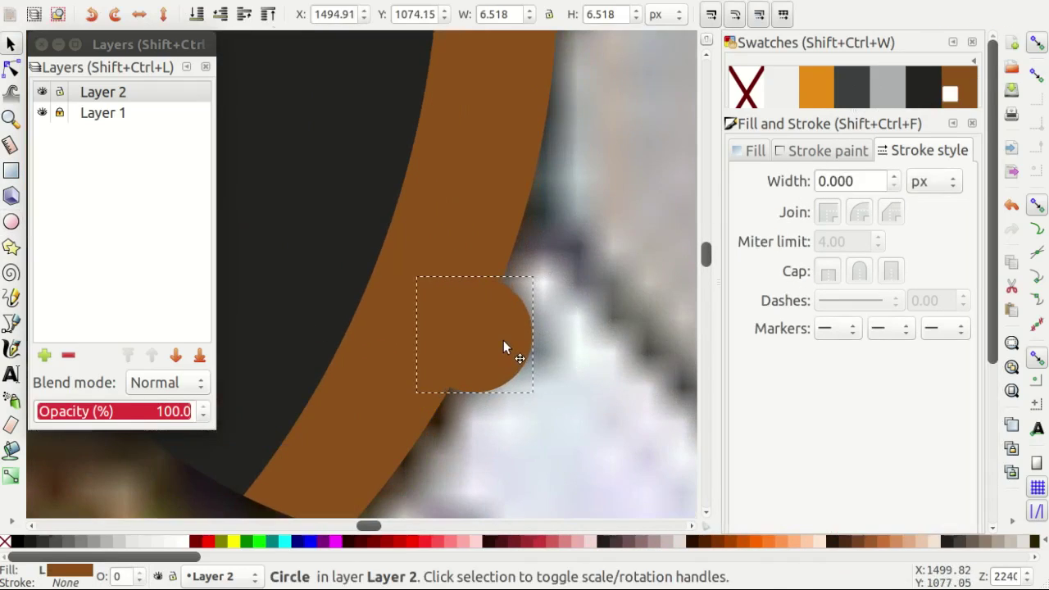
{"action": "mouse_move", "coordinate": [503, 340]}
{"action": "left_mouse_down"}
{"action": "mouse_move", "coordinate": [554, 57]}
{"action": "mouse_move", "coordinate": [483, 217]}
{"action": "mouse_move", "coordinate": [535, 244]}
{"action": "mouse_move", "coordinate": [558, 242]}
{"action": "left_mouse_up"}
{"action": "left_click", "coordinate": [811, 94]}
Hide the reference drawing layer and inspect the bumps along the rim.
{"action": "scroll", "coordinate": [644, 387], "scroll_direction": "down", "scroll_amount": 1}
{"action": "key", "text": "Escape"}
{"action": "scroll", "coordinate": [436, 158], "scroll_direction": "down", "scroll_amount": 3}
{"action": "left_click", "coordinate": [41, 113]}
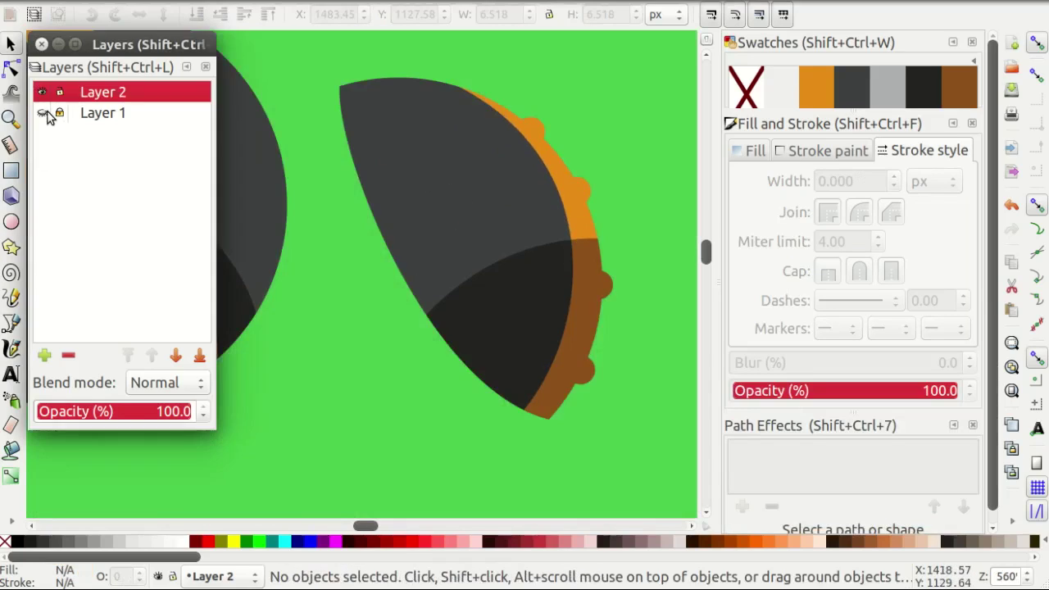
{"action": "scroll", "coordinate": [496, 243], "scroll_direction": "down", "scroll_amount": 2}
{"action": "scroll", "coordinate": [496, 243], "scroll_direction": "up", "scroll_amount": 2}
{"action": "scroll", "coordinate": [567, 253], "scroll_direction": "up", "scroll_amount": 4}
{"action": "left_click", "coordinate": [505, 348]}
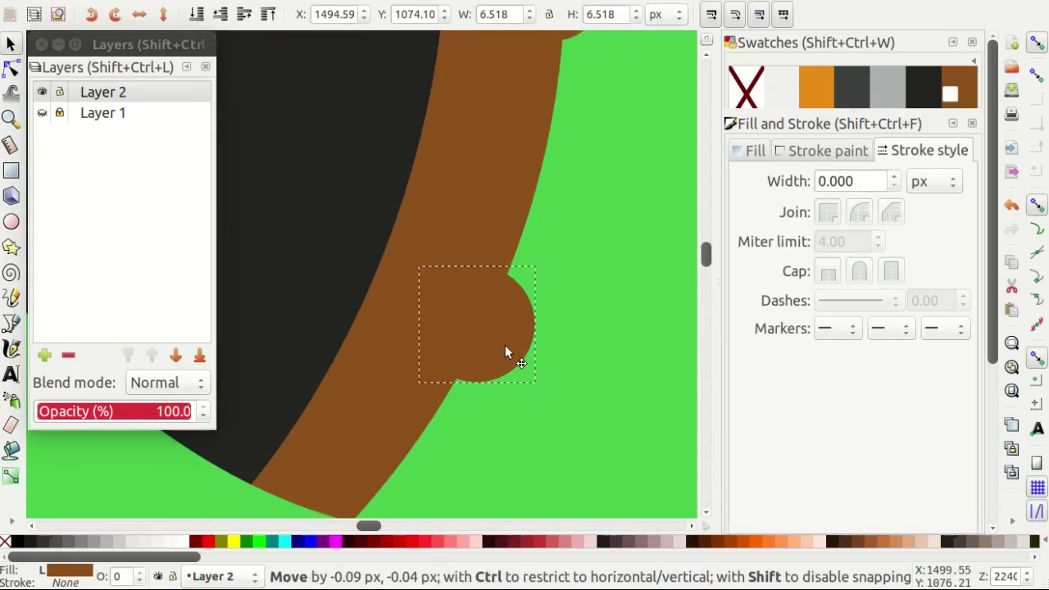
{"action": "scroll", "coordinate": [607, 281], "scroll_direction": "down", "scroll_amount": 2}
{"action": "key", "text": "Escape"}
Check the remaining rim bumps, then show the reference drawing layer again.
{"action": "scroll", "coordinate": [607, 281], "scroll_direction": "down", "scroll_amount": 2}
{"action": "scroll", "coordinate": [597, 235], "scroll_direction": "down", "scroll_amount": 2}
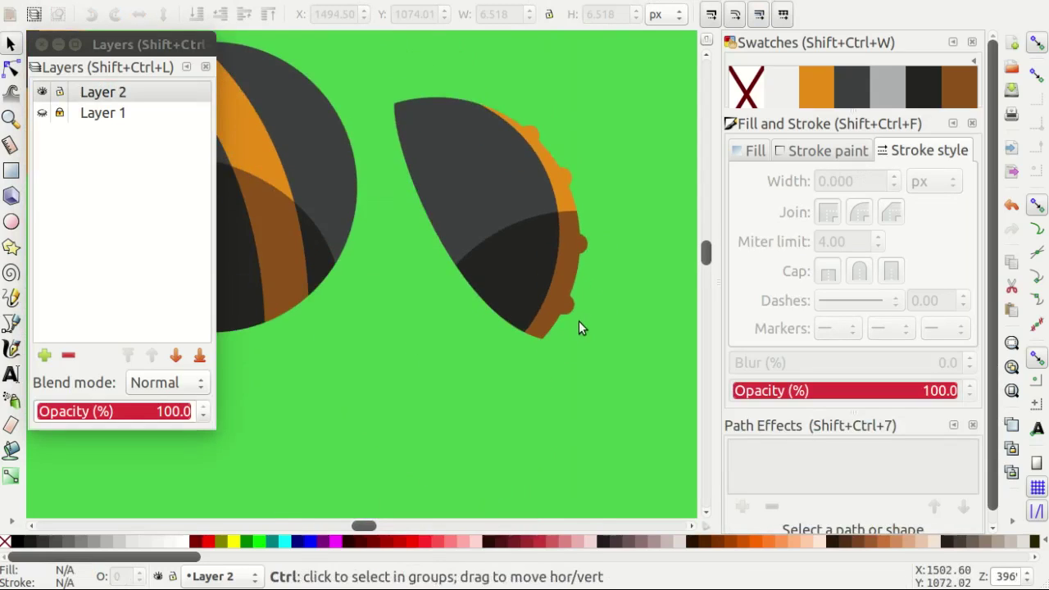
{"action": "scroll", "coordinate": [586, 242], "scroll_direction": "up", "scroll_amount": 6}
{"action": "left_click", "coordinate": [578, 240]}
{"action": "scroll", "coordinate": [515, 311], "scroll_direction": "down", "scroll_amount": 2}
{"action": "scroll", "coordinate": [482, 335], "scroll_direction": "up", "scroll_amount": 2}
{"action": "left_click", "coordinate": [481, 335]}
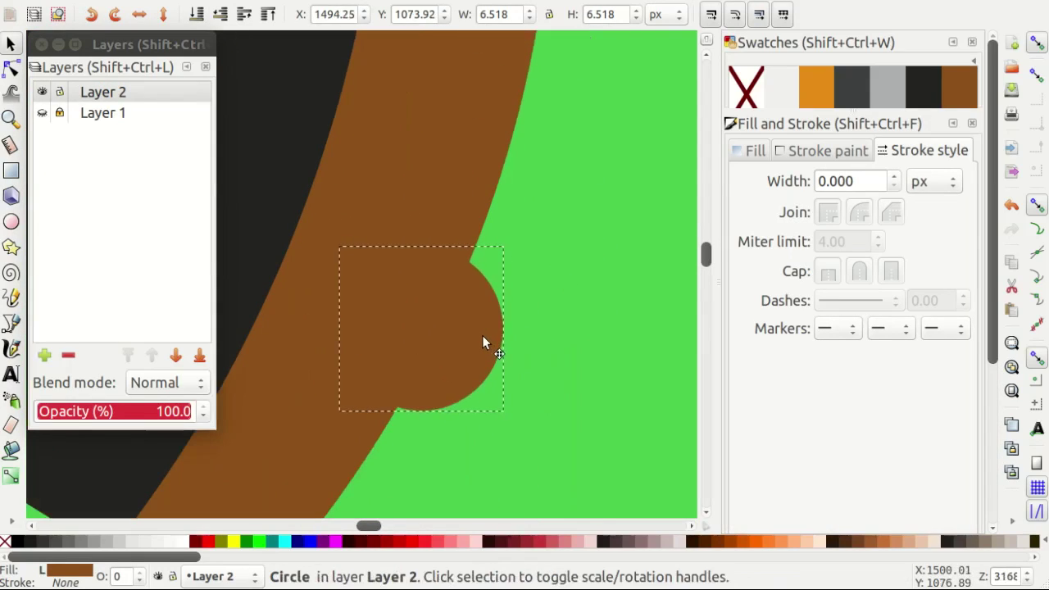
{"action": "key", "text": "Escape"}
{"action": "scroll", "coordinate": [569, 279], "scroll_direction": "down", "scroll_amount": 3}
{"action": "scroll", "coordinate": [569, 279], "scroll_direction": "down", "scroll_amount": 3}
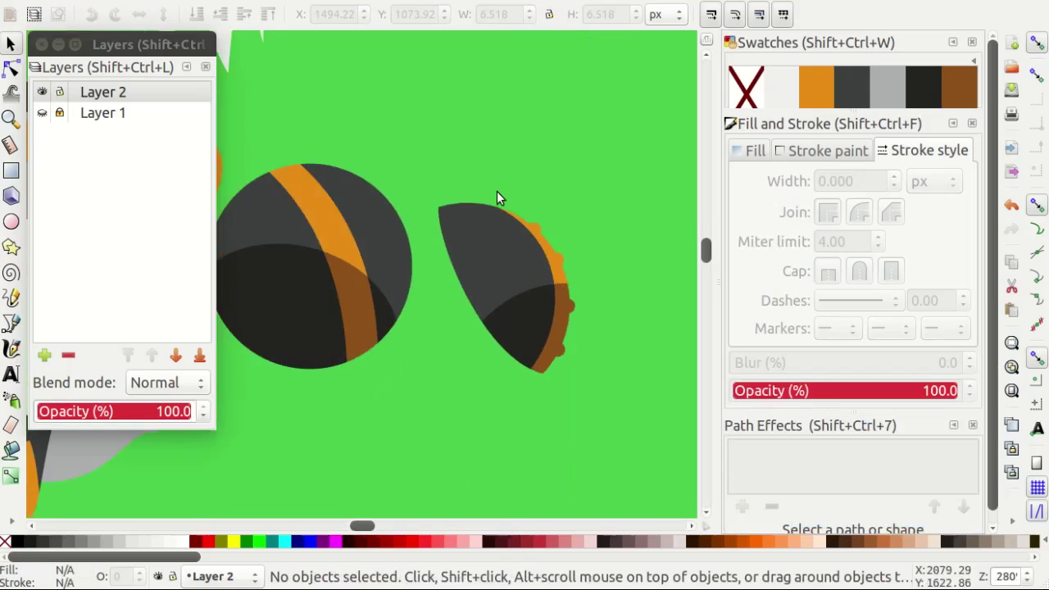
{"action": "left_click", "coordinate": [44, 114]}
Trace a closed five-node Bezier outline around the neck hose.
{"action": "key", "text": "b"}
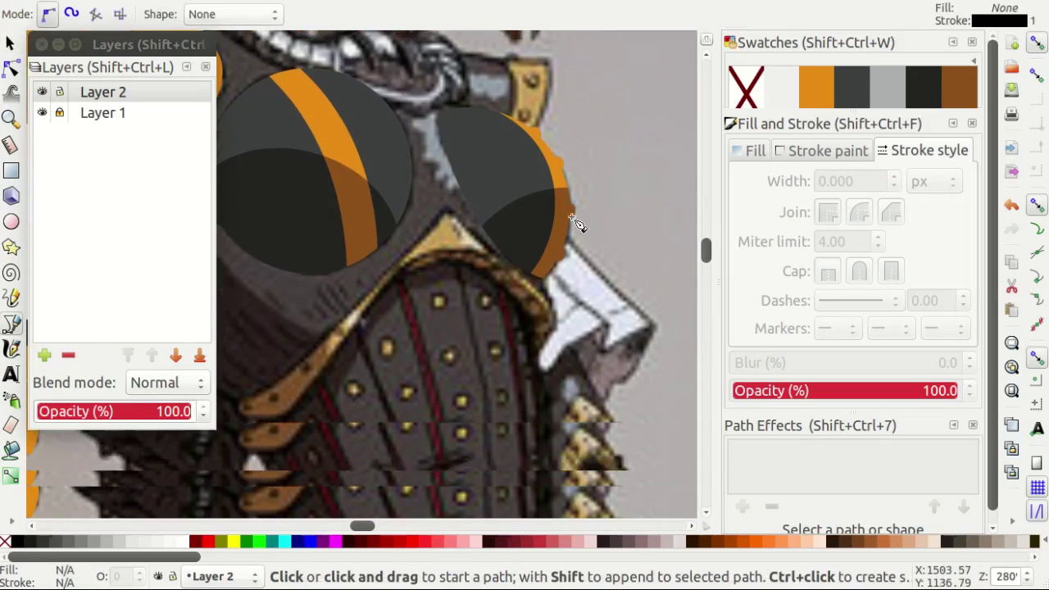
{"action": "scroll", "coordinate": [483, 232], "scroll_direction": "down", "scroll_amount": 1}
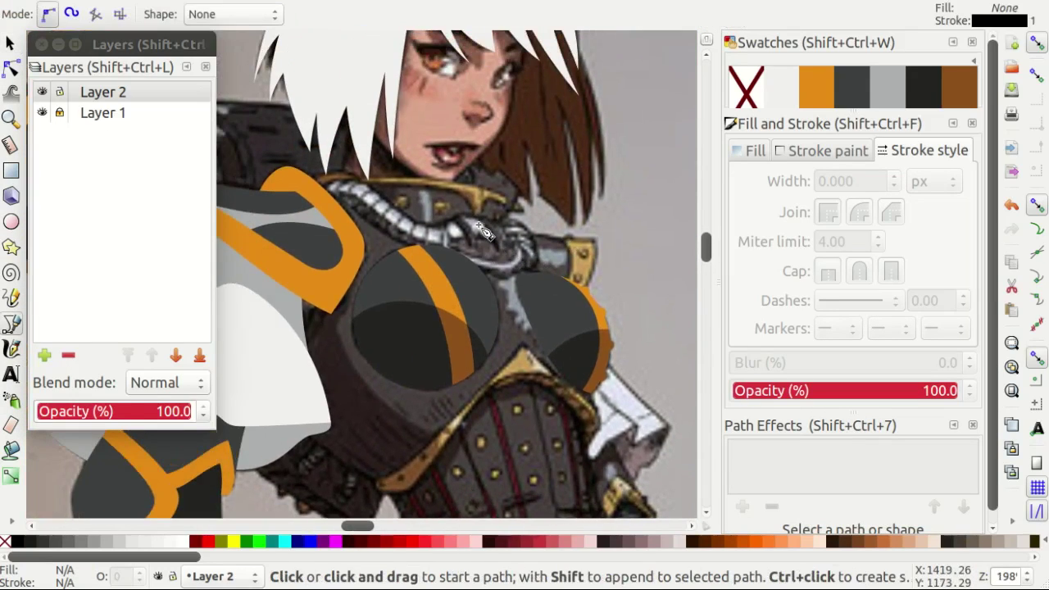
{"action": "scroll", "coordinate": [483, 231], "scroll_direction": "up", "scroll_amount": 1}
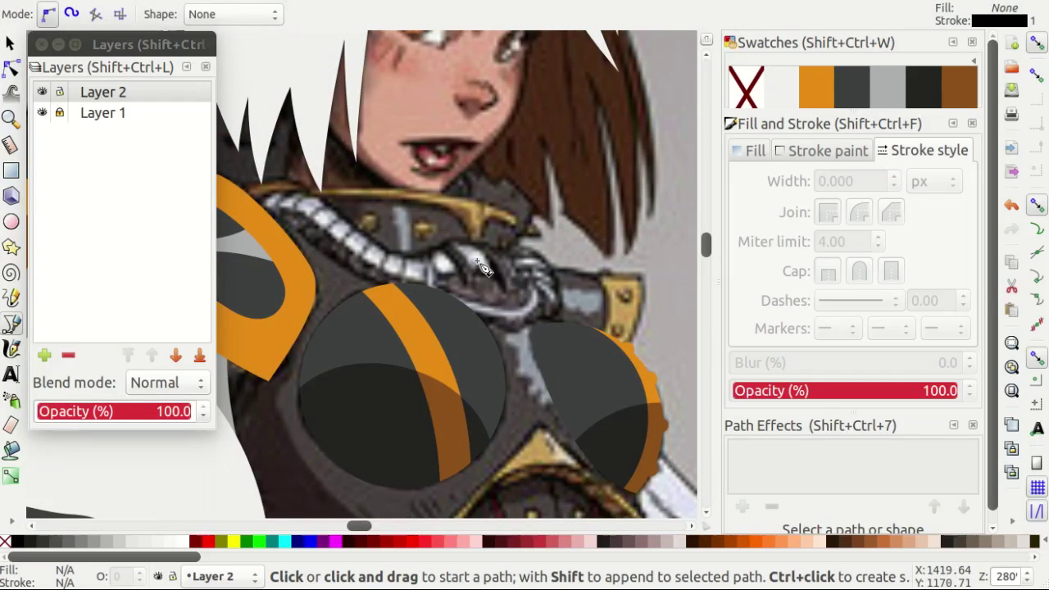
{"action": "scroll", "coordinate": [253, 175], "scroll_direction": "up", "scroll_amount": 3}
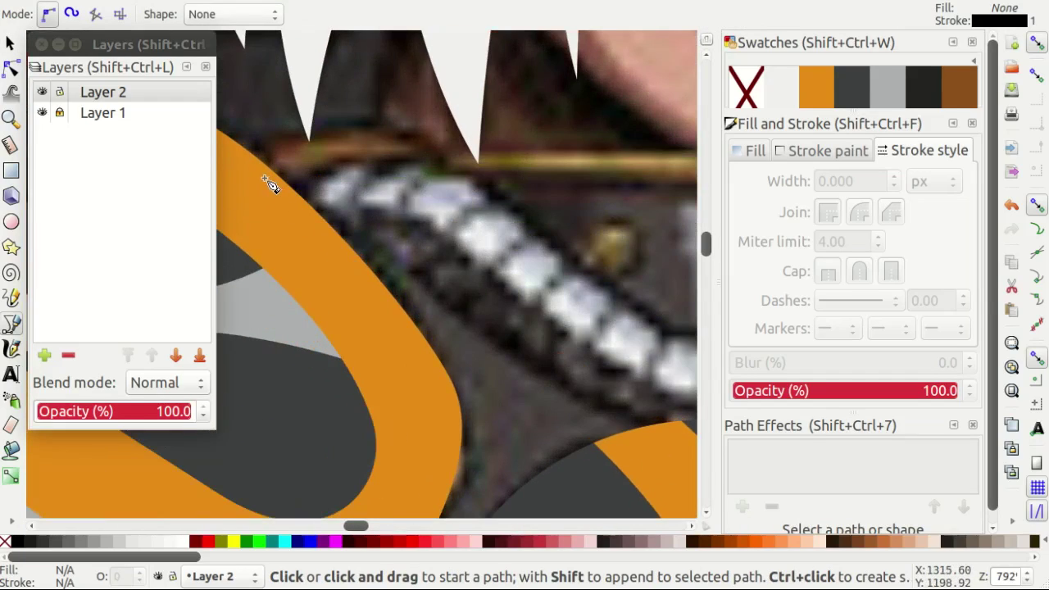
{"action": "left_click", "coordinate": [265, 181]}
{"action": "scroll", "coordinate": [553, 308], "scroll_direction": "up", "scroll_amount": 1}
{"action": "left_click", "coordinate": [532, 287]}
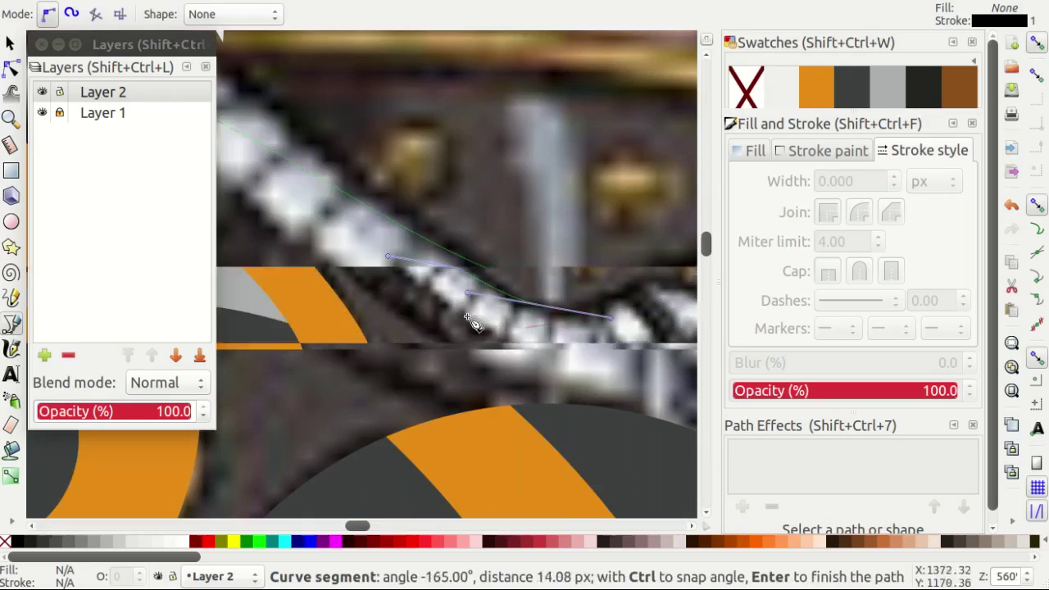
{"action": "scroll", "coordinate": [536, 299], "scroll_direction": "down", "scroll_amount": 2}
{"action": "scroll", "coordinate": [510, 304], "scroll_direction": "up", "scroll_amount": 1}
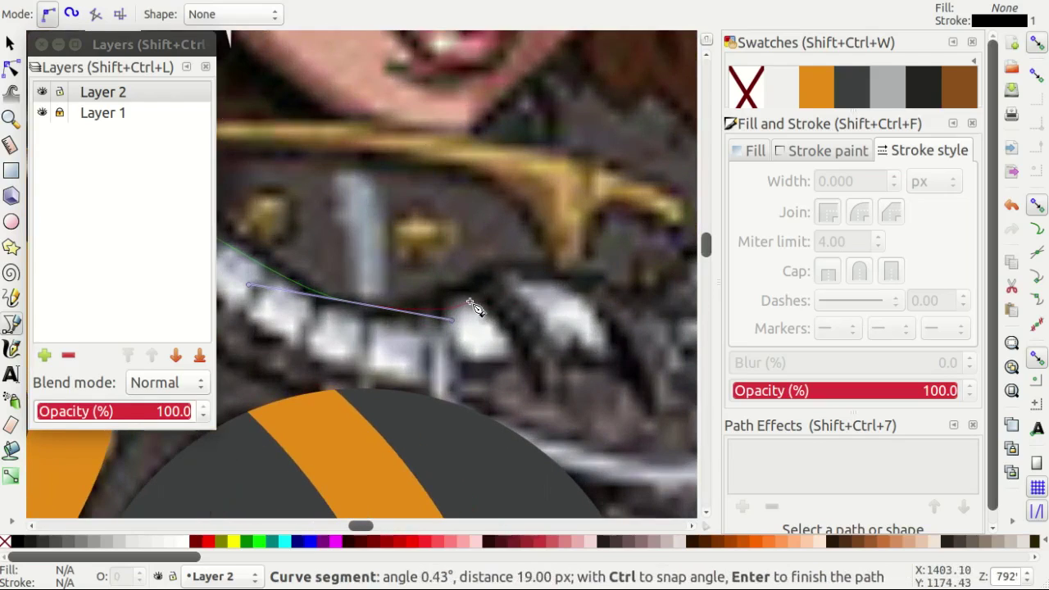
{"action": "left_click", "coordinate": [469, 303]}
{"action": "scroll", "coordinate": [508, 418], "scroll_direction": "left", "scroll_amount": 10}
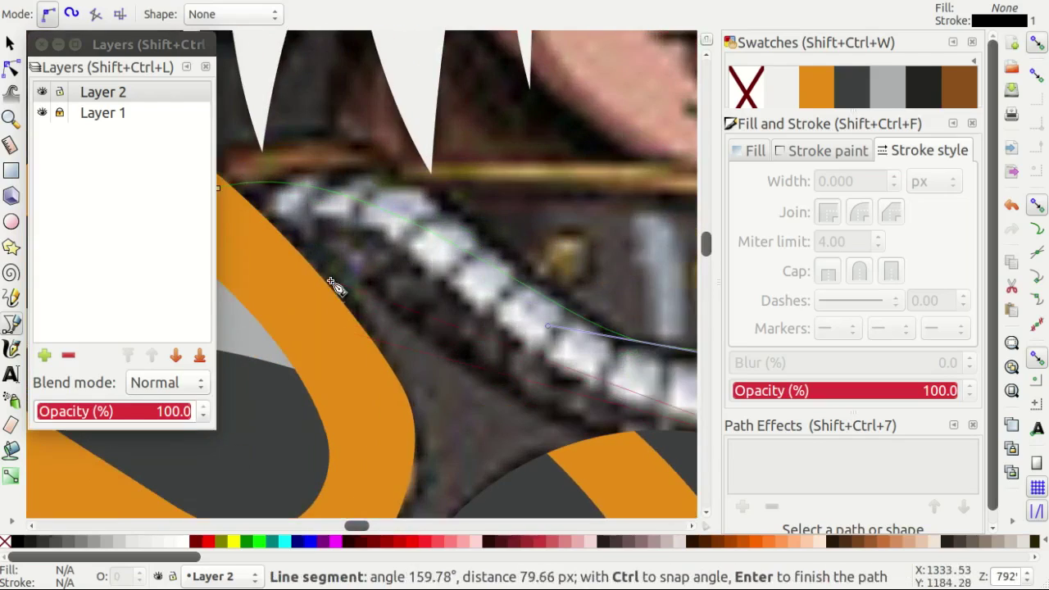
{"action": "left_click", "coordinate": [320, 273]}
{"action": "scroll", "coordinate": [257, 205], "scroll_direction": "down", "scroll_amount": 1}
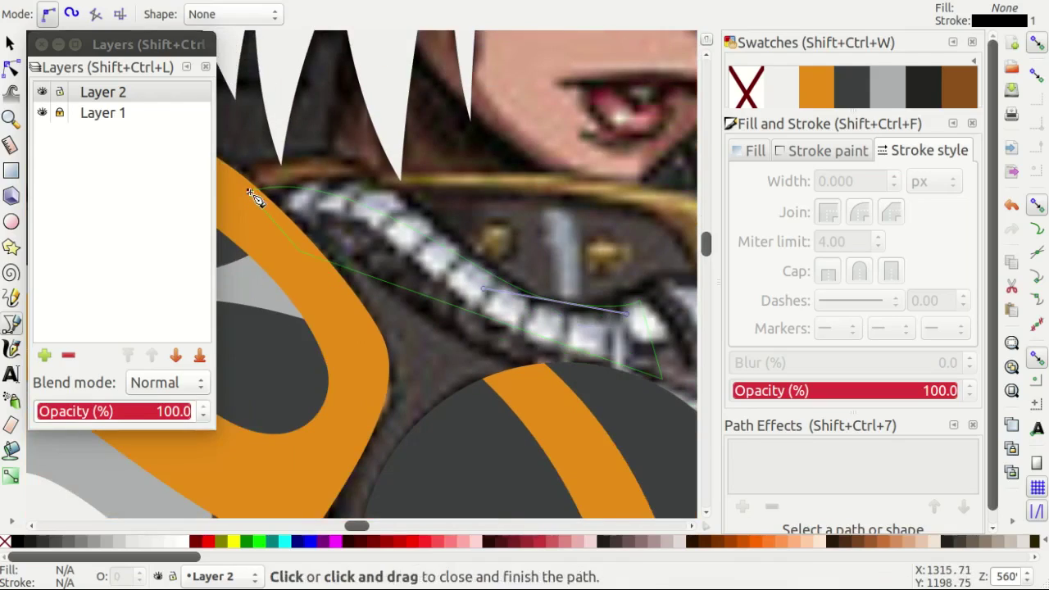
{"action": "left_click", "coordinate": [257, 199]}
Bend the hose outline's upper and lower edges with the Node tool, undoing the last two tweaks.
{"action": "key", "text": "n"}
{"action": "left_click", "coordinate": [629, 381]}
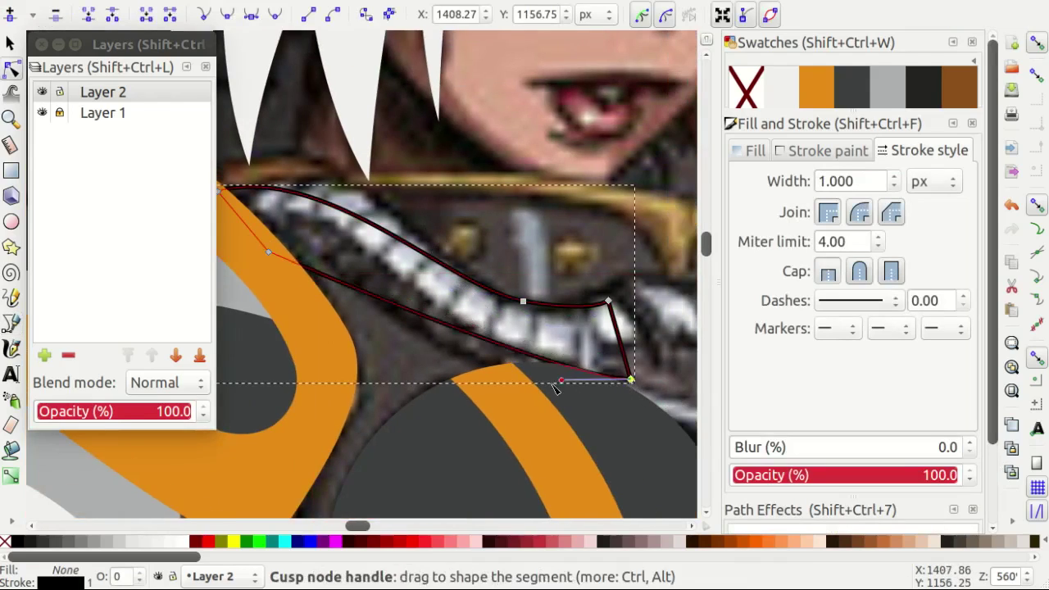
{"action": "left_click_drag", "start_coordinate": [271, 254], "coordinate": [374, 272]}
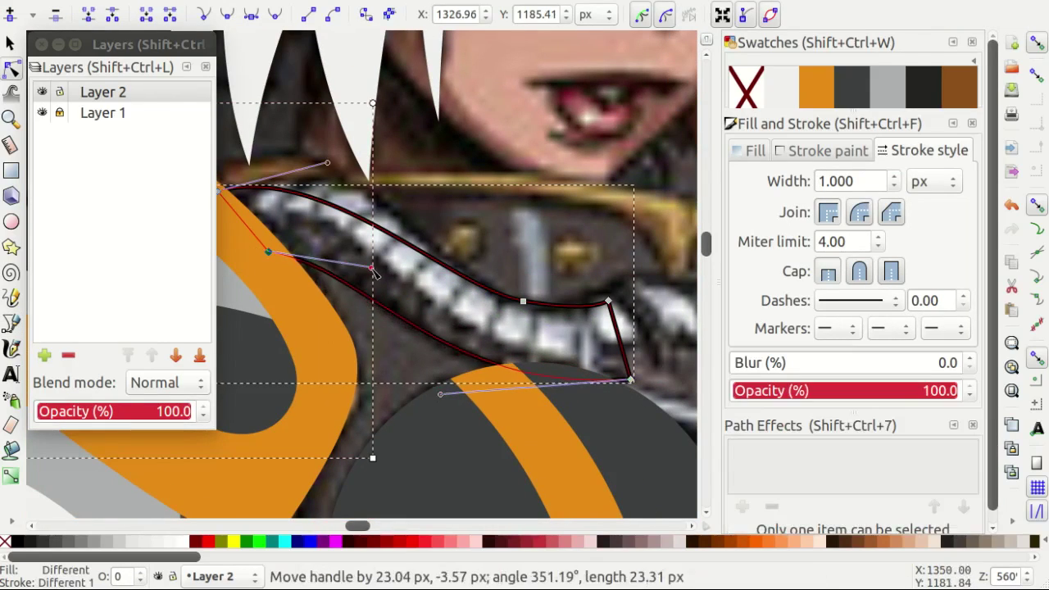
{"action": "left_click_drag", "start_coordinate": [350, 162], "coordinate": [393, 152]}
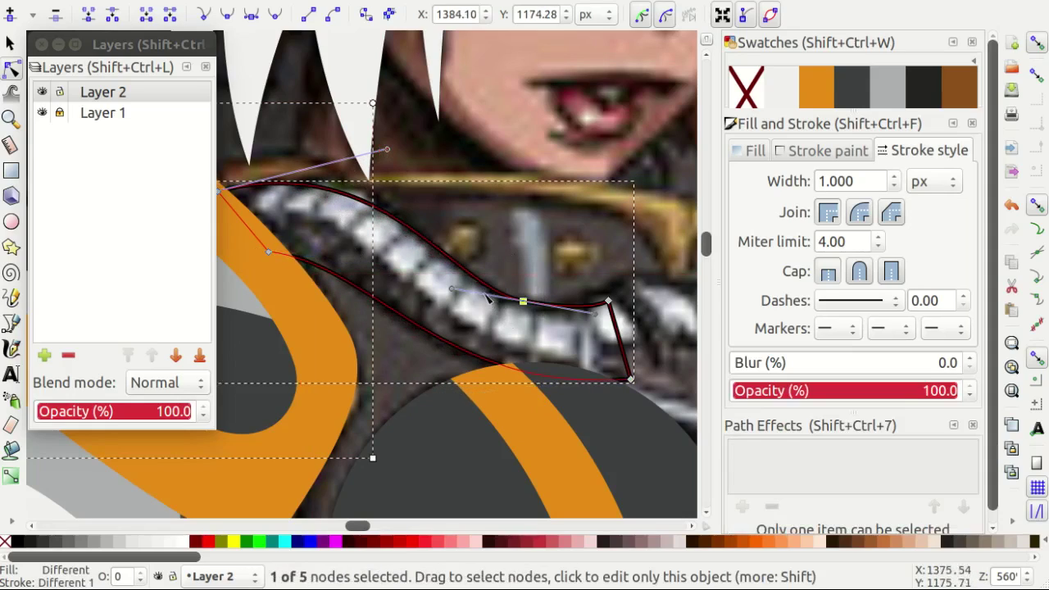
{"action": "left_click_drag", "start_coordinate": [491, 312], "coordinate": [536, 329]}
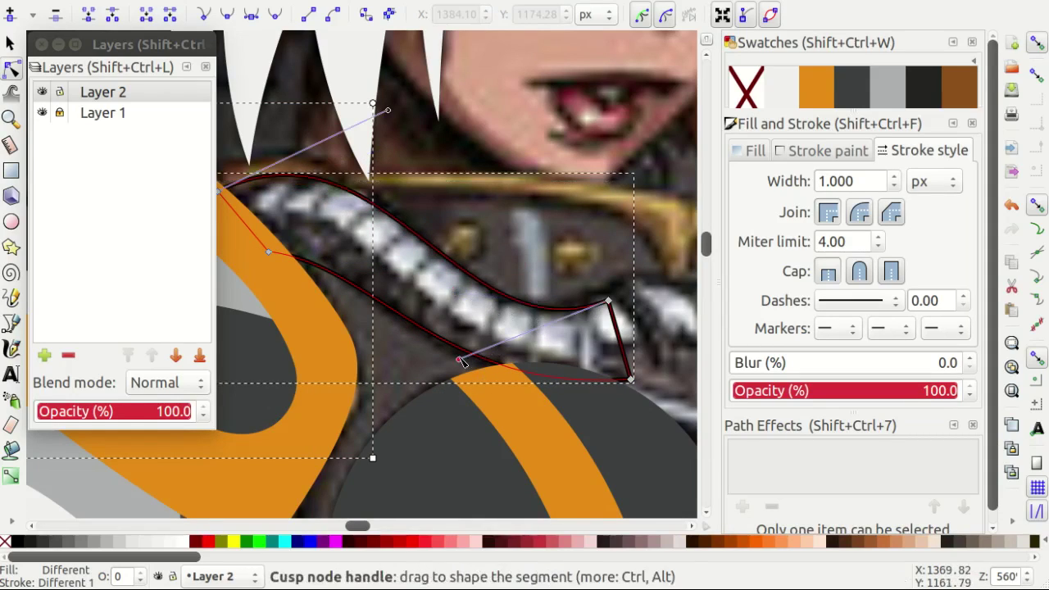
{"action": "left_click_drag", "start_coordinate": [461, 362], "coordinate": [500, 326]}
{"action": "left_click_drag", "start_coordinate": [608, 300], "coordinate": [607, 311]}
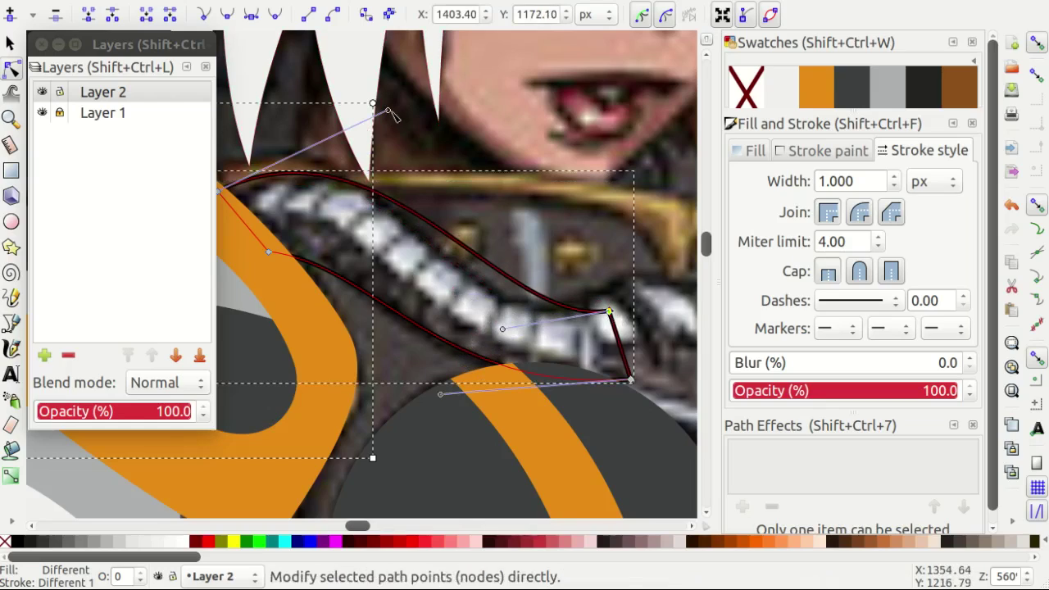
{"action": "left_click_drag", "start_coordinate": [387, 114], "coordinate": [373, 106]}
{"action": "key", "text": "ctrl+z"}
{"action": "key", "text": "ctrl+z"}
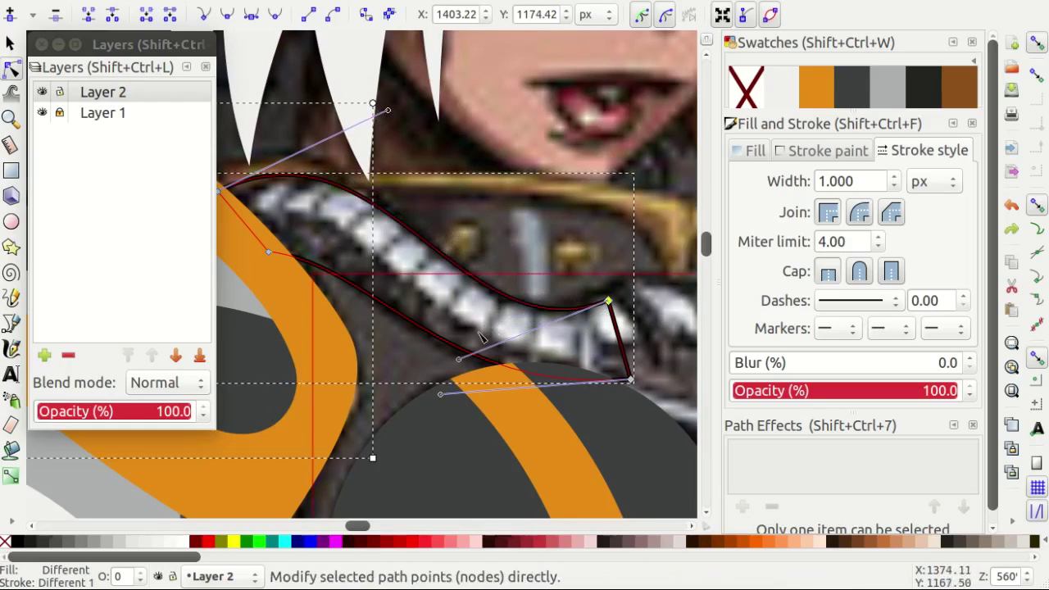
{"action": "key", "text": "ctrl+z"}
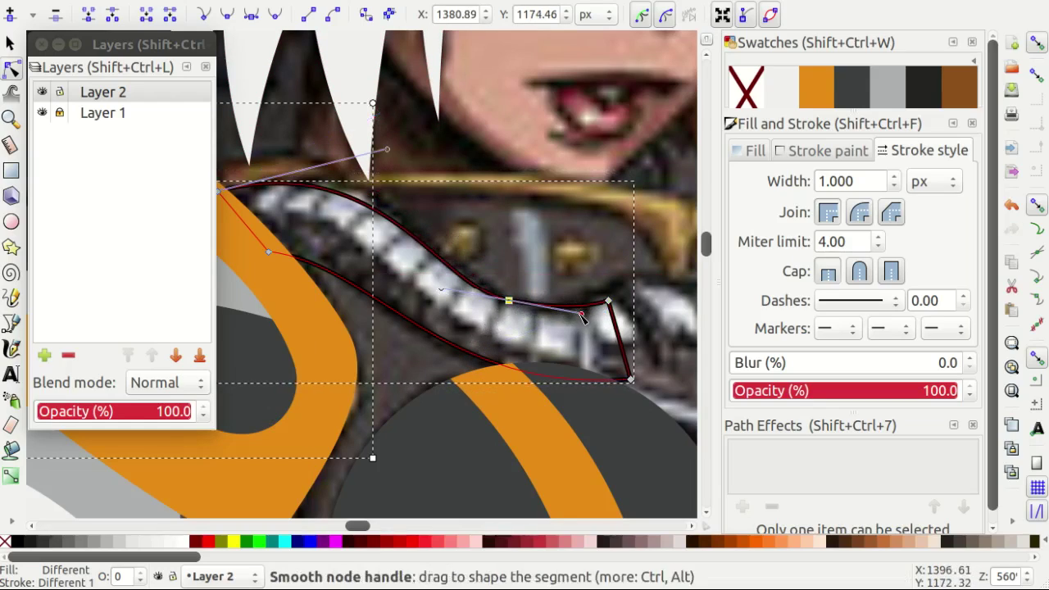
Hide the reference layer and begin reshaping the hose outline's lower curve.
{"action": "key", "text": "s"}
{"action": "key", "text": "Escape"}
{"action": "scroll", "coordinate": [476, 236], "scroll_direction": "left", "scroll_amount": 2}
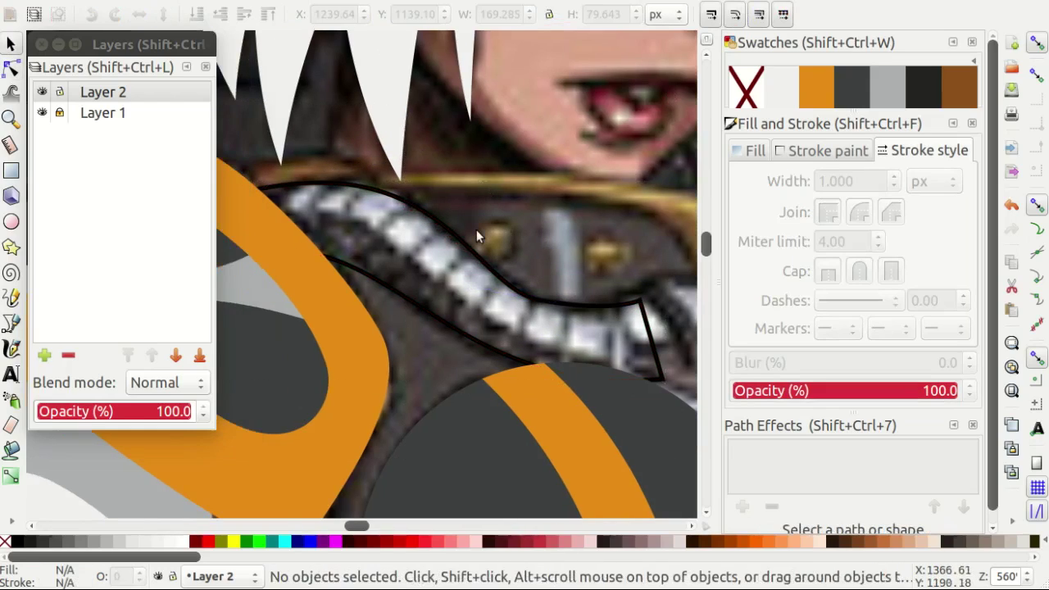
{"action": "left_click", "coordinate": [41, 113]}
{"action": "left_click", "coordinate": [428, 260]}
{"action": "key", "text": "n"}
{"action": "scroll", "coordinate": [435, 245], "scroll_direction": "up", "scroll_amount": 1}
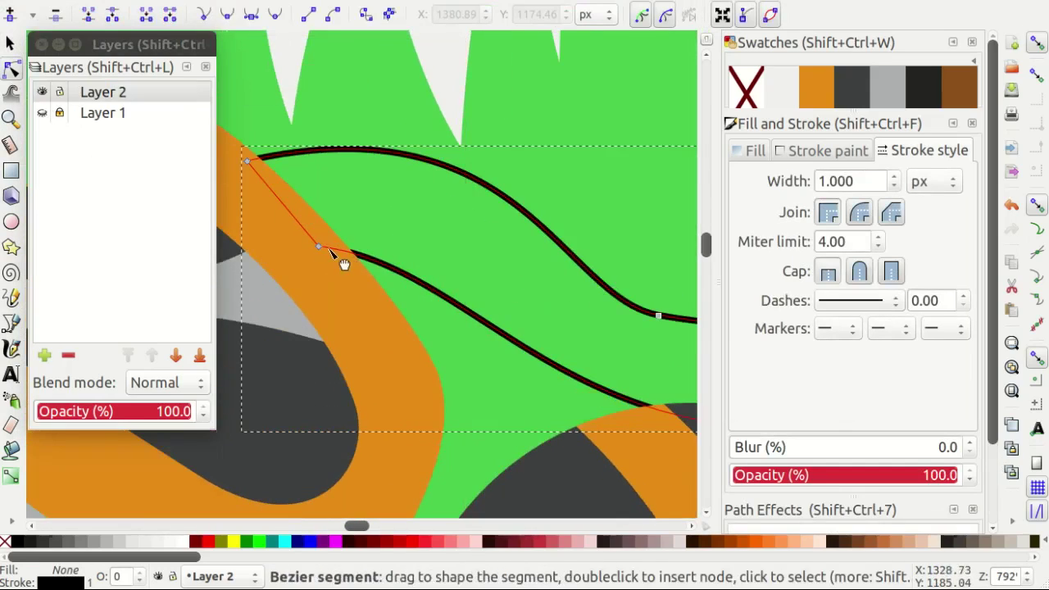
{"action": "left_click_drag", "start_coordinate": [341, 262], "coordinate": [342, 281]}
{"action": "left_click_drag", "start_coordinate": [476, 287], "coordinate": [468, 213]}
Delete the extra node on the upper curve and reshape the bottom curve's handles.
{"action": "key", "text": "minus"}
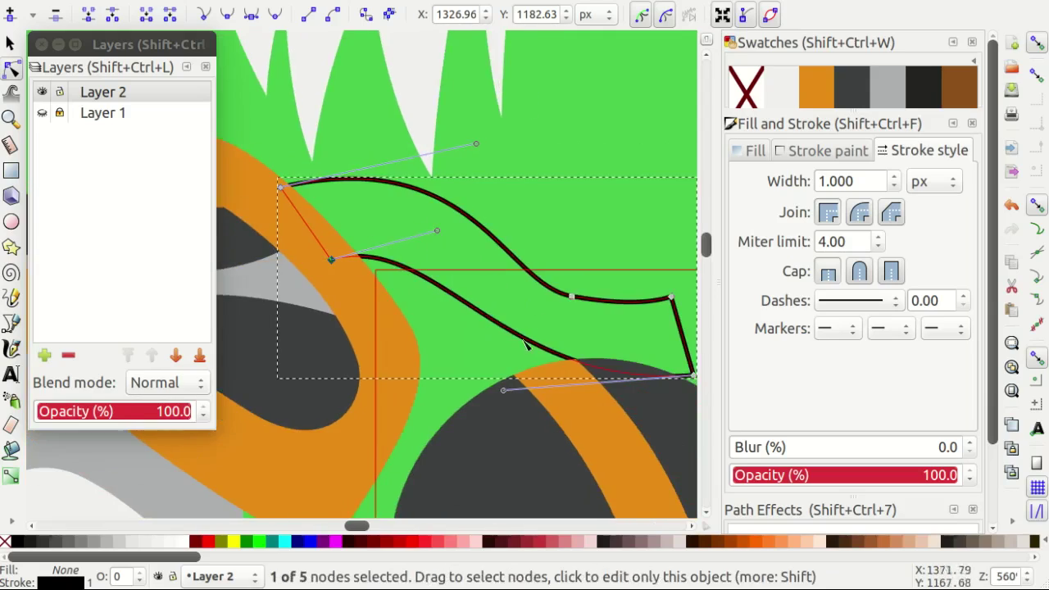
{"action": "scroll", "coordinate": [583, 316], "scroll_direction": "right", "scroll_amount": 2}
{"action": "mouse_move", "coordinate": [476, 395]}
{"action": "left_mouse_down"}
{"action": "mouse_move", "coordinate": [463, 389]}
{"action": "mouse_move", "coordinate": [491, 344]}
{"action": "mouse_move", "coordinate": [529, 322]}
{"action": "left_mouse_up"}
{"action": "left_click", "coordinate": [539, 296], "text": "ctrl+alt"}
{"action": "left_click_drag", "start_coordinate": [604, 258], "coordinate": [692, 427]}
{"action": "mouse_move", "coordinate": [433, 104]}
{"action": "left_mouse_down"}
{"action": "mouse_move", "coordinate": [432, 124]}
{"action": "mouse_move", "coordinate": [409, 138]}
{"action": "left_mouse_up"}
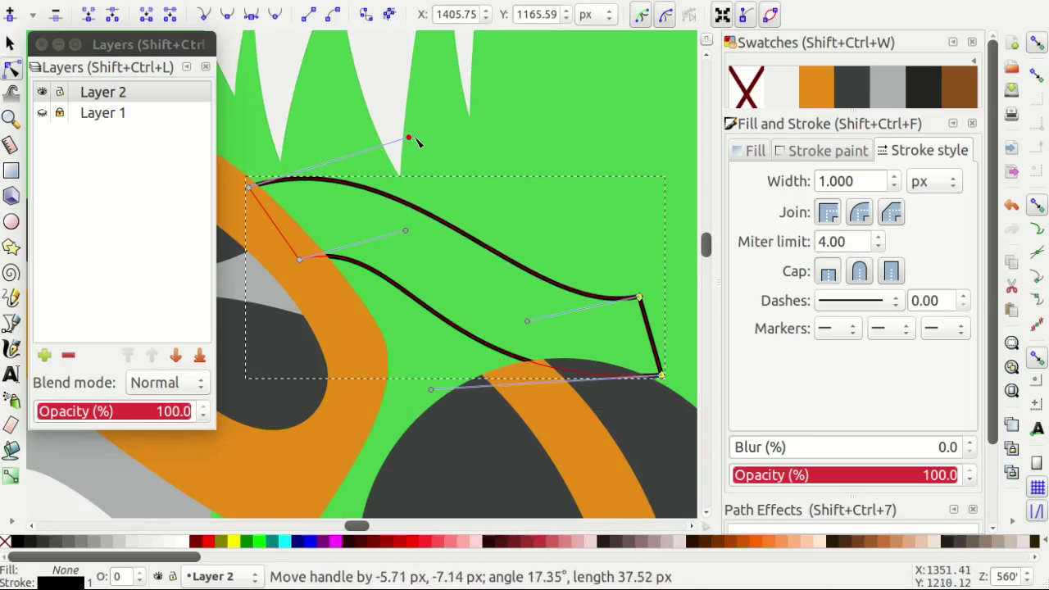
{"action": "scroll", "coordinate": [569, 255], "scroll_direction": "down", "scroll_amount": 2}
Fine-tune the right-end nodes and the lower curve's handles of the hose outline.
{"action": "left_click_drag", "start_coordinate": [528, 293], "coordinate": [488, 293]}
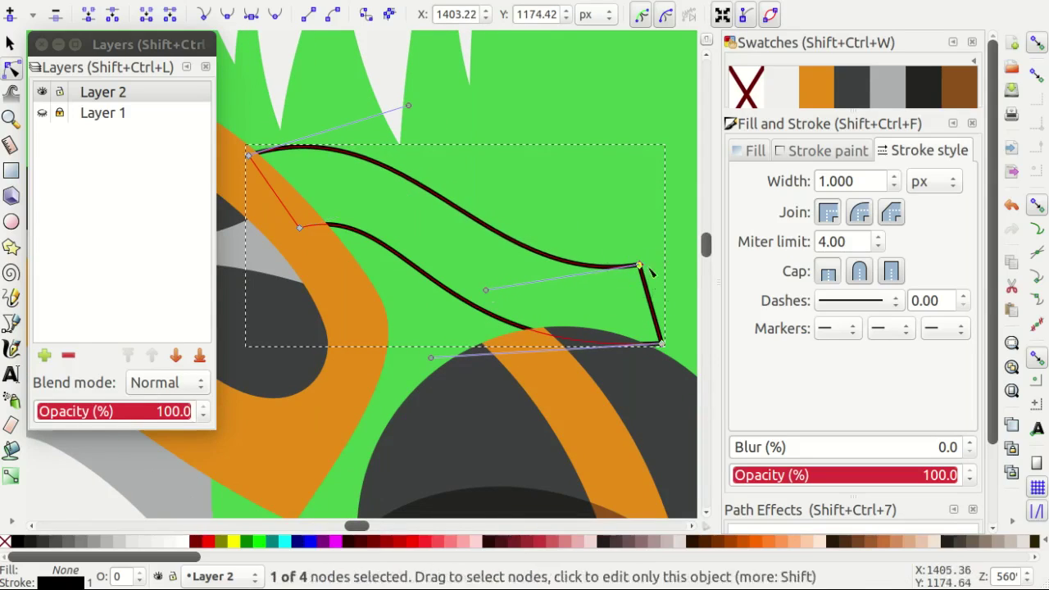
{"action": "left_click_drag", "start_coordinate": [648, 268], "coordinate": [651, 271]}
{"action": "left_click_drag", "start_coordinate": [498, 295], "coordinate": [489, 288]}
{"action": "left_click_drag", "start_coordinate": [345, 276], "coordinate": [283, 228]}
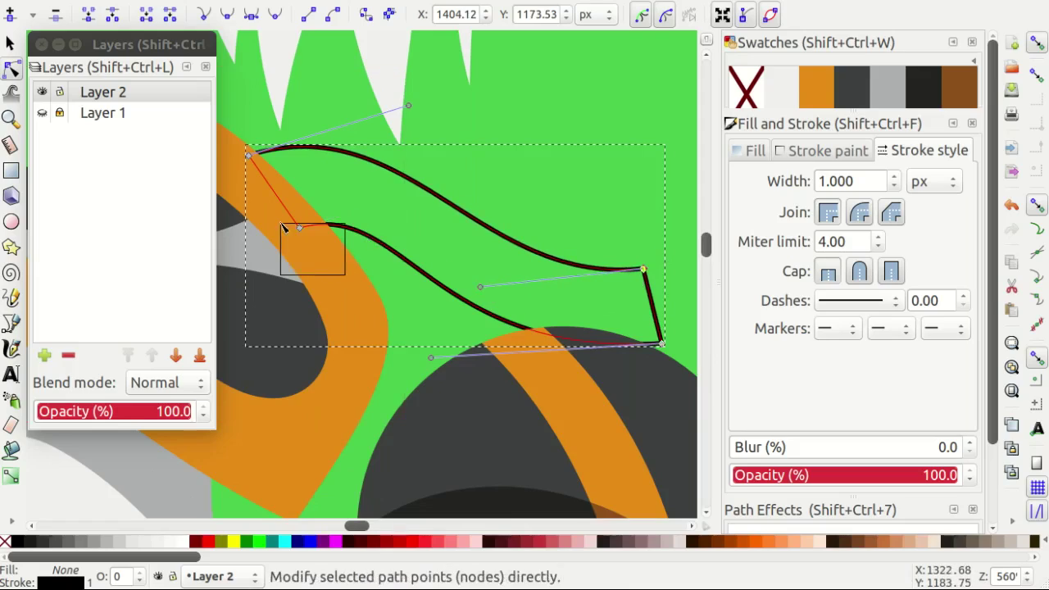
{"action": "left_click_drag", "start_coordinate": [408, 201], "coordinate": [416, 212]}
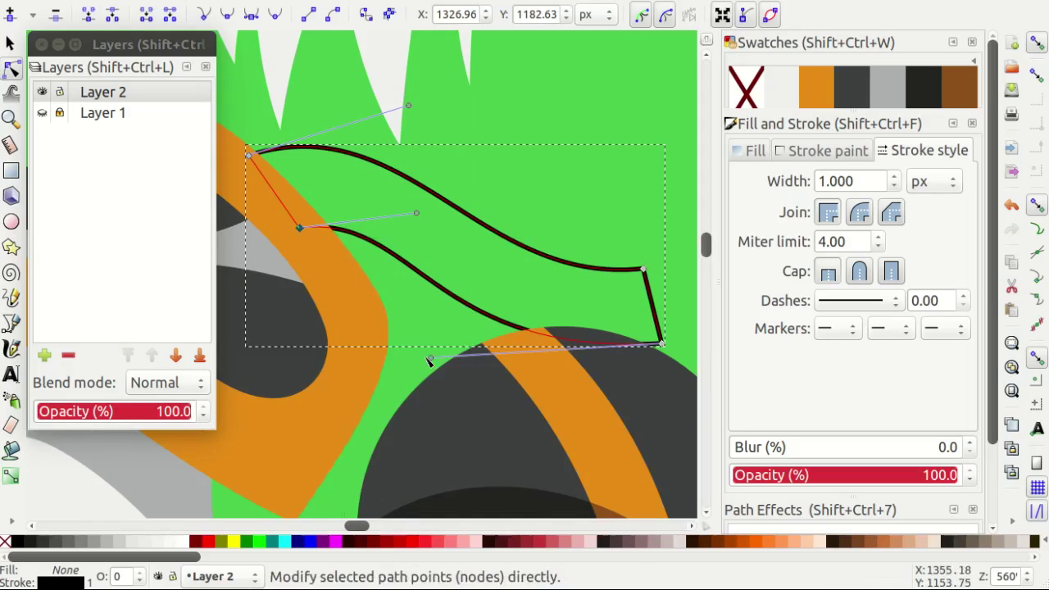
{"action": "left_click_drag", "start_coordinate": [434, 363], "coordinate": [433, 348]}
Show the reference photo layer again and deselect the hose outline.
{"action": "scroll", "coordinate": [433, 348], "scroll_direction": "up", "scroll_amount": 1}
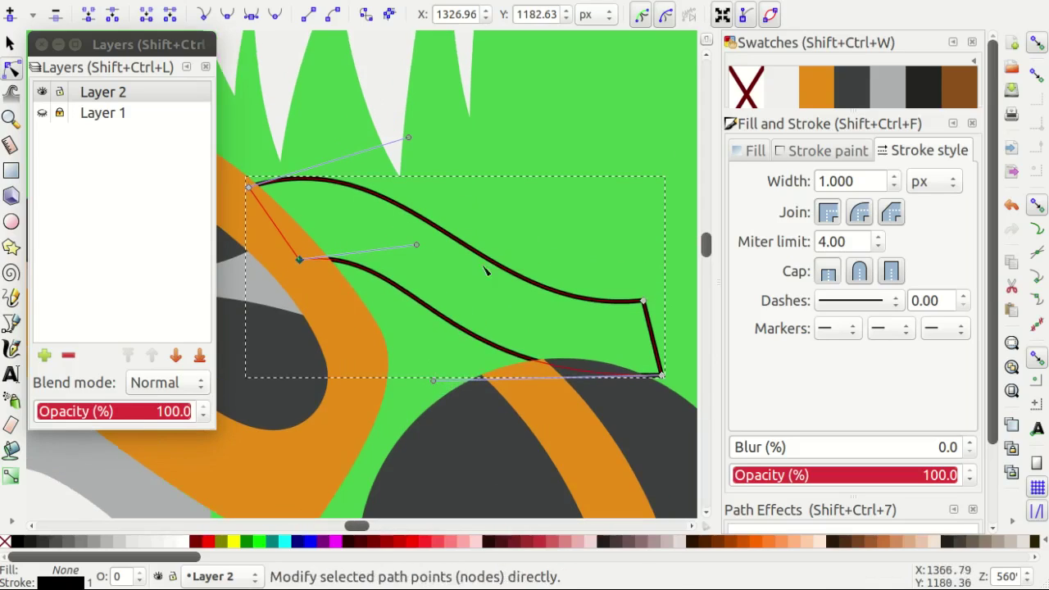
{"action": "left_click", "coordinate": [41, 112]}
{"action": "key", "text": "Escape"}
{"action": "scroll", "coordinate": [466, 251], "scroll_direction": "down", "scroll_amount": 1}
{"action": "scroll", "coordinate": [586, 285], "scroll_direction": "down", "scroll_amount": 1}
Begin a pen outline around the connector block, then discard the unfinished attempt.
{"action": "scroll", "coordinate": [591, 289], "scroll_direction": "up", "scroll_amount": 1}
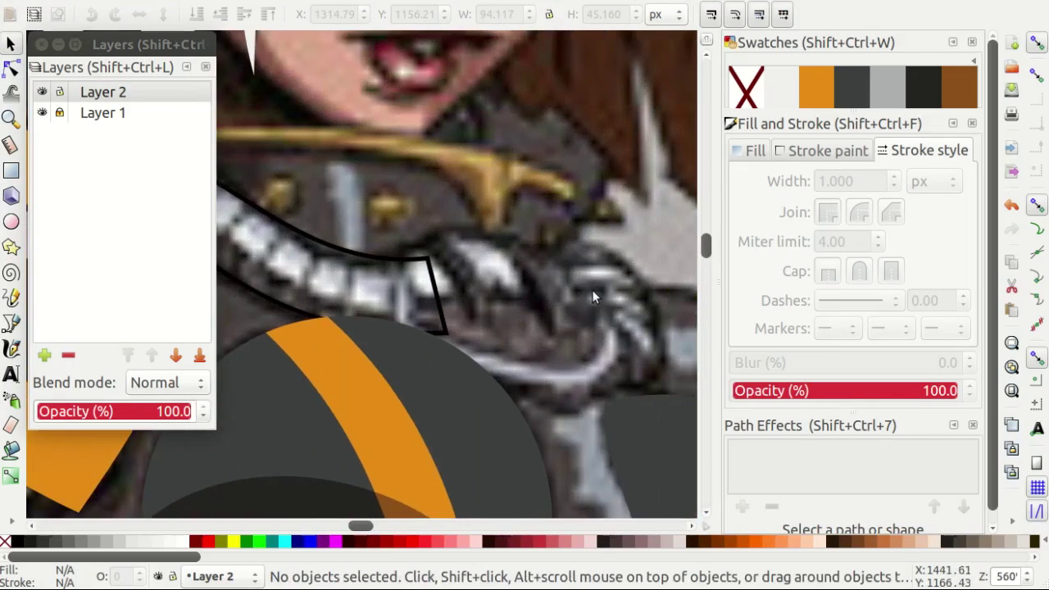
{"action": "key", "text": "b"}
{"action": "scroll", "coordinate": [508, 344], "scroll_direction": "down", "scroll_amount": 2}
{"action": "scroll", "coordinate": [491, 334], "scroll_direction": "up", "scroll_amount": 4}
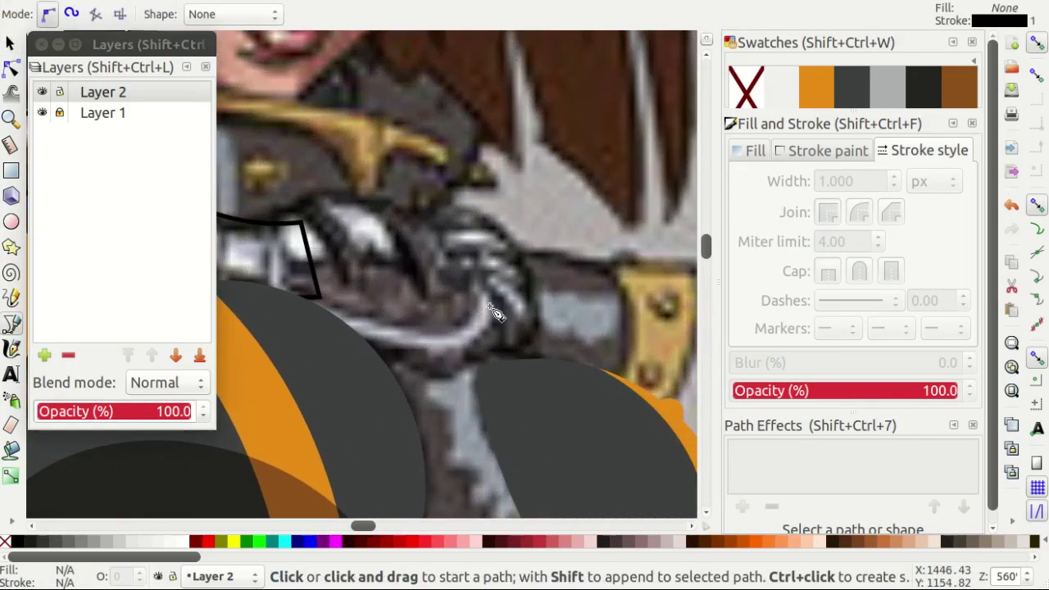
{"action": "scroll", "coordinate": [409, 332], "scroll_direction": "down", "scroll_amount": 1}
{"action": "scroll", "coordinate": [459, 328], "scroll_direction": "up", "scroll_amount": 1}
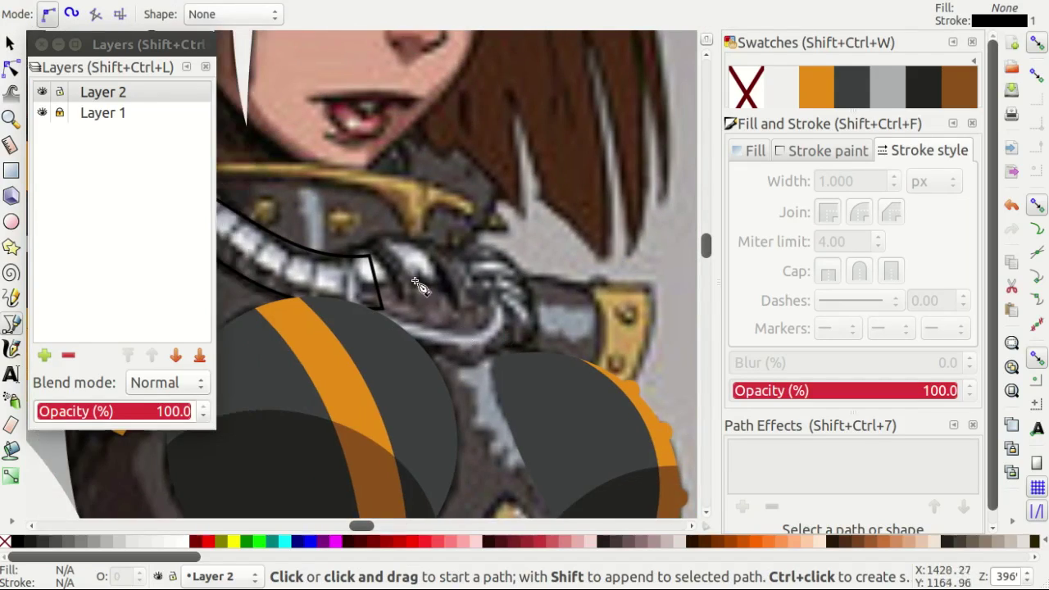
{"action": "scroll", "coordinate": [401, 291], "scroll_direction": "up", "scroll_amount": 1}
{"action": "scroll", "coordinate": [410, 288], "scroll_direction": "down", "scroll_amount": 1}
{"action": "scroll", "coordinate": [406, 291], "scroll_direction": "up", "scroll_amount": 1}
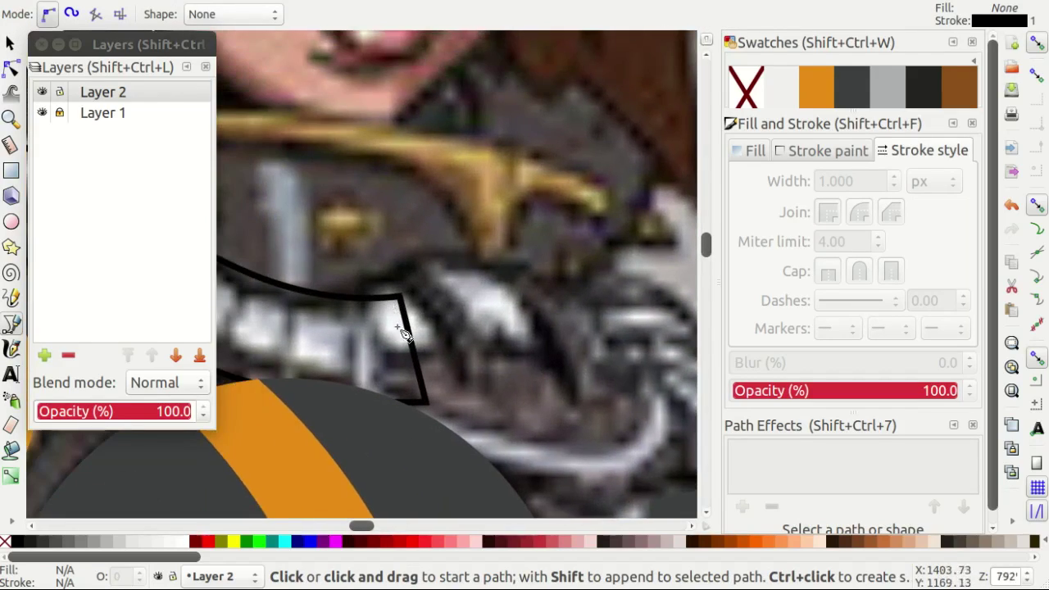
{"action": "scroll", "coordinate": [375, 304], "scroll_direction": "up", "scroll_amount": 1}
{"action": "left_click", "coordinate": [338, 255]}
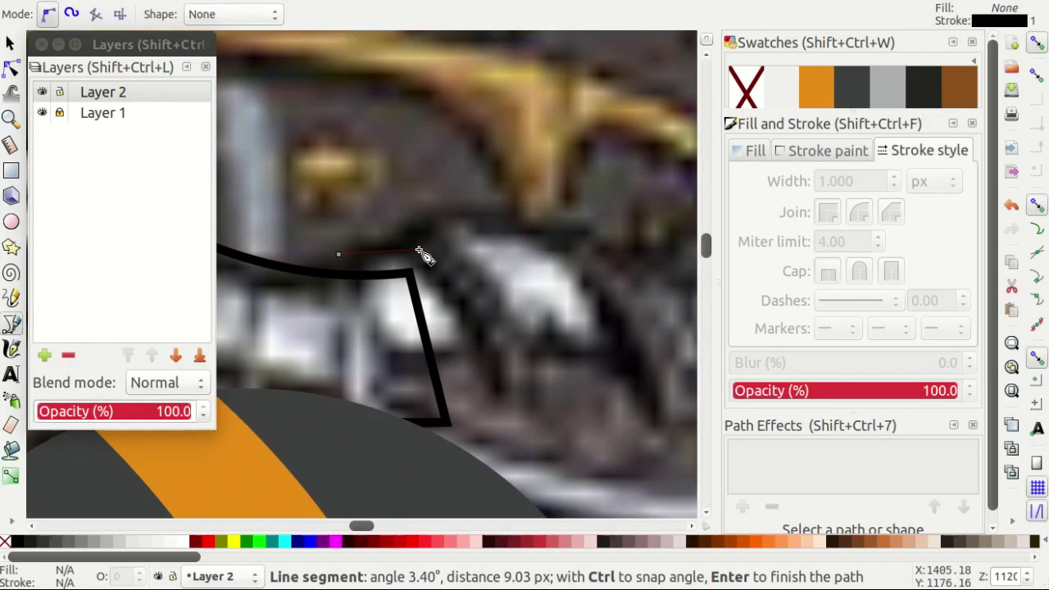
{"action": "scroll", "coordinate": [415, 251], "scroll_direction": "up", "scroll_amount": 1}
{"action": "scroll", "coordinate": [475, 217], "scroll_direction": "down", "scroll_amount": 1}
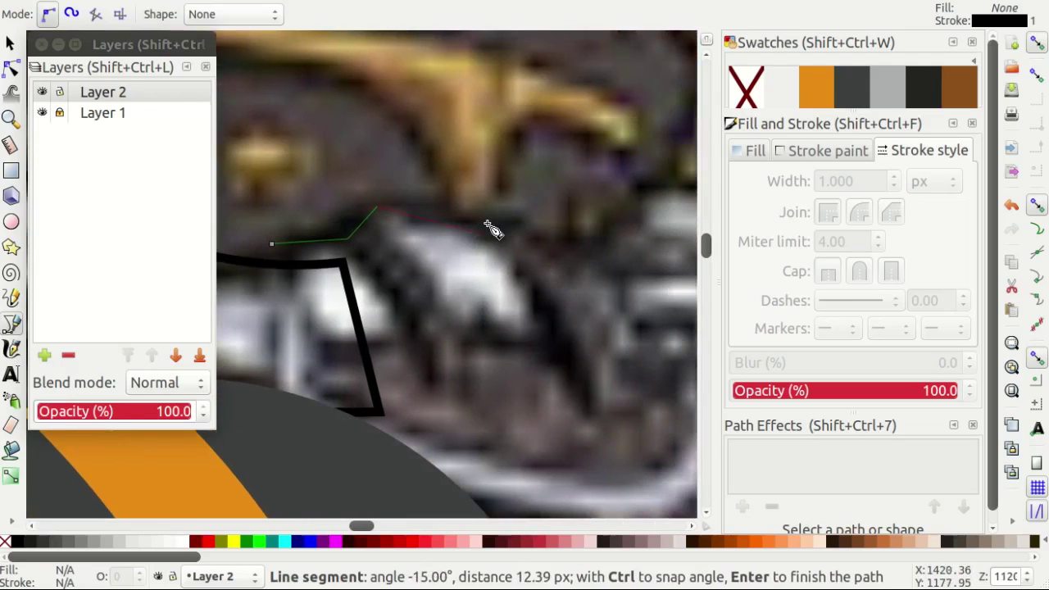
{"action": "scroll", "coordinate": [491, 227], "scroll_direction": "down", "scroll_amount": 1}
{"action": "scroll", "coordinate": [520, 227], "scroll_direction": "up", "scroll_amount": 2}
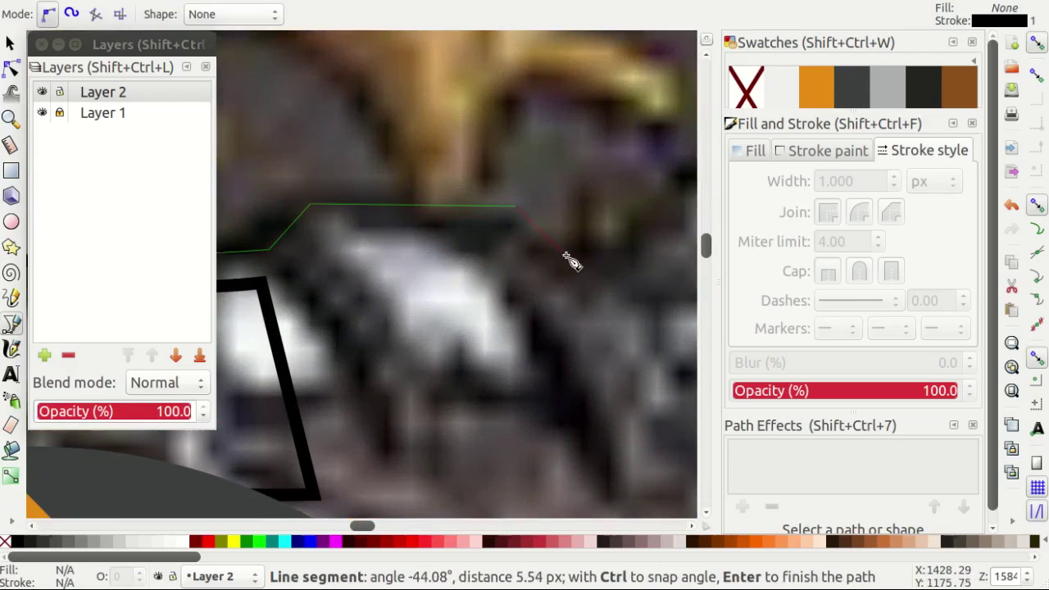
{"action": "scroll", "coordinate": [571, 261], "scroll_direction": "down", "scroll_amount": 1}
{"action": "scroll", "coordinate": [532, 254], "scroll_direction": "down", "scroll_amount": 2}
{"action": "scroll", "coordinate": [492, 250], "scroll_direction": "down", "scroll_amount": 1}
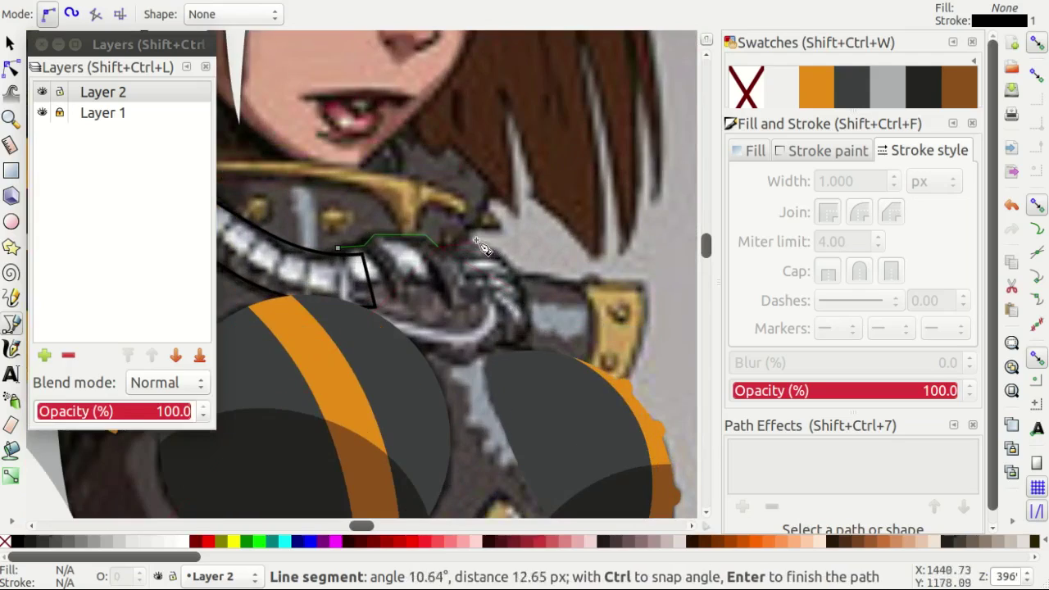
{"action": "scroll", "coordinate": [479, 247], "scroll_direction": "down", "scroll_amount": 1}
{"action": "scroll", "coordinate": [474, 266], "scroll_direction": "up", "scroll_amount": 2}
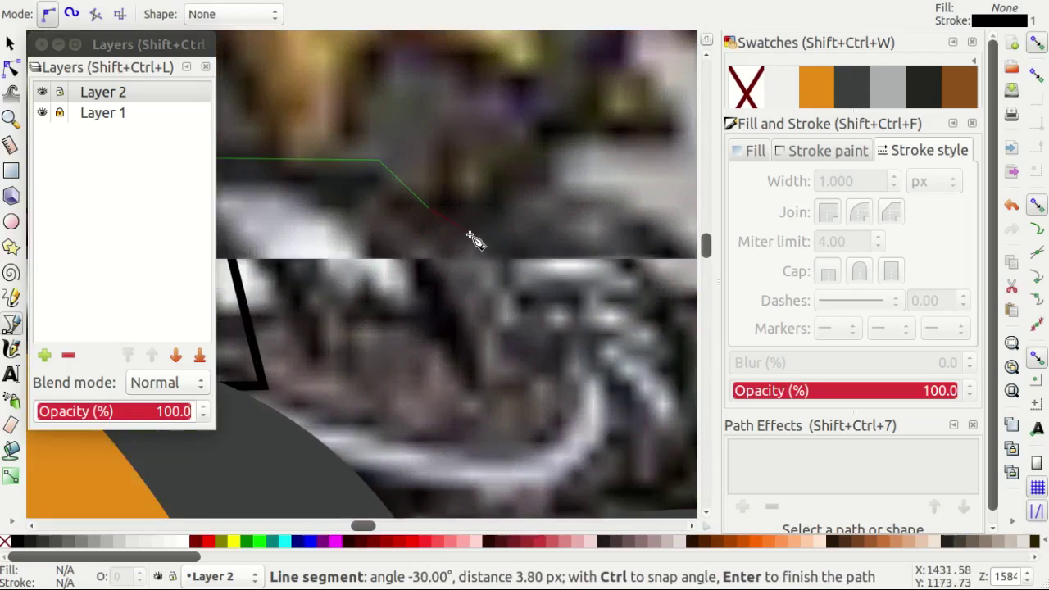
{"action": "left_click", "coordinate": [482, 221]}
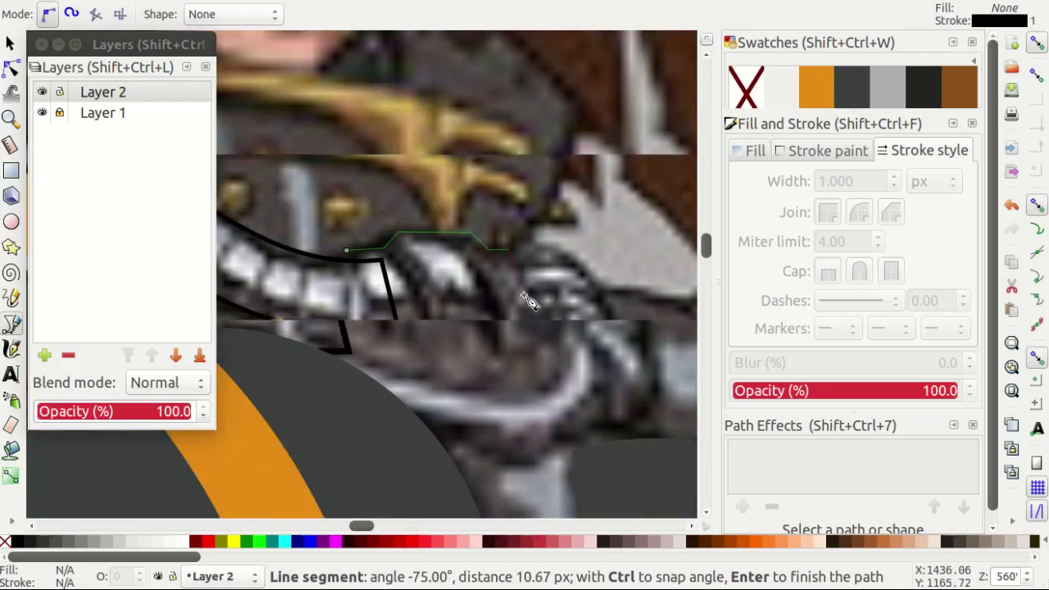
{"action": "scroll", "coordinate": [532, 301], "scroll_direction": "up", "scroll_amount": 1}
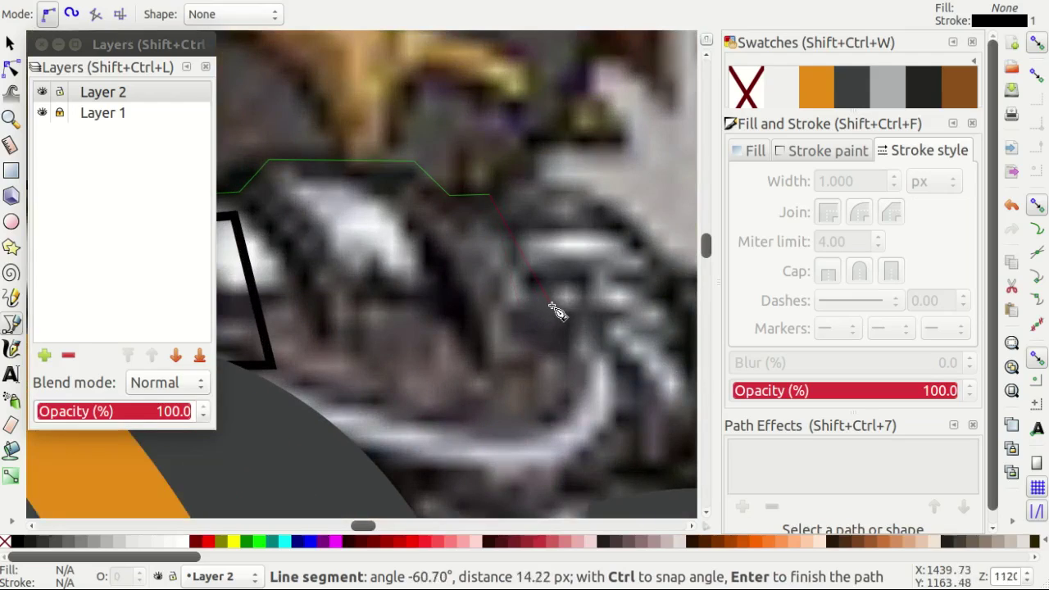
{"action": "left_click", "coordinate": [570, 358]}
{"action": "left_click", "coordinate": [485, 364]}
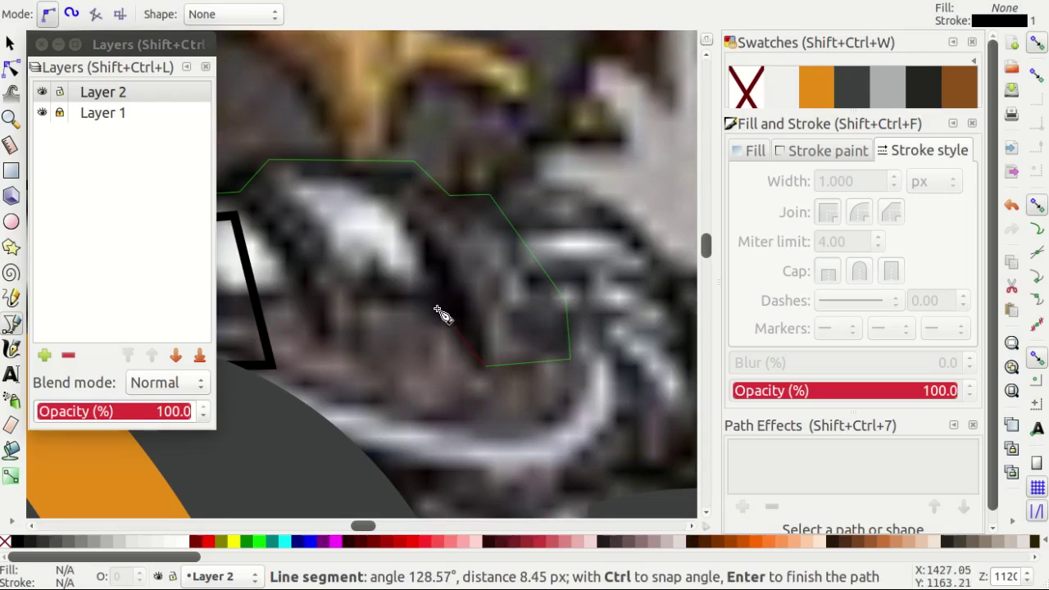
{"action": "scroll", "coordinate": [443, 307], "scroll_direction": "left", "scroll_amount": 3}
{"action": "key", "text": "Escape"}
Redraw the connector as a closed six-corner polygon over the reference photo.
{"action": "scroll", "coordinate": [457, 306], "scroll_direction": "left", "scroll_amount": 2}
{"action": "scroll", "coordinate": [446, 286], "scroll_direction": "right", "scroll_amount": 1}
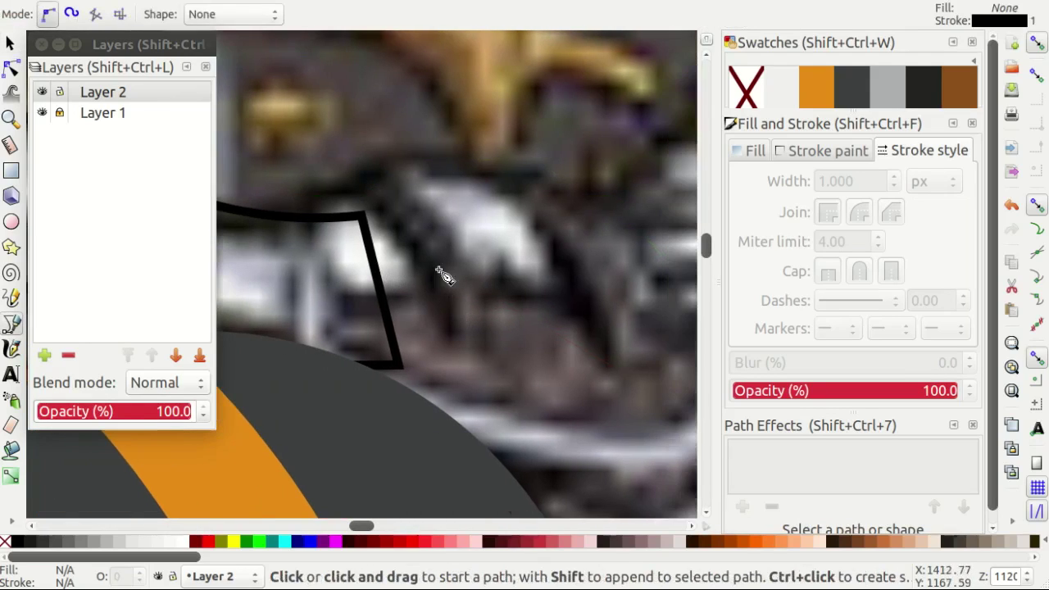
{"action": "scroll", "coordinate": [438, 273], "scroll_direction": "down", "scroll_amount": 2}
{"action": "scroll", "coordinate": [379, 253], "scroll_direction": "up", "scroll_amount": 2}
{"action": "left_click", "coordinate": [355, 208]}
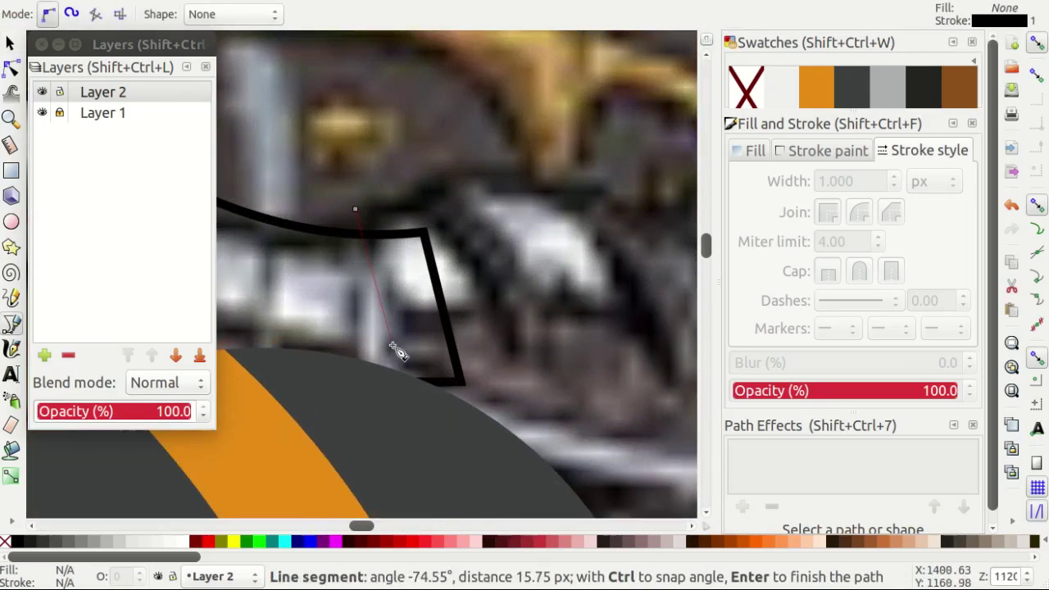
{"action": "scroll", "coordinate": [407, 374], "scroll_direction": "up", "scroll_amount": 1}
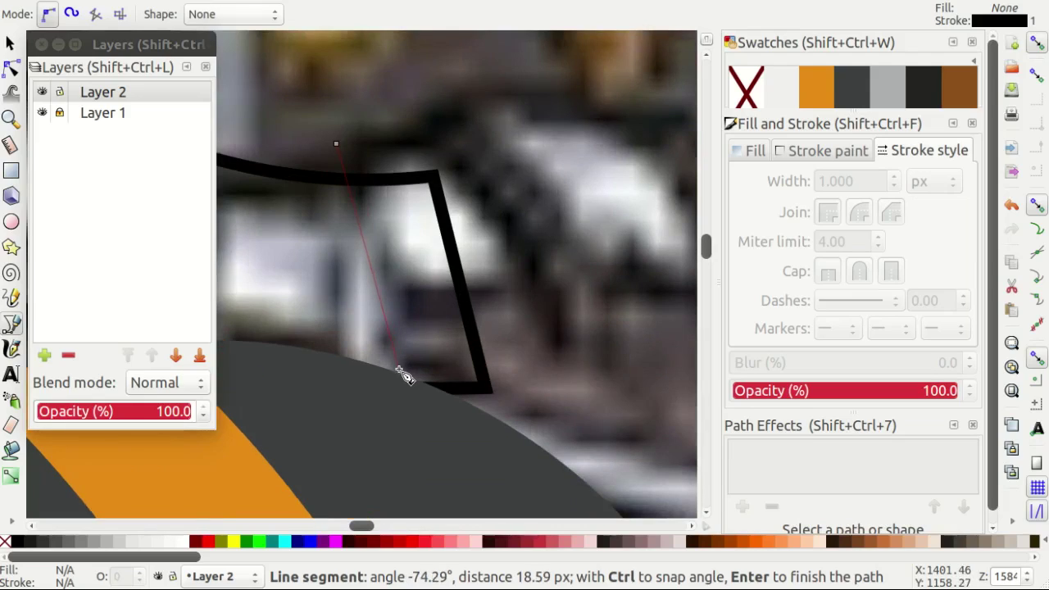
{"action": "left_click", "coordinate": [399, 370]}
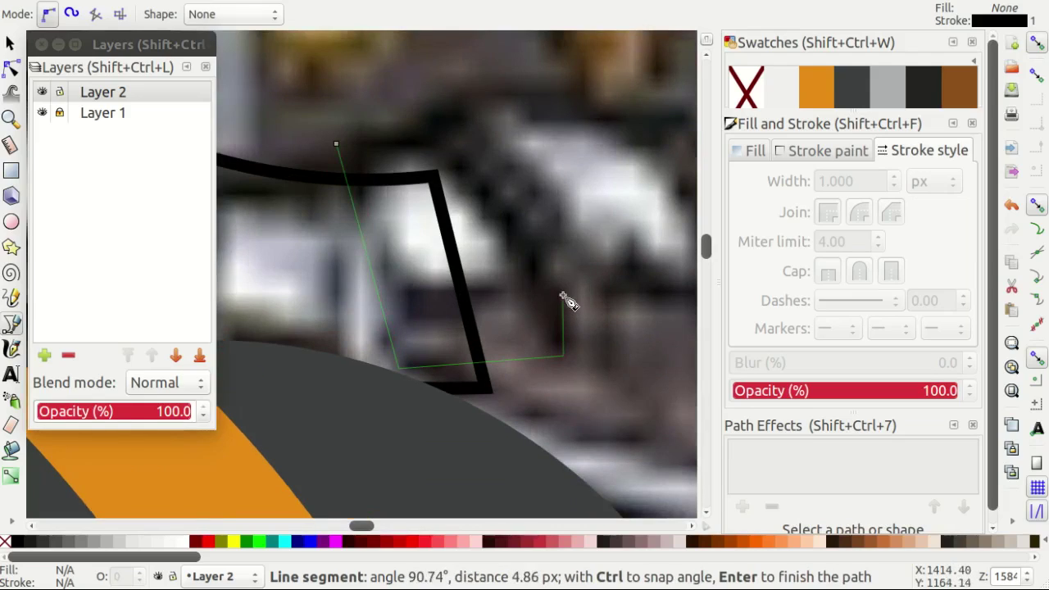
{"action": "left_click", "coordinate": [564, 299]}
{"action": "left_click", "coordinate": [446, 131]}
{"action": "left_click", "coordinate": [338, 146]}
{"action": "left_click", "coordinate": [336, 144]}
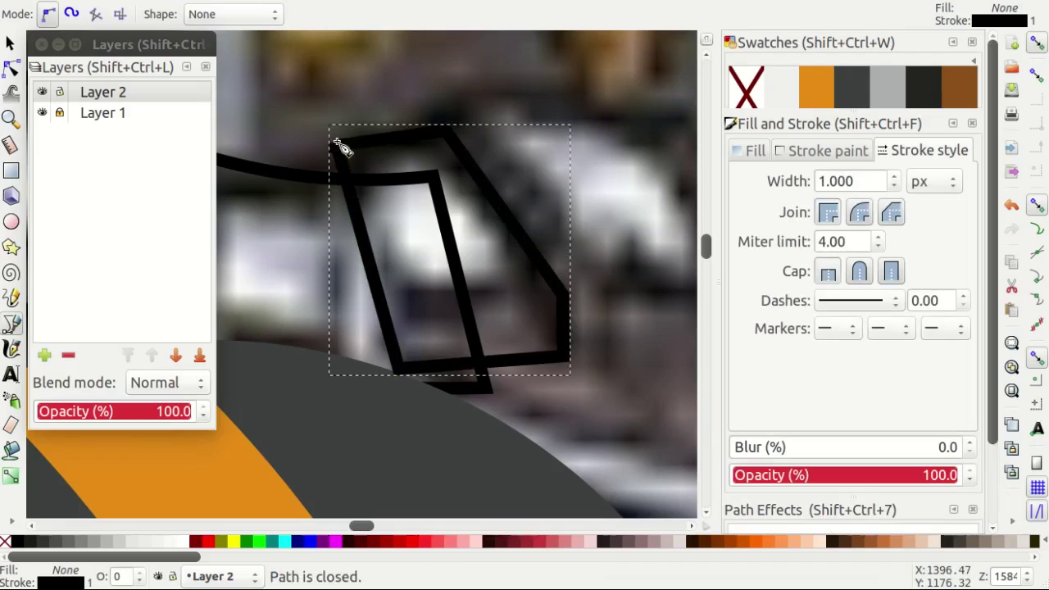
Adjust the polygon's corner nodes to fit the connector's edges.
{"action": "key", "text": "n"}
{"action": "mouse_move", "coordinate": [336, 144]}
{"action": "left_mouse_down"}
{"action": "mouse_move", "coordinate": [347, 135]}
{"action": "mouse_move", "coordinate": [345, 197]}
{"action": "left_mouse_up"}
{"action": "left_click_drag", "start_coordinate": [347, 134], "coordinate": [342, 131]}
{"action": "left_click_drag", "start_coordinate": [447, 131], "coordinate": [451, 130]}
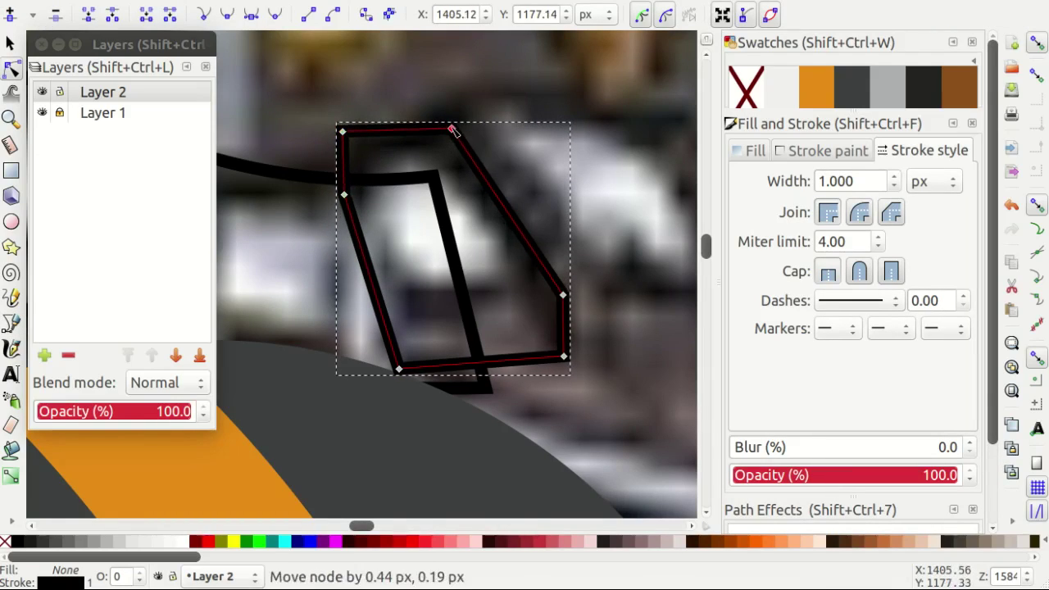
{"action": "left_click_drag", "start_coordinate": [565, 297], "coordinate": [564, 287]}
{"action": "left_click_drag", "start_coordinate": [564, 357], "coordinate": [561, 364]}
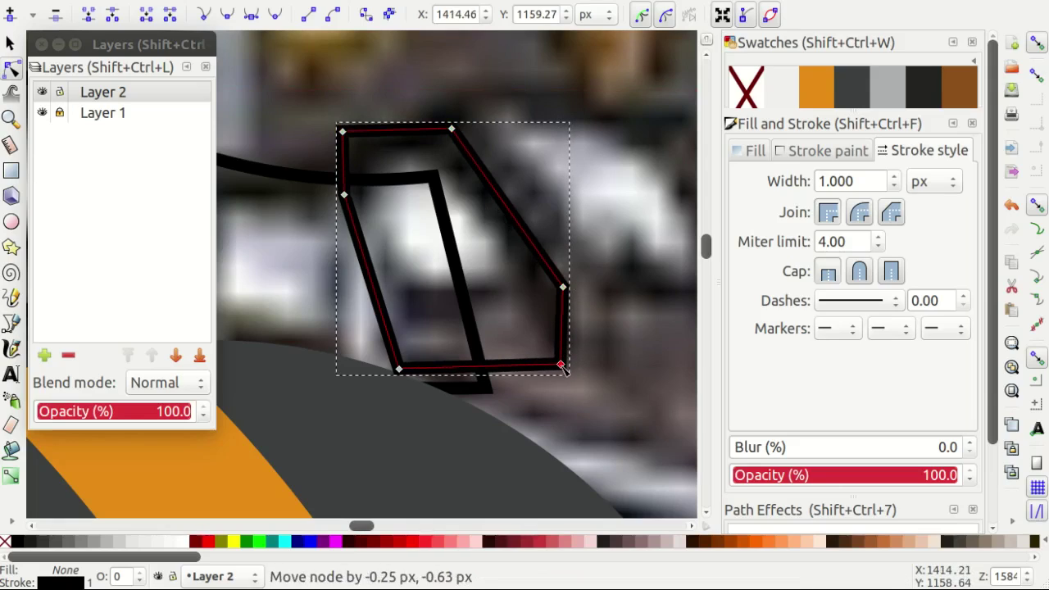
Fill the connector shape grey and remove its outline.
{"action": "left_click", "coordinate": [881, 96]}
{"action": "left_click", "coordinate": [745, 86], "text": "shift"}
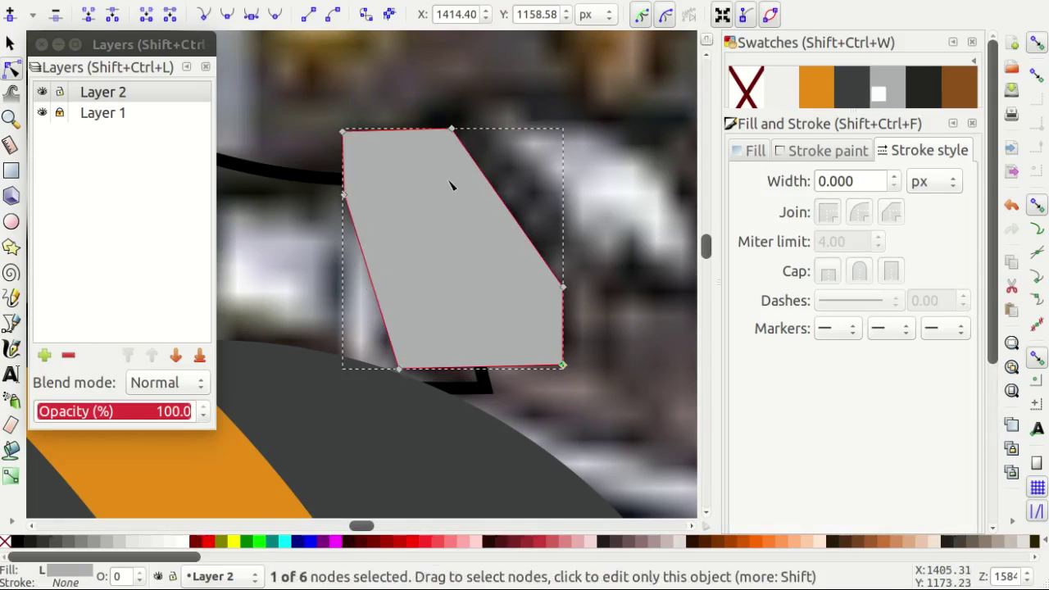
{"action": "key", "text": "minus"}
{"action": "scroll", "coordinate": [524, 254], "scroll_direction": "up", "scroll_amount": 1}
Draw a light highlight shape with no outline on the connector's top face.
{"action": "key", "text": "b"}
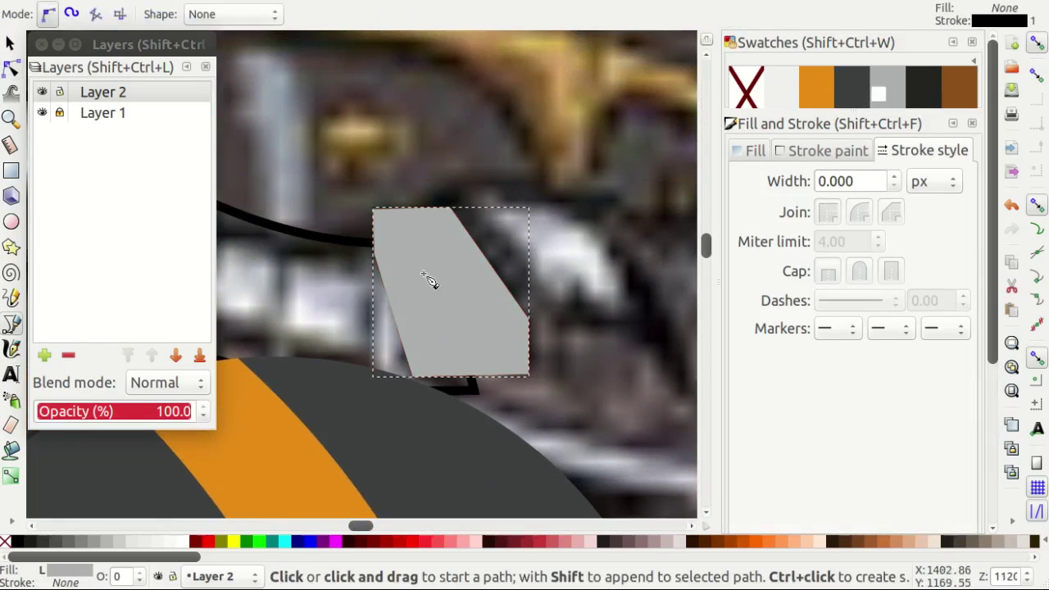
{"action": "scroll", "coordinate": [421, 255], "scroll_direction": "up", "scroll_amount": 2, "text": "ctrl"}
{"action": "left_click", "coordinate": [355, 192]}
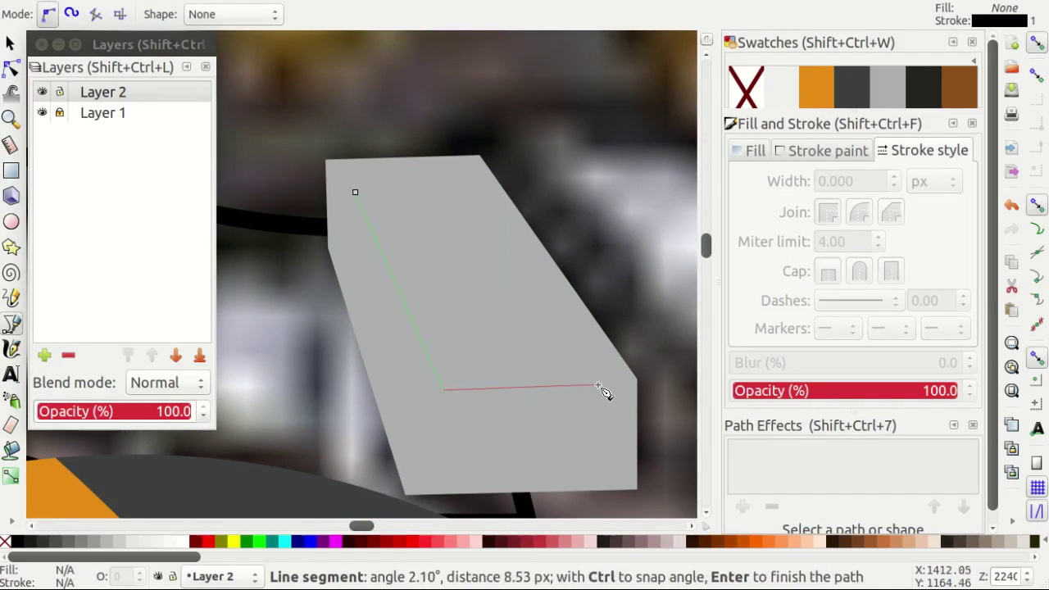
{"action": "left_click", "coordinate": [356, 194]}
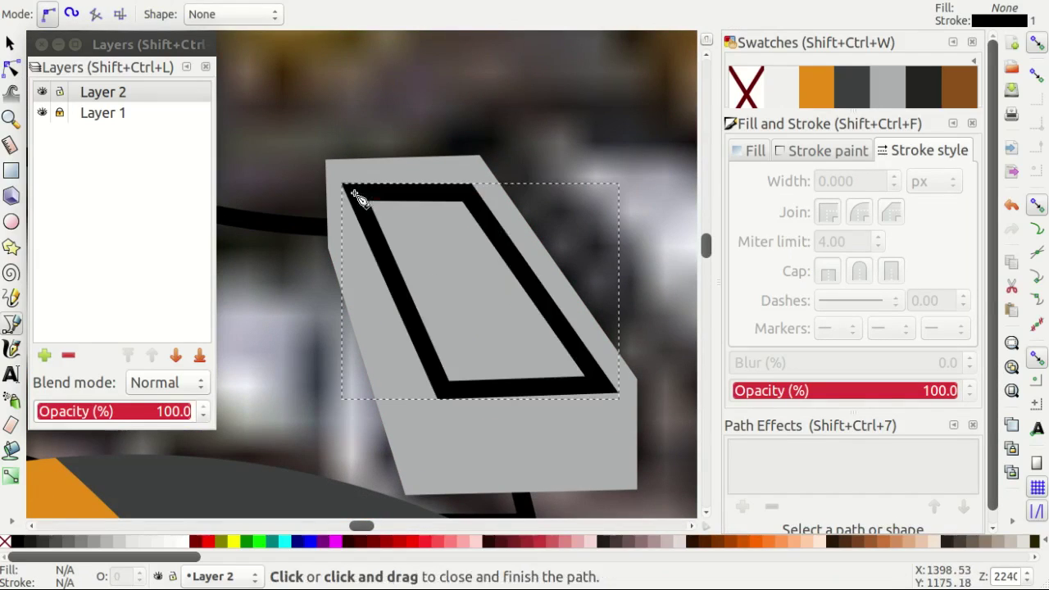
{"action": "left_click", "coordinate": [746, 86], "text": "shift"}
{"action": "scroll", "coordinate": [510, 169], "scroll_direction": "down", "scroll_amount": 1, "text": "ctrl"}
{"action": "scroll", "coordinate": [543, 181], "scroll_direction": "down", "scroll_amount": 1, "text": "ctrl"}
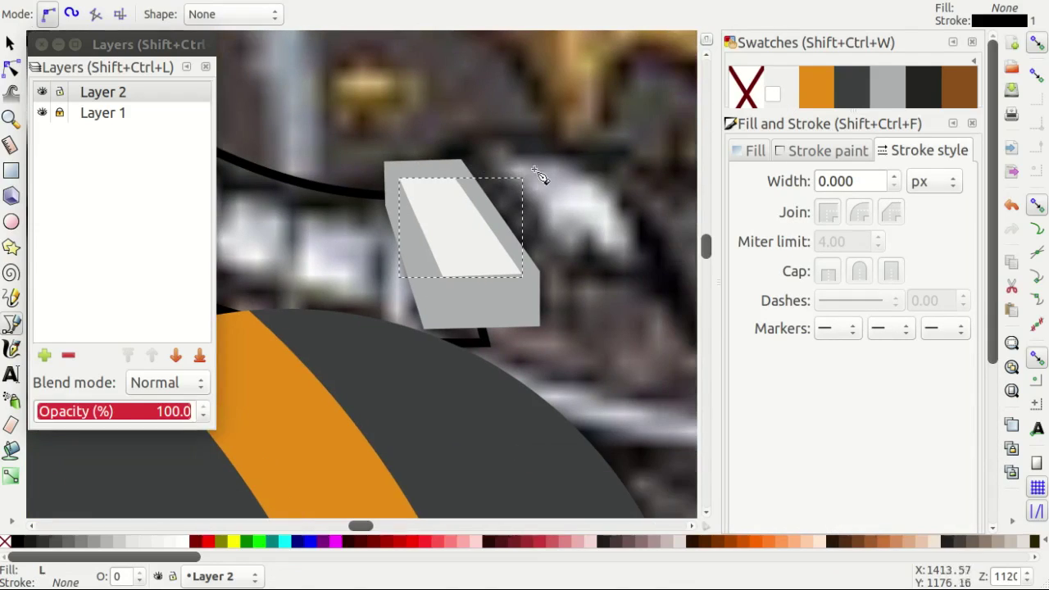
Node-edit the highlight's top-right corner, then return to the selector.
{"action": "key", "text": "n"}
{"action": "scroll", "coordinate": [550, 180], "scroll_direction": "up", "scroll_amount": 2, "text": "ctrl"}
{"action": "scroll", "coordinate": [428, 229], "scroll_direction": "up", "scroll_amount": 2, "text": "ctrl"}
{"action": "left_click", "coordinate": [443, 209]}
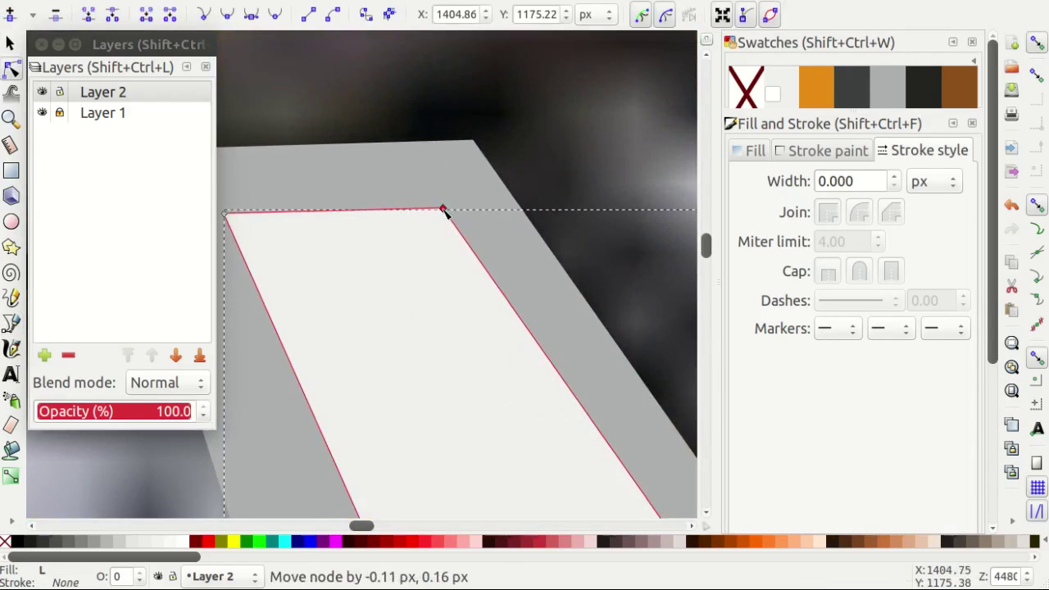
{"action": "scroll", "coordinate": [439, 215], "scroll_direction": "down", "scroll_amount": 2, "text": "ctrl"}
{"action": "key", "text": "s"}
{"action": "scroll", "coordinate": [450, 250], "scroll_direction": "down", "scroll_amount": 1, "text": "ctrl"}
{"action": "scroll", "coordinate": [485, 270], "scroll_direction": "down", "scroll_amount": 1, "text": "ctrl"}
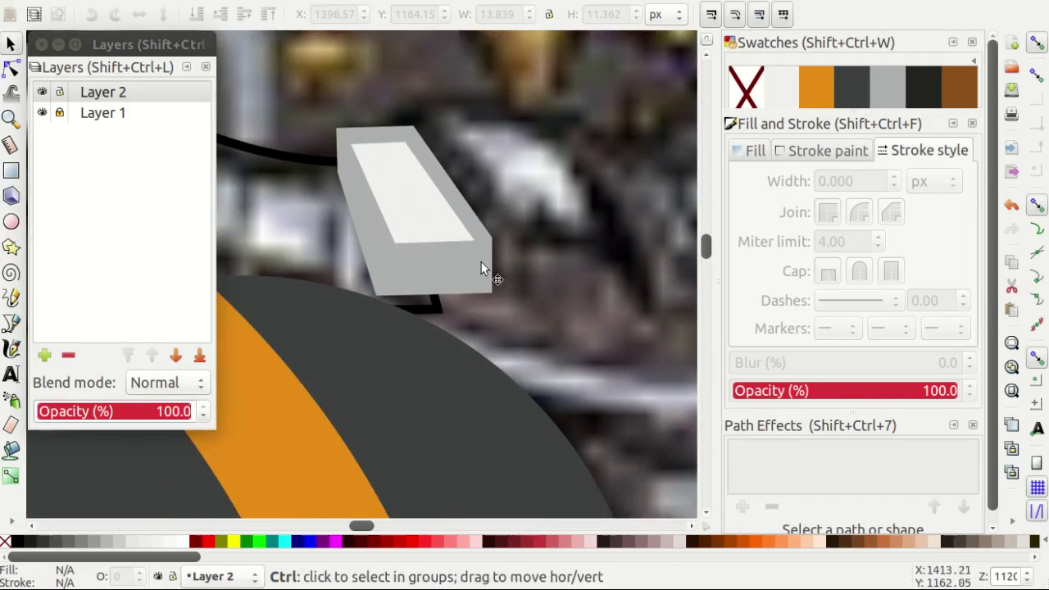
{"action": "scroll", "coordinate": [524, 281], "scroll_direction": "down", "scroll_amount": 1, "text": "ctrl"}
{"action": "scroll", "coordinate": [524, 281], "scroll_direction": "down", "scroll_amount": 1, "text": "ctrl"}
{"action": "scroll", "coordinate": [533, 288], "scroll_direction": "up", "scroll_amount": 2, "text": "ctrl"}
Lower the grey block's bottom edge about 2 px over the hose end, then deselect.
{"action": "double_click", "coordinate": [405, 277]}
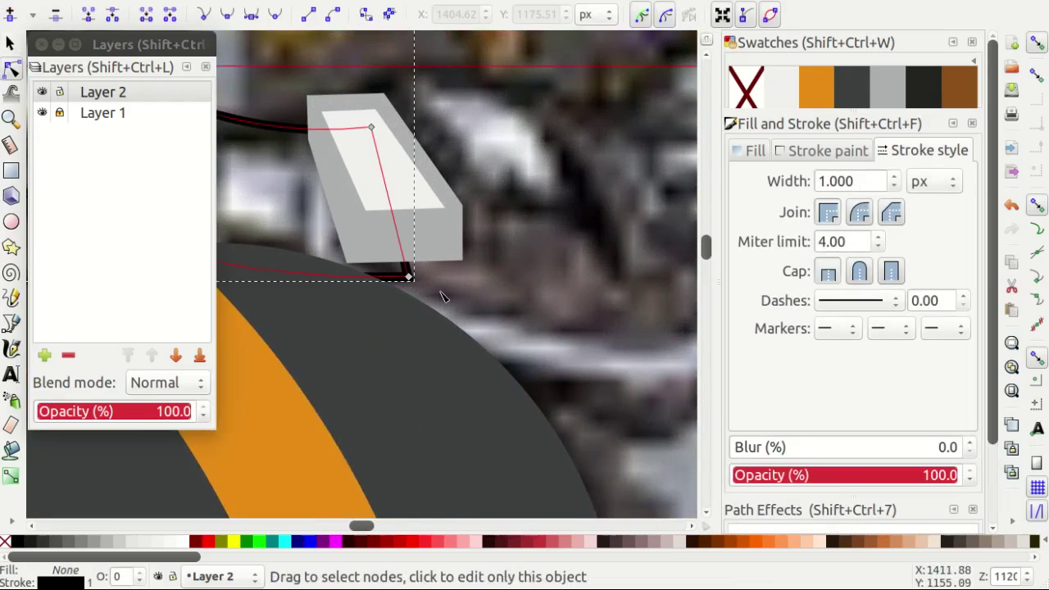
{"action": "scroll", "coordinate": [424, 288], "scroll_direction": "up", "scroll_amount": 2, "text": "ctrl"}
{"action": "left_click", "coordinate": [421, 246]}
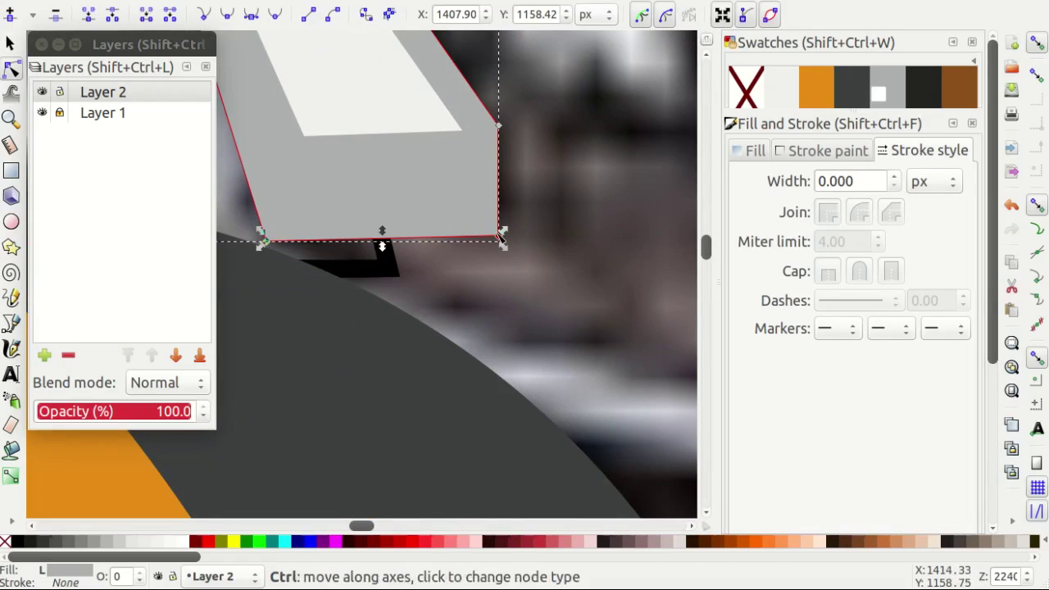
{"action": "left_click_drag", "start_coordinate": [381, 235], "coordinate": [501, 273]}
{"action": "key", "text": "s"}
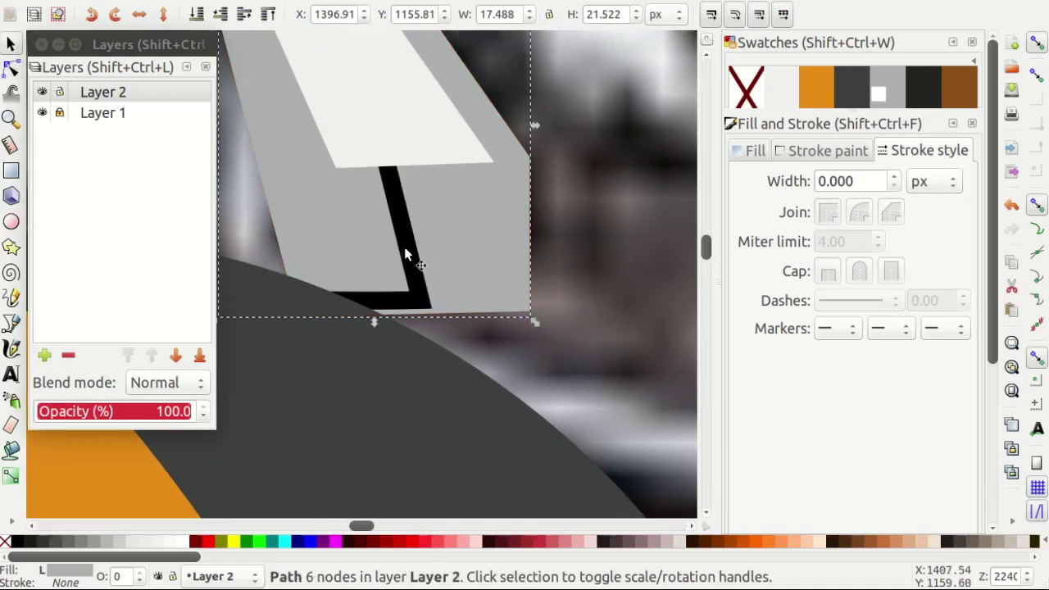
{"action": "left_click", "coordinate": [404, 247]}
{"action": "key", "text": "Escape"}
{"action": "scroll", "coordinate": [579, 316], "scroll_direction": "down", "scroll_amount": 1, "text": "ctrl"}
{"action": "scroll", "coordinate": [582, 298], "scroll_direction": "down", "scroll_amount": 2, "text": "ctrl"}
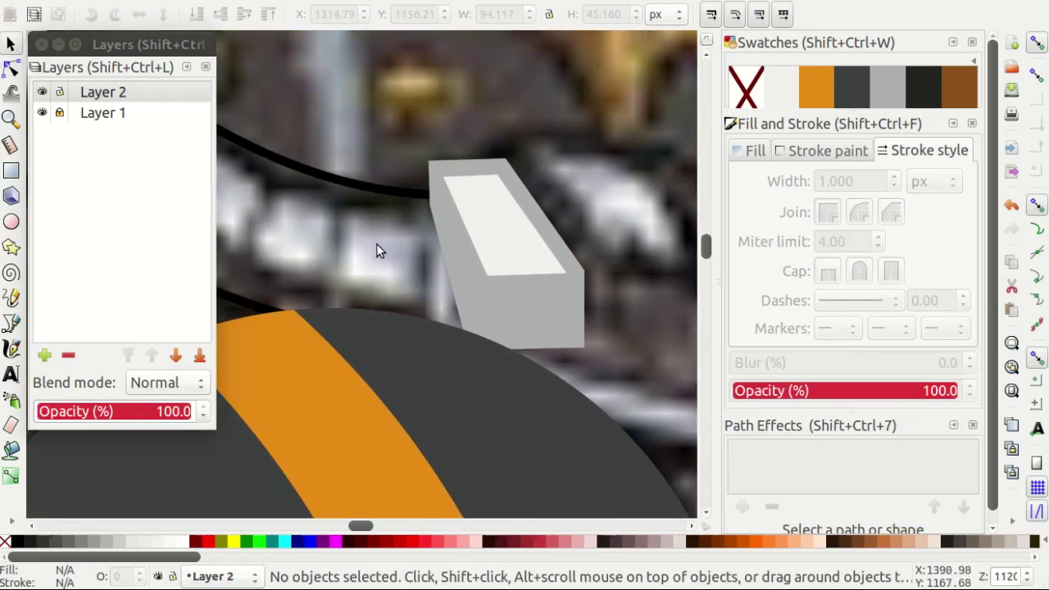
{"action": "scroll", "coordinate": [377, 248], "scroll_direction": "down", "scroll_amount": 1, "text": "ctrl"}
Move the hose path's end node onto the orange collar edge.
{"action": "scroll", "coordinate": [364, 247], "scroll_direction": "left", "scroll_amount": 2}
{"action": "key", "text": "b"}
{"action": "scroll", "coordinate": [363, 233], "scroll_direction": "left", "scroll_amount": 2}
{"action": "scroll", "coordinate": [385, 231], "scroll_direction": "up", "scroll_amount": 1}
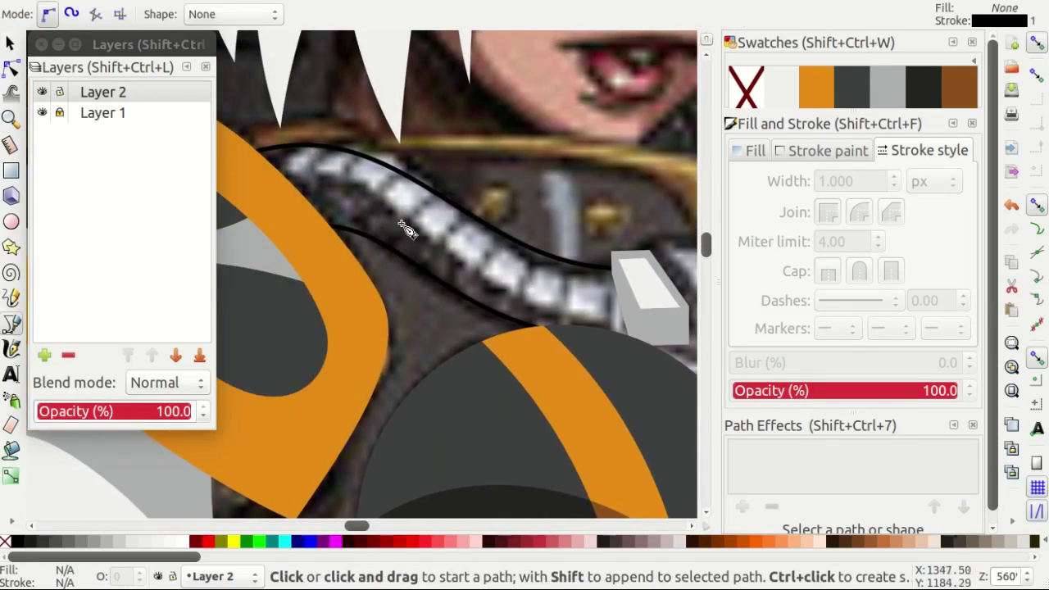
{"action": "scroll", "coordinate": [308, 196], "scroll_direction": "up", "scroll_amount": 1, "text": "ctrl"}
{"action": "scroll", "coordinate": [308, 196], "scroll_direction": "up", "scroll_amount": 1, "text": "ctrl"}
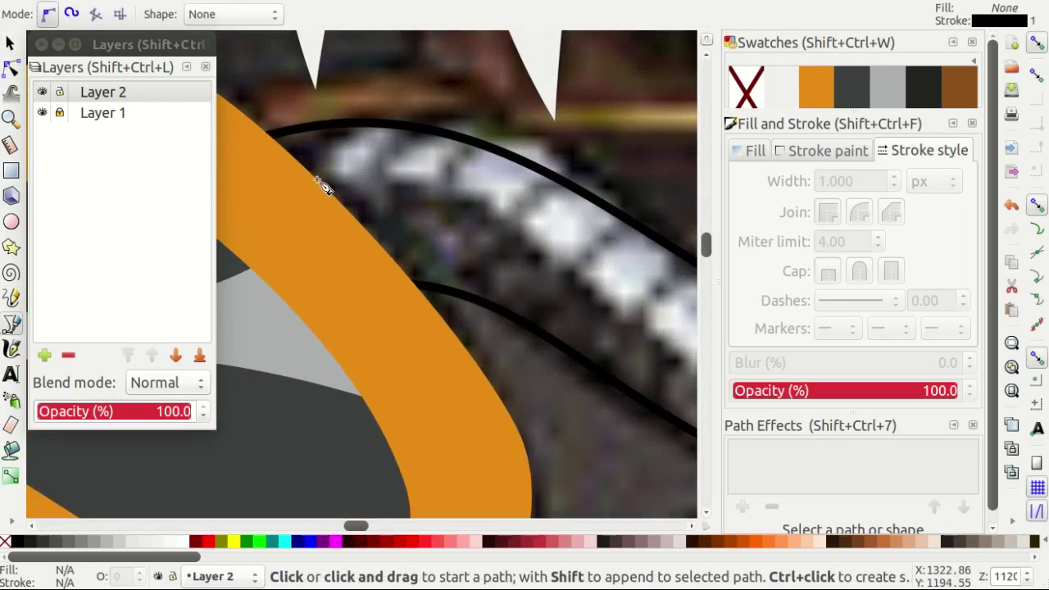
{"action": "right_click", "coordinate": [380, 152]}
{"action": "key", "text": "Escape"}
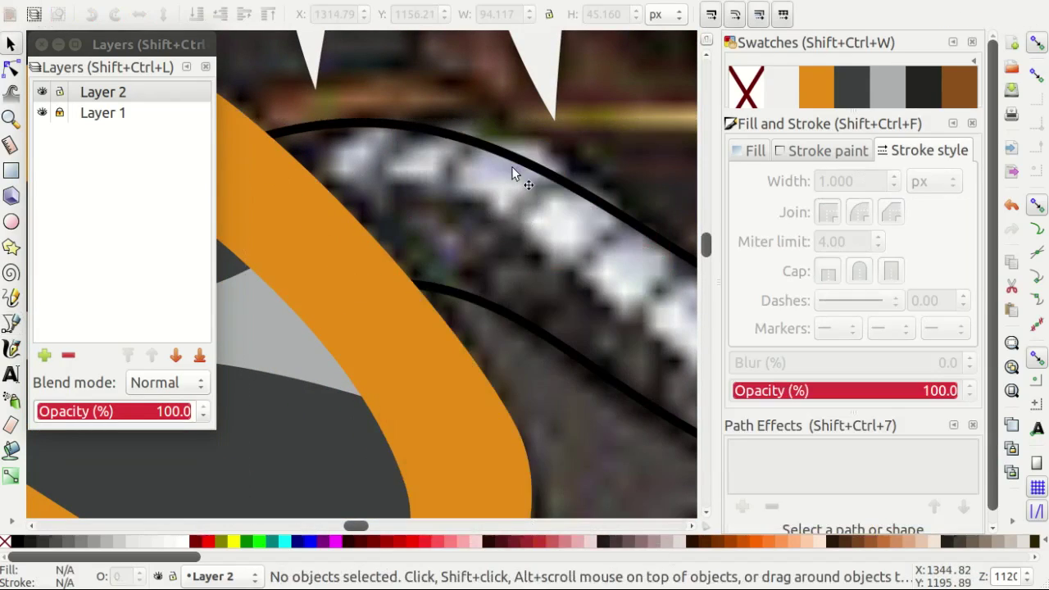
{"action": "key", "text": "n"}
{"action": "left_click", "coordinate": [353, 316]}
{"action": "scroll", "coordinate": [344, 319], "scroll_direction": "up", "scroll_amount": 1, "text": "ctrl"}
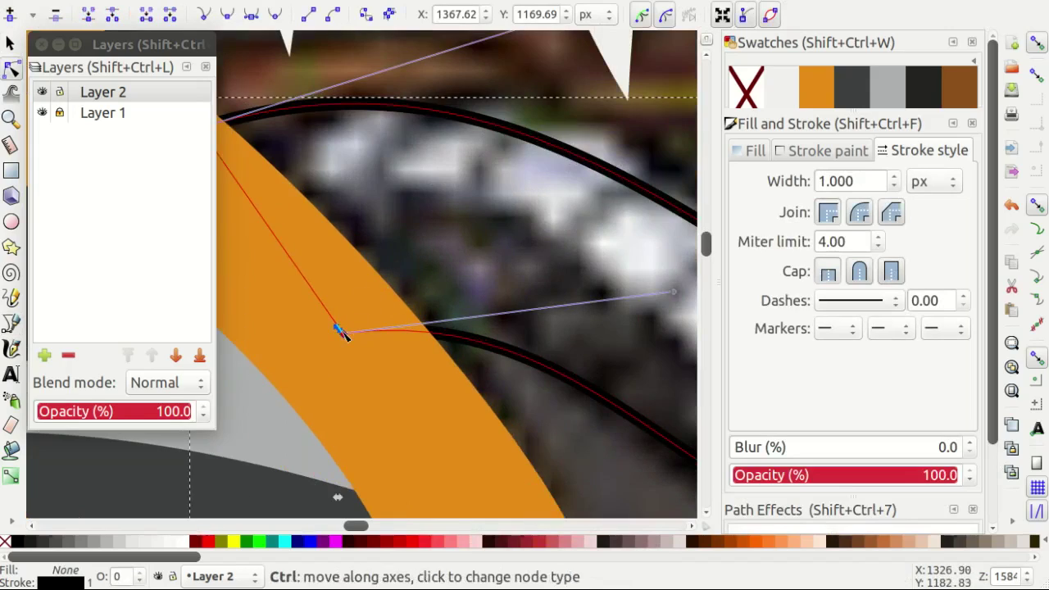
{"action": "left_click_drag", "start_coordinate": [323, 276], "coordinate": [316, 236]}
{"action": "scroll", "coordinate": [578, 237], "scroll_direction": "down", "scroll_amount": 1, "text": "ctrl"}
{"action": "scroll", "coordinate": [609, 323], "scroll_direction": "up", "scroll_amount": 3}
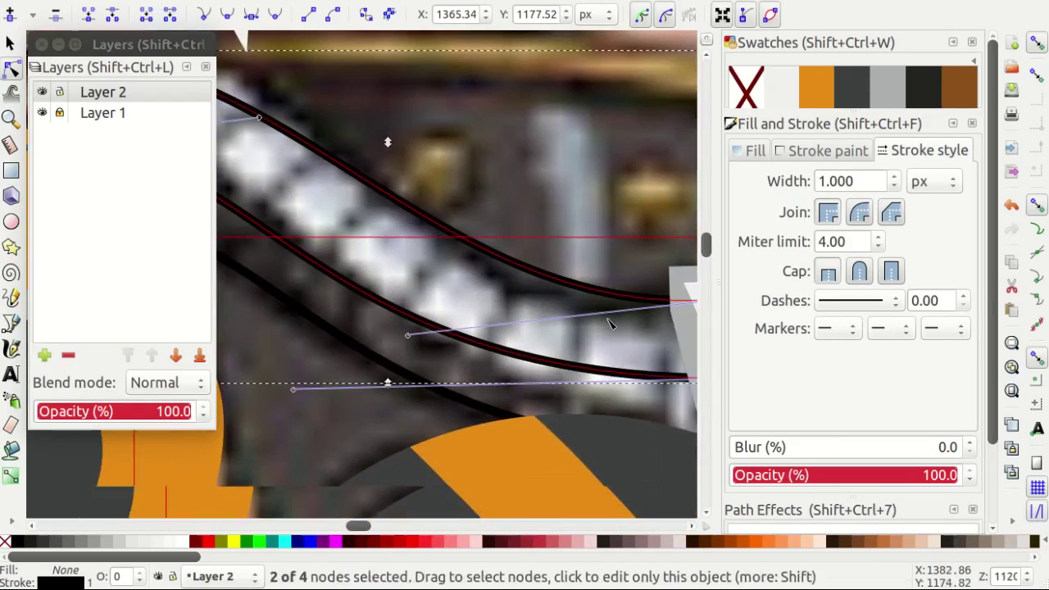
{"action": "scroll", "coordinate": [618, 348], "scroll_direction": "right", "scroll_amount": 1}
{"action": "scroll", "coordinate": [618, 348], "scroll_direction": "down", "scroll_amount": 1, "text": "ctrl"}
{"action": "scroll", "coordinate": [391, 184], "scroll_direction": "up", "scroll_amount": 1, "text": "ctrl"}
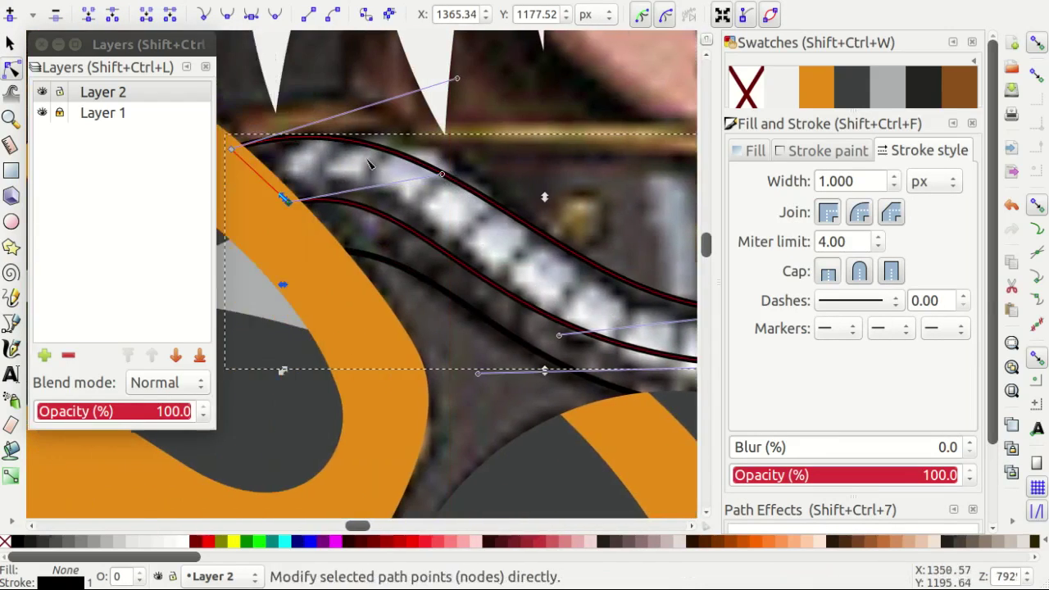
{"action": "scroll", "coordinate": [401, 160], "scroll_direction": "left", "scroll_amount": 1}
{"action": "scroll", "coordinate": [327, 164], "scroll_direction": "left", "scroll_amount": 3}
{"action": "left_click_drag", "start_coordinate": [248, 157], "coordinate": [256, 161]}
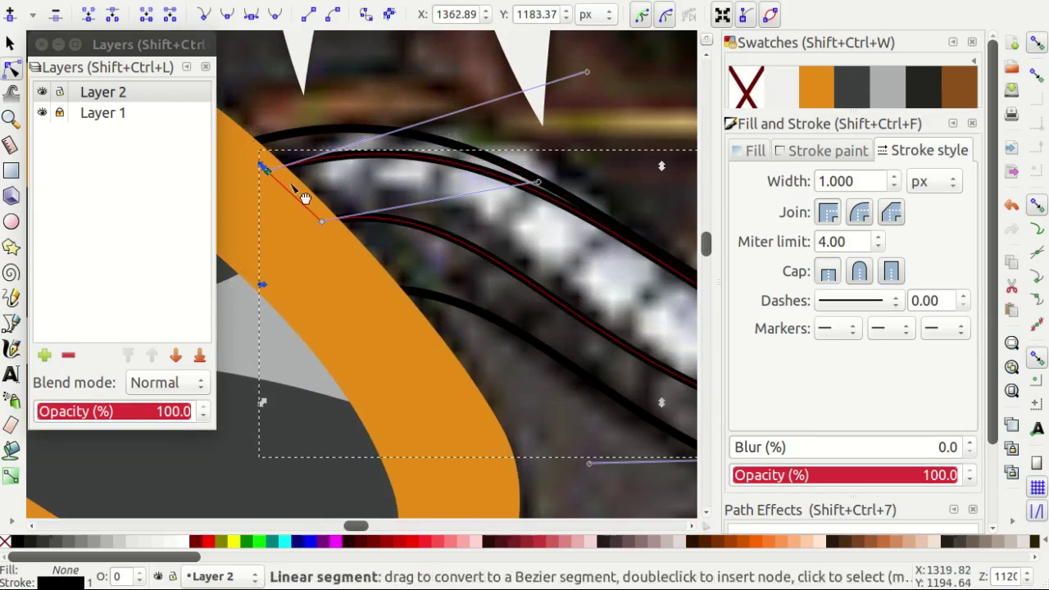
Pull the hose's other end into the connector block, hide Layer 1, and reshape the curves.
{"action": "scroll", "coordinate": [646, 234], "scroll_direction": "right", "scroll_amount": 1}
{"action": "scroll", "coordinate": [593, 303], "scroll_direction": "up", "scroll_amount": 2}
{"action": "scroll", "coordinate": [566, 296], "scroll_direction": "up", "scroll_amount": 1, "text": "ctrl"}
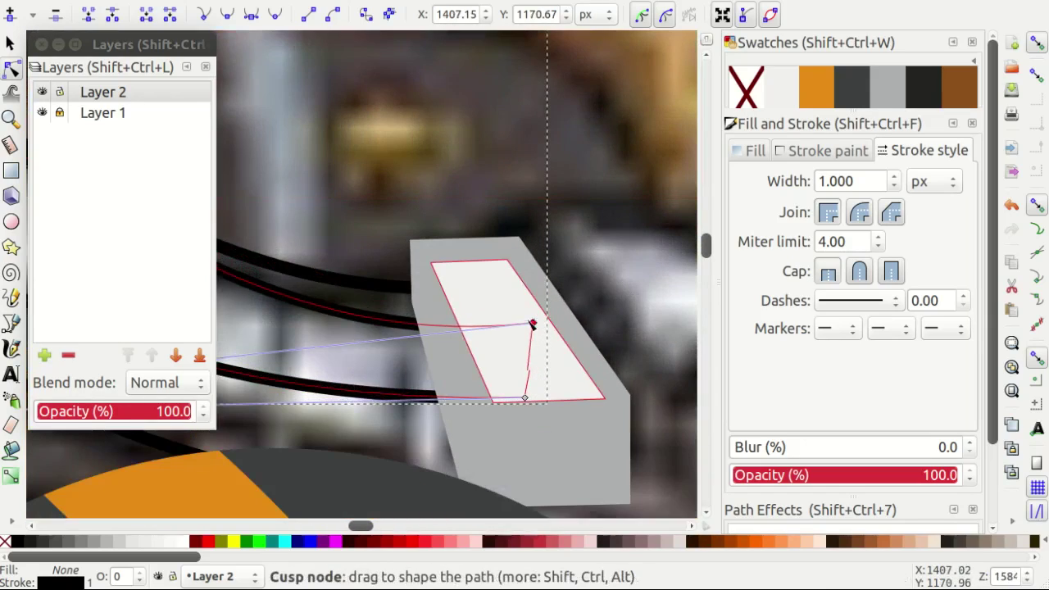
{"action": "left_click_drag", "start_coordinate": [540, 324], "coordinate": [470, 330]}
{"action": "scroll", "coordinate": [677, 212], "scroll_direction": "down", "scroll_amount": 2, "text": "ctrl"}
{"action": "left_click", "coordinate": [41, 112]}
{"action": "scroll", "coordinate": [354, 155], "scroll_direction": "up", "scroll_amount": 1}
{"action": "scroll", "coordinate": [356, 138], "scroll_direction": "left", "scroll_amount": 3}
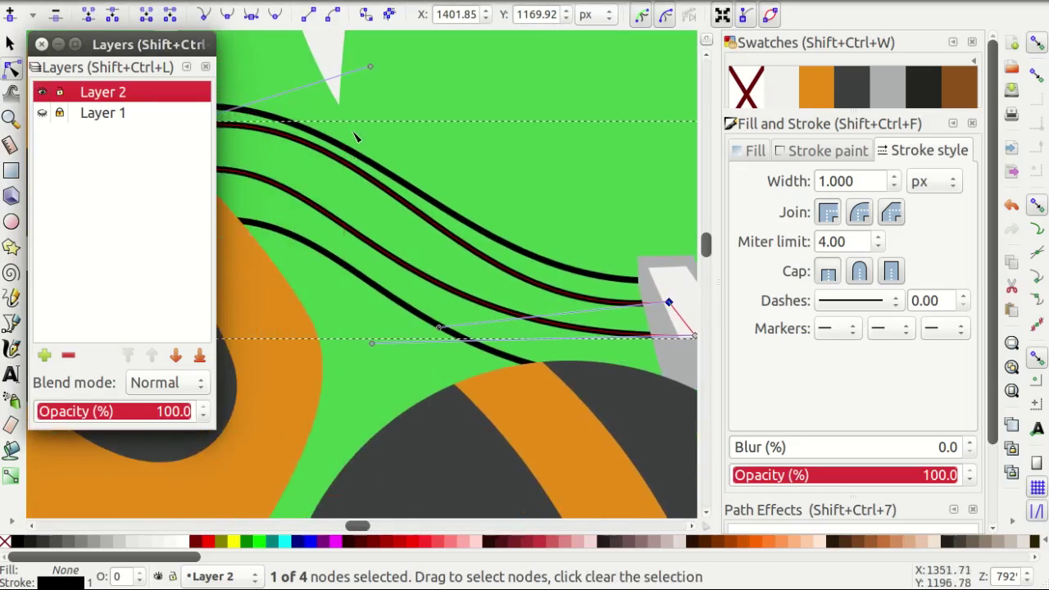
{"action": "left_click_drag", "start_coordinate": [373, 71], "coordinate": [349, 81]}
{"action": "mouse_move", "coordinate": [439, 329]}
{"action": "left_mouse_down"}
{"action": "mouse_move", "coordinate": [447, 317]}
{"action": "mouse_move", "coordinate": [432, 340]}
{"action": "left_mouse_up"}
{"action": "scroll", "coordinate": [454, 322], "scroll_direction": "down", "scroll_amount": 1}
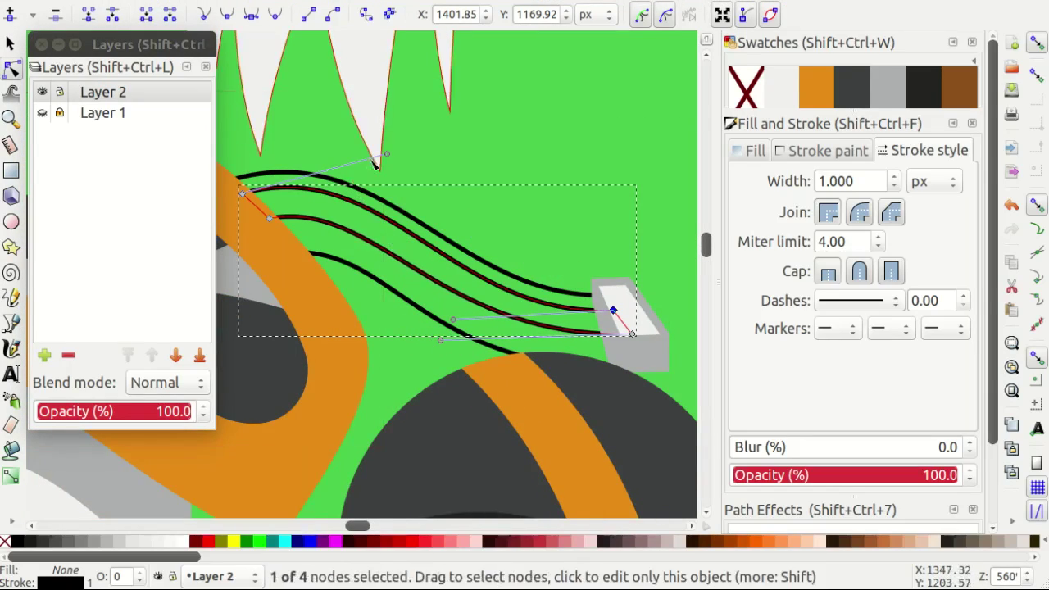
{"action": "scroll", "coordinate": [276, 219], "scroll_direction": "up", "scroll_amount": 1}
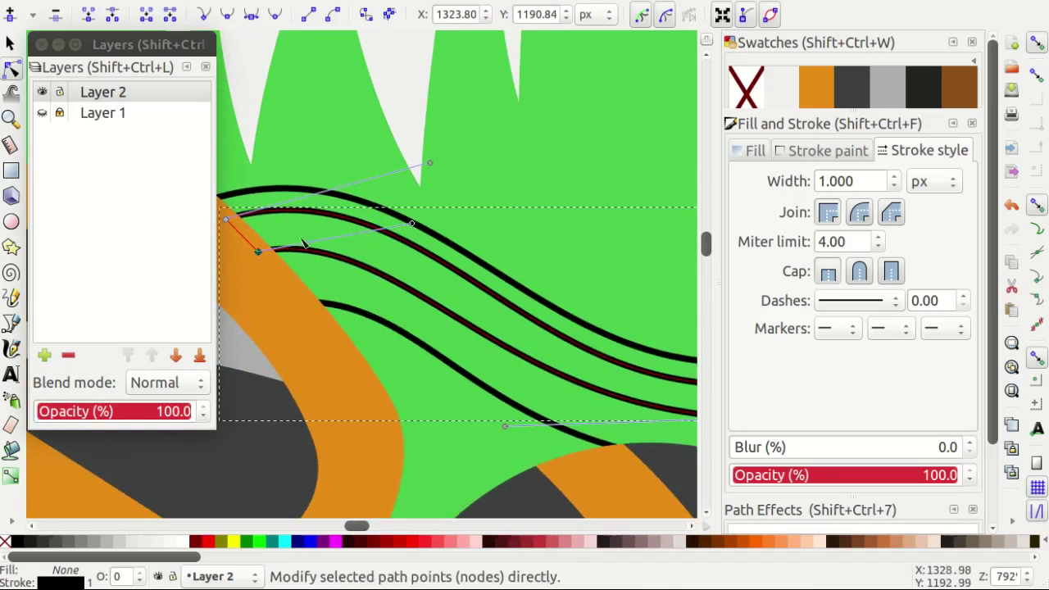
{"action": "scroll", "coordinate": [363, 239], "scroll_direction": "down", "scroll_amount": 1}
Give the hose a white fill with a grey edge, then deselect it.
{"action": "left_click", "coordinate": [783, 86]}
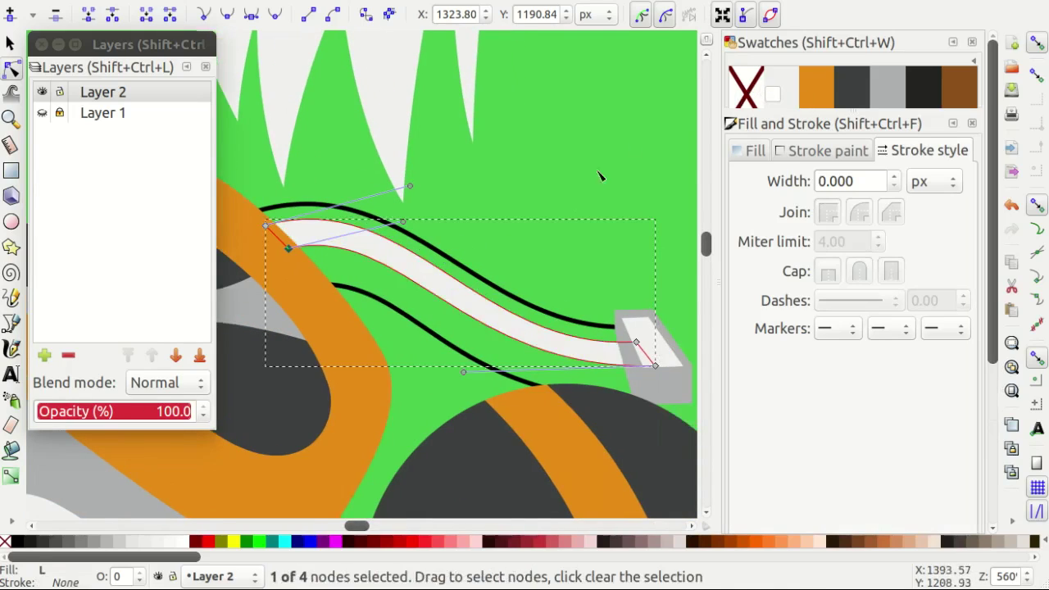
{"action": "key", "text": "s"}
{"action": "left_click", "coordinate": [887, 86], "text": "shift"}
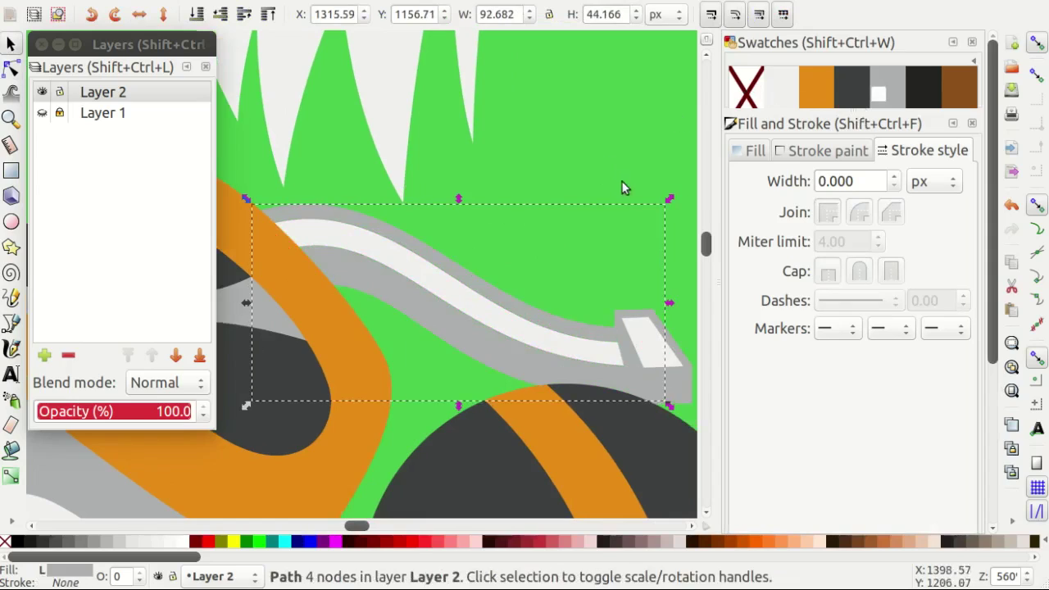
{"action": "key", "text": "Escape"}
{"action": "scroll", "coordinate": [424, 288], "scroll_direction": "down", "scroll_amount": 2}
{"action": "scroll", "coordinate": [524, 291], "scroll_direction": "up", "scroll_amount": 1}
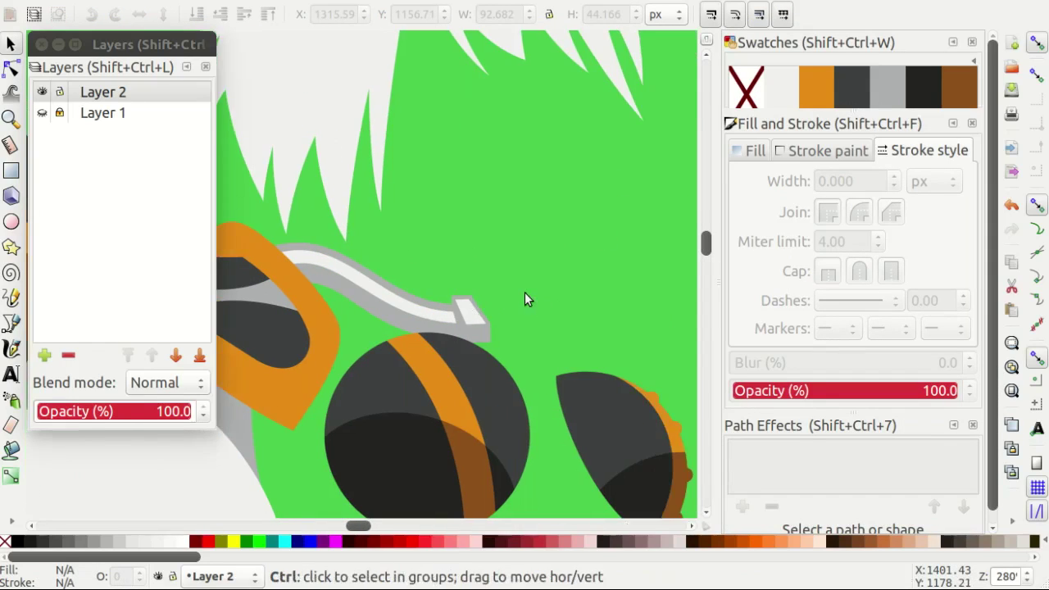
Show Layer 1 again and trace four pen points from the block's top corner along the machinery.
{"action": "left_click", "coordinate": [41, 112]}
{"action": "scroll", "coordinate": [476, 304], "scroll_direction": "up", "scroll_amount": 2}
{"action": "key", "text": "b"}
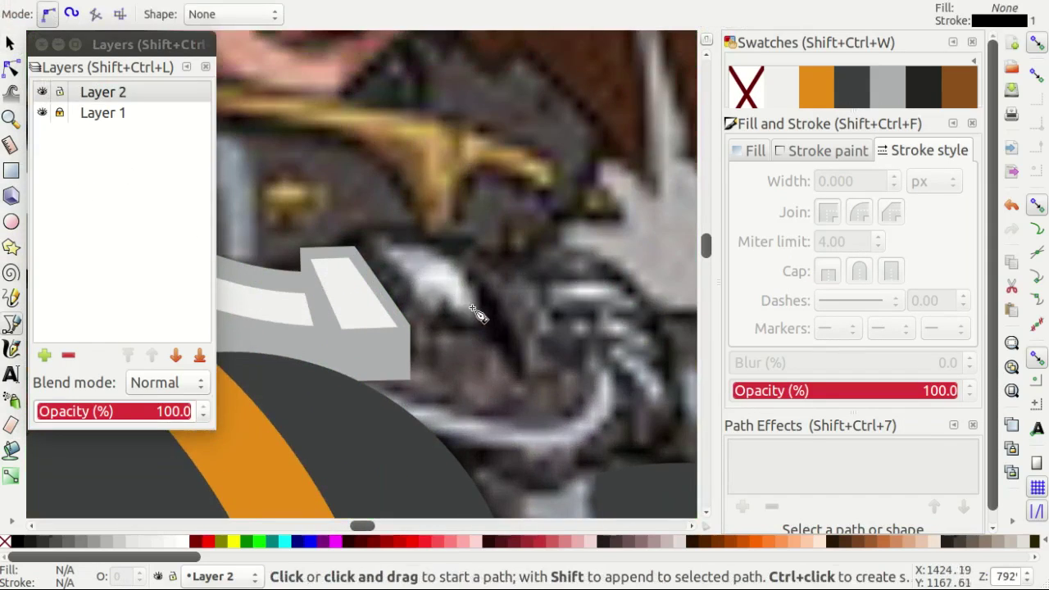
{"action": "scroll", "coordinate": [361, 252], "scroll_direction": "up", "scroll_amount": 1}
{"action": "scroll", "coordinate": [360, 252], "scroll_direction": "up", "scroll_amount": 2}
{"action": "left_click", "coordinate": [320, 248]}
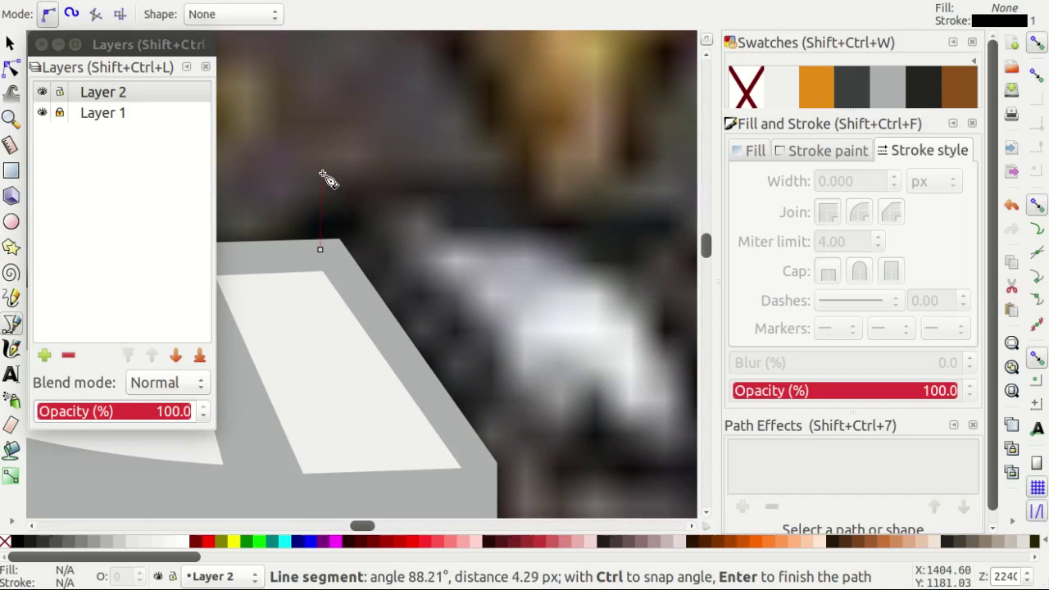
{"action": "scroll", "coordinate": [325, 178], "scroll_direction": "down", "scroll_amount": 2}
{"action": "scroll", "coordinate": [443, 203], "scroll_direction": "down", "scroll_amount": 1}
{"action": "scroll", "coordinate": [437, 198], "scroll_direction": "up", "scroll_amount": 2}
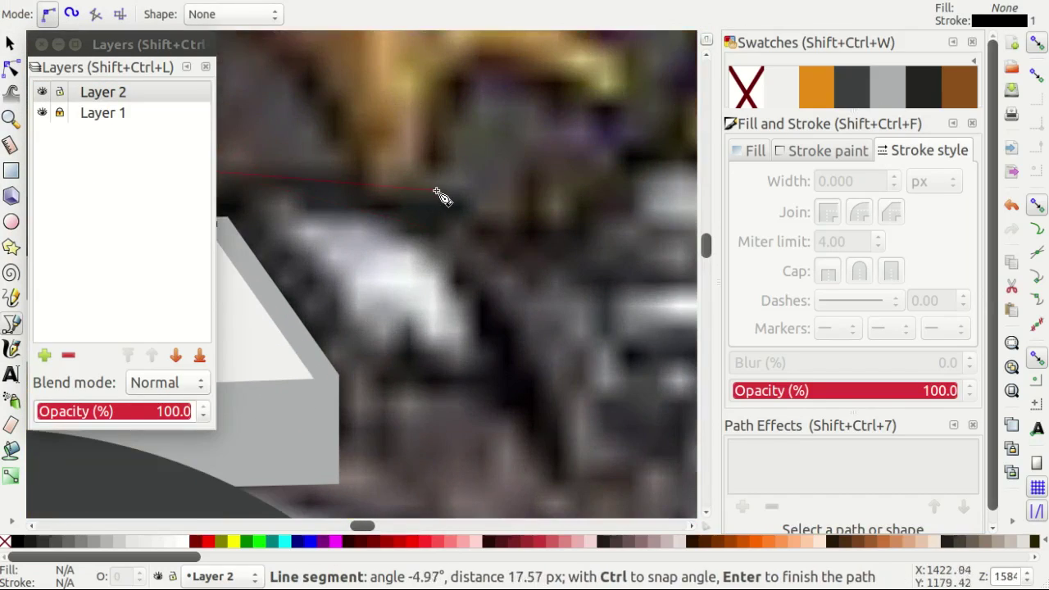
{"action": "left_click", "coordinate": [435, 190]}
{"action": "scroll", "coordinate": [475, 229], "scroll_direction": "down", "scroll_amount": 2}
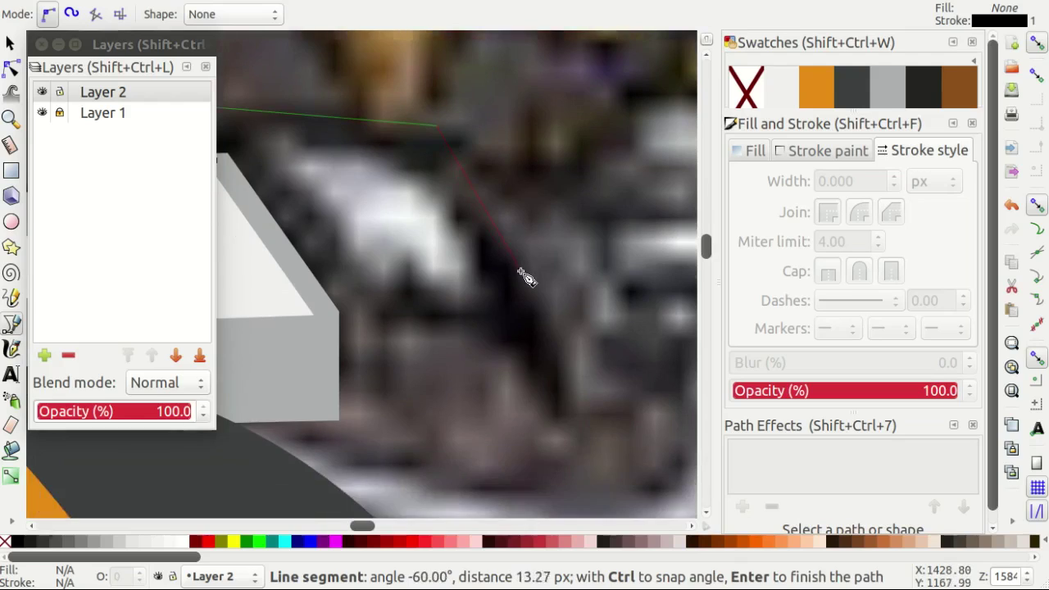
{"action": "scroll", "coordinate": [524, 285], "scroll_direction": "down", "scroll_amount": 2}
{"action": "scroll", "coordinate": [463, 239], "scroll_direction": "up", "scroll_amount": 3}
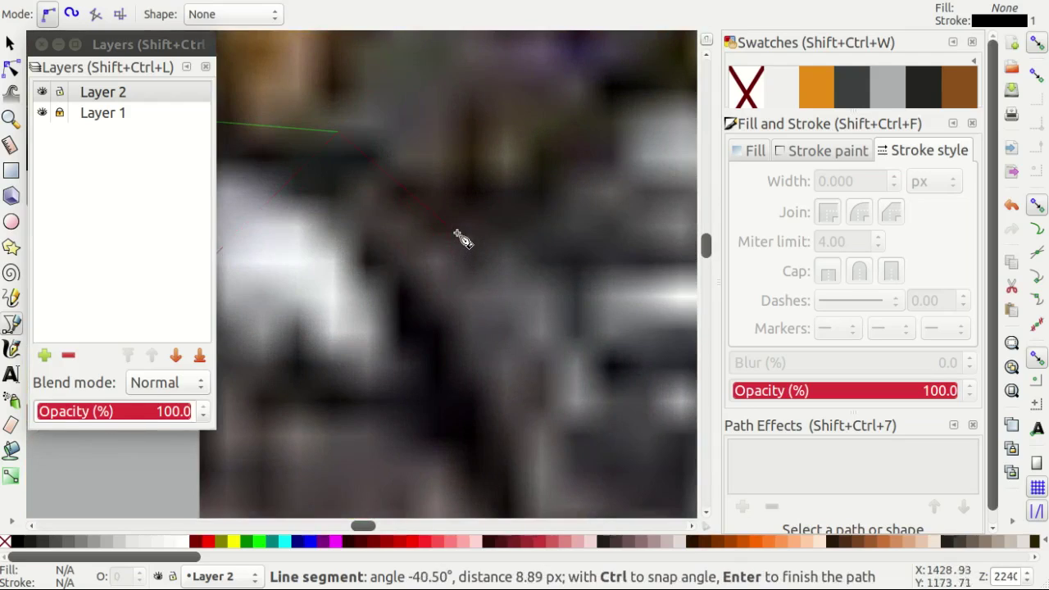
{"action": "left_click", "coordinate": [410, 211]}
{"action": "left_click", "coordinate": [582, 214]}
{"action": "scroll", "coordinate": [581, 215], "scroll_direction": "down", "scroll_amount": 2}
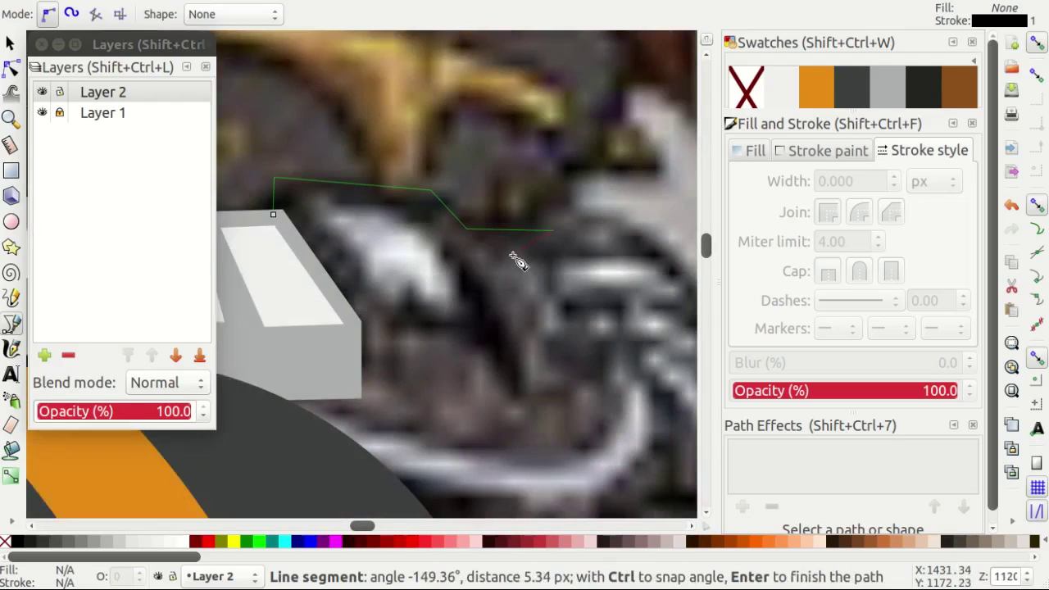
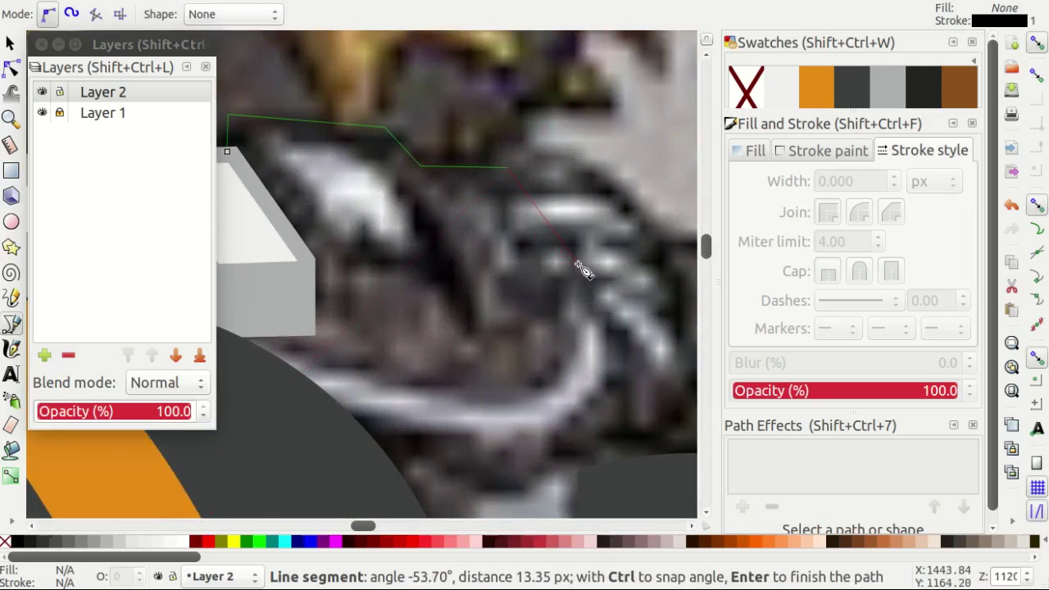
Trace the remaining corners of the stepped cannon block, close the outline, and fill it light grey.
{"action": "left_click", "coordinate": [578, 328]}
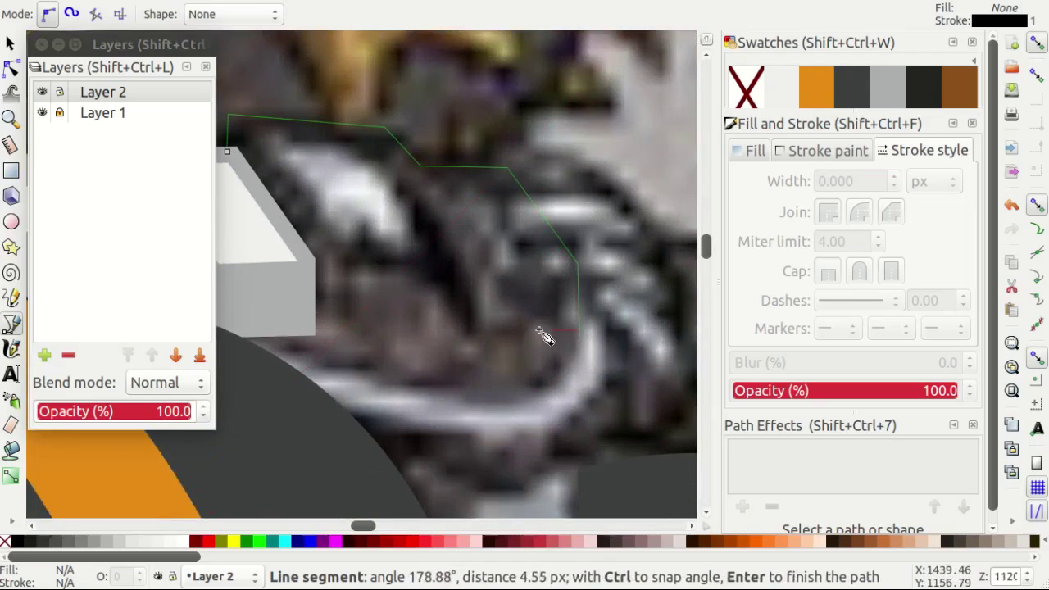
{"action": "left_click", "coordinate": [466, 333]}
{"action": "scroll", "coordinate": [471, 336], "scroll_direction": "left", "scroll_amount": 1}
{"action": "scroll", "coordinate": [333, 337], "scroll_direction": "left", "scroll_amount": 2}
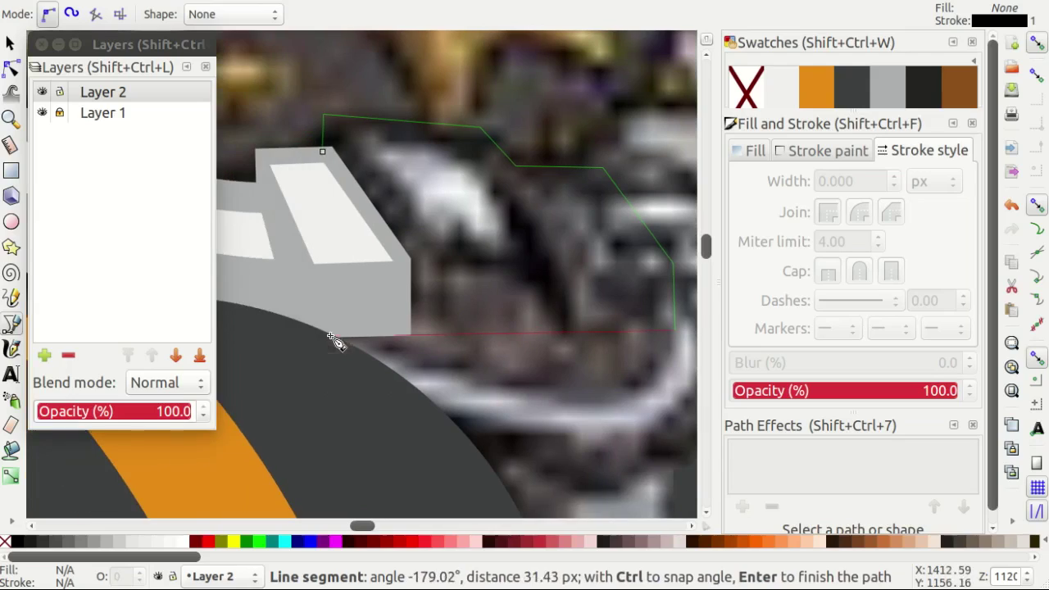
{"action": "left_click", "coordinate": [324, 336]}
{"action": "left_click", "coordinate": [324, 154]}
{"action": "scroll", "coordinate": [450, 228], "scroll_direction": "right", "scroll_amount": 1}
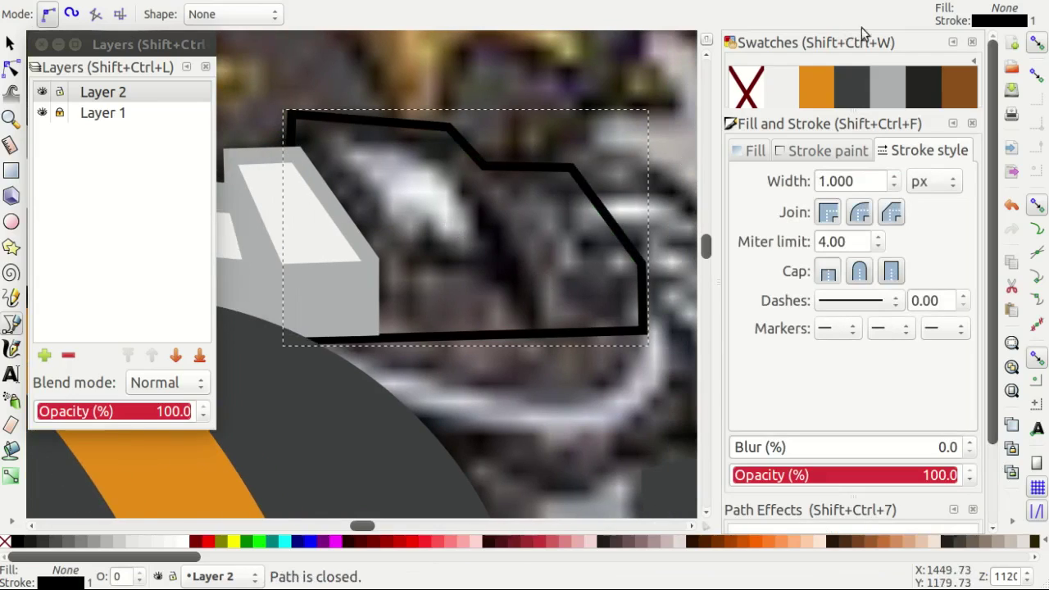
{"action": "left_click", "coordinate": [887, 86]}
Remove the grey block's stroke and nudge its top-left corner slightly down-left.
{"action": "left_click", "coordinate": [745, 86], "text": "shift"}
{"action": "key", "text": "n"}
{"action": "scroll", "coordinate": [422, 147], "scroll_direction": "up", "scroll_amount": 1}
{"action": "left_click", "coordinate": [453, 157]}
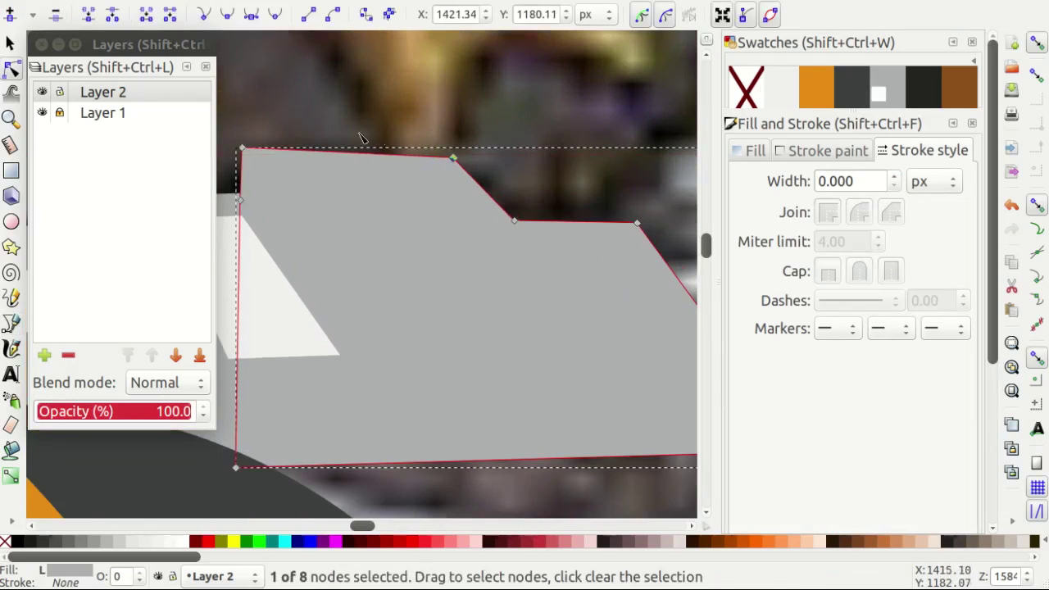
{"action": "scroll", "coordinate": [361, 137], "scroll_direction": "left", "scroll_amount": 1}
{"action": "left_click_drag", "start_coordinate": [274, 149], "coordinate": [268, 158]}
{"action": "scroll", "coordinate": [498, 271], "scroll_direction": "down", "scroll_amount": 1}
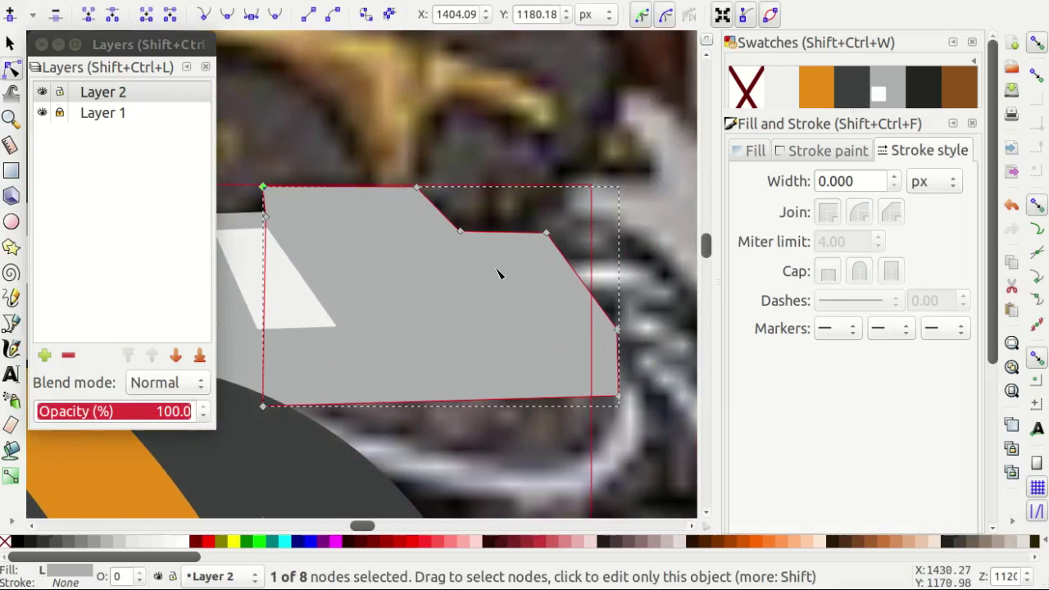
{"action": "scroll", "coordinate": [459, 288], "scroll_direction": "left", "scroll_amount": 1}
{"action": "key", "text": "s"}
Duplicate the white stripe, move the copy up-right onto the block, and widen it.
{"action": "left_click", "coordinate": [400, 278]}
{"action": "key", "text": "ctrl+d"}
{"action": "left_click_drag", "start_coordinate": [392, 270], "coordinate": [461, 238]}
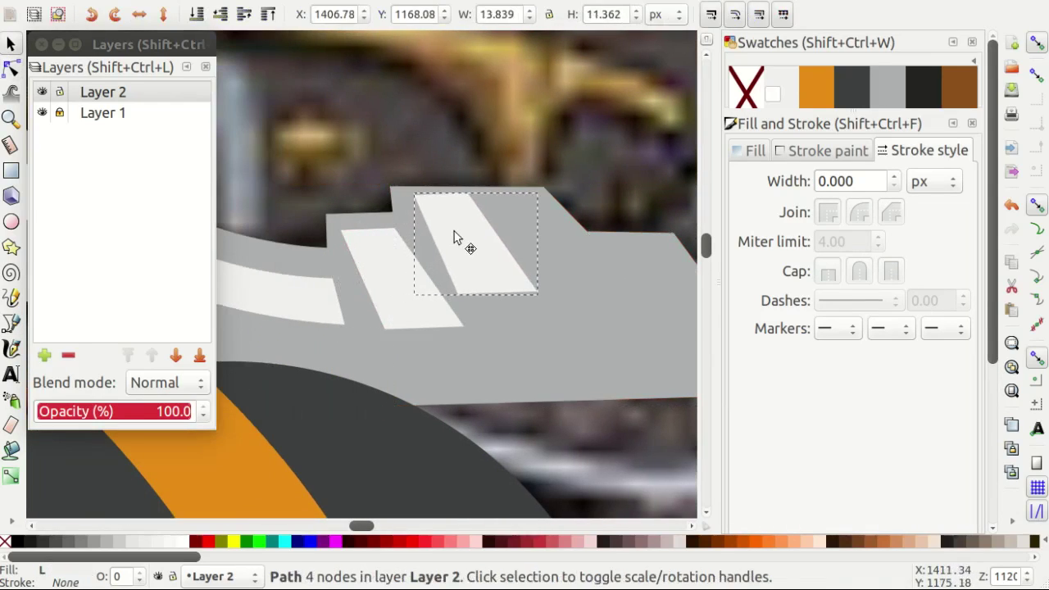
{"action": "key", "text": "n"}
{"action": "left_click_drag", "start_coordinate": [475, 299], "coordinate": [496, 288]}
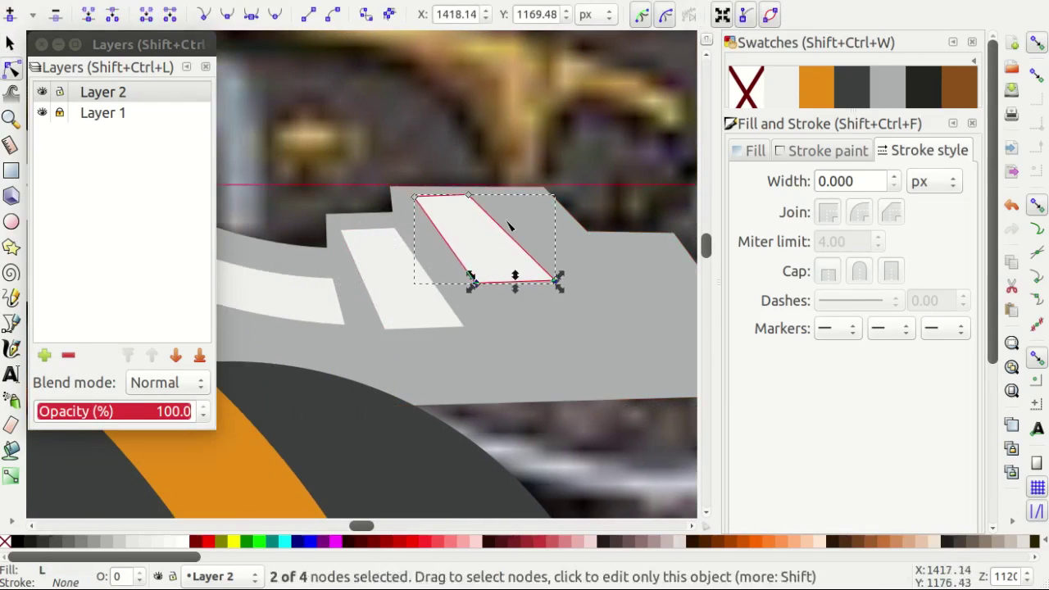
{"action": "scroll", "coordinate": [508, 229], "scroll_direction": "up", "scroll_amount": 1}
{"action": "left_click_drag", "start_coordinate": [452, 185], "coordinate": [531, 190]}
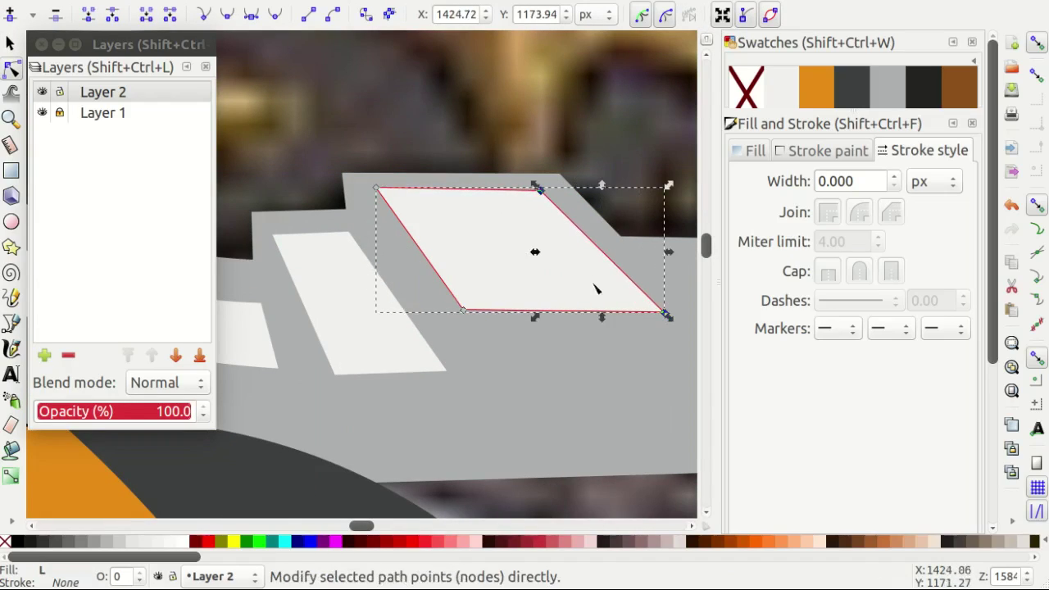
{"action": "scroll", "coordinate": [465, 280], "scroll_direction": "up", "scroll_amount": 1}
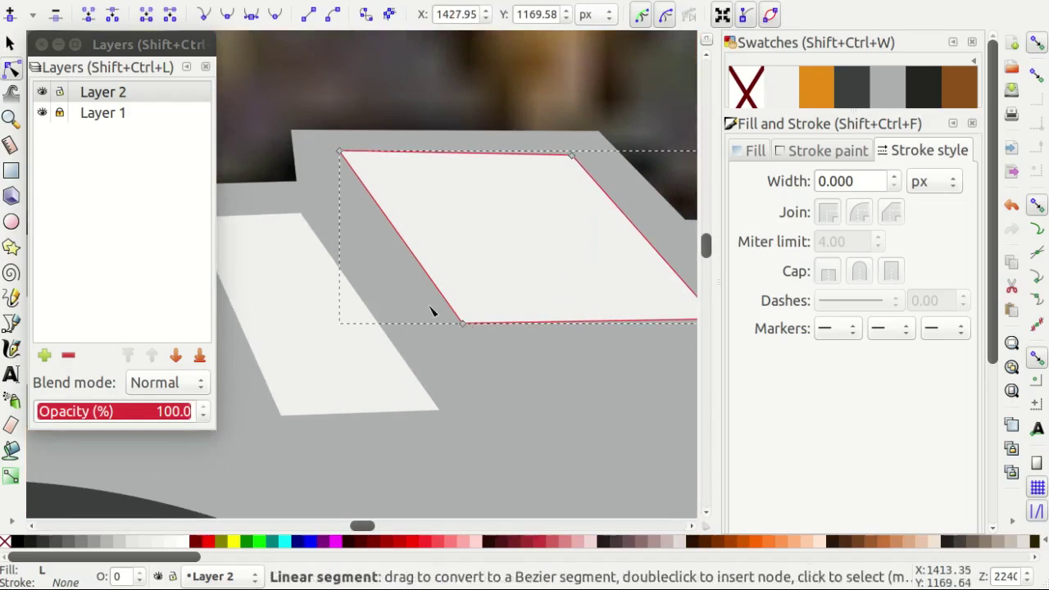
Fine-tune the grey block's top-left corner and the wide stripe's corners to match the reference.
{"action": "left_click", "coordinate": [297, 152]}
{"action": "scroll", "coordinate": [316, 159], "scroll_direction": "up", "scroll_amount": 1}
{"action": "left_click_drag", "start_coordinate": [306, 122], "coordinate": [309, 127]}
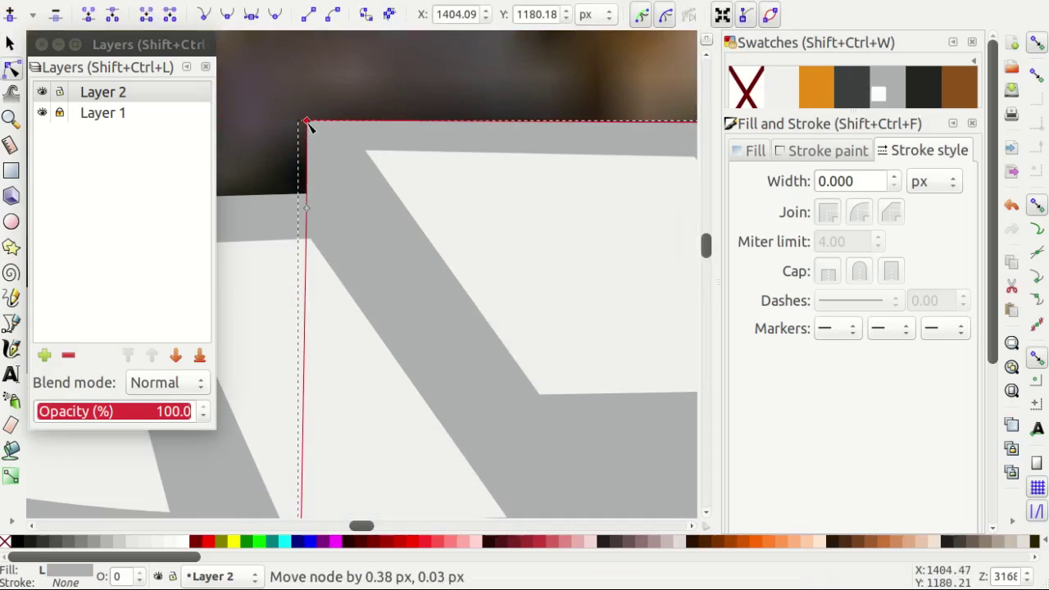
{"action": "scroll", "coordinate": [357, 177], "scroll_direction": "down", "scroll_amount": 2}
{"action": "left_click", "coordinate": [437, 216]}
{"action": "left_click_drag", "start_coordinate": [456, 280], "coordinate": [458, 282]}
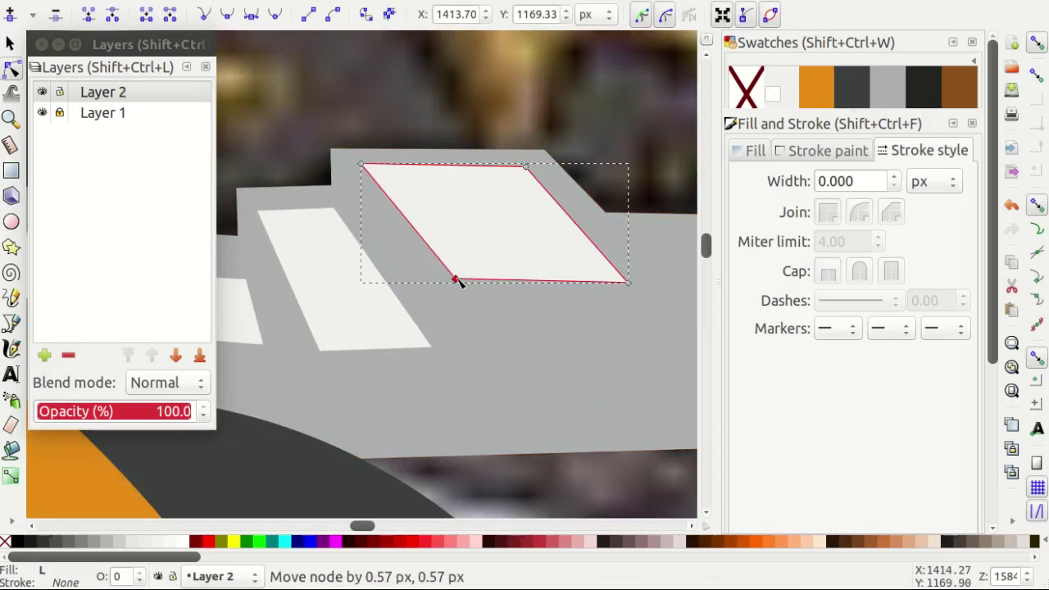
{"action": "left_click_drag", "start_coordinate": [629, 284], "coordinate": [628, 280]}
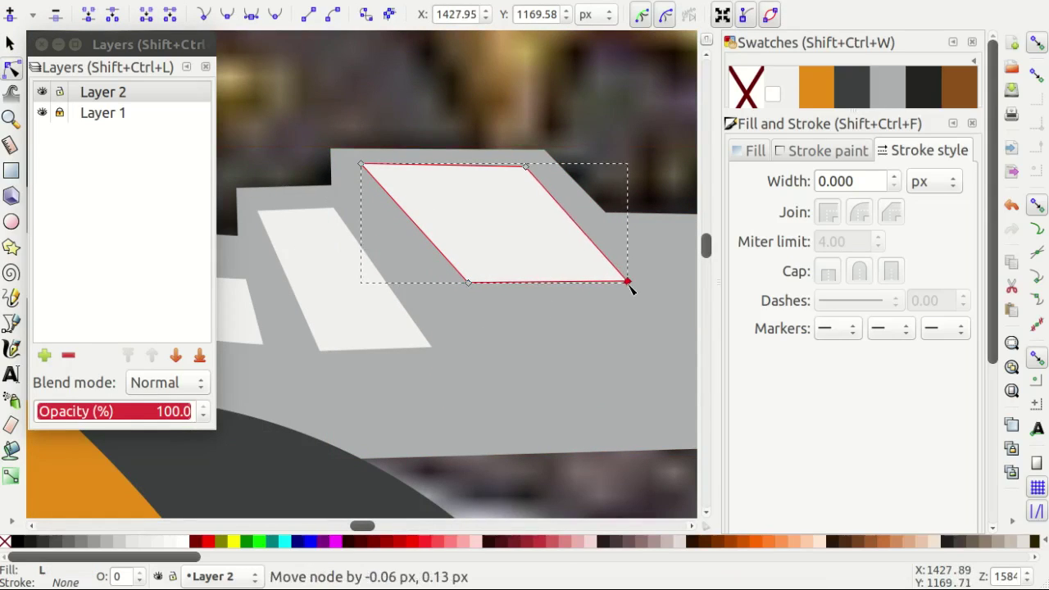
{"action": "left_click_drag", "start_coordinate": [527, 167], "coordinate": [495, 168]}
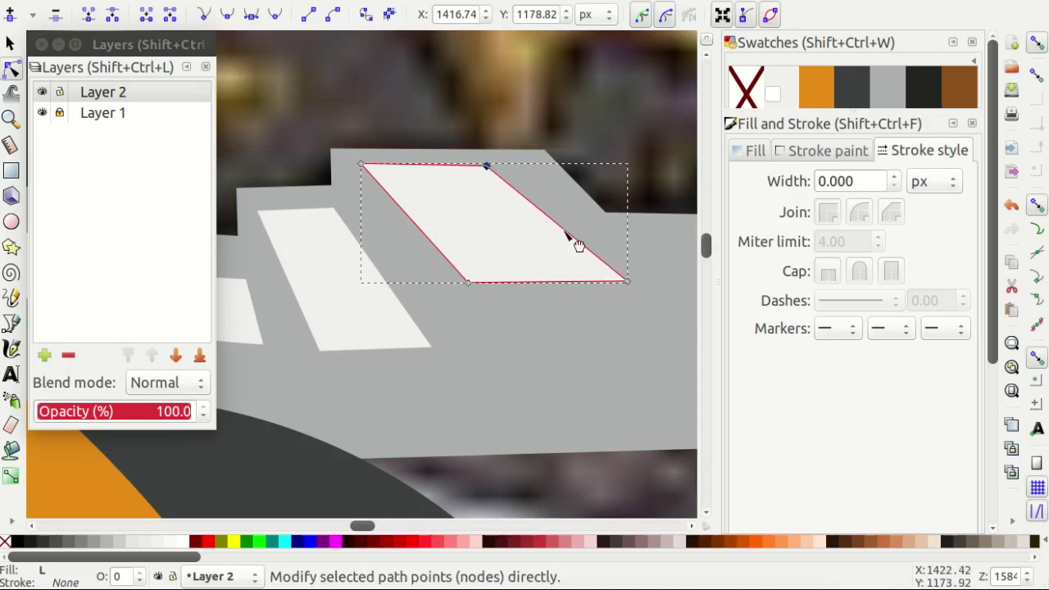
{"action": "scroll", "coordinate": [574, 262], "scroll_direction": "right", "scroll_amount": 2}
{"action": "scroll", "coordinate": [571, 246], "scroll_direction": "down", "scroll_amount": 2}
{"action": "key", "text": "s"}
{"action": "key", "text": "Escape"}
Duplicate a white stripe onto the block's lower right step and reshape its corners to fit.
{"action": "scroll", "coordinate": [530, 204], "scroll_direction": "right", "scroll_amount": 2}
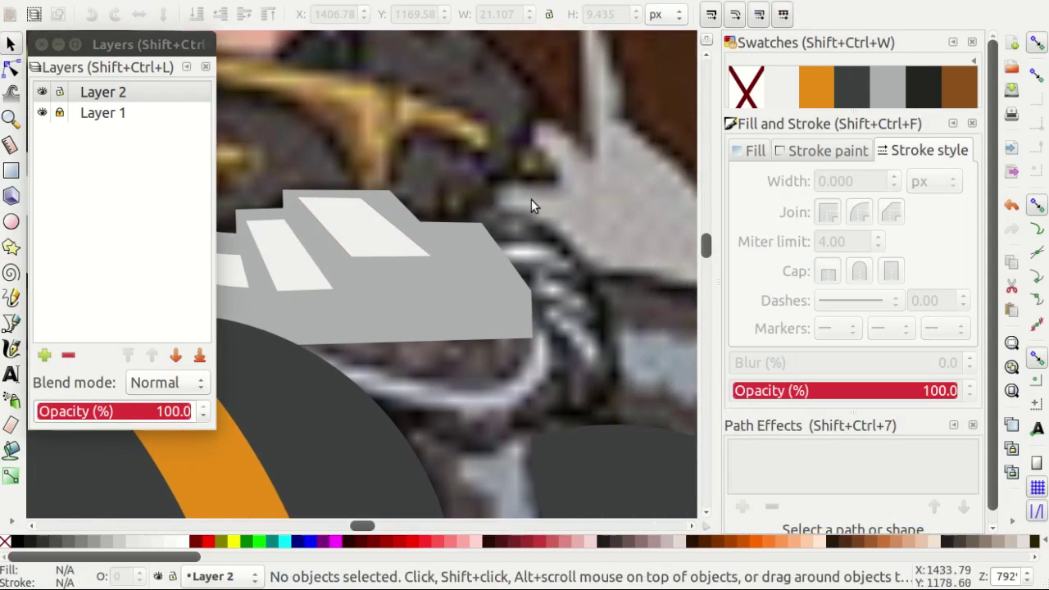
{"action": "left_click", "coordinate": [286, 263]}
{"action": "key", "text": "ctrl+d"}
{"action": "left_click_drag", "start_coordinate": [286, 262], "coordinate": [472, 275]}
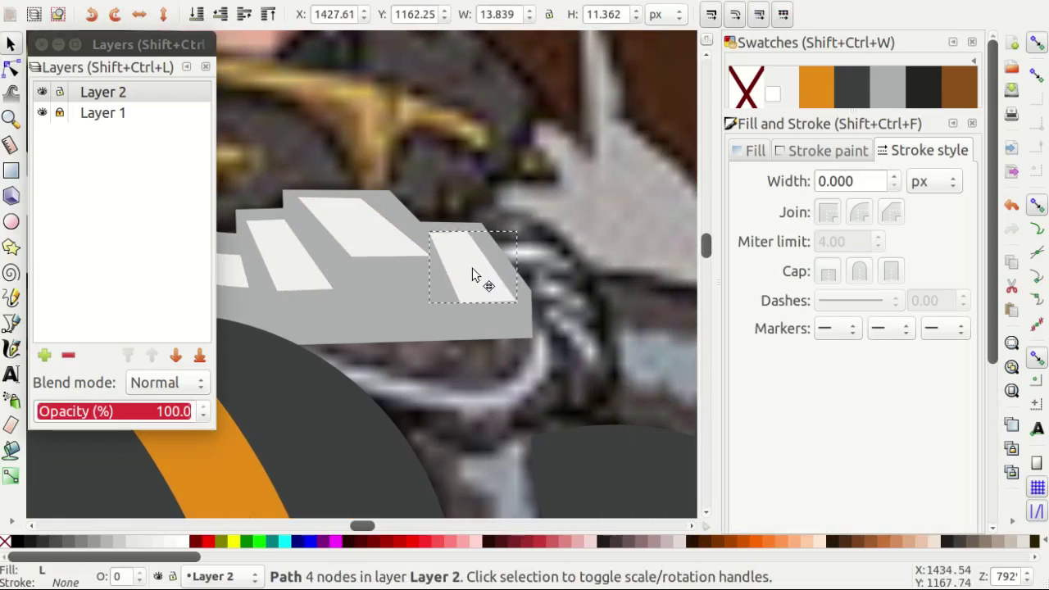
{"action": "scroll", "coordinate": [472, 274], "scroll_direction": "up", "scroll_amount": 2}
{"action": "key", "text": "n"}
{"action": "left_click_drag", "start_coordinate": [453, 337], "coordinate": [448, 312]}
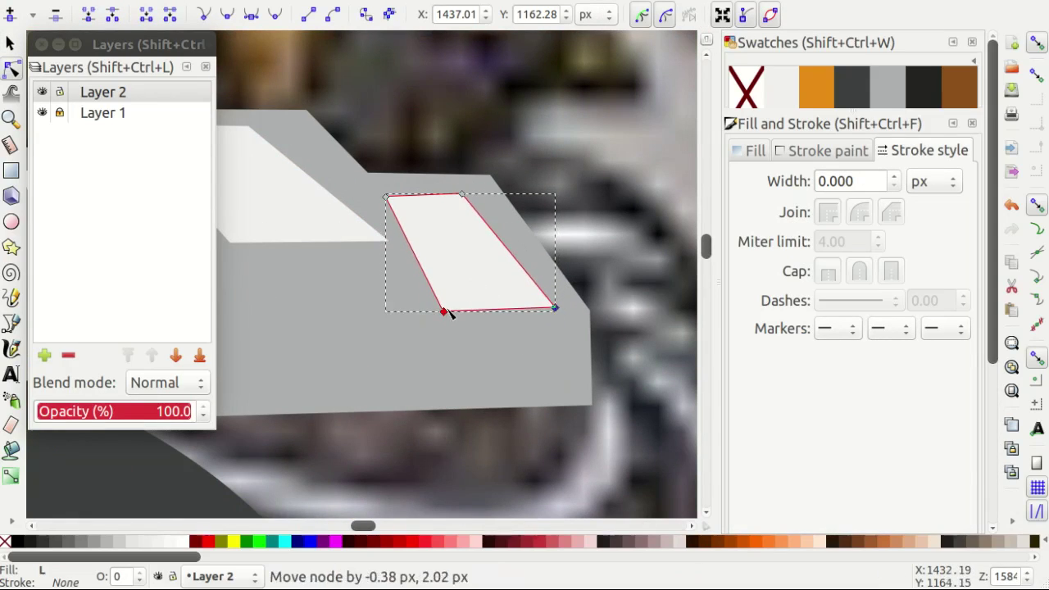
{"action": "scroll", "coordinate": [432, 258], "scroll_direction": "up", "scroll_amount": 1}
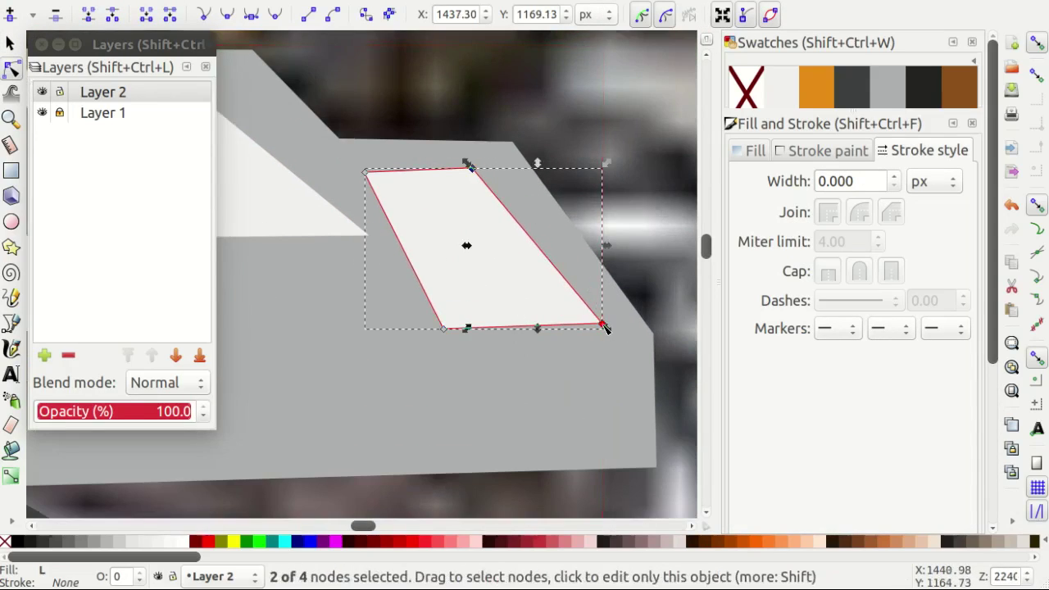
{"action": "left_click_drag", "start_coordinate": [606, 328], "coordinate": [576, 327]}
{"action": "key", "text": "s"}
{"action": "scroll", "coordinate": [574, 246], "scroll_direction": "down", "scroll_amount": 4, "text": "ctrl"}
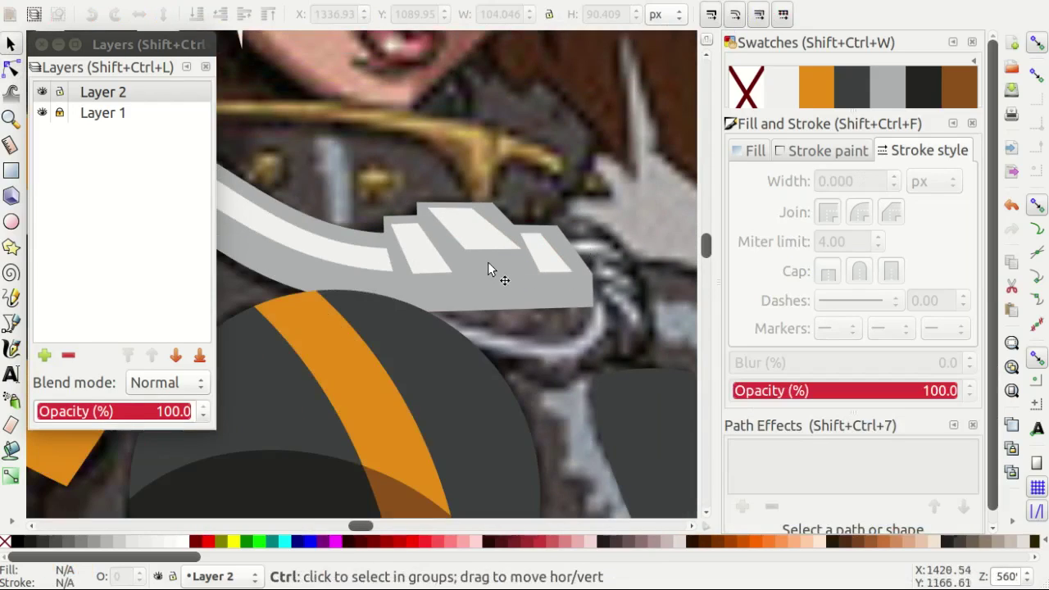
Narrow the middle stripe by adjusting its bottom-right and top-left corners.
{"action": "scroll", "coordinate": [487, 264], "scroll_direction": "up", "scroll_amount": 2, "text": "ctrl"}
{"action": "double_click", "coordinate": [503, 246]}
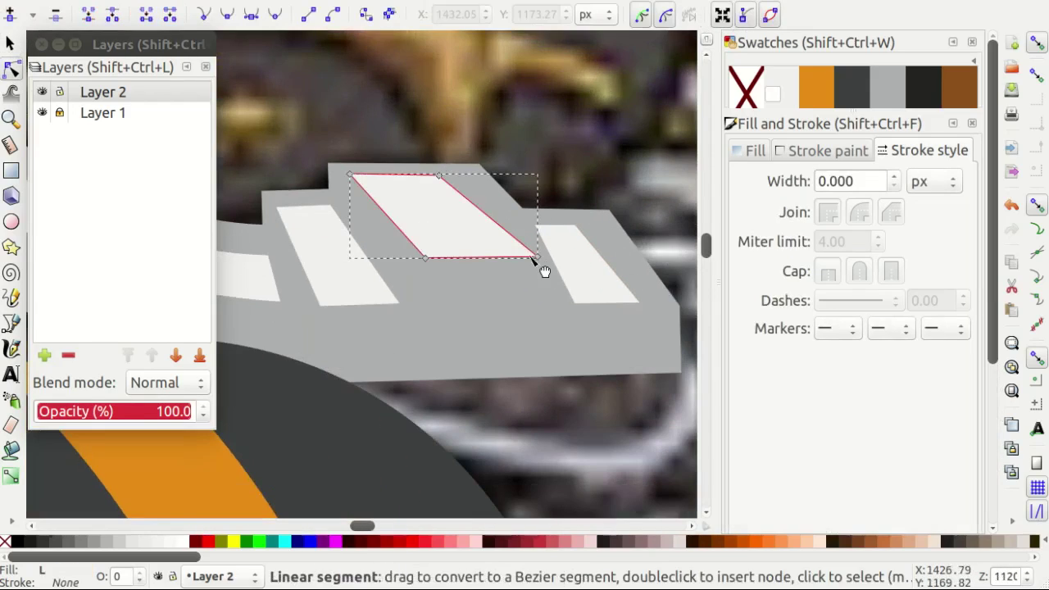
{"action": "left_click_drag", "start_coordinate": [526, 257], "coordinate": [525, 259]}
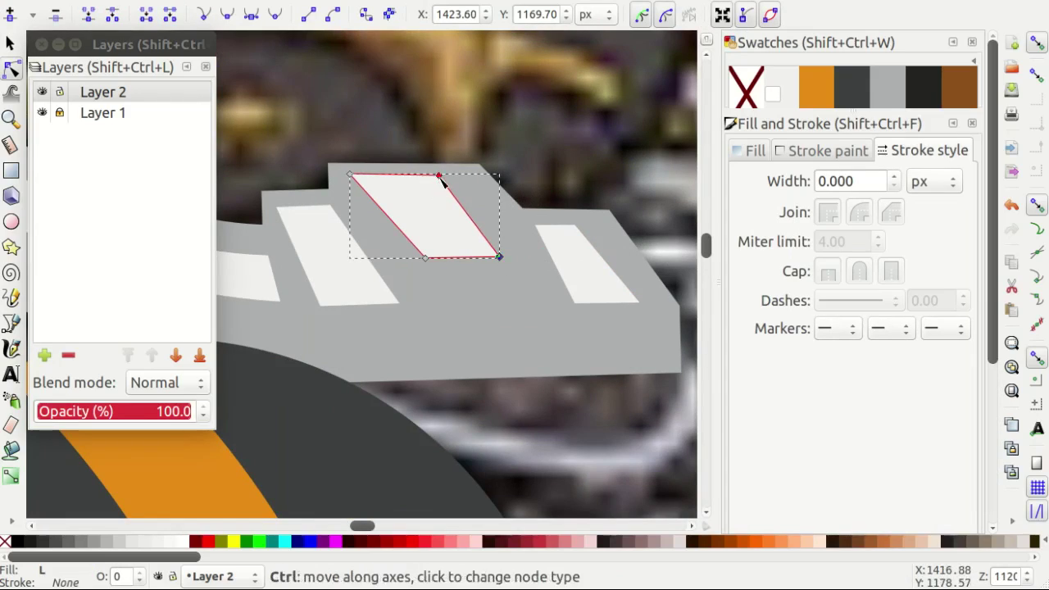
{"action": "scroll", "coordinate": [366, 197], "scroll_direction": "up", "scroll_amount": 1, "text": "ctrl"}
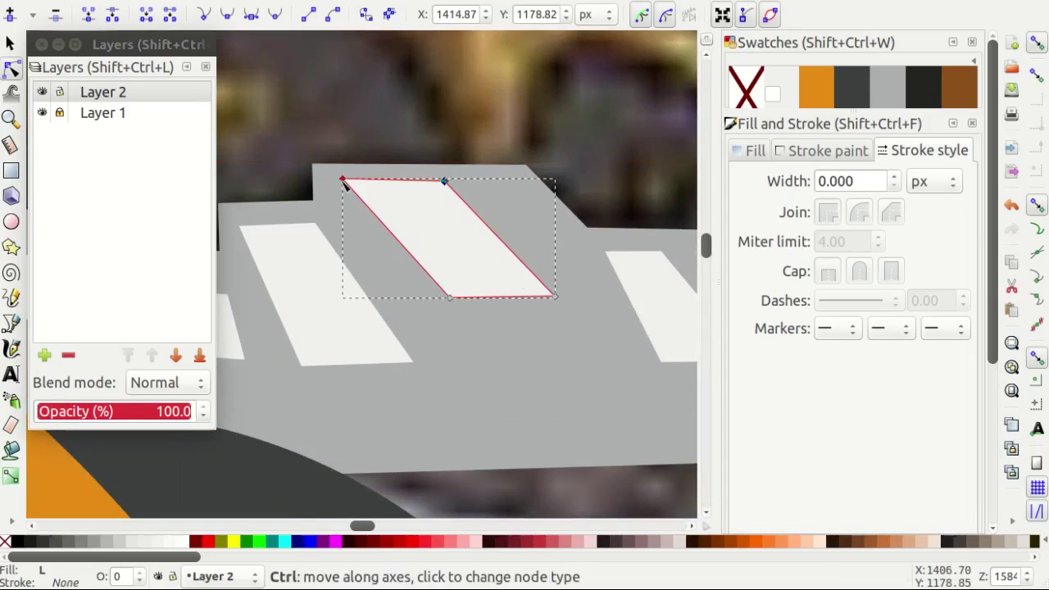
{"action": "left_click_drag", "start_coordinate": [353, 182], "coordinate": [353, 181]}
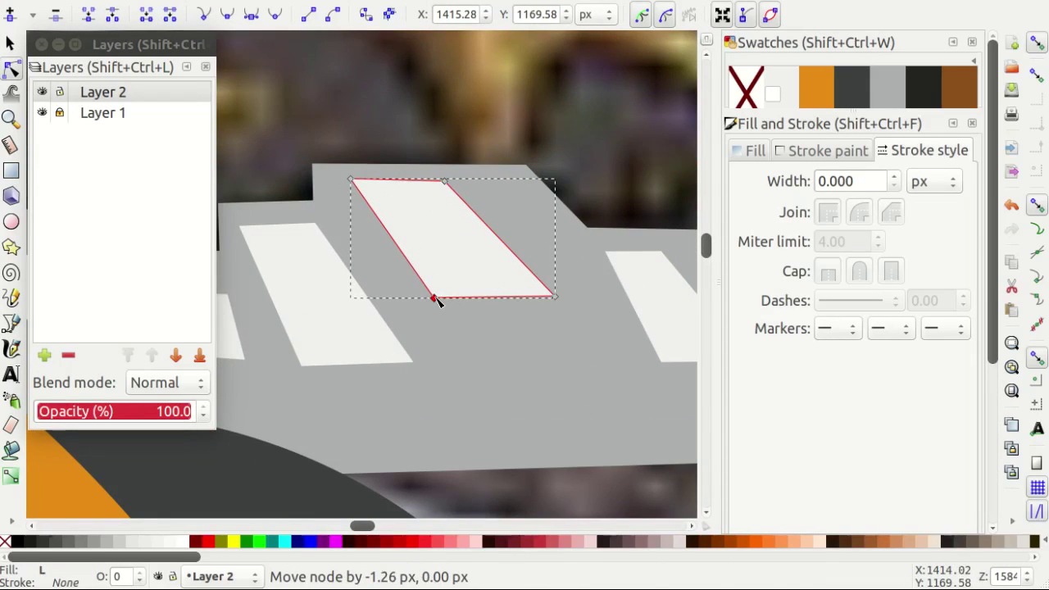
{"action": "scroll", "coordinate": [533, 178], "scroll_direction": "down", "scroll_amount": 1, "text": "ctrl"}
{"action": "key", "text": "s"}
{"action": "key", "text": "Escape"}
{"action": "scroll", "coordinate": [533, 179], "scroll_direction": "down", "scroll_amount": 1, "text": "ctrl"}
{"action": "scroll", "coordinate": [533, 178], "scroll_direction": "down", "scroll_amount": 1, "text": "ctrl"}
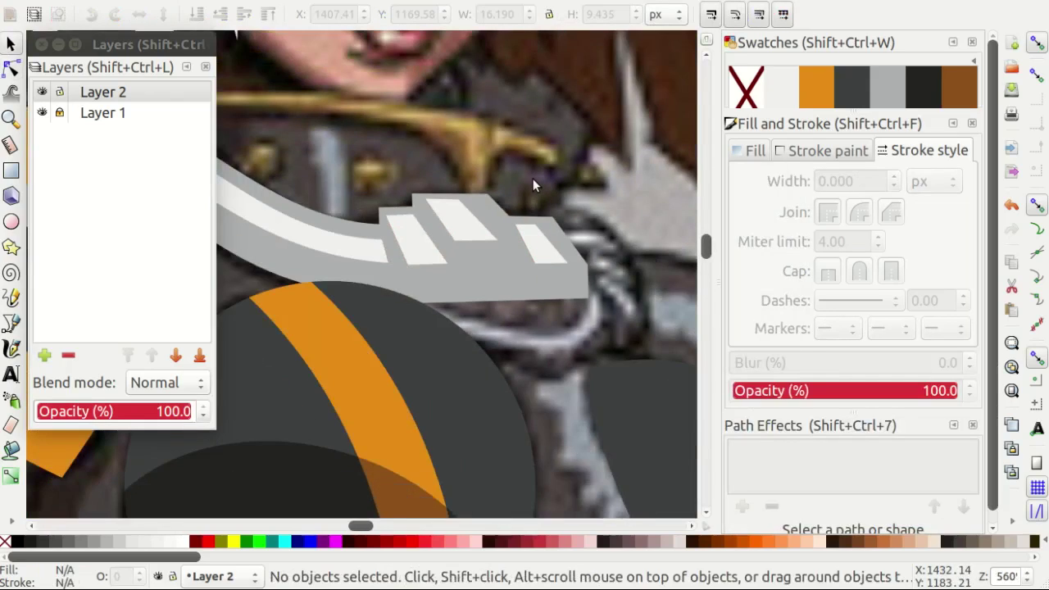
{"action": "scroll", "coordinate": [435, 237], "scroll_direction": "up", "scroll_amount": 2, "text": "ctrl"}
Pull the left stripe's bottom-right corner slightly left.
{"action": "double_click", "coordinate": [393, 262]}
{"action": "left_click_drag", "start_coordinate": [453, 289], "coordinate": [443, 289]}
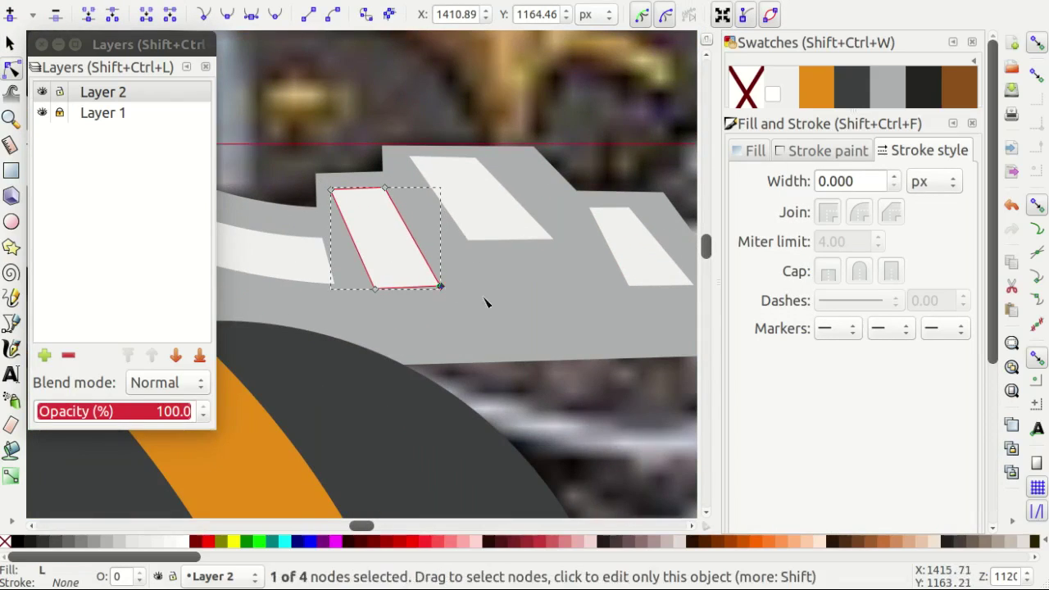
{"action": "key", "text": "s"}
{"action": "scroll", "coordinate": [458, 229], "scroll_direction": "down", "scroll_amount": 2, "text": "ctrl"}
{"action": "key", "text": "Escape"}
{"action": "scroll", "coordinate": [476, 217], "scroll_direction": "down", "scroll_amount": 3, "text": "ctrl"}
{"action": "scroll", "coordinate": [549, 221], "scroll_direction": "up", "scroll_amount": 1, "text": "ctrl"}
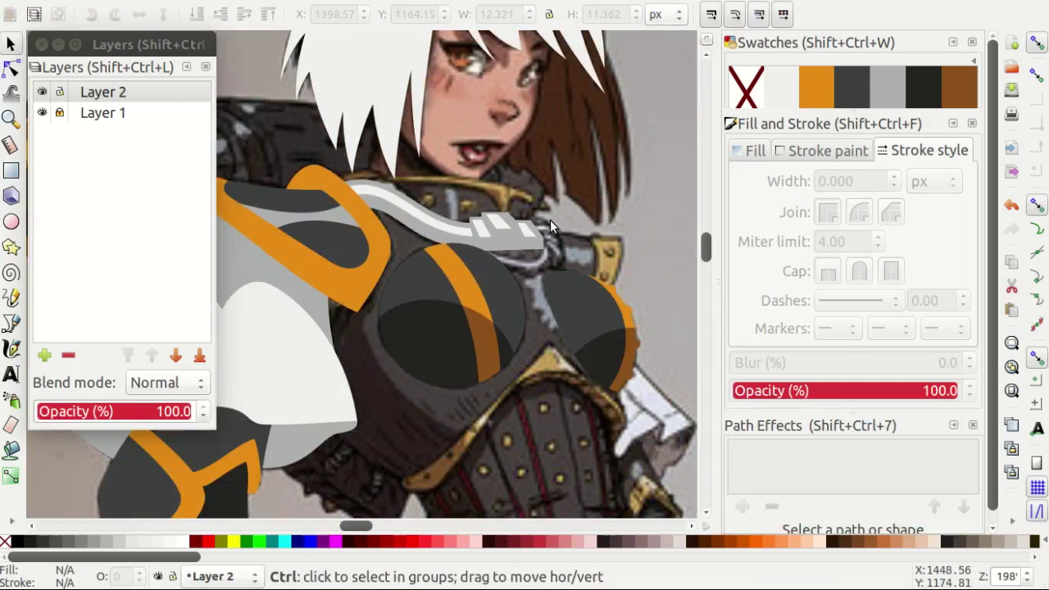
{"action": "scroll", "coordinate": [549, 220], "scroll_direction": "up", "scroll_amount": 2, "text": "ctrl"}
{"action": "scroll", "coordinate": [420, 219], "scroll_direction": "up", "scroll_amount": 2, "text": "ctrl"}
{"action": "scroll", "coordinate": [464, 214], "scroll_direction": "up", "scroll_amount": 2, "text": "ctrl"}
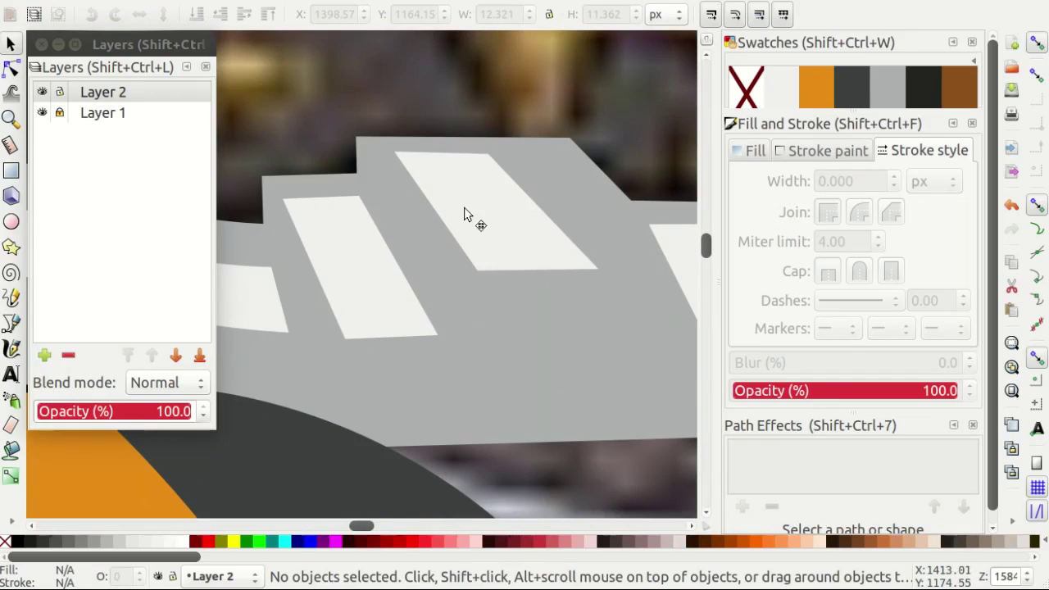
Replace the wide middle stripe with a copy of the left stripe, stretched right to fit.
{"action": "left_click", "coordinate": [463, 215]}
{"action": "key", "text": "Delete"}
{"action": "left_click", "coordinate": [365, 274]}
{"action": "key", "text": "ctrl+d"}
{"action": "left_click_drag", "start_coordinate": [364, 273], "coordinate": [470, 222]}
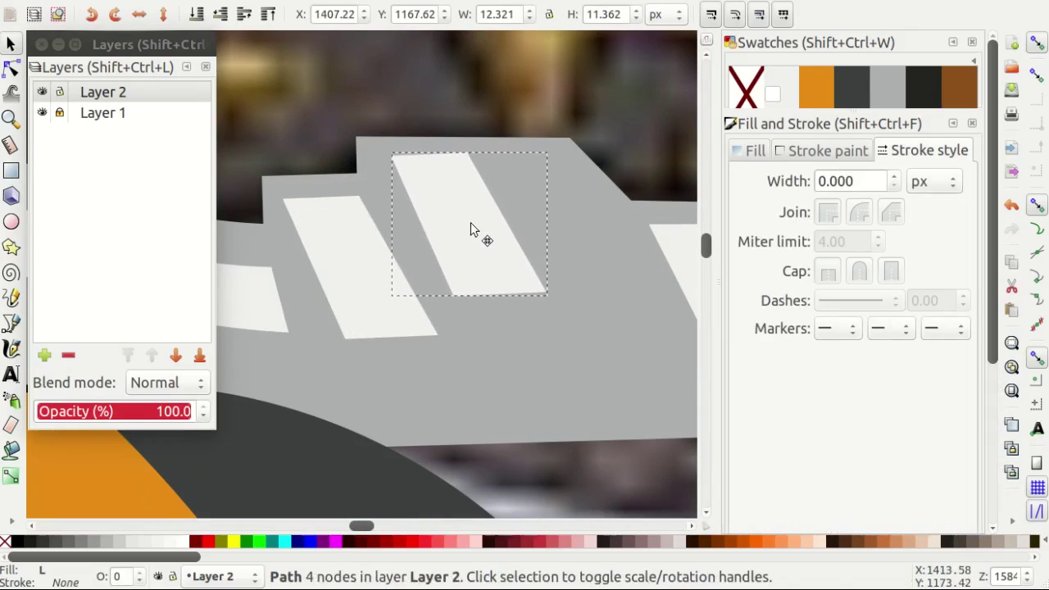
{"action": "key", "text": "n"}
{"action": "scroll", "coordinate": [494, 255], "scroll_direction": "right", "scroll_amount": 2}
{"action": "left_click_drag", "start_coordinate": [481, 295], "coordinate": [515, 295]}
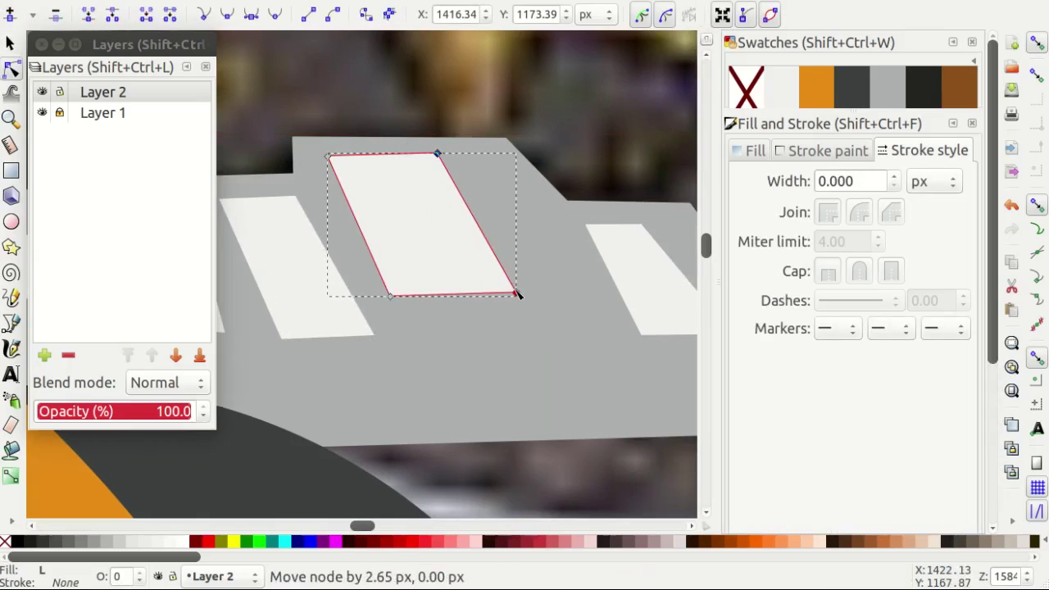
{"action": "key", "text": "s"}
{"action": "scroll", "coordinate": [581, 168], "scroll_direction": "up", "scroll_amount": 2}
{"action": "key", "text": "Escape"}
{"action": "scroll", "coordinate": [461, 190], "scroll_direction": "down", "scroll_amount": 3, "text": "ctrl"}
{"action": "scroll", "coordinate": [432, 215], "scroll_direction": "up", "scroll_amount": 2, "text": "ctrl"}
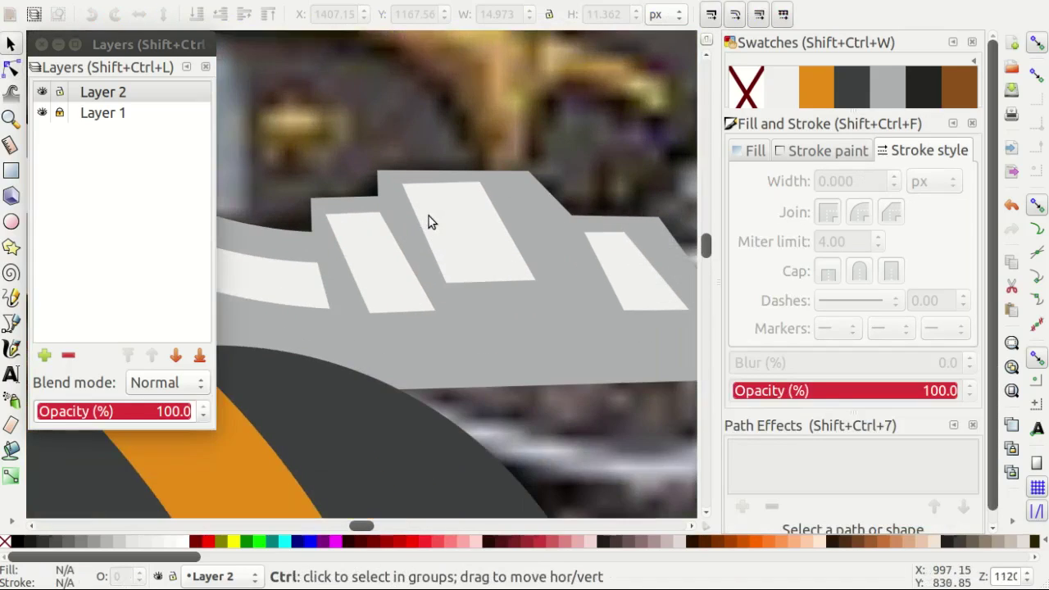
{"action": "scroll", "coordinate": [428, 222], "scroll_direction": "up", "scroll_amount": 1, "text": "ctrl"}
Nudge the middle stripe's corner node right into alignment with its step.
{"action": "key", "text": "n"}
{"action": "left_click", "coordinate": [492, 255]}
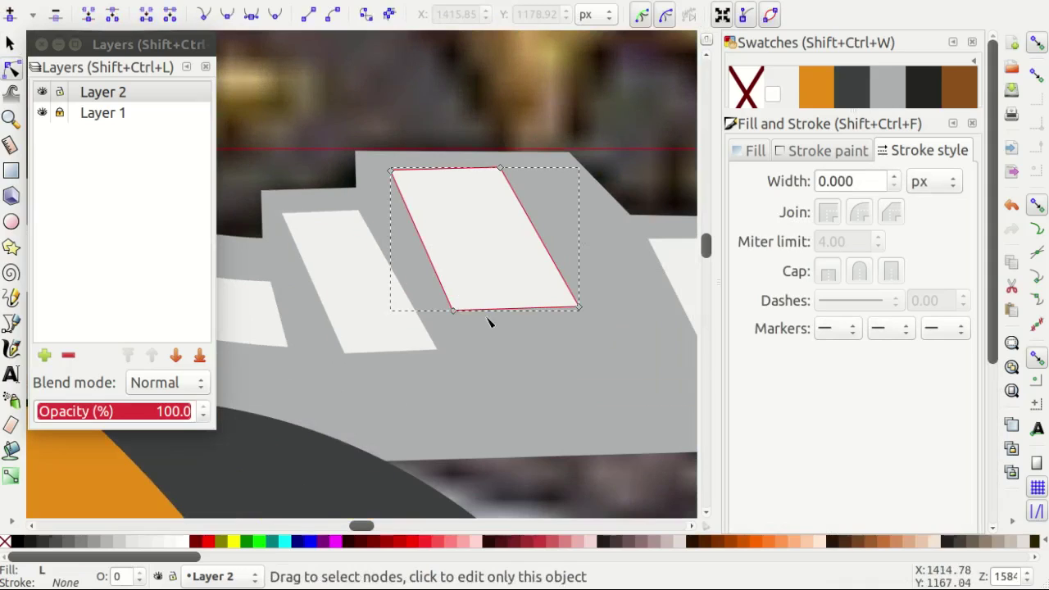
{"action": "left_click_drag", "start_coordinate": [453, 310], "coordinate": [480, 311]}
{"action": "scroll", "coordinate": [489, 315], "scroll_direction": "down", "scroll_amount": 2, "text": "ctrl"}
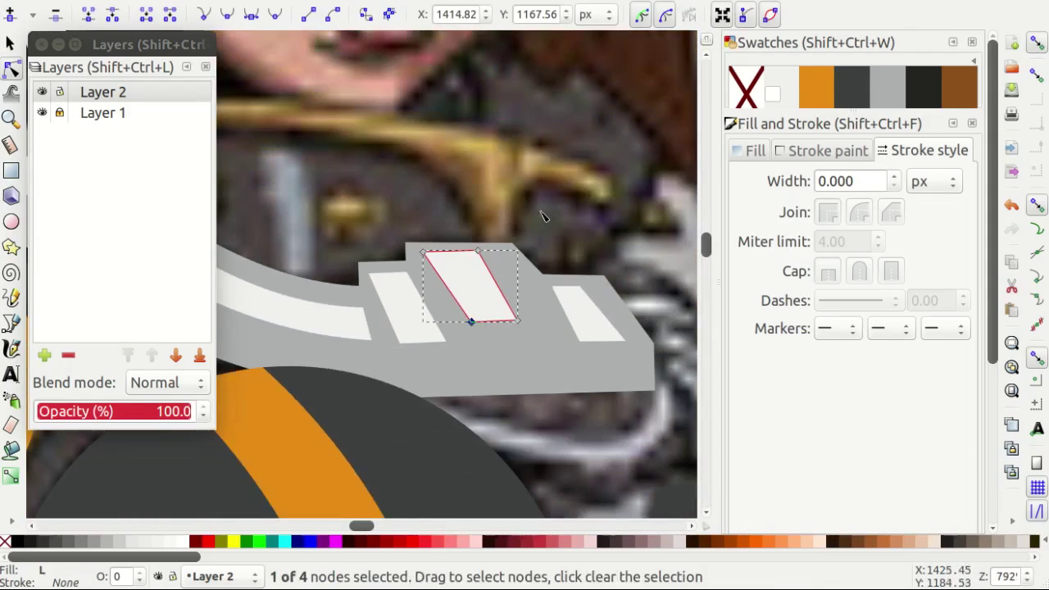
{"action": "key", "text": "Escape"}
{"action": "key", "text": "s"}
{"action": "scroll", "coordinate": [473, 213], "scroll_direction": "down", "scroll_amount": 1, "text": "ctrl"}
{"action": "scroll", "coordinate": [567, 246], "scroll_direction": "down", "scroll_amount": 1, "text": "ctrl"}
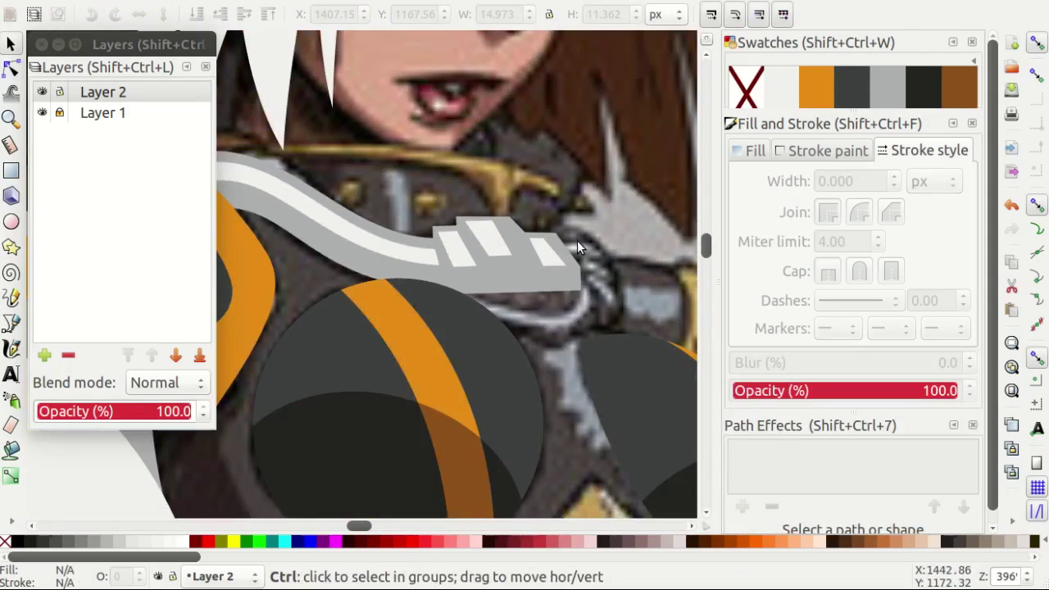
{"action": "scroll", "coordinate": [577, 240], "scroll_direction": "up", "scroll_amount": 4, "text": "ctrl"}
{"action": "left_click", "coordinate": [510, 281]}
{"action": "key", "text": "Escape"}
{"action": "scroll", "coordinate": [532, 242], "scroll_direction": "down", "scroll_amount": 3, "text": "ctrl"}
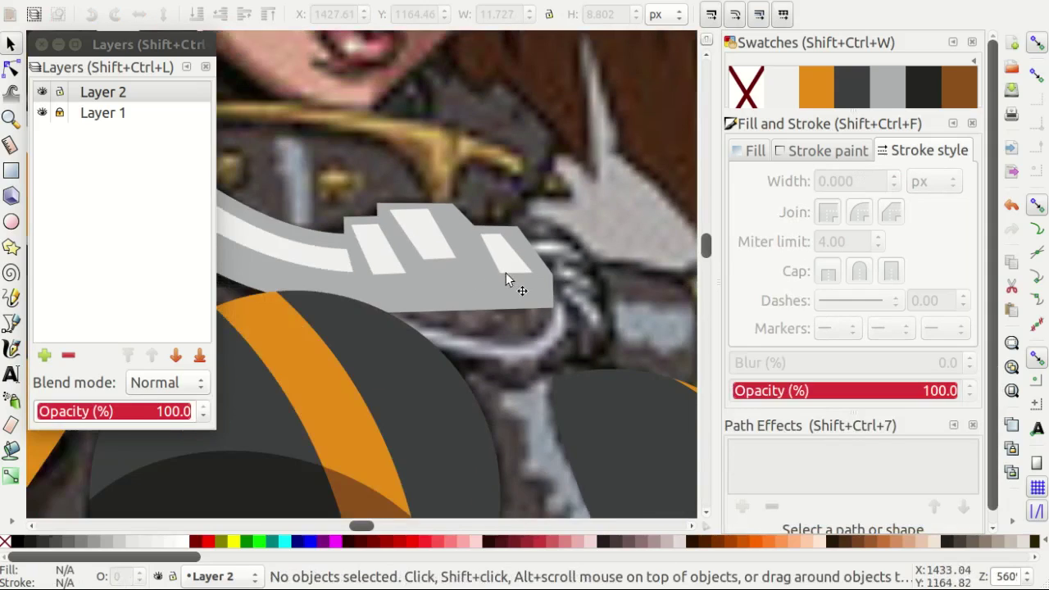
Begin a straight-segment Bezier outline over the gold band, placing its first two nodes.
{"action": "key", "text": "b"}
{"action": "scroll", "coordinate": [508, 276], "scroll_direction": "down", "scroll_amount": 2, "text": "ctrl"}
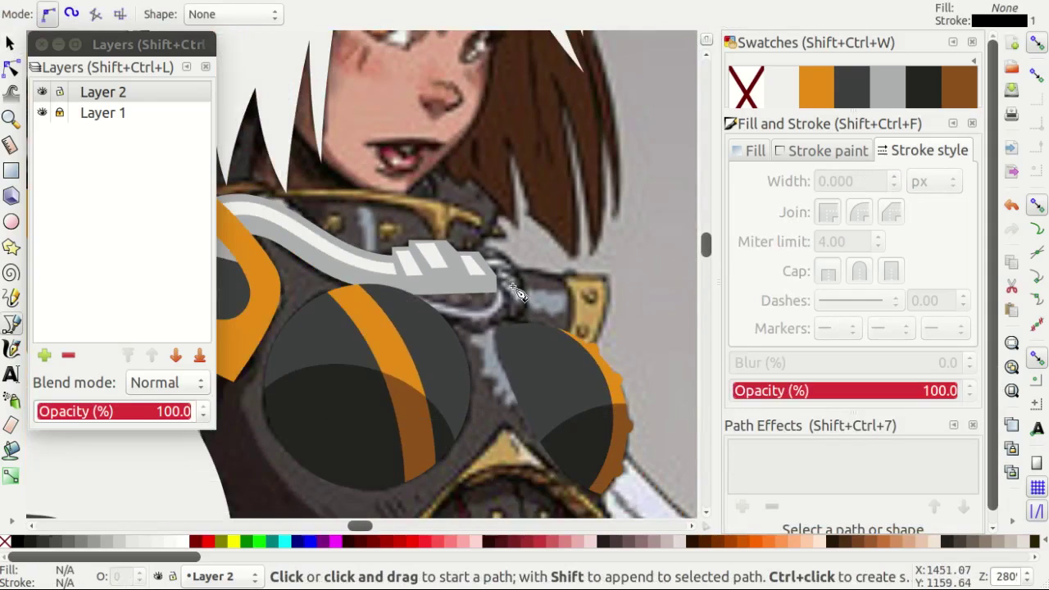
{"action": "scroll", "coordinate": [516, 291], "scroll_direction": "up", "scroll_amount": 1, "text": "ctrl"}
{"action": "scroll", "coordinate": [537, 329], "scroll_direction": "up", "scroll_amount": 3, "text": "ctrl"}
{"action": "scroll", "coordinate": [543, 352], "scroll_direction": "up", "scroll_amount": 1, "text": "ctrl"}
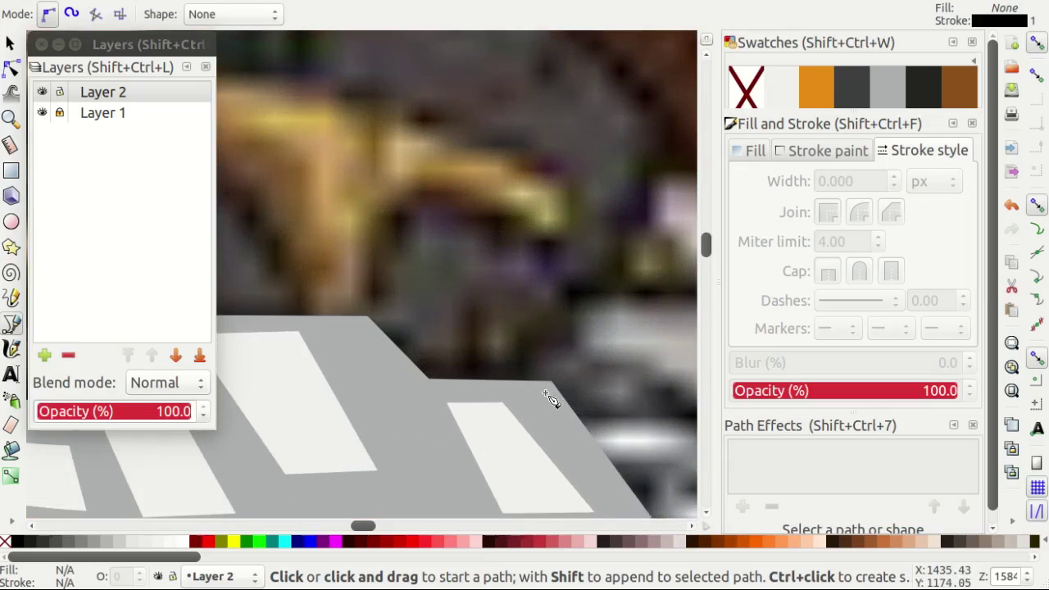
{"action": "left_click", "coordinate": [550, 393]}
{"action": "left_click", "coordinate": [569, 194]}
{"action": "scroll", "coordinate": [604, 206], "scroll_direction": "down", "scroll_amount": 5, "text": "ctrl"}
{"action": "scroll", "coordinate": [426, 234], "scroll_direction": "up", "scroll_amount": 2, "text": "ctrl"}
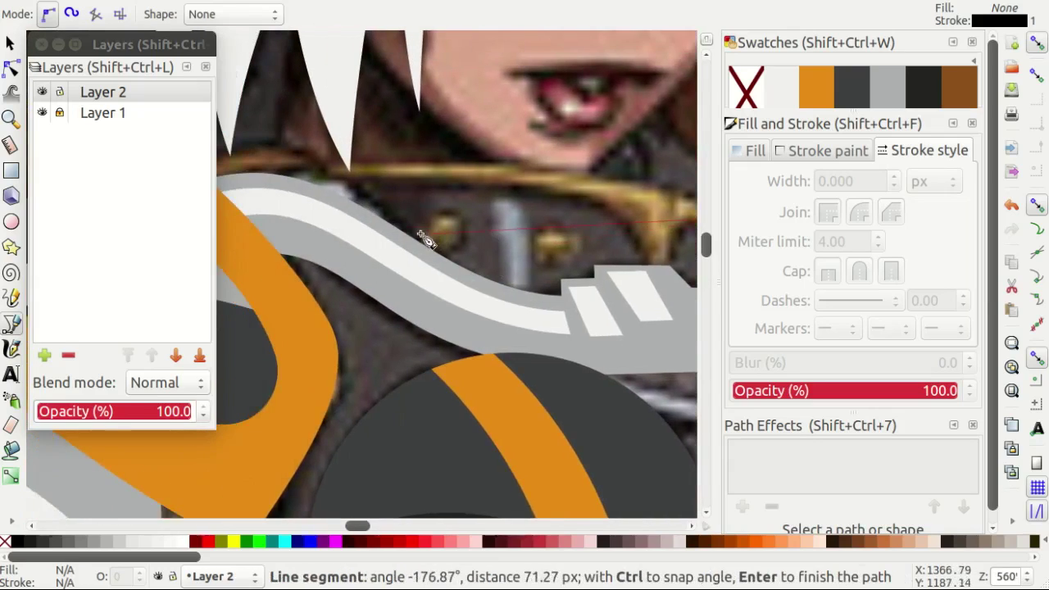
{"action": "scroll", "coordinate": [414, 238], "scroll_direction": "down", "scroll_amount": 1, "text": "ctrl"}
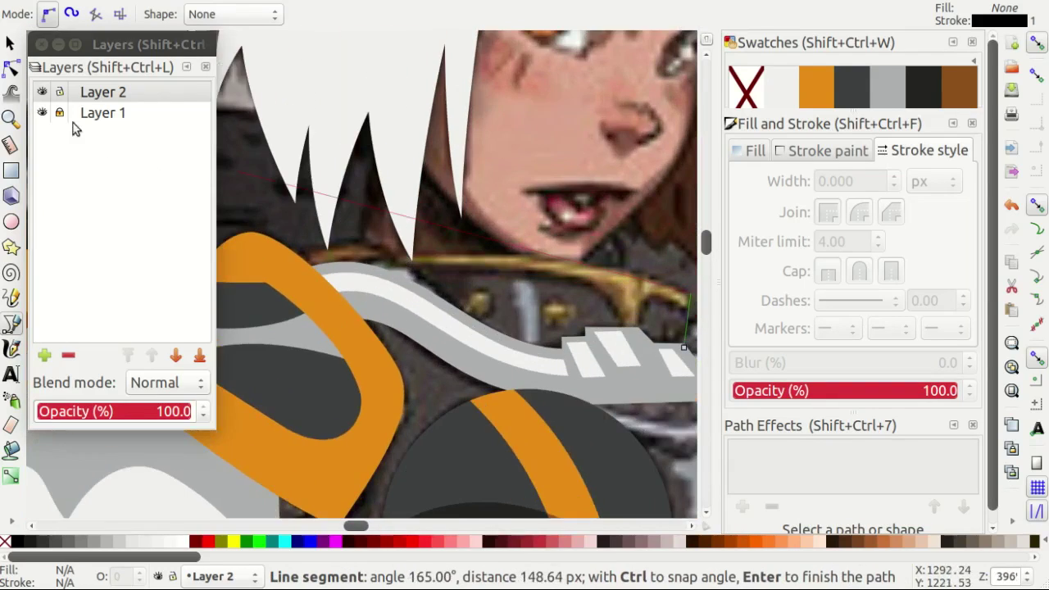
Toggle Layer 2 off and on to check the reference, then add the right-end corner and close the outline.
{"action": "left_click", "coordinate": [41, 93]}
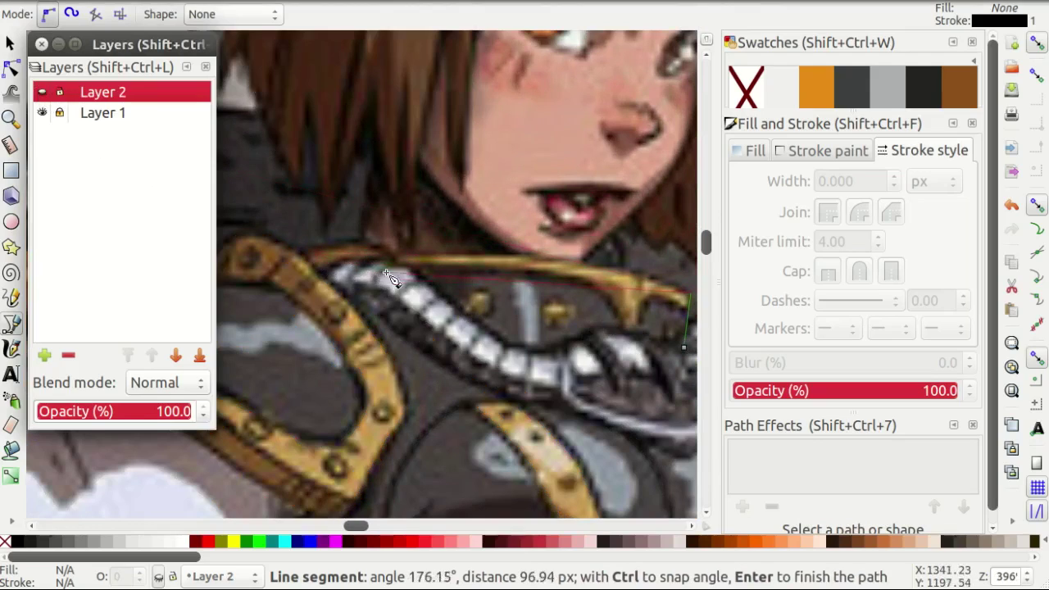
{"action": "scroll", "coordinate": [392, 278], "scroll_direction": "up", "scroll_amount": 1, "text": "ctrl"}
{"action": "left_click", "coordinate": [41, 91]}
{"action": "scroll", "coordinate": [446, 280], "scroll_direction": "up", "scroll_amount": 2, "text": "ctrl"}
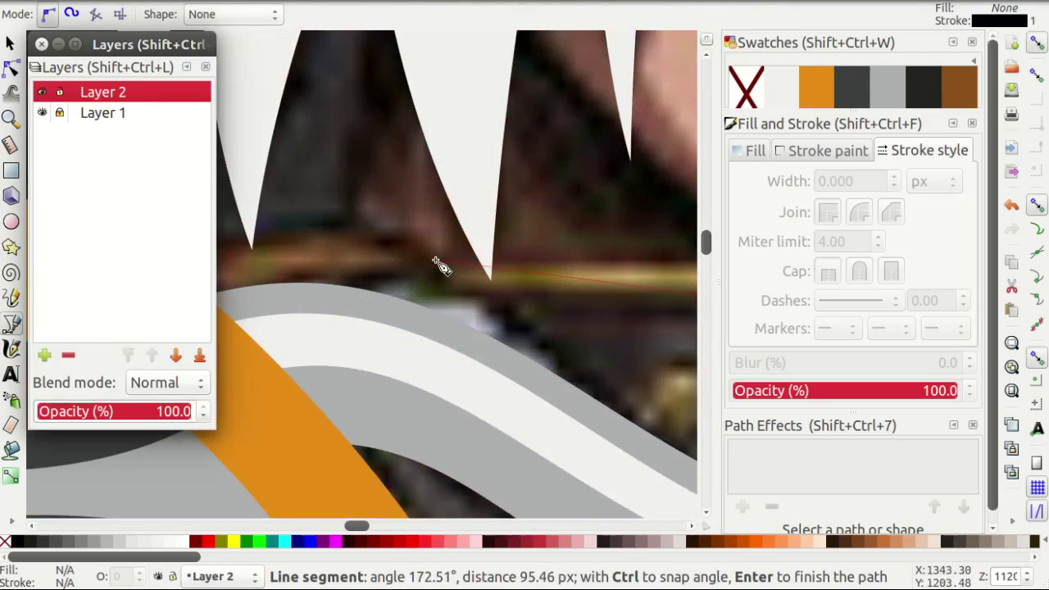
{"action": "scroll", "coordinate": [447, 258], "scroll_direction": "down", "scroll_amount": 1, "text": "ctrl"}
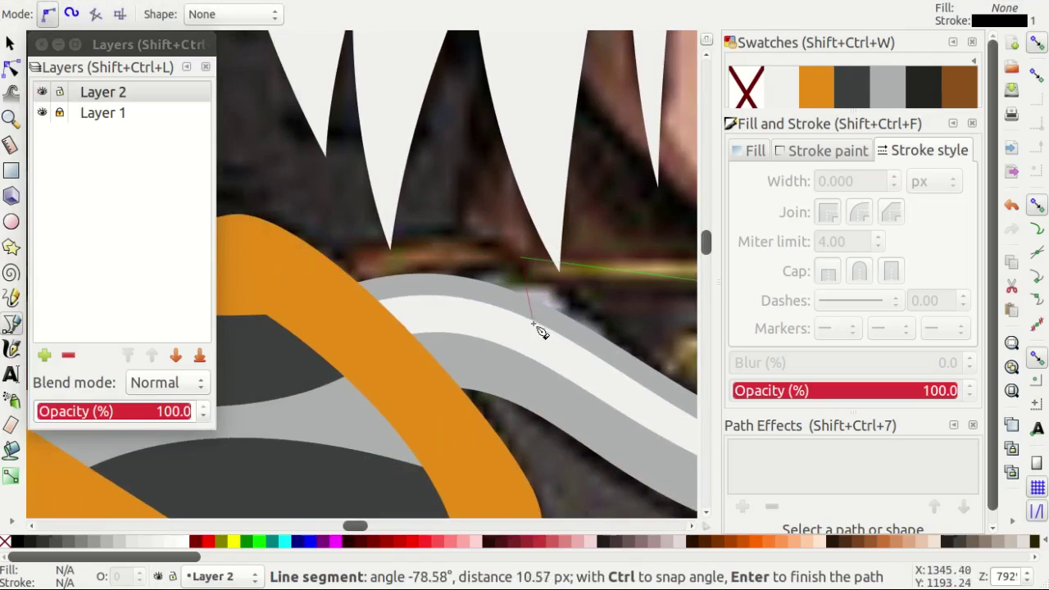
{"action": "scroll", "coordinate": [531, 354], "scroll_direction": "down", "scroll_amount": 2, "text": "ctrl"}
{"action": "scroll", "coordinate": [574, 400], "scroll_direction": "up", "scroll_amount": 1, "text": "ctrl"}
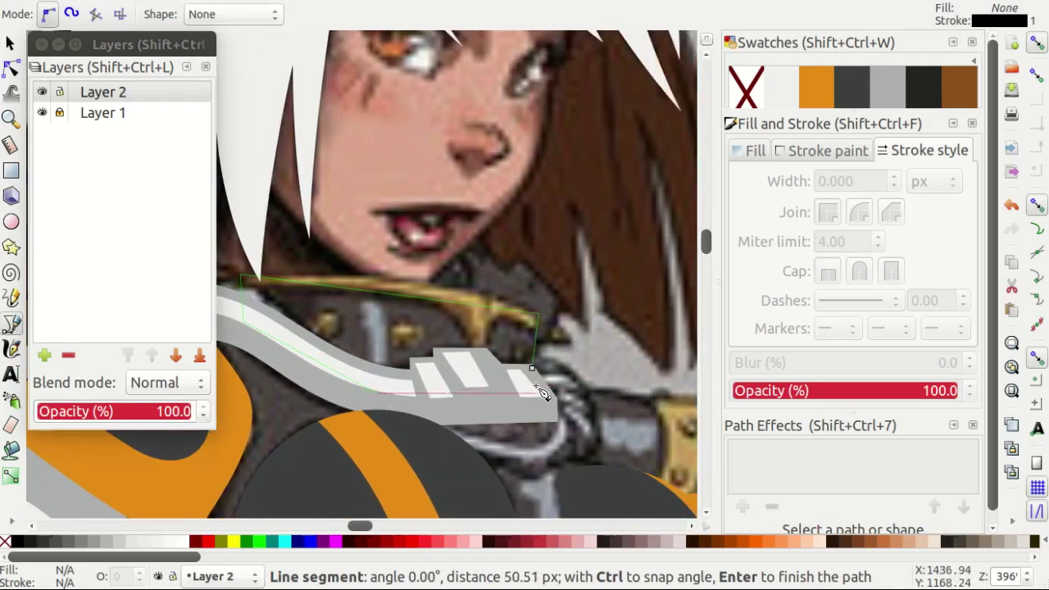
{"action": "scroll", "coordinate": [549, 389], "scroll_direction": "up", "scroll_amount": 1, "text": "ctrl"}
{"action": "left_click", "coordinate": [557, 357]}
{"action": "scroll", "coordinate": [549, 340], "scroll_direction": "up", "scroll_amount": 1}
{"action": "scroll", "coordinate": [557, 360], "scroll_direction": "down", "scroll_amount": 1, "text": "ctrl"}
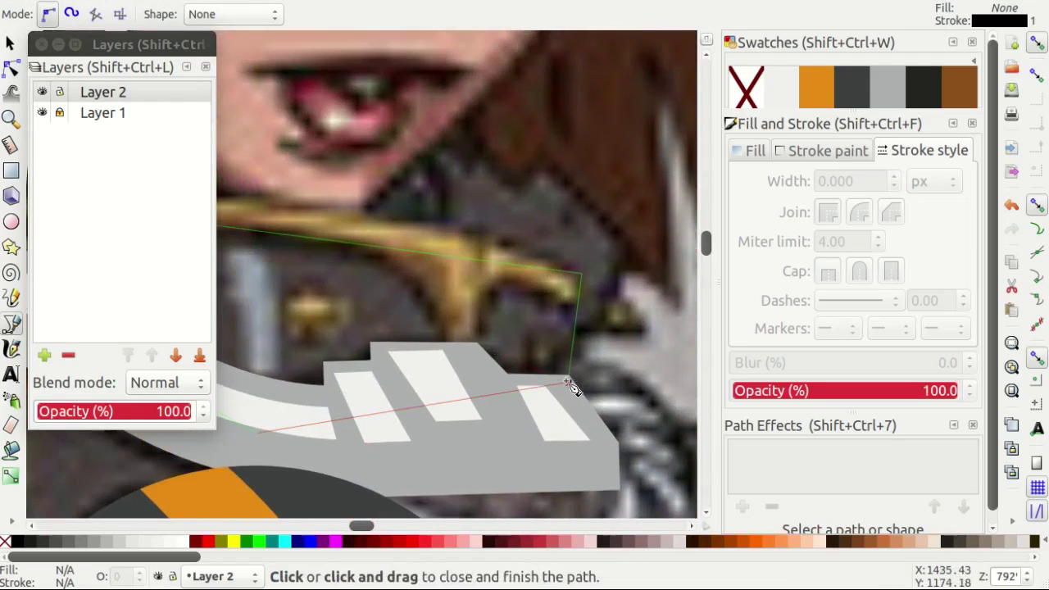
{"action": "left_click", "coordinate": [573, 383]}
Curve the outline's top edge along the gold band and nudge its left corner node.
{"action": "key", "text": "n"}
{"action": "left_click_drag", "start_coordinate": [586, 272], "coordinate": [457, 205]}
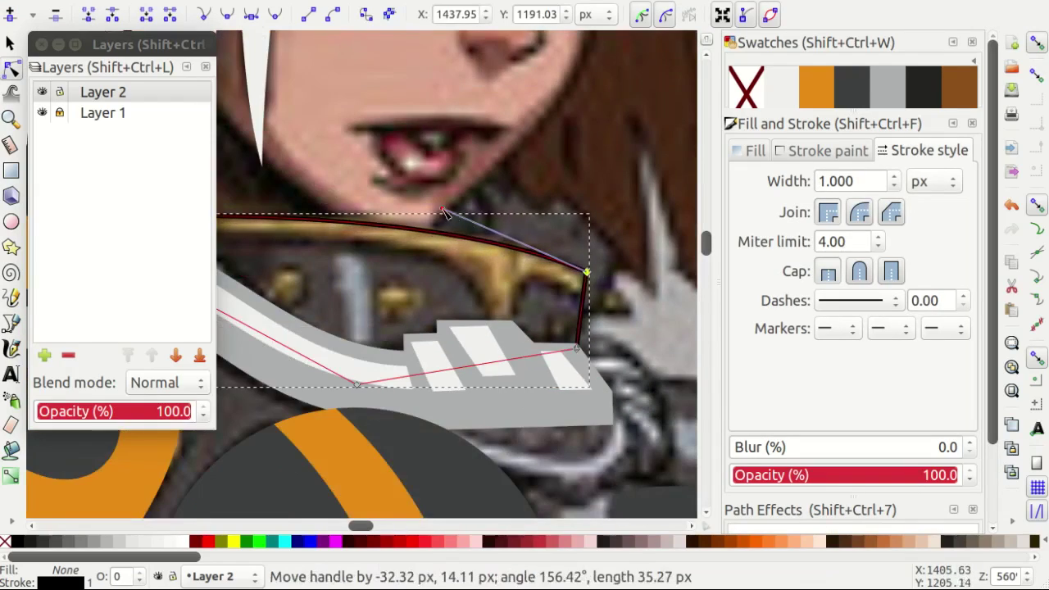
{"action": "scroll", "coordinate": [459, 207], "scroll_direction": "left", "scroll_amount": 2}
{"action": "left_click", "coordinate": [287, 215]}
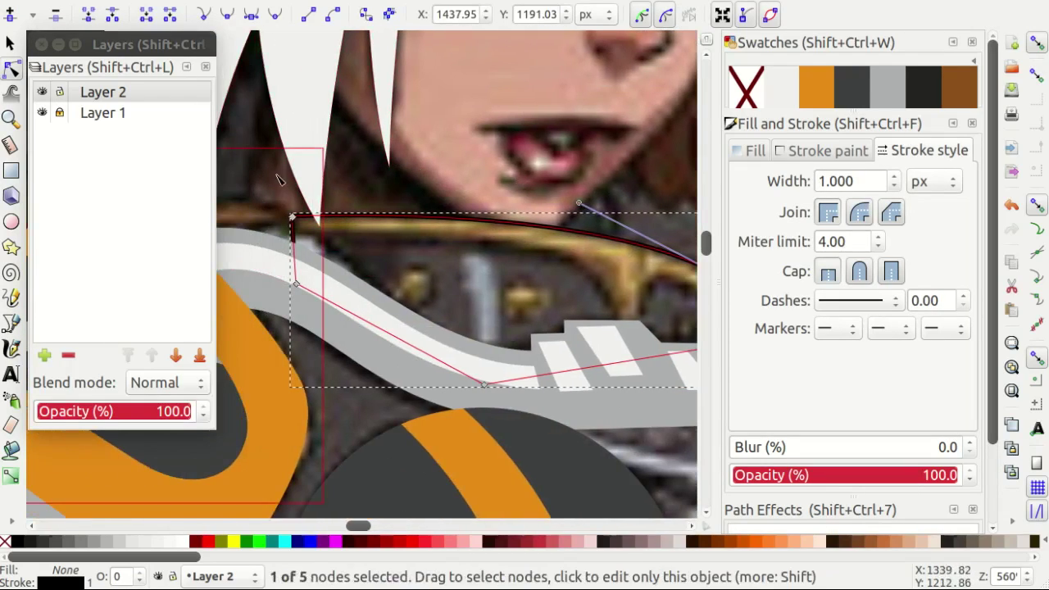
{"action": "scroll", "coordinate": [323, 300], "scroll_direction": "up", "scroll_amount": 2, "text": "ctrl"}
{"action": "left_click_drag", "start_coordinate": [323, 300], "coordinate": [316, 296]}
{"action": "scroll", "coordinate": [492, 278], "scroll_direction": "down", "scroll_amount": 1, "text": "ctrl"}
Draw a small circle on the gold band and fill it orange.
{"action": "key", "text": "e"}
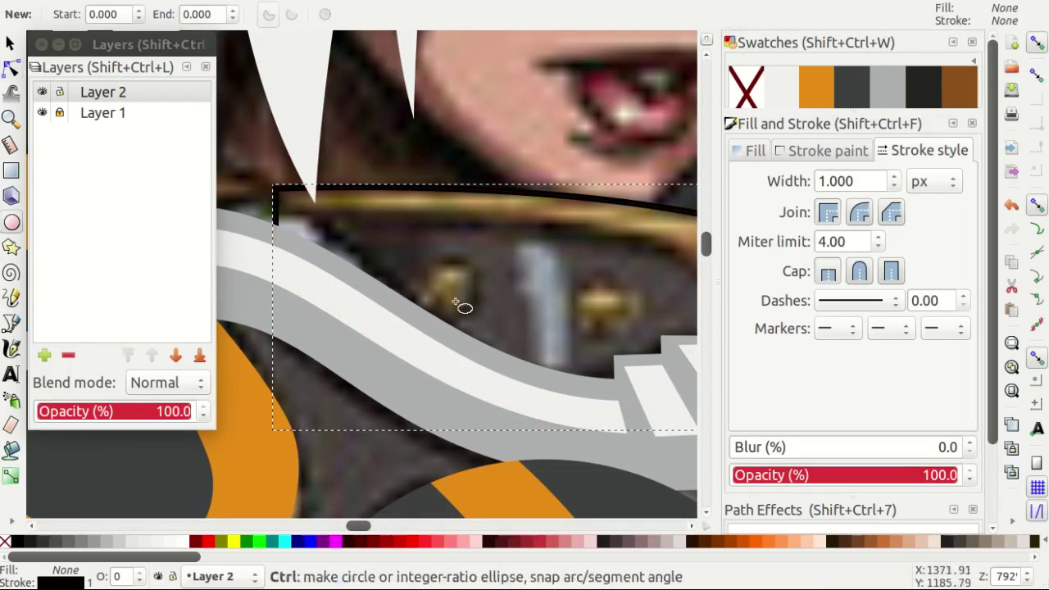
{"action": "scroll", "coordinate": [451, 295], "scroll_direction": "up", "scroll_amount": 1, "text": "ctrl"}
{"action": "left_click_drag", "start_coordinate": [487, 326], "coordinate": [496, 340]}
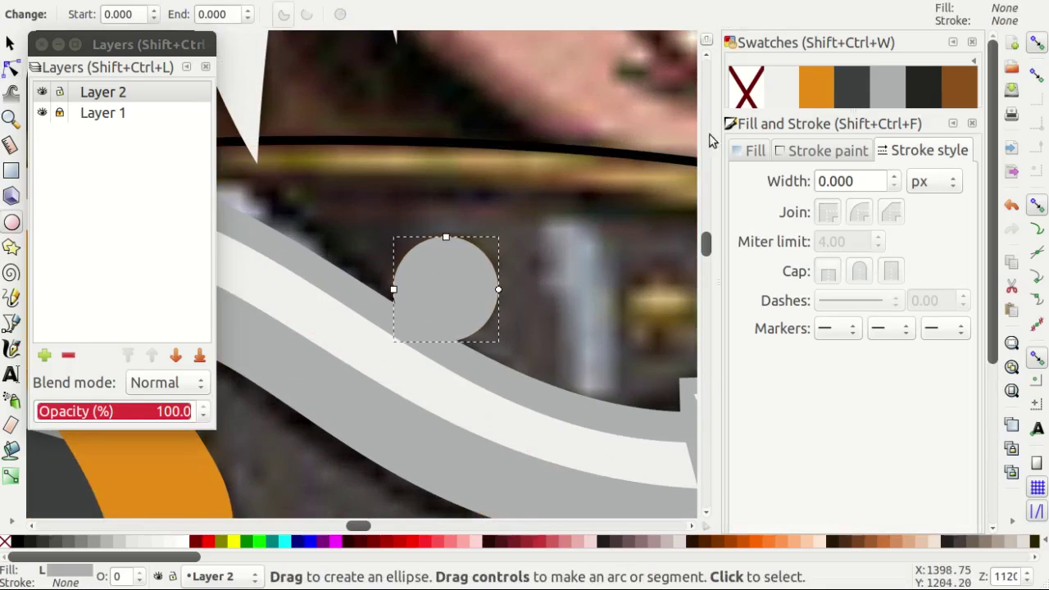
{"action": "left_click", "coordinate": [816, 86]}
Move the orange circles into a row along the band, one beside the outline's right end.
{"action": "key", "text": "s"}
{"action": "left_click_drag", "start_coordinate": [449, 292], "coordinate": [521, 314]}
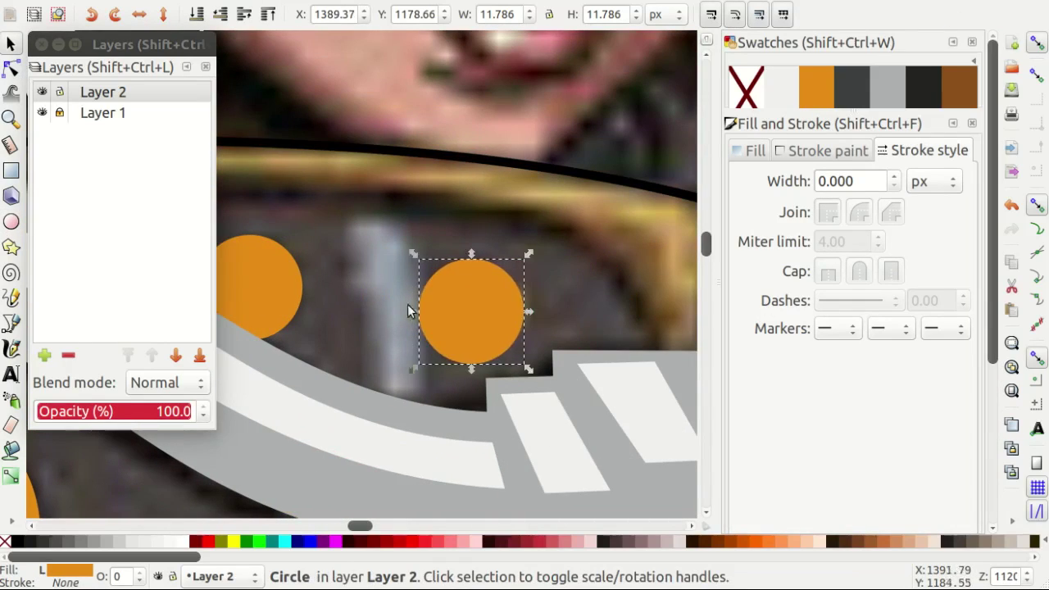
{"action": "scroll", "coordinate": [372, 283], "scroll_direction": "down", "scroll_amount": 2, "text": "ctrl"}
{"action": "left_click_drag", "start_coordinate": [431, 307], "coordinate": [634, 344]}
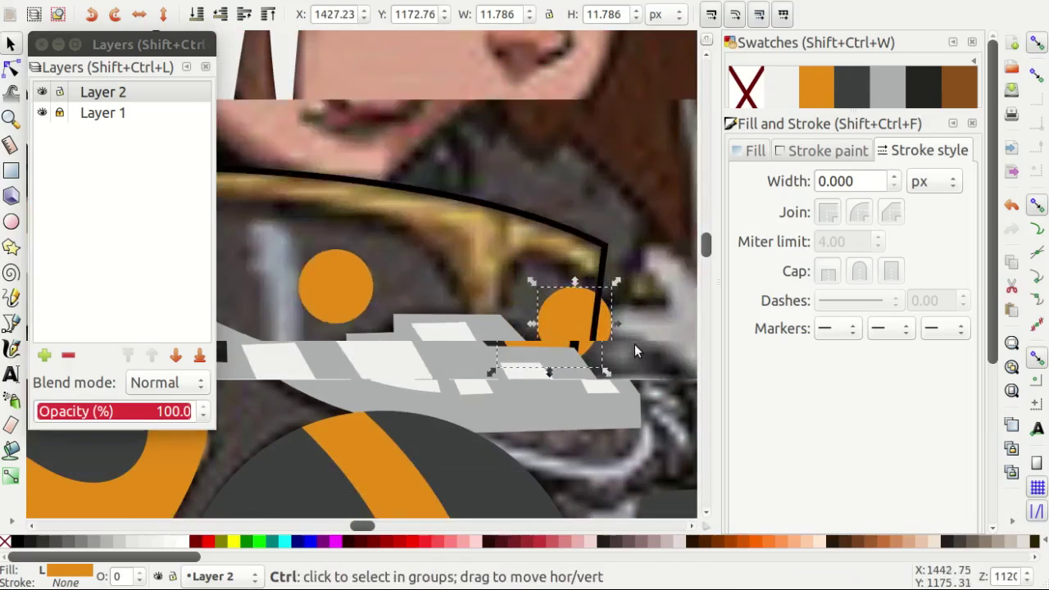
{"action": "scroll", "coordinate": [634, 344], "scroll_direction": "up", "scroll_amount": 3, "text": "ctrl"}
Scale the right and left orange circles down so the three sit evenly in a row.
{"action": "left_click_drag", "start_coordinate": [590, 379], "coordinate": [554, 343]}
{"action": "left_click_drag", "start_coordinate": [508, 284], "coordinate": [502, 286]}
{"action": "scroll", "coordinate": [588, 258], "scroll_direction": "down", "scroll_amount": 3}
{"action": "scroll", "coordinate": [334, 280], "scroll_direction": "up", "scroll_amount": 2}
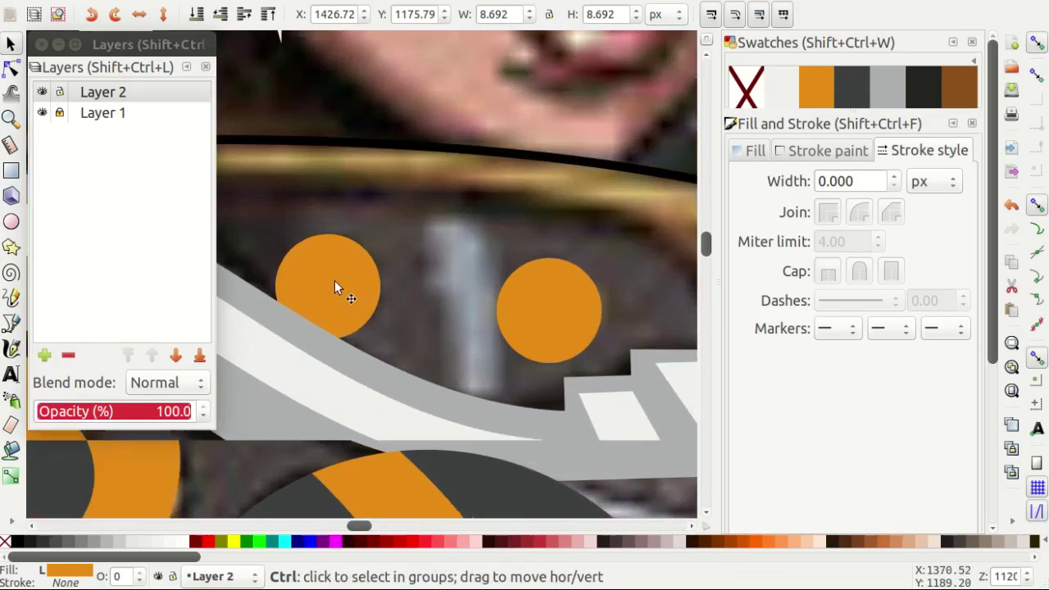
{"action": "left_click", "coordinate": [334, 280]}
{"action": "scroll", "coordinate": [334, 280], "scroll_direction": "up", "scroll_amount": 1}
{"action": "left_click_drag", "start_coordinate": [398, 215], "coordinate": [375, 237]}
{"action": "key", "text": "Escape"}
{"action": "scroll", "coordinate": [452, 316], "scroll_direction": "down", "scroll_amount": 4}
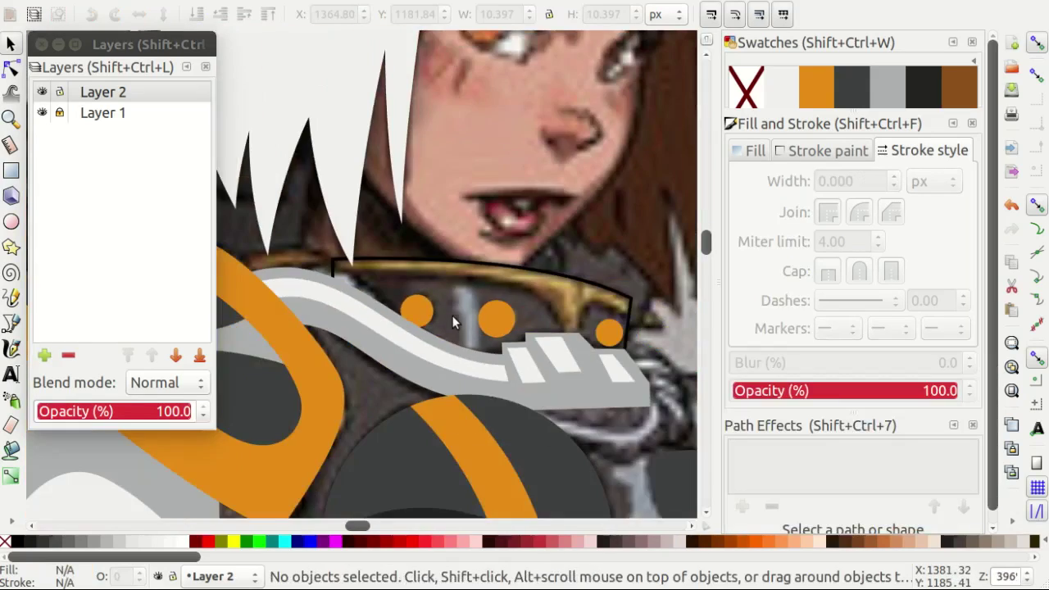
{"action": "key", "text": "b"}
{"action": "scroll", "coordinate": [583, 340], "scroll_direction": "up", "scroll_amount": 2}
Trace a closed path around the gold band area, discarding a stray curved segment.
{"action": "left_click", "coordinate": [538, 368]}
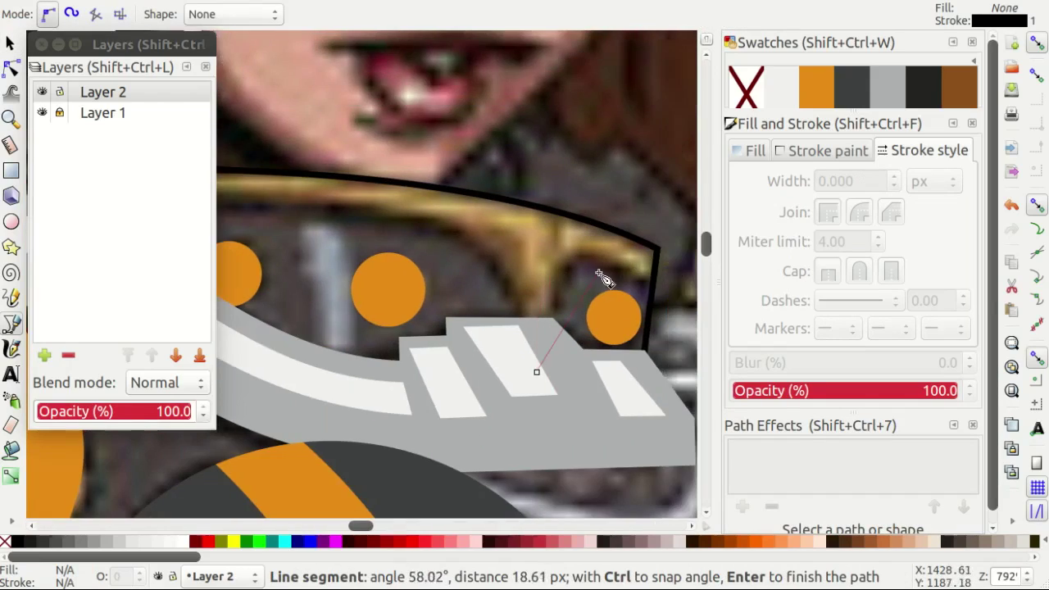
{"action": "scroll", "coordinate": [573, 262], "scroll_direction": "up", "scroll_amount": 2}
{"action": "mouse_move", "coordinate": [576, 252]}
{"action": "left_mouse_down"}
{"action": "mouse_move", "coordinate": [631, 270]}
{"action": "mouse_move", "coordinate": [600, 266]}
{"action": "left_mouse_up"}
{"action": "key", "text": "BackSpace"}
{"action": "key", "text": "Escape"}
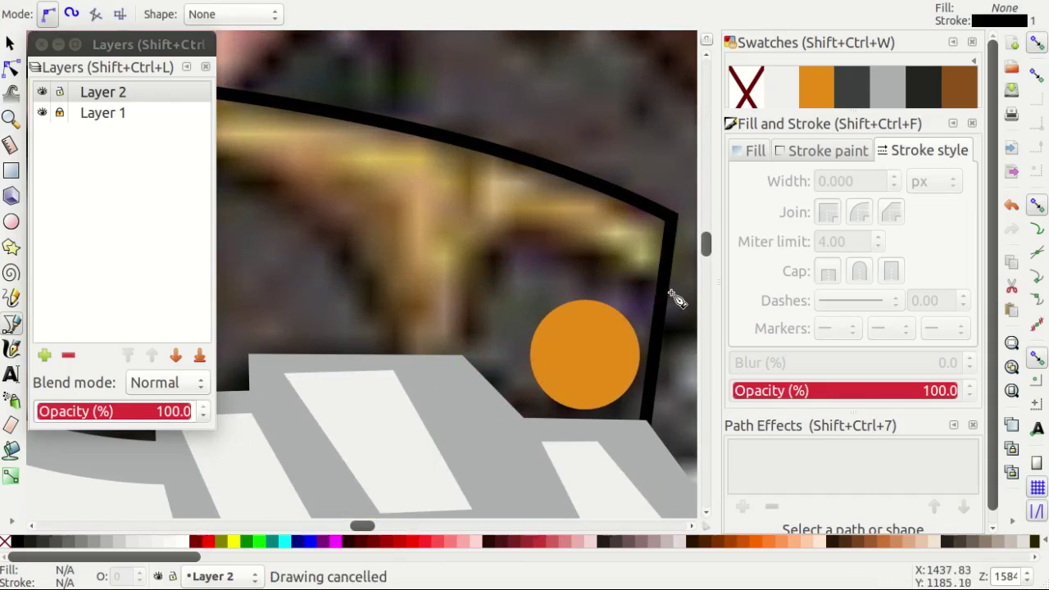
{"action": "scroll", "coordinate": [677, 295], "scroll_direction": "down", "scroll_amount": 1}
{"action": "left_click", "coordinate": [677, 299]}
{"action": "scroll", "coordinate": [679, 281], "scroll_direction": "down", "scroll_amount": 2}
{"action": "scroll", "coordinate": [309, 220], "scroll_direction": "up", "scroll_amount": 1}
{"action": "left_click", "coordinate": [315, 201]}
{"action": "scroll", "coordinate": [328, 213], "scroll_direction": "down", "scroll_amount": 2}
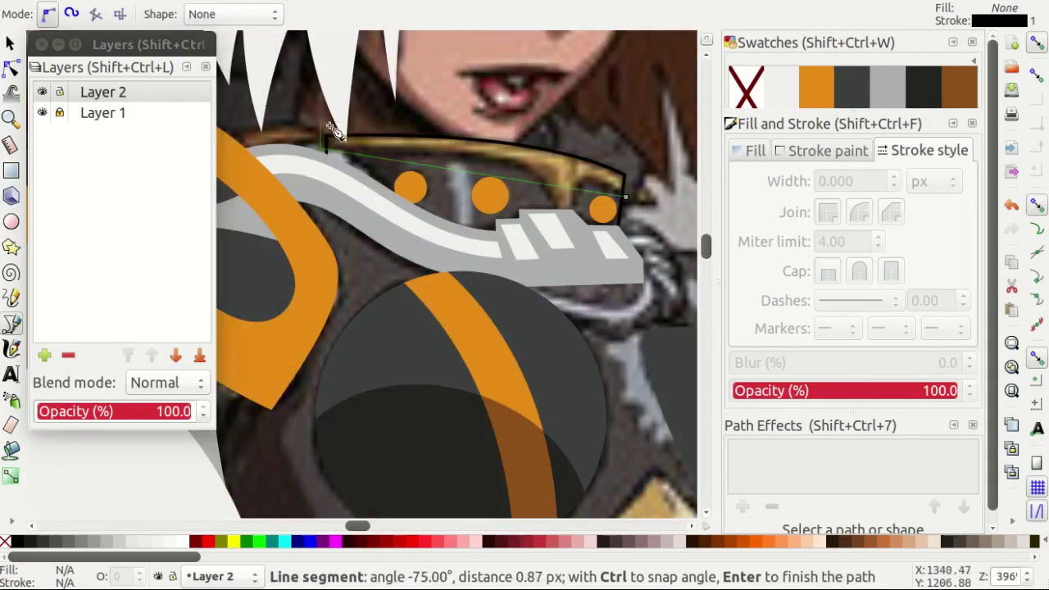
{"action": "scroll", "coordinate": [602, 206], "scroll_direction": "up", "scroll_amount": 1}
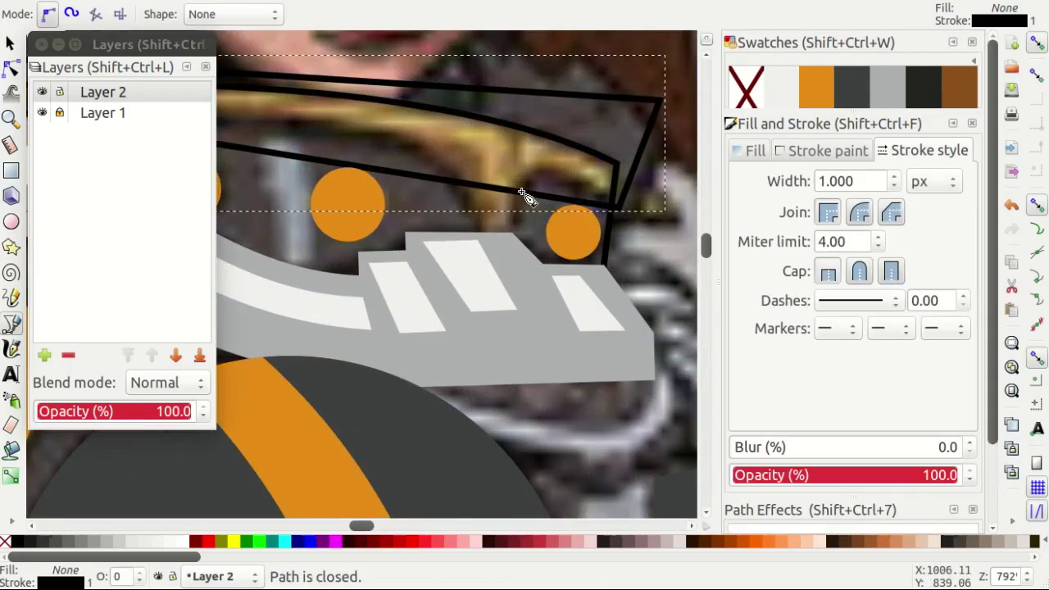
Fill the band shape orange.
{"action": "key", "text": "n"}
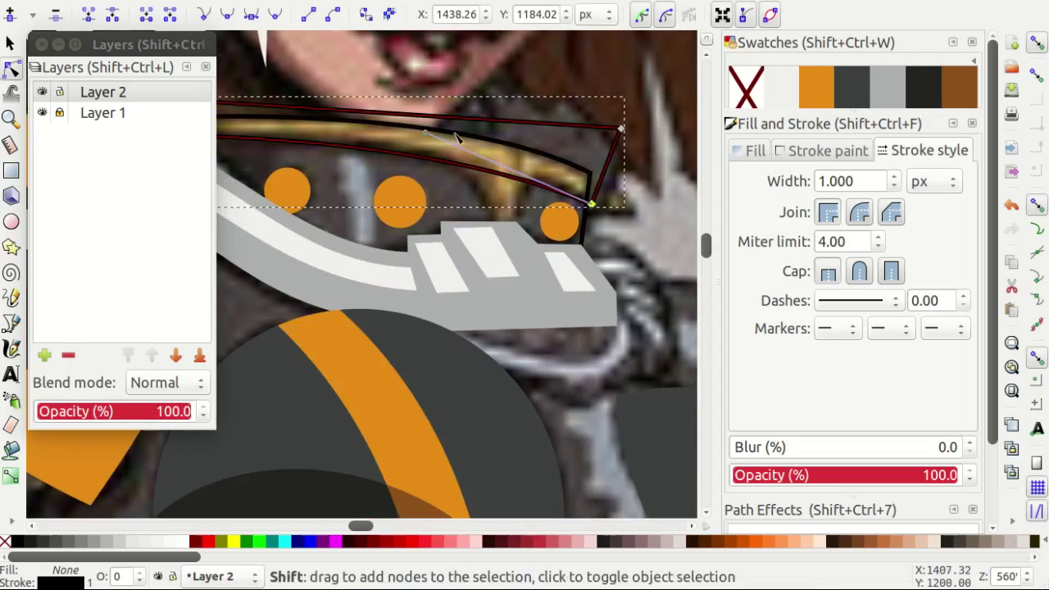
{"action": "scroll", "coordinate": [456, 137], "scroll_direction": "up", "scroll_amount": 2}
{"action": "scroll", "coordinate": [442, 164], "scroll_direction": "left", "scroll_amount": 2}
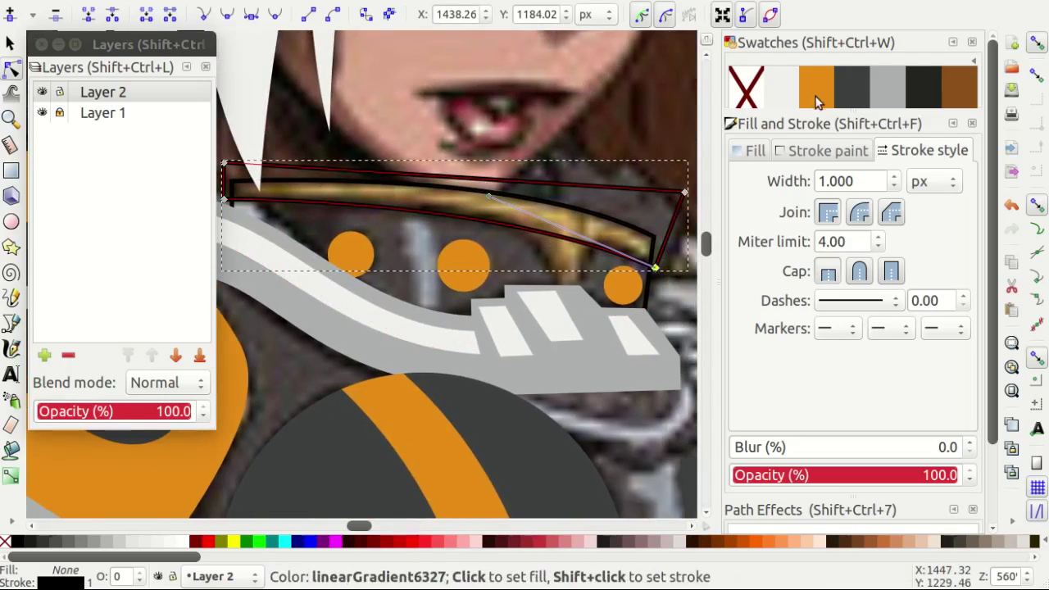
{"action": "left_click", "coordinate": [815, 100]}
Draw a triangular spike below the band, curve its sides inward, and fill it orange with no stroke.
{"action": "key", "text": "b"}
{"action": "scroll", "coordinate": [606, 246], "scroll_direction": "up", "scroll_amount": 2}
{"action": "left_click", "coordinate": [399, 170]}
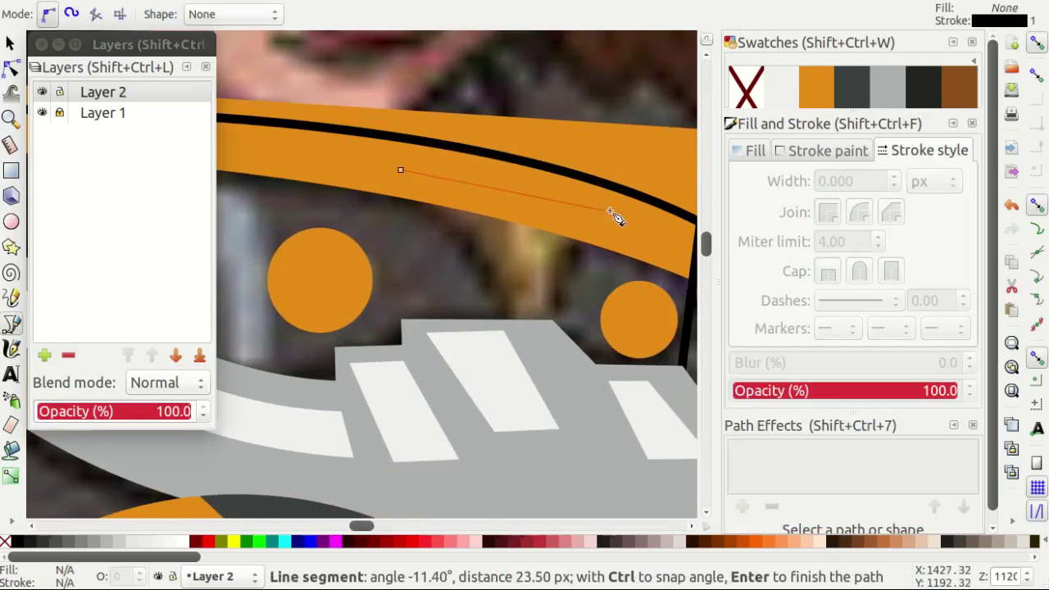
{"action": "left_click", "coordinate": [400, 170]}
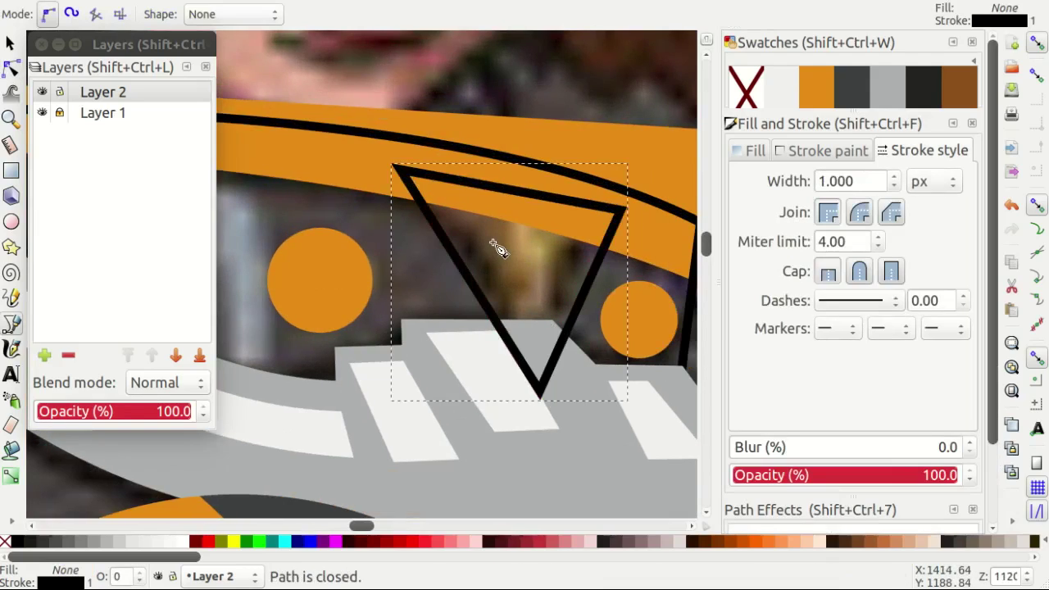
{"action": "key", "text": "n"}
{"action": "left_click_drag", "start_coordinate": [548, 391], "coordinate": [553, 256]}
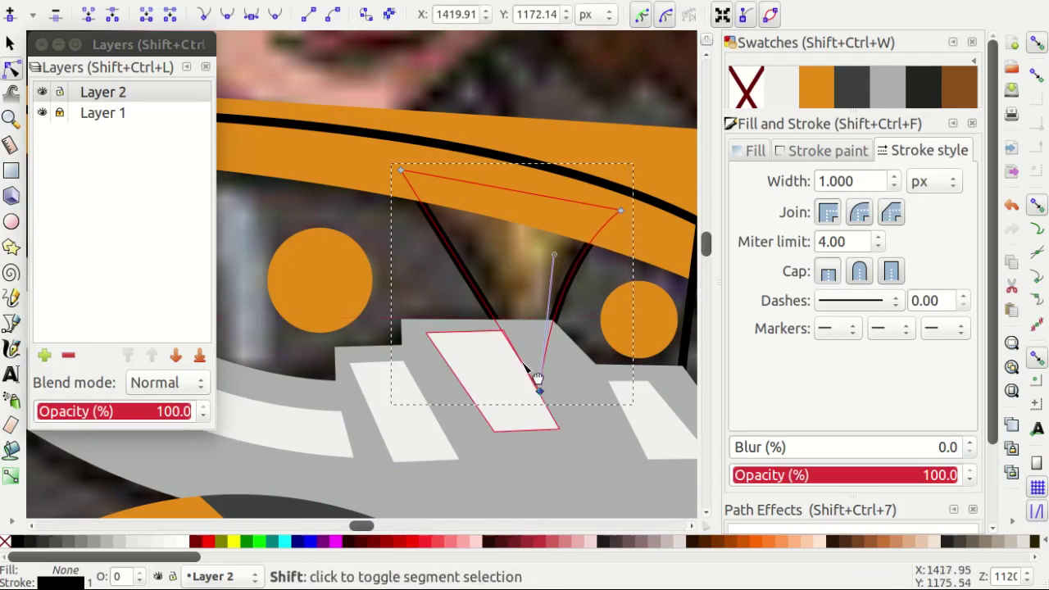
{"action": "left_click_drag", "start_coordinate": [535, 342], "coordinate": [525, 255]}
{"action": "left_click", "coordinate": [746, 86], "text": "shift"}
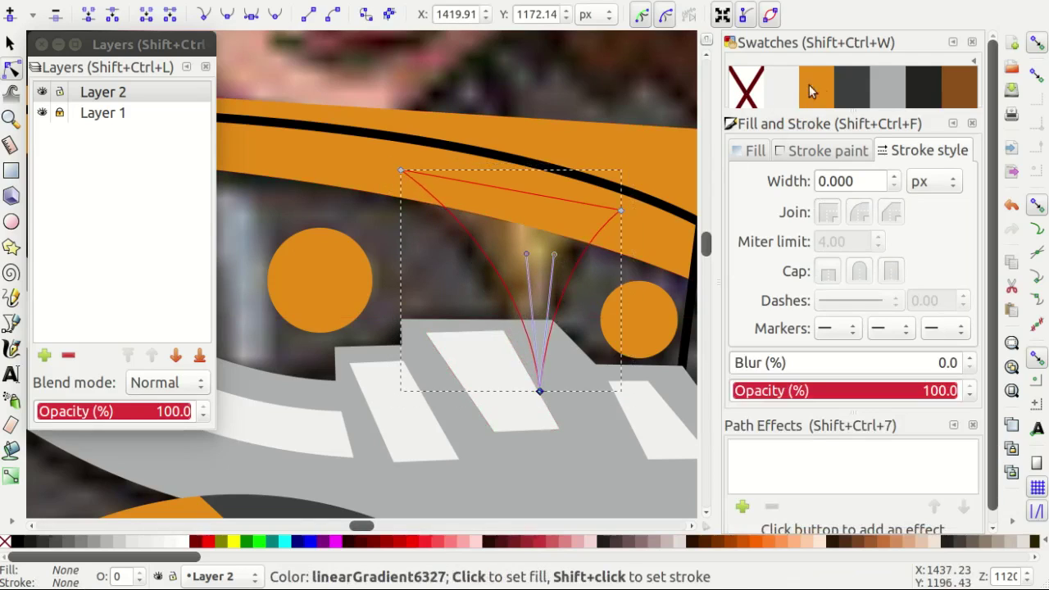
{"action": "left_click", "coordinate": [816, 86]}
Nudge the orange spike slightly into place between the dots.
{"action": "key", "text": "Escape"}
{"action": "key", "text": "s"}
{"action": "scroll", "coordinate": [495, 287], "scroll_direction": "down", "scroll_amount": 3}
{"action": "scroll", "coordinate": [496, 287], "scroll_direction": "up", "scroll_amount": 3}
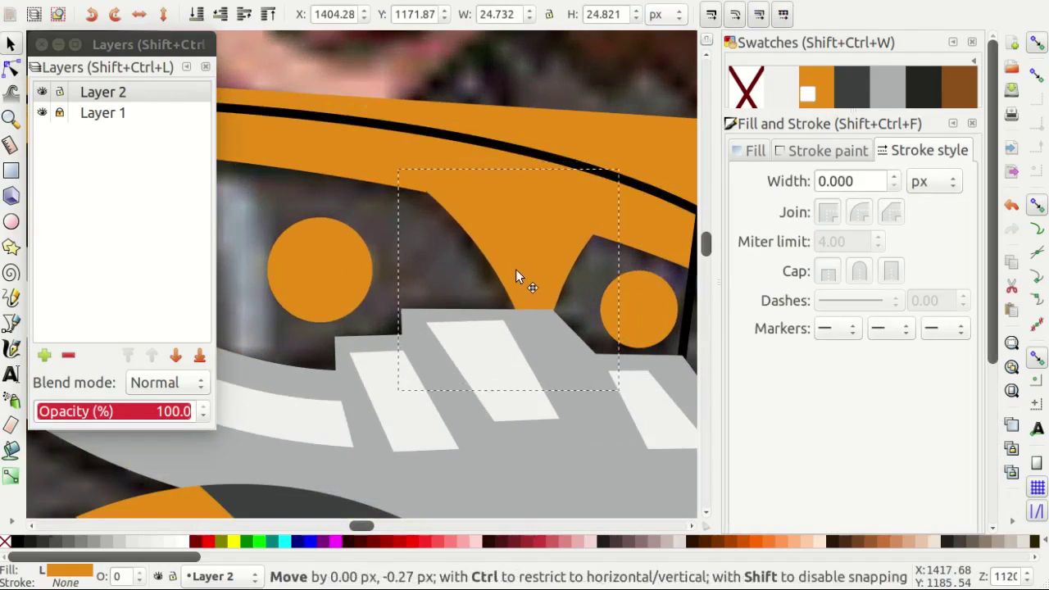
{"action": "left_click_drag", "start_coordinate": [515, 268], "coordinate": [512, 267]}
{"action": "key", "text": "Escape"}
{"action": "scroll", "coordinate": [513, 267], "scroll_direction": "down", "scroll_amount": 3}
Draw a dark grey rectangle across the collar area, lowered beneath the stripes and outline.
{"action": "left_click_drag", "start_coordinate": [236, 188], "coordinate": [604, 351]}
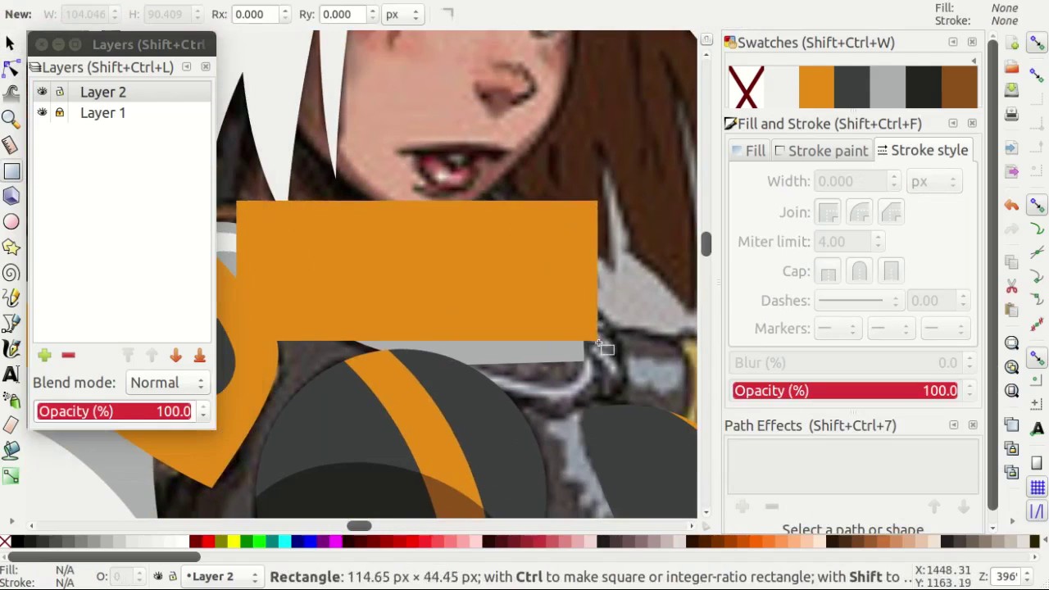
{"action": "key", "text": "End"}
{"action": "scroll", "coordinate": [573, 312], "scroll_direction": "left", "scroll_amount": 2}
{"action": "left_click", "coordinate": [852, 86]}
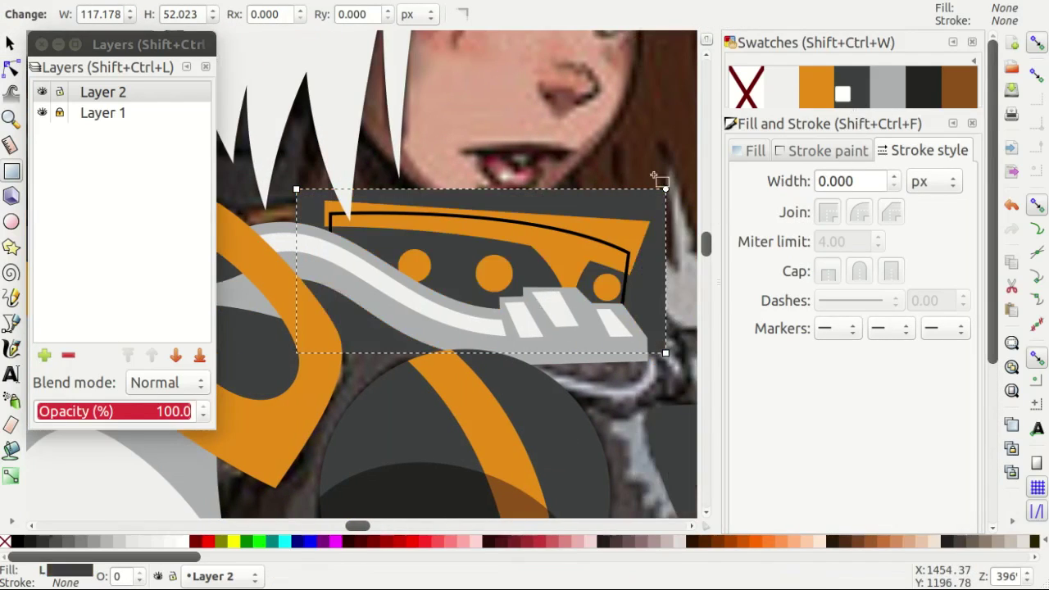
{"action": "scroll", "coordinate": [464, 277], "scroll_direction": "up", "scroll_amount": 1}
Hide and re-show Layer 2 to check the reference photo.
{"action": "key", "text": "b"}
{"action": "scroll", "coordinate": [441, 237], "scroll_direction": "up", "scroll_amount": 1}
{"action": "scroll", "coordinate": [433, 215], "scroll_direction": "down", "scroll_amount": 2}
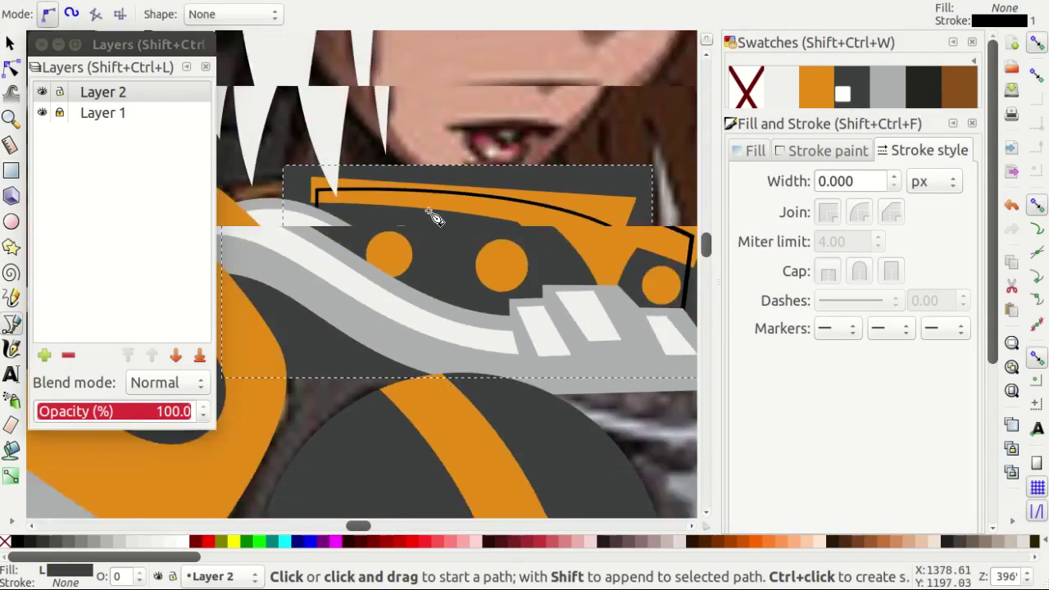
{"action": "scroll", "coordinate": [435, 218], "scroll_direction": "down", "scroll_amount": 2}
{"action": "scroll", "coordinate": [410, 225], "scroll_direction": "up", "scroll_amount": 1}
{"action": "scroll", "coordinate": [443, 218], "scroll_direction": "up", "scroll_amount": 3}
{"action": "left_click", "coordinate": [43, 91]}
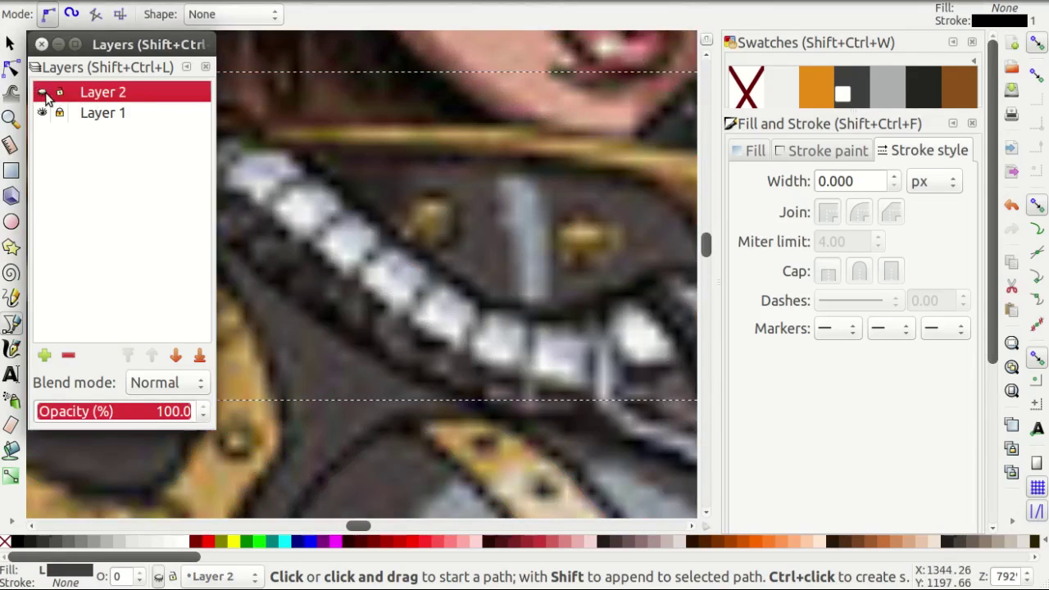
{"action": "left_click", "coordinate": [43, 92]}
Draw a curved triangular spike between the dots, filled light grey with no stroke.
{"action": "left_click", "coordinate": [428, 132]}
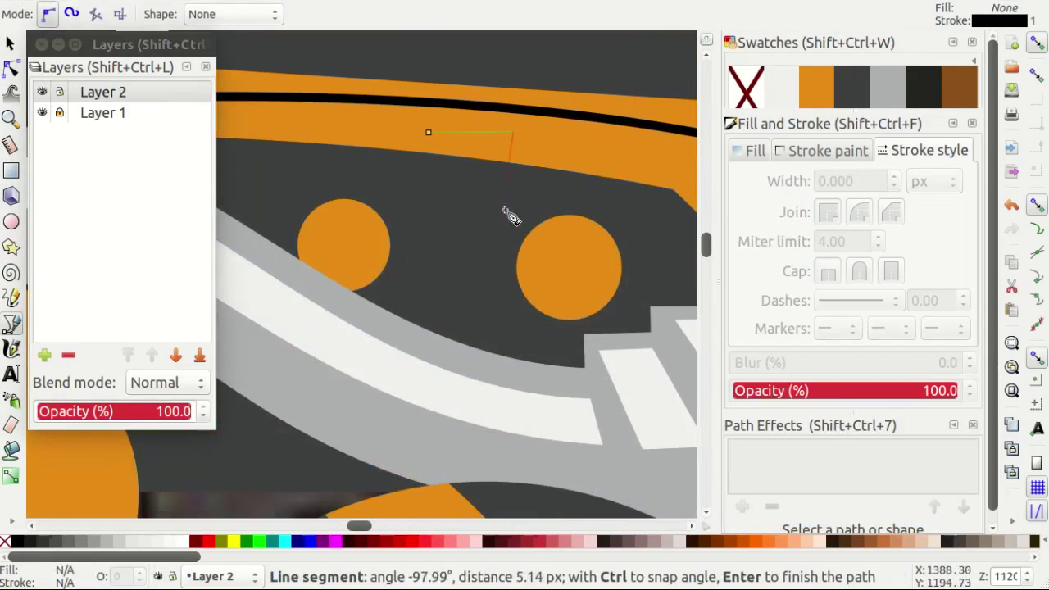
{"action": "left_click", "coordinate": [428, 132]}
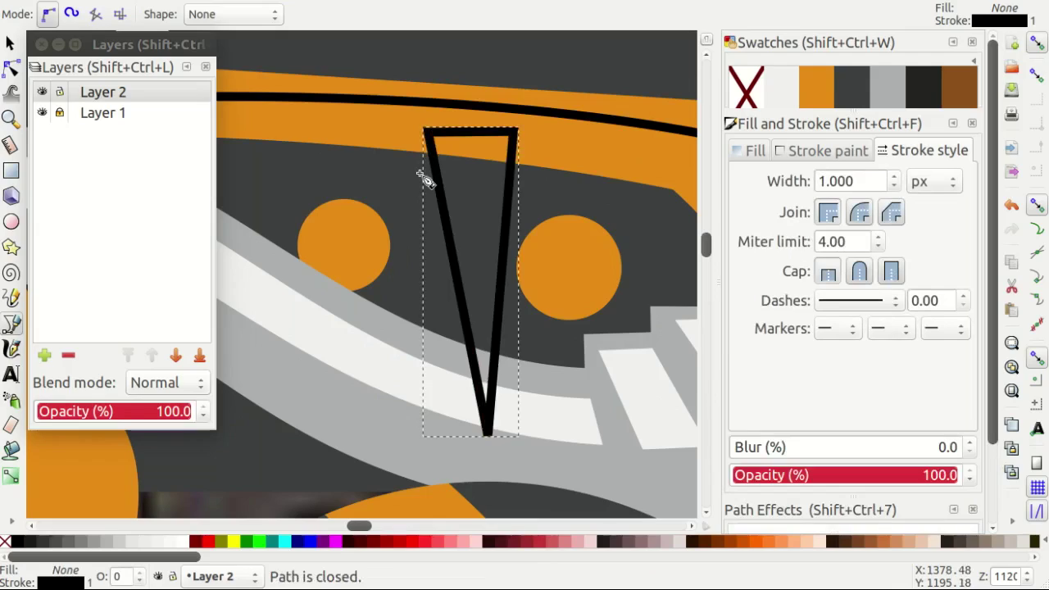
{"action": "key", "text": "n"}
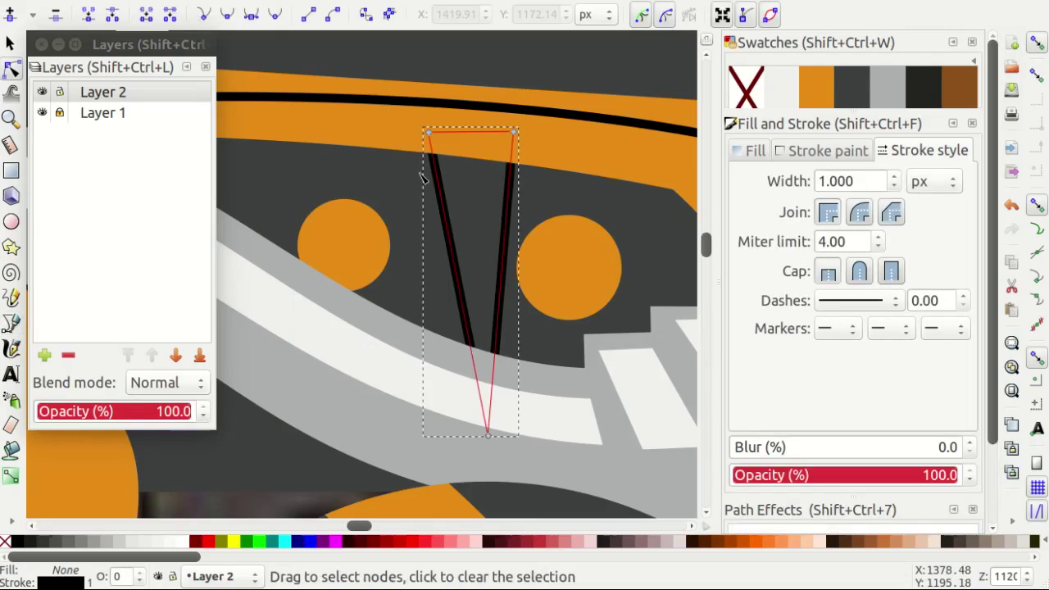
{"action": "left_click_drag", "start_coordinate": [486, 423], "coordinate": [483, 366]}
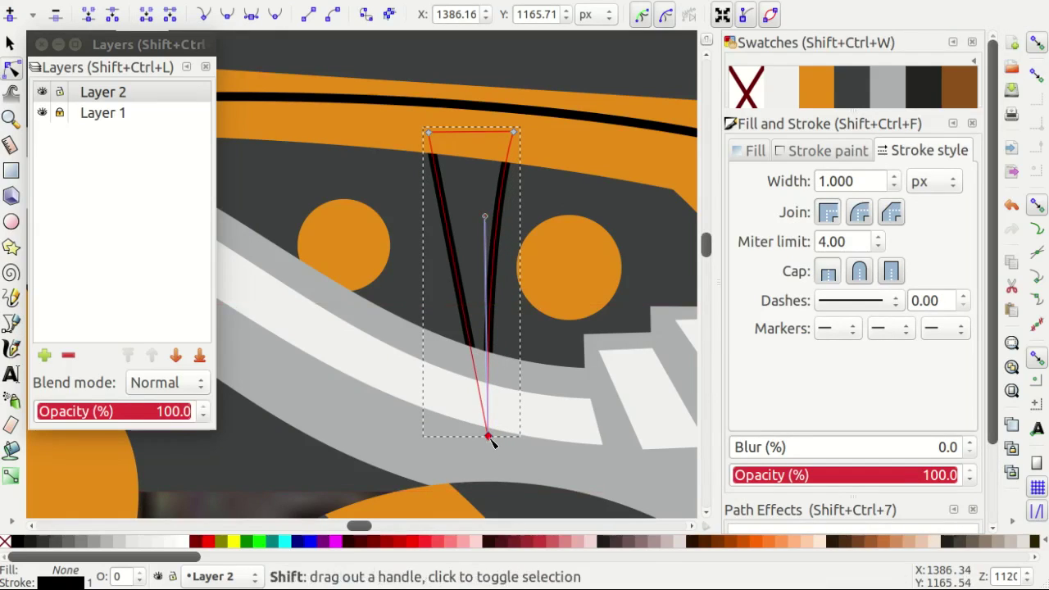
{"action": "left_click_drag", "start_coordinate": [488, 435], "coordinate": [474, 189]}
{"action": "left_click_drag", "start_coordinate": [428, 133], "coordinate": [444, 133]}
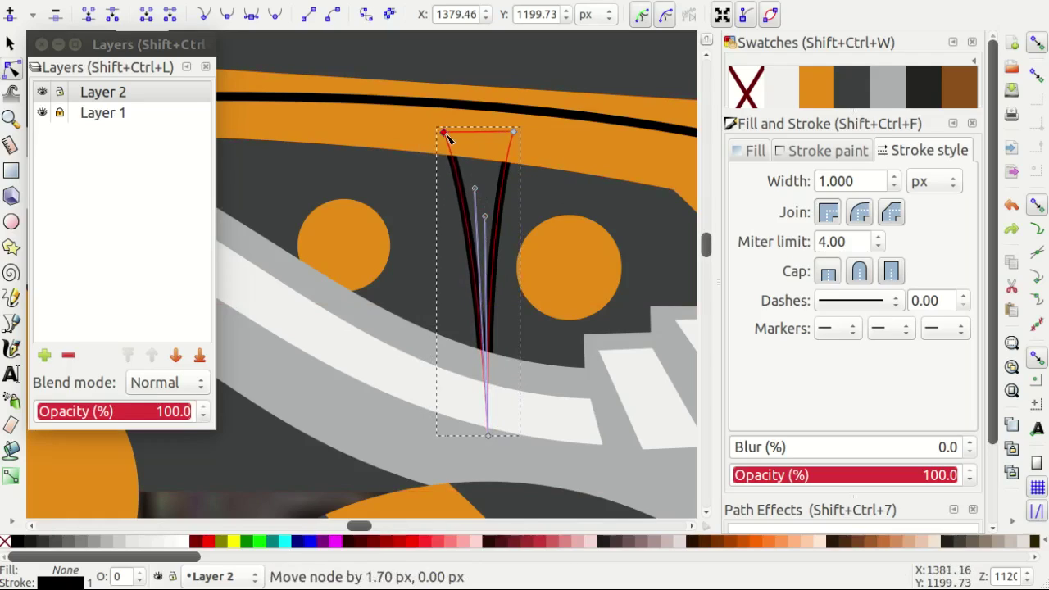
{"action": "left_click", "coordinate": [888, 86]}
{"action": "left_click", "coordinate": [745, 86], "text": "shift"}
Group the collar pieces and try masking them with the band outline, then undo the mask.
{"action": "key", "text": "s"}
{"action": "scroll", "coordinate": [508, 235], "scroll_direction": "down", "scroll_amount": 1, "text": "ctrl"}
{"action": "left_click", "coordinate": [381, 150], "text": "shift"}
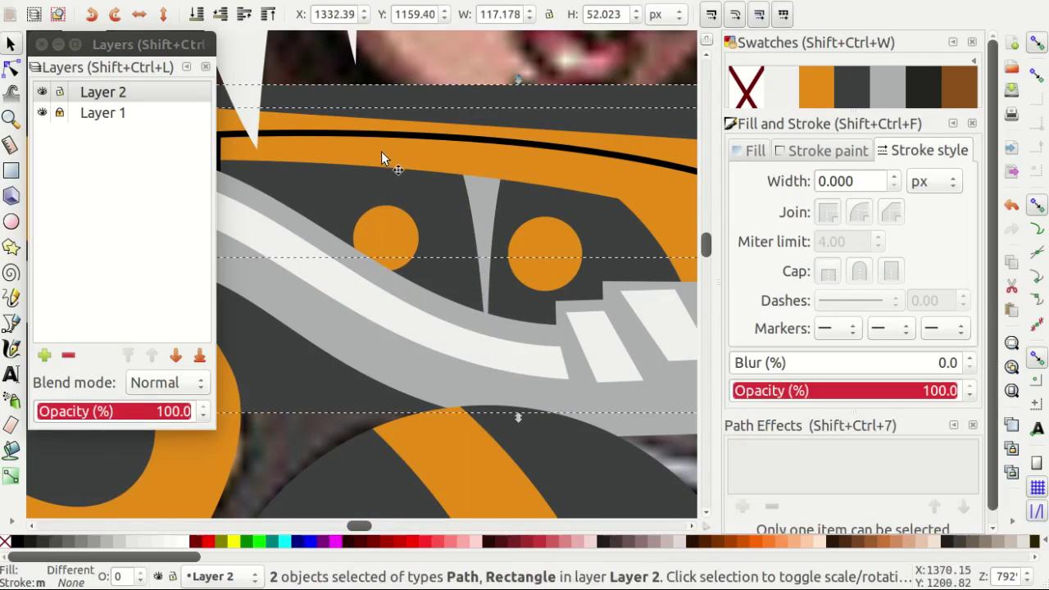
{"action": "key", "text": "ctrl+g"}
{"action": "left_click", "coordinate": [412, 130], "text": "shift"}
{"action": "right_click", "coordinate": [414, 137]}
{"action": "left_click", "coordinate": [468, 442]}
{"action": "scroll", "coordinate": [431, 207], "scroll_direction": "up", "scroll_amount": 1, "text": "ctrl"}
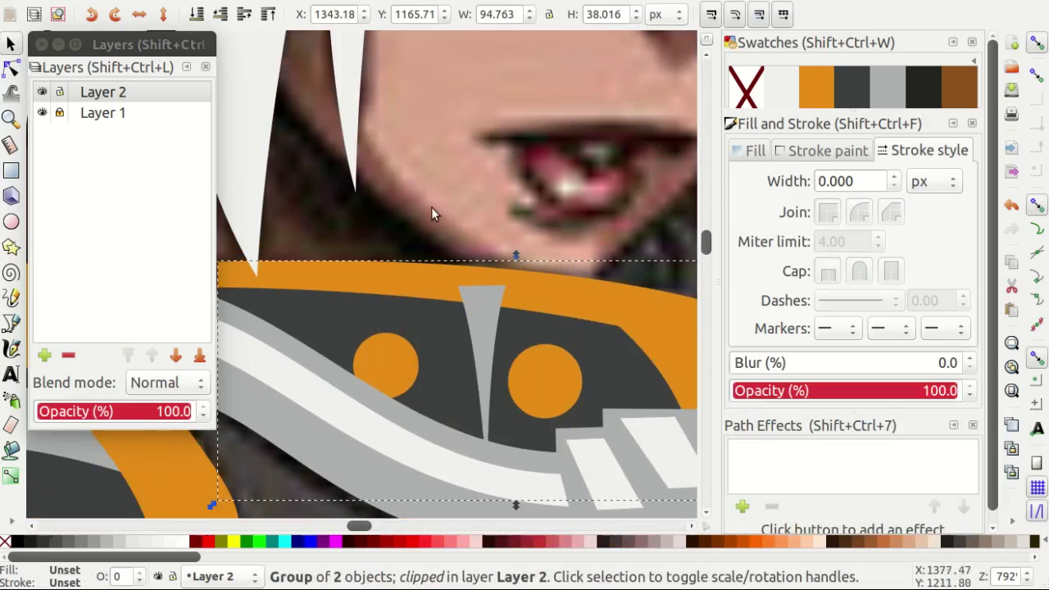
{"action": "key", "text": "Escape"}
{"action": "left_click", "coordinate": [485, 333]}
{"action": "key", "text": "ctrl+z"}
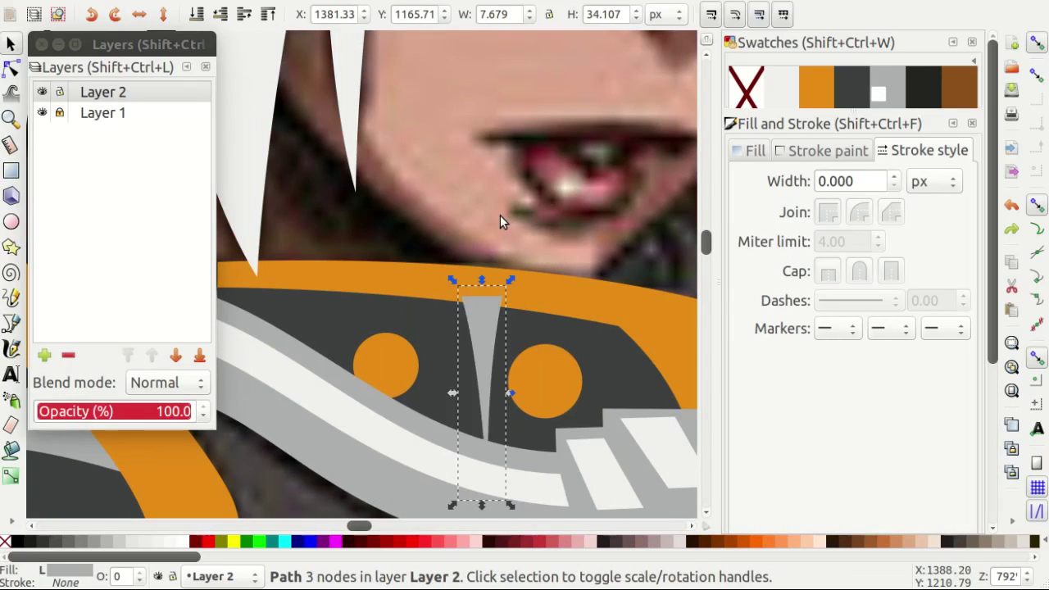
Group the spike with the band pieces and clip the group to the black outline shape.
{"action": "scroll", "coordinate": [482, 332], "scroll_direction": "up", "scroll_amount": 1, "text": "ctrl"}
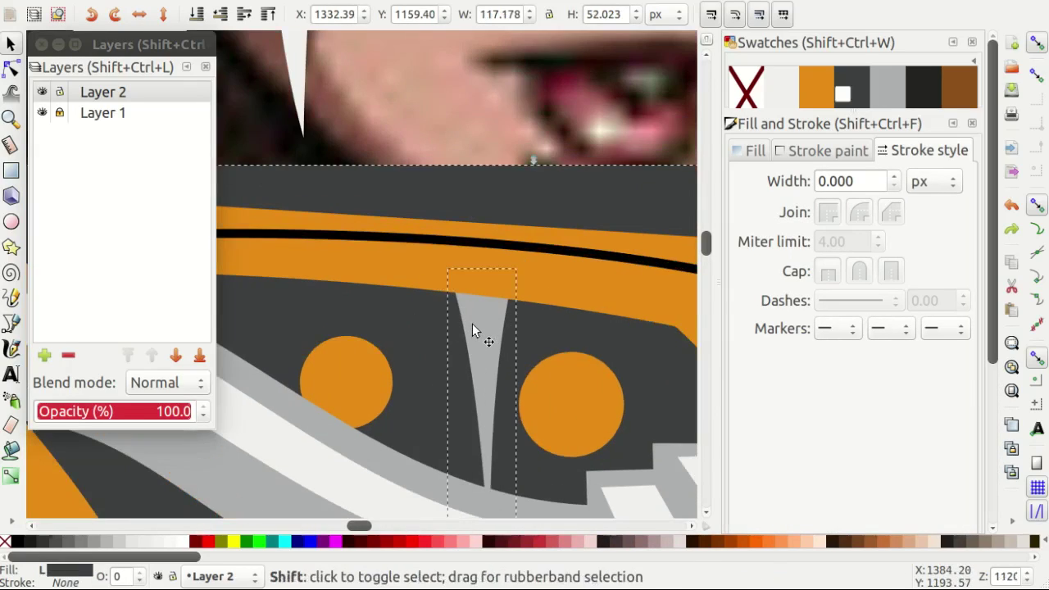
{"action": "left_click", "coordinate": [399, 275], "text": "shift"}
{"action": "key", "text": "ctrl+g"}
{"action": "key", "text": "Escape"}
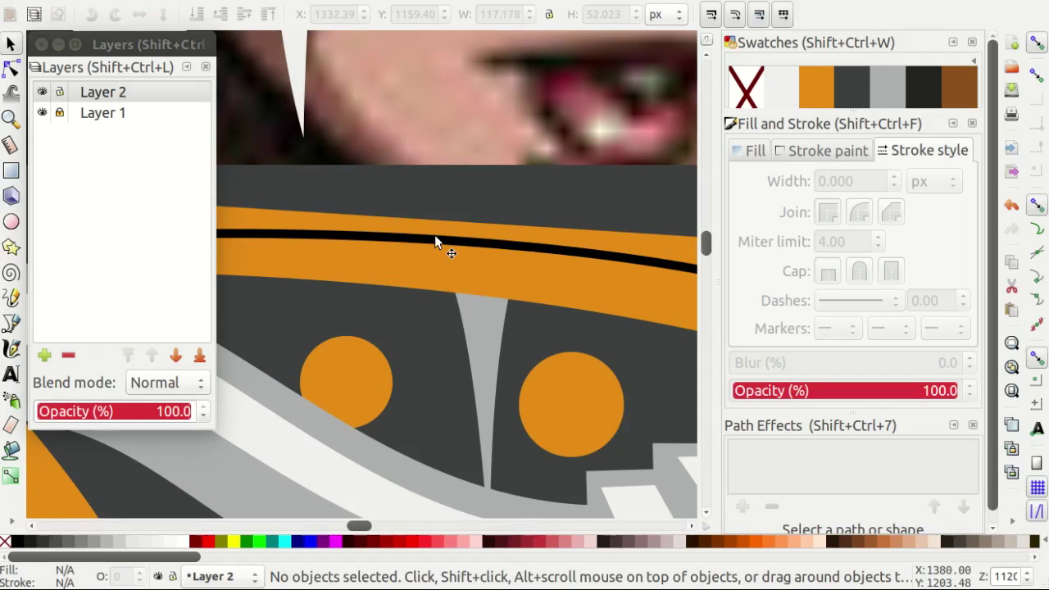
{"action": "scroll", "coordinate": [435, 239], "scroll_direction": "down", "scroll_amount": 2, "text": "ctrl"}
{"action": "scroll", "coordinate": [493, 207], "scroll_direction": "up", "scroll_amount": 1, "text": "ctrl"}
{"action": "key", "text": "ctrl+z"}
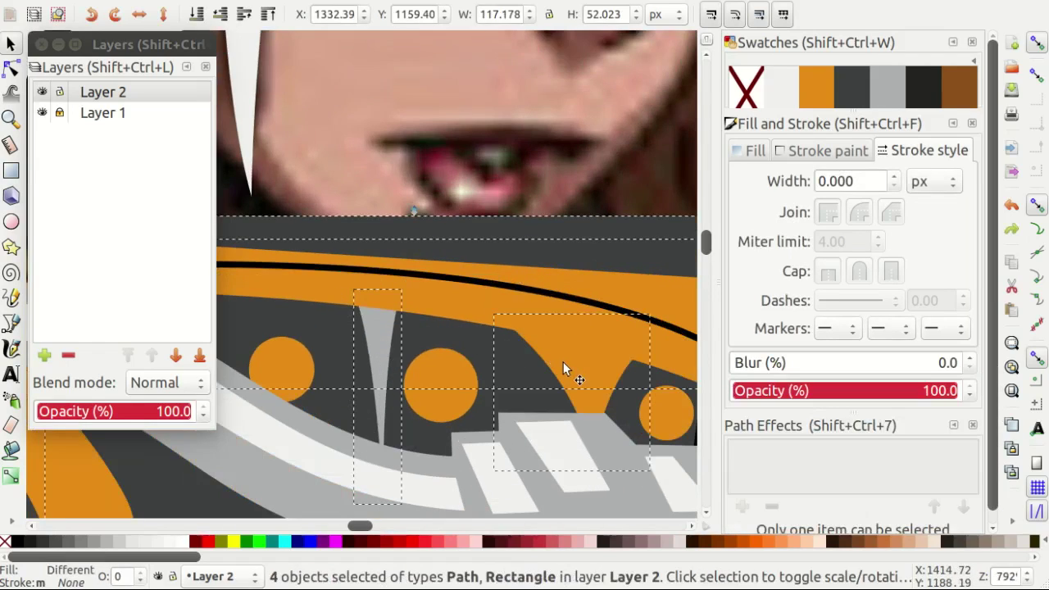
{"action": "key", "text": "ctrl+g"}
{"action": "left_click", "coordinate": [433, 276], "text": "shift"}
{"action": "right_click", "coordinate": [443, 278]}
{"action": "left_click", "coordinate": [461, 533]}
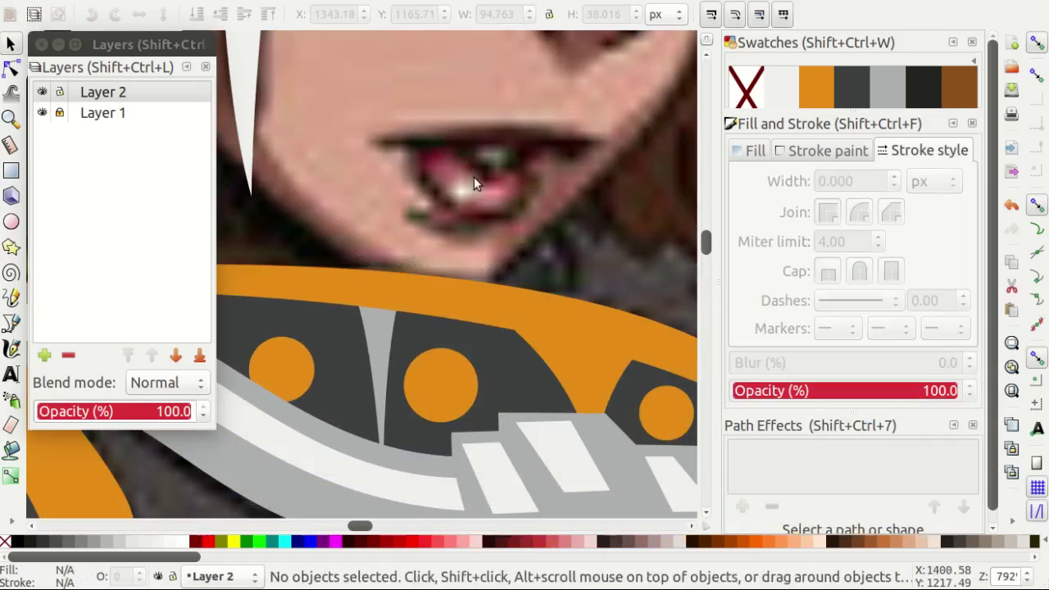
{"action": "scroll", "coordinate": [450, 193], "scroll_direction": "down", "scroll_amount": 3, "text": "ctrl"}
{"action": "scroll", "coordinate": [442, 192], "scroll_direction": "down", "scroll_amount": 2, "text": "ctrl"}
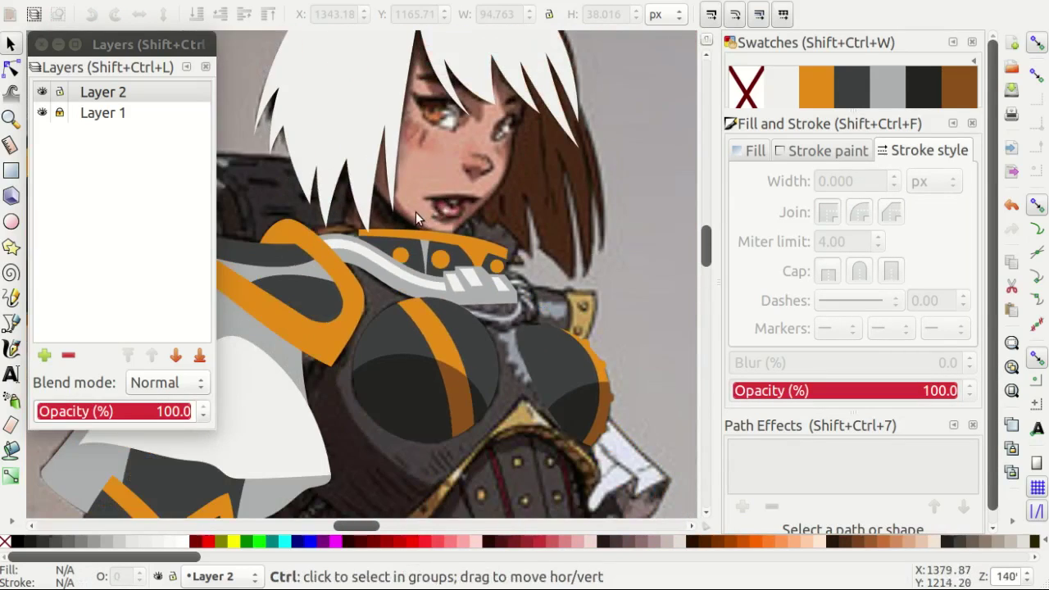
Open the grey plate for node editing and curve its bottom edge.
{"action": "scroll", "coordinate": [430, 237], "scroll_direction": "up", "scroll_amount": 1, "text": "ctrl"}
{"action": "scroll", "coordinate": [492, 282], "scroll_direction": "up", "scroll_amount": 2, "text": "ctrl"}
{"action": "key", "text": "b"}
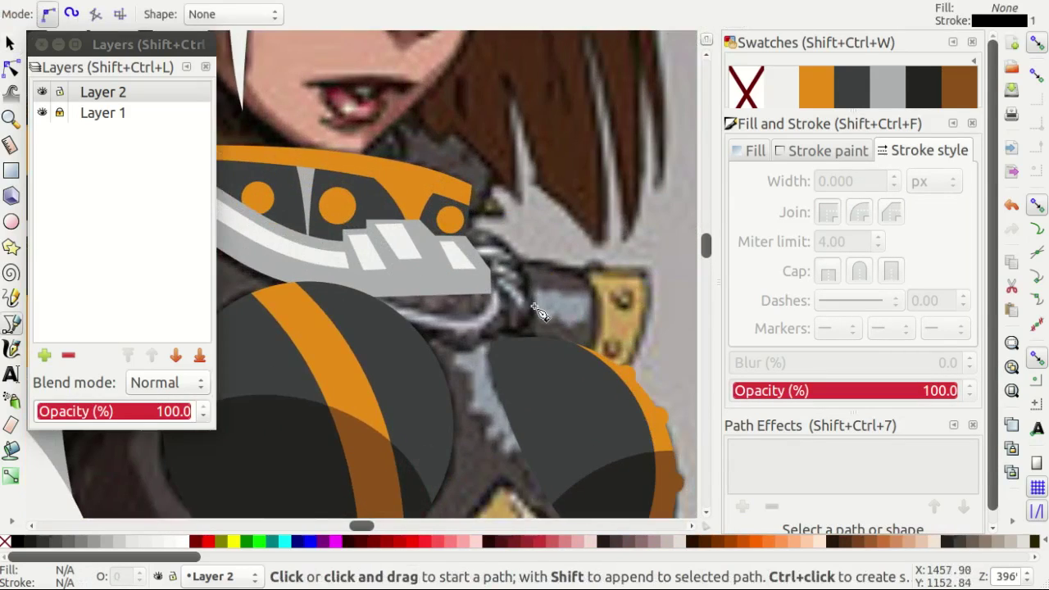
{"action": "scroll", "coordinate": [496, 303], "scroll_direction": "up", "scroll_amount": 1, "text": "ctrl"}
{"action": "scroll", "coordinate": [500, 291], "scroll_direction": "up", "scroll_amount": 2, "text": "ctrl"}
{"action": "key", "text": "s"}
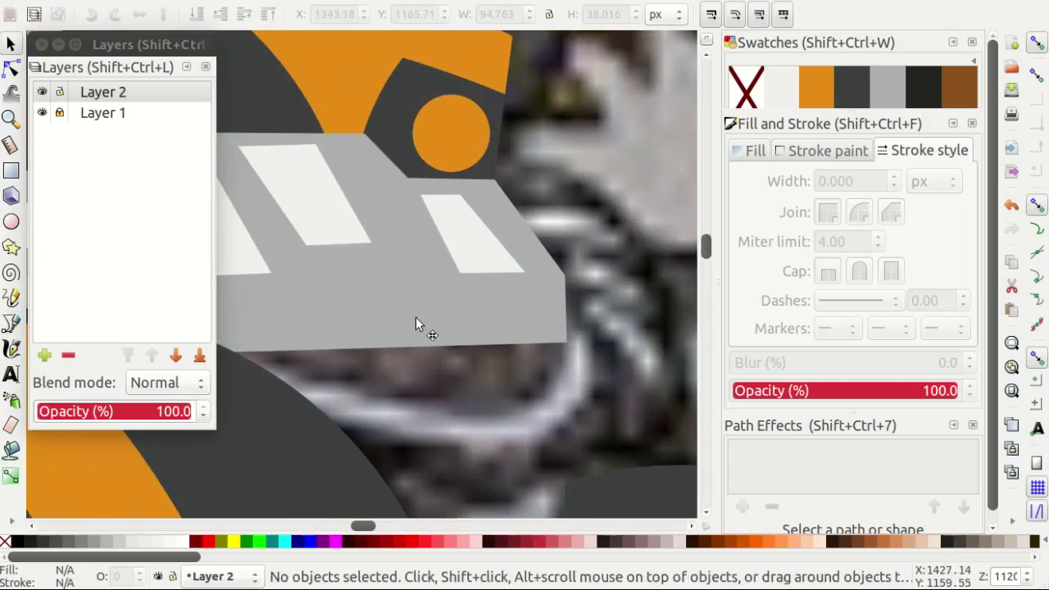
{"action": "double_click", "coordinate": [415, 319]}
{"action": "mouse_move", "coordinate": [565, 342]}
{"action": "left_mouse_down"}
{"action": "mouse_move", "coordinate": [400, 301]}
{"action": "mouse_move", "coordinate": [367, 81]}
{"action": "mouse_move", "coordinate": [345, 149]}
{"action": "mouse_move", "coordinate": [386, 330]}
{"action": "left_mouse_up"}
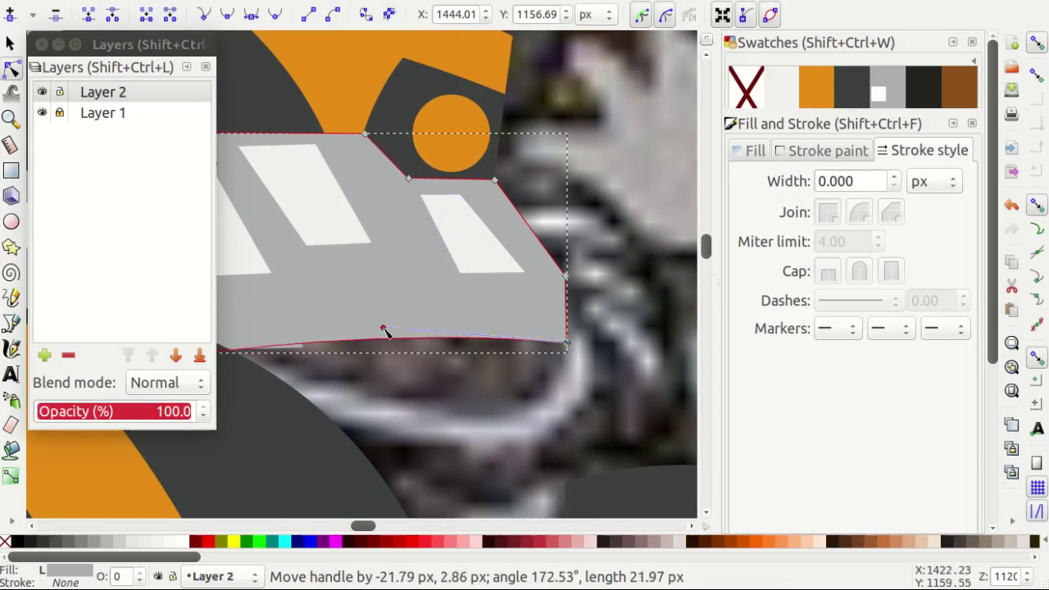
Add two nodes on the plate's bottom edge and pull them up into a squared notch.
{"action": "scroll", "coordinate": [422, 339], "scroll_direction": "up", "scroll_amount": 1, "text": "ctrl"}
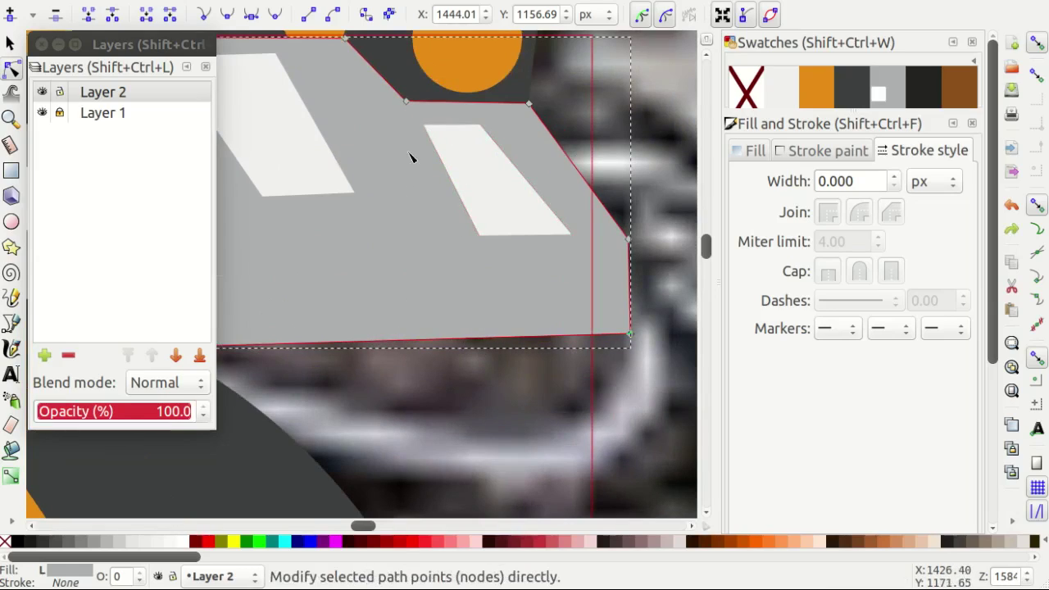
{"action": "double_click", "coordinate": [479, 340]}
{"action": "scroll", "coordinate": [410, 365], "scroll_direction": "left", "scroll_amount": 4}
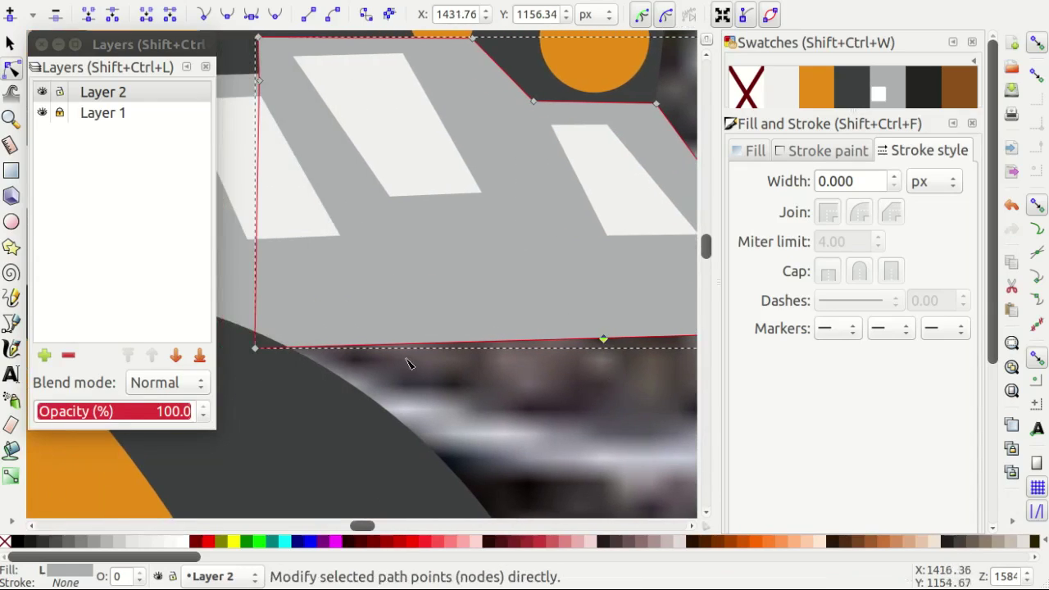
{"action": "double_click", "coordinate": [408, 344]}
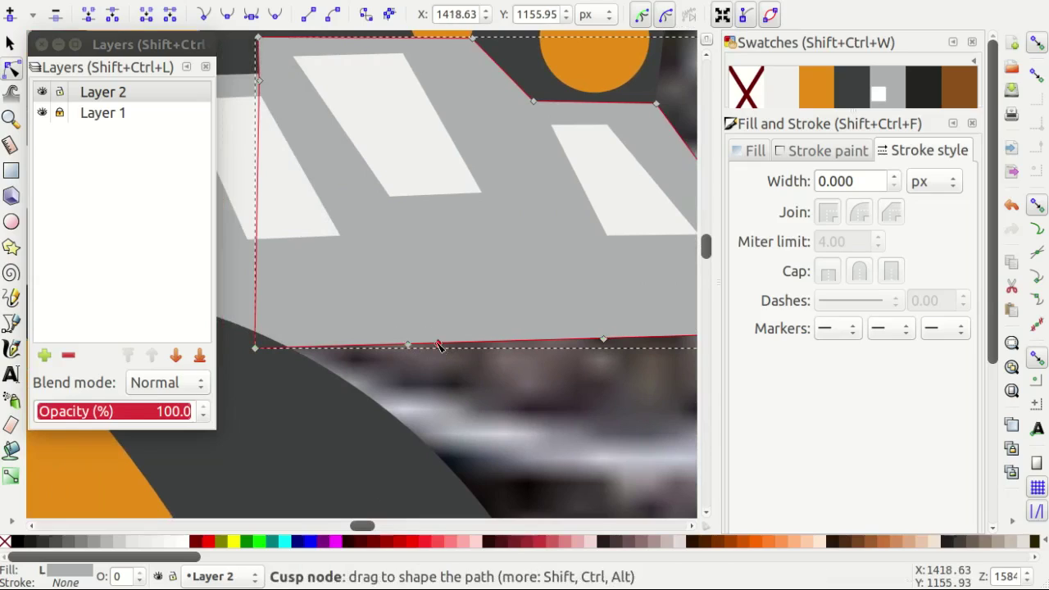
{"action": "left_click_drag", "start_coordinate": [437, 345], "coordinate": [407, 283]}
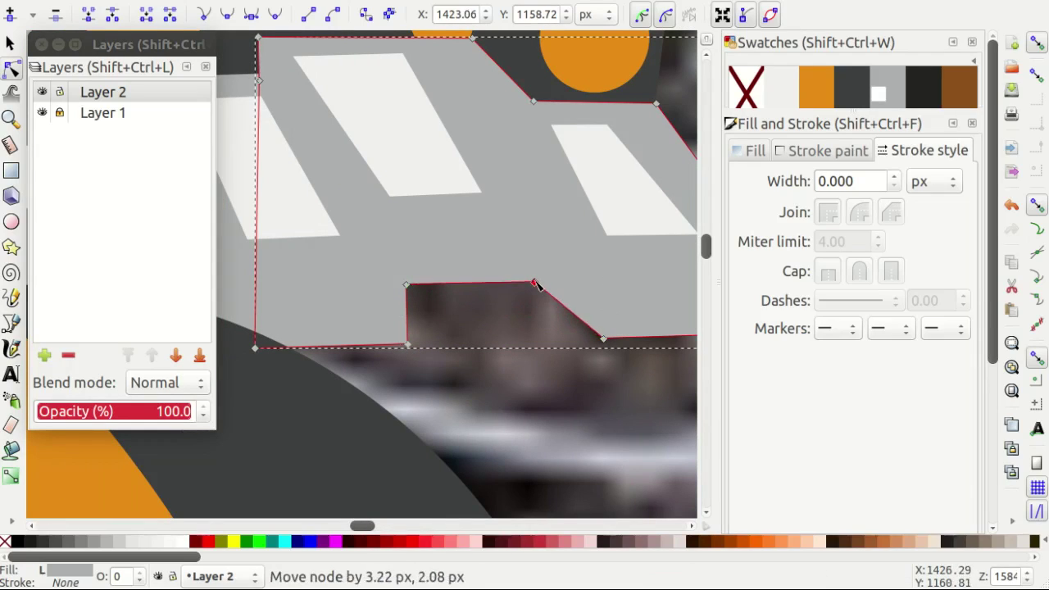
{"action": "scroll", "coordinate": [516, 324], "scroll_direction": "right", "scroll_amount": 1}
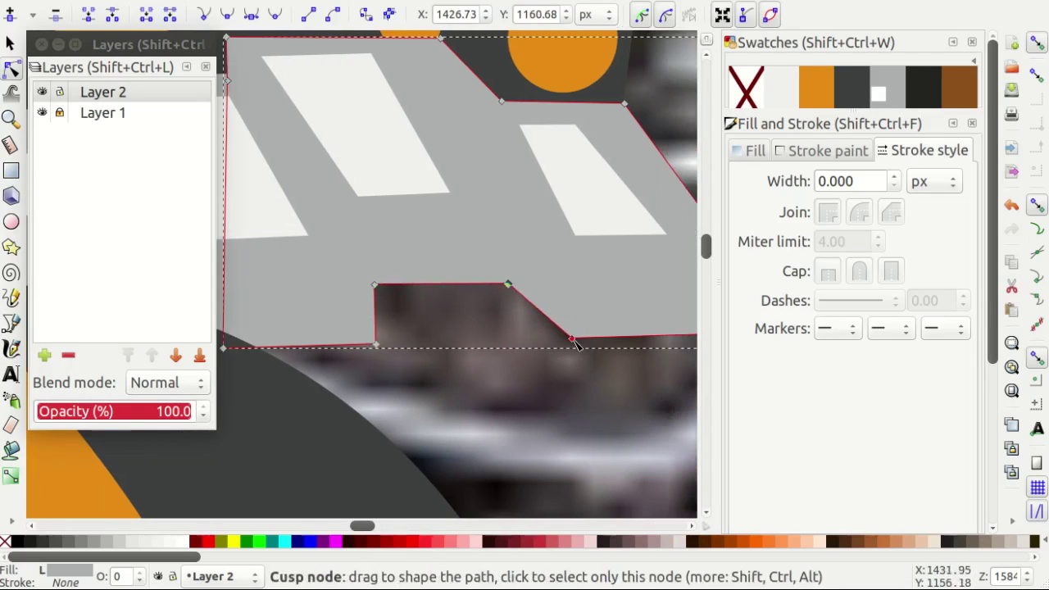
{"action": "key", "text": "s"}
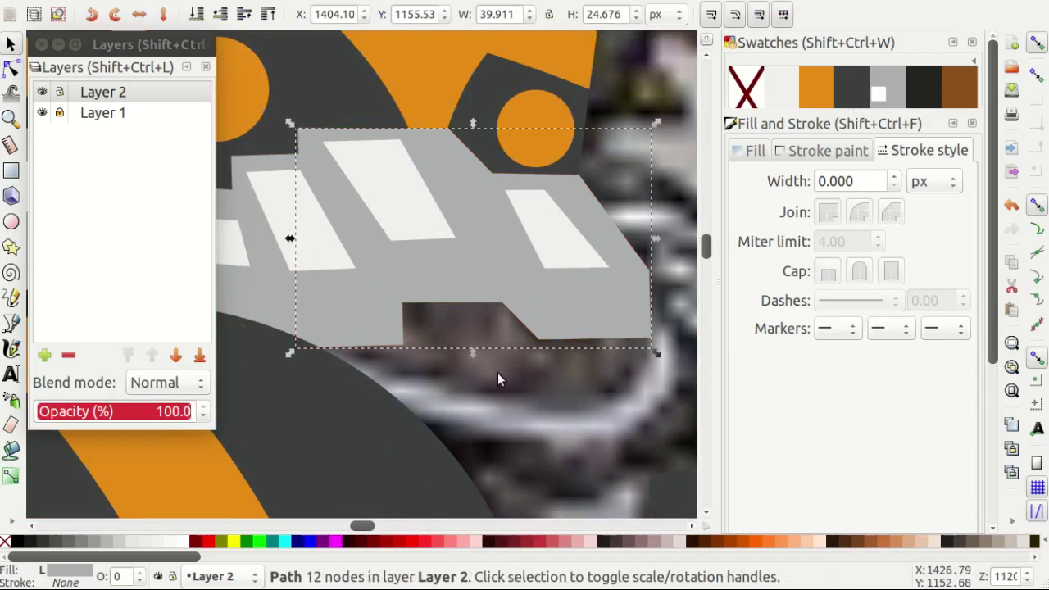
{"action": "scroll", "coordinate": [497, 373], "scroll_direction": "right", "scroll_amount": 4}
Draw a closed curved shape under the visor, deepen its curve, fill it dark grey without stroke.
{"action": "key", "text": "b"}
{"action": "left_click_drag", "start_coordinate": [613, 413], "coordinate": [609, 410]}
{"action": "scroll", "coordinate": [606, 408], "scroll_direction": "down", "scroll_amount": 1}
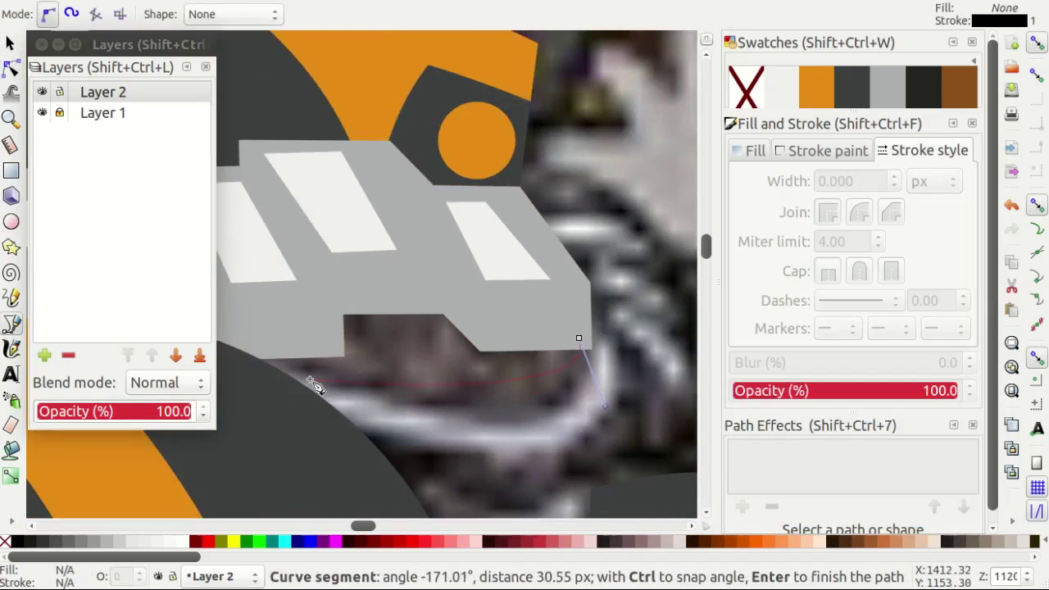
{"action": "left_click", "coordinate": [579, 338]}
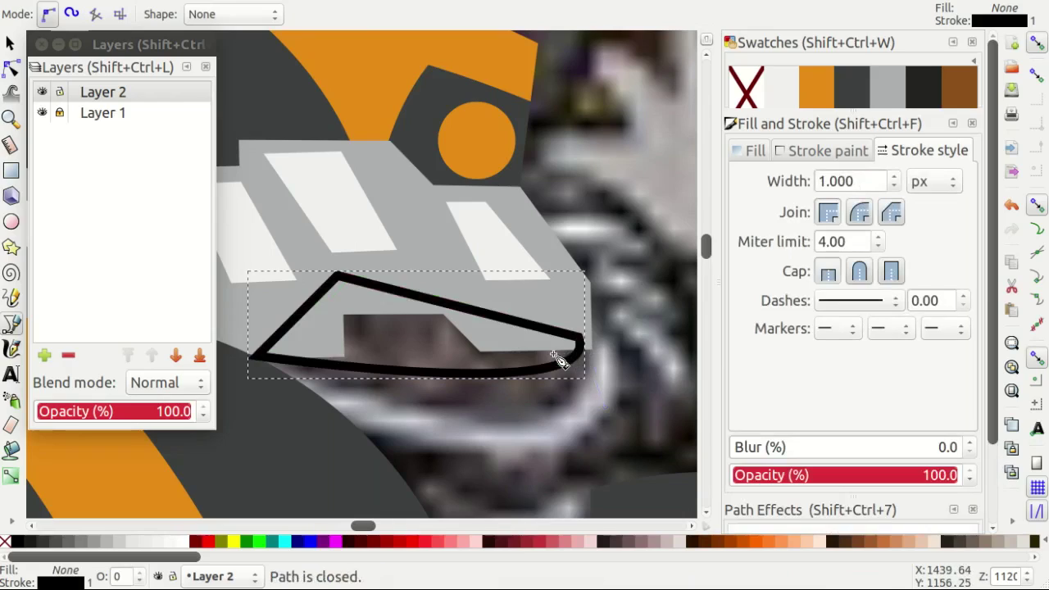
{"action": "key", "text": "n"}
{"action": "left_click_drag", "start_coordinate": [264, 361], "coordinate": [463, 467]}
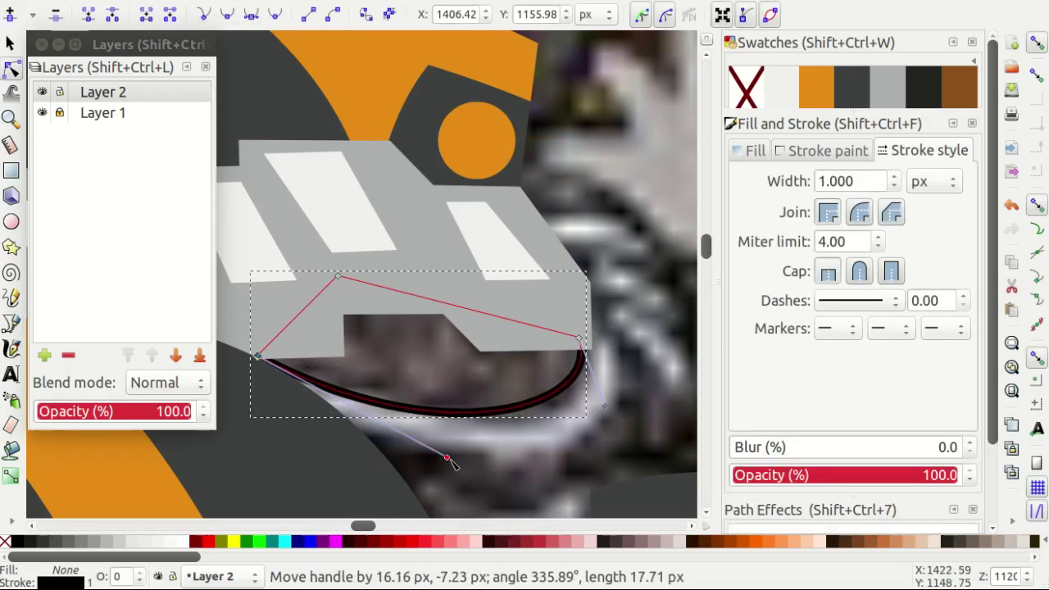
{"action": "left_click_drag", "start_coordinate": [606, 422], "coordinate": [616, 432]}
{"action": "left_click", "coordinate": [851, 100]}
{"action": "left_click", "coordinate": [745, 86], "text": "shift"}
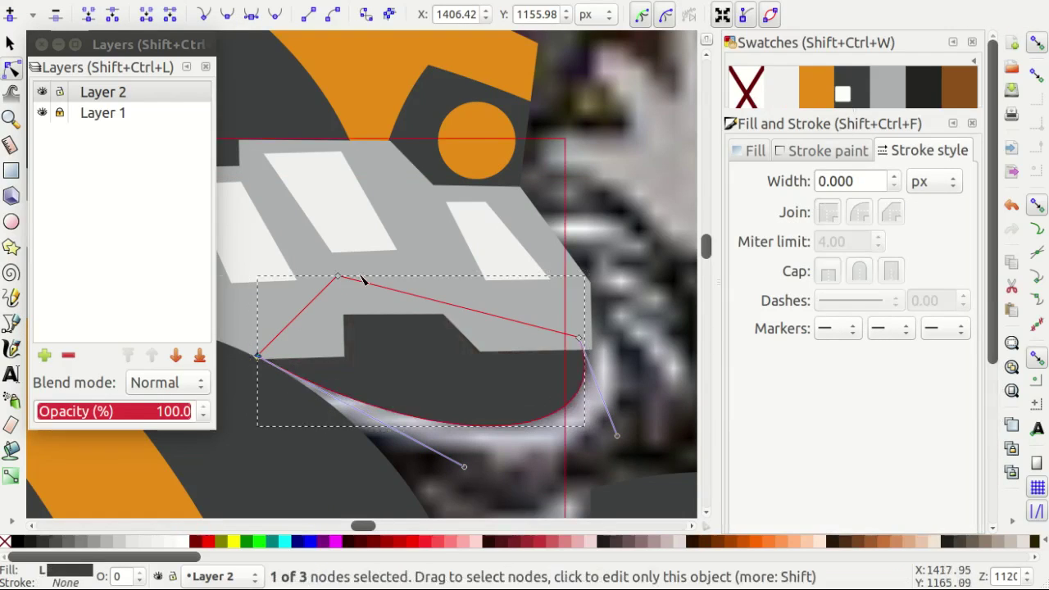
{"action": "scroll", "coordinate": [560, 344], "scroll_direction": "down", "scroll_amount": 2}
Draw a second closed Bezier shape wrapping under the robot head's dark lower part.
{"action": "key", "text": "s"}
{"action": "key", "text": "b"}
{"action": "scroll", "coordinate": [542, 343], "scroll_direction": "down", "scroll_amount": 2}
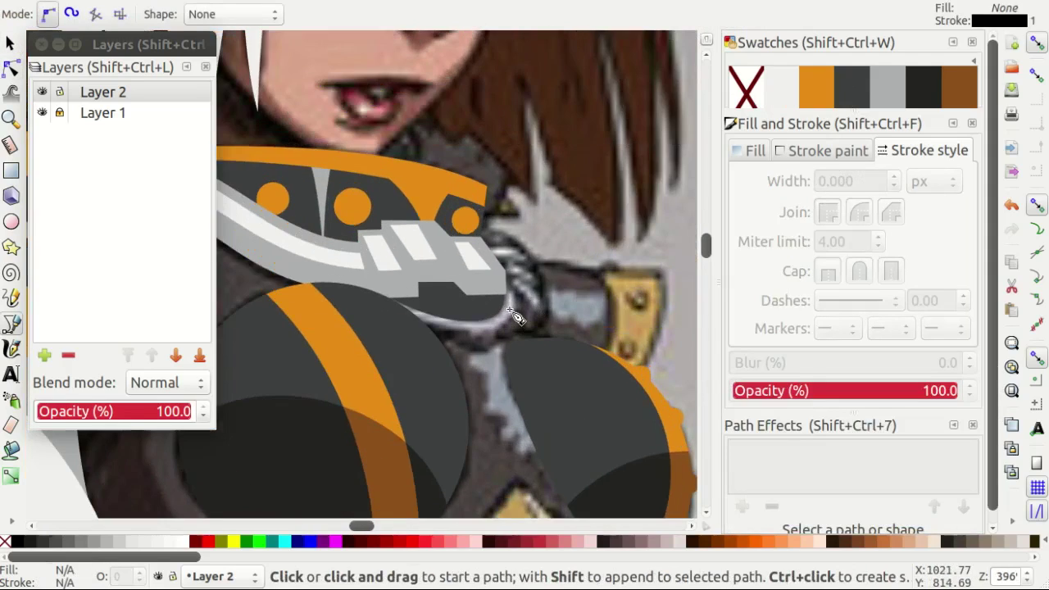
{"action": "scroll", "coordinate": [511, 311], "scroll_direction": "up", "scroll_amount": 2}
{"action": "scroll", "coordinate": [506, 252], "scroll_direction": "up", "scroll_amount": 1}
{"action": "left_click_drag", "start_coordinate": [543, 330], "coordinate": [544, 331]}
{"action": "scroll", "coordinate": [442, 338], "scroll_direction": "down", "scroll_amount": 1}
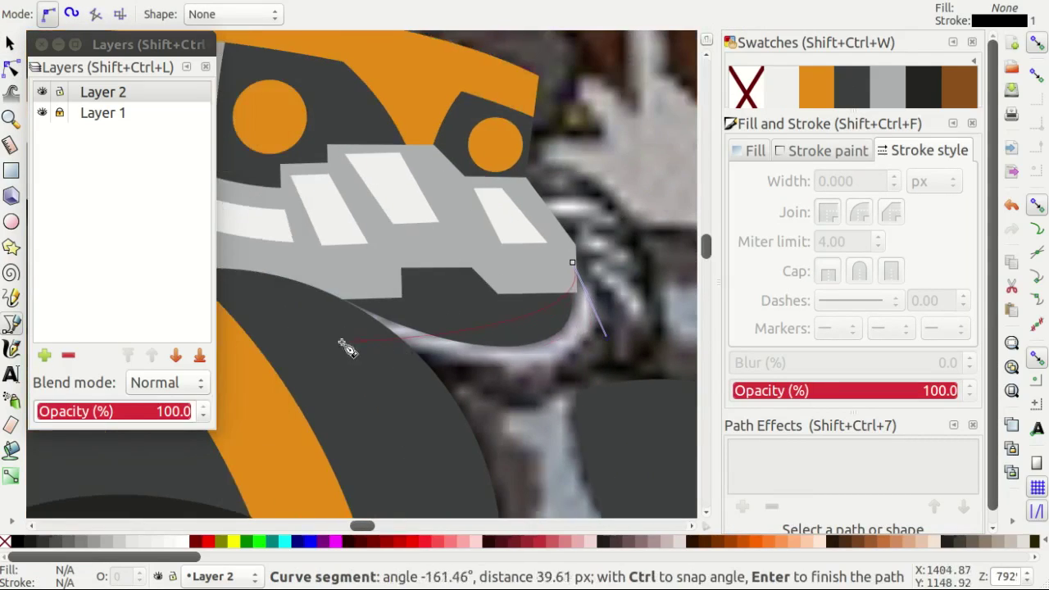
{"action": "left_click", "coordinate": [576, 268]}
{"action": "scroll", "coordinate": [576, 268], "scroll_direction": "right", "scroll_amount": 2}
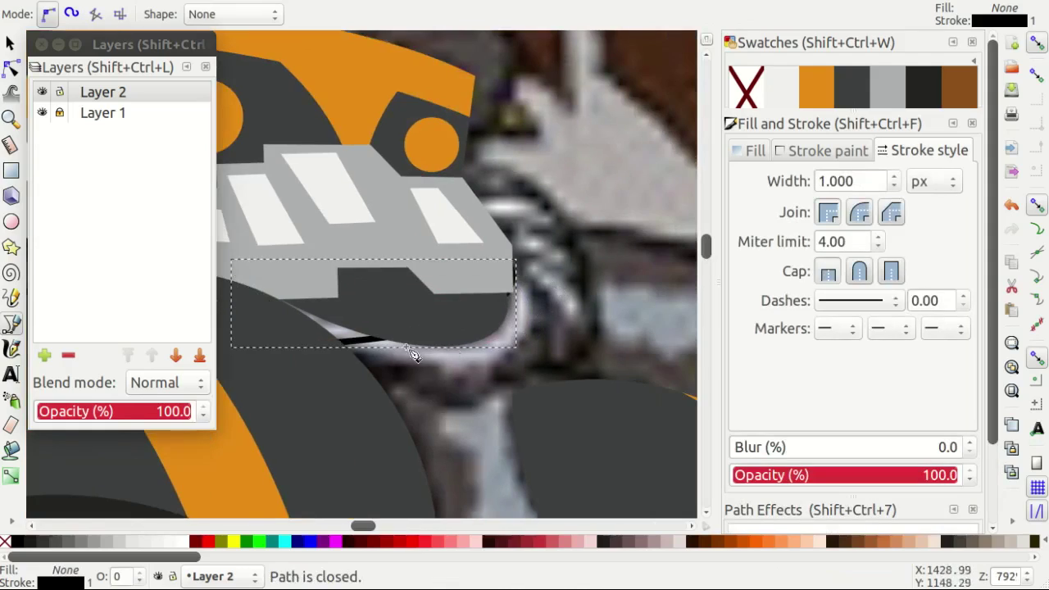
Curve the new band's lower edge and right side, fill it light grey with no outline.
{"action": "key", "text": "n"}
{"action": "left_click_drag", "start_coordinate": [309, 344], "coordinate": [508, 294]}
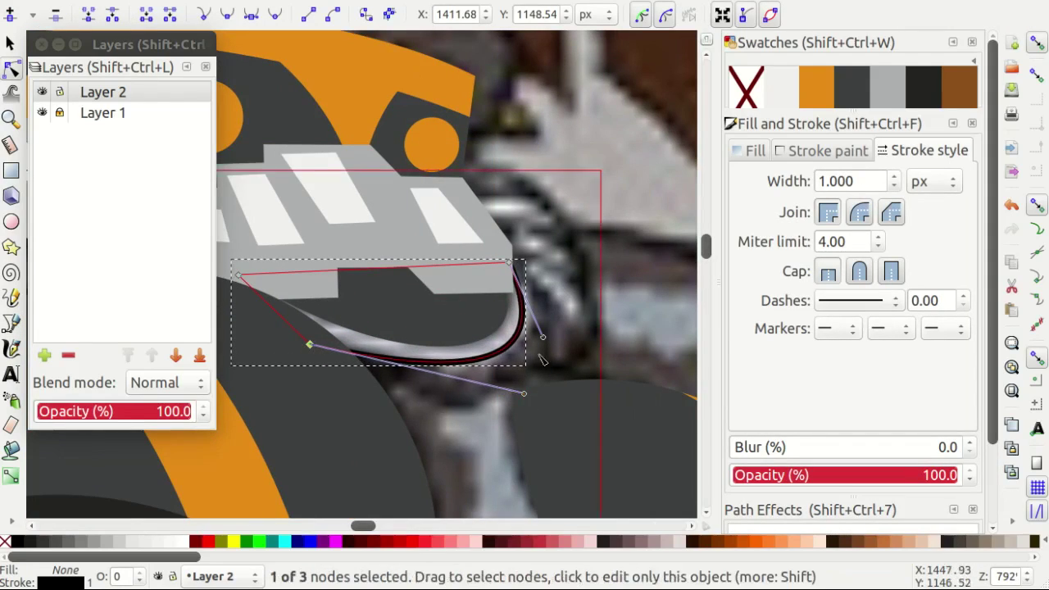
{"action": "scroll", "coordinate": [549, 350], "scroll_direction": "up", "scroll_amount": 1}
{"action": "left_click_drag", "start_coordinate": [543, 337], "coordinate": [560, 350]}
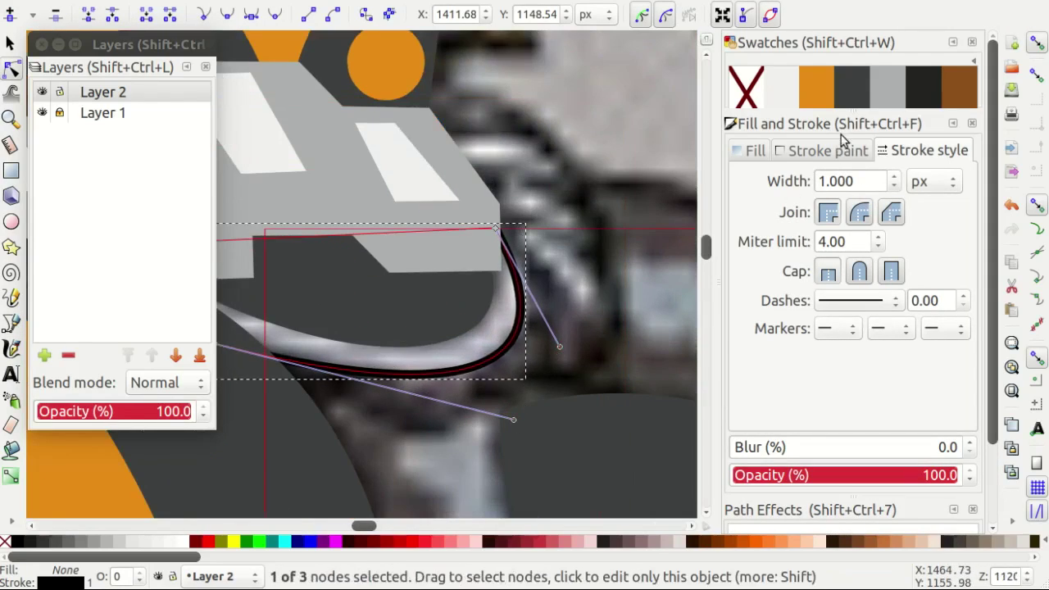
{"action": "left_click", "coordinate": [887, 86]}
{"action": "left_click", "coordinate": [757, 91], "text": "shift"}
Hide the reference photo and reshape the grey band, lowering its bottom and bulging its right side.
{"action": "key", "text": "s"}
{"action": "left_click", "coordinate": [192, 136]}
{"action": "left_click", "coordinate": [42, 113]}
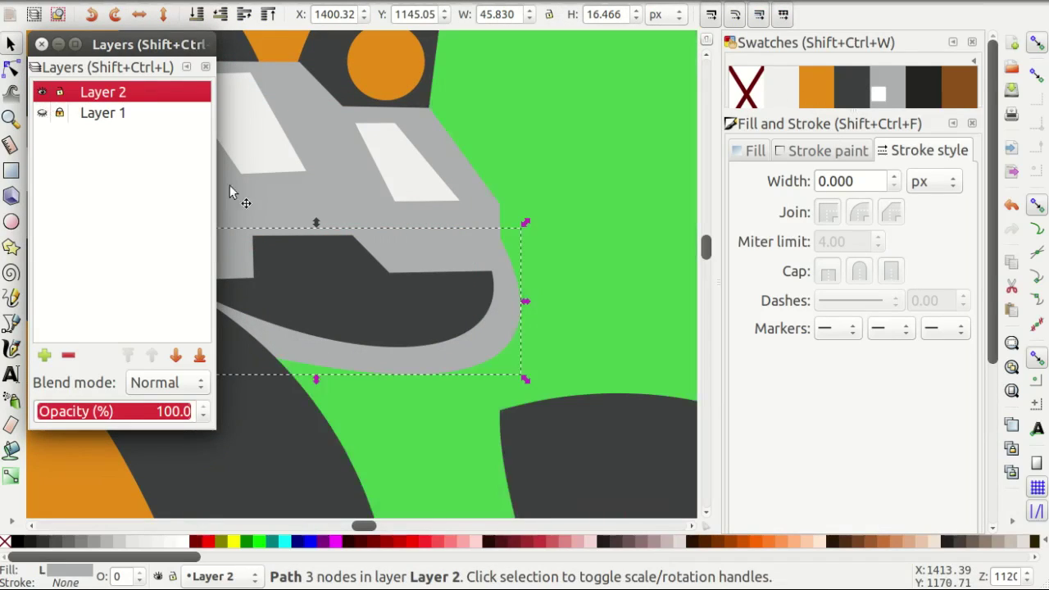
{"action": "left_click", "coordinate": [575, 314]}
{"action": "scroll", "coordinate": [575, 314], "scroll_direction": "up", "scroll_amount": 1}
{"action": "left_click", "coordinate": [513, 340]}
{"action": "key", "text": "n"}
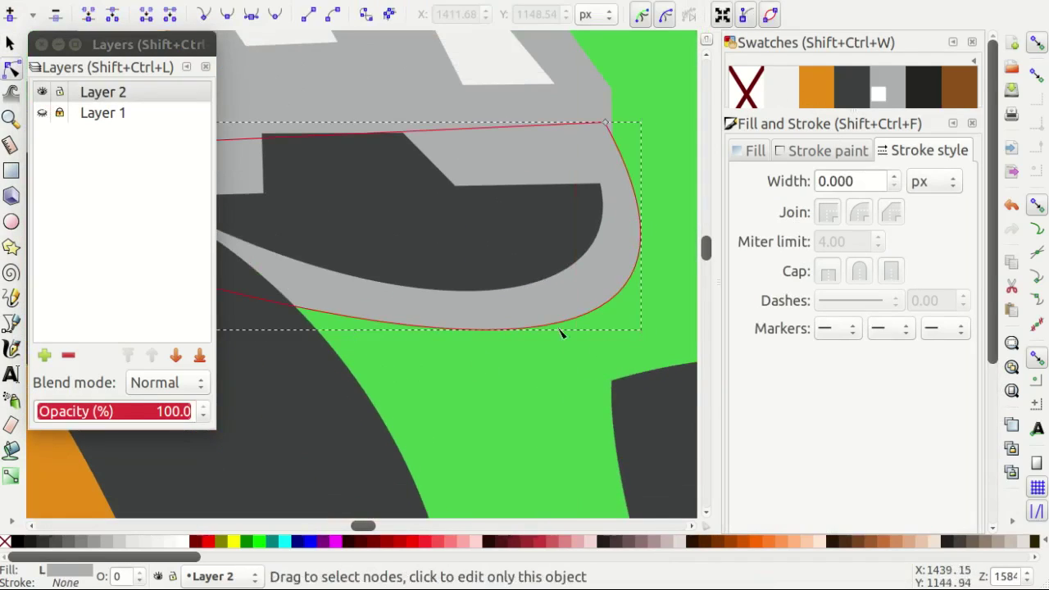
{"action": "left_click_drag", "start_coordinate": [604, 327], "coordinate": [610, 301]}
{"action": "left_click_drag", "start_coordinate": [651, 255], "coordinate": [655, 251]}
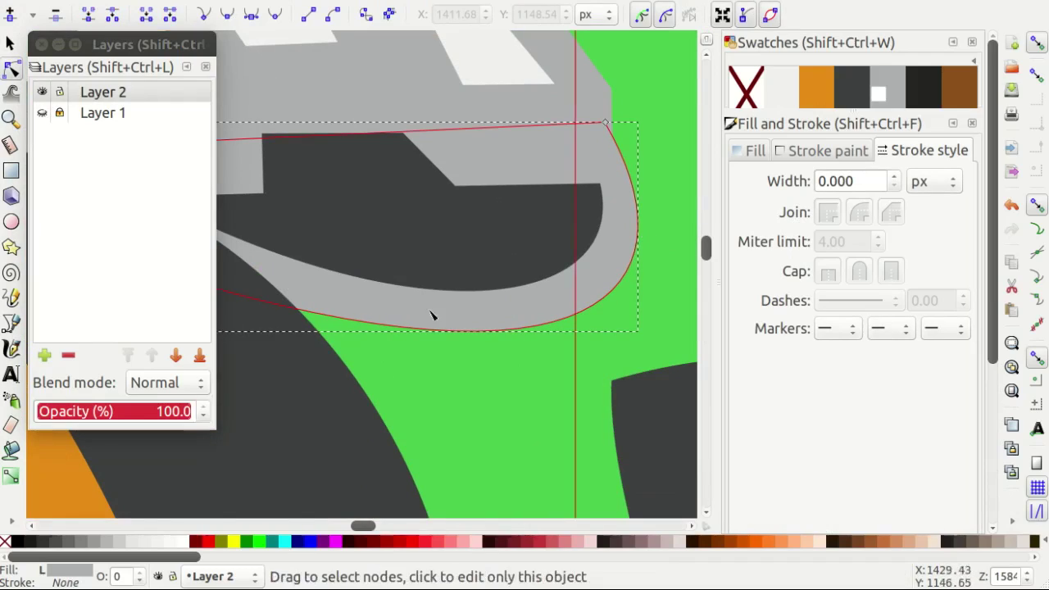
{"action": "key", "text": "s"}
{"action": "scroll", "coordinate": [614, 233], "scroll_direction": "down", "scroll_amount": 2}
{"action": "key", "text": "Escape"}
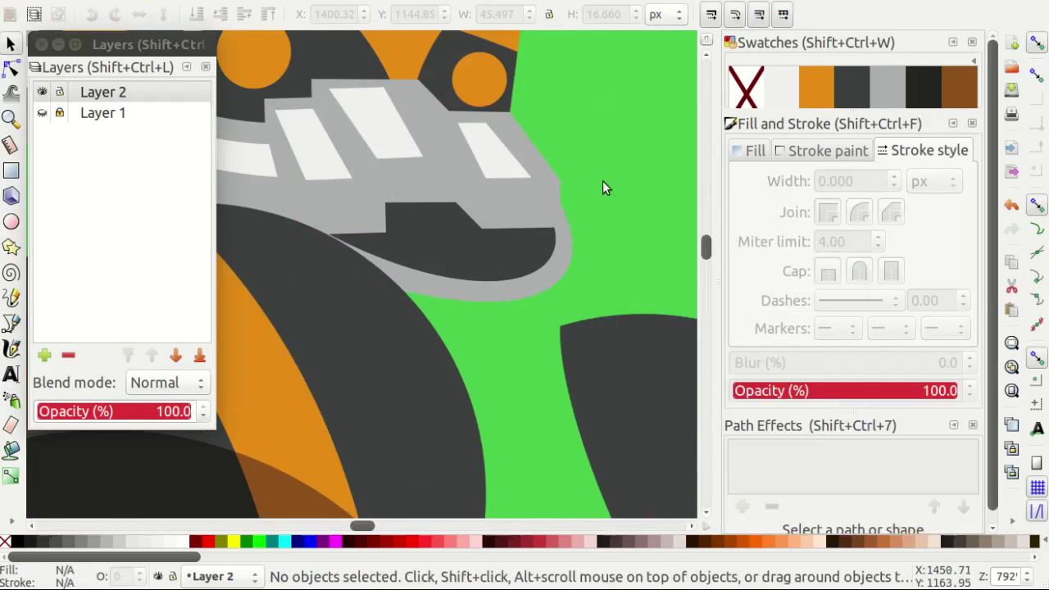
Narrow, slightly shrink and tilt the rightmost orange eye into an oval.
{"action": "scroll", "coordinate": [602, 181], "scroll_direction": "down", "scroll_amount": 2}
{"action": "scroll", "coordinate": [561, 228], "scroll_direction": "up", "scroll_amount": 1}
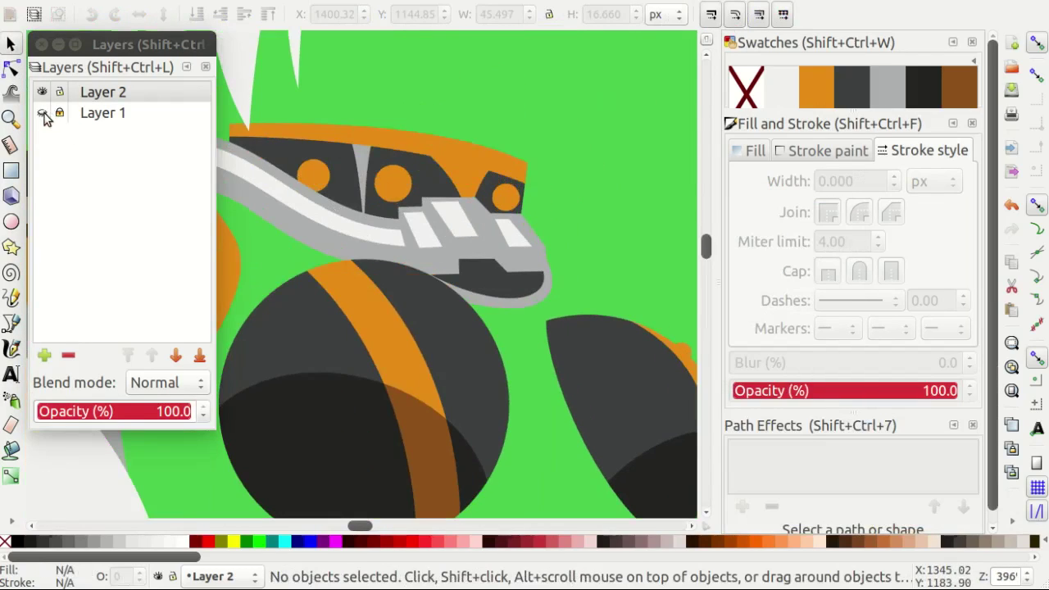
{"action": "scroll", "coordinate": [517, 213], "scroll_direction": "up", "scroll_amount": 2}
{"action": "scroll", "coordinate": [517, 213], "scroll_direction": "up", "scroll_amount": 2}
{"action": "left_click", "coordinate": [517, 208]}
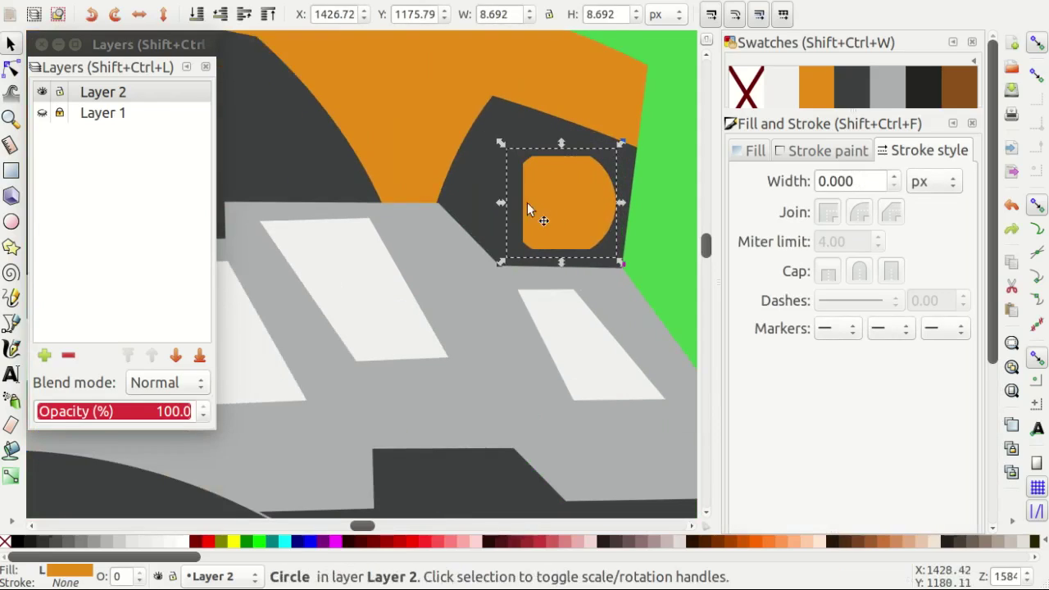
{"action": "left_click_drag", "start_coordinate": [501, 202], "coordinate": [543, 212]}
{"action": "scroll", "coordinate": [590, 206], "scroll_direction": "up", "scroll_amount": 1}
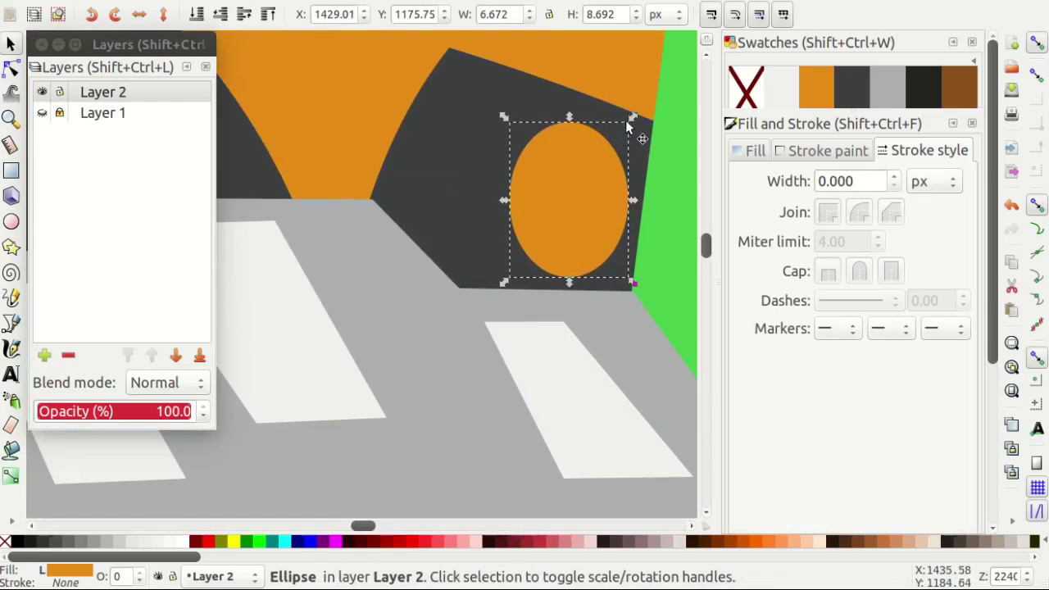
{"action": "left_click_drag", "start_coordinate": [631, 123], "coordinate": [588, 169]}
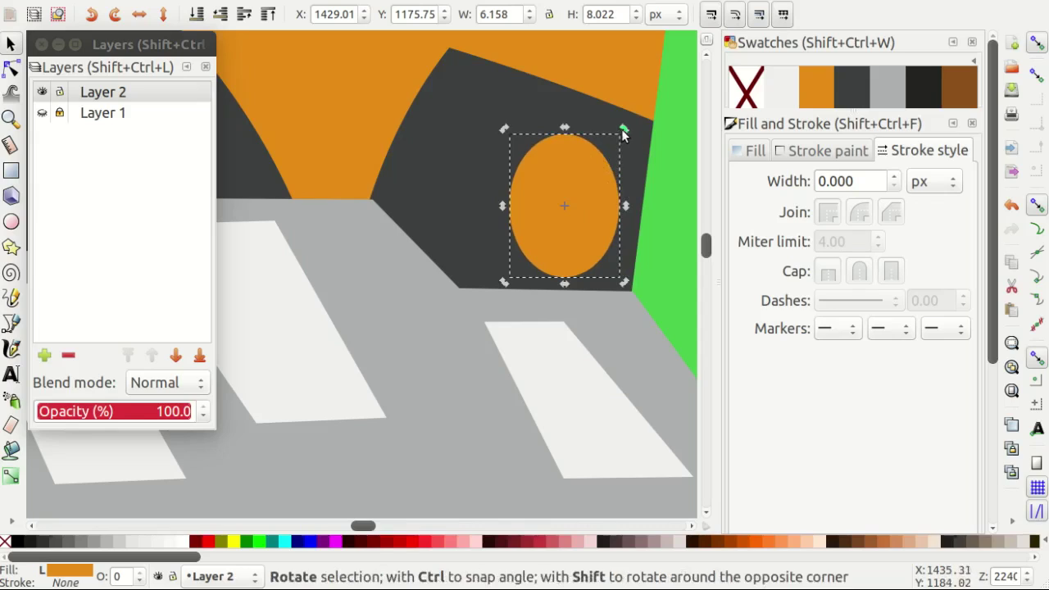
{"action": "left_click_drag", "start_coordinate": [623, 135], "coordinate": [588, 177]}
{"action": "scroll", "coordinate": [406, 225], "scroll_direction": "down", "scroll_amount": 5}
{"action": "key", "text": "Escape"}
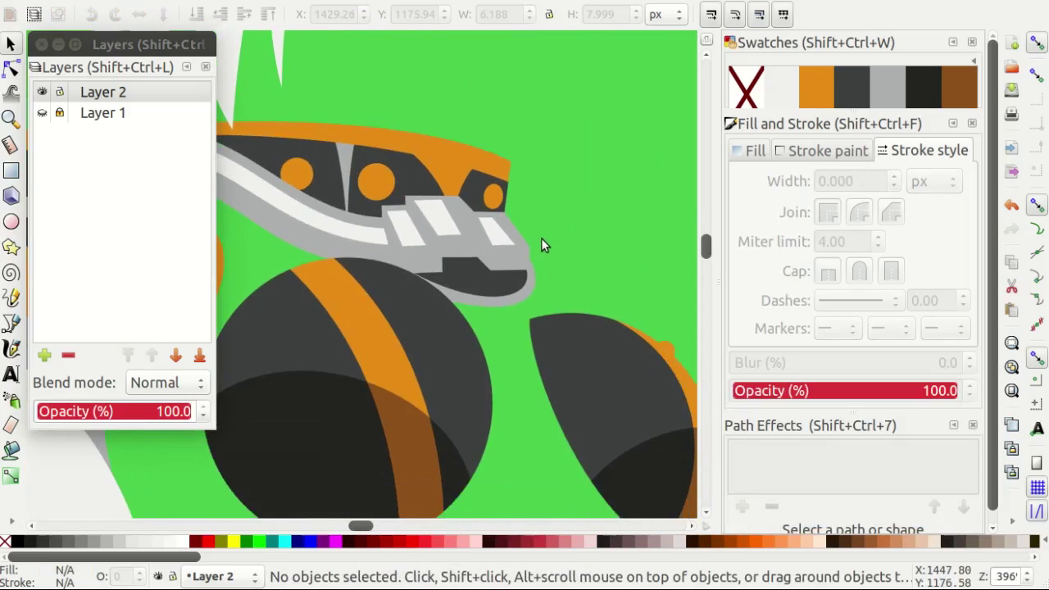
Show the reference photo layer again.
{"action": "scroll", "coordinate": [549, 241], "scroll_direction": "down", "scroll_amount": 3}
{"action": "scroll", "coordinate": [585, 259], "scroll_direction": "down", "scroll_amount": 2}
{"action": "scroll", "coordinate": [617, 251], "scroll_direction": "down", "scroll_amount": 1}
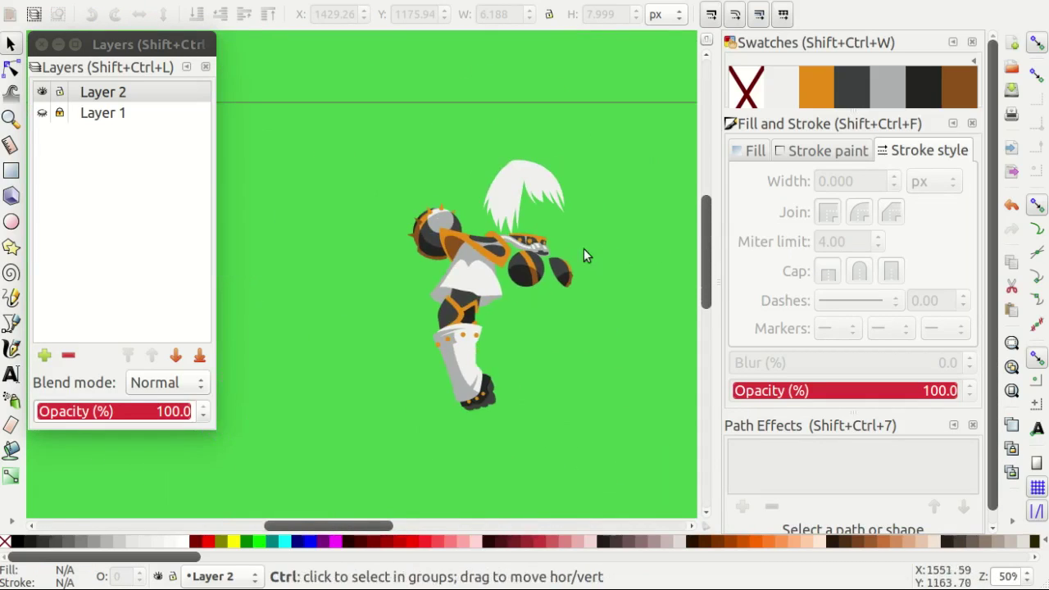
{"action": "scroll", "coordinate": [583, 255], "scroll_direction": "up", "scroll_amount": 3}
{"action": "scroll", "coordinate": [572, 245], "scroll_direction": "up", "scroll_amount": 2}
{"action": "left_click", "coordinate": [42, 113]}
Draw a closed curved outline from the visor's right edge around and under the cannon.
{"action": "scroll", "coordinate": [510, 248], "scroll_direction": "up", "scroll_amount": 2}
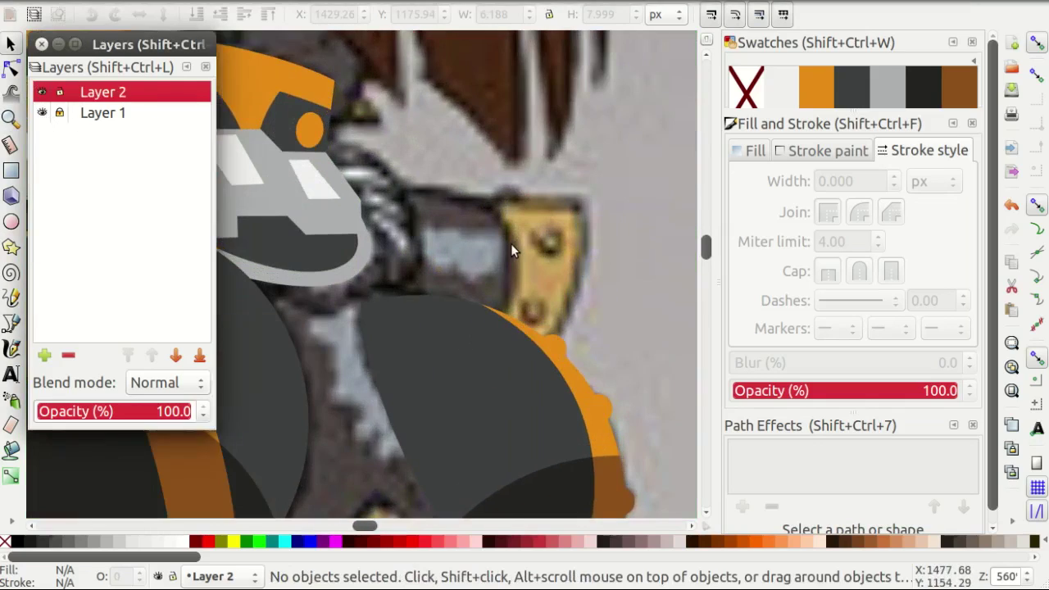
{"action": "key", "text": "b"}
{"action": "scroll", "coordinate": [392, 249], "scroll_direction": "up", "scroll_amount": 2}
{"action": "left_click_drag", "start_coordinate": [320, 256], "coordinate": [338, 203]}
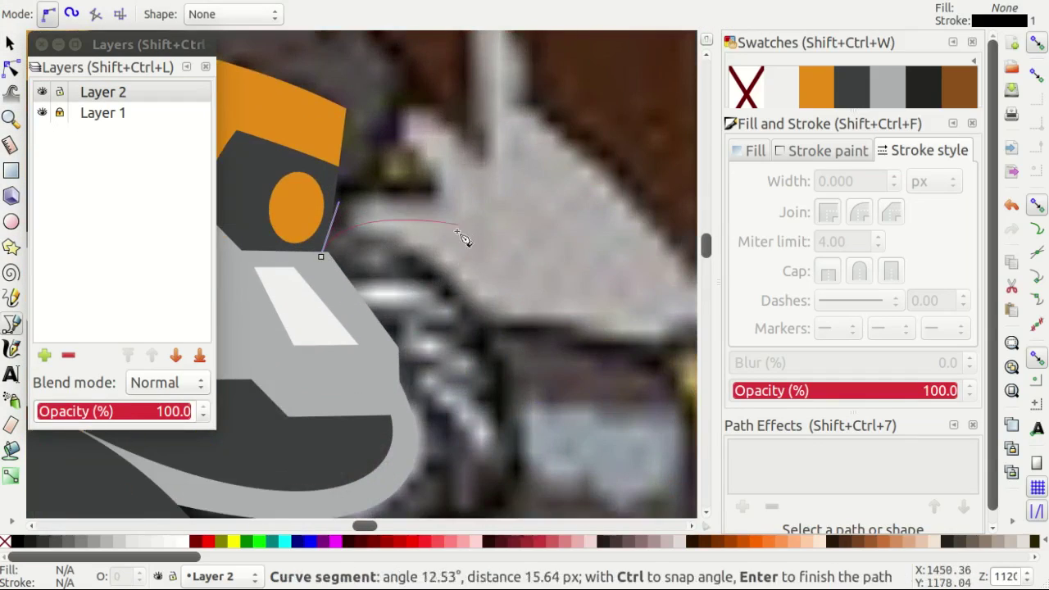
{"action": "left_click_drag", "start_coordinate": [466, 302], "coordinate": [508, 385]}
{"action": "scroll", "coordinate": [511, 316], "scroll_direction": "down", "scroll_amount": 3}
{"action": "scroll", "coordinate": [503, 335], "scroll_direction": "down", "scroll_amount": 3}
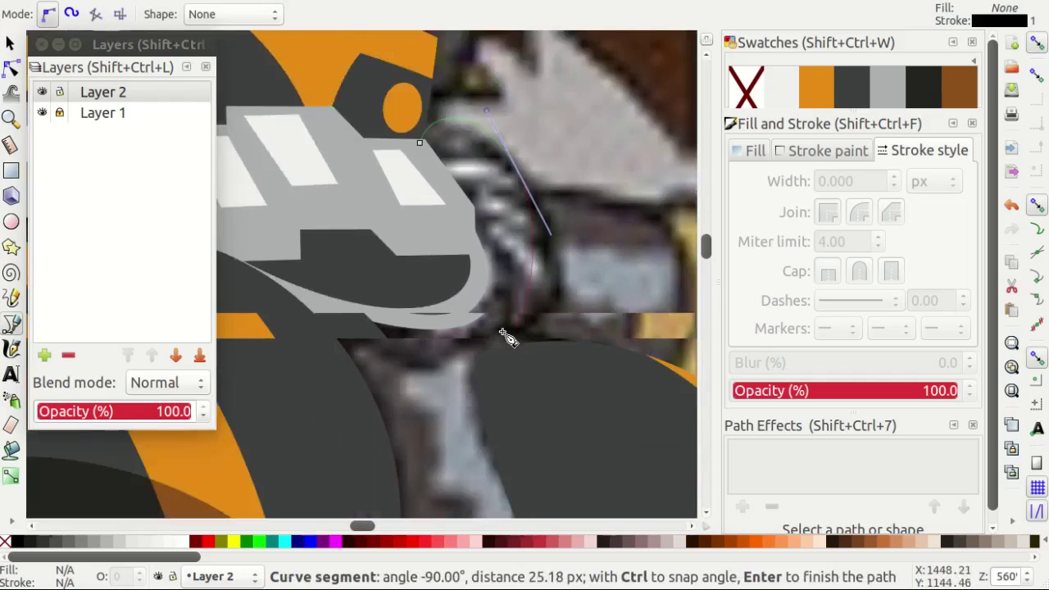
{"action": "scroll", "coordinate": [523, 343], "scroll_direction": "left", "scroll_amount": 2}
{"action": "left_click_drag", "start_coordinate": [512, 337], "coordinate": [424, 351]}
{"action": "scroll", "coordinate": [377, 246], "scroll_direction": "up", "scroll_amount": 1}
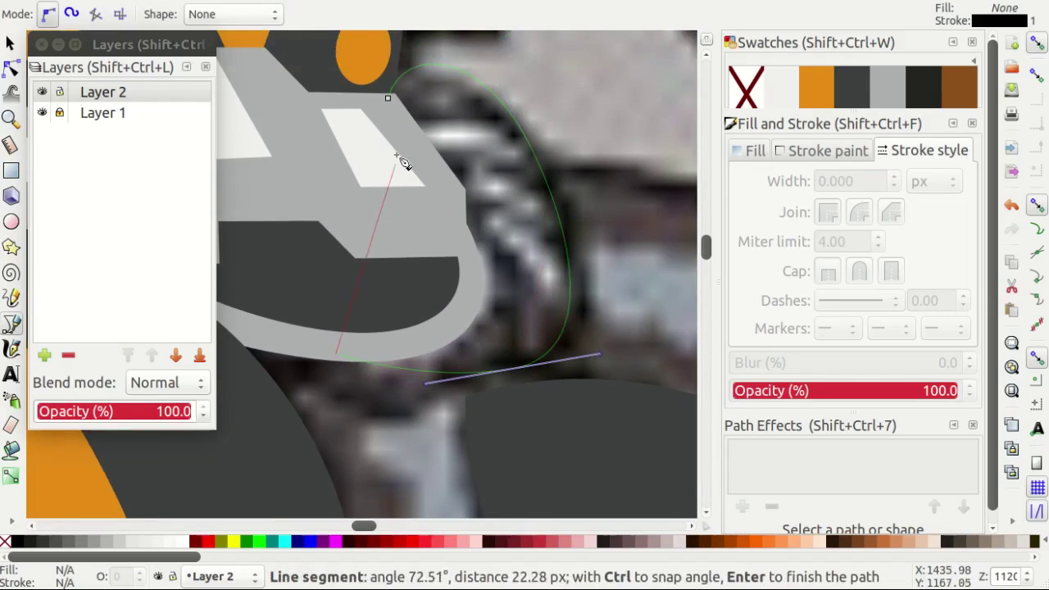
{"action": "left_click", "coordinate": [390, 100]}
{"action": "scroll", "coordinate": [390, 186], "scroll_direction": "up", "scroll_amount": 2}
Reshape the outline's top curve, bulge its right side and tighten its bottom curve.
{"action": "key", "text": "n"}
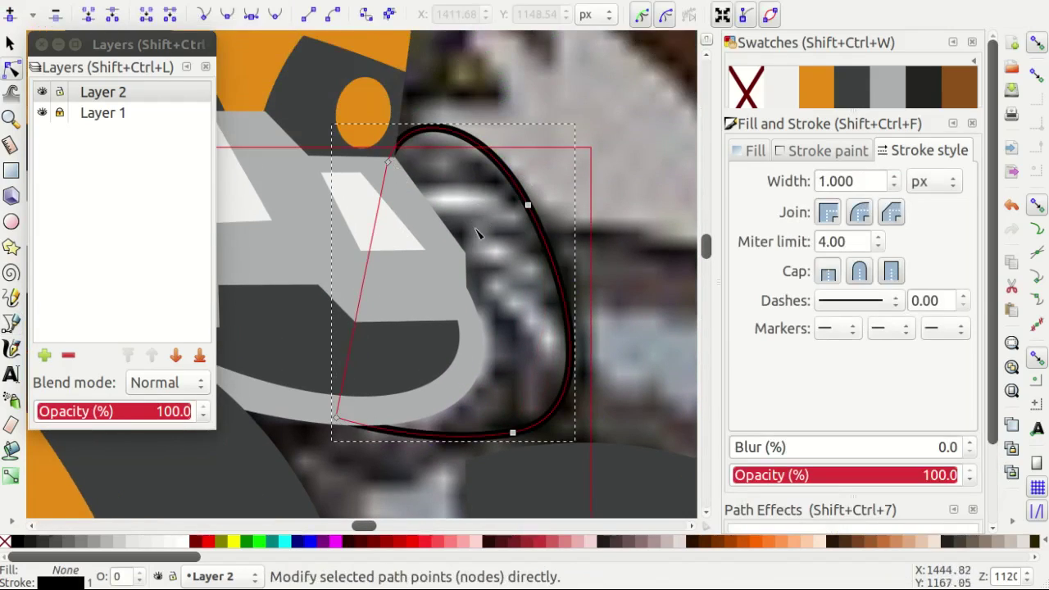
{"action": "left_click_drag", "start_coordinate": [485, 119], "coordinate": [492, 128]}
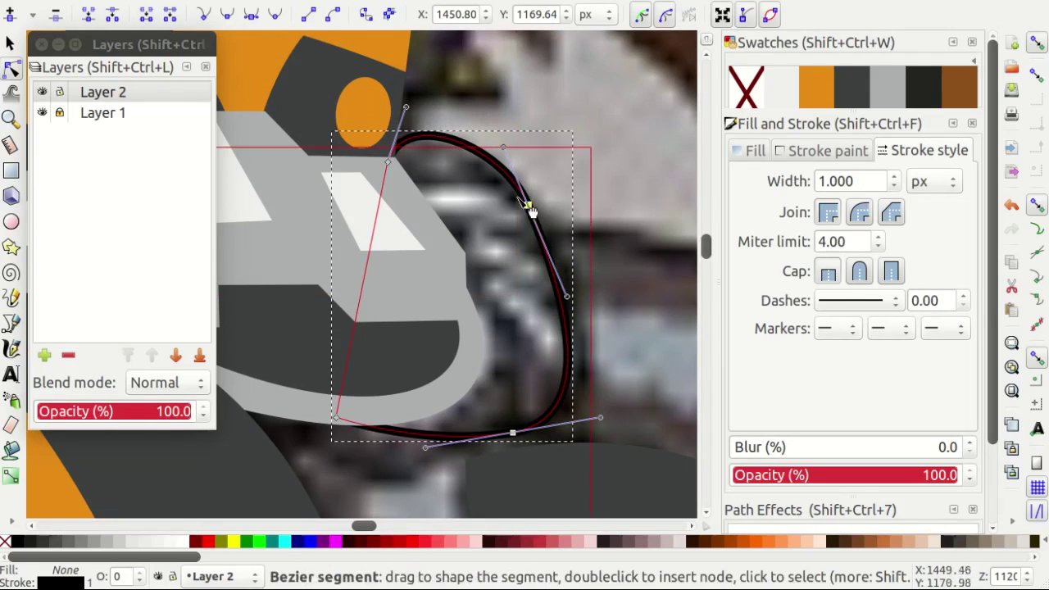
{"action": "left_click_drag", "start_coordinate": [530, 205], "coordinate": [519, 180]}
{"action": "left_click_drag", "start_coordinate": [559, 273], "coordinate": [582, 304]}
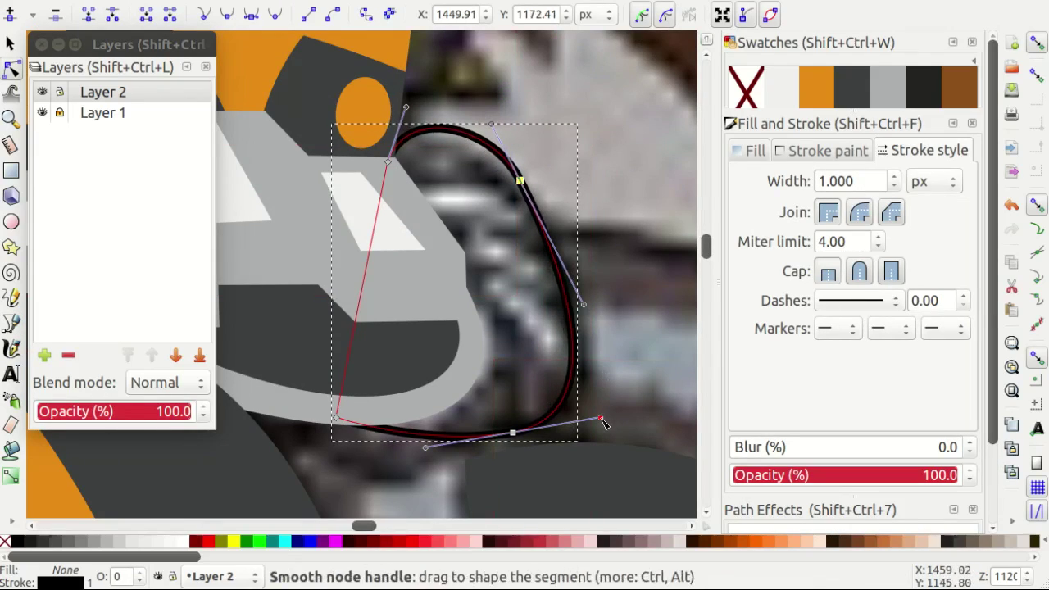
{"action": "left_click_drag", "start_coordinate": [602, 421], "coordinate": [590, 417]}
{"action": "scroll", "coordinate": [468, 351], "scroll_direction": "down", "scroll_amount": 4}
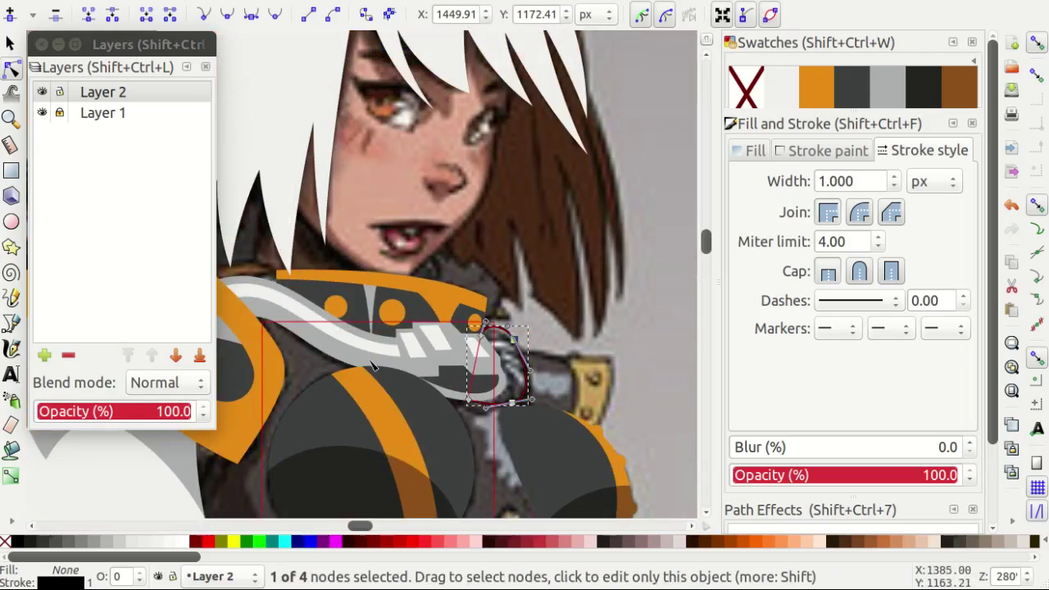
{"action": "scroll", "coordinate": [483, 328], "scroll_direction": "up", "scroll_amount": 3}
Draw a thick black curved stroke starting at the visor's edge.
{"action": "key", "text": "b"}
{"action": "scroll", "coordinate": [492, 319], "scroll_direction": "down", "scroll_amount": 2}
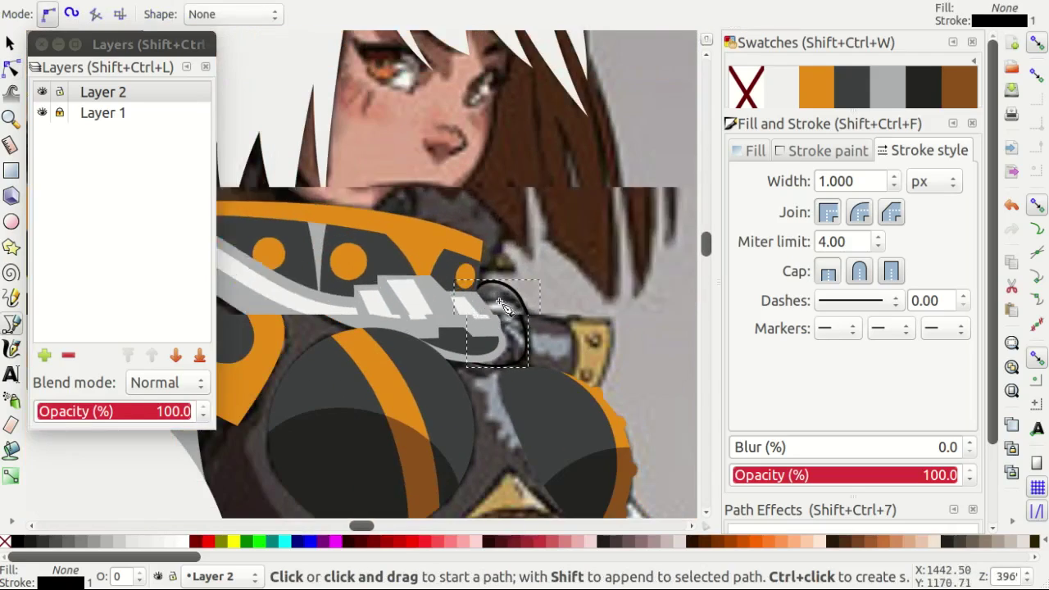
{"action": "scroll", "coordinate": [492, 287], "scroll_direction": "up", "scroll_amount": 5}
{"action": "left_click", "coordinate": [518, 229]}
{"action": "scroll", "coordinate": [524, 246], "scroll_direction": "down", "scroll_amount": 3}
{"action": "scroll", "coordinate": [608, 304], "scroll_direction": "up", "scroll_amount": 2}
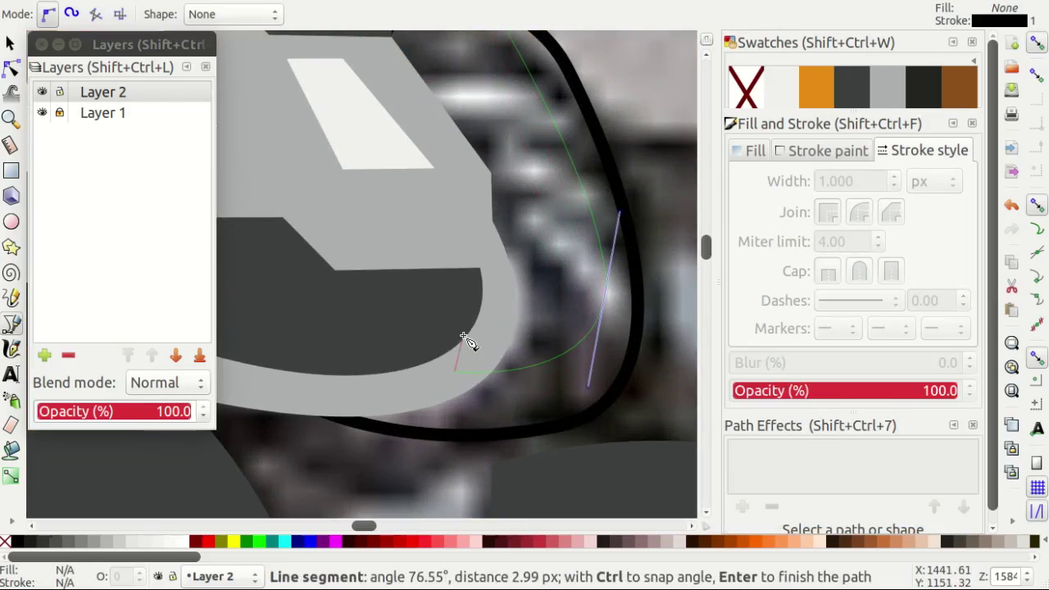
{"action": "key", "text": "Return"}
{"action": "scroll", "coordinate": [492, 270], "scroll_direction": "up", "scroll_amount": 3}
Shift the stroke's curve left and move its top and bottom ends into place.
{"action": "key", "text": "s"}
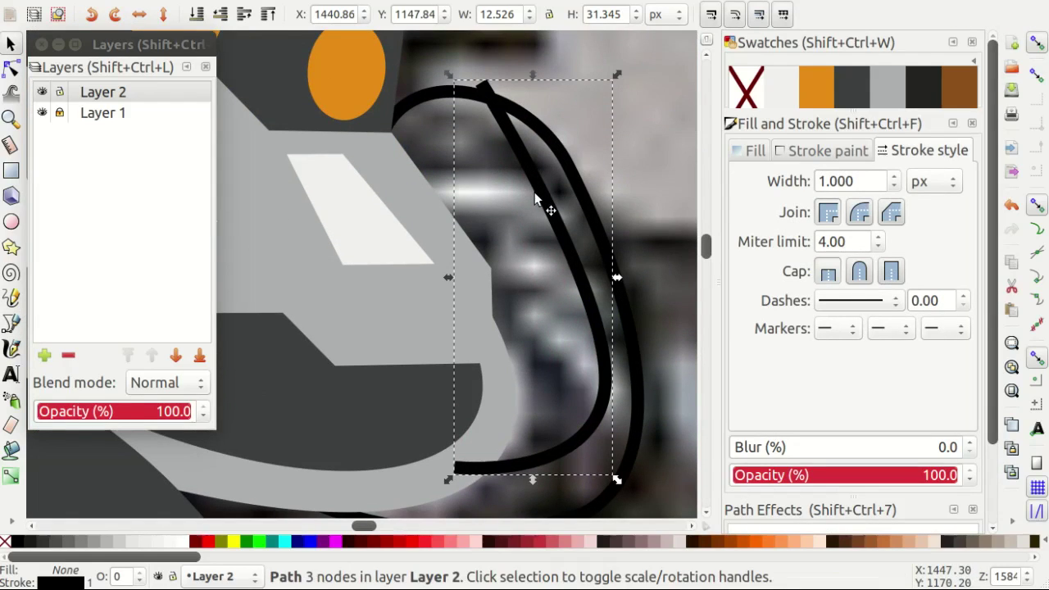
{"action": "double_click", "coordinate": [534, 195]}
{"action": "left_click", "coordinate": [601, 326]}
{"action": "left_click_drag", "start_coordinate": [604, 396], "coordinate": [565, 388]}
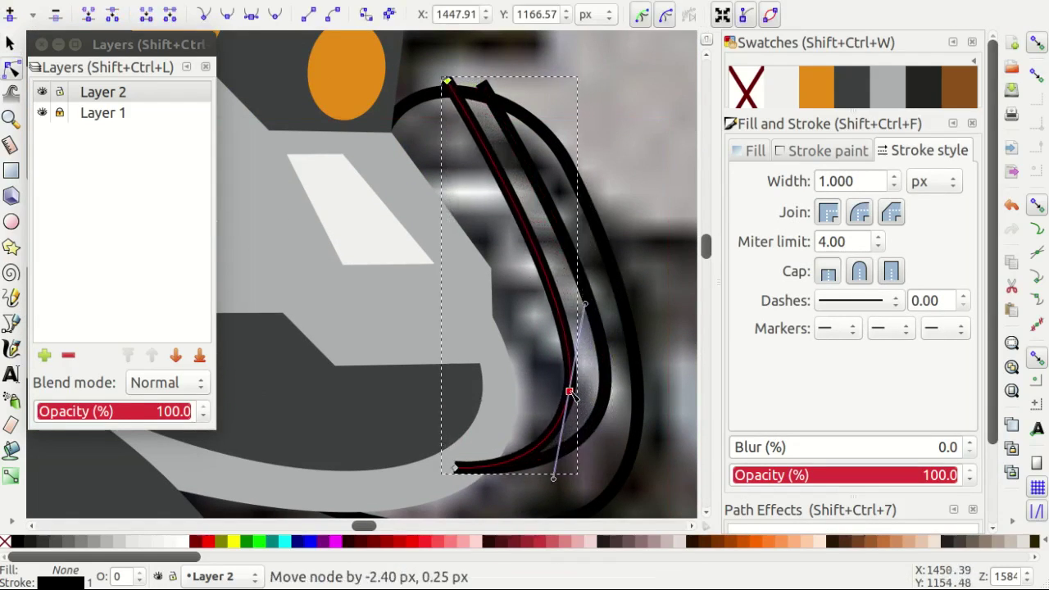
{"action": "left_click_drag", "start_coordinate": [440, 79], "coordinate": [453, 76]}
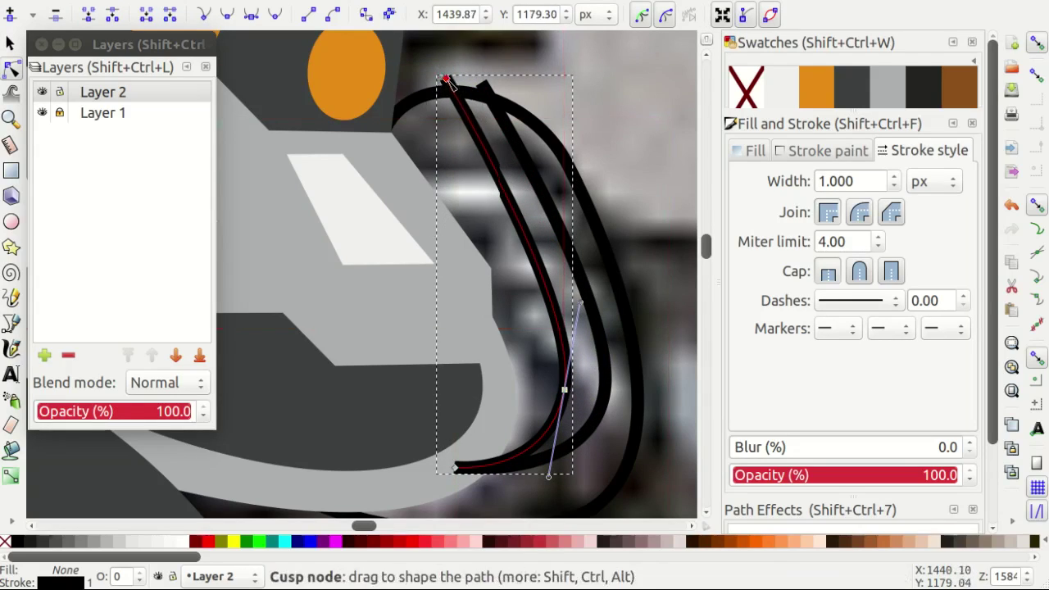
{"action": "left_click_drag", "start_coordinate": [454, 468], "coordinate": [456, 421]}
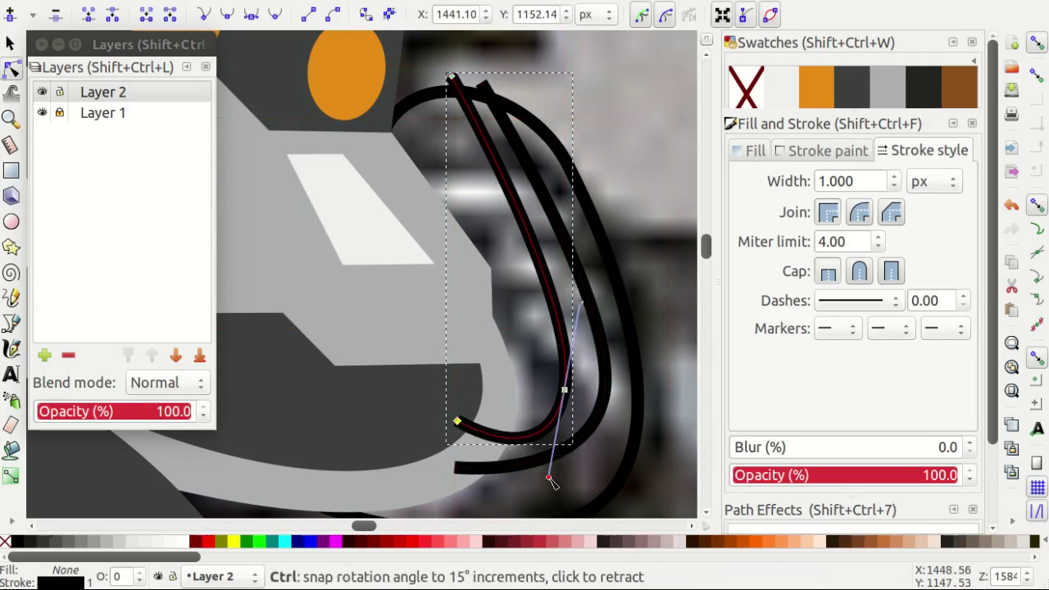
{"action": "left_click_drag", "start_coordinate": [554, 461], "coordinate": [557, 437]}
Refine the inner and outer stripe nodes, reshaping the stripe's bottom curve.
{"action": "left_click", "coordinate": [583, 432], "text": "shift"}
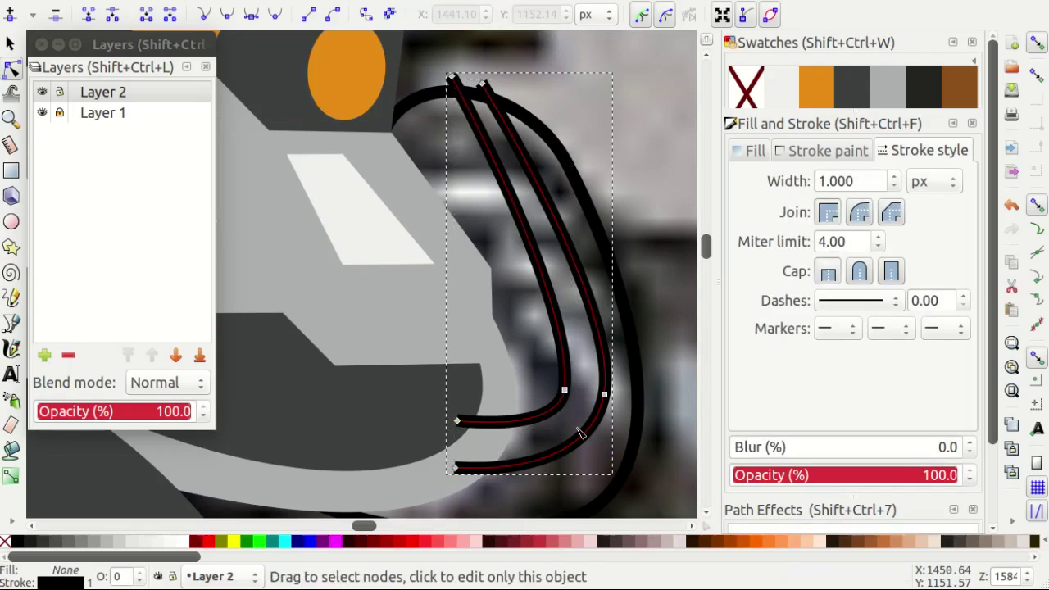
{"action": "left_click_drag", "start_coordinate": [565, 391], "coordinate": [565, 393]}
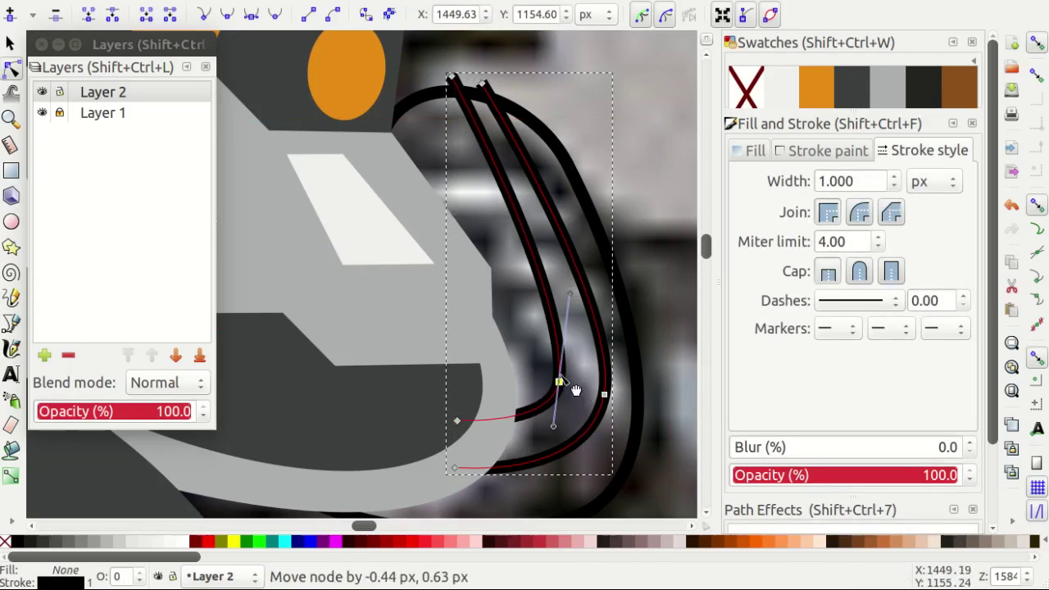
{"action": "key", "text": "plus"}
{"action": "left_click_drag", "start_coordinate": [620, 308], "coordinate": [615, 309]}
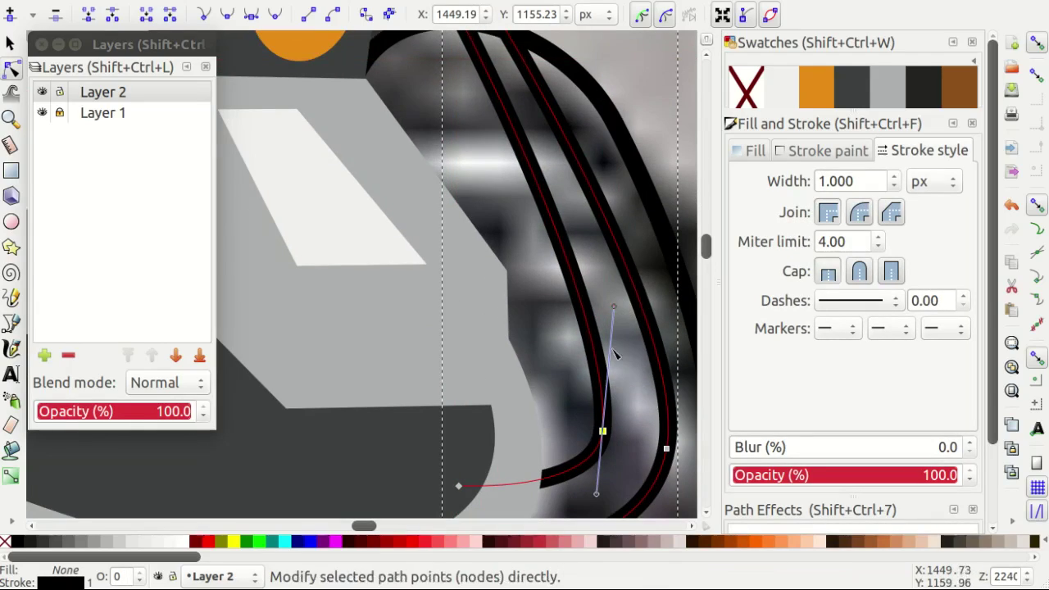
{"action": "scroll", "coordinate": [512, 432], "scroll_direction": "down", "scroll_amount": 4}
{"action": "left_click_drag", "start_coordinate": [459, 431], "coordinate": [453, 448]}
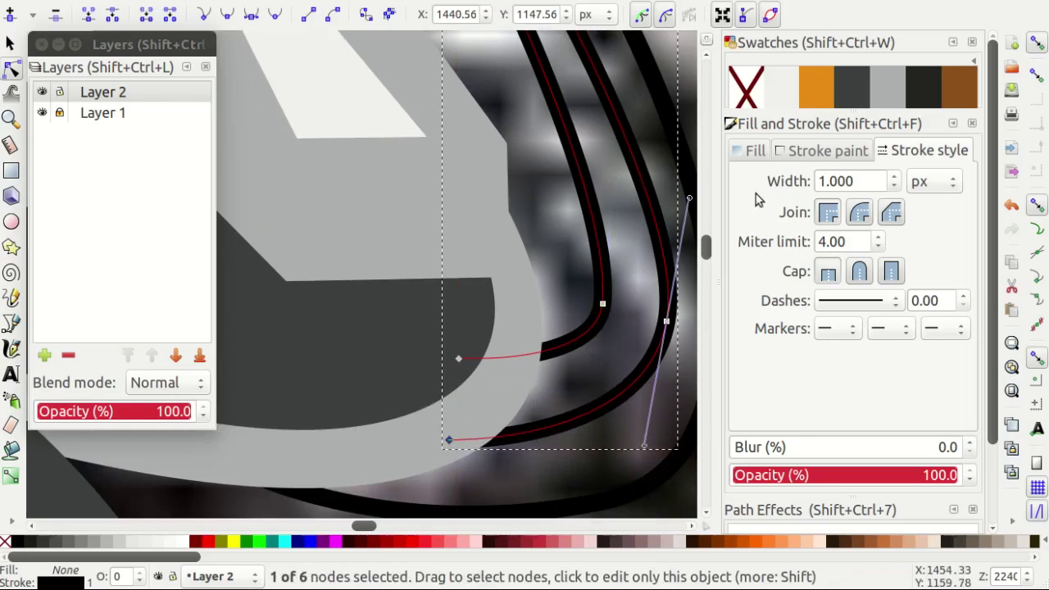
Give the stripe a light fill and no outline.
{"action": "left_click", "coordinate": [770, 92]}
{"action": "left_click", "coordinate": [745, 86], "text": "shift"}
{"action": "key", "text": "minus"}
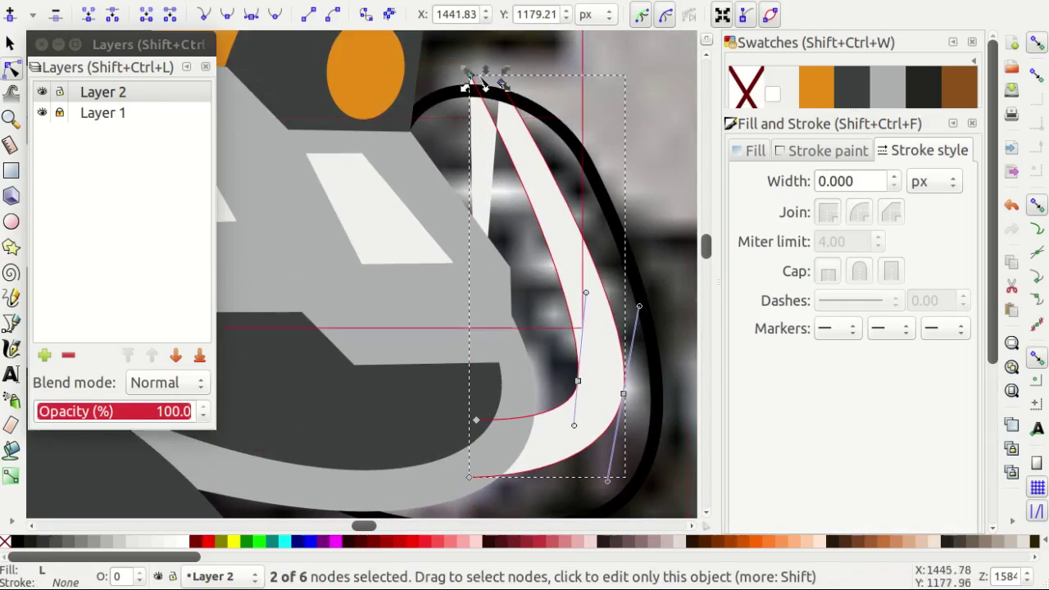
{"action": "scroll", "coordinate": [596, 336], "scroll_direction": "down", "scroll_amount": 2}
{"action": "scroll", "coordinate": [596, 336], "scroll_direction": "right", "scroll_amount": 2}
Cover the outline with a grey rectangle and clip the rectangle to the outline shape.
{"action": "key", "text": "s"}
{"action": "left_click", "coordinate": [596, 336]}
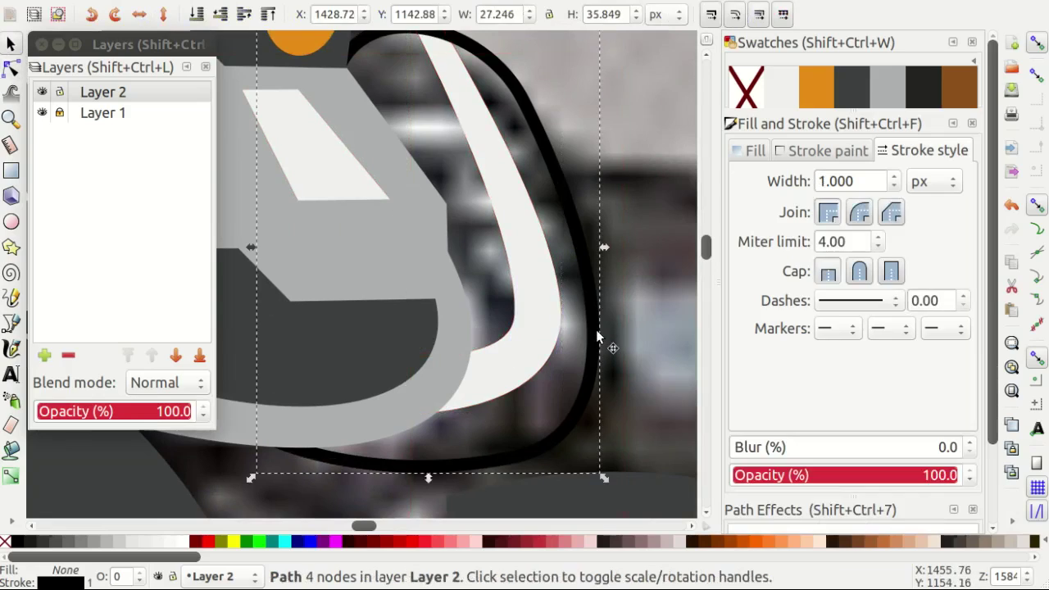
{"action": "key", "text": "r"}
{"action": "left_click_drag", "start_coordinate": [320, 131], "coordinate": [693, 513]}
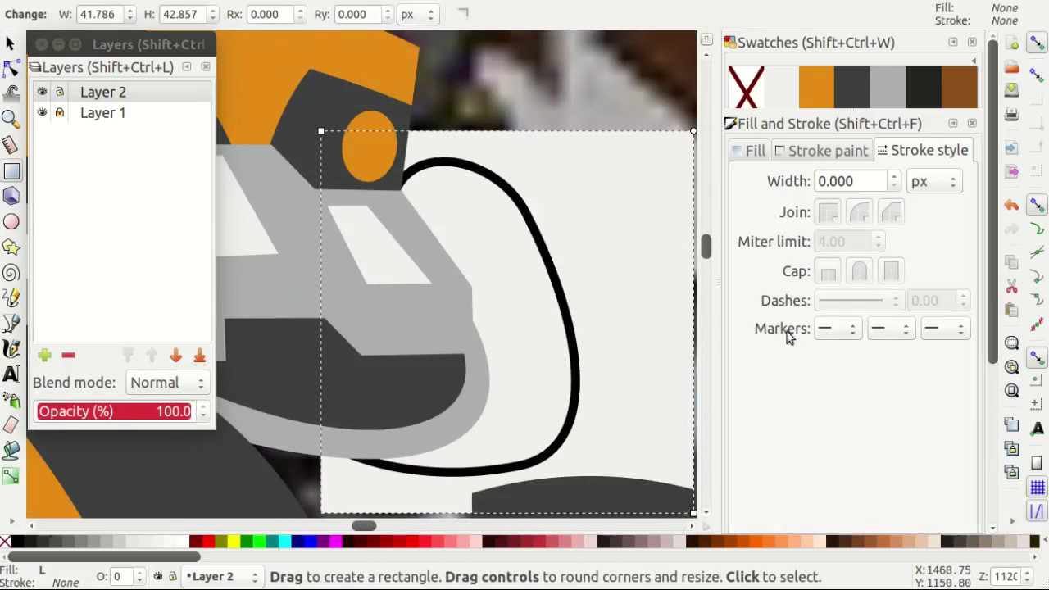
{"action": "left_click", "coordinate": [896, 98]}
{"action": "key", "text": "s"}
{"action": "key", "text": "ctrl+a"}
{"action": "right_click", "coordinate": [547, 279]}
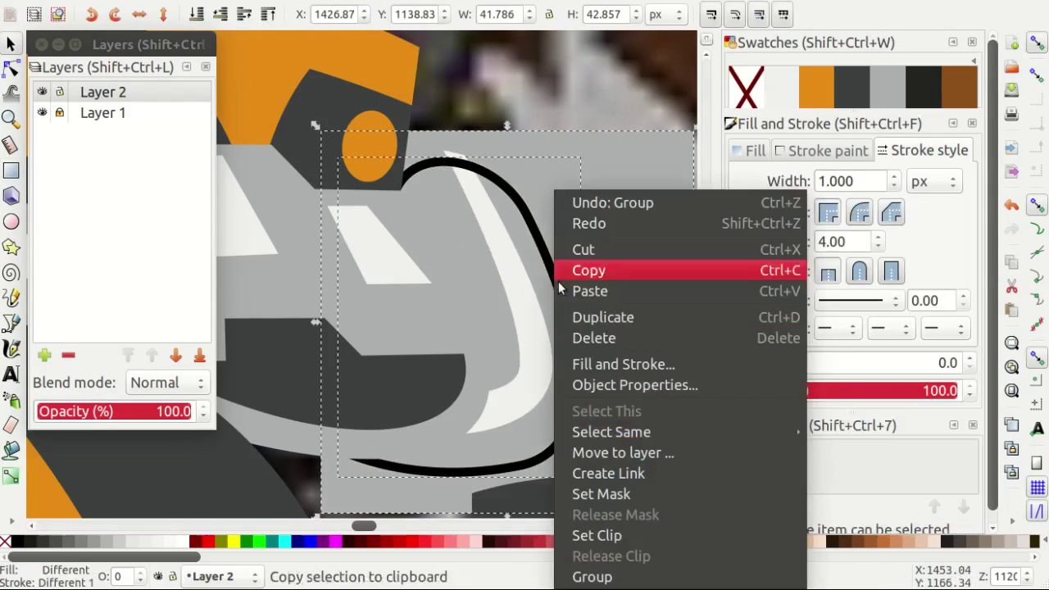
{"action": "left_click", "coordinate": [573, 269]}
{"action": "key", "text": "Escape"}
Select the white stripe's nodes instead of the grey armour shape.
{"action": "scroll", "coordinate": [611, 182], "scroll_direction": "up", "scroll_amount": 1}
{"action": "scroll", "coordinate": [526, 229], "scroll_direction": "down", "scroll_amount": 4}
{"action": "scroll", "coordinate": [449, 205], "scroll_direction": "up", "scroll_amount": 5}
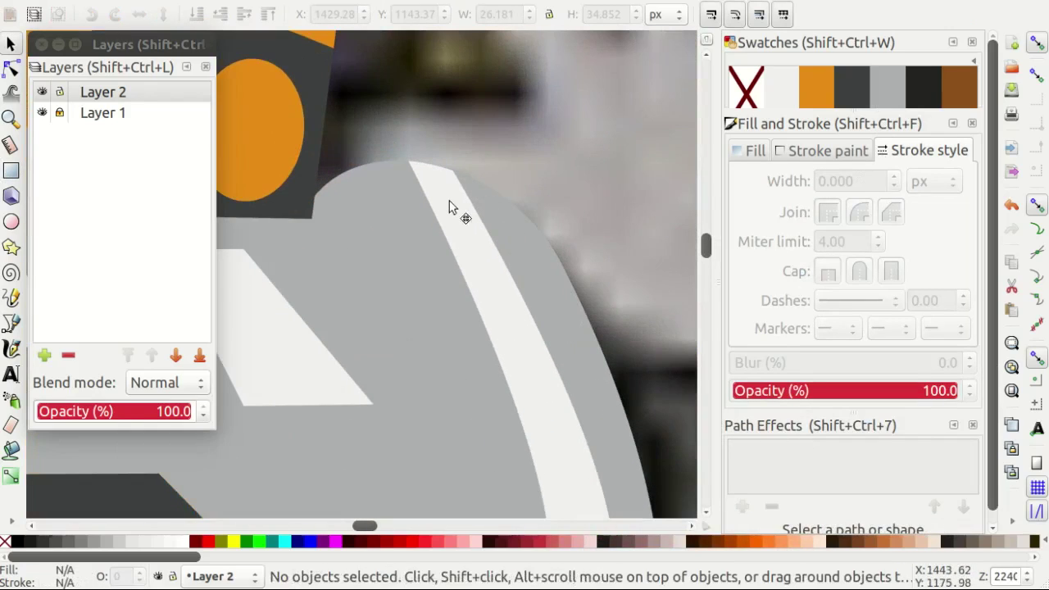
{"action": "key", "text": "n"}
{"action": "left_click", "coordinate": [442, 193]}
{"action": "left_click", "coordinate": [454, 209]}
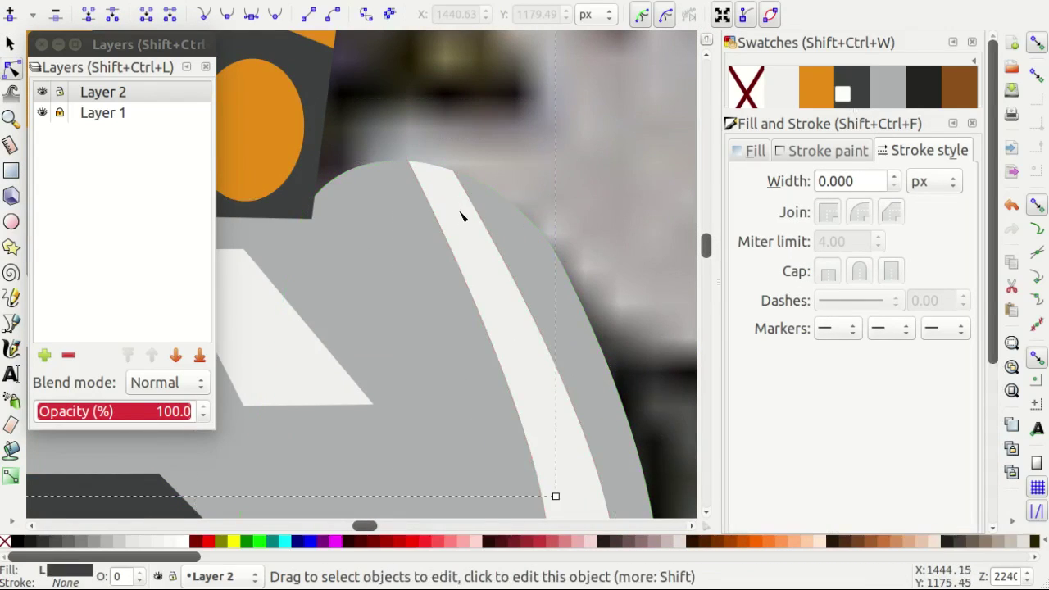
{"action": "left_click", "coordinate": [462, 216]}
Nudge the stripe's top corner node and adjust its lower edge curve.
{"action": "scroll", "coordinate": [442, 196], "scroll_direction": "up", "scroll_amount": 2}
{"action": "left_click_drag", "start_coordinate": [409, 115], "coordinate": [418, 131]}
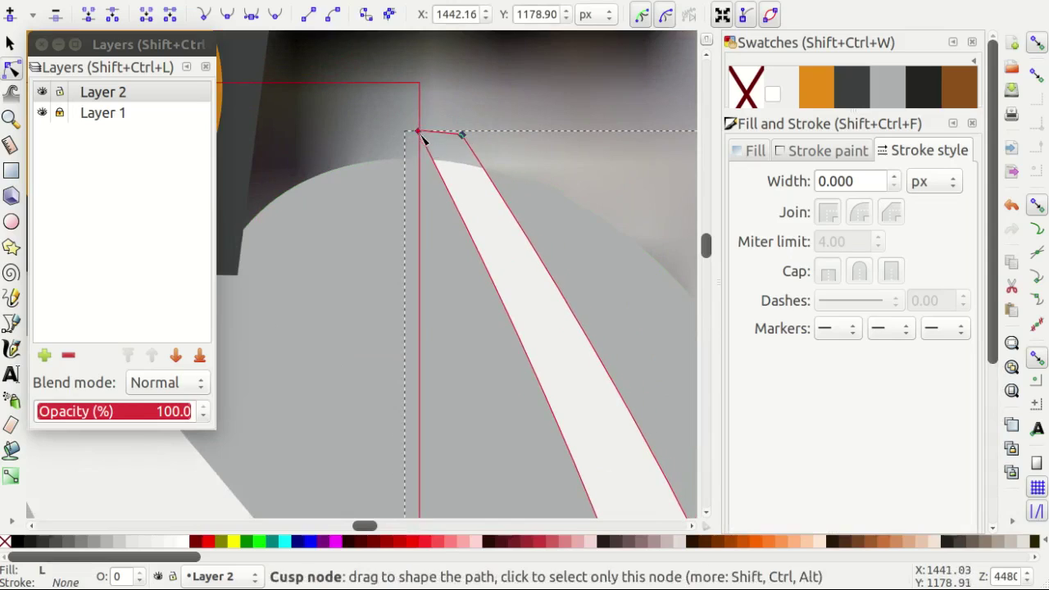
{"action": "scroll", "coordinate": [353, 157], "scroll_direction": "down", "scroll_amount": 4}
{"action": "scroll", "coordinate": [456, 381], "scroll_direction": "up", "scroll_amount": 2}
{"action": "scroll", "coordinate": [441, 350], "scroll_direction": "up", "scroll_amount": 1}
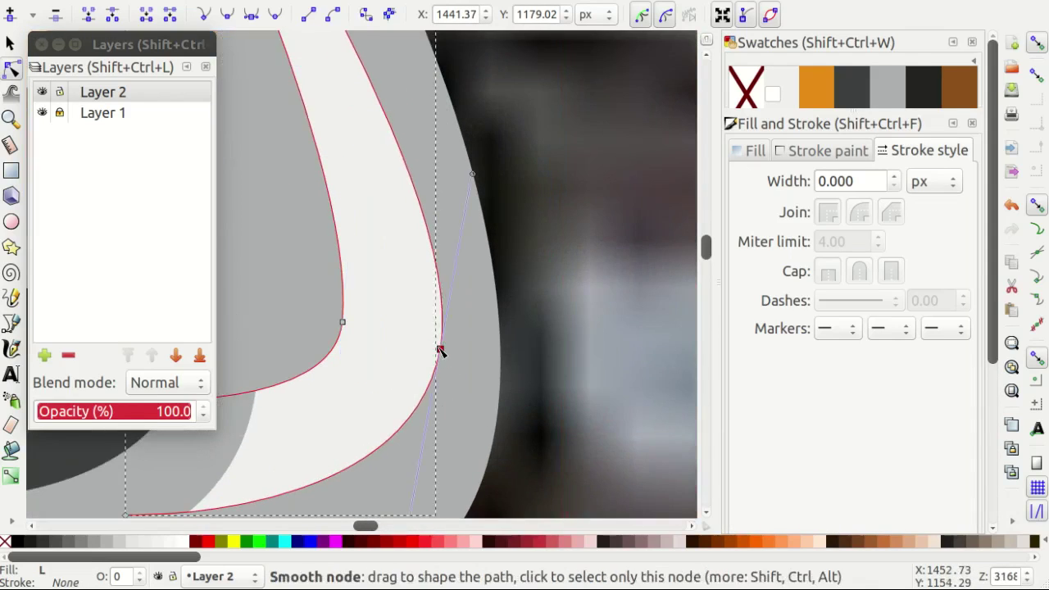
{"action": "scroll", "coordinate": [439, 350], "scroll_direction": "down", "scroll_amount": 3}
{"action": "left_click_drag", "start_coordinate": [439, 278], "coordinate": [437, 290]}
Deselect everything and hide then show Layer 1 to check the tracing.
{"action": "key", "text": "Escape"}
{"action": "key", "text": "s"}
{"action": "scroll", "coordinate": [552, 265], "scroll_direction": "down", "scroll_amount": 3}
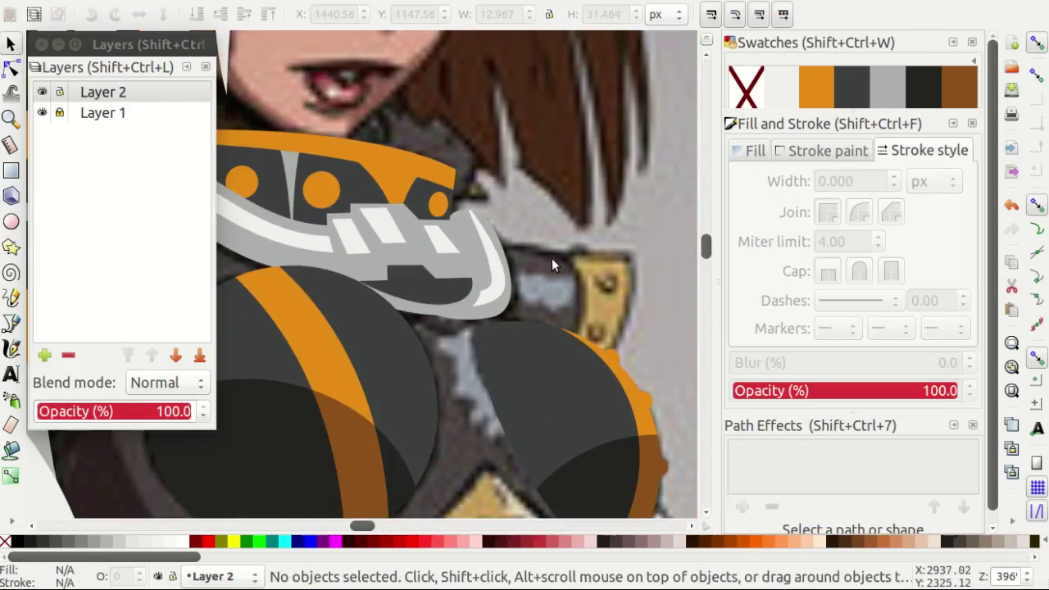
{"action": "scroll", "coordinate": [549, 289], "scroll_direction": "down", "scroll_amount": 1}
{"action": "scroll", "coordinate": [492, 297], "scroll_direction": "up", "scroll_amount": 3}
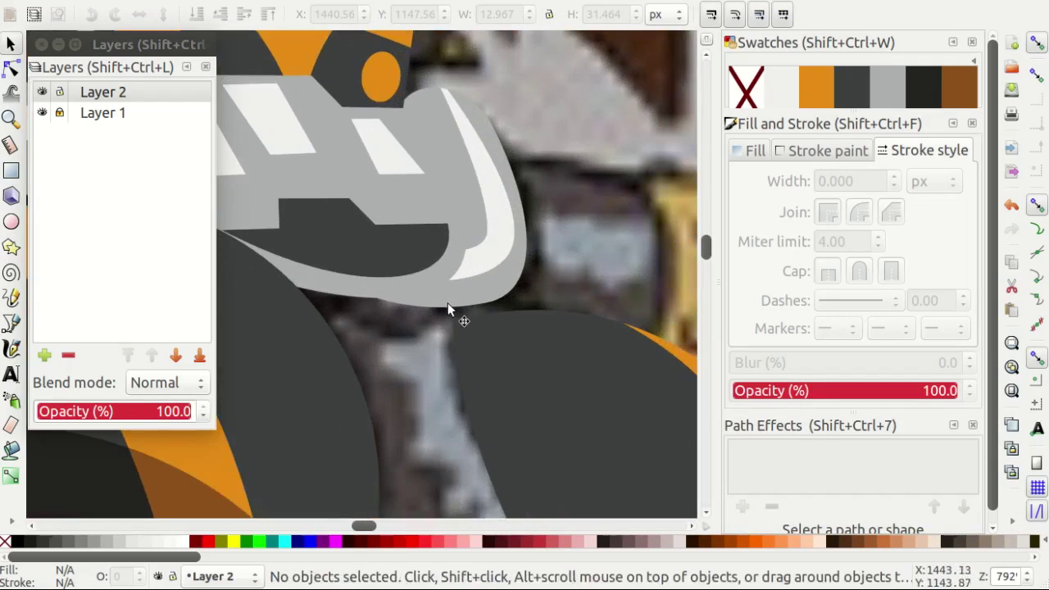
{"action": "scroll", "coordinate": [484, 289], "scroll_direction": "down", "scroll_amount": 1}
{"action": "scroll", "coordinate": [541, 283], "scroll_direction": "down", "scroll_amount": 1}
{"action": "left_click", "coordinate": [42, 112]}
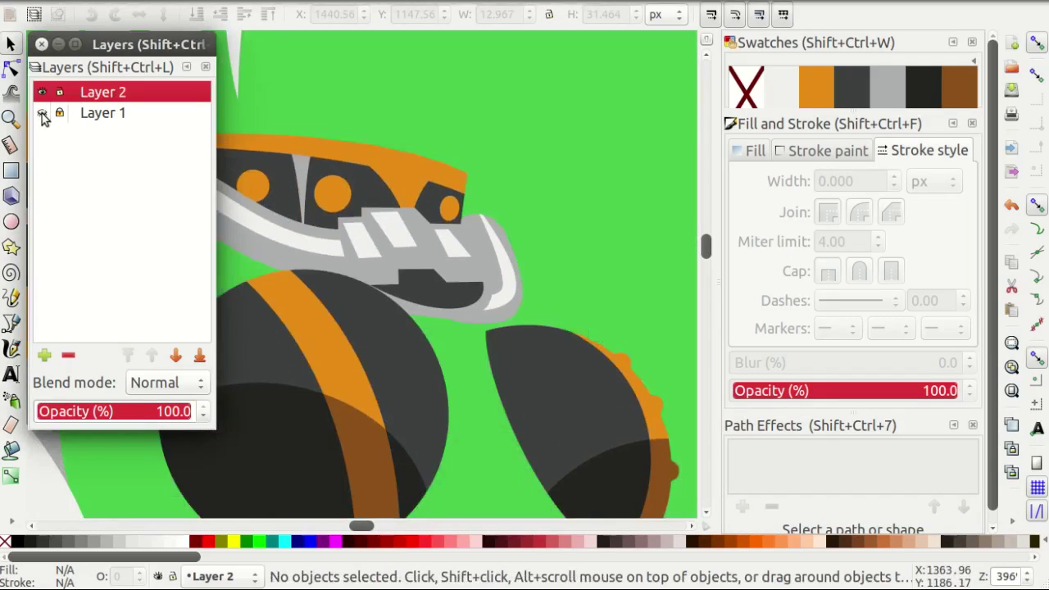
{"action": "left_click", "coordinate": [42, 112]}
{"action": "scroll", "coordinate": [490, 307], "scroll_direction": "down", "scroll_amount": 1}
{"action": "scroll", "coordinate": [483, 299], "scroll_direction": "down", "scroll_amount": 1}
{"action": "scroll", "coordinate": [465, 289], "scroll_direction": "down", "scroll_amount": 1}
Start a Bezier face outline with a curved node along the jawline.
{"action": "key", "text": "b"}
{"action": "scroll", "coordinate": [410, 286], "scroll_direction": "up", "scroll_amount": 5}
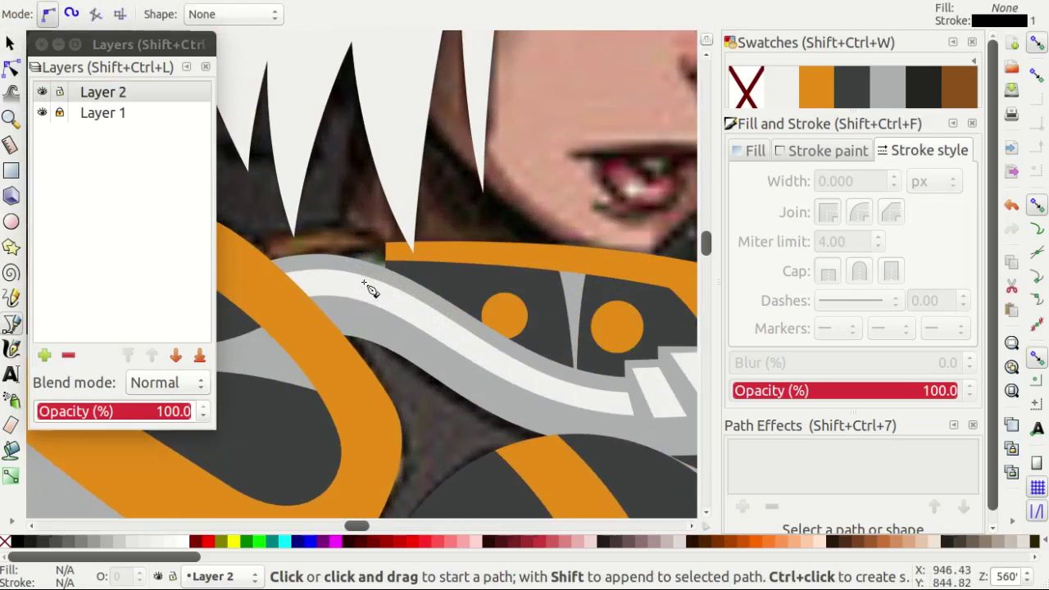
{"action": "scroll", "coordinate": [374, 287], "scroll_direction": "down", "scroll_amount": 1}
{"action": "scroll", "coordinate": [383, 288], "scroll_direction": "down", "scroll_amount": 1}
{"action": "scroll", "coordinate": [409, 307], "scroll_direction": "down", "scroll_amount": 1}
{"action": "scroll", "coordinate": [438, 328], "scroll_direction": "up", "scroll_amount": 3}
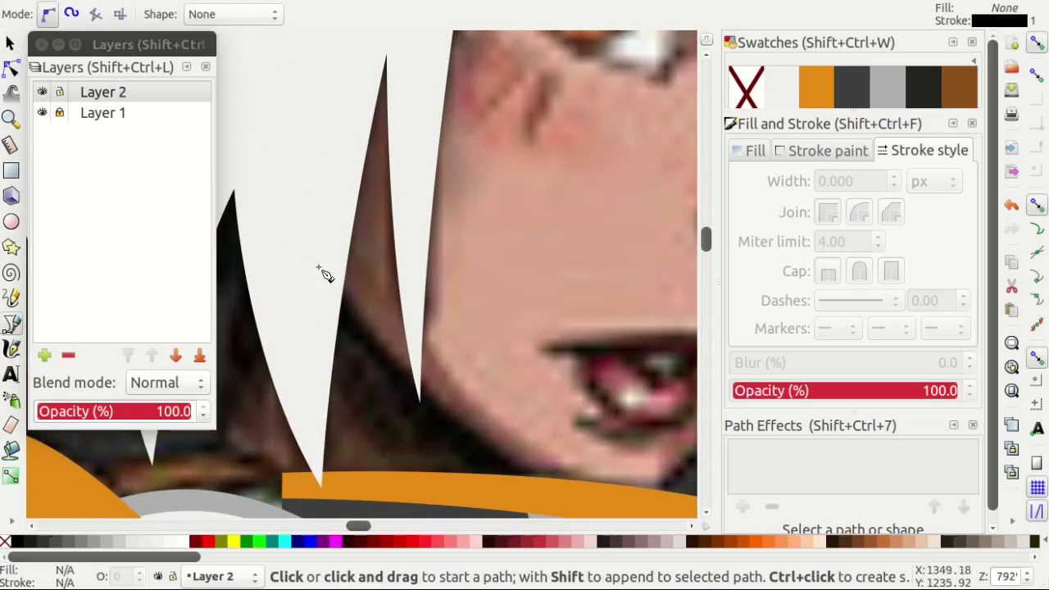
{"action": "left_click", "coordinate": [315, 199]}
{"action": "left_click", "coordinate": [630, 451]}
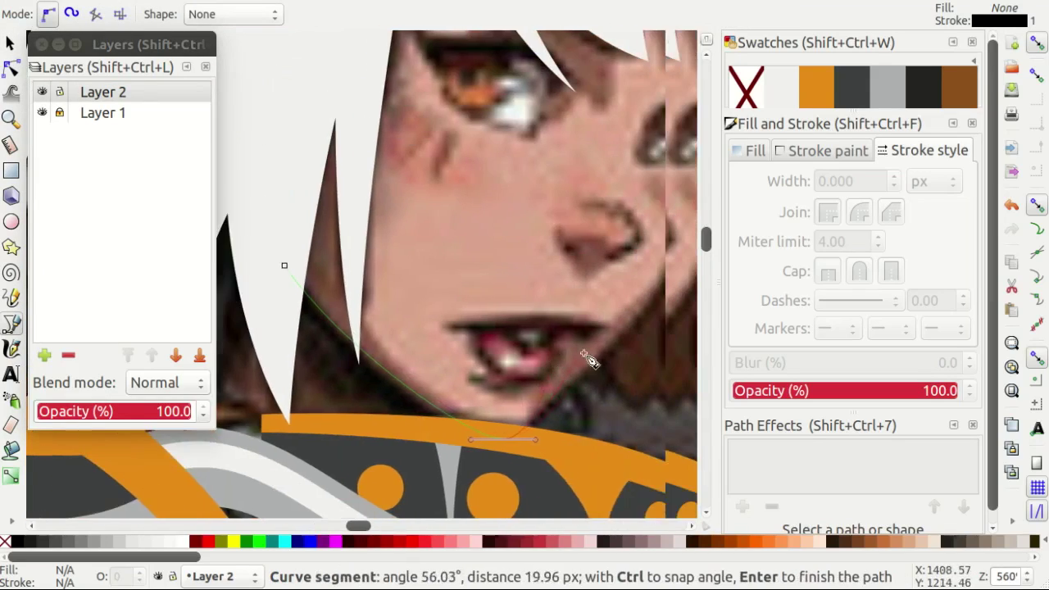
{"action": "scroll", "coordinate": [590, 362], "scroll_direction": "up", "scroll_amount": 4}
{"action": "scroll", "coordinate": [604, 326], "scroll_direction": "right", "scroll_amount": 8}
{"action": "scroll", "coordinate": [574, 344], "scroll_direction": "down", "scroll_amount": 3}
{"action": "left_click_drag", "start_coordinate": [507, 359], "coordinate": [578, 293]}
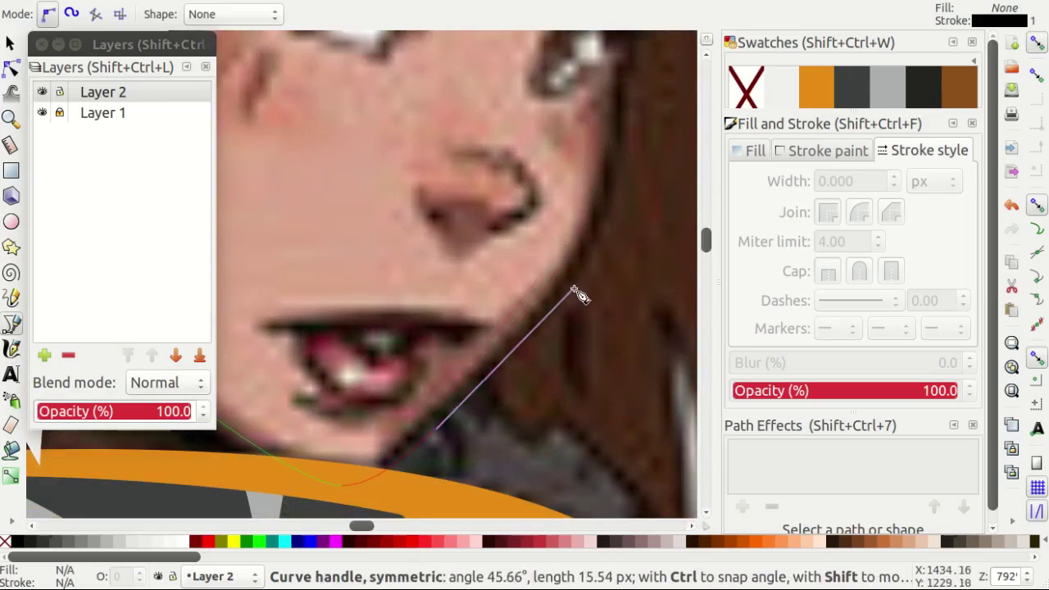
Continue the outline past the cheek, hair edge and above the face, then close it.
{"action": "scroll", "coordinate": [614, 295], "scroll_direction": "up", "scroll_amount": 3}
{"action": "scroll", "coordinate": [625, 301], "scroll_direction": "up", "scroll_amount": 2}
{"action": "left_click", "coordinate": [628, 305]}
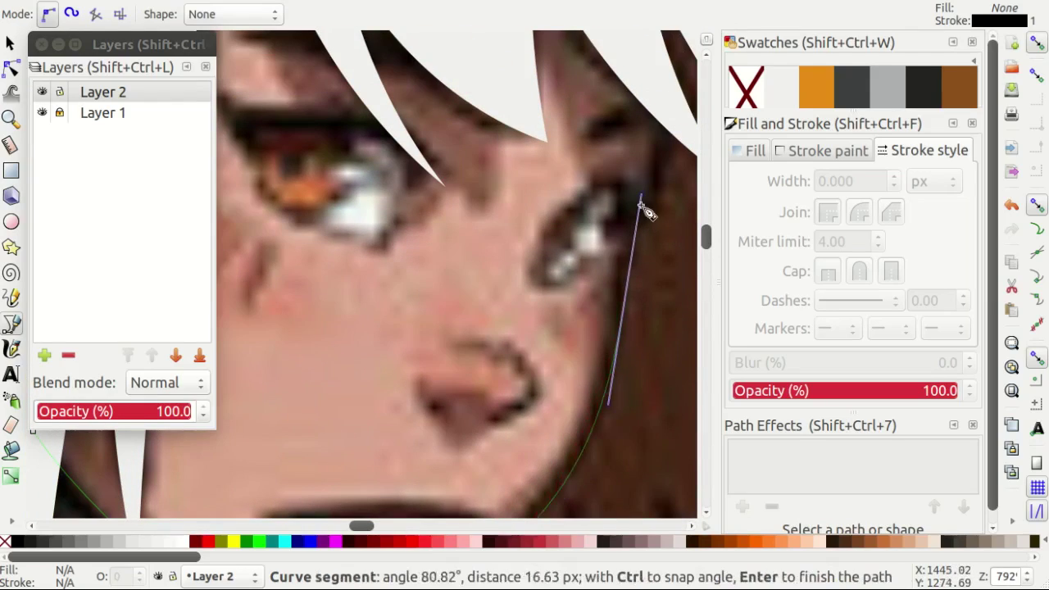
{"action": "scroll", "coordinate": [639, 217], "scroll_direction": "up", "scroll_amount": 5}
{"action": "scroll", "coordinate": [638, 231], "scroll_direction": "down", "scroll_amount": 2}
{"action": "scroll", "coordinate": [631, 234], "scroll_direction": "up", "scroll_amount": 2}
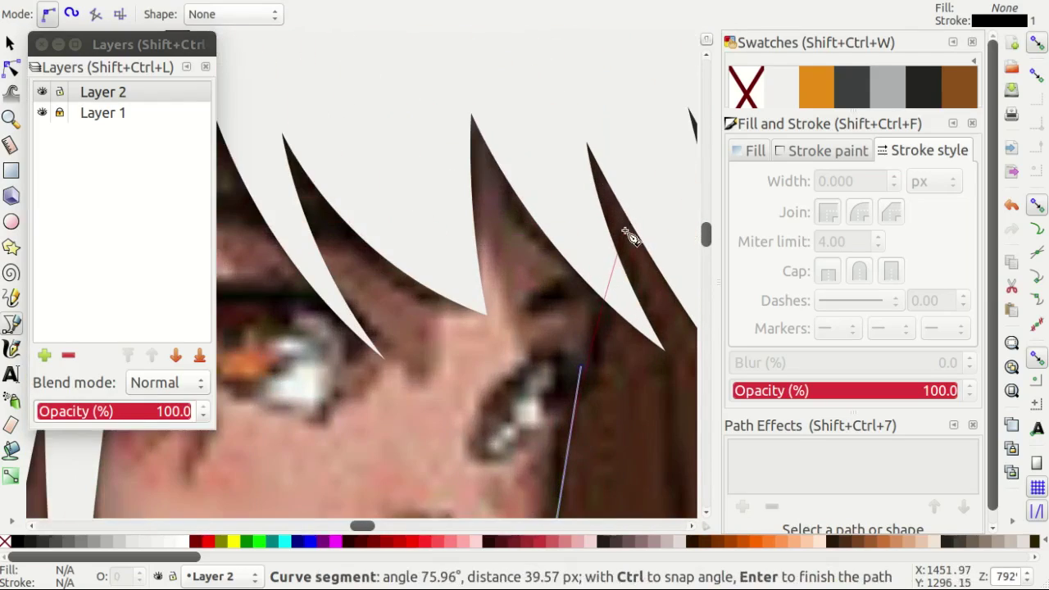
{"action": "left_click", "coordinate": [616, 283]}
{"action": "scroll", "coordinate": [573, 205], "scroll_direction": "down", "scroll_amount": 2}
{"action": "scroll", "coordinate": [491, 114], "scroll_direction": "down", "scroll_amount": 3}
{"action": "scroll", "coordinate": [409, 82], "scroll_direction": "up", "scroll_amount": 3}
{"action": "left_click", "coordinate": [386, 75]}
{"action": "scroll", "coordinate": [344, 246], "scroll_direction": "down", "scroll_amount": 2}
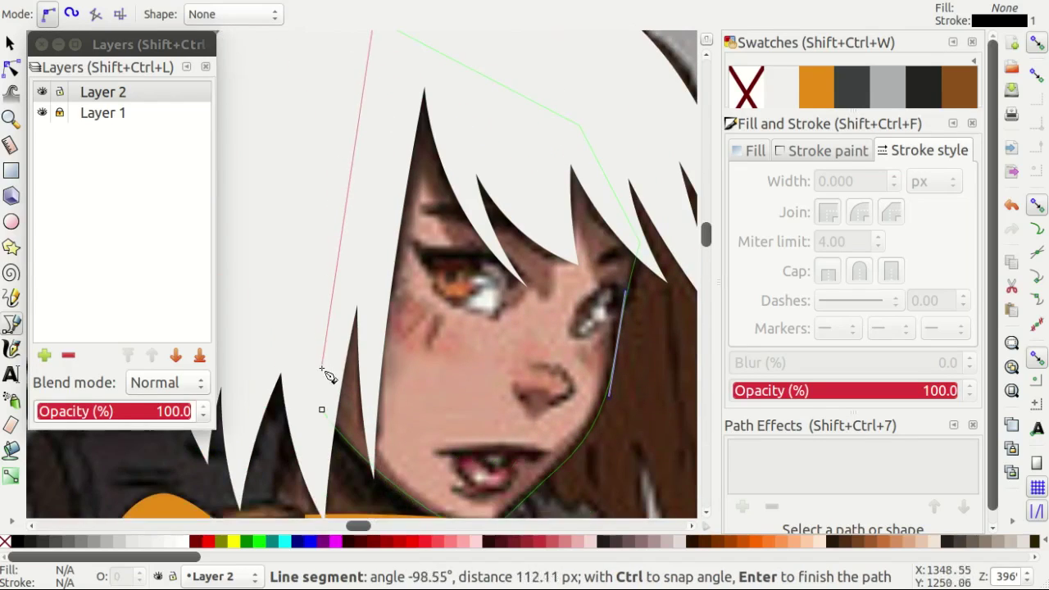
{"action": "left_click", "coordinate": [322, 409]}
Select the face outline's bottom node at the collar with the Node tool.
{"action": "scroll", "coordinate": [410, 328], "scroll_direction": "down", "scroll_amount": 2}
{"action": "key", "text": "n"}
{"action": "scroll", "coordinate": [576, 355], "scroll_direction": "up", "scroll_amount": 2}
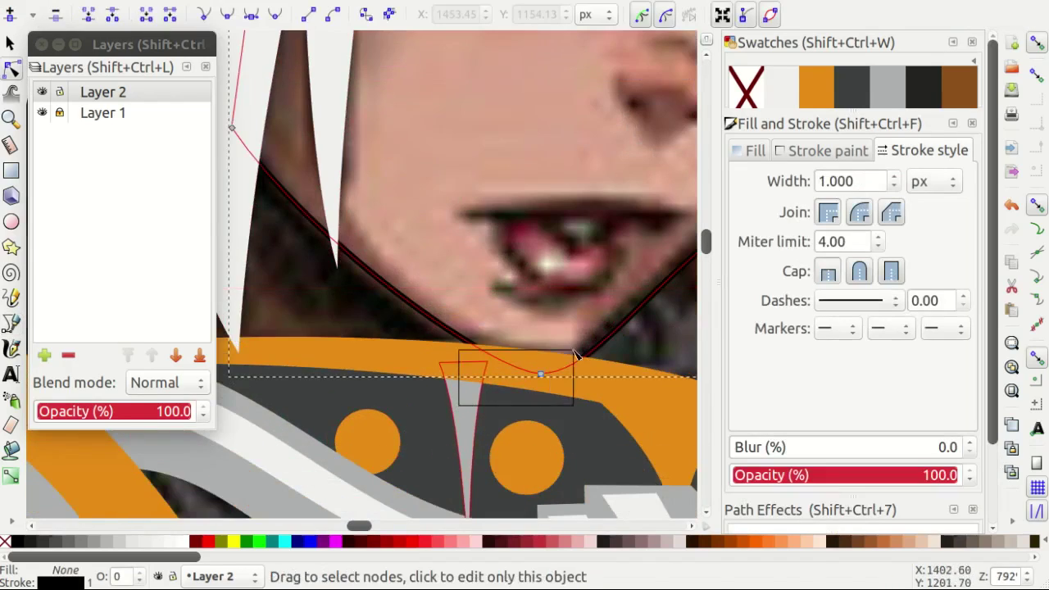
{"action": "left_click_drag", "start_coordinate": [576, 354], "coordinate": [576, 354]}
{"action": "scroll", "coordinate": [543, 323], "scroll_direction": "right", "scroll_amount": 1}
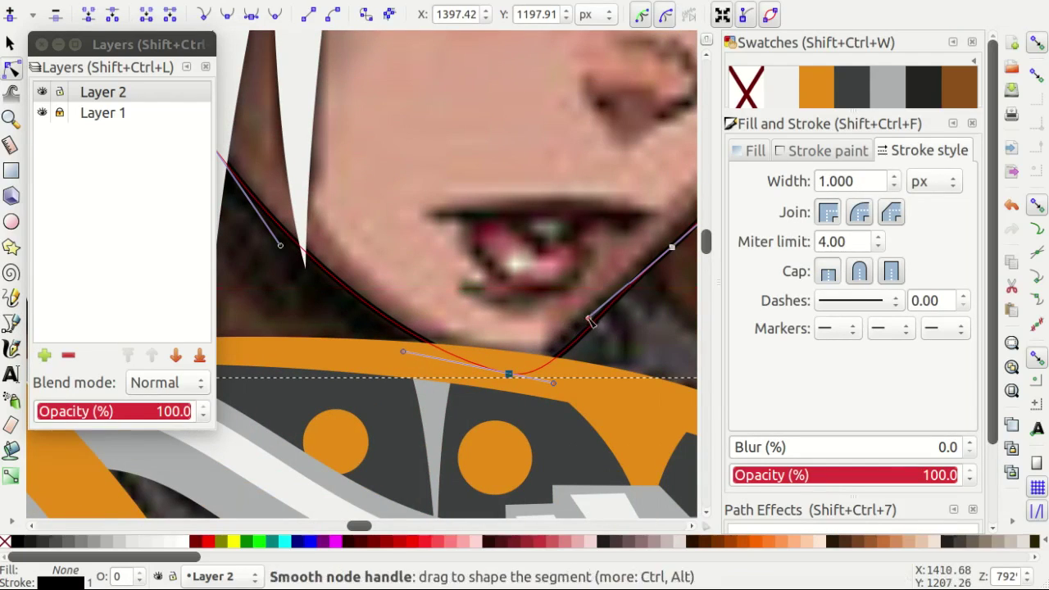
{"action": "scroll", "coordinate": [590, 321], "scroll_direction": "down", "scroll_amount": 2}
{"action": "scroll", "coordinate": [529, 241], "scroll_direction": "up", "scroll_amount": 2}
Begin a Bezier fringe path up the hair's left edge, zig-zagging across the fringe tips.
{"action": "key", "text": "b"}
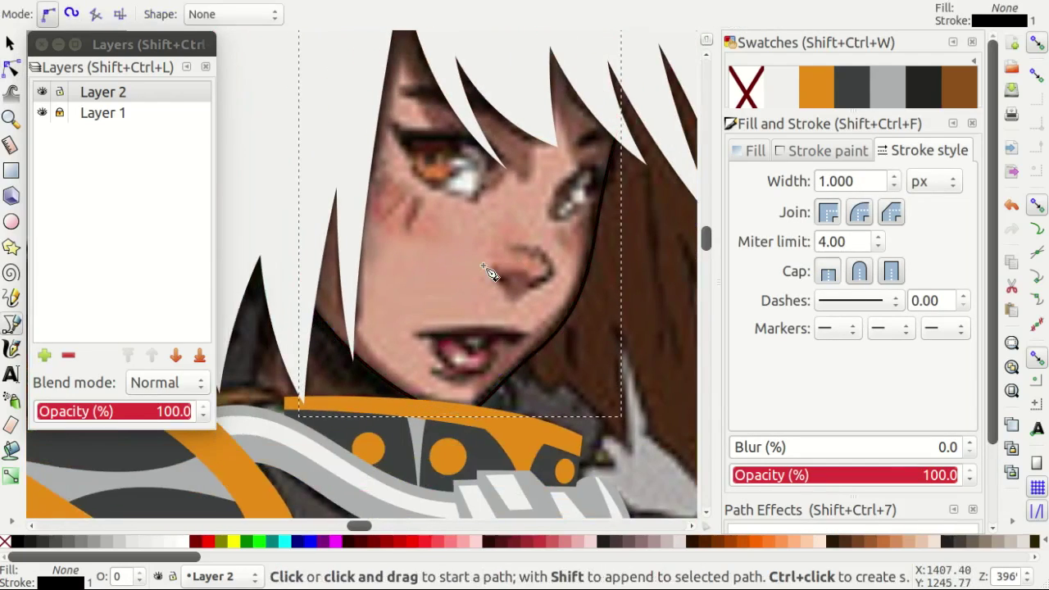
{"action": "scroll", "coordinate": [391, 344], "scroll_direction": "up", "scroll_amount": 1}
{"action": "scroll", "coordinate": [392, 344], "scroll_direction": "up", "scroll_amount": 2}
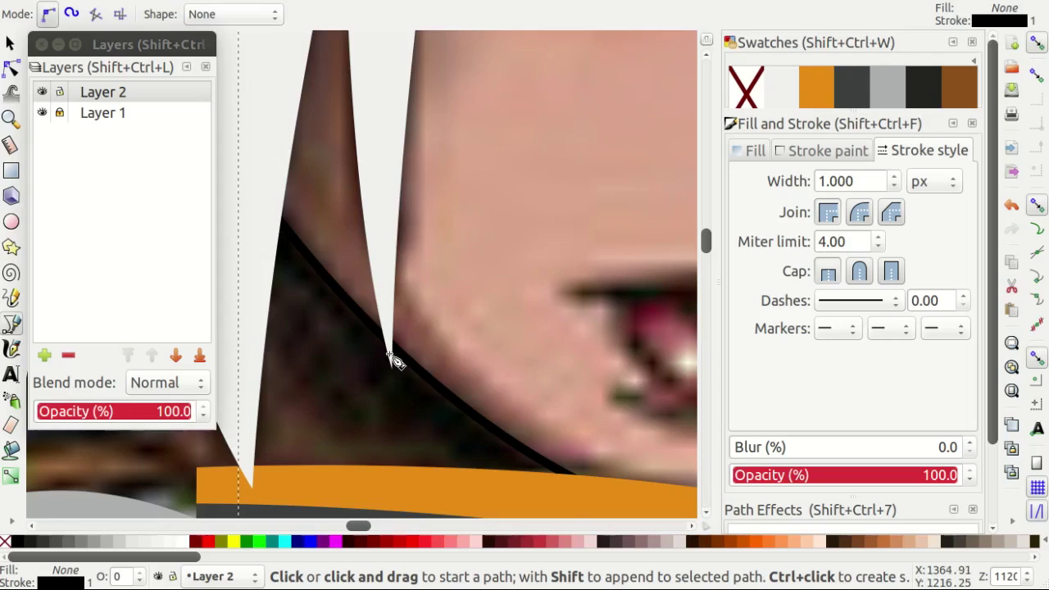
{"action": "scroll", "coordinate": [391, 361], "scroll_direction": "down", "scroll_amount": 2}
{"action": "scroll", "coordinate": [344, 385], "scroll_direction": "up", "scroll_amount": 1}
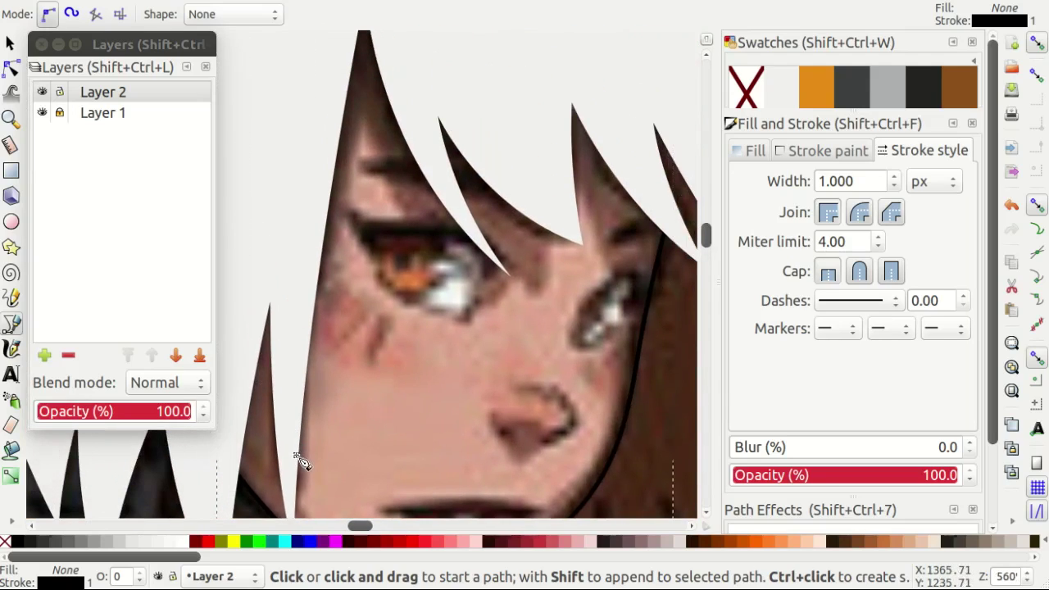
{"action": "left_click_drag", "start_coordinate": [296, 454], "coordinate": [352, 225]}
{"action": "left_click", "coordinate": [371, 139]}
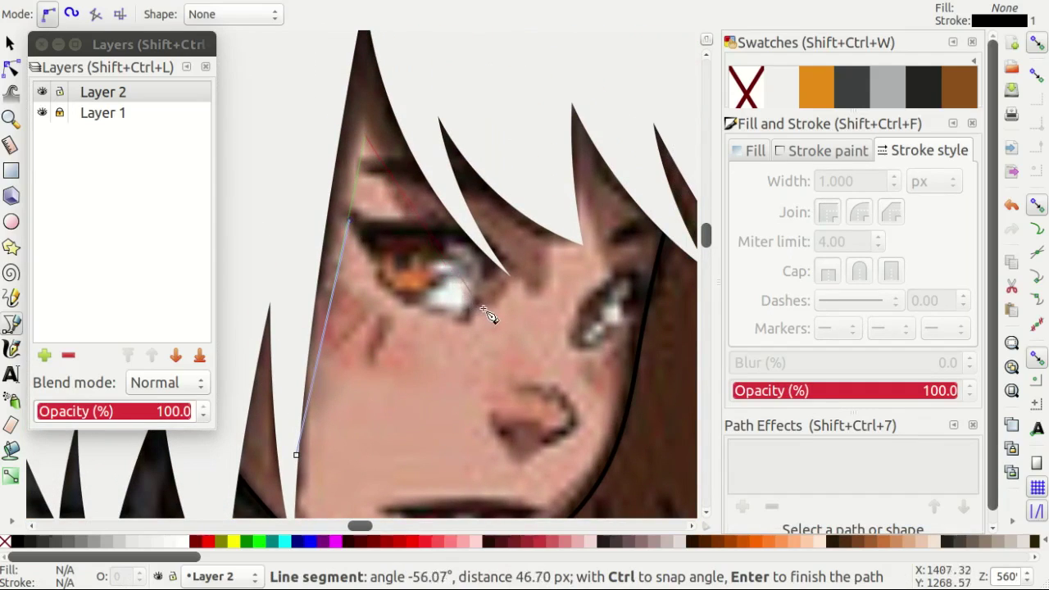
{"action": "left_click", "coordinate": [524, 314]}
{"action": "left_click", "coordinate": [468, 239]}
{"action": "left_click", "coordinate": [569, 299]}
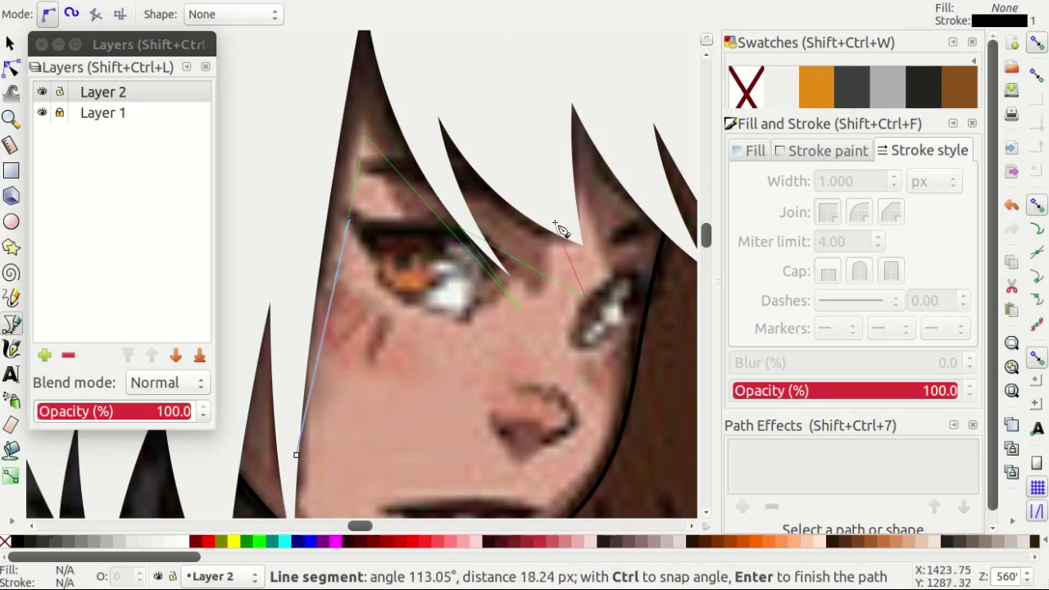
{"action": "left_click", "coordinate": [553, 187]}
Continue the fringe path along the right hair edge and close it at the start.
{"action": "scroll", "coordinate": [565, 242], "scroll_direction": "right", "scroll_amount": 1}
{"action": "scroll", "coordinate": [573, 270], "scroll_direction": "right", "scroll_amount": 1}
{"action": "left_click", "coordinate": [614, 331]}
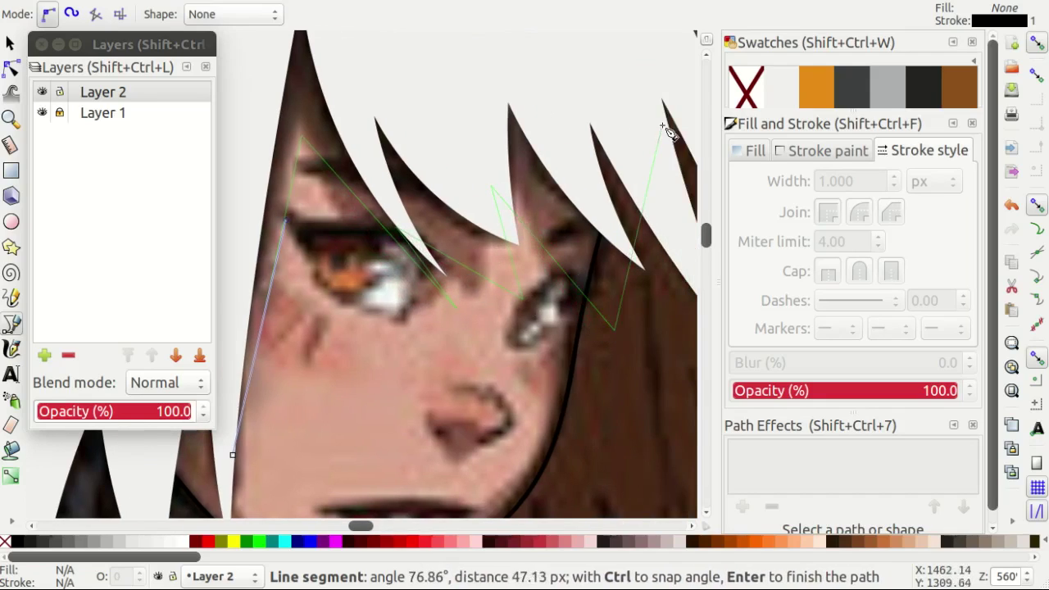
{"action": "left_click", "coordinate": [681, 148]}
{"action": "scroll", "coordinate": [491, 122], "scroll_direction": "up", "scroll_amount": 3}
{"action": "left_click", "coordinate": [281, 77]}
{"action": "scroll", "coordinate": [291, 205], "scroll_direction": "down", "scroll_amount": 5}
{"action": "scroll", "coordinate": [291, 204], "scroll_direction": "left", "scroll_amount": 2}
{"action": "left_click", "coordinate": [297, 394]}
{"action": "scroll", "coordinate": [300, 397], "scroll_direction": "up", "scroll_amount": 2}
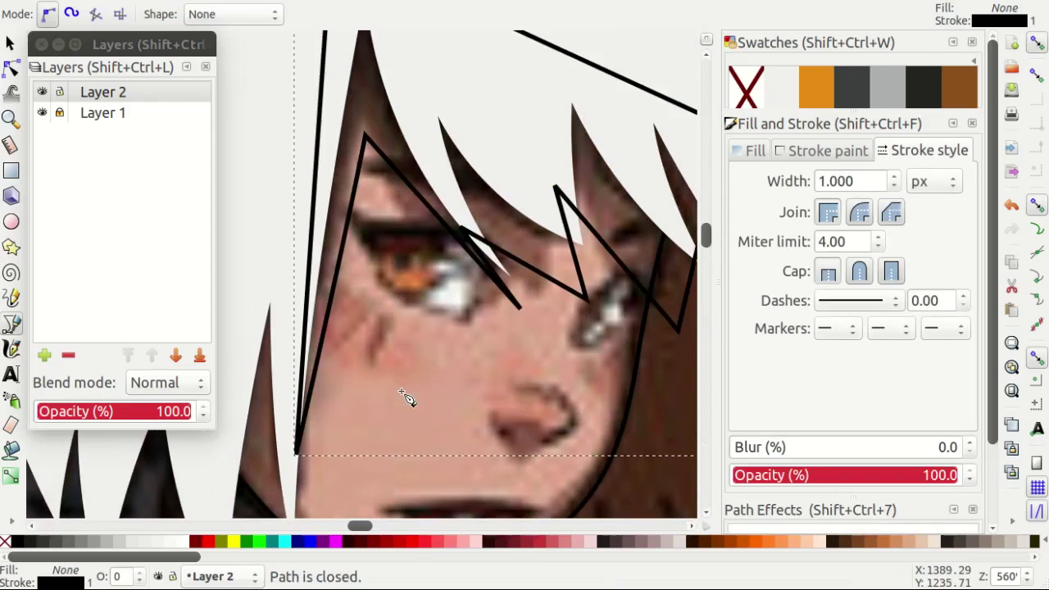
Curve the fringe path's left segment and top strand node to follow the hair.
{"action": "key", "text": "n"}
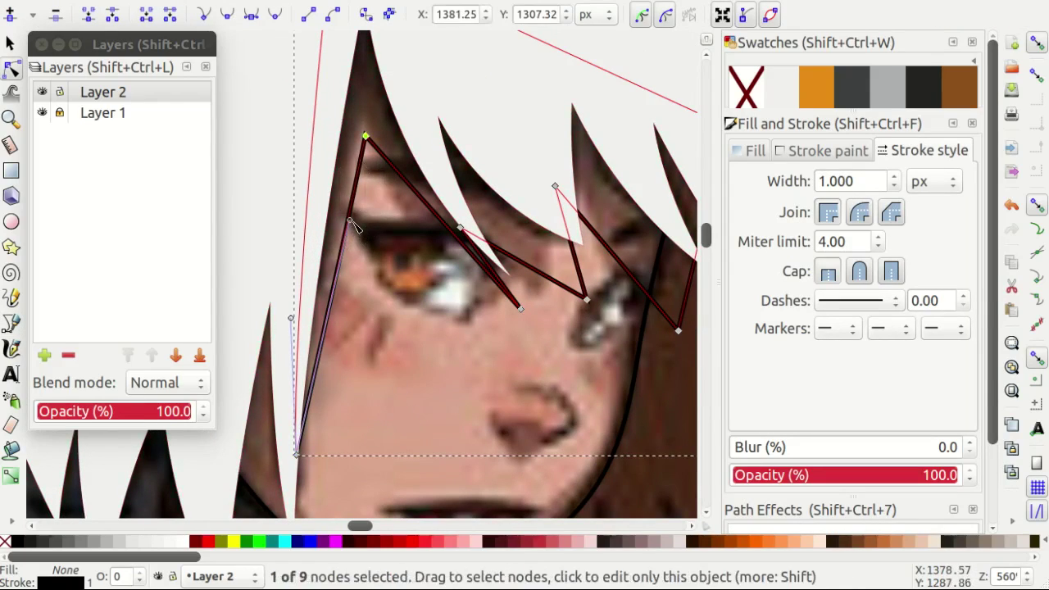
{"action": "left_click_drag", "start_coordinate": [520, 309], "coordinate": [463, 285]}
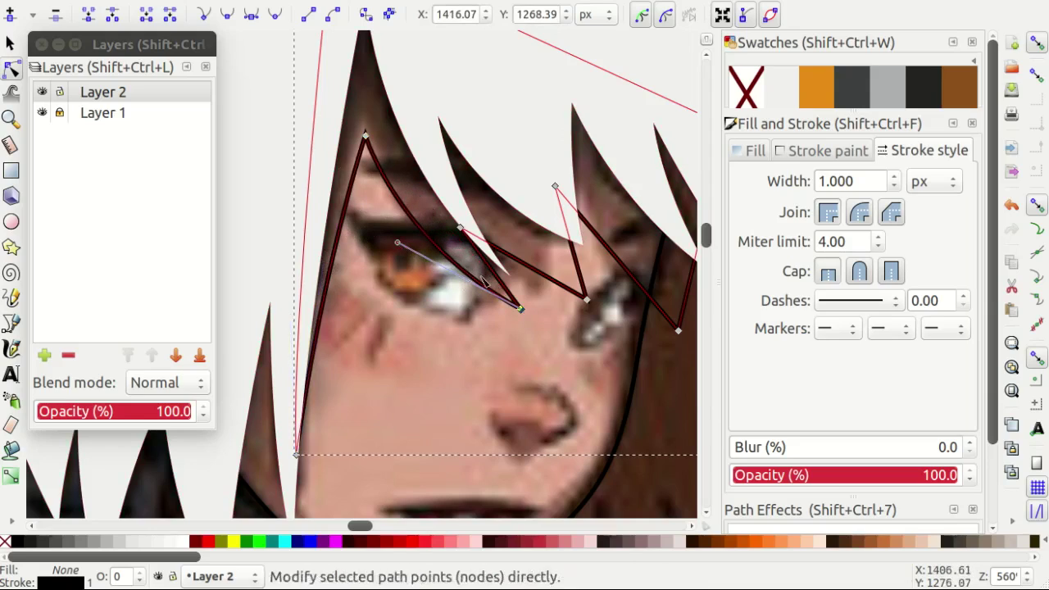
{"action": "scroll", "coordinate": [489, 283], "scroll_direction": "up", "scroll_amount": 1}
{"action": "key", "text": "Tab"}
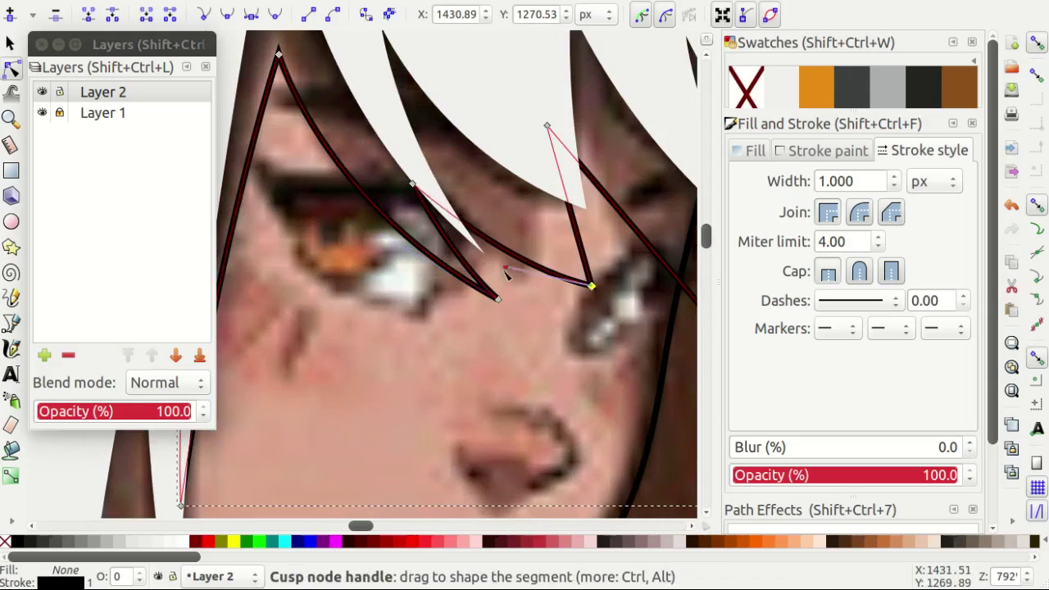
{"action": "left_click", "coordinate": [546, 126]}
{"action": "scroll", "coordinate": [628, 210], "scroll_direction": "right", "scroll_amount": 2}
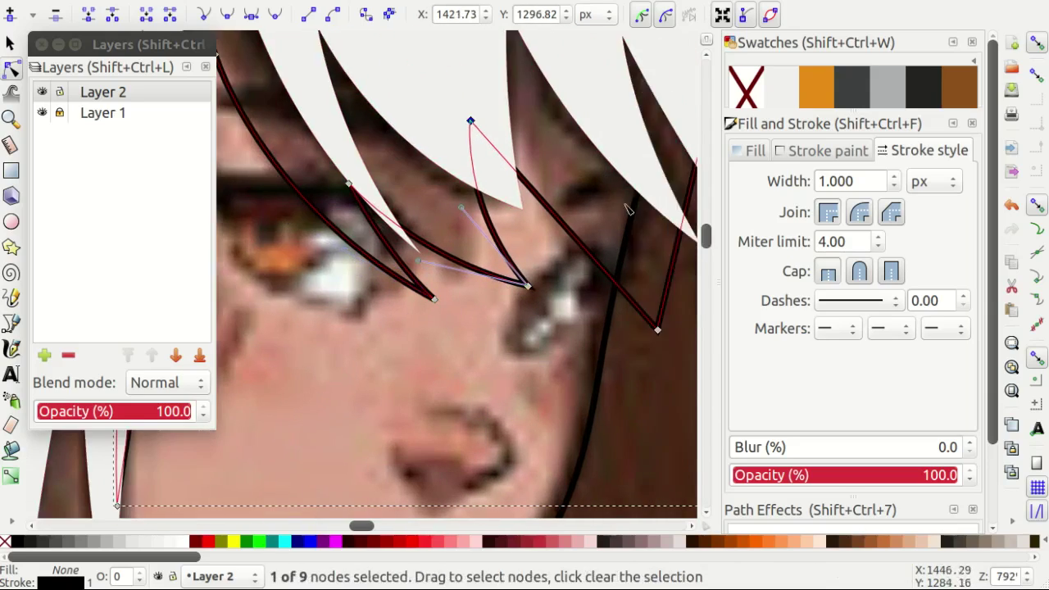
{"action": "left_click_drag", "start_coordinate": [661, 332], "coordinate": [543, 234]}
{"action": "scroll", "coordinate": [573, 353], "scroll_direction": "down", "scroll_amount": 1}
{"action": "scroll", "coordinate": [573, 352], "scroll_direction": "down", "scroll_amount": 1}
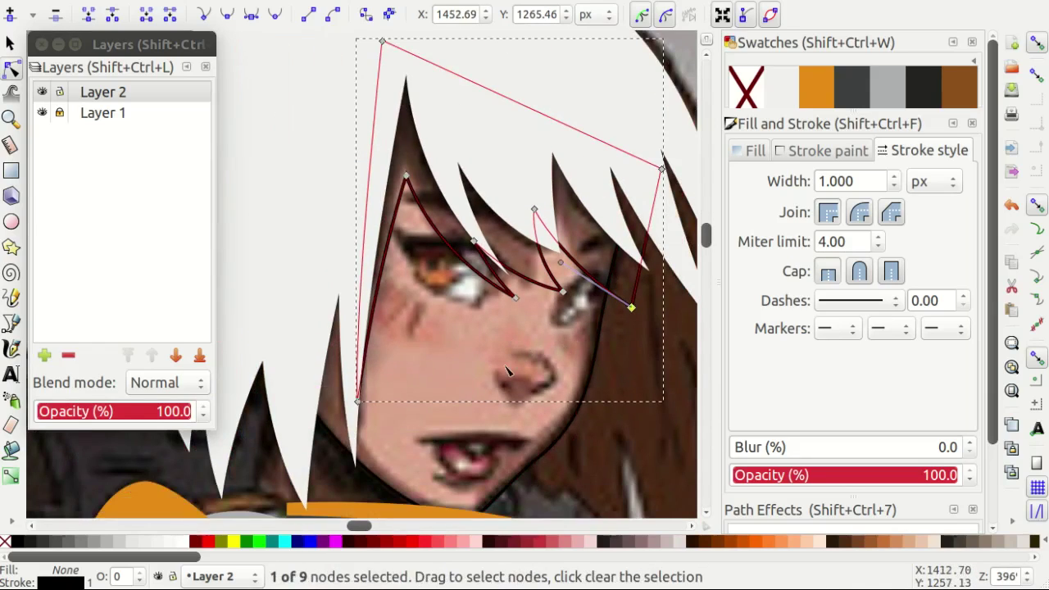
{"action": "key", "text": "d"}
{"action": "scroll", "coordinate": [512, 370], "scroll_direction": "down", "scroll_amount": 6}
{"action": "scroll", "coordinate": [410, 360], "scroll_direction": "down", "scroll_amount": 2}
Darken the bang strands' fill from pale peach to tan with the HSL sliders.
{"action": "scroll", "coordinate": [336, 360], "scroll_direction": "up", "scroll_amount": 5}
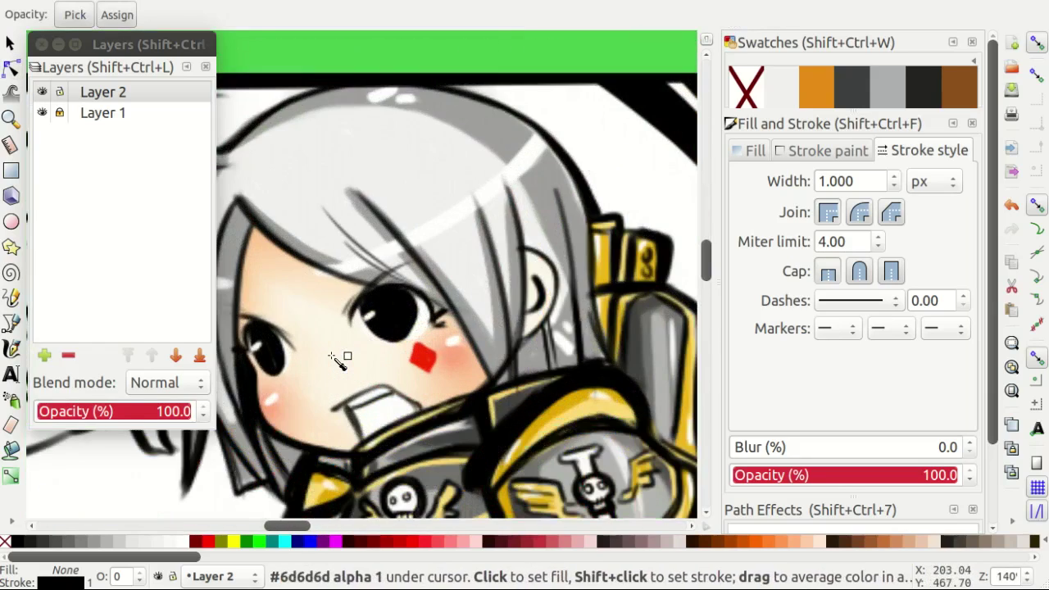
{"action": "scroll", "coordinate": [295, 262], "scroll_direction": "up", "scroll_amount": 3}
{"action": "scroll", "coordinate": [295, 205], "scroll_direction": "up", "scroll_amount": 2}
{"action": "scroll", "coordinate": [295, 262], "scroll_direction": "down", "scroll_amount": 5}
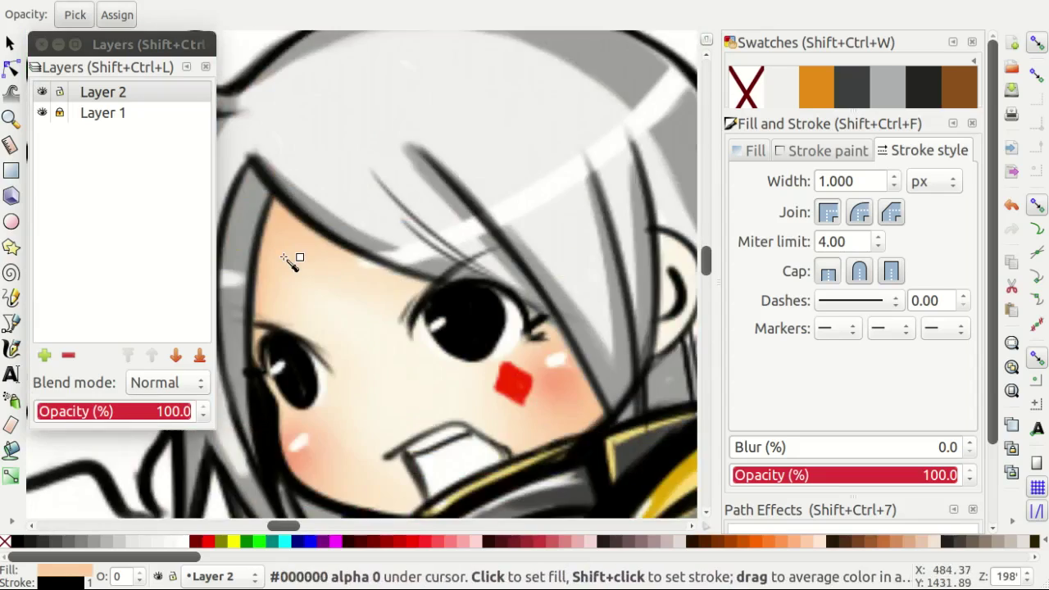
{"action": "scroll", "coordinate": [294, 262], "scroll_direction": "down", "scroll_amount": 4}
{"action": "left_click", "coordinate": [753, 151]}
{"action": "scroll", "coordinate": [574, 246], "scroll_direction": "up", "scroll_amount": 2}
{"action": "scroll", "coordinate": [574, 245], "scroll_direction": "up", "scroll_amount": 2}
{"action": "scroll", "coordinate": [614, 262], "scroll_direction": "up", "scroll_amount": 2}
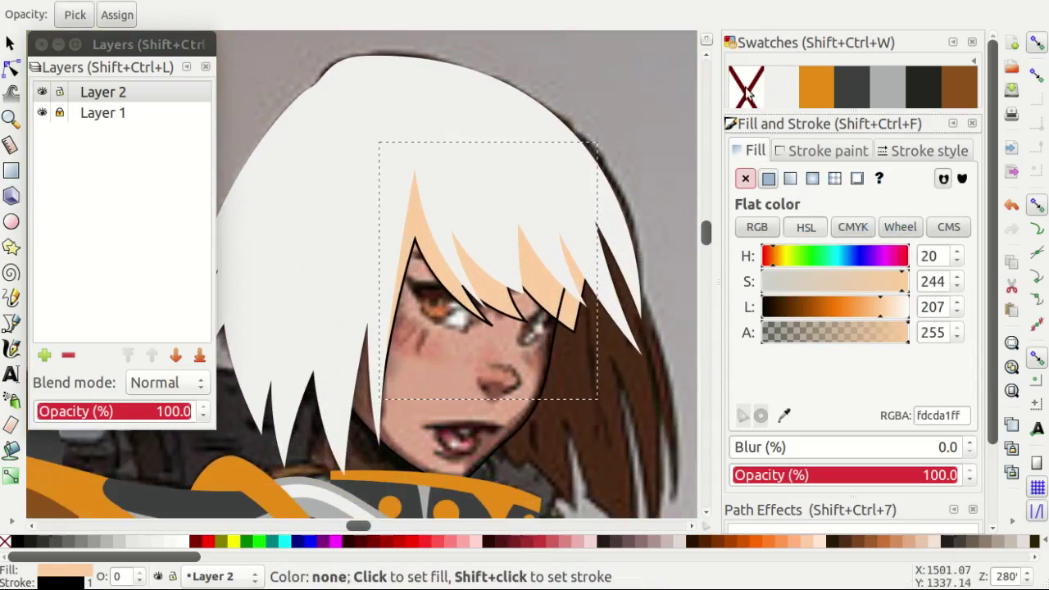
{"action": "scroll", "coordinate": [647, 276], "scroll_direction": "down", "scroll_amount": 2}
{"action": "scroll", "coordinate": [651, 278], "scroll_direction": "down", "scroll_amount": 1}
{"action": "scroll", "coordinate": [659, 280], "scroll_direction": "up", "scroll_amount": 2}
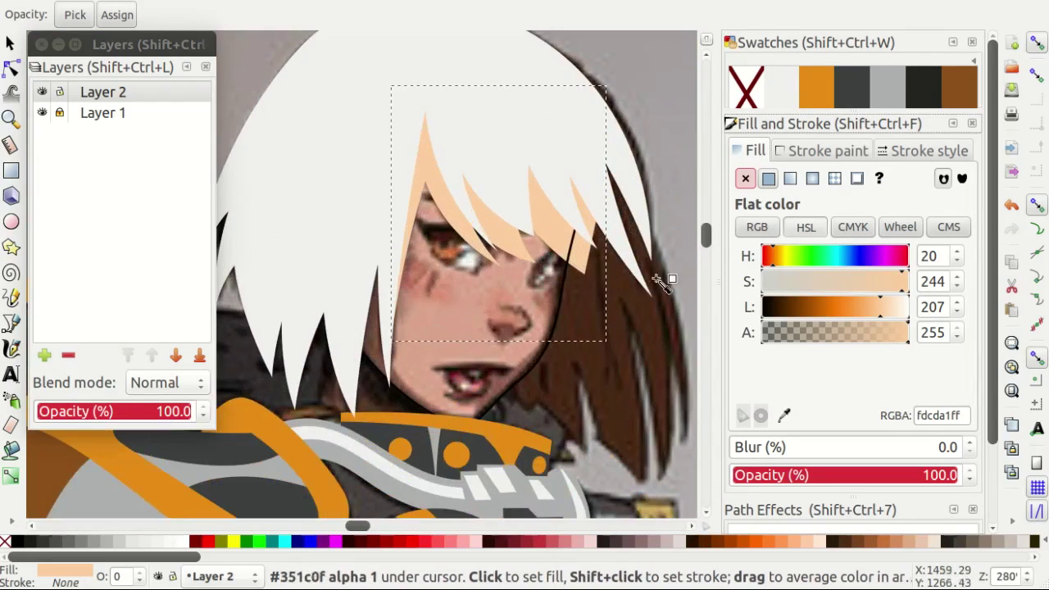
{"action": "left_click_drag", "start_coordinate": [895, 282], "coordinate": [889, 282]}
{"action": "mouse_move", "coordinate": [880, 307]}
{"action": "left_mouse_down"}
{"action": "mouse_move", "coordinate": [847, 310]}
{"action": "mouse_move", "coordinate": [828, 278]}
{"action": "mouse_move", "coordinate": [836, 307]}
{"action": "left_mouse_up"}
{"action": "left_click", "coordinate": [847, 282]}
{"action": "scroll", "coordinate": [938, 255], "scroll_direction": "down", "scroll_amount": 3}
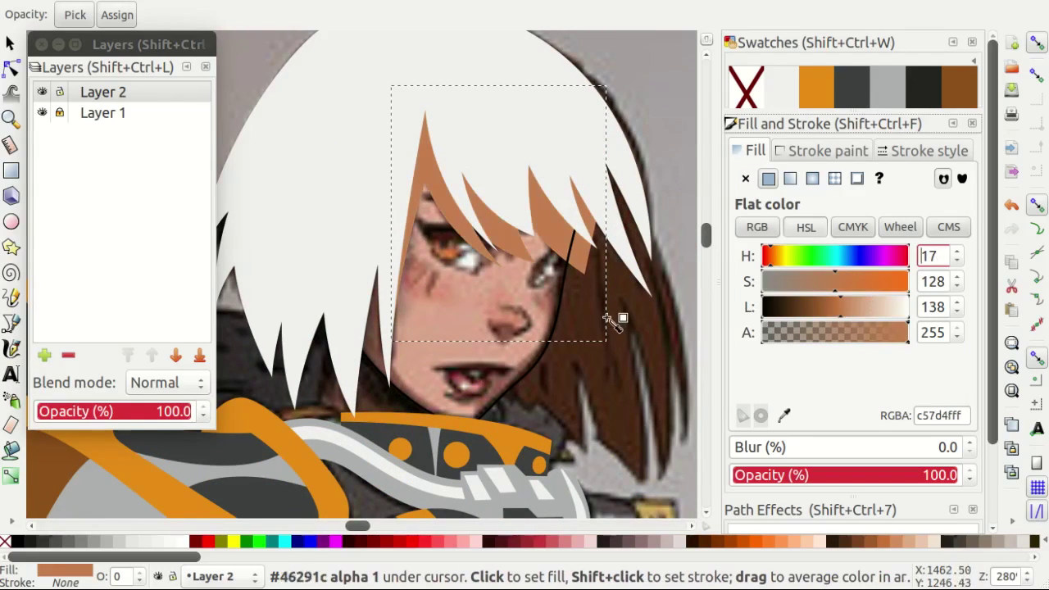
{"action": "scroll", "coordinate": [617, 317], "scroll_direction": "up", "scroll_amount": 1}
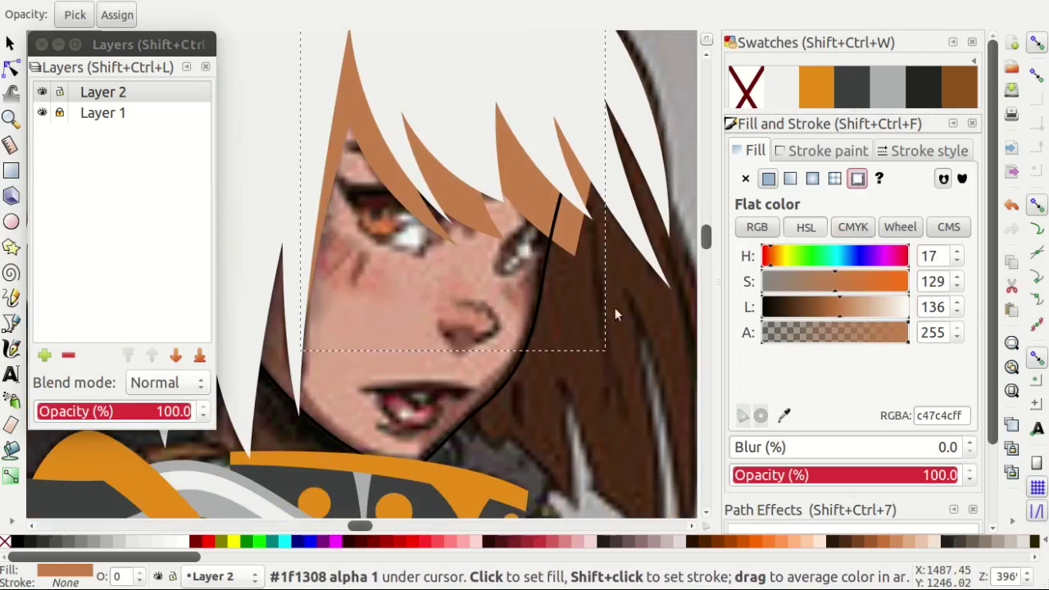
Clear the selection and start, then cancel, a stray pen path near the lower face.
{"action": "key", "text": "s"}
{"action": "key", "text": "Escape"}
{"action": "key", "text": "r"}
{"action": "scroll", "coordinate": [431, 347], "scroll_direction": "left", "scroll_amount": 1}
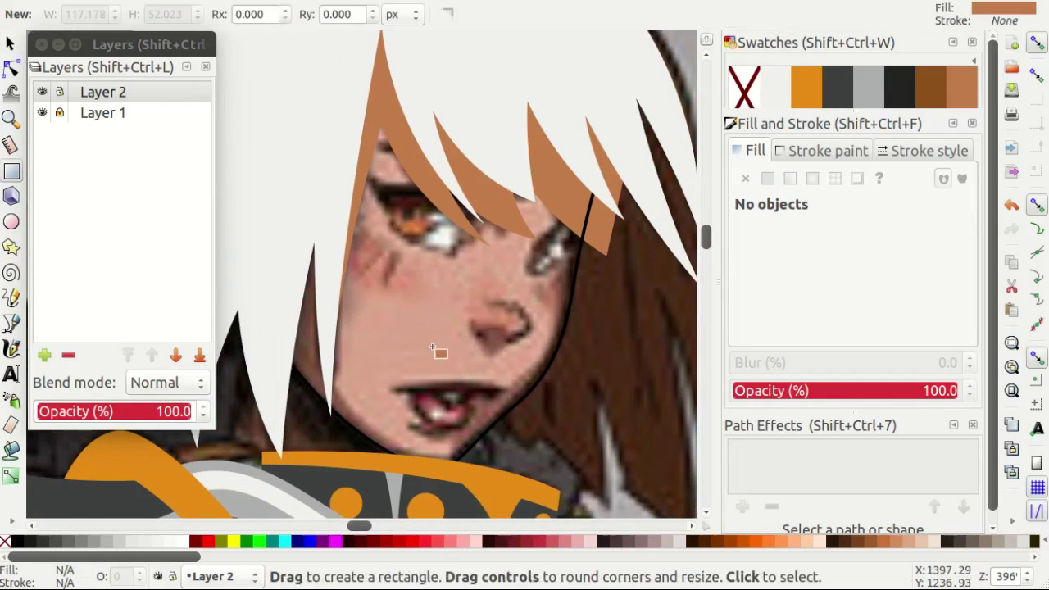
{"action": "key", "text": "b"}
{"action": "scroll", "coordinate": [344, 361], "scroll_direction": "up", "scroll_amount": 2}
{"action": "left_click", "coordinate": [330, 227]}
{"action": "scroll", "coordinate": [338, 344], "scroll_direction": "down", "scroll_amount": 2}
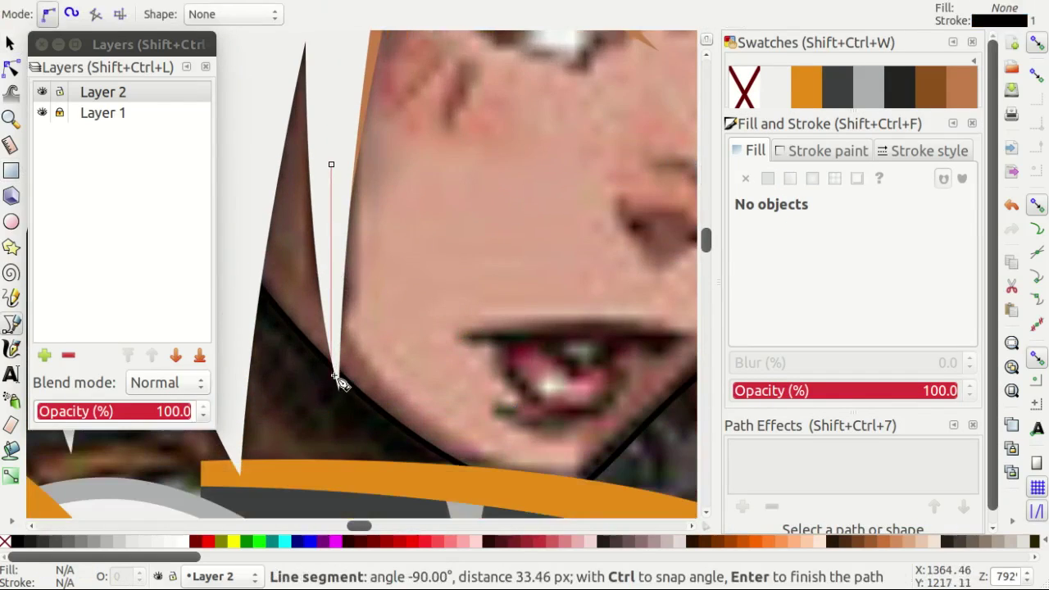
{"action": "key", "text": "Escape"}
{"action": "scroll", "coordinate": [413, 171], "scroll_direction": "up", "scroll_amount": 3}
Extend the tan strand path's left edge down toward the chin and further left.
{"action": "key", "text": "n"}
{"action": "left_click", "coordinate": [355, 328]}
{"action": "scroll", "coordinate": [355, 328], "scroll_direction": "down", "scroll_amount": 1}
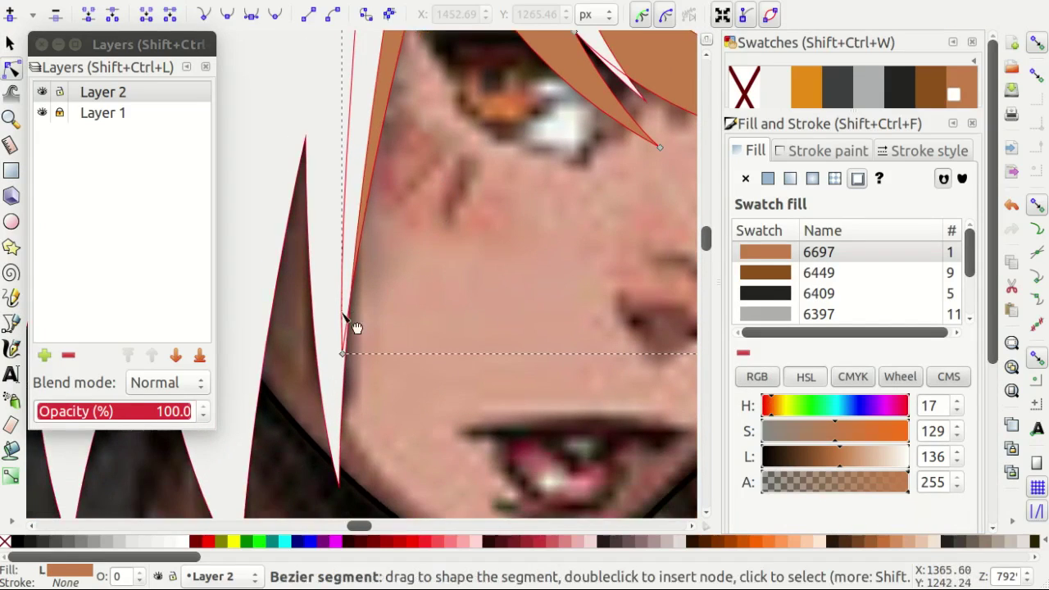
{"action": "left_click_drag", "start_coordinate": [342, 353], "coordinate": [331, 512]}
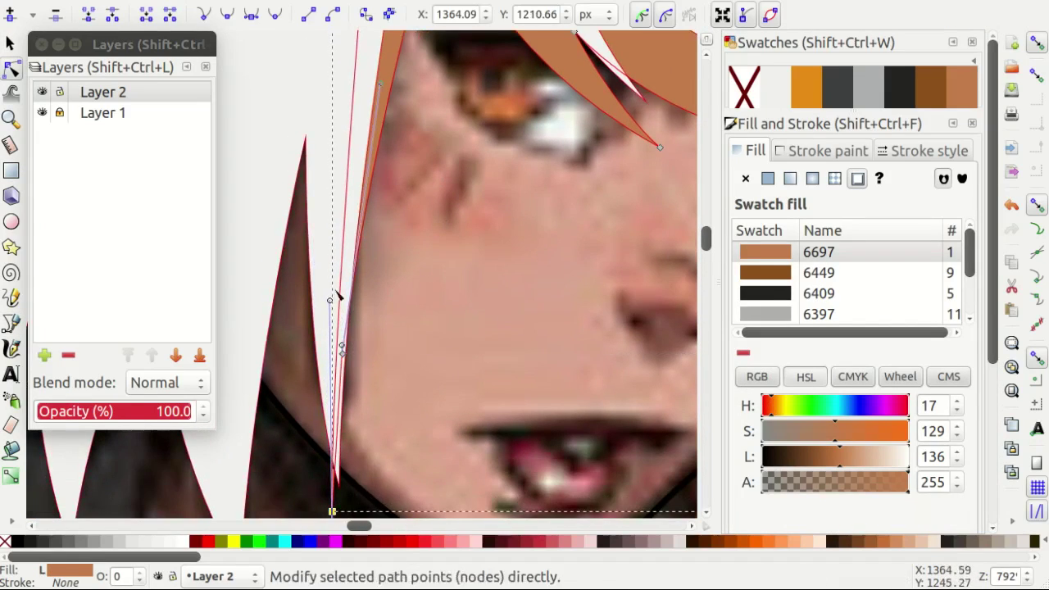
{"action": "left_click_drag", "start_coordinate": [342, 272], "coordinate": [205, 326]}
{"action": "scroll", "coordinate": [262, 320], "scroll_direction": "down", "scroll_amount": 2}
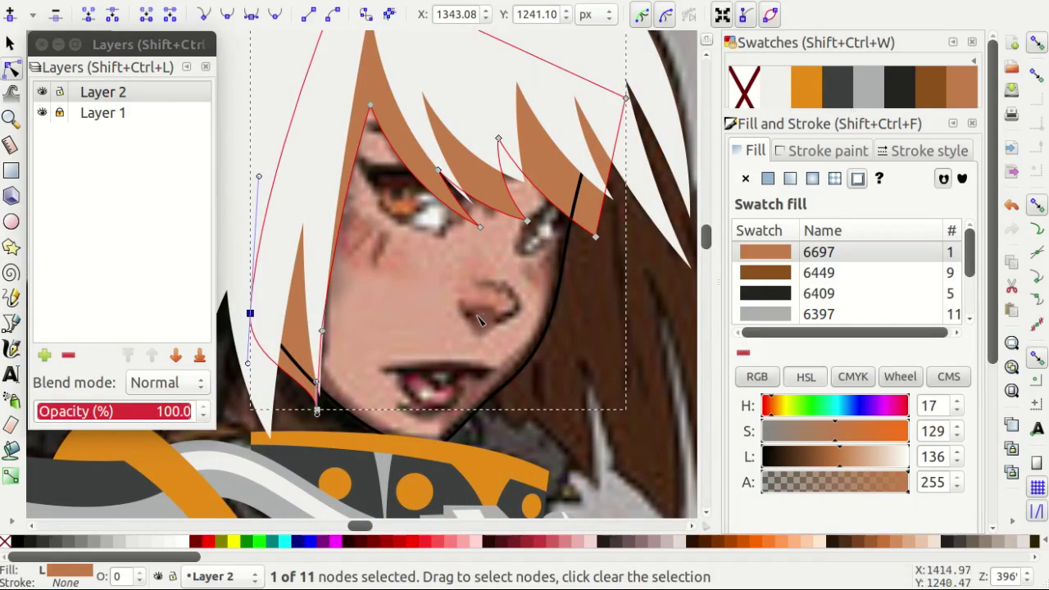
Draw a rectangle over the face, lower it beneath the hair, and fill it light skin tone.
{"action": "key", "text": "r"}
{"action": "scroll", "coordinate": [451, 311], "scroll_direction": "down", "scroll_amount": 1}
{"action": "left_click_drag", "start_coordinate": [436, 307], "coordinate": [610, 458]}
{"action": "key", "text": "End"}
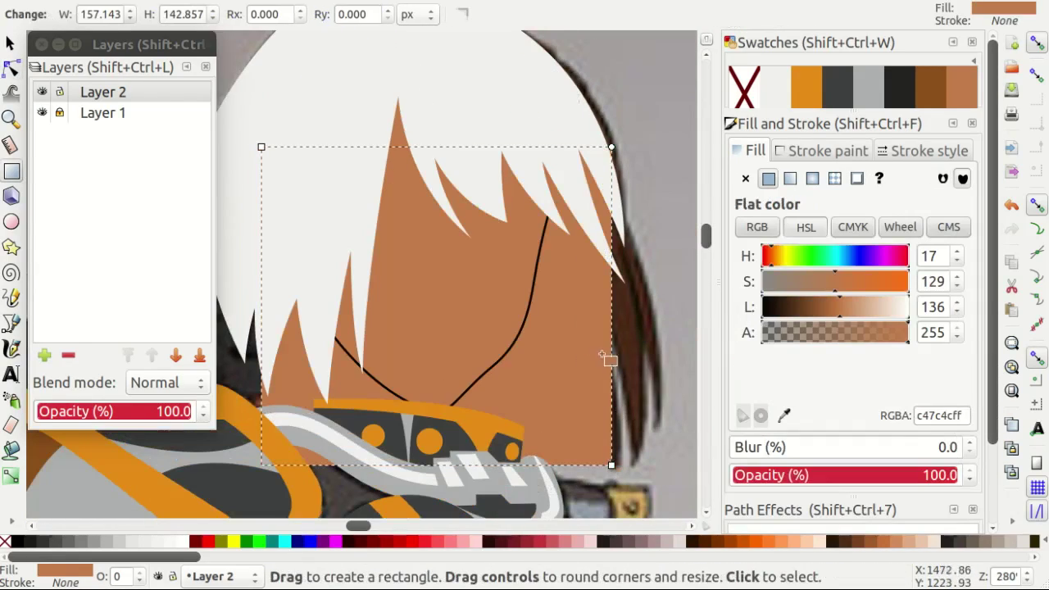
{"action": "key", "text": "d"}
{"action": "left_click", "coordinate": [845, 281]}
{"action": "left_click", "coordinate": [866, 307]}
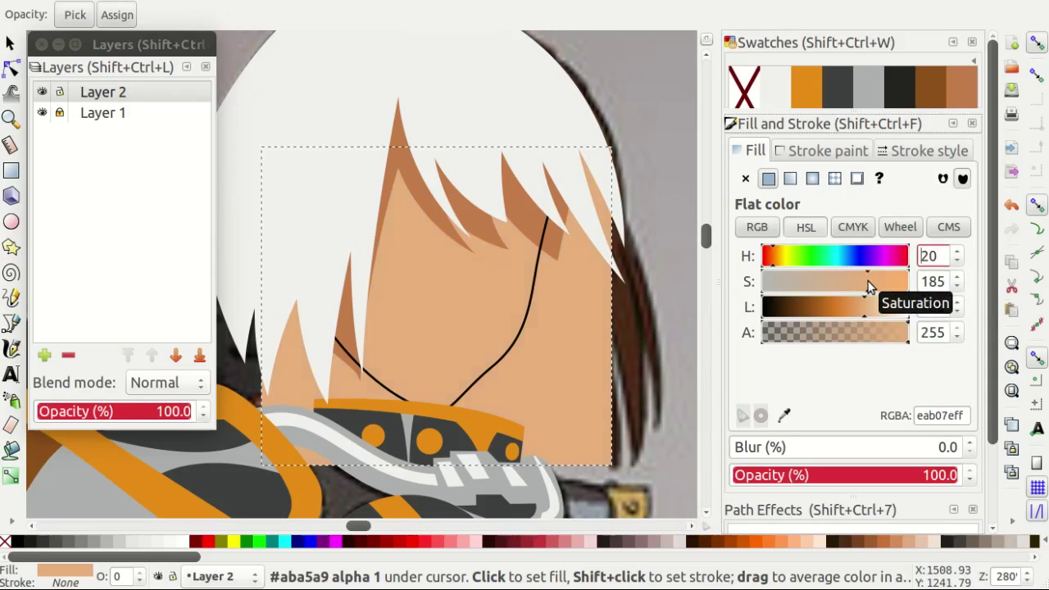
Group the skin rectangle with the strand path and clip the group to the face outline.
{"action": "key", "text": "s"}
{"action": "scroll", "coordinate": [425, 225], "scroll_direction": "up", "scroll_amount": 1}
{"action": "left_click", "coordinate": [402, 165], "text": "shift"}
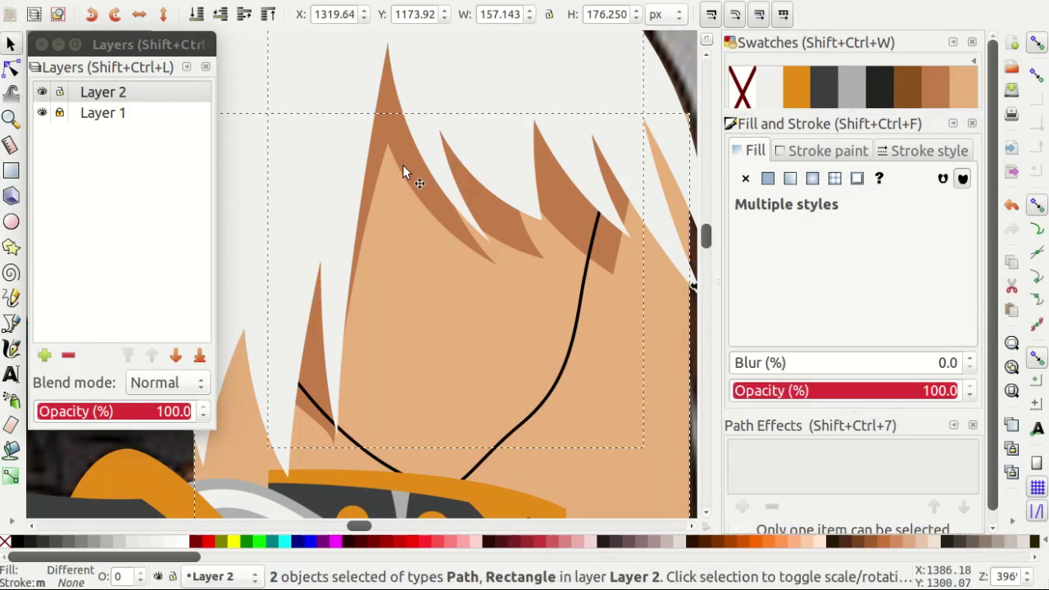
{"action": "key", "text": "ctrl+g"}
{"action": "left_click", "coordinate": [574, 328], "text": "shift"}
{"action": "right_click", "coordinate": [575, 327]}
{"action": "left_click", "coordinate": [612, 355]}
{"action": "key", "text": "Escape"}
{"action": "scroll", "coordinate": [421, 287], "scroll_direction": "down", "scroll_amount": 2}
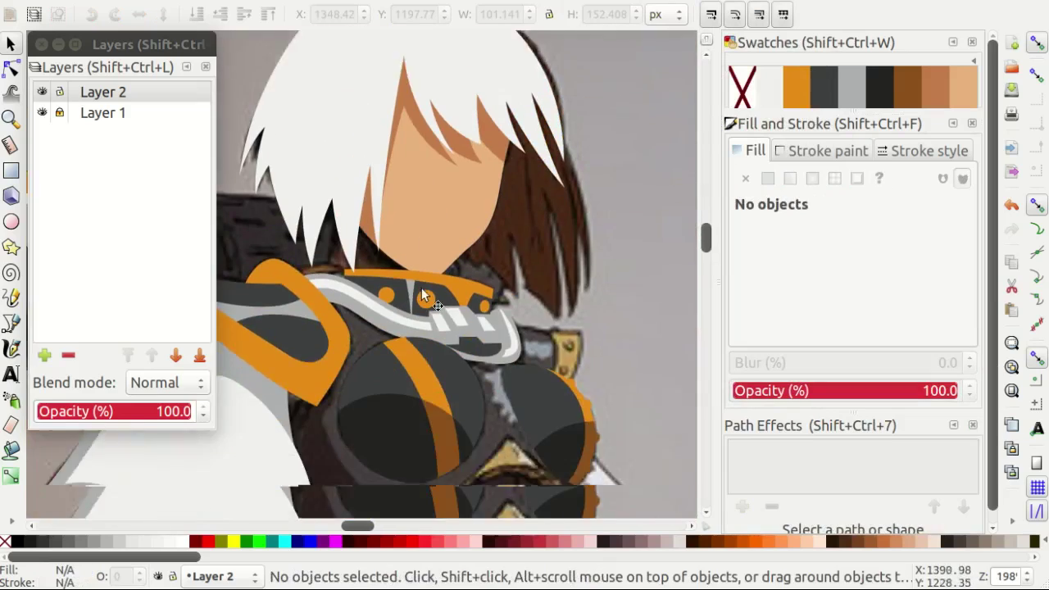
{"action": "scroll", "coordinate": [452, 312], "scroll_direction": "down", "scroll_amount": 1}
{"action": "scroll", "coordinate": [556, 346], "scroll_direction": "up", "scroll_amount": 1}
Trace a small shape at the collar corner and fill it with brown swatch 6449.
{"action": "key", "text": "b"}
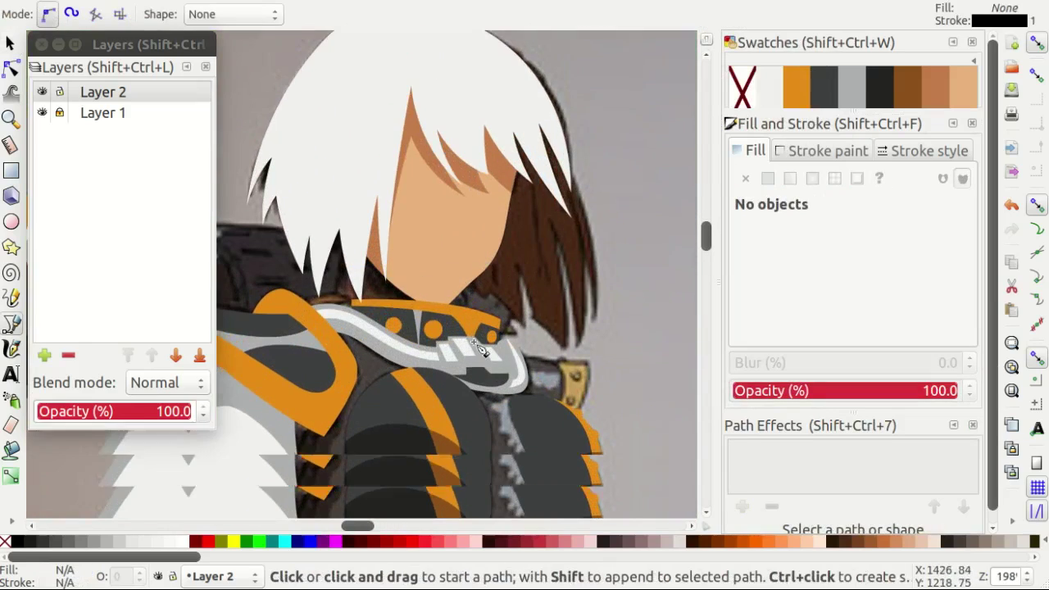
{"action": "scroll", "coordinate": [475, 343], "scroll_direction": "up", "scroll_amount": 3}
{"action": "scroll", "coordinate": [382, 347], "scroll_direction": "up", "scroll_amount": 1}
{"action": "scroll", "coordinate": [491, 352], "scroll_direction": "up", "scroll_amount": 1}
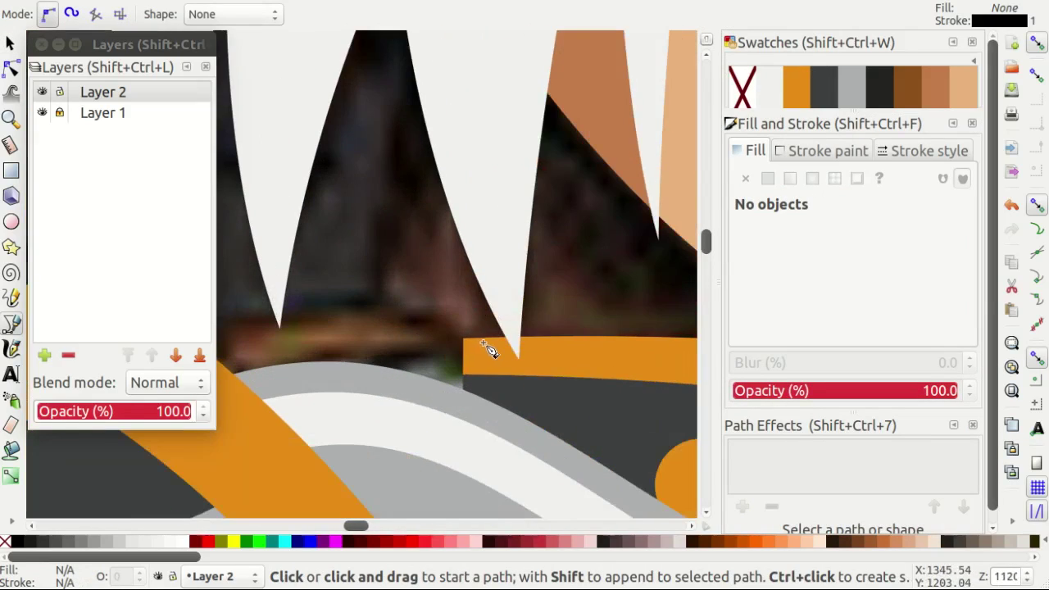
{"action": "left_click", "coordinate": [498, 348]}
{"action": "scroll", "coordinate": [497, 348], "scroll_direction": "down", "scroll_amount": 1}
{"action": "left_click_drag", "start_coordinate": [273, 328], "coordinate": [288, 371]}
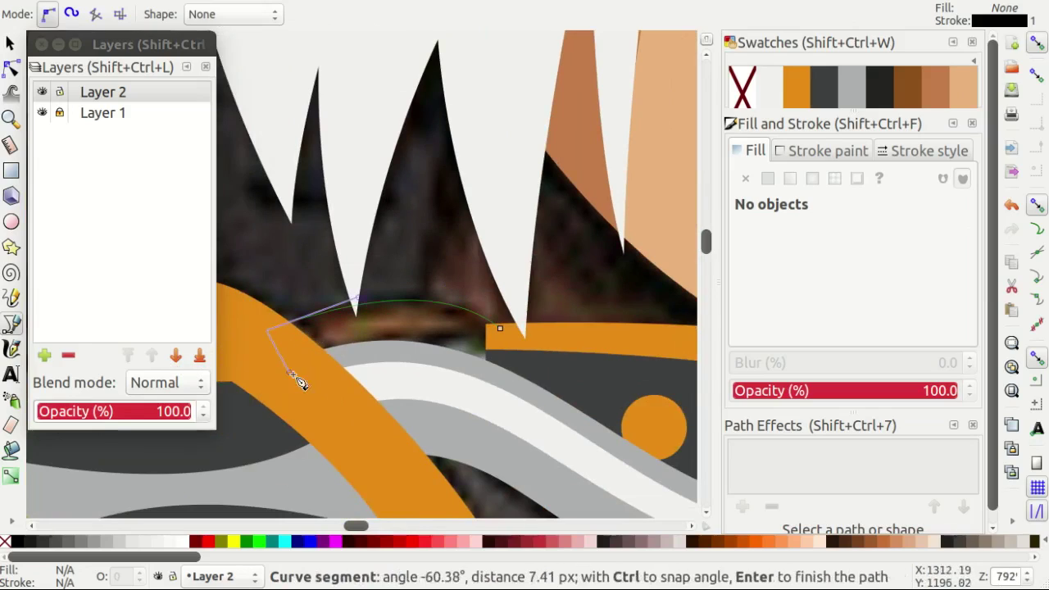
{"action": "left_click", "coordinate": [493, 379]}
{"action": "left_click", "coordinate": [503, 335]}
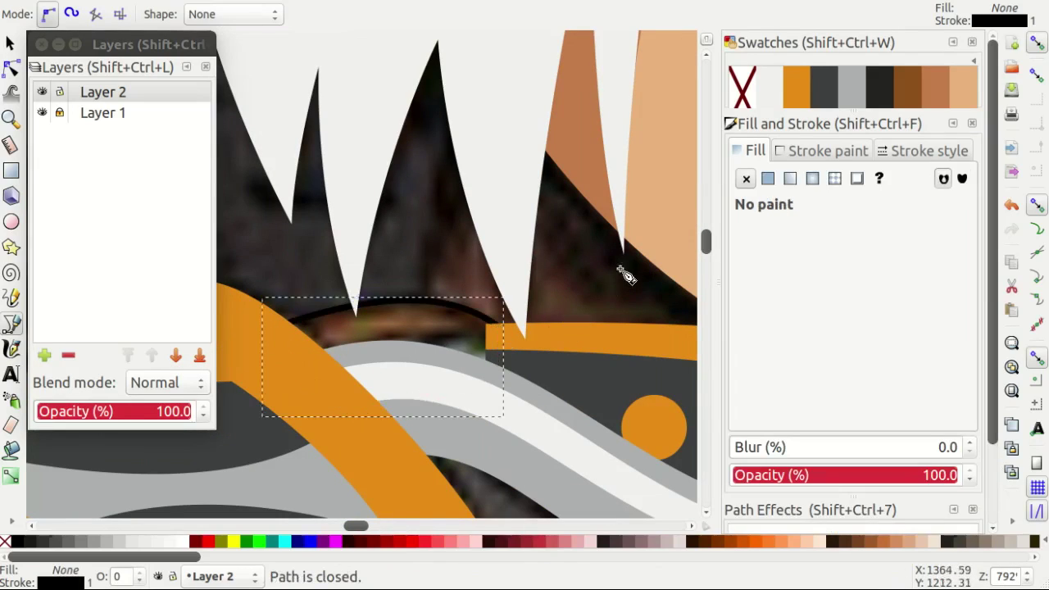
{"action": "left_click", "coordinate": [901, 92]}
Adjust a curve handle on the brown collar shape, then deselect it.
{"action": "key", "text": "n"}
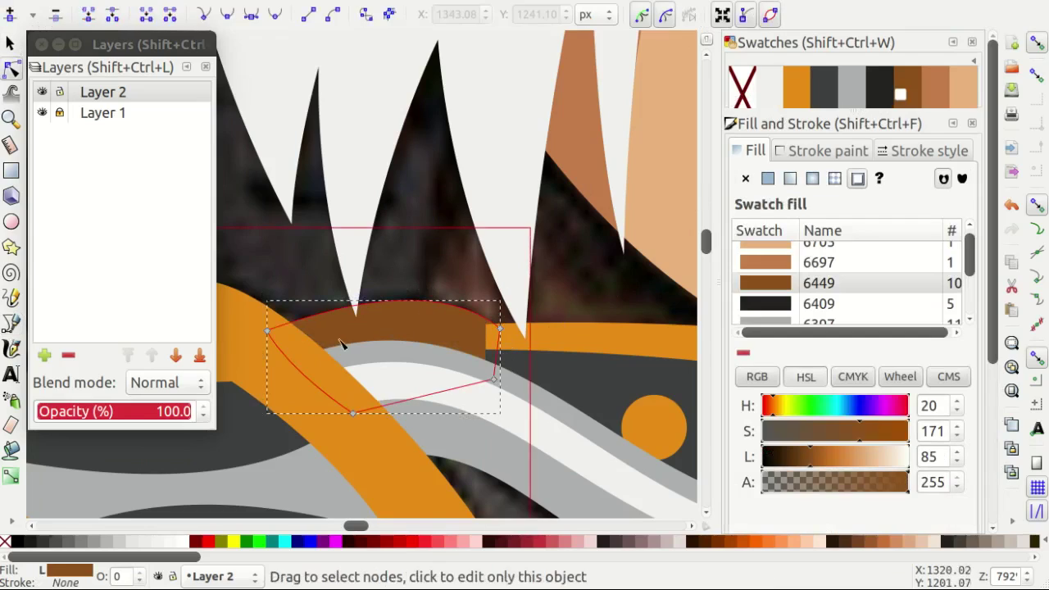
{"action": "left_click", "coordinate": [273, 328]}
{"action": "scroll", "coordinate": [358, 298], "scroll_direction": "up", "scroll_amount": 1}
{"action": "left_click_drag", "start_coordinate": [371, 298], "coordinate": [365, 294]}
{"action": "scroll", "coordinate": [365, 295], "scroll_direction": "down", "scroll_amount": 2}
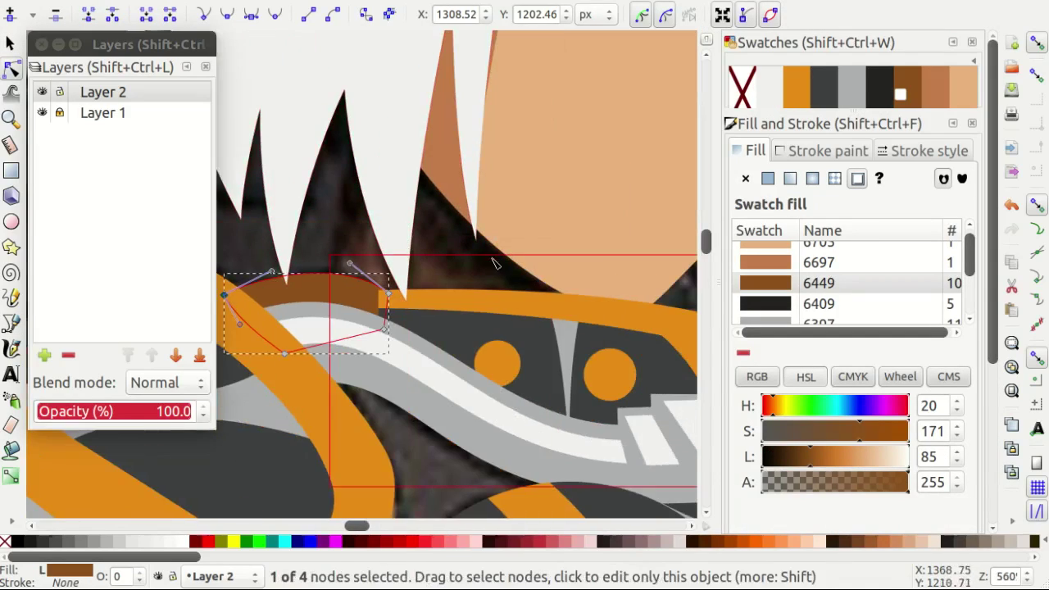
{"action": "key", "text": "Escape"}
{"action": "scroll", "coordinate": [393, 160], "scroll_direction": "up", "scroll_amount": 1}
Trace a four-node shape above the collar with no stroke and tan swatch 6697 fill.
{"action": "key", "text": "b"}
{"action": "left_click_drag", "start_coordinate": [415, 112], "coordinate": [356, 304]}
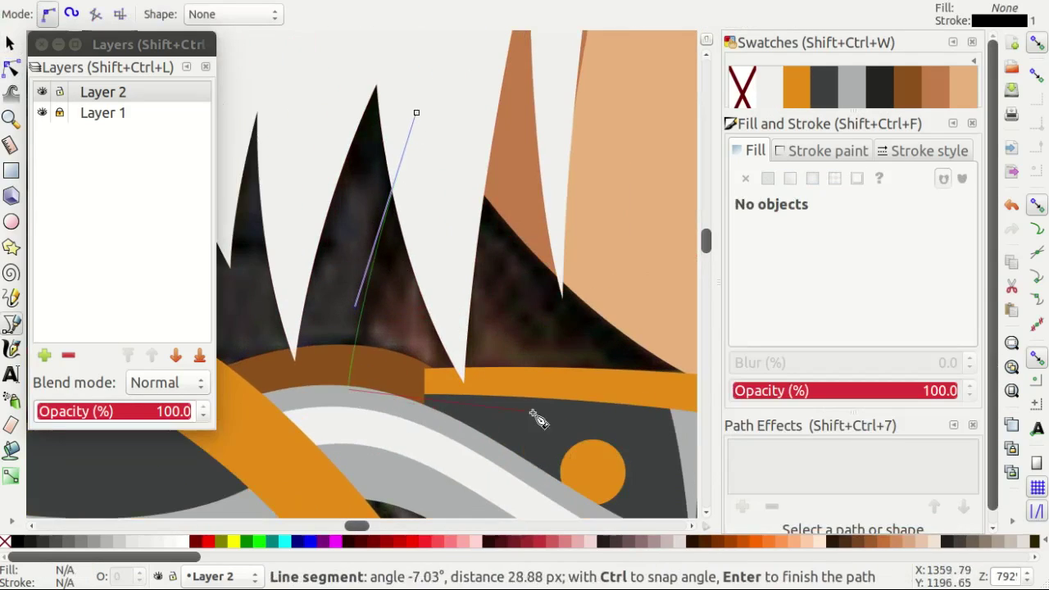
{"action": "left_click", "coordinate": [653, 433]}
{"action": "left_click", "coordinate": [675, 293]}
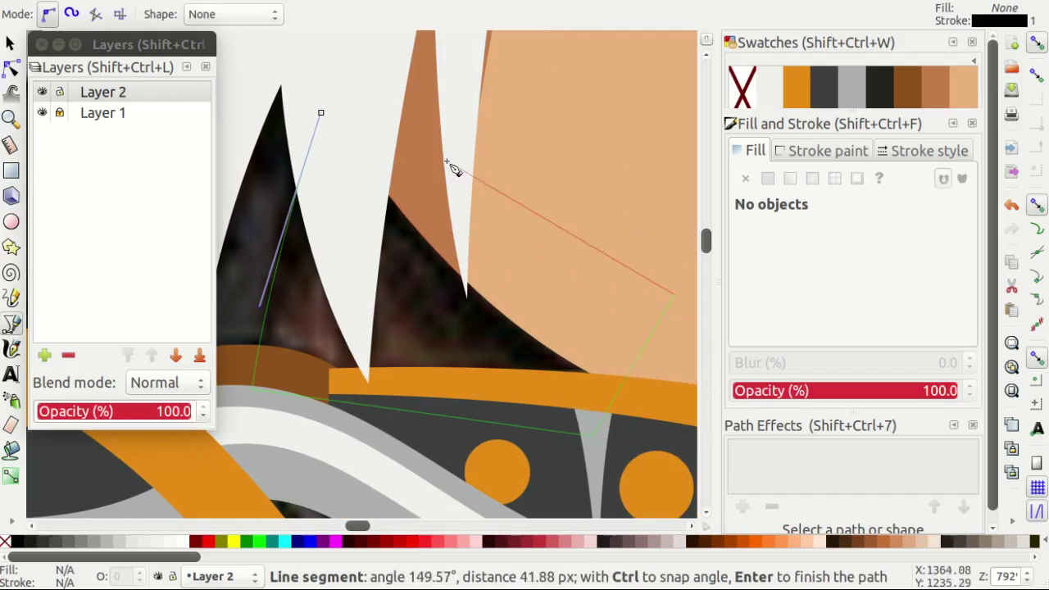
{"action": "left_click", "coordinate": [320, 112]}
{"action": "left_click", "coordinate": [742, 86], "text": "shift"}
{"action": "left_click", "coordinate": [932, 95]}
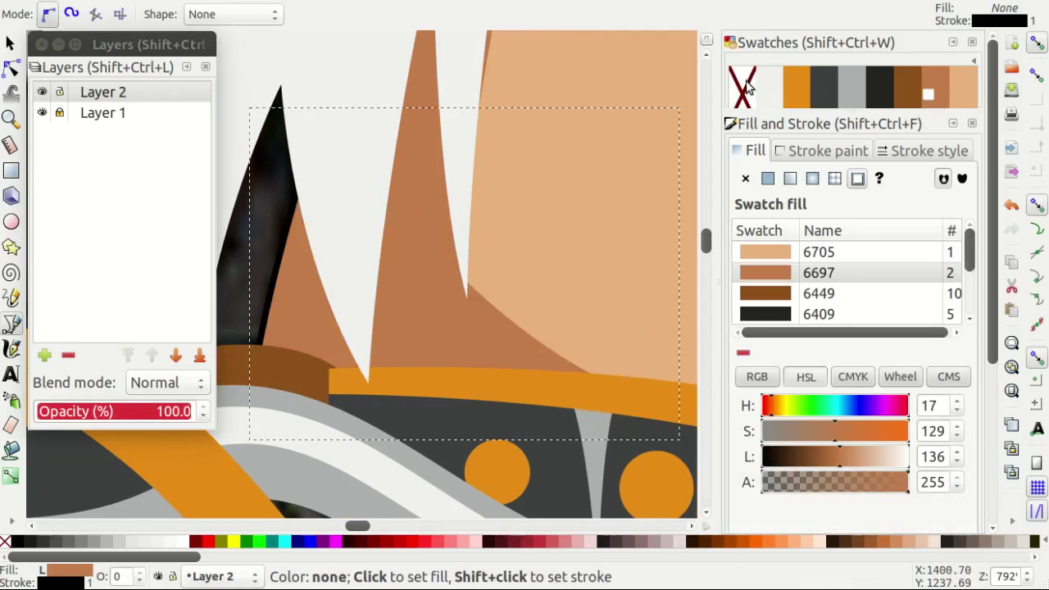
{"action": "scroll", "coordinate": [445, 300], "scroll_direction": "down", "scroll_amount": 2}
{"action": "scroll", "coordinate": [530, 326], "scroll_direction": "down", "scroll_amount": 2}
{"action": "key", "text": "s"}
{"action": "key", "text": "Escape"}
{"action": "scroll", "coordinate": [531, 326], "scroll_direction": "down", "scroll_amount": 1}
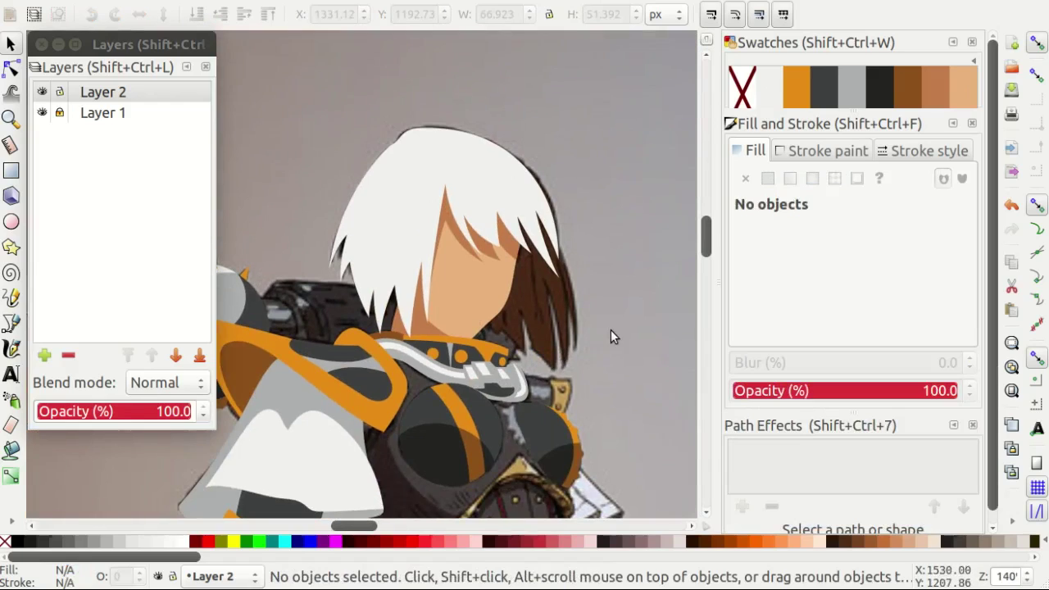
Trace a curved shape from the orange collar corner, filled near-black with no outline.
{"action": "key", "text": "b"}
{"action": "scroll", "coordinate": [521, 194], "scroll_direction": "right", "scroll_amount": 1}
{"action": "scroll", "coordinate": [527, 199], "scroll_direction": "up", "scroll_amount": 2}
{"action": "scroll", "coordinate": [520, 221], "scroll_direction": "up", "scroll_amount": 1}
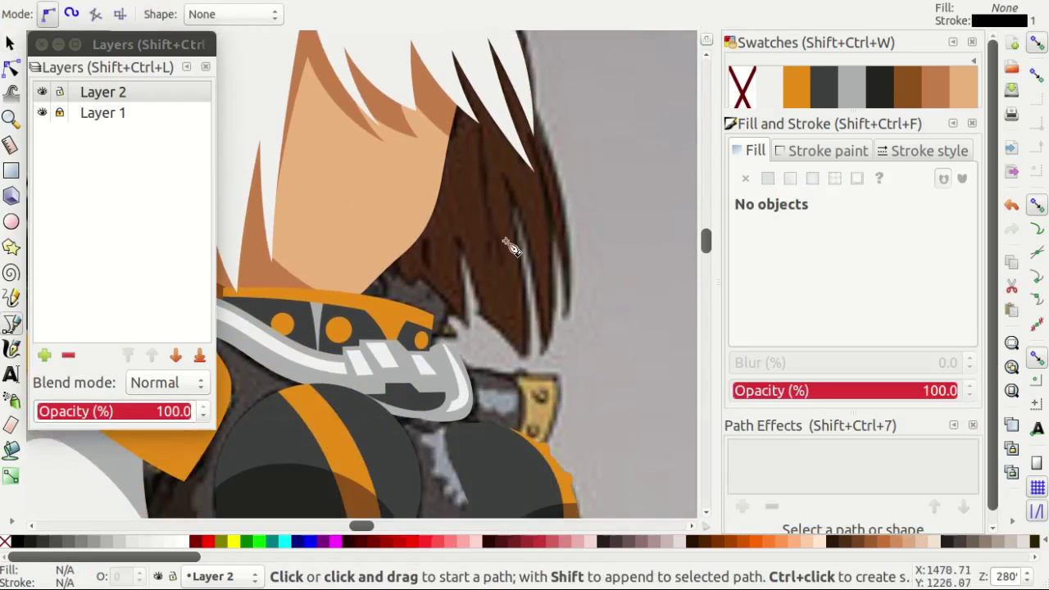
{"action": "scroll", "coordinate": [483, 270], "scroll_direction": "up", "scroll_amount": 2}
{"action": "scroll", "coordinate": [500, 393], "scroll_direction": "up", "scroll_amount": 1}
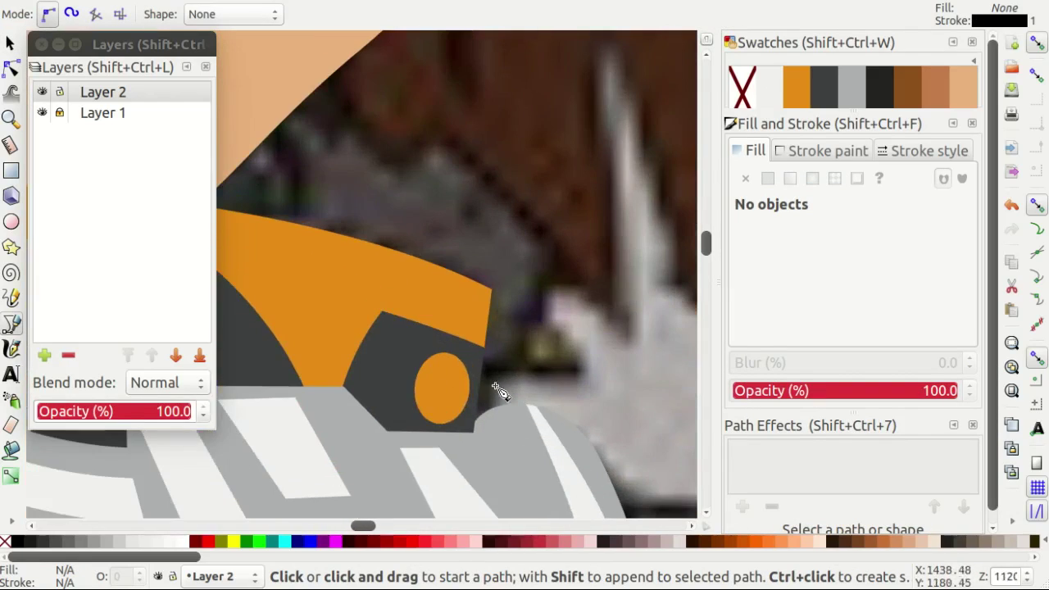
{"action": "scroll", "coordinate": [498, 350], "scroll_direction": "down", "scroll_amount": 5}
{"action": "scroll", "coordinate": [478, 287], "scroll_direction": "up", "scroll_amount": 6}
{"action": "scroll", "coordinate": [478, 312], "scroll_direction": "up", "scroll_amount": 1}
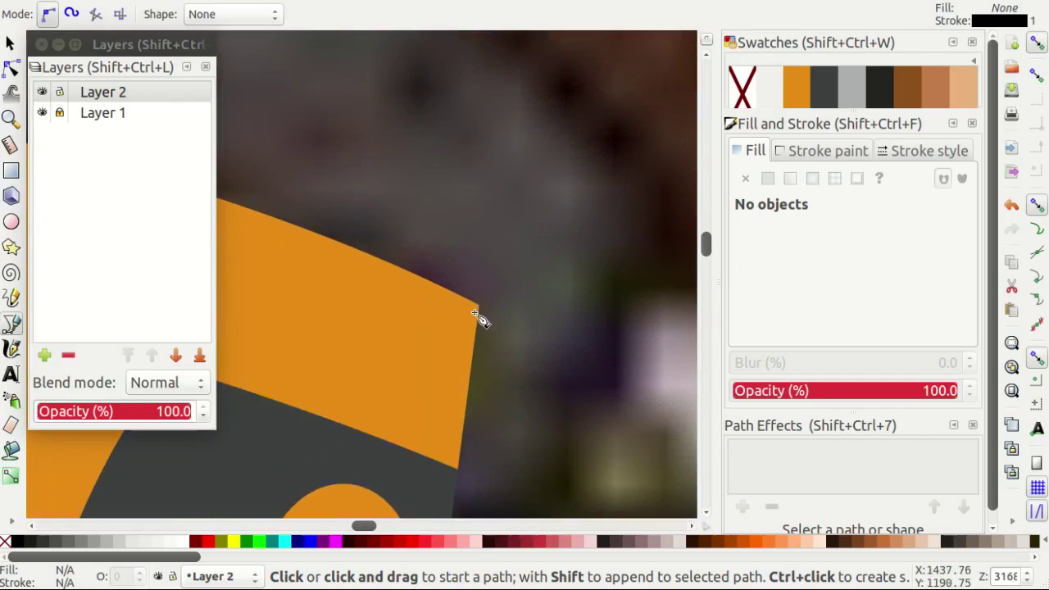
{"action": "scroll", "coordinate": [478, 311], "scroll_direction": "up", "scroll_amount": 1}
{"action": "left_click_drag", "start_coordinate": [475, 316], "coordinate": [481, 300]}
{"action": "left_click_drag", "start_coordinate": [507, 180], "coordinate": [508, 181]}
{"action": "scroll", "coordinate": [491, 205], "scroll_direction": "down", "scroll_amount": 3}
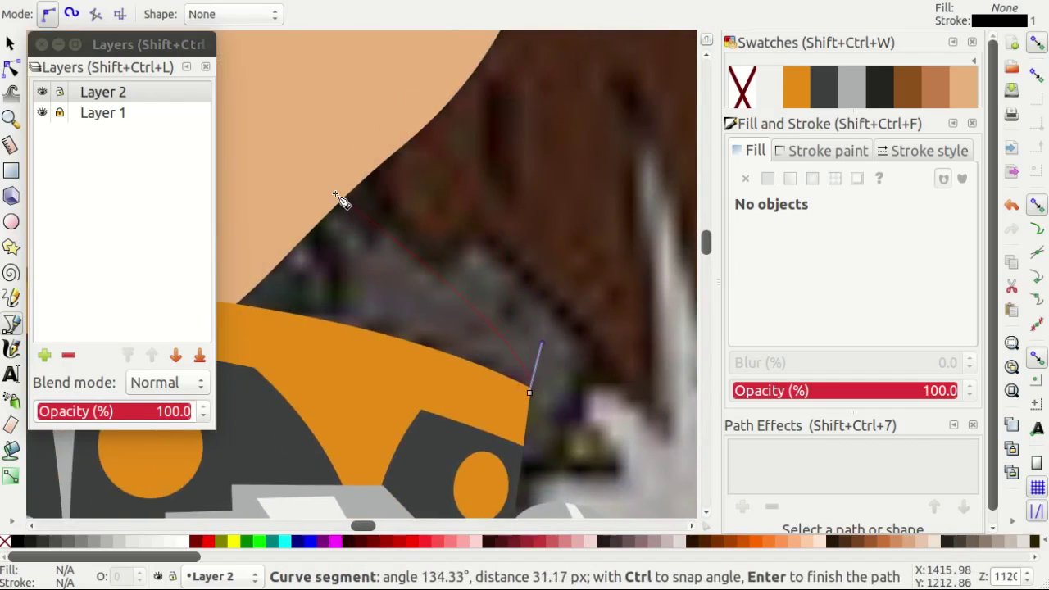
{"action": "left_click_drag", "start_coordinate": [336, 196], "coordinate": [164, 140]}
{"action": "scroll", "coordinate": [398, 227], "scroll_direction": "down", "scroll_amount": 1}
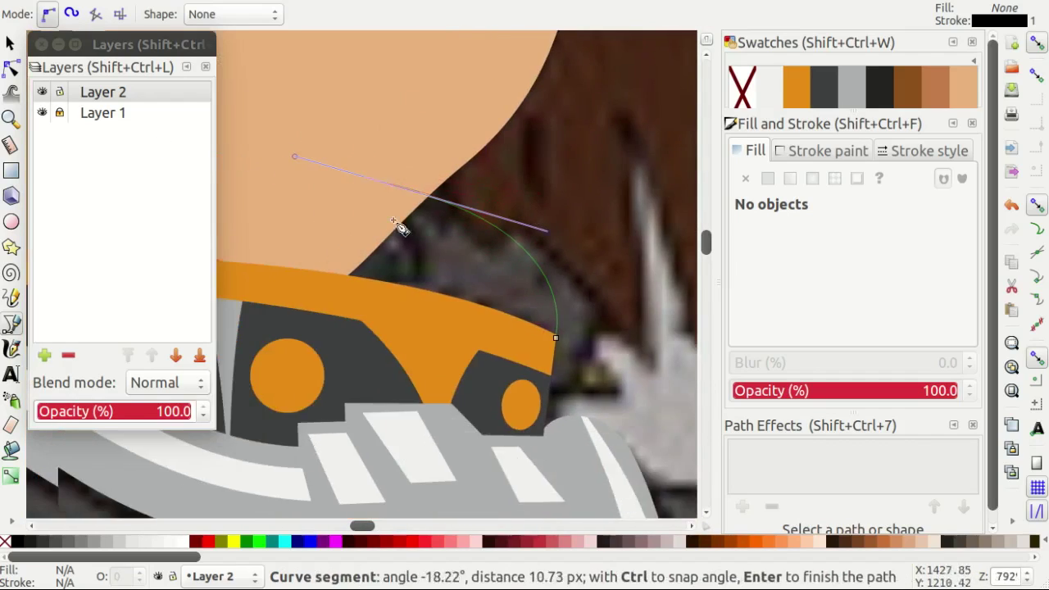
{"action": "left_click", "coordinate": [556, 336]}
{"action": "left_click", "coordinate": [818, 90]}
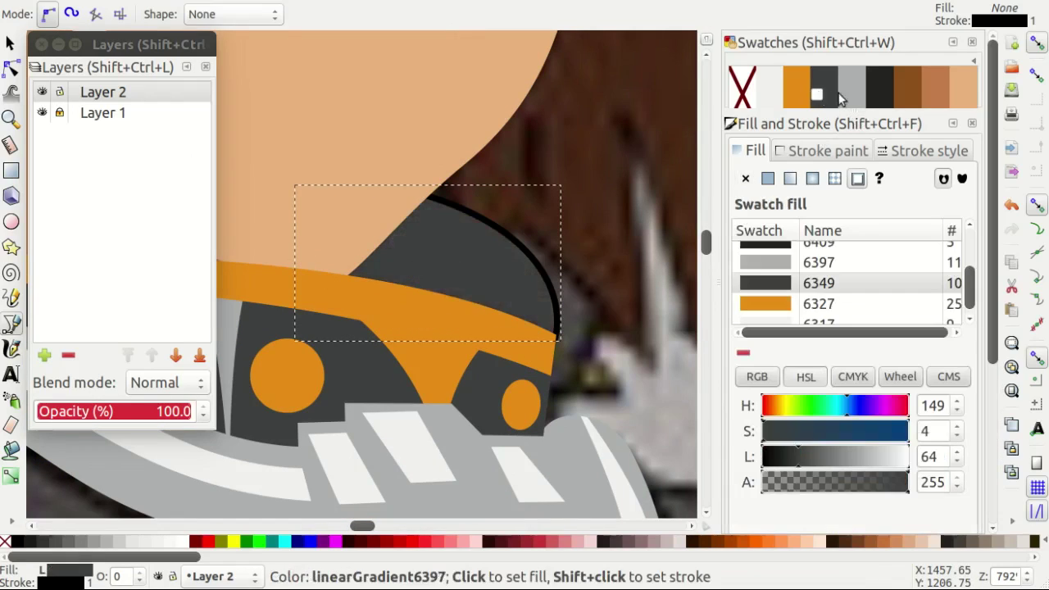
{"action": "left_click", "coordinate": [875, 94]}
{"action": "left_click", "coordinate": [743, 86], "text": "shift"}
Hide the reference layer, drag the black shape's top node into place, then show the layer again.
{"action": "left_click", "coordinate": [10, 42]}
{"action": "left_click", "coordinate": [41, 112]}
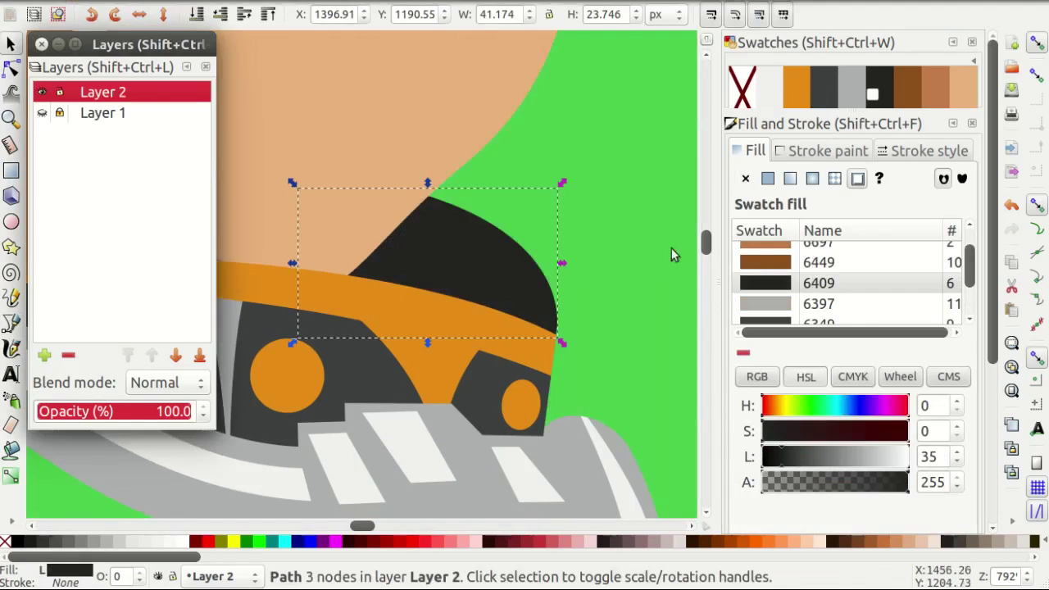
{"action": "left_click", "coordinate": [671, 247]}
{"action": "scroll", "coordinate": [514, 262], "scroll_direction": "down", "scroll_amount": 4}
{"action": "scroll", "coordinate": [530, 267], "scroll_direction": "up", "scroll_amount": 3}
{"action": "left_click", "coordinate": [421, 241]}
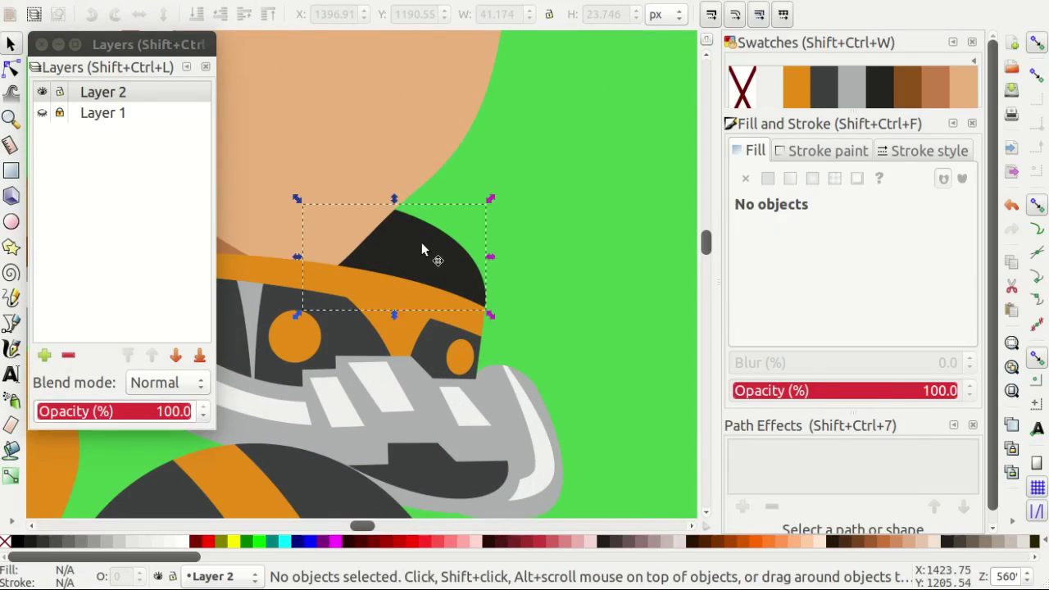
{"action": "double_click", "coordinate": [421, 250]}
{"action": "scroll", "coordinate": [446, 269], "scroll_direction": "up", "scroll_amount": 2}
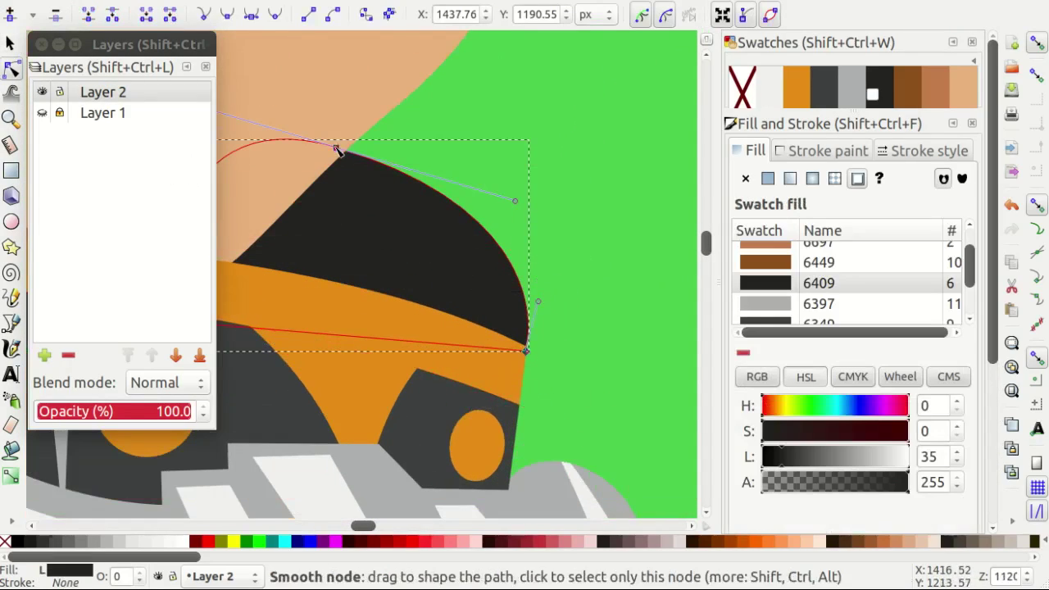
{"action": "left_click_drag", "start_coordinate": [335, 147], "coordinate": [304, 176]}
{"action": "key", "text": "s"}
{"action": "left_click", "coordinate": [580, 278]}
{"action": "scroll", "coordinate": [483, 238], "scroll_direction": "down", "scroll_amount": 2}
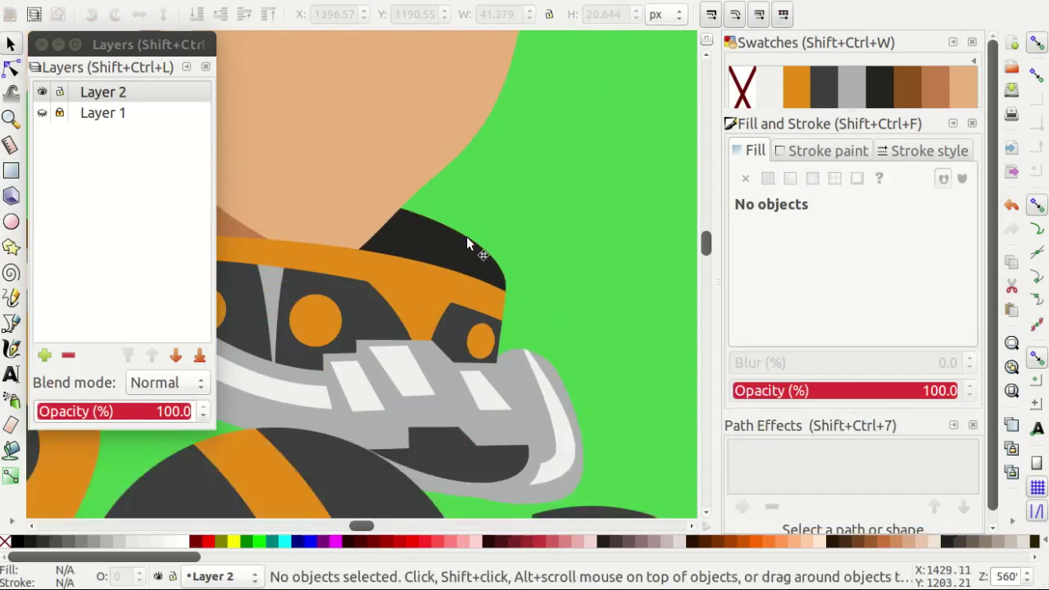
{"action": "left_click", "coordinate": [43, 113]}
{"action": "scroll", "coordinate": [594, 314], "scroll_direction": "up", "scroll_amount": 3}
Trace a closed outline around the pointed hair strands beside the face.
{"action": "key", "text": "b"}
{"action": "scroll", "coordinate": [574, 205], "scroll_direction": "up", "scroll_amount": 3}
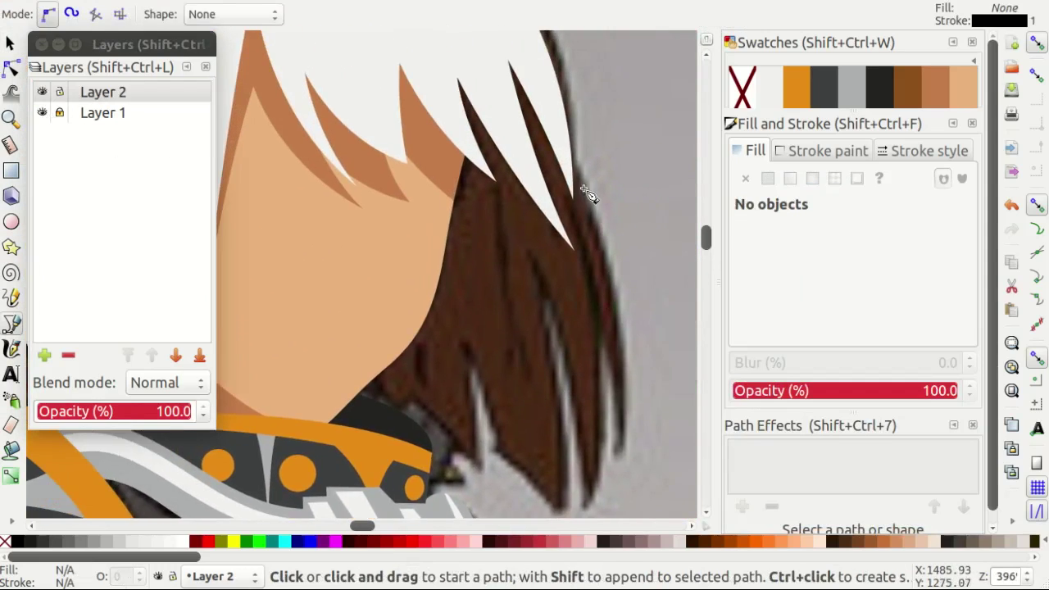
{"action": "left_click", "coordinate": [564, 127]}
{"action": "scroll", "coordinate": [564, 127], "scroll_direction": "down", "scroll_amount": 3}
{"action": "scroll", "coordinate": [631, 290], "scroll_direction": "down", "scroll_amount": 1}
{"action": "left_click", "coordinate": [631, 291]}
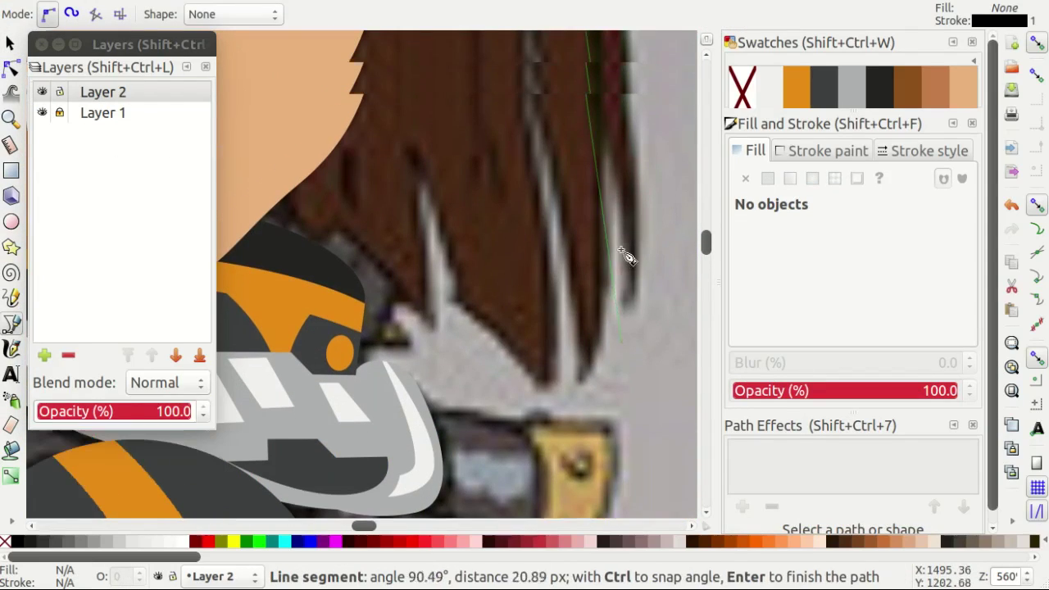
{"action": "left_click", "coordinate": [542, 398]}
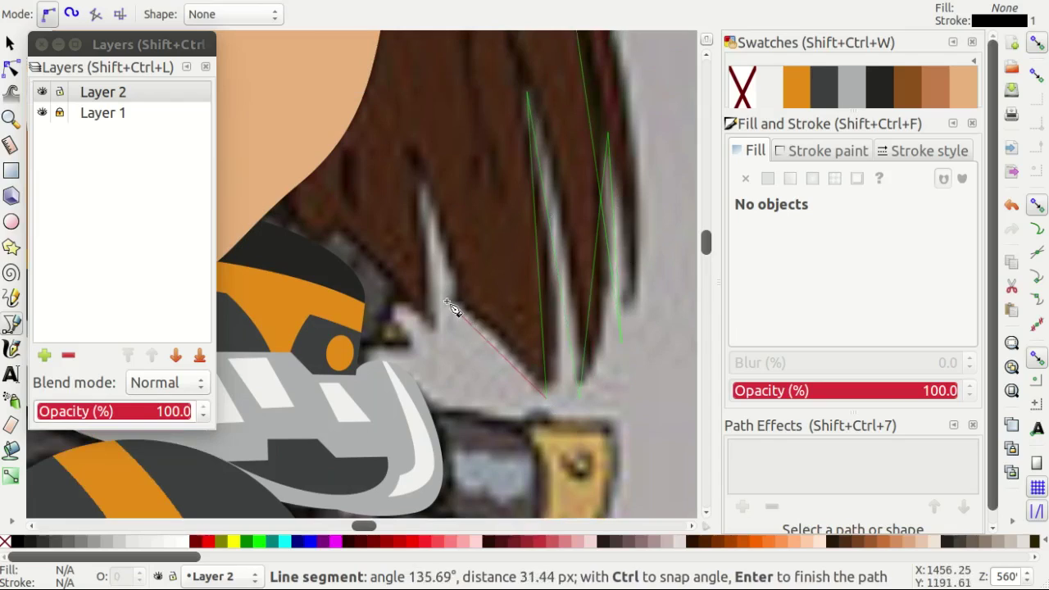
{"action": "left_click", "coordinate": [450, 306]}
{"action": "scroll", "coordinate": [406, 313], "scroll_direction": "left", "scroll_amount": 2}
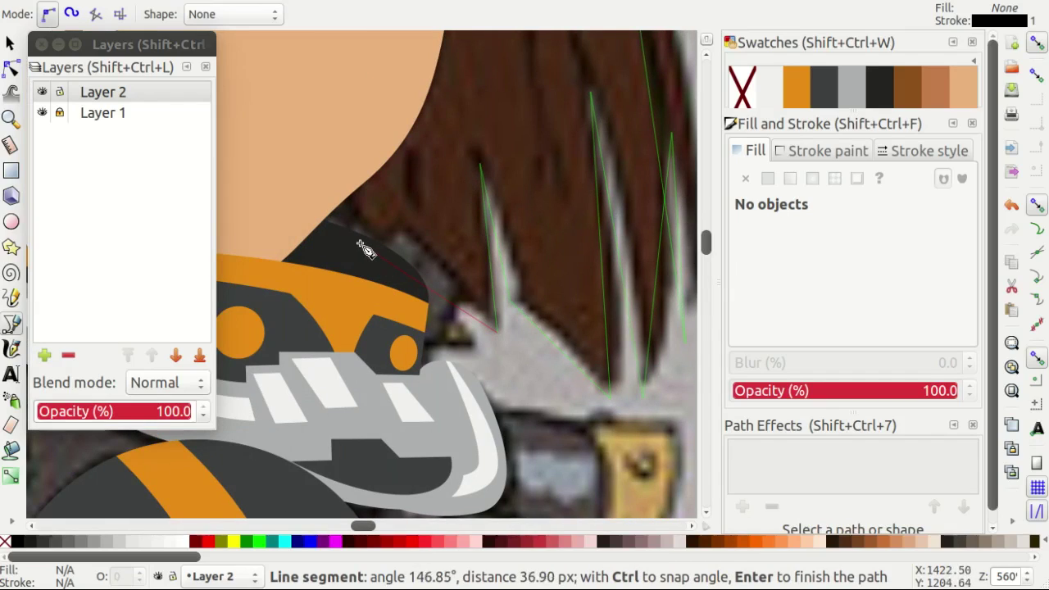
{"action": "scroll", "coordinate": [370, 252], "scroll_direction": "up", "scroll_amount": 5}
{"action": "scroll", "coordinate": [328, 222], "scroll_direction": "up", "scroll_amount": 3}
{"action": "left_click", "coordinate": [354, 136]}
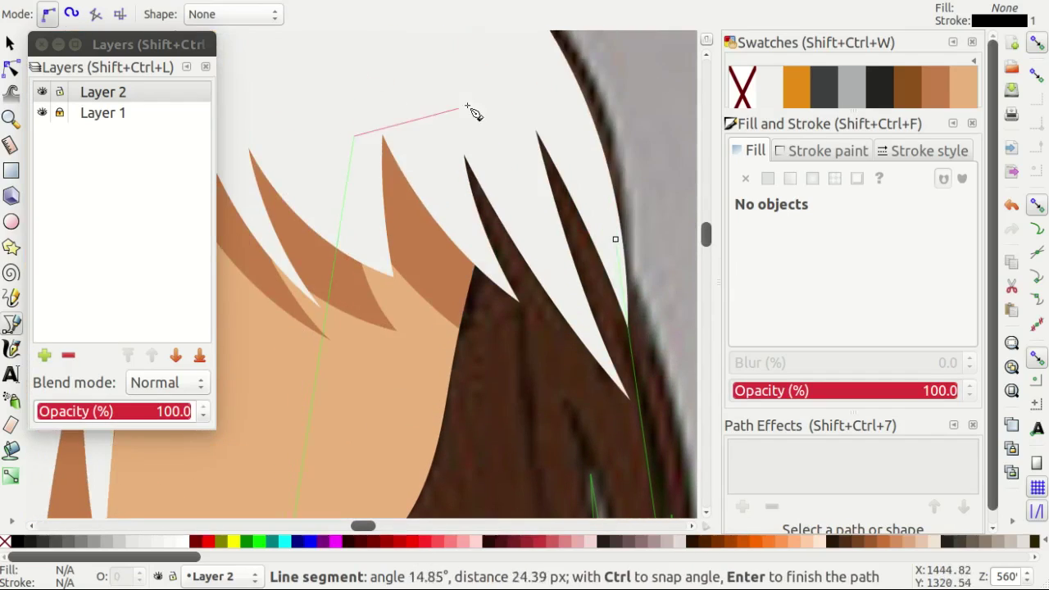
{"action": "left_click", "coordinate": [620, 246]}
Curve the hair outline's segments to follow each strand's edges.
{"action": "key", "text": "minus"}
{"action": "key", "text": "n"}
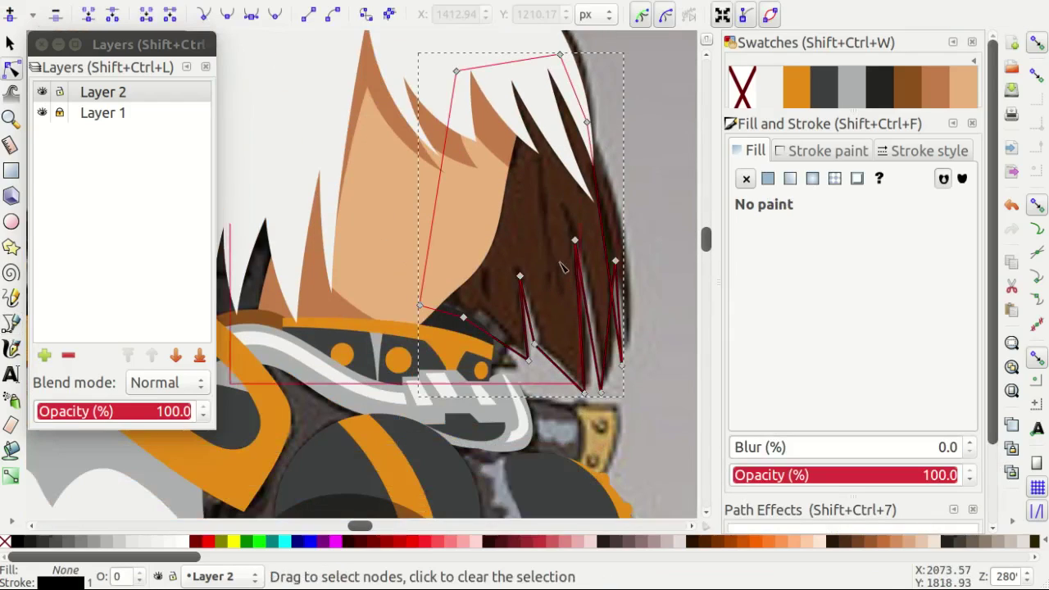
{"action": "scroll", "coordinate": [644, 167], "scroll_direction": "up", "scroll_amount": 3}
{"action": "left_click_drag", "start_coordinate": [612, 451], "coordinate": [620, 439]}
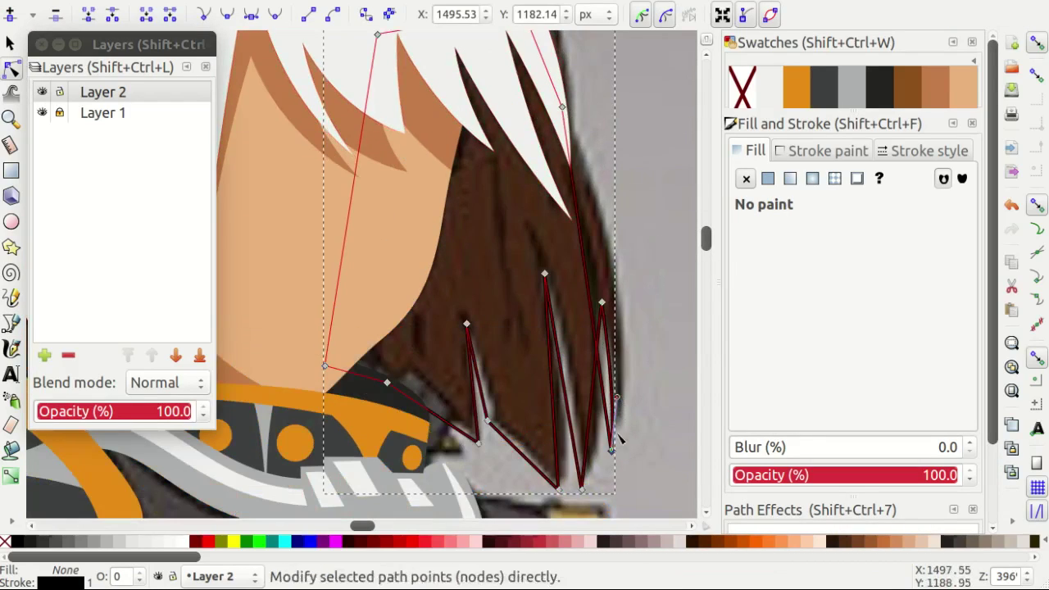
{"action": "left_click_drag", "start_coordinate": [633, 344], "coordinate": [656, 292]}
{"action": "scroll", "coordinate": [644, 425], "scroll_direction": "up", "scroll_amount": 1}
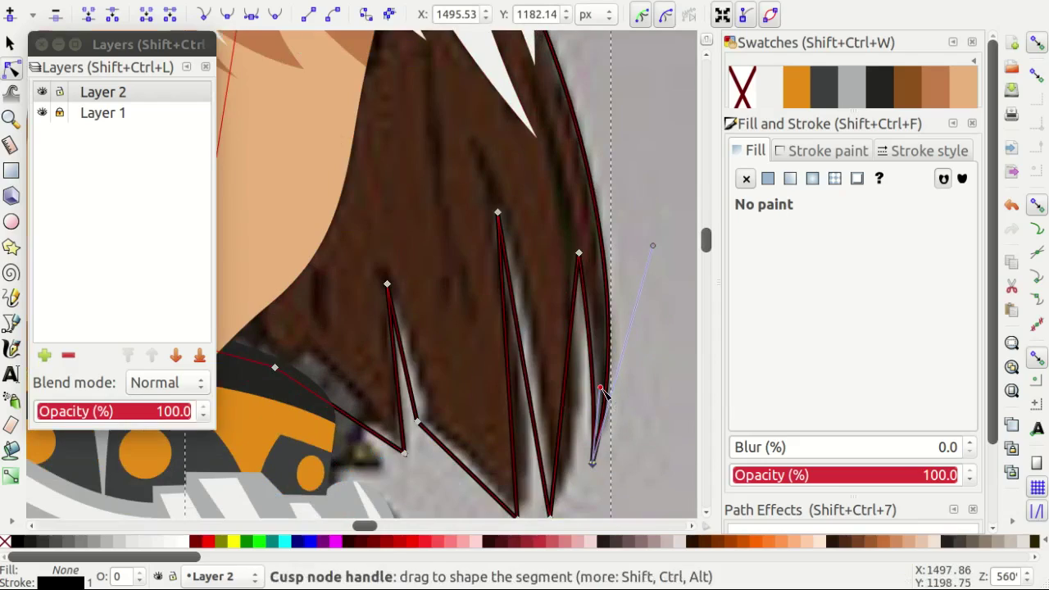
{"action": "scroll", "coordinate": [602, 393], "scroll_direction": "down", "scroll_amount": 5}
{"action": "mouse_move", "coordinate": [592, 303]}
{"action": "left_mouse_down"}
{"action": "mouse_move", "coordinate": [594, 238]}
{"action": "mouse_move", "coordinate": [562, 213]}
{"action": "left_mouse_up"}
{"action": "left_click_drag", "start_coordinate": [524, 256], "coordinate": [528, 190]}
{"action": "scroll", "coordinate": [488, 262], "scroll_direction": "up", "scroll_amount": 1}
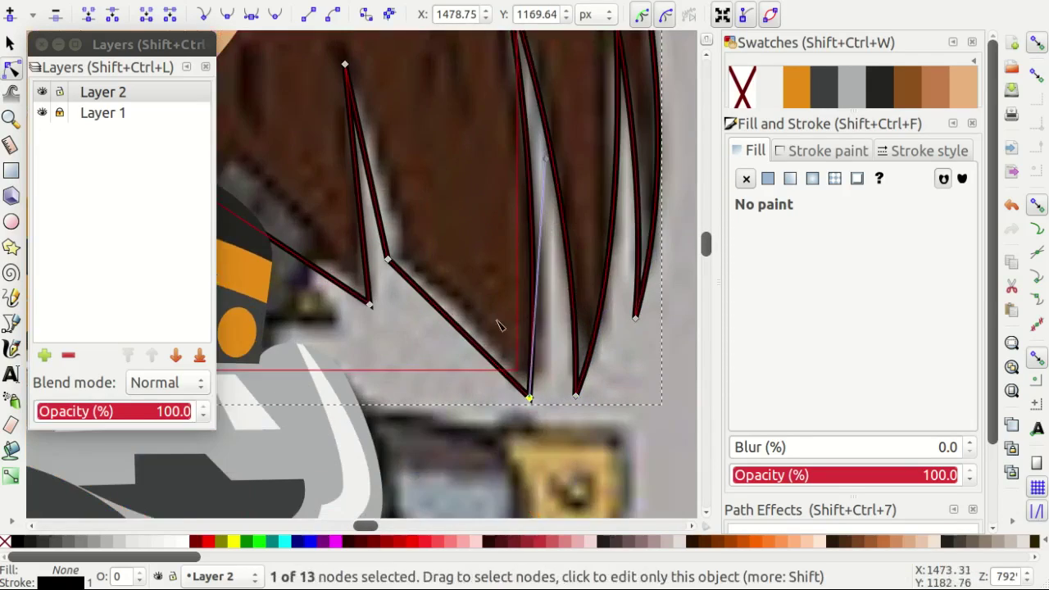
{"action": "left_click_drag", "start_coordinate": [529, 399], "coordinate": [463, 305]}
{"action": "scroll", "coordinate": [412, 281], "scroll_direction": "up", "scroll_amount": 1}
{"action": "left_click_drag", "start_coordinate": [396, 295], "coordinate": [385, 213]}
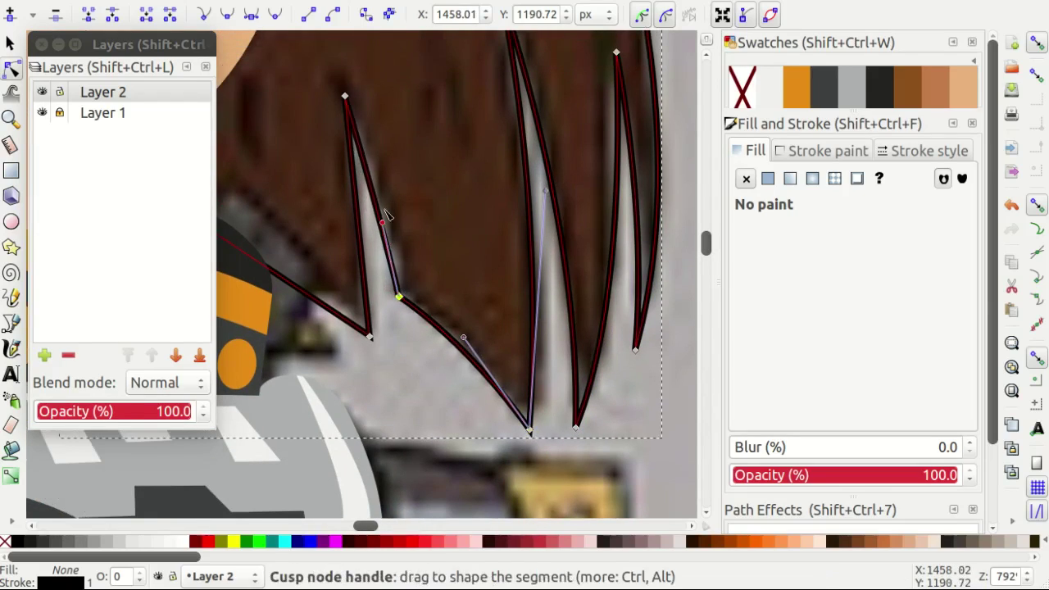
{"action": "left_click_drag", "start_coordinate": [374, 344], "coordinate": [365, 345]}
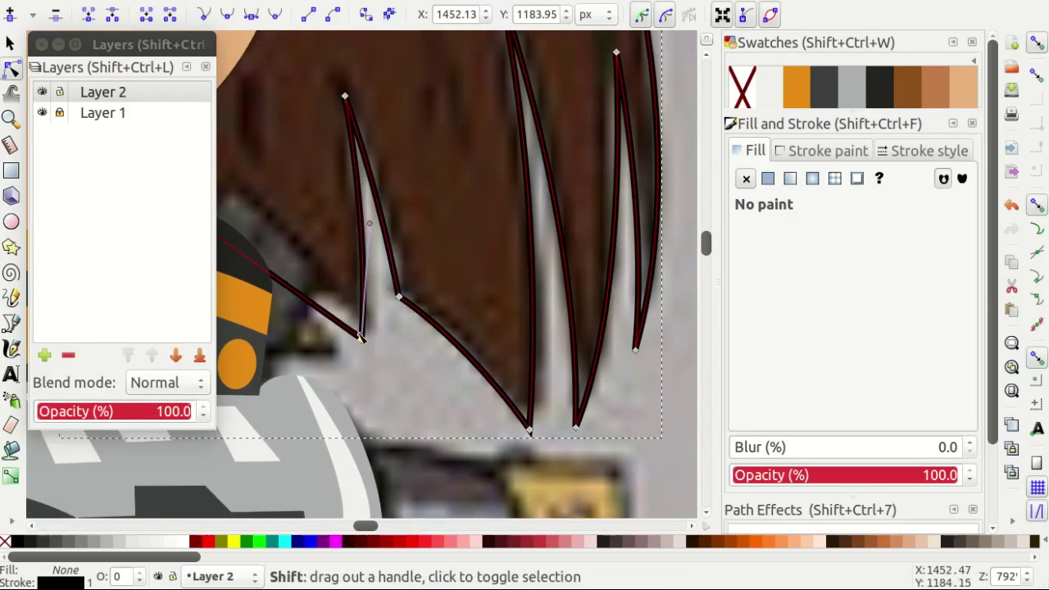
{"action": "scroll", "coordinate": [360, 336], "scroll_direction": "down", "scroll_amount": 2}
{"action": "scroll", "coordinate": [475, 230], "scroll_direction": "up", "scroll_amount": 1}
Fill the hair shape with light grey and deselect it.
{"action": "key", "text": "d"}
{"action": "left_click", "coordinate": [622, 246]}
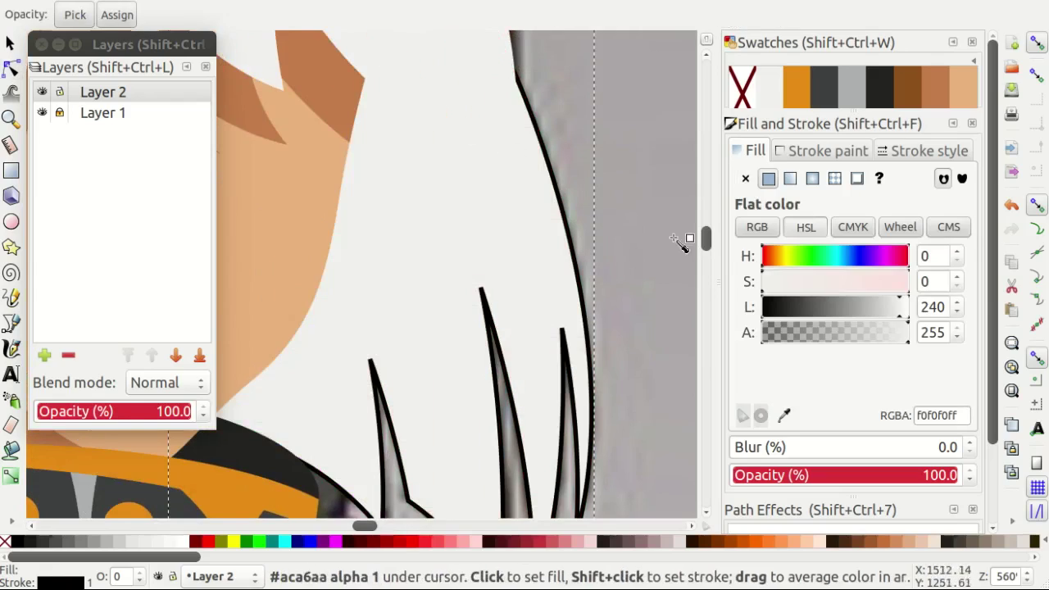
{"action": "left_click_drag", "start_coordinate": [894, 309], "coordinate": [866, 307]}
{"action": "scroll", "coordinate": [585, 293], "scroll_direction": "down", "scroll_amount": 1}
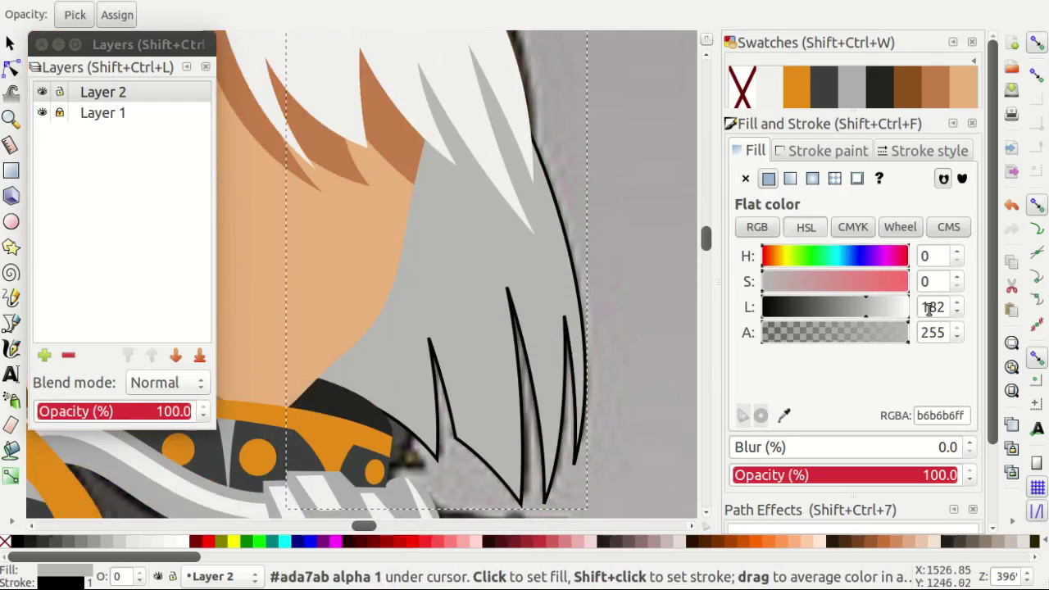
{"action": "scroll", "coordinate": [449, 247], "scroll_direction": "down", "scroll_amount": 4}
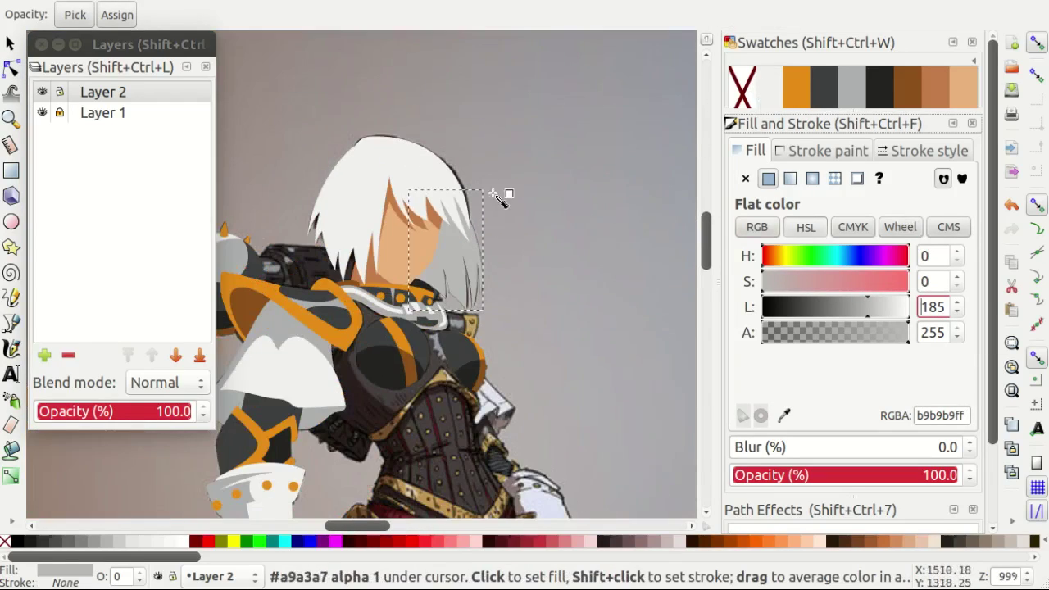
{"action": "scroll", "coordinate": [287, 352], "scroll_direction": "up", "scroll_amount": 2}
{"action": "scroll", "coordinate": [286, 352], "scroll_direction": "up", "scroll_amount": 1}
{"action": "scroll", "coordinate": [287, 353], "scroll_direction": "down", "scroll_amount": 2}
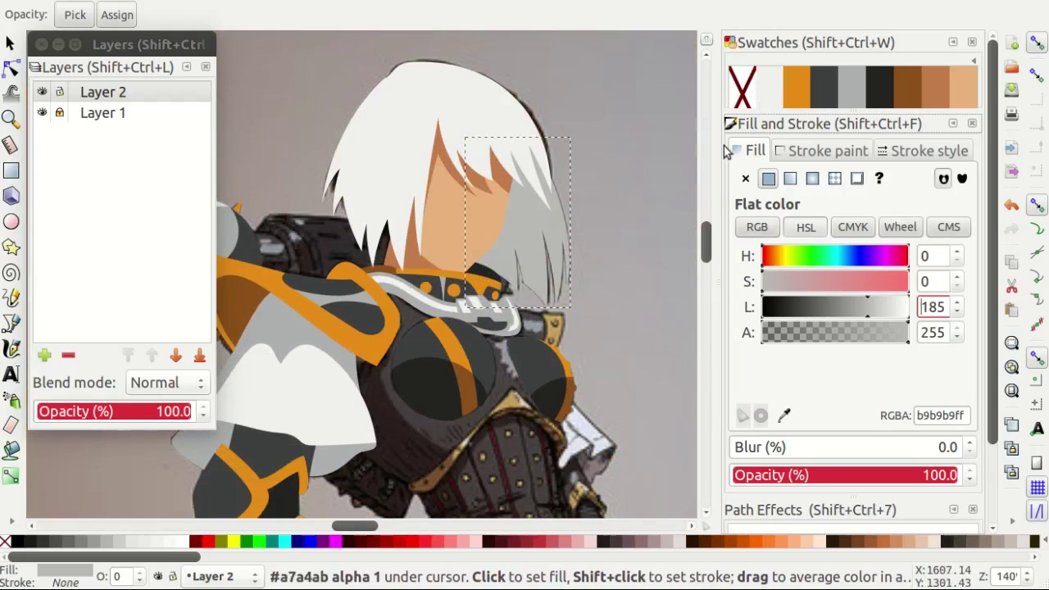
{"action": "left_click", "coordinate": [849, 92]}
{"action": "key", "text": "s"}
{"action": "key", "text": "Escape"}
{"action": "scroll", "coordinate": [512, 243], "scroll_direction": "up", "scroll_amount": 1}
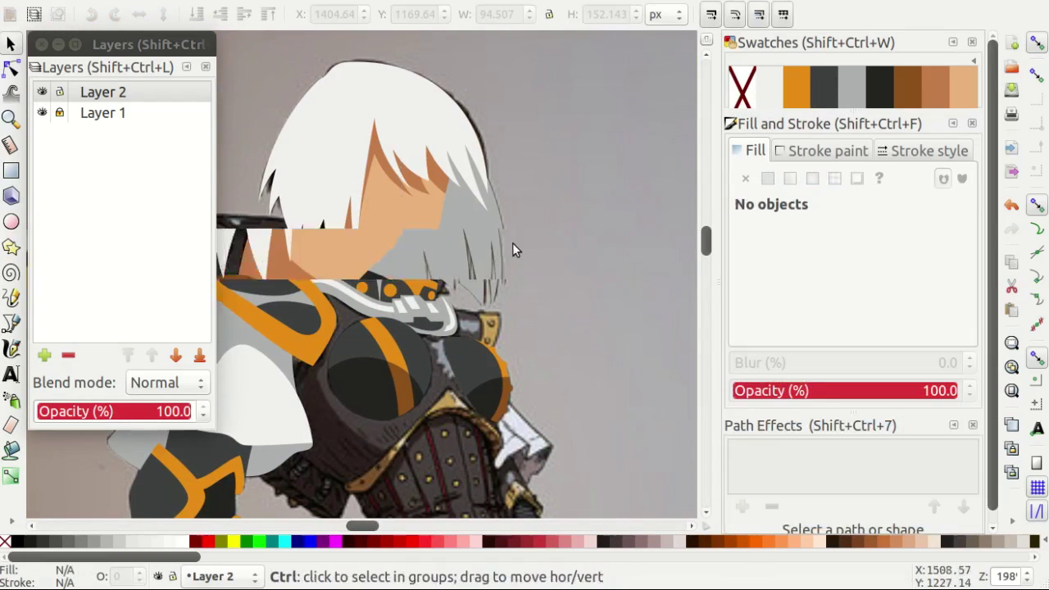
{"action": "scroll", "coordinate": [512, 243], "scroll_direction": "up", "scroll_amount": 3}
{"action": "scroll", "coordinate": [493, 233], "scroll_direction": "down", "scroll_amount": 3}
{"action": "scroll", "coordinate": [493, 233], "scroll_direction": "down", "scroll_amount": 3}
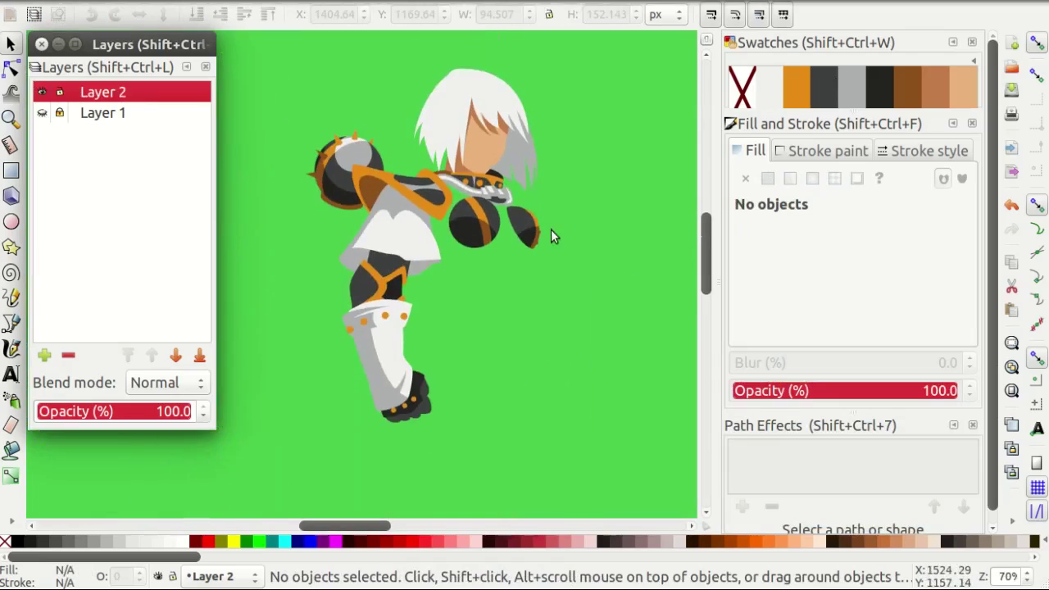
{"action": "scroll", "coordinate": [557, 254], "scroll_direction": "down", "scroll_amount": 1}
Save the drawing as SOB1.svg.
{"action": "key", "text": "ctrl+s"}
{"action": "scroll", "coordinate": [565, 292], "scroll_direction": "up", "scroll_amount": 4}
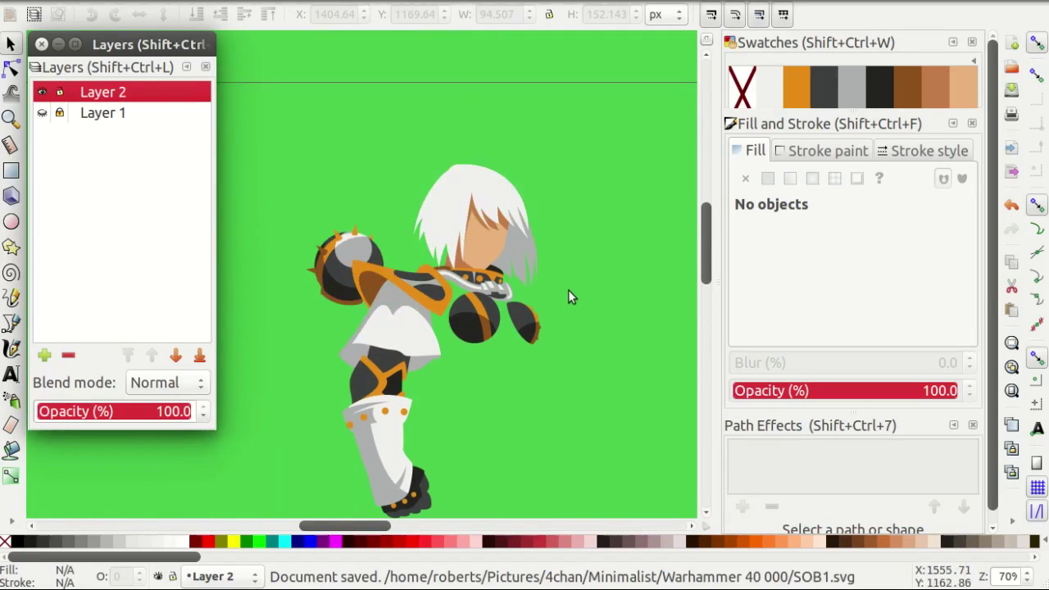
{"action": "scroll", "coordinate": [554, 346], "scroll_direction": "down", "scroll_amount": 1}
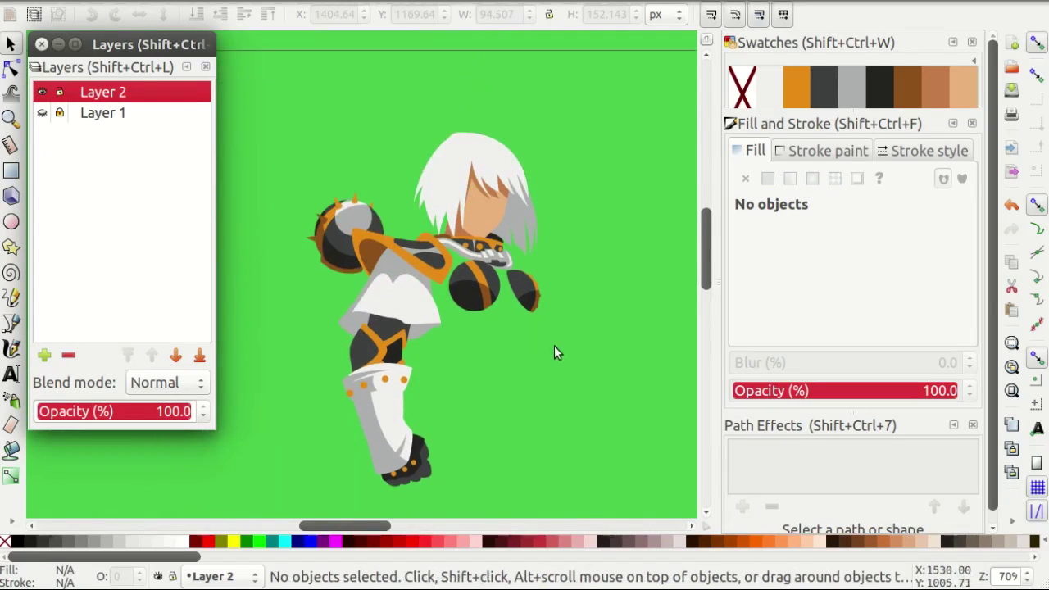
Inspect the shoulder ball, shoulder group and arm group pieces by selecting them in turn.
{"action": "scroll", "coordinate": [351, 213], "scroll_direction": "up", "scroll_amount": 3}
{"action": "scroll", "coordinate": [347, 246], "scroll_direction": "up", "scroll_amount": 2}
{"action": "left_click", "coordinate": [346, 245]}
{"action": "key", "text": "Escape"}
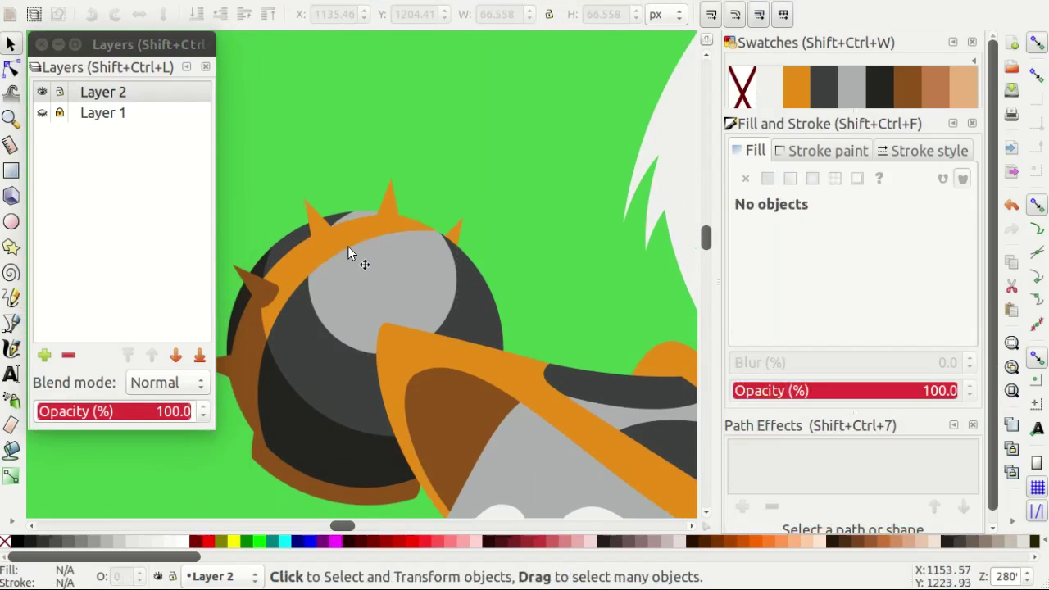
{"action": "left_click", "coordinate": [346, 310], "text": "ctrl"}
{"action": "left_click", "coordinate": [348, 307], "text": "ctrl"}
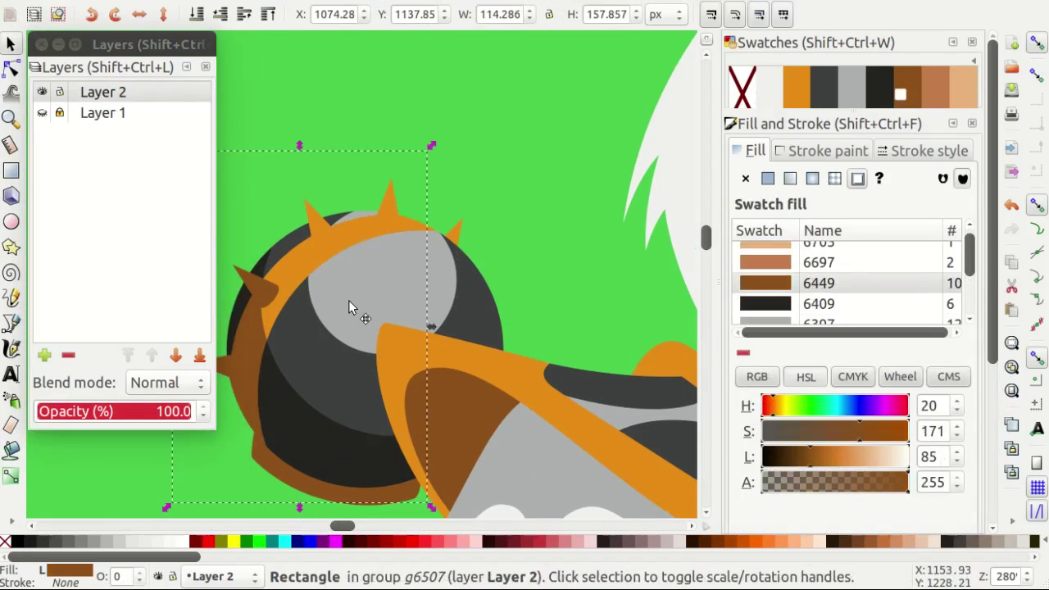
{"action": "left_click", "coordinate": [348, 301], "text": "ctrl"}
{"action": "key", "text": "Escape"}
{"action": "scroll", "coordinate": [433, 233], "scroll_direction": "down", "scroll_amount": 1}
{"action": "scroll", "coordinate": [492, 311], "scroll_direction": "down", "scroll_amount": 1}
{"action": "scroll", "coordinate": [574, 394], "scroll_direction": "down", "scroll_amount": 1}
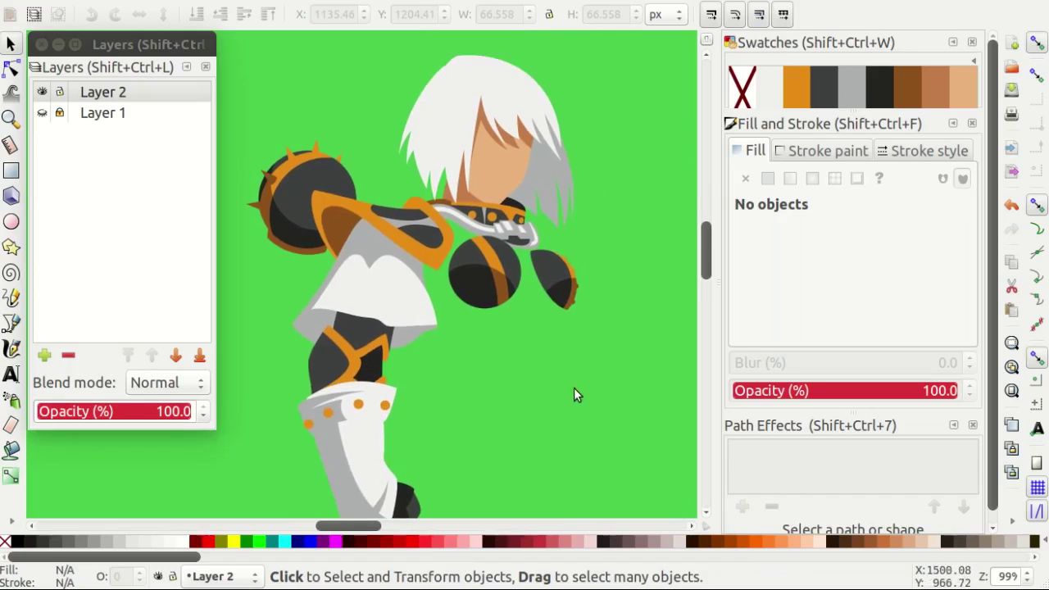
{"action": "scroll", "coordinate": [559, 395], "scroll_direction": "down", "scroll_amount": 1}
{"action": "scroll", "coordinate": [559, 396], "scroll_direction": "down", "scroll_amount": 1}
{"action": "scroll", "coordinate": [559, 396], "scroll_direction": "up", "scroll_amount": 1}
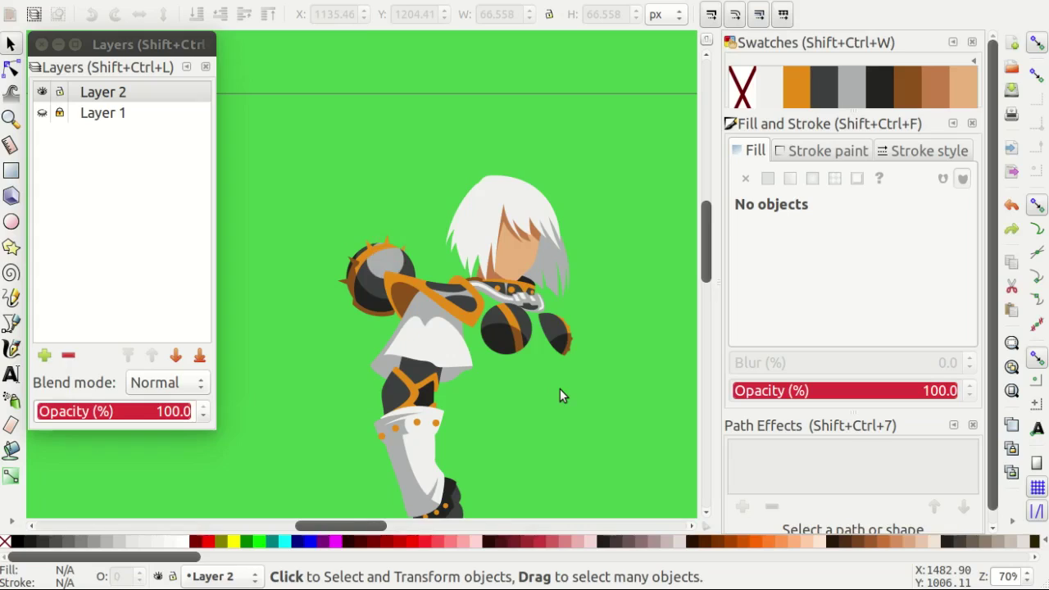
{"action": "scroll", "coordinate": [553, 380], "scroll_direction": "up", "scroll_amount": 2}
{"action": "scroll", "coordinate": [544, 339], "scroll_direction": "up", "scroll_amount": 1}
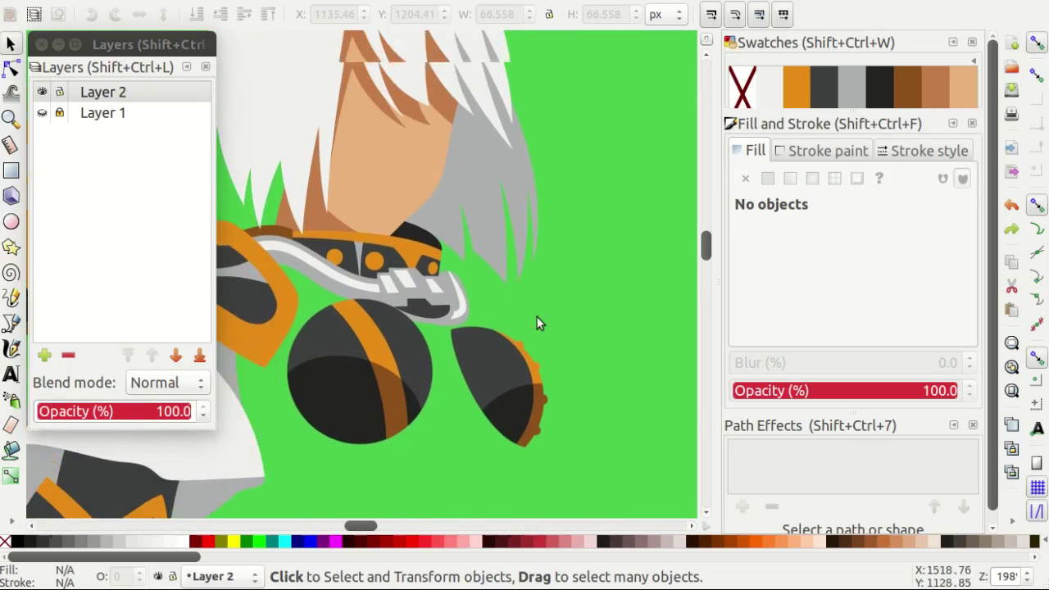
Fill the small grey armour path with near-black swatch 6409.
{"action": "left_click", "coordinate": [459, 314], "text": "ctrl"}
{"action": "scroll", "coordinate": [405, 343], "scroll_direction": "up", "scroll_amount": 4}
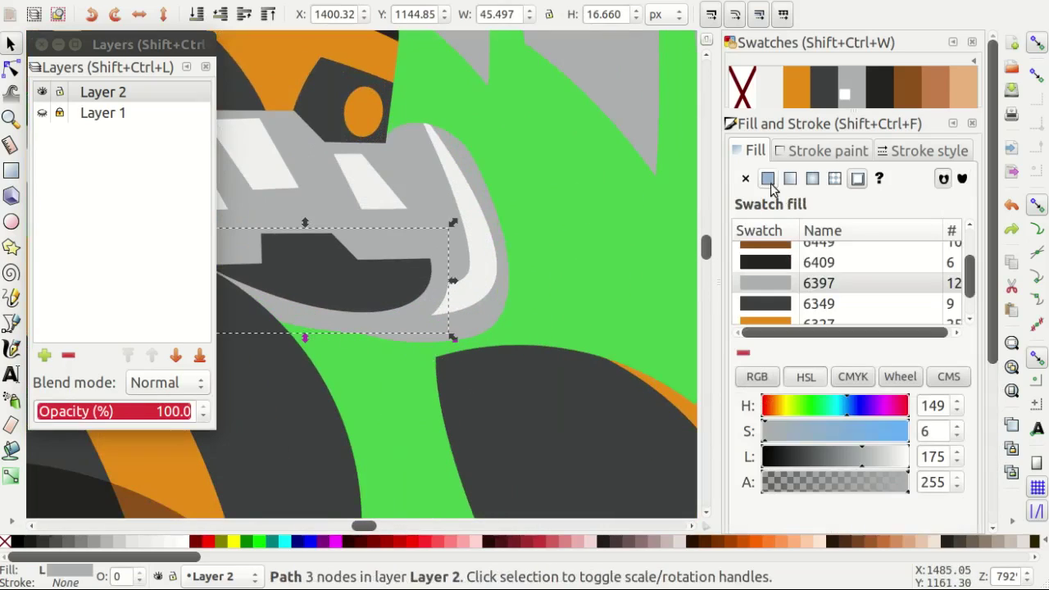
{"action": "left_click", "coordinate": [787, 263]}
{"action": "key", "text": "Escape"}
{"action": "scroll", "coordinate": [545, 280], "scroll_direction": "down", "scroll_amount": 2}
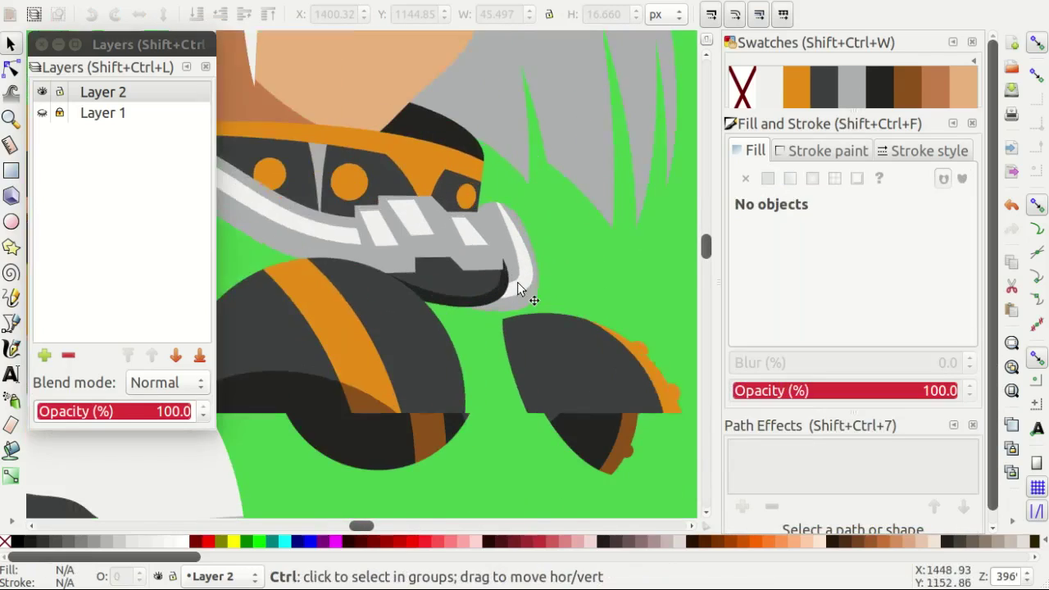
Smooth the fang's lower curve by nudging its node upward and dragging its curve handle.
{"action": "key", "text": "n"}
{"action": "scroll", "coordinate": [517, 282], "scroll_direction": "up", "scroll_amount": 3}
{"action": "left_click", "coordinate": [539, 348]}
{"action": "left_click_drag", "start_coordinate": [539, 348], "coordinate": [541, 340]}
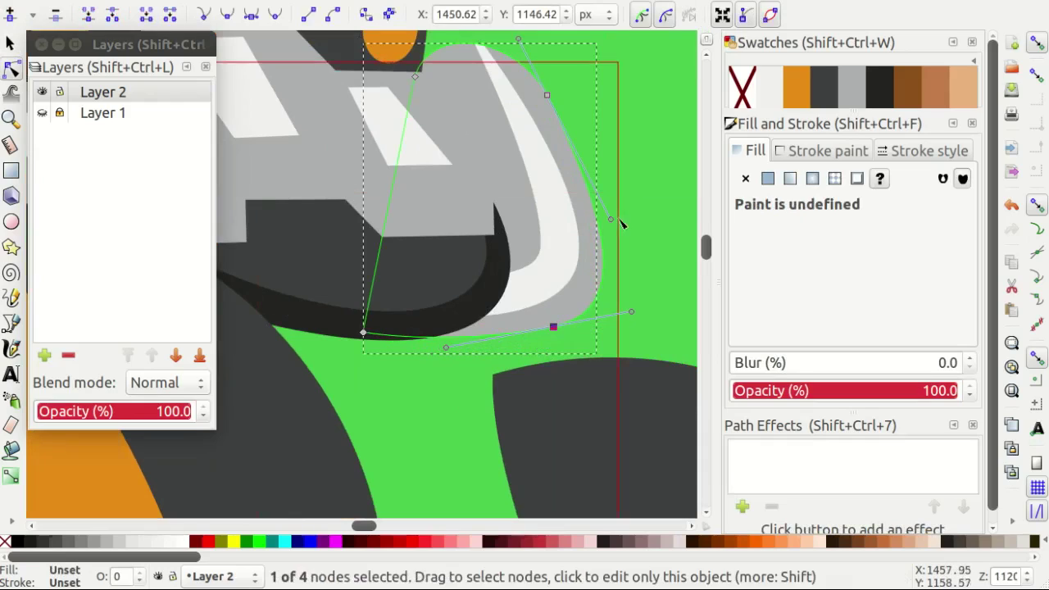
{"action": "left_click_drag", "start_coordinate": [611, 219], "coordinate": [620, 220]}
{"action": "key", "text": "s"}
{"action": "key", "text": "Escape"}
{"action": "scroll", "coordinate": [487, 263], "scroll_direction": "down", "scroll_amount": 3}
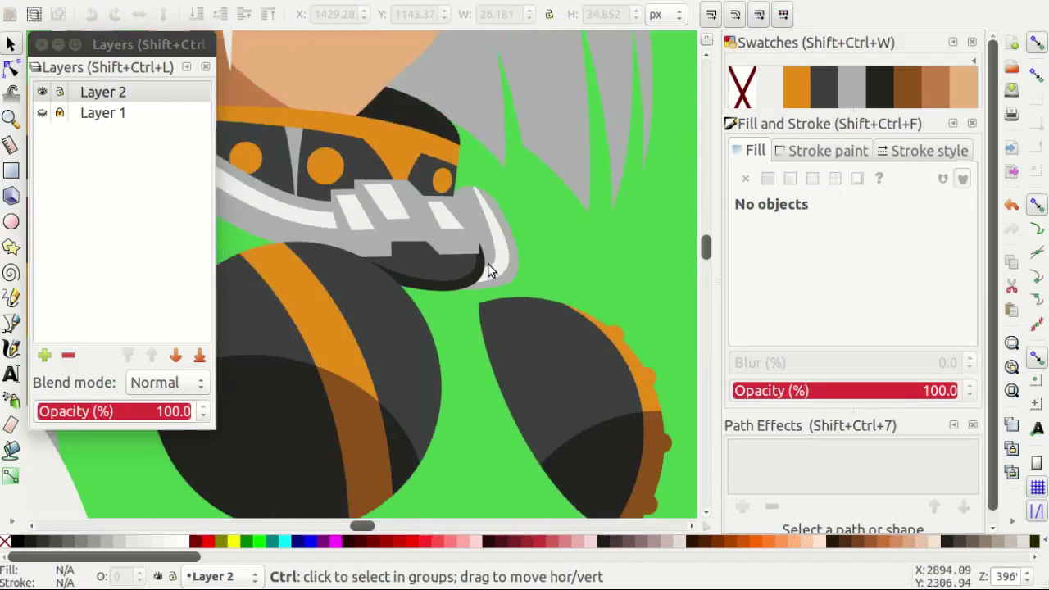
{"action": "scroll", "coordinate": [598, 258], "scroll_direction": "down", "scroll_amount": 2}
{"action": "key", "text": "b"}
{"action": "scroll", "coordinate": [569, 298], "scroll_direction": "down", "scroll_amount": 1}
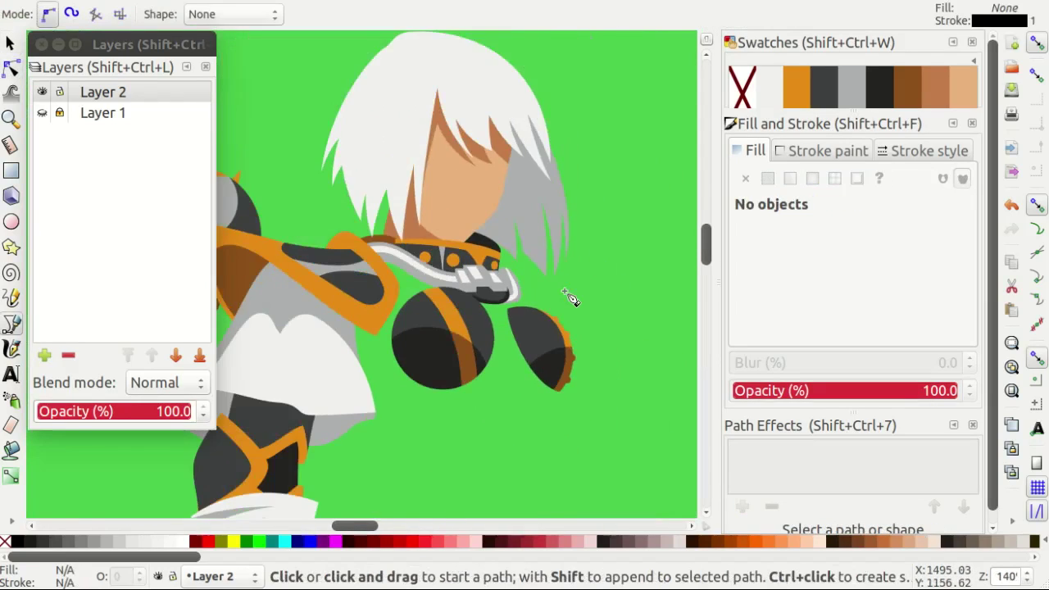
{"action": "scroll", "coordinate": [540, 299], "scroll_direction": "down", "scroll_amount": 1}
{"action": "scroll", "coordinate": [525, 319], "scroll_direction": "down", "scroll_amount": 1}
{"action": "scroll", "coordinate": [514, 322], "scroll_direction": "up", "scroll_amount": 2}
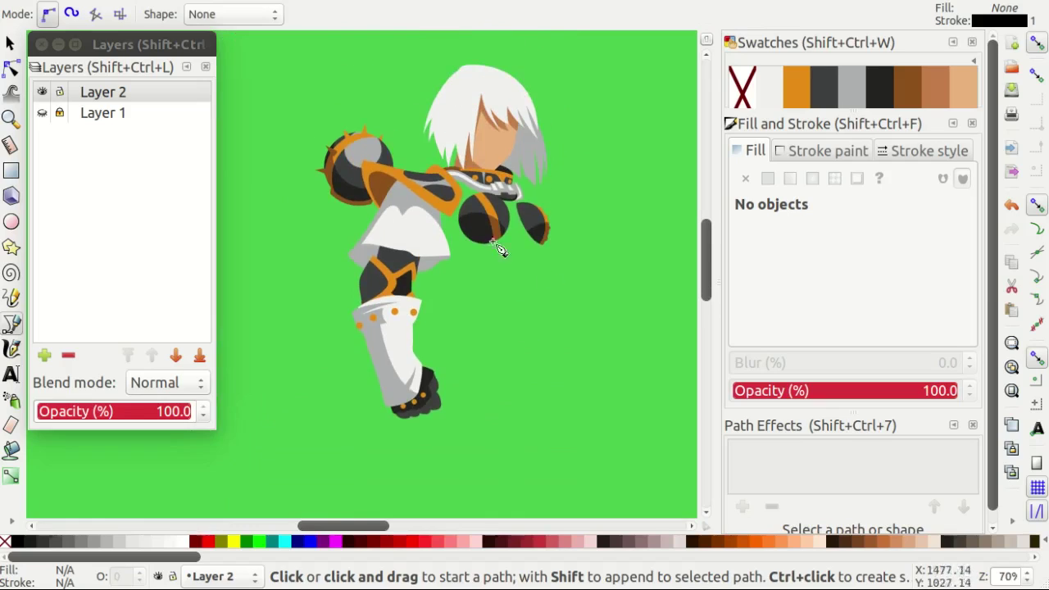
Show the reference photo layer and trace a four-sided outline around the cannon end.
{"action": "left_click", "coordinate": [41, 114]}
{"action": "scroll", "coordinate": [417, 206], "scroll_direction": "up", "scroll_amount": 3}
{"action": "scroll", "coordinate": [421, 257], "scroll_direction": "up", "scroll_amount": 1}
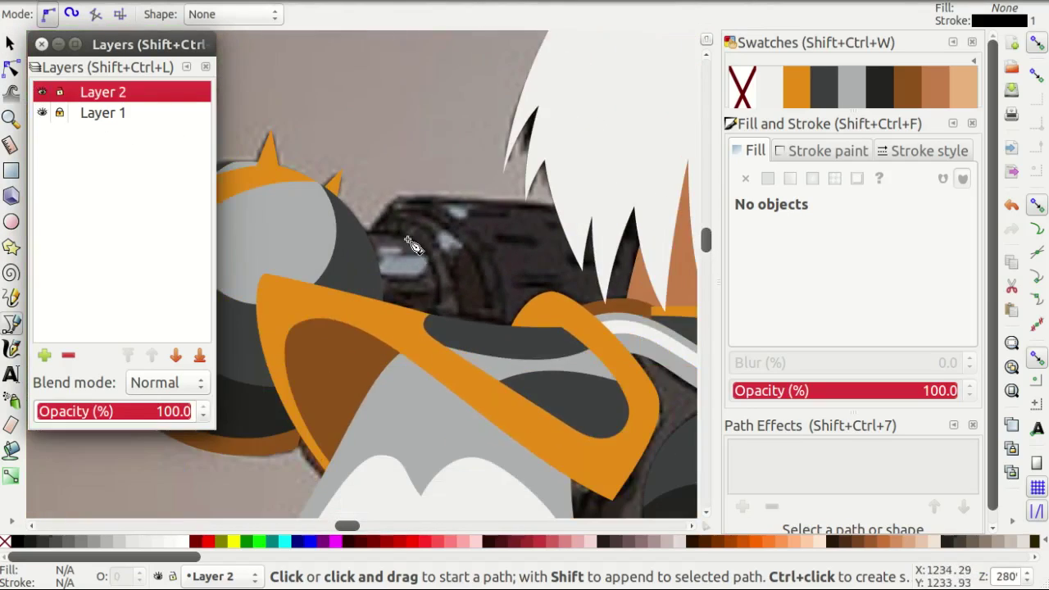
{"action": "scroll", "coordinate": [414, 245], "scroll_direction": "up", "scroll_amount": 3}
{"action": "left_click", "coordinate": [326, 233]}
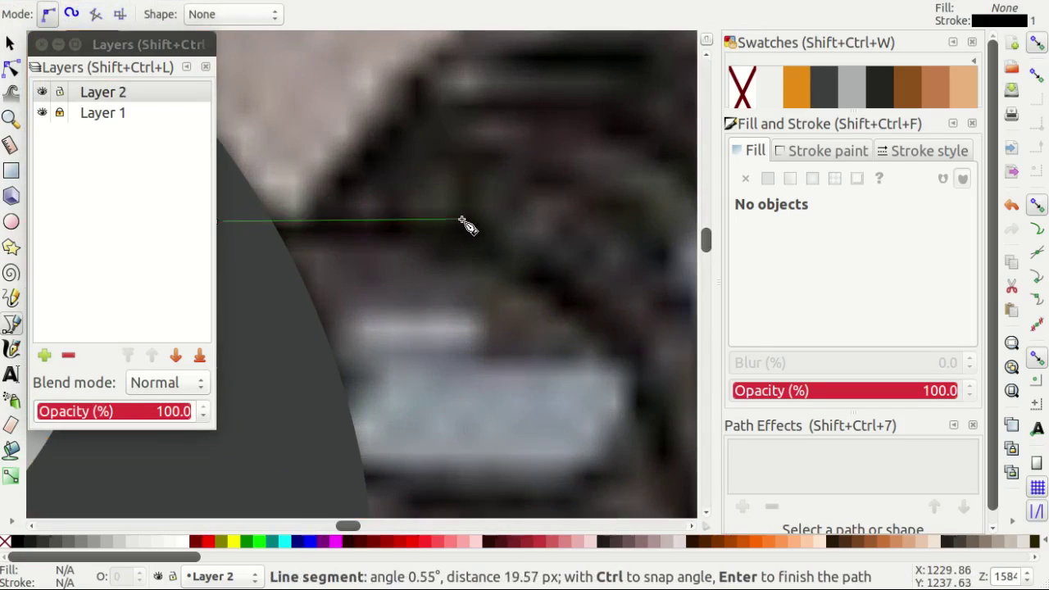
{"action": "left_click", "coordinate": [458, 227]}
{"action": "scroll", "coordinate": [524, 270], "scroll_direction": "down", "scroll_amount": 3}
{"action": "scroll", "coordinate": [565, 328], "scroll_direction": "down", "scroll_amount": 1}
{"action": "left_click", "coordinate": [573, 338]}
{"action": "left_click", "coordinate": [407, 288]}
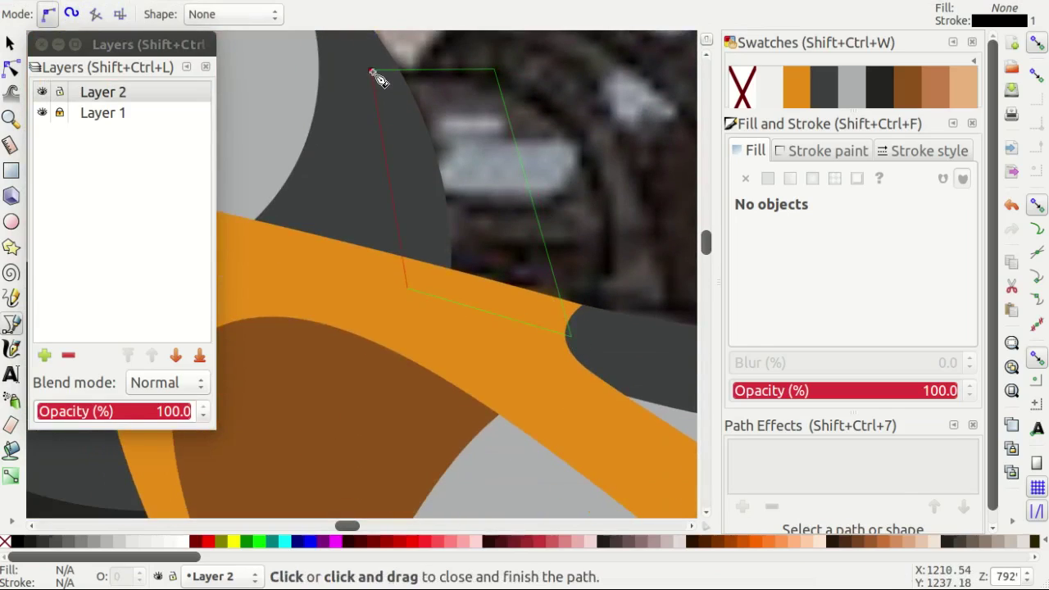
{"action": "left_click", "coordinate": [371, 70]}
Move the outline's right-hand corners outward to fit the cannon end.
{"action": "key", "text": "n"}
{"action": "mouse_move", "coordinate": [494, 71]}
{"action": "left_mouse_down"}
{"action": "mouse_move", "coordinate": [536, 70]}
{"action": "mouse_move", "coordinate": [483, 68]}
{"action": "mouse_move", "coordinate": [522, 65]}
{"action": "mouse_move", "coordinate": [562, 205]}
{"action": "left_mouse_up"}
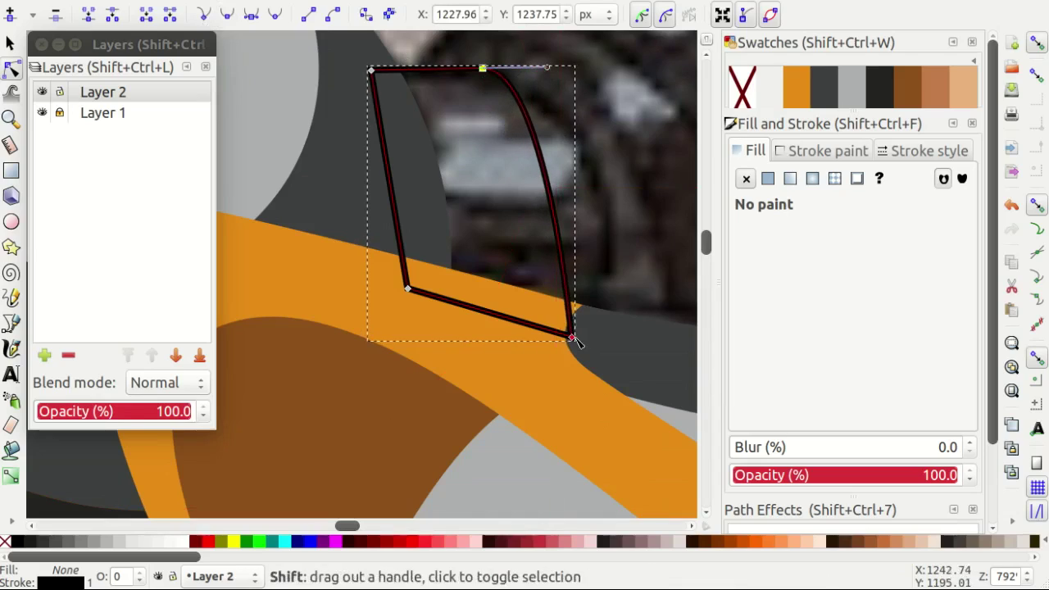
{"action": "left_click_drag", "start_coordinate": [574, 338], "coordinate": [666, 237]}
{"action": "scroll", "coordinate": [565, 252], "scroll_direction": "up", "scroll_amount": 2}
{"action": "scroll", "coordinate": [565, 253], "scroll_direction": "down", "scroll_amount": 2, "text": "ctrl"}
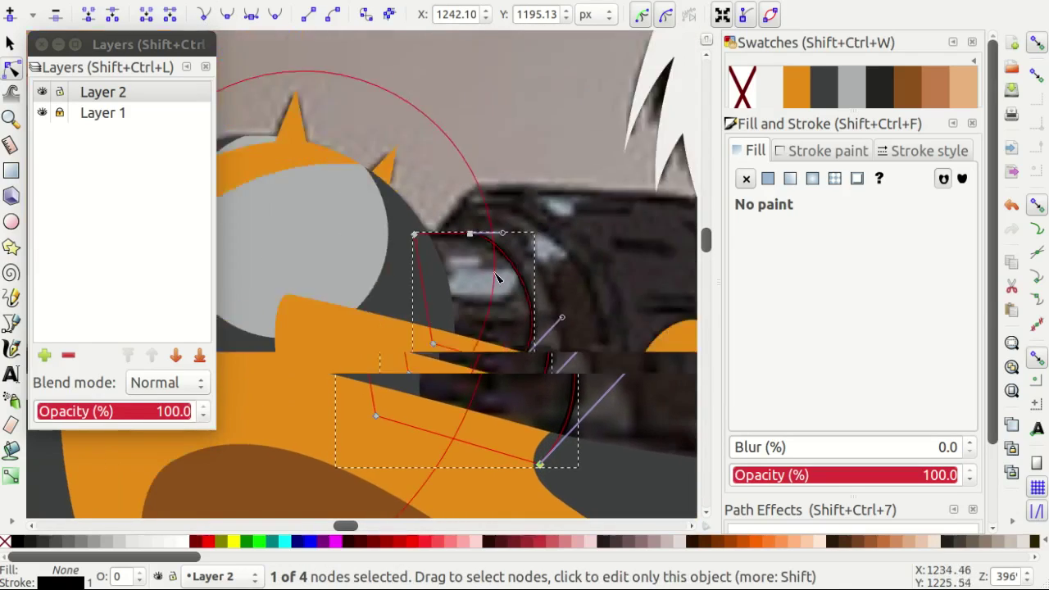
{"action": "scroll", "coordinate": [497, 276], "scroll_direction": "up", "scroll_amount": 1, "text": "ctrl"}
Draw a grey 6349 band and a large square over the cannon end, sending the square to the bottom.
{"action": "key", "text": "r"}
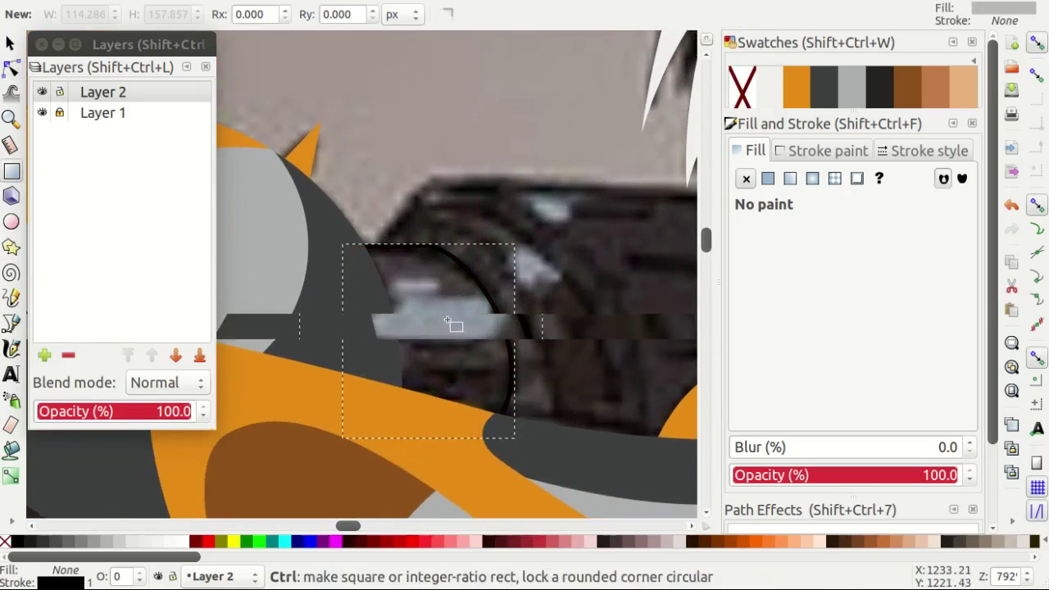
{"action": "scroll", "coordinate": [447, 273], "scroll_direction": "up", "scroll_amount": 1, "text": "ctrl"}
{"action": "left_click_drag", "start_coordinate": [250, 249], "coordinate": [602, 352]}
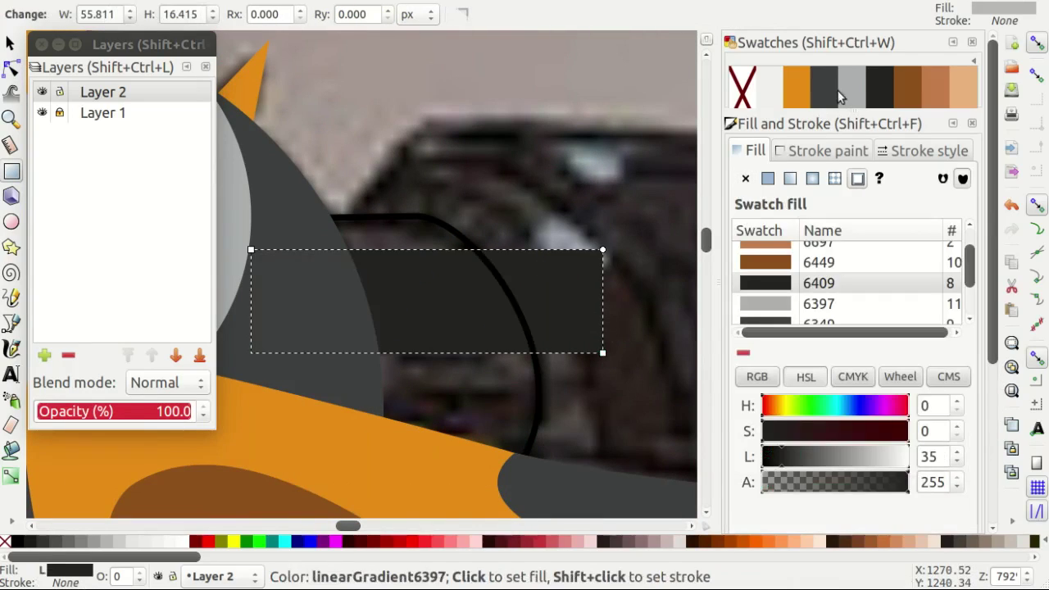
{"action": "left_click", "coordinate": [837, 92]}
{"action": "scroll", "coordinate": [492, 199], "scroll_direction": "right", "scroll_amount": 1}
{"action": "left_click_drag", "start_coordinate": [395, 319], "coordinate": [594, 512]}
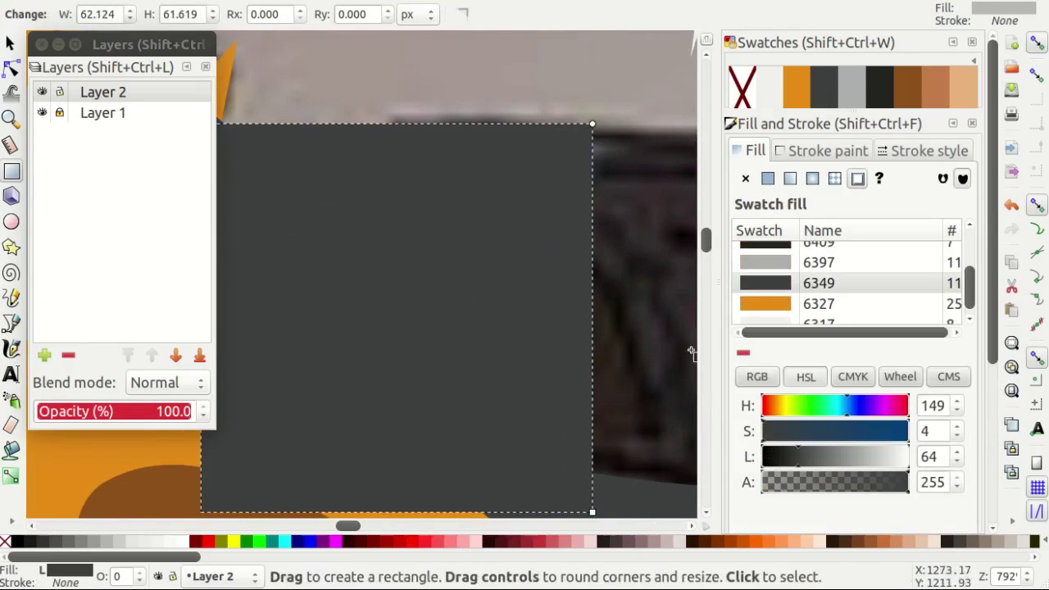
{"action": "key", "text": "End"}
Clip the band and square to the traced four-sided outline with Set Clip.
{"action": "key", "text": "ctrl+g"}
{"action": "right_click", "coordinate": [436, 240]}
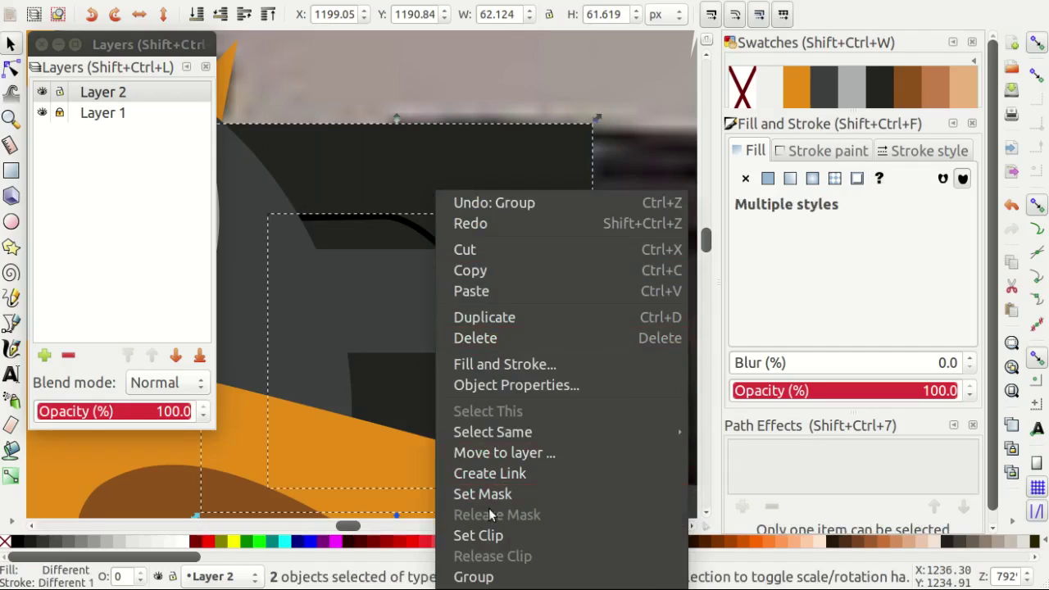
{"action": "left_click", "coordinate": [467, 534]}
{"action": "key", "text": "Escape"}
{"action": "scroll", "coordinate": [523, 243], "scroll_direction": "down", "scroll_amount": 1, "text": "ctrl"}
{"action": "key", "text": "b"}
{"action": "scroll", "coordinate": [449, 251], "scroll_direction": "up", "scroll_amount": 1, "text": "ctrl"}
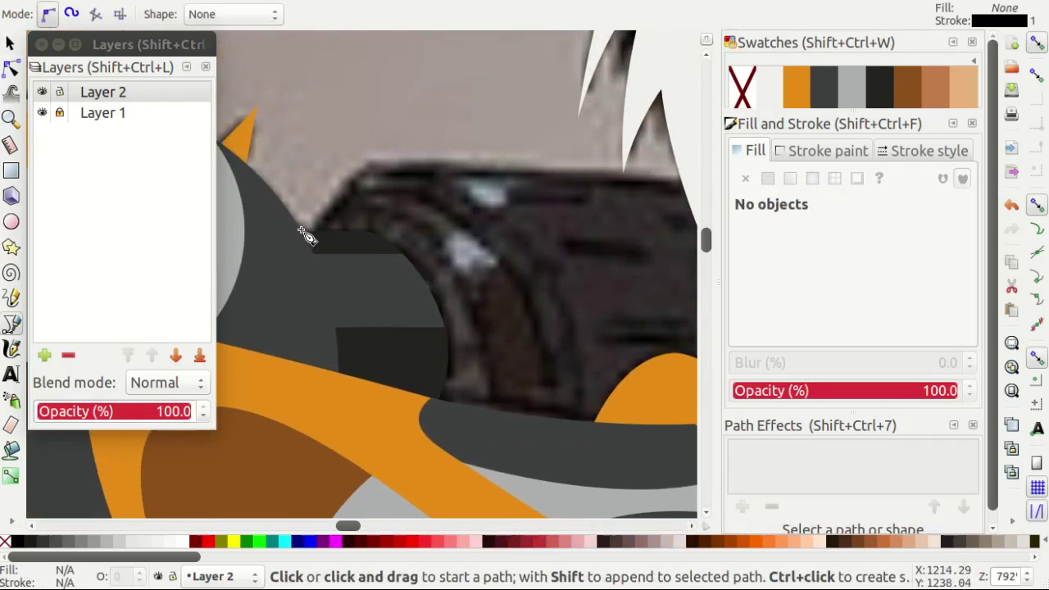
{"action": "scroll", "coordinate": [341, 251], "scroll_direction": "up", "scroll_amount": 2, "text": "ctrl"}
{"action": "scroll", "coordinate": [337, 252], "scroll_direction": "down", "scroll_amount": 2, "text": "ctrl"}
{"action": "key", "text": "r"}
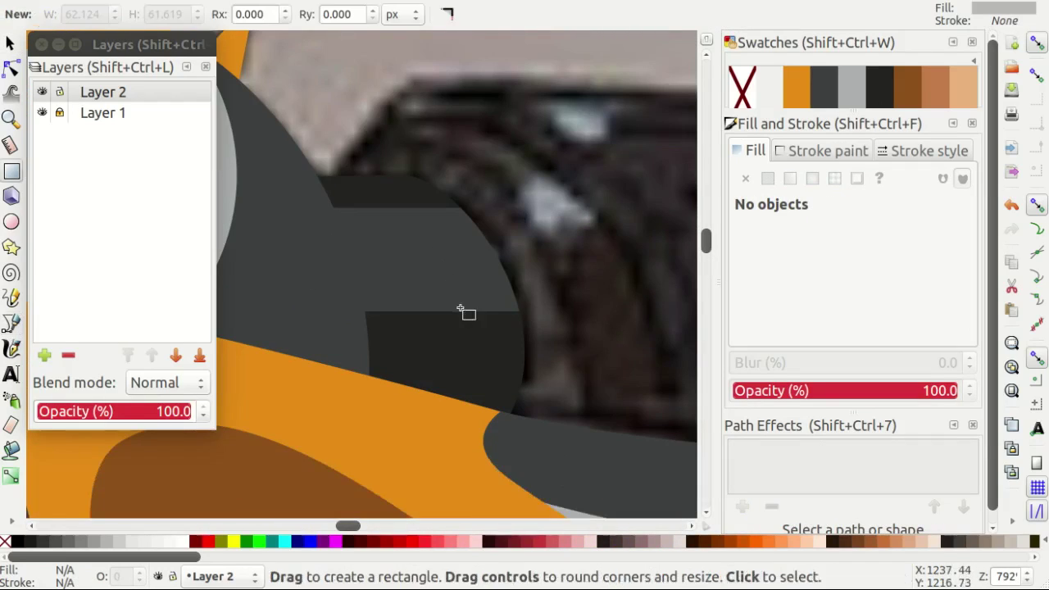
{"action": "key", "text": "e"}
Hide the reference layer and pull the clip outline's edge up into a rounded top.
{"action": "left_click", "coordinate": [42, 112]}
{"action": "key", "text": "s"}
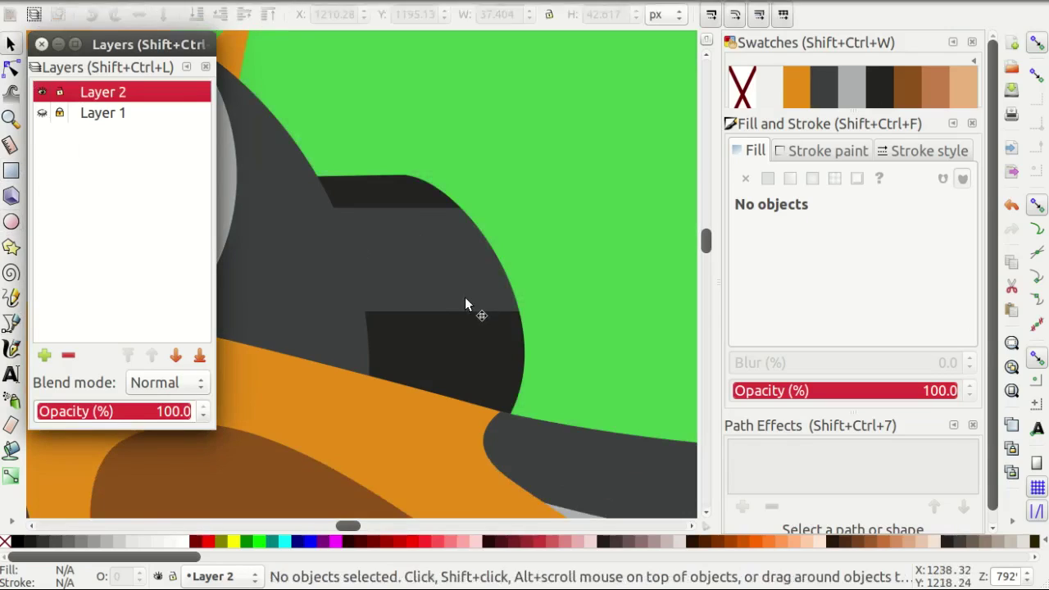
{"action": "key", "text": "n"}
{"action": "left_click", "coordinate": [396, 191]}
{"action": "left_click", "coordinate": [461, 210]}
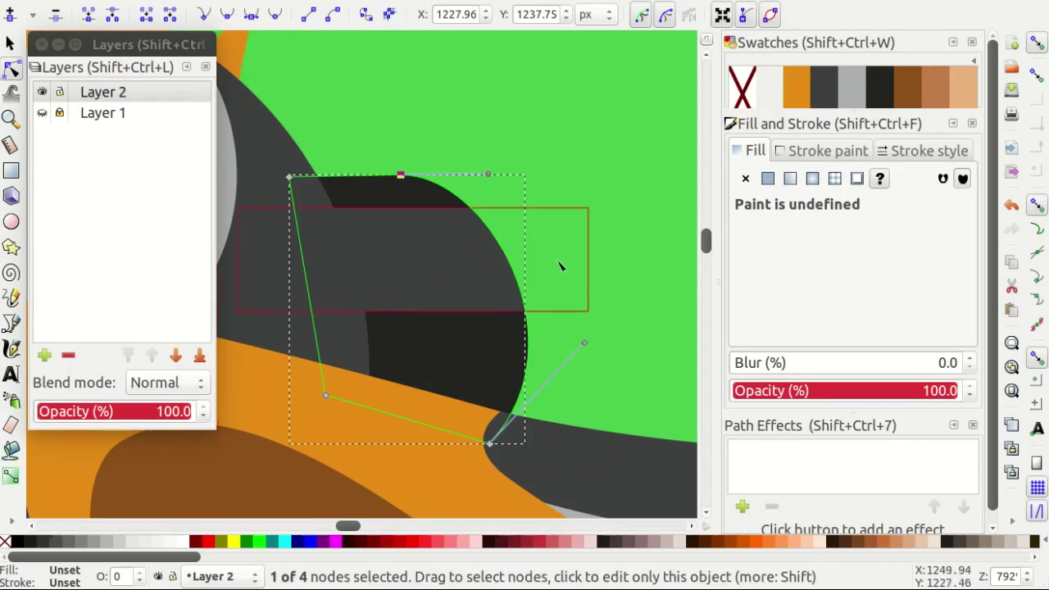
{"action": "left_click_drag", "start_coordinate": [557, 348], "coordinate": [496, 176]}
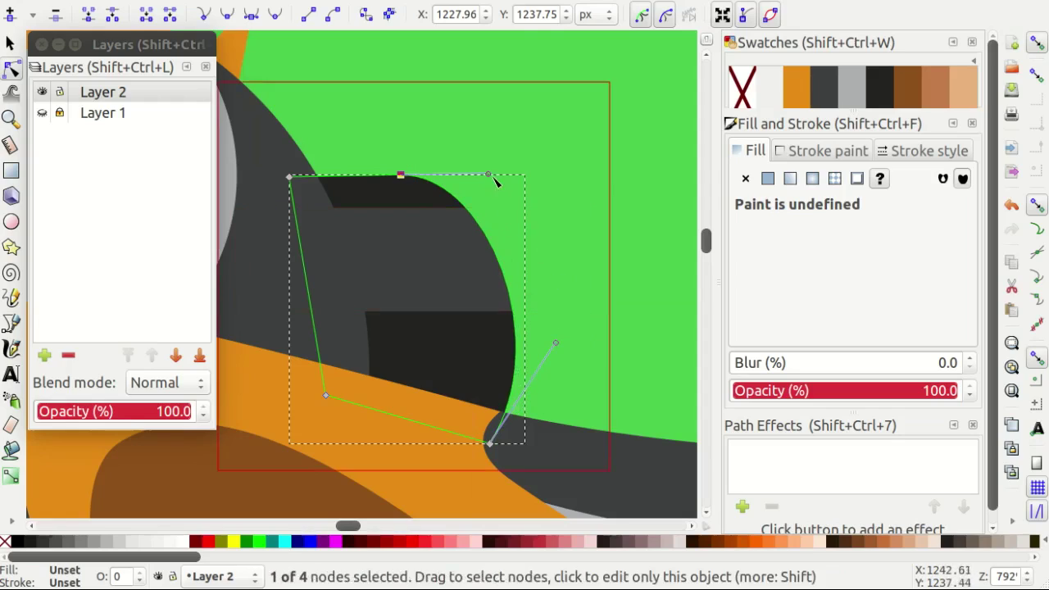
{"action": "key", "text": "s"}
{"action": "key", "text": "Escape"}
{"action": "scroll", "coordinate": [490, 231], "scroll_direction": "down", "scroll_amount": 2, "text": "ctrl"}
{"action": "scroll", "coordinate": [490, 232], "scroll_direction": "up", "scroll_amount": 2, "text": "ctrl"}
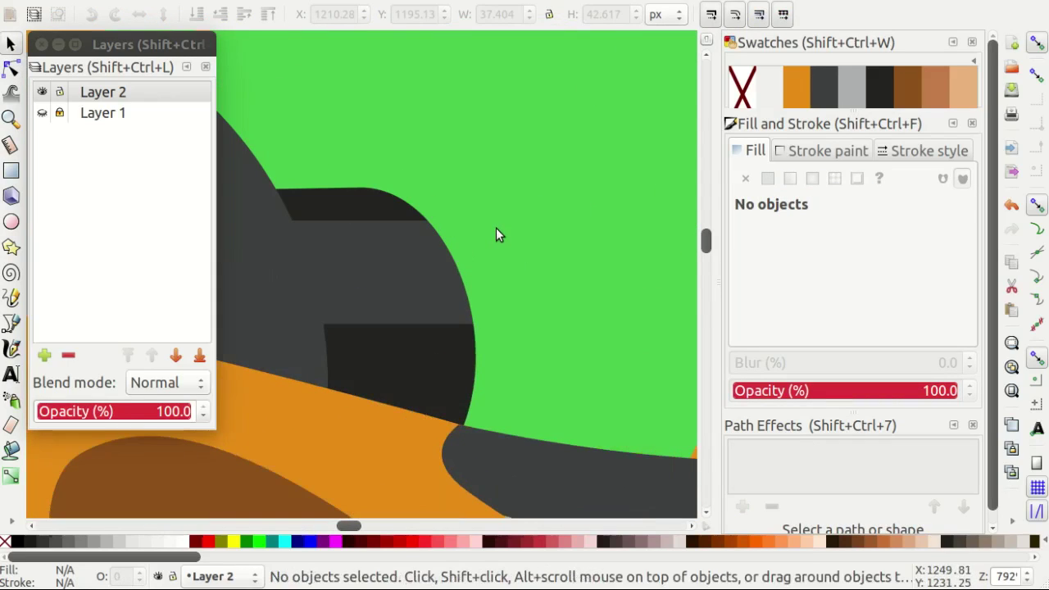
{"action": "key", "text": "r"}
{"action": "key", "text": "e"}
{"action": "scroll", "coordinate": [426, 279], "scroll_direction": "down", "scroll_amount": 2}
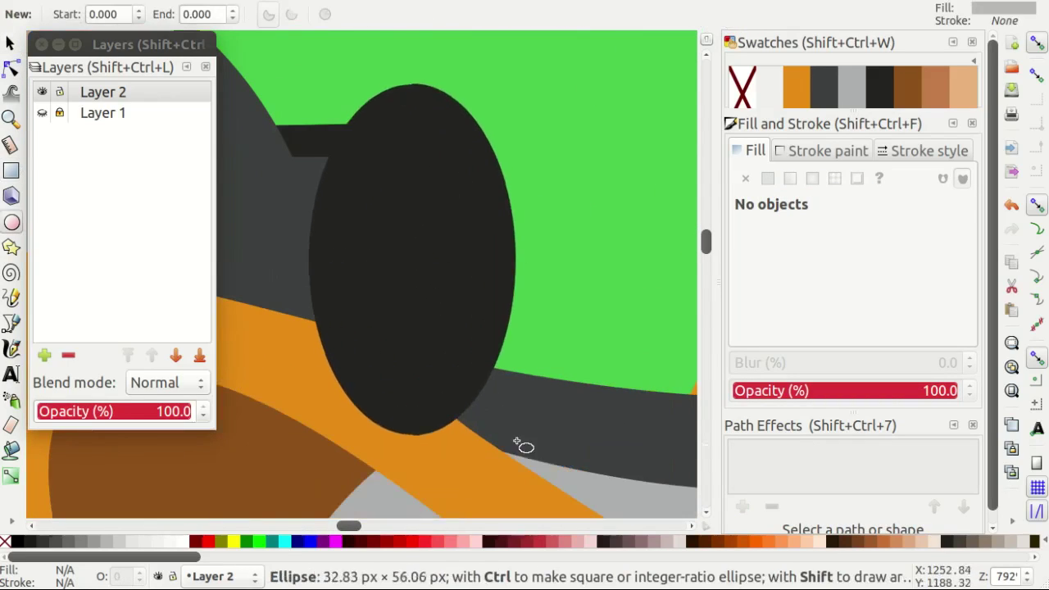
Draw an upright ellipse behind the cannon end, then shift, widen and tilt it about 3 degrees.
{"action": "left_click_drag", "start_coordinate": [412, 261], "coordinate": [524, 453]}
{"action": "key", "text": "End"}
{"action": "key", "text": "shift+ctrl+v"}
{"action": "key", "text": "s"}
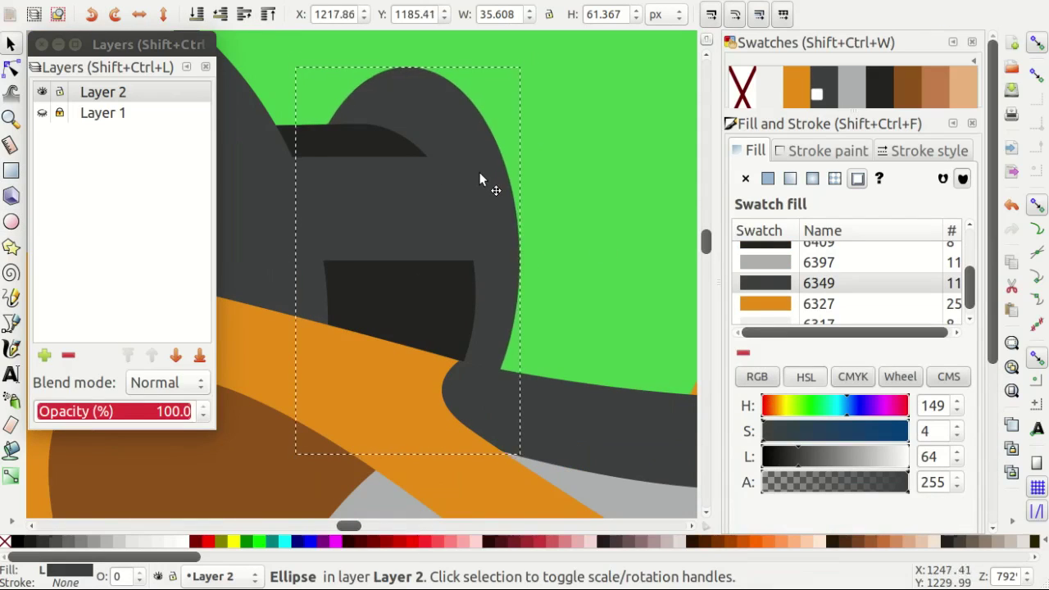
{"action": "left_click_drag", "start_coordinate": [480, 172], "coordinate": [449, 129]}
{"action": "left_click_drag", "start_coordinate": [516, 260], "coordinate": [526, 260]}
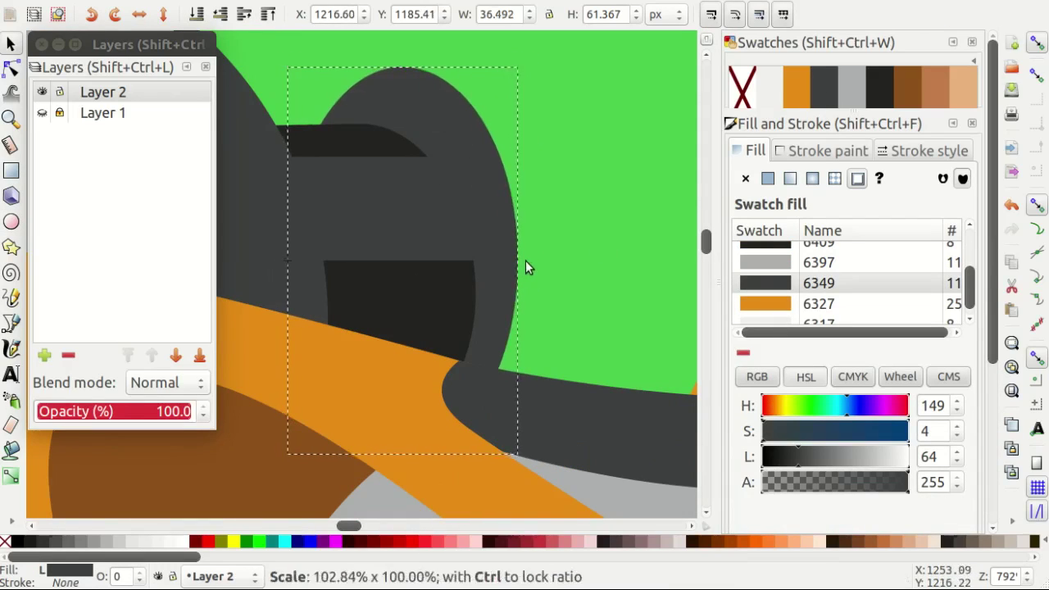
{"action": "left_click_drag", "start_coordinate": [276, 66], "coordinate": [276, 82]}
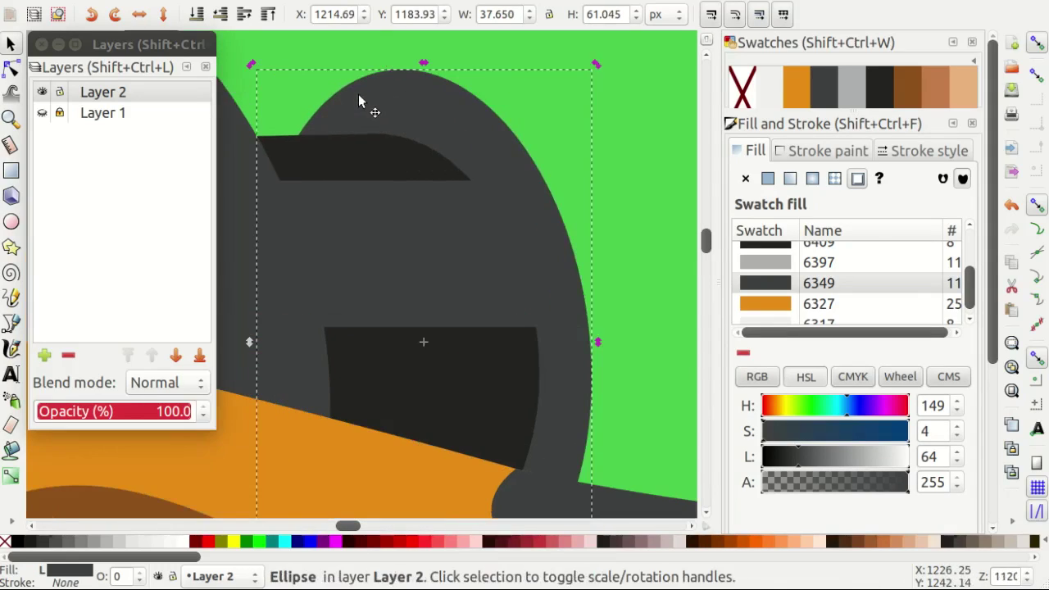
{"action": "scroll", "coordinate": [363, 118], "scroll_direction": "down", "scroll_amount": 1}
Show the reference layer and enlarge the grey ellipse to about 39.75 × 64.45 px.
{"action": "left_click", "coordinate": [41, 112]}
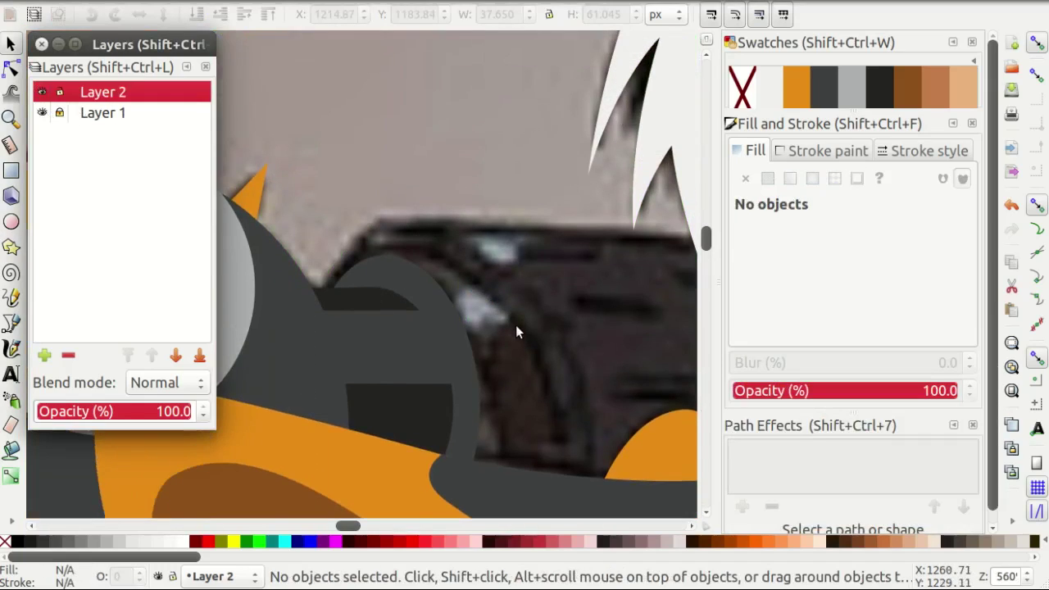
{"action": "left_click", "coordinate": [475, 352]}
{"action": "left_click_drag", "start_coordinate": [396, 437], "coordinate": [396, 475]}
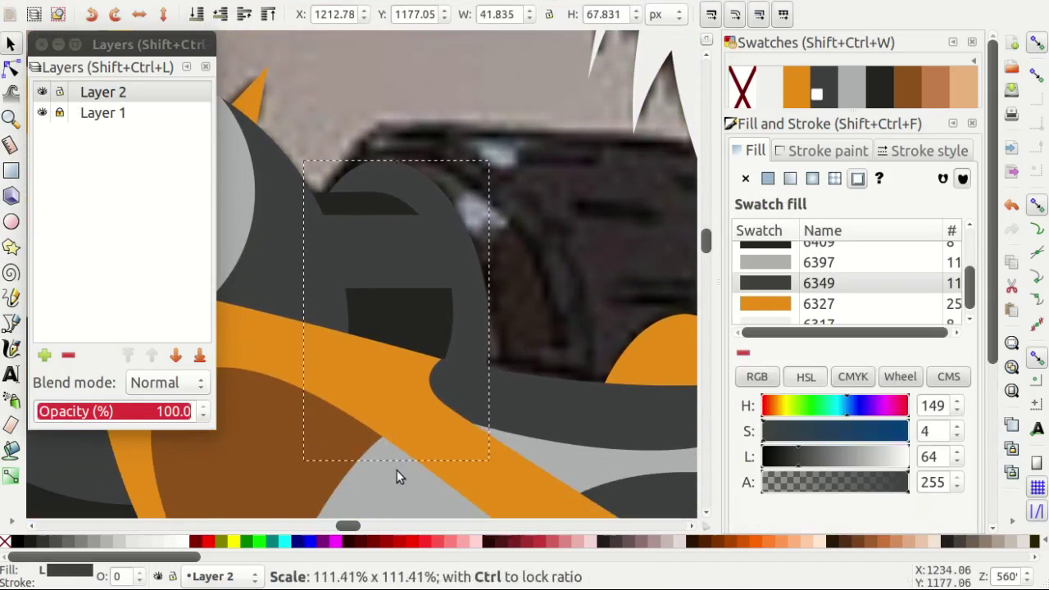
{"action": "scroll", "coordinate": [452, 333], "scroll_direction": "up", "scroll_amount": 1}
{"action": "key", "text": "ctrl+z"}
{"action": "left_click_drag", "start_coordinate": [356, 431], "coordinate": [358, 454]}
{"action": "scroll", "coordinate": [402, 246], "scroll_direction": "up", "scroll_amount": 2}
{"action": "scroll", "coordinate": [414, 131], "scroll_direction": "up", "scroll_amount": 1}
{"action": "key", "text": "Escape"}
{"action": "scroll", "coordinate": [516, 234], "scroll_direction": "down", "scroll_amount": 1}
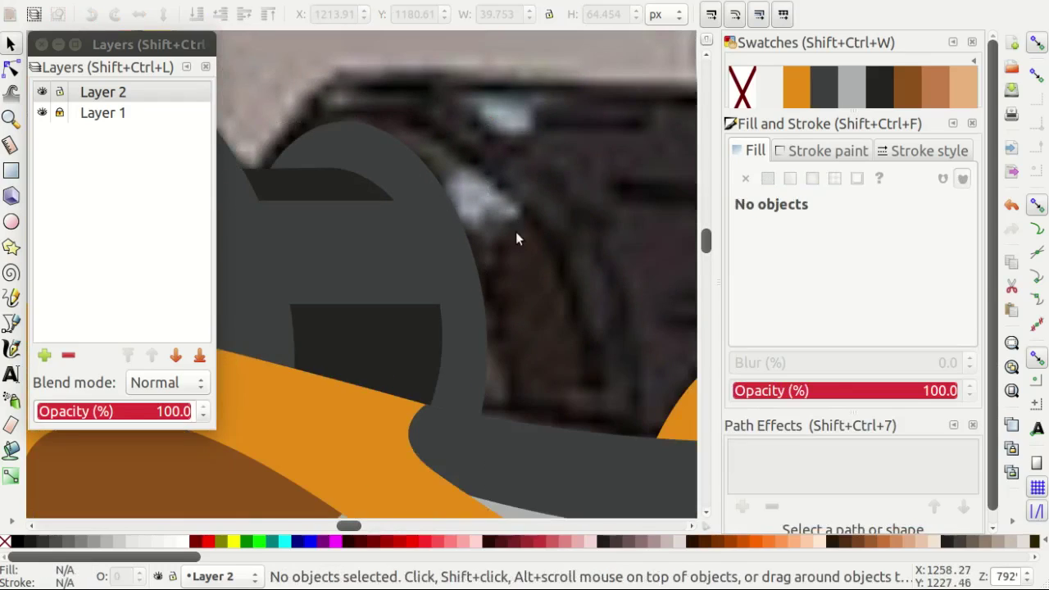
{"action": "key", "text": "b"}
{"action": "scroll", "coordinate": [491, 233], "scroll_direction": "down", "scroll_amount": 3}
{"action": "scroll", "coordinate": [555, 237], "scroll_direction": "up", "scroll_amount": 1}
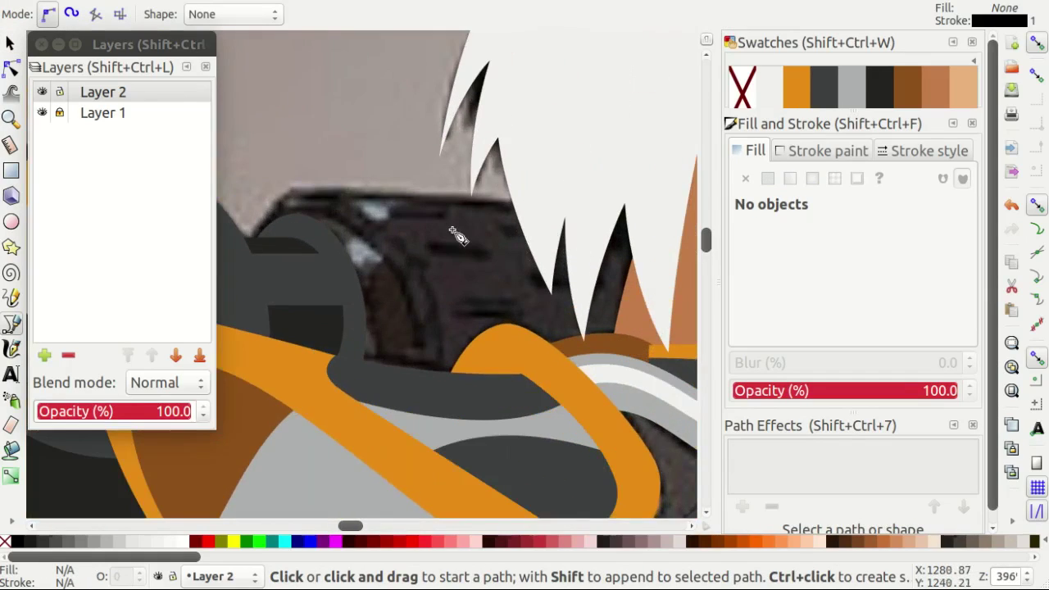
{"action": "scroll", "coordinate": [452, 231], "scroll_direction": "up", "scroll_amount": 1}
Duplicate the grey ellipse and fill the copy with near-black swatch 6409.
{"action": "key", "text": "s"}
{"action": "left_click", "coordinate": [353, 277]}
{"action": "key", "text": "ctrl+d"}
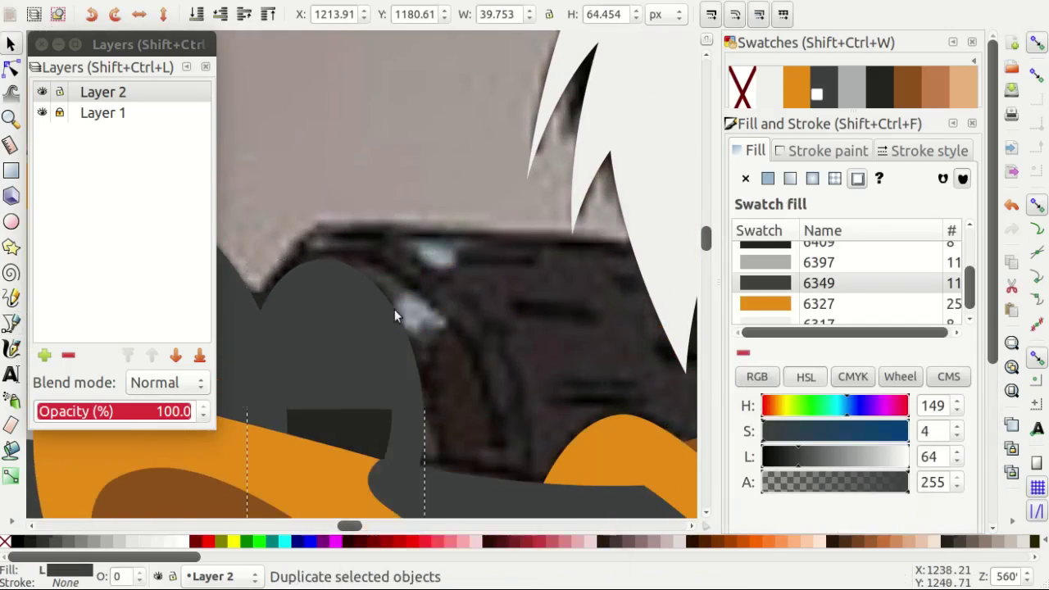
{"action": "left_click", "coordinate": [872, 93]}
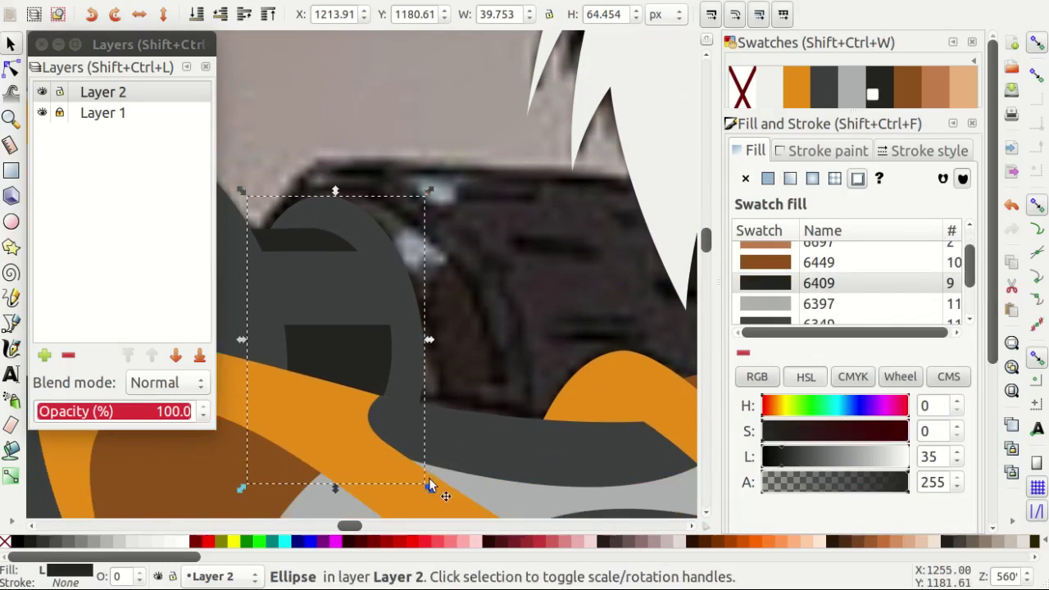
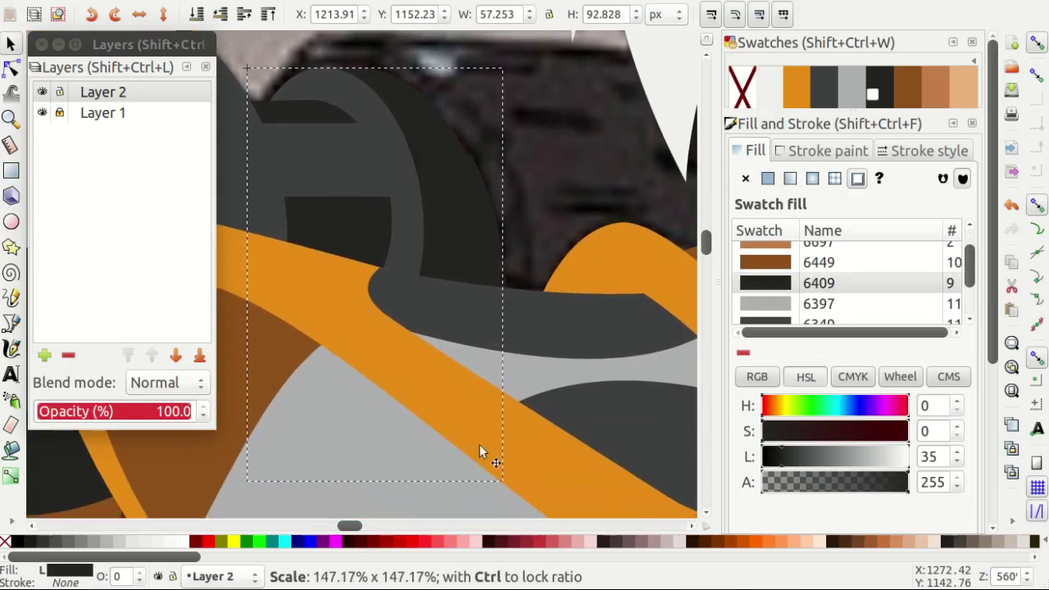
Enlarge the dark ellipse to about 147%, hide Layer 1, and convert it to a path.
{"action": "left_click_drag", "start_coordinate": [445, 504], "coordinate": [479, 444]}
{"action": "left_click", "coordinate": [42, 113]}
{"action": "scroll", "coordinate": [430, 186], "scroll_direction": "up", "scroll_amount": 2, "text": "ctrl"}
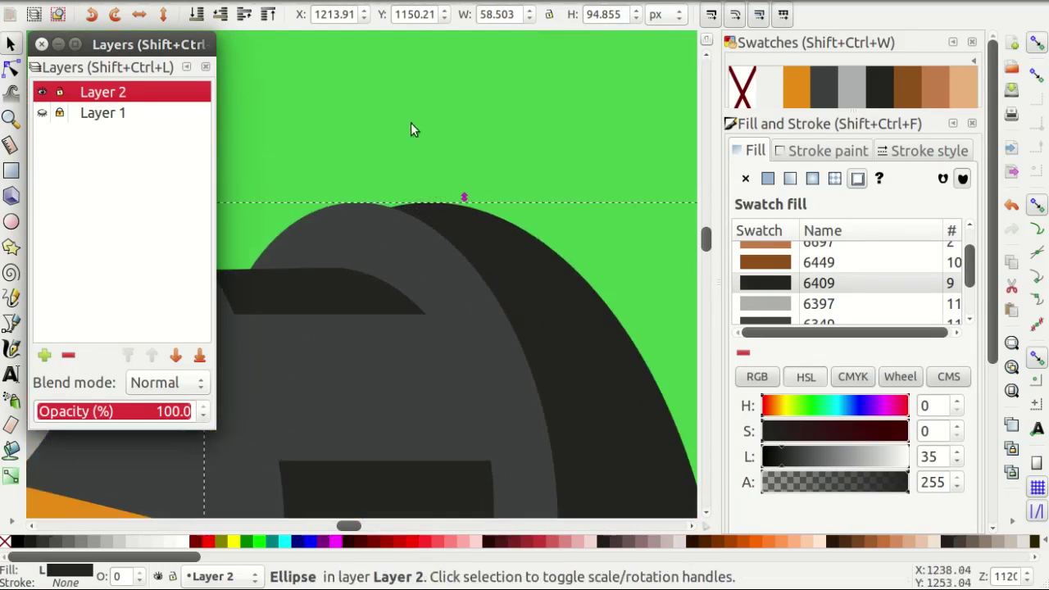
{"action": "key", "text": "alt+p"}
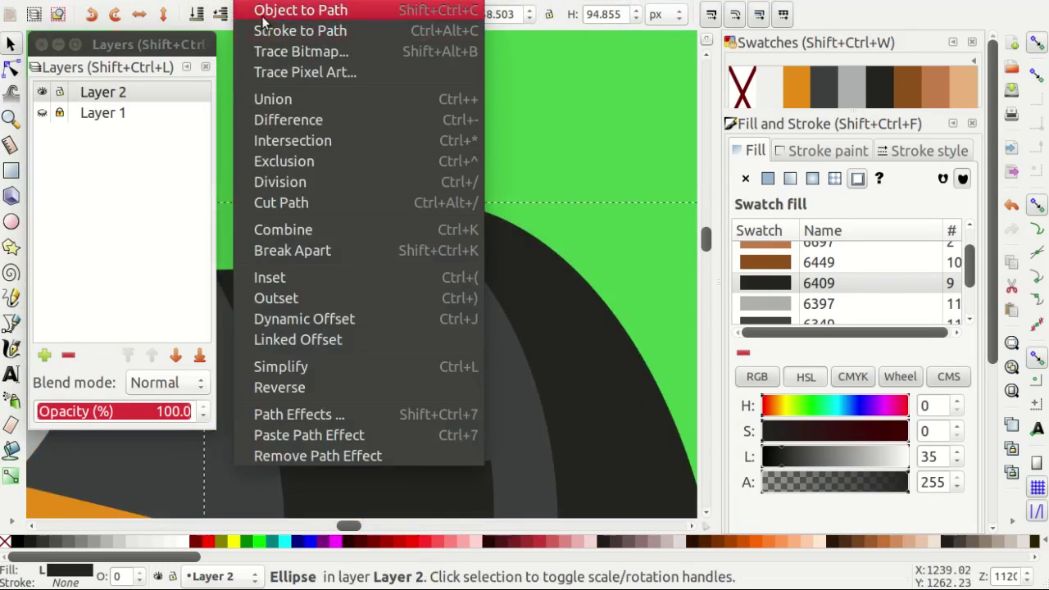
{"action": "left_click", "coordinate": [303, 10]}
Reshape the path's top curve nodes so it sits flush with the neighbouring dark shape.
{"action": "key", "text": "n"}
{"action": "scroll", "coordinate": [434, 229], "scroll_direction": "up", "scroll_amount": 2, "text": "ctrl"}
{"action": "left_click", "coordinate": [424, 223]}
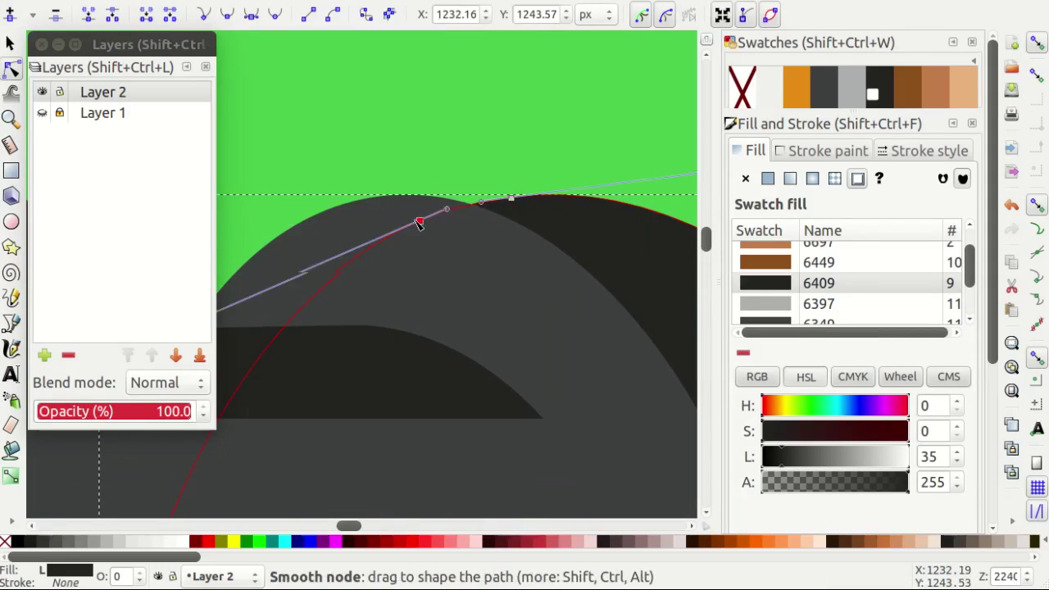
{"action": "left_click_drag", "start_coordinate": [416, 222], "coordinate": [354, 204]}
{"action": "scroll", "coordinate": [352, 240], "scroll_direction": "down", "scroll_amount": 2, "text": "ctrl"}
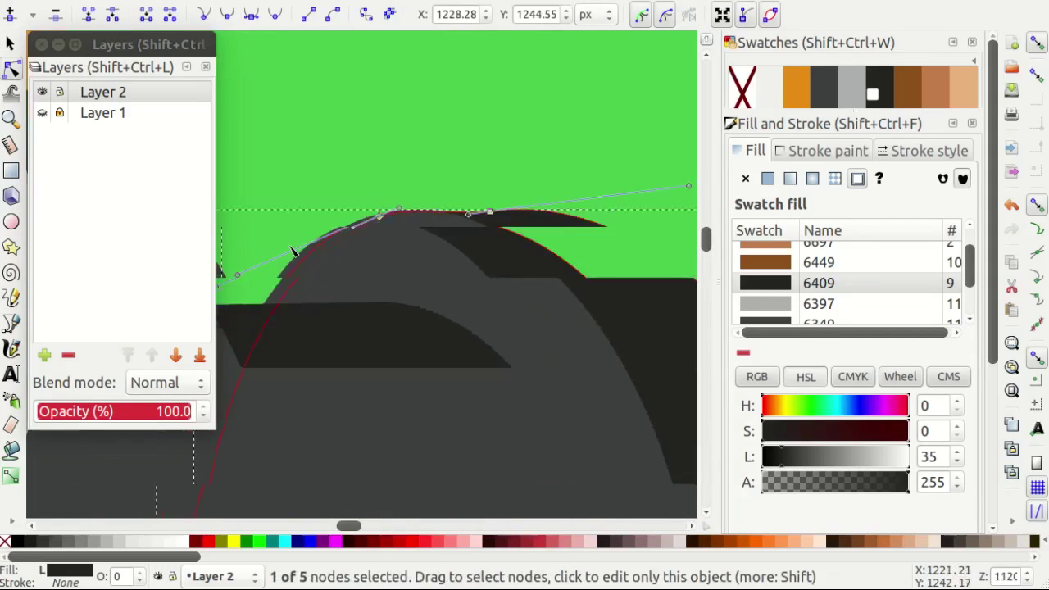
{"action": "left_click_drag", "start_coordinate": [390, 221], "coordinate": [492, 234]}
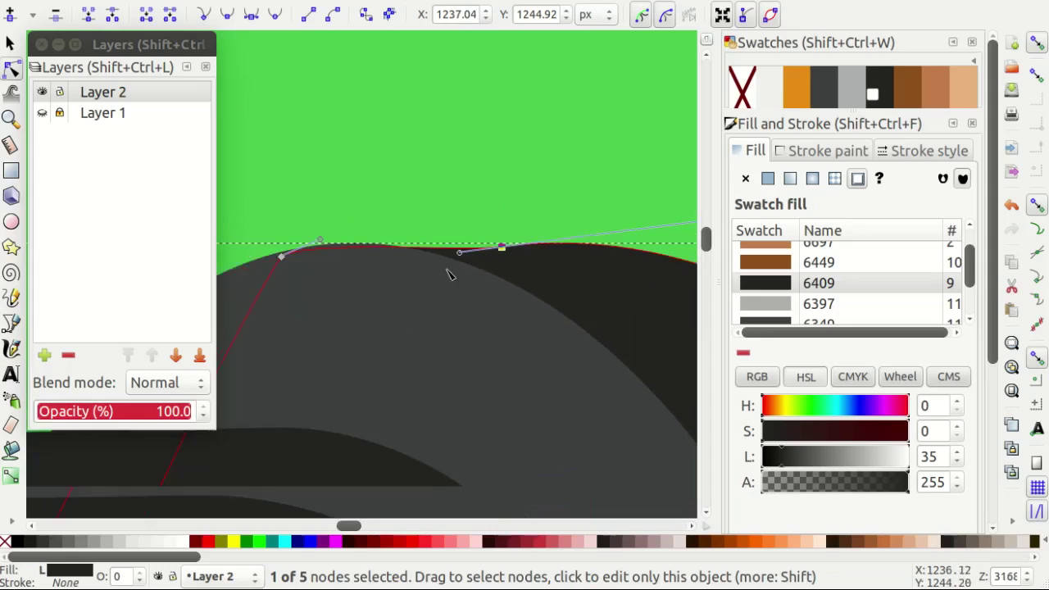
{"action": "scroll", "coordinate": [437, 204], "scroll_direction": "up", "scroll_amount": 1, "text": "ctrl"}
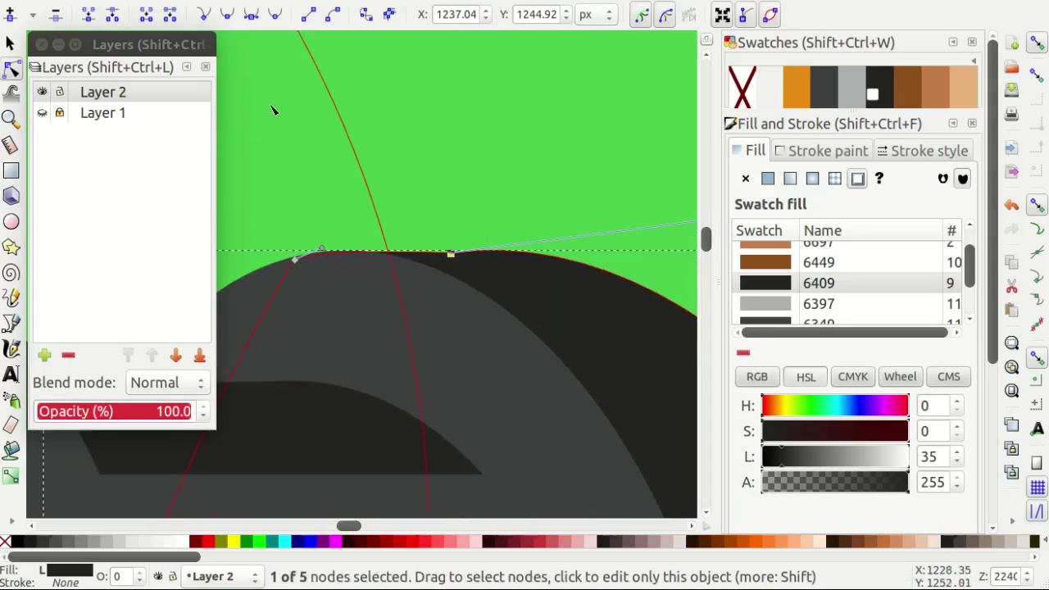
{"action": "scroll", "coordinate": [445, 242], "scroll_direction": "up", "scroll_amount": 1, "text": "ctrl"}
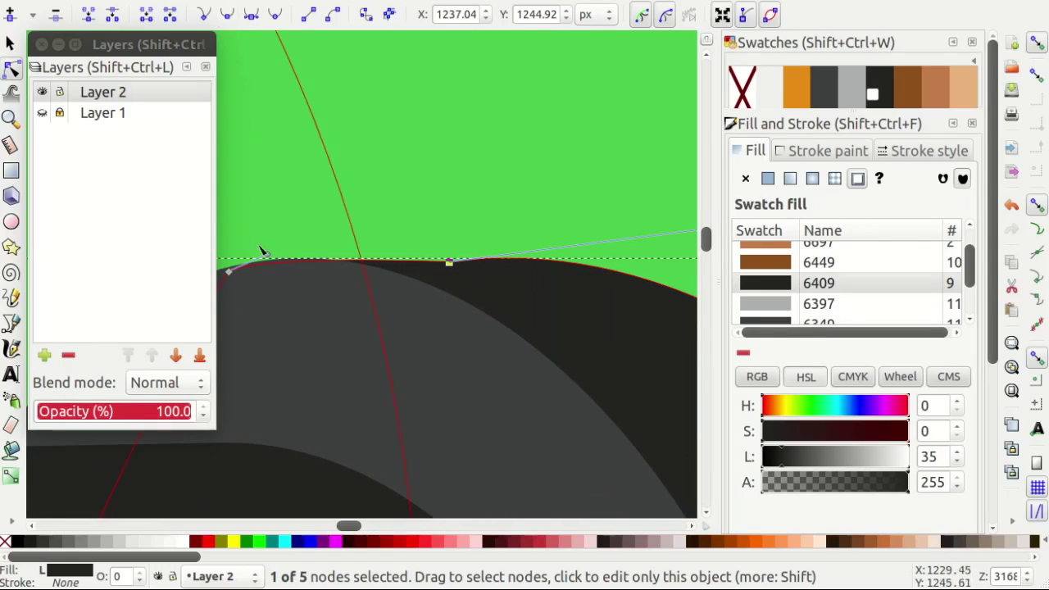
{"action": "left_click_drag", "start_coordinate": [260, 251], "coordinate": [353, 272]}
{"action": "scroll", "coordinate": [401, 238], "scroll_direction": "up", "scroll_amount": 2, "text": "ctrl"}
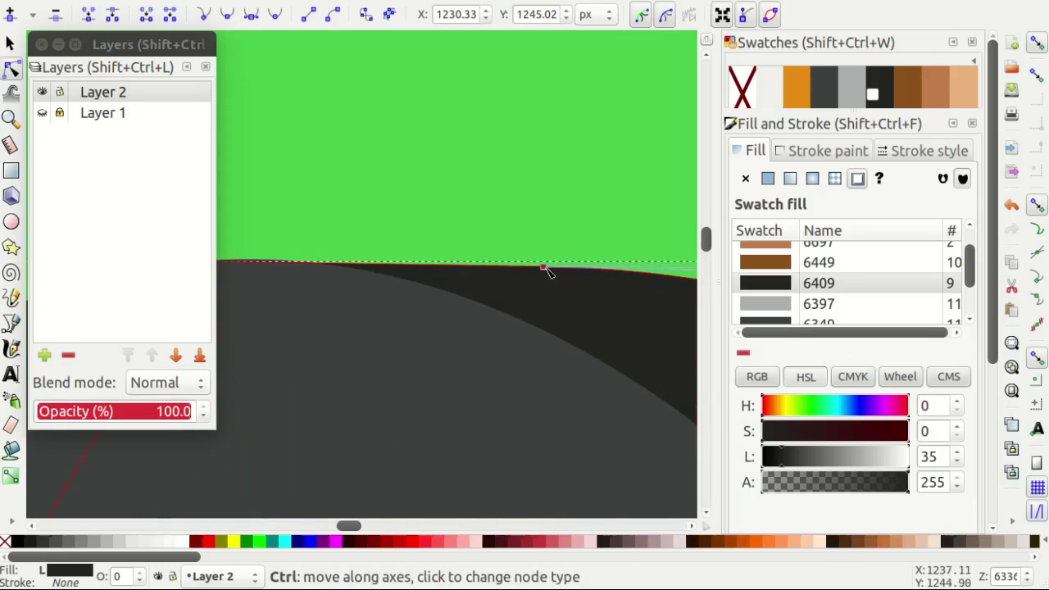
{"action": "scroll", "coordinate": [402, 127], "scroll_direction": "down", "scroll_amount": 6, "text": "ctrl"}
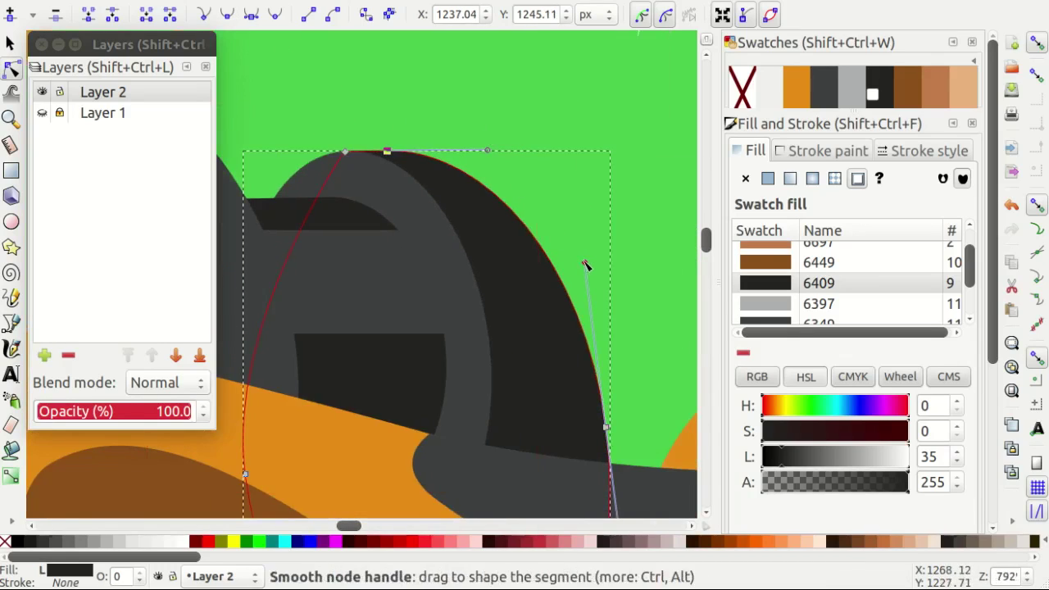
Deselect the path and show the reference photo layer again.
{"action": "key", "text": "s"}
{"action": "scroll", "coordinate": [541, 208], "scroll_direction": "down", "scroll_amount": 1, "text": "ctrl"}
{"action": "key", "text": "Escape"}
{"action": "left_click", "coordinate": [42, 112]}
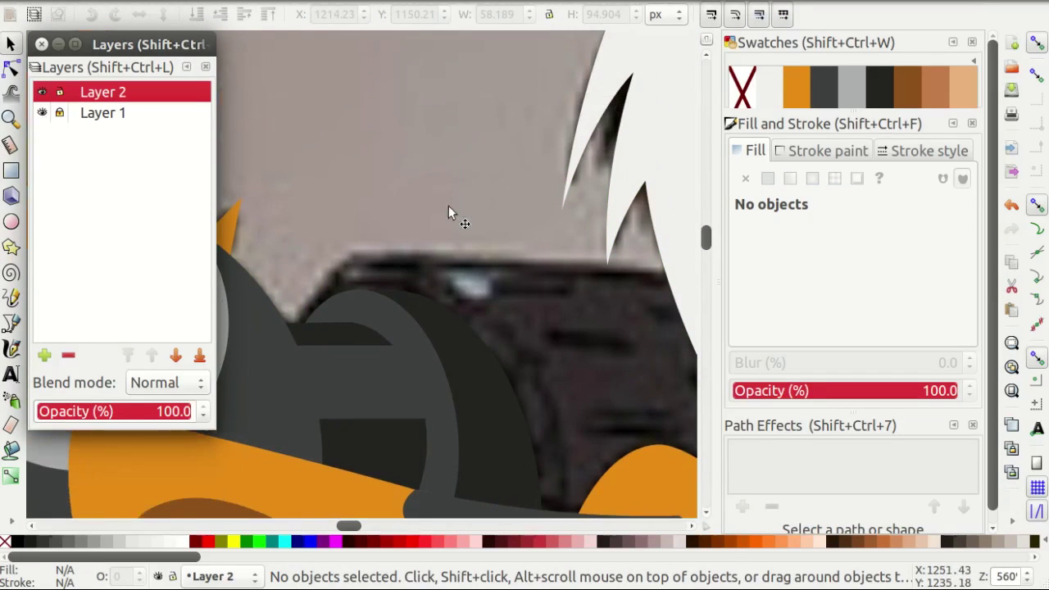
{"action": "scroll", "coordinate": [398, 279], "scroll_direction": "up", "scroll_amount": 1, "text": "ctrl"}
{"action": "scroll", "coordinate": [402, 273], "scroll_direction": "up", "scroll_amount": 1, "text": "ctrl"}
{"action": "scroll", "coordinate": [399, 267], "scroll_direction": "down", "scroll_amount": 2, "text": "ctrl"}
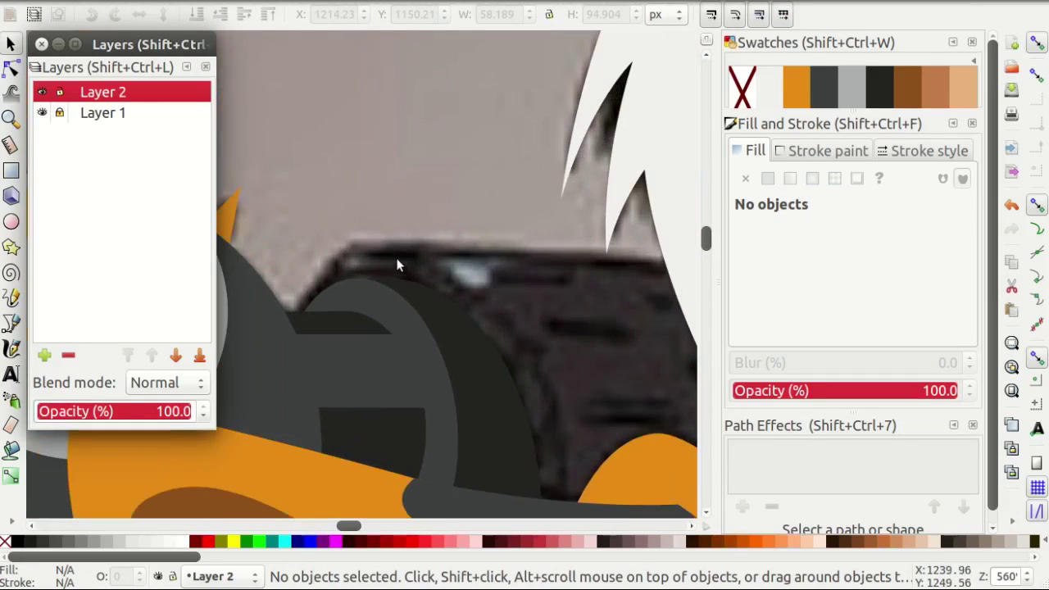
Draw a closed Bezier outline along the top of the dark band under the hair.
{"action": "key", "text": "b"}
{"action": "scroll", "coordinate": [361, 269], "scroll_direction": "up", "scroll_amount": 3, "text": "ctrl"}
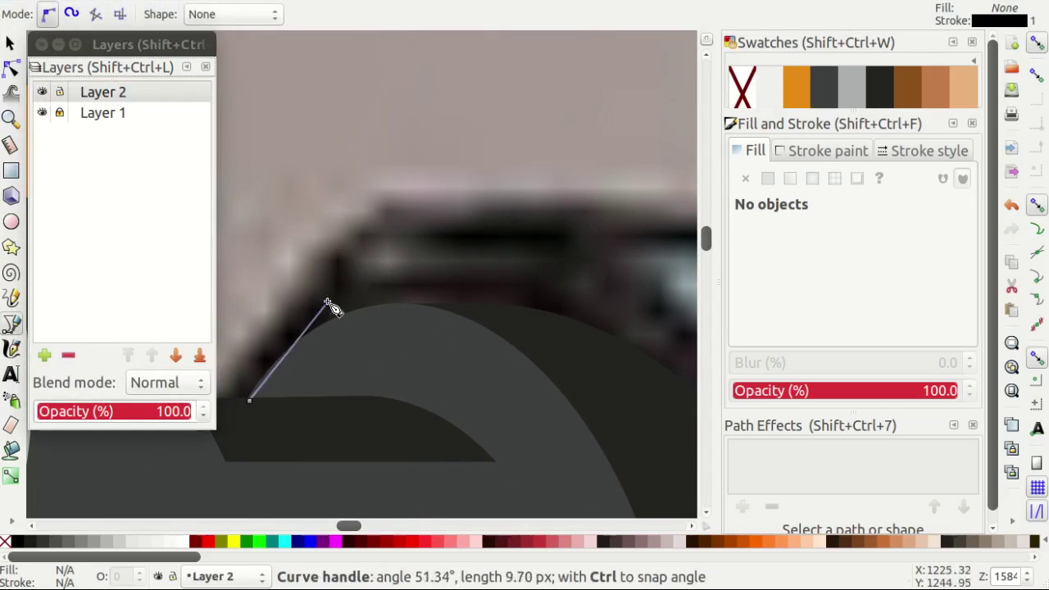
{"action": "left_click_drag", "start_coordinate": [251, 396], "coordinate": [355, 236]}
{"action": "scroll", "coordinate": [421, 246], "scroll_direction": "down", "scroll_amount": 1, "text": "ctrl"}
{"action": "left_click", "coordinate": [479, 232]}
{"action": "scroll", "coordinate": [484, 237], "scroll_direction": "down", "scroll_amount": 1, "text": "ctrl"}
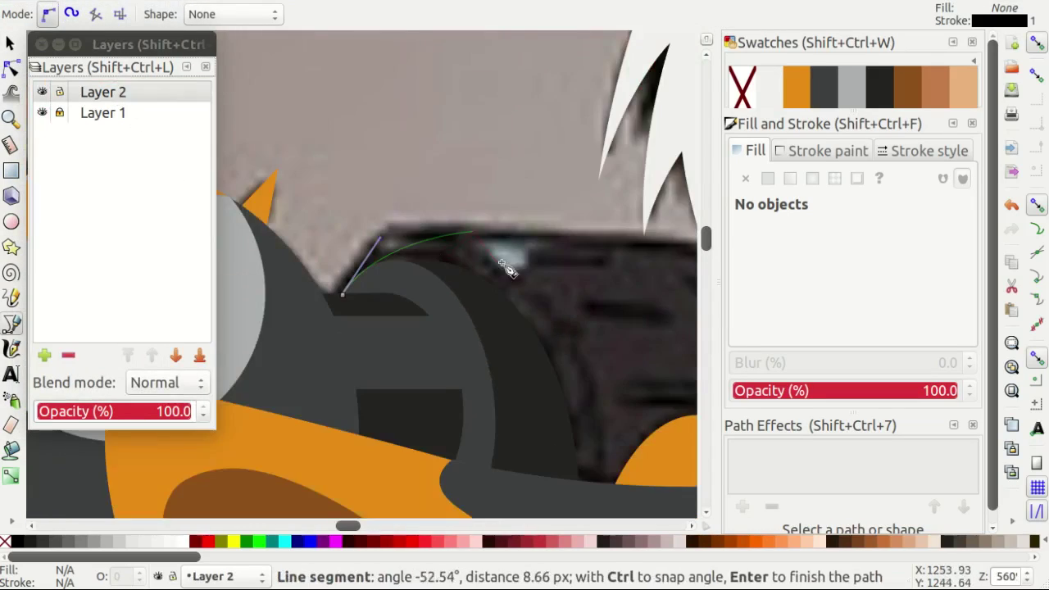
{"action": "scroll", "coordinate": [565, 254], "scroll_direction": "down", "scroll_amount": 1, "text": "ctrl"}
{"action": "scroll", "coordinate": [639, 250], "scroll_direction": "down", "scroll_amount": 1, "text": "ctrl"}
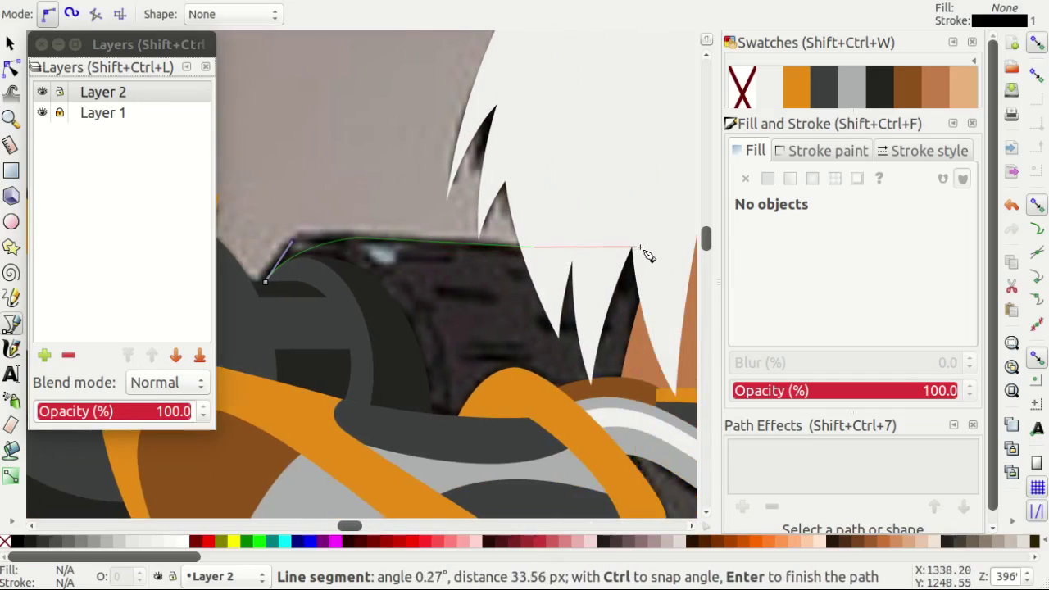
{"action": "left_click", "coordinate": [265, 282]}
{"action": "scroll", "coordinate": [288, 215], "scroll_direction": "up", "scroll_amount": 1, "text": "ctrl"}
Adjust the outline's curved top-left corner node.
{"action": "key", "text": "n"}
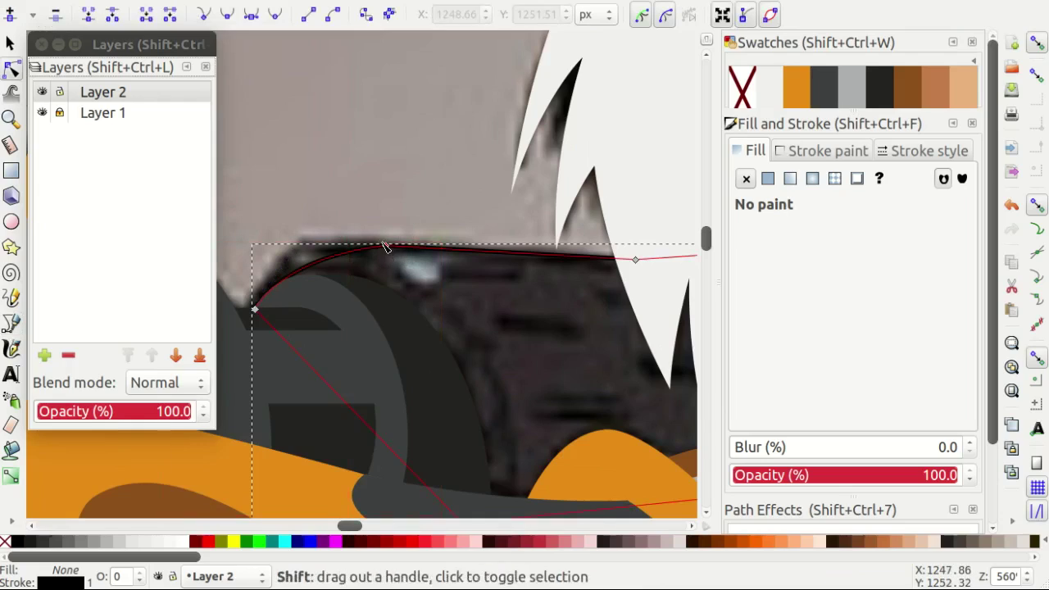
{"action": "left_click", "coordinate": [385, 246]}
{"action": "scroll", "coordinate": [393, 250], "scroll_direction": "up", "scroll_amount": 1, "text": "ctrl"}
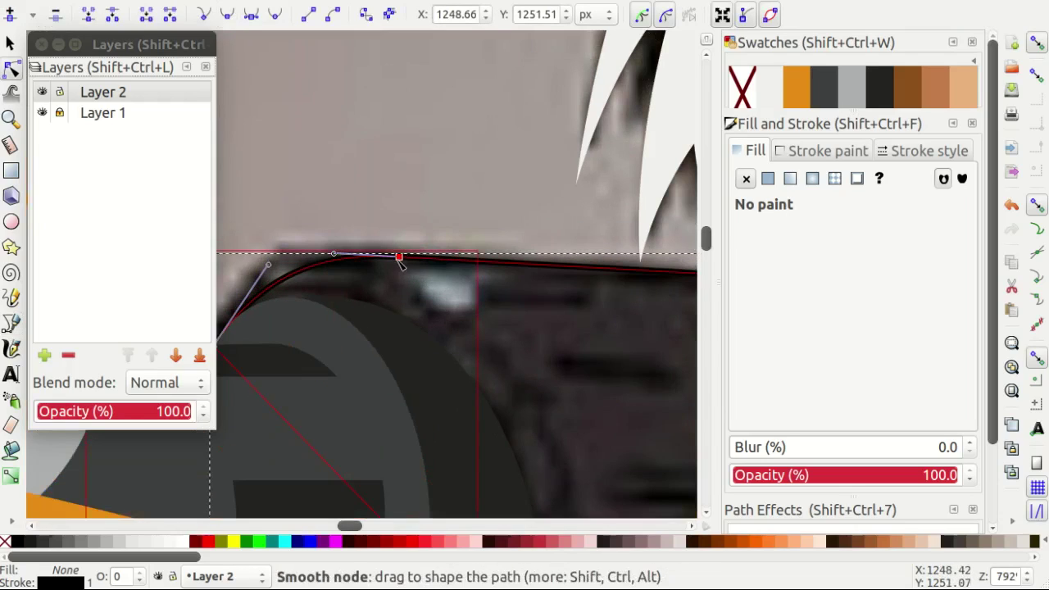
{"action": "scroll", "coordinate": [304, 241], "scroll_direction": "up", "scroll_amount": 1, "text": "ctrl"}
{"action": "scroll", "coordinate": [301, 271], "scroll_direction": "up", "scroll_amount": 1, "text": "ctrl"}
{"action": "scroll", "coordinate": [344, 246], "scroll_direction": "down", "scroll_amount": 3, "text": "ctrl"}
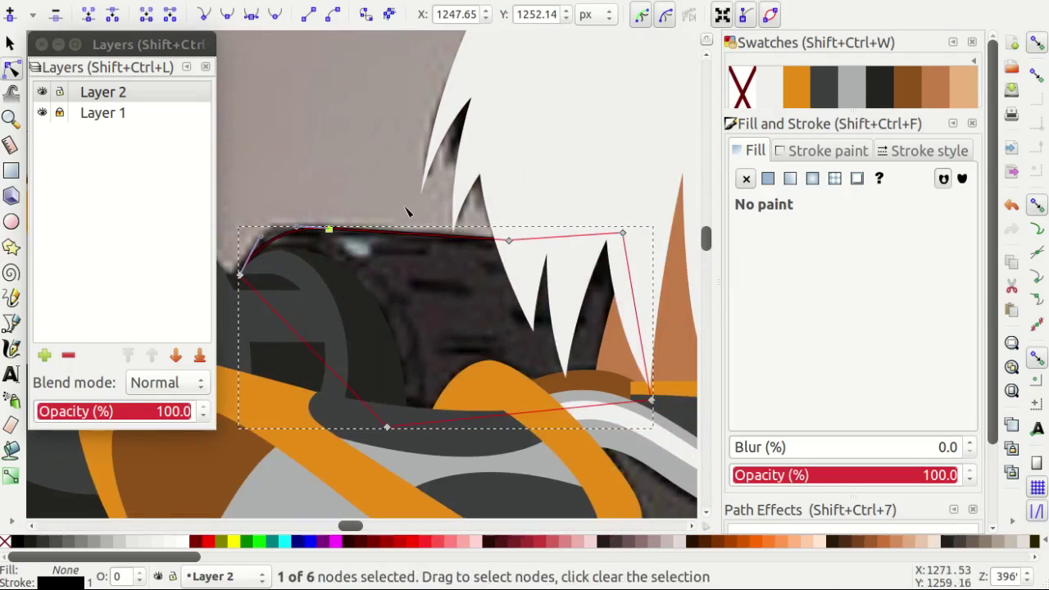
Draw a small bar on the dark band and fill it with the darkest grey swatch.
{"action": "key", "text": "t"}
{"action": "key", "text": "r"}
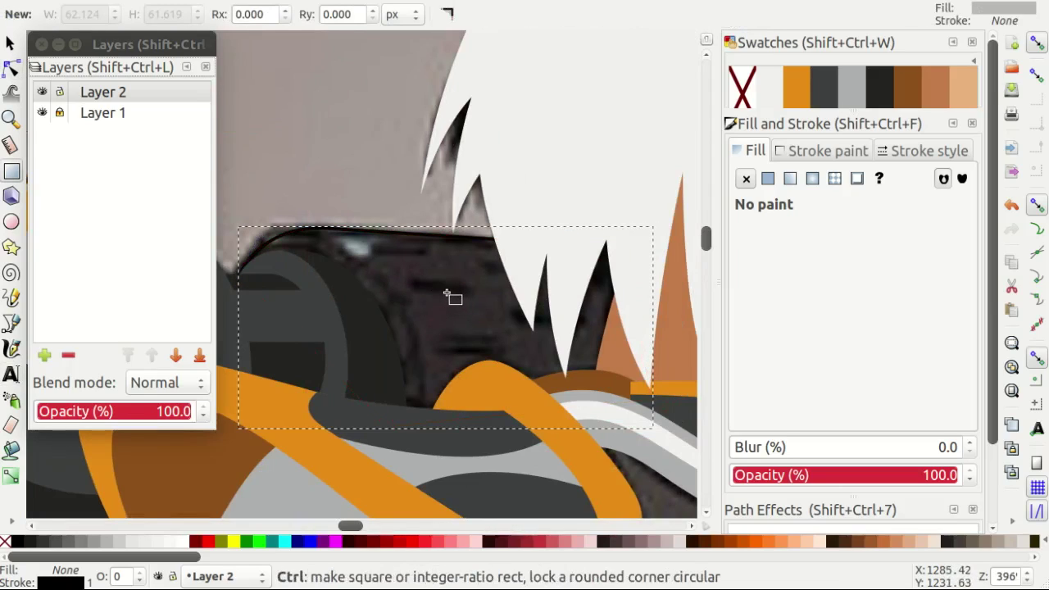
{"action": "scroll", "coordinate": [448, 295], "scroll_direction": "up", "scroll_amount": 1, "text": "ctrl"}
{"action": "scroll", "coordinate": [403, 270], "scroll_direction": "up", "scroll_amount": 3, "text": "ctrl"}
{"action": "left_click_drag", "start_coordinate": [287, 205], "coordinate": [510, 260]}
{"action": "scroll", "coordinate": [510, 260], "scroll_direction": "down", "scroll_amount": 3, "text": "ctrl"}
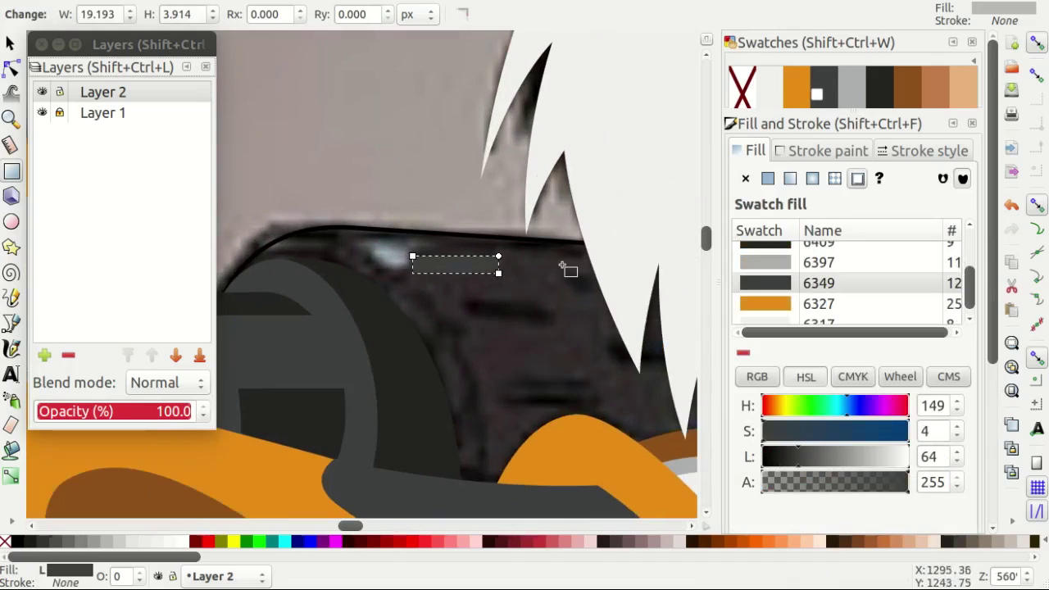
{"action": "left_click", "coordinate": [847, 98]}
{"action": "left_click", "coordinate": [875, 98]}
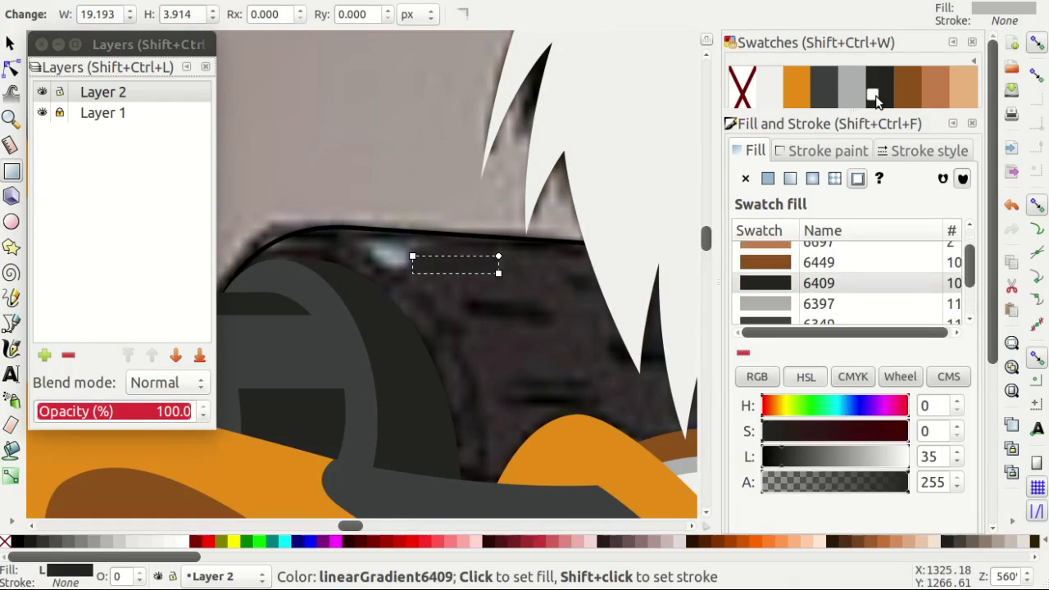
{"action": "scroll", "coordinate": [474, 297], "scroll_direction": "up", "scroll_amount": 3, "text": "ctrl"}
Skew the bar into a parallelogram, move it lower right, then delete it.
{"action": "key", "text": "n"}
{"action": "key", "text": "s"}
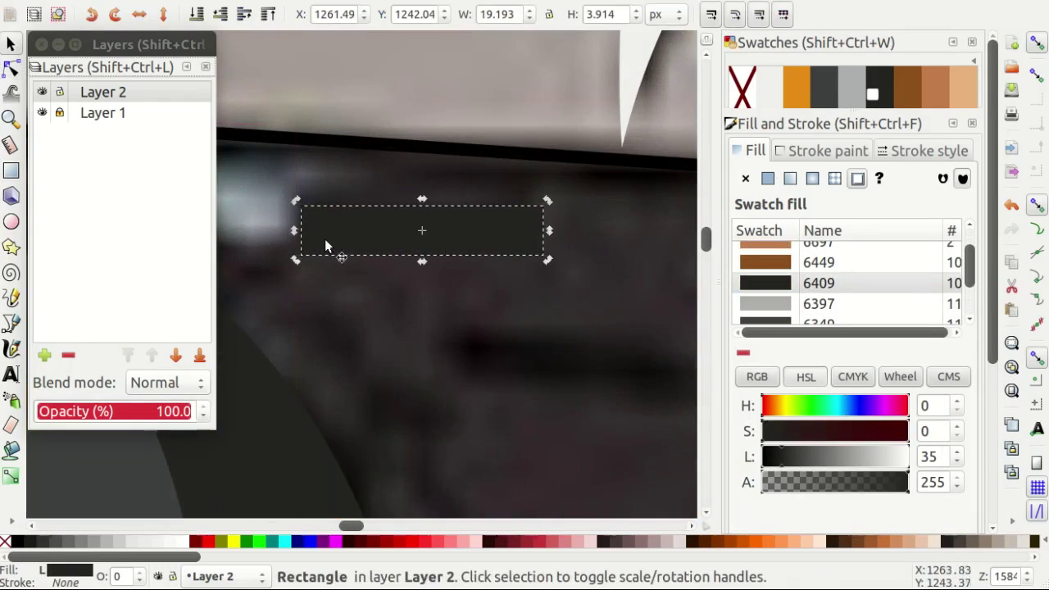
{"action": "scroll", "coordinate": [326, 246], "scroll_direction": "up", "scroll_amount": 2, "text": "ctrl"}
{"action": "left_click_drag", "start_coordinate": [565, 275], "coordinate": [585, 276]}
{"action": "scroll", "coordinate": [335, 252], "scroll_direction": "down", "scroll_amount": 1, "text": "ctrl"}
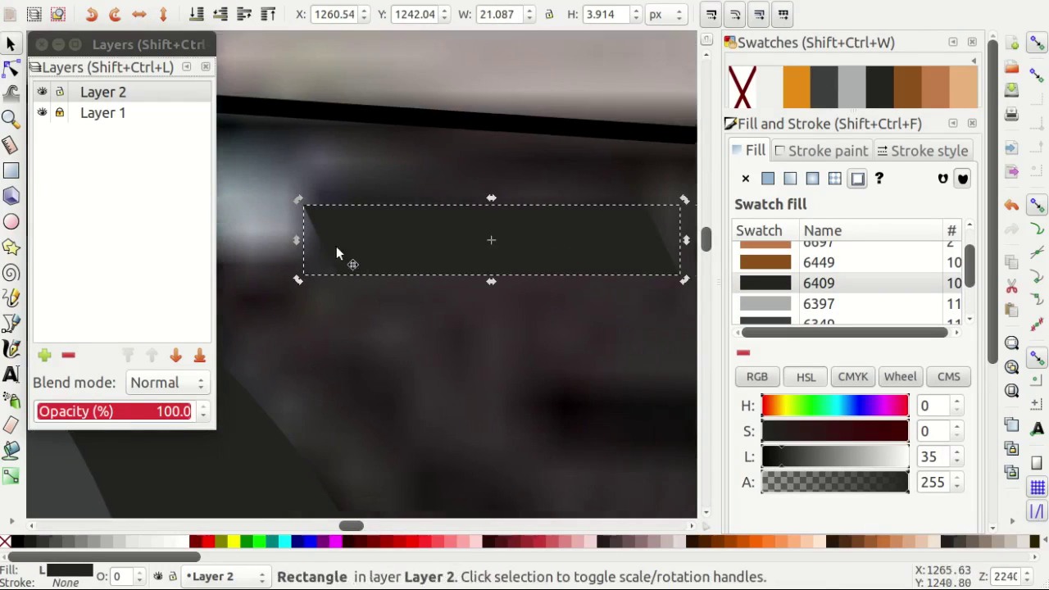
{"action": "mouse_move", "coordinate": [381, 264]}
{"action": "left_mouse_down"}
{"action": "mouse_move", "coordinate": [398, 238]}
{"action": "mouse_move", "coordinate": [592, 429]}
{"action": "left_mouse_up"}
{"action": "scroll", "coordinate": [347, 328], "scroll_direction": "down", "scroll_amount": 2, "text": "ctrl"}
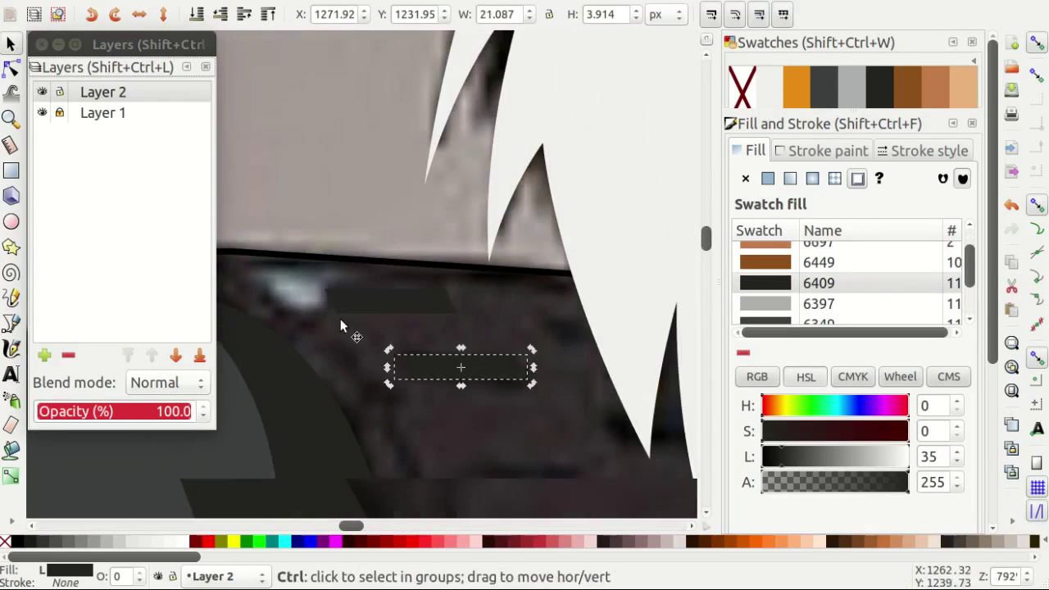
{"action": "scroll", "coordinate": [341, 296], "scroll_direction": "left", "scroll_amount": 3}
{"action": "key", "text": "Delete"}
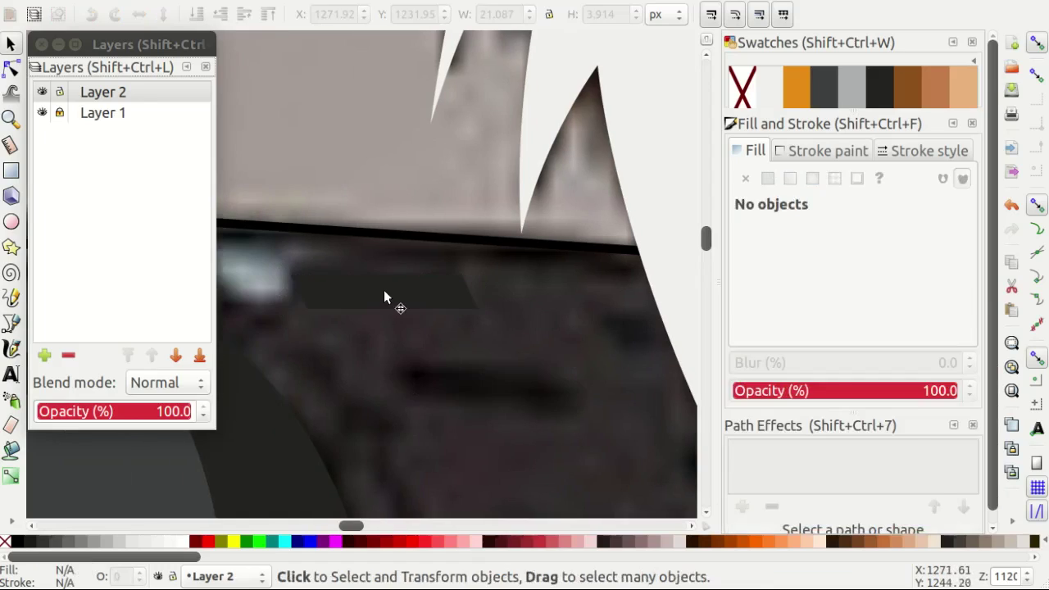
Nudge the other top bar upward and tilt it slightly, with the reference briefly hidden.
{"action": "left_click", "coordinate": [383, 290]}
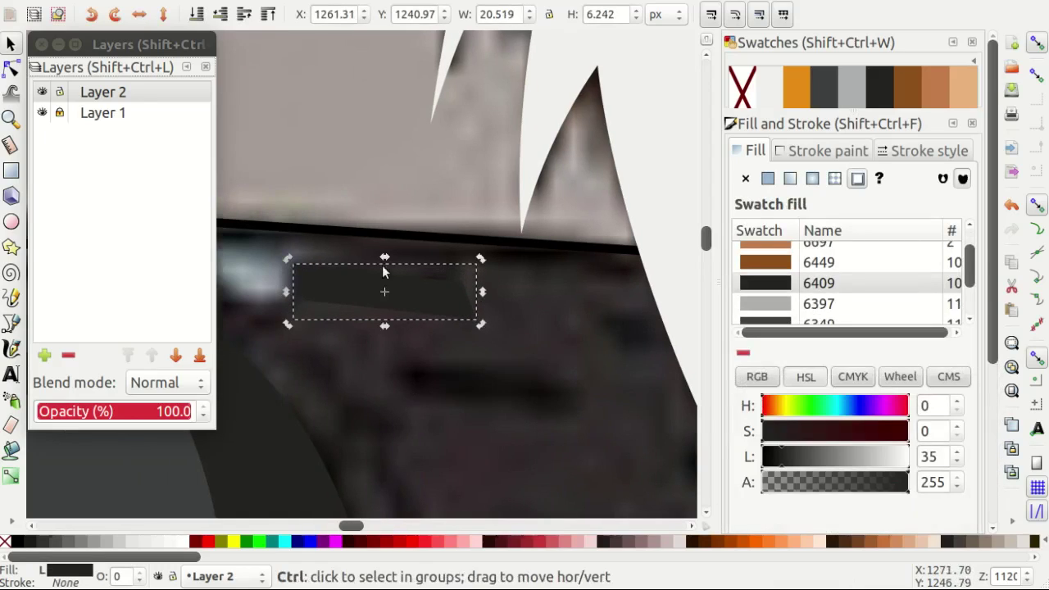
{"action": "scroll", "coordinate": [384, 272], "scroll_direction": "up", "scroll_amount": 1, "text": "ctrl"}
{"action": "left_click", "coordinate": [42, 113]}
{"action": "left_click_drag", "start_coordinate": [418, 295], "coordinate": [418, 267]}
{"action": "left_click", "coordinate": [417, 267]}
{"action": "left_click_drag", "start_coordinate": [554, 332], "coordinate": [574, 326]}
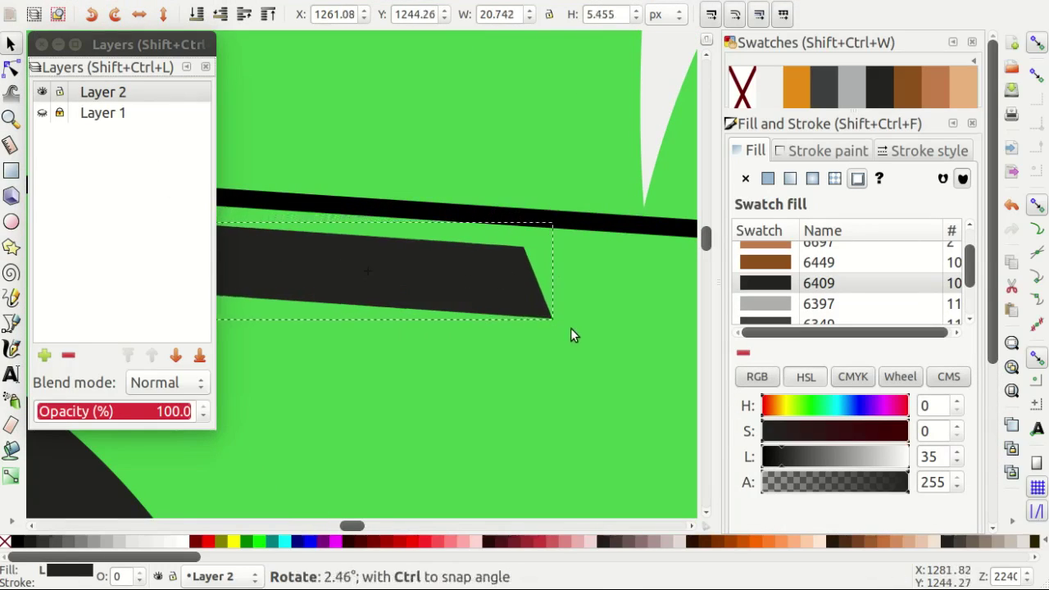
{"action": "scroll", "coordinate": [494, 333], "scroll_direction": "down", "scroll_amount": 2, "text": "ctrl"}
{"action": "left_click", "coordinate": [41, 112]}
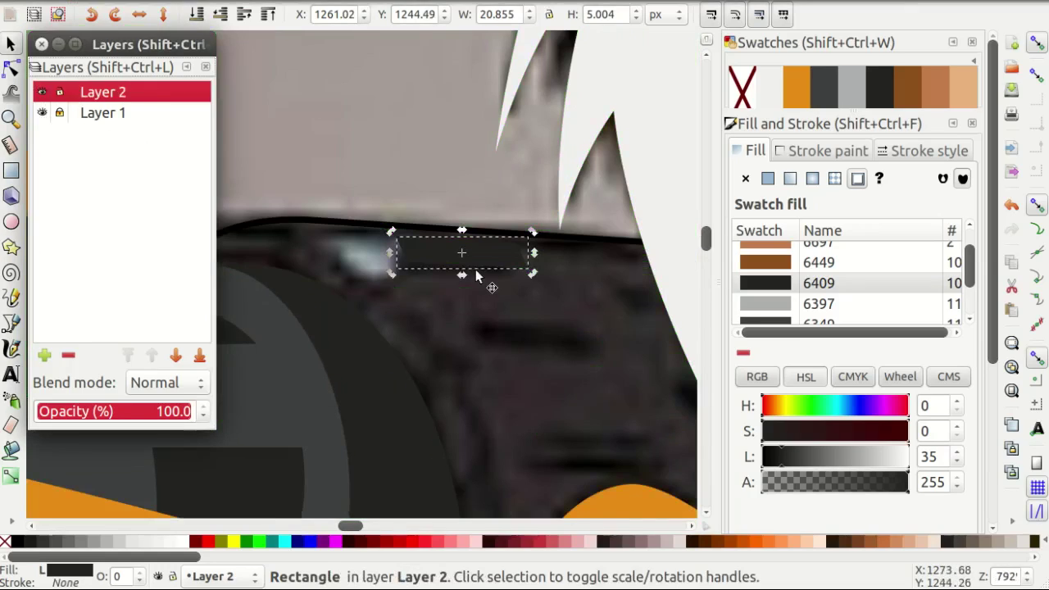
Reposition the dark bars across the shoulder band.
{"action": "mouse_move", "coordinate": [503, 269]}
{"action": "left_mouse_down"}
{"action": "mouse_move", "coordinate": [697, 297]}
{"action": "mouse_move", "coordinate": [623, 410]}
{"action": "left_mouse_up"}
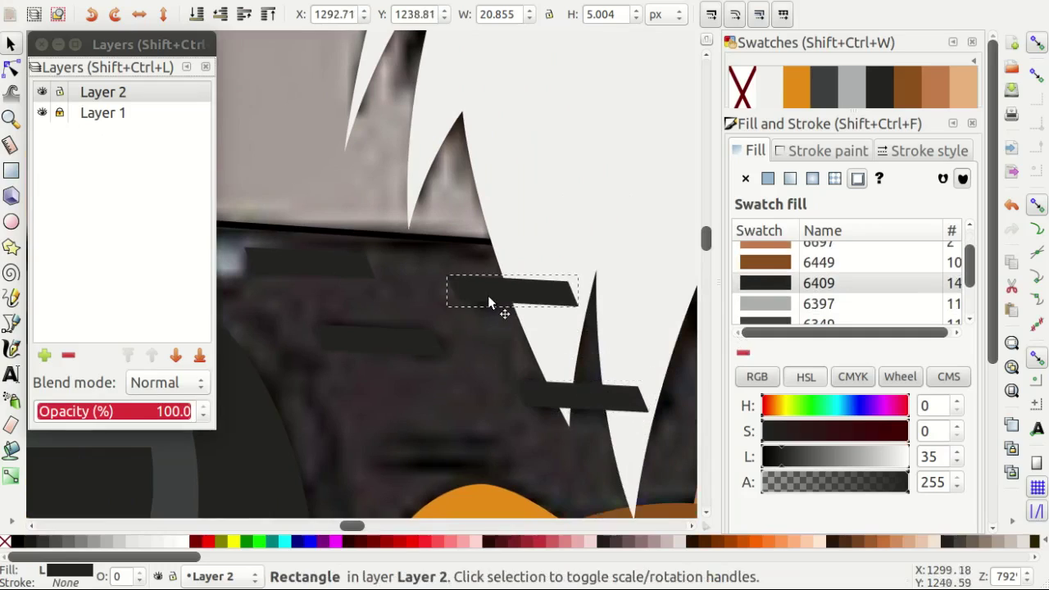
{"action": "left_click_drag", "start_coordinate": [488, 302], "coordinate": [434, 307]}
{"action": "scroll", "coordinate": [435, 307], "scroll_direction": "down", "scroll_amount": 1}
{"action": "left_click_drag", "start_coordinate": [440, 447], "coordinate": [441, 435]}
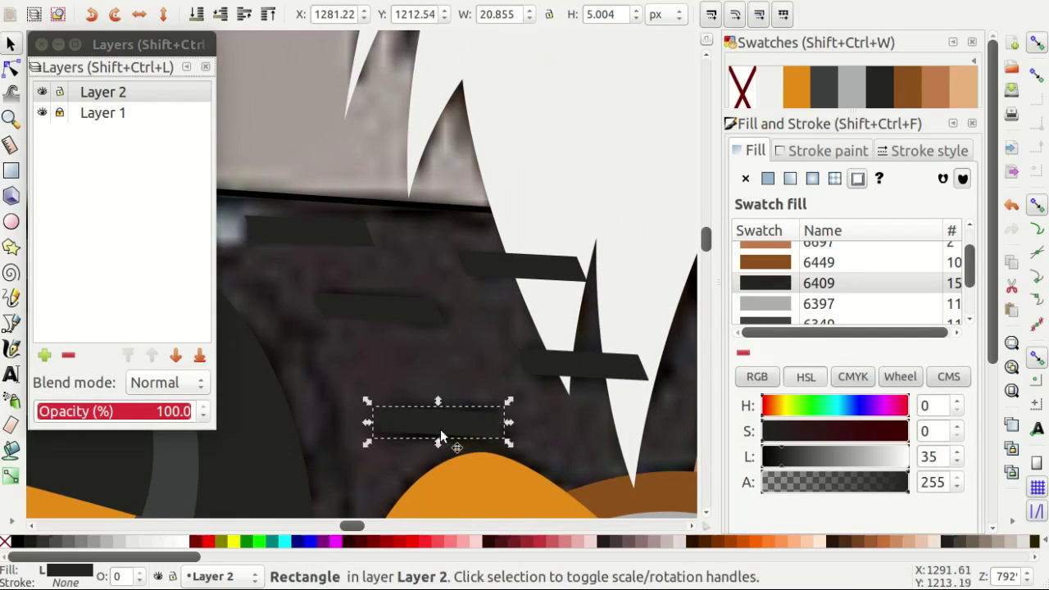
{"action": "scroll", "coordinate": [439, 429], "scroll_direction": "down", "scroll_amount": 3}
{"action": "scroll", "coordinate": [440, 429], "scroll_direction": "right", "scroll_amount": 2}
Hide the reference layer to check the bar placement.
{"action": "left_click", "coordinate": [516, 271]}
{"action": "left_click", "coordinate": [433, 176], "text": "shift"}
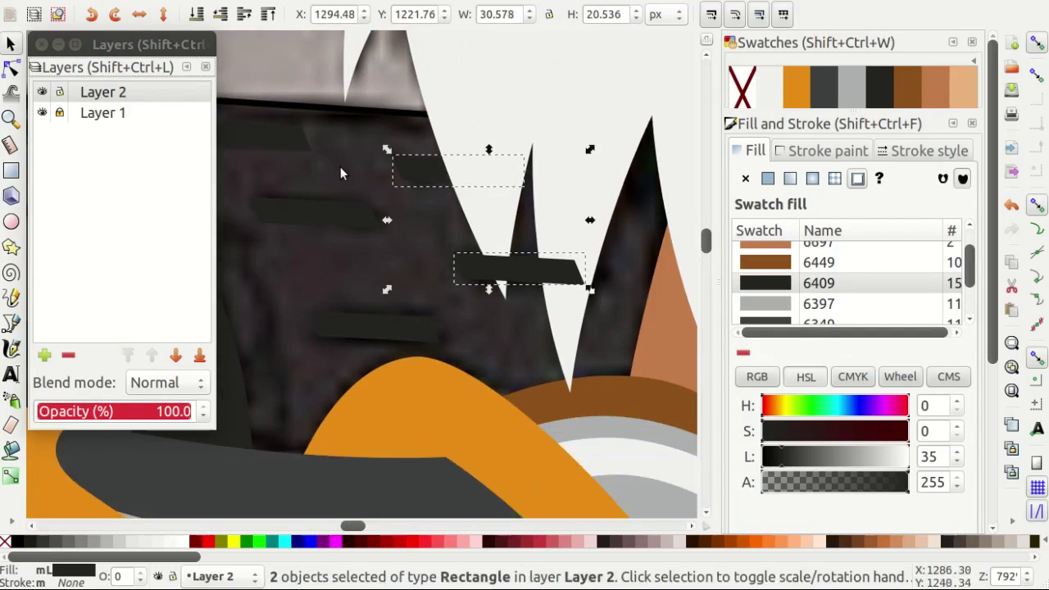
{"action": "key", "text": "Escape"}
{"action": "key", "text": "minus"}
{"action": "left_click", "coordinate": [42, 113]}
{"action": "scroll", "coordinate": [353, 243], "scroll_direction": "up", "scroll_amount": 2}
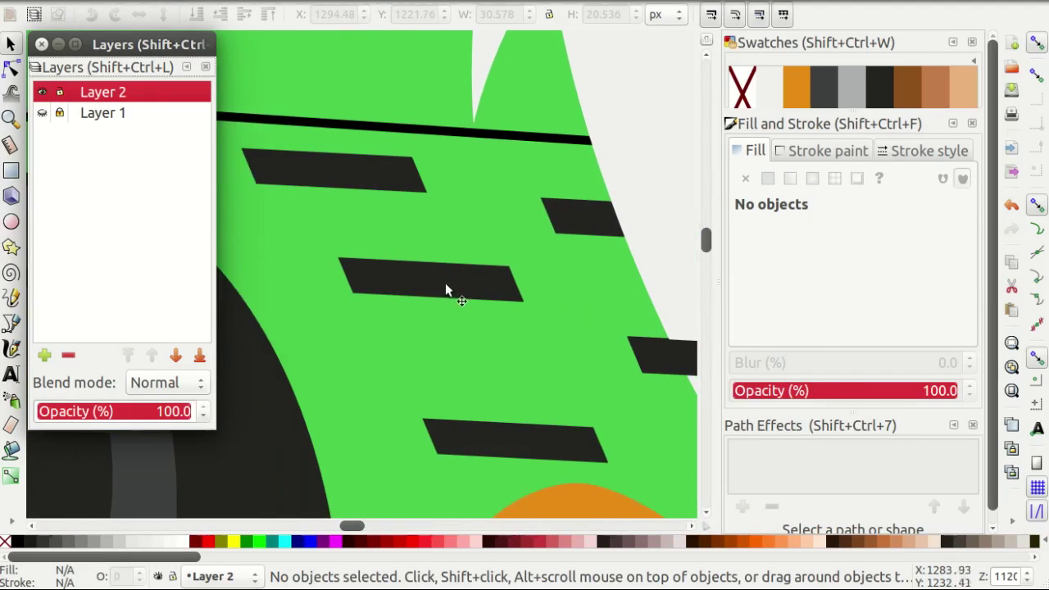
Move the right dark stripe into line with the other stripes.
{"action": "left_click", "coordinate": [459, 315]}
{"action": "left_click", "coordinate": [492, 349]}
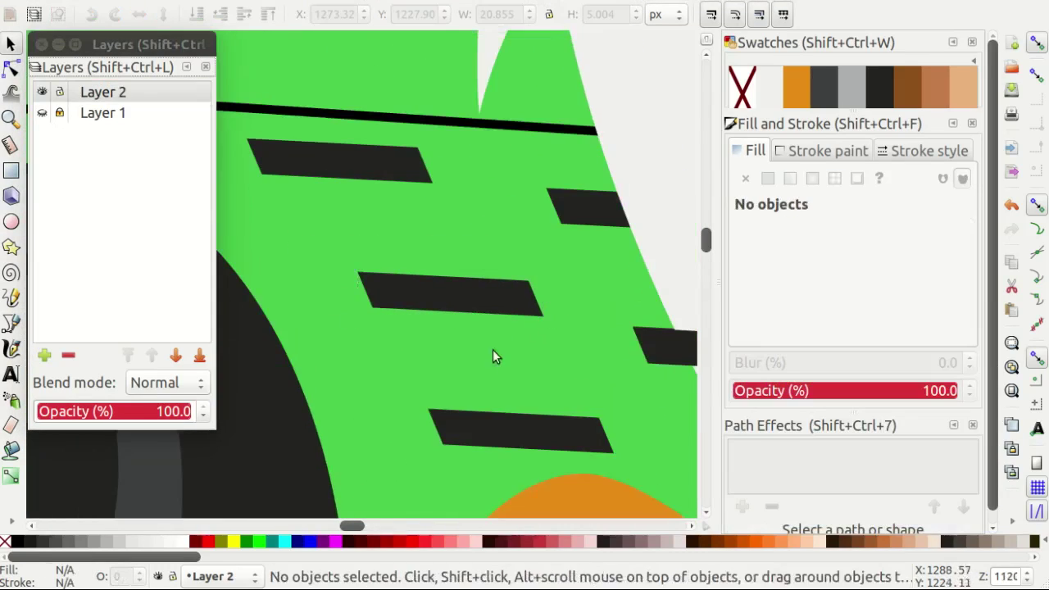
{"action": "scroll", "coordinate": [557, 271], "scroll_direction": "up", "scroll_amount": 1}
{"action": "left_click", "coordinate": [581, 265]}
{"action": "key", "text": "minus"}
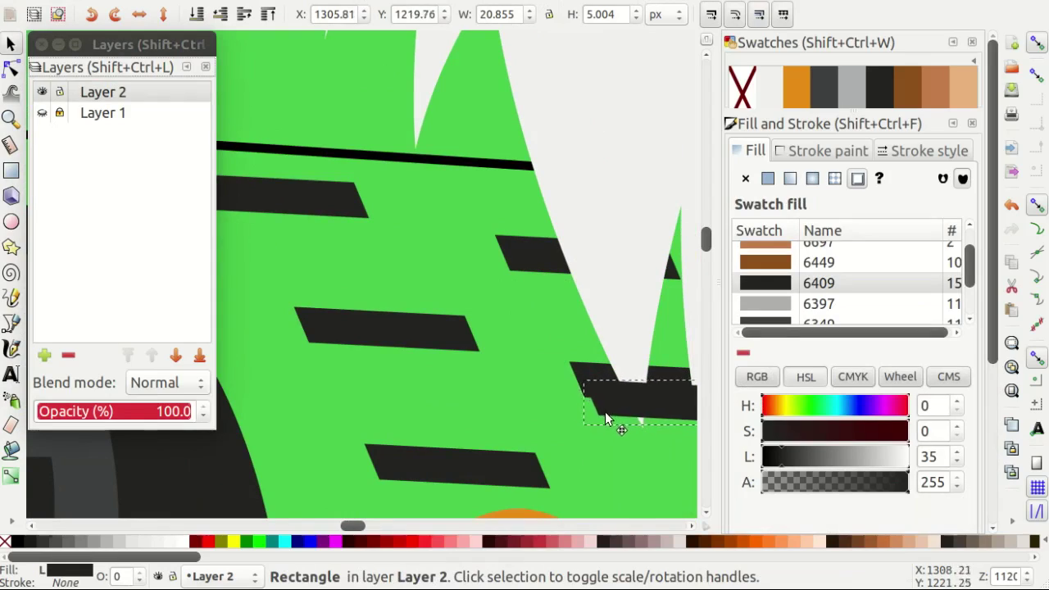
{"action": "left_click_drag", "start_coordinate": [623, 464], "coordinate": [576, 408]}
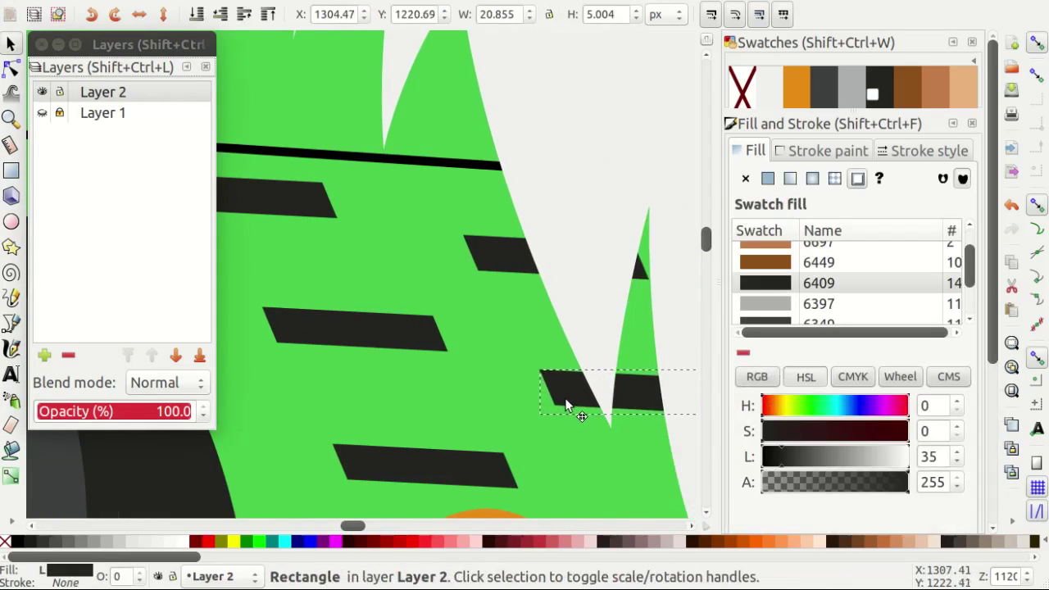
{"action": "key", "text": "minus"}
{"action": "key", "text": "minus"}
{"action": "key", "text": "Escape"}
Fill the shoulder armour under the stripes with dark grey swatch 6349.
{"action": "left_click", "coordinate": [434, 235]}
{"action": "left_click", "coordinate": [823, 86]}
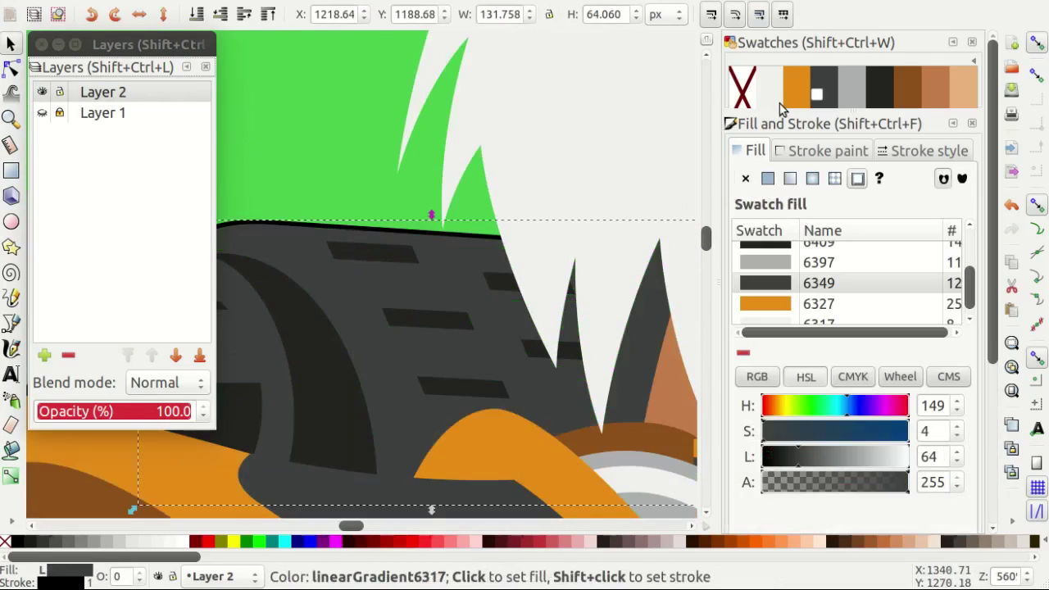
{"action": "key", "text": "minus"}
{"action": "key", "text": "minus"}
{"action": "key", "text": "Escape"}
{"action": "scroll", "coordinate": [448, 226], "scroll_direction": "down", "scroll_amount": 3, "text": "ctrl"}
{"action": "scroll", "coordinate": [422, 212], "scroll_direction": "up", "scroll_amount": 6, "text": "ctrl"}
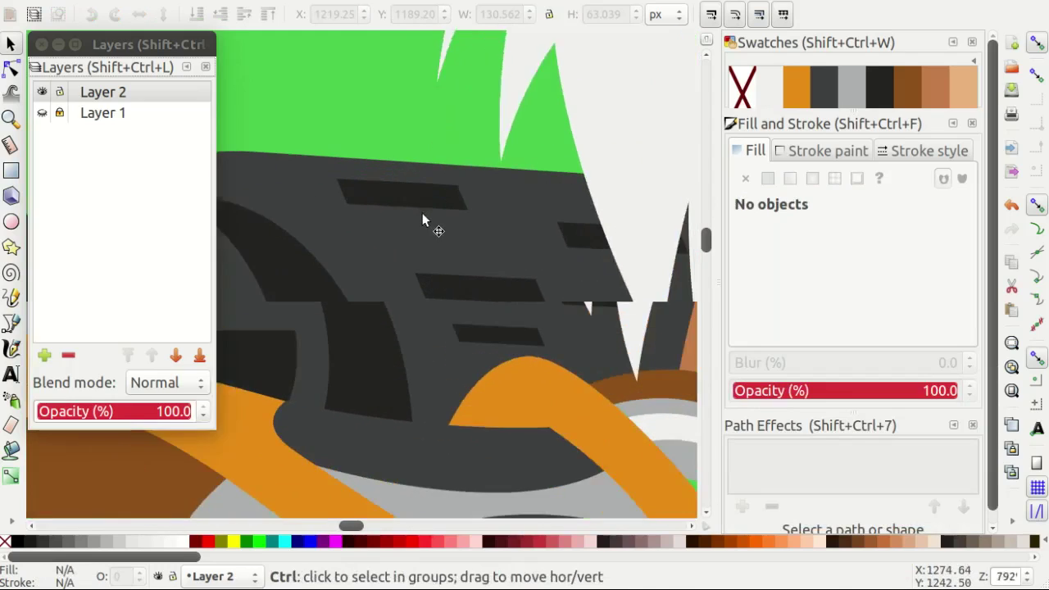
{"action": "scroll", "coordinate": [383, 186], "scroll_direction": "up", "scroll_amount": 1, "text": "ctrl"}
Skew the top and right-edge stripes to follow the armour's slant.
{"action": "left_click", "coordinate": [384, 185], "text": "ctrl"}
{"action": "scroll", "coordinate": [383, 185], "scroll_direction": "up", "scroll_amount": 1, "text": "ctrl"}
{"action": "left_click", "coordinate": [383, 185]}
{"action": "left_click_drag", "start_coordinate": [391, 223], "coordinate": [399, 223]}
{"action": "scroll", "coordinate": [620, 286], "scroll_direction": "down", "scroll_amount": 1, "text": "ctrl"}
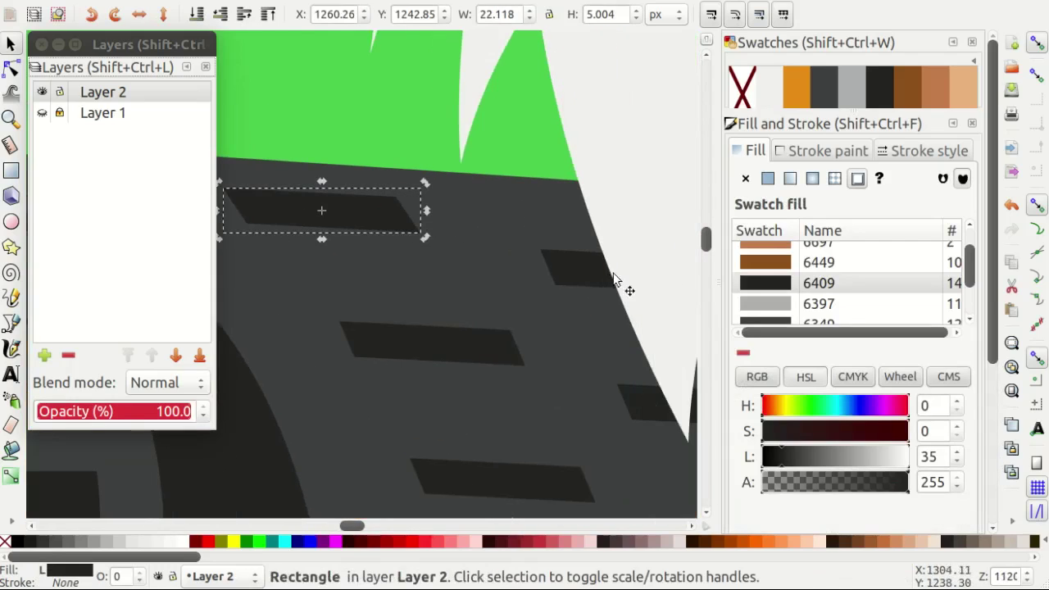
{"action": "scroll", "coordinate": [620, 286], "scroll_direction": "up", "scroll_amount": 1, "text": "ctrl"}
{"action": "left_click", "coordinate": [577, 277], "text": "ctrl"}
{"action": "left_click", "coordinate": [576, 277]}
{"action": "left_click_drag", "start_coordinate": [601, 306], "coordinate": [608, 312]}
{"action": "scroll", "coordinate": [557, 319], "scroll_direction": "down", "scroll_amount": 2, "text": "ctrl"}
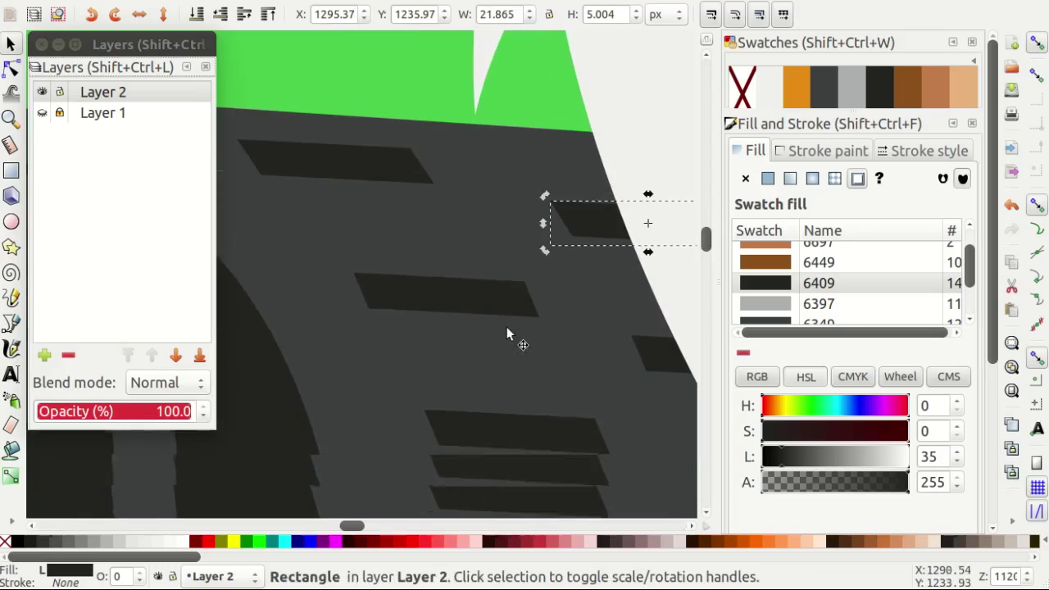
{"action": "scroll", "coordinate": [516, 358], "scroll_direction": "up", "scroll_amount": 1, "text": "ctrl"}
{"action": "scroll", "coordinate": [515, 363], "scroll_direction": "up", "scroll_amount": 1, "text": "ctrl"}
Inspect the lower and right stripes up close, then deselect.
{"action": "left_click", "coordinate": [517, 372], "text": "ctrl"}
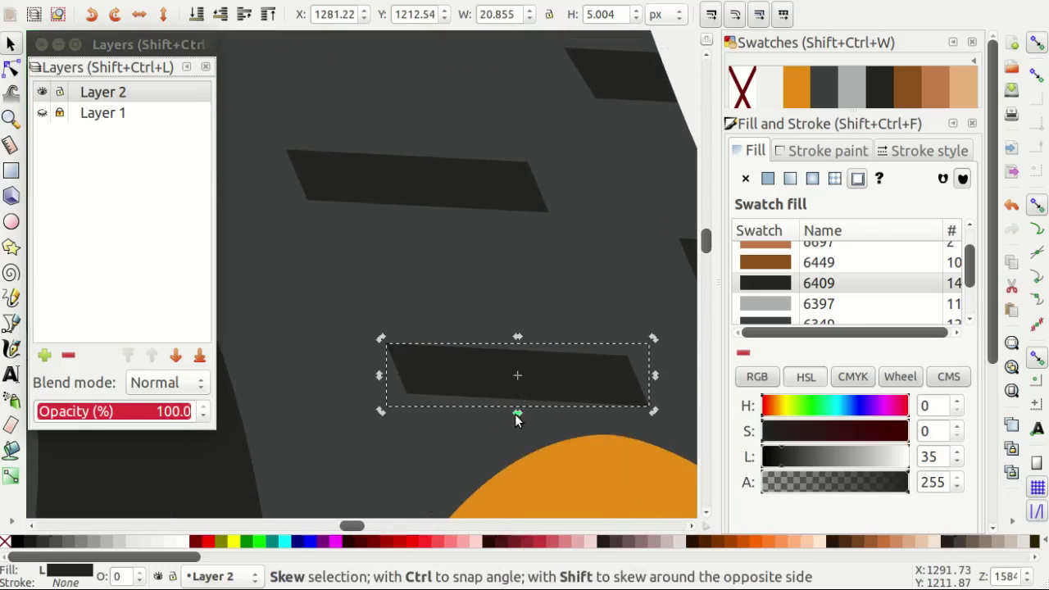
{"action": "scroll", "coordinate": [573, 344], "scroll_direction": "up", "scroll_amount": 1, "text": "ctrl"}
{"action": "left_click", "coordinate": [603, 274], "text": "ctrl"}
{"action": "scroll", "coordinate": [500, 276], "scroll_direction": "up", "scroll_amount": 1, "text": "ctrl"}
{"action": "scroll", "coordinate": [624, 304], "scroll_direction": "up", "scroll_amount": 2, "text": "ctrl"}
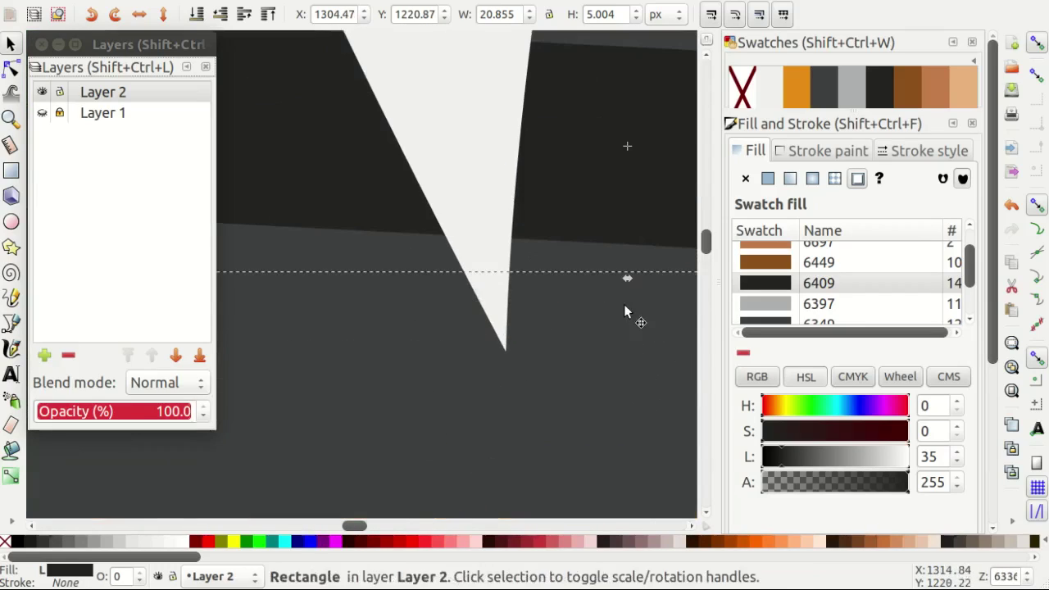
{"action": "scroll", "coordinate": [573, 312], "scroll_direction": "down", "scroll_amount": 4, "text": "ctrl"}
{"action": "scroll", "coordinate": [366, 104], "scroll_direction": "down", "scroll_amount": 1, "text": "ctrl"}
{"action": "scroll", "coordinate": [455, 196], "scroll_direction": "down", "scroll_amount": 2, "text": "ctrl"}
{"action": "key", "text": "Escape"}
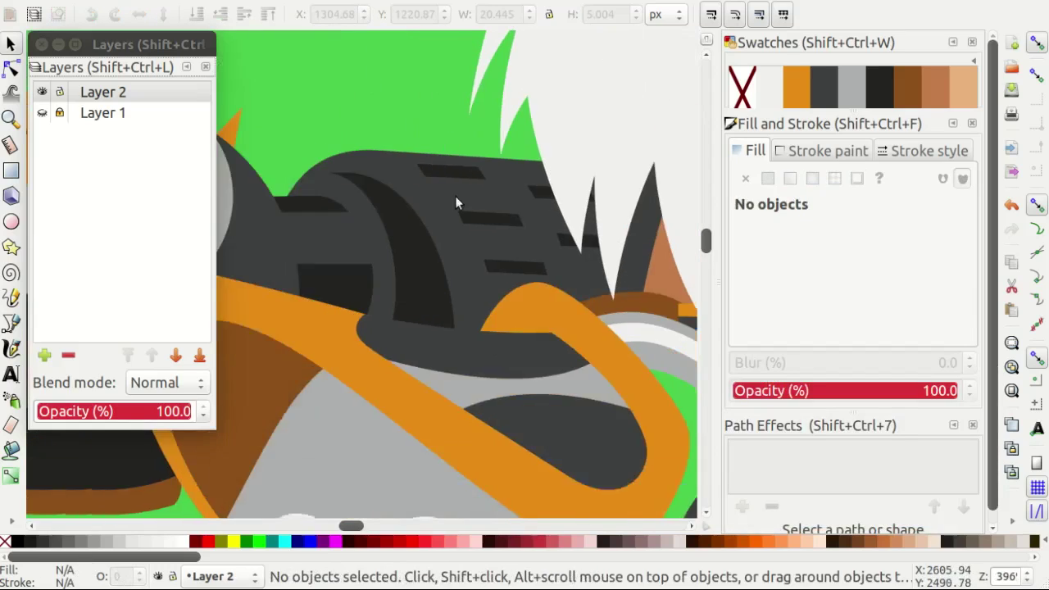
{"action": "scroll", "coordinate": [404, 197], "scroll_direction": "down", "scroll_amount": 1, "text": "ctrl"}
{"action": "scroll", "coordinate": [404, 197], "scroll_direction": "down", "scroll_amount": 1, "text": "ctrl"}
{"action": "scroll", "coordinate": [459, 262], "scroll_direction": "up", "scroll_amount": 1, "text": "ctrl"}
Resize the two middle stripes together, then deselect them.
{"action": "left_click", "coordinate": [447, 254], "text": "shift"}
{"action": "scroll", "coordinate": [519, 295], "scroll_direction": "up", "scroll_amount": 1, "text": "ctrl"}
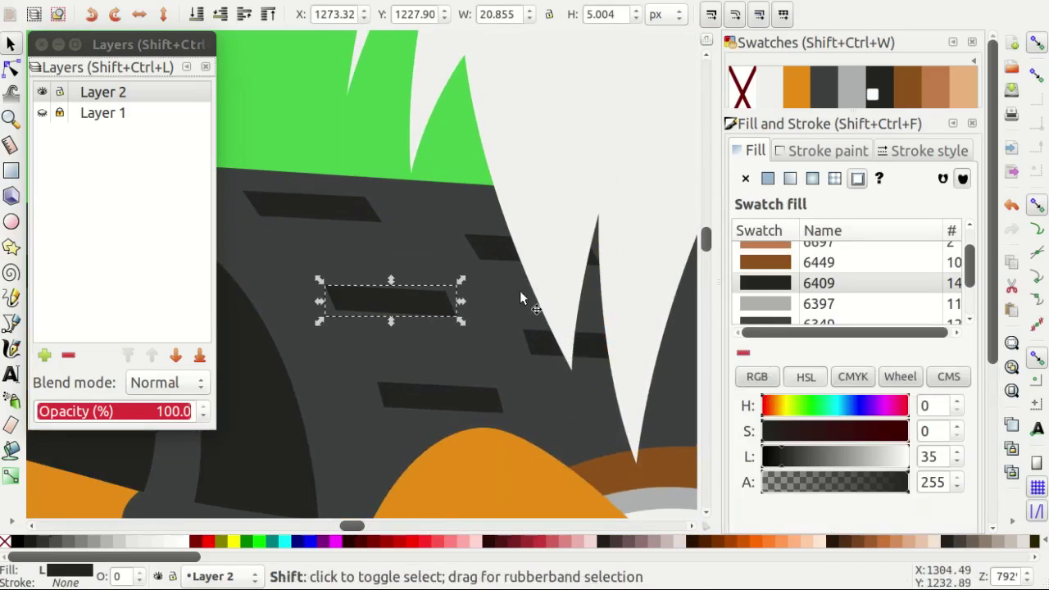
{"action": "left_click", "coordinate": [471, 397], "text": "shift"}
{"action": "scroll", "coordinate": [554, 356], "scroll_direction": "up", "scroll_amount": 1, "text": "ctrl"}
{"action": "left_click_drag", "start_coordinate": [680, 354], "coordinate": [690, 365]}
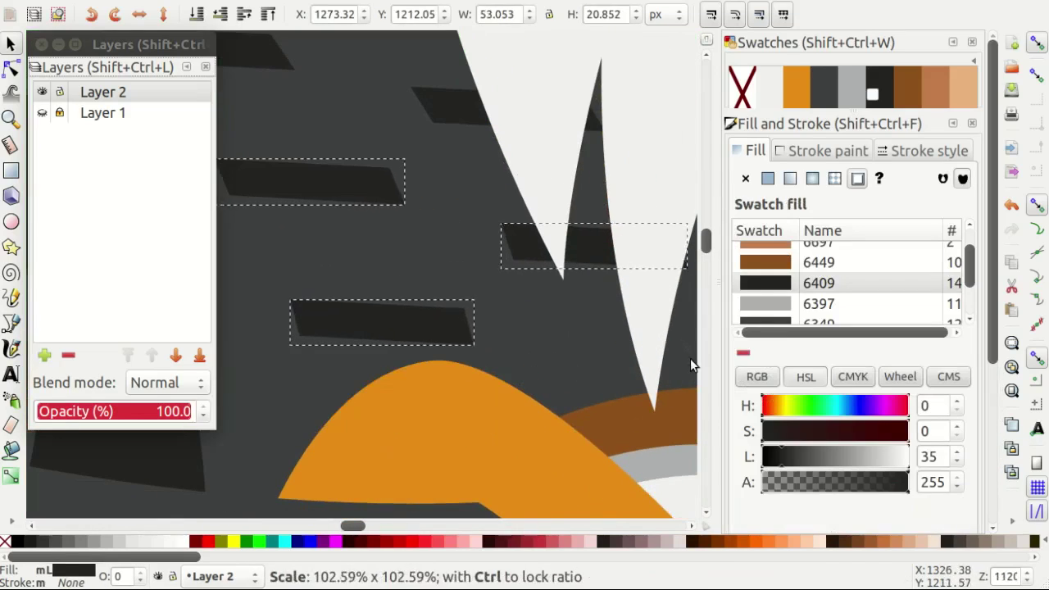
{"action": "scroll", "coordinate": [571, 305], "scroll_direction": "right", "scroll_amount": 2}
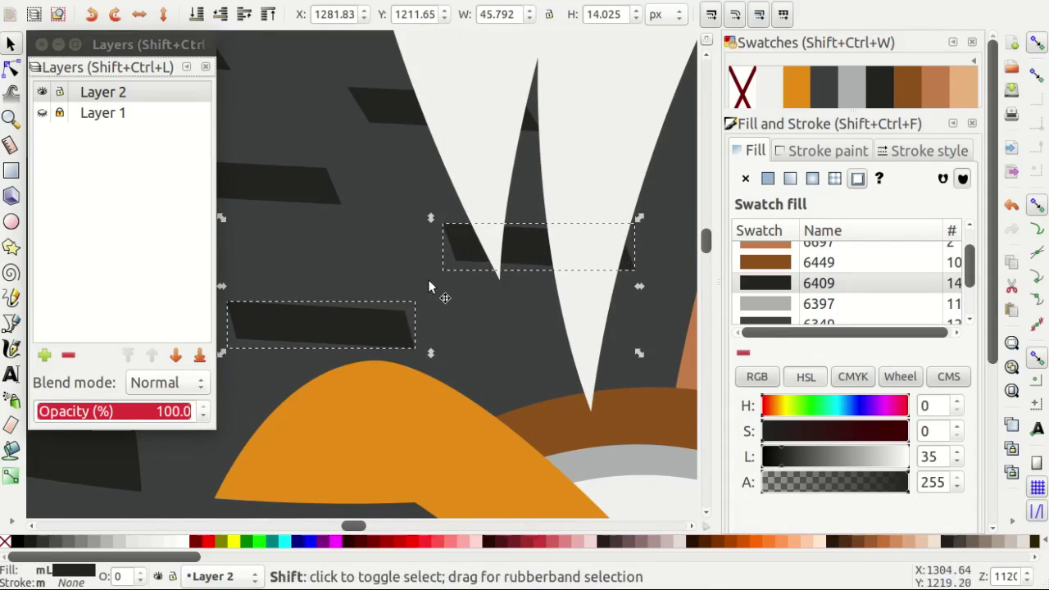
{"action": "left_click_drag", "start_coordinate": [424, 363], "coordinate": [424, 363]}
{"action": "scroll", "coordinate": [514, 296], "scroll_direction": "down", "scroll_amount": 3, "text": "ctrl"}
{"action": "key", "text": "Escape"}
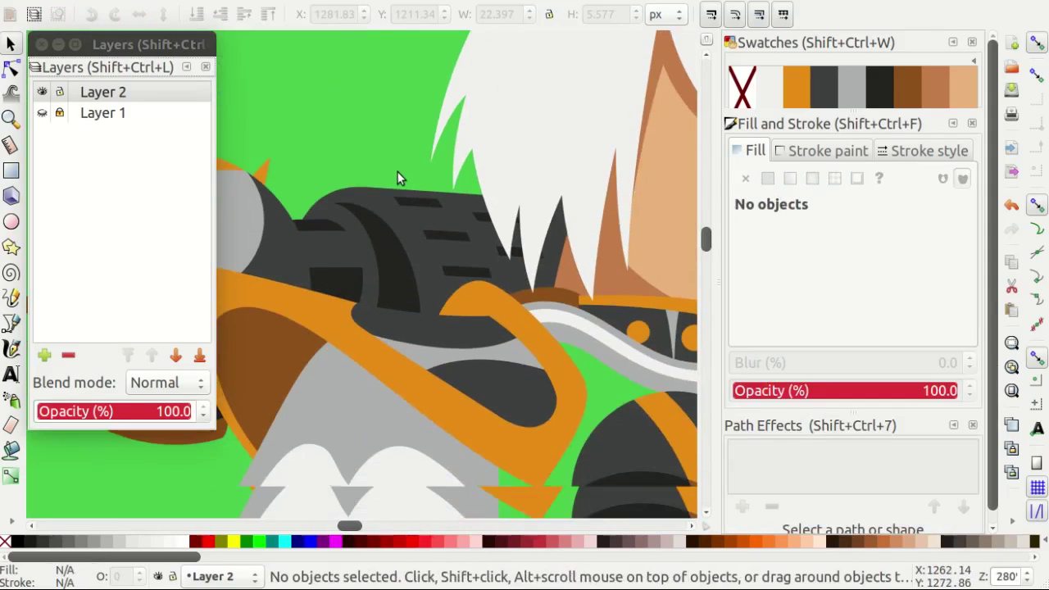
{"action": "scroll", "coordinate": [397, 171], "scroll_direction": "down", "scroll_amount": 4, "text": "ctrl"}
{"action": "scroll", "coordinate": [540, 250], "scroll_direction": "down", "scroll_amount": 1, "text": "ctrl"}
{"action": "scroll", "coordinate": [540, 247], "scroll_direction": "down", "scroll_amount": 1, "text": "ctrl"}
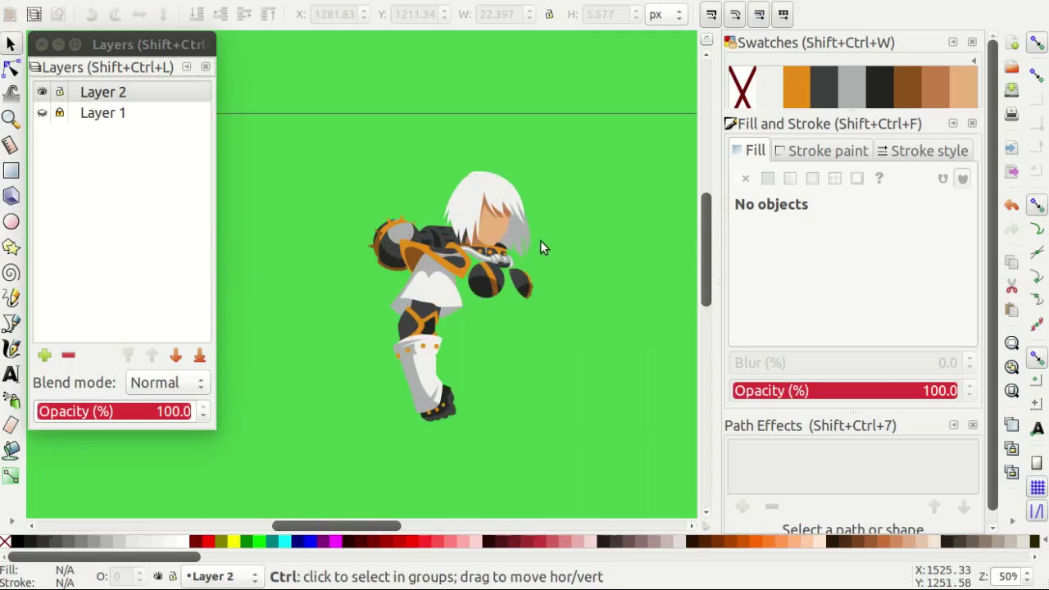
{"action": "scroll", "coordinate": [539, 254], "scroll_direction": "up", "scroll_amount": 1, "text": "ctrl"}
Show the reference layer again and draw a three-corner neck plate outline.
{"action": "left_click", "coordinate": [43, 113]}
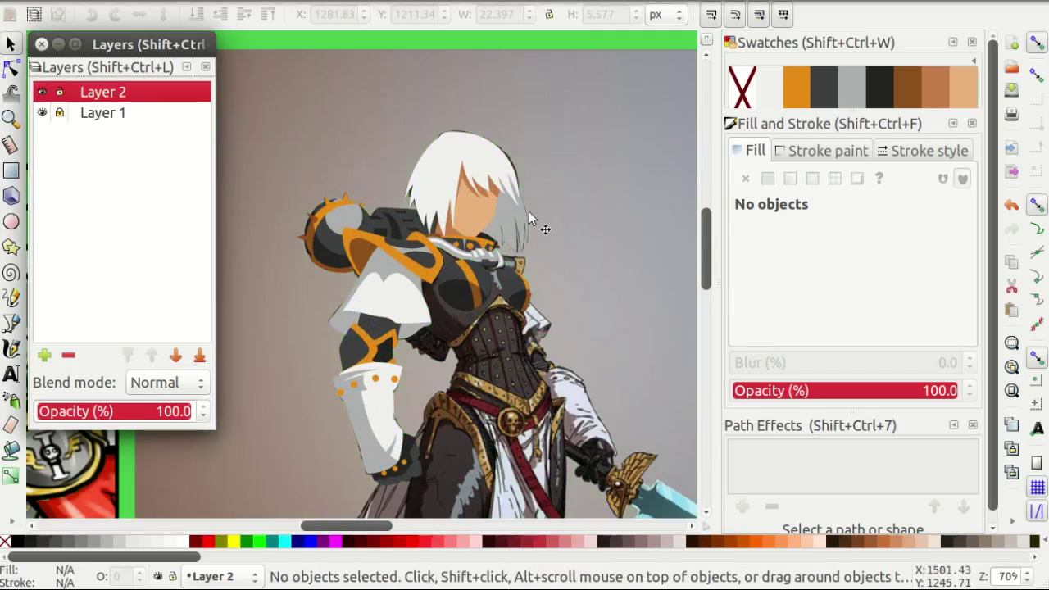
{"action": "key", "text": "b"}
{"action": "scroll", "coordinate": [498, 271], "scroll_direction": "up", "scroll_amount": 4, "text": "ctrl"}
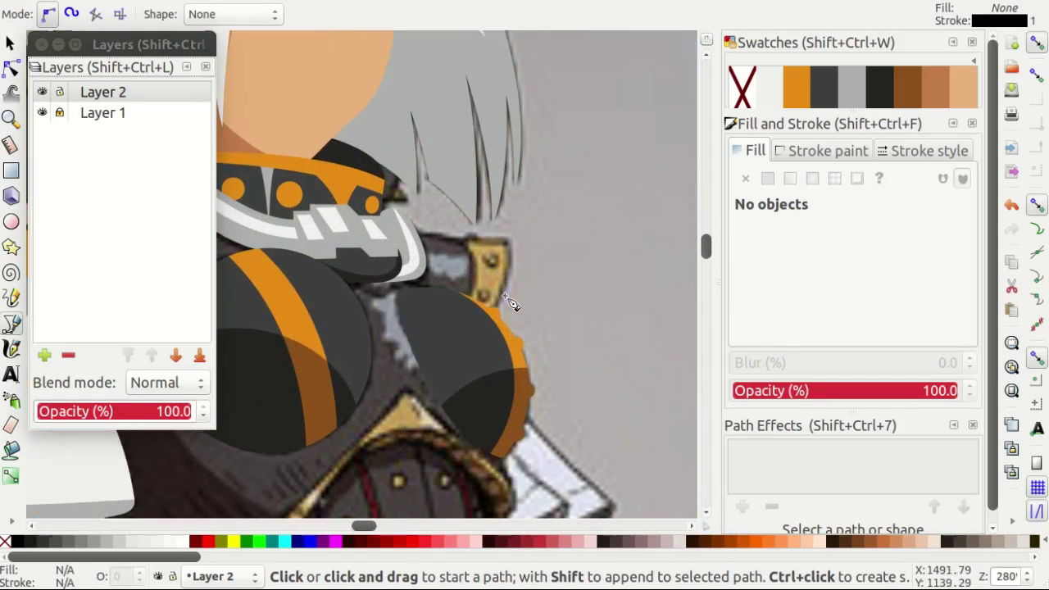
{"action": "scroll", "coordinate": [491, 328], "scroll_direction": "up", "scroll_amount": 3, "text": "ctrl"}
{"action": "scroll", "coordinate": [525, 287], "scroll_direction": "up", "scroll_amount": 1, "text": "ctrl"}
{"action": "left_click", "coordinate": [546, 214]}
{"action": "scroll", "coordinate": [473, 207], "scroll_direction": "down", "scroll_amount": 2, "text": "ctrl"}
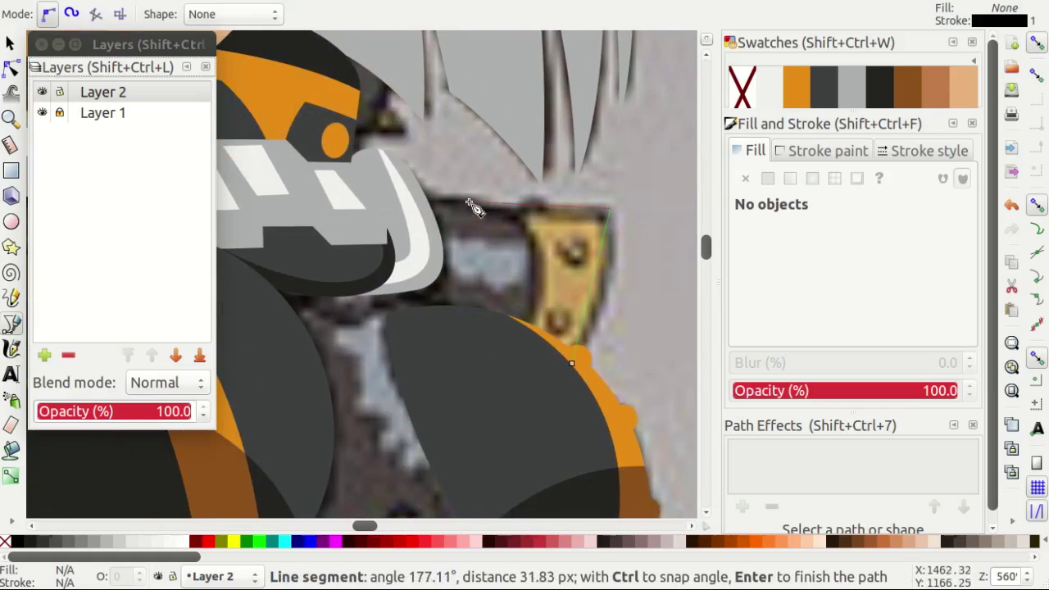
{"action": "scroll", "coordinate": [522, 217], "scroll_direction": "up", "scroll_amount": 1, "text": "ctrl"}
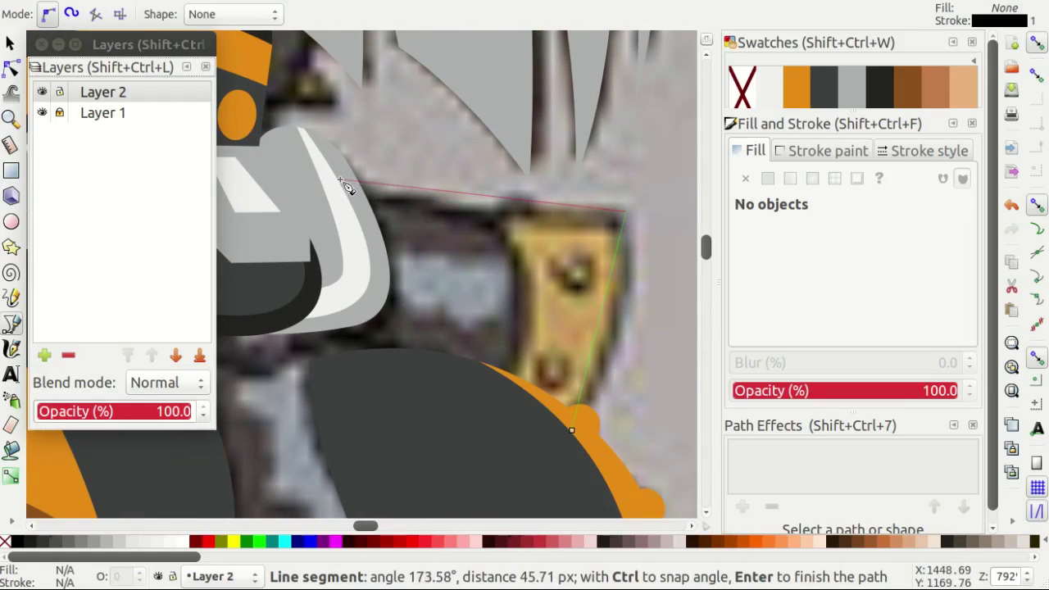
{"action": "left_click", "coordinate": [347, 187]}
{"action": "scroll", "coordinate": [369, 197], "scroll_direction": "down", "scroll_amount": 2, "text": "ctrl"}
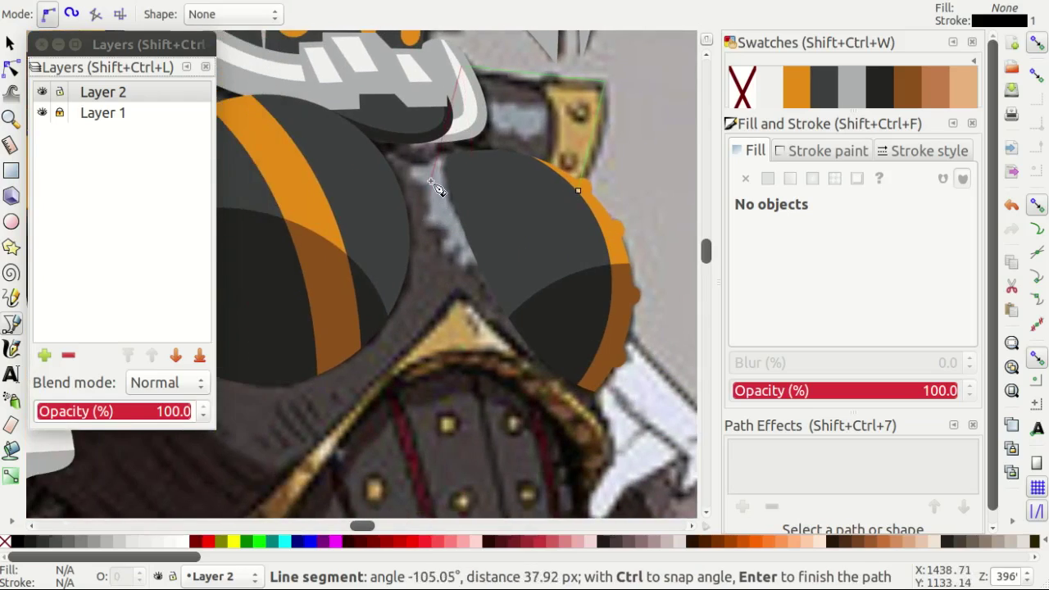
{"action": "scroll", "coordinate": [437, 188], "scroll_direction": "up", "scroll_amount": 1, "text": "ctrl"}
{"action": "scroll", "coordinate": [466, 164], "scroll_direction": "up", "scroll_amount": 1, "text": "ctrl"}
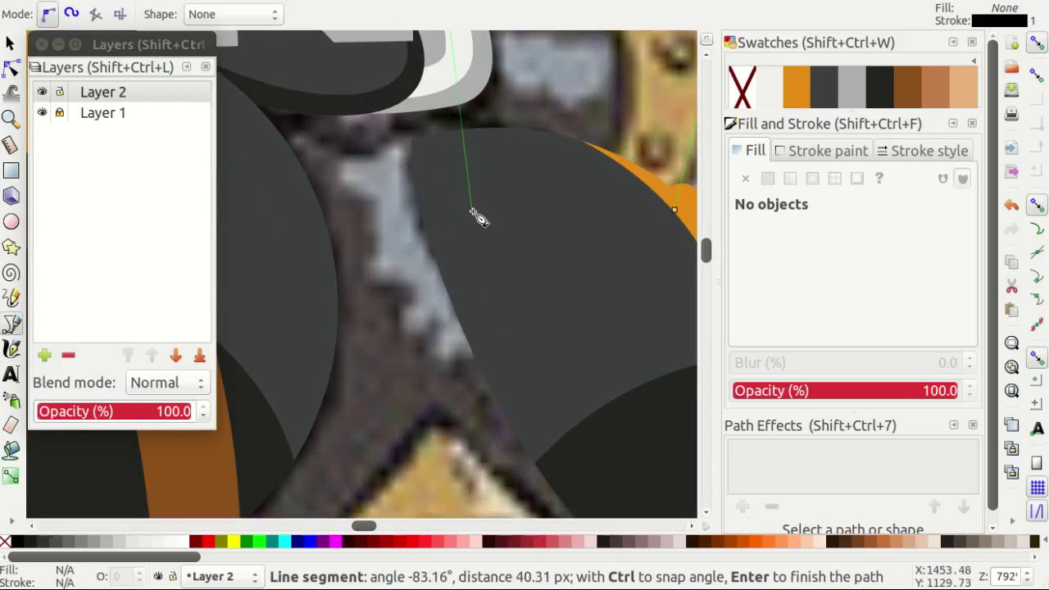
{"action": "left_click", "coordinate": [677, 214]}
{"action": "scroll", "coordinate": [527, 229], "scroll_direction": "down", "scroll_amount": 1, "text": "ctrl"}
{"action": "scroll", "coordinate": [527, 229], "scroll_direction": "up", "scroll_amount": 3}
Curve the neck plate outline's right and top edges.
{"action": "key", "text": "n"}
{"action": "scroll", "coordinate": [619, 229], "scroll_direction": "up", "scroll_amount": 1, "text": "ctrl"}
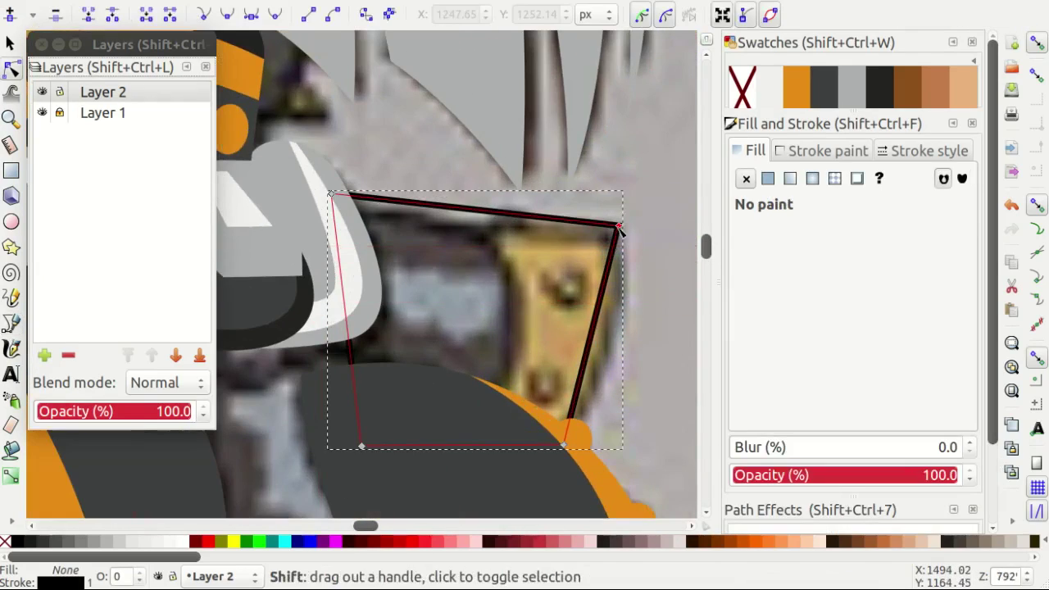
{"action": "left_click_drag", "start_coordinate": [618, 228], "coordinate": [627, 363]}
{"action": "left_click_drag", "start_coordinate": [618, 228], "coordinate": [440, 226]}
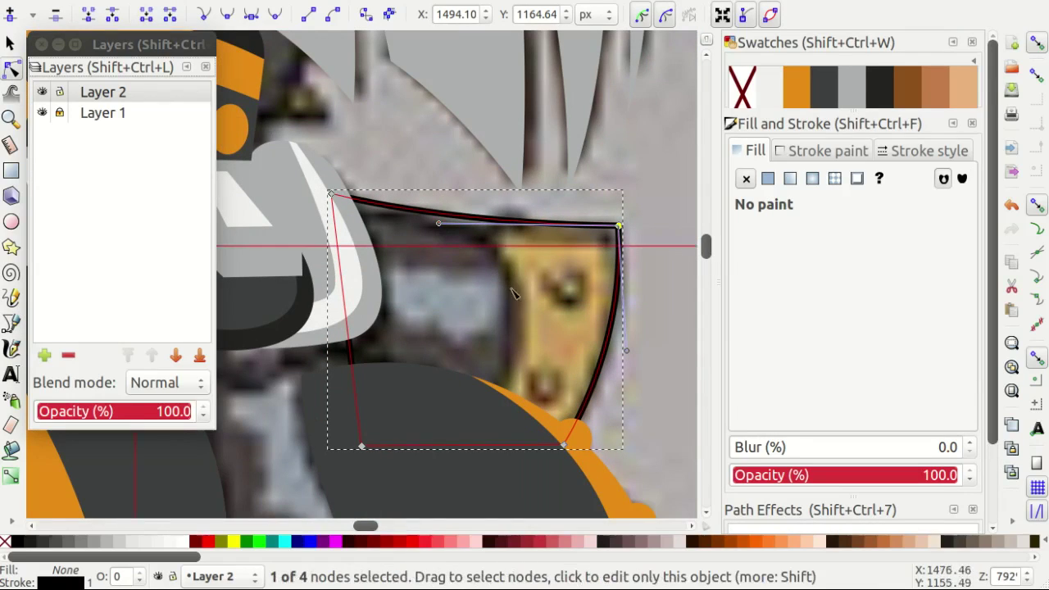
Draw a second outline over the plate, curve its left edge and fill it orange.
{"action": "key", "text": "b"}
{"action": "scroll", "coordinate": [510, 241], "scroll_direction": "up", "scroll_amount": 1, "text": "ctrl"}
{"action": "left_click", "coordinate": [472, 98]}
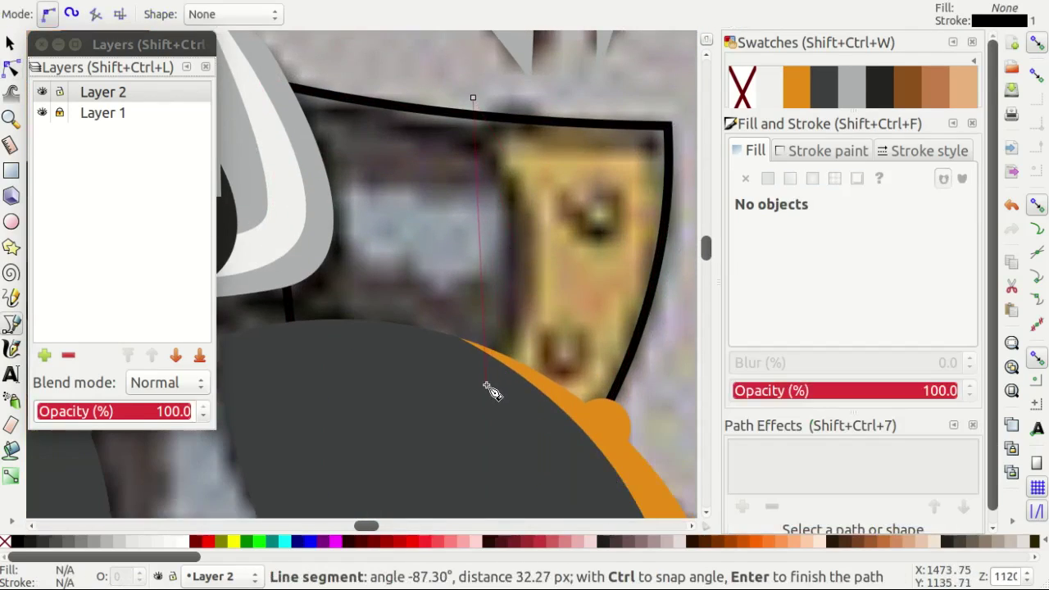
{"action": "left_click", "coordinate": [624, 453]}
{"action": "scroll", "coordinate": [624, 453], "scroll_direction": "right", "scroll_amount": 2}
{"action": "left_click", "coordinate": [409, 99]}
{"action": "scroll", "coordinate": [409, 99], "scroll_direction": "up", "scroll_amount": 1}
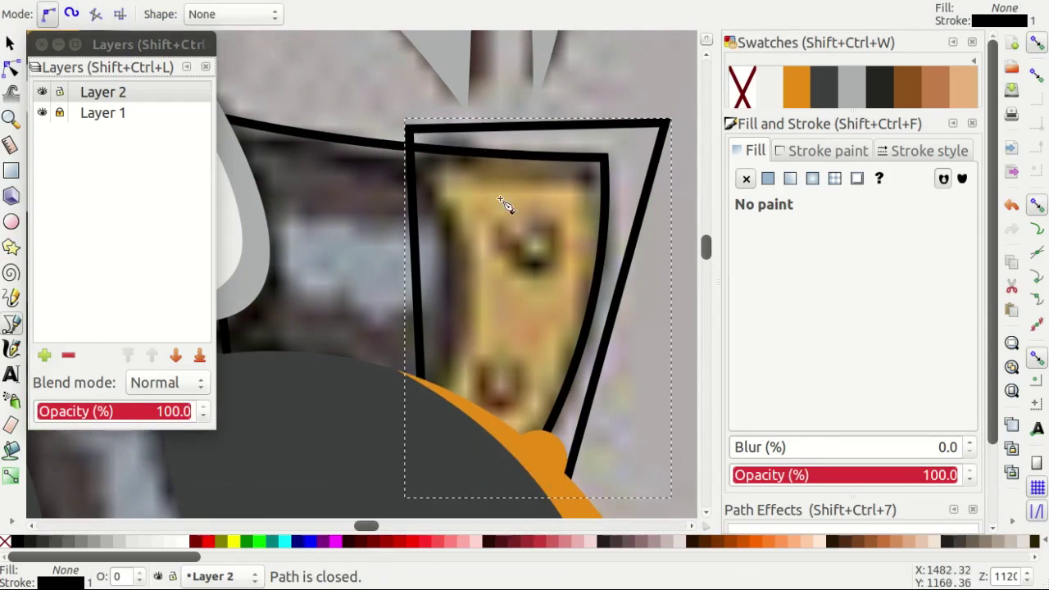
{"action": "key", "text": "n"}
{"action": "left_click_drag", "start_coordinate": [421, 410], "coordinate": [486, 251]}
{"action": "left_click", "coordinate": [799, 88]}
{"action": "scroll", "coordinate": [566, 194], "scroll_direction": "down", "scroll_amount": 1, "text": "ctrl"}
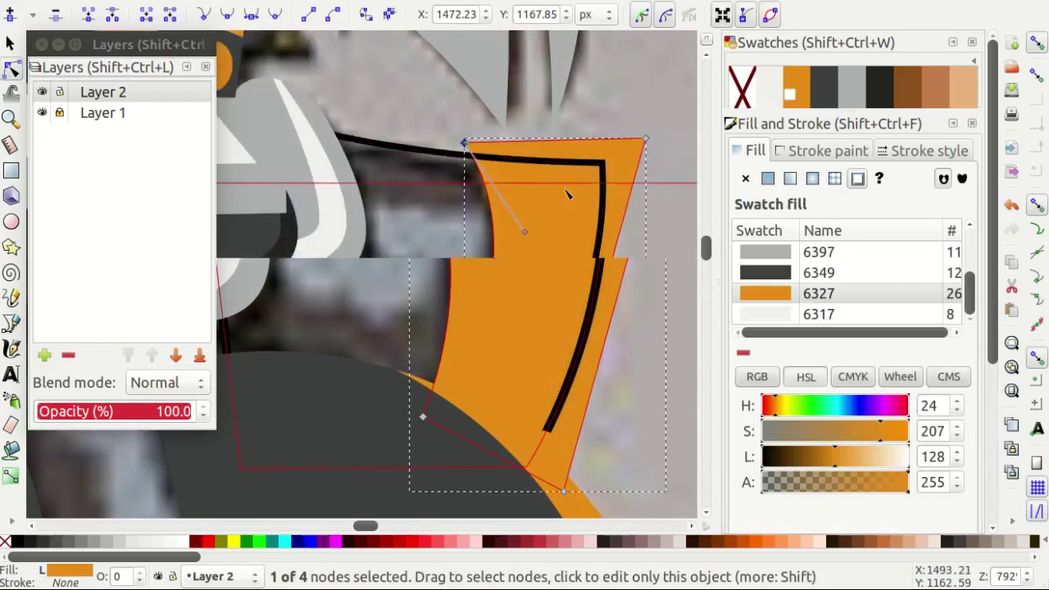
{"action": "scroll", "coordinate": [468, 203], "scroll_direction": "down", "scroll_amount": 1, "text": "ctrl"}
Draw the strap beside the collar, curve its top and bottom edges, and fill it light grey.
{"action": "key", "text": "b"}
{"action": "scroll", "coordinate": [498, 231], "scroll_direction": "down", "scroll_amount": 1, "text": "ctrl"}
{"action": "scroll", "coordinate": [557, 221], "scroll_direction": "down", "scroll_amount": 2, "text": "ctrl"}
{"action": "scroll", "coordinate": [557, 221], "scroll_direction": "down", "scroll_amount": 1, "text": "ctrl"}
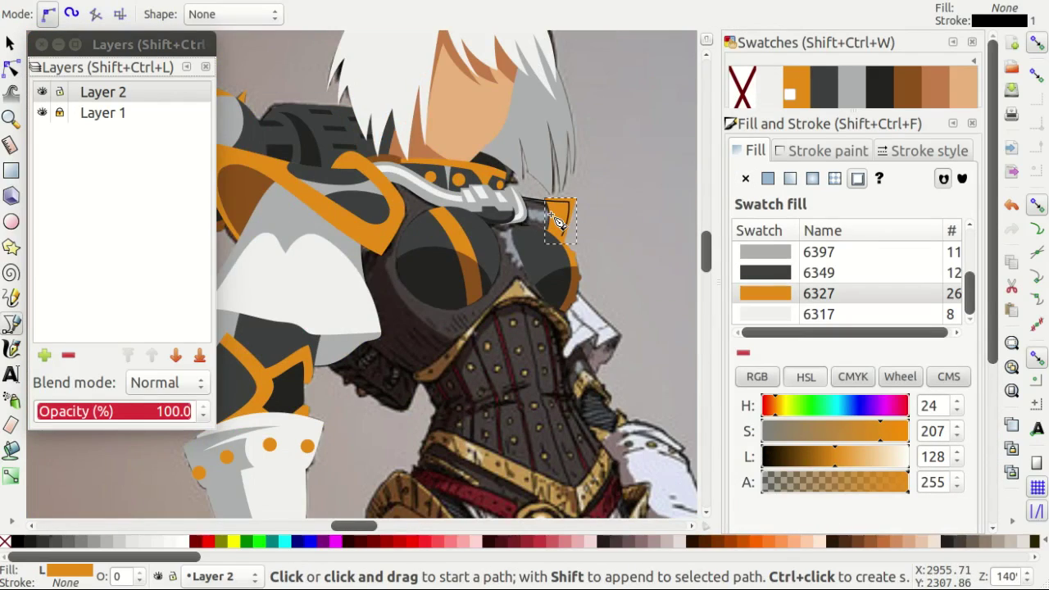
{"action": "scroll", "coordinate": [562, 206], "scroll_direction": "up", "scroll_amount": 7, "text": "ctrl"}
{"action": "scroll", "coordinate": [590, 197], "scroll_direction": "down", "scroll_amount": 1, "text": "ctrl"}
{"action": "left_click", "coordinate": [654, 195]}
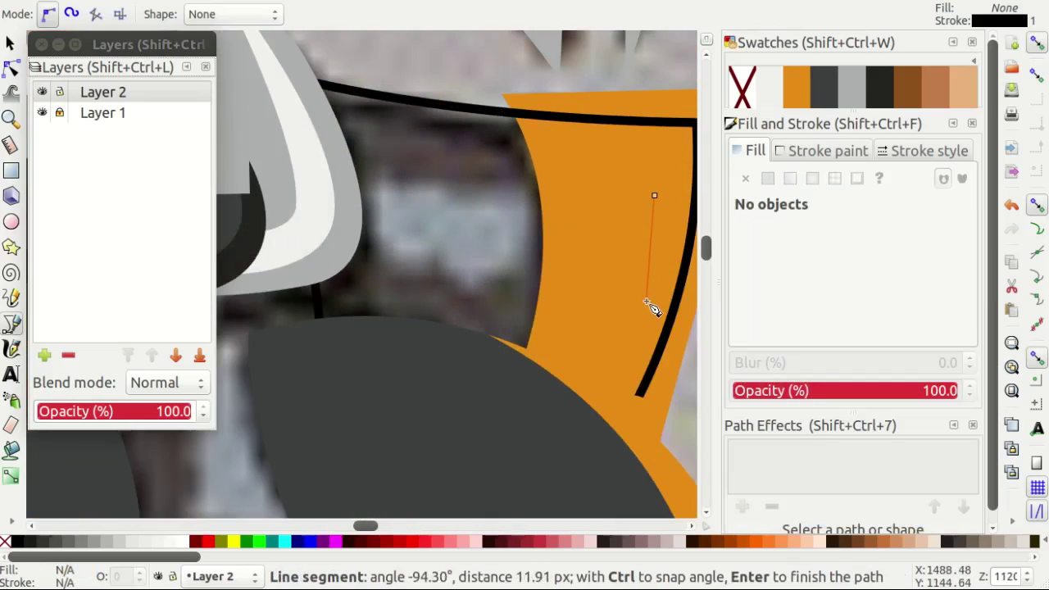
{"action": "left_click", "coordinate": [655, 196]}
{"action": "key", "text": "n"}
{"action": "left_click_drag", "start_coordinate": [492, 176], "coordinate": [492, 203]}
{"action": "left_click_drag", "start_coordinate": [492, 285], "coordinate": [491, 260]}
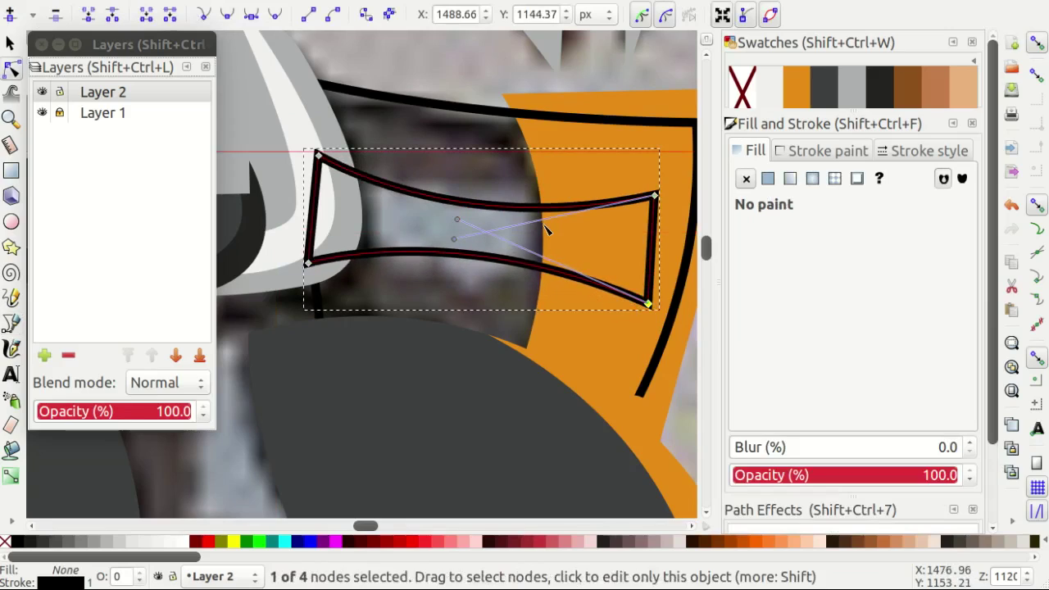
{"action": "left_click", "coordinate": [875, 100]}
{"action": "scroll", "coordinate": [573, 205], "scroll_direction": "down", "scroll_amount": 1, "text": "ctrl"}
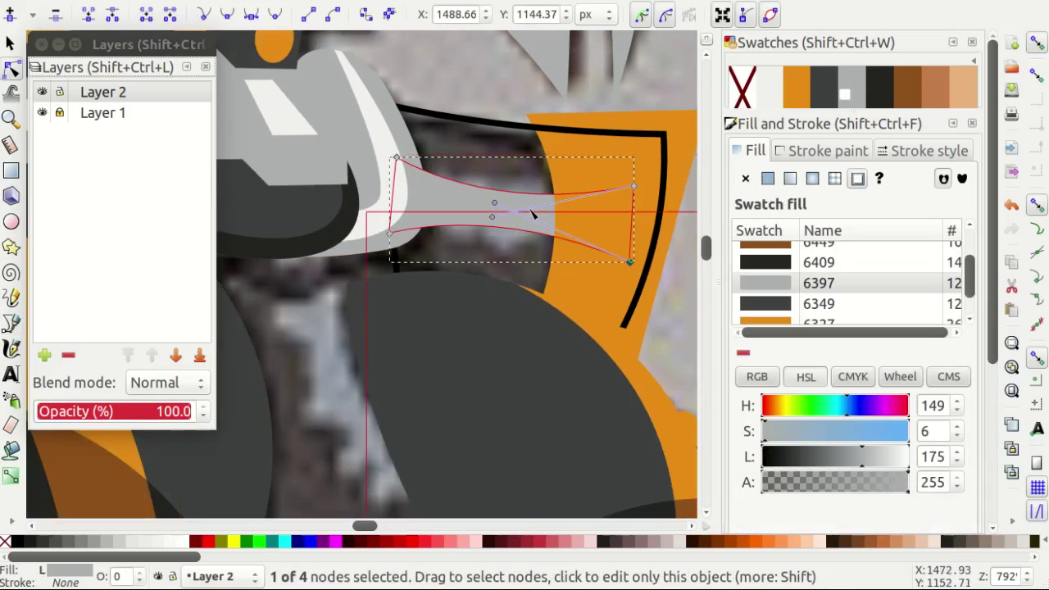
Draw a dark grey rectangle and clip the orange piece to it with Set Clip.
{"action": "key", "text": "r"}
{"action": "left_click_drag", "start_coordinate": [299, 31], "coordinate": [671, 362]}
{"action": "left_click", "coordinate": [828, 89]}
{"action": "key", "text": "s"}
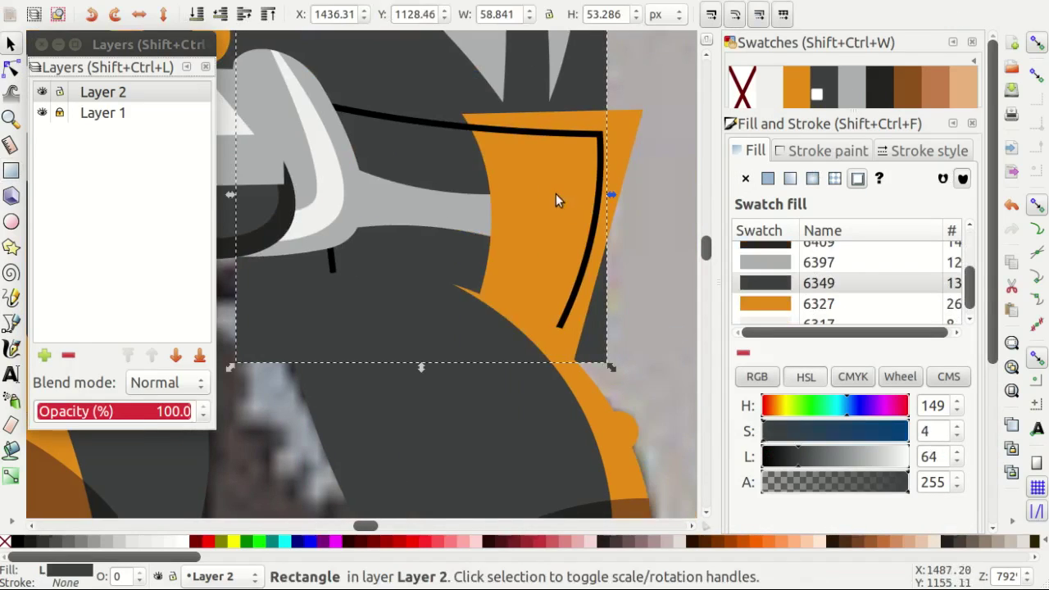
{"action": "left_click", "coordinate": [496, 167], "text": "shift"}
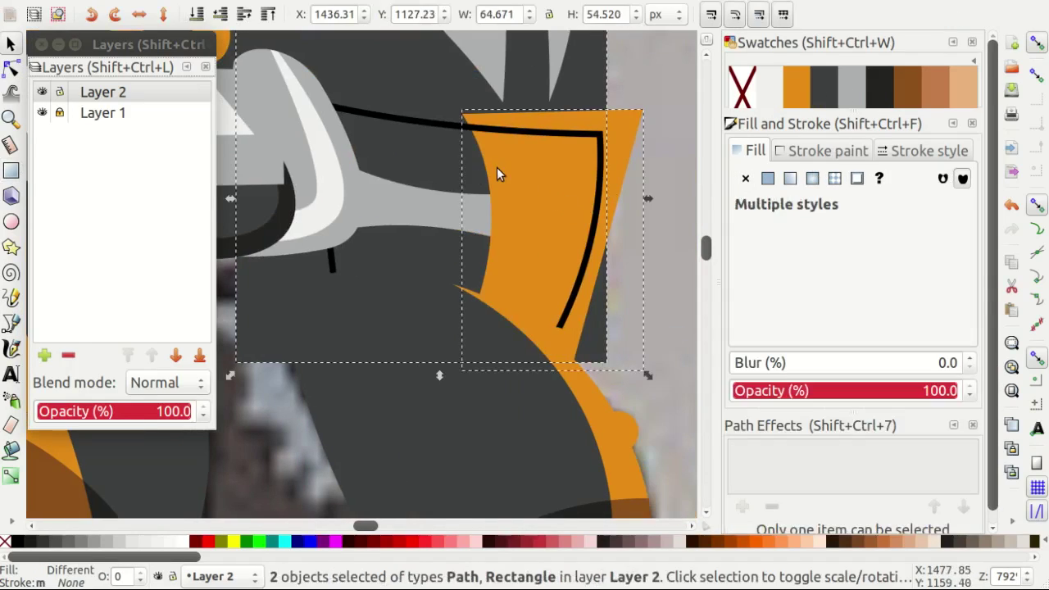
{"action": "right_click", "coordinate": [606, 197]}
{"action": "left_click", "coordinate": [634, 534]}
{"action": "key", "text": "Escape"}
{"action": "scroll", "coordinate": [460, 270], "scroll_direction": "down", "scroll_amount": 2, "text": "ctrl"}
Trace the corset's curved top edge as a Bezier path of curved nodes.
{"action": "scroll", "coordinate": [454, 269], "scroll_direction": "down", "scroll_amount": 3, "text": "ctrl"}
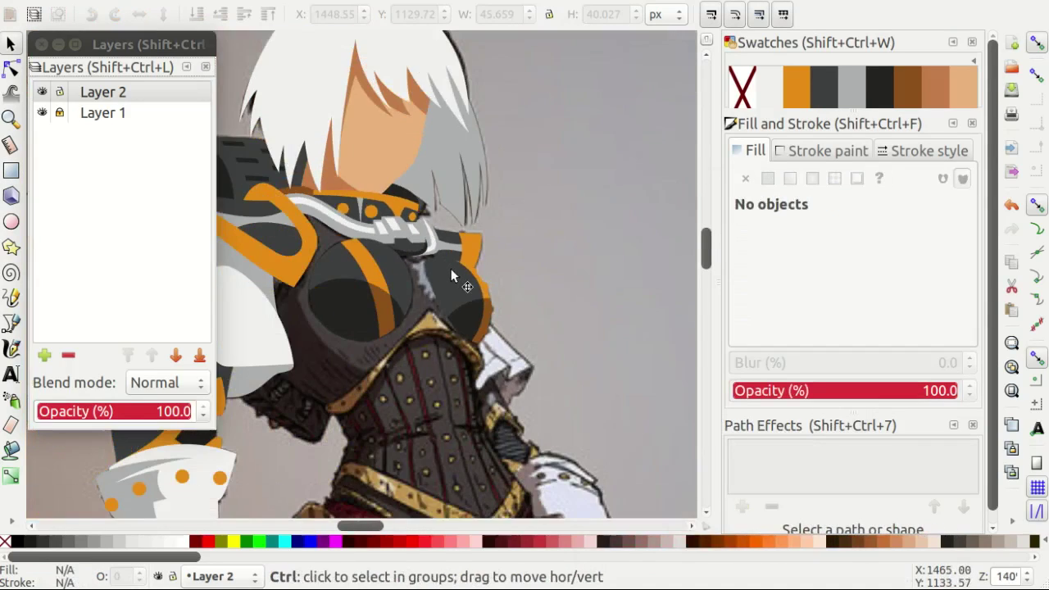
{"action": "scroll", "coordinate": [561, 270], "scroll_direction": "up", "scroll_amount": 3, "text": "ctrl"}
{"action": "key", "text": "b"}
{"action": "scroll", "coordinate": [564, 282], "scroll_direction": "down", "scroll_amount": 2, "text": "ctrl"}
{"action": "scroll", "coordinate": [555, 282], "scroll_direction": "down", "scroll_amount": 3}
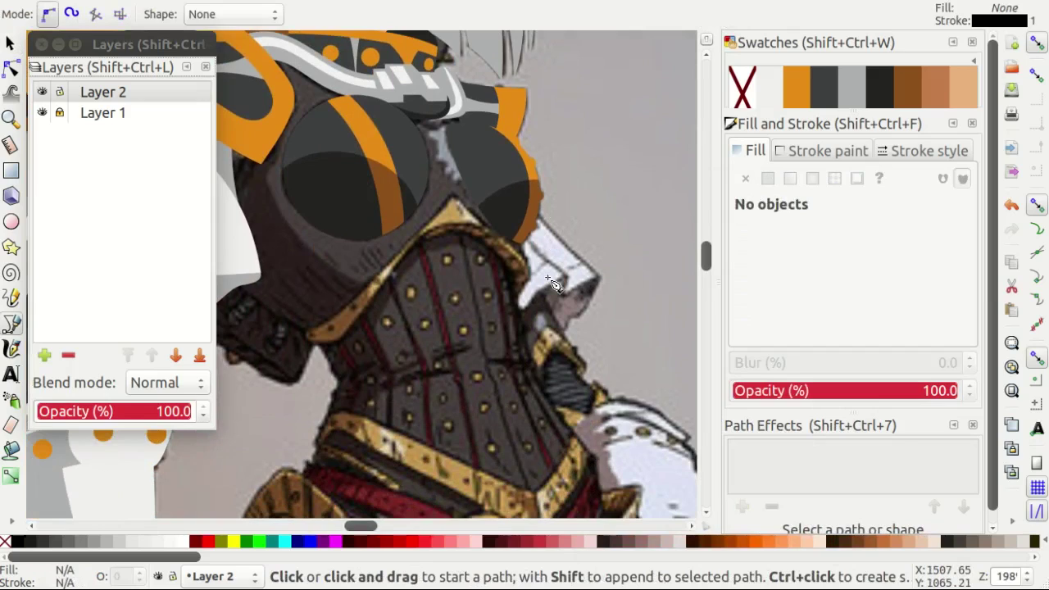
{"action": "scroll", "coordinate": [553, 283], "scroll_direction": "down", "scroll_amount": 3}
{"action": "scroll", "coordinate": [555, 279], "scroll_direction": "down", "scroll_amount": 5}
{"action": "scroll", "coordinate": [561, 260], "scroll_direction": "down", "scroll_amount": 3, "text": "ctrl"}
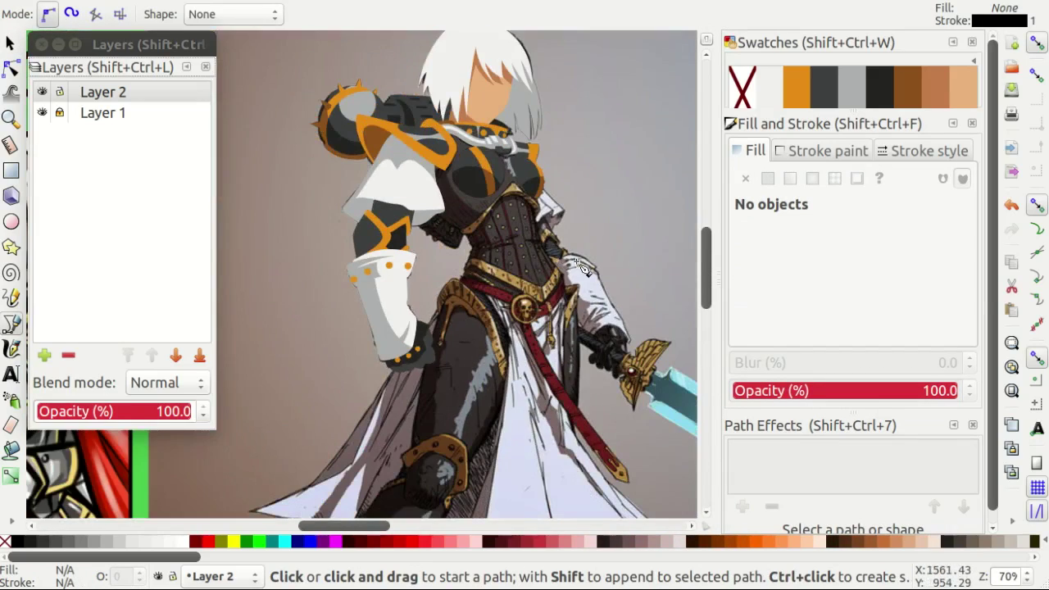
{"action": "scroll", "coordinate": [579, 266], "scroll_direction": "up", "scroll_amount": 5, "text": "ctrl"}
{"action": "scroll", "coordinate": [563, 304], "scroll_direction": "down", "scroll_amount": 1, "text": "ctrl"}
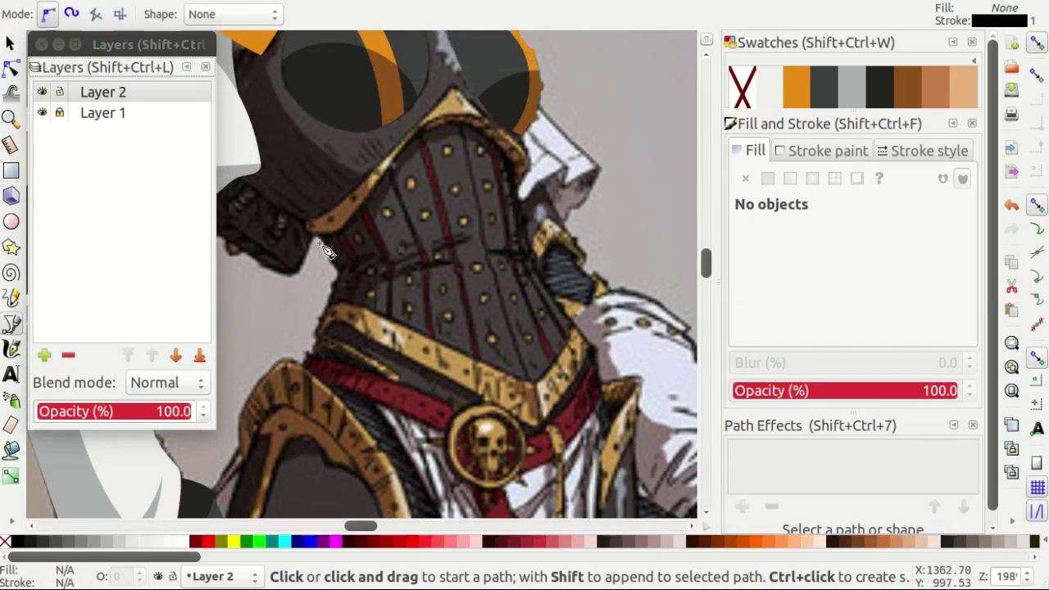
{"action": "scroll", "coordinate": [326, 252], "scroll_direction": "up", "scroll_amount": 2, "text": "ctrl"}
{"action": "scroll", "coordinate": [283, 315], "scroll_direction": "up", "scroll_amount": 3, "text": "ctrl"}
{"action": "left_click_drag", "start_coordinate": [531, 214], "coordinate": [585, 129]}
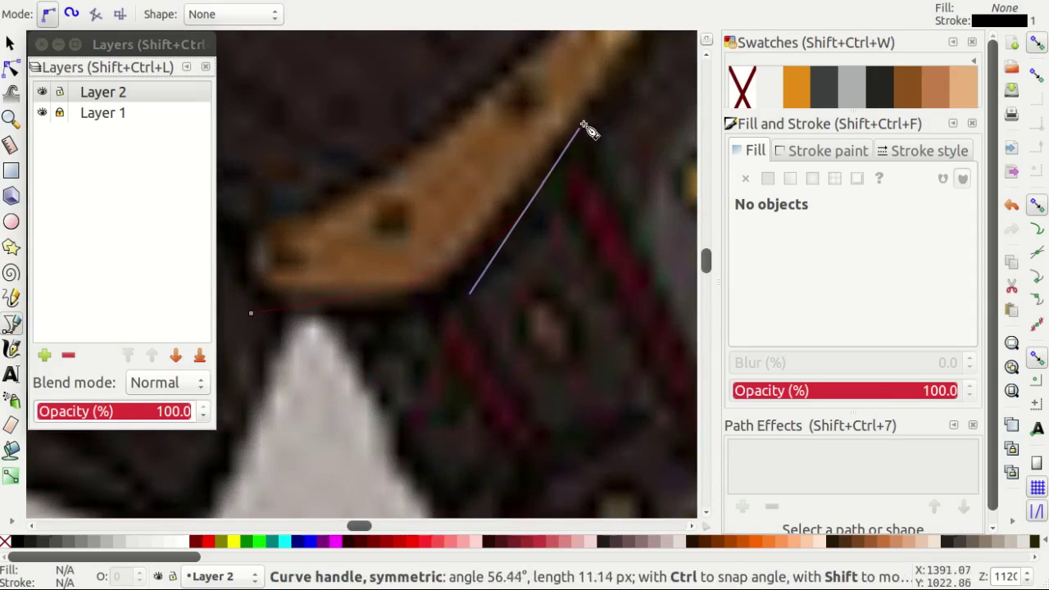
{"action": "scroll", "coordinate": [421, 246], "scroll_direction": "down", "scroll_amount": 4, "text": "ctrl"}
{"action": "scroll", "coordinate": [498, 206], "scroll_direction": "up", "scroll_amount": 1, "text": "ctrl"}
{"action": "scroll", "coordinate": [540, 180], "scroll_direction": "up", "scroll_amount": 2, "text": "ctrl"}
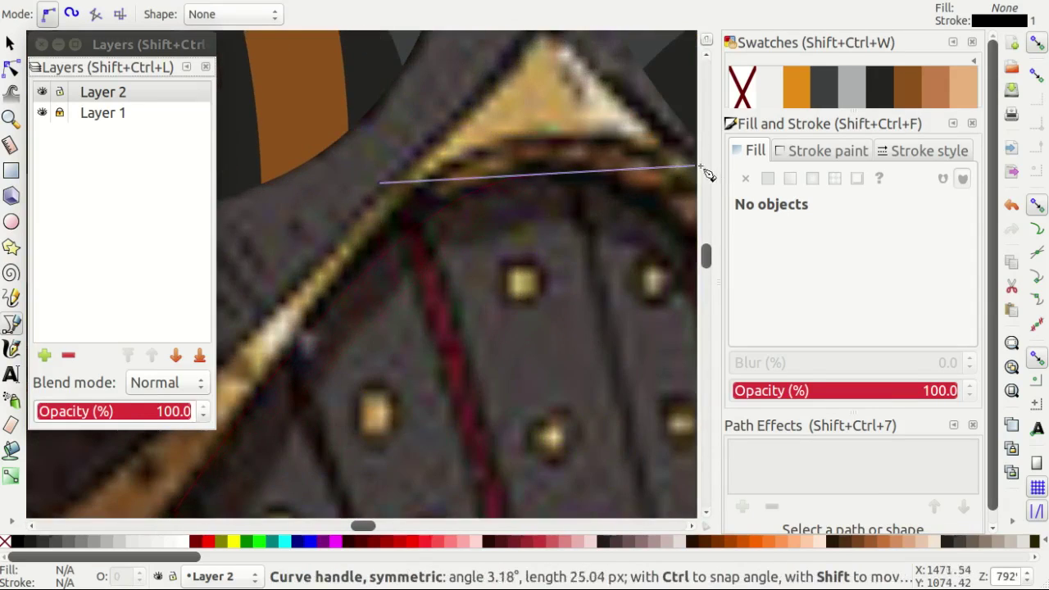
{"action": "left_click_drag", "start_coordinate": [704, 173], "coordinate": [703, 173]}
{"action": "scroll", "coordinate": [445, 276], "scroll_direction": "down", "scroll_amount": 2, "text": "ctrl"}
{"action": "scroll", "coordinate": [581, 352], "scroll_direction": "up", "scroll_amount": 2, "text": "ctrl"}
{"action": "scroll", "coordinate": [581, 352], "scroll_direction": "down", "scroll_amount": 2, "text": "ctrl"}
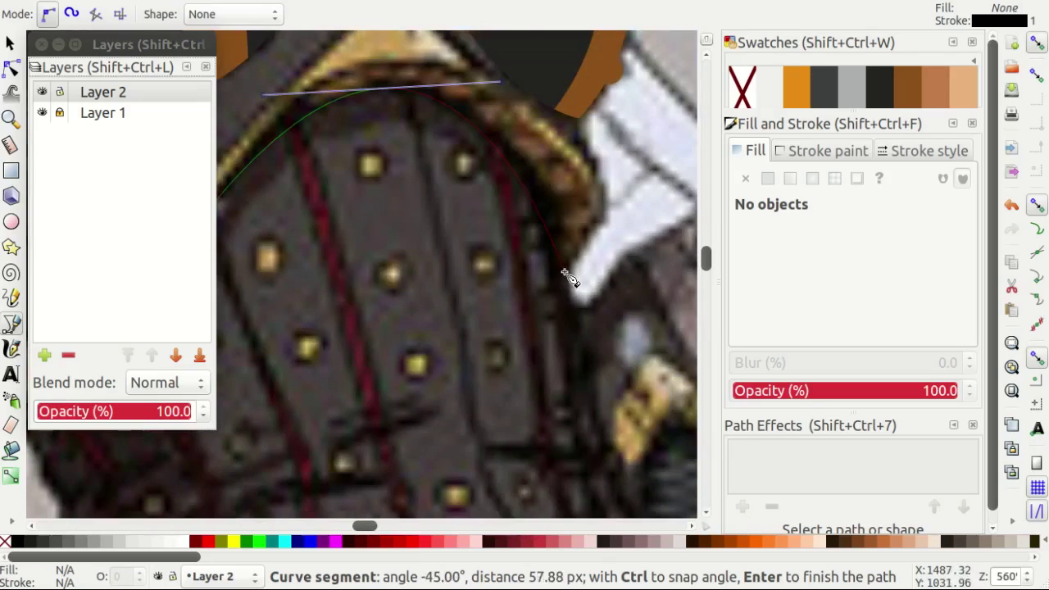
{"action": "scroll", "coordinate": [563, 272], "scroll_direction": "up", "scroll_amount": 1, "text": "ctrl"}
{"action": "left_click_drag", "start_coordinate": [562, 281], "coordinate": [575, 360]}
{"action": "left_click_drag", "start_coordinate": [582, 415], "coordinate": [583, 417]}
{"action": "scroll", "coordinate": [597, 375], "scroll_direction": "down", "scroll_amount": 4}
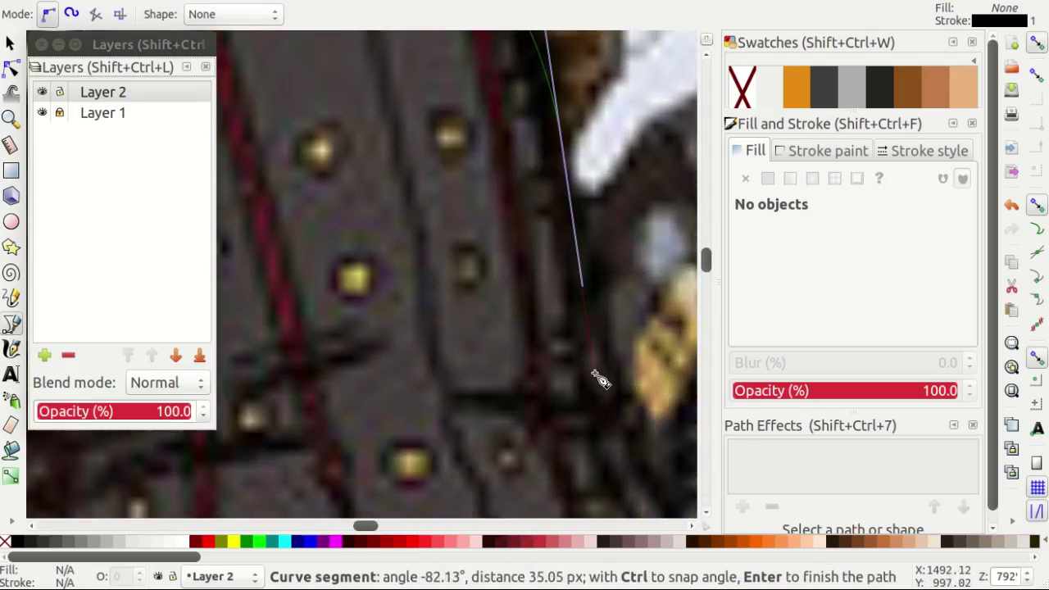
{"action": "key", "text": "Return"}
{"action": "scroll", "coordinate": [495, 237], "scroll_direction": "up", "scroll_amount": 4}
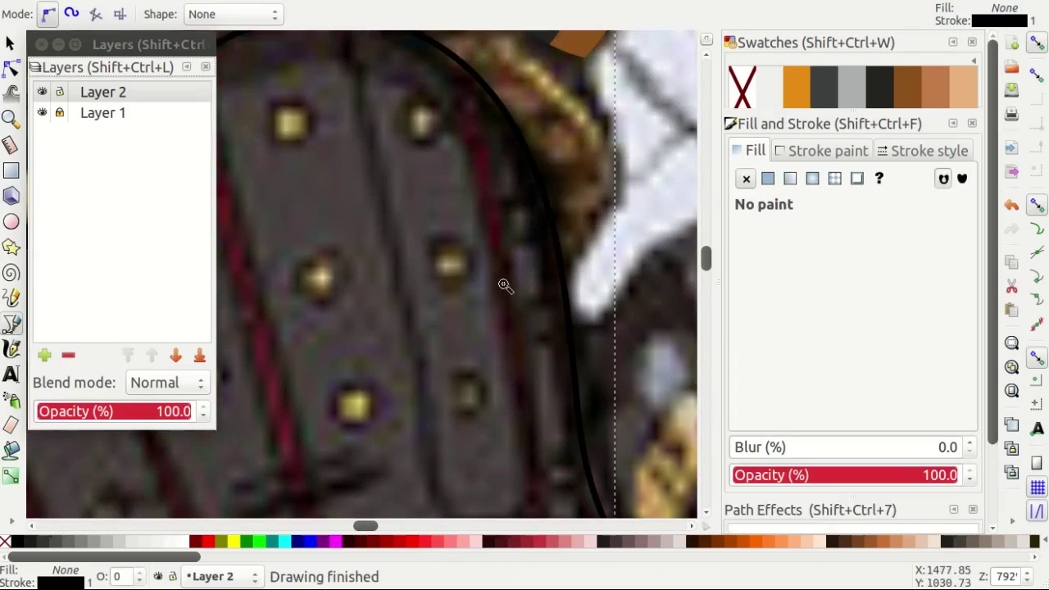
Adjust the corset outline's nodes so the arch follows the gold trim.
{"action": "key", "text": "n"}
{"action": "left_click", "coordinate": [562, 277]}
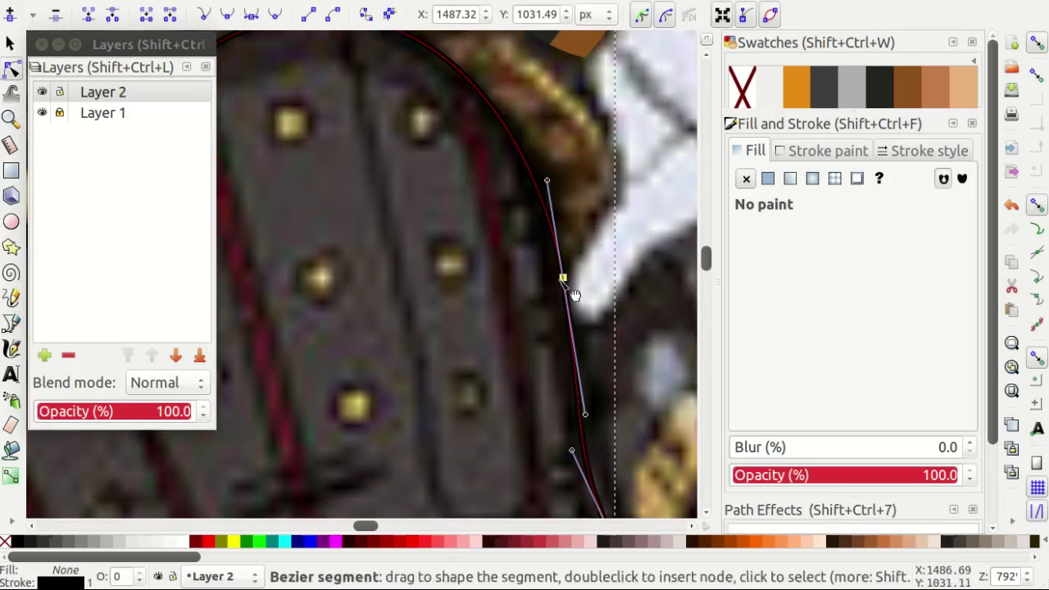
{"action": "left_click_drag", "start_coordinate": [563, 277], "coordinate": [555, 254]}
{"action": "scroll", "coordinate": [573, 358], "scroll_direction": "down", "scroll_amount": 3}
{"action": "scroll", "coordinate": [492, 312], "scroll_direction": "up", "scroll_amount": 6}
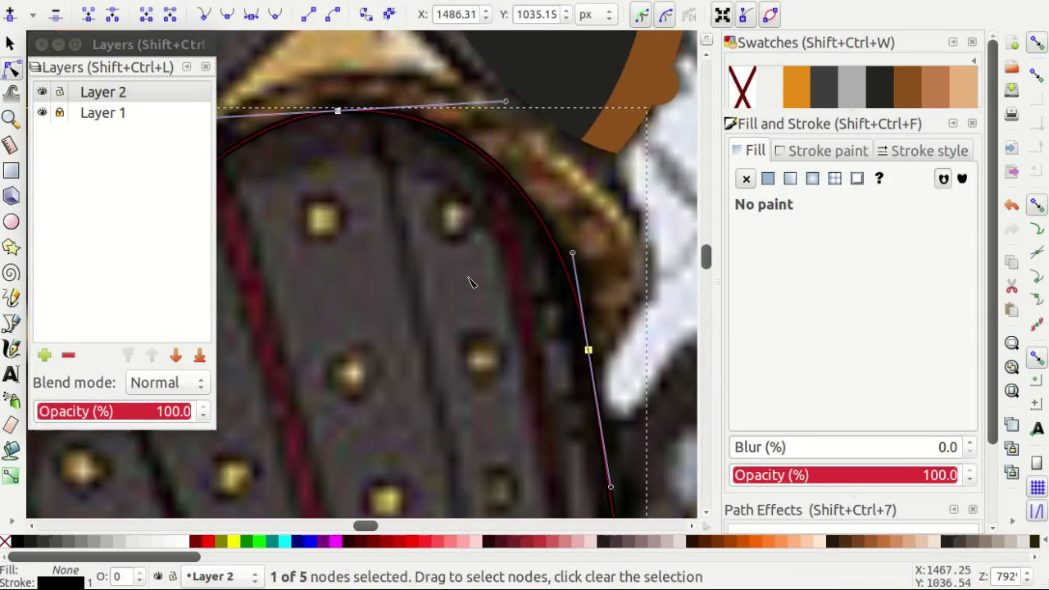
{"action": "scroll", "coordinate": [532, 271], "scroll_direction": "left", "scroll_amount": 1}
{"action": "left_click_drag", "start_coordinate": [541, 105], "coordinate": [545, 118]}
{"action": "scroll", "coordinate": [579, 121], "scroll_direction": "down", "scroll_amount": 1}
{"action": "scroll", "coordinate": [450, 263], "scroll_direction": "left", "scroll_amount": 2}
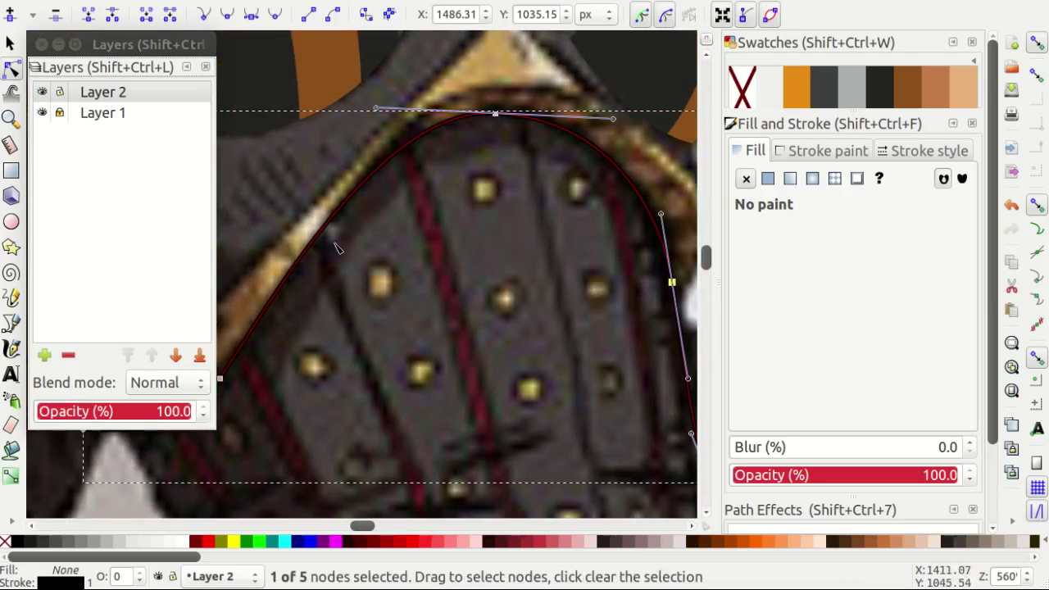
{"action": "scroll", "coordinate": [344, 369], "scroll_direction": "left", "scroll_amount": 2}
{"action": "scroll", "coordinate": [375, 274], "scroll_direction": "left", "scroll_amount": 1}
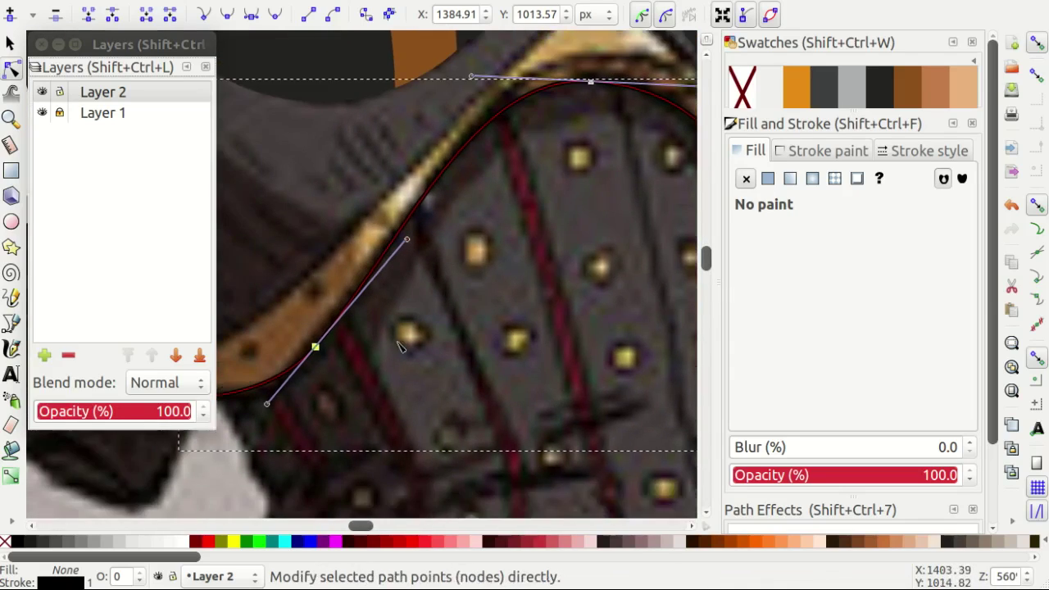
{"action": "scroll", "coordinate": [377, 344], "scroll_direction": "up", "scroll_amount": 2}
{"action": "left_click_drag", "start_coordinate": [535, 243], "coordinate": [528, 250]}
{"action": "scroll", "coordinate": [528, 250], "scroll_direction": "down", "scroll_amount": 3}
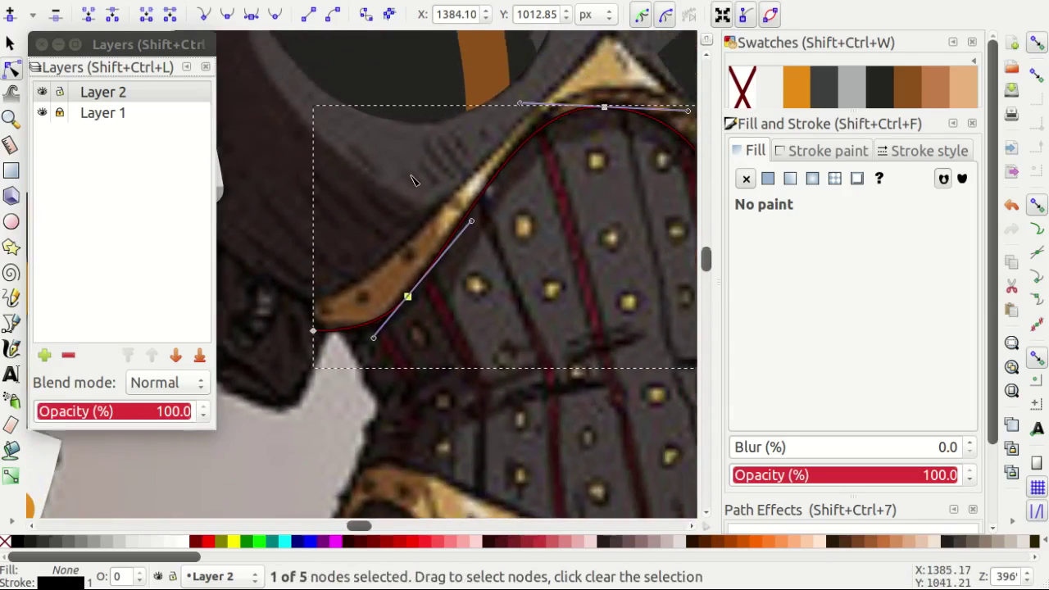
{"action": "scroll", "coordinate": [426, 246], "scroll_direction": "right", "scroll_amount": 2}
{"action": "scroll", "coordinate": [426, 327], "scroll_direction": "left", "scroll_amount": 2}
{"action": "scroll", "coordinate": [392, 379], "scroll_direction": "down", "scroll_amount": 1}
Draw a short straight line near the corset edge.
{"action": "key", "text": "b"}
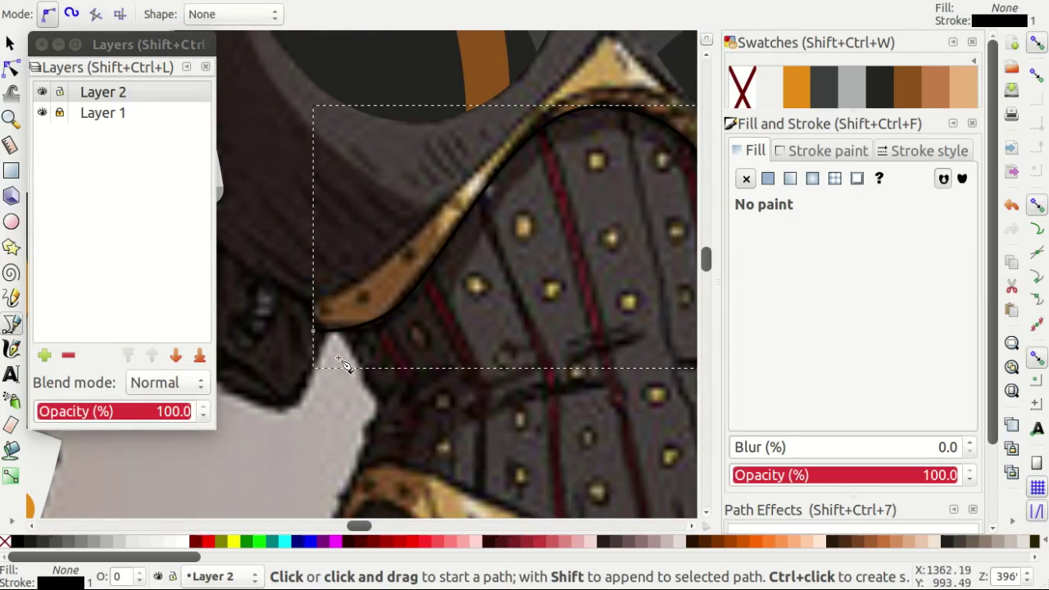
{"action": "scroll", "coordinate": [459, 346], "scroll_direction": "down", "scroll_amount": 1}
{"action": "scroll", "coordinate": [614, 347], "scroll_direction": "up", "scroll_amount": 2}
{"action": "scroll", "coordinate": [566, 351], "scroll_direction": "up", "scroll_amount": 2}
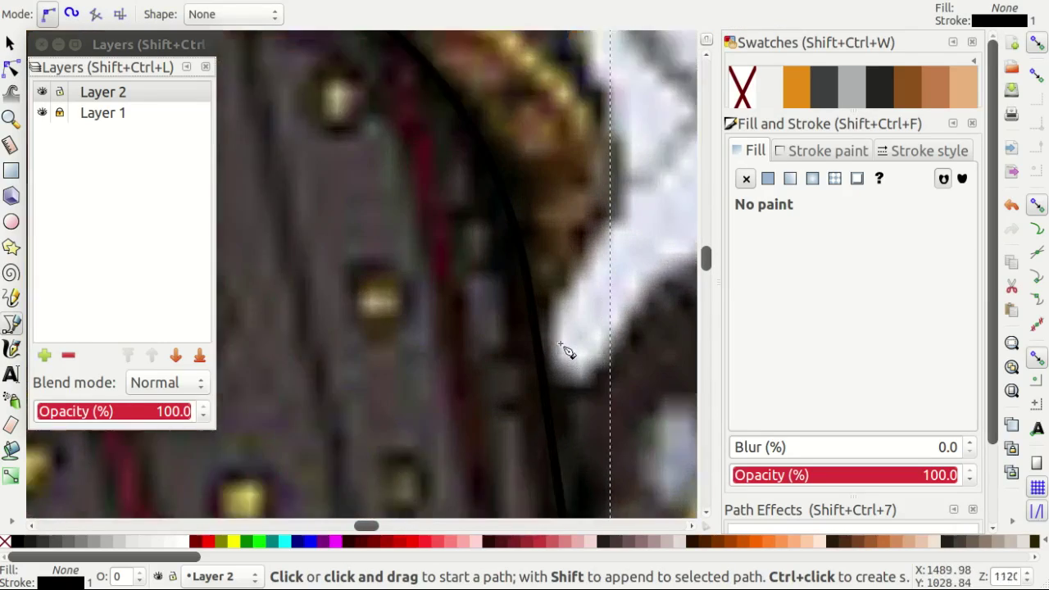
{"action": "scroll", "coordinate": [552, 264], "scroll_direction": "up", "scroll_amount": 1}
{"action": "left_click", "coordinate": [550, 262]}
{"action": "double_click", "coordinate": [473, 410]}
Select the corset outline path and enter node editing on it.
{"action": "key", "text": "F1"}
{"action": "key", "text": "ctrl+a"}
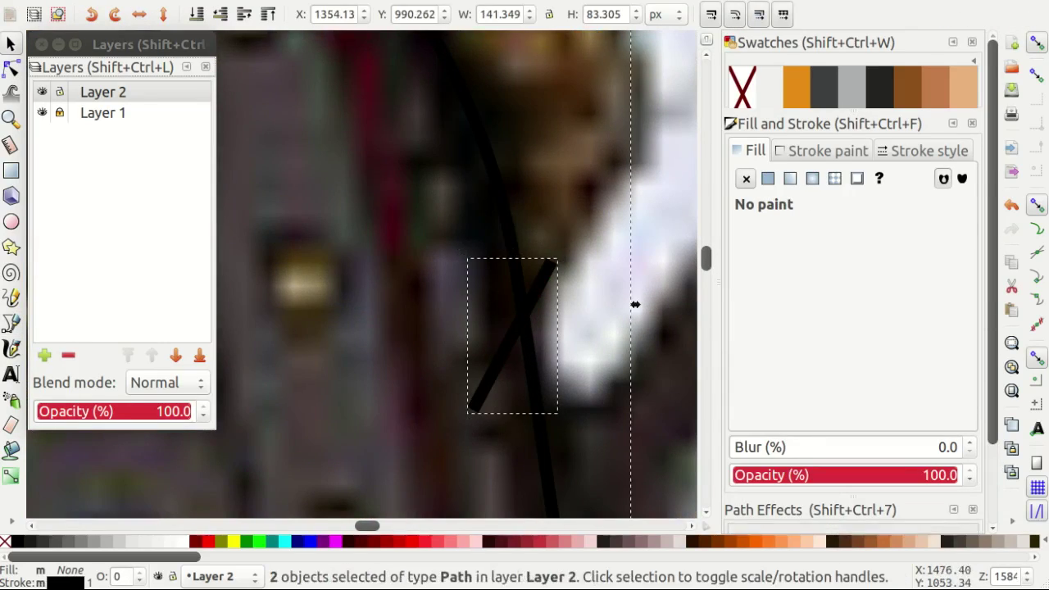
{"action": "left_click", "coordinate": [273, 203]}
{"action": "scroll", "coordinate": [344, 213], "scroll_direction": "down", "scroll_amount": 3}
{"action": "key", "text": "Escape"}
{"action": "left_click", "coordinate": [426, 234]}
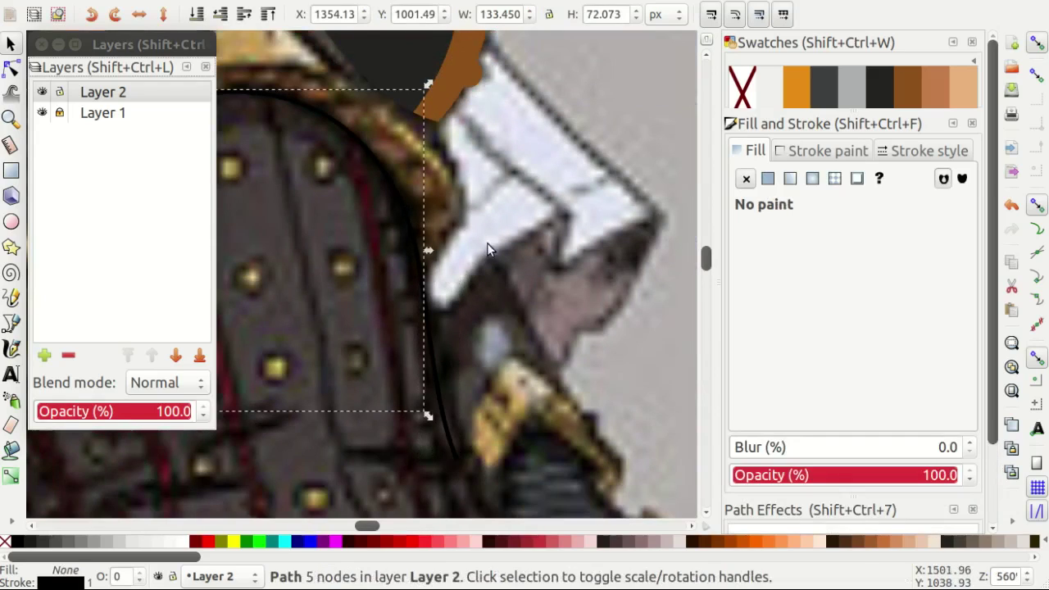
{"action": "key", "text": "n"}
{"action": "scroll", "coordinate": [452, 363], "scroll_direction": "up", "scroll_amount": 4}
Extend the outline from its end and close it around the dark plate's lower edge.
{"action": "key", "text": "b"}
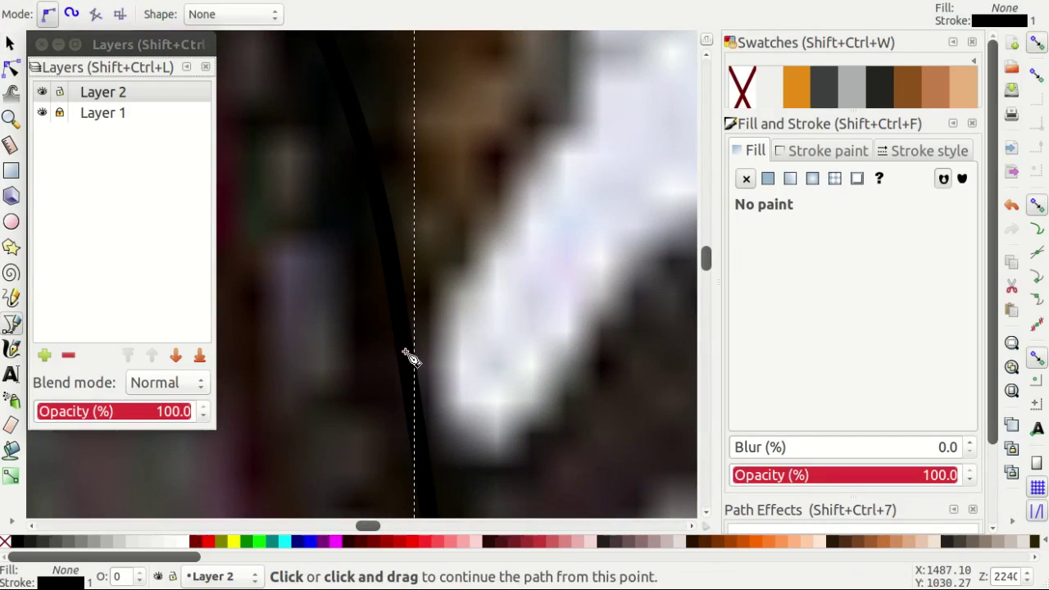
{"action": "left_click", "coordinate": [410, 358]}
{"action": "scroll", "coordinate": [533, 257], "scroll_direction": "down", "scroll_amount": 1}
{"action": "scroll", "coordinate": [536, 278], "scroll_direction": "down", "scroll_amount": 2}
{"action": "scroll", "coordinate": [539, 295], "scroll_direction": "down", "scroll_amount": 1}
{"action": "scroll", "coordinate": [547, 305], "scroll_direction": "up", "scroll_amount": 3}
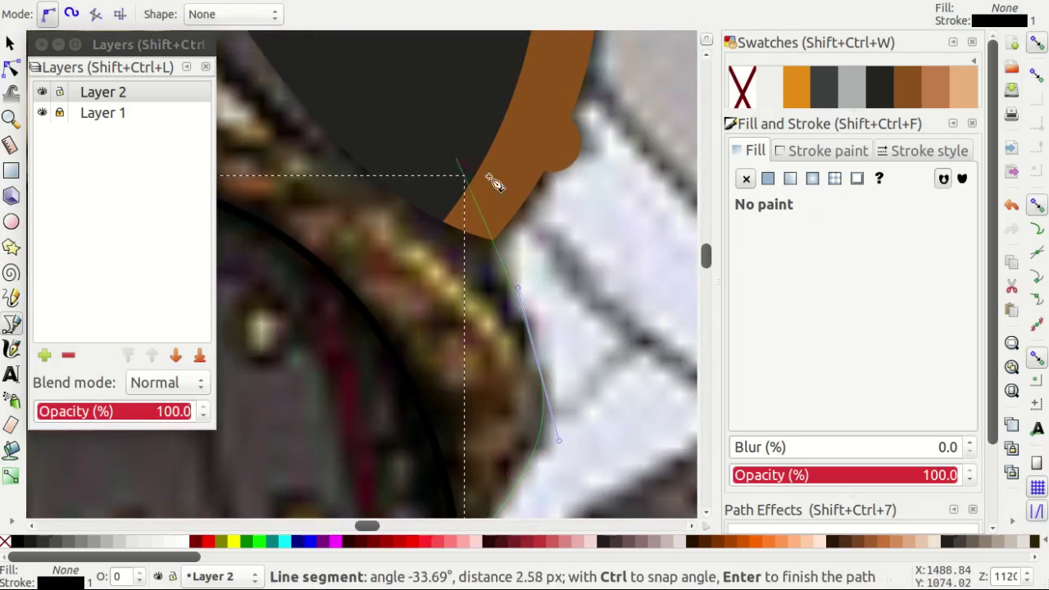
{"action": "scroll", "coordinate": [496, 184], "scroll_direction": "up", "scroll_amount": 3}
{"action": "scroll", "coordinate": [502, 196], "scroll_direction": "down", "scroll_amount": 2}
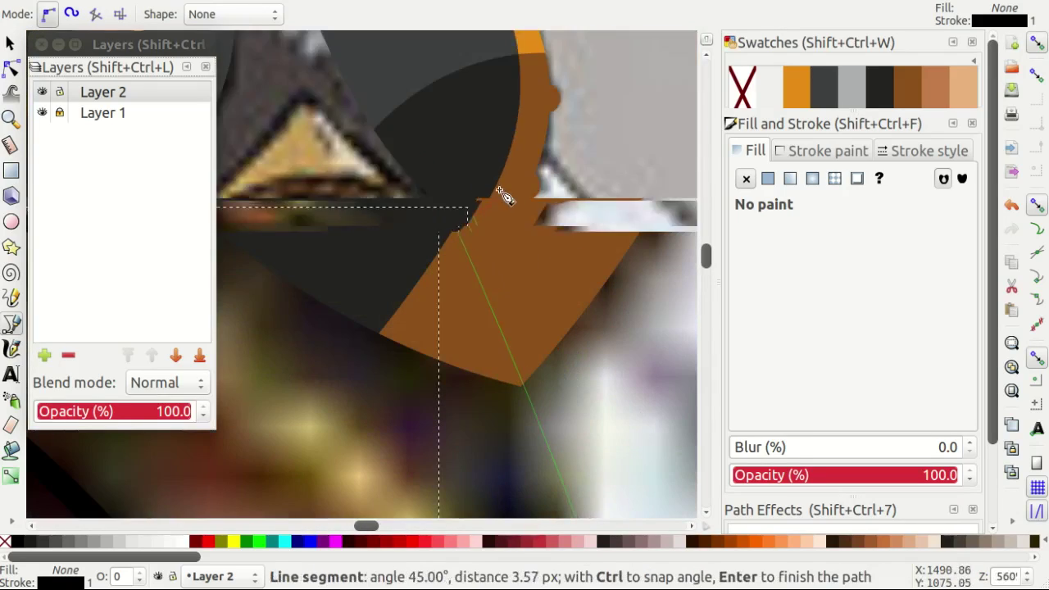
{"action": "scroll", "coordinate": [501, 196], "scroll_direction": "down", "scroll_amount": 3}
{"action": "scroll", "coordinate": [583, 190], "scroll_direction": "up", "scroll_amount": 1}
{"action": "scroll", "coordinate": [577, 139], "scroll_direction": "down", "scroll_amount": 1}
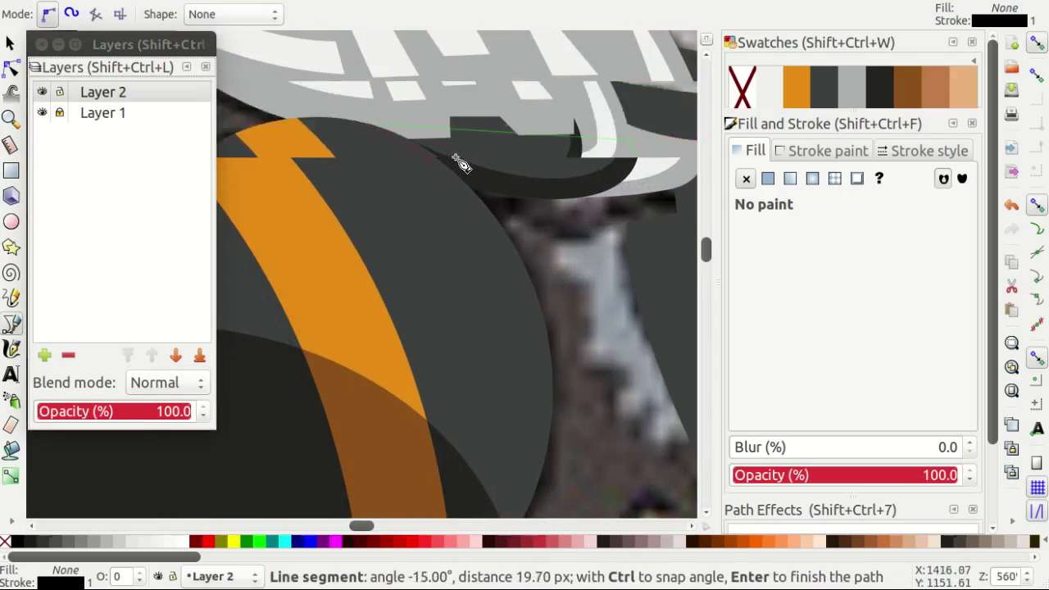
{"action": "scroll", "coordinate": [462, 164], "scroll_direction": "down", "scroll_amount": 1}
{"action": "scroll", "coordinate": [461, 206], "scroll_direction": "down", "scroll_amount": 1}
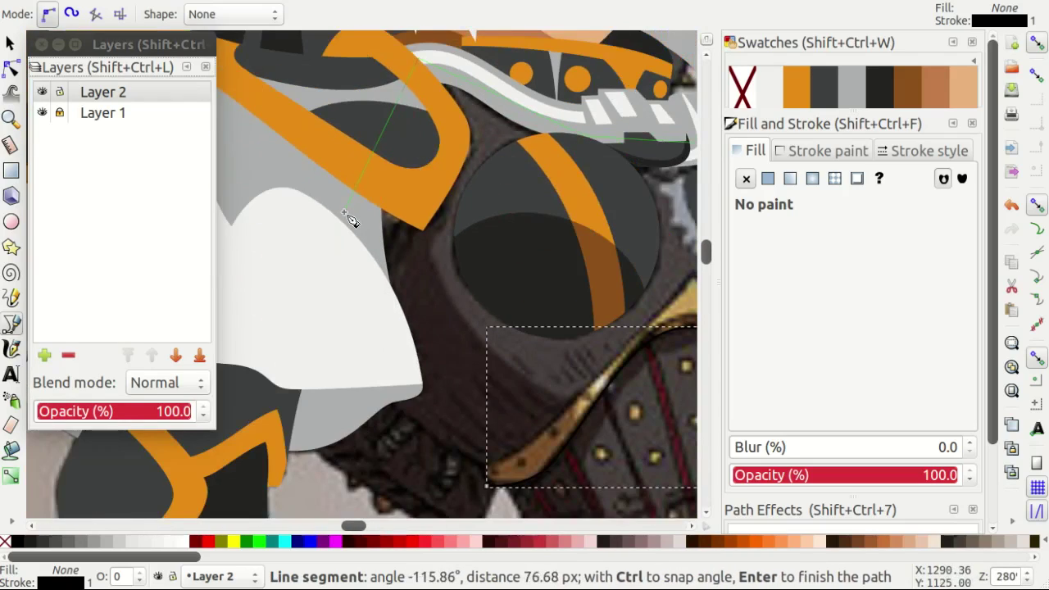
{"action": "scroll", "coordinate": [363, 304], "scroll_direction": "down", "scroll_amount": 2}
{"action": "scroll", "coordinate": [426, 375], "scroll_direction": "up", "scroll_amount": 3}
{"action": "scroll", "coordinate": [462, 323], "scroll_direction": "down", "scroll_amount": 3}
{"action": "scroll", "coordinate": [456, 346], "scroll_direction": "up", "scroll_amount": 2}
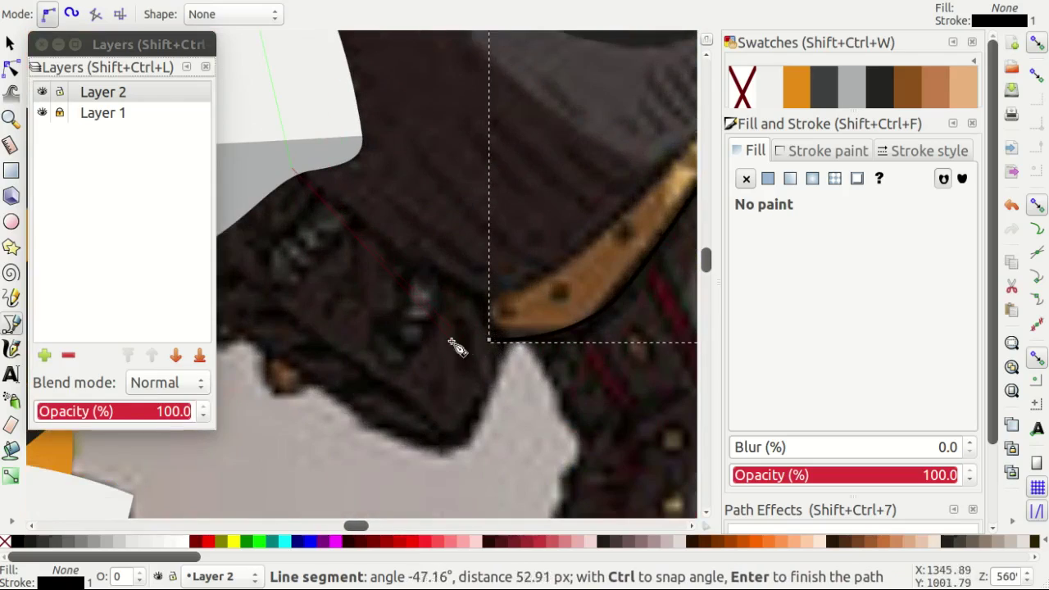
{"action": "scroll", "coordinate": [315, 222], "scroll_direction": "down", "scroll_amount": 3}
{"action": "scroll", "coordinate": [373, 305], "scroll_direction": "up", "scroll_amount": 2}
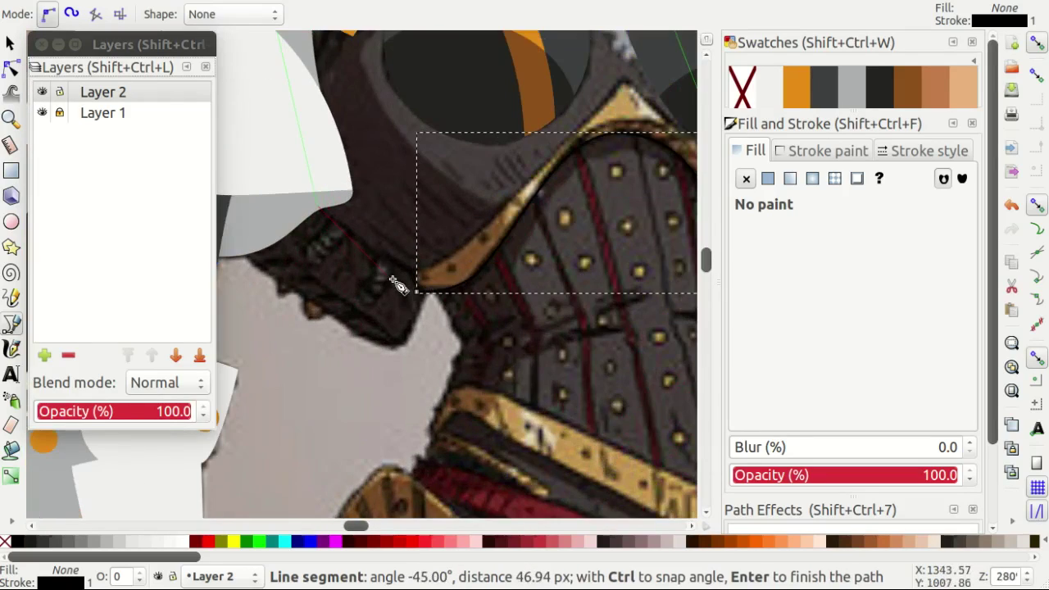
{"action": "scroll", "coordinate": [394, 281], "scroll_direction": "up", "scroll_amount": 3}
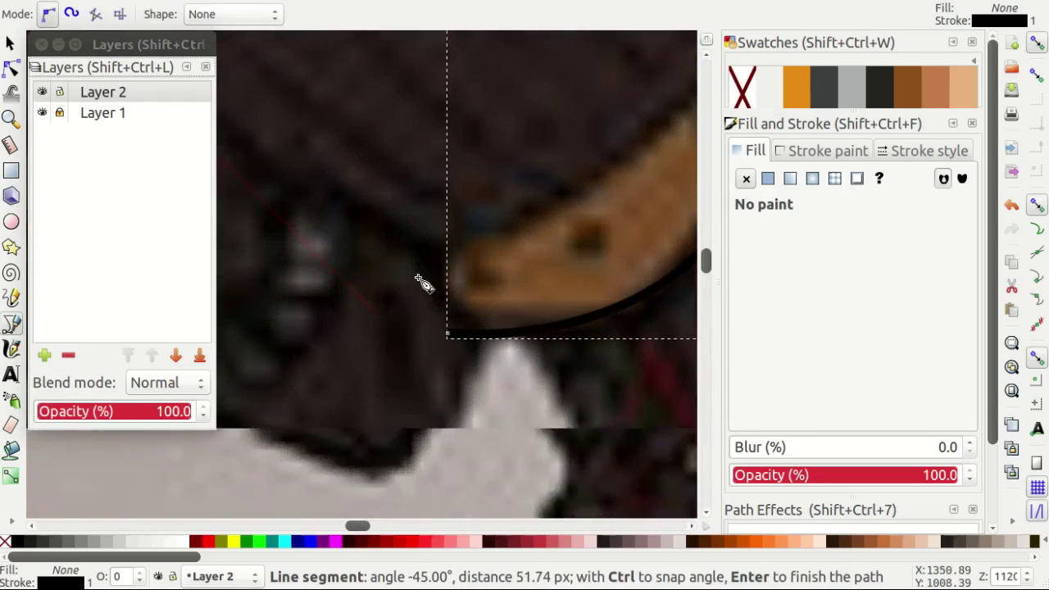
{"action": "left_click", "coordinate": [447, 334]}
{"action": "scroll", "coordinate": [420, 338], "scroll_direction": "down", "scroll_amount": 2}
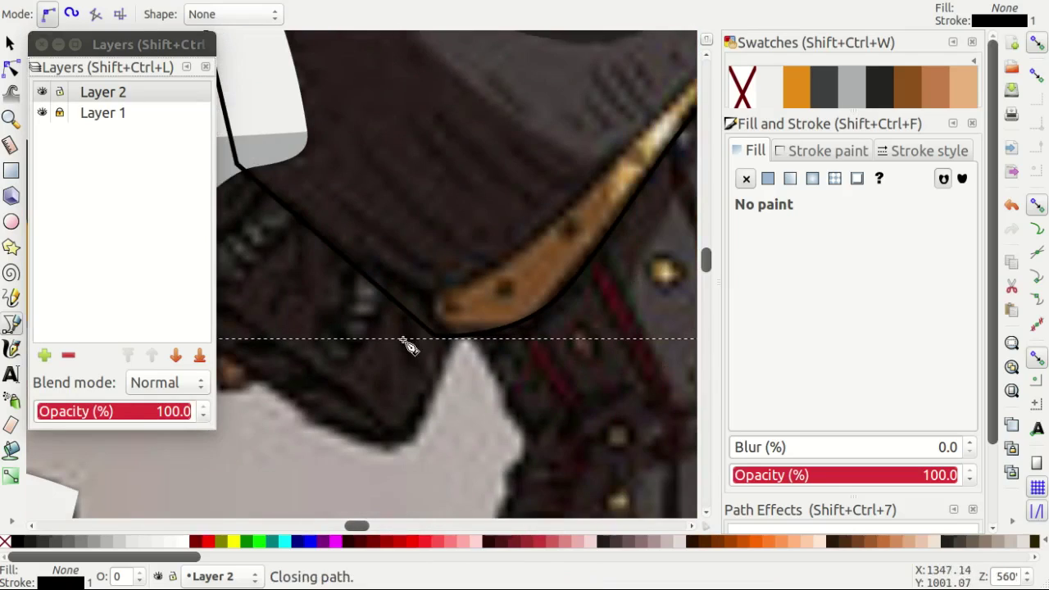
Select the corset-top outline, trying the node, pen and selection tools.
{"action": "key", "text": "n"}
{"action": "left_click", "coordinate": [239, 168]}
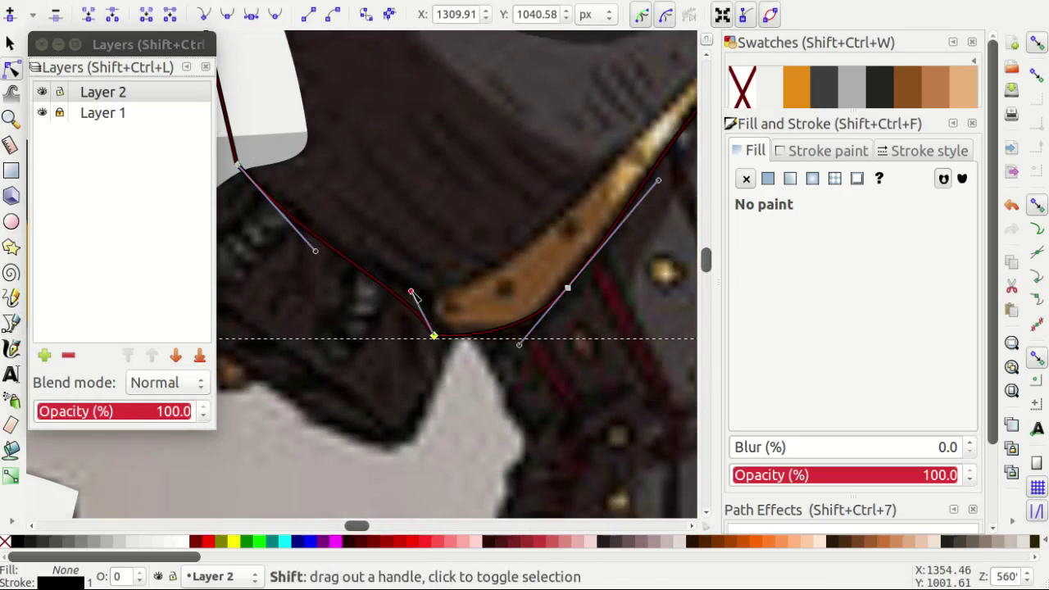
{"action": "scroll", "coordinate": [435, 264], "scroll_direction": "down", "scroll_amount": 2}
{"action": "key", "text": "b"}
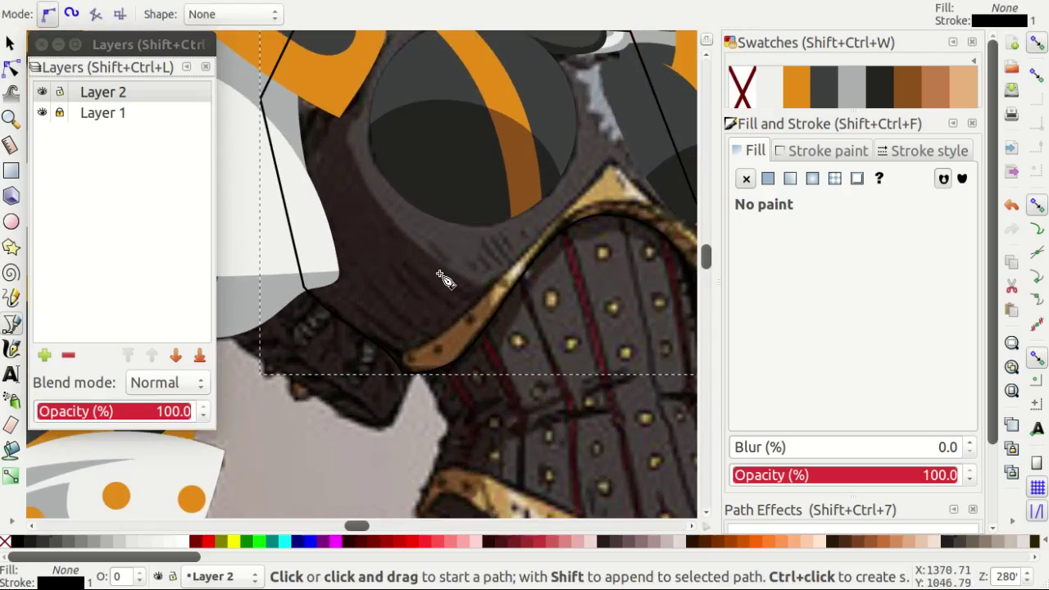
{"action": "key", "text": "s"}
{"action": "key", "text": "b"}
{"action": "scroll", "coordinate": [421, 251], "scroll_direction": "up", "scroll_amount": 3}
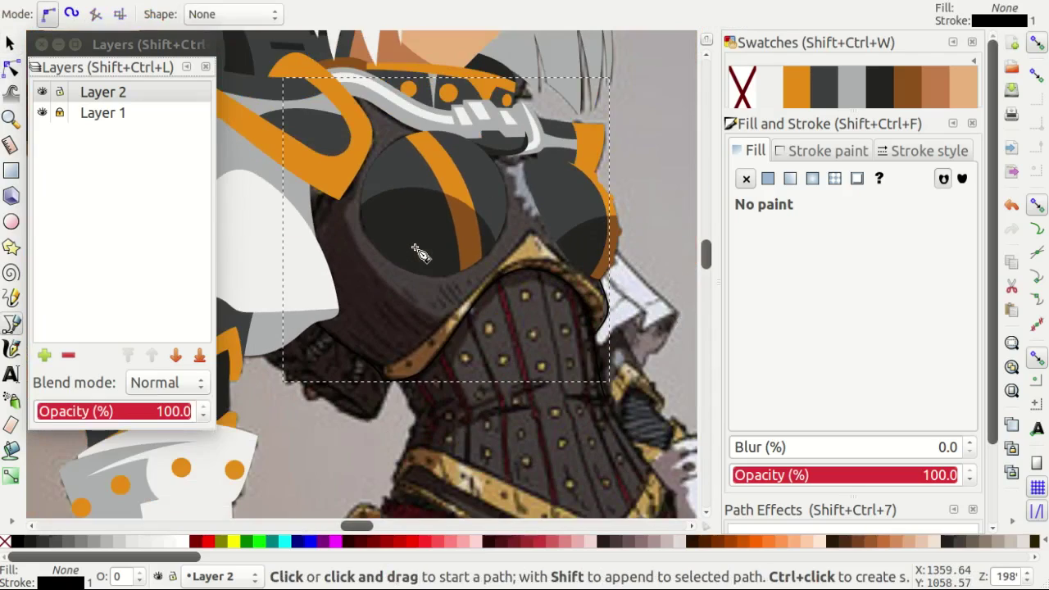
{"action": "scroll", "coordinate": [372, 379], "scroll_direction": "up", "scroll_amount": 1}
{"action": "scroll", "coordinate": [372, 379], "scroll_direction": "up", "scroll_amount": 1}
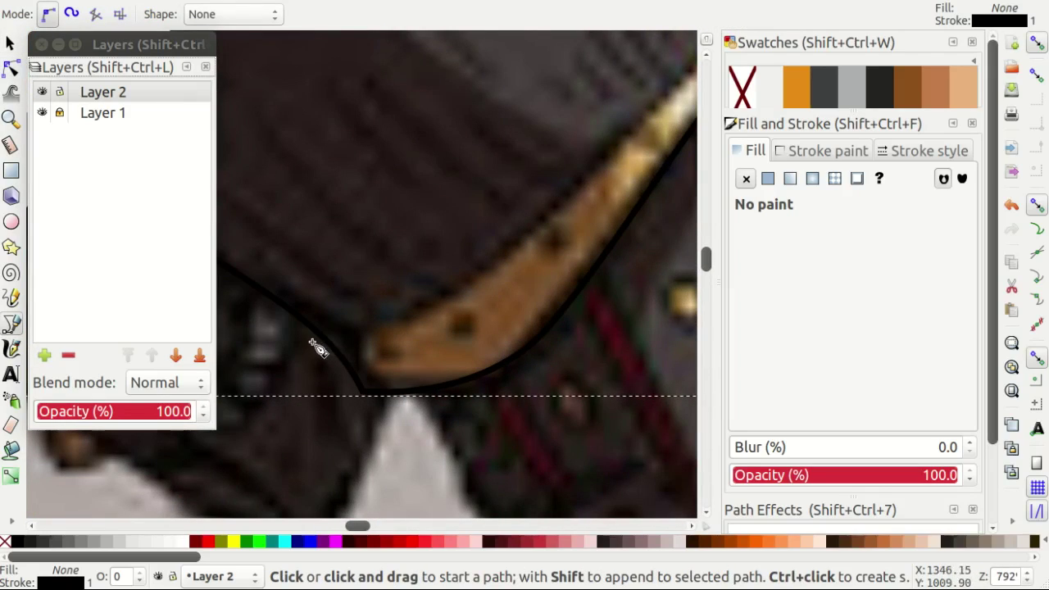
{"action": "scroll", "coordinate": [318, 348], "scroll_direction": "down", "scroll_amount": 3}
{"action": "key", "text": "s"}
{"action": "right_click", "coordinate": [450, 252]}
{"action": "key", "text": "Escape"}
Select the corset outline's left-end segment and one of its nodes for editing.
{"action": "key", "text": "n"}
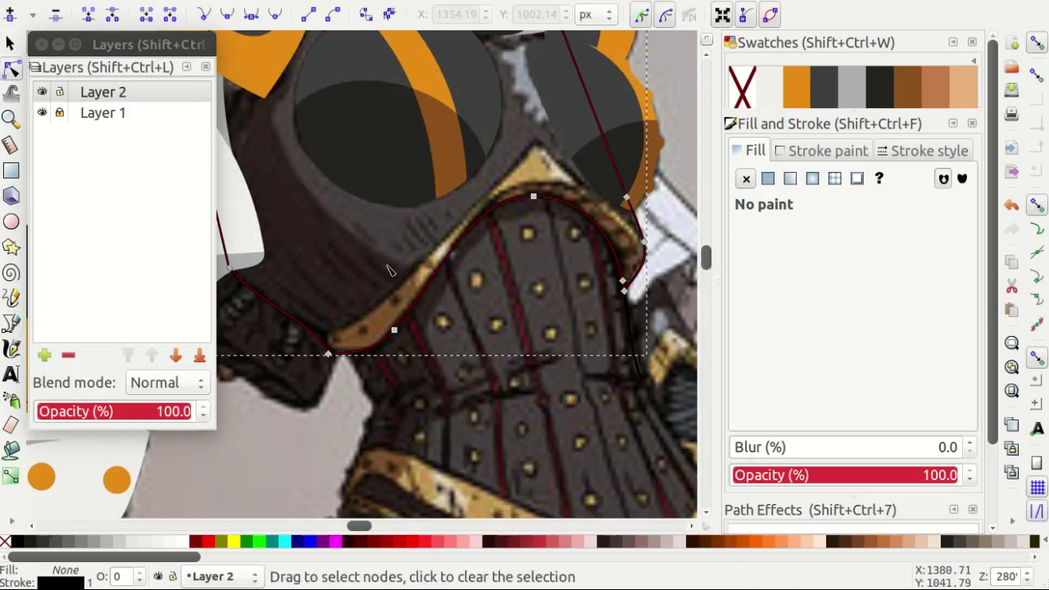
{"action": "left_click", "coordinate": [275, 270]}
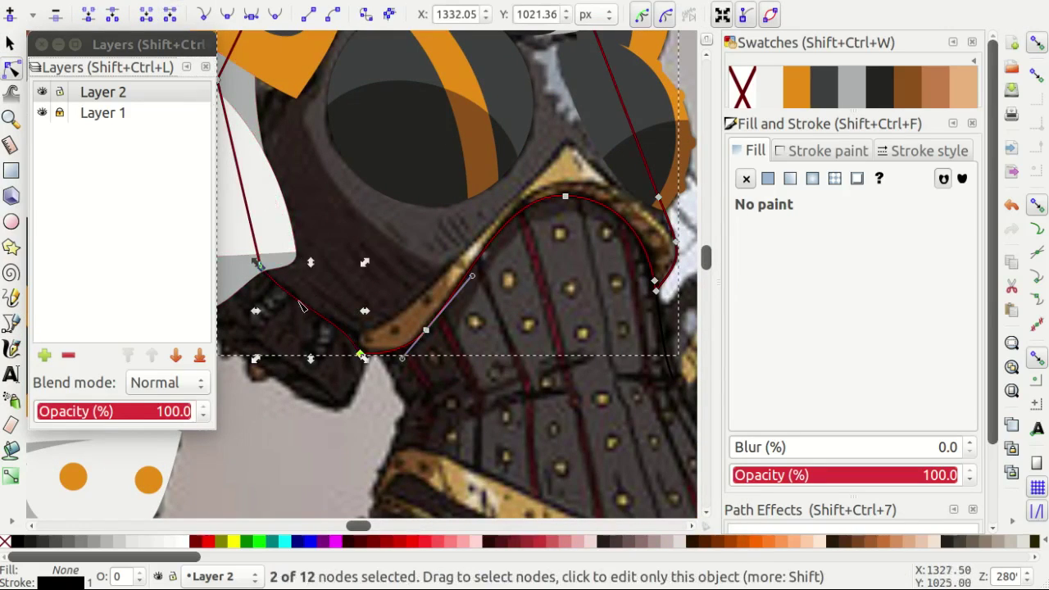
{"action": "scroll", "coordinate": [301, 256], "scroll_direction": "up", "scroll_amount": 5}
{"action": "scroll", "coordinate": [300, 256], "scroll_direction": "down", "scroll_amount": 2}
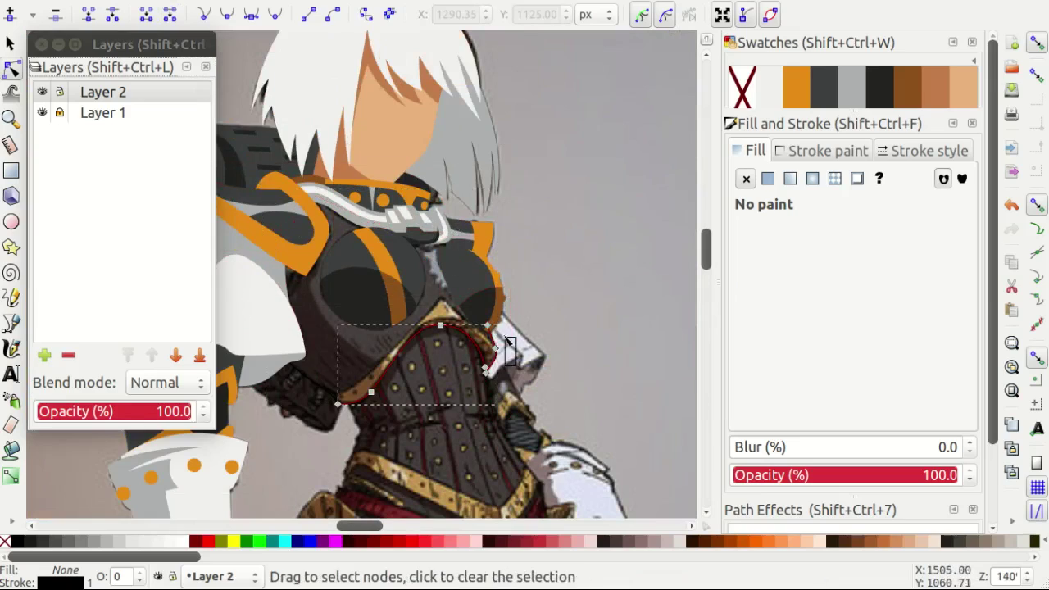
{"action": "left_click", "coordinate": [488, 367]}
{"action": "scroll", "coordinate": [508, 348], "scroll_direction": "up", "scroll_amount": 4}
{"action": "scroll", "coordinate": [509, 346], "scroll_direction": "up", "scroll_amount": 1}
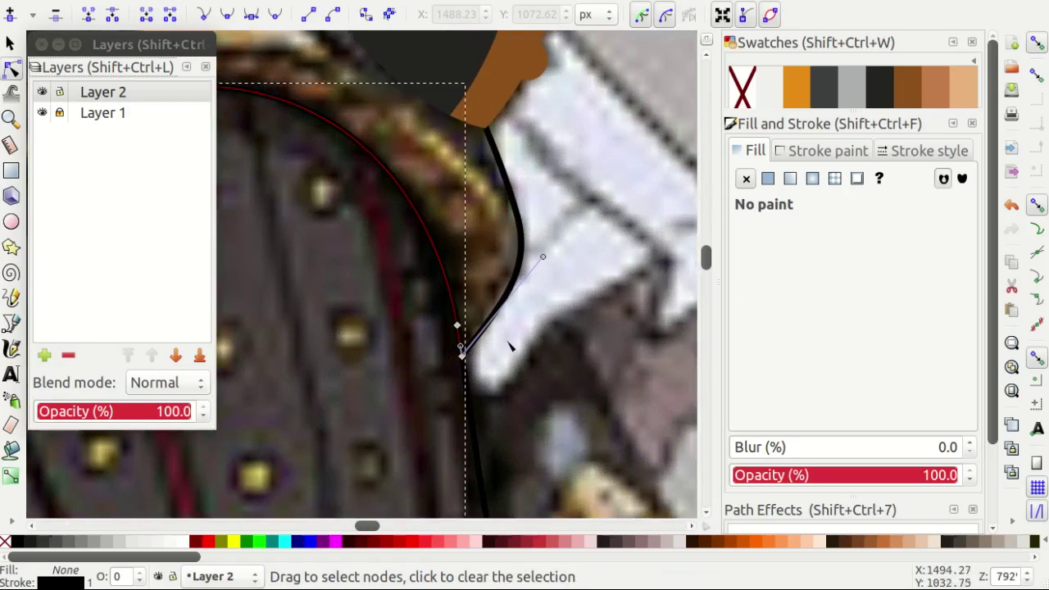
{"action": "scroll", "coordinate": [510, 346], "scroll_direction": "up", "scroll_amount": 2}
{"action": "scroll", "coordinate": [515, 449], "scroll_direction": "down", "scroll_amount": 2}
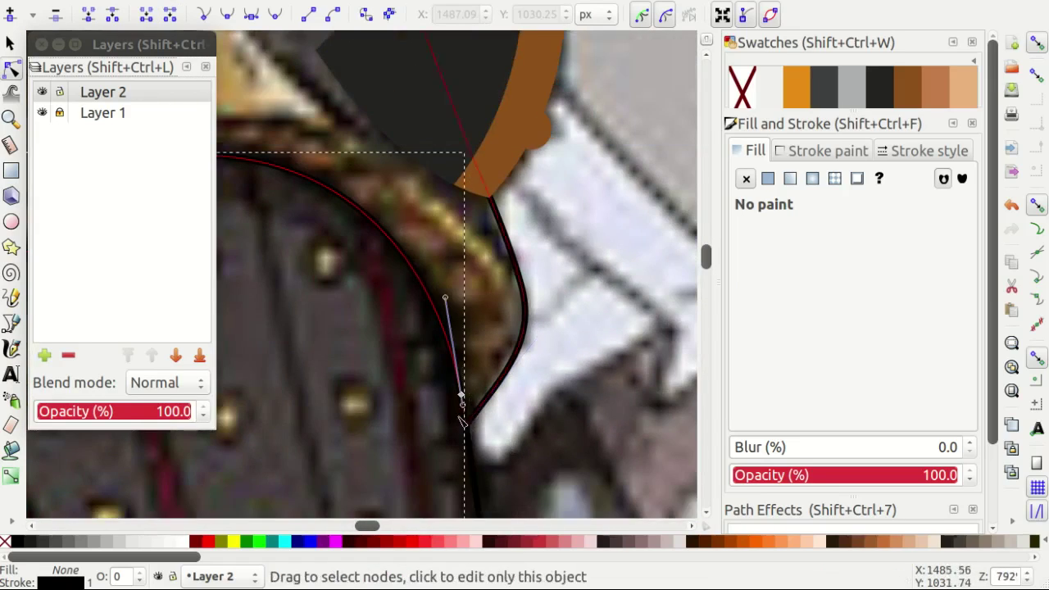
Move the outline's right end node onto the trim edge and pull its curve up along the trim.
{"action": "left_click_drag", "start_coordinate": [462, 396], "coordinate": [521, 360]}
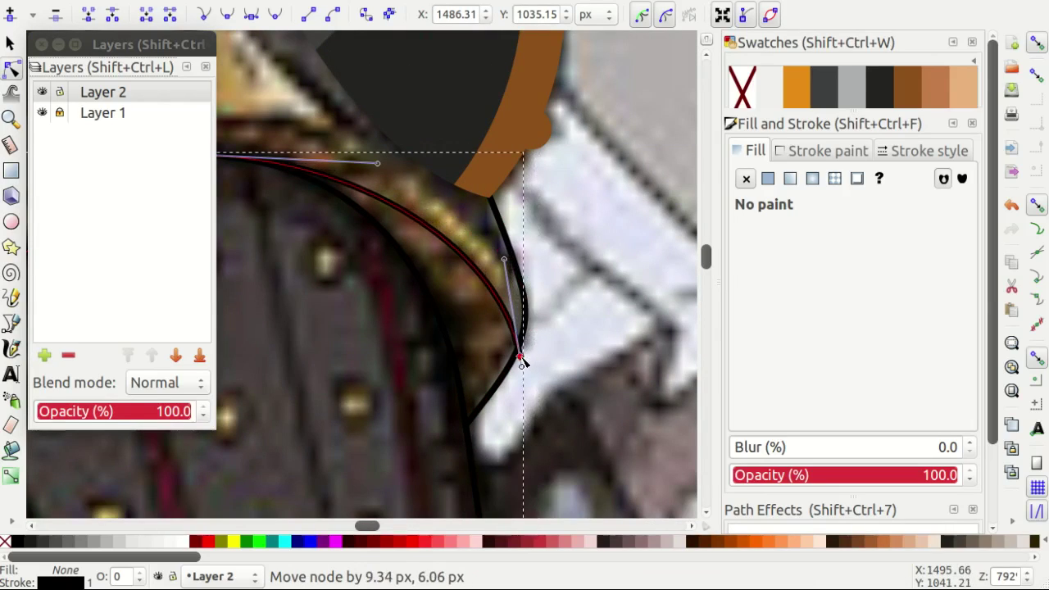
{"action": "scroll", "coordinate": [519, 366], "scroll_direction": "up", "scroll_amount": 3}
{"action": "scroll", "coordinate": [519, 366], "scroll_direction": "left", "scroll_amount": 5}
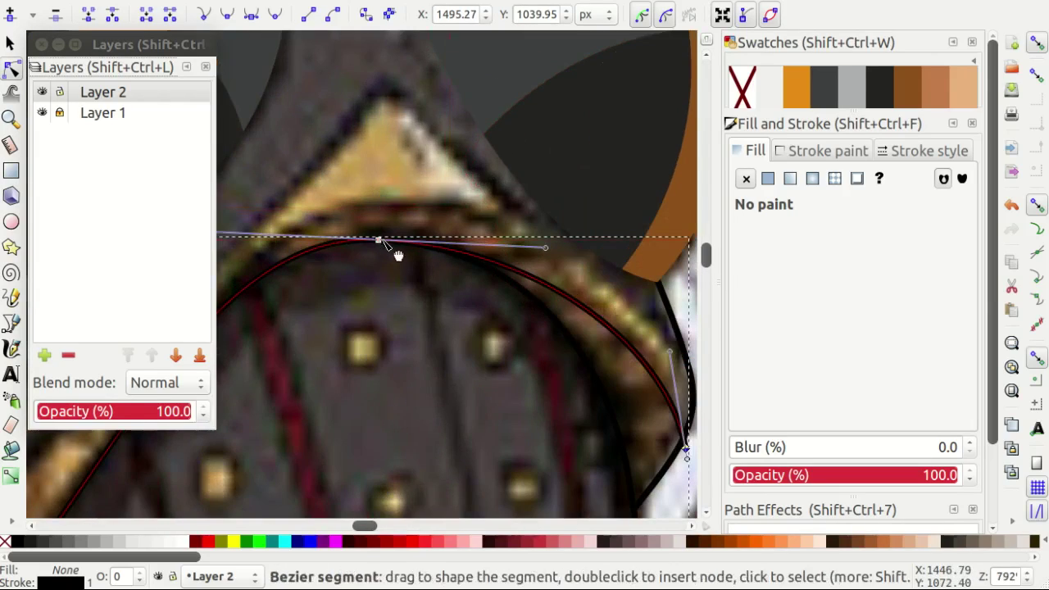
{"action": "left_click_drag", "start_coordinate": [381, 246], "coordinate": [385, 215]}
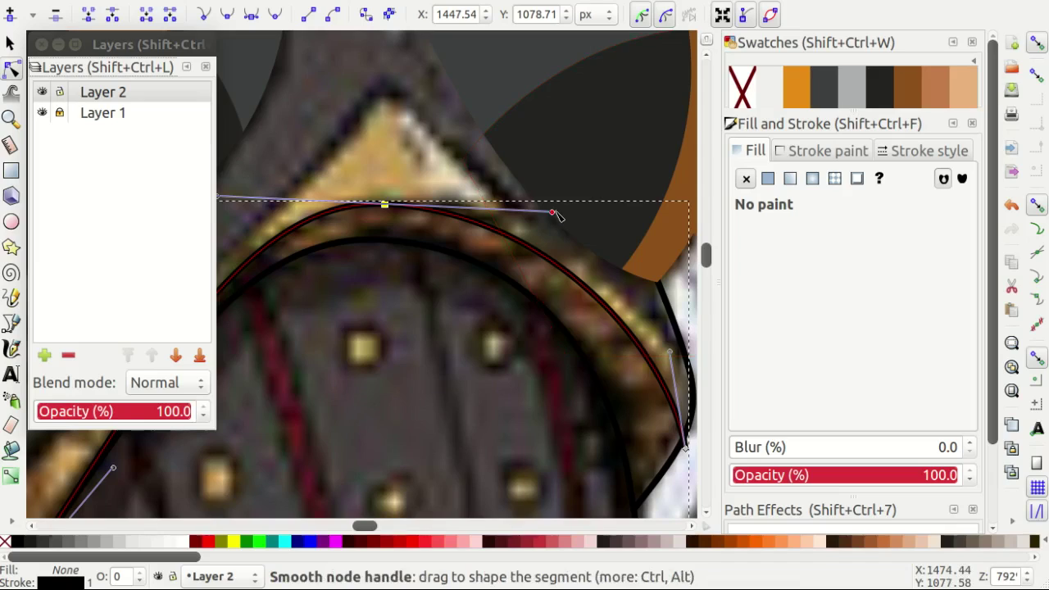
{"action": "scroll", "coordinate": [621, 170], "scroll_direction": "down", "scroll_amount": 1}
{"action": "scroll", "coordinate": [621, 170], "scroll_direction": "down", "scroll_amount": 4}
{"action": "scroll", "coordinate": [621, 171], "scroll_direction": "left", "scroll_amount": 5}
{"action": "scroll", "coordinate": [587, 236], "scroll_direction": "down", "scroll_amount": 1}
{"action": "scroll", "coordinate": [587, 236], "scroll_direction": "up", "scroll_amount": 2}
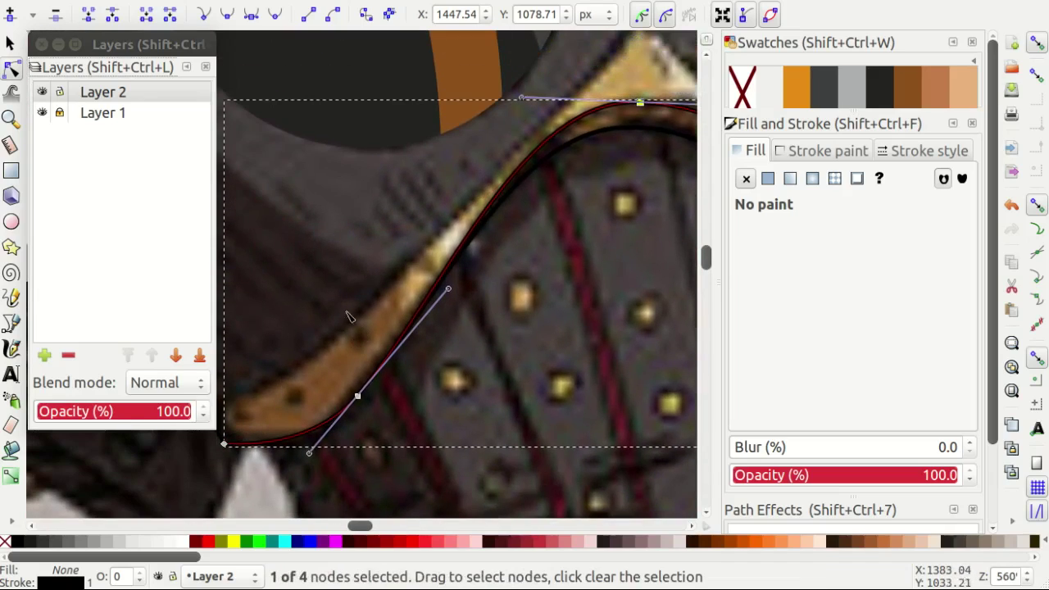
{"action": "scroll", "coordinate": [588, 236], "scroll_direction": "right", "scroll_amount": 1}
{"action": "scroll", "coordinate": [478, 369], "scroll_direction": "up", "scroll_amount": 1}
{"action": "scroll", "coordinate": [484, 361], "scroll_direction": "up", "scroll_amount": 1}
{"action": "scroll", "coordinate": [483, 360], "scroll_direction": "right", "scroll_amount": 1}
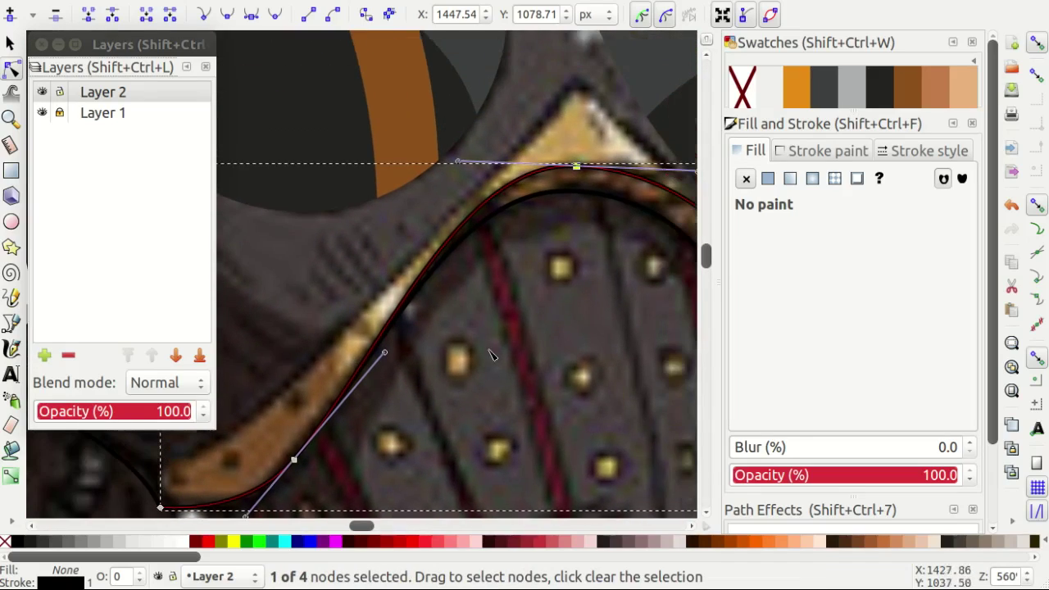
{"action": "scroll", "coordinate": [276, 433], "scroll_direction": "up", "scroll_amount": 2}
{"action": "scroll", "coordinate": [276, 438], "scroll_direction": "down", "scroll_amount": 2}
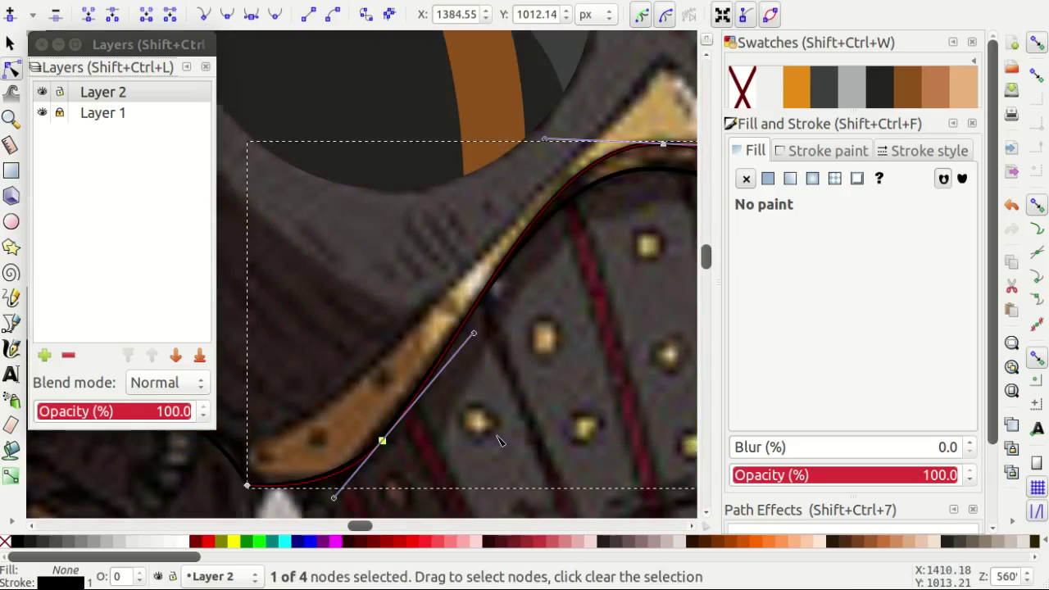
{"action": "scroll", "coordinate": [307, 434], "scroll_direction": "down", "scroll_amount": 1}
Duplicate the corset outline and move the copy up onto the trim's upper edge.
{"action": "key", "text": "s"}
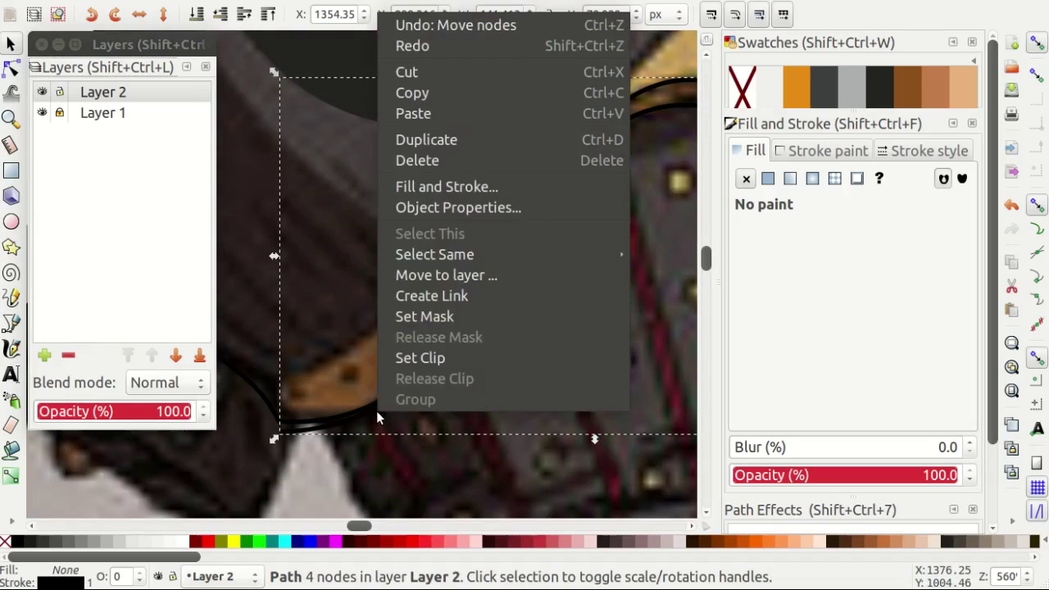
{"action": "right_click", "coordinate": [376, 410]}
{"action": "left_click", "coordinate": [426, 141]}
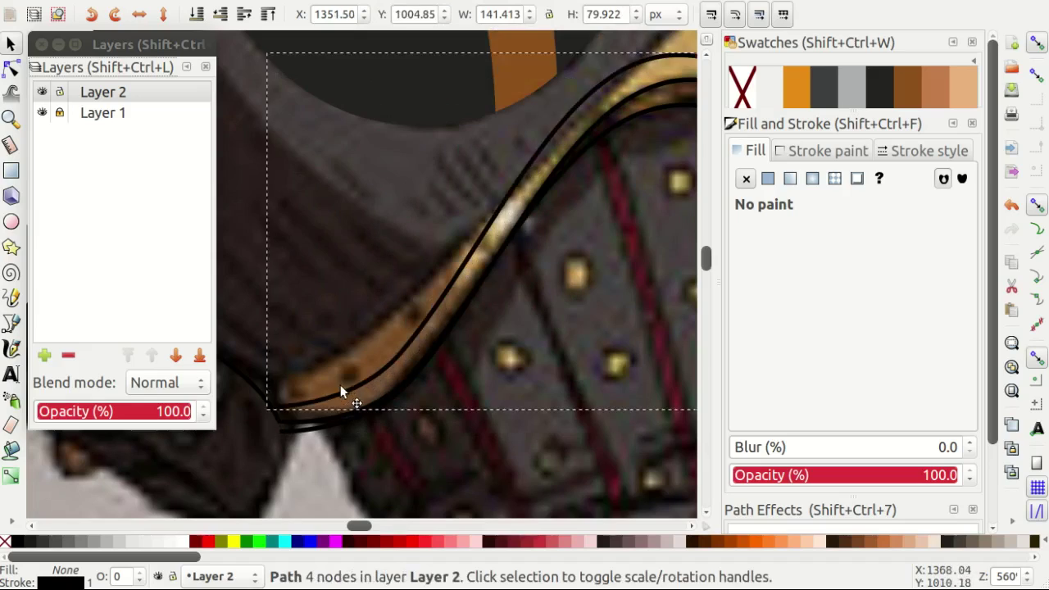
{"action": "left_click_drag", "start_coordinate": [352, 412], "coordinate": [319, 367]}
Raise the copy's top node to the trim's peak and reshape the left slope.
{"action": "key", "text": "n"}
{"action": "scroll", "coordinate": [540, 203], "scroll_direction": "up", "scroll_amount": 3}
{"action": "scroll", "coordinate": [540, 203], "scroll_direction": "right", "scroll_amount": 5}
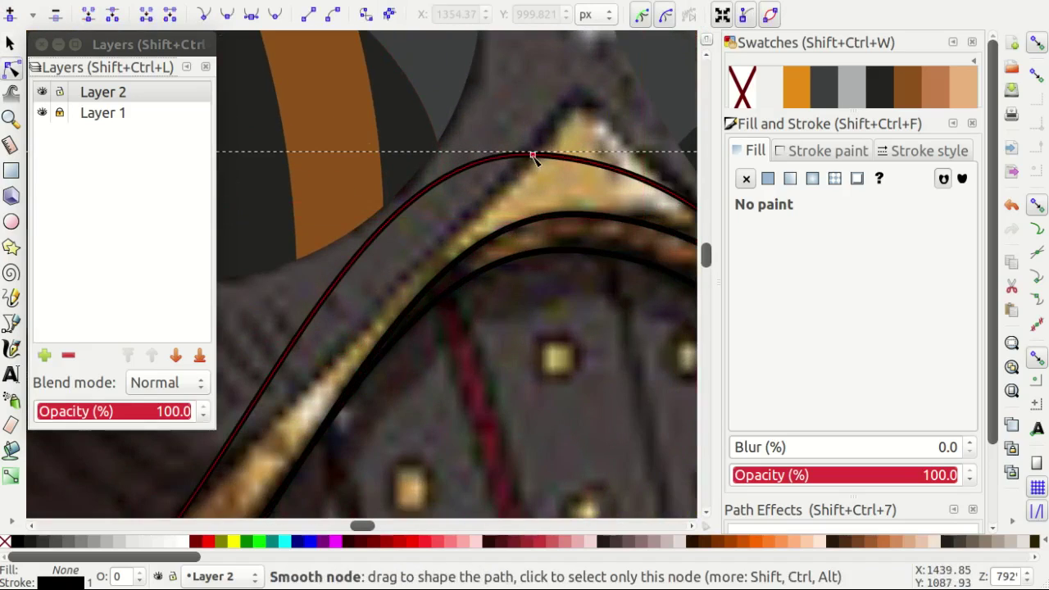
{"action": "left_click_drag", "start_coordinate": [534, 157], "coordinate": [576, 113]}
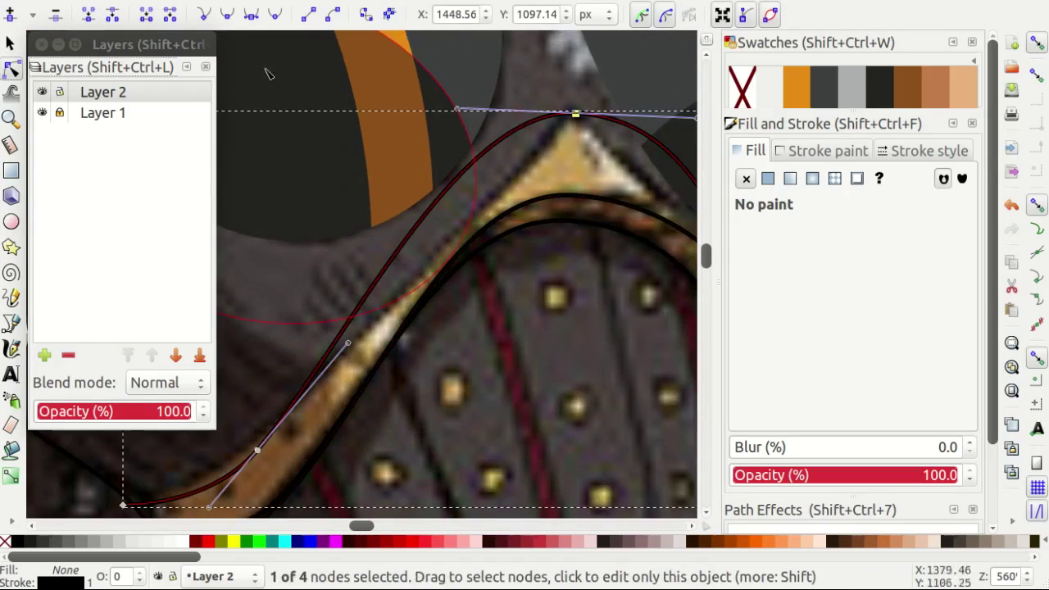
{"action": "scroll", "coordinate": [503, 139], "scroll_direction": "right", "scroll_amount": 1}
{"action": "left_click_drag", "start_coordinate": [427, 114], "coordinate": [482, 181]}
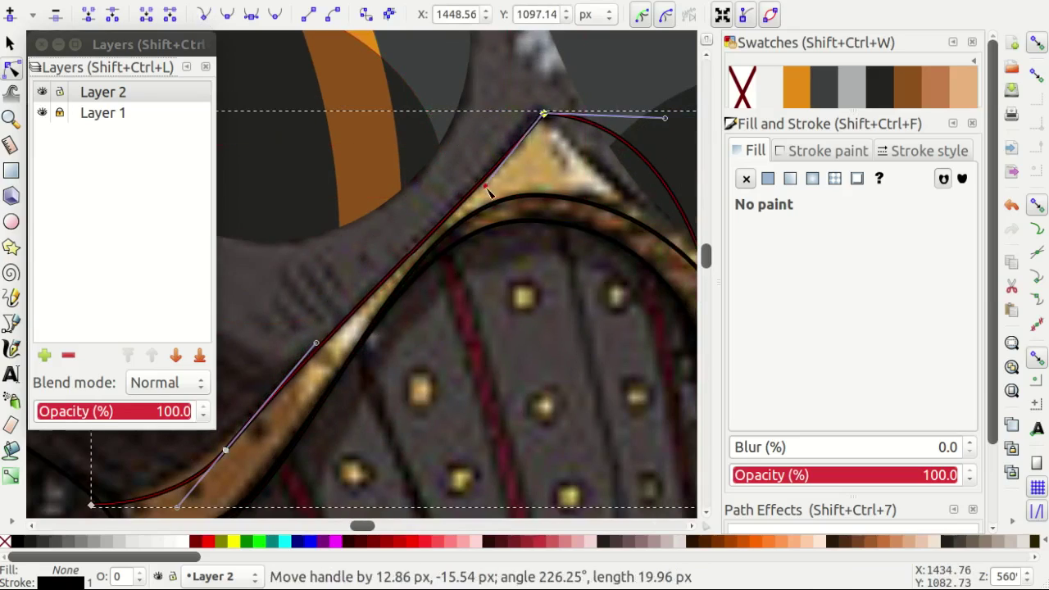
{"action": "scroll", "coordinate": [557, 172], "scroll_direction": "up", "scroll_amount": 1}
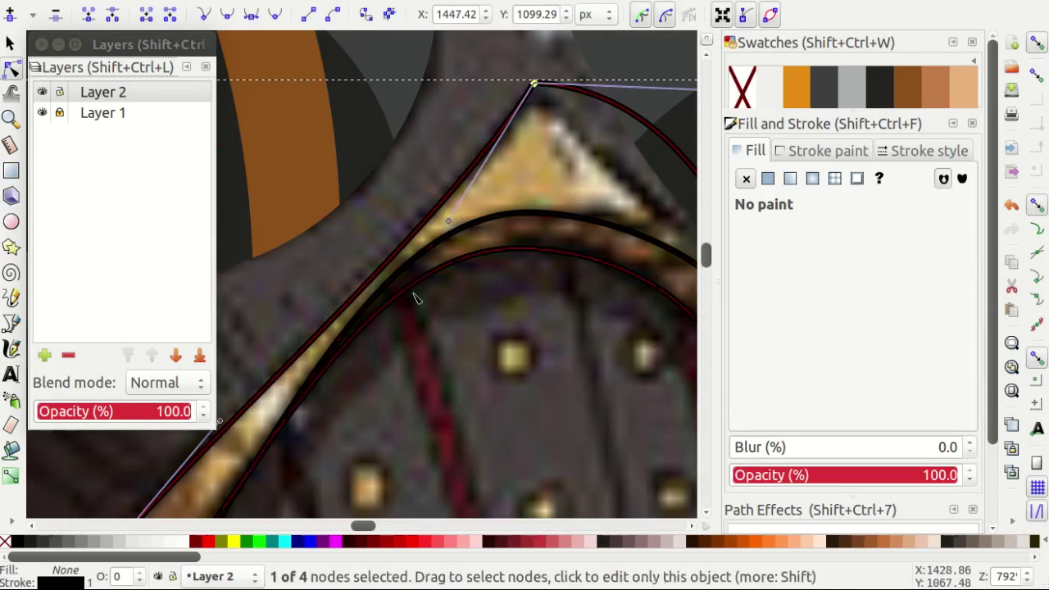
{"action": "scroll", "coordinate": [276, 416], "scroll_direction": "down", "scroll_amount": 1}
{"action": "key", "text": "grave"}
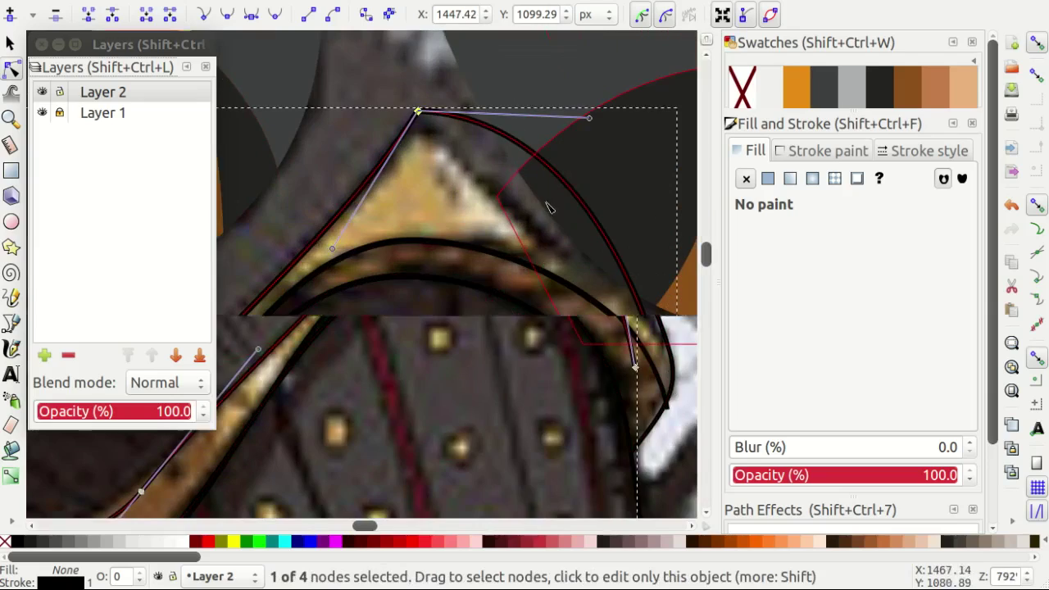
Fit the right side of the peak and the lower right curve to the trim edge.
{"action": "left_click_drag", "start_coordinate": [592, 122], "coordinate": [508, 206]}
{"action": "scroll", "coordinate": [639, 271], "scroll_direction": "down", "scroll_amount": 2}
{"action": "scroll", "coordinate": [639, 271], "scroll_direction": "right", "scroll_amount": 4}
{"action": "scroll", "coordinate": [638, 271], "scroll_direction": "down", "scroll_amount": 1}
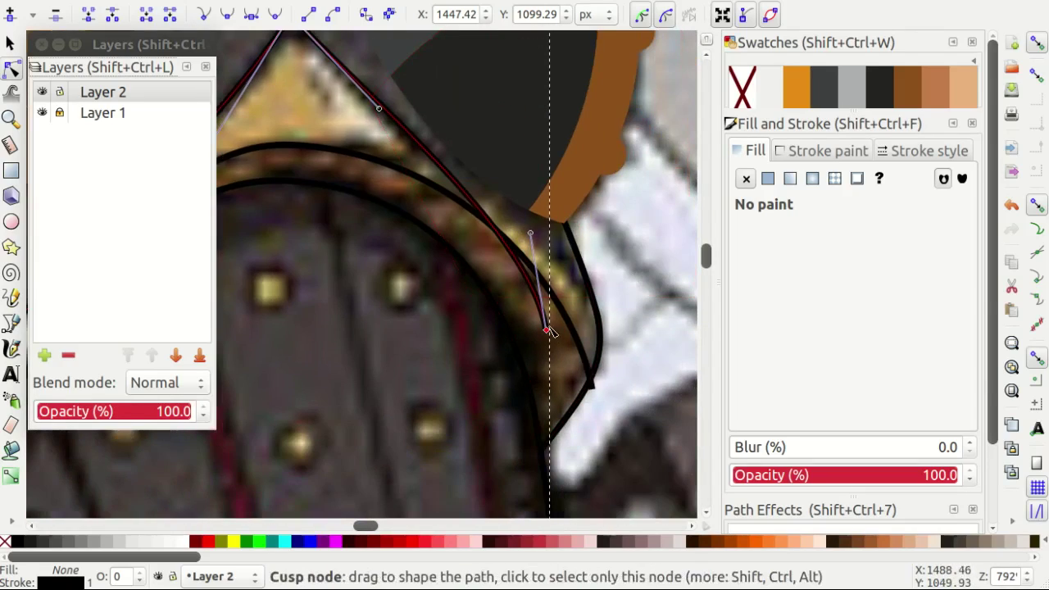
{"action": "left_click_drag", "start_coordinate": [545, 328], "coordinate": [620, 356]}
{"action": "left_click_drag", "start_coordinate": [599, 257], "coordinate": [573, 215]}
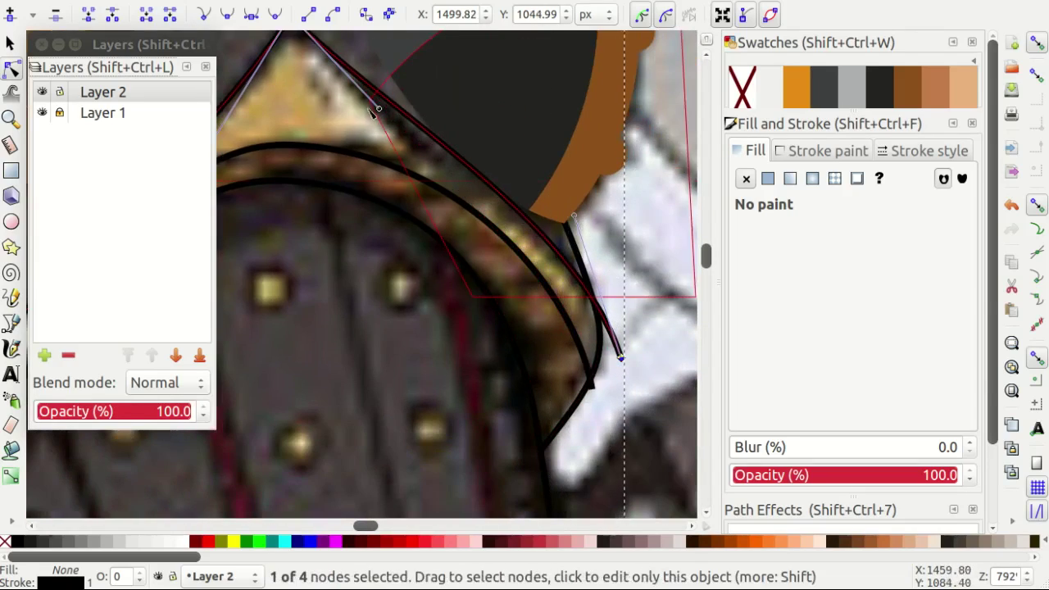
{"action": "left_click_drag", "start_coordinate": [400, 141], "coordinate": [439, 193]}
Select the node on the trim's left slope and nudge the left end node into place.
{"action": "scroll", "coordinate": [466, 254], "scroll_direction": "down", "scroll_amount": 2}
{"action": "scroll", "coordinate": [464, 327], "scroll_direction": "left", "scroll_amount": 3}
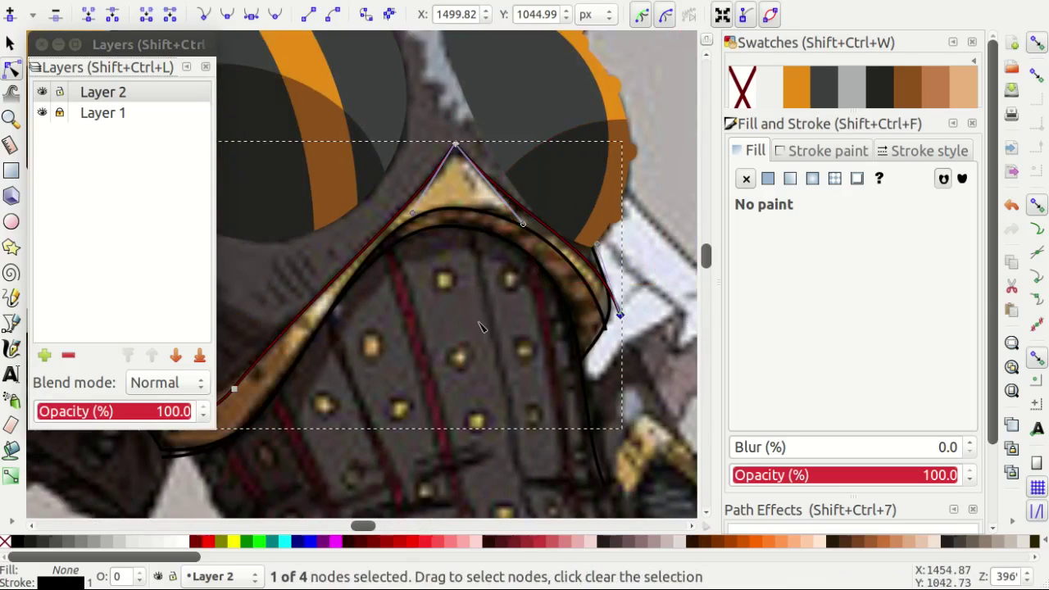
{"action": "scroll", "coordinate": [464, 328], "scroll_direction": "left", "scroll_amount": 2}
{"action": "scroll", "coordinate": [377, 328], "scroll_direction": "up", "scroll_amount": 2}
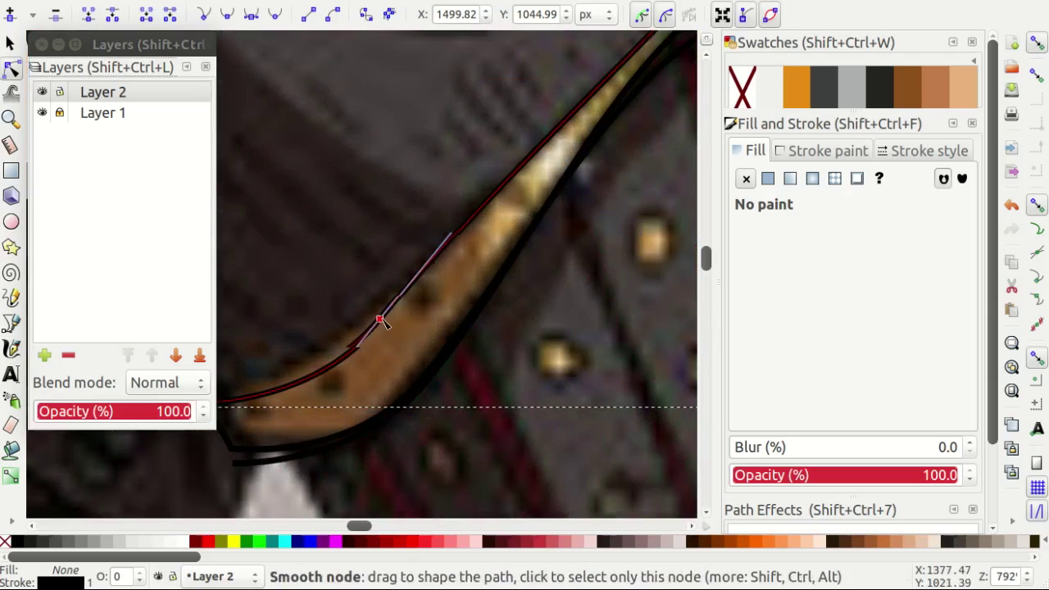
{"action": "left_click", "coordinate": [397, 299]}
{"action": "scroll", "coordinate": [456, 210], "scroll_direction": "left", "scroll_amount": 2}
{"action": "scroll", "coordinate": [304, 419], "scroll_direction": "left", "scroll_amount": 1}
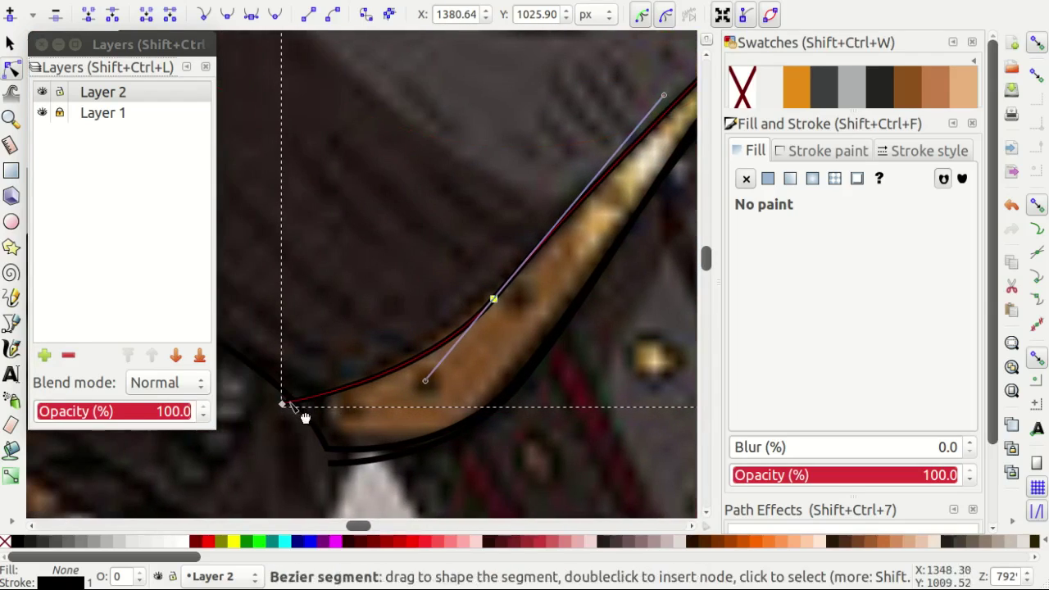
{"action": "left_click_drag", "start_coordinate": [276, 406], "coordinate": [269, 403]}
{"action": "scroll", "coordinate": [336, 469], "scroll_direction": "down", "scroll_amount": 2}
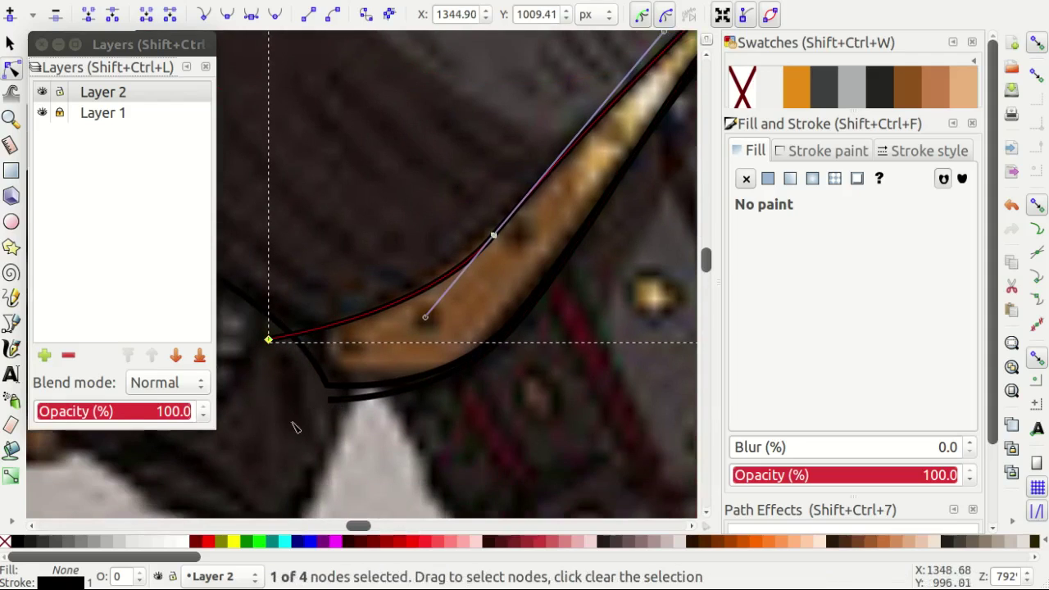
Continue the outline from its left end and close it at the starting node.
{"action": "key", "text": "b"}
{"action": "left_click", "coordinate": [268, 342]}
{"action": "scroll", "coordinate": [344, 447], "scroll_direction": "down", "scroll_amount": 2}
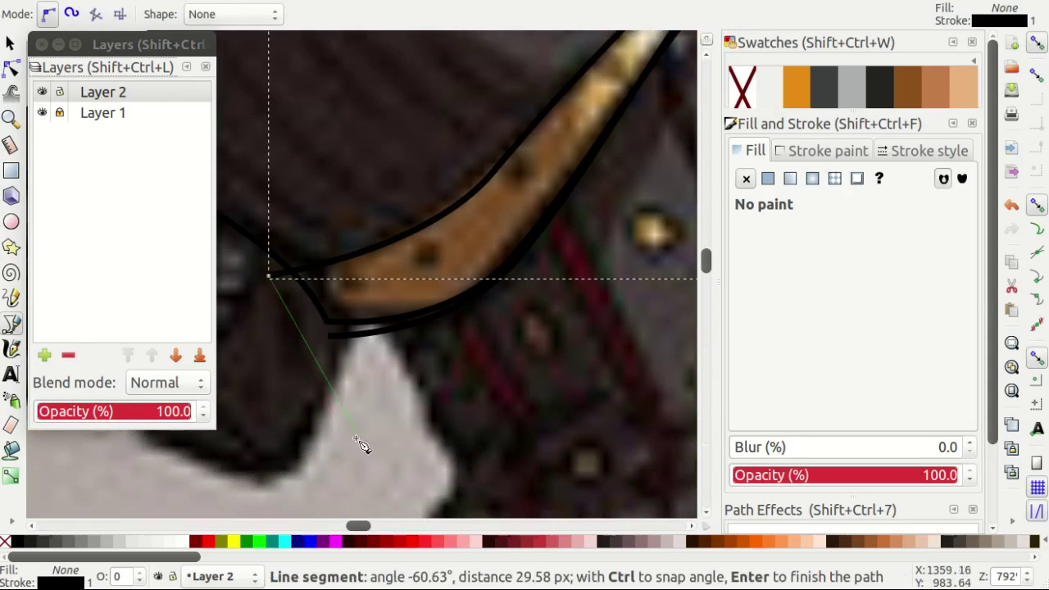
{"action": "scroll", "coordinate": [361, 443], "scroll_direction": "down", "scroll_amount": 3}
{"action": "scroll", "coordinate": [583, 383], "scroll_direction": "up", "scroll_amount": 2}
{"action": "left_click", "coordinate": [583, 221]}
{"action": "scroll", "coordinate": [468, 334], "scroll_direction": "up", "scroll_amount": 1}
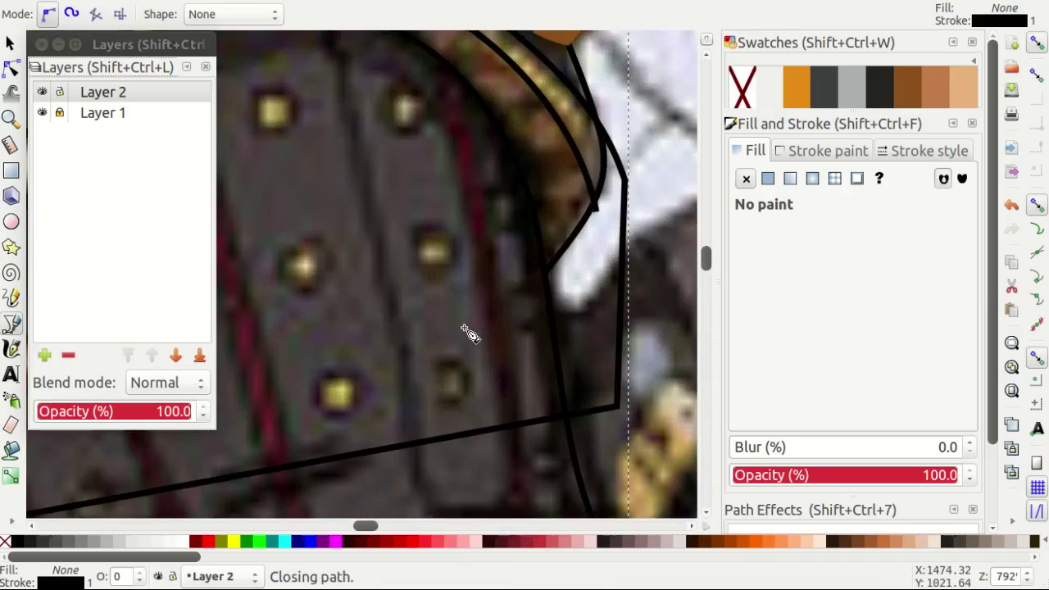
{"action": "scroll", "coordinate": [468, 334], "scroll_direction": "down", "scroll_amount": 2}
Draw a new pen path starting at the trim's right edge.
{"action": "key", "text": "n"}
{"action": "scroll", "coordinate": [528, 288], "scroll_direction": "up", "scroll_amount": 1}
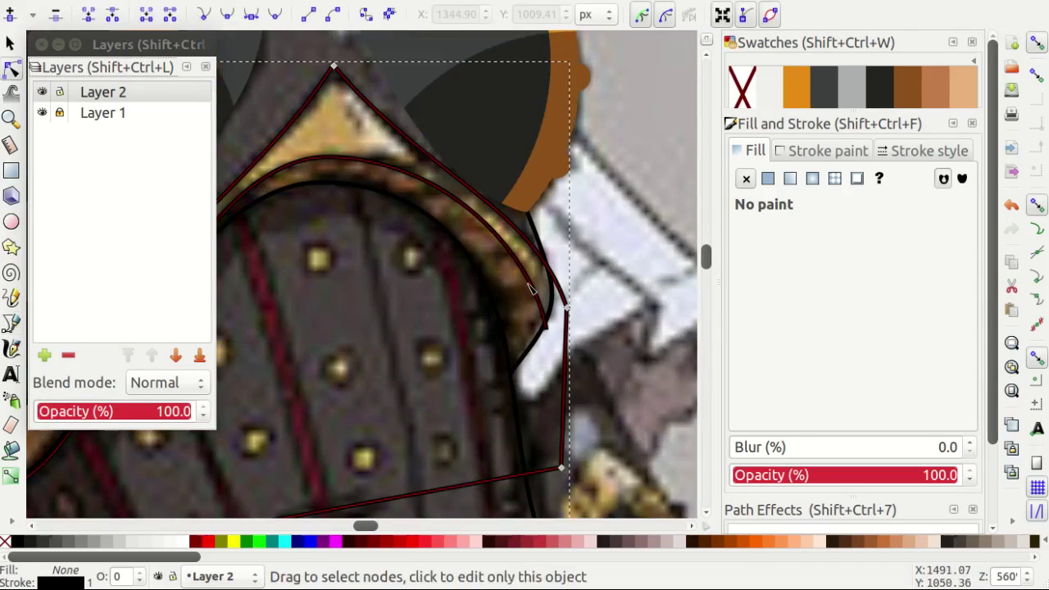
{"action": "key", "text": "b"}
{"action": "scroll", "coordinate": [546, 356], "scroll_direction": "up", "scroll_amount": 1}
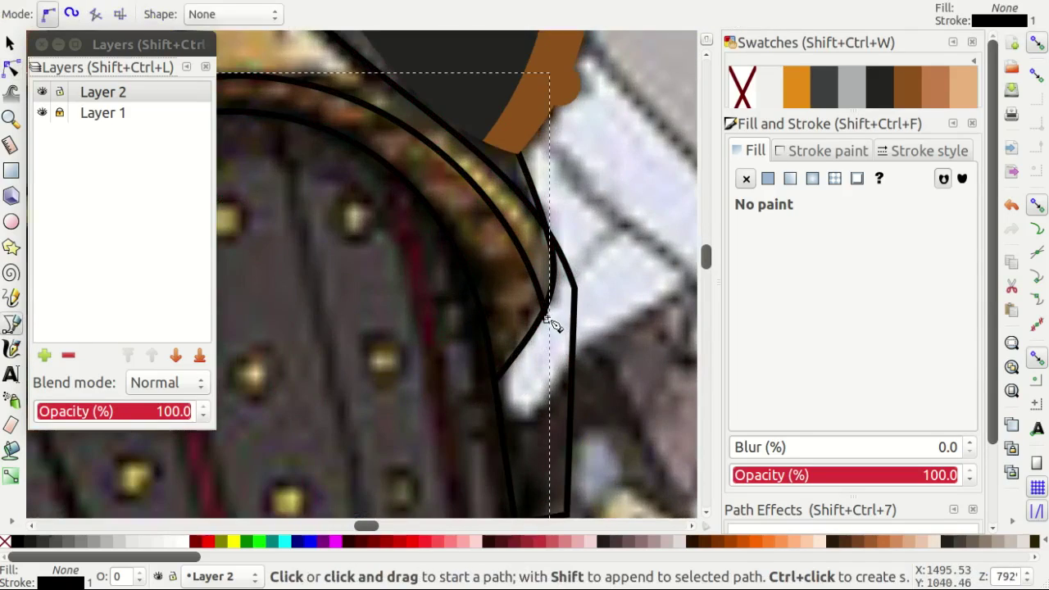
{"action": "left_click", "coordinate": [547, 318]}
{"action": "scroll", "coordinate": [543, 356], "scroll_direction": "down", "scroll_amount": 1}
{"action": "scroll", "coordinate": [435, 412], "scroll_direction": "left", "scroll_amount": 3}
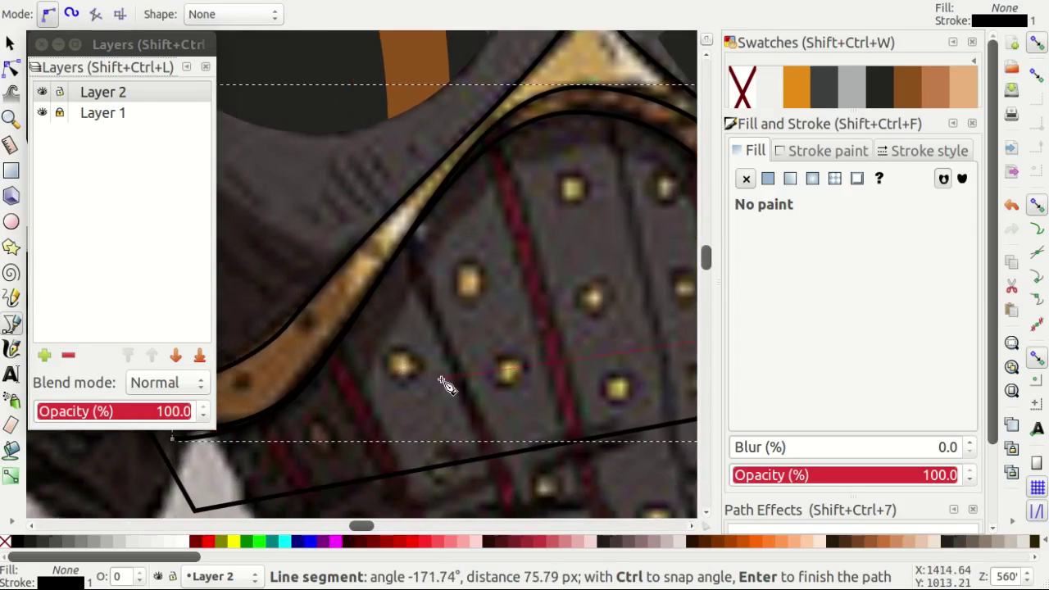
{"action": "scroll", "coordinate": [442, 385], "scroll_direction": "left", "scroll_amount": 1}
{"action": "double_click", "coordinate": [492, 393]}
{"action": "scroll", "coordinate": [459, 389], "scroll_direction": "left", "scroll_amount": 1}
Insert an extra node on the trim outline by double-clicking its segment.
{"action": "key", "text": "n"}
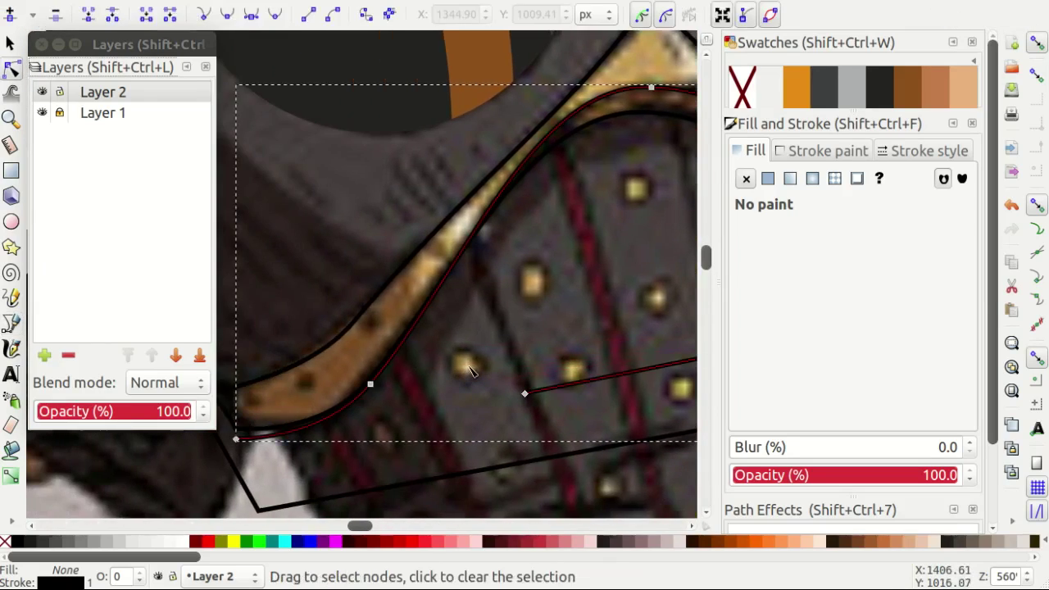
{"action": "scroll", "coordinate": [471, 306], "scroll_direction": "up", "scroll_amount": 2}
{"action": "scroll", "coordinate": [480, 241], "scroll_direction": "up", "scroll_amount": 2}
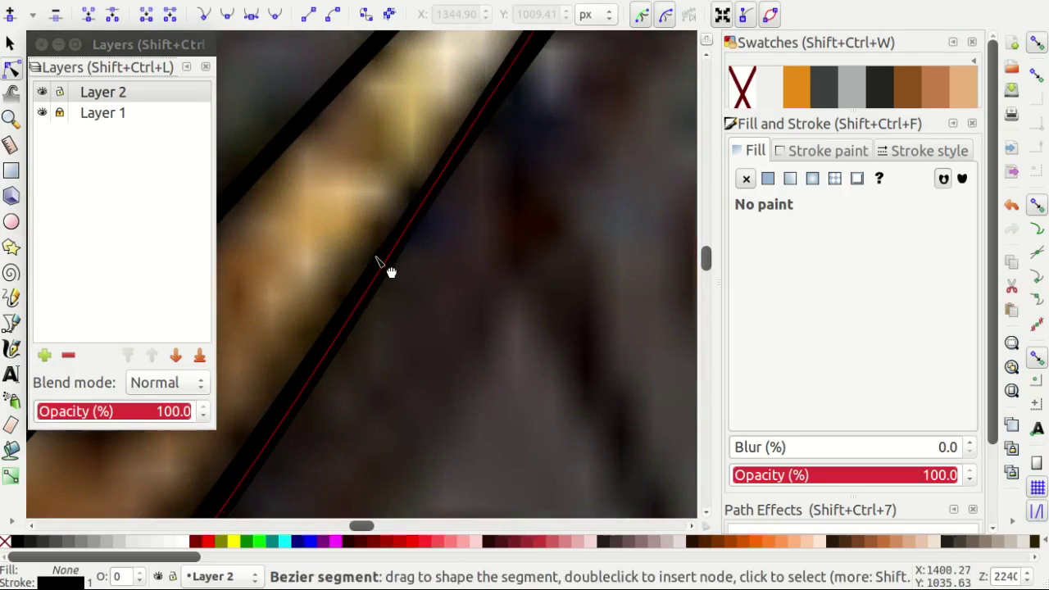
{"action": "scroll", "coordinate": [391, 271], "scroll_direction": "up", "scroll_amount": 2}
{"action": "left_click", "coordinate": [372, 313]}
{"action": "double_click", "coordinate": [373, 313]}
{"action": "scroll", "coordinate": [456, 368], "scroll_direction": "down", "scroll_amount": 2}
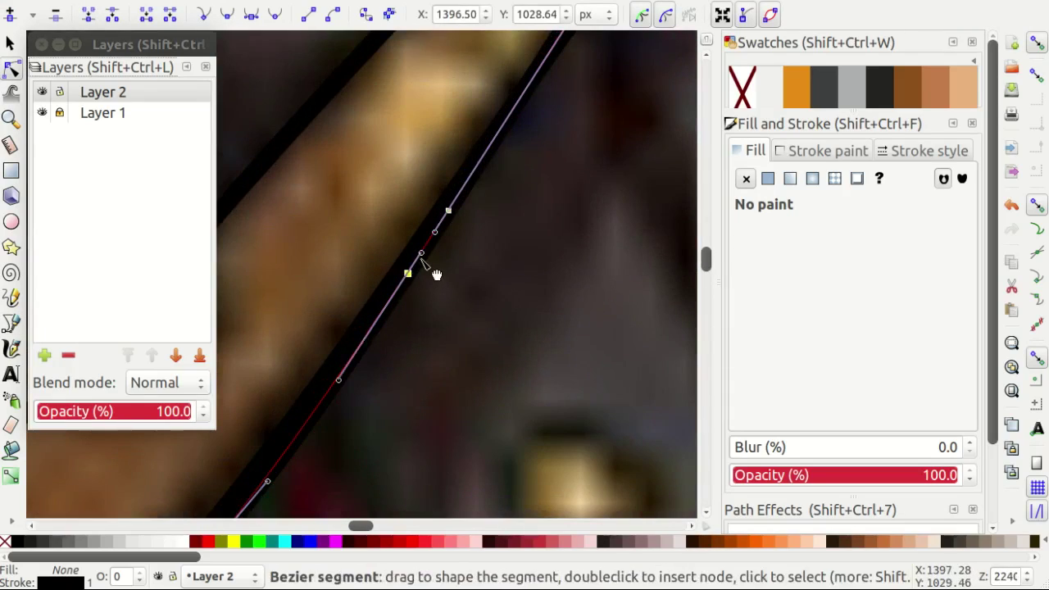
{"action": "left_click", "coordinate": [436, 274]}
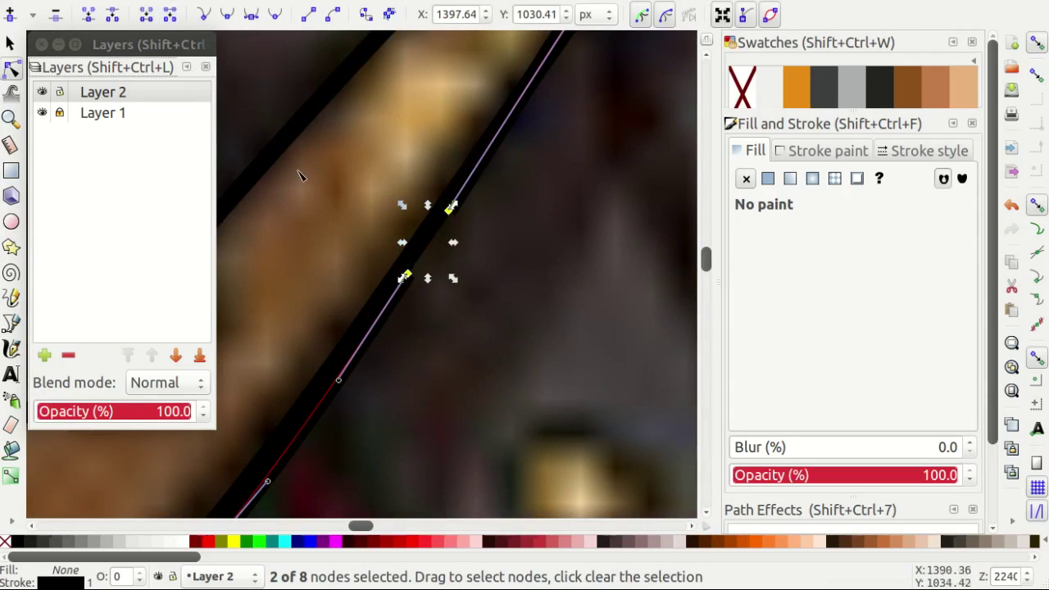
Draw a closed curved outline around the gold trim's left end.
{"action": "key", "text": "b"}
{"action": "scroll", "coordinate": [354, 229], "scroll_direction": "down", "scroll_amount": 1}
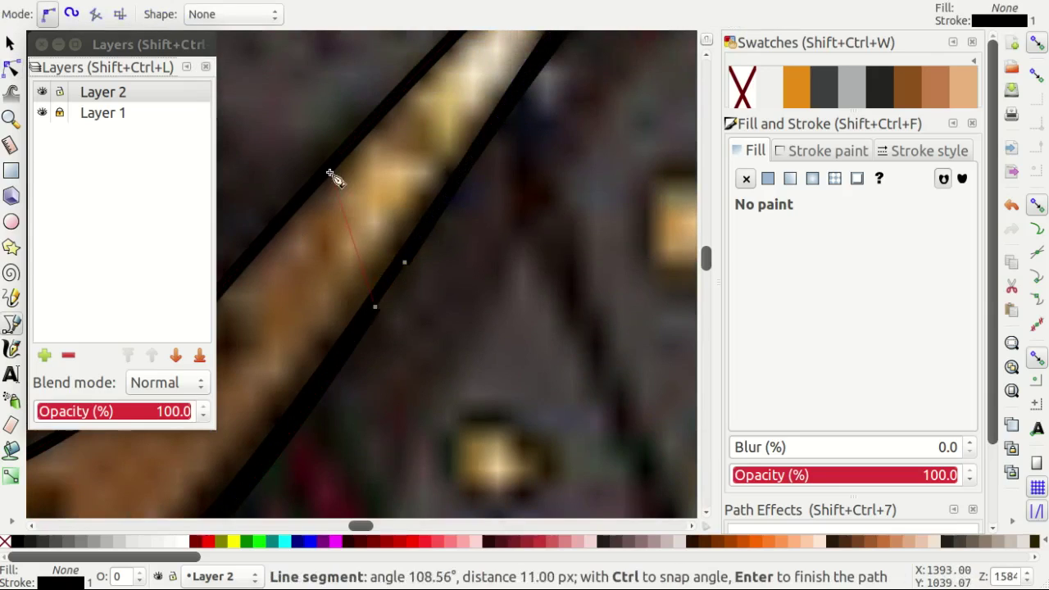
{"action": "scroll", "coordinate": [323, 159], "scroll_direction": "down", "scroll_amount": 1}
{"action": "left_click_drag", "start_coordinate": [380, 152], "coordinate": [432, 172]}
{"action": "scroll", "coordinate": [369, 238], "scroll_direction": "down", "scroll_amount": 1}
{"action": "left_click", "coordinate": [235, 327]}
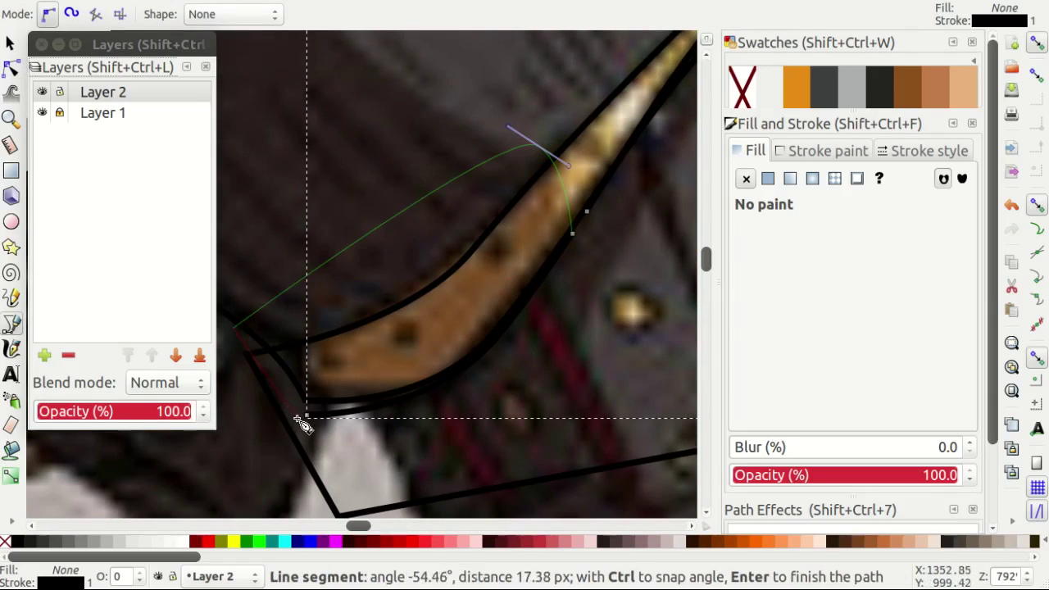
{"action": "scroll", "coordinate": [321, 435], "scroll_direction": "right", "scroll_amount": 3}
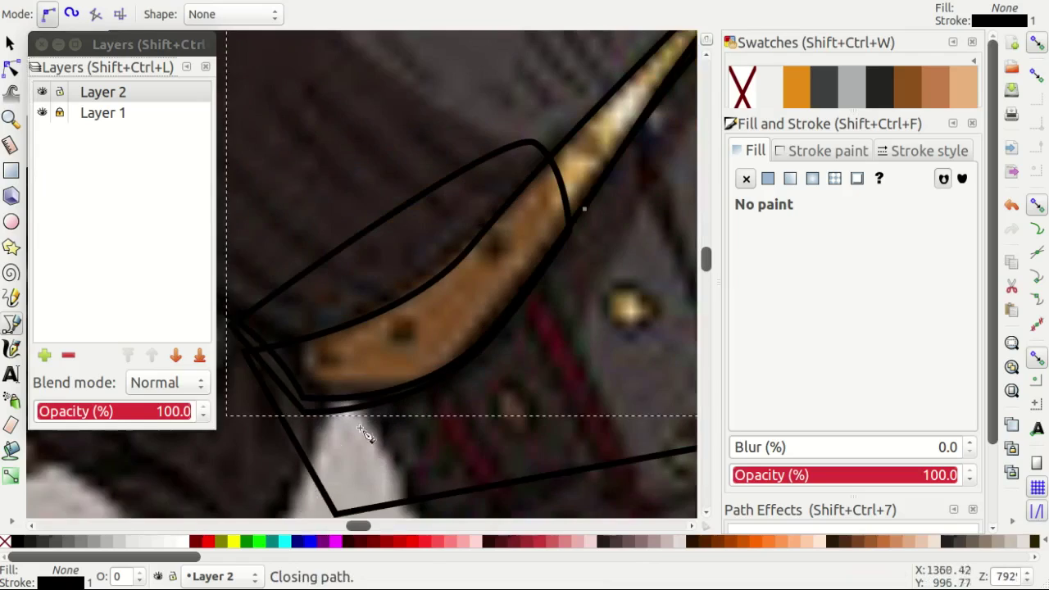
{"action": "left_click", "coordinate": [367, 435]}
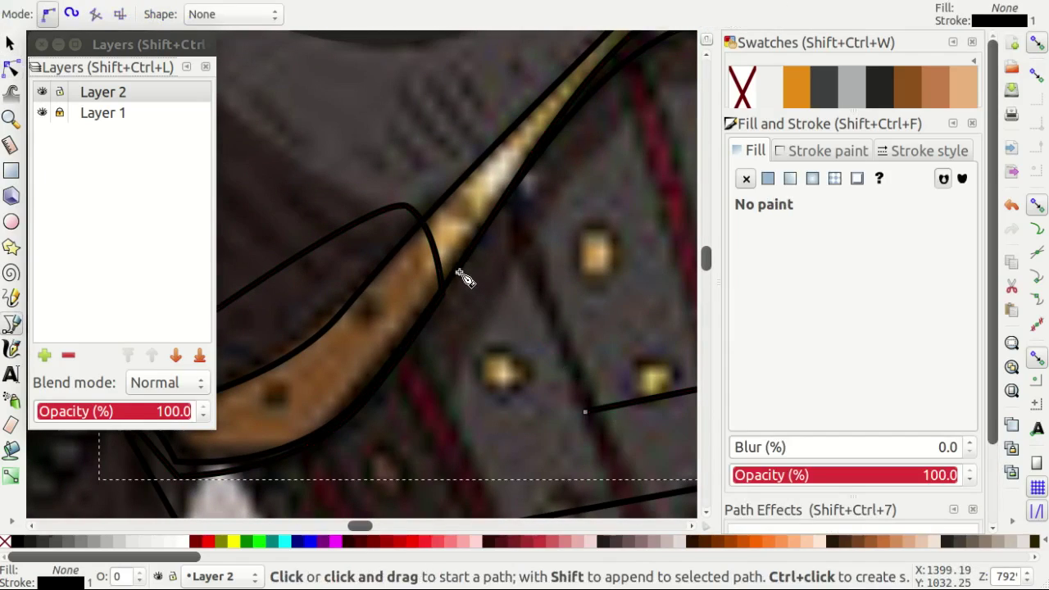
{"action": "scroll", "coordinate": [565, 369], "scroll_direction": "down", "scroll_amount": 2}
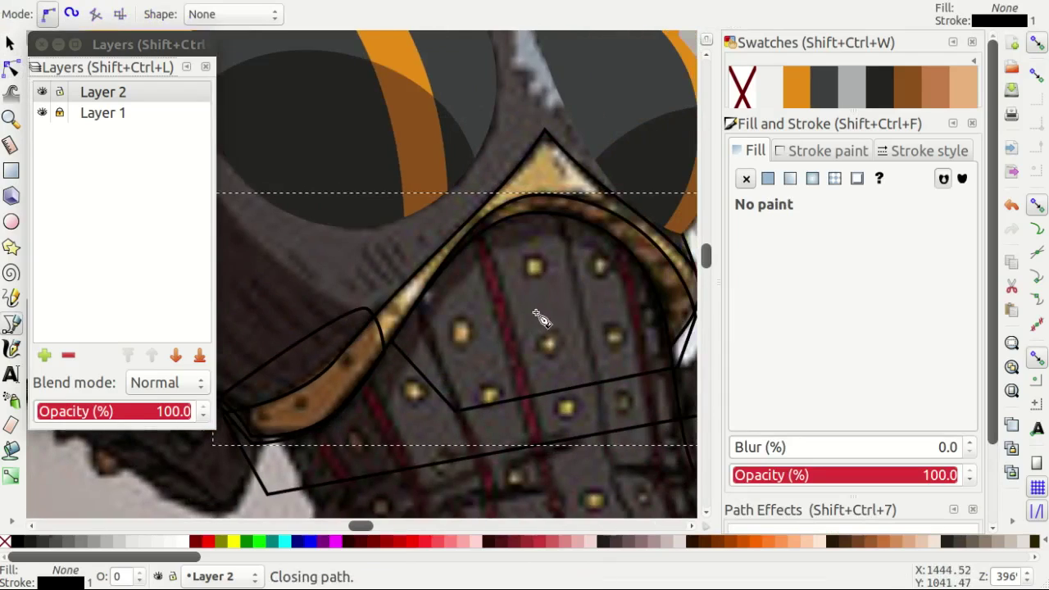
{"action": "scroll", "coordinate": [528, 315], "scroll_direction": "right", "scroll_amount": 1}
Give the shape brown 6449 fill with no stroke, and draw an orange rectangle over the chest armour.
{"action": "left_click", "coordinate": [906, 94]}
{"action": "left_click", "coordinate": [741, 91], "text": "shift"}
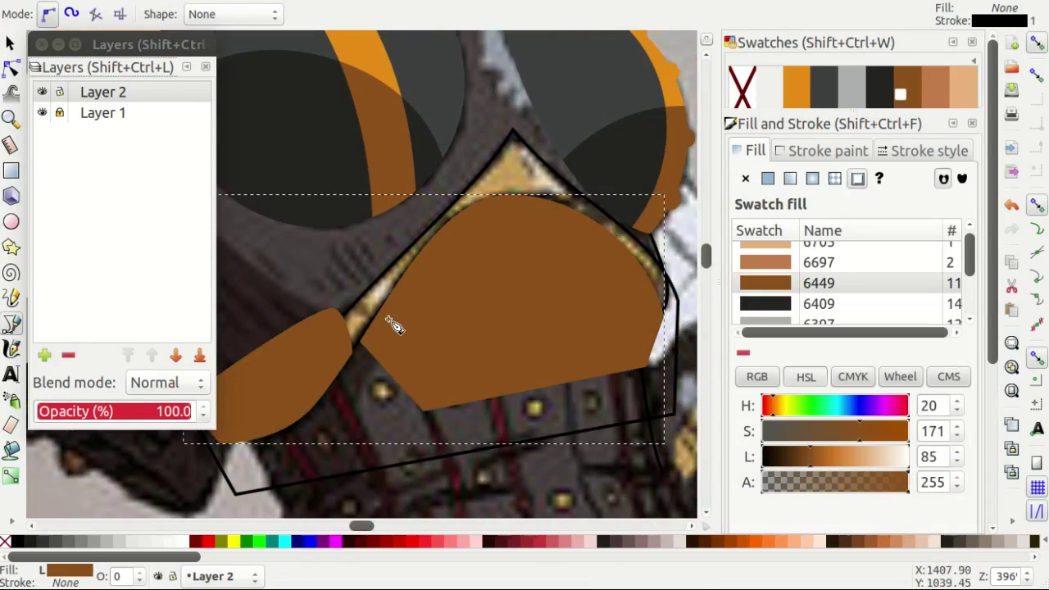
{"action": "key", "text": "r"}
{"action": "scroll", "coordinate": [439, 324], "scroll_direction": "down", "scroll_amount": 1}
{"action": "left_click_drag", "start_coordinate": [455, 317], "coordinate": [682, 449]}
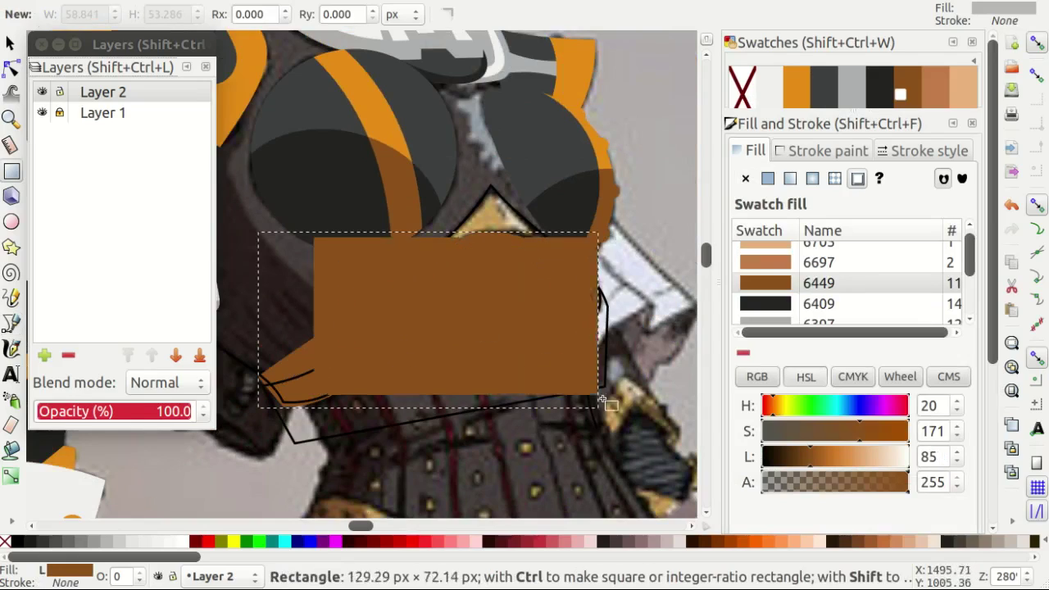
{"action": "left_click", "coordinate": [795, 86]}
Group the orange rectangle with the brown shape and clip the group to the traced outline.
{"action": "key", "text": "s"}
{"action": "left_click", "coordinate": [492, 298], "text": "shift"}
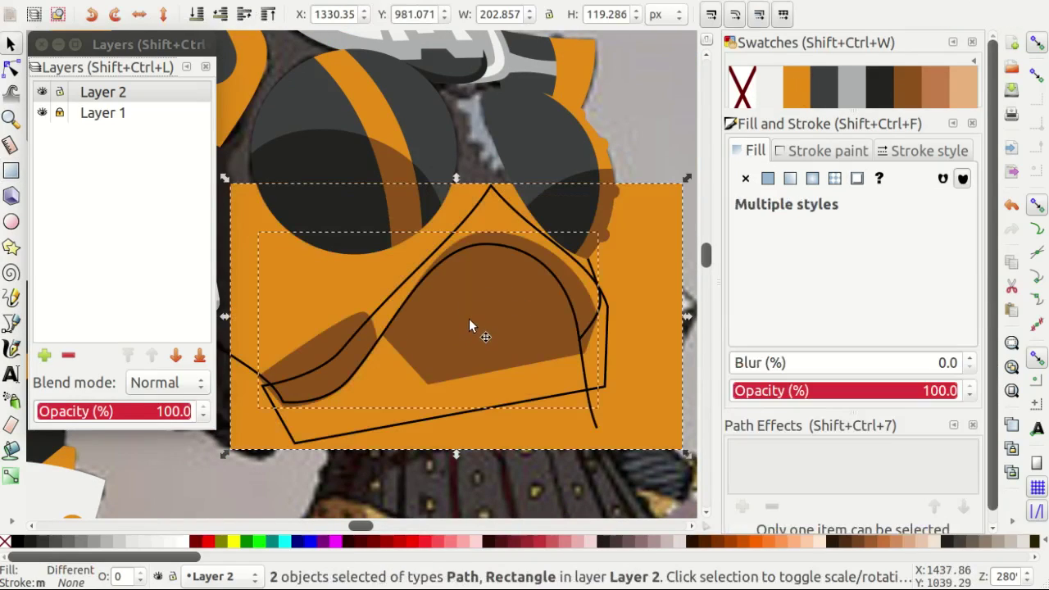
{"action": "key", "text": "ctrl+g"}
{"action": "scroll", "coordinate": [381, 420], "scroll_direction": "left", "scroll_amount": 3}
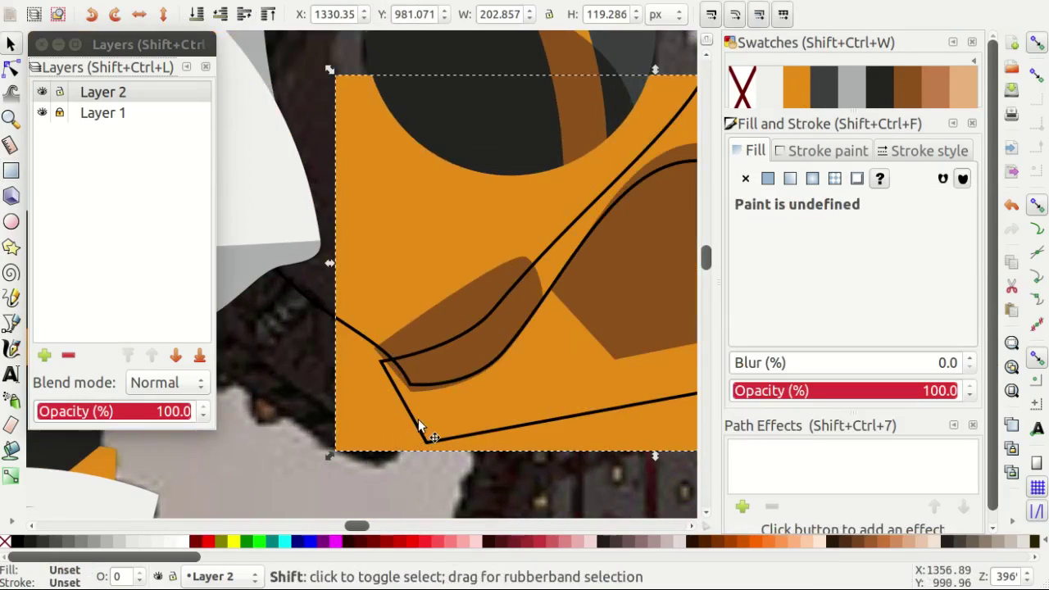
{"action": "left_click", "coordinate": [412, 419], "text": "shift"}
{"action": "right_click", "coordinate": [412, 419]}
{"action": "left_click", "coordinate": [450, 366]}
{"action": "scroll", "coordinate": [373, 375], "scroll_direction": "down", "scroll_amount": 2}
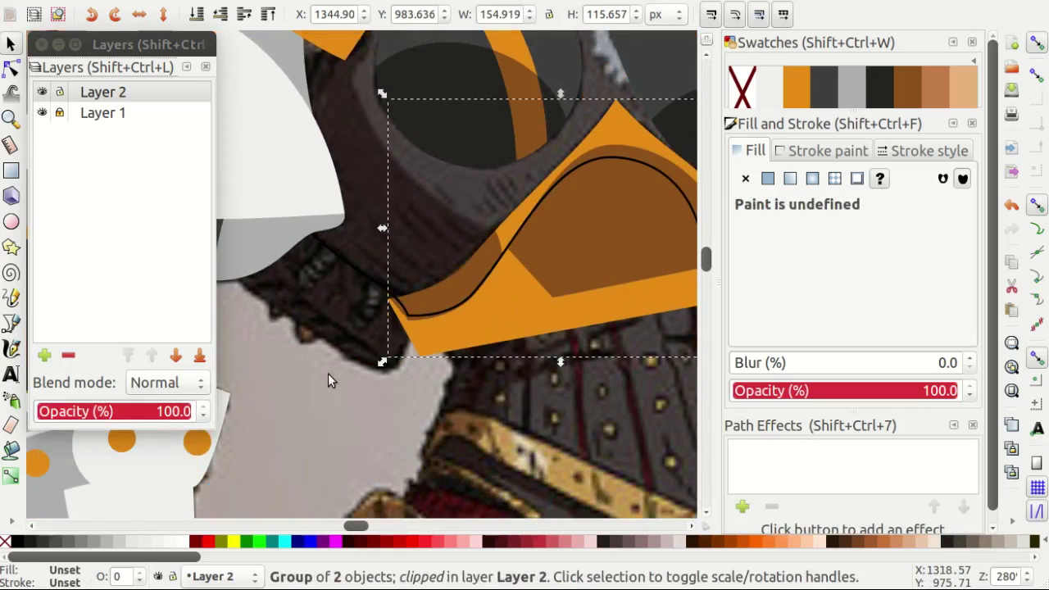
Deselect the clipped group and select the armour's curved outline.
{"action": "left_click", "coordinate": [327, 373]}
{"action": "scroll", "coordinate": [328, 373], "scroll_direction": "up", "scroll_amount": 2}
{"action": "scroll", "coordinate": [367, 367], "scroll_direction": "up", "scroll_amount": 1}
{"action": "left_click", "coordinate": [367, 368]}
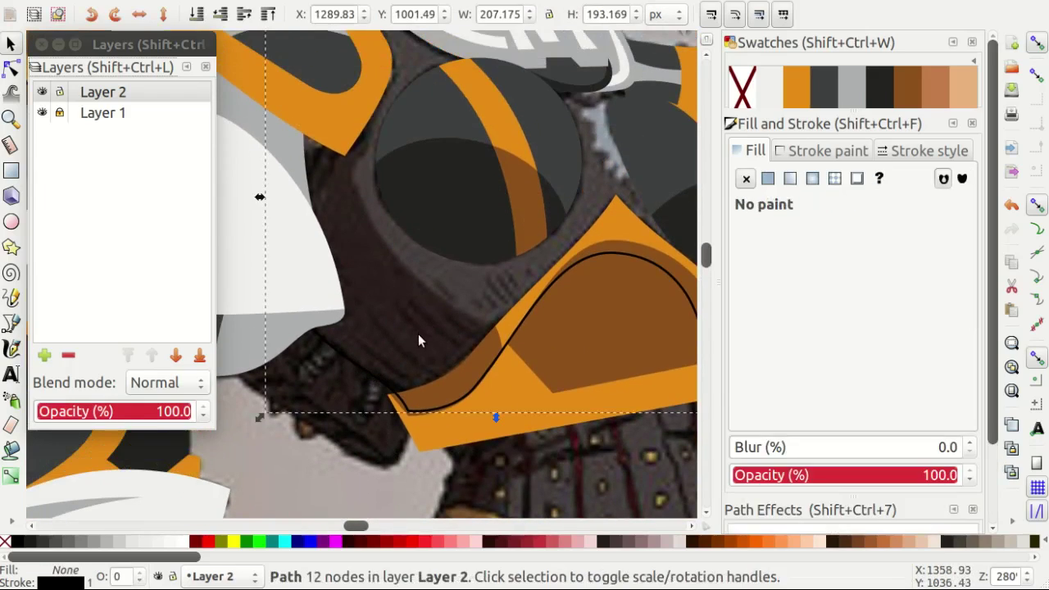
{"action": "key", "text": "b"}
{"action": "scroll", "coordinate": [418, 333], "scroll_direction": "up", "scroll_amount": 1}
{"action": "scroll", "coordinate": [519, 366], "scroll_direction": "up", "scroll_amount": 3}
Trace a closed path over the dark area left of the chest and fill it with swatch 6409.
{"action": "left_click", "coordinate": [516, 362]}
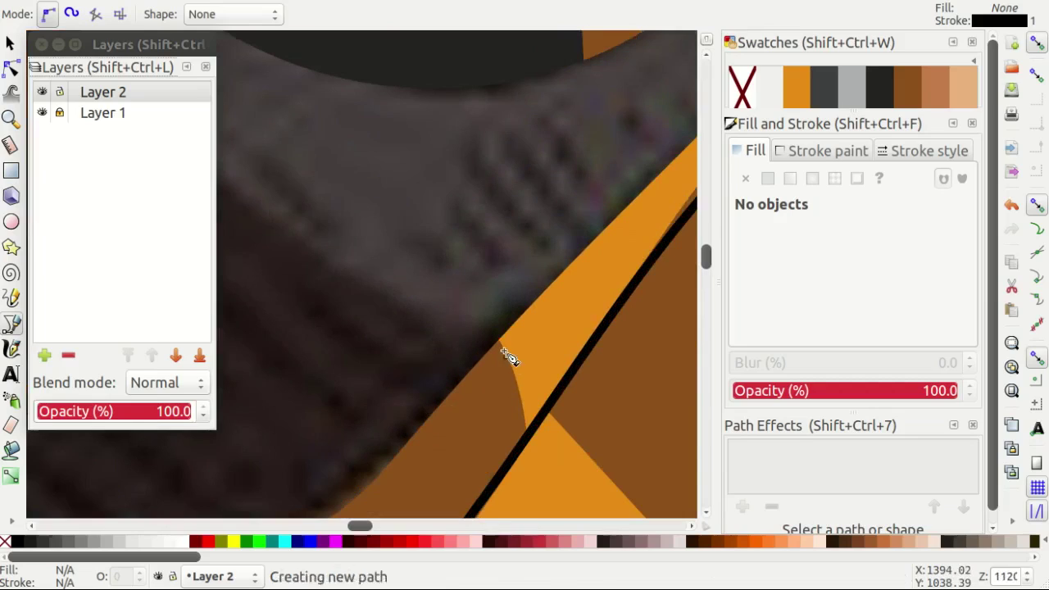
{"action": "scroll", "coordinate": [475, 312], "scroll_direction": "down", "scroll_amount": 2}
{"action": "scroll", "coordinate": [401, 246], "scroll_direction": "up", "scroll_amount": 3}
{"action": "scroll", "coordinate": [401, 246], "scroll_direction": "left", "scroll_amount": 3}
{"action": "left_click_drag", "start_coordinate": [361, 241], "coordinate": [301, 146]}
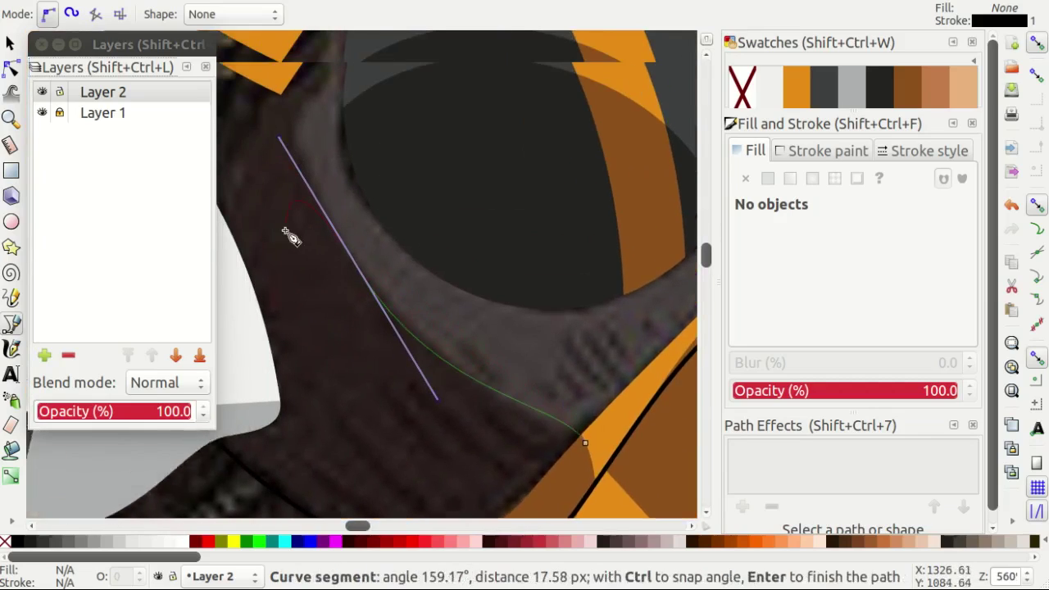
{"action": "scroll", "coordinate": [295, 245], "scroll_direction": "up", "scroll_amount": 5}
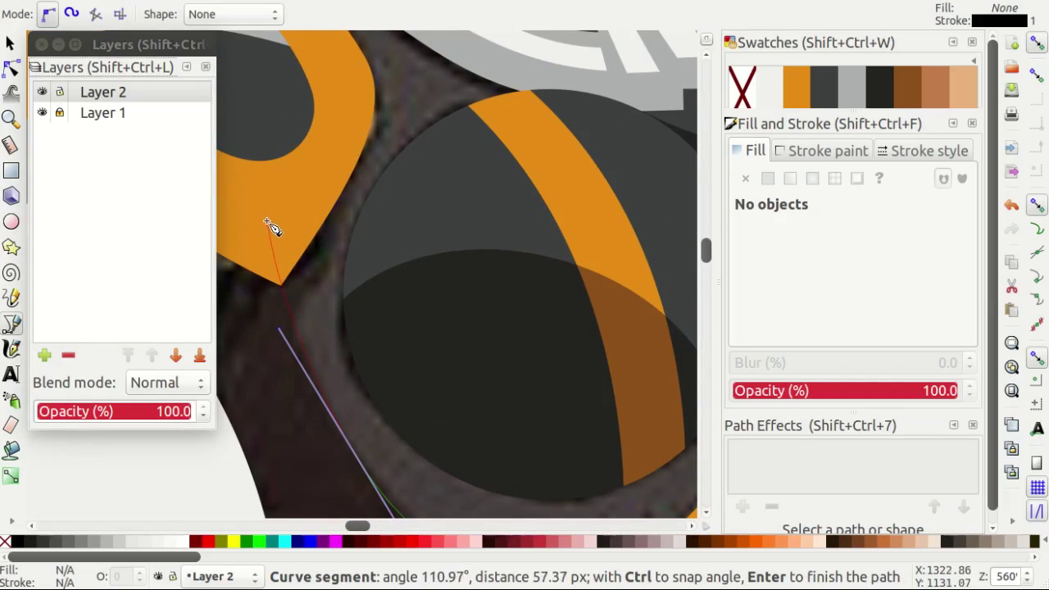
{"action": "left_click", "coordinate": [273, 227]}
{"action": "scroll", "coordinate": [303, 209], "scroll_direction": "down", "scroll_amount": 2}
{"action": "scroll", "coordinate": [254, 197], "scroll_direction": "left", "scroll_amount": 1}
{"action": "left_click", "coordinate": [253, 195]}
{"action": "scroll", "coordinate": [254, 196], "scroll_direction": "down", "scroll_amount": 4}
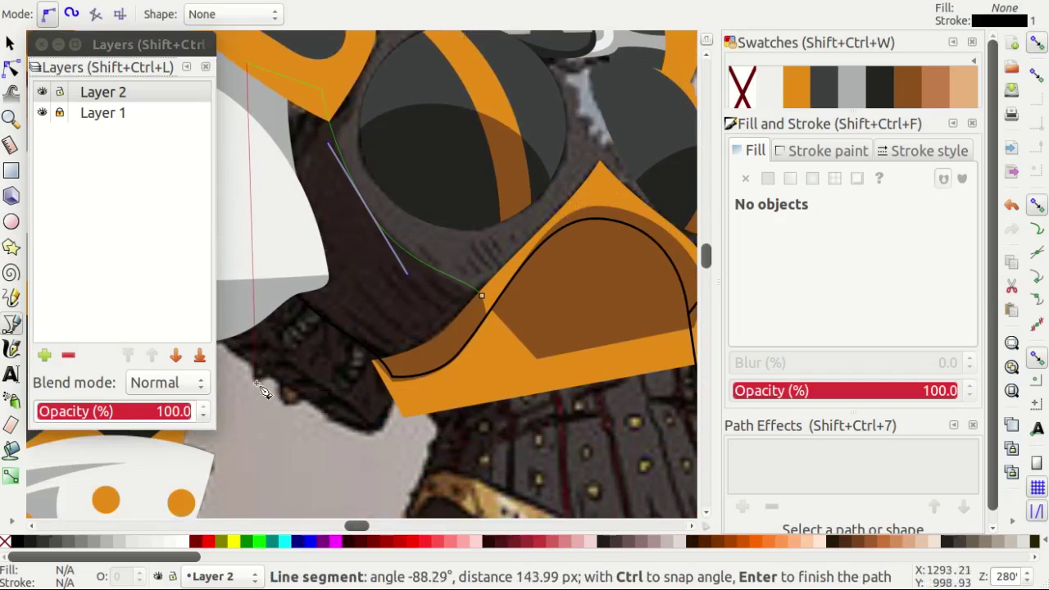
{"action": "left_click", "coordinate": [420, 403]}
{"action": "left_click", "coordinate": [482, 296]}
{"action": "scroll", "coordinate": [484, 303], "scroll_direction": "up", "scroll_amount": 1}
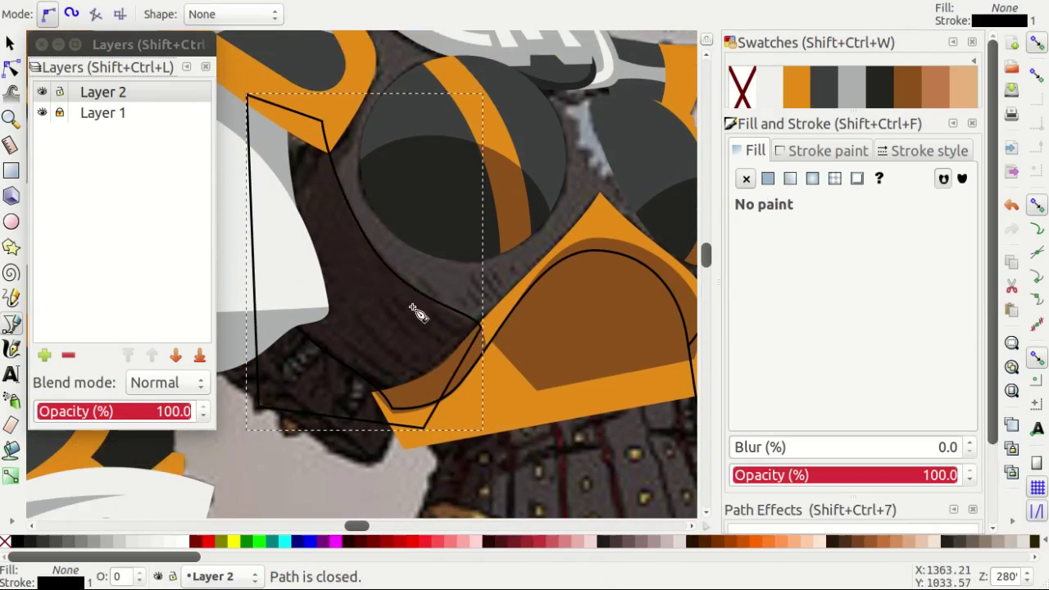
{"action": "scroll", "coordinate": [483, 303], "scroll_direction": "up", "scroll_amount": 1}
{"action": "left_click", "coordinate": [874, 99]}
Draw a rectangle over the chest armour, send it to the back, and fill it grey 6349.
{"action": "scroll", "coordinate": [470, 330], "scroll_direction": "down", "scroll_amount": 1}
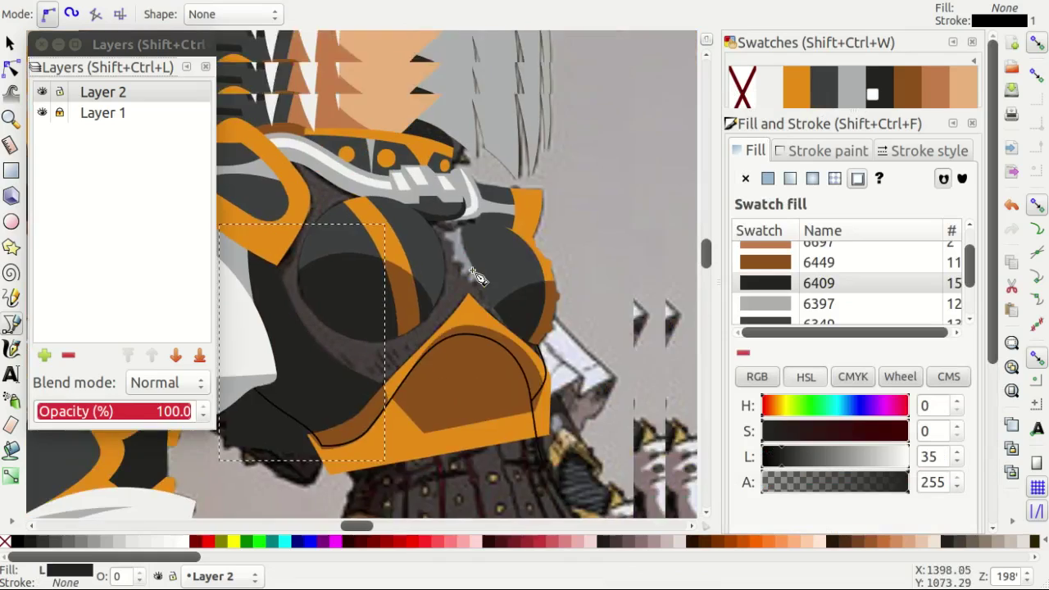
{"action": "scroll", "coordinate": [469, 330], "scroll_direction": "up", "scroll_amount": 1}
{"action": "scroll", "coordinate": [474, 323], "scroll_direction": "up", "scroll_amount": 2}
{"action": "scroll", "coordinate": [488, 274], "scroll_direction": "down", "scroll_amount": 2}
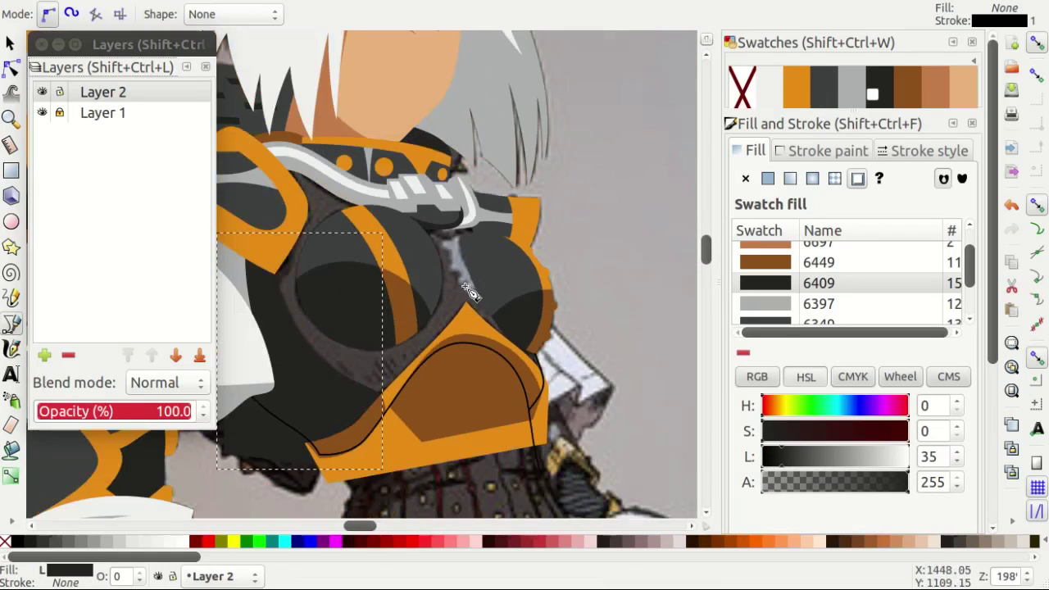
{"action": "scroll", "coordinate": [463, 287], "scroll_direction": "up", "scroll_amount": 1}
{"action": "scroll", "coordinate": [478, 234], "scroll_direction": "up", "scroll_amount": 1}
{"action": "scroll", "coordinate": [478, 233], "scroll_direction": "down", "scroll_amount": 2}
{"action": "scroll", "coordinate": [477, 233], "scroll_direction": "up", "scroll_amount": 2}
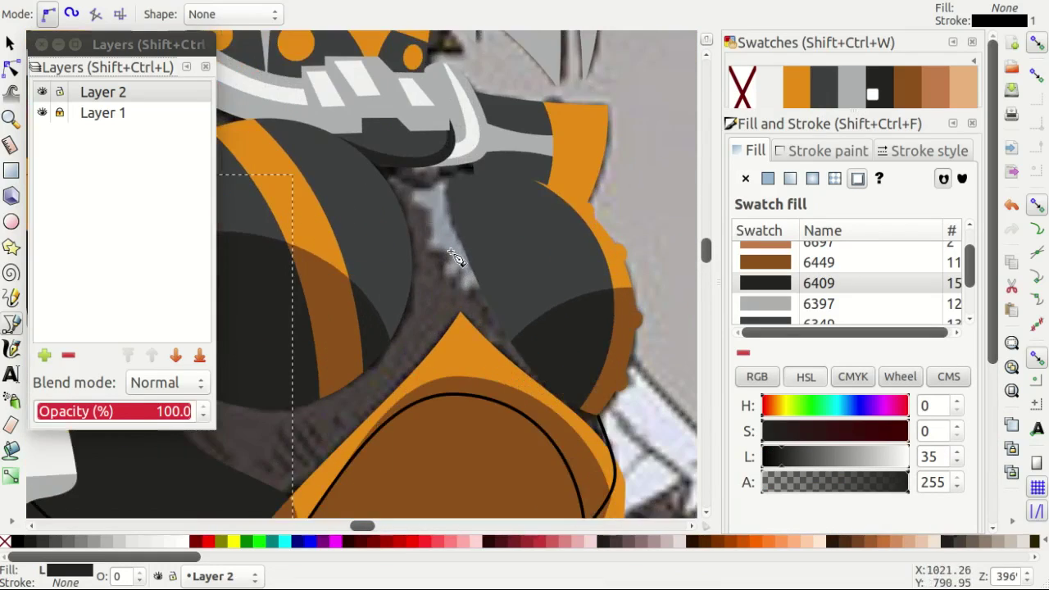
{"action": "scroll", "coordinate": [477, 233], "scroll_direction": "down", "scroll_amount": 2}
{"action": "key", "text": "r"}
{"action": "left_click_drag", "start_coordinate": [244, 155], "coordinate": [606, 424]}
{"action": "key", "text": "End"}
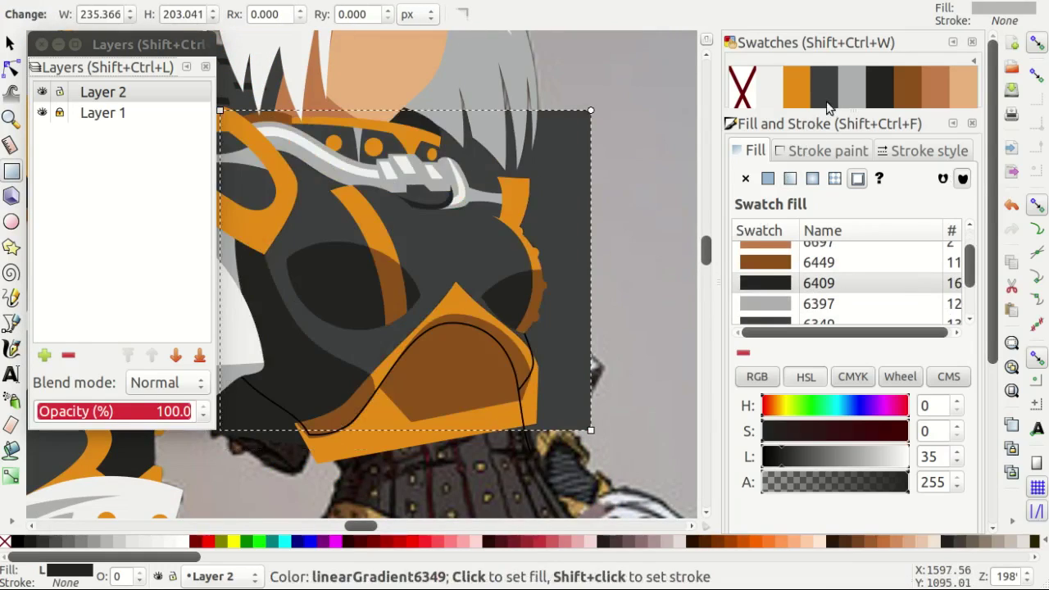
{"action": "left_click", "coordinate": [817, 94]}
{"action": "scroll", "coordinate": [366, 373], "scroll_direction": "up", "scroll_amount": 1}
Clip the grey rectangle to the orange armour outline, then hide Layer 1 to preview.
{"action": "key", "text": "s"}
{"action": "left_click", "coordinate": [549, 405], "text": "shift"}
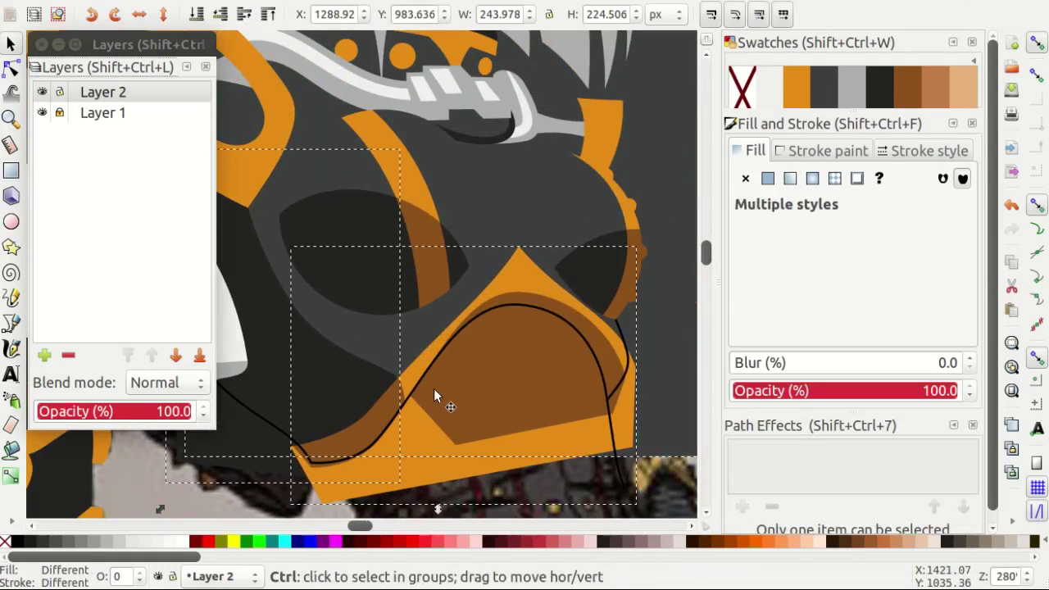
{"action": "right_click", "coordinate": [420, 380]}
{"action": "left_click", "coordinate": [477, 328]}
{"action": "key", "text": "Escape"}
{"action": "scroll", "coordinate": [475, 357], "scroll_direction": "down", "scroll_amount": 2}
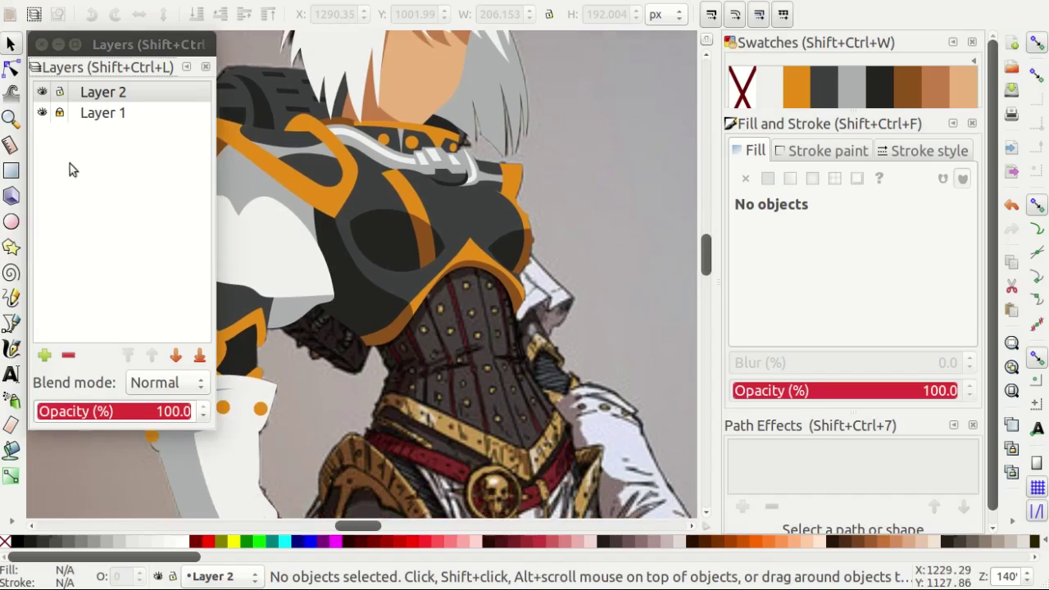
{"action": "left_click", "coordinate": [41, 112]}
{"action": "scroll", "coordinate": [585, 270], "scroll_direction": "down", "scroll_amount": 2}
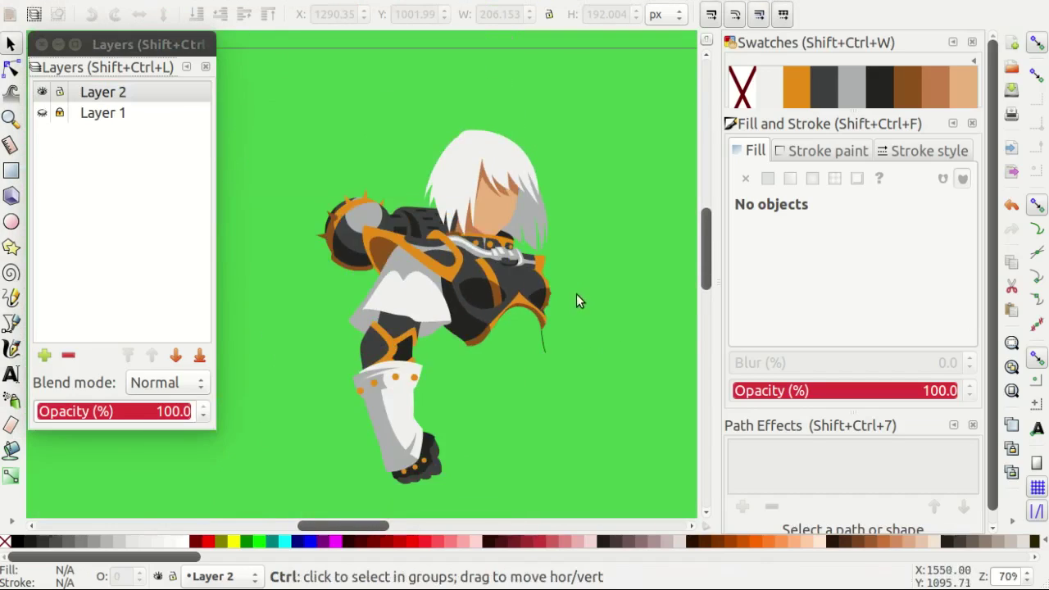
{"action": "scroll", "coordinate": [579, 291], "scroll_direction": "up", "scroll_amount": 2}
{"action": "scroll", "coordinate": [548, 296], "scroll_direction": "up", "scroll_amount": 1}
{"action": "scroll", "coordinate": [572, 317], "scroll_direction": "down", "scroll_amount": 2}
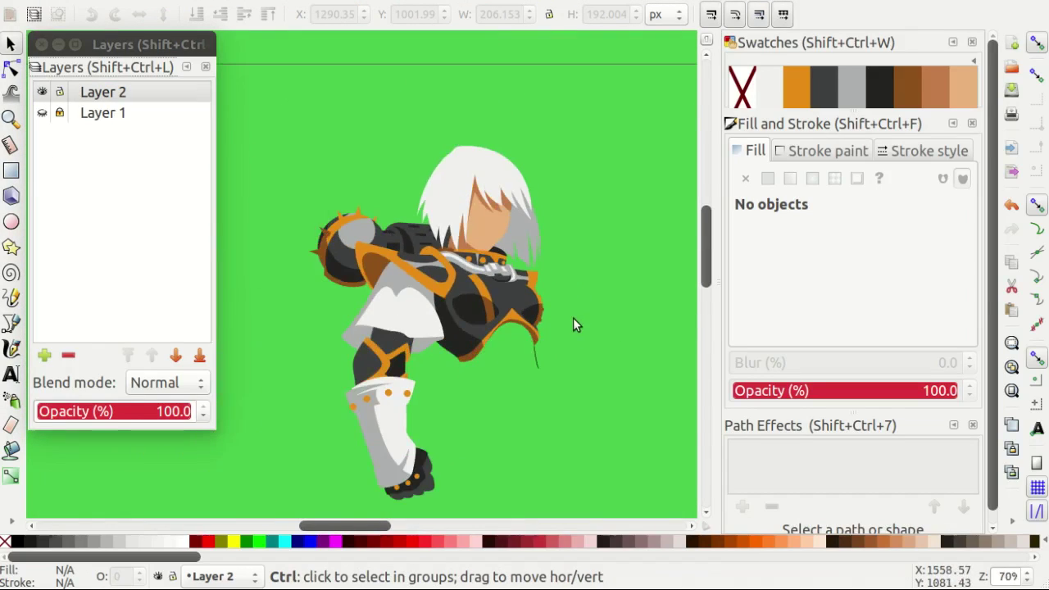
{"action": "scroll", "coordinate": [573, 317], "scroll_direction": "down", "scroll_amount": 2}
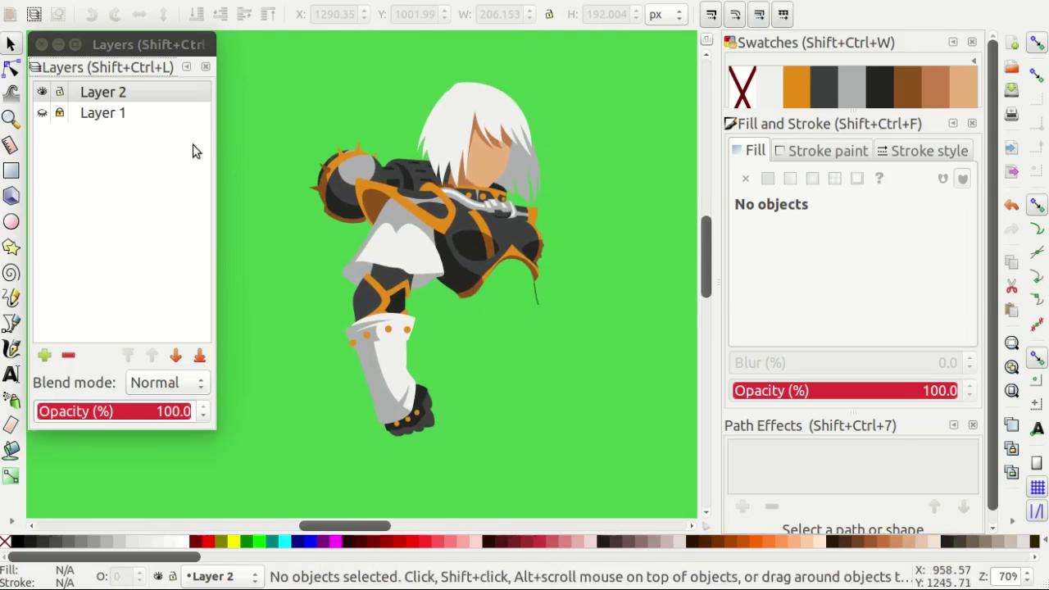
{"action": "left_click", "coordinate": [42, 117]}
{"action": "scroll", "coordinate": [558, 327], "scroll_direction": "up", "scroll_amount": 2}
{"action": "scroll", "coordinate": [501, 314], "scroll_direction": "up", "scroll_amount": 1}
{"action": "type", "text": "b"}
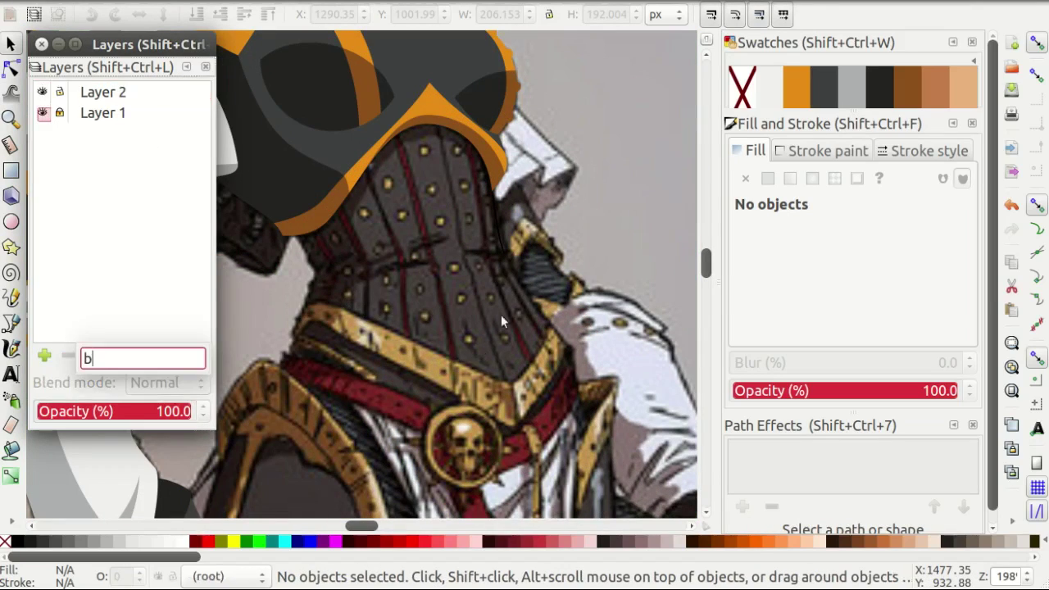
Start a Bezier outline on Layer 2 along the corset edge toward the belt corner.
{"action": "left_click", "coordinate": [508, 242]}
{"action": "key", "text": "b"}
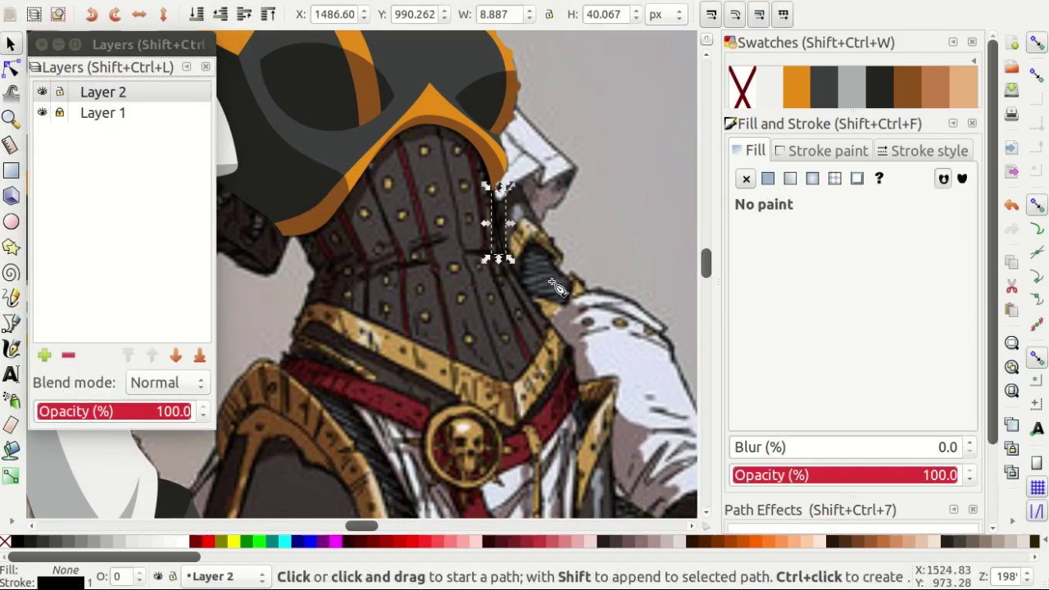
{"action": "scroll", "coordinate": [524, 258], "scroll_direction": "up", "scroll_amount": 2}
{"action": "scroll", "coordinate": [524, 261], "scroll_direction": "up", "scroll_amount": 3}
{"action": "left_click_drag", "start_coordinate": [502, 393], "coordinate": [504, 397]}
{"action": "scroll", "coordinate": [592, 304], "scroll_direction": "down", "scroll_amount": 2}
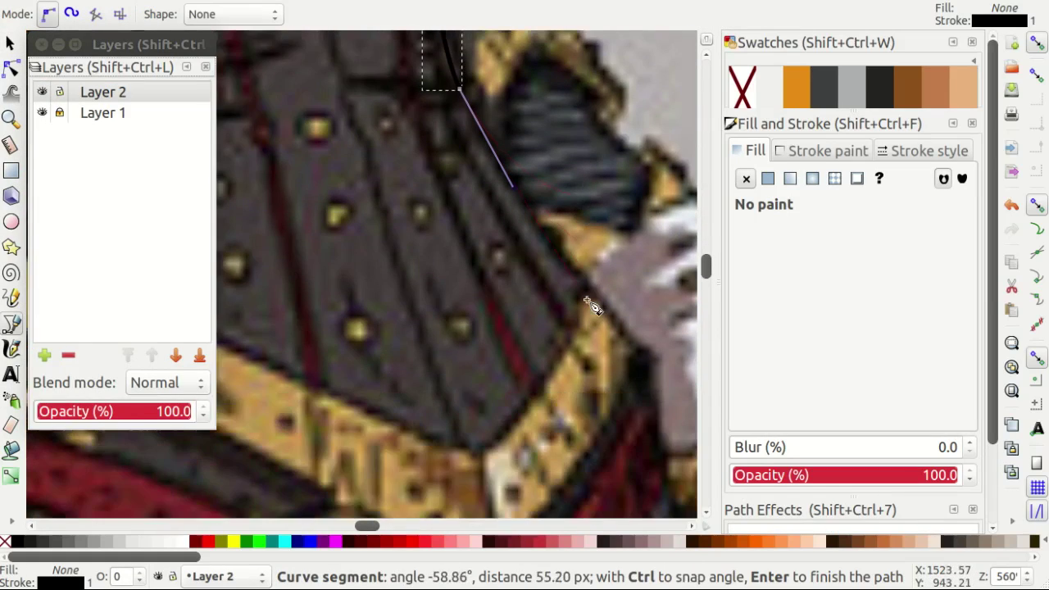
{"action": "scroll", "coordinate": [646, 360], "scroll_direction": "up", "scroll_amount": 1}
{"action": "left_click", "coordinate": [557, 245]}
{"action": "scroll", "coordinate": [557, 246], "scroll_direction": "down", "scroll_amount": 3}
{"action": "scroll", "coordinate": [554, 407], "scroll_direction": "up", "scroll_amount": 1}
{"action": "scroll", "coordinate": [554, 407], "scroll_direction": "up", "scroll_amount": 2}
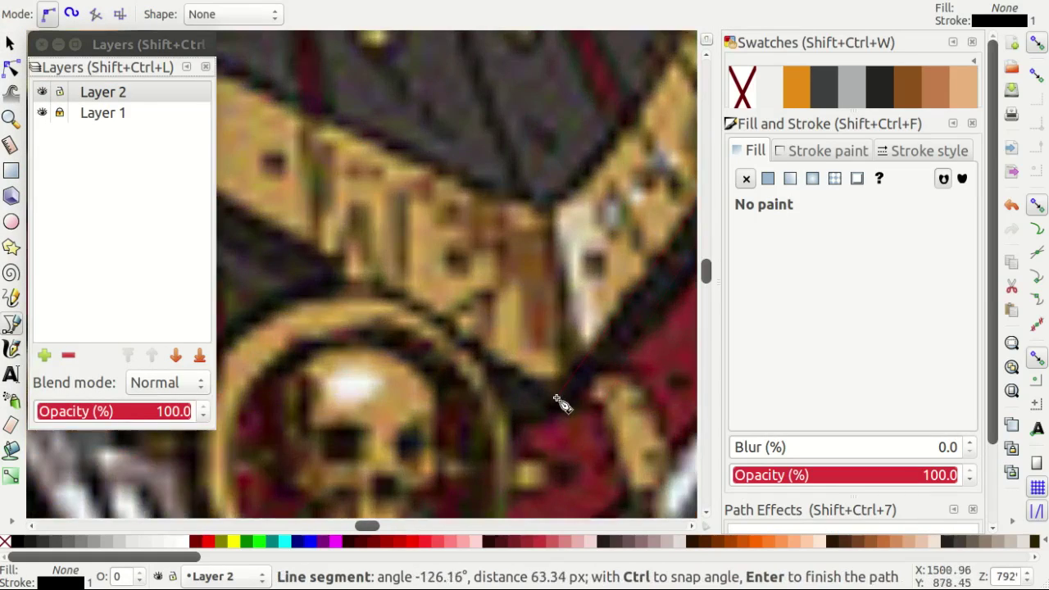
{"action": "scroll", "coordinate": [557, 406], "scroll_direction": "down", "scroll_amount": 4}
{"action": "scroll", "coordinate": [440, 276], "scroll_direction": "up", "scroll_amount": 1}
{"action": "scroll", "coordinate": [440, 276], "scroll_direction": "up", "scroll_amount": 1}
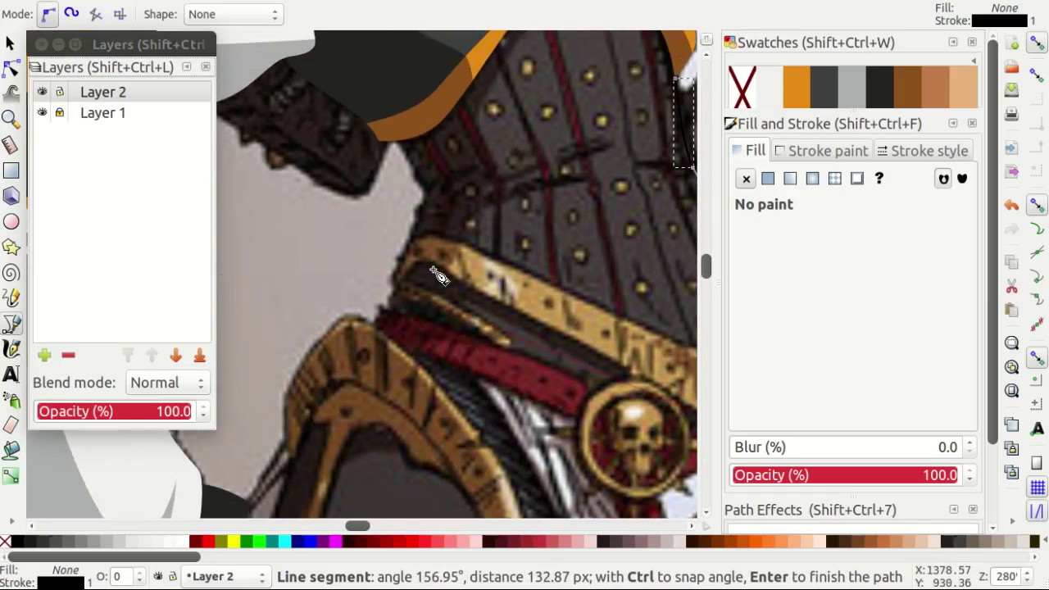
{"action": "scroll", "coordinate": [403, 264], "scroll_direction": "up", "scroll_amount": 2}
{"action": "left_click_drag", "start_coordinate": [414, 239], "coordinate": [352, 254]}
{"action": "scroll", "coordinate": [351, 253], "scroll_direction": "down", "scroll_amount": 2}
{"action": "scroll", "coordinate": [361, 297], "scroll_direction": "up", "scroll_amount": 1}
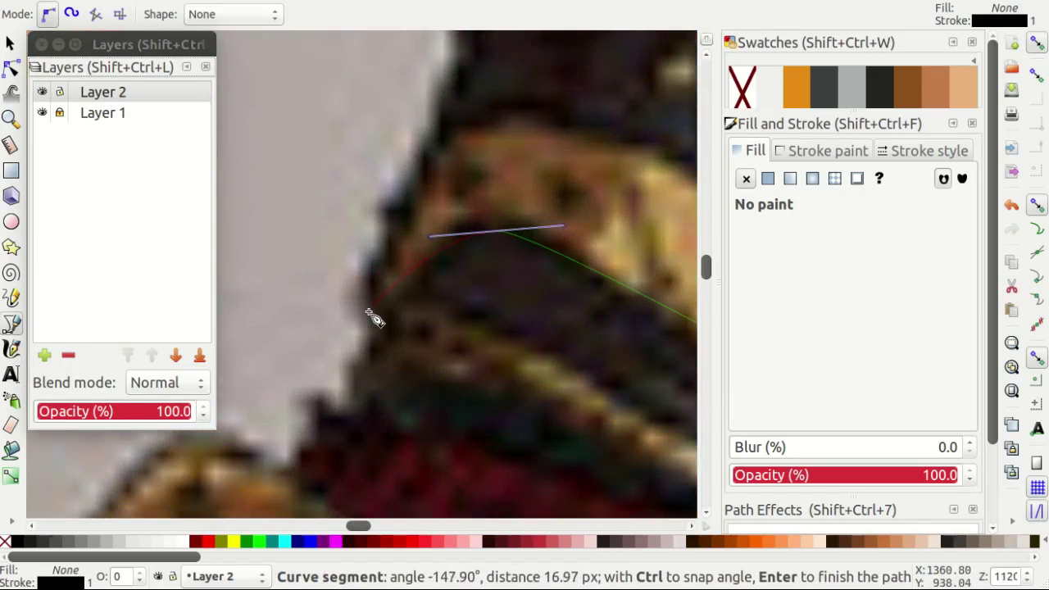
{"action": "scroll", "coordinate": [379, 315], "scroll_direction": "up", "scroll_amount": 2}
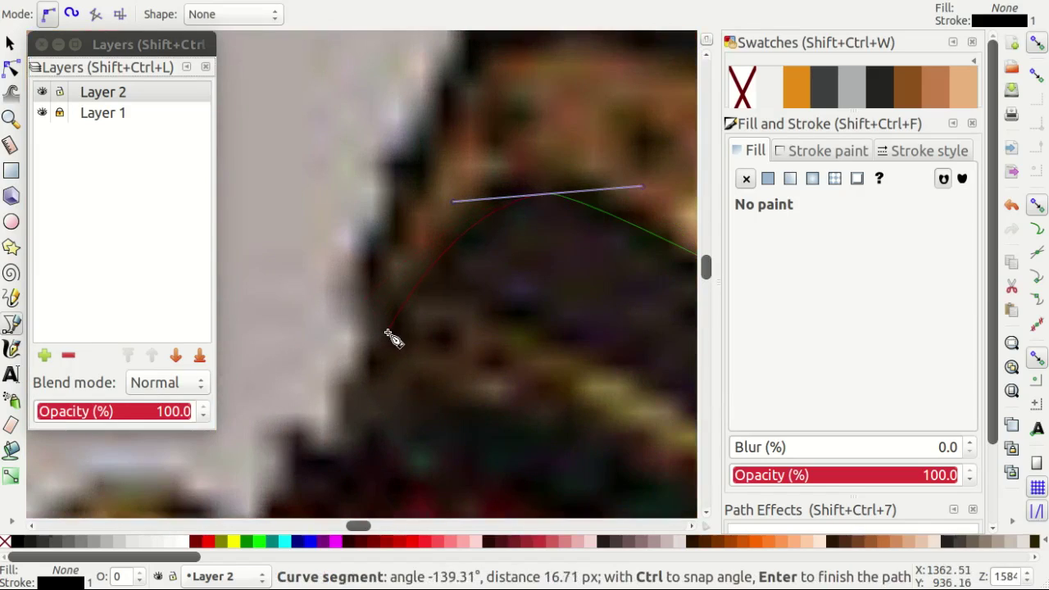
Continue the outline from the belt tip up the corset's left side to the orange rim, then close it.
{"action": "left_click", "coordinate": [388, 334]}
{"action": "scroll", "coordinate": [363, 316], "scroll_direction": "down", "scroll_amount": 2}
{"action": "scroll", "coordinate": [426, 254], "scroll_direction": "up", "scroll_amount": 5}
{"action": "scroll", "coordinate": [443, 328], "scroll_direction": "up", "scroll_amount": 2}
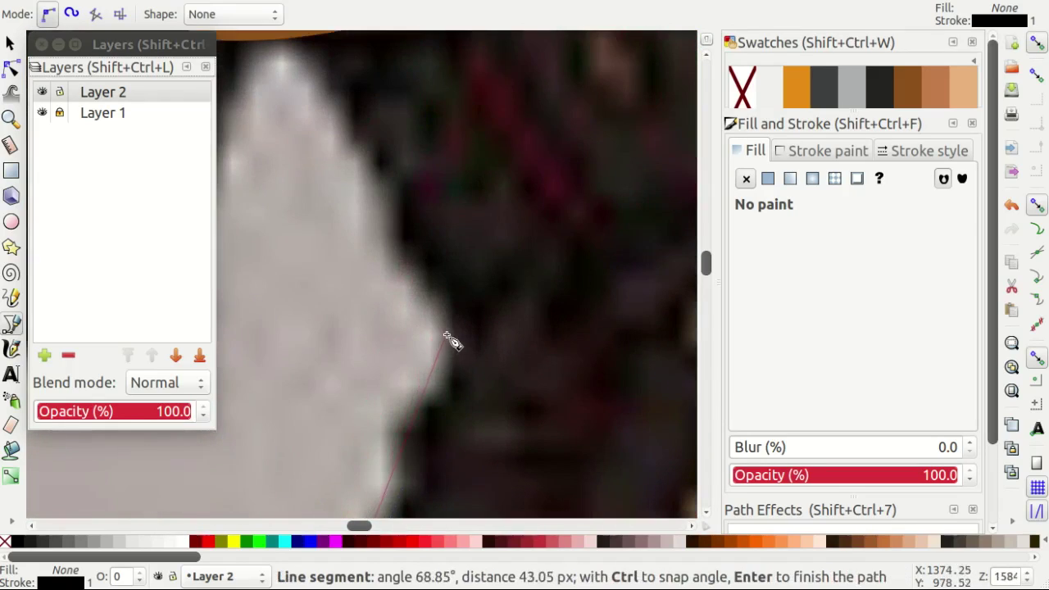
{"action": "left_click_drag", "start_coordinate": [445, 336], "coordinate": [432, 382]}
{"action": "scroll", "coordinate": [433, 382], "scroll_direction": "down", "scroll_amount": 2}
{"action": "left_click", "coordinate": [344, 199]}
{"action": "scroll", "coordinate": [385, 209], "scroll_direction": "down", "scroll_amount": 1}
{"action": "scroll", "coordinate": [421, 216], "scroll_direction": "down", "scroll_amount": 1}
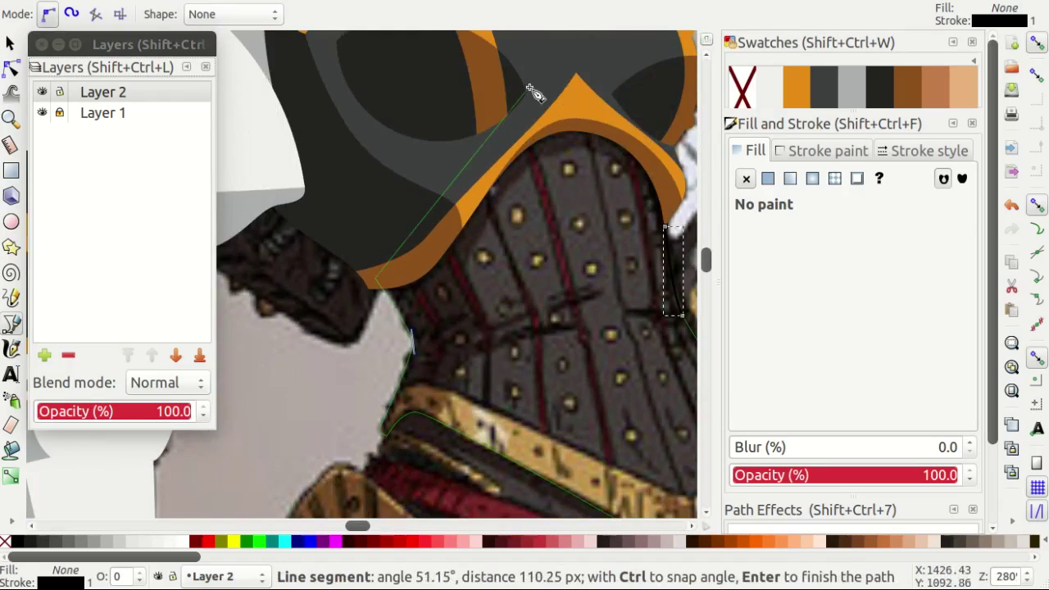
{"action": "scroll", "coordinate": [533, 92], "scroll_direction": "up", "scroll_amount": 1}
{"action": "left_click", "coordinate": [601, 160]}
{"action": "scroll", "coordinate": [606, 180], "scroll_direction": "up", "scroll_amount": 1}
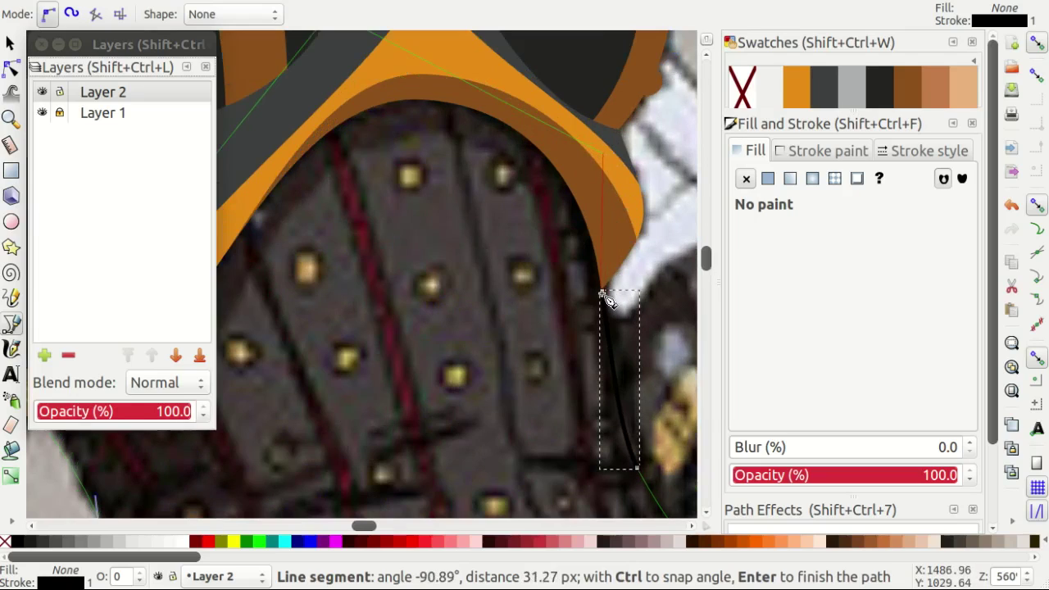
{"action": "scroll", "coordinate": [604, 299], "scroll_direction": "down", "scroll_amount": 2}
{"action": "scroll", "coordinate": [529, 261], "scroll_direction": "up", "scroll_amount": 6}
{"action": "left_click", "coordinate": [531, 254]}
{"action": "scroll", "coordinate": [428, 295], "scroll_direction": "down", "scroll_amount": 2}
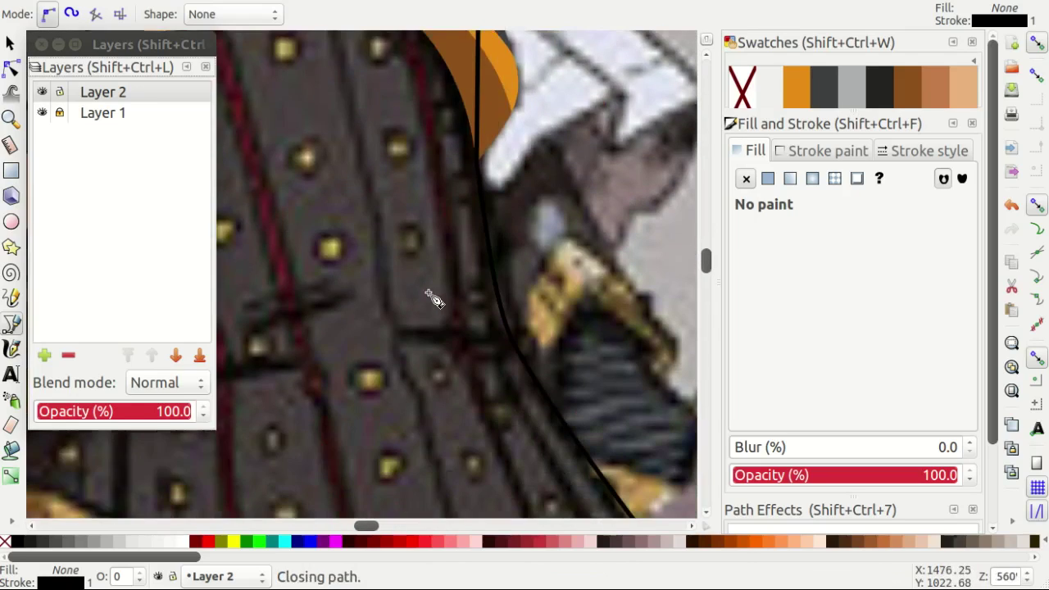
{"action": "scroll", "coordinate": [461, 286], "scroll_direction": "down", "scroll_amount": 1}
{"action": "scroll", "coordinate": [491, 274], "scroll_direction": "down", "scroll_amount": 2}
Nudge the corset outline's bottom node onto the belt corner and check its left-edge nodes.
{"action": "key", "text": "n"}
{"action": "left_click", "coordinate": [542, 435]}
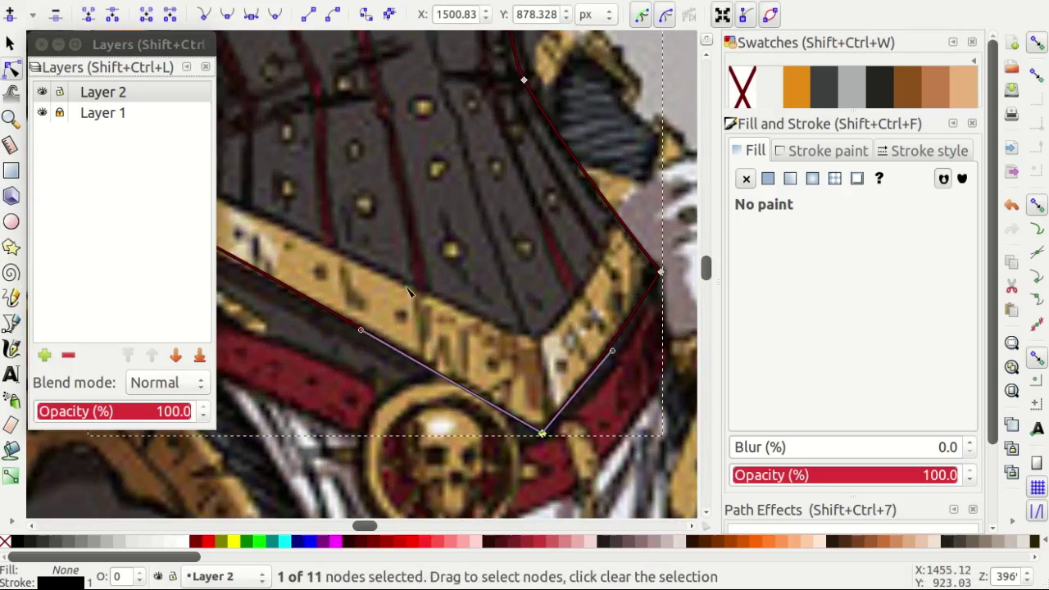
{"action": "scroll", "coordinate": [409, 292], "scroll_direction": "left", "scroll_amount": 4}
{"action": "scroll", "coordinate": [354, 214], "scroll_direction": "up", "scroll_amount": 3}
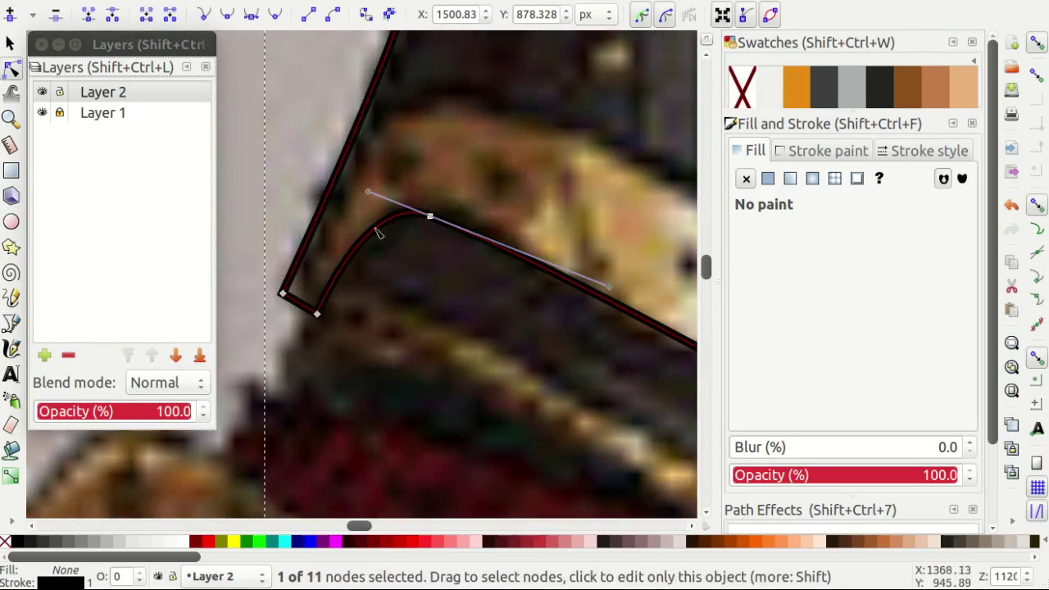
{"action": "left_click_drag", "start_coordinate": [432, 221], "coordinate": [433, 219]}
{"action": "scroll", "coordinate": [418, 385], "scroll_direction": "down", "scroll_amount": 2}
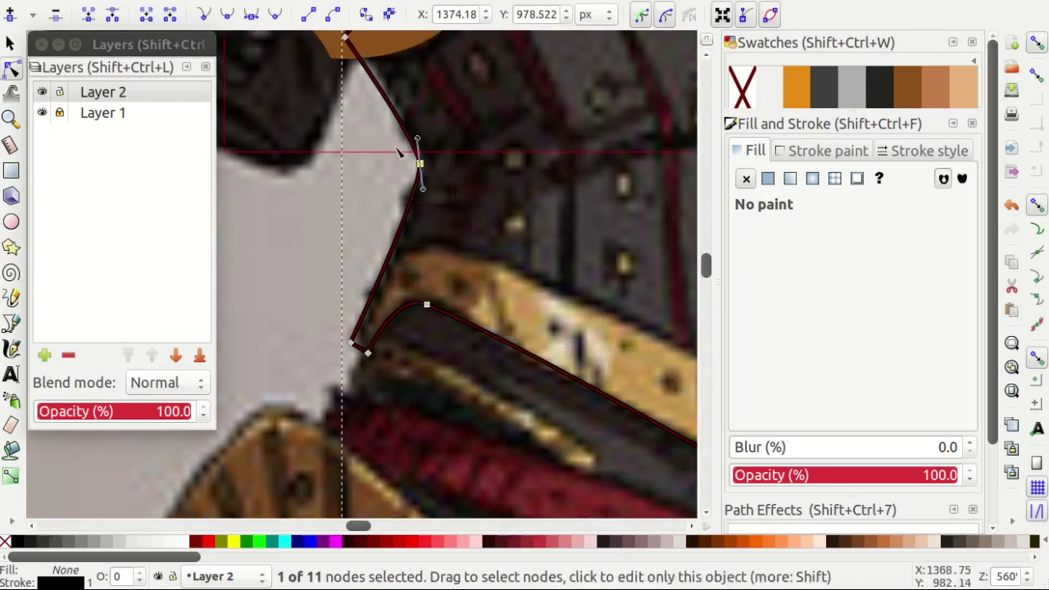
{"action": "scroll", "coordinate": [422, 159], "scroll_direction": "up", "scroll_amount": 1}
{"action": "left_click", "coordinate": [431, 160]}
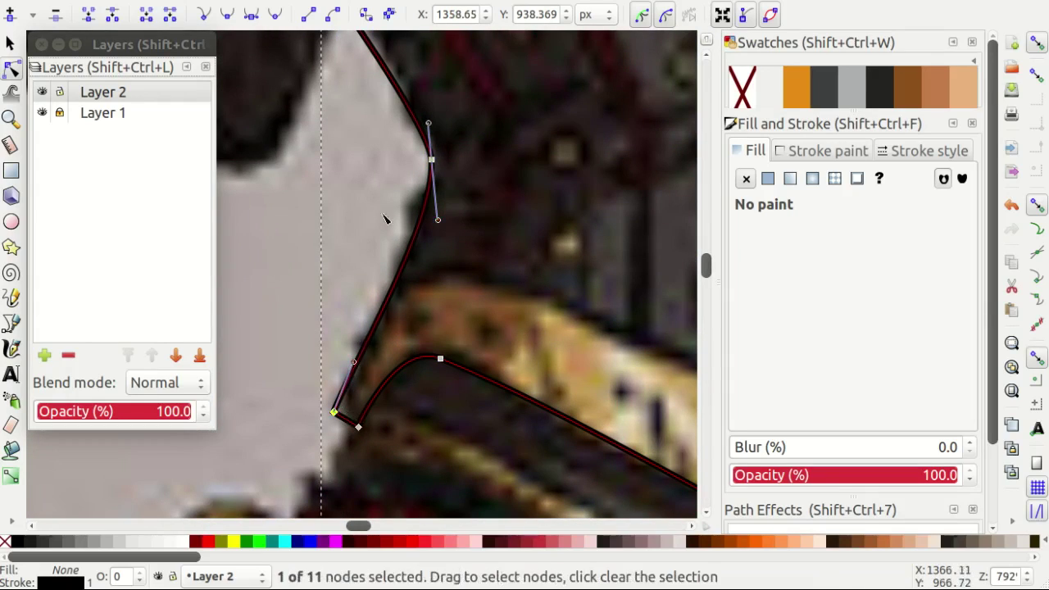
{"action": "scroll", "coordinate": [385, 219], "scroll_direction": "up", "scroll_amount": 4}
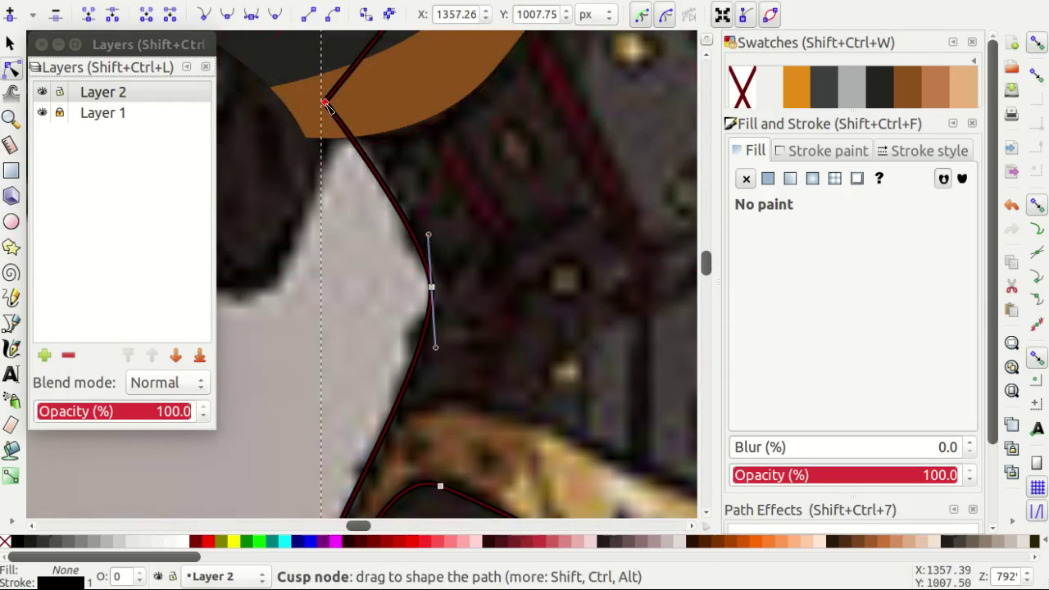
{"action": "scroll", "coordinate": [482, 259], "scroll_direction": "down", "scroll_amount": 4}
{"action": "key", "text": "s"}
{"action": "key", "text": "Escape"}
{"action": "scroll", "coordinate": [481, 259], "scroll_direction": "up", "scroll_amount": 1}
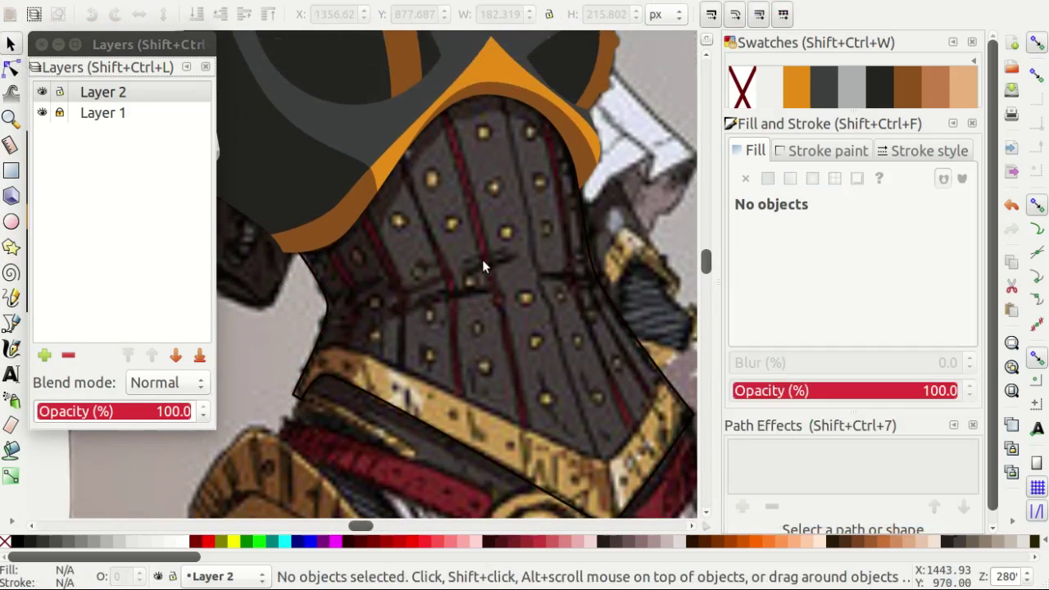
Draw a closed Bezier outline around the gold belt band.
{"action": "key", "text": "b"}
{"action": "scroll", "coordinate": [482, 260], "scroll_direction": "down", "scroll_amount": 2}
{"action": "scroll", "coordinate": [296, 309], "scroll_direction": "up", "scroll_amount": 4}
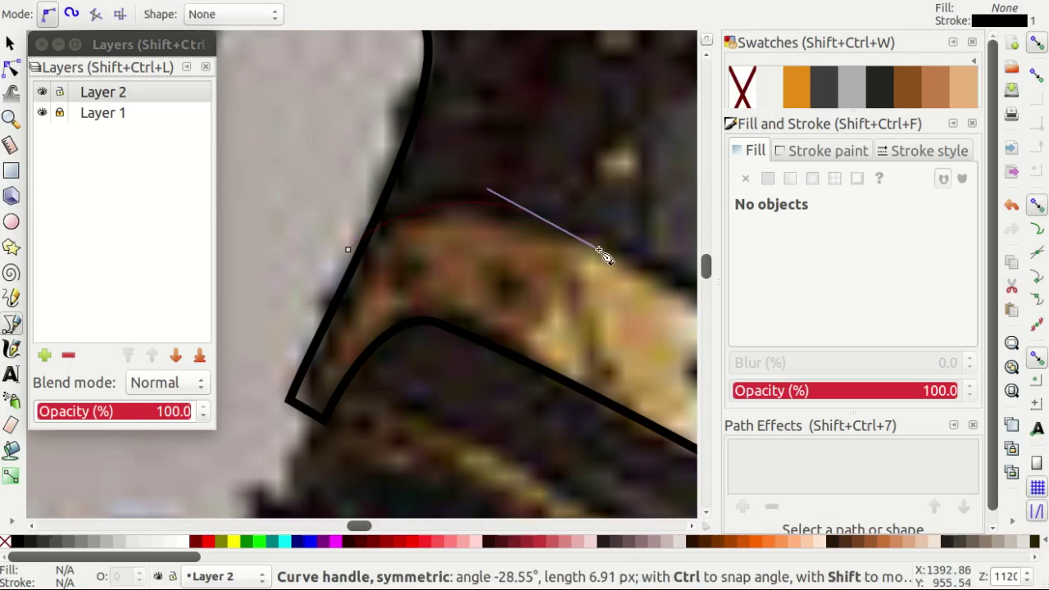
{"action": "left_click_drag", "start_coordinate": [647, 274], "coordinate": [645, 275]}
{"action": "scroll", "coordinate": [457, 304], "scroll_direction": "down", "scroll_amount": 4}
{"action": "scroll", "coordinate": [609, 386], "scroll_direction": "up", "scroll_amount": 3}
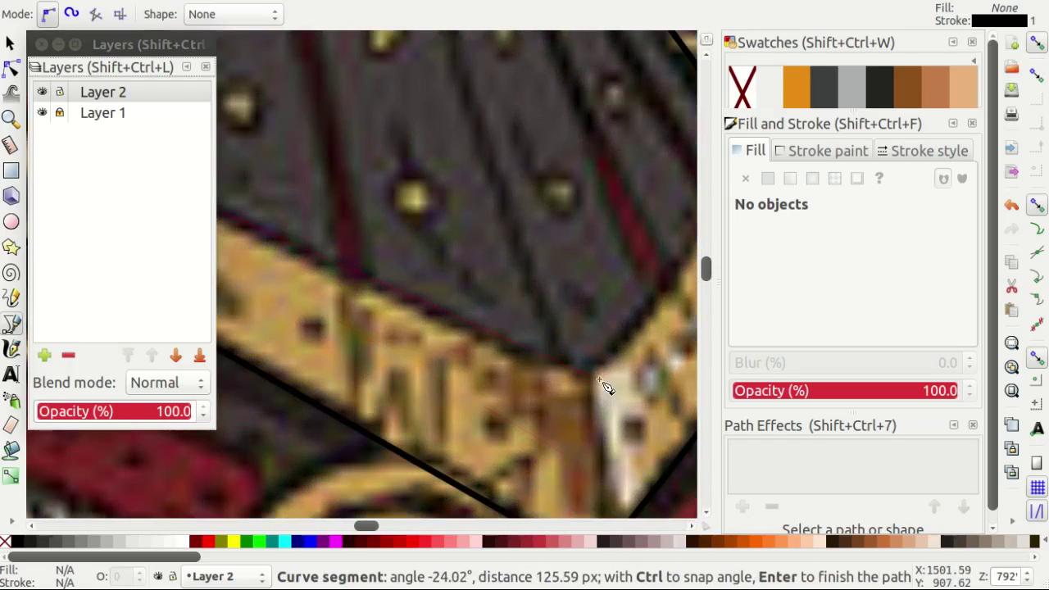
{"action": "scroll", "coordinate": [579, 379], "scroll_direction": "down", "scroll_amount": 2}
{"action": "scroll", "coordinate": [573, 335], "scroll_direction": "up", "scroll_amount": 1}
{"action": "left_click", "coordinate": [563, 287]}
{"action": "scroll", "coordinate": [563, 286], "scroll_direction": "down", "scroll_amount": 1}
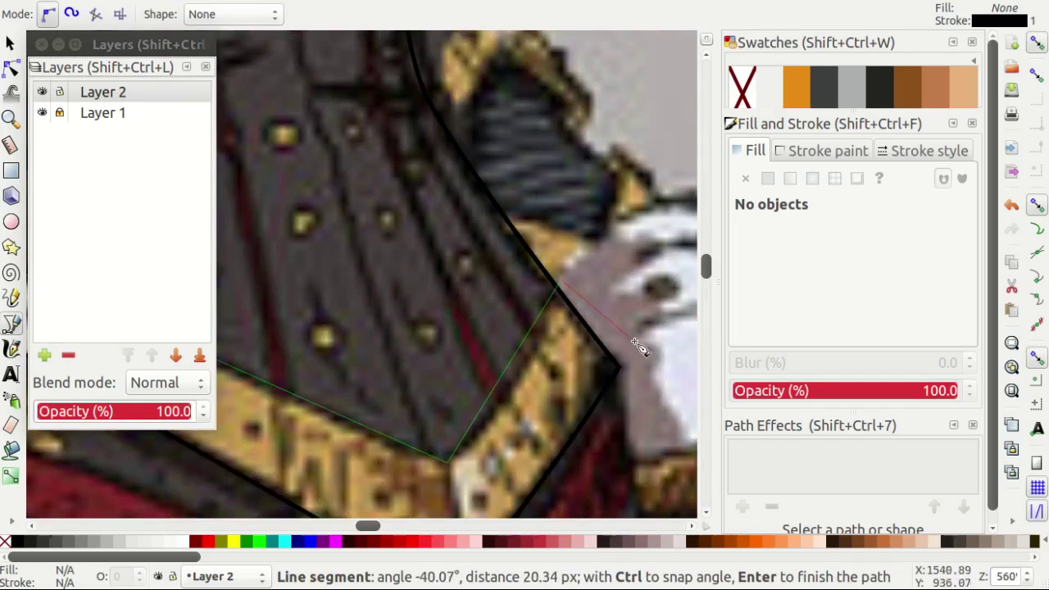
{"action": "left_click", "coordinate": [636, 346]}
{"action": "scroll", "coordinate": [610, 423], "scroll_direction": "down", "scroll_amount": 2}
{"action": "scroll", "coordinate": [237, 328], "scroll_direction": "left", "scroll_amount": 1}
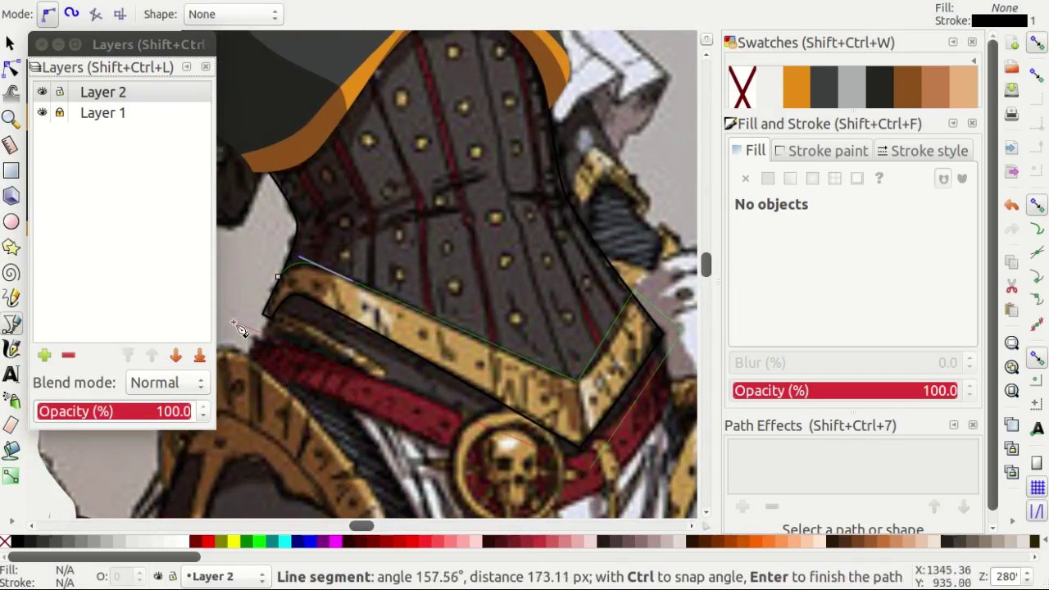
{"action": "left_click", "coordinate": [280, 282]}
Curve the belt outline's corner and top edge with node handles, then show the reference layer again.
{"action": "key", "text": "n"}
{"action": "scroll", "coordinate": [610, 372], "scroll_direction": "up", "scroll_amount": 2}
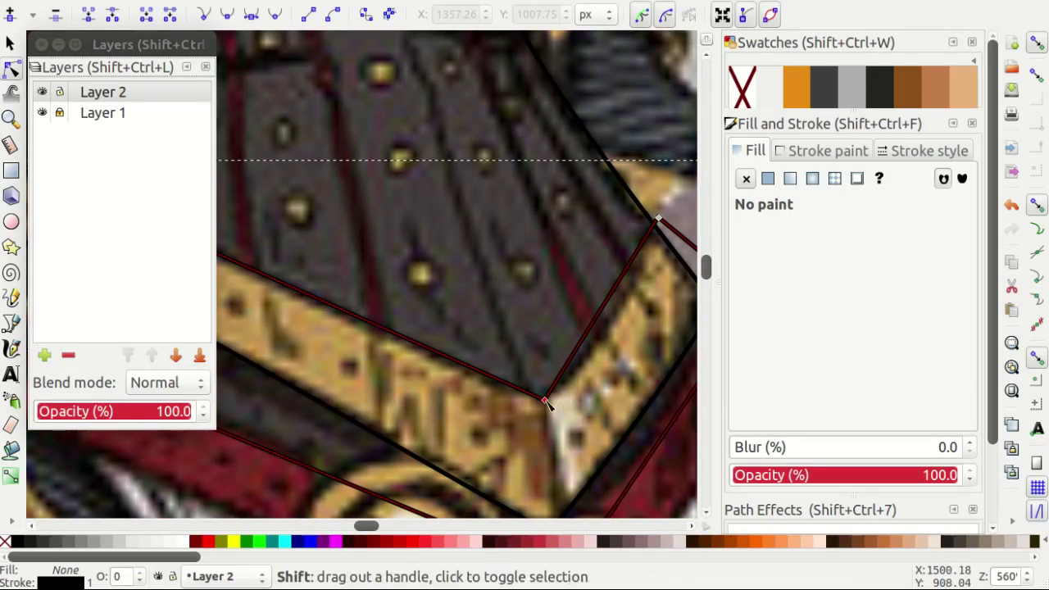
{"action": "mouse_move", "coordinate": [546, 404]}
{"action": "left_mouse_down"}
{"action": "mouse_move", "coordinate": [623, 324]}
{"action": "mouse_move", "coordinate": [514, 301]}
{"action": "left_mouse_up"}
{"action": "scroll", "coordinate": [468, 262], "scroll_direction": "down", "scroll_amount": 2}
{"action": "scroll", "coordinate": [596, 354], "scroll_direction": "up", "scroll_amount": 1}
{"action": "left_click_drag", "start_coordinate": [301, 202], "coordinate": [394, 227]}
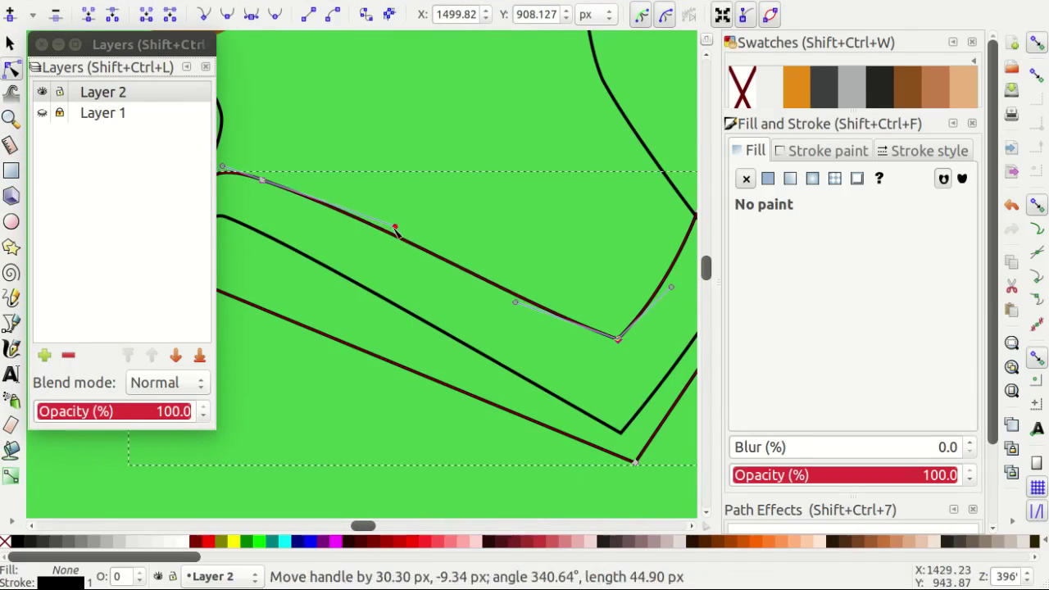
{"action": "scroll", "coordinate": [423, 197], "scroll_direction": "down", "scroll_amount": 1}
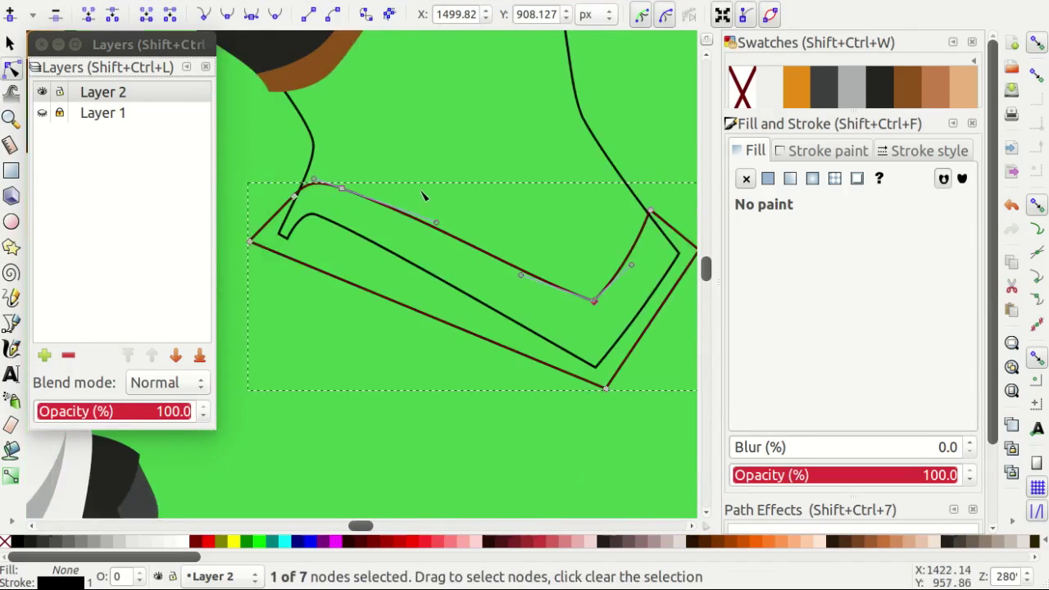
{"action": "left_click", "coordinate": [39, 115]}
{"action": "key", "text": "Escape"}
Trace a closed outline of the upper corset body from the orange rim down to its lower left.
{"action": "key", "text": "b"}
{"action": "scroll", "coordinate": [403, 288], "scroll_direction": "up", "scroll_amount": 1}
{"action": "scroll", "coordinate": [404, 288], "scroll_direction": "up", "scroll_amount": 1}
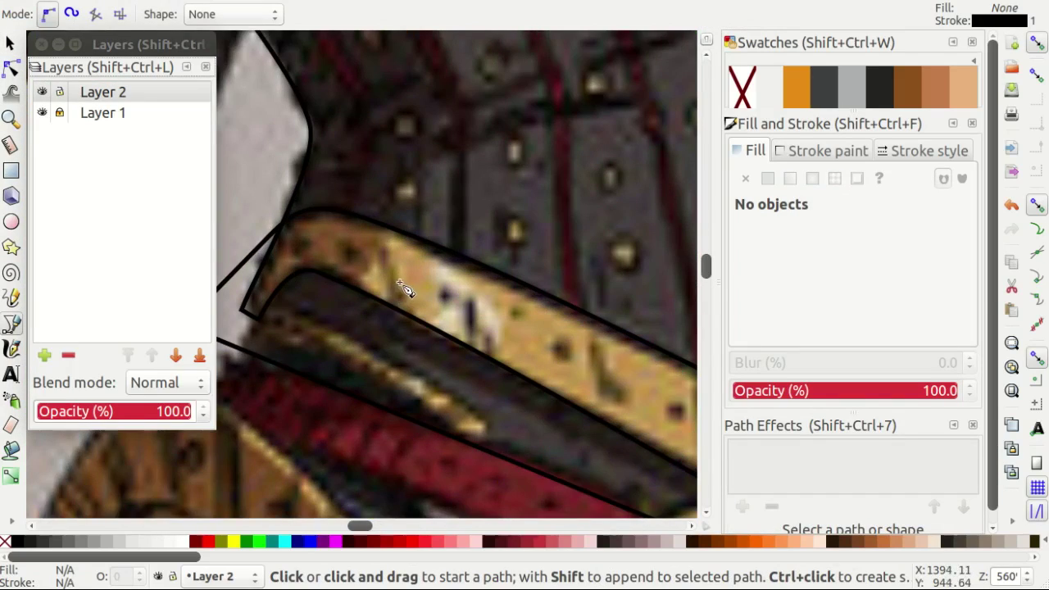
{"action": "scroll", "coordinate": [404, 288], "scroll_direction": "down", "scroll_amount": 2}
{"action": "scroll", "coordinate": [397, 275], "scroll_direction": "up", "scroll_amount": 3}
{"action": "scroll", "coordinate": [393, 262], "scroll_direction": "up", "scroll_amount": 3}
{"action": "scroll", "coordinate": [624, 219], "scroll_direction": "up", "scroll_amount": 2}
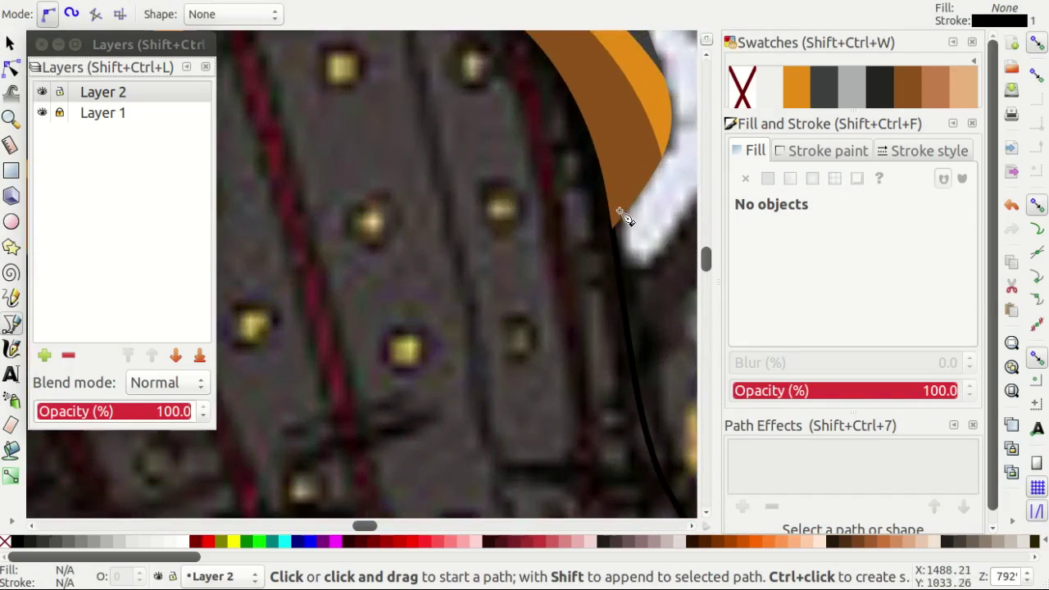
{"action": "left_click", "coordinate": [624, 219]}
{"action": "scroll", "coordinate": [533, 188], "scroll_direction": "up", "scroll_amount": 3}
{"action": "scroll", "coordinate": [467, 159], "scroll_direction": "up", "scroll_amount": 2}
{"action": "left_click_drag", "start_coordinate": [392, 138], "coordinate": [275, 163]}
{"action": "scroll", "coordinate": [417, 216], "scroll_direction": "down", "scroll_amount": 1}
{"action": "scroll", "coordinate": [377, 229], "scroll_direction": "down", "scroll_amount": 2}
{"action": "scroll", "coordinate": [342, 245], "scroll_direction": "up", "scroll_amount": 2}
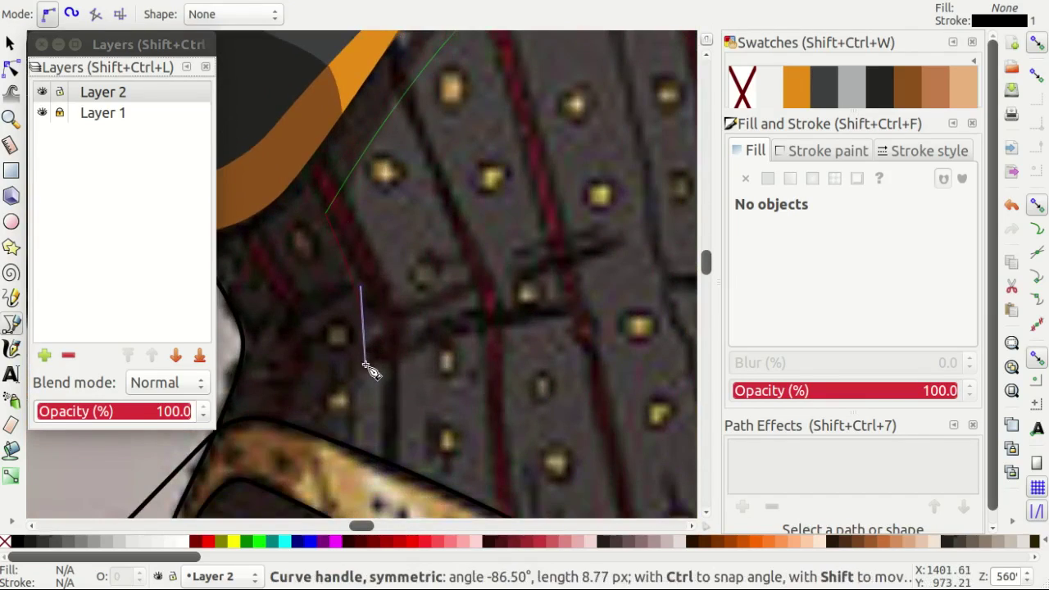
{"action": "left_click_drag", "start_coordinate": [366, 366], "coordinate": [365, 366]}
{"action": "scroll", "coordinate": [326, 417], "scroll_direction": "down", "scroll_amount": 4}
{"action": "left_click", "coordinate": [307, 410]}
{"action": "scroll", "coordinate": [307, 409], "scroll_direction": "down", "scroll_amount": 2}
{"action": "scroll", "coordinate": [254, 437], "scroll_direction": "up", "scroll_amount": 1}
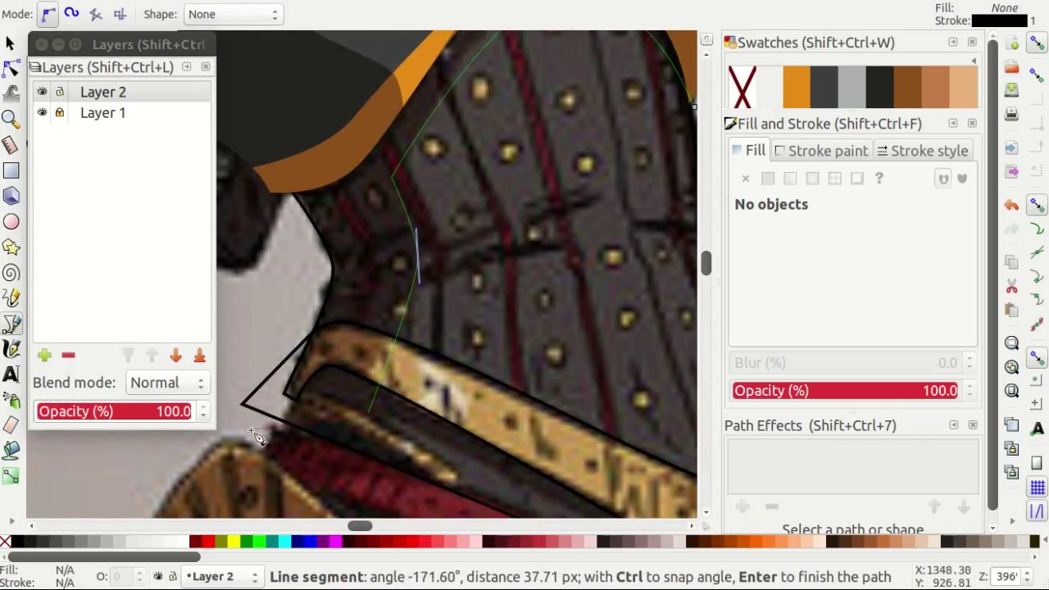
{"action": "scroll", "coordinate": [277, 161], "scroll_direction": "down", "scroll_amount": 1}
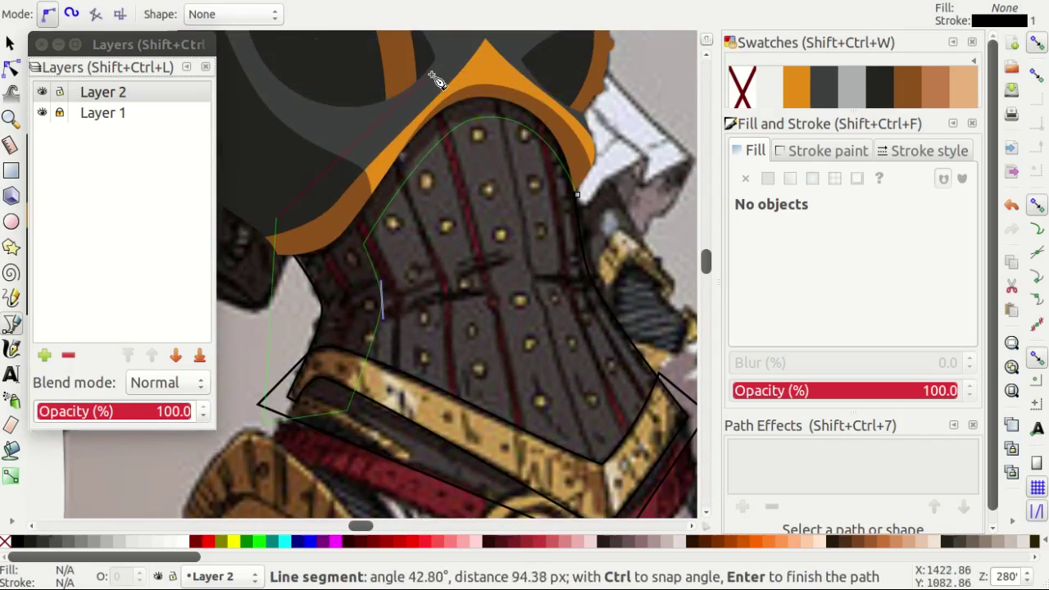
{"action": "left_click", "coordinate": [579, 199]}
{"action": "scroll", "coordinate": [516, 232], "scroll_direction": "down", "scroll_amount": 1}
Duplicate the upper corset outline and give it brown 6449 fill with no stroke.
{"action": "key", "text": "s"}
{"action": "right_click", "coordinate": [279, 308]}
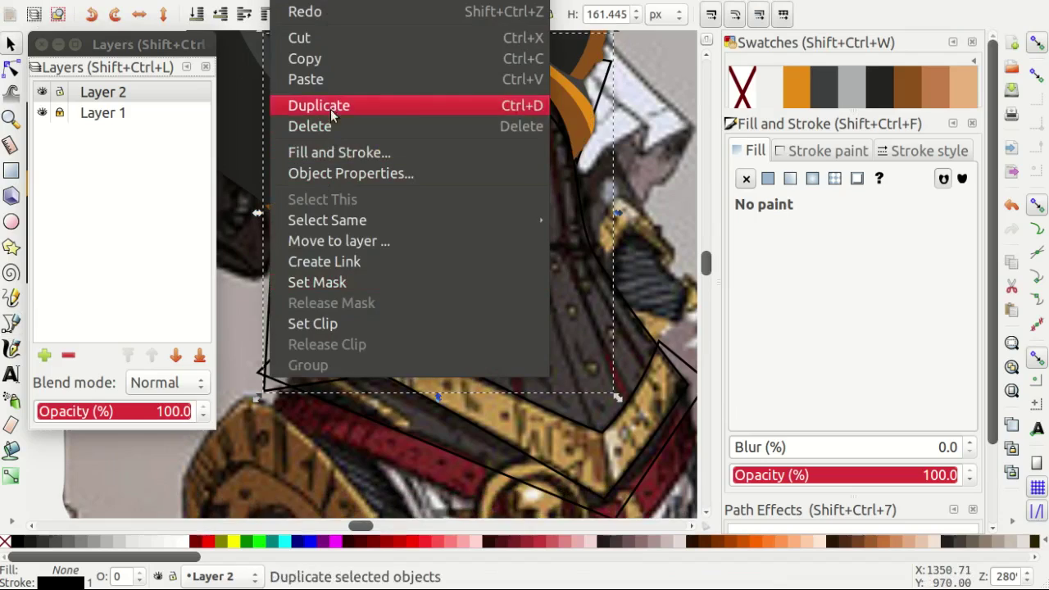
{"action": "left_click", "coordinate": [331, 109]}
{"action": "key", "text": "Escape"}
{"action": "left_click", "coordinate": [378, 289]}
{"action": "left_click", "coordinate": [901, 88]}
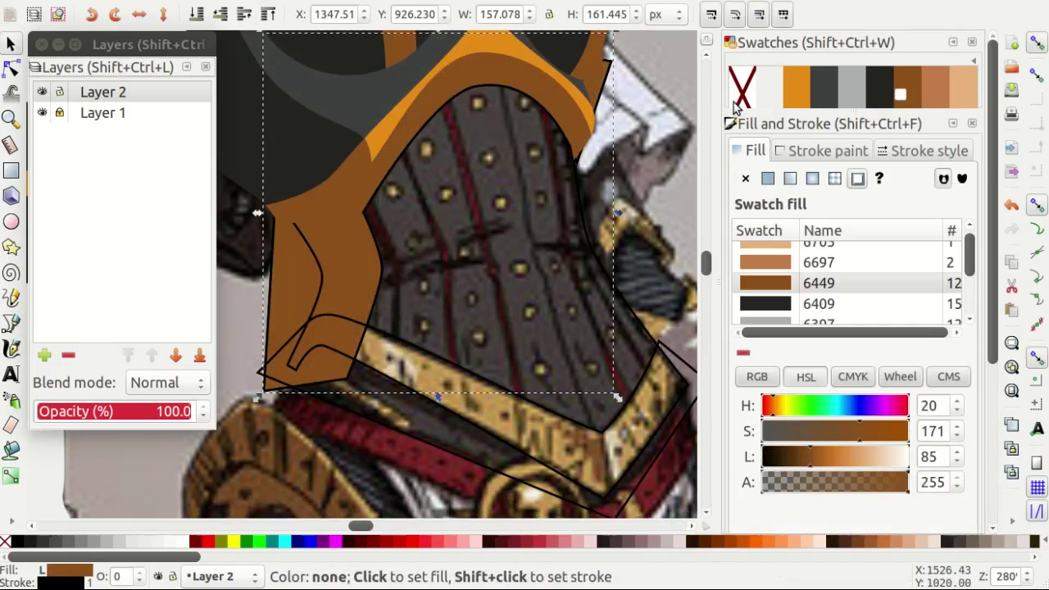
{"action": "left_click", "coordinate": [742, 90], "text": "shift"}
{"action": "scroll", "coordinate": [488, 262], "scroll_direction": "down", "scroll_amount": 3}
Draw an orange-filled rectangle covering the belt area.
{"action": "key", "text": "minus"}
{"action": "key", "text": "r"}
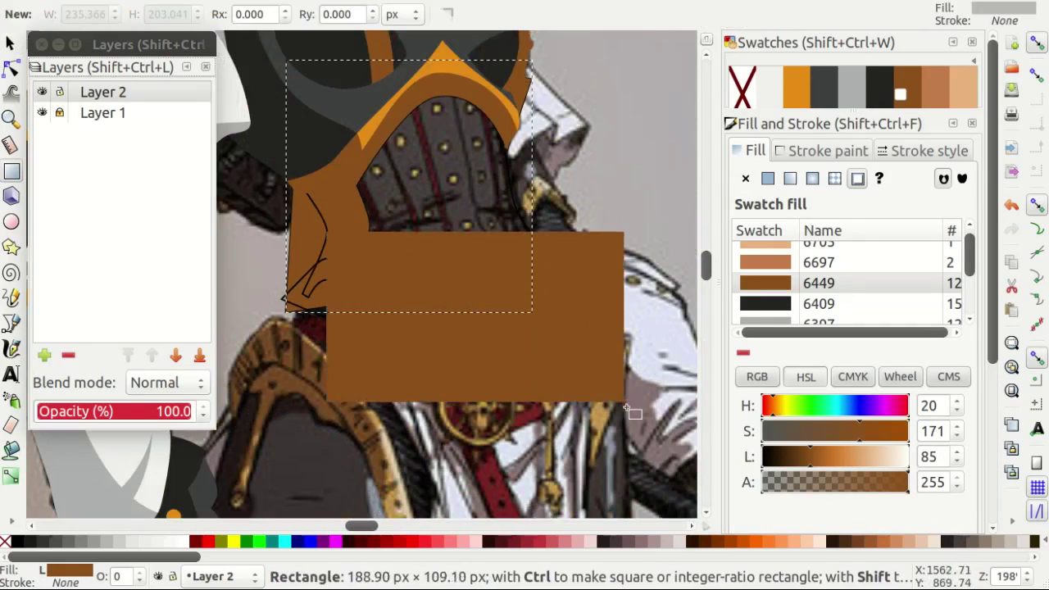
{"action": "left_click_drag", "start_coordinate": [314, 222], "coordinate": [635, 411]}
{"action": "left_click", "coordinate": [795, 88]}
Clip the orange rectangle to the corset's outline path with Set Clip.
{"action": "key", "text": "s"}
{"action": "left_click", "coordinate": [297, 285], "text": "shift"}
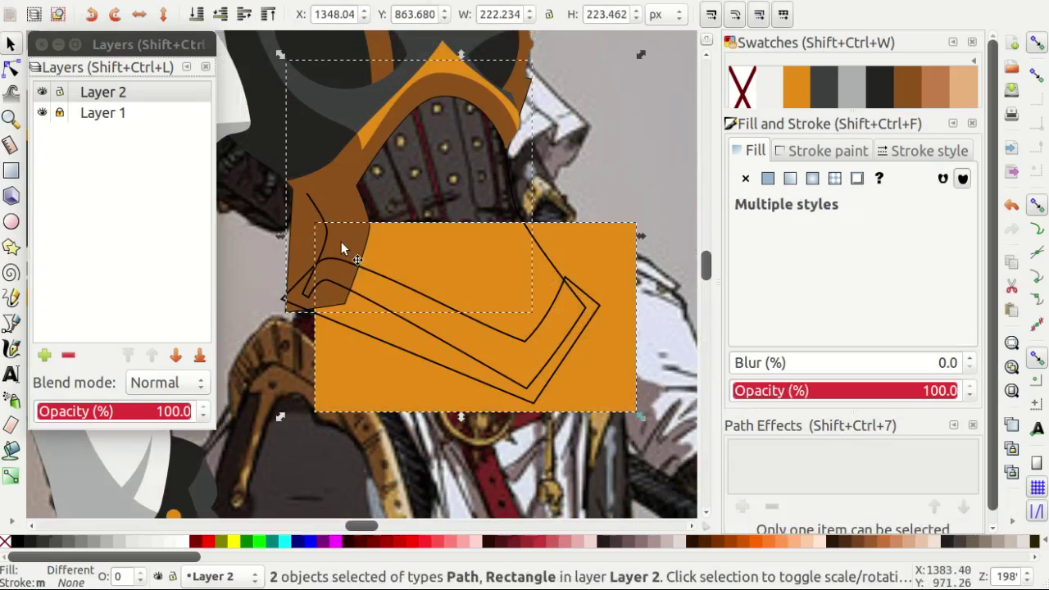
{"action": "right_click", "coordinate": [421, 301]}
{"action": "left_click", "coordinate": [469, 323]}
{"action": "key", "text": "Escape"}
{"action": "scroll", "coordinate": [457, 221], "scroll_direction": "up", "scroll_amount": 2}
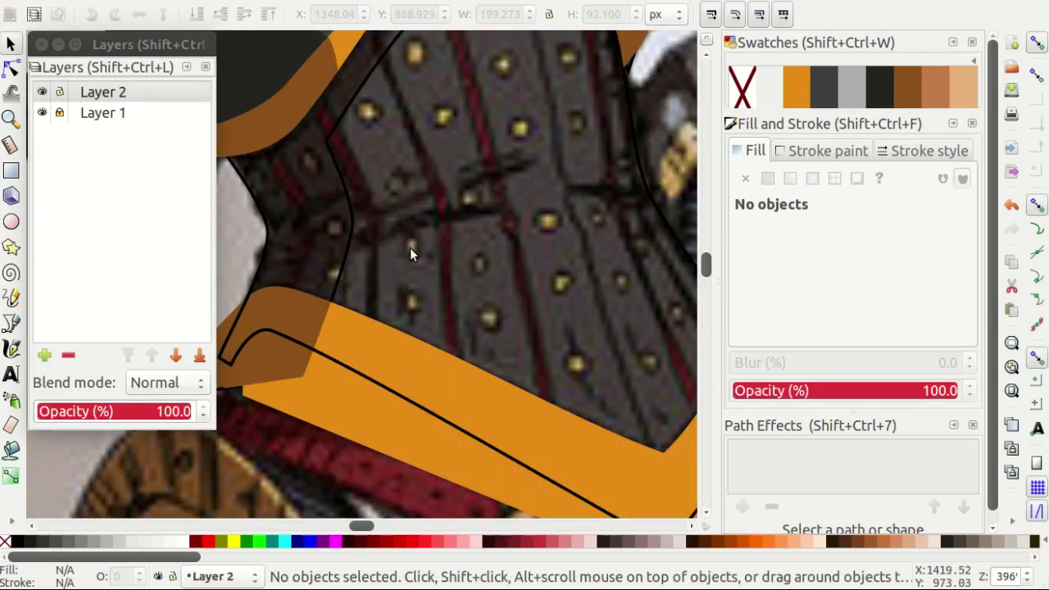
{"action": "scroll", "coordinate": [368, 244], "scroll_direction": "down", "scroll_amount": 2, "text": "ctrl"}
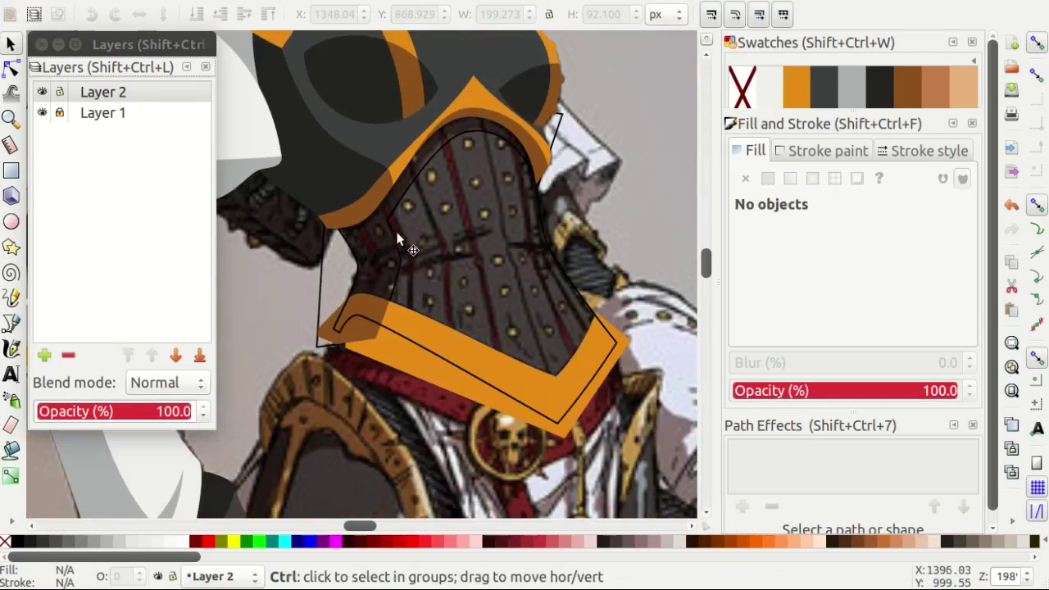
{"action": "scroll", "coordinate": [446, 235], "scroll_direction": "up", "scroll_amount": 1, "text": "ctrl"}
{"action": "scroll", "coordinate": [455, 225], "scroll_direction": "up", "scroll_amount": 1}
{"action": "key", "text": "e"}
{"action": "scroll", "coordinate": [459, 229], "scroll_direction": "up", "scroll_amount": 3, "text": "ctrl"}
Draw an orange circle on one corset stud and stamp copies onto the other studs.
{"action": "scroll", "coordinate": [491, 141], "scroll_direction": "up", "scroll_amount": 2, "text": "ctrl"}
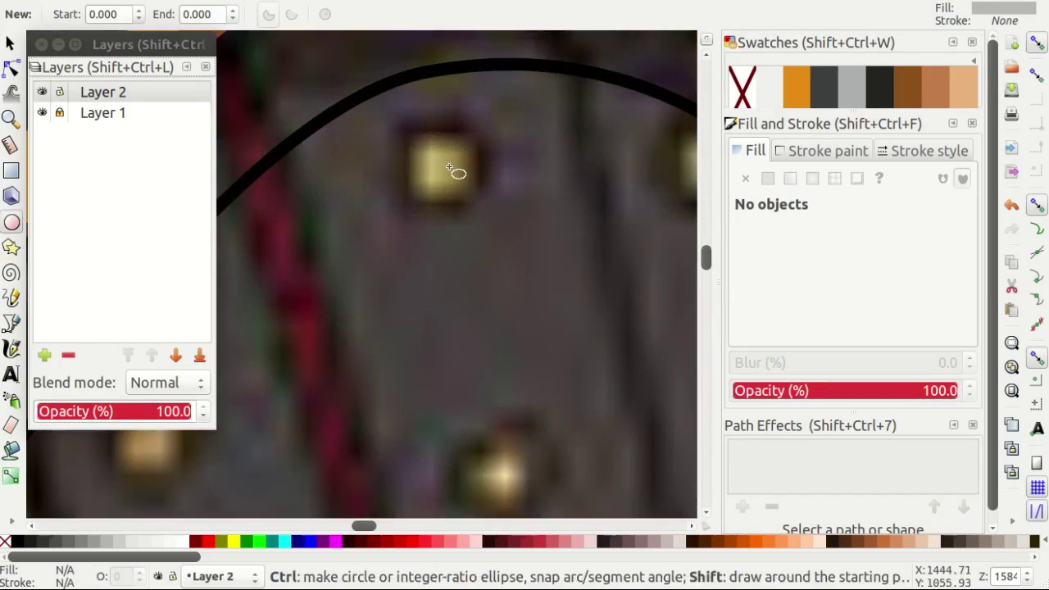
{"action": "left_click_drag", "start_coordinate": [454, 165], "coordinate": [494, 211]}
{"action": "key", "text": "s"}
{"action": "scroll", "coordinate": [458, 245], "scroll_direction": "down", "scroll_amount": 2, "text": "ctrl"}
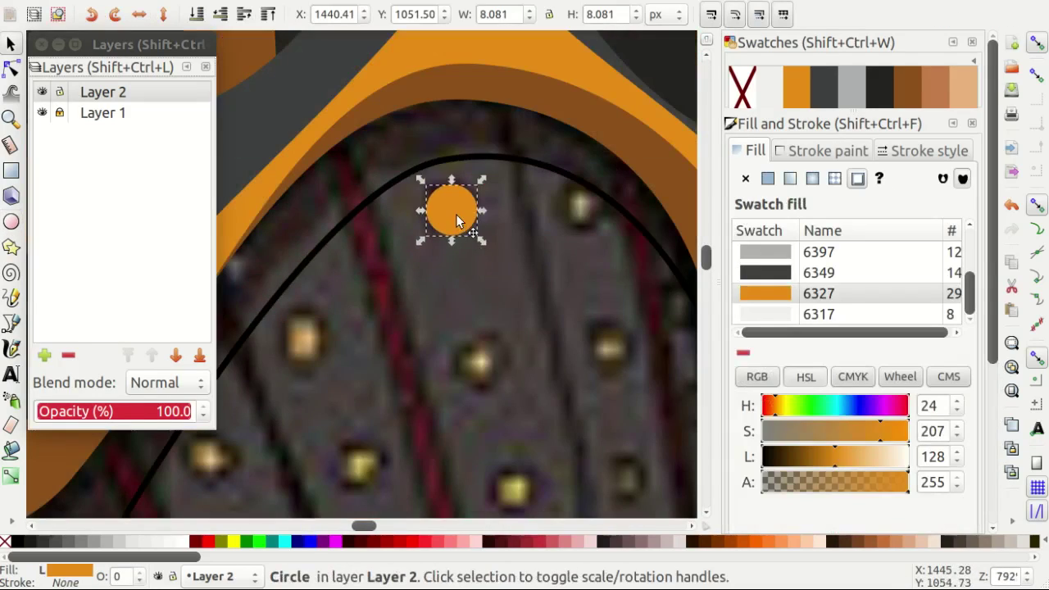
{"action": "mouse_move", "coordinate": [503, 531]}
{"action": "left_mouse_down"}
{"action": "mouse_move", "coordinate": [529, 323]}
{"action": "mouse_move", "coordinate": [573, 498]}
{"action": "mouse_move", "coordinate": [368, 301]}
{"action": "mouse_move", "coordinate": [368, 289]}
{"action": "left_mouse_up"}
{"action": "key", "text": "space"}
{"action": "key", "text": "space"}
{"action": "key", "text": "space"}
{"action": "left_click_drag", "start_coordinate": [368, 288], "coordinate": [309, 165]}
{"action": "key", "text": "space"}
{"action": "left_click_drag", "start_coordinate": [308, 165], "coordinate": [494, 162]}
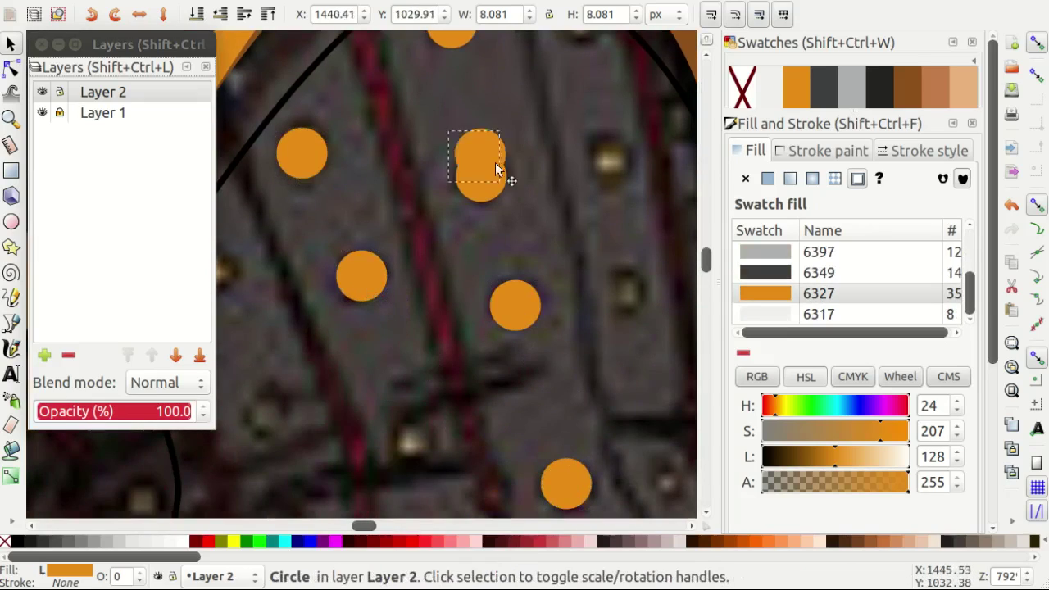
{"action": "key", "text": "space"}
{"action": "mouse_move", "coordinate": [637, 305]}
{"action": "left_mouse_down"}
{"action": "mouse_move", "coordinate": [604, 52]}
{"action": "mouse_move", "coordinate": [590, 157]}
{"action": "mouse_move", "coordinate": [511, 503]}
{"action": "mouse_move", "coordinate": [205, 262]}
{"action": "mouse_move", "coordinate": [333, 254]}
{"action": "left_mouse_up"}
{"action": "key", "text": "space"}
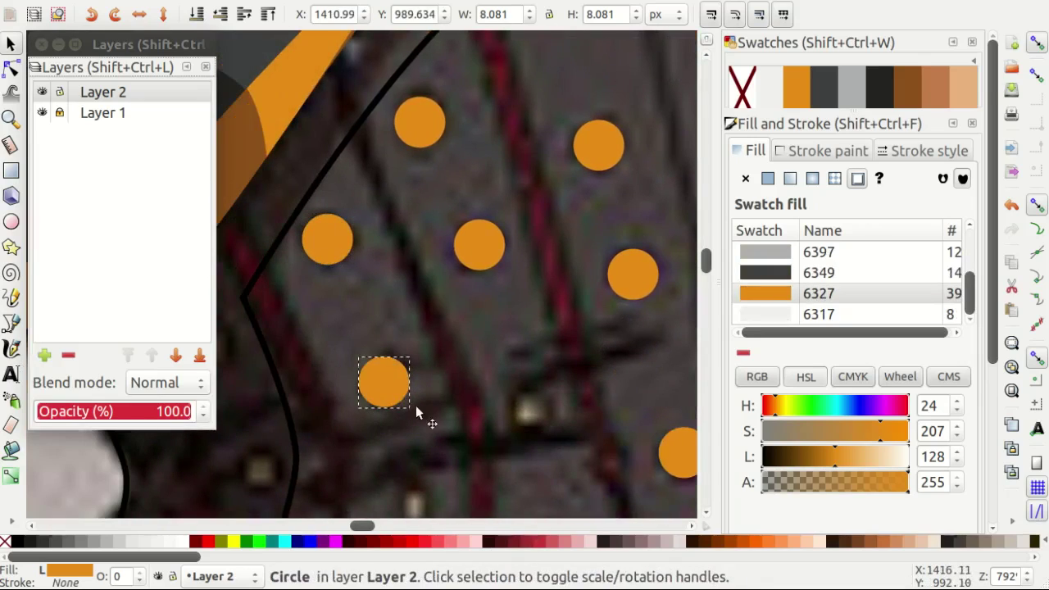
{"action": "key", "text": "space"}
{"action": "mouse_move", "coordinate": [530, 419]}
{"action": "left_mouse_down"}
{"action": "mouse_move", "coordinate": [412, 439]}
{"action": "mouse_move", "coordinate": [560, 466]}
{"action": "mouse_move", "coordinate": [417, 335]}
{"action": "left_mouse_up"}
{"action": "key", "text": "space"}
{"action": "key", "text": "space"}
{"action": "mouse_move", "coordinate": [571, 366]}
{"action": "left_mouse_down"}
{"action": "mouse_move", "coordinate": [491, 293]}
{"action": "mouse_move", "coordinate": [513, 465]}
{"action": "left_mouse_up"}
{"action": "key", "text": "space"}
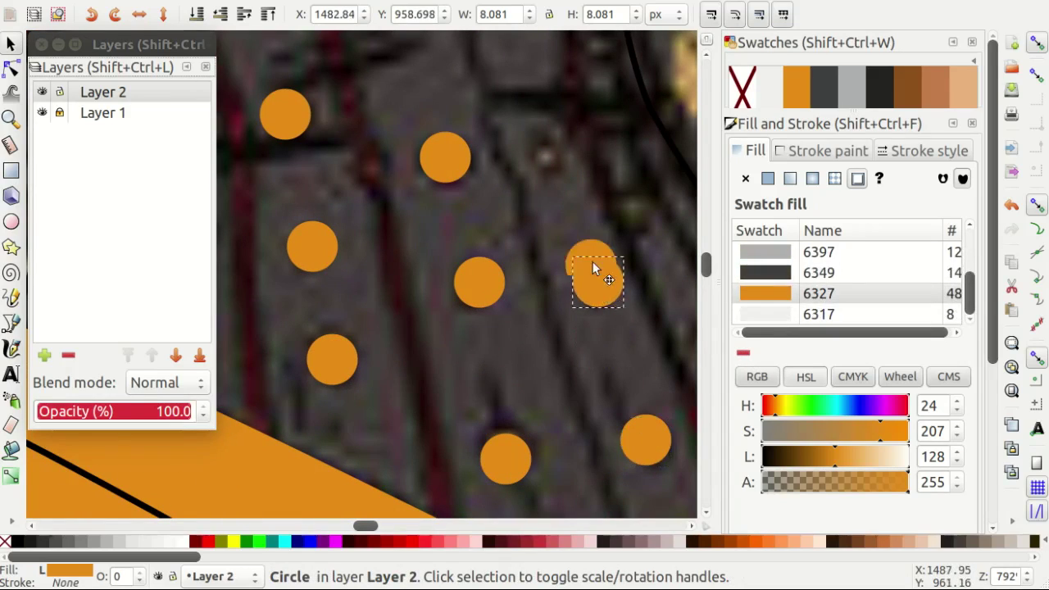
{"action": "key", "text": "space"}
{"action": "key", "text": "space"}
{"action": "mouse_move", "coordinate": [594, 269]}
{"action": "left_mouse_down"}
{"action": "mouse_move", "coordinate": [557, 159]}
{"action": "mouse_move", "coordinate": [480, 192]}
{"action": "left_mouse_up"}
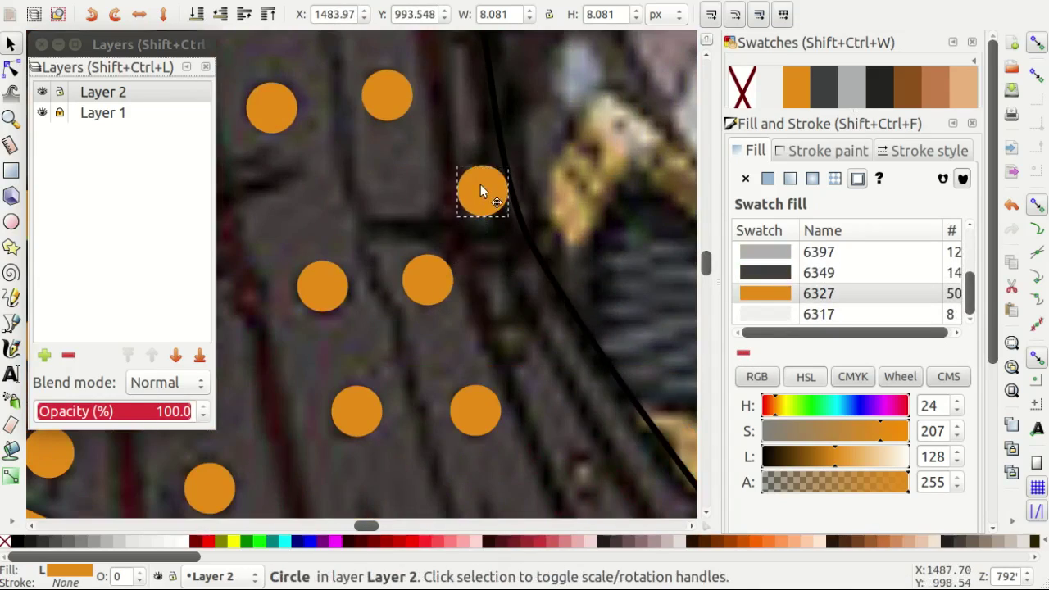
{"action": "mouse_move", "coordinate": [514, 334]}
{"action": "left_mouse_down"}
{"action": "mouse_move", "coordinate": [589, 468]}
{"action": "mouse_move", "coordinate": [678, 433]}
{"action": "left_mouse_up"}
Stamp more circle copies onto the studs of the corset's darker left panel.
{"action": "key", "text": "minus"}
{"action": "key", "text": "minus"}
{"action": "key", "text": "Escape"}
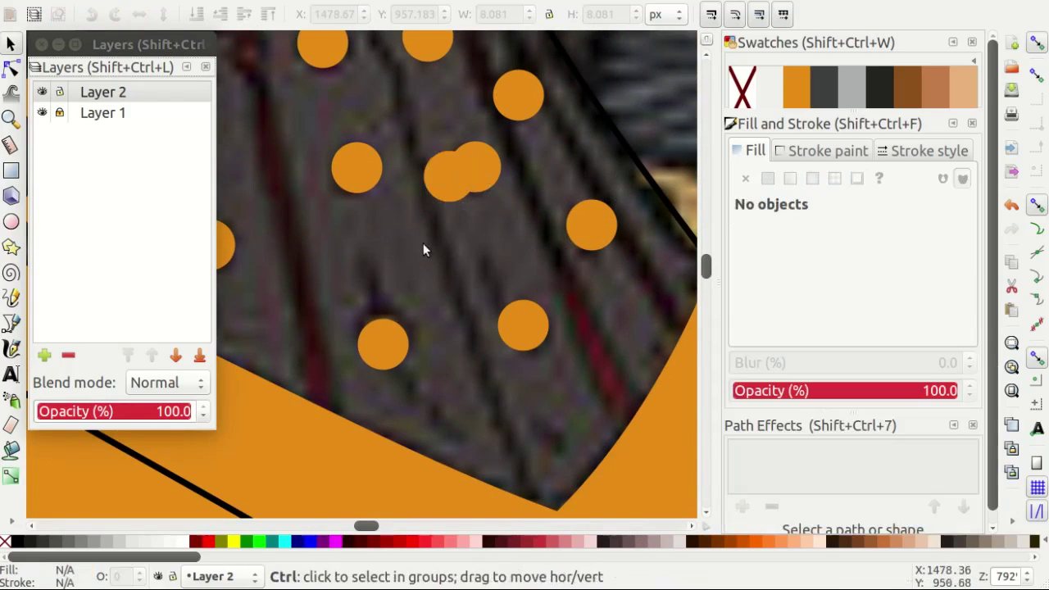
{"action": "mouse_move", "coordinate": [389, 239]}
{"action": "left_mouse_down"}
{"action": "mouse_move", "coordinate": [281, 176]}
{"action": "mouse_move", "coordinate": [292, 281]}
{"action": "left_mouse_up"}
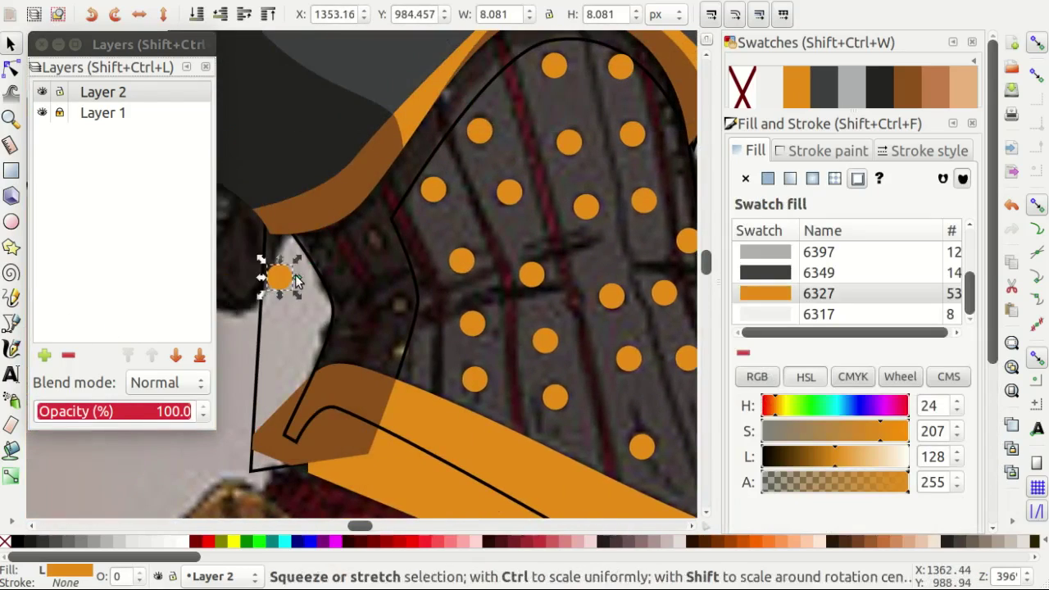
{"action": "key", "text": "plus"}
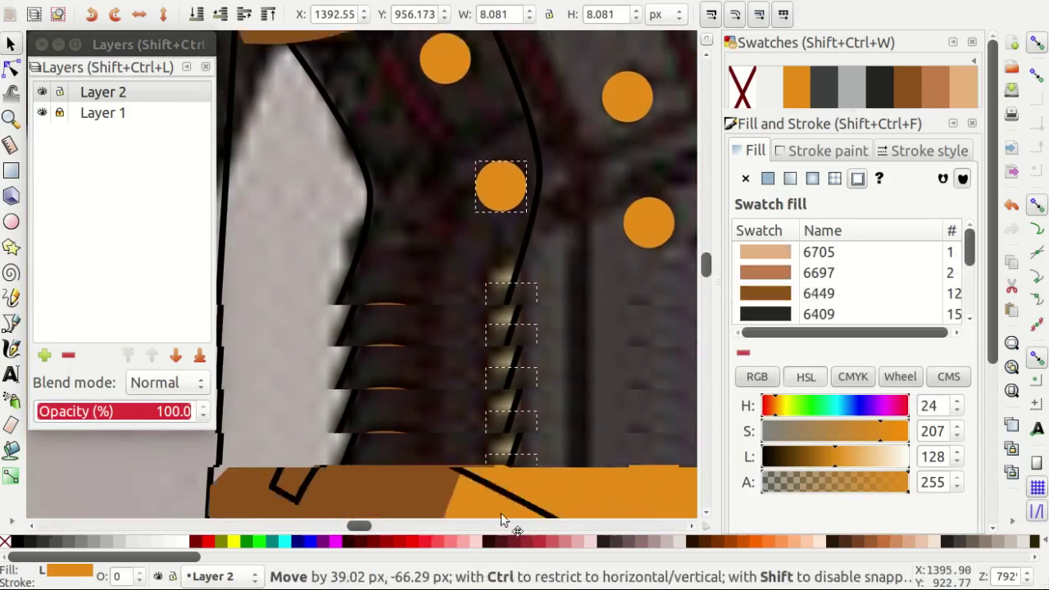
{"action": "key", "text": "space"}
{"action": "key", "text": "space"}
{"action": "mouse_move", "coordinate": [496, 400]}
{"action": "left_mouse_down"}
{"action": "mouse_move", "coordinate": [488, 261]}
{"action": "mouse_move", "coordinate": [395, 237]}
{"action": "mouse_move", "coordinate": [410, 290]}
{"action": "left_mouse_up"}
{"action": "key", "text": "space"}
{"action": "key", "text": "space"}
{"action": "scroll", "coordinate": [395, 238], "scroll_direction": "up", "scroll_amount": 3}
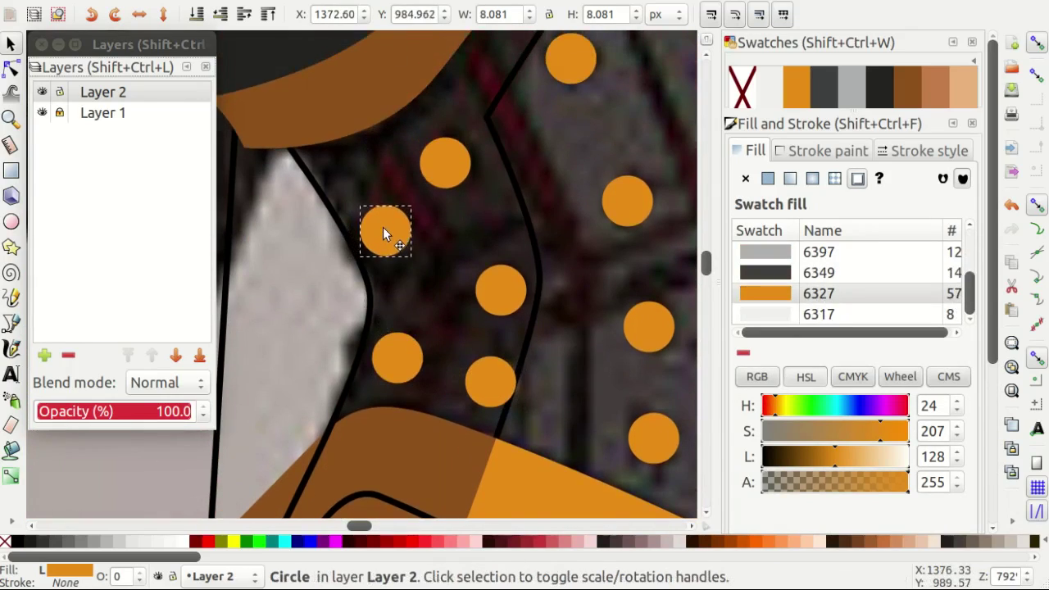
{"action": "scroll", "coordinate": [379, 285], "scroll_direction": "up", "scroll_amount": 1}
Pick out a single stud circle to resize, checking several circles first.
{"action": "left_click", "coordinate": [393, 230], "text": "shift"}
{"action": "left_click", "coordinate": [550, 294], "text": "shift"}
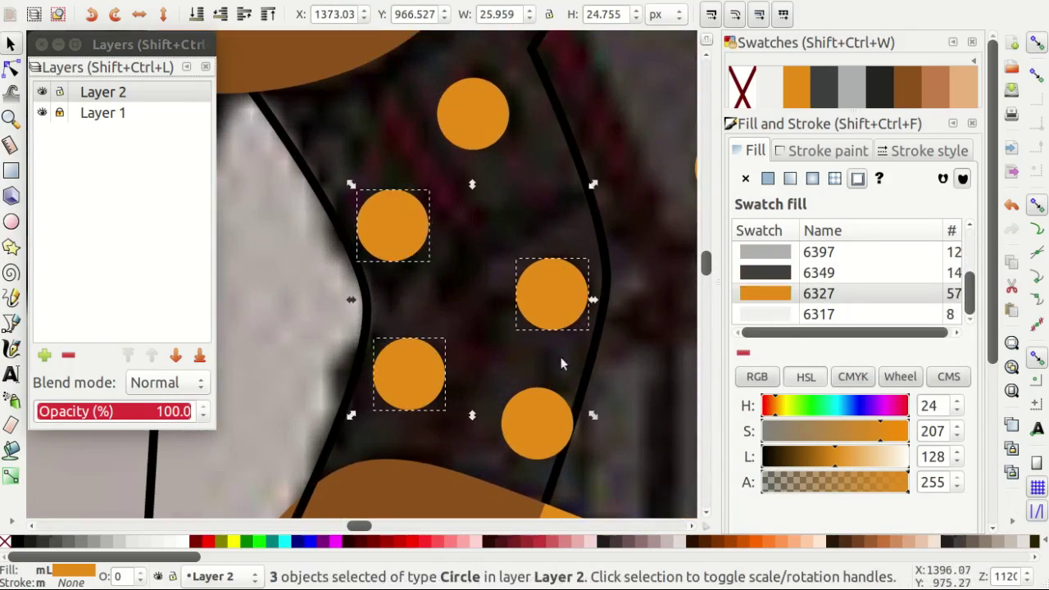
{"action": "left_click", "coordinate": [465, 131], "text": "shift"}
{"action": "left_click", "coordinate": [536, 261]}
{"action": "scroll", "coordinate": [457, 274], "scroll_direction": "down", "scroll_amount": 3}
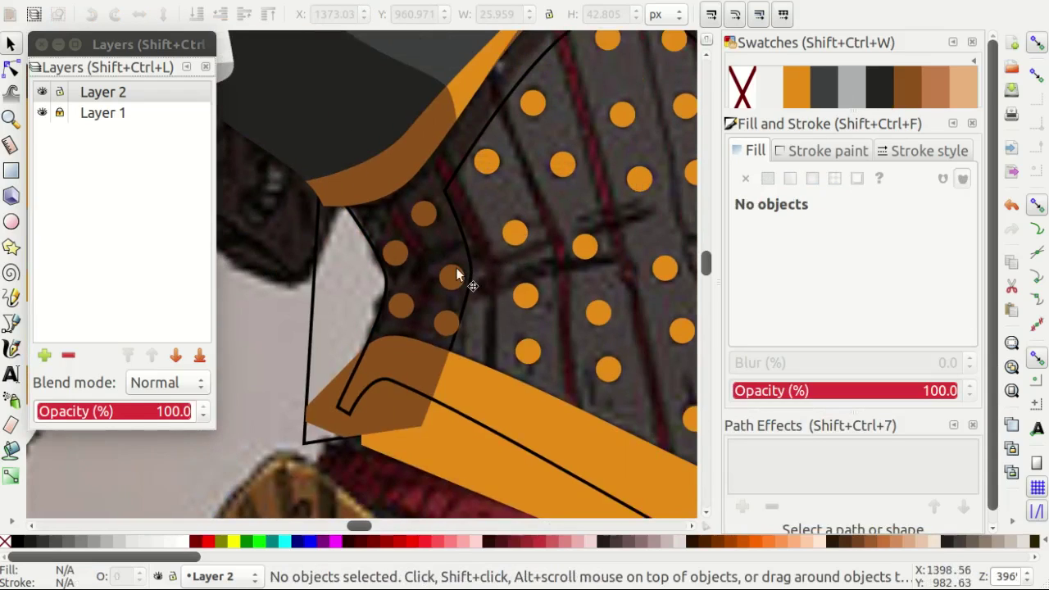
{"action": "scroll", "coordinate": [426, 313], "scroll_direction": "up", "scroll_amount": 4}
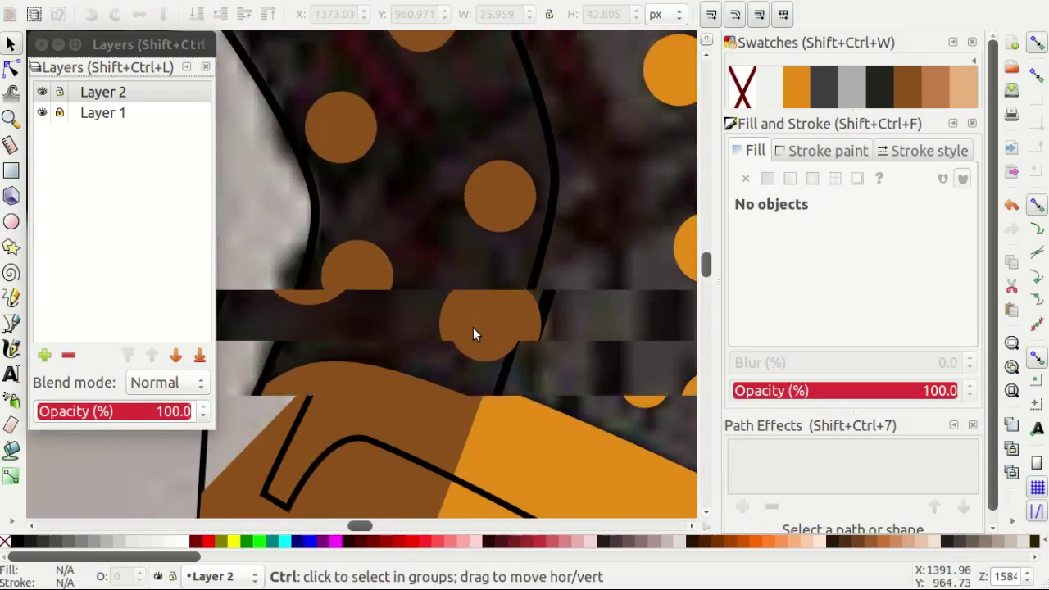
{"action": "scroll", "coordinate": [401, 267], "scroll_direction": "down", "scroll_amount": 3}
{"action": "scroll", "coordinate": [541, 237], "scroll_direction": "up", "scroll_amount": 3}
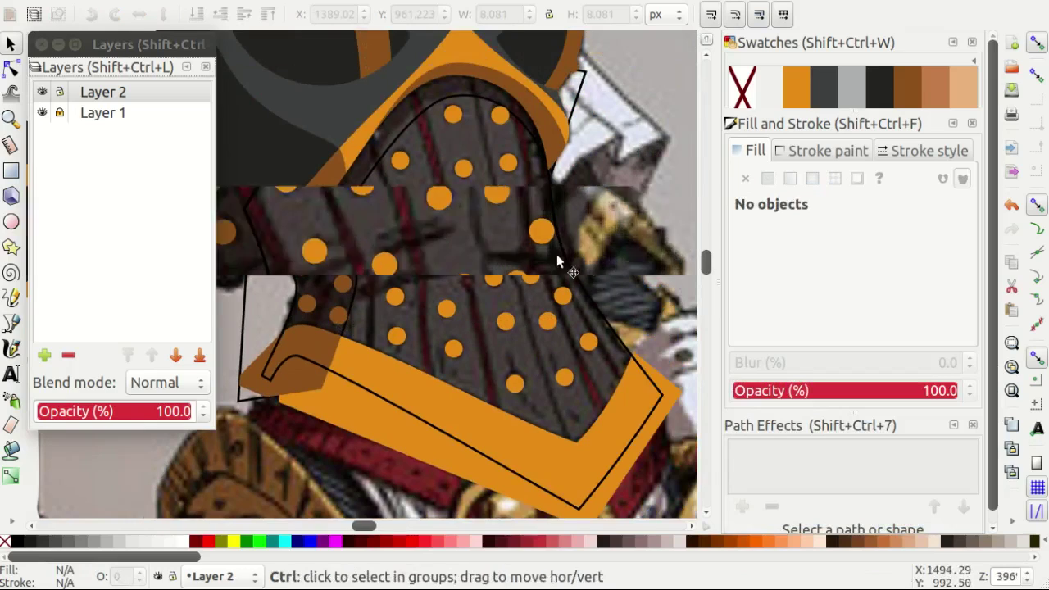
{"action": "left_click", "coordinate": [528, 159]}
{"action": "scroll", "coordinate": [468, 295], "scroll_direction": "up", "scroll_amount": 1}
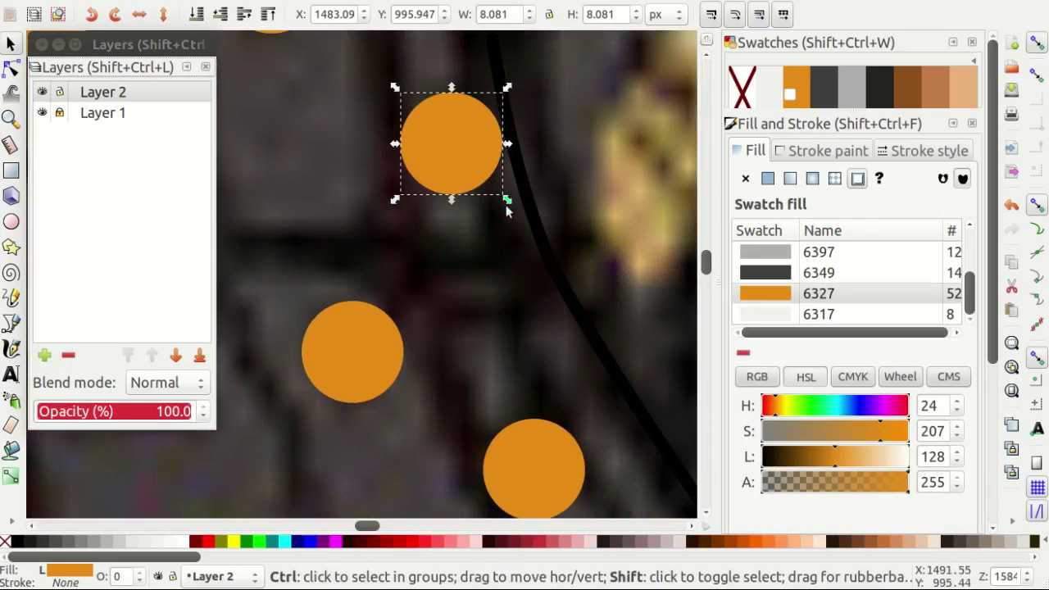
{"action": "key", "text": "alt+o"}
Shrink three edge stud circles to 70% with Transform's Scale tab.
{"action": "left_click", "coordinate": [209, 462]}
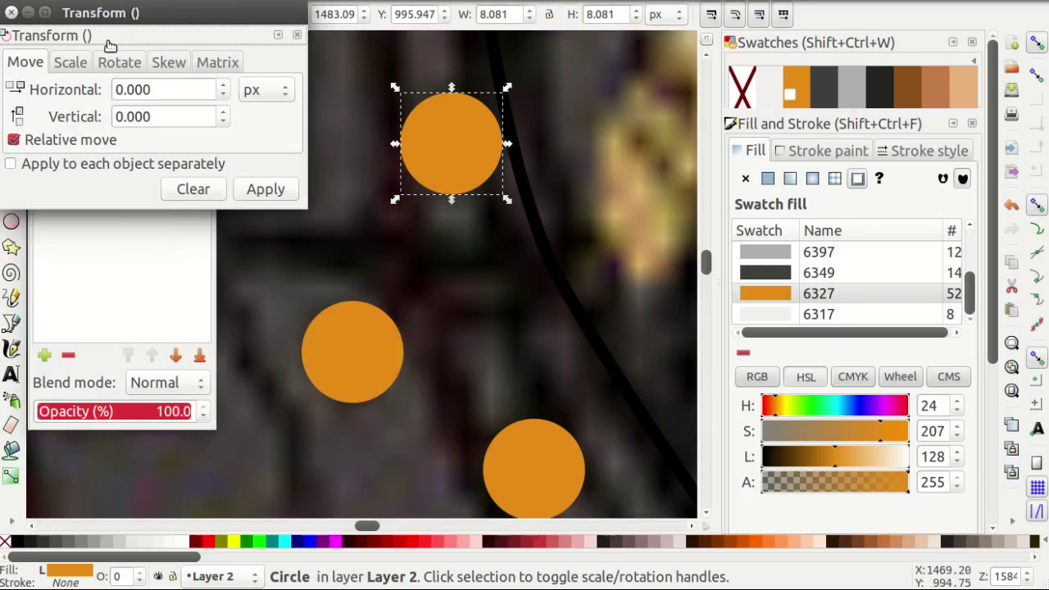
{"action": "left_click", "coordinate": [70, 64]}
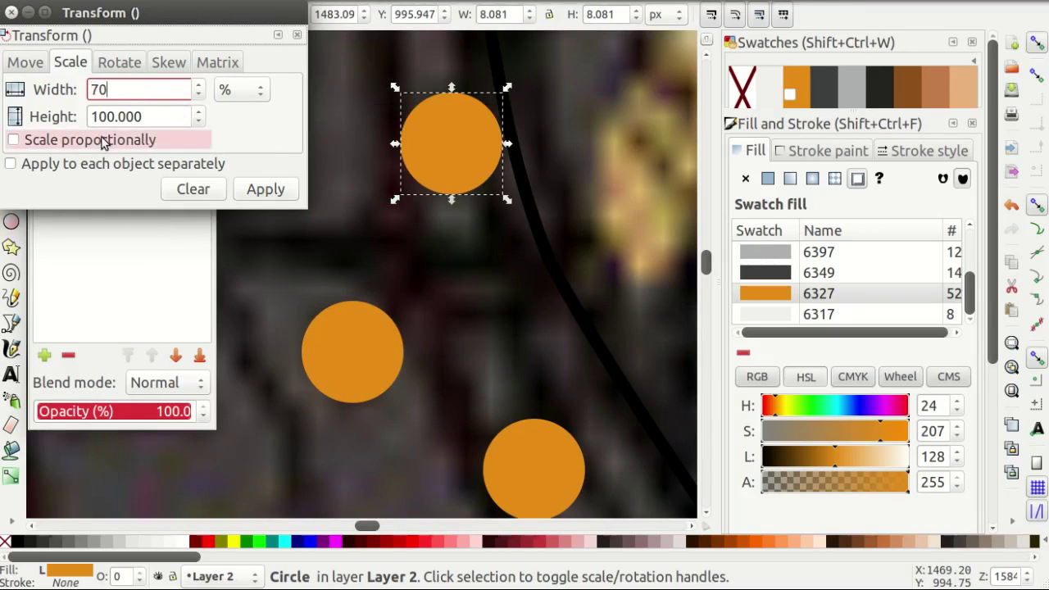
{"action": "key", "text": "Return"}
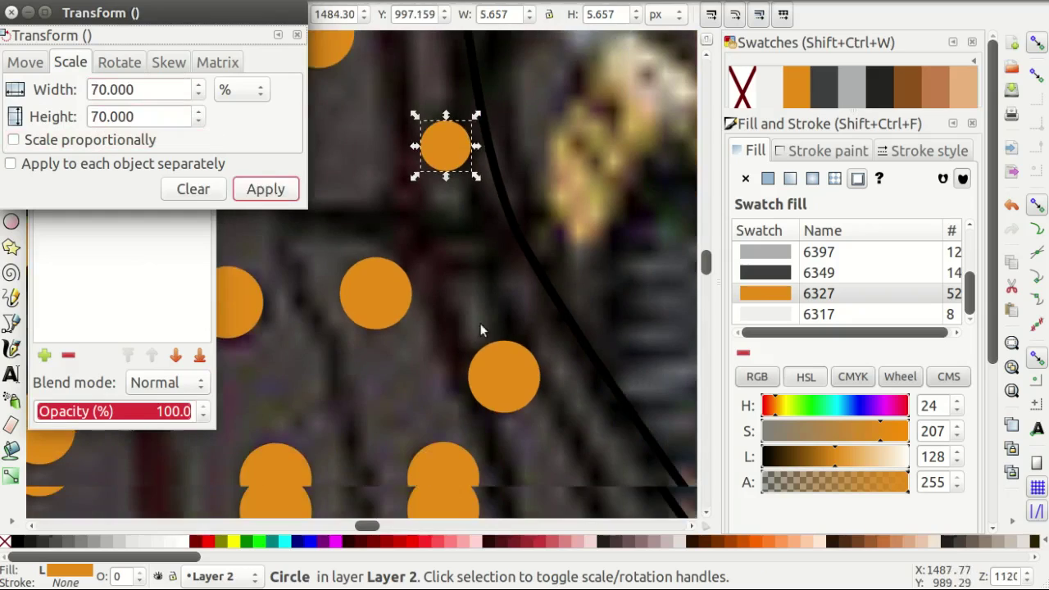
{"action": "key", "text": "Tab"}
{"action": "left_click", "coordinate": [266, 190]}
{"action": "key", "text": "Tab"}
{"action": "left_click", "coordinate": [267, 189]}
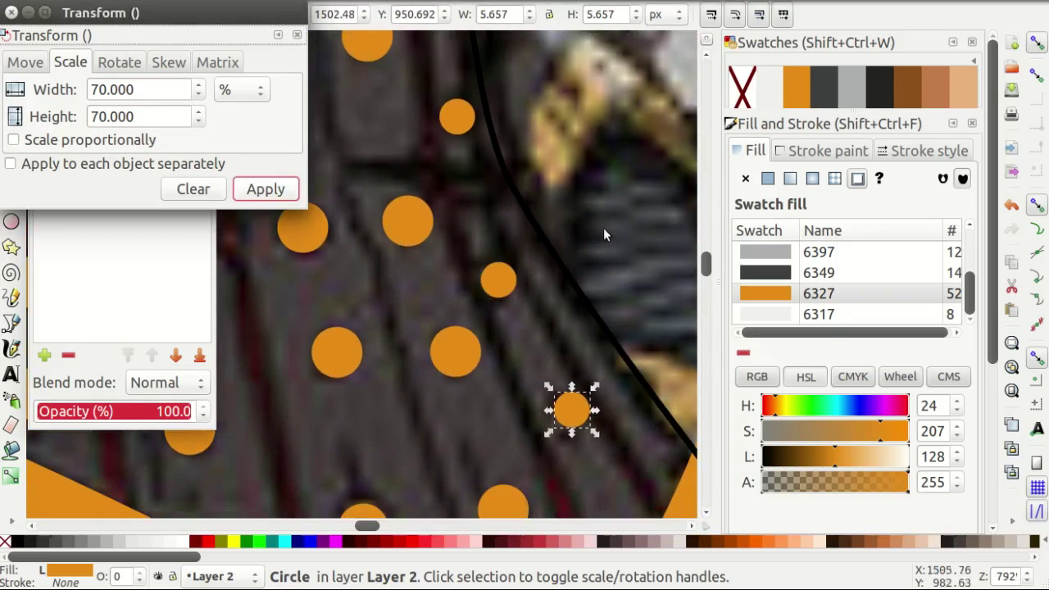
{"action": "scroll", "coordinate": [603, 228], "scroll_direction": "down", "scroll_amount": 3}
{"action": "scroll", "coordinate": [478, 233], "scroll_direction": "up", "scroll_amount": 2}
Shrink two brown left-panel circles to 70%, then scale one brown circle to 86%.
{"action": "left_click", "coordinate": [330, 268]}
{"action": "left_click", "coordinate": [326, 194], "text": "shift"}
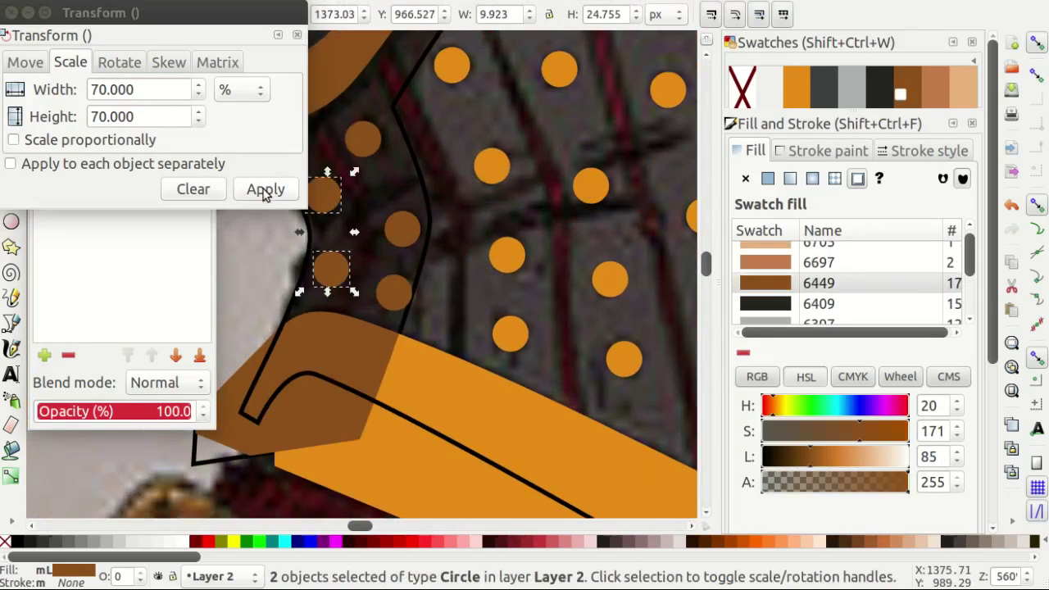
{"action": "left_click", "coordinate": [266, 190]}
{"action": "left_click", "coordinate": [324, 194]}
{"action": "left_click", "coordinate": [331, 268]}
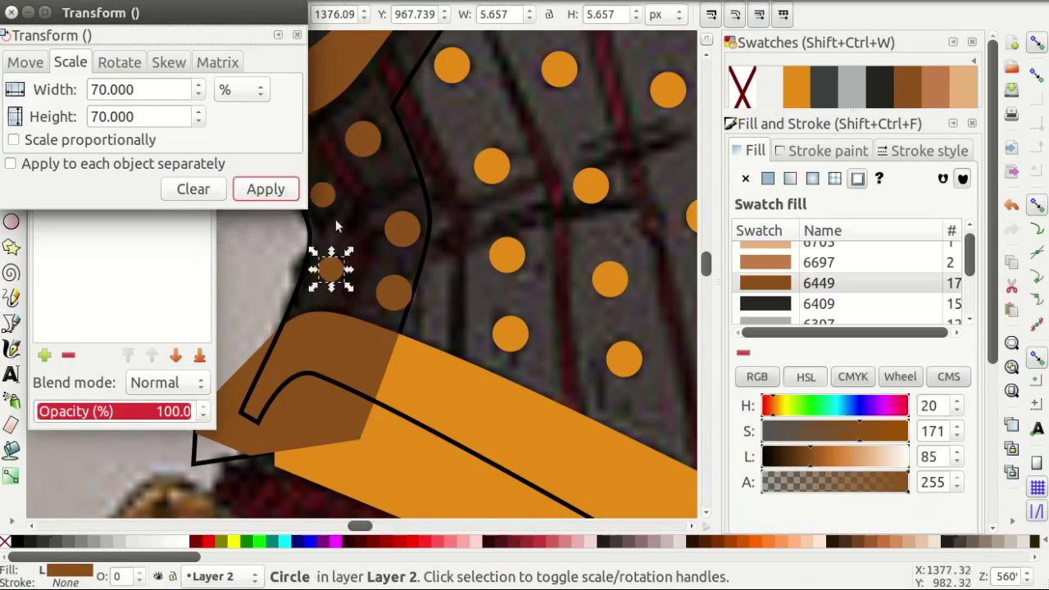
{"action": "key", "text": "Escape"}
{"action": "scroll", "coordinate": [383, 193], "scroll_direction": "down", "scroll_amount": 3}
{"action": "scroll", "coordinate": [382, 193], "scroll_direction": "up", "scroll_amount": 3}
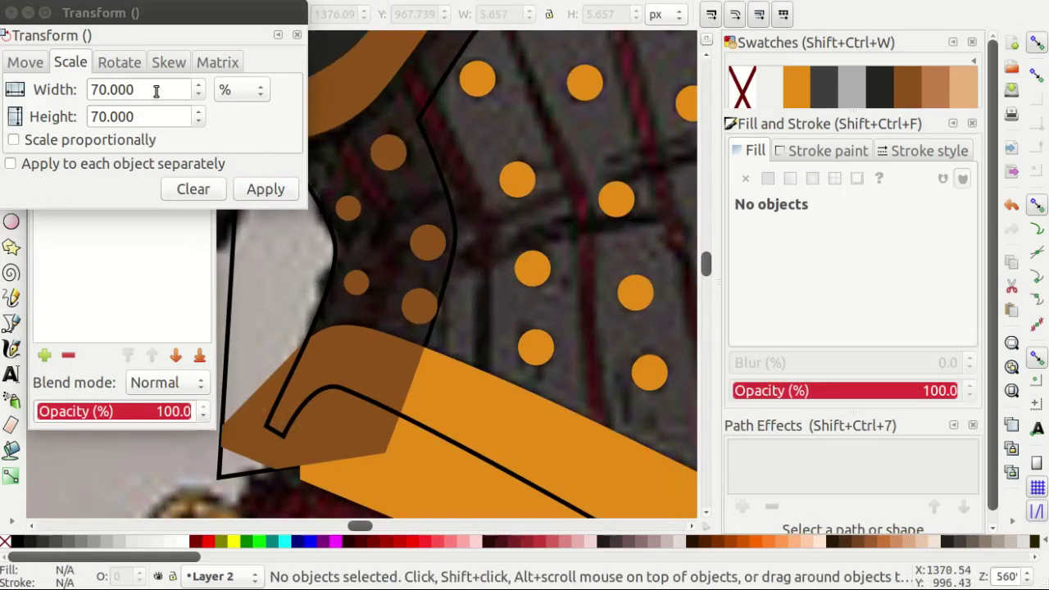
{"action": "left_click", "coordinate": [156, 91]}
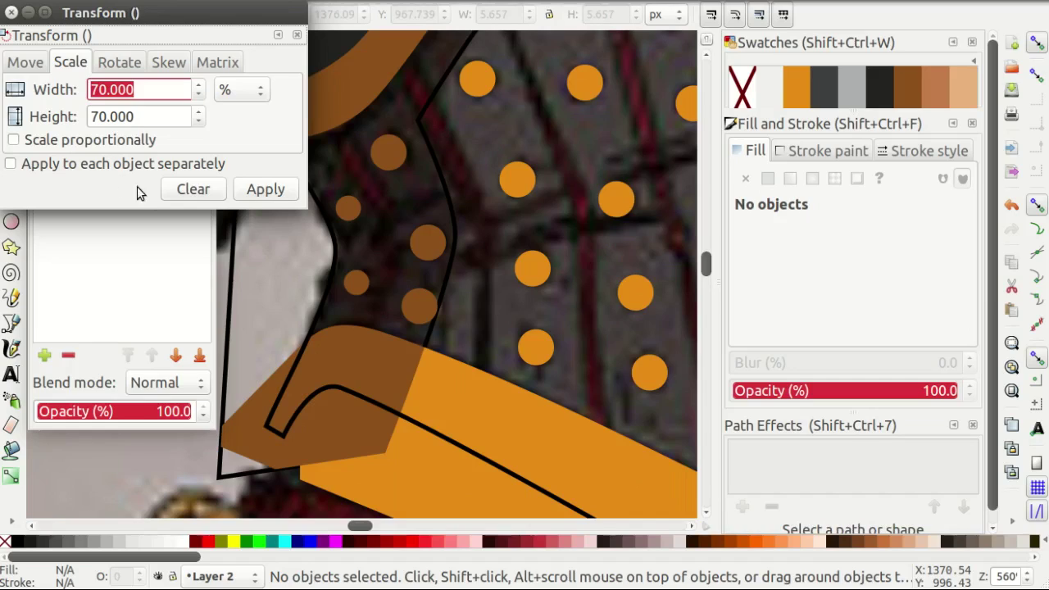
{"action": "type", "text": "86"}
{"action": "left_click", "coordinate": [419, 307]}
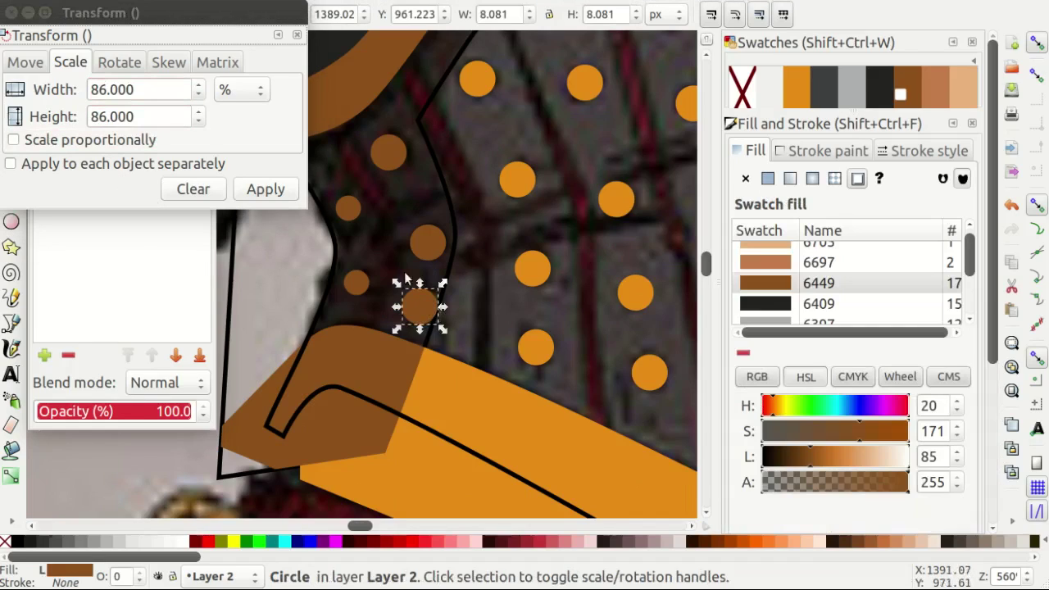
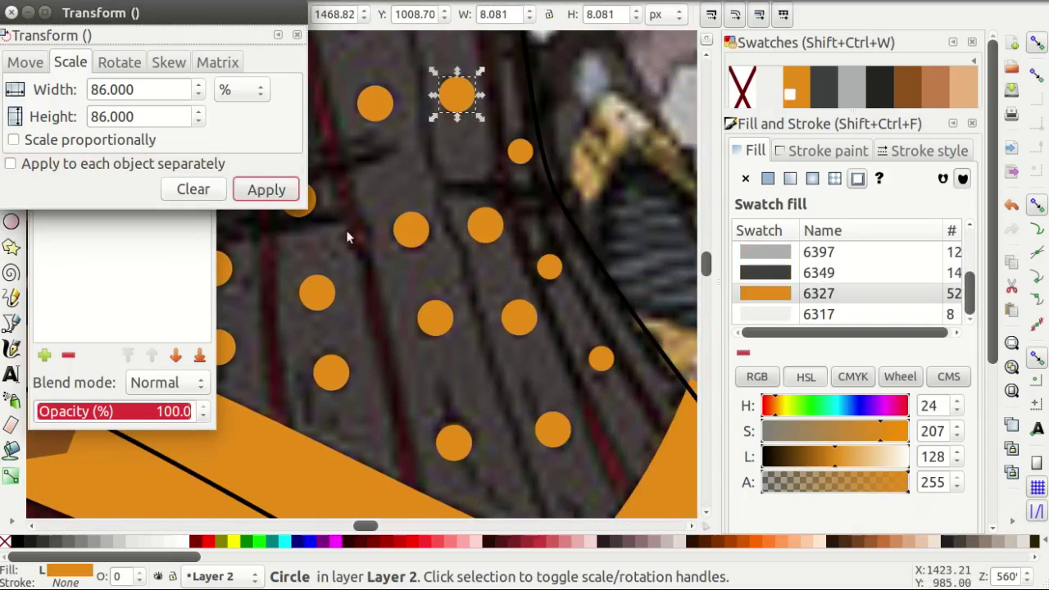
Shrink five orange rivet dots on the armour panel to 86%.
{"action": "scroll", "coordinate": [347, 234], "scroll_direction": "up", "scroll_amount": 3}
{"action": "left_click", "coordinate": [437, 94]}
{"action": "left_click", "coordinate": [278, 188]}
{"action": "scroll", "coordinate": [386, 173], "scroll_direction": "up", "scroll_amount": 4}
{"action": "left_click", "coordinate": [424, 127]}
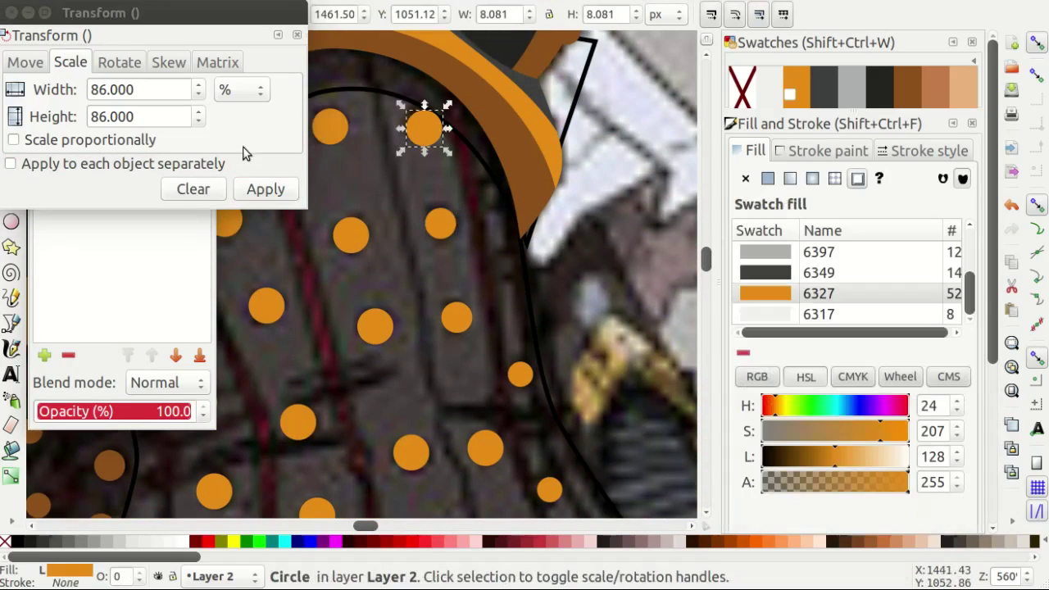
{"action": "left_click", "coordinate": [265, 188]}
{"action": "scroll", "coordinate": [499, 311], "scroll_direction": "down", "scroll_amount": 1}
{"action": "scroll", "coordinate": [498, 311], "scroll_direction": "down", "scroll_amount": 3}
{"action": "left_click", "coordinate": [484, 253]}
{"action": "left_click", "coordinate": [265, 188]}
{"action": "left_click", "coordinate": [520, 349]}
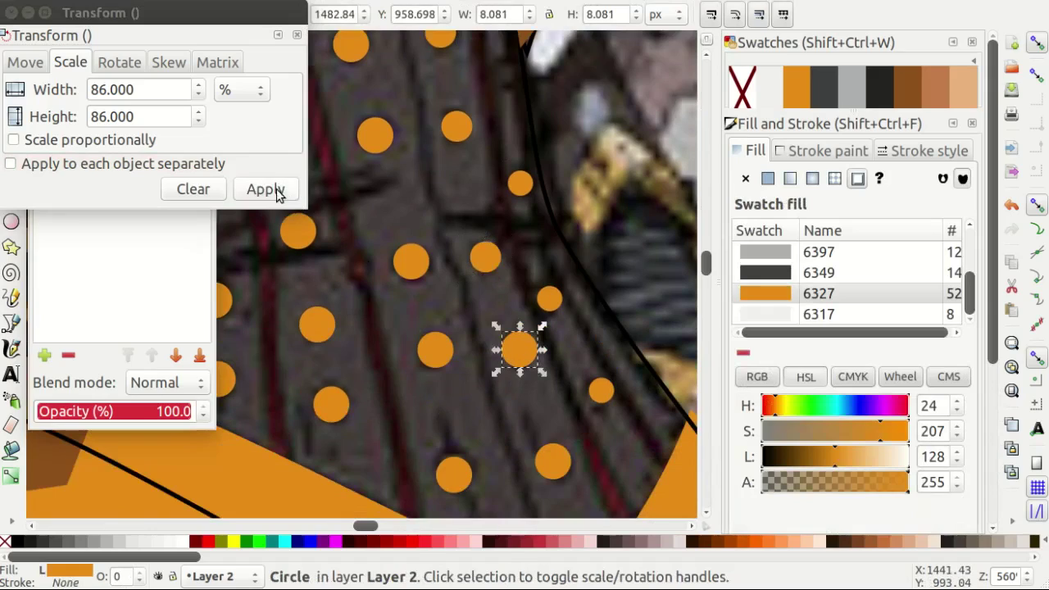
{"action": "left_click", "coordinate": [265, 189]}
{"action": "scroll", "coordinate": [552, 368], "scroll_direction": "down", "scroll_amount": 2}
{"action": "left_click", "coordinate": [552, 368]}
{"action": "left_click", "coordinate": [265, 188]}
{"action": "scroll", "coordinate": [457, 246], "scroll_direction": "down", "scroll_amount": 2}
{"action": "scroll", "coordinate": [440, 197], "scroll_direction": "up", "scroll_amount": 1}
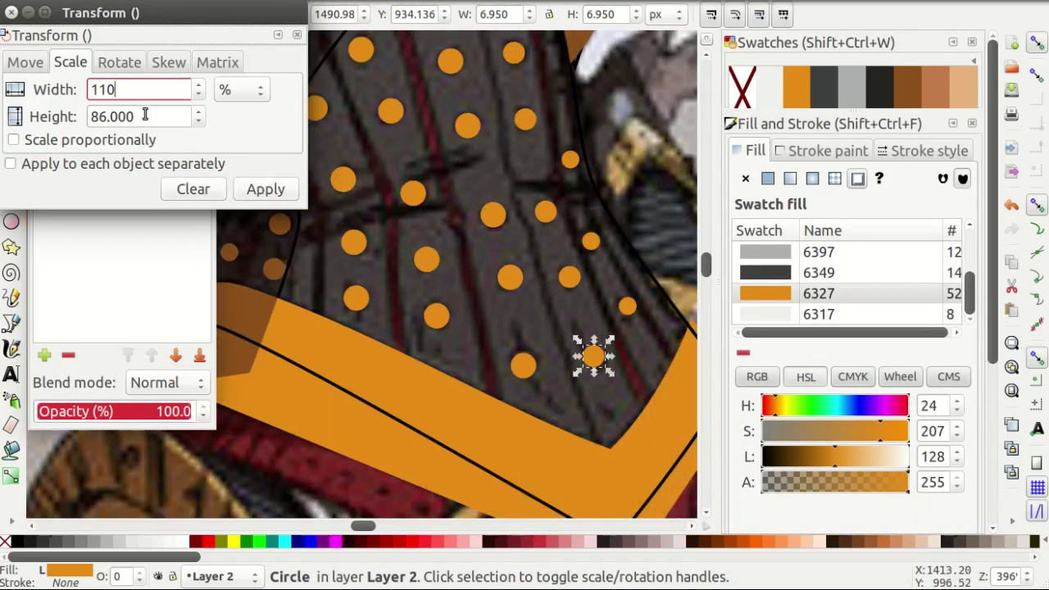
Enlarge five other rivet dots to 110%, then deselect everything.
{"action": "type", "text": "0"}
{"action": "scroll", "coordinate": [424, 251], "scroll_direction": "up", "scroll_amount": 4}
{"action": "scroll", "coordinate": [480, 273], "scroll_direction": "left", "scroll_amount": 1}
{"action": "scroll", "coordinate": [480, 273], "scroll_direction": "down", "scroll_amount": 2}
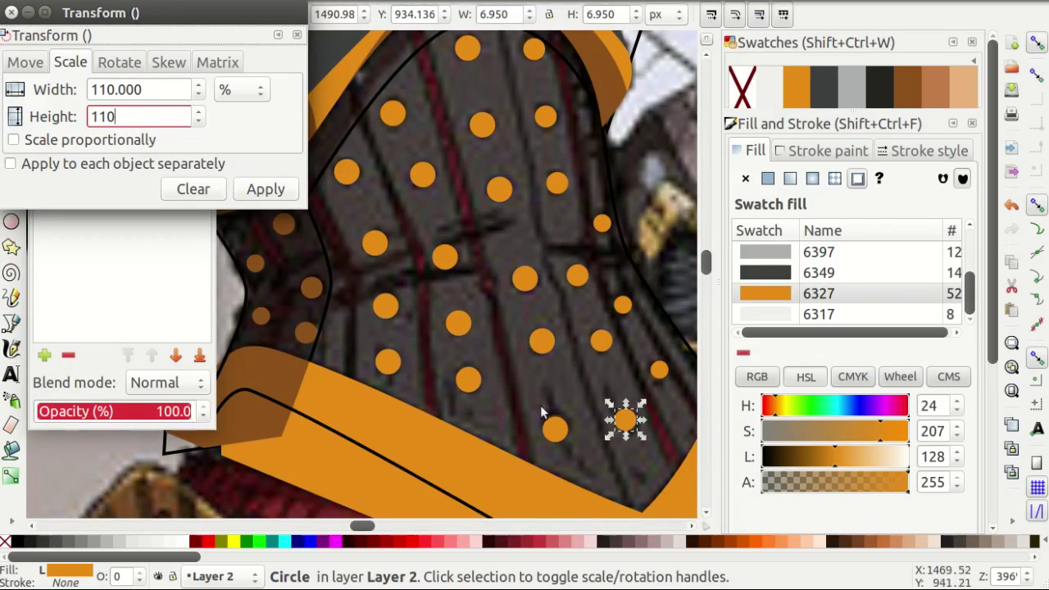
{"action": "left_click", "coordinate": [467, 379]}
{"action": "left_click", "coordinate": [265, 189]}
{"action": "left_click", "coordinate": [458, 323]}
{"action": "left_click", "coordinate": [265, 189]}
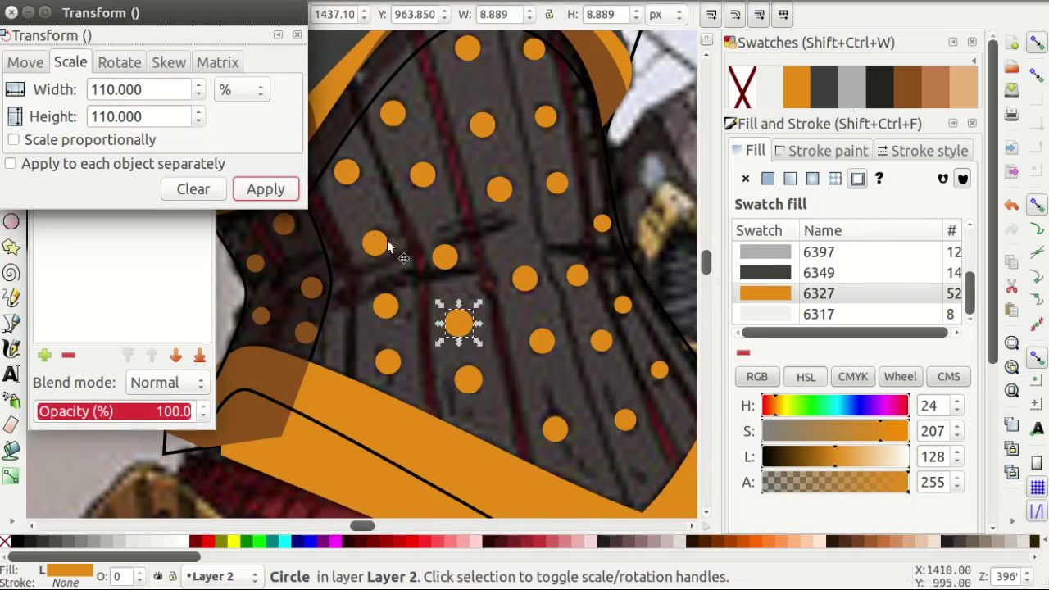
{"action": "left_click", "coordinate": [444, 257]}
{"action": "left_click", "coordinate": [266, 188]}
{"action": "left_click", "coordinate": [422, 174]}
{"action": "left_click", "coordinate": [266, 189]}
{"action": "left_click", "coordinate": [393, 113]}
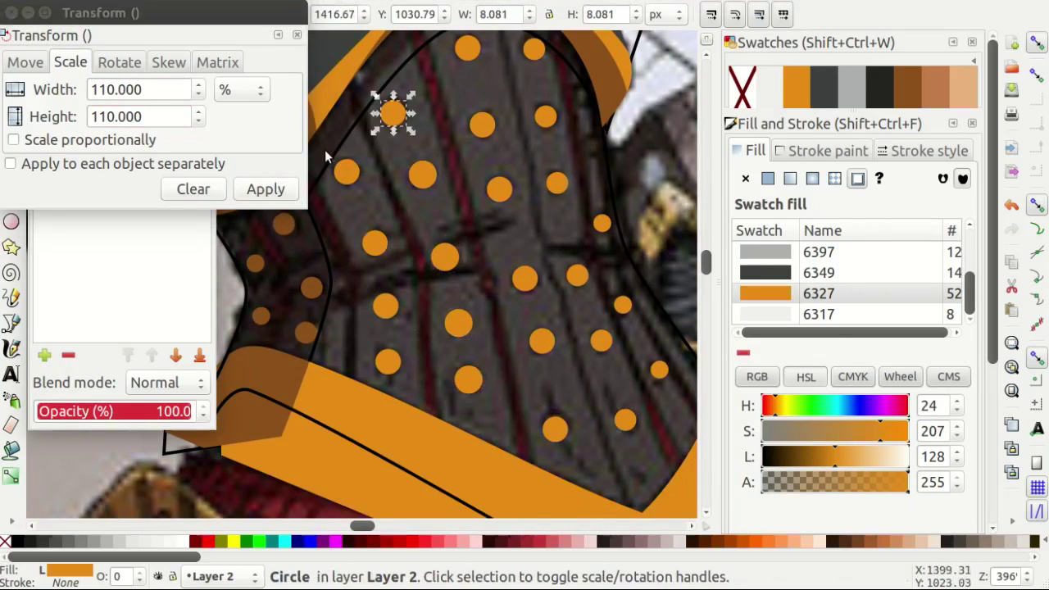
{"action": "left_click", "coordinate": [266, 189]}
{"action": "scroll", "coordinate": [444, 187], "scroll_direction": "up", "scroll_amount": 1}
{"action": "key", "text": "Escape"}
{"action": "scroll", "coordinate": [444, 186], "scroll_direction": "down", "scroll_amount": 2}
{"action": "left_click", "coordinate": [12, 13]}
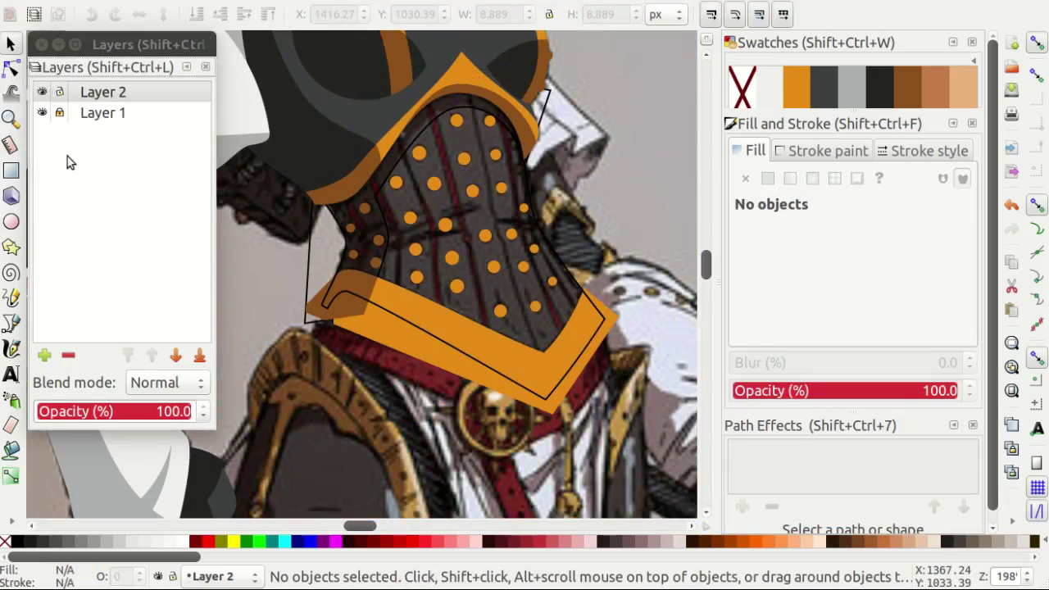
{"action": "left_click", "coordinate": [41, 113]}
{"action": "scroll", "coordinate": [390, 244], "scroll_direction": "right", "scroll_amount": 2}
{"action": "scroll", "coordinate": [540, 219], "scroll_direction": "left", "scroll_amount": 1}
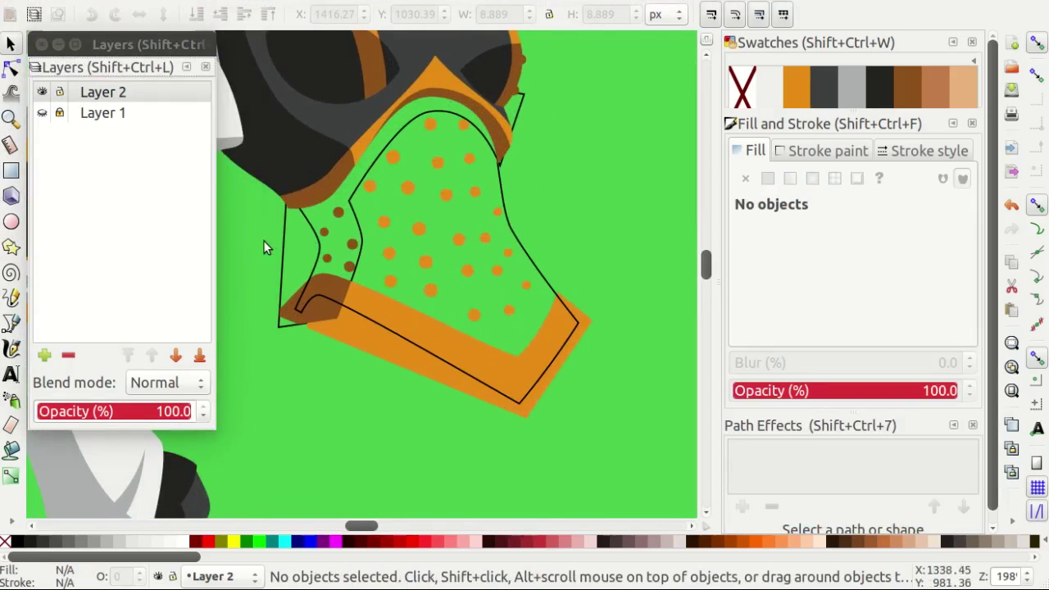
{"action": "left_click", "coordinate": [259, 272]}
{"action": "left_click", "coordinate": [851, 106]}
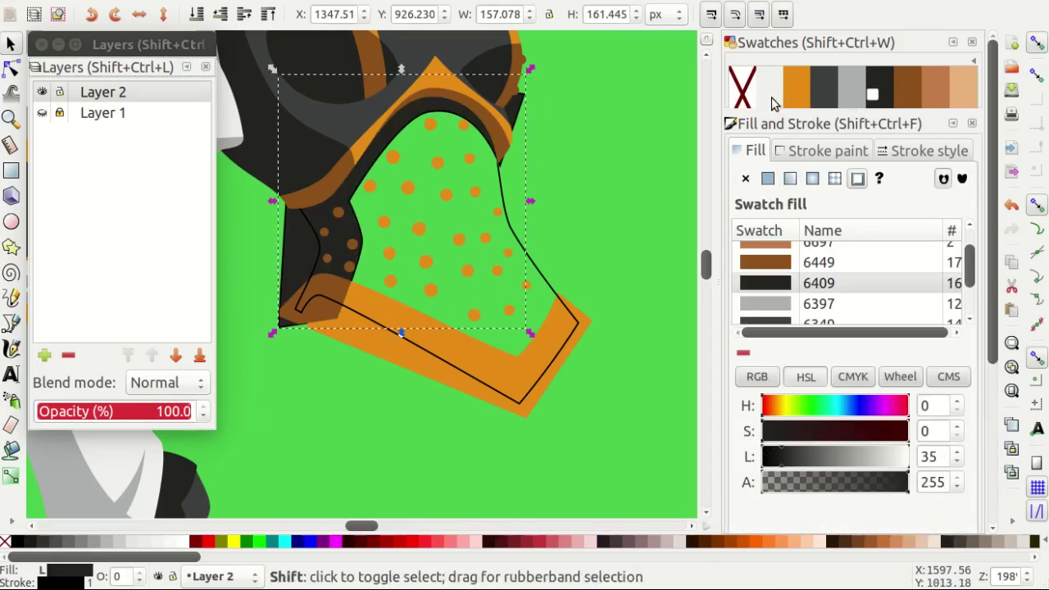
{"action": "key", "text": "r"}
{"action": "left_click_drag", "start_coordinate": [274, 72], "coordinate": [620, 398]}
{"action": "key", "text": "End"}
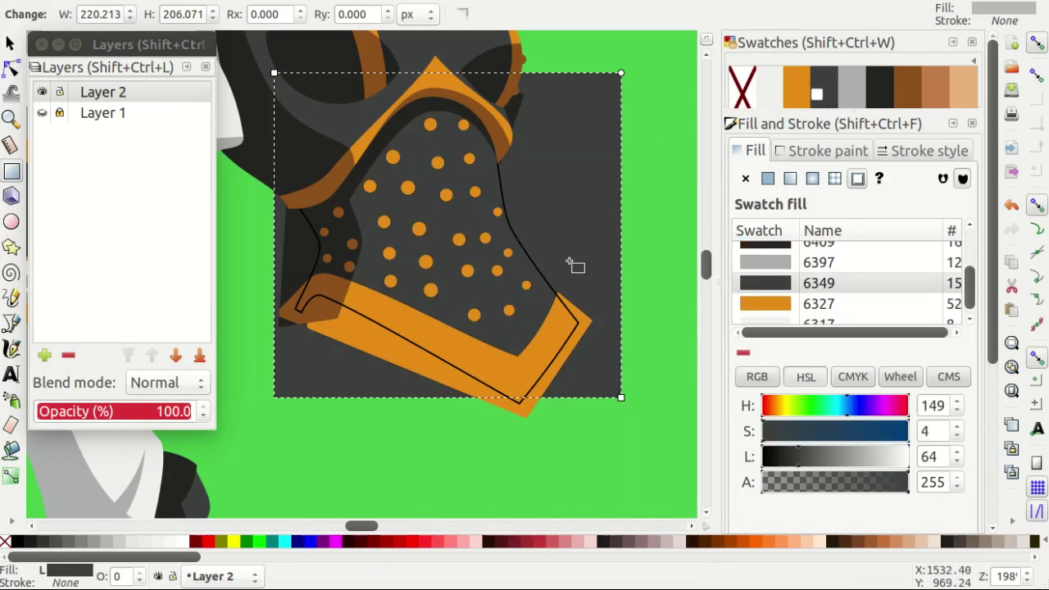
{"action": "key", "text": "ctrl+z"}
{"action": "key", "text": "ctrl+z"}
{"action": "key", "text": "ctrl+z"}
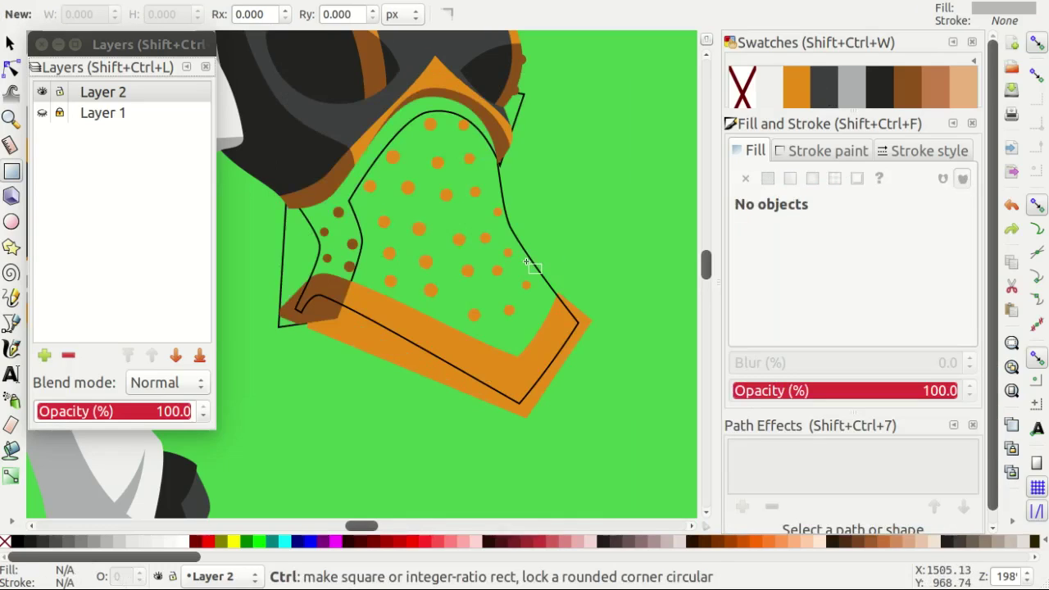
{"action": "left_click", "coordinate": [39, 113]}
{"action": "scroll", "coordinate": [355, 275], "scroll_direction": "up", "scroll_amount": 3, "text": "ctrl"}
Draw a bent Pen line down the armour seam between the rivet dots.
{"action": "scroll", "coordinate": [430, 275], "scroll_direction": "up", "scroll_amount": 2, "text": "ctrl"}
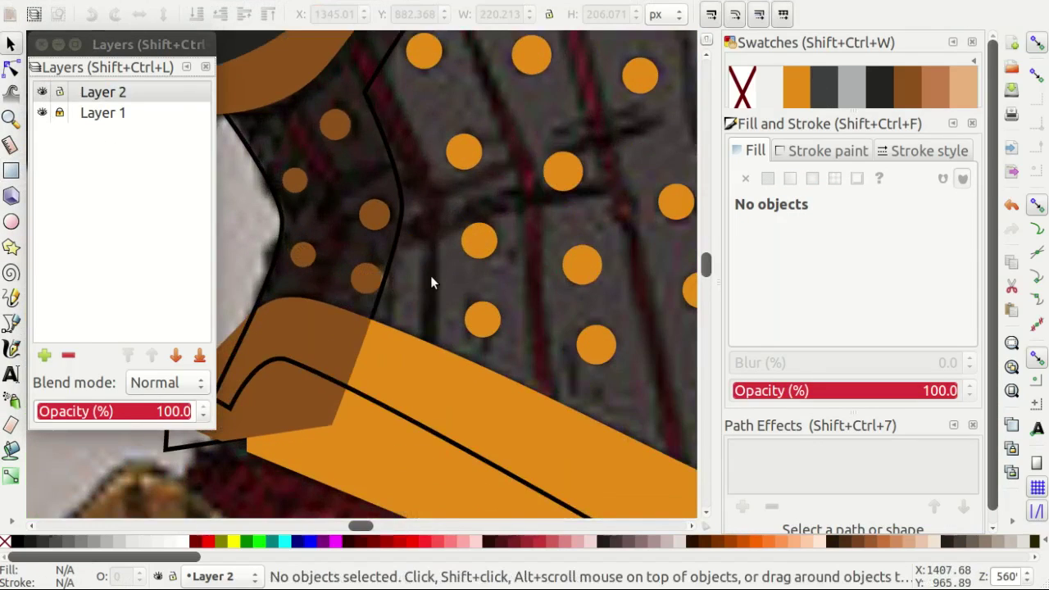
{"action": "scroll", "coordinate": [328, 226], "scroll_direction": "up", "scroll_amount": 1, "text": "ctrl"}
{"action": "key", "text": "b"}
{"action": "scroll", "coordinate": [324, 217], "scroll_direction": "up", "scroll_amount": 2, "text": "ctrl"}
{"action": "scroll", "coordinate": [312, 194], "scroll_direction": "up", "scroll_amount": 2, "text": "ctrl"}
{"action": "left_click", "coordinate": [290, 124]}
{"action": "scroll", "coordinate": [353, 196], "scroll_direction": "down", "scroll_amount": 3}
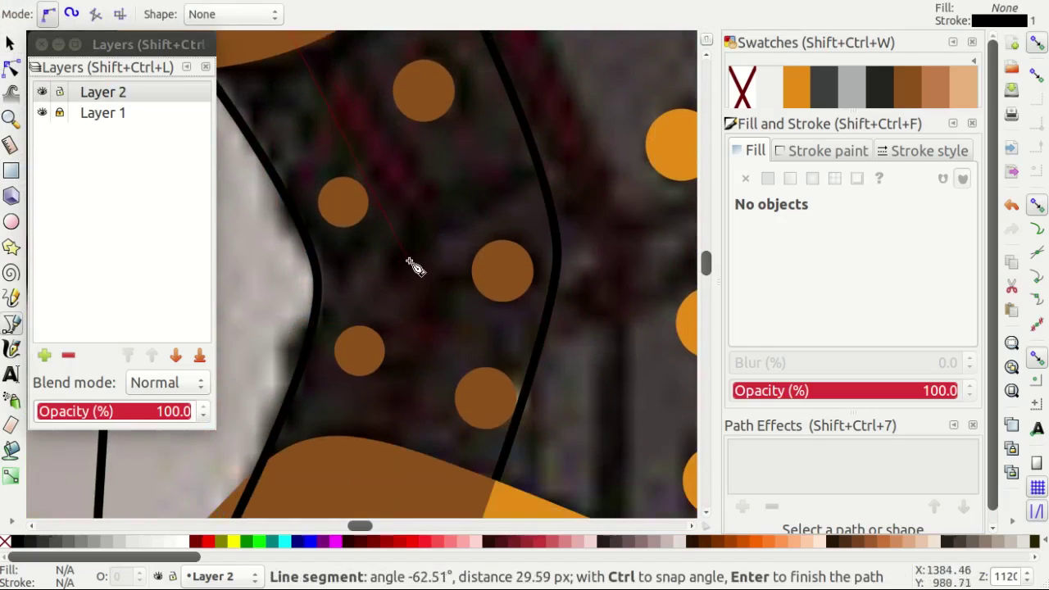
{"action": "left_click_drag", "start_coordinate": [409, 254], "coordinate": [409, 306]}
{"action": "scroll", "coordinate": [381, 398], "scroll_direction": "down", "scroll_amount": 2}
{"action": "left_click", "coordinate": [366, 417]}
{"action": "scroll", "coordinate": [366, 418], "scroll_direction": "up", "scroll_amount": 1}
{"action": "key", "text": "Return"}
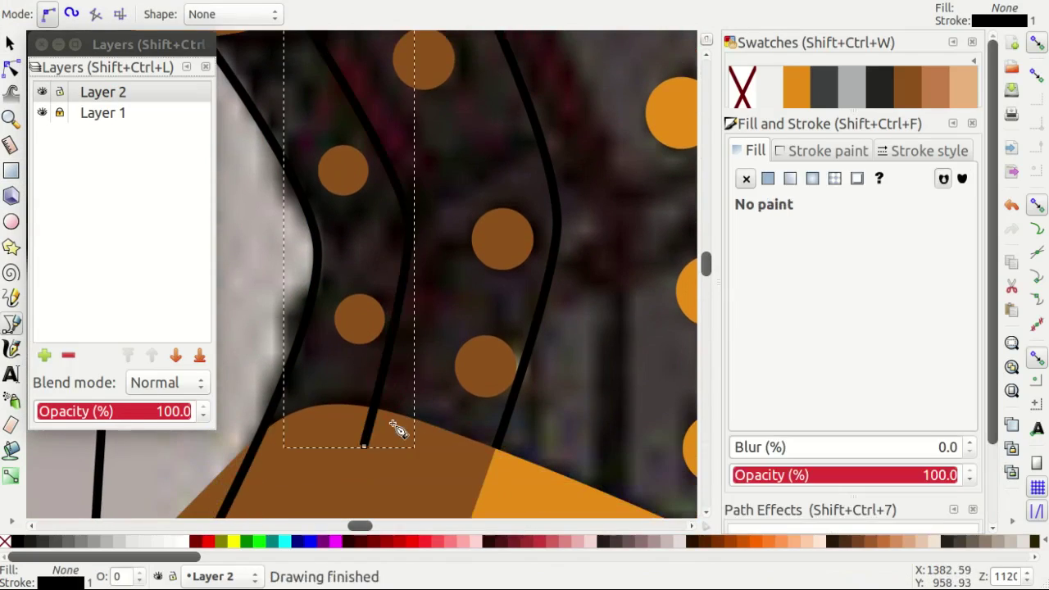
{"action": "key", "text": "n"}
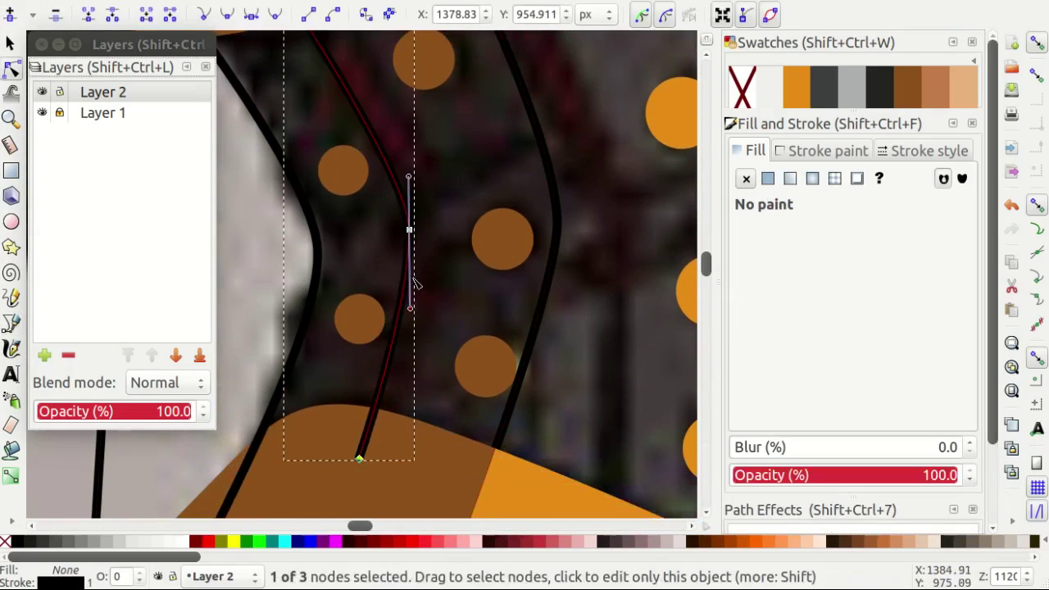
Duplicate the line, shift the copy slightly right, and combine both into one path.
{"action": "key", "text": "s"}
{"action": "key", "text": "ctrl+d"}
{"action": "left_click_drag", "start_coordinate": [408, 256], "coordinate": [444, 255]}
{"action": "left_click", "coordinate": [392, 243], "text": "shift"}
{"action": "scroll", "coordinate": [392, 244], "scroll_direction": "up", "scroll_amount": 2}
{"action": "key", "text": "ctrl+k"}
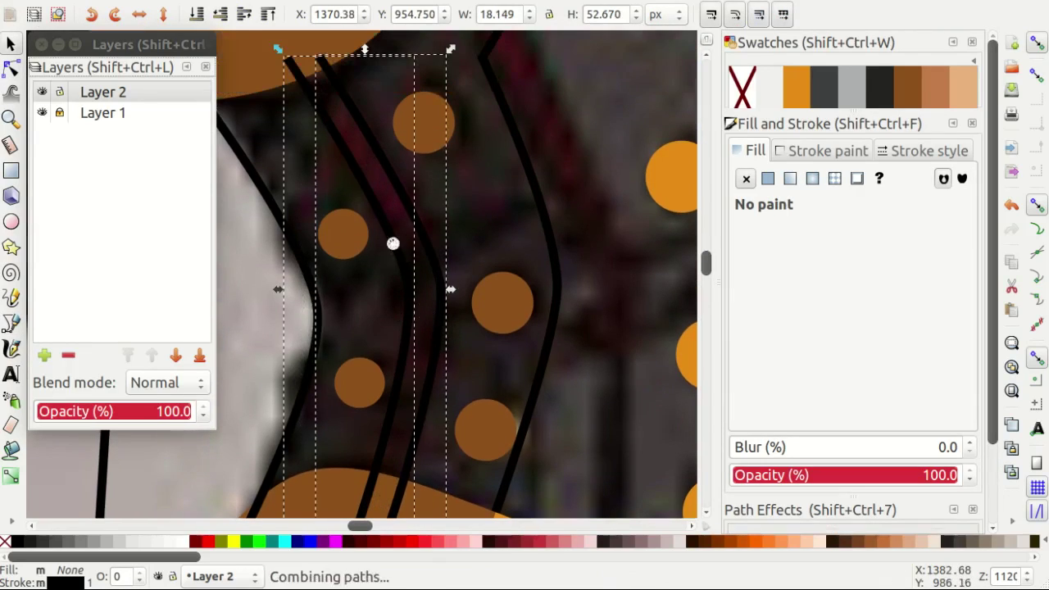
{"action": "scroll", "coordinate": [392, 242], "scroll_direction": "up", "scroll_amount": 4}
{"action": "scroll", "coordinate": [393, 242], "scroll_direction": "down", "scroll_amount": 6}
{"action": "scroll", "coordinate": [392, 243], "scroll_direction": "down", "scroll_amount": 2}
Fill the combined path with the red cloak colour using the Dropper.
{"action": "key", "text": "d"}
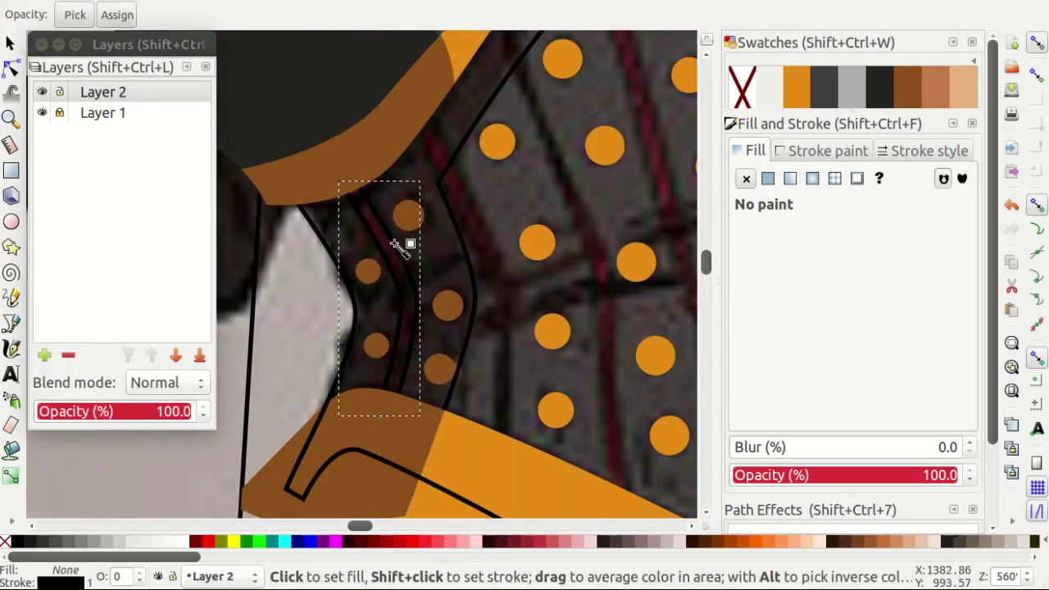
{"action": "scroll", "coordinate": [401, 245], "scroll_direction": "down", "scroll_amount": 7}
{"action": "scroll", "coordinate": [409, 278], "scroll_direction": "up", "scroll_amount": 1}
{"action": "scroll", "coordinate": [413, 303], "scroll_direction": "down", "scroll_amount": 2}
{"action": "scroll", "coordinate": [417, 315], "scroll_direction": "down", "scroll_amount": 1}
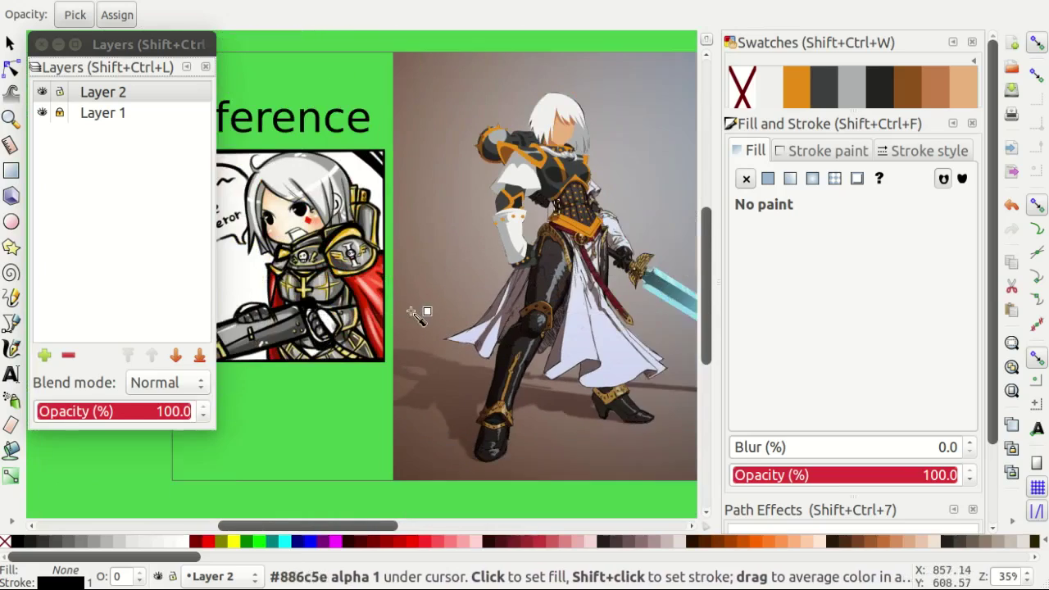
{"action": "scroll", "coordinate": [413, 314], "scroll_direction": "up", "scroll_amount": 1}
{"action": "scroll", "coordinate": [477, 253], "scroll_direction": "up", "scroll_amount": 5}
{"action": "scroll", "coordinate": [459, 238], "scroll_direction": "up", "scroll_amount": 4}
{"action": "left_click", "coordinate": [402, 287]}
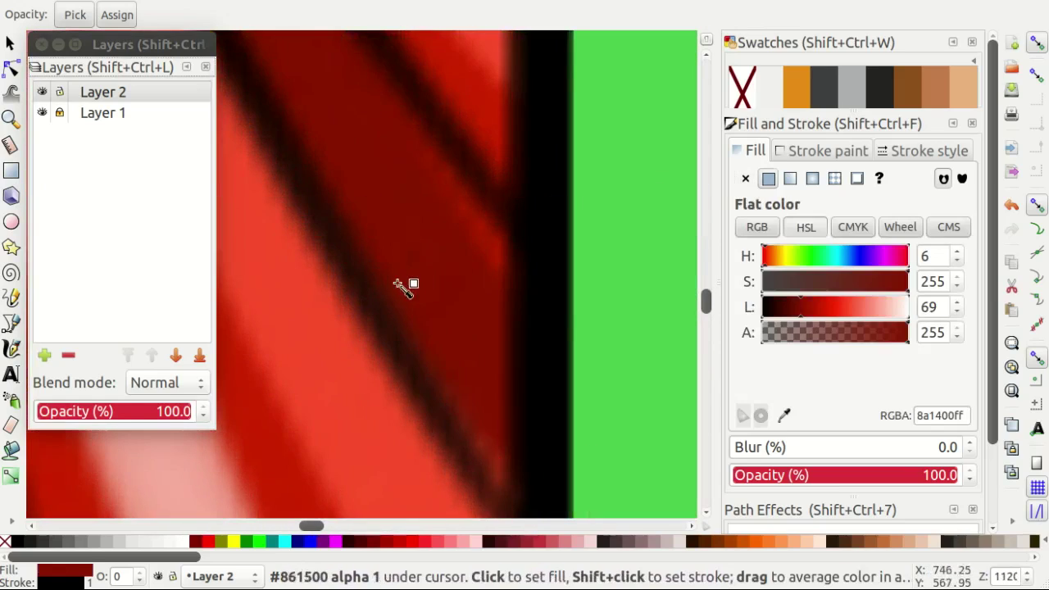
{"action": "scroll", "coordinate": [402, 286], "scroll_direction": "down", "scroll_amount": 6}
{"action": "scroll", "coordinate": [573, 180], "scroll_direction": "up", "scroll_amount": 3}
{"action": "scroll", "coordinate": [565, 245], "scroll_direction": "up", "scroll_amount": 2}
{"action": "scroll", "coordinate": [600, 246], "scroll_direction": "up", "scroll_amount": 1}
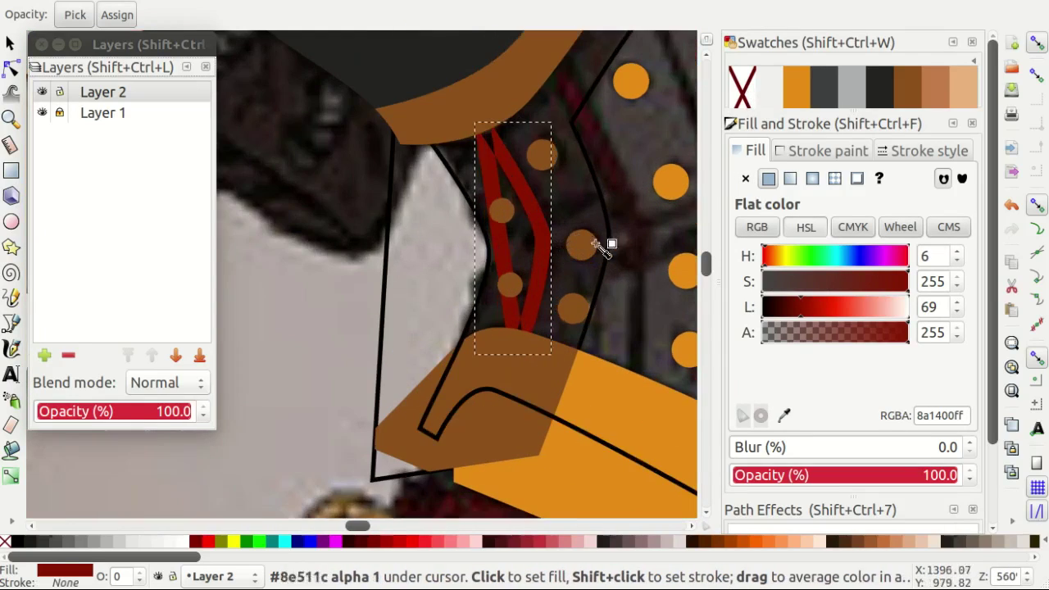
{"action": "scroll", "coordinate": [557, 210], "scroll_direction": "up", "scroll_amount": 1}
Join the stripe's two top nodes and give it fill 700c08ff.
{"action": "key", "text": "n"}
{"action": "left_click_drag", "start_coordinate": [363, 145], "coordinate": [458, 82]}
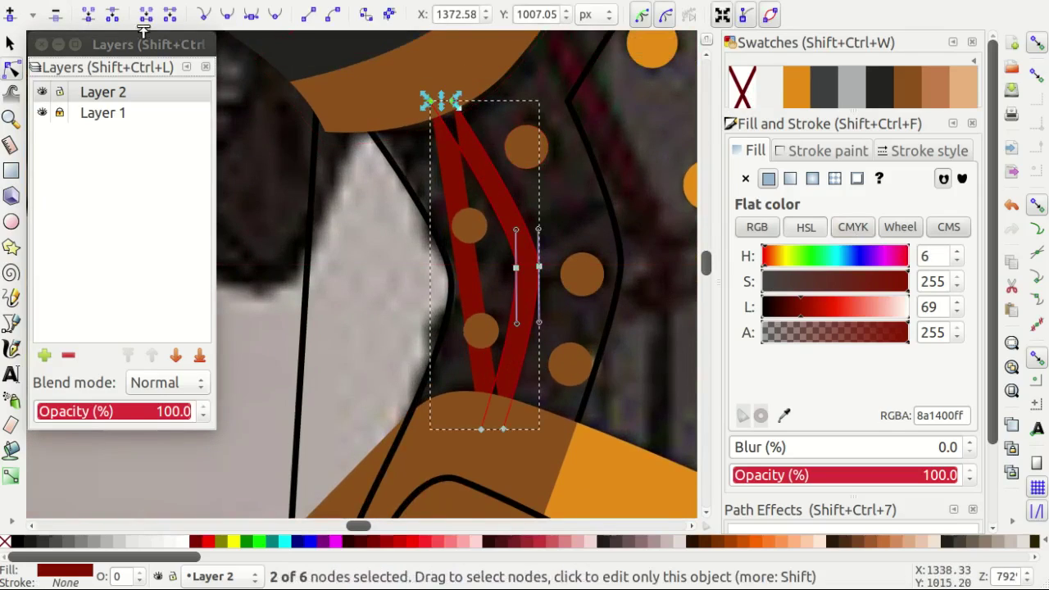
{"action": "scroll", "coordinate": [396, 305], "scroll_direction": "right", "scroll_amount": 1}
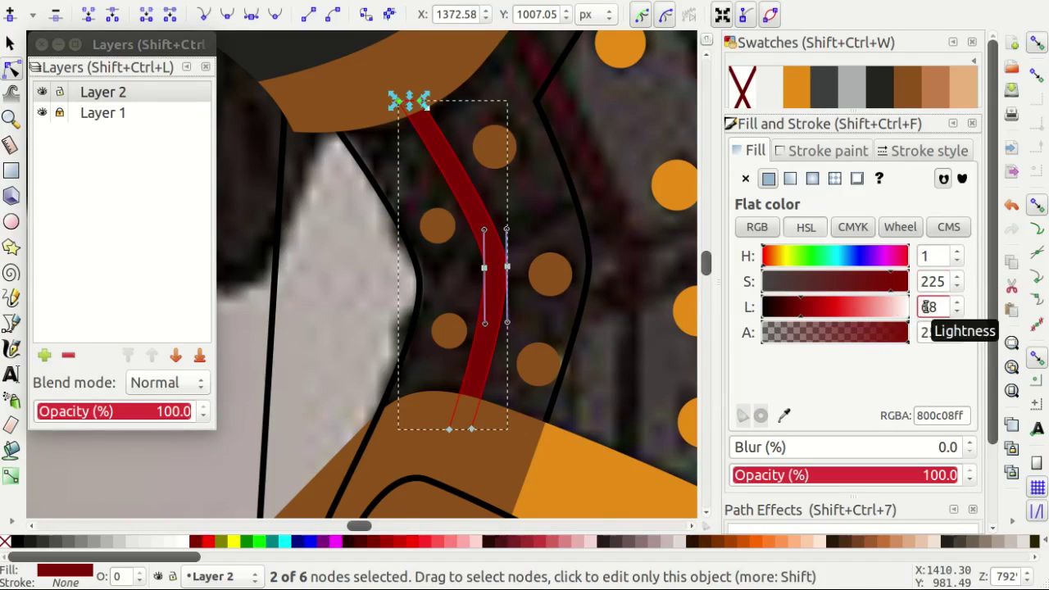
{"action": "left_click", "coordinate": [459, 336]}
{"action": "key", "text": "s"}
{"action": "left_click", "coordinate": [499, 264]}
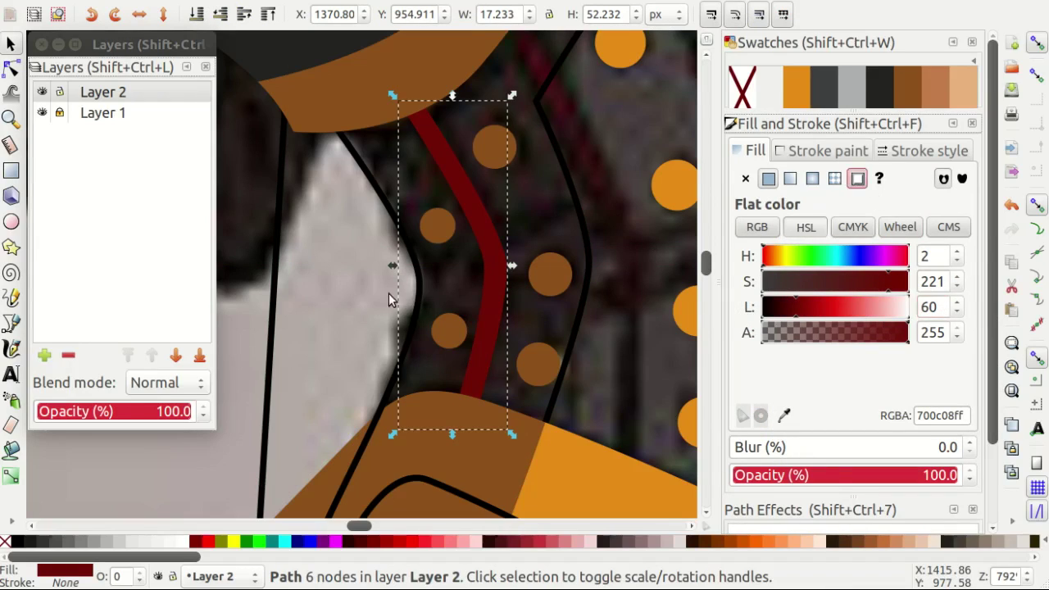
{"action": "scroll", "coordinate": [388, 293], "scroll_direction": "down", "scroll_amount": 1, "text": "ctrl"}
Draw a second pen line along the armour seam.
{"action": "left_click", "coordinate": [426, 224]}
{"action": "key", "text": "b"}
{"action": "scroll", "coordinate": [356, 168], "scroll_direction": "up", "scroll_amount": 1, "text": "ctrl"}
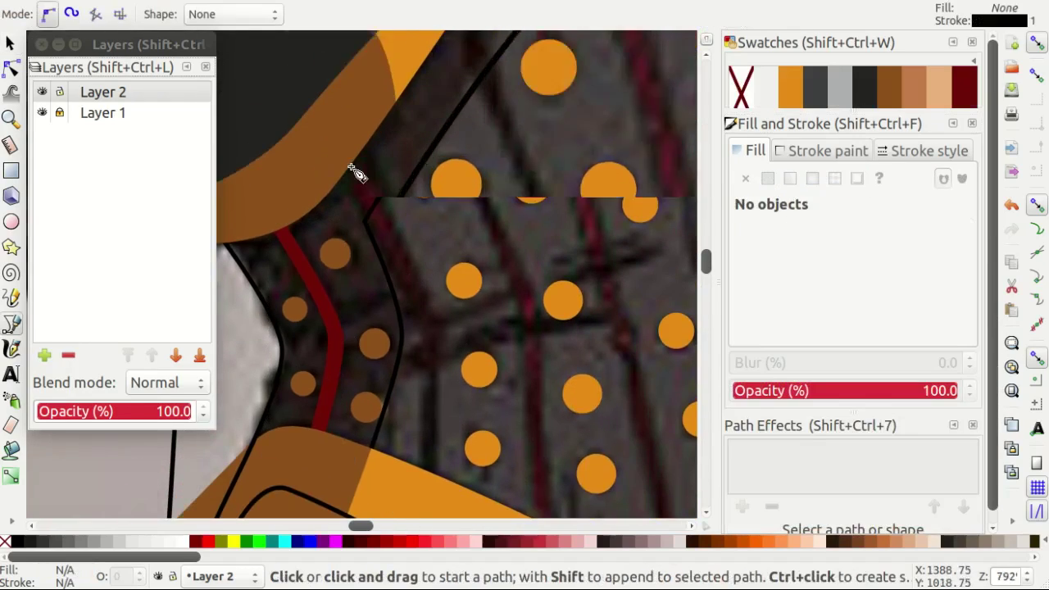
{"action": "scroll", "coordinate": [328, 156], "scroll_direction": "up", "scroll_amount": 1, "text": "ctrl"}
{"action": "left_click", "coordinate": [351, 118]}
{"action": "scroll", "coordinate": [461, 227], "scroll_direction": "up", "scroll_amount": 8}
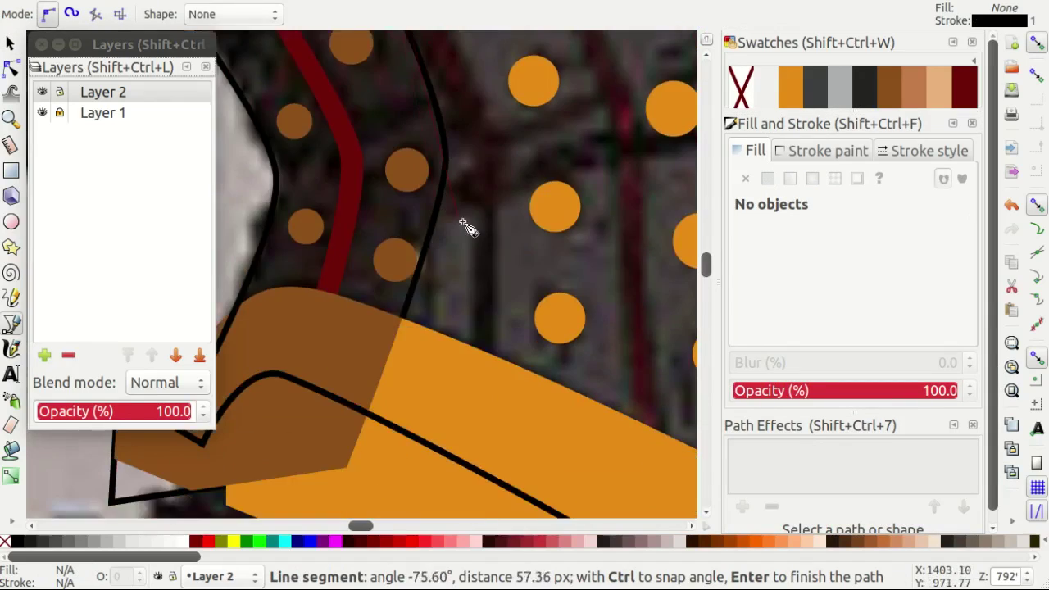
{"action": "scroll", "coordinate": [496, 106], "scroll_direction": "up", "scroll_amount": 8}
{"action": "scroll", "coordinate": [496, 438], "scroll_direction": "down", "scroll_amount": 1}
{"action": "key", "text": "Return"}
{"action": "scroll", "coordinate": [473, 320], "scroll_direction": "up", "scroll_amount": 3}
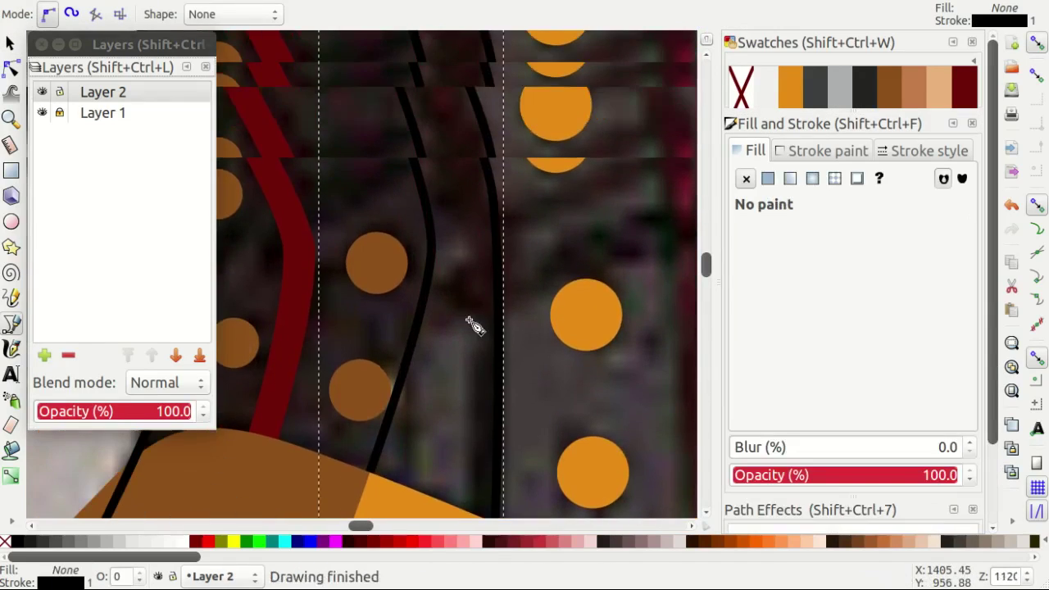
Shift the copied line slightly left, combine both lines, and join their top end nodes.
{"action": "key", "text": "s"}
{"action": "left_click_drag", "start_coordinate": [459, 250], "coordinate": [449, 250]}
{"action": "scroll", "coordinate": [437, 254], "scroll_direction": "up", "scroll_amount": 2}
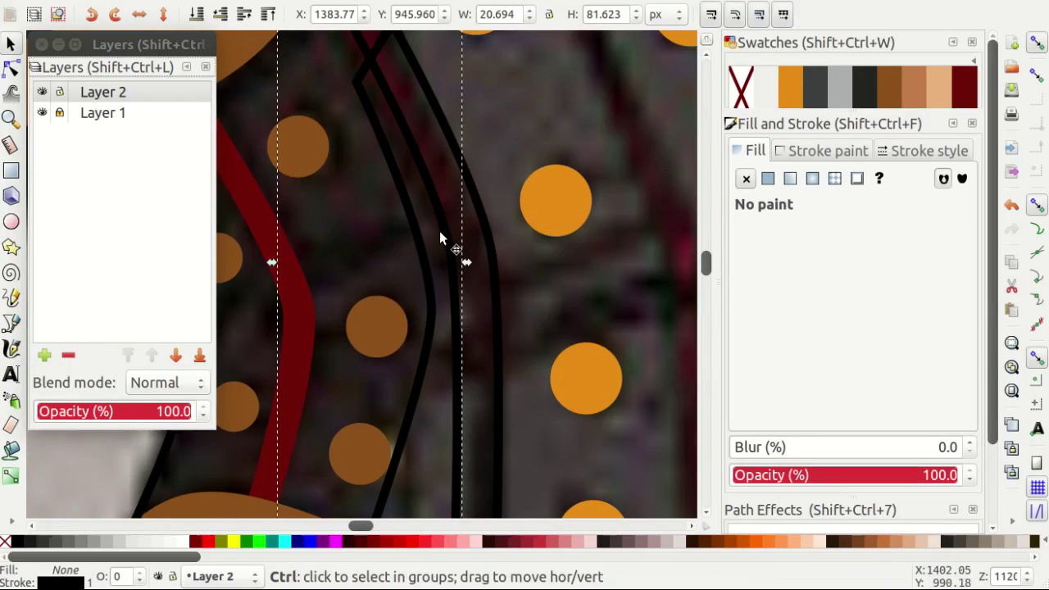
{"action": "left_click", "coordinate": [489, 240], "text": "shift"}
{"action": "scroll", "coordinate": [490, 240], "scroll_direction": "down", "scroll_amount": 3}
{"action": "key", "text": "ctrl+k"}
{"action": "key", "text": "n"}
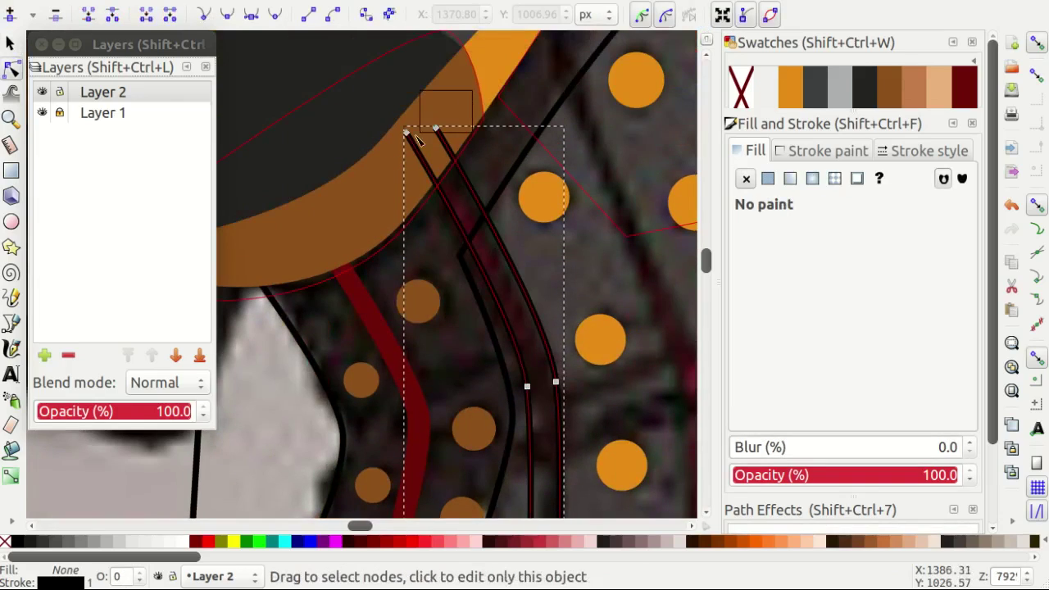
{"action": "left_click_drag", "start_coordinate": [385, 107], "coordinate": [455, 148]}
{"action": "left_click", "coordinate": [148, 16]}
{"action": "scroll", "coordinate": [416, 244], "scroll_direction": "down", "scroll_amount": 2}
{"action": "scroll", "coordinate": [415, 244], "scroll_direction": "right", "scroll_amount": 2}
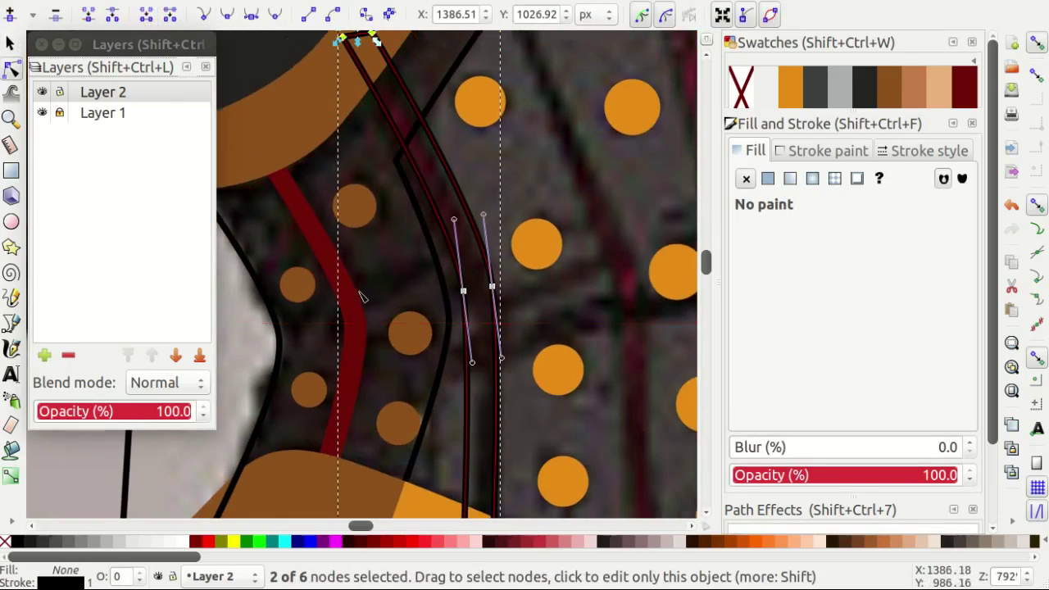
{"action": "scroll", "coordinate": [415, 244], "scroll_direction": "up", "scroll_amount": 4}
Deselect the strap outline and draw a new curved strap line from the collar.
{"action": "key", "text": "s"}
{"action": "scroll", "coordinate": [415, 244], "scroll_direction": "down", "scroll_amount": 2}
{"action": "scroll", "coordinate": [483, 251], "scroll_direction": "up", "scroll_amount": 1}
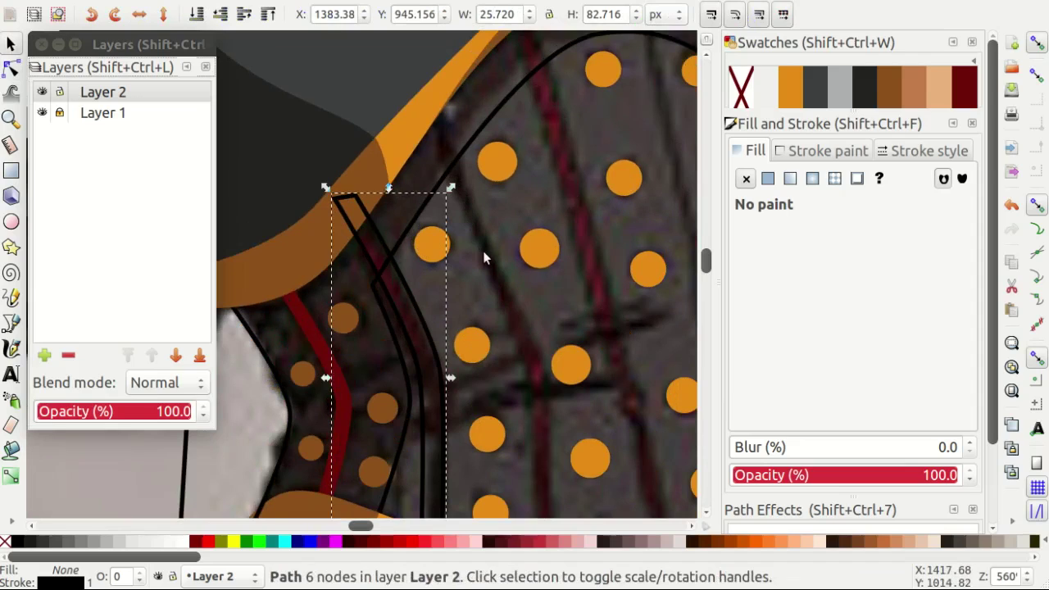
{"action": "key", "text": "Escape"}
{"action": "key", "text": "b"}
{"action": "scroll", "coordinate": [468, 222], "scroll_direction": "down", "scroll_amount": 2}
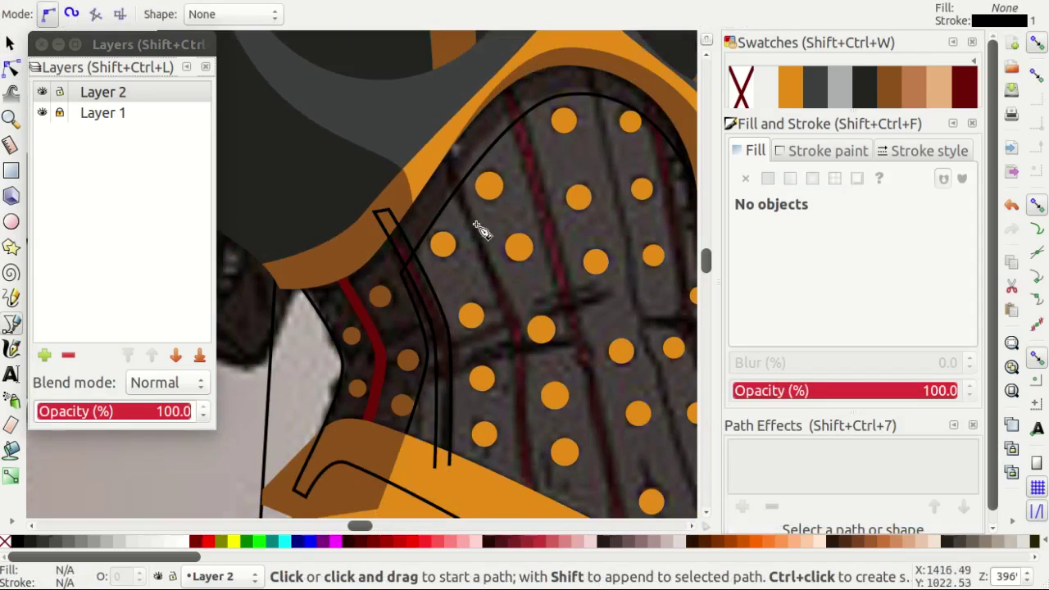
{"action": "scroll", "coordinate": [421, 155], "scroll_direction": "up", "scroll_amount": 2}
{"action": "scroll", "coordinate": [421, 155], "scroll_direction": "down", "scroll_amount": 1}
{"action": "left_click", "coordinate": [420, 81]}
{"action": "scroll", "coordinate": [450, 212], "scroll_direction": "down", "scroll_amount": 3}
{"action": "left_click_drag", "start_coordinate": [577, 274], "coordinate": [599, 405]}
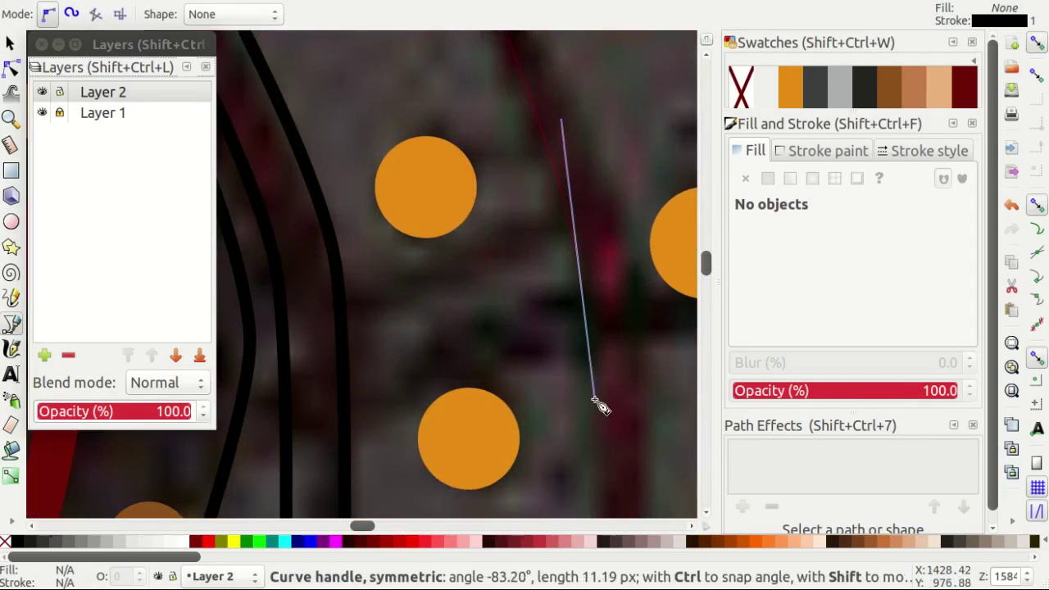
{"action": "scroll", "coordinate": [602, 309], "scroll_direction": "up", "scroll_amount": 1}
{"action": "key", "text": "Return"}
Move the new strap line slightly up and to the right.
{"action": "scroll", "coordinate": [552, 374], "scroll_direction": "up", "scroll_amount": 3}
{"action": "key", "text": "n"}
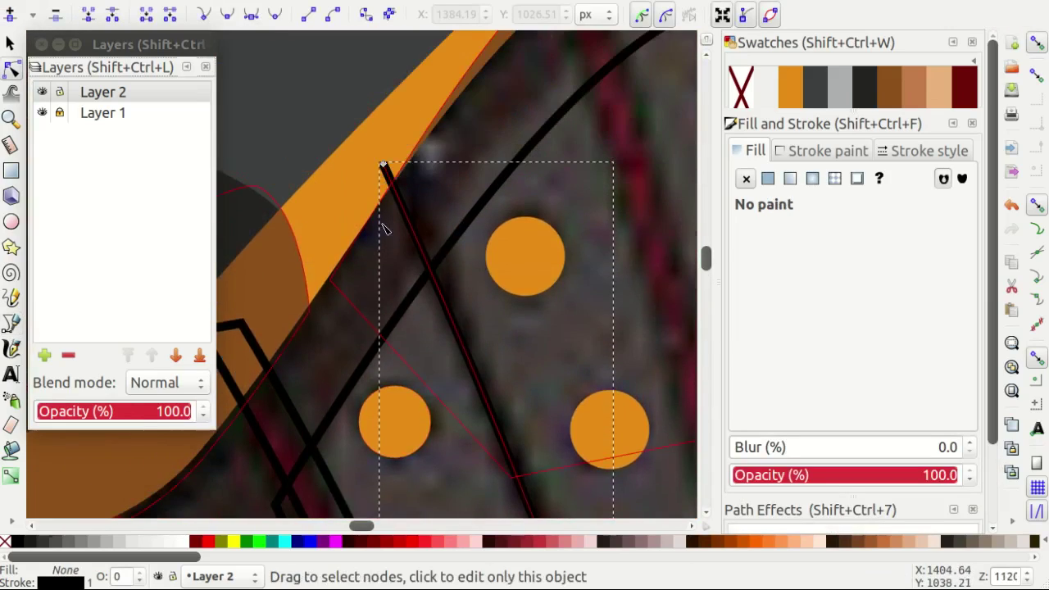
{"action": "scroll", "coordinate": [381, 227], "scroll_direction": "down", "scroll_amount": 1}
{"action": "scroll", "coordinate": [433, 319], "scroll_direction": "down", "scroll_amount": 1}
{"action": "key", "text": "s"}
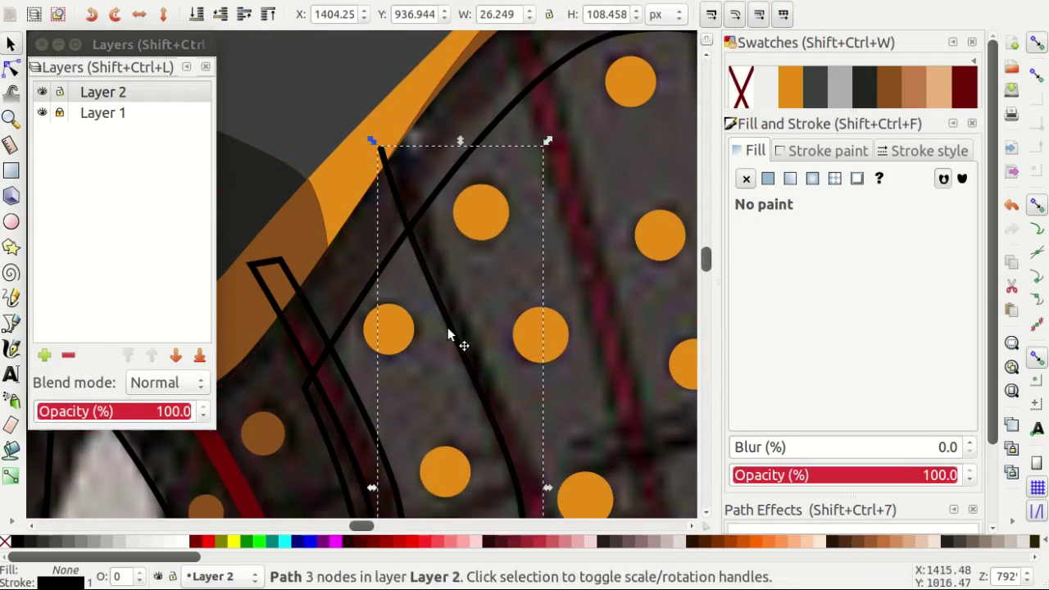
{"action": "left_click_drag", "start_coordinate": [449, 334], "coordinate": [471, 325]}
{"action": "key", "text": "n"}
{"action": "scroll", "coordinate": [433, 315], "scroll_direction": "up", "scroll_amount": 1}
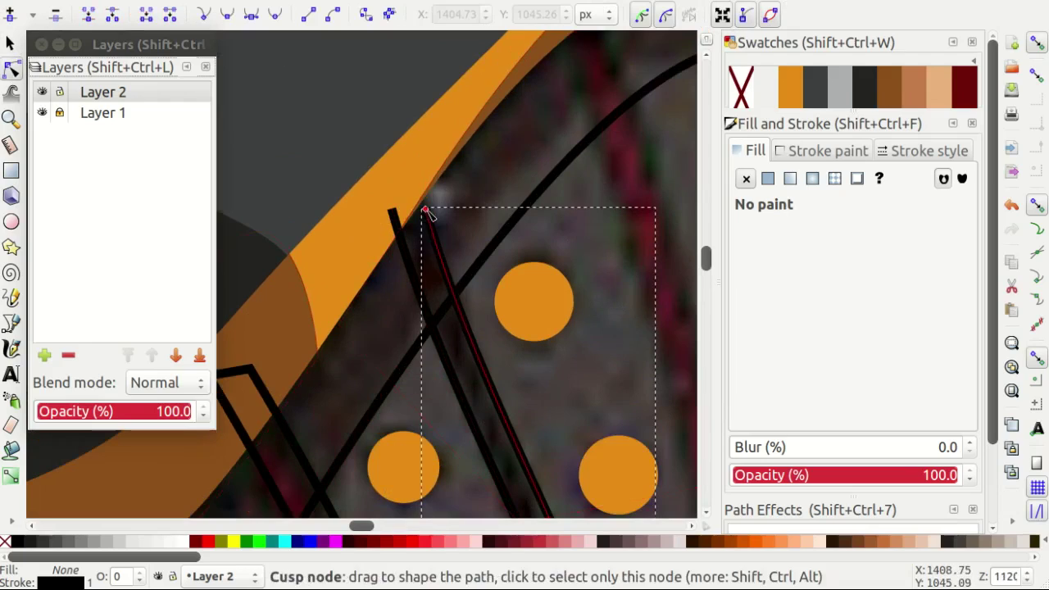
Refine the strap line's nodes, nudging its bottom end and middle node into place.
{"action": "left_click", "coordinate": [426, 211]}
{"action": "scroll", "coordinate": [503, 339], "scroll_direction": "down", "scroll_amount": 2}
{"action": "scroll", "coordinate": [500, 211], "scroll_direction": "up", "scroll_amount": 2}
{"action": "left_click_drag", "start_coordinate": [528, 429], "coordinate": [540, 445]}
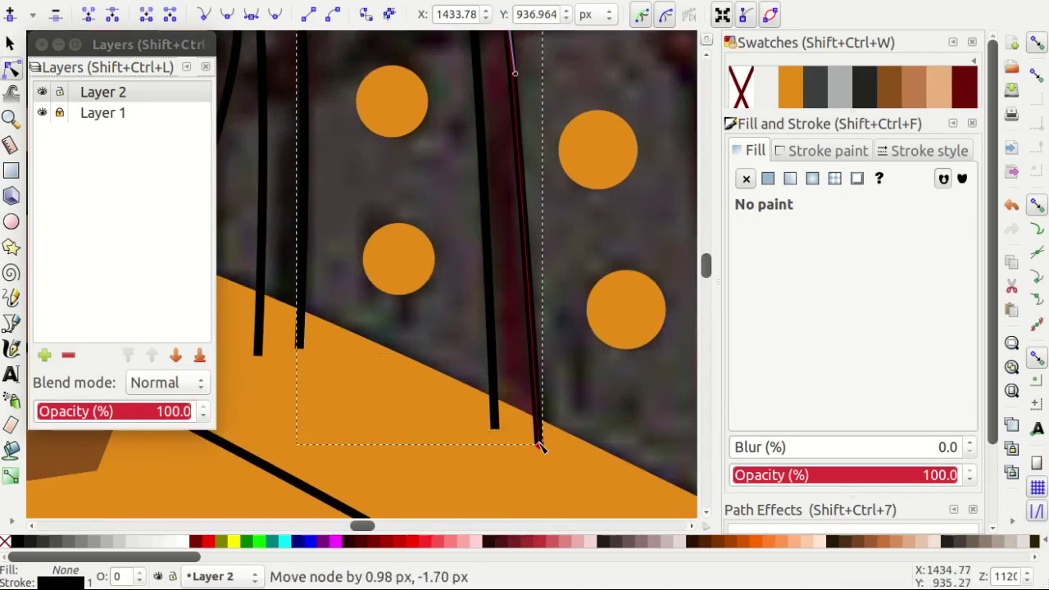
{"action": "scroll", "coordinate": [508, 328], "scroll_direction": "up", "scroll_amount": 2}
{"action": "scroll", "coordinate": [508, 227], "scroll_direction": "up", "scroll_amount": 1}
{"action": "left_click_drag", "start_coordinate": [525, 243], "coordinate": [528, 246]}
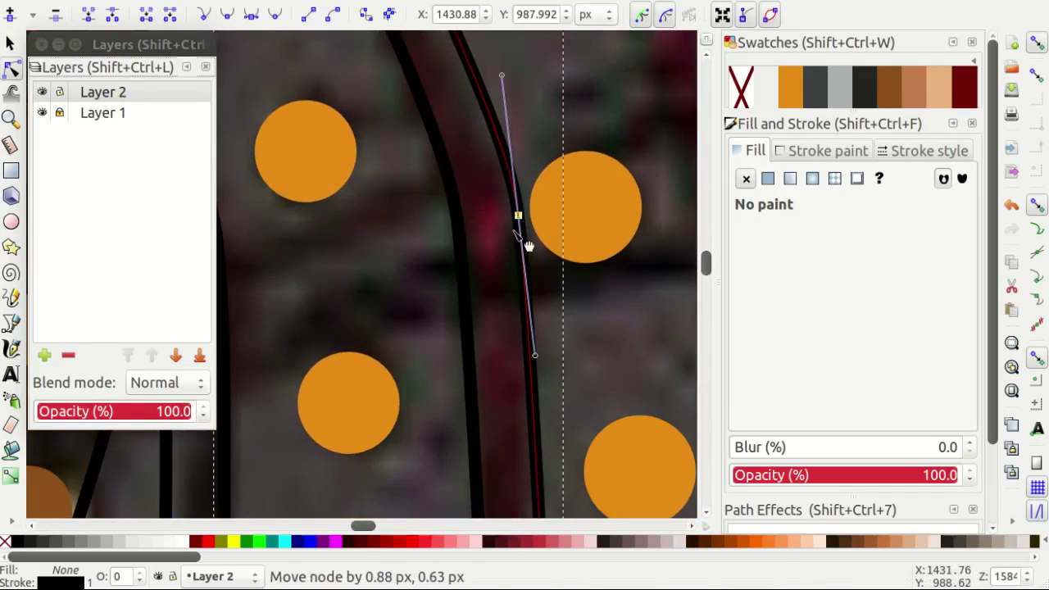
{"action": "scroll", "coordinate": [528, 246], "scroll_direction": "down", "scroll_amount": 4}
Select the strap outline path and its two top end nodes.
{"action": "left_click", "coordinate": [42, 112]}
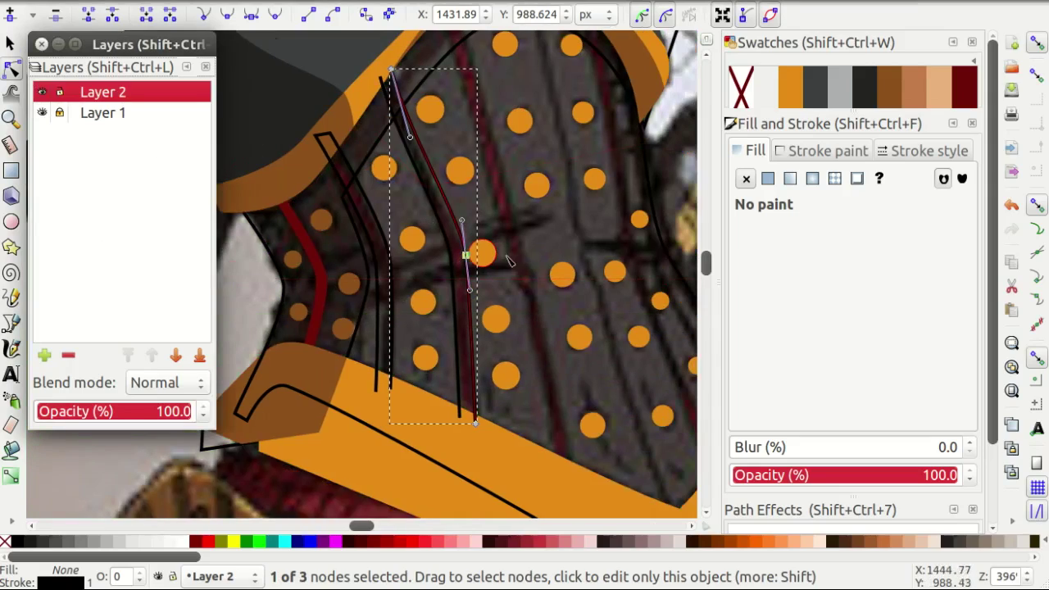
{"action": "type", "text": "b"}
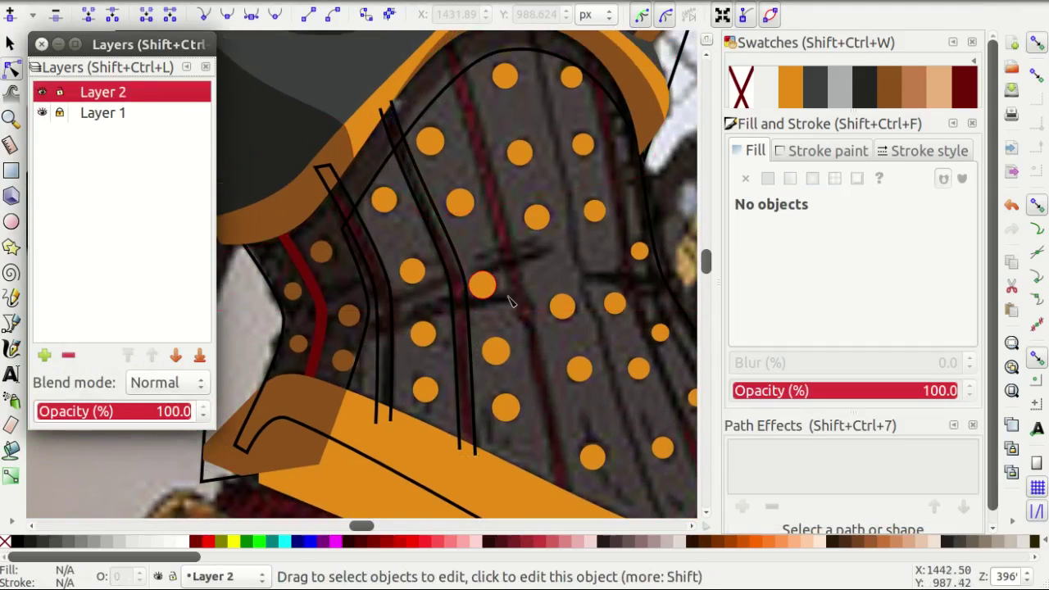
{"action": "left_click", "coordinate": [457, 250]}
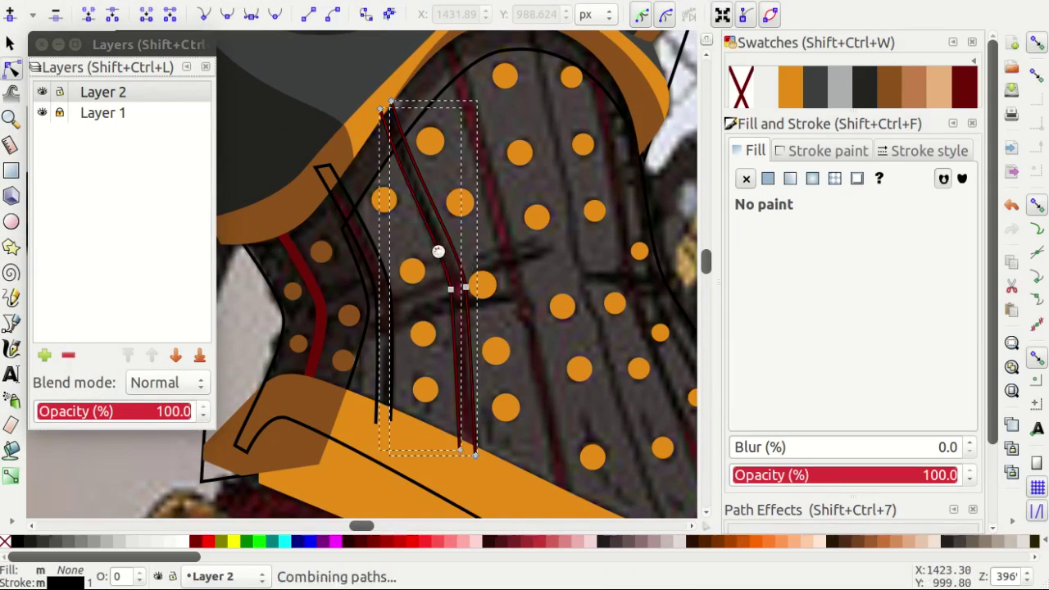
{"action": "left_click_drag", "start_coordinate": [368, 88], "coordinate": [404, 123]}
{"action": "scroll", "coordinate": [385, 164], "scroll_direction": "up", "scroll_amount": 2}
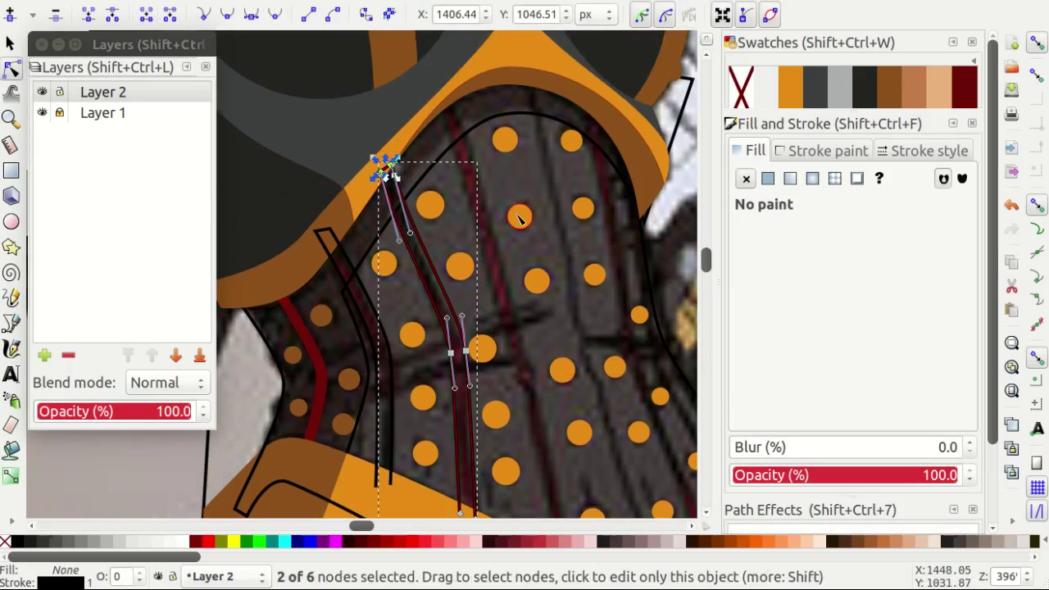
Draw a new closed strap outline on the corset.
{"action": "key", "text": "b"}
{"action": "scroll", "coordinate": [428, 134], "scroll_direction": "up", "scroll_amount": 3}
{"action": "scroll", "coordinate": [427, 176], "scroll_direction": "down", "scroll_amount": 2}
{"action": "left_click", "coordinate": [427, 175]}
{"action": "scroll", "coordinate": [491, 246], "scroll_direction": "down", "scroll_amount": 3}
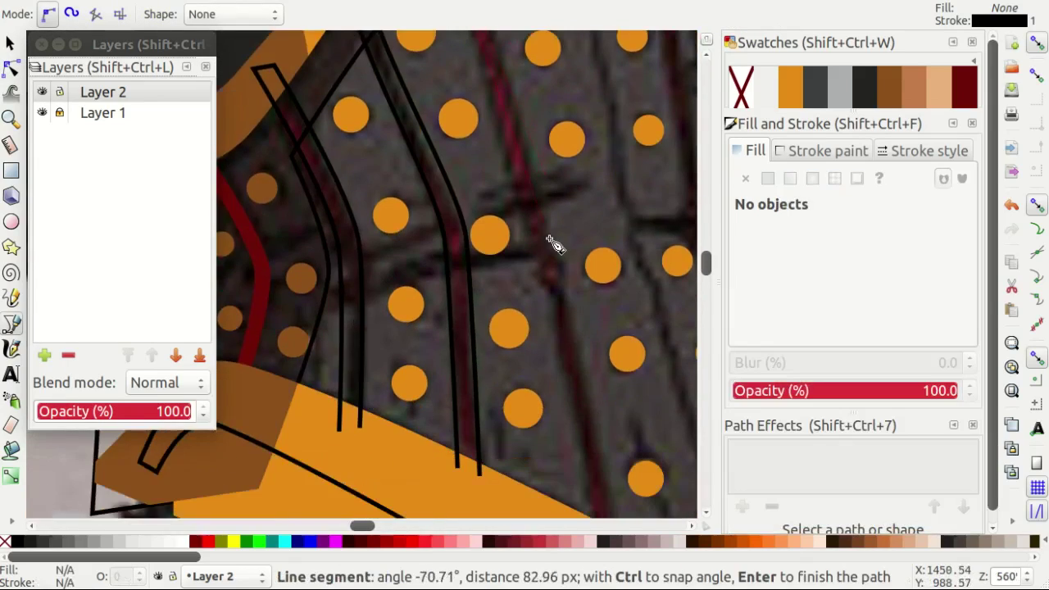
{"action": "scroll", "coordinate": [547, 257], "scroll_direction": "down", "scroll_amount": 2}
{"action": "scroll", "coordinate": [547, 257], "scroll_direction": "up", "scroll_amount": 3}
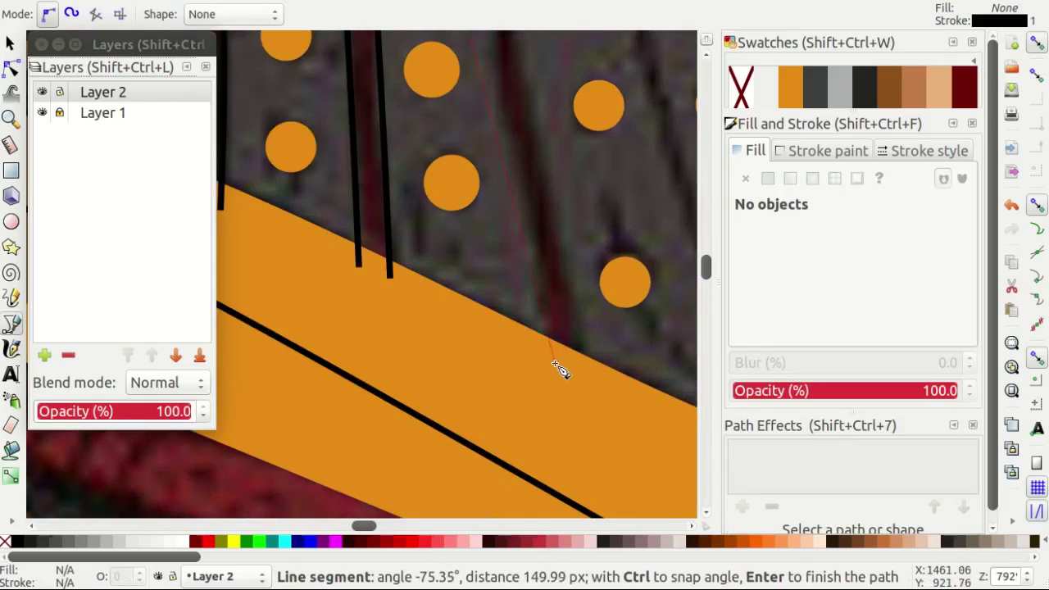
{"action": "scroll", "coordinate": [573, 344], "scroll_direction": "down", "scroll_amount": 2}
{"action": "scroll", "coordinate": [491, 286], "scroll_direction": "down", "scroll_amount": 3}
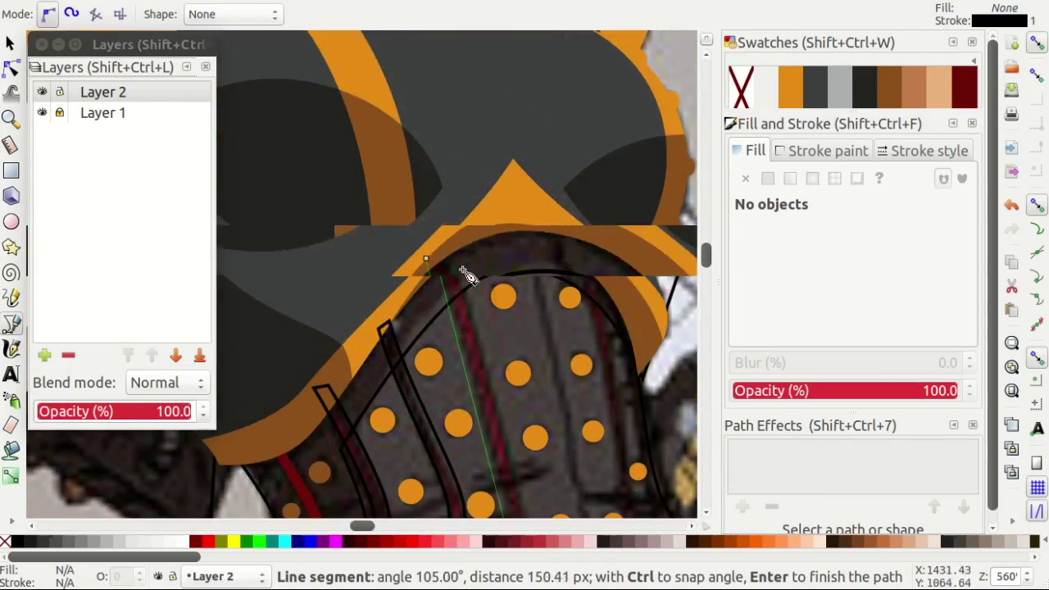
{"action": "scroll", "coordinate": [433, 226], "scroll_direction": "up", "scroll_amount": 4}
{"action": "left_click", "coordinate": [393, 249]}
{"action": "scroll", "coordinate": [394, 254], "scroll_direction": "down", "scroll_amount": 3}
Curve the top of the new strap outline.
{"action": "key", "text": "n"}
{"action": "scroll", "coordinate": [401, 237], "scroll_direction": "down", "scroll_amount": 3}
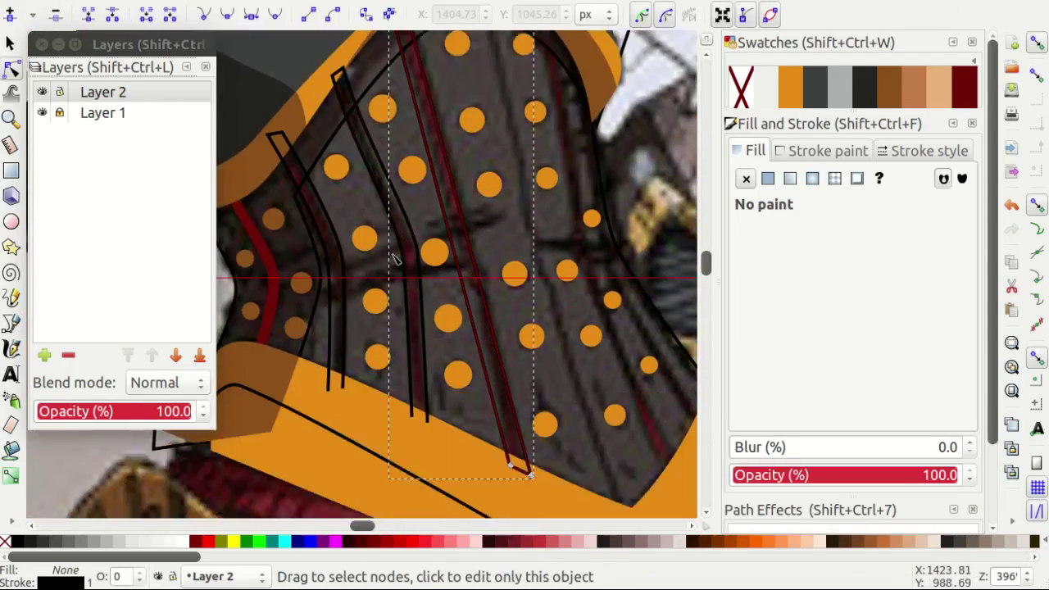
{"action": "scroll", "coordinate": [409, 223], "scroll_direction": "down", "scroll_amount": 1}
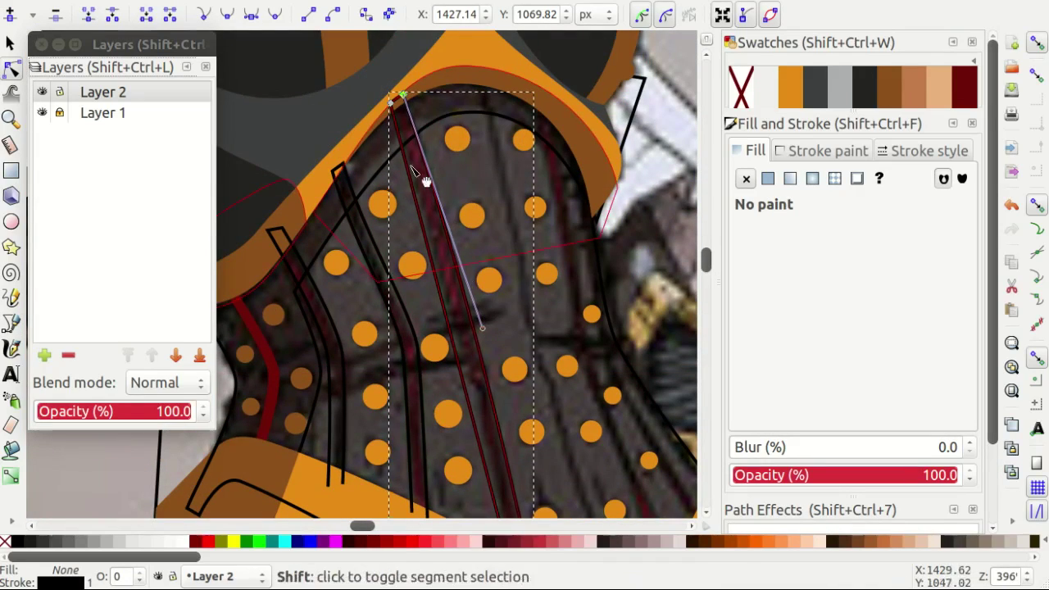
{"action": "left_click_drag", "start_coordinate": [392, 100], "coordinate": [468, 326]}
{"action": "scroll", "coordinate": [469, 337], "scroll_direction": "down", "scroll_amount": 2}
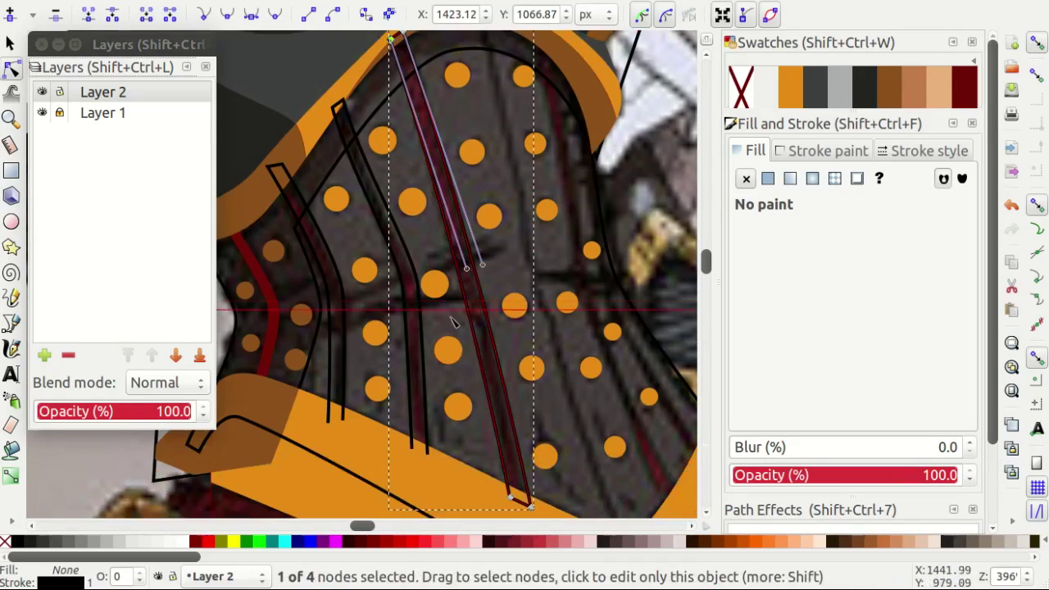
{"action": "scroll", "coordinate": [451, 306], "scroll_direction": "up", "scroll_amount": 1}
{"action": "scroll", "coordinate": [484, 294], "scroll_direction": "up", "scroll_amount": 2}
Draw a curved strap line on the right side, ending at the orange band.
{"action": "key", "text": "b"}
{"action": "scroll", "coordinate": [525, 262], "scroll_direction": "down", "scroll_amount": 1}
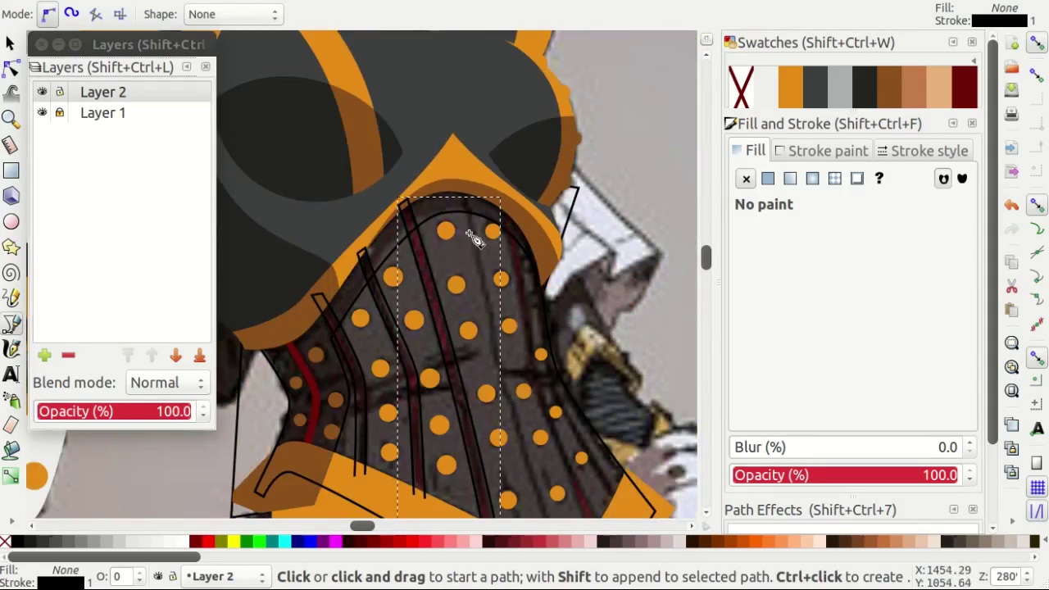
{"action": "scroll", "coordinate": [533, 328], "scroll_direction": "down", "scroll_amount": 1}
{"action": "scroll", "coordinate": [547, 382], "scroll_direction": "up", "scroll_amount": 1}
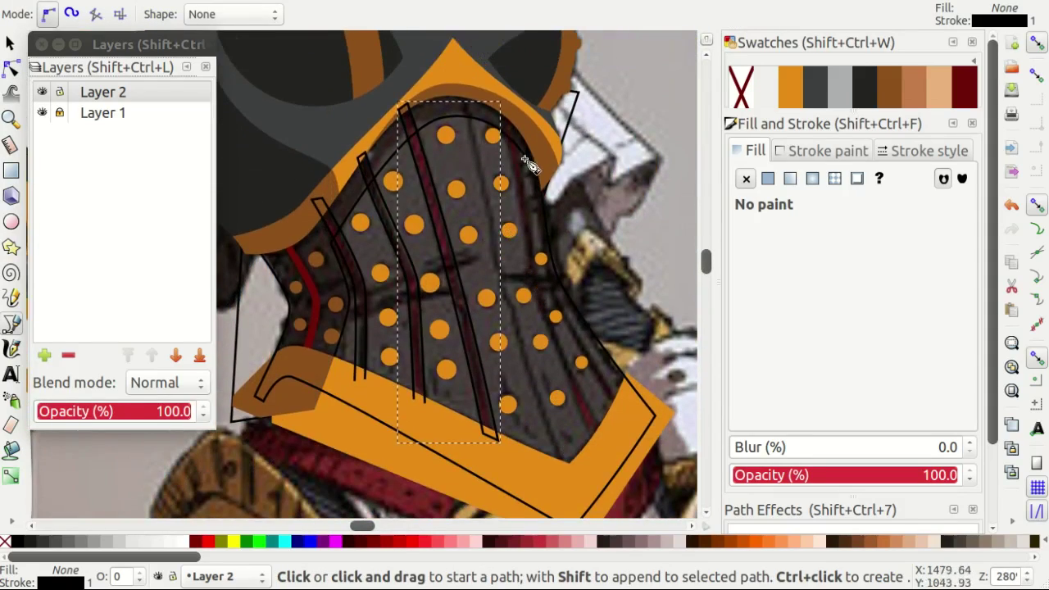
{"action": "scroll", "coordinate": [531, 164], "scroll_direction": "up", "scroll_amount": 1}
{"action": "scroll", "coordinate": [503, 110], "scroll_direction": "up", "scroll_amount": 2}
{"action": "left_click", "coordinate": [481, 79]}
{"action": "scroll", "coordinate": [505, 188], "scroll_direction": "down", "scroll_amount": 2}
{"action": "scroll", "coordinate": [540, 257], "scroll_direction": "up", "scroll_amount": 1}
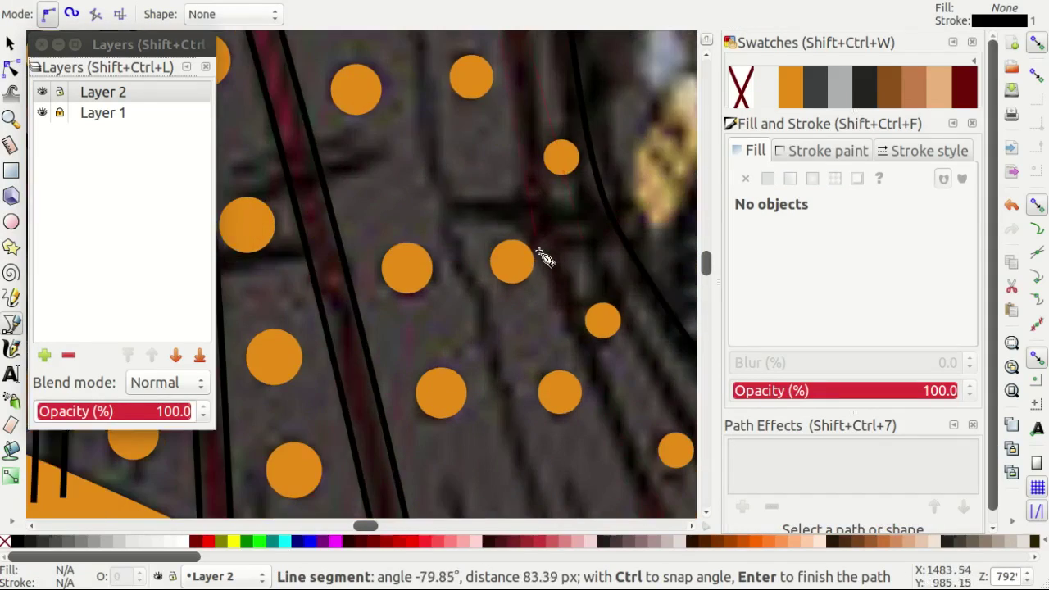
{"action": "left_click_drag", "start_coordinate": [549, 287], "coordinate": [557, 292]}
{"action": "scroll", "coordinate": [557, 292], "scroll_direction": "down", "scroll_amount": 2}
{"action": "scroll", "coordinate": [639, 452], "scroll_direction": "up", "scroll_amount": 2}
{"action": "double_click", "coordinate": [637, 398]}
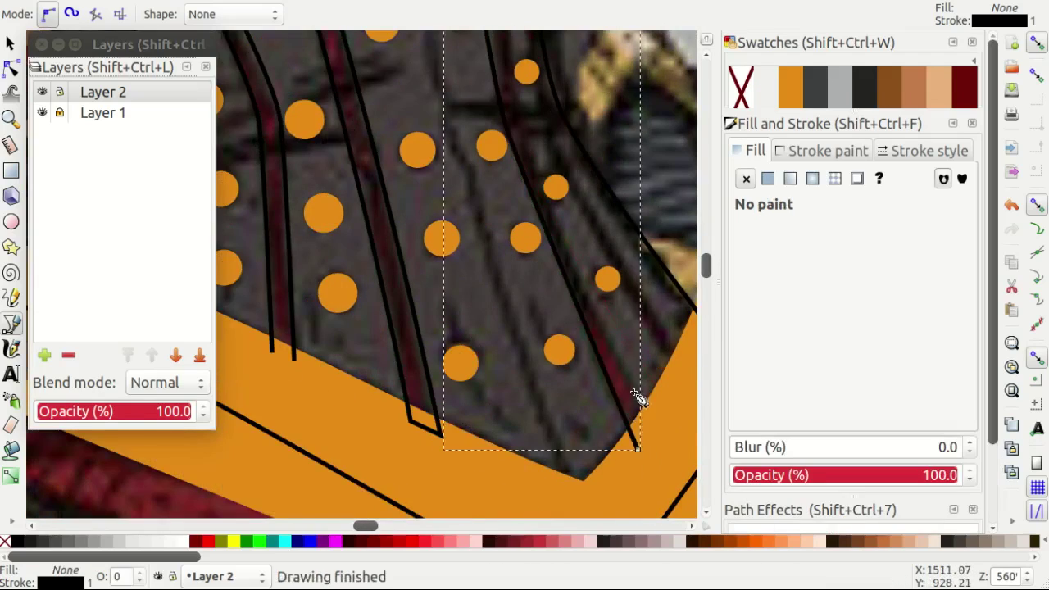
Reshape the right strap line and nudge its bottom end into place.
{"action": "key", "text": "n"}
{"action": "scroll", "coordinate": [536, 216], "scroll_direction": "up", "scroll_amount": 1}
{"action": "left_click_drag", "start_coordinate": [445, 123], "coordinate": [489, 298]}
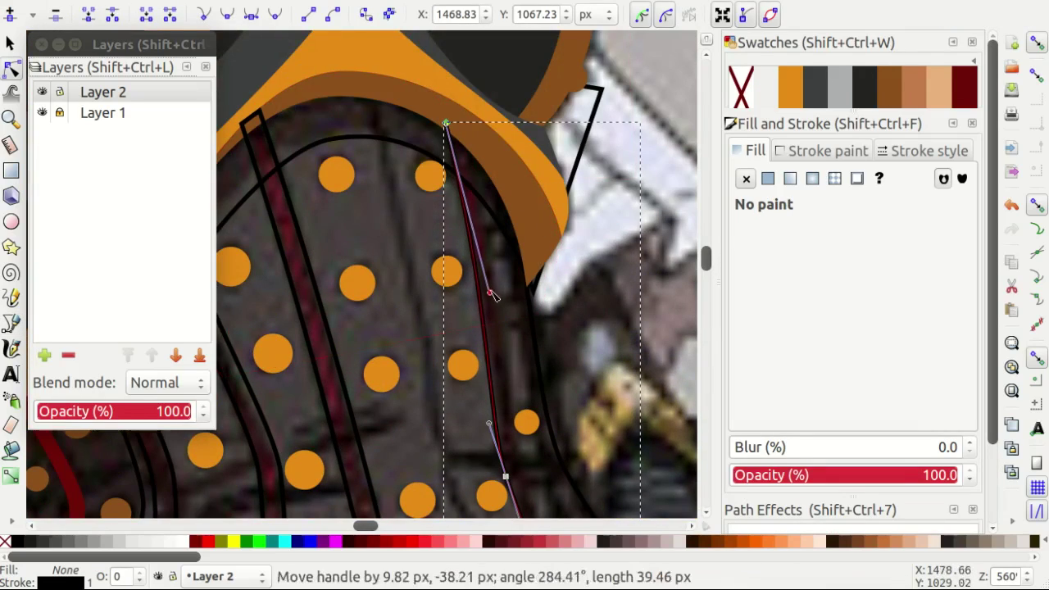
{"action": "scroll", "coordinate": [533, 320], "scroll_direction": "down", "scroll_amount": 3}
{"action": "scroll", "coordinate": [585, 334], "scroll_direction": "down", "scroll_amount": 2}
{"action": "key", "text": "s"}
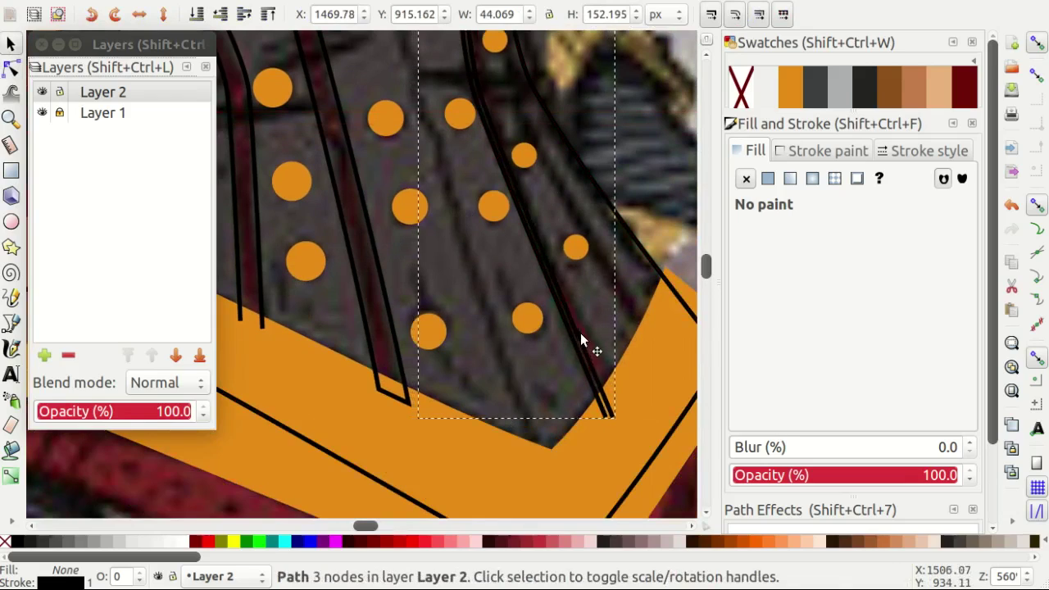
{"action": "key", "text": "n"}
{"action": "scroll", "coordinate": [630, 441], "scroll_direction": "up", "scroll_amount": 2}
{"action": "left_click_drag", "start_coordinate": [630, 441], "coordinate": [620, 410]}
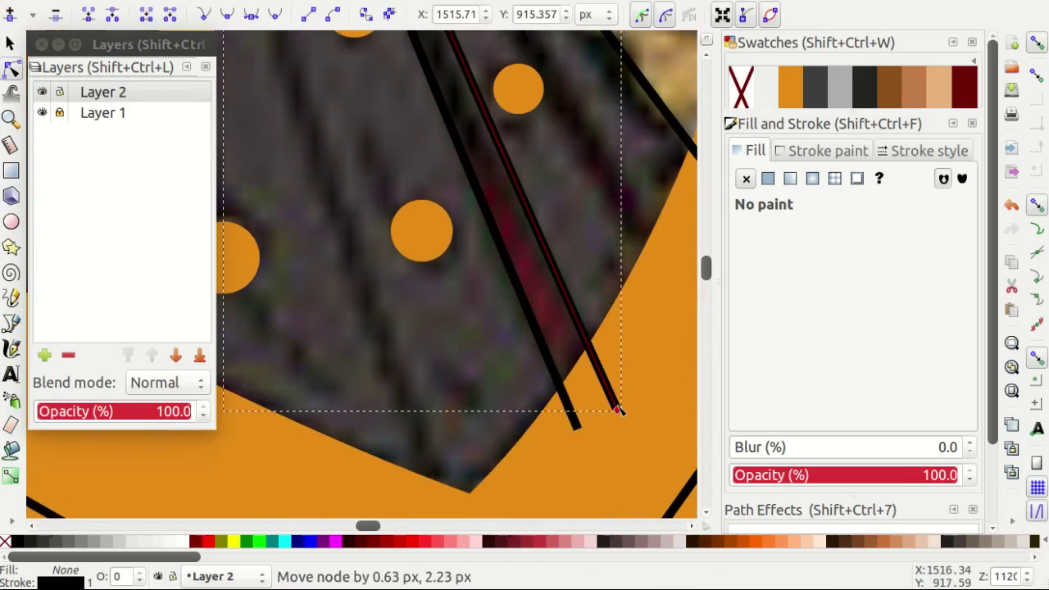
{"action": "scroll", "coordinate": [417, 293], "scroll_direction": "down", "scroll_amount": 1}
Nudge the line's top end against the collar and select both top nodes.
{"action": "scroll", "coordinate": [354, 113], "scroll_direction": "up", "scroll_amount": 1}
{"action": "scroll", "coordinate": [354, 113], "scroll_direction": "up", "scroll_amount": 4}
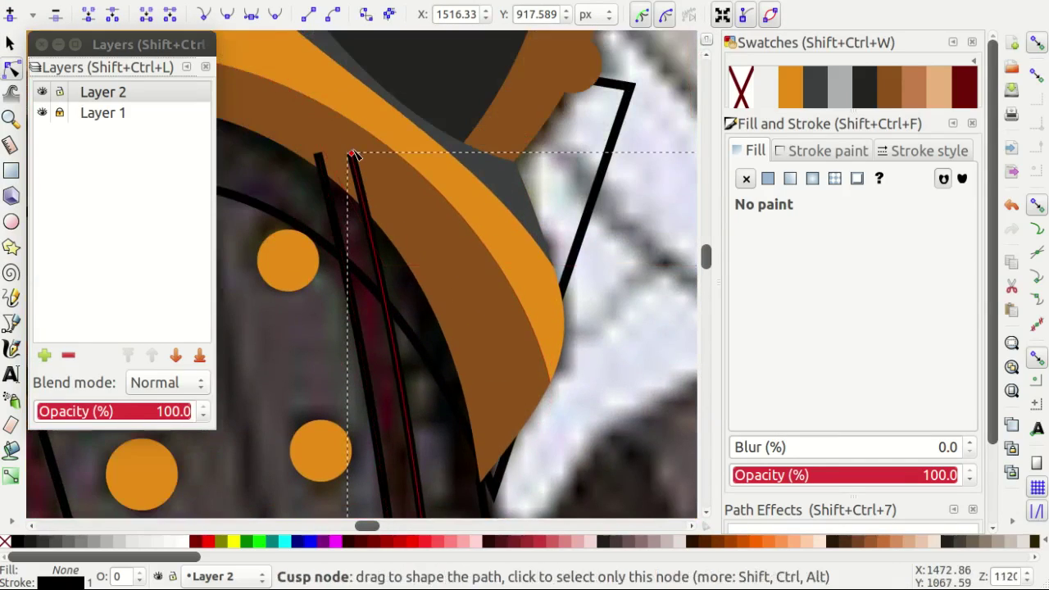
{"action": "left_click_drag", "start_coordinate": [351, 155], "coordinate": [362, 164]}
{"action": "scroll", "coordinate": [432, 337], "scroll_direction": "down", "scroll_amount": 2}
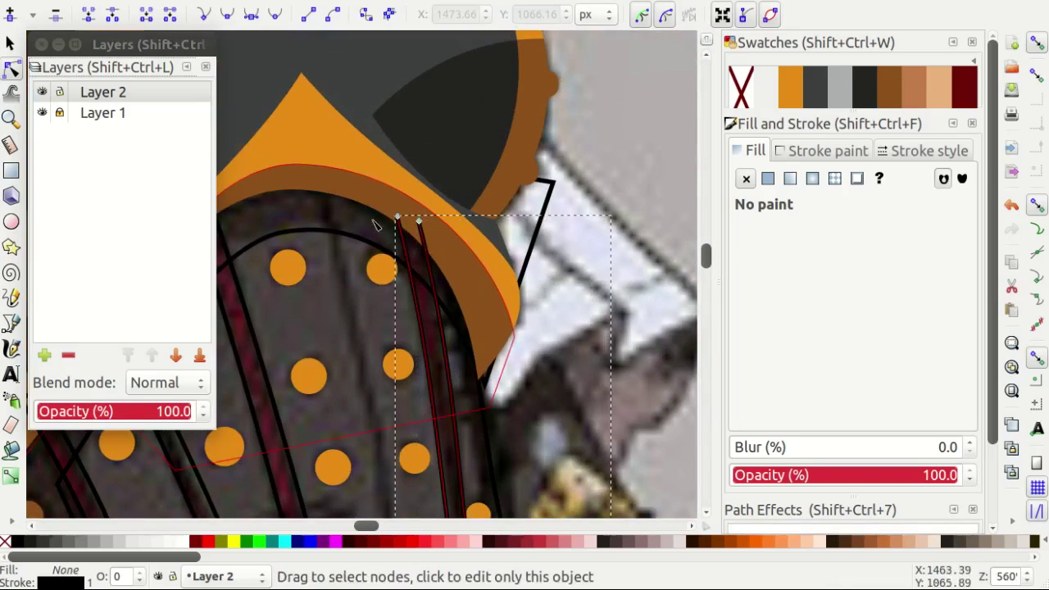
{"action": "left_click", "coordinate": [398, 219], "text": "shift"}
{"action": "scroll", "coordinate": [562, 218], "scroll_direction": "down", "scroll_amount": 2}
{"action": "scroll", "coordinate": [547, 246], "scroll_direction": "down", "scroll_amount": 6}
Draw a narrow closed stripe outline down the corset.
{"action": "key", "text": "b"}
{"action": "key", "text": "minus"}
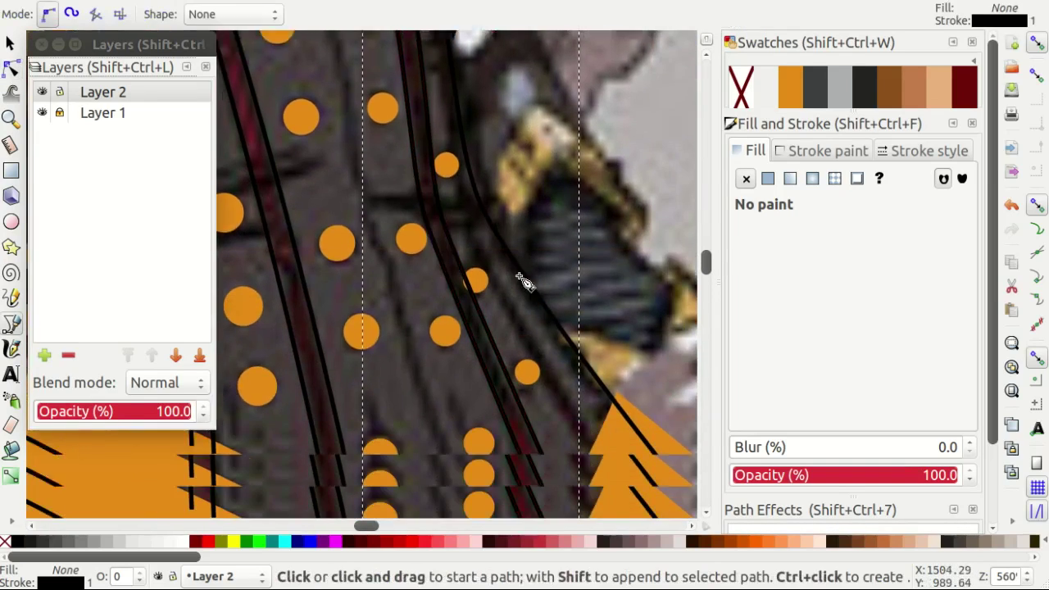
{"action": "key", "text": "minus"}
{"action": "scroll", "coordinate": [574, 240], "scroll_direction": "up", "scroll_amount": 2}
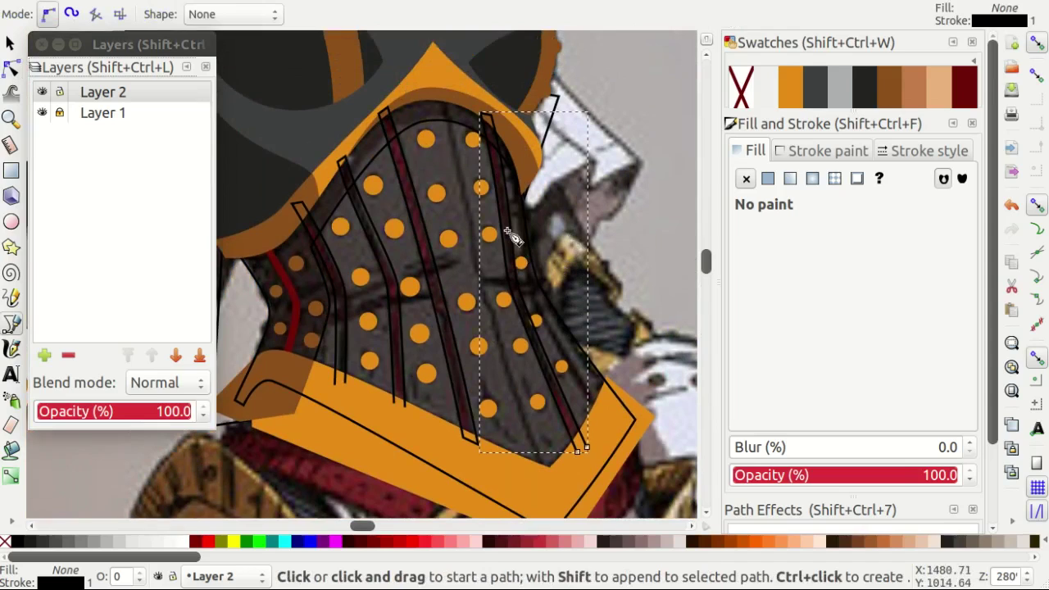
{"action": "scroll", "coordinate": [442, 95], "scroll_direction": "up", "scroll_amount": 4}
{"action": "left_click", "coordinate": [426, 96]}
{"action": "scroll", "coordinate": [493, 224], "scroll_direction": "down", "scroll_amount": 2}
{"action": "scroll", "coordinate": [524, 246], "scroll_direction": "down", "scroll_amount": 4}
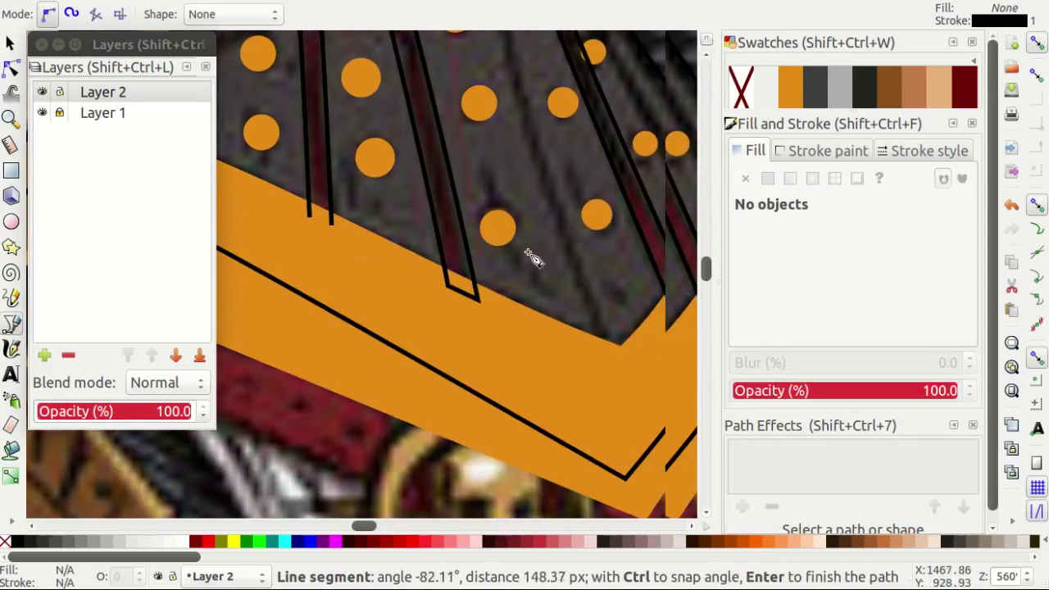
{"action": "scroll", "coordinate": [574, 327], "scroll_direction": "up", "scroll_amount": 1}
{"action": "scroll", "coordinate": [386, 162], "scroll_direction": "up", "scroll_amount": 10}
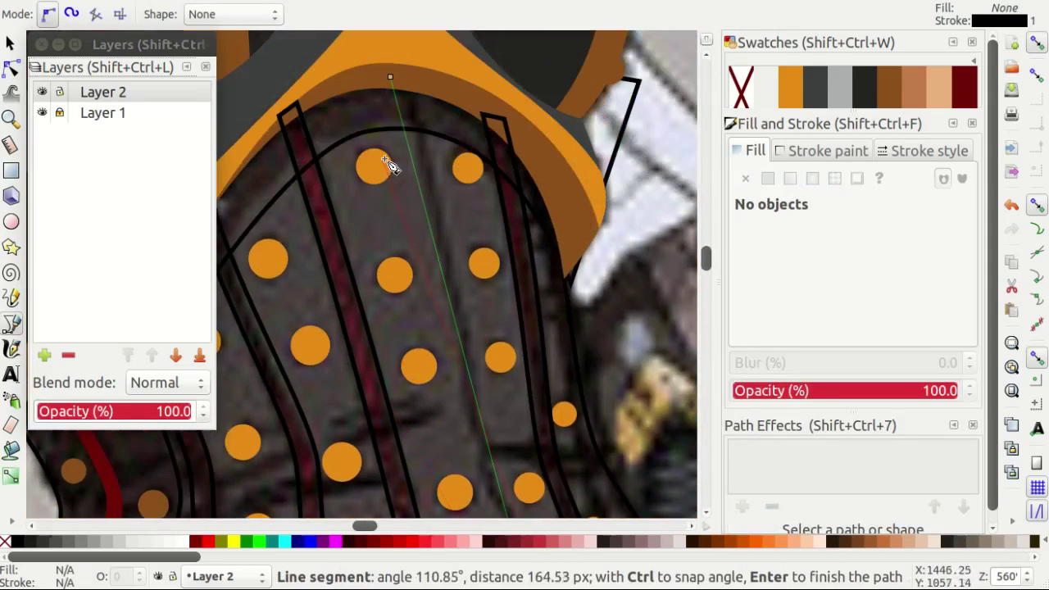
{"action": "left_click", "coordinate": [393, 80]}
Curve the stripe's side by dragging out from its bottom node.
{"action": "key", "text": "n"}
{"action": "scroll", "coordinate": [393, 246], "scroll_direction": "down", "scroll_amount": 5}
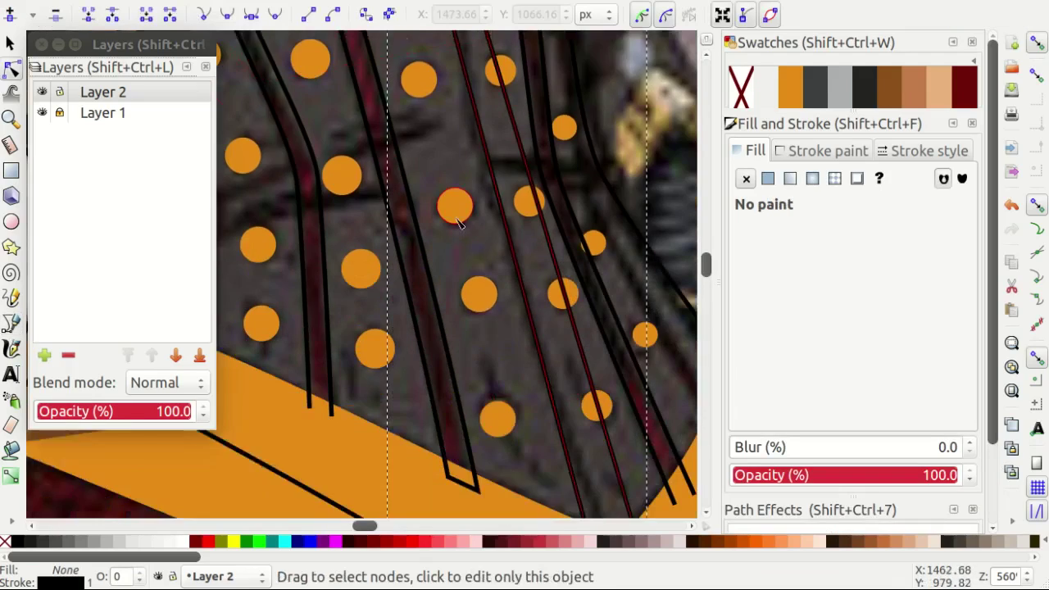
{"action": "scroll", "coordinate": [574, 328], "scroll_direction": "down", "scroll_amount": 3}
{"action": "left_click_drag", "start_coordinate": [647, 402], "coordinate": [642, 402]}
{"action": "scroll", "coordinate": [564, 387], "scroll_direction": "up", "scroll_amount": 2}
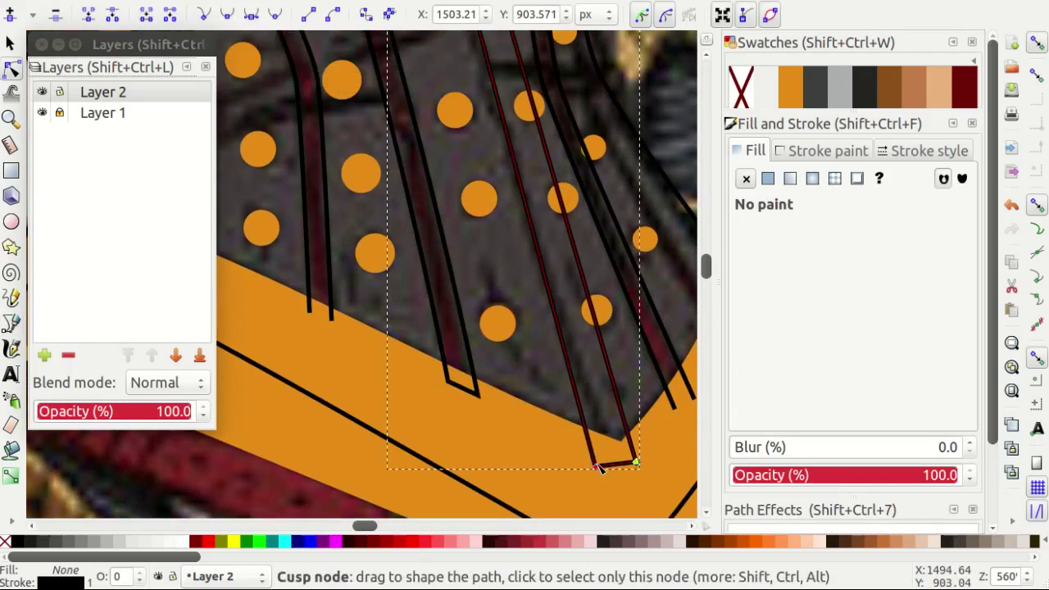
{"action": "left_click_drag", "start_coordinate": [601, 468], "coordinate": [460, 91]}
{"action": "scroll", "coordinate": [397, 112], "scroll_direction": "up", "scroll_amount": 7}
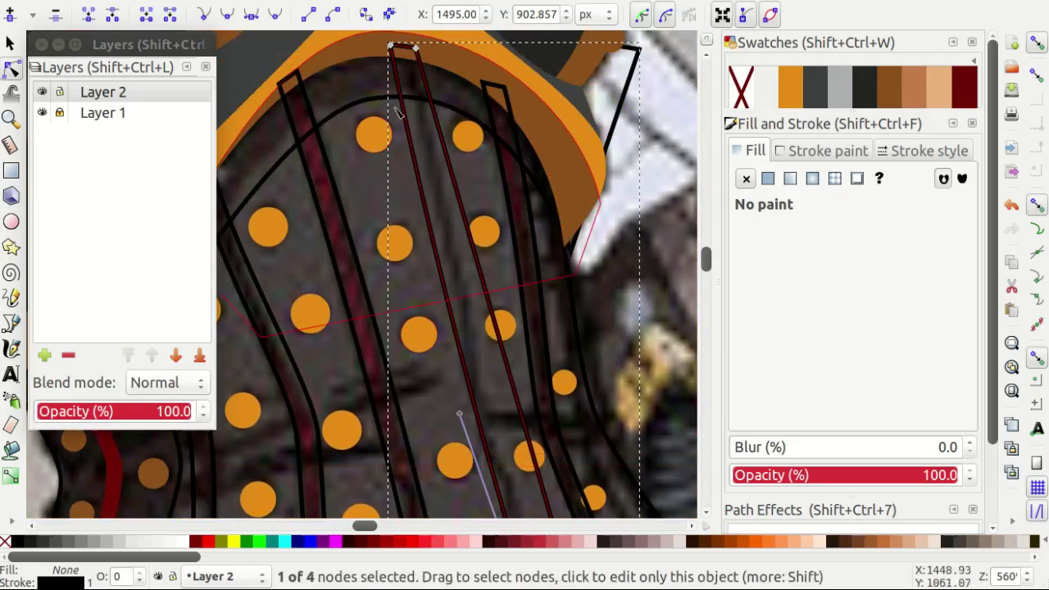
Adjust the stripe's top node and nudge its bottom-right corner slightly left.
{"action": "left_click", "coordinate": [415, 49]}
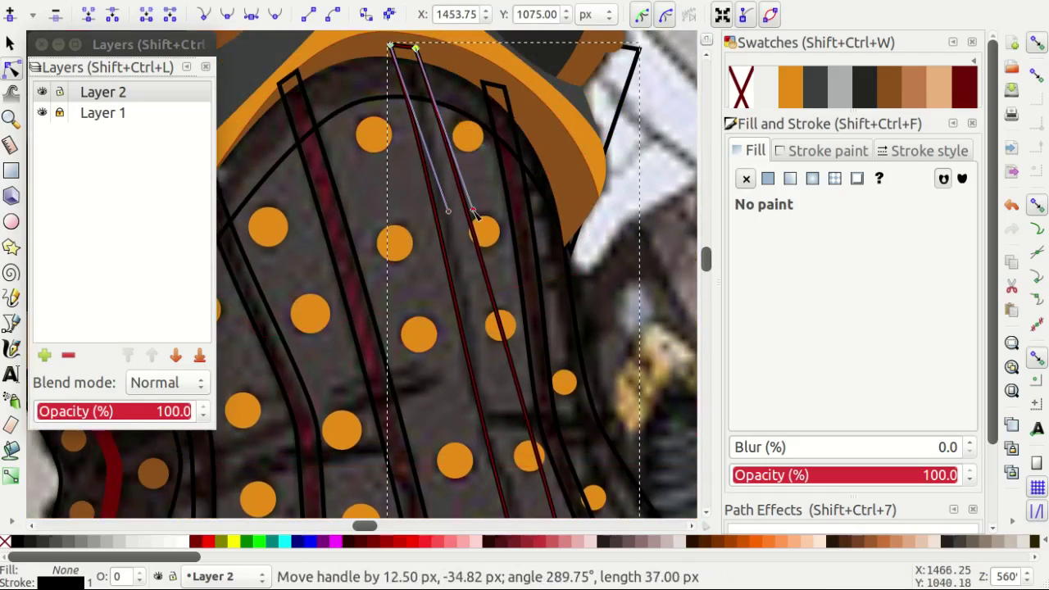
{"action": "scroll", "coordinate": [597, 297], "scroll_direction": "down", "scroll_amount": 5}
{"action": "scroll", "coordinate": [647, 376], "scroll_direction": "down", "scroll_amount": 4}
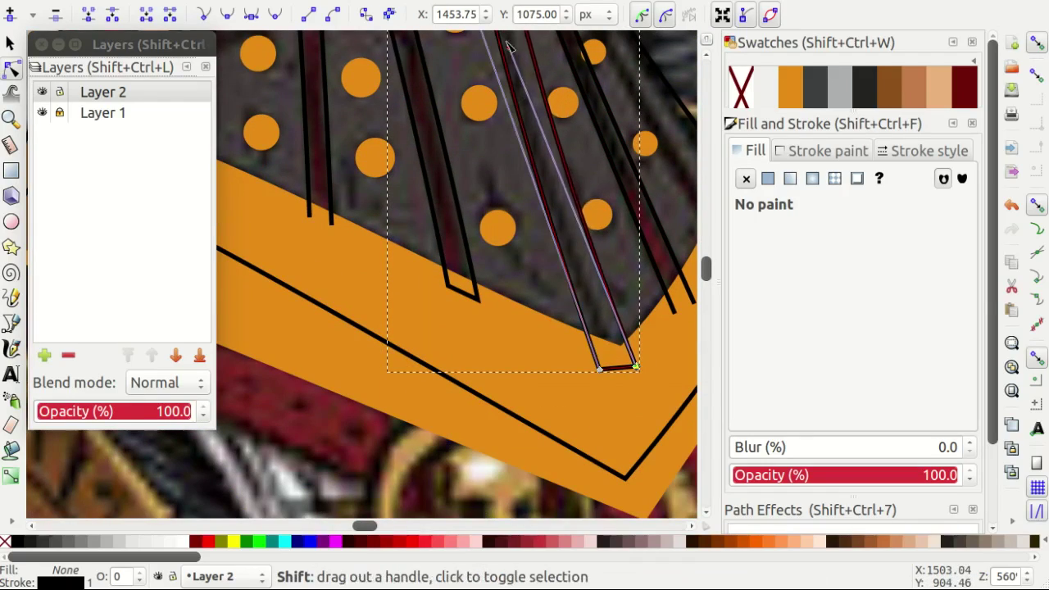
{"action": "scroll", "coordinate": [483, 123], "scroll_direction": "up", "scroll_amount": 6}
{"action": "scroll", "coordinate": [504, 271], "scroll_direction": "down", "scroll_amount": 4}
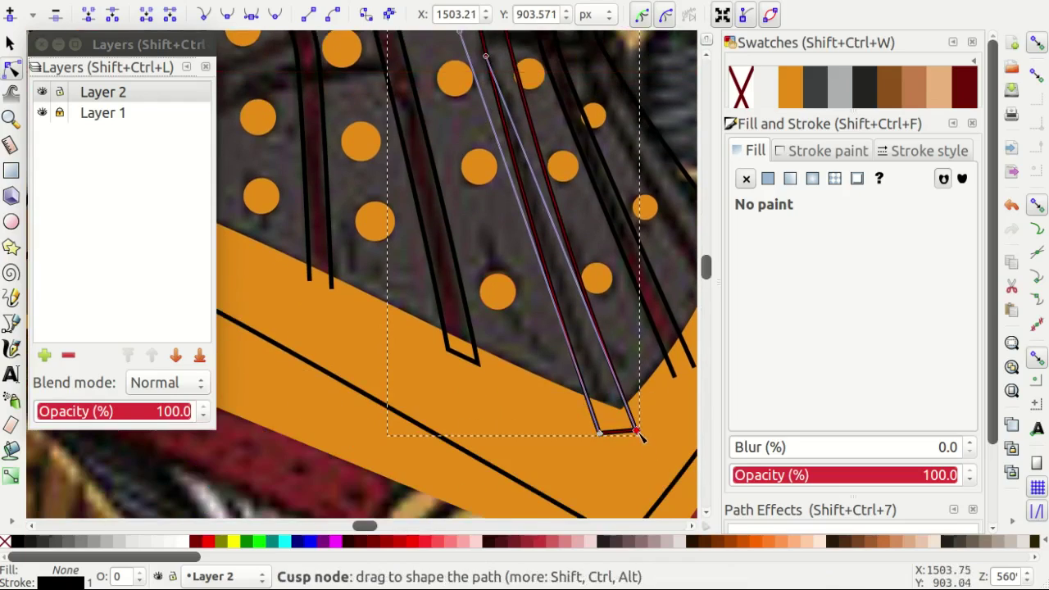
{"action": "left_click_drag", "start_coordinate": [640, 436], "coordinate": [634, 437]}
{"action": "scroll", "coordinate": [634, 436], "scroll_direction": "up", "scroll_amount": 5}
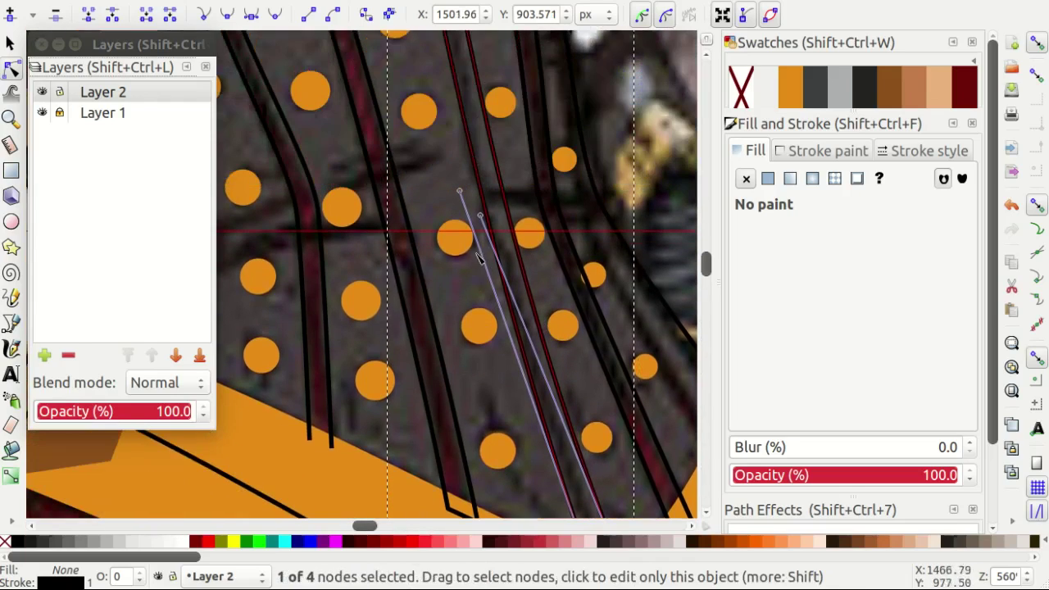
Lock the reference photo layer, Layer 1, so it can no longer be edited.
{"action": "left_click", "coordinate": [59, 115]}
{"action": "scroll", "coordinate": [491, 451], "scroll_direction": "down", "scroll_amount": 3}
{"action": "scroll", "coordinate": [386, 105], "scroll_direction": "up", "scroll_amount": 3}
{"action": "scroll", "coordinate": [363, 99], "scroll_direction": "up", "scroll_amount": 2}
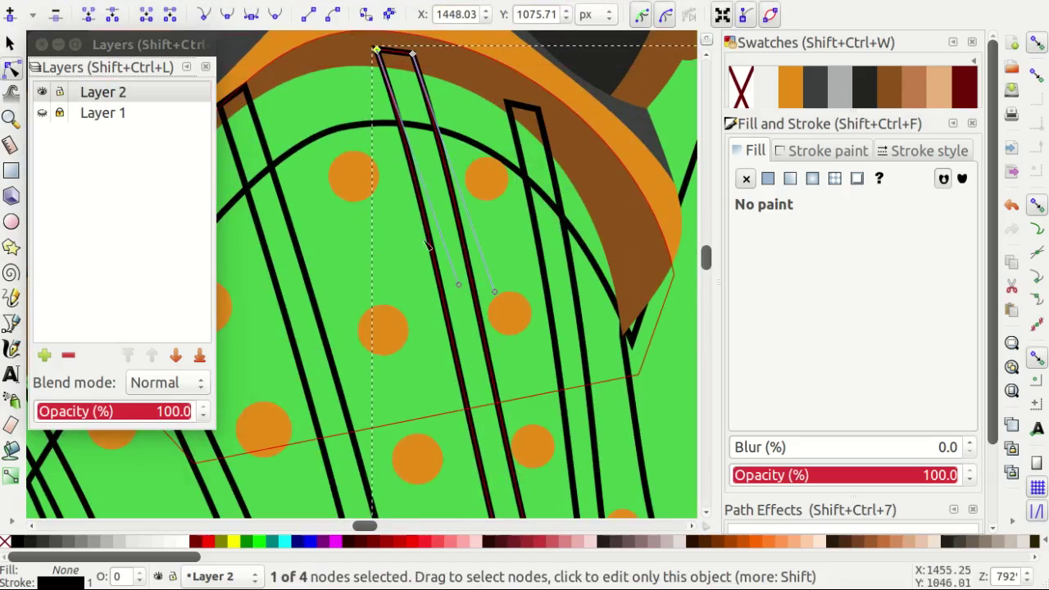
{"action": "scroll", "coordinate": [459, 287], "scroll_direction": "down", "scroll_amount": 1}
{"action": "scroll", "coordinate": [574, 264], "scroll_direction": "down", "scroll_amount": 1}
{"action": "scroll", "coordinate": [557, 254], "scroll_direction": "down", "scroll_amount": 1}
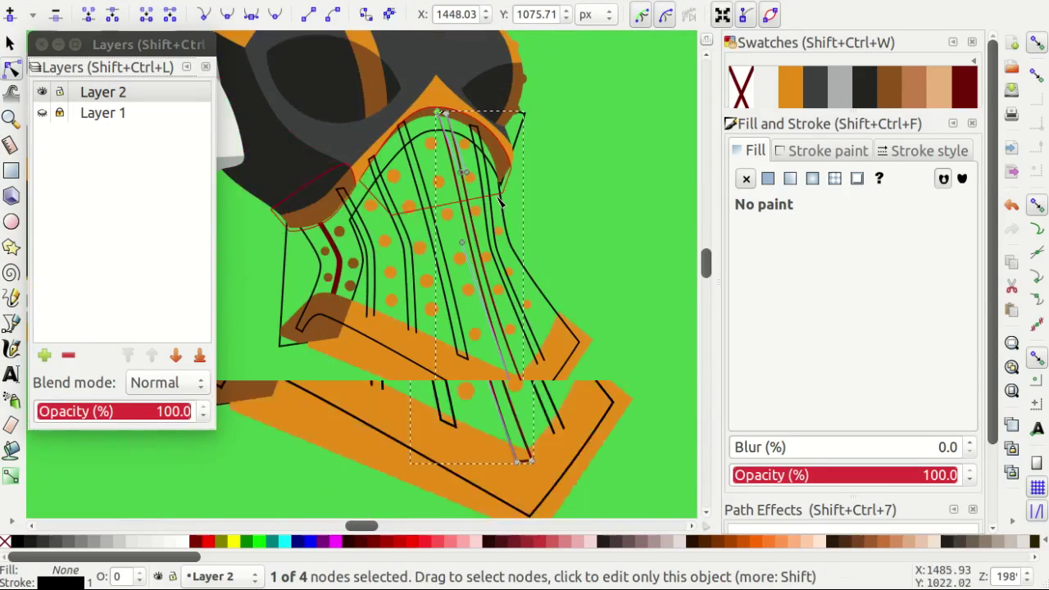
{"action": "scroll", "coordinate": [551, 246], "scroll_direction": "down", "scroll_amount": 1}
{"action": "scroll", "coordinate": [559, 262], "scroll_direction": "up", "scroll_amount": 2}
{"action": "scroll", "coordinate": [557, 274], "scroll_direction": "down", "scroll_amount": 3}
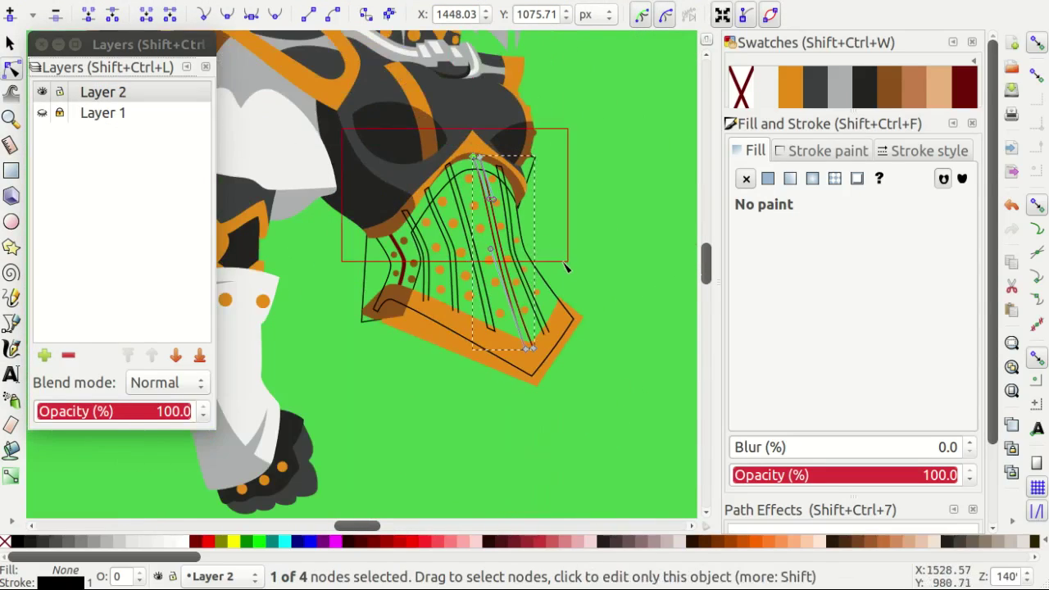
{"action": "scroll", "coordinate": [561, 266], "scroll_direction": "up", "scroll_amount": 2}
Deselect everything and undo the stray change to the stripe shape.
{"action": "key", "text": "s"}
{"action": "left_click", "coordinate": [558, 243]}
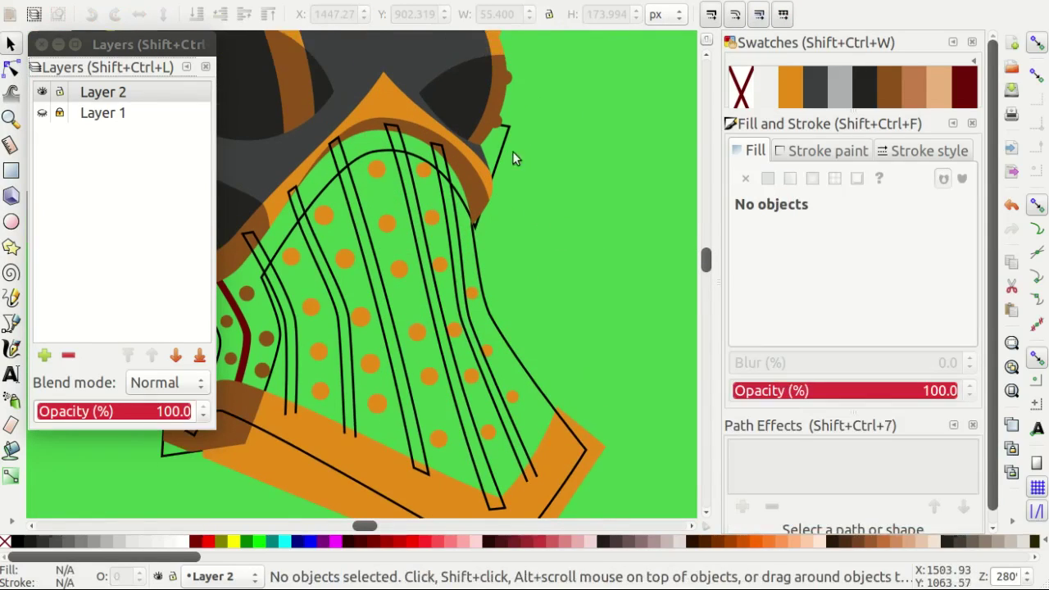
{"action": "key", "text": "ctrl+z"}
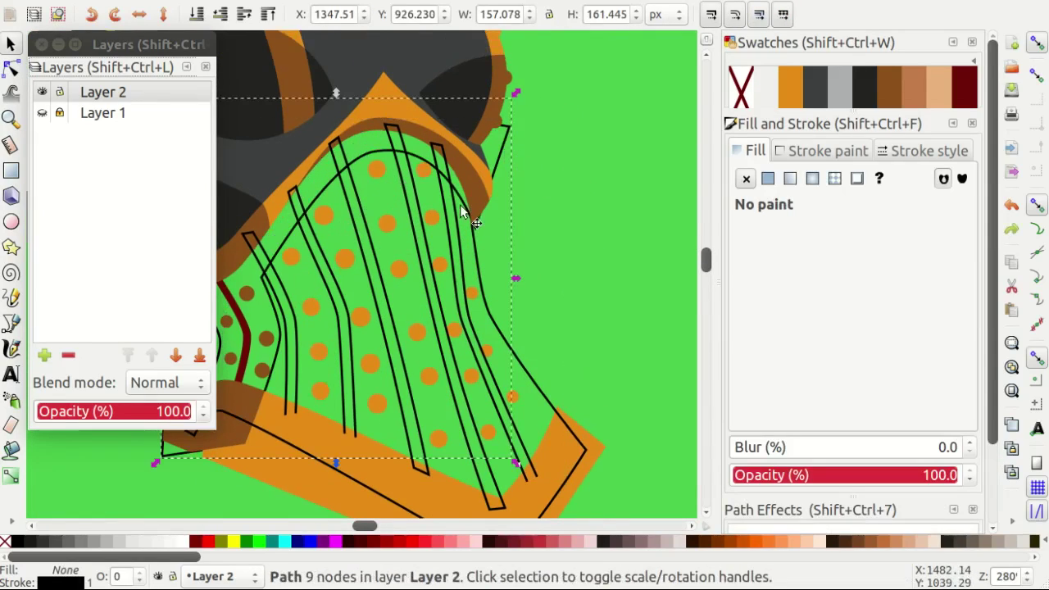
{"action": "scroll", "coordinate": [422, 218], "scroll_direction": "up", "scroll_amount": 2}
Select several stripe outlines, ending with a single outline path selected.
{"action": "left_click", "coordinate": [402, 304], "text": "shift"}
{"action": "left_click", "coordinate": [328, 326], "text": "shift"}
{"action": "scroll", "coordinate": [328, 325], "scroll_direction": "down", "scroll_amount": 2}
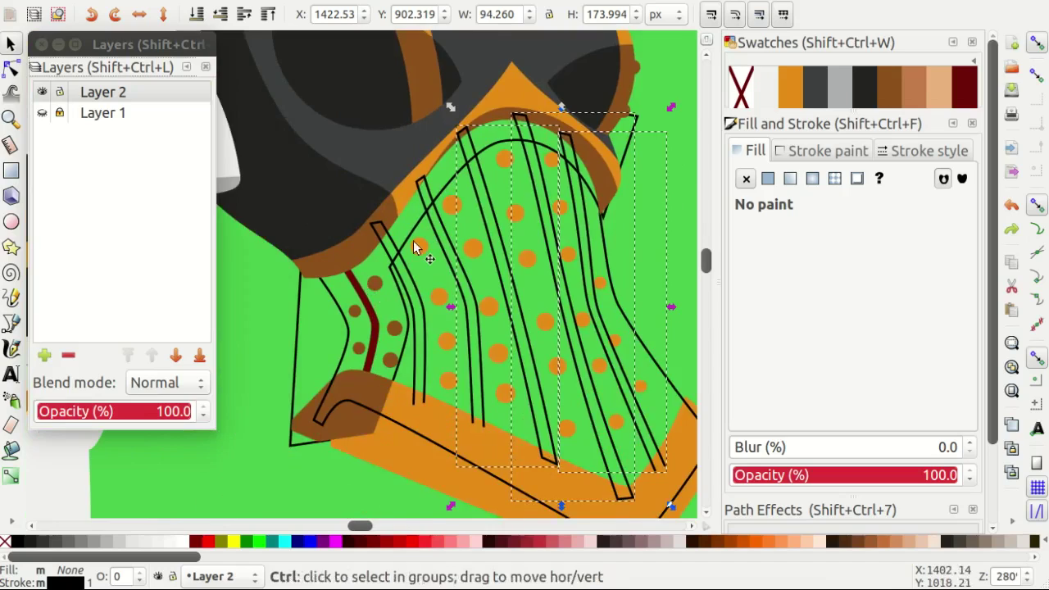
{"action": "left_click", "coordinate": [443, 273], "text": "shift"}
{"action": "scroll", "coordinate": [444, 274], "scroll_direction": "up", "scroll_amount": 2}
{"action": "left_click", "coordinate": [412, 324]}
{"action": "scroll", "coordinate": [411, 319], "scroll_direction": "down", "scroll_amount": 1}
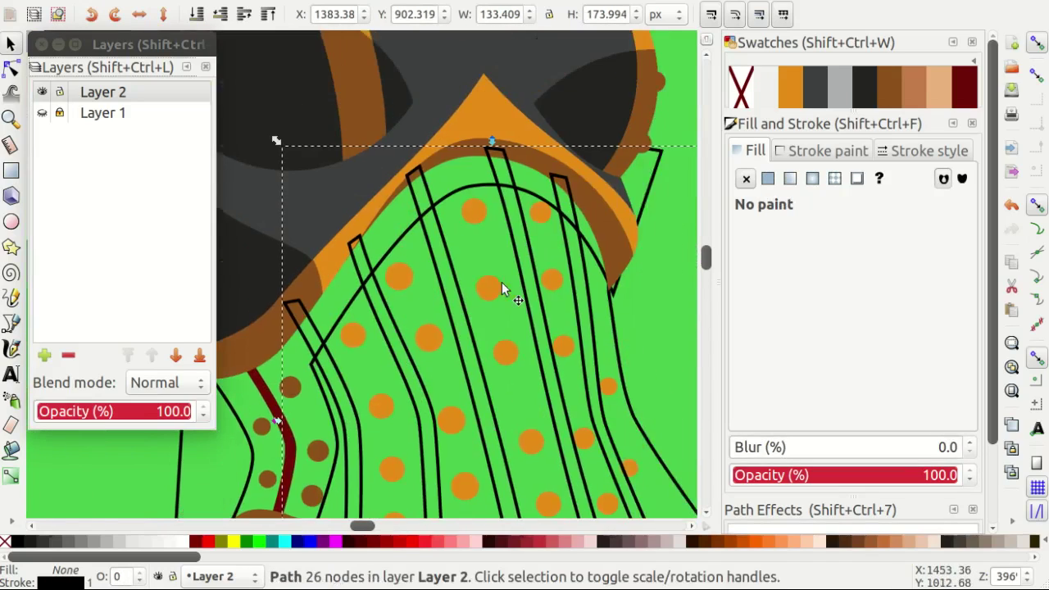
{"action": "scroll", "coordinate": [500, 286], "scroll_direction": "down", "scroll_amount": 1}
Duplicate the selected outline path and select the copy.
{"action": "right_click", "coordinate": [352, 264]}
{"action": "left_click", "coordinate": [385, 105]}
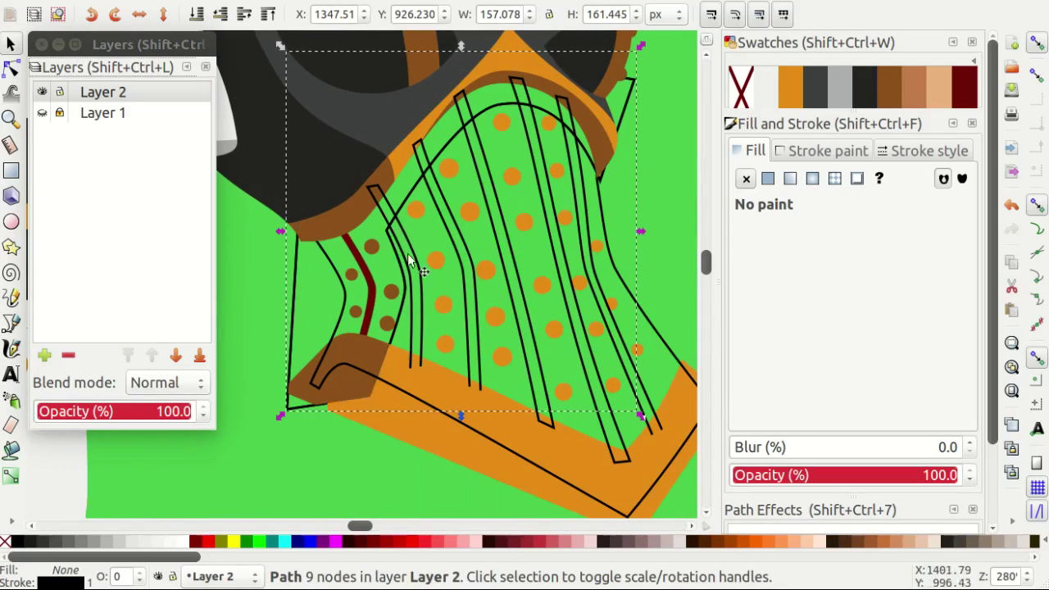
{"action": "scroll", "coordinate": [452, 247], "scroll_direction": "up", "scroll_amount": 2}
{"action": "key", "text": "Escape"}
{"action": "left_click", "coordinate": [407, 163]}
Fill the duplicate with dark red swatch 6896 and draw a large rectangle lowered behind the corset.
{"action": "left_click", "coordinate": [954, 86]}
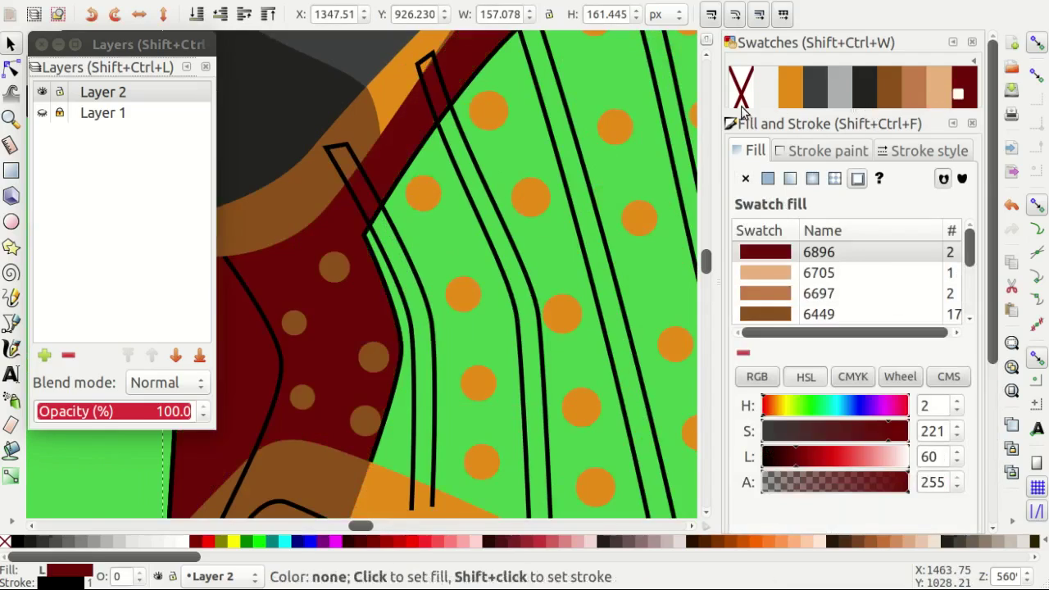
{"action": "scroll", "coordinate": [249, 258], "scroll_direction": "down", "scroll_amount": 2}
{"action": "key", "text": "r"}
{"action": "left_click_drag", "start_coordinate": [461, 296], "coordinate": [676, 508]}
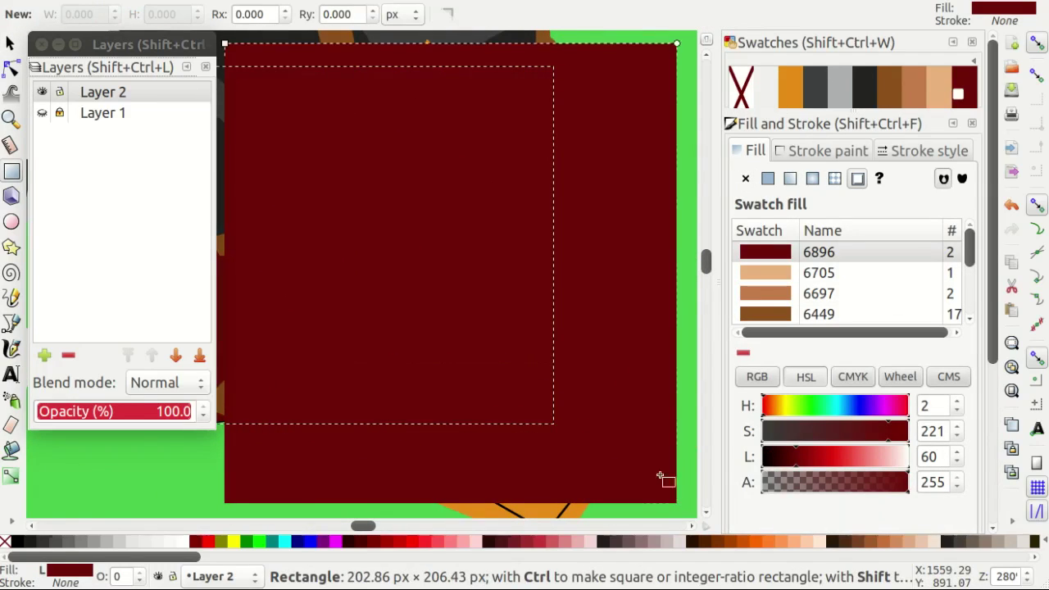
{"action": "key", "text": "End"}
Brighten the red by raising HSL lightness and save it as swatch 6926 (c90b0bff).
{"action": "key", "text": "d"}
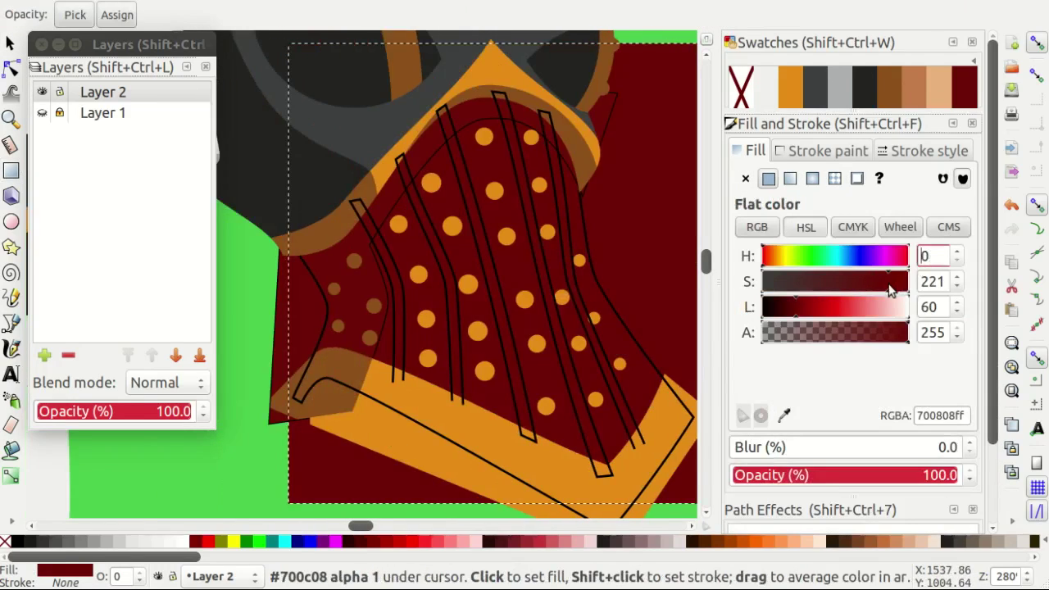
{"action": "left_click_drag", "start_coordinate": [846, 319], "coordinate": [820, 312]}
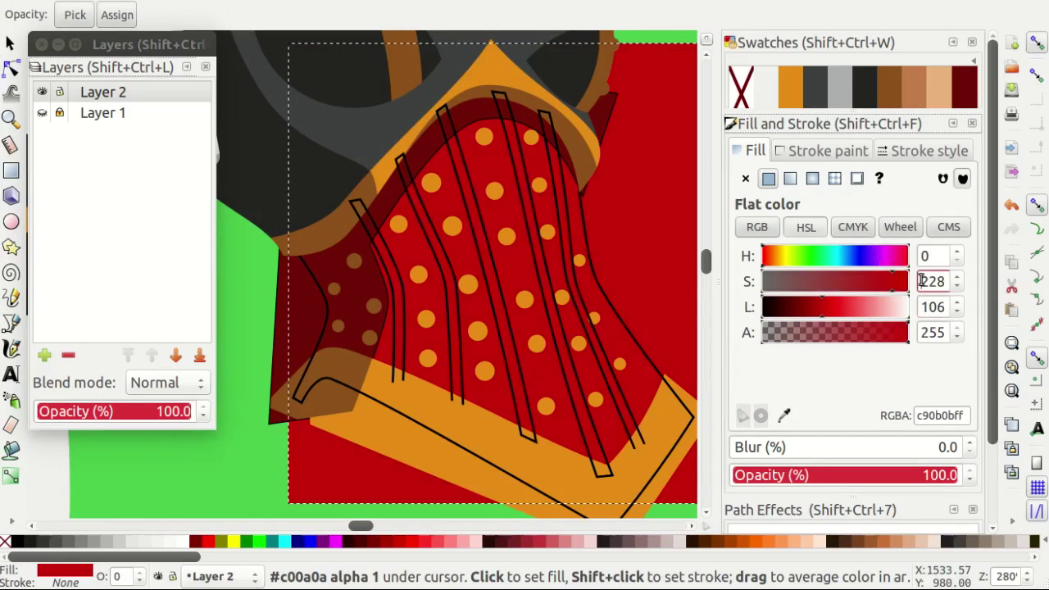
{"action": "left_click", "coordinate": [857, 179]}
{"action": "key", "text": "s"}
{"action": "scroll", "coordinate": [464, 294], "scroll_direction": "up", "scroll_amount": 2}
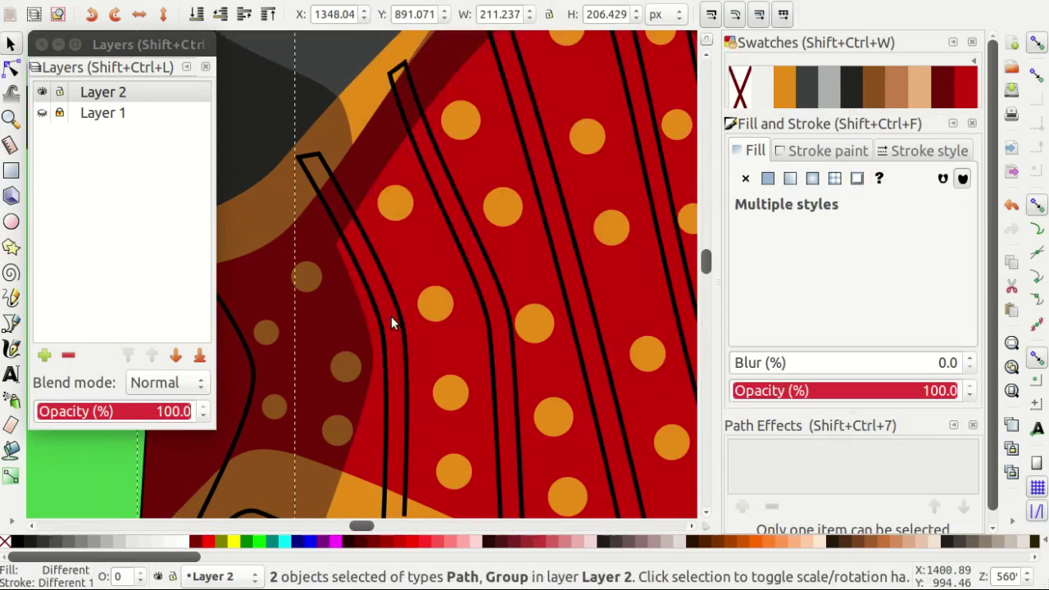
{"action": "scroll", "coordinate": [391, 316], "scroll_direction": "down", "scroll_amount": 3}
{"action": "key", "text": "Escape"}
Draw a rectangle over the corset area and fill it dark grey.
{"action": "key", "text": "r"}
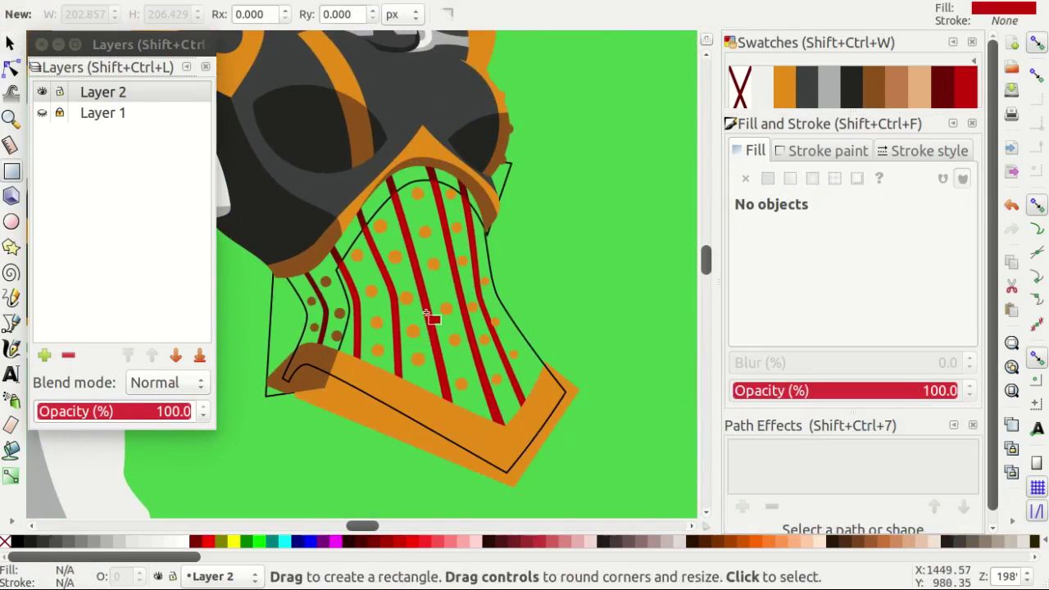
{"action": "scroll", "coordinate": [426, 326], "scroll_direction": "left", "scroll_amount": 2}
{"action": "left_click_drag", "start_coordinate": [323, 129], "coordinate": [683, 451]}
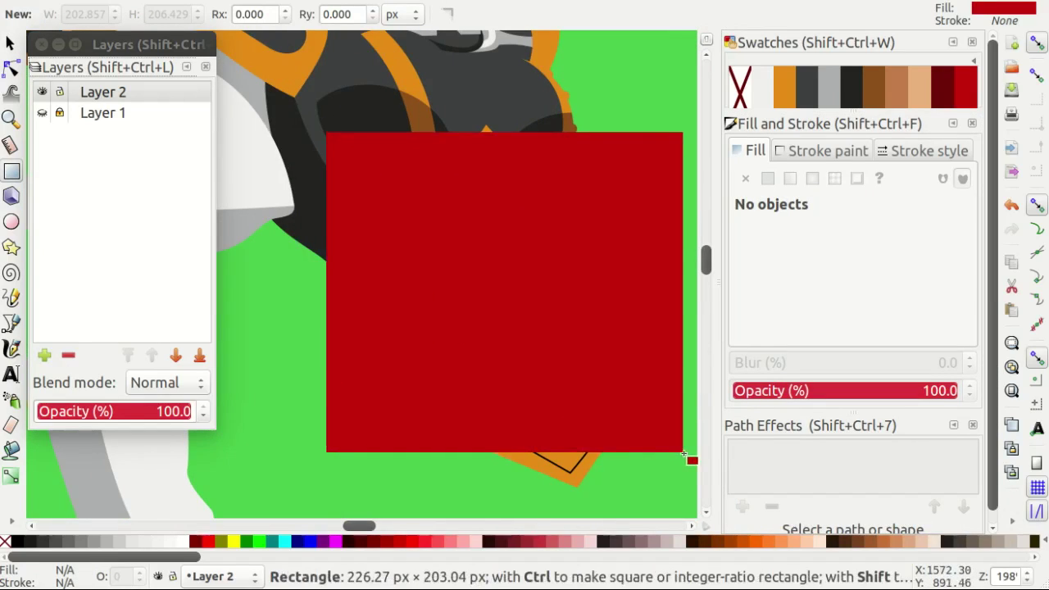
{"action": "left_click", "coordinate": [807, 86]}
{"action": "key", "text": "s"}
{"action": "scroll", "coordinate": [328, 309], "scroll_direction": "up", "scroll_amount": 2}
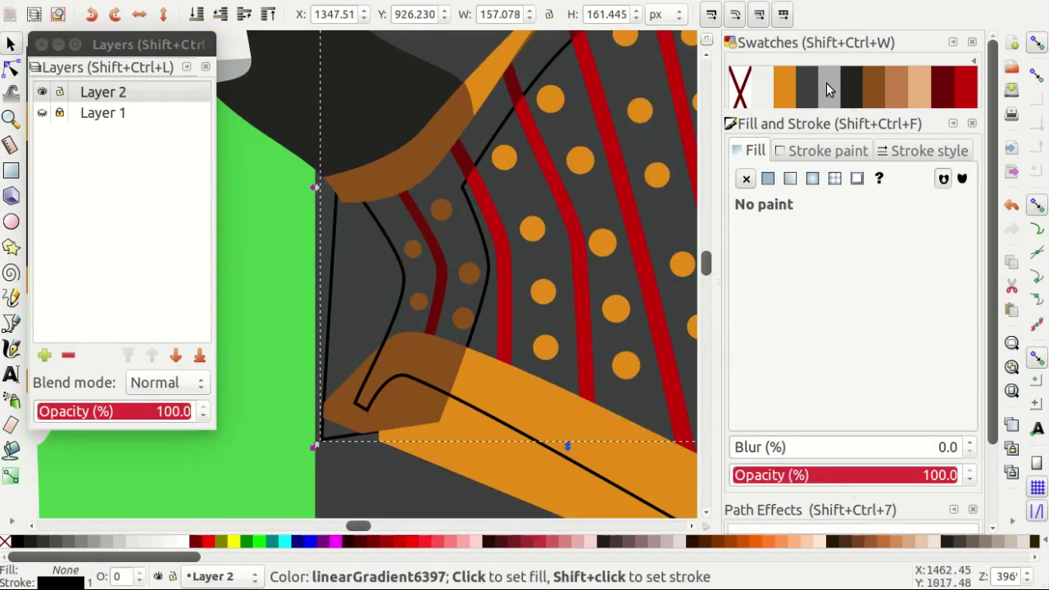
{"action": "left_click", "coordinate": [294, 273]}
{"action": "scroll", "coordinate": [418, 341], "scroll_direction": "down", "scroll_amount": 1}
{"action": "left_click", "coordinate": [354, 413], "text": "shift"}
{"action": "left_click", "coordinate": [380, 385], "text": "shift"}
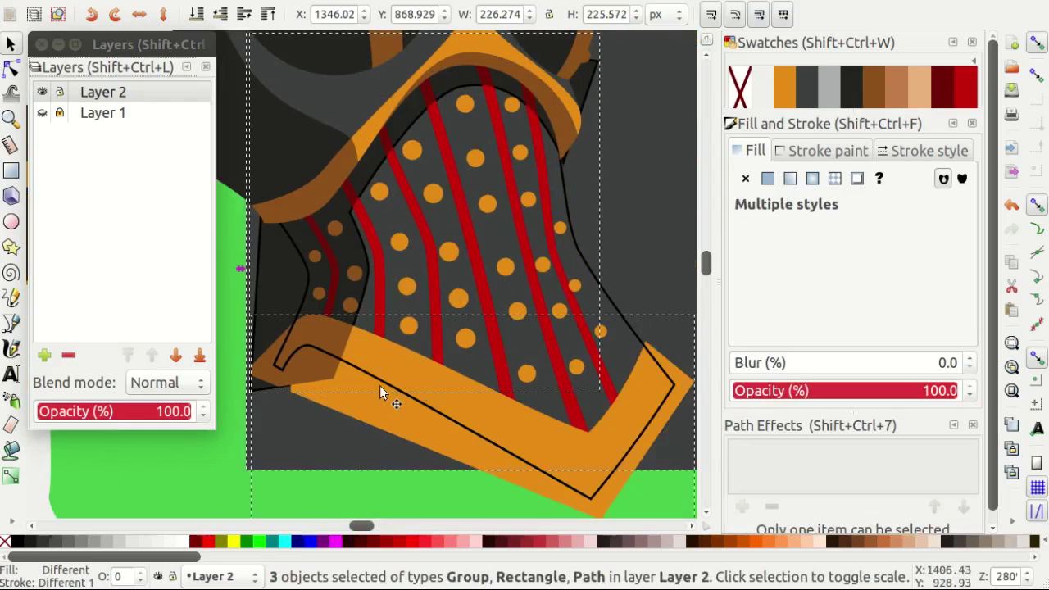
{"action": "key", "text": "ctrl+g"}
{"action": "left_click", "coordinate": [375, 264], "text": "shift"}
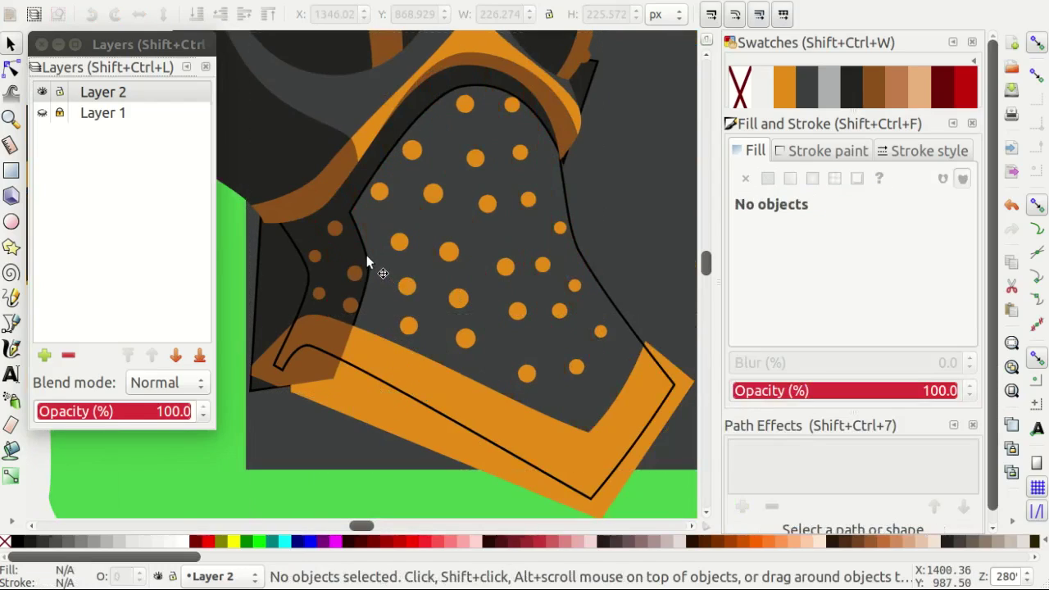
{"action": "left_click", "coordinate": [350, 415]}
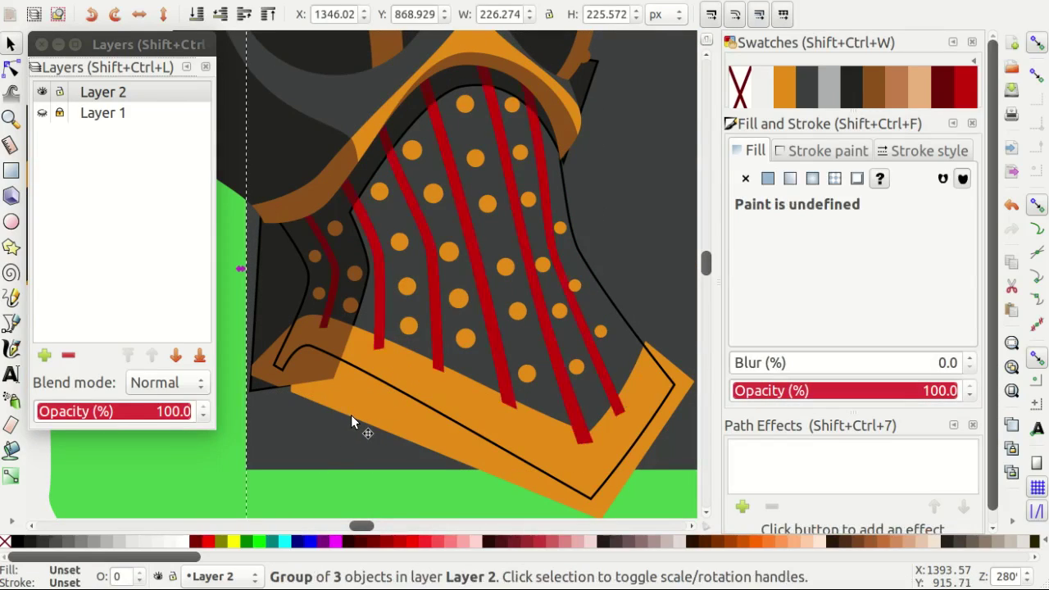
{"action": "left_click", "coordinate": [358, 411], "text": "shift"}
{"action": "left_click", "coordinate": [359, 402], "text": "shift"}
{"action": "left_click", "coordinate": [320, 402], "text": "shift"}
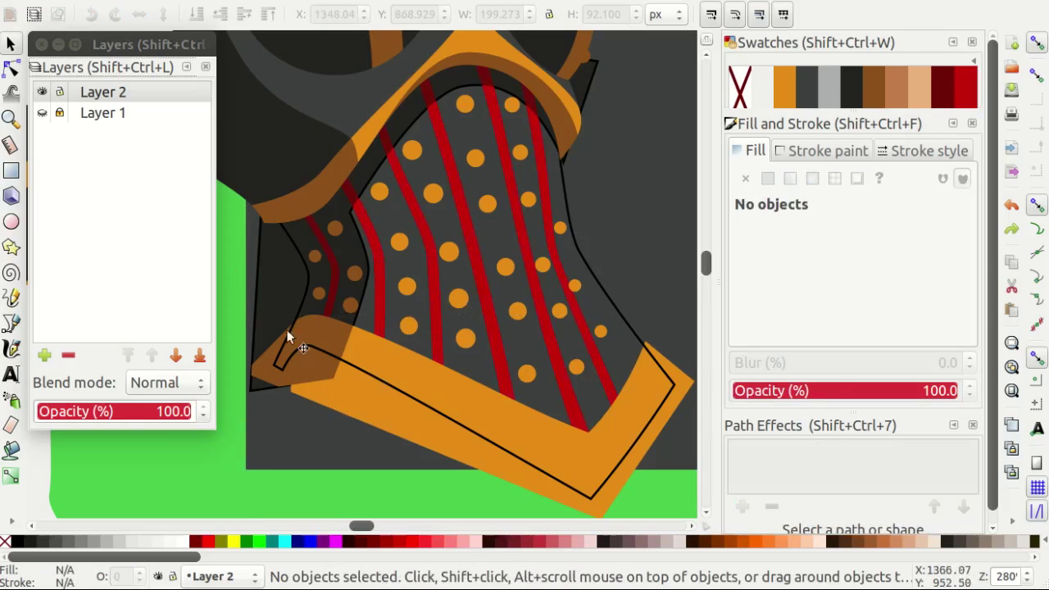
{"action": "left_click", "coordinate": [287, 329], "text": "shift"}
{"action": "left_click", "coordinate": [340, 402], "text": "shift"}
{"action": "left_click", "coordinate": [268, 443], "text": "shift"}
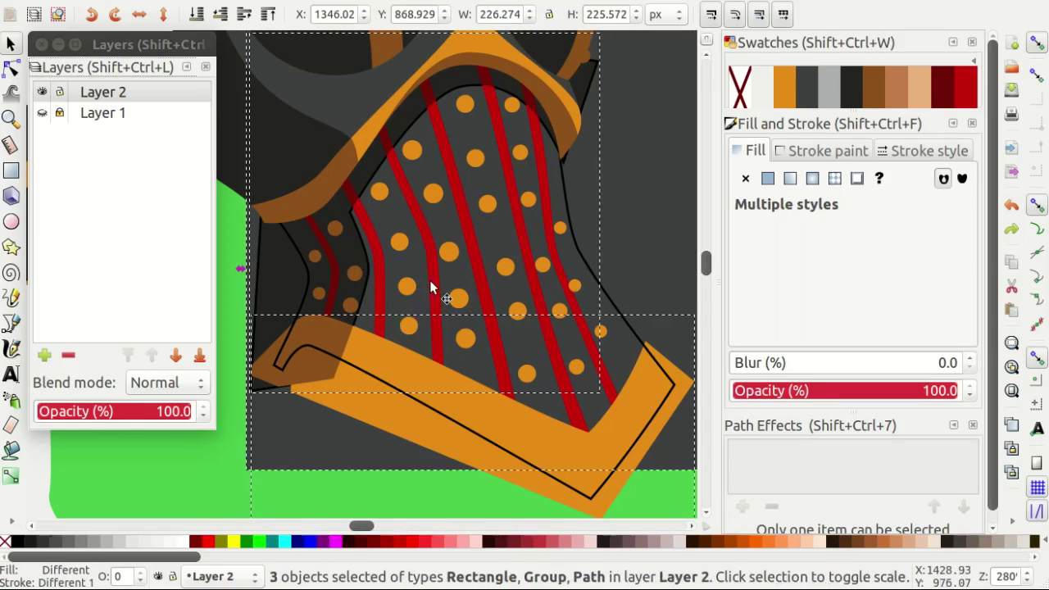
{"action": "left_click", "coordinate": [349, 295], "text": "shift"}
{"action": "scroll", "coordinate": [349, 295], "scroll_direction": "up", "scroll_amount": 1}
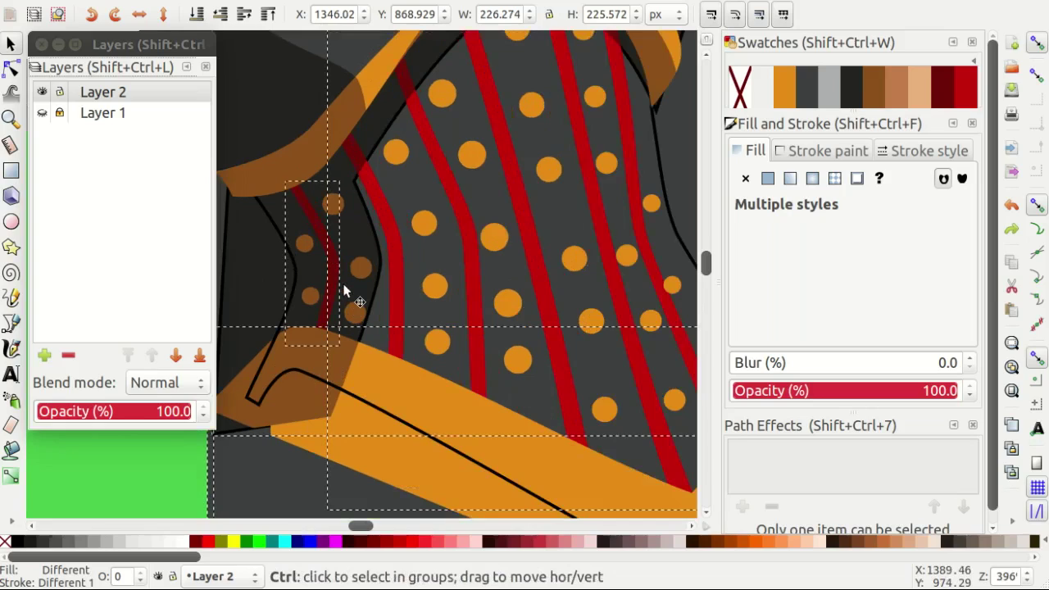
{"action": "key", "text": "ctrl+k"}
{"action": "key", "text": "ctrl+z"}
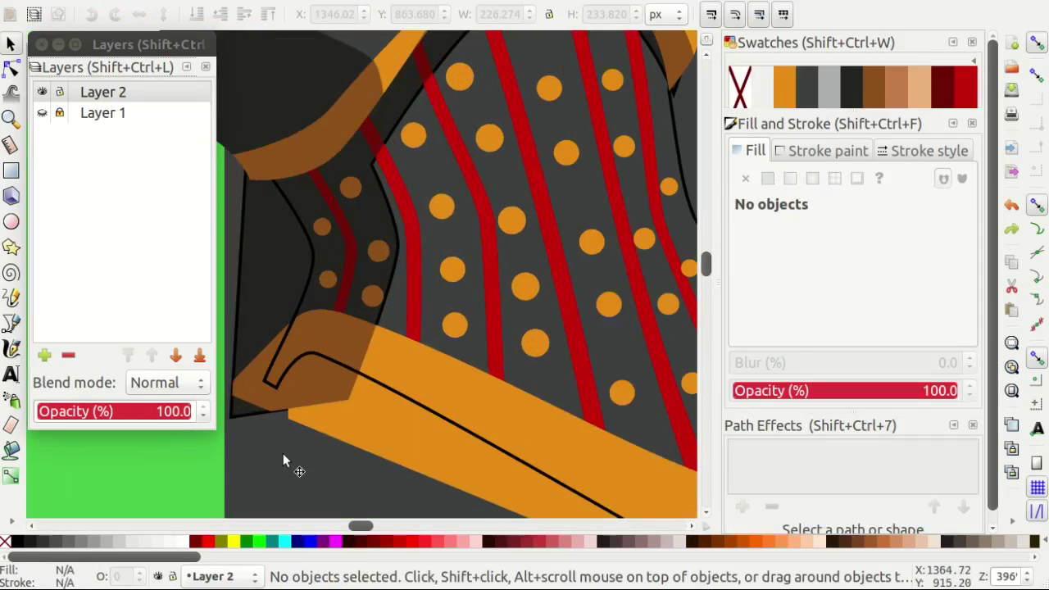
Group the corset's red stripes, rivet dots and dark backing rectangle together.
{"action": "scroll", "coordinate": [283, 455], "scroll_direction": "down", "scroll_amount": 1}
{"action": "scroll", "coordinate": [246, 410], "scroll_direction": "up", "scroll_amount": 1}
{"action": "left_click", "coordinate": [278, 299], "text": "shift"}
{"action": "left_click", "coordinate": [375, 421], "text": "shift"}
{"action": "left_click", "coordinate": [433, 364], "text": "shift"}
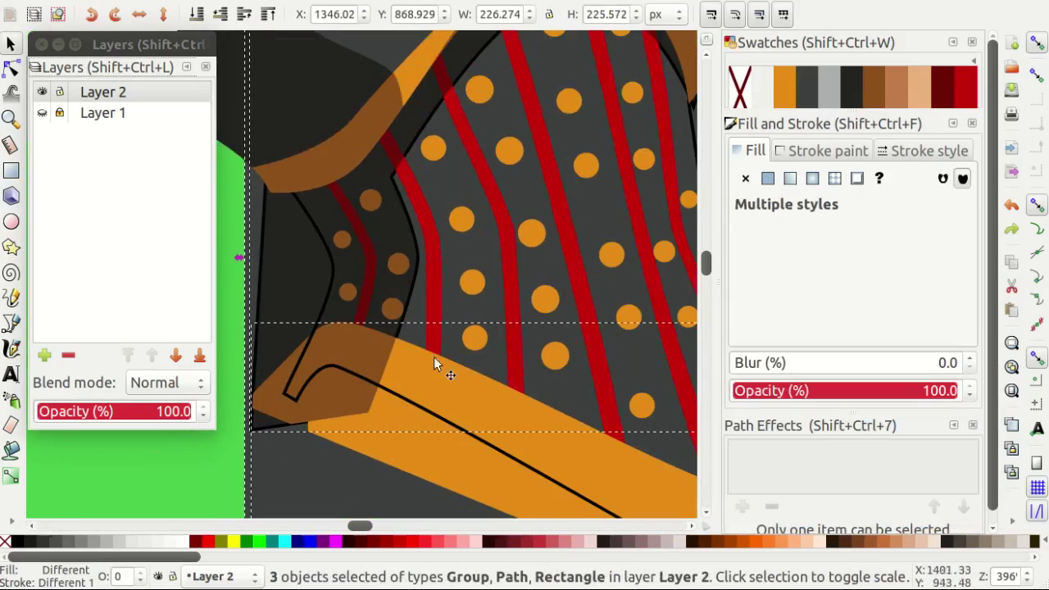
{"action": "key", "text": "ctrl+g"}
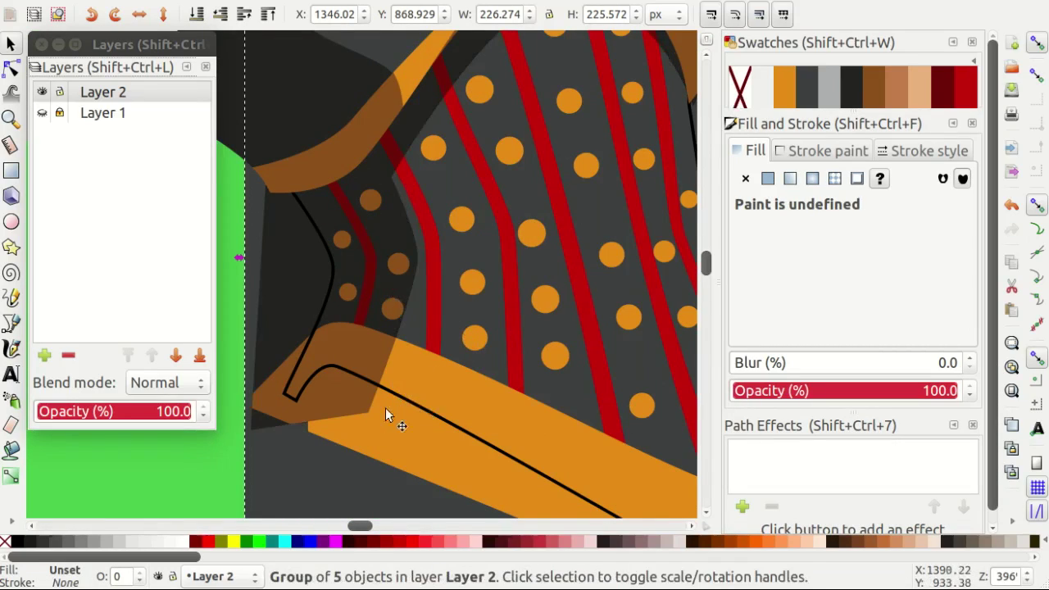
Clip the new group to the corset outline with Set Clip.
{"action": "left_click", "coordinate": [409, 408], "text": "shift"}
{"action": "right_click", "coordinate": [407, 400]}
{"action": "left_click", "coordinate": [439, 347]}
{"action": "scroll", "coordinate": [509, 329], "scroll_direction": "down", "scroll_amount": 4}
Nudge an orange corset dot up and to the right.
{"action": "left_click", "coordinate": [508, 328]}
{"action": "scroll", "coordinate": [435, 328], "scroll_direction": "up", "scroll_amount": 1}
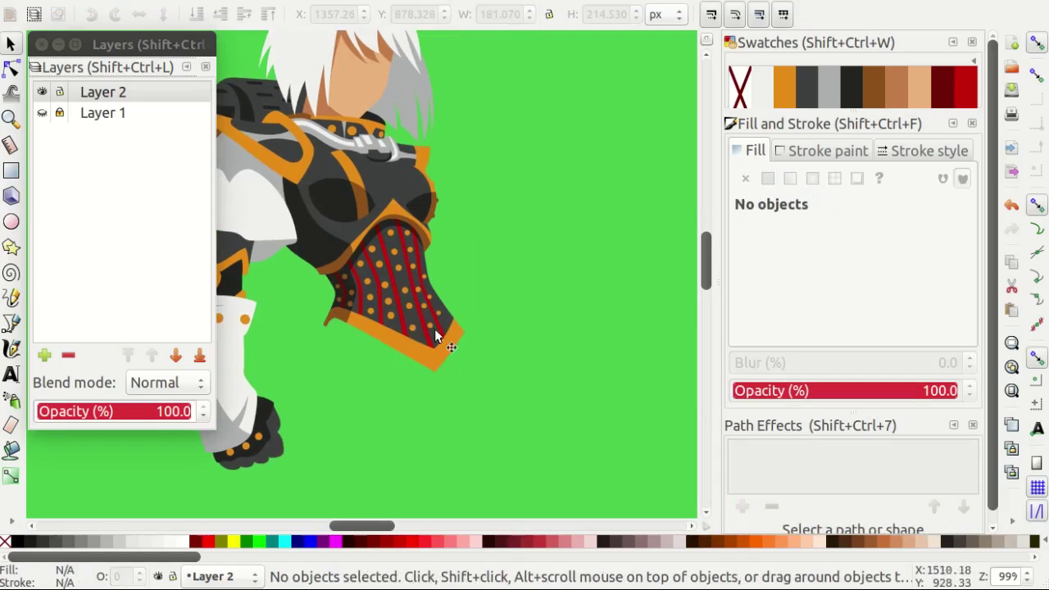
{"action": "scroll", "coordinate": [416, 317], "scroll_direction": "up", "scroll_amount": 4}
{"action": "scroll", "coordinate": [505, 304], "scroll_direction": "up", "scroll_amount": 3}
{"action": "left_click_drag", "start_coordinate": [504, 305], "coordinate": [530, 286]}
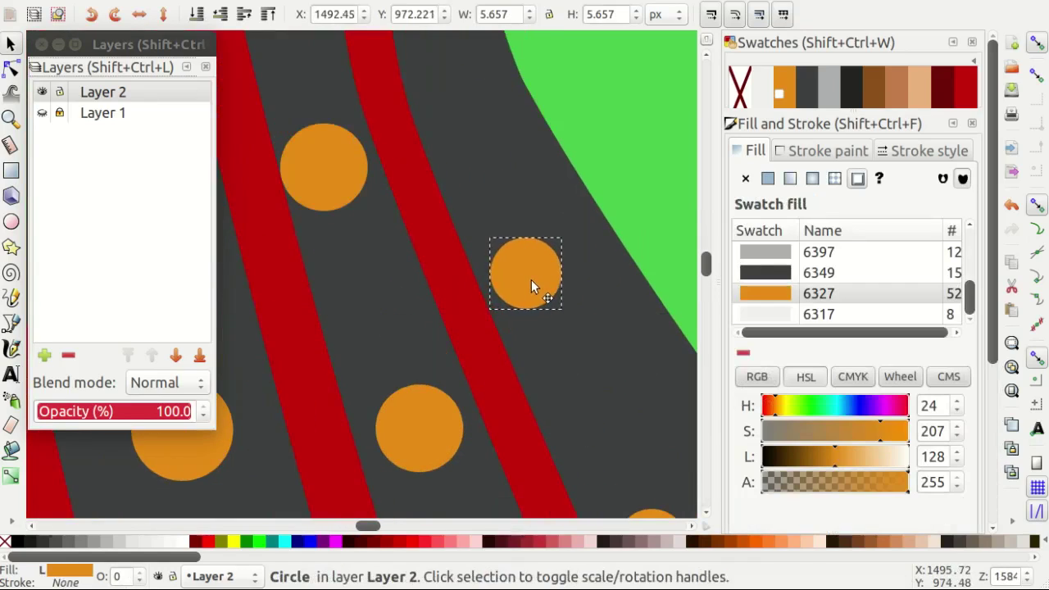
{"action": "scroll", "coordinate": [583, 320], "scroll_direction": "right", "scroll_amount": 3}
{"action": "scroll", "coordinate": [557, 356], "scroll_direction": "down", "scroll_amount": 6}
{"action": "scroll", "coordinate": [538, 346], "scroll_direction": "down", "scroll_amount": 2}
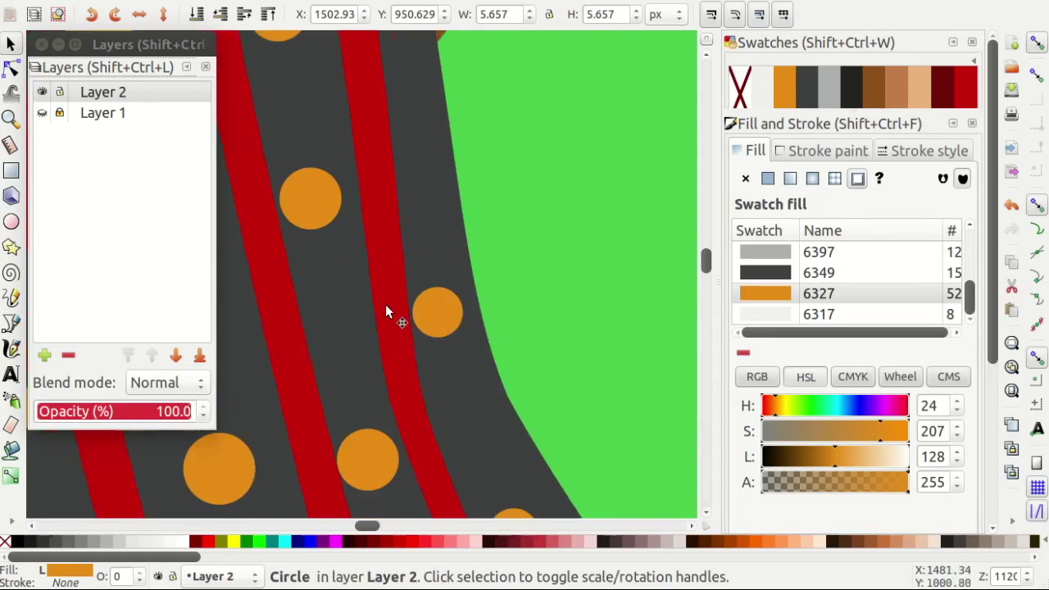
Move the orange dot near the corset edge upward.
{"action": "left_click", "coordinate": [451, 320]}
{"action": "scroll", "coordinate": [451, 320], "scroll_direction": "down", "scroll_amount": 1}
{"action": "left_click", "coordinate": [496, 262]}
{"action": "scroll", "coordinate": [497, 261], "scroll_direction": "down", "scroll_amount": 1}
{"action": "scroll", "coordinate": [496, 261], "scroll_direction": "up", "scroll_amount": 2}
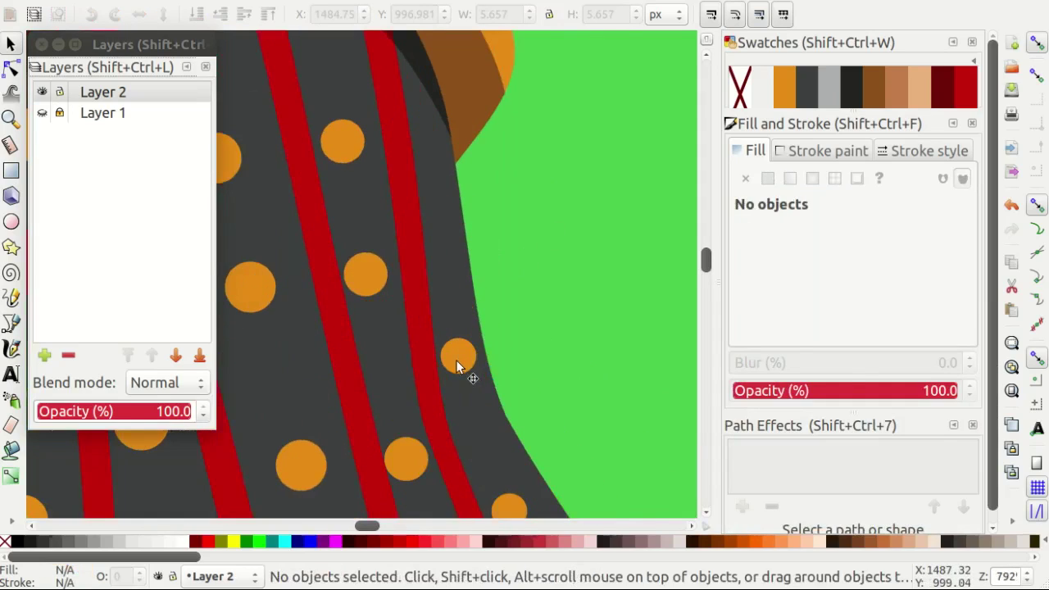
{"action": "left_click", "coordinate": [456, 360]}
{"action": "left_click_drag", "start_coordinate": [456, 360], "coordinate": [442, 225]}
{"action": "scroll", "coordinate": [442, 225], "scroll_direction": "up", "scroll_amount": 3}
{"action": "scroll", "coordinate": [455, 250], "scroll_direction": "down", "scroll_amount": 2}
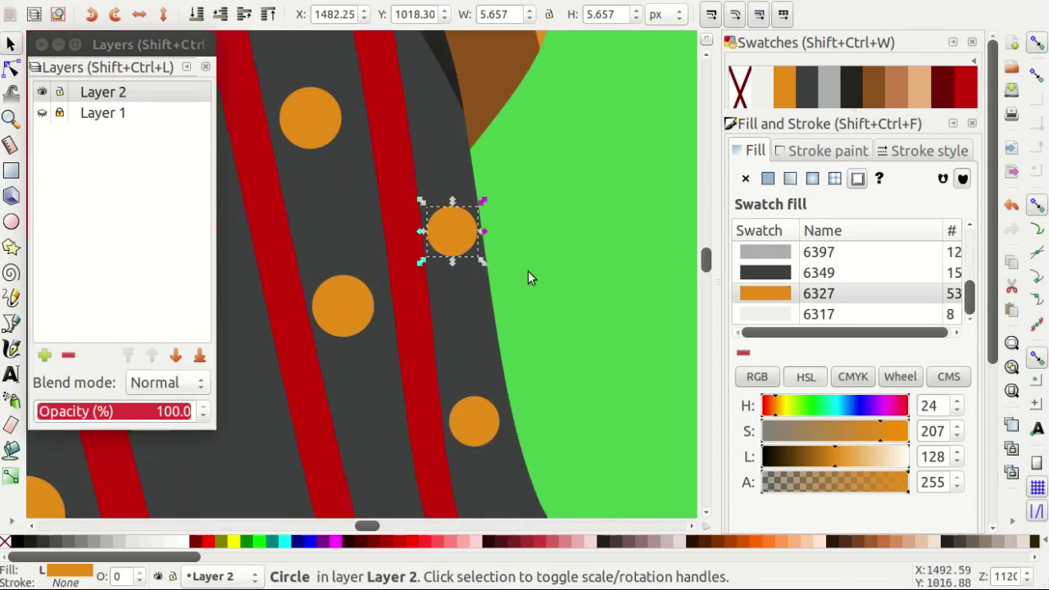
{"action": "left_click", "coordinate": [460, 269]}
{"action": "scroll", "coordinate": [459, 269], "scroll_direction": "down", "scroll_amount": 1}
{"action": "scroll", "coordinate": [412, 210], "scroll_direction": "up", "scroll_amount": 3}
Reselect that orange dot and slightly nudge another orange dot.
{"action": "left_click", "coordinate": [432, 224]}
{"action": "scroll", "coordinate": [409, 231], "scroll_direction": "down", "scroll_amount": 3}
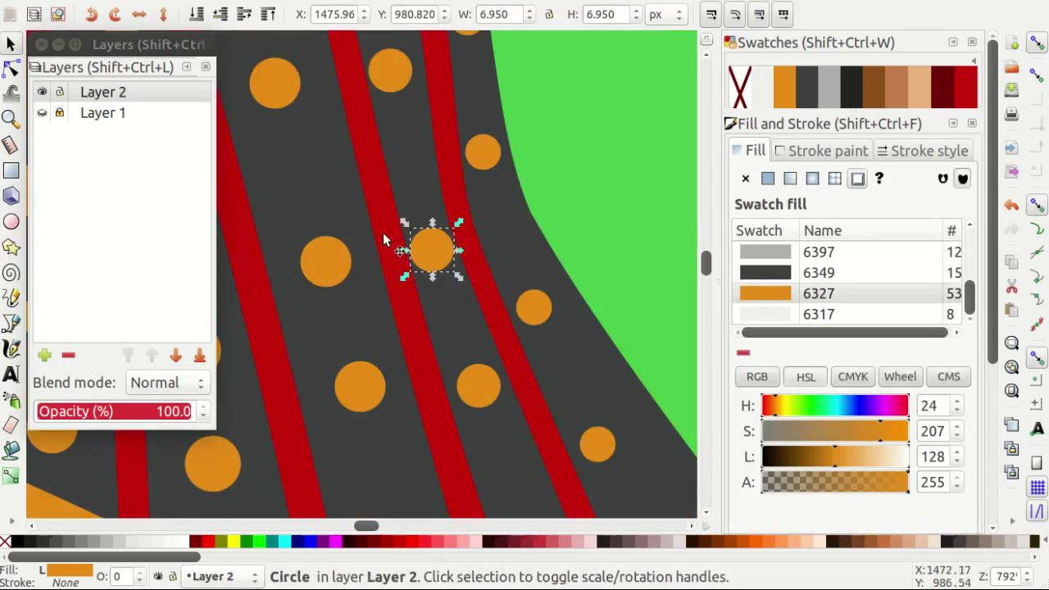
{"action": "scroll", "coordinate": [391, 241], "scroll_direction": "down", "scroll_amount": 3}
{"action": "left_click", "coordinate": [538, 261]}
{"action": "scroll", "coordinate": [465, 227], "scroll_direction": "up", "scroll_amount": 1}
{"action": "scroll", "coordinate": [459, 234], "scroll_direction": "up", "scroll_amount": 1}
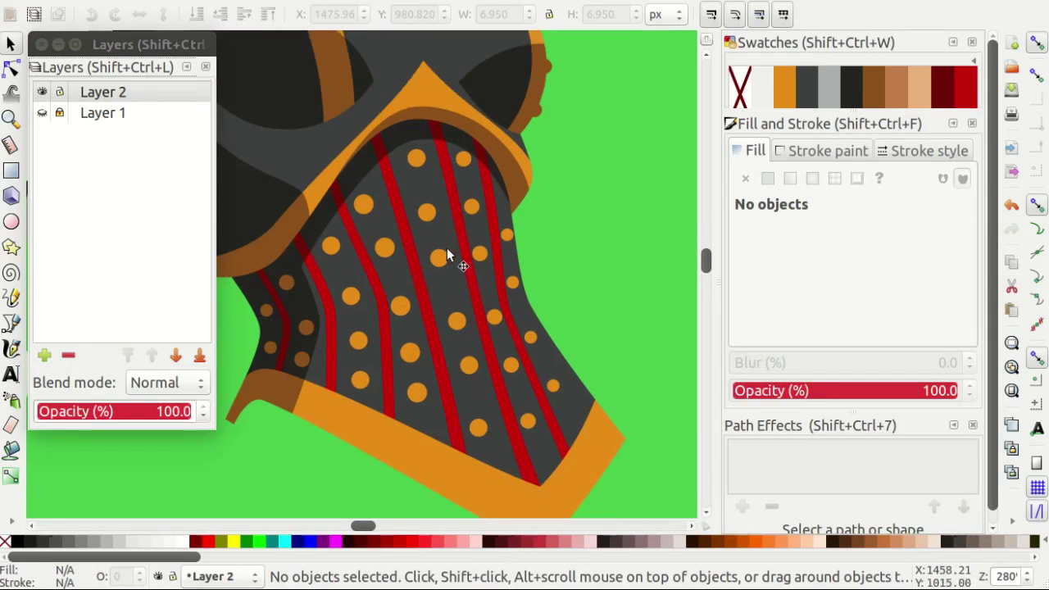
{"action": "scroll", "coordinate": [413, 182], "scroll_direction": "up", "scroll_amount": 3}
{"action": "left_click_drag", "start_coordinate": [425, 151], "coordinate": [441, 191]}
{"action": "scroll", "coordinate": [447, 213], "scroll_direction": "down", "scroll_amount": 2}
Move the next orange dot further down the corset.
{"action": "left_click", "coordinate": [469, 286]}
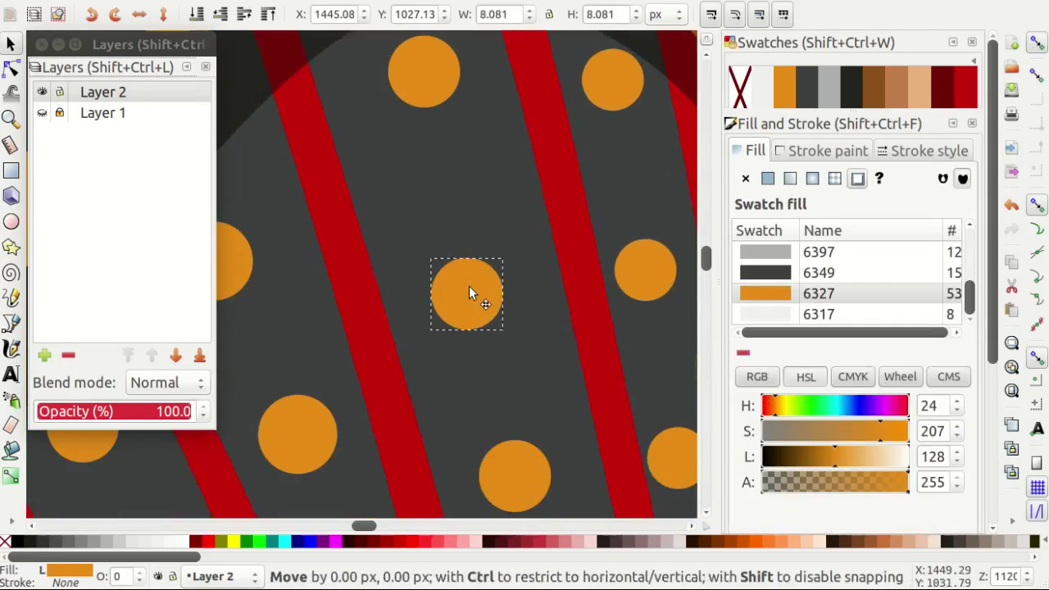
{"action": "scroll", "coordinate": [458, 270], "scroll_direction": "down", "scroll_amount": 5}
{"action": "scroll", "coordinate": [531, 268], "scroll_direction": "down", "scroll_amount": 1}
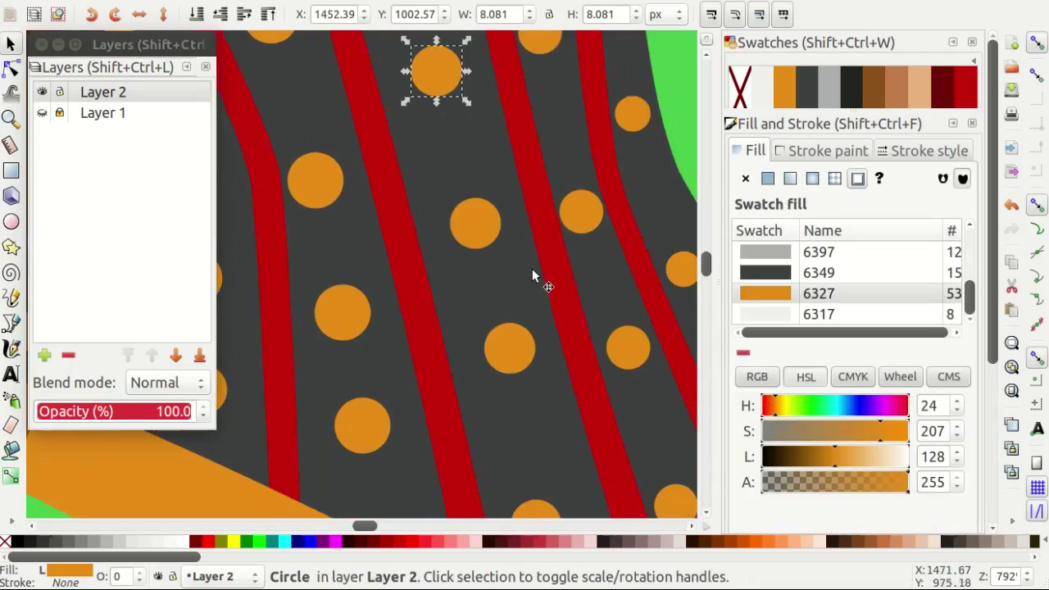
{"action": "mouse_move", "coordinate": [477, 227]}
{"action": "left_mouse_down"}
{"action": "mouse_move", "coordinate": [491, 286]}
{"action": "mouse_move", "coordinate": [525, 336]}
{"action": "left_mouse_up"}
{"action": "scroll", "coordinate": [492, 286], "scroll_direction": "up", "scroll_amount": 1}
{"action": "scroll", "coordinate": [551, 349], "scroll_direction": "down", "scroll_amount": 2}
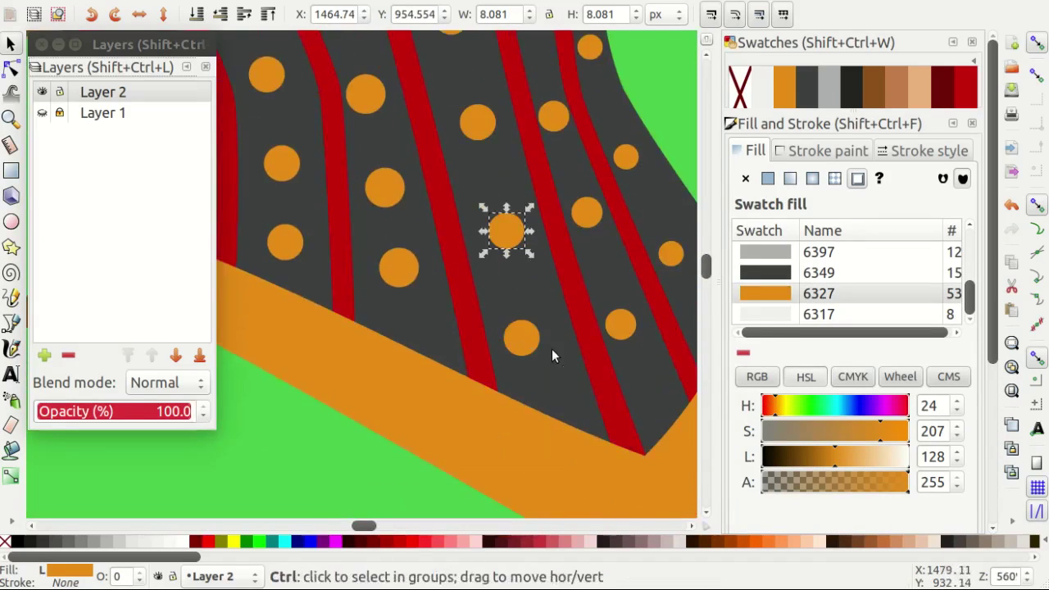
{"action": "scroll", "coordinate": [554, 355], "scroll_direction": "up", "scroll_amount": 1}
{"action": "left_click_drag", "start_coordinate": [490, 176], "coordinate": [528, 369]}
{"action": "scroll", "coordinate": [538, 339], "scroll_direction": "right", "scroll_amount": 5}
Reposition a smaller orange dot up and to the left.
{"action": "left_click", "coordinate": [482, 338]}
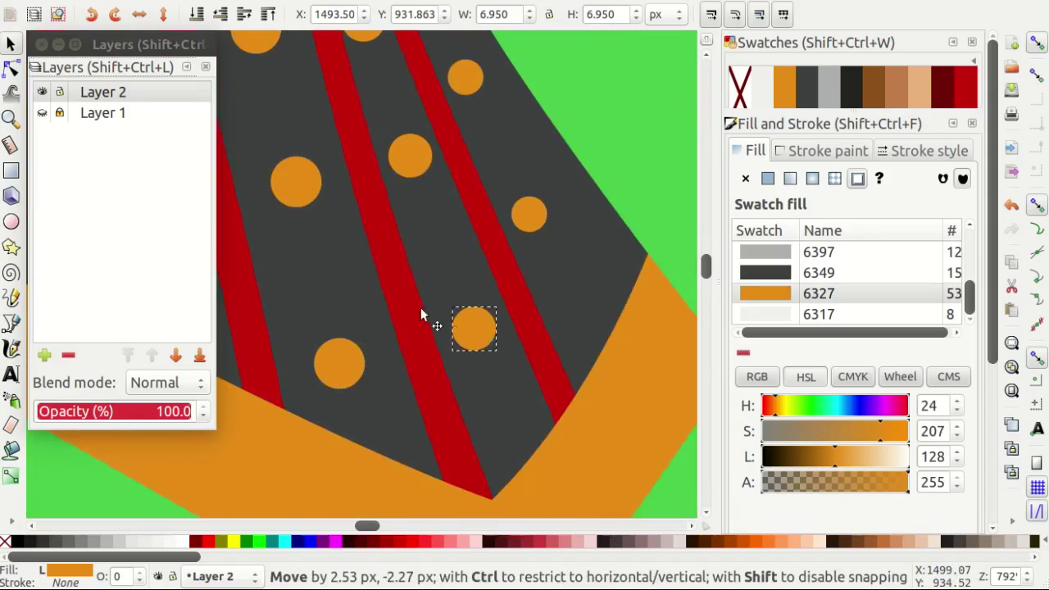
{"action": "left_click_drag", "start_coordinate": [420, 314], "coordinate": [411, 293]}
{"action": "scroll", "coordinate": [367, 293], "scroll_direction": "up", "scroll_amount": 3}
{"action": "mouse_move", "coordinate": [335, 252]}
{"action": "left_mouse_down"}
{"action": "mouse_move", "coordinate": [323, 291]}
{"action": "mouse_move", "coordinate": [329, 236]}
{"action": "left_mouse_up"}
{"action": "scroll", "coordinate": [425, 155], "scroll_direction": "left", "scroll_amount": 2}
{"action": "scroll", "coordinate": [424, 154], "scroll_direction": "up", "scroll_amount": 1}
{"action": "left_click_drag", "start_coordinate": [376, 212], "coordinate": [411, 287]}
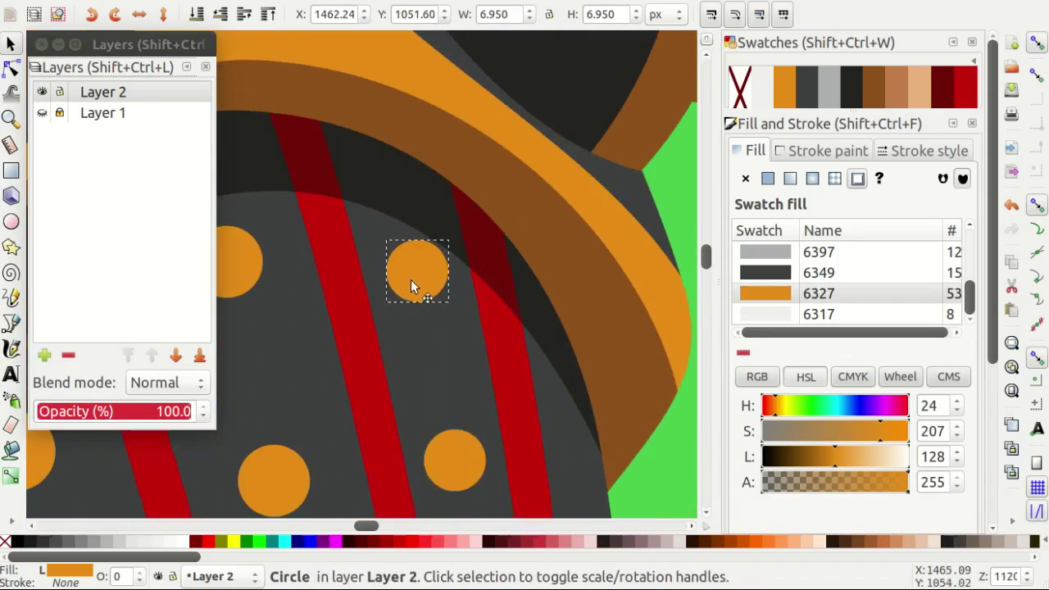
{"action": "scroll", "coordinate": [411, 279], "scroll_direction": "down", "scroll_amount": 2}
{"action": "scroll", "coordinate": [571, 258], "scroll_direction": "down", "scroll_amount": 5}
Delete the small orange dot near the corset edge.
{"action": "left_click", "coordinate": [503, 222]}
{"action": "scroll", "coordinate": [592, 228], "scroll_direction": "down", "scroll_amount": 2}
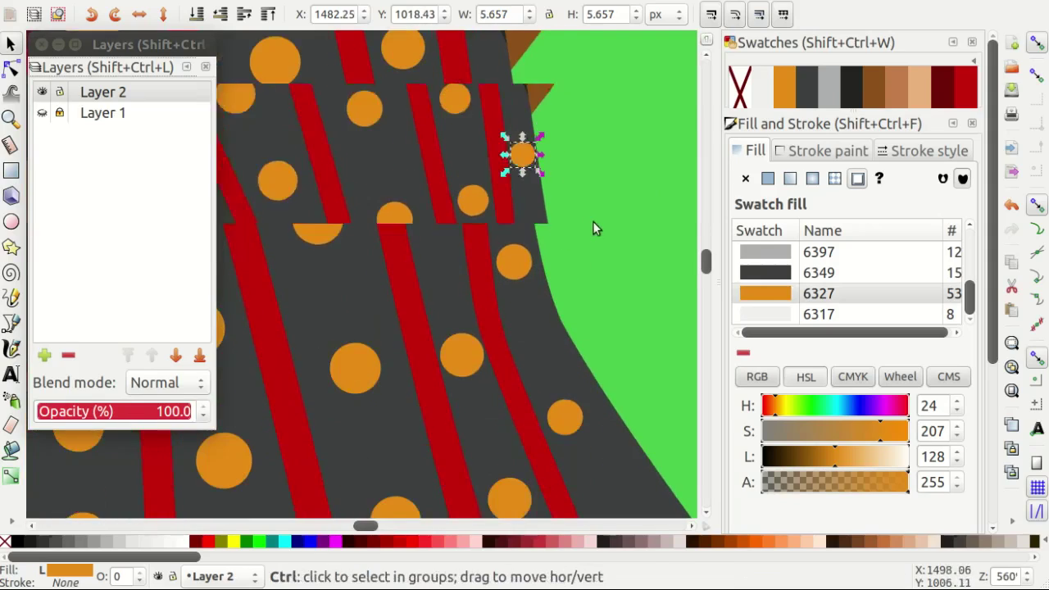
{"action": "scroll", "coordinate": [602, 230], "scroll_direction": "down", "scroll_amount": 3}
{"action": "left_click", "coordinate": [612, 232]}
{"action": "scroll", "coordinate": [620, 250], "scroll_direction": "up", "scroll_amount": 1}
{"action": "scroll", "coordinate": [574, 212], "scroll_direction": "up", "scroll_amount": 3}
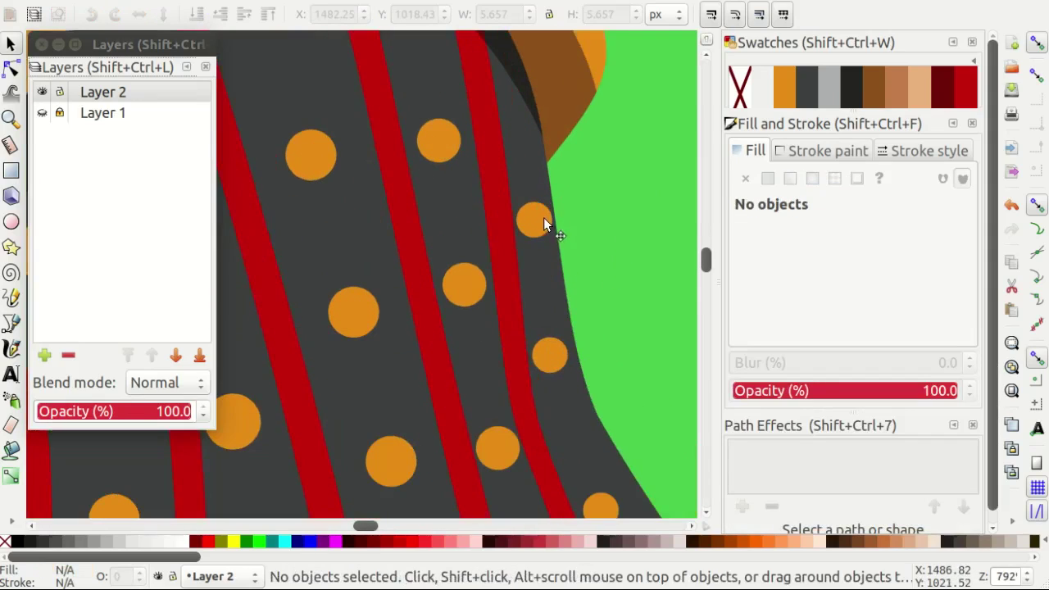
{"action": "left_click", "coordinate": [543, 222]}
{"action": "scroll", "coordinate": [528, 196], "scroll_direction": "up", "scroll_amount": 1}
{"action": "scroll", "coordinate": [521, 168], "scroll_direction": "up", "scroll_amount": 1}
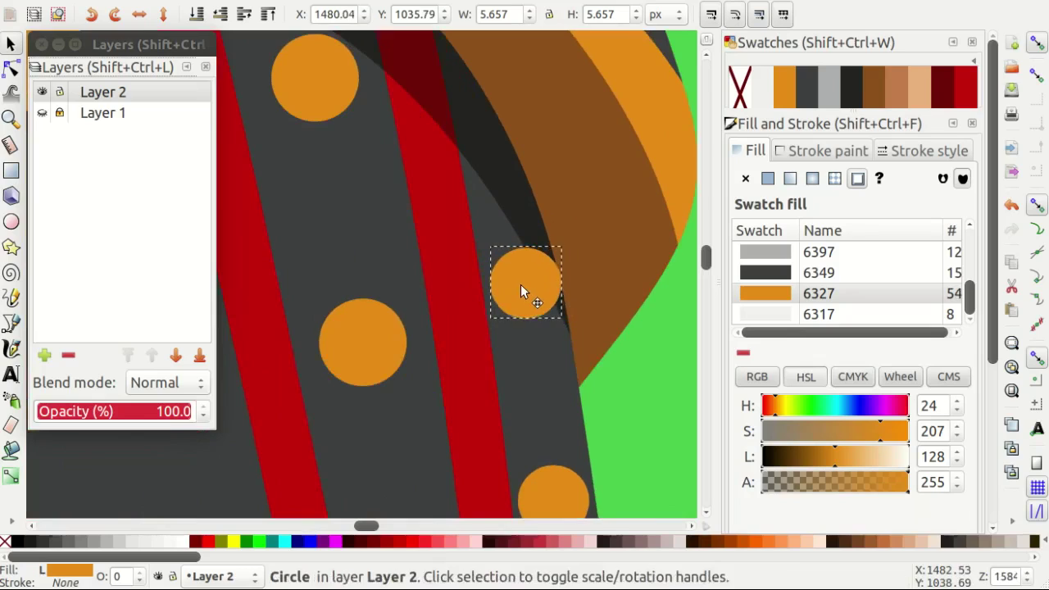
{"action": "left_click_drag", "start_coordinate": [521, 286], "coordinate": [522, 294]}
{"action": "key", "text": "Delete"}
{"action": "scroll", "coordinate": [494, 271], "scroll_direction": "down", "scroll_amount": 10}
Move two orange dots upward, including a larger one.
{"action": "left_click_drag", "start_coordinate": [555, 184], "coordinate": [557, 159]}
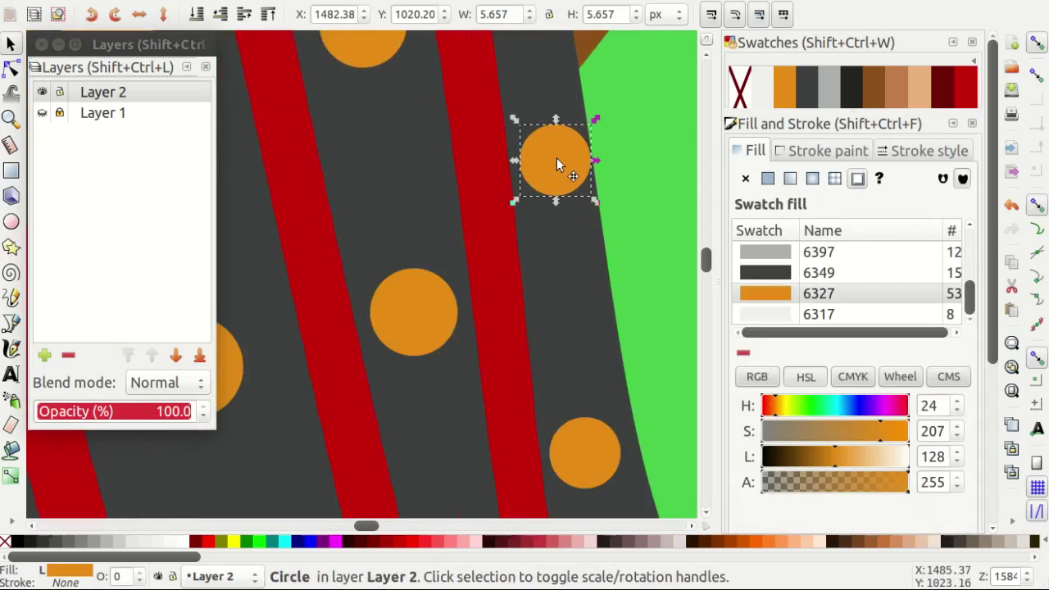
{"action": "scroll", "coordinate": [556, 157], "scroll_direction": "down", "scroll_amount": 2}
{"action": "scroll", "coordinate": [576, 146], "scroll_direction": "down", "scroll_amount": 2}
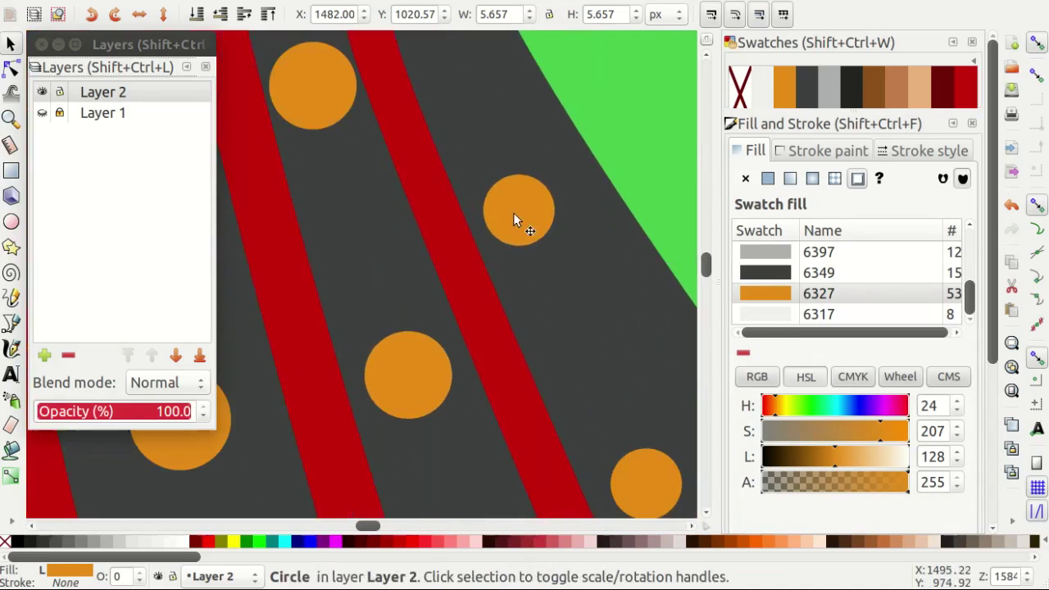
{"action": "left_click_drag", "start_coordinate": [513, 219], "coordinate": [507, 193]}
{"action": "scroll", "coordinate": [593, 342], "scroll_direction": "down", "scroll_amount": 1}
{"action": "scroll", "coordinate": [603, 264], "scroll_direction": "down", "scroll_amount": 3}
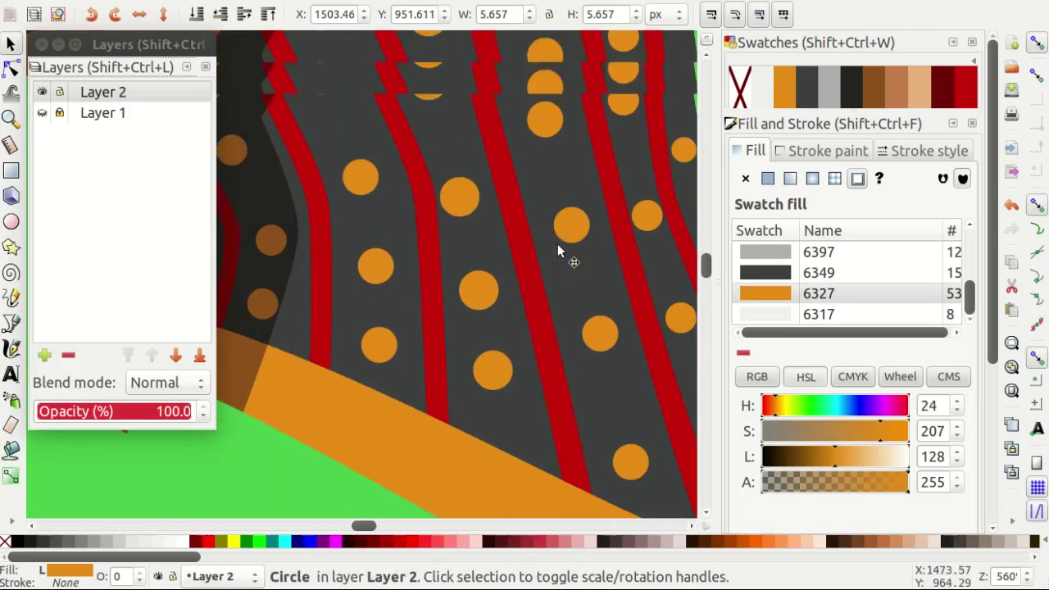
{"action": "scroll", "coordinate": [541, 307], "scroll_direction": "up", "scroll_amount": 2}
{"action": "left_click", "coordinate": [484, 326]}
{"action": "left_click_drag", "start_coordinate": [495, 320], "coordinate": [471, 287]}
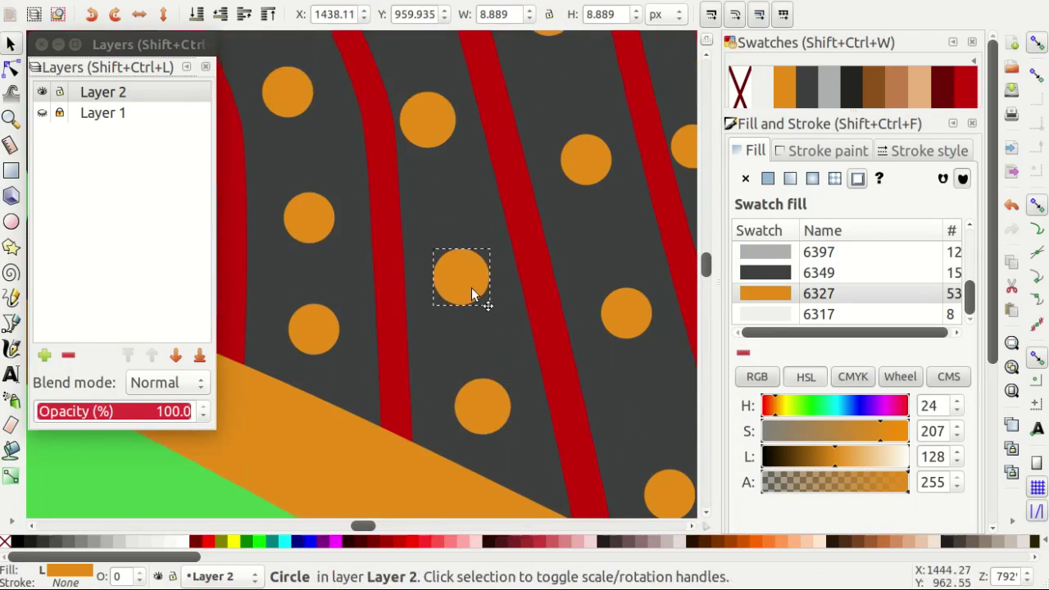
{"action": "scroll", "coordinate": [463, 294], "scroll_direction": "up", "scroll_amount": 2}
{"action": "scroll", "coordinate": [467, 270], "scroll_direction": "up", "scroll_amount": 2}
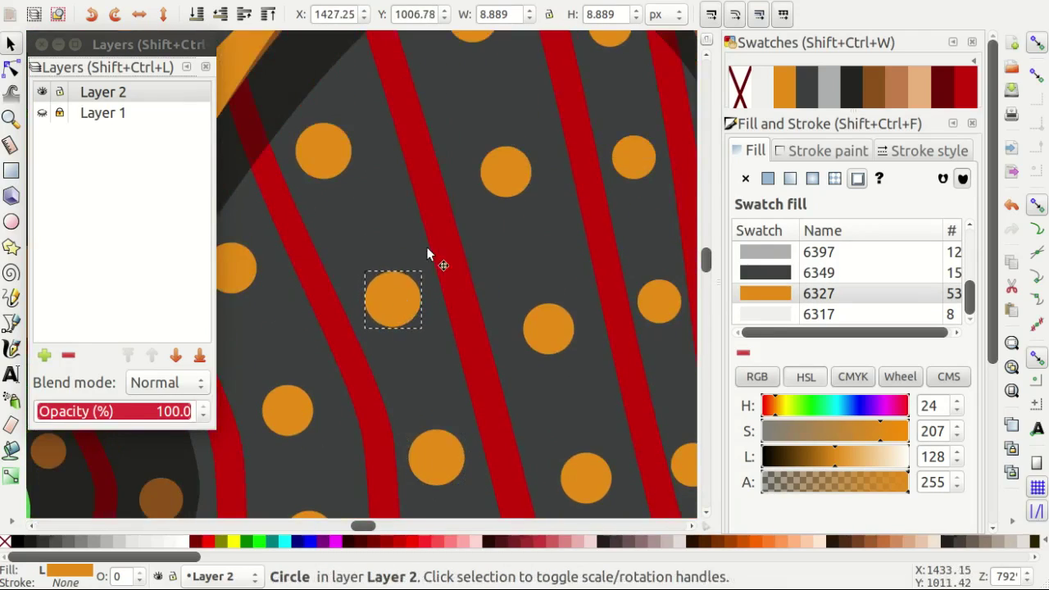
{"action": "scroll", "coordinate": [426, 246], "scroll_direction": "up", "scroll_amount": 2}
Fine-tune several orange dots toward the corset's lower edge and bottom band.
{"action": "left_click_drag", "start_coordinate": [387, 215], "coordinate": [390, 215]}
{"action": "scroll", "coordinate": [452, 293], "scroll_direction": "up", "scroll_amount": 2}
{"action": "left_click_drag", "start_coordinate": [454, 280], "coordinate": [454, 274]}
{"action": "scroll", "coordinate": [522, 286], "scroll_direction": "up", "scroll_amount": 2}
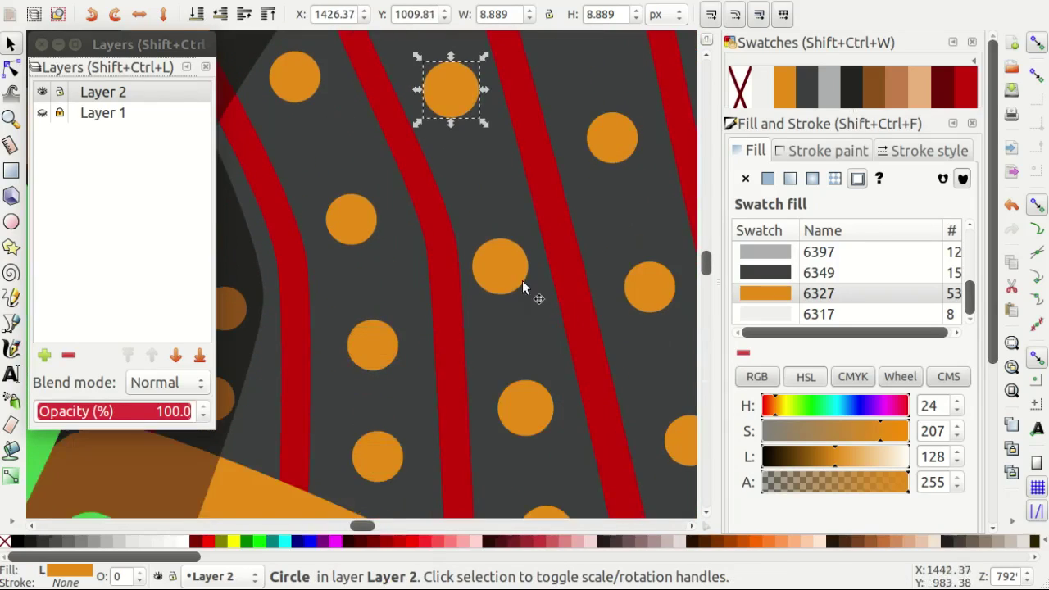
{"action": "scroll", "coordinate": [503, 239], "scroll_direction": "up", "scroll_amount": 2}
{"action": "left_click_drag", "start_coordinate": [532, 274], "coordinate": [525, 257]}
{"action": "scroll", "coordinate": [525, 256], "scroll_direction": "up", "scroll_amount": 2}
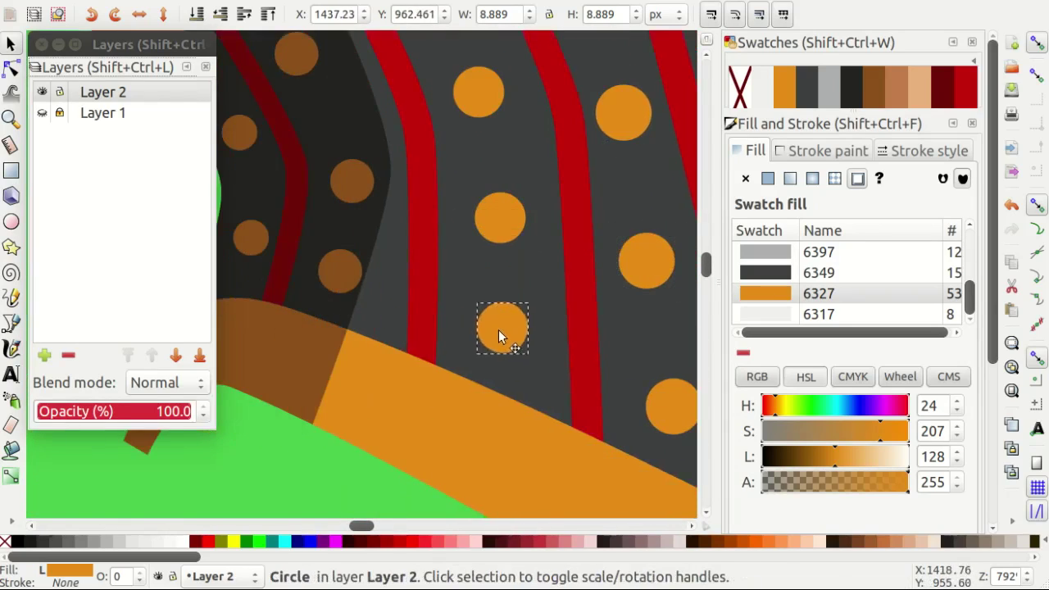
{"action": "left_click_drag", "start_coordinate": [498, 329], "coordinate": [498, 330]}
{"action": "scroll", "coordinate": [535, 328], "scroll_direction": "up", "scroll_amount": 2}
{"action": "scroll", "coordinate": [432, 206], "scroll_direction": "up", "scroll_amount": 2}
{"action": "scroll", "coordinate": [476, 330], "scroll_direction": "up", "scroll_amount": 2}
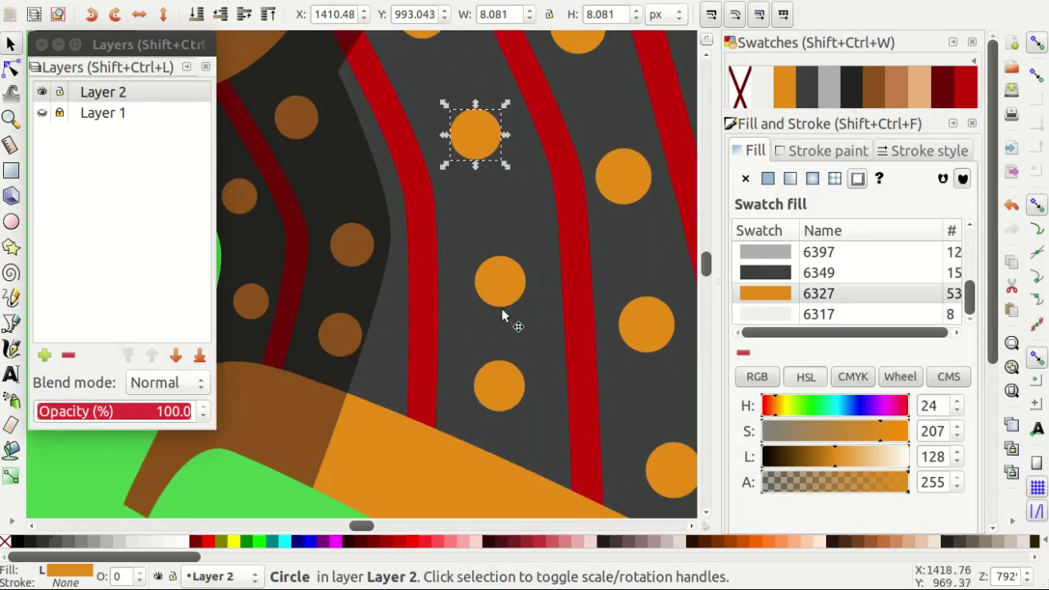
{"action": "left_click_drag", "start_coordinate": [500, 275], "coordinate": [499, 263]}
{"action": "scroll", "coordinate": [499, 263], "scroll_direction": "up", "scroll_amount": 2}
{"action": "scroll", "coordinate": [484, 347], "scroll_direction": "up", "scroll_amount": 2}
Shift one brown corset dot slightly to the left.
{"action": "left_click", "coordinate": [461, 344]}
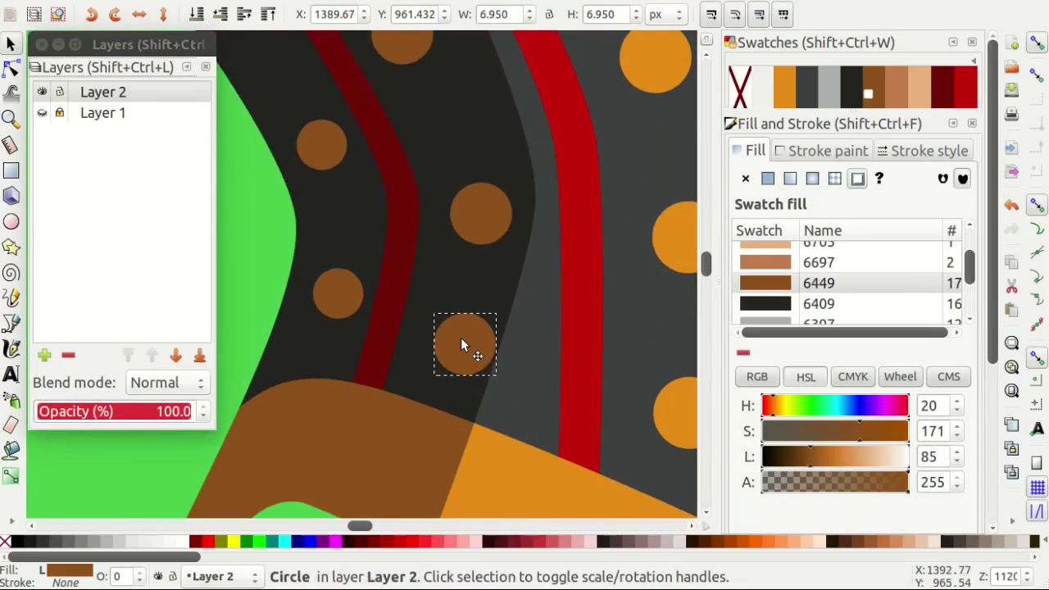
{"action": "scroll", "coordinate": [460, 337], "scroll_direction": "up", "scroll_amount": 2}
{"action": "left_click", "coordinate": [483, 306]}
{"action": "left_click", "coordinate": [411, 168]}
{"action": "scroll", "coordinate": [396, 277], "scroll_direction": "left", "scroll_amount": 2}
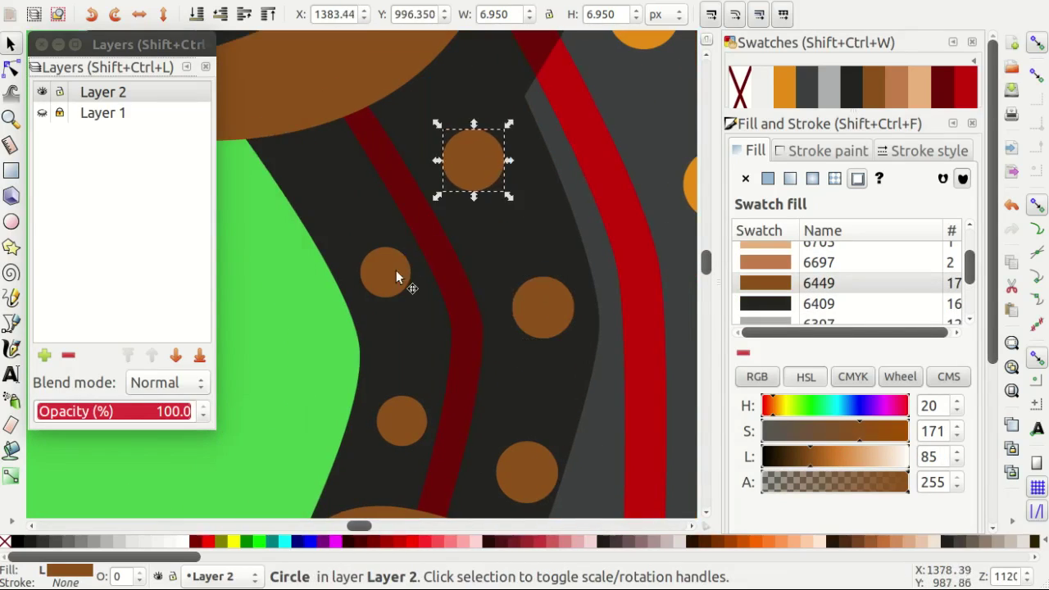
{"action": "left_click_drag", "start_coordinate": [375, 264], "coordinate": [373, 264]}
{"action": "scroll", "coordinate": [396, 347], "scroll_direction": "down", "scroll_amount": 2}
Deselect and save the drawing as SOB1.svg.
{"action": "key", "text": "Escape"}
{"action": "scroll", "coordinate": [343, 286], "scroll_direction": "down", "scroll_amount": 5}
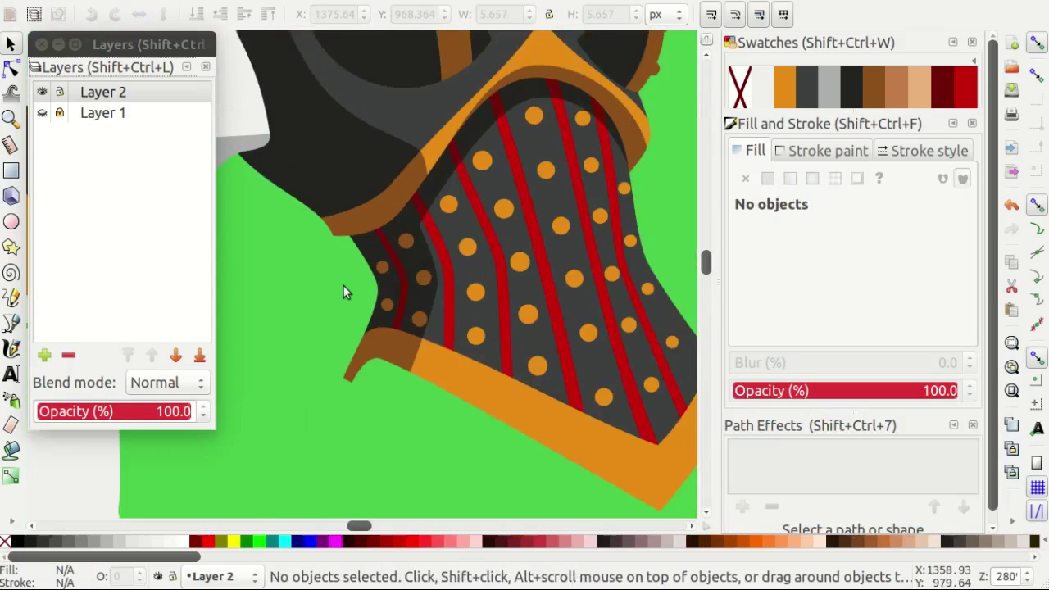
{"action": "scroll", "coordinate": [379, 332], "scroll_direction": "down", "scroll_amount": 1}
{"action": "scroll", "coordinate": [579, 341], "scroll_direction": "up", "scroll_amount": 1}
{"action": "scroll", "coordinate": [576, 302], "scroll_direction": "up", "scroll_amount": 1}
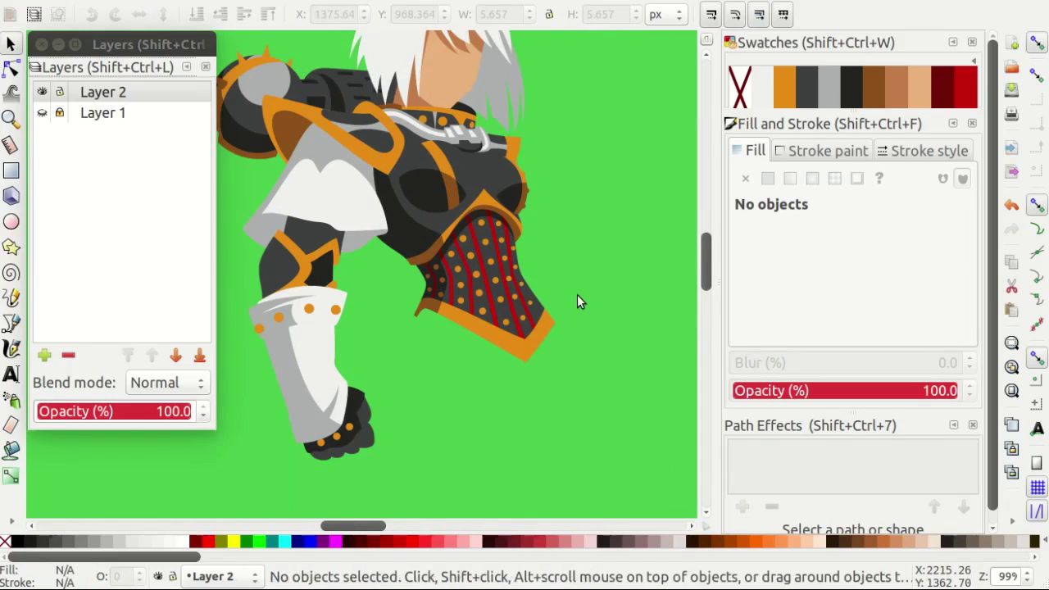
{"action": "scroll", "coordinate": [576, 297], "scroll_direction": "down", "scroll_amount": 1}
{"action": "key", "text": "ctrl+s"}
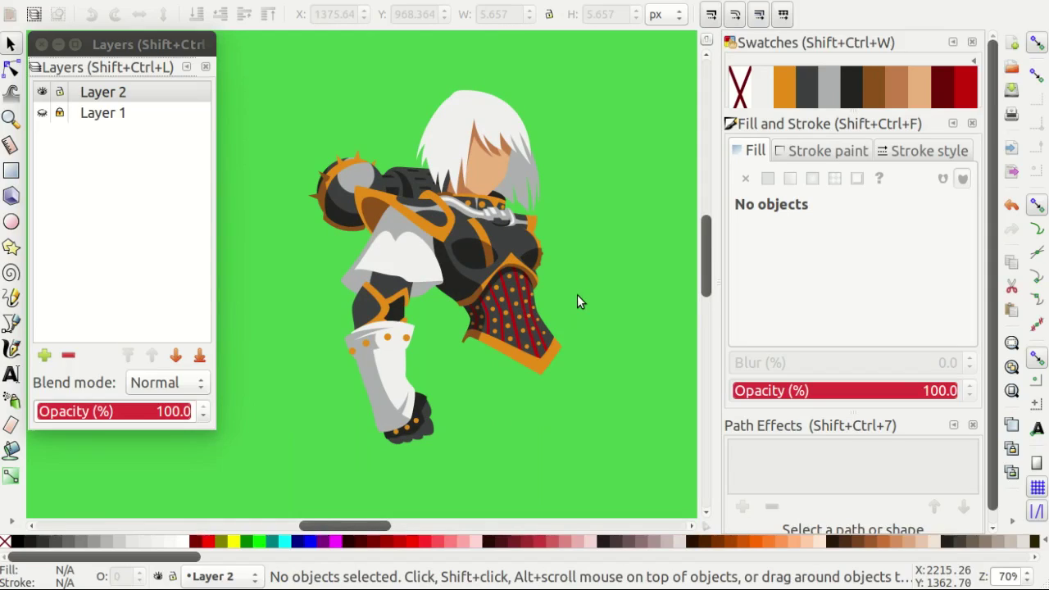
{"action": "scroll", "coordinate": [577, 294], "scroll_direction": "up", "scroll_amount": 1}
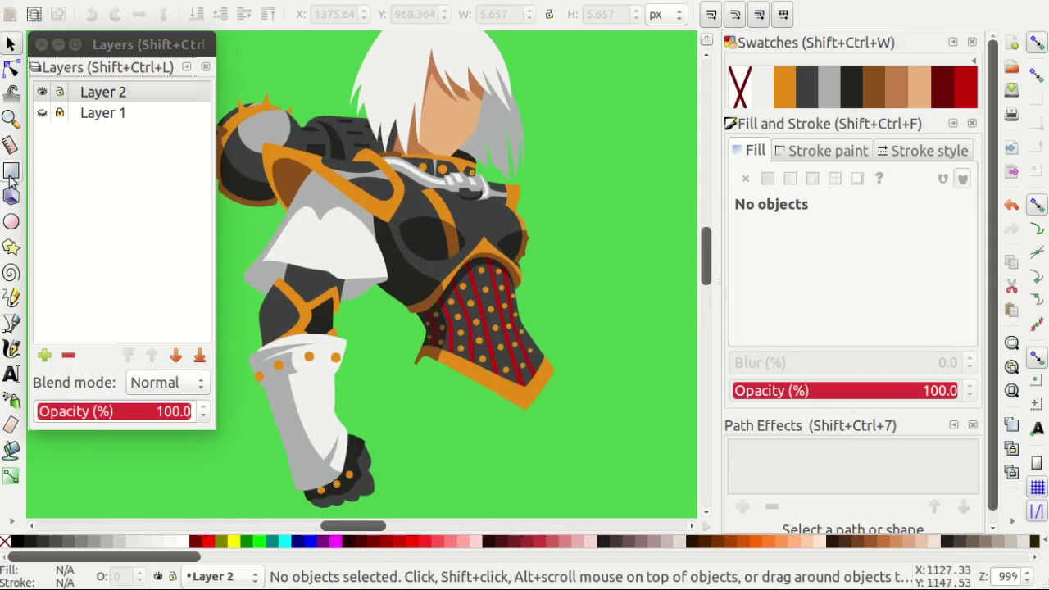
Show the reference photo layer and switch to the Bezier pen.
{"action": "left_click", "coordinate": [42, 114]}
{"action": "key", "text": "b"}
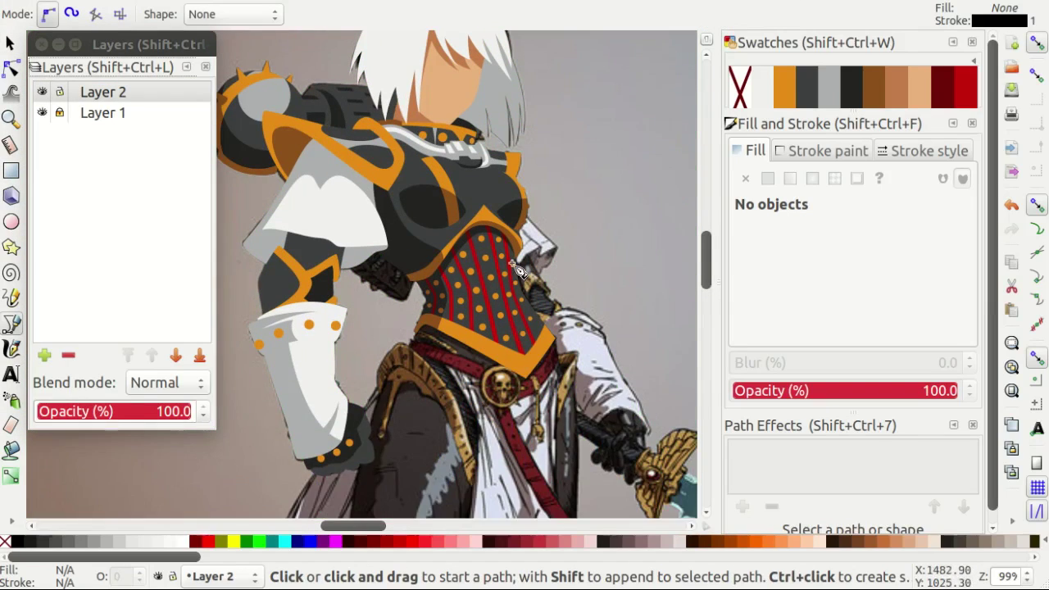
{"action": "scroll", "coordinate": [484, 254], "scroll_direction": "up", "scroll_amount": 2}
{"action": "scroll", "coordinate": [485, 256], "scroll_direction": "down", "scroll_amount": 1}
{"action": "scroll", "coordinate": [495, 266], "scroll_direction": "down", "scroll_amount": 5}
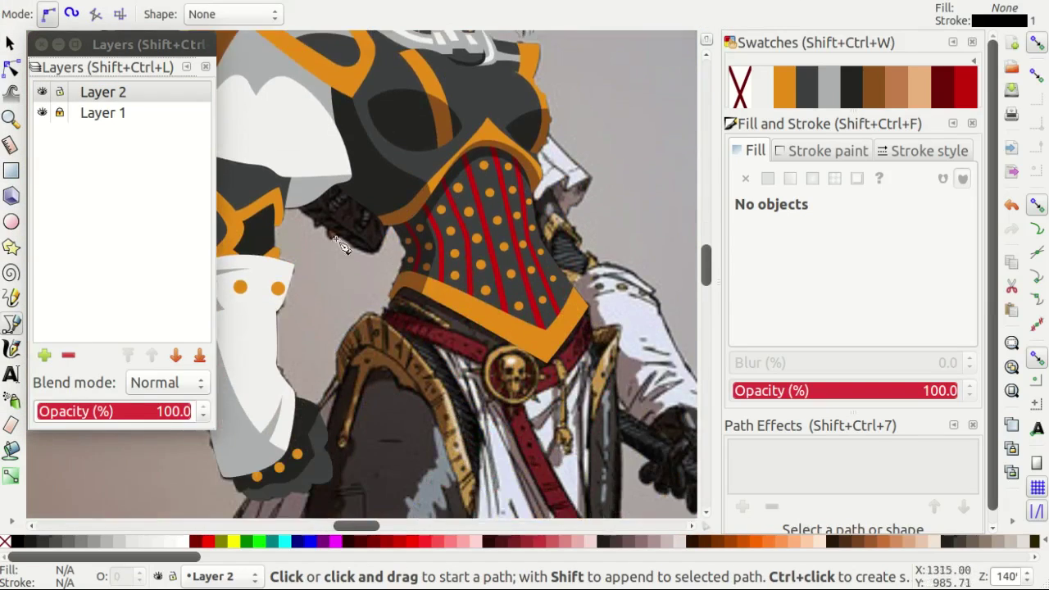
{"action": "scroll", "coordinate": [363, 224], "scroll_direction": "up", "scroll_amount": 2}
{"action": "scroll", "coordinate": [363, 224], "scroll_direction": "up", "scroll_amount": 2}
{"action": "scroll", "coordinate": [480, 265], "scroll_direction": "down", "scroll_amount": 1}
{"action": "scroll", "coordinate": [491, 273], "scroll_direction": "down", "scroll_amount": 1}
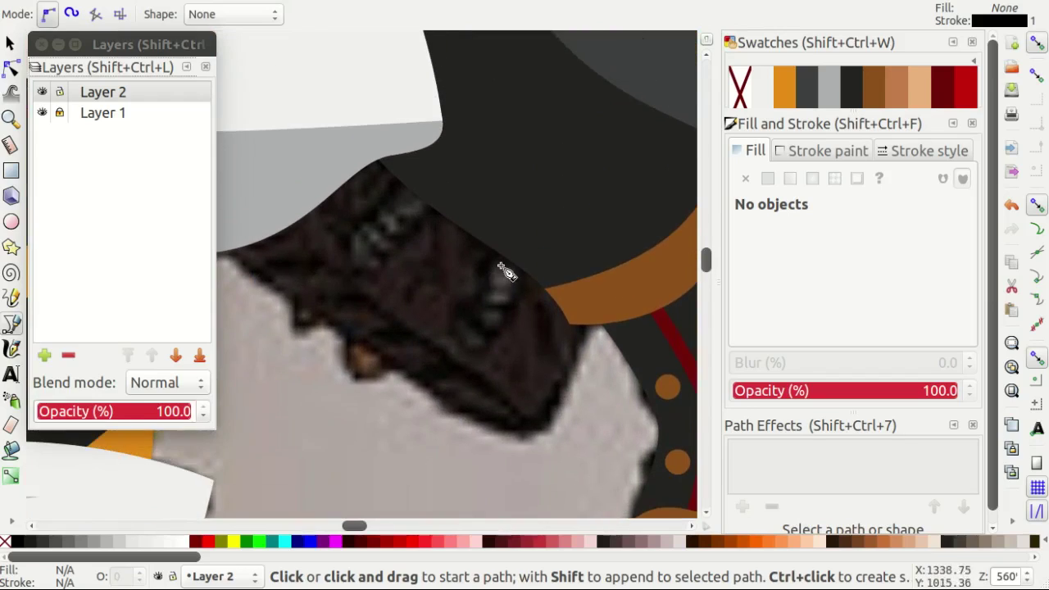
{"action": "scroll", "coordinate": [503, 273], "scroll_direction": "down", "scroll_amount": 1}
{"action": "scroll", "coordinate": [509, 281], "scroll_direction": "down", "scroll_amount": 4}
{"action": "scroll", "coordinate": [458, 312], "scroll_direction": "up", "scroll_amount": 3}
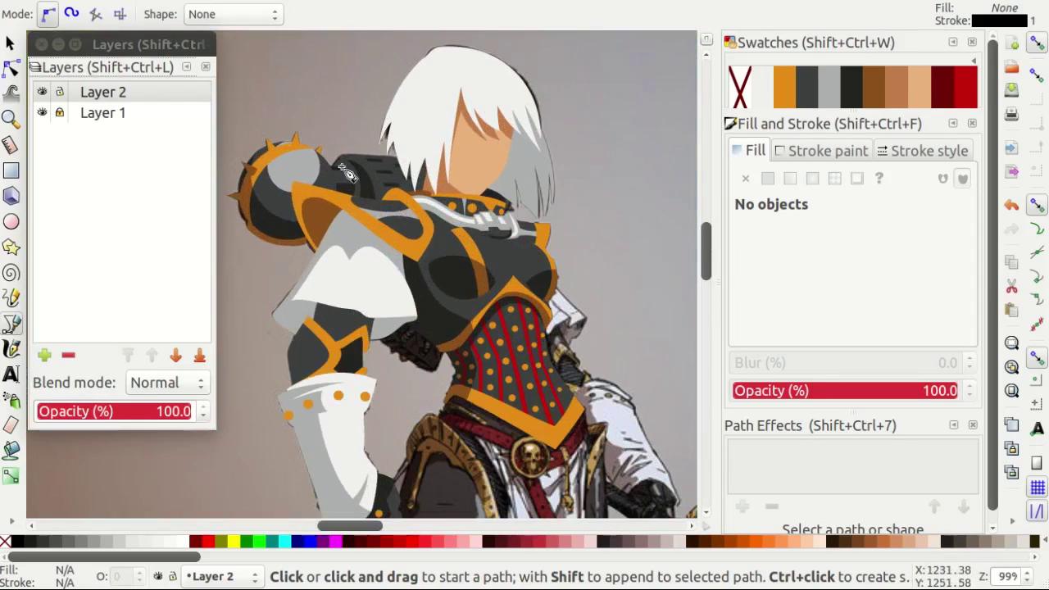
{"action": "scroll", "coordinate": [516, 353], "scroll_direction": "up", "scroll_amount": 2}
{"action": "scroll", "coordinate": [526, 361], "scroll_direction": "up", "scroll_amount": 2}
Trace a closed five-point outline around the dark patch, then hide the photo layer.
{"action": "left_click", "coordinate": [571, 292]}
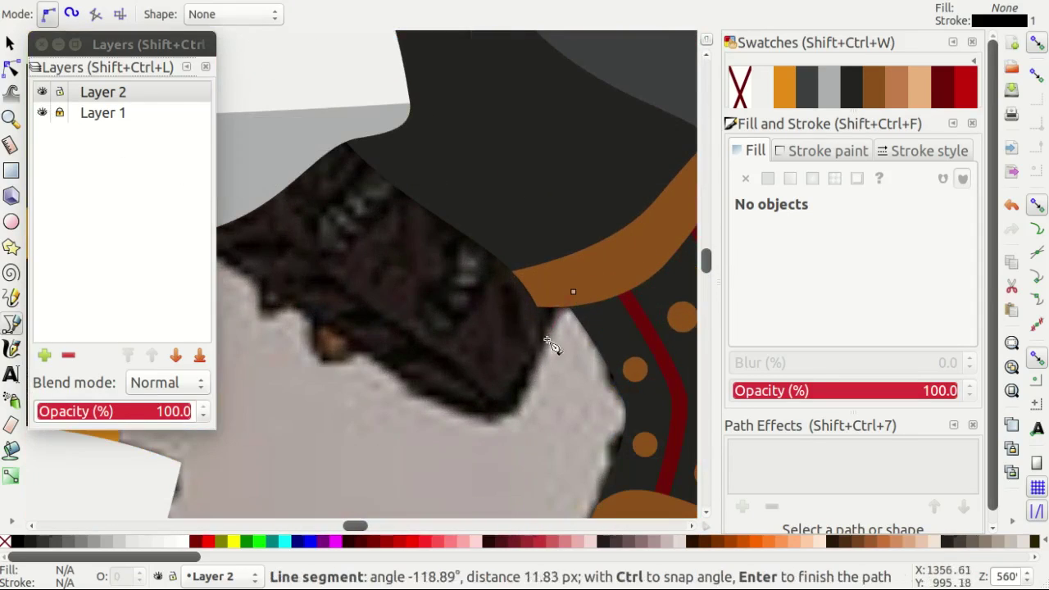
{"action": "left_click", "coordinate": [422, 410]}
{"action": "scroll", "coordinate": [369, 344], "scroll_direction": "left", "scroll_amount": 3}
{"action": "left_click", "coordinate": [245, 215]}
{"action": "left_click", "coordinate": [466, 85]}
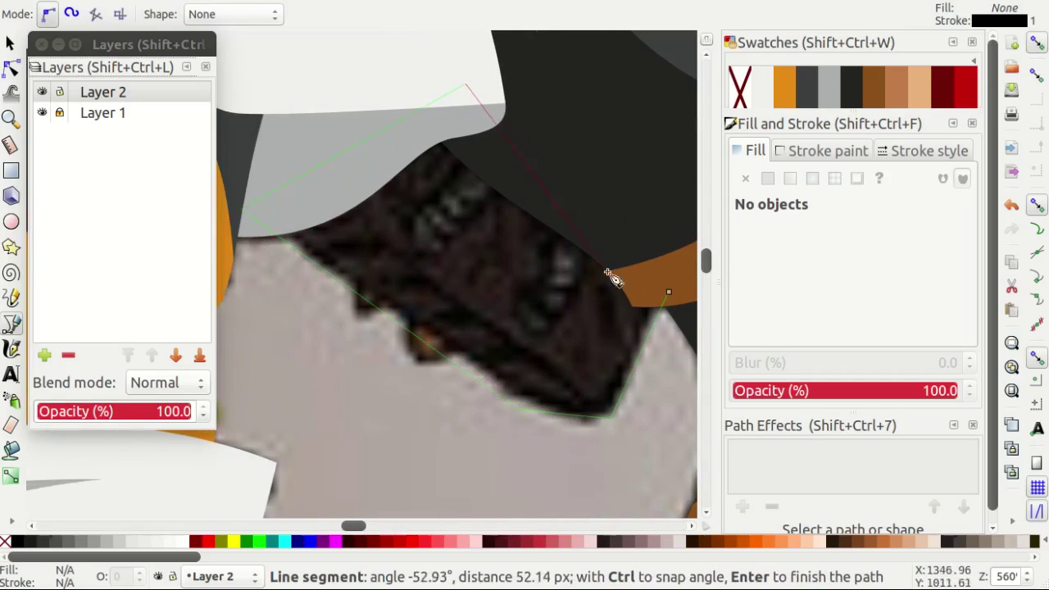
{"action": "left_click", "coordinate": [668, 292]}
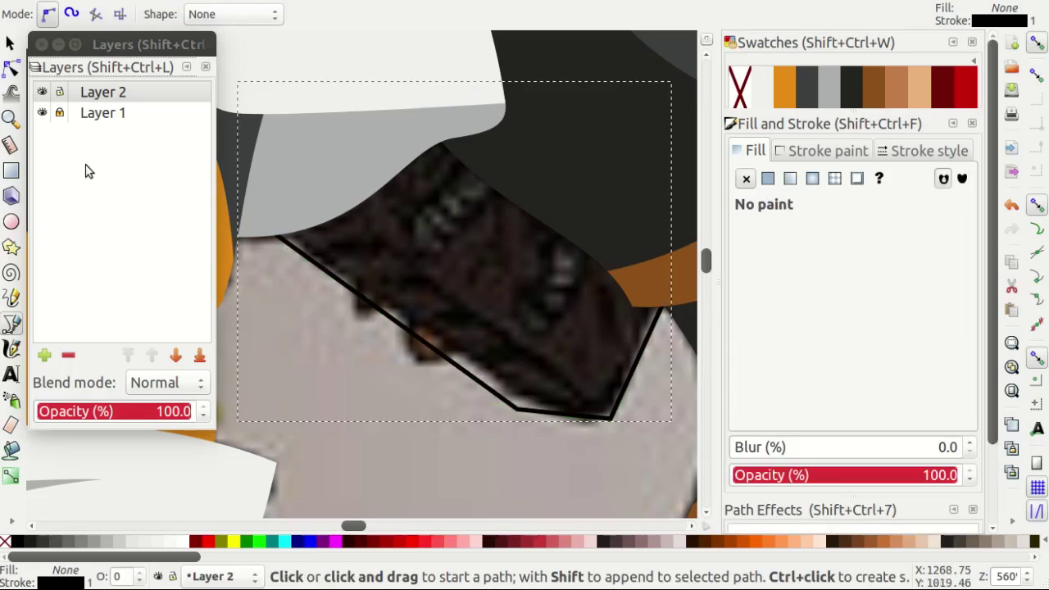
{"action": "left_click", "coordinate": [42, 114]}
Try near-black and dark grey fills on the shape, then undo back to the plain outline.
{"action": "left_click", "coordinate": [845, 86]}
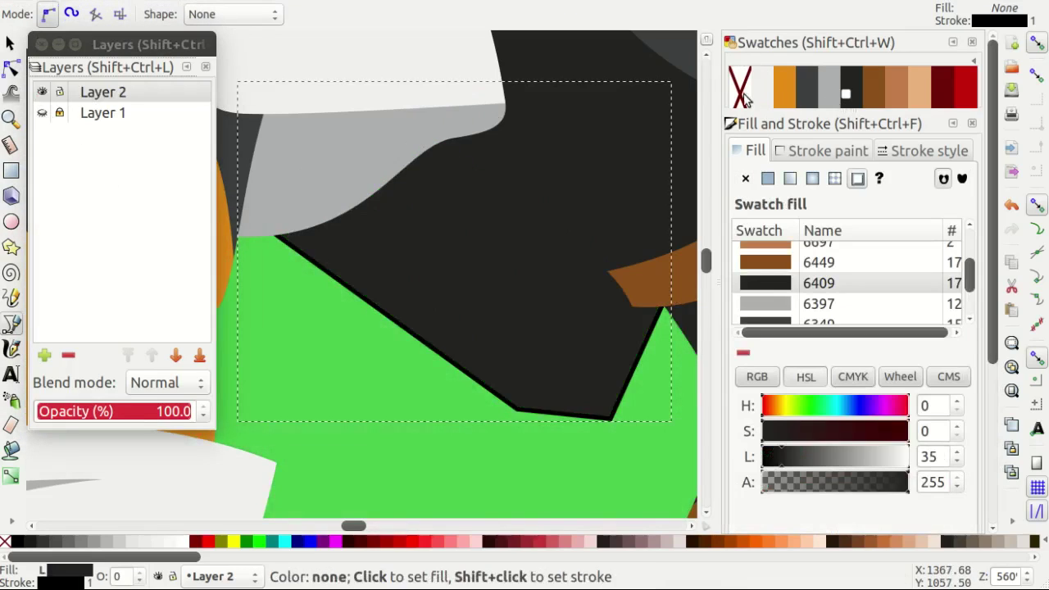
{"action": "left_click", "coordinate": [740, 86], "text": "shift"}
{"action": "key", "text": "minus"}
{"action": "key", "text": "minus"}
{"action": "key", "text": "minus"}
{"action": "key", "text": "minus"}
{"action": "key", "text": "s"}
{"action": "scroll", "coordinate": [413, 338], "scroll_direction": "up", "scroll_amount": 1}
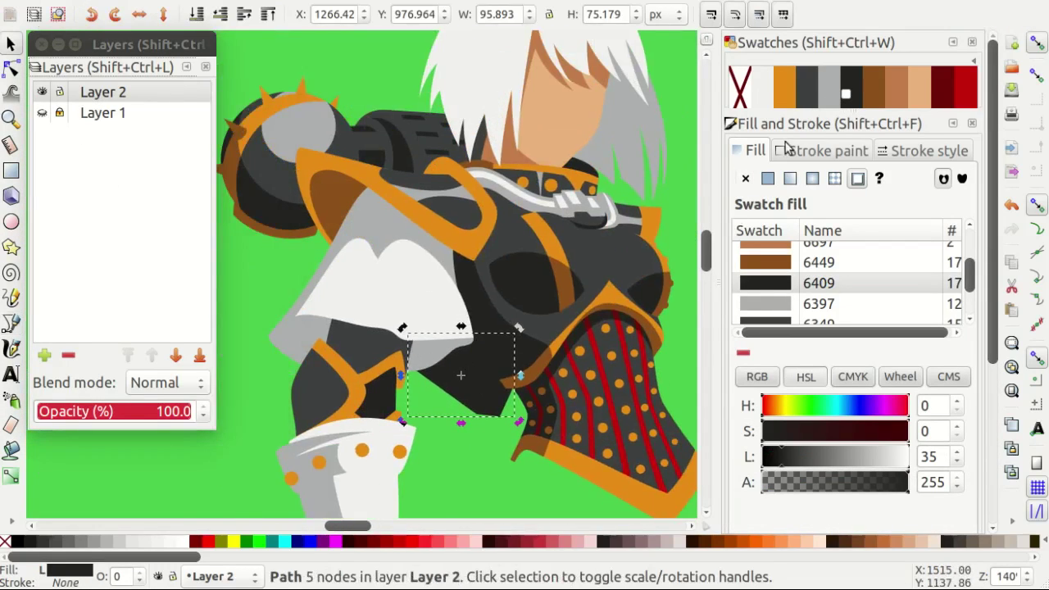
{"action": "left_click", "coordinate": [807, 86]}
{"action": "scroll", "coordinate": [483, 393], "scroll_direction": "up", "scroll_amount": 2}
{"action": "key", "text": "ctrl+z"}
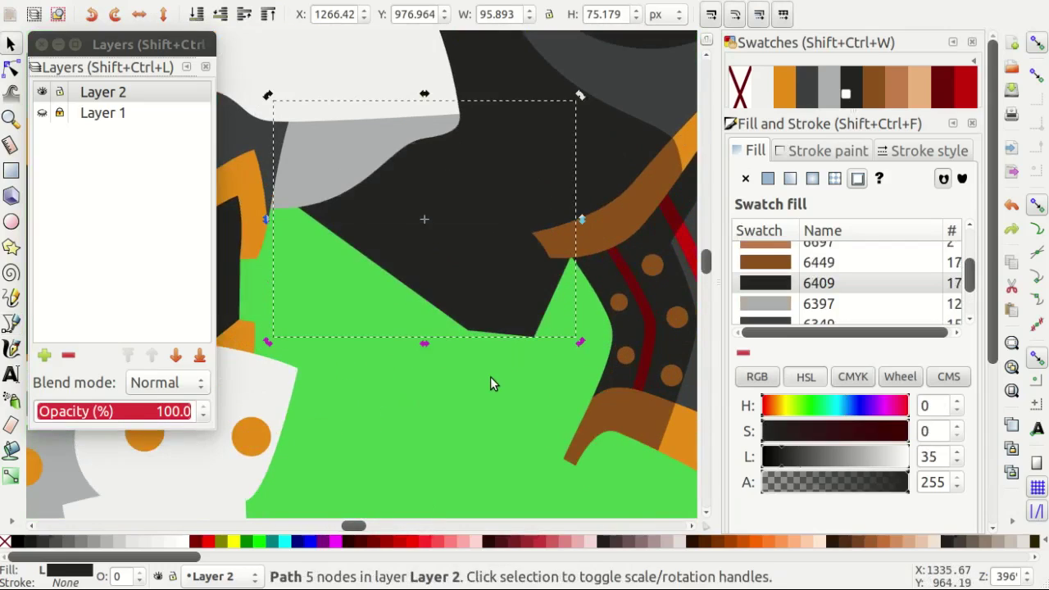
{"action": "key", "text": "ctrl+z"}
{"action": "key", "text": "ctrl+z"}
{"action": "scroll", "coordinate": [481, 280], "scroll_direction": "up", "scroll_amount": 1}
Pen-draw a small curved highlight strip inside the patch and reshape its nodes.
{"action": "key", "text": "b"}
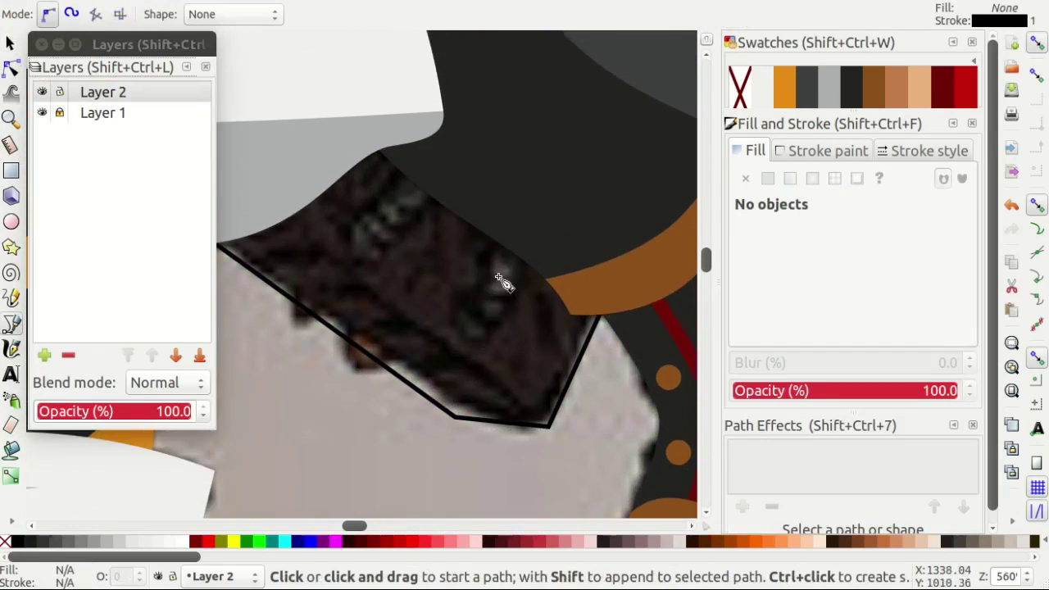
{"action": "scroll", "coordinate": [492, 246], "scroll_direction": "up", "scroll_amount": 2}
{"action": "left_click", "coordinate": [497, 185]}
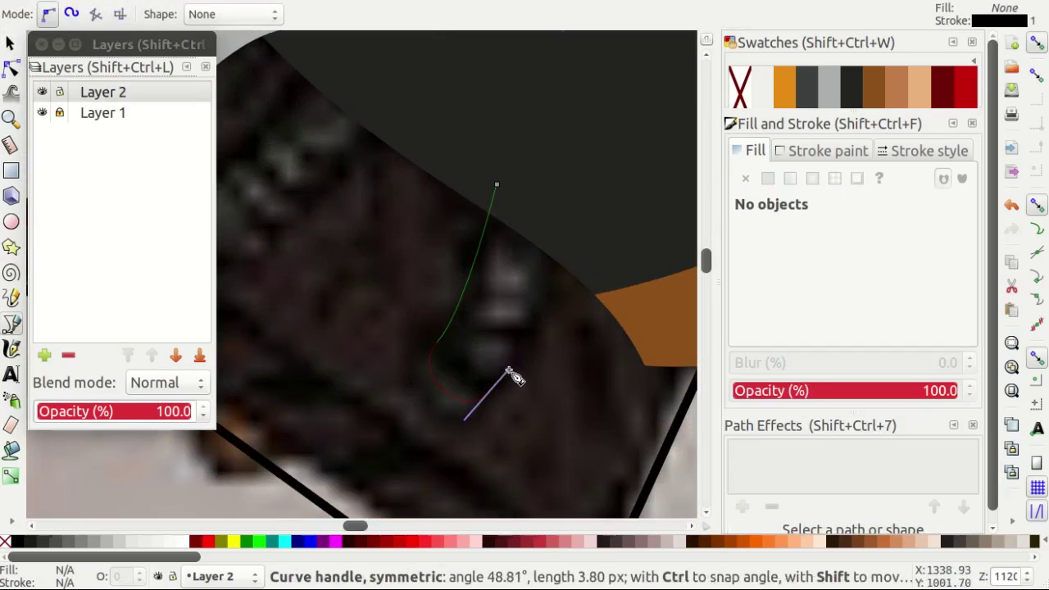
{"action": "left_click", "coordinate": [498, 186]}
{"action": "key", "text": "n"}
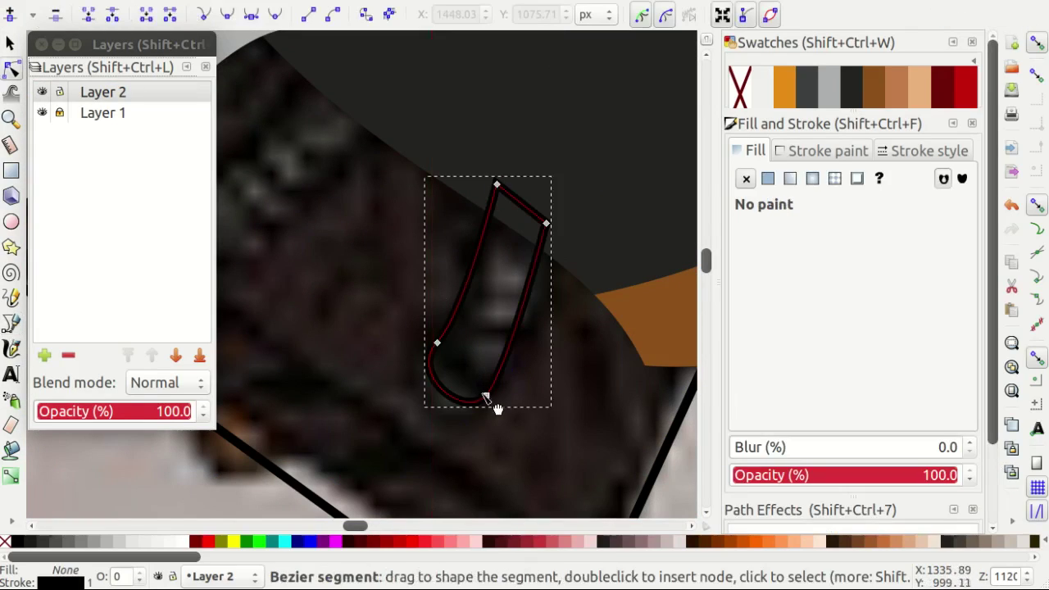
{"action": "left_click_drag", "start_coordinate": [486, 397], "coordinate": [494, 399]}
{"action": "scroll", "coordinate": [465, 265], "scroll_direction": "up", "scroll_amount": 1, "text": "ctrl"}
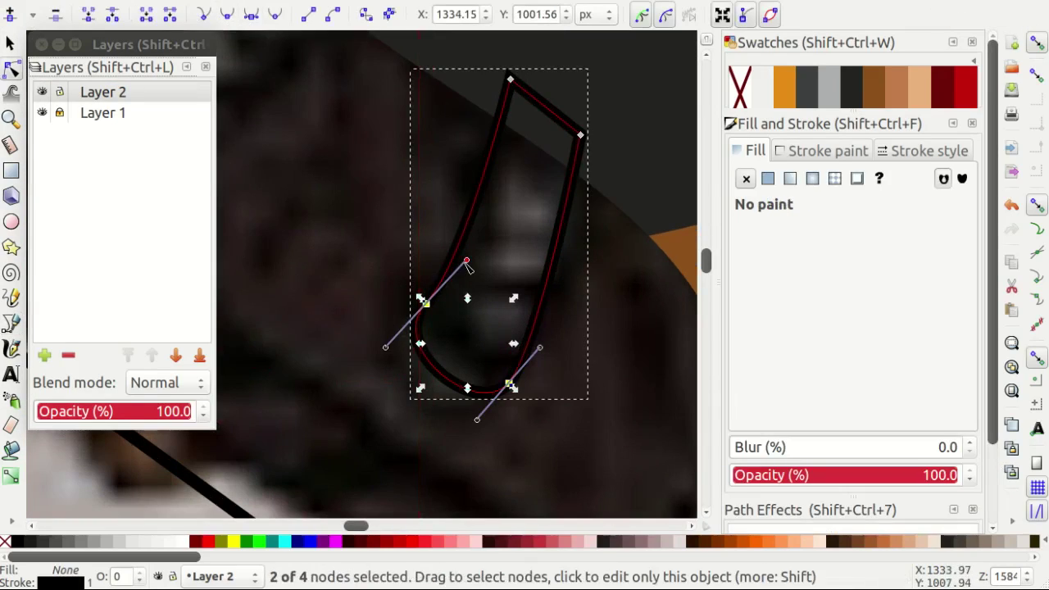
{"action": "left_click_drag", "start_coordinate": [539, 348], "coordinate": [586, 287]}
{"action": "key", "text": "space"}
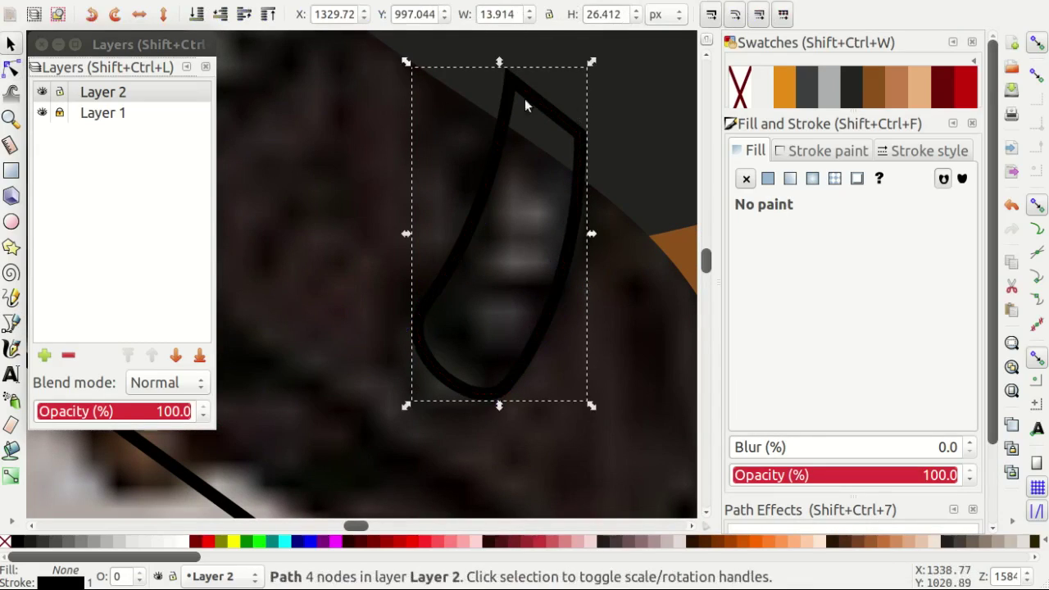
{"action": "left_click_drag", "start_coordinate": [510, 80], "coordinate": [491, 74]}
{"action": "key", "text": "space"}
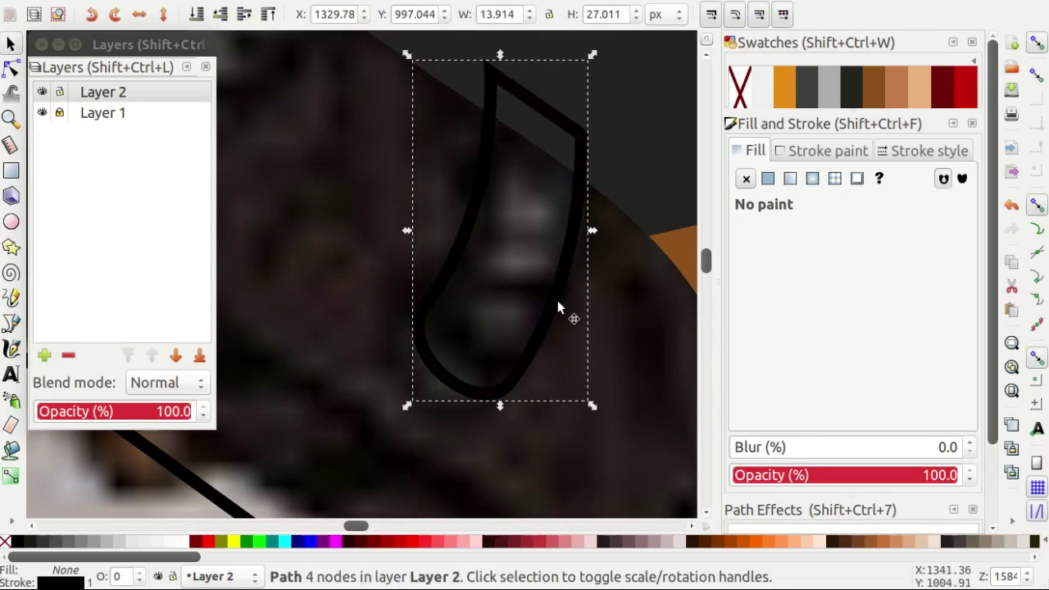
{"action": "scroll", "coordinate": [557, 300], "scroll_direction": "down", "scroll_amount": 1, "text": "ctrl"}
Duplicate the highlight strip, move the copy up-left and rotate it more horizontally.
{"action": "key", "text": "ctrl+d"}
{"action": "left_click_drag", "start_coordinate": [542, 307], "coordinate": [350, 191]}
{"action": "scroll", "coordinate": [376, 293], "scroll_direction": "up", "scroll_amount": 3}
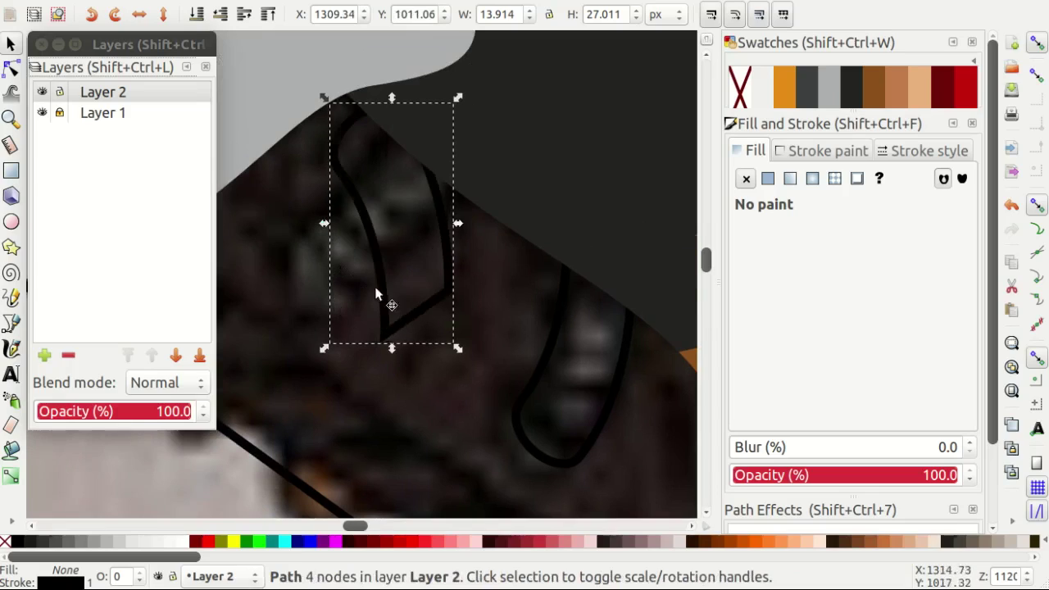
{"action": "left_click_drag", "start_coordinate": [332, 341], "coordinate": [530, 213]}
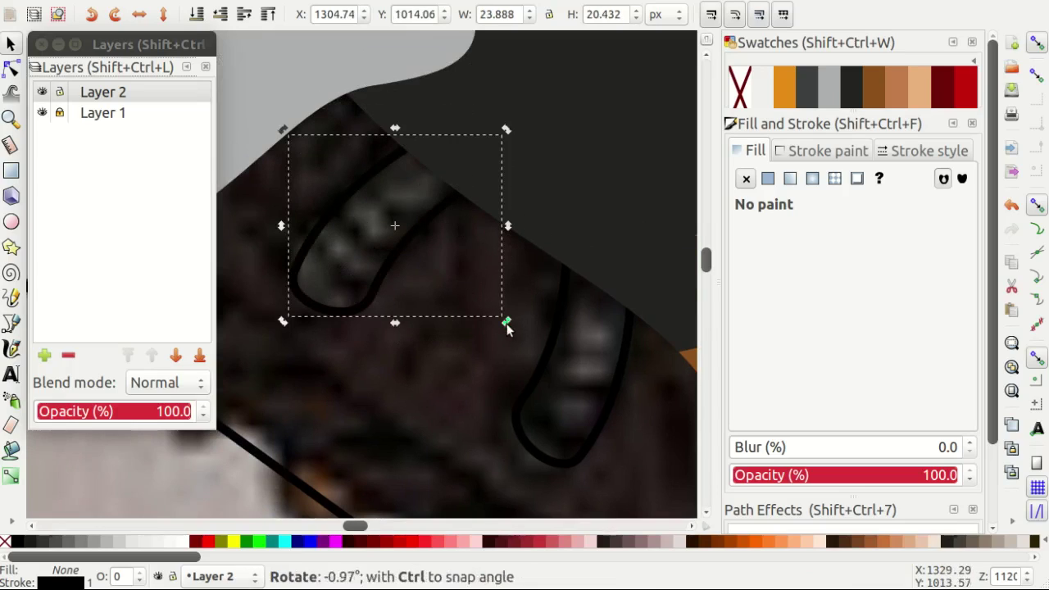
{"action": "left_click_drag", "start_coordinate": [506, 328], "coordinate": [502, 334]}
Fill both highlight strips light grey and the large traced outline dark grey.
{"action": "left_click", "coordinate": [547, 336], "text": "shift"}
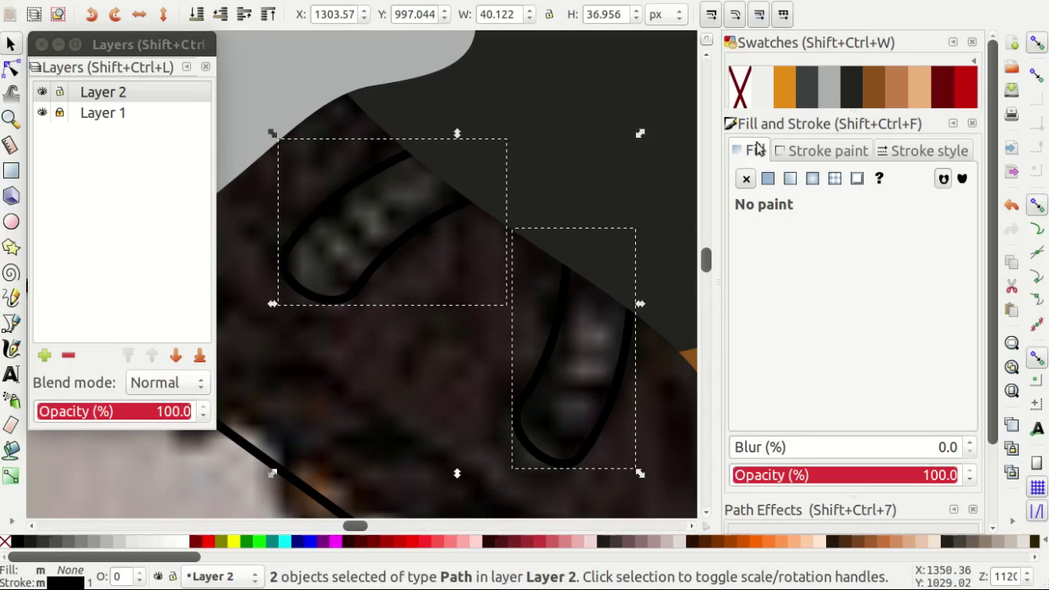
{"action": "left_click", "coordinate": [834, 99]}
{"action": "scroll", "coordinate": [507, 238], "scroll_direction": "down", "scroll_amount": 1}
{"action": "left_click", "coordinate": [657, 264]}
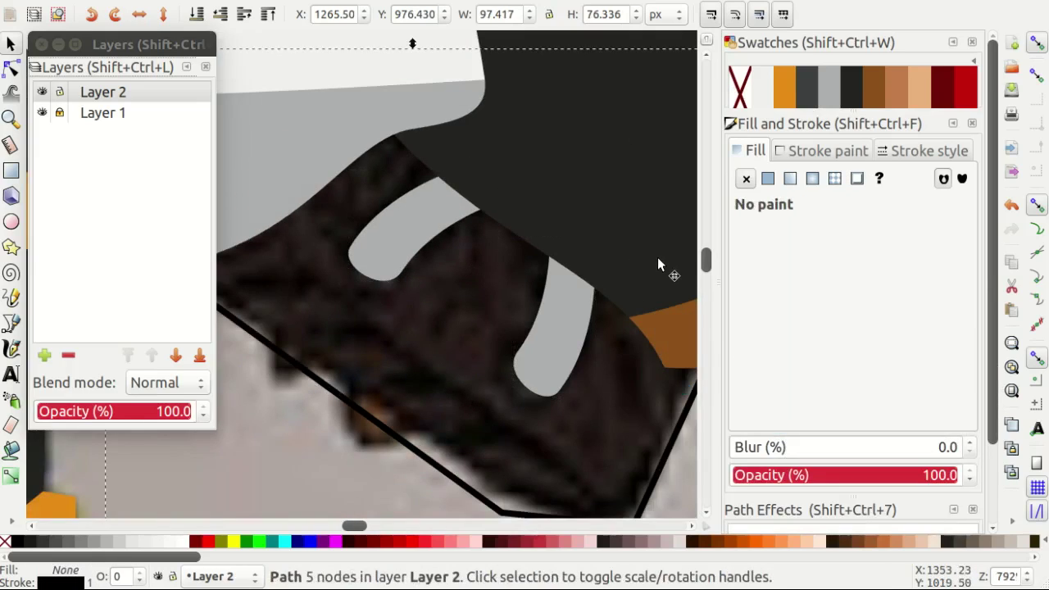
{"action": "left_click", "coordinate": [811, 97]}
{"action": "scroll", "coordinate": [464, 318], "scroll_direction": "down", "scroll_amount": 3}
{"action": "key", "text": "Escape"}
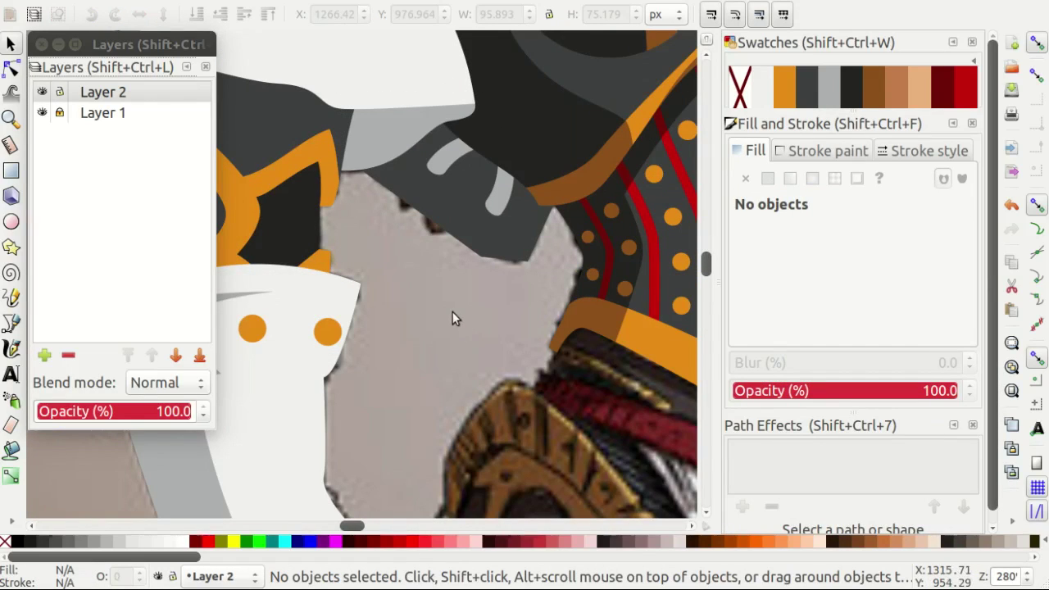
Hide and re-show the reference image layer to check the grey shapes.
{"action": "scroll", "coordinate": [449, 338], "scroll_direction": "down", "scroll_amount": 1}
{"action": "scroll", "coordinate": [441, 372], "scroll_direction": "down", "scroll_amount": 2}
{"action": "scroll", "coordinate": [443, 370], "scroll_direction": "up", "scroll_amount": 1}
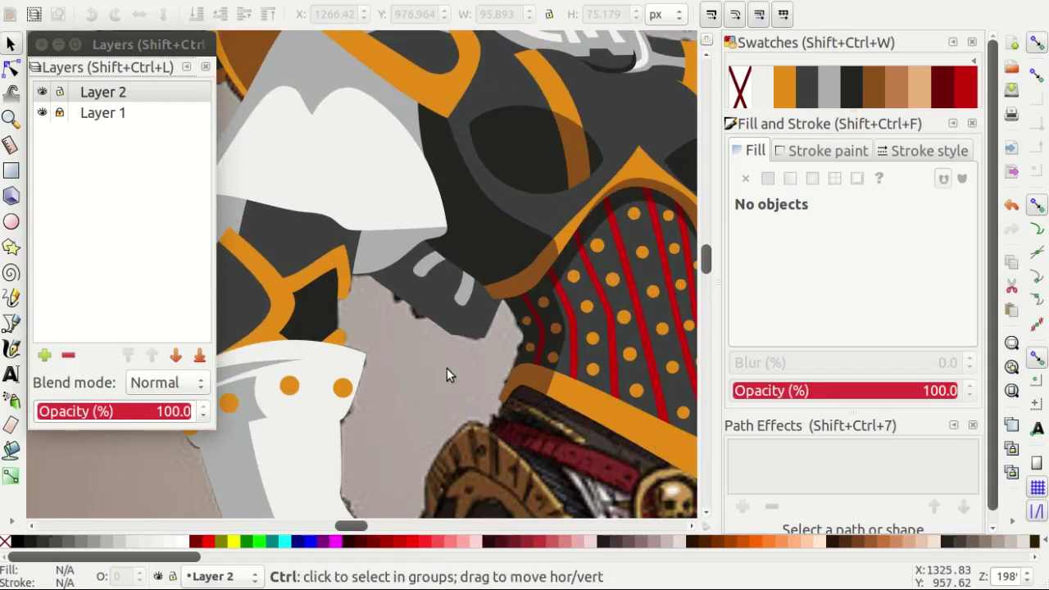
{"action": "scroll", "coordinate": [442, 373], "scroll_direction": "up", "scroll_amount": 2}
{"action": "scroll", "coordinate": [439, 378], "scroll_direction": "down", "scroll_amount": 4}
{"action": "key", "text": "b"}
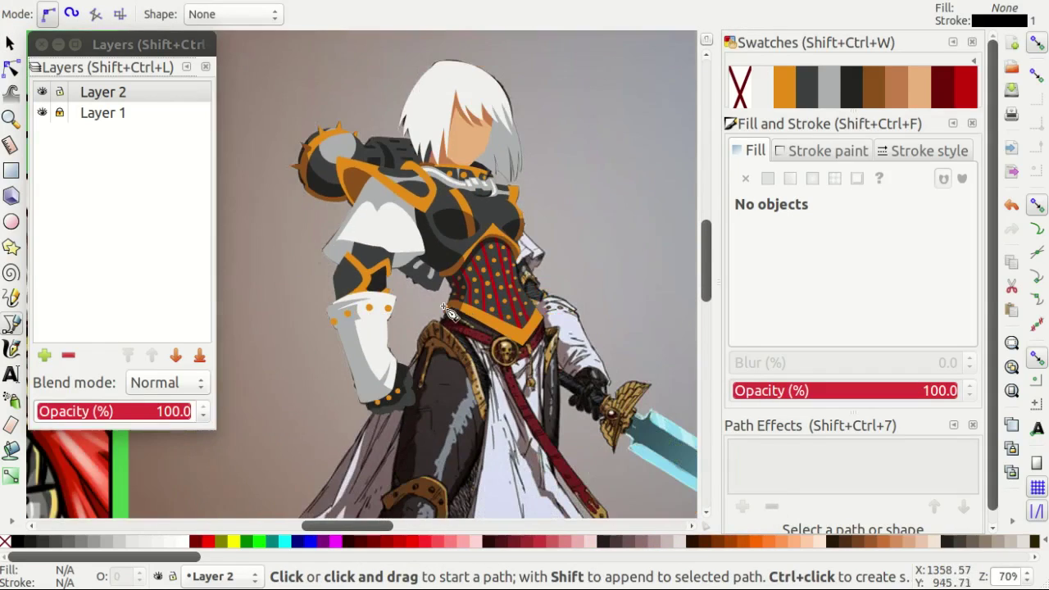
{"action": "scroll", "coordinate": [418, 303], "scroll_direction": "up", "scroll_amount": 1}
{"action": "left_click", "coordinate": [41, 114]}
{"action": "left_click", "coordinate": [41, 114]}
Place a small light grey circle (13.571 px) along the dark plate's edge and show Layer 1.
{"action": "scroll", "coordinate": [420, 328], "scroll_direction": "up", "scroll_amount": 2}
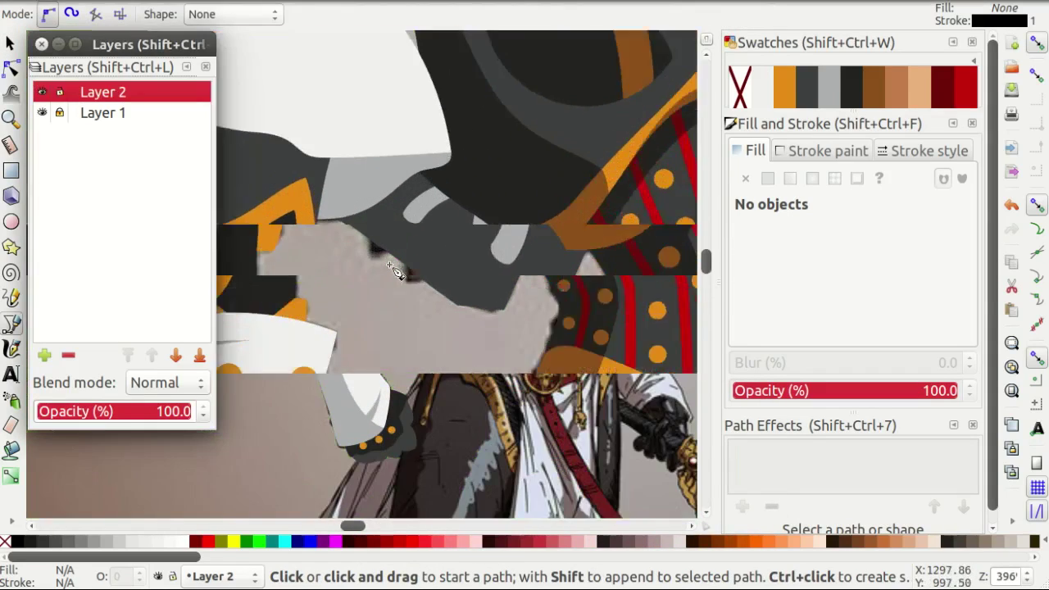
{"action": "scroll", "coordinate": [420, 327], "scroll_direction": "up", "scroll_amount": 3}
{"action": "key", "text": "e"}
{"action": "scroll", "coordinate": [420, 332], "scroll_direction": "up", "scroll_amount": 2}
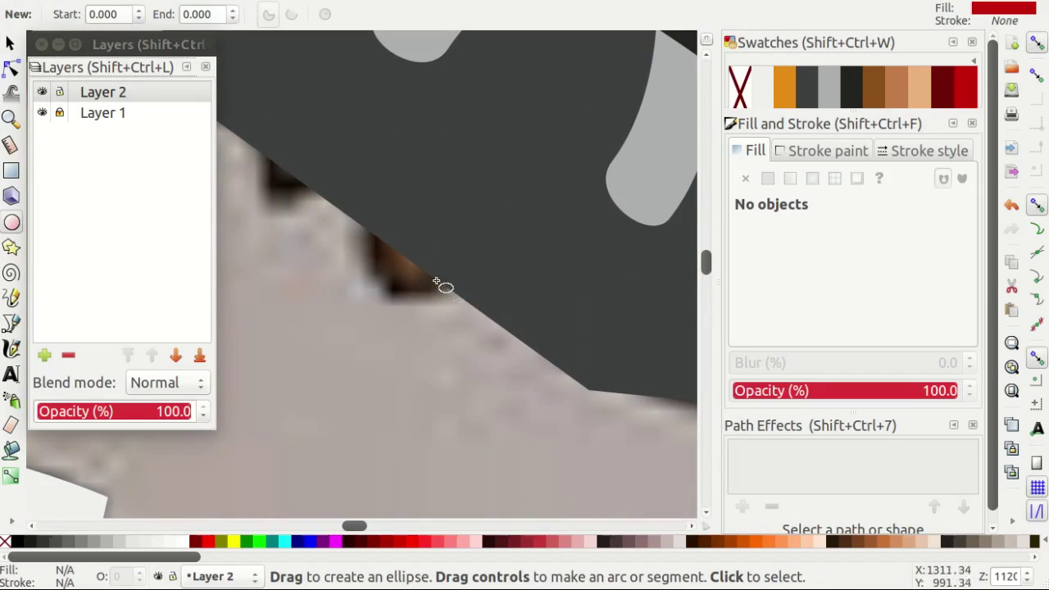
{"action": "left_click_drag", "start_coordinate": [381, 202], "coordinate": [503, 323]}
{"action": "left_click", "coordinate": [829, 86]}
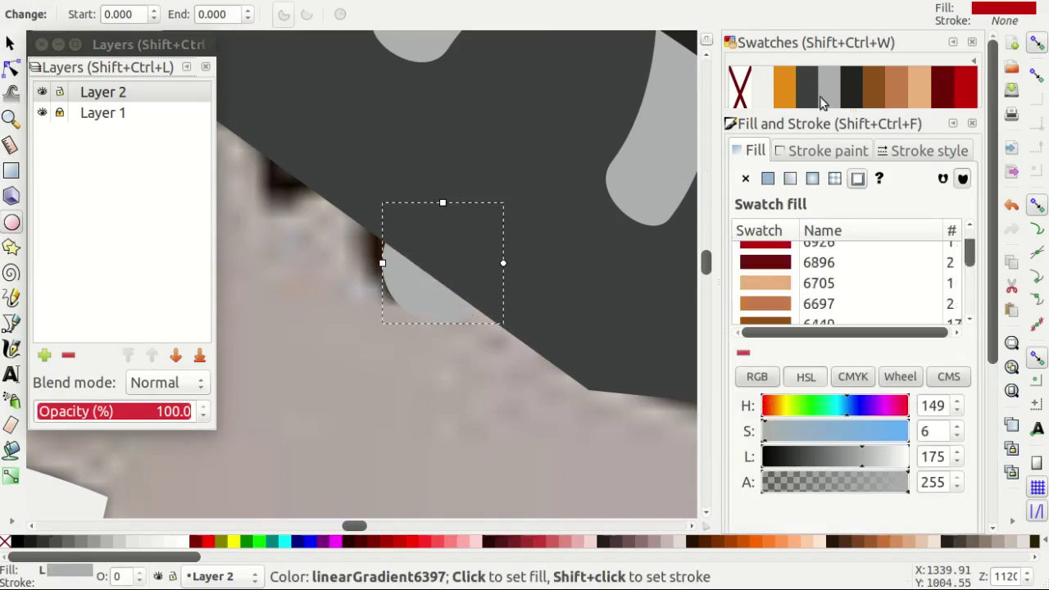
{"action": "key", "text": "s"}
{"action": "left_click_drag", "start_coordinate": [414, 300], "coordinate": [273, 202]}
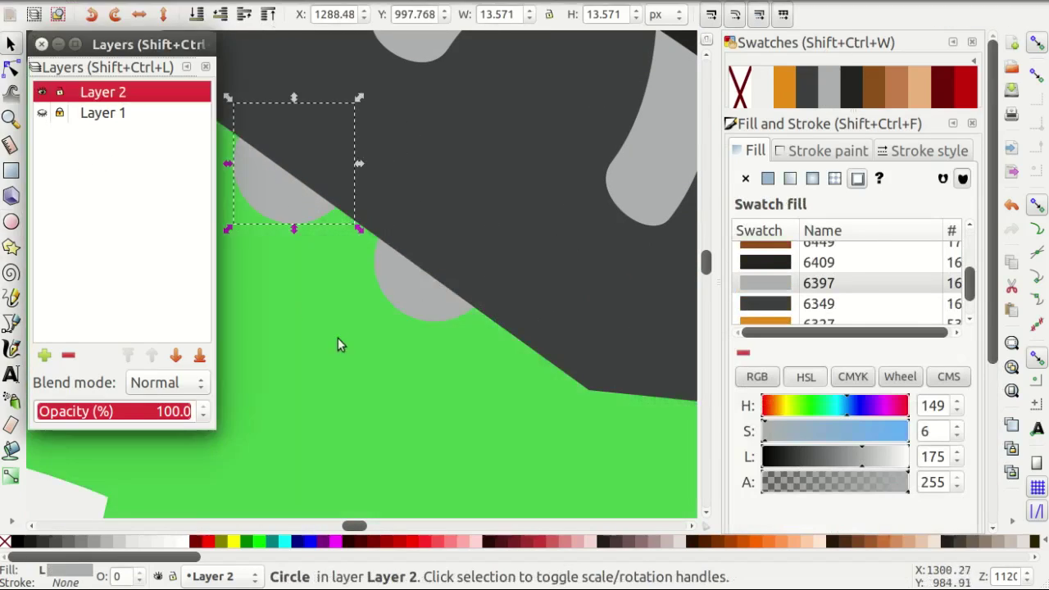
{"action": "left_click_drag", "start_coordinate": [430, 303], "coordinate": [429, 314]}
{"action": "scroll", "coordinate": [375, 311], "scroll_direction": "down", "scroll_amount": 1}
{"action": "scroll", "coordinate": [375, 312], "scroll_direction": "down", "scroll_amount": 2}
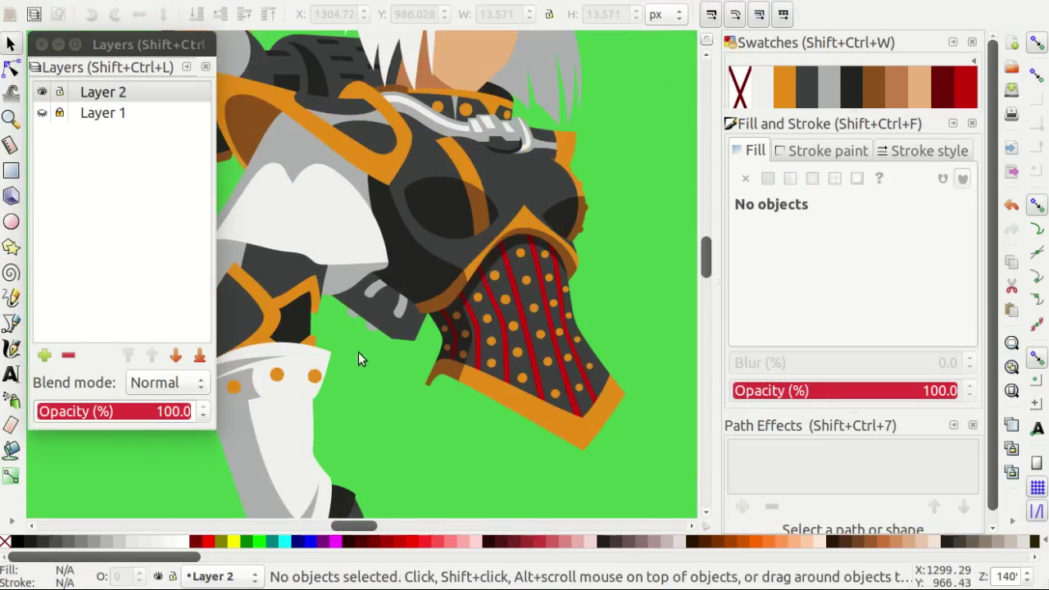
{"action": "key", "text": "ctrl"}
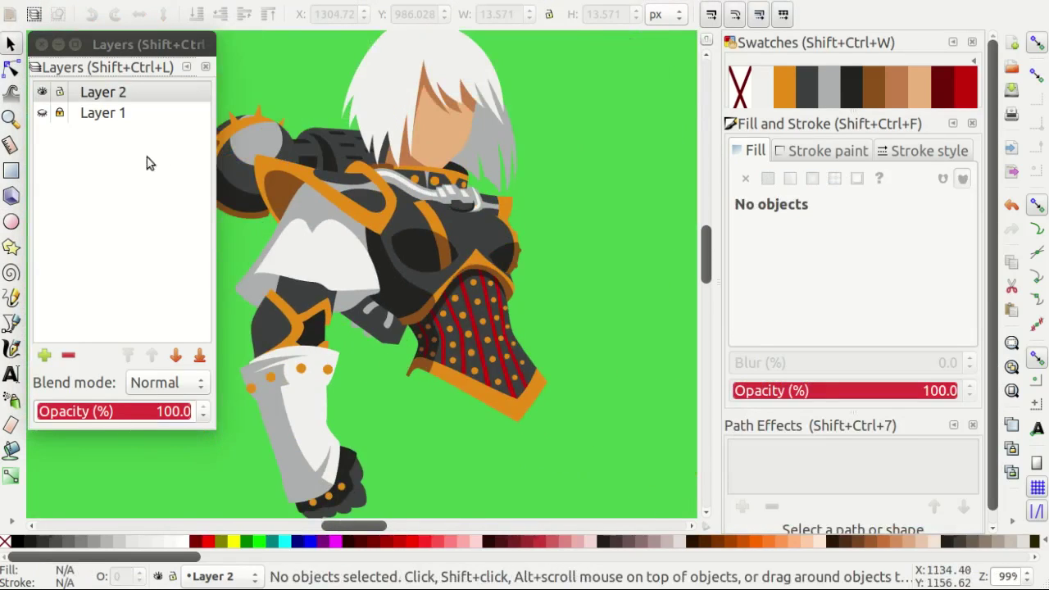
{"action": "left_click", "coordinate": [42, 114]}
Pen-draw a closed teardrop outline around the red gem stone.
{"action": "key", "text": "b"}
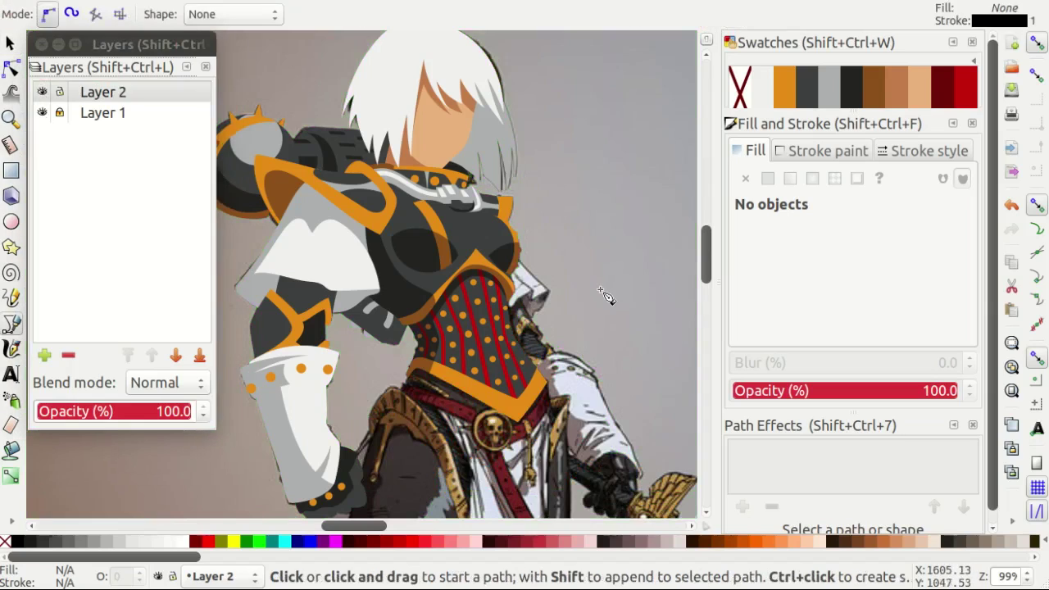
{"action": "scroll", "coordinate": [609, 295], "scroll_direction": "up", "scroll_amount": 2, "text": "ctrl"}
{"action": "scroll", "coordinate": [491, 278], "scroll_direction": "down", "scroll_amount": 3}
{"action": "scroll", "coordinate": [432, 264], "scroll_direction": "down", "scroll_amount": 3}
{"action": "scroll", "coordinate": [432, 264], "scroll_direction": "down", "scroll_amount": 1, "text": "ctrl"}
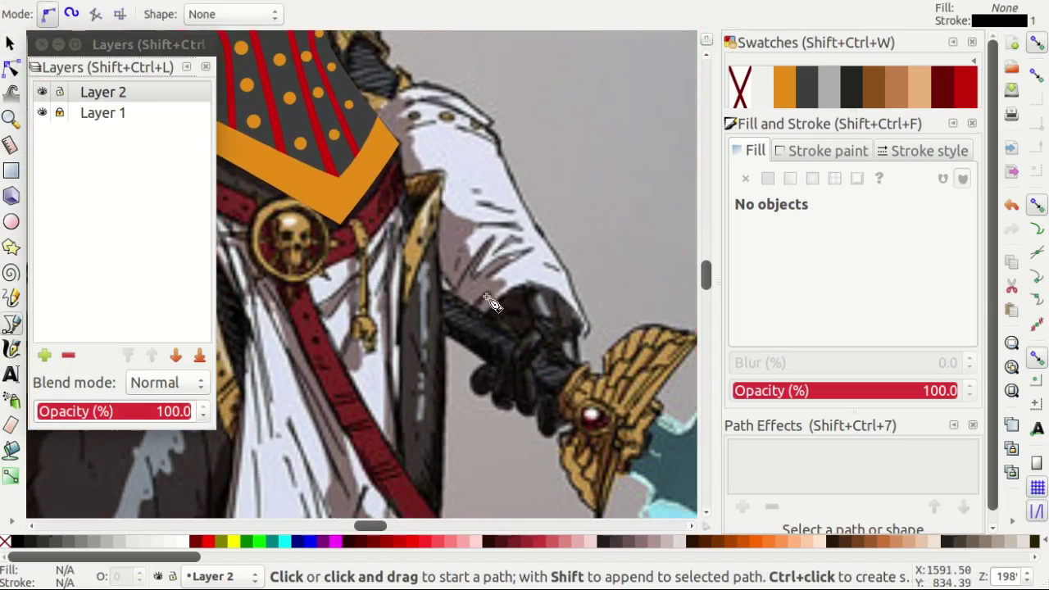
{"action": "scroll", "coordinate": [426, 278], "scroll_direction": "down", "scroll_amount": 2, "text": "ctrl"}
{"action": "scroll", "coordinate": [412, 303], "scroll_direction": "up", "scroll_amount": 4, "text": "ctrl"}
{"action": "scroll", "coordinate": [363, 340], "scroll_direction": "down", "scroll_amount": 2}
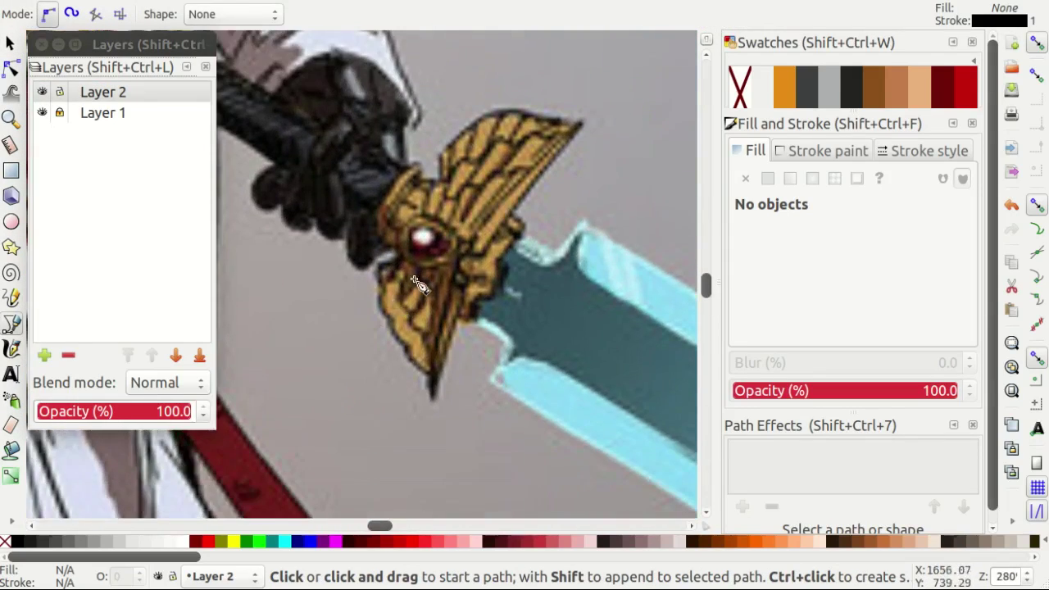
{"action": "scroll", "coordinate": [369, 328], "scroll_direction": "down", "scroll_amount": 4, "text": "ctrl"}
{"action": "scroll", "coordinate": [374, 304], "scroll_direction": "up", "scroll_amount": 7, "text": "ctrl"}
{"action": "scroll", "coordinate": [449, 306], "scroll_direction": "up", "scroll_amount": 1, "text": "ctrl"}
{"action": "scroll", "coordinate": [449, 306], "scroll_direction": "left", "scroll_amount": 1}
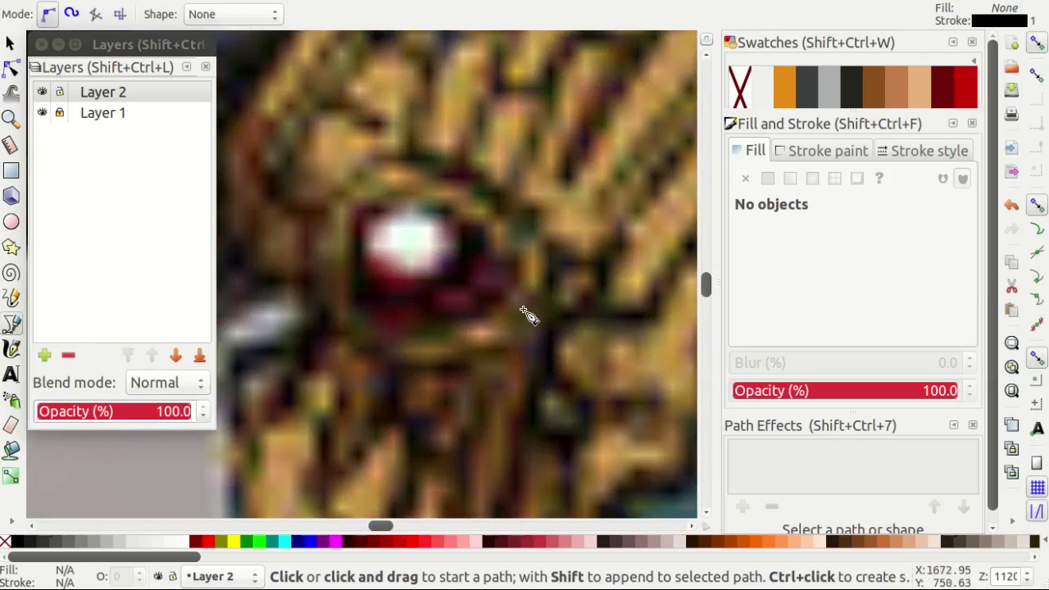
{"action": "scroll", "coordinate": [516, 315], "scroll_direction": "down", "scroll_amount": 1, "text": "ctrl"}
{"action": "scroll", "coordinate": [507, 304], "scroll_direction": "up", "scroll_amount": 2, "text": "ctrl"}
{"action": "left_click", "coordinate": [508, 303]}
{"action": "scroll", "coordinate": [362, 223], "scroll_direction": "up", "scroll_amount": 2, "text": "ctrl"}
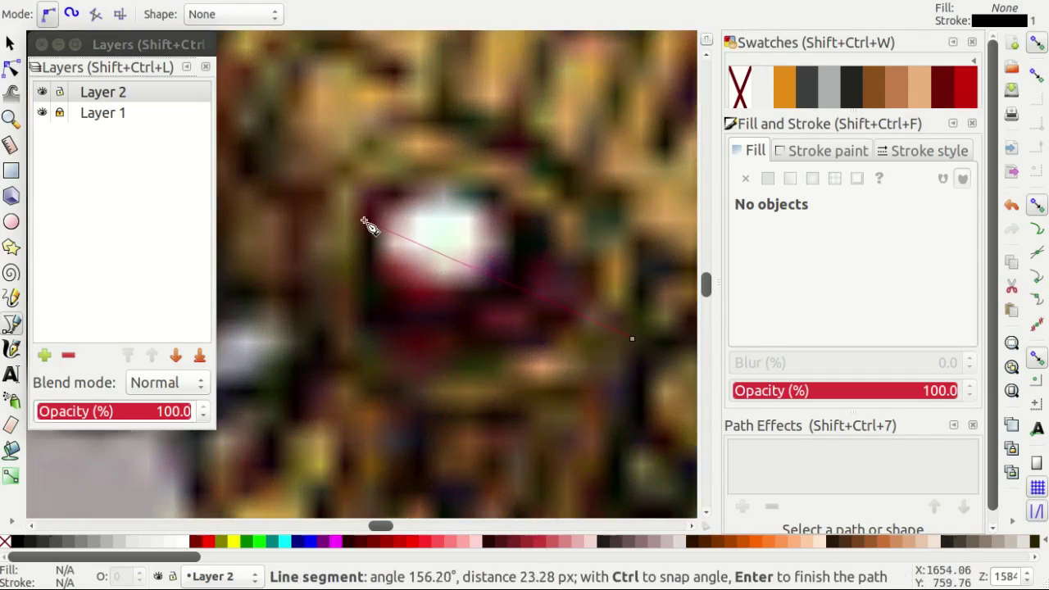
{"action": "left_click_drag", "start_coordinate": [362, 223], "coordinate": [404, 112]}
{"action": "left_click", "coordinate": [631, 339]}
Adjust the teardrop's pointed tip and curves with the node tool.
{"action": "key", "text": "n"}
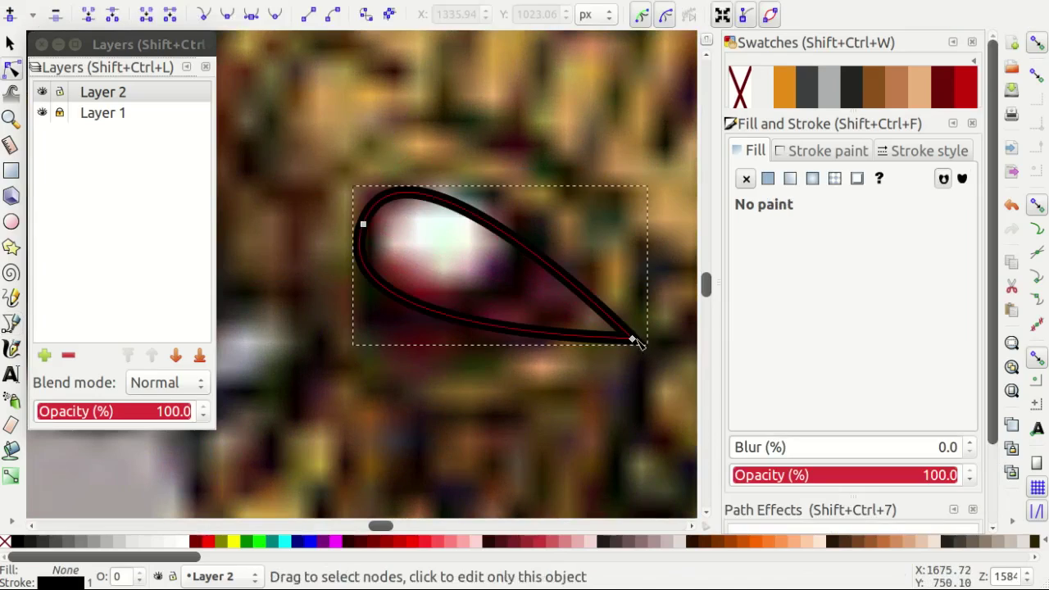
{"action": "left_click_drag", "start_coordinate": [634, 342], "coordinate": [457, 388]}
{"action": "left_click_drag", "start_coordinate": [405, 111], "coordinate": [407, 120]}
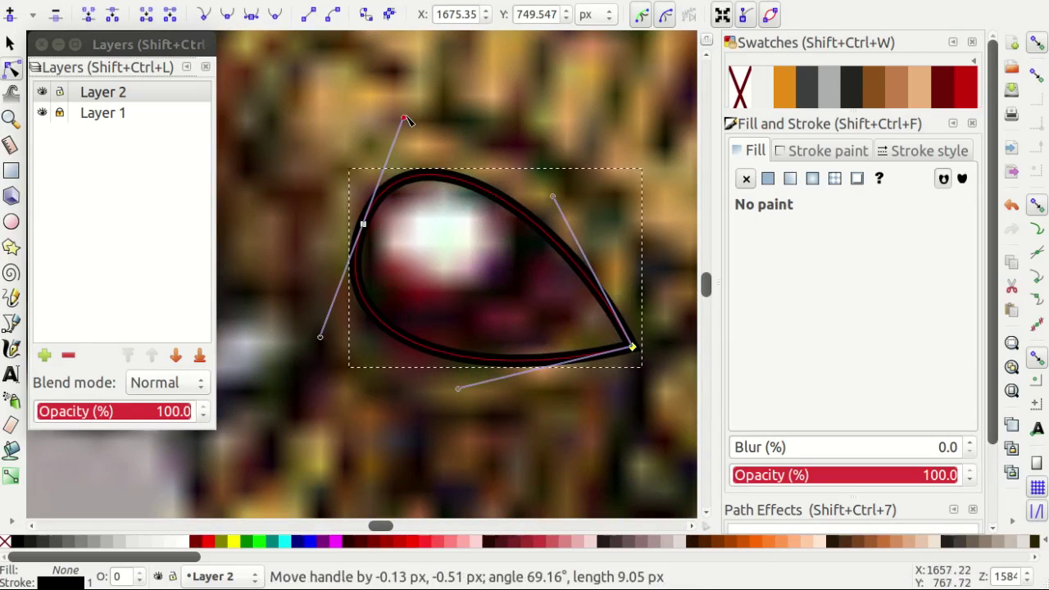
{"action": "key", "text": "Escape"}
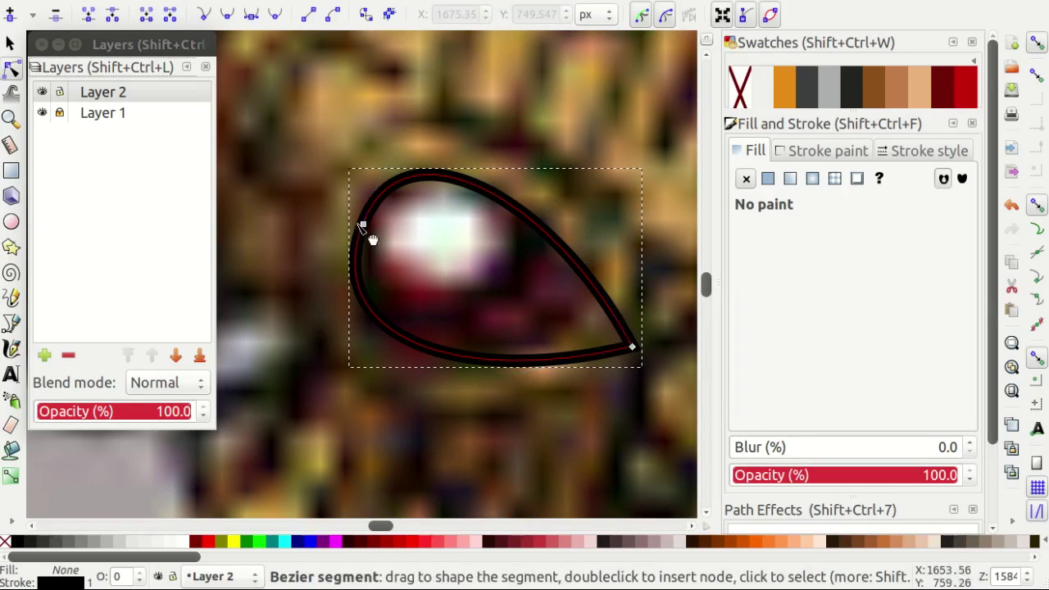
{"action": "key", "text": "Tab"}
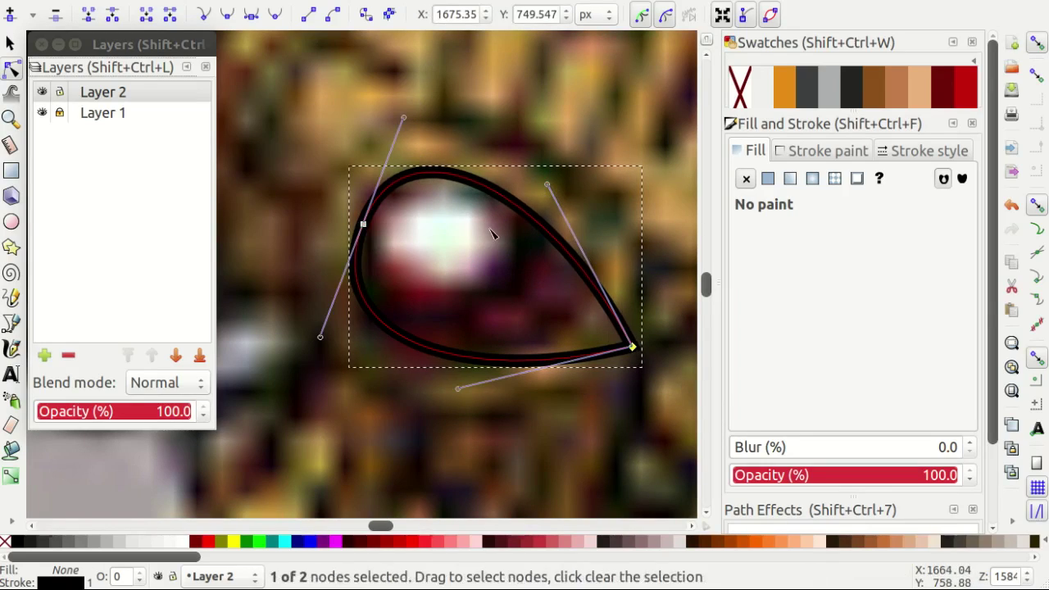
{"action": "scroll", "coordinate": [453, 243], "scroll_direction": "up", "scroll_amount": 1}
Add a white circular highlight on the gem.
{"action": "key", "text": "e"}
{"action": "left_click_drag", "start_coordinate": [390, 177], "coordinate": [510, 297]}
{"action": "left_click", "coordinate": [762, 88]}
{"action": "key", "text": "s"}
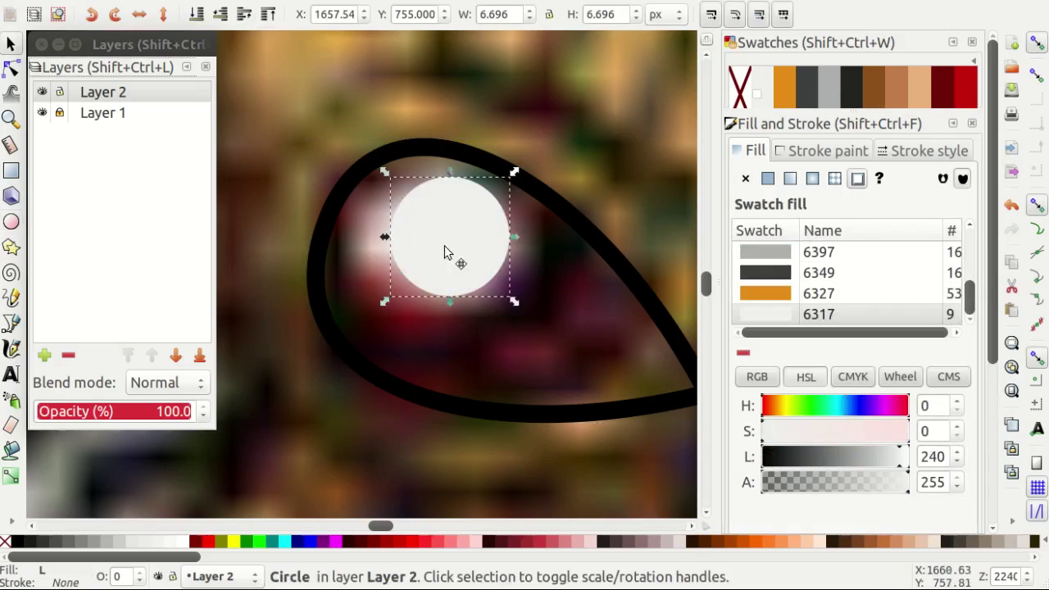
{"action": "key", "text": "Escape"}
{"action": "scroll", "coordinate": [476, 336], "scroll_direction": "down", "scroll_amount": 3}
{"action": "scroll", "coordinate": [462, 344], "scroll_direction": "up", "scroll_amount": 1}
Fill the gem teardrop red and remove its black stroke.
{"action": "left_click", "coordinate": [468, 354]}
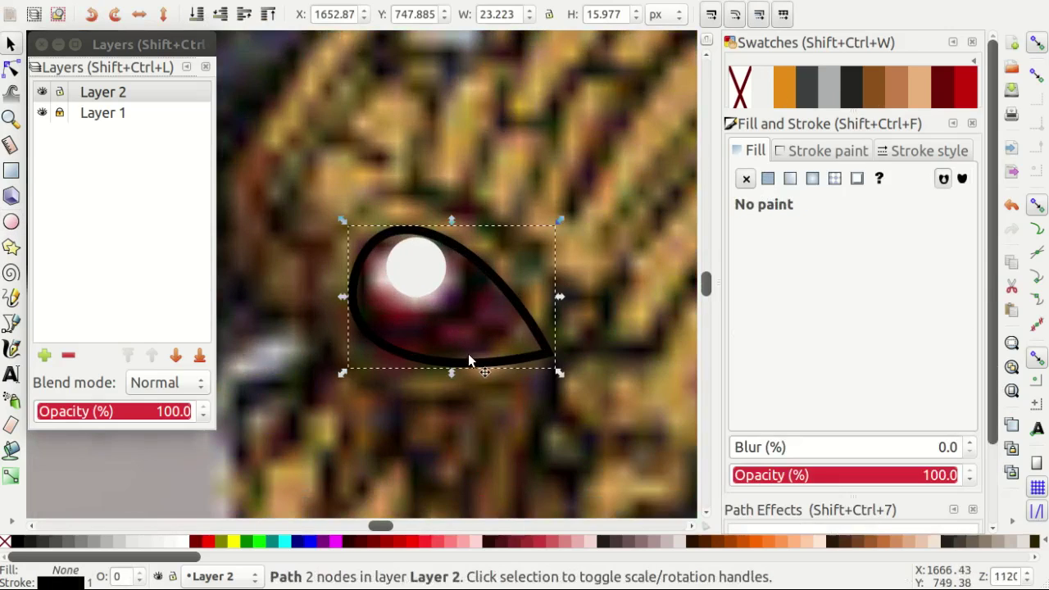
{"action": "left_click", "coordinate": [965, 86]}
{"action": "left_click", "coordinate": [739, 86], "text": "shift"}
{"action": "key", "text": "Escape"}
{"action": "scroll", "coordinate": [411, 181], "scroll_direction": "down", "scroll_amount": 4}
{"action": "scroll", "coordinate": [412, 182], "scroll_direction": "up", "scroll_amount": 2}
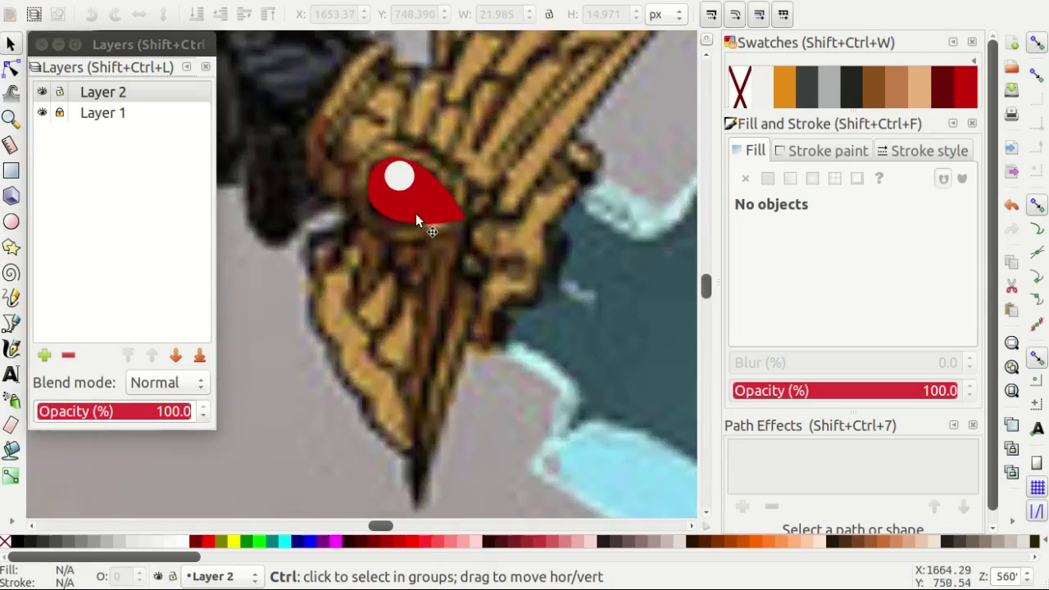
{"action": "scroll", "coordinate": [418, 205], "scroll_direction": "up", "scroll_amount": 1}
Draw a red circle over the gem and send it to the bottom.
{"action": "key", "text": "e"}
{"action": "scroll", "coordinate": [404, 270], "scroll_direction": "up", "scroll_amount": 1}
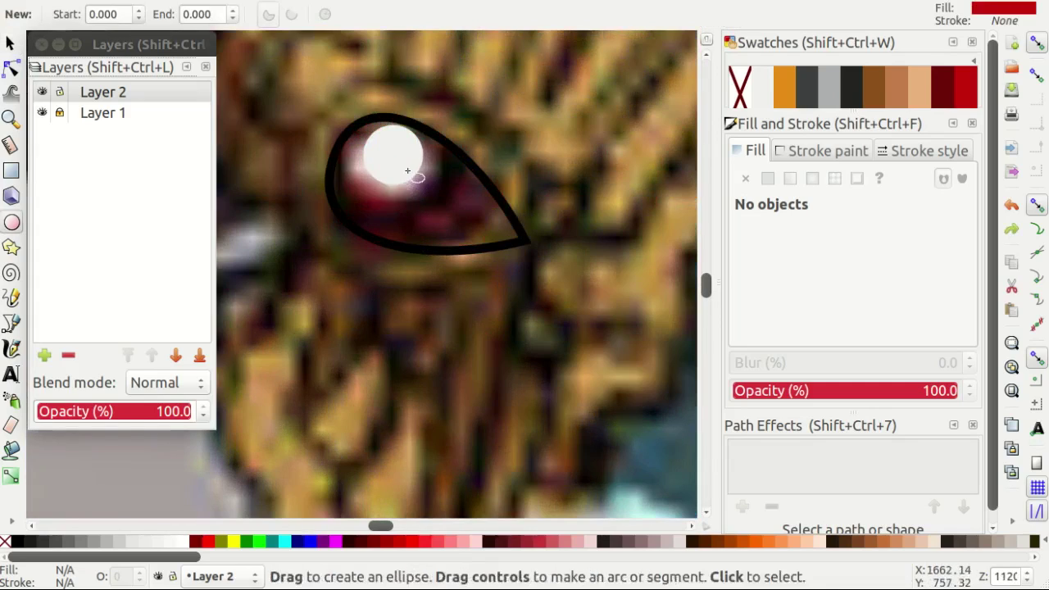
{"action": "mouse_move", "coordinate": [299, 56]}
{"action": "left_mouse_down"}
{"action": "mouse_move", "coordinate": [503, 246]}
{"action": "mouse_move", "coordinate": [480, 205]}
{"action": "left_mouse_up"}
{"action": "key", "text": "End"}
{"action": "key", "text": "s"}
{"action": "key", "text": "r"}
Add a dark red rectangle, group it with the red circle, and clip the group to the teardrop.
{"action": "left_click_drag", "start_coordinate": [253, 102], "coordinate": [581, 301]}
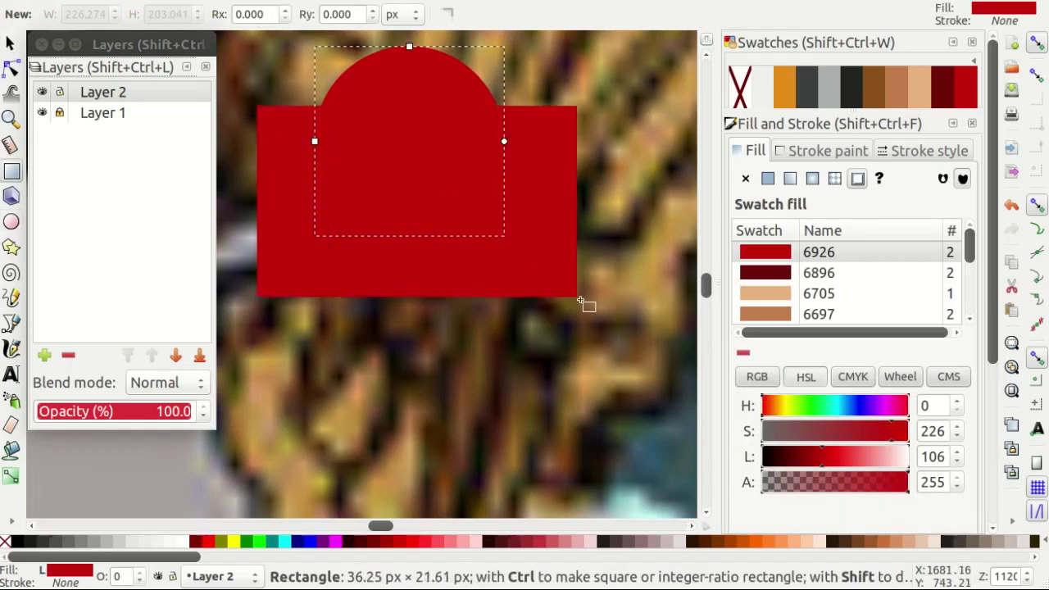
{"action": "key", "text": "End"}
{"action": "left_click", "coordinate": [942, 86]}
{"action": "key", "text": "s"}
{"action": "left_click", "coordinate": [426, 190], "text": "shift"}
{"action": "key", "text": "ctrl+g"}
{"action": "left_click", "coordinate": [498, 225], "text": "shift"}
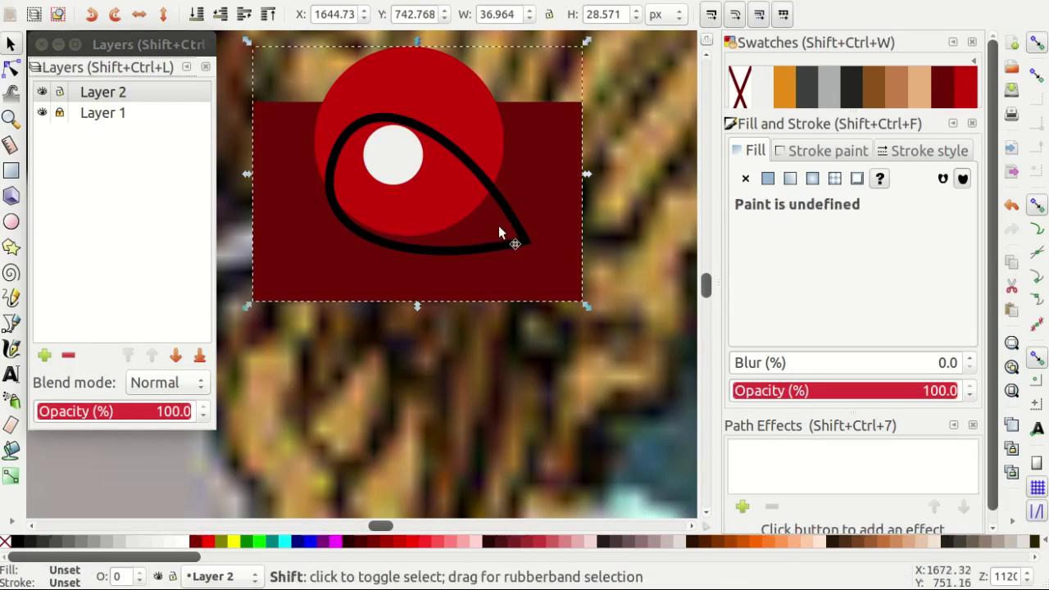
{"action": "right_click", "coordinate": [509, 189]}
{"action": "left_click", "coordinate": [550, 489]}
{"action": "scroll", "coordinate": [396, 308], "scroll_direction": "down", "scroll_amount": 3}
Trace a three-node pen outline of the angled crossguard beside the red gem.
{"action": "scroll", "coordinate": [396, 308], "scroll_direction": "down", "scroll_amount": 3}
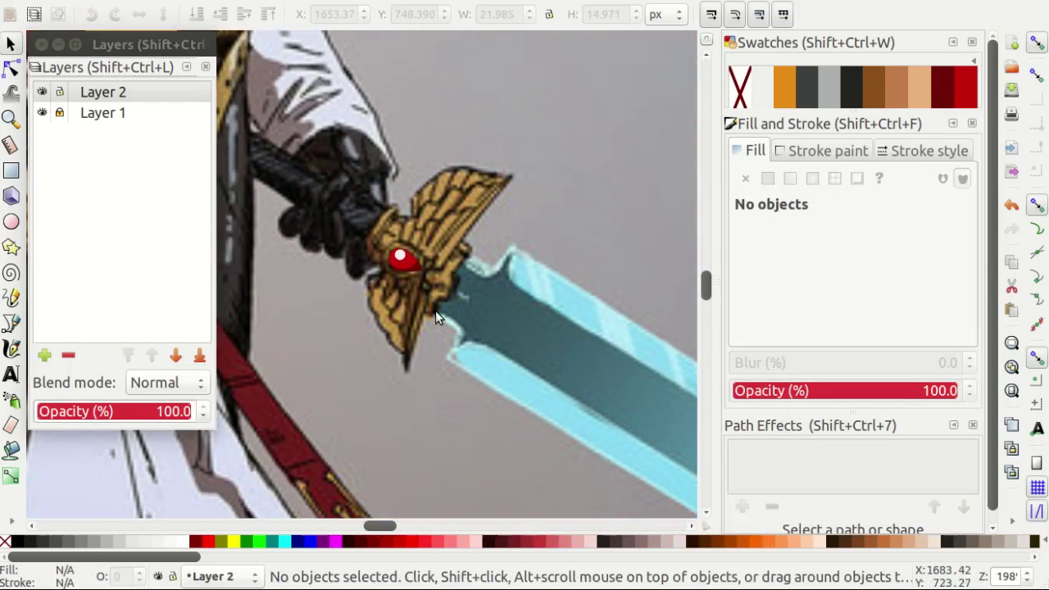
{"action": "key", "text": "b"}
{"action": "scroll", "coordinate": [446, 246], "scroll_direction": "up", "scroll_amount": 2}
{"action": "scroll", "coordinate": [459, 244], "scroll_direction": "down", "scroll_amount": 2}
{"action": "scroll", "coordinate": [460, 246], "scroll_direction": "down", "scroll_amount": 1}
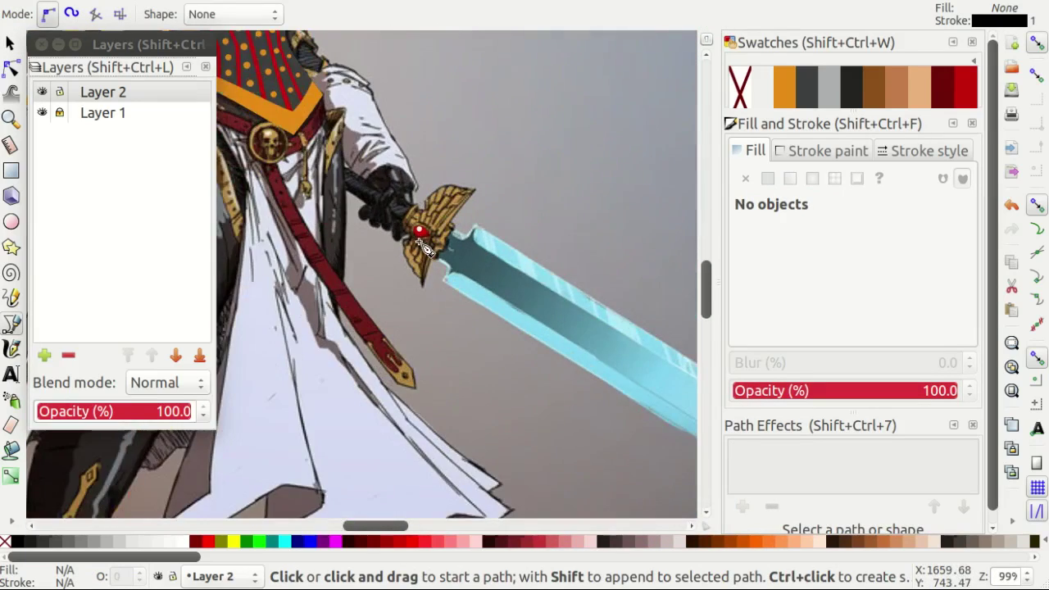
{"action": "scroll", "coordinate": [483, 254], "scroll_direction": "up", "scroll_amount": 4}
{"action": "scroll", "coordinate": [602, 111], "scroll_direction": "up", "scroll_amount": 1}
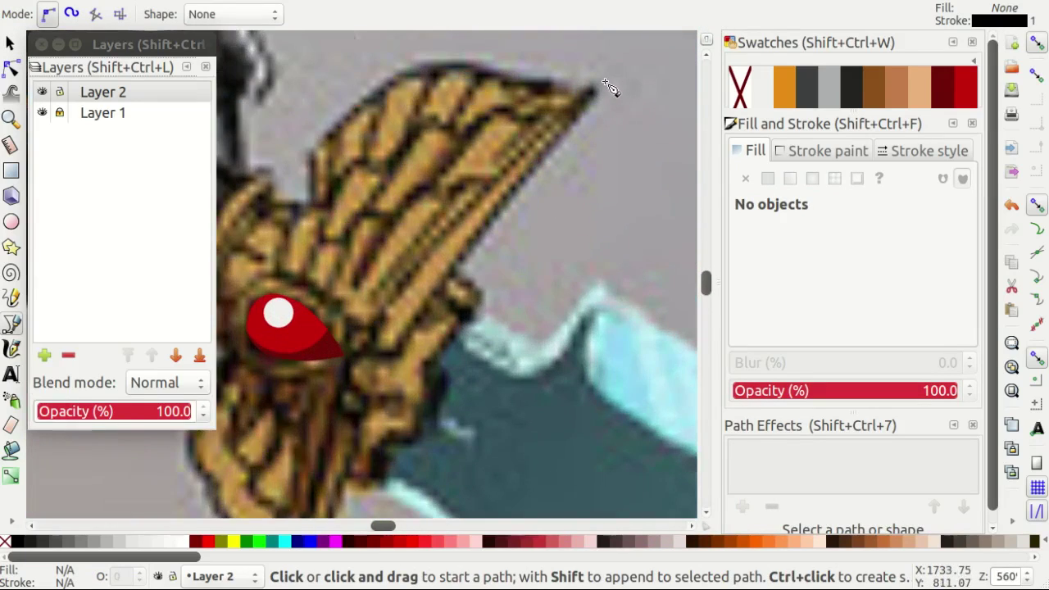
{"action": "left_click", "coordinate": [604, 84]}
{"action": "scroll", "coordinate": [605, 85], "scroll_direction": "down", "scroll_amount": 1}
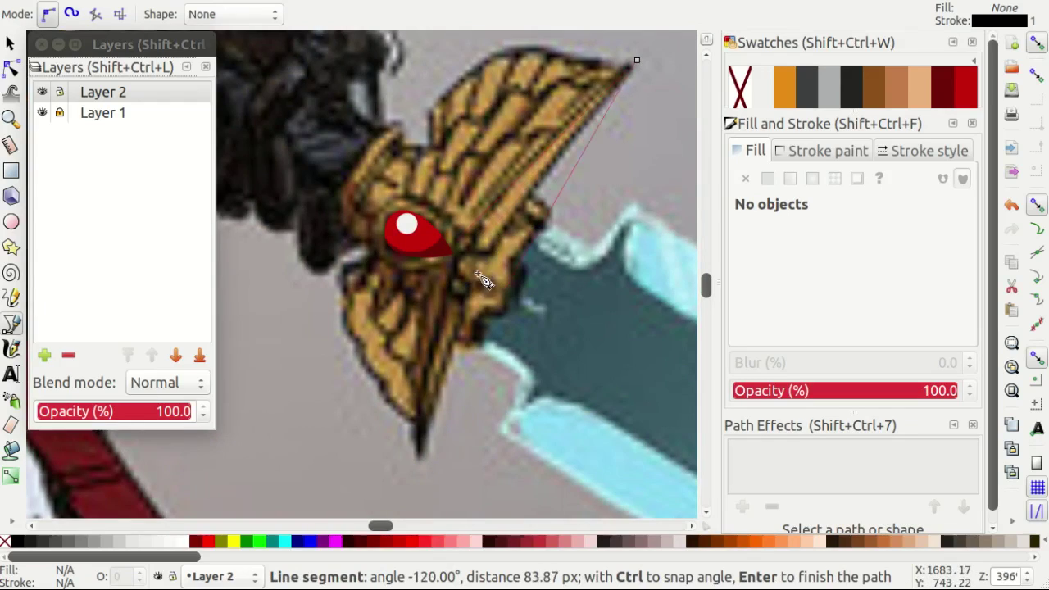
{"action": "scroll", "coordinate": [483, 278], "scroll_direction": "up", "scroll_amount": 2}
{"action": "scroll", "coordinate": [409, 311], "scroll_direction": "down", "scroll_amount": 10}
{"action": "left_click", "coordinate": [350, 379]}
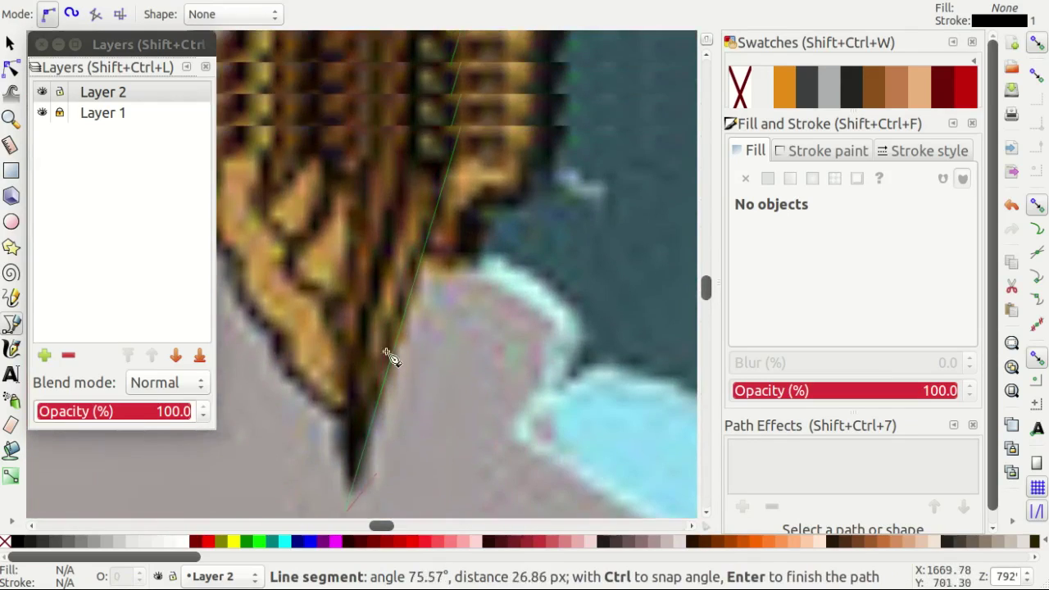
{"action": "scroll", "coordinate": [410, 328], "scroll_direction": "down", "scroll_amount": 1}
{"action": "scroll", "coordinate": [434, 266], "scroll_direction": "up", "scroll_amount": 2}
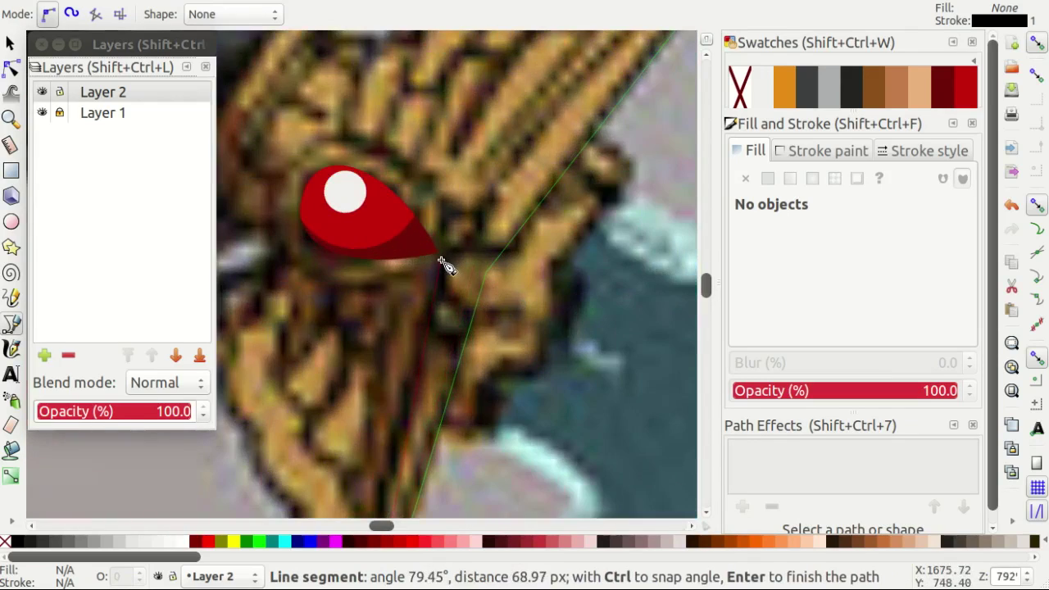
{"action": "scroll", "coordinate": [443, 260], "scroll_direction": "down", "scroll_amount": 1}
{"action": "scroll", "coordinate": [661, 145], "scroll_direction": "up", "scroll_amount": 2}
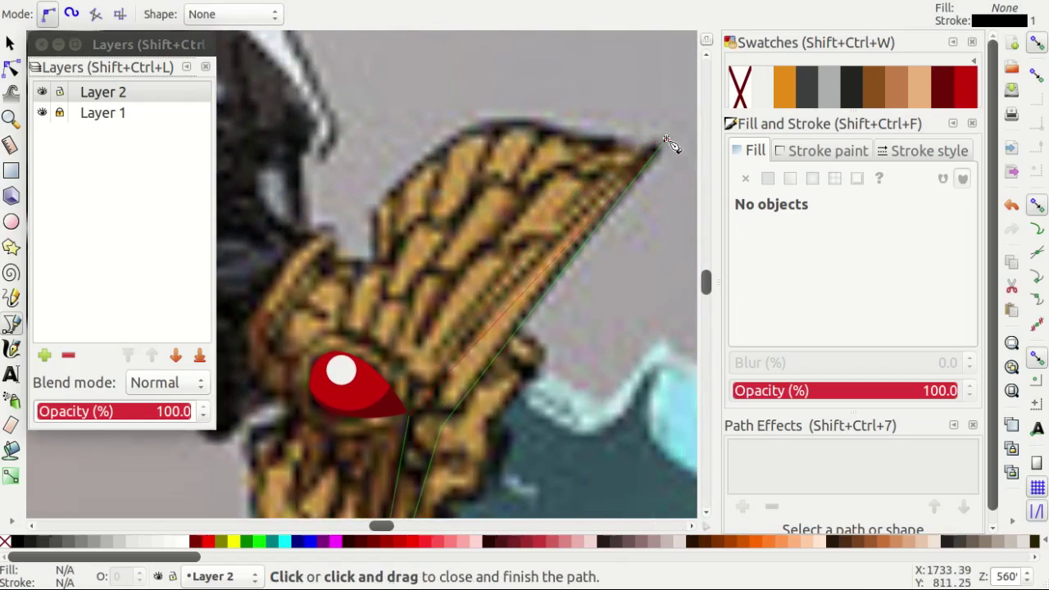
{"action": "left_click", "coordinate": [663, 141]}
{"action": "scroll", "coordinate": [573, 156], "scroll_direction": "down", "scroll_amount": 2}
Nudge the outline's cusp, top and bottom tip nodes to fit the crossguard tracing.
{"action": "key", "text": "n"}
{"action": "scroll", "coordinate": [434, 295], "scroll_direction": "up", "scroll_amount": 1}
{"action": "scroll", "coordinate": [422, 282], "scroll_direction": "up", "scroll_amount": 1}
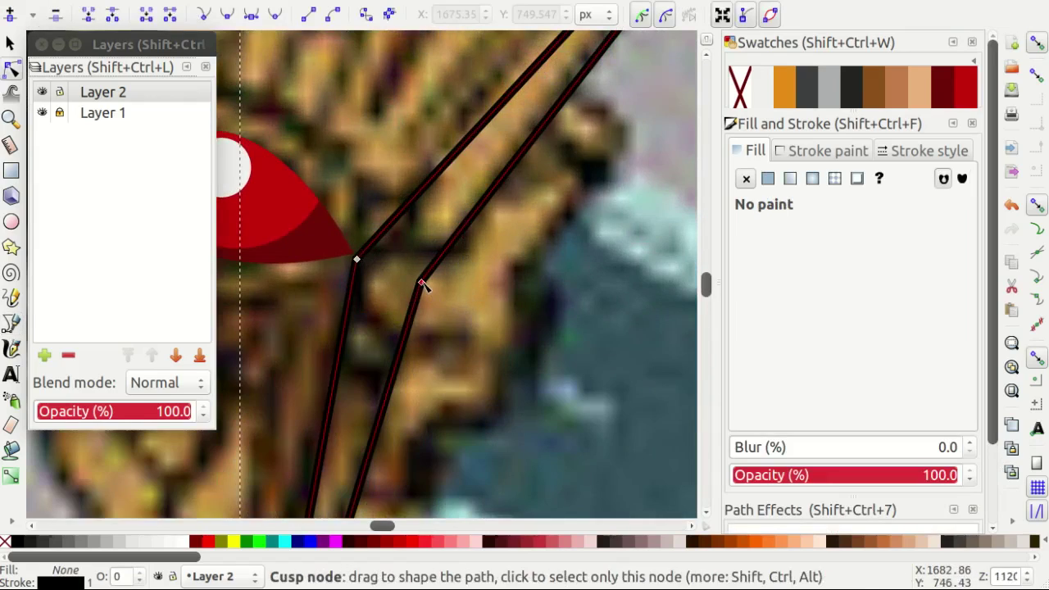
{"action": "left_click_drag", "start_coordinate": [357, 262], "coordinate": [361, 250]}
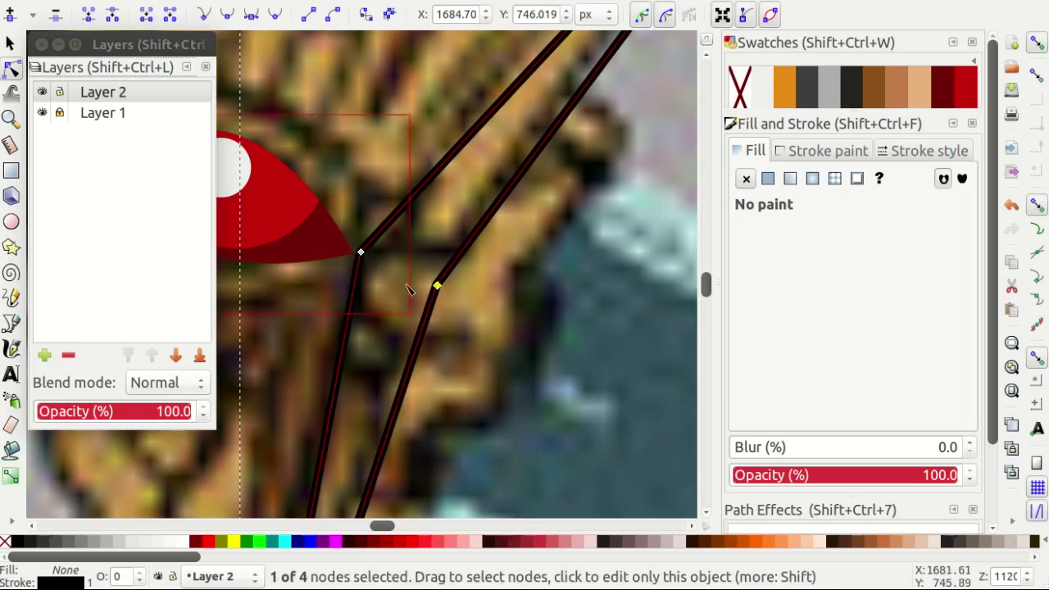
{"action": "scroll", "coordinate": [591, 222], "scroll_direction": "down", "scroll_amount": 2}
{"action": "scroll", "coordinate": [591, 221], "scroll_direction": "up", "scroll_amount": 2}
{"action": "left_click_drag", "start_coordinate": [601, 122], "coordinate": [606, 110]}
{"action": "scroll", "coordinate": [492, 246], "scroll_direction": "down", "scroll_amount": 4}
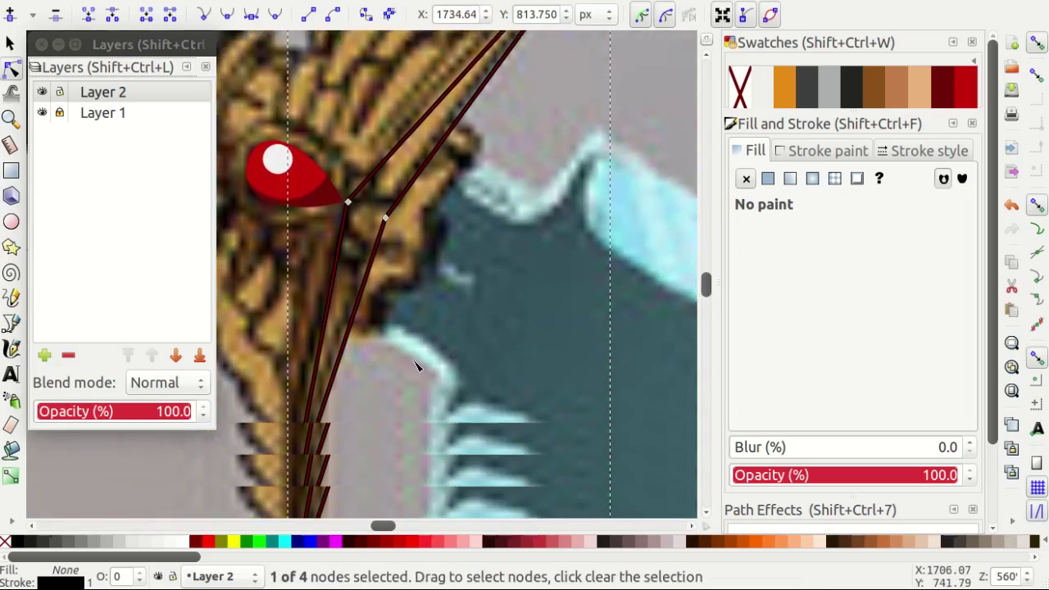
{"action": "scroll", "coordinate": [328, 369], "scroll_direction": "down", "scroll_amount": 3}
{"action": "left_click_drag", "start_coordinate": [305, 393], "coordinate": [305, 391]}
Give the crossguard a solid orange fill and hide the tracing layer to check it.
{"action": "key", "text": "ctrl+shift+v"}
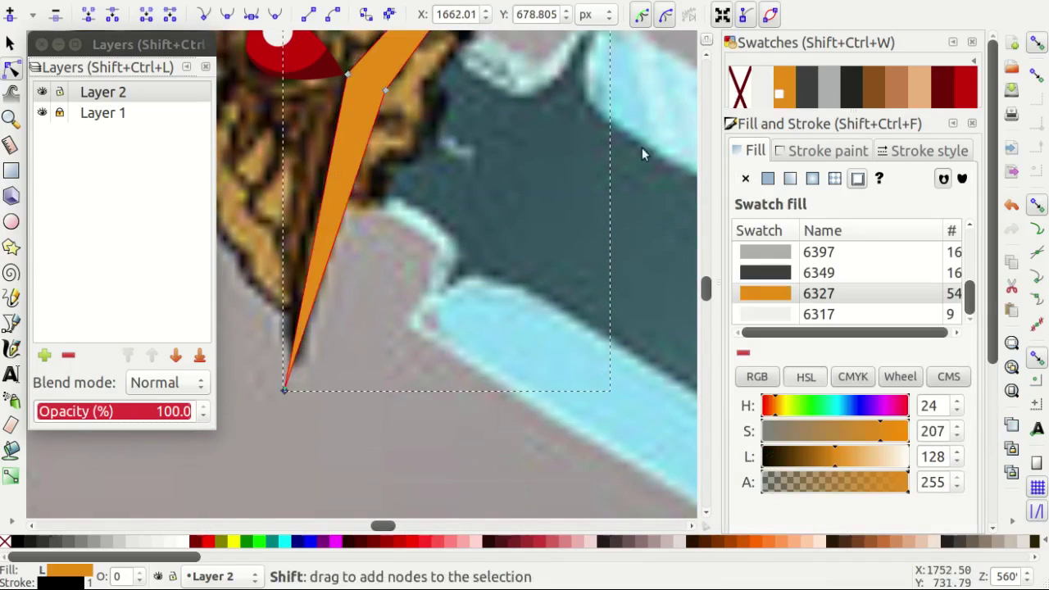
{"action": "scroll", "coordinate": [447, 307], "scroll_direction": "down", "scroll_amount": 2}
{"action": "left_click", "coordinate": [42, 112]}
{"action": "key", "text": "s"}
{"action": "key", "text": "Escape"}
{"action": "scroll", "coordinate": [481, 315], "scroll_direction": "up", "scroll_amount": 3}
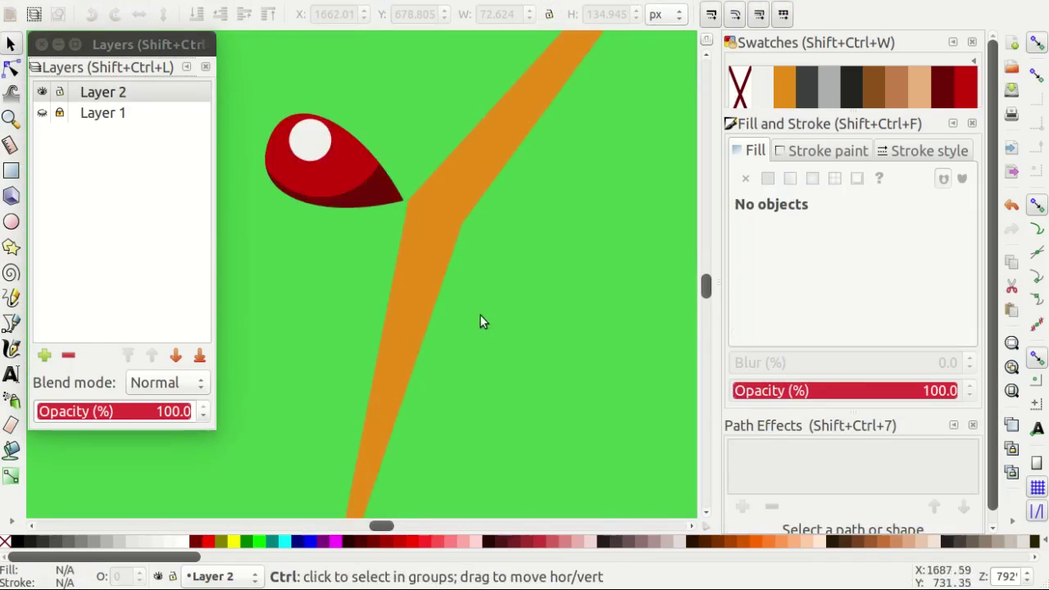
{"action": "scroll", "coordinate": [499, 242], "scroll_direction": "up", "scroll_amount": 4}
Shift the crossguard's corner node down-left and straighten its right edge.
{"action": "left_click", "coordinate": [498, 242]}
{"action": "scroll", "coordinate": [492, 242], "scroll_direction": "up", "scroll_amount": 3}
{"action": "key", "text": "n"}
{"action": "left_click_drag", "start_coordinate": [422, 205], "coordinate": [414, 227]}
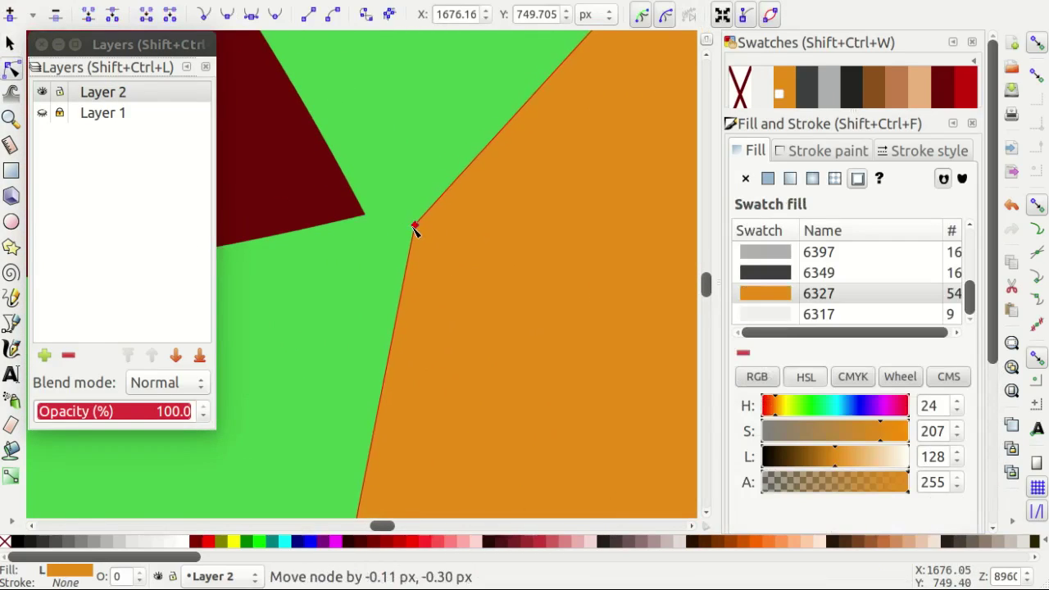
{"action": "scroll", "coordinate": [366, 257], "scroll_direction": "down", "scroll_amount": 3}
{"action": "left_click_drag", "start_coordinate": [531, 339], "coordinate": [535, 342]}
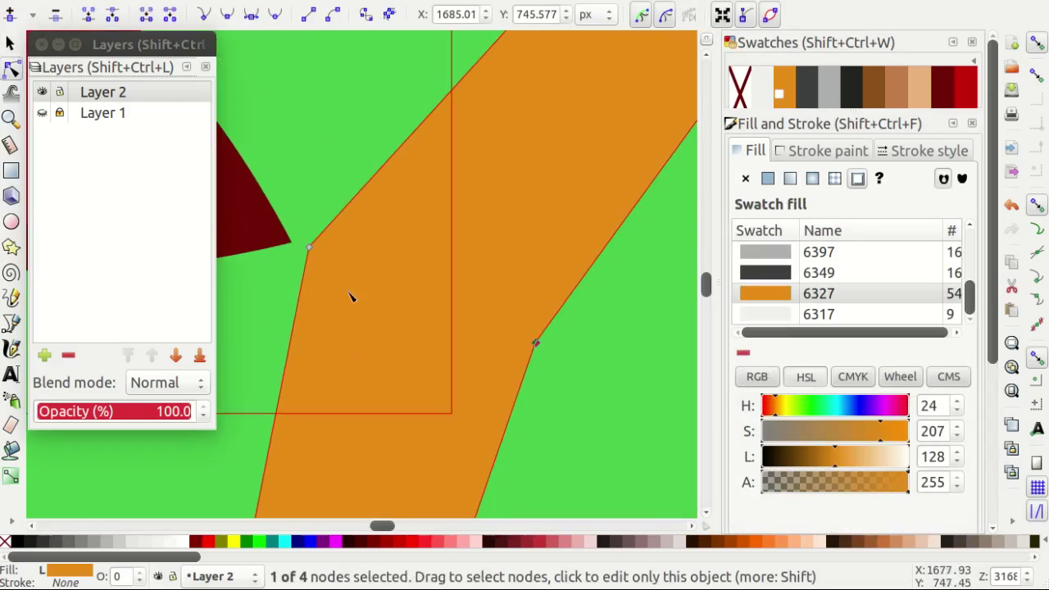
Draw a black guide line from the orange corner, lowered beneath the crossguard and snapped onto the corner.
{"action": "key", "text": "b"}
{"action": "scroll", "coordinate": [353, 280], "scroll_direction": "left", "scroll_amount": 2}
{"action": "left_click", "coordinate": [309, 215]}
{"action": "double_click", "coordinate": [670, 384]}
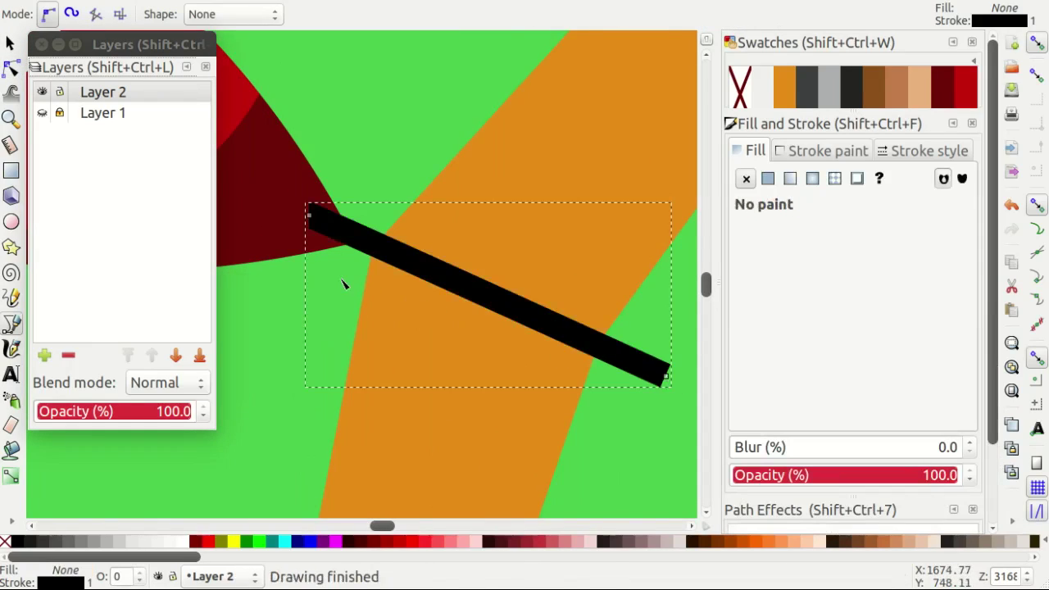
{"action": "key", "text": "n"}
{"action": "scroll", "coordinate": [330, 271], "scroll_direction": "up", "scroll_amount": 3}
{"action": "key", "text": "End"}
{"action": "scroll", "coordinate": [303, 197], "scroll_direction": "down", "scroll_amount": 1}
{"action": "left_click_drag", "start_coordinate": [279, 123], "coordinate": [291, 140]}
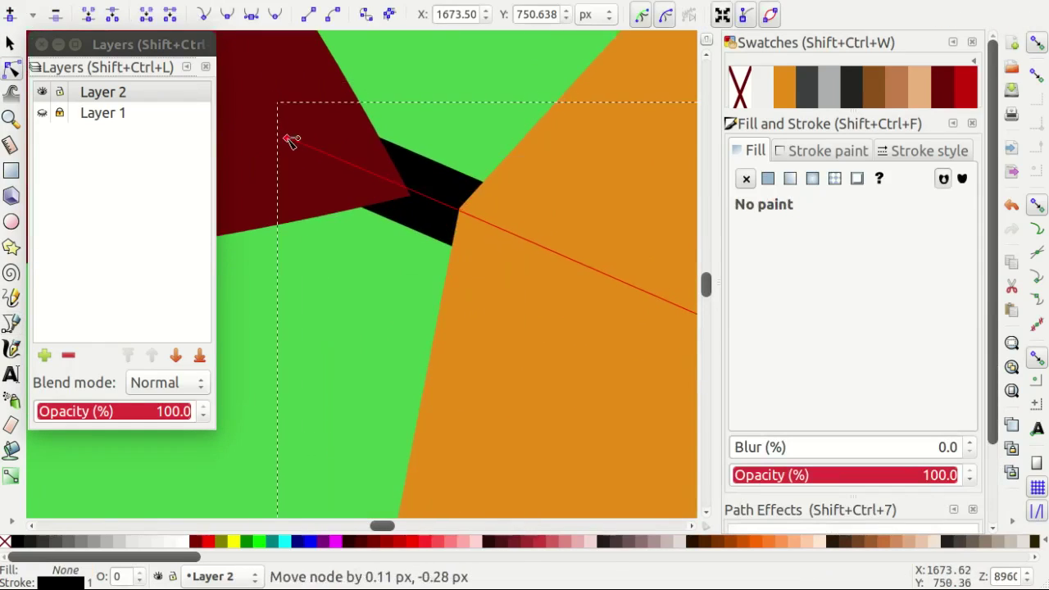
{"action": "scroll", "coordinate": [312, 229], "scroll_direction": "down", "scroll_amount": 3}
{"action": "left_click", "coordinate": [648, 351]}
Inspect the crossguard's cusp node, then show the tracing layer again.
{"action": "key", "text": "s"}
{"action": "left_click", "coordinate": [480, 344]}
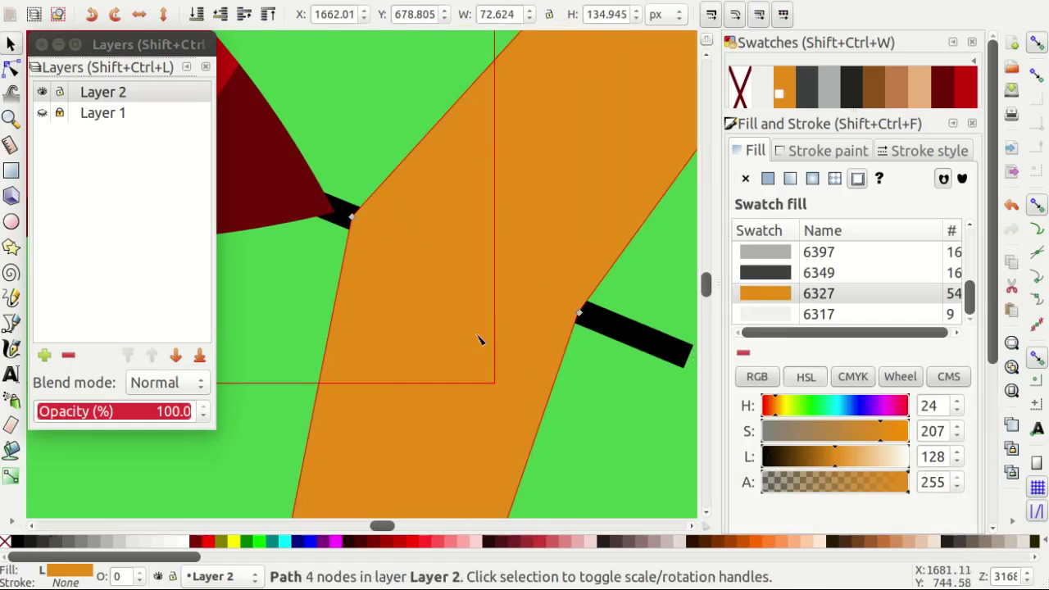
{"action": "key", "text": "n"}
{"action": "scroll", "coordinate": [328, 205], "scroll_direction": "up", "scroll_amount": 4}
{"action": "left_click", "coordinate": [426, 206]}
{"action": "scroll", "coordinate": [518, 332], "scroll_direction": "up", "scroll_amount": 5}
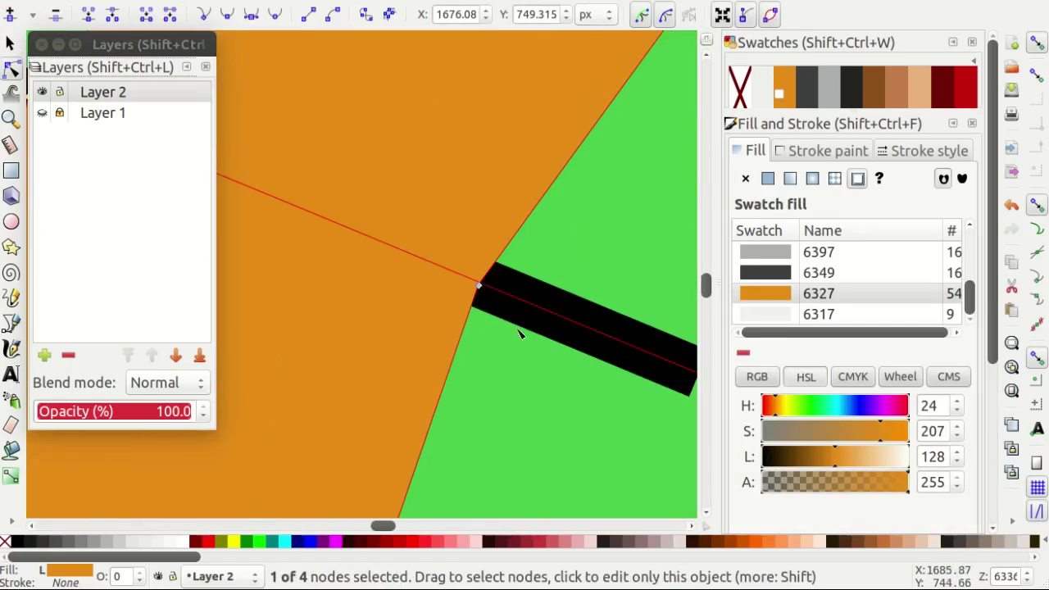
{"action": "scroll", "coordinate": [483, 291], "scroll_direction": "down", "scroll_amount": 4}
{"action": "left_click", "coordinate": [579, 363]}
{"action": "key", "text": "s"}
{"action": "scroll", "coordinate": [533, 316], "scroll_direction": "down", "scroll_amount": 5}
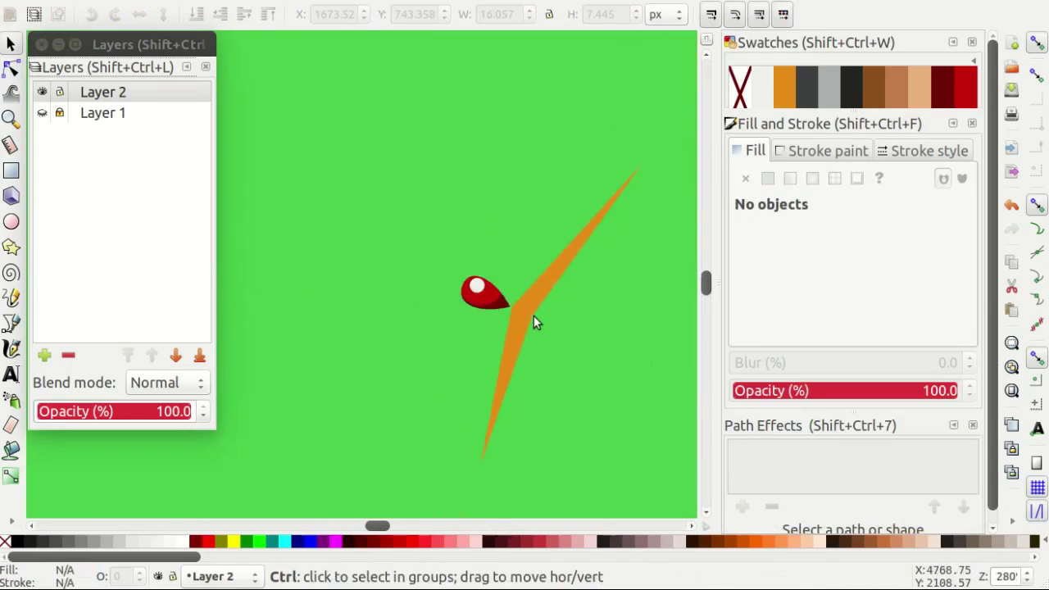
{"action": "left_click", "coordinate": [42, 112]}
{"action": "scroll", "coordinate": [497, 273], "scroll_direction": "up", "scroll_amount": 1}
{"action": "key", "text": "b"}
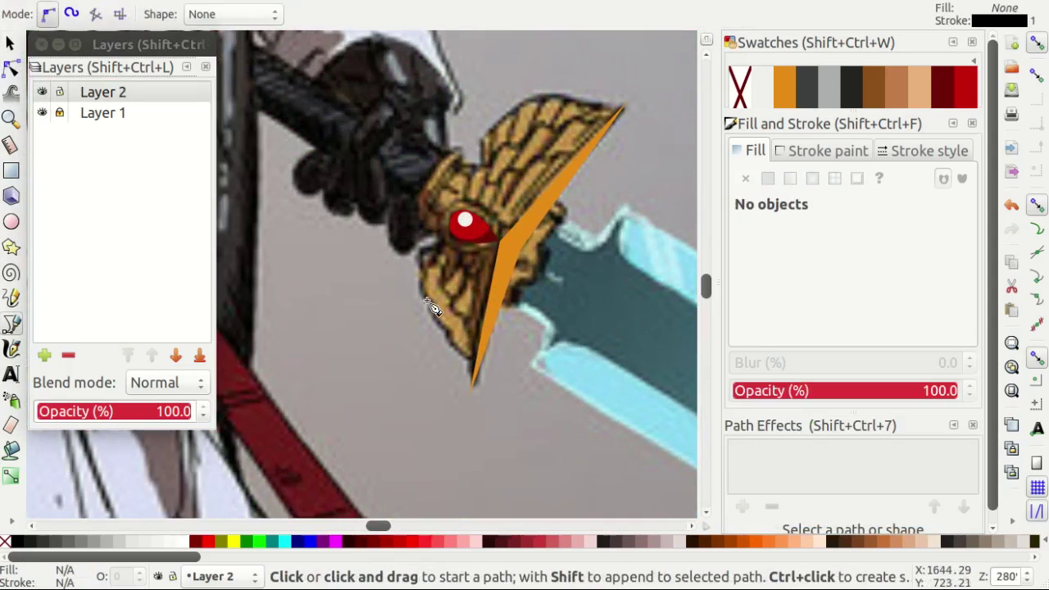
{"action": "scroll", "coordinate": [491, 295], "scroll_direction": "up", "scroll_amount": 2}
{"action": "scroll", "coordinate": [503, 320], "scroll_direction": "up", "scroll_amount": 1}
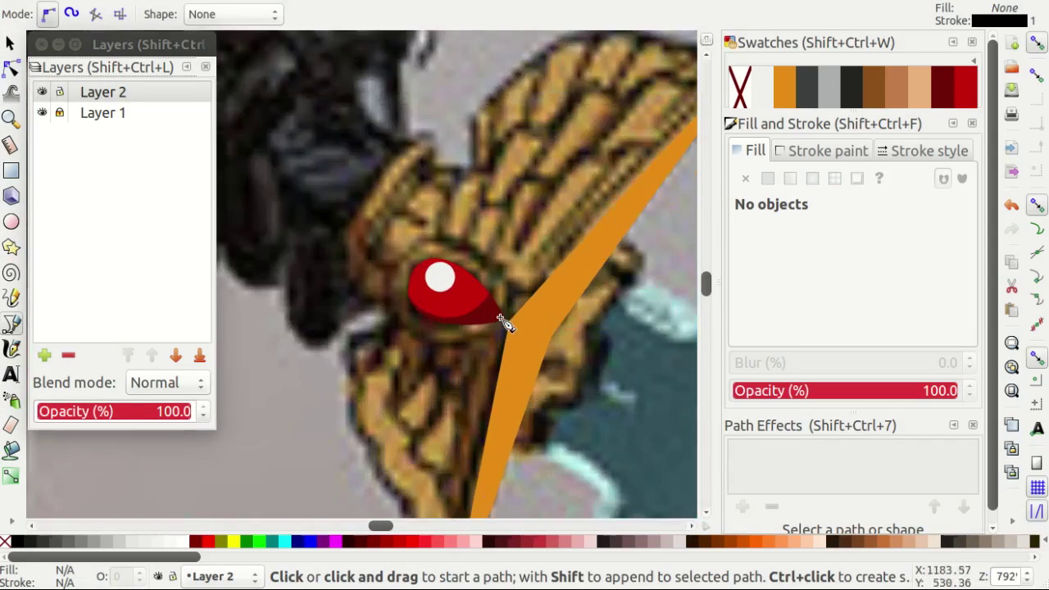
{"action": "scroll", "coordinate": [554, 344], "scroll_direction": "up", "scroll_amount": 1}
Draw an orange circle over the red gem and lower it beneath the gem.
{"action": "left_click", "coordinate": [554, 344]}
{"action": "scroll", "coordinate": [402, 239], "scroll_direction": "left", "scroll_amount": 2}
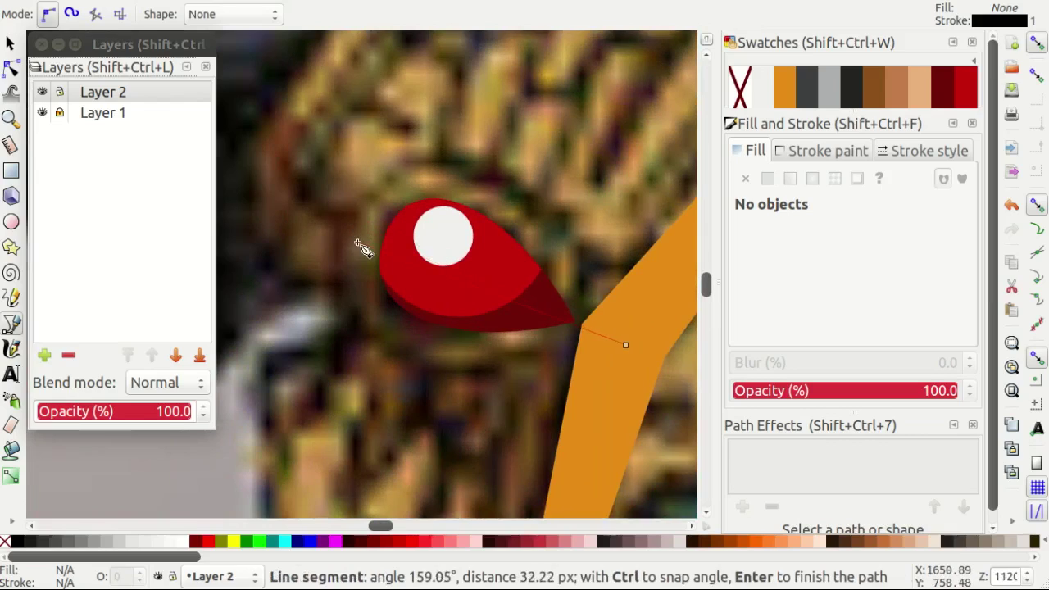
{"action": "key", "text": "e"}
{"action": "scroll", "coordinate": [484, 286], "scroll_direction": "down", "scroll_amount": 1}
{"action": "left_click_drag", "start_coordinate": [381, 189], "coordinate": [583, 379]}
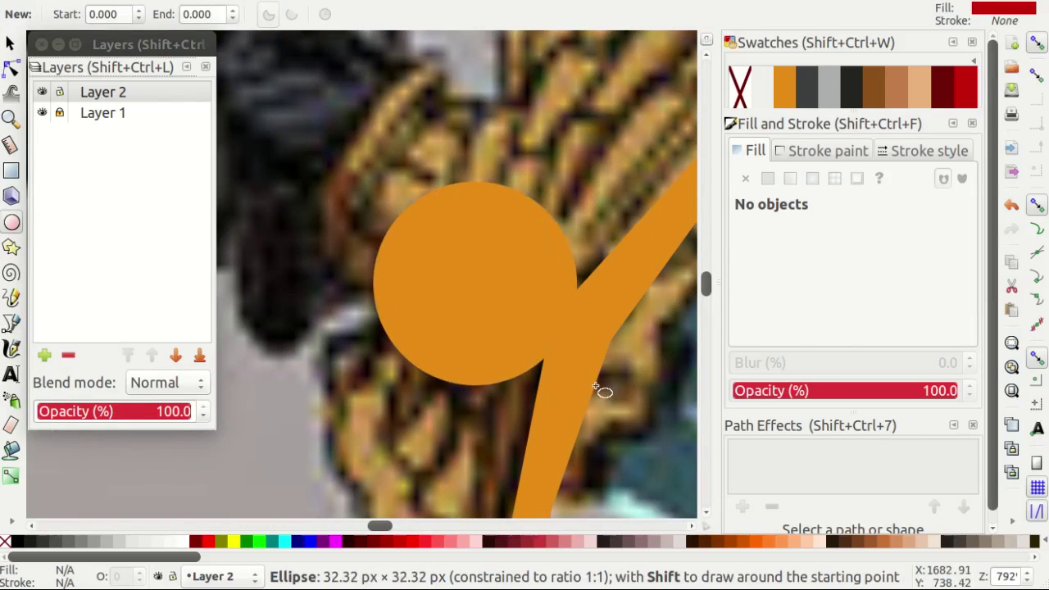
{"action": "key", "text": "Page_Down"}
{"action": "key", "text": "s"}
{"action": "left_click_drag", "start_coordinate": [478, 351], "coordinate": [476, 355]}
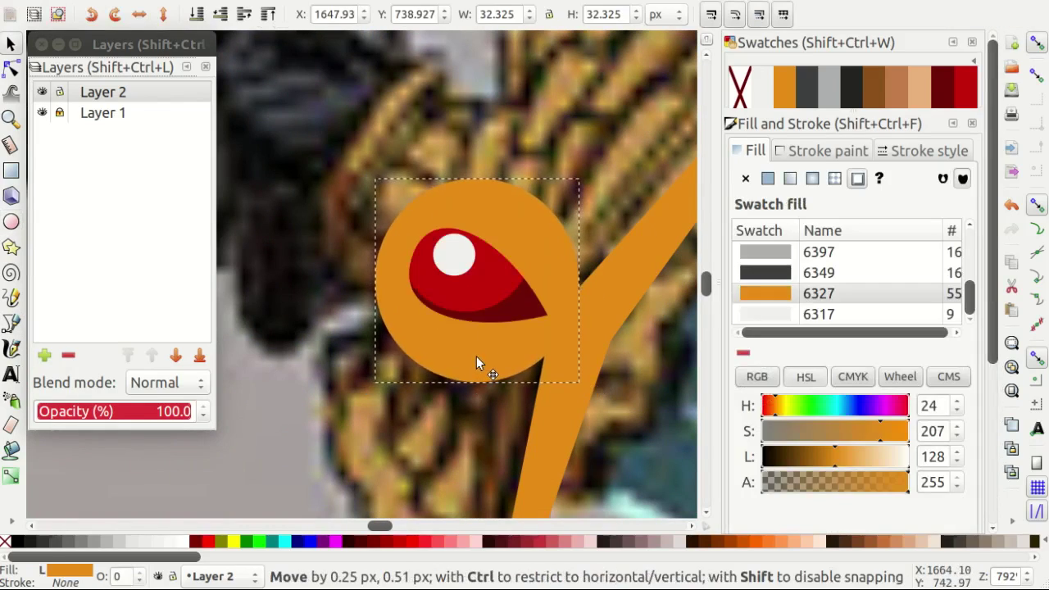
Squash the circle into a narrow ellipse and rotate it about 45° counter-clockwise.
{"action": "left_click_drag", "start_coordinate": [370, 281], "coordinate": [417, 281]}
{"action": "left_click", "coordinate": [584, 390]}
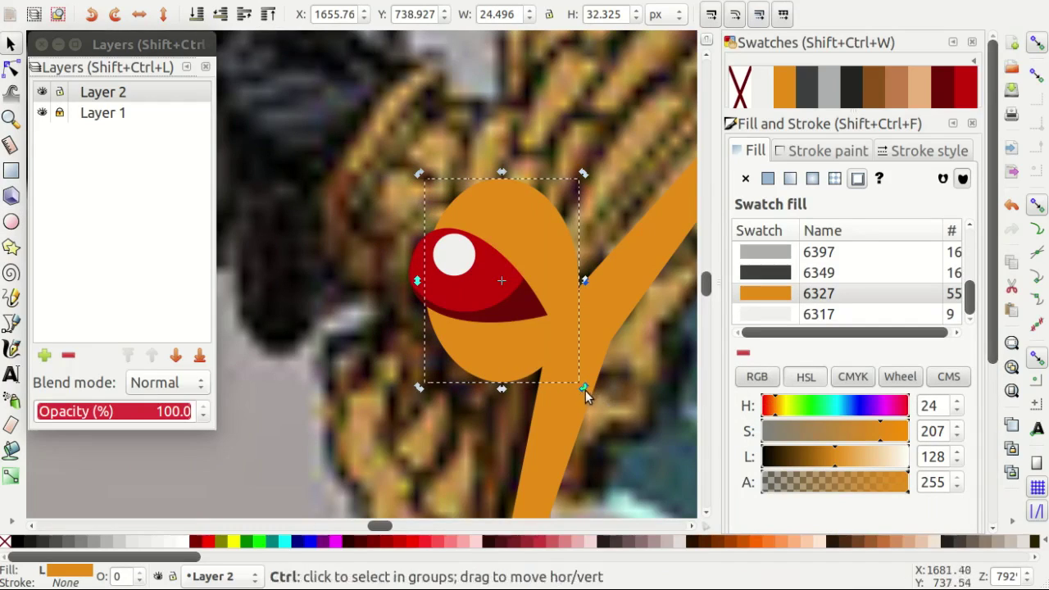
{"action": "left_click_drag", "start_coordinate": [585, 390], "coordinate": [652, 303]}
{"action": "scroll", "coordinate": [543, 258], "scroll_direction": "up", "scroll_amount": 1}
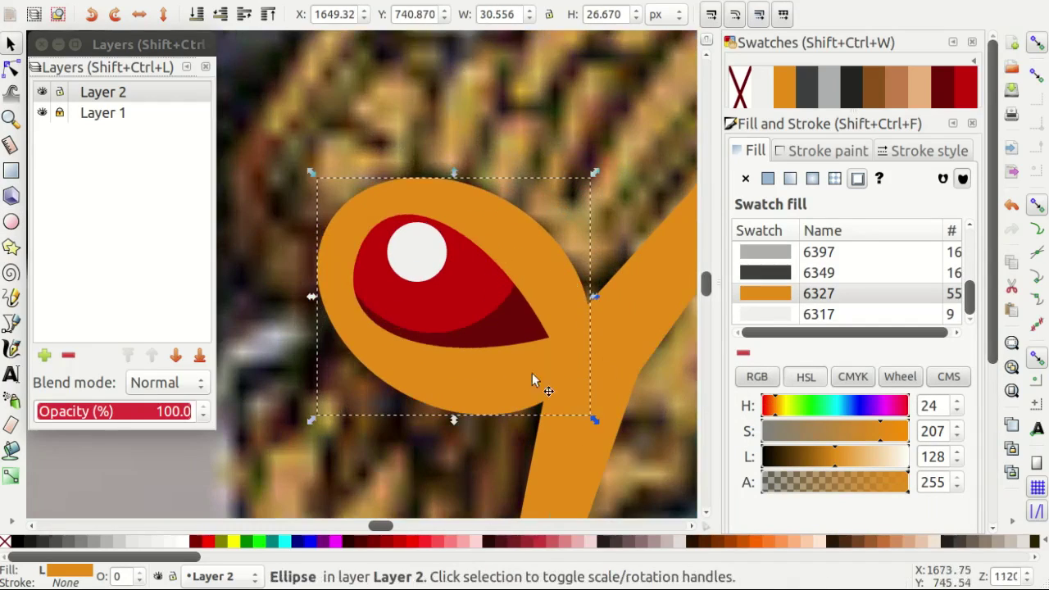
{"action": "left_click_drag", "start_coordinate": [486, 382], "coordinate": [492, 381]}
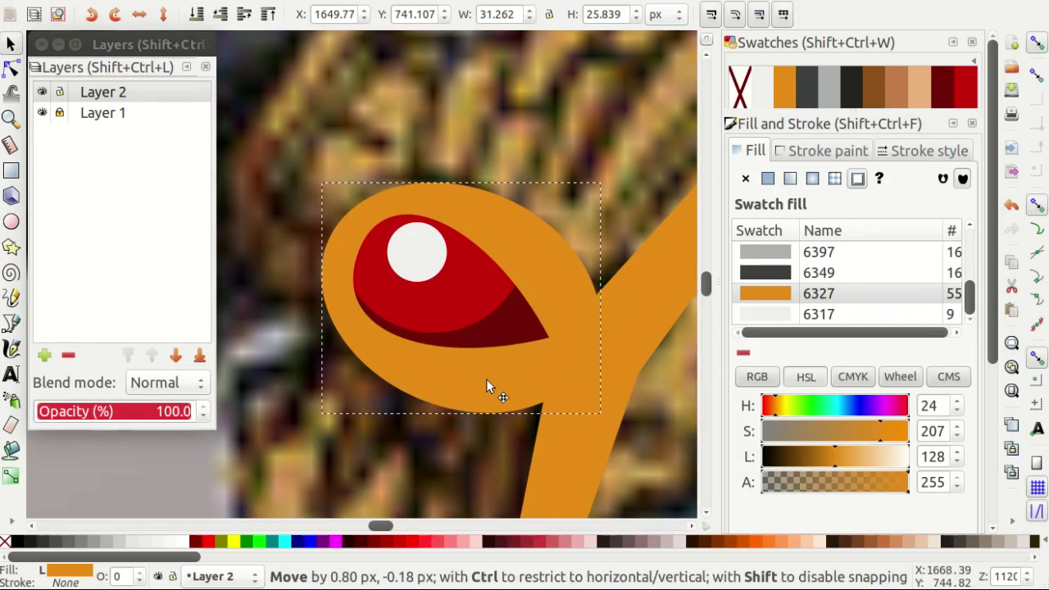
Zoom out and check the ellipse's placement against the wider artwork.
{"action": "left_click", "coordinate": [548, 166]}
{"action": "key", "text": "minus"}
{"action": "key", "text": "minus"}
{"action": "key", "text": "minus"}
{"action": "scroll", "coordinate": [426, 315], "scroll_direction": "up", "scroll_amount": 4}
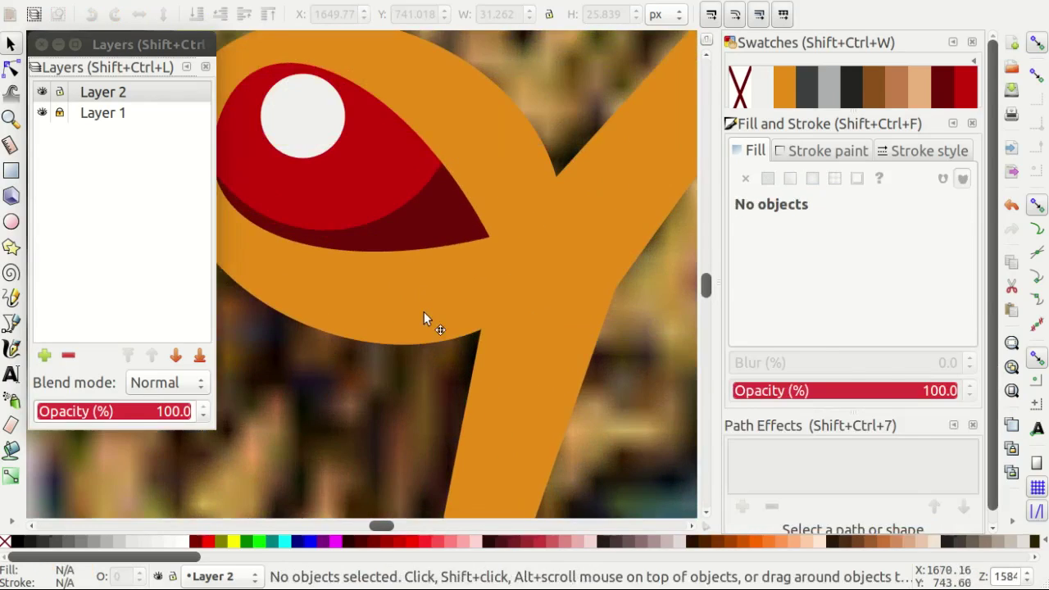
{"action": "left_click", "coordinate": [535, 149]}
{"action": "key", "text": "Escape"}
{"action": "scroll", "coordinate": [408, 232], "scroll_direction": "down", "scroll_amount": 2}
{"action": "scroll", "coordinate": [455, 219], "scroll_direction": "up", "scroll_amount": 5}
Trace a closed three-node outline for the wing above the ring.
{"action": "scroll", "coordinate": [454, 219], "scroll_direction": "down", "scroll_amount": 2}
{"action": "key", "text": "b"}
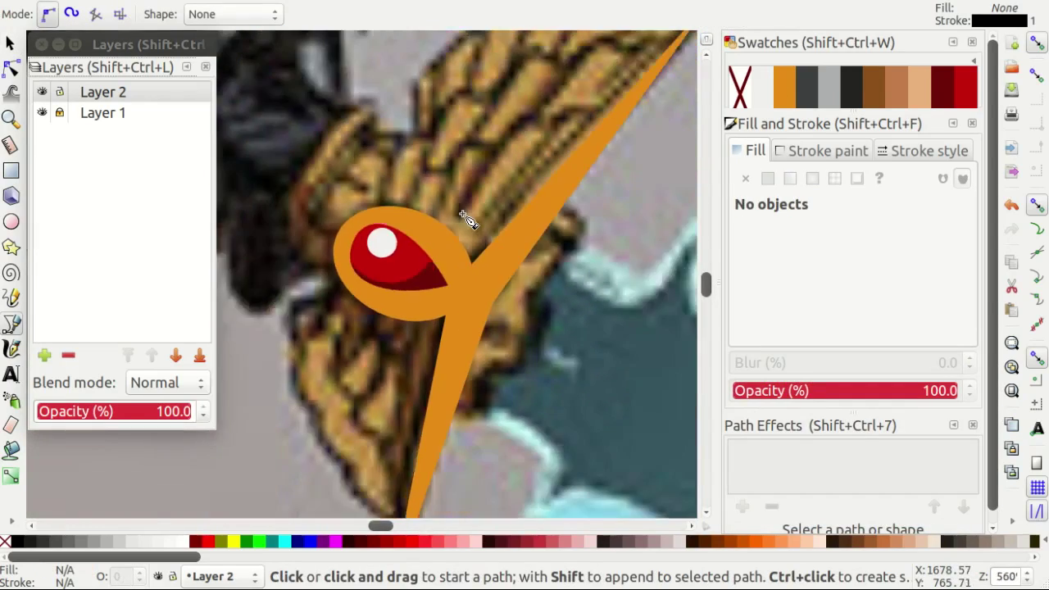
{"action": "scroll", "coordinate": [467, 219], "scroll_direction": "up", "scroll_amount": 2}
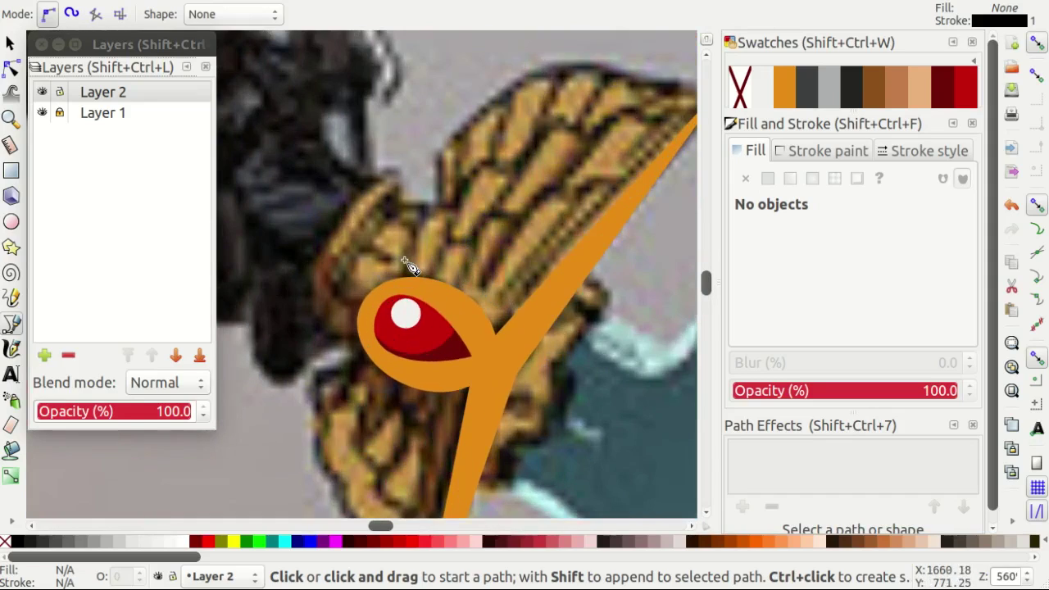
{"action": "scroll", "coordinate": [429, 279], "scroll_direction": "up", "scroll_amount": 3}
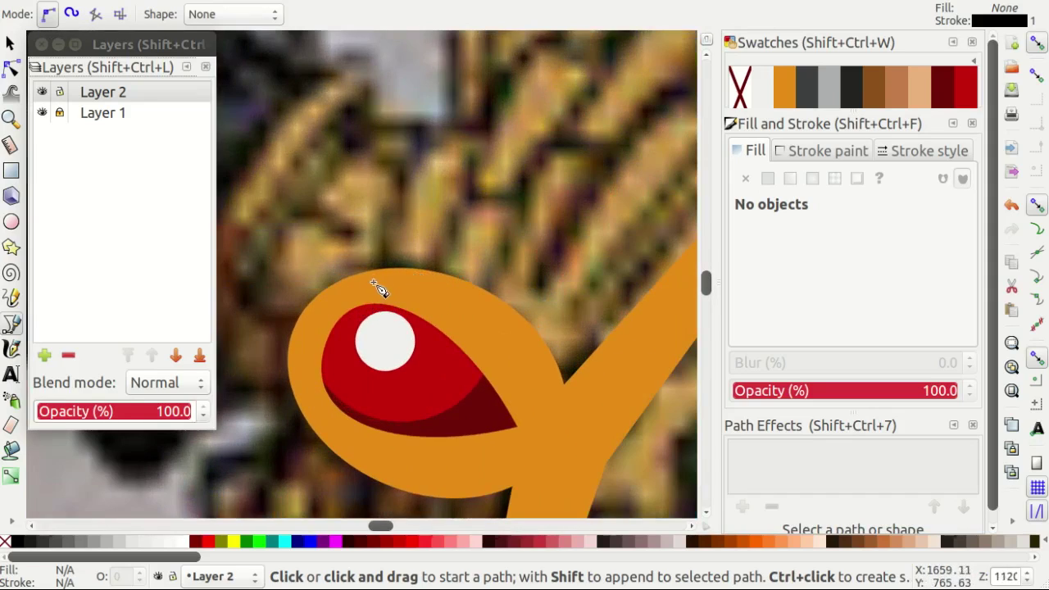
{"action": "scroll", "coordinate": [377, 287], "scroll_direction": "down", "scroll_amount": 3}
{"action": "scroll", "coordinate": [442, 238], "scroll_direction": "left", "scroll_amount": 1}
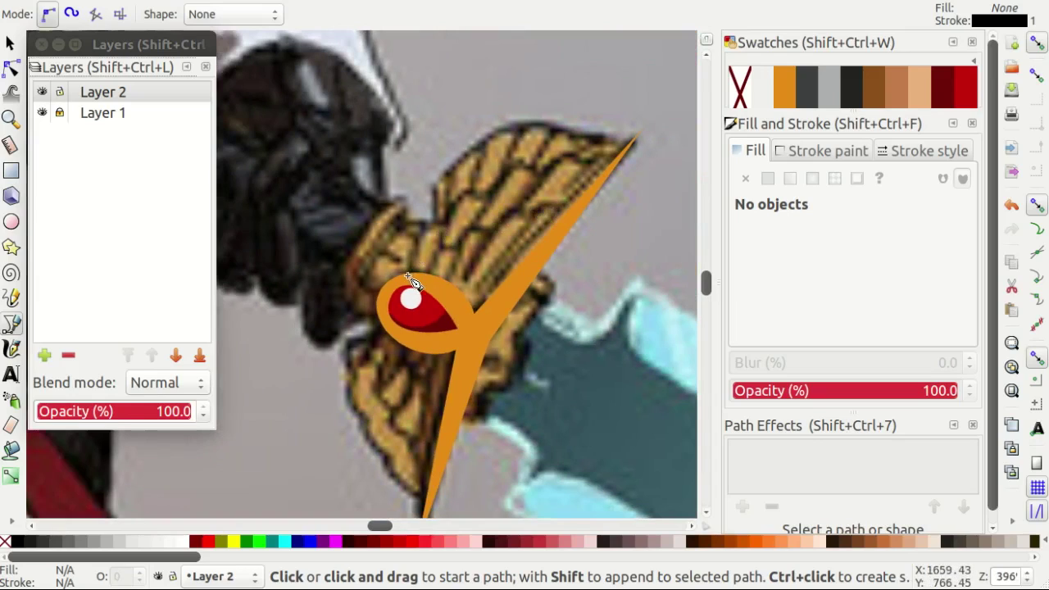
{"action": "scroll", "coordinate": [414, 281], "scroll_direction": "up", "scroll_amount": 3}
{"action": "left_click", "coordinate": [391, 280]}
{"action": "scroll", "coordinate": [465, 255], "scroll_direction": "up", "scroll_amount": 1}
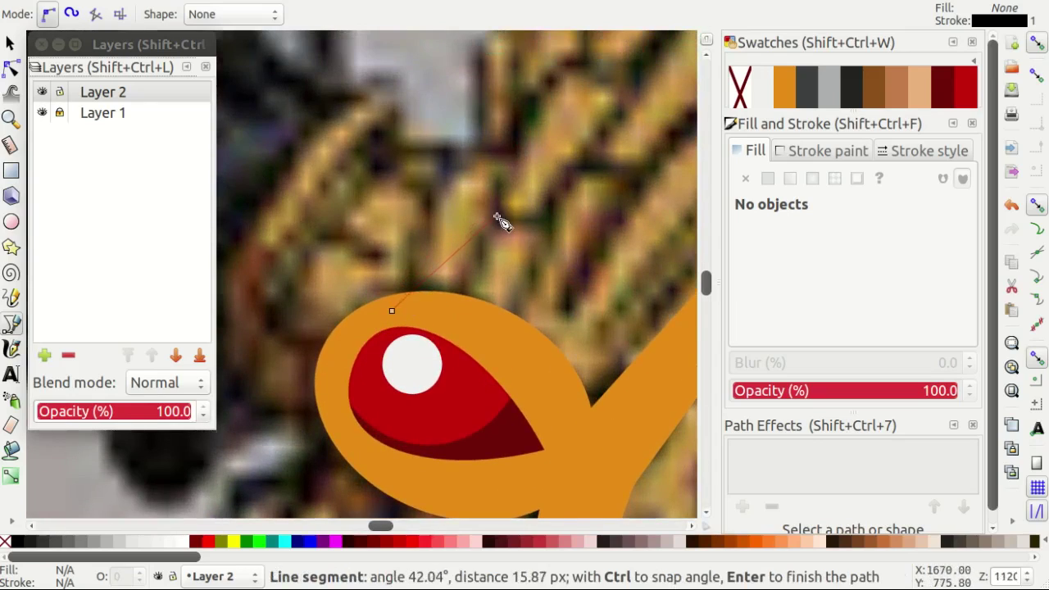
{"action": "scroll", "coordinate": [573, 182], "scroll_direction": "down", "scroll_amount": 1}
{"action": "scroll", "coordinate": [492, 199], "scroll_direction": "right", "scroll_amount": 2}
{"action": "left_click", "coordinate": [615, 136]}
{"action": "scroll", "coordinate": [622, 139], "scroll_direction": "right", "scroll_amount": 2}
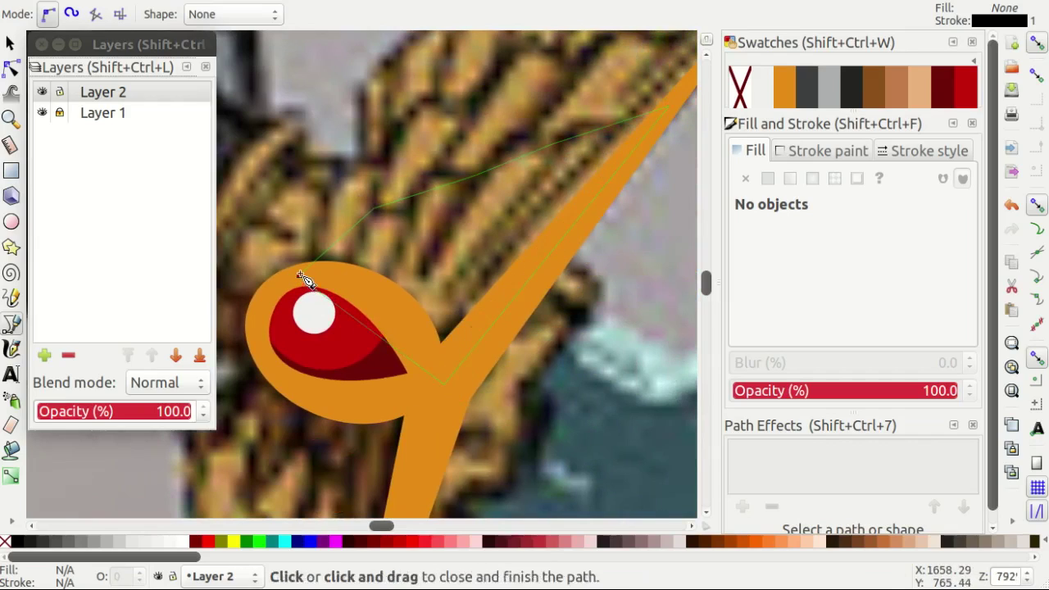
{"action": "left_click", "coordinate": [303, 277]}
{"action": "scroll", "coordinate": [403, 273], "scroll_direction": "left", "scroll_amount": 1}
{"action": "scroll", "coordinate": [403, 274], "scroll_direction": "up", "scroll_amount": 1}
Bend the wing outline's segments into scallops.
{"action": "key", "text": "n"}
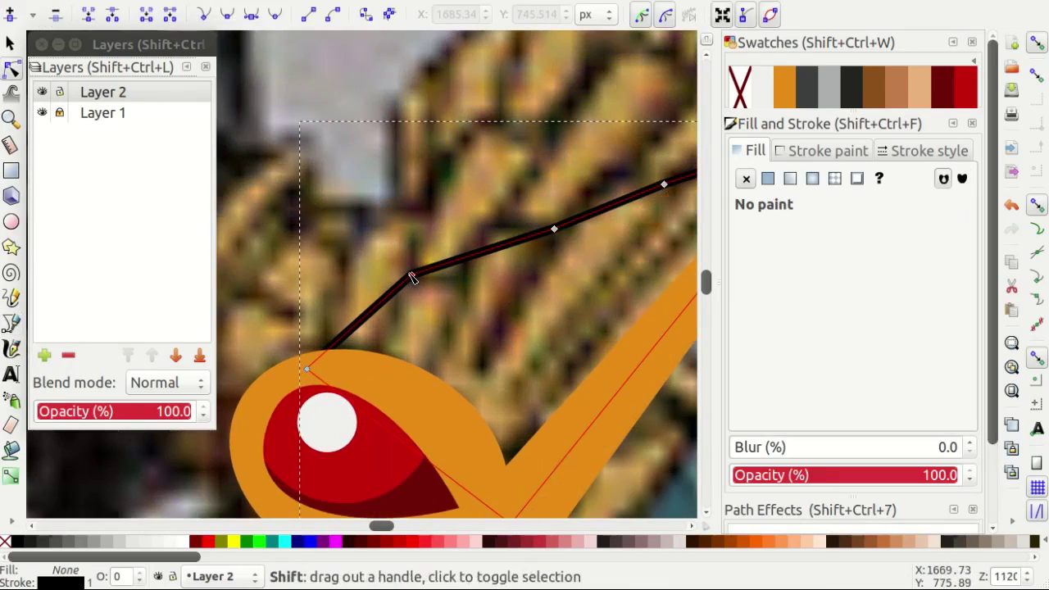
{"action": "left_click_drag", "start_coordinate": [411, 274], "coordinate": [349, 259]}
{"action": "left_click_drag", "start_coordinate": [554, 230], "coordinate": [467, 200]}
{"action": "scroll", "coordinate": [600, 188], "scroll_direction": "right", "scroll_amount": 2}
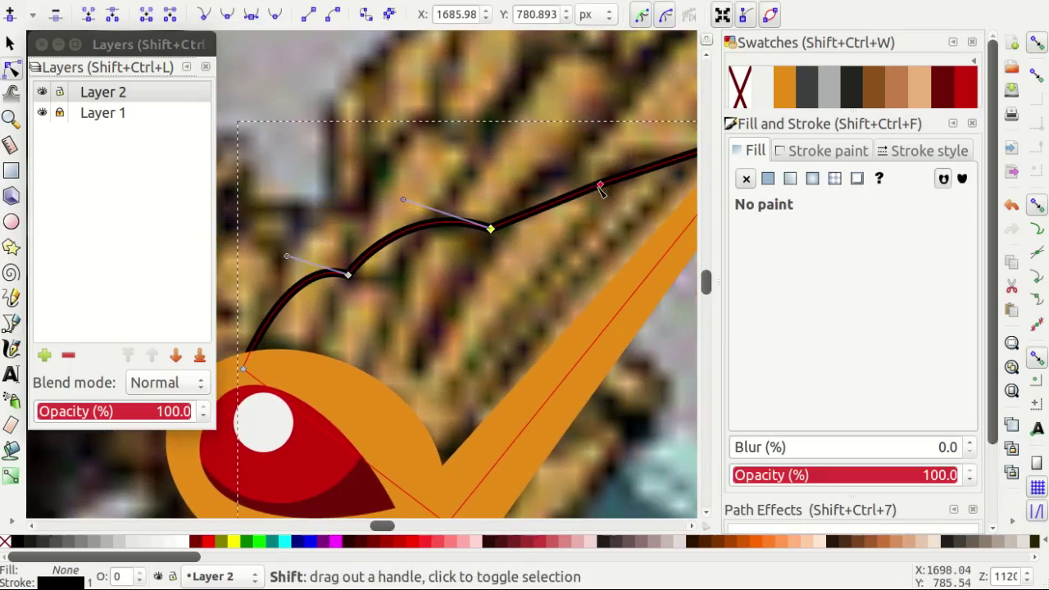
{"action": "scroll", "coordinate": [538, 156], "scroll_direction": "right", "scroll_amount": 3}
{"action": "left_click_drag", "start_coordinate": [655, 124], "coordinate": [565, 110]}
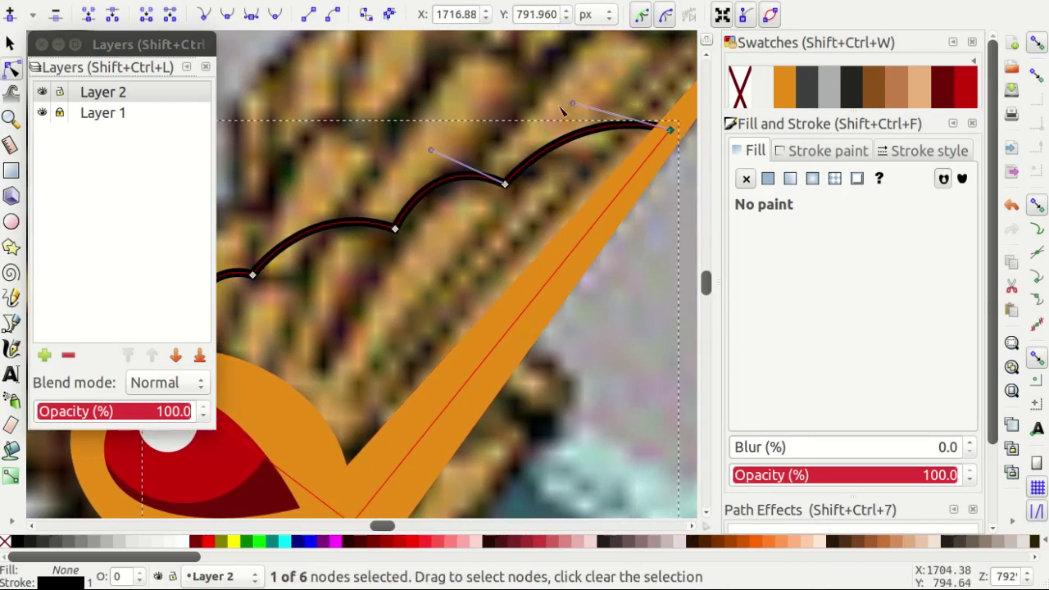
{"action": "scroll", "coordinate": [562, 112], "scroll_direction": "down", "scroll_amount": 1}
{"action": "scroll", "coordinate": [287, 179], "scroll_direction": "up", "scroll_amount": 1}
{"action": "left_click_drag", "start_coordinate": [387, 193], "coordinate": [506, 279]}
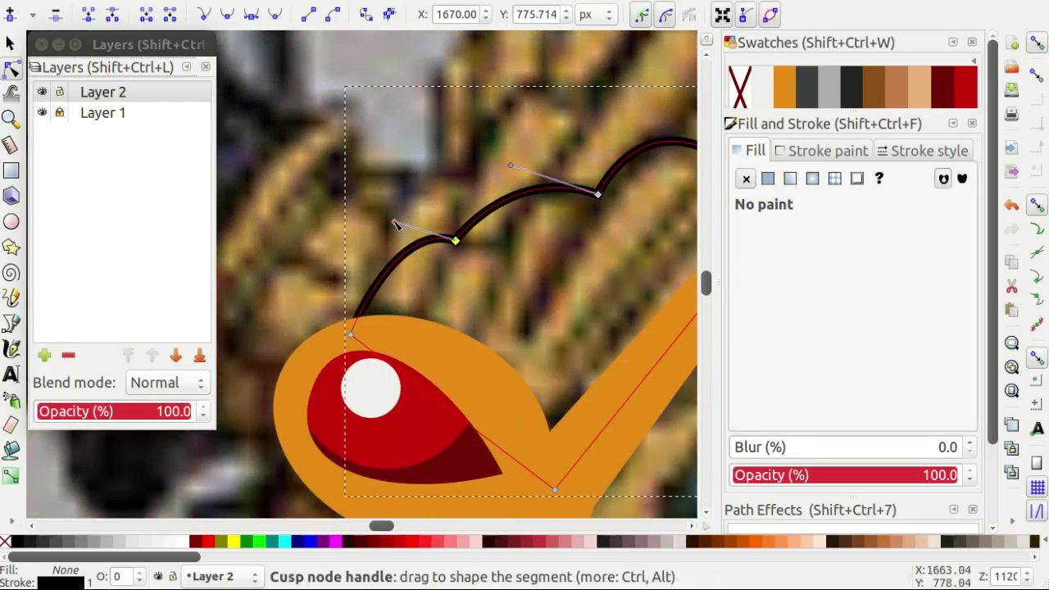
{"action": "mouse_move", "coordinate": [598, 195]}
{"action": "left_mouse_down"}
{"action": "mouse_move", "coordinate": [591, 187]}
{"action": "mouse_move", "coordinate": [619, 180]}
{"action": "left_mouse_up"}
{"action": "scroll", "coordinate": [499, 152], "scroll_direction": "right", "scroll_amount": 1}
{"action": "scroll", "coordinate": [491, 134], "scroll_direction": "right", "scroll_amount": 2}
{"action": "scroll", "coordinate": [491, 134], "scroll_direction": "up", "scroll_amount": 1}
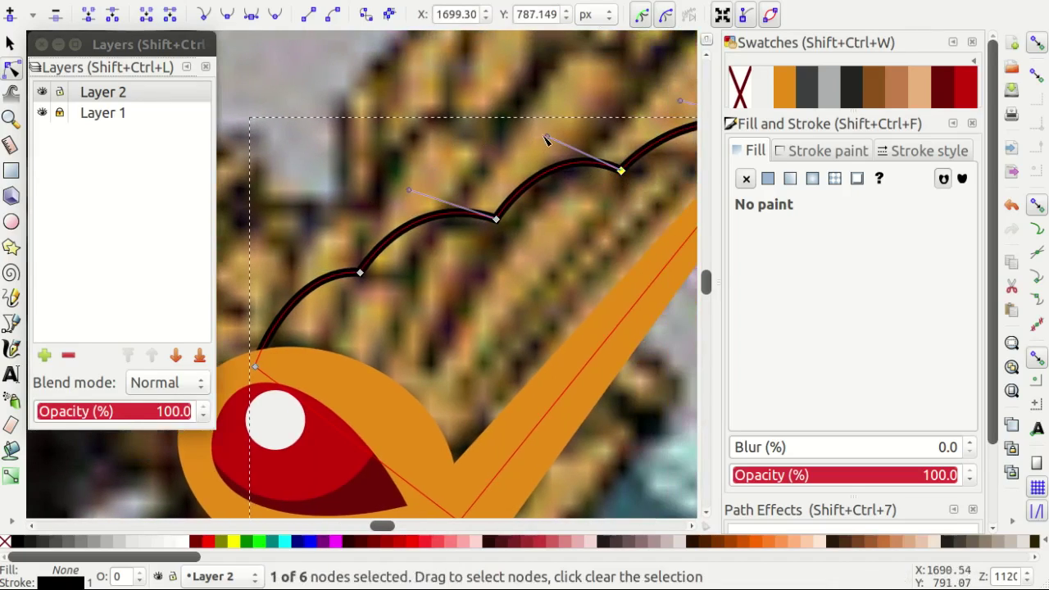
{"action": "scroll", "coordinate": [372, 140], "scroll_direction": "down", "scroll_amount": 1}
Fill the wing with brown swatch 6449 and hide the reference layer.
{"action": "left_click", "coordinate": [872, 86]}
{"action": "scroll", "coordinate": [436, 151], "scroll_direction": "down", "scroll_amount": 1}
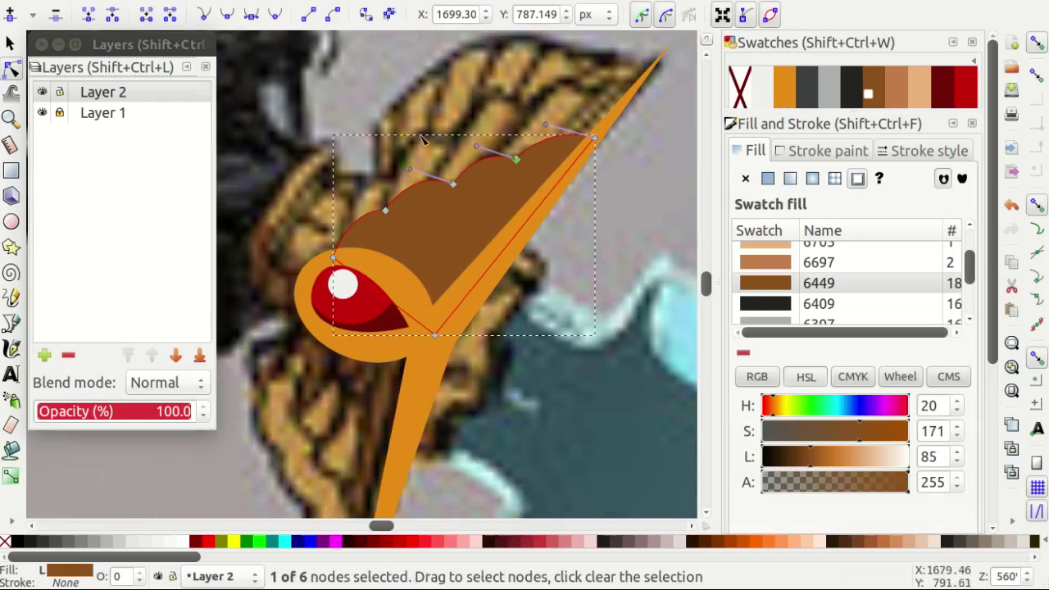
{"action": "left_click", "coordinate": [42, 113]}
{"action": "key", "text": "s"}
{"action": "scroll", "coordinate": [353, 171], "scroll_direction": "down", "scroll_amount": 1}
{"action": "scroll", "coordinate": [354, 171], "scroll_direction": "down", "scroll_amount": 2}
Duplicate the brown wing, drag the copy to the lower left and lower it behind the orange pieces.
{"action": "scroll", "coordinate": [429, 152], "scroll_direction": "up", "scroll_amount": 2}
{"action": "left_click", "coordinate": [430, 152]}
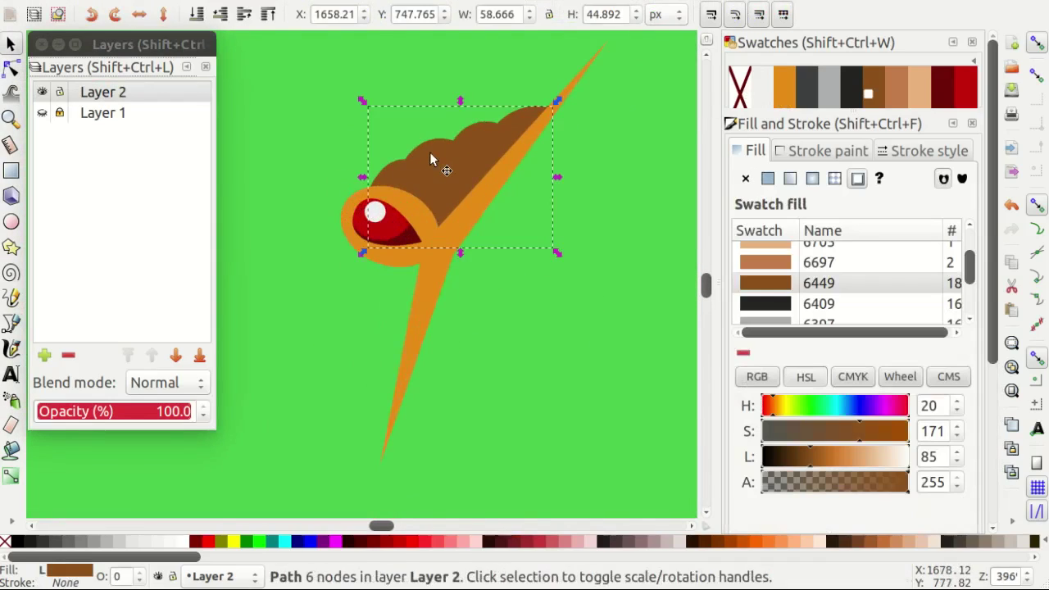
{"action": "key", "text": "n"}
{"action": "key", "text": "s"}
{"action": "mouse_move", "coordinate": [453, 163]}
{"action": "left_mouse_down"}
{"action": "mouse_move", "coordinate": [311, 302]}
{"action": "mouse_move", "coordinate": [252, 150]}
{"action": "left_mouse_up"}
{"action": "key", "text": "ctrl+d"}
{"action": "key", "text": "z"}
{"action": "key", "text": "ctrl+z"}
{"action": "key", "text": "ctrl+z"}
{"action": "key", "text": "s"}
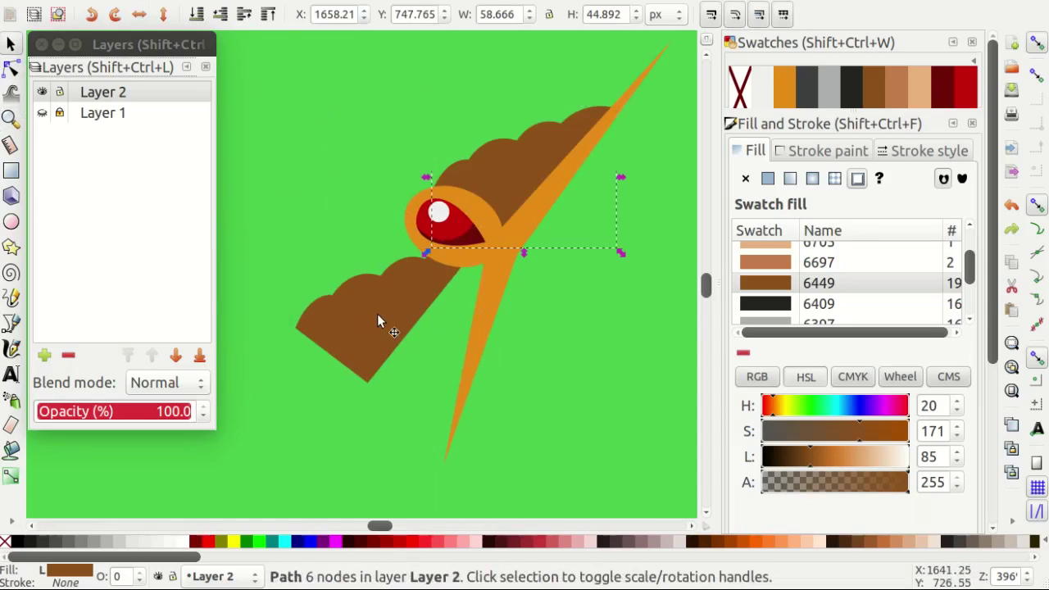
Rotate the wing copy near vertical and place it below the orange ring.
{"action": "left_click", "coordinate": [377, 319]}
{"action": "left_click", "coordinate": [380, 328]}
{"action": "left_click_drag", "start_coordinate": [301, 255], "coordinate": [331, 221]}
{"action": "scroll", "coordinate": [352, 263], "scroll_direction": "up", "scroll_amount": 1}
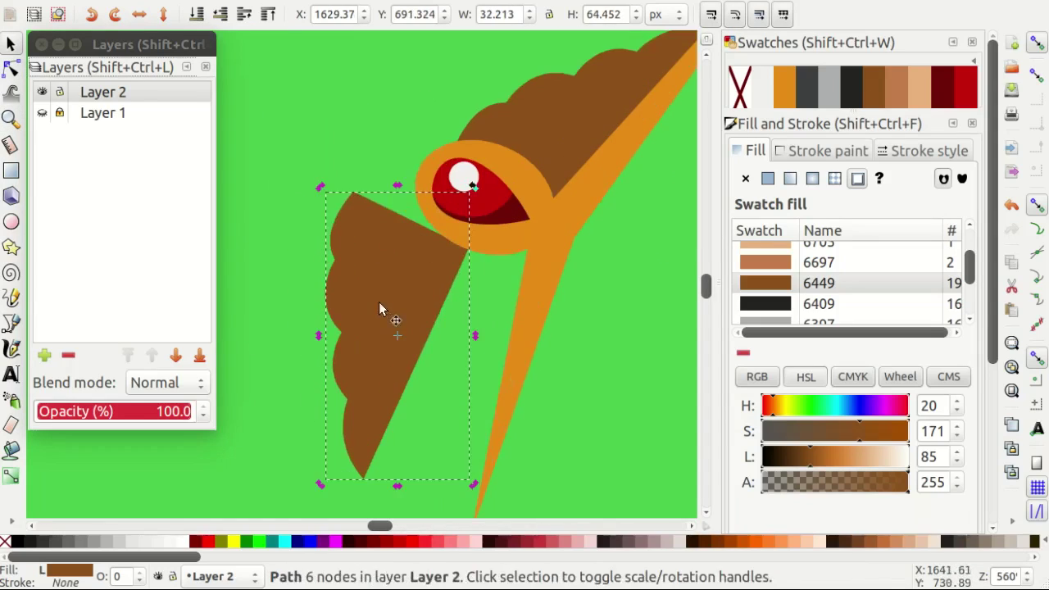
{"action": "mouse_move", "coordinate": [379, 301]}
{"action": "left_mouse_down"}
{"action": "mouse_move", "coordinate": [492, 273]}
{"action": "mouse_move", "coordinate": [480, 280]}
{"action": "left_mouse_up"}
{"action": "scroll", "coordinate": [459, 311], "scroll_direction": "down", "scroll_amount": 4}
{"action": "mouse_move", "coordinate": [542, 353]}
{"action": "left_mouse_down"}
{"action": "mouse_move", "coordinate": [510, 304]}
{"action": "mouse_move", "coordinate": [484, 302]}
{"action": "left_mouse_up"}
{"action": "scroll", "coordinate": [484, 303], "scroll_direction": "up", "scroll_amount": 1}
Adjust the scallop nodes of the lower wing copy.
{"action": "double_click", "coordinate": [456, 221]}
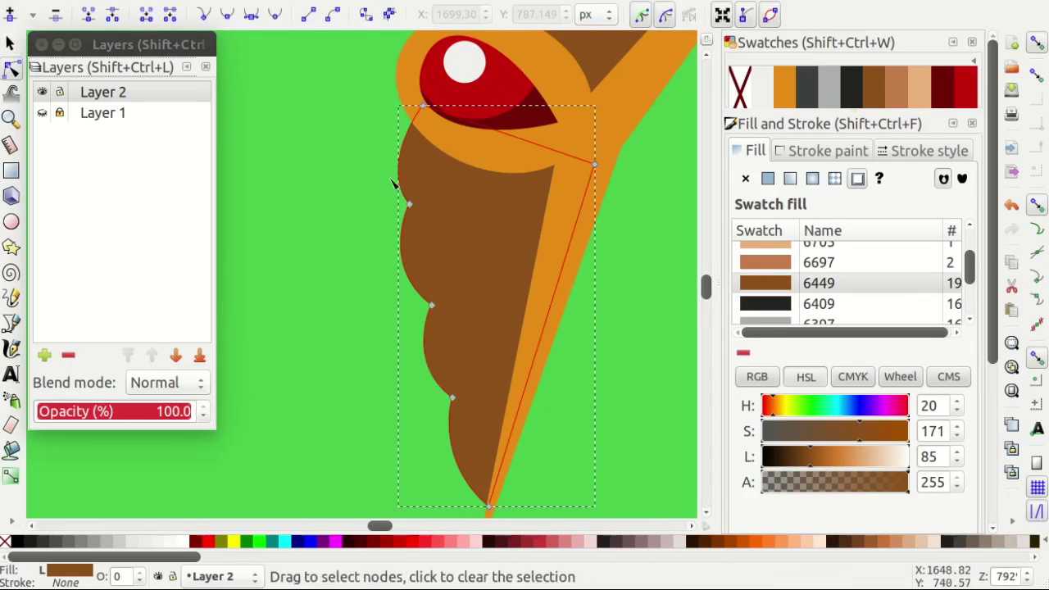
{"action": "scroll", "coordinate": [405, 194], "scroll_direction": "up", "scroll_amount": 6}
{"action": "scroll", "coordinate": [405, 195], "scroll_direction": "down", "scroll_amount": 2}
{"action": "mouse_move", "coordinate": [405, 194]}
{"action": "left_mouse_down"}
{"action": "mouse_move", "coordinate": [606, 303]}
{"action": "mouse_move", "coordinate": [579, 282]}
{"action": "left_mouse_up"}
{"action": "scroll", "coordinate": [422, 346], "scroll_direction": "up", "scroll_amount": 1}
{"action": "left_click_drag", "start_coordinate": [402, 336], "coordinate": [393, 328]}
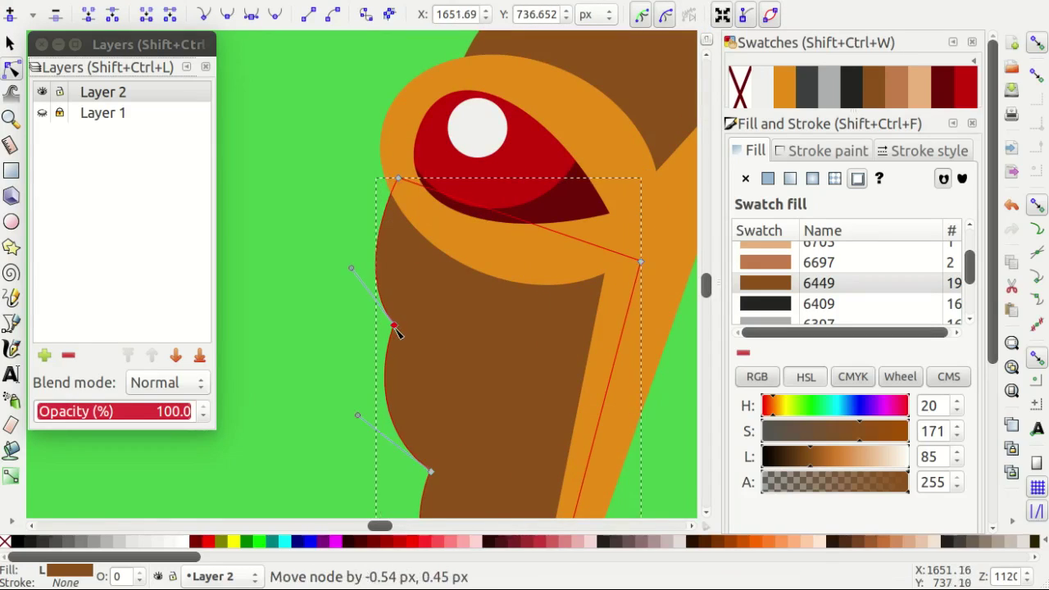
{"action": "scroll", "coordinate": [418, 315], "scroll_direction": "down", "scroll_amount": 5}
{"action": "left_click_drag", "start_coordinate": [440, 300], "coordinate": [426, 281]}
Pull the lower wing's bottom point up to shorten it.
{"action": "scroll", "coordinate": [349, 307], "scroll_direction": "down", "scroll_amount": 3}
{"action": "scroll", "coordinate": [350, 307], "scroll_direction": "down", "scroll_amount": 3}
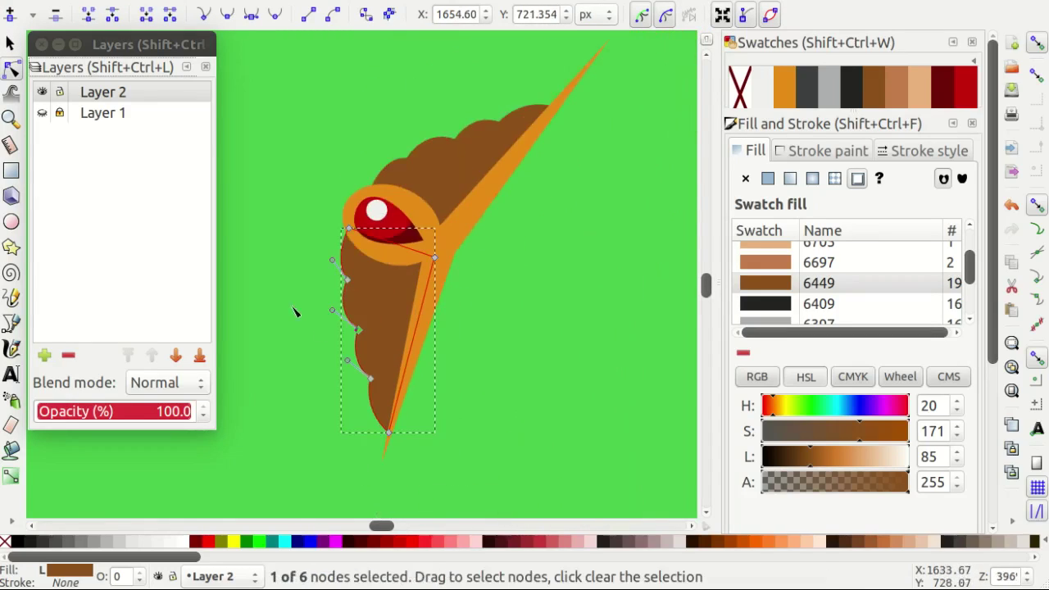
{"action": "scroll", "coordinate": [352, 438], "scroll_direction": "up", "scroll_amount": 1}
{"action": "scroll", "coordinate": [406, 436], "scroll_direction": "up", "scroll_amount": 1}
{"action": "left_click_drag", "start_coordinate": [406, 436], "coordinate": [426, 402]}
{"action": "scroll", "coordinate": [403, 305], "scroll_direction": "up", "scroll_amount": 1}
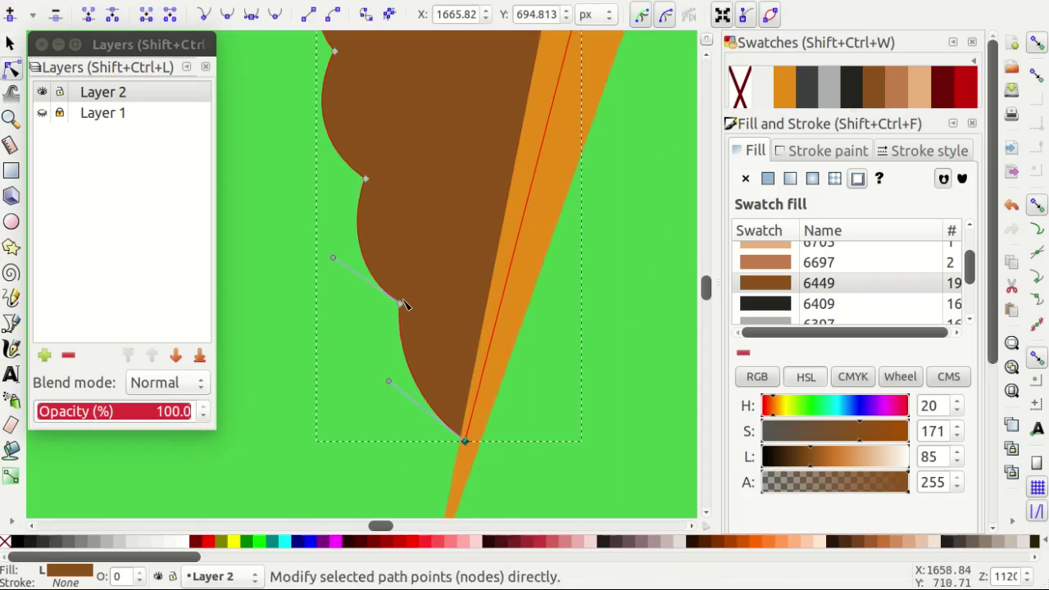
{"action": "scroll", "coordinate": [373, 228], "scroll_direction": "up", "scroll_amount": 1}
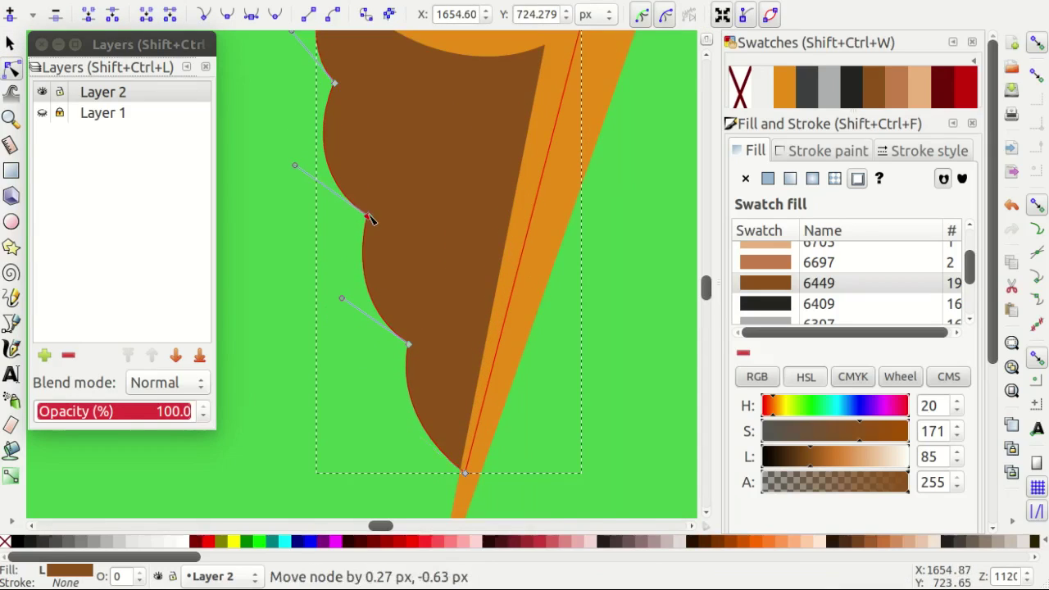
Deselect the wing and briefly show the reference layer to compare, then hide it.
{"action": "key", "text": "s"}
{"action": "scroll", "coordinate": [368, 217], "scroll_direction": "down", "scroll_amount": 3}
{"action": "left_click", "coordinate": [487, 321]}
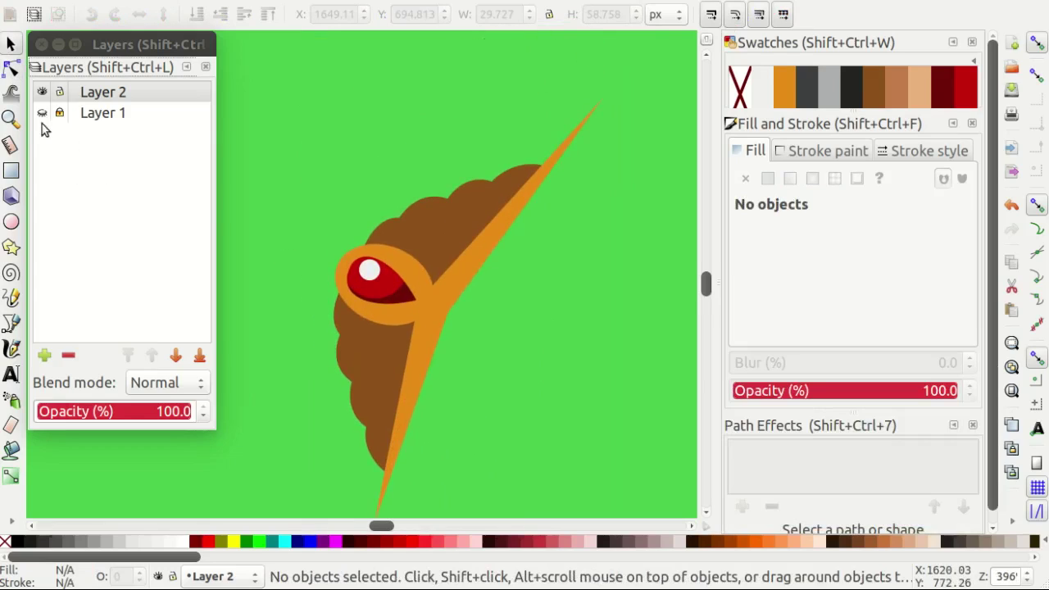
{"action": "left_click", "coordinate": [41, 113]}
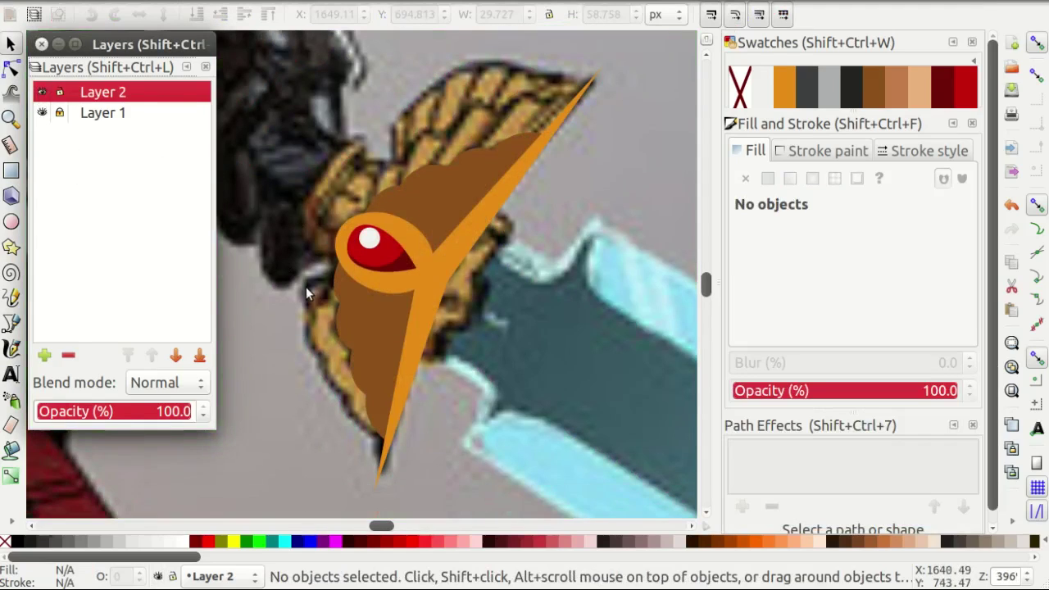
{"action": "left_click", "coordinate": [42, 114]}
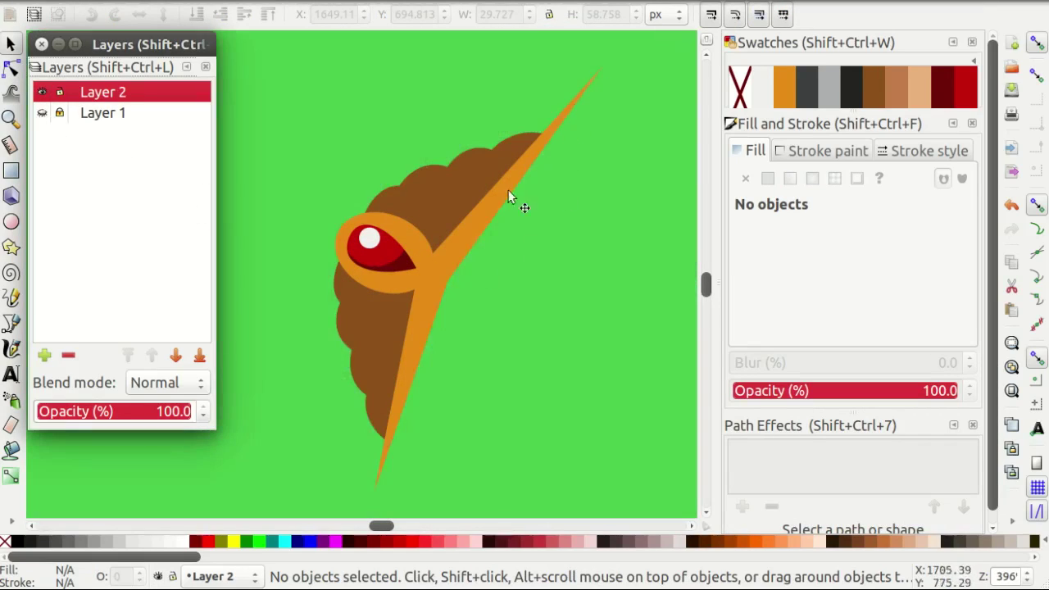
Squash the lower wing to 88% height and nudge an upper scallop node to meet the crossguard.
{"action": "scroll", "coordinate": [374, 374], "scroll_direction": "down", "scroll_amount": 3}
{"action": "key", "text": "plus"}
{"action": "key", "text": "plus"}
{"action": "left_click", "coordinate": [344, 328]}
{"action": "left_click_drag", "start_coordinate": [385, 360], "coordinate": [379, 339]}
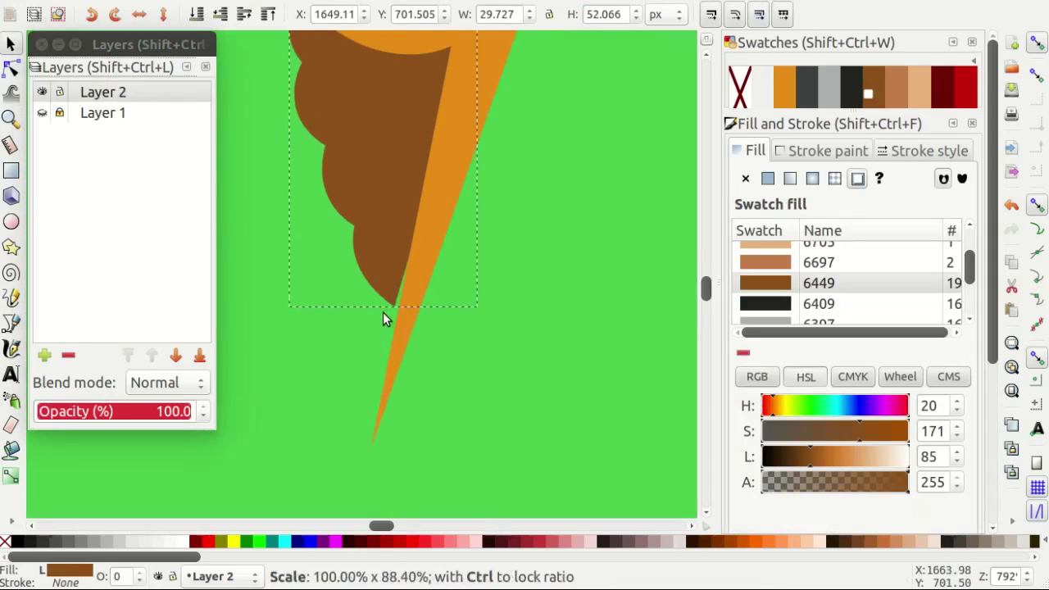
{"action": "key", "text": "n"}
{"action": "key", "text": "plus"}
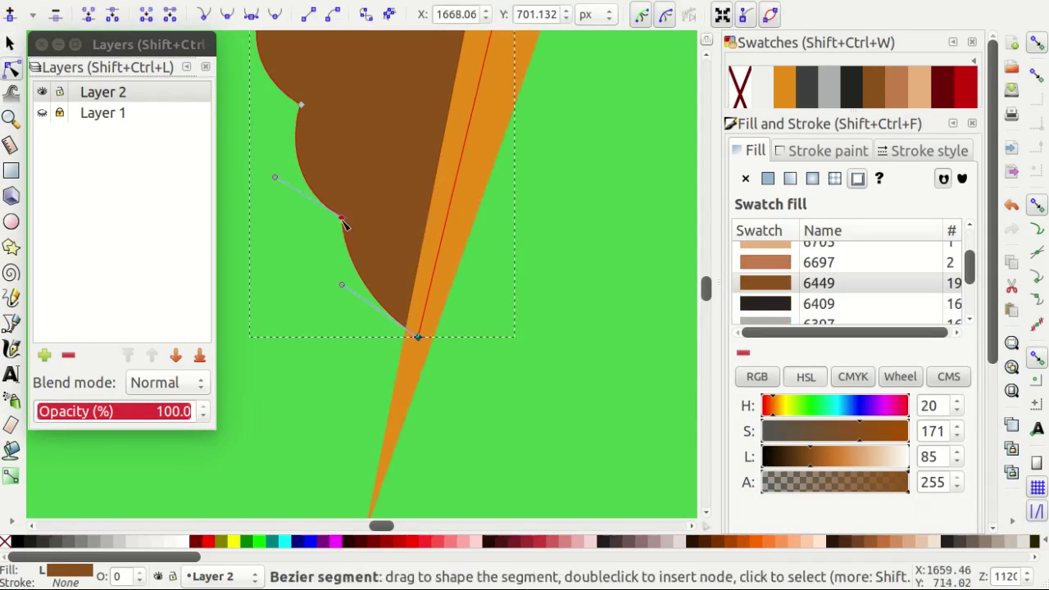
{"action": "scroll", "coordinate": [332, 228], "scroll_direction": "up", "scroll_amount": 3}
{"action": "left_click_drag", "start_coordinate": [303, 208], "coordinate": [309, 209]}
{"action": "scroll", "coordinate": [311, 206], "scroll_direction": "down", "scroll_amount": 2}
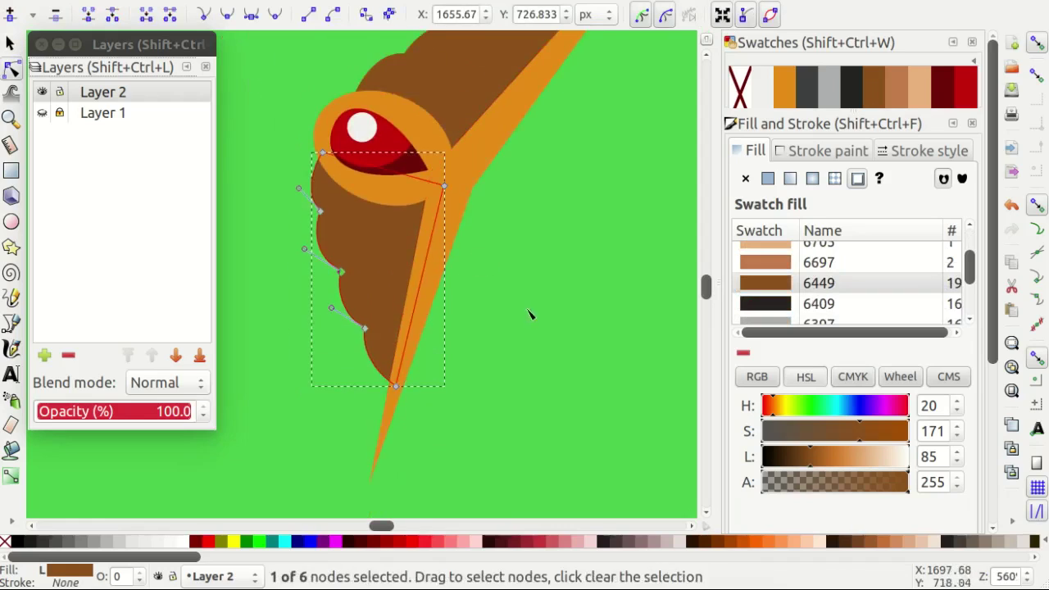
Return to whole-object selection and show the reference Layer 1 again.
{"action": "key", "text": "Escape"}
{"action": "key", "text": "s"}
{"action": "scroll", "coordinate": [345, 221], "scroll_direction": "down", "scroll_amount": 2}
{"action": "left_click", "coordinate": [42, 112]}
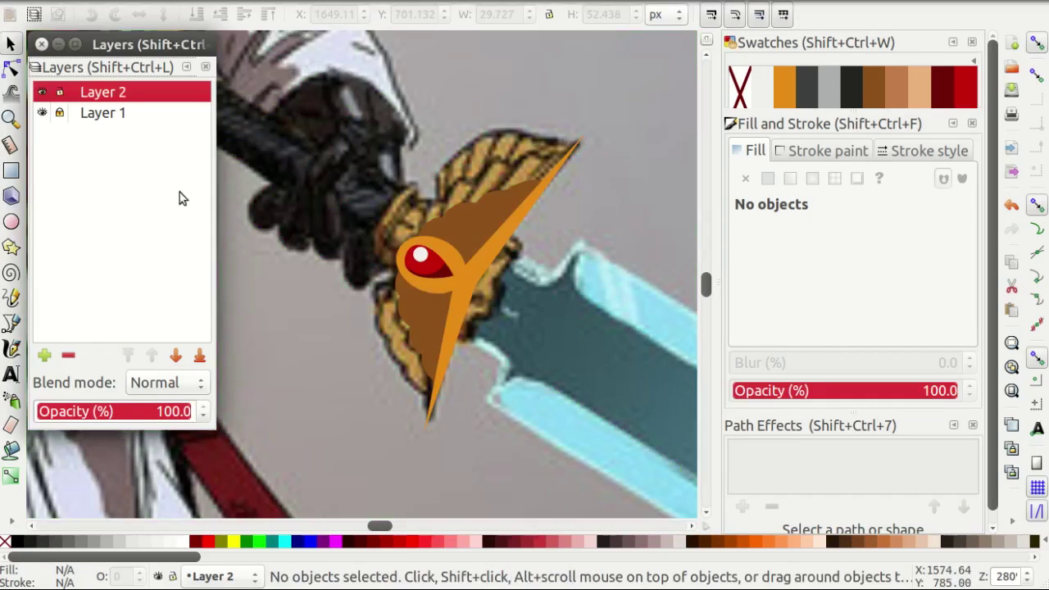
{"action": "scroll", "coordinate": [371, 283], "scroll_direction": "up", "scroll_amount": 2}
With the Bezier pen, start a new path at the orange crossguard spike's tip along the upper wing.
{"action": "scroll", "coordinate": [370, 284], "scroll_direction": "down", "scroll_amount": 2}
{"action": "key", "text": "b"}
{"action": "scroll", "coordinate": [439, 324], "scroll_direction": "up", "scroll_amount": 2}
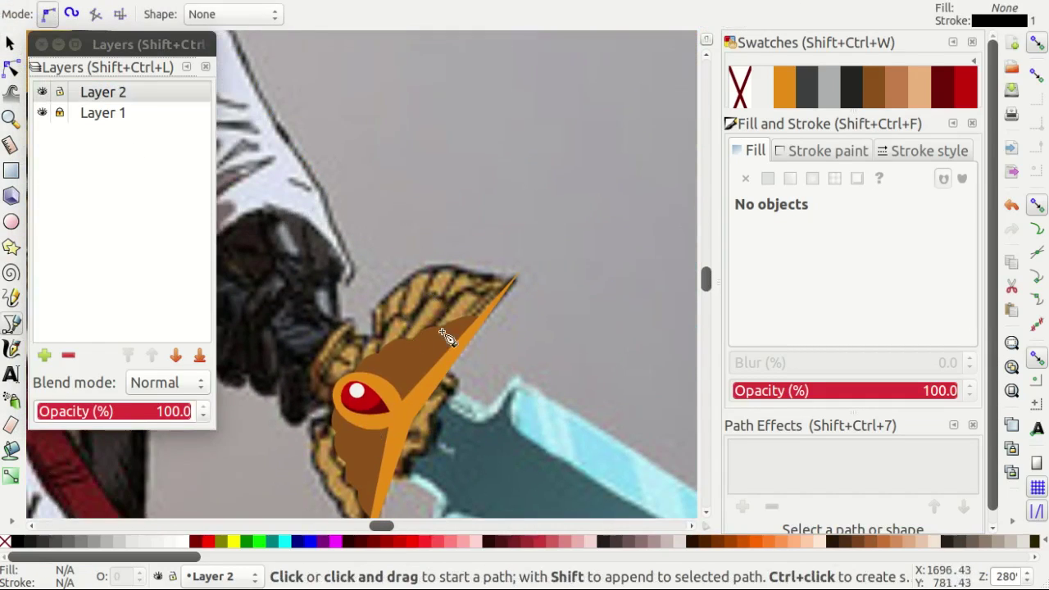
{"action": "scroll", "coordinate": [438, 323], "scroll_direction": "down", "scroll_amount": 5}
{"action": "scroll", "coordinate": [435, 307], "scroll_direction": "up", "scroll_amount": 2}
{"action": "scroll", "coordinate": [500, 234], "scroll_direction": "up", "scroll_amount": 3}
{"action": "scroll", "coordinate": [555, 199], "scroll_direction": "up", "scroll_amount": 1}
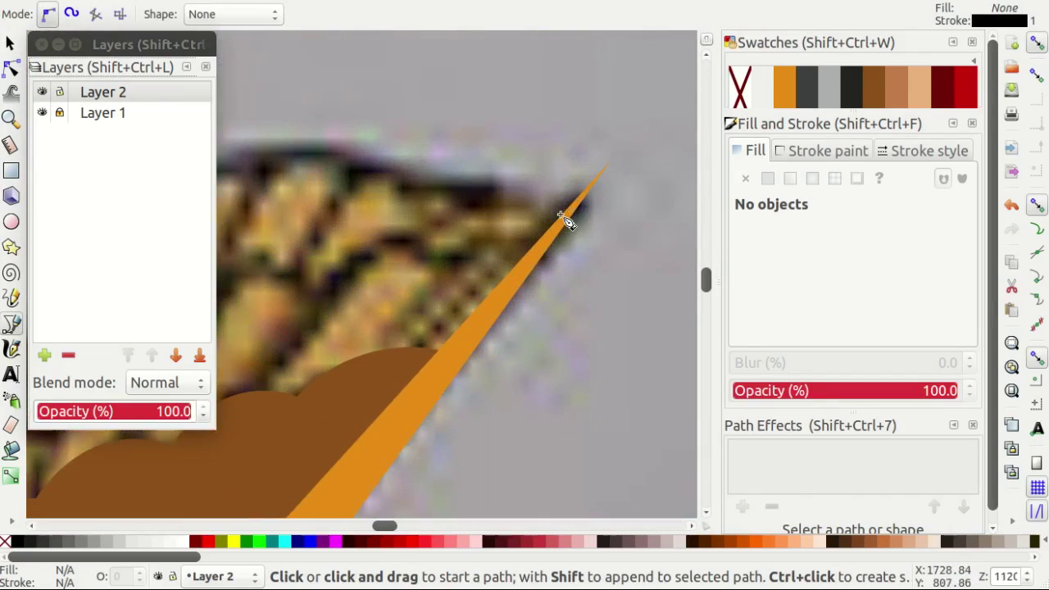
{"action": "left_click", "coordinate": [561, 219]}
{"action": "scroll", "coordinate": [560, 219], "scroll_direction": "down", "scroll_amount": 2}
{"action": "scroll", "coordinate": [404, 231], "scroll_direction": "up", "scroll_amount": 1}
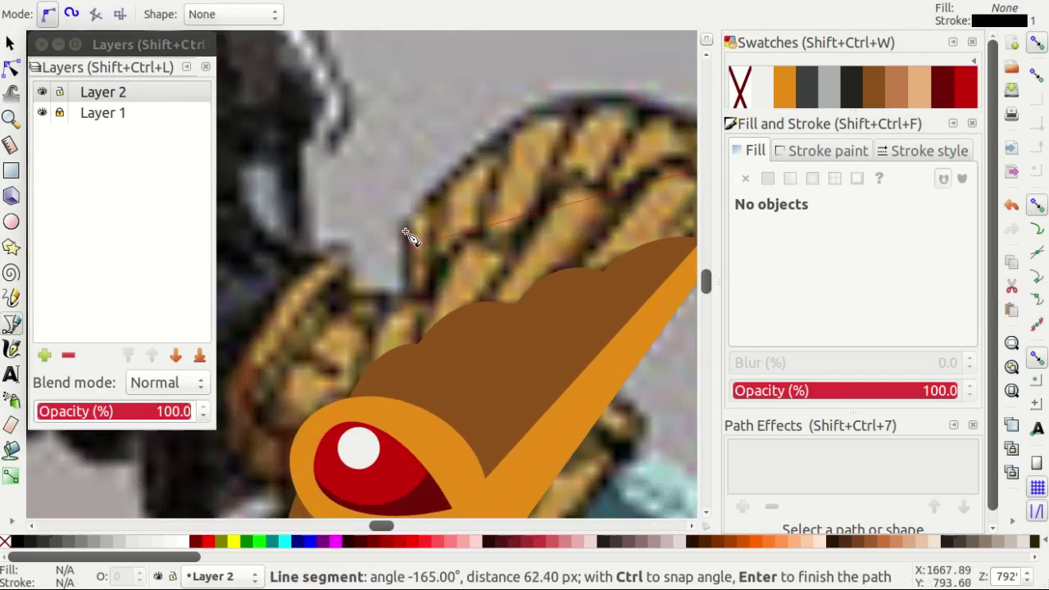
{"action": "scroll", "coordinate": [402, 261], "scroll_direction": "up", "scroll_amount": 1}
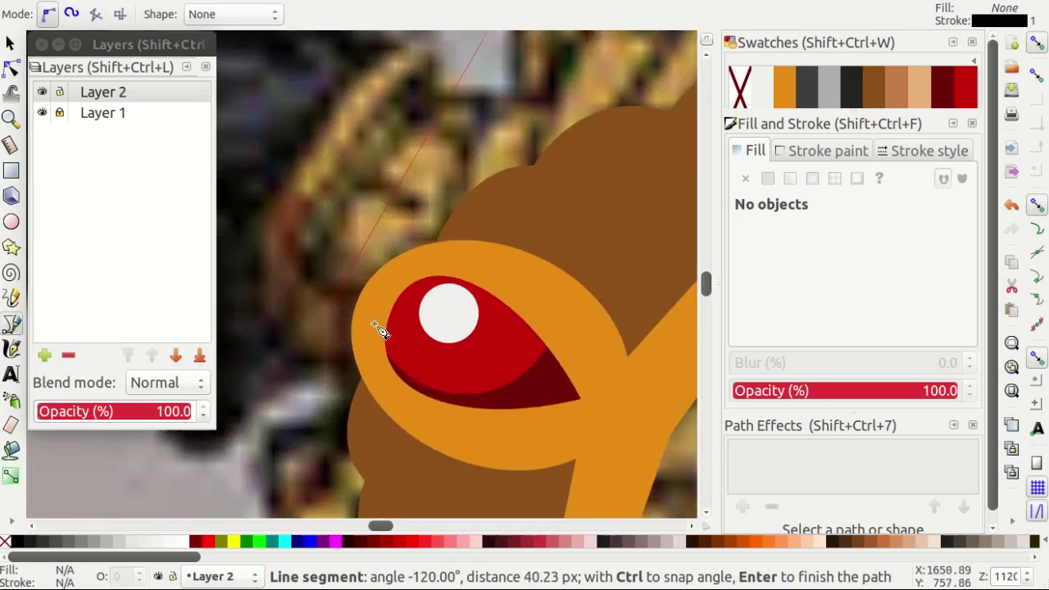
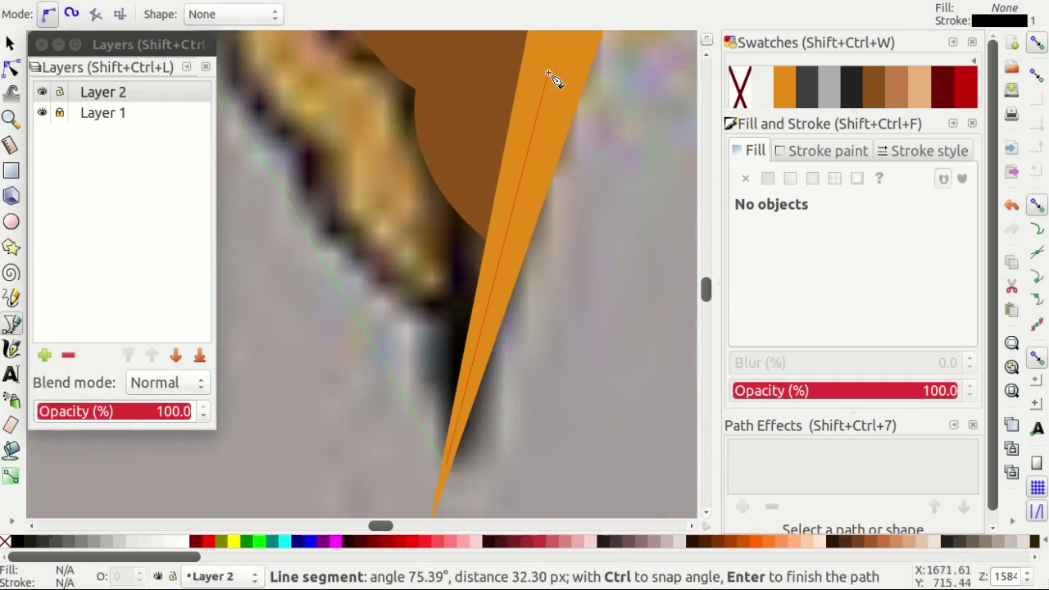
Close the wing outline with a corner node near the eye.
{"action": "scroll", "coordinate": [551, 78], "scroll_direction": "down", "scroll_amount": 3}
{"action": "left_click", "coordinate": [573, 168]}
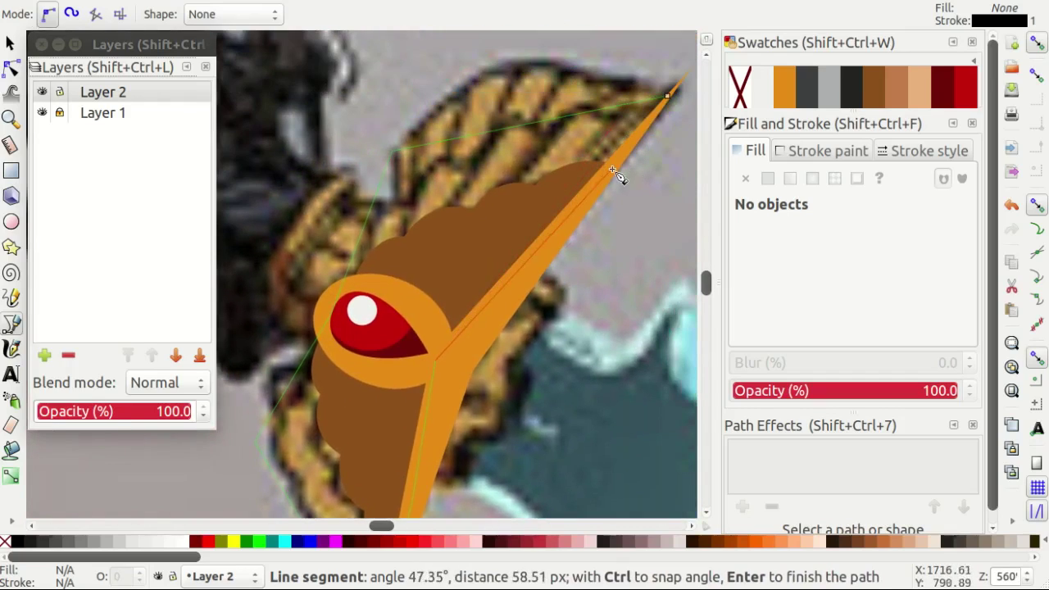
{"action": "left_click", "coordinate": [668, 99]}
{"action": "key", "text": "n"}
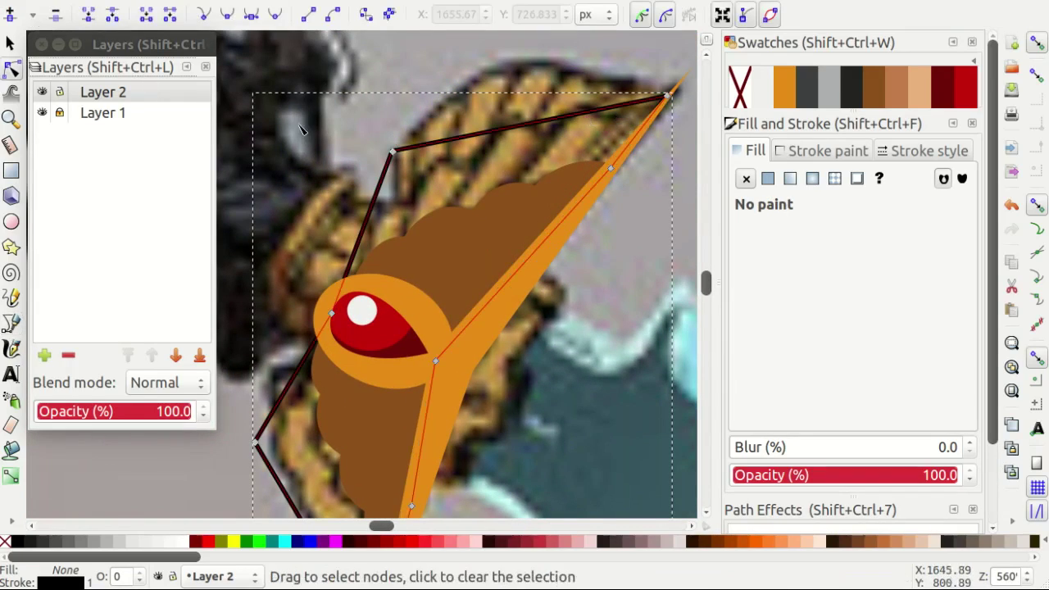
Bend the wing outline's top and lower-left edges into curves.
{"action": "left_click_drag", "start_coordinate": [412, 164], "coordinate": [495, 43]}
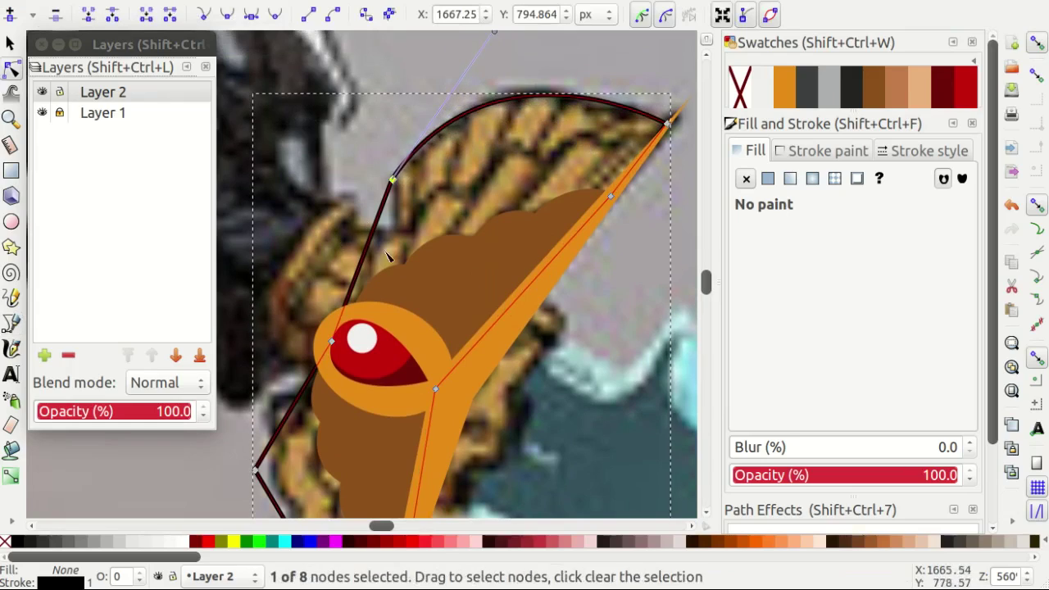
{"action": "left_click", "coordinate": [42, 112]}
{"action": "key", "text": "minus"}
{"action": "left_click_drag", "start_coordinate": [331, 328], "coordinate": [314, 440]}
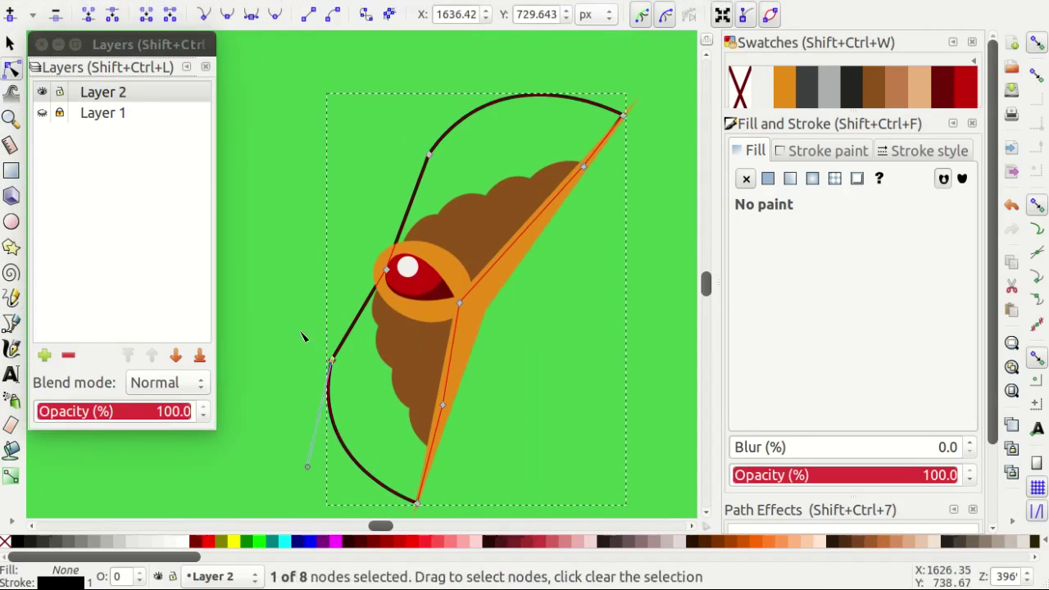
{"action": "key", "text": "plus"}
{"action": "left_click_drag", "start_coordinate": [342, 373], "coordinate": [412, 330]}
{"action": "left_click", "coordinate": [480, 83]}
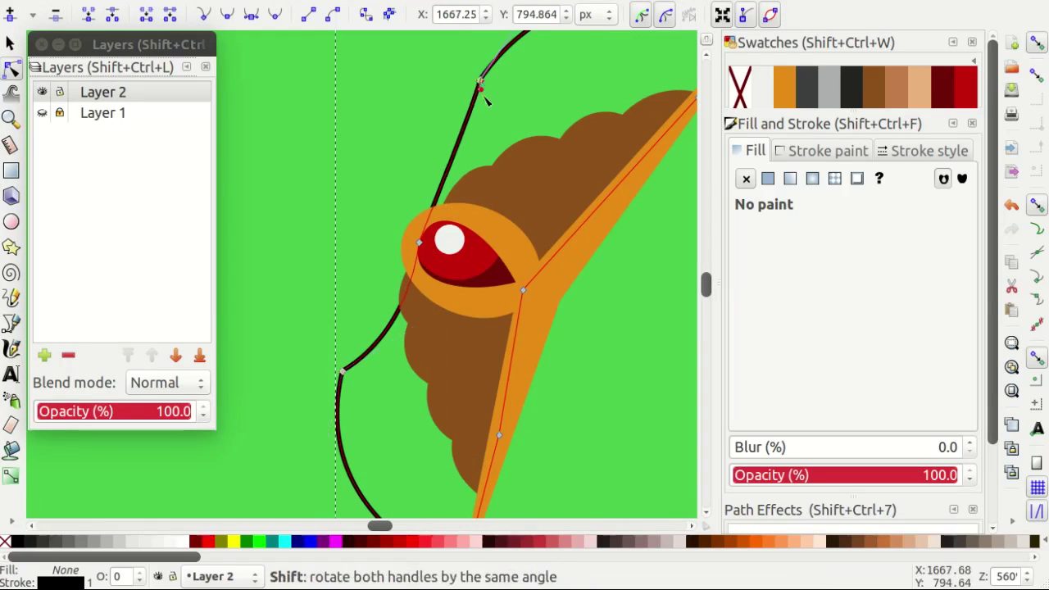
{"action": "scroll", "coordinate": [524, 205], "scroll_direction": "down", "scroll_amount": 1}
Fill the wing outline orange and deselect it.
{"action": "left_click", "coordinate": [784, 86]}
{"action": "key", "text": "s"}
{"action": "left_click", "coordinate": [587, 312]}
{"action": "scroll", "coordinate": [586, 312], "scroll_direction": "down", "scroll_amount": 1}
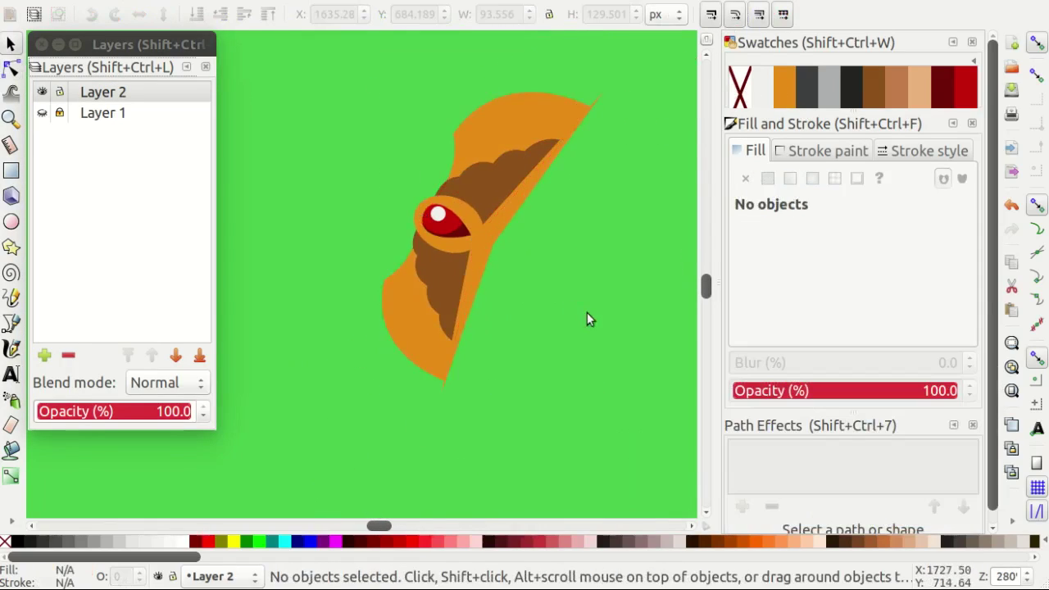
{"action": "scroll", "coordinate": [557, 263], "scroll_direction": "down", "scroll_amount": 2}
{"action": "scroll", "coordinate": [470, 235], "scroll_direction": "up", "scroll_amount": 3}
{"action": "left_click", "coordinate": [43, 114]}
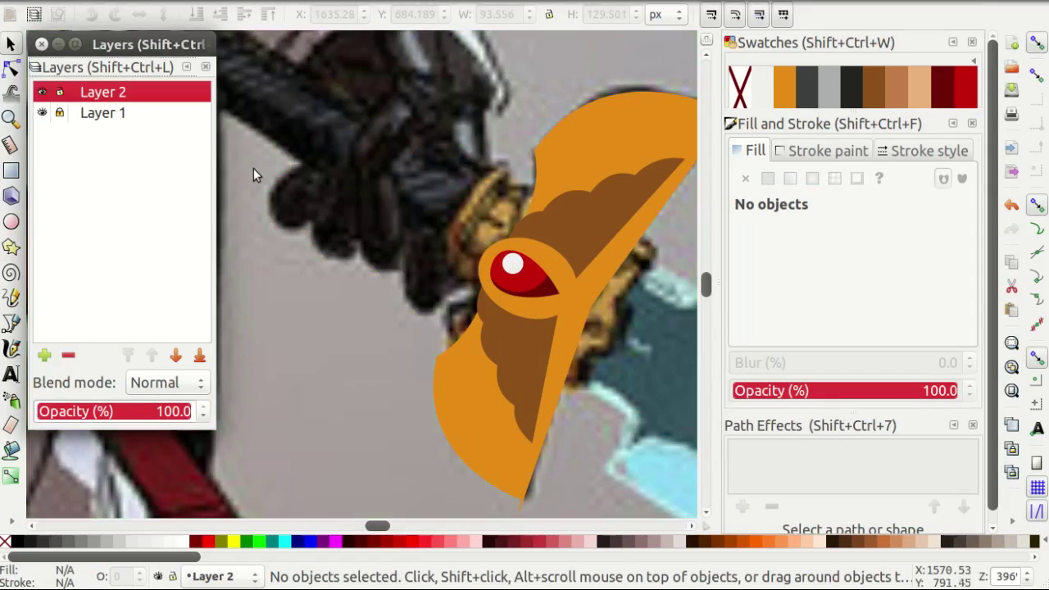
Select all wing pieces on Layer 2 and rotate them slightly.
{"action": "key", "text": "b"}
{"action": "scroll", "coordinate": [495, 200], "scroll_direction": "down", "scroll_amount": 1}
{"action": "left_click", "coordinate": [42, 114]}
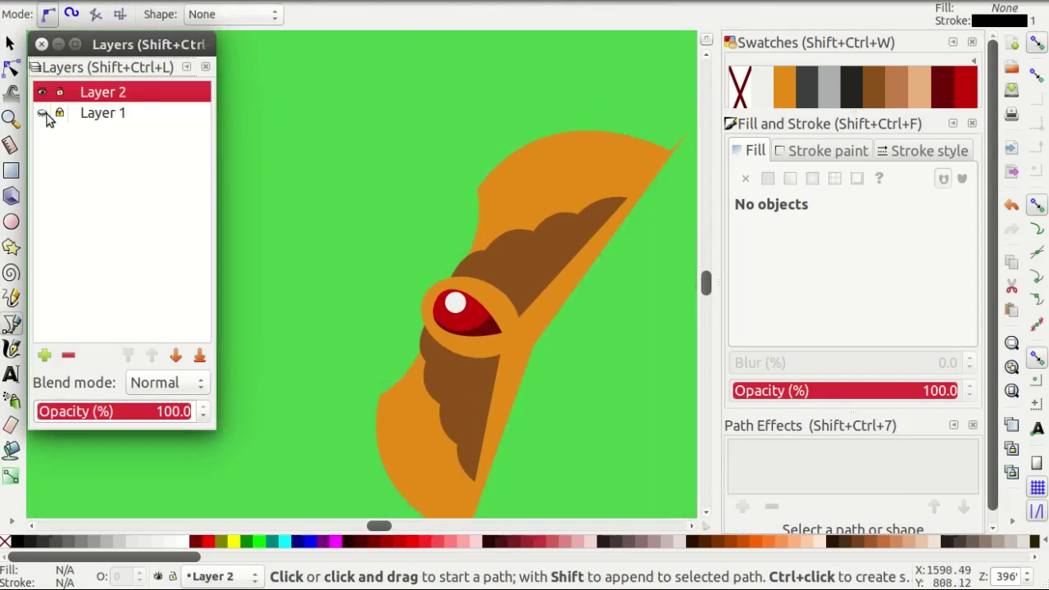
{"action": "key", "text": "s"}
{"action": "key", "text": "ctrl+a"}
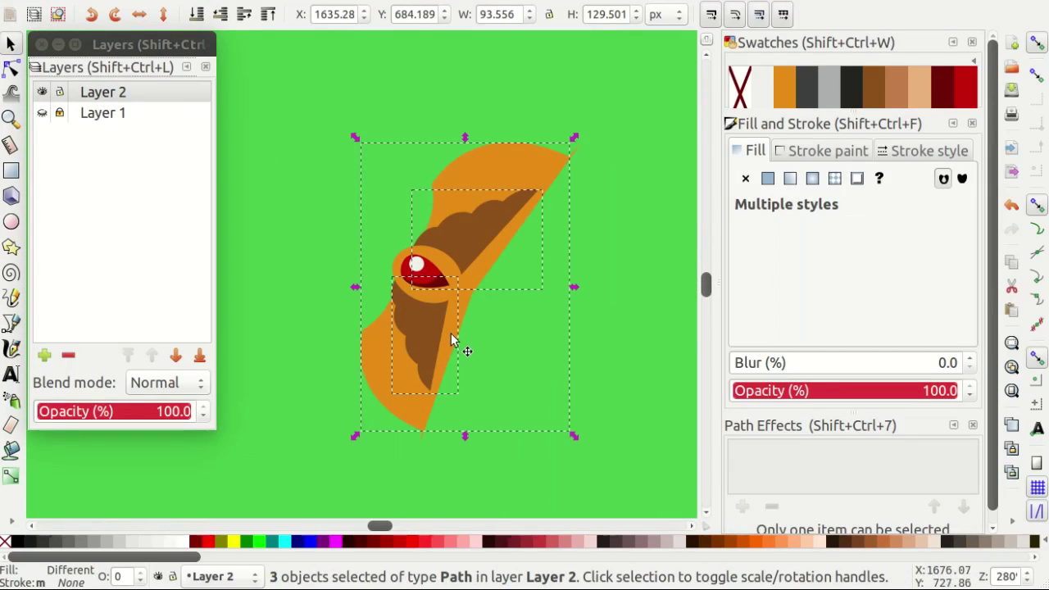
{"action": "scroll", "coordinate": [460, 308], "scroll_direction": "up", "scroll_amount": 1}
{"action": "left_click_drag", "start_coordinate": [639, 67], "coordinate": [648, 63]}
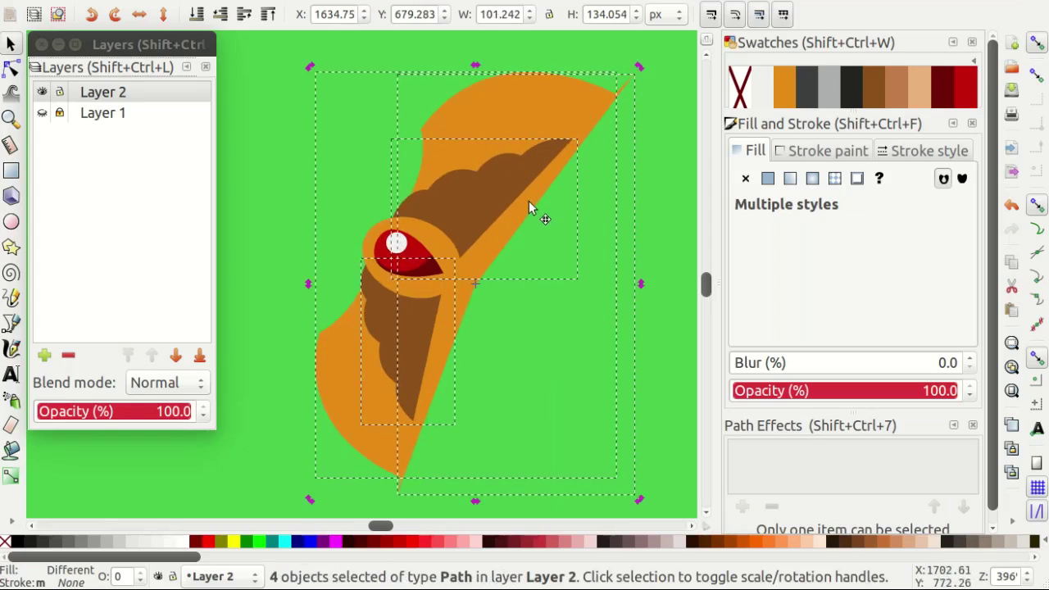
Nudge and slightly rotate the red eye with its orange ring, then deselect.
{"action": "scroll", "coordinate": [357, 229], "scroll_direction": "up", "scroll_amount": 1}
{"action": "left_click", "coordinate": [398, 262]}
{"action": "left_click", "coordinate": [371, 242], "text": "shift"}
{"action": "left_click_drag", "start_coordinate": [371, 242], "coordinate": [372, 240]}
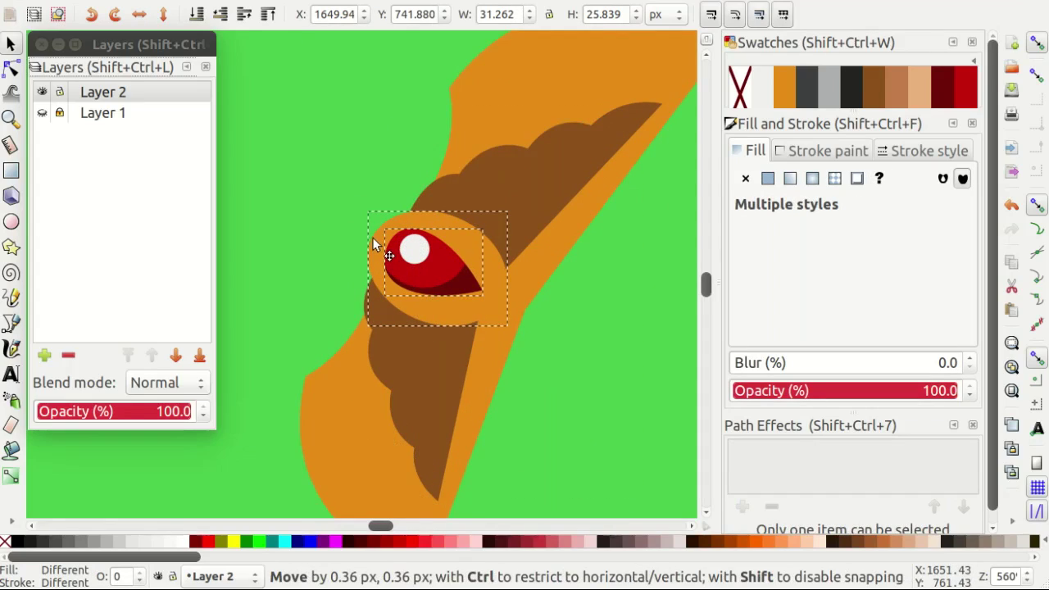
{"action": "scroll", "coordinate": [373, 240], "scroll_direction": "up", "scroll_amount": 1}
{"action": "left_click_drag", "start_coordinate": [354, 121], "coordinate": [352, 119]}
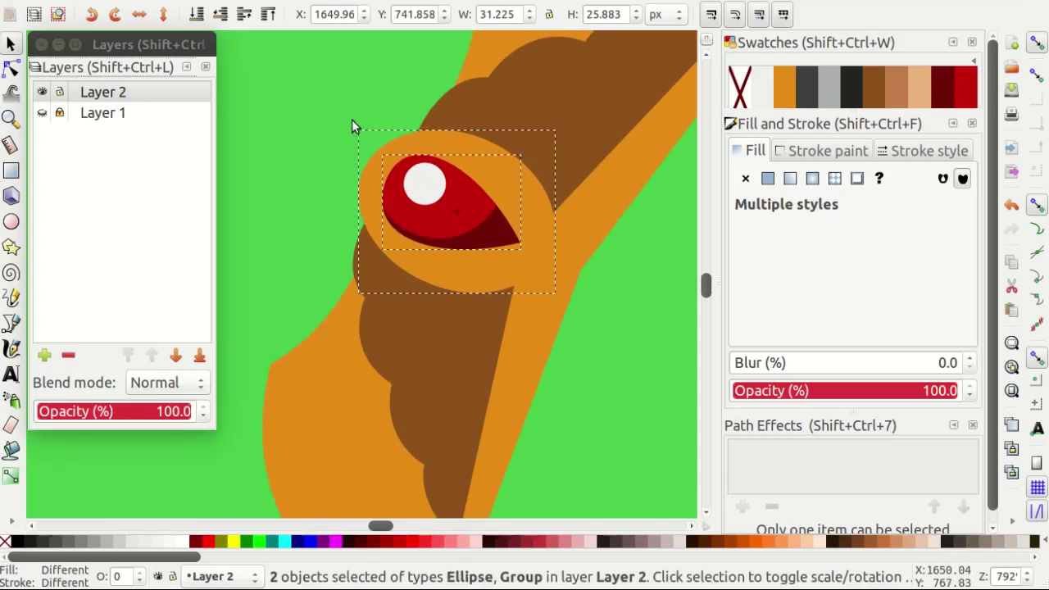
{"action": "key", "text": "minus"}
{"action": "key", "text": "minus"}
{"action": "key", "text": "minus"}
{"action": "key", "text": "Escape"}
{"action": "scroll", "coordinate": [328, 196], "scroll_direction": "up", "scroll_amount": 1}
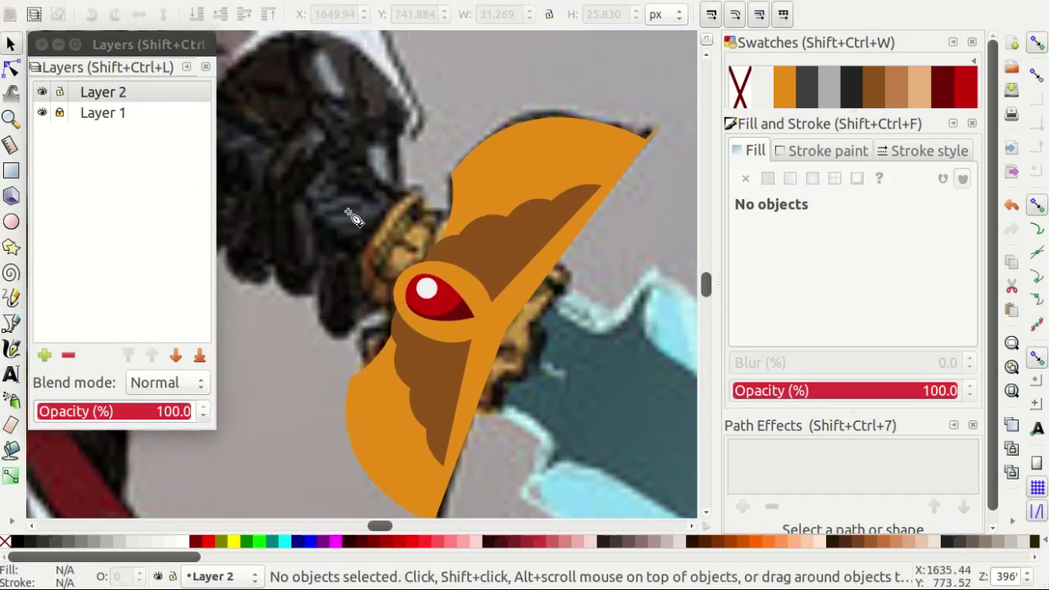
{"action": "key", "text": "b"}
{"action": "scroll", "coordinate": [368, 188], "scroll_direction": "up", "scroll_amount": 1}
{"action": "scroll", "coordinate": [492, 242], "scroll_direction": "up", "scroll_amount": 1}
{"action": "left_click", "coordinate": [419, 178]}
{"action": "scroll", "coordinate": [373, 244], "scroll_direction": "down", "scroll_amount": 2}
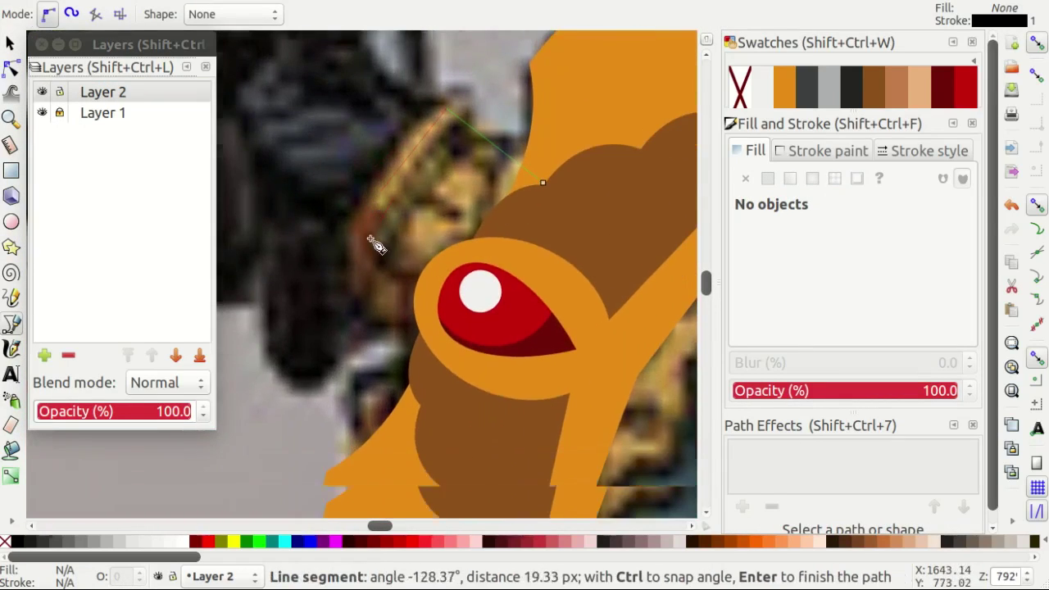
{"action": "left_click", "coordinate": [547, 183]}
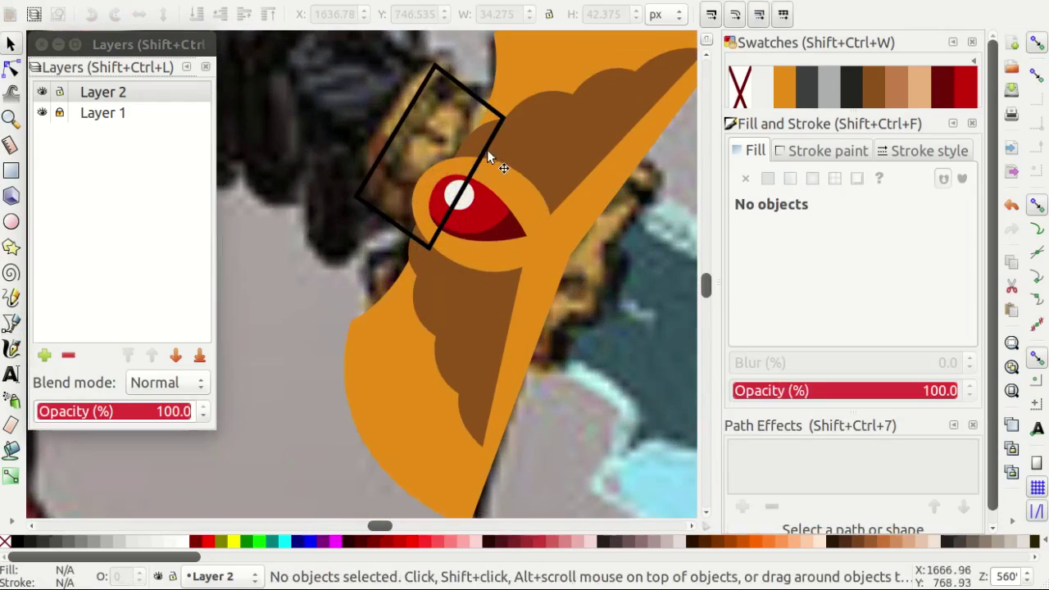
{"action": "left_click_drag", "start_coordinate": [487, 156], "coordinate": [483, 154]}
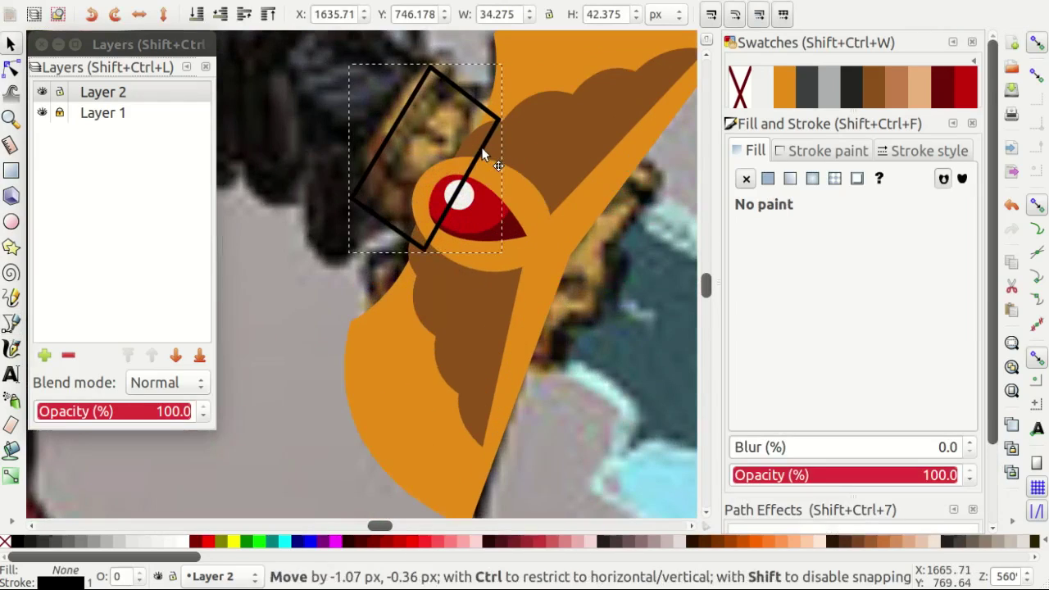
{"action": "scroll", "coordinate": [444, 156], "scroll_direction": "up", "scroll_amount": 2}
{"action": "key", "text": "n"}
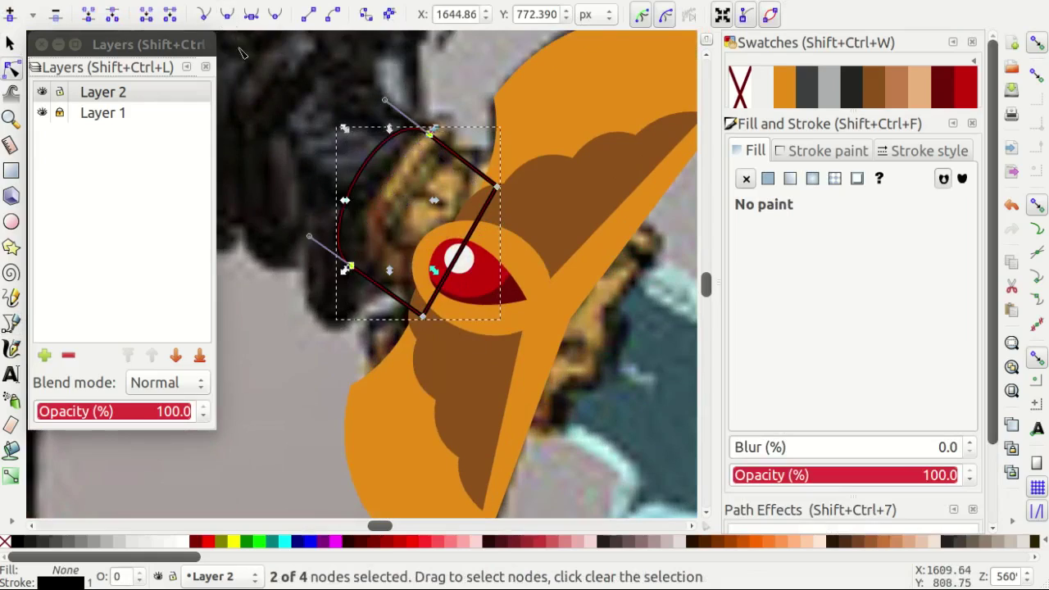
{"action": "scroll", "coordinate": [288, 153], "scroll_direction": "up", "scroll_amount": 1, "text": "ctrl"}
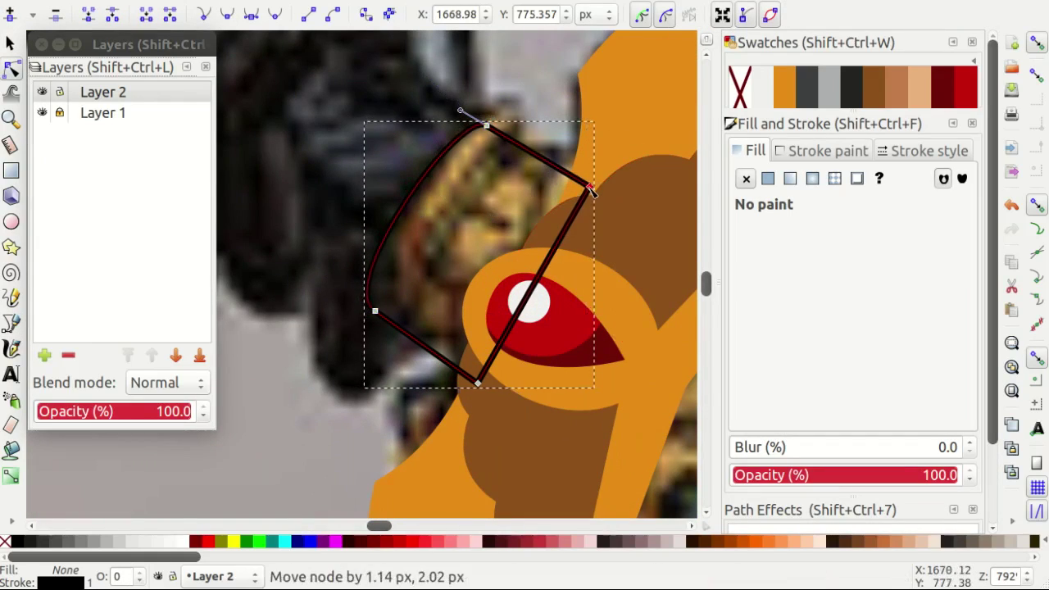
{"action": "left_click_drag", "start_coordinate": [497, 400], "coordinate": [496, 406]}
{"action": "left_click", "coordinate": [858, 107]}
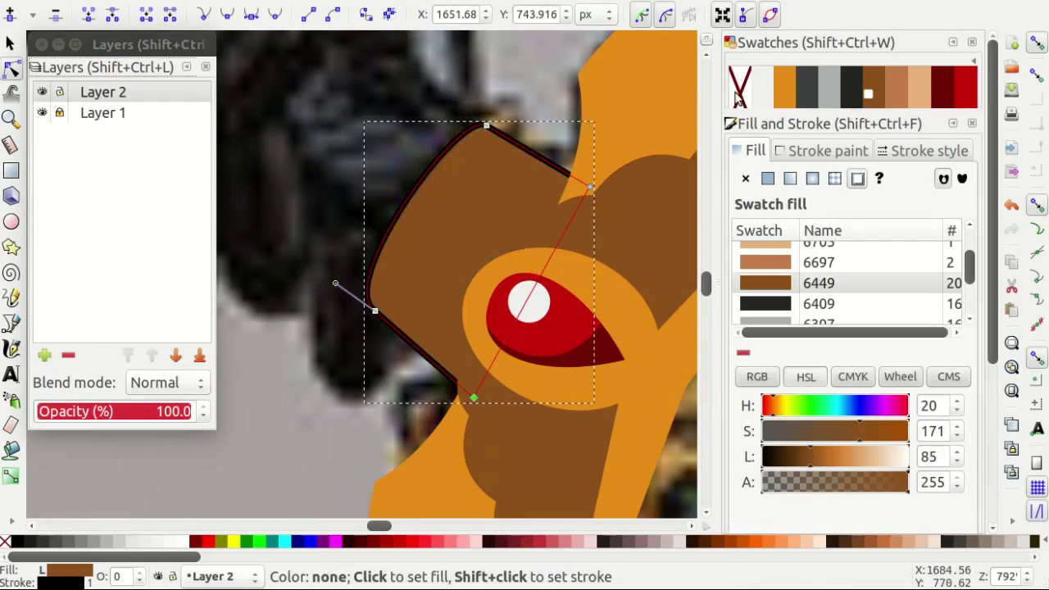
{"action": "scroll", "coordinate": [373, 122], "scroll_direction": "down", "scroll_amount": 2}
{"action": "key", "text": "s"}
{"action": "key", "text": "Escape"}
{"action": "left_click", "coordinate": [42, 113]}
{"action": "scroll", "coordinate": [399, 236], "scroll_direction": "down", "scroll_amount": 2}
{"action": "scroll", "coordinate": [398, 236], "scroll_direction": "up", "scroll_amount": 1, "text": "ctrl"}
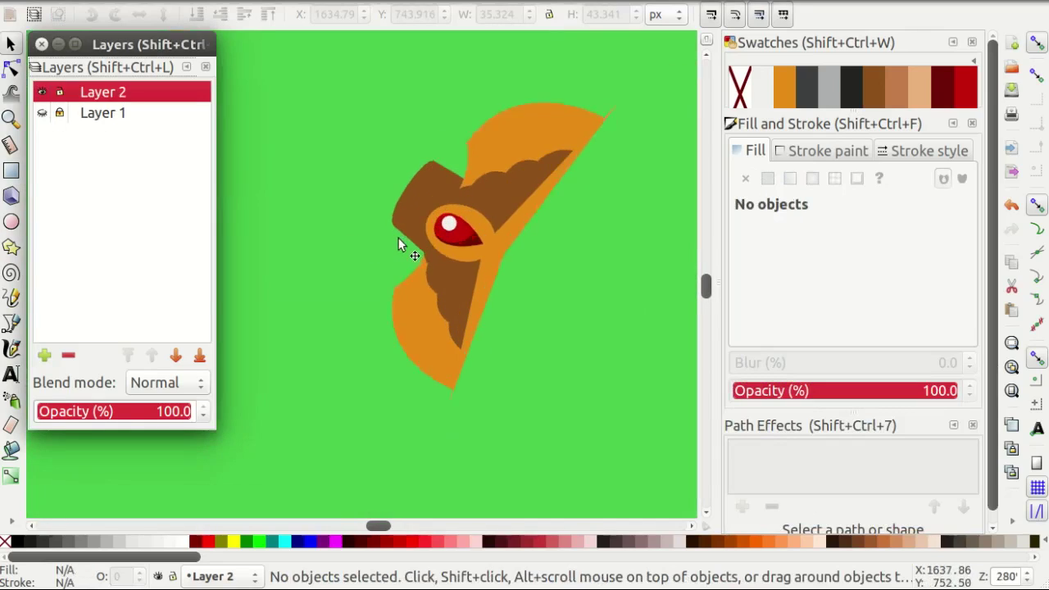
{"action": "scroll", "coordinate": [409, 132], "scroll_direction": "up", "scroll_amount": 3, "text": "ctrl"}
{"action": "scroll", "coordinate": [381, 184], "scroll_direction": "down", "scroll_amount": 1, "text": "ctrl"}
{"action": "scroll", "coordinate": [380, 197], "scroll_direction": "down", "scroll_amount": 1, "text": "ctrl"}
{"action": "scroll", "coordinate": [377, 211], "scroll_direction": "up", "scroll_amount": 1, "text": "ctrl"}
{"action": "key", "text": "n"}
{"action": "left_click", "coordinate": [390, 182]}
{"action": "scroll", "coordinate": [391, 187], "scroll_direction": "up", "scroll_amount": 1, "text": "ctrl"}
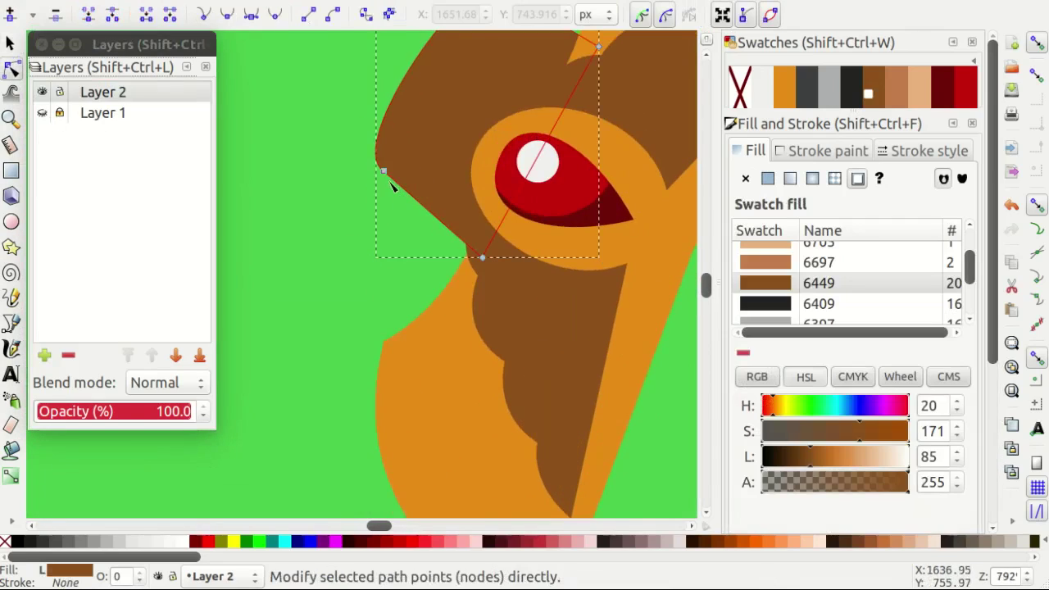
{"action": "scroll", "coordinate": [370, 248], "scroll_direction": "down", "scroll_amount": 1, "text": "ctrl"}
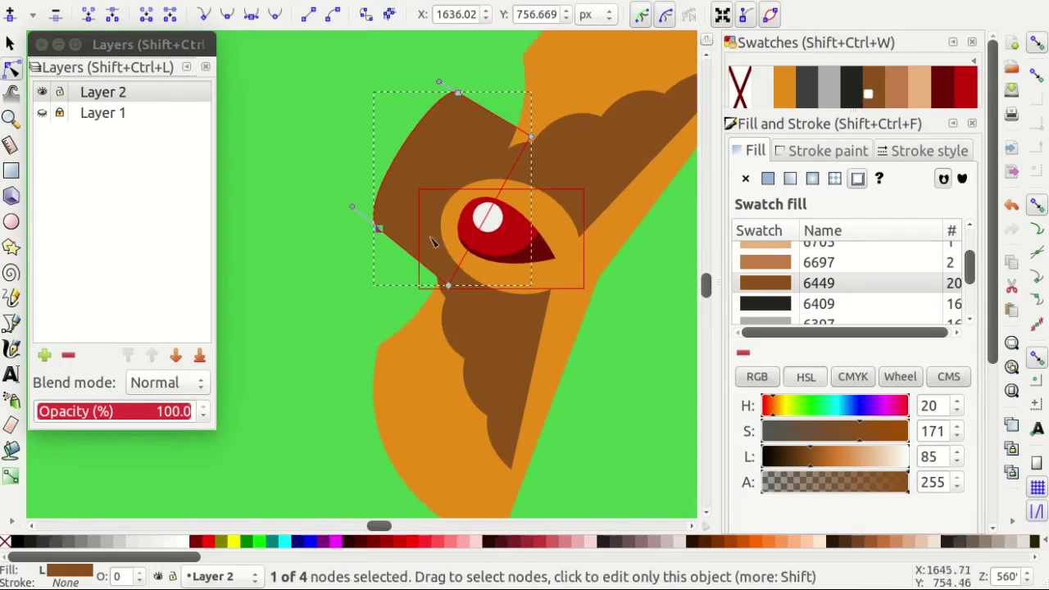
{"action": "left_click", "coordinate": [450, 296]}
{"action": "scroll", "coordinate": [482, 206], "scroll_direction": "up", "scroll_amount": 1, "text": "ctrl"}
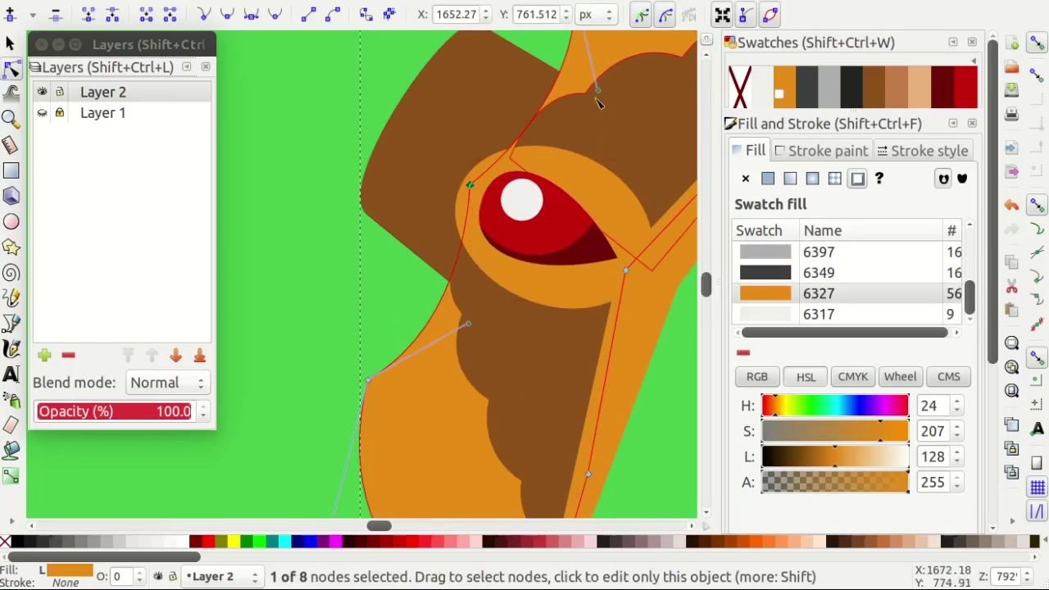
{"action": "key", "text": "s"}
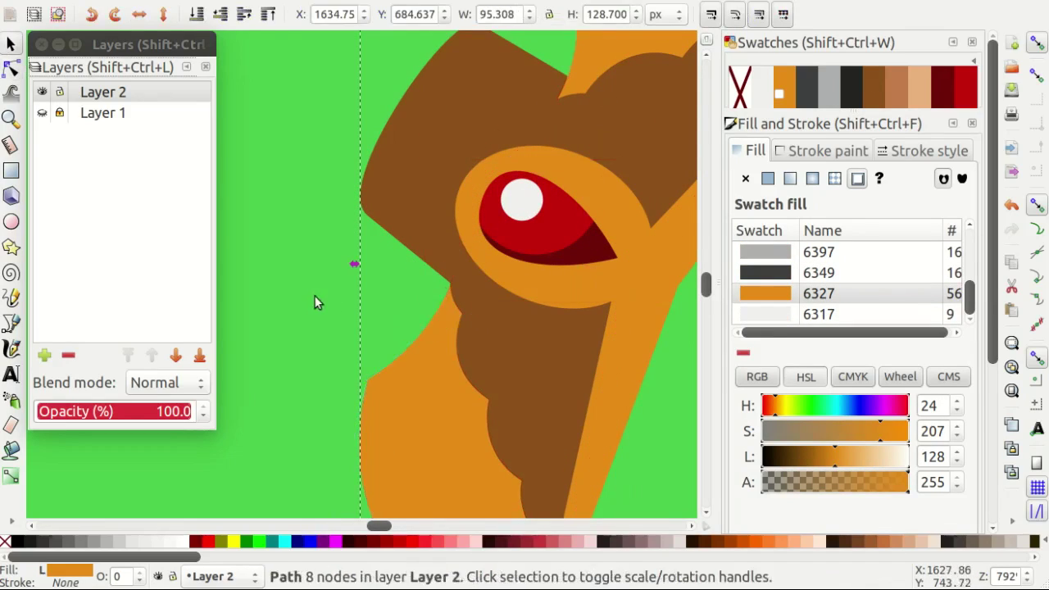
{"action": "key", "text": "Escape"}
{"action": "scroll", "coordinate": [458, 250], "scroll_direction": "down", "scroll_amount": 3, "text": "ctrl"}
{"action": "left_click", "coordinate": [348, 241], "text": "ctrl"}
{"action": "scroll", "coordinate": [363, 177], "scroll_direction": "up", "scroll_amount": 2, "text": "ctrl"}
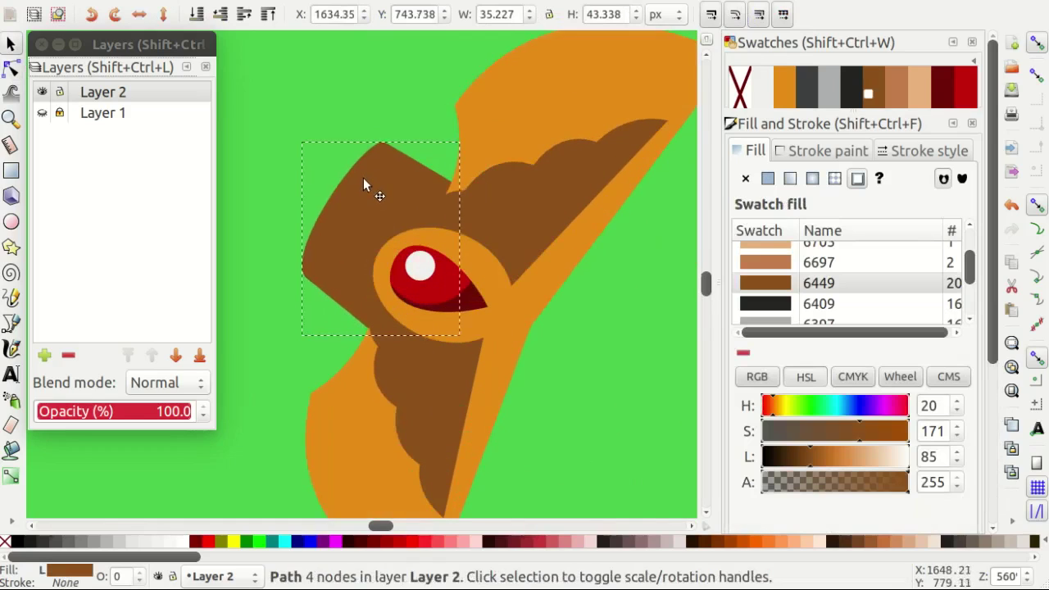
{"action": "scroll", "coordinate": [266, 254], "scroll_direction": "down", "scroll_amount": 1, "text": "ctrl"}
{"action": "scroll", "coordinate": [257, 135], "scroll_direction": "down", "scroll_amount": 2, "text": "ctrl"}
{"action": "key", "text": "ctrl+a"}
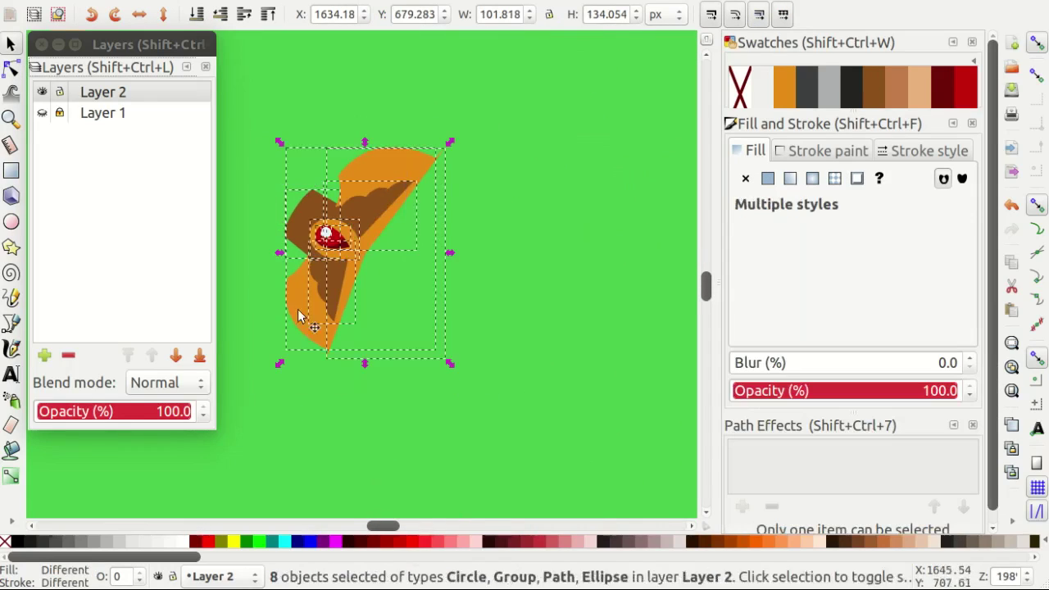
{"action": "scroll", "coordinate": [270, 262], "scroll_direction": "up", "scroll_amount": 3, "text": "ctrl"}
{"action": "key", "text": "Escape"}
{"action": "left_click", "coordinate": [348, 190]}
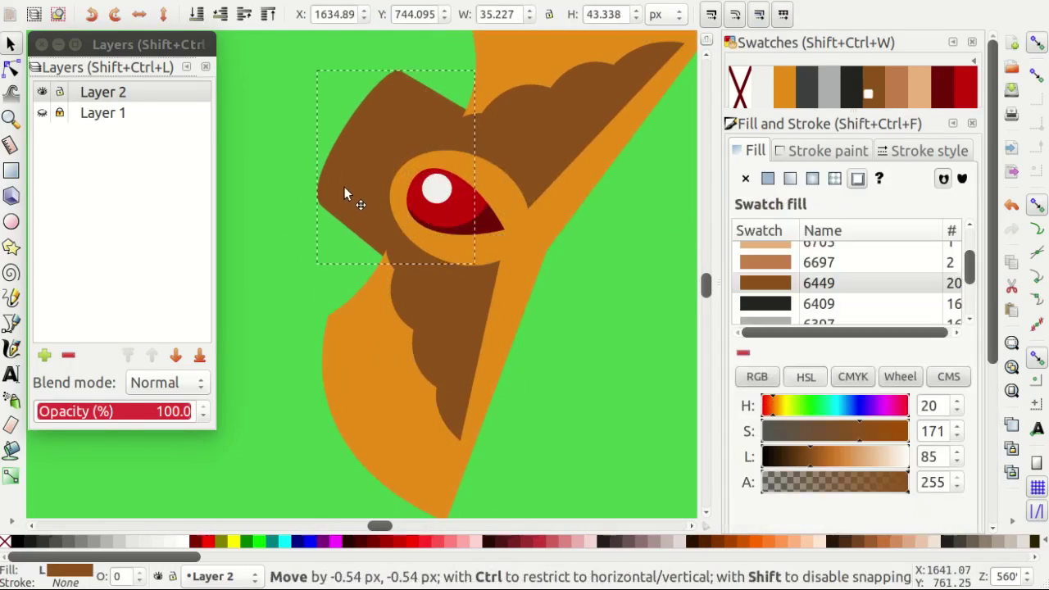
{"action": "scroll", "coordinate": [389, 168], "scroll_direction": "up", "scroll_amount": 1, "text": "ctrl"}
{"action": "key", "text": "Escape"}
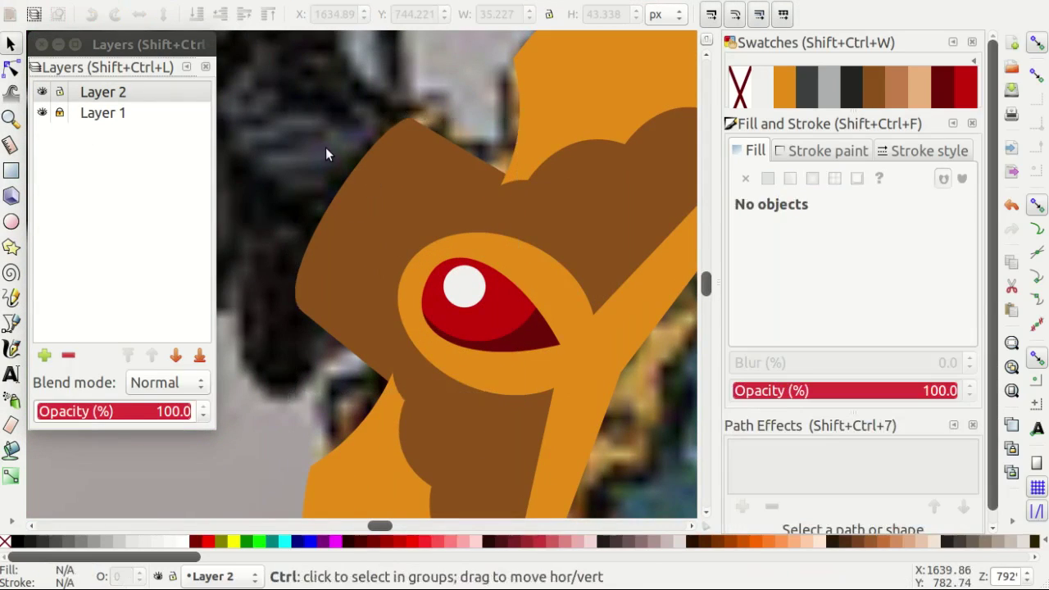
{"action": "scroll", "coordinate": [331, 150], "scroll_direction": "down", "scroll_amount": 3, "text": "ctrl"}
{"action": "key", "text": "b"}
{"action": "scroll", "coordinate": [471, 187], "scroll_direction": "up", "scroll_amount": 3, "text": "ctrl"}
{"action": "left_click", "coordinate": [460, 163]}
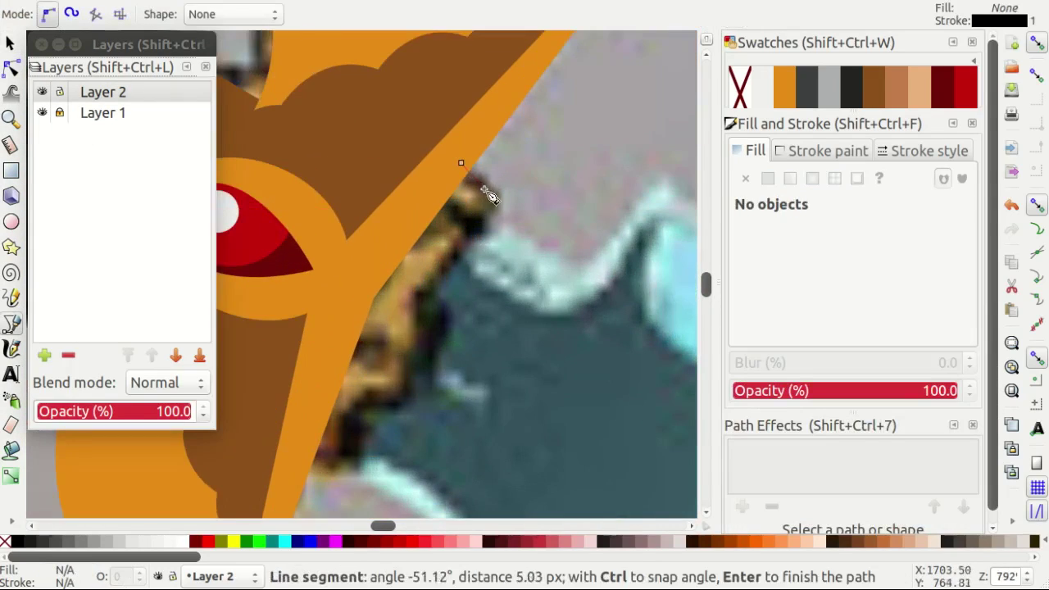
{"action": "key", "text": "Escape"}
{"action": "key", "text": "s"}
{"action": "scroll", "coordinate": [492, 278], "scroll_direction": "down", "scroll_amount": 3, "text": "ctrl"}
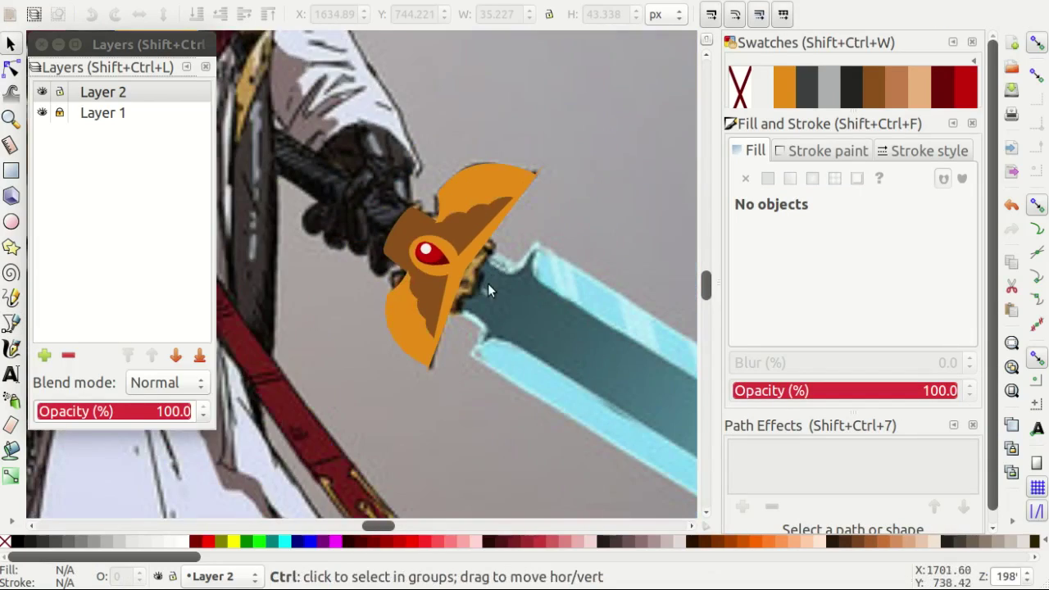
{"action": "scroll", "coordinate": [487, 283], "scroll_direction": "up", "scroll_amount": 2, "text": "ctrl"}
{"action": "scroll", "coordinate": [469, 291], "scroll_direction": "up", "scroll_amount": 1, "text": "ctrl"}
{"action": "scroll", "coordinate": [469, 293], "scroll_direction": "down", "scroll_amount": 4, "text": "ctrl"}
{"action": "scroll", "coordinate": [469, 293], "scroll_direction": "up", "scroll_amount": 1, "text": "ctrl"}
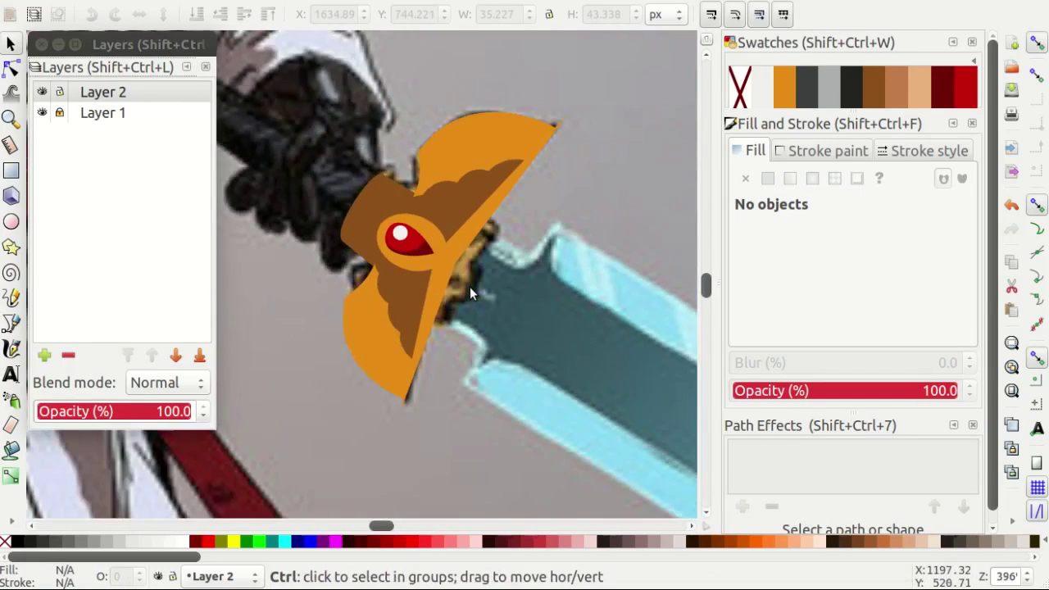
{"action": "scroll", "coordinate": [469, 293], "scroll_direction": "up", "scroll_amount": 1, "text": "ctrl"}
{"action": "scroll", "coordinate": [470, 292], "scroll_direction": "down", "scroll_amount": 2, "text": "ctrl"}
{"action": "scroll", "coordinate": [469, 293], "scroll_direction": "down", "scroll_amount": 1, "text": "ctrl"}
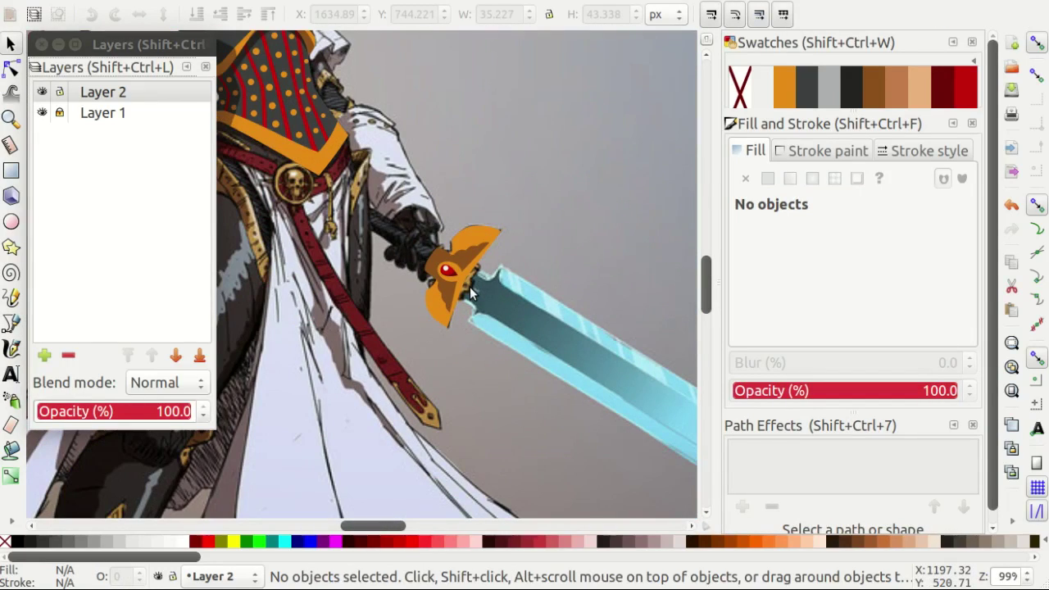
{"action": "scroll", "coordinate": [470, 287], "scroll_direction": "down", "scroll_amount": 1, "text": "ctrl"}
{"action": "scroll", "coordinate": [469, 287], "scroll_direction": "down", "scroll_amount": 2, "text": "ctrl"}
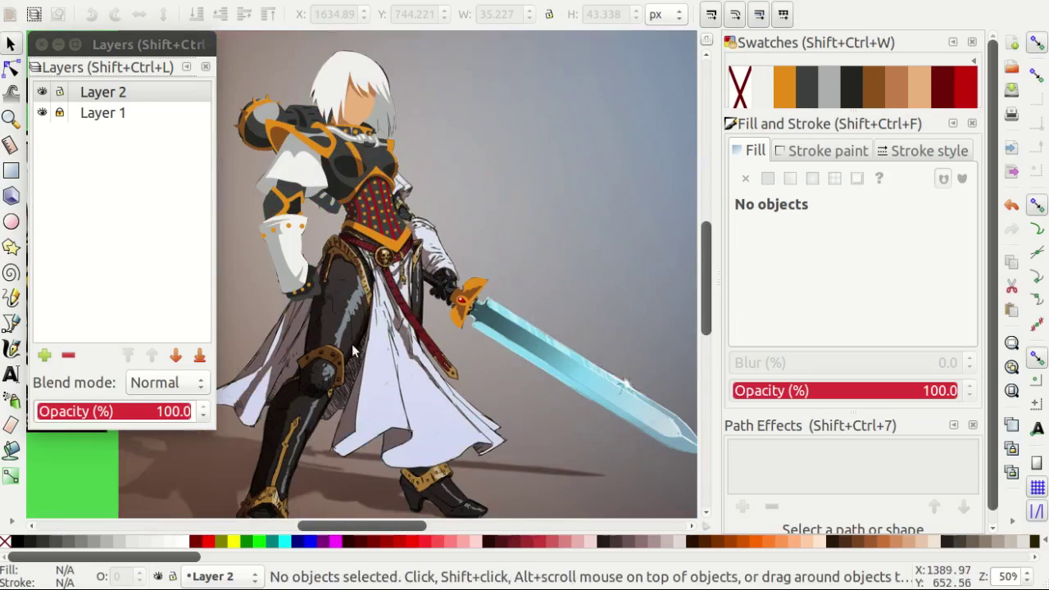
{"action": "scroll", "coordinate": [369, 381], "scroll_direction": "up", "scroll_amount": 1, "text": "ctrl"}
{"action": "scroll", "coordinate": [357, 385], "scroll_direction": "up", "scroll_amount": 2, "text": "ctrl"}
{"action": "scroll", "coordinate": [385, 353], "scroll_direction": "up", "scroll_amount": 5}
{"action": "scroll", "coordinate": [464, 330], "scroll_direction": "up", "scroll_amount": 5}
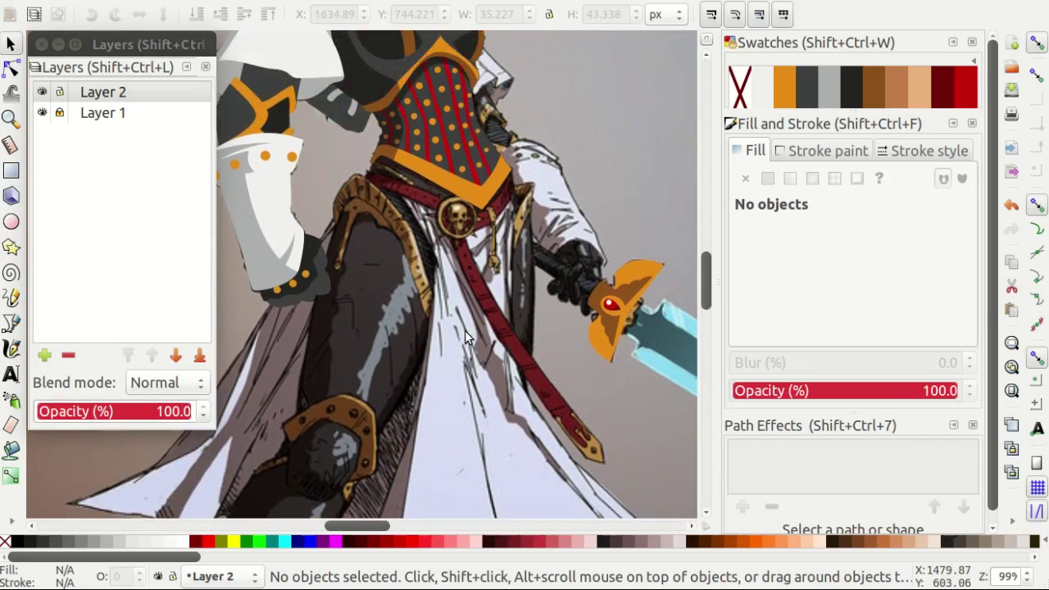
{"action": "scroll", "coordinate": [458, 336], "scroll_direction": "up", "scroll_amount": 3}
{"action": "scroll", "coordinate": [458, 393], "scroll_direction": "up", "scroll_amount": 3, "text": "ctrl"}
{"action": "scroll", "coordinate": [436, 392], "scroll_direction": "up", "scroll_amount": 1, "text": "ctrl"}
{"action": "scroll", "coordinate": [437, 393], "scroll_direction": "down", "scroll_amount": 6, "text": "ctrl"}
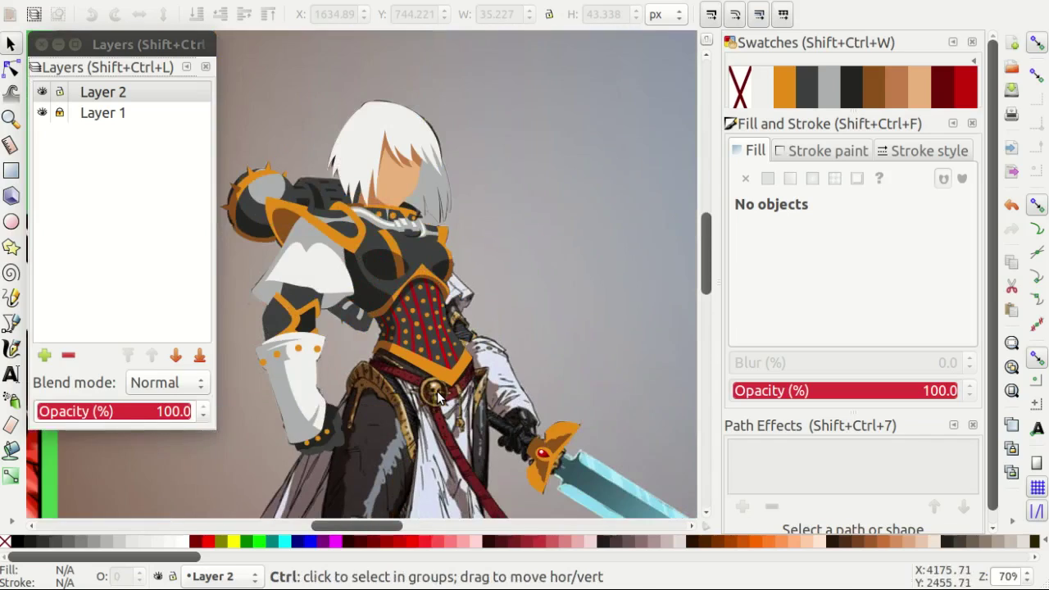
{"action": "scroll", "coordinate": [523, 318], "scroll_direction": "down", "scroll_amount": 3}
{"action": "scroll", "coordinate": [574, 293], "scroll_direction": "up", "scroll_amount": 4}
{"action": "scroll", "coordinate": [574, 293], "scroll_direction": "up", "scroll_amount": 3, "text": "ctrl"}
{"action": "scroll", "coordinate": [580, 290], "scroll_direction": "up", "scroll_amount": 1}
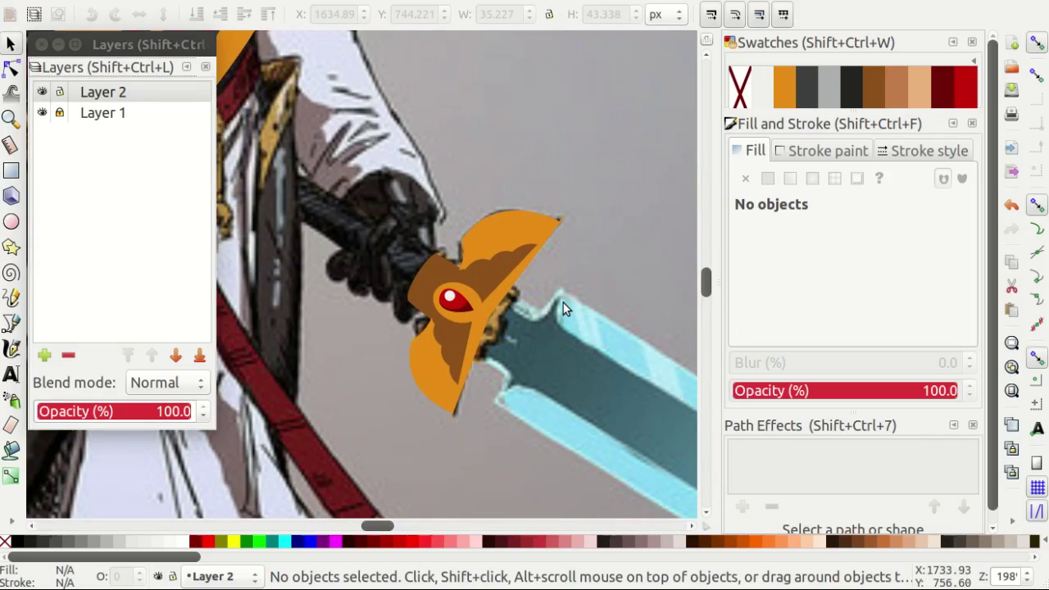
{"action": "scroll", "coordinate": [562, 304], "scroll_direction": "right", "scroll_amount": 1}
{"action": "scroll", "coordinate": [491, 327], "scroll_direction": "up", "scroll_amount": 2, "text": "ctrl"}
{"action": "scroll", "coordinate": [483, 328], "scroll_direction": "down", "scroll_amount": 3, "text": "ctrl"}
{"action": "scroll", "coordinate": [492, 262], "scroll_direction": "down", "scroll_amount": 2, "text": "ctrl"}
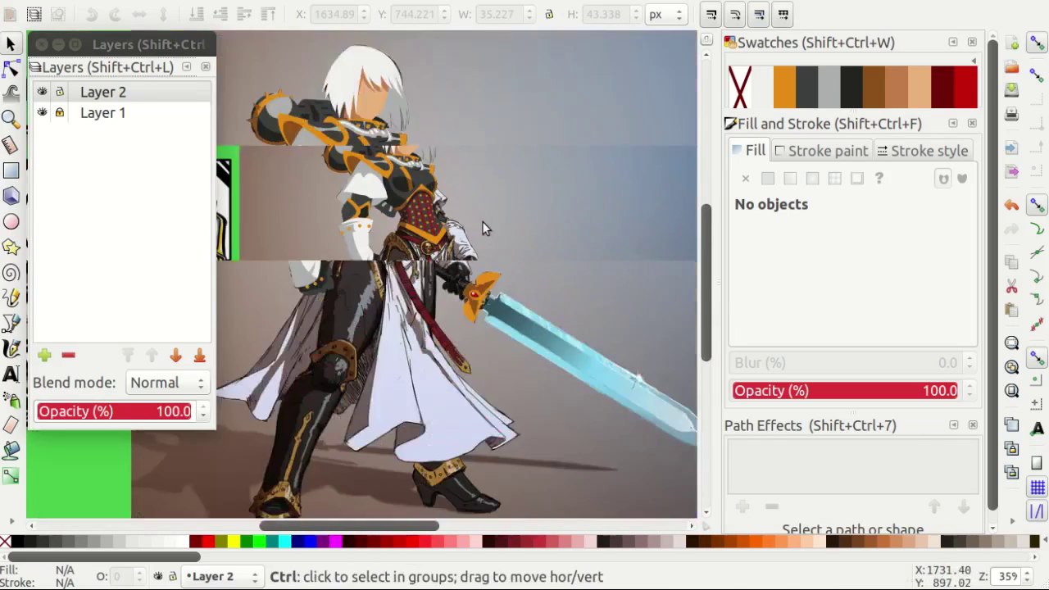
{"action": "scroll", "coordinate": [499, 201], "scroll_direction": "down", "scroll_amount": 1, "text": "ctrl"}
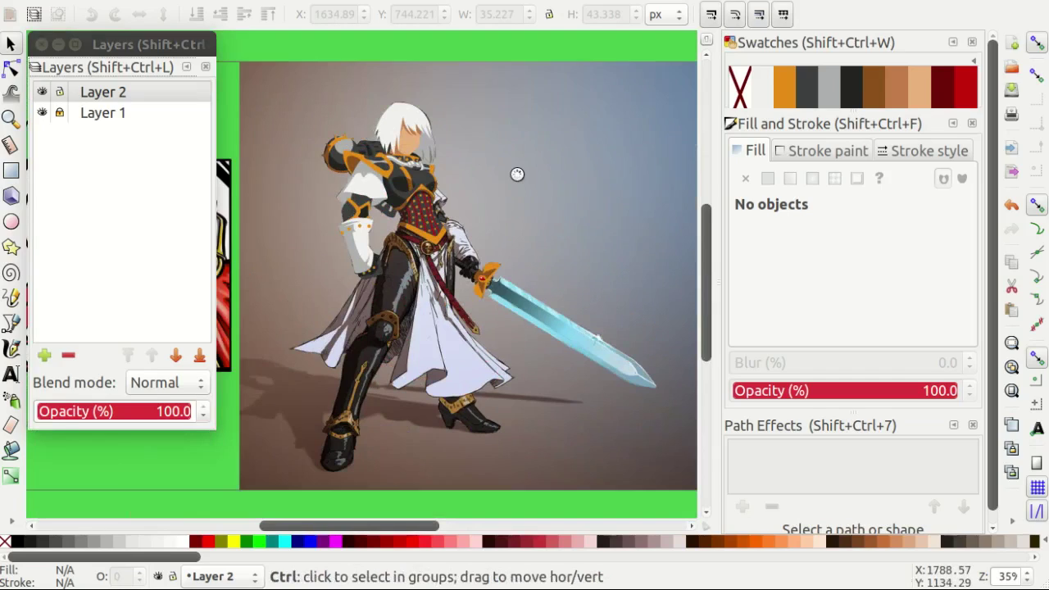
{"action": "key", "text": "ctrl+i"}
Import and embed Imperial Aquila.jpg from the Warhammer 40000 Emblems folder.
{"action": "left_click", "coordinate": [365, 61]}
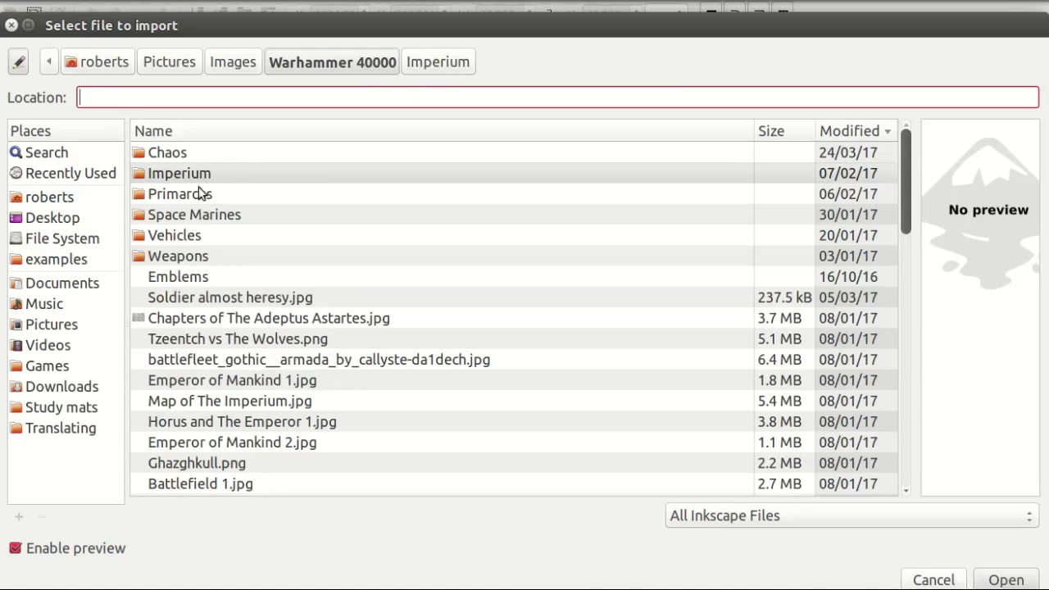
{"action": "double_click", "coordinate": [180, 277]}
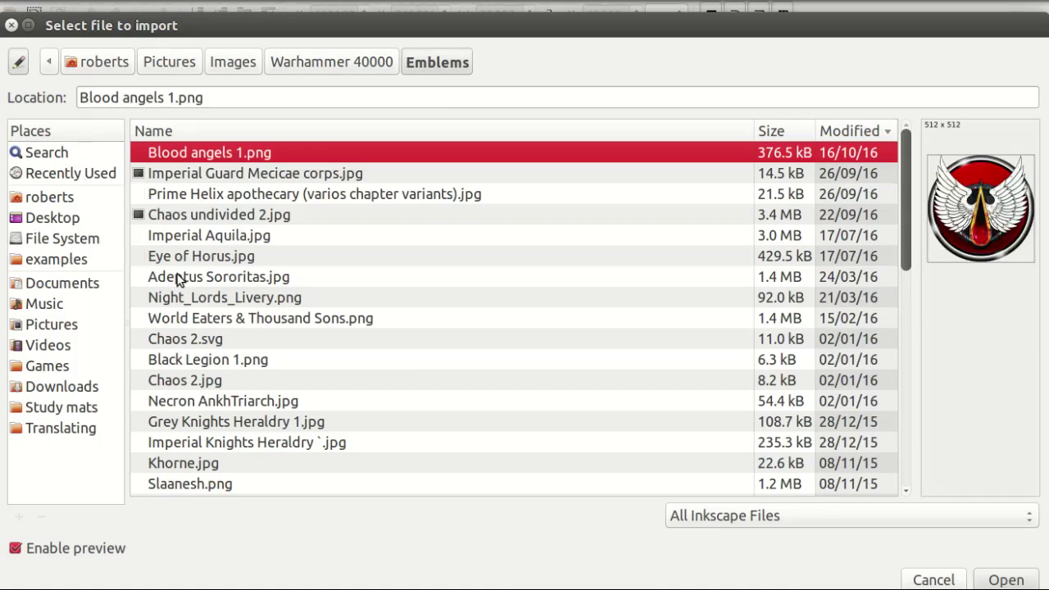
{"action": "left_click", "coordinate": [240, 134]}
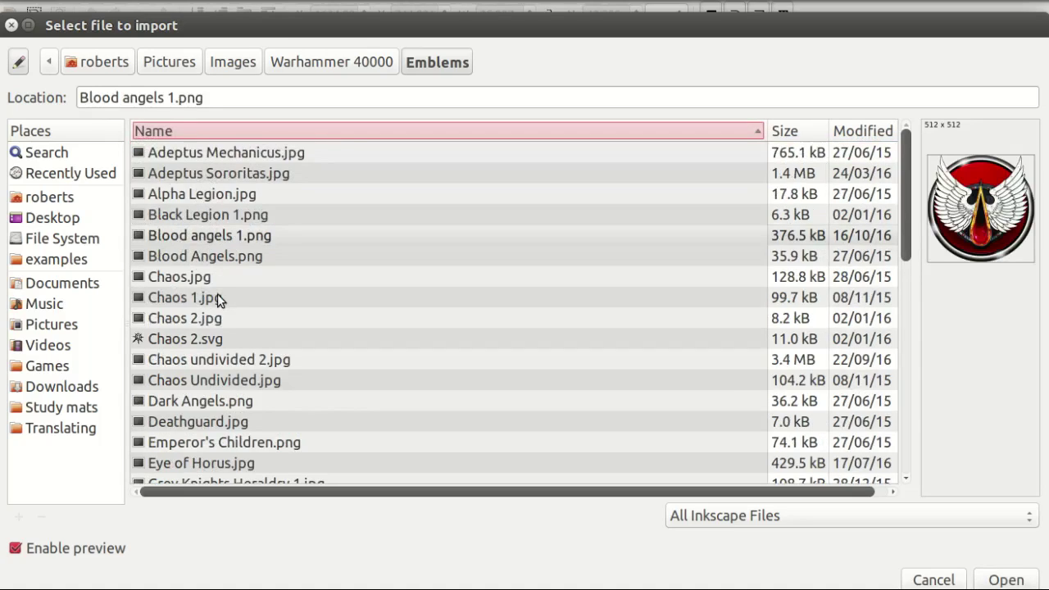
{"action": "scroll", "coordinate": [217, 296], "scroll_direction": "down", "scroll_amount": 2}
{"action": "scroll", "coordinate": [220, 415], "scroll_direction": "down", "scroll_amount": 2}
{"action": "left_click", "coordinate": [233, 418]}
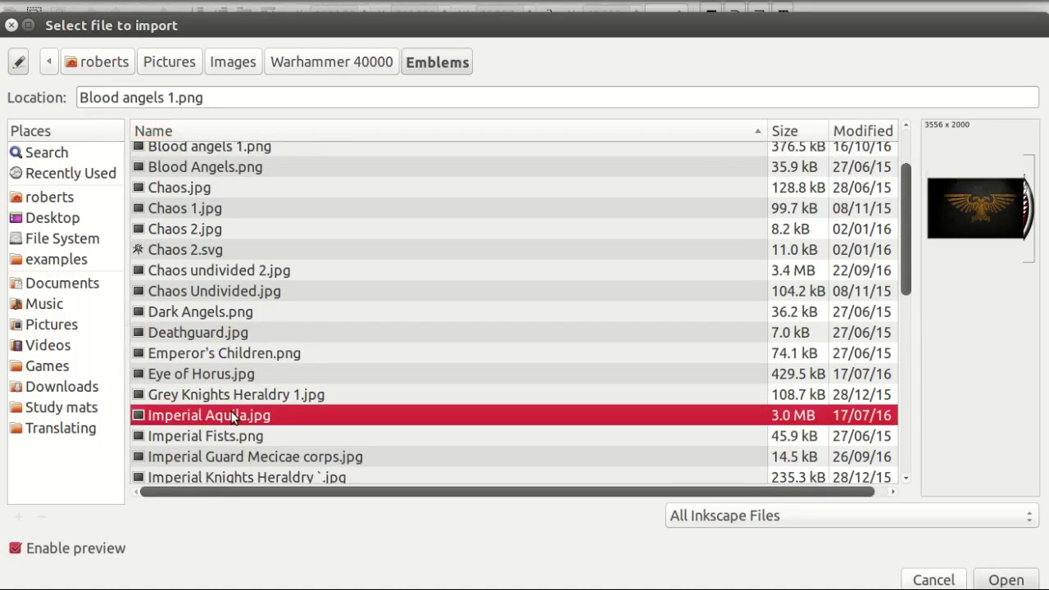
{"action": "double_click", "coordinate": [233, 417]}
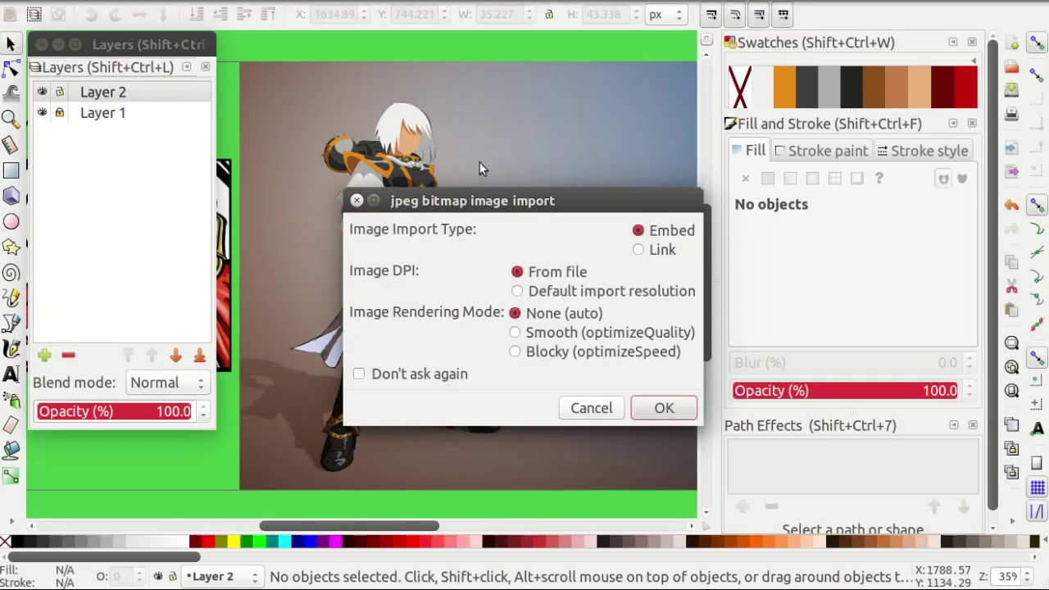
{"action": "key", "text": "Return"}
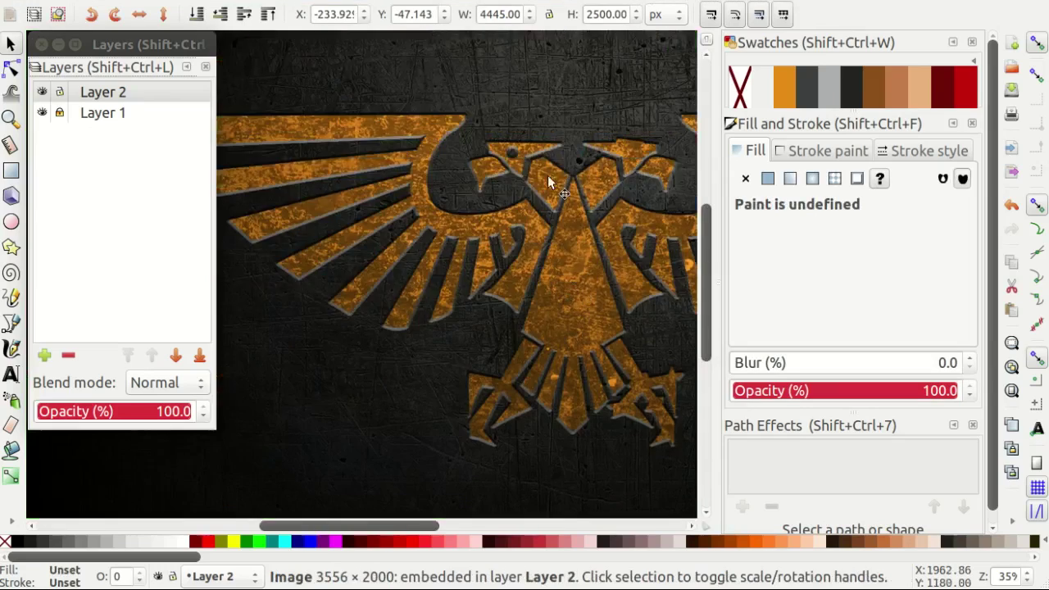
Shrink the Aquila image to about a quarter, place it above the reference, and deselect it.
{"action": "key", "text": "3"}
{"action": "mouse_move", "coordinate": [269, 375]}
{"action": "left_mouse_down"}
{"action": "mouse_move", "coordinate": [517, 237]}
{"action": "mouse_move", "coordinate": [490, 264]}
{"action": "left_mouse_up"}
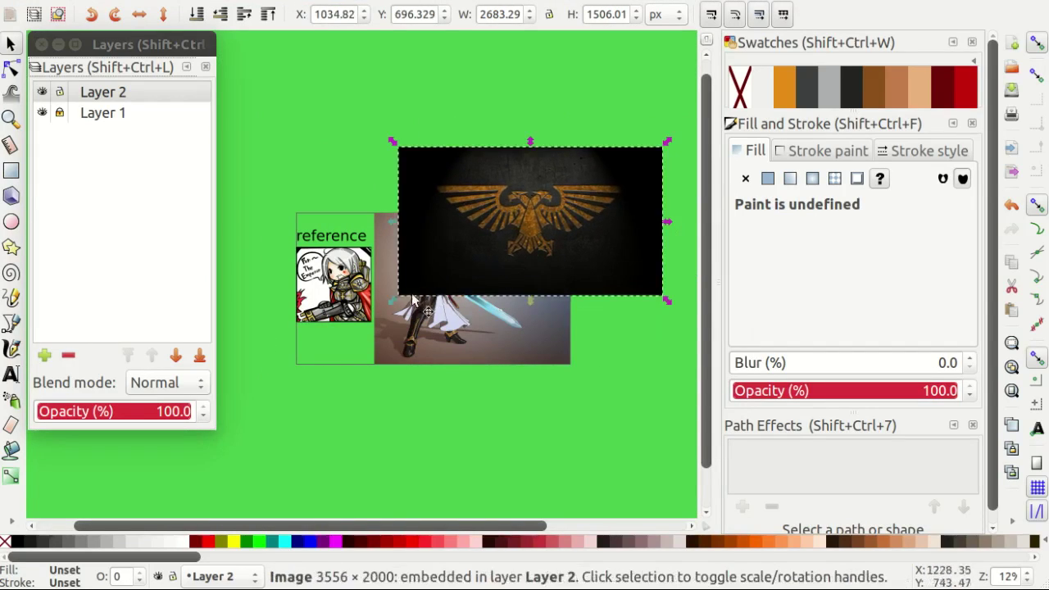
{"action": "mouse_move", "coordinate": [398, 299]}
{"action": "left_mouse_down"}
{"action": "mouse_move", "coordinate": [484, 243]}
{"action": "mouse_move", "coordinate": [427, 199]}
{"action": "left_mouse_up"}
{"action": "scroll", "coordinate": [434, 172], "scroll_direction": "up", "scroll_amount": 5}
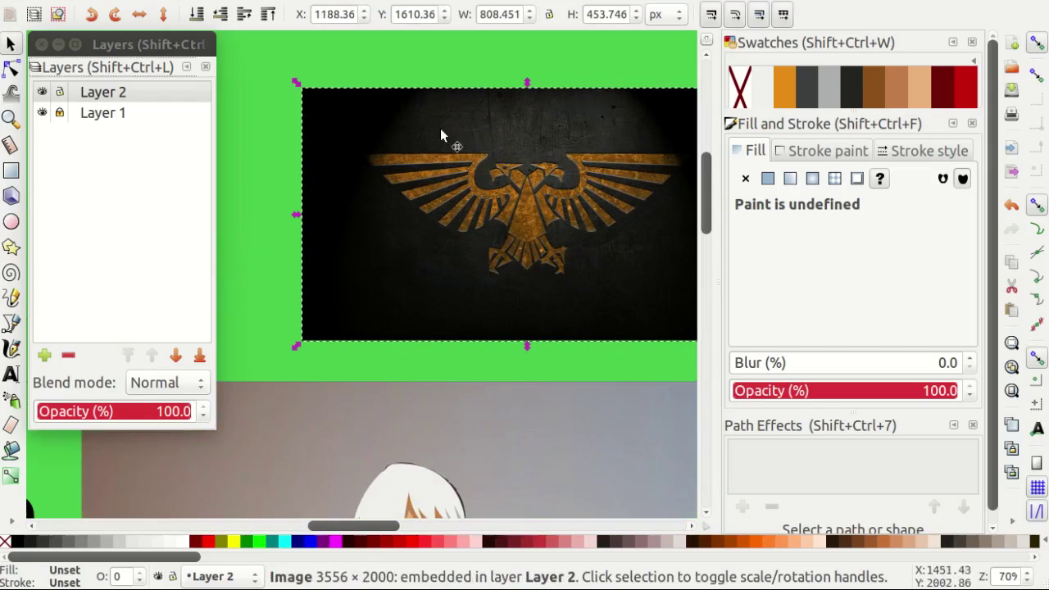
{"action": "key", "text": "ctrl+Page_Down"}
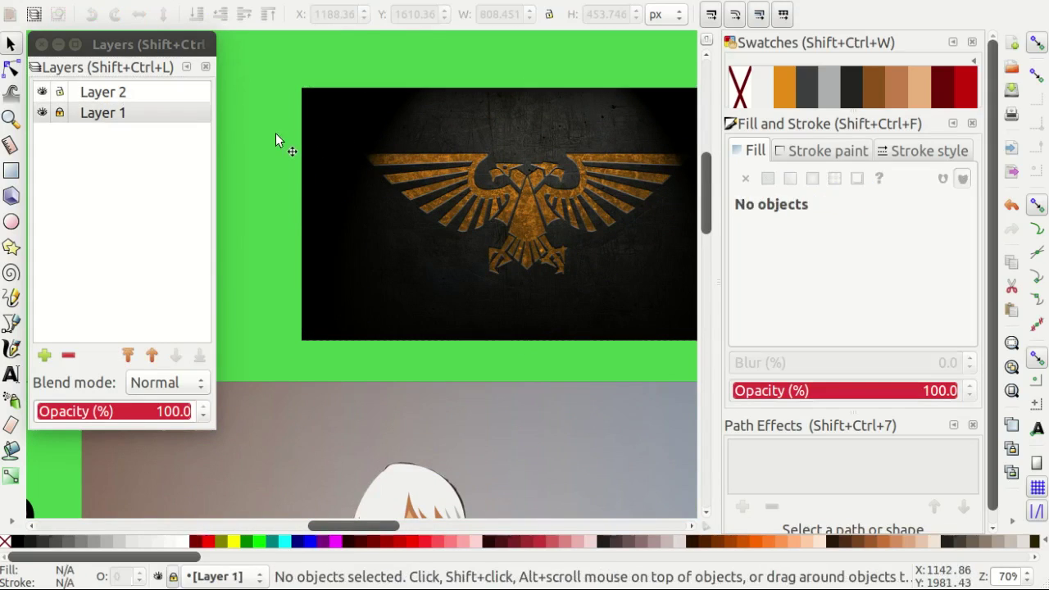
Draw a closed four-node Bezier outline around the eagle's left wing.
{"action": "key", "text": "b"}
{"action": "scroll", "coordinate": [373, 226], "scroll_direction": "up", "scroll_amount": 7}
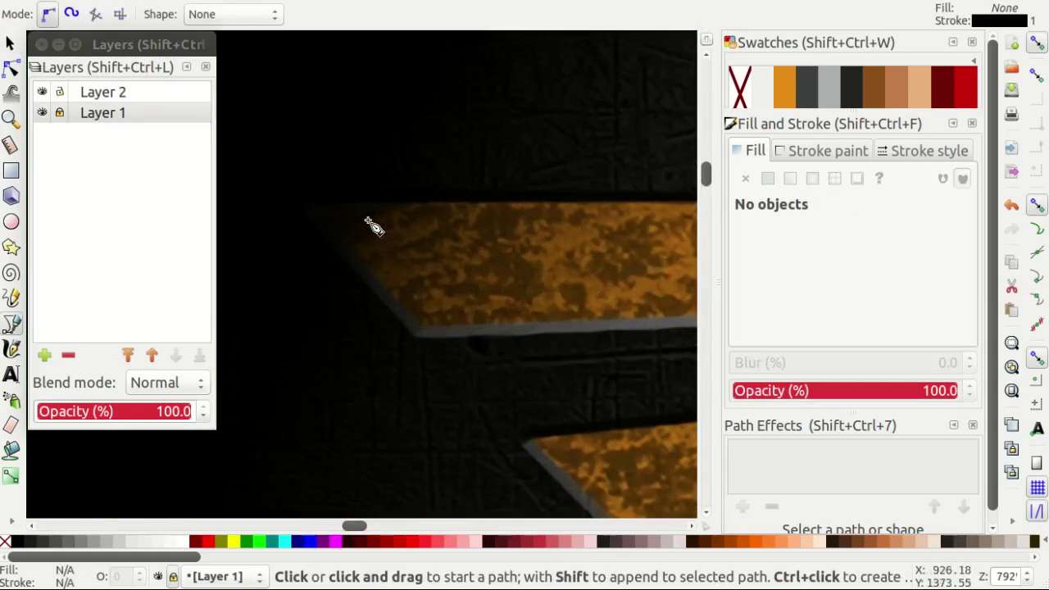
{"action": "scroll", "coordinate": [307, 205], "scroll_direction": "down", "scroll_amount": 4}
{"action": "left_click", "coordinate": [103, 92]}
{"action": "scroll", "coordinate": [246, 197], "scroll_direction": "up", "scroll_amount": 2}
{"action": "left_click", "coordinate": [286, 281]}
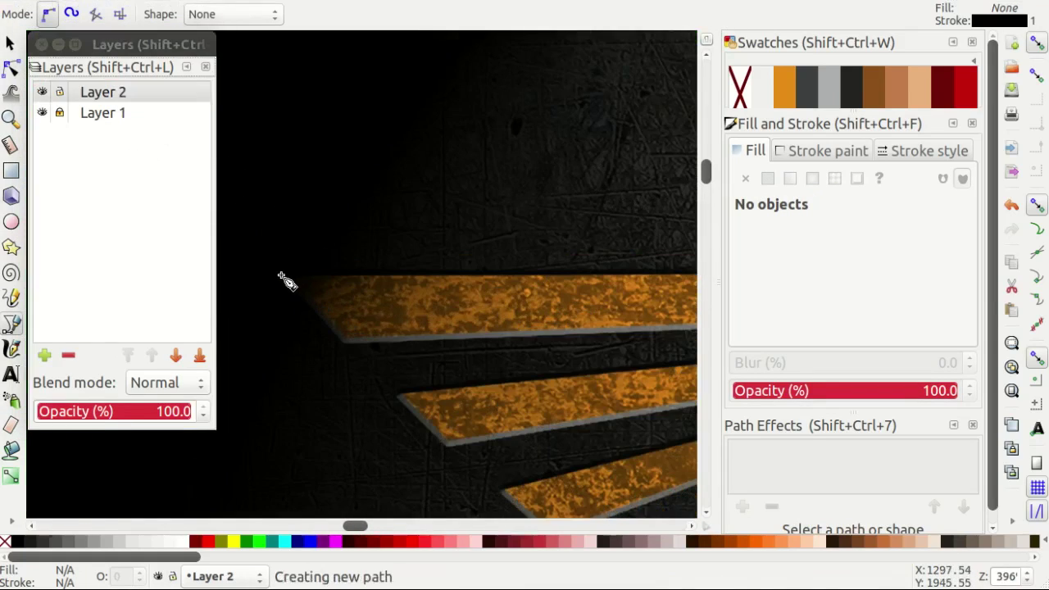
{"action": "scroll", "coordinate": [327, 281], "scroll_direction": "down", "scroll_amount": 2}
{"action": "scroll", "coordinate": [574, 284], "scroll_direction": "up", "scroll_amount": 2}
{"action": "scroll", "coordinate": [433, 323], "scroll_direction": "down", "scroll_amount": 1}
{"action": "scroll", "coordinate": [480, 297], "scroll_direction": "down", "scroll_amount": 4}
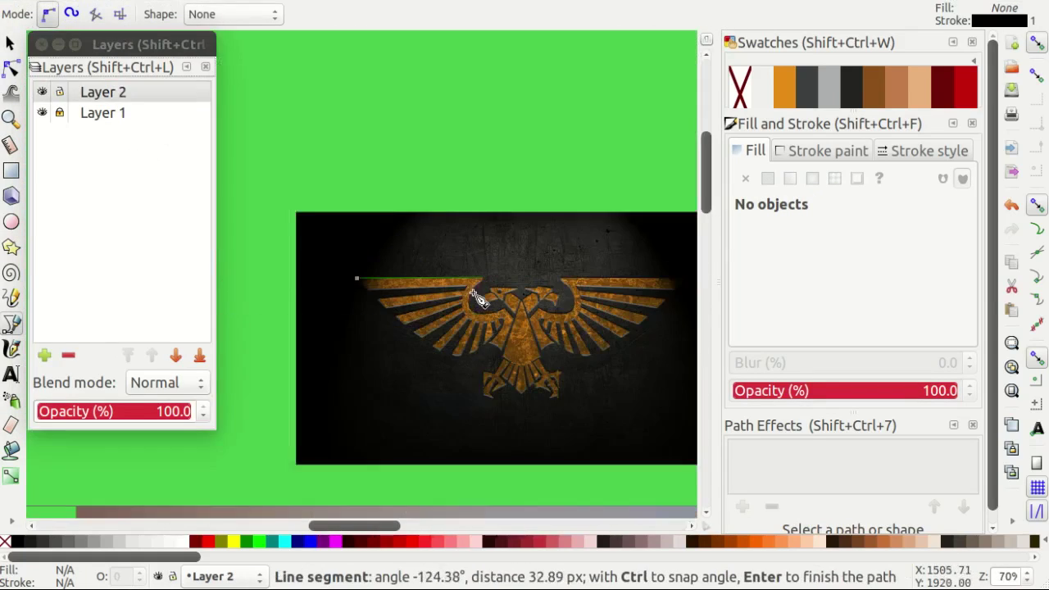
{"action": "scroll", "coordinate": [500, 299], "scroll_direction": "down", "scroll_amount": 1}
{"action": "scroll", "coordinate": [499, 299], "scroll_direction": "up", "scroll_amount": 7}
{"action": "left_click", "coordinate": [527, 222]}
{"action": "scroll", "coordinate": [549, 246], "scroll_direction": "down", "scroll_amount": 1}
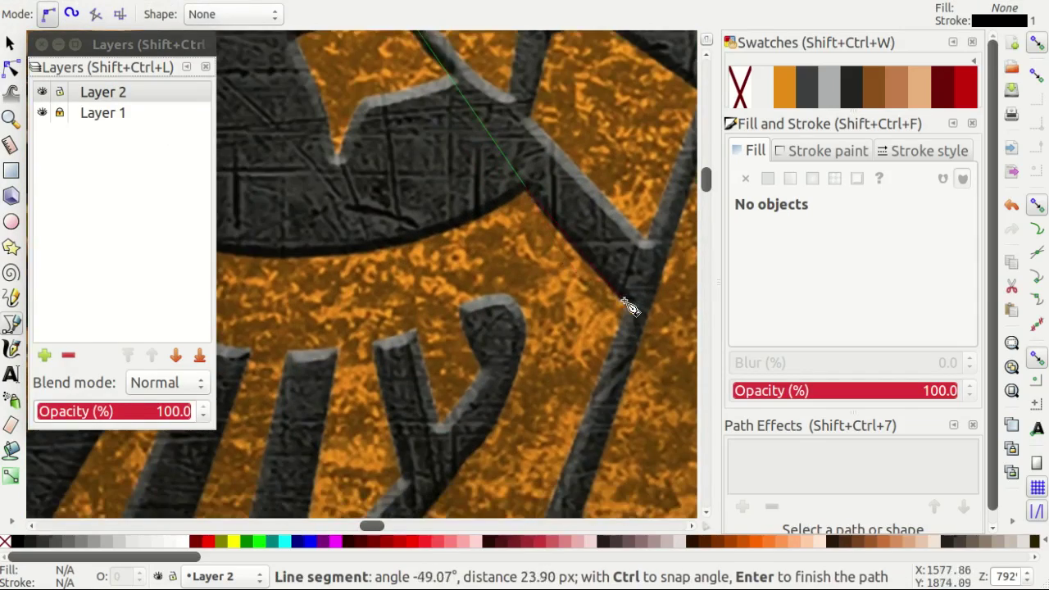
{"action": "scroll", "coordinate": [606, 295], "scroll_direction": "down", "scroll_amount": 3}
{"action": "scroll", "coordinate": [578, 282], "scroll_direction": "up", "scroll_amount": 3}
{"action": "scroll", "coordinate": [629, 299], "scroll_direction": "down", "scroll_amount": 4}
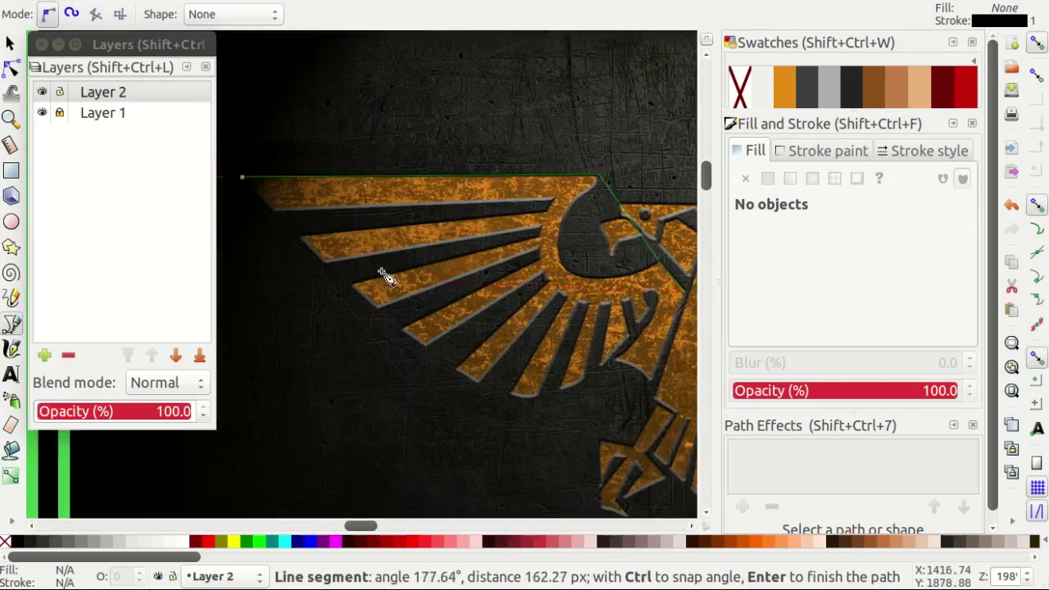
{"action": "left_click", "coordinate": [245, 175]}
{"action": "scroll", "coordinate": [346, 262], "scroll_direction": "up", "scroll_amount": 1}
Bow the outline's lower edge along the feathers and adjust the curve by the head.
{"action": "key", "text": "n"}
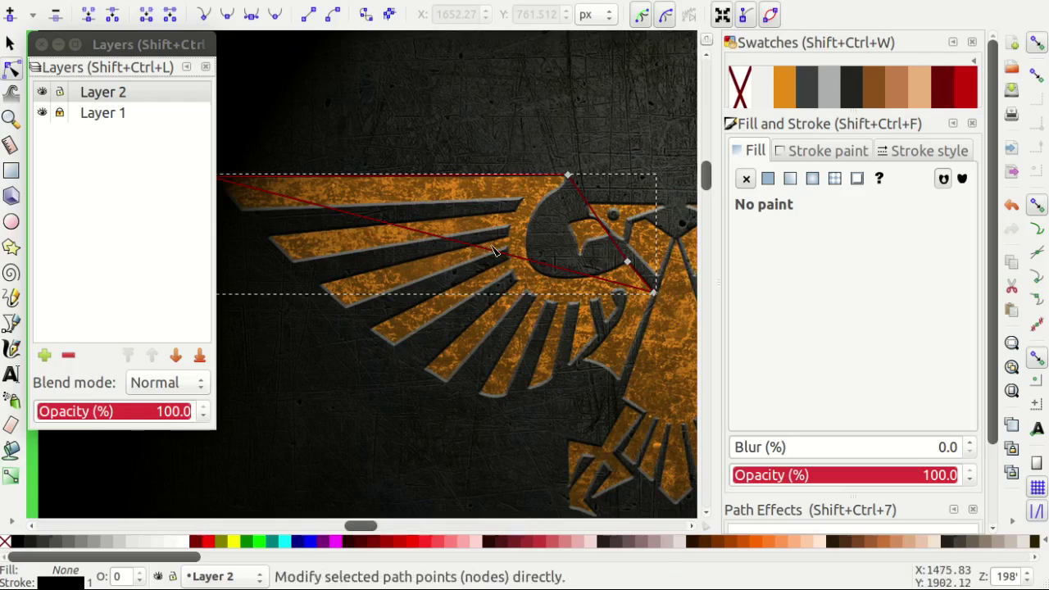
{"action": "left_click_drag", "start_coordinate": [463, 327], "coordinate": [458, 367]}
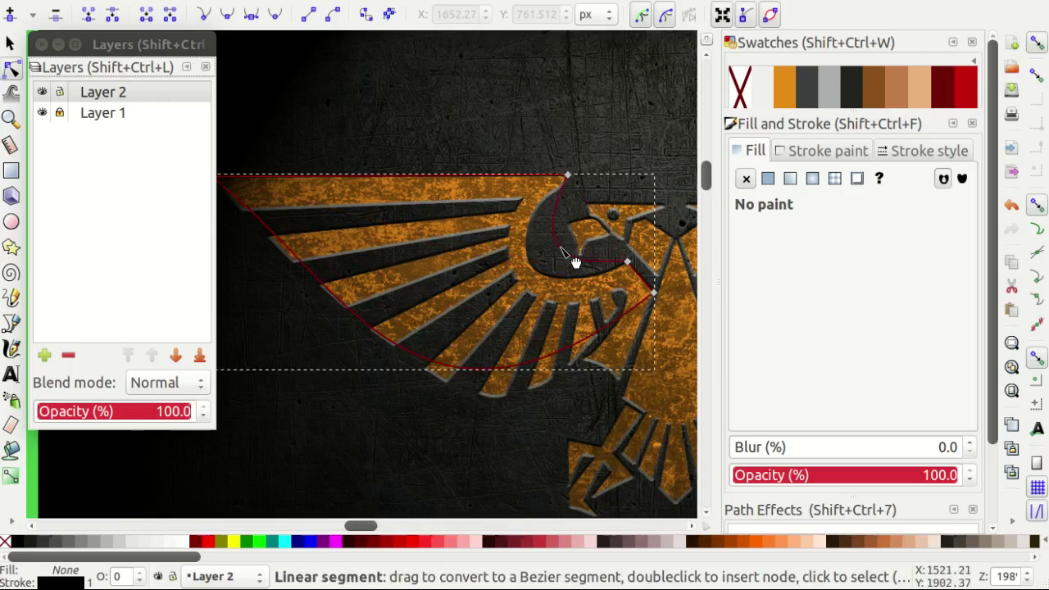
{"action": "left_click", "coordinate": [576, 260]}
{"action": "scroll", "coordinate": [573, 260], "scroll_direction": "up", "scroll_amount": 1}
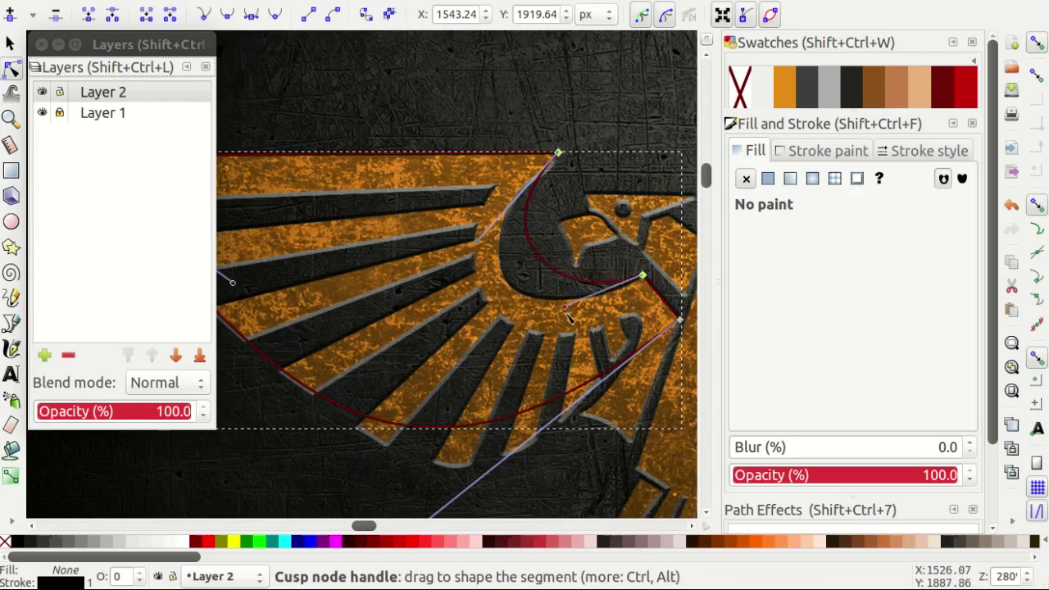
{"action": "scroll", "coordinate": [494, 283], "scroll_direction": "up", "scroll_amount": 1}
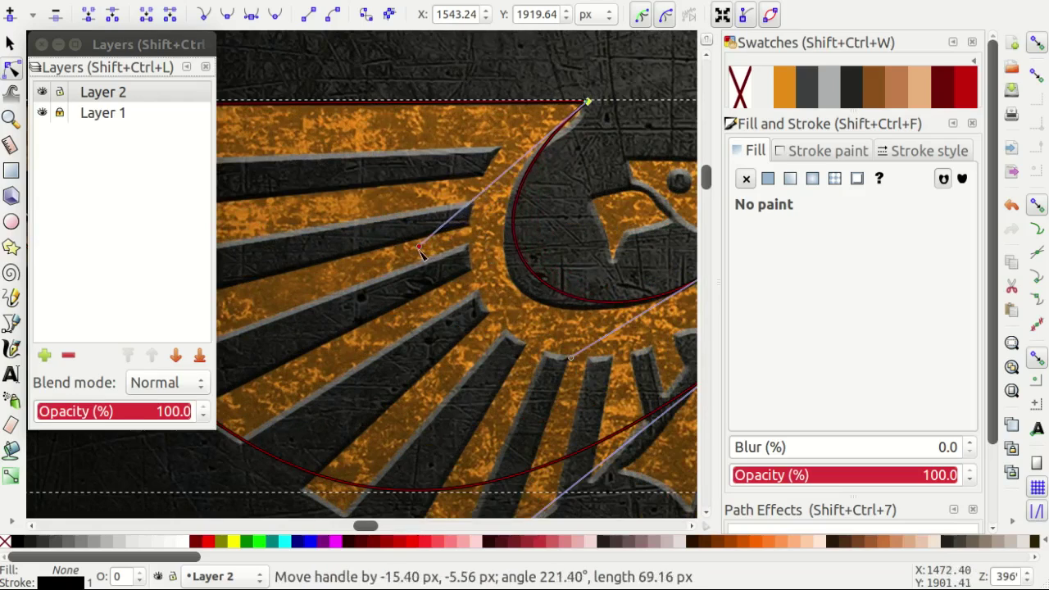
{"action": "left_click_drag", "start_coordinate": [420, 252], "coordinate": [419, 251]}
Reshape the curves around the eagle's head and along the lower feather tips.
{"action": "scroll", "coordinate": [534, 358], "scroll_direction": "right", "scroll_amount": 1}
{"action": "scroll", "coordinate": [534, 366], "scroll_direction": "down", "scroll_amount": 1}
{"action": "scroll", "coordinate": [492, 328], "scroll_direction": "down", "scroll_amount": 2}
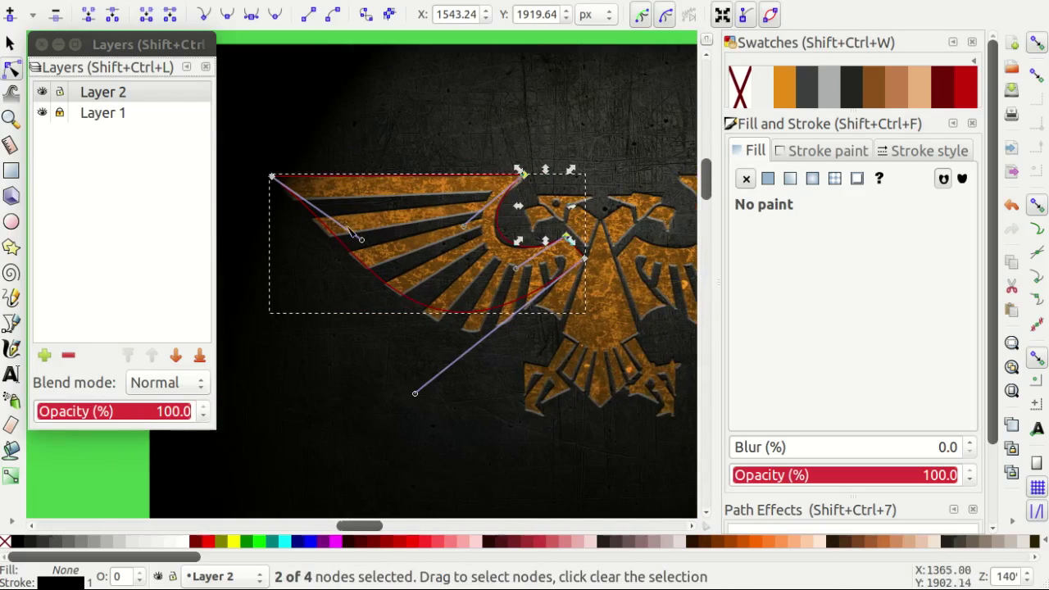
{"action": "scroll", "coordinate": [360, 246], "scroll_direction": "up", "scroll_amount": 1}
{"action": "left_click_drag", "start_coordinate": [357, 238], "coordinate": [361, 268]}
{"action": "mouse_move", "coordinate": [443, 453]}
{"action": "left_mouse_down"}
{"action": "mouse_move", "coordinate": [526, 442]}
{"action": "mouse_move", "coordinate": [547, 417]}
{"action": "left_mouse_up"}
{"action": "left_click_drag", "start_coordinate": [360, 263], "coordinate": [399, 332]}
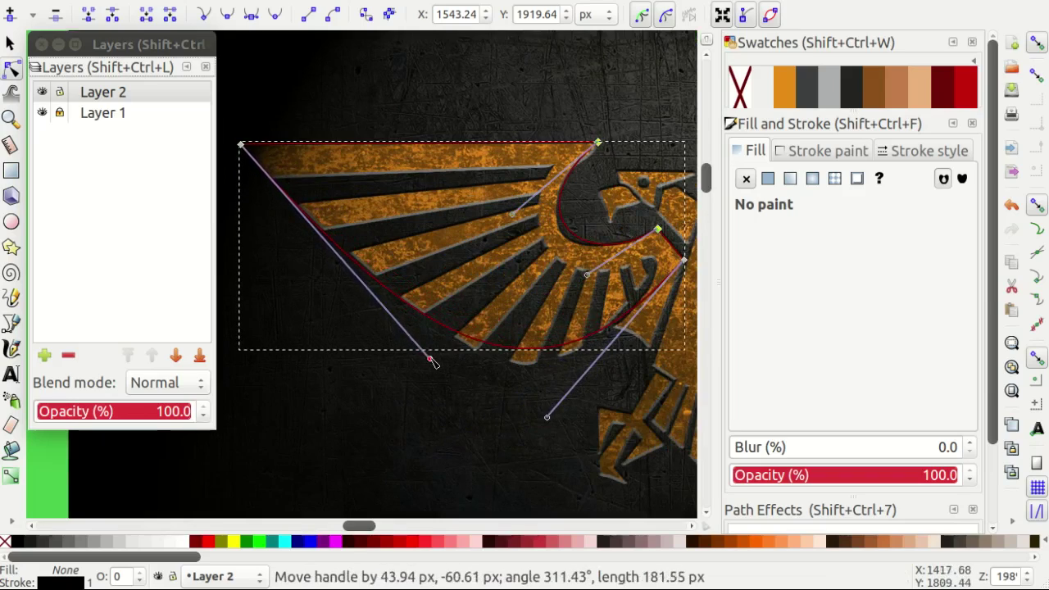
{"action": "scroll", "coordinate": [434, 363], "scroll_direction": "down", "scroll_amount": 1}
Fill the wing orange, then duplicate, flip and rotate the copy over the right wing.
{"action": "left_click", "coordinate": [785, 87]}
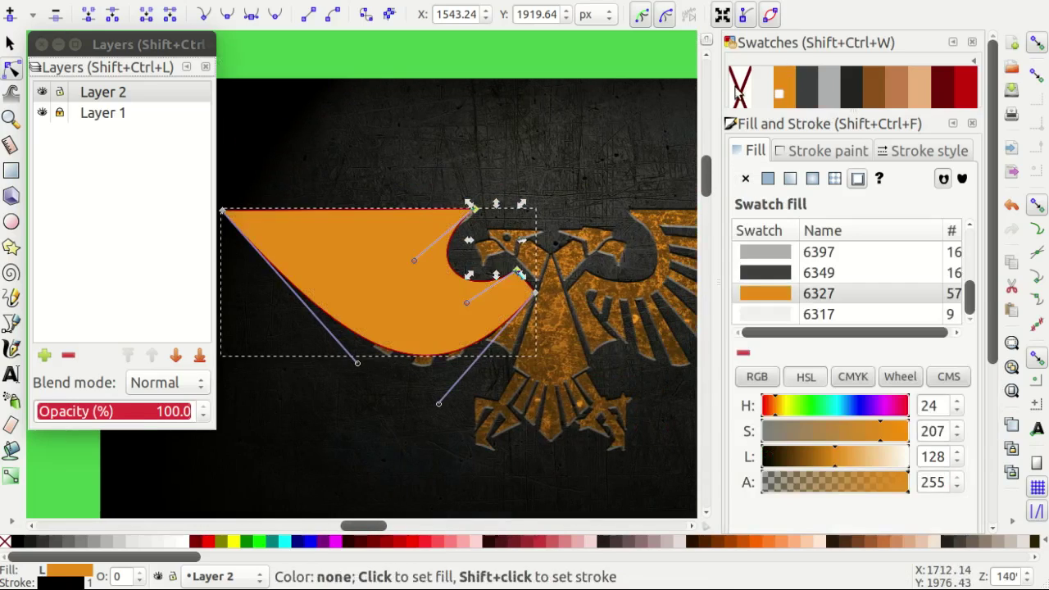
{"action": "key", "text": "s"}
{"action": "left_click", "coordinate": [378, 279]}
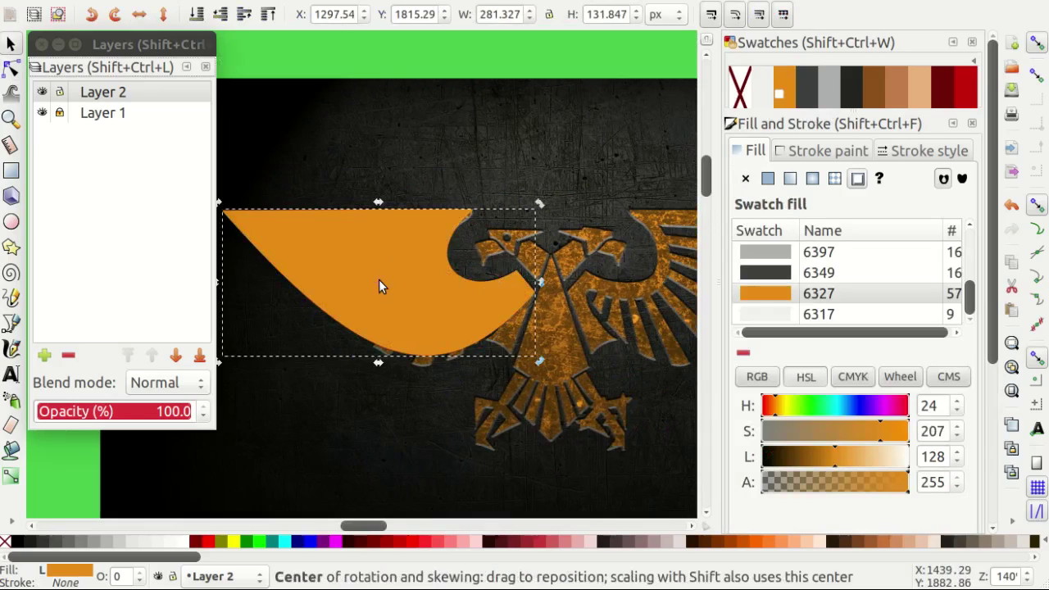
{"action": "key", "text": "ctrl+d"}
{"action": "key", "text": "v"}
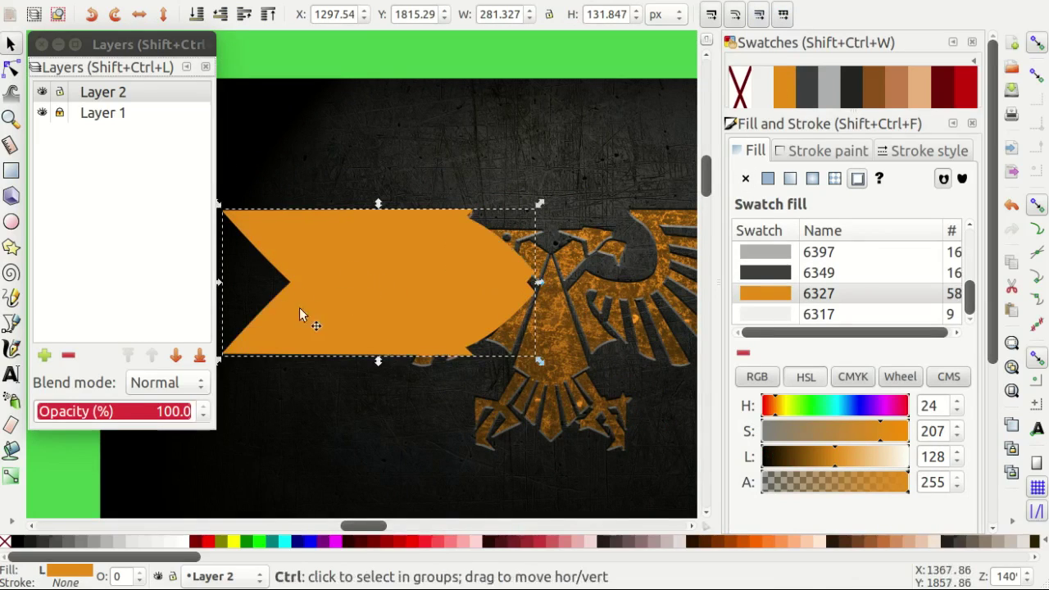
{"action": "scroll", "coordinate": [279, 316], "scroll_direction": "down", "scroll_amount": 1}
{"action": "left_click_drag", "start_coordinate": [294, 348], "coordinate": [565, 225]}
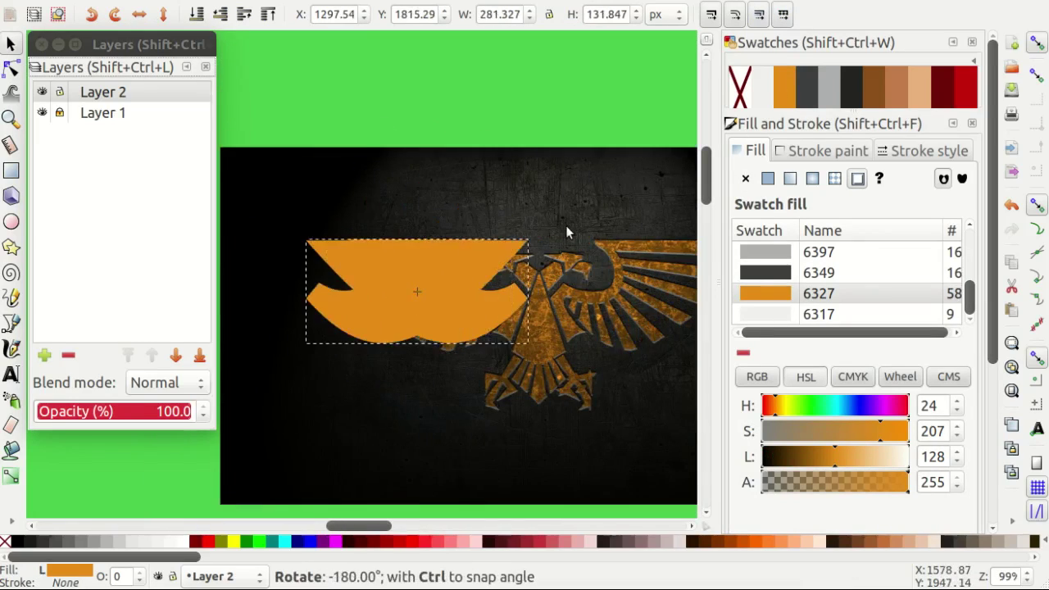
{"action": "left_click_drag", "start_coordinate": [329, 312], "coordinate": [578, 307]}
{"action": "scroll", "coordinate": [552, 289], "scroll_direction": "up", "scroll_amount": 2}
{"action": "scroll", "coordinate": [580, 271], "scroll_direction": "up", "scroll_amount": 2}
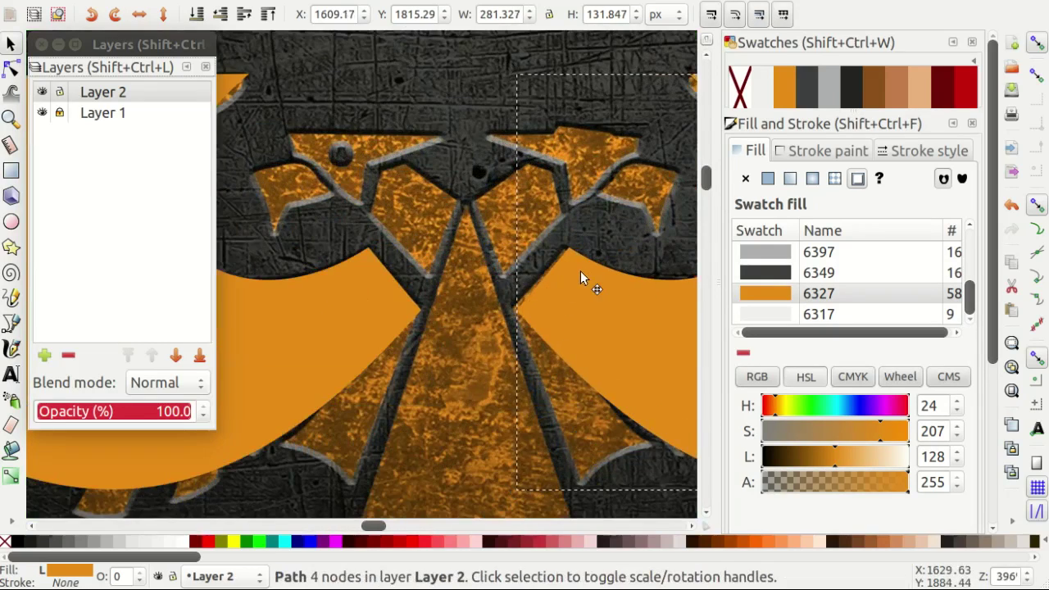
{"action": "key", "text": "Escape"}
Start a head outline with nodes at the notch, along the head, and the beak's lower point.
{"action": "scroll", "coordinate": [459, 228], "scroll_direction": "down", "scroll_amount": 1}
{"action": "key", "text": "b"}
{"action": "scroll", "coordinate": [406, 320], "scroll_direction": "down", "scroll_amount": 1}
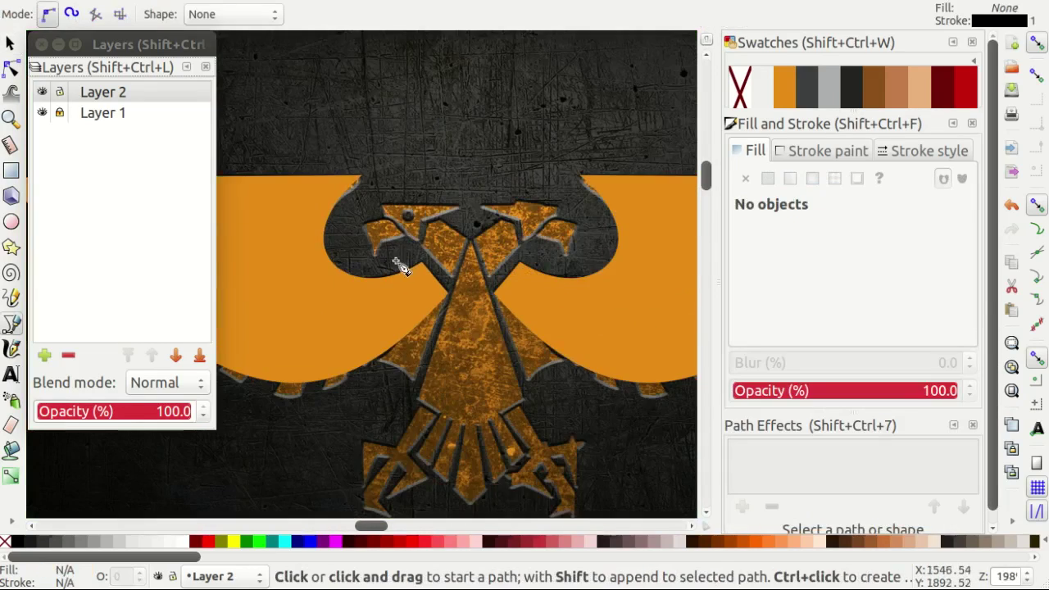
{"action": "scroll", "coordinate": [377, 281], "scroll_direction": "up", "scroll_amount": 3}
{"action": "left_click", "coordinate": [370, 273]}
{"action": "scroll", "coordinate": [402, 259], "scroll_direction": "up", "scroll_amount": 1}
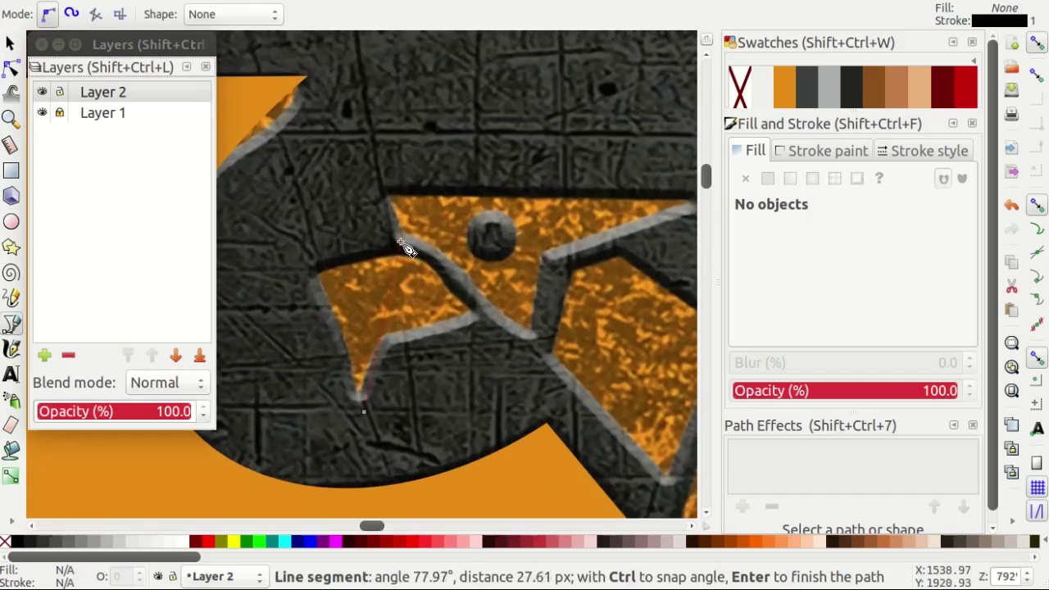
{"action": "left_click", "coordinate": [385, 193]}
{"action": "scroll", "coordinate": [426, 196], "scroll_direction": "down", "scroll_amount": 1}
{"action": "scroll", "coordinate": [520, 205], "scroll_direction": "up", "scroll_amount": 1}
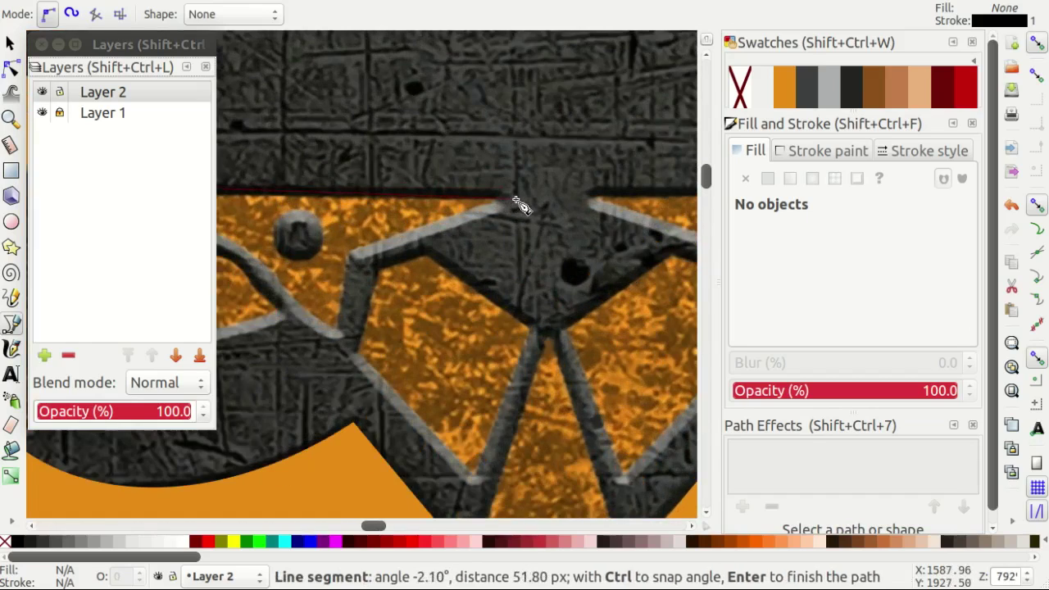
{"action": "left_click", "coordinate": [550, 342]}
{"action": "scroll", "coordinate": [573, 311], "scroll_direction": "down", "scroll_amount": 1}
{"action": "scroll", "coordinate": [533, 309], "scroll_direction": "up", "scroll_amount": 1}
{"action": "scroll", "coordinate": [495, 368], "scroll_direction": "up", "scroll_amount": 1}
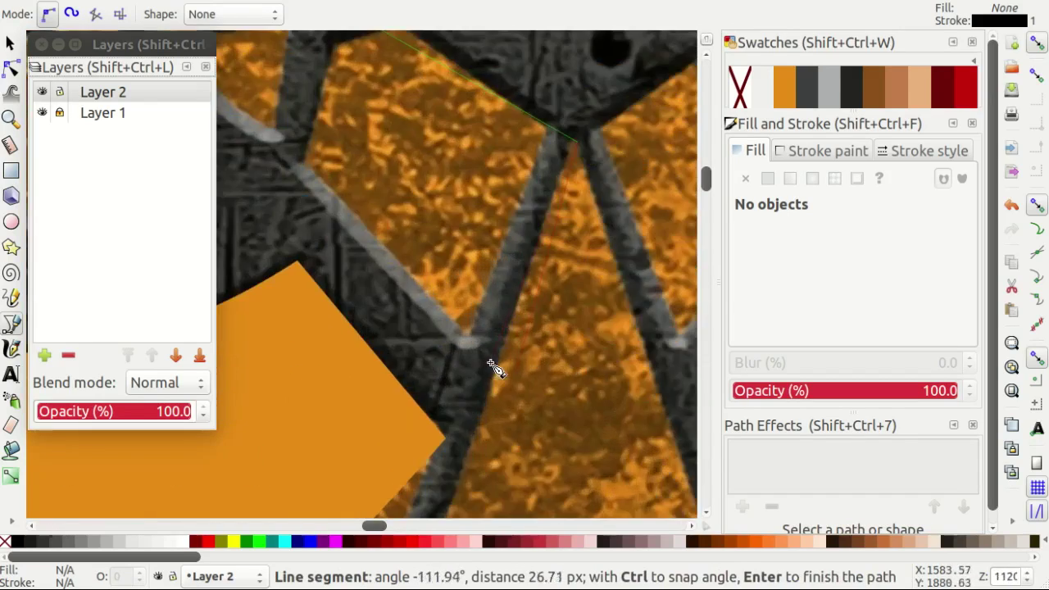
{"action": "scroll", "coordinate": [495, 369], "scroll_direction": "down", "scroll_amount": 1}
{"action": "scroll", "coordinate": [534, 311], "scroll_direction": "down", "scroll_amount": 1}
{"action": "scroll", "coordinate": [529, 307], "scroll_direction": "down", "scroll_amount": 1}
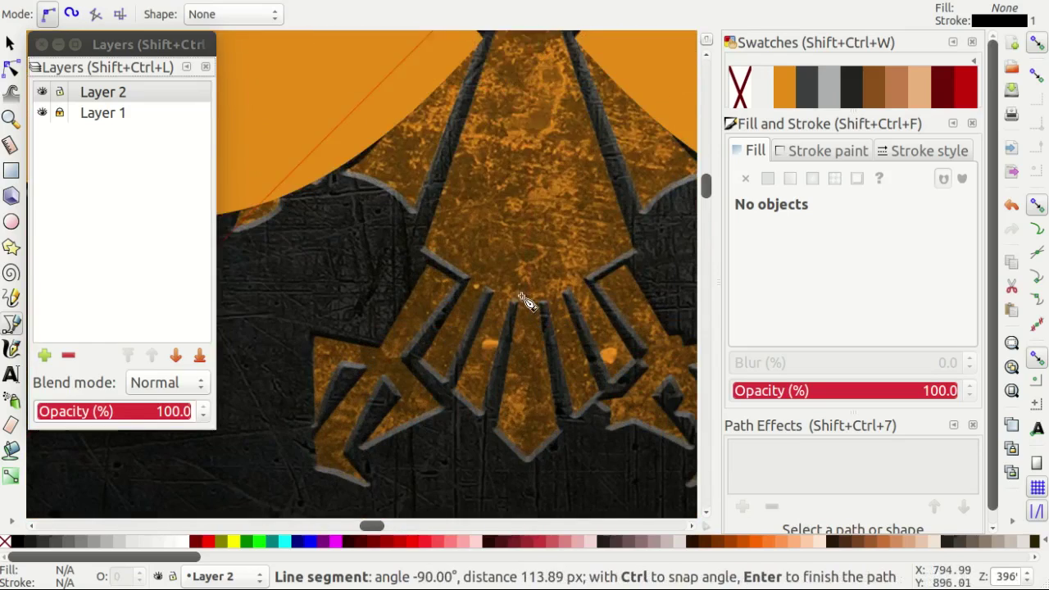
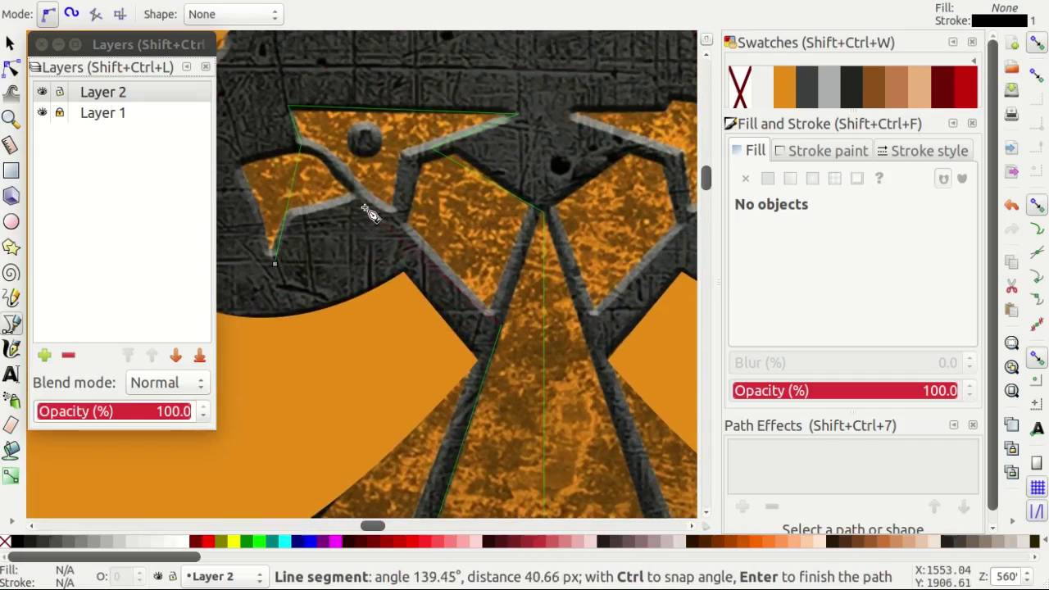
Close the traced half-outline of the emblem and bend its left segment along the inner edge.
{"action": "left_click", "coordinate": [275, 263]}
{"action": "key", "text": "n"}
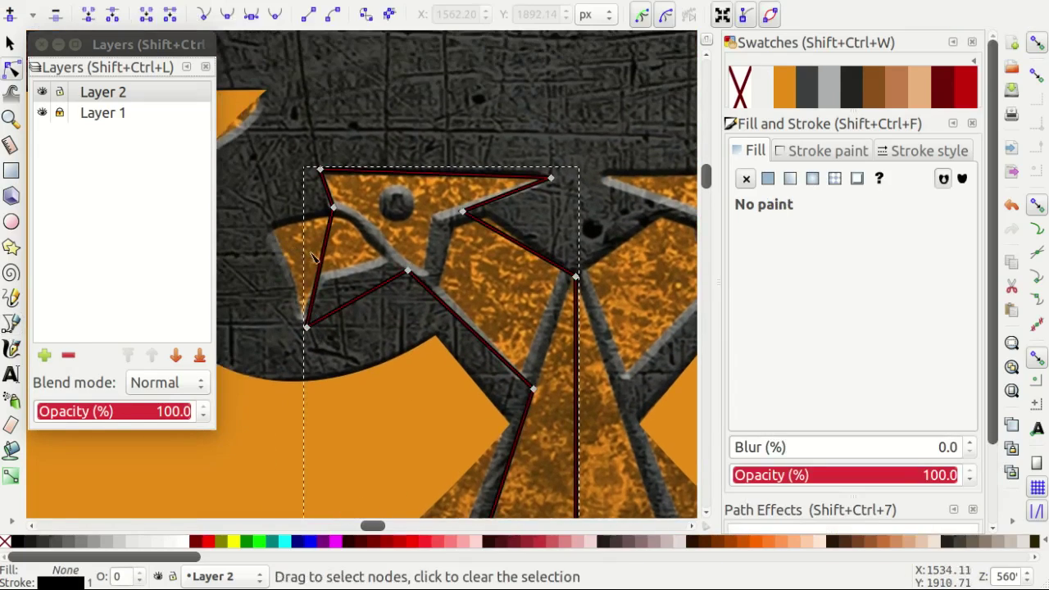
{"action": "left_click", "coordinate": [299, 252]}
{"action": "scroll", "coordinate": [275, 215], "scroll_direction": "up", "scroll_amount": 1}
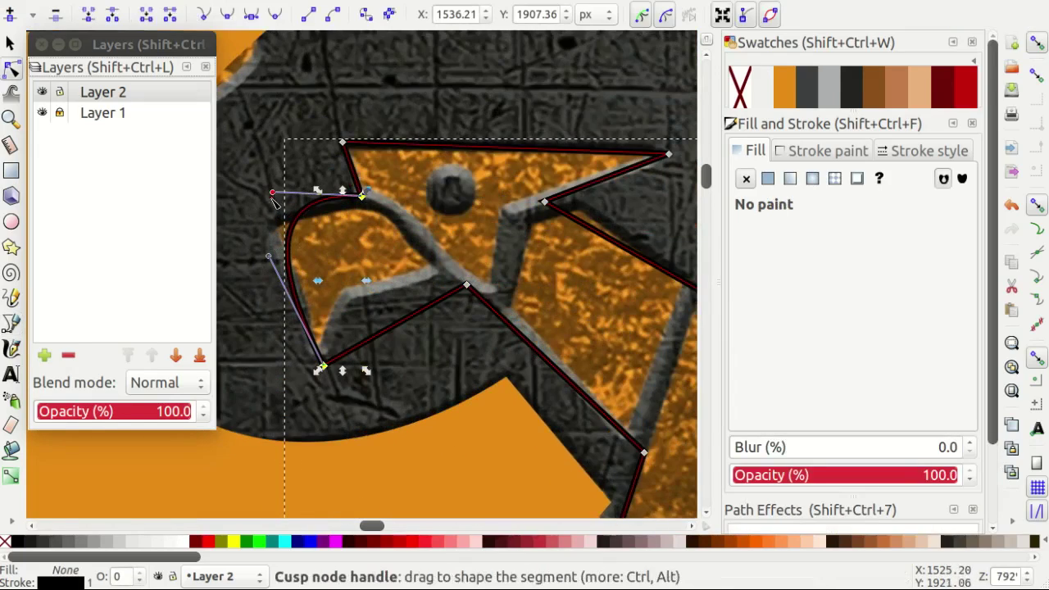
{"action": "left_click_drag", "start_coordinate": [273, 194], "coordinate": [250, 204]}
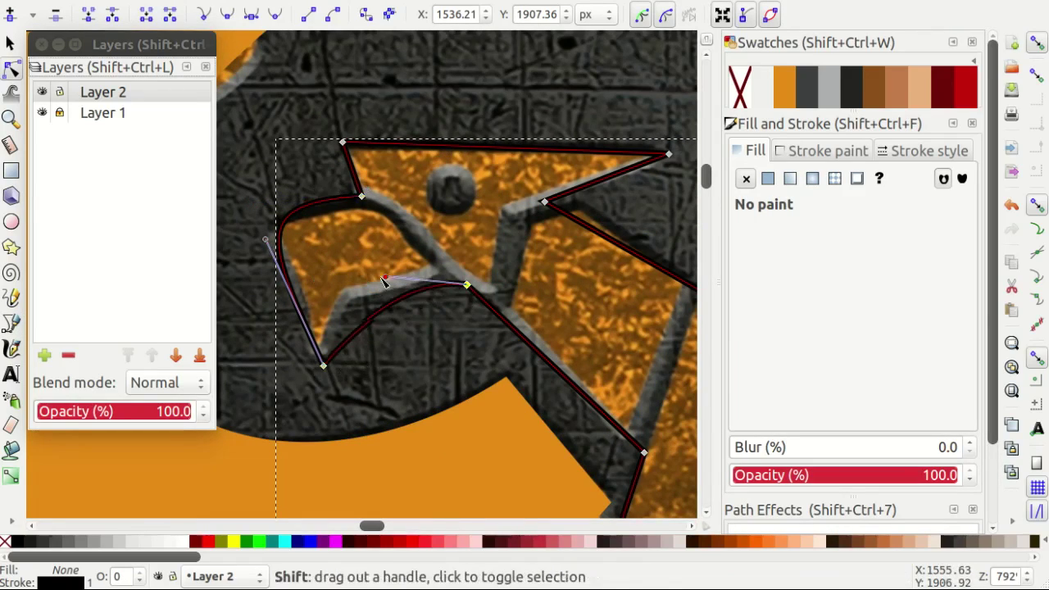
Curve the remaining outline segment to follow the emblem's edge.
{"action": "scroll", "coordinate": [492, 270], "scroll_direction": "up", "scroll_amount": 2}
{"action": "scroll", "coordinate": [559, 257], "scroll_direction": "right", "scroll_amount": 2}
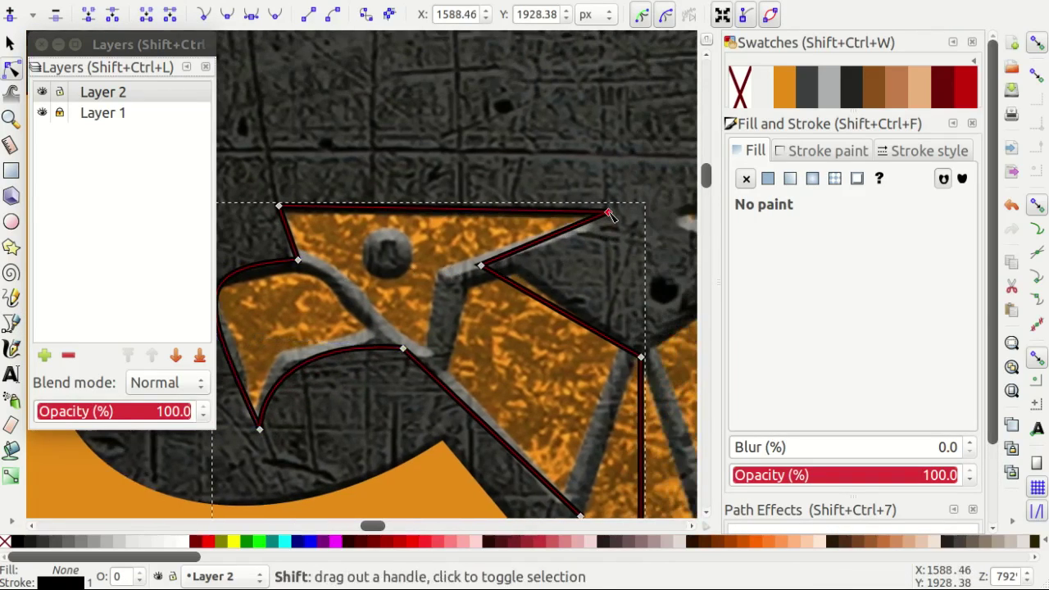
{"action": "scroll", "coordinate": [607, 218], "scroll_direction": "right", "scroll_amount": 2}
{"action": "scroll", "coordinate": [606, 218], "scroll_direction": "down", "scroll_amount": 2}
{"action": "scroll", "coordinate": [491, 197], "scroll_direction": "down", "scroll_amount": 1}
{"action": "left_click_drag", "start_coordinate": [418, 169], "coordinate": [428, 166]}
{"action": "scroll", "coordinate": [550, 227], "scroll_direction": "down", "scroll_amount": 2}
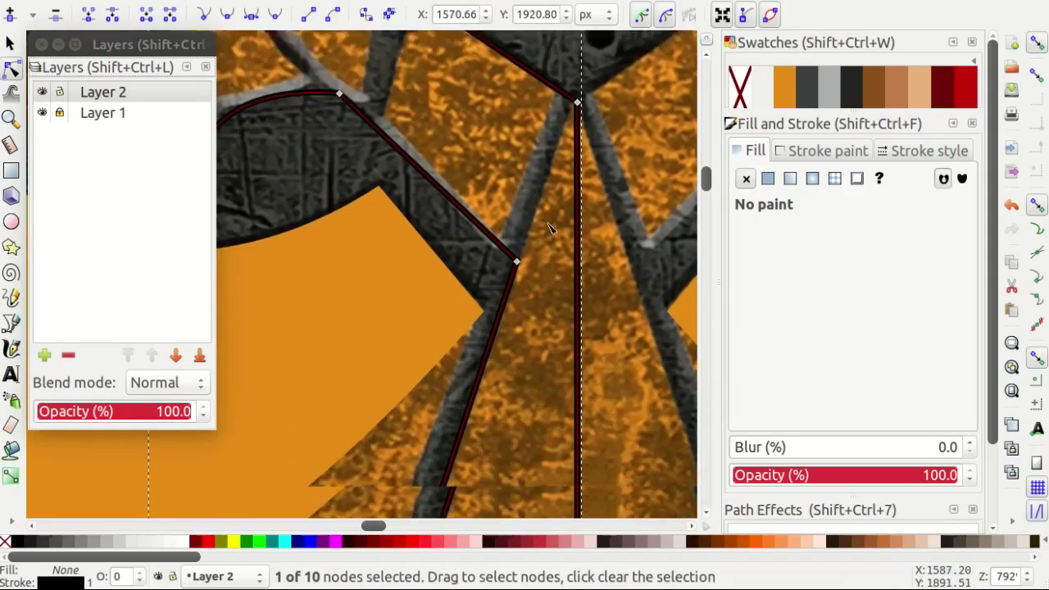
{"action": "scroll", "coordinate": [550, 227], "scroll_direction": "down", "scroll_amount": 2}
{"action": "scroll", "coordinate": [524, 238], "scroll_direction": "up", "scroll_amount": 2}
{"action": "scroll", "coordinate": [507, 242], "scroll_direction": "down", "scroll_amount": 1, "text": "ctrl"}
Duplicate the outline path and flip the copy horizontally to mirror the traced half.
{"action": "key", "text": "s"}
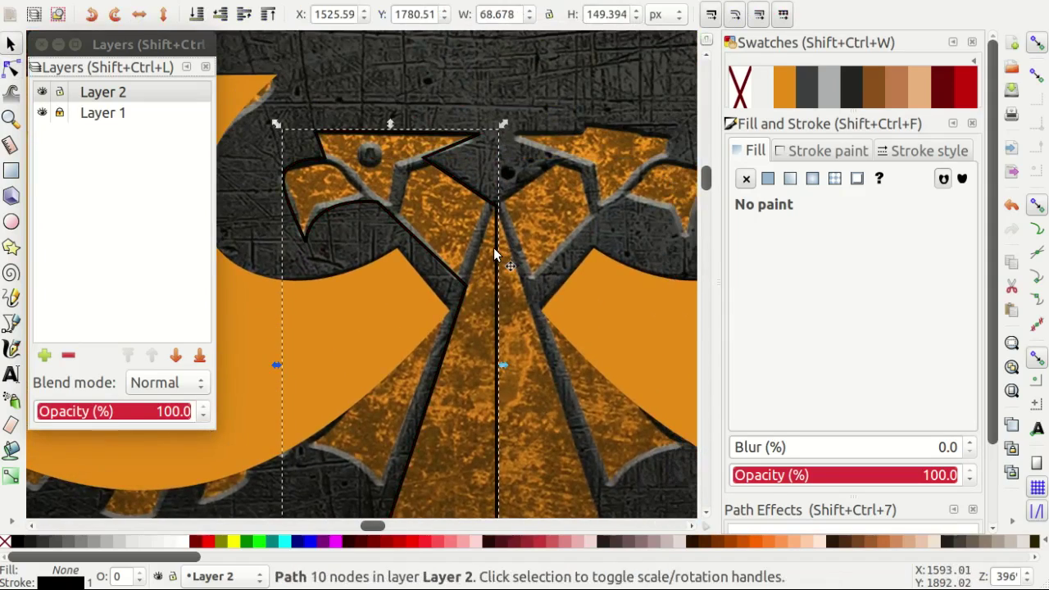
{"action": "right_click", "coordinate": [497, 252]}
{"action": "left_click", "coordinate": [524, 314]}
{"action": "scroll", "coordinate": [516, 299], "scroll_direction": "down", "scroll_amount": 1}
{"action": "key", "text": "v"}
{"action": "scroll", "coordinate": [512, 299], "scroll_direction": "down", "scroll_amount": 1, "text": "ctrl"}
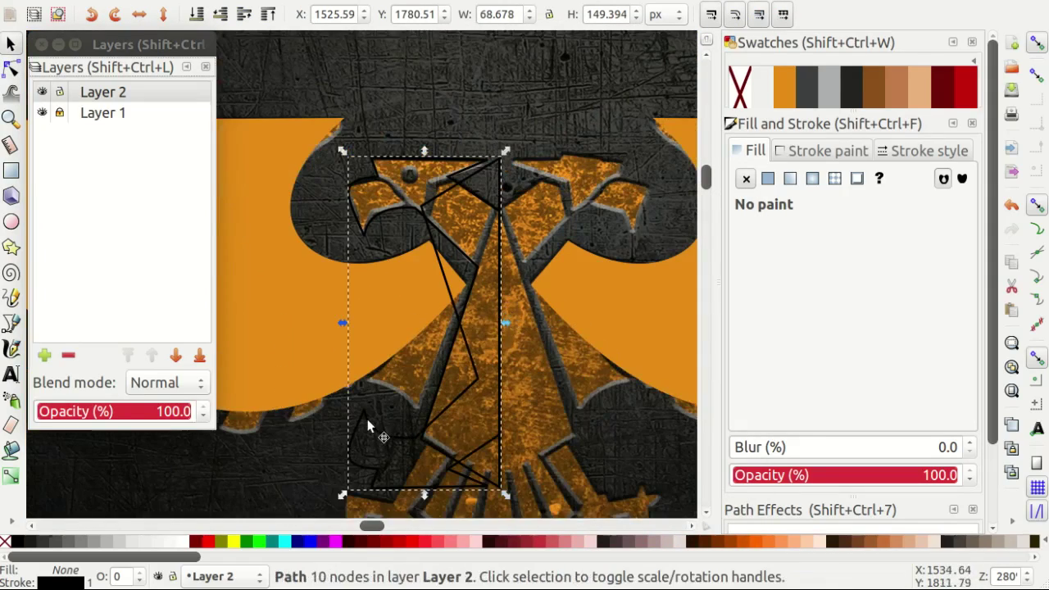
{"action": "left_click_drag", "start_coordinate": [354, 155], "coordinate": [456, 405]}
Move the mirrored copy over the emblem's right half.
{"action": "scroll", "coordinate": [359, 213], "scroll_direction": "up", "scroll_amount": 1, "text": "ctrl"}
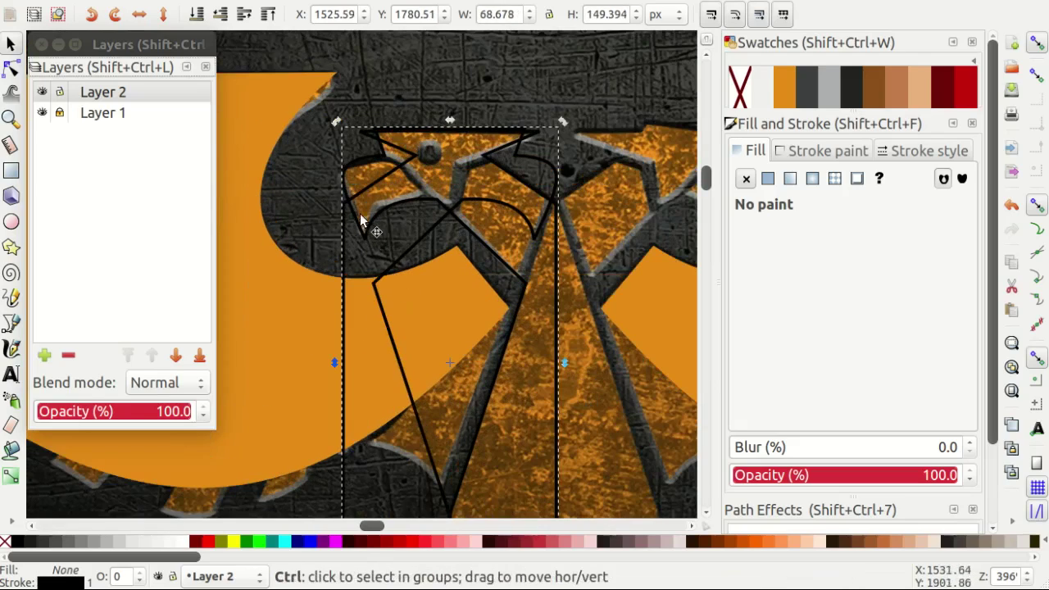
{"action": "left_click_drag", "start_coordinate": [494, 216], "coordinate": [543, 222]}
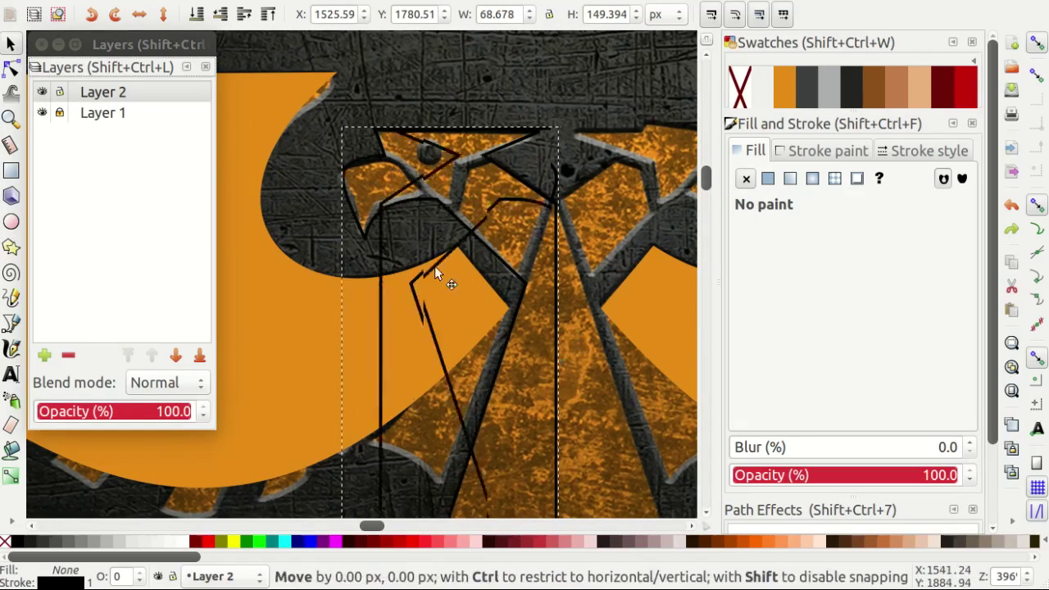
{"action": "mouse_move", "coordinate": [434, 266]}
{"action": "left_mouse_down"}
{"action": "mouse_move", "coordinate": [587, 279]}
{"action": "mouse_move", "coordinate": [574, 222]}
{"action": "left_mouse_up"}
{"action": "scroll", "coordinate": [578, 207], "scroll_direction": "up", "scroll_amount": 4, "text": "ctrl"}
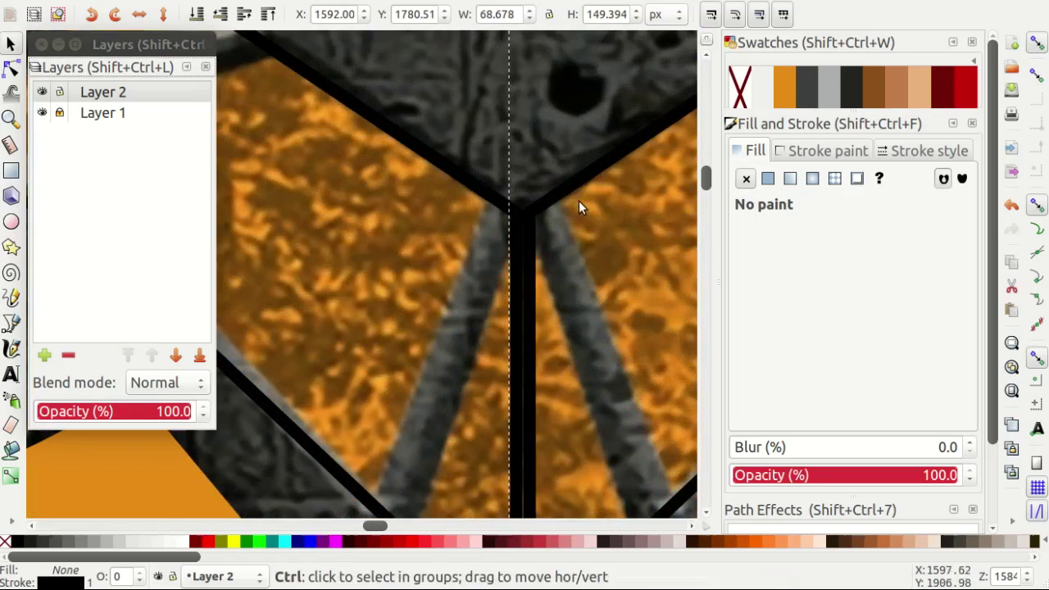
Join the centre nodes where the two halves meet into one 18-node outline.
{"action": "double_click", "coordinate": [459, 187]}
{"action": "scroll", "coordinate": [458, 187], "scroll_direction": "down", "scroll_amount": 2, "text": "ctrl"}
{"action": "scroll", "coordinate": [441, 188], "scroll_direction": "up", "scroll_amount": 2, "text": "ctrl"}
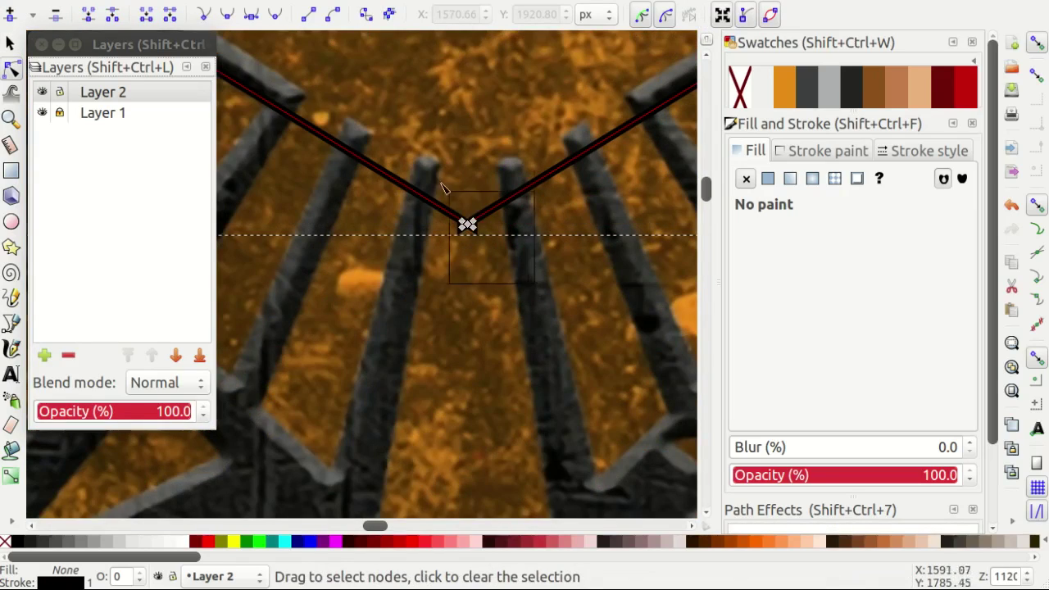
{"action": "left_click", "coordinate": [88, 15]}
{"action": "scroll", "coordinate": [501, 288], "scroll_direction": "down", "scroll_amount": 2, "text": "ctrl"}
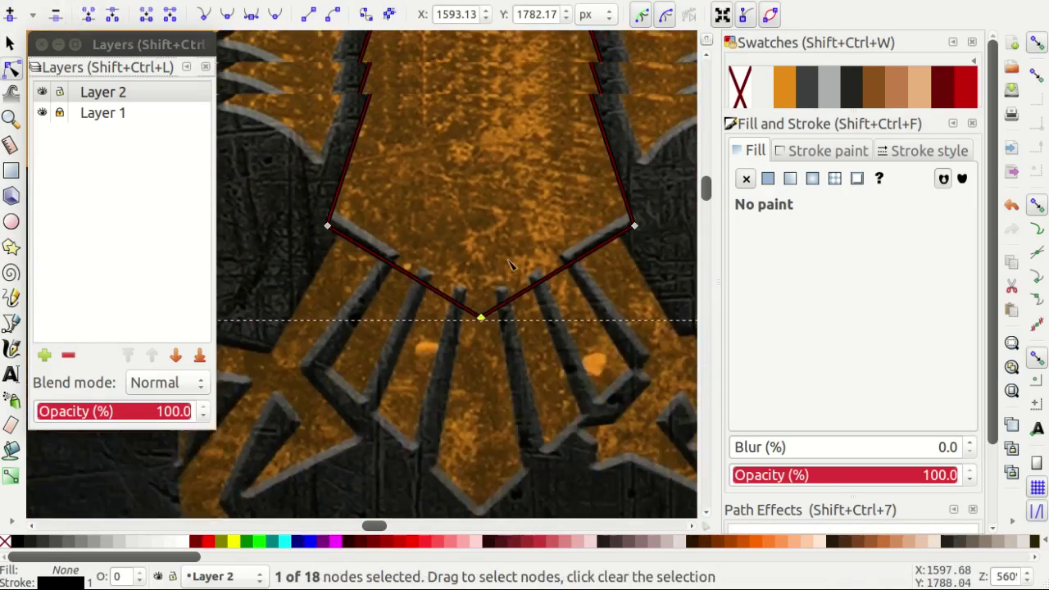
{"action": "scroll", "coordinate": [502, 288], "scroll_direction": "down", "scroll_amount": 2, "text": "ctrl"}
{"action": "scroll", "coordinate": [495, 277], "scroll_direction": "down", "scroll_amount": 1}
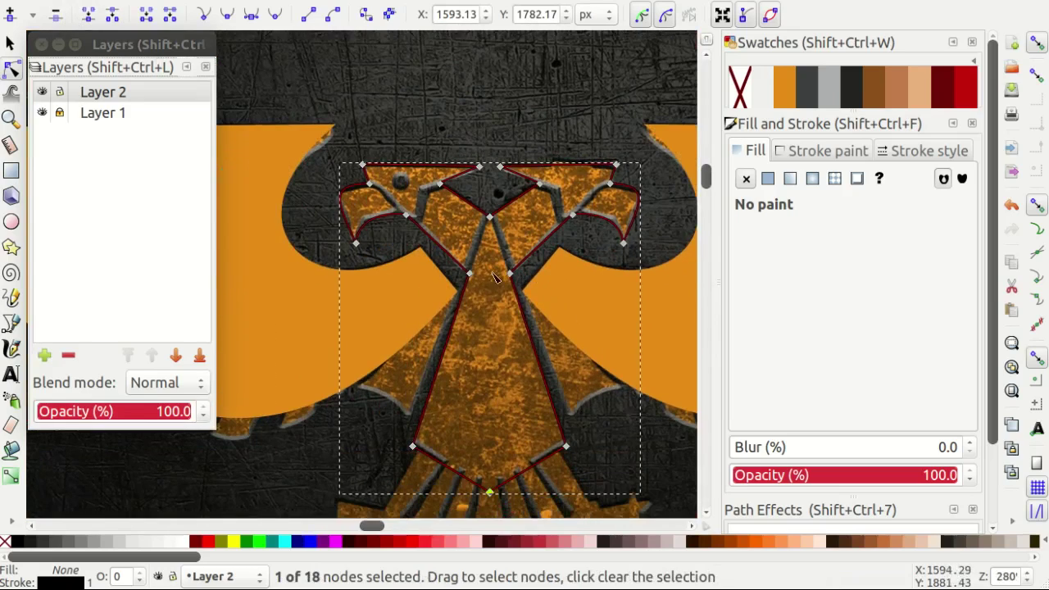
Fill the outline orange and move the three-object emblem group down toward the sword.
{"action": "left_click", "coordinate": [782, 102]}
{"action": "key", "text": "s"}
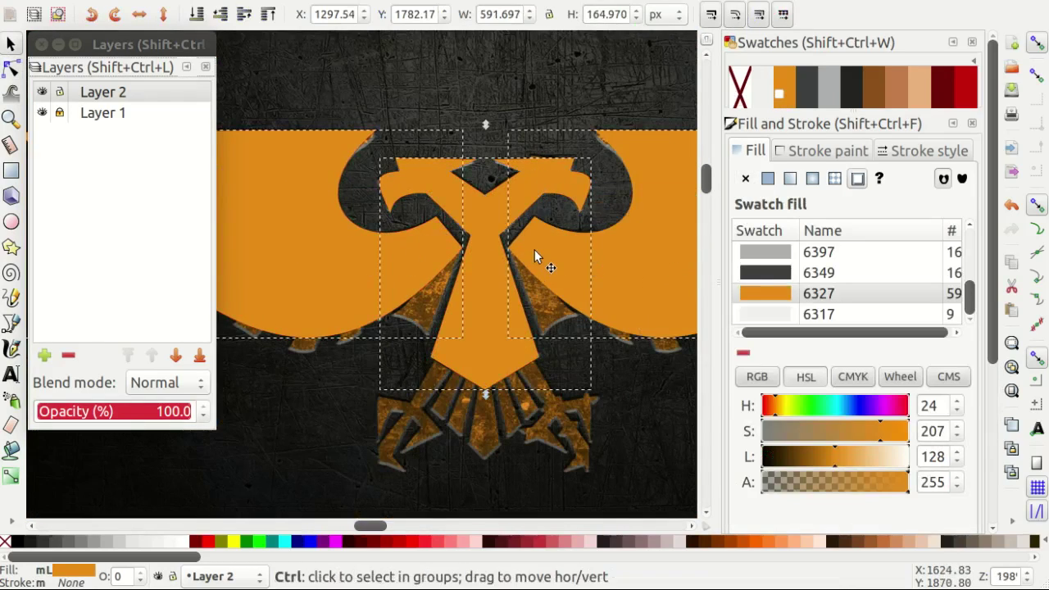
{"action": "scroll", "coordinate": [534, 249], "scroll_direction": "down", "scroll_amount": 2, "text": "ctrl"}
{"action": "left_click", "coordinate": [421, 248]}
{"action": "scroll", "coordinate": [421, 249], "scroll_direction": "down", "scroll_amount": 2, "text": "ctrl"}
{"action": "mouse_move", "coordinate": [421, 249]}
{"action": "left_mouse_down"}
{"action": "mouse_move", "coordinate": [455, 564]}
{"action": "mouse_move", "coordinate": [471, 375]}
{"action": "left_mouse_up"}
Rotate the emblem about 120 degrees and shrink it to inlay size near the guard.
{"action": "scroll", "coordinate": [408, 301], "scroll_direction": "up", "scroll_amount": 1, "text": "ctrl"}
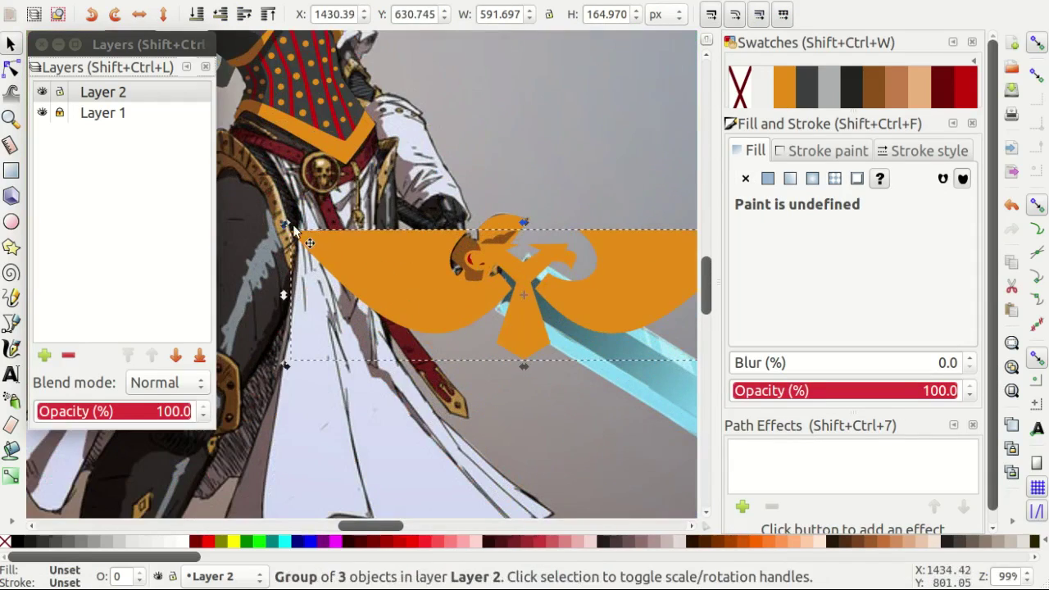
{"action": "left_click_drag", "start_coordinate": [293, 228], "coordinate": [627, 181]}
{"action": "scroll", "coordinate": [627, 181], "scroll_direction": "down", "scroll_amount": 1, "text": "ctrl"}
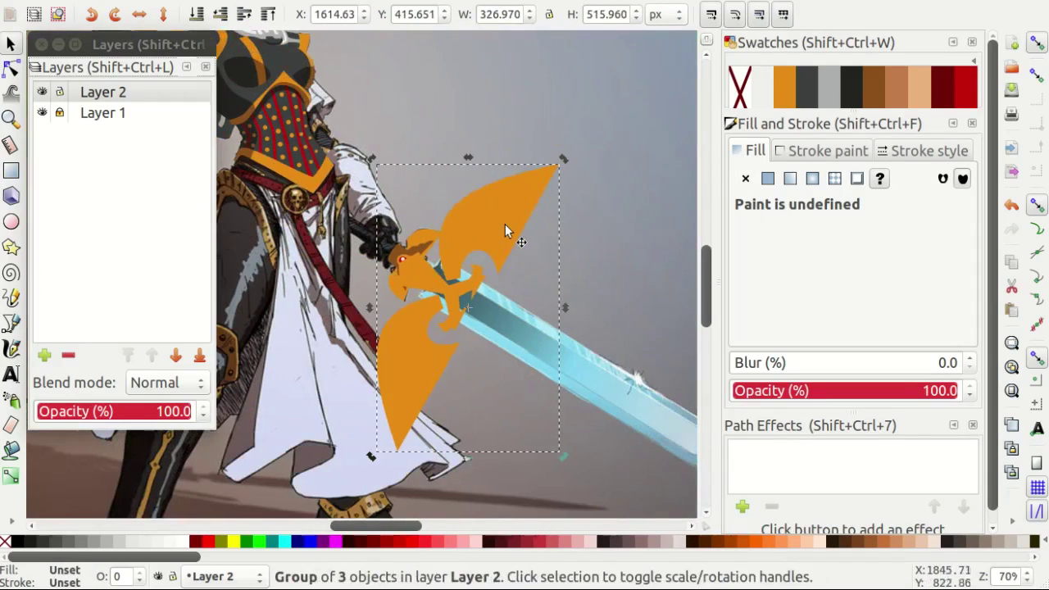
{"action": "left_click_drag", "start_coordinate": [564, 453], "coordinate": [485, 385]}
{"action": "scroll", "coordinate": [541, 344], "scroll_direction": "up", "scroll_amount": 3, "text": "ctrl"}
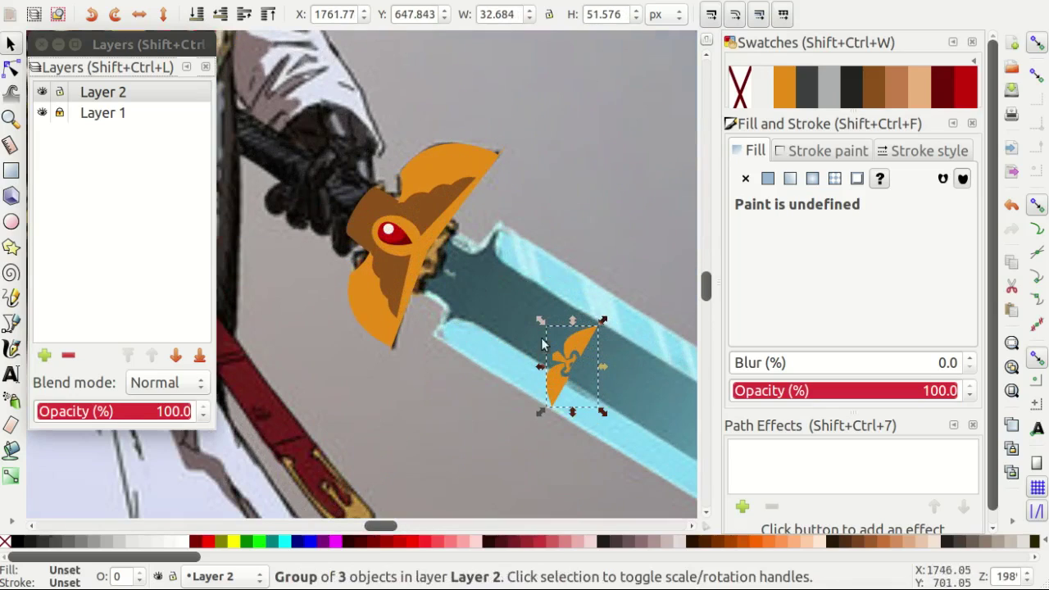
{"action": "left_click_drag", "start_coordinate": [541, 344], "coordinate": [431, 274]}
Recolour the emblem with brown swatch 6449 and fine-tune its position and angle on the blade.
{"action": "scroll", "coordinate": [431, 260], "scroll_direction": "up", "scroll_amount": 4, "text": "ctrl"}
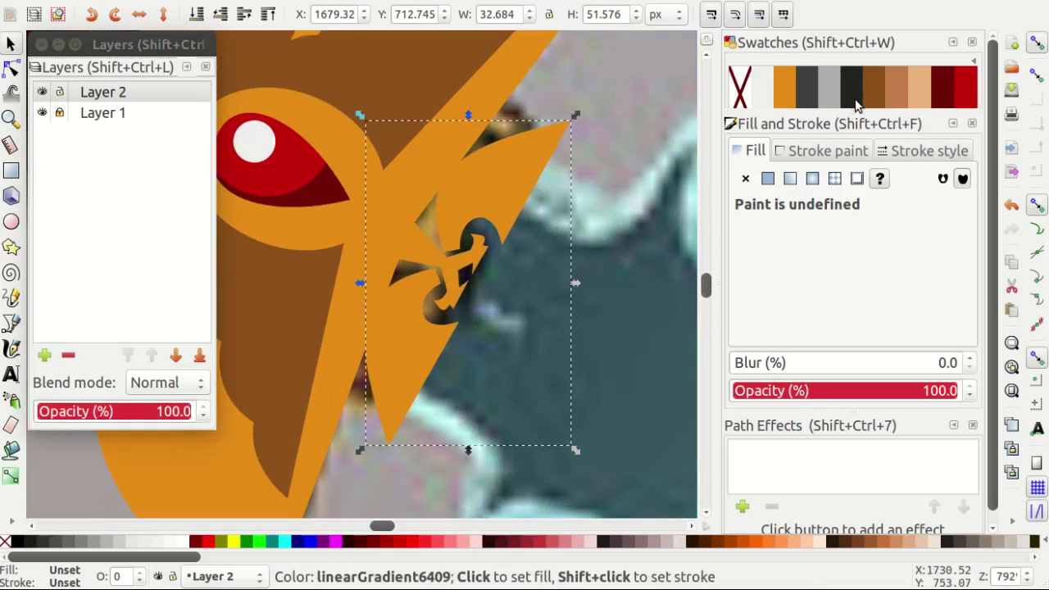
{"action": "left_click", "coordinate": [867, 97]}
{"action": "scroll", "coordinate": [447, 258], "scroll_direction": "up", "scroll_amount": 1, "text": "ctrl"}
{"action": "left_click_drag", "start_coordinate": [322, 208], "coordinate": [430, 238]}
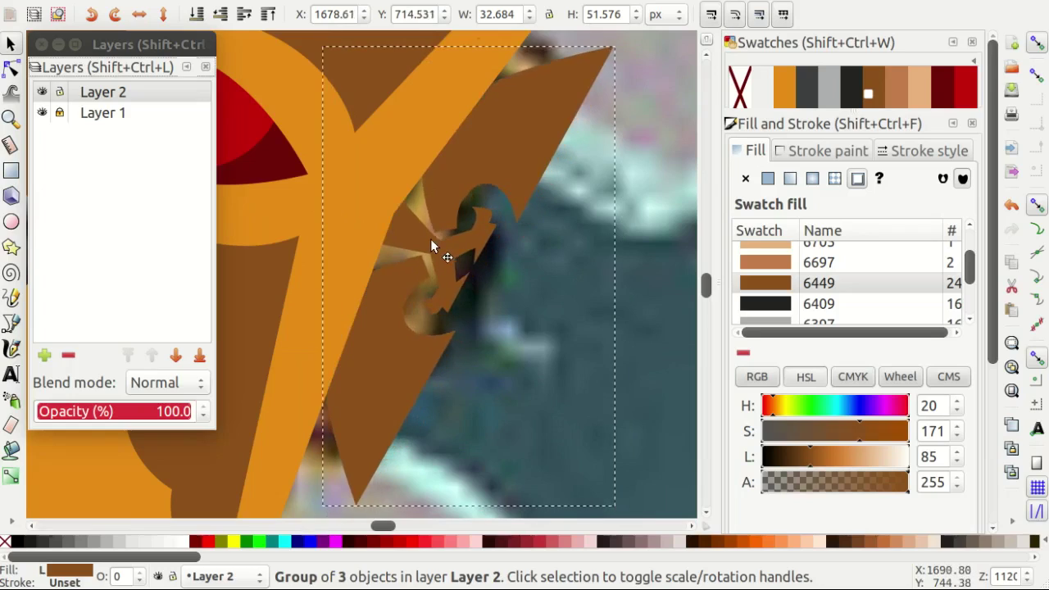
{"action": "scroll", "coordinate": [455, 254], "scroll_direction": "down", "scroll_amount": 1, "text": "ctrl"}
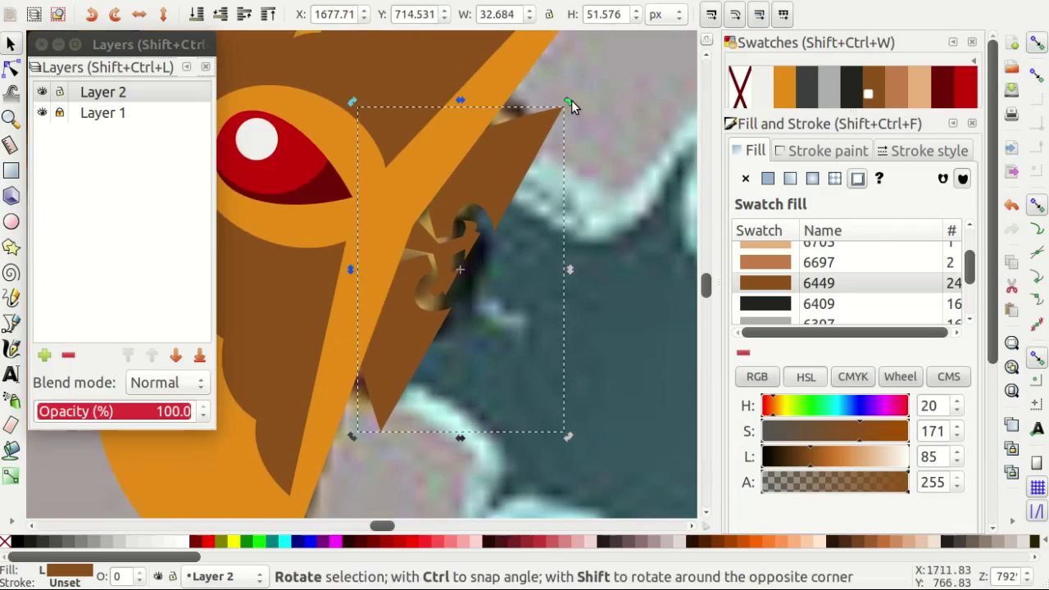
{"action": "left_click_drag", "start_coordinate": [571, 100], "coordinate": [567, 108]}
{"action": "left_click_drag", "start_coordinate": [472, 230], "coordinate": [474, 230]}
{"action": "left_click", "coordinate": [522, 254]}
Toggle Layer 1 visibility and fill the small emblem group with the orange swatch.
{"action": "scroll", "coordinate": [523, 254], "scroll_direction": "down", "scroll_amount": 1}
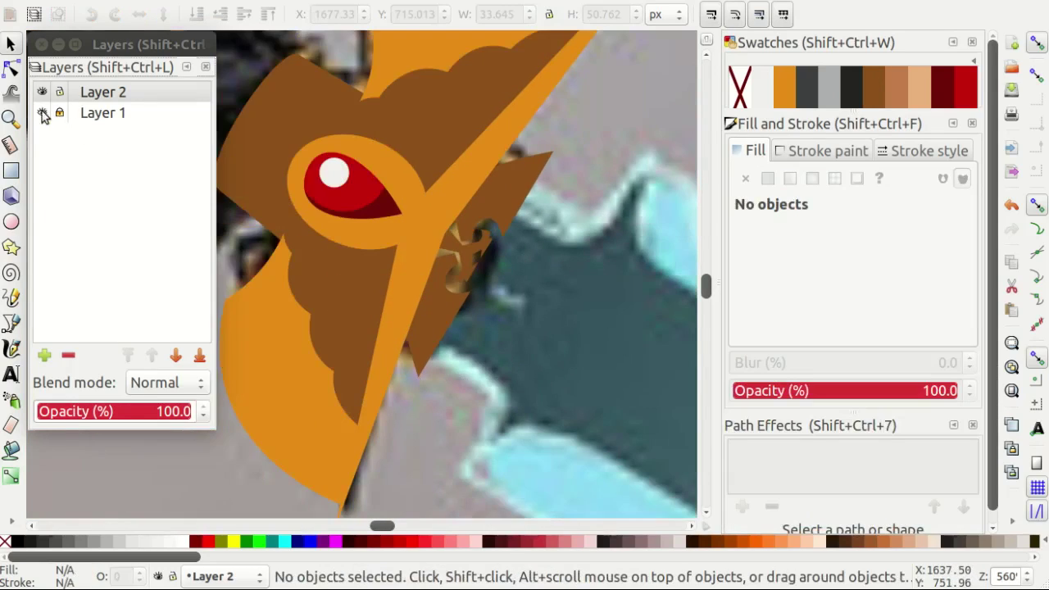
{"action": "left_click", "coordinate": [43, 115]}
{"action": "right_click", "coordinate": [532, 246]}
{"action": "key", "text": "Escape"}
{"action": "scroll", "coordinate": [409, 246], "scroll_direction": "up", "scroll_amount": 1}
{"action": "left_click", "coordinate": [410, 246]}
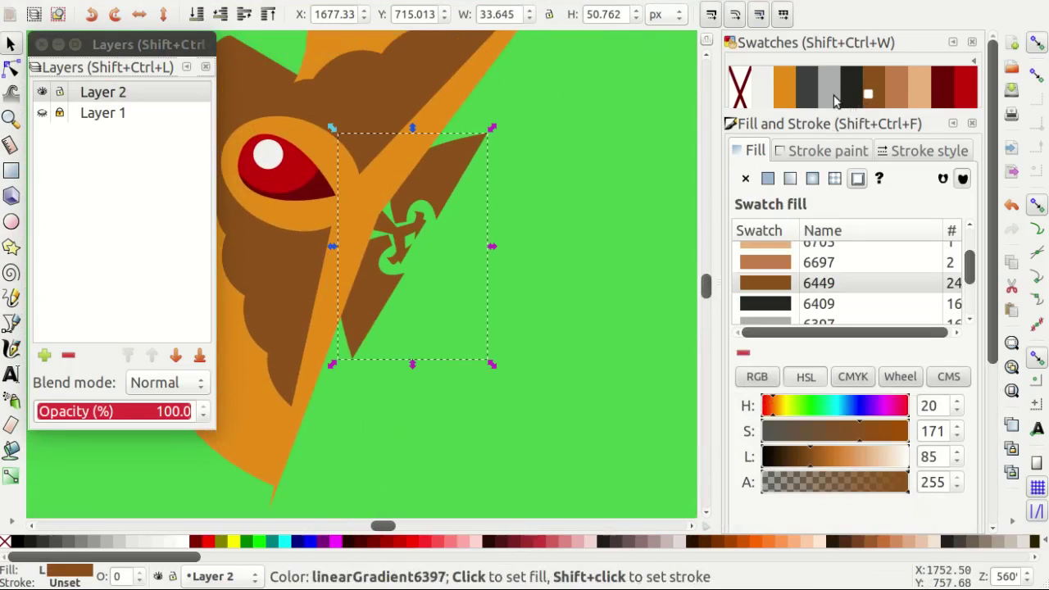
{"action": "left_click", "coordinate": [784, 100]}
{"action": "left_click", "coordinate": [521, 261]}
Fill the large guard shape and the eye ring brown.
{"action": "scroll", "coordinate": [520, 261], "scroll_direction": "left", "scroll_amount": 1}
{"action": "left_click", "coordinate": [366, 258]}
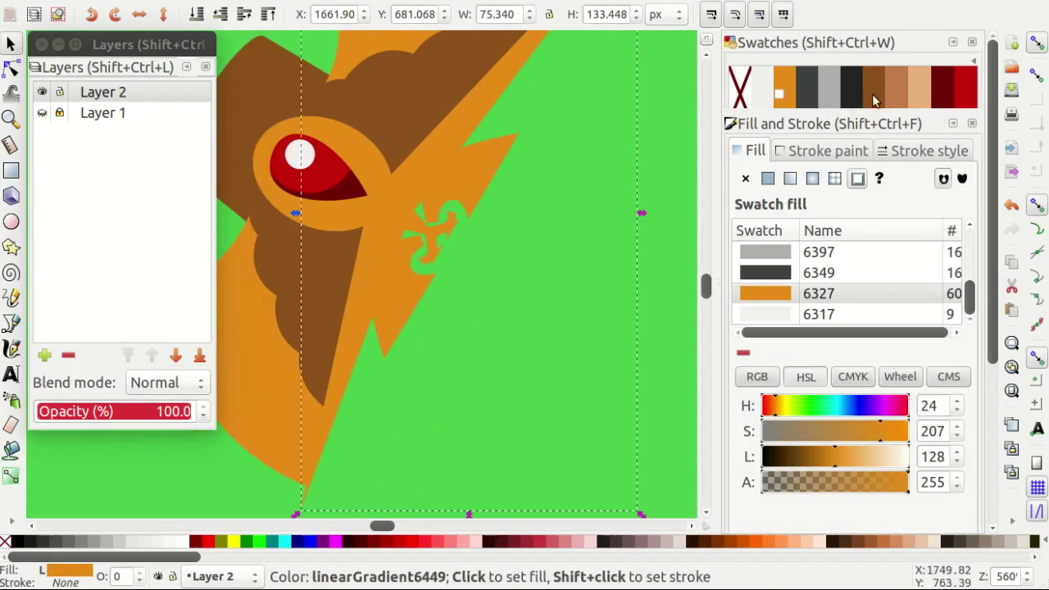
{"action": "left_click", "coordinate": [873, 99]}
{"action": "left_click", "coordinate": [568, 323]}
{"action": "scroll", "coordinate": [430, 236], "scroll_direction": "left", "scroll_amount": 1}
{"action": "left_click", "coordinate": [358, 278]}
{"action": "key", "text": "ctrl+shift+v"}
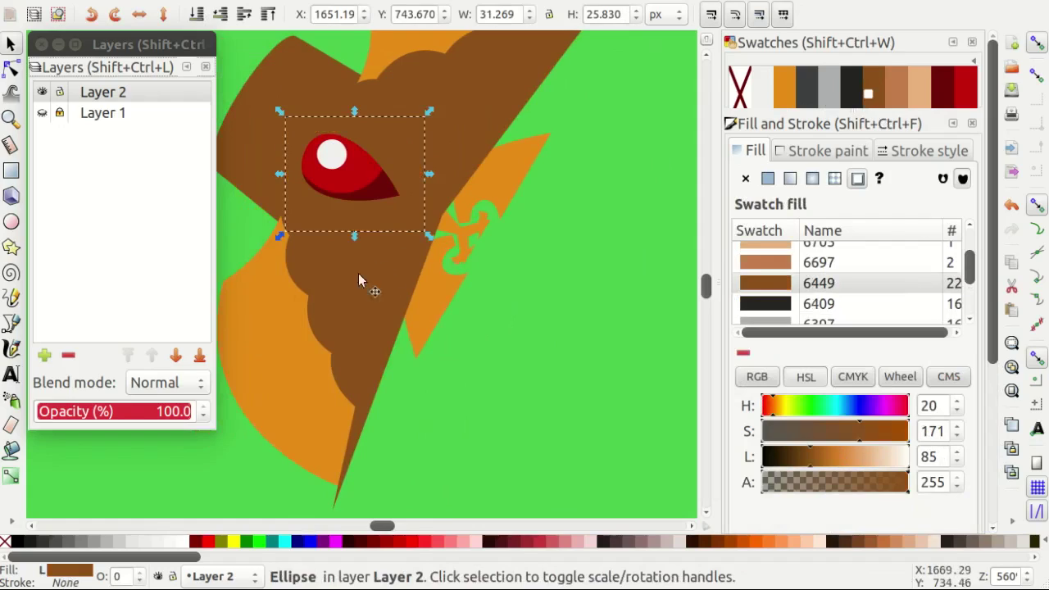
Fill two guard shapes with orange swatch 6327.
{"action": "left_click", "coordinate": [358, 279]}
{"action": "scroll", "coordinate": [401, 229], "scroll_direction": "up", "scroll_amount": 2}
{"action": "left_click", "coordinate": [444, 175], "text": "shift"}
{"action": "left_click", "coordinate": [784, 86]}
{"action": "scroll", "coordinate": [637, 300], "scroll_direction": "down", "scroll_amount": 1}
{"action": "key", "text": "Escape"}
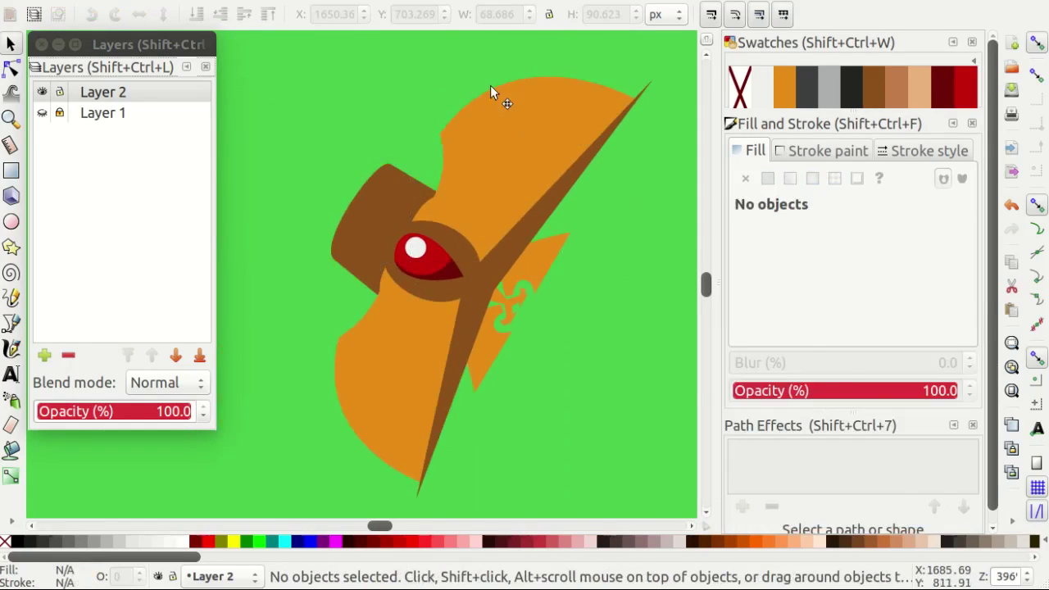
Recolour the large curved guard shape brown.
{"action": "left_click", "coordinate": [490, 91]}
{"action": "key", "text": "Escape"}
{"action": "left_click", "coordinate": [350, 459]}
{"action": "left_click", "coordinate": [873, 86]}
{"action": "right_click", "coordinate": [644, 341]}
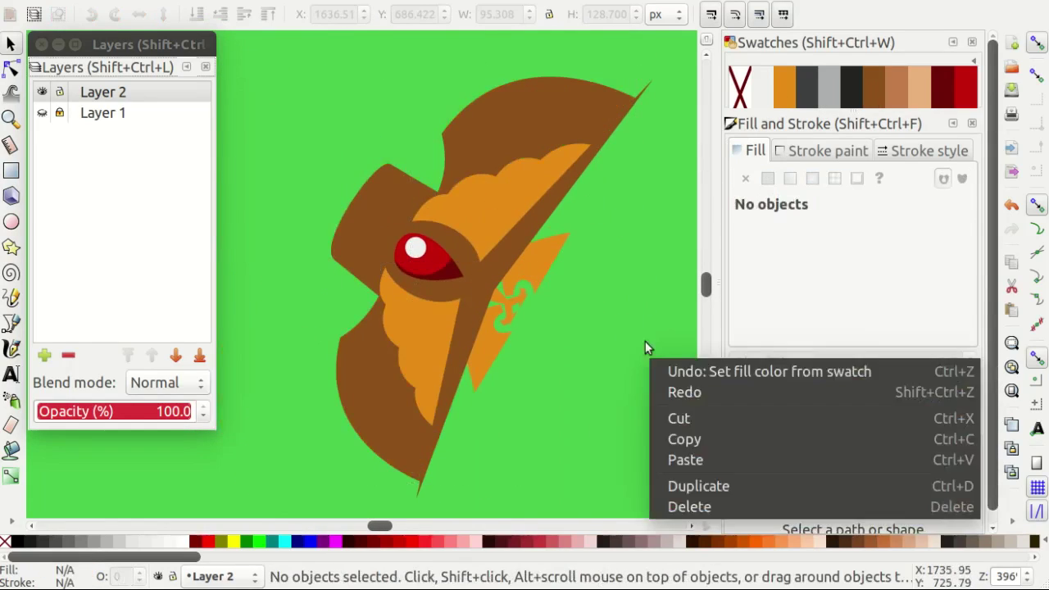
{"action": "key", "text": "Escape"}
Turn the brown shape beside the eye orange.
{"action": "scroll", "coordinate": [627, 342], "scroll_direction": "down", "scroll_amount": 1}
{"action": "scroll", "coordinate": [571, 350], "scroll_direction": "down", "scroll_amount": 1}
{"action": "scroll", "coordinate": [571, 349], "scroll_direction": "up", "scroll_amount": 2}
{"action": "left_click", "coordinate": [355, 236]}
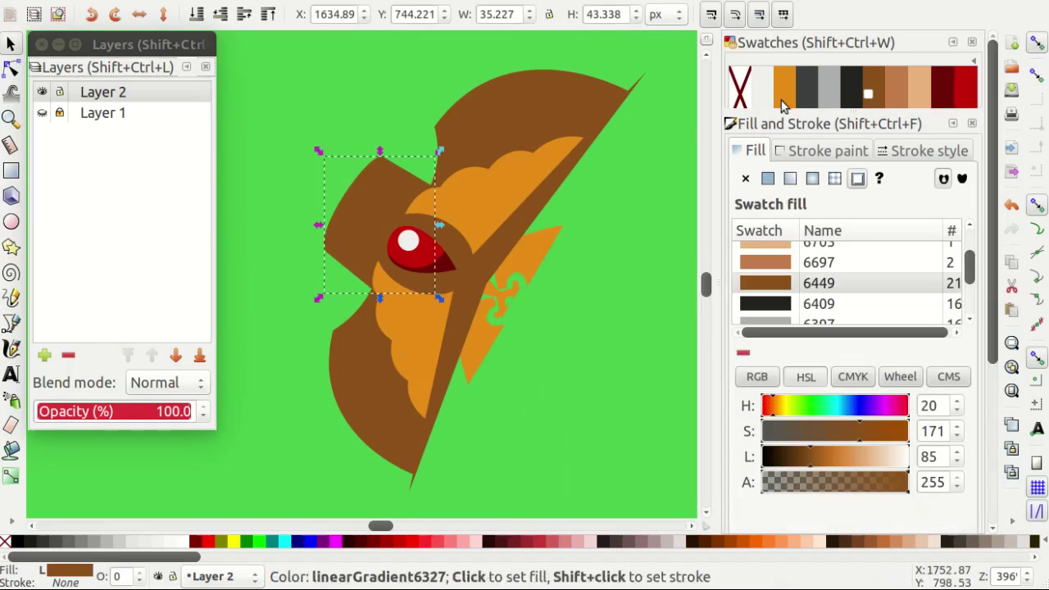
{"action": "left_click", "coordinate": [783, 104]}
{"action": "key", "text": "Escape"}
Inspect the crossguard, then recolour the orange lightning shape brown as a trial.
{"action": "scroll", "coordinate": [593, 315], "scroll_direction": "down", "scroll_amount": 2}
{"action": "scroll", "coordinate": [573, 304], "scroll_direction": "up", "scroll_amount": 1}
{"action": "scroll", "coordinate": [562, 296], "scroll_direction": "up", "scroll_amount": 1}
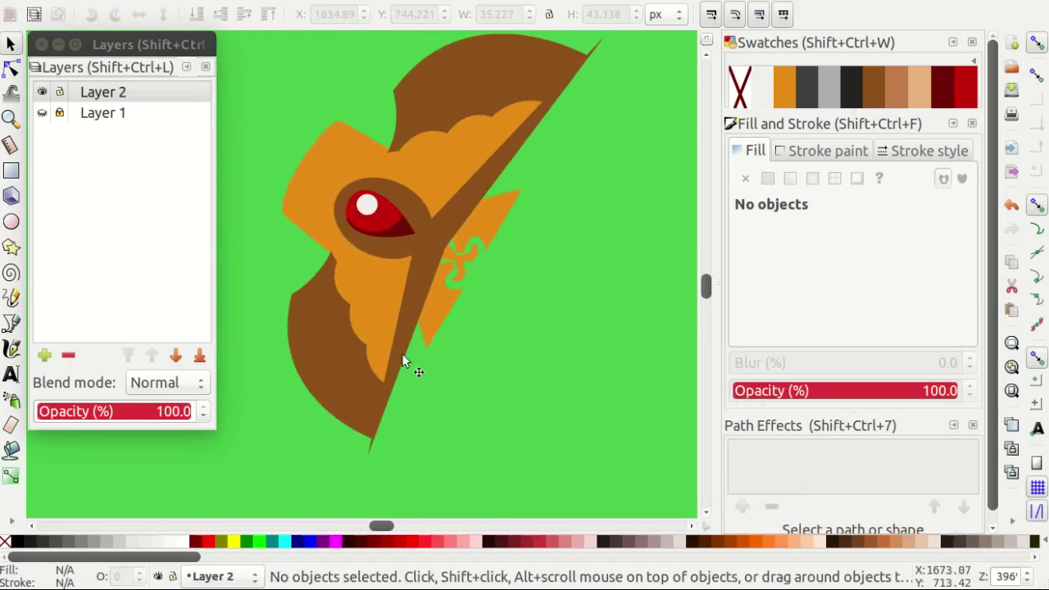
{"action": "scroll", "coordinate": [553, 307], "scroll_direction": "down", "scroll_amount": 2}
{"action": "scroll", "coordinate": [533, 344], "scroll_direction": "up", "scroll_amount": 2}
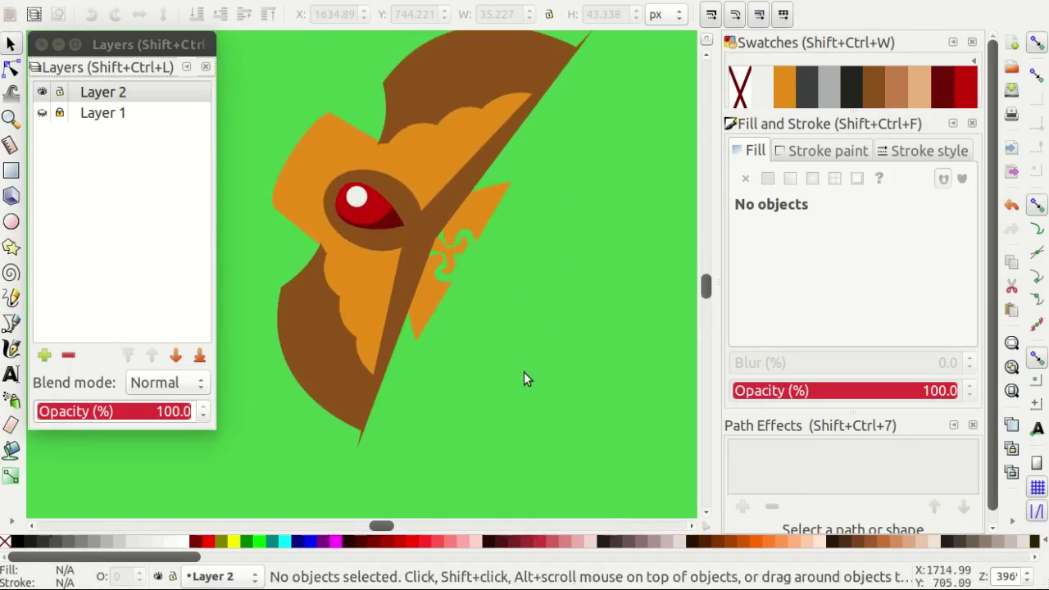
{"action": "scroll", "coordinate": [545, 369], "scroll_direction": "up", "scroll_amount": 1}
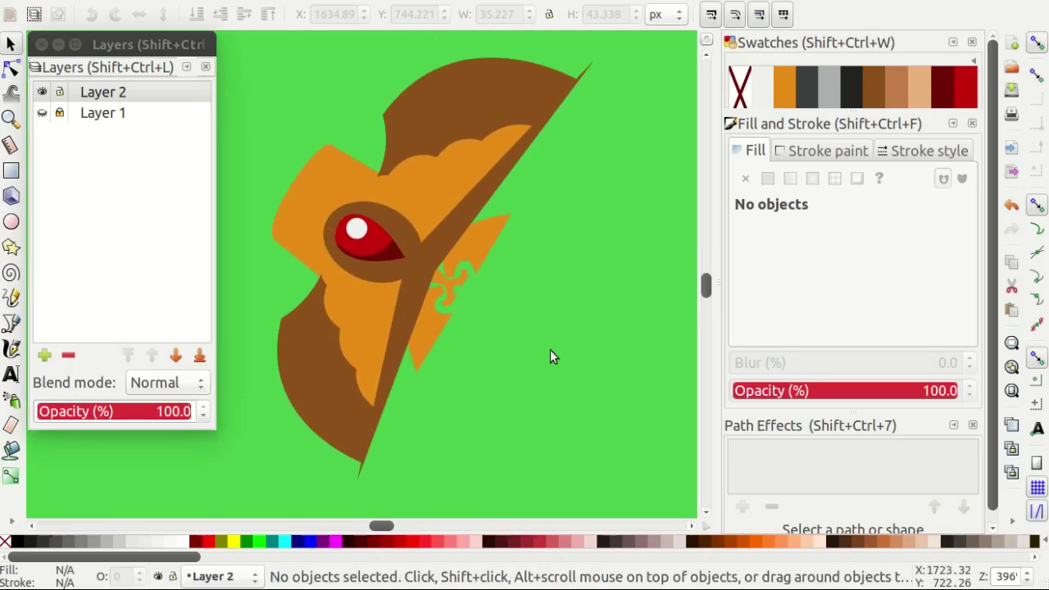
{"action": "scroll", "coordinate": [372, 282], "scroll_direction": "up", "scroll_amount": 1}
{"action": "scroll", "coordinate": [313, 232], "scroll_direction": "up", "scroll_amount": 1}
{"action": "scroll", "coordinate": [316, 246], "scroll_direction": "down", "scroll_amount": 3}
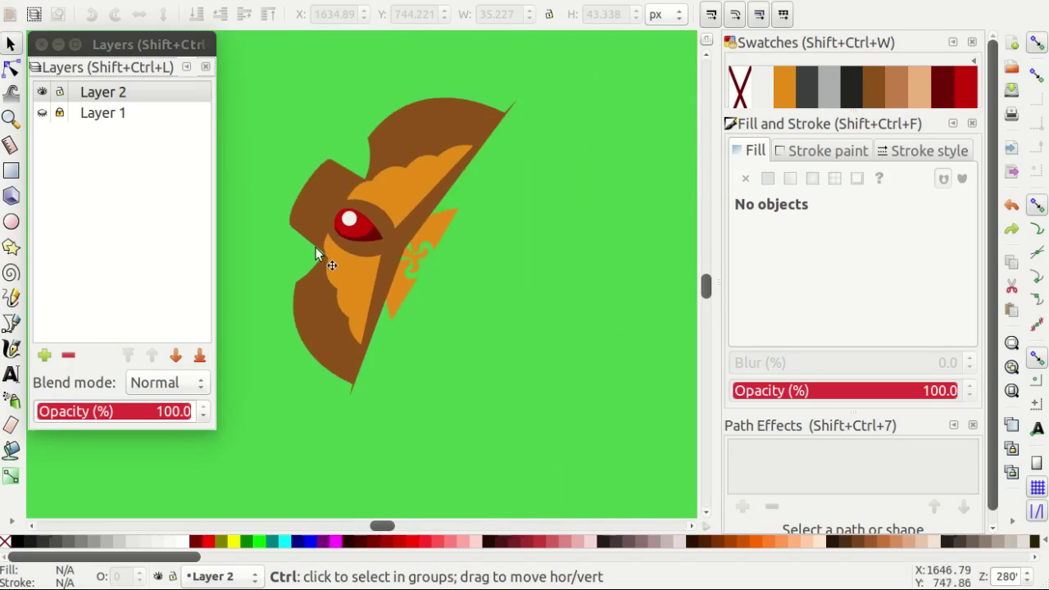
{"action": "scroll", "coordinate": [320, 246], "scroll_direction": "up", "scroll_amount": 2}
{"action": "scroll", "coordinate": [306, 336], "scroll_direction": "down", "scroll_amount": 2}
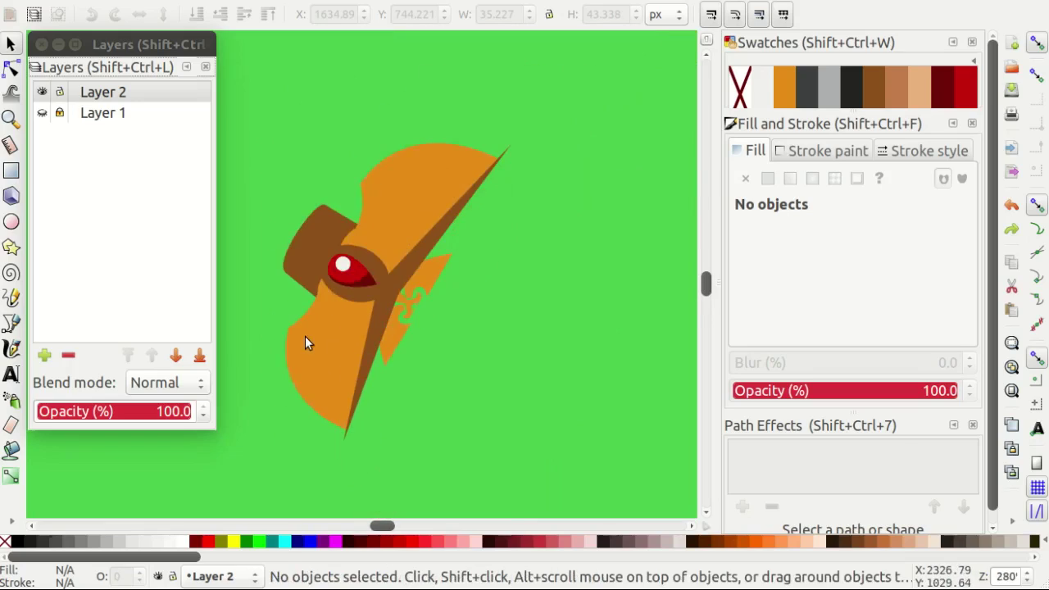
{"action": "scroll", "coordinate": [305, 338], "scroll_direction": "up", "scroll_amount": 2}
{"action": "scroll", "coordinate": [305, 334], "scroll_direction": "down", "scroll_amount": 2}
{"action": "scroll", "coordinate": [317, 321], "scroll_direction": "up", "scroll_amount": 1}
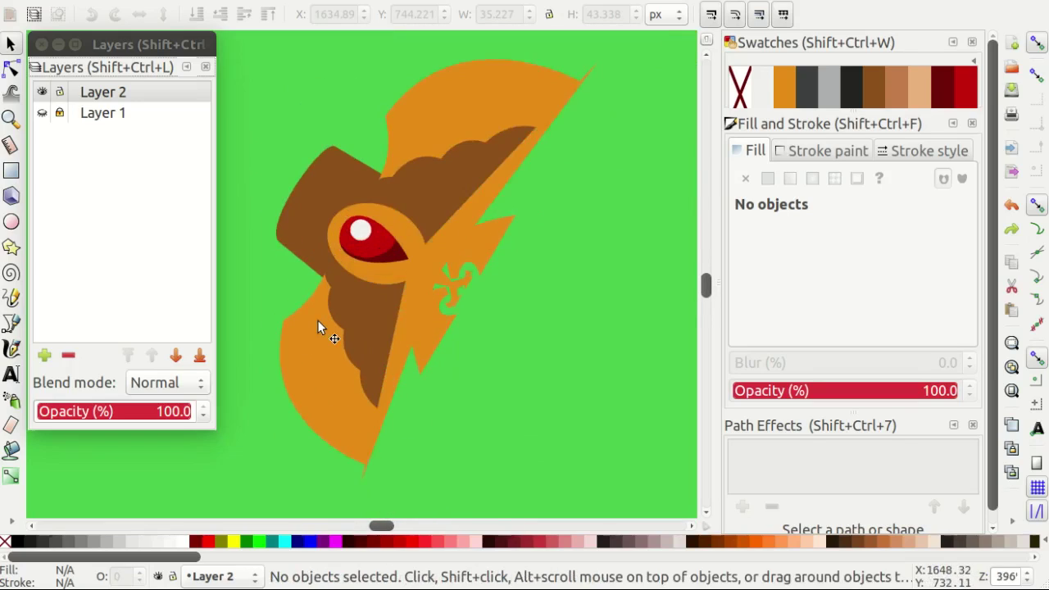
{"action": "left_click", "coordinate": [409, 338]}
{"action": "left_click", "coordinate": [819, 339]}
{"action": "left_click", "coordinate": [545, 362]}
Shift the lightning shape slightly right and revert it to orange.
{"action": "scroll", "coordinate": [445, 284], "scroll_direction": "up", "scroll_amount": 1}
{"action": "scroll", "coordinate": [440, 291], "scroll_direction": "up", "scroll_amount": 2}
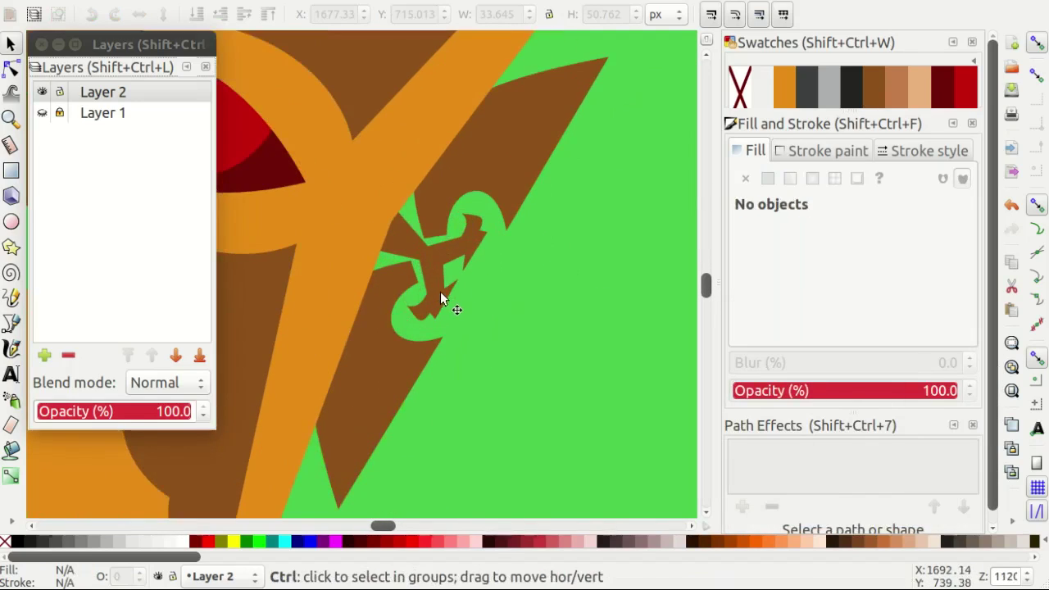
{"action": "left_click", "coordinate": [440, 293]}
{"action": "left_click_drag", "start_coordinate": [446, 293], "coordinate": [460, 292]}
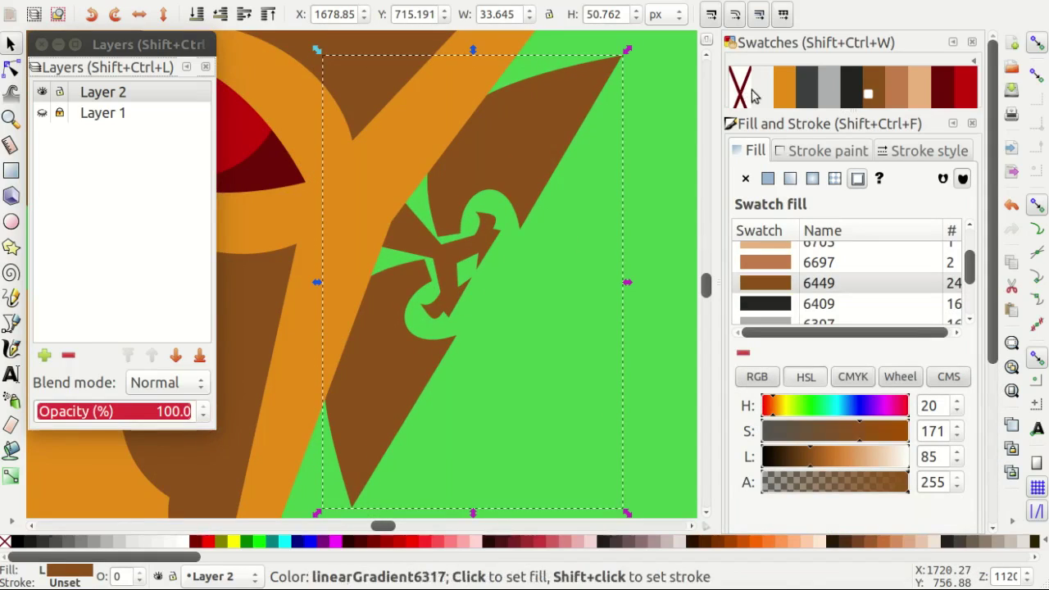
{"action": "left_click", "coordinate": [784, 86]}
{"action": "left_click", "coordinate": [538, 361]}
{"action": "scroll", "coordinate": [500, 334], "scroll_direction": "down", "scroll_amount": 3}
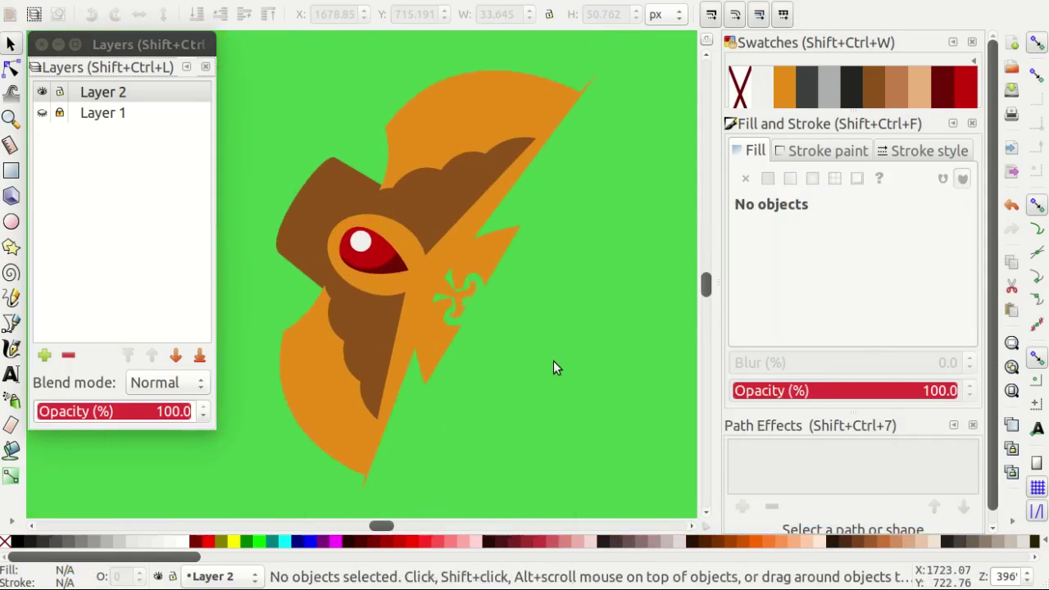
{"action": "key", "text": "b"}
{"action": "scroll", "coordinate": [440, 286], "scroll_direction": "down", "scroll_amount": 2}
Show the sword reference layer, then draw a straight black centre line from the hilt along the blade.
{"action": "left_click", "coordinate": [42, 112]}
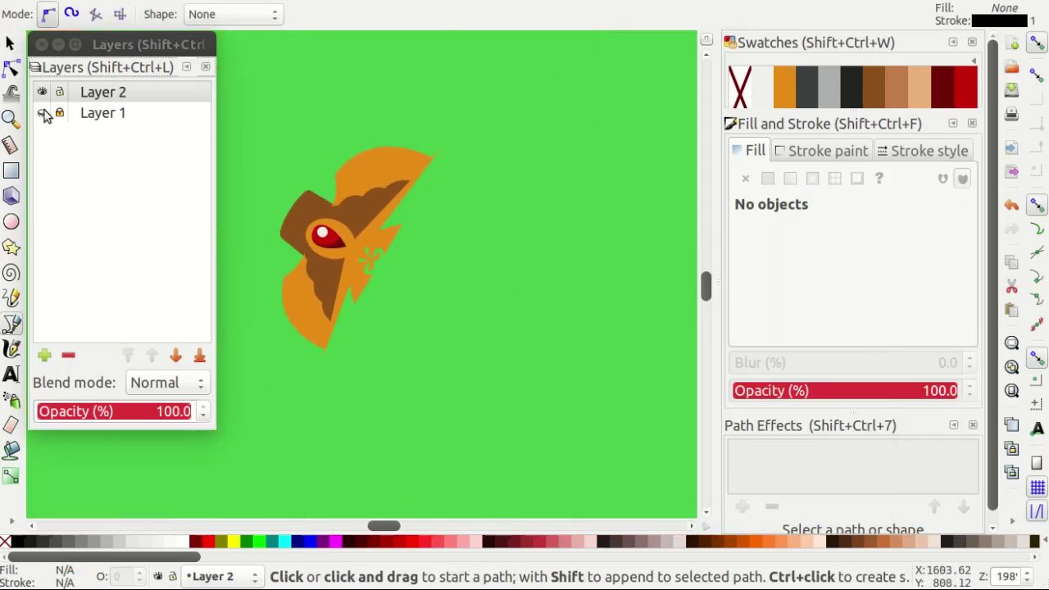
{"action": "scroll", "coordinate": [395, 239], "scroll_direction": "down", "scroll_amount": 1}
{"action": "scroll", "coordinate": [395, 239], "scroll_direction": "down", "scroll_amount": 1}
{"action": "scroll", "coordinate": [434, 271], "scroll_direction": "up", "scroll_amount": 4}
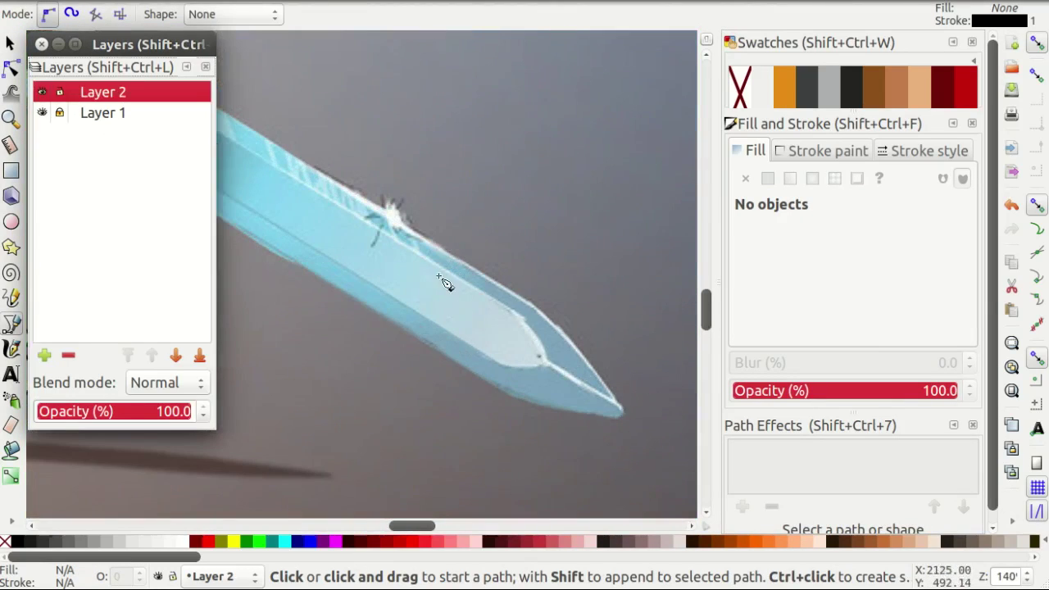
{"action": "scroll", "coordinate": [461, 281], "scroll_direction": "down", "scroll_amount": 6}
{"action": "scroll", "coordinate": [342, 168], "scroll_direction": "up", "scroll_amount": 4}
{"action": "scroll", "coordinate": [342, 168], "scroll_direction": "up", "scroll_amount": 1}
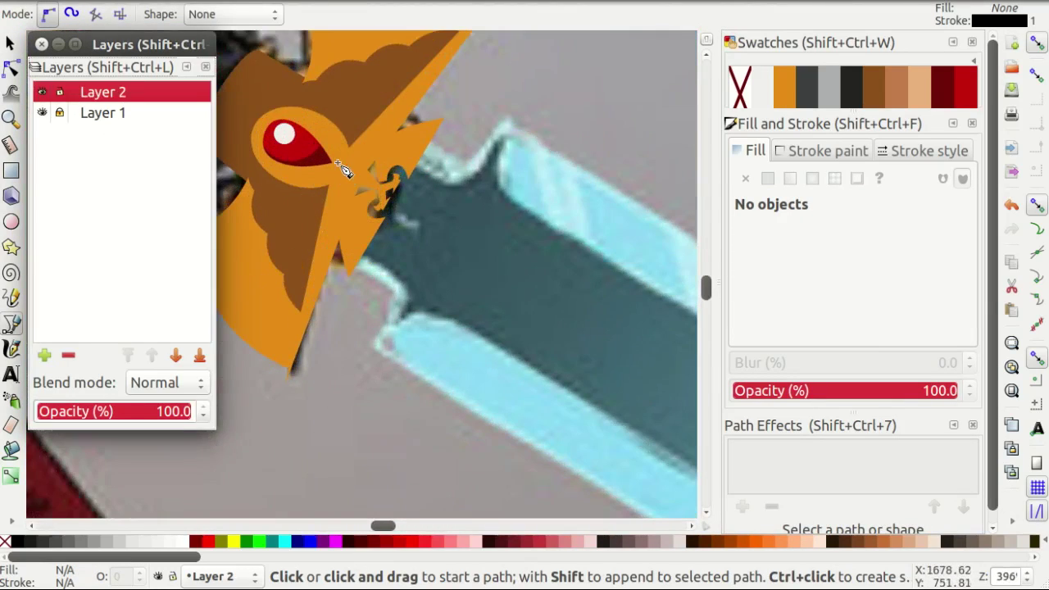
{"action": "left_click", "coordinate": [236, 100]}
{"action": "scroll", "coordinate": [515, 297], "scroll_direction": "down", "scroll_amount": 3}
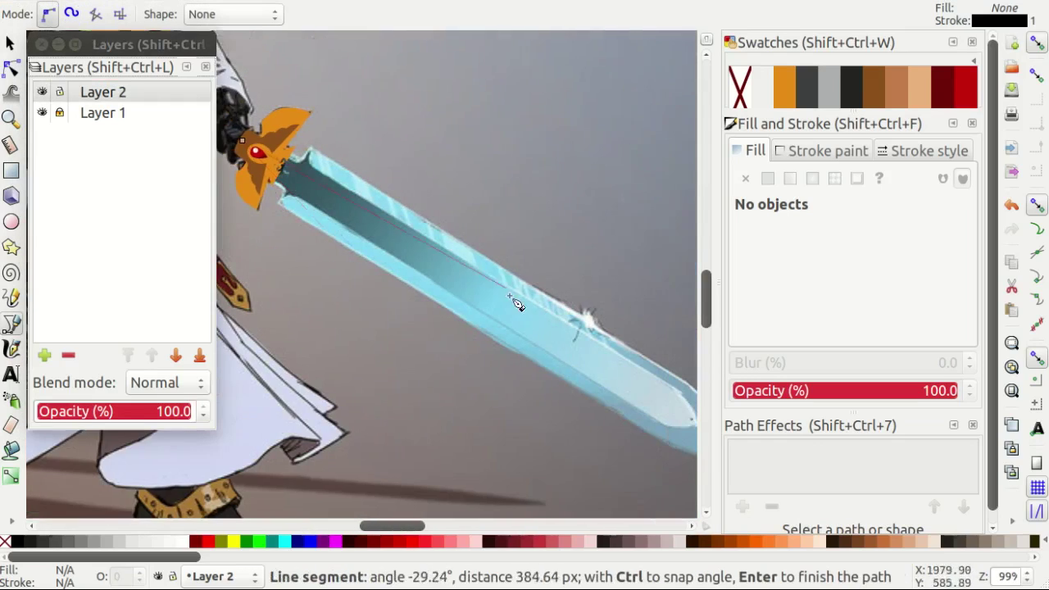
{"action": "scroll", "coordinate": [632, 401], "scroll_direction": "down", "scroll_amount": 2}
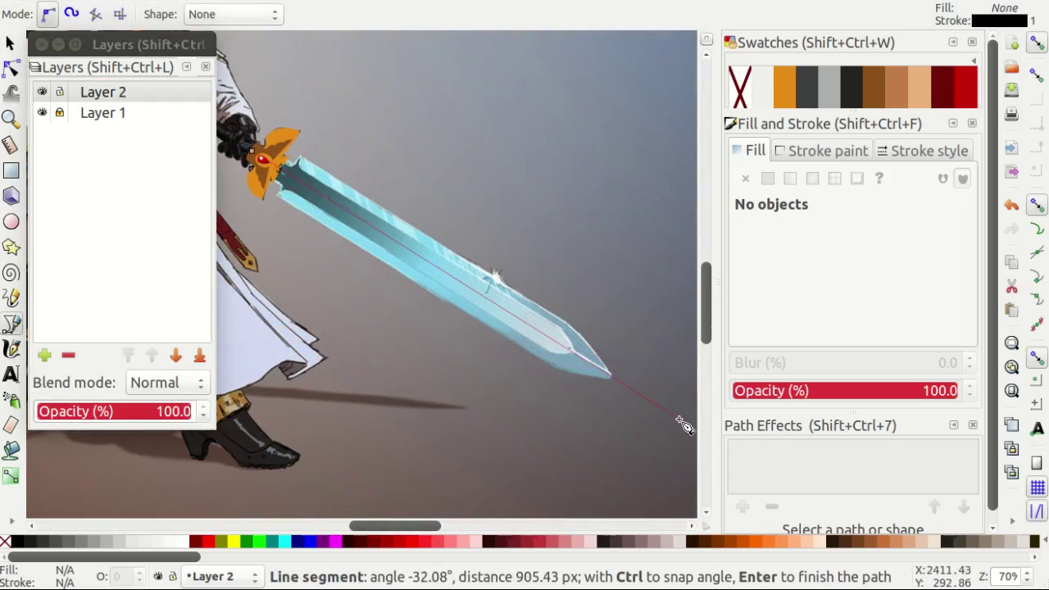
{"action": "key", "text": "Return"}
{"action": "scroll", "coordinate": [344, 174], "scroll_direction": "up", "scroll_amount": 4}
{"action": "key", "text": "n"}
{"action": "scroll", "coordinate": [344, 174], "scroll_direction": "up", "scroll_amount": 2}
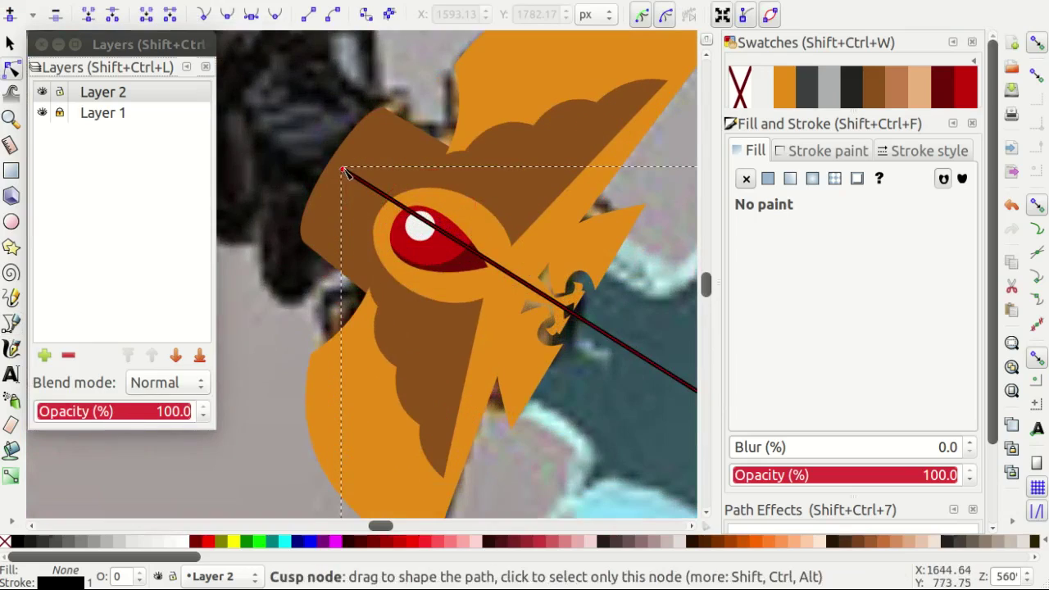
{"action": "left_click_drag", "start_coordinate": [344, 174], "coordinate": [348, 182]}
{"action": "scroll", "coordinate": [348, 181], "scroll_direction": "down", "scroll_amount": 5}
{"action": "scroll", "coordinate": [426, 314], "scroll_direction": "down", "scroll_amount": 2}
{"action": "scroll", "coordinate": [631, 394], "scroll_direction": "up", "scroll_amount": 3}
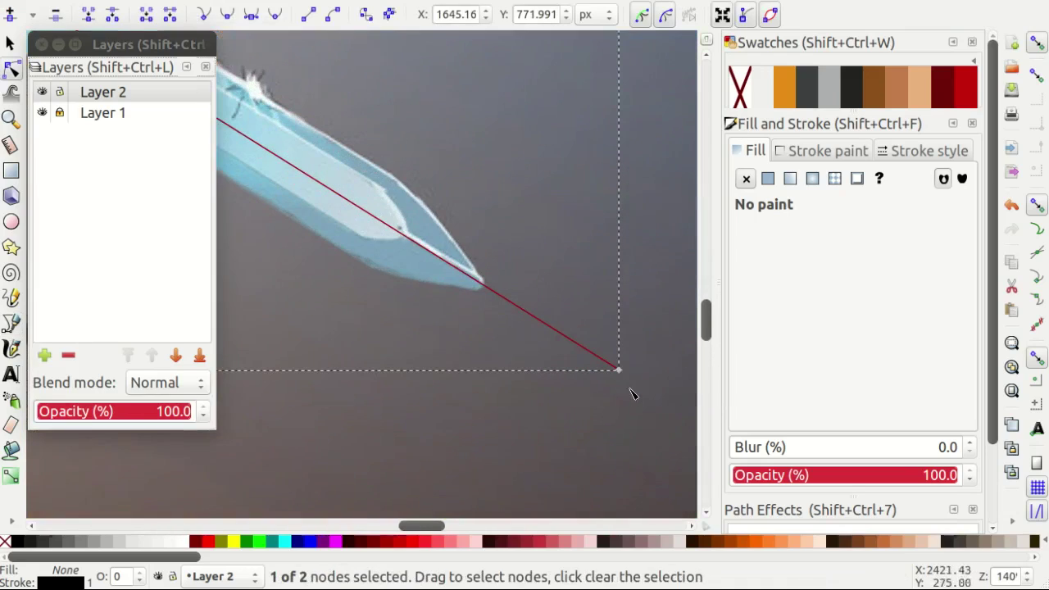
{"action": "scroll", "coordinate": [599, 369], "scroll_direction": "down", "scroll_amount": 2}
{"action": "left_click", "coordinate": [501, 361]}
Trace the blade's upper edge as a Bezier path between the tip and the guard notch.
{"action": "key", "text": "b"}
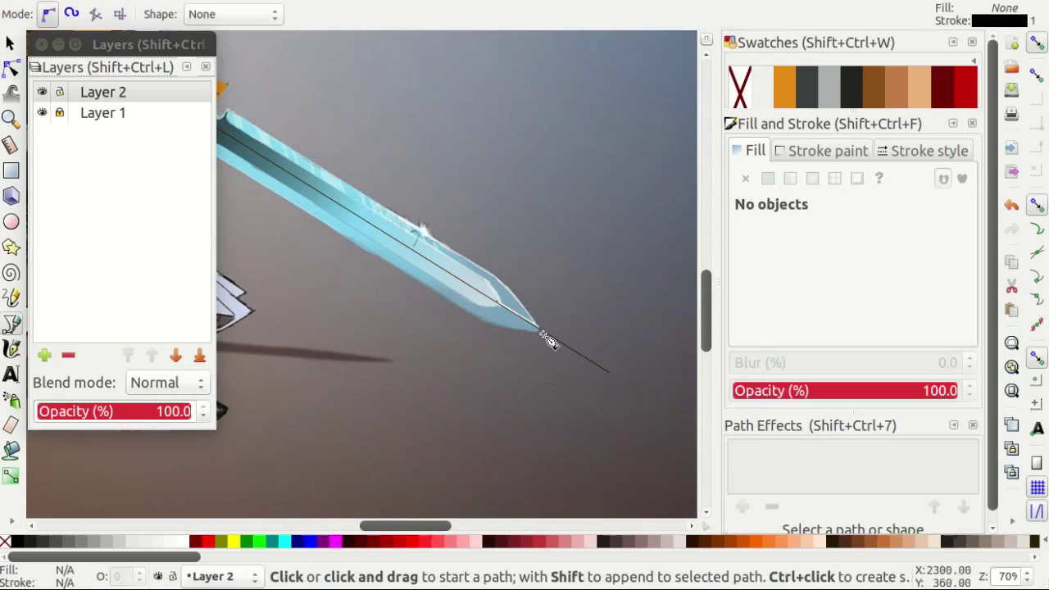
{"action": "scroll", "coordinate": [533, 337], "scroll_direction": "up", "scroll_amount": 8}
{"action": "left_click", "coordinate": [577, 336]}
{"action": "scroll", "coordinate": [511, 281], "scroll_direction": "down", "scroll_amount": 6}
{"action": "scroll", "coordinate": [550, 271], "scroll_direction": "up", "scroll_amount": 1}
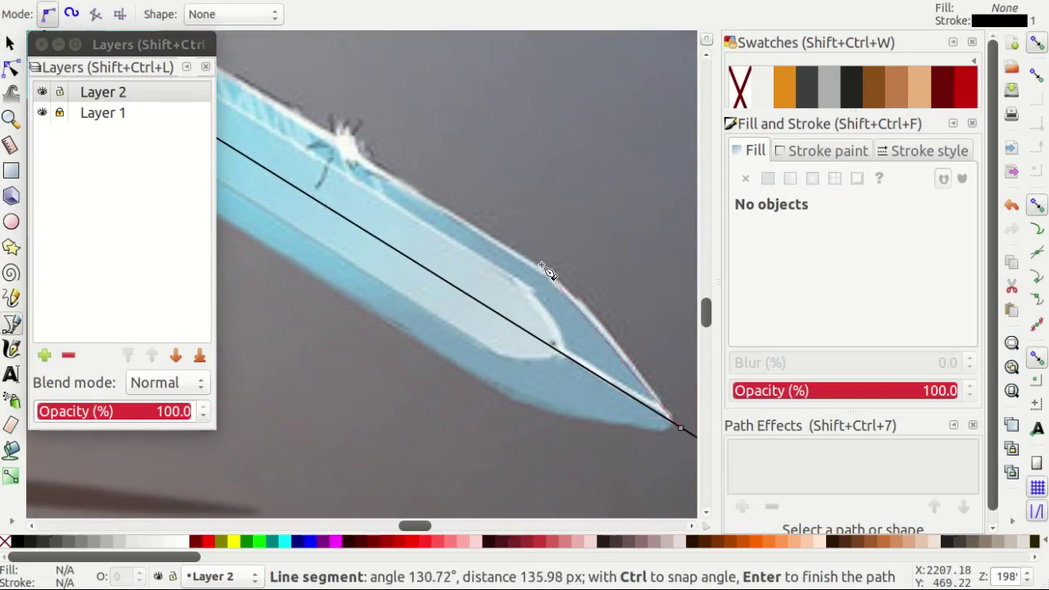
{"action": "scroll", "coordinate": [557, 270], "scroll_direction": "up", "scroll_amount": 1}
{"action": "scroll", "coordinate": [577, 252], "scroll_direction": "down", "scroll_amount": 2}
{"action": "scroll", "coordinate": [577, 253], "scroll_direction": "down", "scroll_amount": 3}
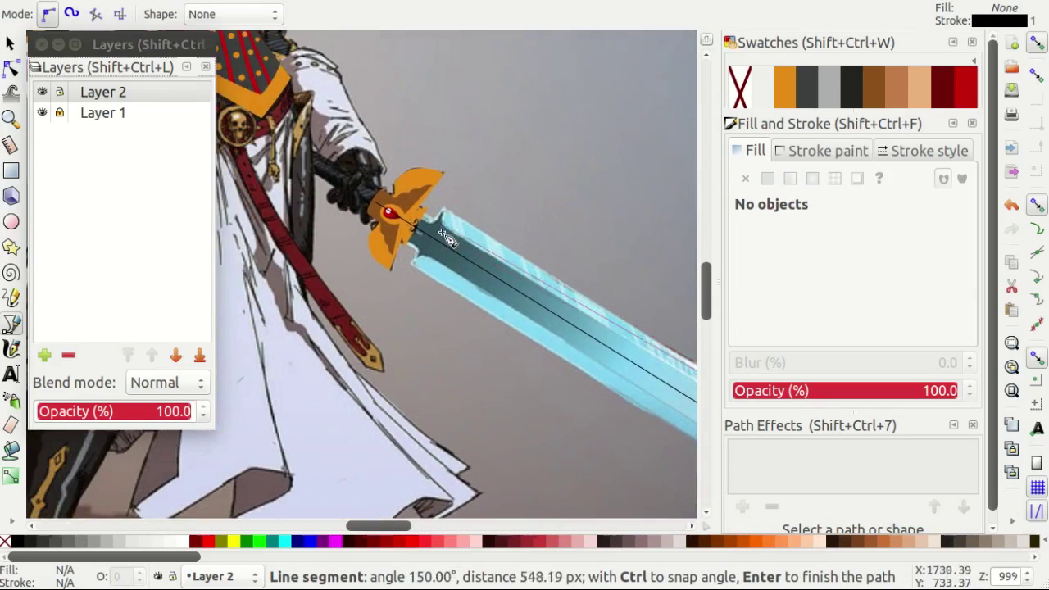
{"action": "scroll", "coordinate": [471, 225], "scroll_direction": "up", "scroll_amount": 4}
{"action": "scroll", "coordinate": [480, 202], "scroll_direction": "up", "scroll_amount": 3}
{"action": "scroll", "coordinate": [440, 236], "scroll_direction": "down", "scroll_amount": 2}
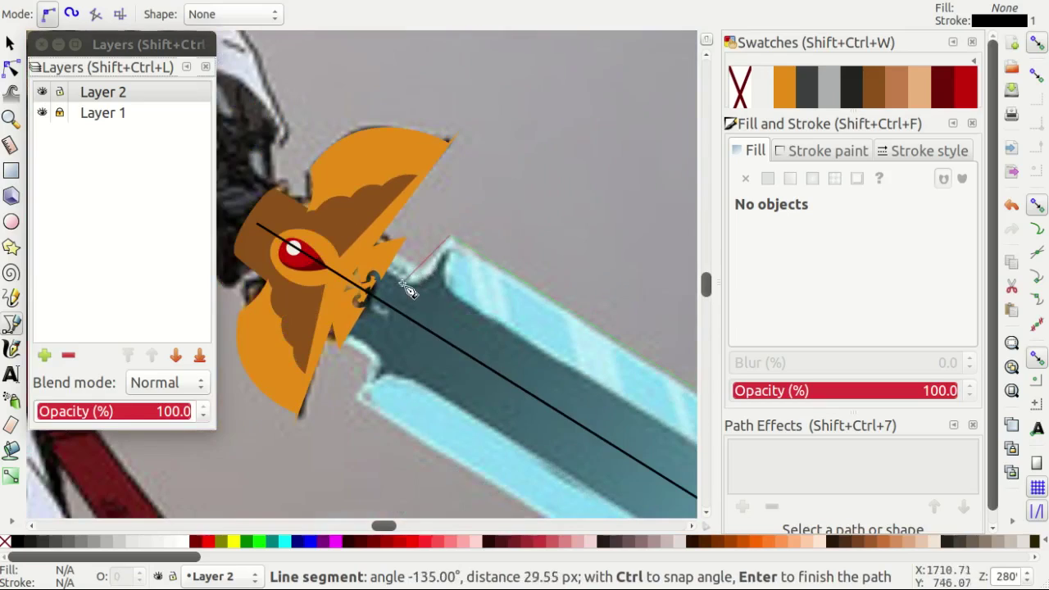
{"action": "scroll", "coordinate": [402, 287], "scroll_direction": "up", "scroll_amount": 1}
{"action": "scroll", "coordinate": [401, 287], "scroll_direction": "up", "scroll_amount": 2}
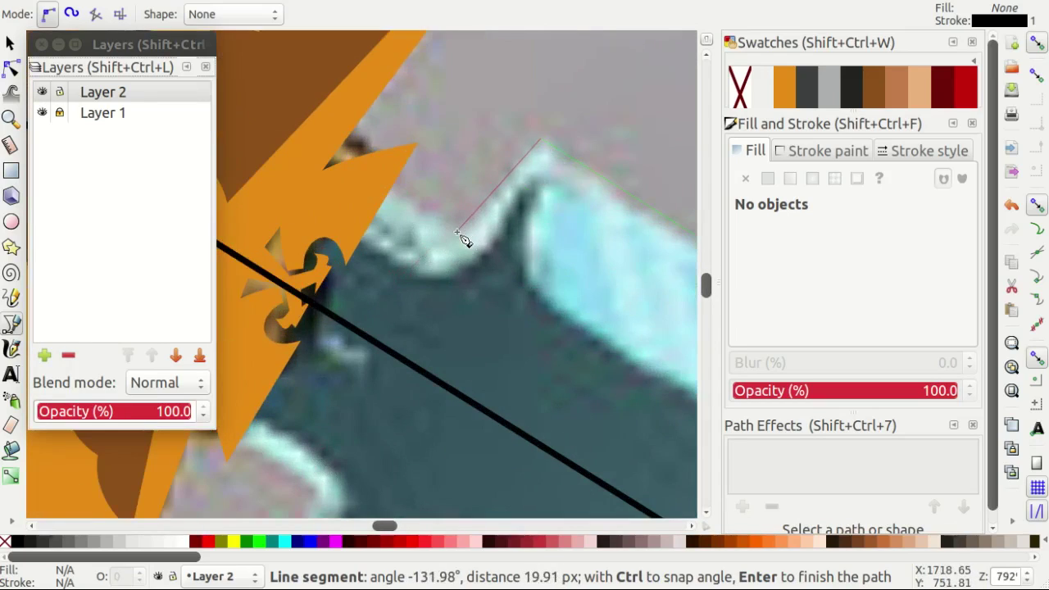
{"action": "key", "text": "Return"}
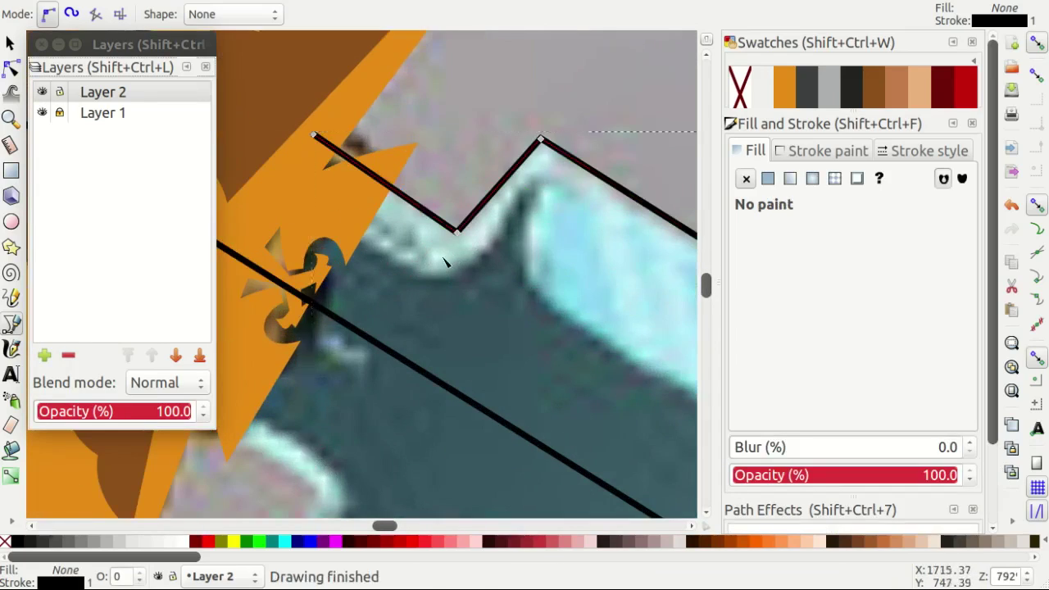
Curve the edge path at the guard notch and near the blade tip.
{"action": "key", "text": "n"}
{"action": "mouse_move", "coordinate": [458, 238]}
{"action": "left_mouse_down"}
{"action": "mouse_move", "coordinate": [491, 254]}
{"action": "mouse_move", "coordinate": [480, 265]}
{"action": "left_mouse_up"}
{"action": "scroll", "coordinate": [486, 250], "scroll_direction": "up", "scroll_amount": 1}
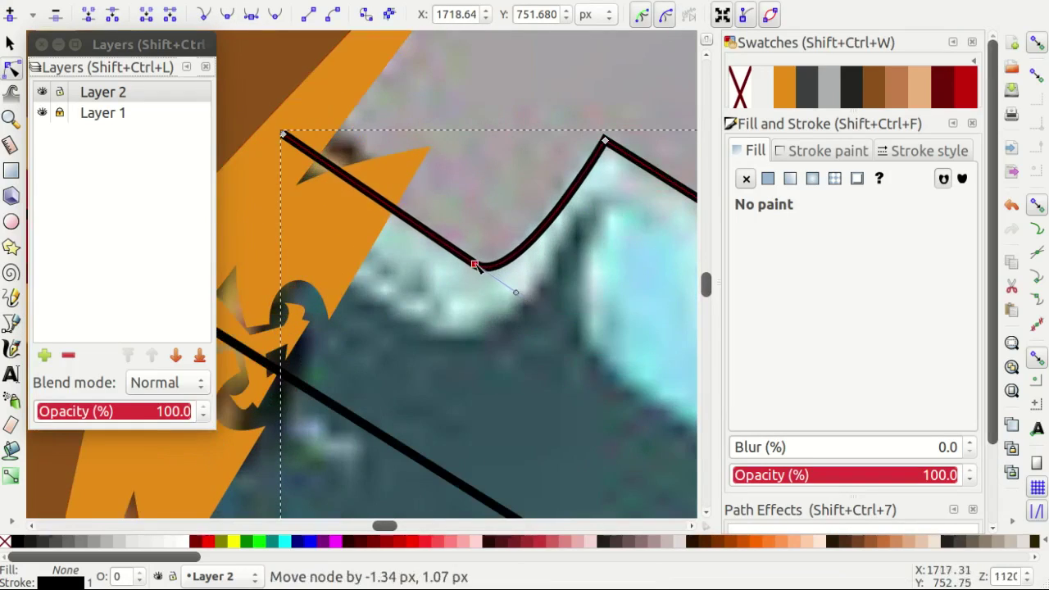
{"action": "scroll", "coordinate": [409, 311], "scroll_direction": "down", "scroll_amount": 4}
{"action": "scroll", "coordinate": [331, 350], "scroll_direction": "down", "scroll_amount": 3}
{"action": "scroll", "coordinate": [590, 382], "scroll_direction": "down", "scroll_amount": 3}
{"action": "scroll", "coordinate": [598, 302], "scroll_direction": "up", "scroll_amount": 3}
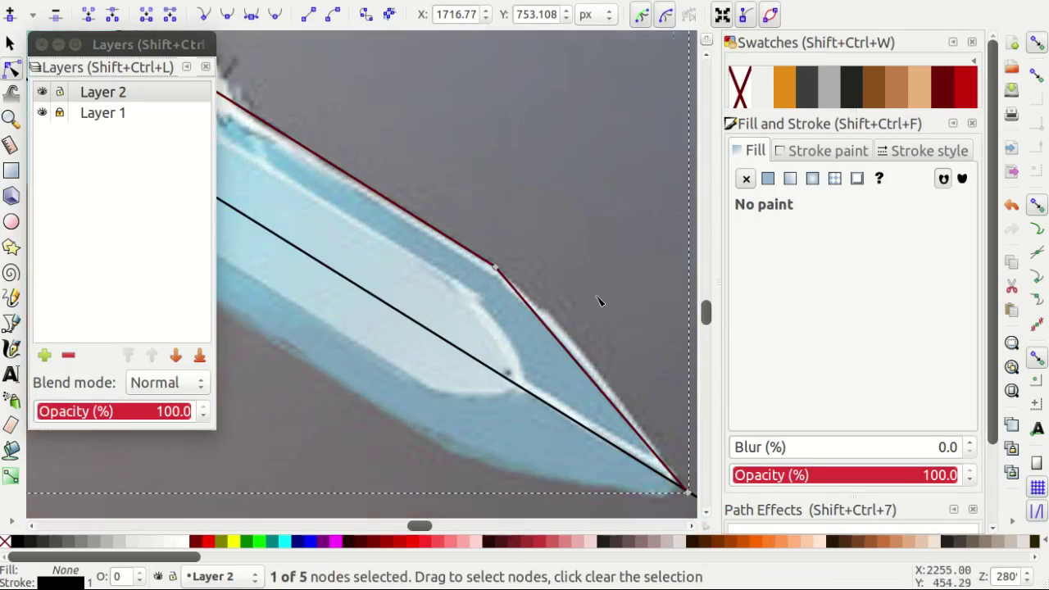
{"action": "left_click_drag", "start_coordinate": [496, 273], "coordinate": [562, 310]}
{"action": "scroll", "coordinate": [608, 271], "scroll_direction": "down", "scroll_amount": 1}
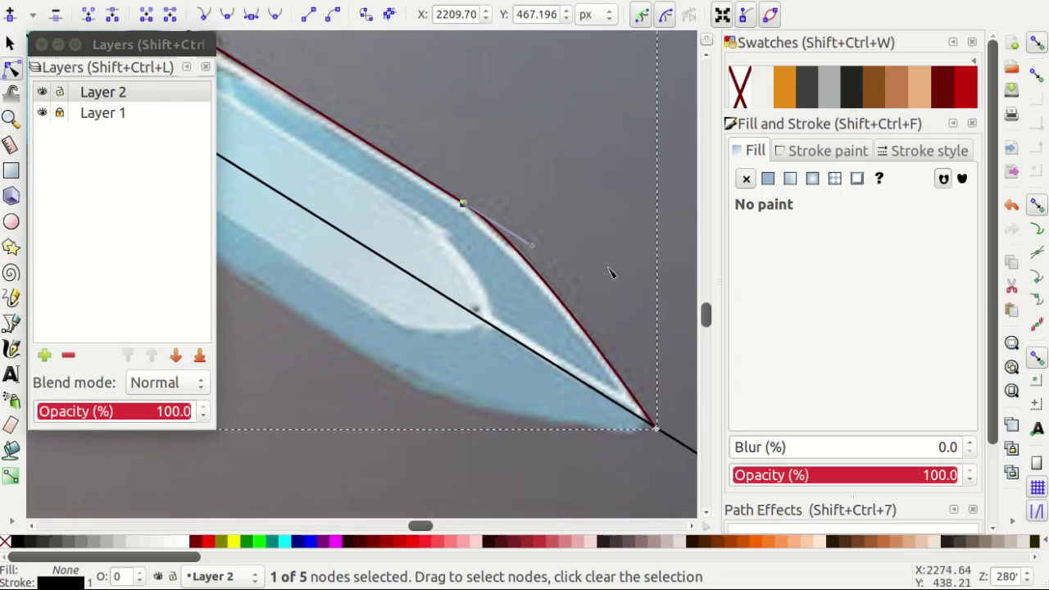
{"action": "scroll", "coordinate": [618, 243], "scroll_direction": "down", "scroll_amount": 1}
{"action": "key", "text": "s"}
{"action": "right_click", "coordinate": [479, 187]}
Duplicate the edge path, flip it horizontally, and rotate and move it onto the blade's lower edge.
{"action": "left_click", "coordinate": [508, 307]}
{"action": "scroll", "coordinate": [475, 294], "scroll_direction": "down", "scroll_amount": 1}
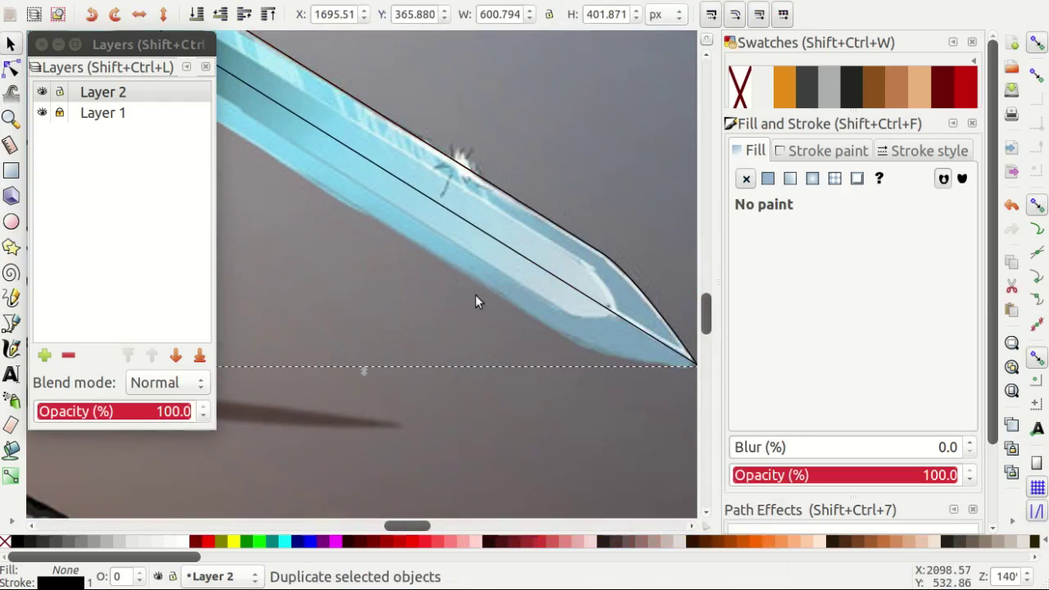
{"action": "key", "text": "h"}
{"action": "scroll", "coordinate": [429, 290], "scroll_direction": "down", "scroll_amount": 1}
{"action": "mouse_move", "coordinate": [562, 136]}
{"action": "left_mouse_down"}
{"action": "mouse_move", "coordinate": [548, 352]}
{"action": "mouse_move", "coordinate": [580, 347]}
{"action": "left_mouse_up"}
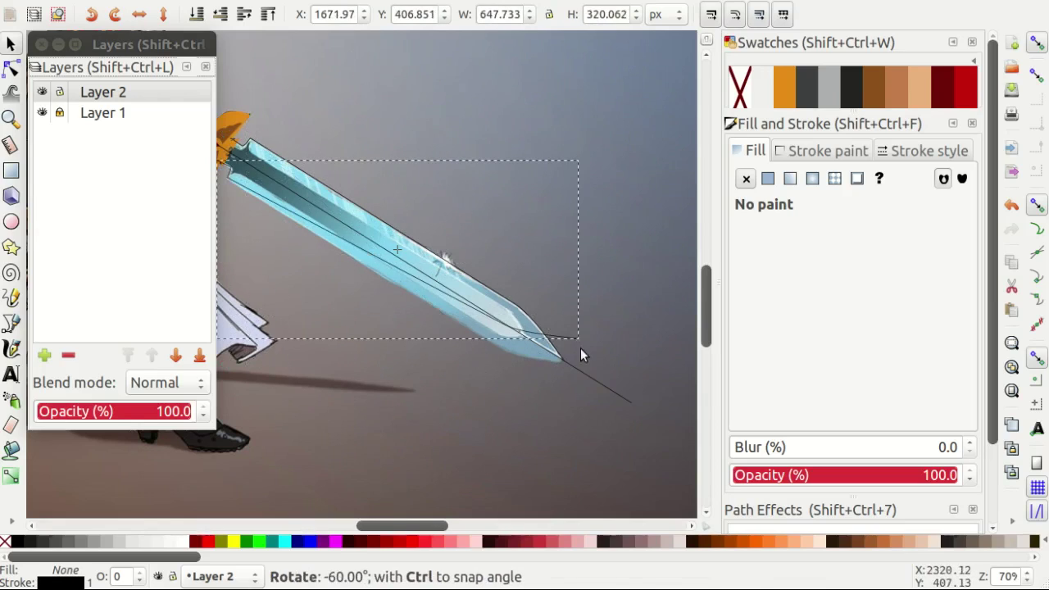
{"action": "scroll", "coordinate": [580, 347], "scroll_direction": "up", "scroll_amount": 3}
{"action": "left_click_drag", "start_coordinate": [547, 293], "coordinate": [498, 377]}
{"action": "scroll", "coordinate": [528, 336], "scroll_direction": "up", "scroll_amount": 1}
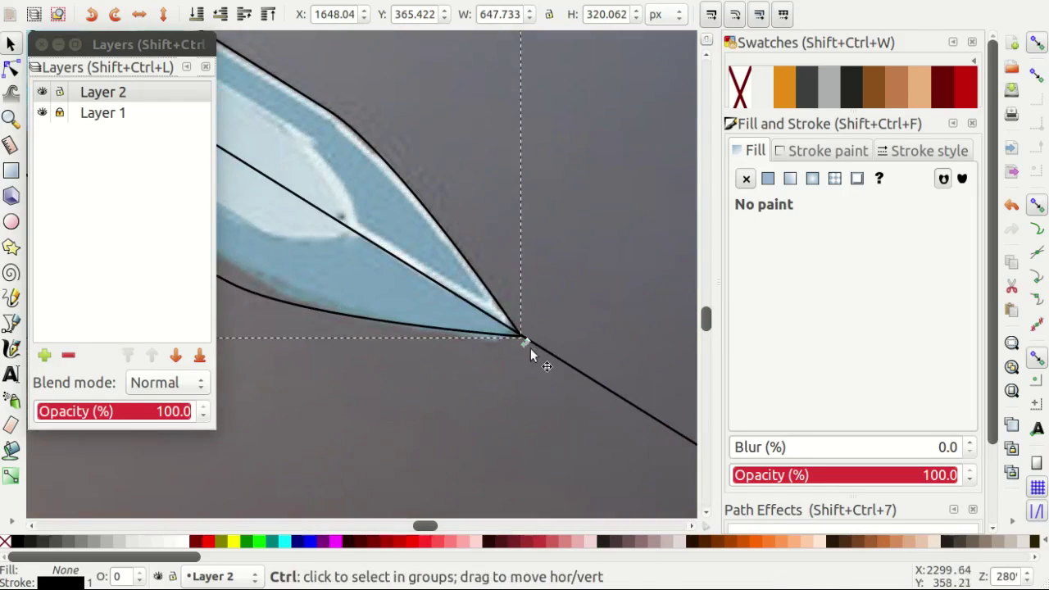
{"action": "mouse_move", "coordinate": [527, 342]}
{"action": "left_mouse_down"}
{"action": "mouse_move", "coordinate": [435, 344]}
{"action": "mouse_move", "coordinate": [437, 316]}
{"action": "left_mouse_up"}
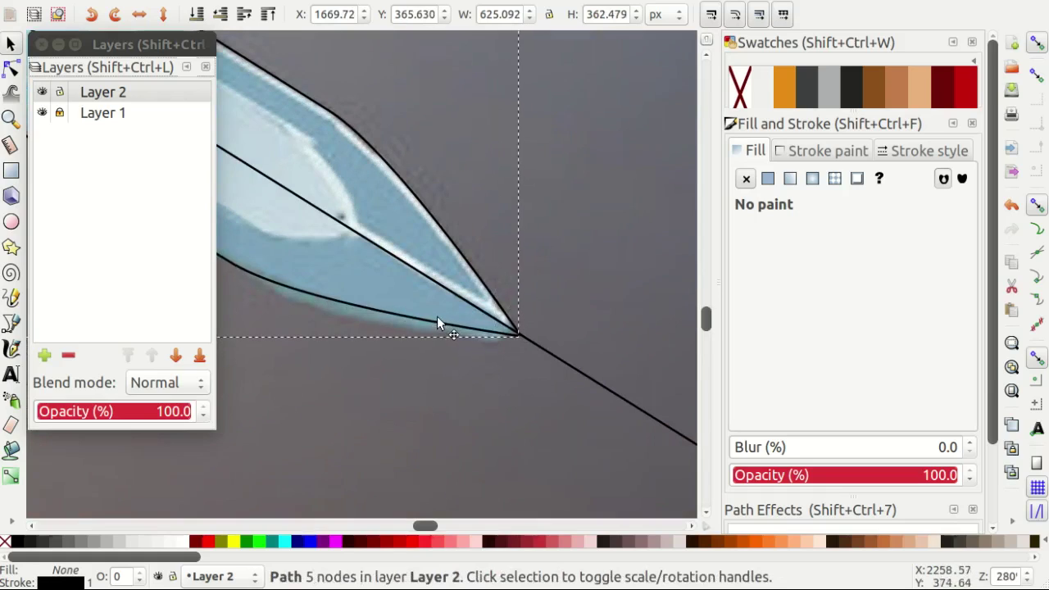
{"action": "scroll", "coordinate": [436, 316], "scroll_direction": "down", "scroll_amount": 3}
{"action": "scroll", "coordinate": [468, 158], "scroll_direction": "up", "scroll_amount": 4}
{"action": "scroll", "coordinate": [459, 216], "scroll_direction": "up", "scroll_amount": 2}
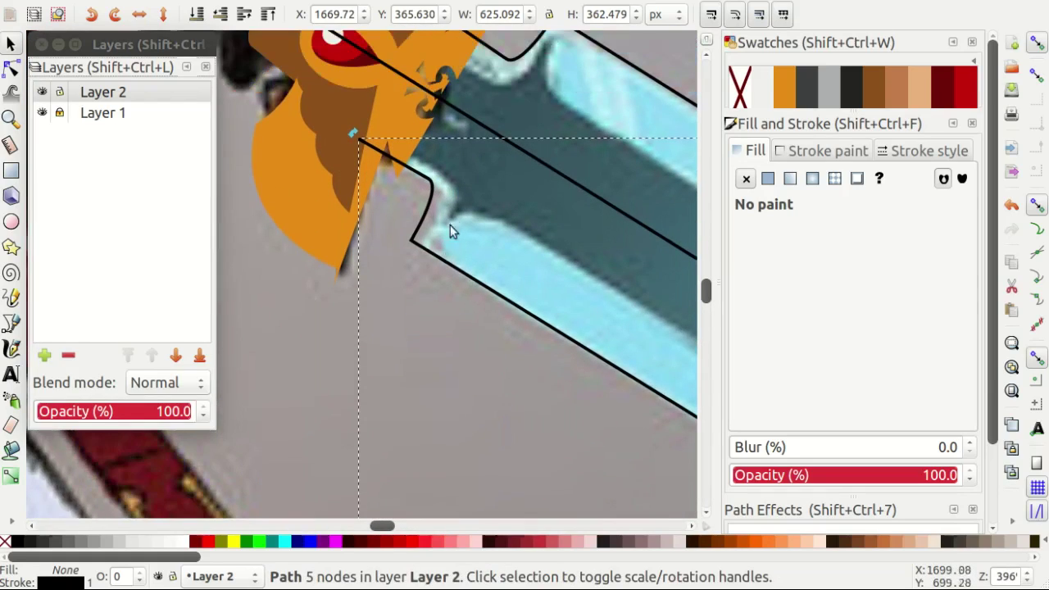
{"action": "scroll", "coordinate": [450, 225], "scroll_direction": "up", "scroll_amount": 2}
Combine the copy with the upper blade path and delete the extra tip node, leaving 9 nodes.
{"action": "left_click", "coordinate": [515, 124], "text": "shift"}
{"action": "key", "text": "ctrl+k"}
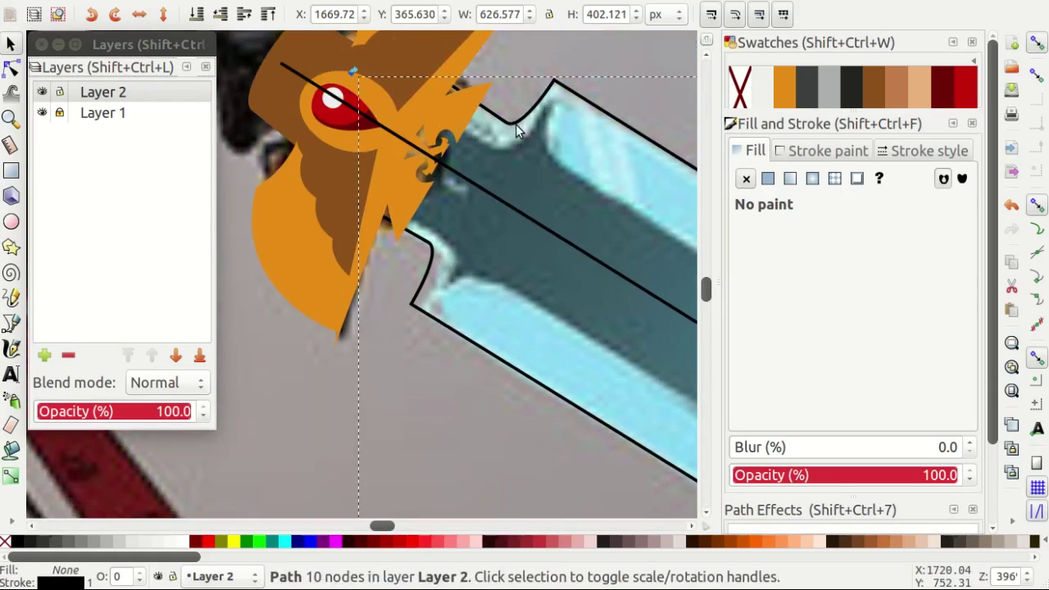
{"action": "scroll", "coordinate": [258, 315], "scroll_direction": "down", "scroll_amount": 4}
{"action": "scroll", "coordinate": [515, 355], "scroll_direction": "up", "scroll_amount": 2}
{"action": "key", "text": "n"}
{"action": "left_click_drag", "start_coordinate": [429, 369], "coordinate": [351, 314]}
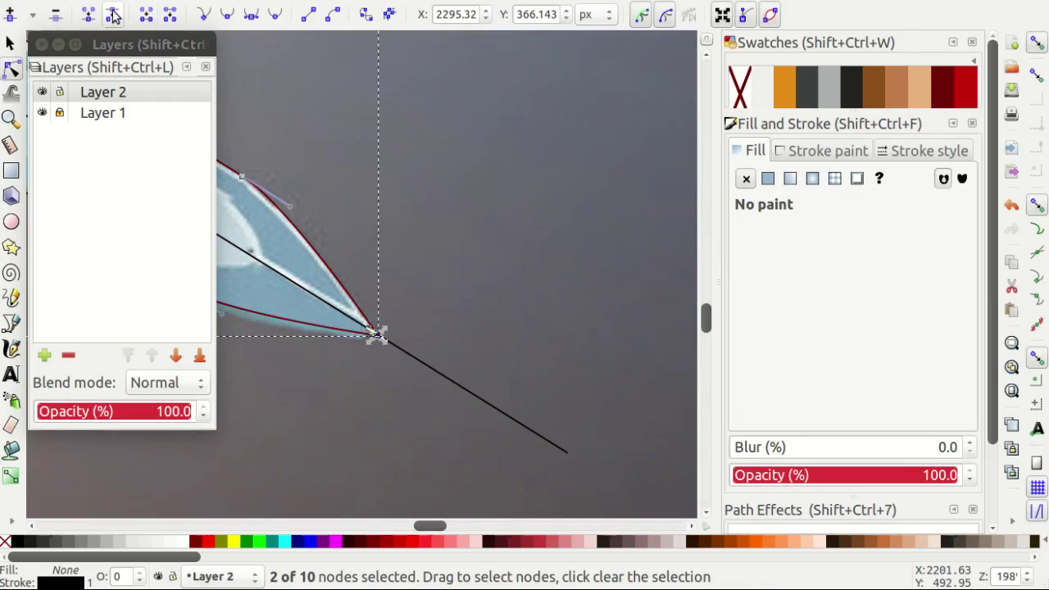
{"action": "key", "text": "Delete"}
{"action": "scroll", "coordinate": [574, 270], "scroll_direction": "down", "scroll_amount": 1}
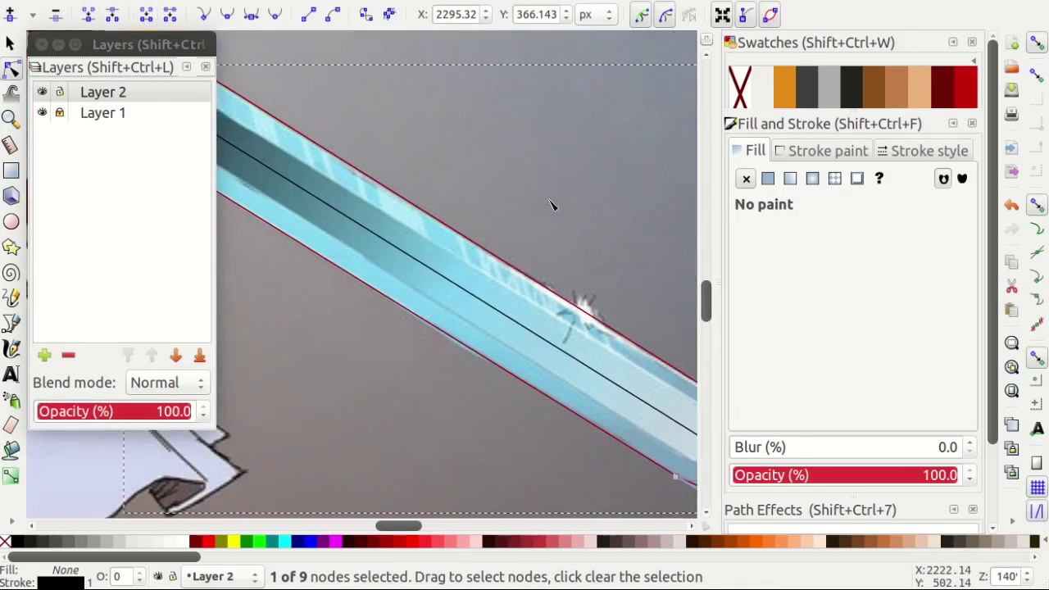
{"action": "scroll", "coordinate": [315, 178], "scroll_direction": "down", "scroll_amount": 2}
{"action": "scroll", "coordinate": [620, 385], "scroll_direction": "up", "scroll_amount": 1}
{"action": "scroll", "coordinate": [499, 375], "scroll_direction": "down", "scroll_amount": 1}
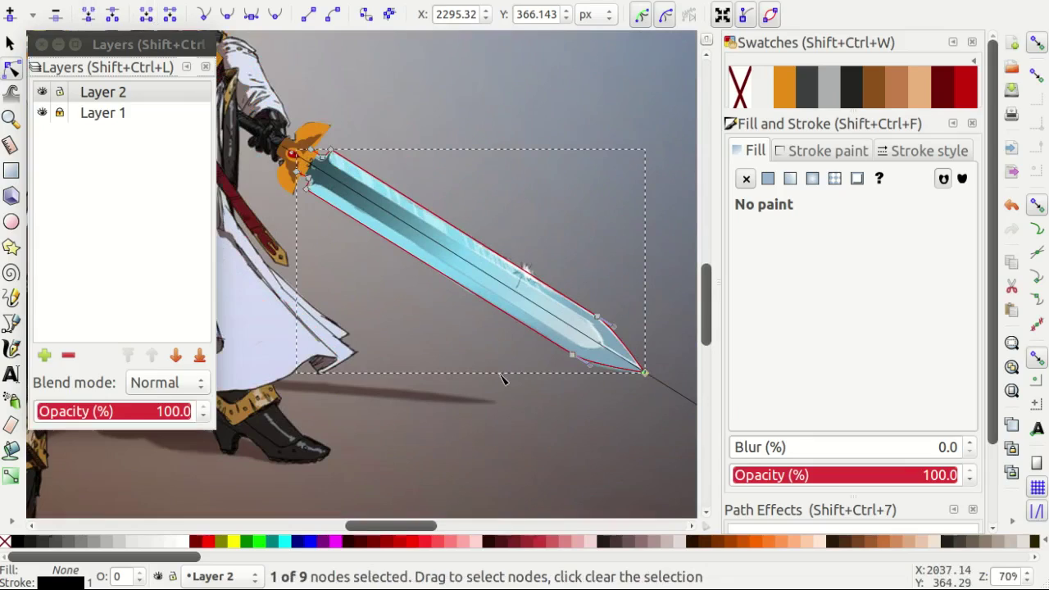
{"action": "key", "text": "b"}
{"action": "scroll", "coordinate": [358, 175], "scroll_direction": "up", "scroll_amount": 4}
Draw a new line from the crossguard along the blade's upper bevel.
{"action": "scroll", "coordinate": [327, 140], "scroll_direction": "up", "scroll_amount": 1}
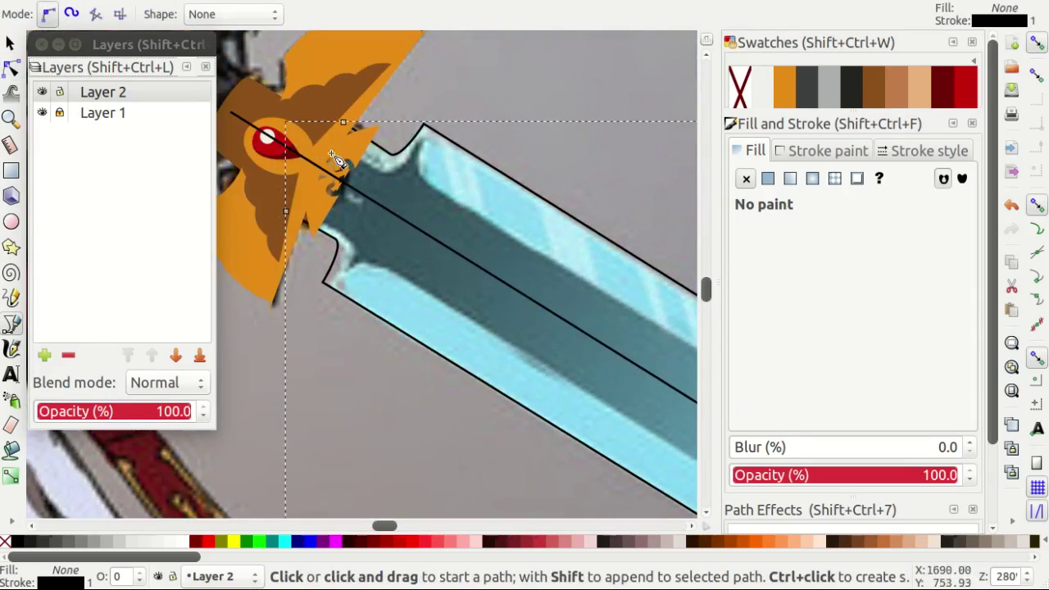
{"action": "scroll", "coordinate": [331, 140], "scroll_direction": "up", "scroll_amount": 2}
{"action": "left_click", "coordinate": [313, 122]}
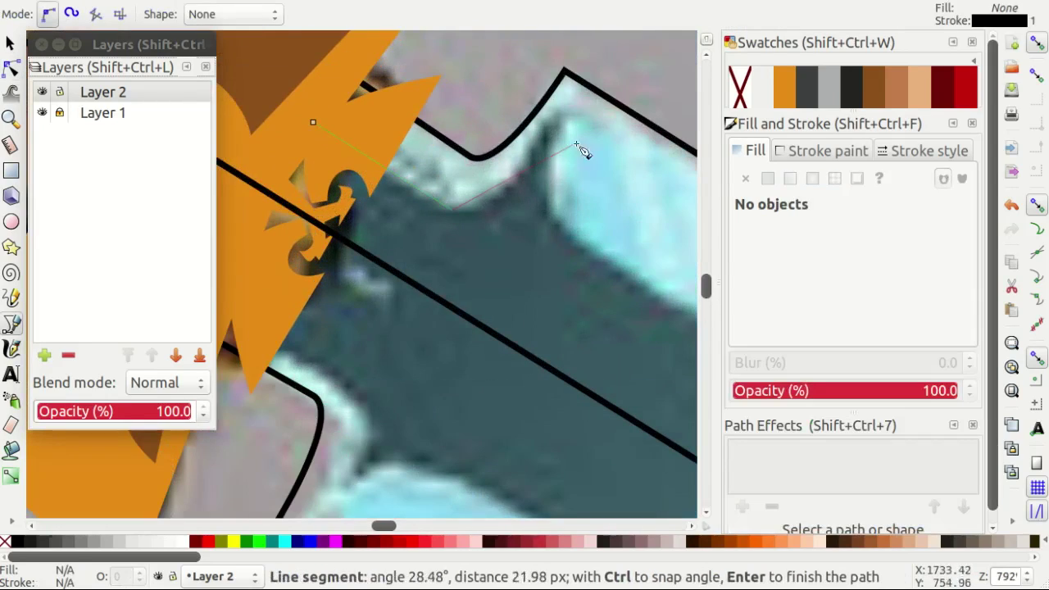
{"action": "scroll", "coordinate": [566, 230], "scroll_direction": "down", "scroll_amount": 7}
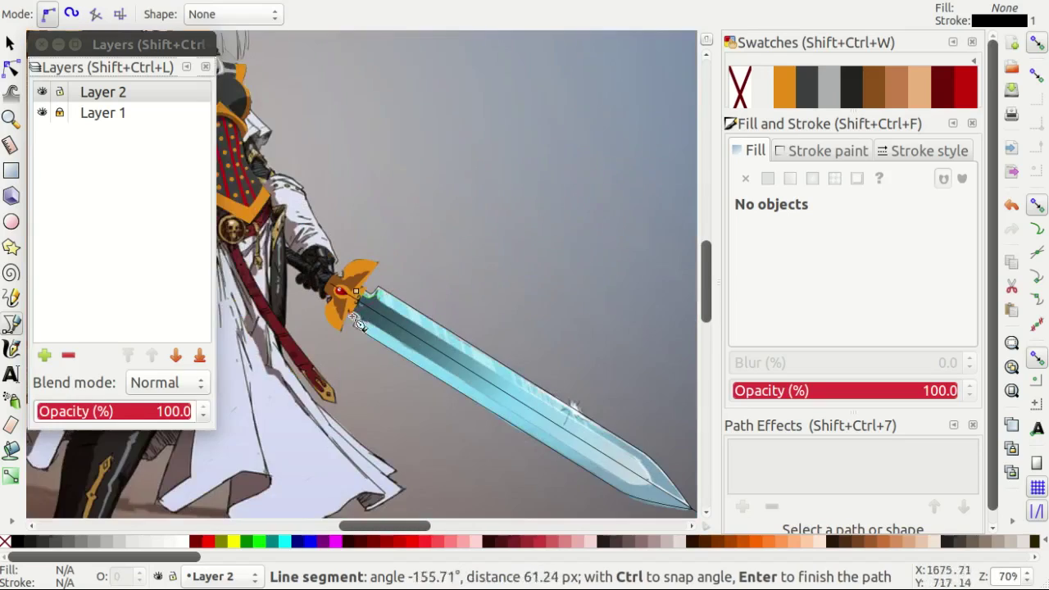
{"action": "scroll", "coordinate": [429, 241], "scroll_direction": "up", "scroll_amount": 3}
{"action": "scroll", "coordinate": [533, 277], "scroll_direction": "up", "scroll_amount": 2}
{"action": "left_click", "coordinate": [503, 259]}
{"action": "scroll", "coordinate": [620, 365], "scroll_direction": "up", "scroll_amount": 1}
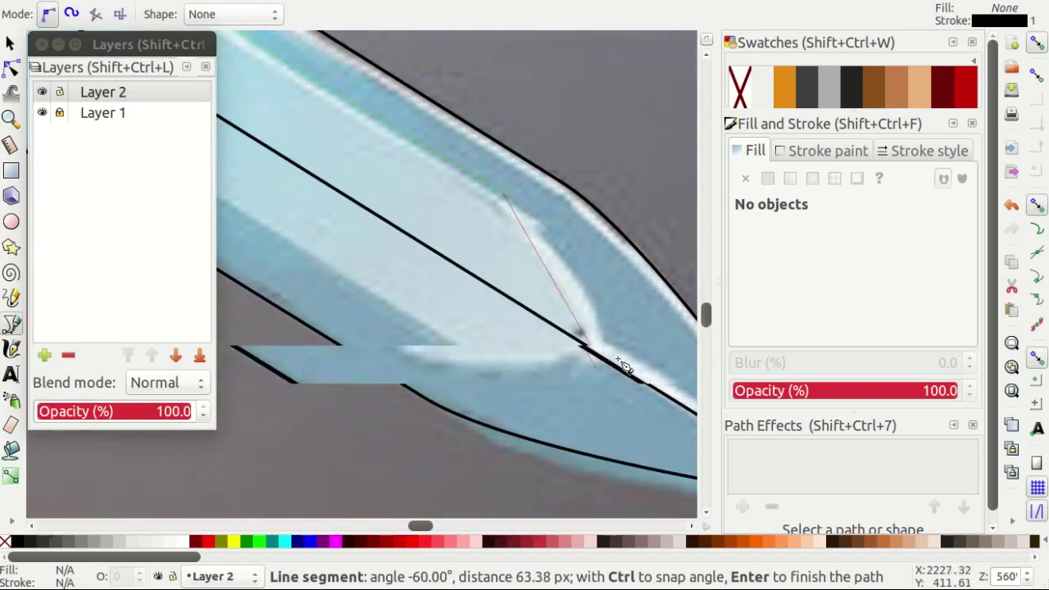
{"action": "scroll", "coordinate": [620, 370], "scroll_direction": "up", "scroll_amount": 1}
{"action": "key", "text": "Return"}
Curve the line's segments so its guard end forms a rounded hook.
{"action": "key", "text": "F2"}
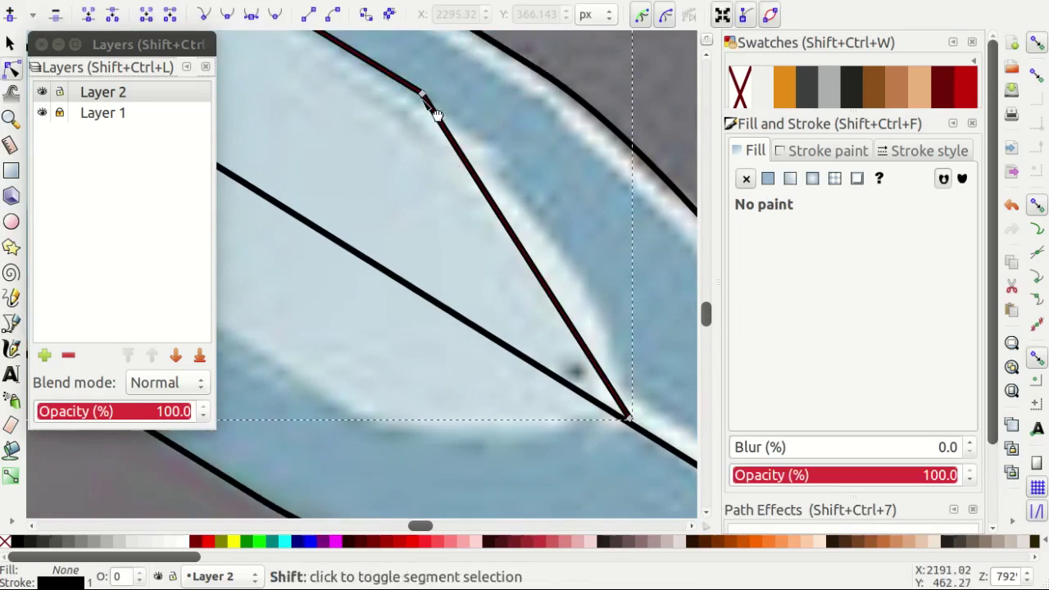
{"action": "left_click_drag", "start_coordinate": [426, 98], "coordinate": [550, 181]}
{"action": "scroll", "coordinate": [528, 258], "scroll_direction": "down", "scroll_amount": 5}
{"action": "scroll", "coordinate": [491, 147], "scroll_direction": "up", "scroll_amount": 2}
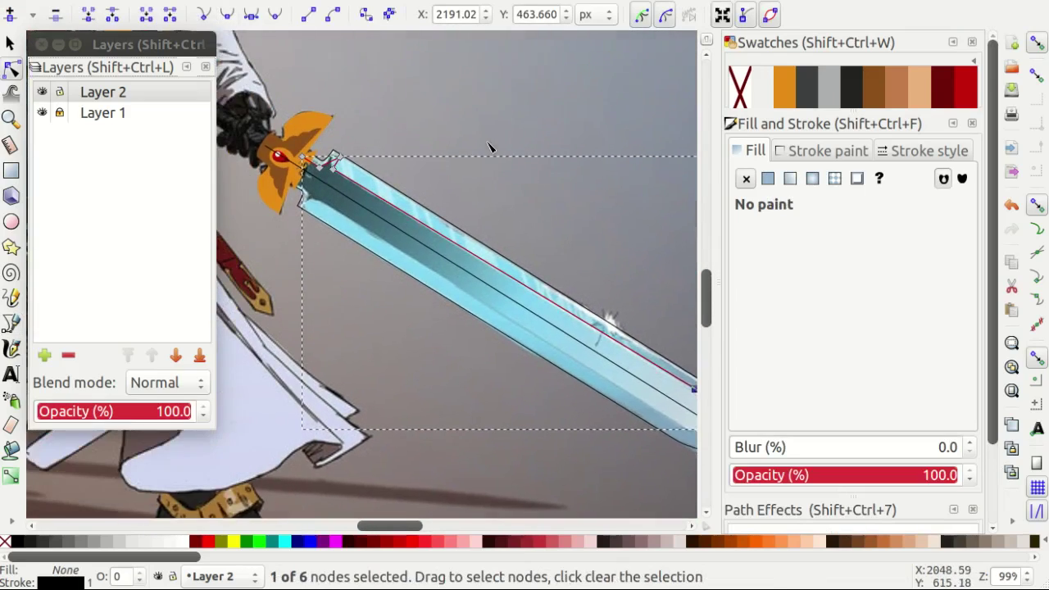
{"action": "scroll", "coordinate": [363, 152], "scroll_direction": "up", "scroll_amount": 1}
{"action": "scroll", "coordinate": [419, 234], "scroll_direction": "up", "scroll_amount": 2}
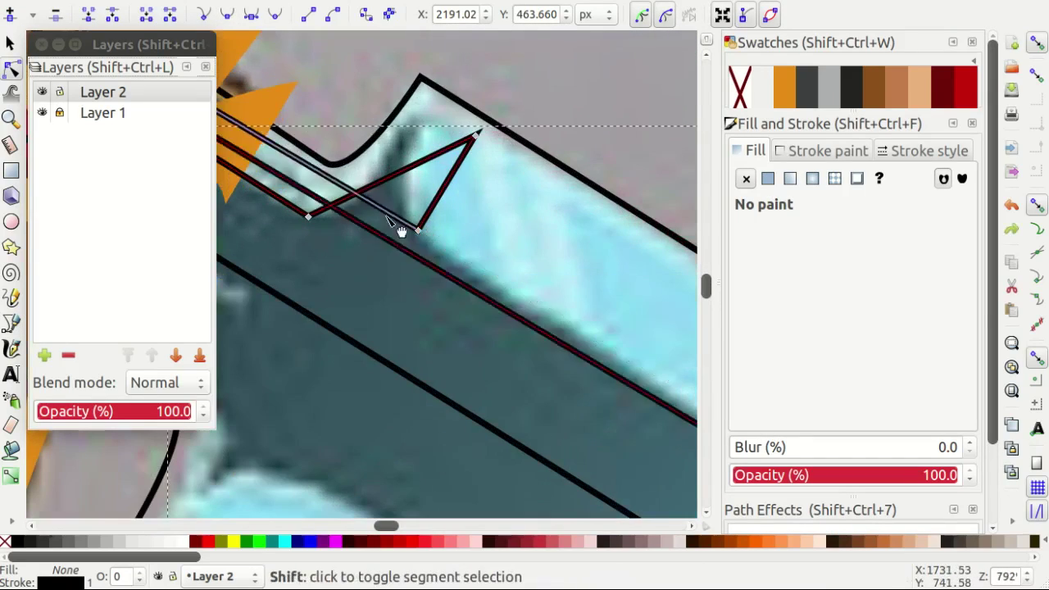
{"action": "mouse_move", "coordinate": [418, 232]}
{"action": "left_mouse_down"}
{"action": "mouse_move", "coordinate": [416, 219]}
{"action": "mouse_move", "coordinate": [361, 196]}
{"action": "left_mouse_up"}
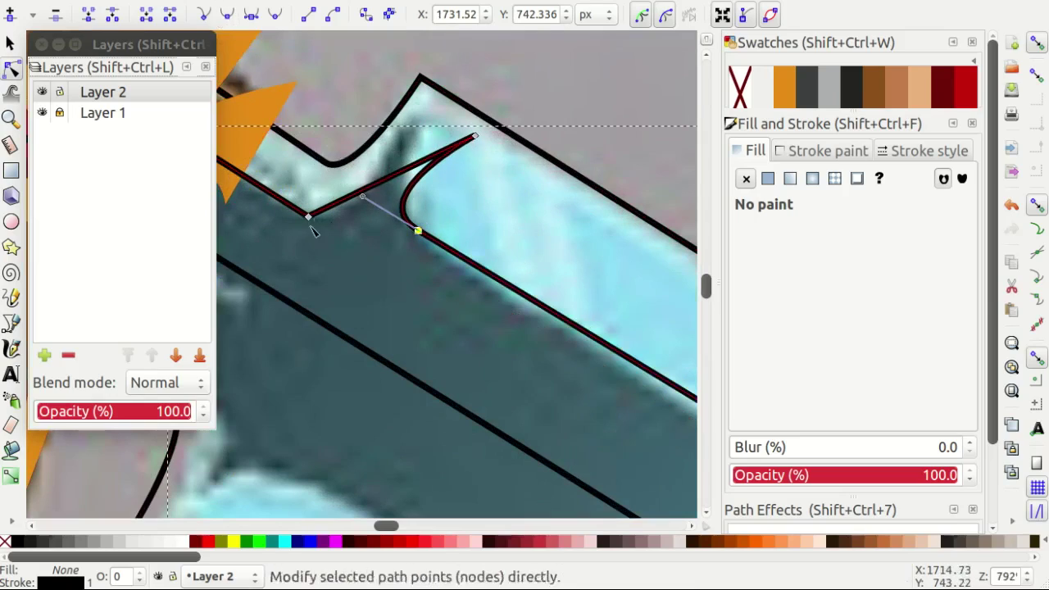
{"action": "left_click_drag", "start_coordinate": [309, 218], "coordinate": [354, 239]}
{"action": "left_click_drag", "start_coordinate": [476, 135], "coordinate": [389, 103]}
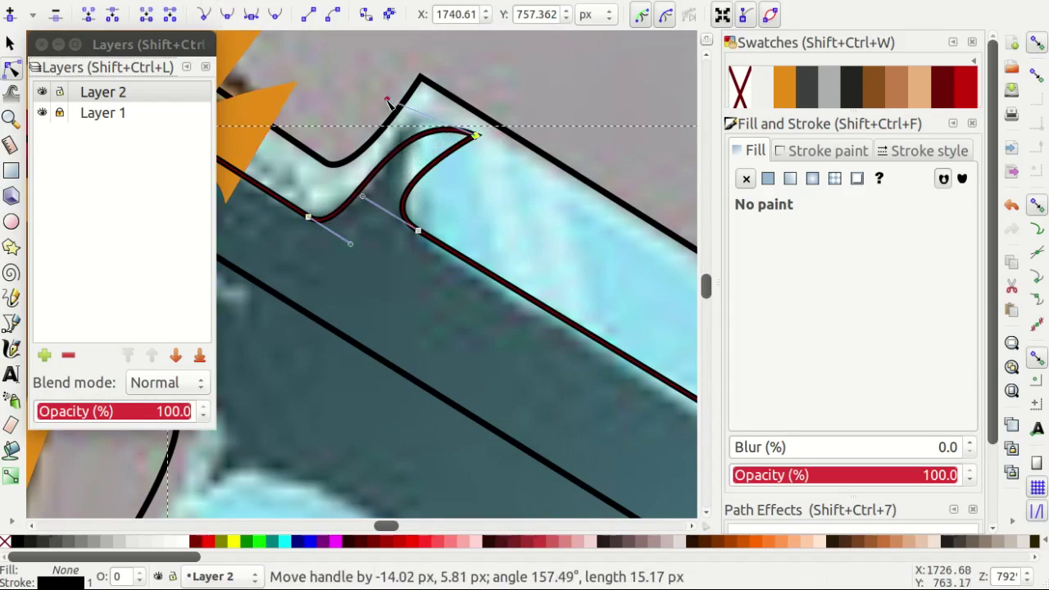
Copy the new bevel line to the clipboard.
{"action": "key", "text": "minus"}
{"action": "key", "text": "minus"}
{"action": "key", "text": "minus"}
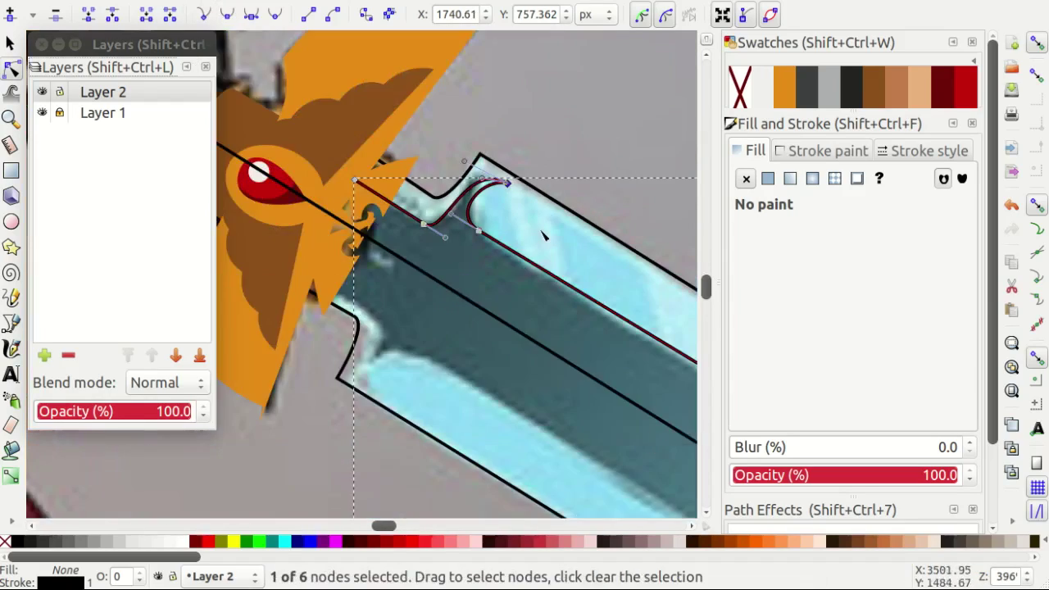
{"action": "key", "text": "s"}
{"action": "right_click", "coordinate": [435, 218]}
{"action": "left_click", "coordinate": [468, 269]}
{"action": "scroll", "coordinate": [412, 309], "scroll_direction": "up", "scroll_amount": 2}
Rotate the copied highlight line toward the blade's lower edge and combine it with the upper bevel line.
{"action": "scroll", "coordinate": [412, 308], "scroll_direction": "down", "scroll_amount": 2}
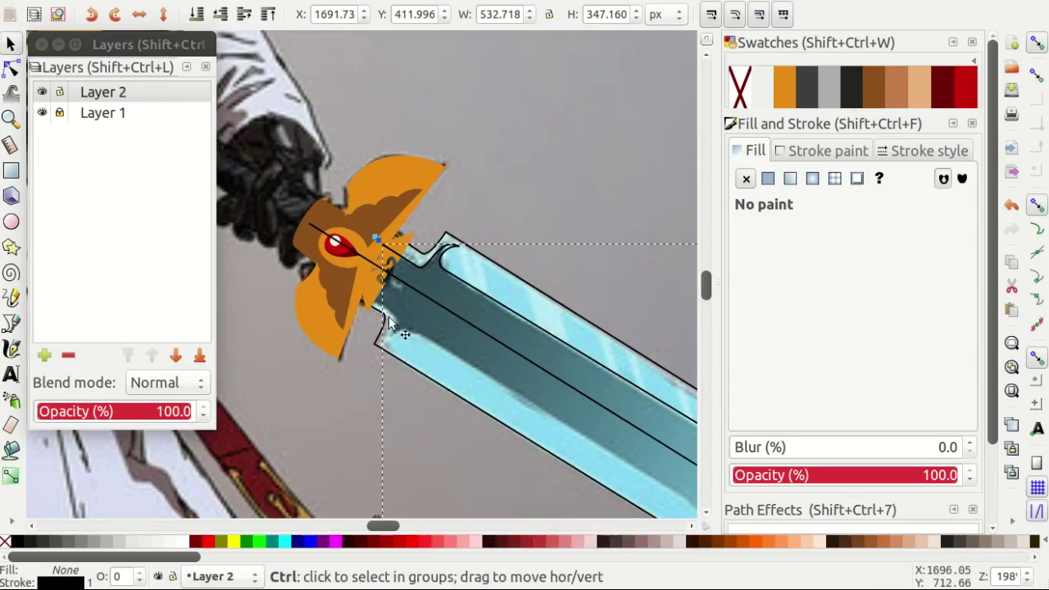
{"action": "scroll", "coordinate": [457, 392], "scroll_direction": "down", "scroll_amount": 3}
{"action": "scroll", "coordinate": [532, 349], "scroll_direction": "up", "scroll_amount": 1}
{"action": "left_click_drag", "start_coordinate": [652, 257], "coordinate": [649, 419]}
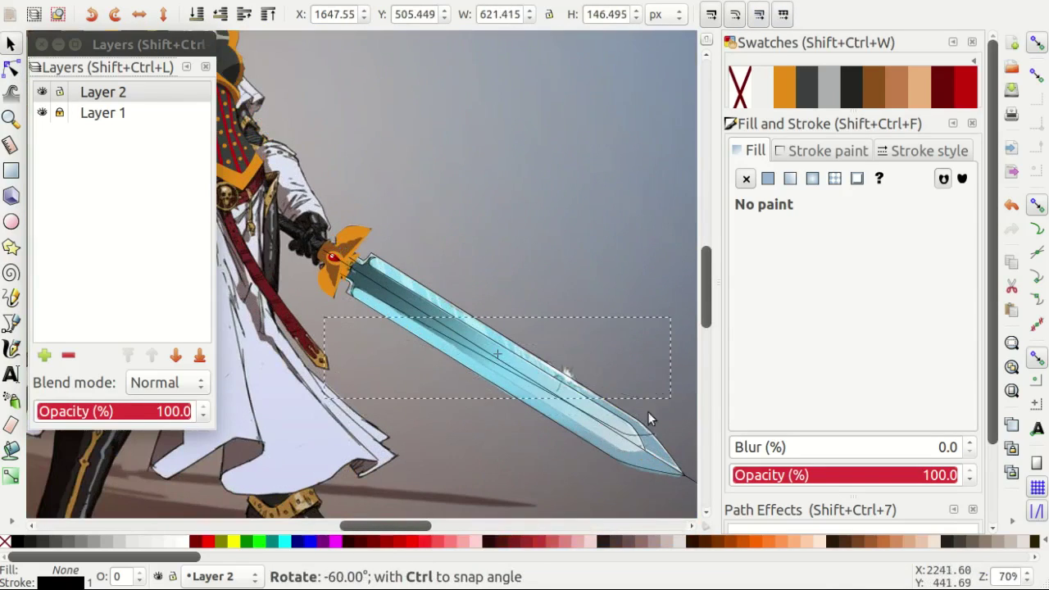
{"action": "scroll", "coordinate": [486, 351], "scroll_direction": "up", "scroll_amount": 5}
{"action": "scroll", "coordinate": [260, 218], "scroll_direction": "up", "scroll_amount": 2, "text": "ctrl"}
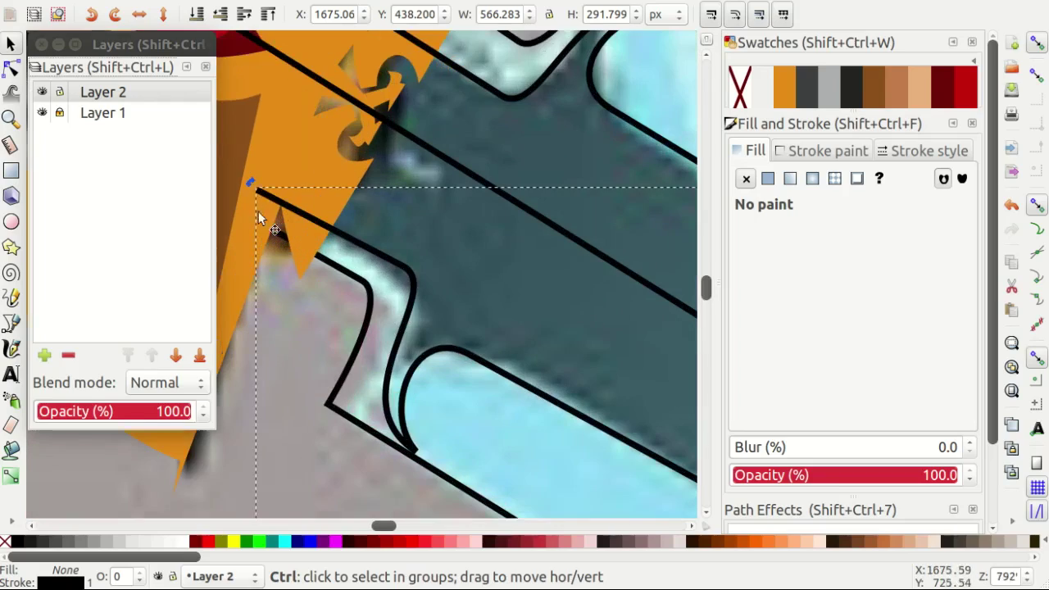
{"action": "left_click_drag", "start_coordinate": [252, 185], "coordinate": [439, 301]}
{"action": "scroll", "coordinate": [426, 303], "scroll_direction": "up", "scroll_amount": 1}
{"action": "scroll", "coordinate": [443, 303], "scroll_direction": "down", "scroll_amount": 1, "text": "ctrl"}
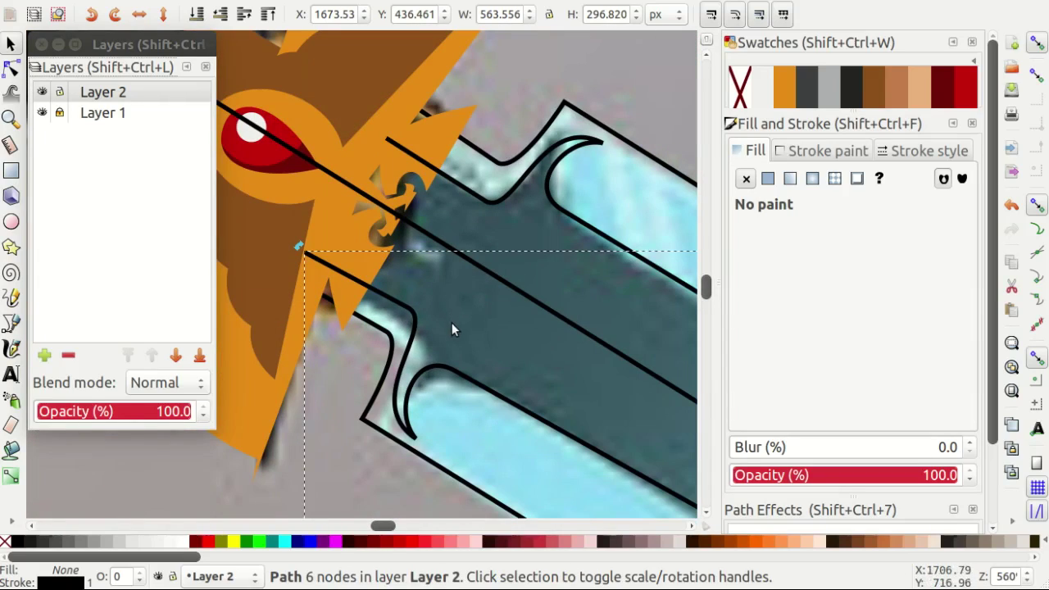
{"action": "left_click", "coordinate": [544, 173], "text": "shift"}
{"action": "key", "text": "ctrl+k"}
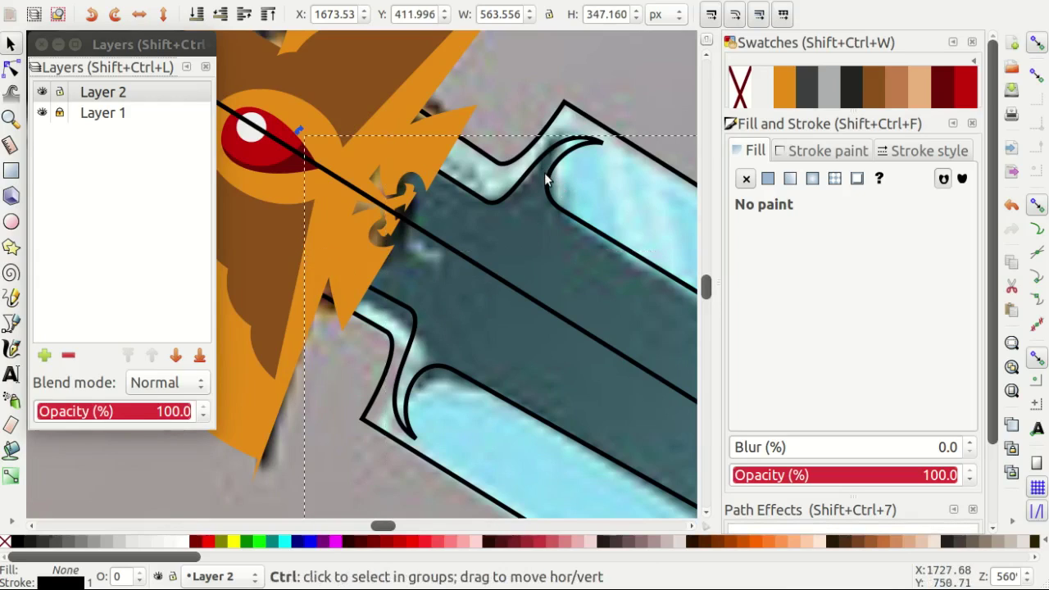
Rotate the combined bevel path to fit the blade tip.
{"action": "scroll", "coordinate": [500, 184], "scroll_direction": "down", "scroll_amount": 7, "text": "ctrl"}
{"action": "scroll", "coordinate": [495, 249], "scroll_direction": "up", "scroll_amount": 2, "text": "ctrl"}
{"action": "scroll", "coordinate": [498, 238], "scroll_direction": "up", "scroll_amount": 2, "text": "ctrl"}
{"action": "scroll", "coordinate": [463, 258], "scroll_direction": "down", "scroll_amount": 1, "text": "ctrl"}
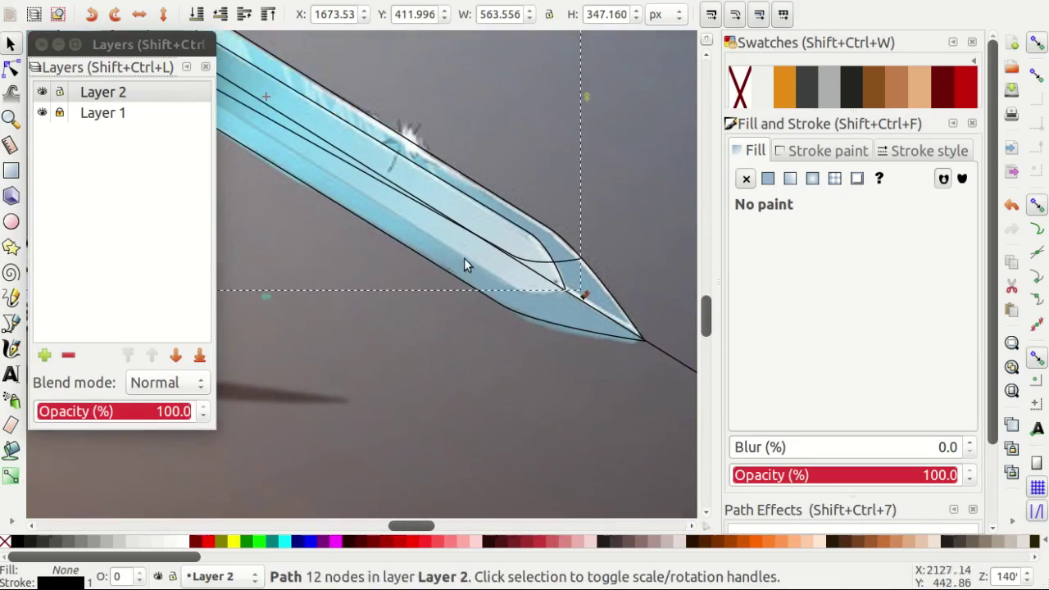
{"action": "scroll", "coordinate": [532, 289], "scroll_direction": "up", "scroll_amount": 1, "text": "ctrl"}
{"action": "scroll", "coordinate": [594, 237], "scroll_direction": "up", "scroll_amount": 2, "text": "ctrl"}
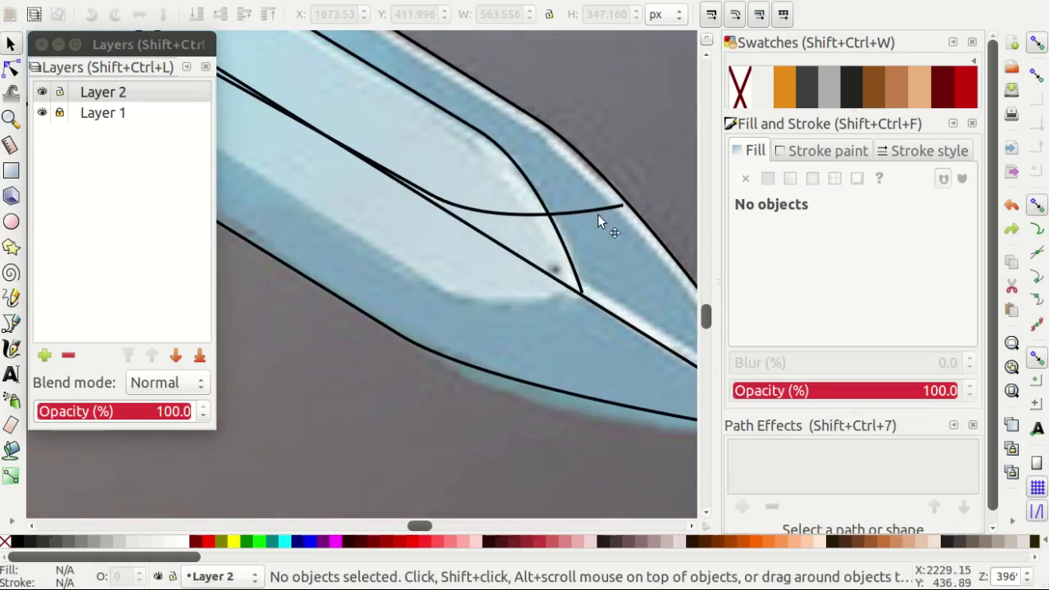
{"action": "key", "text": "n"}
{"action": "key", "text": "s"}
{"action": "left_click", "coordinate": [620, 222]}
{"action": "left_click_drag", "start_coordinate": [620, 221], "coordinate": [592, 319]}
Fit the lower bevel line onto the bevel and combine both lines into one 12-node path.
{"action": "scroll", "coordinate": [606, 161], "scroll_direction": "down", "scroll_amount": 2, "text": "ctrl"}
{"action": "scroll", "coordinate": [680, 396], "scroll_direction": "up", "scroll_amount": 1}
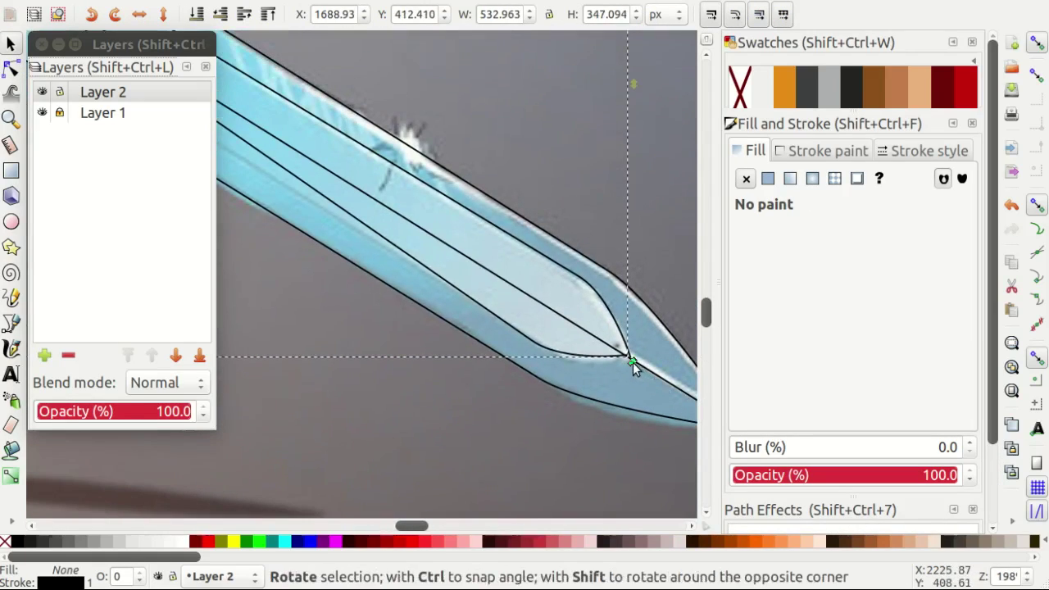
{"action": "left_click_drag", "start_coordinate": [633, 362], "coordinate": [660, 345]}
{"action": "left_click_drag", "start_coordinate": [531, 314], "coordinate": [528, 336]}
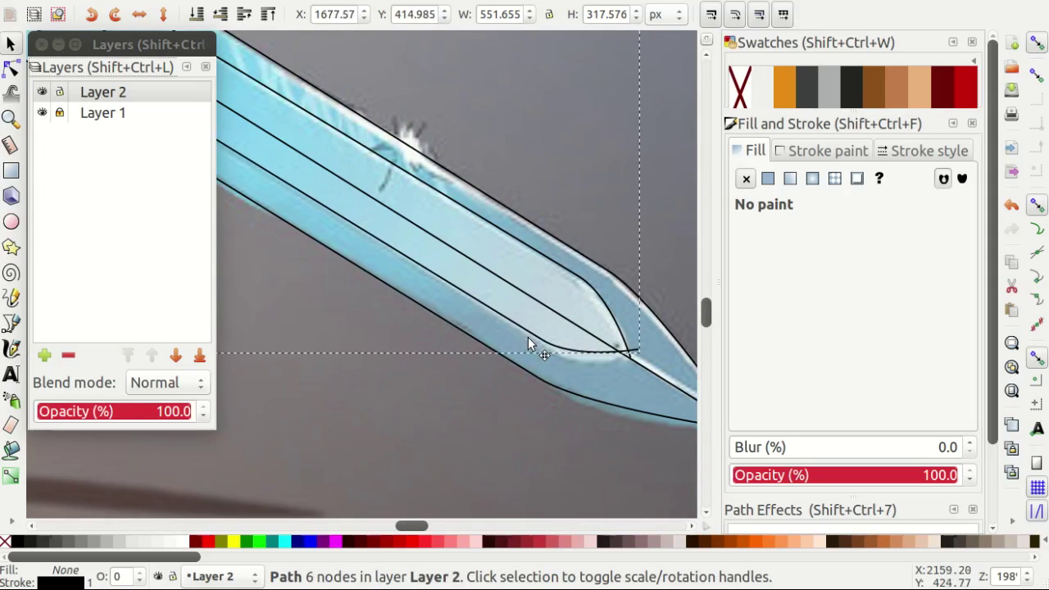
{"action": "scroll", "coordinate": [526, 338], "scroll_direction": "down", "scroll_amount": 1, "text": "ctrl"}
{"action": "scroll", "coordinate": [383, 206], "scroll_direction": "up", "scroll_amount": 3}
{"action": "scroll", "coordinate": [325, 218], "scroll_direction": "up", "scroll_amount": 3, "text": "ctrl"}
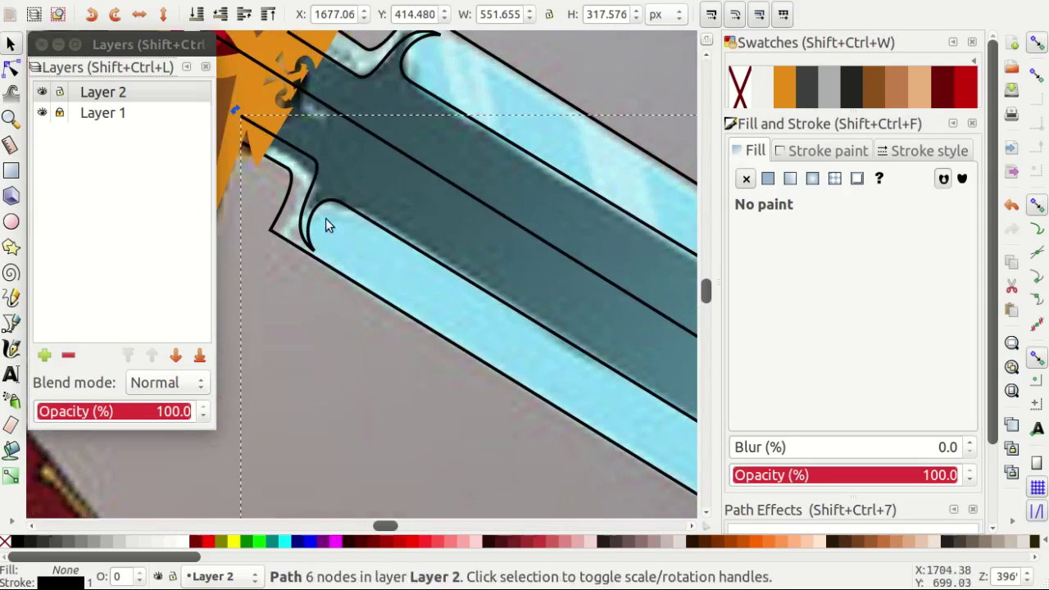
{"action": "left_click_drag", "start_coordinate": [325, 218], "coordinate": [319, 209]}
{"action": "scroll", "coordinate": [318, 209], "scroll_direction": "down", "scroll_amount": 1, "text": "ctrl"}
{"action": "left_click", "coordinate": [432, 147], "text": "shift"}
{"action": "key", "text": "ctrl+k"}
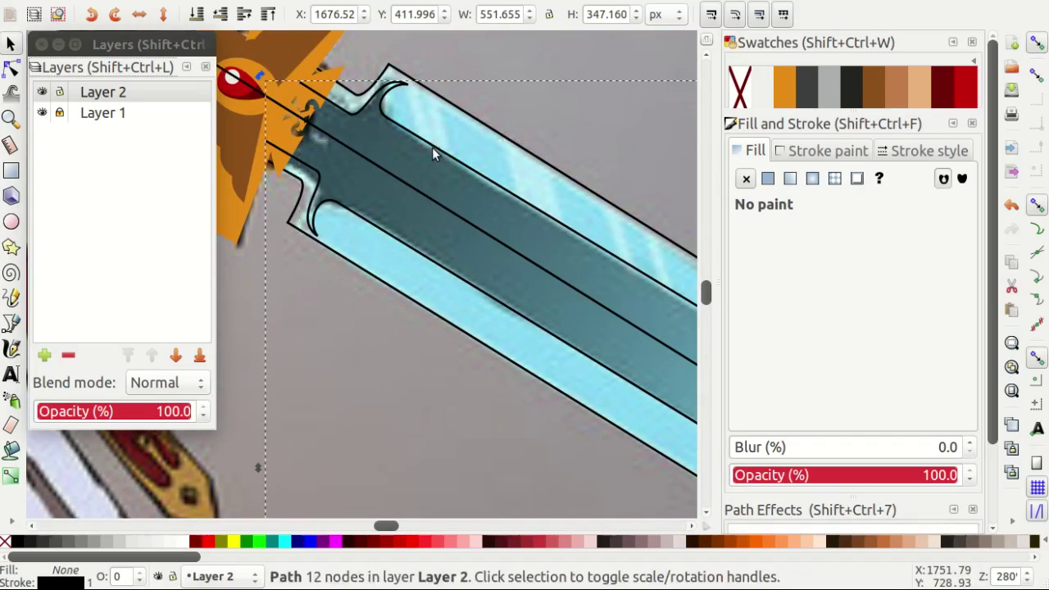
Join the two end nodes at the blade tip and move the tip point onto the bevel corner.
{"action": "scroll", "coordinate": [414, 199], "scroll_direction": "down", "scroll_amount": 3, "text": "ctrl"}
{"action": "key", "text": "n"}
{"action": "scroll", "coordinate": [550, 379], "scroll_direction": "down", "scroll_amount": 1, "text": "ctrl"}
{"action": "scroll", "coordinate": [534, 282], "scroll_direction": "up", "scroll_amount": 3, "text": "ctrl"}
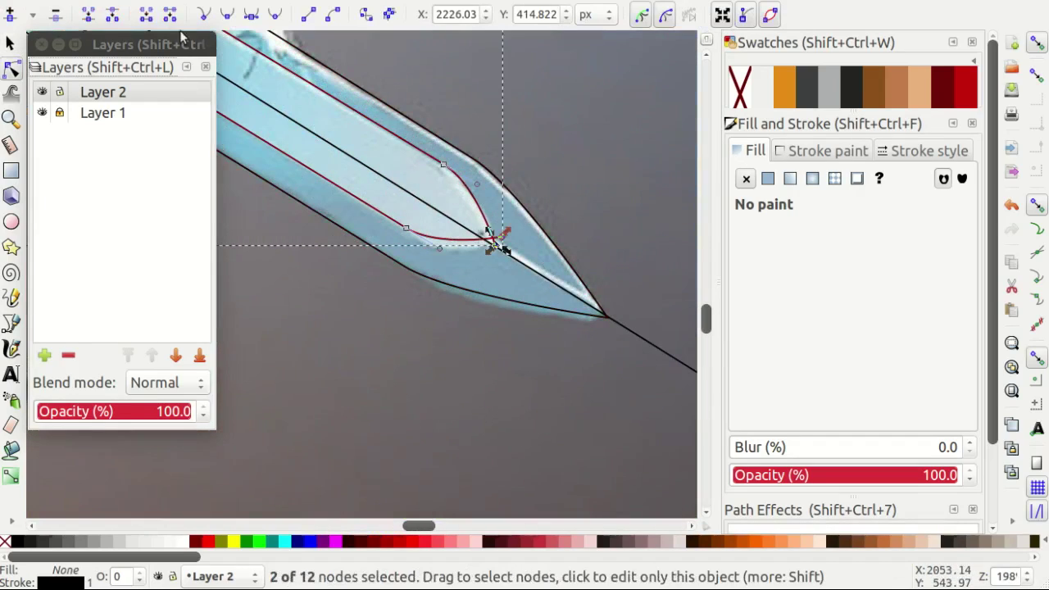
{"action": "left_click", "coordinate": [88, 18]}
{"action": "scroll", "coordinate": [458, 262], "scroll_direction": "up", "scroll_amount": 2, "text": "ctrl"}
{"action": "scroll", "coordinate": [459, 263], "scroll_direction": "up", "scroll_amount": 1, "text": "ctrl"}
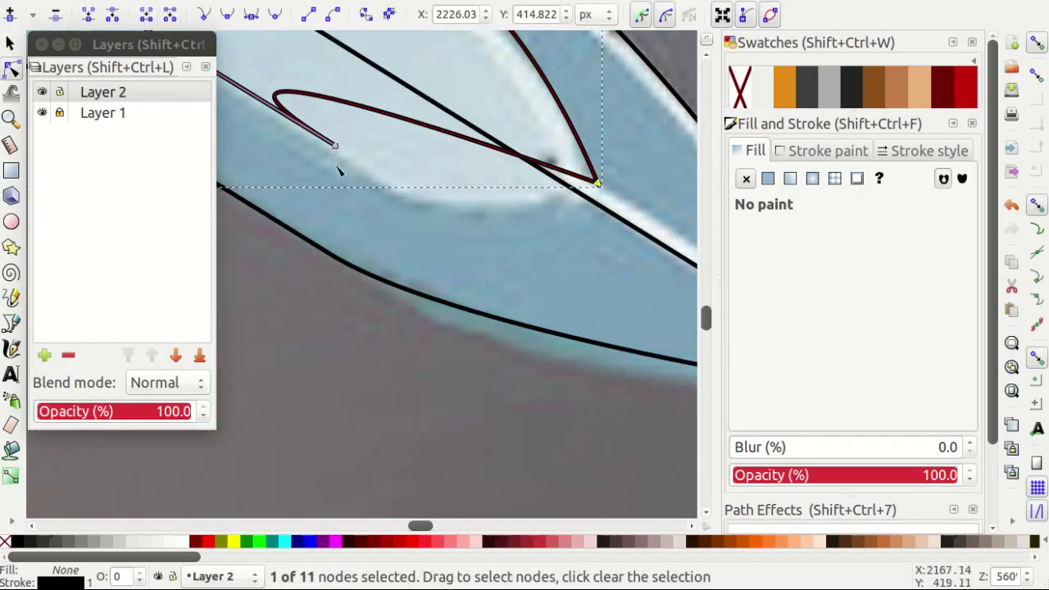
{"action": "left_click_drag", "start_coordinate": [335, 147], "coordinate": [332, 154]}
{"action": "left_click_drag", "start_coordinate": [602, 189], "coordinate": [586, 196]}
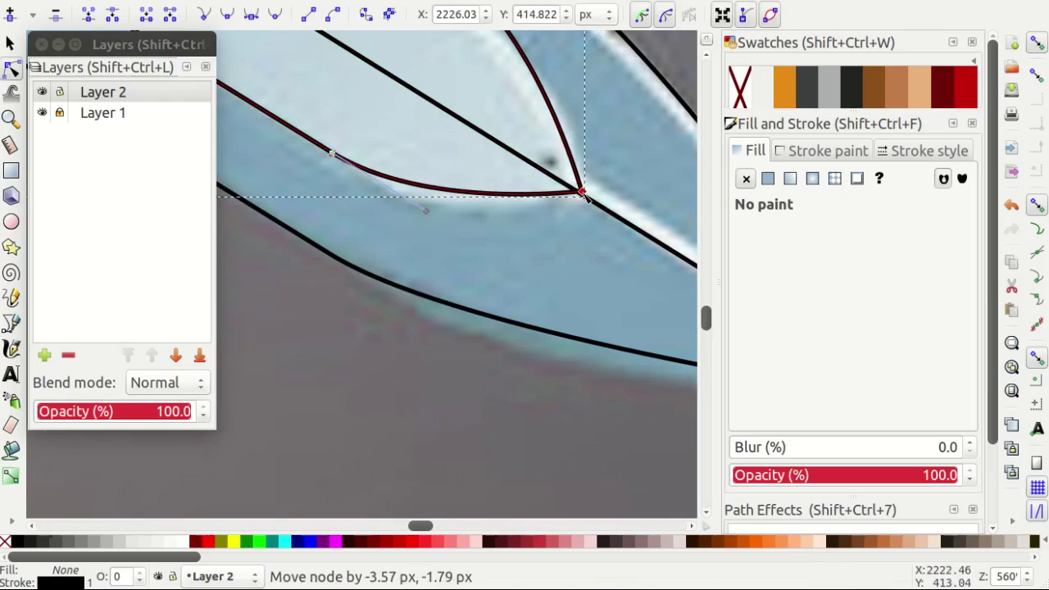
Reshape the upper hooked curve, pulling the top hook's end node into place.
{"action": "scroll", "coordinate": [391, 205], "scroll_direction": "down", "scroll_amount": 1, "text": "ctrl"}
{"action": "scroll", "coordinate": [403, 304], "scroll_direction": "up", "scroll_amount": 1, "text": "ctrl"}
{"action": "scroll", "coordinate": [418, 282], "scroll_direction": "down", "scroll_amount": 1, "text": "ctrl"}
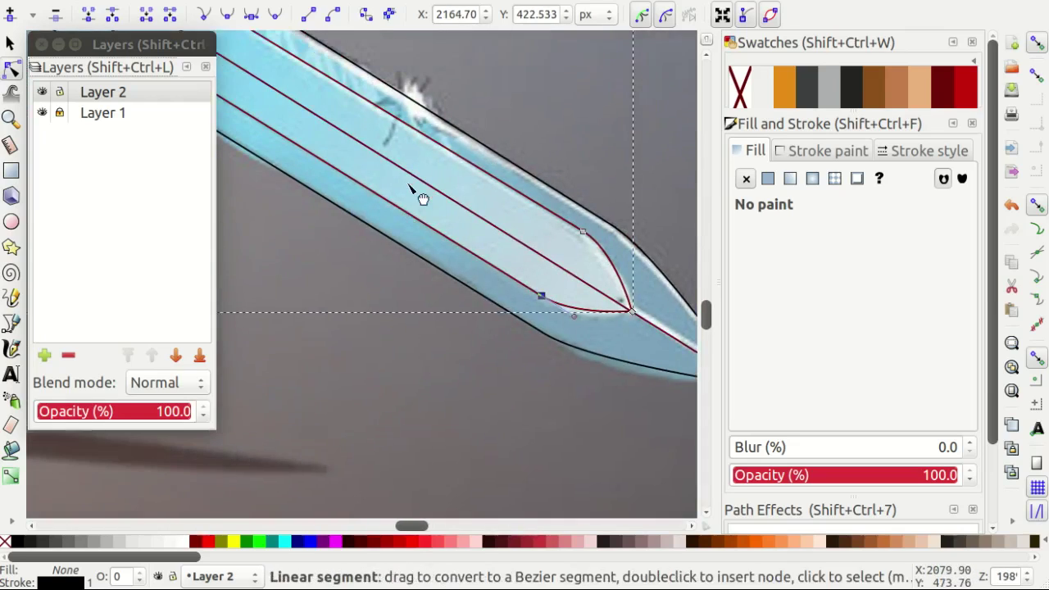
{"action": "scroll", "coordinate": [381, 171], "scroll_direction": "down", "scroll_amount": 2, "text": "ctrl"}
{"action": "scroll", "coordinate": [378, 174], "scroll_direction": "up", "scroll_amount": 3, "text": "ctrl"}
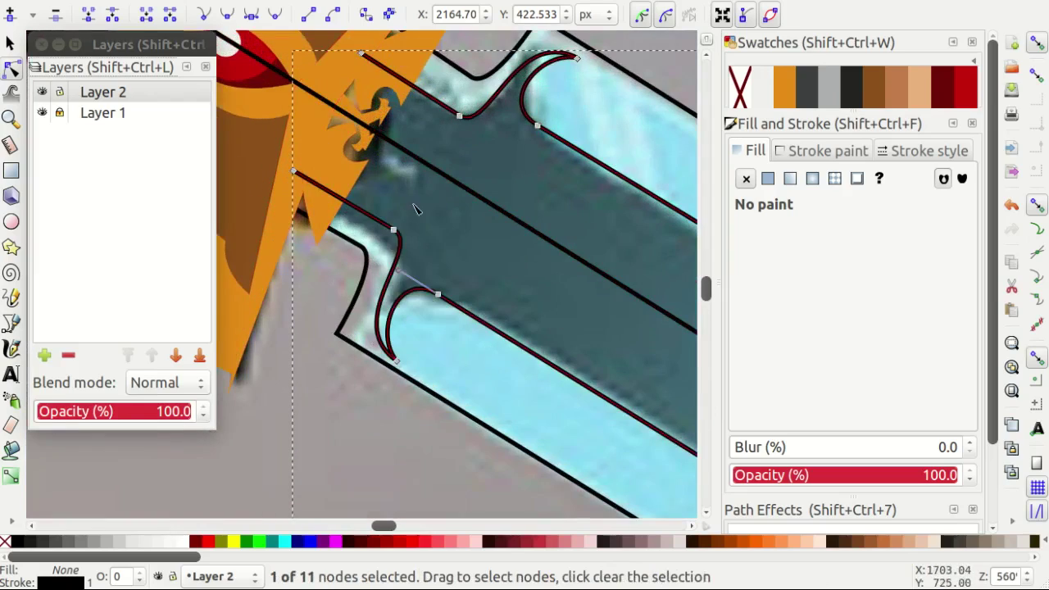
{"action": "scroll", "coordinate": [629, 76], "scroll_direction": "up", "scroll_amount": 1}
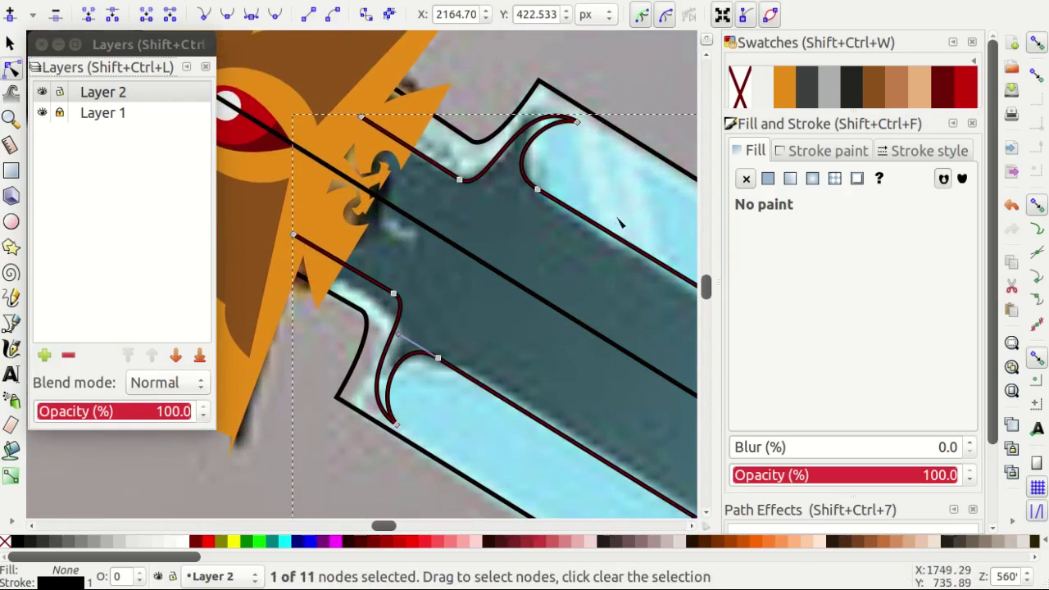
{"action": "left_click_drag", "start_coordinate": [486, 131], "coordinate": [486, 131]}
{"action": "scroll", "coordinate": [397, 255], "scroll_direction": "up", "scroll_amount": 1, "text": "ctrl"}
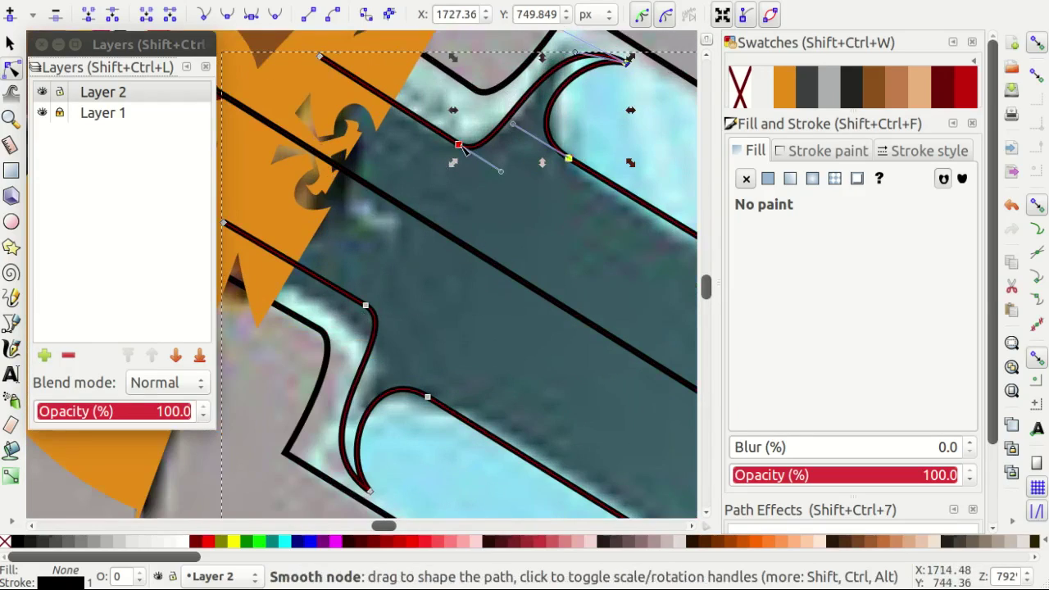
{"action": "scroll", "coordinate": [551, 237], "scroll_direction": "right", "scroll_amount": 1}
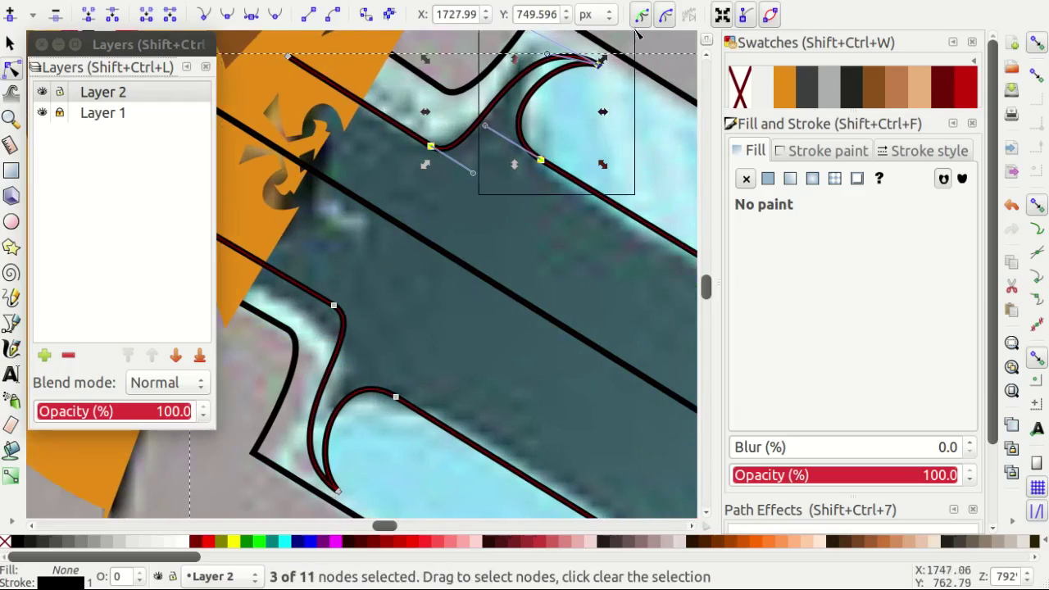
{"action": "left_click_drag", "start_coordinate": [602, 70], "coordinate": [610, 74]}
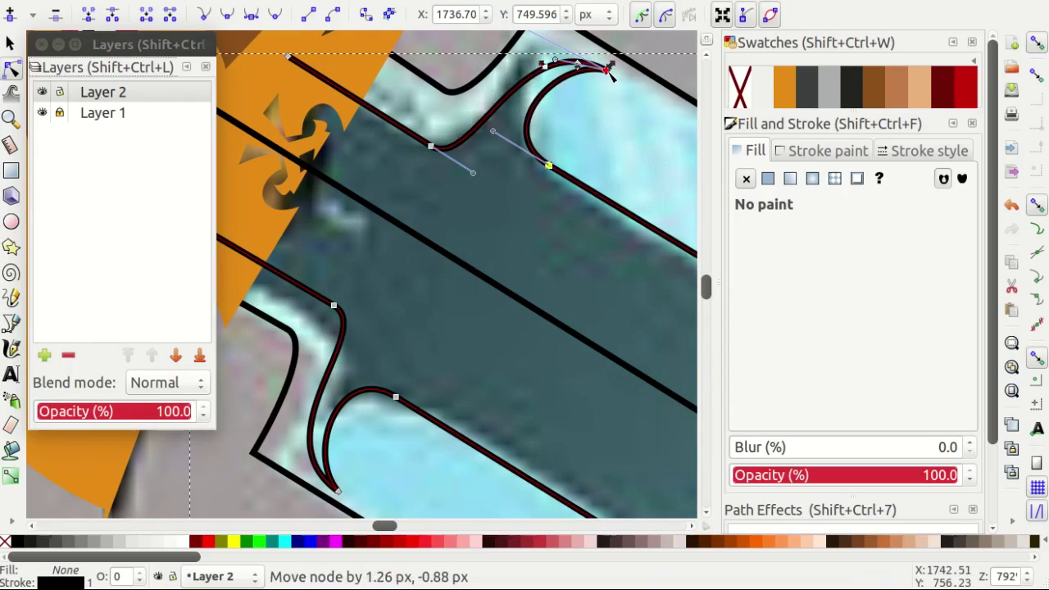
{"action": "scroll", "coordinate": [610, 74], "scroll_direction": "down", "scroll_amount": 2}
{"action": "mouse_move", "coordinate": [484, 480]}
{"action": "left_mouse_down"}
{"action": "mouse_move", "coordinate": [292, 210]}
{"action": "mouse_move", "coordinate": [325, 237]}
{"action": "left_mouse_up"}
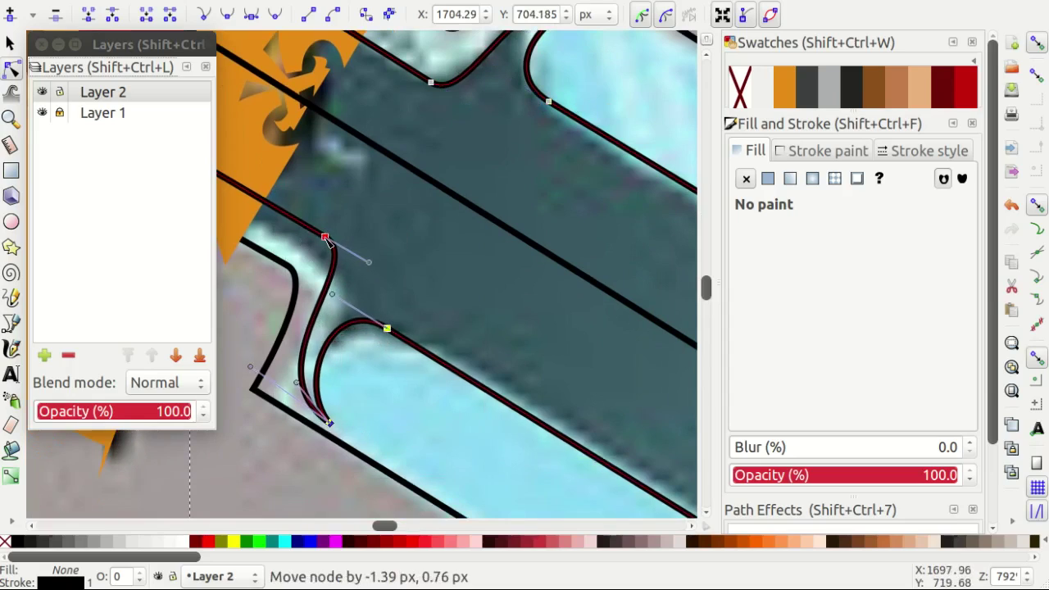
{"action": "scroll", "coordinate": [409, 278], "scroll_direction": "right", "scroll_amount": 1}
Nudge the lower outline's hook node into place to match the reference.
{"action": "key", "text": "s"}
{"action": "key", "text": "Escape"}
{"action": "key", "text": "minus"}
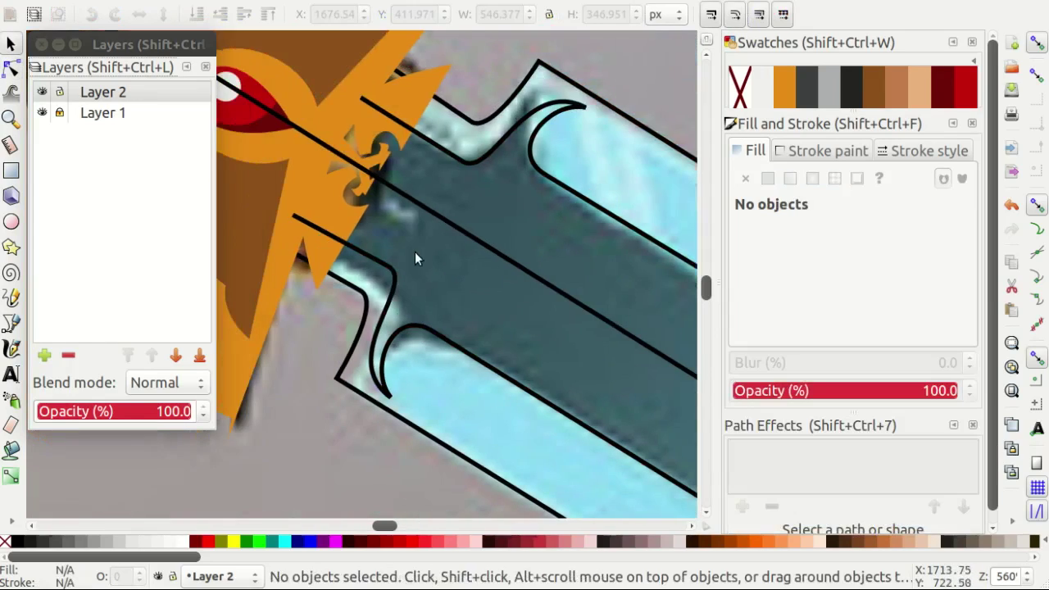
{"action": "scroll", "coordinate": [414, 258], "scroll_direction": "up", "scroll_amount": 1}
{"action": "double_click", "coordinate": [385, 280]}
{"action": "left_click_drag", "start_coordinate": [392, 278], "coordinate": [388, 285]}
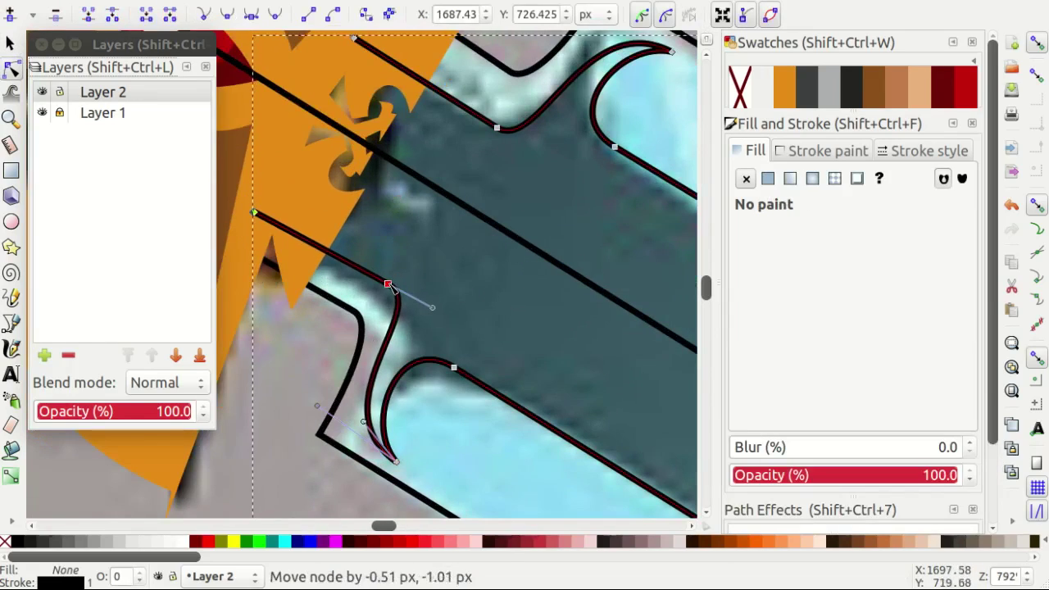
{"action": "scroll", "coordinate": [388, 285], "scroll_direction": "up", "scroll_amount": 2}
{"action": "scroll", "coordinate": [257, 323], "scroll_direction": "left", "scroll_amount": 1}
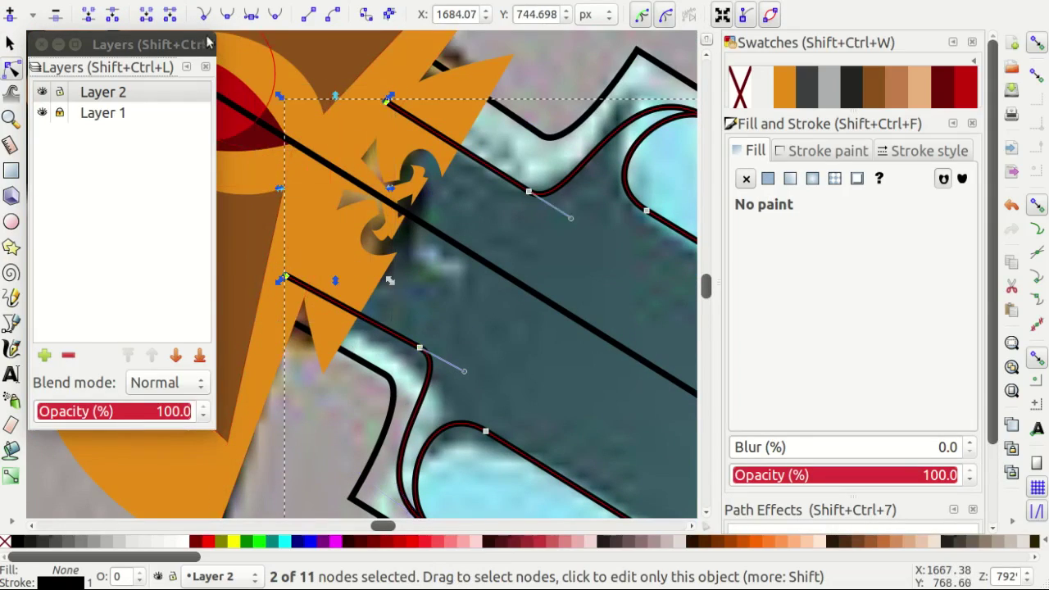
Join the outline's two selected endpoints with a new segment.
{"action": "left_click", "coordinate": [146, 14]}
{"action": "key", "text": "s"}
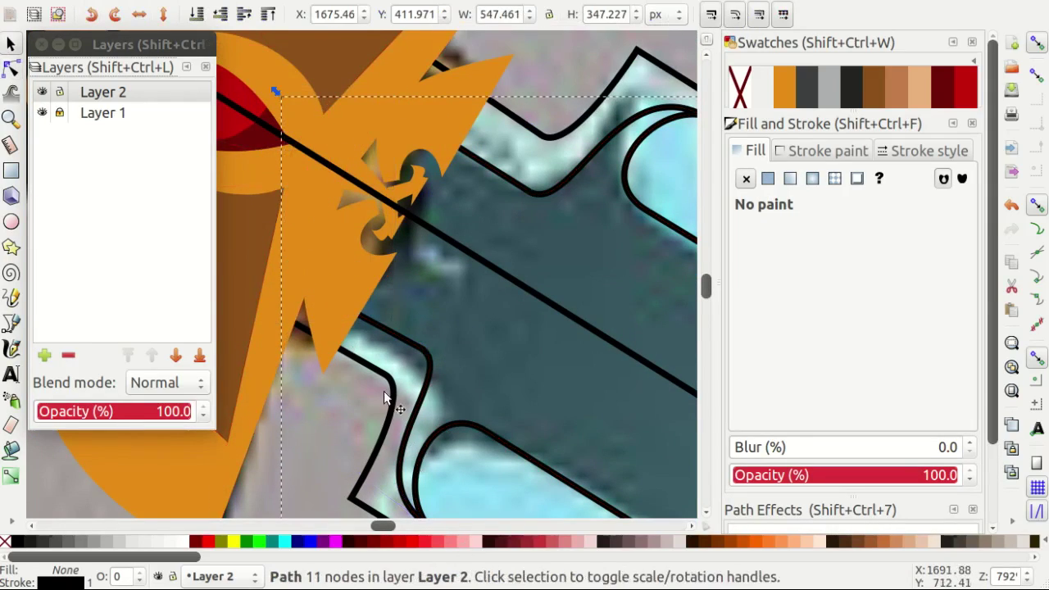
{"action": "left_click", "coordinate": [336, 419]}
{"action": "scroll", "coordinate": [363, 409], "scroll_direction": "down", "scroll_amount": 3}
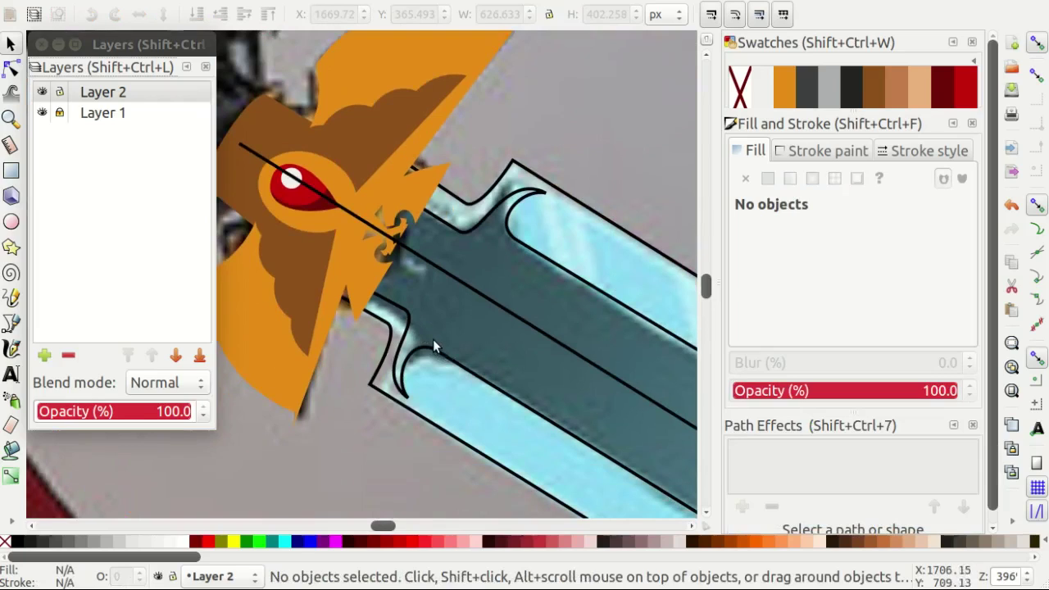
{"action": "left_click", "coordinate": [428, 338], "text": "ctrl"}
Sample the pale blue near the blade tip into the strip's gradient and boost its saturation.
{"action": "scroll", "coordinate": [429, 327], "scroll_direction": "down", "scroll_amount": 2}
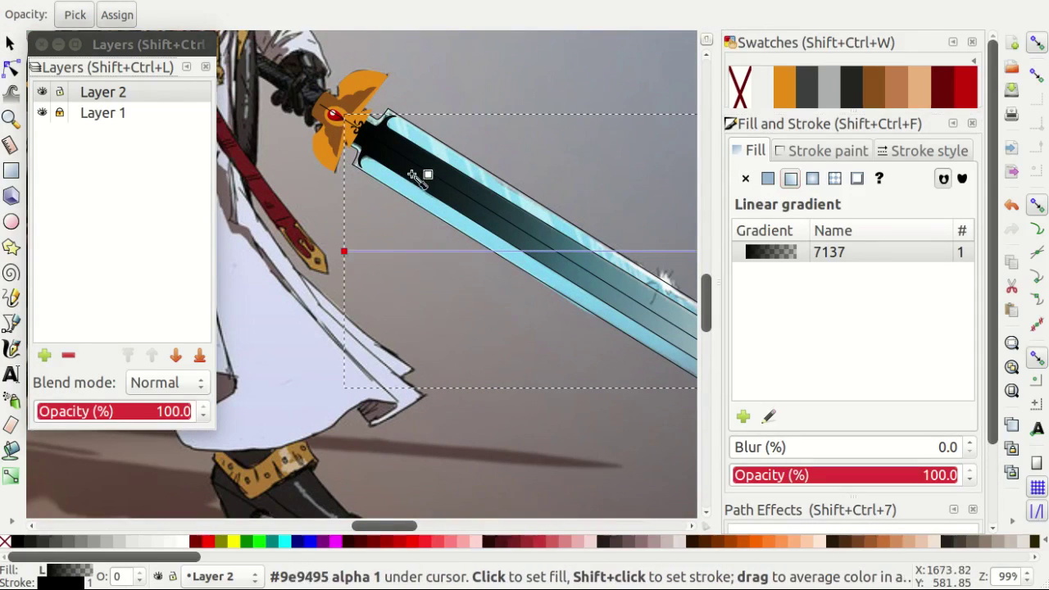
{"action": "scroll", "coordinate": [662, 206], "scroll_direction": "down", "scroll_amount": 5}
{"action": "left_click", "coordinate": [580, 268]}
{"action": "scroll", "coordinate": [604, 354], "scroll_direction": "up", "scroll_amount": 3}
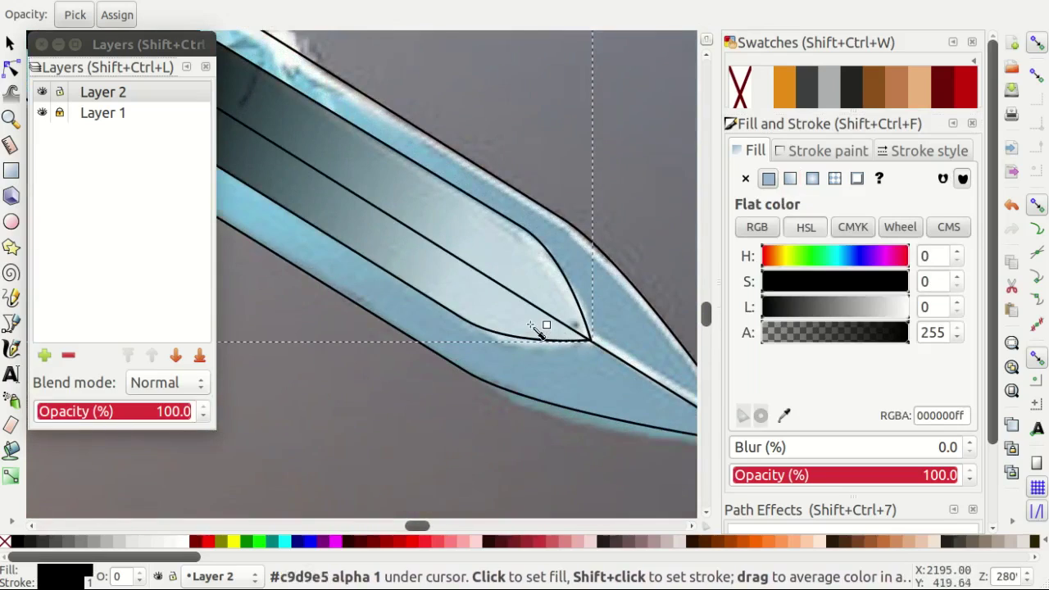
{"action": "scroll", "coordinate": [533, 327], "scroll_direction": "up", "scroll_amount": 3}
{"action": "scroll", "coordinate": [510, 332], "scroll_direction": "up", "scroll_amount": 2}
{"action": "left_click_drag", "start_coordinate": [475, 306], "coordinate": [510, 335]}
{"action": "scroll", "coordinate": [510, 335], "scroll_direction": "down", "scroll_amount": 4}
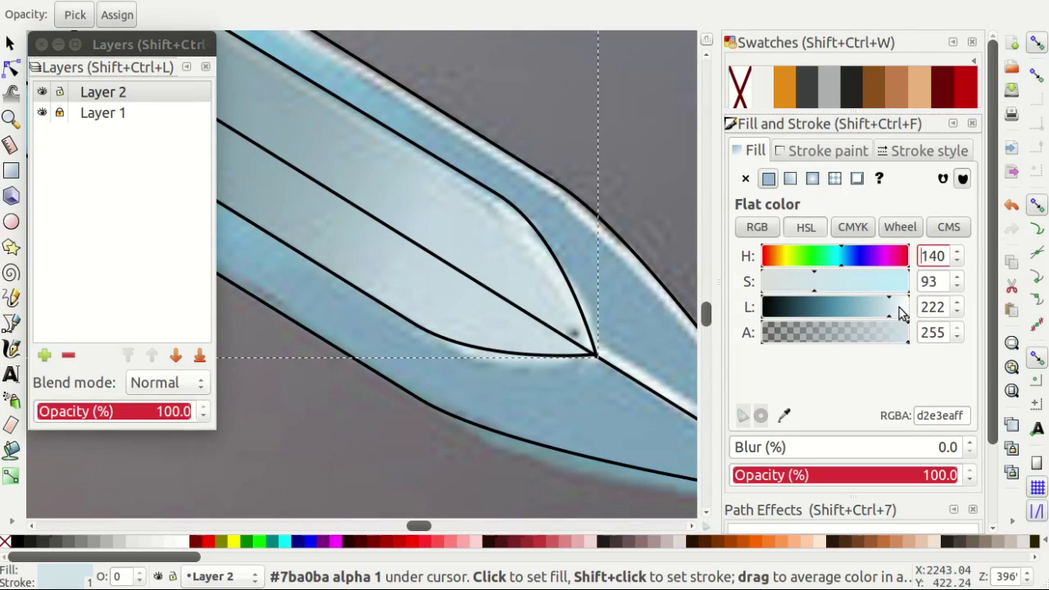
{"action": "left_click", "coordinate": [844, 284]}
{"action": "scroll", "coordinate": [538, 367], "scroll_direction": "down", "scroll_amount": 3}
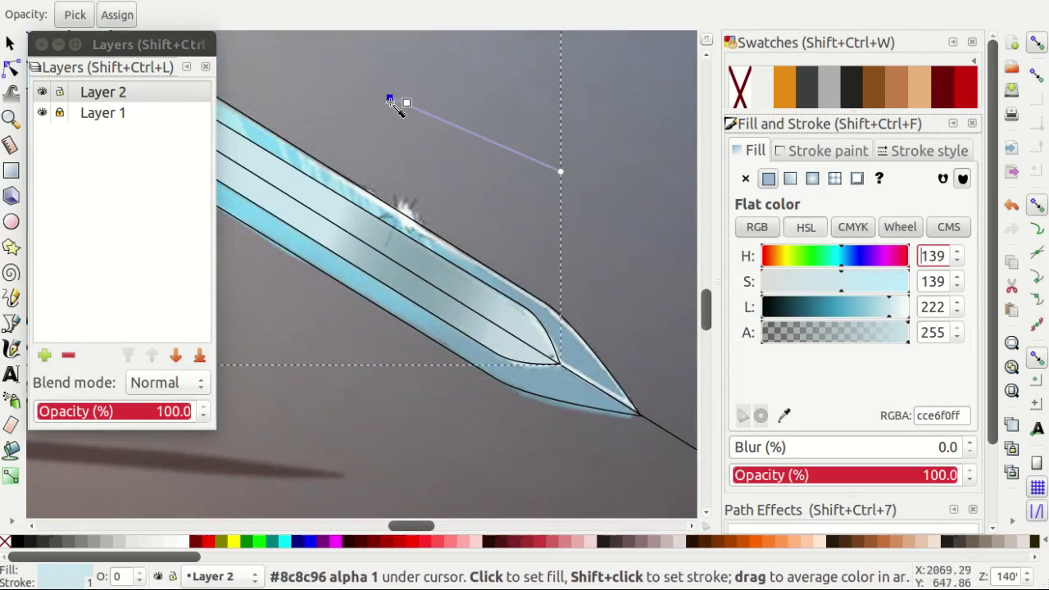
Set the blade-tip gradient stop to the dark teal sampled from the blade's middle.
{"action": "left_click", "coordinate": [561, 360]}
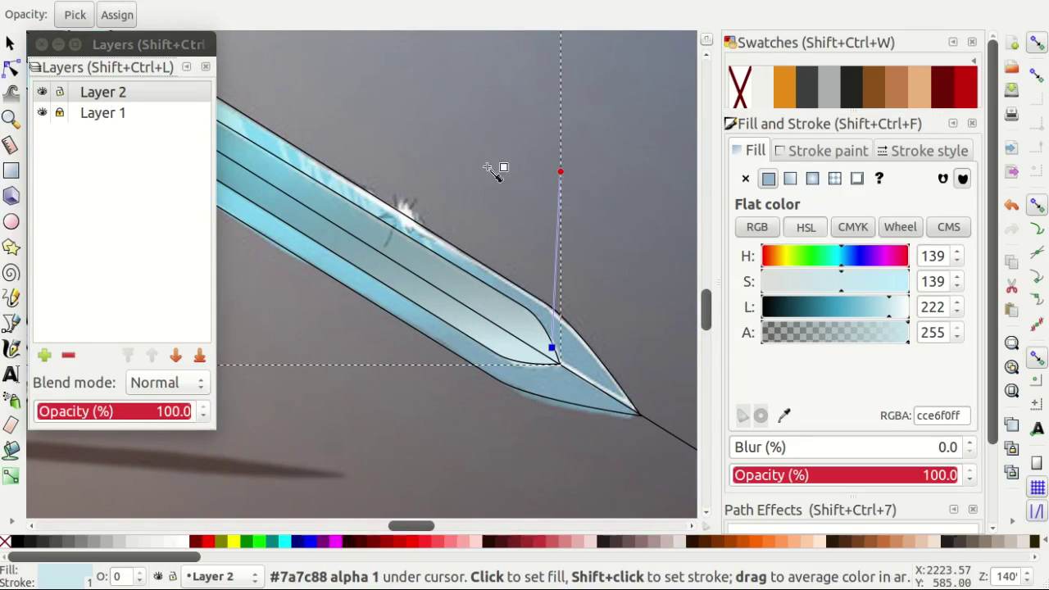
{"action": "scroll", "coordinate": [468, 168], "scroll_direction": "down", "scroll_amount": 2}
{"action": "scroll", "coordinate": [461, 234], "scroll_direction": "down", "scroll_amount": 1}
{"action": "scroll", "coordinate": [346, 173], "scroll_direction": "up", "scroll_amount": 6}
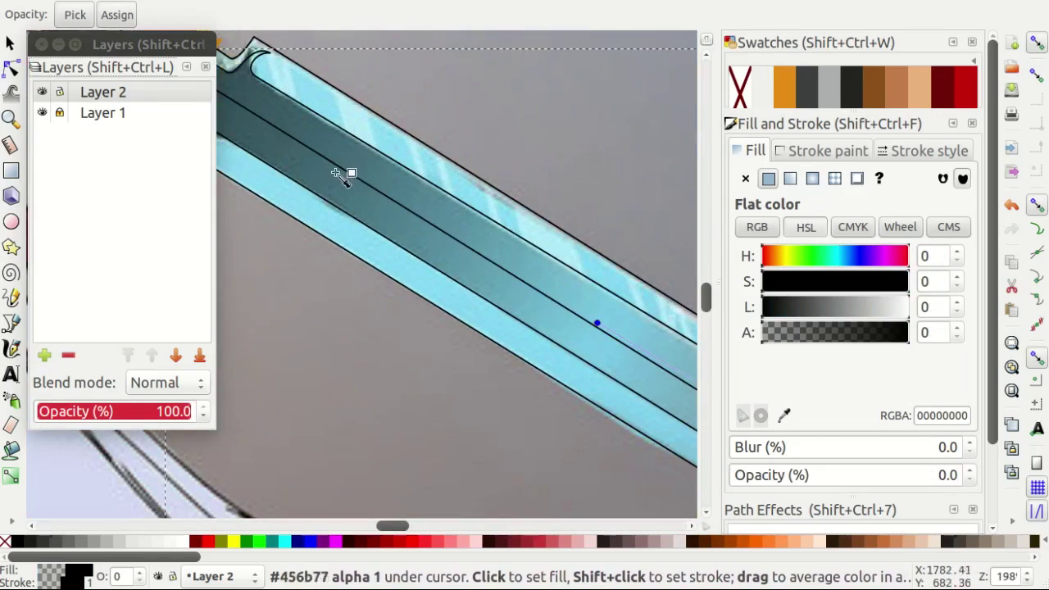
{"action": "scroll", "coordinate": [345, 157], "scroll_direction": "up", "scroll_amount": 2}
{"action": "left_click_drag", "start_coordinate": [405, 180], "coordinate": [440, 210]}
{"action": "scroll", "coordinate": [440, 210], "scroll_direction": "down", "scroll_amount": 5}
{"action": "scroll", "coordinate": [562, 287], "scroll_direction": "down", "scroll_amount": 1}
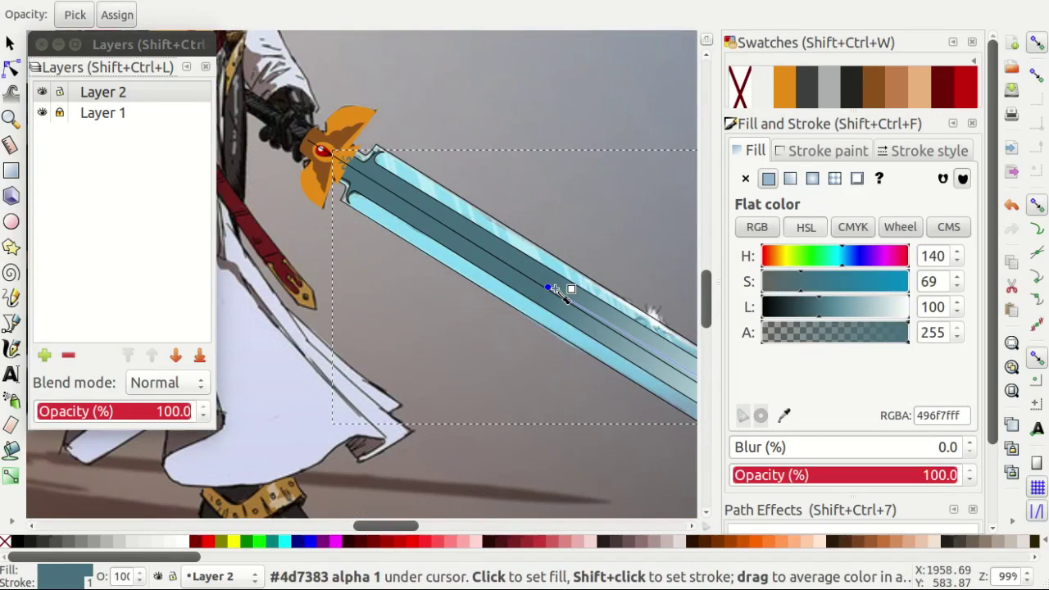
{"action": "scroll", "coordinate": [382, 187], "scroll_direction": "down", "scroll_amount": 2}
{"action": "scroll", "coordinate": [382, 187], "scroll_direction": "right", "scroll_amount": 3}
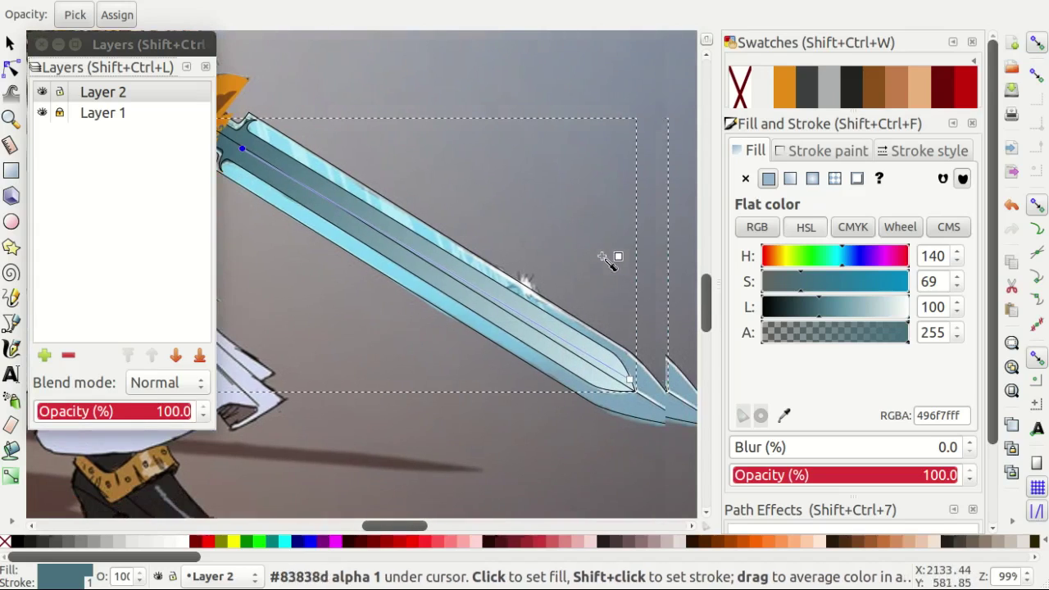
Reselect the gradient-filled central strip and inspect its pale start and dark end stops.
{"action": "key", "text": "s"}
{"action": "left_click", "coordinate": [555, 338]}
{"action": "left_click", "coordinate": [555, 337], "text": "alt"}
{"action": "scroll", "coordinate": [640, 349], "scroll_direction": "up", "scroll_amount": 2}
{"action": "left_click", "coordinate": [622, 344]}
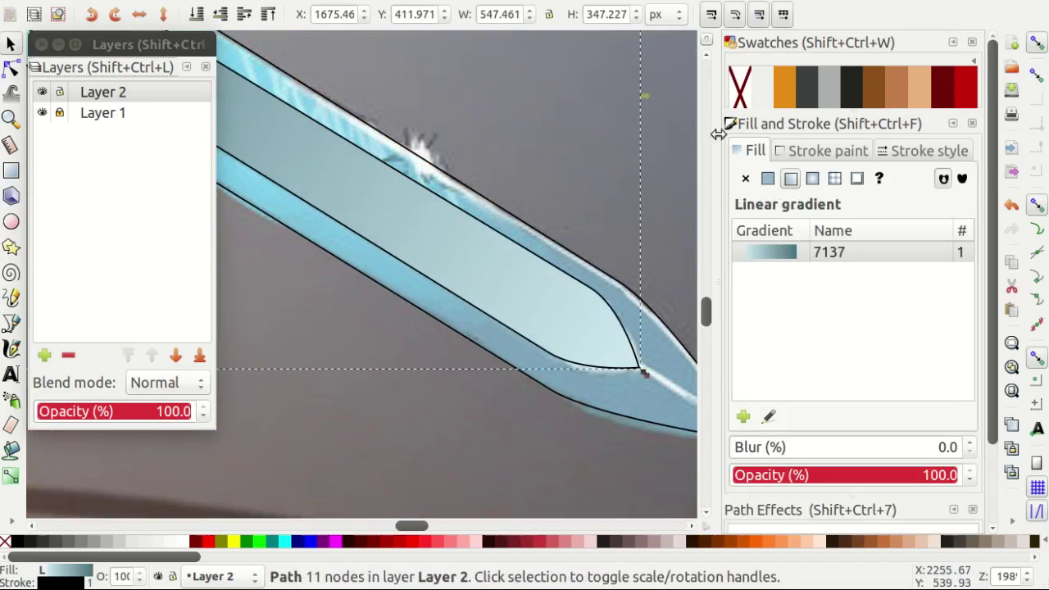
{"action": "double_click", "coordinate": [623, 264]}
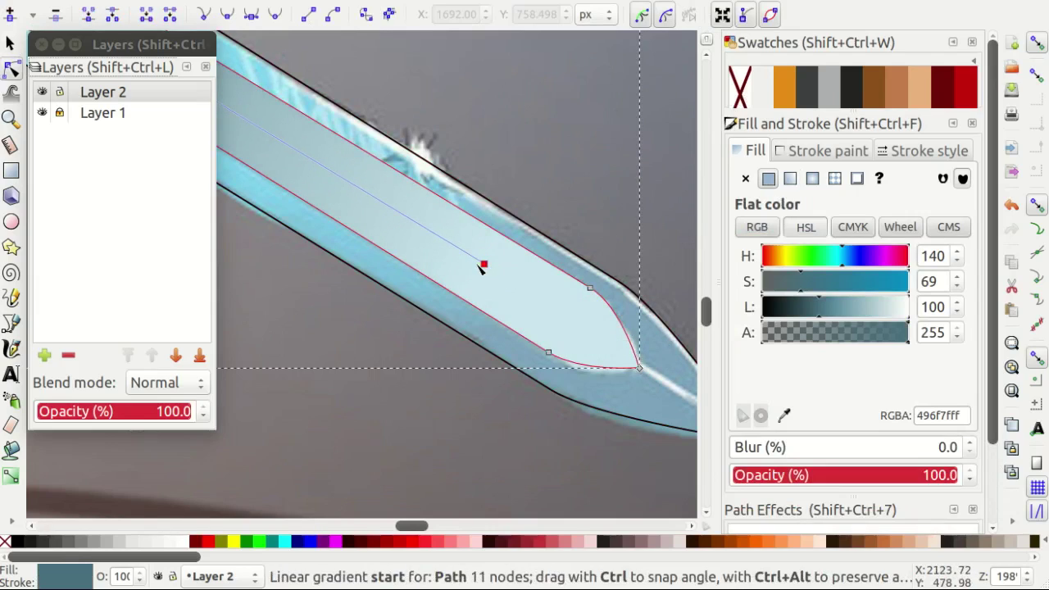
{"action": "left_click", "coordinate": [481, 269]}
{"action": "scroll", "coordinate": [592, 145], "scroll_direction": "down", "scroll_amount": 3}
{"action": "scroll", "coordinate": [592, 145], "scroll_direction": "up", "scroll_amount": 1}
{"action": "scroll", "coordinate": [344, 141], "scroll_direction": "up", "scroll_amount": 1}
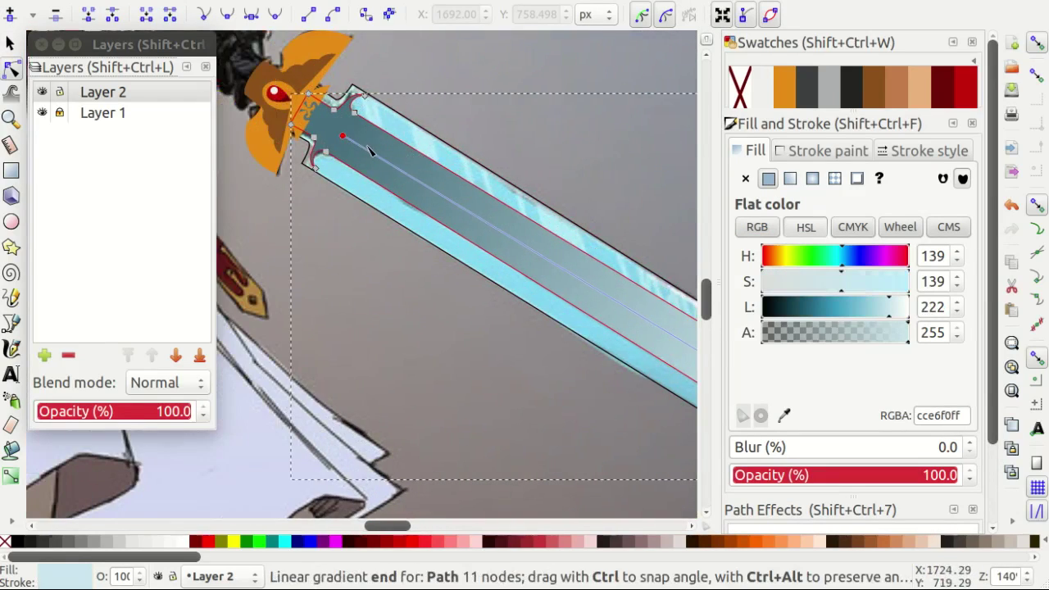
{"action": "left_click", "coordinate": [364, 146]}
{"action": "scroll", "coordinate": [348, 164], "scroll_direction": "up", "scroll_amount": 1}
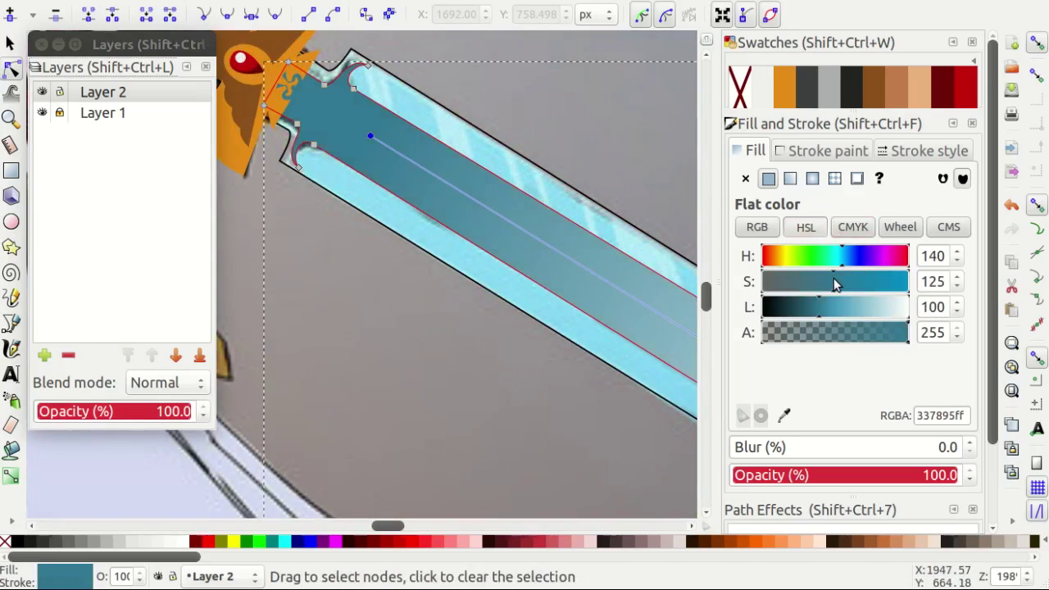
Give the blade's outer edge path a linear gradient fill.
{"action": "left_click", "coordinate": [443, 393]}
{"action": "key", "text": "s"}
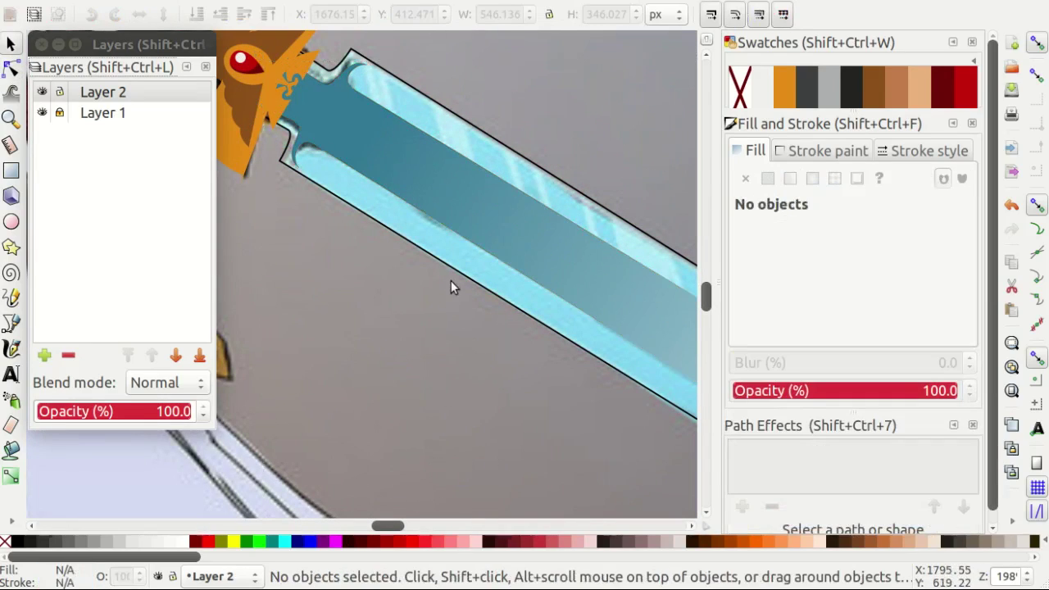
{"action": "left_click", "coordinate": [455, 275]}
{"action": "left_click", "coordinate": [790, 179]}
{"action": "key", "text": "d"}
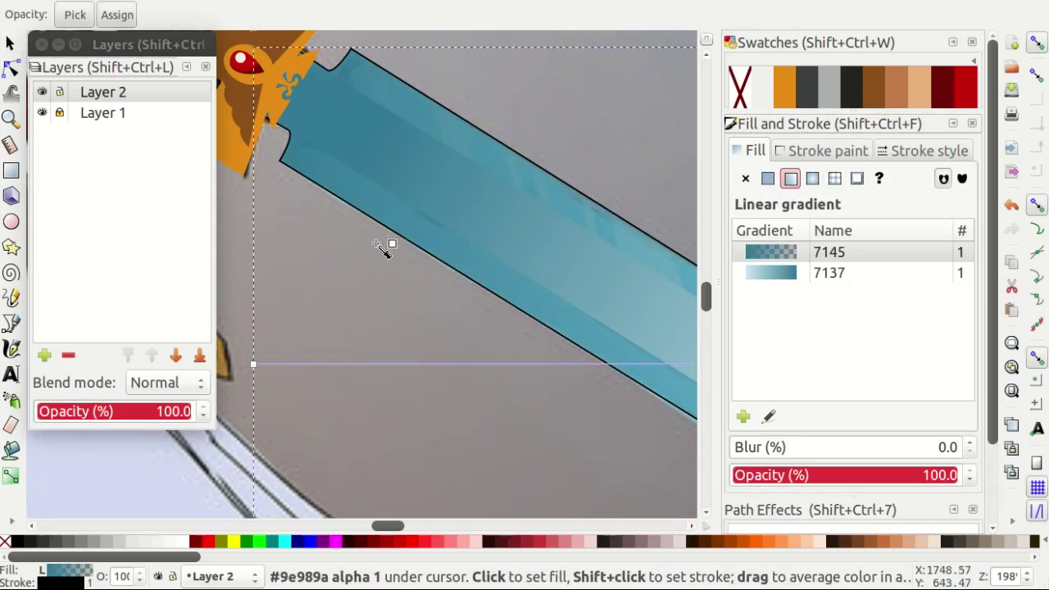
Average the blade edge colour near the tip into the gradient and boost its saturation.
{"action": "scroll", "coordinate": [368, 250], "scroll_direction": "down", "scroll_amount": 2}
{"action": "left_click", "coordinate": [356, 221]}
{"action": "scroll", "coordinate": [498, 312], "scroll_direction": "down", "scroll_amount": 2}
{"action": "scroll", "coordinate": [440, 224], "scroll_direction": "up", "scroll_amount": 6}
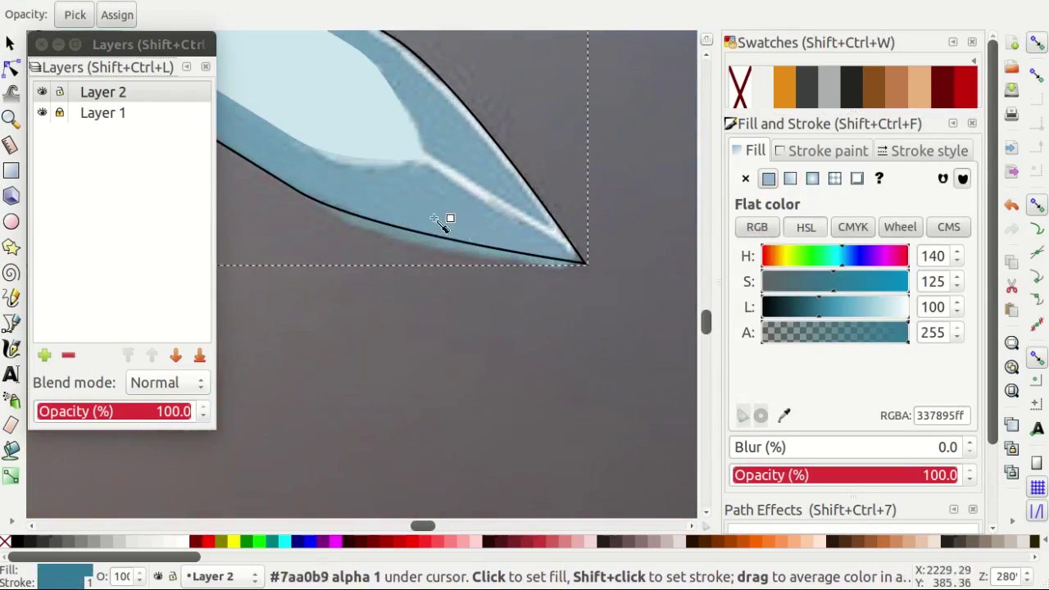
{"action": "scroll", "coordinate": [434, 211], "scroll_direction": "up", "scroll_amount": 1}
{"action": "scroll", "coordinate": [450, 209], "scroll_direction": "up", "scroll_amount": 2}
{"action": "left_click_drag", "start_coordinate": [454, 205], "coordinate": [485, 235]}
{"action": "scroll", "coordinate": [491, 242], "scroll_direction": "down", "scroll_amount": 4}
{"action": "scroll", "coordinate": [511, 253], "scroll_direction": "down", "scroll_amount": 2}
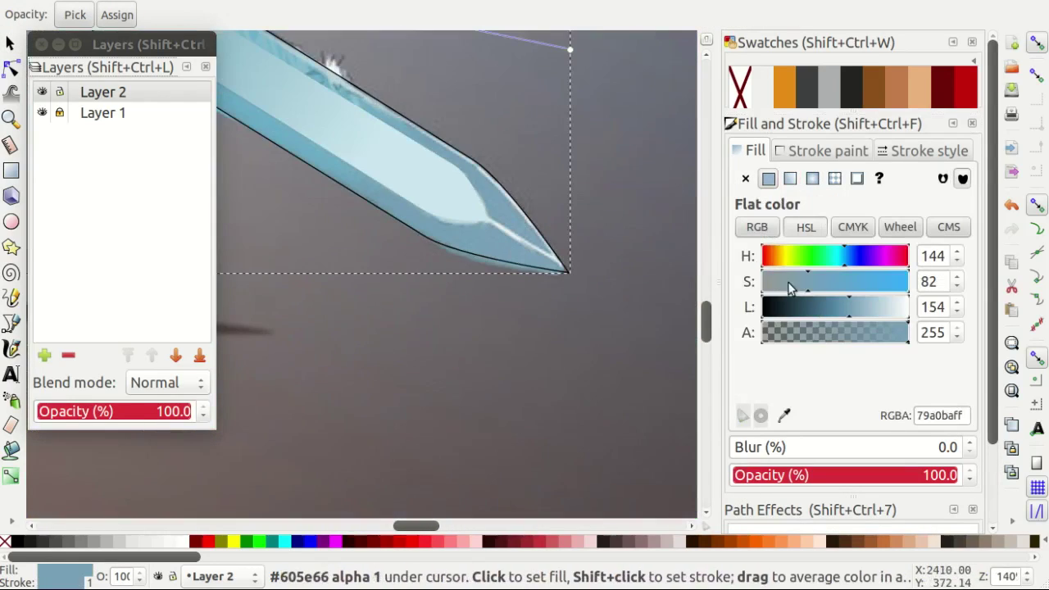
{"action": "left_click", "coordinate": [827, 281]}
Average the pale blue blade colour from the reference into the gradient fill.
{"action": "scroll", "coordinate": [826, 275], "scroll_direction": "down", "scroll_amount": 2}
{"action": "scroll", "coordinate": [278, 96], "scroll_direction": "up", "scroll_amount": 2}
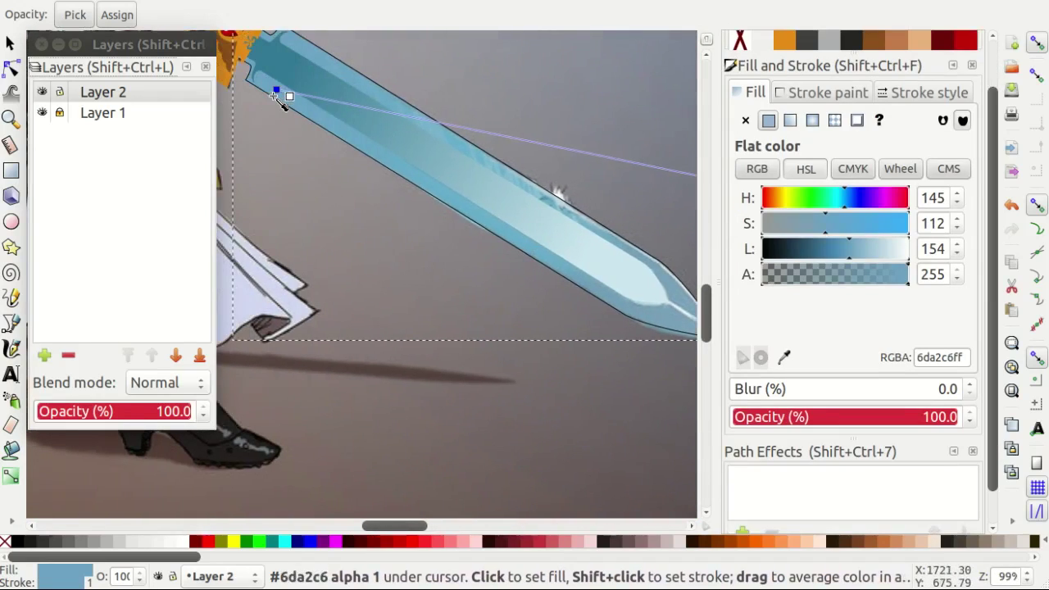
{"action": "scroll", "coordinate": [684, 306], "scroll_direction": "down", "scroll_amount": 1}
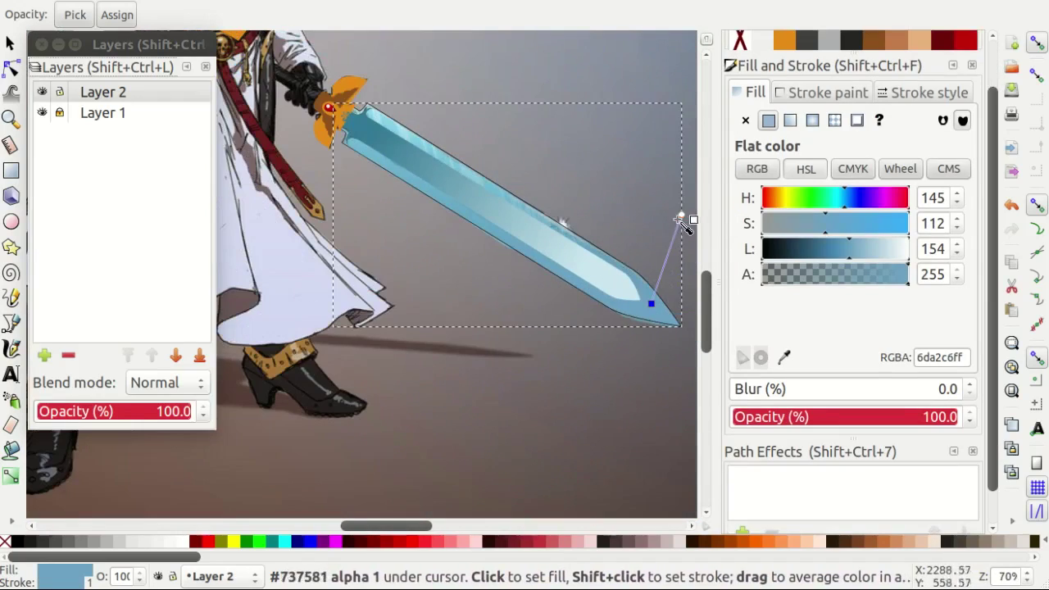
{"action": "left_click", "coordinate": [478, 186]}
{"action": "scroll", "coordinate": [363, 218], "scroll_direction": "up", "scroll_amount": 5}
{"action": "scroll", "coordinate": [363, 228], "scroll_direction": "up", "scroll_amount": 3}
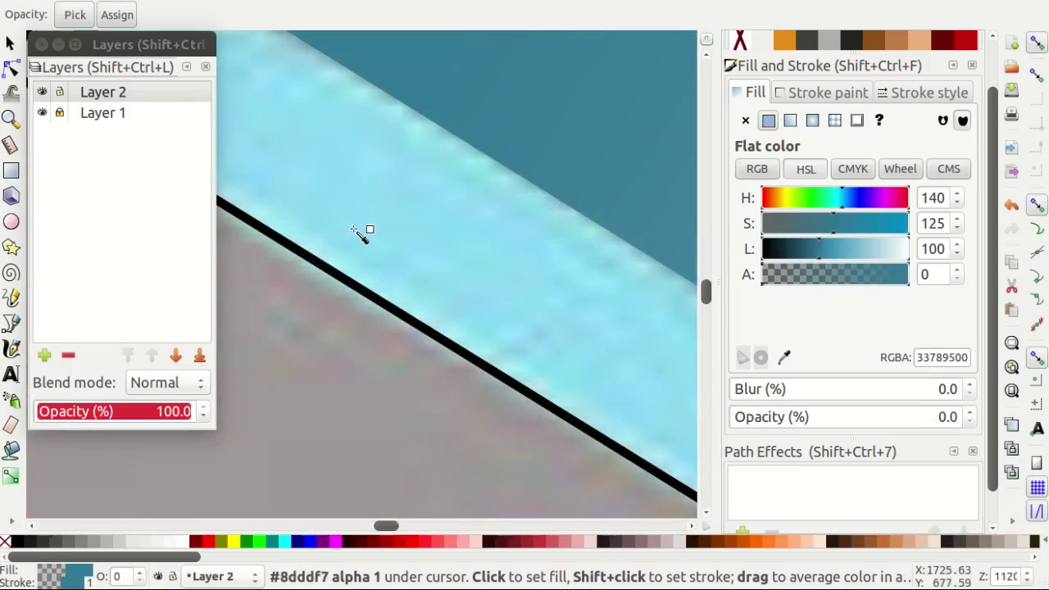
{"action": "left_click_drag", "start_coordinate": [357, 187], "coordinate": [382, 222]}
{"action": "scroll", "coordinate": [382, 222], "scroll_direction": "down", "scroll_amount": 3}
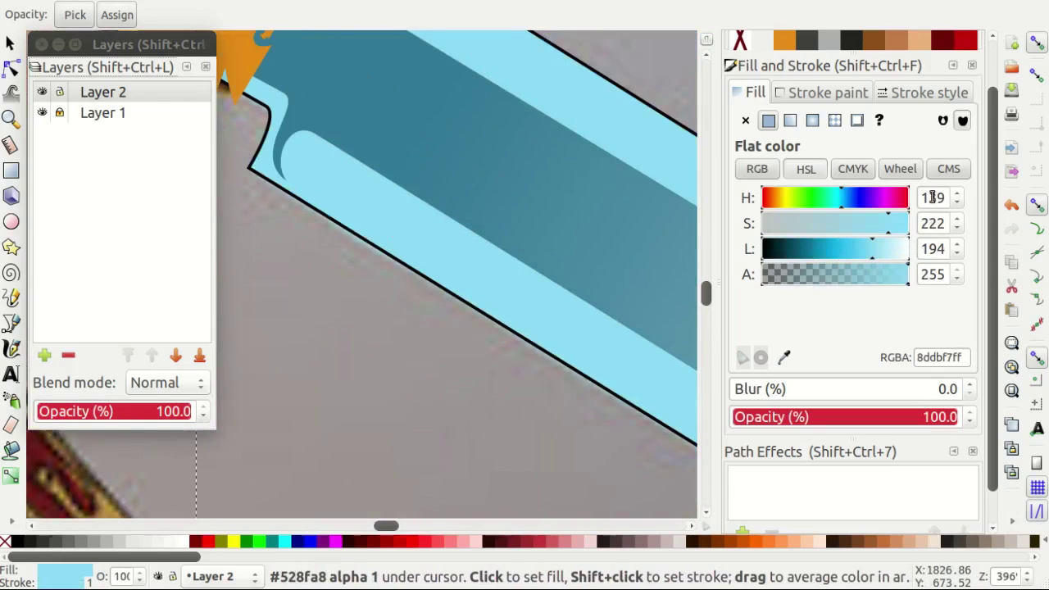
{"action": "scroll", "coordinate": [932, 197], "scroll_direction": "up", "scroll_amount": 1}
{"action": "scroll", "coordinate": [456, 266], "scroll_direction": "down", "scroll_amount": 2}
{"action": "scroll", "coordinate": [456, 270], "scroll_direction": "down", "scroll_amount": 2}
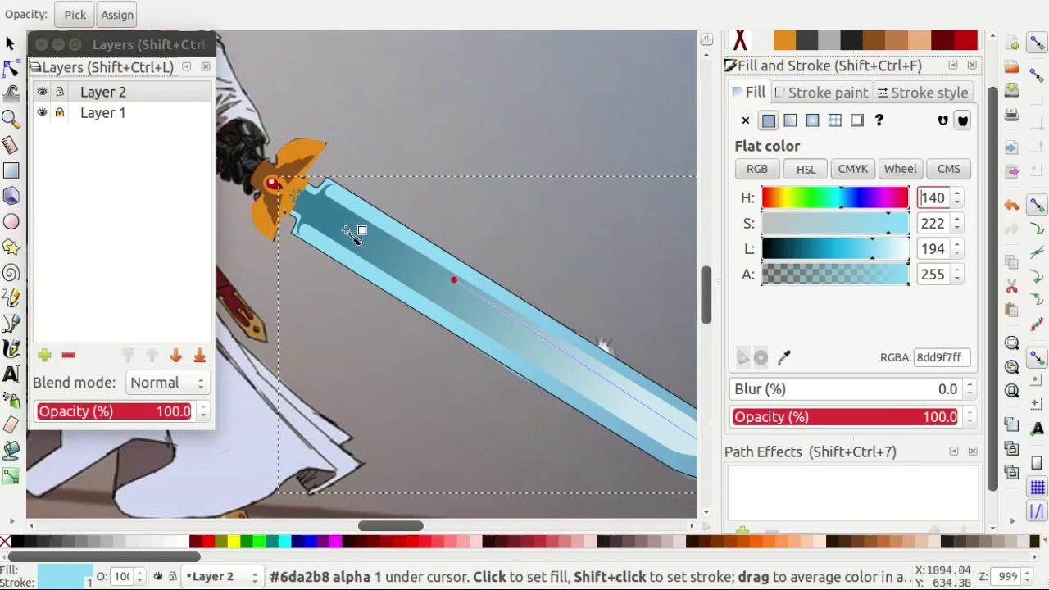
{"action": "scroll", "coordinate": [459, 258], "scroll_direction": "down", "scroll_amount": 4}
{"action": "scroll", "coordinate": [524, 279], "scroll_direction": "right", "scroll_amount": 3}
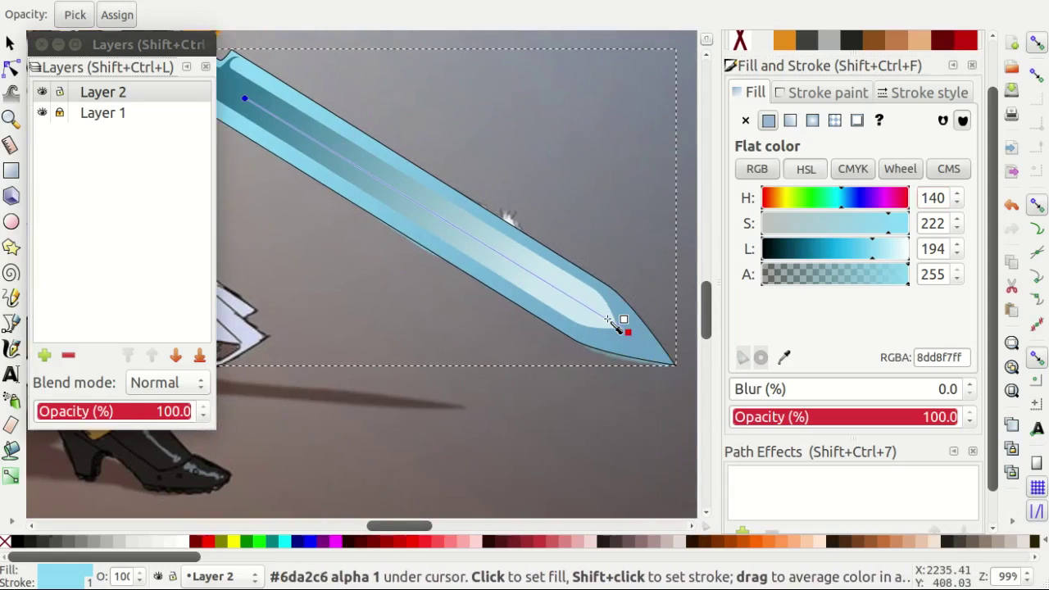
Sample the blue near the blade tip into the gradient stop, then clear the selection.
{"action": "left_click", "coordinate": [613, 323]}
{"action": "key", "text": "Escape"}
{"action": "key", "text": "s"}
{"action": "left_click", "coordinate": [662, 355]}
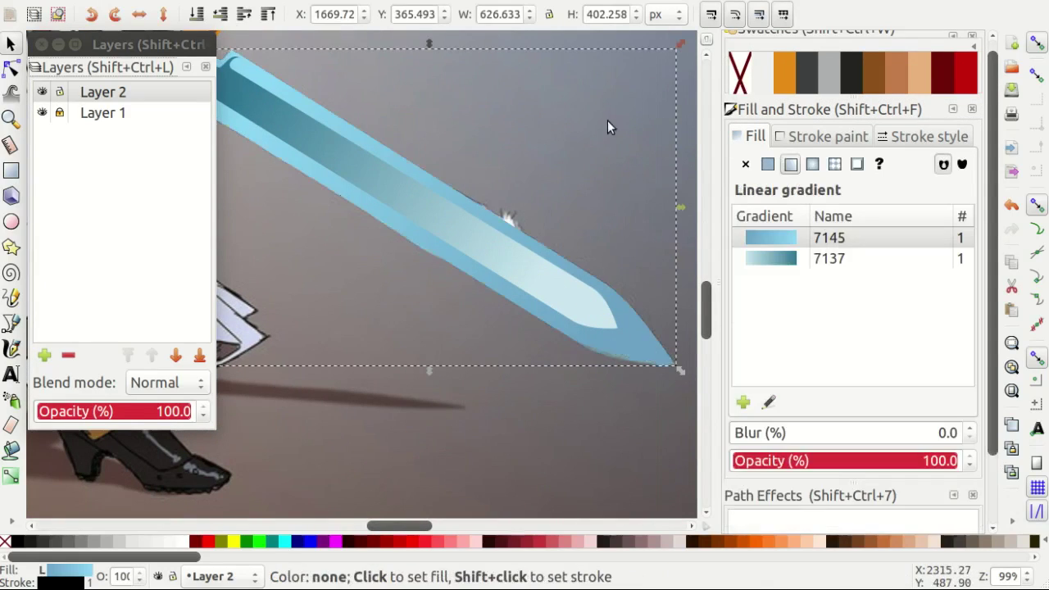
{"action": "key", "text": "Escape"}
{"action": "key", "text": "minus"}
Hide the reference Layer 1 so only the traced page shows.
{"action": "left_click", "coordinate": [43, 112]}
{"action": "scroll", "coordinate": [435, 201], "scroll_direction": "down", "scroll_amount": 2}
{"action": "scroll", "coordinate": [399, 281], "scroll_direction": "up", "scroll_amount": 2}
{"action": "scroll", "coordinate": [414, 291], "scroll_direction": "up", "scroll_amount": 4}
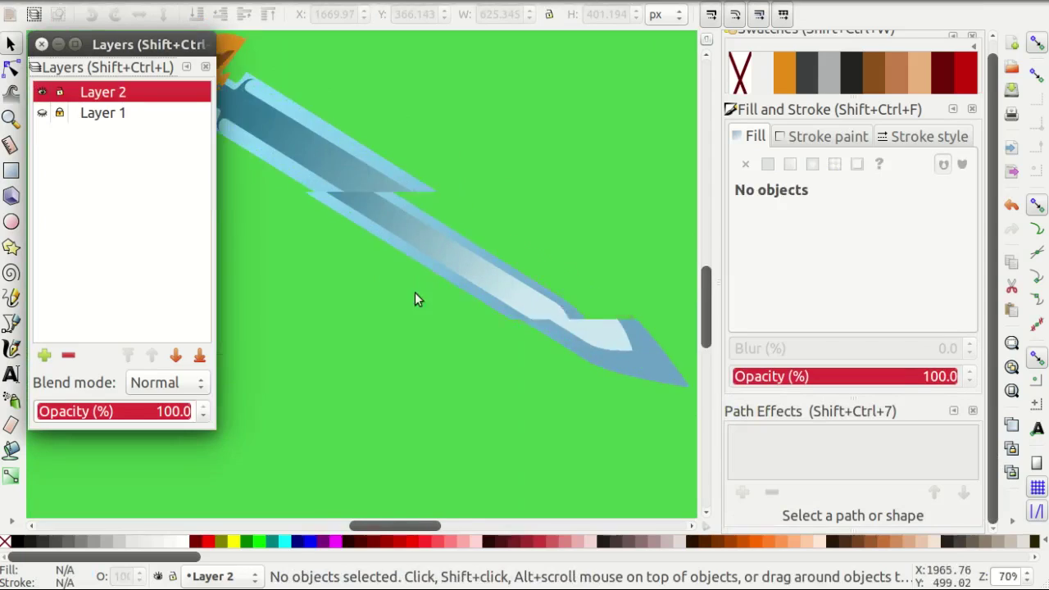
{"action": "scroll", "coordinate": [385, 341], "scroll_direction": "down", "scroll_amount": 3}
{"action": "scroll", "coordinate": [387, 341], "scroll_direction": "up", "scroll_amount": 5}
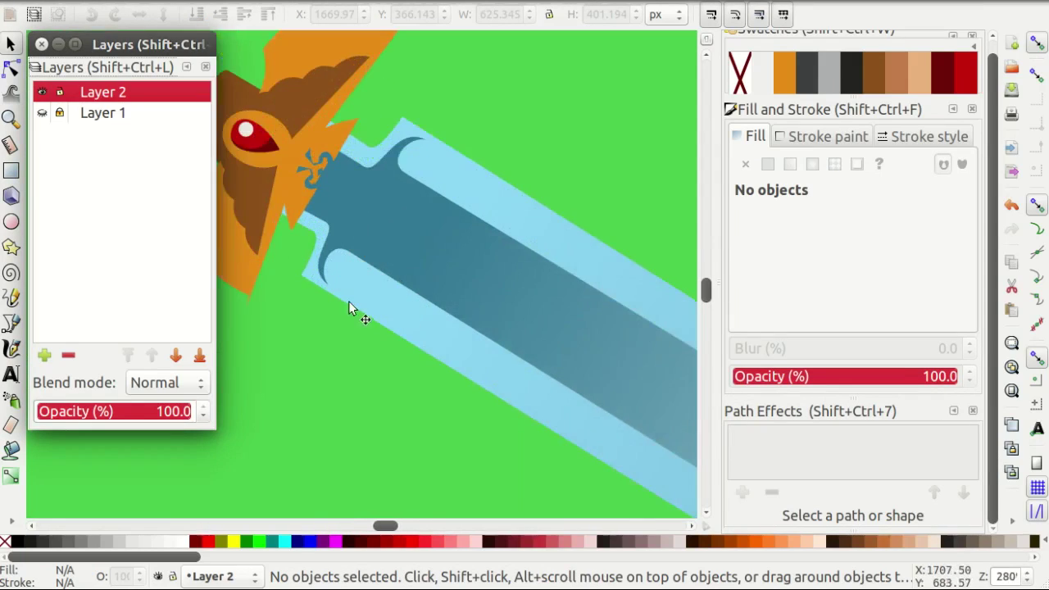
Recolour the blade's outer edge a brighter cyan (H 134, L 190).
{"action": "left_click", "coordinate": [356, 297]}
{"action": "key", "text": "d"}
{"action": "left_click", "coordinate": [623, 254]}
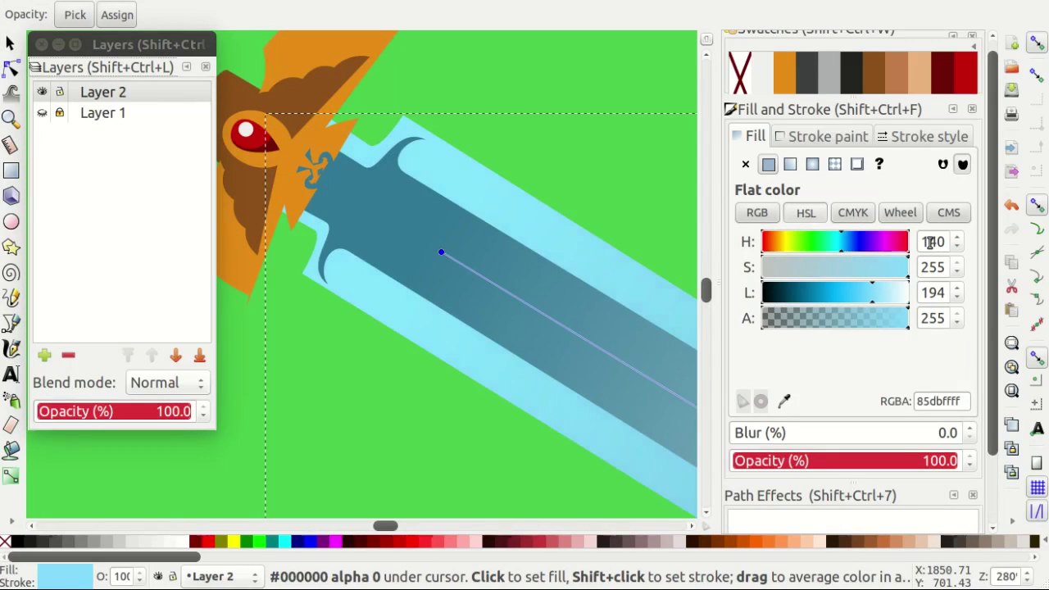
{"action": "scroll", "coordinate": [930, 242], "scroll_direction": "down", "scroll_amount": 6}
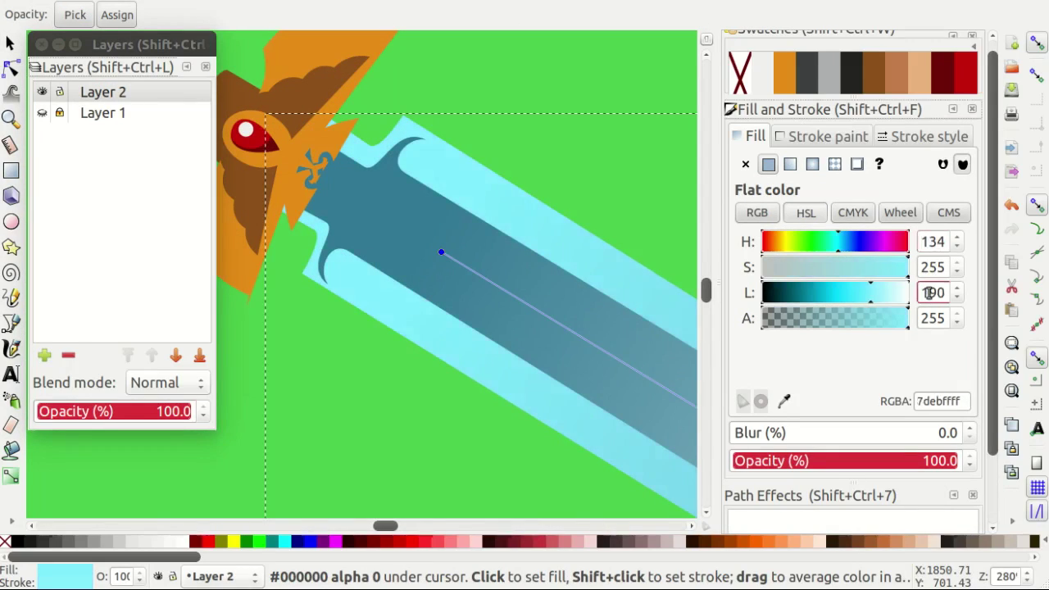
{"action": "scroll", "coordinate": [339, 282], "scroll_direction": "down", "scroll_amount": 4}
Start node-editing the outer blade outline and raise an upper edge node.
{"action": "key", "text": "F1"}
{"action": "left_click", "coordinate": [445, 335]}
{"action": "left_click", "coordinate": [494, 286]}
{"action": "scroll", "coordinate": [580, 344], "scroll_direction": "up", "scroll_amount": 4}
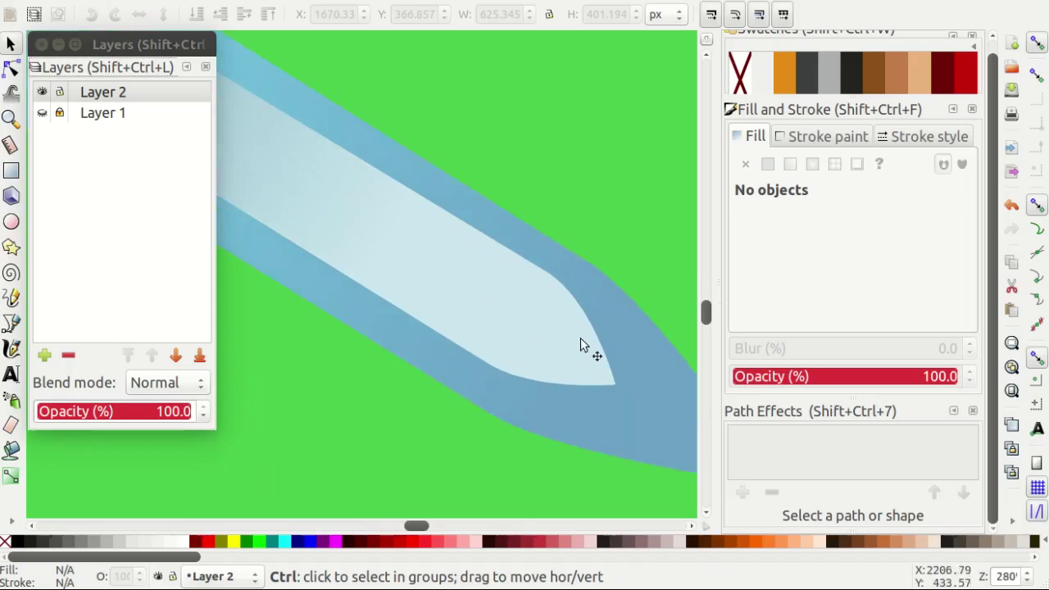
{"action": "double_click", "coordinate": [605, 303]}
{"action": "scroll", "coordinate": [592, 278], "scroll_direction": "up", "scroll_amount": 1}
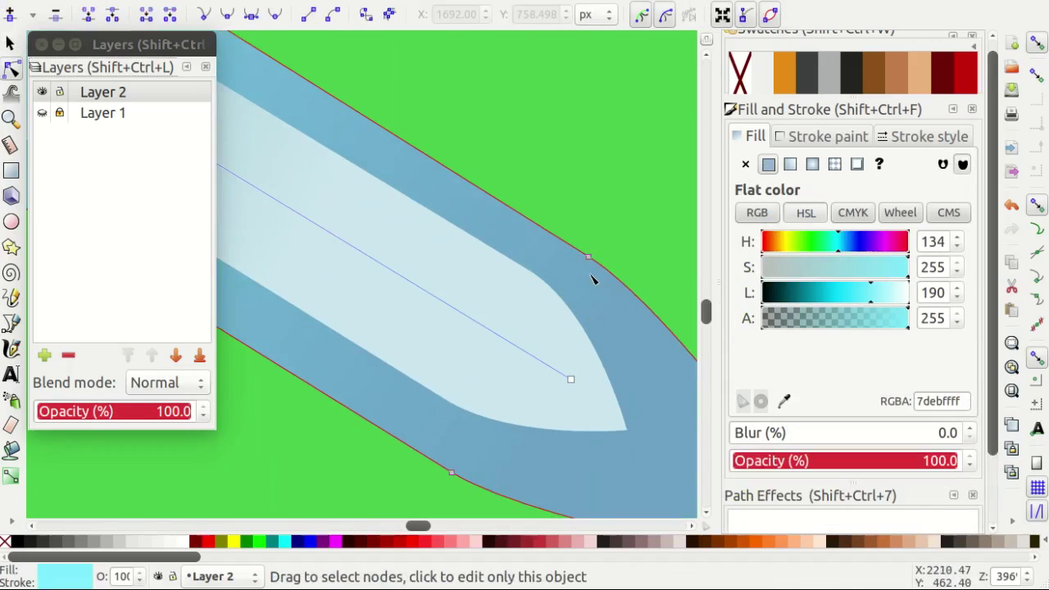
{"action": "left_click_drag", "start_coordinate": [592, 248], "coordinate": [590, 230]}
{"action": "scroll", "coordinate": [557, 314], "scroll_direction": "down", "scroll_amount": 1}
{"action": "scroll", "coordinate": [411, 420], "scroll_direction": "up", "scroll_amount": 1}
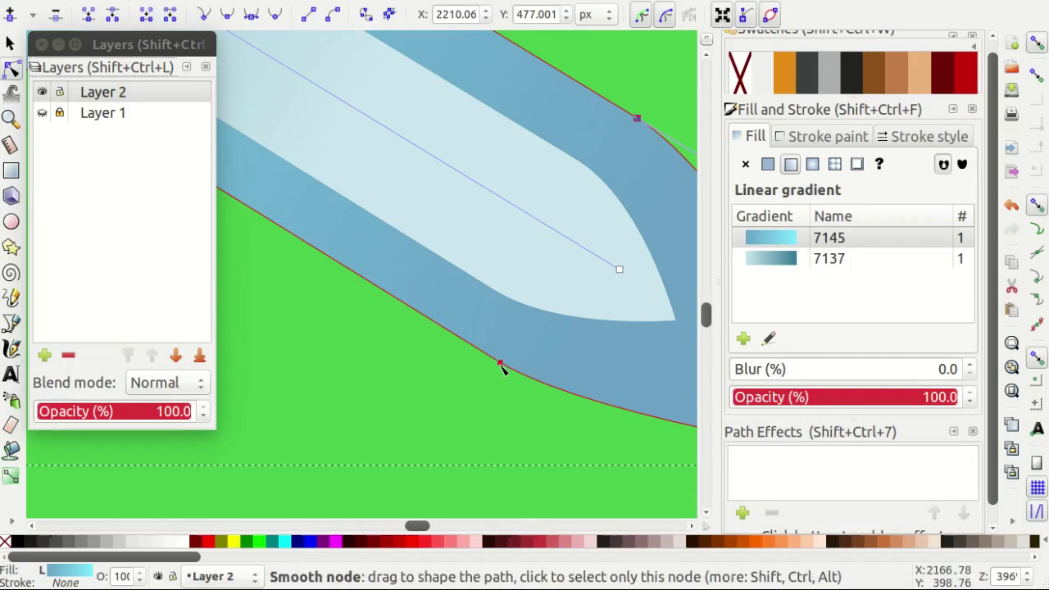
Adjust the lower and upper edge nodes and the tip node into a sharper point.
{"action": "left_click_drag", "start_coordinate": [498, 363], "coordinate": [491, 355]}
{"action": "scroll", "coordinate": [491, 355], "scroll_direction": "down", "scroll_amount": 1}
{"action": "left_click_drag", "start_coordinate": [595, 173], "coordinate": [577, 173]}
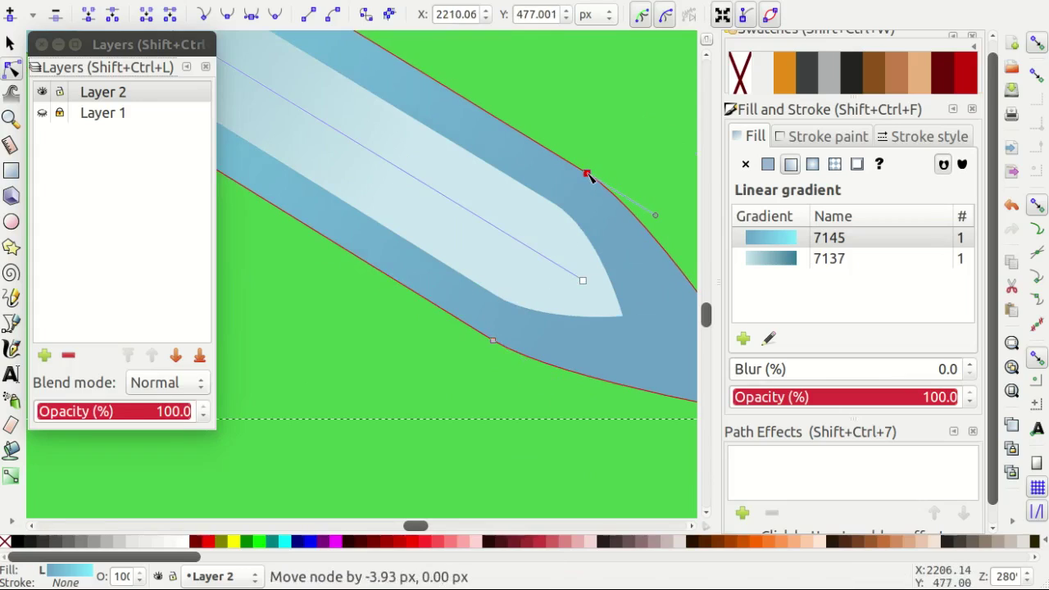
{"action": "scroll", "coordinate": [303, 205], "scroll_direction": "down", "scroll_amount": 1}
{"action": "scroll", "coordinate": [573, 311], "scroll_direction": "up", "scroll_amount": 1}
{"action": "scroll", "coordinate": [573, 299], "scroll_direction": "down", "scroll_amount": 1}
{"action": "scroll", "coordinate": [581, 304], "scroll_direction": "up", "scroll_amount": 1}
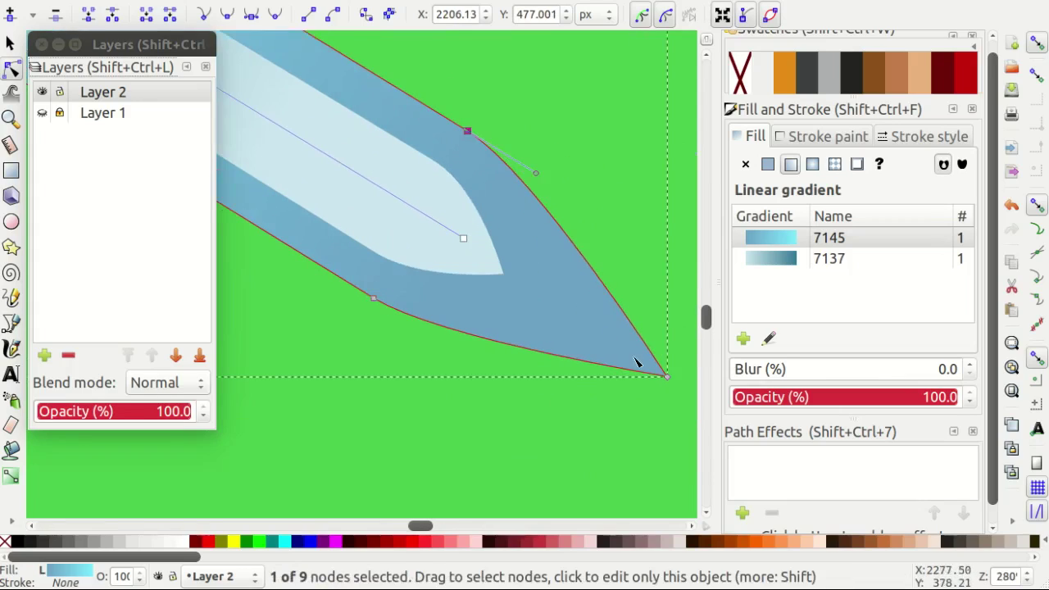
{"action": "left_click_drag", "start_coordinate": [668, 379], "coordinate": [662, 373]}
{"action": "scroll", "coordinate": [574, 368], "scroll_direction": "down", "scroll_amount": 1}
{"action": "scroll", "coordinate": [476, 362], "scroll_direction": "down", "scroll_amount": 1}
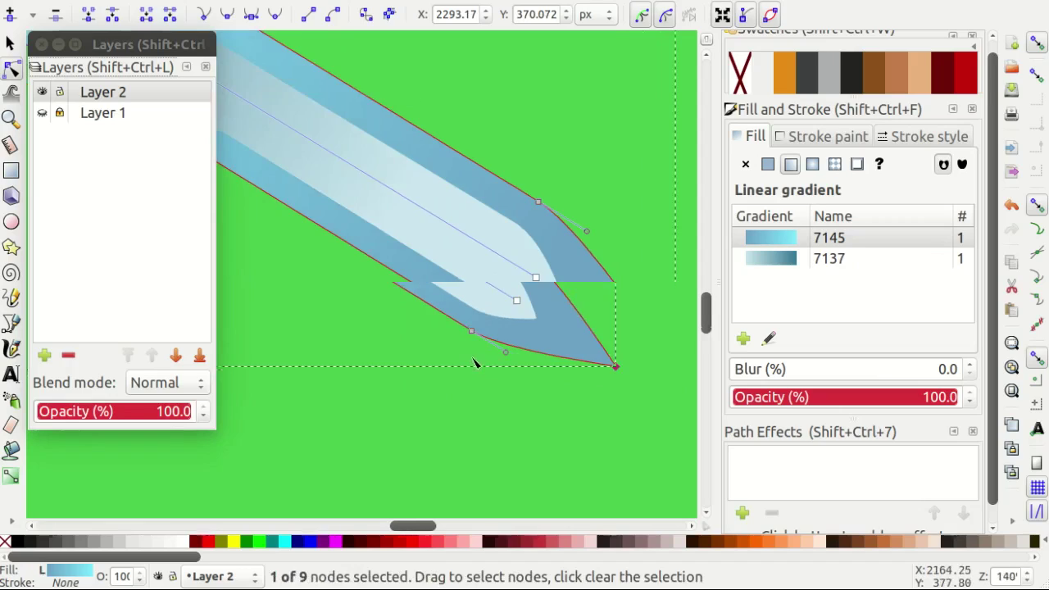
{"action": "key", "text": "s"}
{"action": "left_click", "coordinate": [455, 355]}
{"action": "scroll", "coordinate": [393, 286], "scroll_direction": "up", "scroll_amount": 5}
{"action": "scroll", "coordinate": [328, 238], "scroll_direction": "left", "scroll_amount": 5}
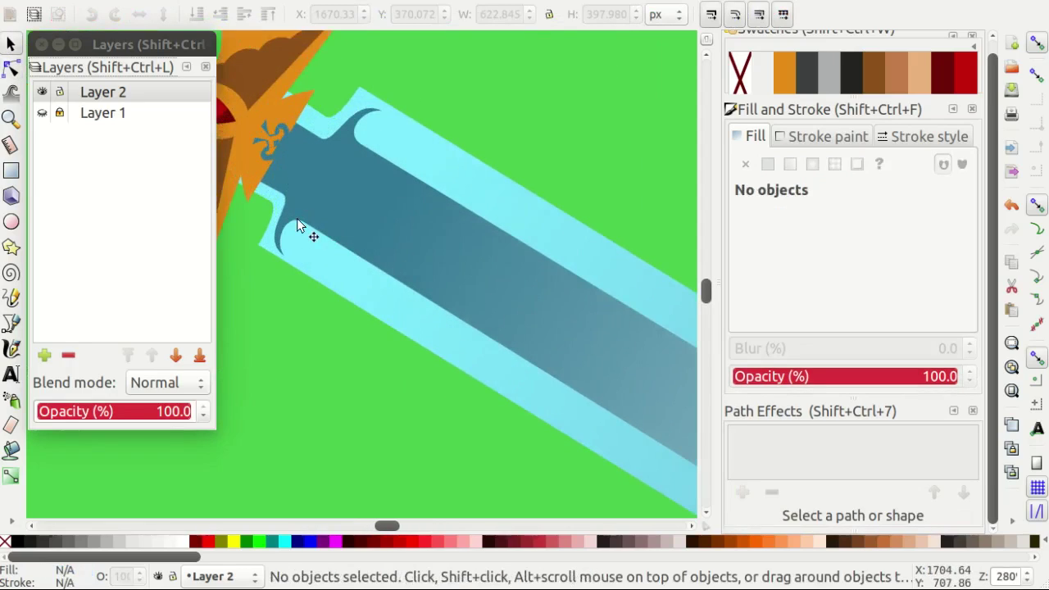
{"action": "scroll", "coordinate": [344, 241], "scroll_direction": "down", "scroll_amount": 2}
{"action": "scroll", "coordinate": [365, 267], "scroll_direction": "down", "scroll_amount": 1}
Show the reference layer again and bring the belt medallion into view.
{"action": "scroll", "coordinate": [357, 288], "scroll_direction": "down", "scroll_amount": 1}
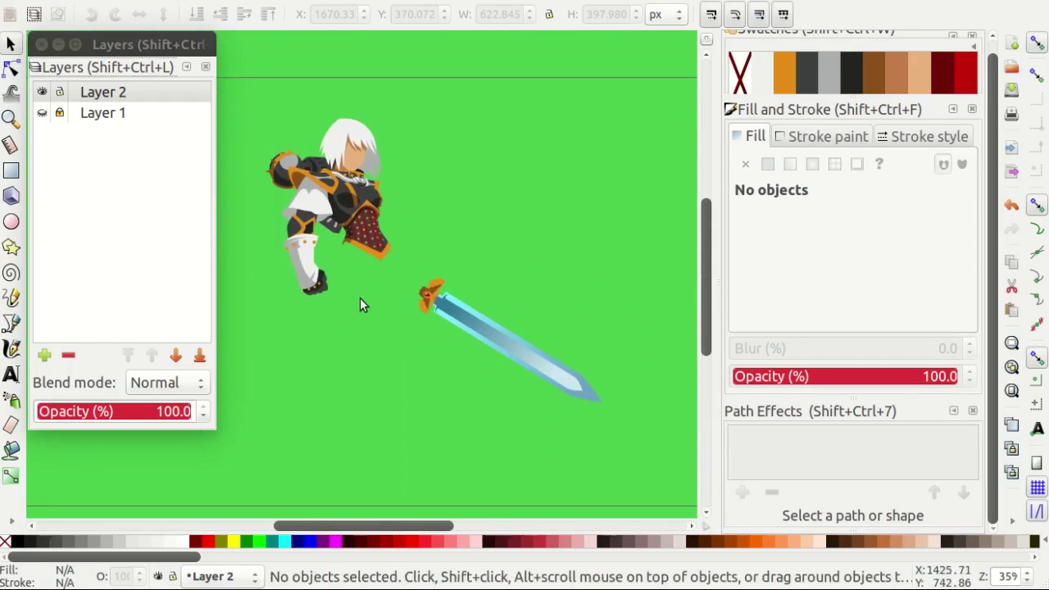
{"action": "scroll", "coordinate": [359, 298], "scroll_direction": "up", "scroll_amount": 3, "text": "ctrl"}
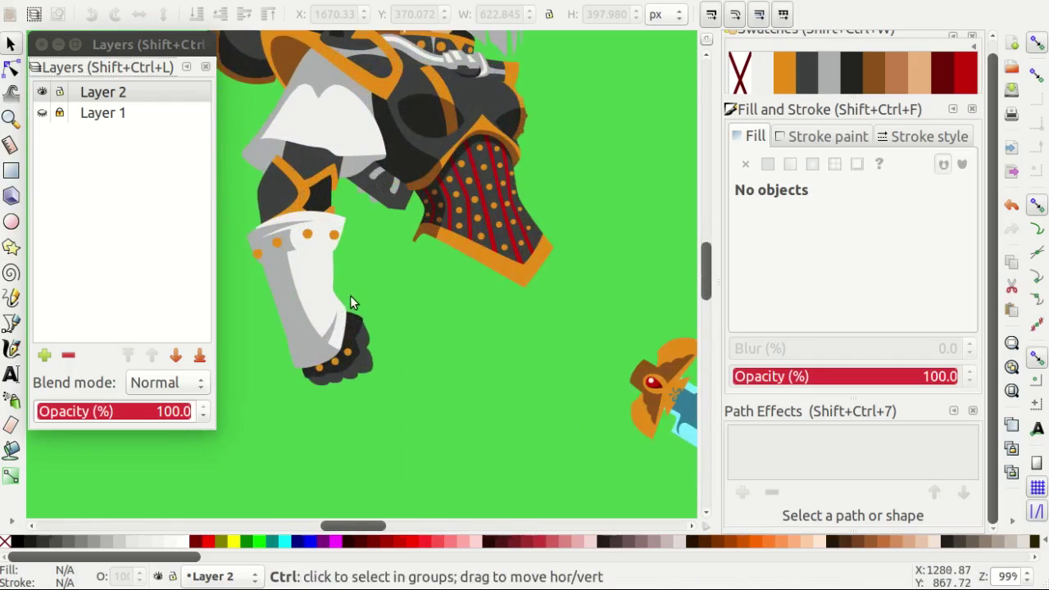
{"action": "scroll", "coordinate": [233, 215], "scroll_direction": "up", "scroll_amount": 3}
{"action": "left_click", "coordinate": [41, 113]}
{"action": "scroll", "coordinate": [571, 240], "scroll_direction": "down", "scroll_amount": 5, "text": "ctrl"}
{"action": "scroll", "coordinate": [572, 244], "scroll_direction": "up", "scroll_amount": 1, "text": "ctrl"}
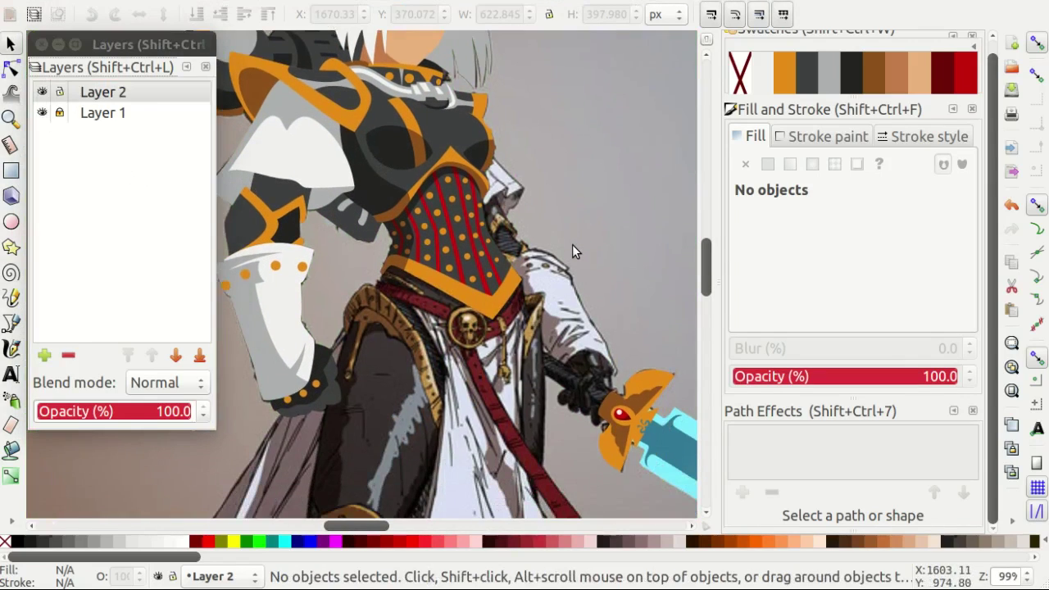
{"action": "key", "text": "b"}
{"action": "scroll", "coordinate": [641, 340], "scroll_direction": "up", "scroll_amount": 2, "text": "ctrl"}
{"action": "scroll", "coordinate": [641, 340], "scroll_direction": "down", "scroll_amount": 1, "text": "ctrl"}
{"action": "scroll", "coordinate": [590, 327], "scroll_direction": "down", "scroll_amount": 2, "text": "ctrl"}
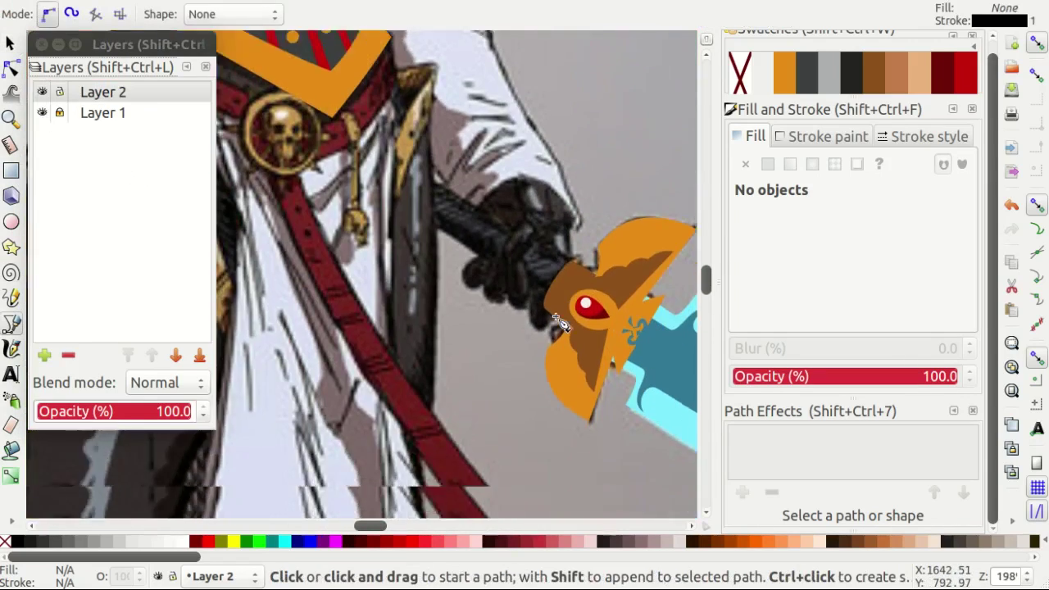
{"action": "scroll", "coordinate": [548, 309], "scroll_direction": "down", "scroll_amount": 1, "text": "ctrl"}
{"action": "scroll", "coordinate": [459, 279], "scroll_direction": "up", "scroll_amount": 1, "text": "ctrl"}
{"action": "scroll", "coordinate": [435, 263], "scroll_direction": "up", "scroll_amount": 3, "text": "ctrl"}
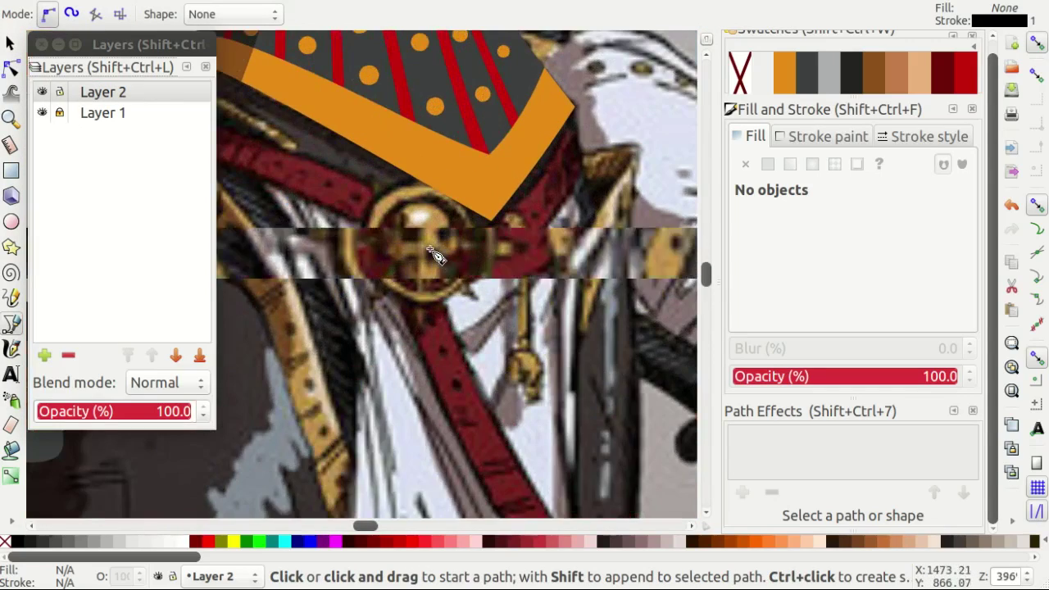
{"action": "scroll", "coordinate": [434, 266], "scroll_direction": "down", "scroll_amount": 1, "text": "ctrl"}
{"action": "scroll", "coordinate": [435, 271], "scroll_direction": "up", "scroll_amount": 3, "text": "ctrl"}
Draw brown circles for the skull's left and right eye sockets, narrowing the right one.
{"action": "key", "text": "e"}
{"action": "scroll", "coordinate": [426, 280], "scroll_direction": "up", "scroll_amount": 1, "text": "ctrl"}
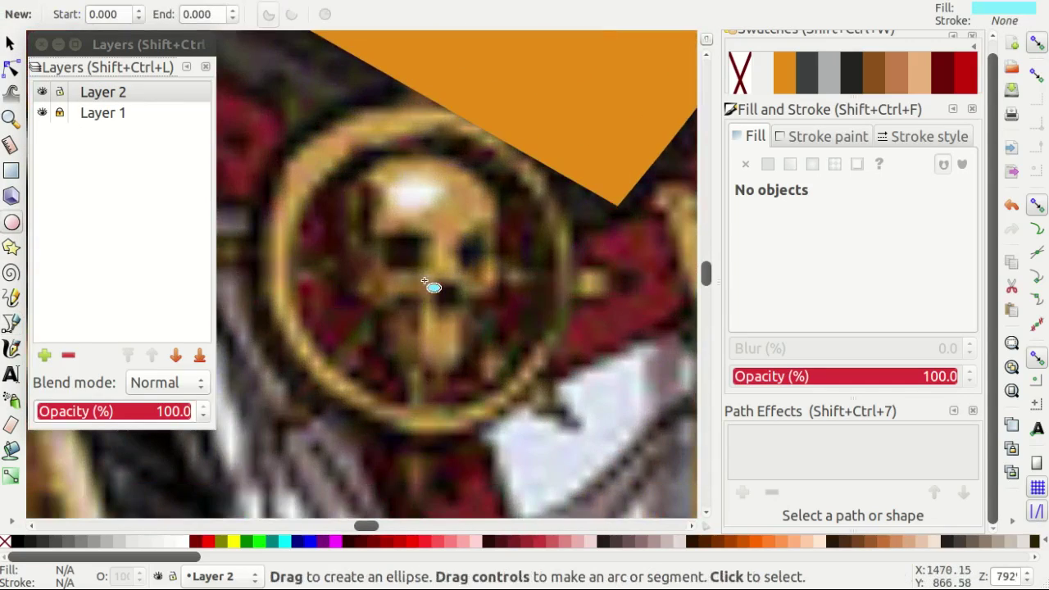
{"action": "scroll", "coordinate": [401, 254], "scroll_direction": "up", "scroll_amount": 2, "text": "ctrl"}
{"action": "left_click_drag", "start_coordinate": [391, 237], "coordinate": [445, 291]}
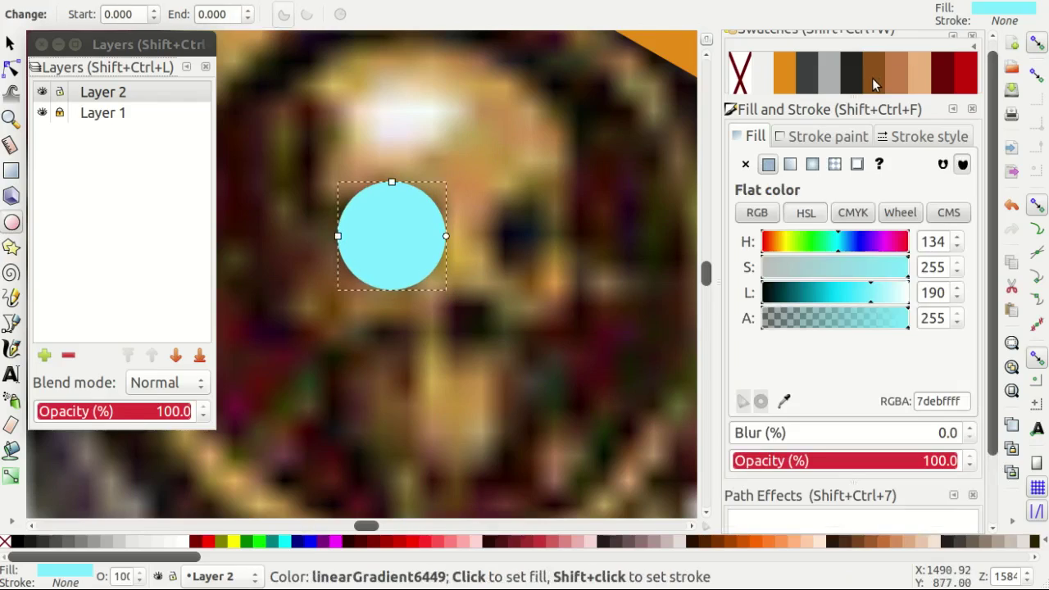
{"action": "left_click", "coordinate": [876, 71]}
{"action": "key", "text": "s"}
{"action": "key", "text": "ctrl+d"}
{"action": "mouse_move", "coordinate": [404, 233]}
{"action": "left_mouse_down"}
{"action": "mouse_move", "coordinate": [579, 248]}
{"action": "mouse_move", "coordinate": [575, 238]}
{"action": "mouse_move", "coordinate": [532, 240]}
{"action": "left_mouse_up"}
{"action": "scroll", "coordinate": [574, 237], "scroll_direction": "up", "scroll_amount": 1, "text": "ctrl"}
{"action": "key", "text": "Escape"}
{"action": "left_click", "coordinate": [571, 237]}
{"action": "scroll", "coordinate": [440, 332], "scroll_direction": "down", "scroll_amount": 1, "text": "ctrl"}
{"action": "key", "text": "Escape"}
{"action": "scroll", "coordinate": [439, 312], "scroll_direction": "down", "scroll_amount": 1}
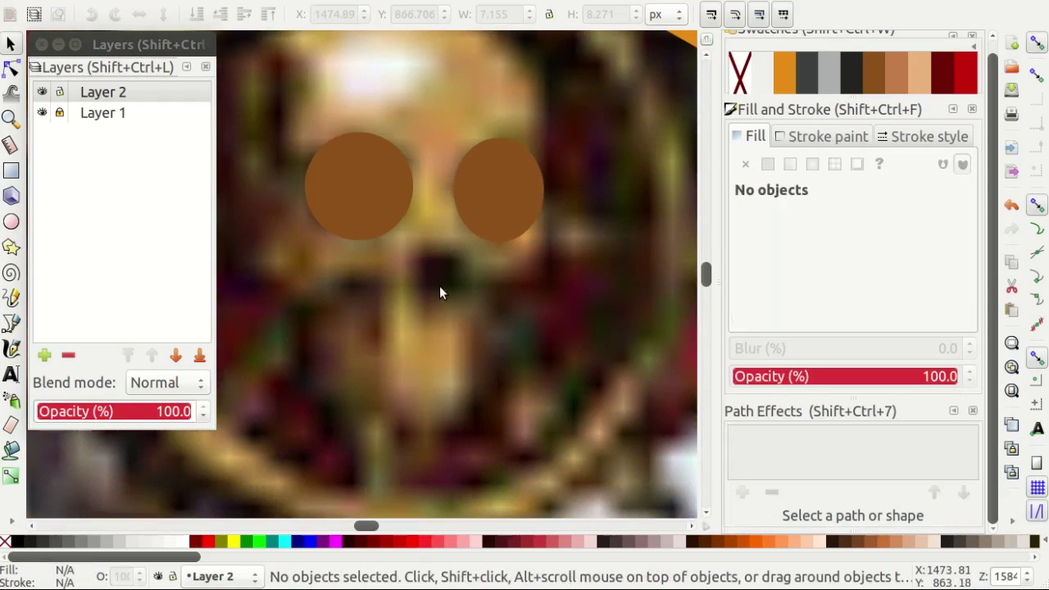
Draw a brown ellipse for the skull's nose.
{"action": "key", "text": "e"}
{"action": "scroll", "coordinate": [440, 290], "scroll_direction": "up", "scroll_amount": 2, "text": "ctrl"}
{"action": "left_click_drag", "start_coordinate": [436, 268], "coordinate": [491, 307]}
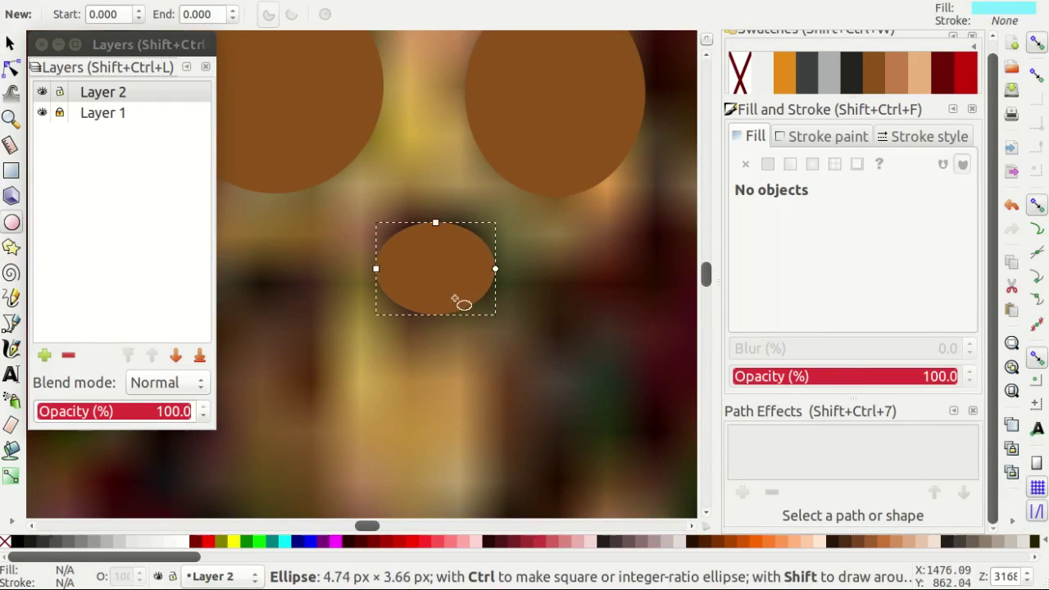
{"action": "key", "text": "Escape"}
{"action": "key", "text": "s"}
{"action": "scroll", "coordinate": [510, 312], "scroll_direction": "down", "scroll_amount": 2, "text": "ctrl"}
{"action": "scroll", "coordinate": [491, 262], "scroll_direction": "up", "scroll_amount": 3}
{"action": "key", "text": "b"}
{"action": "scroll", "coordinate": [445, 188], "scroll_direction": "down", "scroll_amount": 2, "text": "ctrl"}
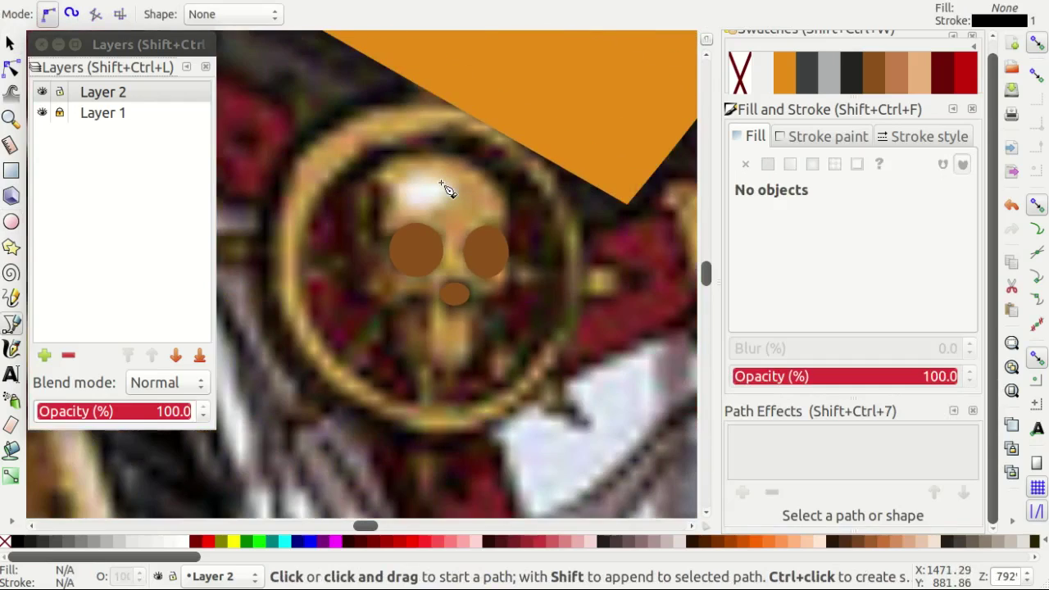
{"action": "scroll", "coordinate": [443, 186], "scroll_direction": "up", "scroll_amount": 2, "text": "ctrl"}
Add a white ellipse as the skull's forehead highlight.
{"action": "key", "text": "e"}
{"action": "scroll", "coordinate": [437, 197], "scroll_direction": "up", "scroll_amount": 1, "text": "ctrl"}
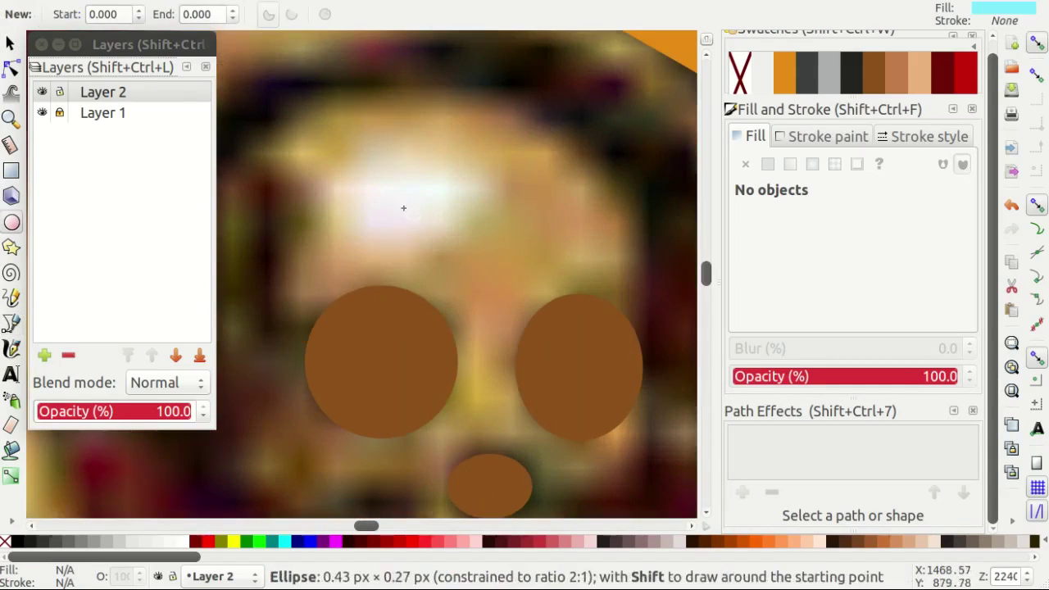
{"action": "left_click_drag", "start_coordinate": [403, 208], "coordinate": [483, 264]}
{"action": "left_click", "coordinate": [919, 72]}
{"action": "key", "text": "s"}
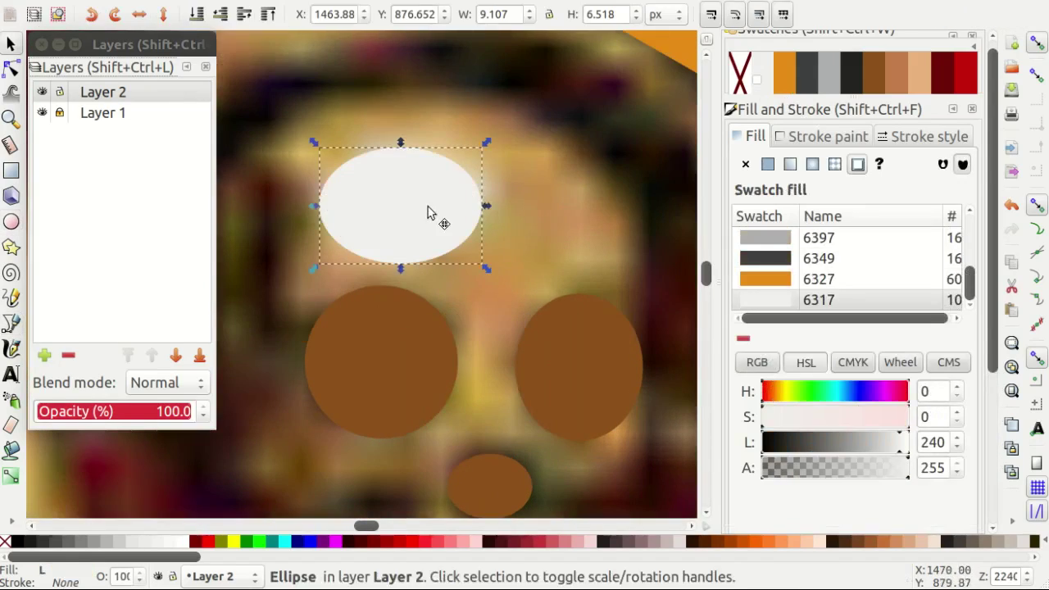
{"action": "key", "text": "Escape"}
{"action": "scroll", "coordinate": [578, 262], "scroll_direction": "down", "scroll_amount": 2, "text": "ctrl"}
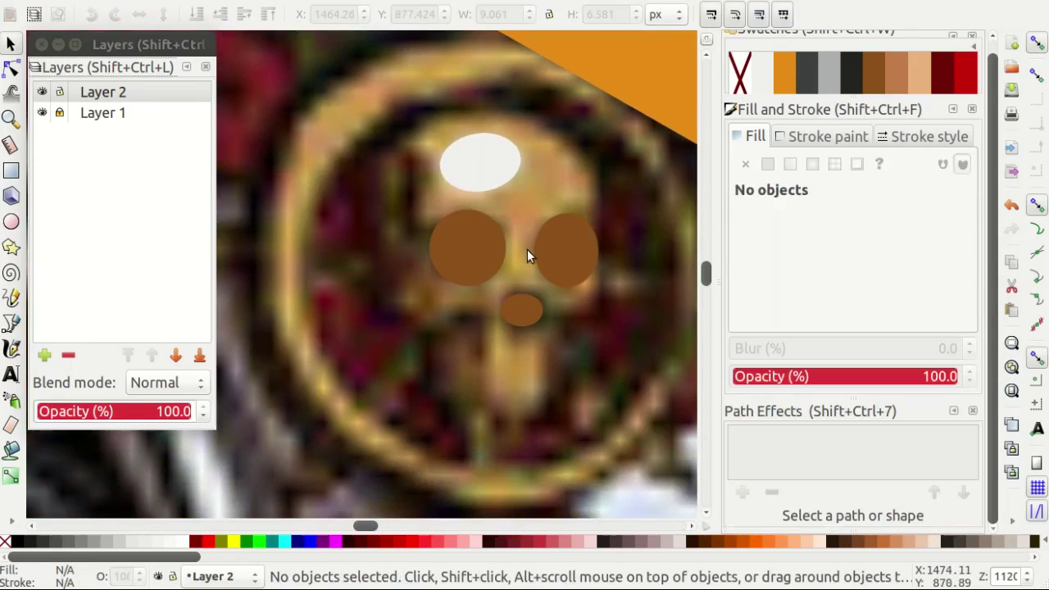
Draw a large orange head ellipse behind the eyes and nose and fine-tune its size.
{"action": "key", "text": "e"}
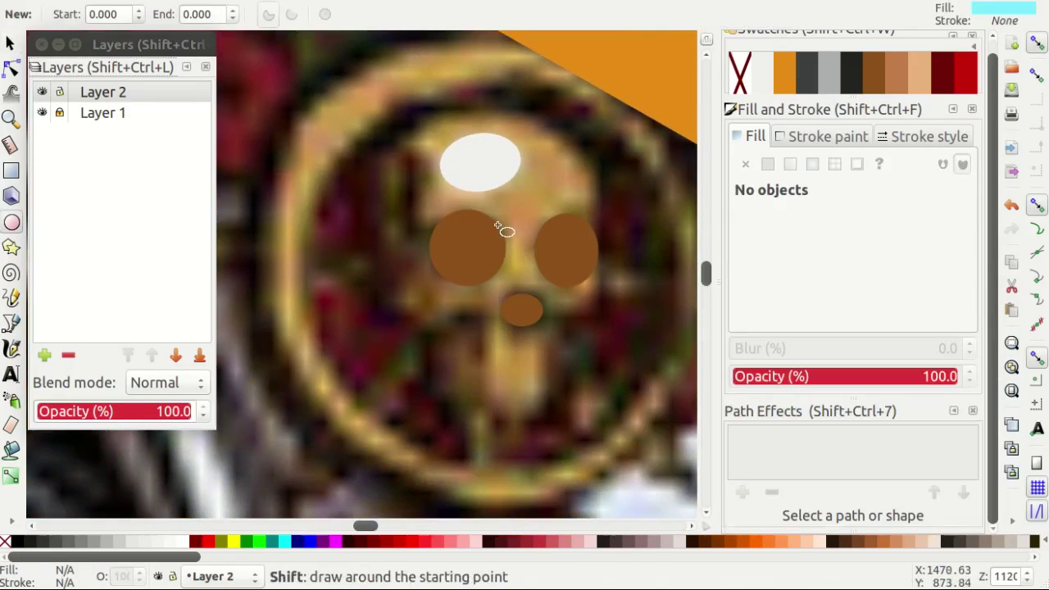
{"action": "left_click_drag", "start_coordinate": [497, 226], "coordinate": [629, 341]}
{"action": "key", "text": "End"}
{"action": "left_click", "coordinate": [784, 72]}
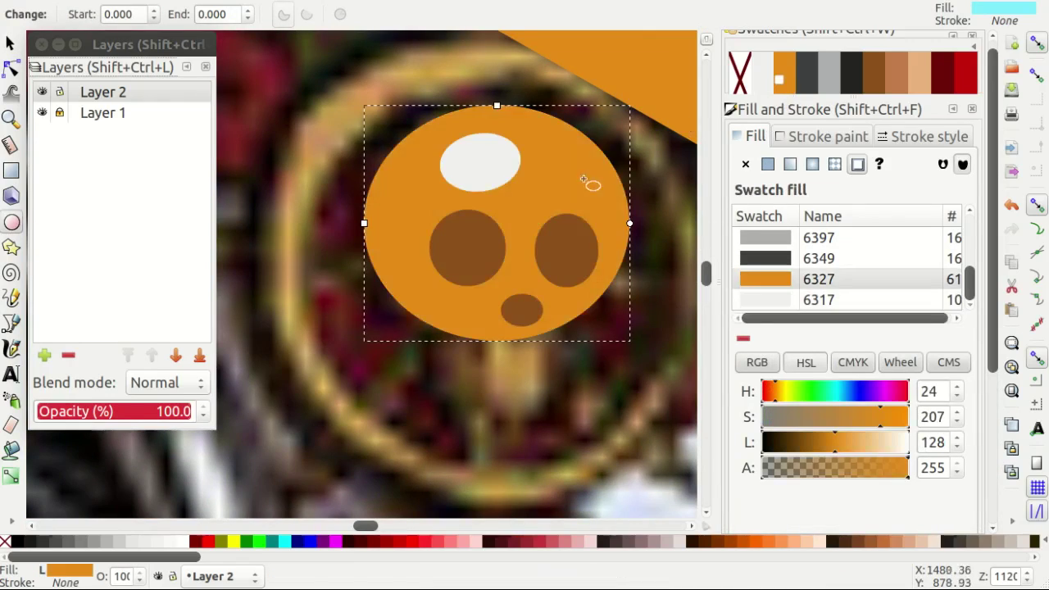
{"action": "key", "text": "s"}
{"action": "left_click_drag", "start_coordinate": [493, 353], "coordinate": [491, 363]}
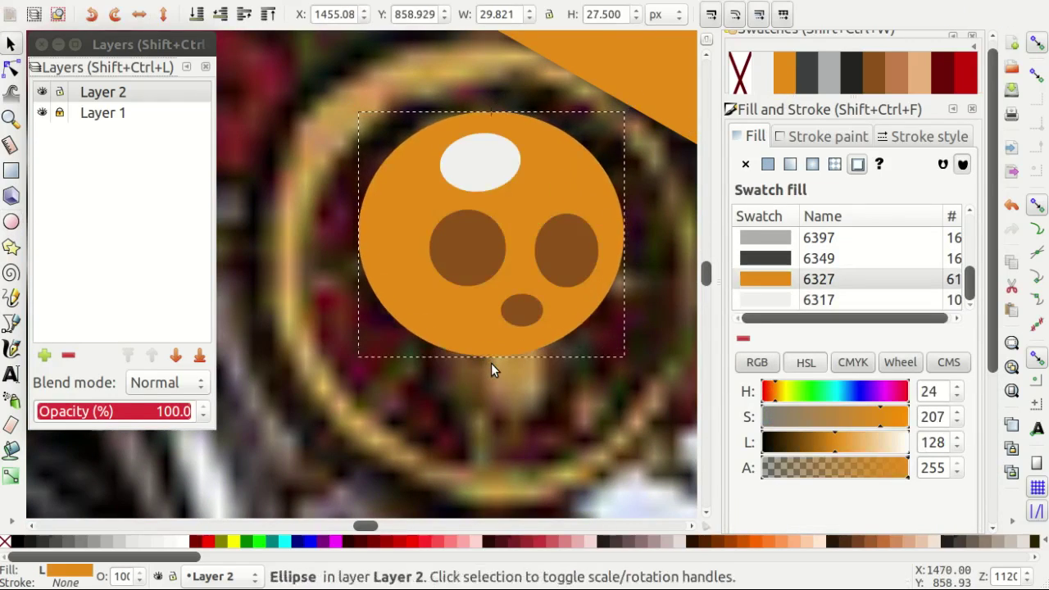
{"action": "left_click_drag", "start_coordinate": [629, 244], "coordinate": [621, 244]}
{"action": "left_click_drag", "start_coordinate": [561, 187], "coordinate": [566, 188]}
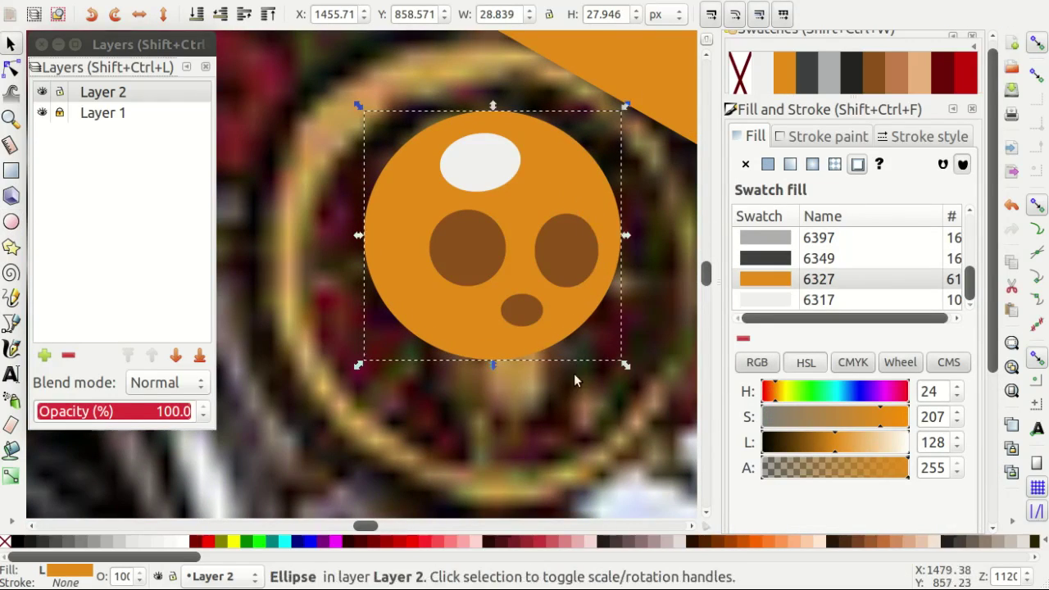
Draw an orange rounded-rectangle jaw below the head.
{"action": "key", "text": "r"}
{"action": "key", "text": "plus"}
{"action": "left_click_drag", "start_coordinate": [412, 254], "coordinate": [580, 402]}
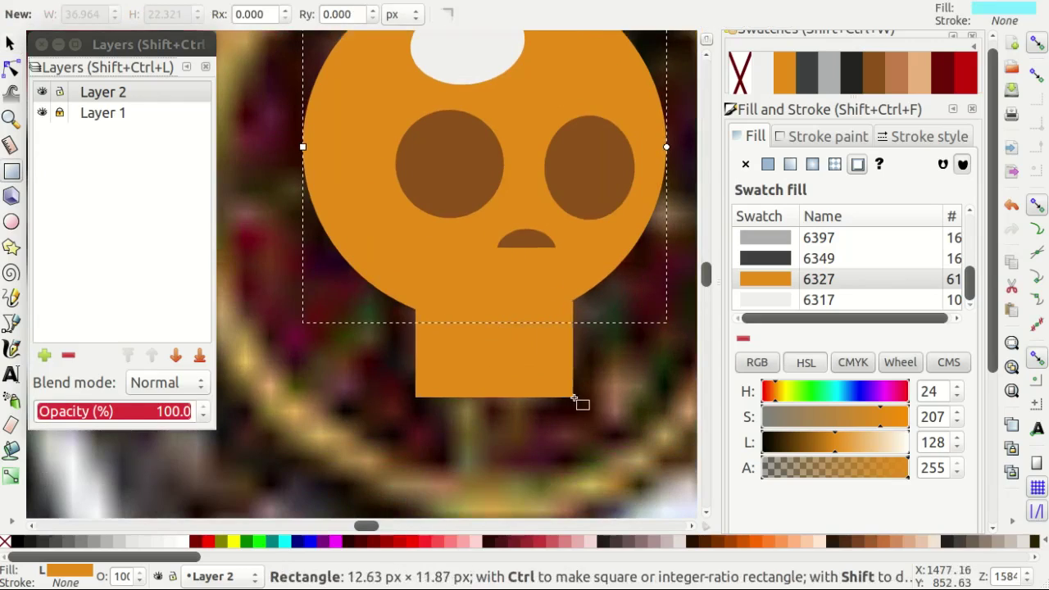
{"action": "key", "text": "plus"}
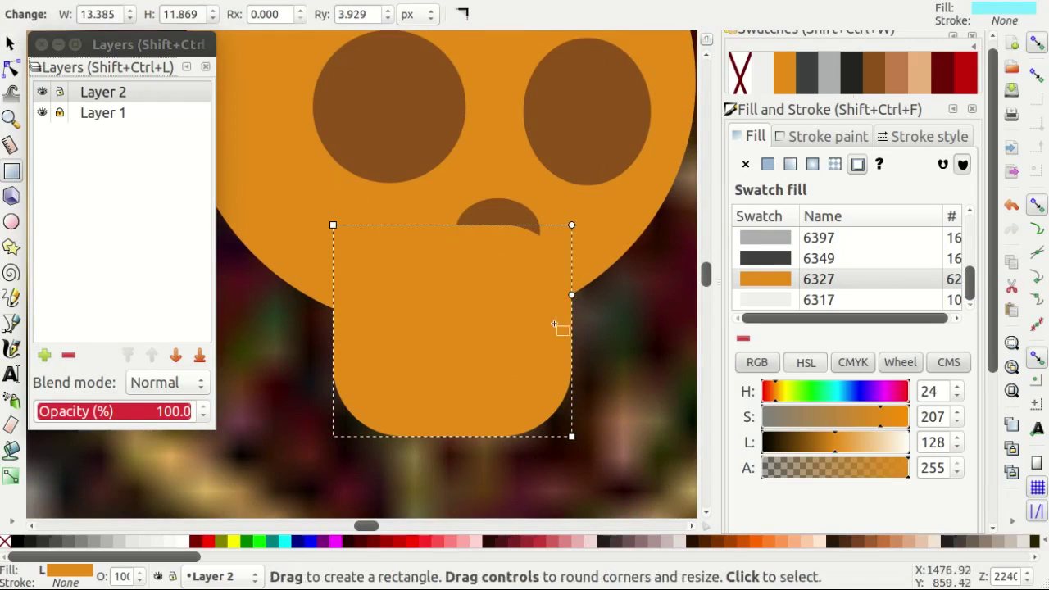
Duplicate the whole skull and move the copy down toward the pendant.
{"action": "key", "text": "s"}
{"action": "key", "text": "Escape"}
{"action": "scroll", "coordinate": [525, 358], "scroll_direction": "down", "scroll_amount": 3, "text": "ctrl"}
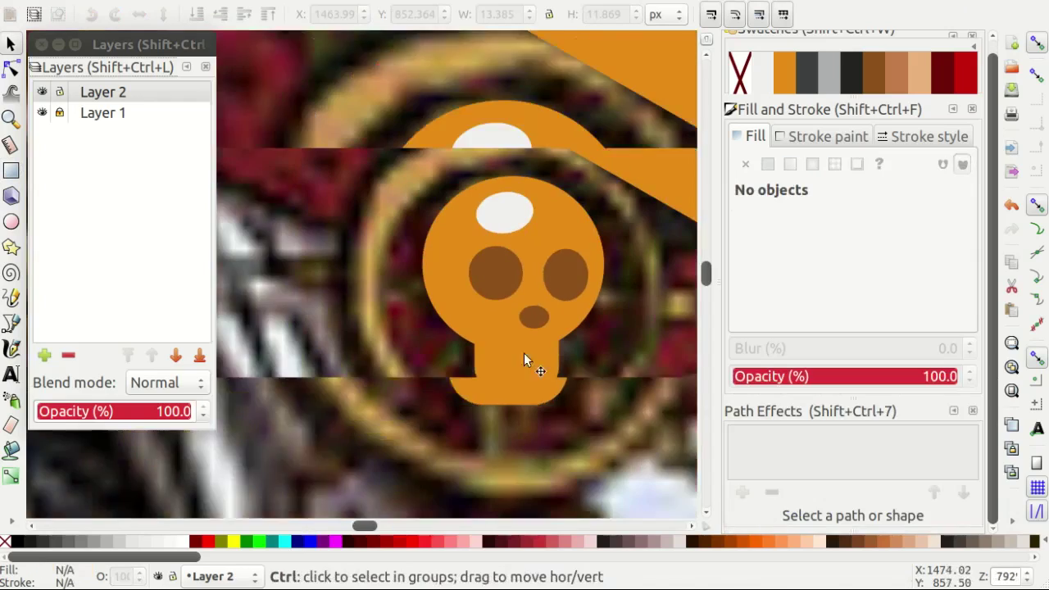
{"action": "scroll", "coordinate": [525, 359], "scroll_direction": "down", "scroll_amount": 1, "text": "ctrl"}
{"action": "scroll", "coordinate": [553, 327], "scroll_direction": "down", "scroll_amount": 1, "text": "ctrl"}
{"action": "scroll", "coordinate": [553, 327], "scroll_direction": "down", "scroll_amount": 1, "text": "ctrl"}
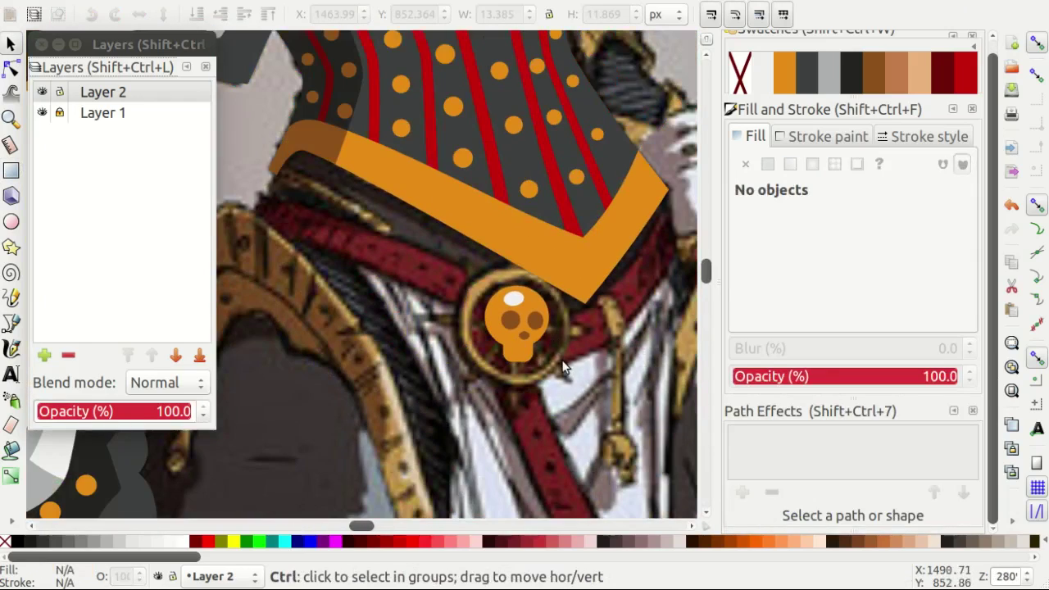
{"action": "scroll", "coordinate": [562, 366], "scroll_direction": "up", "scroll_amount": 1, "text": "ctrl"}
{"action": "scroll", "coordinate": [616, 368], "scroll_direction": "down", "scroll_amount": 2}
{"action": "left_click_drag", "start_coordinate": [546, 250], "coordinate": [385, 77]}
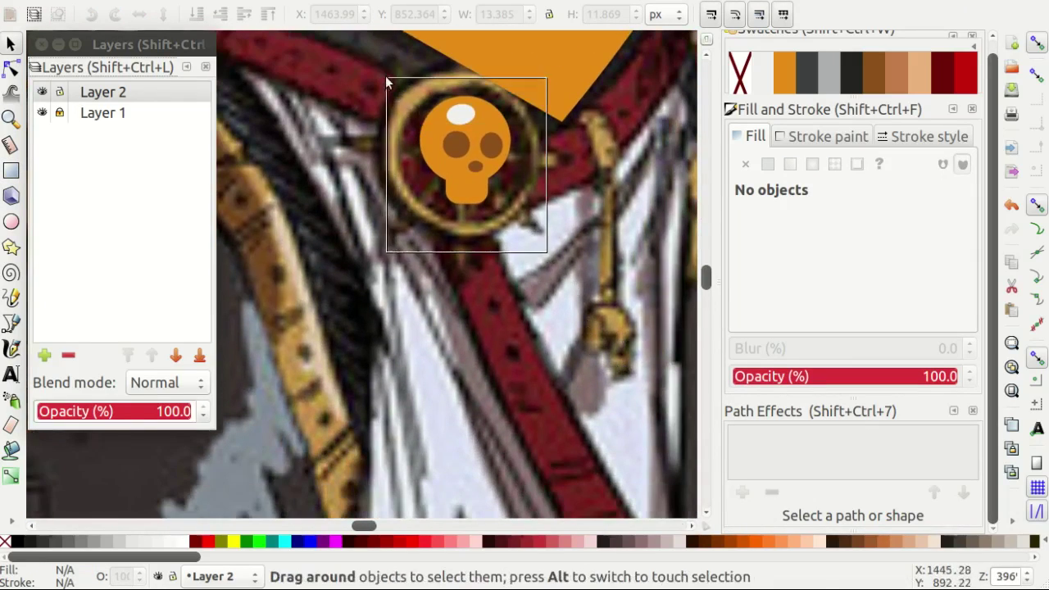
{"action": "key", "text": "ctrl+d"}
{"action": "left_click_drag", "start_coordinate": [455, 164], "coordinate": [623, 369]}
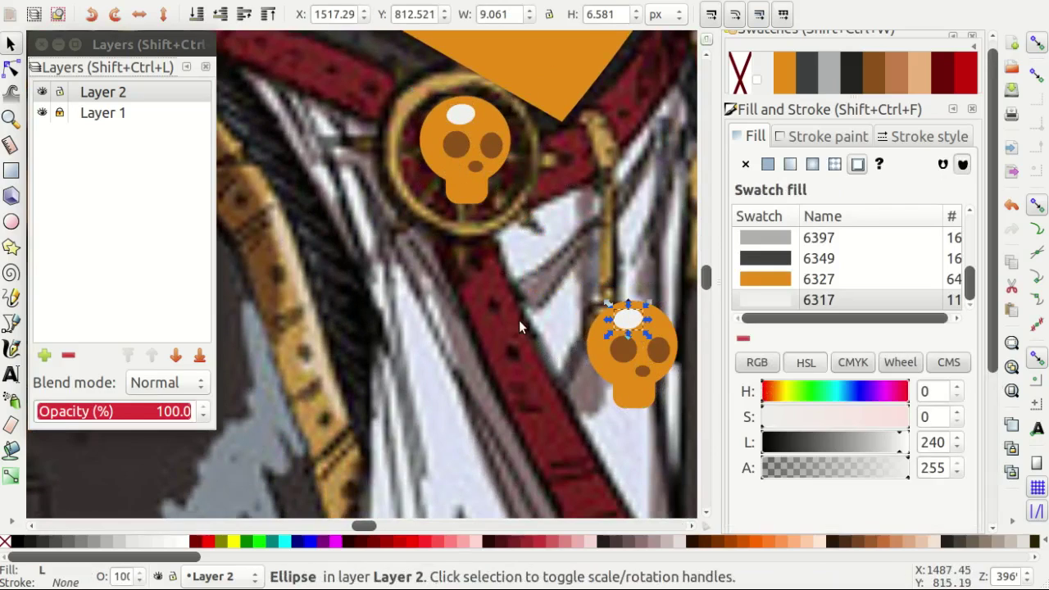
Shrink the copied skull to about 73%.
{"action": "left_click_drag", "start_coordinate": [527, 292], "coordinate": [622, 373]}
{"action": "scroll", "coordinate": [622, 373], "scroll_direction": "up", "scroll_amount": 1, "text": "ctrl"}
{"action": "left_click_drag", "start_coordinate": [644, 418], "coordinate": [608, 372]}
{"action": "scroll", "coordinate": [535, 326], "scroll_direction": "up", "scroll_amount": 1, "text": "ctrl"}
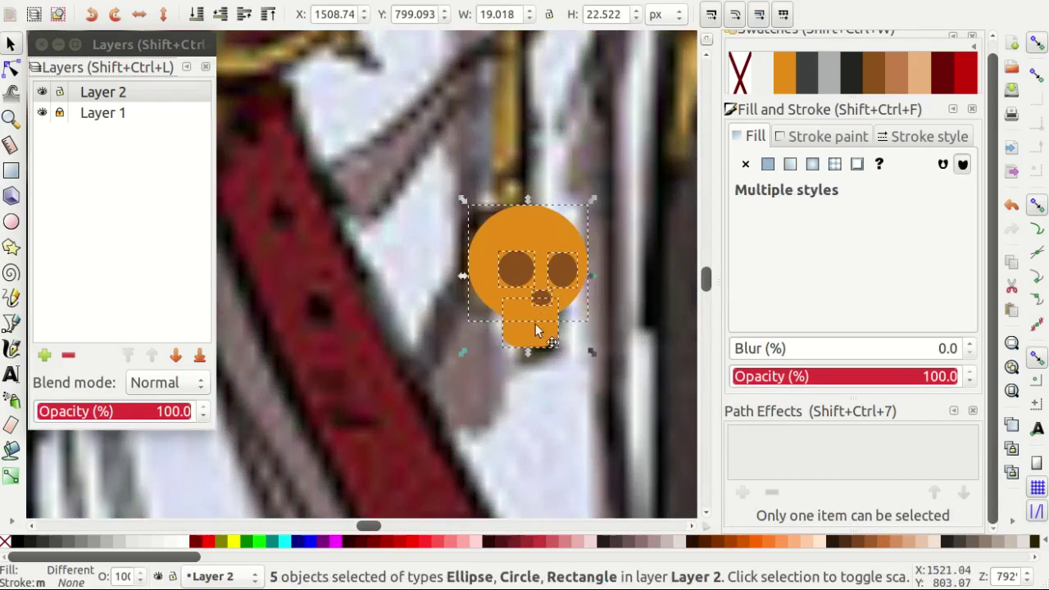
{"action": "scroll", "coordinate": [531, 344], "scroll_direction": "up", "scroll_amount": 1, "text": "ctrl"}
{"action": "scroll", "coordinate": [531, 385], "scroll_direction": "up", "scroll_amount": 1, "text": "ctrl"}
Fit the small skull to the pendant, narrowing it to 95.33% width.
{"action": "left_click", "coordinate": [528, 385]}
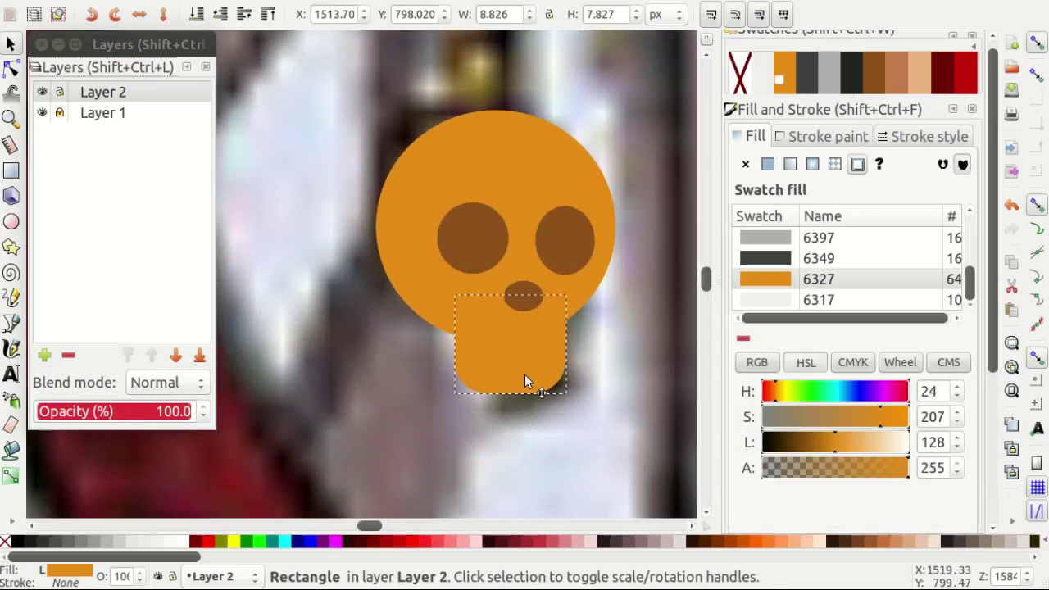
{"action": "scroll", "coordinate": [571, 252], "scroll_direction": "up", "scroll_amount": 1, "text": "ctrl"}
{"action": "left_click", "coordinate": [580, 250]}
{"action": "left_click", "coordinate": [440, 238]}
{"action": "left_click", "coordinate": [513, 324]}
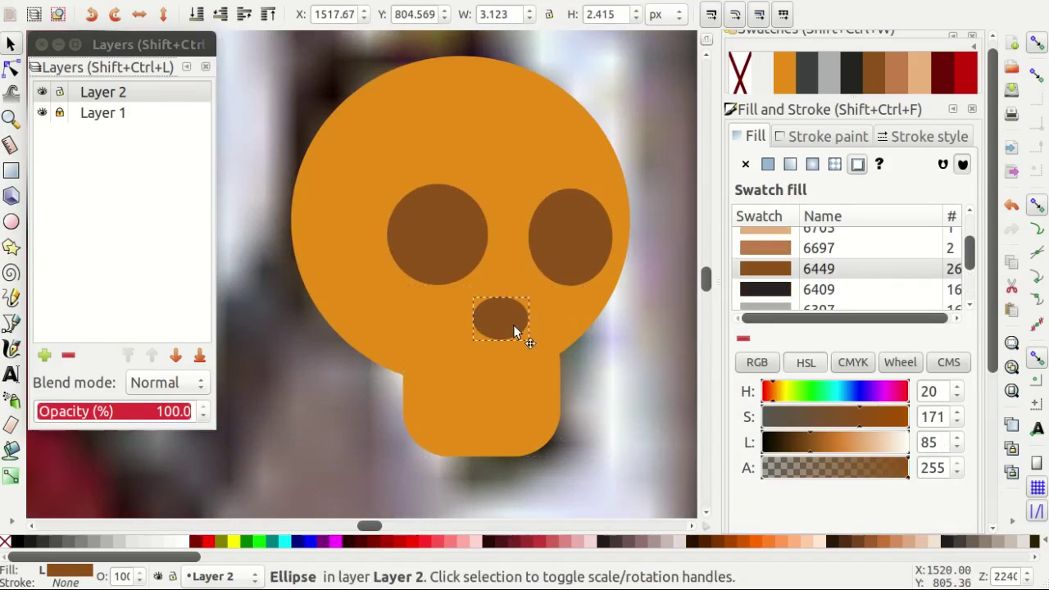
{"action": "scroll", "coordinate": [573, 353], "scroll_direction": "down", "scroll_amount": 1}
{"action": "scroll", "coordinate": [592, 365], "scroll_direction": "down", "scroll_amount": 2, "text": "ctrl"}
{"action": "left_click_drag", "start_coordinate": [631, 445], "coordinate": [440, 203]}
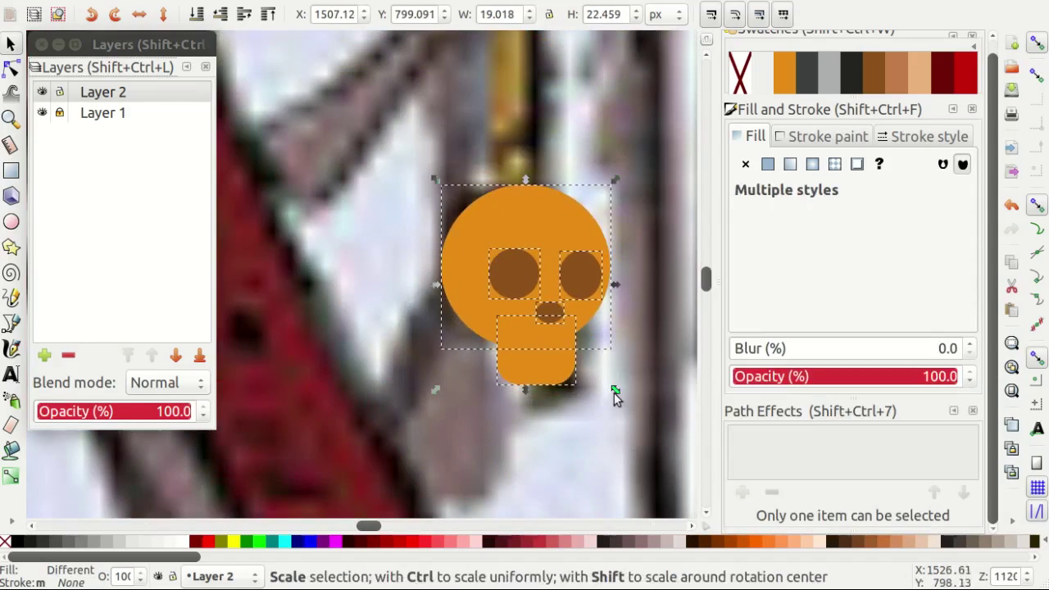
{"action": "left_click_drag", "start_coordinate": [613, 391], "coordinate": [615, 392]}
{"action": "left_click_drag", "start_coordinate": [619, 288], "coordinate": [611, 288]}
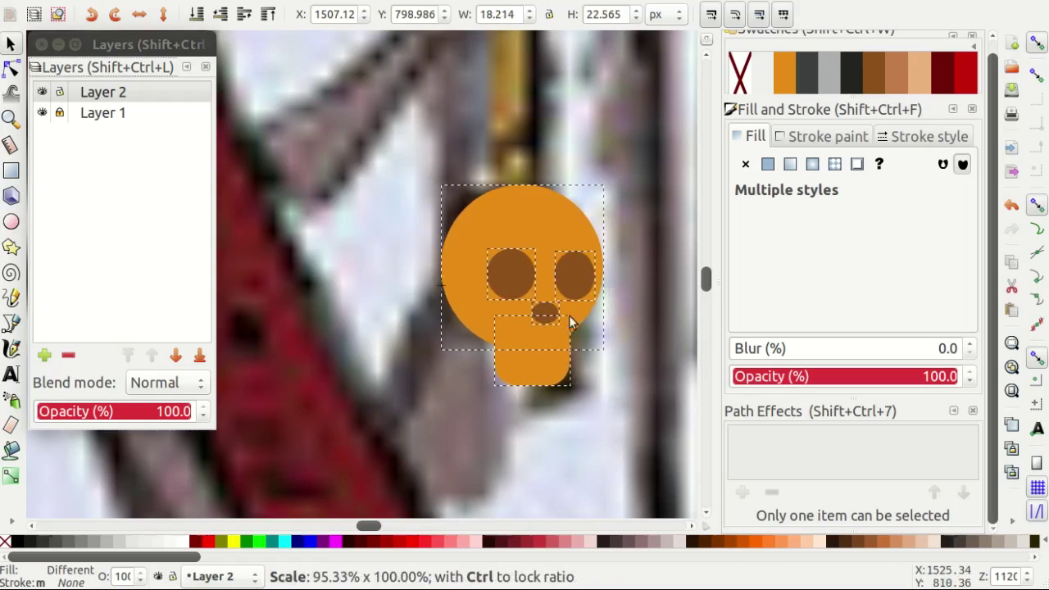
{"action": "key", "text": "Escape"}
Pan around the pendant area with the Bezier tool ready.
{"action": "scroll", "coordinate": [490, 286], "scroll_direction": "down", "scroll_amount": 3, "text": "ctrl"}
{"action": "key", "text": "b"}
{"action": "scroll", "coordinate": [475, 299], "scroll_direction": "left", "scroll_amount": 5}
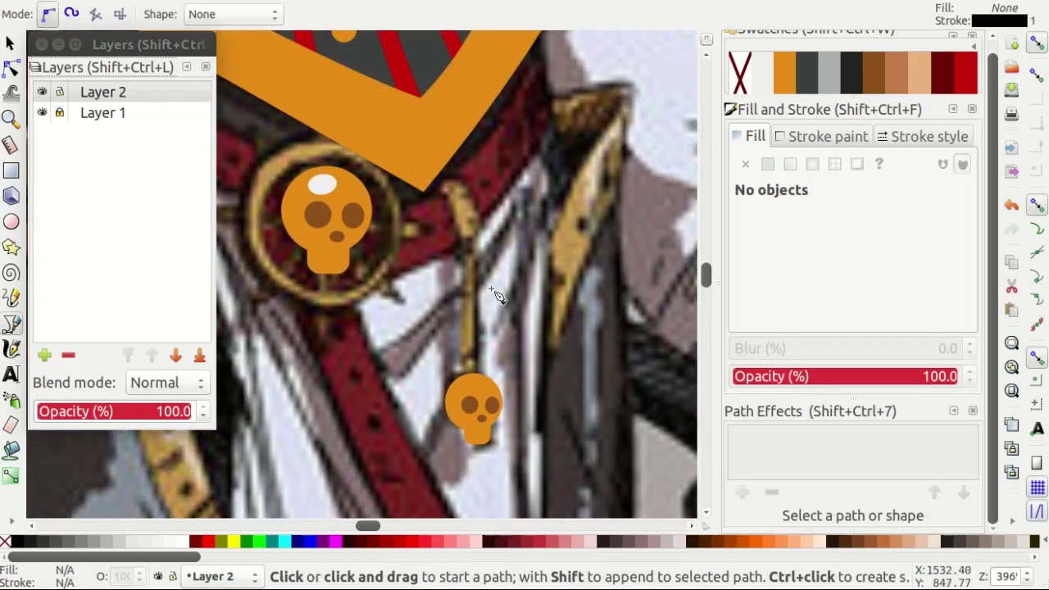
{"action": "scroll", "coordinate": [494, 293], "scroll_direction": "up", "scroll_amount": 1, "text": "ctrl"}
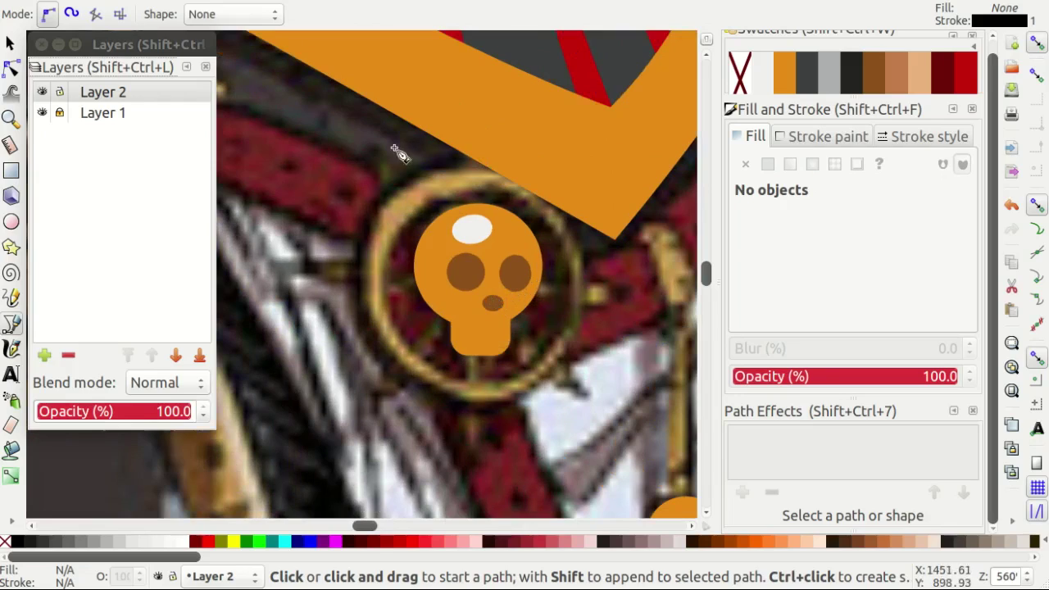
{"action": "scroll", "coordinate": [352, 313], "scroll_direction": "down", "scroll_amount": 2, "text": "ctrl"}
{"action": "scroll", "coordinate": [428, 279], "scroll_direction": "up", "scroll_amount": 2, "text": "ctrl"}
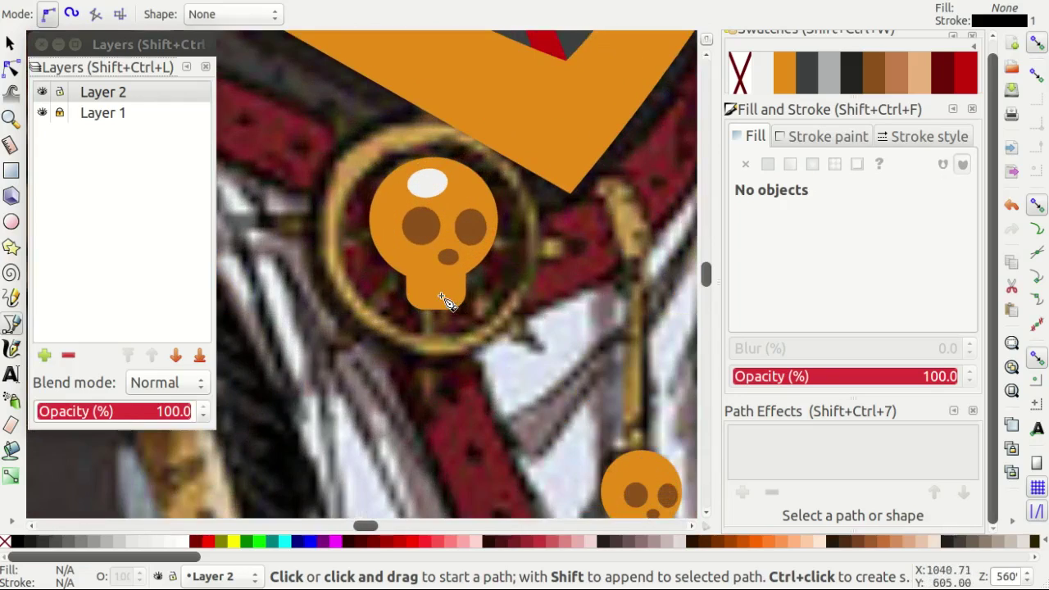
{"action": "scroll", "coordinate": [445, 297], "scroll_direction": "down", "scroll_amount": 1, "text": "ctrl"}
{"action": "scroll", "coordinate": [445, 321], "scroll_direction": "up", "scroll_amount": 1, "text": "ctrl"}
{"action": "scroll", "coordinate": [443, 328], "scroll_direction": "down", "scroll_amount": 1}
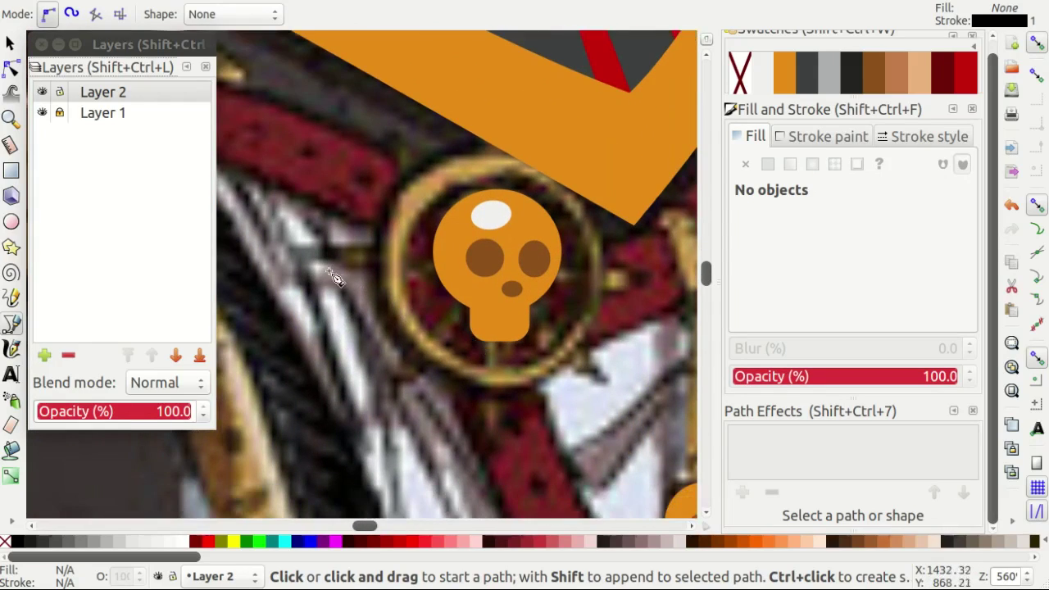
{"action": "scroll", "coordinate": [302, 262], "scroll_direction": "down", "scroll_amount": 3, "text": "ctrl"}
{"action": "scroll", "coordinate": [395, 282], "scroll_direction": "up", "scroll_amount": 3, "text": "ctrl"}
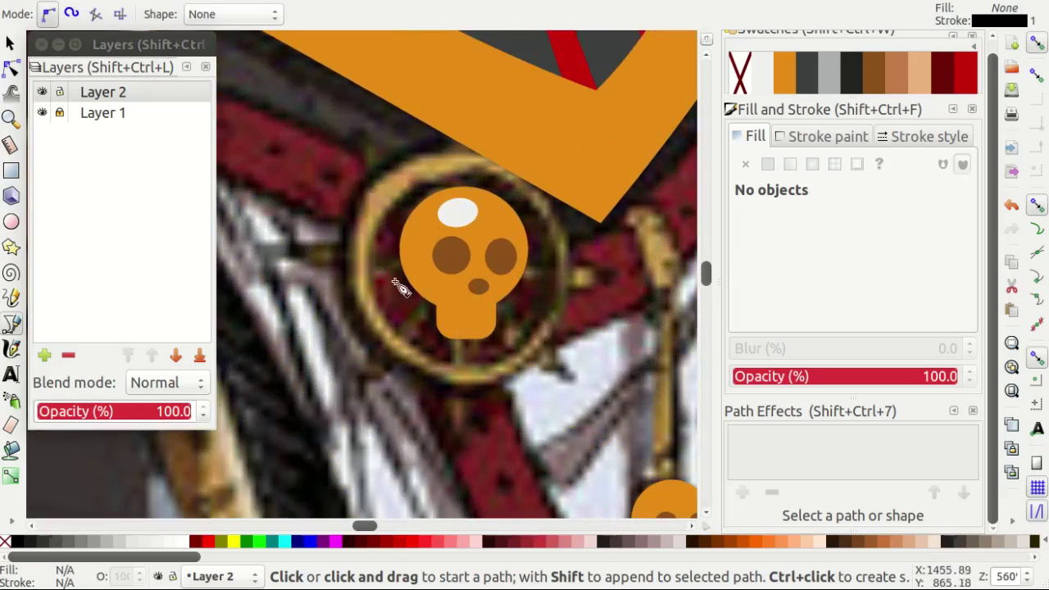
Draw a closed spike path left of the medallion and taper it with curve handles.
{"action": "left_click", "coordinate": [265, 256]}
{"action": "left_click", "coordinate": [628, 285]}
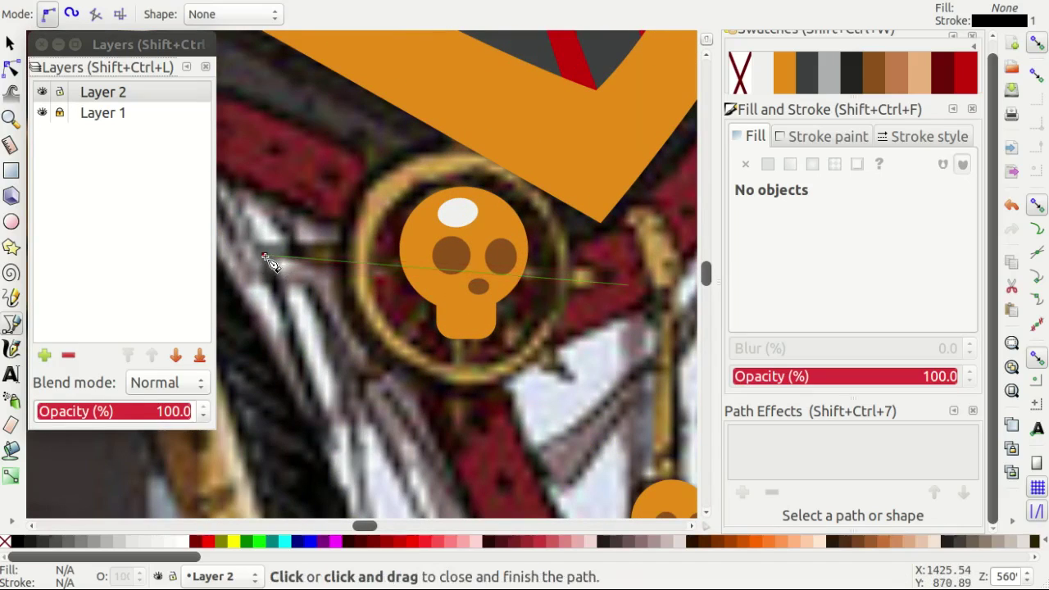
{"action": "left_click", "coordinate": [264, 255]}
{"action": "key", "text": "n"}
{"action": "left_click_drag", "start_coordinate": [265, 255], "coordinate": [478, 260]}
{"action": "scroll", "coordinate": [356, 283], "scroll_direction": "up", "scroll_amount": 1, "text": "ctrl"}
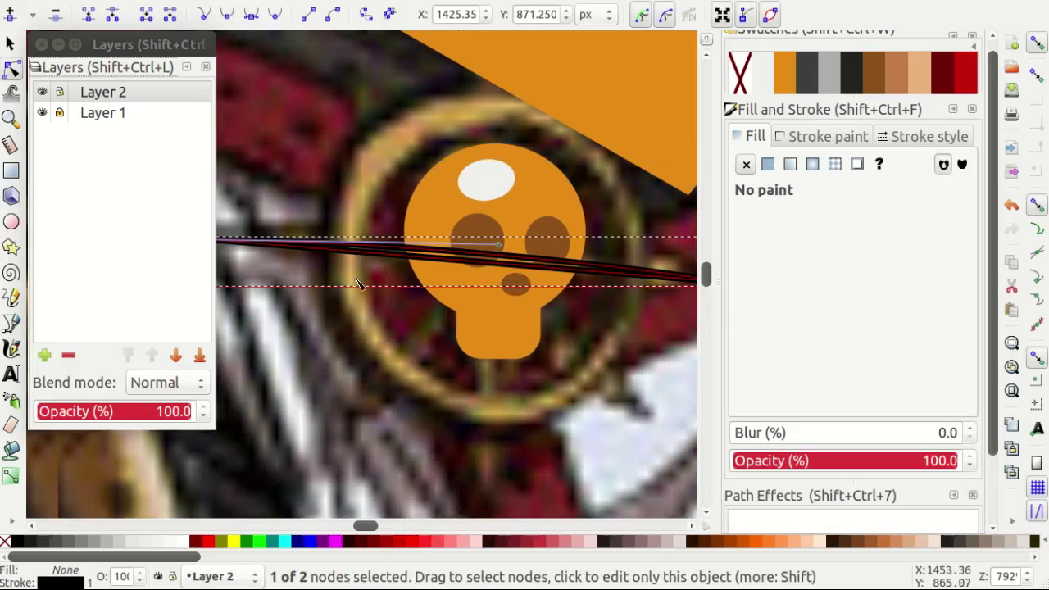
{"action": "scroll", "coordinate": [356, 282], "scroll_direction": "down", "scroll_amount": 1, "text": "ctrl"}
{"action": "left_click_drag", "start_coordinate": [273, 253], "coordinate": [455, 283]}
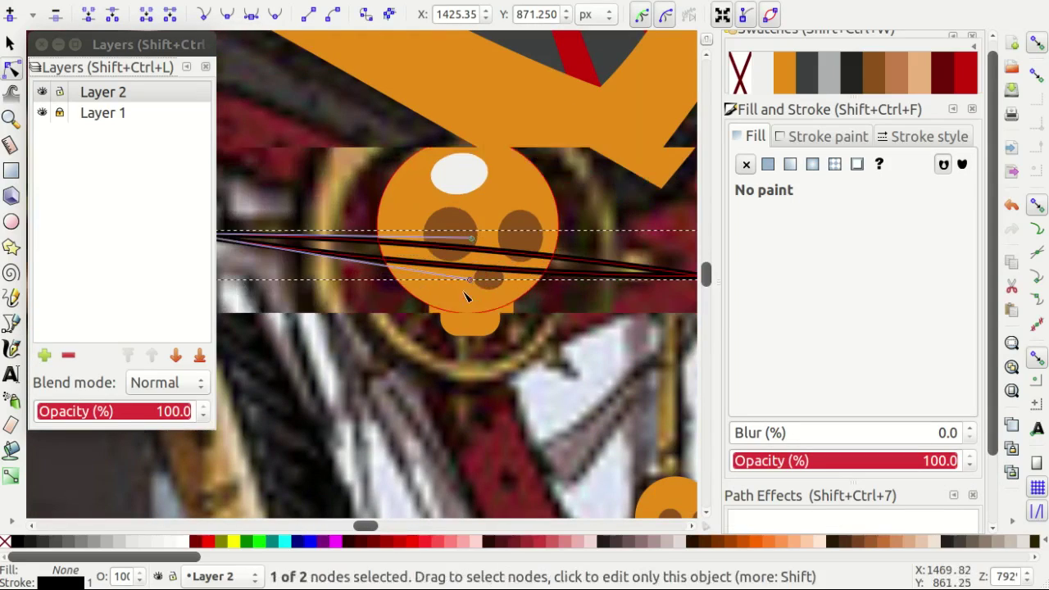
{"action": "scroll", "coordinate": [478, 240], "scroll_direction": "up", "scroll_amount": 1, "text": "ctrl"}
{"action": "left_click_drag", "start_coordinate": [478, 238], "coordinate": [490, 260]}
{"action": "scroll", "coordinate": [479, 236], "scroll_direction": "down", "scroll_amount": 1, "text": "ctrl"}
{"action": "scroll", "coordinate": [484, 262], "scroll_direction": "up", "scroll_amount": 1, "text": "ctrl"}
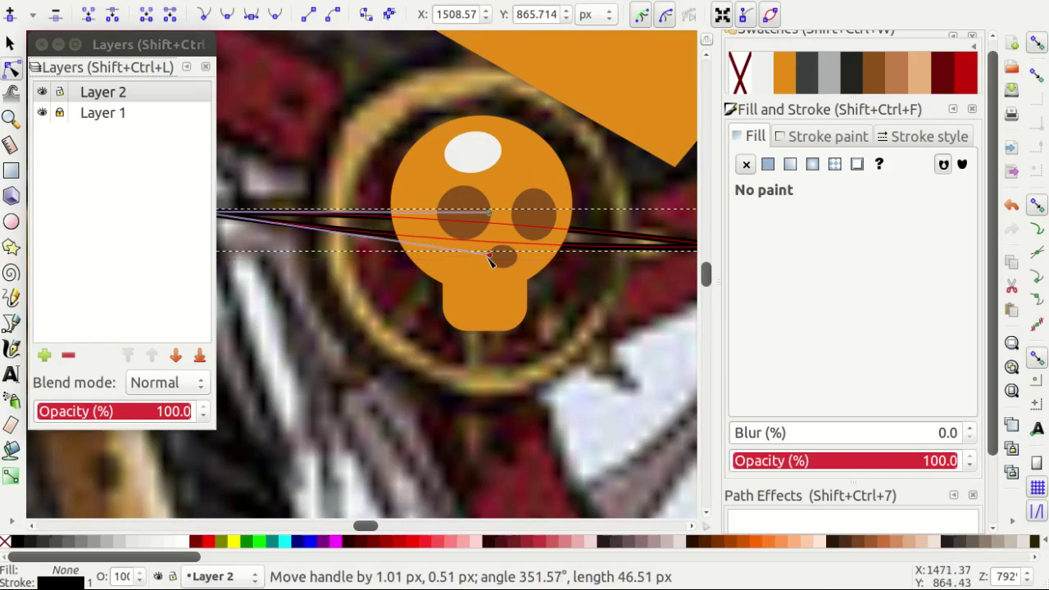
Fill the spike orange, duplicate it, and rotate the copy to near vertical.
{"action": "left_click", "coordinate": [784, 72]}
{"action": "key", "text": "s"}
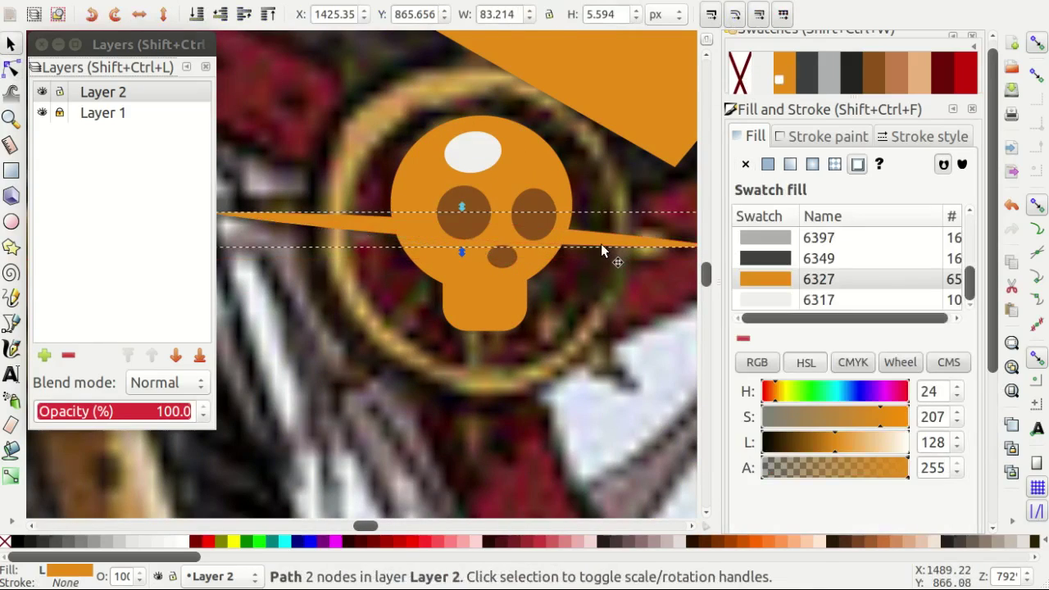
{"action": "right_click", "coordinate": [600, 244]}
{"action": "left_click", "coordinate": [647, 316]}
{"action": "scroll", "coordinate": [450, 324], "scroll_direction": "down", "scroll_amount": 1, "text": "ctrl"}
{"action": "left_click", "coordinate": [610, 267]}
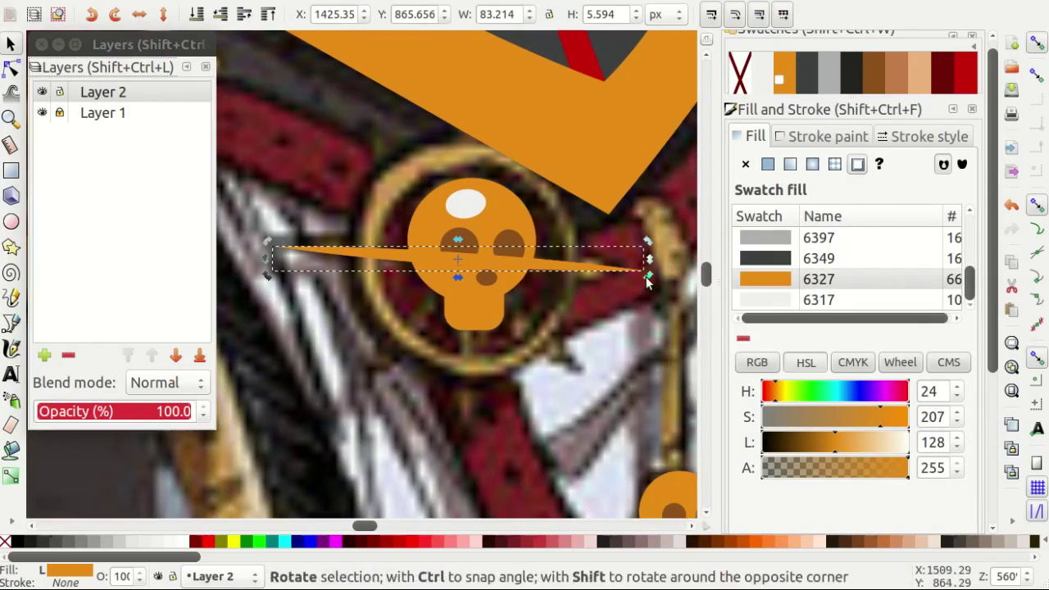
{"action": "left_click_drag", "start_coordinate": [646, 279], "coordinate": [459, 443]}
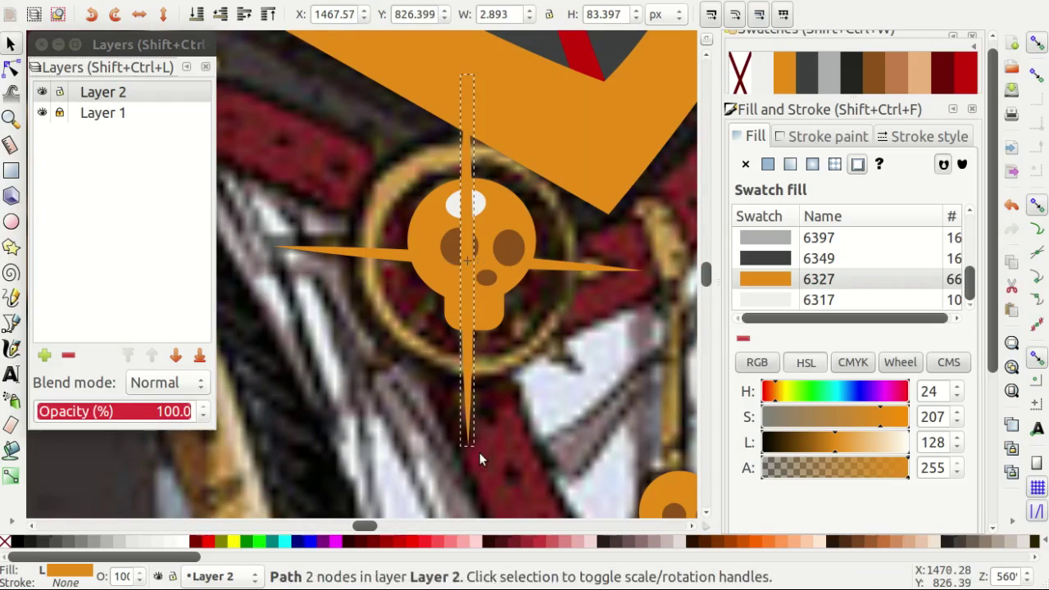
{"action": "left_click_drag", "start_coordinate": [479, 452], "coordinate": [478, 418]}
{"action": "scroll", "coordinate": [477, 409], "scroll_direction": "up", "scroll_amount": 1, "text": "ctrl"}
Nudge and rotate the spike paths so they point diagonally around the skull.
{"action": "right_click", "coordinate": [459, 379]}
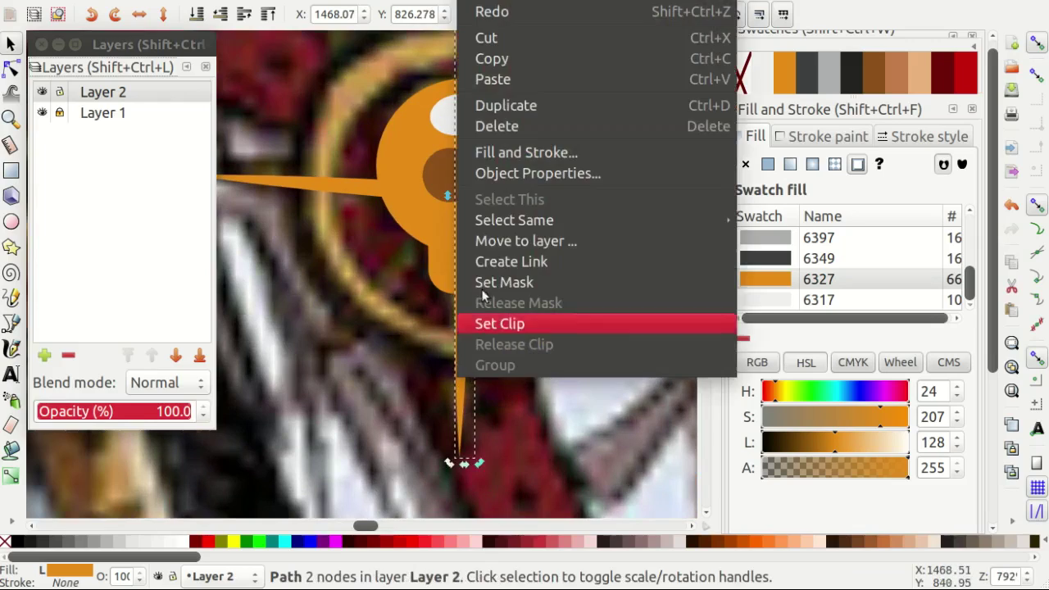
{"action": "key", "text": "Escape"}
{"action": "scroll", "coordinate": [506, 211], "scroll_direction": "down", "scroll_amount": 1, "text": "ctrl"}
{"action": "scroll", "coordinate": [361, 336], "scroll_direction": "up", "scroll_amount": 1, "text": "ctrl"}
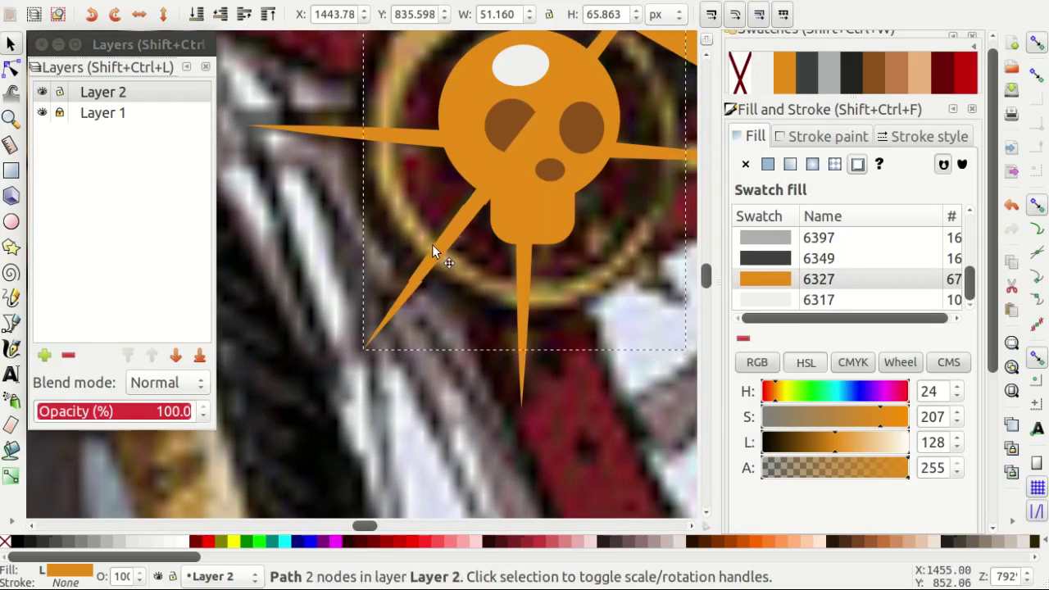
{"action": "left_click_drag", "start_coordinate": [354, 336], "coordinate": [348, 345]}
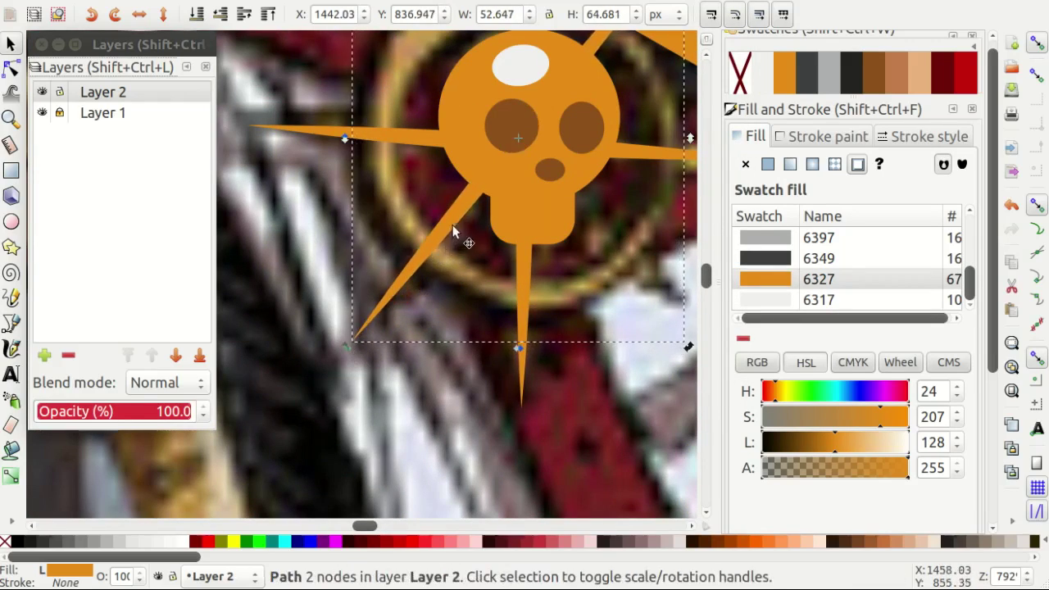
{"action": "left_click_drag", "start_coordinate": [452, 224], "coordinate": [458, 224]}
{"action": "scroll", "coordinate": [408, 300], "scroll_direction": "down", "scroll_amount": 1, "text": "ctrl"}
{"action": "right_click", "coordinate": [408, 300]}
{"action": "key", "text": "Escape"}
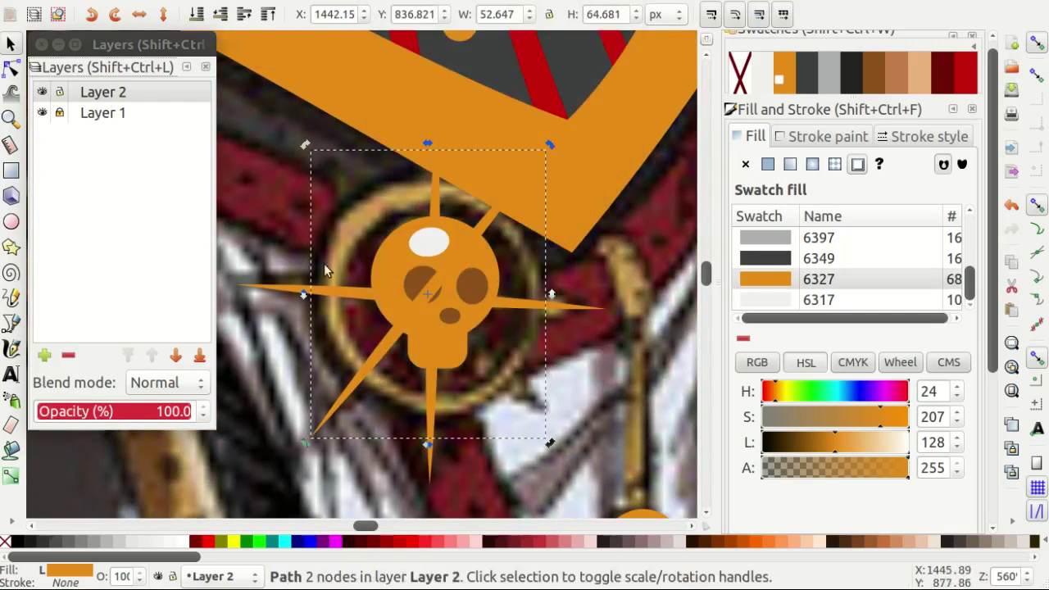
{"action": "scroll", "coordinate": [324, 263], "scroll_direction": "down", "scroll_amount": 1}
{"action": "mouse_move", "coordinate": [311, 410]}
{"action": "left_mouse_down"}
{"action": "mouse_move", "coordinate": [266, 166]}
{"action": "mouse_move", "coordinate": [292, 118]}
{"action": "mouse_move", "coordinate": [304, 159]}
{"action": "left_mouse_up"}
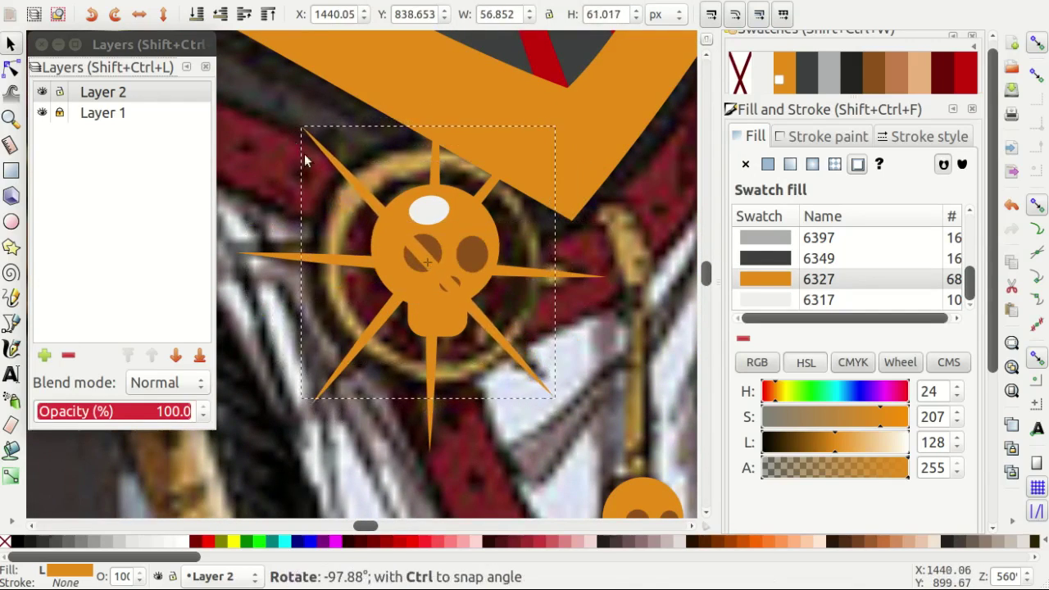
Draw a circle over the skull emblem with the Ellipse tool.
{"action": "scroll", "coordinate": [360, 168], "scroll_direction": "up", "scroll_amount": 1, "text": "ctrl"}
{"action": "scroll", "coordinate": [459, 263], "scroll_direction": "down", "scroll_amount": 1}
{"action": "scroll", "coordinate": [464, 271], "scroll_direction": "down", "scroll_amount": 1, "text": "ctrl"}
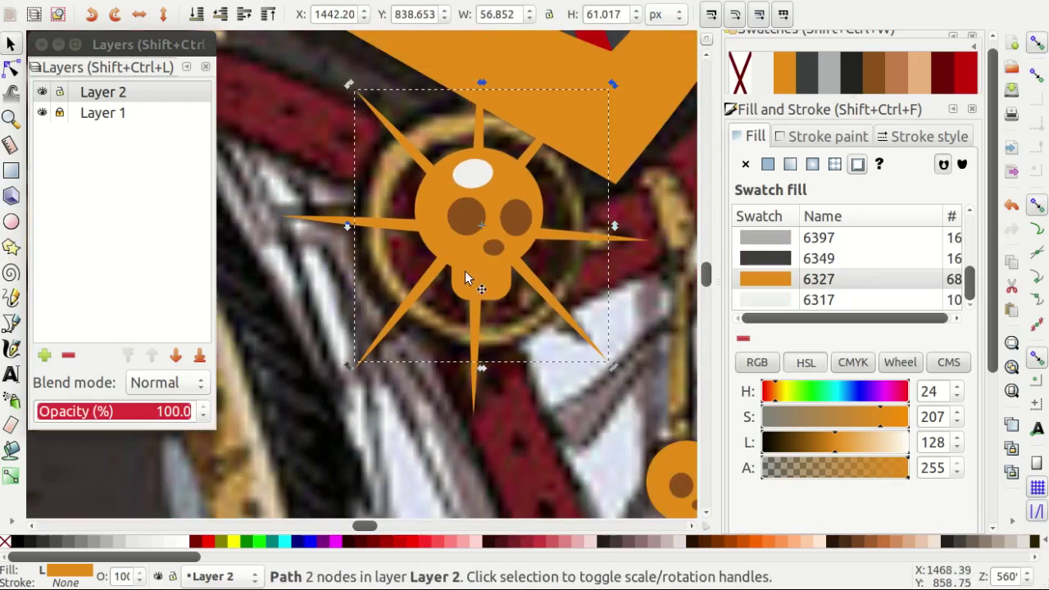
{"action": "left_click", "coordinate": [389, 252]}
{"action": "scroll", "coordinate": [427, 312], "scroll_direction": "up", "scroll_amount": 2}
{"action": "key", "text": "r"}
{"action": "key", "text": "e"}
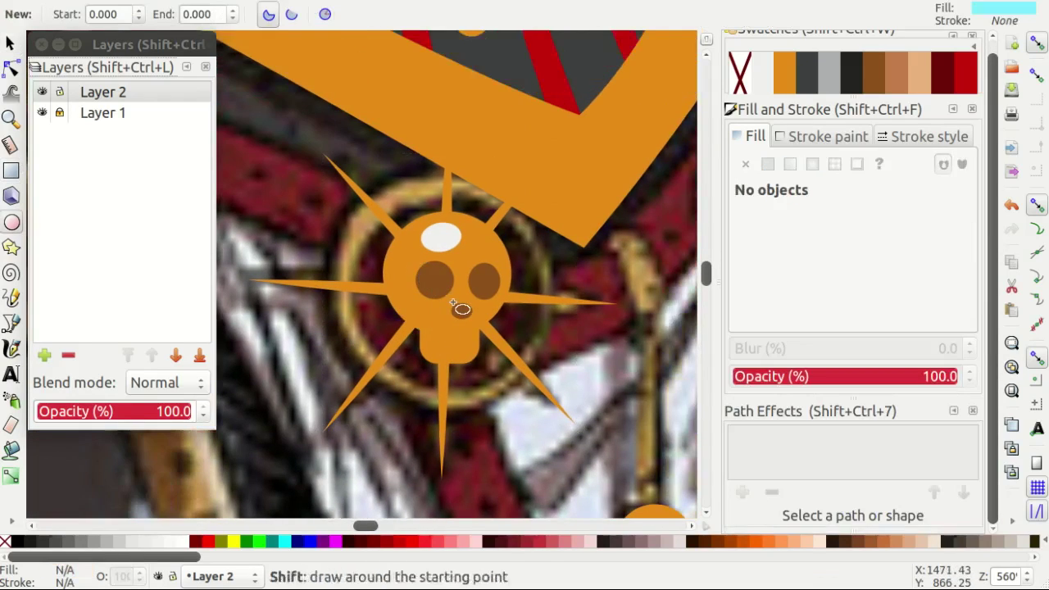
{"action": "left_click_drag", "start_coordinate": [453, 300], "coordinate": [563, 432]}
{"action": "left_click_drag", "start_coordinate": [628, 326], "coordinate": [629, 326]}
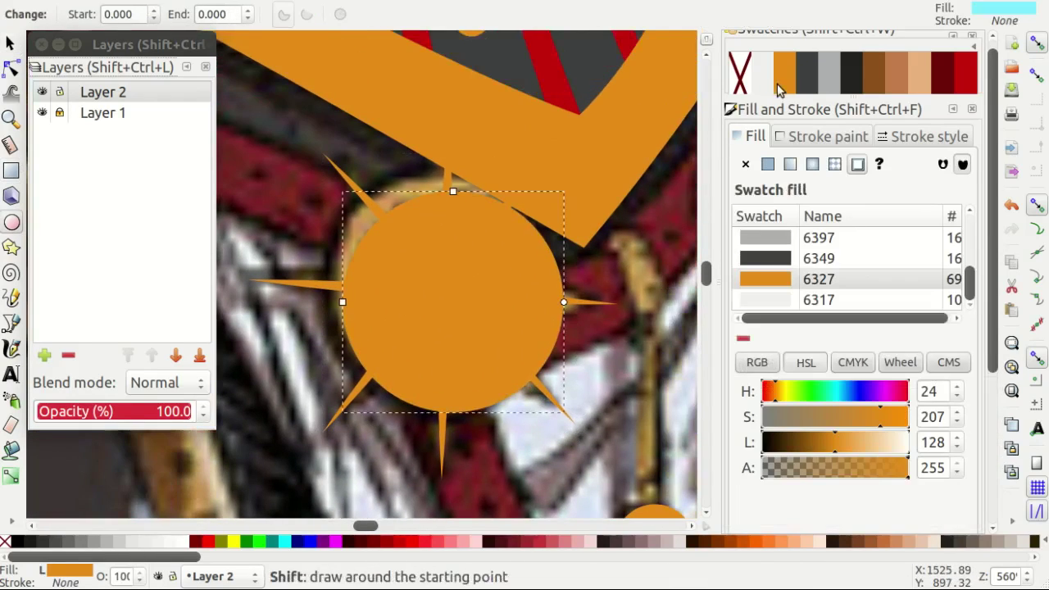
Make the circle an orange outline ring, centred on the skull and slightly enlarged.
{"action": "left_click", "coordinate": [744, 79]}
{"action": "key", "text": "s"}
{"action": "left_click_drag", "start_coordinate": [546, 346], "coordinate": [534, 355]}
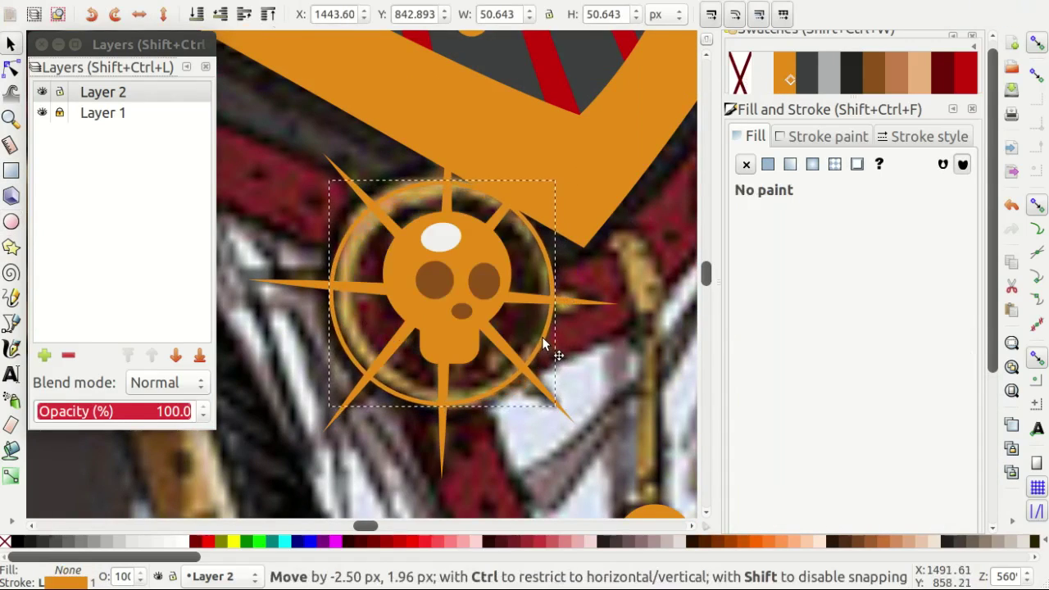
{"action": "scroll", "coordinate": [309, 163], "scroll_direction": "up", "scroll_amount": 1, "text": "ctrl"}
{"action": "mouse_move", "coordinate": [298, 152]}
{"action": "left_mouse_down"}
{"action": "mouse_move", "coordinate": [285, 140]}
{"action": "mouse_move", "coordinate": [320, 172]}
{"action": "left_mouse_up"}
{"action": "right_click", "coordinate": [320, 190]}
{"action": "key", "text": "Escape"}
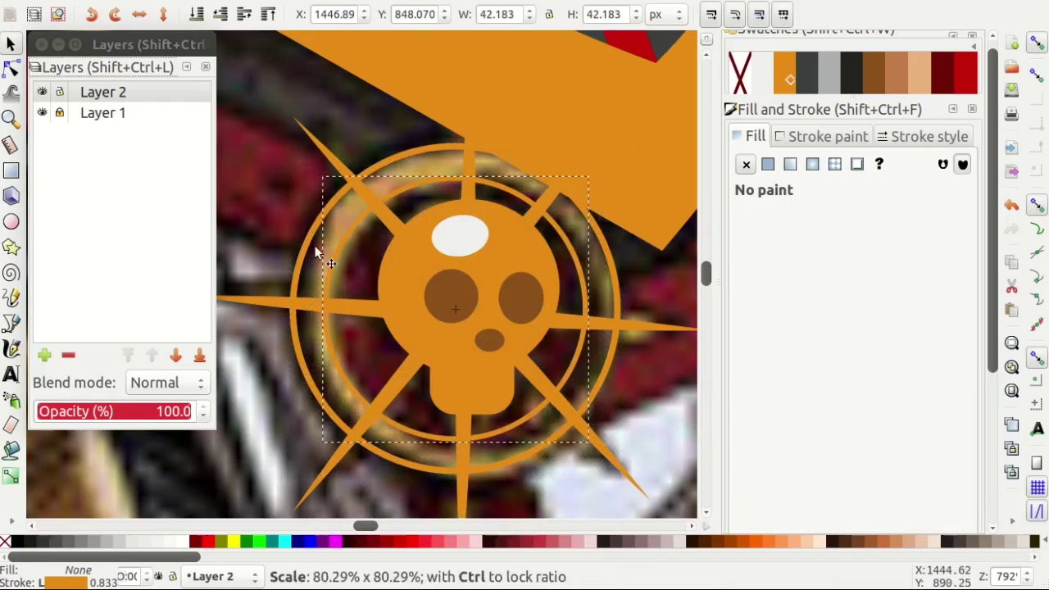
{"action": "scroll", "coordinate": [351, 275], "scroll_direction": "left", "scroll_amount": 1}
{"action": "scroll", "coordinate": [352, 275], "scroll_direction": "right", "scroll_amount": 3}
{"action": "scroll", "coordinate": [436, 277], "scroll_direction": "down", "scroll_amount": 2}
Fill the eight-node star path with the orange swatch.
{"action": "left_click", "coordinate": [559, 215]}
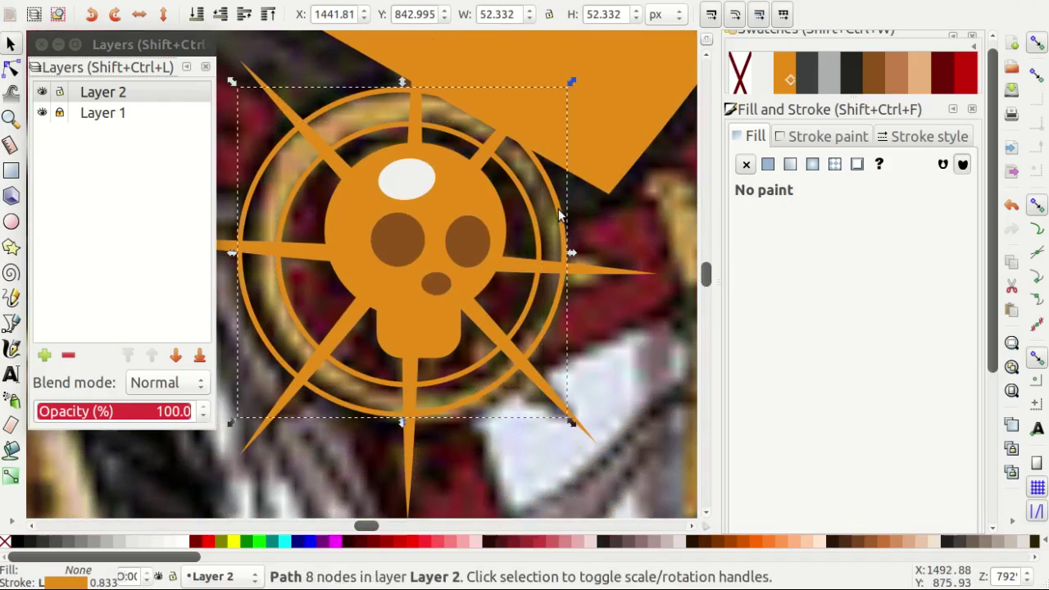
{"action": "left_click", "coordinate": [784, 72]}
{"action": "key", "text": "ctrl+z"}
{"action": "key", "text": "Escape"}
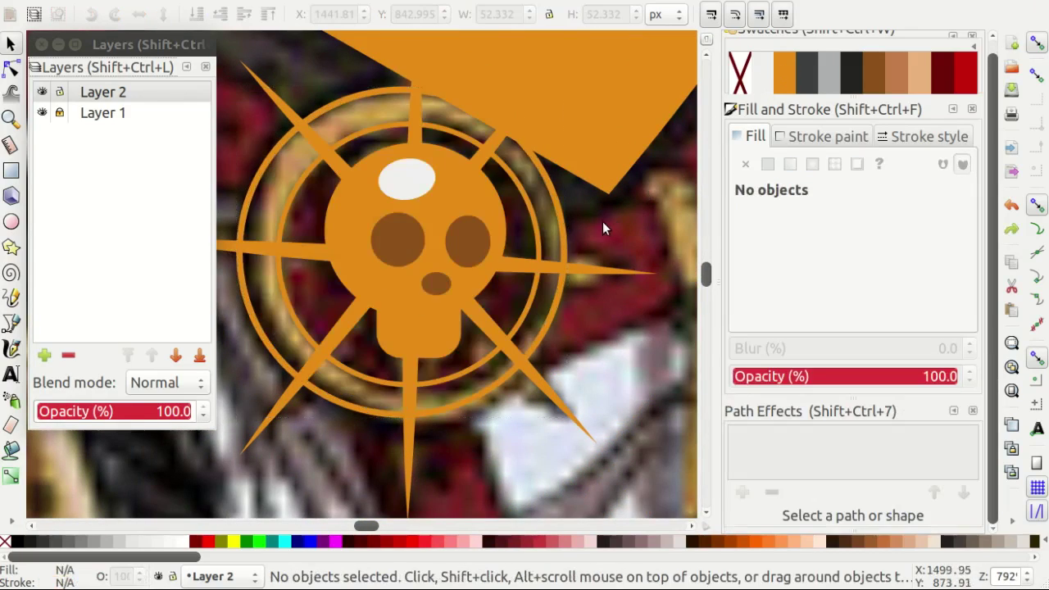
{"action": "left_click", "coordinate": [555, 232], "text": "shift"}
{"action": "left_click", "coordinate": [562, 234]}
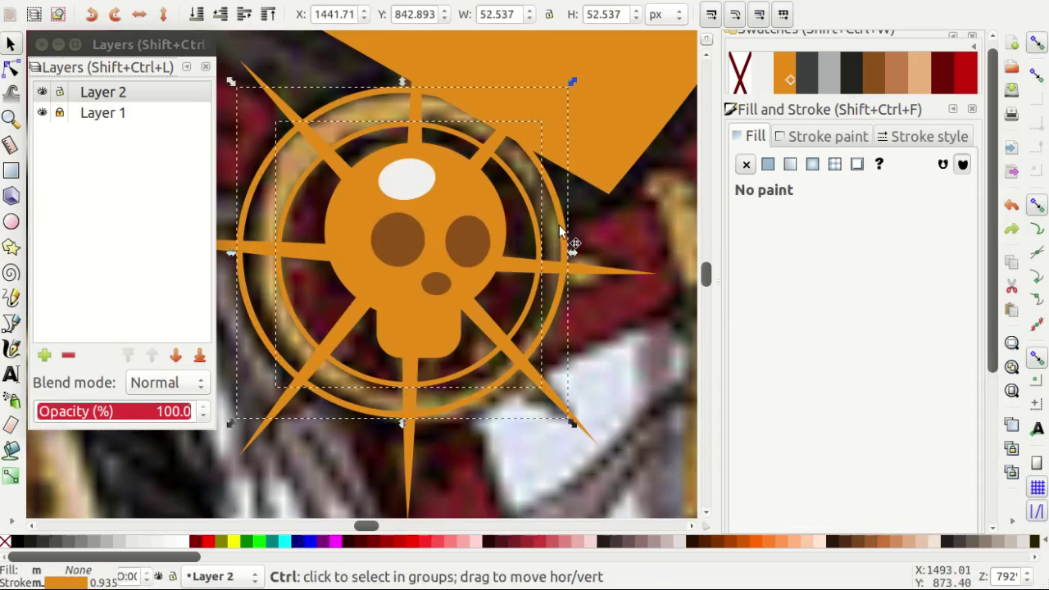
{"action": "left_click", "coordinate": [786, 82]}
{"action": "key", "text": "Escape"}
Fill all four spike paths, including the vertical one, with brown swatch 6449.
{"action": "scroll", "coordinate": [435, 271], "scroll_direction": "down", "scroll_amount": 3}
{"action": "scroll", "coordinate": [422, 297], "scroll_direction": "down", "scroll_amount": 1}
{"action": "scroll", "coordinate": [412, 287], "scroll_direction": "up", "scroll_amount": 2}
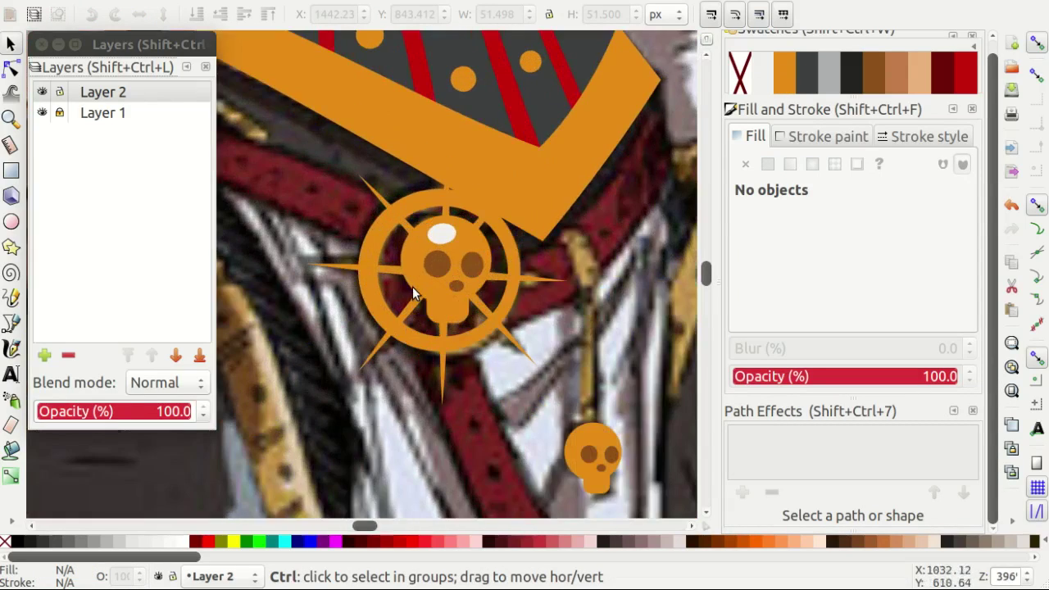
{"action": "scroll", "coordinate": [412, 287], "scroll_direction": "down", "scroll_amount": 3}
{"action": "scroll", "coordinate": [525, 310], "scroll_direction": "up", "scroll_amount": 3}
{"action": "scroll", "coordinate": [382, 299], "scroll_direction": "up", "scroll_amount": 1}
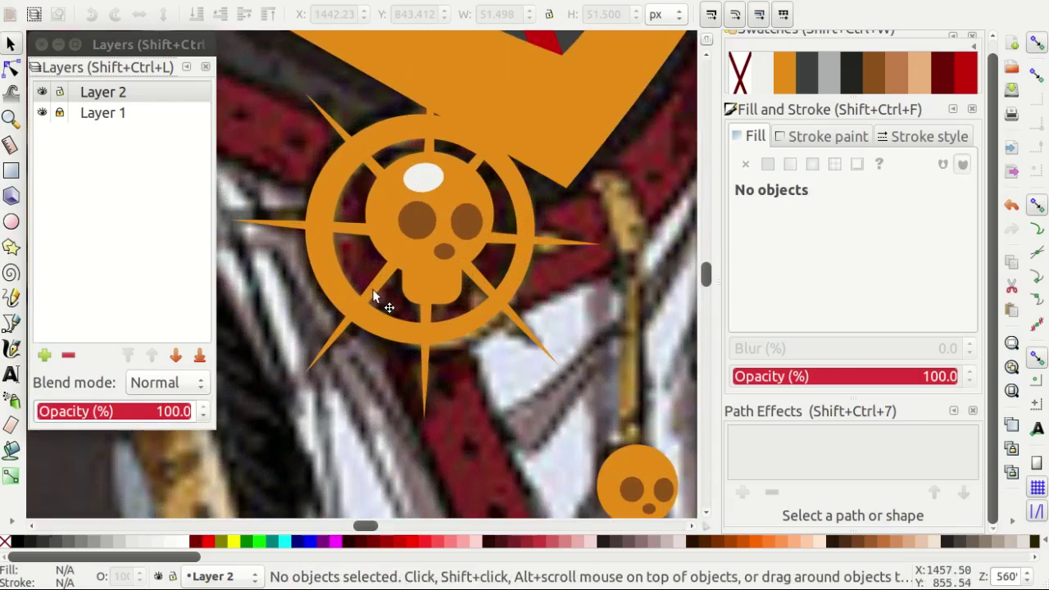
{"action": "left_click", "coordinate": [382, 300]}
{"action": "left_click", "coordinate": [360, 209], "text": "shift"}
{"action": "left_click", "coordinate": [480, 195], "text": "shift"}
{"action": "scroll", "coordinate": [480, 195], "scroll_direction": "up", "scroll_amount": 1}
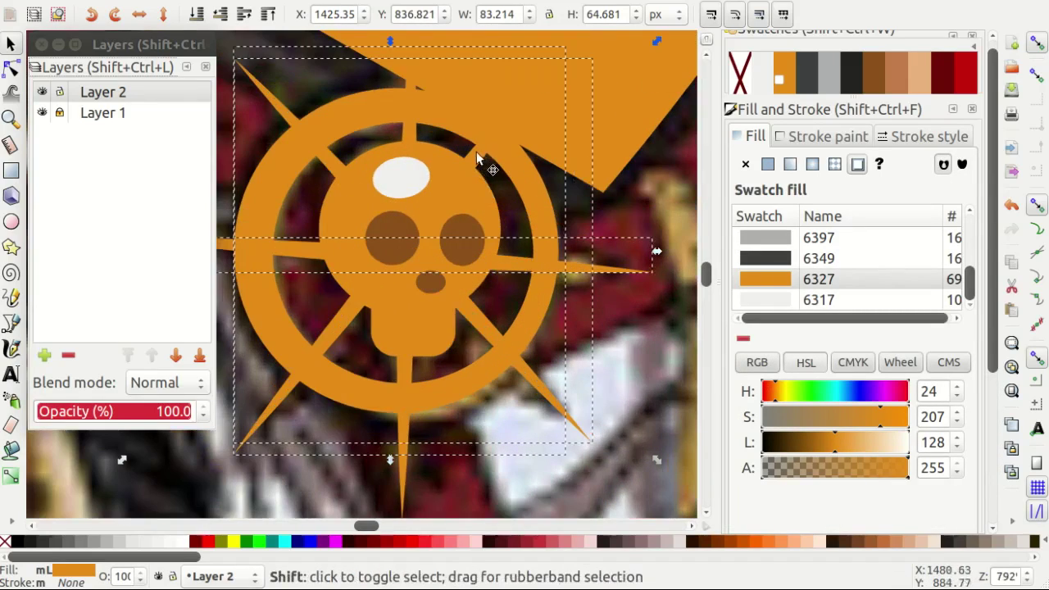
{"action": "left_click", "coordinate": [408, 130], "text": "shift"}
{"action": "scroll", "coordinate": [408, 130], "scroll_direction": "down", "scroll_amount": 1}
{"action": "left_click", "coordinate": [871, 86]}
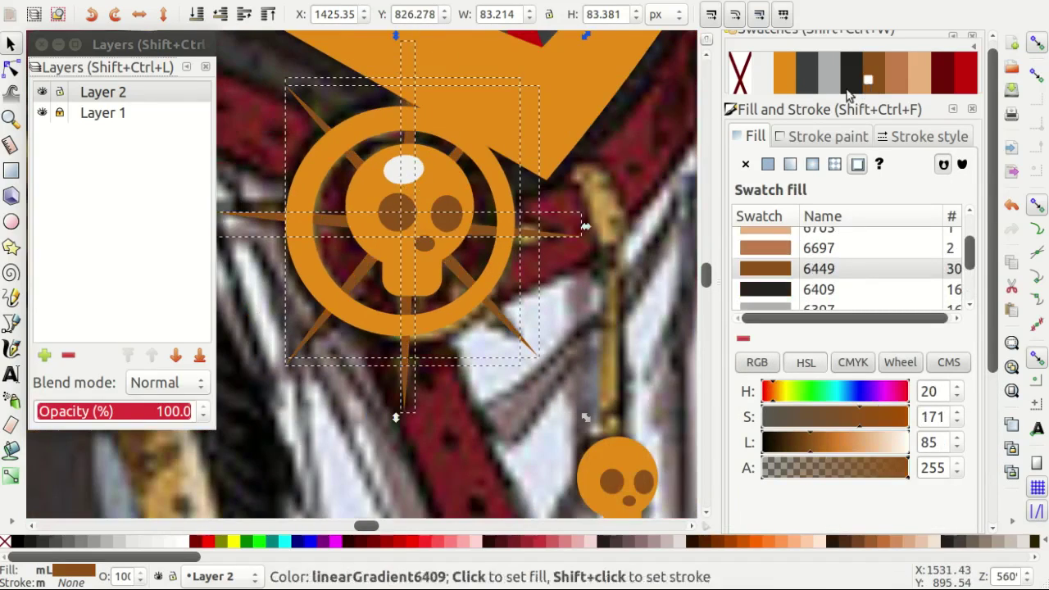
{"action": "key", "text": "Escape"}
Hide and re-show the Layer 1 background to check the shapes.
{"action": "left_click", "coordinate": [42, 112]}
{"action": "scroll", "coordinate": [438, 262], "scroll_direction": "down", "scroll_amount": 3}
{"action": "scroll", "coordinate": [438, 262], "scroll_direction": "up", "scroll_amount": 3}
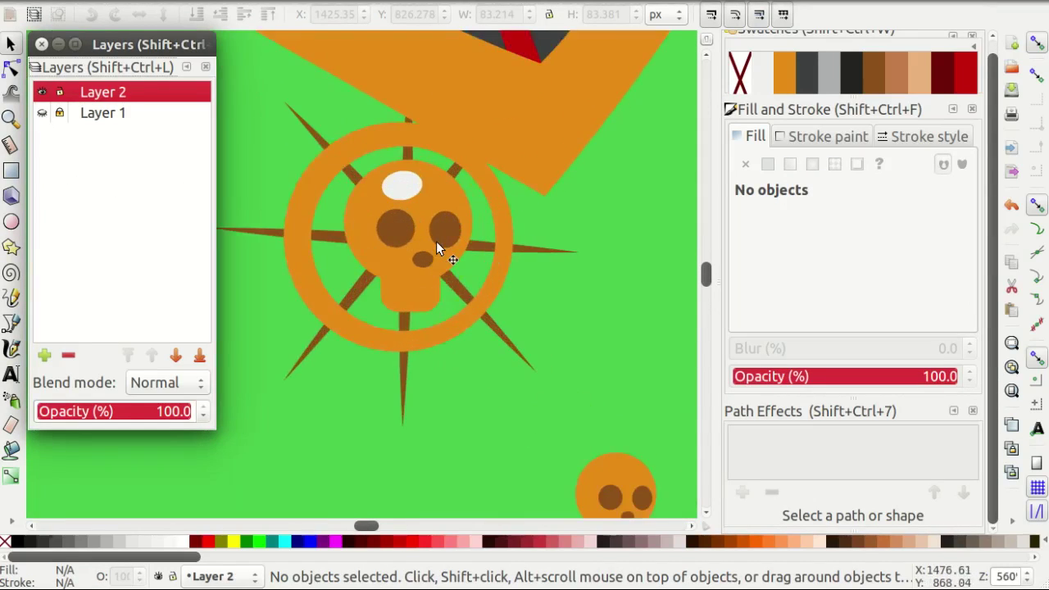
{"action": "scroll", "coordinate": [435, 241], "scroll_direction": "down", "scroll_amount": 4}
{"action": "scroll", "coordinate": [446, 247], "scroll_direction": "up", "scroll_amount": 2}
{"action": "left_click", "coordinate": [42, 113]}
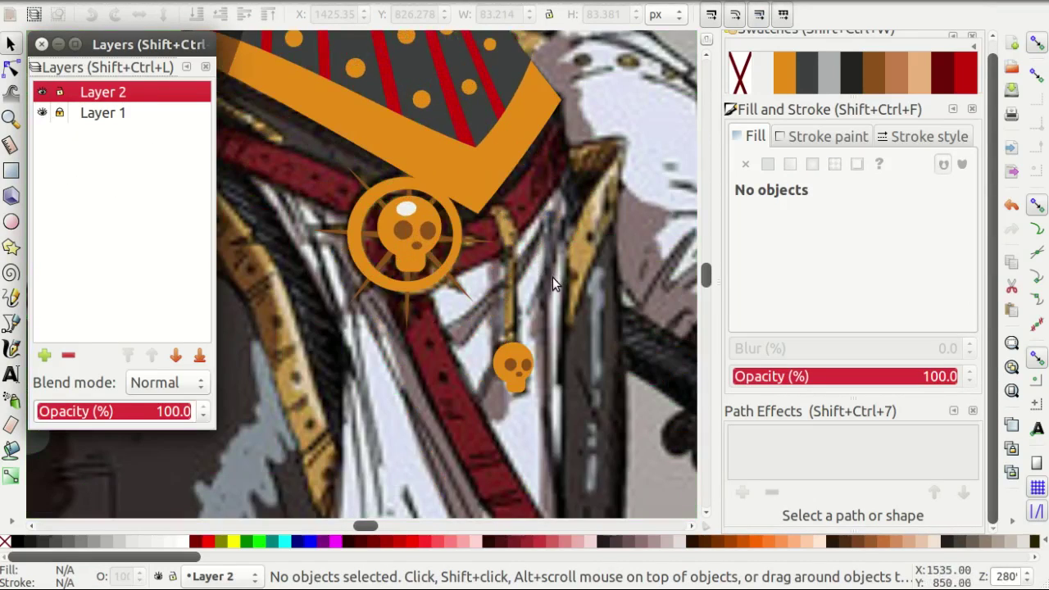
Begin tracing the dark knee plate outline with Bezier nodes, then end that attempt.
{"action": "key", "text": "b"}
{"action": "scroll", "coordinate": [552, 282], "scroll_direction": "down", "scroll_amount": 1}
{"action": "scroll", "coordinate": [552, 283], "scroll_direction": "down", "scroll_amount": 3}
{"action": "scroll", "coordinate": [497, 309], "scroll_direction": "down", "scroll_amount": 5}
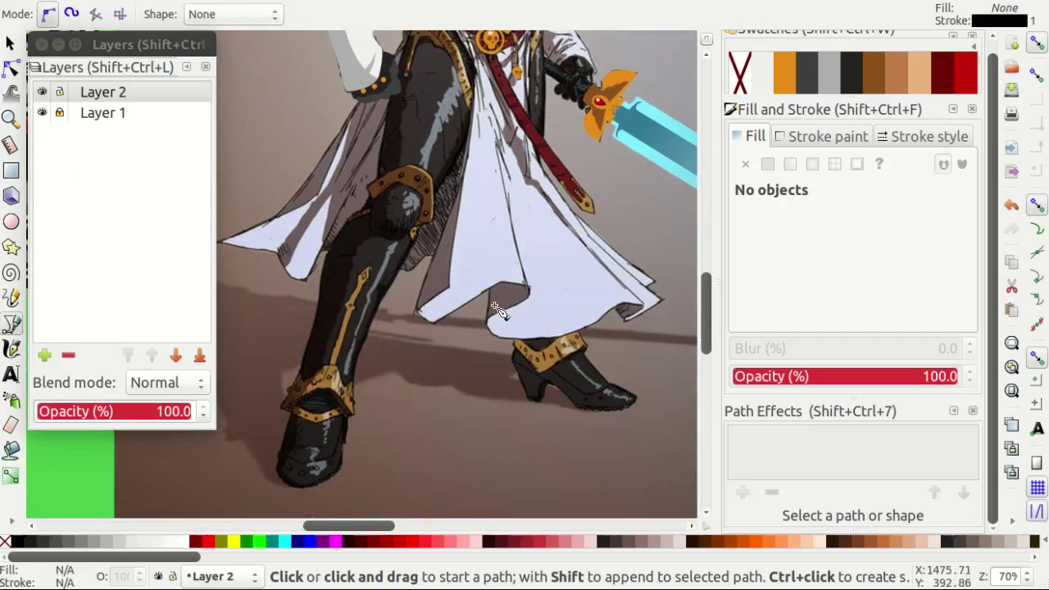
{"action": "scroll", "coordinate": [497, 310], "scroll_direction": "up", "scroll_amount": 2}
{"action": "scroll", "coordinate": [491, 295], "scroll_direction": "up", "scroll_amount": 1}
{"action": "scroll", "coordinate": [406, 266], "scroll_direction": "up", "scroll_amount": 2}
{"action": "scroll", "coordinate": [406, 267], "scroll_direction": "up", "scroll_amount": 2}
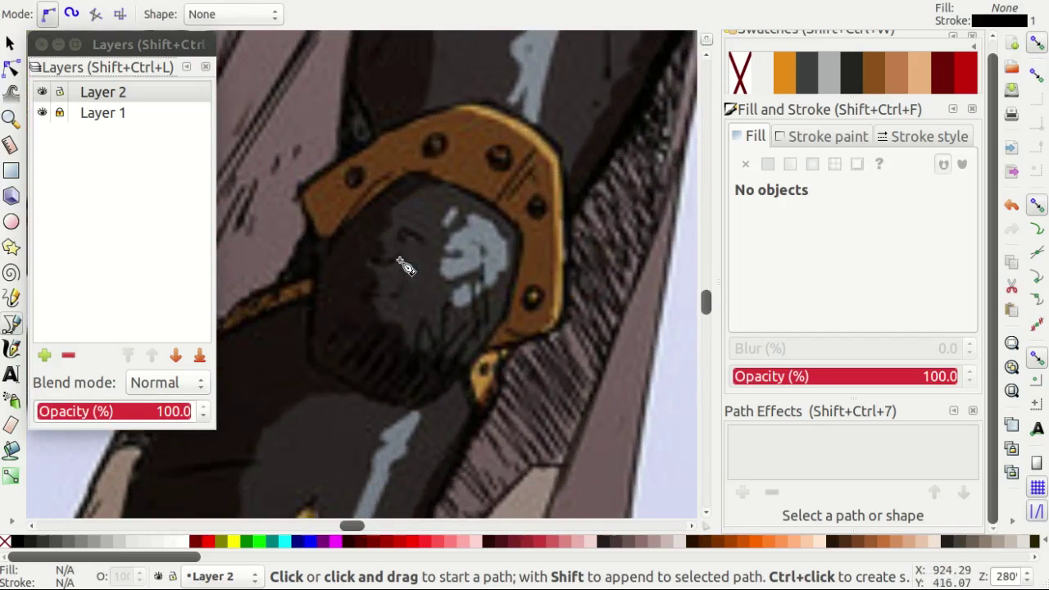
{"action": "scroll", "coordinate": [426, 269], "scroll_direction": "up", "scroll_amount": 1}
{"action": "scroll", "coordinate": [369, 295], "scroll_direction": "up", "scroll_amount": 1}
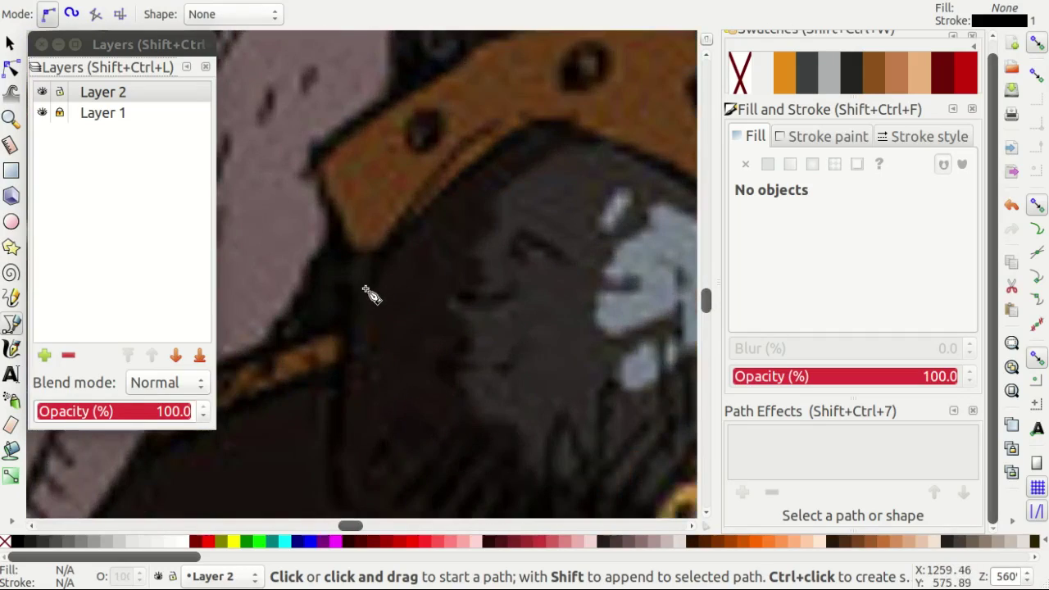
{"action": "scroll", "coordinate": [365, 288], "scroll_direction": "down", "scroll_amount": 2}
{"action": "scroll", "coordinate": [361, 276], "scroll_direction": "up", "scroll_amount": 2}
{"action": "left_click_drag", "start_coordinate": [352, 205], "coordinate": [382, 137]}
{"action": "scroll", "coordinate": [392, 141], "scroll_direction": "up", "scroll_amount": 2}
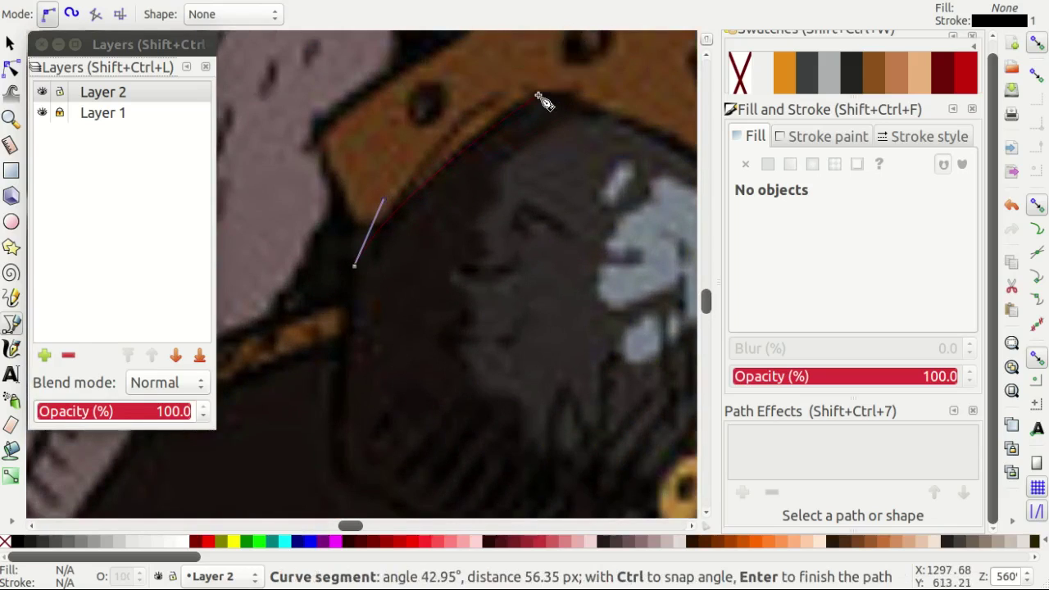
{"action": "left_click", "coordinate": [549, 95]}
{"action": "scroll", "coordinate": [631, 222], "scroll_direction": "up", "scroll_amount": 1}
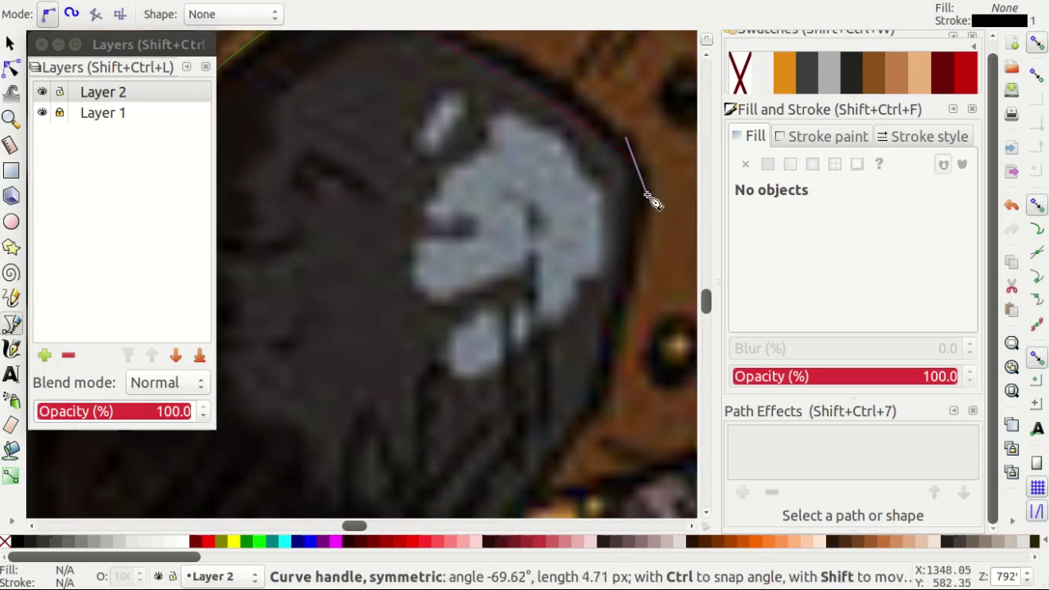
{"action": "left_click_drag", "start_coordinate": [653, 202], "coordinate": [647, 209]}
{"action": "scroll", "coordinate": [577, 285], "scroll_direction": "down", "scroll_amount": 6}
{"action": "left_click", "coordinate": [582, 204]}
{"action": "scroll", "coordinate": [475, 344], "scroll_direction": "left", "scroll_amount": 2}
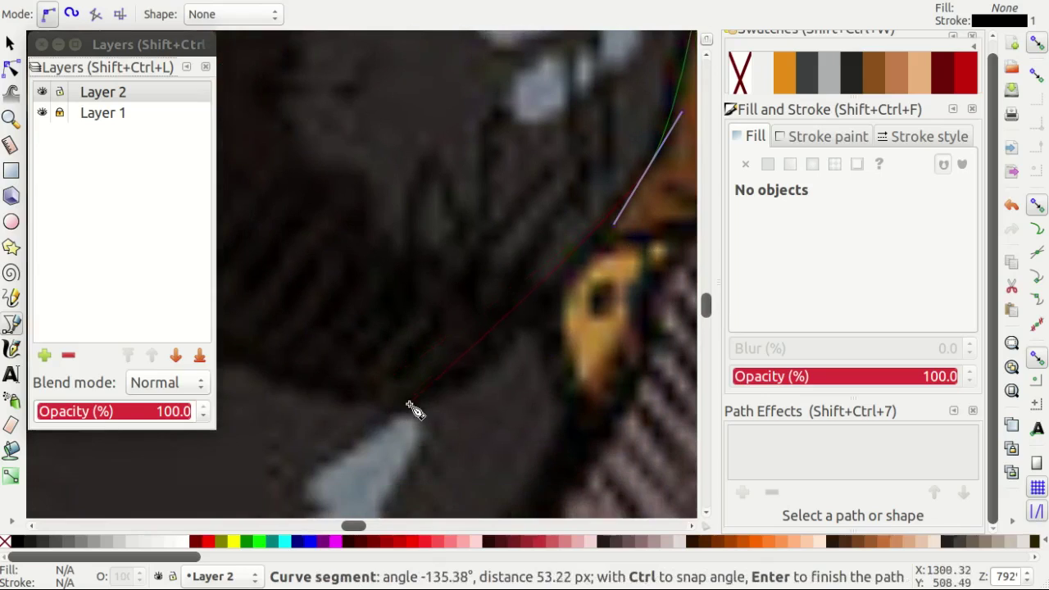
{"action": "left_click_drag", "start_coordinate": [415, 399], "coordinate": [380, 403]}
{"action": "scroll", "coordinate": [352, 336], "scroll_direction": "left", "scroll_amount": 3}
{"action": "left_click_drag", "start_coordinate": [342, 297], "coordinate": [326, 246]}
{"action": "scroll", "coordinate": [344, 205], "scroll_direction": "up", "scroll_amount": 3}
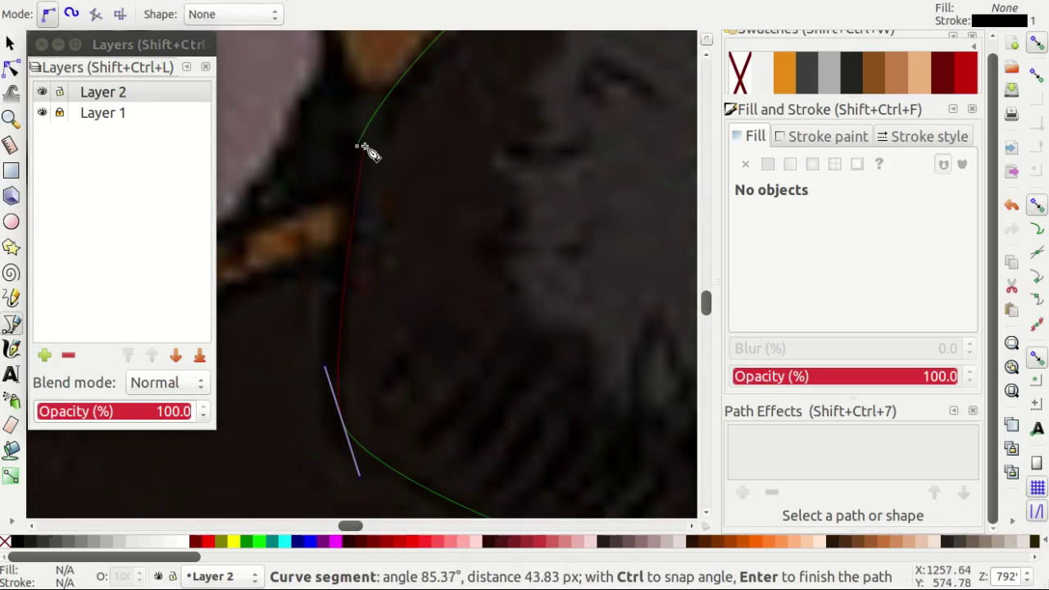
{"action": "left_click_drag", "start_coordinate": [361, 154], "coordinate": [364, 136]}
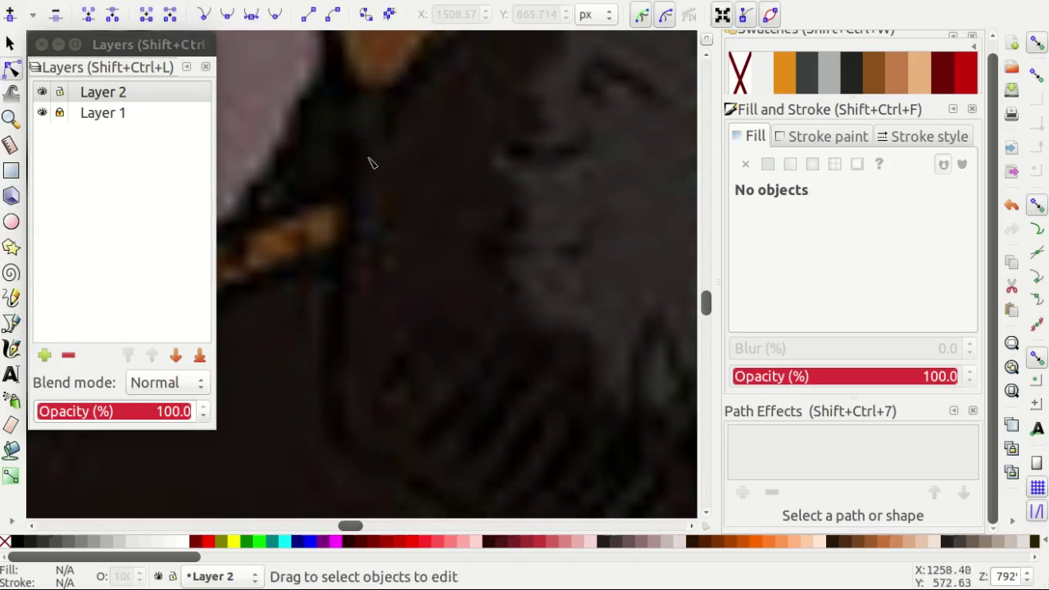
Retrace the knee plate's centre outline with curves, closing it on its start node.
{"action": "left_click_drag", "start_coordinate": [369, 203], "coordinate": [389, 164]}
{"action": "scroll", "coordinate": [389, 164], "scroll_direction": "down", "scroll_amount": 1}
{"action": "scroll", "coordinate": [426, 131], "scroll_direction": "up", "scroll_amount": 2}
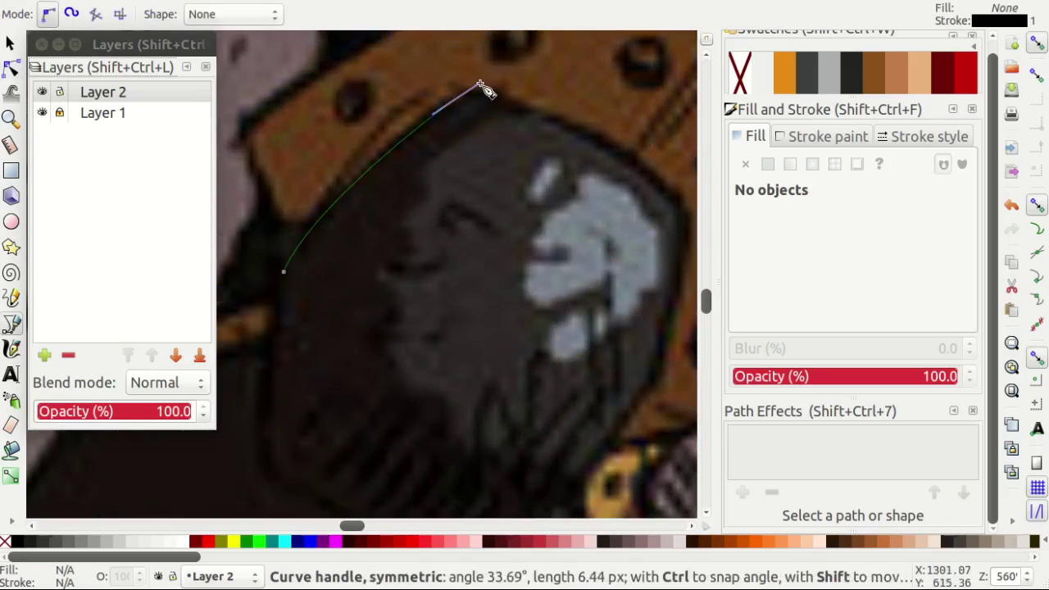
{"action": "left_click_drag", "start_coordinate": [481, 85], "coordinate": [480, 84]}
{"action": "scroll", "coordinate": [532, 131], "scroll_direction": "right", "scroll_amount": 1}
{"action": "left_click_drag", "start_coordinate": [669, 252], "coordinate": [669, 252]}
{"action": "scroll", "coordinate": [621, 297], "scroll_direction": "down", "scroll_amount": 3}
{"action": "left_click_drag", "start_coordinate": [594, 309], "coordinate": [553, 394]}
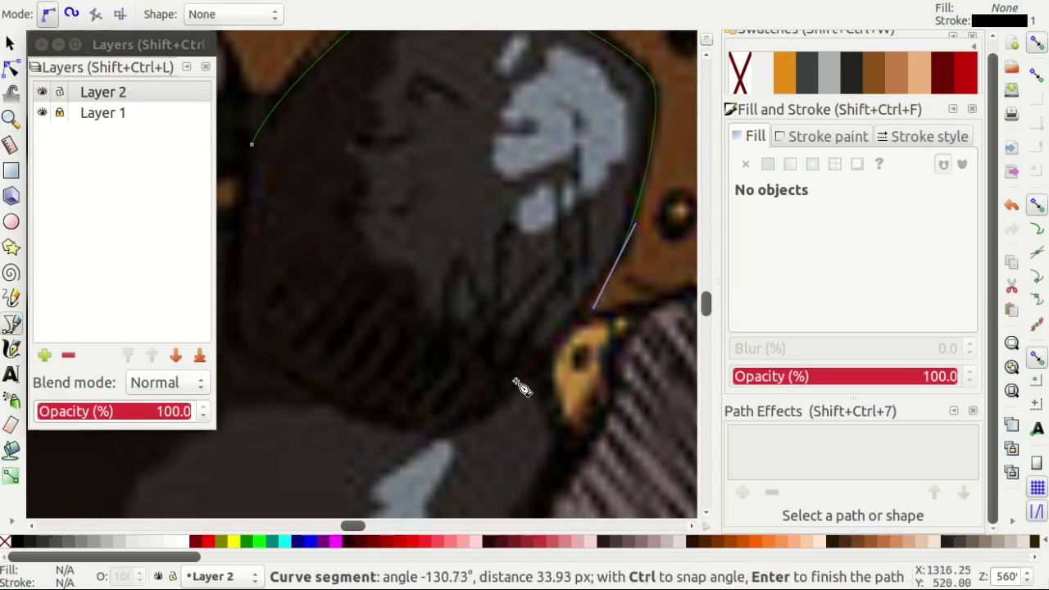
{"action": "left_click_drag", "start_coordinate": [430, 433], "coordinate": [486, 436]}
{"action": "scroll", "coordinate": [352, 377], "scroll_direction": "left", "scroll_amount": 1}
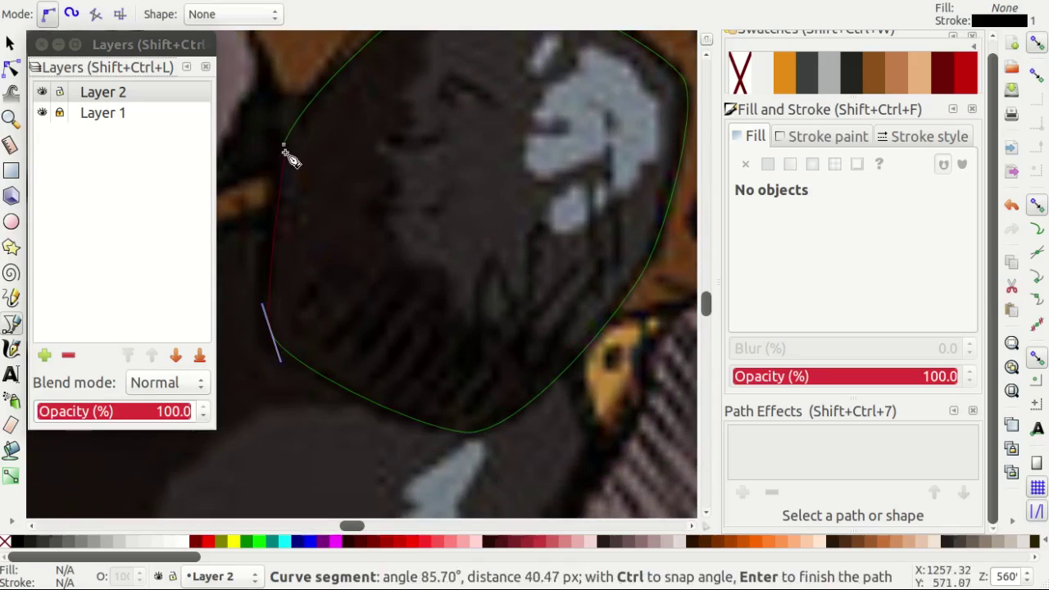
{"action": "left_click", "coordinate": [283, 145]}
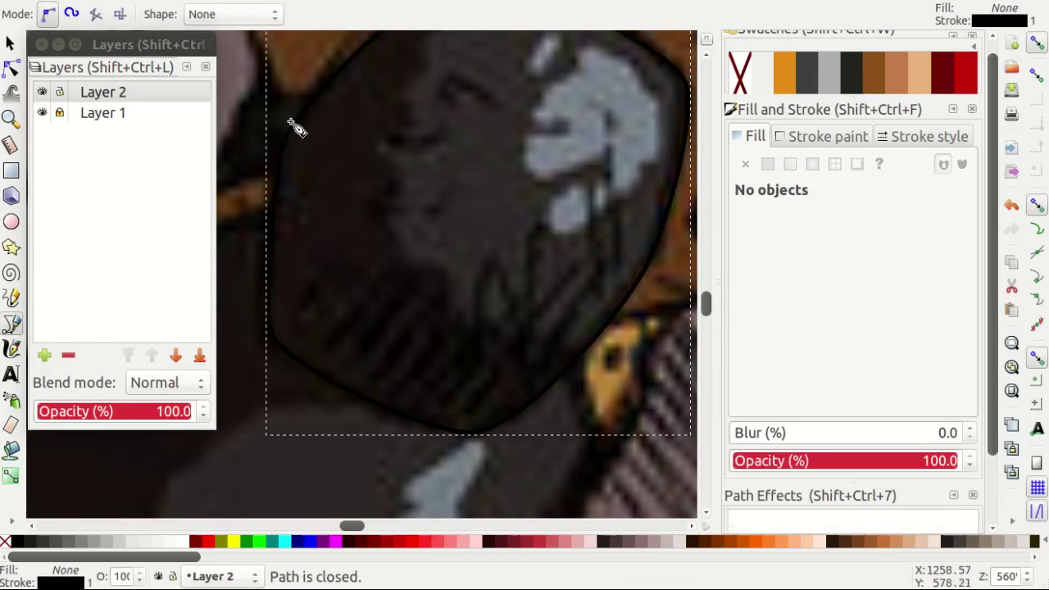
Select the top and right-side nodes of the centre outline to adjust them.
{"action": "key", "text": "n"}
{"action": "scroll", "coordinate": [334, 239], "scroll_direction": "up", "scroll_amount": 2}
{"action": "scroll", "coordinate": [484, 55], "scroll_direction": "up", "scroll_amount": 1}
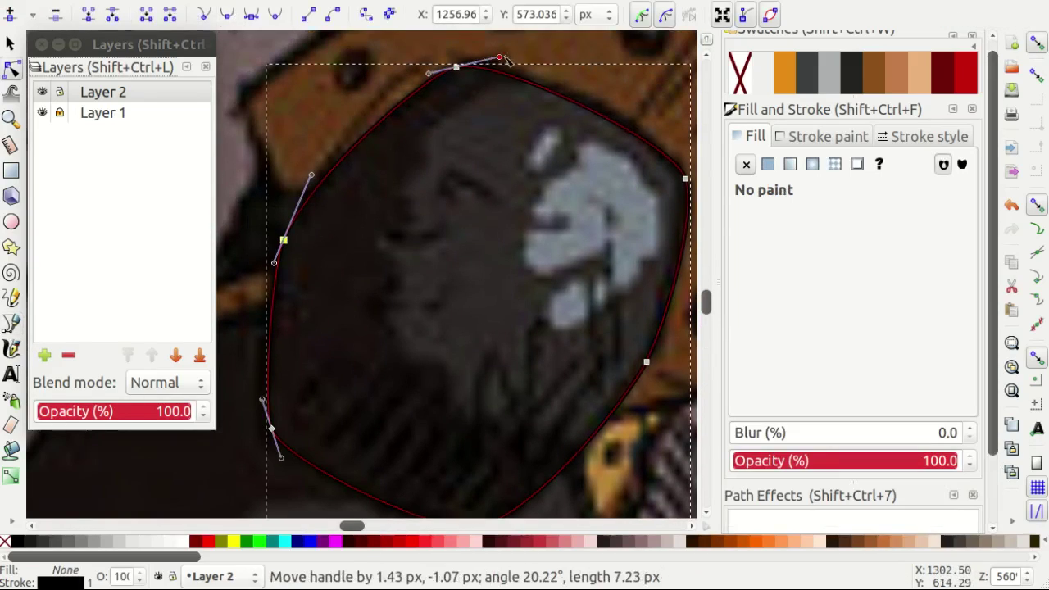
{"action": "left_click", "coordinate": [462, 70]}
{"action": "scroll", "coordinate": [534, 267], "scroll_direction": "down", "scroll_amount": 2}
{"action": "scroll", "coordinate": [534, 267], "scroll_direction": "right", "scroll_amount": 2}
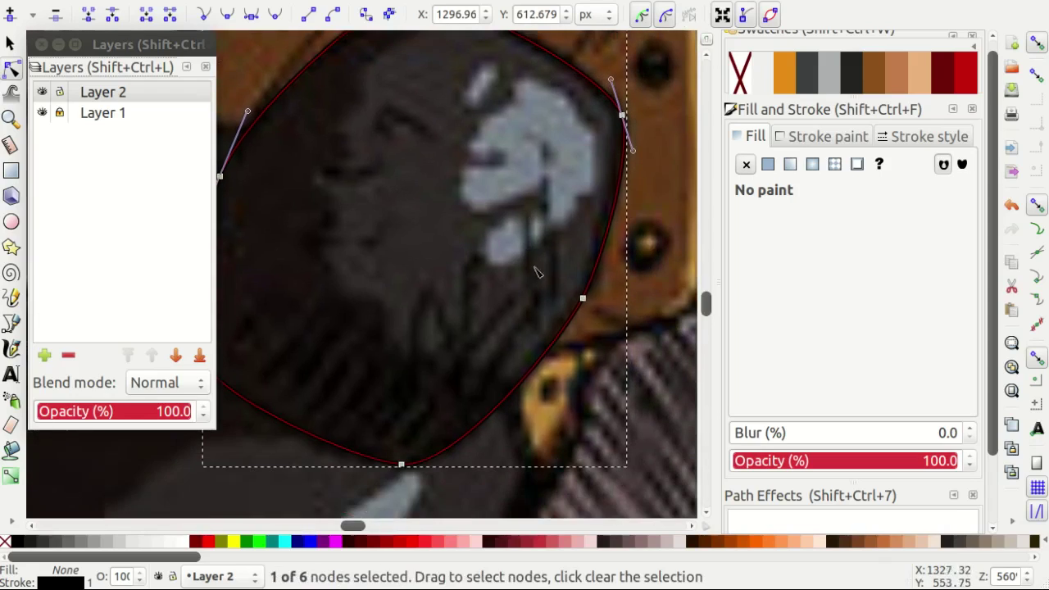
{"action": "left_click", "coordinate": [581, 298]}
{"action": "scroll", "coordinate": [581, 298], "scroll_direction": "down", "scroll_amount": 1}
{"action": "scroll", "coordinate": [447, 294], "scroll_direction": "left", "scroll_amount": 1}
Draw a dark grey oval over the knee centre, lowered beneath the outline.
{"action": "key", "text": "e"}
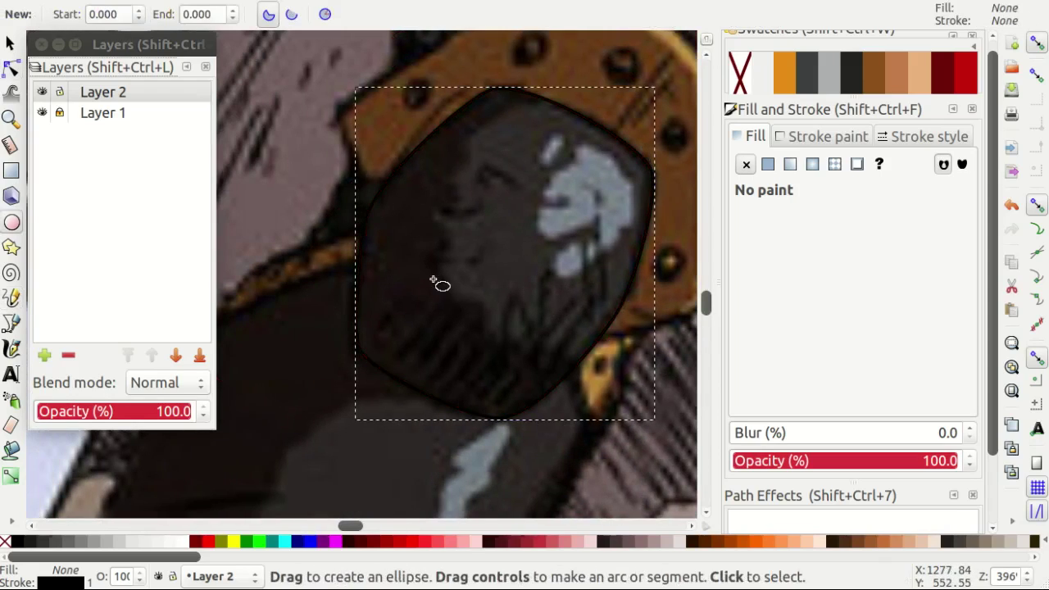
{"action": "scroll", "coordinate": [491, 265], "scroll_direction": "down", "scroll_amount": 2}
{"action": "scroll", "coordinate": [484, 241], "scroll_direction": "up", "scroll_amount": 1}
{"action": "left_click_drag", "start_coordinate": [484, 241], "coordinate": [580, 338]}
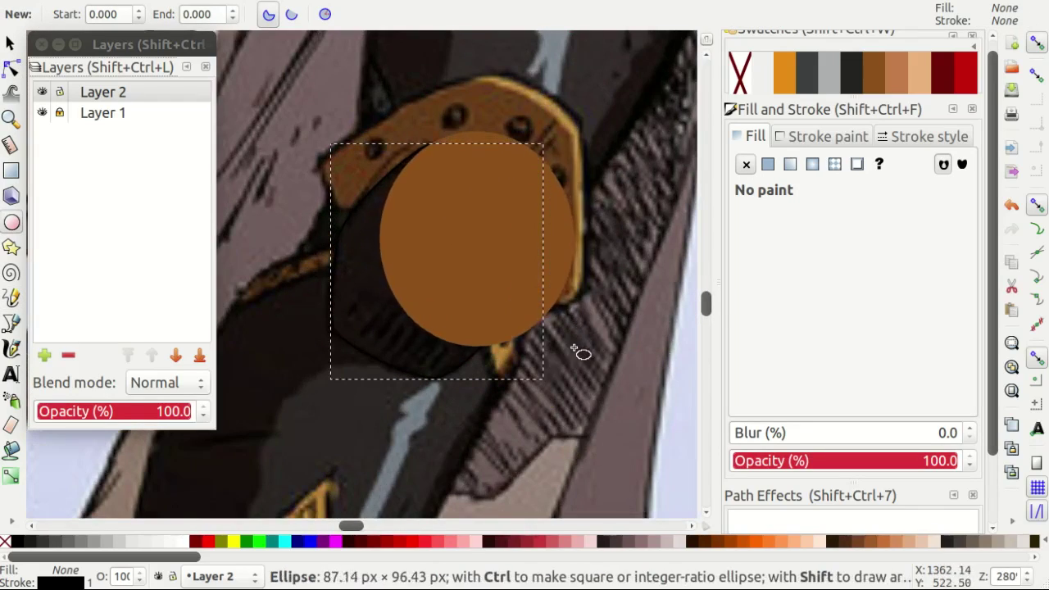
{"action": "key", "text": "s"}
{"action": "key", "text": "Page_Down"}
{"action": "left_click", "coordinate": [806, 69]}
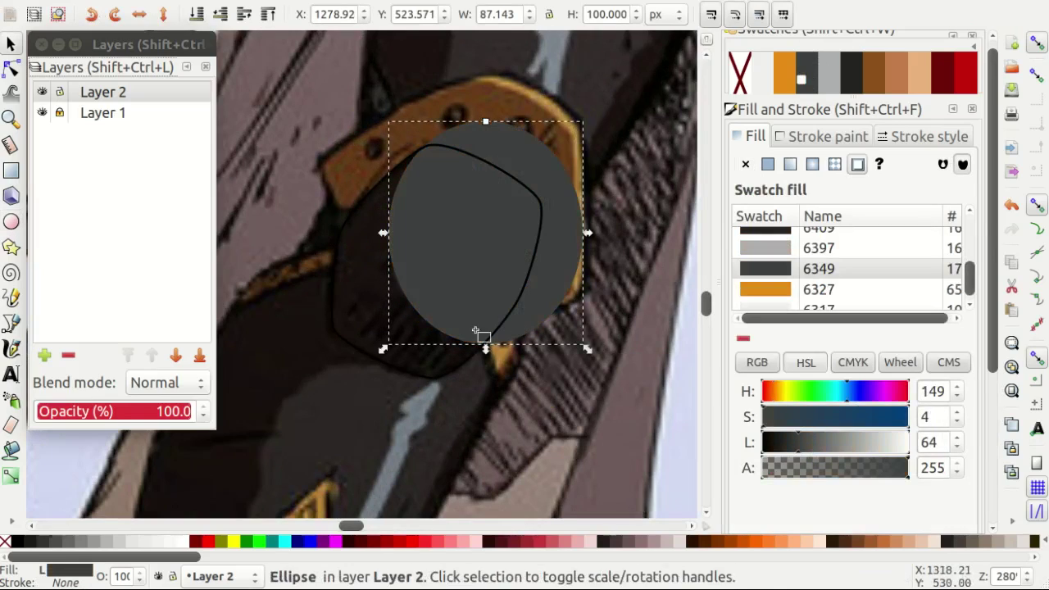
Add a rectangle below the oval, group them, and select the group with the outline for clipping.
{"action": "key", "text": "r"}
{"action": "left_click_drag", "start_coordinate": [281, 147], "coordinate": [533, 398]}
{"action": "key", "text": "s"}
{"action": "key", "text": "Page_Down"}
{"action": "left_click", "coordinate": [426, 283], "text": "shift"}
{"action": "key", "text": "ctrl+g"}
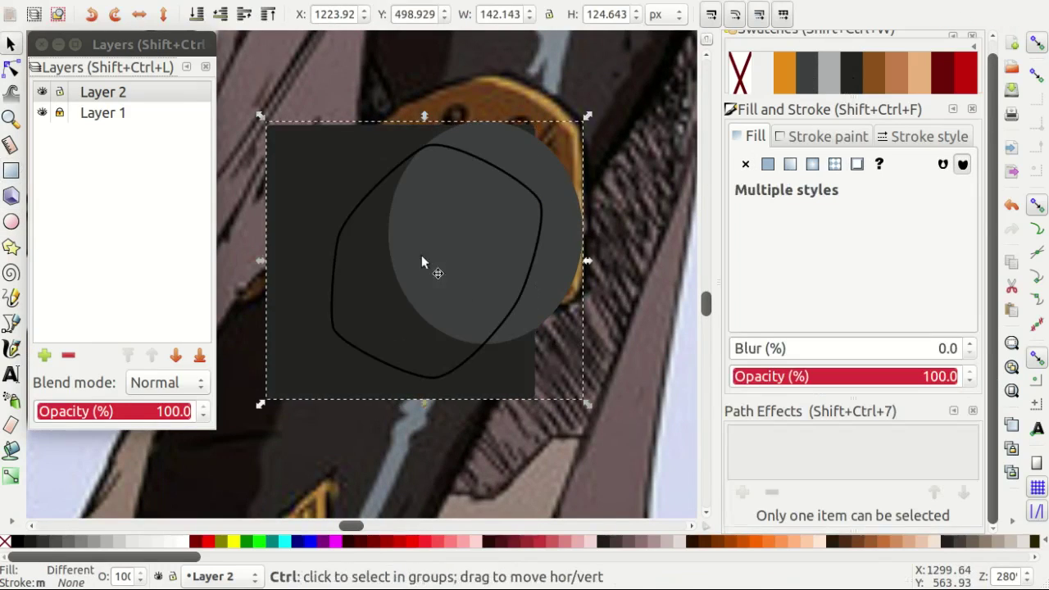
{"action": "left_click", "coordinate": [349, 227], "text": "shift"}
{"action": "key", "text": "Escape"}
Trace the knee plate's outer edge as a closed Pen path with curved top and sides.
{"action": "scroll", "coordinate": [285, 258], "scroll_direction": "up", "scroll_amount": 1}
{"action": "key", "text": "b"}
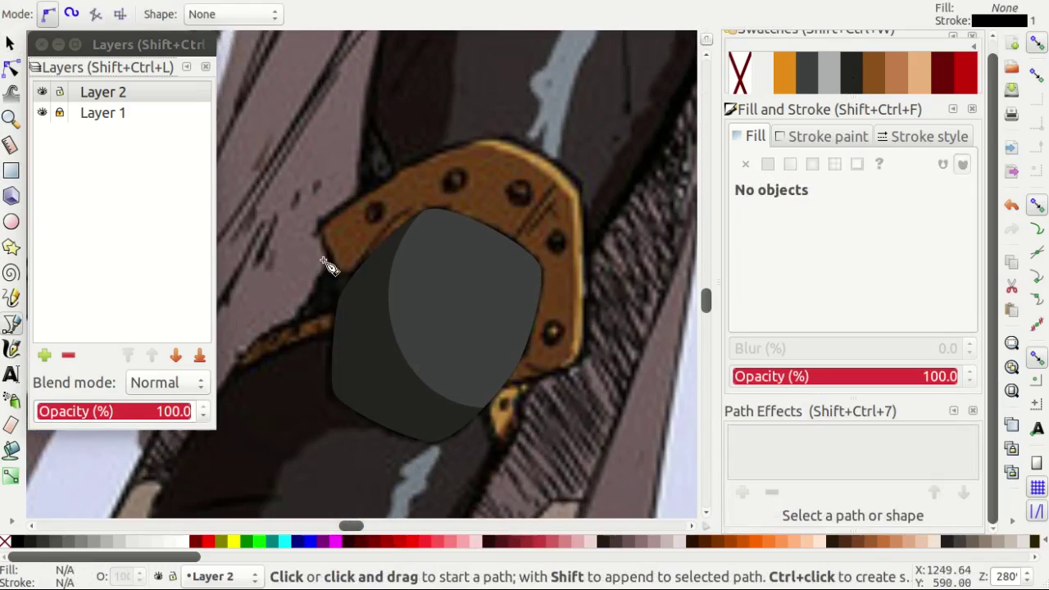
{"action": "scroll", "coordinate": [350, 256], "scroll_direction": "down", "scroll_amount": 3}
{"action": "scroll", "coordinate": [350, 257], "scroll_direction": "up", "scroll_amount": 2}
{"action": "scroll", "coordinate": [380, 292], "scroll_direction": "up", "scroll_amount": 3}
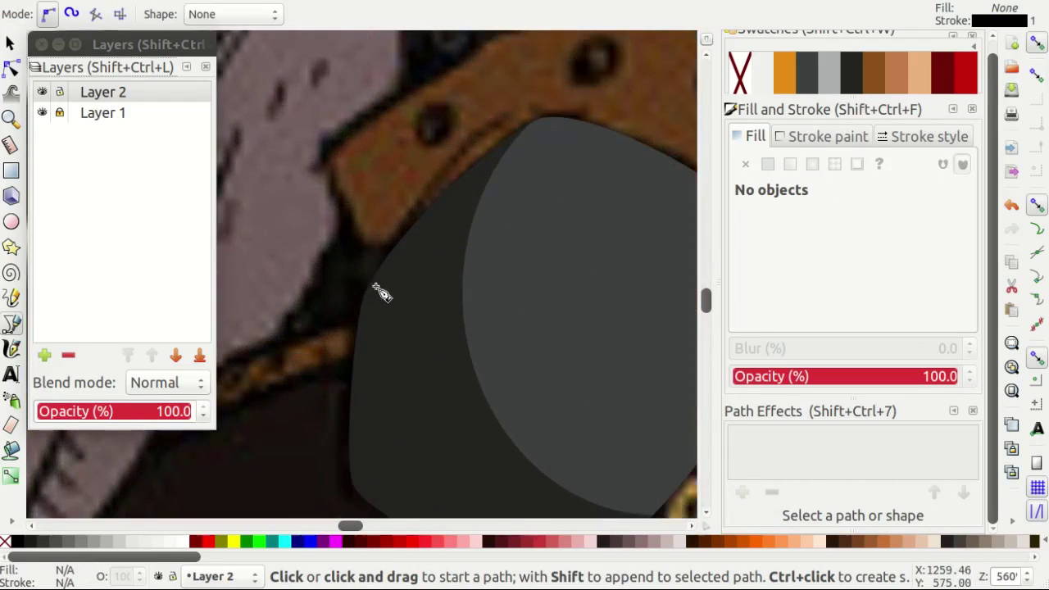
{"action": "left_click", "coordinate": [344, 203]}
{"action": "scroll", "coordinate": [311, 164], "scroll_direction": "down", "scroll_amount": 1}
{"action": "scroll", "coordinate": [528, 121], "scroll_direction": "up", "scroll_amount": 2}
{"action": "left_click_drag", "start_coordinate": [605, 113], "coordinate": [607, 113]}
{"action": "scroll", "coordinate": [620, 206], "scroll_direction": "down", "scroll_amount": 2}
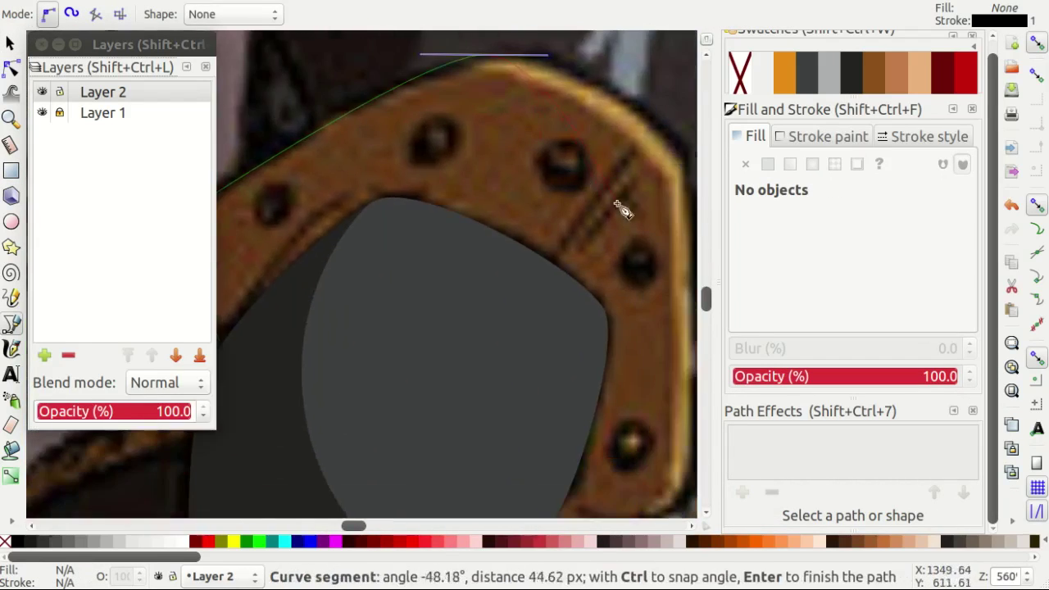
{"action": "scroll", "coordinate": [617, 175], "scroll_direction": "up", "scroll_amount": 1}
{"action": "left_click_drag", "start_coordinate": [635, 200], "coordinate": [621, 227]}
{"action": "scroll", "coordinate": [620, 226], "scroll_direction": "down", "scroll_amount": 3}
{"action": "scroll", "coordinate": [623, 221], "scroll_direction": "down", "scroll_amount": 2}
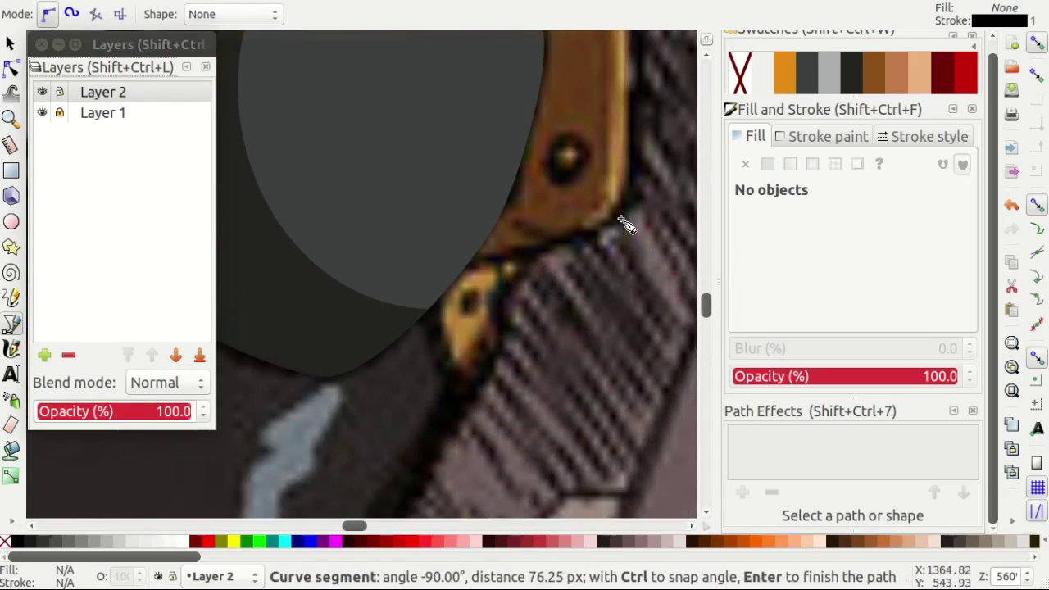
{"action": "scroll", "coordinate": [620, 229], "scroll_direction": "down", "scroll_amount": 2}
{"action": "scroll", "coordinate": [625, 268], "scroll_direction": "up", "scroll_amount": 2}
{"action": "left_click", "coordinate": [546, 301]}
{"action": "scroll", "coordinate": [491, 287], "scroll_direction": "down", "scroll_amount": 2}
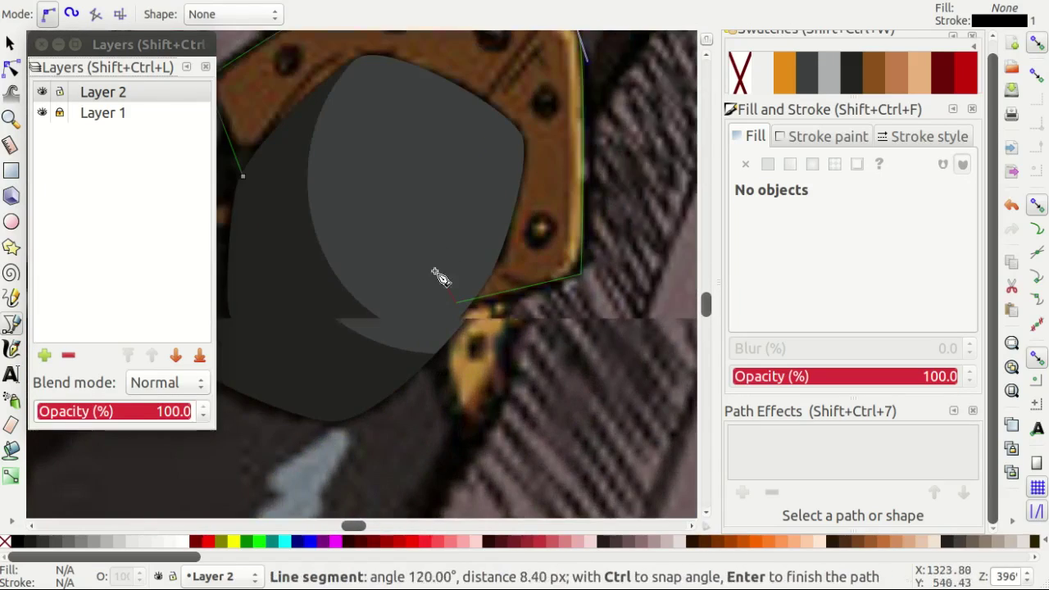
{"action": "scroll", "coordinate": [369, 229], "scroll_direction": "up", "scroll_amount": 1}
{"action": "left_click", "coordinate": [309, 178]}
{"action": "scroll", "coordinate": [409, 234], "scroll_direction": "up", "scroll_amount": 4}
Inspect the plate outline's nodes with the Node tool.
{"action": "key", "text": "n"}
{"action": "scroll", "coordinate": [508, 238], "scroll_direction": "up", "scroll_amount": 2}
{"action": "scroll", "coordinate": [524, 239], "scroll_direction": "right", "scroll_amount": 2}
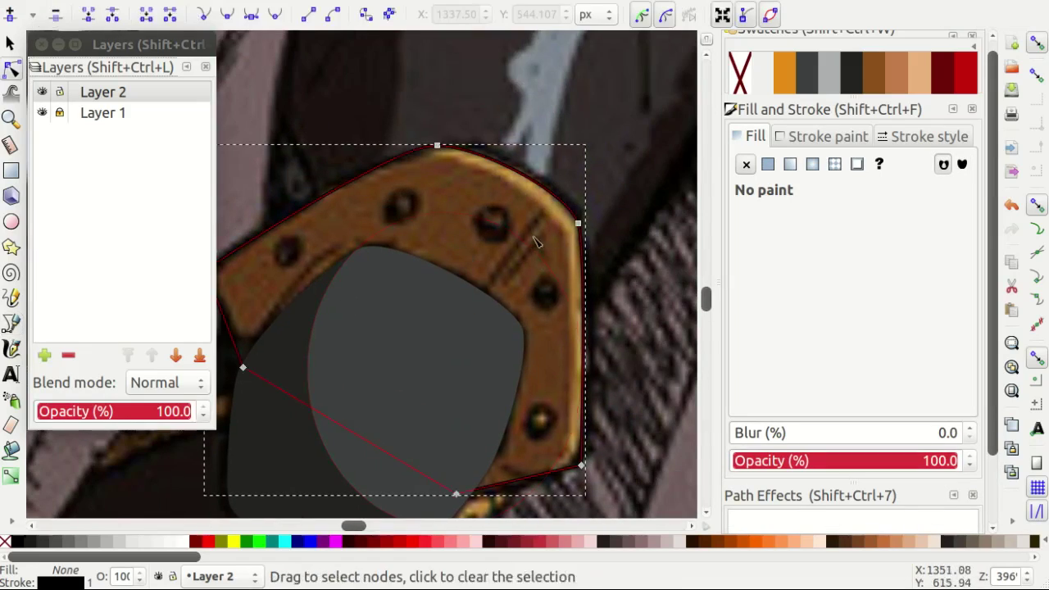
{"action": "scroll", "coordinate": [399, 135], "scroll_direction": "left", "scroll_amount": 1}
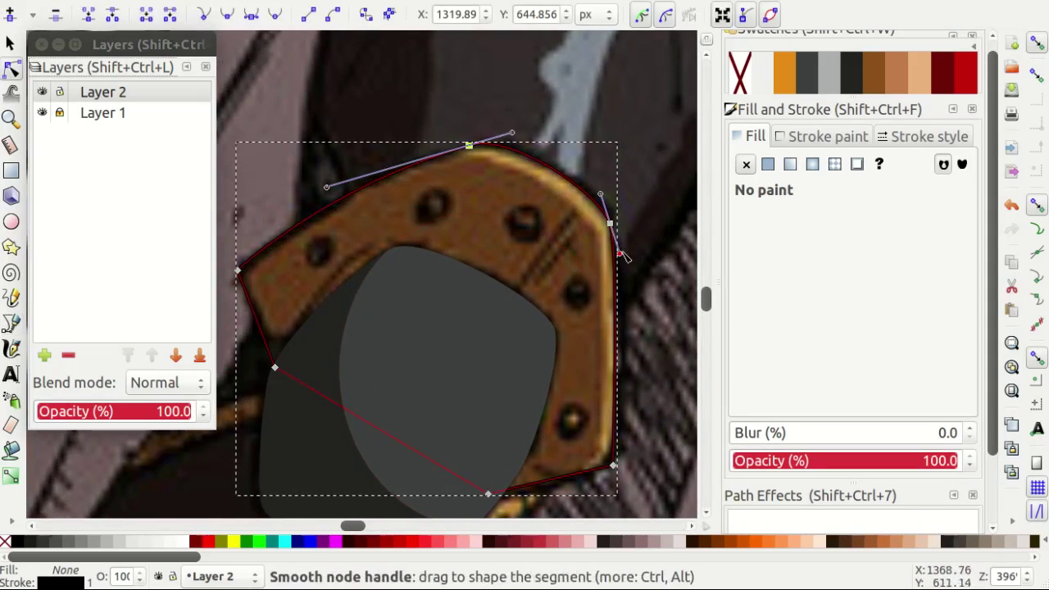
{"action": "scroll", "coordinate": [630, 345], "scroll_direction": "up", "scroll_amount": 1, "text": "ctrl"}
{"action": "scroll", "coordinate": [615, 361], "scroll_direction": "down", "scroll_amount": 4}
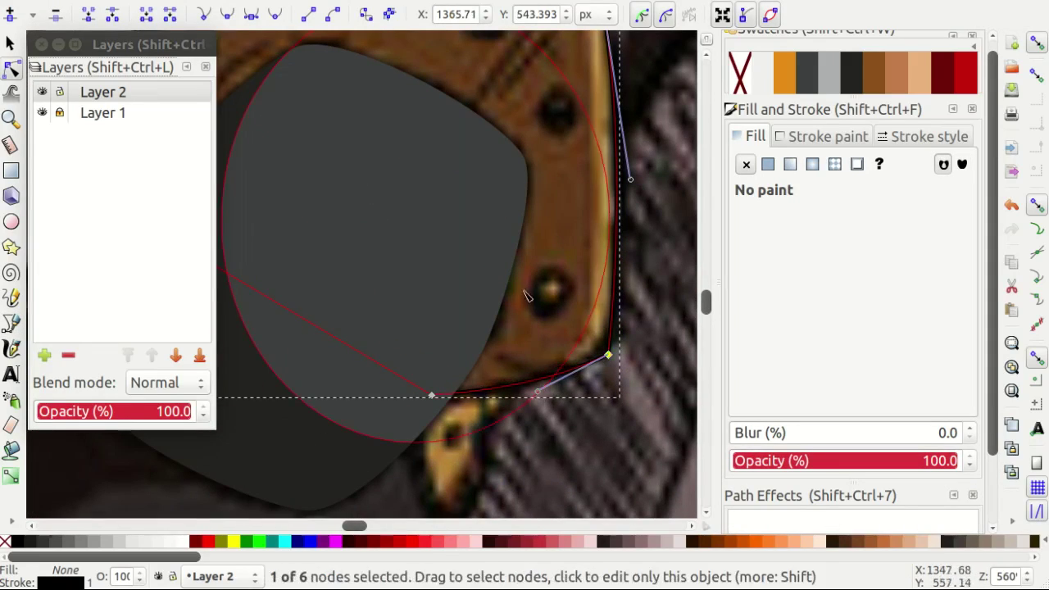
{"action": "scroll", "coordinate": [409, 213], "scroll_direction": "left", "scroll_amount": 7}
{"action": "scroll", "coordinate": [319, 168], "scroll_direction": "down", "scroll_amount": 3, "text": "ctrl"}
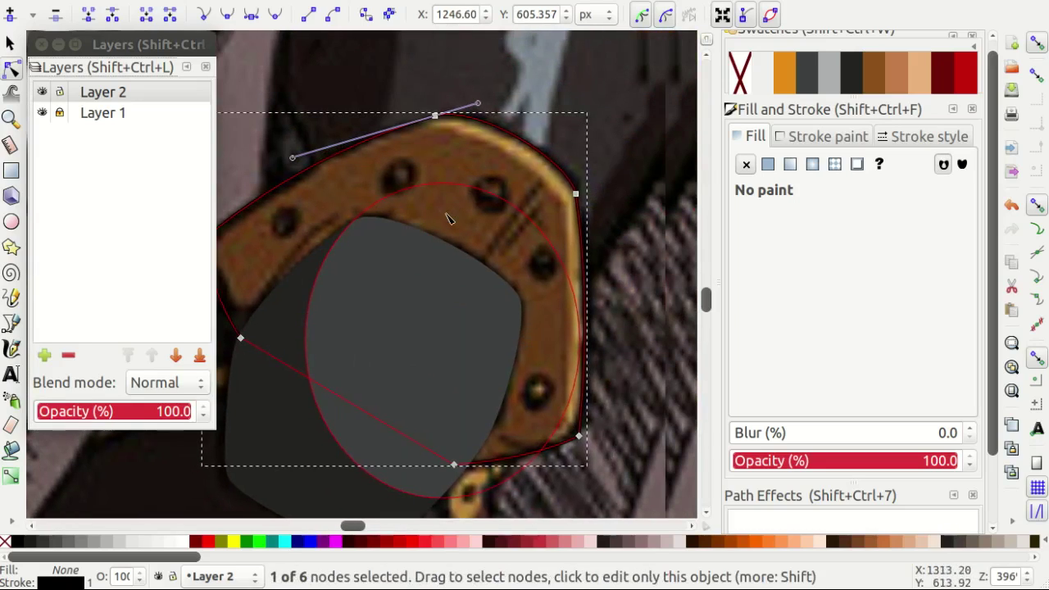
Trace a closed inner outline along the plate's inner edge and right side.
{"action": "key", "text": "b"}
{"action": "scroll", "coordinate": [393, 131], "scroll_direction": "up", "scroll_amount": 4, "text": "ctrl"}
{"action": "left_click_drag", "start_coordinate": [337, 130], "coordinate": [376, 125]}
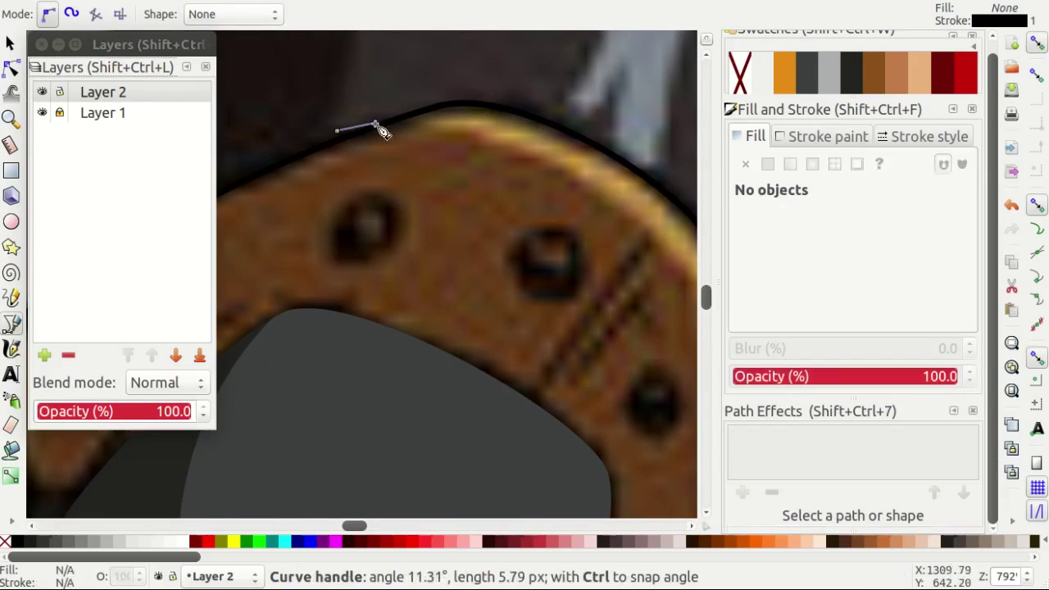
{"action": "scroll", "coordinate": [571, 177], "scroll_direction": "down", "scroll_amount": 1, "text": "ctrl"}
{"action": "scroll", "coordinate": [599, 253], "scroll_direction": "up", "scroll_amount": 1, "text": "ctrl"}
{"action": "left_click_drag", "start_coordinate": [615, 247], "coordinate": [625, 267]}
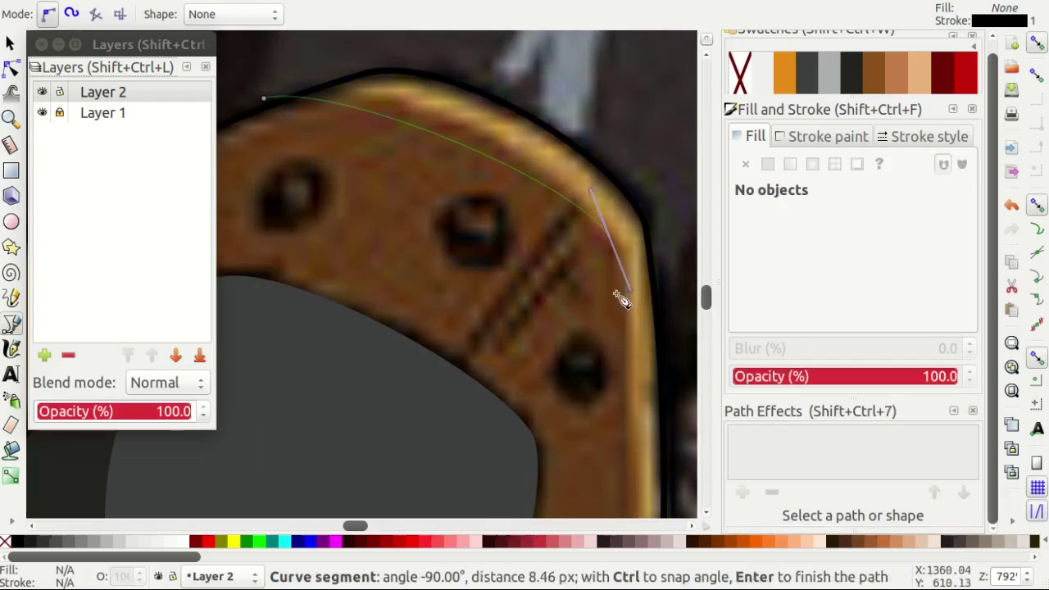
{"action": "scroll", "coordinate": [618, 286], "scroll_direction": "down", "scroll_amount": 6}
{"action": "scroll", "coordinate": [616, 275], "scroll_direction": "down", "scroll_amount": 5}
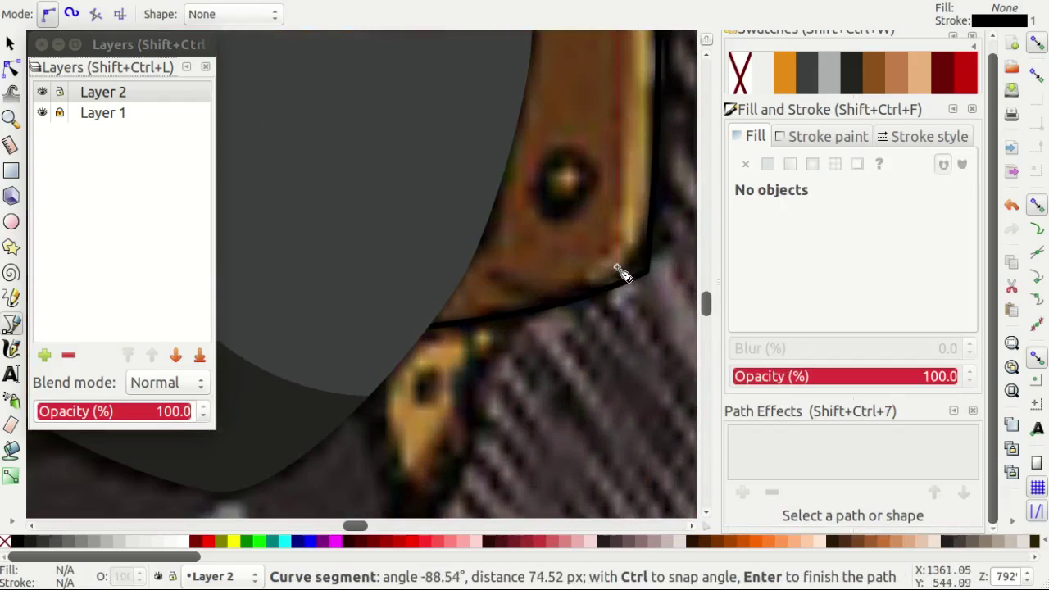
{"action": "left_click", "coordinate": [436, 339]}
{"action": "scroll", "coordinate": [437, 338], "scroll_direction": "down", "scroll_amount": 1, "text": "ctrl"}
{"action": "left_click", "coordinate": [607, 363]}
{"action": "scroll", "coordinate": [607, 363], "scroll_direction": "down", "scroll_amount": 1, "text": "ctrl"}
{"action": "scroll", "coordinate": [632, 178], "scroll_direction": "up", "scroll_amount": 2}
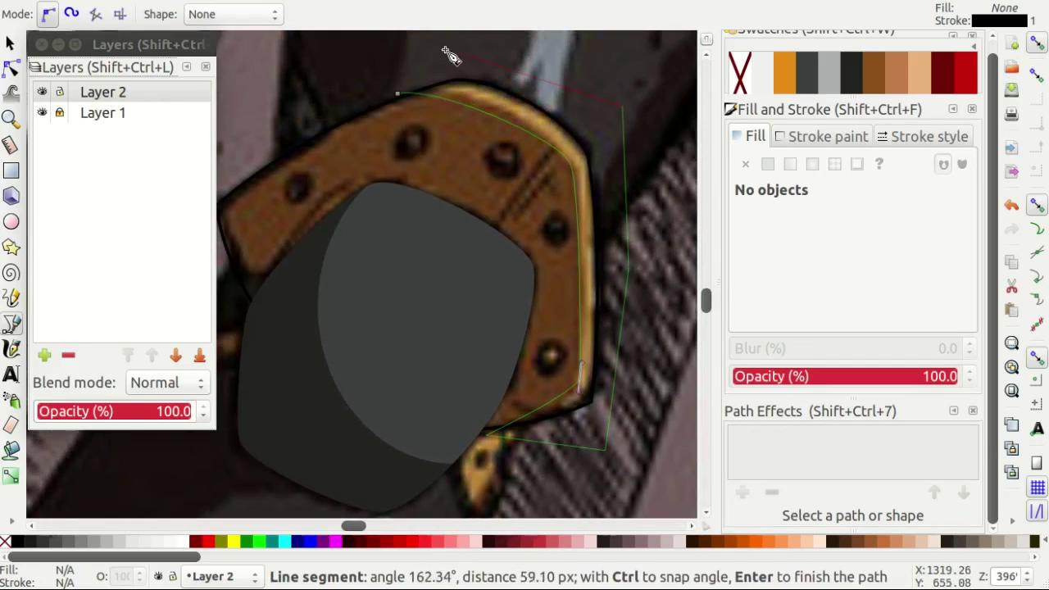
{"action": "left_click", "coordinate": [399, 95]}
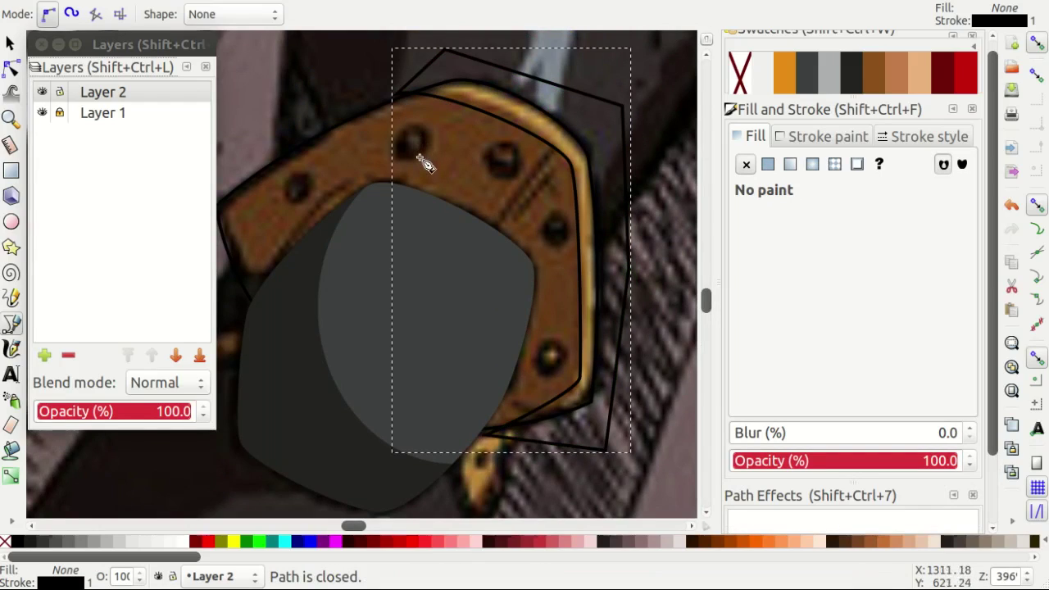
Reshape the inner outline's right curve and corner node, and fill the plate orange.
{"action": "key", "text": "n"}
{"action": "scroll", "coordinate": [442, 188], "scroll_direction": "up", "scroll_amount": 2}
{"action": "scroll", "coordinate": [468, 215], "scroll_direction": "up", "scroll_amount": 1, "text": "ctrl"}
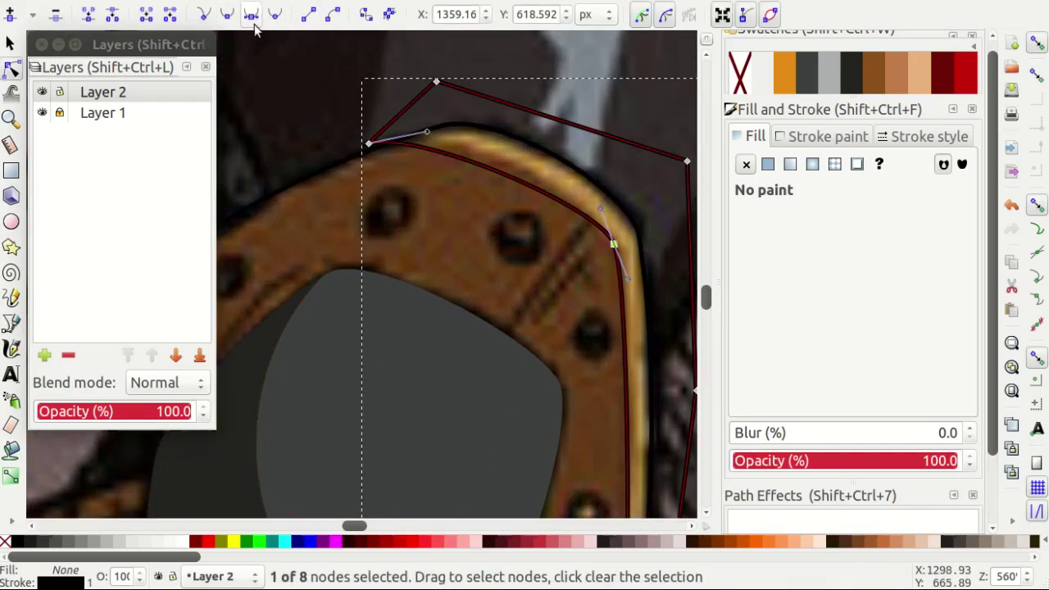
{"action": "left_click_drag", "start_coordinate": [600, 211], "coordinate": [547, 174]}
{"action": "scroll", "coordinate": [550, 194], "scroll_direction": "down", "scroll_amount": 5}
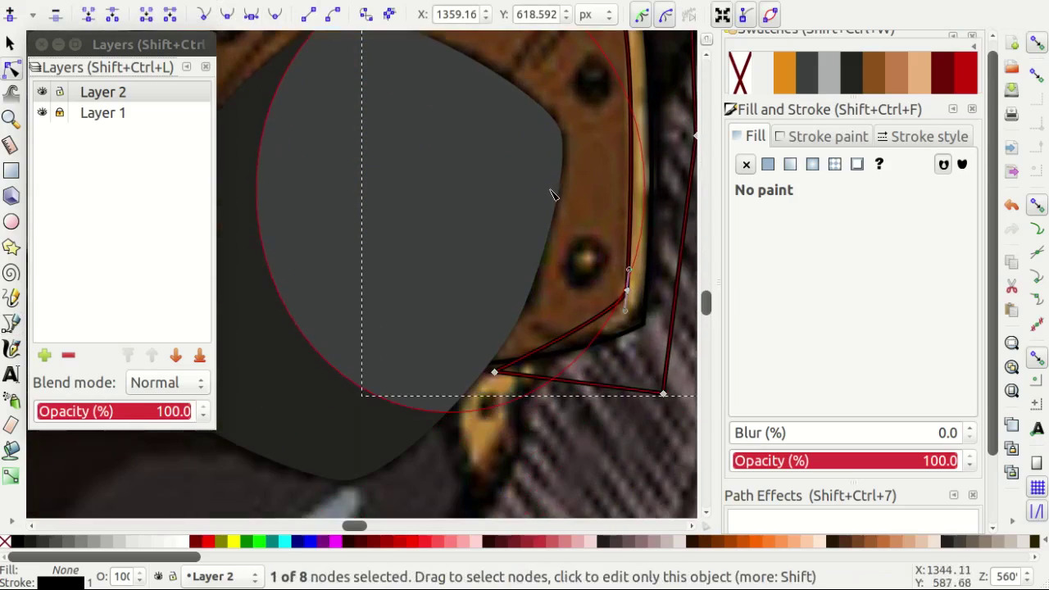
{"action": "scroll", "coordinate": [562, 339], "scroll_direction": "up", "scroll_amount": 1, "text": "ctrl"}
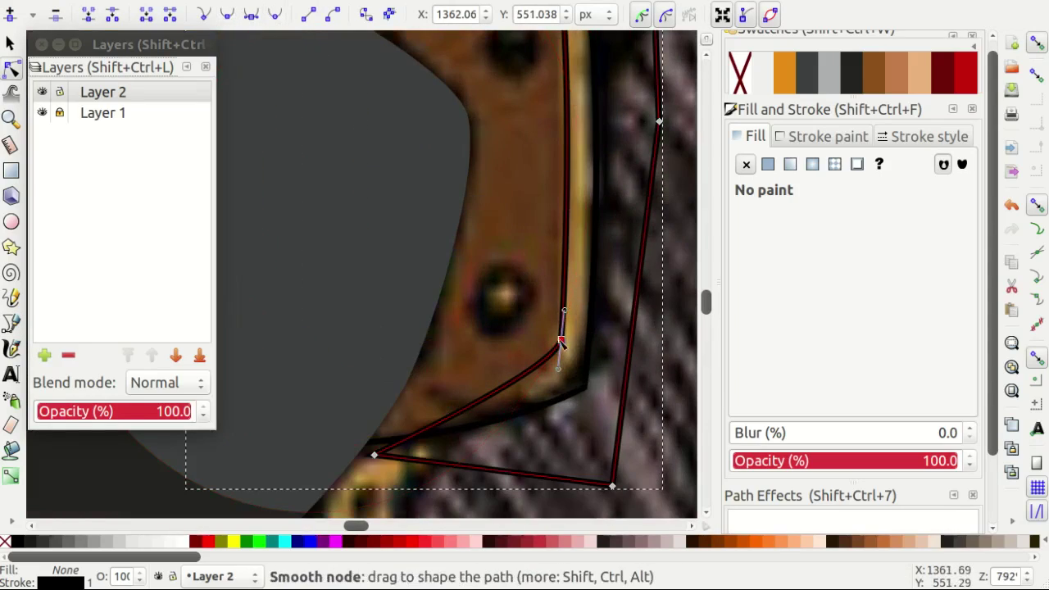
{"action": "left_click_drag", "start_coordinate": [562, 339], "coordinate": [554, 338]}
{"action": "scroll", "coordinate": [561, 289], "scroll_direction": "down", "scroll_amount": 1}
{"action": "left_click", "coordinate": [784, 72]}
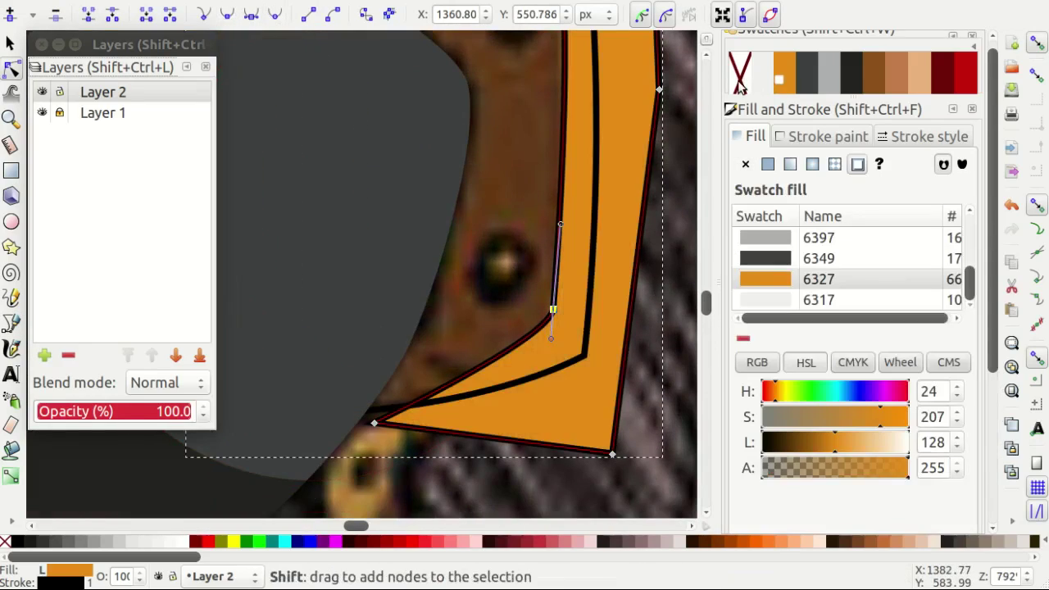
Draw a brown rectangle over the plate and clip it to the inner outline.
{"action": "scroll", "coordinate": [518, 305], "scroll_direction": "down", "scroll_amount": 1, "text": "ctrl"}
{"action": "scroll", "coordinate": [517, 313], "scroll_direction": "down", "scroll_amount": 2, "text": "ctrl"}
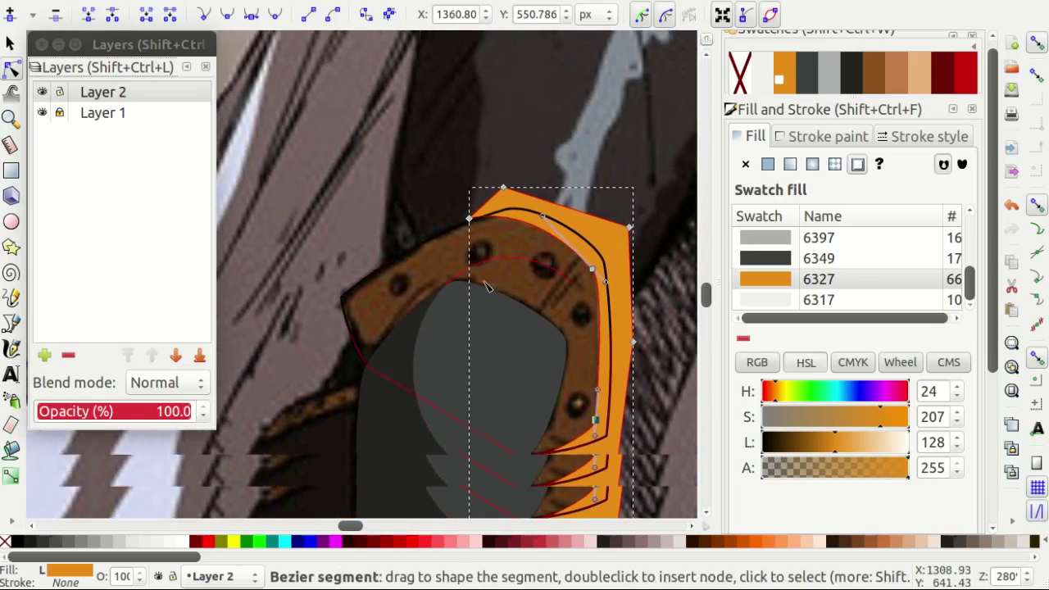
{"action": "key", "text": "r"}
{"action": "left_click_drag", "start_coordinate": [299, 141], "coordinate": [684, 508]}
{"action": "left_click", "coordinate": [873, 90]}
{"action": "key", "text": "s"}
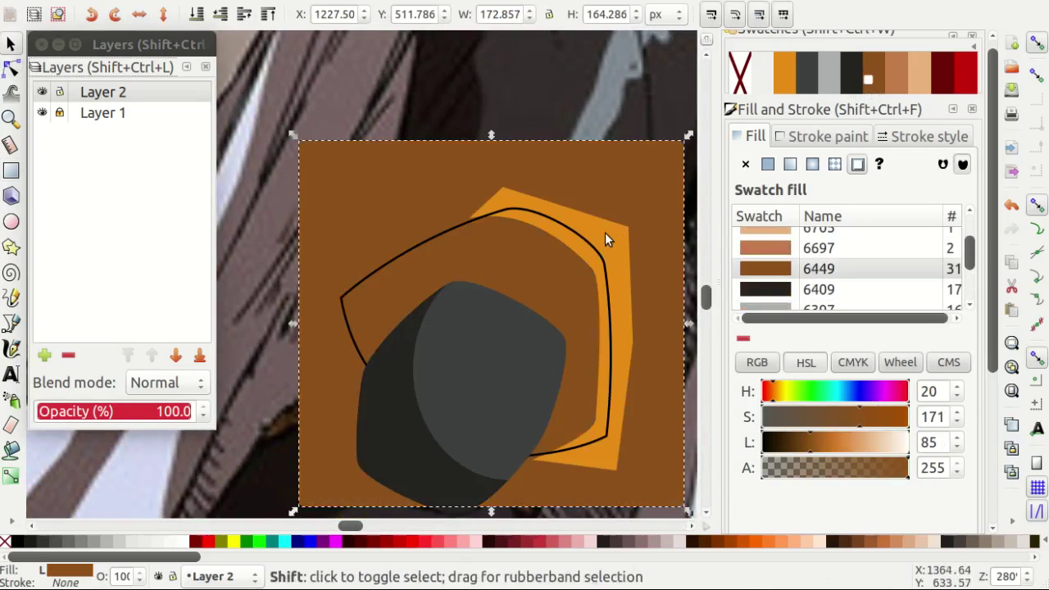
{"action": "left_click", "coordinate": [604, 238]}
{"action": "left_click", "coordinate": [596, 244], "text": "shift"}
{"action": "key", "text": "Delete"}
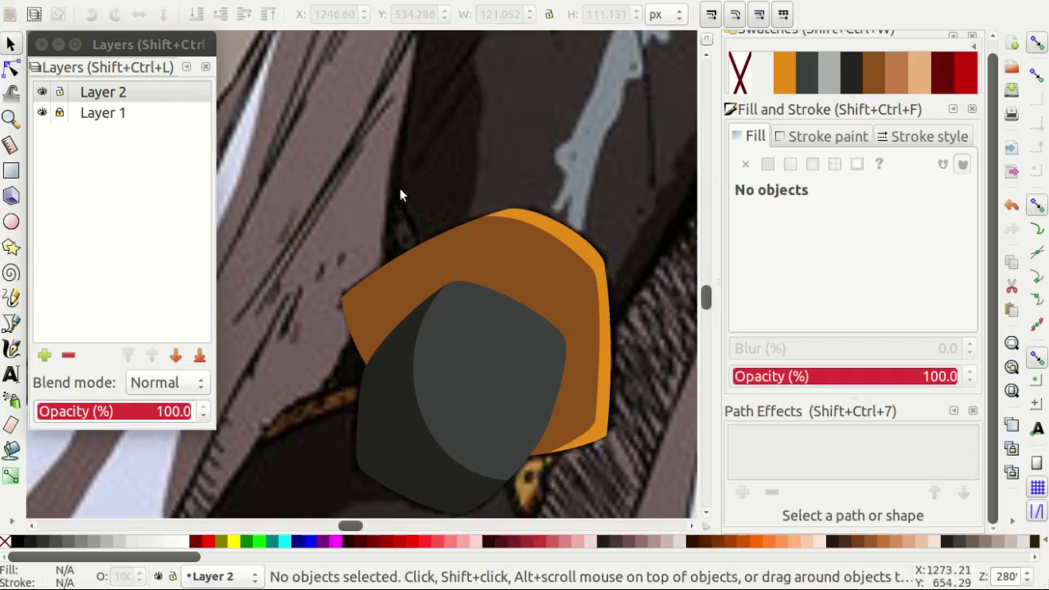
{"action": "scroll", "coordinate": [373, 167], "scroll_direction": "down", "scroll_amount": 4}
Save the drawing with Ctrl+S.
{"action": "scroll", "coordinate": [445, 179], "scroll_direction": "up", "scroll_amount": 2}
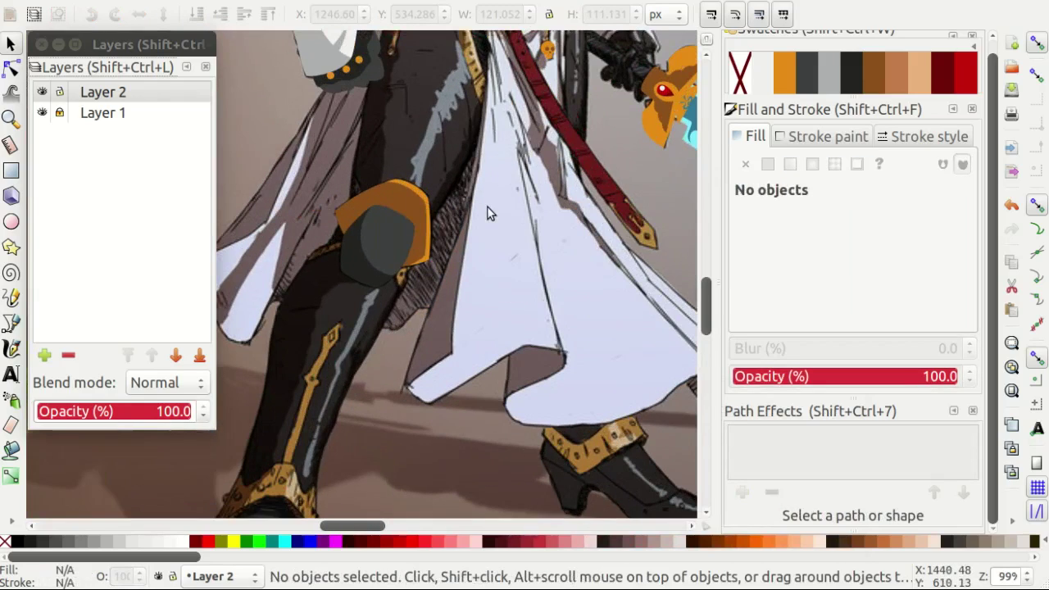
{"action": "key", "text": "b"}
{"action": "scroll", "coordinate": [492, 229], "scroll_direction": "down", "scroll_amount": 3}
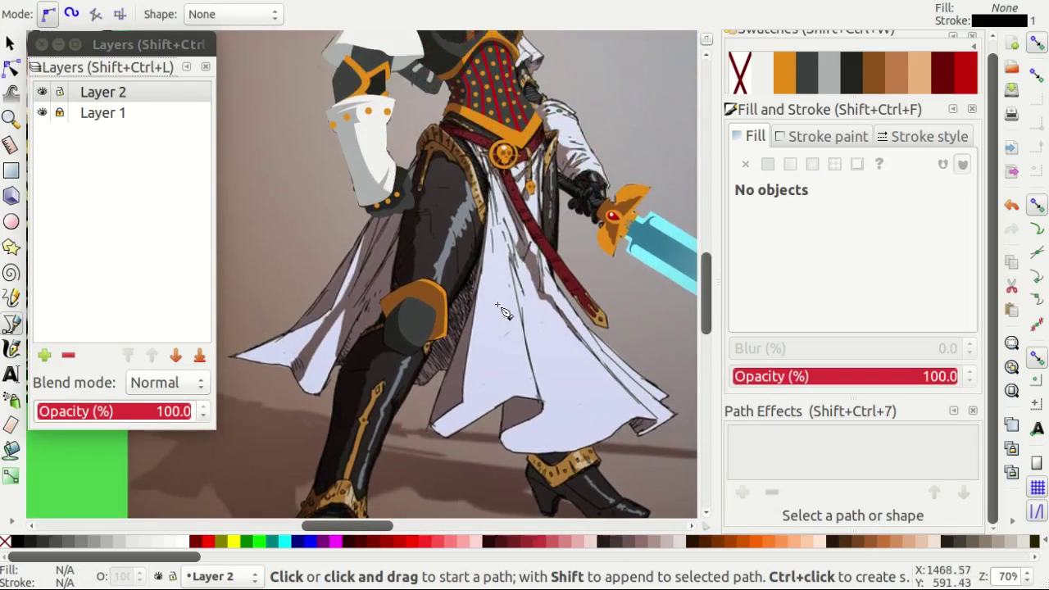
{"action": "scroll", "coordinate": [508, 255], "scroll_direction": "up", "scroll_amount": 3}
{"action": "scroll", "coordinate": [492, 270], "scroll_direction": "down", "scroll_amount": 3}
{"action": "scroll", "coordinate": [475, 303], "scroll_direction": "up", "scroll_amount": 2}
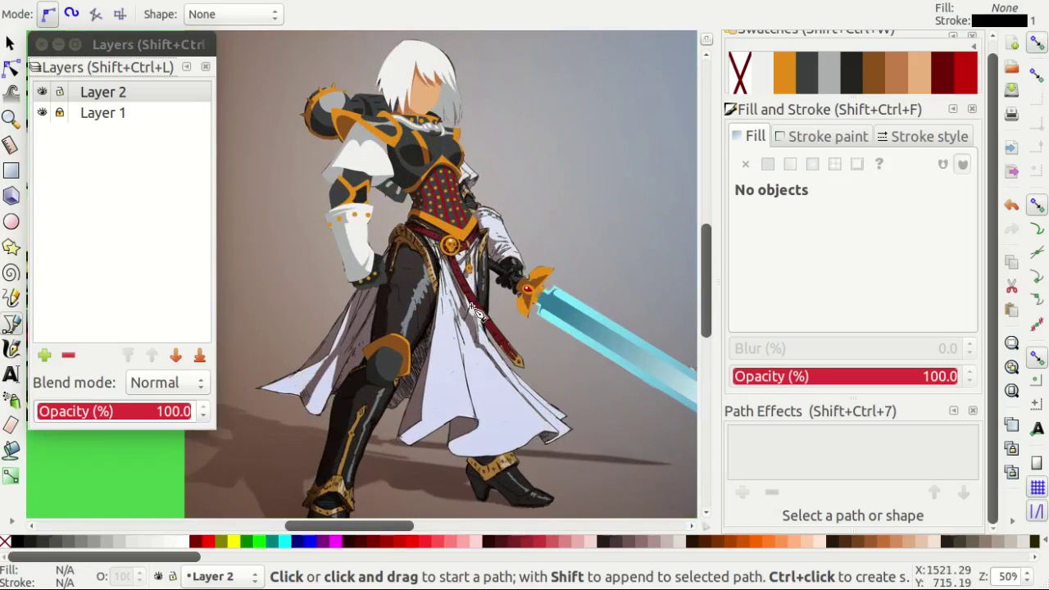
{"action": "key", "text": "ctrl+s"}
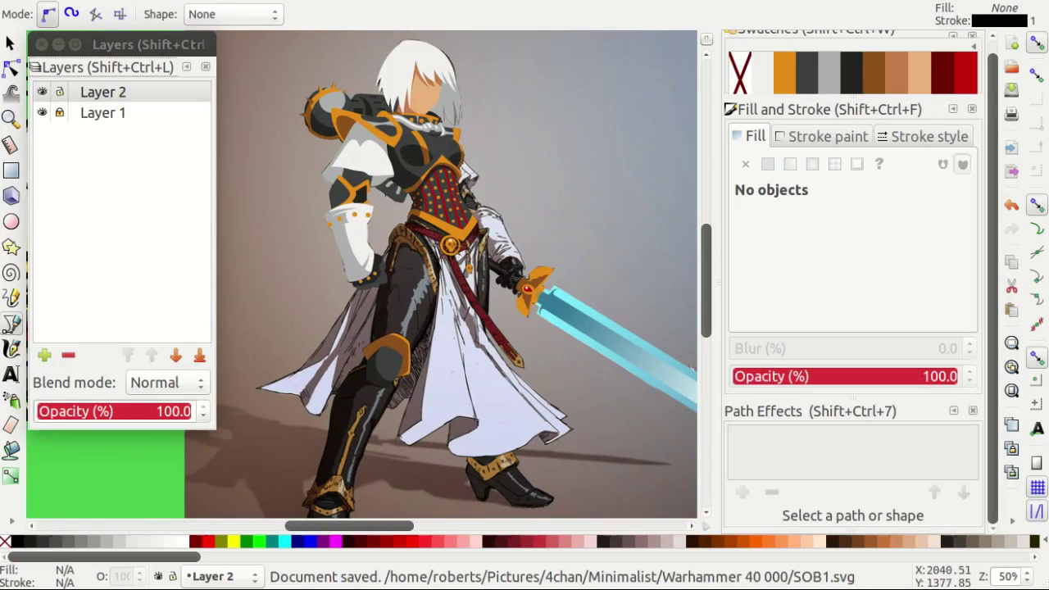
{"action": "left_click", "coordinate": [770, 6]}
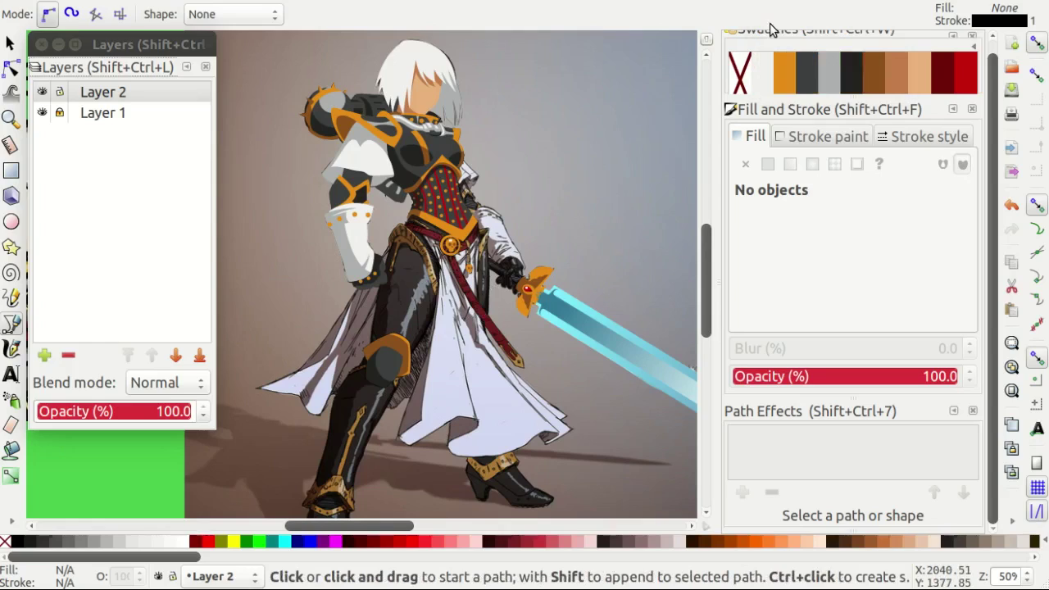
Start a new Pen outline at the point of the sash's gold tip.
{"action": "scroll", "coordinate": [557, 172], "scroll_direction": "down", "scroll_amount": 2}
{"action": "scroll", "coordinate": [563, 179], "scroll_direction": "down", "scroll_amount": 2}
{"action": "scroll", "coordinate": [560, 205], "scroll_direction": "up", "scroll_amount": 5}
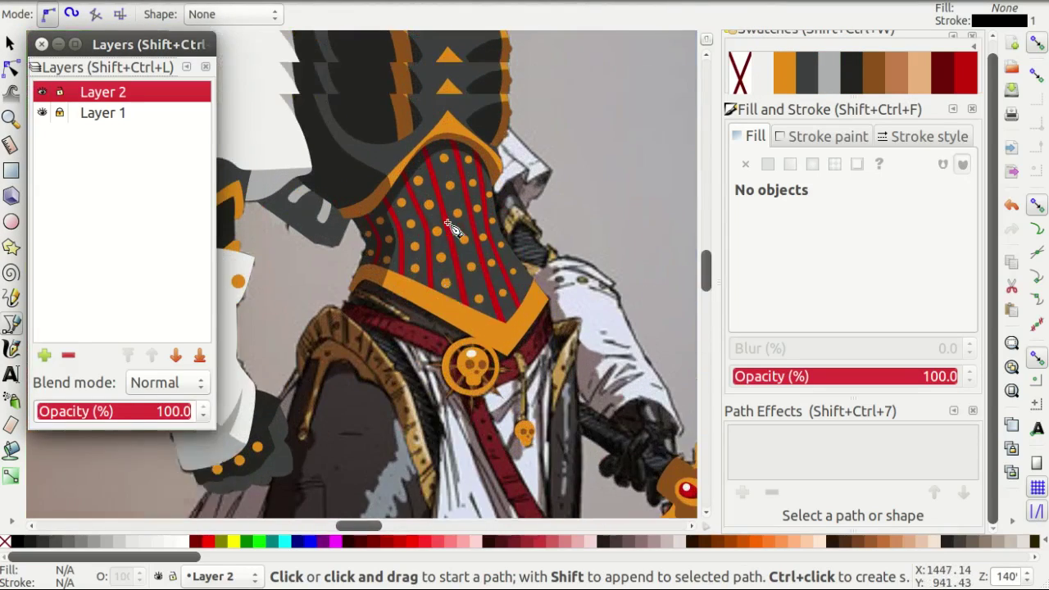
{"action": "scroll", "coordinate": [492, 278], "scroll_direction": "right", "scroll_amount": 1}
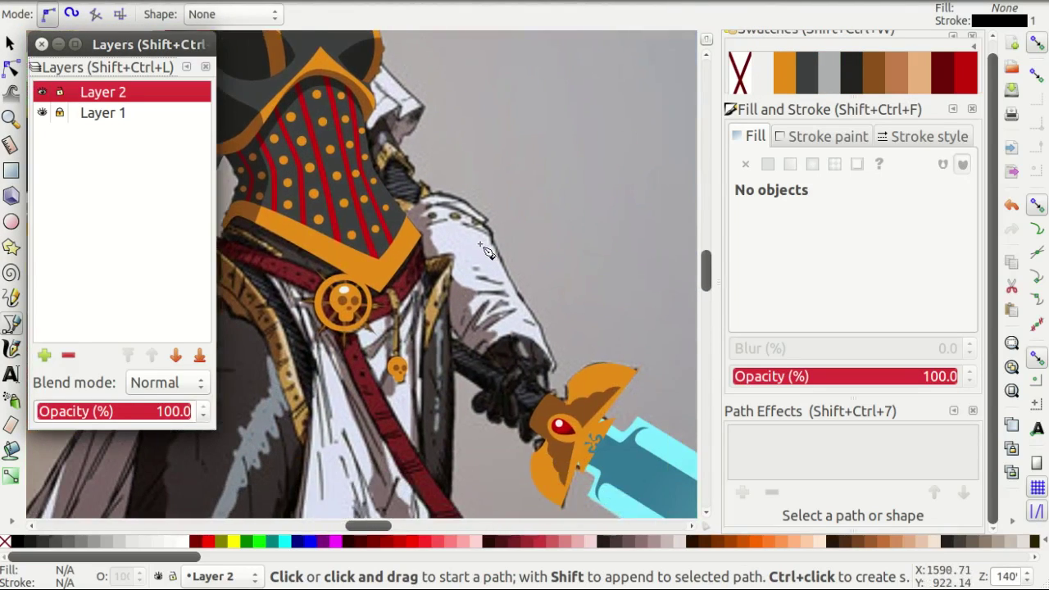
{"action": "scroll", "coordinate": [410, 327], "scroll_direction": "down", "scroll_amount": 1}
{"action": "scroll", "coordinate": [348, 365], "scroll_direction": "up", "scroll_amount": 1}
{"action": "scroll", "coordinate": [368, 344], "scroll_direction": "down", "scroll_amount": 5}
{"action": "scroll", "coordinate": [435, 270], "scroll_direction": "down", "scroll_amount": 8}
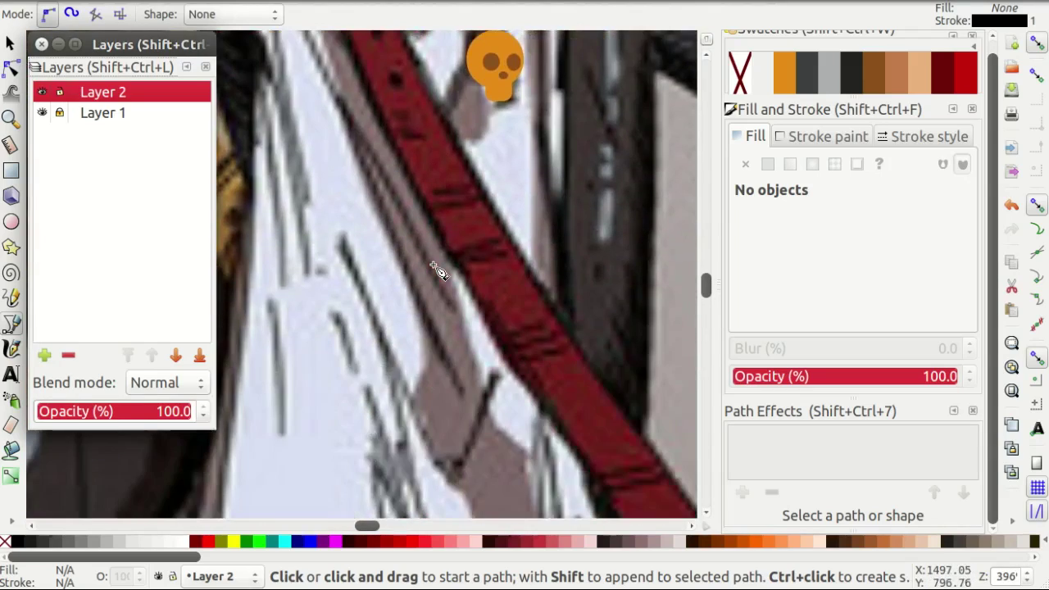
{"action": "scroll", "coordinate": [445, 286], "scroll_direction": "down", "scroll_amount": 8}
{"action": "scroll", "coordinate": [607, 328], "scroll_direction": "down", "scroll_amount": 1}
{"action": "scroll", "coordinate": [614, 327], "scroll_direction": "up", "scroll_amount": 2}
{"action": "scroll", "coordinate": [602, 315], "scroll_direction": "up", "scroll_amount": 2}
{"action": "left_click", "coordinate": [587, 304]}
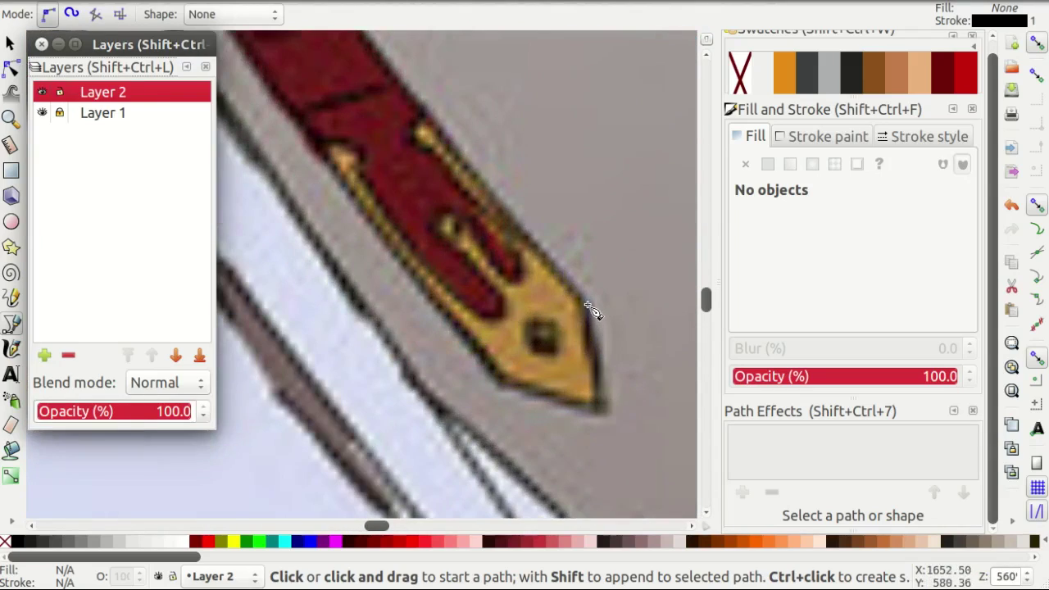
Run the outline up the red strap to the skull emblem and close it.
{"action": "scroll", "coordinate": [504, 391], "scroll_direction": "down", "scroll_amount": 2}
{"action": "scroll", "coordinate": [410, 286], "scroll_direction": "down", "scroll_amount": 1}
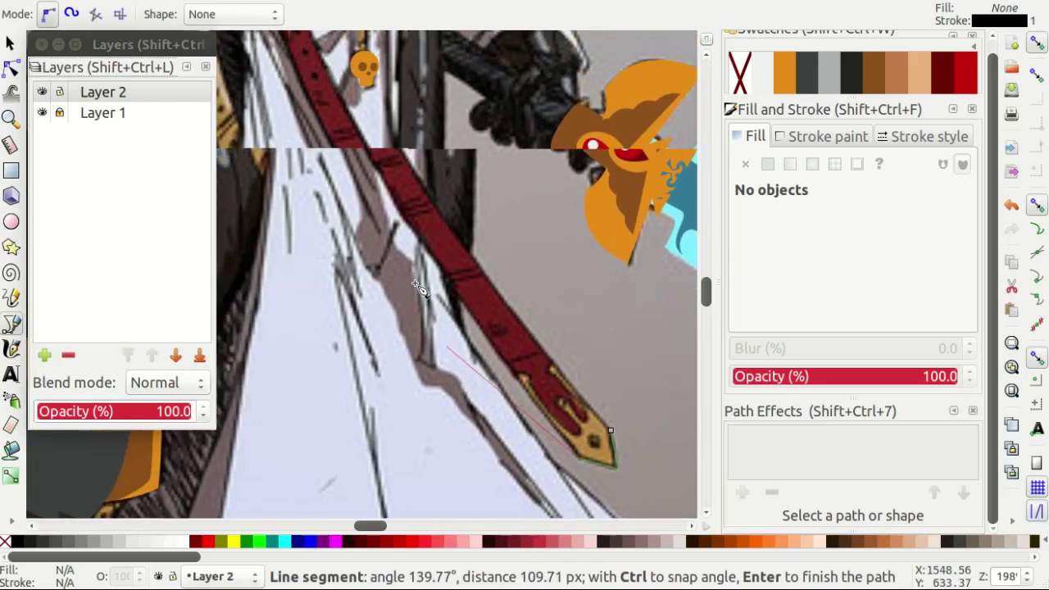
{"action": "scroll", "coordinate": [344, 197], "scroll_direction": "down", "scroll_amount": 1}
{"action": "scroll", "coordinate": [324, 170], "scroll_direction": "up", "scroll_amount": 3}
{"action": "scroll", "coordinate": [328, 172], "scroll_direction": "down", "scroll_amount": 2}
{"action": "scroll", "coordinate": [328, 172], "scroll_direction": "down", "scroll_amount": 2}
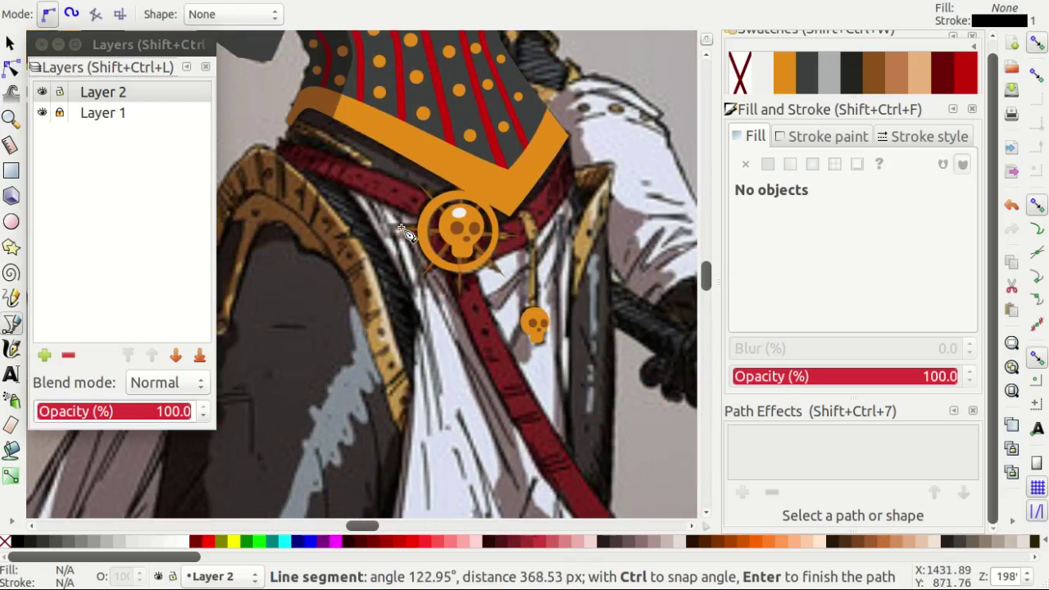
{"action": "scroll", "coordinate": [282, 154], "scroll_direction": "up", "scroll_amount": 3}
{"action": "scroll", "coordinate": [400, 188], "scroll_direction": "down", "scroll_amount": 2}
{"action": "scroll", "coordinate": [414, 238], "scroll_direction": "up", "scroll_amount": 4}
{"action": "scroll", "coordinate": [392, 315], "scroll_direction": "up", "scroll_amount": 2}
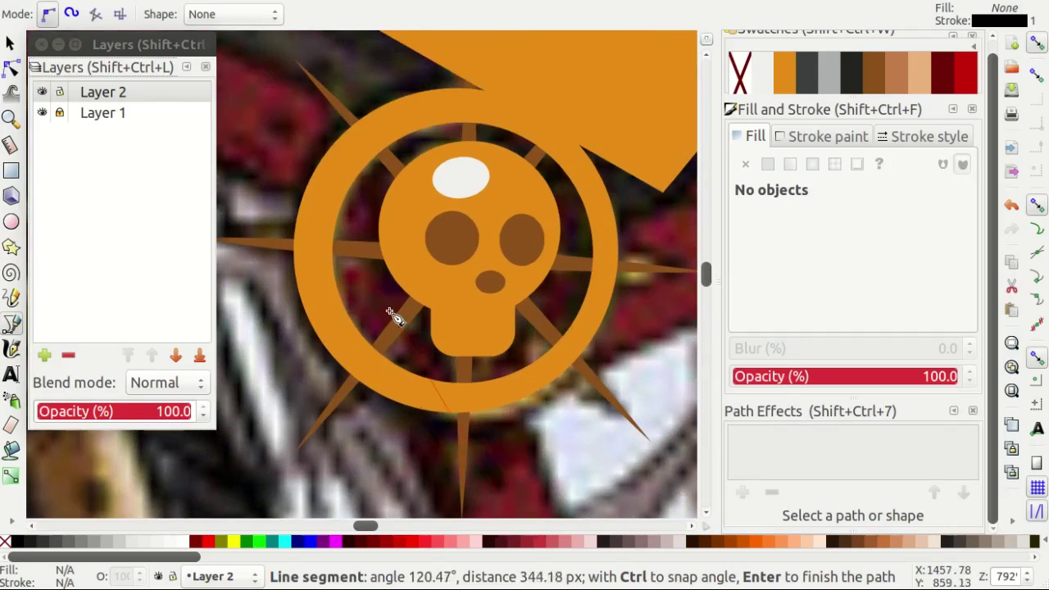
{"action": "left_click", "coordinate": [325, 250]}
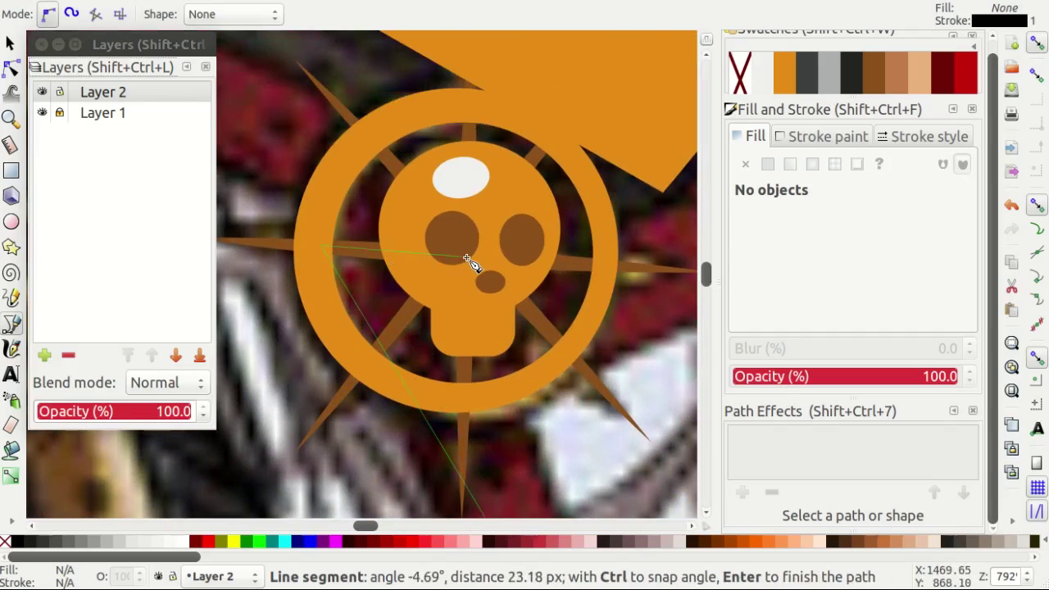
{"action": "scroll", "coordinate": [471, 263], "scroll_direction": "down", "scroll_amount": 4}
{"action": "scroll", "coordinate": [573, 286], "scroll_direction": "down", "scroll_amount": 2}
{"action": "scroll", "coordinate": [620, 336], "scroll_direction": "up", "scroll_amount": 5}
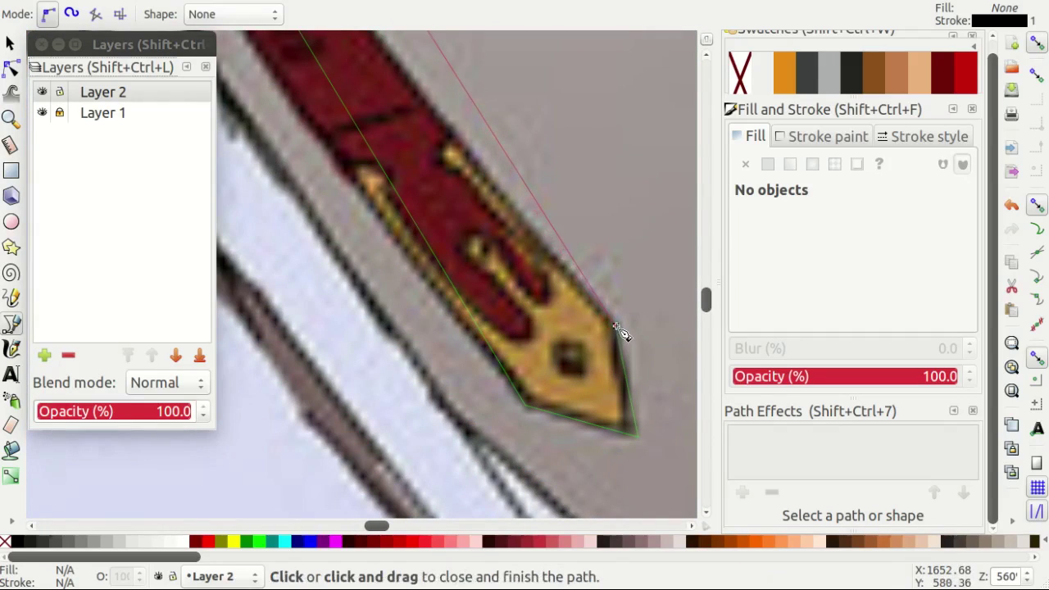
{"action": "left_click", "coordinate": [620, 332]}
{"action": "scroll", "coordinate": [621, 332], "scroll_direction": "down", "scroll_amount": 3}
Curve the sash outline from its tip node and adjust a corner, with the reference layer hidden.
{"action": "scroll", "coordinate": [582, 420], "scroll_direction": "down", "scroll_amount": 2}
{"action": "key", "text": "n"}
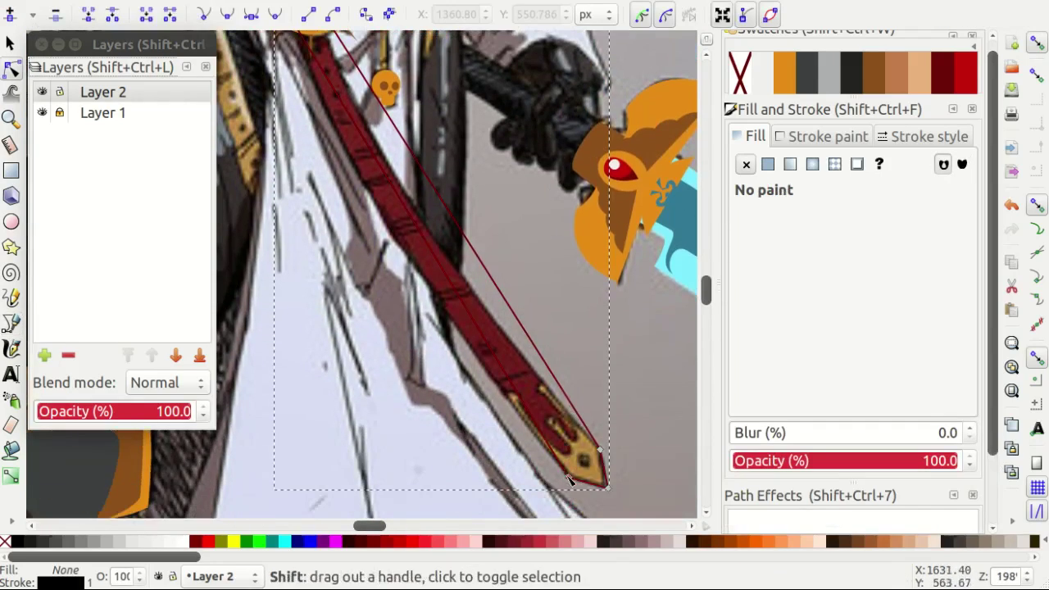
{"action": "mouse_move", "coordinate": [568, 477]}
{"action": "left_mouse_down"}
{"action": "mouse_move", "coordinate": [340, 201]}
{"action": "mouse_move", "coordinate": [354, 163]}
{"action": "left_mouse_up"}
{"action": "scroll", "coordinate": [310, 205], "scroll_direction": "up", "scroll_amount": 3}
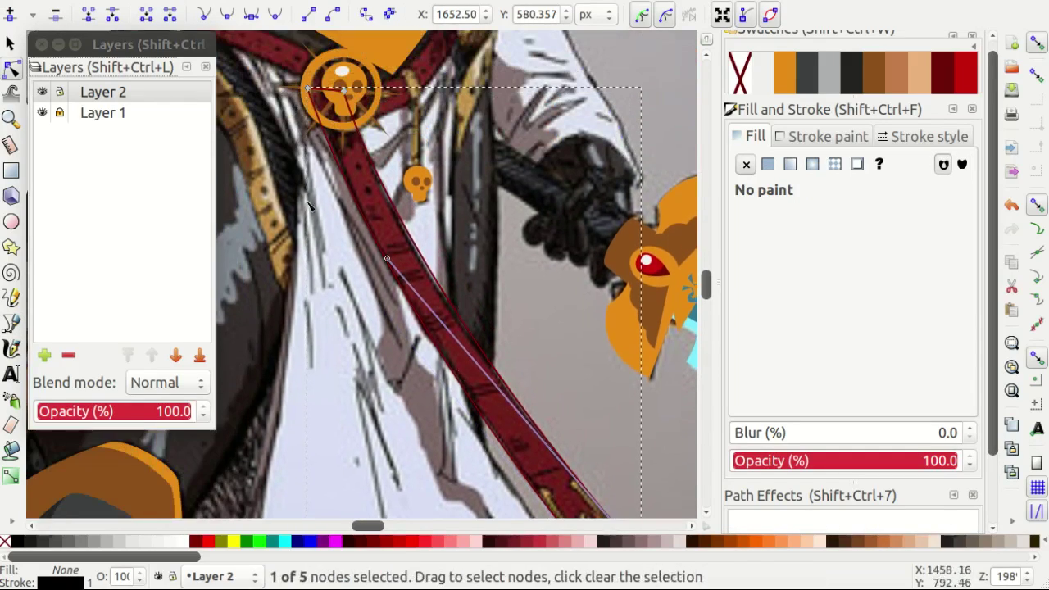
{"action": "left_click", "coordinate": [42, 112]}
{"action": "scroll", "coordinate": [554, 410], "scroll_direction": "down", "scroll_amount": 5}
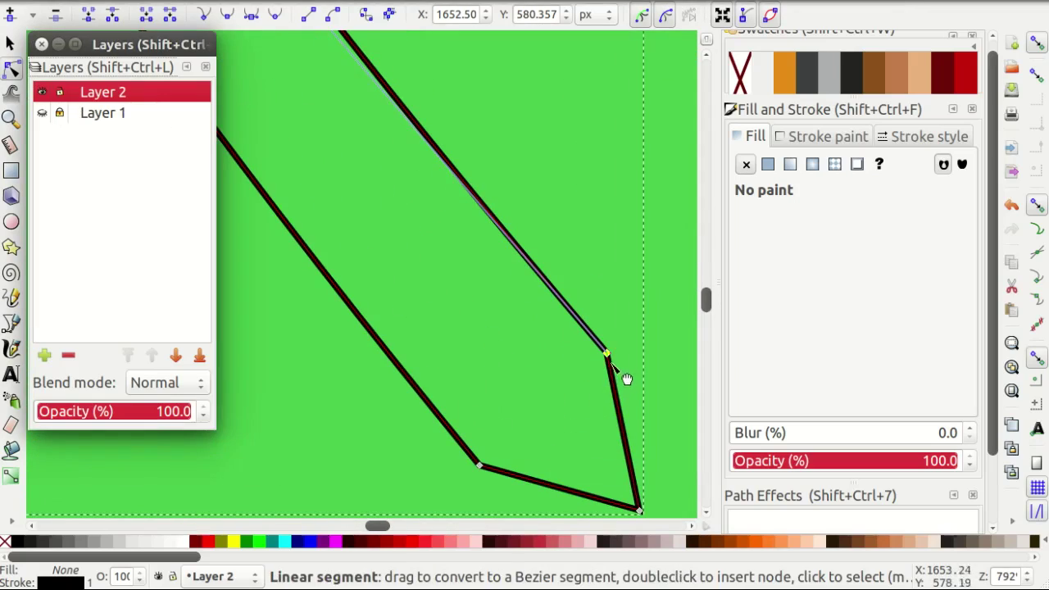
{"action": "left_click_drag", "start_coordinate": [625, 379], "coordinate": [616, 370]}
Bend the outline's side to follow the strap edge, then show the reference layer again.
{"action": "scroll", "coordinate": [426, 227], "scroll_direction": "down", "scroll_amount": 3}
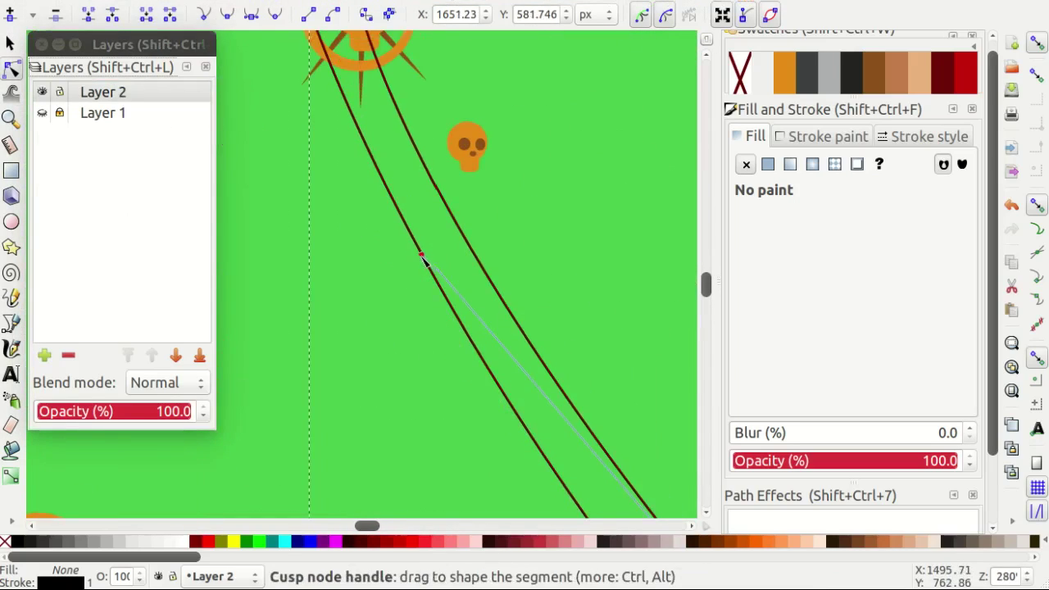
{"action": "scroll", "coordinate": [404, 318], "scroll_direction": "down", "scroll_amount": 2}
{"action": "scroll", "coordinate": [397, 201], "scroll_direction": "up", "scroll_amount": 2}
{"action": "left_click_drag", "start_coordinate": [399, 193], "coordinate": [386, 164]}
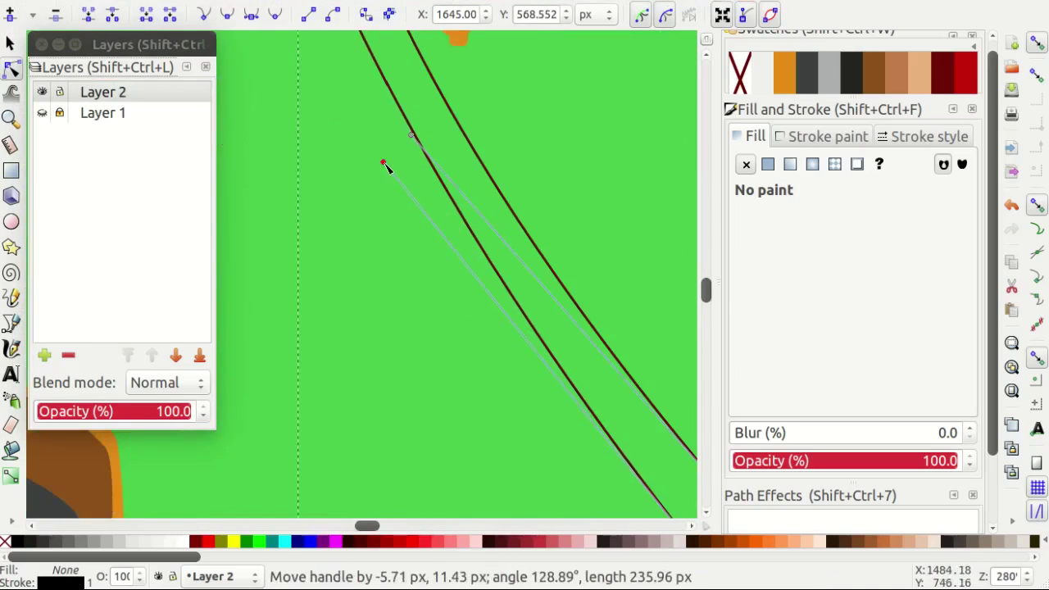
{"action": "scroll", "coordinate": [328, 238], "scroll_direction": "up", "scroll_amount": 4}
{"action": "scroll", "coordinate": [320, 148], "scroll_direction": "up", "scroll_amount": 3}
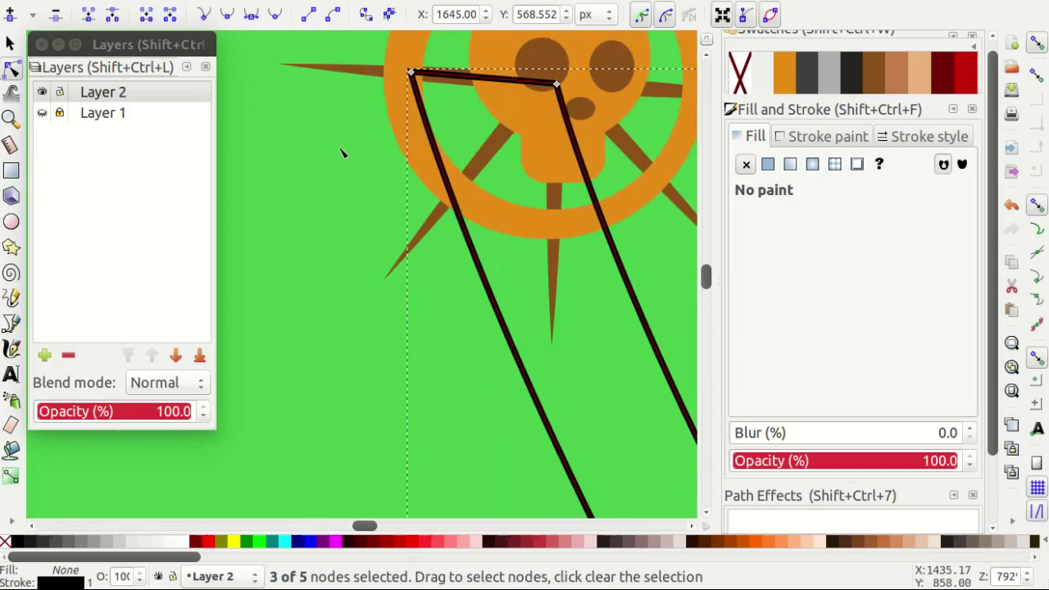
{"action": "scroll", "coordinate": [370, 167], "scroll_direction": "down", "scroll_amount": 5}
{"action": "left_click", "coordinate": [42, 114]}
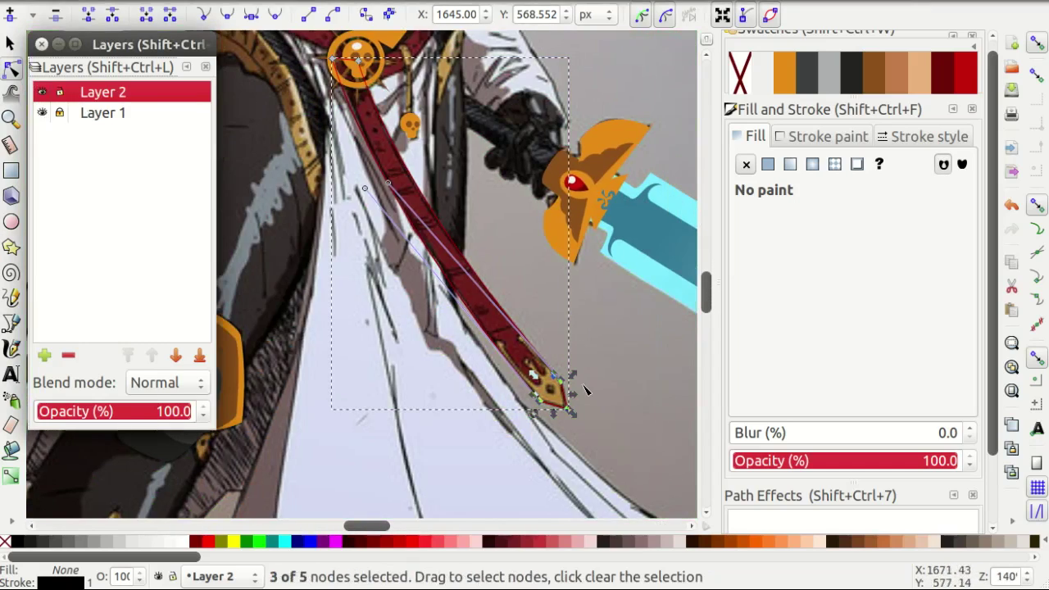
{"action": "scroll", "coordinate": [557, 385], "scroll_direction": "up", "scroll_amount": 3}
{"action": "key", "text": "b"}
{"action": "scroll", "coordinate": [510, 344], "scroll_direction": "down", "scroll_amount": 2}
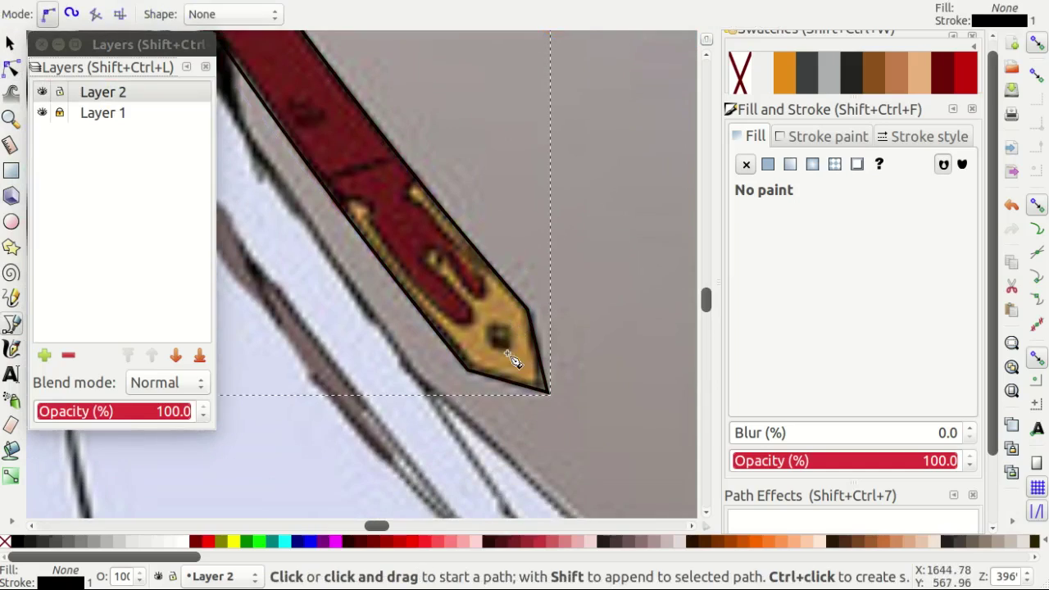
{"action": "scroll", "coordinate": [503, 346], "scroll_direction": "up", "scroll_amount": 3}
Draw a brown oval over the dark dot in the sash tip.
{"action": "key", "text": "e"}
{"action": "left_click_drag", "start_coordinate": [467, 284], "coordinate": [521, 389]}
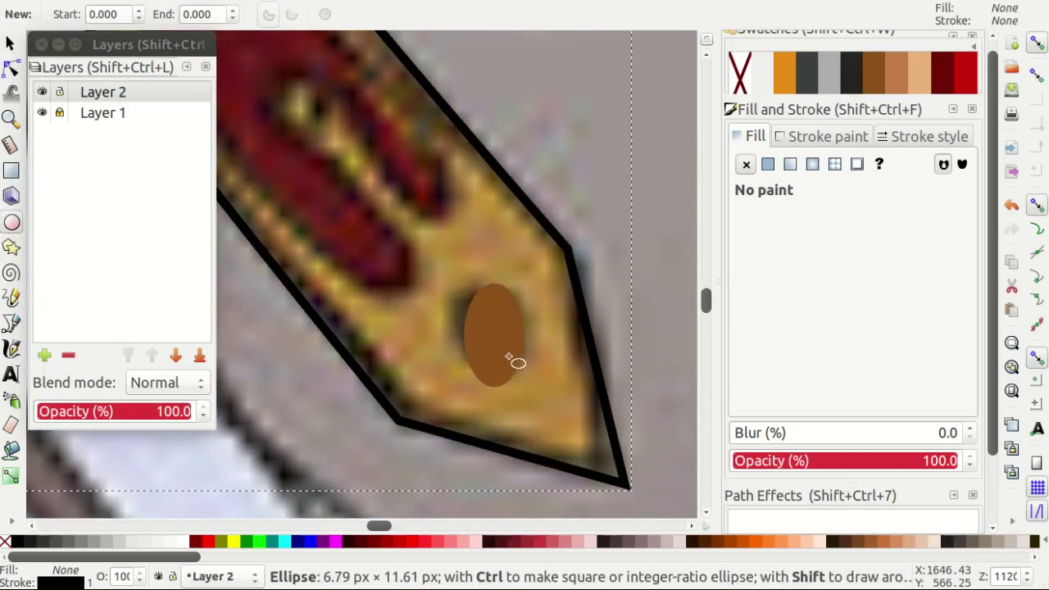
{"action": "key", "text": "s"}
{"action": "left_click", "coordinate": [526, 365]}
{"action": "key", "text": "Escape"}
{"action": "scroll", "coordinate": [523, 334], "scroll_direction": "down", "scroll_amount": 1}
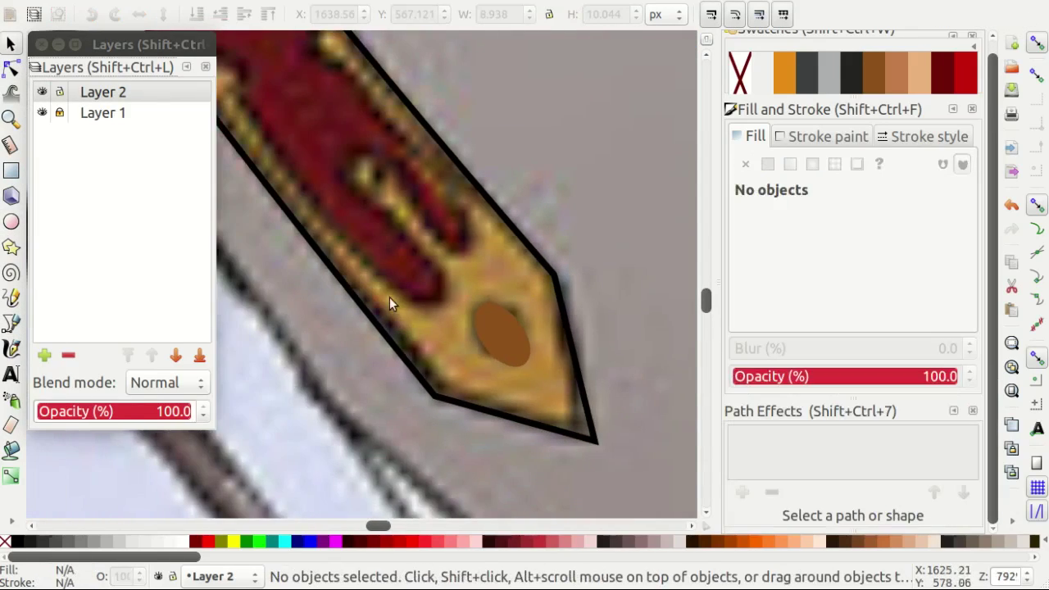
Begin tracing the gold inlay, placing corner nodes up toward the strap edge.
{"action": "key", "text": "b"}
{"action": "scroll", "coordinate": [382, 278], "scroll_direction": "up", "scroll_amount": 3}
{"action": "scroll", "coordinate": [377, 275], "scroll_direction": "left", "scroll_amount": 2}
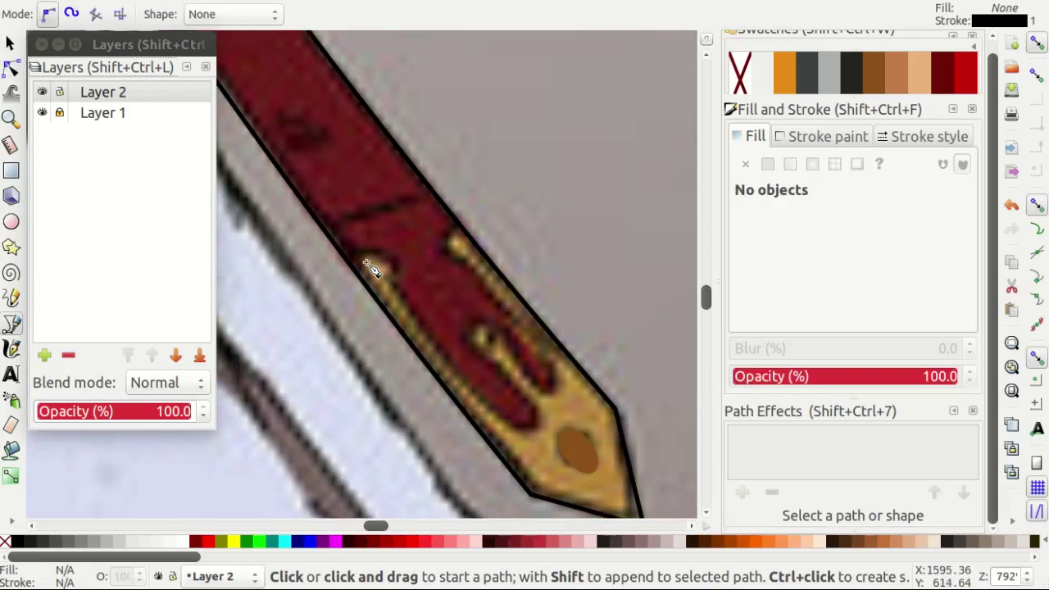
{"action": "scroll", "coordinate": [370, 270], "scroll_direction": "up", "scroll_amount": 1}
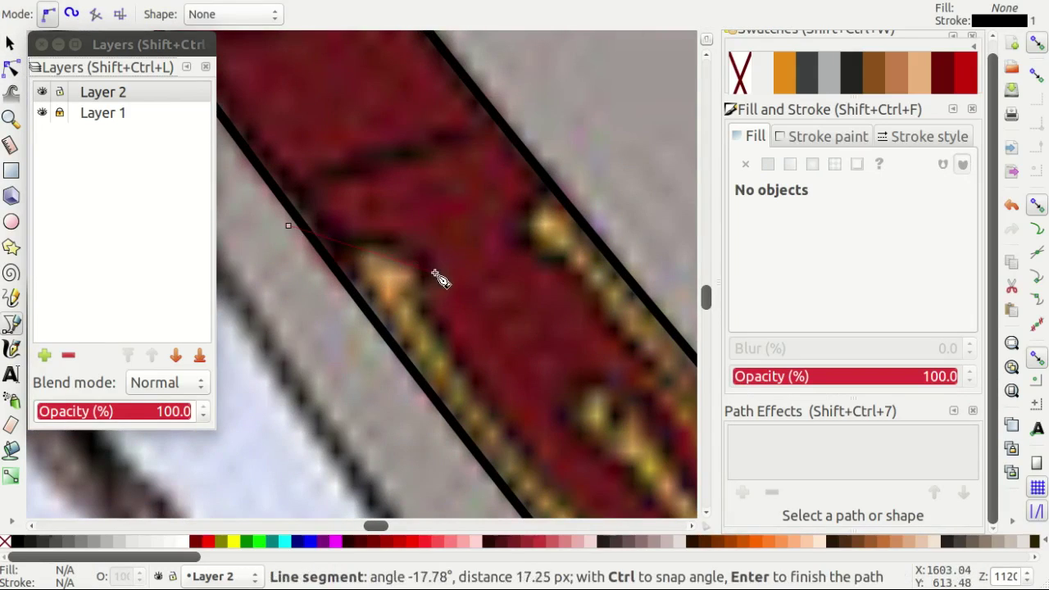
{"action": "scroll", "coordinate": [418, 303], "scroll_direction": "down", "scroll_amount": 2}
{"action": "scroll", "coordinate": [533, 356], "scroll_direction": "up", "scroll_amount": 1}
{"action": "scroll", "coordinate": [502, 372], "scroll_direction": "up", "scroll_amount": 2}
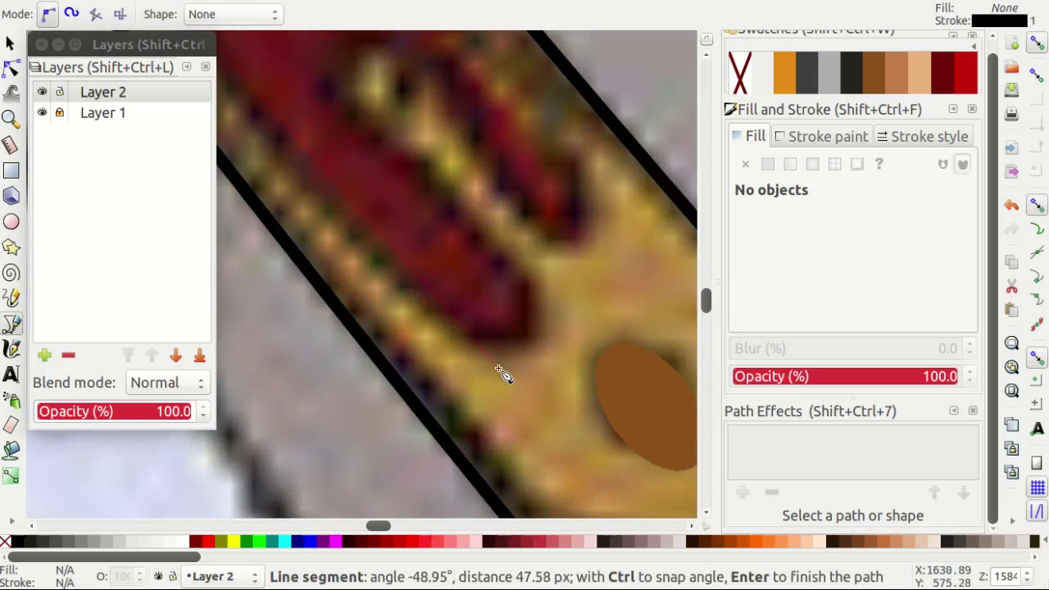
{"action": "left_click", "coordinate": [538, 341]}
{"action": "scroll", "coordinate": [491, 235], "scroll_direction": "down", "scroll_amount": 2}
{"action": "scroll", "coordinate": [462, 228], "scroll_direction": "up", "scroll_amount": 2}
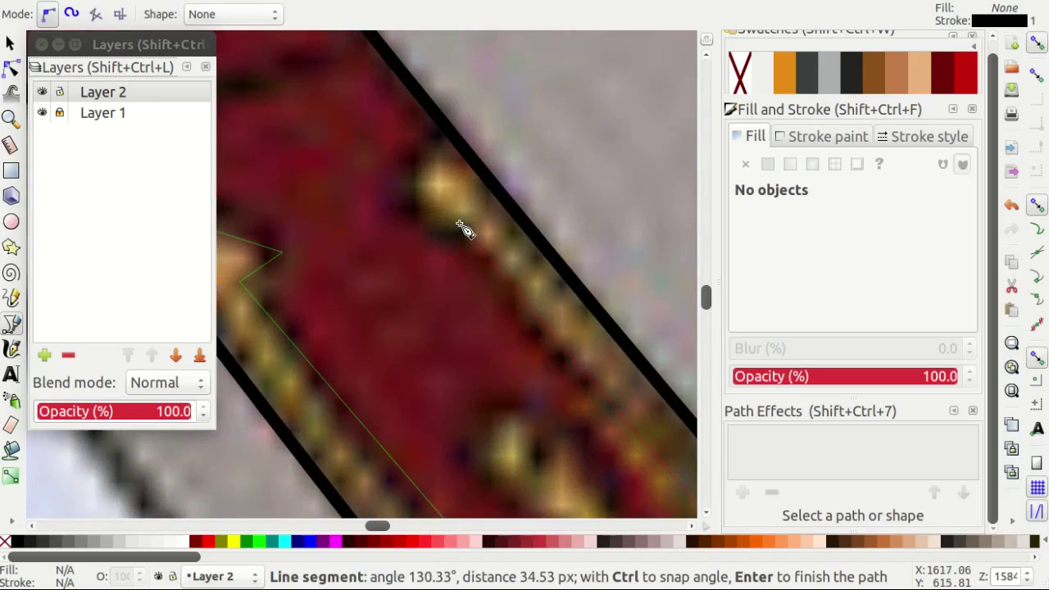
{"action": "scroll", "coordinate": [426, 250], "scroll_direction": "down", "scroll_amount": 1}
{"action": "left_click", "coordinate": [455, 149]}
{"action": "scroll", "coordinate": [459, 152], "scroll_direction": "down", "scroll_amount": 2}
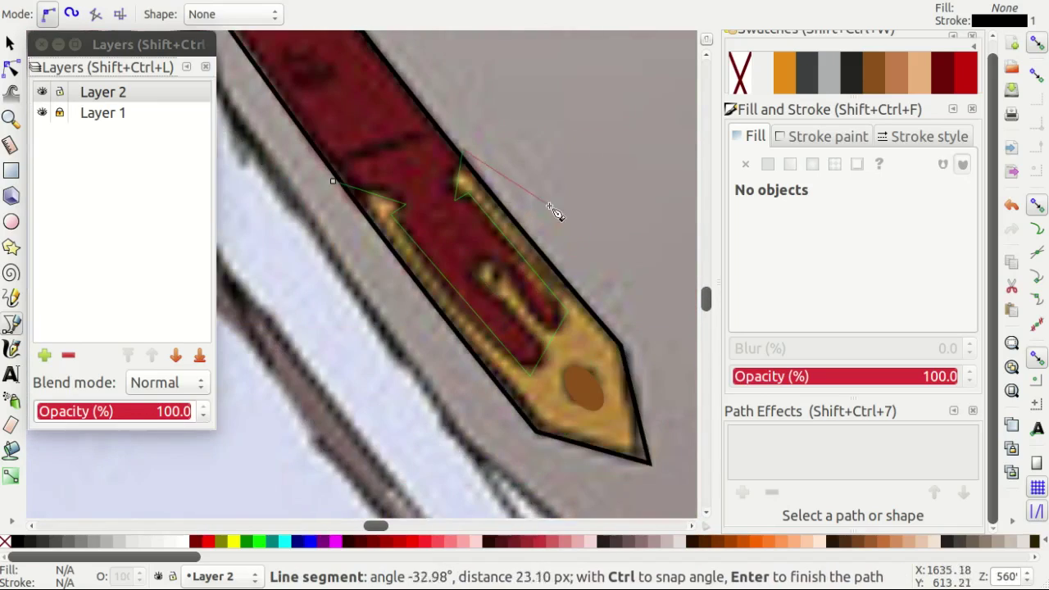
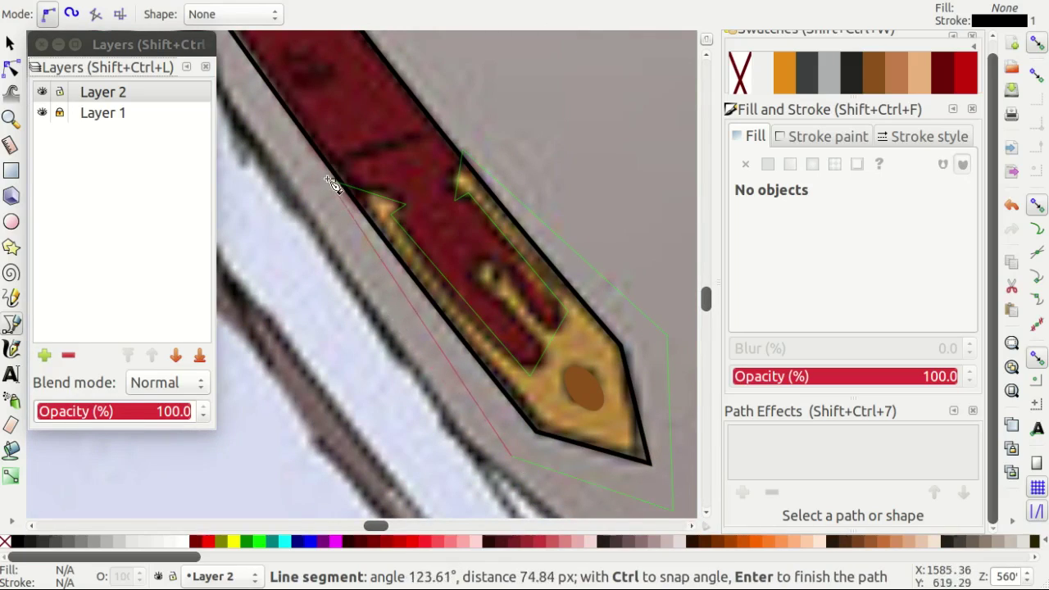
Close the sash-tip outline, curve the red window's lower edge and shift the left notch corner.
{"action": "left_click", "coordinate": [335, 184]}
{"action": "scroll", "coordinate": [352, 180], "scroll_direction": "up", "scroll_amount": 1}
{"action": "key", "text": "n"}
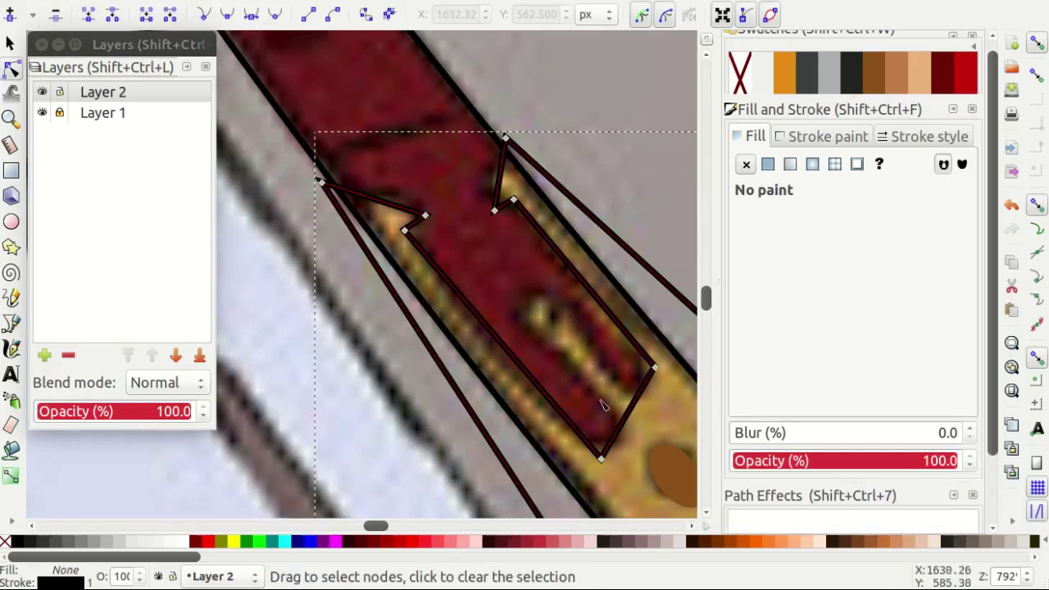
{"action": "scroll", "coordinate": [602, 484], "scroll_direction": "up", "scroll_amount": 1}
{"action": "left_click_drag", "start_coordinate": [603, 483], "coordinate": [458, 356]}
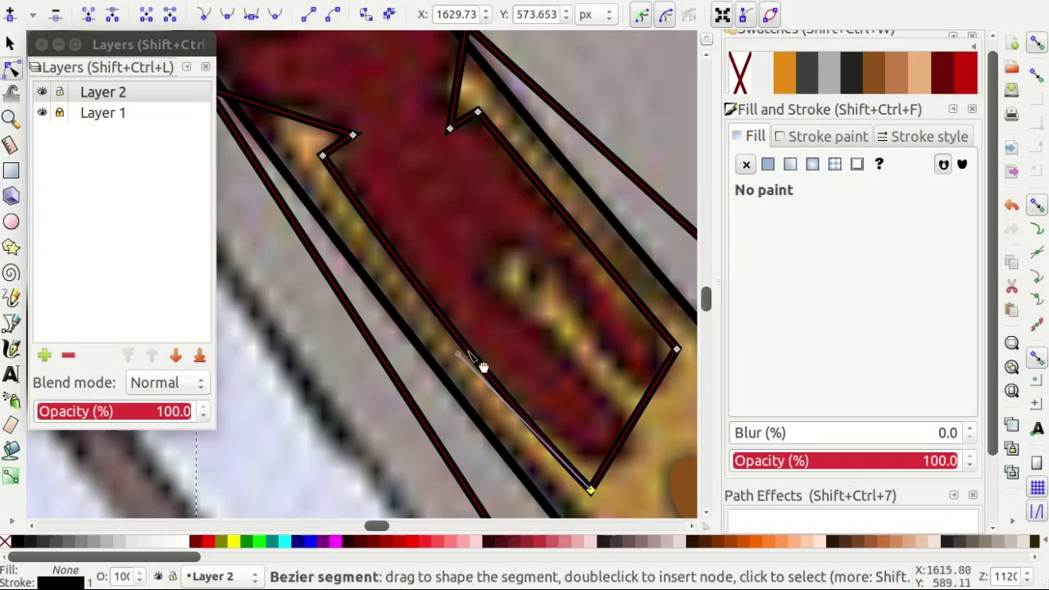
{"action": "left_click", "coordinate": [645, 350]}
{"action": "scroll", "coordinate": [450, 203], "scroll_direction": "up", "scroll_amount": 1}
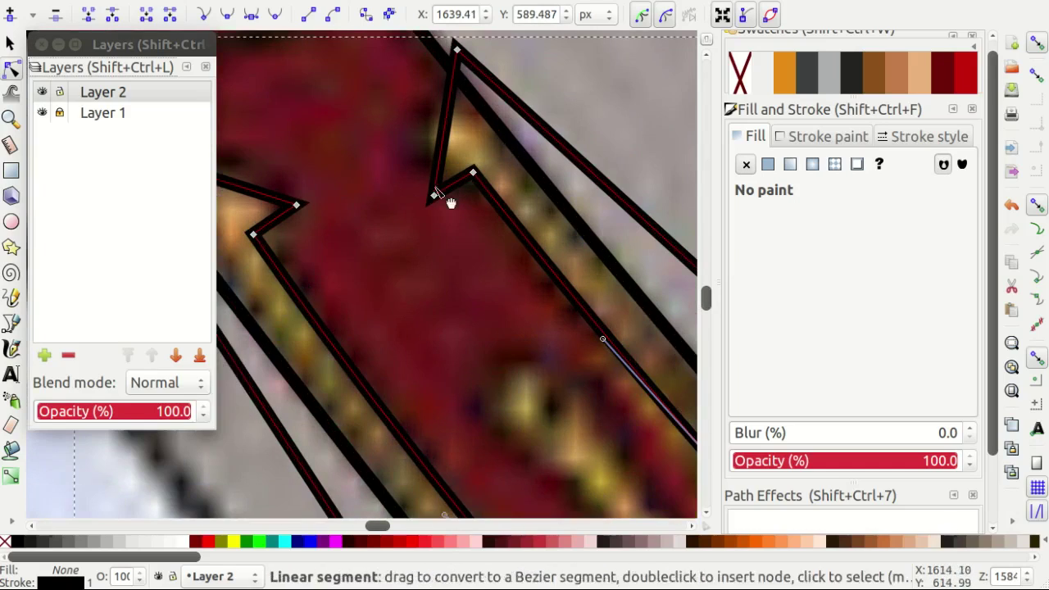
{"action": "left_click", "coordinate": [434, 199]}
{"action": "scroll", "coordinate": [304, 242], "scroll_direction": "left", "scroll_amount": 1}
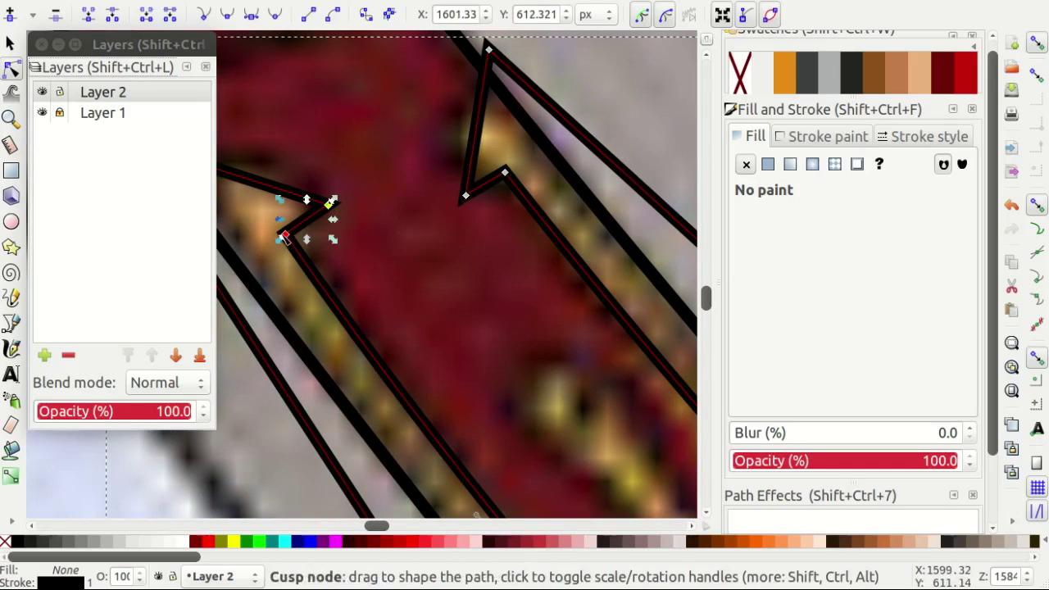
{"action": "left_click_drag", "start_coordinate": [282, 237], "coordinate": [309, 270]}
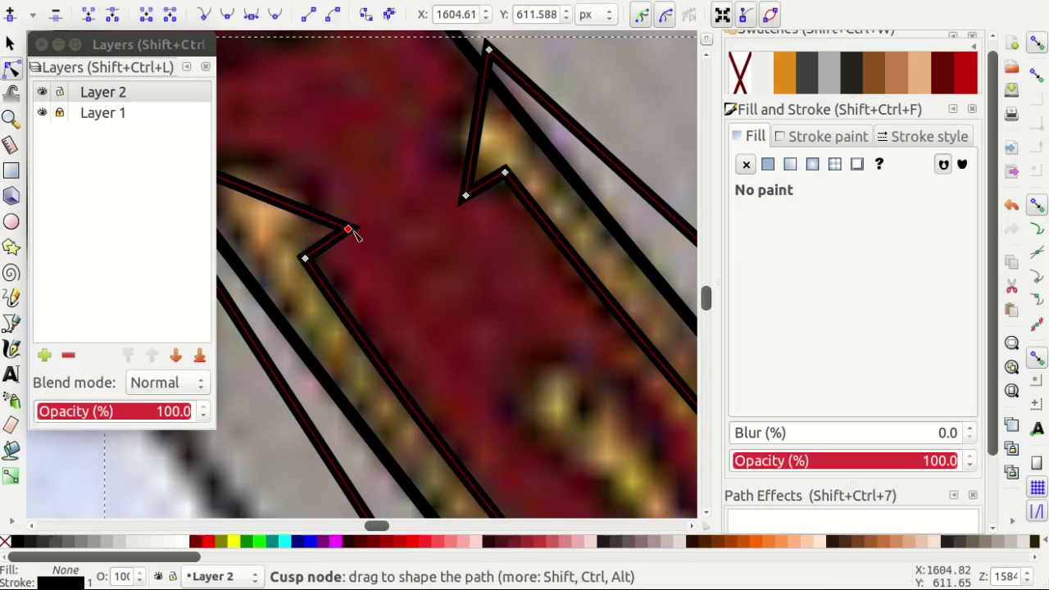
Align the top node with the traced edge and fill the tip frame with gold swatch 6327.
{"action": "scroll", "coordinate": [465, 199], "scroll_direction": "down", "scroll_amount": 3}
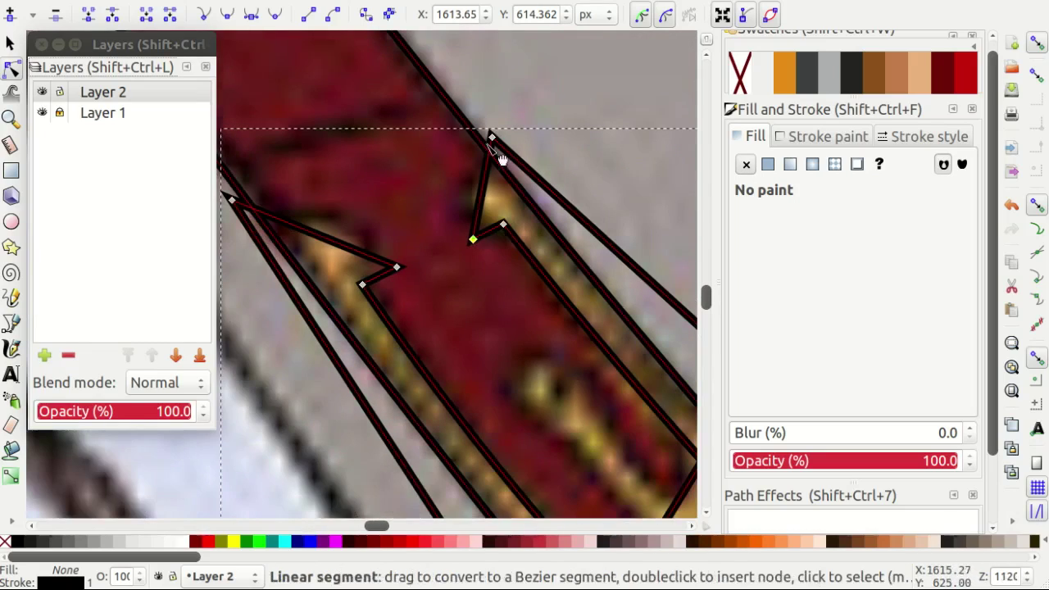
{"action": "left_click_drag", "start_coordinate": [456, 163], "coordinate": [454, 157]}
{"action": "scroll", "coordinate": [565, 400], "scroll_direction": "up", "scroll_amount": 1}
{"action": "scroll", "coordinate": [565, 400], "scroll_direction": "up", "scroll_amount": 1}
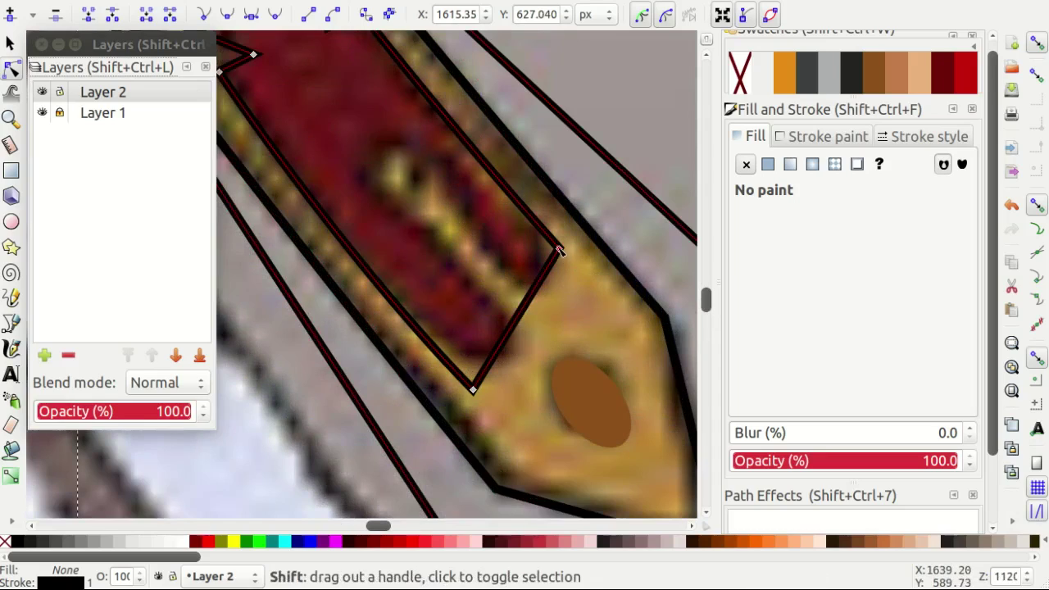
{"action": "scroll", "coordinate": [516, 295], "scroll_direction": "up", "scroll_amount": 1}
{"action": "left_click", "coordinate": [785, 76]}
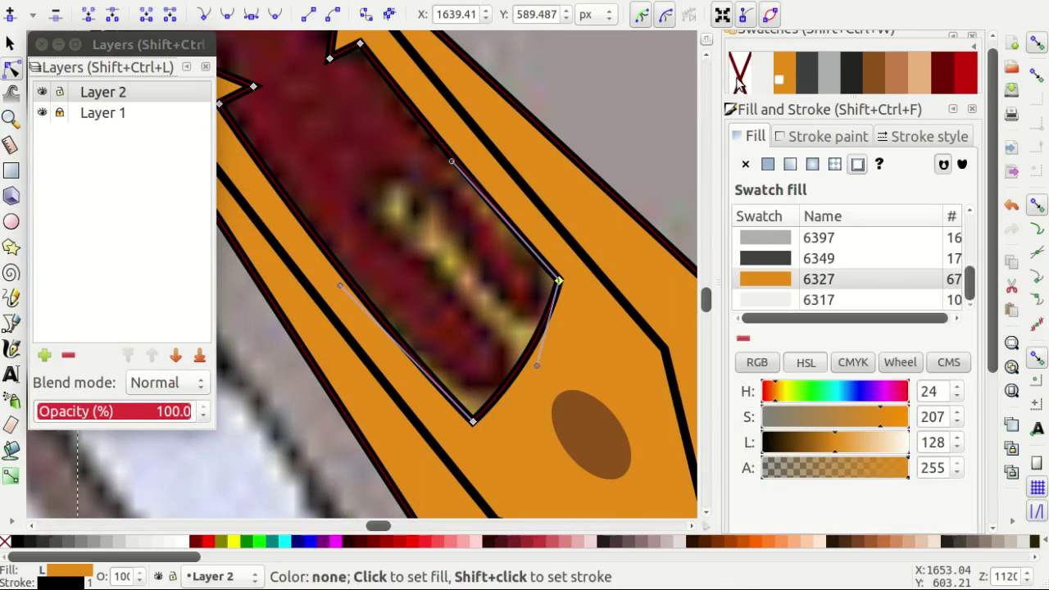
{"action": "scroll", "coordinate": [459, 246], "scroll_direction": "down", "scroll_amount": 1}
Draw an ellipse for the oval top of the keyhole charm.
{"action": "key", "text": "b"}
{"action": "key", "text": "e"}
{"action": "scroll", "coordinate": [442, 232], "scroll_direction": "up", "scroll_amount": 2}
{"action": "left_click_drag", "start_coordinate": [434, 215], "coordinate": [480, 283]}
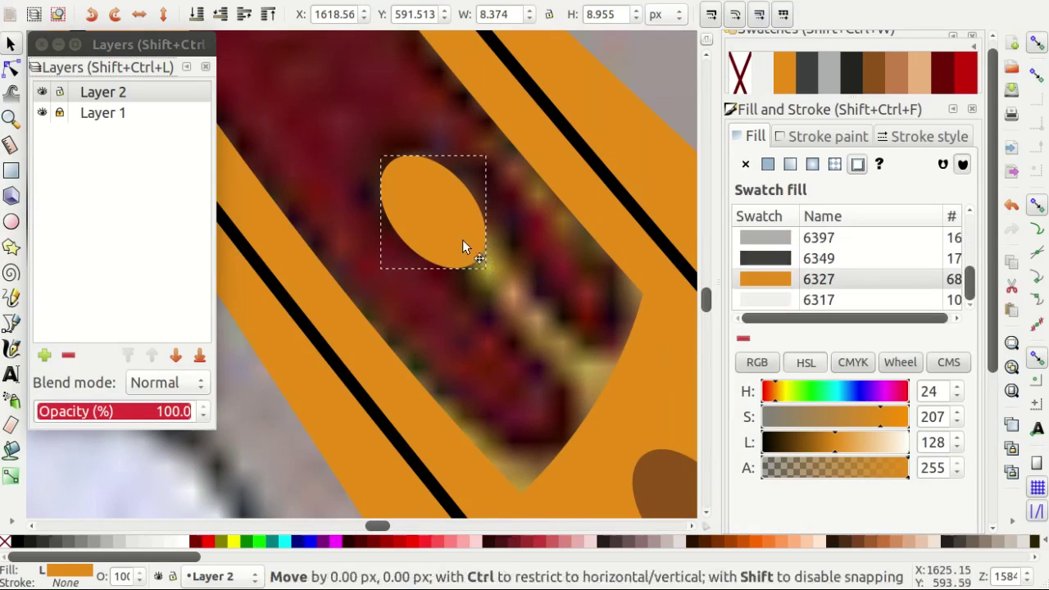
{"action": "key", "text": "Escape"}
{"action": "scroll", "coordinate": [468, 304], "scroll_direction": "right", "scroll_amount": 1}
Trace the keyhole's tapered stem and fill it gold orange.
{"action": "key", "text": "b"}
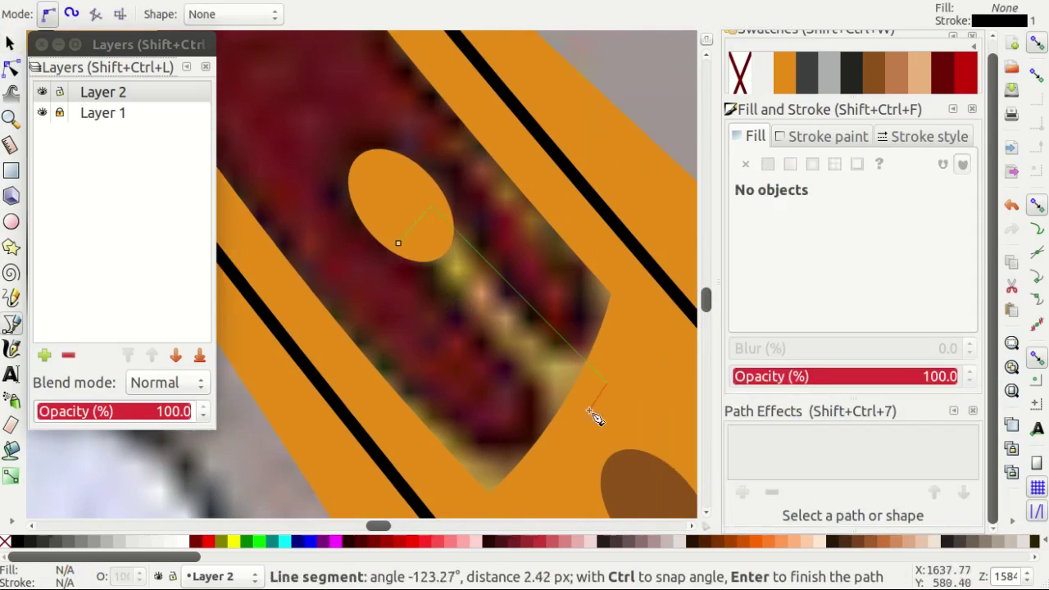
{"action": "left_click", "coordinate": [396, 245]}
{"action": "key", "text": "n"}
{"action": "left_click_drag", "start_coordinate": [432, 205], "coordinate": [509, 331]}
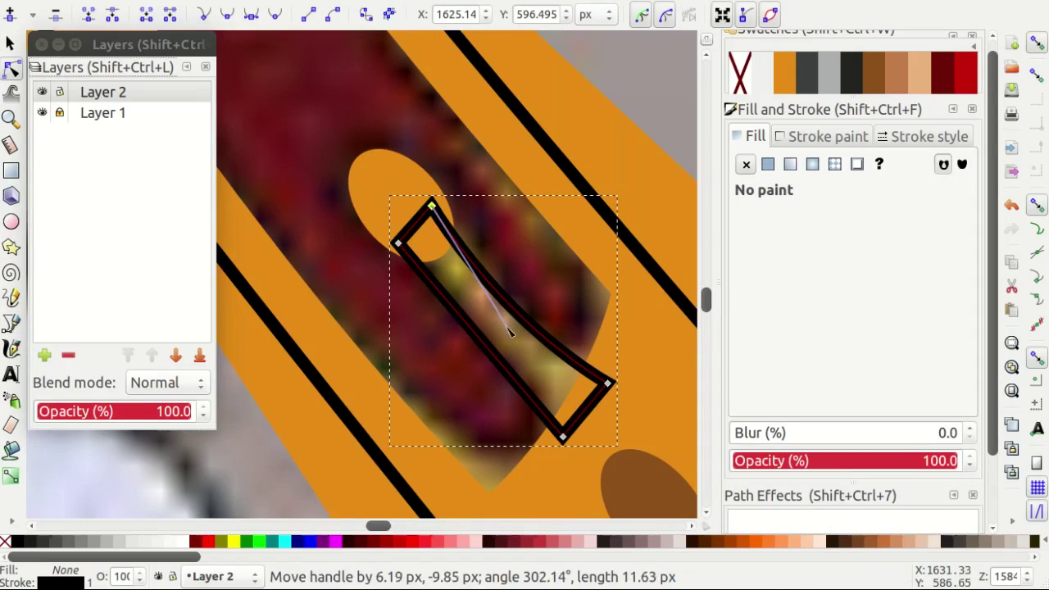
{"action": "left_click", "coordinate": [773, 89]}
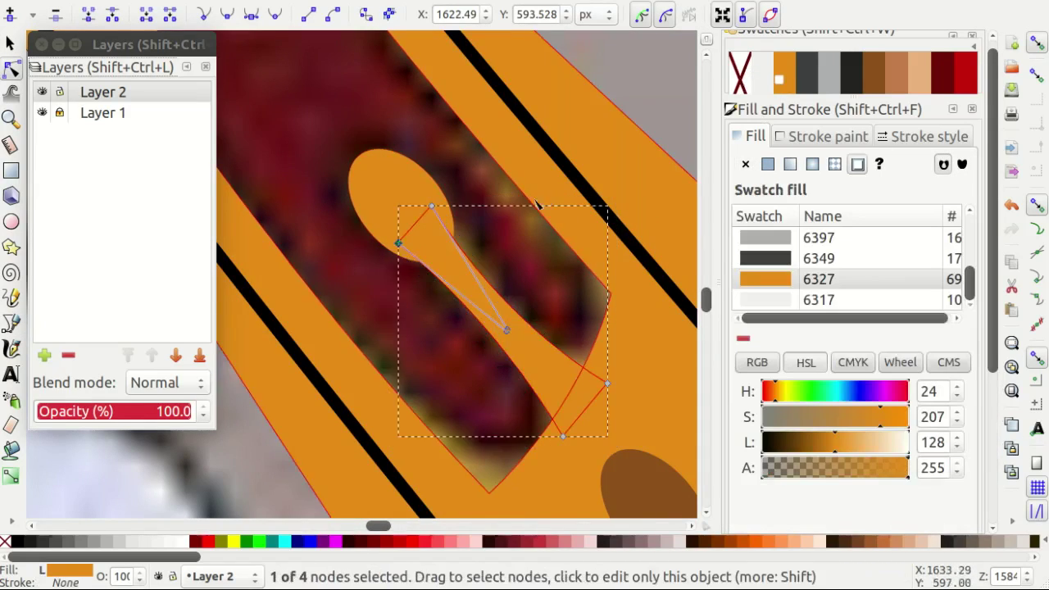
{"action": "key", "text": "s"}
{"action": "scroll", "coordinate": [565, 246], "scroll_direction": "down", "scroll_amount": 4}
{"action": "key", "text": "Escape"}
Draw a dark red disc behind the skull emblem and position it.
{"action": "scroll", "coordinate": [446, 201], "scroll_direction": "down", "scroll_amount": 3}
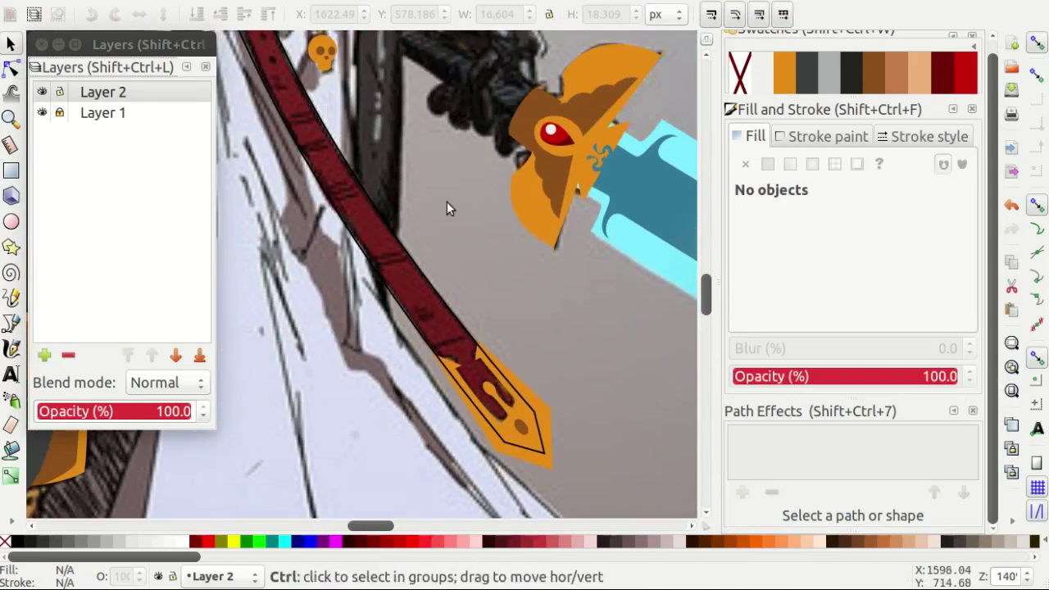
{"action": "scroll", "coordinate": [358, 202], "scroll_direction": "up", "scroll_amount": 4}
{"action": "key", "text": "b"}
{"action": "scroll", "coordinate": [426, 278], "scroll_direction": "left", "scroll_amount": 2}
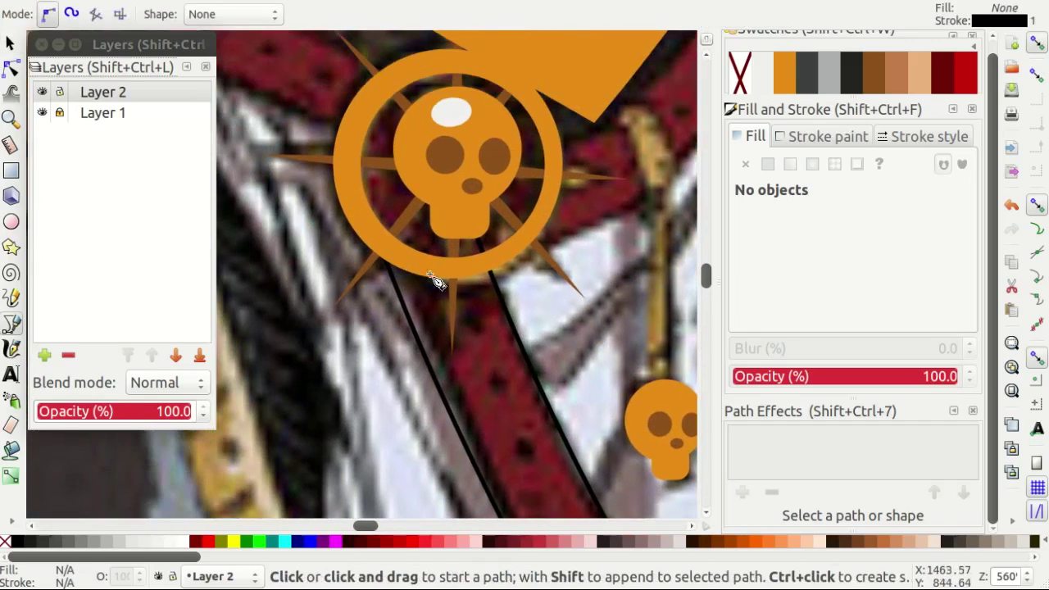
{"action": "scroll", "coordinate": [451, 287], "scroll_direction": "left", "scroll_amount": 1}
{"action": "key", "text": "e"}
{"action": "left_click_drag", "start_coordinate": [414, 157], "coordinate": [538, 285]}
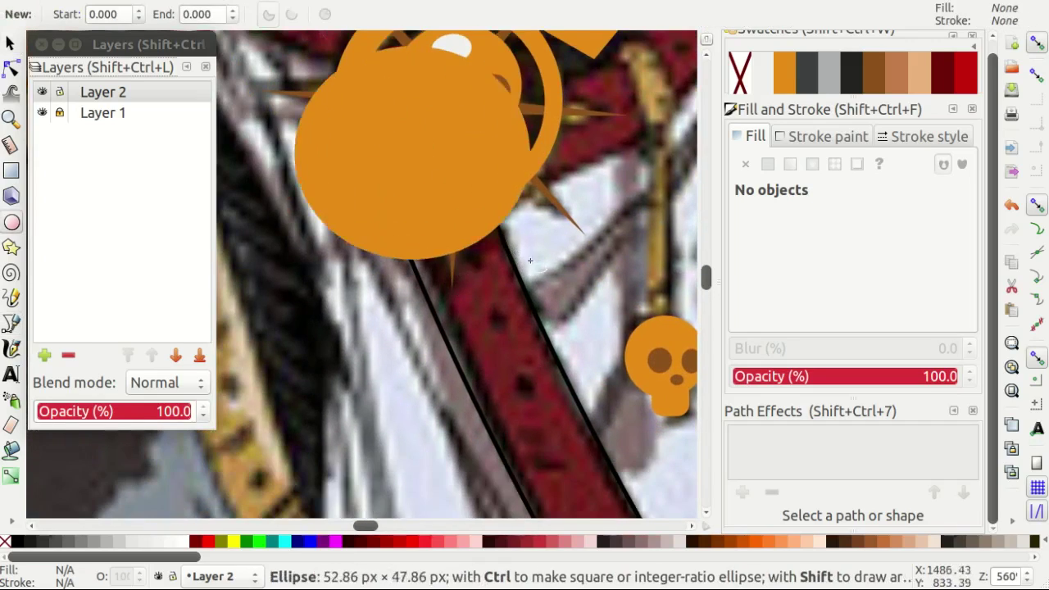
{"action": "left_click", "coordinate": [945, 75]}
{"action": "key", "text": "s"}
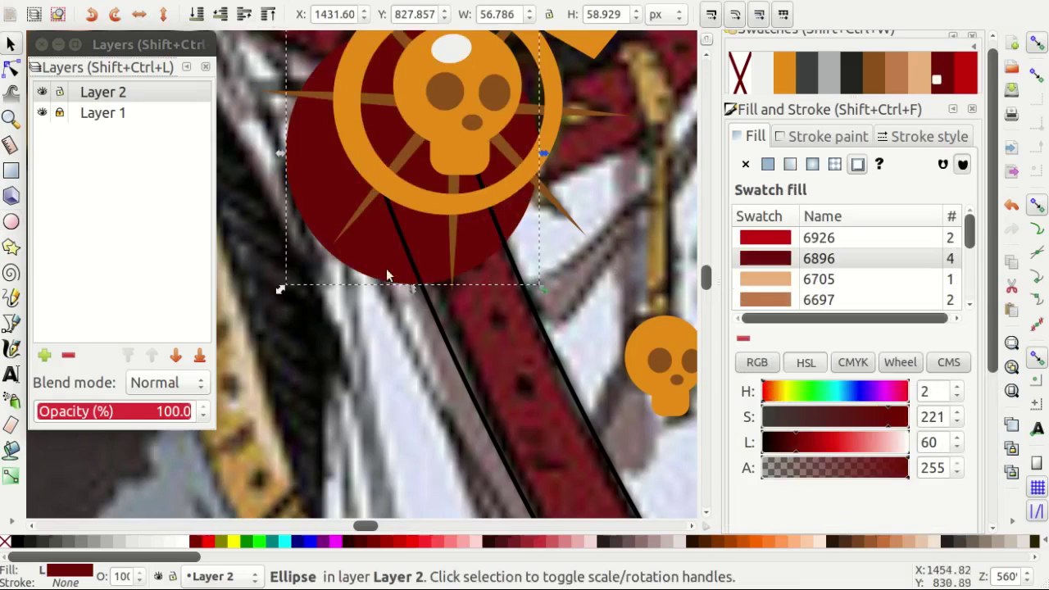
{"action": "left_click_drag", "start_coordinate": [377, 248], "coordinate": [383, 256]}
Draw a tall rectangle rotated along the sash and recolour it bright red with swatch 6926.
{"action": "key", "text": "minus"}
{"action": "key", "text": "minus"}
{"action": "key", "text": "minus"}
{"action": "key", "text": "r"}
{"action": "scroll", "coordinate": [407, 344], "scroll_direction": "down", "scroll_amount": 1}
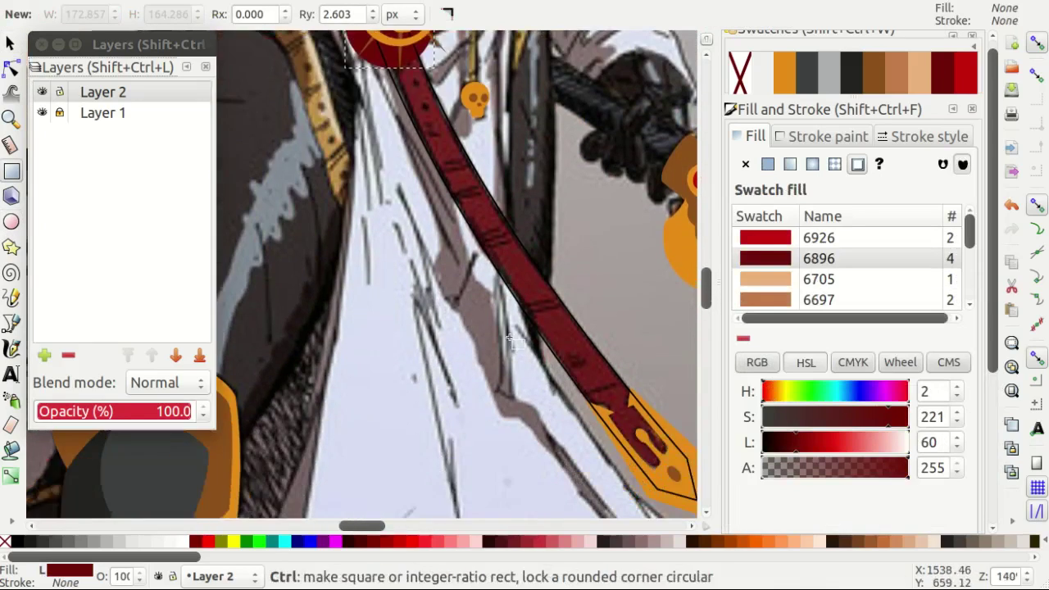
{"action": "left_click_drag", "start_coordinate": [443, 447], "coordinate": [573, 67]}
{"action": "key", "text": "s"}
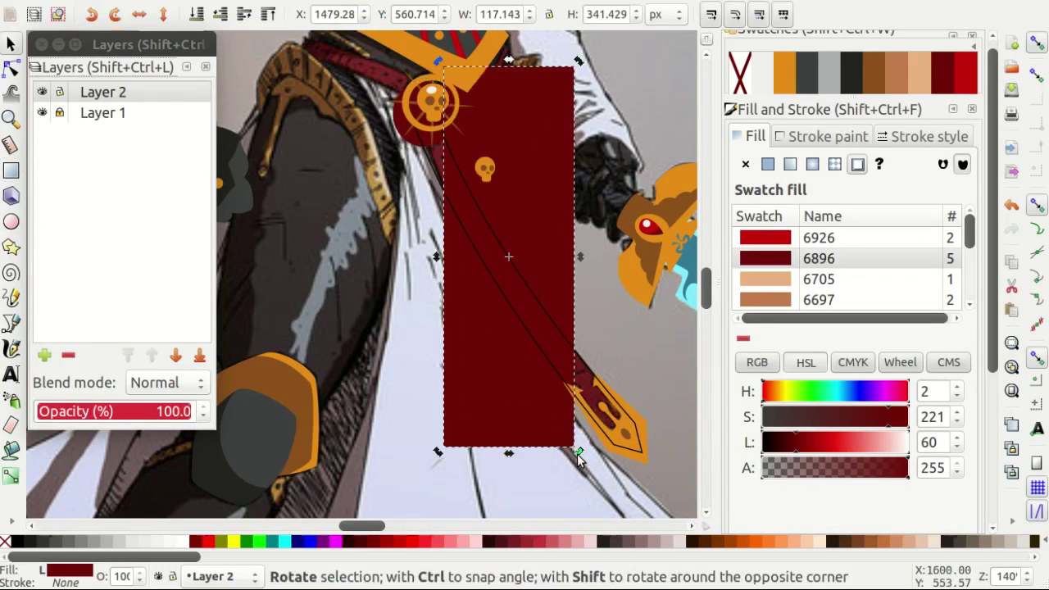
{"action": "left_click_drag", "start_coordinate": [576, 453], "coordinate": [693, 418]}
{"action": "key", "text": "n"}
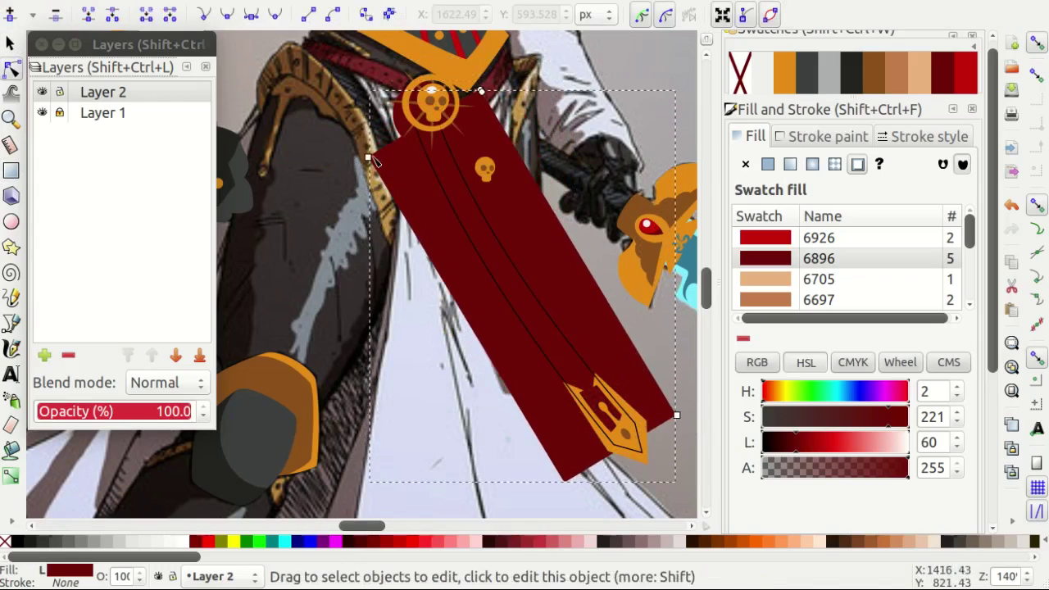
{"action": "left_click", "coordinate": [765, 238]}
Select the red rectangle together with the dark red disc and the sash outline.
{"action": "key", "text": "s"}
{"action": "scroll", "coordinate": [321, 146], "scroll_direction": "up", "scroll_amount": 2, "text": "ctrl"}
{"action": "left_click", "coordinate": [361, 102], "text": "shift"}
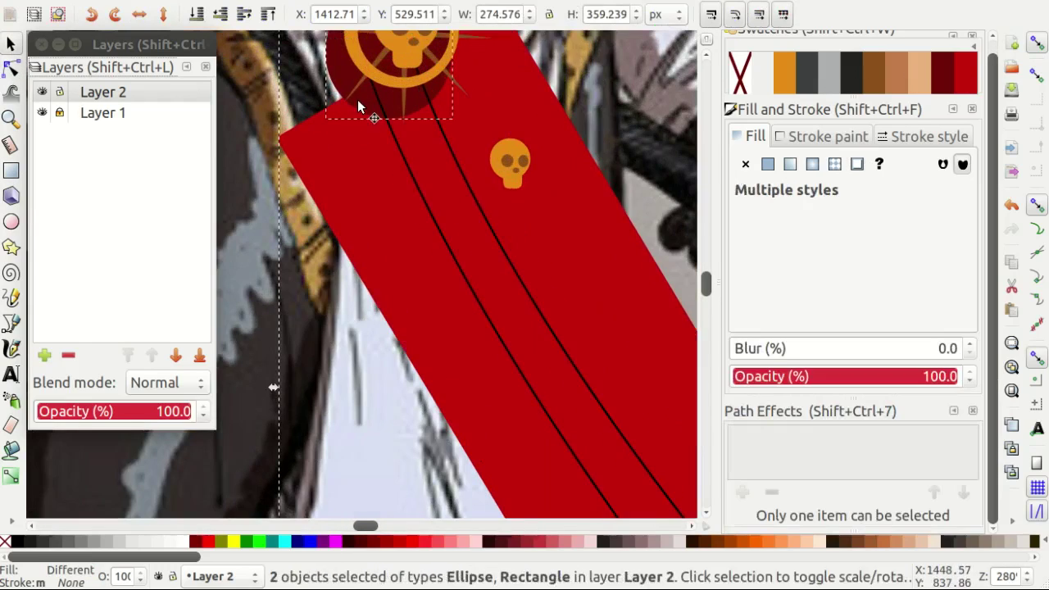
{"action": "scroll", "coordinate": [563, 254], "scroll_direction": "down", "scroll_amount": 2, "text": "ctrl"}
{"action": "scroll", "coordinate": [563, 245], "scroll_direction": "up", "scroll_amount": 4, "text": "ctrl"}
{"action": "left_click", "coordinate": [476, 316], "text": "shift"}
{"action": "scroll", "coordinate": [446, 317], "scroll_direction": "down", "scroll_amount": 2, "text": "ctrl"}
Group the three shapes and apply Set Mask so the red fill follows the sash outline.
{"action": "key", "text": "ctrl+g"}
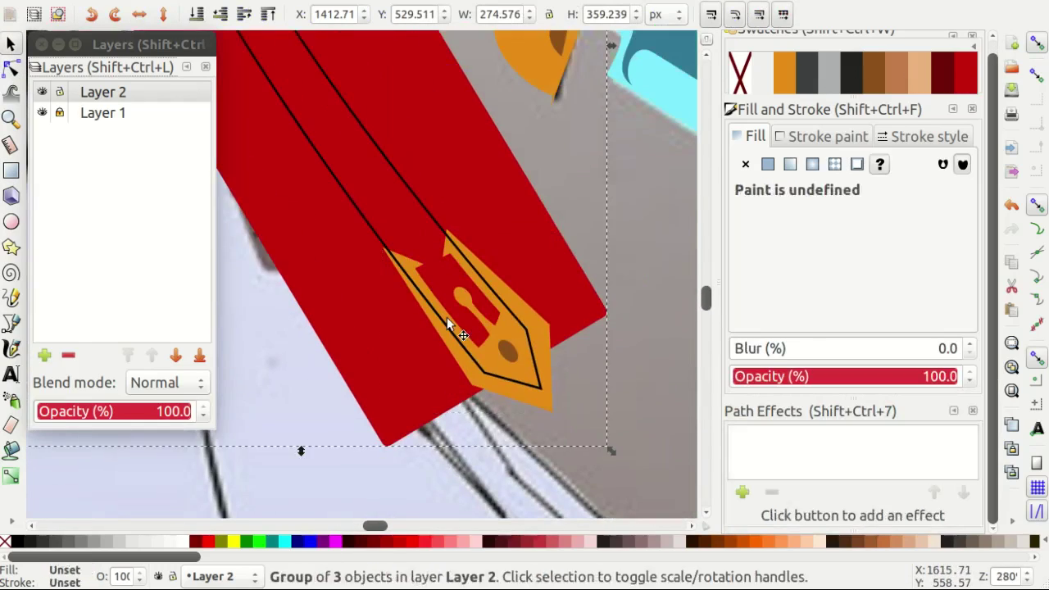
{"action": "left_click", "coordinate": [409, 196], "text": "shift"}
{"action": "right_click", "coordinate": [410, 196]}
{"action": "left_click", "coordinate": [456, 494]}
{"action": "key", "text": "Escape"}
{"action": "scroll", "coordinate": [355, 341], "scroll_direction": "down", "scroll_amount": 2, "text": "ctrl"}
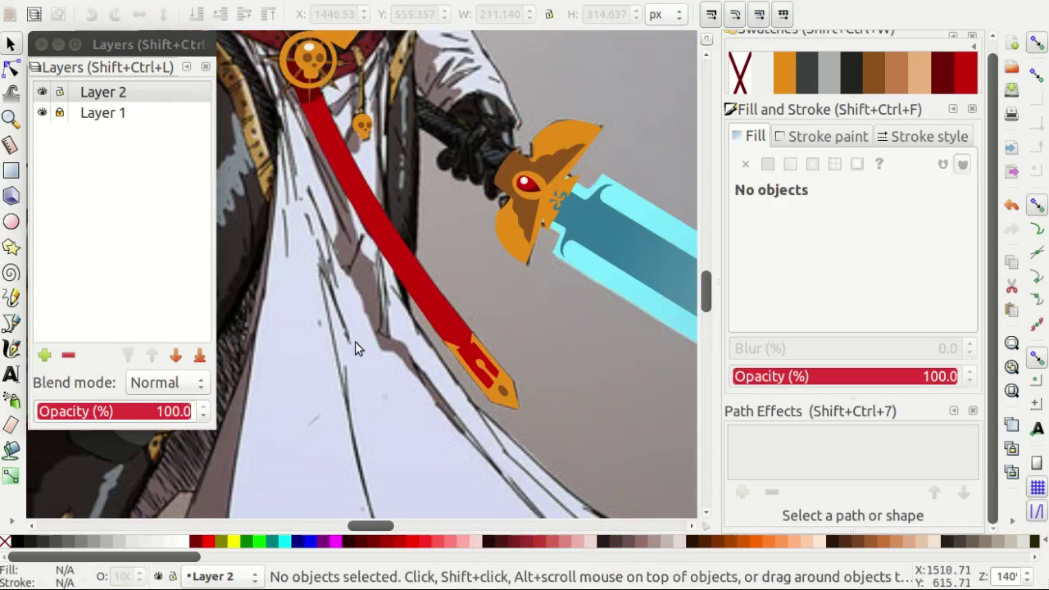
Finish the sash's lower-edge outline path and close it at its start.
{"action": "scroll", "coordinate": [358, 333], "scroll_direction": "up", "scroll_amount": 3, "text": "ctrl"}
{"action": "key", "text": "b"}
{"action": "scroll", "coordinate": [459, 273], "scroll_direction": "up", "scroll_amount": 3}
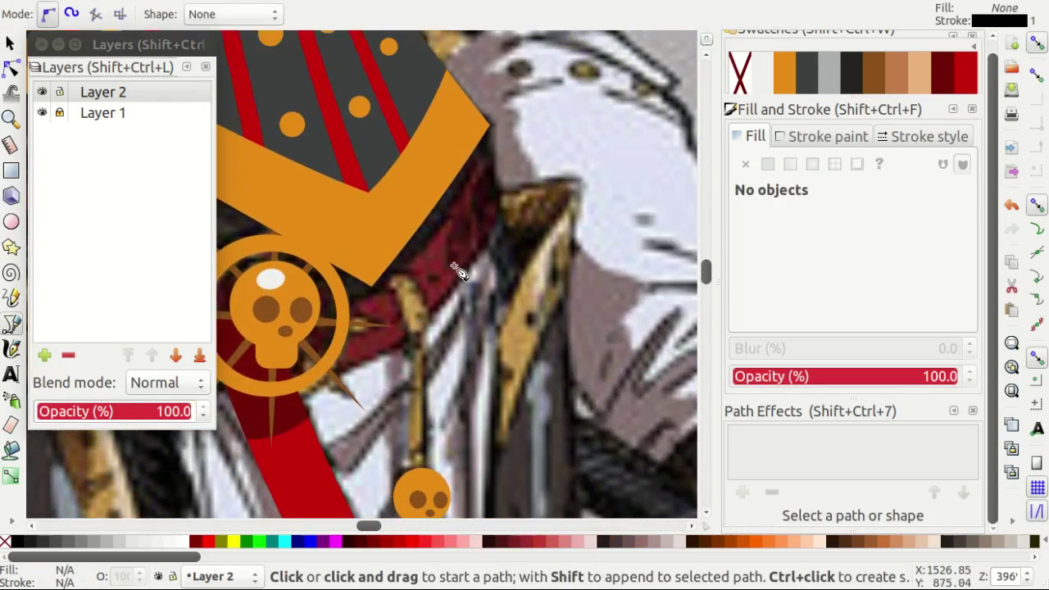
{"action": "scroll", "coordinate": [309, 323], "scroll_direction": "up", "scroll_amount": 1, "text": "ctrl"}
{"action": "scroll", "coordinate": [381, 440], "scroll_direction": "up", "scroll_amount": 1, "text": "ctrl"}
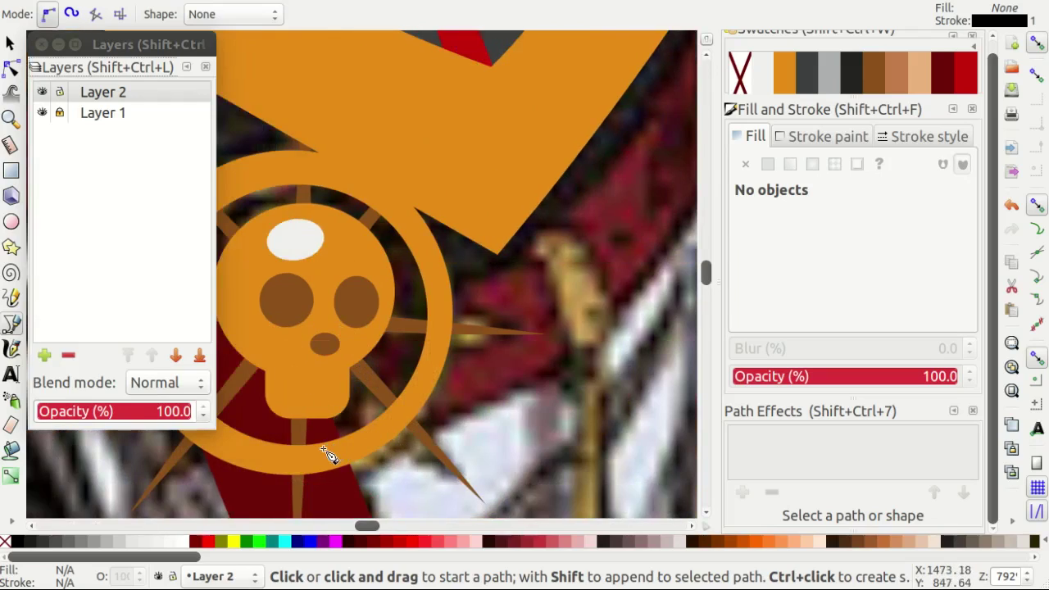
{"action": "scroll", "coordinate": [321, 331], "scroll_direction": "down", "scroll_amount": 2, "text": "ctrl"}
{"action": "scroll", "coordinate": [483, 291], "scroll_direction": "up", "scroll_amount": 4, "text": "ctrl"}
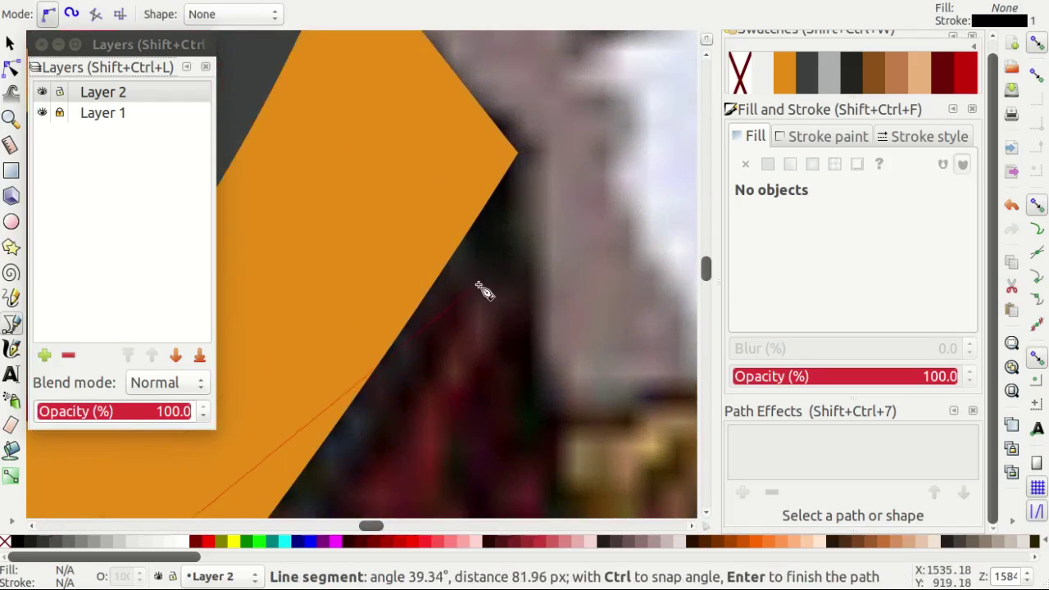
{"action": "scroll", "coordinate": [532, 293], "scroll_direction": "down", "scroll_amount": 2, "text": "ctrl"}
{"action": "left_click_drag", "start_coordinate": [529, 315], "coordinate": [529, 316]}
{"action": "scroll", "coordinate": [529, 316], "scroll_direction": "down", "scroll_amount": 1, "text": "ctrl"}
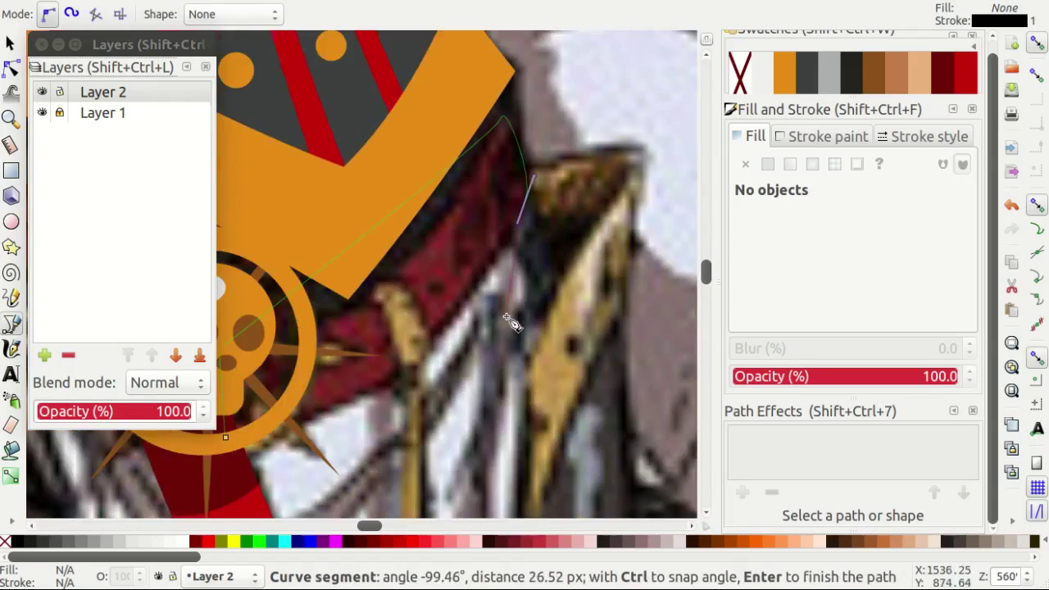
{"action": "left_click", "coordinate": [292, 408]}
{"action": "key", "text": "n"}
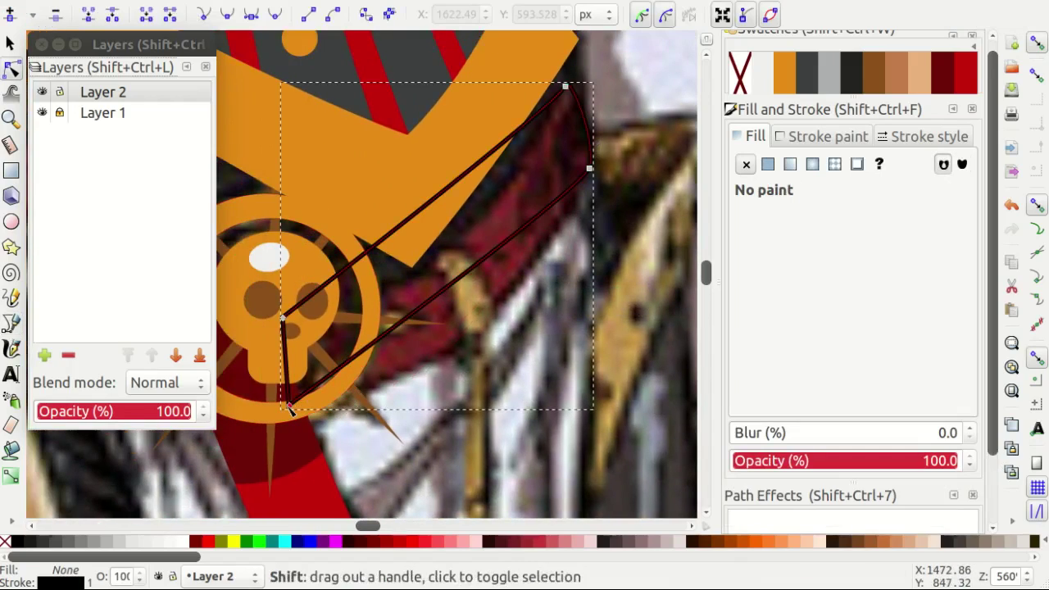
Bend the outline's lower right segment and upper node into a smooth curved edge.
{"action": "left_click_drag", "start_coordinate": [291, 409], "coordinate": [498, 380]}
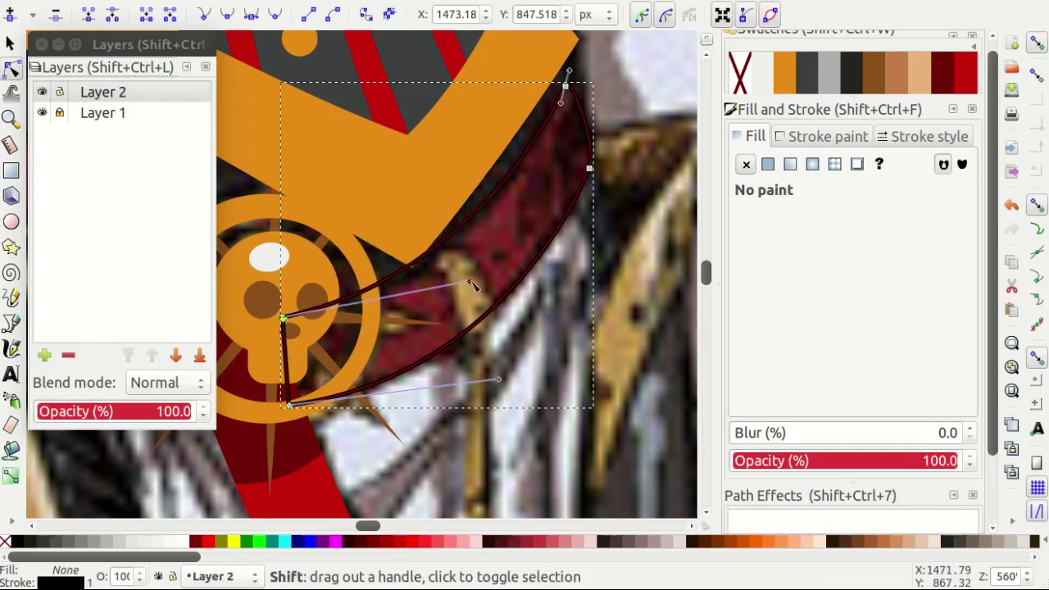
{"action": "left_click_drag", "start_coordinate": [471, 282], "coordinate": [478, 286]}
{"action": "scroll", "coordinate": [551, 114], "scroll_direction": "up", "scroll_amount": 1, "text": "ctrl"}
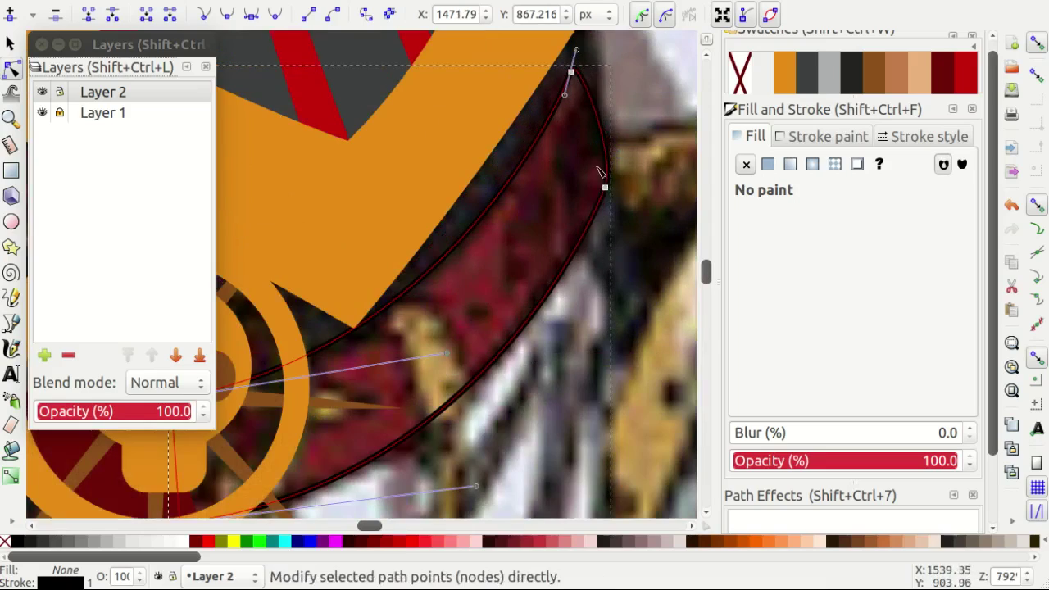
{"action": "scroll", "coordinate": [616, 147], "scroll_direction": "up", "scroll_amount": 1, "text": "ctrl"}
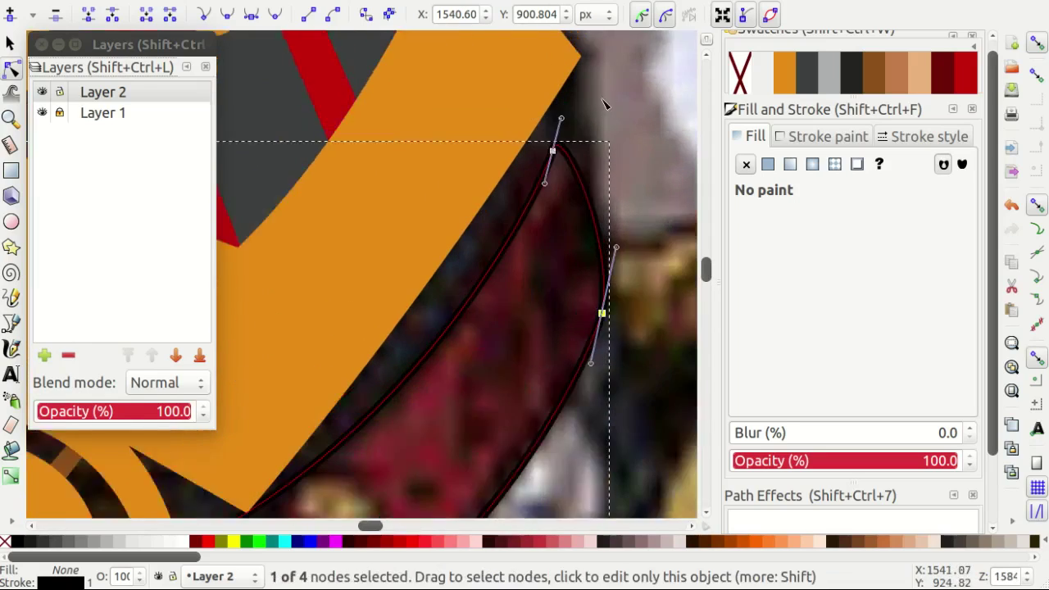
{"action": "scroll", "coordinate": [525, 236], "scroll_direction": "up", "scroll_amount": 1, "text": "ctrl"}
{"action": "left_click_drag", "start_coordinate": [519, 237], "coordinate": [513, 232]}
{"action": "scroll", "coordinate": [531, 168], "scroll_direction": "down", "scroll_amount": 1, "text": "ctrl"}
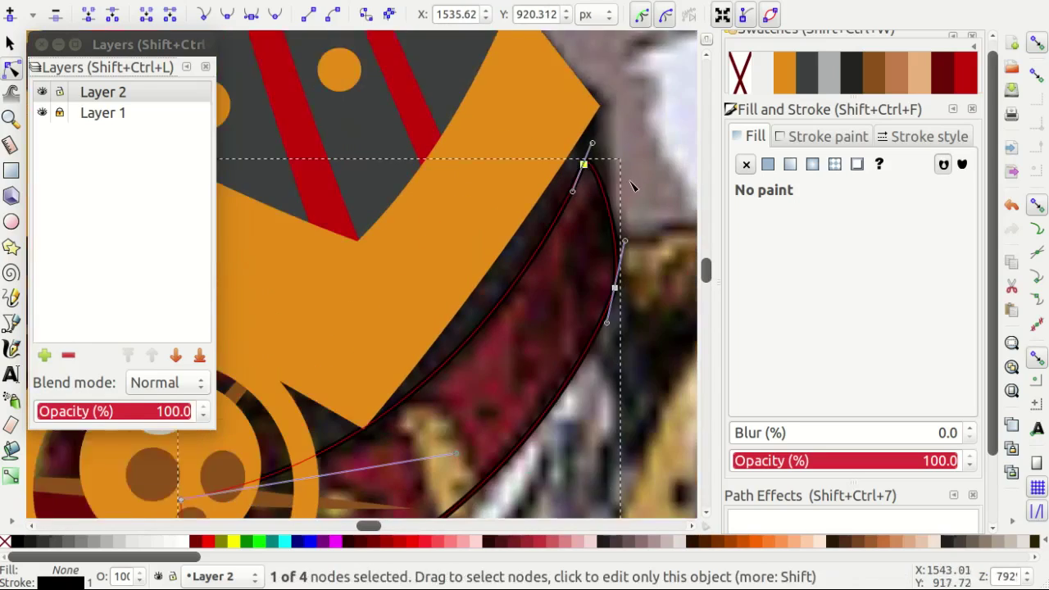
{"action": "scroll", "coordinate": [525, 245], "scroll_direction": "down", "scroll_amount": 1, "text": "ctrl"}
Draw a closed curved Bezier loop over the strap.
{"action": "key", "text": "b"}
{"action": "scroll", "coordinate": [514, 310], "scroll_direction": "down", "scroll_amount": 2, "text": "ctrl"}
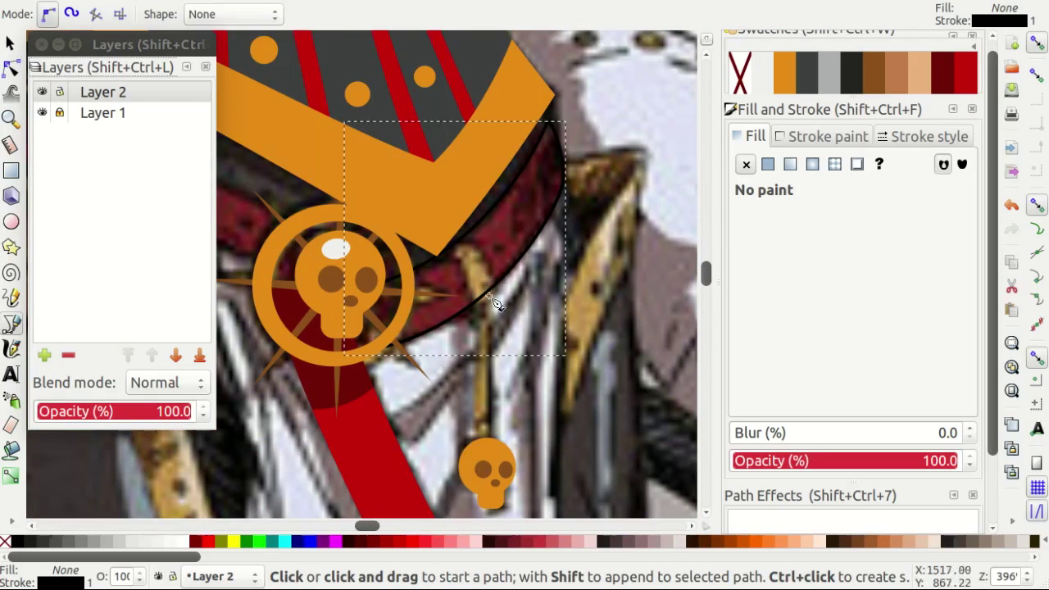
{"action": "scroll", "coordinate": [491, 307], "scroll_direction": "up", "scroll_amount": 2, "text": "ctrl"}
{"action": "scroll", "coordinate": [486, 322], "scroll_direction": "up", "scroll_amount": 1, "text": "ctrl"}
{"action": "scroll", "coordinate": [410, 206], "scroll_direction": "up", "scroll_amount": 2, "text": "ctrl"}
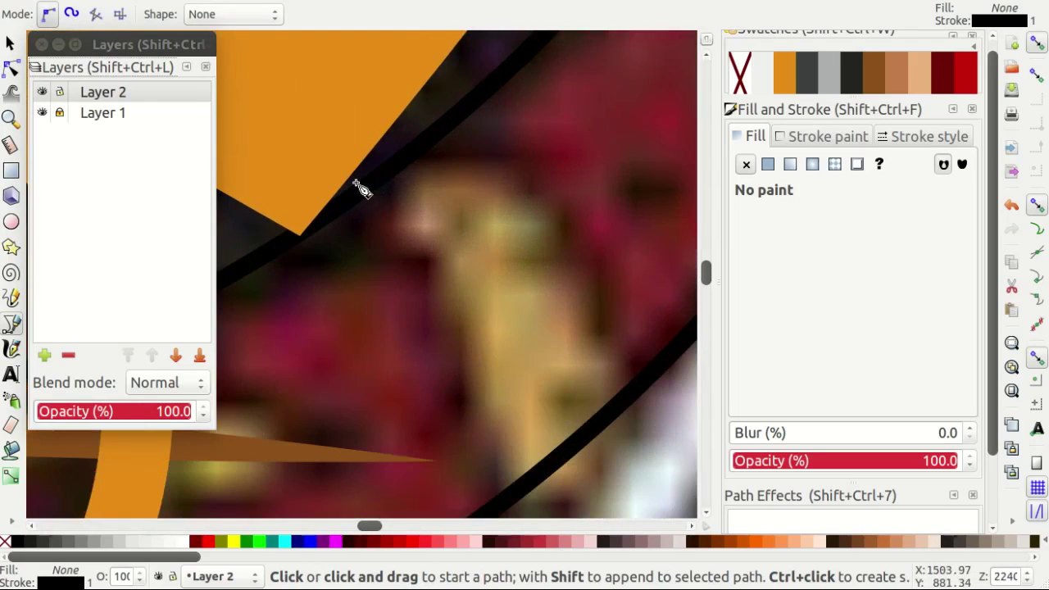
{"action": "left_click_drag", "start_coordinate": [353, 182], "coordinate": [346, 170]}
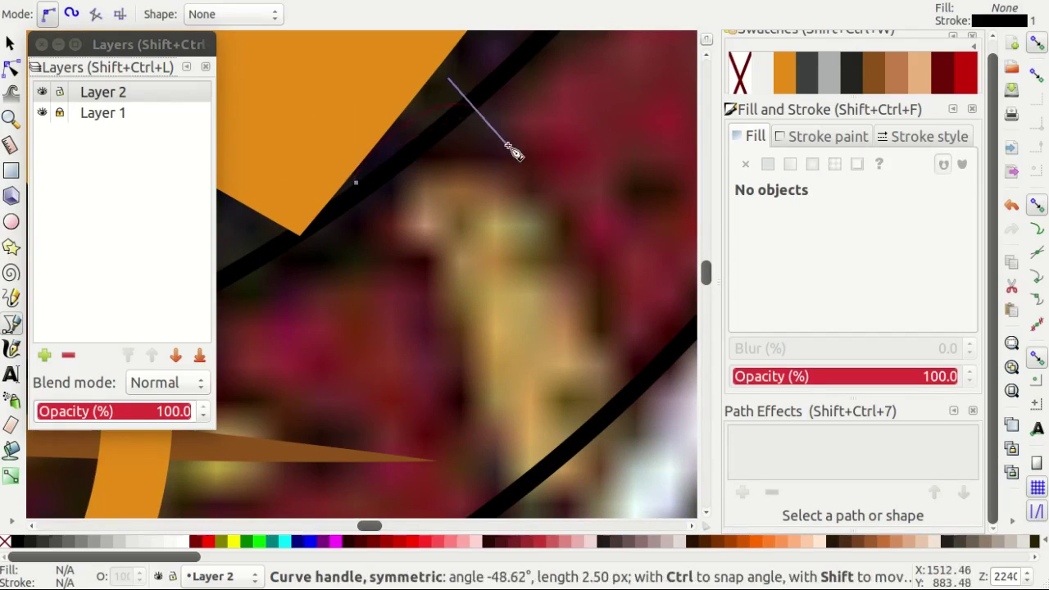
{"action": "left_click_drag", "start_coordinate": [513, 153], "coordinate": [517, 157]}
{"action": "scroll", "coordinate": [533, 175], "scroll_direction": "down", "scroll_amount": 4}
{"action": "scroll", "coordinate": [574, 205], "scroll_direction": "down", "scroll_amount": 2}
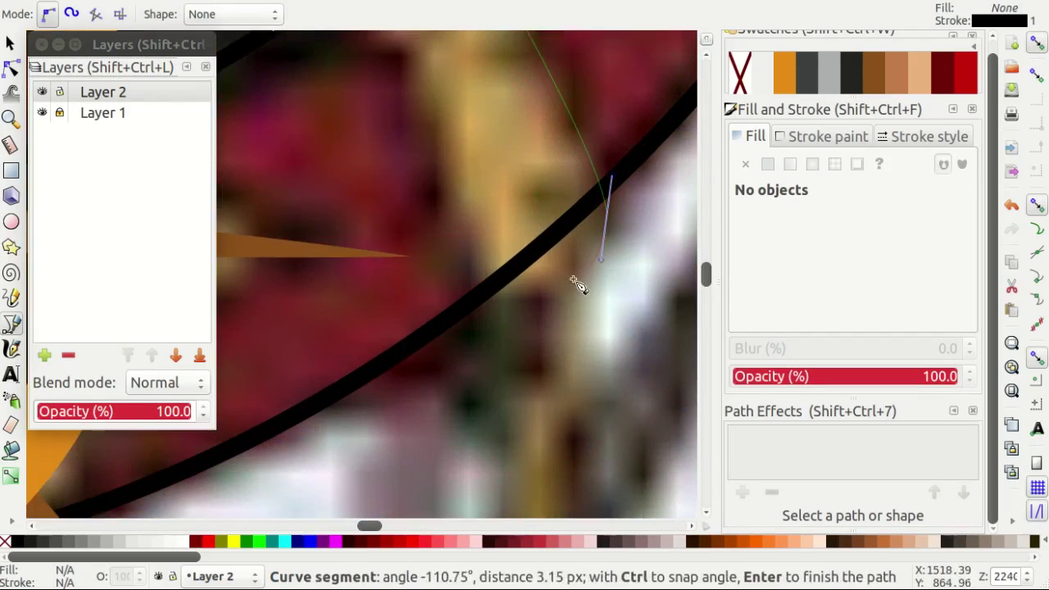
{"action": "left_click_drag", "start_coordinate": [471, 301], "coordinate": [471, 304]}
{"action": "scroll", "coordinate": [409, 237], "scroll_direction": "up", "scroll_amount": 4}
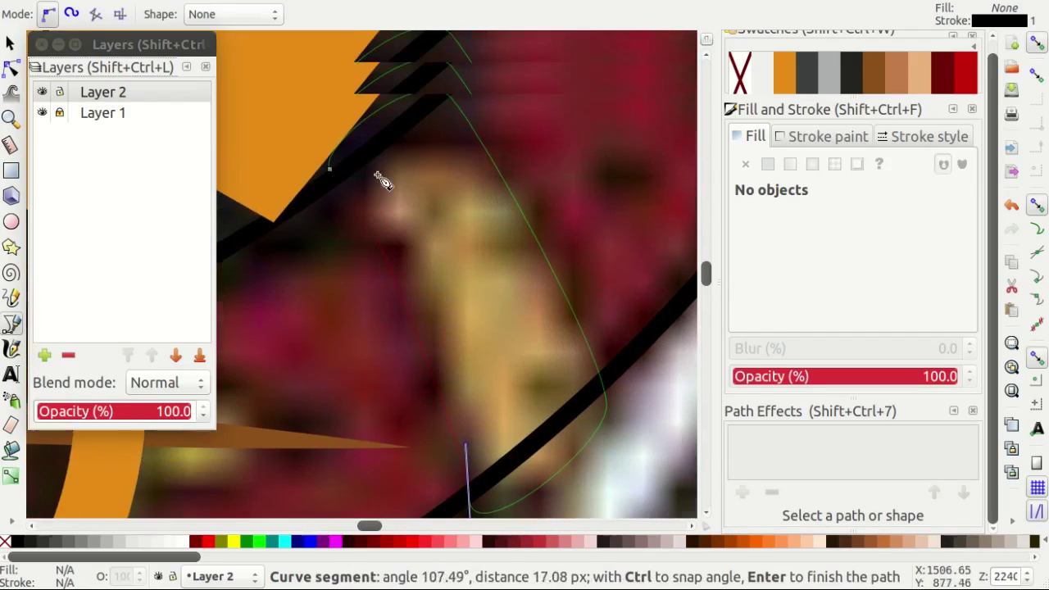
{"action": "left_click", "coordinate": [331, 170]}
{"action": "key", "text": "n"}
Reshape the loop's left and upper right sides and fill it with orange swatch 6327.
{"action": "left_click", "coordinate": [329, 169]}
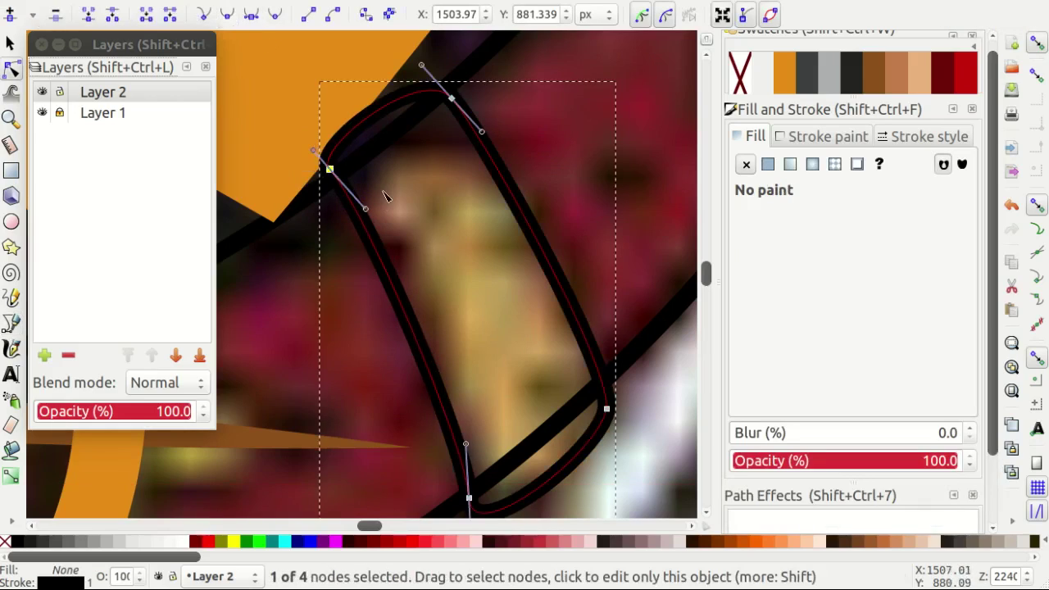
{"action": "left_click_drag", "start_coordinate": [371, 213], "coordinate": [377, 226]}
{"action": "left_click", "coordinate": [451, 97]}
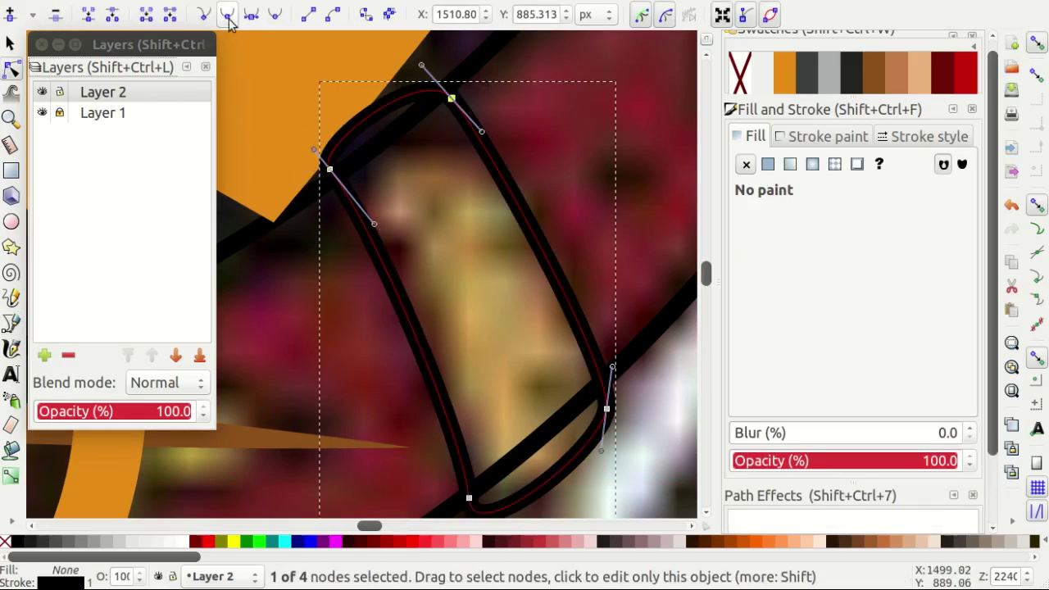
{"action": "left_click_drag", "start_coordinate": [481, 131], "coordinate": [501, 147]}
{"action": "scroll", "coordinate": [616, 238], "scroll_direction": "down", "scroll_amount": 3}
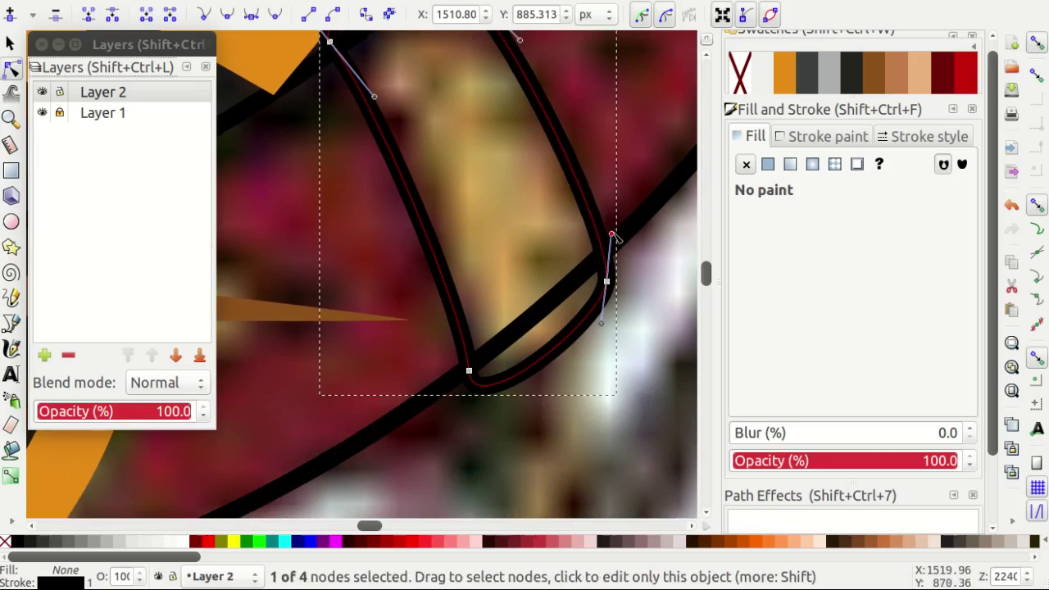
{"action": "scroll", "coordinate": [503, 238], "scroll_direction": "down", "scroll_amount": 1}
{"action": "left_click", "coordinate": [784, 72]}
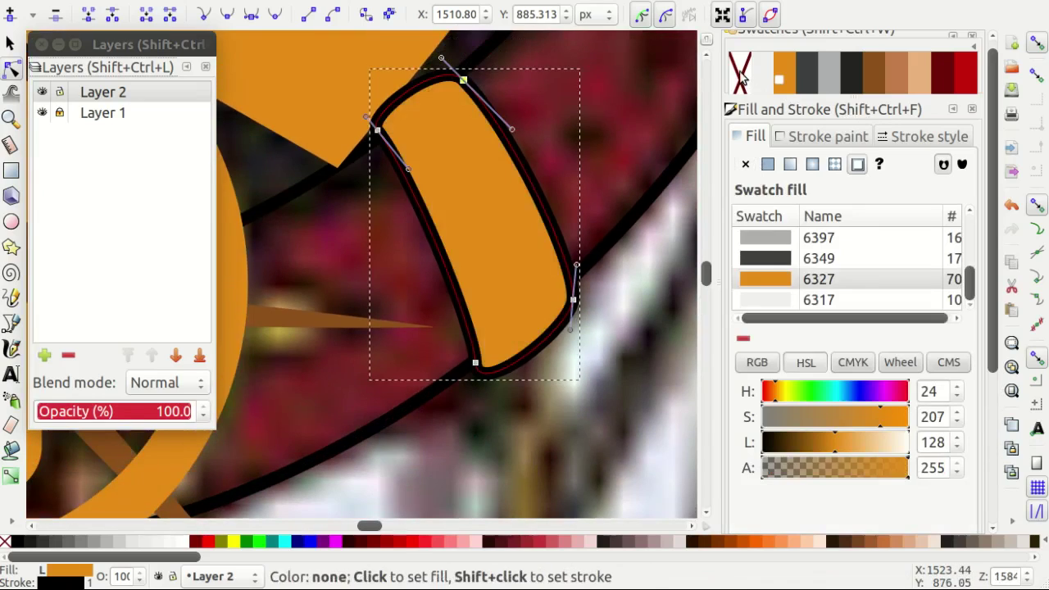
{"action": "scroll", "coordinate": [503, 270], "scroll_direction": "down", "scroll_amount": 2}
{"action": "scroll", "coordinate": [438, 278], "scroll_direction": "down", "scroll_amount": 1}
Add a thin orange rectangle running from the loop down to the skull charm.
{"action": "key", "text": "r"}
{"action": "left_click_drag", "start_coordinate": [468, 107], "coordinate": [499, 432]}
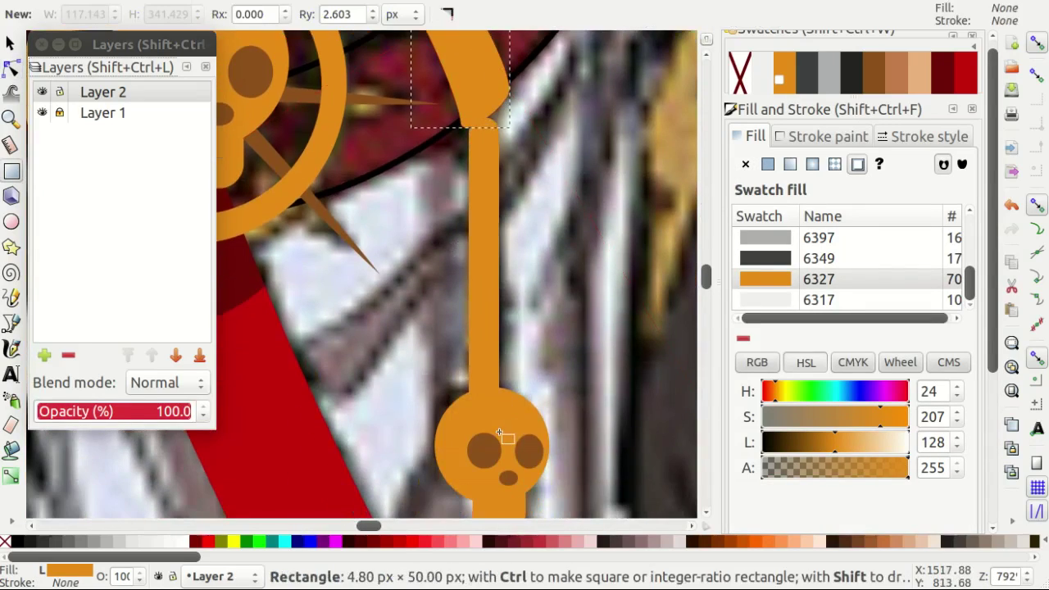
{"action": "key", "text": "s"}
{"action": "left_click_drag", "start_coordinate": [493, 271], "coordinate": [457, 215]}
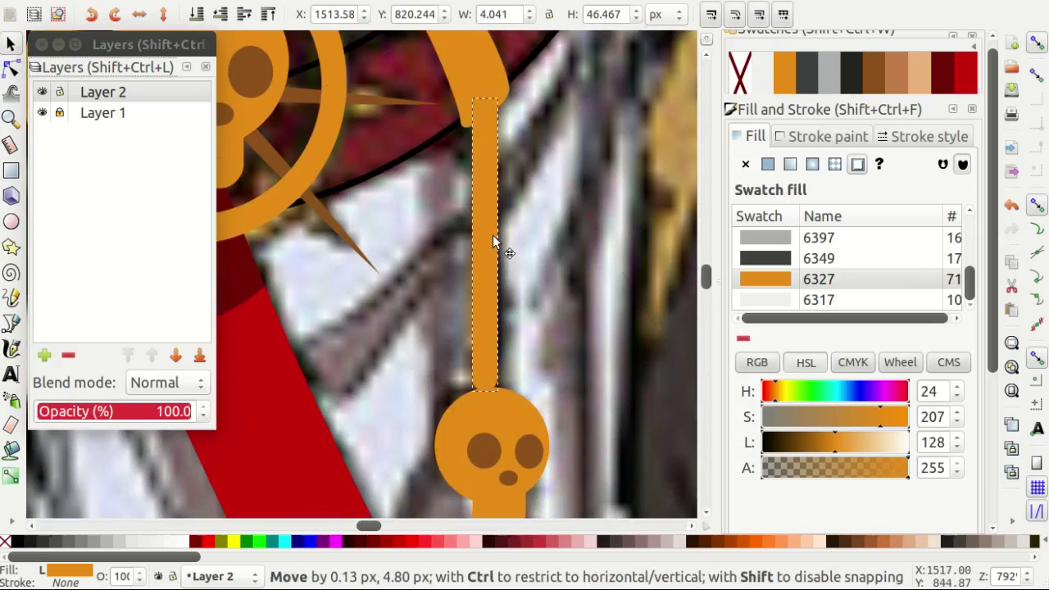
{"action": "key", "text": "n"}
{"action": "left_click_drag", "start_coordinate": [494, 367], "coordinate": [510, 382]}
{"action": "scroll", "coordinate": [510, 382], "scroll_direction": "up", "scroll_amount": 1}
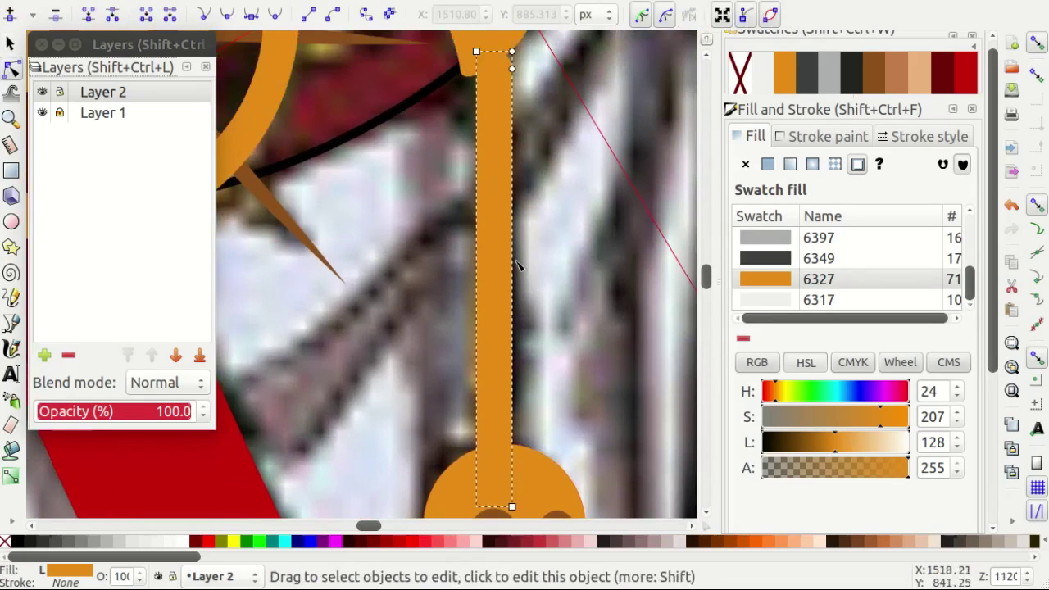
{"action": "key", "text": "s"}
{"action": "left_click_drag", "start_coordinate": [500, 235], "coordinate": [500, 231]}
{"action": "key", "text": "Escape"}
{"action": "scroll", "coordinate": [485, 272], "scroll_direction": "down", "scroll_amount": 1}
{"action": "scroll", "coordinate": [512, 289], "scroll_direction": "down", "scroll_amount": 1}
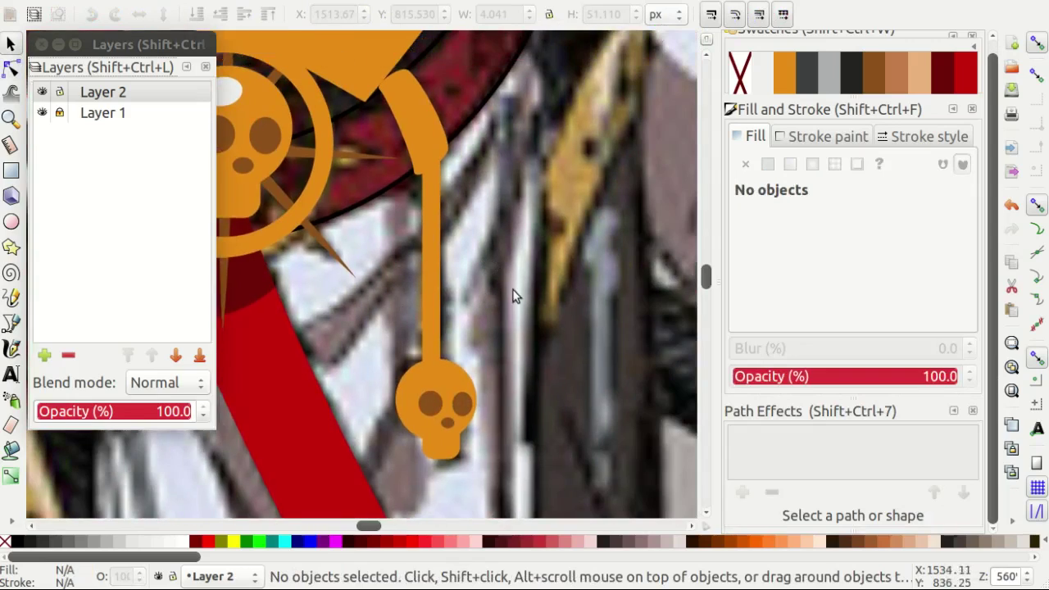
{"action": "key", "text": "b"}
{"action": "scroll", "coordinate": [511, 291], "scroll_direction": "up", "scroll_amount": 2}
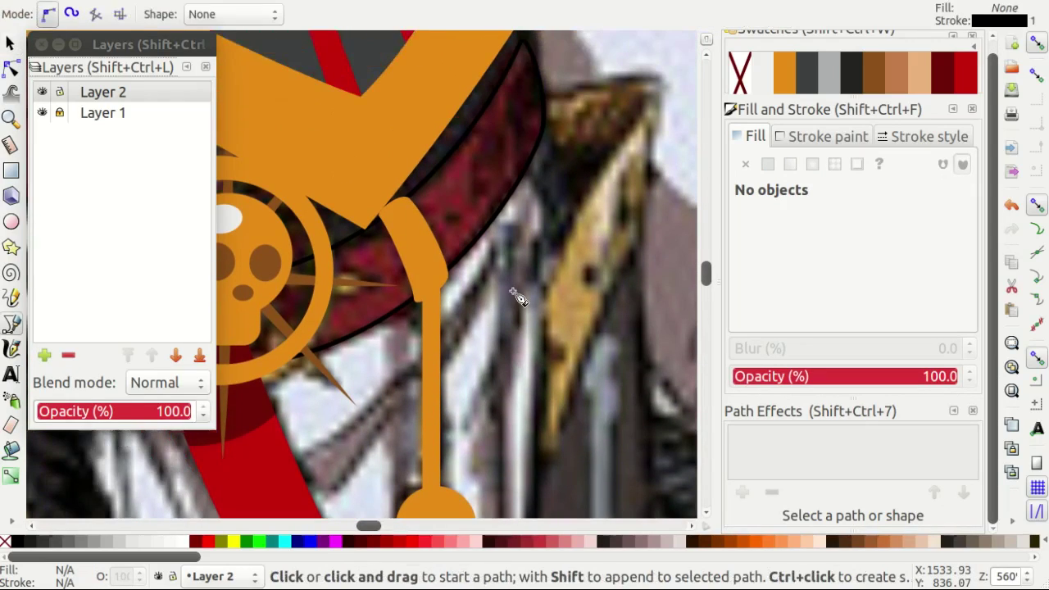
Fill the black sash outline path with red, then deselect it.
{"action": "scroll", "coordinate": [520, 297], "scroll_direction": "down", "scroll_amount": 2}
{"action": "scroll", "coordinate": [524, 281], "scroll_direction": "up", "scroll_amount": 2}
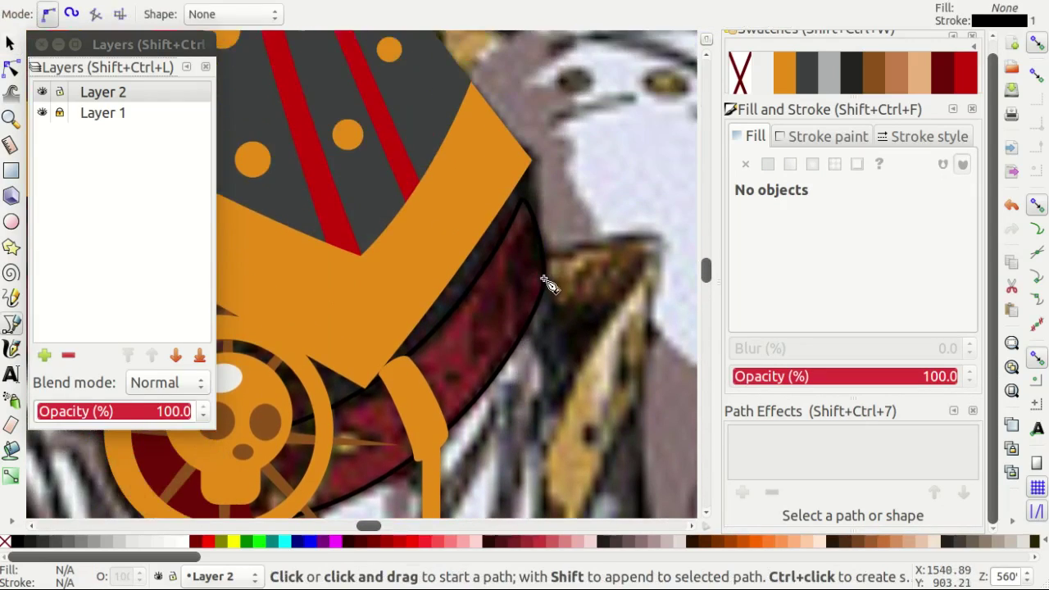
{"action": "scroll", "coordinate": [546, 281], "scroll_direction": "down", "scroll_amount": 2}
{"action": "scroll", "coordinate": [524, 276], "scroll_direction": "up", "scroll_amount": 2}
{"action": "key", "text": "s"}
{"action": "left_click", "coordinate": [547, 274]}
{"action": "left_click", "coordinate": [965, 72]}
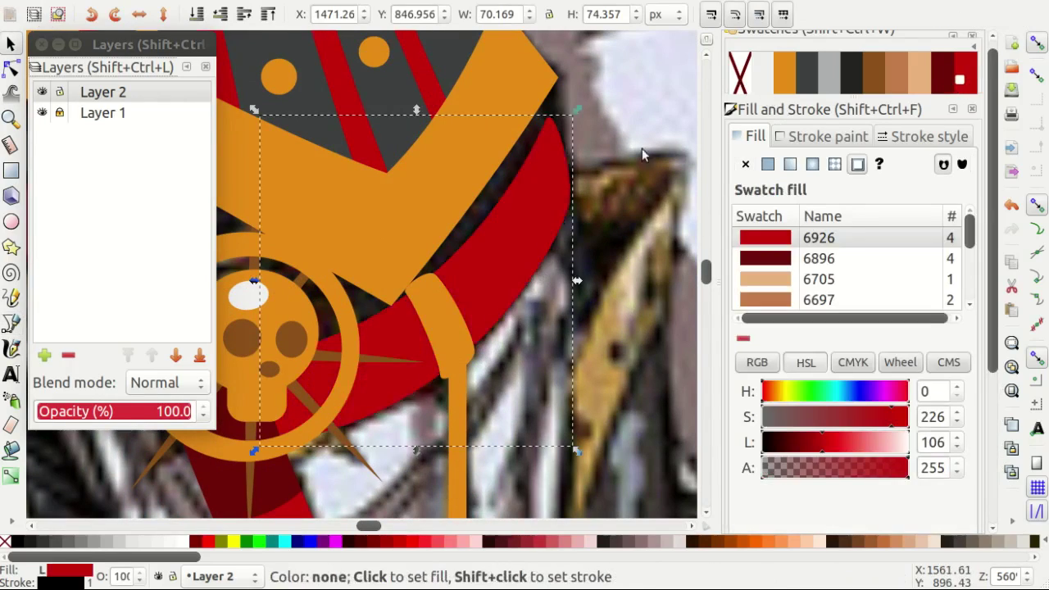
{"action": "scroll", "coordinate": [508, 287], "scroll_direction": "down", "scroll_amount": 1}
{"action": "scroll", "coordinate": [462, 303], "scroll_direction": "up", "scroll_amount": 1}
{"action": "key", "text": "Escape"}
Draw an ellipse over the skull emblem, shift it left, and fill it with dark red swatch 6896.
{"action": "scroll", "coordinate": [480, 301], "scroll_direction": "up", "scroll_amount": 1}
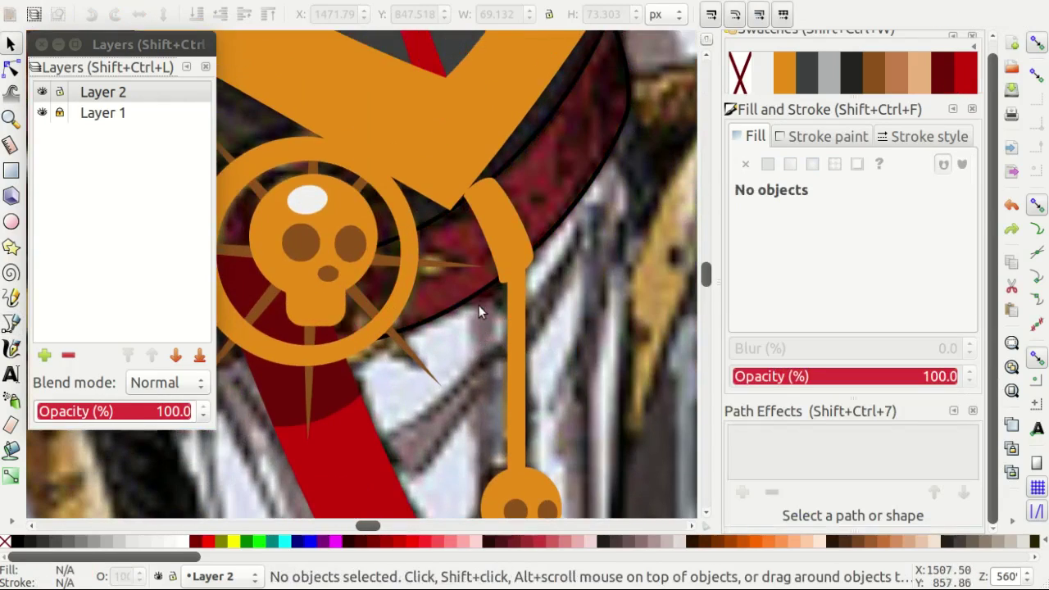
{"action": "key", "text": "r"}
{"action": "scroll", "coordinate": [475, 327], "scroll_direction": "up", "scroll_amount": 1}
{"action": "key", "text": "e"}
{"action": "left_click_drag", "start_coordinate": [397, 279], "coordinate": [467, 398]}
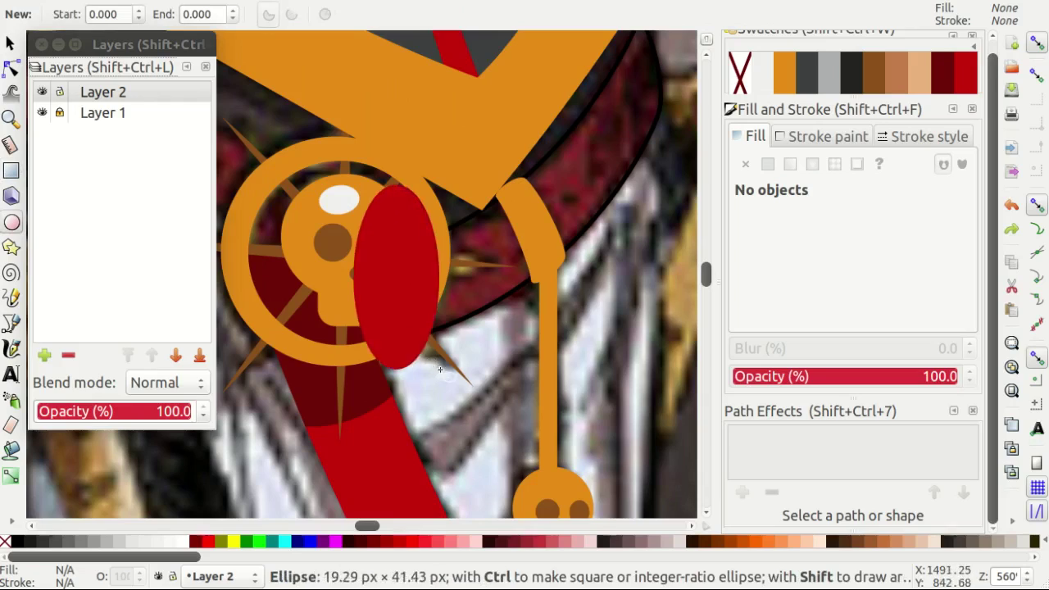
{"action": "key", "text": "s"}
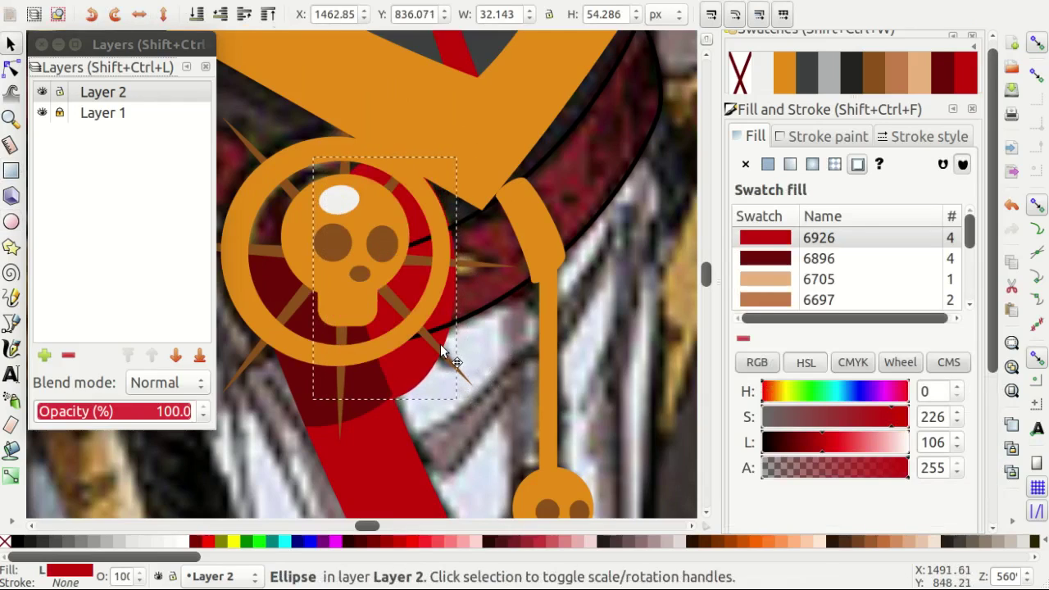
{"action": "left_click_drag", "start_coordinate": [443, 352], "coordinate": [429, 352]}
{"action": "left_click", "coordinate": [942, 70]}
{"action": "scroll", "coordinate": [624, 273], "scroll_direction": "right", "scroll_amount": 2}
Draw a dark red rectangle over the sash and enlarge it.
{"action": "key", "text": "r"}
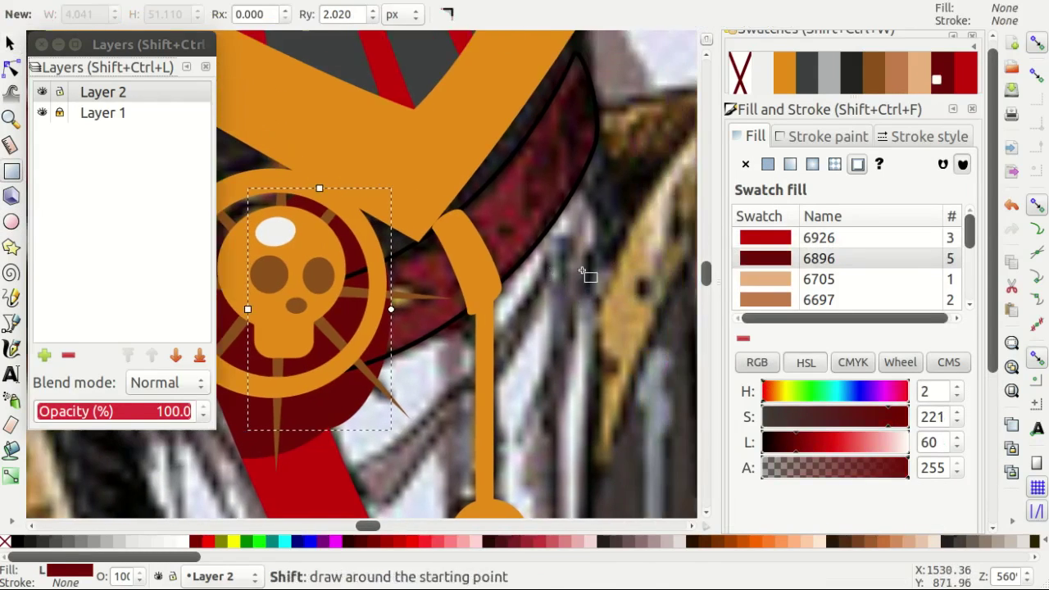
{"action": "scroll", "coordinate": [519, 246], "scroll_direction": "down", "scroll_amount": 1, "text": "ctrl"}
{"action": "left_click_drag", "start_coordinate": [394, 119], "coordinate": [636, 348]}
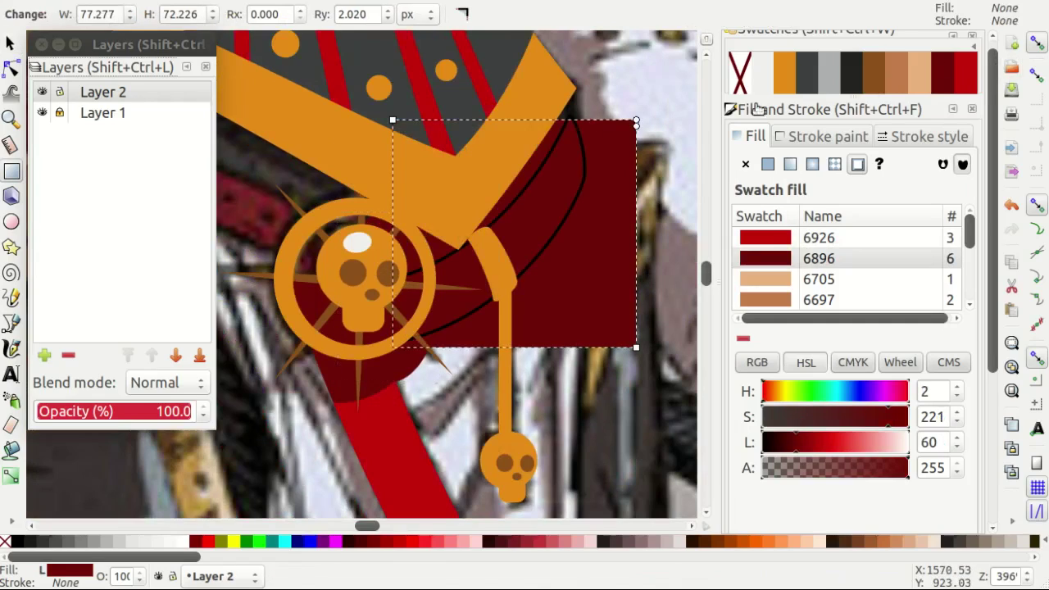
{"action": "left_click_drag", "start_coordinate": [394, 122], "coordinate": [375, 98]}
{"action": "key", "text": "s"}
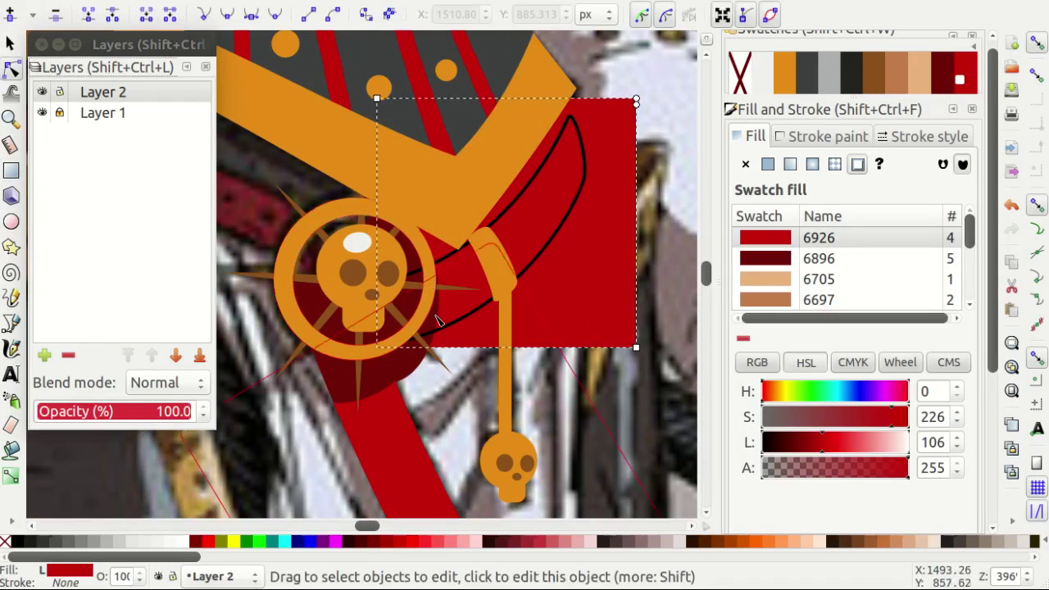
{"action": "scroll", "coordinate": [434, 325], "scroll_direction": "up", "scroll_amount": 3}
Group the rectangle with the emblem and clip the group to the rectangle.
{"action": "left_click", "coordinate": [434, 326], "text": "shift"}
{"action": "key", "text": "ctrl+g"}
{"action": "right_click", "coordinate": [526, 318]}
{"action": "left_click", "coordinate": [557, 323]}
{"action": "scroll", "coordinate": [520, 381], "scroll_direction": "down", "scroll_amount": 1, "text": "ctrl"}
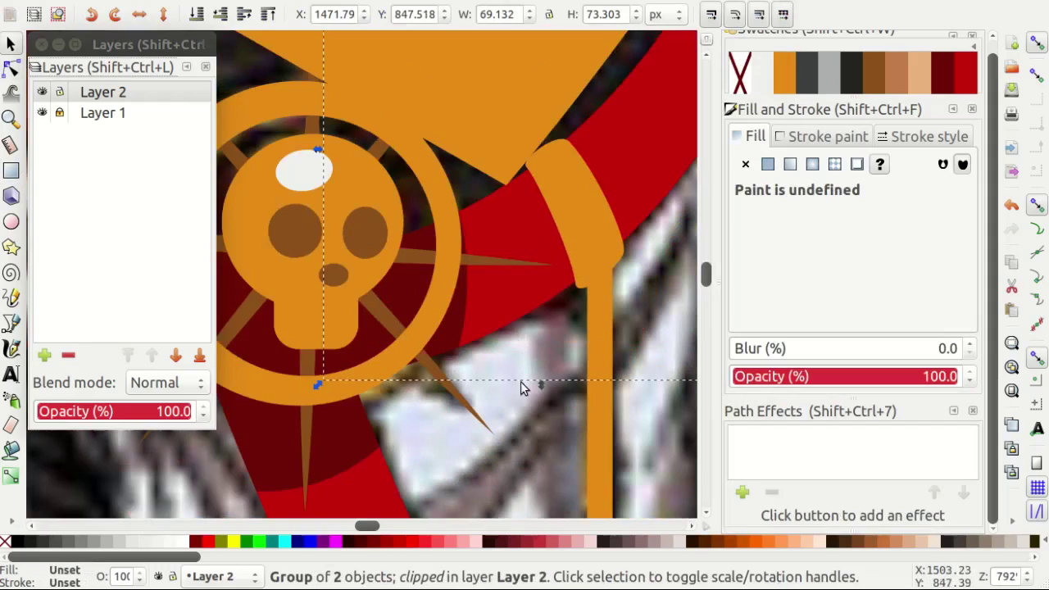
{"action": "key", "text": "Escape"}
{"action": "scroll", "coordinate": [426, 344], "scroll_direction": "down", "scroll_amount": 3, "text": "ctrl"}
{"action": "scroll", "coordinate": [343, 303], "scroll_direction": "down", "scroll_amount": 1, "text": "ctrl"}
{"action": "scroll", "coordinate": [339, 300], "scroll_direction": "left", "scroll_amount": 1}
Trace a curved Bezier outline along the inner edge of the gold shoulder trim.
{"action": "key", "text": "b"}
{"action": "scroll", "coordinate": [339, 300], "scroll_direction": "down", "scroll_amount": 5}
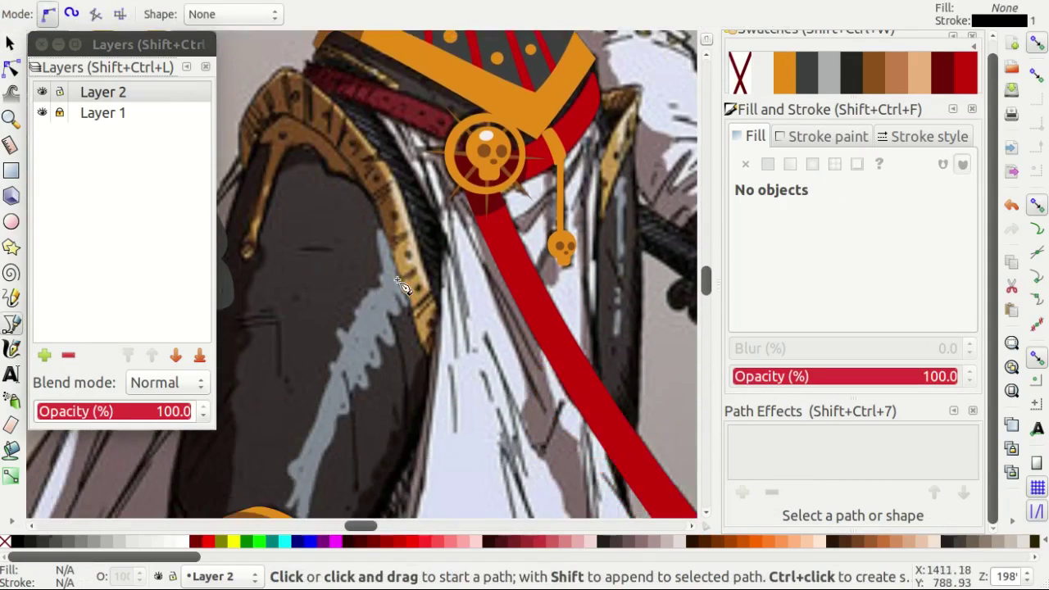
{"action": "scroll", "coordinate": [328, 246], "scroll_direction": "up", "scroll_amount": 3}
{"action": "scroll", "coordinate": [315, 189], "scroll_direction": "up", "scroll_amount": 2, "text": "ctrl"}
{"action": "scroll", "coordinate": [344, 188], "scroll_direction": "down", "scroll_amount": 5}
{"action": "scroll", "coordinate": [328, 215], "scroll_direction": "down", "scroll_amount": 3}
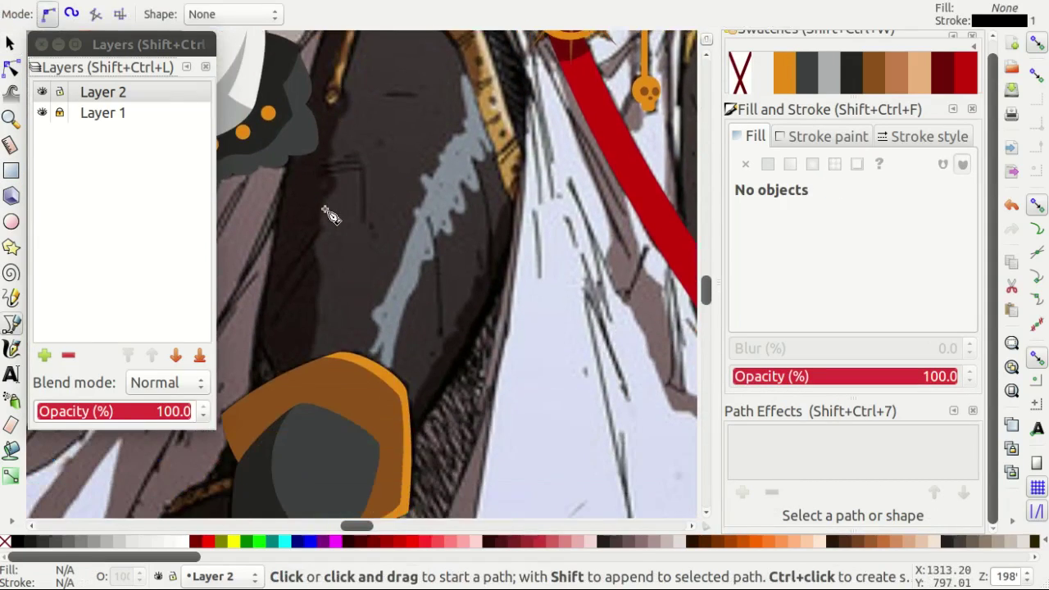
{"action": "scroll", "coordinate": [288, 367], "scroll_direction": "left", "scroll_amount": 3}
{"action": "left_click_drag", "start_coordinate": [278, 440], "coordinate": [282, 387]}
{"action": "scroll", "coordinate": [316, 145], "scroll_direction": "down", "scroll_amount": 2, "text": "ctrl"}
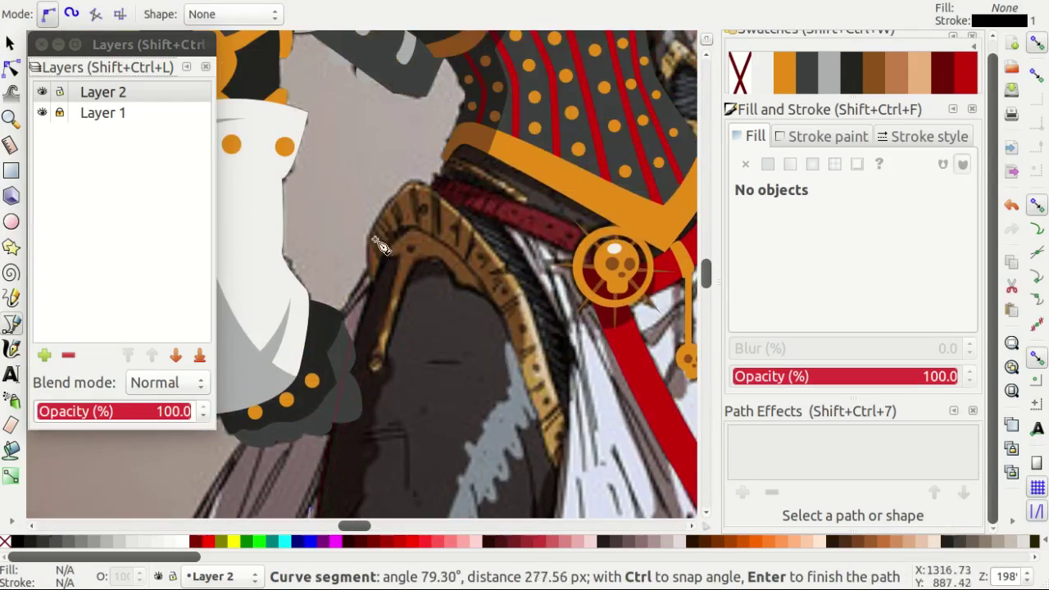
{"action": "scroll", "coordinate": [416, 210], "scroll_direction": "up", "scroll_amount": 5, "text": "ctrl"}
{"action": "left_click_drag", "start_coordinate": [411, 237], "coordinate": [428, 187]}
{"action": "scroll", "coordinate": [499, 181], "scroll_direction": "down", "scroll_amount": 2, "text": "ctrl"}
{"action": "scroll", "coordinate": [528, 219], "scroll_direction": "down", "scroll_amount": 2, "text": "ctrl"}
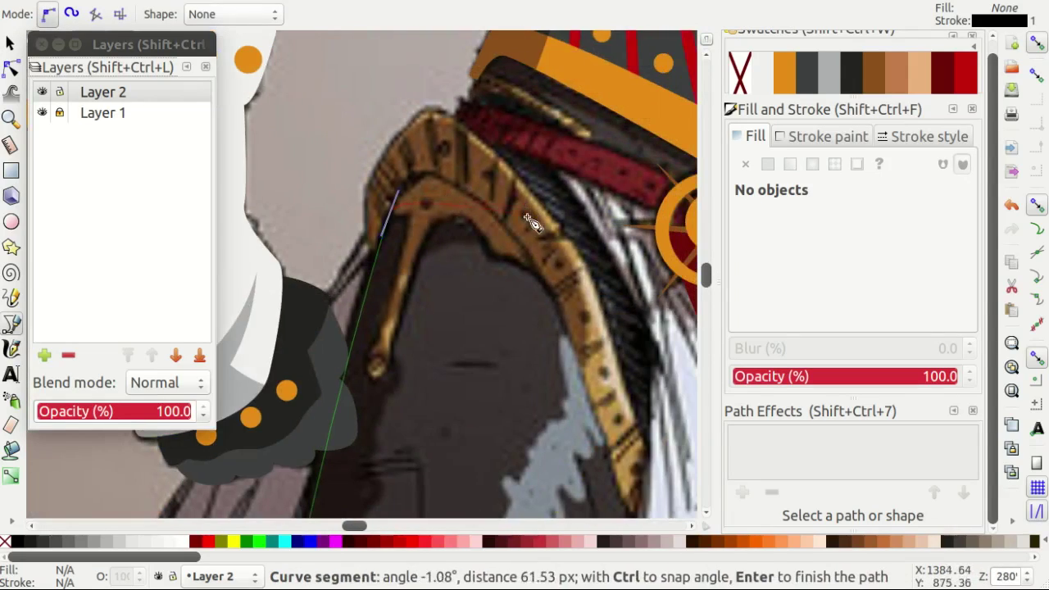
{"action": "scroll", "coordinate": [525, 262], "scroll_direction": "up", "scroll_amount": 2, "text": "ctrl"}
{"action": "left_click_drag", "start_coordinate": [445, 152], "coordinate": [525, 219]}
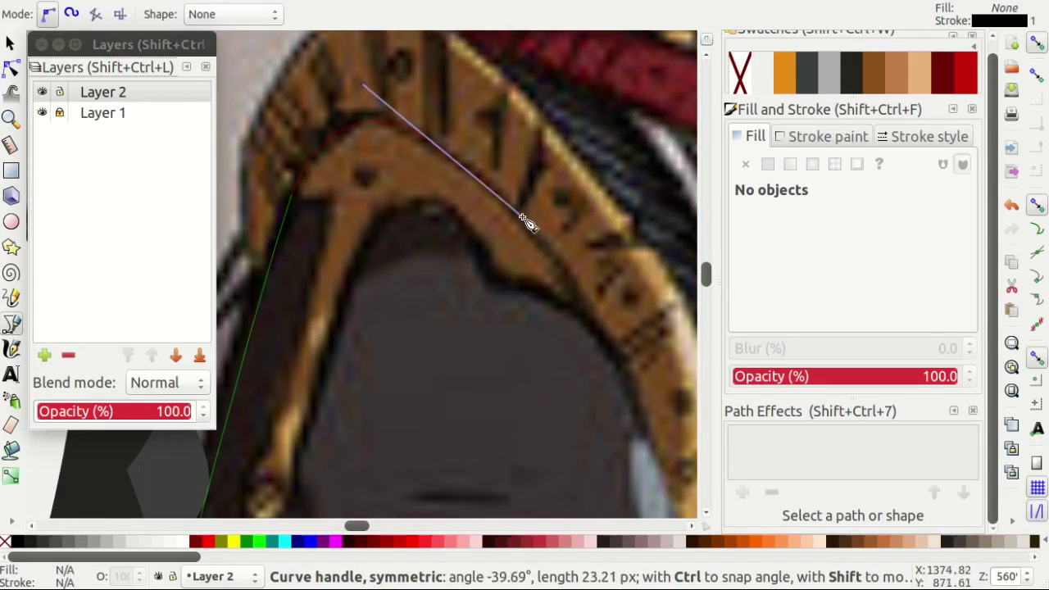
{"action": "scroll", "coordinate": [508, 221], "scroll_direction": "down", "scroll_amount": 2, "text": "ctrl"}
{"action": "scroll", "coordinate": [620, 241], "scroll_direction": "down", "scroll_amount": 2}
{"action": "scroll", "coordinate": [621, 241], "scroll_direction": "down", "scroll_amount": 2, "text": "ctrl"}
{"action": "scroll", "coordinate": [559, 276], "scroll_direction": "up", "scroll_amount": 3, "text": "ctrl"}
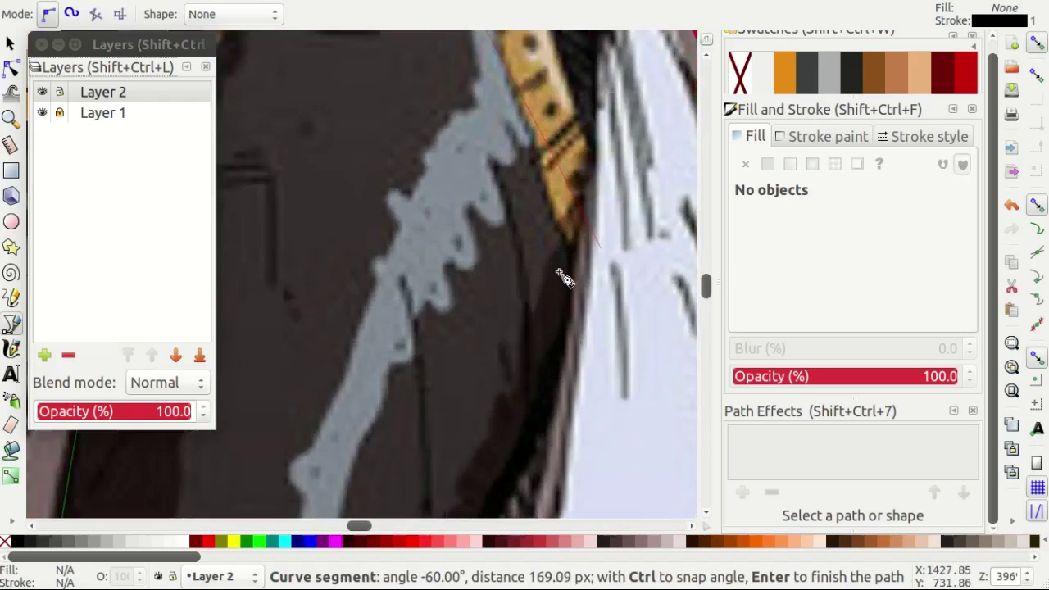
{"action": "scroll", "coordinate": [559, 276], "scroll_direction": "up", "scroll_amount": 1, "text": "ctrl"}
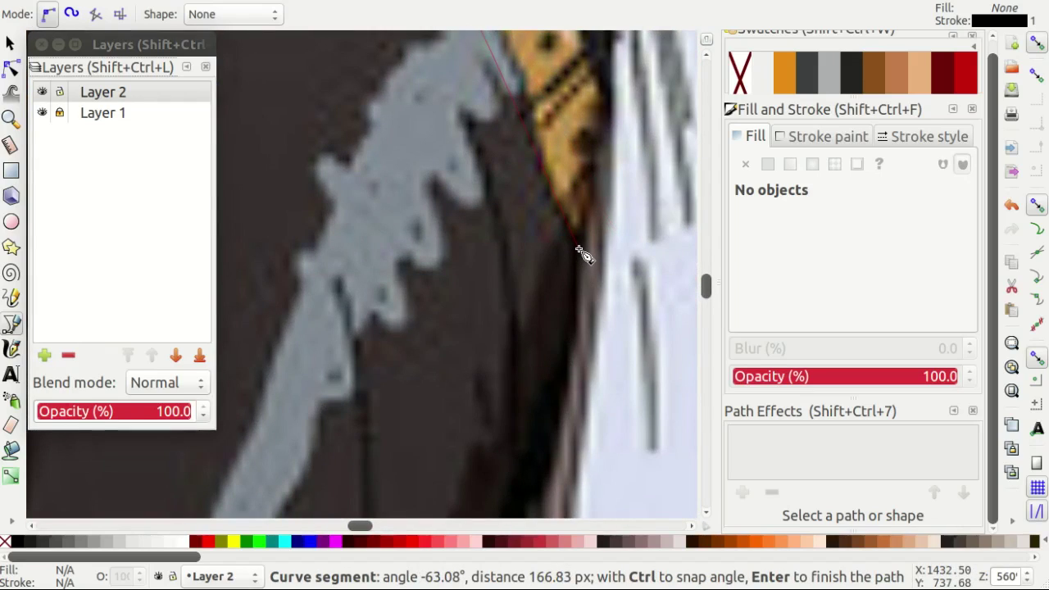
{"action": "left_click", "coordinate": [579, 250]}
{"action": "key", "text": "Return"}
Adjust the outline's nodes and handles so the curve hugs the trim.
{"action": "scroll", "coordinate": [581, 256], "scroll_direction": "down", "scroll_amount": 1, "text": "ctrl"}
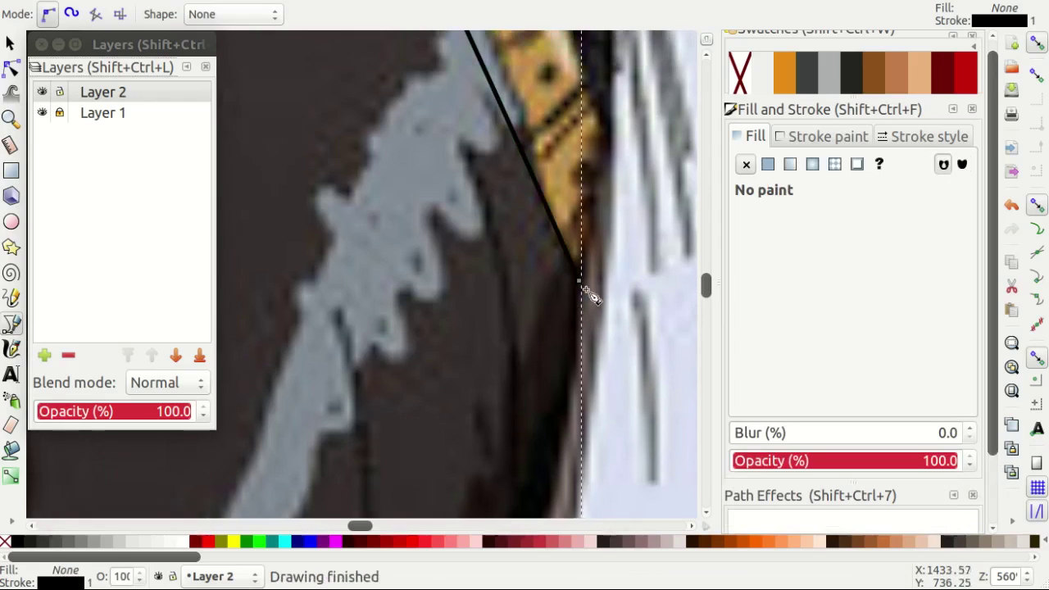
{"action": "key", "text": "n"}
{"action": "left_click", "coordinate": [582, 352]}
{"action": "scroll", "coordinate": [472, 75], "scroll_direction": "up", "scroll_amount": 3}
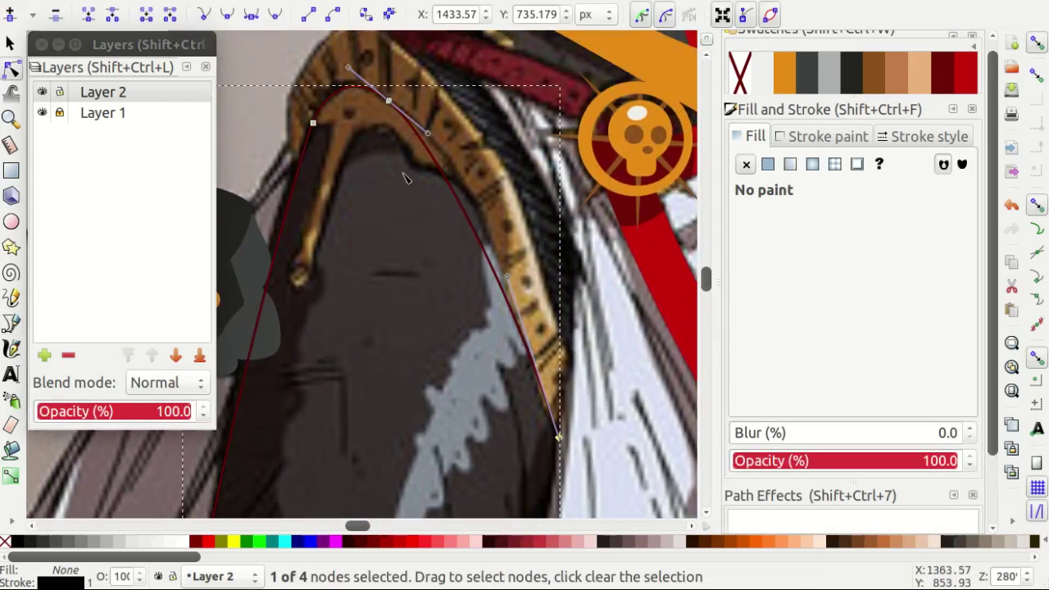
{"action": "scroll", "coordinate": [398, 197], "scroll_direction": "up", "scroll_amount": 1, "text": "ctrl"}
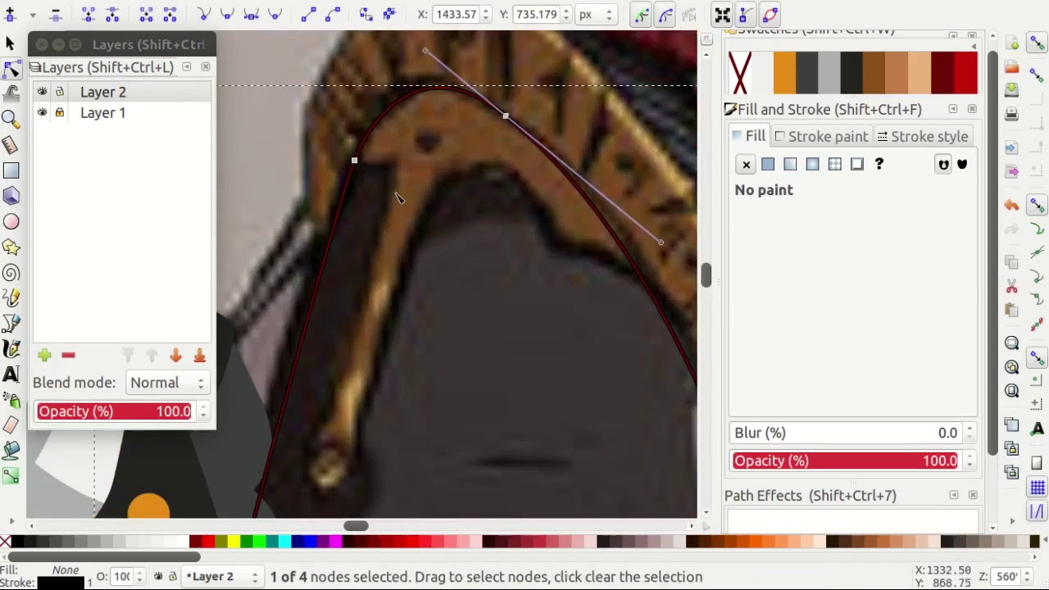
{"action": "scroll", "coordinate": [358, 160], "scroll_direction": "up", "scroll_amount": 1, "text": "ctrl"}
{"action": "left_click_drag", "start_coordinate": [374, 165], "coordinate": [367, 163]}
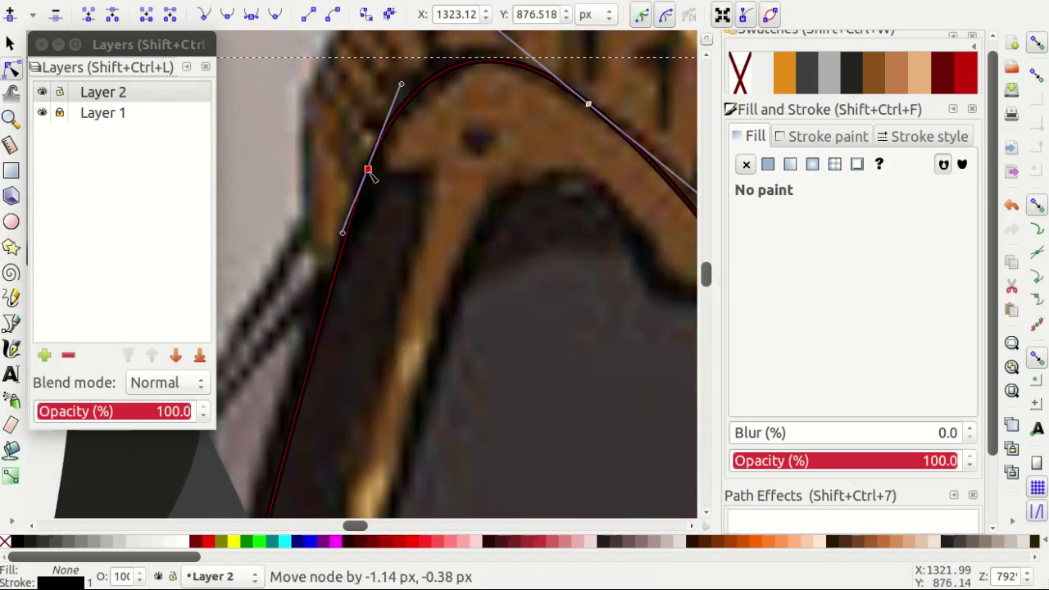
{"action": "scroll", "coordinate": [418, 156], "scroll_direction": "down", "scroll_amount": 2, "text": "ctrl"}
{"action": "left_click_drag", "start_coordinate": [373, 214], "coordinate": [352, 278]}
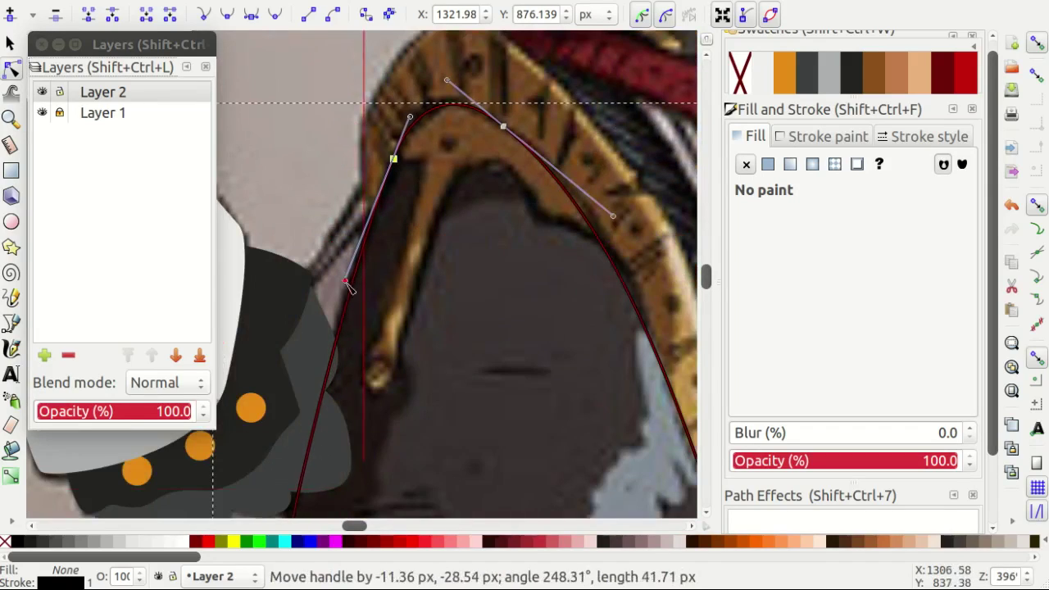
{"action": "scroll", "coordinate": [373, 288], "scroll_direction": "down", "scroll_amount": 2}
{"action": "scroll", "coordinate": [372, 289], "scroll_direction": "down", "scroll_amount": 3}
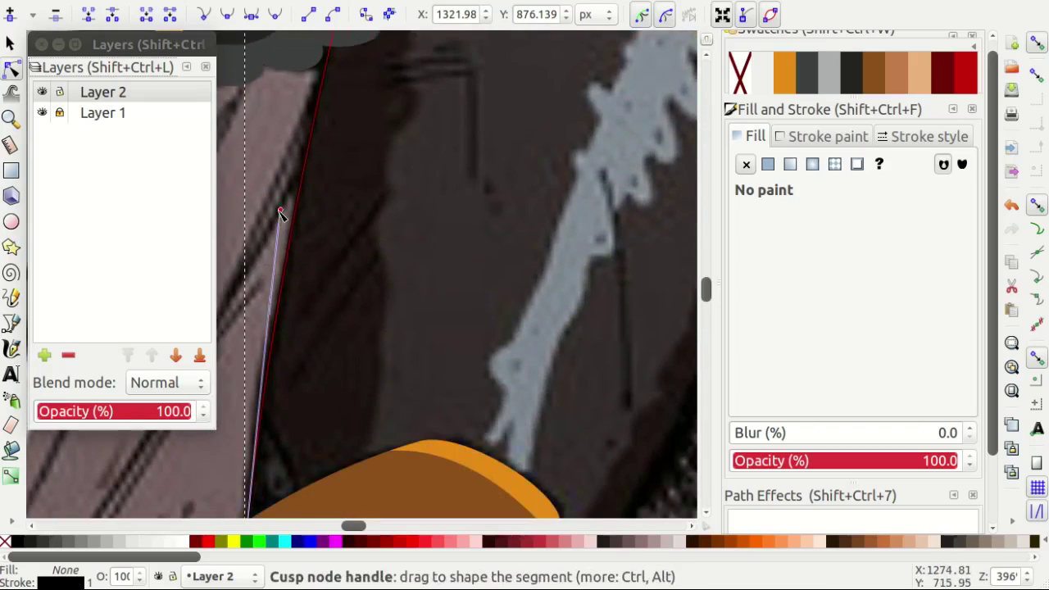
{"action": "scroll", "coordinate": [423, 272], "scroll_direction": "up", "scroll_amount": 3}
{"action": "scroll", "coordinate": [459, 245], "scroll_direction": "up", "scroll_amount": 3}
{"action": "scroll", "coordinate": [492, 229], "scroll_direction": "up", "scroll_amount": 2}
{"action": "scroll", "coordinate": [515, 215], "scroll_direction": "up", "scroll_amount": 2}
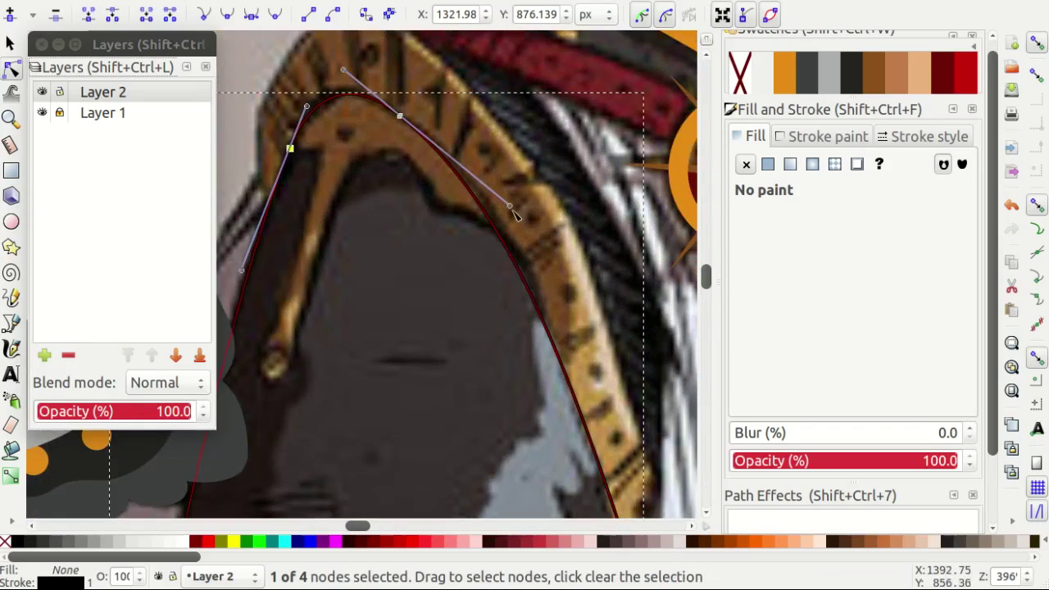
{"action": "left_click_drag", "start_coordinate": [515, 215], "coordinate": [525, 220]}
{"action": "scroll", "coordinate": [524, 220], "scroll_direction": "up", "scroll_amount": 2}
{"action": "scroll", "coordinate": [361, 279], "scroll_direction": "up", "scroll_amount": 1}
Draw a short cutting path across the outline's end and select both paths.
{"action": "key", "text": "b"}
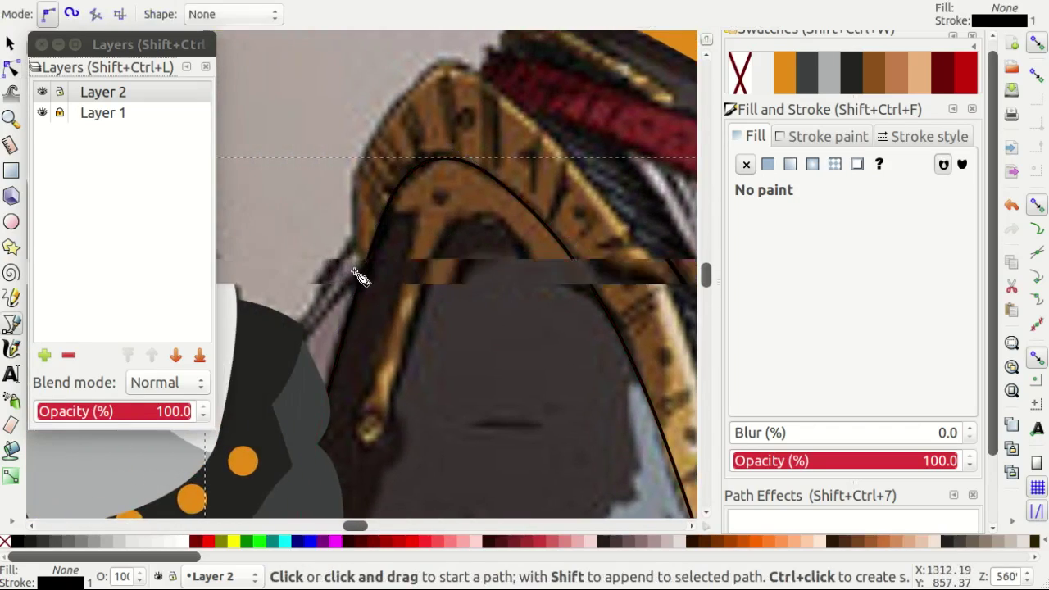
{"action": "scroll", "coordinate": [360, 279], "scroll_direction": "up", "scroll_amount": 1}
{"action": "left_click", "coordinate": [371, 256]}
{"action": "double_click", "coordinate": [390, 245]}
{"action": "key", "text": "s"}
{"action": "key", "text": "ctrl+a"}
Cut the arch outline with the short path and select the cut piece.
{"action": "key", "text": "alt+p"}
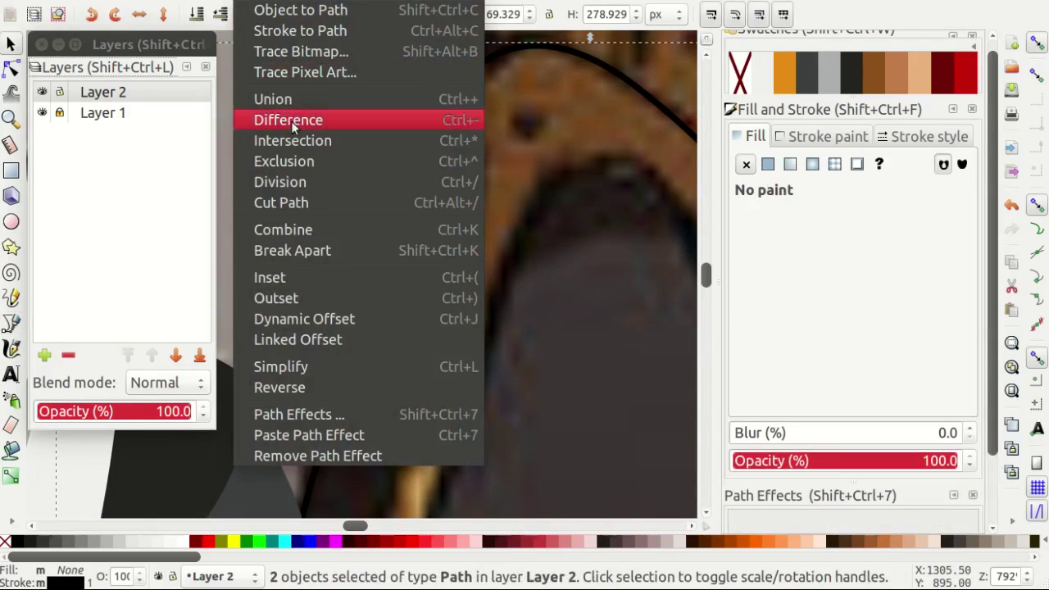
{"action": "left_click", "coordinate": [281, 202]}
{"action": "left_click", "coordinate": [409, 215]}
Trace a closed Bezier shape along the trim's outer edge.
{"action": "key", "text": "b"}
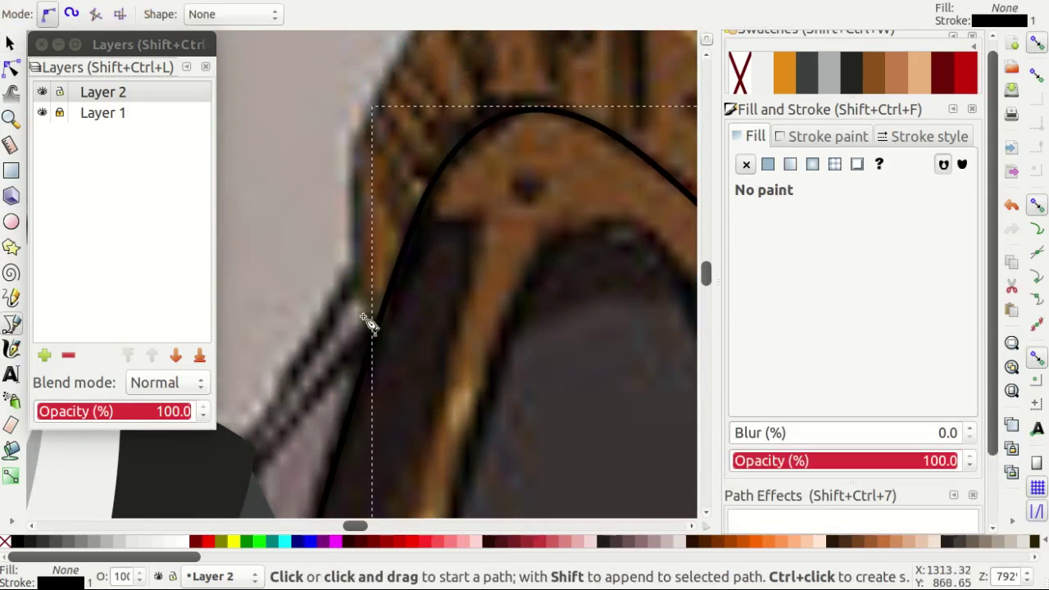
{"action": "scroll", "coordinate": [366, 321], "scroll_direction": "up", "scroll_amount": 2}
{"action": "left_click_drag", "start_coordinate": [365, 302], "coordinate": [365, 301]}
{"action": "scroll", "coordinate": [327, 216], "scroll_direction": "down", "scroll_amount": 2}
{"action": "scroll", "coordinate": [344, 246], "scroll_direction": "up", "scroll_amount": 1}
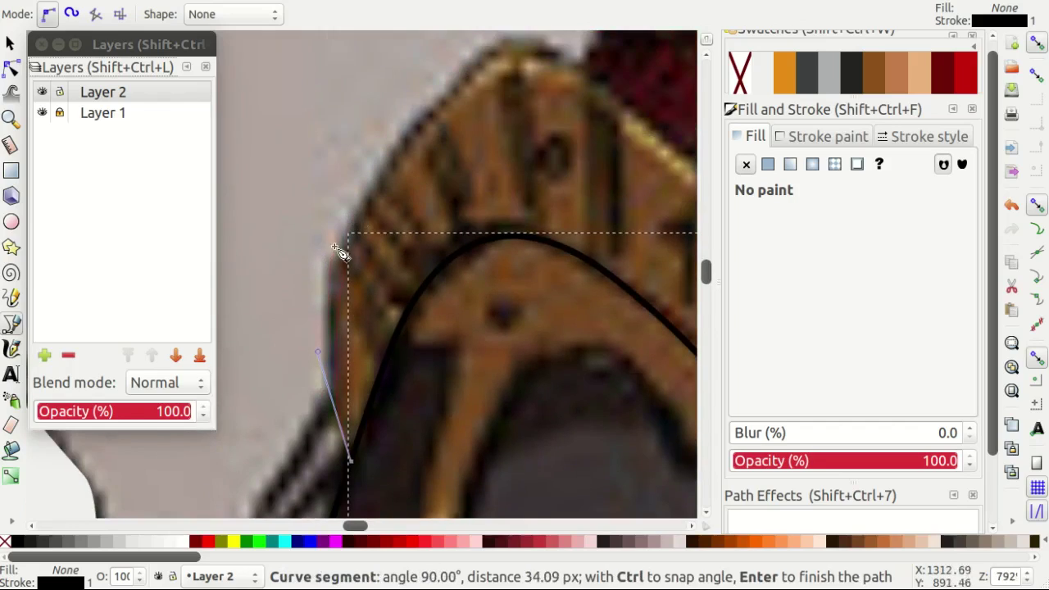
{"action": "scroll", "coordinate": [354, 233], "scroll_direction": "up", "scroll_amount": 1}
{"action": "scroll", "coordinate": [363, 190], "scroll_direction": "down", "scroll_amount": 1}
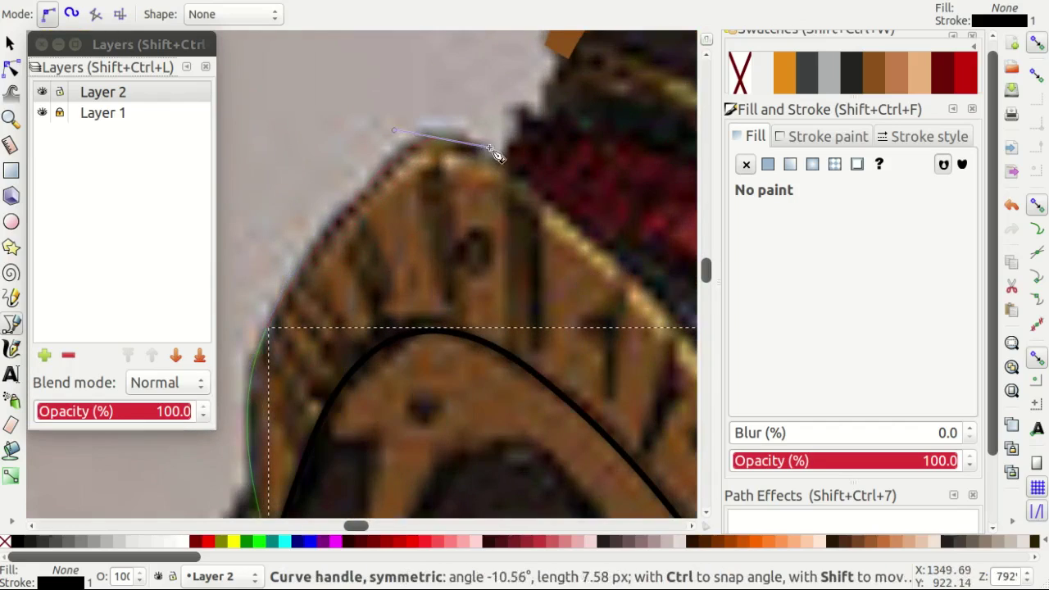
{"action": "left_click_drag", "start_coordinate": [494, 154], "coordinate": [496, 155]}
{"action": "scroll", "coordinate": [495, 164], "scroll_direction": "down", "scroll_amount": 2}
{"action": "scroll", "coordinate": [526, 216], "scroll_direction": "up", "scroll_amount": 1}
{"action": "scroll", "coordinate": [545, 183], "scroll_direction": "up", "scroll_amount": 1}
{"action": "left_click_drag", "start_coordinate": [549, 196], "coordinate": [606, 296]}
{"action": "scroll", "coordinate": [606, 297], "scroll_direction": "down", "scroll_amount": 2}
{"action": "scroll", "coordinate": [633, 246], "scroll_direction": "up", "scroll_amount": 3}
{"action": "scroll", "coordinate": [624, 217], "scroll_direction": "down", "scroll_amount": 2}
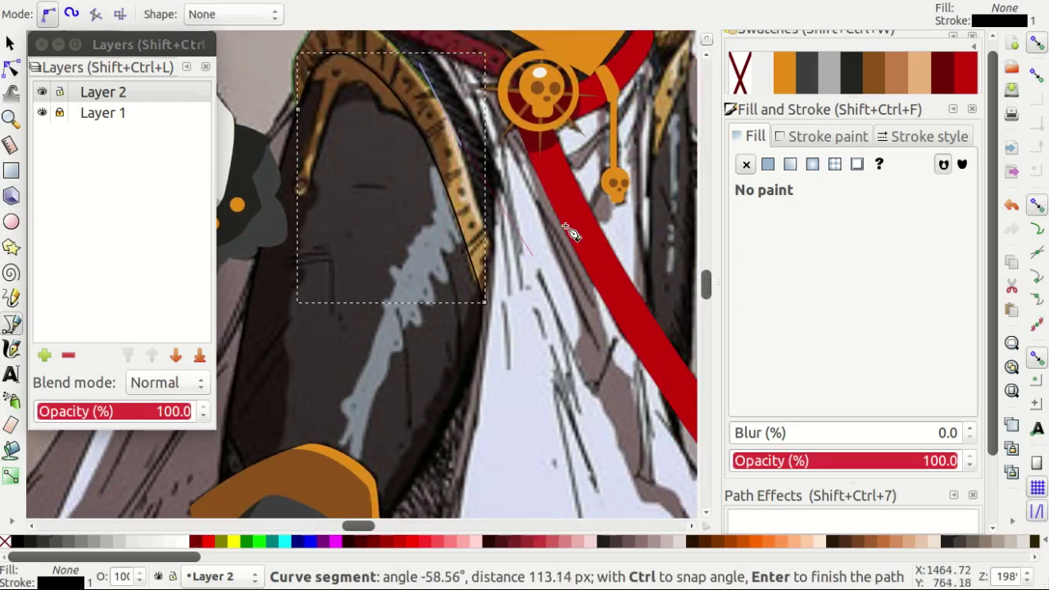
{"action": "scroll", "coordinate": [574, 237], "scroll_direction": "down", "scroll_amount": 1}
{"action": "scroll", "coordinate": [492, 273], "scroll_direction": "up", "scroll_amount": 2}
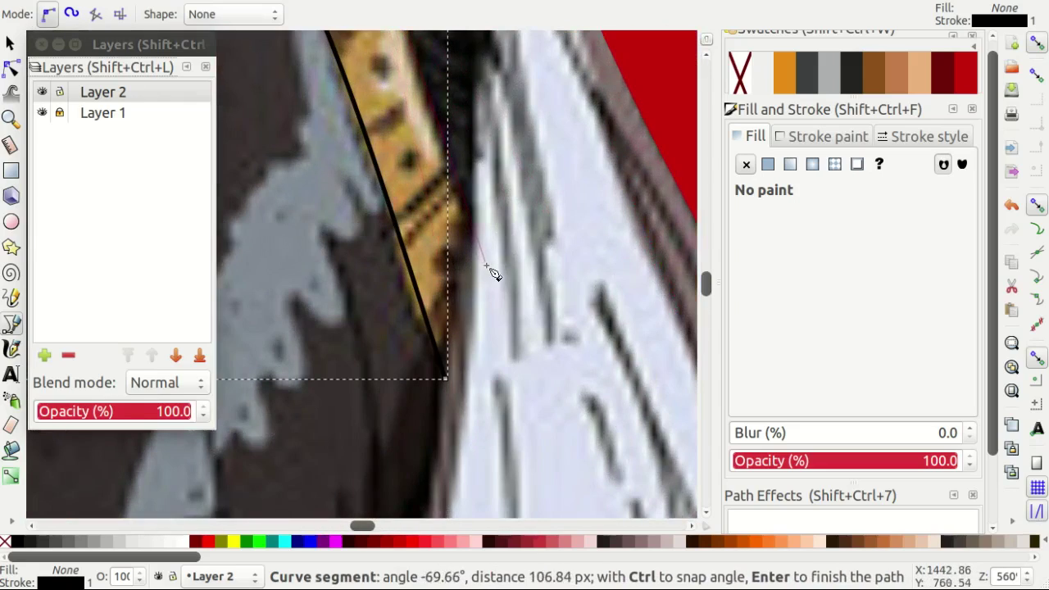
{"action": "left_click", "coordinate": [446, 381]}
Hide the reference photo layer and reshape the trim shape's outer curve.
{"action": "key", "text": "n"}
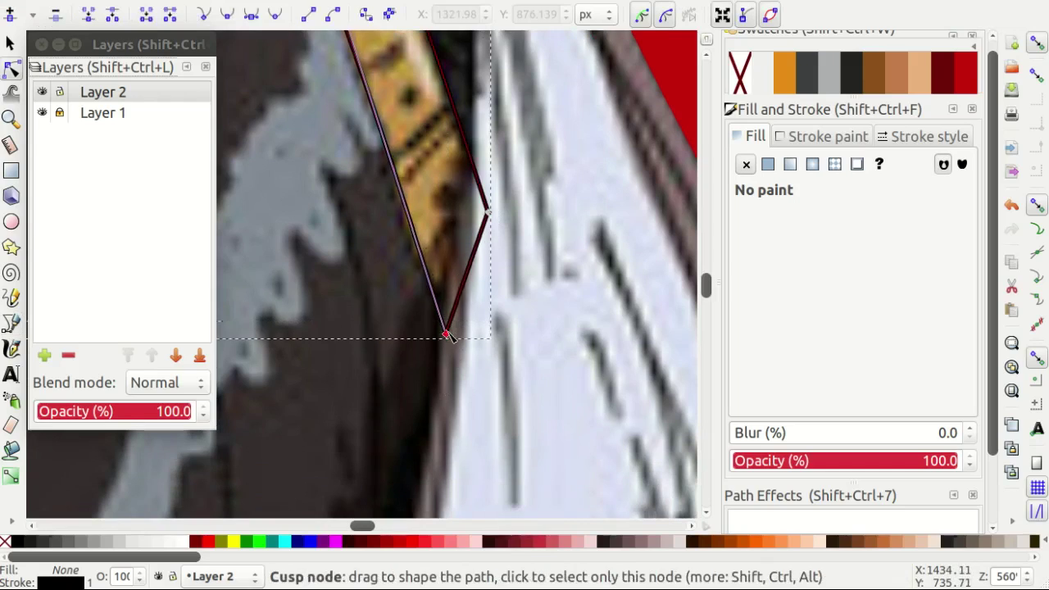
{"action": "left_click", "coordinate": [445, 355]}
{"action": "scroll", "coordinate": [492, 369], "scroll_direction": "up", "scroll_amount": 3}
{"action": "scroll", "coordinate": [489, 386], "scroll_direction": "up", "scroll_amount": 3}
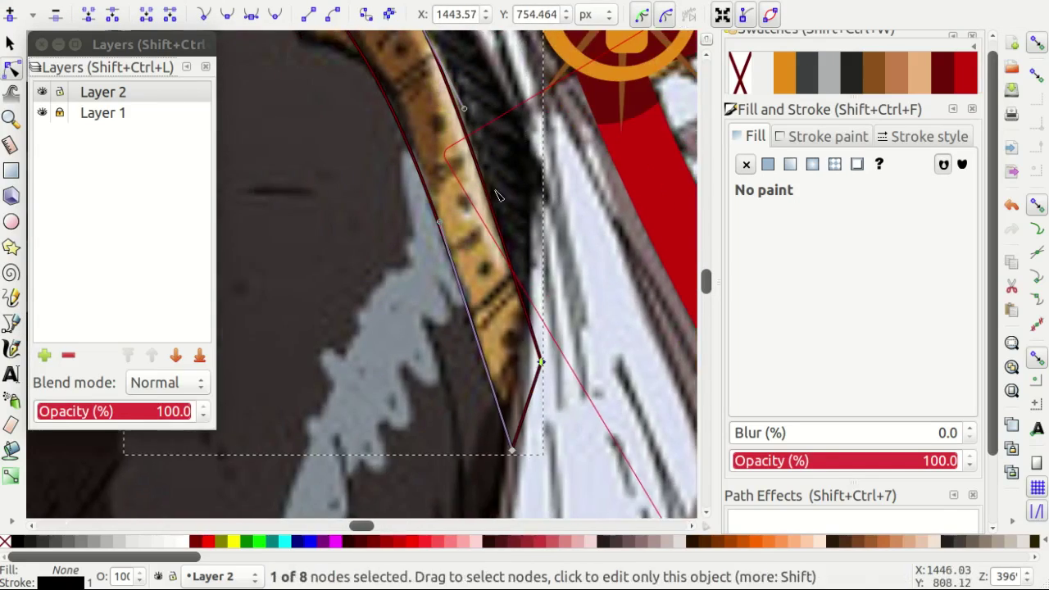
{"action": "scroll", "coordinate": [492, 327], "scroll_direction": "up", "scroll_amount": 3}
{"action": "scroll", "coordinate": [509, 232], "scroll_direction": "left", "scroll_amount": 2}
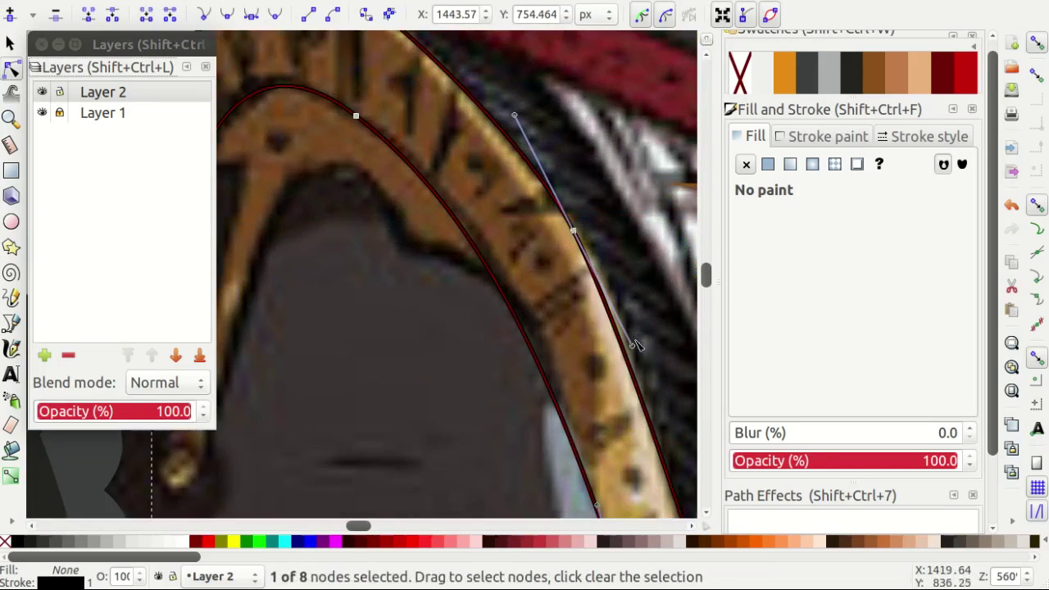
{"action": "scroll", "coordinate": [635, 344], "scroll_direction": "down", "scroll_amount": 2}
{"action": "scroll", "coordinate": [608, 334], "scroll_direction": "up", "scroll_amount": 1}
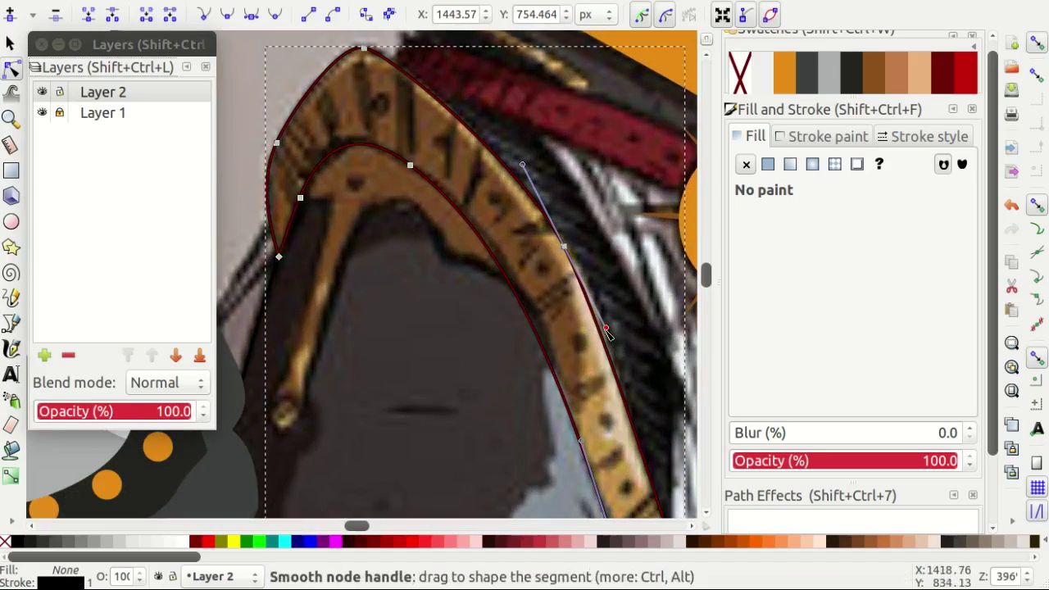
{"action": "left_click", "coordinate": [42, 113]}
{"action": "scroll", "coordinate": [502, 219], "scroll_direction": "up", "scroll_amount": 1}
{"action": "left_click_drag", "start_coordinate": [521, 200], "coordinate": [485, 140]}
{"action": "scroll", "coordinate": [562, 278], "scroll_direction": "up", "scroll_amount": 1}
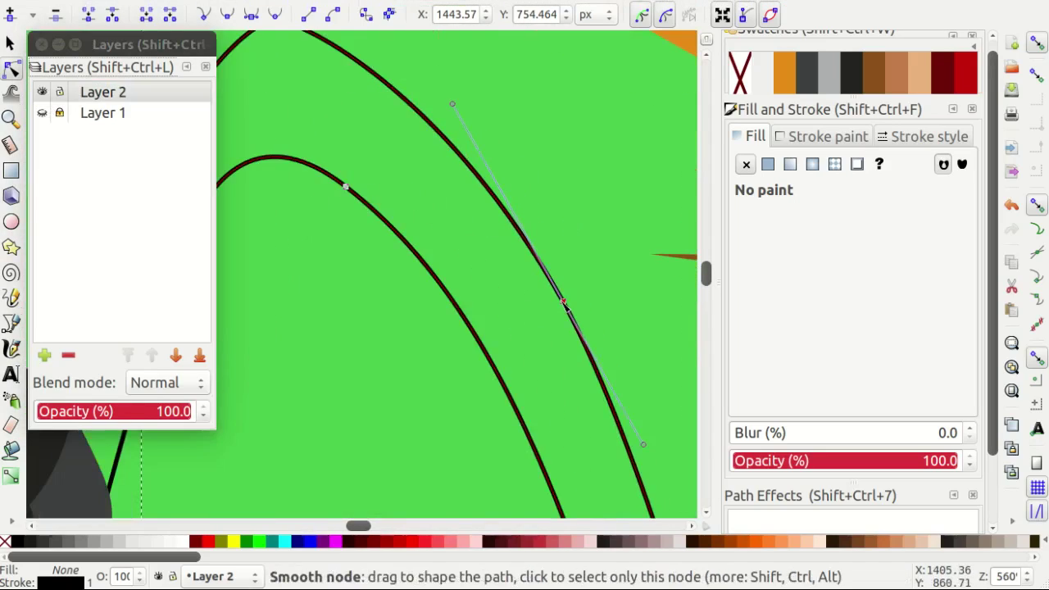
{"action": "left_click_drag", "start_coordinate": [560, 305], "coordinate": [552, 283]}
{"action": "scroll", "coordinate": [353, 147], "scroll_direction": "up", "scroll_amount": 2}
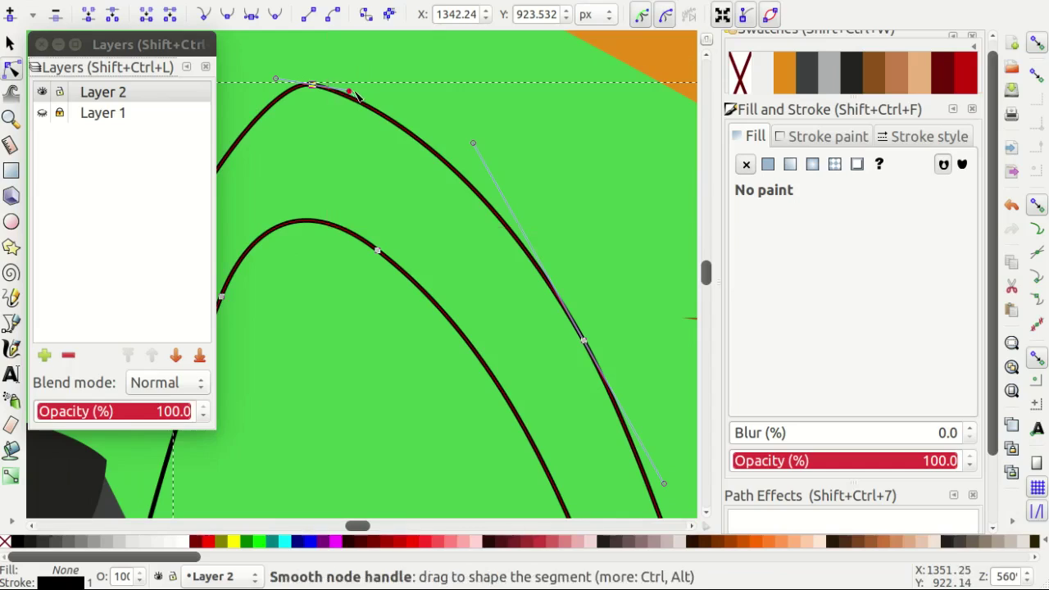
Refine the arch outline's lower and upper curves by dragging its nodes.
{"action": "scroll", "coordinate": [351, 74], "scroll_direction": "left", "scroll_amount": 2}
{"action": "scroll", "coordinate": [270, 187], "scroll_direction": "up", "scroll_amount": 1}
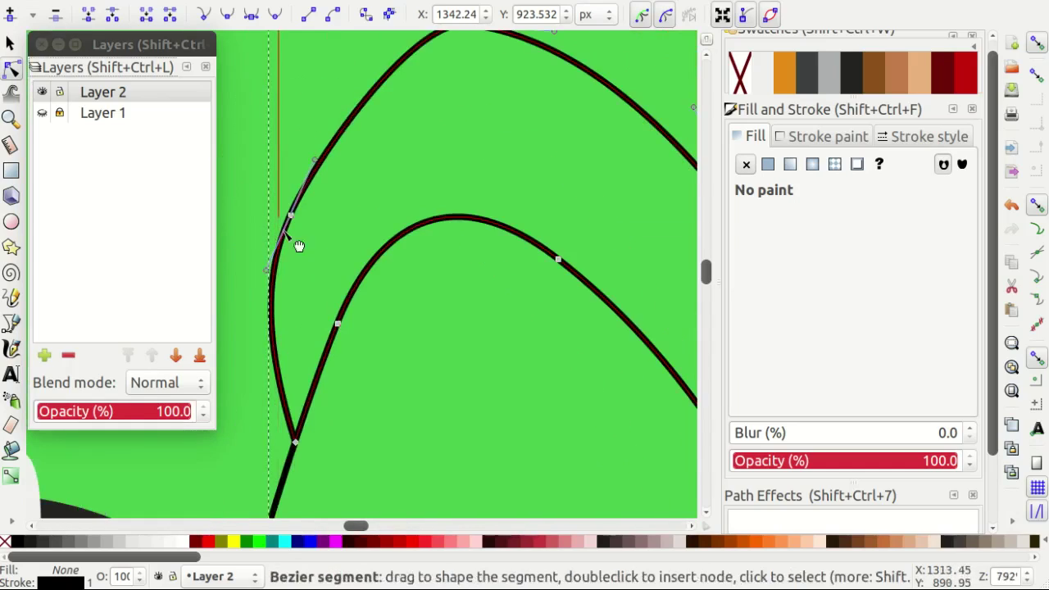
{"action": "scroll", "coordinate": [295, 241], "scroll_direction": "up", "scroll_amount": 2}
{"action": "left_click_drag", "start_coordinate": [266, 398], "coordinate": [343, 498]}
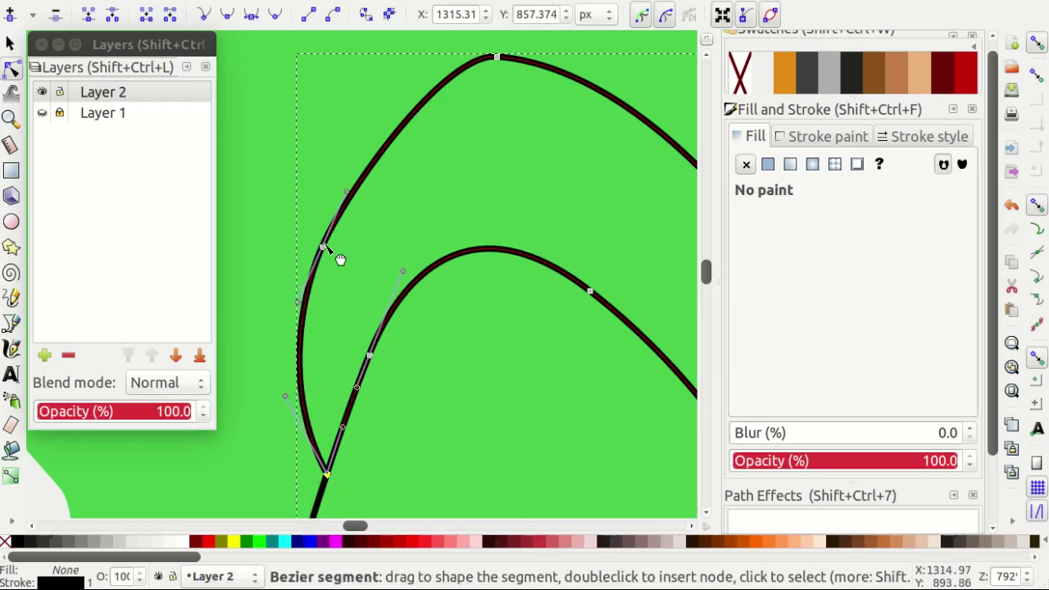
{"action": "left_click_drag", "start_coordinate": [340, 260], "coordinate": [346, 242]}
{"action": "left_click_drag", "start_coordinate": [366, 174], "coordinate": [370, 135]}
{"action": "scroll", "coordinate": [415, 181], "scroll_direction": "up", "scroll_amount": 1}
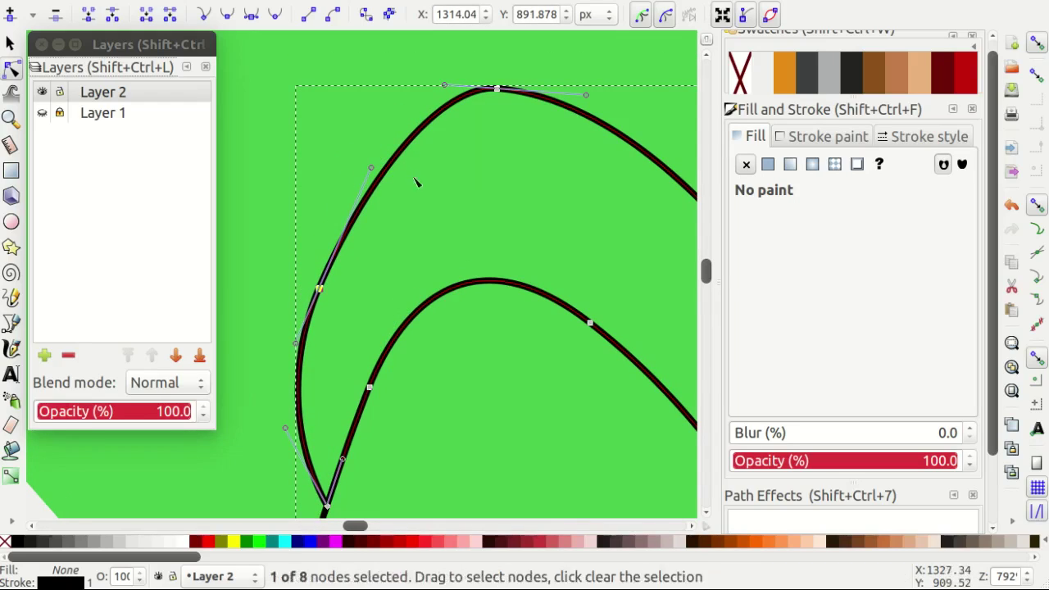
{"action": "left_click_drag", "start_coordinate": [320, 291], "coordinate": [319, 304]}
{"action": "scroll", "coordinate": [344, 287], "scroll_direction": "down", "scroll_amount": 2}
Deselect everything and unhide the reference drawing layer (Layer 1).
{"action": "key", "text": "s"}
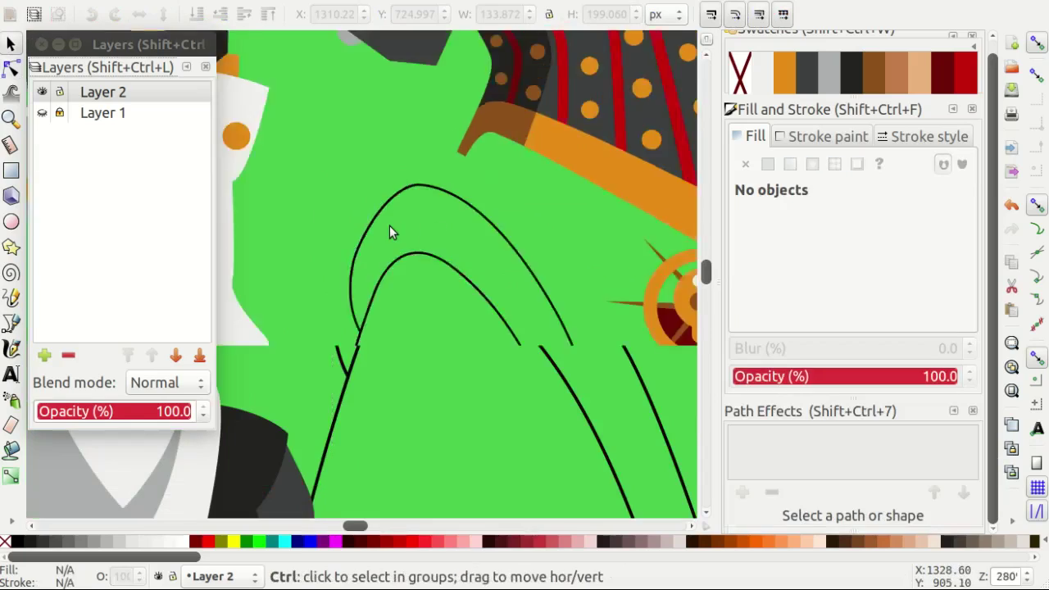
{"action": "scroll", "coordinate": [389, 225], "scroll_direction": "down", "scroll_amount": 3}
{"action": "scroll", "coordinate": [444, 330], "scroll_direction": "up", "scroll_amount": 2}
{"action": "left_click", "coordinate": [42, 112]}
{"action": "scroll", "coordinate": [454, 320], "scroll_direction": "up", "scroll_amount": 2}
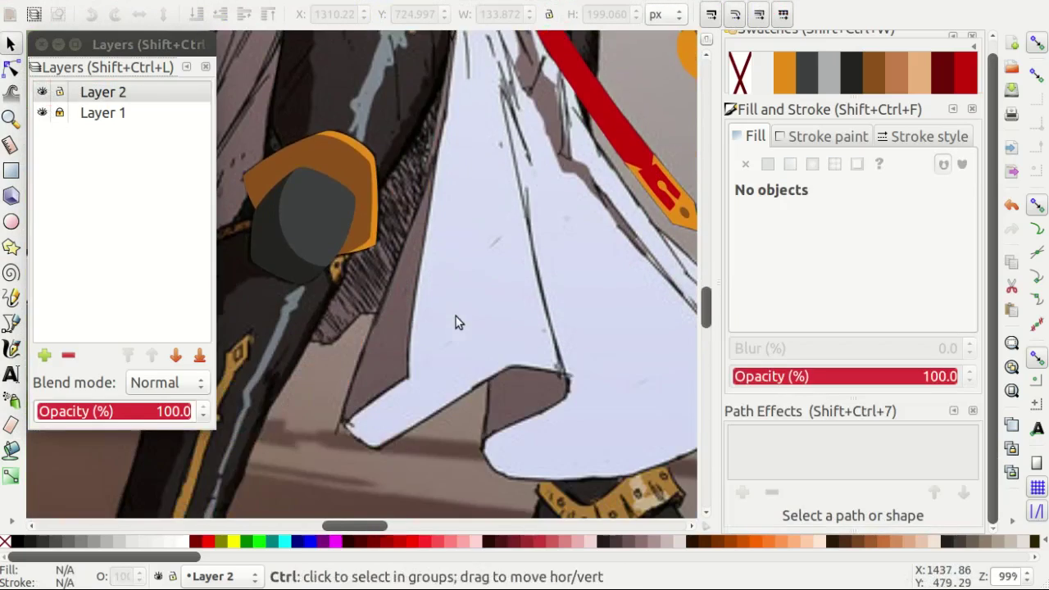
{"action": "scroll", "coordinate": [508, 325], "scroll_direction": "down", "scroll_amount": 3}
Start a Bezier outline curving down the white coat's right edge.
{"action": "key", "text": "b"}
{"action": "scroll", "coordinate": [512, 262], "scroll_direction": "up", "scroll_amount": 2}
{"action": "scroll", "coordinate": [516, 213], "scroll_direction": "up", "scroll_amount": 1}
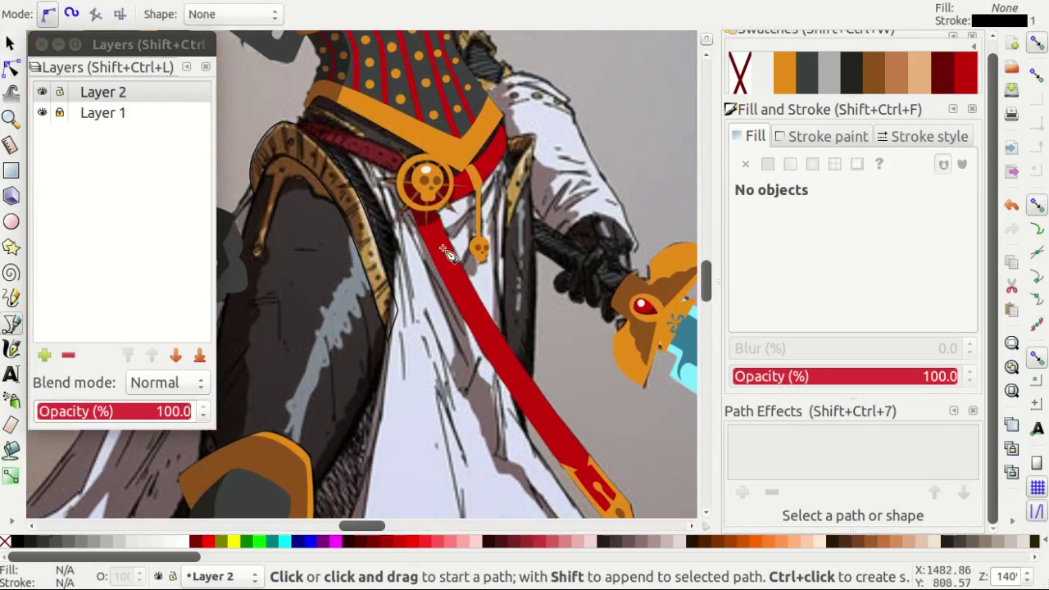
{"action": "scroll", "coordinate": [523, 158], "scroll_direction": "up", "scroll_amount": 2}
{"action": "scroll", "coordinate": [506, 142], "scroll_direction": "up", "scroll_amount": 1}
{"action": "scroll", "coordinate": [498, 147], "scroll_direction": "up", "scroll_amount": 1}
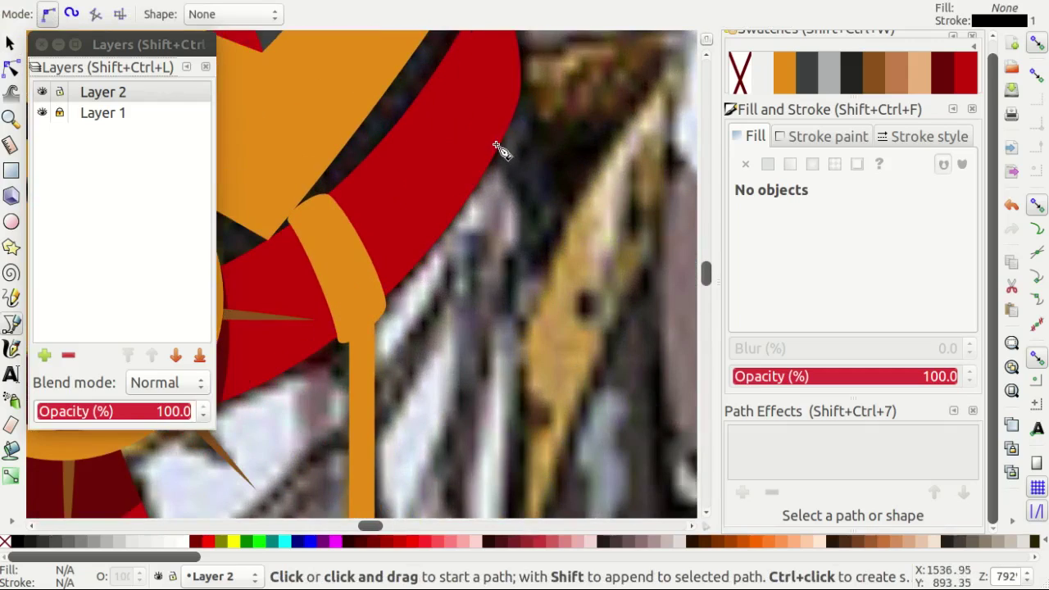
{"action": "left_click", "coordinate": [496, 149]}
{"action": "scroll", "coordinate": [512, 213], "scroll_direction": "up", "scroll_amount": 1}
{"action": "mouse_move", "coordinate": [516, 290]}
{"action": "left_mouse_down"}
{"action": "mouse_move", "coordinate": [518, 348]}
{"action": "mouse_move", "coordinate": [573, 499]}
{"action": "left_mouse_up"}
Add nodes at the coat's hem corners and finish the hem outline.
{"action": "scroll", "coordinate": [458, 287], "scroll_direction": "down", "scroll_amount": 3}
{"action": "scroll", "coordinate": [491, 262], "scroll_direction": "down", "scroll_amount": 5}
{"action": "scroll", "coordinate": [533, 350], "scroll_direction": "up", "scroll_amount": 1}
{"action": "scroll", "coordinate": [492, 368], "scroll_direction": "down", "scroll_amount": 4}
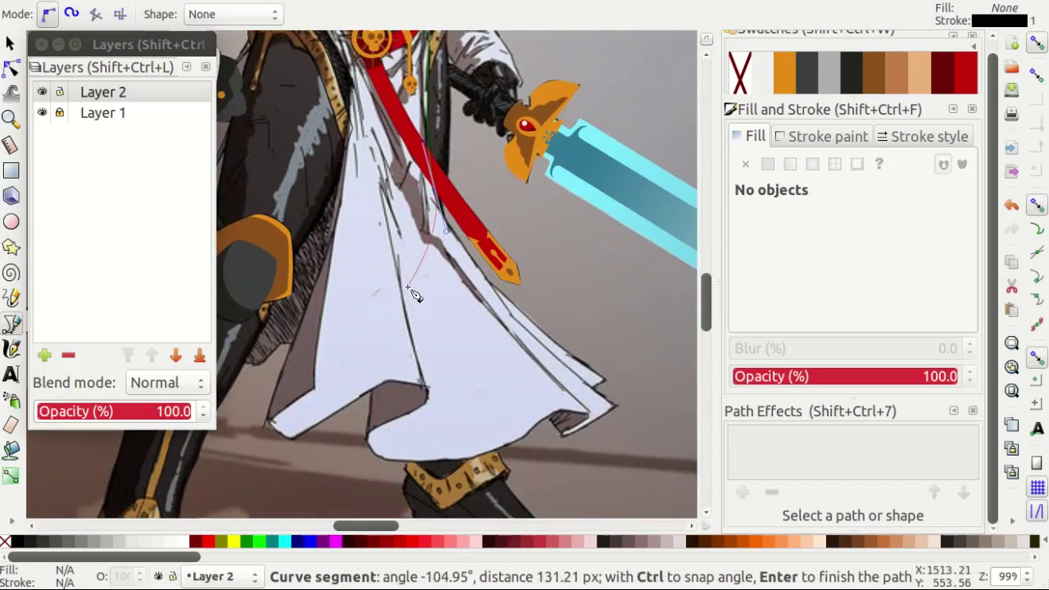
{"action": "scroll", "coordinate": [598, 409], "scroll_direction": "up", "scroll_amount": 2}
{"action": "scroll", "coordinate": [620, 350], "scroll_direction": "up", "scroll_amount": 3}
{"action": "left_click", "coordinate": [615, 343]}
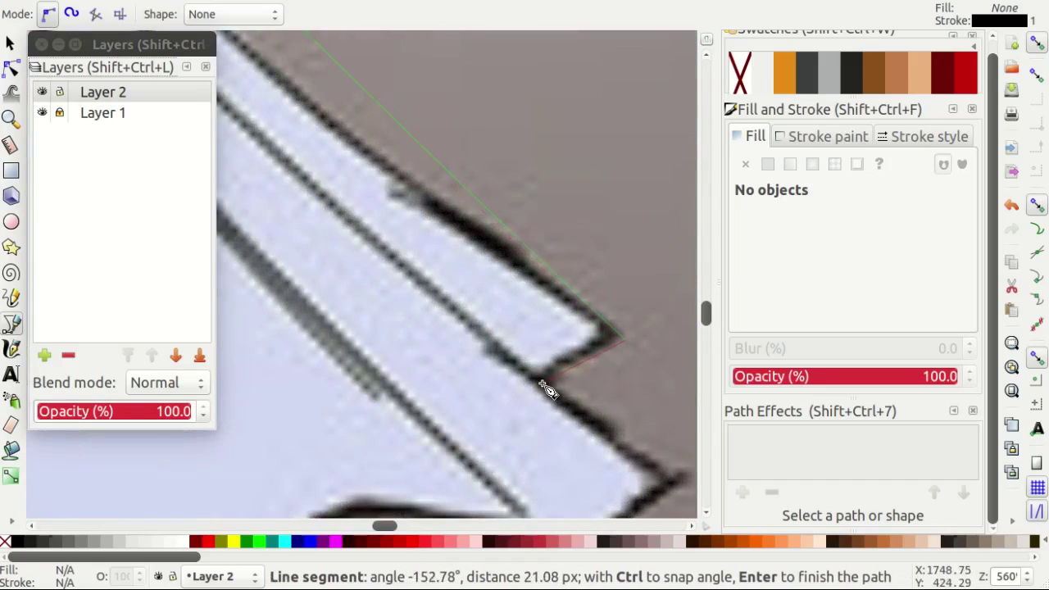
{"action": "left_click", "coordinate": [547, 392]}
{"action": "scroll", "coordinate": [557, 369], "scroll_direction": "down", "scroll_amount": 2}
{"action": "scroll", "coordinate": [614, 340], "scroll_direction": "down", "scroll_amount": 2}
{"action": "left_click", "coordinate": [660, 328]}
{"action": "scroll", "coordinate": [660, 328], "scroll_direction": "down", "scroll_amount": 2}
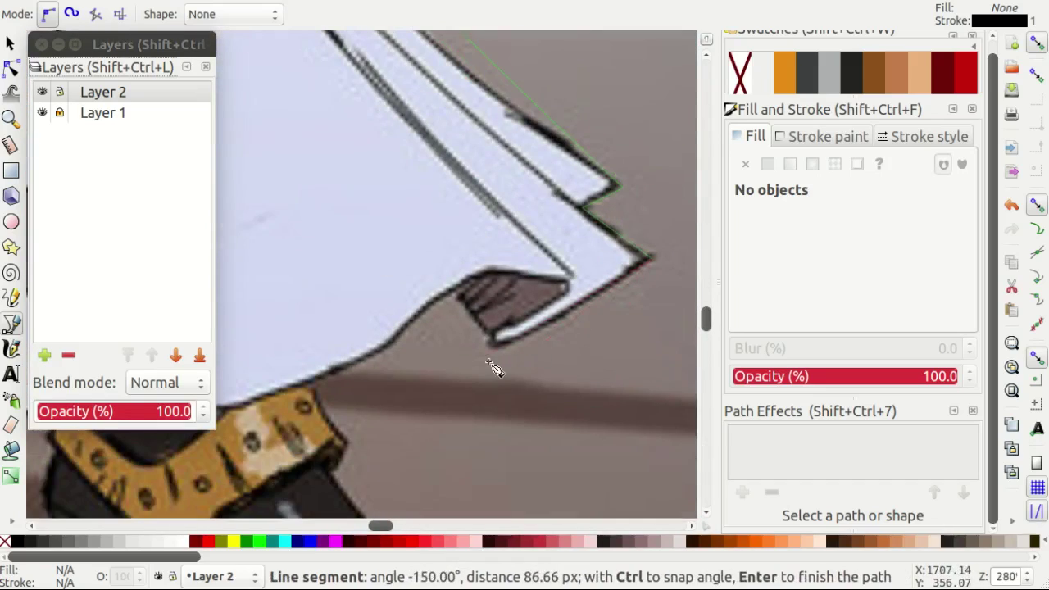
{"action": "scroll", "coordinate": [491, 367], "scroll_direction": "up", "scroll_amount": 2}
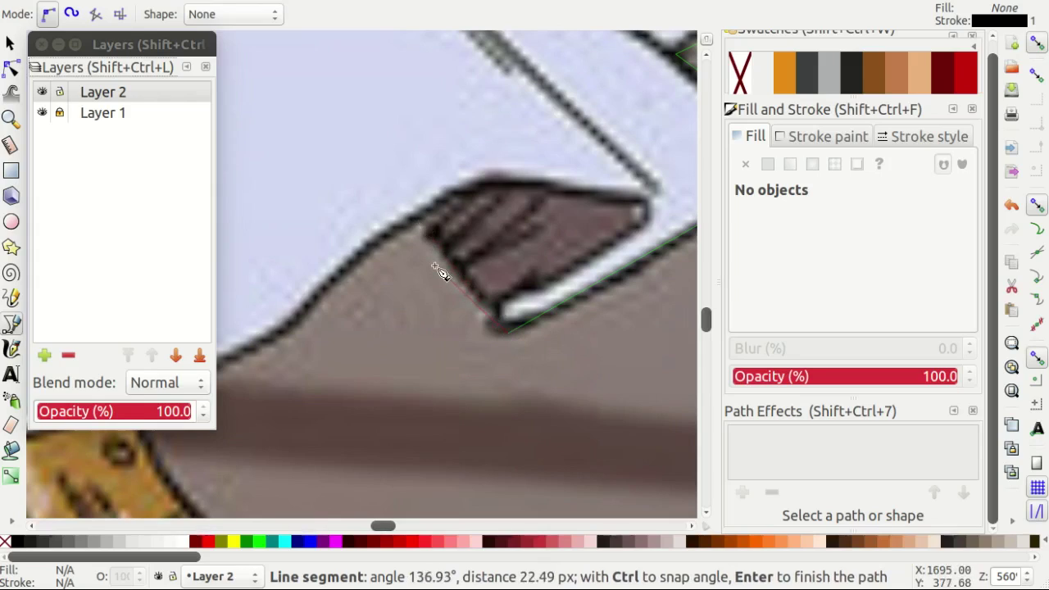
{"action": "key", "text": "Return"}
Draw a curved fold outline and a short diagonal line crossing it.
{"action": "left_click", "coordinate": [647, 210]}
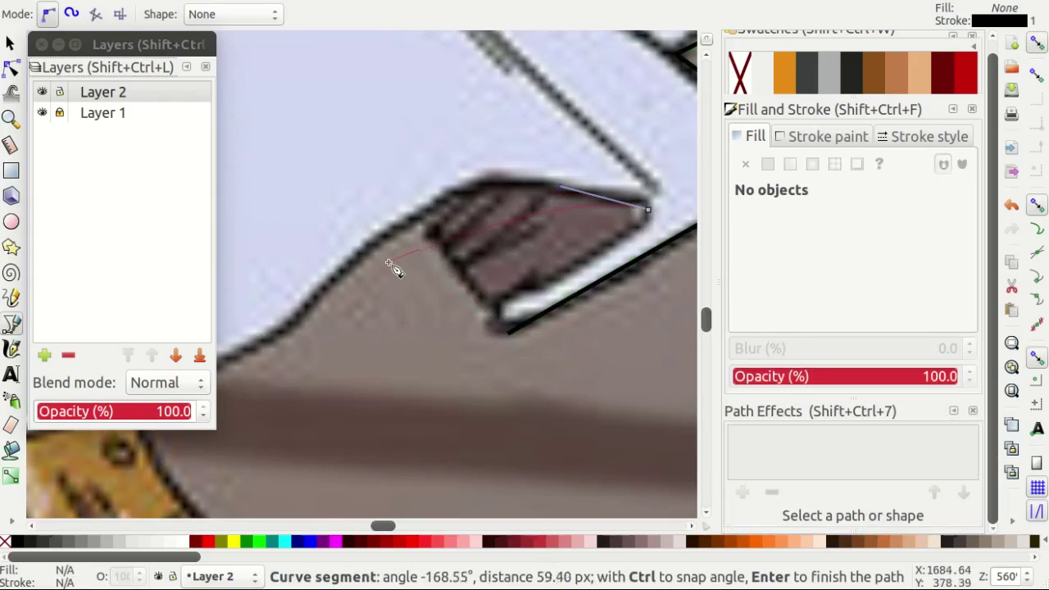
{"action": "left_click_drag", "start_coordinate": [385, 239], "coordinate": [288, 319]}
{"action": "scroll", "coordinate": [370, 328], "scroll_direction": "down", "scroll_amount": 1}
{"action": "scroll", "coordinate": [361, 344], "scroll_direction": "down", "scroll_amount": 1}
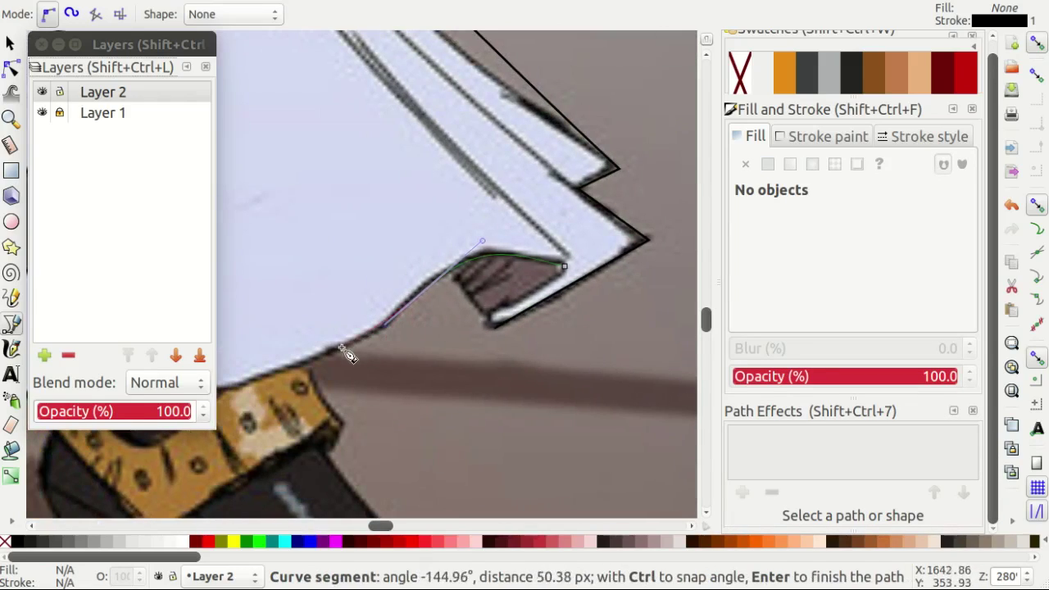
{"action": "key", "text": "Return"}
{"action": "scroll", "coordinate": [458, 282], "scroll_direction": "up", "scroll_amount": 1}
{"action": "left_click", "coordinate": [452, 280]}
{"action": "double_click", "coordinate": [413, 217]}
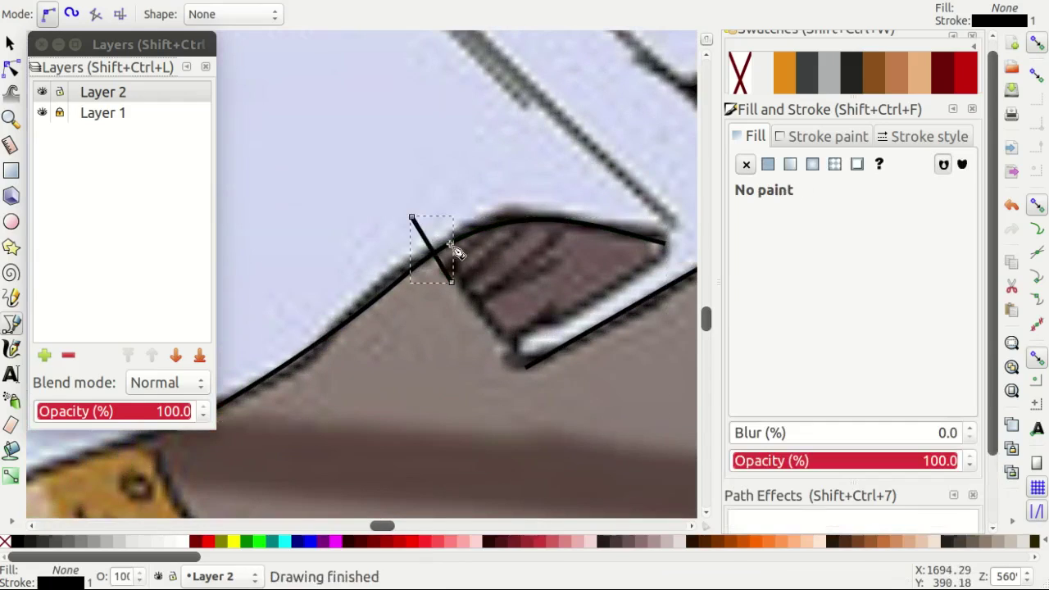
Cut the fold curve at the diagonal line and combine it with the lower hem line.
{"action": "key", "text": "s"}
{"action": "left_click", "coordinate": [487, 223], "text": "shift"}
{"action": "key", "text": "alt+o"}
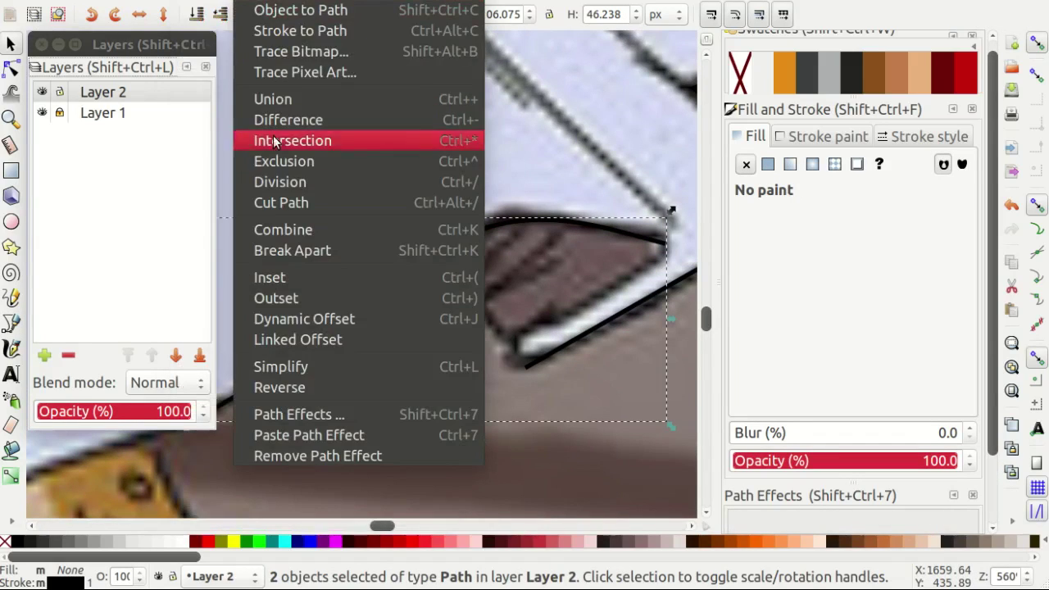
{"action": "left_click", "coordinate": [273, 135]}
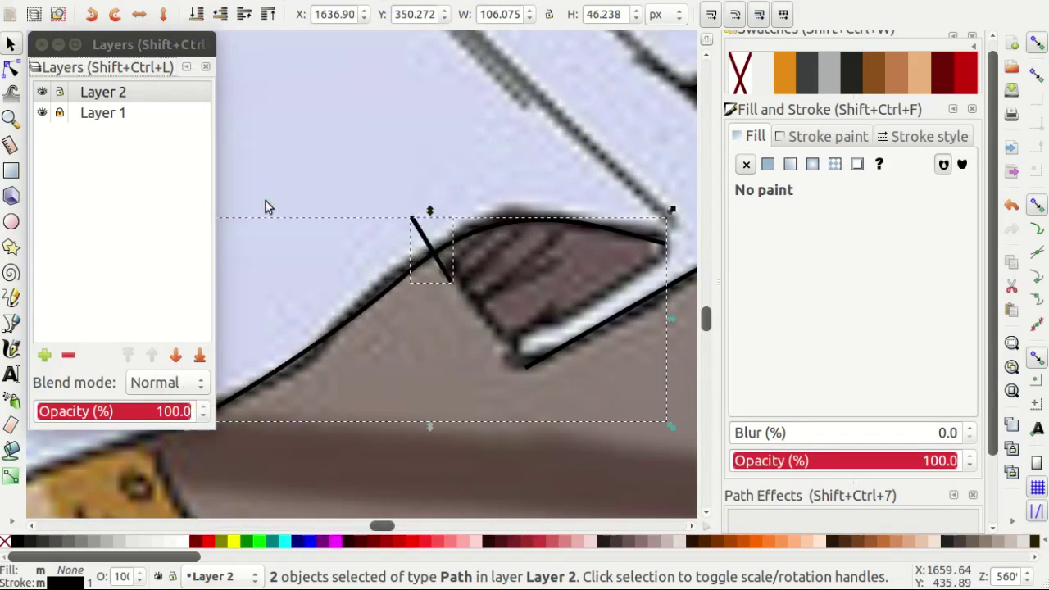
{"action": "left_click", "coordinate": [549, 346], "text": "shift"}
{"action": "key", "text": "ctrl+k"}
Join the path's loose end nodes and curve the new segment into the fold's shape.
{"action": "key", "text": "n"}
{"action": "key", "text": "b"}
{"action": "scroll", "coordinate": [524, 385], "scroll_direction": "up", "scroll_amount": 1}
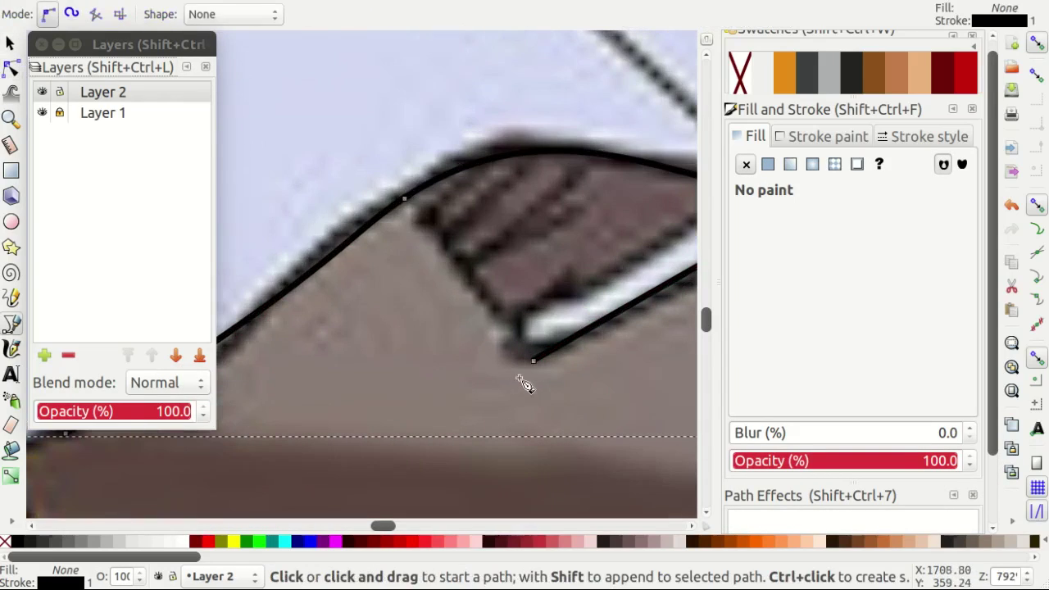
{"action": "key", "text": "n"}
{"action": "left_click", "coordinate": [533, 361]}
{"action": "left_click", "coordinate": [401, 197], "text": "shift"}
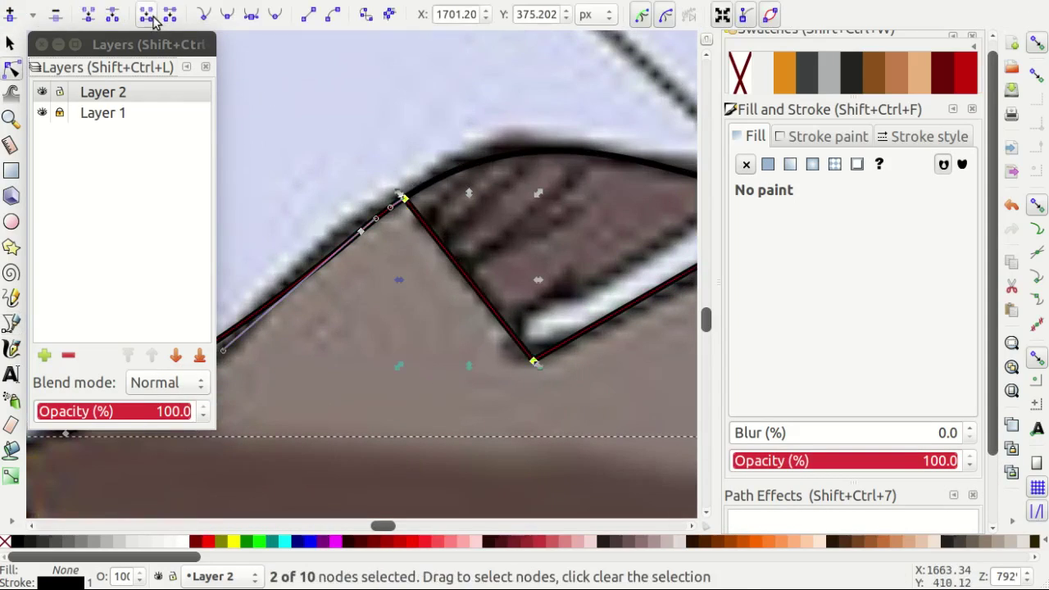
{"action": "left_click", "coordinate": [502, 381]}
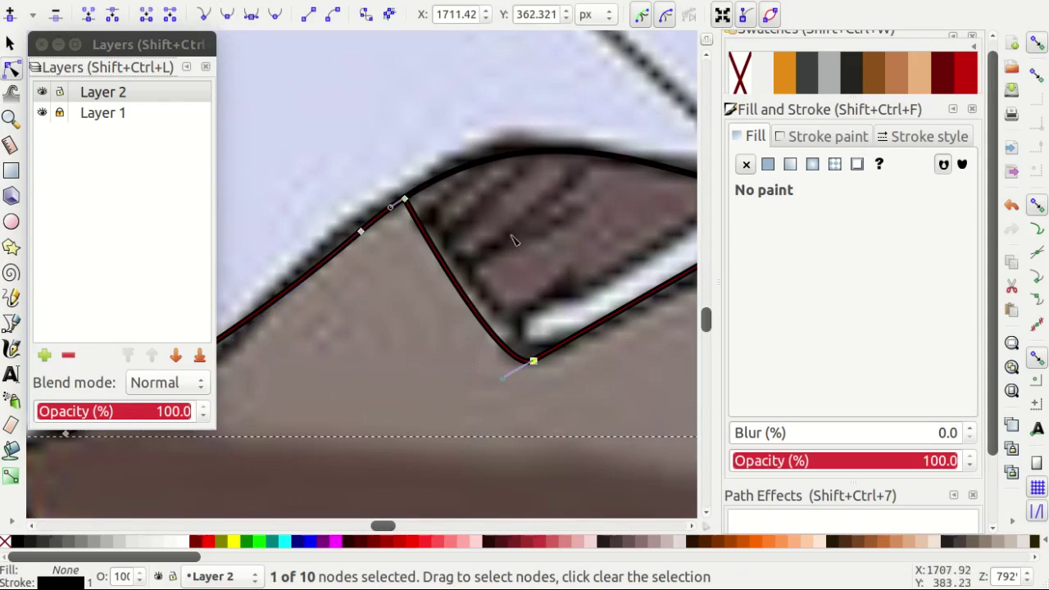
{"action": "left_click_drag", "start_coordinate": [533, 362], "coordinate": [674, 302]}
Reshape the long edge from the hem's outer corner to follow the sash's side.
{"action": "scroll", "coordinate": [527, 356], "scroll_direction": "down", "scroll_amount": 1}
{"action": "scroll", "coordinate": [492, 344], "scroll_direction": "up", "scroll_amount": 1}
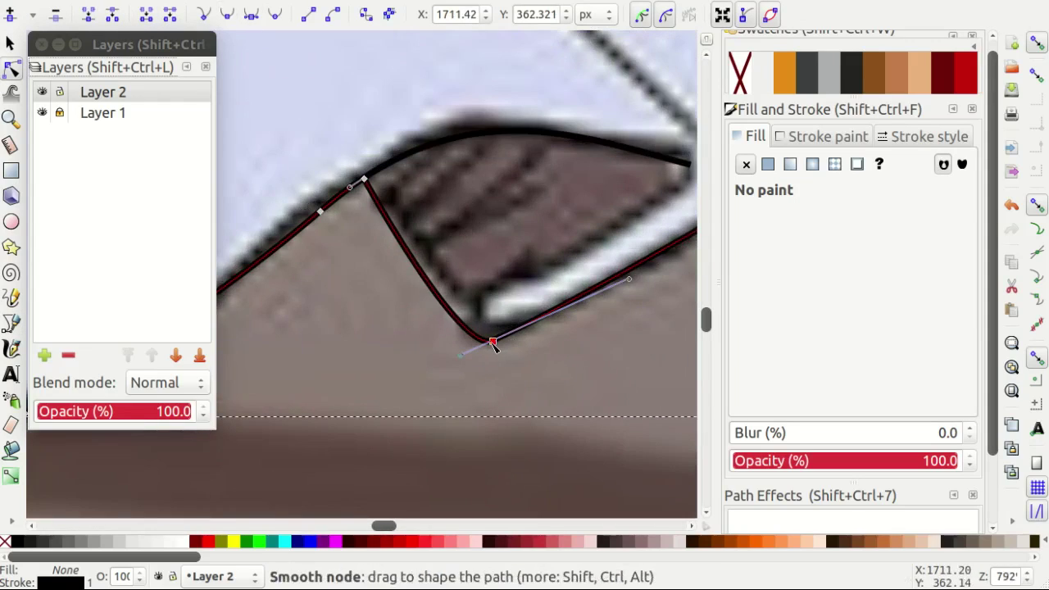
{"action": "scroll", "coordinate": [389, 369], "scroll_direction": "down", "scroll_amount": 2}
{"action": "scroll", "coordinate": [639, 279], "scroll_direction": "up", "scroll_amount": 1, "text": "ctrl"}
{"action": "scroll", "coordinate": [606, 331], "scroll_direction": "up", "scroll_amount": 3}
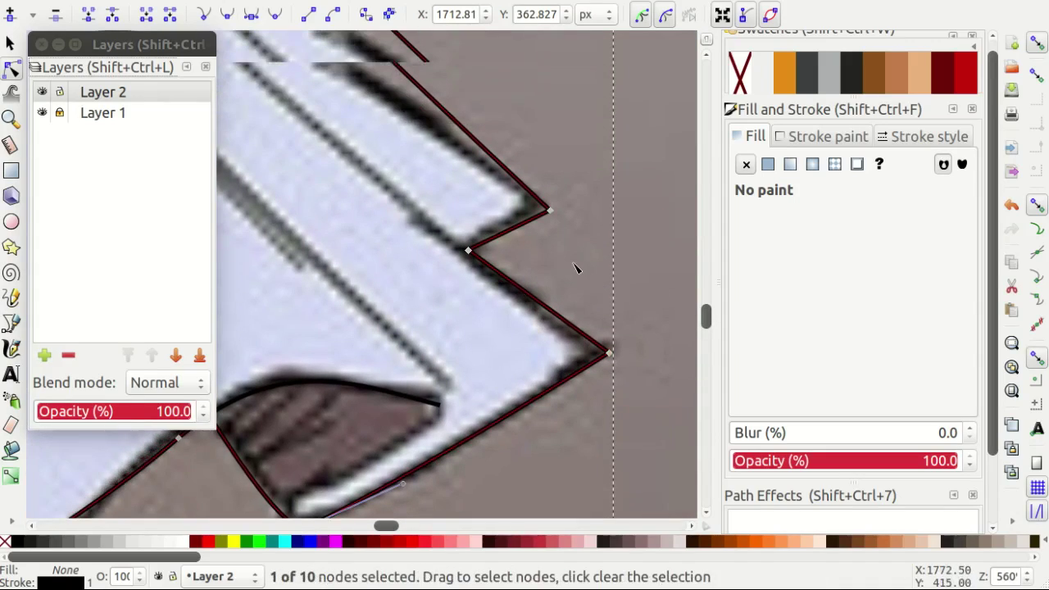
{"action": "left_click", "coordinate": [468, 255]}
{"action": "scroll", "coordinate": [574, 344], "scroll_direction": "down", "scroll_amount": 1, "text": "ctrl"}
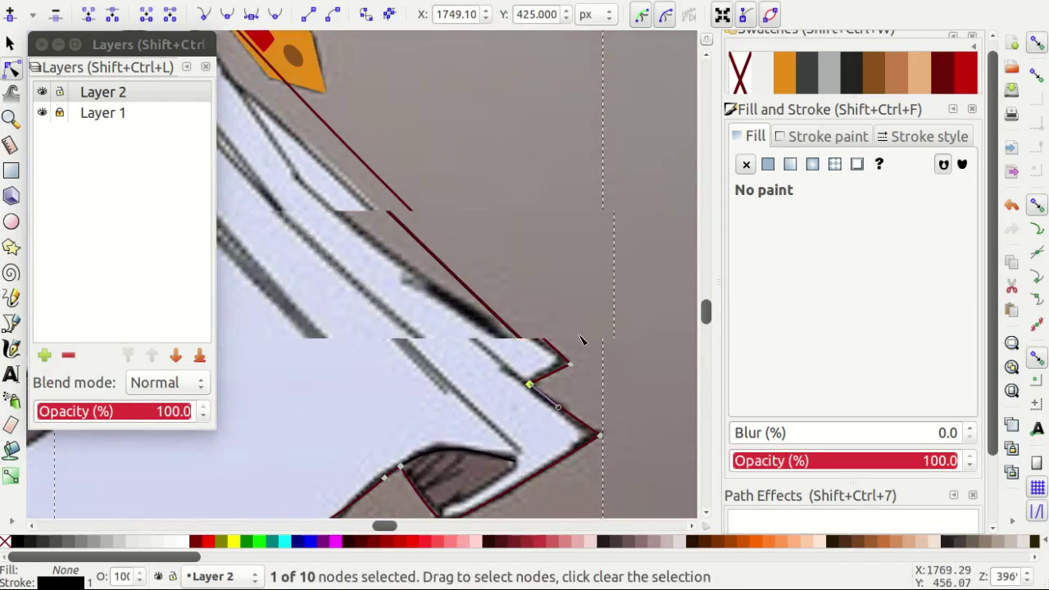
{"action": "scroll", "coordinate": [574, 368], "scroll_direction": "up", "scroll_amount": 2}
{"action": "left_click", "coordinate": [565, 394]}
{"action": "scroll", "coordinate": [622, 276], "scroll_direction": "down", "scroll_amount": 1, "text": "ctrl"}
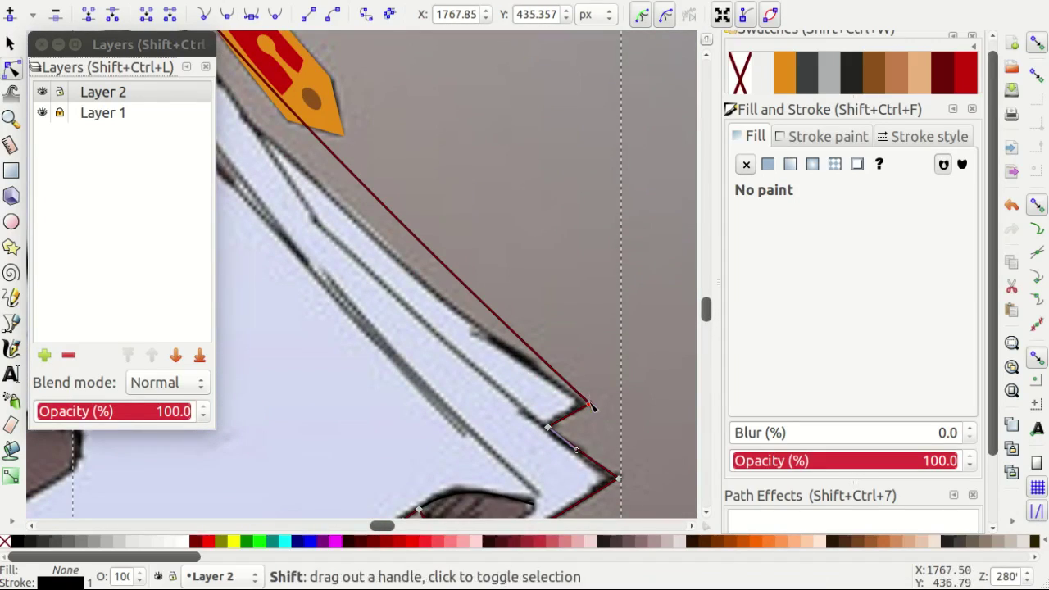
{"action": "left_click_drag", "start_coordinate": [590, 405], "coordinate": [315, 228]}
{"action": "scroll", "coordinate": [476, 168], "scroll_direction": "down", "scroll_amount": 1, "text": "ctrl"}
{"action": "scroll", "coordinate": [327, 182], "scroll_direction": "up", "scroll_amount": 1, "text": "ctrl"}
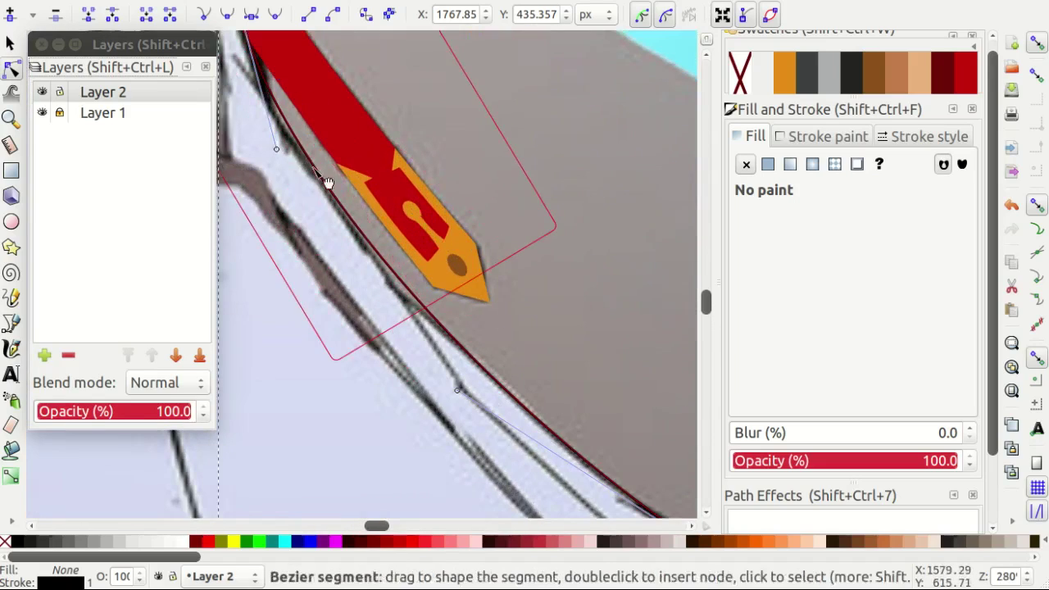
{"action": "scroll", "coordinate": [277, 153], "scroll_direction": "down", "scroll_amount": 1, "text": "ctrl"}
{"action": "scroll", "coordinate": [442, 204], "scroll_direction": "up", "scroll_amount": 5}
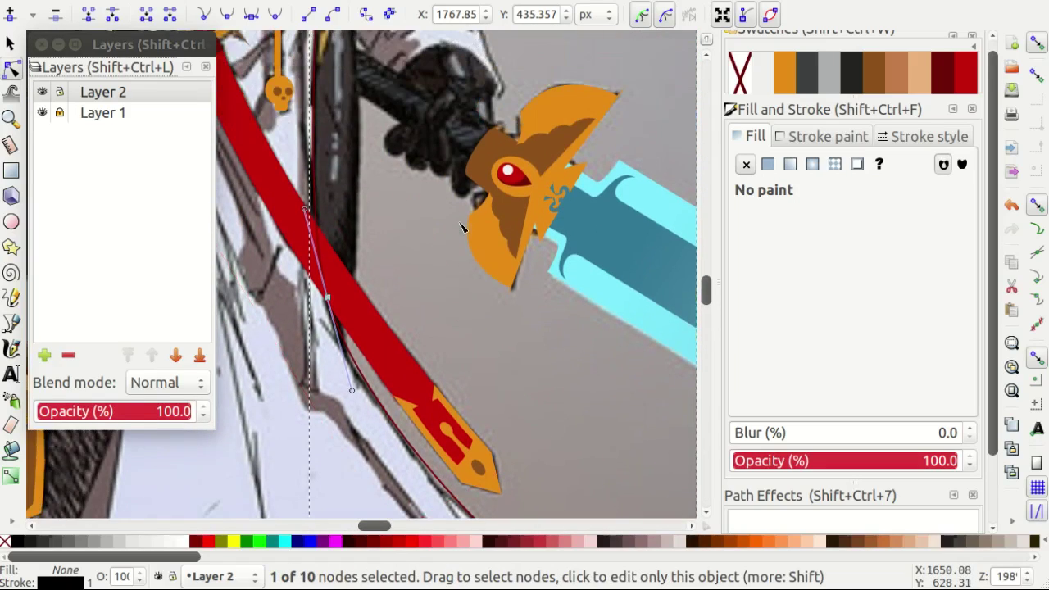
{"action": "scroll", "coordinate": [492, 213], "scroll_direction": "up", "scroll_amount": 3}
{"action": "scroll", "coordinate": [576, 220], "scroll_direction": "down", "scroll_amount": 5}
{"action": "scroll", "coordinate": [576, 219], "scroll_direction": "down", "scroll_amount": 5}
{"action": "scroll", "coordinate": [573, 287], "scroll_direction": "up", "scroll_amount": 1, "text": "ctrl"}
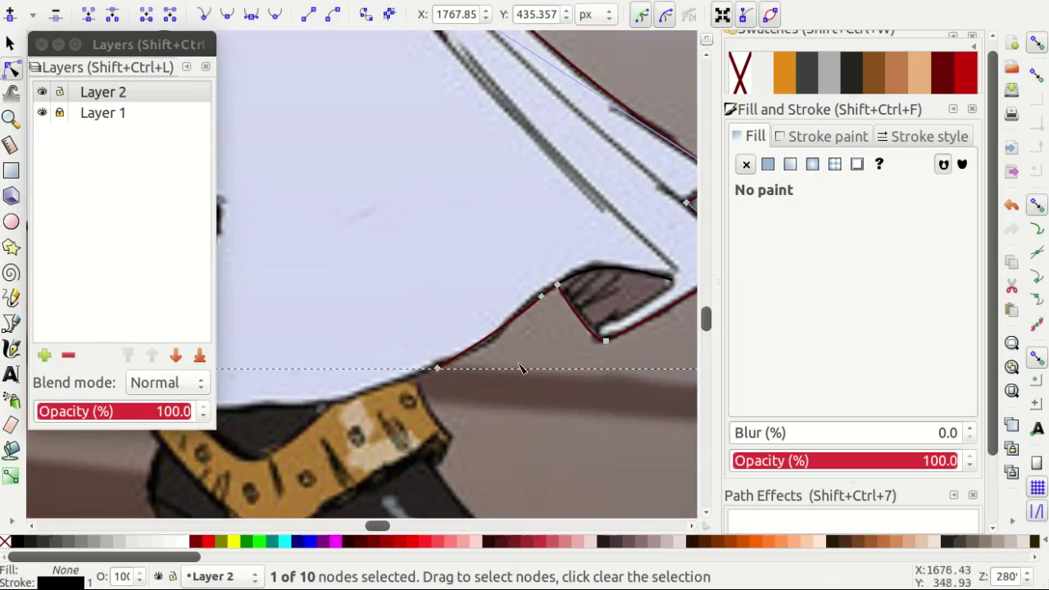
{"action": "scroll", "coordinate": [647, 278], "scroll_direction": "up", "scroll_amount": 1, "text": "ctrl"}
Trace the small fold under the coat edge as a closed curved Bezier shape.
{"action": "key", "text": "b"}
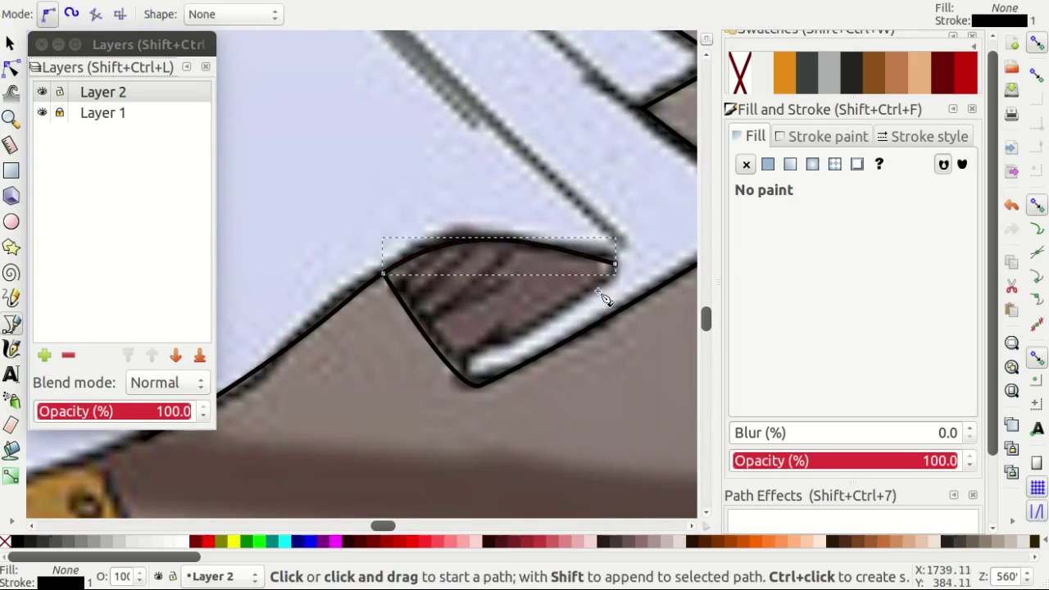
{"action": "scroll", "coordinate": [624, 259], "scroll_direction": "up", "scroll_amount": 1, "text": "ctrl"}
{"action": "left_click_drag", "start_coordinate": [619, 247], "coordinate": [638, 268]}
{"action": "scroll", "coordinate": [637, 269], "scroll_direction": "down", "scroll_amount": 1, "text": "ctrl"}
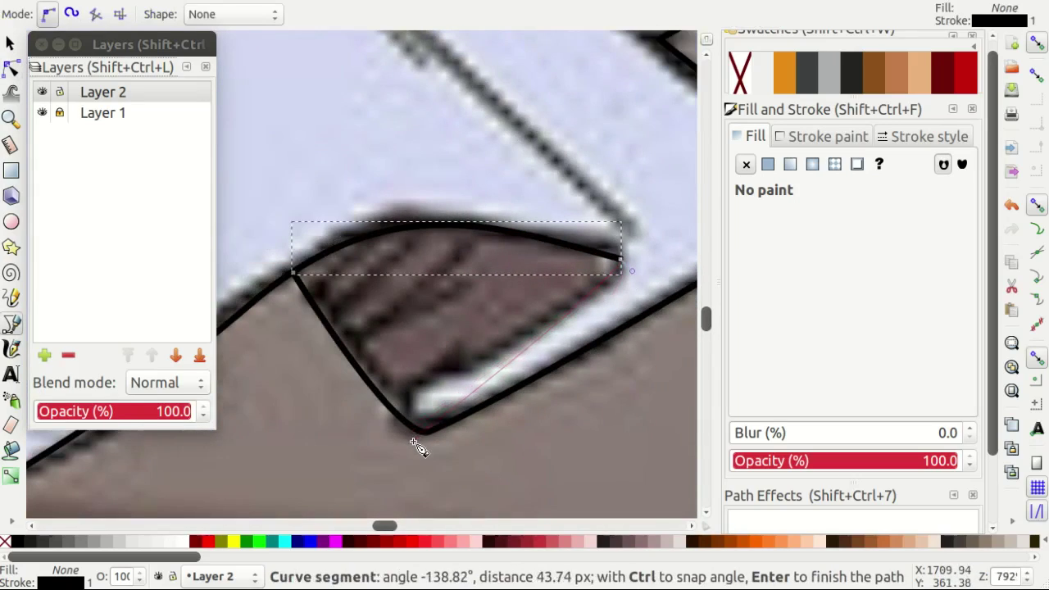
{"action": "left_click", "coordinate": [414, 442]}
{"action": "scroll", "coordinate": [336, 361], "scroll_direction": "left", "scroll_amount": 1, "text": "shift"}
{"action": "left_click_drag", "start_coordinate": [325, 272], "coordinate": [333, 244]}
Reshape the fold's right point and top curve to match, then fill it light grey.
{"action": "key", "text": "n"}
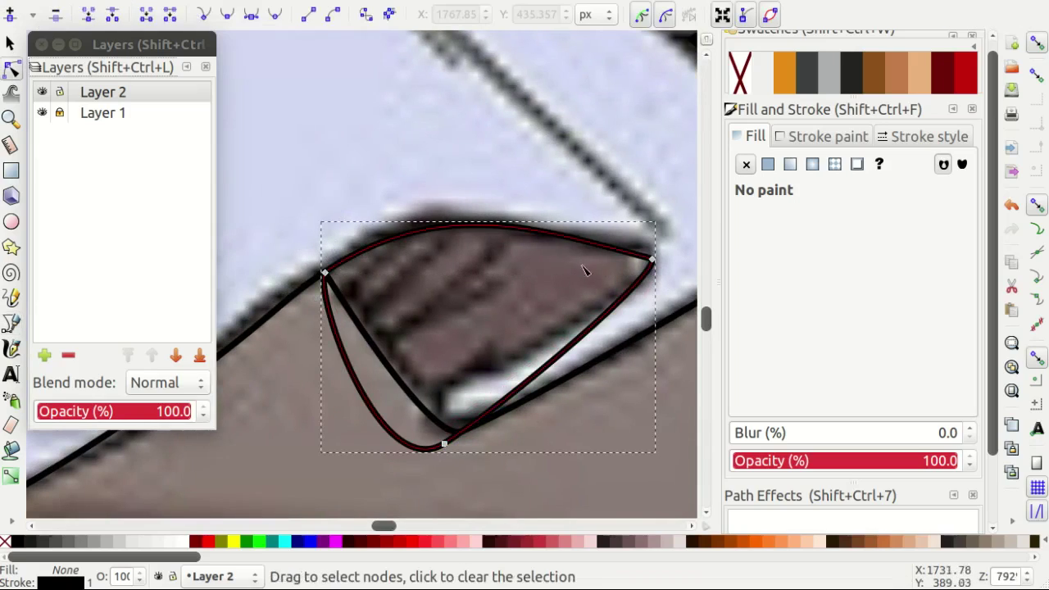
{"action": "left_click", "coordinate": [651, 261]}
{"action": "left_click_drag", "start_coordinate": [669, 267], "coordinate": [678, 279]}
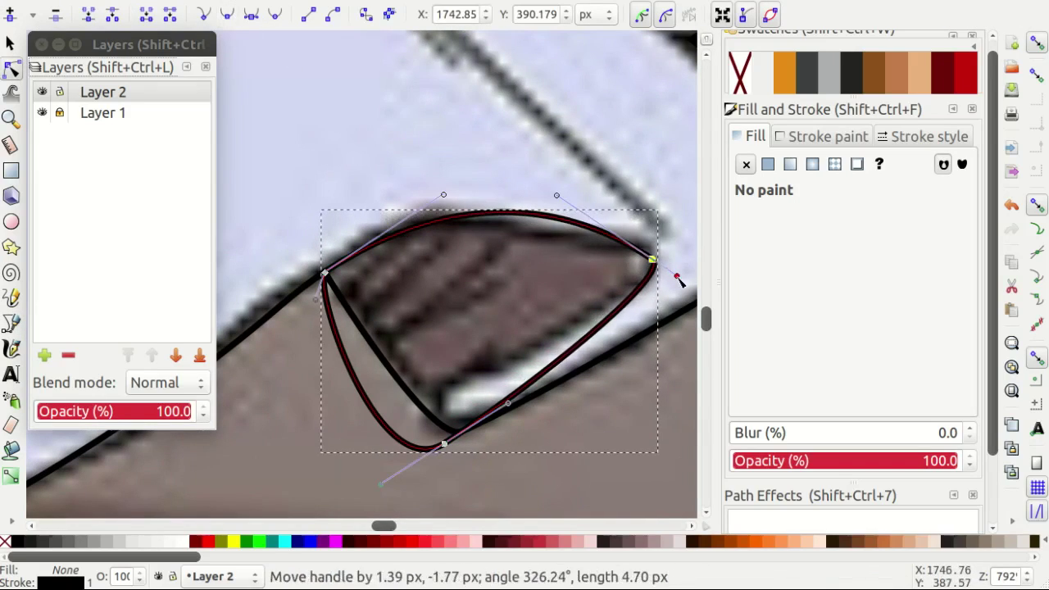
{"action": "left_click_drag", "start_coordinate": [557, 198], "coordinate": [608, 217]}
{"action": "scroll", "coordinate": [502, 336], "scroll_direction": "down", "scroll_amount": 3}
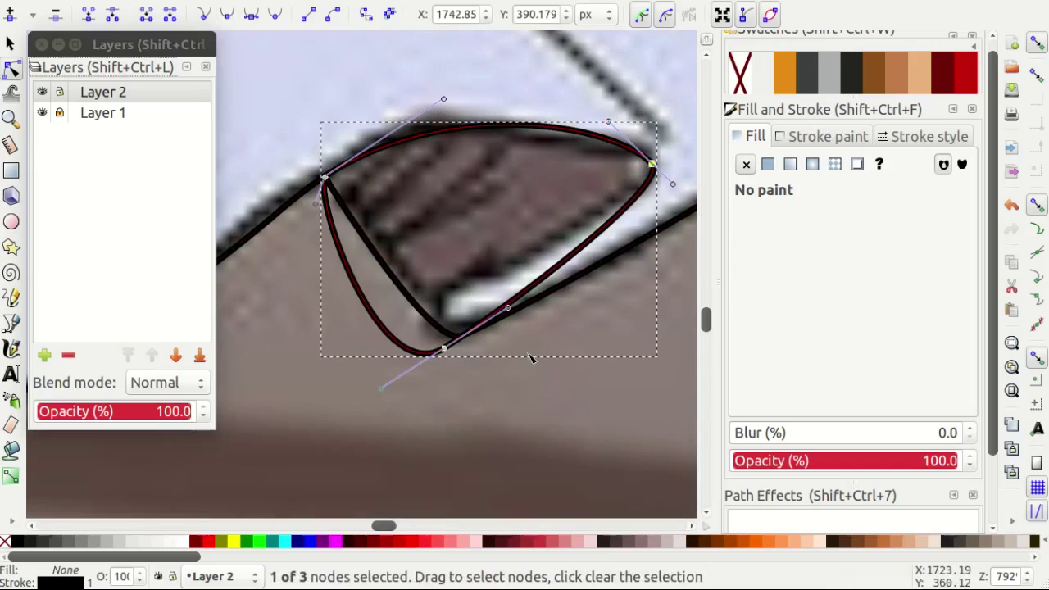
{"action": "left_click", "coordinate": [827, 78]}
{"action": "scroll", "coordinate": [573, 344], "scroll_direction": "down", "scroll_amount": 3}
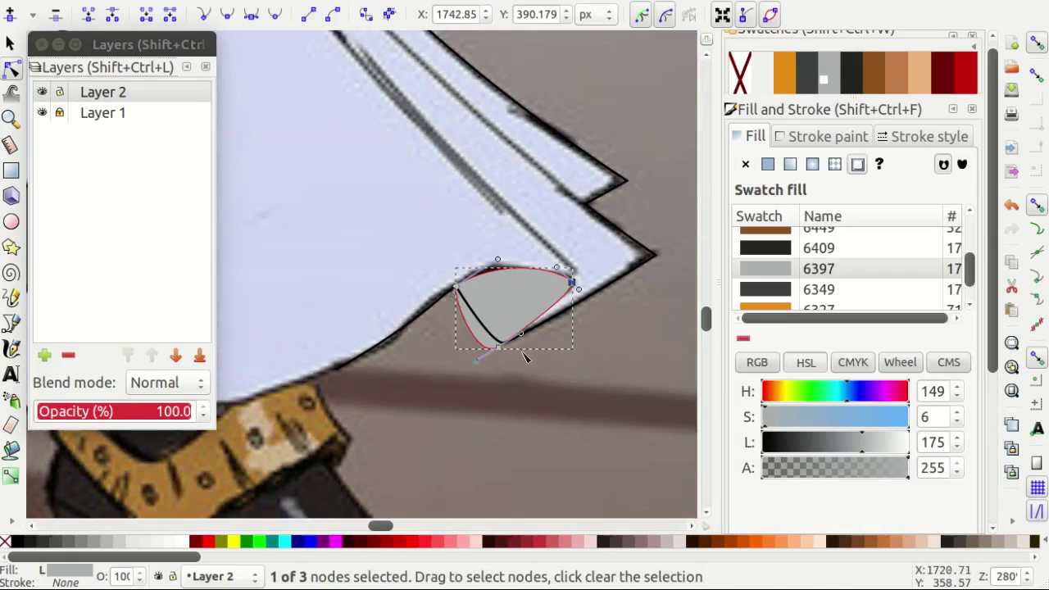
Draw a new curved Bezier path near the collar.
{"action": "key", "text": "b"}
{"action": "scroll", "coordinate": [462, 337], "scroll_direction": "up", "scroll_amount": 2}
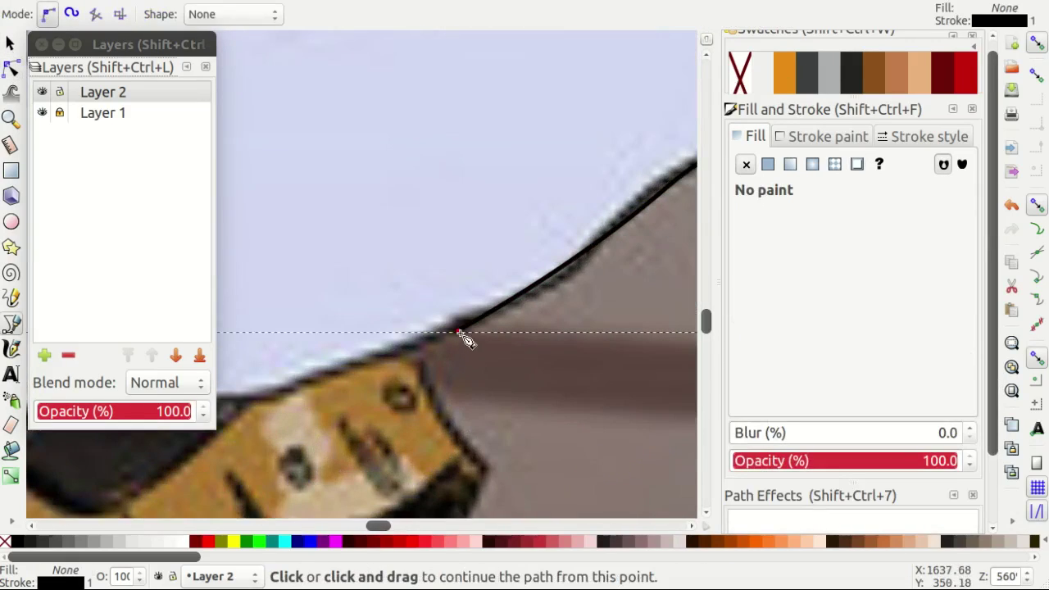
{"action": "scroll", "coordinate": [519, 380], "scroll_direction": "left", "scroll_amount": 5}
{"action": "scroll", "coordinate": [437, 398], "scroll_direction": "left", "scroll_amount": 5}
{"action": "scroll", "coordinate": [374, 356], "scroll_direction": "left", "scroll_amount": 5}
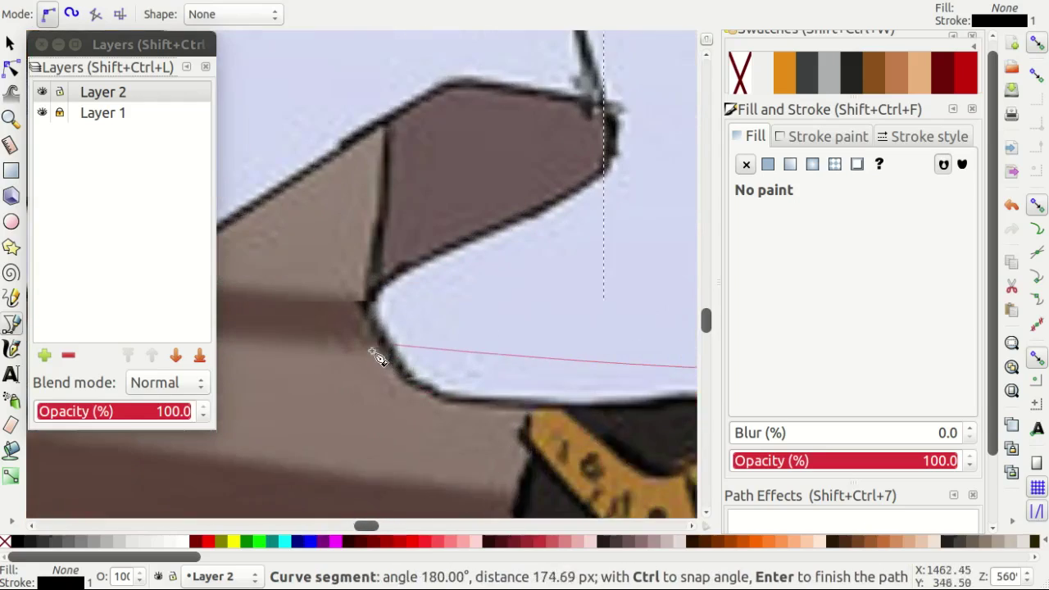
{"action": "left_click_drag", "start_coordinate": [366, 308], "coordinate": [368, 196]}
{"action": "scroll", "coordinate": [377, 245], "scroll_direction": "up", "scroll_amount": 3}
{"action": "scroll", "coordinate": [377, 287], "scroll_direction": "up", "scroll_amount": 3}
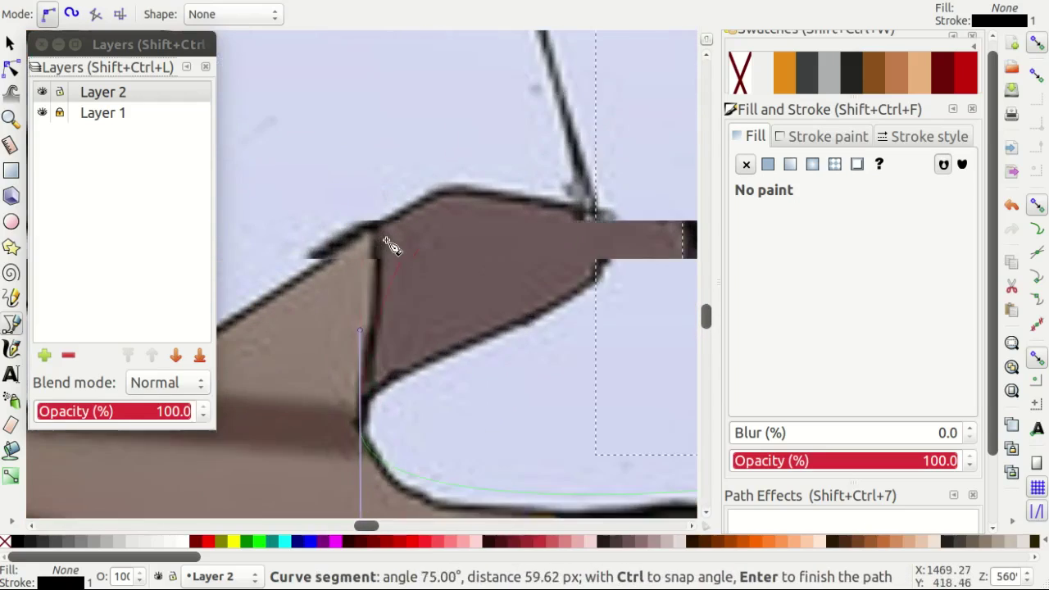
{"action": "scroll", "coordinate": [375, 321], "scroll_direction": "up", "scroll_amount": 3}
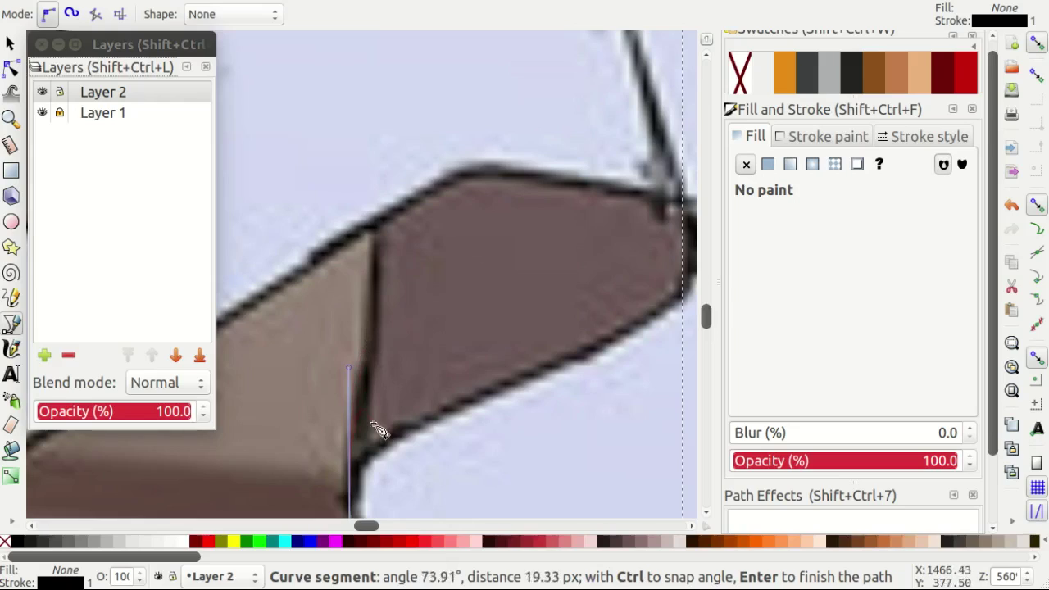
{"action": "left_click_drag", "start_coordinate": [551, 383], "coordinate": [648, 335]}
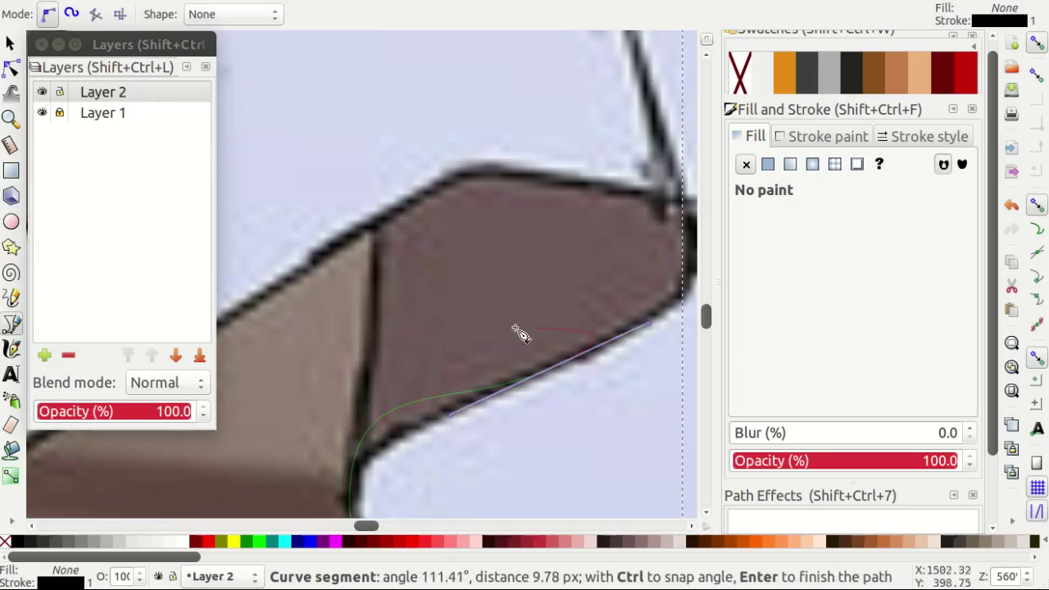
{"action": "key", "text": "Return"}
Shorten the new path's curve handle to tighten its bend.
{"action": "key", "text": "n"}
{"action": "scroll", "coordinate": [409, 352], "scroll_direction": "down", "scroll_amount": 3}
{"action": "left_click_drag", "start_coordinate": [352, 279], "coordinate": [349, 339]}
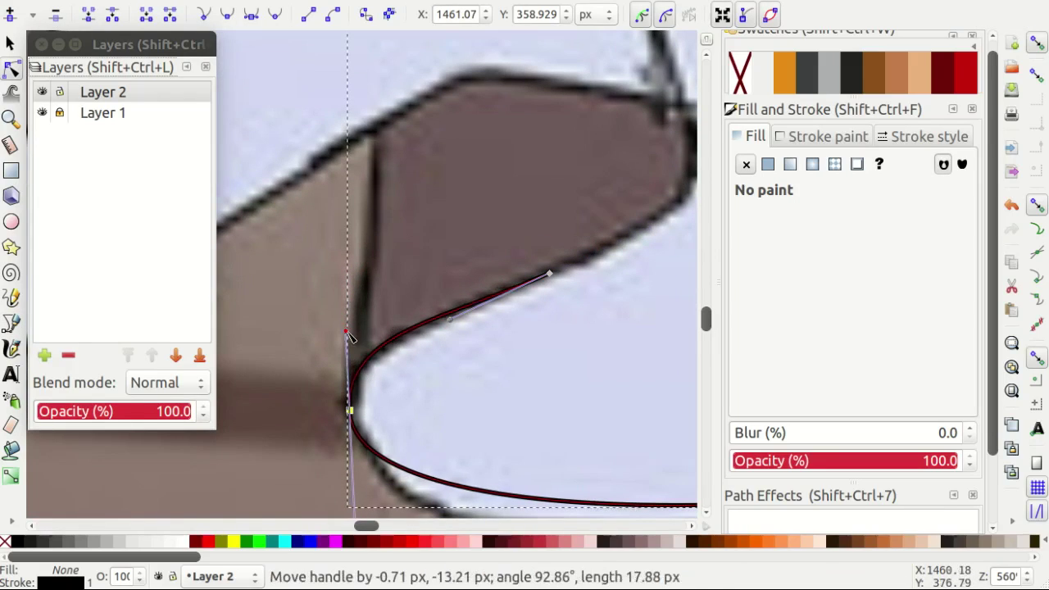
{"action": "scroll", "coordinate": [363, 385], "scroll_direction": "down", "scroll_amount": 2}
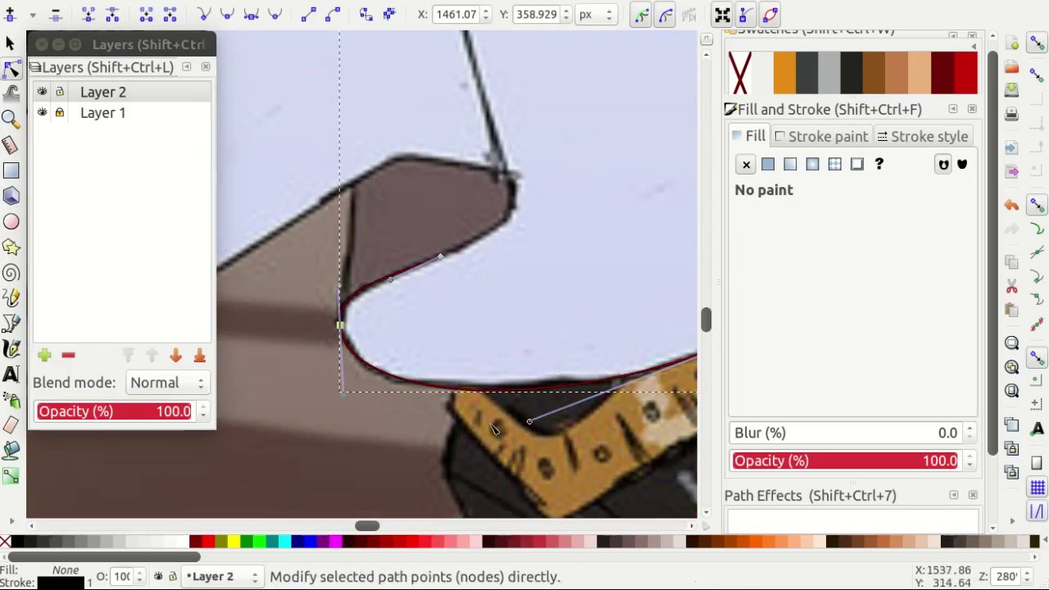
{"action": "scroll", "coordinate": [332, 344], "scroll_direction": "up", "scroll_amount": 3}
Draw a two-point arc from the collar tip and a short vertical cutting line.
{"action": "key", "text": "b"}
{"action": "scroll", "coordinate": [507, 291], "scroll_direction": "up", "scroll_amount": 1}
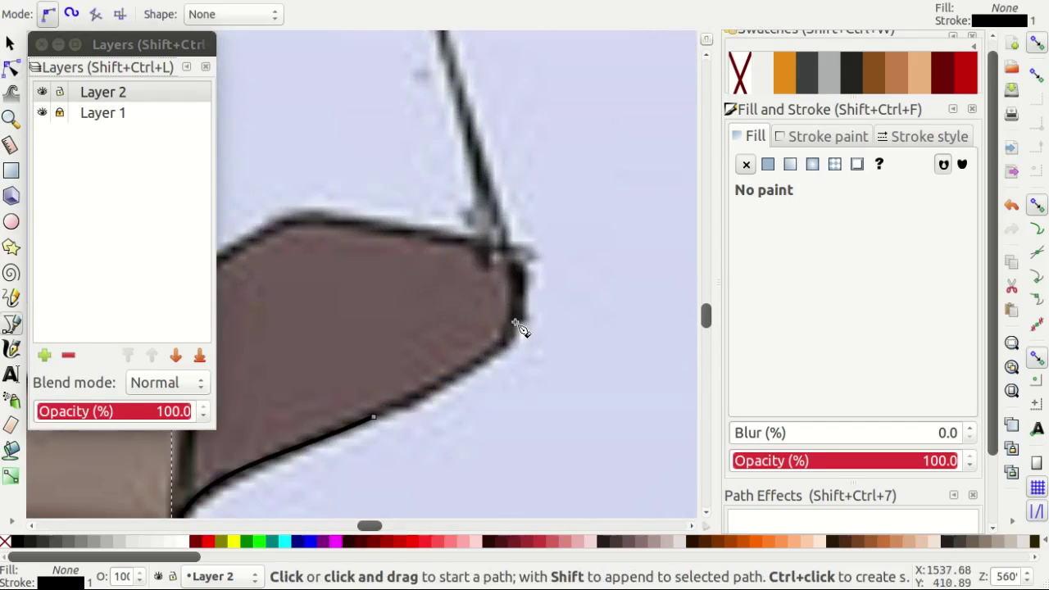
{"action": "left_click", "coordinate": [551, 309]}
{"action": "scroll", "coordinate": [369, 286], "scroll_direction": "left", "scroll_amount": 1}
{"action": "scroll", "coordinate": [328, 327], "scroll_direction": "left", "scroll_amount": 1}
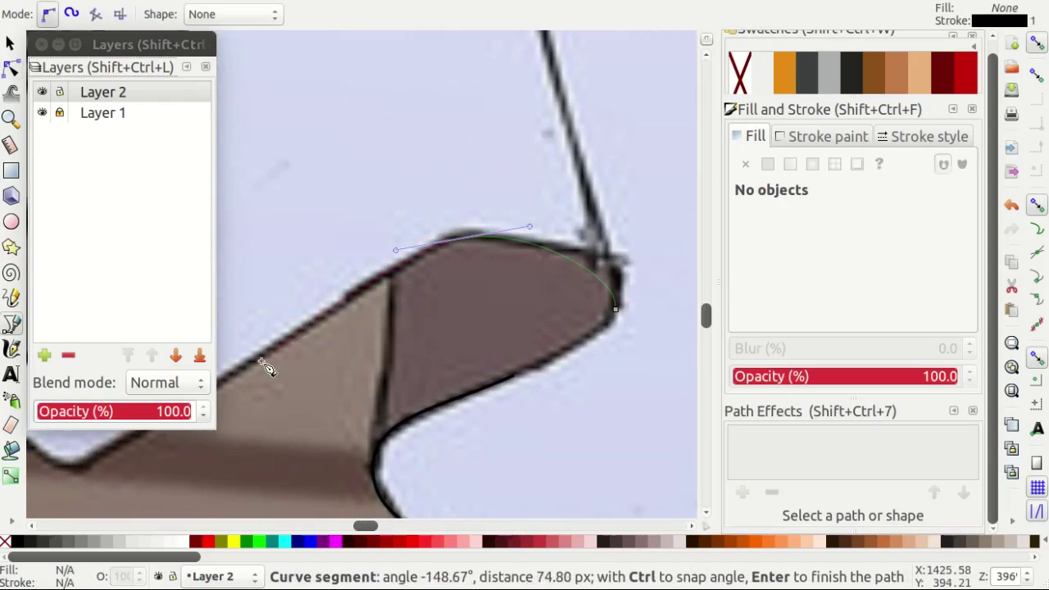
{"action": "left_click", "coordinate": [261, 363]}
{"action": "key", "text": "Return"}
{"action": "left_click", "coordinate": [391, 303]}
{"action": "left_click", "coordinate": [391, 236]}
{"action": "key", "text": "Return"}
Select both paths and subtract the cutting line with Path > Difference.
{"action": "key", "text": "s"}
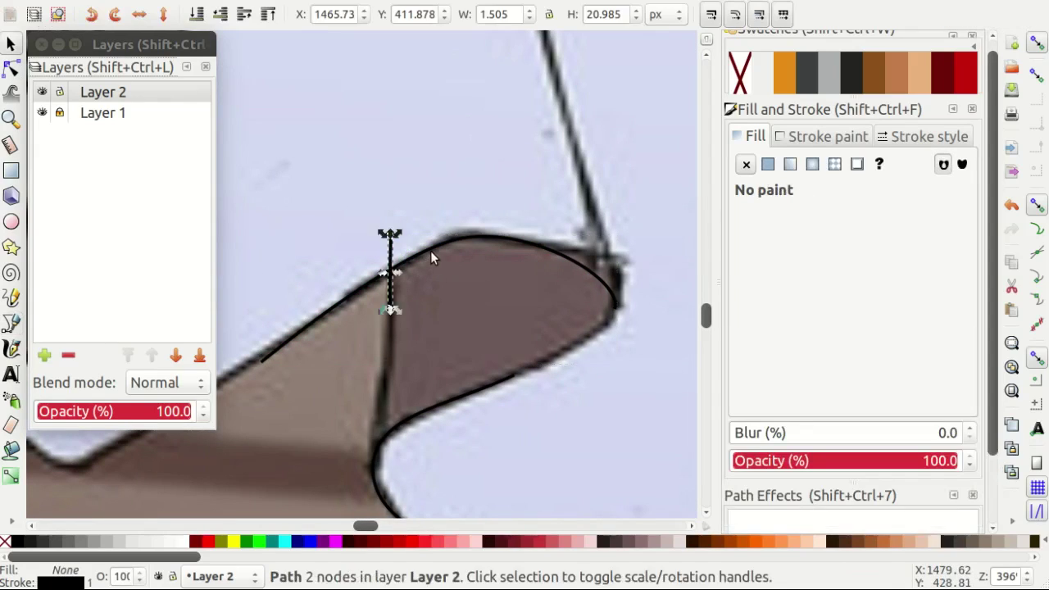
{"action": "left_click", "coordinate": [430, 250], "text": "shift"}
{"action": "key", "text": "alt+p"}
{"action": "left_click", "coordinate": [281, 121]}
{"action": "scroll", "coordinate": [445, 261], "scroll_direction": "up", "scroll_amount": 1}
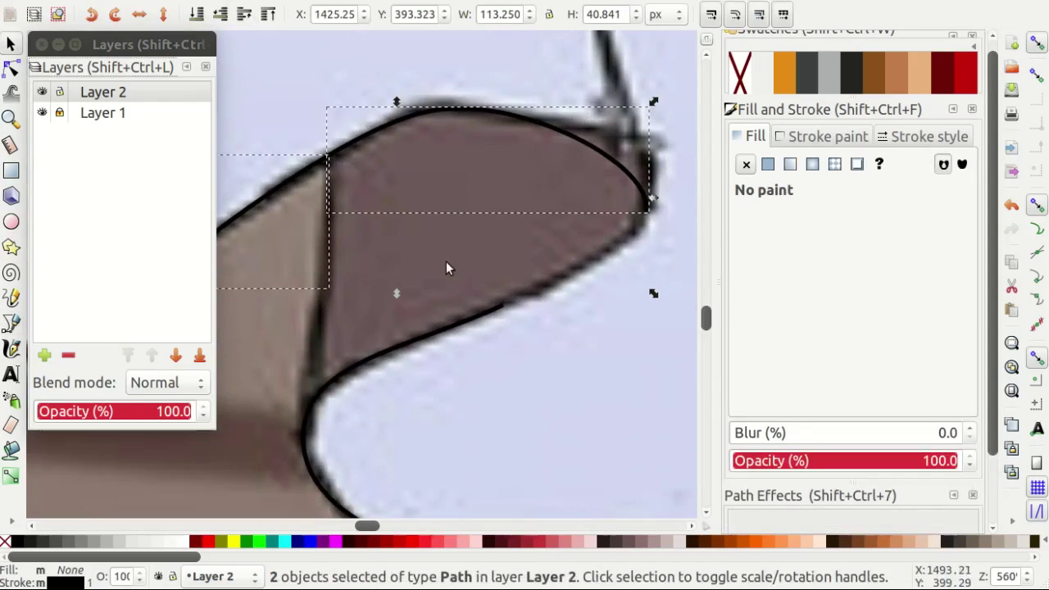
{"action": "scroll", "coordinate": [326, 379], "scroll_direction": "down", "scroll_amount": 1}
{"action": "key", "text": "Escape"}
Select the top arc path in the Node tool.
{"action": "key", "text": "b"}
{"action": "scroll", "coordinate": [347, 304], "scroll_direction": "down", "scroll_amount": 2}
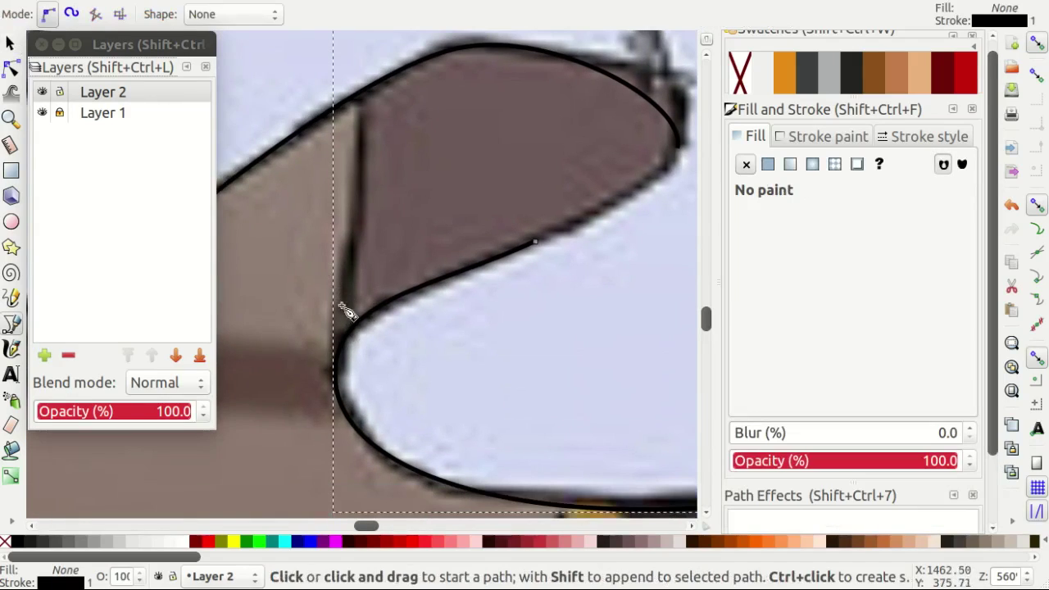
{"action": "scroll", "coordinate": [344, 351], "scroll_direction": "up", "scroll_amount": 1}
{"action": "scroll", "coordinate": [356, 318], "scroll_direction": "down", "scroll_amount": 1}
{"action": "key", "text": "s"}
{"action": "key", "text": "n"}
{"action": "left_click", "coordinate": [424, 180]}
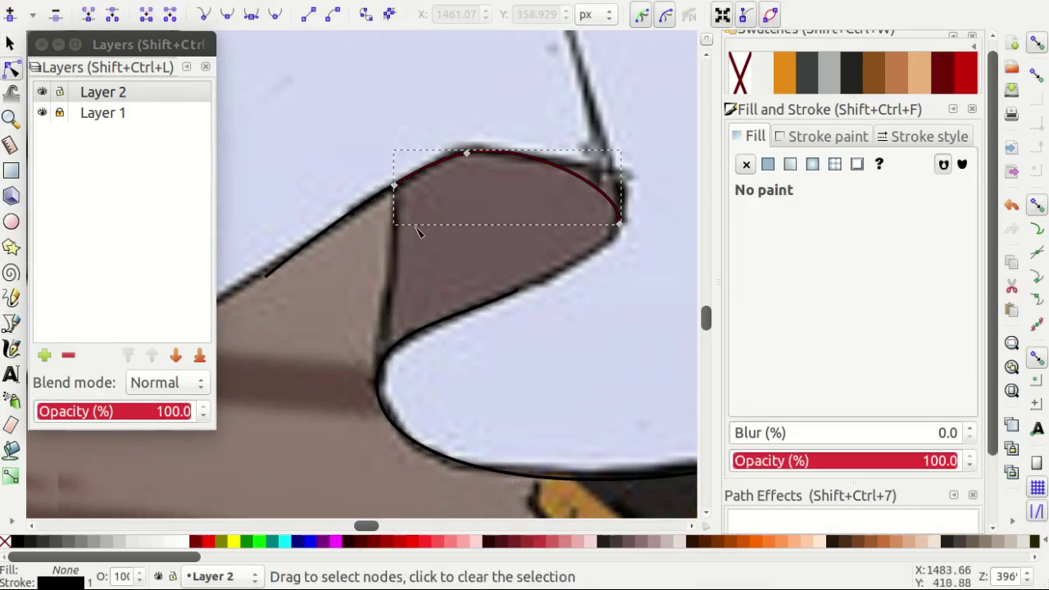
Extend the arc down the collar's right edge and close the collar-tip outline.
{"action": "key", "text": "b"}
{"action": "scroll", "coordinate": [620, 222], "scroll_direction": "up", "scroll_amount": 2}
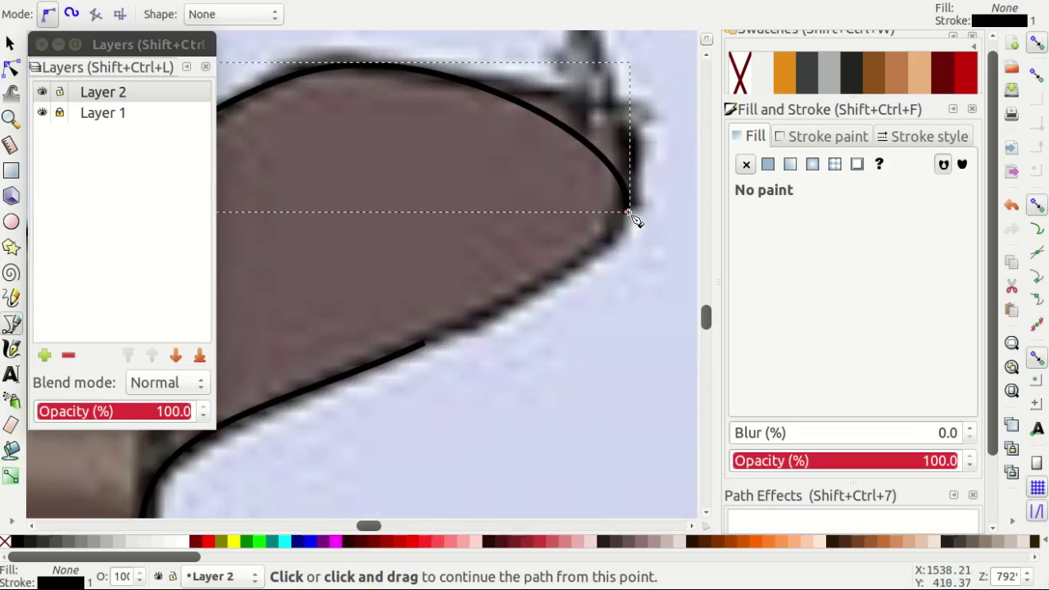
{"action": "left_click_drag", "start_coordinate": [614, 322], "coordinate": [614, 322]}
{"action": "scroll", "coordinate": [415, 412], "scroll_direction": "down", "scroll_amount": 2}
{"action": "scroll", "coordinate": [370, 399], "scroll_direction": "up", "scroll_amount": 3}
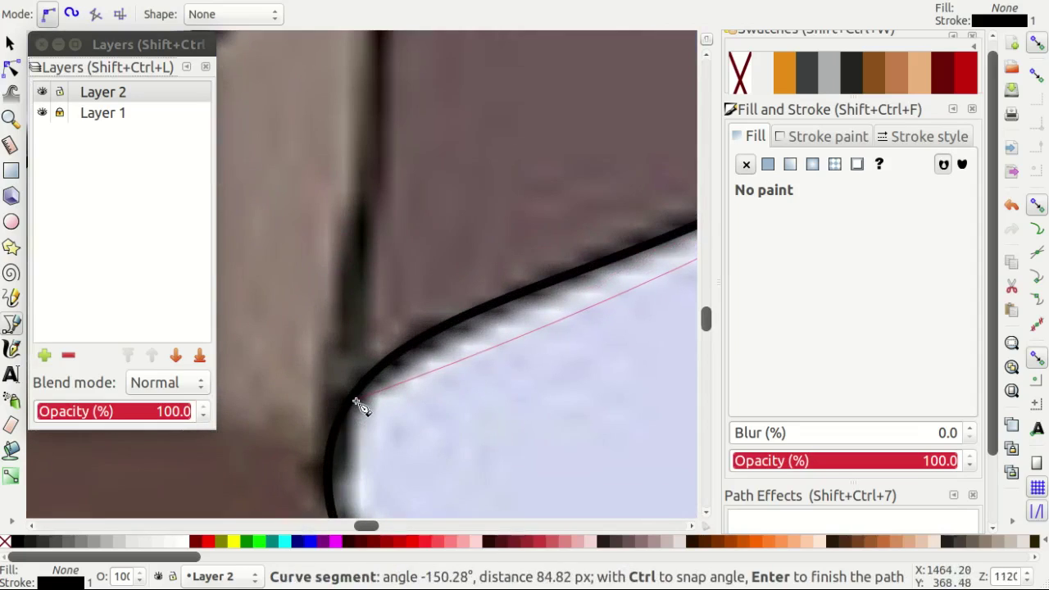
{"action": "left_click", "coordinate": [352, 402]}
{"action": "scroll", "coordinate": [352, 401], "scroll_direction": "down", "scroll_amount": 2}
{"action": "left_click", "coordinate": [370, 206]}
Move the collar outline's bottom corner point down-left.
{"action": "key", "text": "n"}
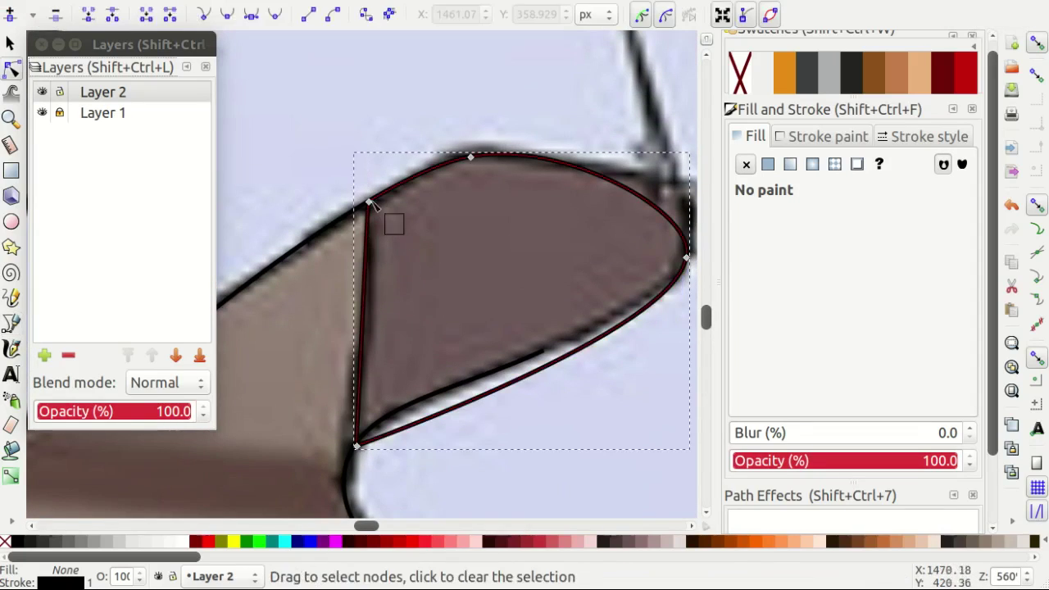
{"action": "scroll", "coordinate": [348, 310], "scroll_direction": "up", "scroll_amount": 1}
{"action": "scroll", "coordinate": [345, 307], "scroll_direction": "up", "scroll_amount": 2}
{"action": "mouse_move", "coordinate": [368, 334]}
{"action": "left_mouse_down"}
{"action": "mouse_move", "coordinate": [341, 395]}
{"action": "mouse_move", "coordinate": [351, 227]}
{"action": "left_mouse_up"}
{"action": "scroll", "coordinate": [342, 426], "scroll_direction": "down", "scroll_amount": 1}
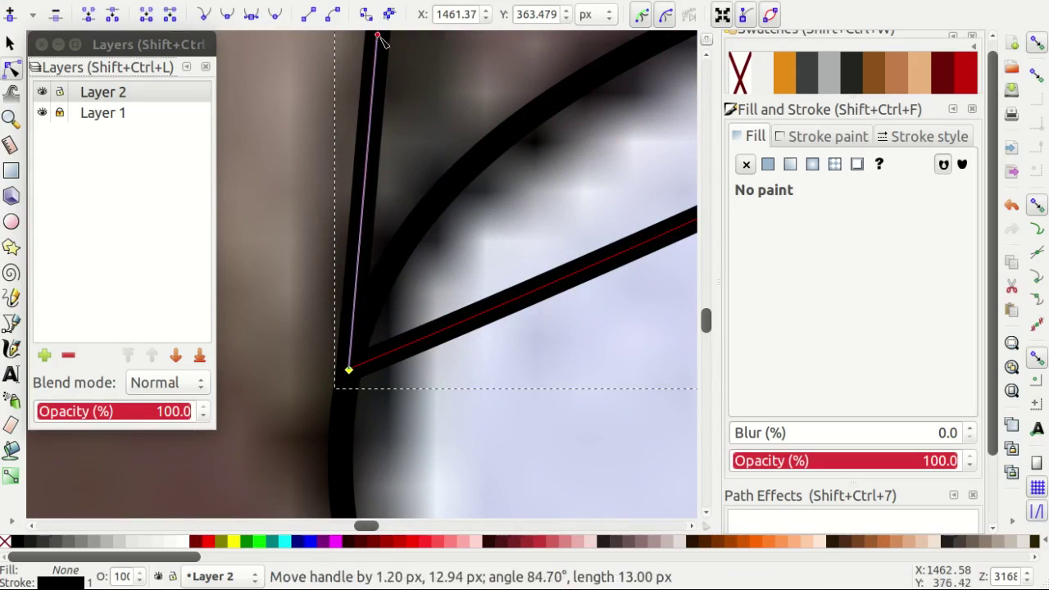
{"action": "scroll", "coordinate": [273, 251], "scroll_direction": "down", "scroll_amount": 3}
{"action": "scroll", "coordinate": [390, 324], "scroll_direction": "up", "scroll_amount": 1}
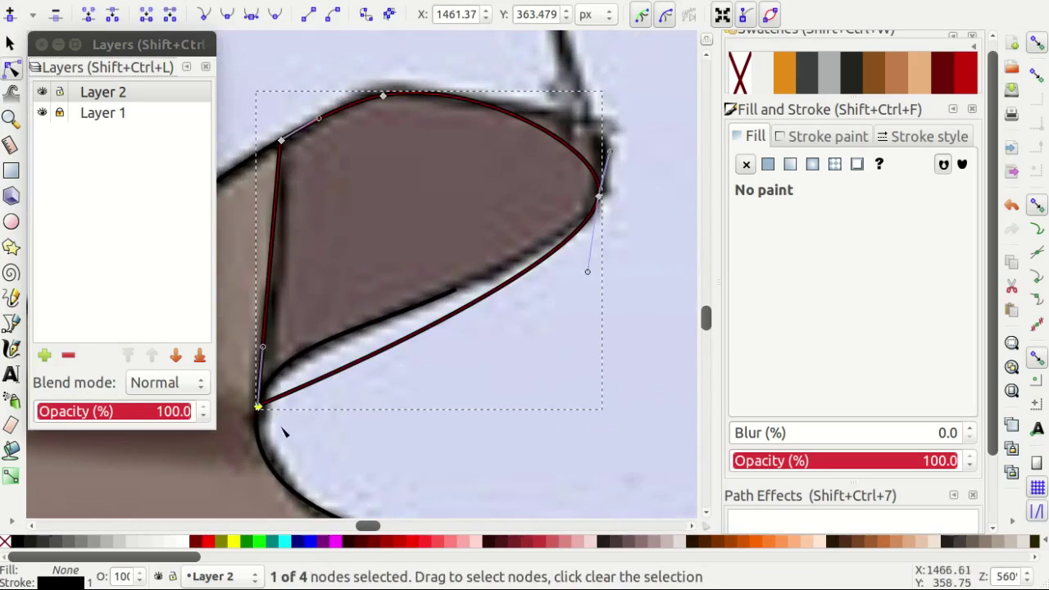
{"action": "scroll", "coordinate": [284, 431], "scroll_direction": "up", "scroll_amount": 1}
Curve the outline's corner, right and top segments to hug the dark wedge.
{"action": "left_click_drag", "start_coordinate": [265, 363], "coordinate": [320, 274]}
{"action": "scroll", "coordinate": [234, 247], "scroll_direction": "down", "scroll_amount": 1}
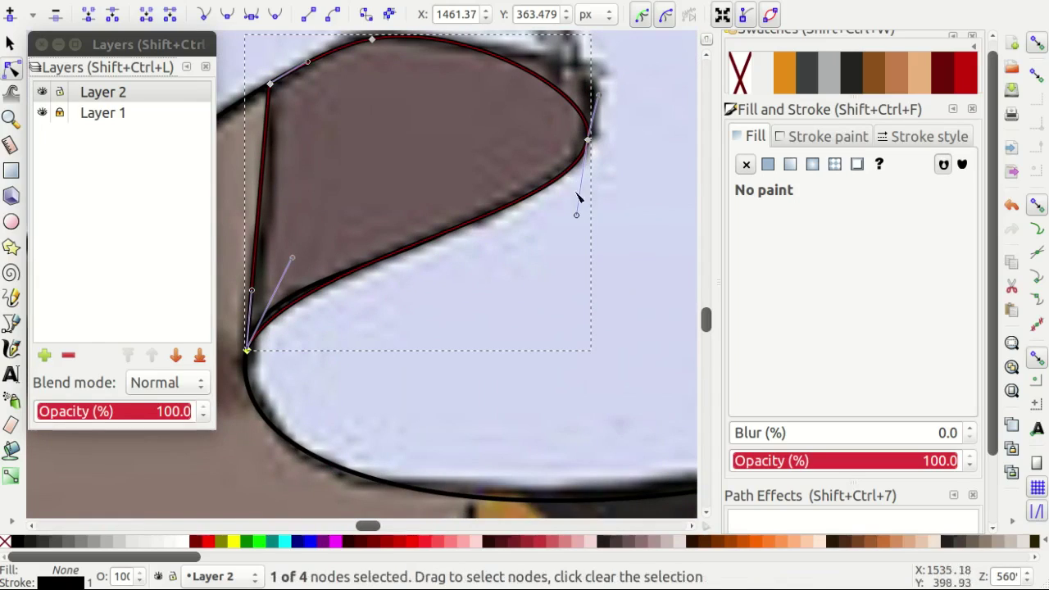
{"action": "scroll", "coordinate": [508, 155], "scroll_direction": "up", "scroll_amount": 1}
{"action": "left_click_drag", "start_coordinate": [606, 244], "coordinate": [604, 265]}
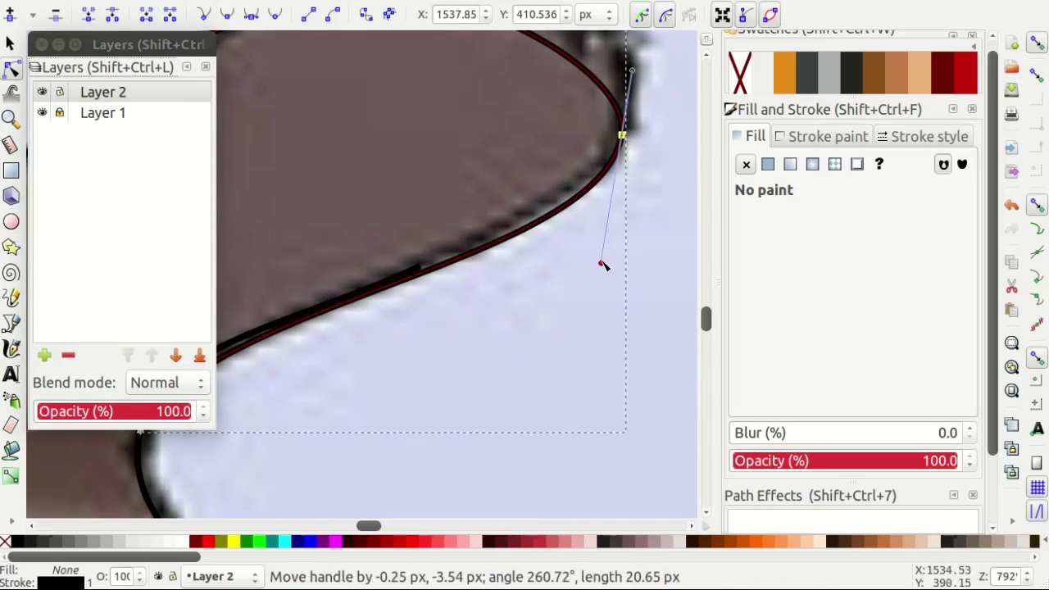
{"action": "scroll", "coordinate": [598, 173], "scroll_direction": "down", "scroll_amount": 1}
{"action": "left_click_drag", "start_coordinate": [624, 119], "coordinate": [622, 103]}
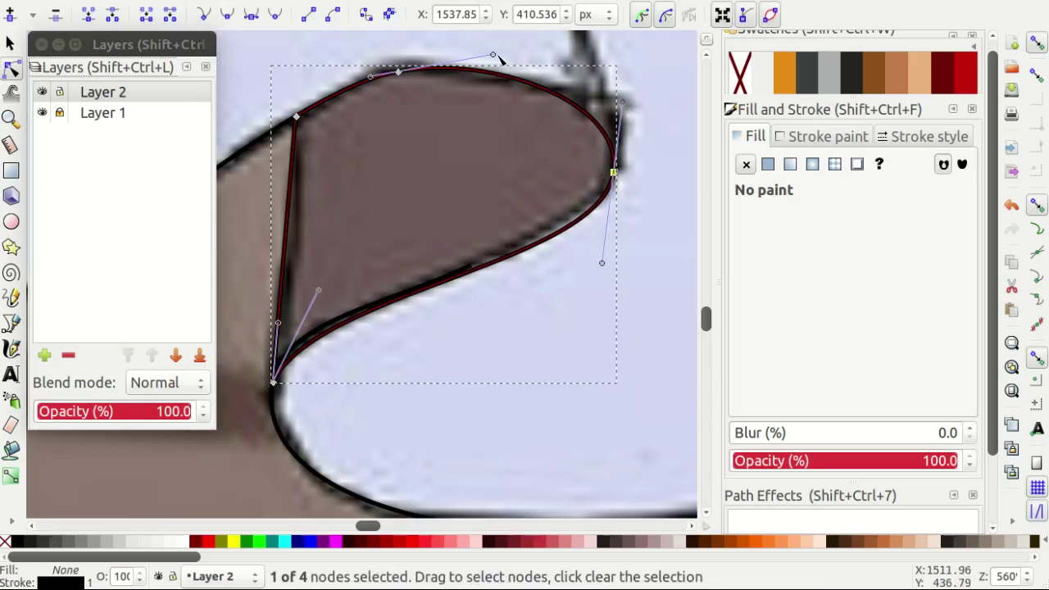
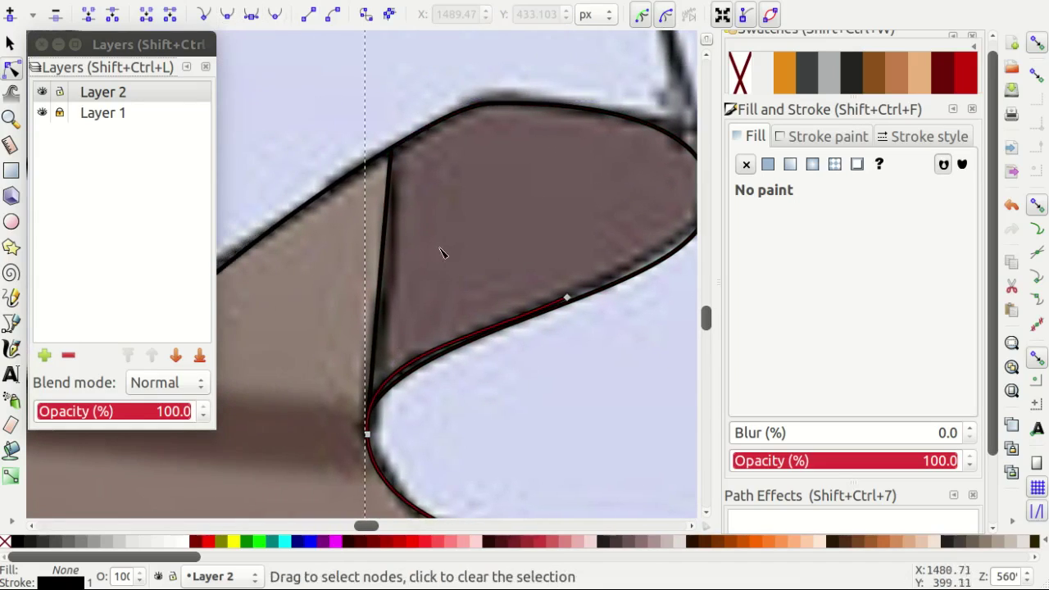
Join the two open end nodes with a straight segment.
{"action": "left_click_drag", "start_coordinate": [383, 136], "coordinate": [475, 232]}
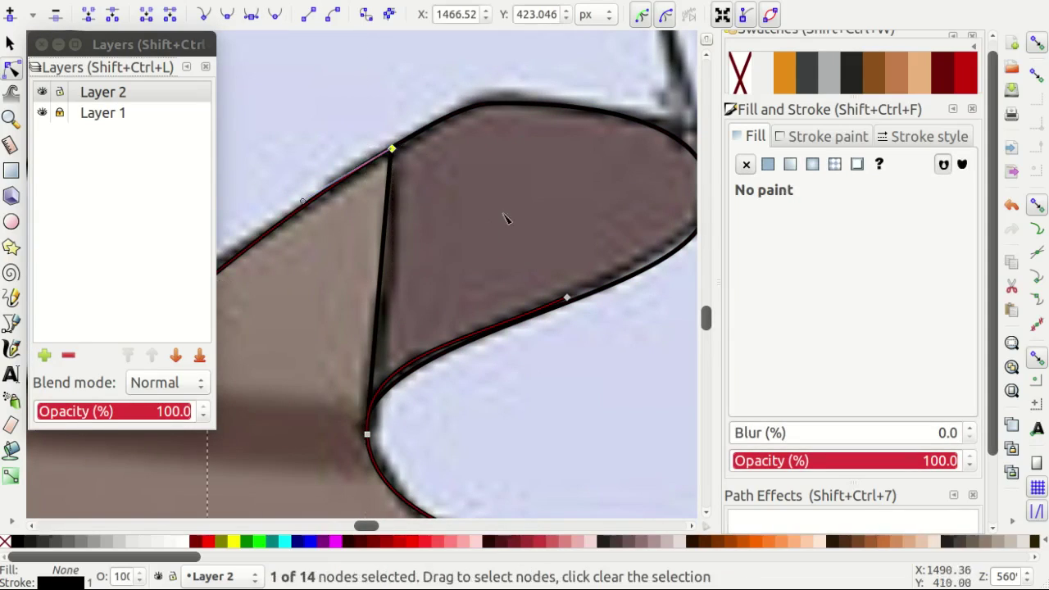
{"action": "left_click", "coordinate": [567, 299], "text": "shift"}
{"action": "left_click", "coordinate": [146, 15]}
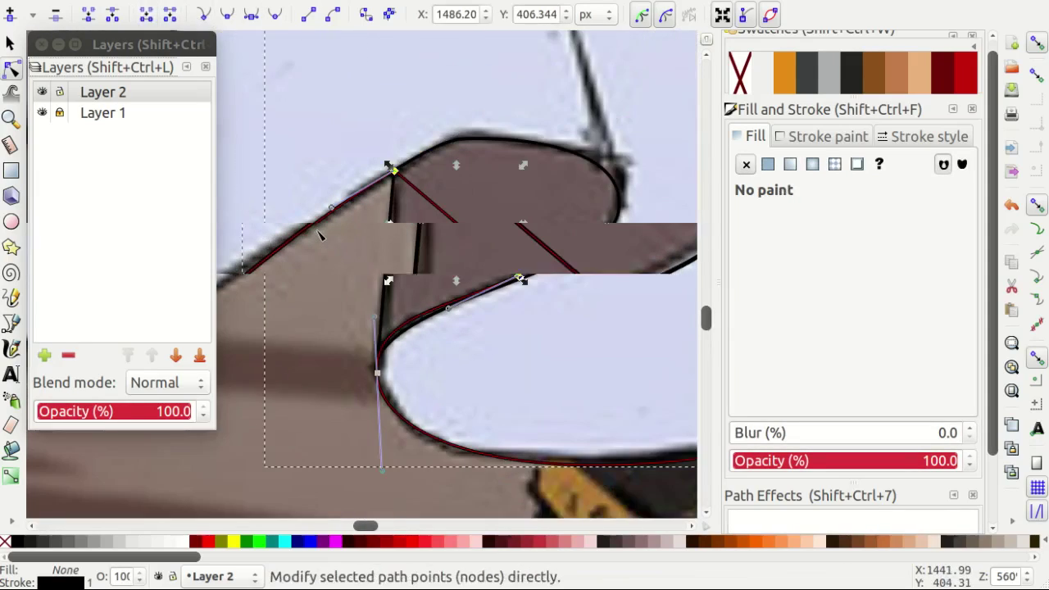
Start a Bezier outline along the pale cloth edge beside the red sash, through its corner.
{"action": "key", "text": "b"}
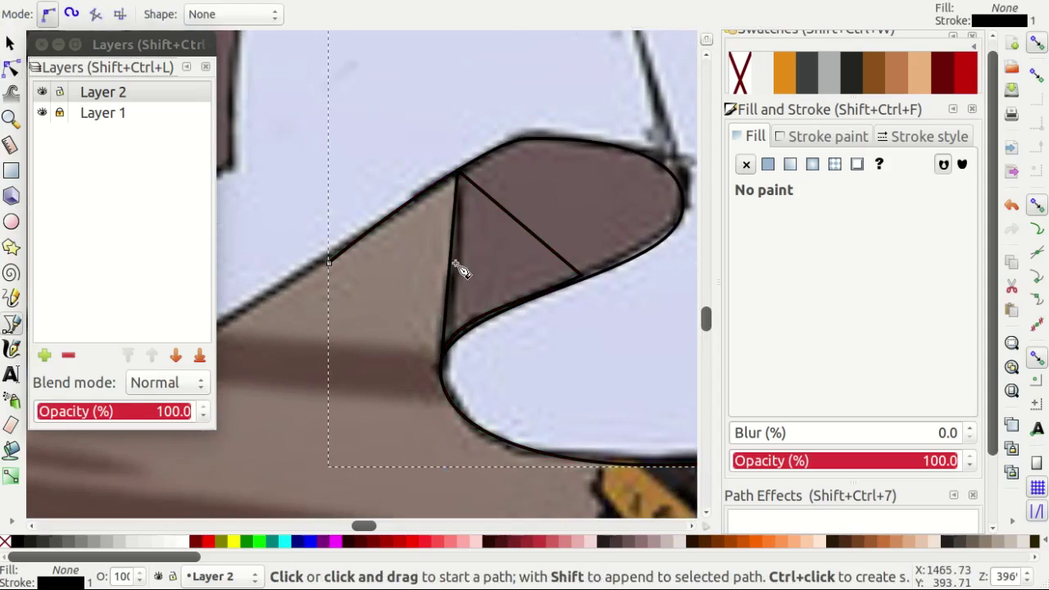
{"action": "scroll", "coordinate": [435, 295], "scroll_direction": "up", "scroll_amount": 1}
{"action": "left_click_drag", "start_coordinate": [416, 295], "coordinate": [426, 303]}
{"action": "scroll", "coordinate": [491, 344], "scroll_direction": "down", "scroll_amount": 3}
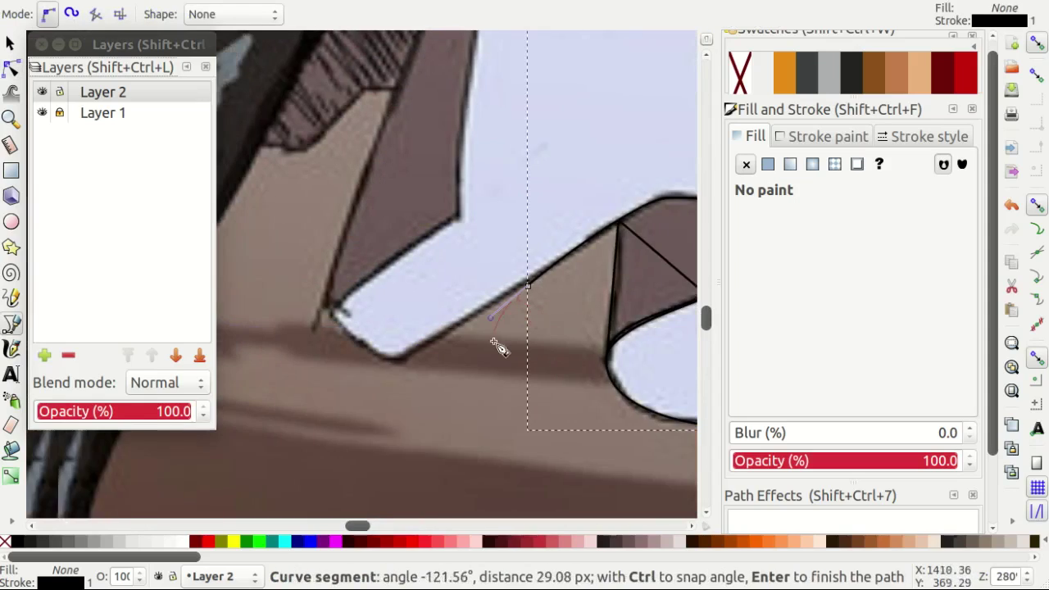
{"action": "scroll", "coordinate": [461, 370], "scroll_direction": "down", "scroll_amount": 2}
{"action": "scroll", "coordinate": [458, 376], "scroll_direction": "up", "scroll_amount": 4}
{"action": "left_click_drag", "start_coordinate": [456, 378], "coordinate": [503, 385]}
{"action": "scroll", "coordinate": [336, 327], "scroll_direction": "up", "scroll_amount": 2}
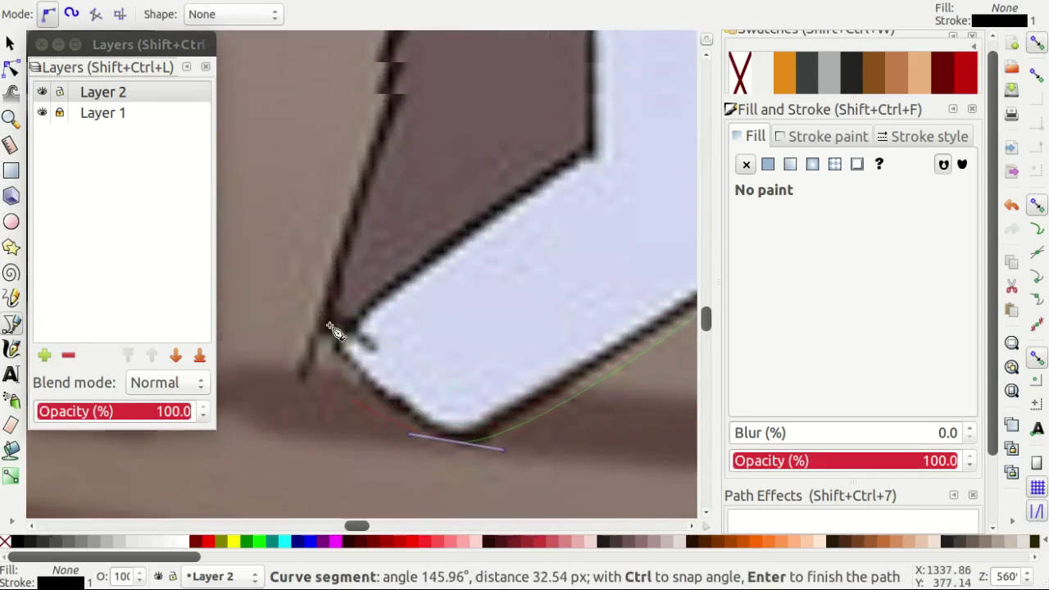
{"action": "left_click", "coordinate": [332, 329]}
{"action": "scroll", "coordinate": [458, 295], "scroll_direction": "down", "scroll_amount": 3}
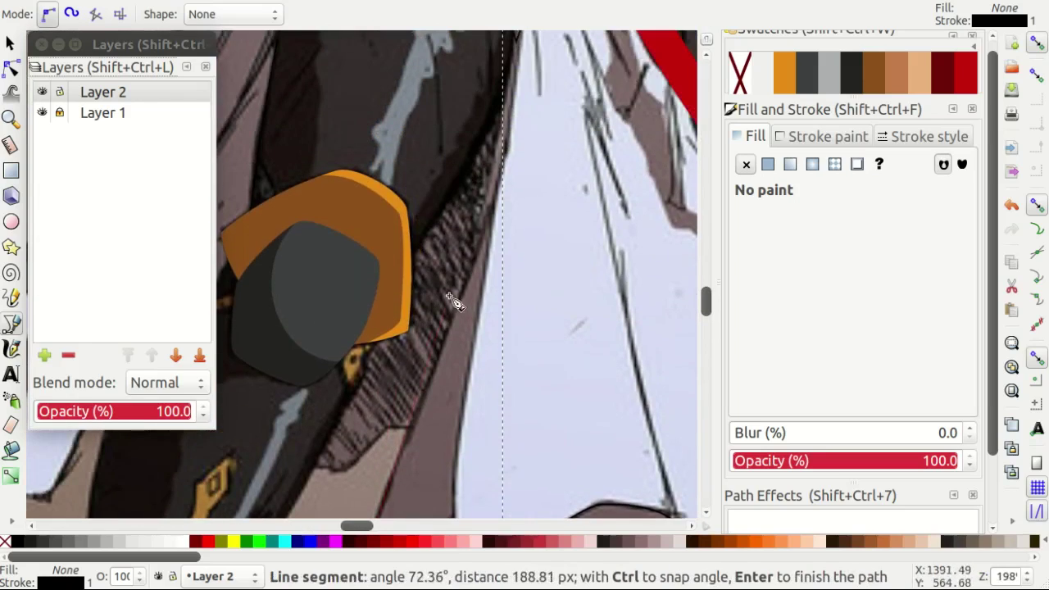
{"action": "scroll", "coordinate": [497, 312], "scroll_direction": "down", "scroll_amount": 1}
{"action": "scroll", "coordinate": [497, 312], "scroll_direction": "up", "scroll_amount": 2}
{"action": "scroll", "coordinate": [508, 241], "scroll_direction": "up", "scroll_amount": 2}
Continue the outline along the armour edge and close it at its starting node.
{"action": "left_click_drag", "start_coordinate": [508, 241], "coordinate": [506, 206]}
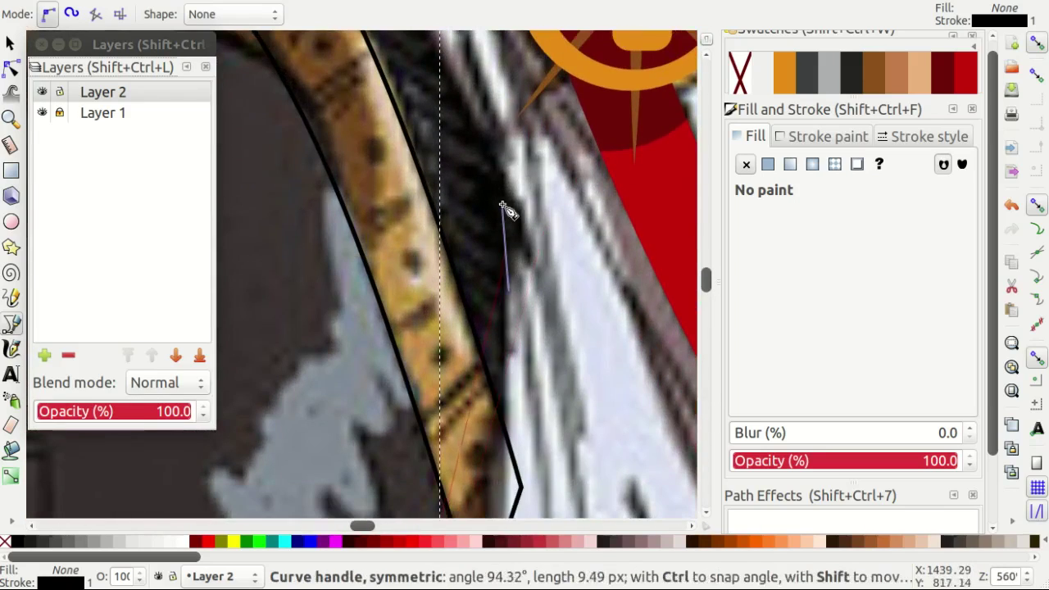
{"action": "scroll", "coordinate": [443, 319], "scroll_direction": "up", "scroll_amount": 2}
{"action": "scroll", "coordinate": [351, 229], "scroll_direction": "up", "scroll_amount": 3}
{"action": "scroll", "coordinate": [326, 205], "scroll_direction": "up", "scroll_amount": 2}
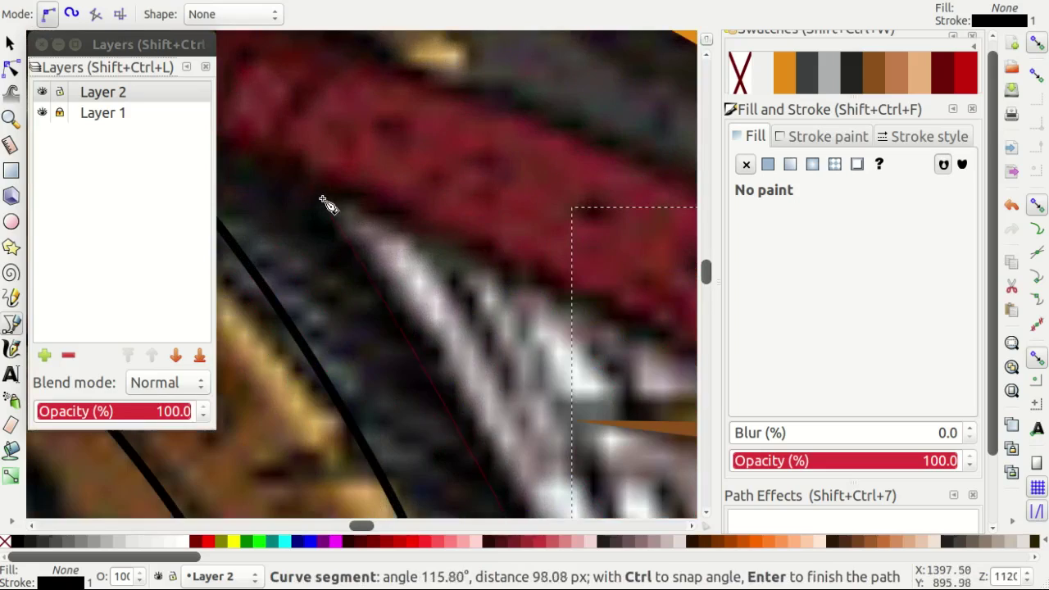
{"action": "left_click", "coordinate": [281, 144]}
{"action": "scroll", "coordinate": [503, 227], "scroll_direction": "down", "scroll_amount": 4}
{"action": "scroll", "coordinate": [464, 229], "scroll_direction": "up", "scroll_amount": 1}
{"action": "scroll", "coordinate": [532, 283], "scroll_direction": "right", "scroll_amount": 3}
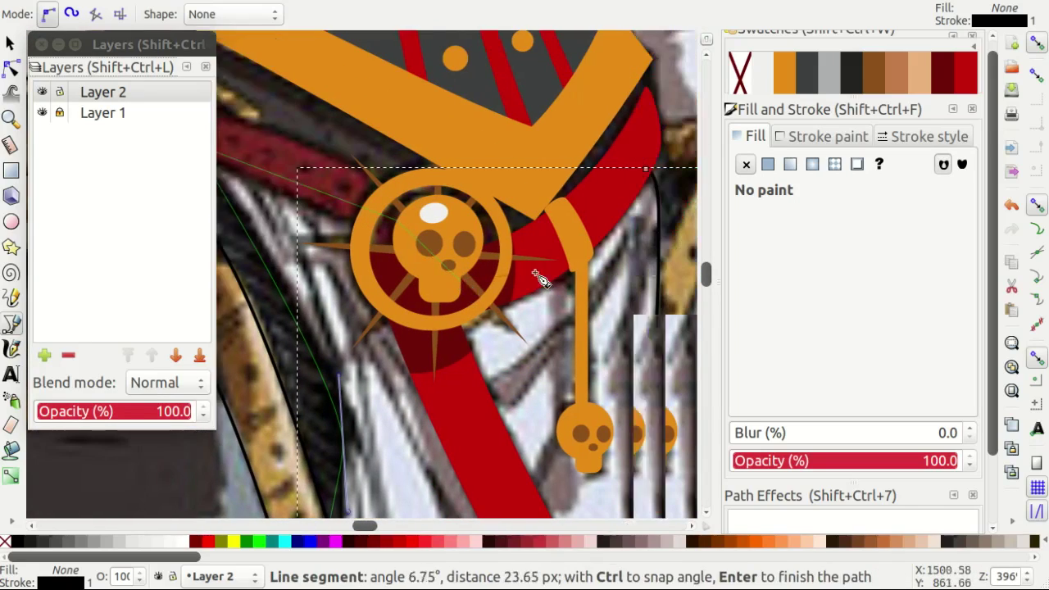
{"action": "scroll", "coordinate": [537, 245], "scroll_direction": "right", "scroll_amount": 1}
{"action": "scroll", "coordinate": [576, 196], "scroll_direction": "up", "scroll_amount": 3}
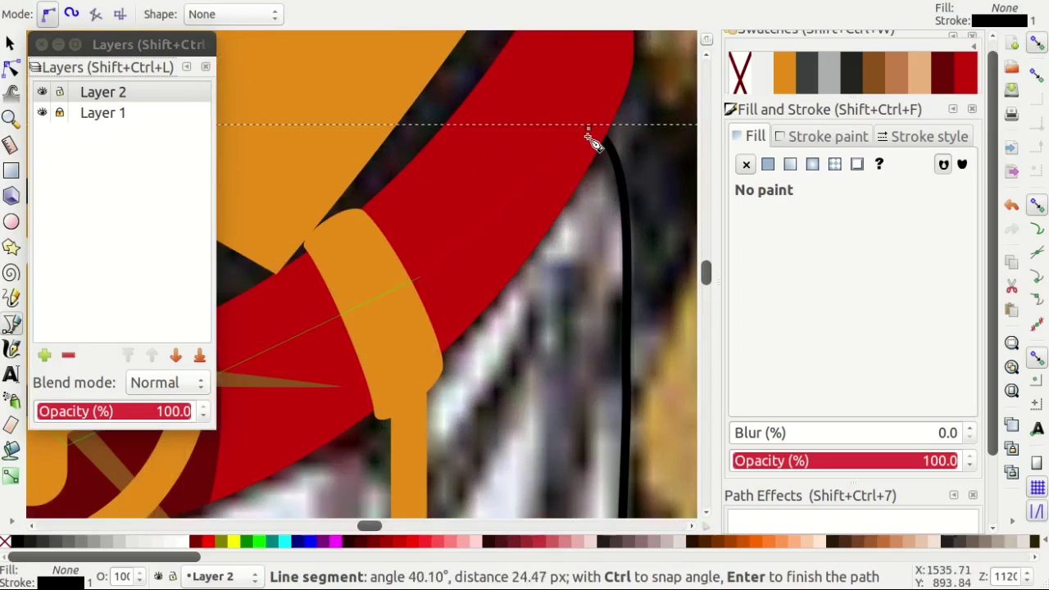
{"action": "left_click", "coordinate": [554, 260]}
{"action": "key", "text": "n"}
{"action": "scroll", "coordinate": [554, 260], "scroll_direction": "down", "scroll_amount": 5}
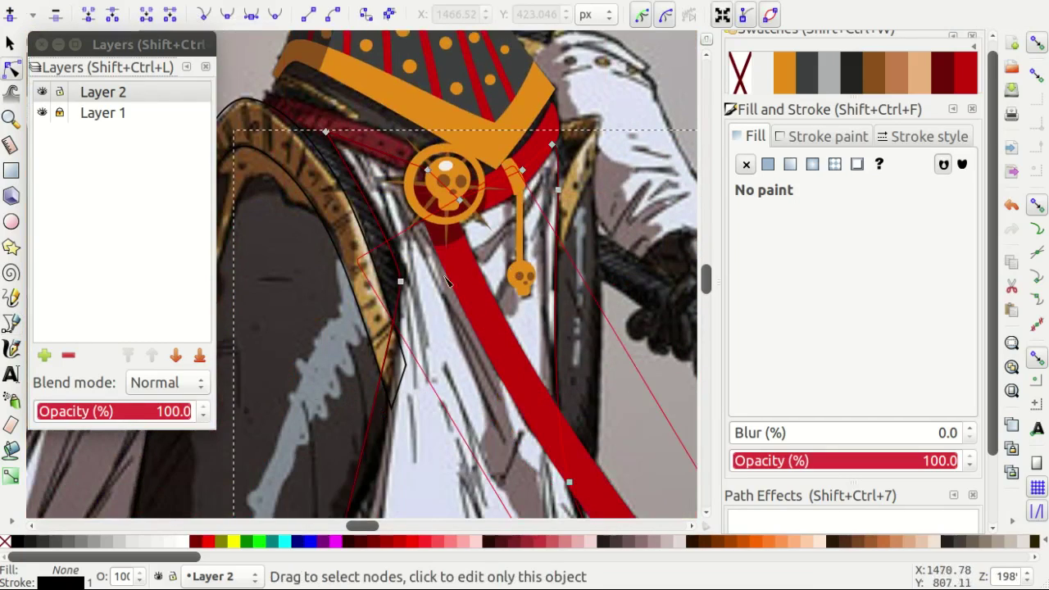
Drag the outline's curves to follow the armour and cloth edges of the reference.
{"action": "scroll", "coordinate": [321, 221], "scroll_direction": "up", "scroll_amount": 2}
{"action": "scroll", "coordinate": [381, 113], "scroll_direction": "down", "scroll_amount": 4}
{"action": "scroll", "coordinate": [382, 279], "scroll_direction": "down", "scroll_amount": 4}
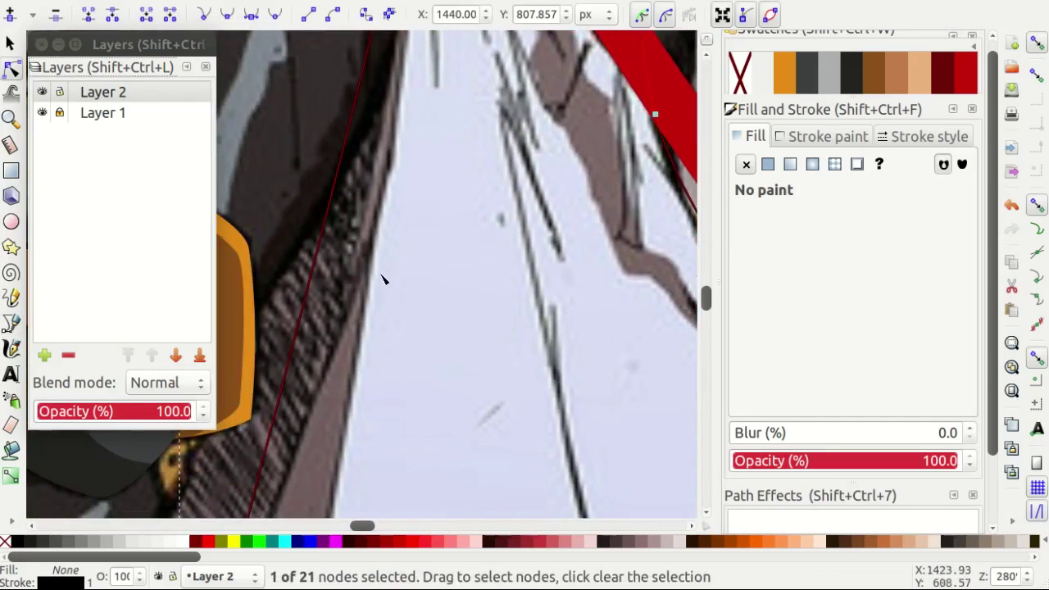
{"action": "scroll", "coordinate": [291, 409], "scroll_direction": "down", "scroll_amount": 2}
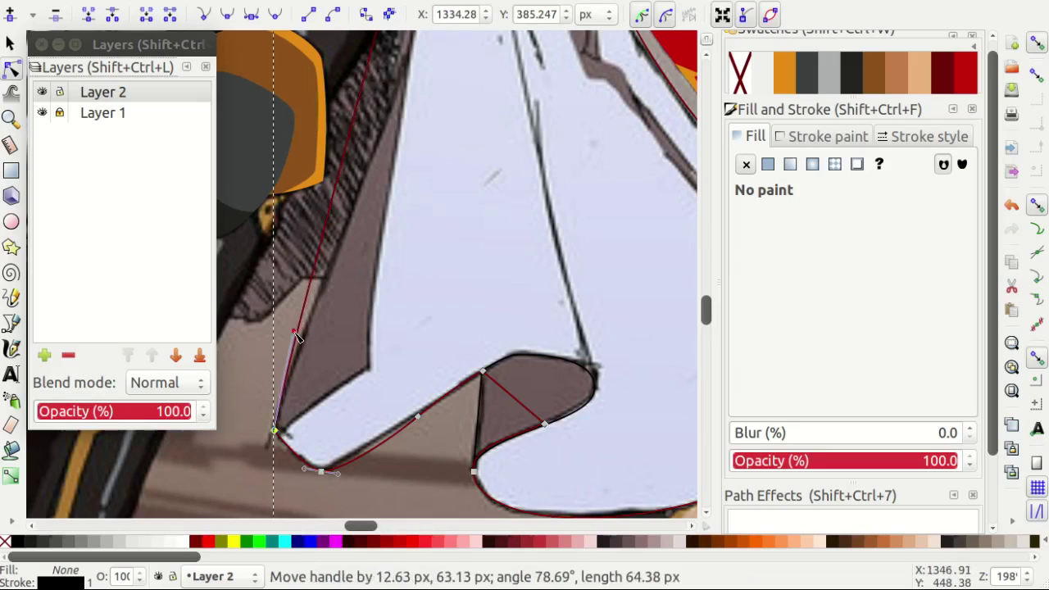
{"action": "scroll", "coordinate": [297, 335], "scroll_direction": "up", "scroll_amount": 4}
{"action": "scroll", "coordinate": [369, 246], "scroll_direction": "up", "scroll_amount": 3}
{"action": "scroll", "coordinate": [444, 147], "scroll_direction": "up", "scroll_amount": 3}
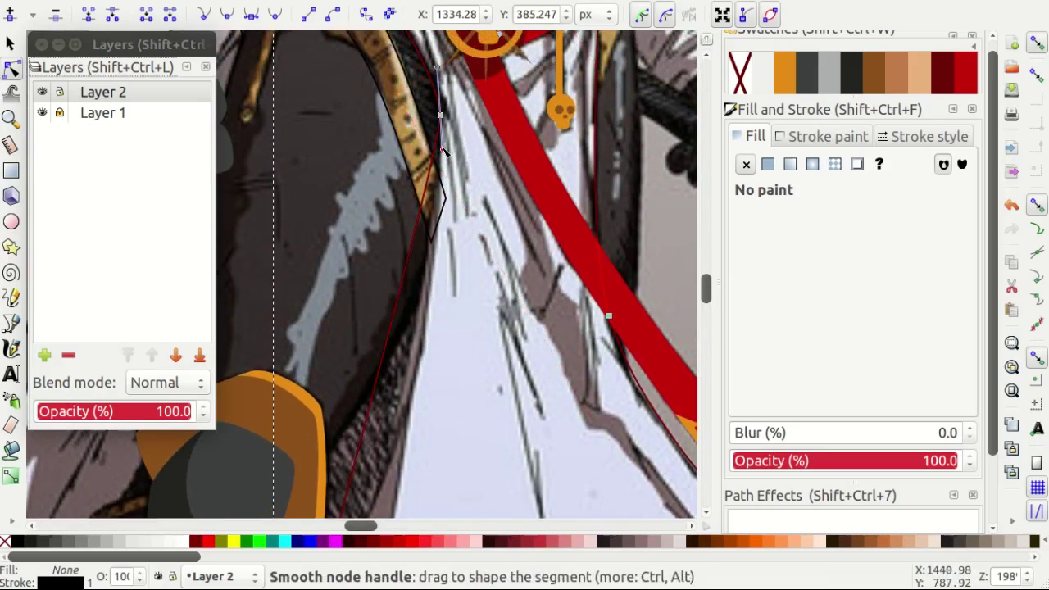
{"action": "left_click_drag", "start_coordinate": [444, 307], "coordinate": [442, 398]}
{"action": "scroll", "coordinate": [421, 335], "scroll_direction": "down", "scroll_amount": 3}
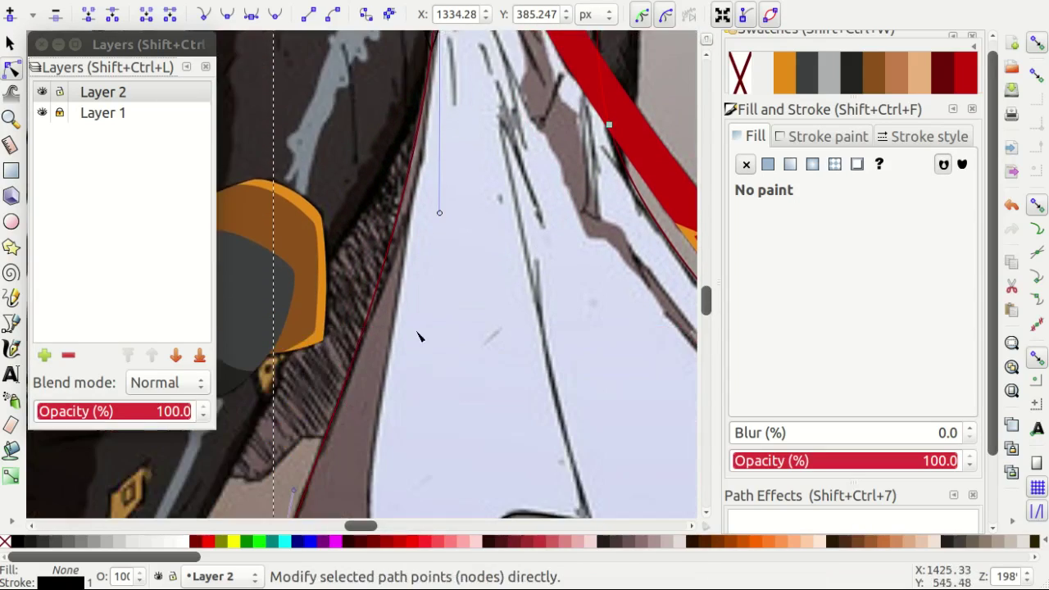
{"action": "scroll", "coordinate": [368, 393], "scroll_direction": "up", "scroll_amount": 2}
{"action": "scroll", "coordinate": [355, 437], "scroll_direction": "up", "scroll_amount": 1}
{"action": "scroll", "coordinate": [416, 391], "scroll_direction": "up", "scroll_amount": 2}
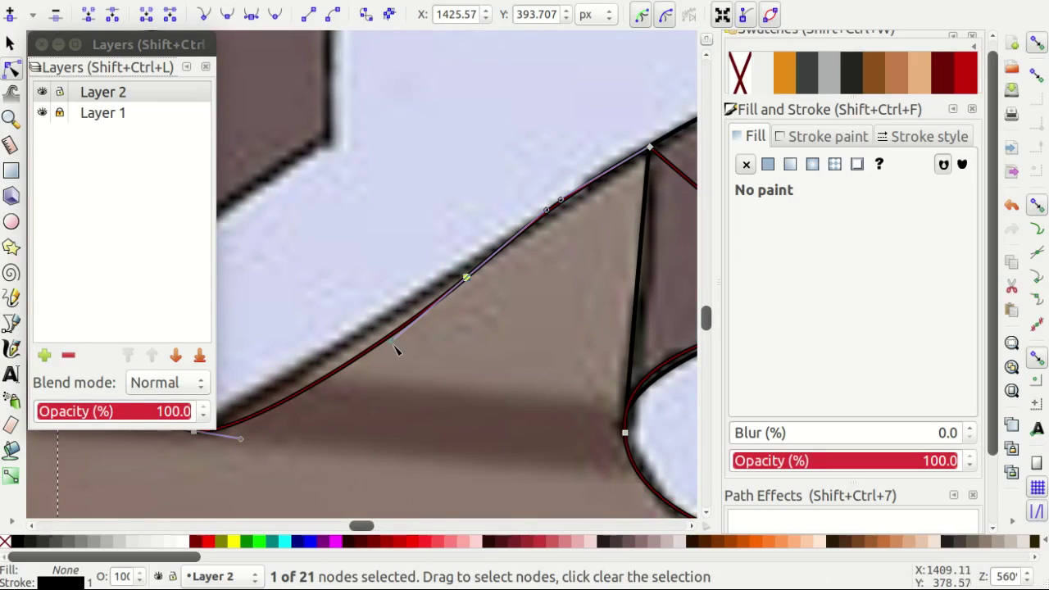
{"action": "left_click_drag", "start_coordinate": [394, 343], "coordinate": [356, 336]}
{"action": "left_click_drag", "start_coordinate": [243, 440], "coordinate": [235, 433]}
{"action": "scroll", "coordinate": [514, 234], "scroll_direction": "right", "scroll_amount": 1}
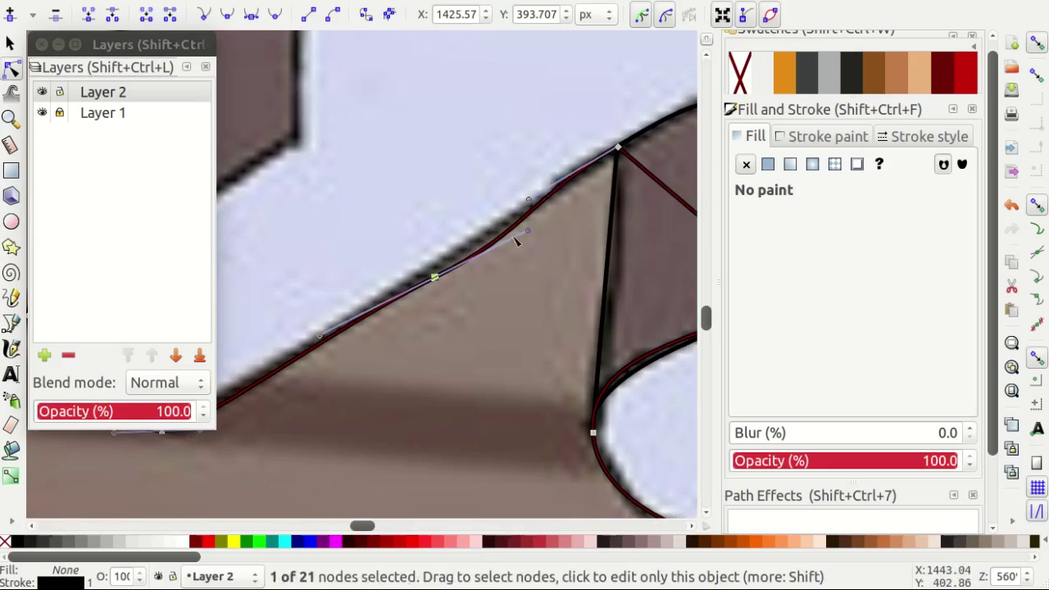
{"action": "left_click_drag", "start_coordinate": [530, 233], "coordinate": [495, 248]}
{"action": "scroll", "coordinate": [459, 260], "scroll_direction": "up", "scroll_amount": 1}
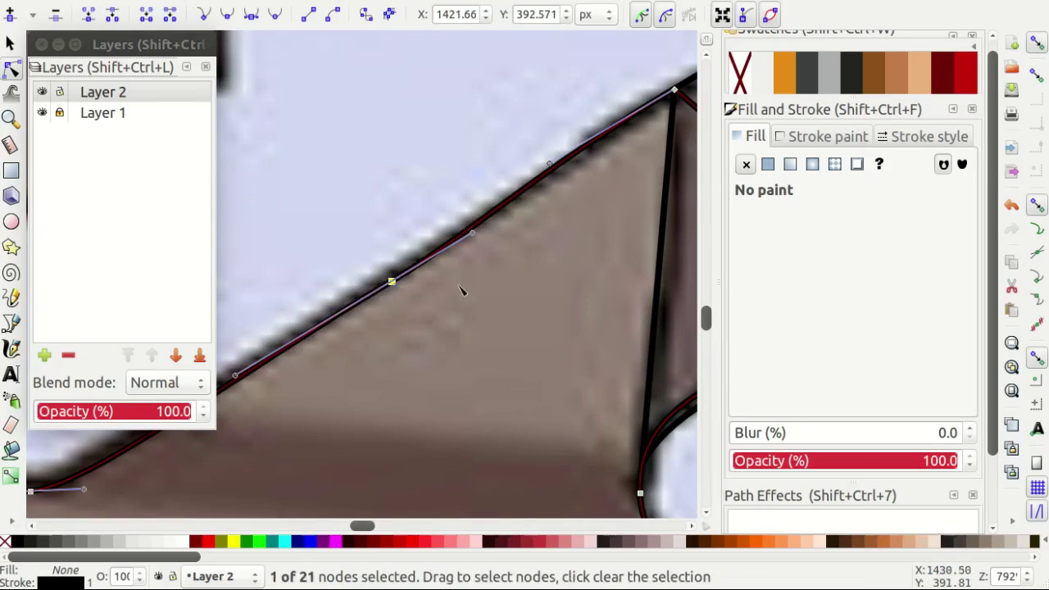
{"action": "scroll", "coordinate": [451, 307], "scroll_direction": "down", "scroll_amount": 1}
{"action": "scroll", "coordinate": [459, 315], "scroll_direction": "up", "scroll_amount": 1}
{"action": "scroll", "coordinate": [480, 307], "scroll_direction": "down", "scroll_amount": 1}
Undo two bad tweaks and reshape the lower bend to hug the cloth's rounded corner.
{"action": "key", "text": "ctrl+z"}
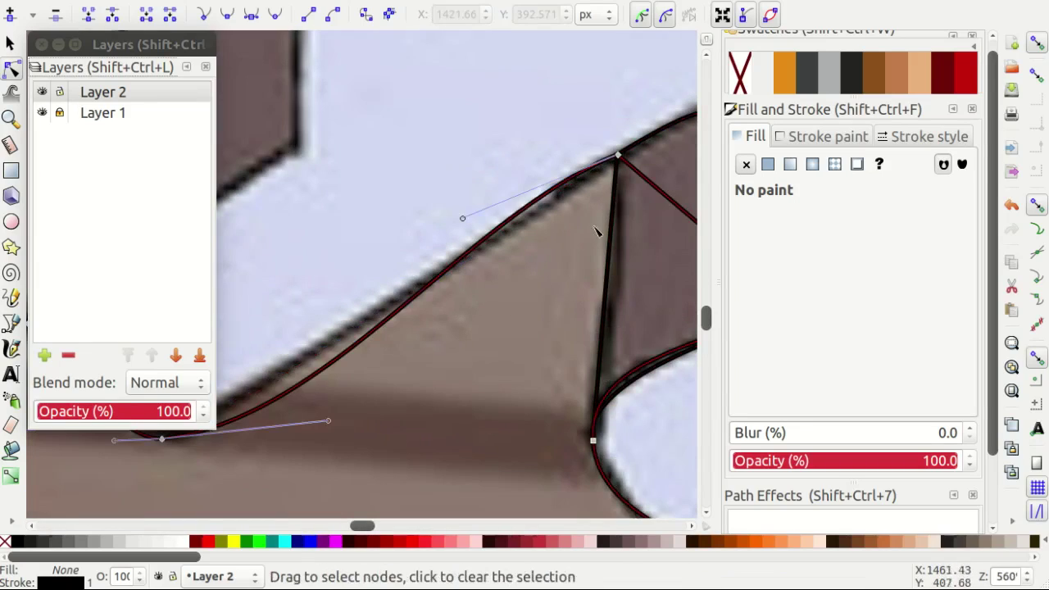
{"action": "key", "text": "ctrl+z"}
{"action": "scroll", "coordinate": [360, 295], "scroll_direction": "down", "scroll_amount": 1}
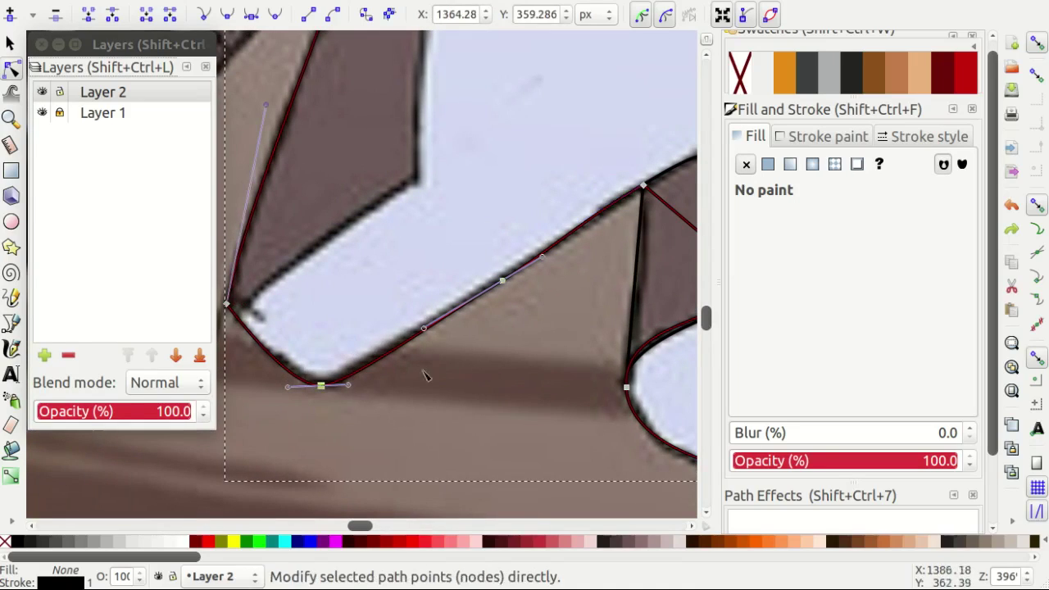
{"action": "mouse_move", "coordinate": [528, 329]}
{"action": "left_mouse_down"}
{"action": "mouse_move", "coordinate": [492, 259]}
{"action": "mouse_move", "coordinate": [363, 368]}
{"action": "left_mouse_up"}
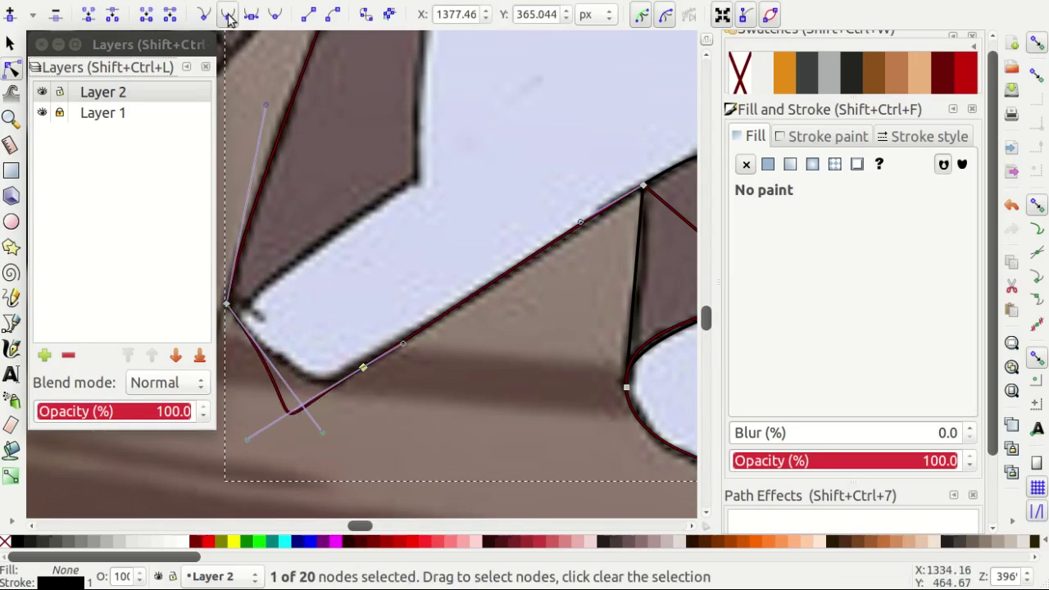
{"action": "left_click_drag", "start_coordinate": [246, 444], "coordinate": [303, 414]}
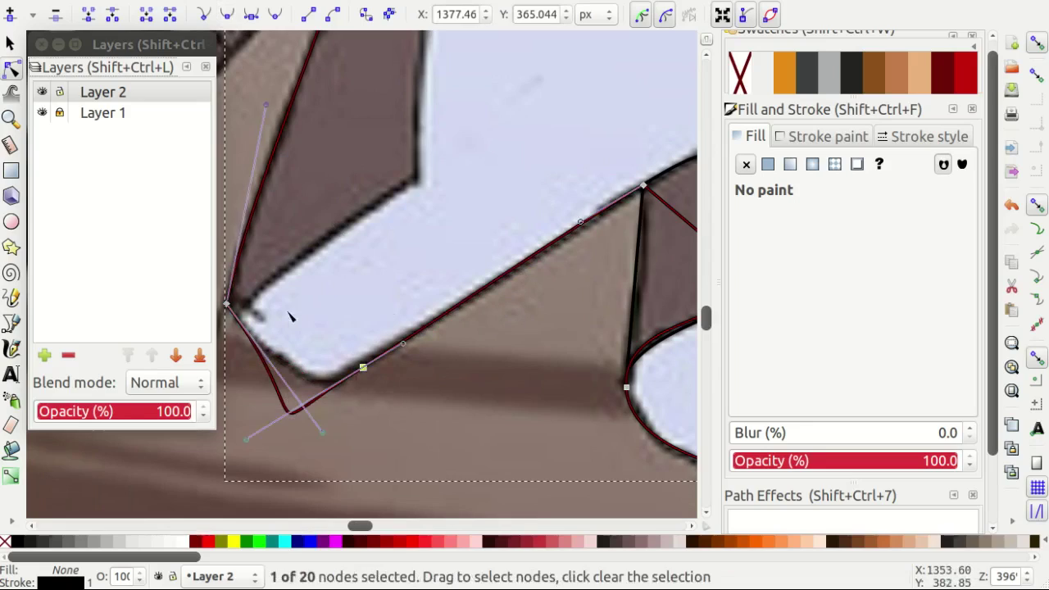
{"action": "scroll", "coordinate": [367, 440], "scroll_direction": "up", "scroll_amount": 1}
{"action": "left_click_drag", "start_coordinate": [369, 439], "coordinate": [260, 296]}
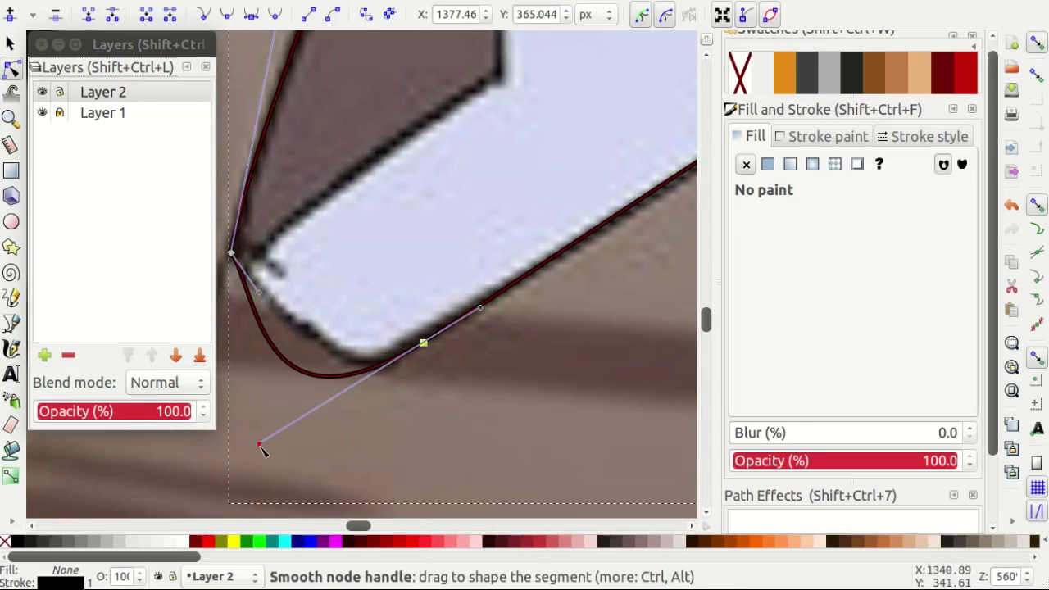
{"action": "left_click_drag", "start_coordinate": [259, 444], "coordinate": [338, 387]}
{"action": "scroll", "coordinate": [420, 348], "scroll_direction": "down", "scroll_amount": 2}
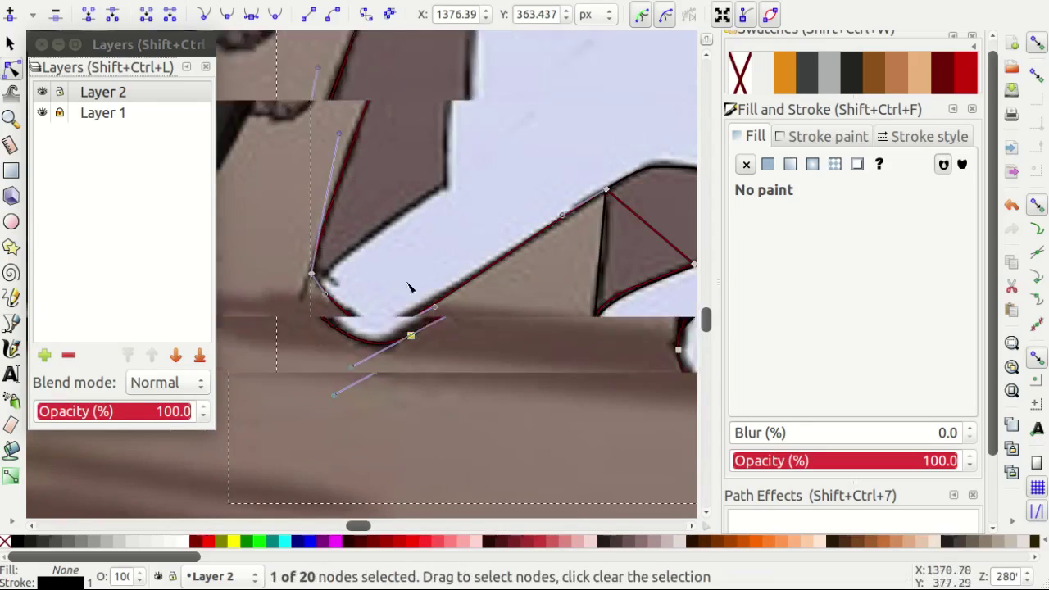
{"action": "scroll", "coordinate": [499, 222], "scroll_direction": "up", "scroll_amount": 1}
{"action": "scroll", "coordinate": [603, 274], "scroll_direction": "right", "scroll_amount": 1}
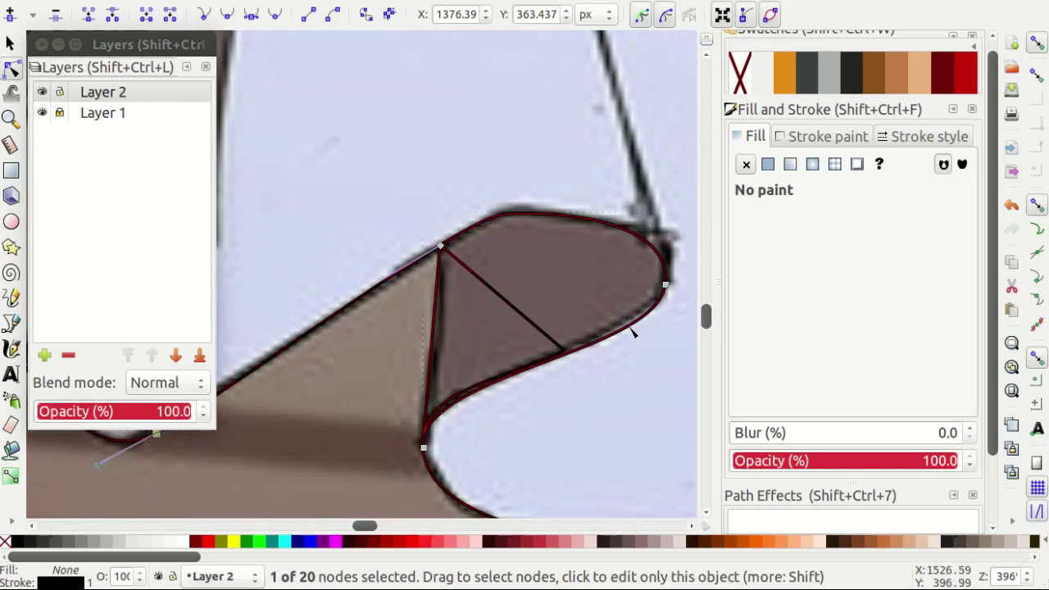
Fill the shape with the grey 6397 swatch and select the black outline path.
{"action": "left_click", "coordinate": [830, 76]}
{"action": "scroll", "coordinate": [498, 132], "scroll_direction": "down", "scroll_amount": 3}
{"action": "scroll", "coordinate": [606, 201], "scroll_direction": "up", "scroll_amount": 1}
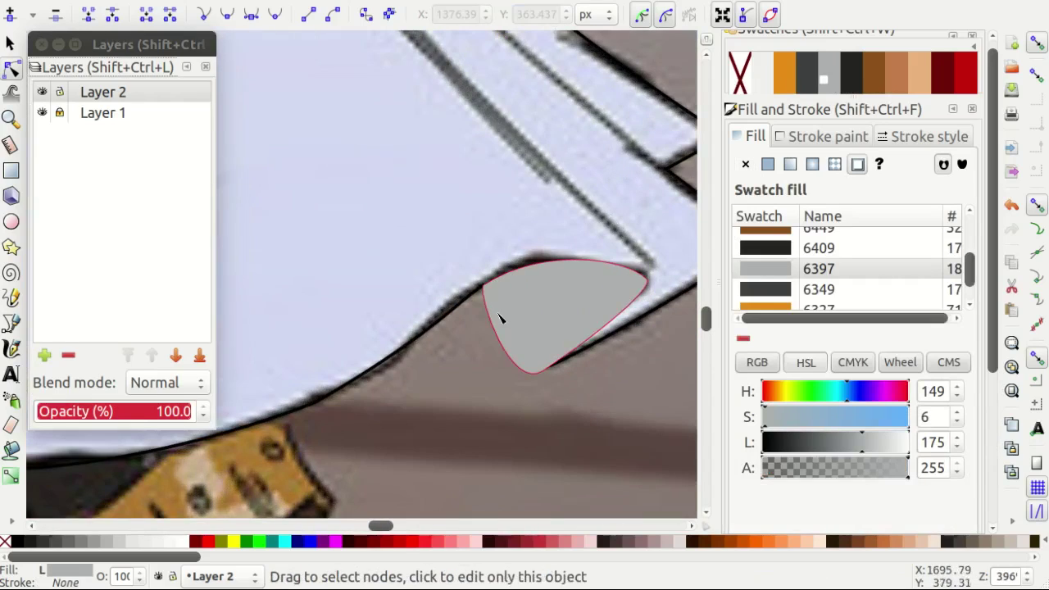
{"action": "left_click", "coordinate": [450, 356]}
{"action": "scroll", "coordinate": [545, 346], "scroll_direction": "up", "scroll_amount": 1}
{"action": "scroll", "coordinate": [547, 403], "scroll_direction": "up", "scroll_amount": 2}
{"action": "scroll", "coordinate": [548, 403], "scroll_direction": "up", "scroll_amount": 2}
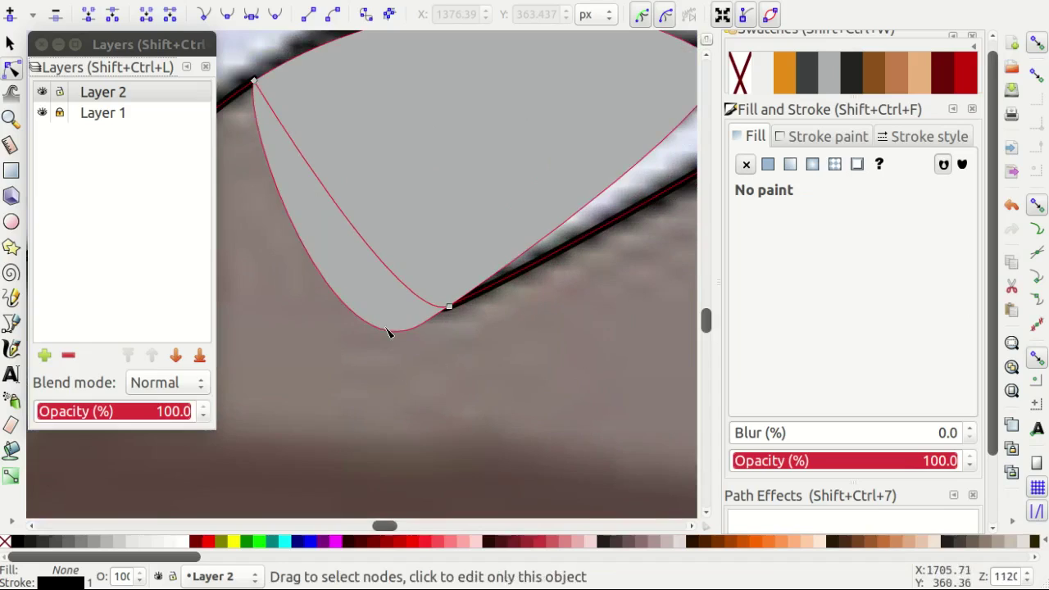
{"action": "scroll", "coordinate": [565, 402], "scroll_direction": "down", "scroll_amount": 2}
Move the grey shape's bottom point and handle onto the black outline.
{"action": "left_click", "coordinate": [508, 310]}
{"action": "scroll", "coordinate": [521, 333], "scroll_direction": "up", "scroll_amount": 2}
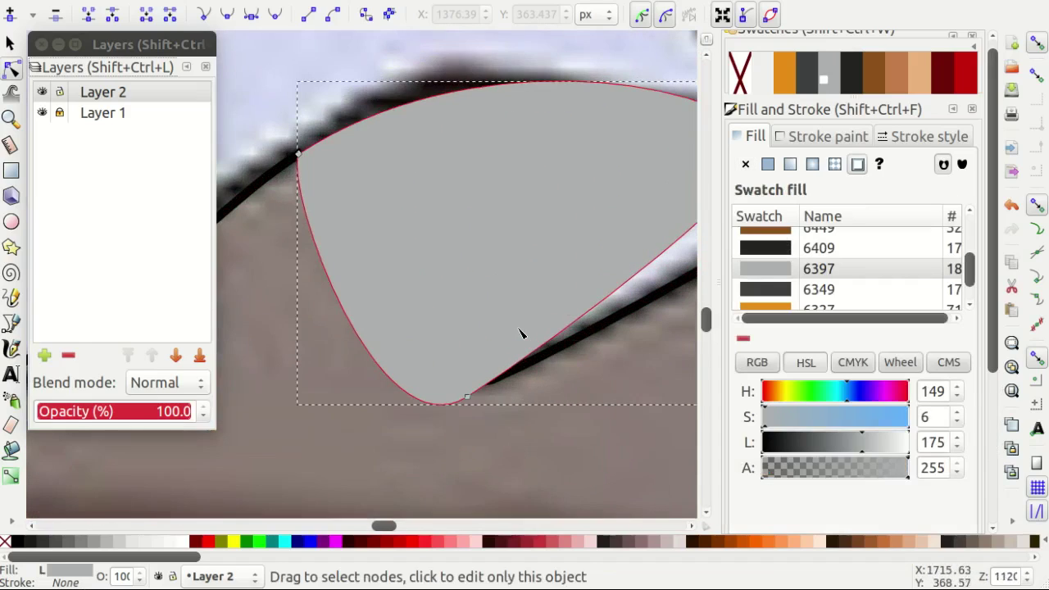
{"action": "scroll", "coordinate": [494, 411], "scroll_direction": "down", "scroll_amount": 3}
{"action": "left_click", "coordinate": [82, 92]}
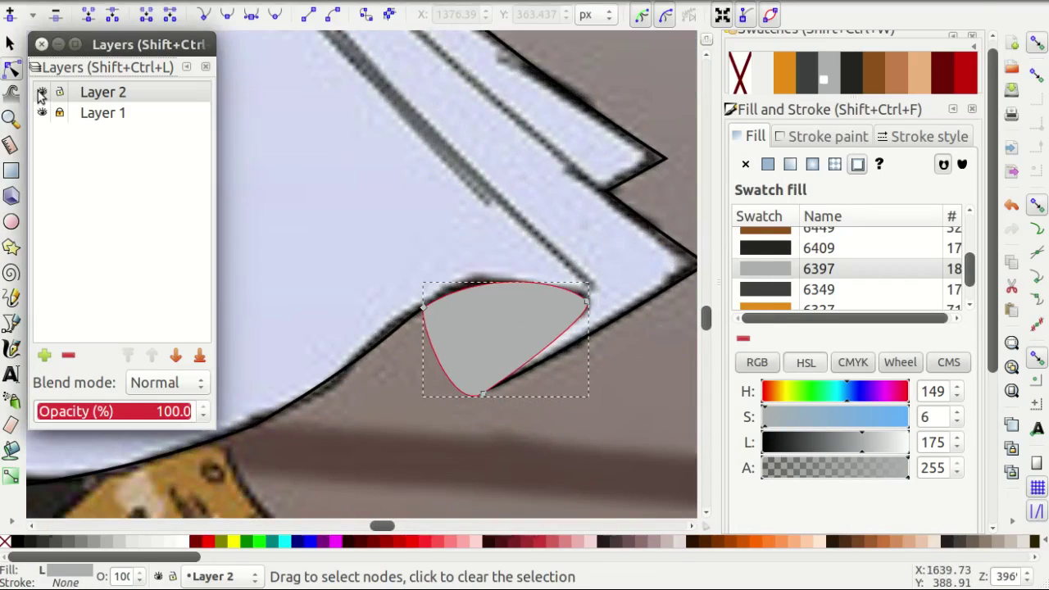
{"action": "left_click", "coordinate": [482, 394]}
{"action": "scroll", "coordinate": [475, 393], "scroll_direction": "up", "scroll_amount": 2}
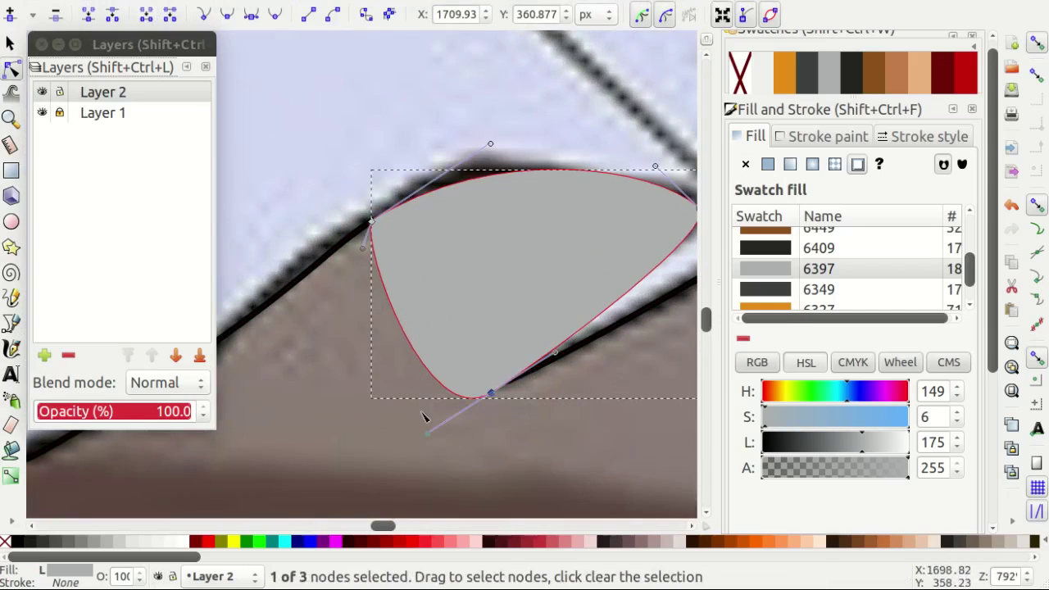
{"action": "scroll", "coordinate": [467, 390], "scroll_direction": "up", "scroll_amount": 2}
{"action": "scroll", "coordinate": [516, 398], "scroll_direction": "up", "scroll_amount": 2}
{"action": "mouse_move", "coordinate": [468, 373]}
{"action": "left_mouse_down"}
{"action": "mouse_move", "coordinate": [506, 354]}
{"action": "mouse_move", "coordinate": [336, 279]}
{"action": "left_mouse_up"}
{"action": "scroll", "coordinate": [576, 327], "scroll_direction": "down", "scroll_amount": 1}
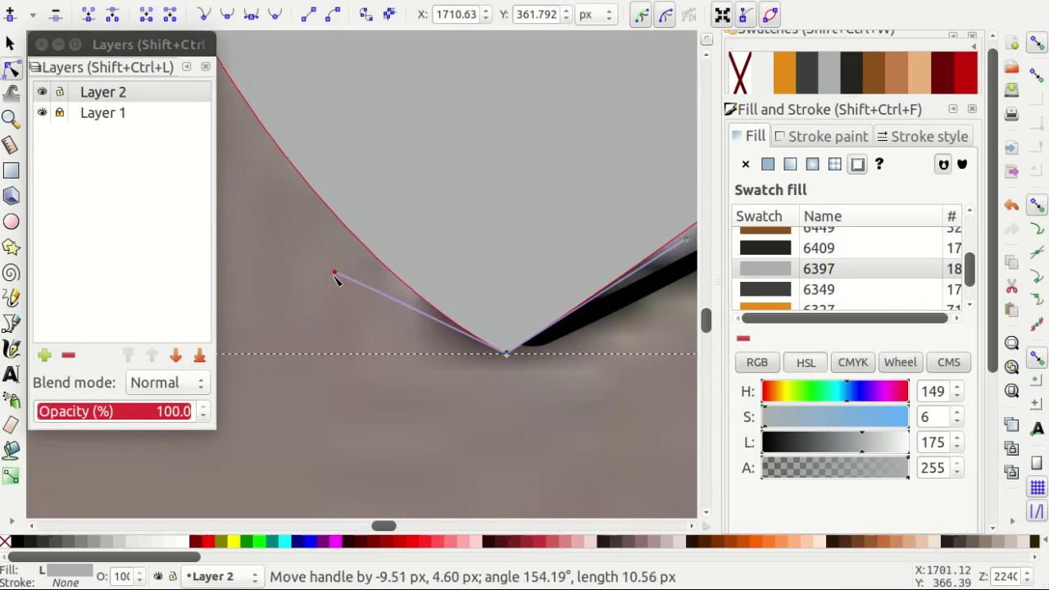
{"action": "left_click_drag", "start_coordinate": [508, 355], "coordinate": [509, 356]}
{"action": "scroll", "coordinate": [297, 226], "scroll_direction": "down", "scroll_amount": 3}
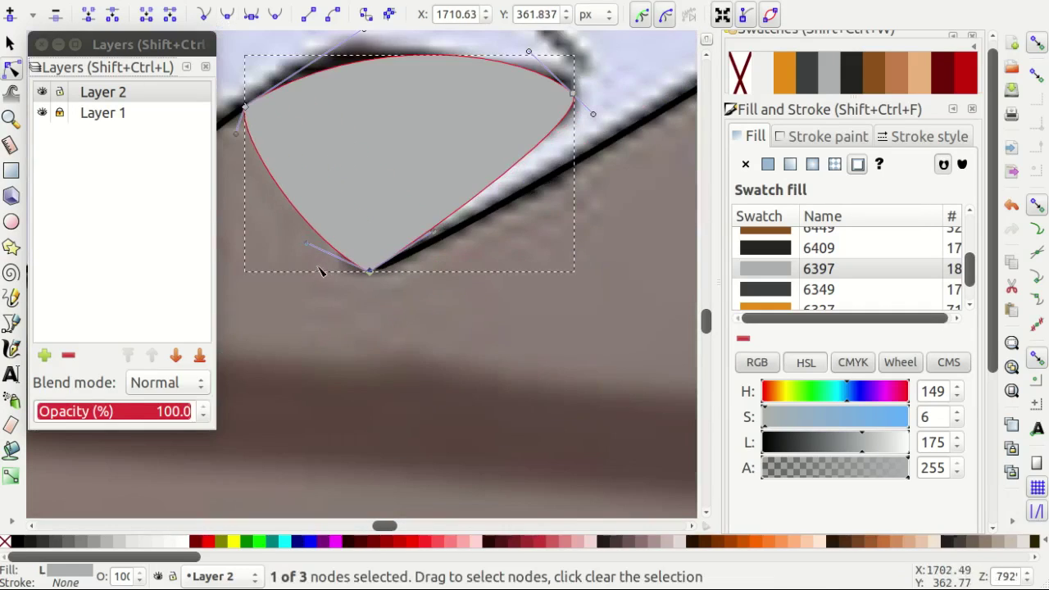
{"action": "scroll", "coordinate": [449, 202], "scroll_direction": "up", "scroll_amount": 1}
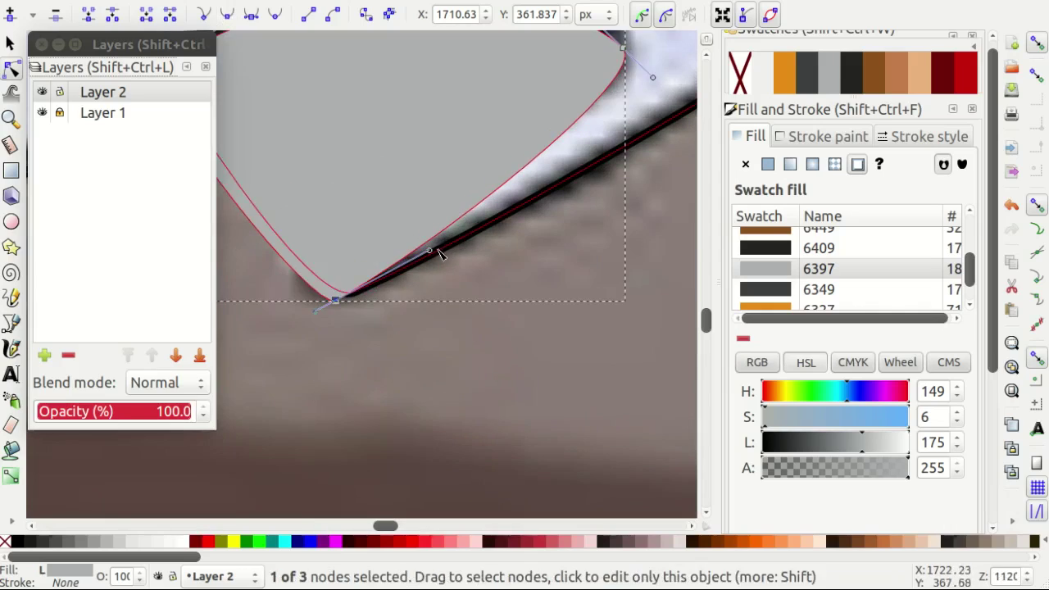
{"action": "scroll", "coordinate": [400, 320], "scroll_direction": "up", "scroll_amount": 4}
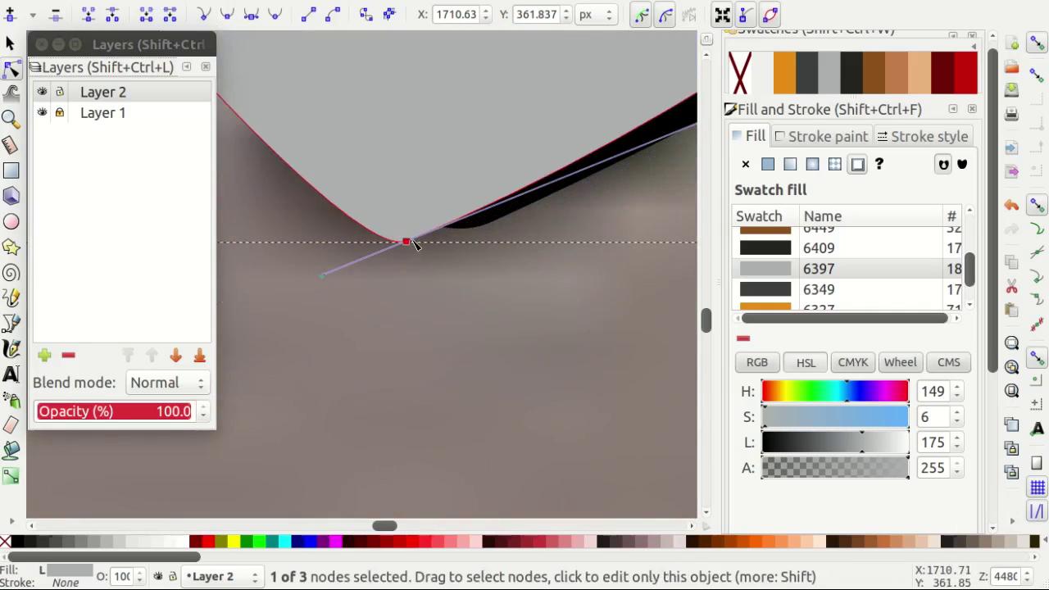
{"action": "left_click_drag", "start_coordinate": [416, 245], "coordinate": [424, 242]}
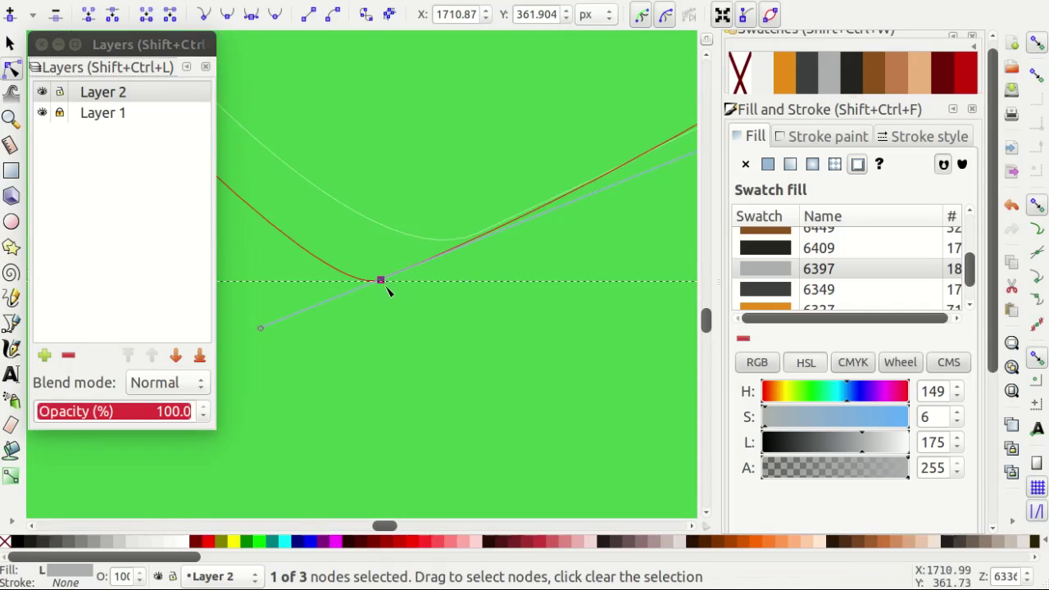
{"action": "scroll", "coordinate": [496, 363], "scroll_direction": "down", "scroll_amount": 3}
{"action": "scroll", "coordinate": [496, 363], "scroll_direction": "down", "scroll_amount": 3}
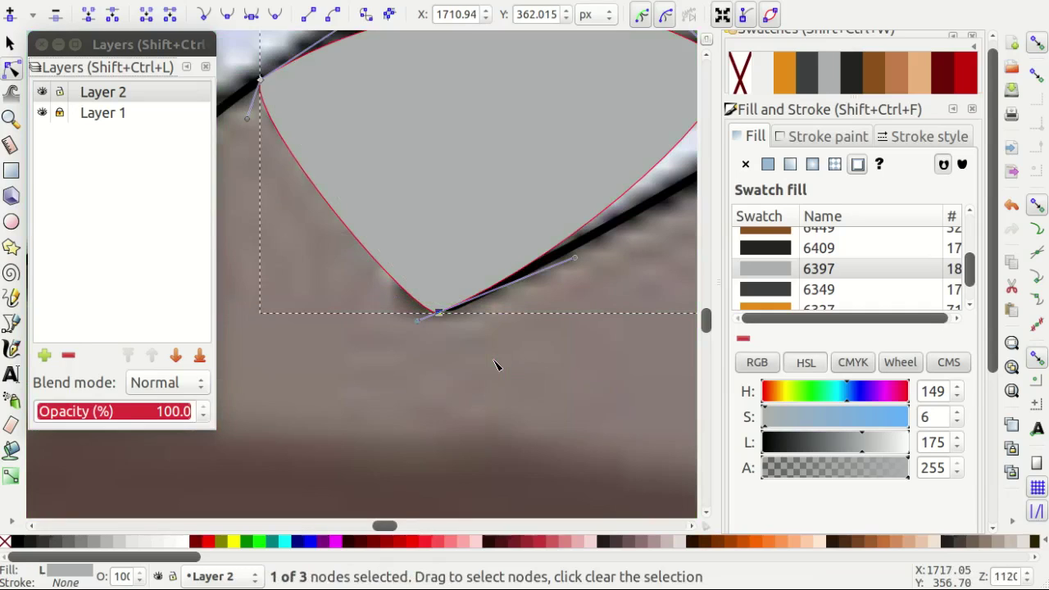
{"action": "scroll", "coordinate": [533, 386], "scroll_direction": "down", "scroll_amount": 3}
{"action": "scroll", "coordinate": [381, 281], "scroll_direction": "down", "scroll_amount": 2}
Begin a new Bezier path at the outline corner with a second point along the armour edge.
{"action": "key", "text": "b"}
{"action": "scroll", "coordinate": [421, 283], "scroll_direction": "up", "scroll_amount": 1}
{"action": "scroll", "coordinate": [421, 283], "scroll_direction": "up", "scroll_amount": 1}
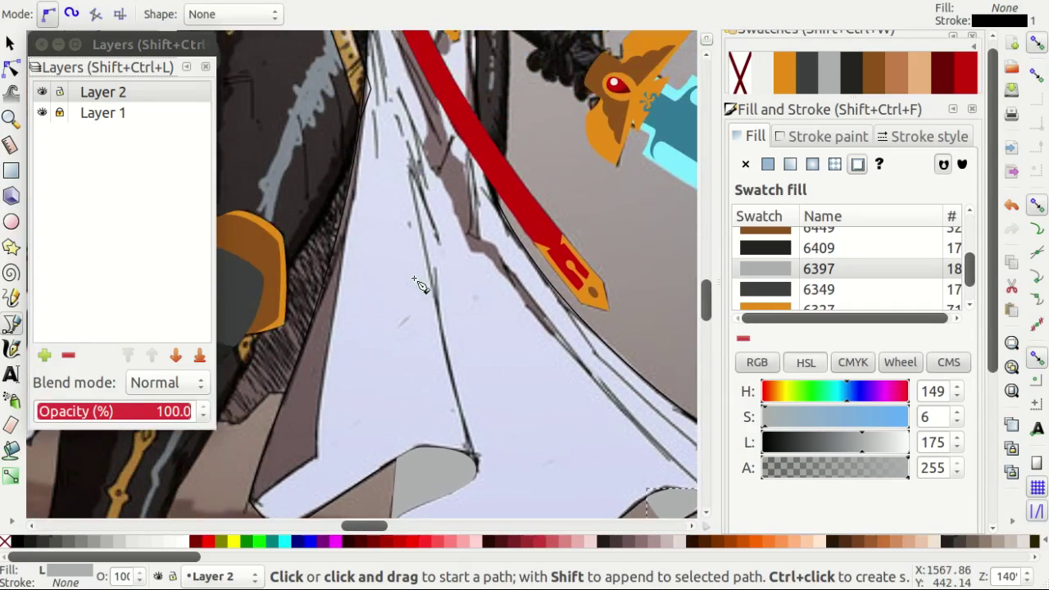
{"action": "scroll", "coordinate": [399, 300], "scroll_direction": "up", "scroll_amount": 1}
{"action": "scroll", "coordinate": [257, 434], "scroll_direction": "up", "scroll_amount": 2}
{"action": "scroll", "coordinate": [283, 393], "scroll_direction": "up", "scroll_amount": 1}
{"action": "left_click", "coordinate": [307, 356]}
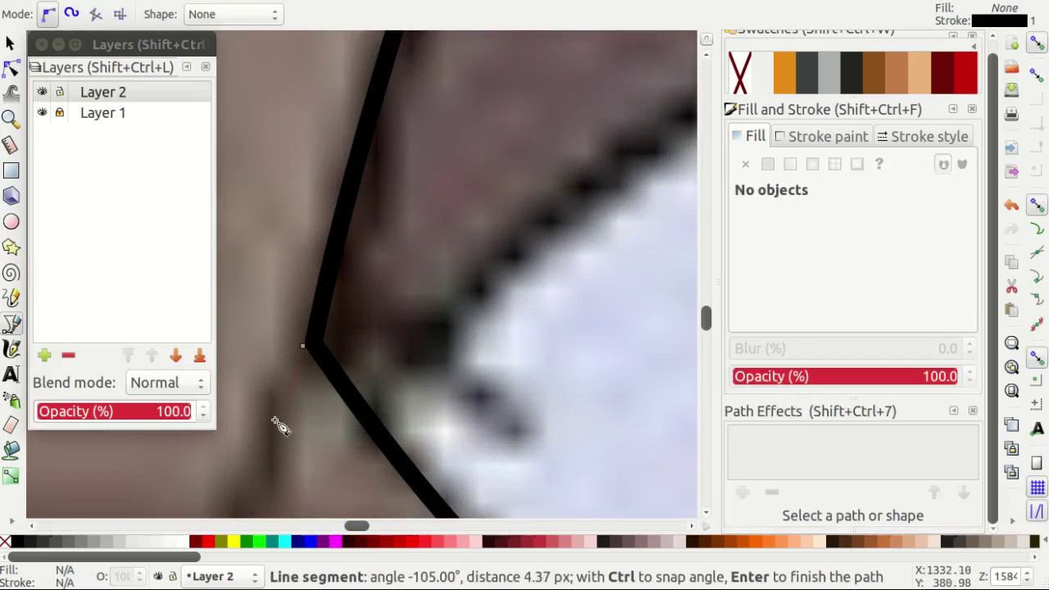
{"action": "scroll", "coordinate": [377, 385], "scroll_direction": "down", "scroll_amount": 3}
{"action": "left_click", "coordinate": [468, 318]}
{"action": "scroll", "coordinate": [473, 324], "scroll_direction": "down", "scroll_amount": 5}
Add a curved point down the strip and close the path on its starting point.
{"action": "scroll", "coordinate": [503, 334], "scroll_direction": "down", "scroll_amount": 3}
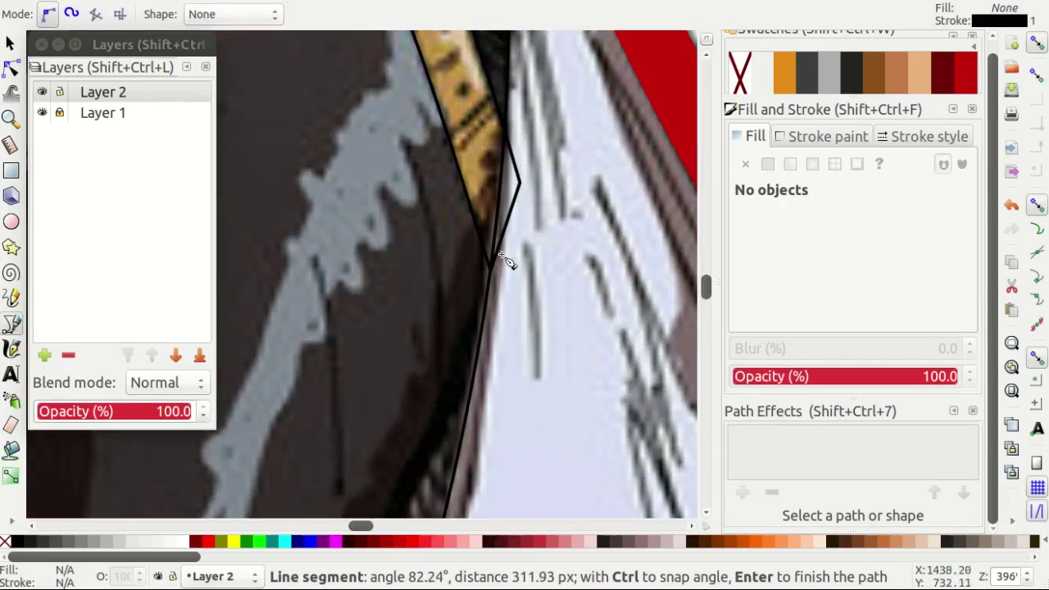
{"action": "scroll", "coordinate": [505, 262], "scroll_direction": "down", "scroll_amount": 1}
{"action": "scroll", "coordinate": [505, 264], "scroll_direction": "up", "scroll_amount": 1}
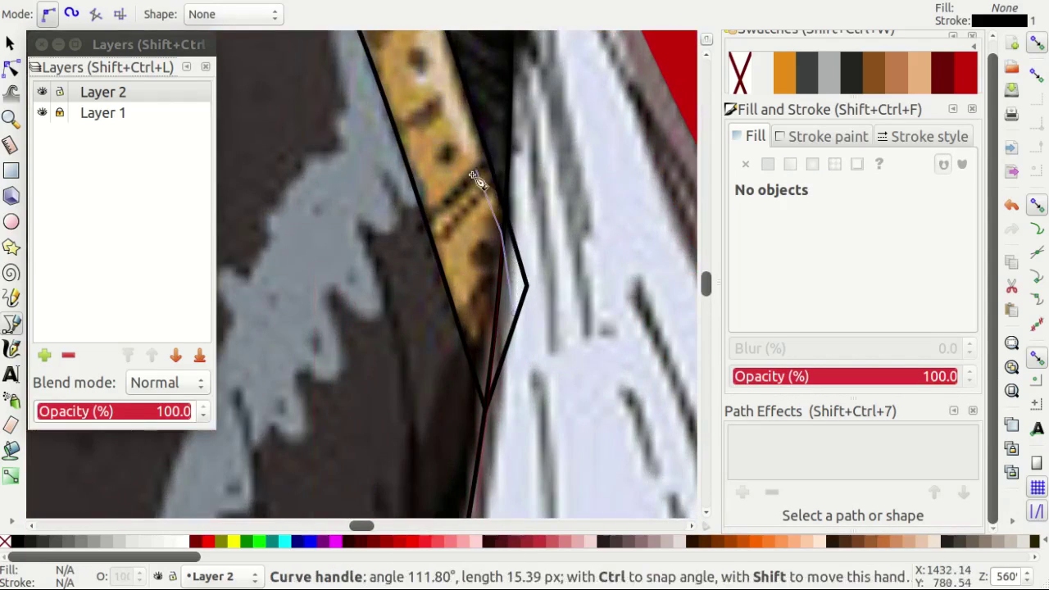
{"action": "left_click_drag", "start_coordinate": [472, 176], "coordinate": [474, 179]}
{"action": "scroll", "coordinate": [474, 179], "scroll_direction": "down", "scroll_amount": 5}
{"action": "scroll", "coordinate": [418, 338], "scroll_direction": "up", "scroll_amount": 2}
{"action": "left_click", "coordinate": [449, 352]}
{"action": "scroll", "coordinate": [450, 353], "scroll_direction": "down", "scroll_amount": 3}
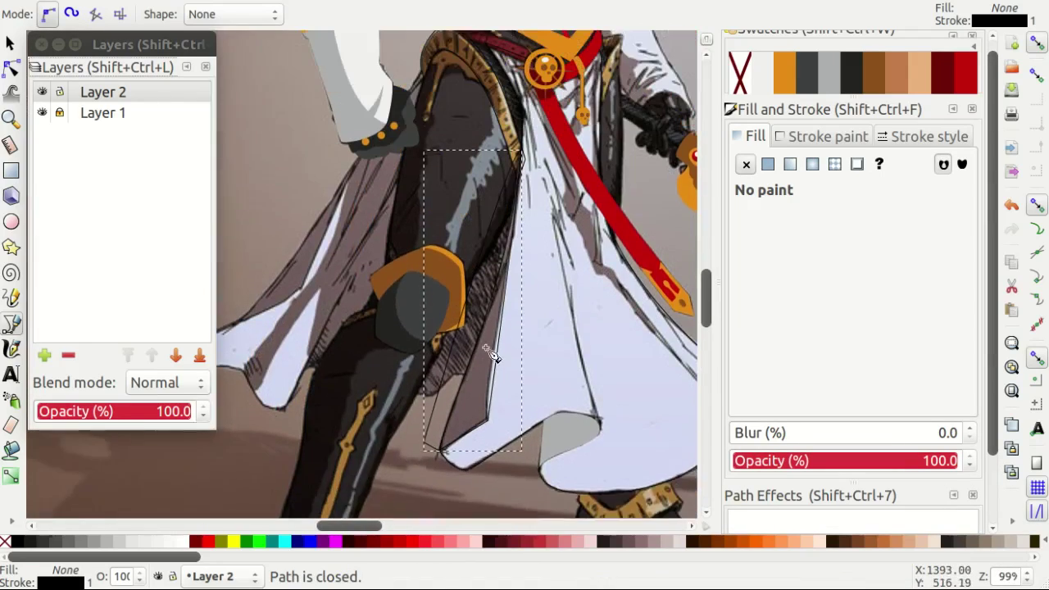
Pull a curve handle from a corner and move the lower-left point onto the black outline.
{"action": "key", "text": "n"}
{"action": "scroll", "coordinate": [328, 426], "scroll_direction": "up", "scroll_amount": 3}
{"action": "left_click_drag", "start_coordinate": [461, 345], "coordinate": [469, 109]}
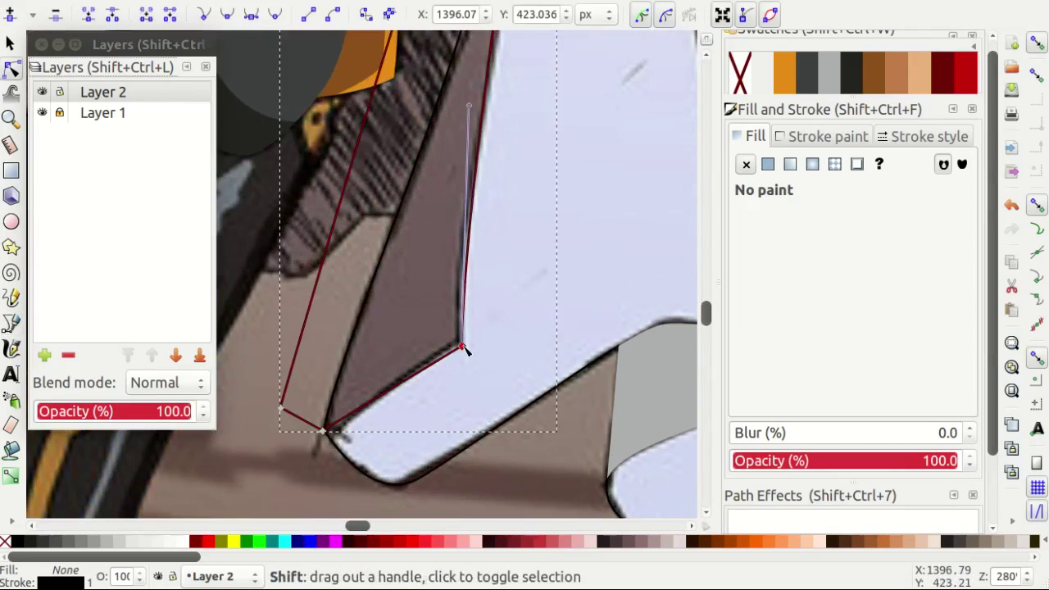
{"action": "scroll", "coordinate": [344, 434], "scroll_direction": "up", "scroll_amount": 8}
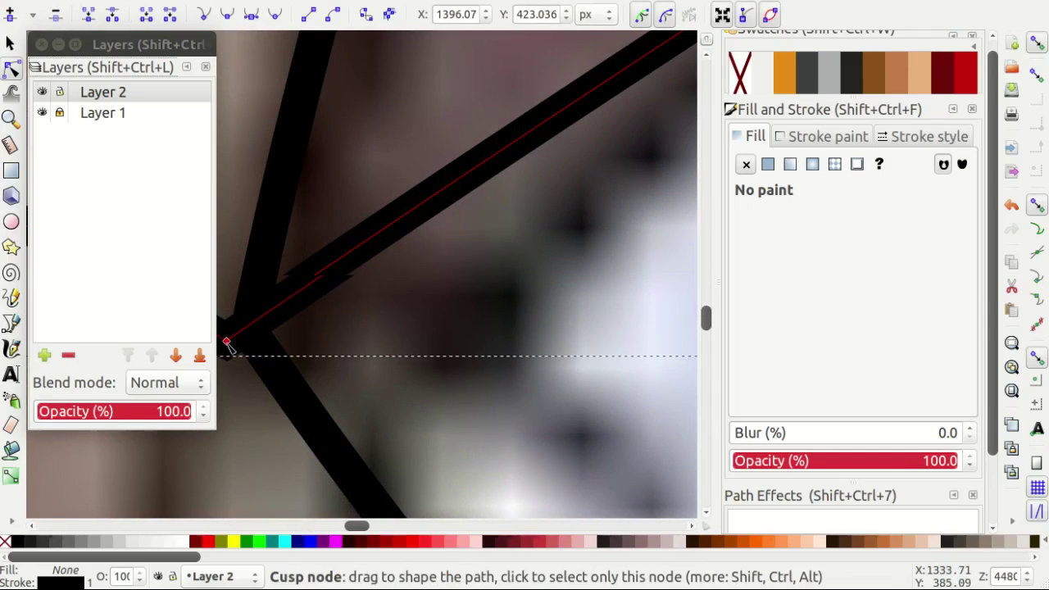
{"action": "left_click_drag", "start_coordinate": [227, 344], "coordinate": [246, 329]}
{"action": "scroll", "coordinate": [227, 349], "scroll_direction": "down", "scroll_amount": 2}
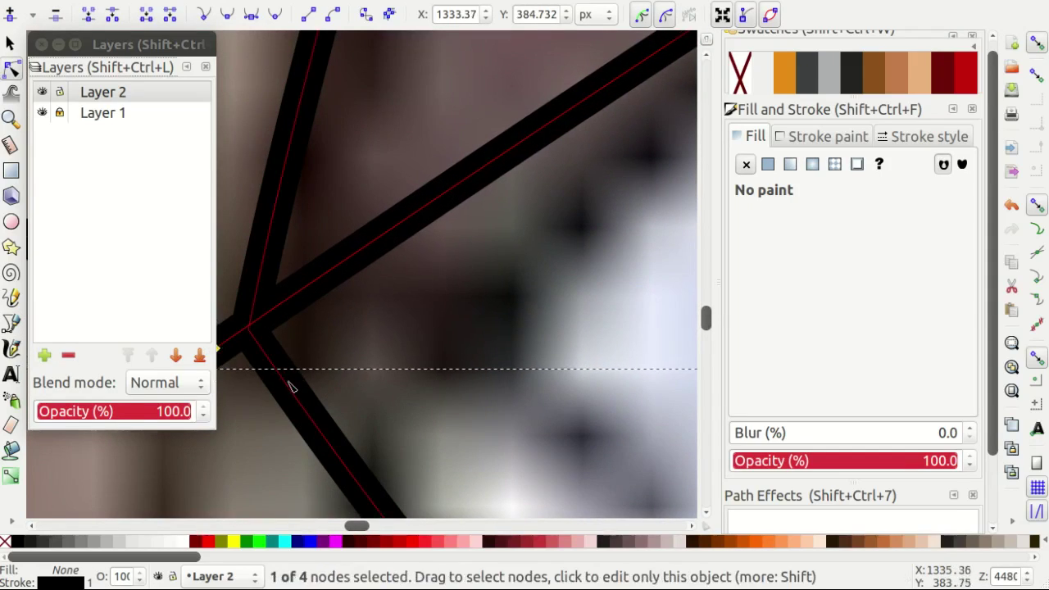
{"action": "scroll", "coordinate": [472, 193], "scroll_direction": "up", "scroll_amount": 3}
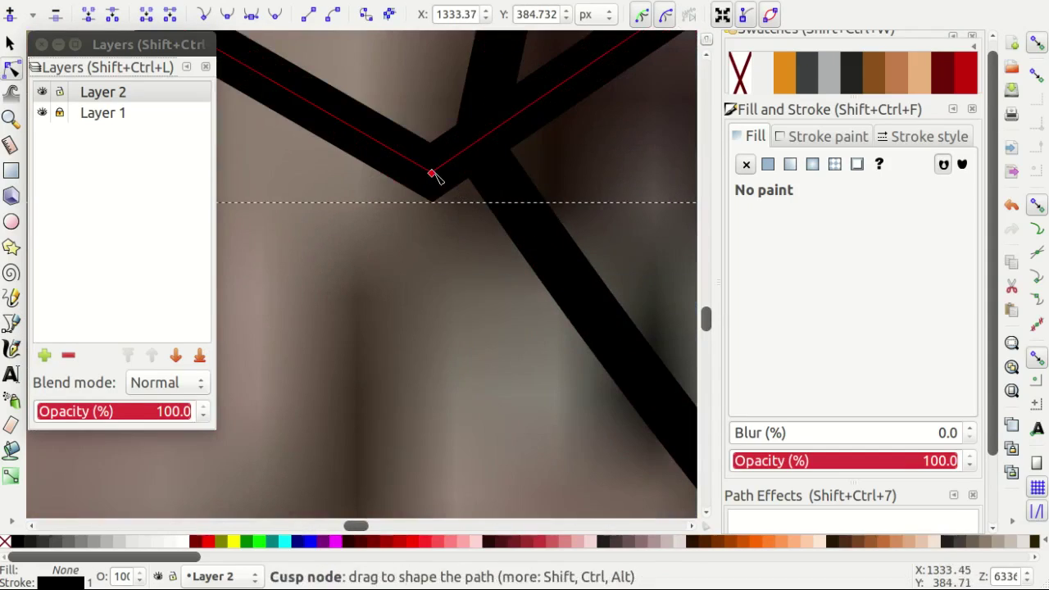
{"action": "scroll", "coordinate": [435, 177], "scroll_direction": "down", "scroll_amount": 2}
{"action": "scroll", "coordinate": [352, 365], "scroll_direction": "down", "scroll_amount": 3}
{"action": "scroll", "coordinate": [468, 321], "scroll_direction": "down", "scroll_amount": 3}
{"action": "scroll", "coordinate": [468, 173], "scroll_direction": "down", "scroll_amount": 2}
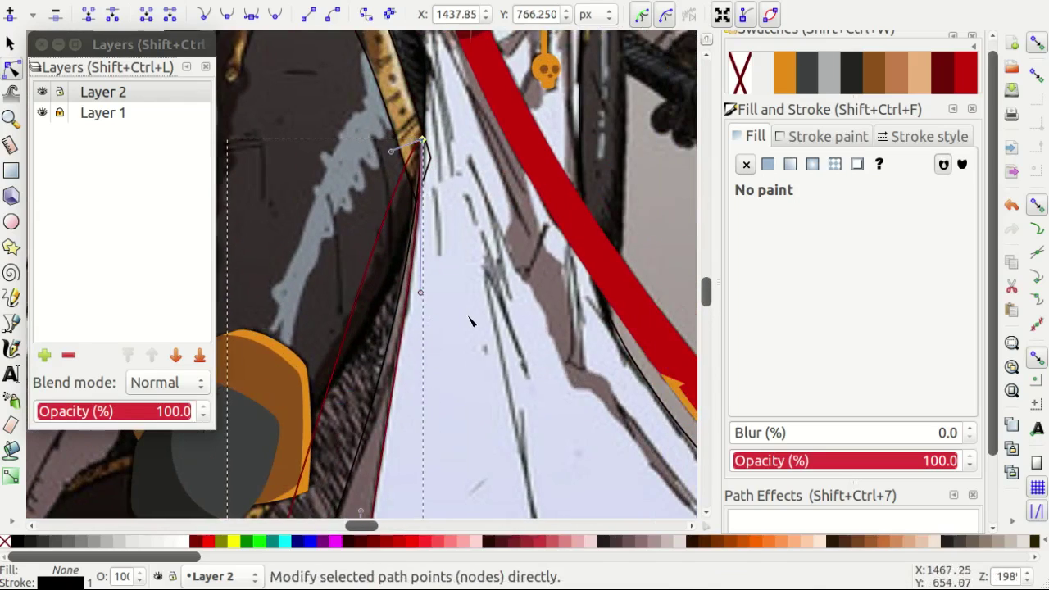
{"action": "key", "text": "b"}
{"action": "scroll", "coordinate": [480, 328], "scroll_direction": "down", "scroll_amount": 3}
{"action": "scroll", "coordinate": [605, 330], "scroll_direction": "right", "scroll_amount": 3}
Start a pen path on the skirt's shaded fold, placing curved points up its edge.
{"action": "scroll", "coordinate": [604, 330], "scroll_direction": "down", "scroll_amount": 1}
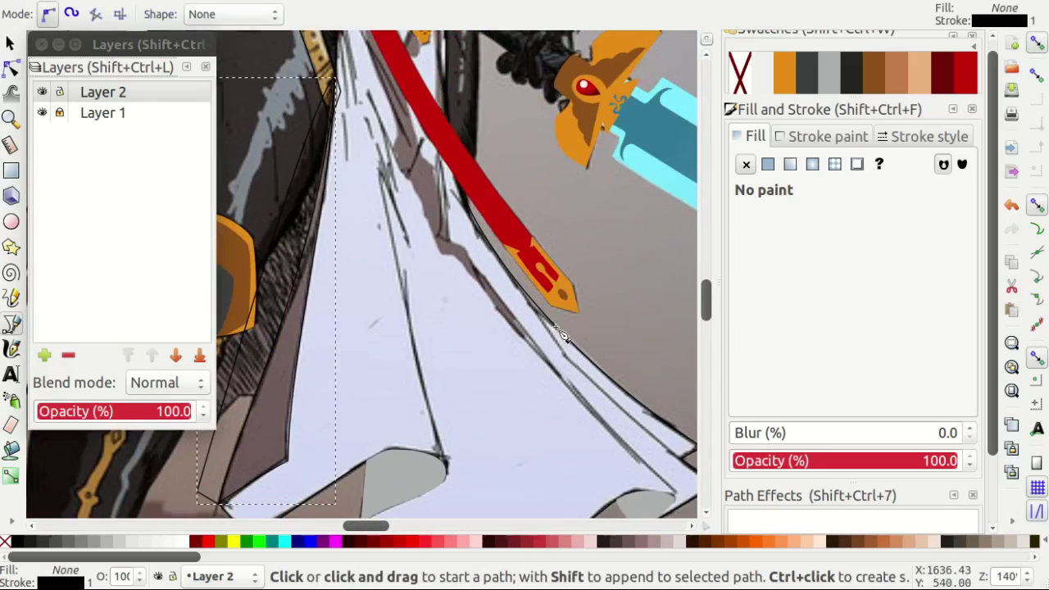
{"action": "scroll", "coordinate": [527, 364], "scroll_direction": "up", "scroll_amount": 3}
{"action": "left_click", "coordinate": [531, 385]}
{"action": "scroll", "coordinate": [516, 377], "scroll_direction": "down", "scroll_amount": 1}
{"action": "scroll", "coordinate": [440, 246], "scroll_direction": "up", "scroll_amount": 2}
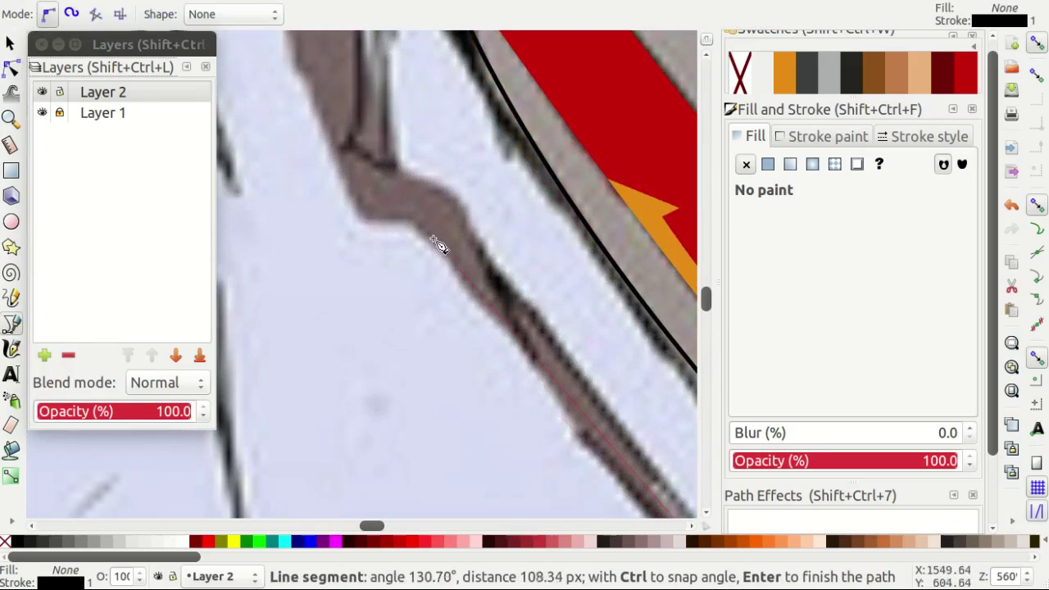
{"action": "scroll", "coordinate": [372, 245], "scroll_direction": "up", "scroll_amount": 1}
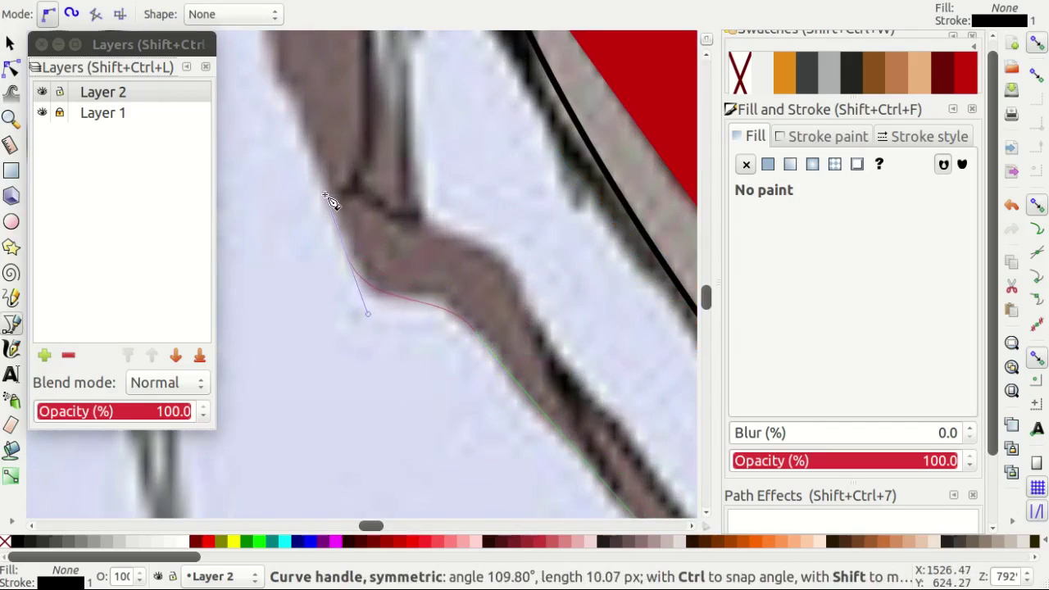
{"action": "left_click_drag", "start_coordinate": [331, 201], "coordinate": [331, 201]}
{"action": "scroll", "coordinate": [352, 229], "scroll_direction": "down", "scroll_amount": 2}
{"action": "scroll", "coordinate": [377, 327], "scroll_direction": "up", "scroll_amount": 1}
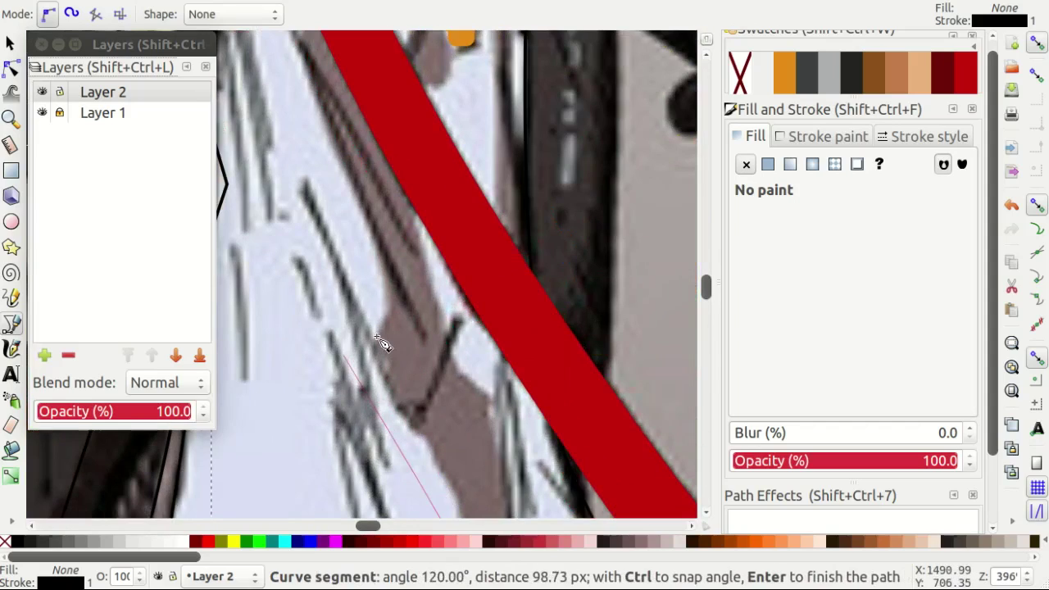
{"action": "left_click_drag", "start_coordinate": [385, 360], "coordinate": [378, 349]}
{"action": "scroll", "coordinate": [389, 301], "scroll_direction": "up", "scroll_amount": 1}
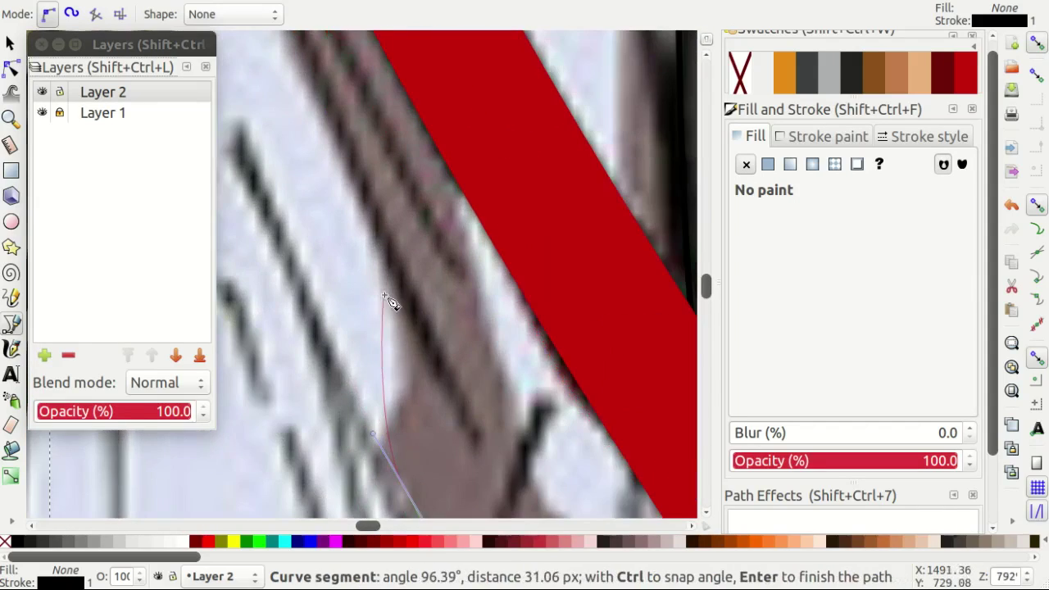
{"action": "left_click_drag", "start_coordinate": [382, 248], "coordinate": [377, 248]}
{"action": "scroll", "coordinate": [372, 248], "scroll_direction": "down", "scroll_amount": 5}
{"action": "scroll", "coordinate": [373, 248], "scroll_direction": "up", "scroll_amount": 2}
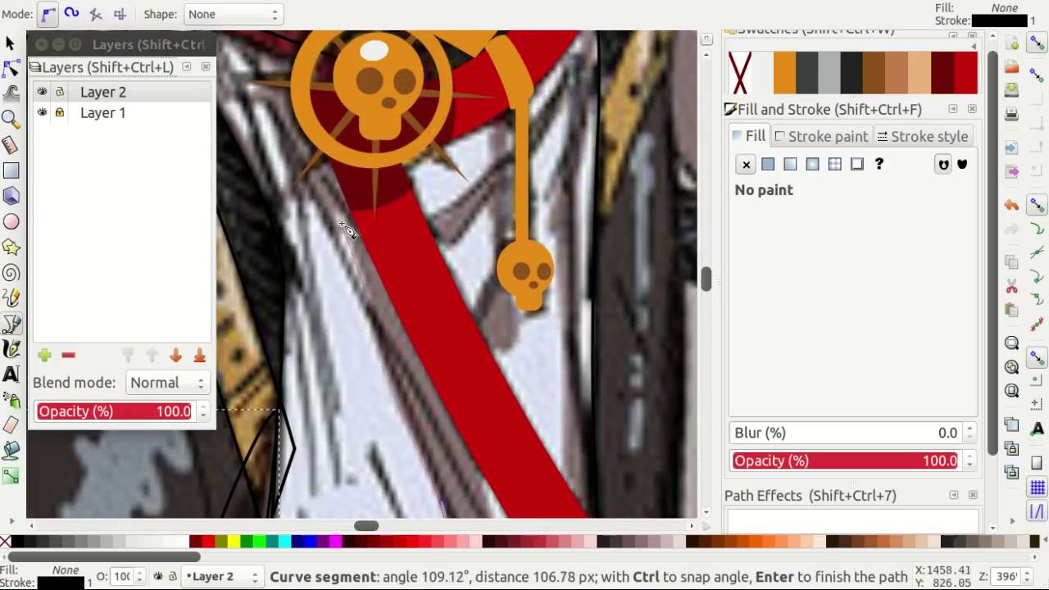
{"action": "scroll", "coordinate": [377, 250], "scroll_direction": "up", "scroll_amount": 1}
{"action": "scroll", "coordinate": [389, 253], "scroll_direction": "up", "scroll_amount": 2}
{"action": "scroll", "coordinate": [417, 262], "scroll_direction": "up", "scroll_amount": 1}
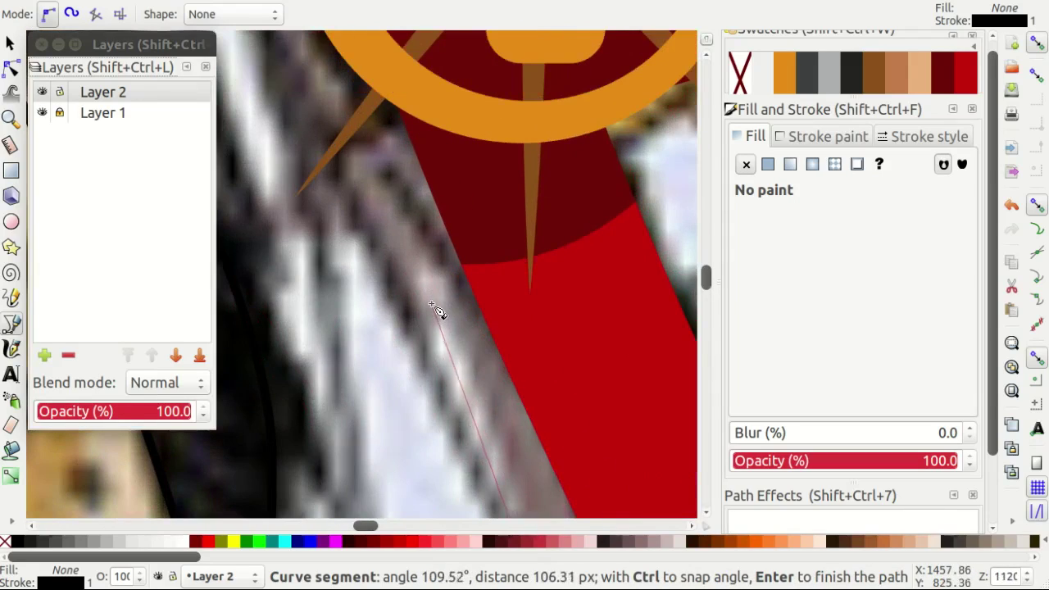
{"action": "left_click_drag", "start_coordinate": [382, 296], "coordinate": [381, 295]}
{"action": "scroll", "coordinate": [382, 295], "scroll_direction": "down", "scroll_amount": 2}
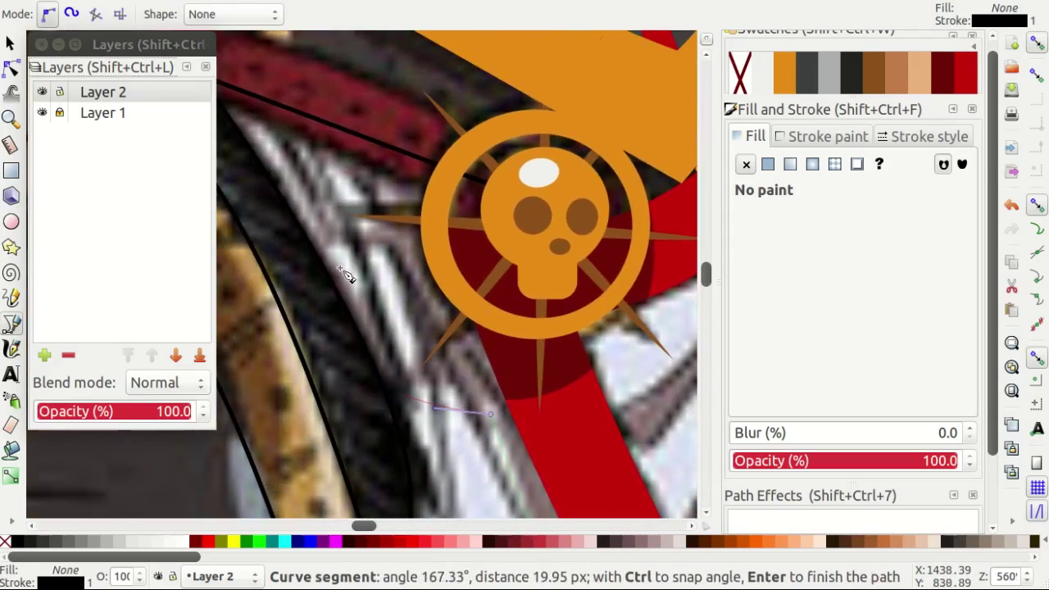
{"action": "scroll", "coordinate": [367, 275], "scroll_direction": "up", "scroll_amount": 1}
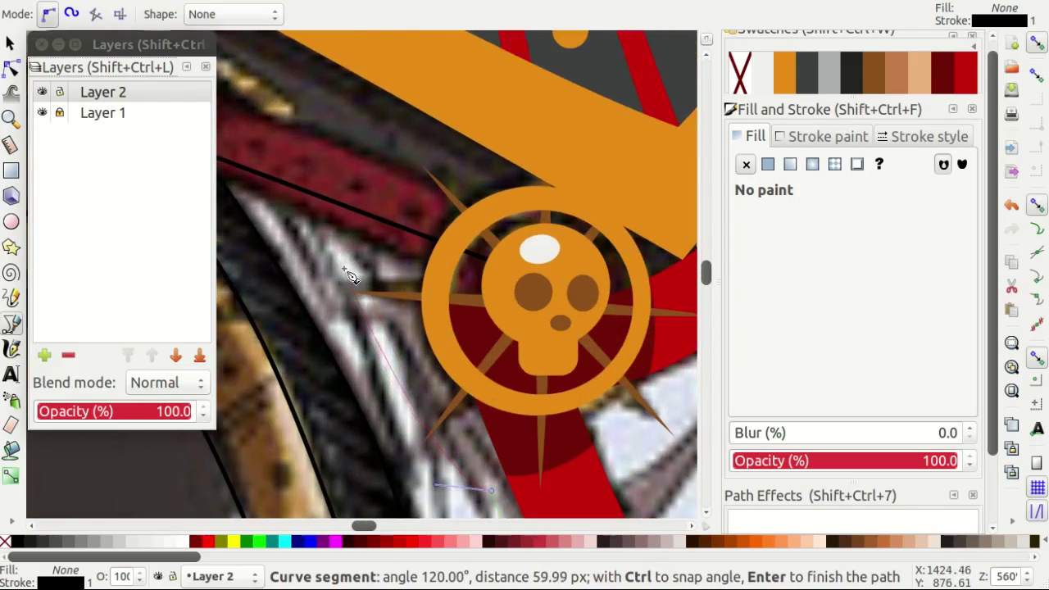
{"action": "scroll", "coordinate": [377, 271], "scroll_direction": "up", "scroll_amount": 1}
{"action": "left_click_drag", "start_coordinate": [420, 116], "coordinate": [420, 116]}
{"action": "scroll", "coordinate": [422, 119], "scroll_direction": "down", "scroll_amount": 1}
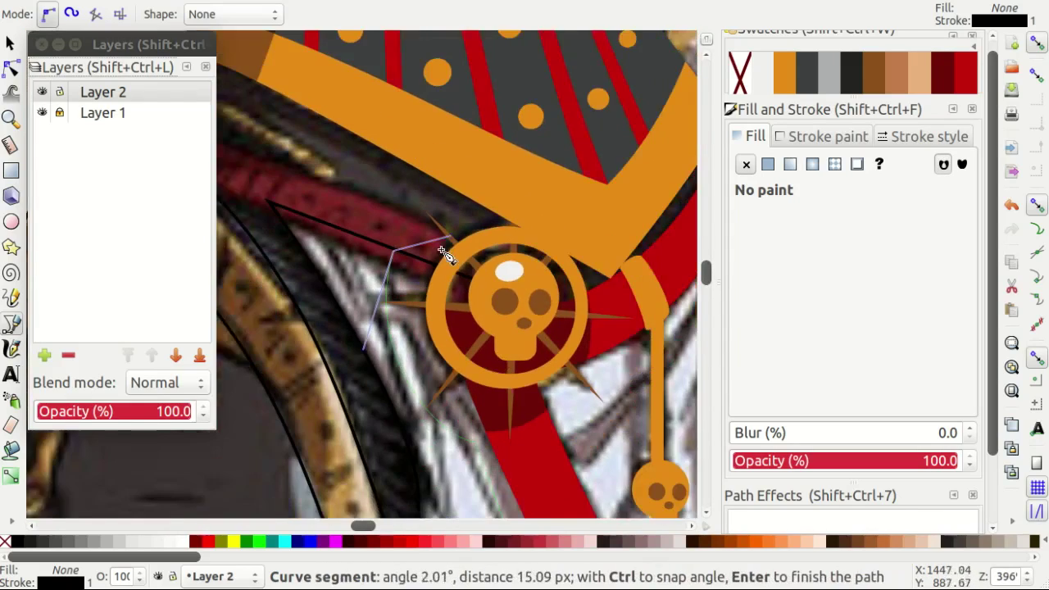
{"action": "scroll", "coordinate": [485, 206], "scroll_direction": "up", "scroll_amount": 1}
{"action": "scroll", "coordinate": [471, 246], "scroll_direction": "down", "scroll_amount": 4}
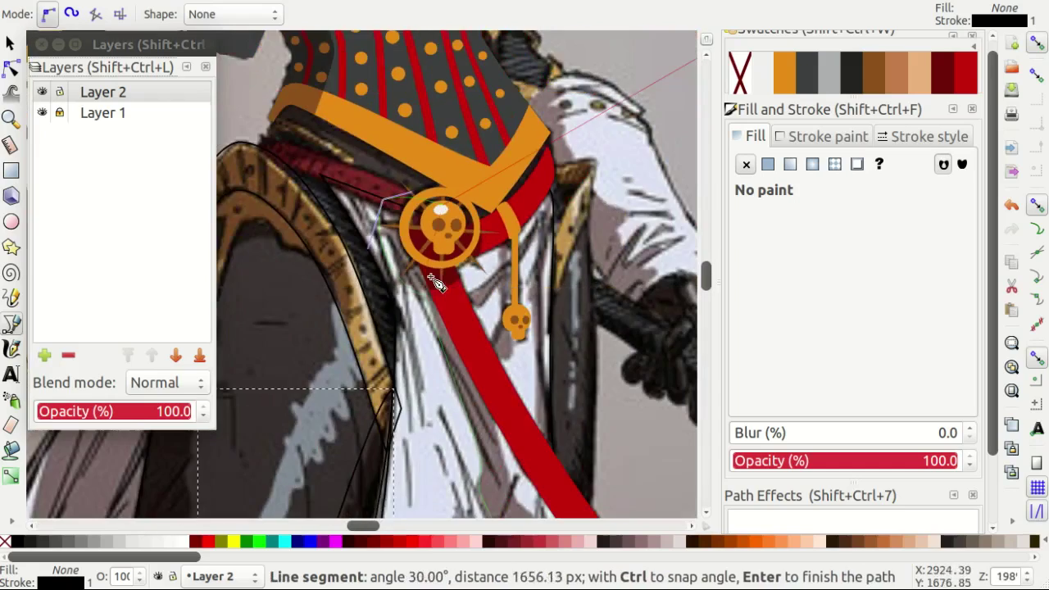
{"action": "scroll", "coordinate": [460, 284], "scroll_direction": "up", "scroll_amount": 4}
{"action": "scroll", "coordinate": [459, 287], "scroll_direction": "down", "scroll_amount": 1}
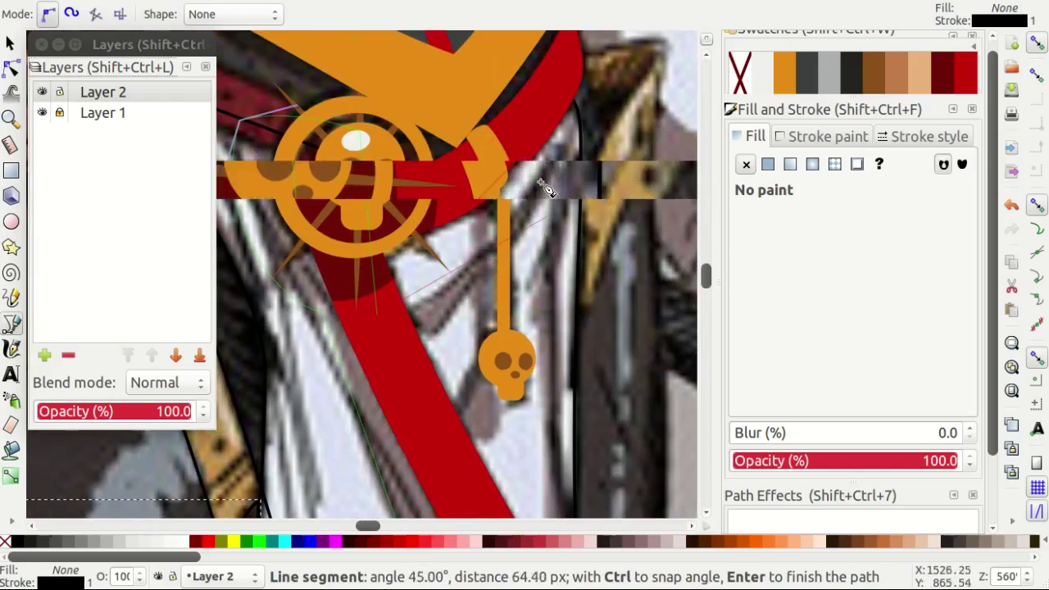
{"action": "scroll", "coordinate": [565, 148], "scroll_direction": "up", "scroll_amount": 1}
{"action": "scroll", "coordinate": [381, 311], "scroll_direction": "down", "scroll_amount": 3}
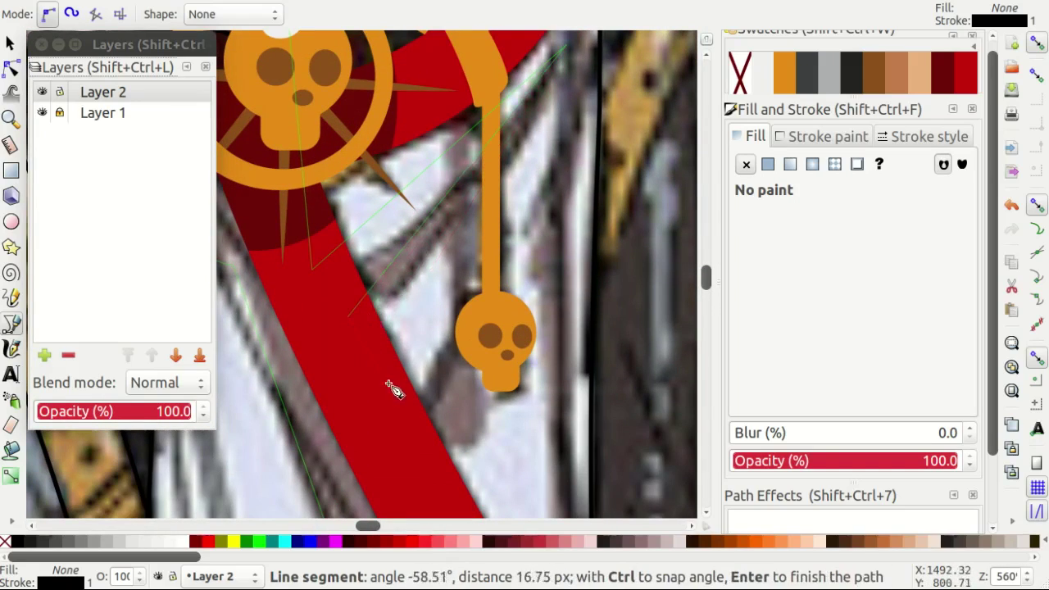
Add corner and curved nodes down the fold and close the shape at its start.
{"action": "left_click", "coordinate": [563, 156]}
{"action": "scroll", "coordinate": [508, 262], "scroll_direction": "down", "scroll_amount": 3}
{"action": "left_click", "coordinate": [448, 393]}
{"action": "scroll", "coordinate": [447, 344], "scroll_direction": "down", "scroll_amount": 5}
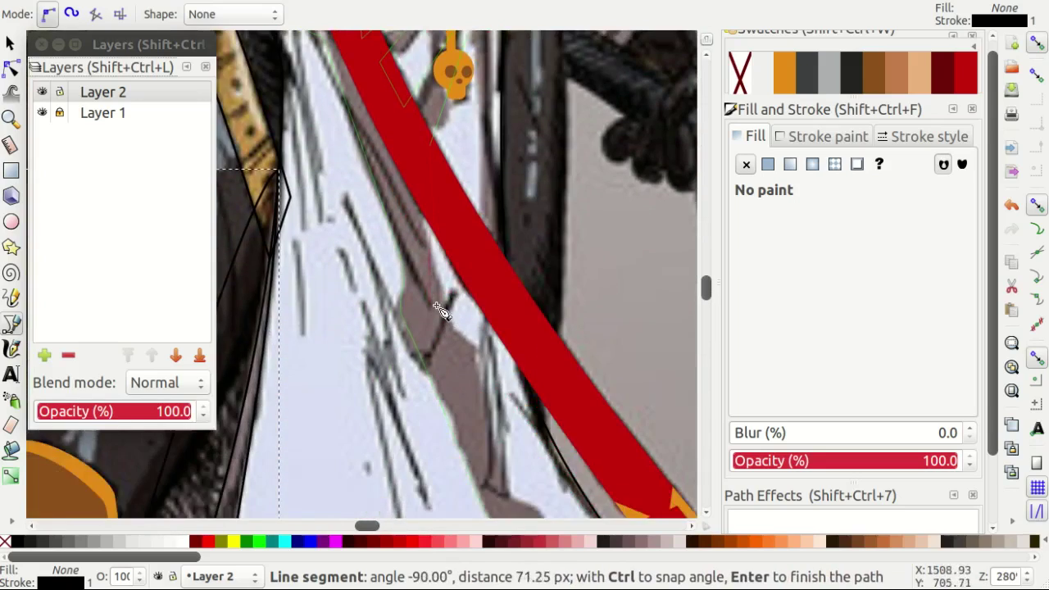
{"action": "scroll", "coordinate": [420, 248], "scroll_direction": "up", "scroll_amount": 1, "text": "ctrl"}
{"action": "left_click", "coordinate": [393, 97]}
{"action": "scroll", "coordinate": [467, 274], "scroll_direction": "down", "scroll_amount": 5}
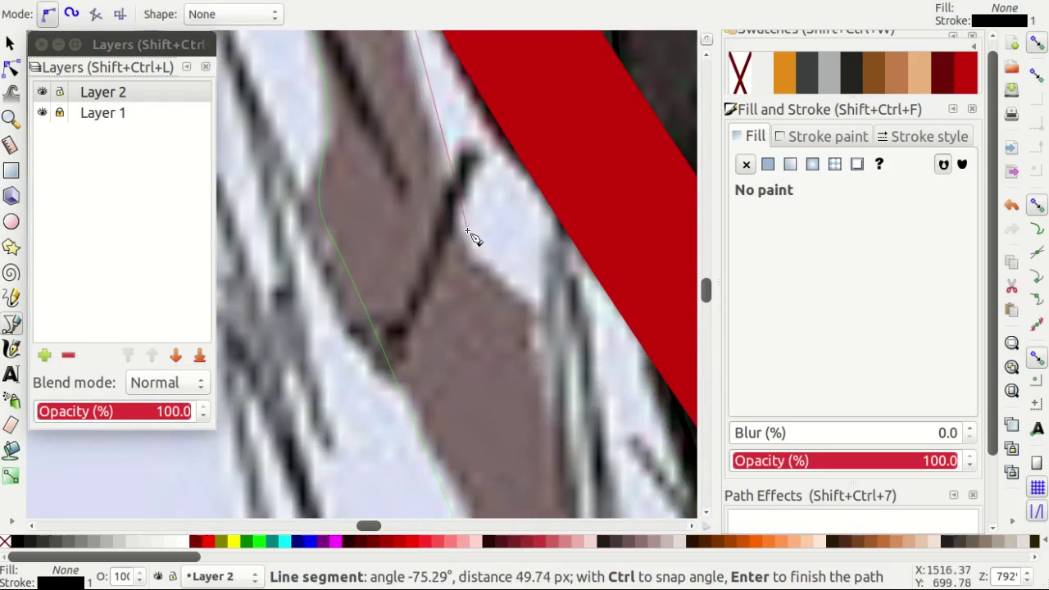
{"action": "left_click_drag", "start_coordinate": [469, 234], "coordinate": [480, 252]}
{"action": "scroll", "coordinate": [524, 279], "scroll_direction": "down", "scroll_amount": 3}
{"action": "scroll", "coordinate": [492, 328], "scroll_direction": "down", "scroll_amount": 7}
{"action": "left_click_drag", "start_coordinate": [580, 393], "coordinate": [577, 408]}
{"action": "scroll", "coordinate": [483, 282], "scroll_direction": "right", "scroll_amount": 4}
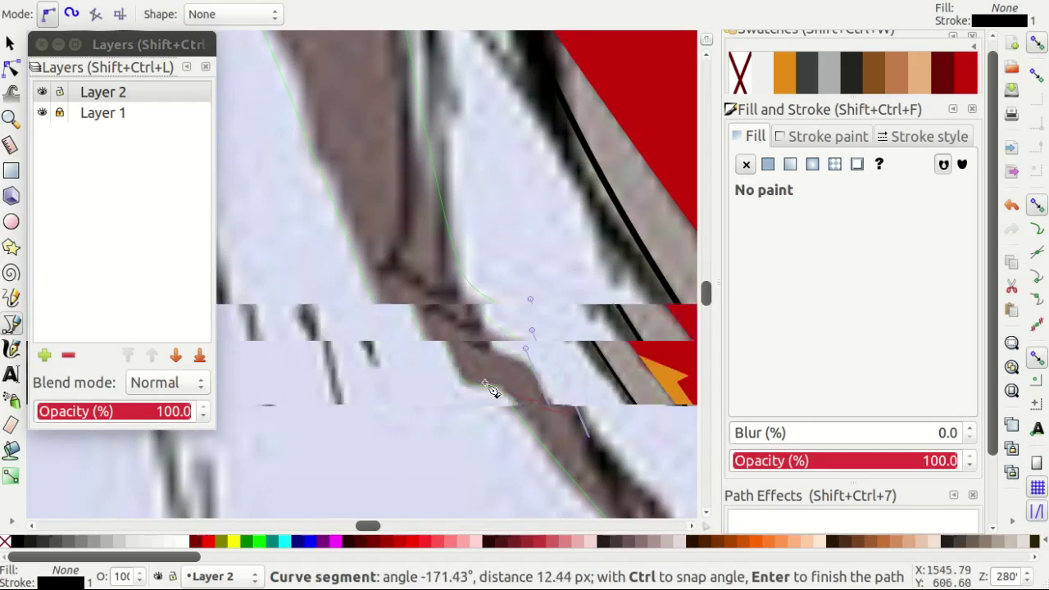
{"action": "scroll", "coordinate": [577, 408], "scroll_direction": "down", "scroll_amount": 8}
{"action": "scroll", "coordinate": [576, 408], "scroll_direction": "right", "scroll_amount": 4}
{"action": "scroll", "coordinate": [606, 407], "scroll_direction": "down", "scroll_amount": 2}
{"action": "left_click", "coordinate": [626, 401]}
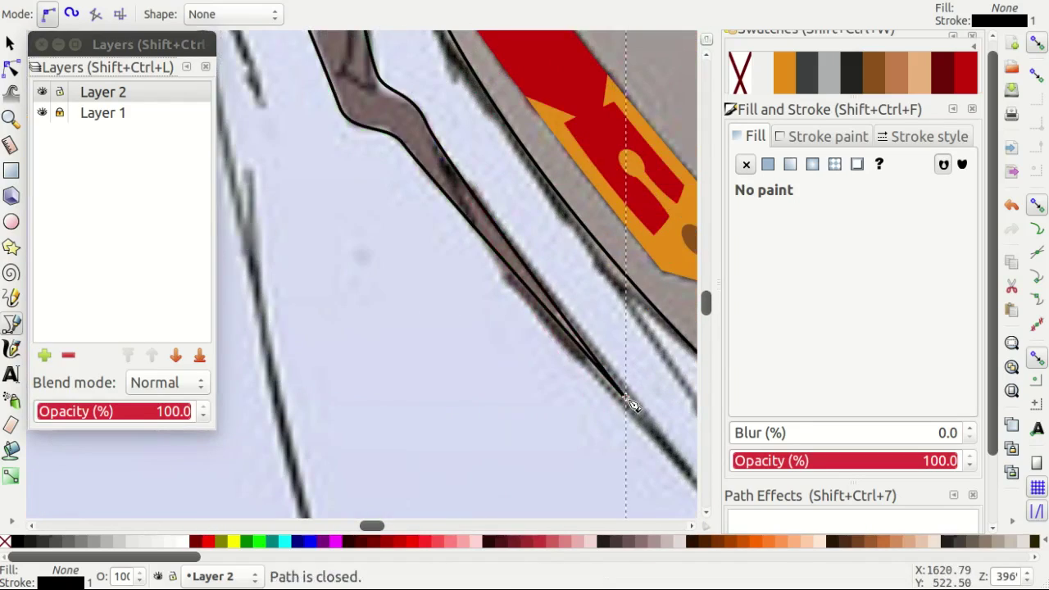
Fill the closed skirt-fold shape with the grey 6397 swatch.
{"action": "key", "text": "n"}
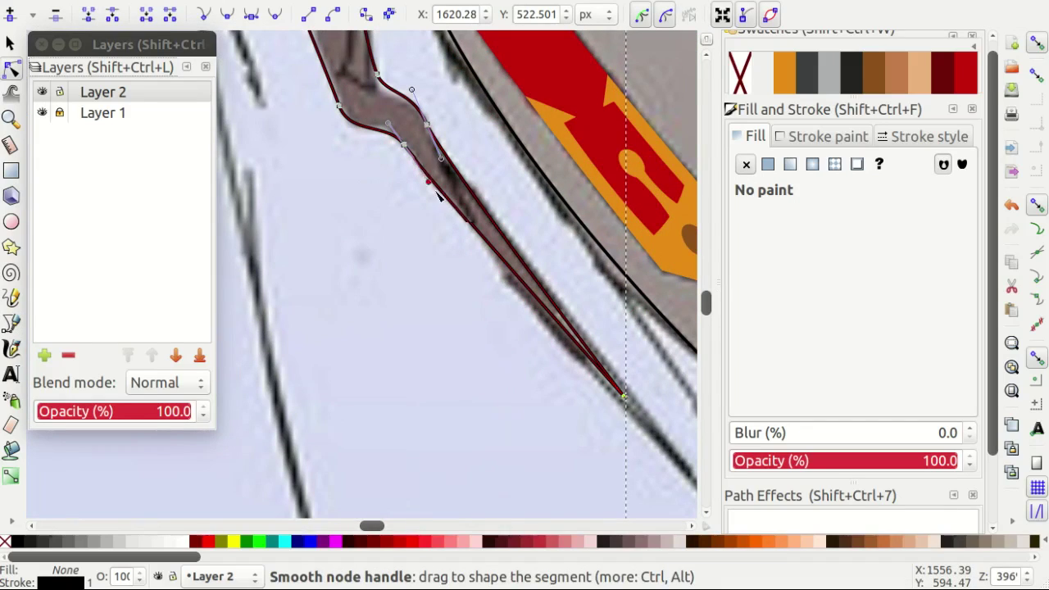
{"action": "scroll", "coordinate": [440, 326], "scroll_direction": "down", "scroll_amount": 2}
{"action": "scroll", "coordinate": [361, 262], "scroll_direction": "up", "scroll_amount": 2}
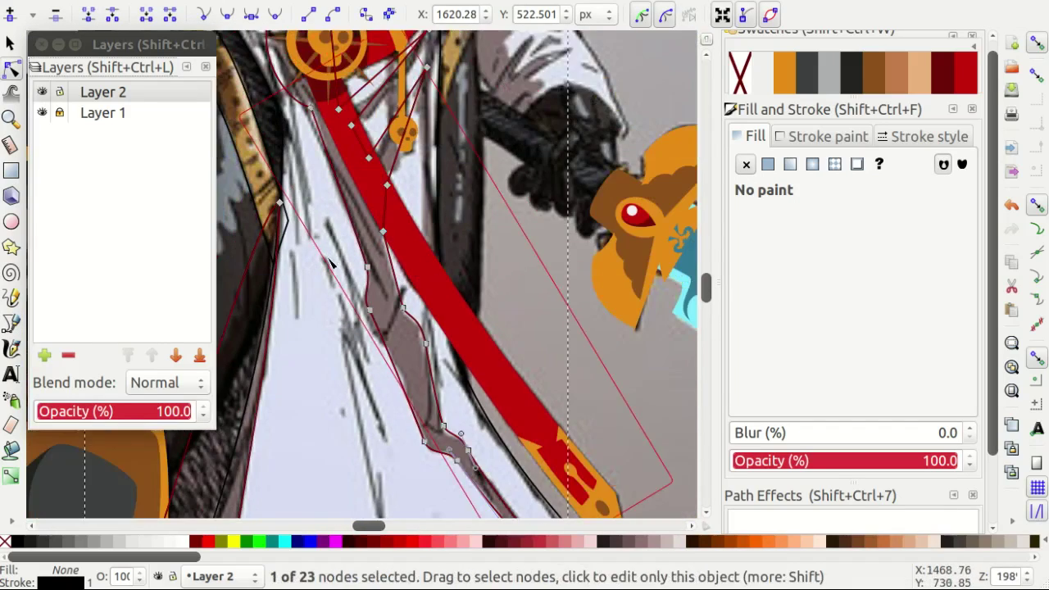
{"action": "scroll", "coordinate": [358, 257], "scroll_direction": "down", "scroll_amount": 1}
{"action": "scroll", "coordinate": [398, 234], "scroll_direction": "up", "scroll_amount": 2}
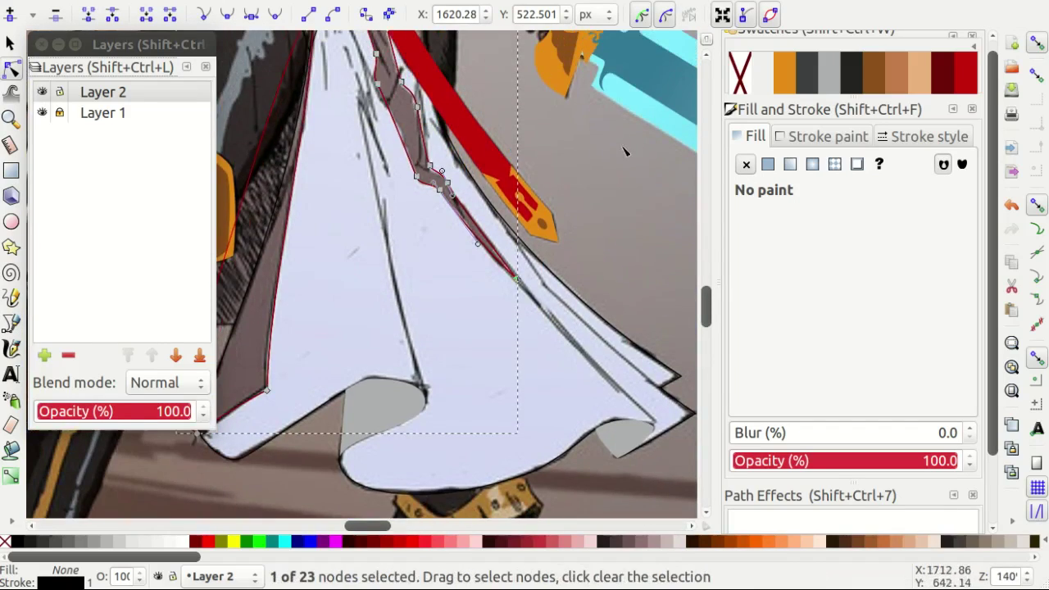
{"action": "left_click", "coordinate": [828, 72]}
{"action": "scroll", "coordinate": [426, 283], "scroll_direction": "down", "scroll_amount": 1}
{"action": "scroll", "coordinate": [420, 293], "scroll_direction": "left", "scroll_amount": 2}
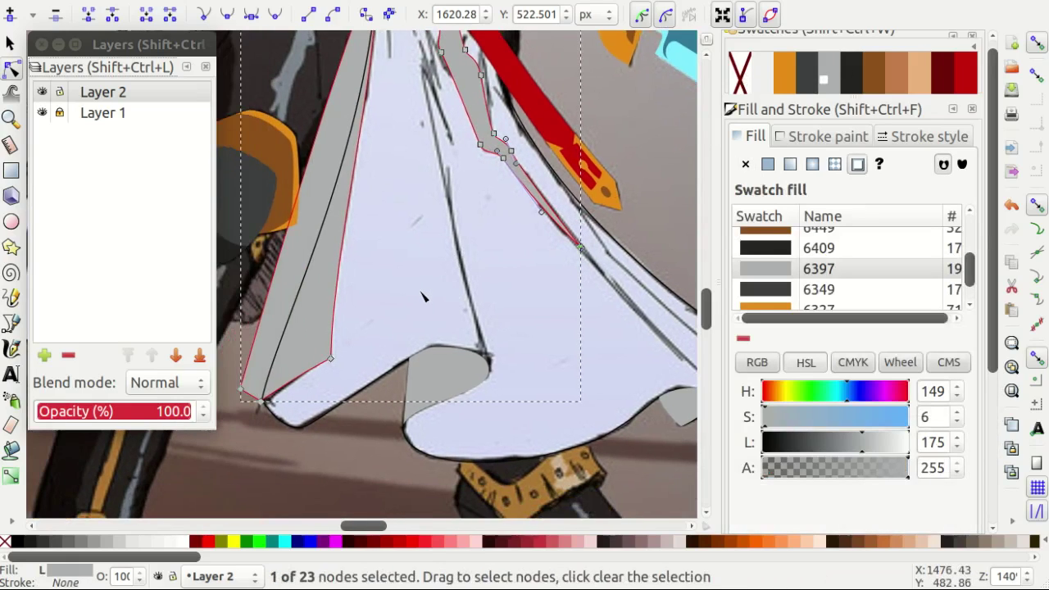
{"action": "key", "text": "r"}
{"action": "scroll", "coordinate": [423, 296], "scroll_direction": "up", "scroll_amount": 1}
{"action": "scroll", "coordinate": [384, 245], "scroll_direction": "down", "scroll_amount": 2}
Select an existing outline, then begin a pen path around the dark red band below the collar.
{"action": "key", "text": "s"}
{"action": "scroll", "coordinate": [400, 144], "scroll_direction": "up", "scroll_amount": 4}
{"action": "key", "text": "Escape"}
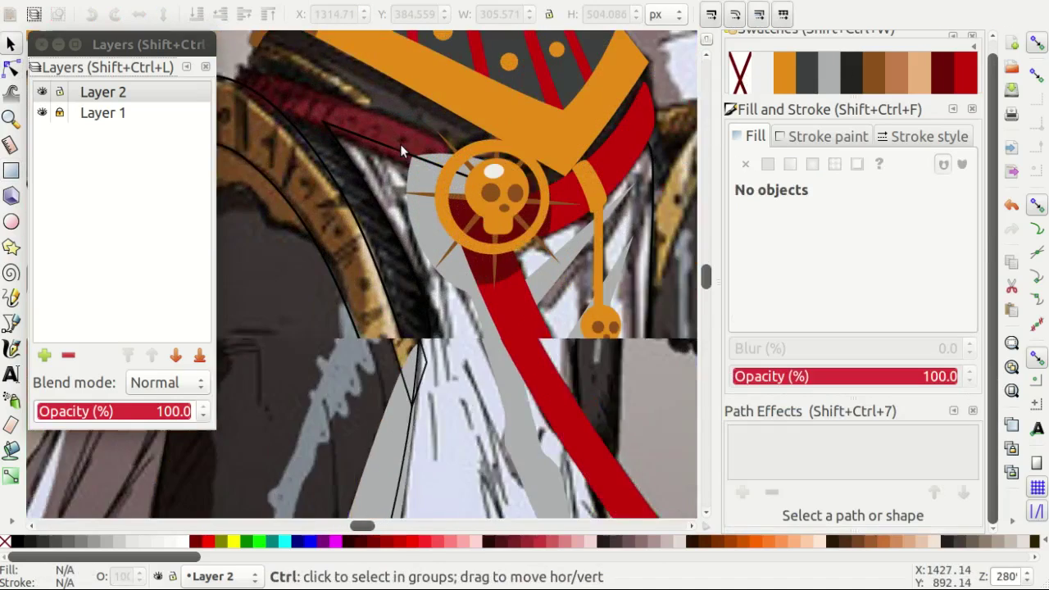
{"action": "scroll", "coordinate": [400, 145], "scroll_direction": "up", "scroll_amount": 2}
{"action": "scroll", "coordinate": [365, 184], "scroll_direction": "down", "scroll_amount": 1}
{"action": "left_click", "coordinate": [353, 193]}
{"action": "key", "text": "b"}
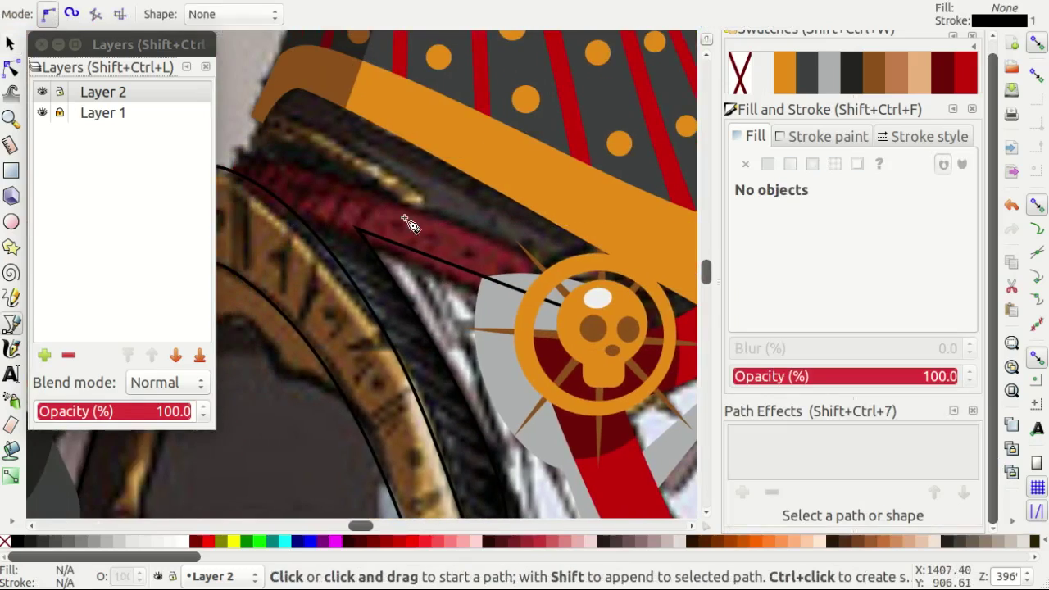
{"action": "scroll", "coordinate": [302, 182], "scroll_direction": "down", "scroll_amount": 1}
{"action": "scroll", "coordinate": [302, 182], "scroll_direction": "right", "scroll_amount": 1}
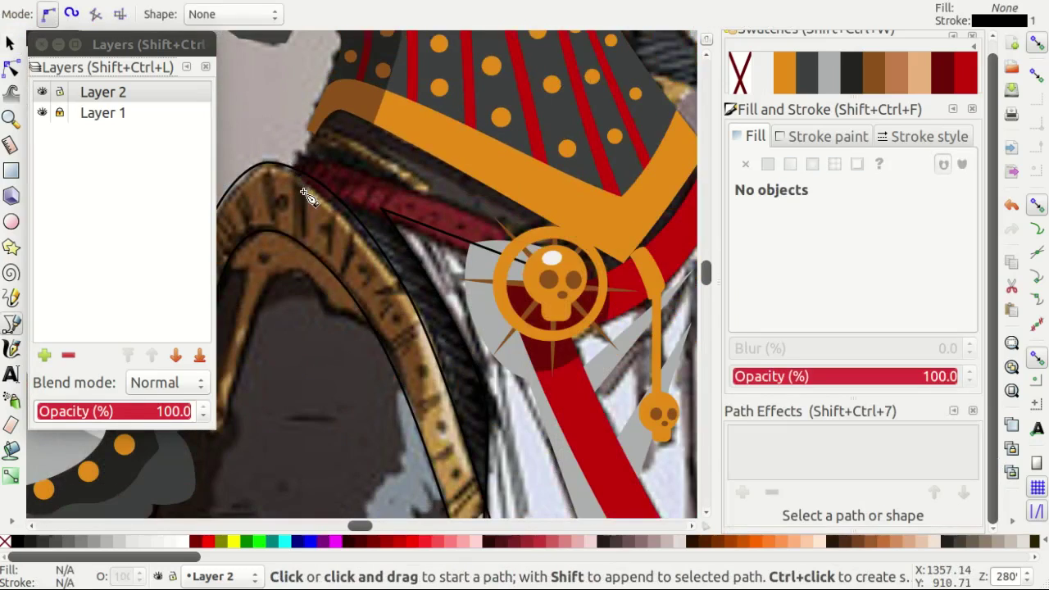
{"action": "scroll", "coordinate": [532, 230], "scroll_direction": "up", "scroll_amount": 2}
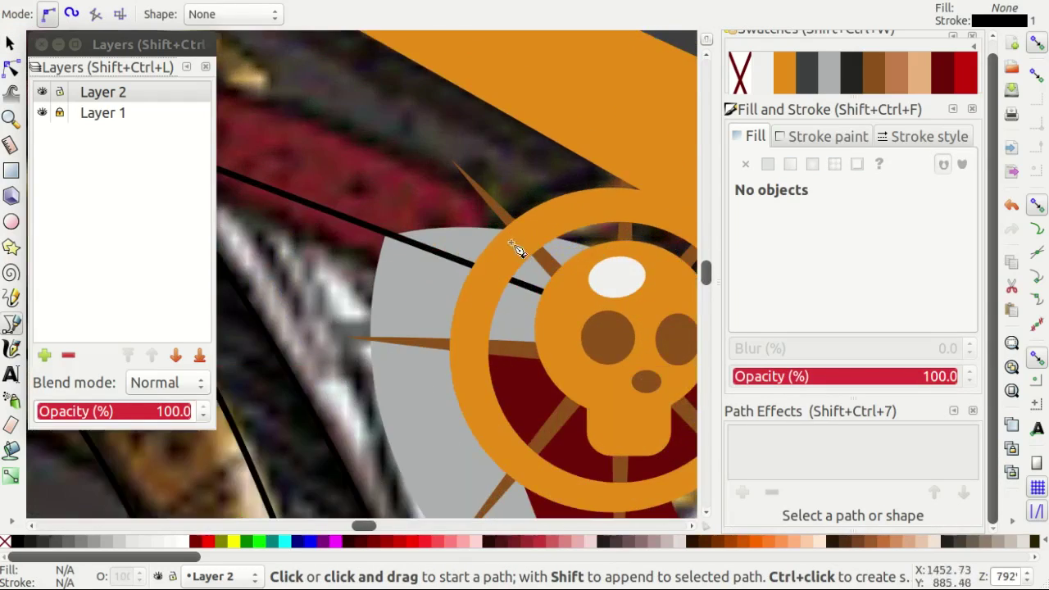
{"action": "scroll", "coordinate": [557, 235], "scroll_direction": "up", "scroll_amount": 1}
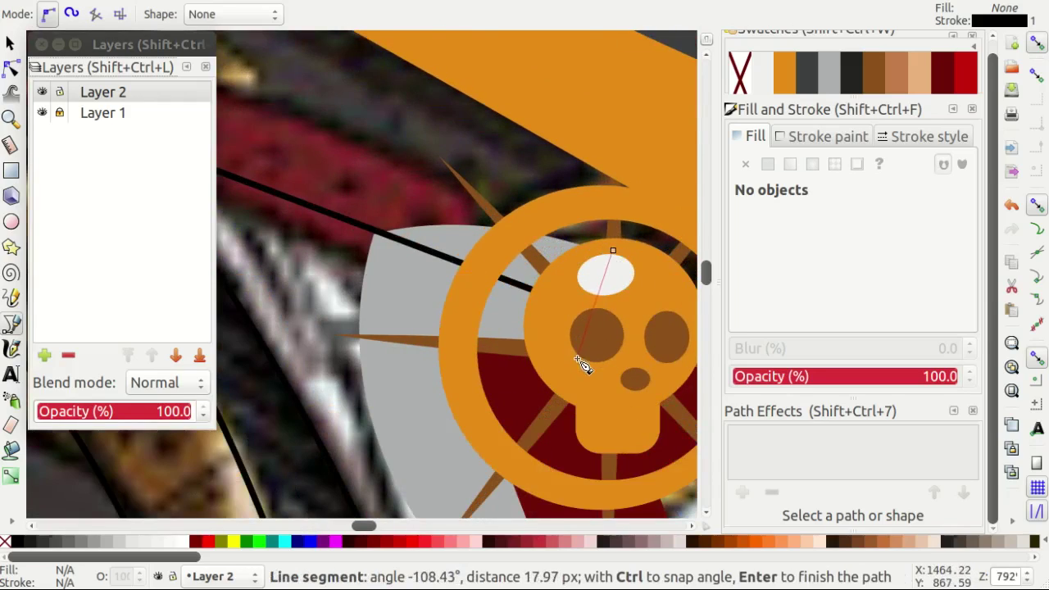
{"action": "scroll", "coordinate": [533, 287], "scroll_direction": "left", "scroll_amount": 3}
{"action": "scroll", "coordinate": [416, 205], "scroll_direction": "up", "scroll_amount": 1}
{"action": "scroll", "coordinate": [402, 194], "scroll_direction": "down", "scroll_amount": 2}
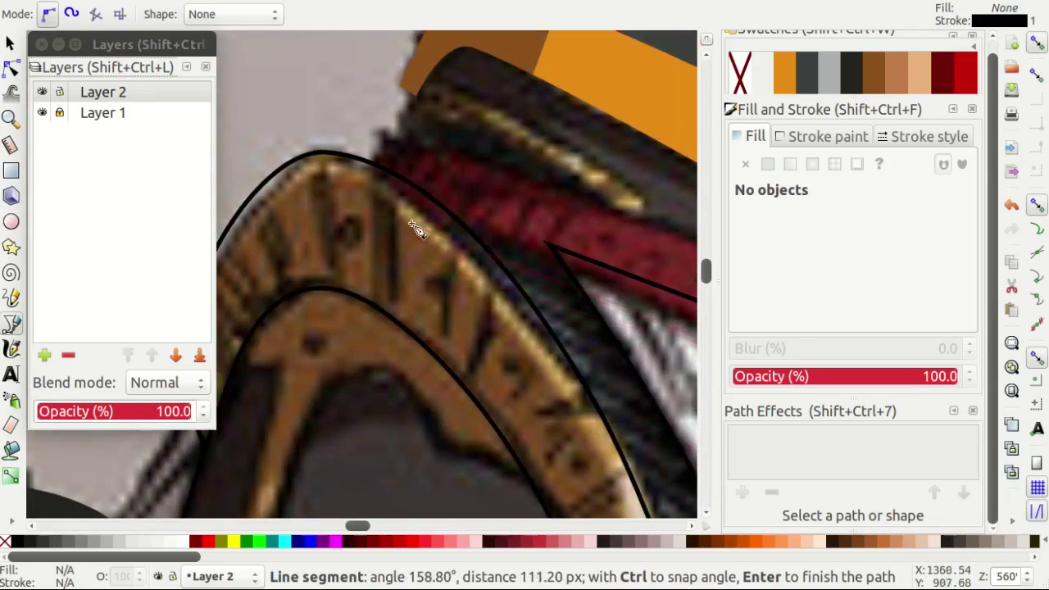
{"action": "scroll", "coordinate": [442, 222], "scroll_direction": "up", "scroll_amount": 1}
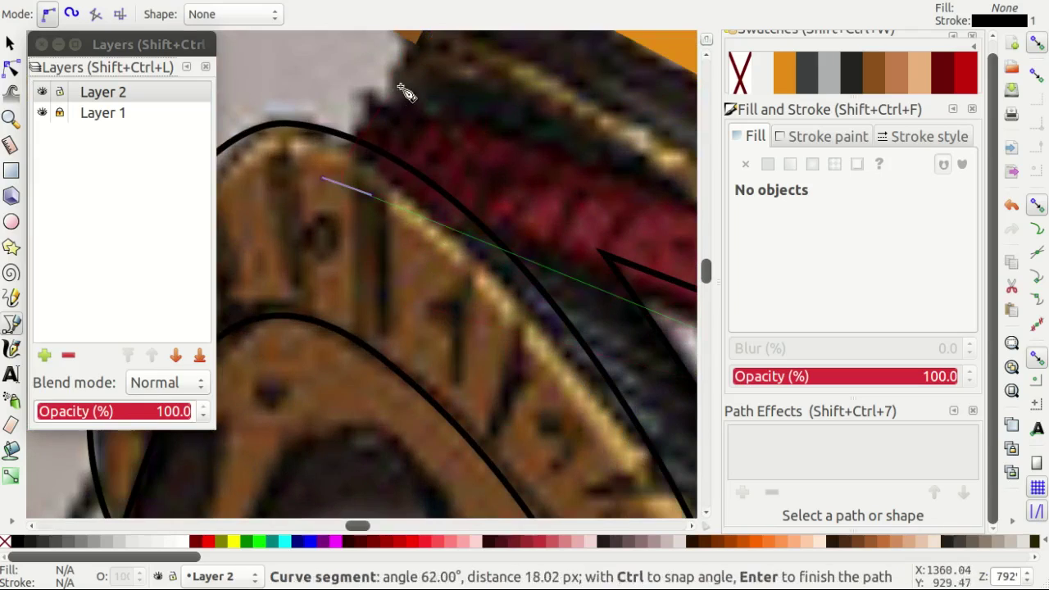
{"action": "scroll", "coordinate": [404, 92], "scroll_direction": "up", "scroll_amount": 1}
{"action": "scroll", "coordinate": [442, 159], "scroll_direction": "down", "scroll_amount": 2}
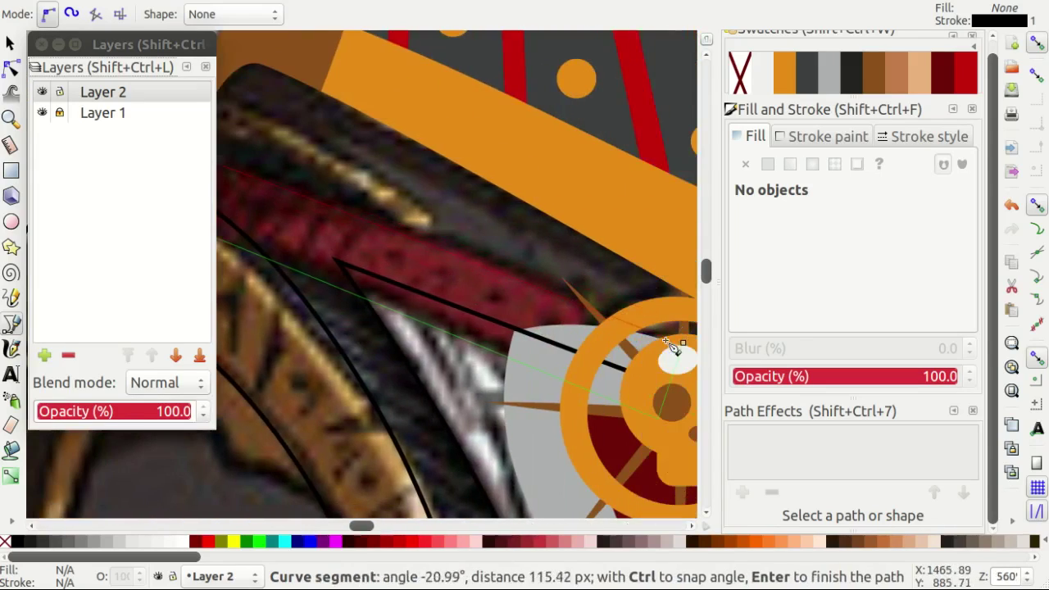
Close the four-node band outline and curve its edge to follow the strap.
{"action": "left_click", "coordinate": [686, 351]}
{"action": "key", "text": "n"}
{"action": "scroll", "coordinate": [250, 169], "scroll_direction": "left", "scroll_amount": 2}
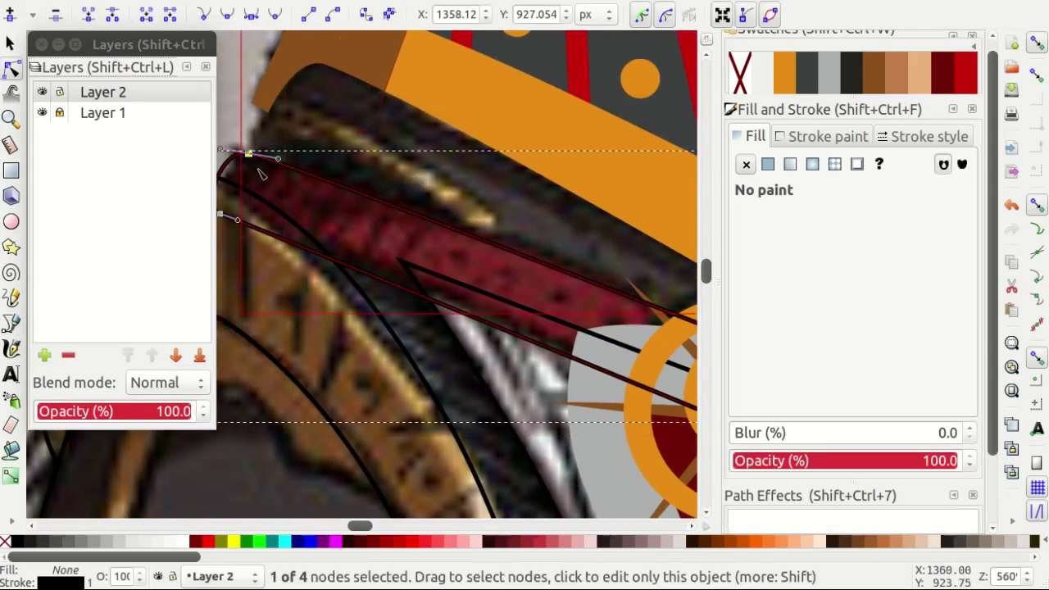
{"action": "left_click_drag", "start_coordinate": [237, 220], "coordinate": [445, 288]}
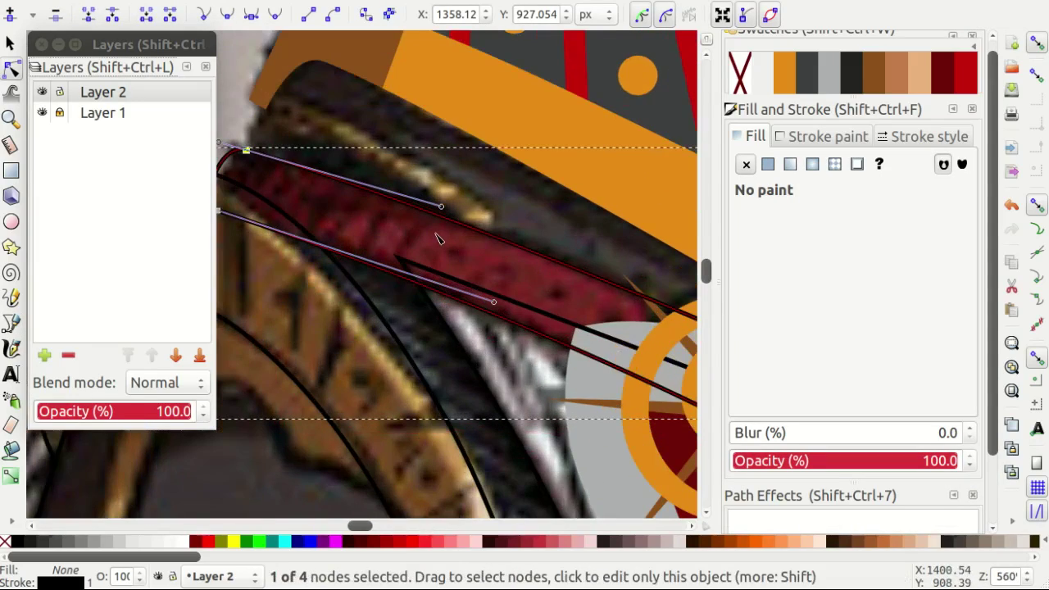
{"action": "scroll", "coordinate": [438, 238], "scroll_direction": "left", "scroll_amount": 1}
Draw an ellipse over the red band, tilt it about 15°, and fill it red 6926.
{"action": "key", "text": "b"}
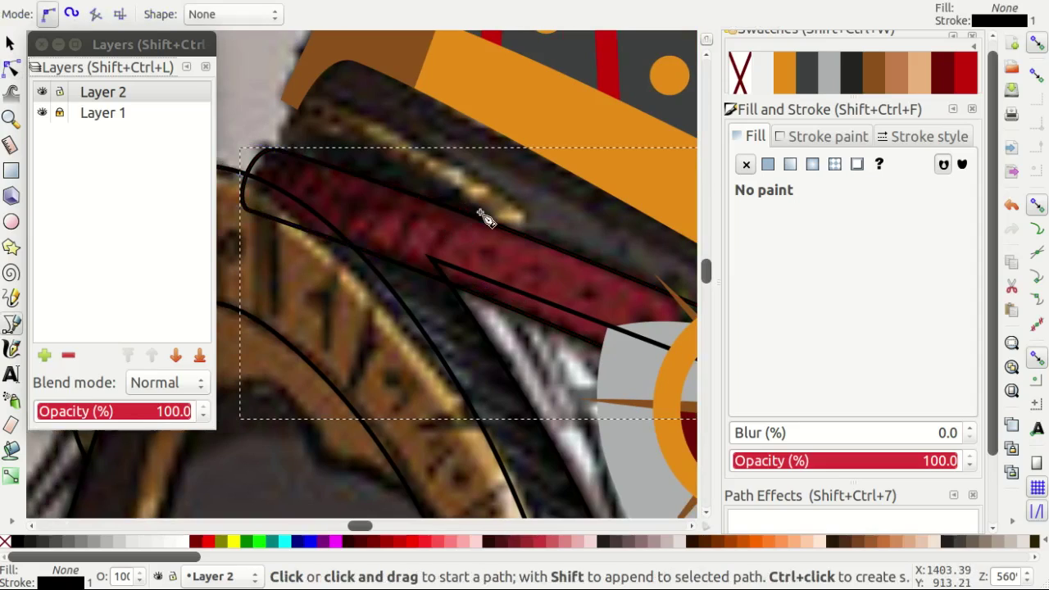
{"action": "key", "text": "e"}
{"action": "key", "text": "minus"}
{"action": "mouse_move", "coordinate": [504, 303]}
{"action": "left_mouse_down"}
{"action": "mouse_move", "coordinate": [660, 358]}
{"action": "mouse_move", "coordinate": [672, 350]}
{"action": "left_mouse_up"}
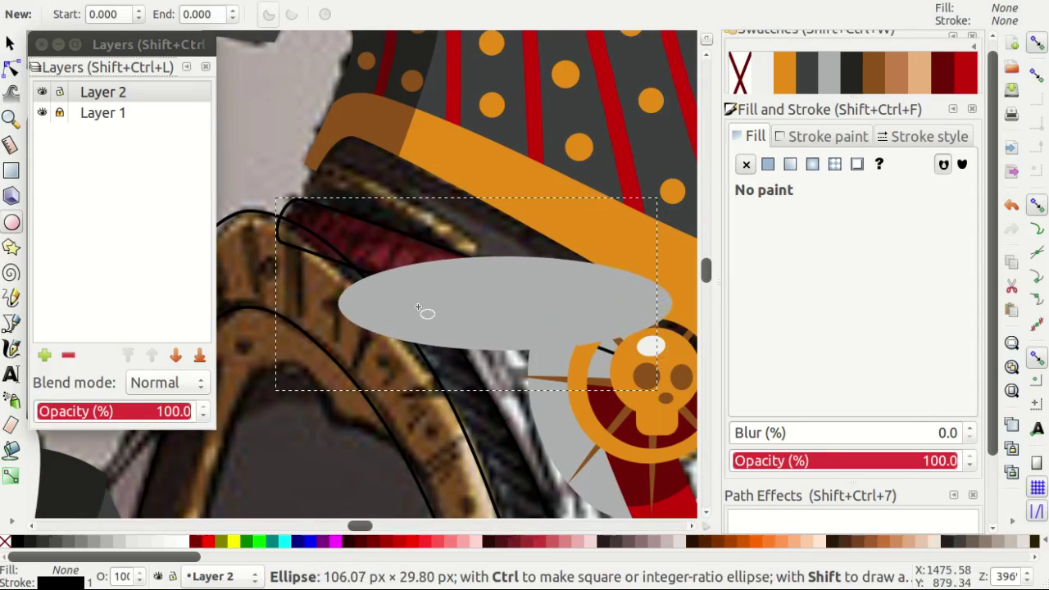
{"action": "key", "text": "space"}
{"action": "left_click", "coordinate": [504, 303]}
{"action": "left_click_drag", "start_coordinate": [332, 251], "coordinate": [355, 214]}
{"action": "left_click", "coordinate": [958, 72]}
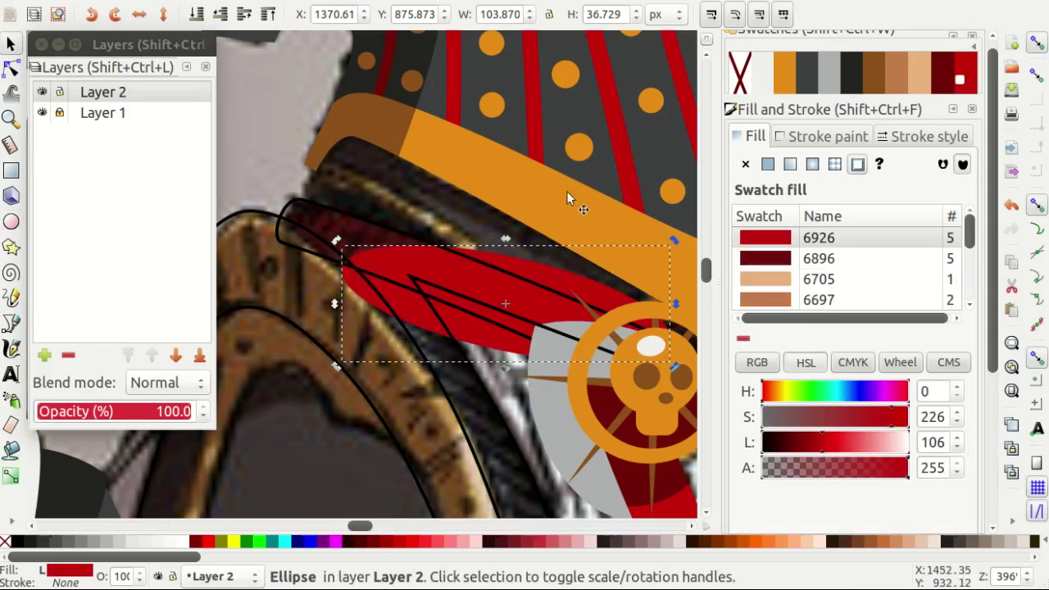
{"action": "left_click_drag", "start_coordinate": [428, 258], "coordinate": [434, 266]}
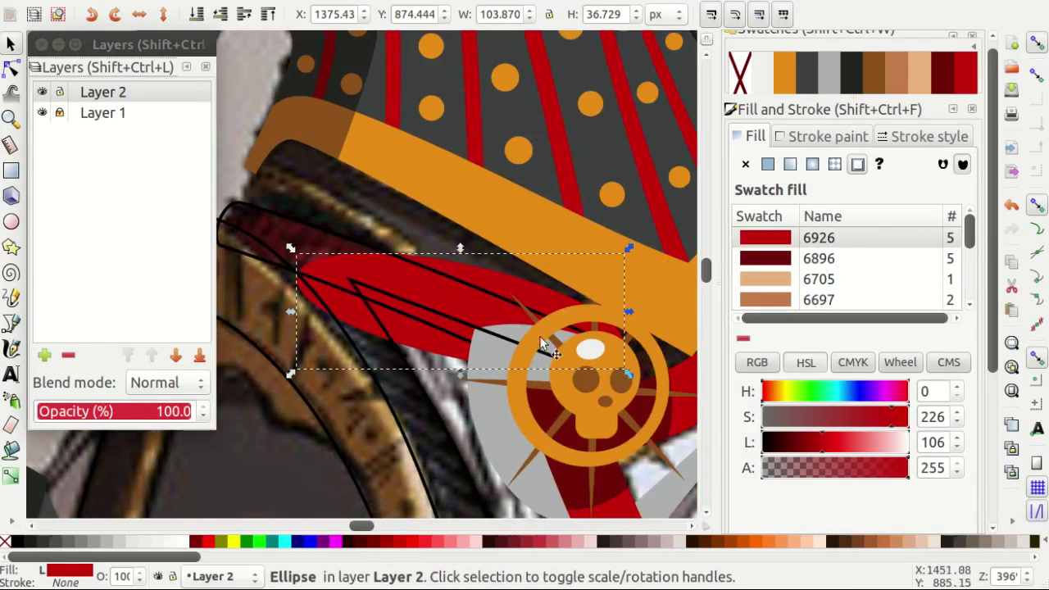
Draw dark-red 6896 shading ellipses over the skull emblem and strap.
{"action": "scroll", "coordinate": [540, 342], "scroll_direction": "up", "scroll_amount": 1, "text": "ctrl"}
{"action": "key", "text": "e"}
{"action": "left_click_drag", "start_coordinate": [431, 230], "coordinate": [661, 440]}
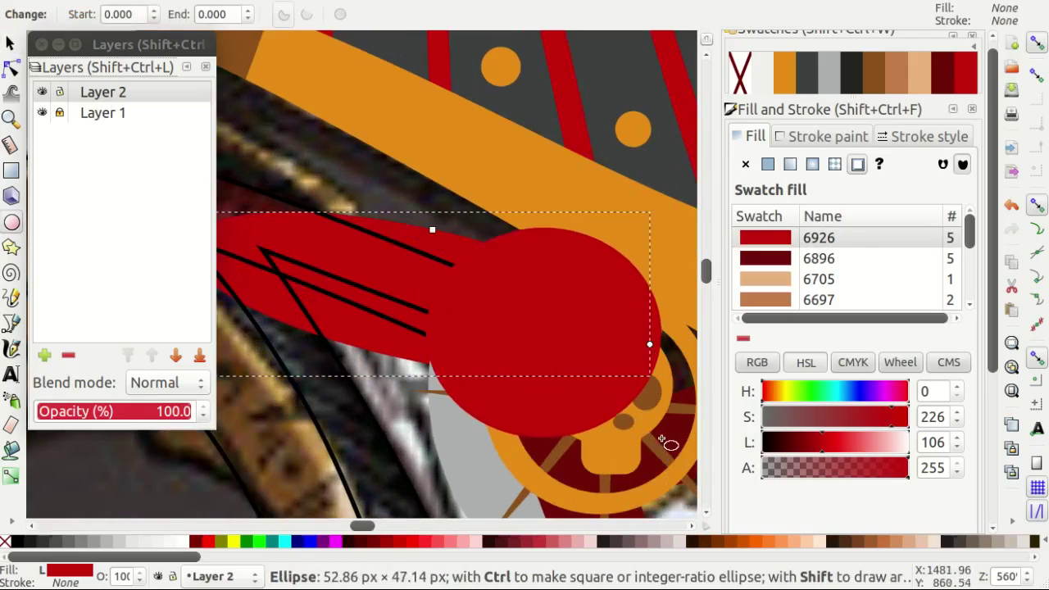
{"action": "left_click", "coordinate": [937, 70]}
{"action": "scroll", "coordinate": [461, 237], "scroll_direction": "down", "scroll_amount": 1, "text": "ctrl"}
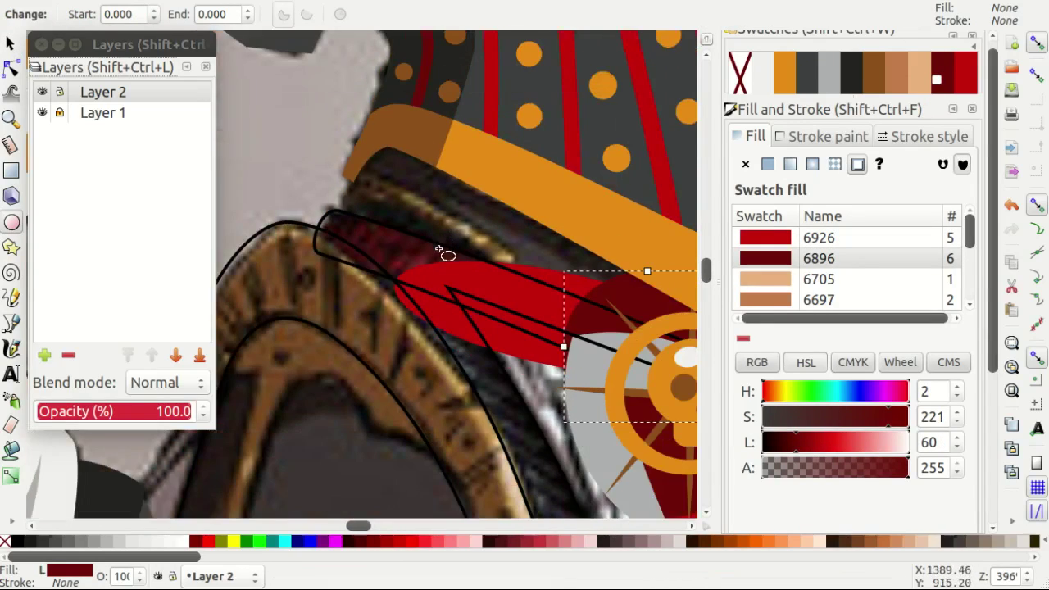
{"action": "left_click_drag", "start_coordinate": [368, 245], "coordinate": [503, 323]}
{"action": "scroll", "coordinate": [512, 320], "scroll_direction": "up", "scroll_amount": 1}
Group the ellipses and clip them to the strap shape with Set Clip.
{"action": "key", "text": "s"}
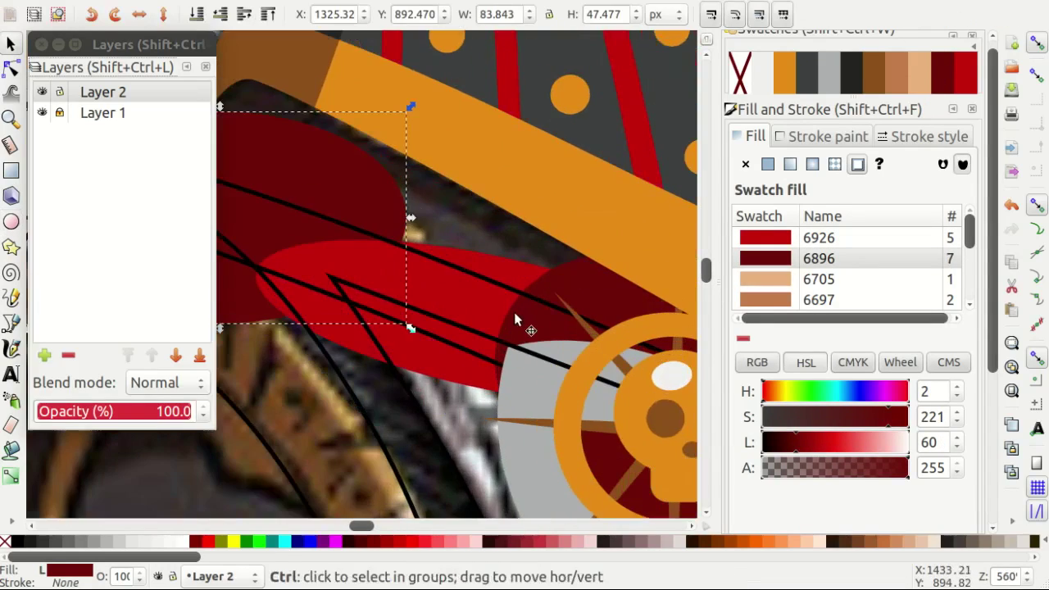
{"action": "scroll", "coordinate": [345, 254], "scroll_direction": "down", "scroll_amount": 1, "text": "ctrl"}
{"action": "key", "text": "ctrl+g"}
{"action": "left_click", "coordinate": [373, 226], "text": "shift"}
{"action": "right_click", "coordinate": [369, 189]}
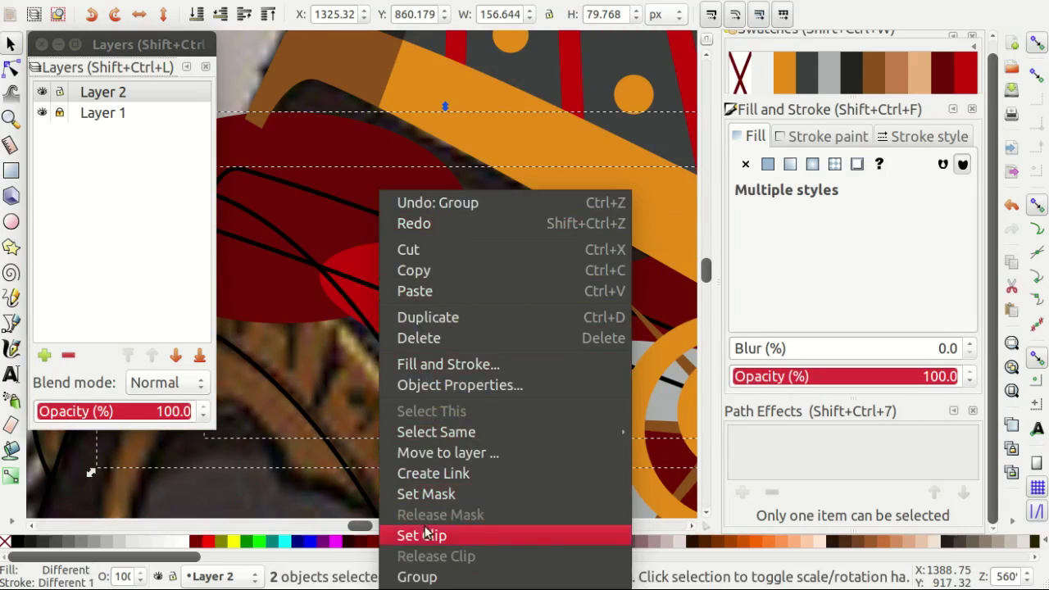
{"action": "left_click", "coordinate": [421, 533]}
{"action": "scroll", "coordinate": [402, 304], "scroll_direction": "down", "scroll_amount": 1}
{"action": "key", "text": "Escape"}
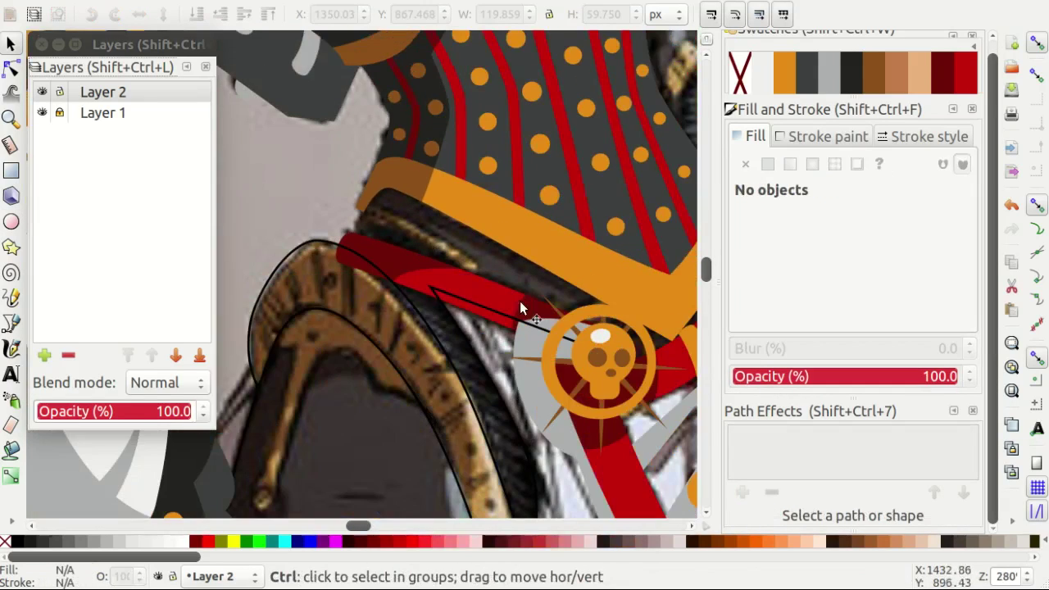
Duplicate the clipped strap group and nudge the copy sideways.
{"action": "scroll", "coordinate": [425, 284], "scroll_direction": "up", "scroll_amount": 1}
{"action": "left_click", "coordinate": [421, 299]}
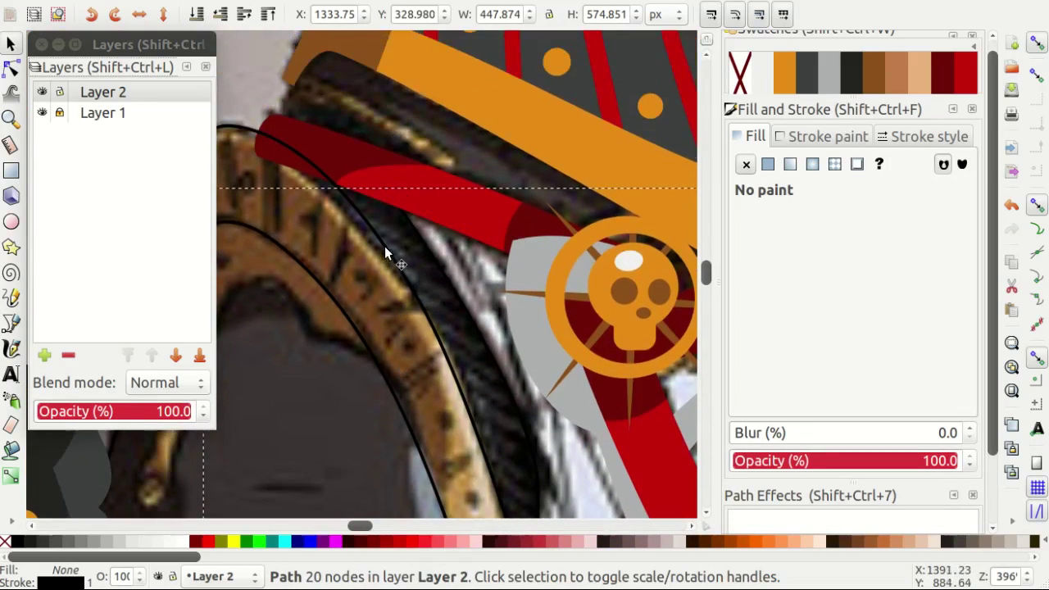
{"action": "left_click", "coordinate": [370, 180]}
{"action": "right_click", "coordinate": [356, 169]}
{"action": "left_click", "coordinate": [386, 290]}
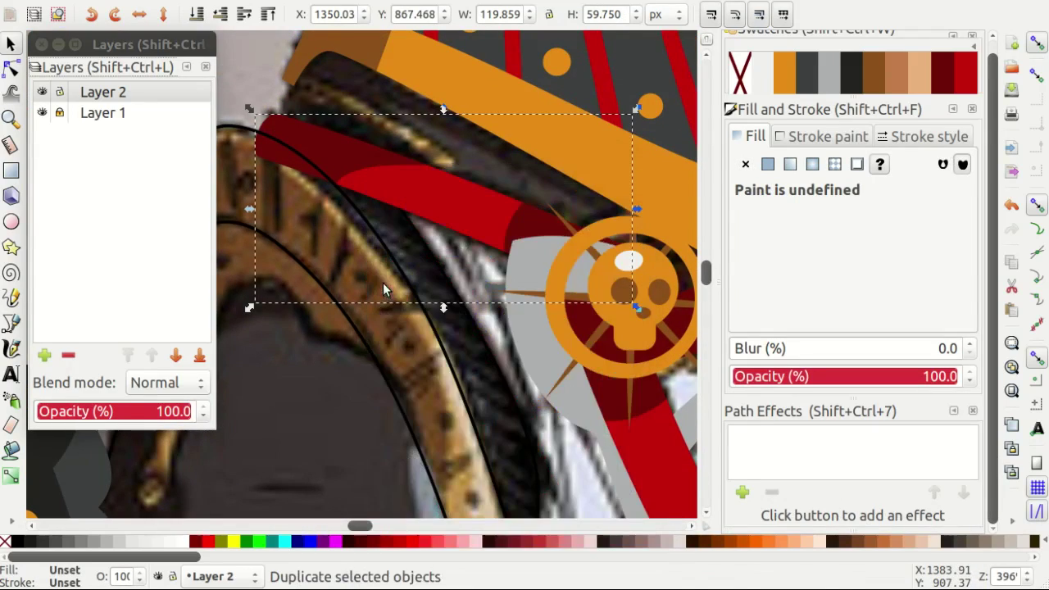
{"action": "key", "text": "shift+Right"}
Reshape the red strap's left end, straightening its rounded curve handles.
{"action": "key", "text": "n"}
{"action": "scroll", "coordinate": [401, 258], "scroll_direction": "up", "scroll_amount": 1}
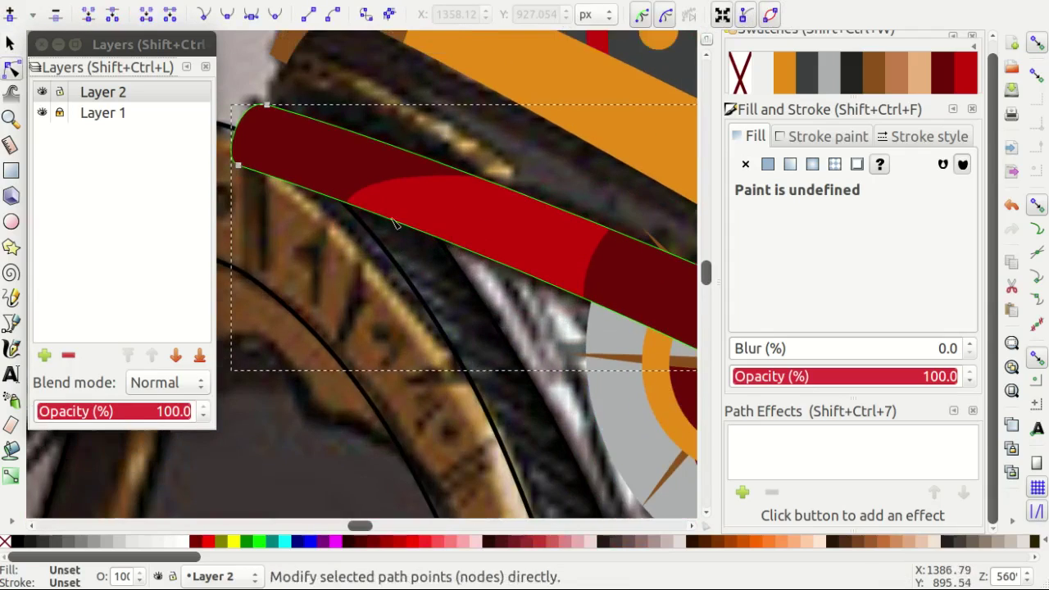
{"action": "left_click", "coordinate": [382, 252]}
{"action": "left_click_drag", "start_coordinate": [369, 180], "coordinate": [303, 227]}
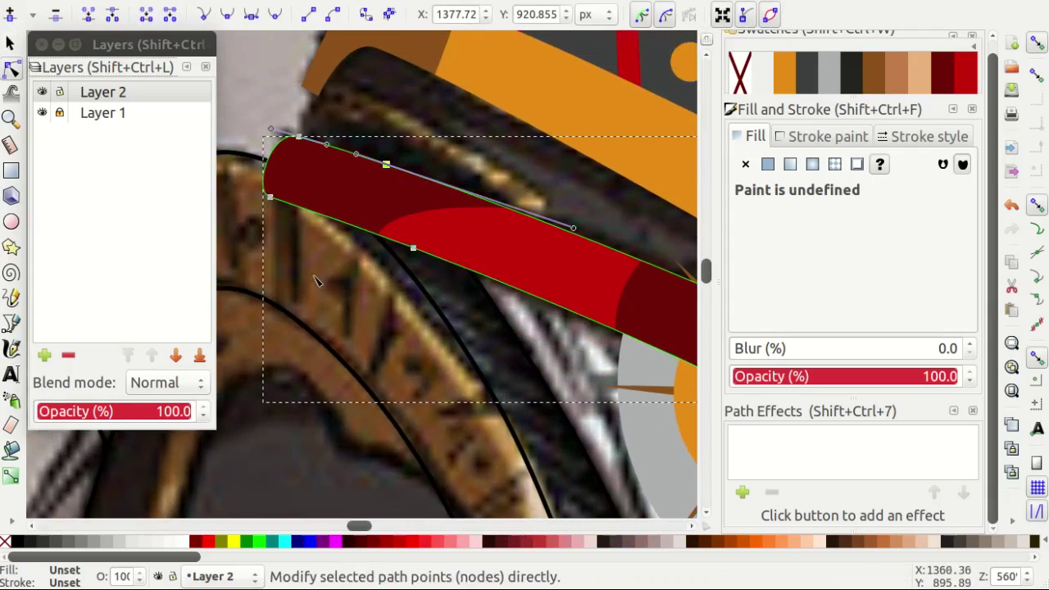
{"action": "left_click", "coordinate": [293, 225], "text": "ctrl"}
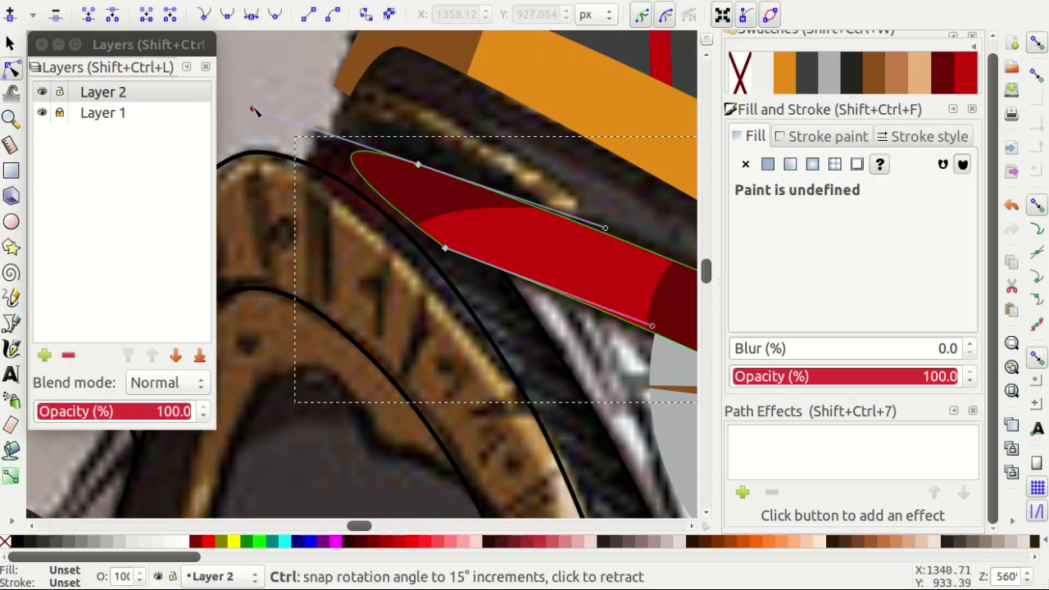
{"action": "left_click", "coordinate": [252, 108], "text": "ctrl"}
{"action": "scroll", "coordinate": [270, 213], "scroll_direction": "down", "scroll_amount": 1}
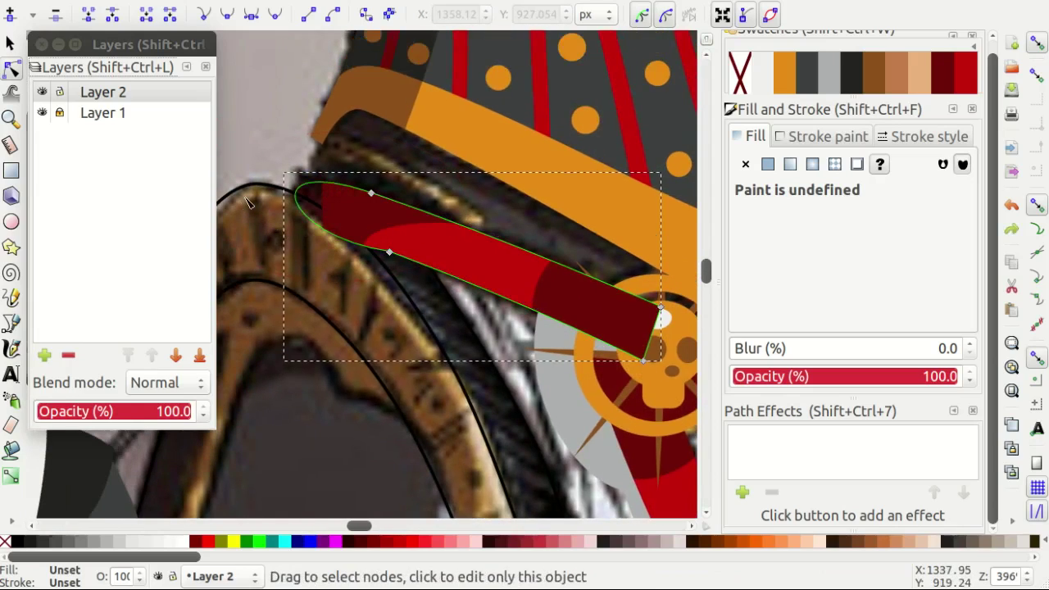
{"action": "scroll", "coordinate": [246, 199], "scroll_direction": "up", "scroll_amount": 1}
{"action": "key", "text": "s"}
Release the strap's clip, edit the clip outline's nodes, and Set Clip again.
{"action": "right_click", "coordinate": [360, 163]}
{"action": "left_click", "coordinate": [426, 506]}
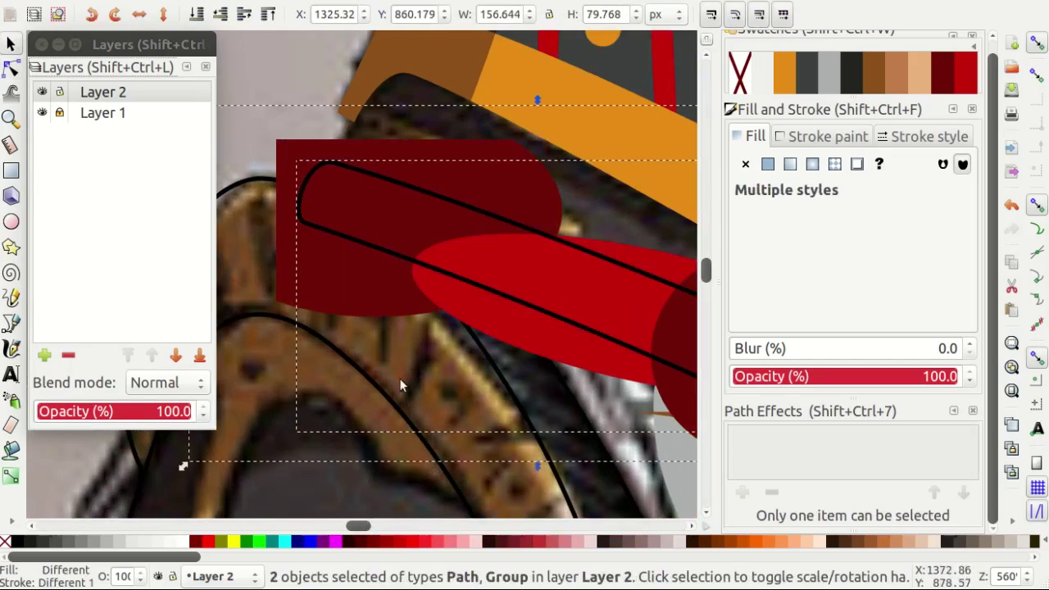
{"action": "key", "text": "n"}
{"action": "left_click", "coordinate": [299, 216]}
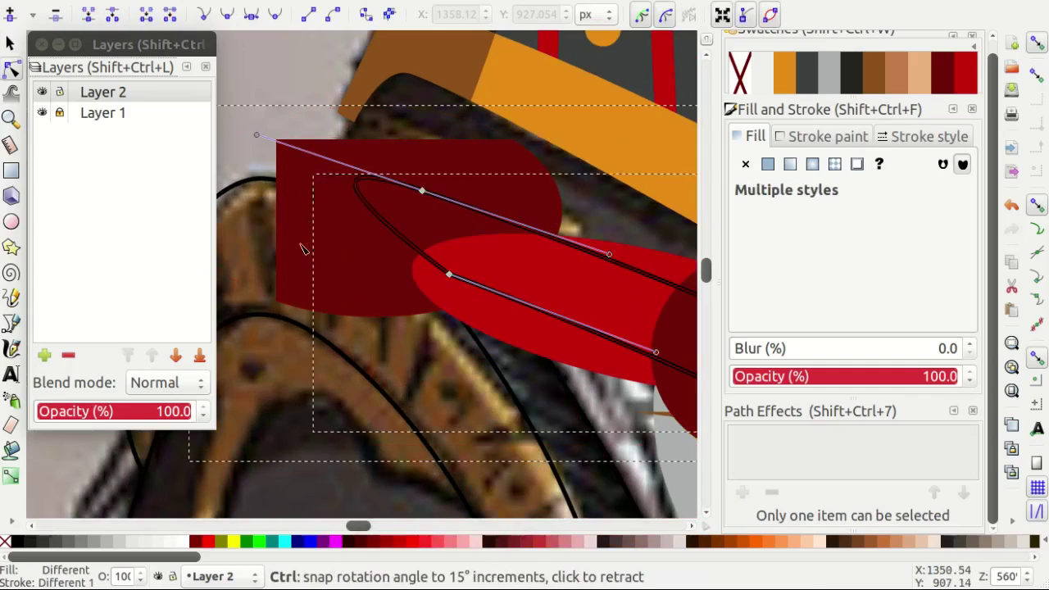
{"action": "key", "text": "s"}
{"action": "right_click", "coordinate": [275, 140]}
{"action": "left_click", "coordinate": [376, 487]}
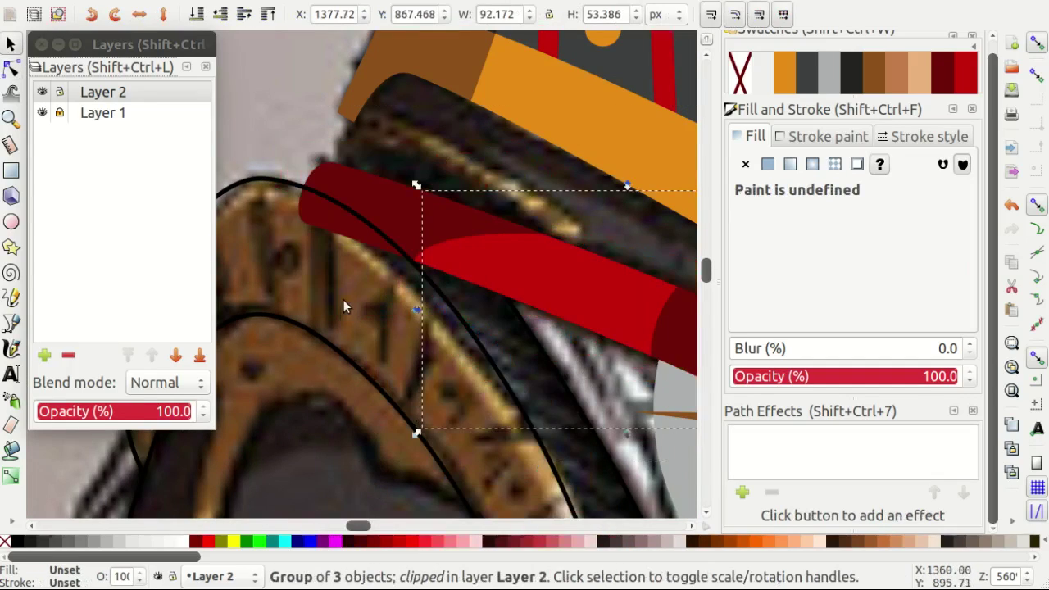
{"action": "scroll", "coordinate": [333, 289], "scroll_direction": "down", "scroll_amount": 1}
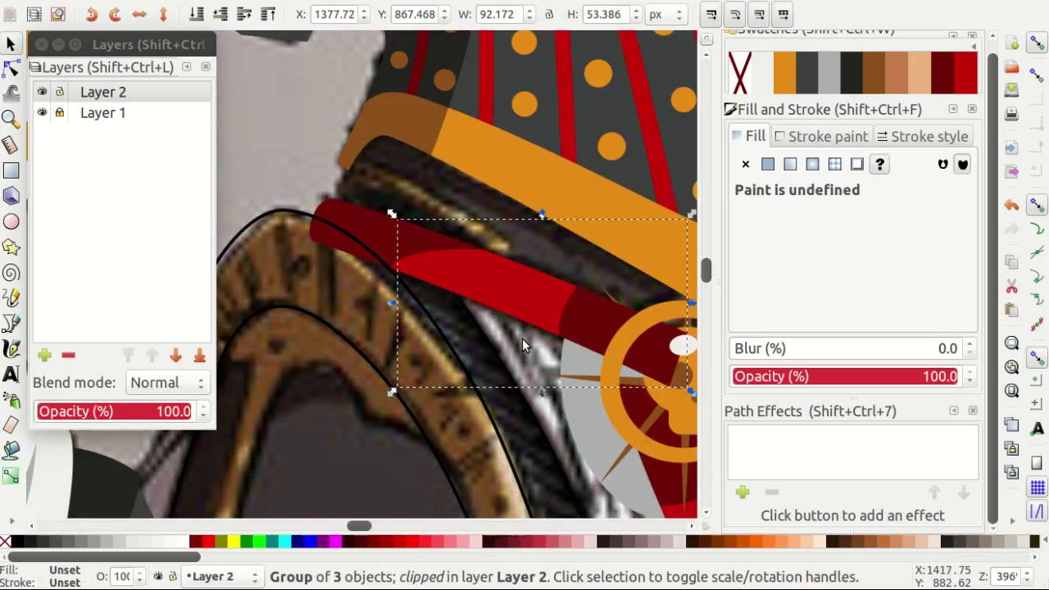
{"action": "key", "text": "Escape"}
Check the grey cloth, shoulder guard outline and clipped strap by selecting each in turn.
{"action": "scroll", "coordinate": [514, 337], "scroll_direction": "down", "scroll_amount": 1}
{"action": "scroll", "coordinate": [532, 335], "scroll_direction": "down", "scroll_amount": 3}
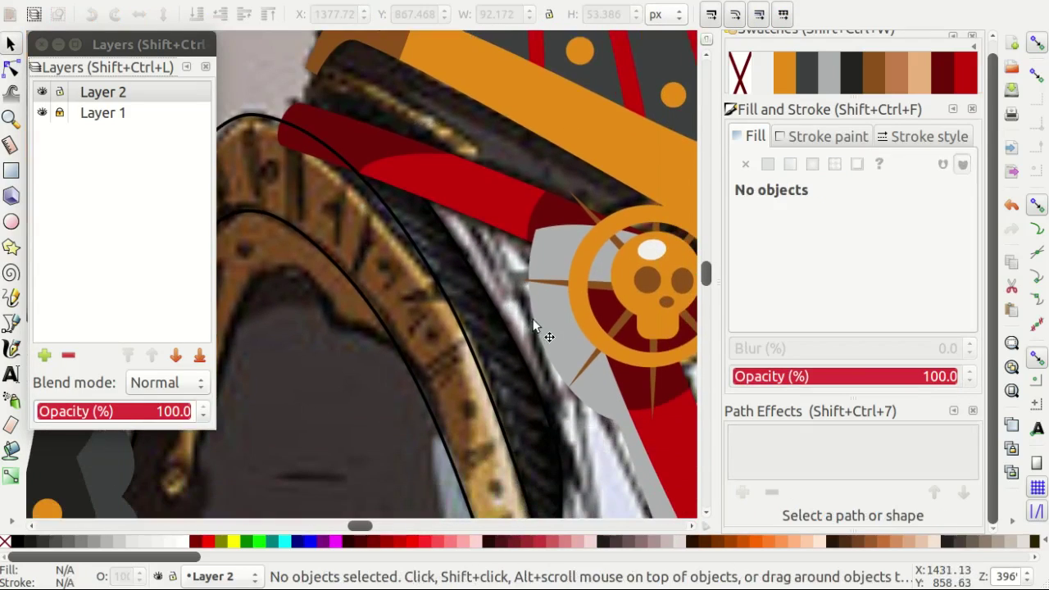
{"action": "scroll", "coordinate": [552, 334], "scroll_direction": "down", "scroll_amount": 3}
{"action": "left_click", "coordinate": [476, 278]}
{"action": "scroll", "coordinate": [421, 329], "scroll_direction": "up", "scroll_amount": 3}
{"action": "scroll", "coordinate": [353, 229], "scroll_direction": "down", "scroll_amount": 2, "text": "ctrl"}
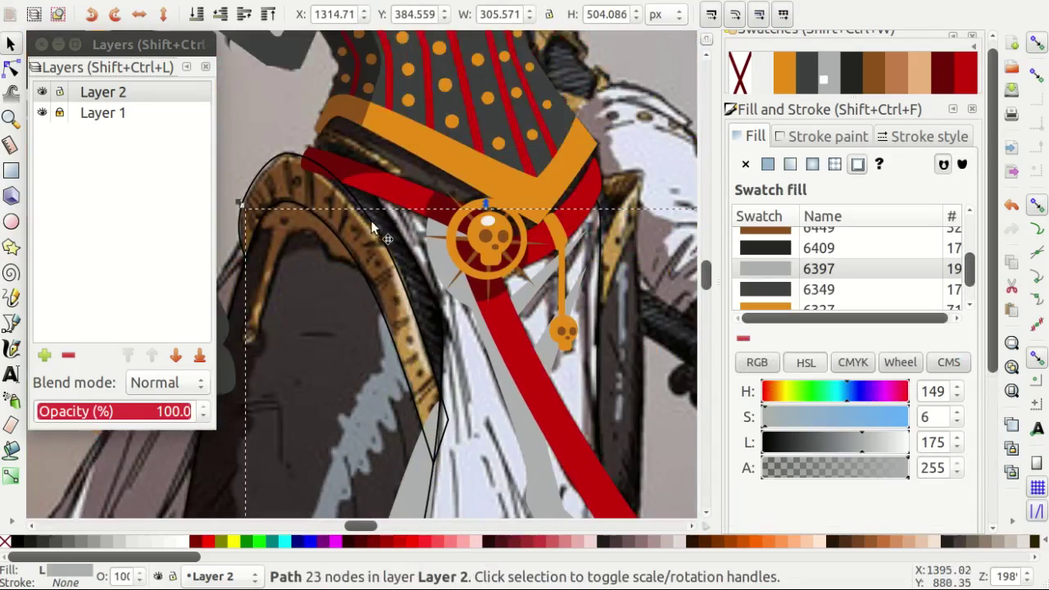
{"action": "scroll", "coordinate": [442, 282], "scroll_direction": "down", "scroll_amount": 3}
{"action": "scroll", "coordinate": [442, 285], "scroll_direction": "up", "scroll_amount": 1}
{"action": "left_click", "coordinate": [403, 309]}
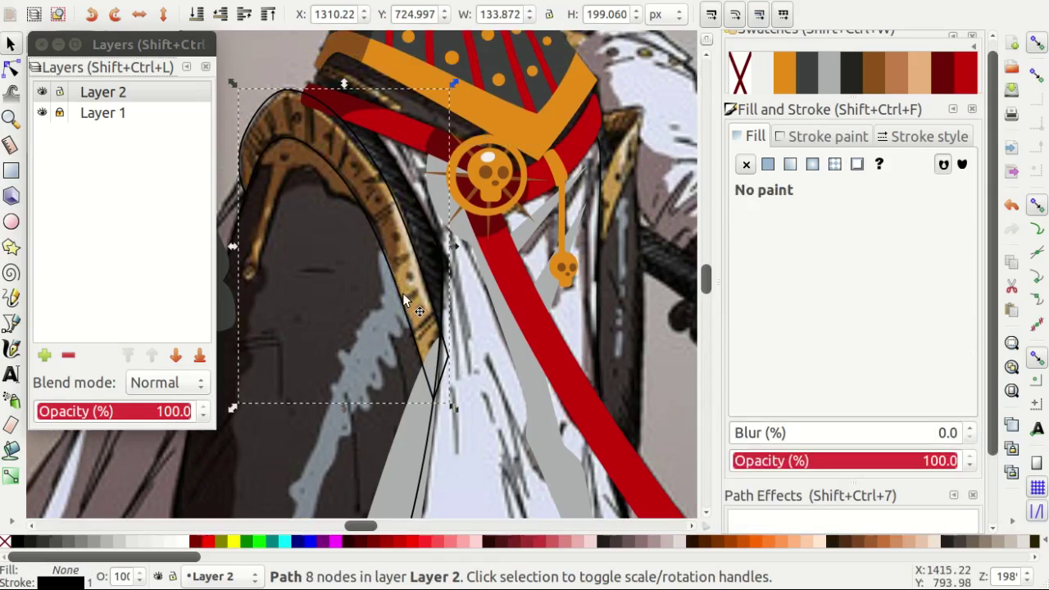
{"action": "scroll", "coordinate": [304, 196], "scroll_direction": "up", "scroll_amount": 1}
{"action": "scroll", "coordinate": [307, 180], "scroll_direction": "up", "scroll_amount": 2, "text": "ctrl"}
{"action": "left_click", "coordinate": [318, 126]}
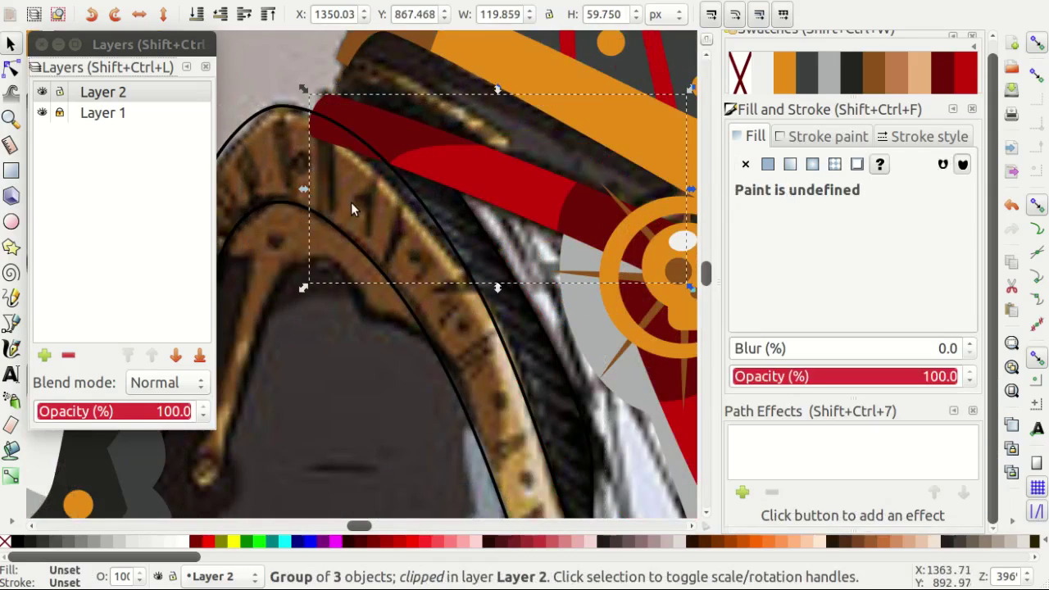
{"action": "key", "text": "Escape"}
Draw a light robe-coloured rectangle over the lower robe and clip it to the robe outline.
{"action": "scroll", "coordinate": [418, 229], "scroll_direction": "down", "scroll_amount": 2, "text": "ctrl"}
{"action": "scroll", "coordinate": [507, 319], "scroll_direction": "down", "scroll_amount": 1}
{"action": "scroll", "coordinate": [516, 327], "scroll_direction": "down", "scroll_amount": 2, "text": "ctrl"}
{"action": "key", "text": "r"}
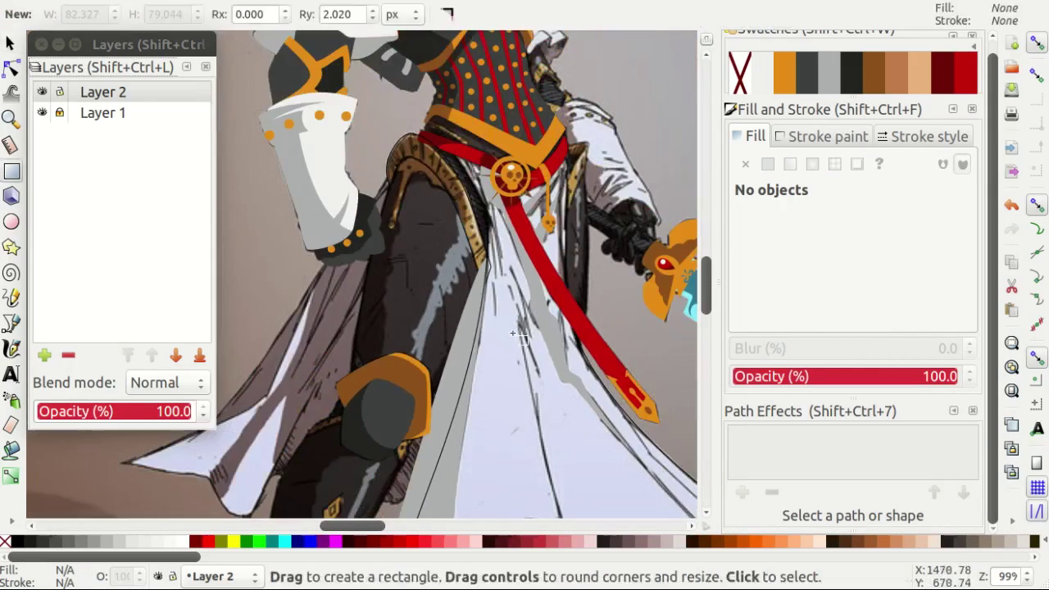
{"action": "scroll", "coordinate": [516, 331], "scroll_direction": "down", "scroll_amount": 2, "text": "ctrl"}
{"action": "left_click_drag", "start_coordinate": [509, 257], "coordinate": [630, 391]}
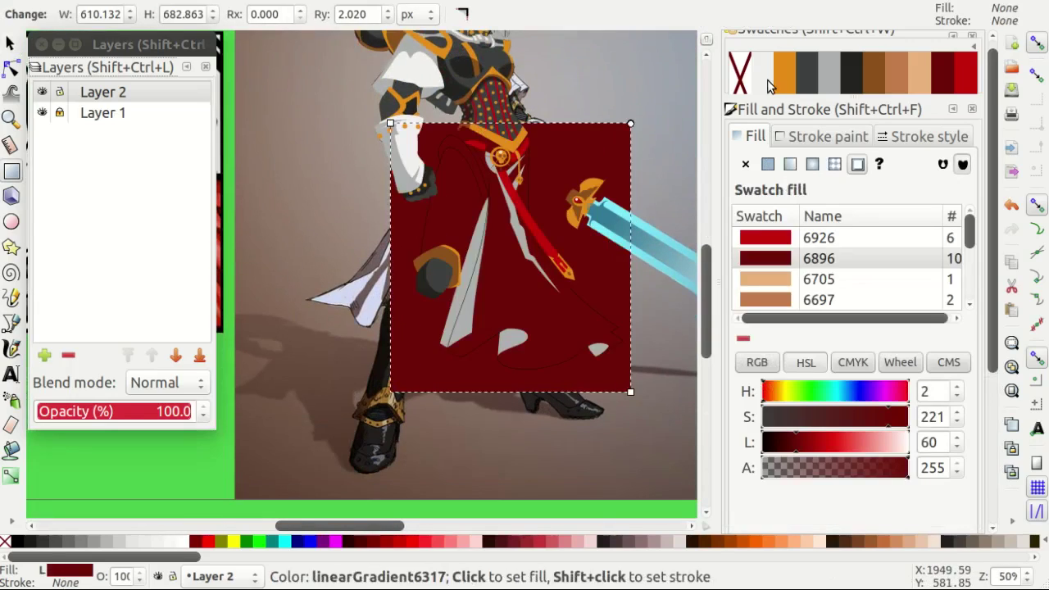
{"action": "left_click", "coordinate": [768, 86]}
{"action": "key", "text": "s"}
{"action": "left_click", "coordinate": [494, 316], "text": "shift"}
{"action": "scroll", "coordinate": [421, 363], "scroll_direction": "up", "scroll_amount": 3, "text": "ctrl"}
{"action": "scroll", "coordinate": [459, 327], "scroll_direction": "up", "scroll_amount": 3}
{"action": "key", "text": "ctrl+g"}
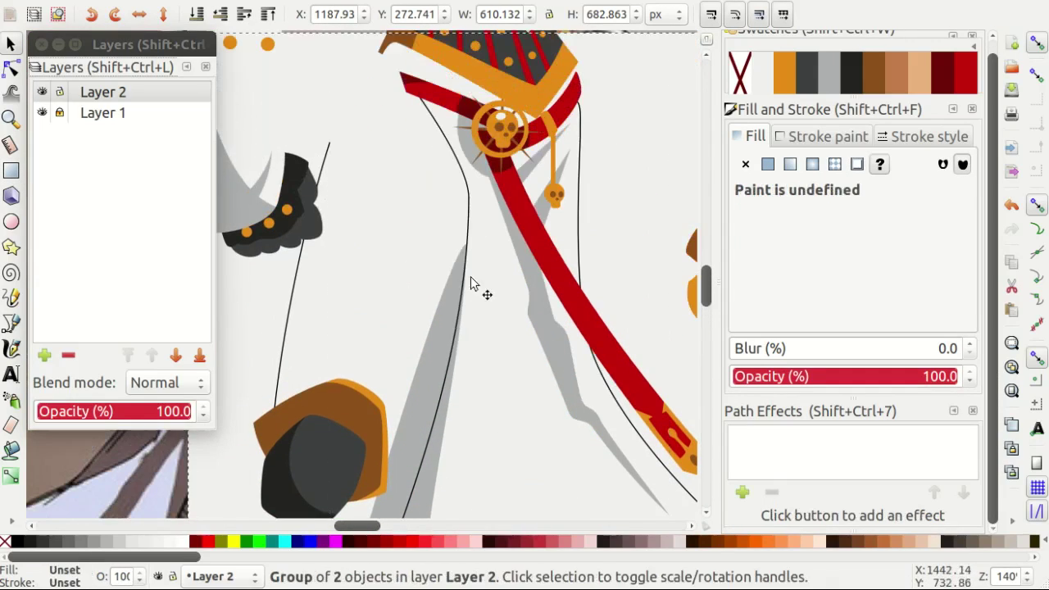
{"action": "key", "text": "ctrl+shift+g"}
{"action": "right_click", "coordinate": [477, 199]}
{"action": "left_click", "coordinate": [495, 532]}
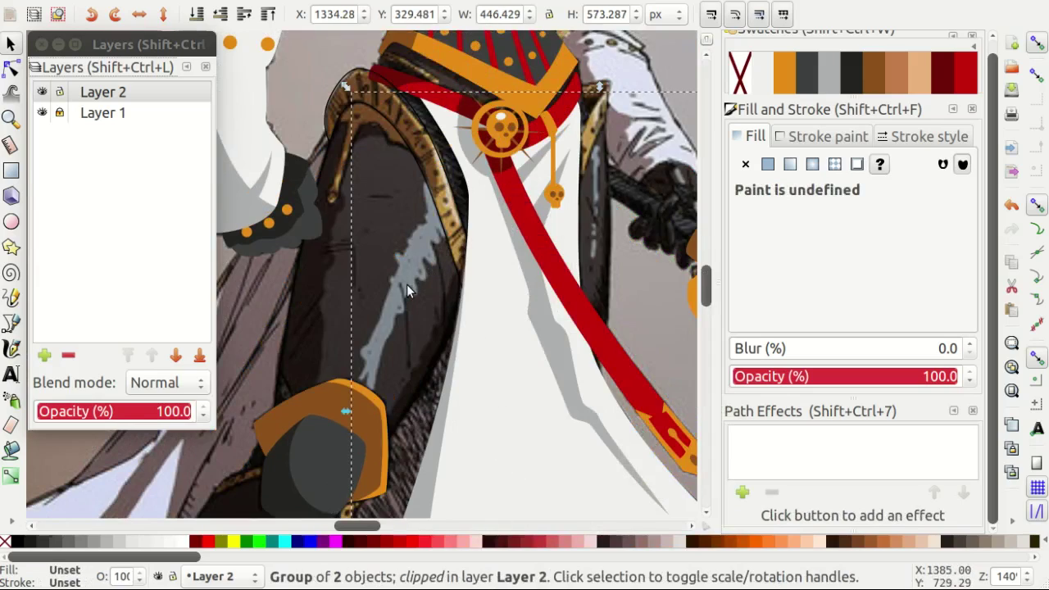
{"action": "scroll", "coordinate": [407, 289], "scroll_direction": "down", "scroll_amount": 2, "text": "ctrl"}
{"action": "scroll", "coordinate": [557, 374], "scroll_direction": "up", "scroll_amount": 2, "text": "ctrl"}
{"action": "scroll", "coordinate": [468, 367], "scroll_direction": "up", "scroll_amount": 8}
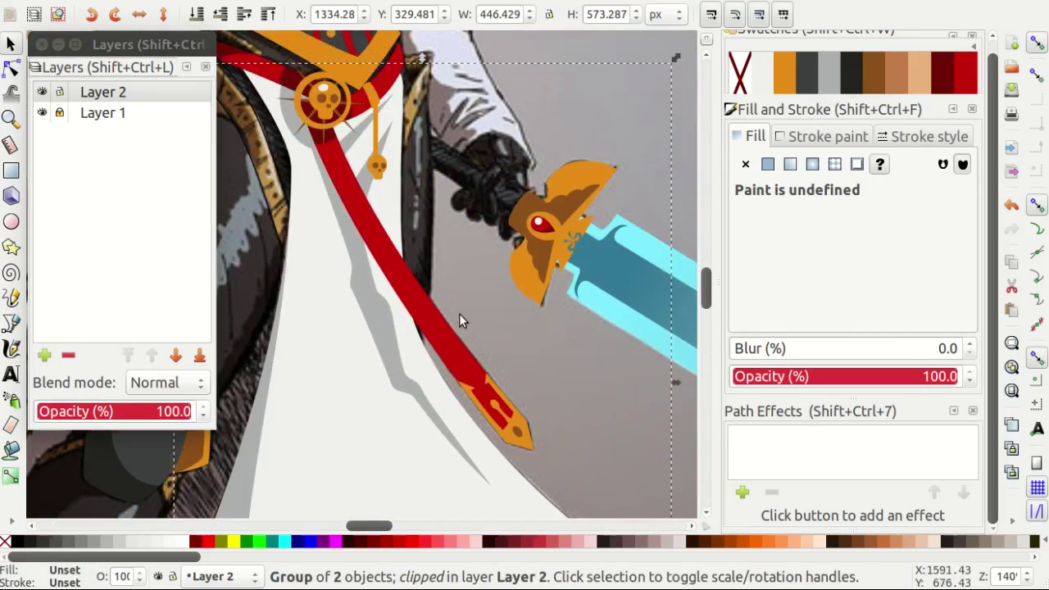
{"action": "key", "text": "Escape"}
Duplicate the orange pendant bar, shift the copy left and colour it grey 6397.
{"action": "scroll", "coordinate": [449, 303], "scroll_direction": "up", "scroll_amount": 2}
{"action": "scroll", "coordinate": [441, 289], "scroll_direction": "up", "scroll_amount": 2, "text": "ctrl"}
{"action": "scroll", "coordinate": [411, 243], "scroll_direction": "up", "scroll_amount": 1, "text": "ctrl"}
{"action": "scroll", "coordinate": [411, 242], "scroll_direction": "up", "scroll_amount": 1, "text": "ctrl"}
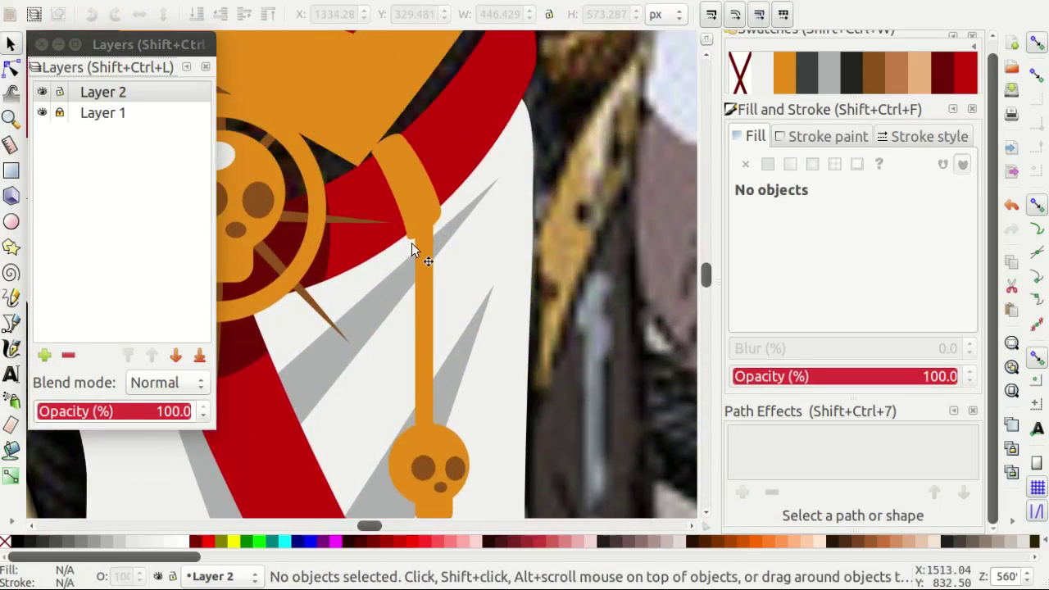
{"action": "scroll", "coordinate": [434, 225], "scroll_direction": "up", "scroll_amount": 2, "text": "ctrl"}
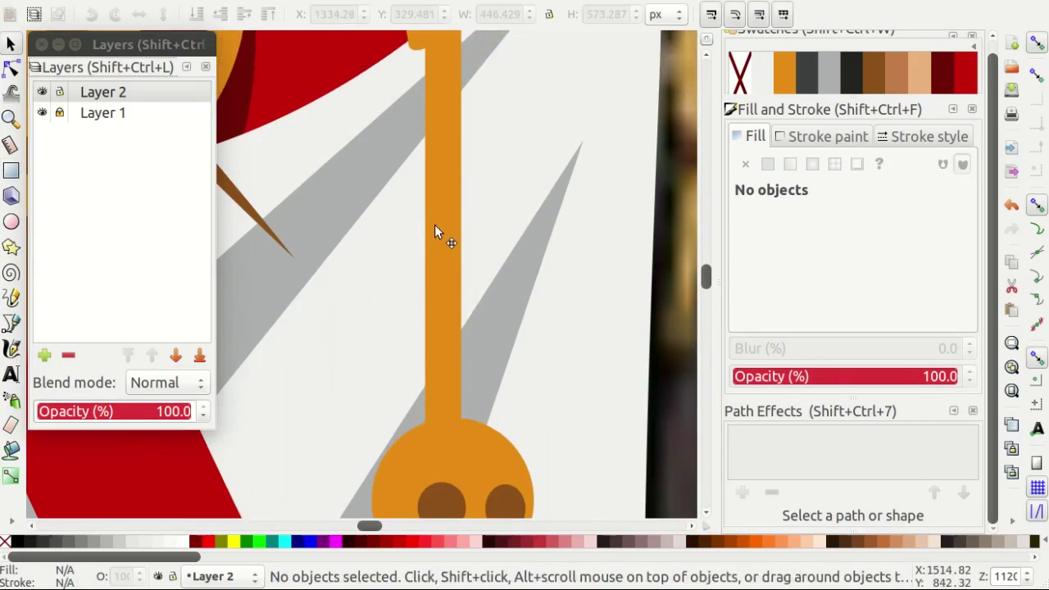
{"action": "left_click", "coordinate": [434, 232]}
{"action": "key", "text": "ctrl+d"}
{"action": "left_click_drag", "start_coordinate": [430, 229], "coordinate": [387, 236]}
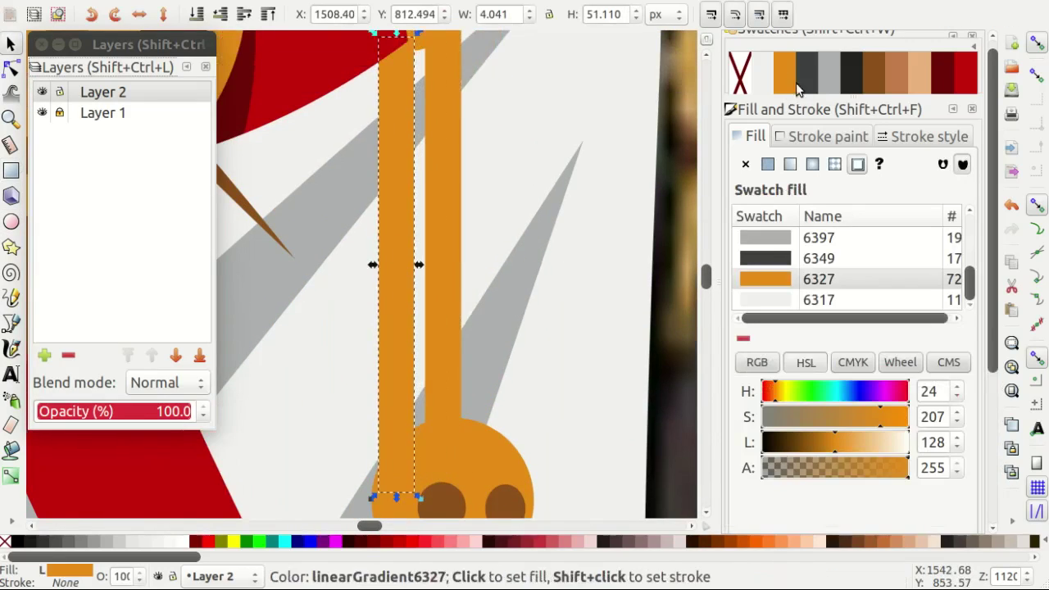
{"action": "left_click", "coordinate": [828, 78]}
{"action": "scroll", "coordinate": [546, 195], "scroll_direction": "down", "scroll_amount": 1, "text": "ctrl"}
{"action": "scroll", "coordinate": [450, 244], "scroll_direction": "up", "scroll_amount": 1, "text": "ctrl"}
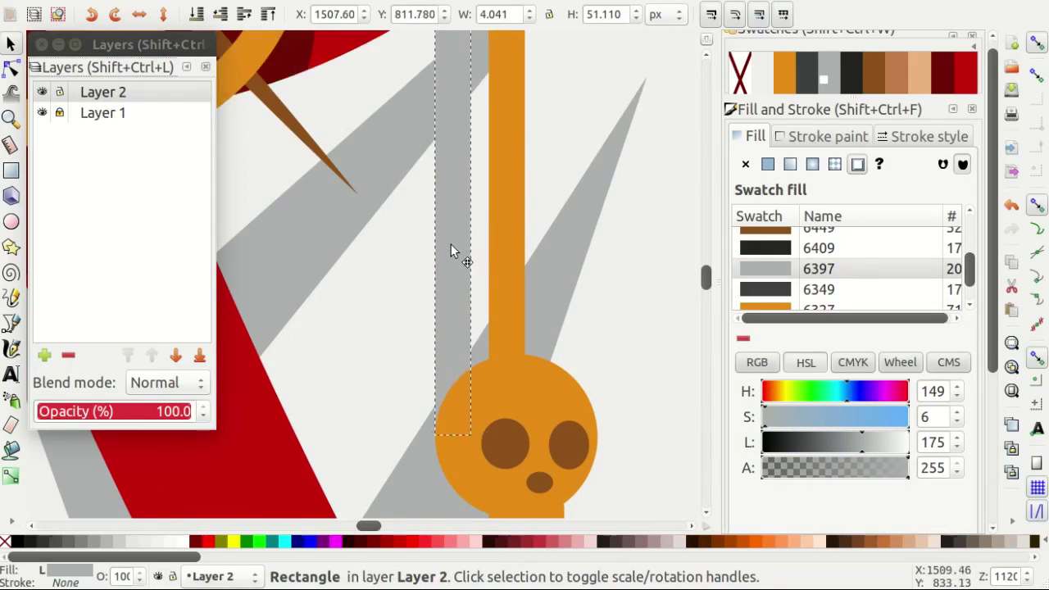
{"action": "scroll", "coordinate": [450, 249], "scroll_direction": "down", "scroll_amount": 2, "text": "ctrl"}
{"action": "scroll", "coordinate": [496, 266], "scroll_direction": "up", "scroll_amount": 1, "text": "ctrl"}
{"action": "left_click", "coordinate": [460, 231]}
Duplicate the skull head and jaw, offset down-left with the grey style pasted.
{"action": "scroll", "coordinate": [394, 274], "scroll_direction": "down", "scroll_amount": 5}
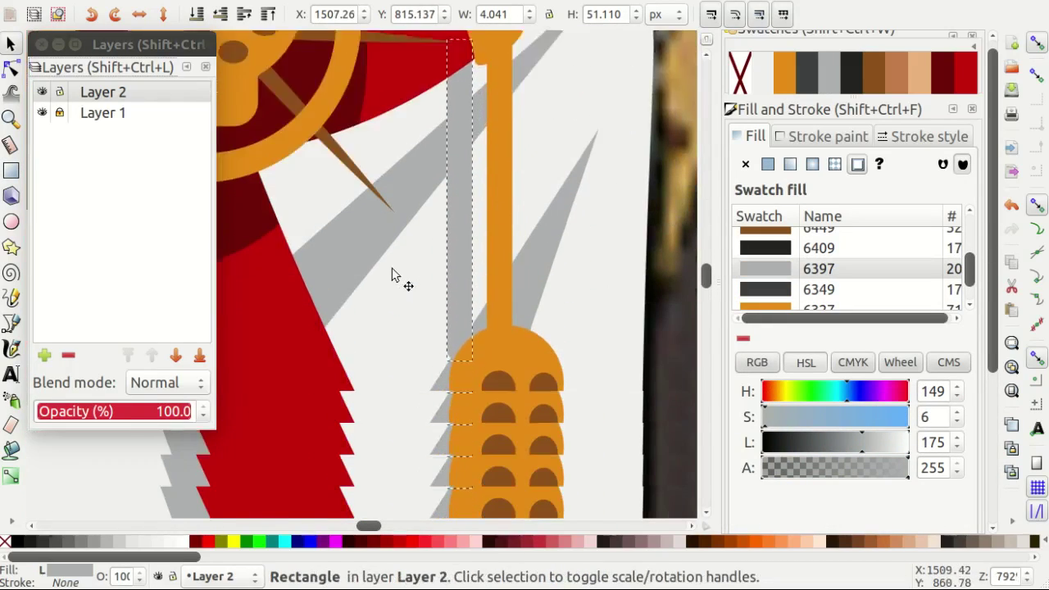
{"action": "scroll", "coordinate": [426, 262], "scroll_direction": "down", "scroll_amount": 3}
{"action": "left_click", "coordinate": [458, 270]}
{"action": "left_click", "coordinate": [523, 336], "text": "shift"}
{"action": "key", "text": "ctrl+d"}
{"action": "left_click_drag", "start_coordinate": [523, 336], "coordinate": [492, 379]}
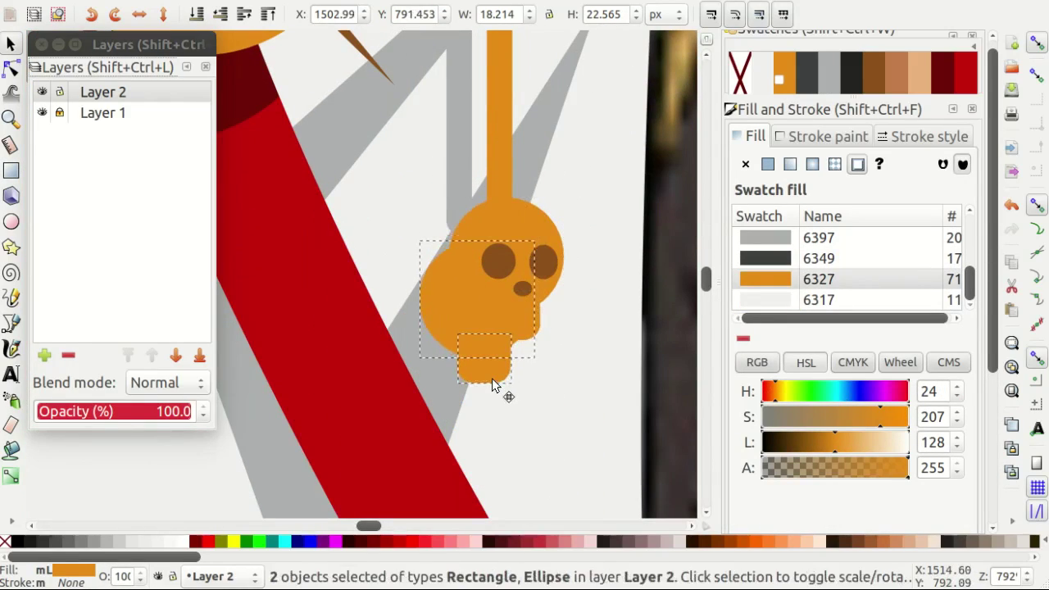
{"action": "key", "text": "ctrl+shift+v"}
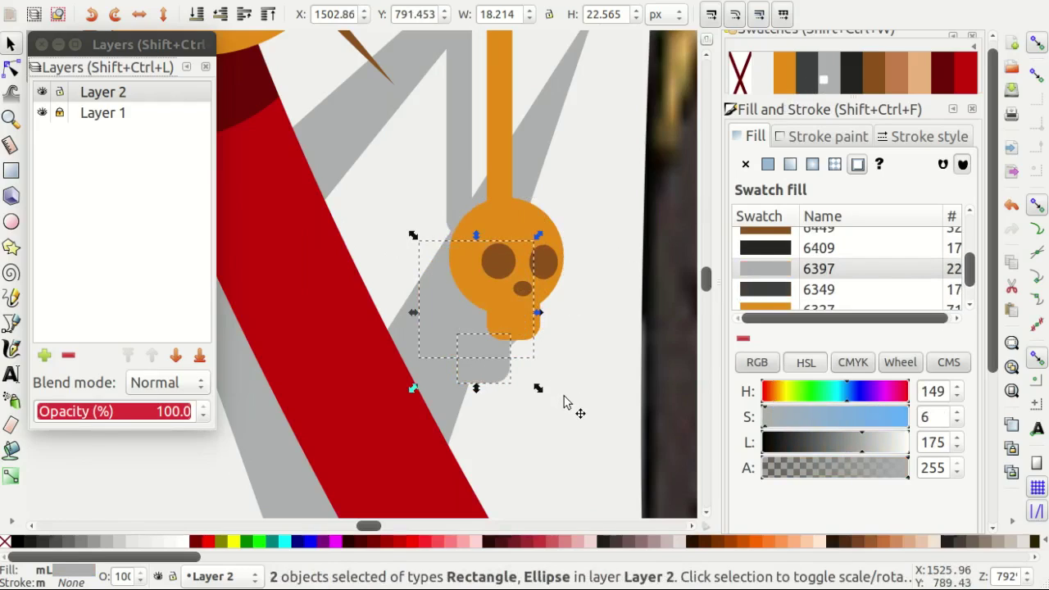
Adjust the grey bar shadow beside the strap with the Node tool.
{"action": "scroll", "coordinate": [571, 339], "scroll_direction": "down", "scroll_amount": 1, "text": "ctrl"}
{"action": "scroll", "coordinate": [480, 312], "scroll_direction": "up", "scroll_amount": 2, "text": "ctrl"}
{"action": "scroll", "coordinate": [445, 293], "scroll_direction": "up", "scroll_amount": 4}
{"action": "left_click", "coordinate": [399, 170]}
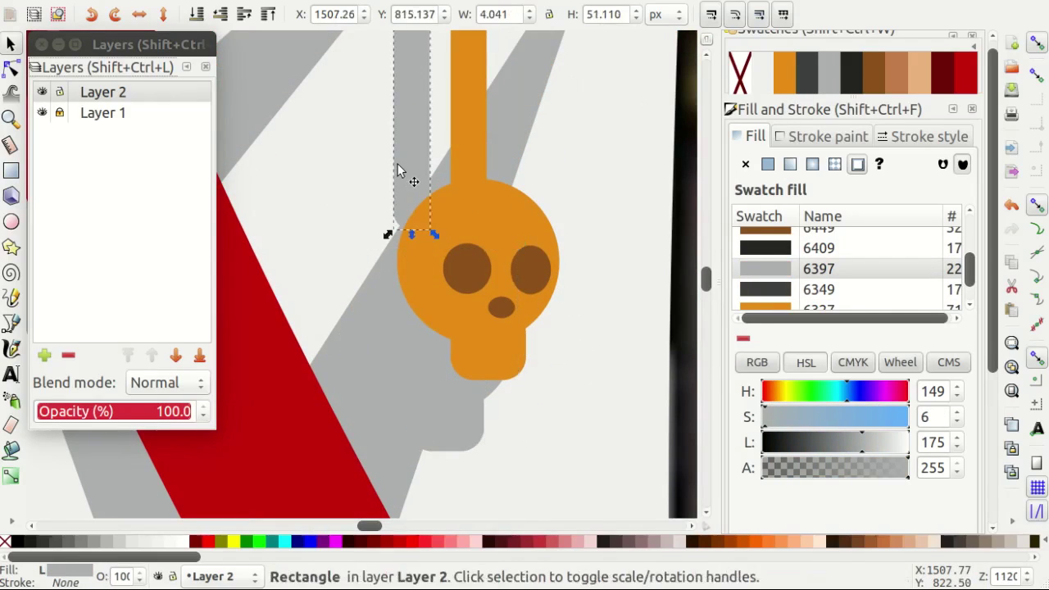
{"action": "left_click", "coordinate": [413, 152], "text": "alt"}
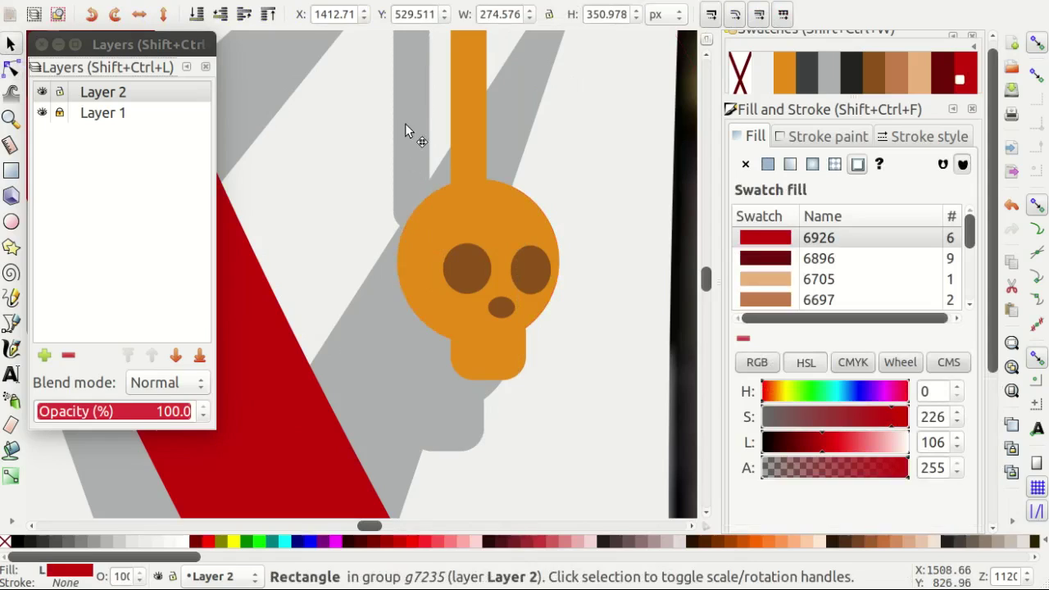
{"action": "left_click", "coordinate": [404, 131]}
{"action": "key", "text": "n"}
{"action": "key", "text": "s"}
{"action": "scroll", "coordinate": [550, 357], "scroll_direction": "down", "scroll_amount": 3, "text": "ctrl"}
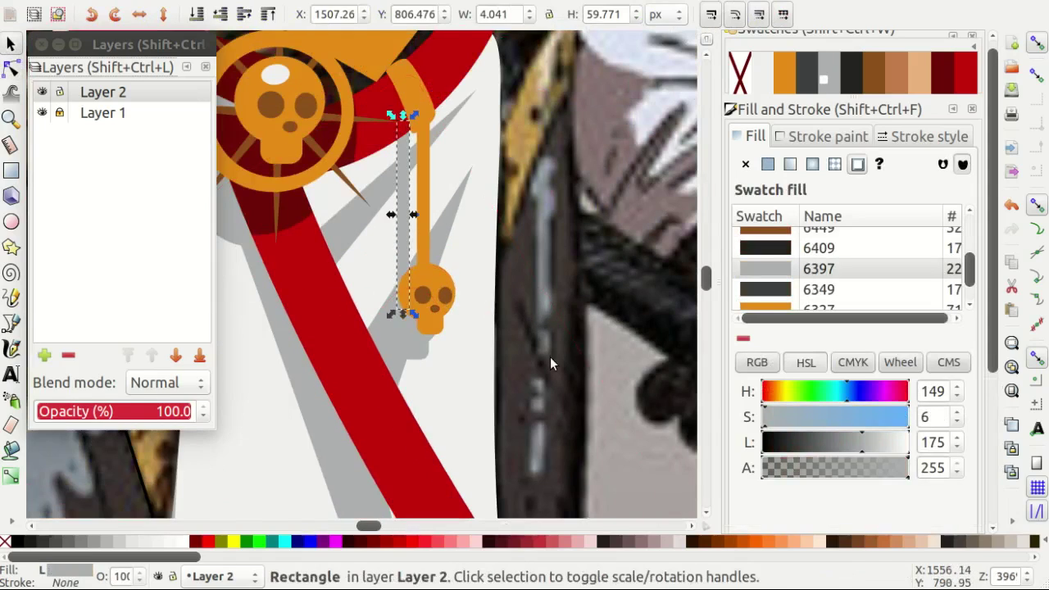
{"action": "key", "text": "Escape"}
{"action": "scroll", "coordinate": [497, 274], "scroll_direction": "up", "scroll_amount": 2, "text": "ctrl"}
{"action": "scroll", "coordinate": [525, 287], "scroll_direction": "down", "scroll_amount": 1, "text": "ctrl"}
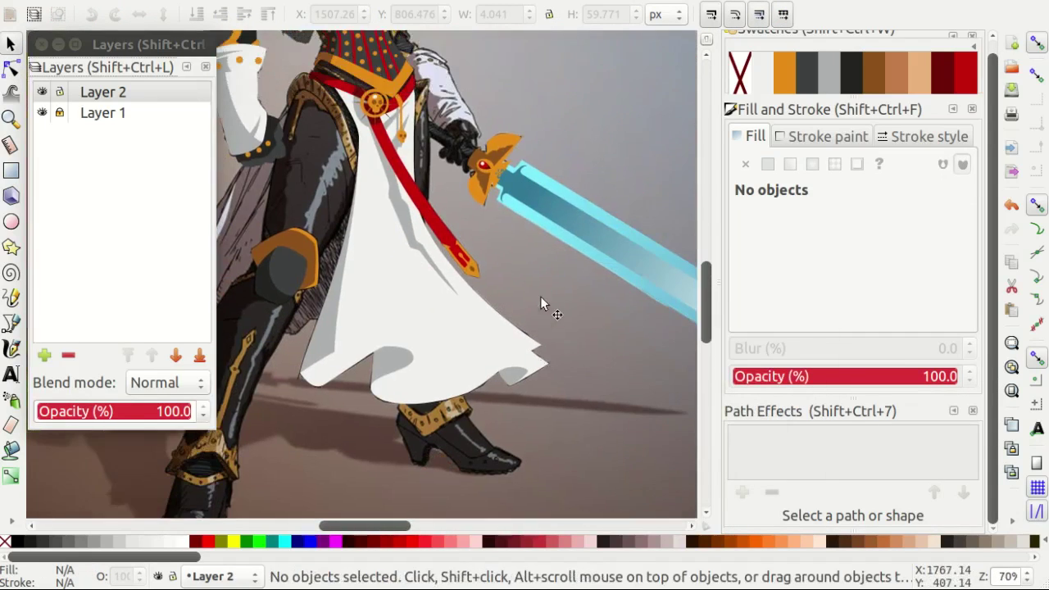
{"action": "scroll", "coordinate": [536, 295], "scroll_direction": "down", "scroll_amount": 1, "text": "ctrl"}
{"action": "scroll", "coordinate": [399, 405], "scroll_direction": "up", "scroll_amount": 7, "text": "ctrl"}
Check the trace with Layer 1 hidden, then save the document.
{"action": "scroll", "coordinate": [400, 405], "scroll_direction": "down", "scroll_amount": 7, "text": "ctrl"}
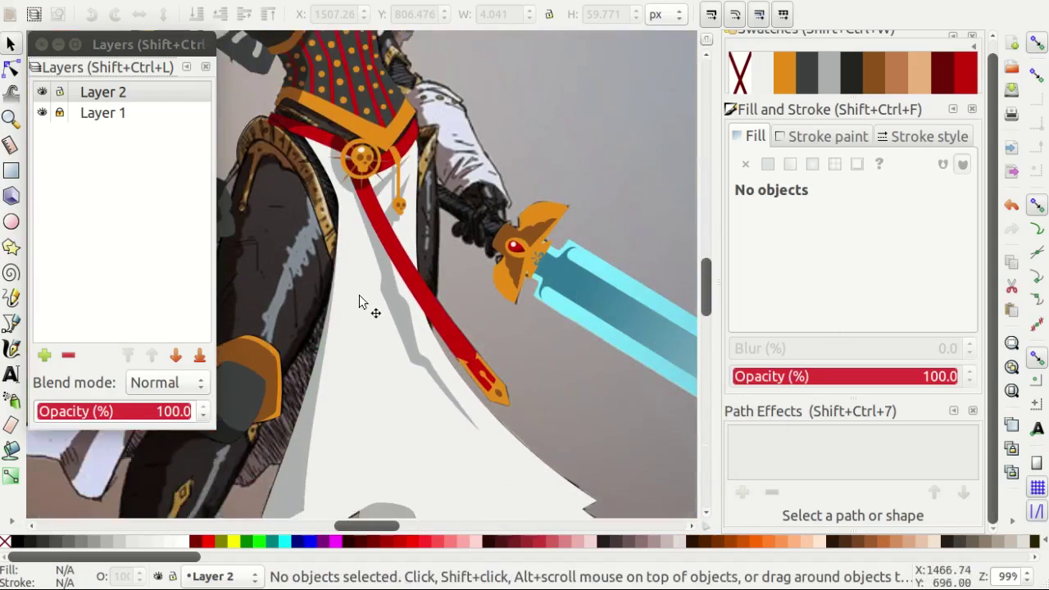
{"action": "scroll", "coordinate": [364, 328], "scroll_direction": "up", "scroll_amount": 3, "text": "ctrl"}
{"action": "left_click", "coordinate": [42, 113]}
{"action": "scroll", "coordinate": [489, 297], "scroll_direction": "down", "scroll_amount": 2, "text": "ctrl"}
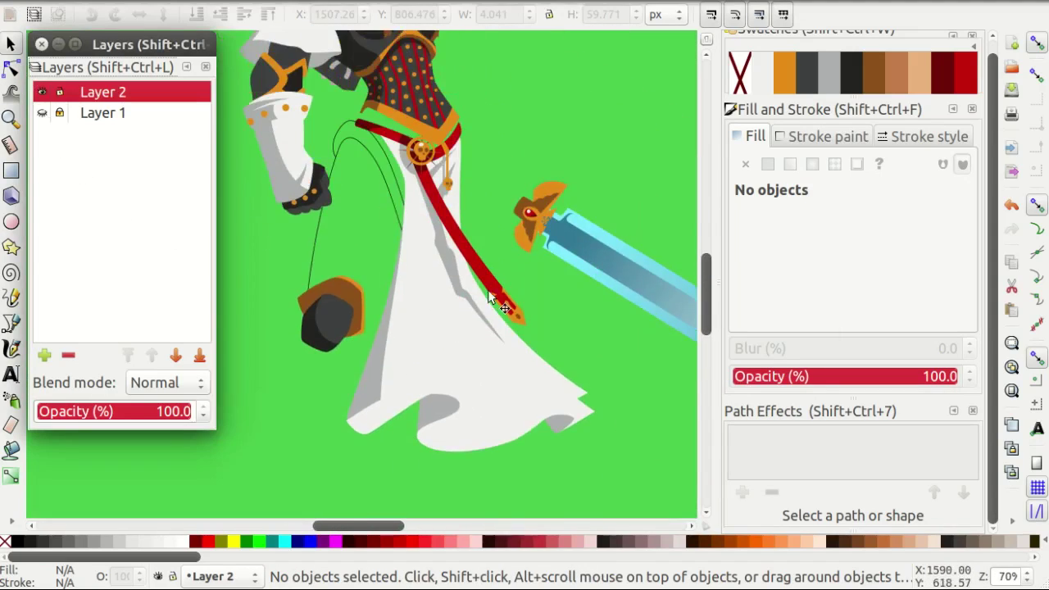
{"action": "scroll", "coordinate": [565, 298], "scroll_direction": "down", "scroll_amount": 1, "text": "ctrl"}
{"action": "key", "text": "ctrl+s"}
{"action": "scroll", "coordinate": [374, 265], "scroll_direction": "up", "scroll_amount": 3, "text": "ctrl"}
{"action": "scroll", "coordinate": [383, 247], "scroll_direction": "down", "scroll_amount": 2}
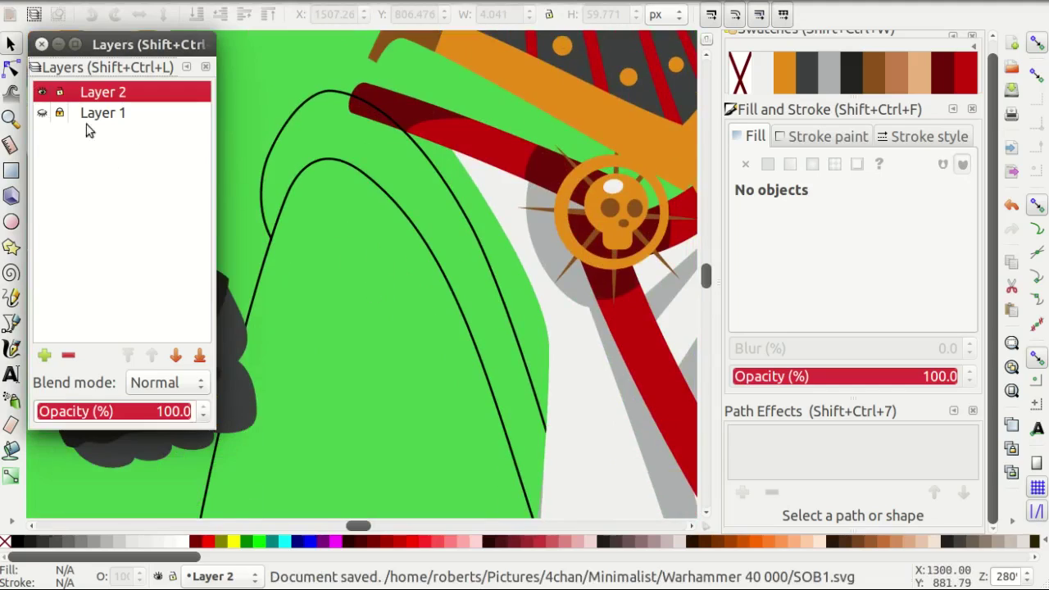
{"action": "left_click", "coordinate": [44, 113]}
Place Bezier nodes along the outer edge and top of the hip arch.
{"action": "key", "text": "b"}
{"action": "scroll", "coordinate": [432, 330], "scroll_direction": "down", "scroll_amount": 2}
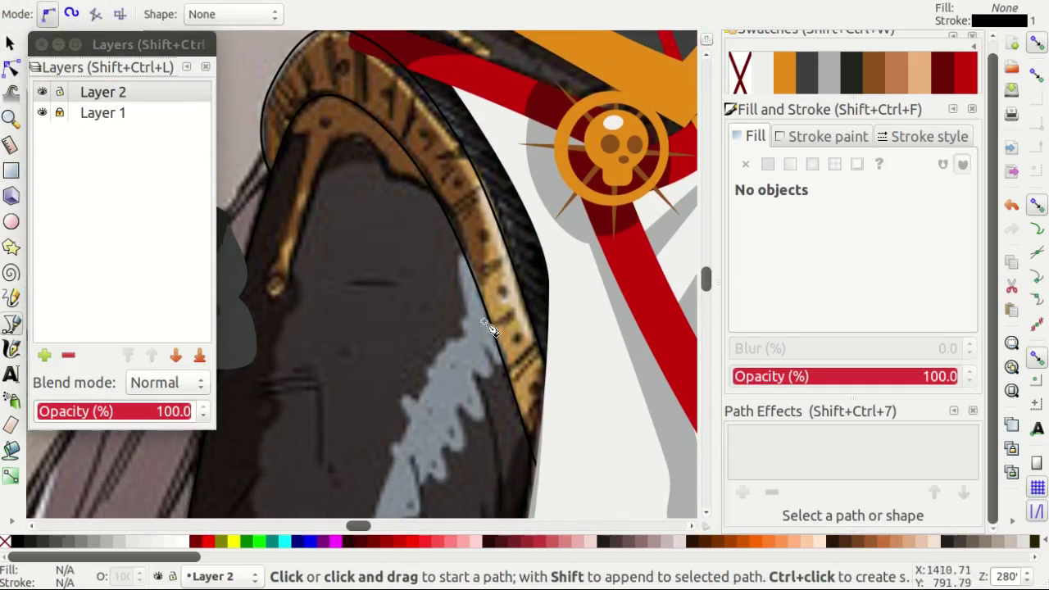
{"action": "scroll", "coordinate": [478, 311], "scroll_direction": "up", "scroll_amount": 2, "text": "ctrl"}
{"action": "left_click_drag", "start_coordinate": [463, 128], "coordinate": [463, 132]}
{"action": "scroll", "coordinate": [463, 131], "scroll_direction": "up", "scroll_amount": 3}
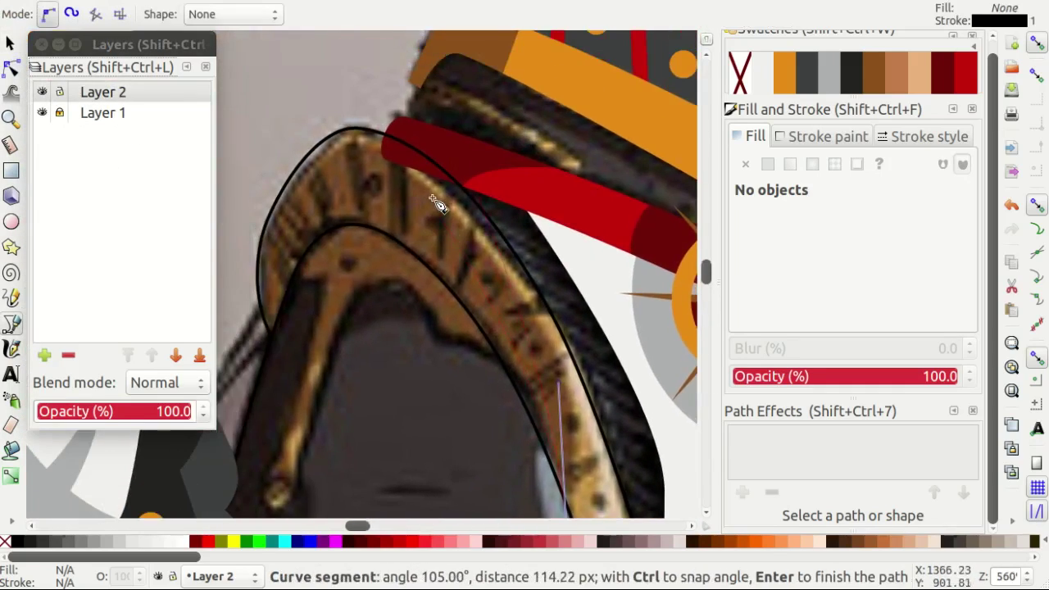
{"action": "scroll", "coordinate": [464, 209], "scroll_direction": "up", "scroll_amount": 1, "text": "ctrl"}
{"action": "left_click_drag", "start_coordinate": [392, 135], "coordinate": [392, 135]}
{"action": "scroll", "coordinate": [392, 135], "scroll_direction": "down", "scroll_amount": 3, "text": "ctrl"}
{"action": "scroll", "coordinate": [319, 194], "scroll_direction": "up", "scroll_amount": 4, "text": "ctrl"}
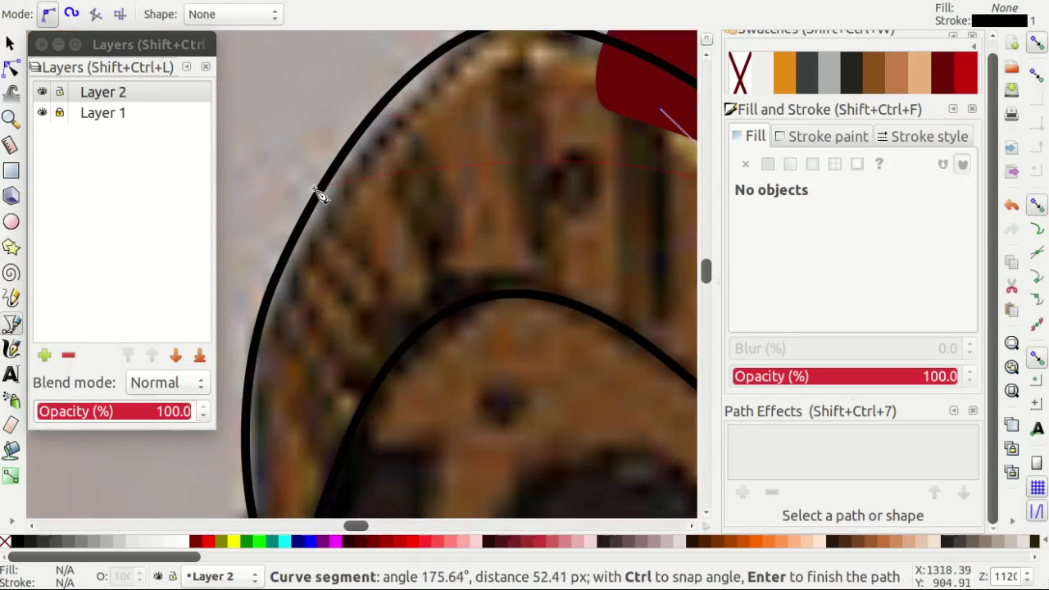
{"action": "left_click_drag", "start_coordinate": [278, 125], "coordinate": [277, 125]}
{"action": "scroll", "coordinate": [325, 110], "scroll_direction": "down", "scroll_amount": 2, "text": "ctrl"}
{"action": "scroll", "coordinate": [480, 227], "scroll_direction": "down", "scroll_amount": 2, "text": "ctrl"}
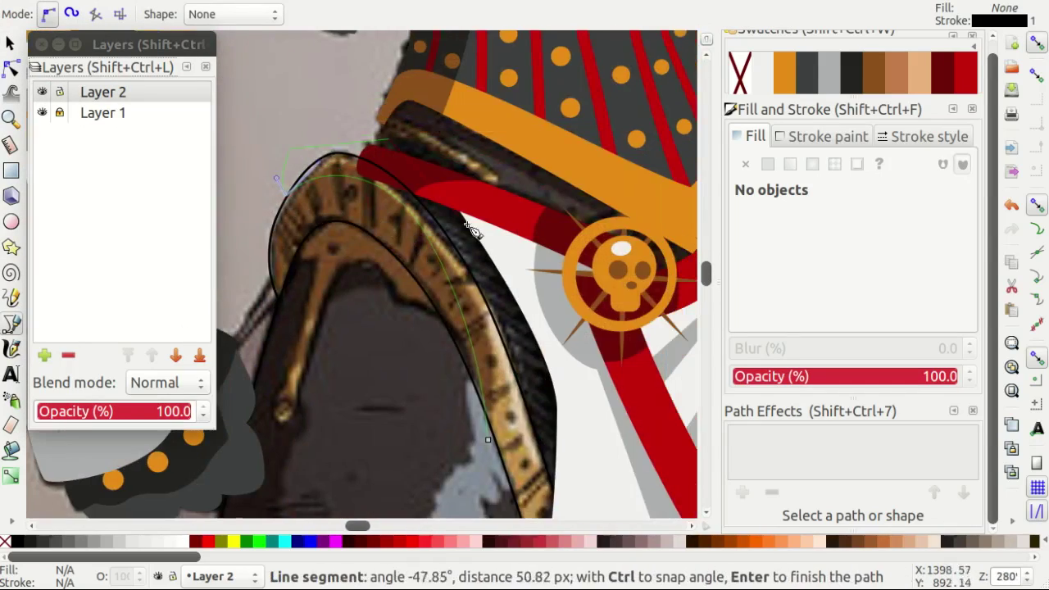
{"action": "scroll", "coordinate": [555, 352], "scroll_direction": "down", "scroll_amount": 3}
Trace the arch's inner edge and close the outline.
{"action": "scroll", "coordinate": [571, 418], "scroll_direction": "down", "scroll_amount": 1}
{"action": "scroll", "coordinate": [552, 311], "scroll_direction": "up", "scroll_amount": 2, "text": "ctrl"}
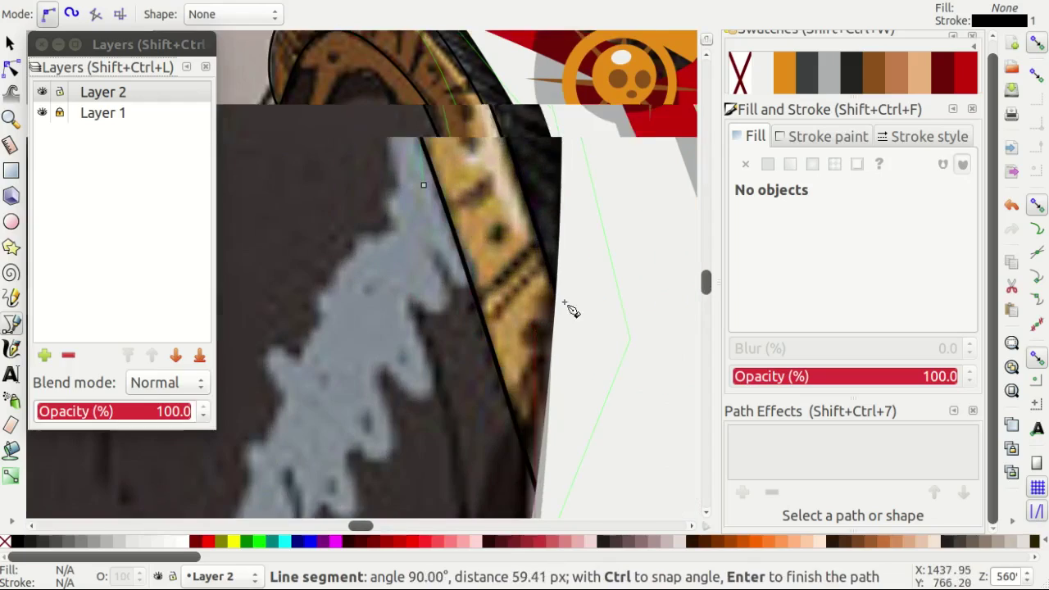
{"action": "scroll", "coordinate": [539, 217], "scroll_direction": "down", "scroll_amount": 3}
{"action": "left_click_drag", "start_coordinate": [486, 398], "coordinate": [485, 404]}
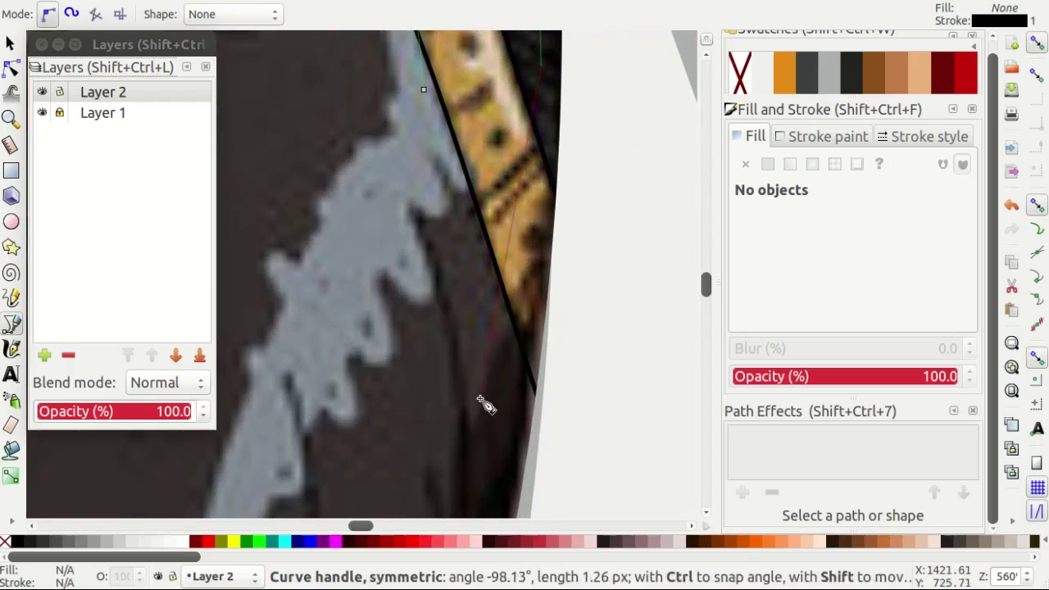
{"action": "left_click_drag", "start_coordinate": [440, 528], "coordinate": [440, 528]}
{"action": "scroll", "coordinate": [439, 211], "scroll_direction": "up", "scroll_amount": 2}
{"action": "left_click", "coordinate": [423, 154]}
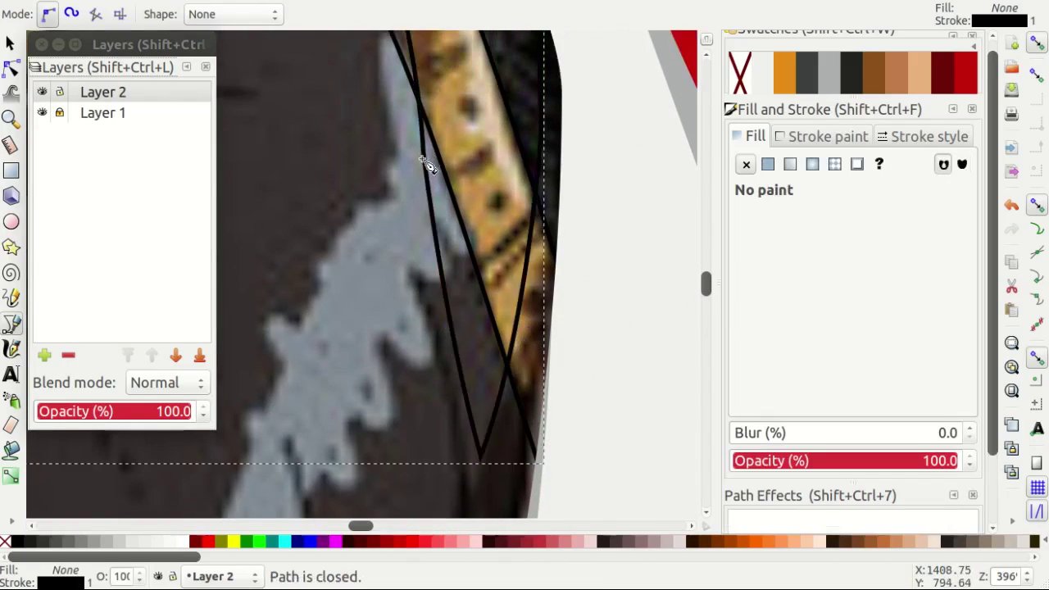
{"action": "scroll", "coordinate": [339, 222], "scroll_direction": "down", "scroll_amount": 1, "text": "ctrl"}
{"action": "scroll", "coordinate": [363, 71], "scroll_direction": "up", "scroll_amount": 2}
Bend the arch outline to follow the curve and fill it orange 6327.
{"action": "key", "text": "n"}
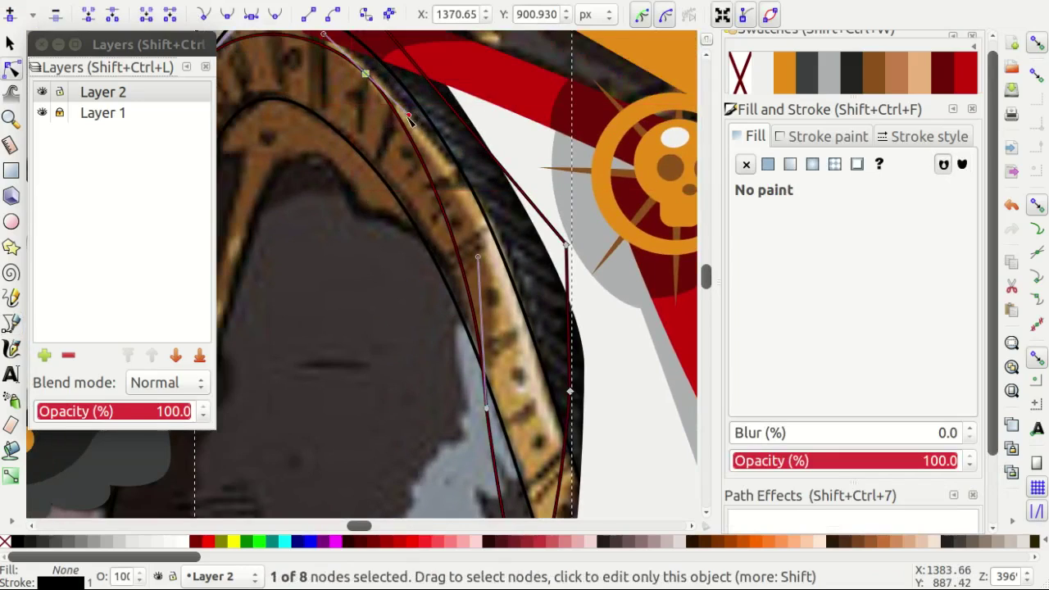
{"action": "left_click_drag", "start_coordinate": [407, 116], "coordinate": [464, 177]}
{"action": "scroll", "coordinate": [428, 141], "scroll_direction": "up", "scroll_amount": 1, "text": "ctrl"}
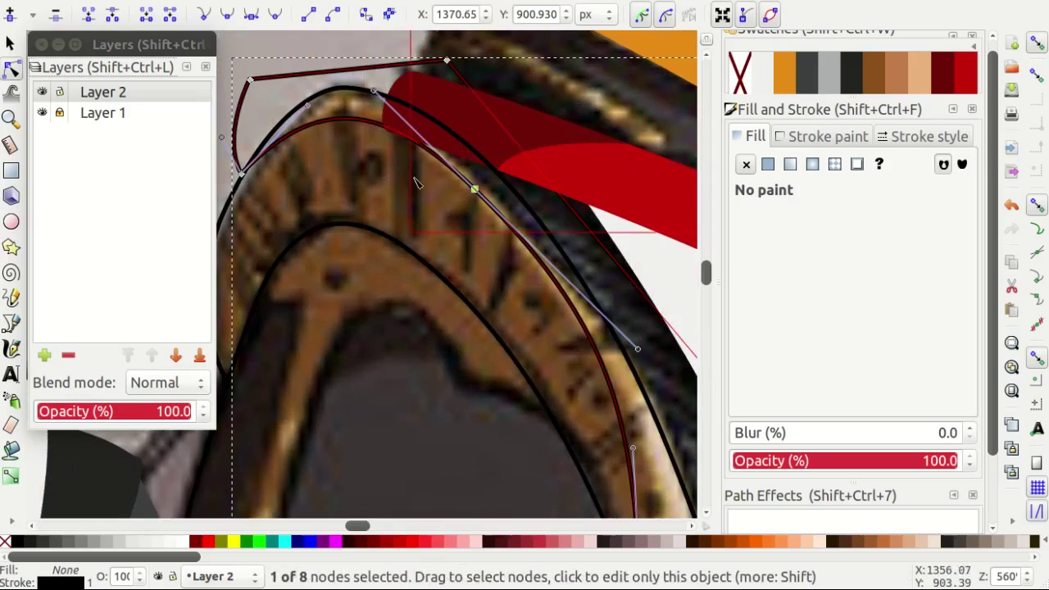
{"action": "left_click", "coordinate": [785, 79]}
{"action": "scroll", "coordinate": [367, 294], "scroll_direction": "down", "scroll_amount": 1, "text": "ctrl"}
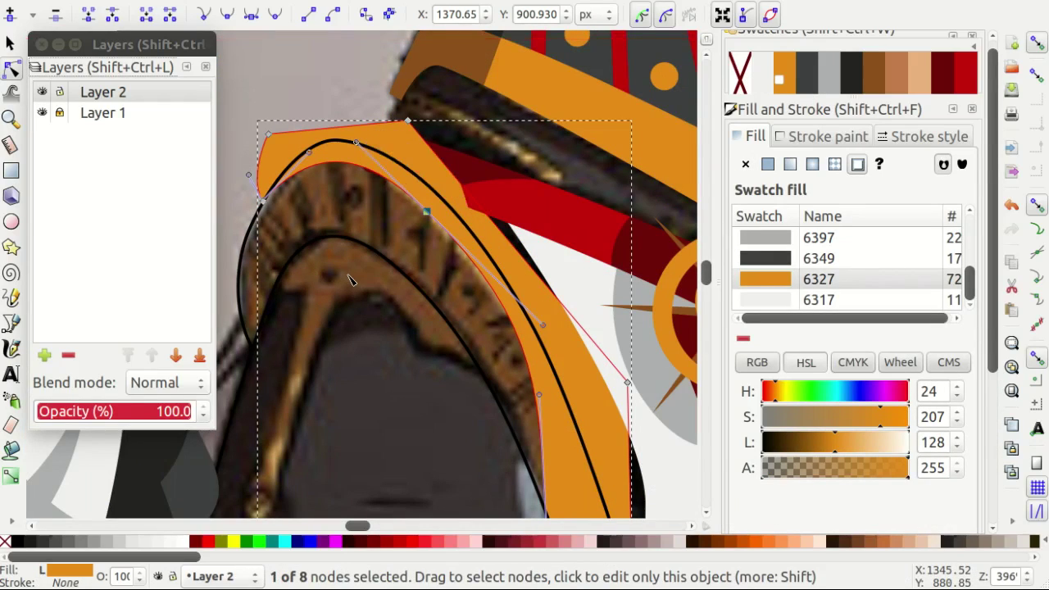
Draw a lowered brown 6449 rectangle and clip it to the arch shape.
{"action": "key", "text": "r"}
{"action": "scroll", "coordinate": [367, 294], "scroll_direction": "down", "scroll_amount": 2, "text": "ctrl"}
{"action": "mouse_move", "coordinate": [246, 33]}
{"action": "left_mouse_down"}
{"action": "mouse_move", "coordinate": [551, 407]}
{"action": "mouse_move", "coordinate": [552, 435]}
{"action": "left_mouse_up"}
{"action": "key", "text": "End"}
{"action": "left_click", "coordinate": [873, 77]}
{"action": "key", "text": "s"}
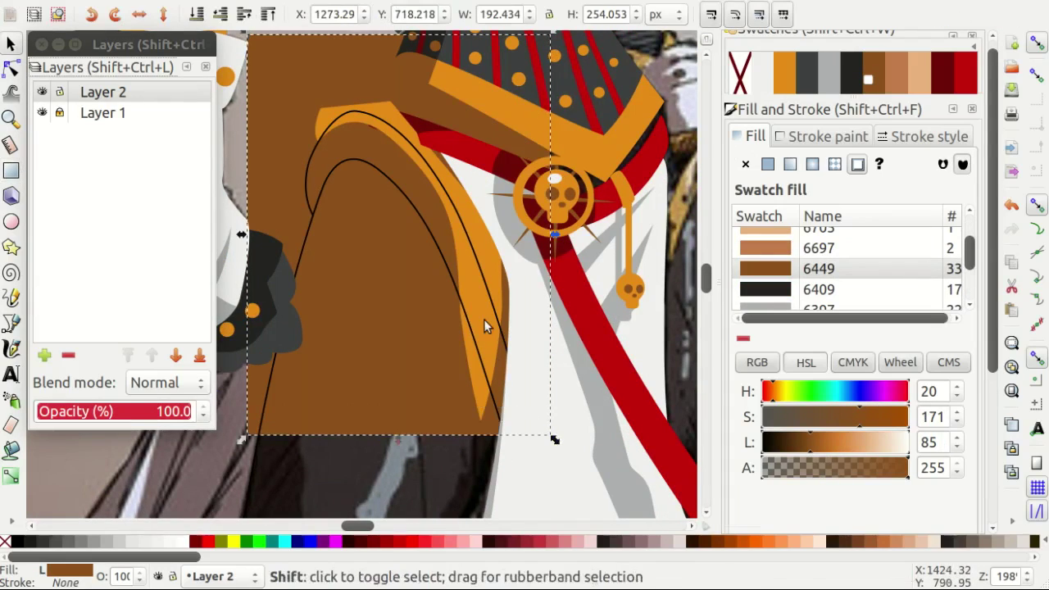
{"action": "left_click", "coordinate": [483, 318]}
{"action": "right_click", "coordinate": [472, 335]}
{"action": "left_click", "coordinate": [508, 363]}
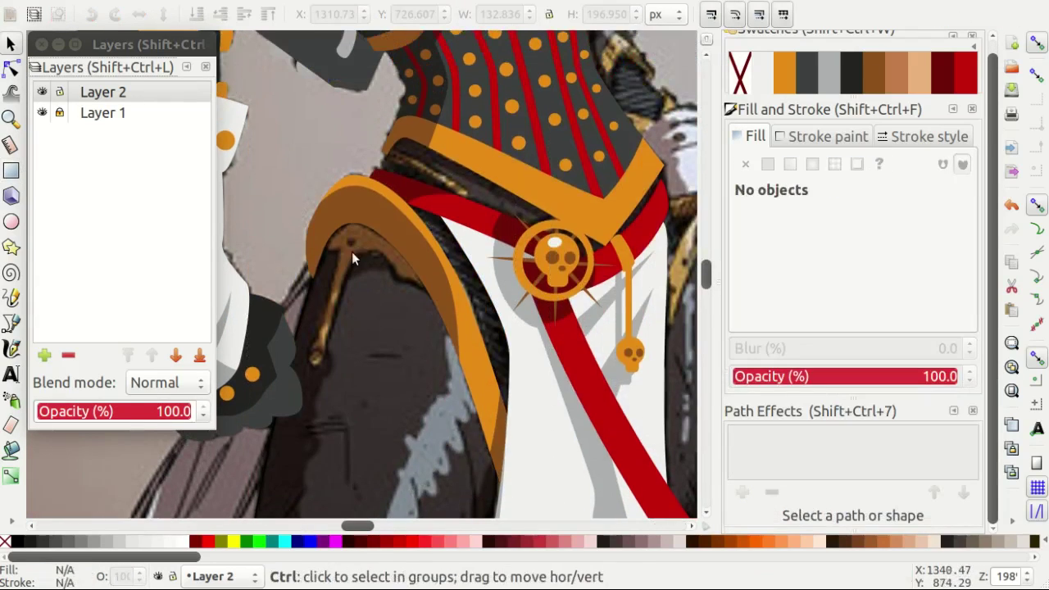
Check the reference by toggling Layer 1 and select the unfinished two-node path.
{"action": "scroll", "coordinate": [352, 251], "scroll_direction": "up", "scroll_amount": 2, "text": "ctrl"}
{"action": "left_click", "coordinate": [42, 113]}
{"action": "left_click", "coordinate": [42, 113]}
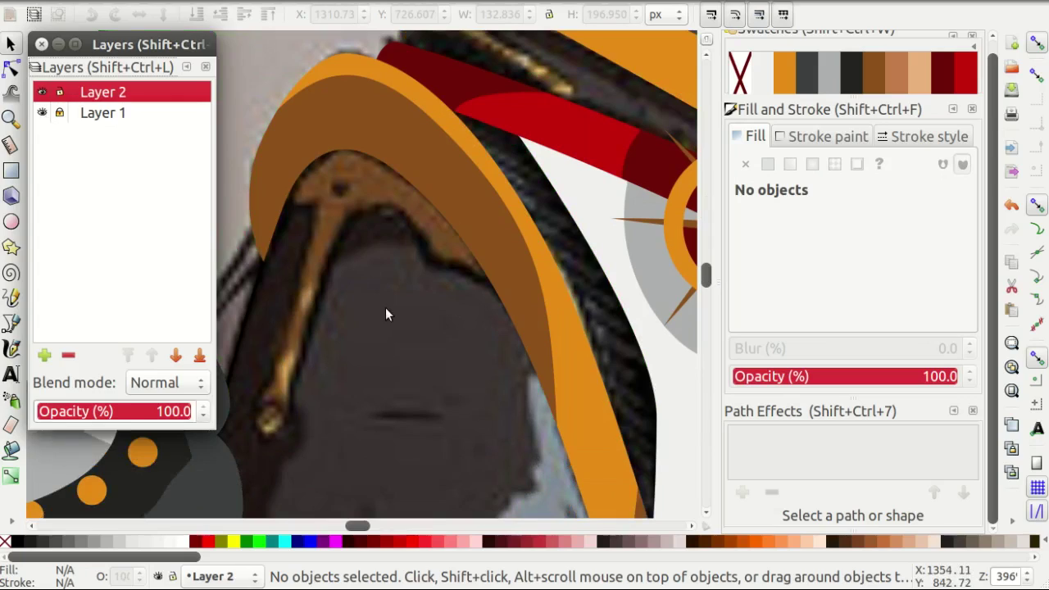
{"action": "key", "text": "b"}
{"action": "scroll", "coordinate": [350, 315], "scroll_direction": "down", "scroll_amount": 3, "text": "ctrl"}
{"action": "scroll", "coordinate": [358, 345], "scroll_direction": "down", "scroll_amount": 2, "text": "ctrl"}
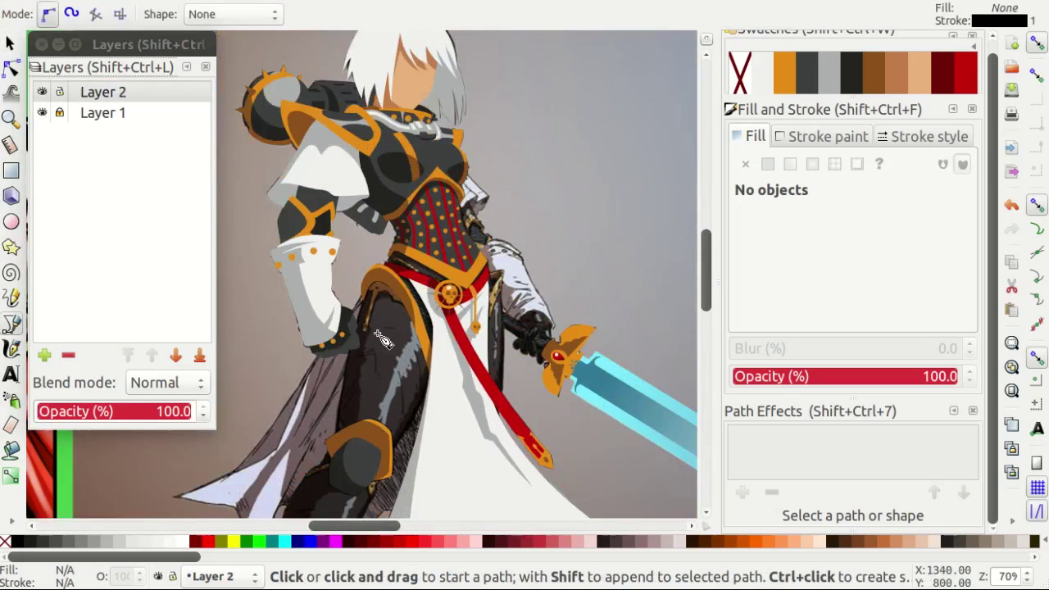
{"action": "scroll", "coordinate": [383, 338], "scroll_direction": "up", "scroll_amount": 2, "text": "ctrl"}
{"action": "scroll", "coordinate": [378, 339], "scroll_direction": "up", "scroll_amount": 4, "text": "ctrl"}
{"action": "scroll", "coordinate": [362, 263], "scroll_direction": "down", "scroll_amount": 2, "text": "ctrl"}
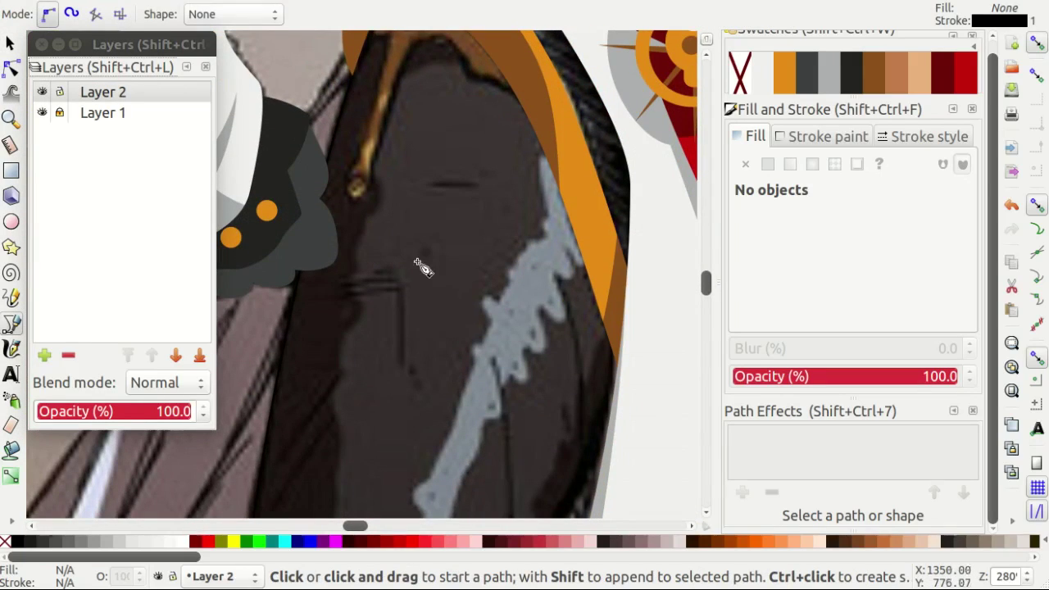
{"action": "key", "text": "space"}
{"action": "left_click", "coordinate": [273, 385]}
{"action": "scroll", "coordinate": [378, 287], "scroll_direction": "down", "scroll_amount": 5}
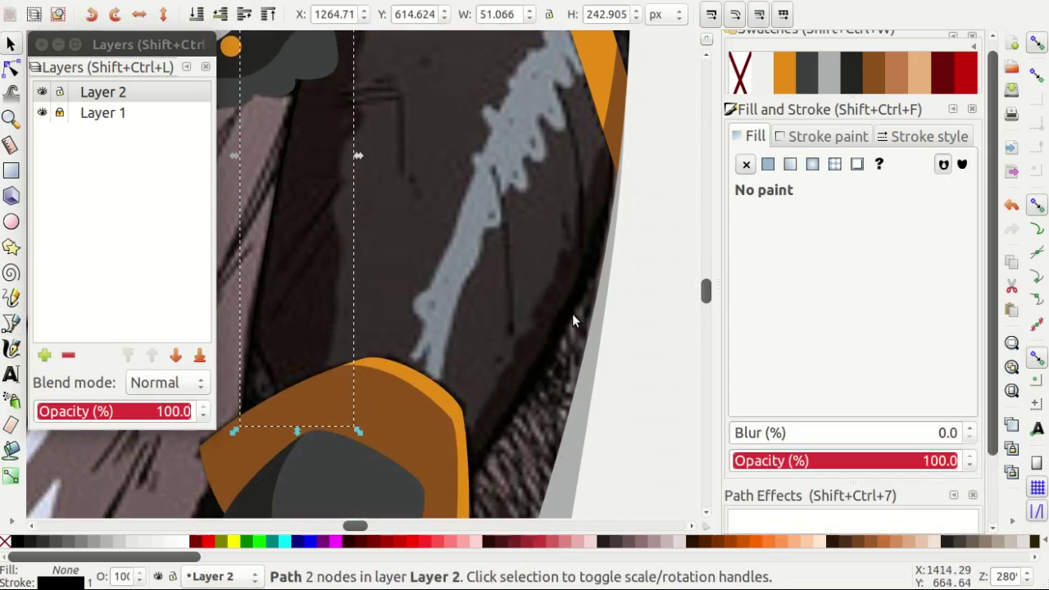
Extend the path around the dark inner plate area and close it.
{"action": "left_click", "coordinate": [41, 114]}
{"action": "left_click", "coordinate": [42, 115]}
{"action": "key", "text": "space"}
{"action": "scroll", "coordinate": [273, 363], "scroll_direction": "down", "scroll_amount": 1}
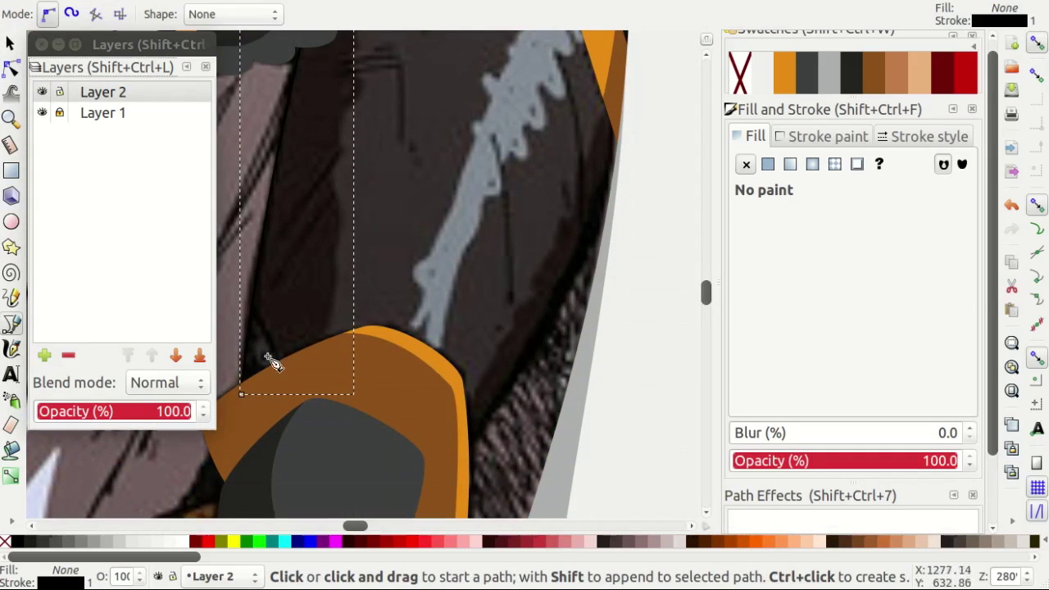
{"action": "left_click", "coordinate": [246, 399]}
{"action": "scroll", "coordinate": [398, 451], "scroll_direction": "up", "scroll_amount": 1, "text": "ctrl"}
{"action": "scroll", "coordinate": [491, 355], "scroll_direction": "down", "scroll_amount": 1, "text": "ctrl"}
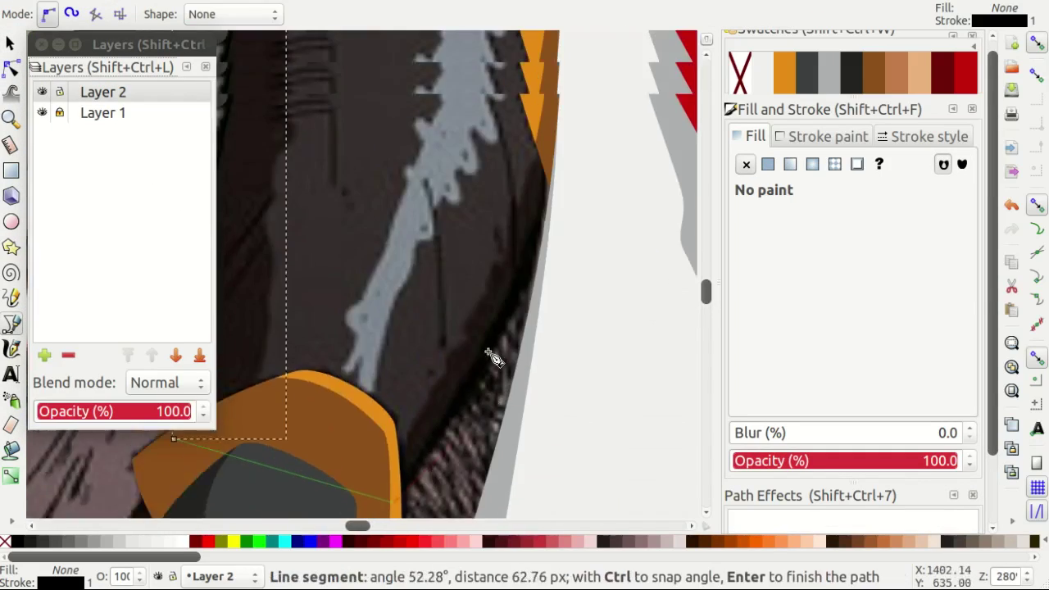
{"action": "scroll", "coordinate": [565, 251], "scroll_direction": "up", "scroll_amount": 1, "text": "ctrl"}
{"action": "scroll", "coordinate": [580, 257], "scroll_direction": "up", "scroll_amount": 3}
{"action": "scroll", "coordinate": [581, 412], "scroll_direction": "down", "scroll_amount": 1, "text": "ctrl"}
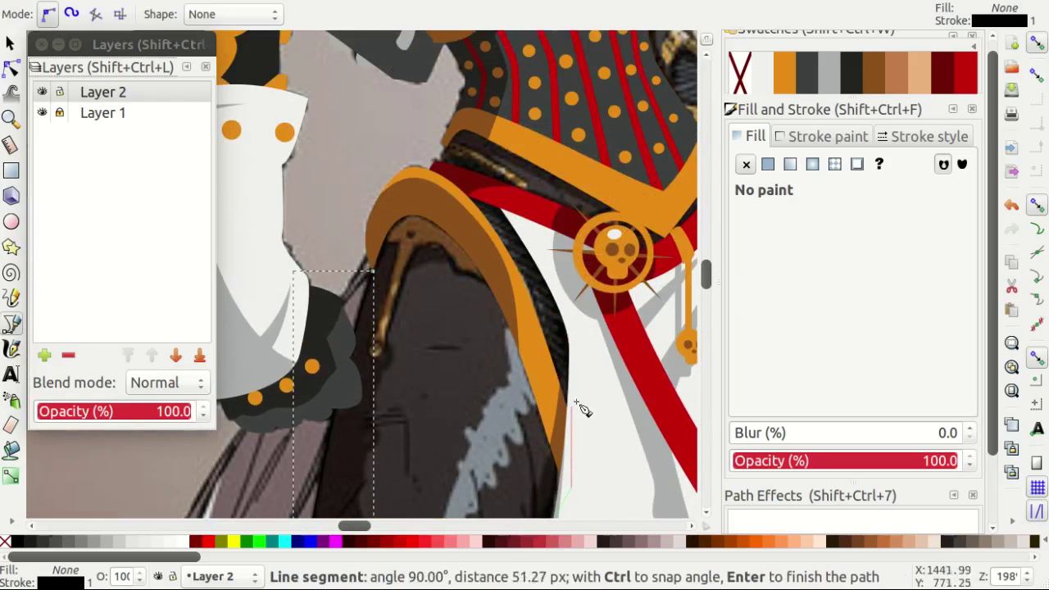
{"action": "scroll", "coordinate": [571, 421], "scroll_direction": "down", "scroll_amount": 1, "text": "ctrl"}
{"action": "scroll", "coordinate": [503, 289], "scroll_direction": "up", "scroll_amount": 1, "text": "ctrl"}
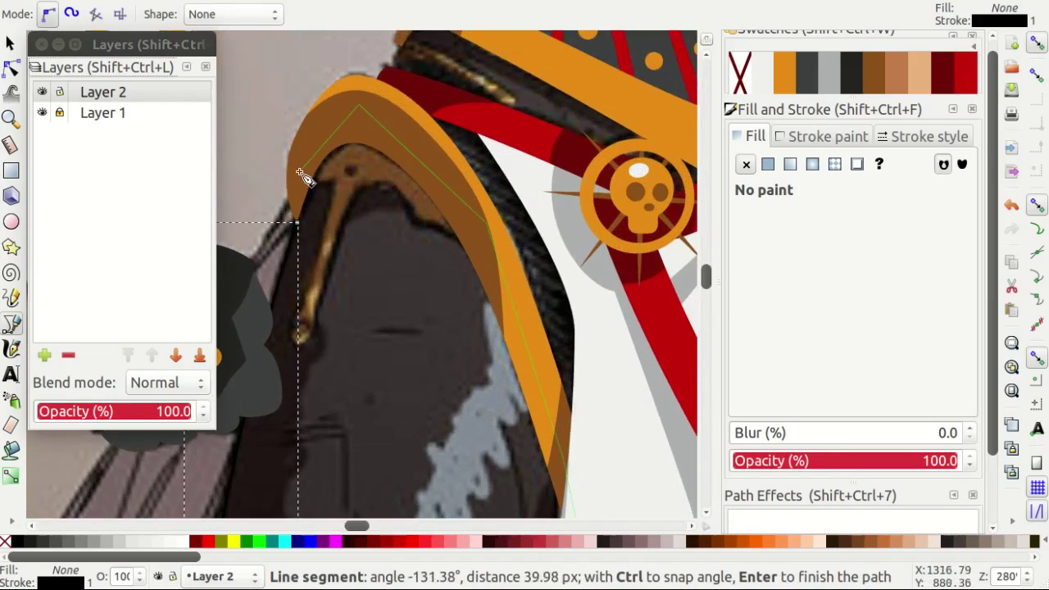
{"action": "scroll", "coordinate": [303, 175], "scroll_direction": "up", "scroll_amount": 2, "text": "ctrl"}
{"action": "scroll", "coordinate": [374, 268], "scroll_direction": "down", "scroll_amount": 1, "text": "ctrl"}
{"action": "left_click", "coordinate": [374, 269]}
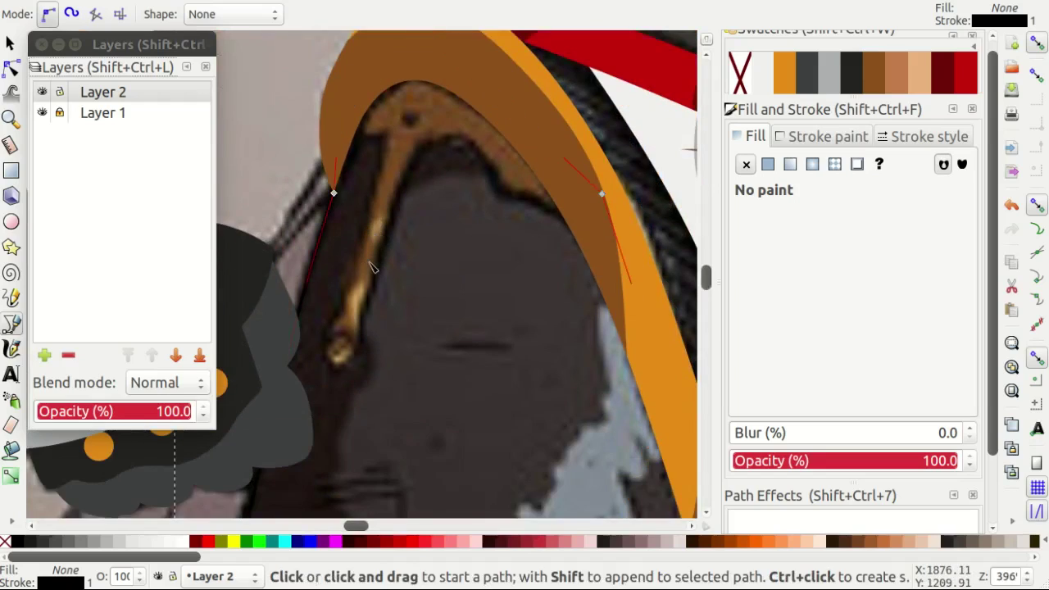
Curve one side of the outline by dragging a node handle along the armor.
{"action": "key", "text": "n"}
{"action": "scroll", "coordinate": [473, 237], "scroll_direction": "down", "scroll_amount": 3}
{"action": "scroll", "coordinate": [518, 242], "scroll_direction": "down", "scroll_amount": 2}
{"action": "scroll", "coordinate": [518, 242], "scroll_direction": "down", "scroll_amount": 2}
{"action": "left_click", "coordinate": [487, 475]}
{"action": "scroll", "coordinate": [487, 475], "scroll_direction": "right", "scroll_amount": 1}
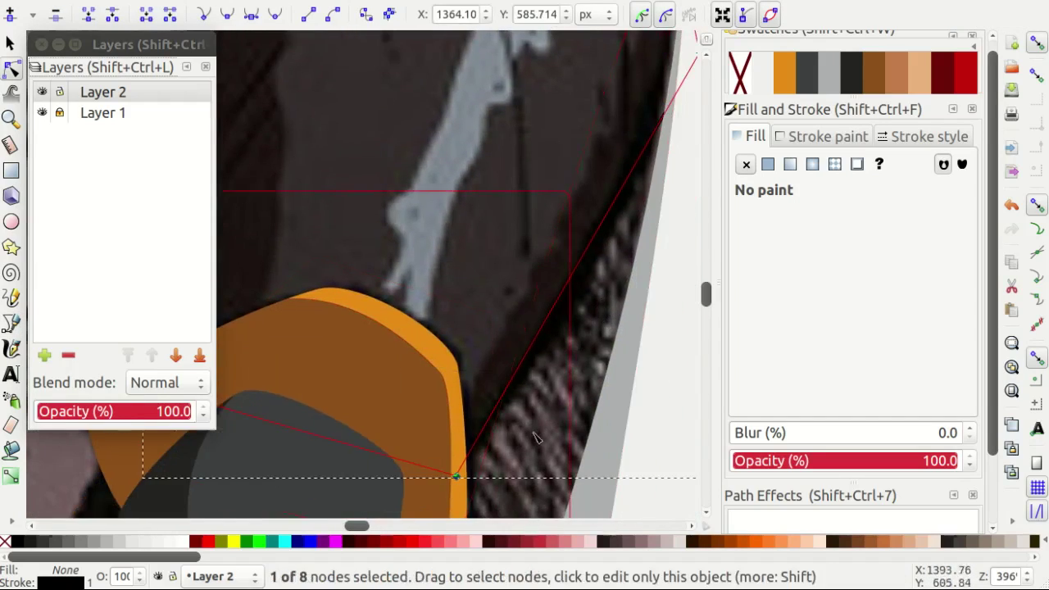
{"action": "left_click_drag", "start_coordinate": [456, 475], "coordinate": [598, 285]}
{"action": "scroll", "coordinate": [598, 285], "scroll_direction": "up", "scroll_amount": 3}
{"action": "scroll", "coordinate": [510, 288], "scroll_direction": "down", "scroll_amount": 2}
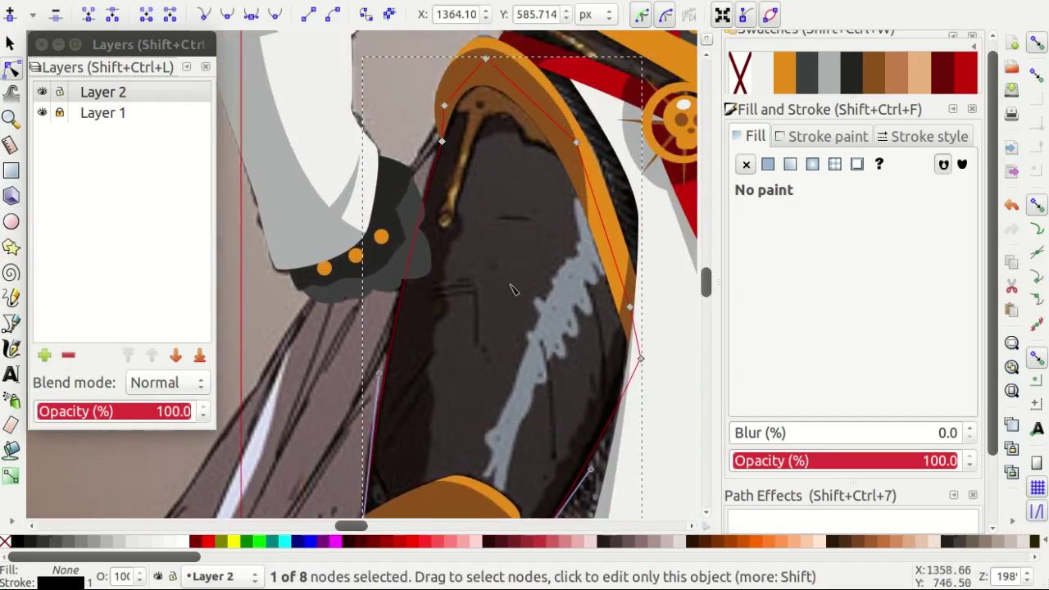
Trace the hooked strap inside the armor plate as a closed Bezier outline.
{"action": "key", "text": "b"}
{"action": "scroll", "coordinate": [520, 246], "scroll_direction": "up", "scroll_amount": 1, "text": "ctrl"}
{"action": "left_click", "coordinate": [596, 279]}
{"action": "scroll", "coordinate": [498, 253], "scroll_direction": "up", "scroll_amount": 1, "text": "ctrl"}
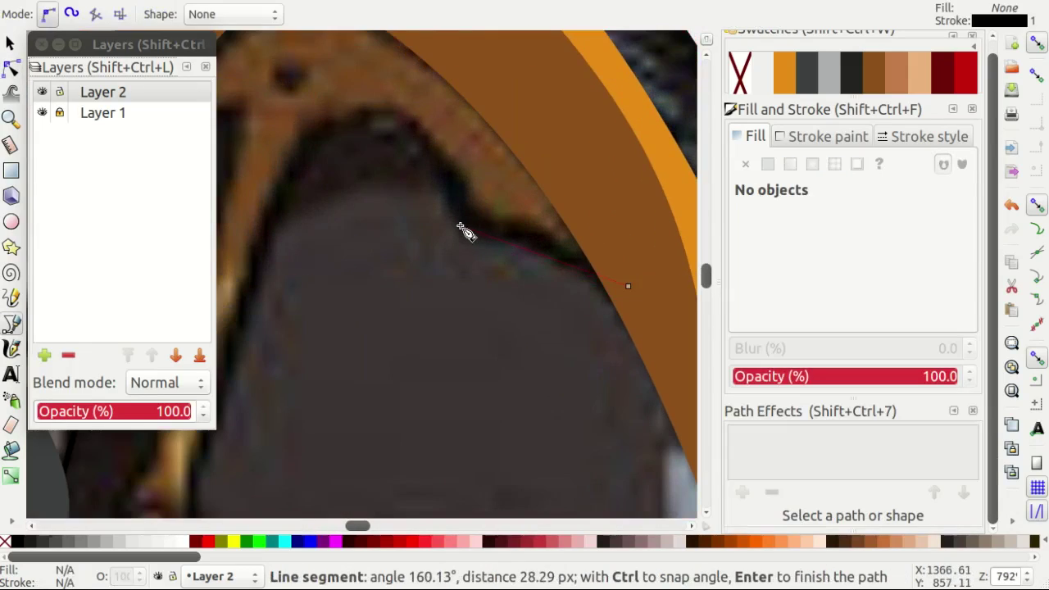
{"action": "scroll", "coordinate": [464, 227], "scroll_direction": "down", "scroll_amount": 1, "text": "ctrl"}
{"action": "scroll", "coordinate": [429, 176], "scroll_direction": "up", "scroll_amount": 2, "text": "ctrl"}
{"action": "left_click", "coordinate": [382, 186]}
{"action": "scroll", "coordinate": [375, 246], "scroll_direction": "down", "scroll_amount": 2, "text": "ctrl"}
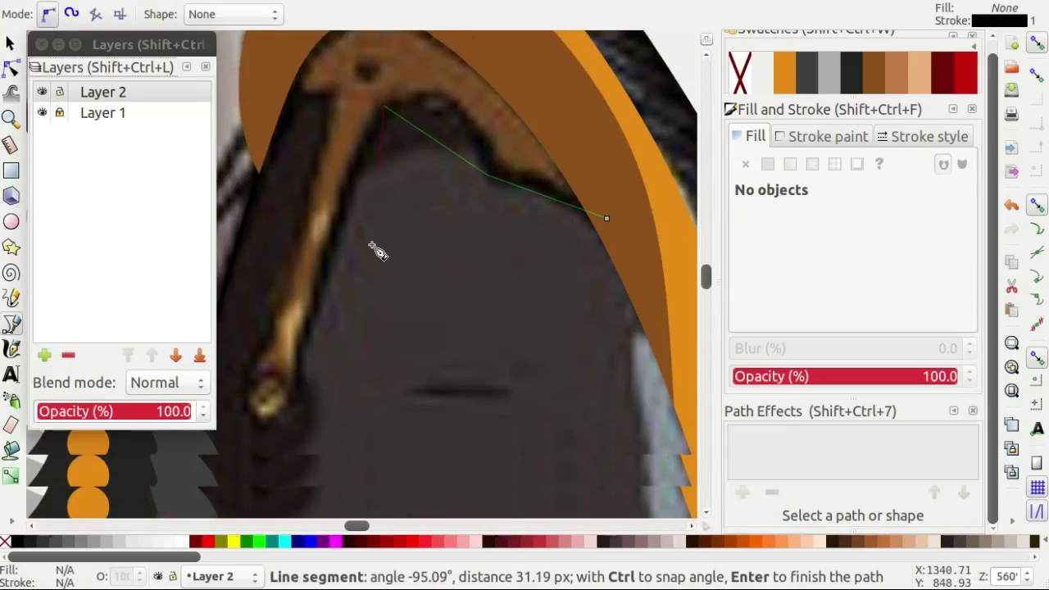
{"action": "scroll", "coordinate": [339, 335], "scroll_direction": "up", "scroll_amount": 1, "text": "ctrl"}
{"action": "scroll", "coordinate": [388, 301], "scroll_direction": "up", "scroll_amount": 1, "text": "ctrl"}
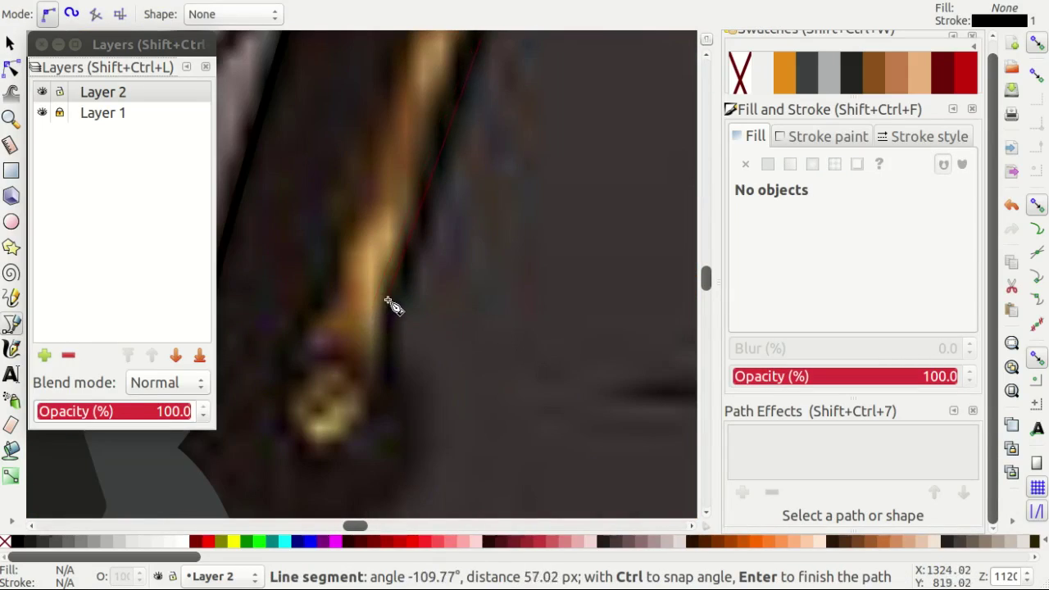
{"action": "left_click", "coordinate": [332, 297]}
{"action": "scroll", "coordinate": [374, 253], "scroll_direction": "down", "scroll_amount": 2, "text": "ctrl"}
{"action": "scroll", "coordinate": [494, 207], "scroll_direction": "up", "scroll_amount": 2, "text": "ctrl"}
{"action": "left_click", "coordinate": [391, 181]}
{"action": "scroll", "coordinate": [391, 181], "scroll_direction": "down", "scroll_amount": 1, "text": "ctrl"}
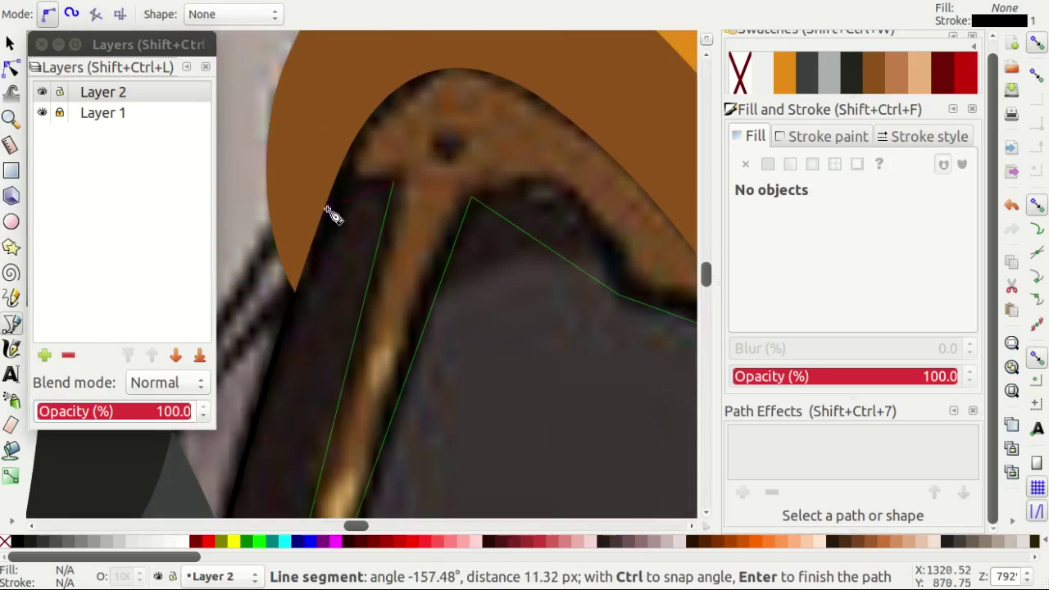
{"action": "left_click", "coordinate": [302, 244]}
{"action": "scroll", "coordinate": [307, 205], "scroll_direction": "down", "scroll_amount": 1, "text": "ctrl"}
{"action": "left_click", "coordinate": [316, 145]}
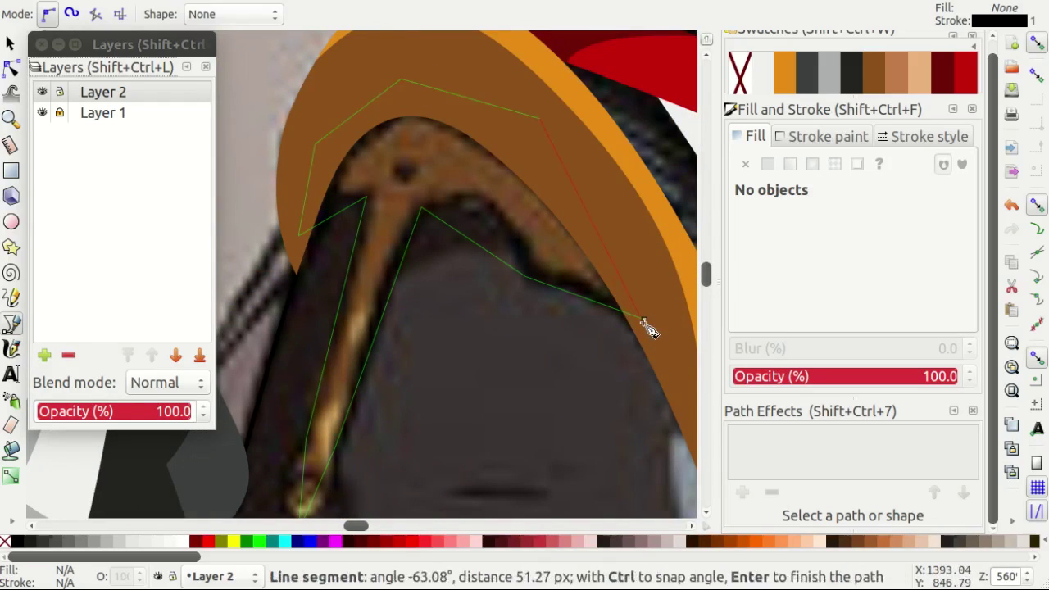
{"action": "left_click", "coordinate": [644, 321]}
{"action": "scroll", "coordinate": [482, 258], "scroll_direction": "up", "scroll_amount": 1, "text": "ctrl"}
Draw a small orange rivet circle at the top of the strap.
{"action": "key", "text": "e"}
{"action": "scroll", "coordinate": [461, 216], "scroll_direction": "up", "scroll_amount": 1, "text": "ctrl"}
{"action": "scroll", "coordinate": [435, 194], "scroll_direction": "up", "scroll_amount": 1, "text": "ctrl"}
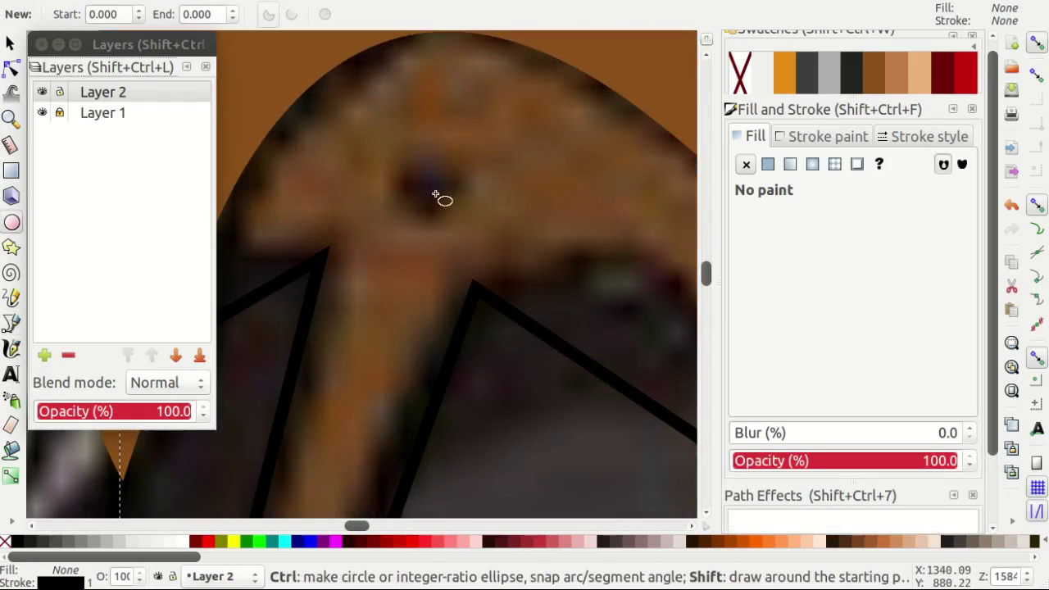
{"action": "left_click_drag", "start_coordinate": [435, 194], "coordinate": [491, 241]}
Curve the strap's straight segment along the arch and nudge a node to fit its edge.
{"action": "left_click", "coordinate": [784, 72]}
{"action": "scroll", "coordinate": [438, 253], "scroll_direction": "down", "scroll_amount": 2, "text": "ctrl"}
{"action": "key", "text": "n"}
{"action": "left_click", "coordinate": [500, 175]}
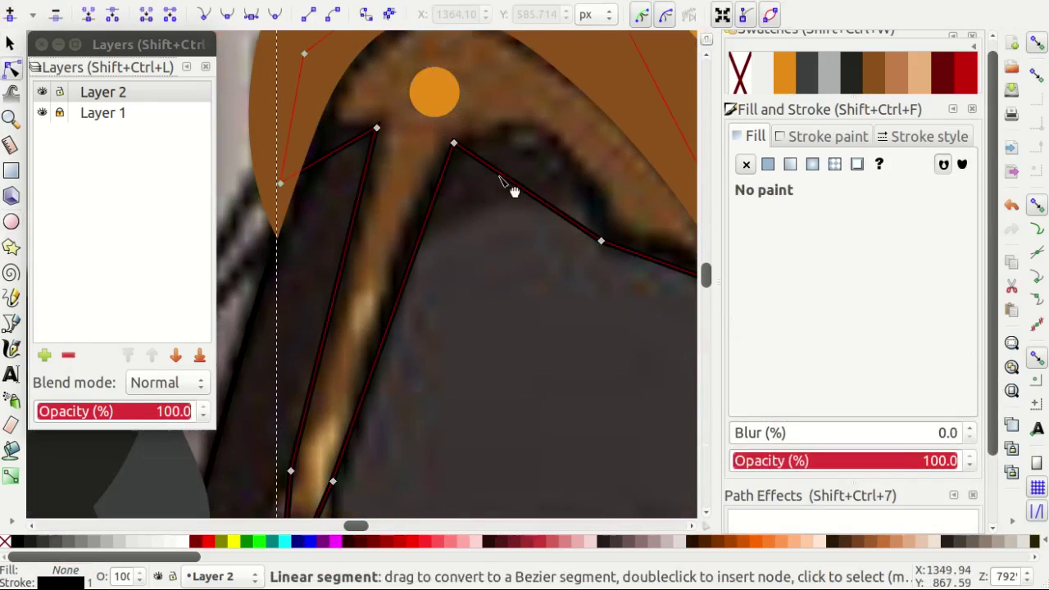
{"action": "left_click_drag", "start_coordinate": [501, 179], "coordinate": [524, 168]}
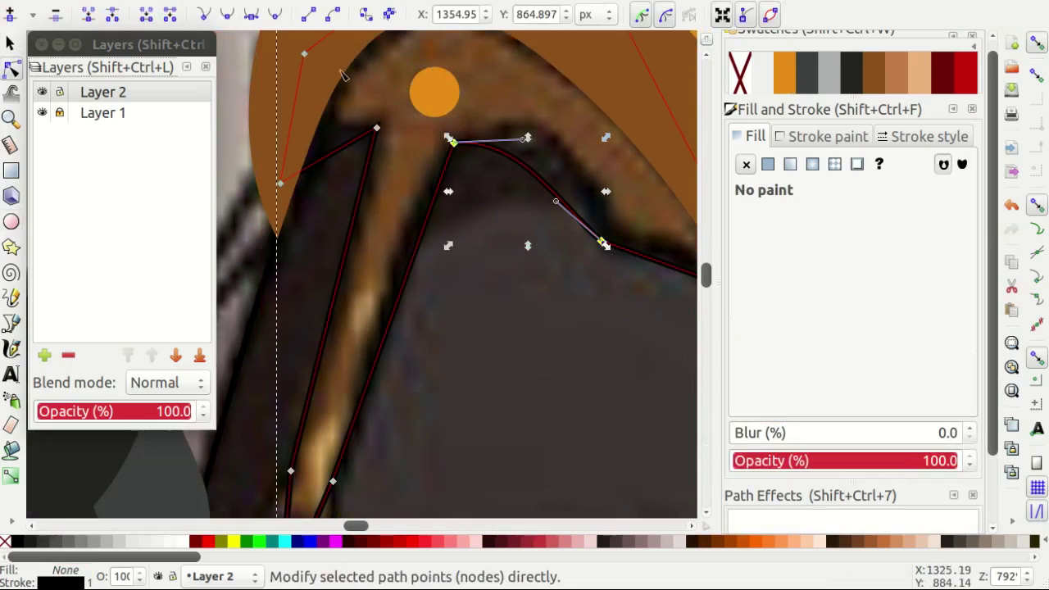
{"action": "left_click", "coordinate": [453, 142]}
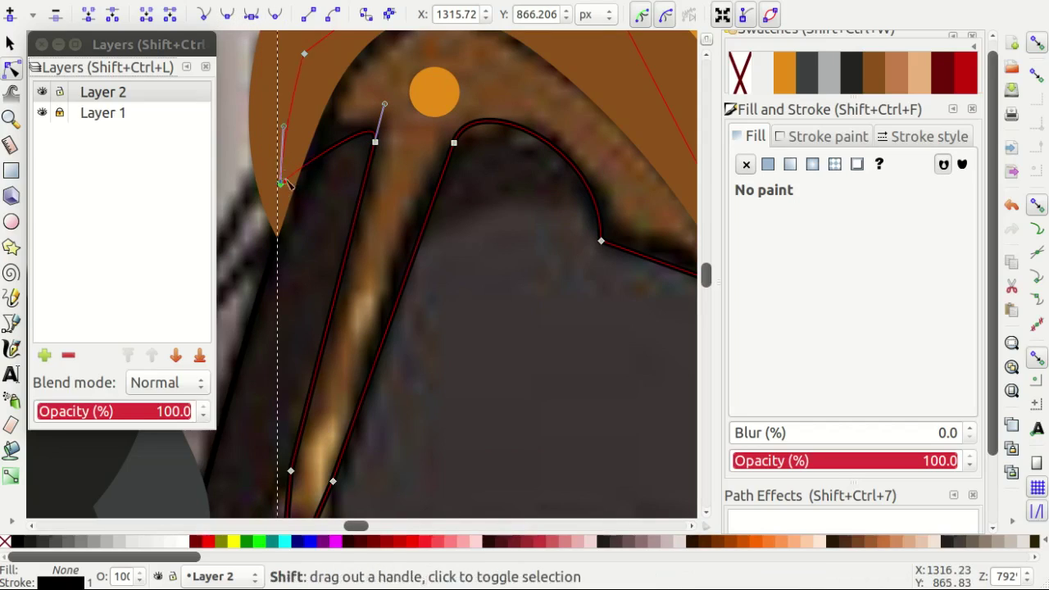
{"action": "scroll", "coordinate": [496, 257], "scroll_direction": "right", "scroll_amount": 2}
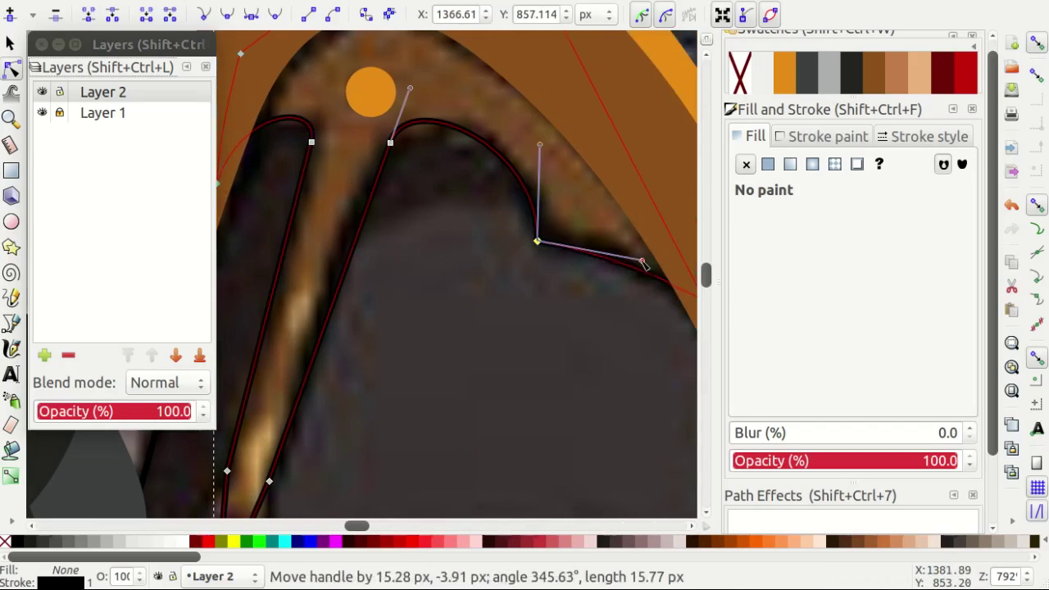
{"action": "scroll", "coordinate": [431, 295], "scroll_direction": "down", "scroll_amount": 1}
{"action": "scroll", "coordinate": [410, 155], "scroll_direction": "up", "scroll_amount": 2}
{"action": "left_click_drag", "start_coordinate": [442, 63], "coordinate": [421, 81]}
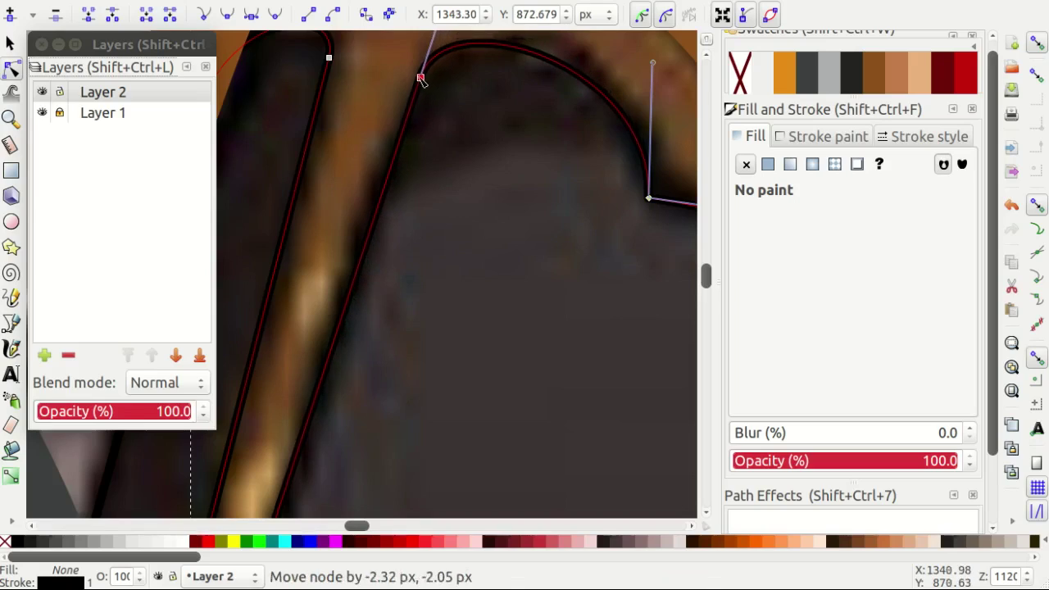
{"action": "scroll", "coordinate": [514, 125], "scroll_direction": "down", "scroll_amount": 1}
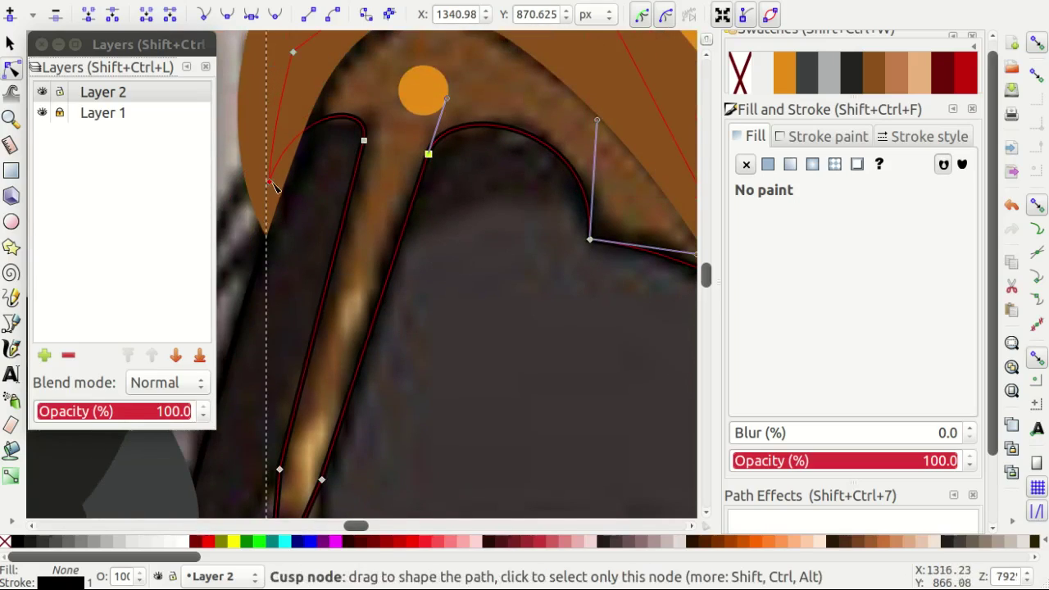
{"action": "scroll", "coordinate": [461, 283], "scroll_direction": "down", "scroll_amount": 4}
{"action": "scroll", "coordinate": [298, 399], "scroll_direction": "down", "scroll_amount": 3}
{"action": "scroll", "coordinate": [297, 399], "scroll_direction": "left", "scroll_amount": 1}
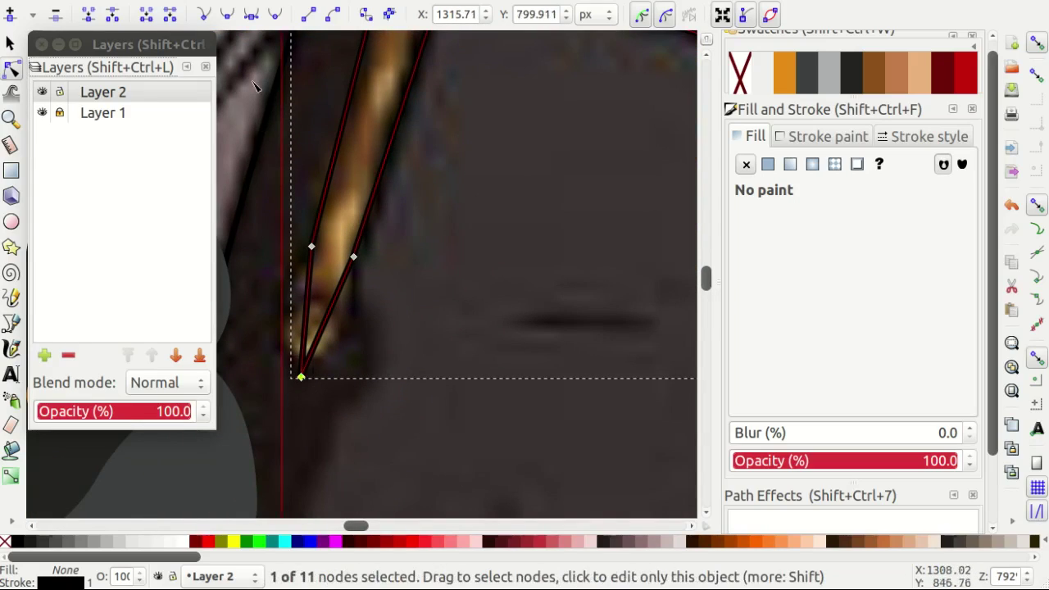
Make the strap's pointed lower tip a smooth, rounded node, shifted slightly down.
{"action": "key", "text": "shift+s"}
{"action": "scroll", "coordinate": [338, 385], "scroll_direction": "up", "scroll_amount": 1}
{"action": "left_click_drag", "start_coordinate": [335, 379], "coordinate": [345, 381]}
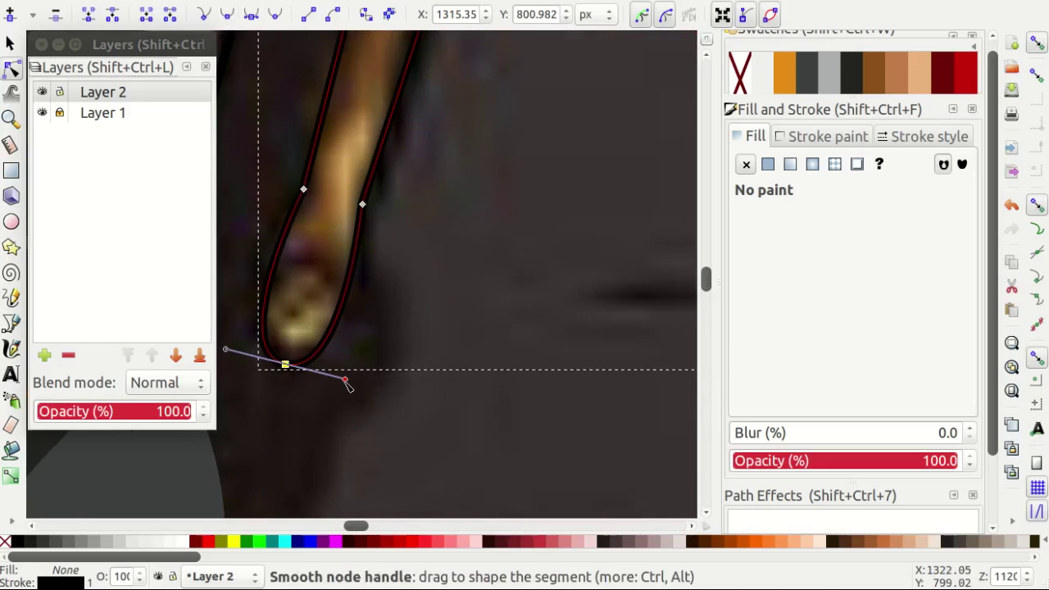
{"action": "scroll", "coordinate": [267, 354], "scroll_direction": "left", "scroll_amount": 1}
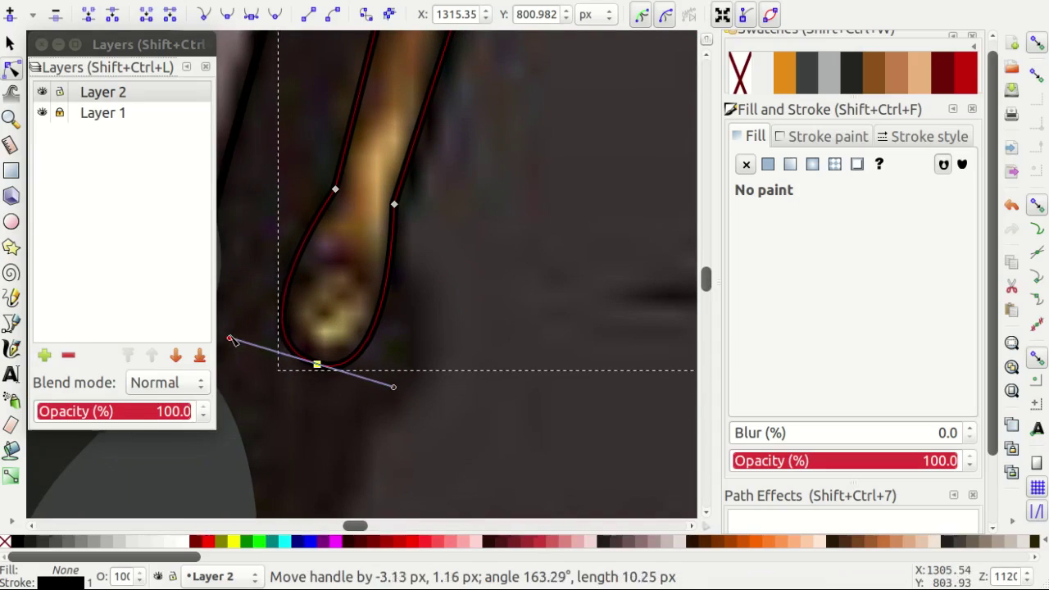
{"action": "scroll", "coordinate": [371, 237], "scroll_direction": "down", "scroll_amount": 2}
{"action": "scroll", "coordinate": [385, 217], "scroll_direction": "up", "scroll_amount": 1}
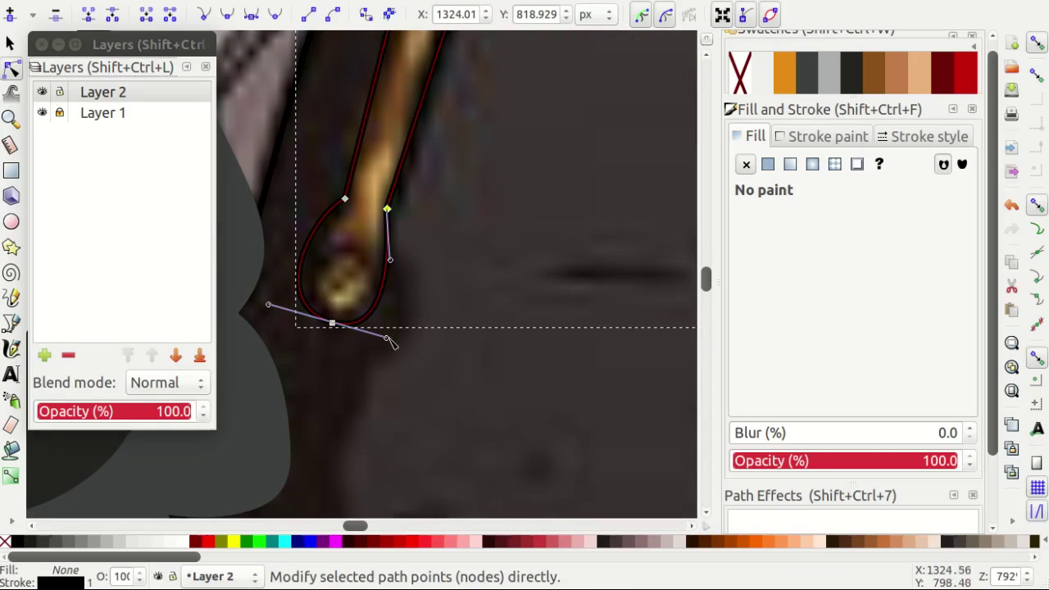
{"action": "scroll", "coordinate": [332, 319], "scroll_direction": "up", "scroll_amount": 1}
{"action": "left_click_drag", "start_coordinate": [332, 320], "coordinate": [332, 325]}
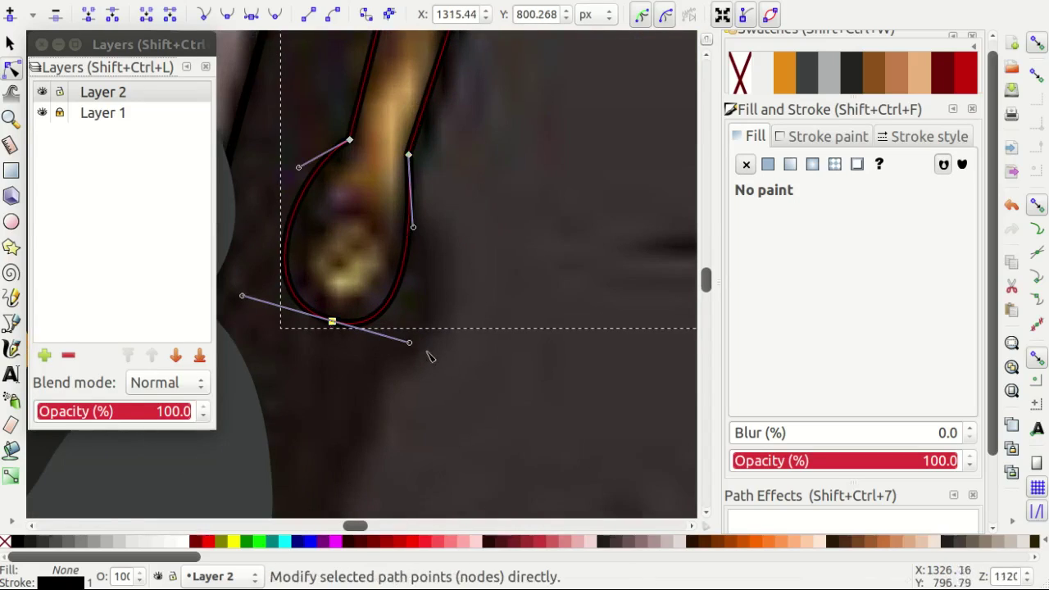
{"action": "scroll", "coordinate": [414, 231], "scroll_direction": "down", "scroll_amount": 2}
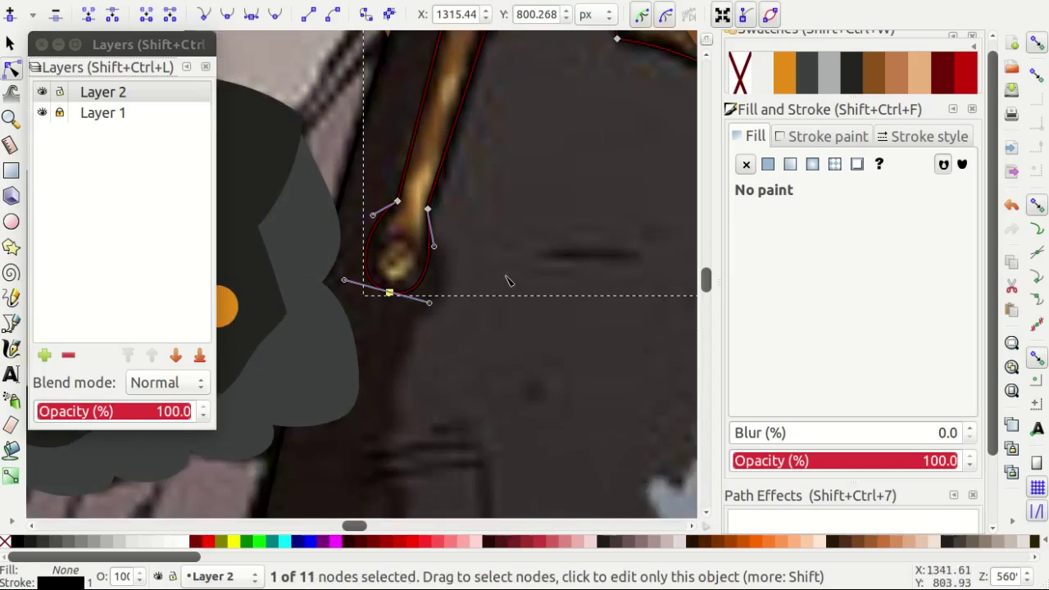
{"action": "scroll", "coordinate": [468, 339], "scroll_direction": "up", "scroll_amount": 3}
Fill the strap with dark-brown swatch 6449.
{"action": "key", "text": "e"}
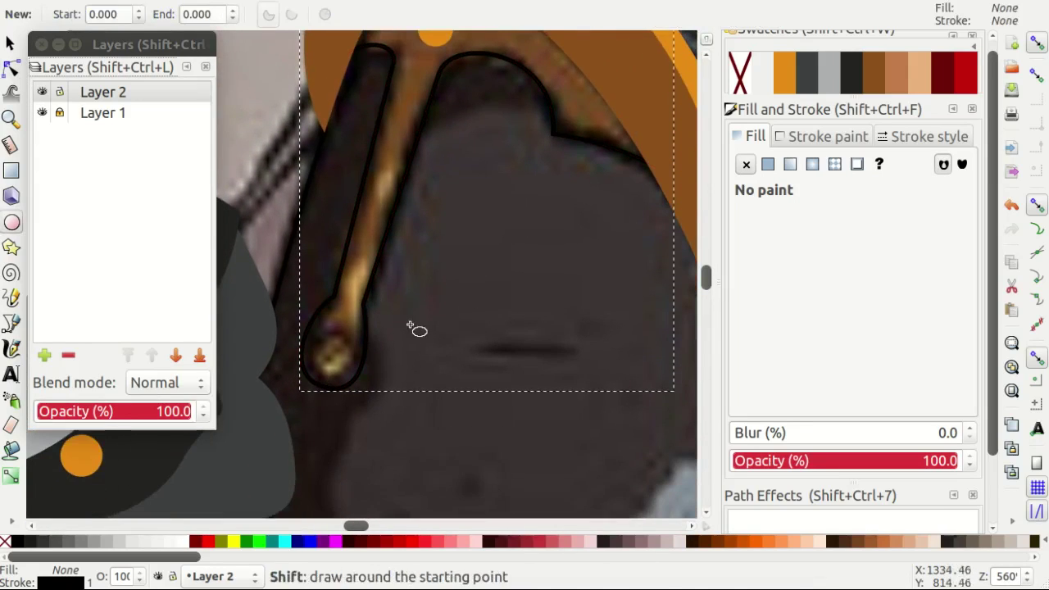
{"action": "scroll", "coordinate": [414, 326], "scroll_direction": "down", "scroll_amount": 4}
{"action": "scroll", "coordinate": [407, 297], "scroll_direction": "up", "scroll_amount": 1}
{"action": "scroll", "coordinate": [402, 240], "scroll_direction": "up", "scroll_amount": 1}
{"action": "key", "text": "s"}
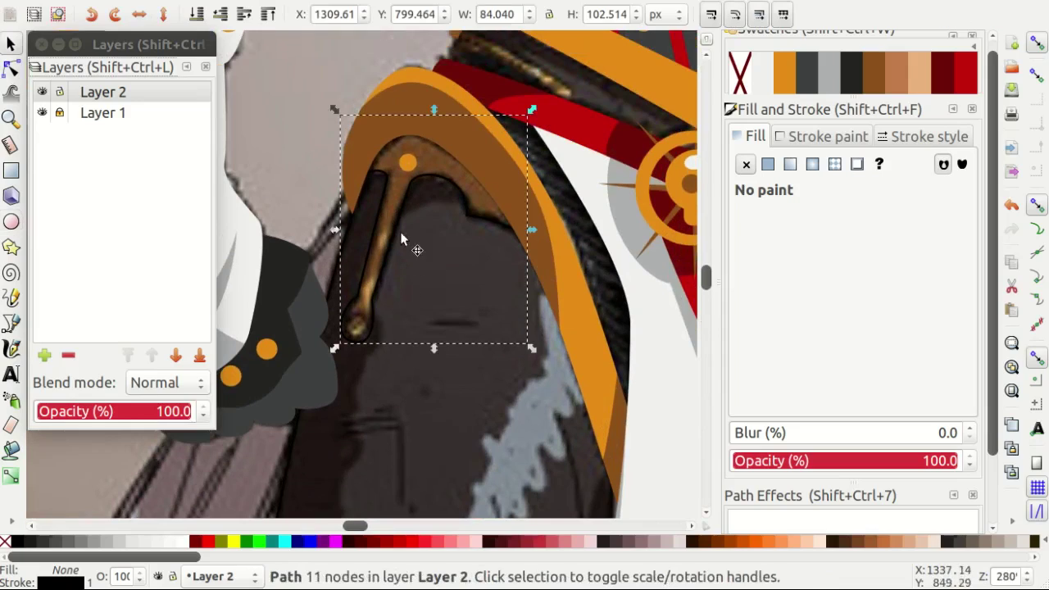
{"action": "left_click", "coordinate": [834, 65]}
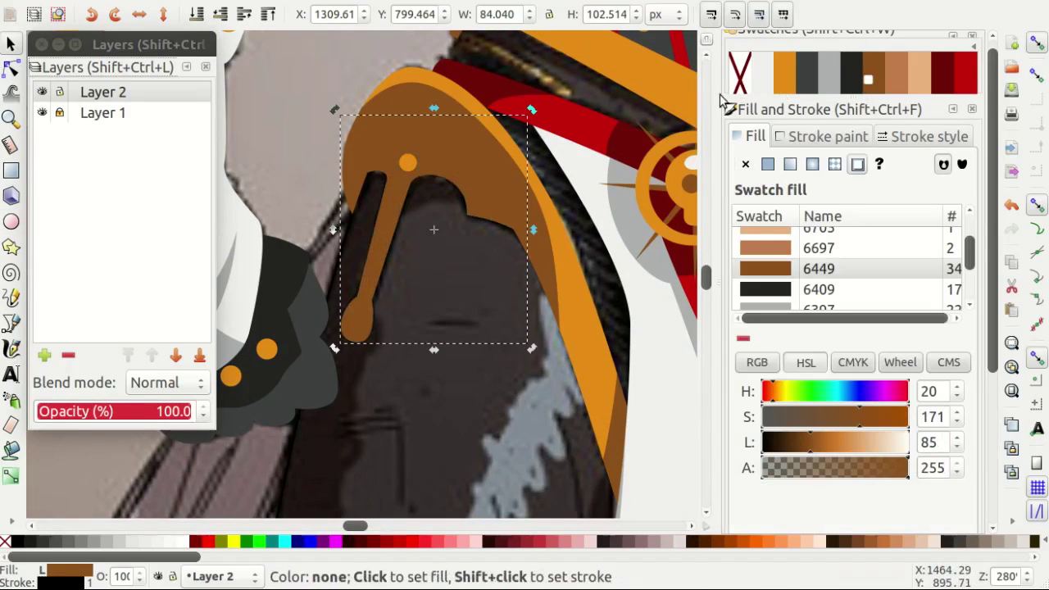
Draw a closed outline around the grey streak on the leg.
{"action": "scroll", "coordinate": [434, 287], "scroll_direction": "down", "scroll_amount": 2}
{"action": "key", "text": "b"}
{"action": "scroll", "coordinate": [417, 262], "scroll_direction": "down", "scroll_amount": 2}
{"action": "scroll", "coordinate": [341, 349], "scroll_direction": "down", "scroll_amount": 3}
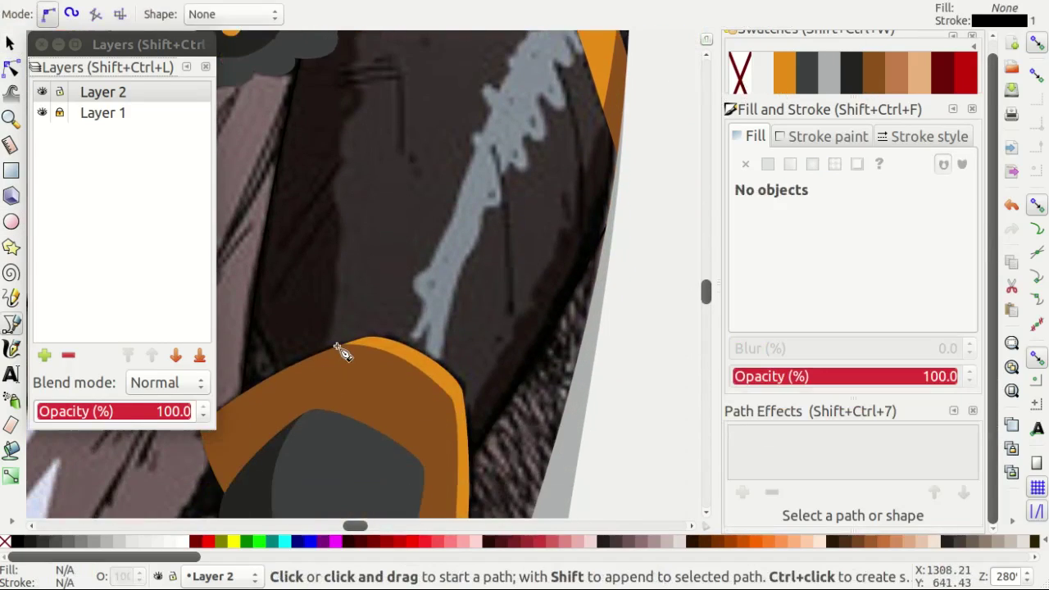
{"action": "scroll", "coordinate": [361, 378], "scroll_direction": "down", "scroll_amount": 1}
{"action": "scroll", "coordinate": [528, 254], "scroll_direction": "up", "scroll_amount": 3}
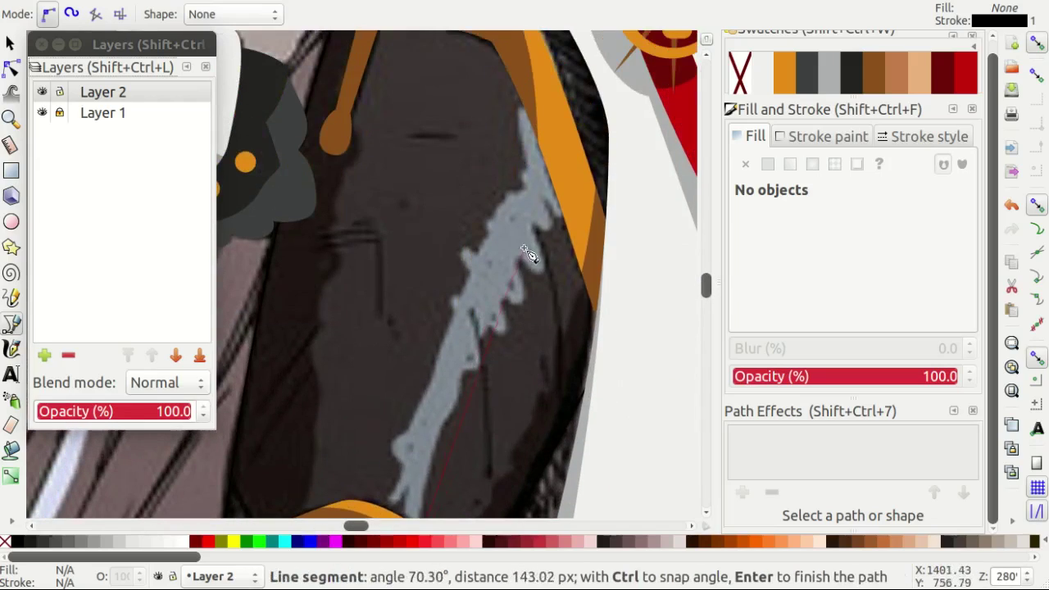
{"action": "left_click", "coordinate": [579, 211]}
{"action": "left_click", "coordinate": [522, 77]}
{"action": "scroll", "coordinate": [386, 398], "scroll_direction": "down", "scroll_amount": 1}
{"action": "left_click", "coordinate": [365, 491]}
Curve both sides of the streak outline to follow it and fill it grey.
{"action": "key", "text": "n"}
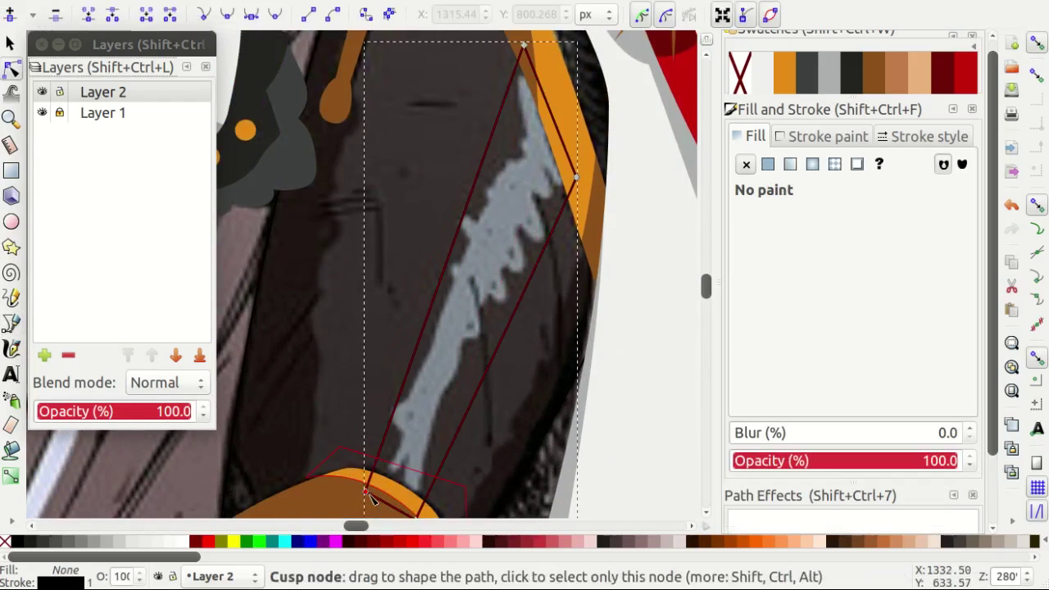
{"action": "mouse_move", "coordinate": [365, 492]}
{"action": "left_mouse_down"}
{"action": "mouse_move", "coordinate": [480, 313]}
{"action": "mouse_move", "coordinate": [504, 244]}
{"action": "mouse_move", "coordinate": [483, 254]}
{"action": "left_mouse_up"}
{"action": "scroll", "coordinate": [459, 368], "scroll_direction": "down", "scroll_amount": 1}
{"action": "left_click_drag", "start_coordinate": [500, 216], "coordinate": [502, 238]}
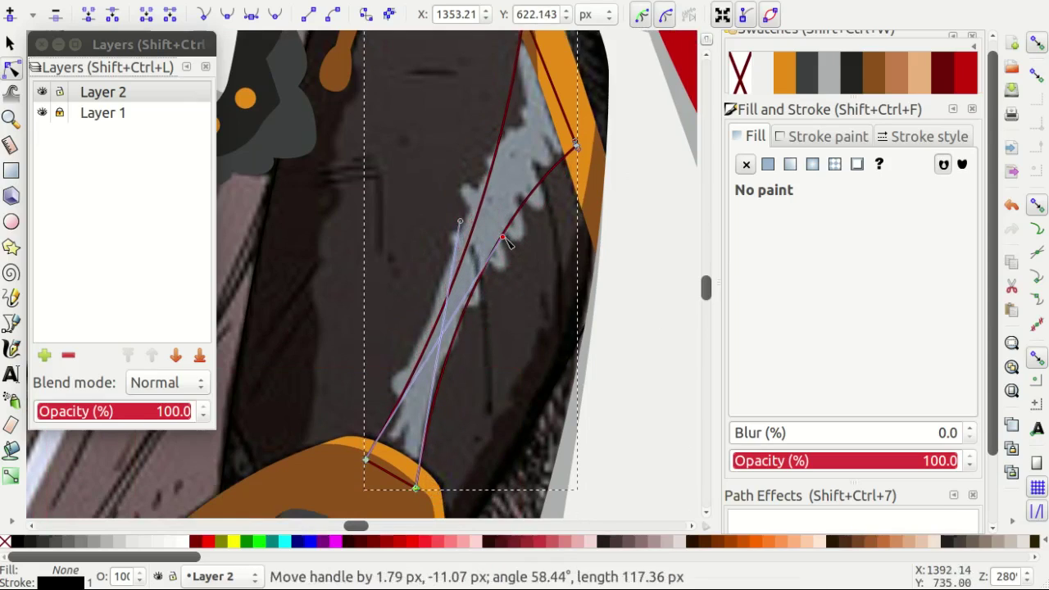
{"action": "left_click", "coordinate": [829, 72]}
{"action": "key", "text": "Escape"}
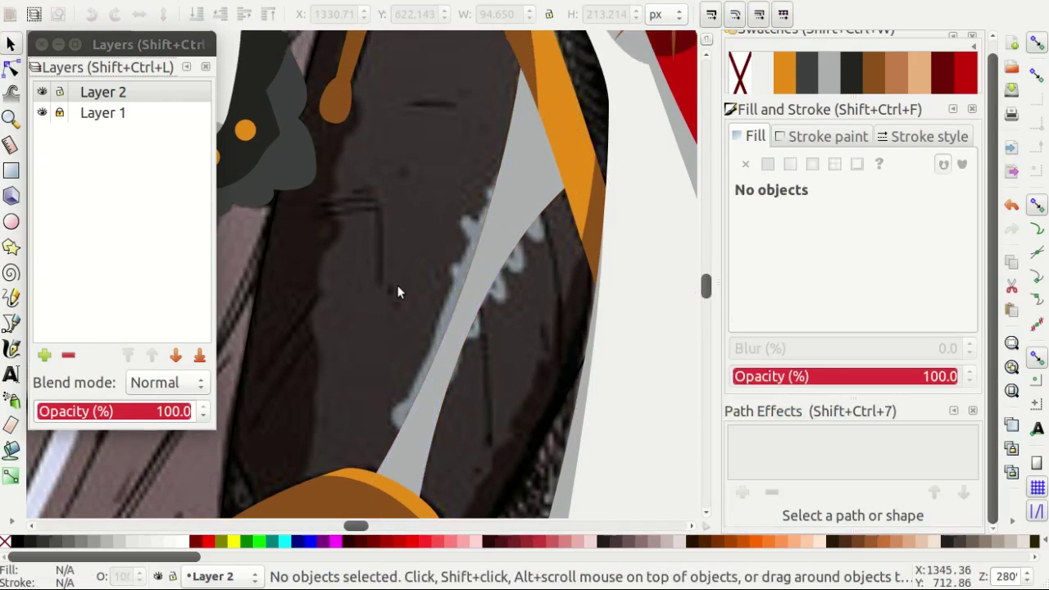
Start the leg plate path at its bottom with curved nodes along its edge.
{"action": "key", "text": "b"}
{"action": "left_click", "coordinate": [315, 452]}
{"action": "scroll", "coordinate": [407, 232], "scroll_direction": "up", "scroll_amount": 8}
{"action": "scroll", "coordinate": [401, 220], "scroll_direction": "up", "scroll_amount": 2}
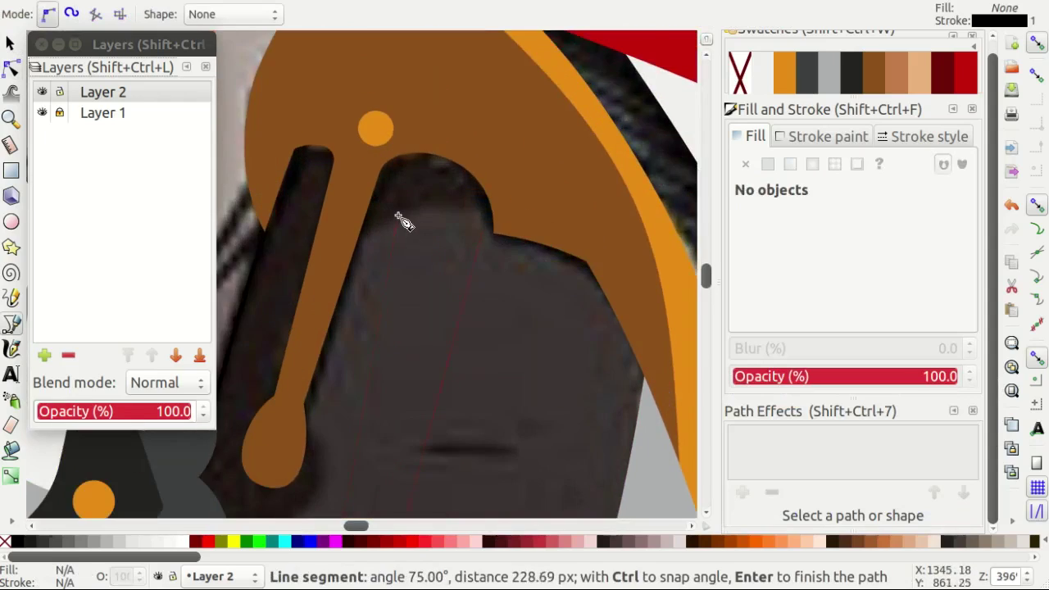
{"action": "scroll", "coordinate": [402, 220], "scroll_direction": "down", "scroll_amount": 1}
{"action": "scroll", "coordinate": [402, 219], "scroll_direction": "up", "scroll_amount": 1}
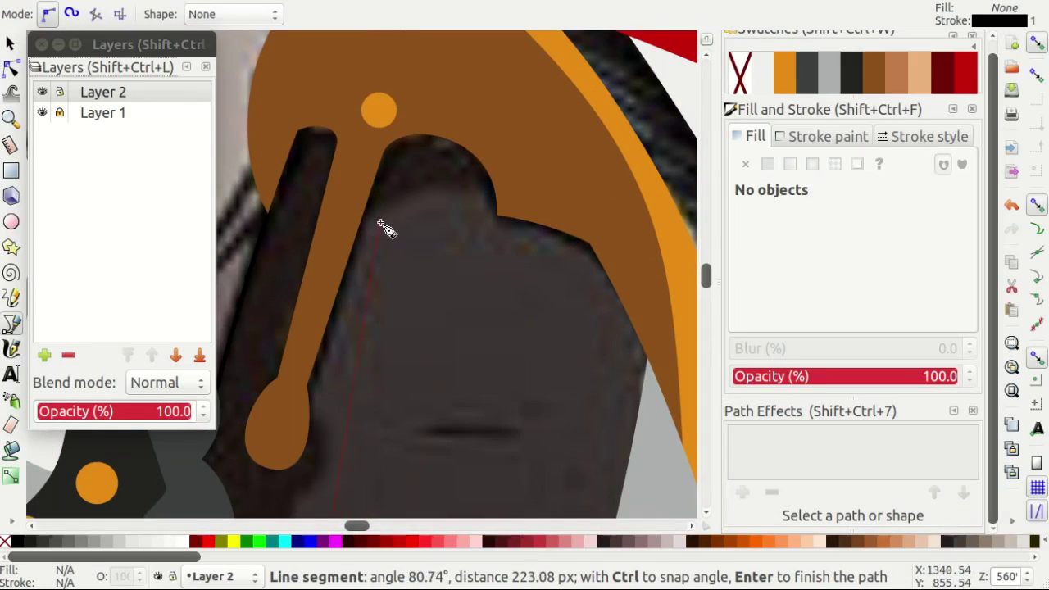
{"action": "left_click_drag", "start_coordinate": [380, 223], "coordinate": [389, 206]}
{"action": "left_click_drag", "start_coordinate": [619, 277], "coordinate": [657, 326]}
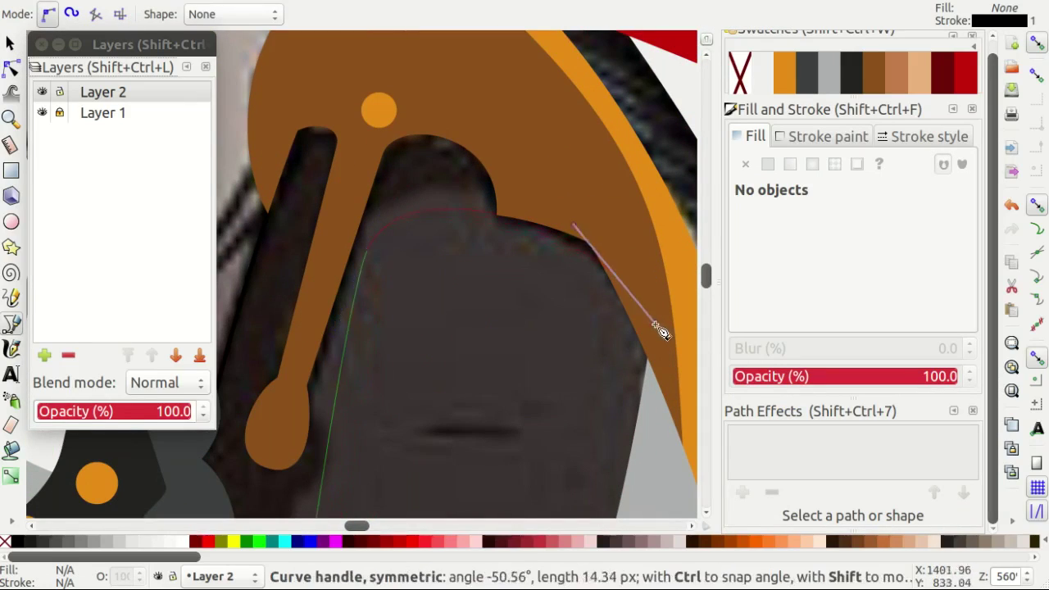
{"action": "left_click_drag", "start_coordinate": [677, 377], "coordinate": [592, 335]}
Continue the leg outline down its right edge and close it at the start node.
{"action": "scroll", "coordinate": [662, 312], "scroll_direction": "down", "scroll_amount": 1}
{"action": "scroll", "coordinate": [655, 295], "scroll_direction": "up", "scroll_amount": 1}
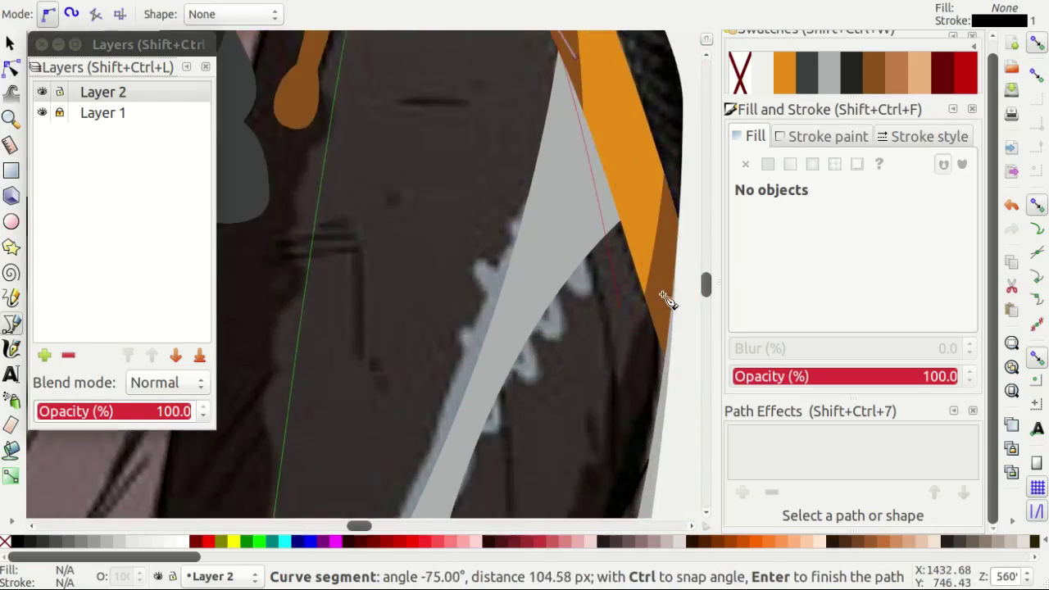
{"action": "left_click_drag", "start_coordinate": [653, 295], "coordinate": [632, 386]}
{"action": "scroll", "coordinate": [534, 358], "scroll_direction": "down", "scroll_amount": 2}
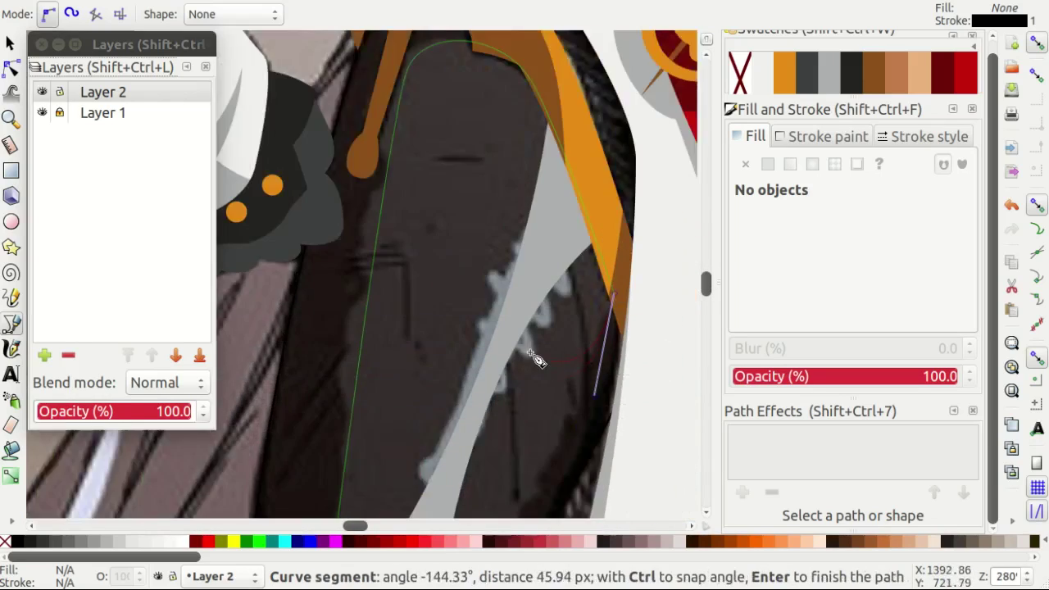
{"action": "scroll", "coordinate": [475, 347], "scroll_direction": "down", "scroll_amount": 2}
{"action": "scroll", "coordinate": [475, 347], "scroll_direction": "up", "scroll_amount": 1}
{"action": "left_click", "coordinate": [443, 314]}
{"action": "left_click", "coordinate": [276, 222]}
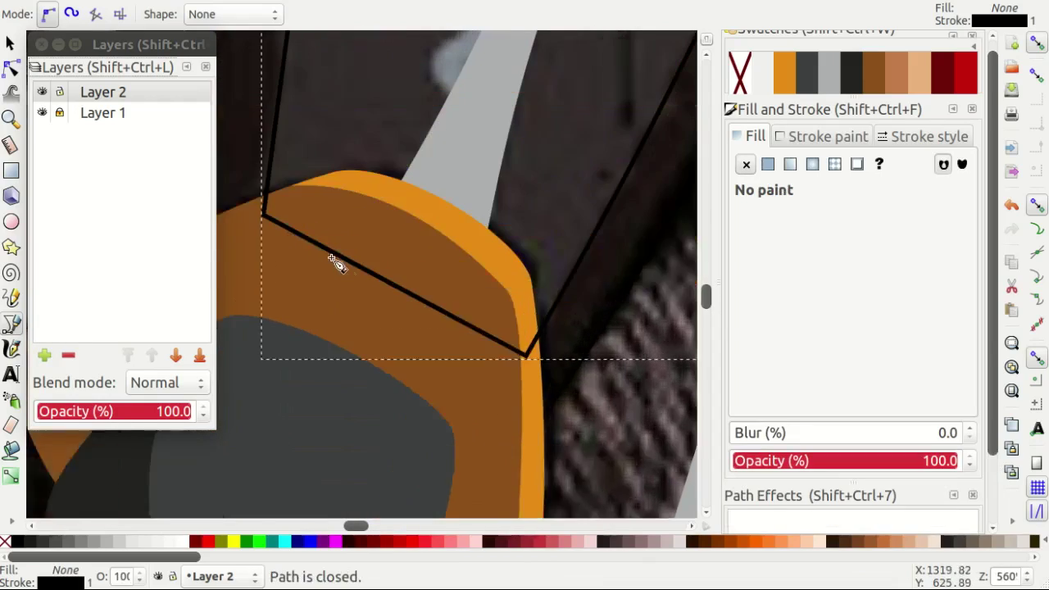
Reshape the leg plate's left edge and fill it with dark grey swatch 6349.
{"action": "scroll", "coordinate": [346, 274], "scroll_direction": "up", "scroll_amount": 5}
{"action": "key", "text": "n"}
{"action": "scroll", "coordinate": [348, 299], "scroll_direction": "down", "scroll_amount": 1}
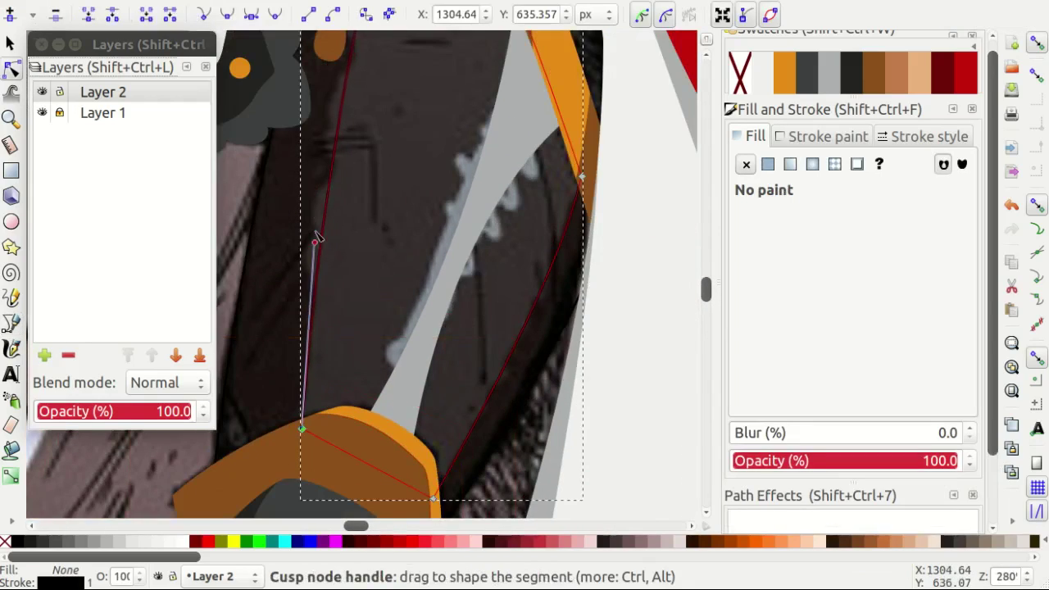
{"action": "left_click_drag", "start_coordinate": [304, 428], "coordinate": [320, 145]}
{"action": "scroll", "coordinate": [422, 204], "scroll_direction": "up", "scroll_amount": 5}
{"action": "scroll", "coordinate": [459, 234], "scroll_direction": "down", "scroll_amount": 3}
{"action": "scroll", "coordinate": [496, 264], "scroll_direction": "down", "scroll_amount": 3}
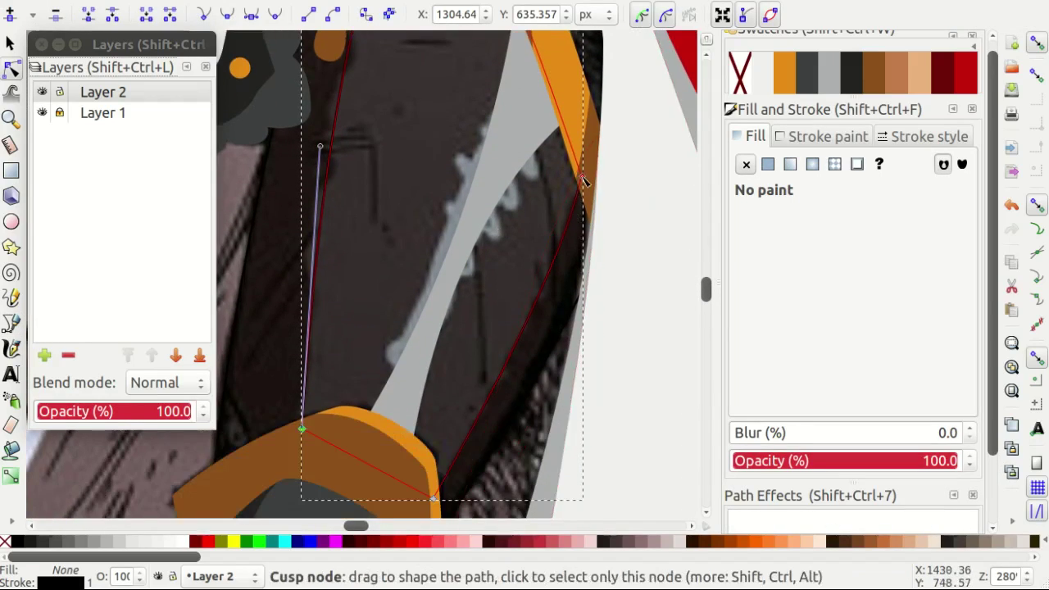
{"action": "left_click", "coordinate": [803, 73]}
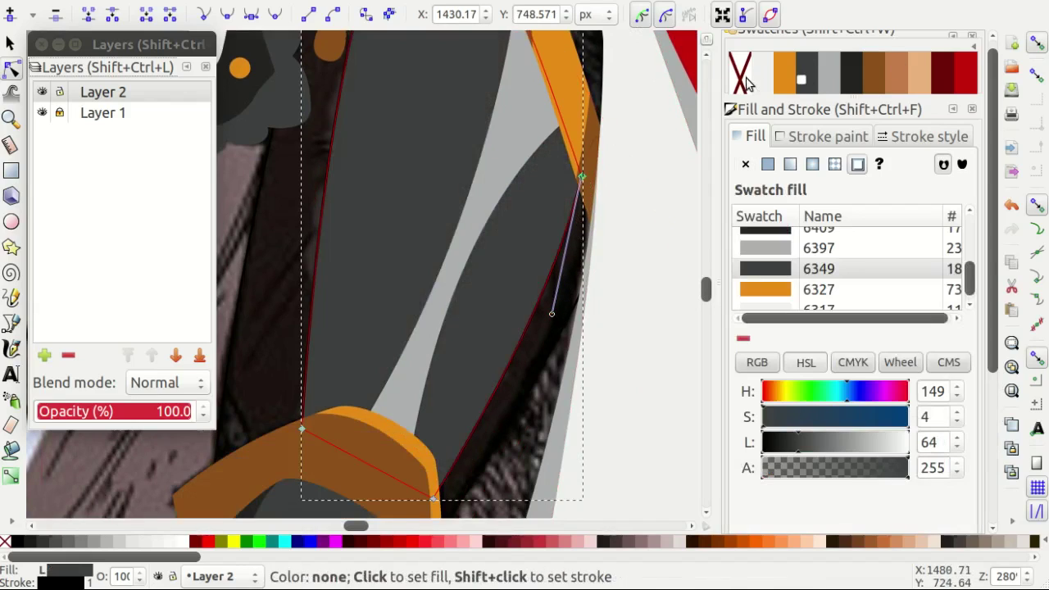
{"action": "scroll", "coordinate": [299, 288], "scroll_direction": "down", "scroll_amount": 1}
{"action": "key", "text": "s"}
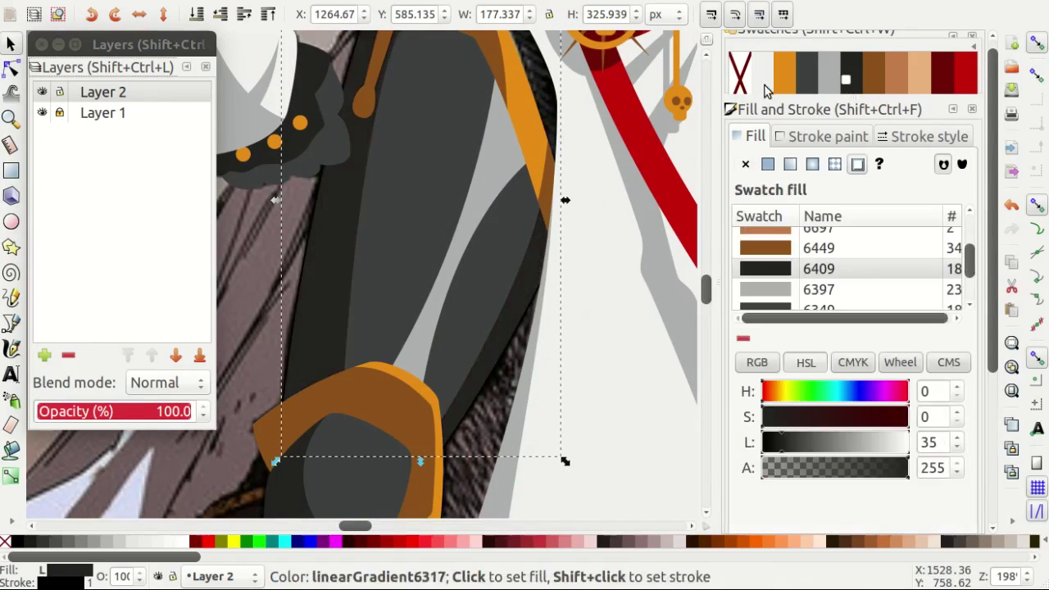
{"action": "scroll", "coordinate": [309, 293], "scroll_direction": "down", "scroll_amount": 2}
Deselect the leg shape and hide reference Layer 1.
{"action": "scroll", "coordinate": [246, 246], "scroll_direction": "down", "scroll_amount": 2}
{"action": "key", "text": "Escape"}
{"action": "left_click", "coordinate": [42, 113]}
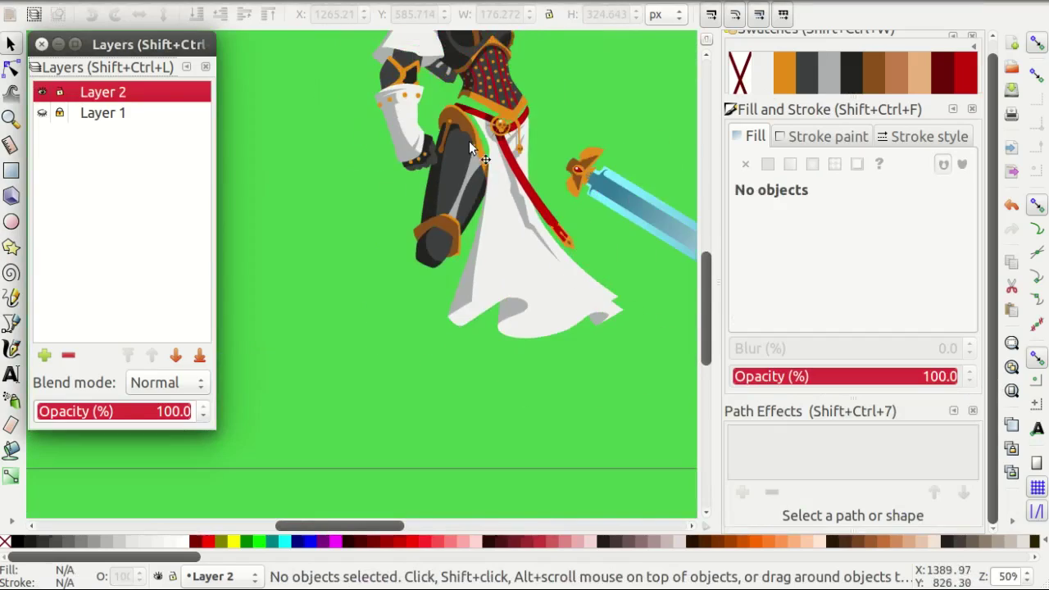
{"action": "scroll", "coordinate": [528, 201], "scroll_direction": "up", "scroll_amount": 2}
Draw a closed shape beside the hip guard and fill it with a swatch colour.
{"action": "key", "text": "b"}
{"action": "scroll", "coordinate": [519, 247], "scroll_direction": "up", "scroll_amount": 1}
{"action": "left_click", "coordinate": [531, 358]}
{"action": "scroll", "coordinate": [528, 360], "scroll_direction": "up", "scroll_amount": 2}
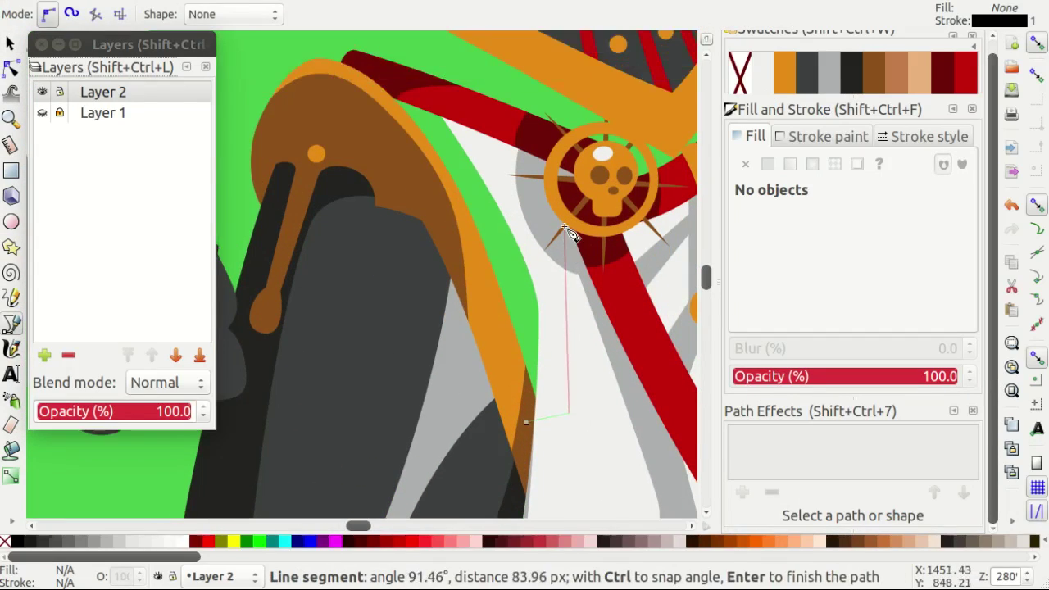
{"action": "left_click", "coordinate": [527, 426]}
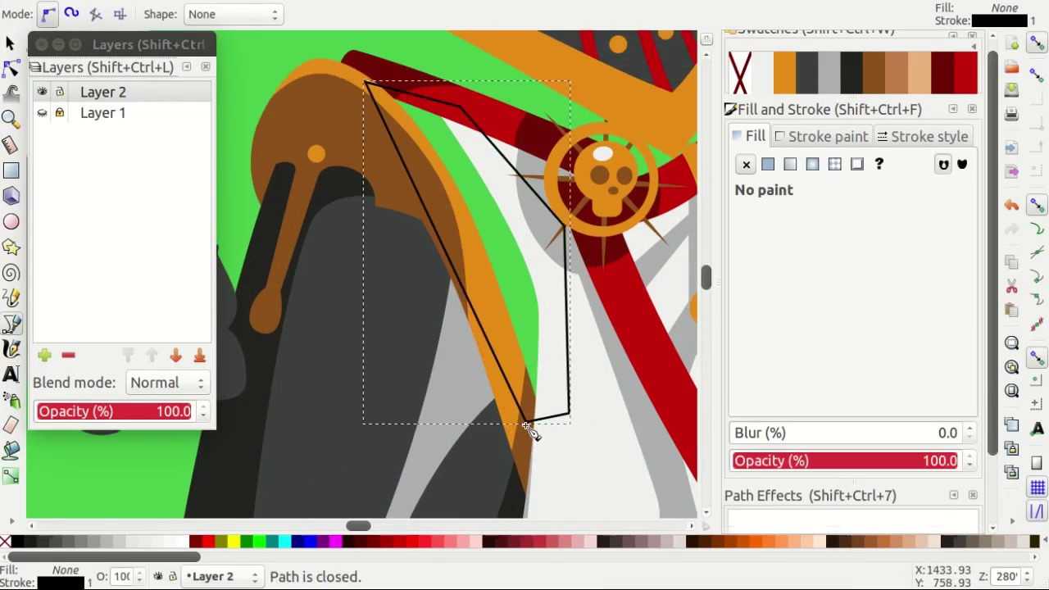
{"action": "left_click", "coordinate": [871, 87]}
Zoom out to view the whole figure, then show Layer 1 again.
{"action": "key", "text": "minus"}
{"action": "key", "text": "minus"}
{"action": "key", "text": "s"}
{"action": "key", "text": "Escape"}
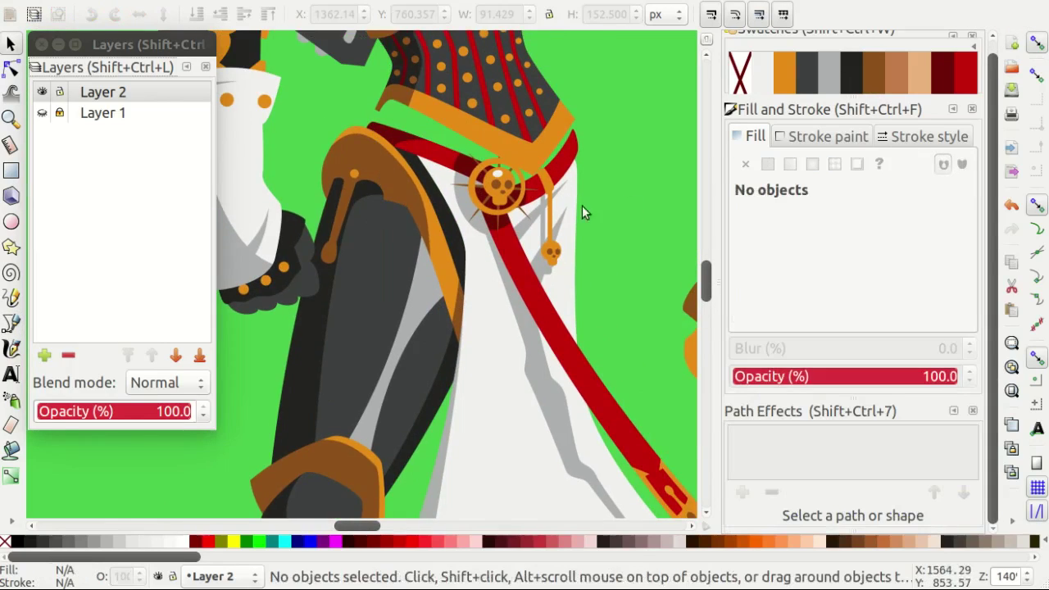
{"action": "key", "text": "minus"}
{"action": "key", "text": "minus"}
{"action": "scroll", "coordinate": [492, 202], "scroll_direction": "down", "scroll_amount": 3}
{"action": "scroll", "coordinate": [493, 202], "scroll_direction": "up", "scroll_amount": 1}
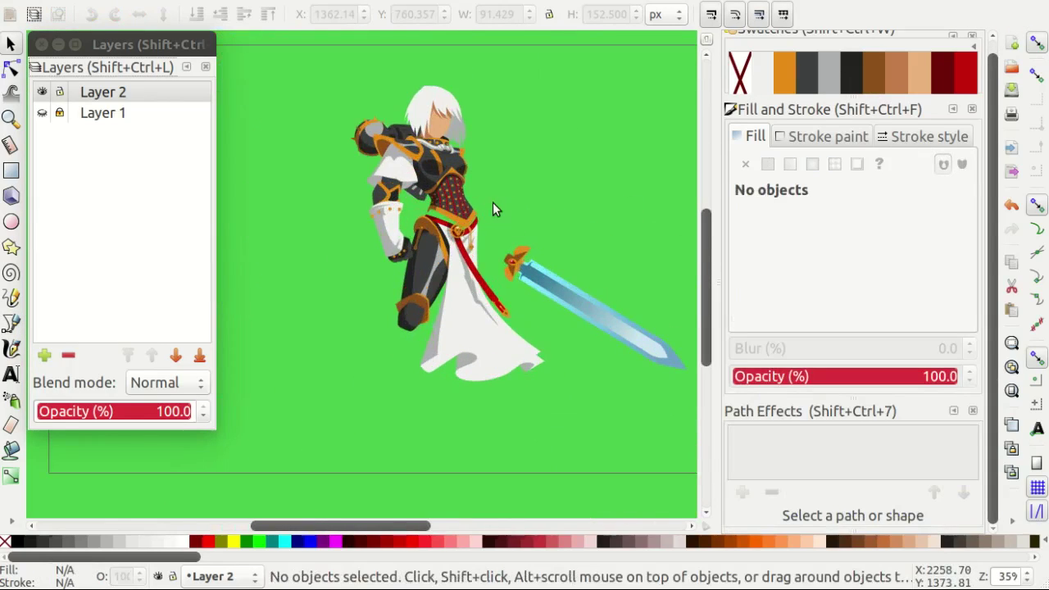
{"action": "scroll", "coordinate": [492, 203], "scroll_direction": "down", "scroll_amount": 1}
{"action": "left_click", "coordinate": [42, 112]}
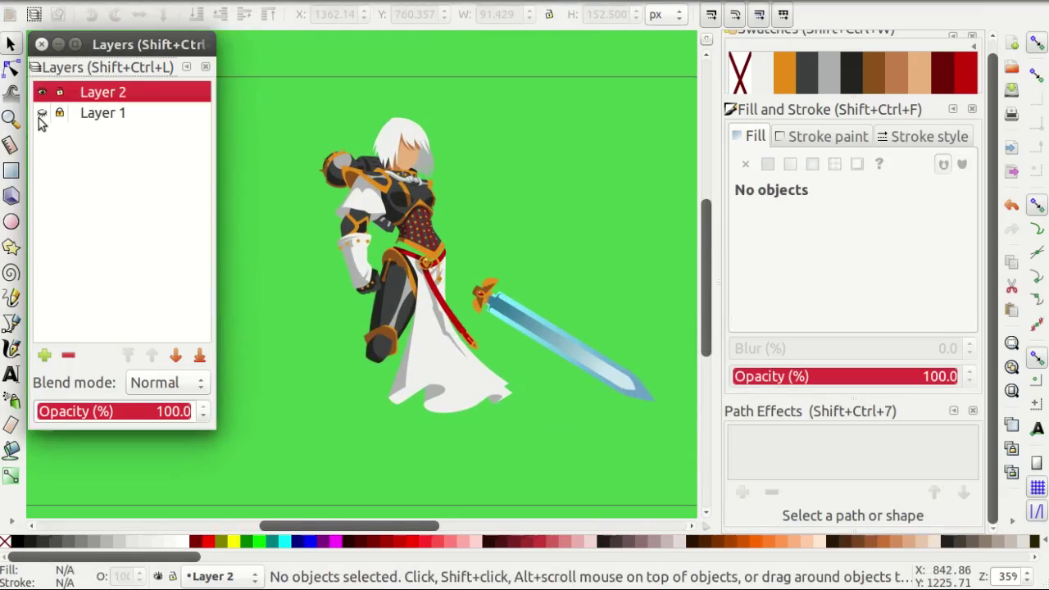
Draw a Bezier curve along the gold trim beside the red sash.
{"action": "scroll", "coordinate": [448, 243], "scroll_direction": "up", "scroll_amount": 1}
{"action": "key", "text": "b"}
{"action": "scroll", "coordinate": [501, 236], "scroll_direction": "up", "scroll_amount": 1}
{"action": "scroll", "coordinate": [432, 243], "scroll_direction": "up", "scroll_amount": 1}
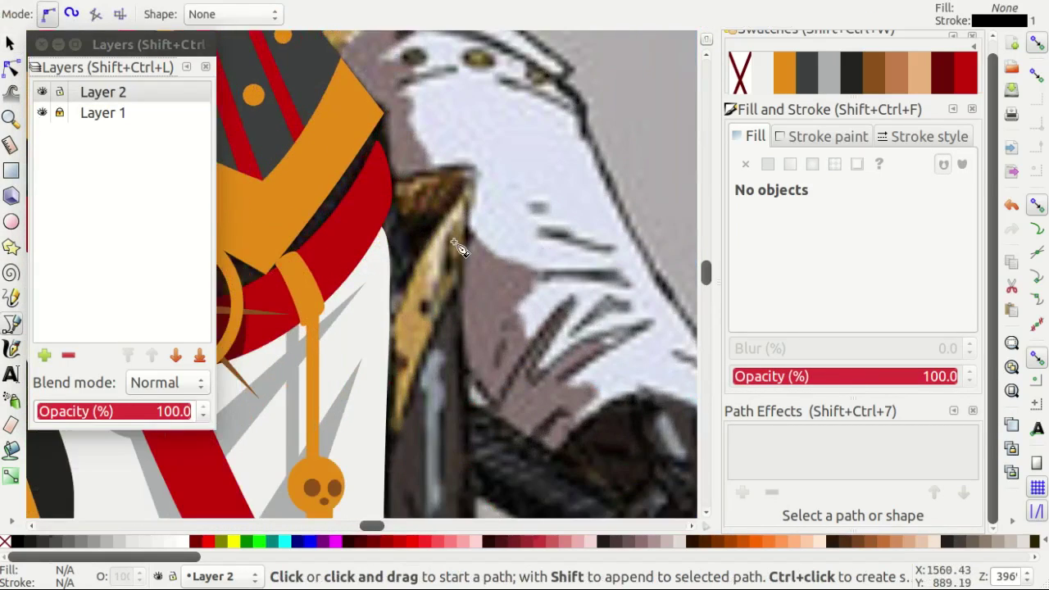
{"action": "scroll", "coordinate": [432, 243], "scroll_direction": "up", "scroll_amount": 1}
{"action": "scroll", "coordinate": [440, 256], "scroll_direction": "up", "scroll_amount": 1}
{"action": "left_click", "coordinate": [402, 354]}
{"action": "scroll", "coordinate": [458, 246], "scroll_direction": "up", "scroll_amount": 1}
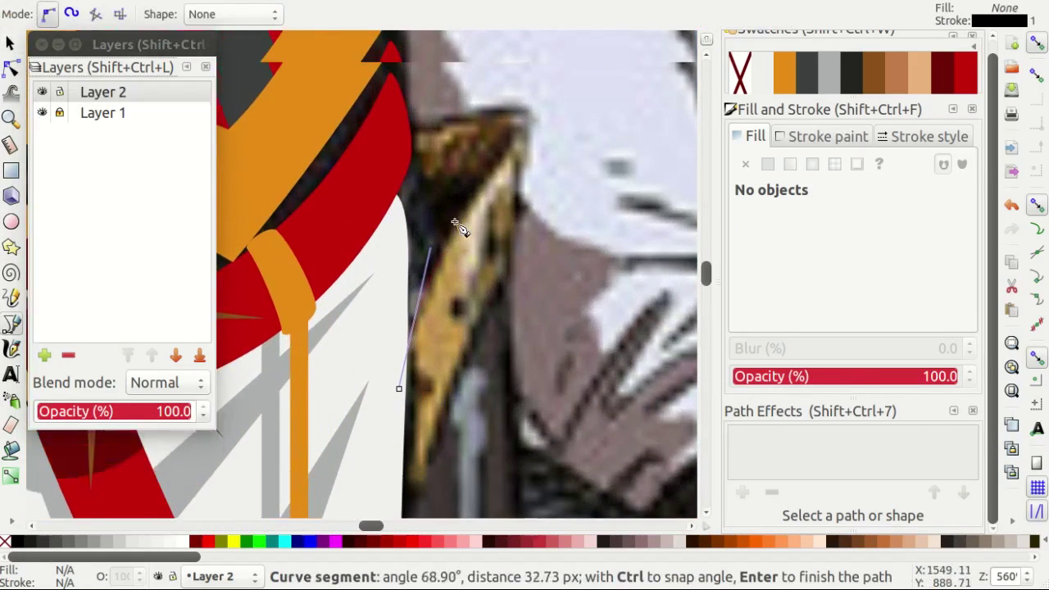
{"action": "scroll", "coordinate": [484, 221], "scroll_direction": "up", "scroll_amount": 1}
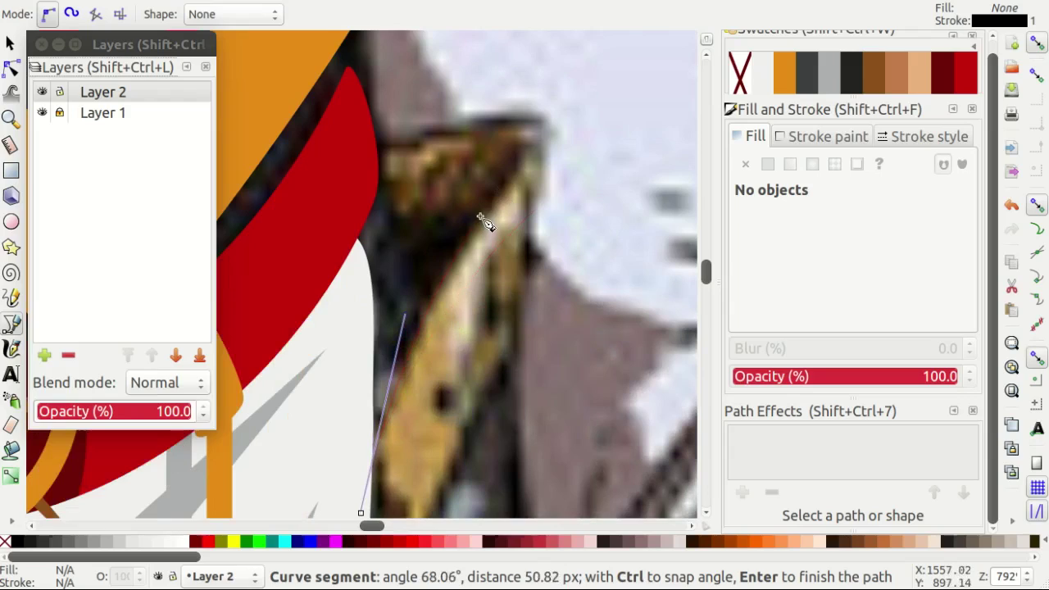
{"action": "double_click", "coordinate": [550, 127]}
Select all and use Path > Division to remove the stray X path.
{"action": "key", "text": "ctrl+a"}
{"action": "key", "text": "s"}
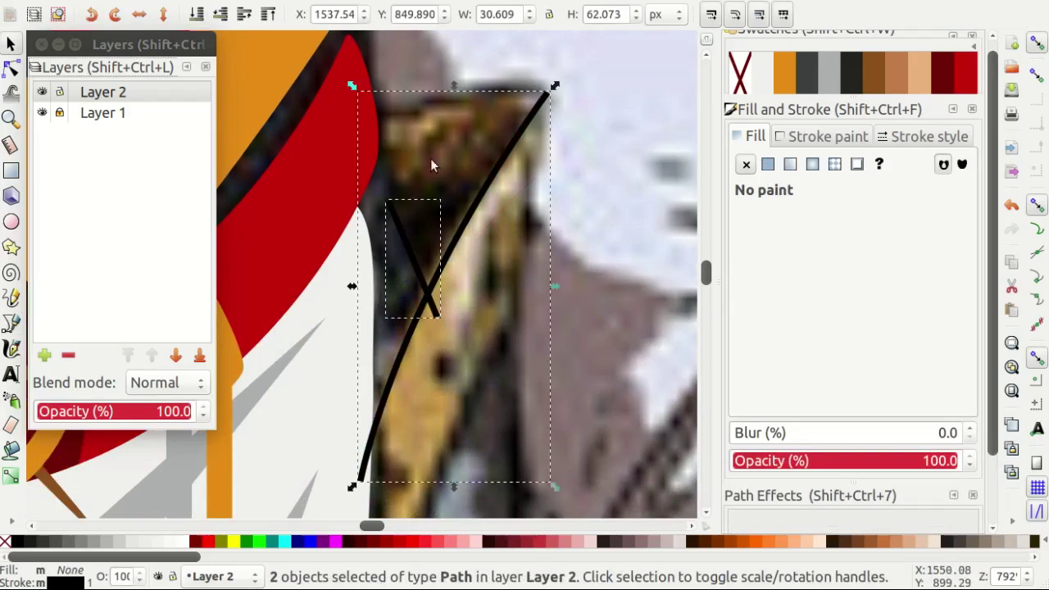
{"action": "left_click", "coordinate": [295, 180]}
{"action": "left_click", "coordinate": [408, 337]}
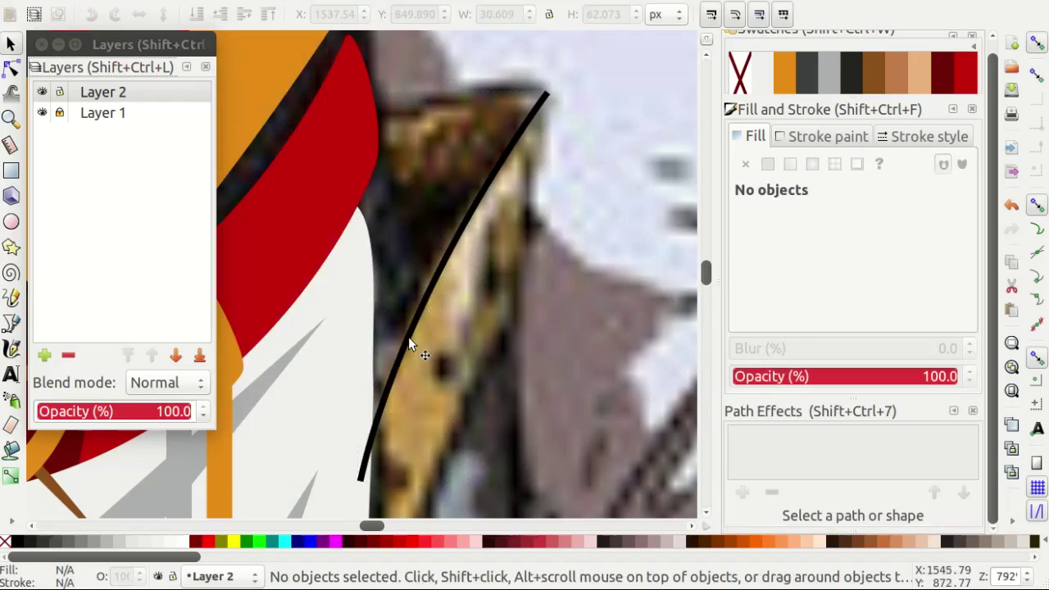
Continue the path from the curve's end with a curved node toward the orange collar.
{"action": "key", "text": "b"}
{"action": "left_click", "coordinate": [427, 293]}
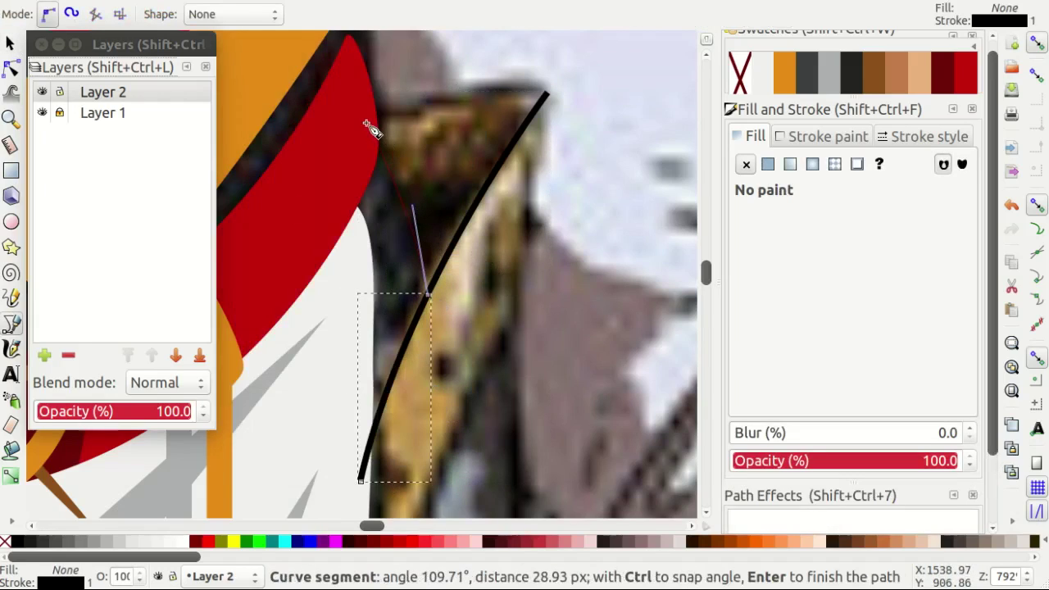
{"action": "scroll", "coordinate": [426, 235], "scroll_direction": "up", "scroll_amount": 3}
{"action": "scroll", "coordinate": [385, 287], "scroll_direction": "down", "scroll_amount": 2, "text": "ctrl"}
{"action": "scroll", "coordinate": [391, 236], "scroll_direction": "up", "scroll_amount": 4, "text": "ctrl"}
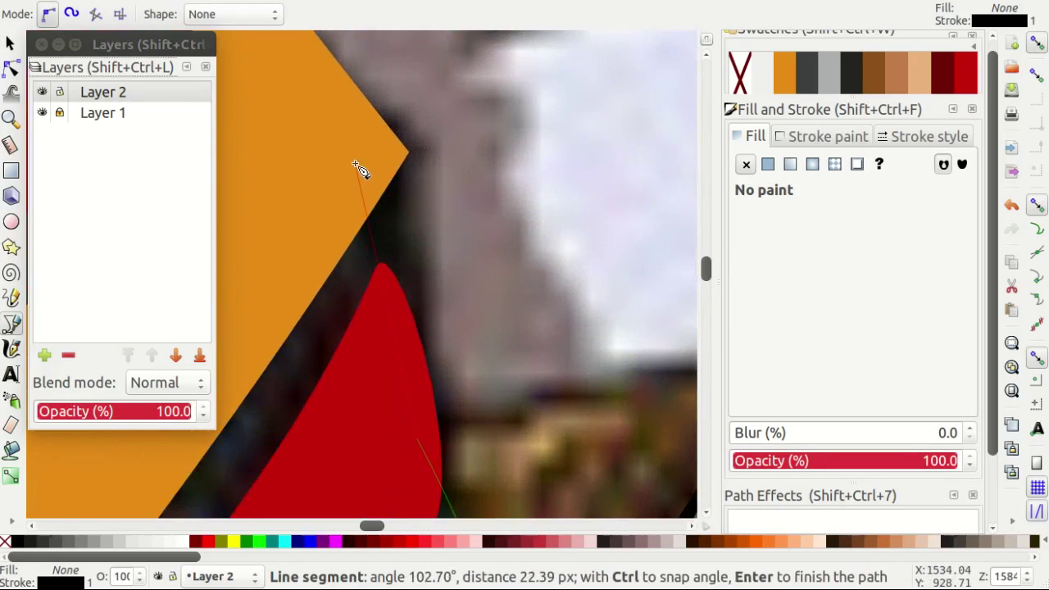
{"action": "mouse_move", "coordinate": [358, 170]}
{"action": "left_mouse_down"}
{"action": "mouse_move", "coordinate": [331, 133]}
{"action": "mouse_move", "coordinate": [337, 102]}
{"action": "left_mouse_up"}
{"action": "scroll", "coordinate": [335, 243], "scroll_direction": "down", "scroll_amount": 2, "text": "ctrl"}
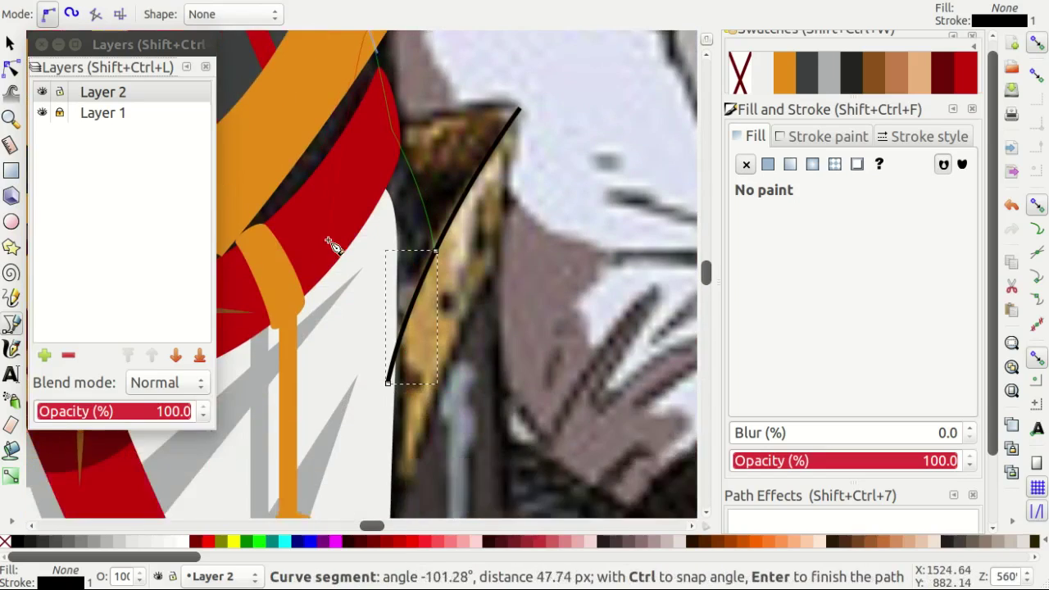
{"action": "scroll", "coordinate": [421, 257], "scroll_direction": "down", "scroll_amount": 2, "text": "ctrl"}
{"action": "scroll", "coordinate": [547, 283], "scroll_direction": "down", "scroll_amount": 1, "text": "ctrl"}
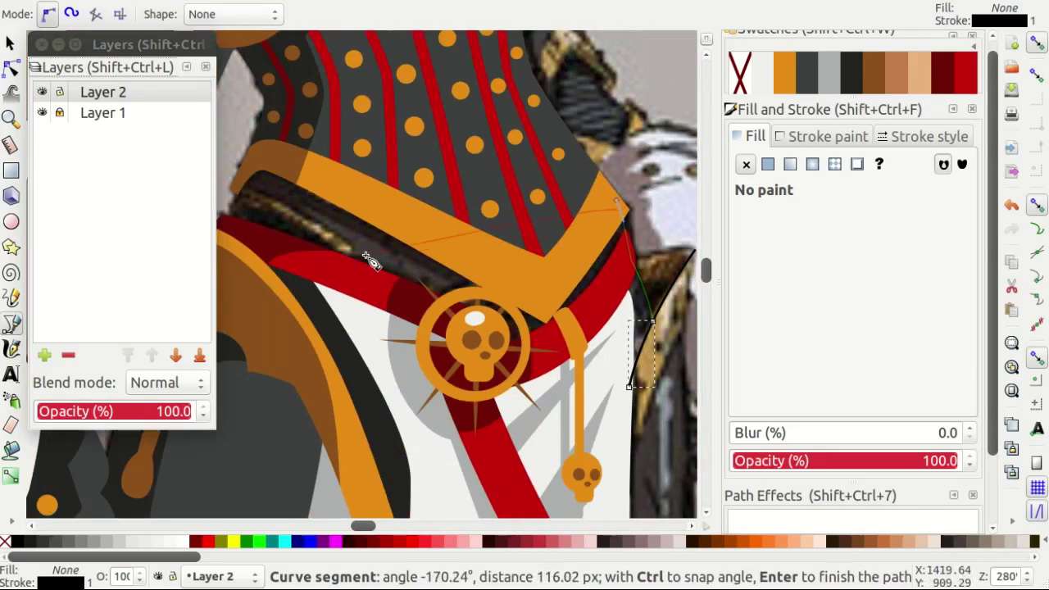
{"action": "scroll", "coordinate": [524, 302], "scroll_direction": "up", "scroll_amount": 2, "text": "ctrl"}
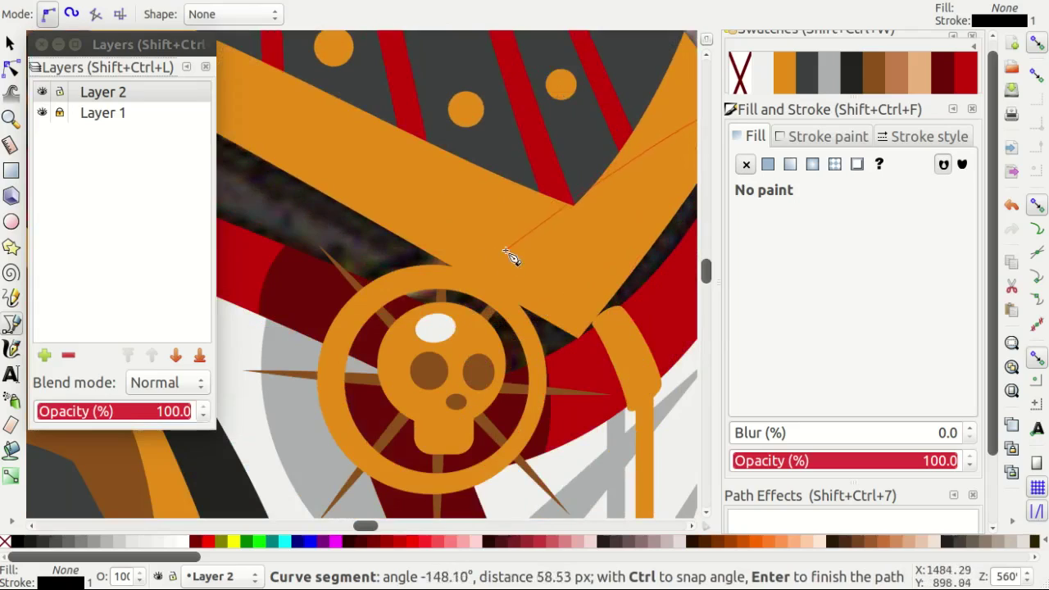
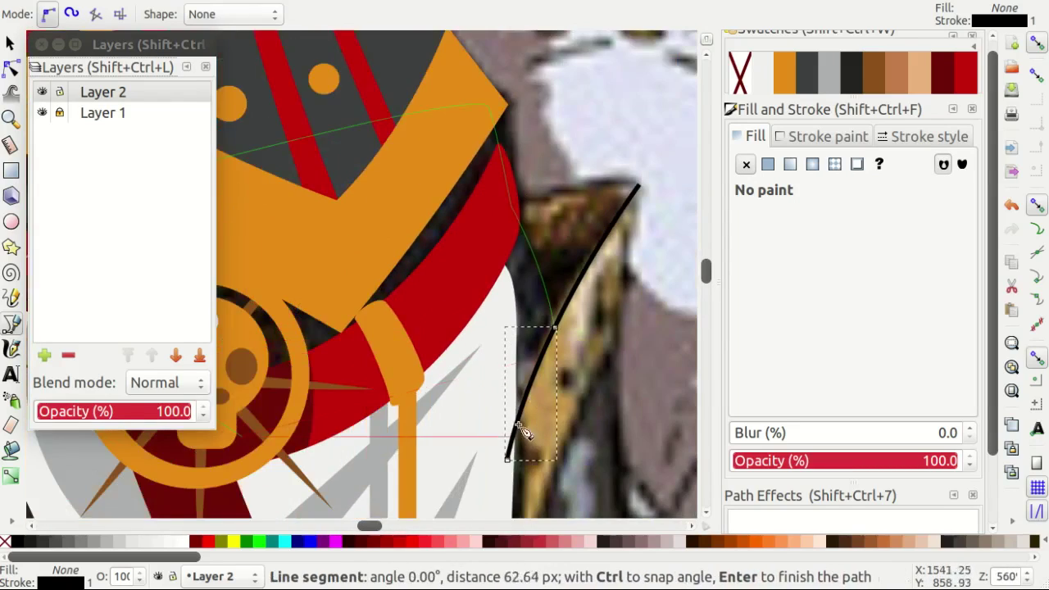
Close the current Bezier path and fill it with dark swatch 6409.
{"action": "scroll", "coordinate": [533, 459], "scroll_direction": "up", "scroll_amount": 1, "text": "ctrl"}
{"action": "left_click", "coordinate": [520, 448]}
{"action": "scroll", "coordinate": [458, 397], "scroll_direction": "down", "scroll_amount": 2, "text": "ctrl"}
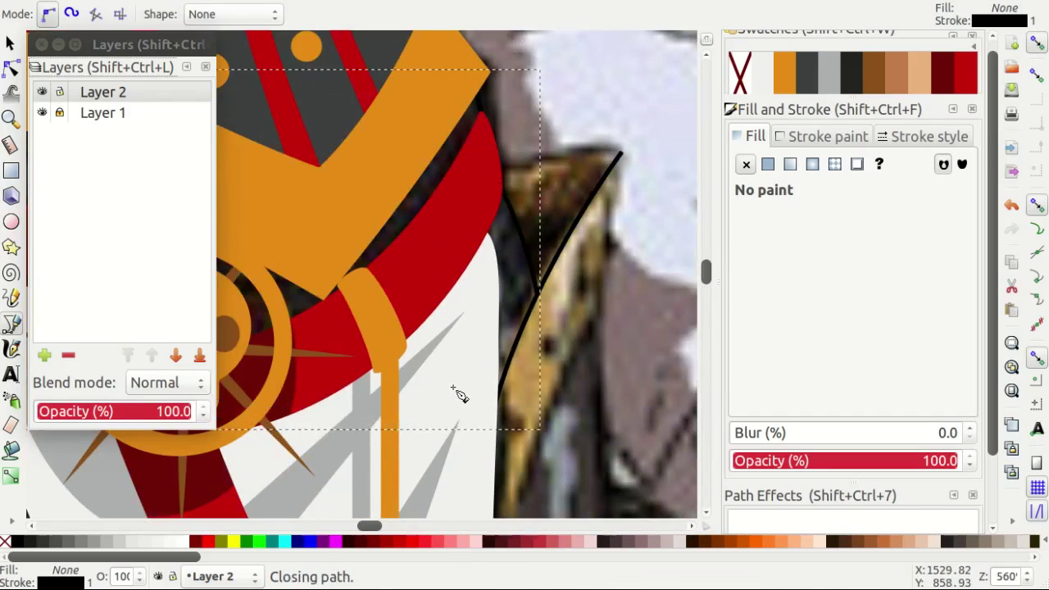
{"action": "scroll", "coordinate": [458, 395], "scroll_direction": "down", "scroll_amount": 2, "text": "ctrl"}
{"action": "left_click", "coordinate": [848, 72]}
{"action": "scroll", "coordinate": [385, 266], "scroll_direction": "up", "scroll_amount": 3}
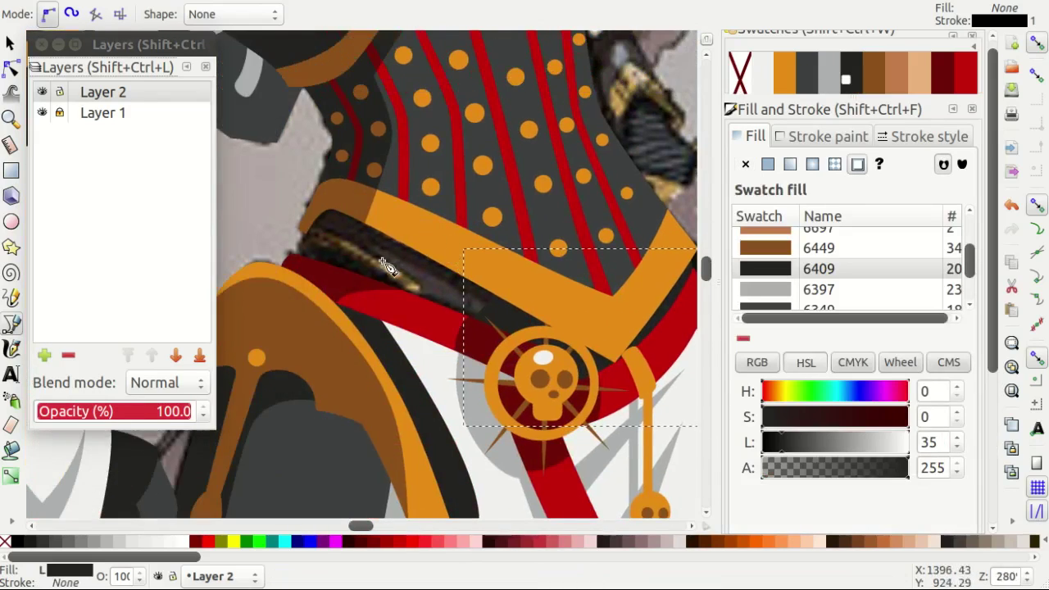
{"action": "scroll", "coordinate": [385, 266], "scroll_direction": "up", "scroll_amount": 1, "text": "ctrl"}
{"action": "scroll", "coordinate": [386, 269], "scroll_direction": "left", "scroll_amount": 2}
{"action": "scroll", "coordinate": [550, 351], "scroll_direction": "up", "scroll_amount": 2, "text": "ctrl"}
Trace the dark band above the waist belt as a closed curved outline.
{"action": "scroll", "coordinate": [577, 361], "scroll_direction": "up", "scroll_amount": 1, "text": "ctrl"}
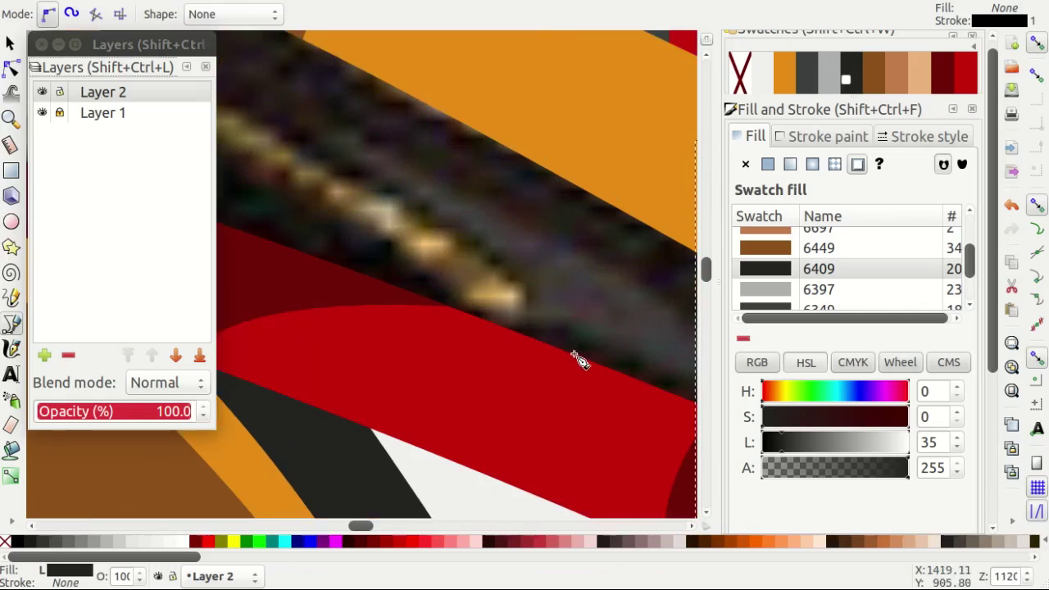
{"action": "left_click_drag", "start_coordinate": [573, 354], "coordinate": [524, 274]}
{"action": "scroll", "coordinate": [382, 169], "scroll_direction": "down", "scroll_amount": 2, "text": "ctrl"}
{"action": "scroll", "coordinate": [344, 172], "scroll_direction": "up", "scroll_amount": 2, "text": "ctrl"}
{"action": "left_click_drag", "start_coordinate": [330, 167], "coordinate": [330, 167]}
{"action": "scroll", "coordinate": [320, 238], "scroll_direction": "down", "scroll_amount": 1}
{"action": "left_click_drag", "start_coordinate": [316, 245], "coordinate": [339, 262]}
{"action": "scroll", "coordinate": [540, 340], "scroll_direction": "down", "scroll_amount": 1, "text": "ctrl"}
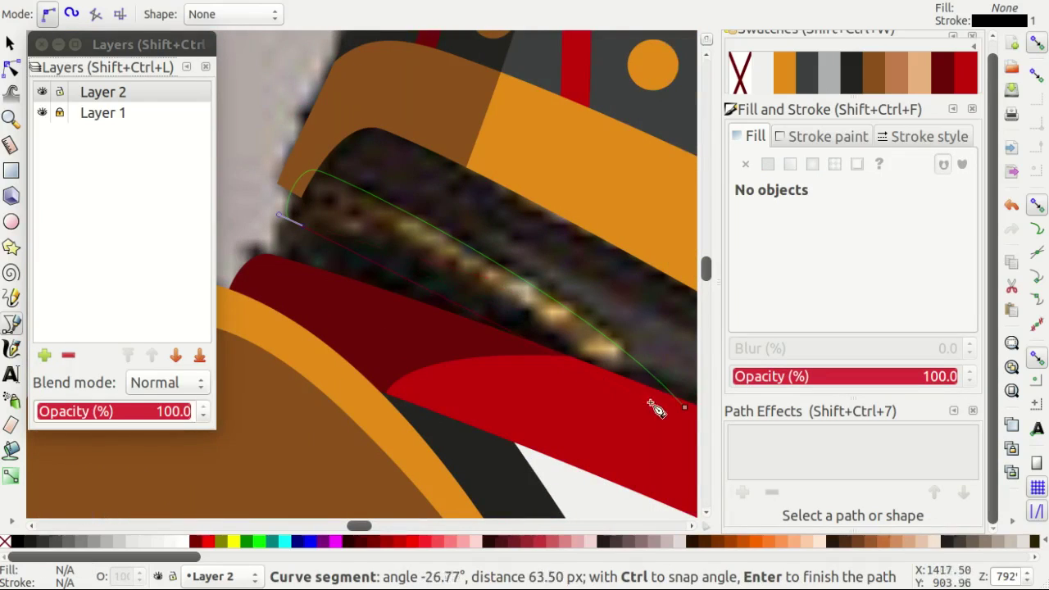
{"action": "left_click", "coordinate": [685, 407]}
Node-edit the band outline to refine its curves and left node.
{"action": "key", "text": "n"}
{"action": "mouse_move", "coordinate": [667, 421]}
{"action": "left_mouse_down"}
{"action": "mouse_move", "coordinate": [538, 311]}
{"action": "mouse_move", "coordinate": [581, 293]}
{"action": "left_mouse_up"}
{"action": "left_click_drag", "start_coordinate": [358, 250], "coordinate": [242, 114]}
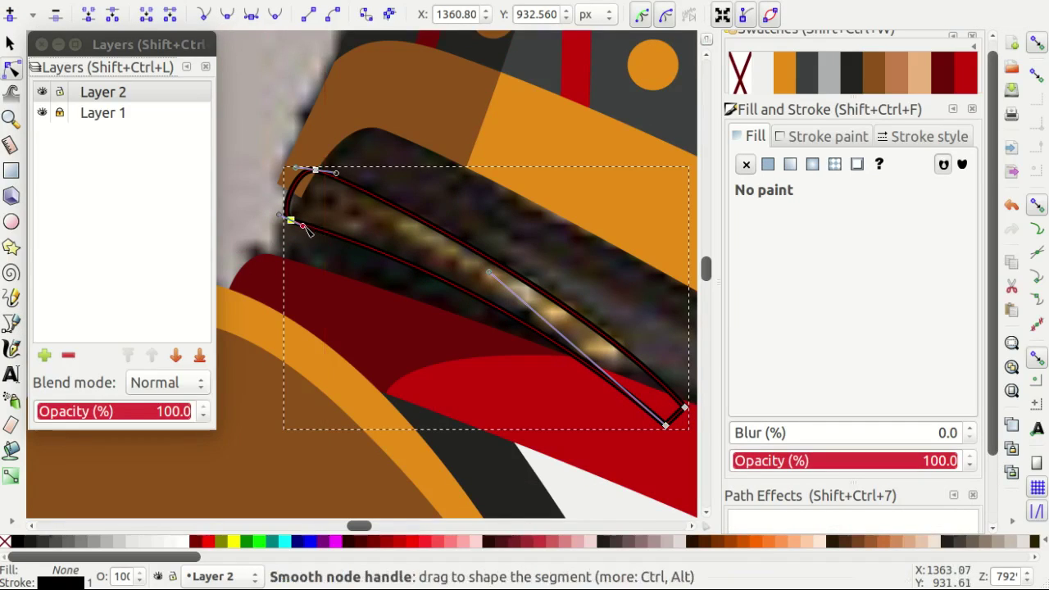
{"action": "left_click_drag", "start_coordinate": [490, 274], "coordinate": [480, 290]}
{"action": "scroll", "coordinate": [466, 299], "scroll_direction": "right", "scroll_amount": 2}
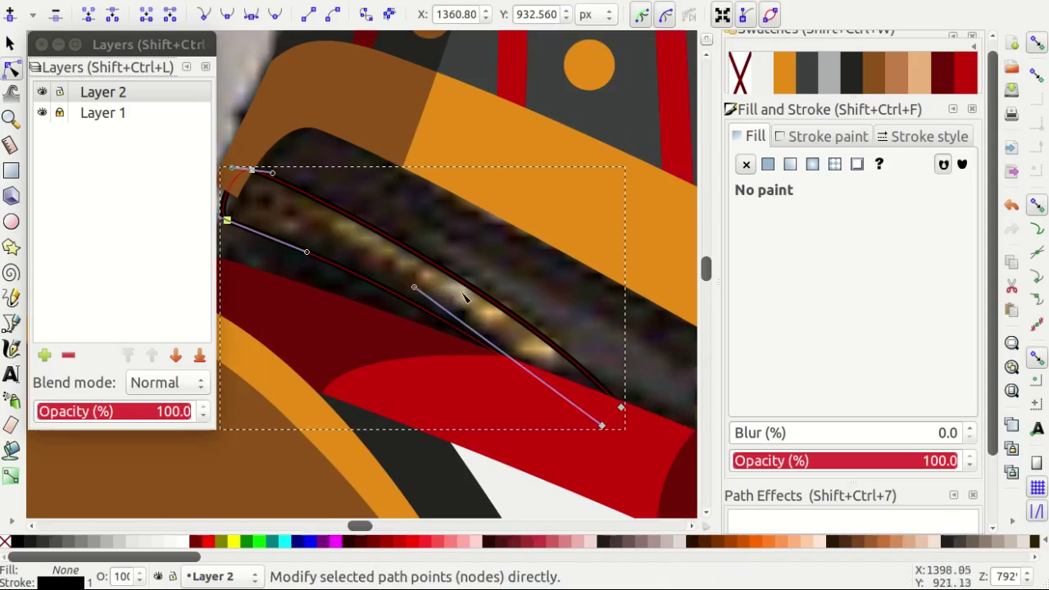
Draw an ellipse across the dark band and colour it orange.
{"action": "key", "text": "e"}
{"action": "scroll", "coordinate": [456, 316], "scroll_direction": "down", "scroll_amount": 2}
{"action": "left_click_drag", "start_coordinate": [358, 206], "coordinate": [669, 373]}
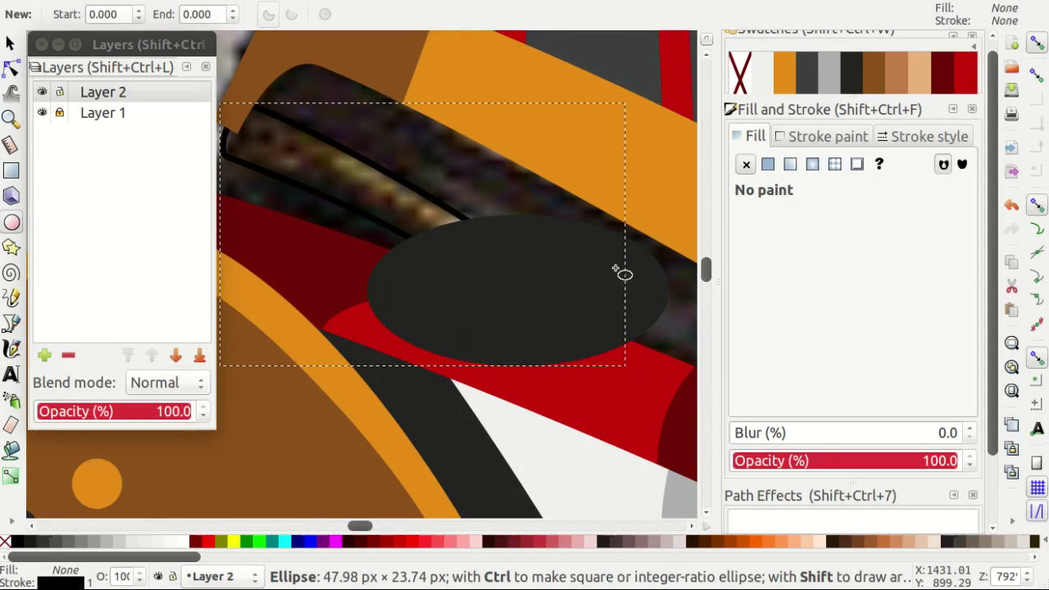
{"action": "key", "text": "space"}
{"action": "mouse_move", "coordinate": [624, 273]}
{"action": "left_mouse_down"}
{"action": "mouse_move", "coordinate": [670, 361]}
{"action": "mouse_move", "coordinate": [620, 451]}
{"action": "mouse_move", "coordinate": [610, 308]}
{"action": "left_mouse_up"}
{"action": "left_click", "coordinate": [670, 361]}
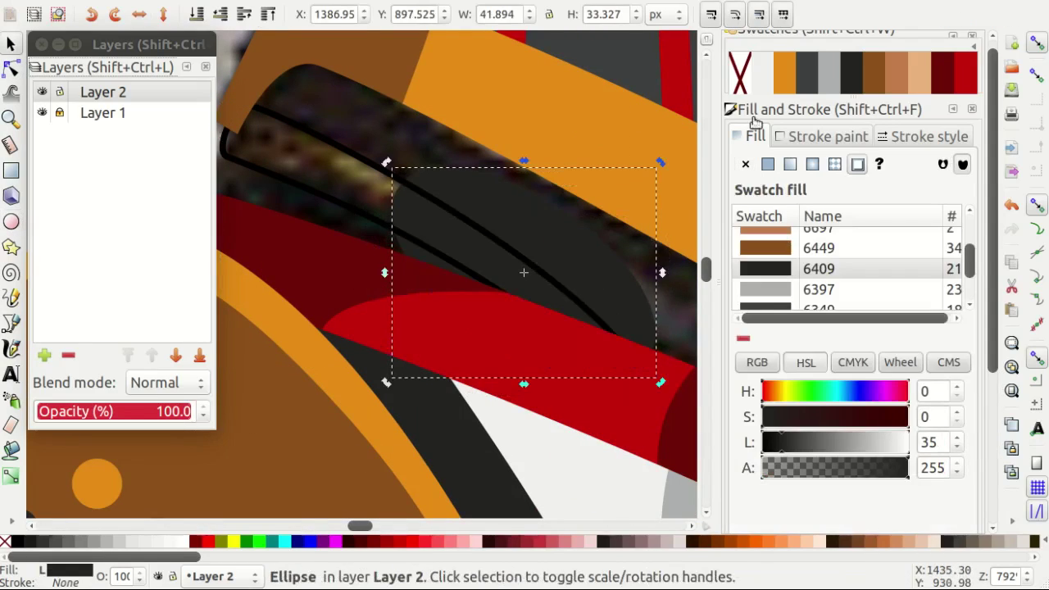
{"action": "left_click", "coordinate": [784, 72]}
Draw a rectangle over the ellipse area, lower it to bottom, and fill it brown.
{"action": "key", "text": "minus"}
{"action": "key", "text": "r"}
{"action": "left_click_drag", "start_coordinate": [267, 115], "coordinate": [476, 263]}
{"action": "key", "text": "End"}
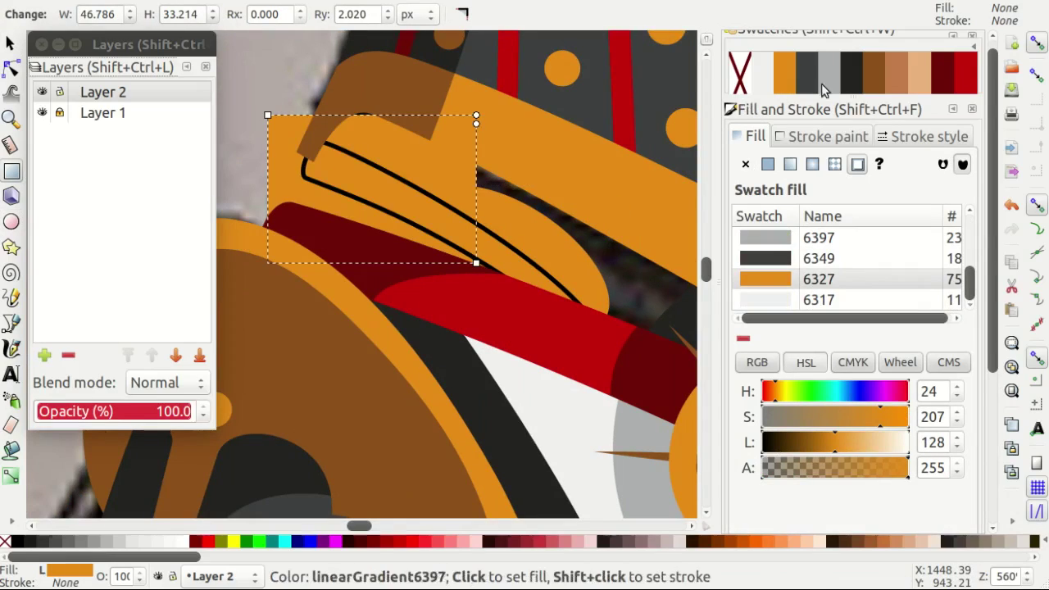
{"action": "left_click", "coordinate": [873, 72]}
Clip the rectangle and ellipse together with Clip > Set.
{"action": "key", "text": "s"}
{"action": "left_click", "coordinate": [532, 221], "text": "shift"}
{"action": "right_click", "coordinate": [500, 243]}
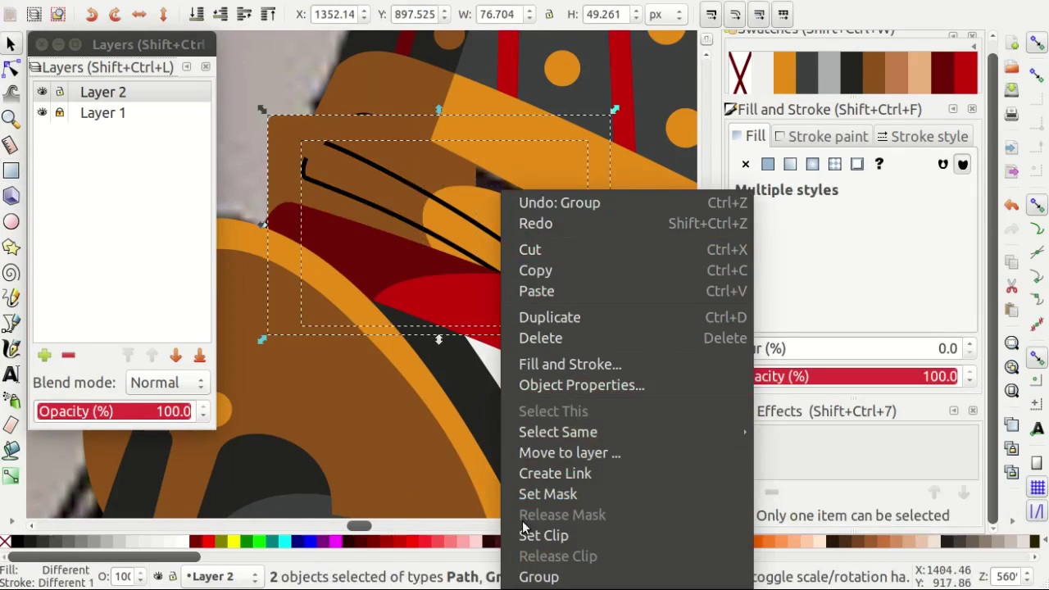
{"action": "left_click", "coordinate": [525, 532]}
{"action": "key", "text": "Escape"}
{"action": "key", "text": "plus"}
{"action": "key", "text": "plus"}
Finish and close the strap outline, filling it with grey swatch 6349.
{"action": "key", "text": "b"}
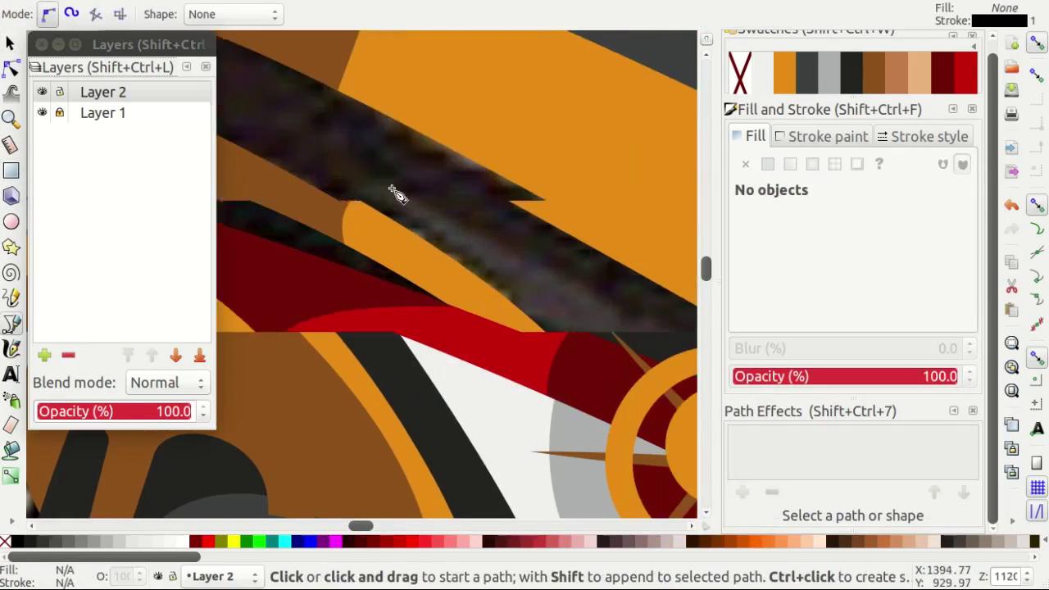
{"action": "scroll", "coordinate": [492, 163], "scroll_direction": "down", "scroll_amount": 3}
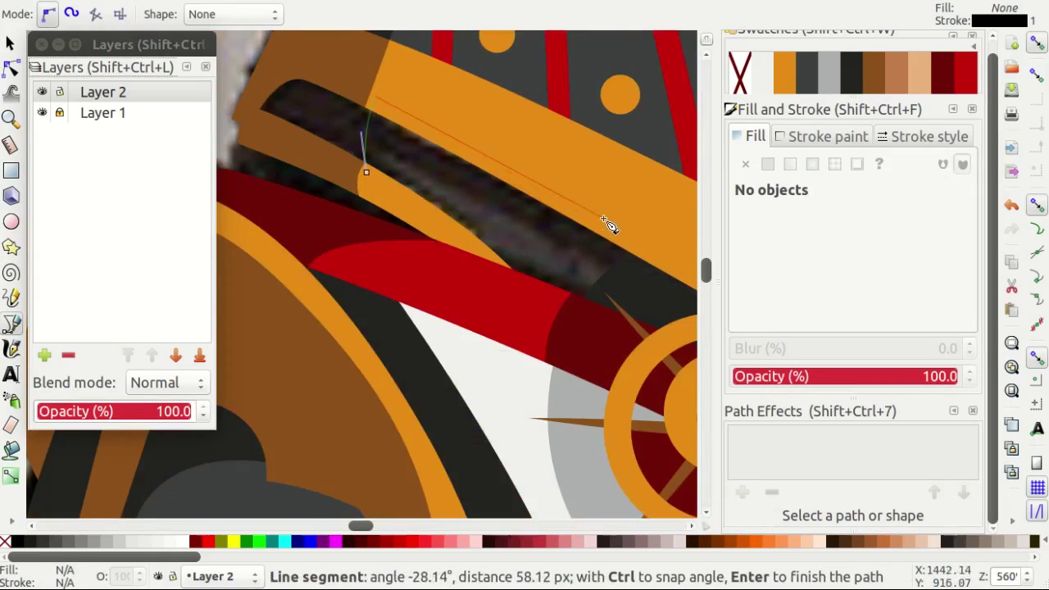
{"action": "scroll", "coordinate": [608, 227], "scroll_direction": "right", "scroll_amount": 5}
{"action": "scroll", "coordinate": [529, 222], "scroll_direction": "down", "scroll_amount": 2}
{"action": "key", "text": "minus"}
{"action": "key", "text": "minus"}
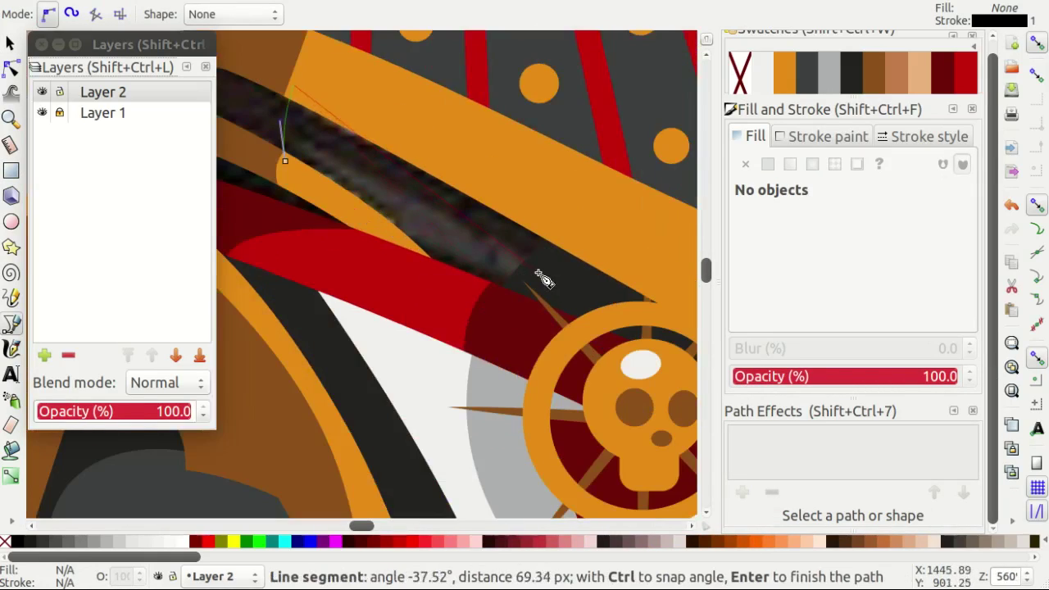
{"action": "left_click_drag", "start_coordinate": [567, 313], "coordinate": [465, 325]}
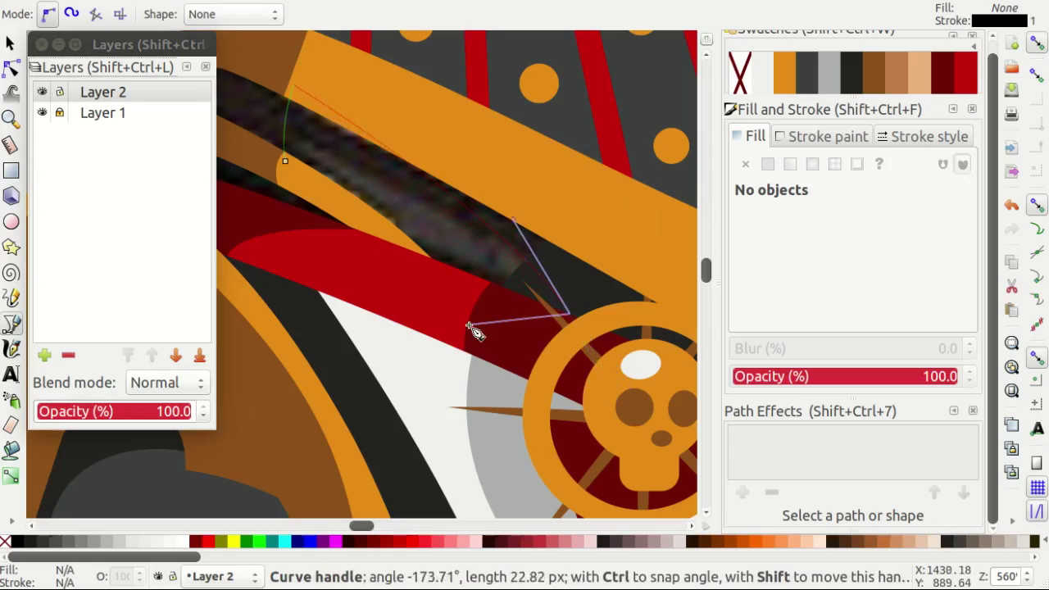
{"action": "left_click", "coordinate": [303, 178]}
{"action": "left_click", "coordinate": [746, 70]}
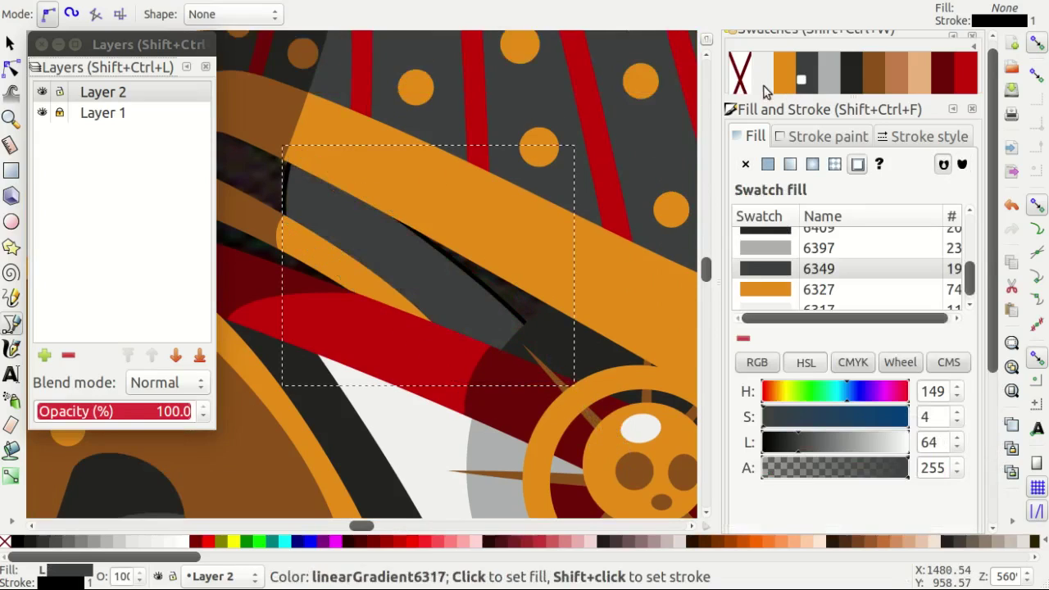
Trace a closed seven-node shape along the band and fill it with dark swatch 6409.
{"action": "scroll", "coordinate": [409, 189], "scroll_direction": "up", "scroll_amount": 3, "text": "ctrl"}
{"action": "left_click_drag", "start_coordinate": [381, 234], "coordinate": [412, 176]}
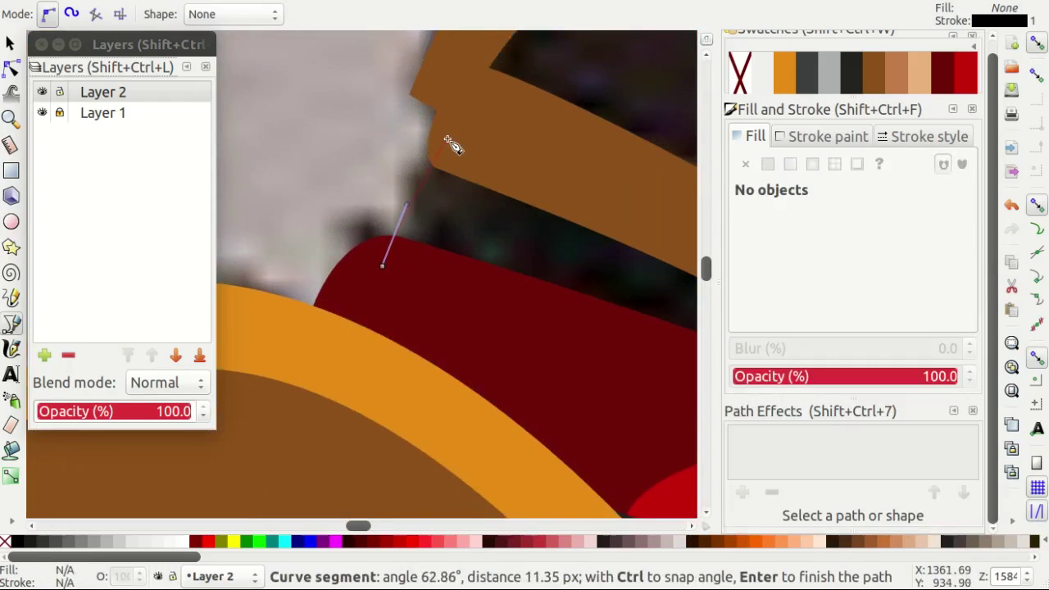
{"action": "left_click", "coordinate": [445, 99]}
{"action": "scroll", "coordinate": [445, 98], "scroll_direction": "down", "scroll_amount": 2, "text": "ctrl"}
{"action": "left_click", "coordinate": [434, 172]}
{"action": "scroll", "coordinate": [491, 158], "scroll_direction": "down", "scroll_amount": 2, "text": "ctrl"}
{"action": "left_click", "coordinate": [370, 204]}
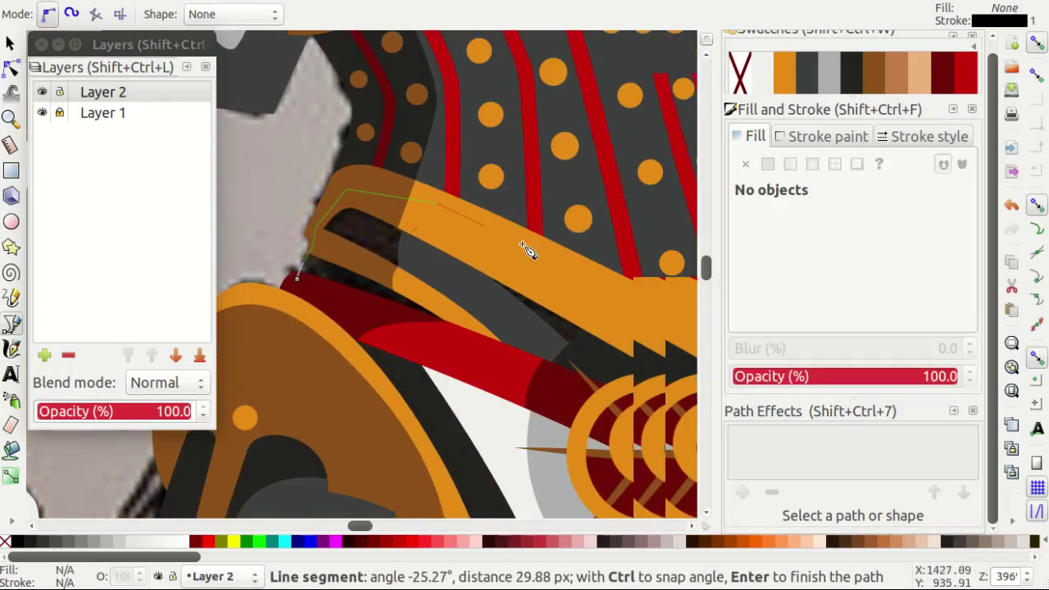
{"action": "left_click", "coordinate": [601, 329]}
{"action": "left_click", "coordinate": [493, 409]}
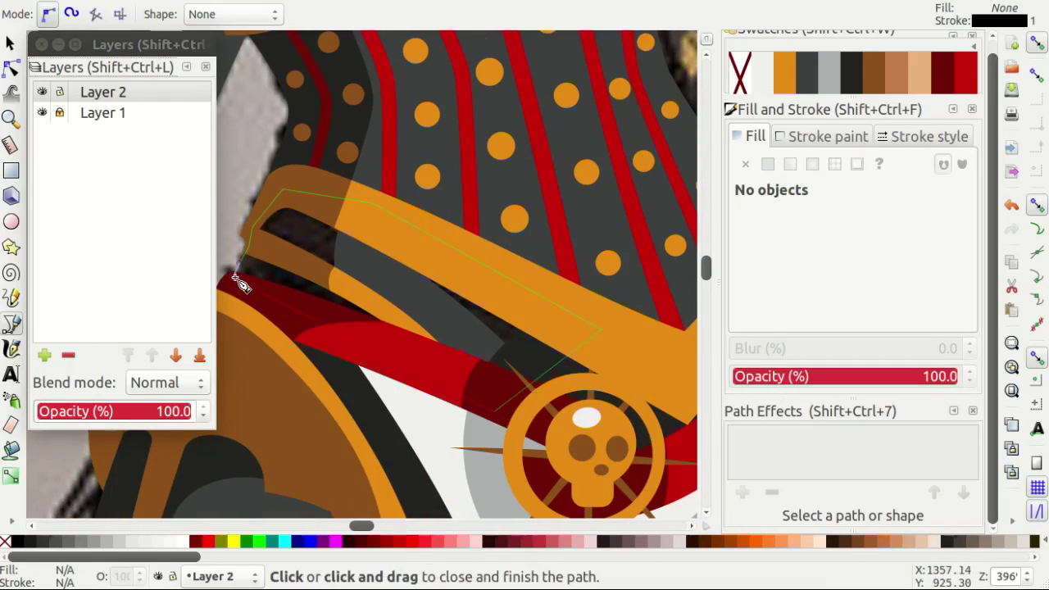
{"action": "left_click", "coordinate": [236, 279]}
{"action": "left_click", "coordinate": [850, 78]}
Hide the Layer 1 reference photo to check the trace, then show it again.
{"action": "key", "text": "s"}
{"action": "scroll", "coordinate": [491, 246], "scroll_direction": "down", "scroll_amount": 3, "text": "ctrl"}
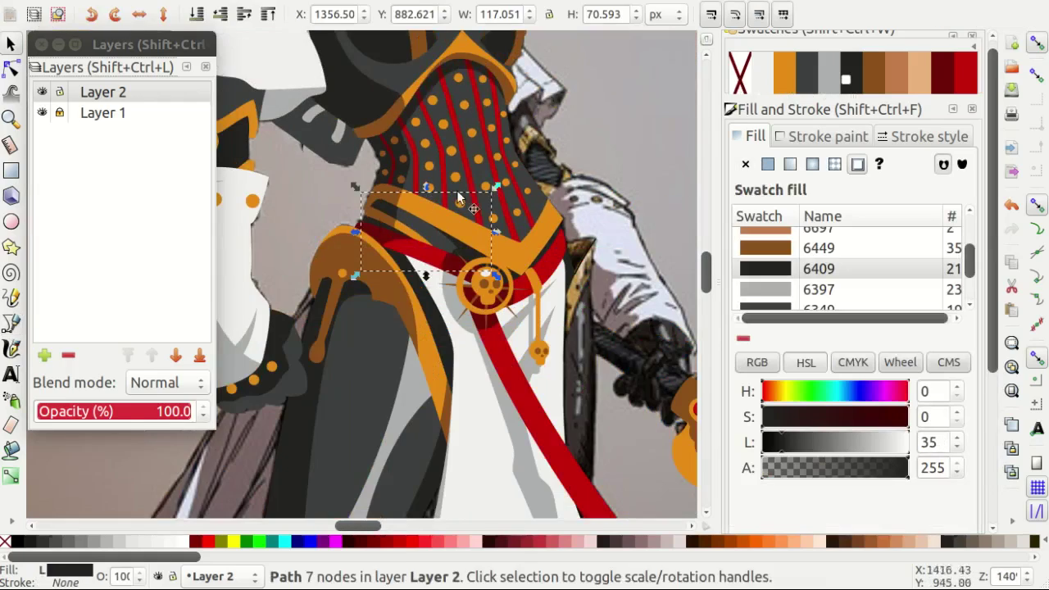
{"action": "key", "text": "Escape"}
{"action": "left_click", "coordinate": [42, 112]}
{"action": "scroll", "coordinate": [458, 270], "scroll_direction": "up", "scroll_amount": 3, "text": "ctrl"}
{"action": "scroll", "coordinate": [457, 269], "scroll_direction": "down", "scroll_amount": 4, "text": "ctrl"}
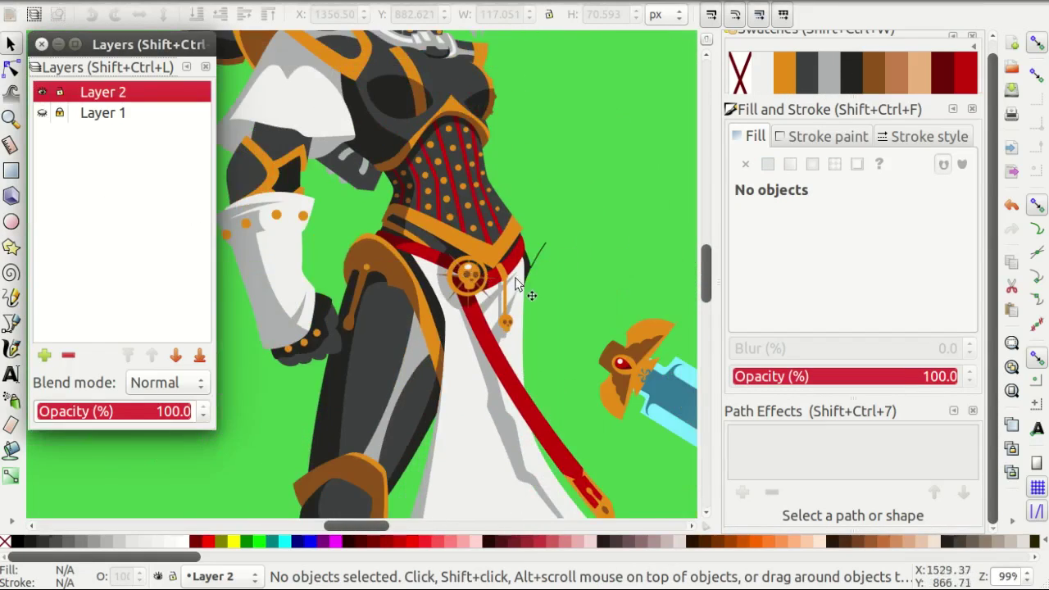
{"action": "scroll", "coordinate": [552, 293], "scroll_direction": "down", "scroll_amount": 2, "text": "ctrl"}
{"action": "scroll", "coordinate": [561, 256], "scroll_direction": "up", "scroll_amount": 1, "text": "ctrl"}
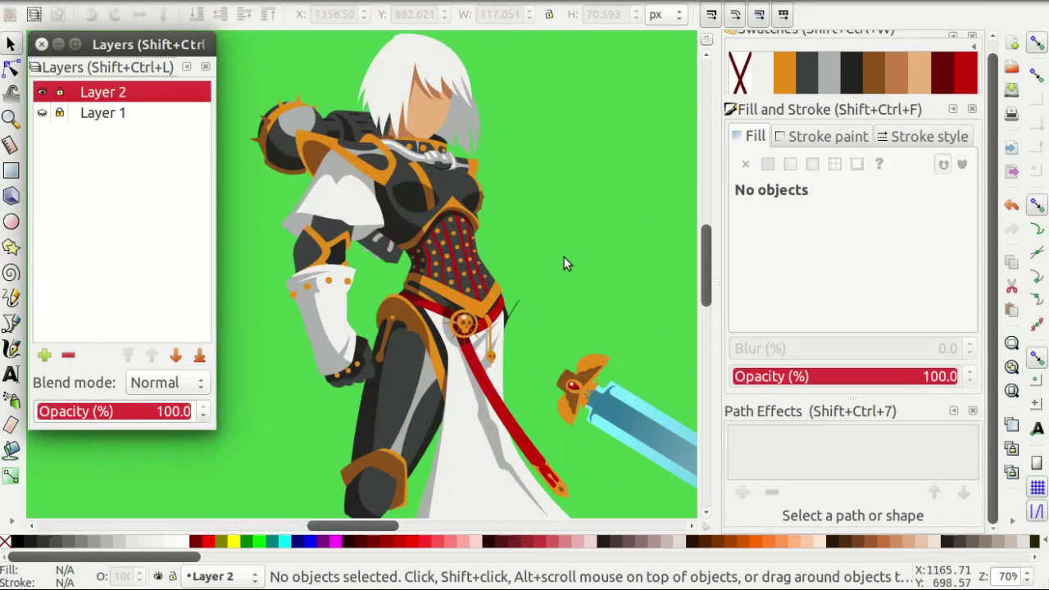
{"action": "scroll", "coordinate": [564, 257], "scroll_direction": "up", "scroll_amount": 1, "text": "ctrl"}
{"action": "scroll", "coordinate": [564, 257], "scroll_direction": "up", "scroll_amount": 1, "text": "ctrl"}
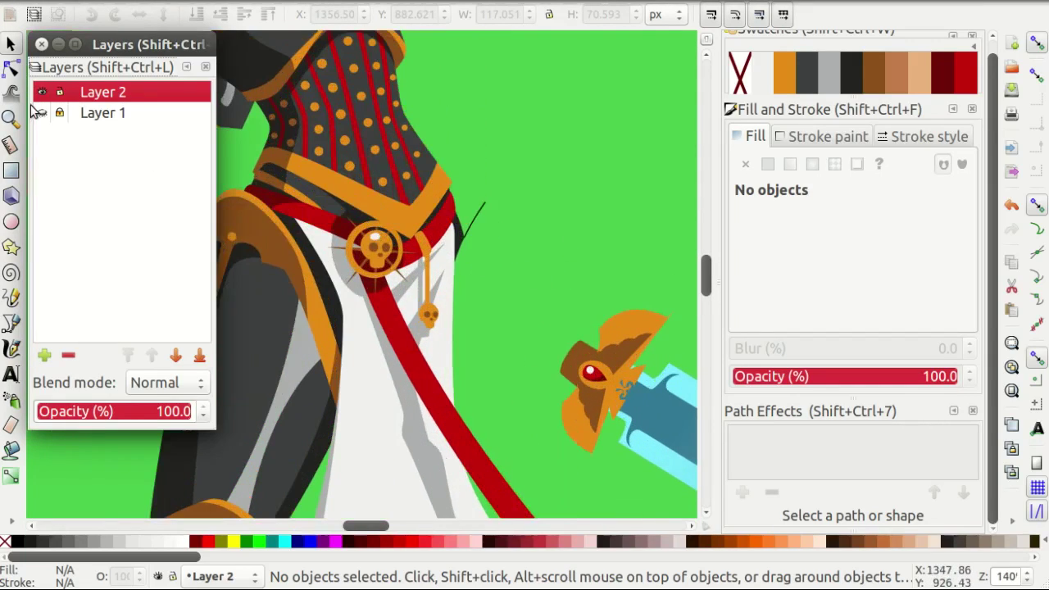
{"action": "left_click", "coordinate": [41, 113]}
{"action": "scroll", "coordinate": [511, 198], "scroll_direction": "down", "scroll_amount": 3}
{"action": "scroll", "coordinate": [484, 180], "scroll_direction": "up", "scroll_amount": 3, "text": "ctrl"}
Extend the thin black path near the sword hilt with curved nodes.
{"action": "scroll", "coordinate": [447, 149], "scroll_direction": "up", "scroll_amount": 1}
{"action": "left_click", "coordinate": [450, 168]}
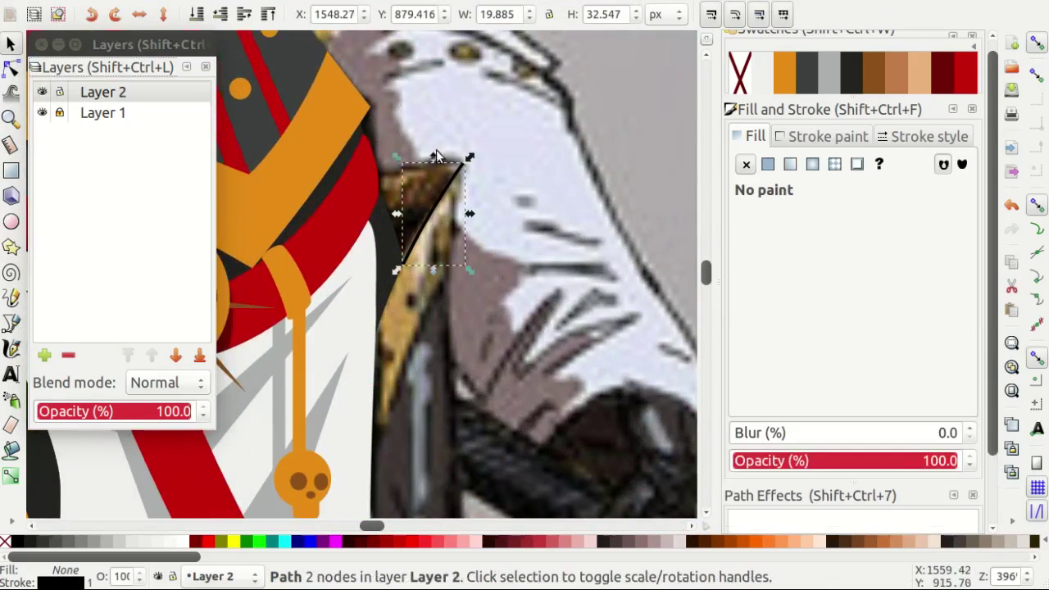
{"action": "key", "text": "b"}
{"action": "scroll", "coordinate": [437, 164], "scroll_direction": "up", "scroll_amount": 3, "text": "ctrl"}
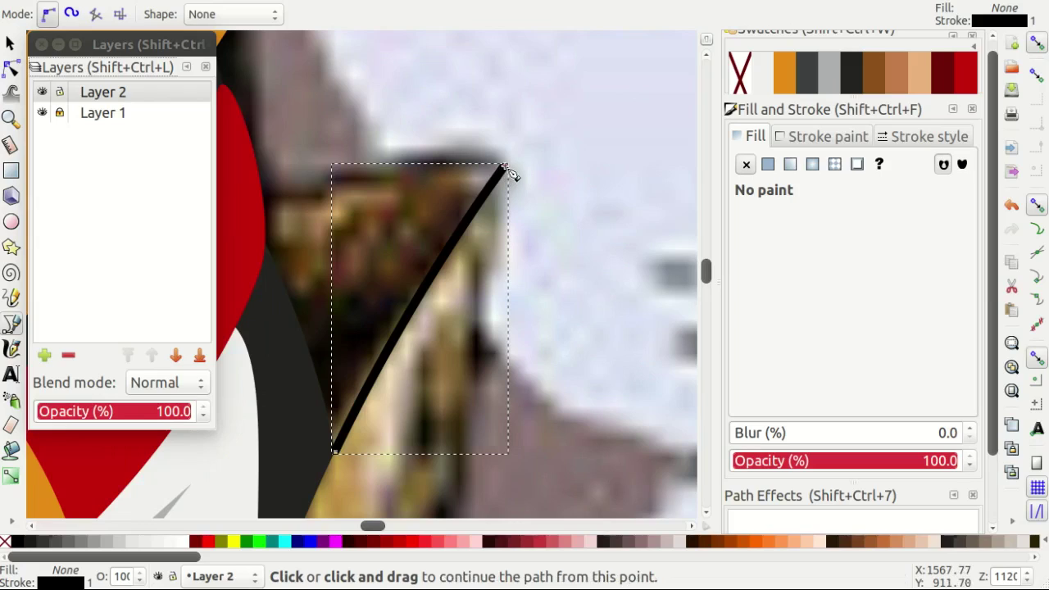
{"action": "left_click_drag", "start_coordinate": [473, 354], "coordinate": [463, 328]}
{"action": "scroll", "coordinate": [459, 311], "scroll_direction": "down", "scroll_amount": 1, "text": "ctrl"}
{"action": "scroll", "coordinate": [455, 282], "scroll_direction": "down", "scroll_amount": 3}
{"action": "scroll", "coordinate": [468, 262], "scroll_direction": "down", "scroll_amount": 3}
{"action": "scroll", "coordinate": [468, 238], "scroll_direction": "down", "scroll_amount": 1, "text": "ctrl"}
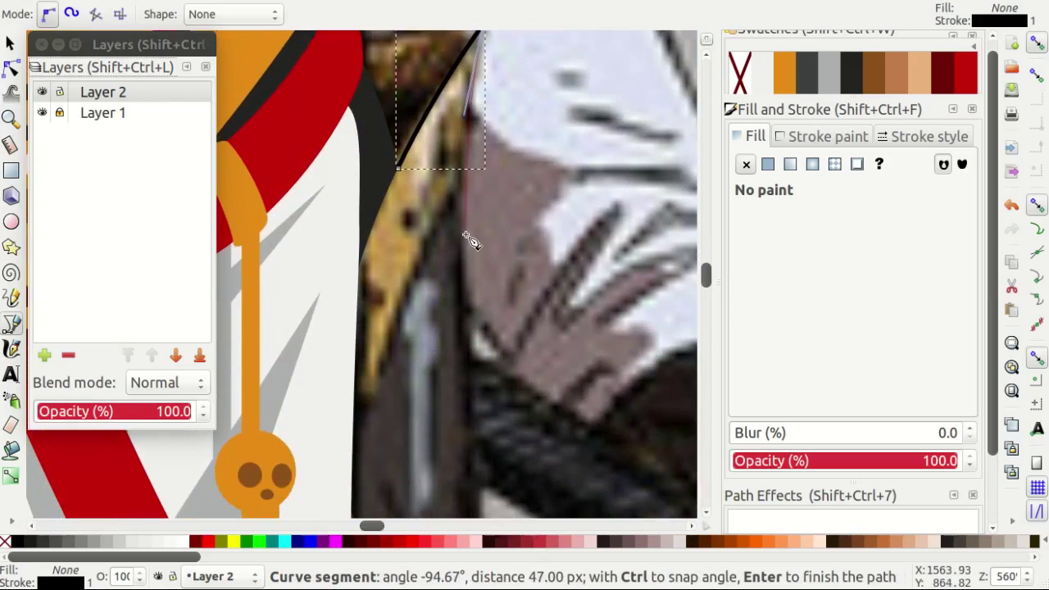
{"action": "scroll", "coordinate": [465, 270], "scroll_direction": "down", "scroll_amount": 3}
{"action": "left_click_drag", "start_coordinate": [465, 257], "coordinate": [475, 348]}
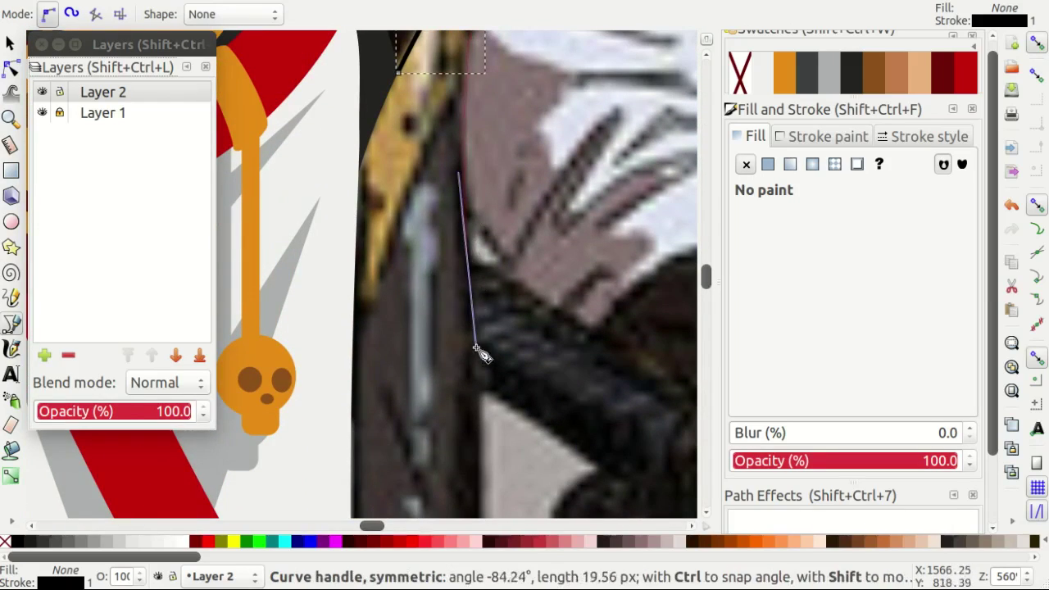
{"action": "left_click_drag", "start_coordinate": [479, 389], "coordinate": [478, 385]}
{"action": "scroll", "coordinate": [475, 328], "scroll_direction": "down", "scroll_amount": 5}
{"action": "scroll", "coordinate": [485, 270], "scroll_direction": "down", "scroll_amount": 5}
{"action": "scroll", "coordinate": [467, 328], "scroll_direction": "down", "scroll_amount": 5}
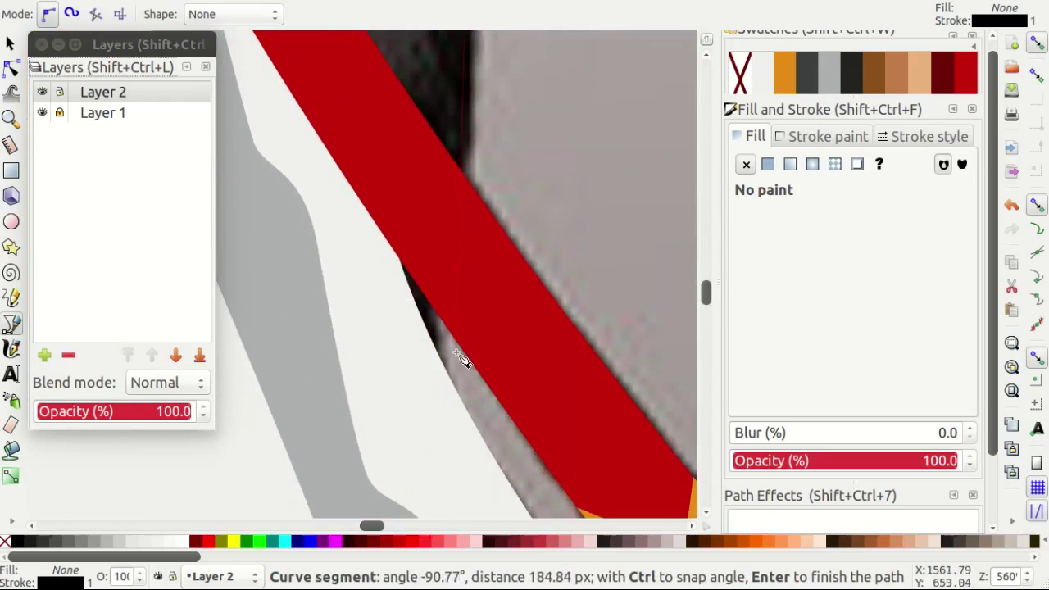
Add a lower node and close the black path at its start.
{"action": "left_click", "coordinate": [448, 449]}
{"action": "scroll", "coordinate": [368, 327], "scroll_direction": "up", "scroll_amount": 10}
{"action": "scroll", "coordinate": [372, 246], "scroll_direction": "up", "scroll_amount": 5}
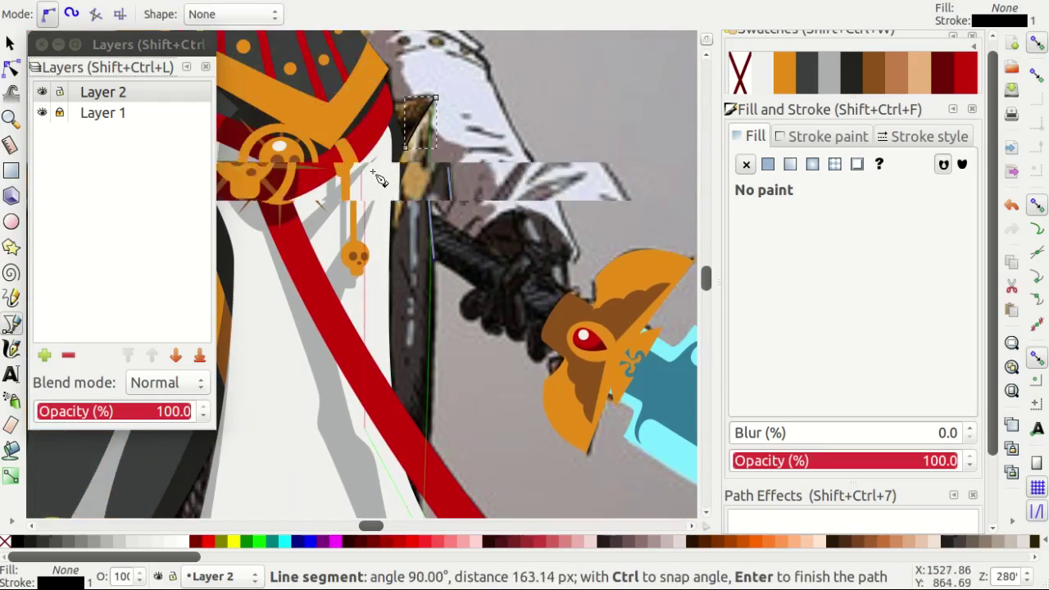
{"action": "scroll", "coordinate": [393, 205], "scroll_direction": "up", "scroll_amount": 5}
{"action": "left_click", "coordinate": [465, 136]}
{"action": "key", "text": "n"}
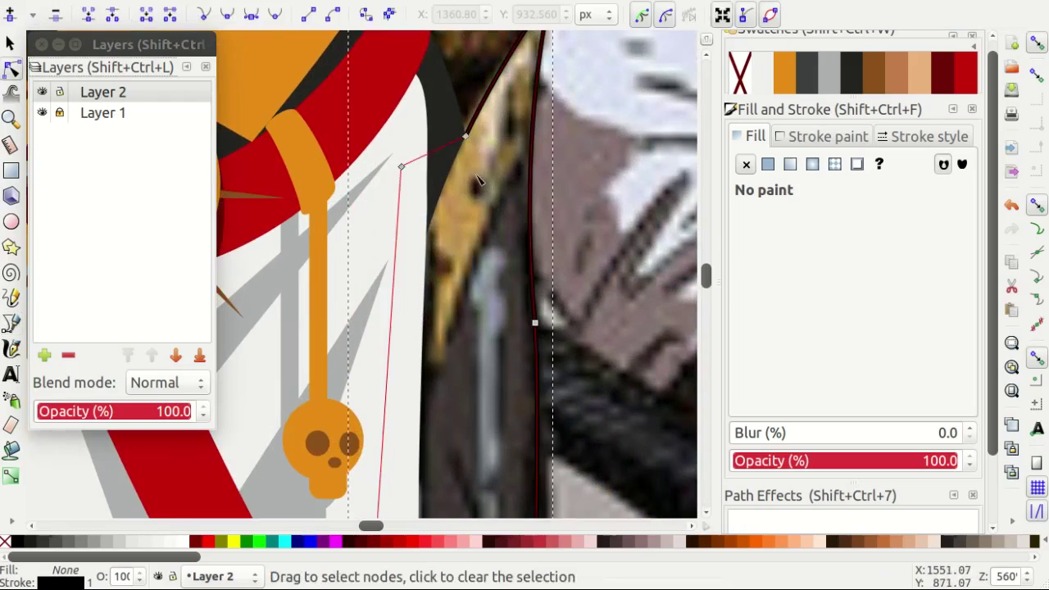
{"action": "scroll", "coordinate": [508, 319], "scroll_direction": "down", "scroll_amount": 5}
{"action": "scroll", "coordinate": [498, 333], "scroll_direction": "down", "scroll_amount": 2}
{"action": "scroll", "coordinate": [512, 246], "scroll_direction": "up", "scroll_amount": 3}
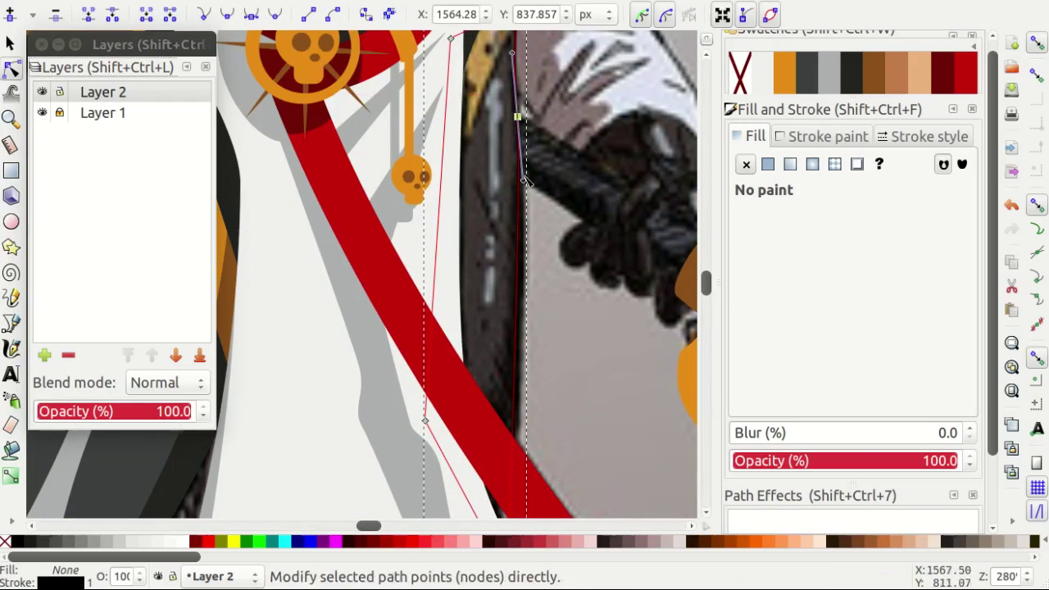
{"action": "scroll", "coordinate": [525, 286], "scroll_direction": "up", "scroll_amount": 4}
{"action": "scroll", "coordinate": [541, 270], "scroll_direction": "up", "scroll_amount": 1}
{"action": "scroll", "coordinate": [491, 311], "scroll_direction": "down", "scroll_amount": 1}
Trace the pointed armour piece and pull it into a sharp upper point.
{"action": "key", "text": "b"}
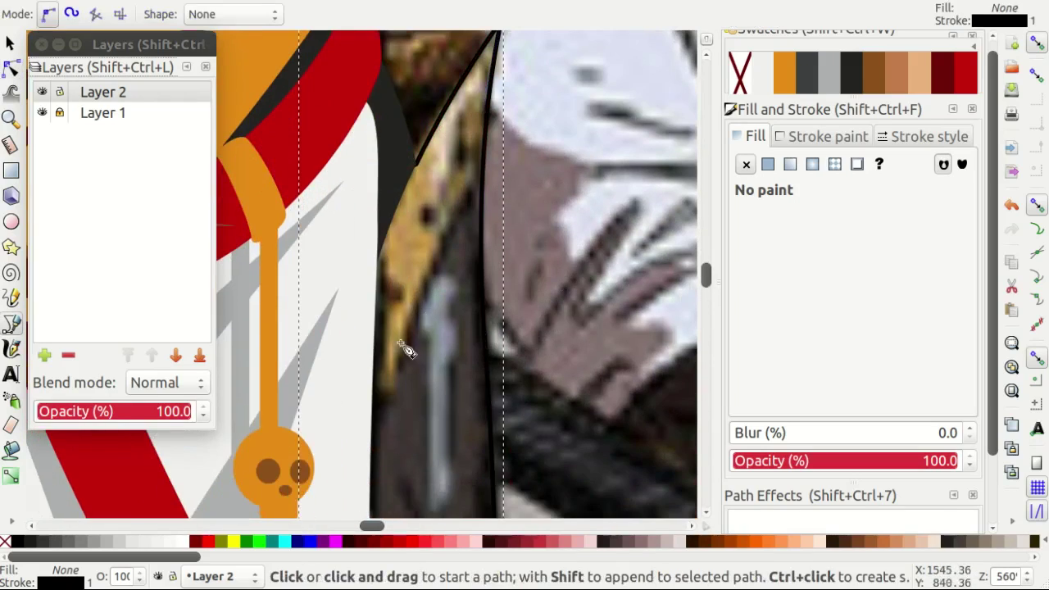
{"action": "left_click", "coordinate": [366, 473]}
{"action": "left_click", "coordinate": [498, 176]}
{"action": "scroll", "coordinate": [524, 61], "scroll_direction": "up", "scroll_amount": 2}
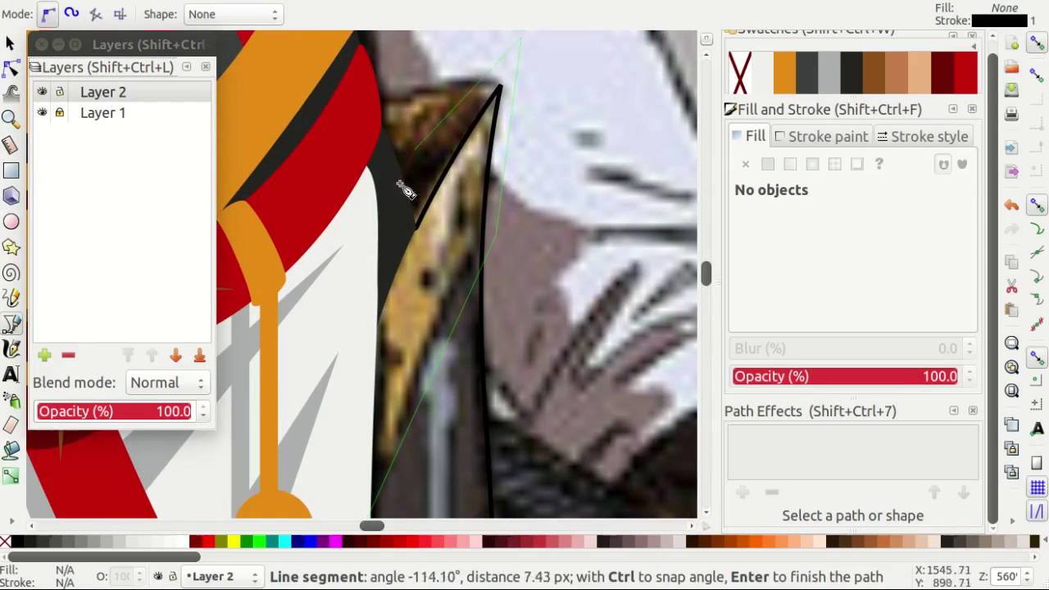
{"action": "scroll", "coordinate": [405, 190], "scroll_direction": "down", "scroll_amount": 2}
{"action": "left_click", "coordinate": [326, 270]}
{"action": "left_click", "coordinate": [361, 468]}
{"action": "key", "text": "n"}
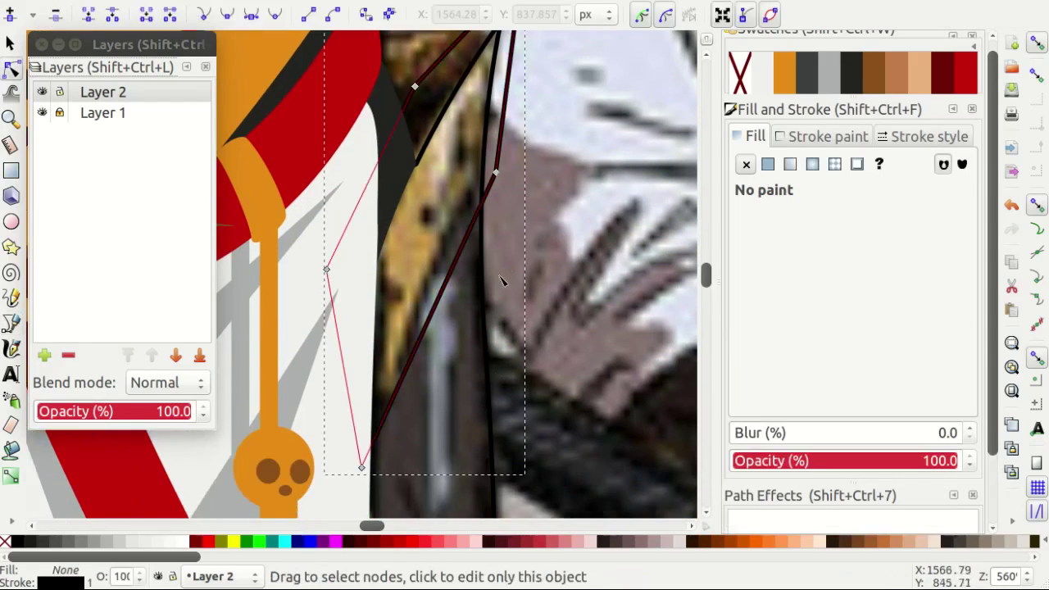
{"action": "left_click_drag", "start_coordinate": [507, 172], "coordinate": [512, 42]}
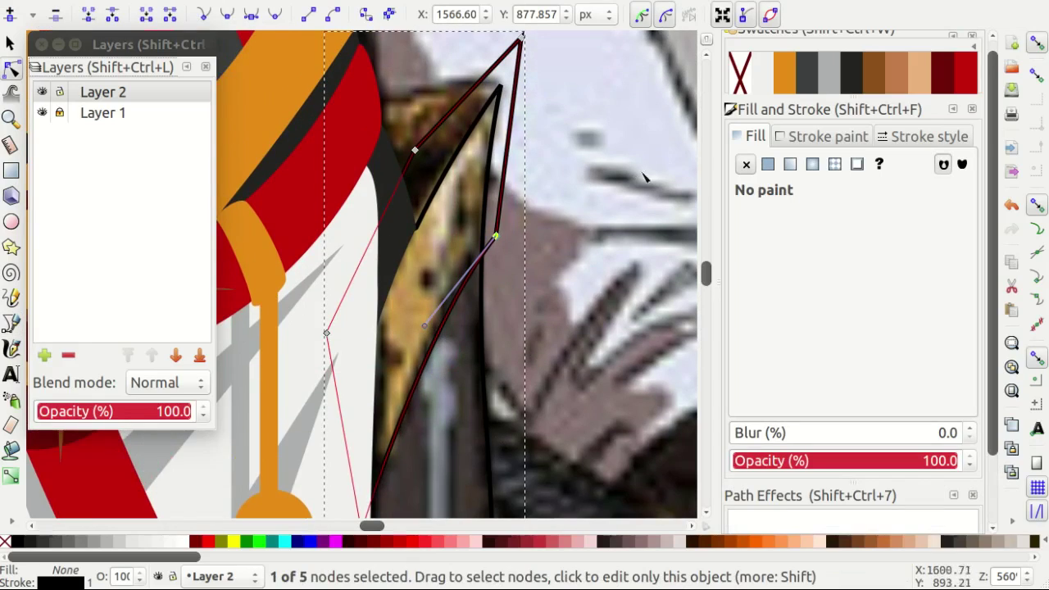
{"action": "scroll", "coordinate": [461, 219], "scroll_direction": "up", "scroll_amount": 2}
Duplicate the pointed shape and reshape the copy to arch up-left.
{"action": "key", "text": "s"}
{"action": "right_click", "coordinate": [461, 213]}
{"action": "left_click", "coordinate": [493, 317]}
{"action": "key", "text": "n"}
{"action": "scroll", "coordinate": [520, 393], "scroll_direction": "down", "scroll_amount": 2}
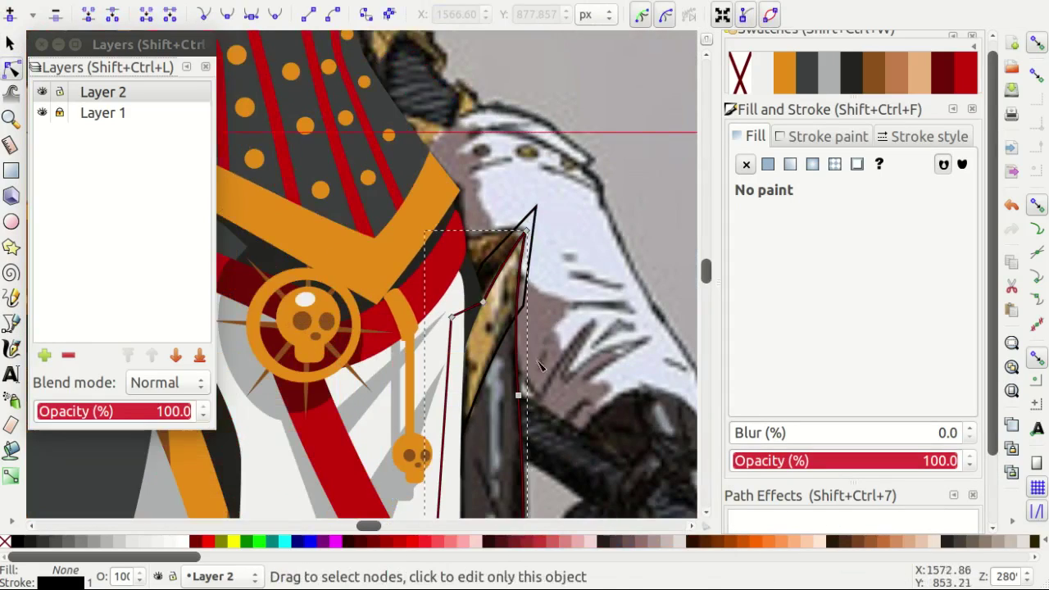
{"action": "scroll", "coordinate": [480, 258], "scroll_direction": "up", "scroll_amount": 2}
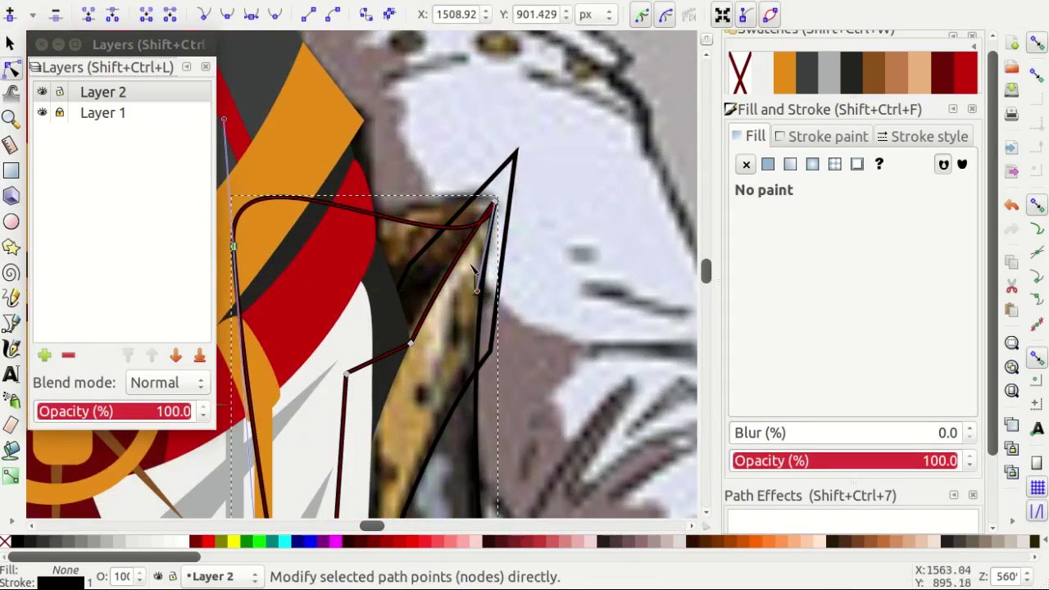
{"action": "scroll", "coordinate": [483, 246], "scroll_direction": "up", "scroll_amount": 1}
{"action": "left_click_drag", "start_coordinate": [489, 337], "coordinate": [461, 176]}
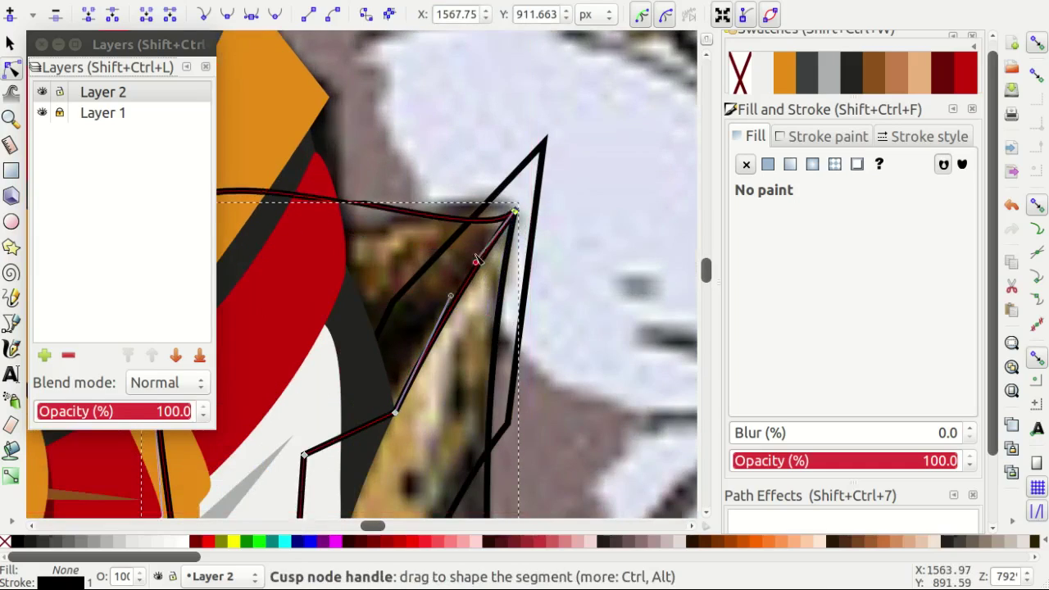
{"action": "scroll", "coordinate": [398, 247], "scroll_direction": "down", "scroll_amount": 1}
{"action": "left_click_drag", "start_coordinate": [257, 281], "coordinate": [288, 184]}
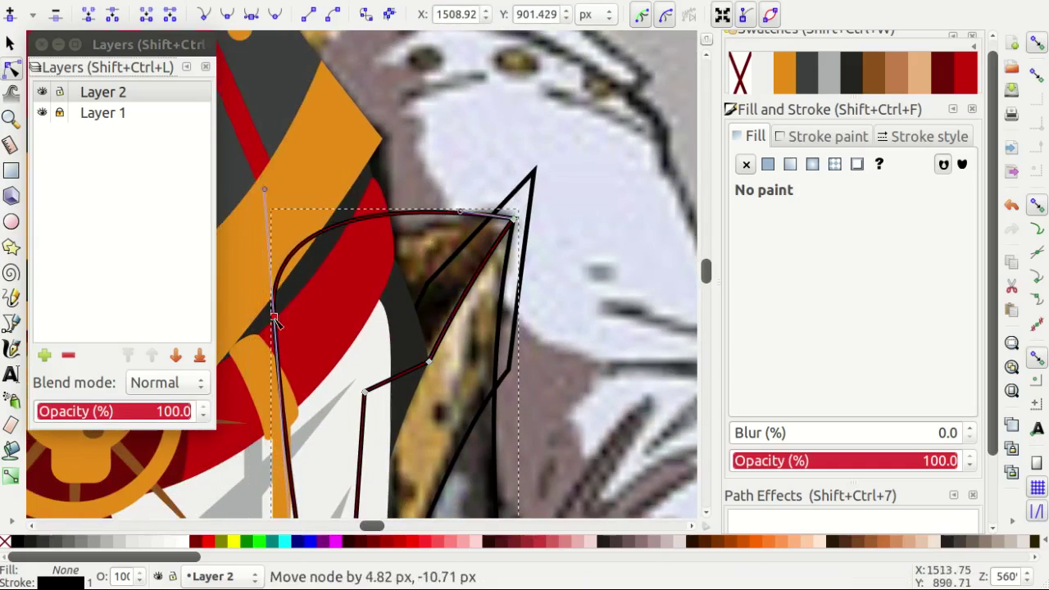
Fill the copy with brown swatch 6449 and adjust its corner.
{"action": "scroll", "coordinate": [324, 367], "scroll_direction": "down", "scroll_amount": 2}
{"action": "scroll", "coordinate": [279, 310], "scroll_direction": "down", "scroll_amount": 4}
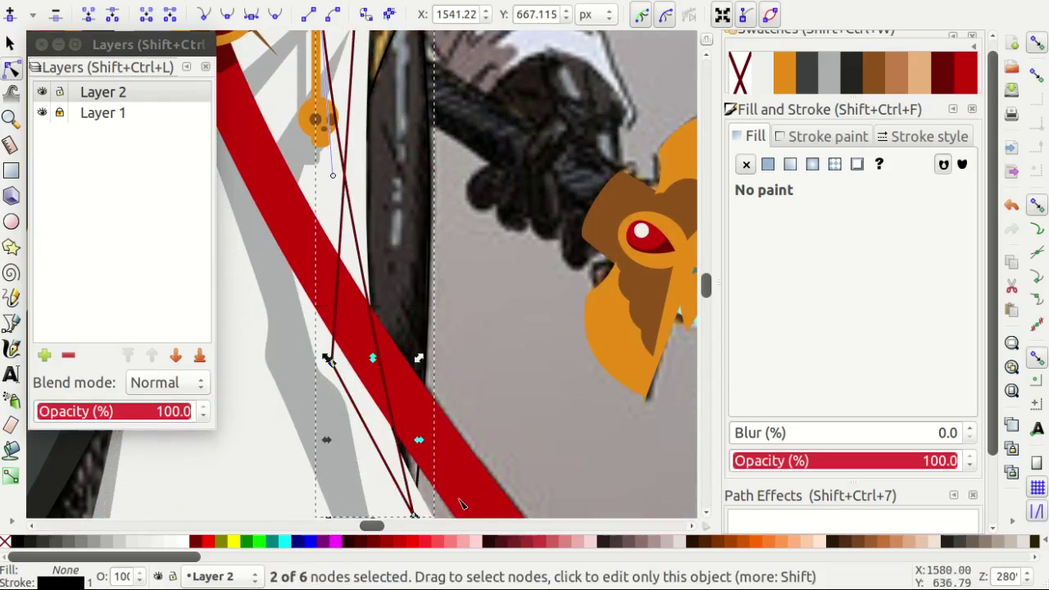
{"action": "scroll", "coordinate": [461, 504], "scroll_direction": "down", "scroll_amount": 1}
{"action": "scroll", "coordinate": [461, 446], "scroll_direction": "down", "scroll_amount": 1}
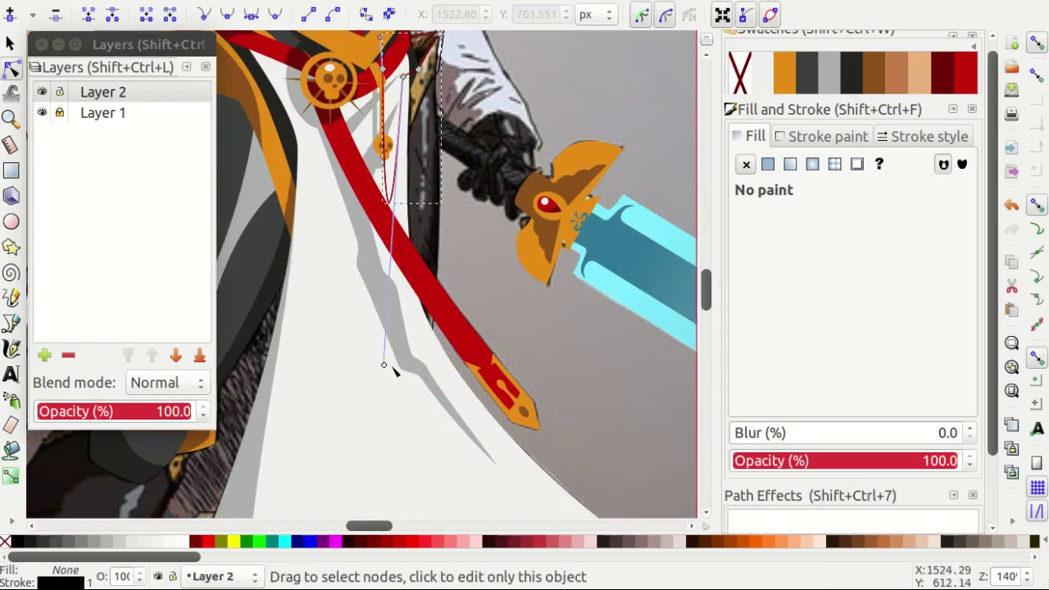
{"action": "scroll", "coordinate": [492, 241], "scroll_direction": "up", "scroll_amount": 2}
{"action": "scroll", "coordinate": [502, 242], "scroll_direction": "up", "scroll_amount": 1}
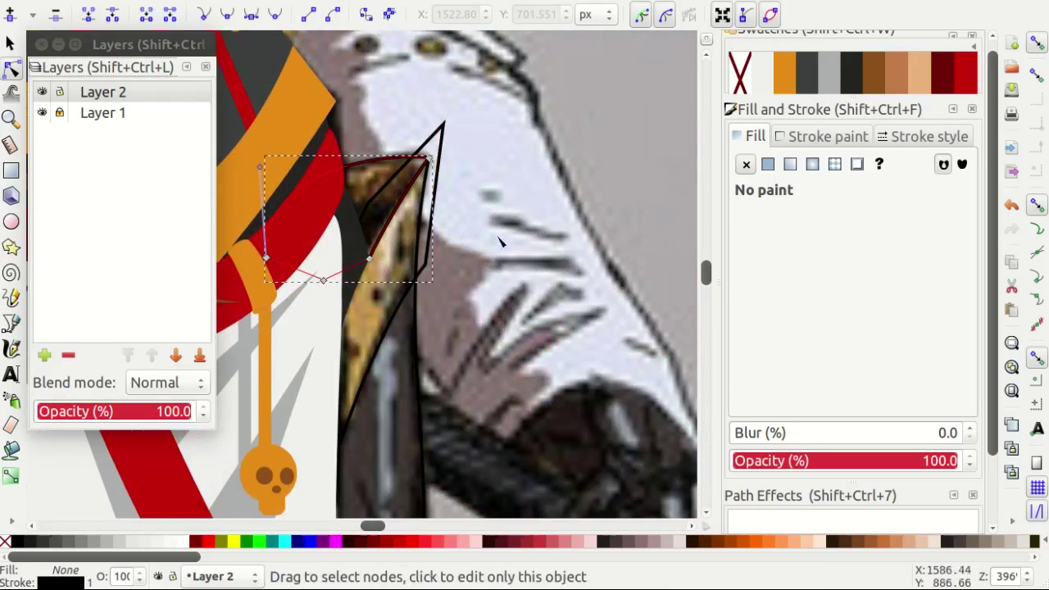
{"action": "left_click", "coordinate": [871, 84]}
{"action": "scroll", "coordinate": [388, 277], "scroll_direction": "up", "scroll_amount": 3}
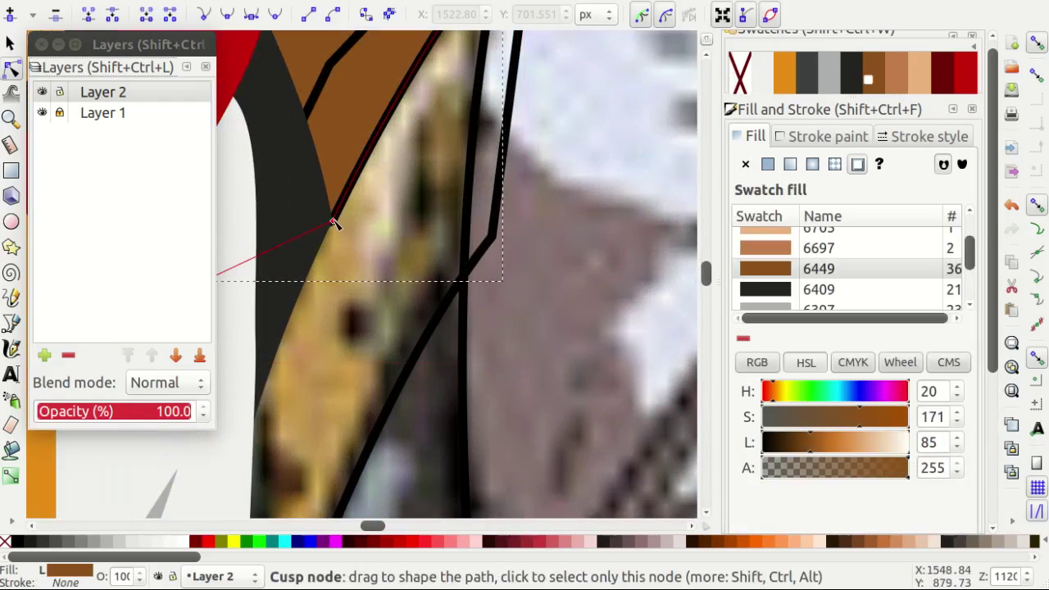
{"action": "left_click_drag", "start_coordinate": [334, 223], "coordinate": [344, 266]}
Fill the black-outlined pointed shape with orange swatch 6327.
{"action": "key", "text": "s"}
{"action": "scroll", "coordinate": [498, 292], "scroll_direction": "down", "scroll_amount": 2}
{"action": "left_click", "coordinate": [468, 257]}
{"action": "left_click", "coordinate": [453, 261]}
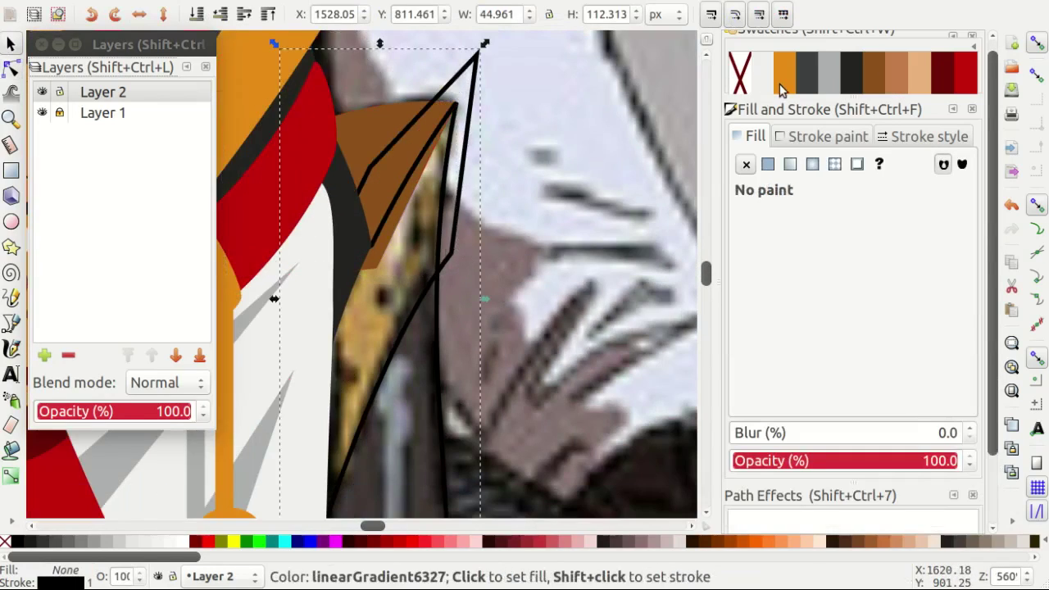
{"action": "left_click", "coordinate": [780, 88]}
{"action": "scroll", "coordinate": [510, 231], "scroll_direction": "down", "scroll_amount": 1}
{"action": "scroll", "coordinate": [519, 226], "scroll_direction": "down", "scroll_amount": 1}
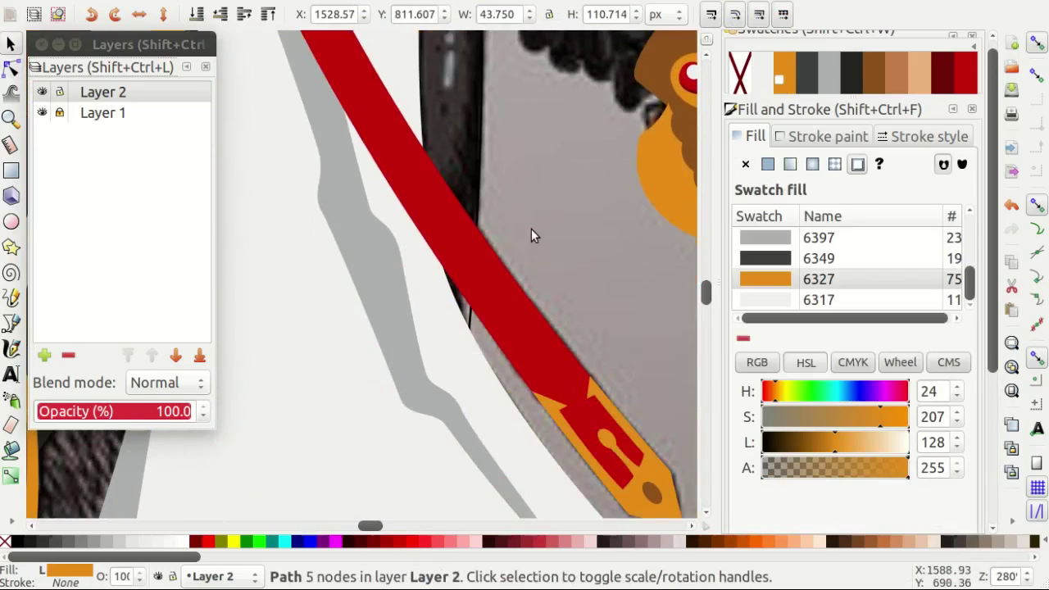
{"action": "key", "text": "Escape"}
{"action": "scroll", "coordinate": [531, 235], "scroll_direction": "down", "scroll_amount": 1}
Trace a closed thin highlight strip beside the armour piece.
{"action": "key", "text": "e"}
{"action": "scroll", "coordinate": [462, 226], "scroll_direction": "down", "scroll_amount": 2}
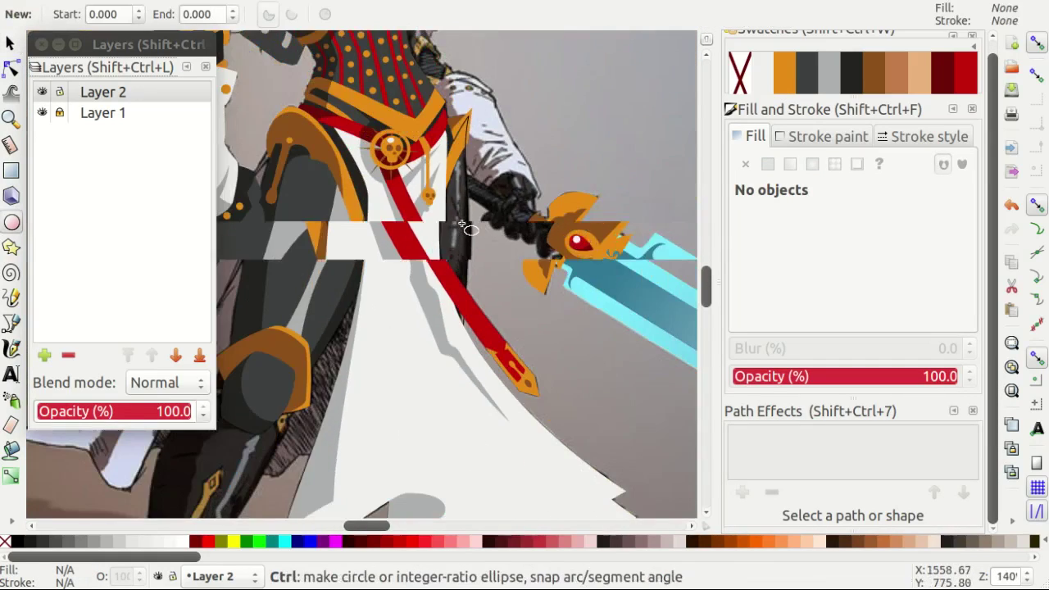
{"action": "scroll", "coordinate": [463, 227], "scroll_direction": "up", "scroll_amount": 2}
{"action": "key", "text": "b"}
{"action": "scroll", "coordinate": [429, 164], "scroll_direction": "up", "scroll_amount": 1}
{"action": "left_click", "coordinate": [414, 163]}
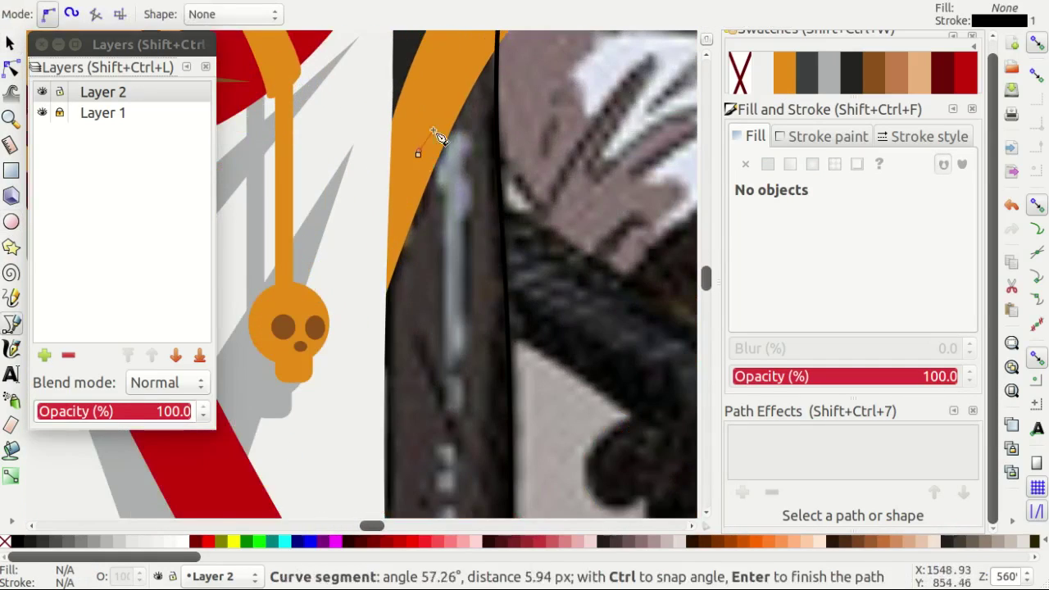
{"action": "scroll", "coordinate": [446, 250], "scroll_direction": "down", "scroll_amount": 1}
{"action": "scroll", "coordinate": [463, 266], "scroll_direction": "up", "scroll_amount": 1}
{"action": "scroll", "coordinate": [463, 267], "scroll_direction": "down", "scroll_amount": 3}
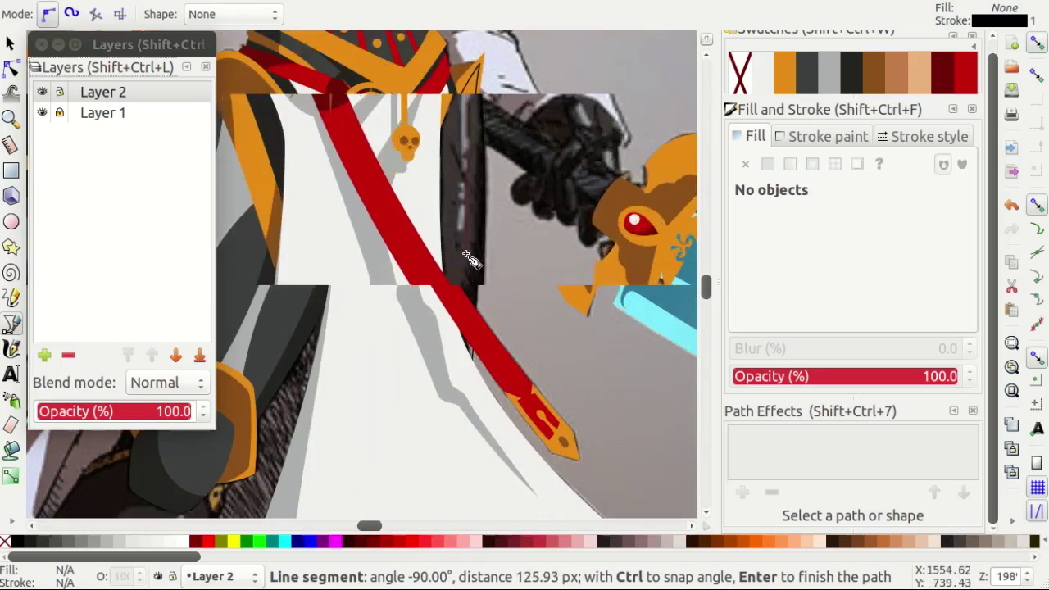
{"action": "scroll", "coordinate": [461, 265], "scroll_direction": "up", "scroll_amount": 2}
{"action": "left_click", "coordinate": [458, 264]}
{"action": "scroll", "coordinate": [459, 264], "scroll_direction": "up", "scroll_amount": 1}
{"action": "scroll", "coordinate": [447, 117], "scroll_direction": "up", "scroll_amount": 3}
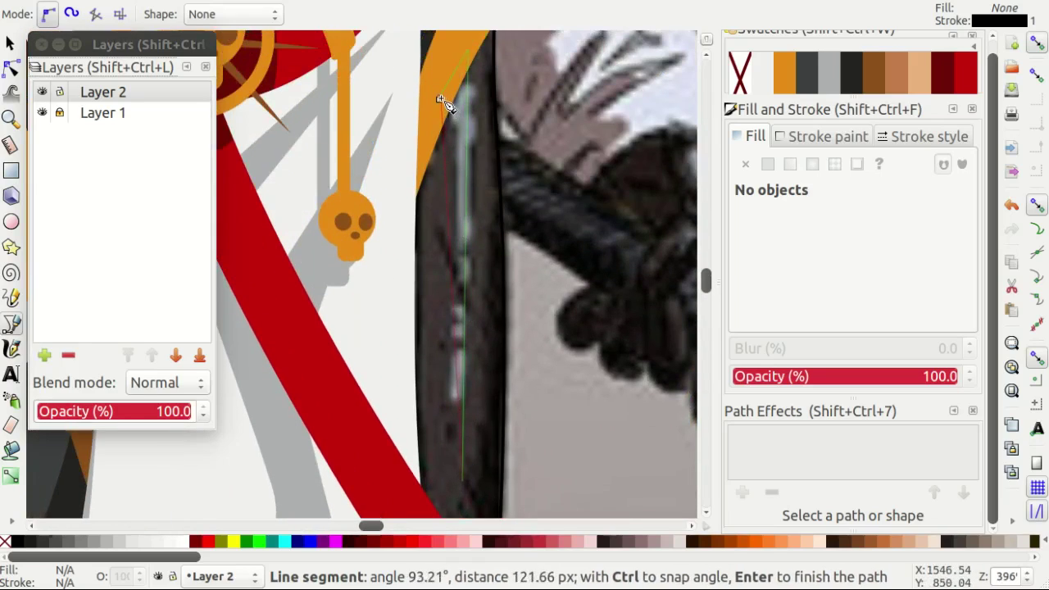
{"action": "left_click", "coordinate": [440, 100]}
{"action": "key", "text": "n"}
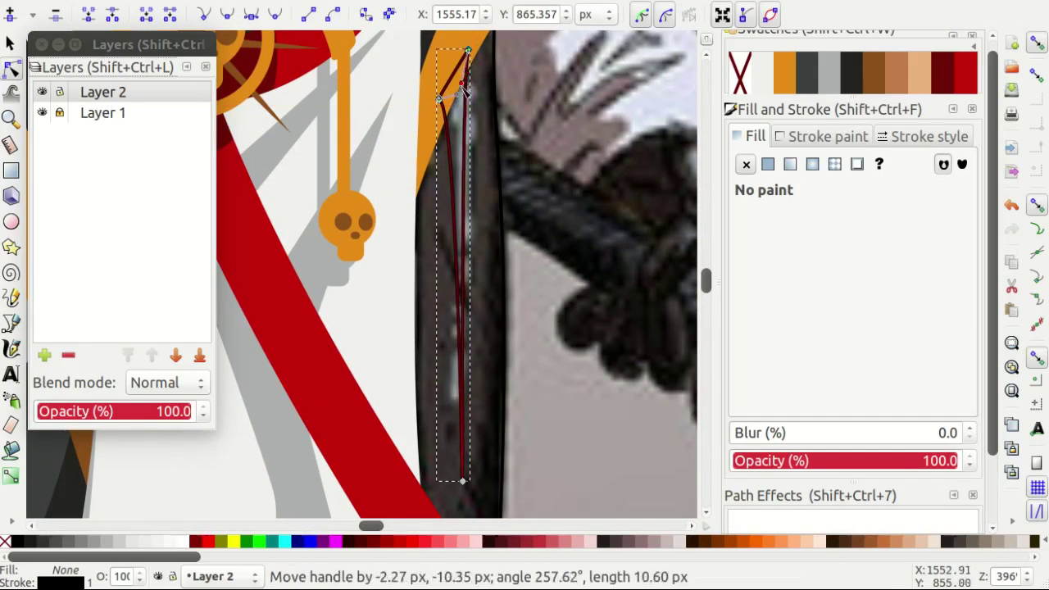
Fill the highlight strip with light grey swatch 6397.
{"action": "left_click", "coordinate": [821, 78]}
{"action": "scroll", "coordinate": [472, 427], "scroll_direction": "up", "scroll_amount": 1}
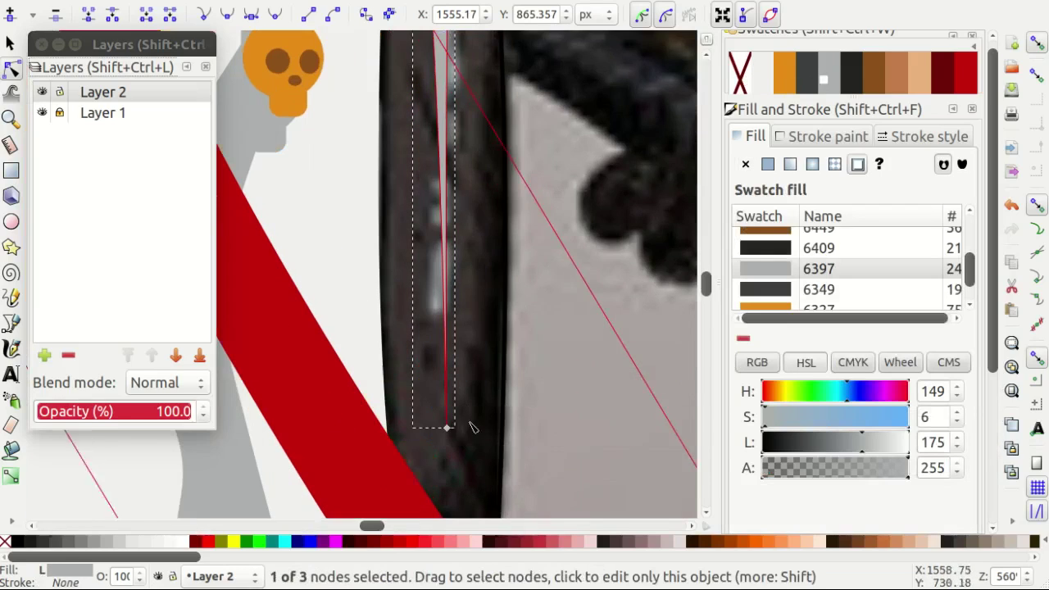
{"action": "scroll", "coordinate": [444, 436], "scroll_direction": "down", "scroll_amount": 1}
{"action": "scroll", "coordinate": [484, 328], "scroll_direction": "down", "scroll_amount": 2}
{"action": "key", "text": "s"}
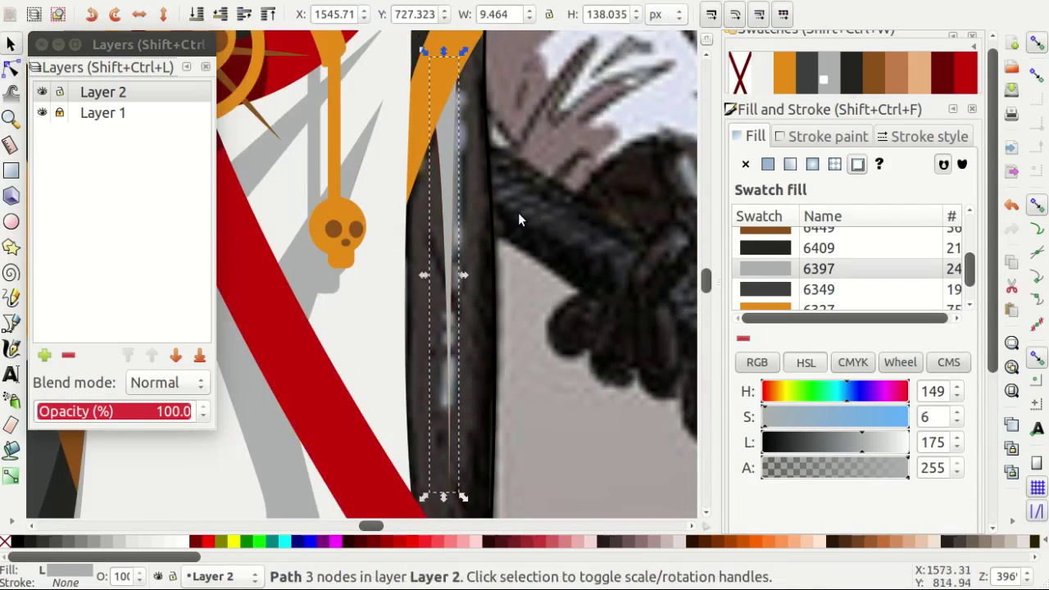
{"action": "key", "text": "Escape"}
{"action": "scroll", "coordinate": [521, 213], "scroll_direction": "down", "scroll_amount": 1}
Draw a tall ellipse in grey 6349 and a lowered rectangle in swatch 6409.
{"action": "key", "text": "e"}
{"action": "scroll", "coordinate": [502, 222], "scroll_direction": "up", "scroll_amount": 1}
{"action": "left_click_drag", "start_coordinate": [452, 35], "coordinate": [526, 329]}
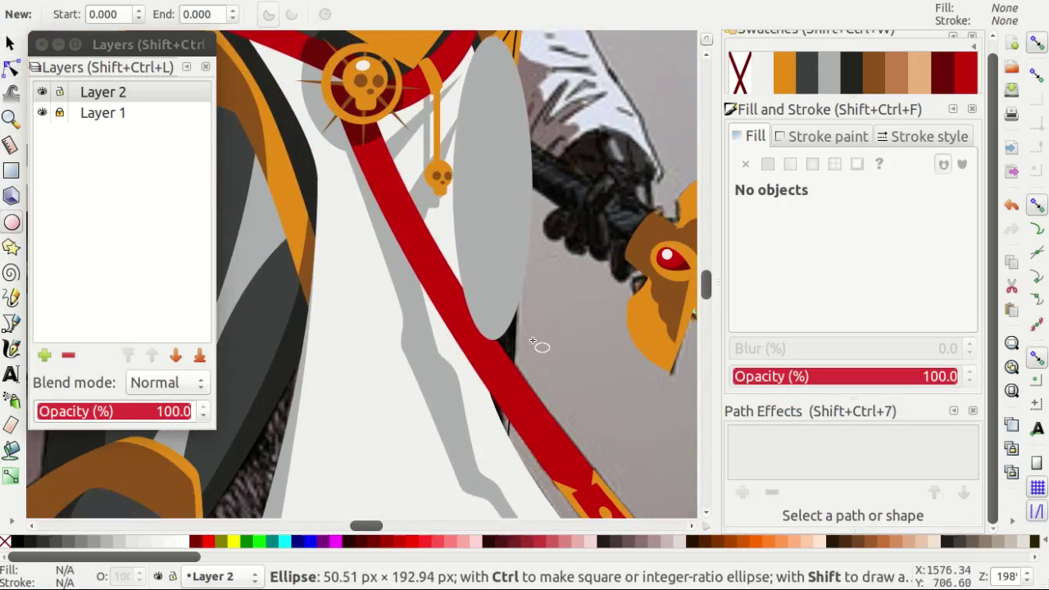
{"action": "left_click", "coordinate": [806, 78]}
{"action": "key", "text": "r"}
{"action": "left_click_drag", "start_coordinate": [424, 200], "coordinate": [576, 473]}
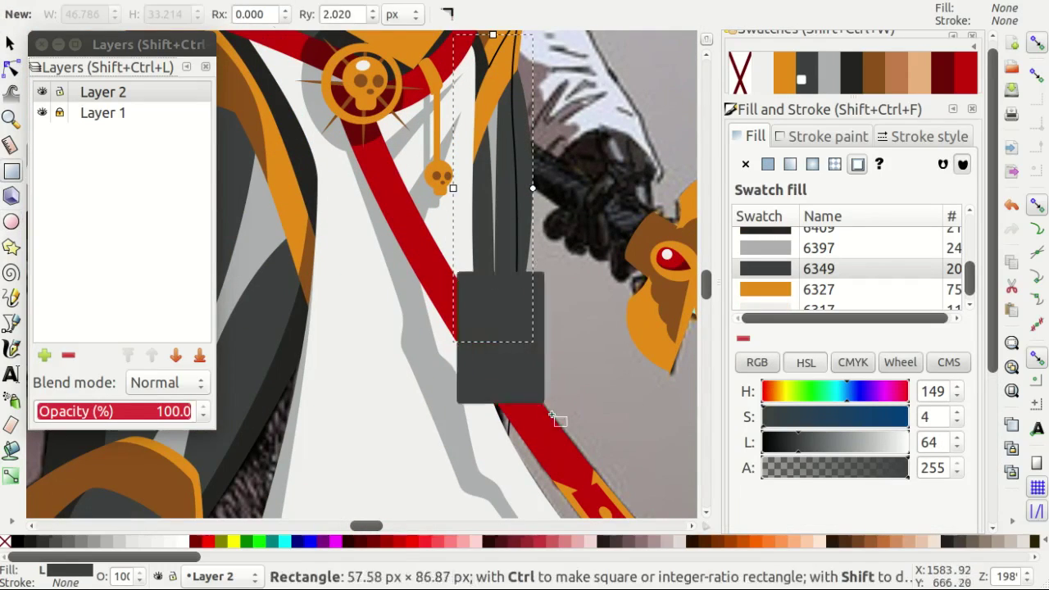
{"action": "scroll", "coordinate": [580, 358], "scroll_direction": "up", "scroll_amount": 2}
{"action": "key", "text": "Page_Down"}
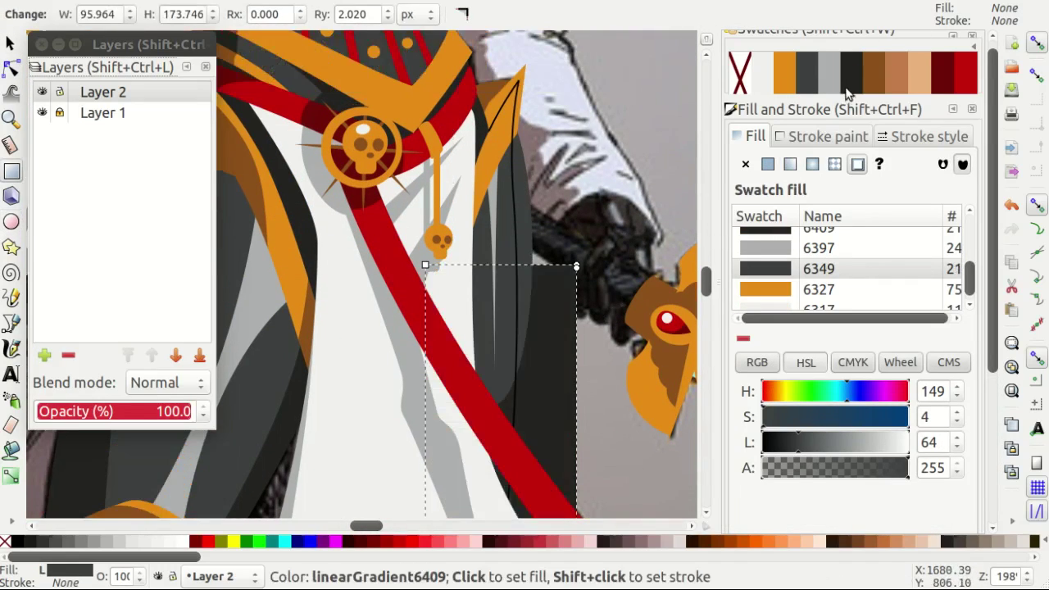
{"action": "left_click", "coordinate": [845, 74]}
{"action": "scroll", "coordinate": [504, 243], "scroll_direction": "up", "scroll_amount": 1}
Clip the grey ellipse and rectangle to the traced outline path.
{"action": "key", "text": "s"}
{"action": "left_click", "coordinate": [518, 231], "text": "shift"}
{"action": "scroll", "coordinate": [465, 283], "scroll_direction": "up", "scroll_amount": 1}
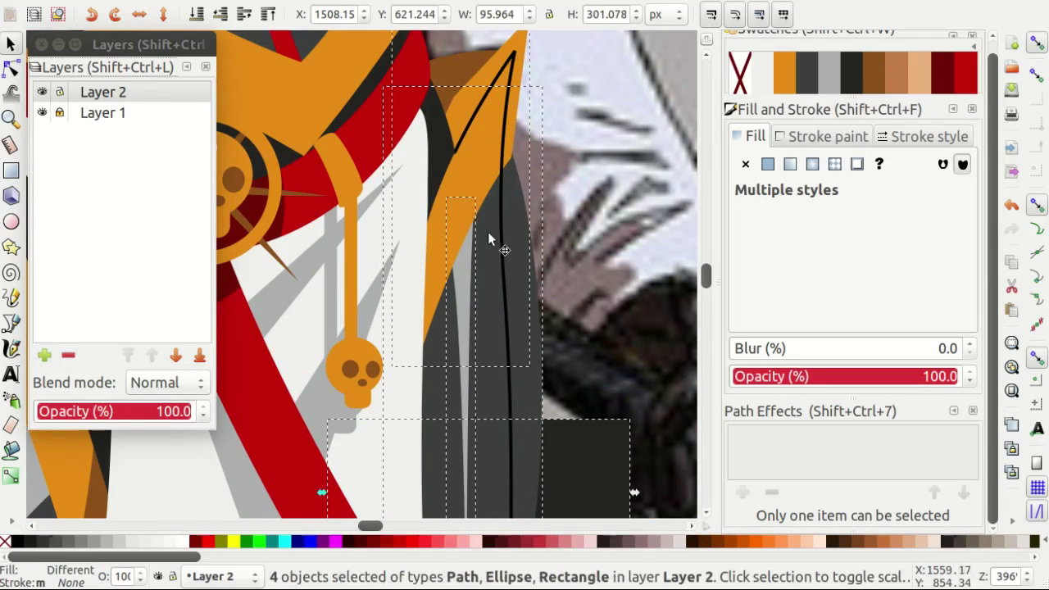
{"action": "scroll", "coordinate": [488, 237], "scroll_direction": "up", "scroll_amount": 3}
{"action": "left_click", "coordinate": [519, 271], "text": "shift"}
{"action": "right_click", "coordinate": [513, 189]}
{"action": "left_click", "coordinate": [541, 363]}
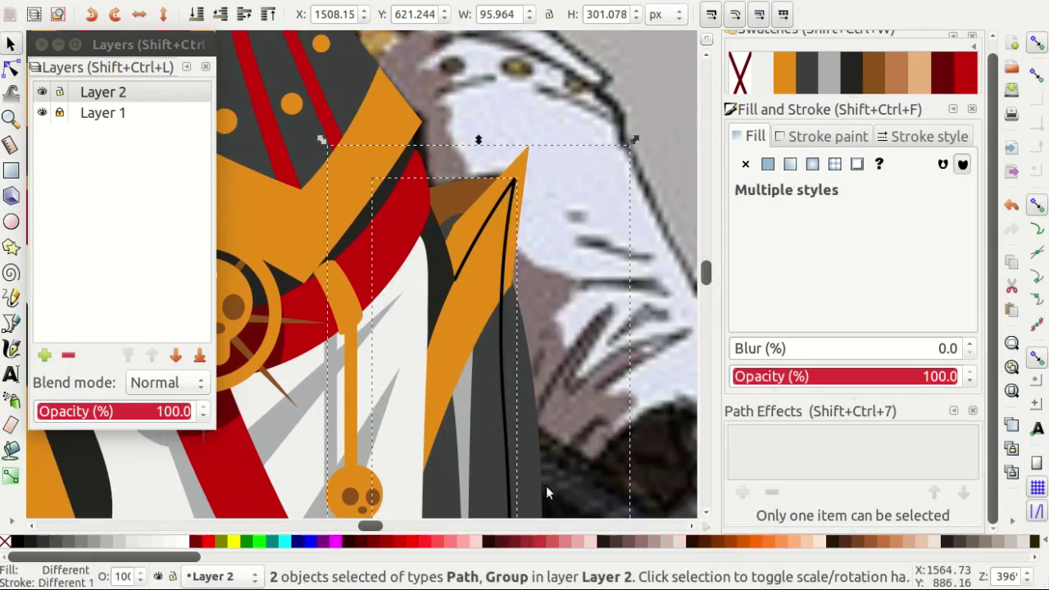
{"action": "left_click", "coordinate": [578, 291]}
{"action": "scroll", "coordinate": [549, 253], "scroll_direction": "down", "scroll_amount": 3}
{"action": "scroll", "coordinate": [524, 222], "scroll_direction": "down", "scroll_amount": 1}
{"action": "scroll", "coordinate": [511, 181], "scroll_direction": "down", "scroll_amount": 2}
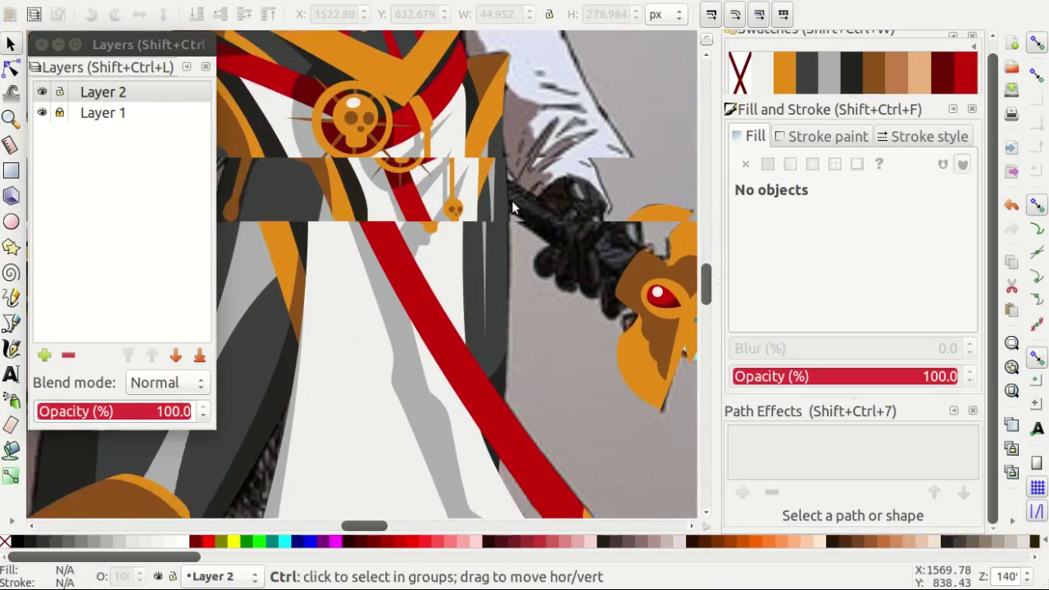
{"action": "scroll", "coordinate": [524, 225], "scroll_direction": "down", "scroll_amount": 1}
{"action": "scroll", "coordinate": [548, 240], "scroll_direction": "down", "scroll_amount": 1}
{"action": "scroll", "coordinate": [565, 246], "scroll_direction": "down", "scroll_amount": 1}
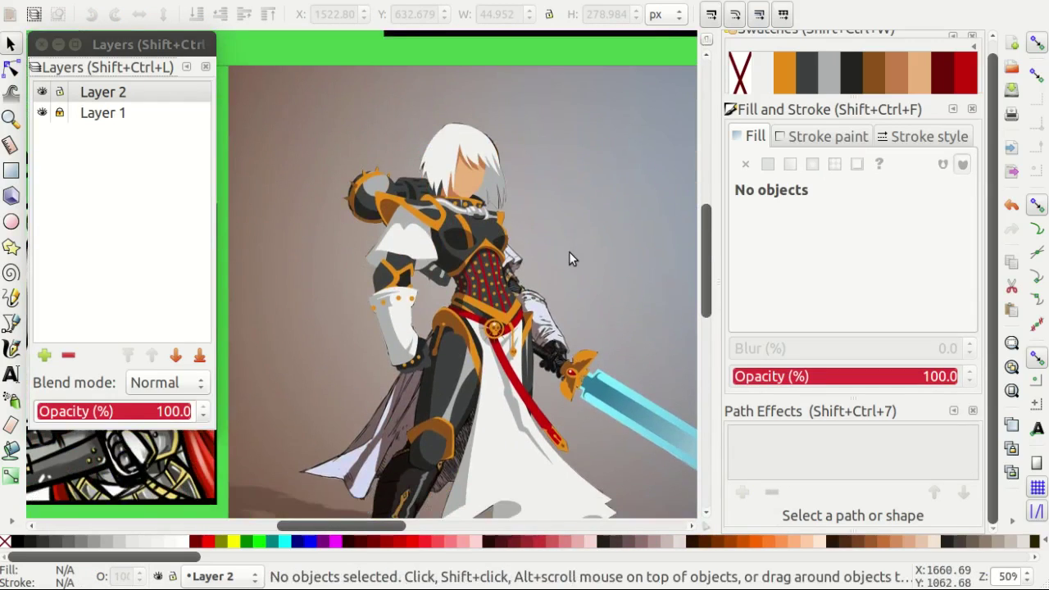
{"action": "scroll", "coordinate": [569, 252], "scroll_direction": "up", "scroll_amount": 1}
Close the traced finger outline and fill it with dark grey.
{"action": "scroll", "coordinate": [549, 250], "scroll_direction": "up", "scroll_amount": 3}
{"action": "key", "text": "b"}
{"action": "scroll", "coordinate": [541, 271], "scroll_direction": "up", "scroll_amount": 3}
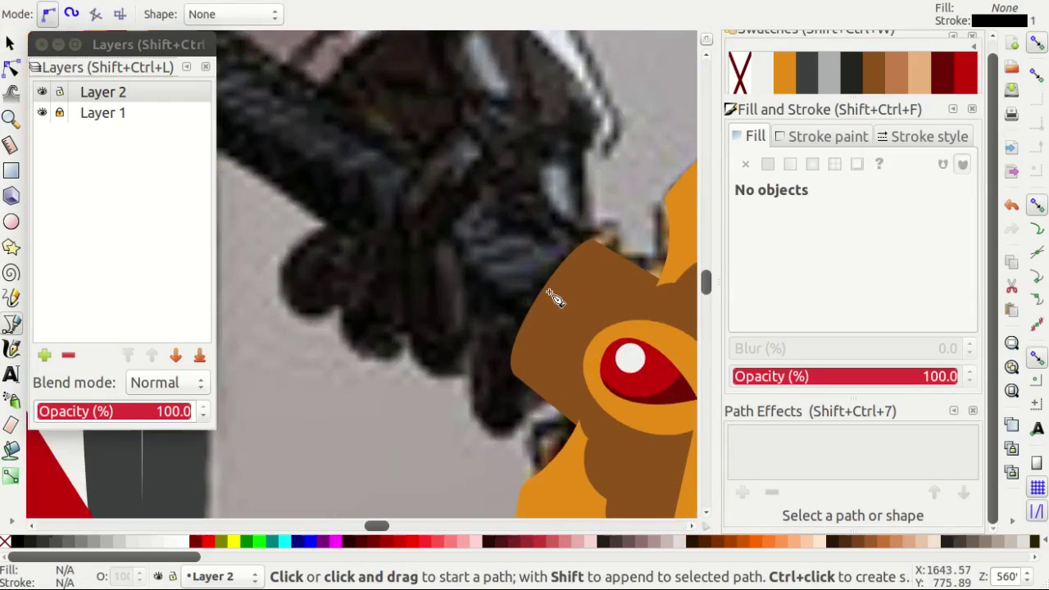
{"action": "scroll", "coordinate": [500, 271], "scroll_direction": "up", "scroll_amount": 2}
{"action": "scroll", "coordinate": [468, 241], "scroll_direction": "up", "scroll_amount": 1}
{"action": "scroll", "coordinate": [463, 238], "scroll_direction": "down", "scroll_amount": 1}
{"action": "scroll", "coordinate": [453, 188], "scroll_direction": "up", "scroll_amount": 2}
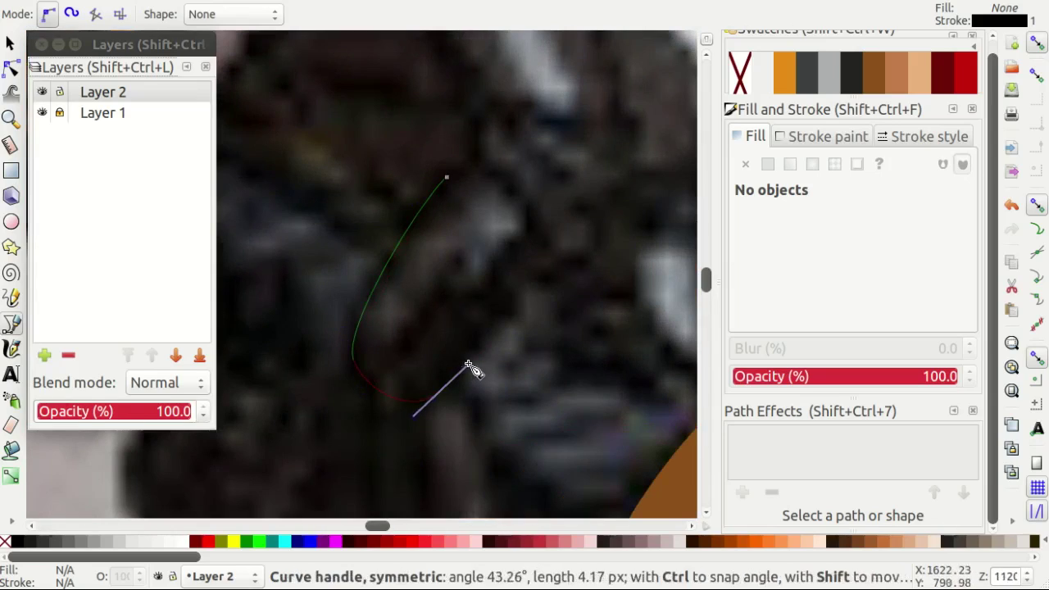
{"action": "mouse_move", "coordinate": [450, 178]}
{"action": "left_mouse_down"}
{"action": "mouse_move", "coordinate": [423, 192]}
{"action": "mouse_move", "coordinate": [440, 171]}
{"action": "left_mouse_up"}
{"action": "key", "text": "n"}
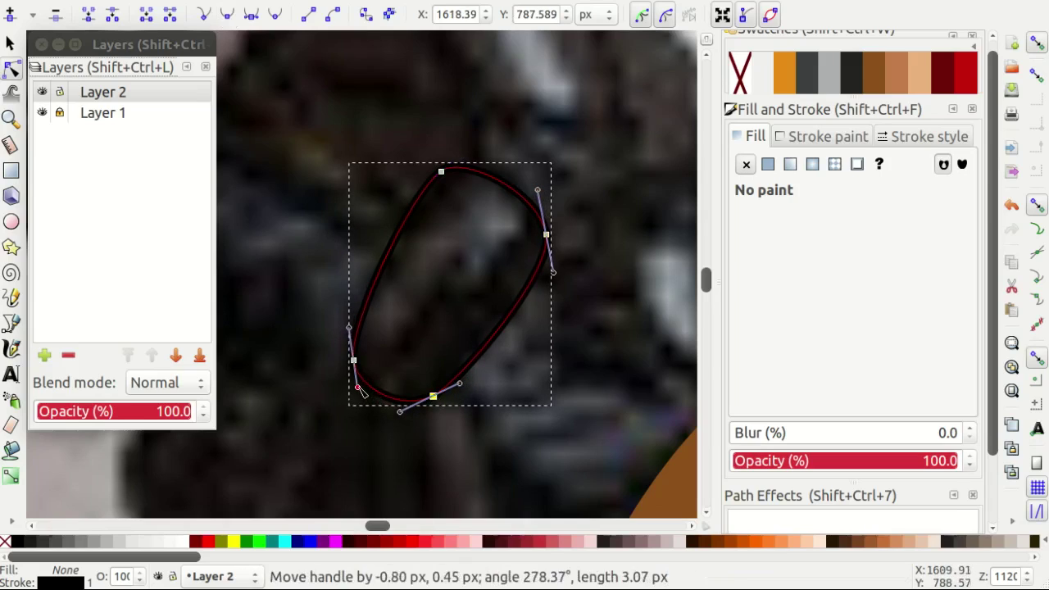
{"action": "left_click", "coordinate": [807, 74]}
Duplicate the grey finger, move the copy below it, and rotate it upright.
{"action": "scroll", "coordinate": [556, 185], "scroll_direction": "down", "scroll_amount": 3}
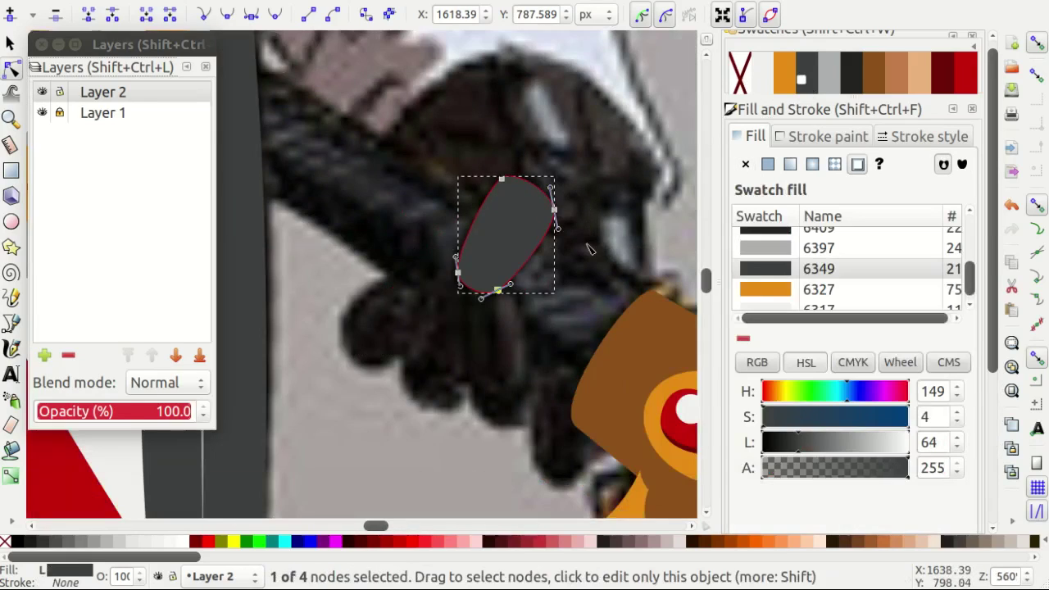
{"action": "key", "text": "s"}
{"action": "left_click", "coordinate": [470, 214]}
{"action": "key", "text": "ctrl+d"}
{"action": "left_click_drag", "start_coordinate": [469, 214], "coordinate": [464, 325]}
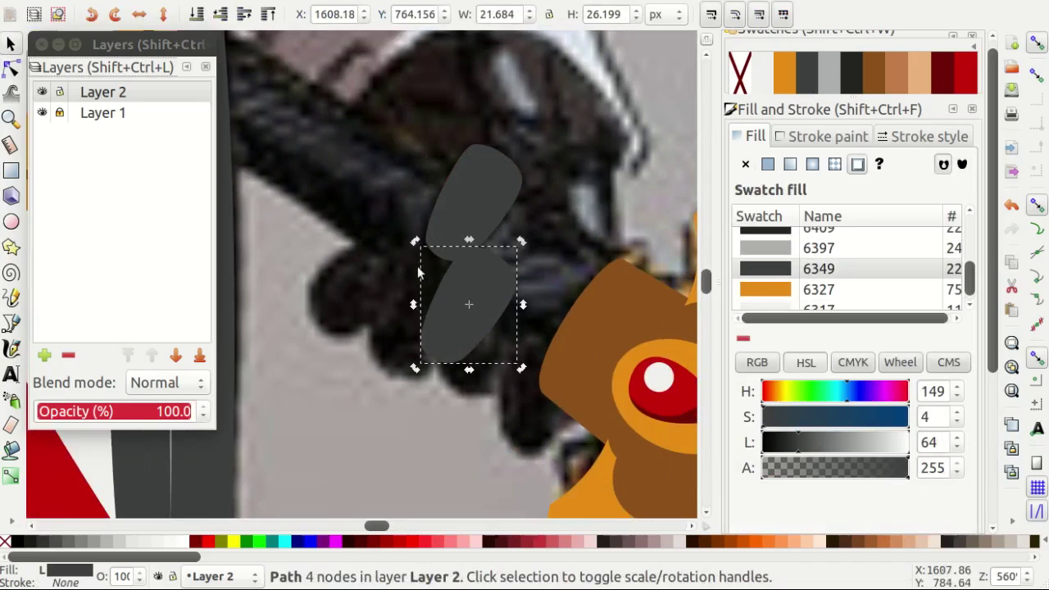
{"action": "left_click", "coordinate": [417, 273]}
{"action": "left_click_drag", "start_coordinate": [521, 367], "coordinate": [495, 327]}
{"action": "scroll", "coordinate": [496, 328], "scroll_direction": "up", "scroll_amount": 1}
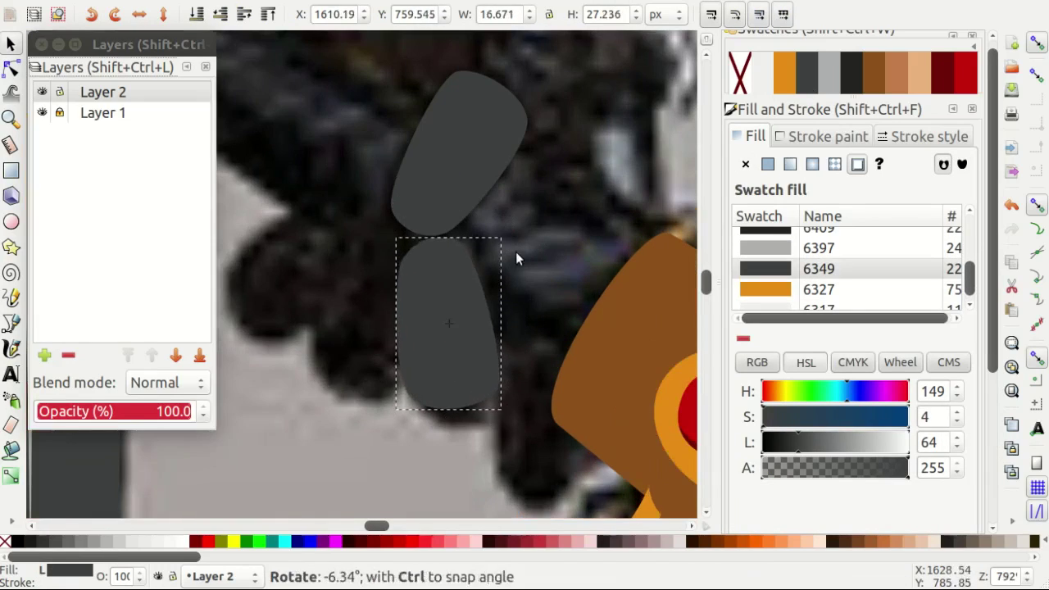
Reshape the copied finger's lower curves and upper-left node to fit the hand.
{"action": "key", "text": "n"}
{"action": "scroll", "coordinate": [475, 295], "scroll_direction": "down", "scroll_amount": 2}
{"action": "scroll", "coordinate": [481, 314], "scroll_direction": "up", "scroll_amount": 1}
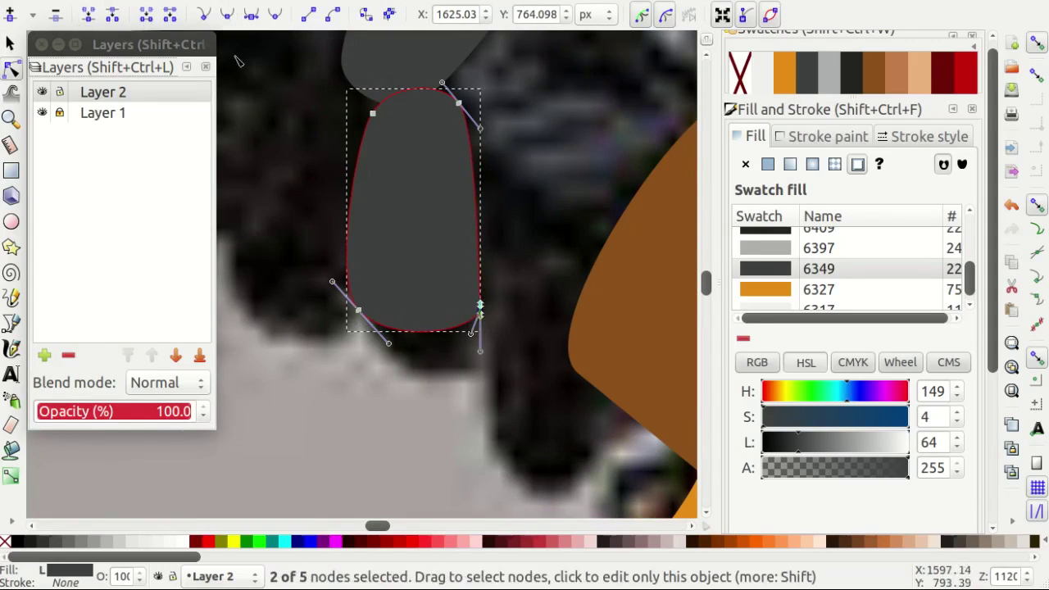
{"action": "scroll", "coordinate": [475, 331], "scroll_direction": "up", "scroll_amount": 1}
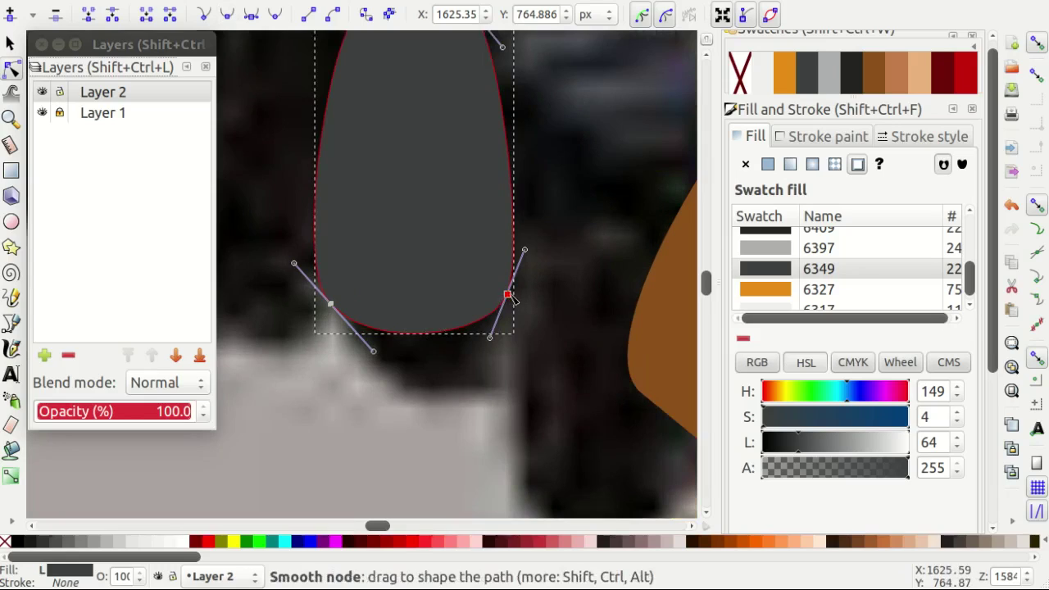
{"action": "left_click_drag", "start_coordinate": [511, 297], "coordinate": [499, 350]}
{"action": "left_click_drag", "start_coordinate": [332, 305], "coordinate": [352, 346]}
{"action": "scroll", "coordinate": [332, 375], "scroll_direction": "up", "scroll_amount": 4}
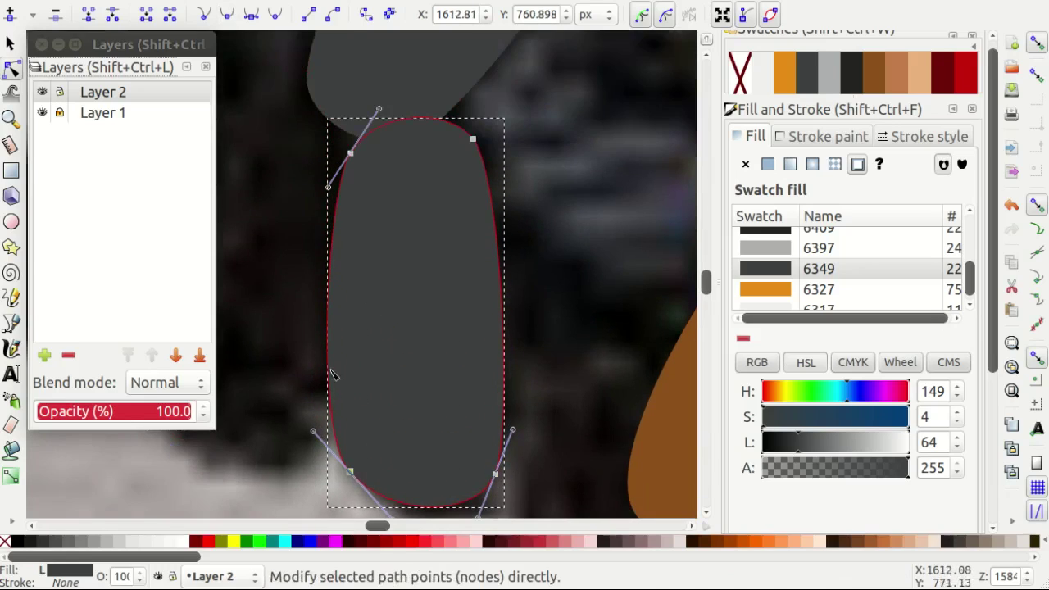
{"action": "left_click_drag", "start_coordinate": [353, 160], "coordinate": [357, 166]}
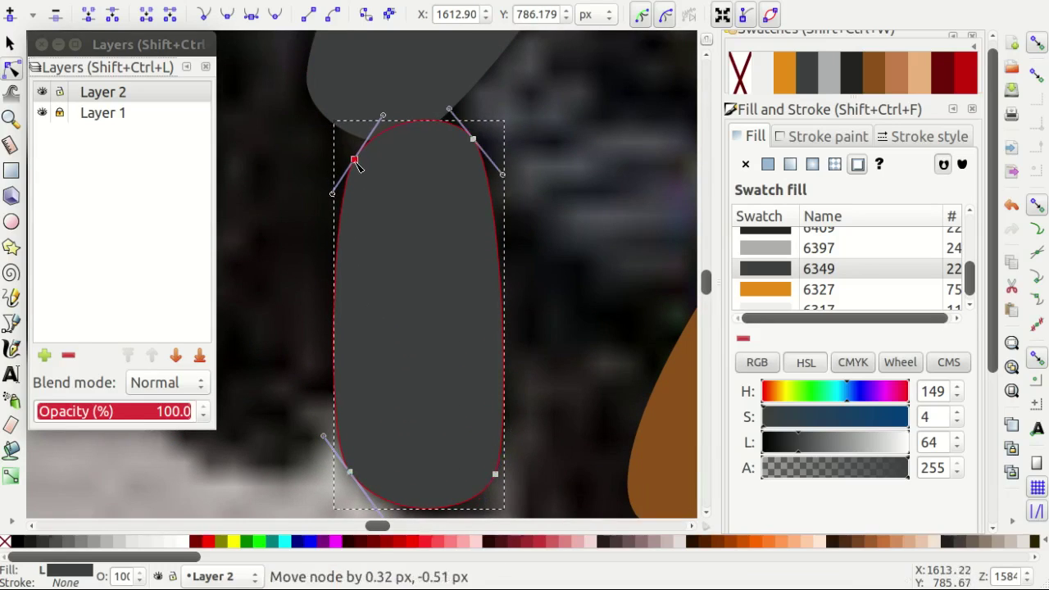
{"action": "scroll", "coordinate": [457, 230], "scroll_direction": "down", "scroll_amount": 2}
Duplicate that finger again, shift the copy left, and tweak its bottom node.
{"action": "key", "text": "s"}
{"action": "key", "text": "ctrl+d"}
{"action": "left_click_drag", "start_coordinate": [446, 288], "coordinate": [358, 275]}
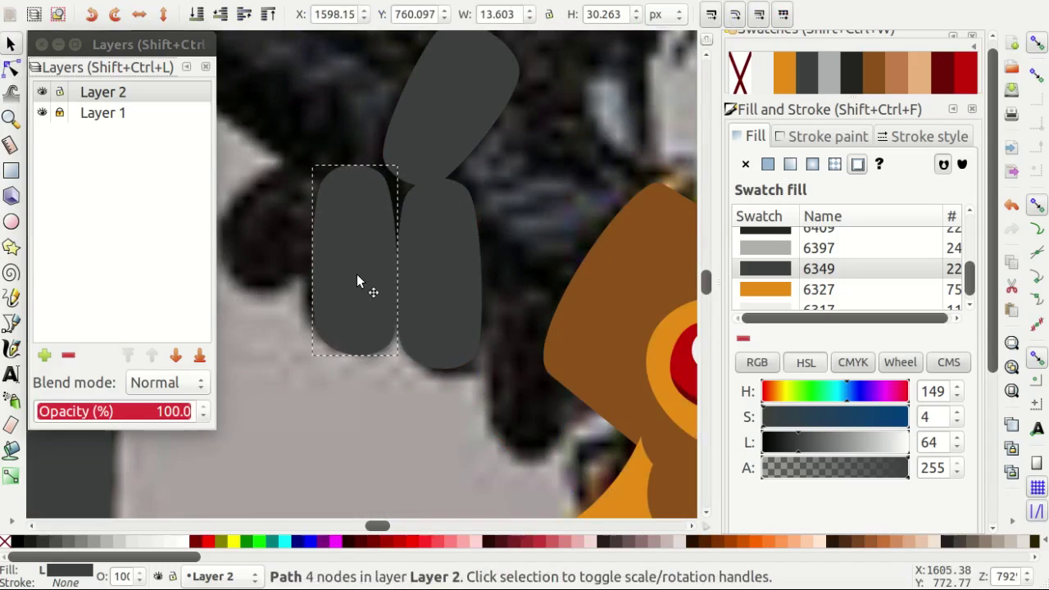
{"action": "key", "text": "n"}
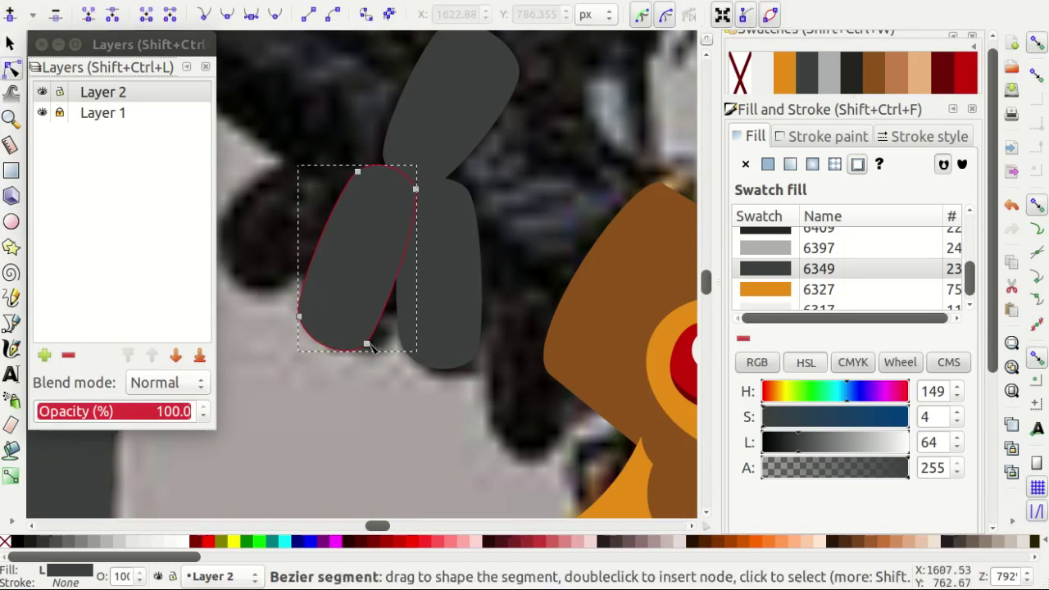
{"action": "left_click_drag", "start_coordinate": [379, 347], "coordinate": [382, 348]}
Move and tilt the new finger to lean left, refining its bottom node.
{"action": "key", "text": "s"}
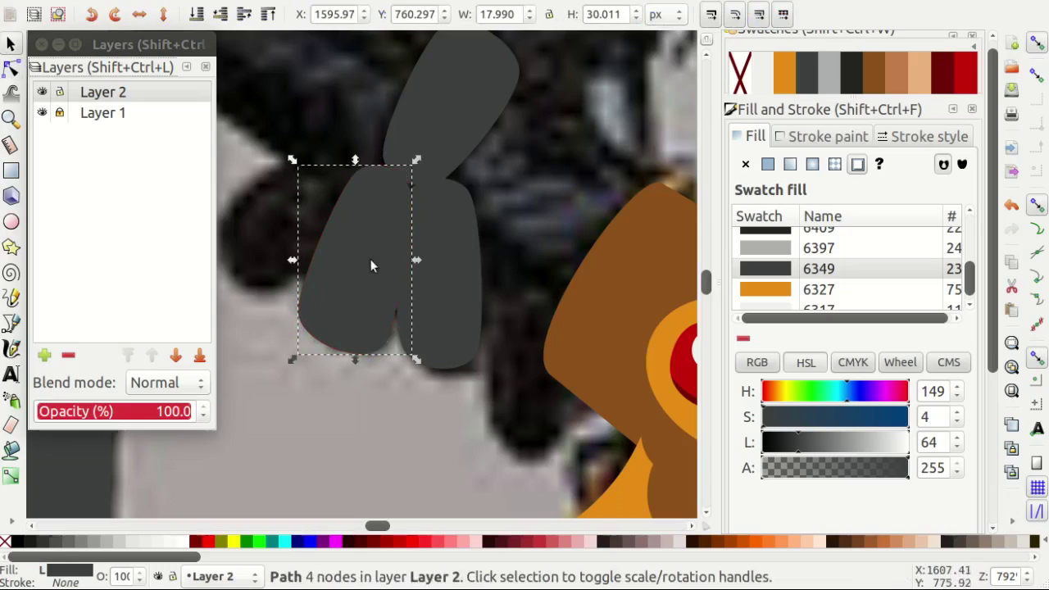
{"action": "left_click_drag", "start_coordinate": [316, 235], "coordinate": [333, 187]}
{"action": "left_click_drag", "start_coordinate": [404, 119], "coordinate": [443, 165]}
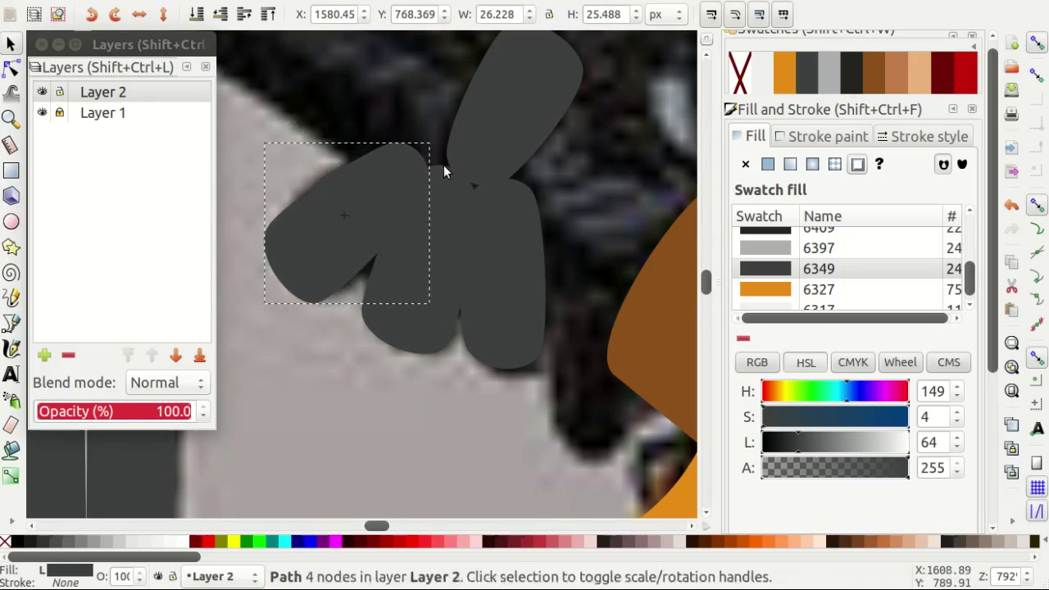
{"action": "left_click_drag", "start_coordinate": [394, 189], "coordinate": [390, 180]}
{"action": "key", "text": "n"}
{"action": "scroll", "coordinate": [350, 305], "scroll_direction": "up", "scroll_amount": 1}
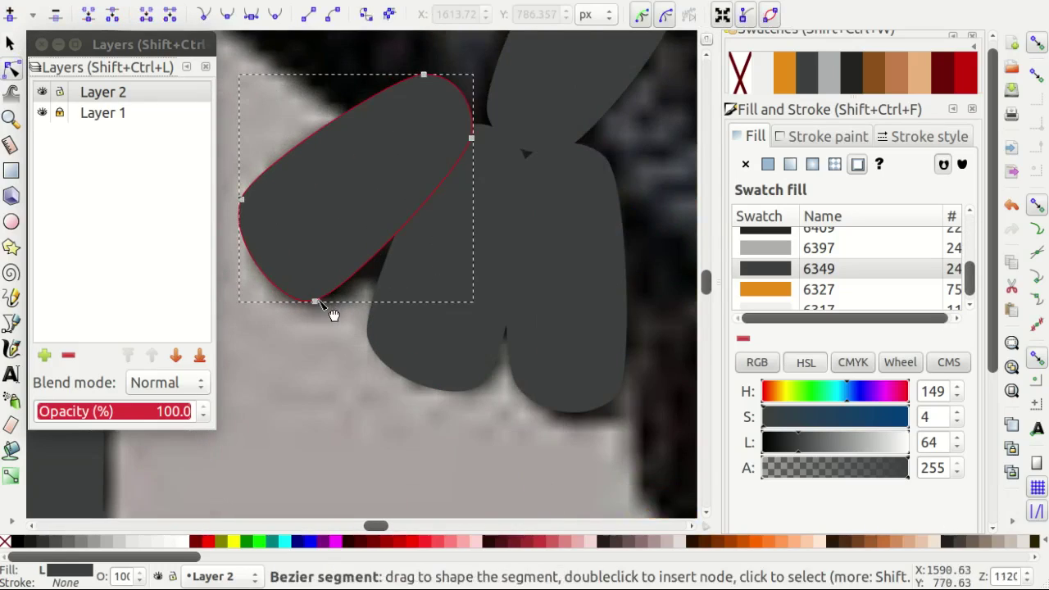
{"action": "left_click_drag", "start_coordinate": [319, 302], "coordinate": [320, 303]}
{"action": "scroll", "coordinate": [420, 140], "scroll_direction": "up", "scroll_amount": 2}
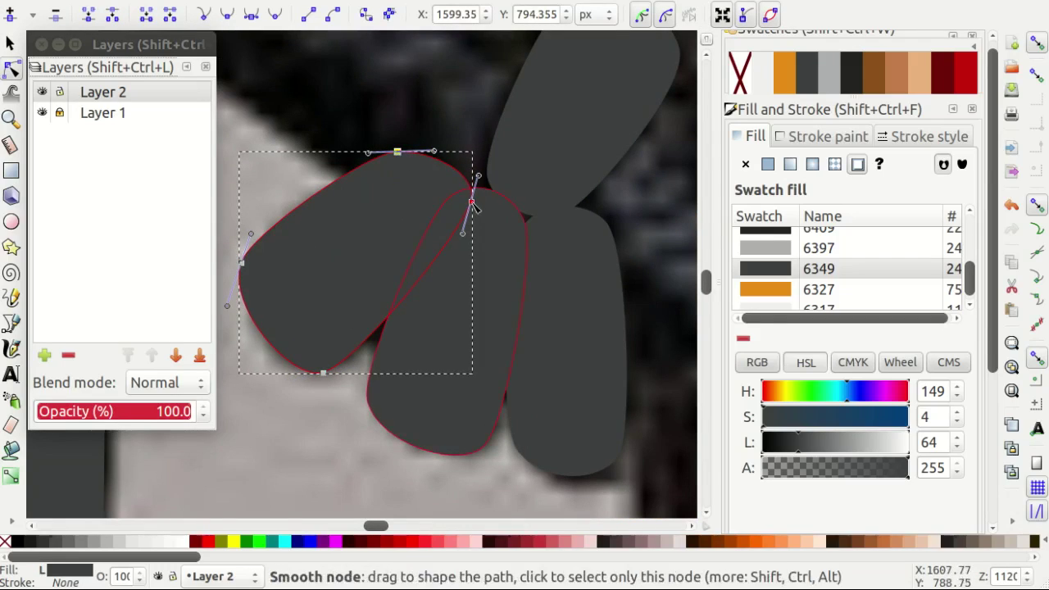
Keep Layer 2 as the active layer and leave node editing.
{"action": "left_click", "coordinate": [40, 92]}
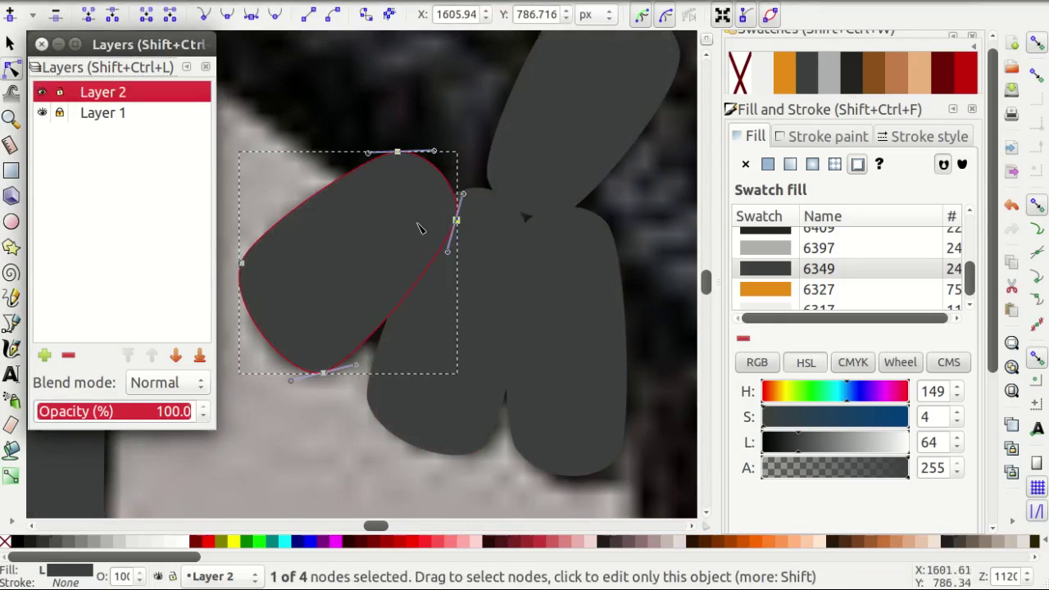
{"action": "scroll", "coordinate": [527, 308], "scroll_direction": "down", "scroll_amount": 4}
{"action": "key", "text": "s"}
{"action": "scroll", "coordinate": [527, 301], "scroll_direction": "up", "scroll_amount": 2}
Move another grey finger down-right toward the guard and rotate it more upright.
{"action": "left_click", "coordinate": [463, 296]}
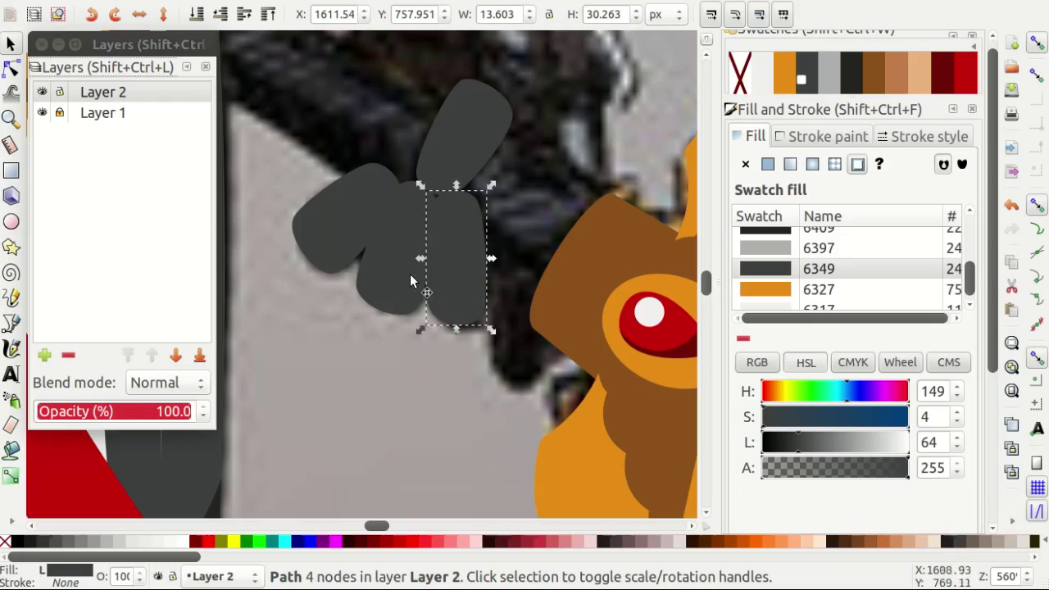
{"action": "left_click", "coordinate": [384, 273]}
{"action": "left_click_drag", "start_coordinate": [384, 274], "coordinate": [516, 353]}
{"action": "scroll", "coordinate": [518, 344], "scroll_direction": "up", "scroll_amount": 1}
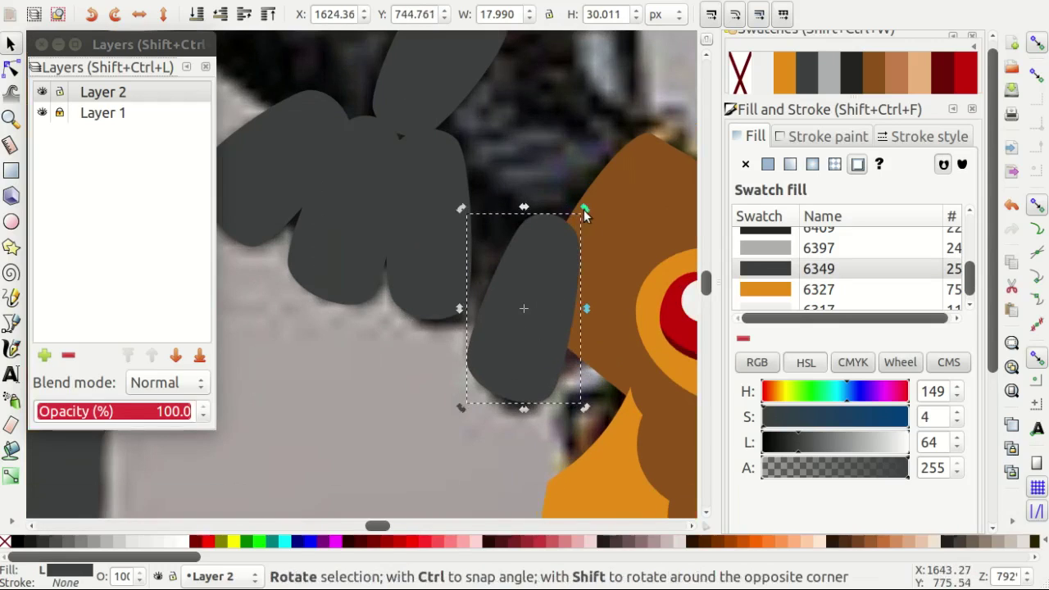
{"action": "left_click_drag", "start_coordinate": [584, 210], "coordinate": [573, 200]}
{"action": "scroll", "coordinate": [509, 306], "scroll_direction": "up", "scroll_amount": 1}
{"action": "scroll", "coordinate": [440, 341], "scroll_direction": "down", "scroll_amount": 2}
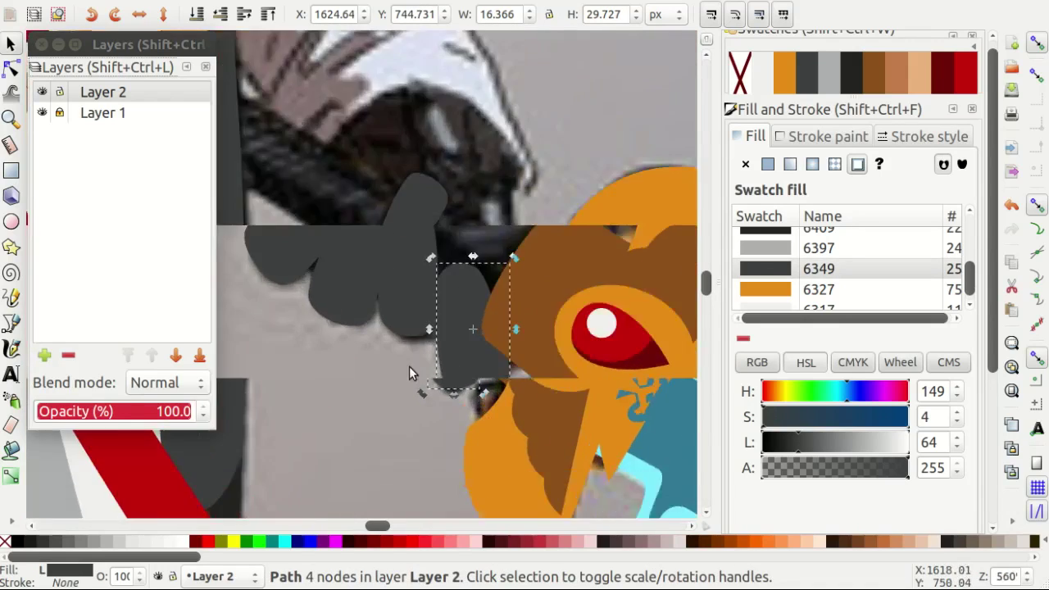
{"action": "scroll", "coordinate": [409, 366], "scroll_direction": "up", "scroll_amount": 2}
Adjust the moved finger's top node to fit the hand, then deselect everything.
{"action": "double_click", "coordinate": [518, 323]}
{"action": "left_click", "coordinate": [463, 252]}
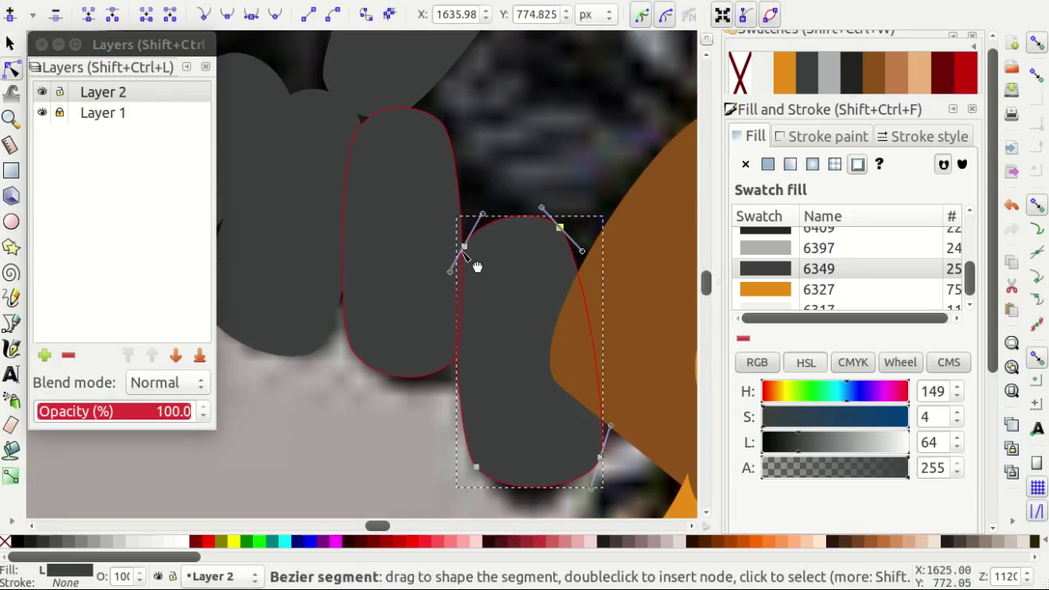
{"action": "left_click_drag", "start_coordinate": [460, 249], "coordinate": [458, 250]}
{"action": "scroll", "coordinate": [579, 338], "scroll_direction": "down", "scroll_amount": 5}
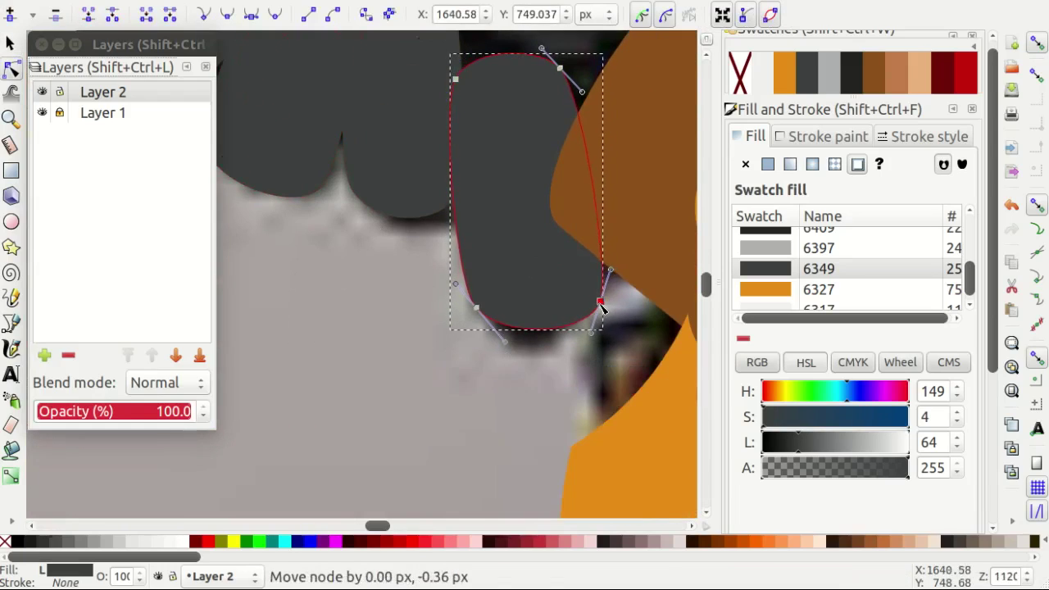
{"action": "key", "text": "s"}
{"action": "scroll", "coordinate": [413, 340], "scroll_direction": "down", "scroll_amount": 2}
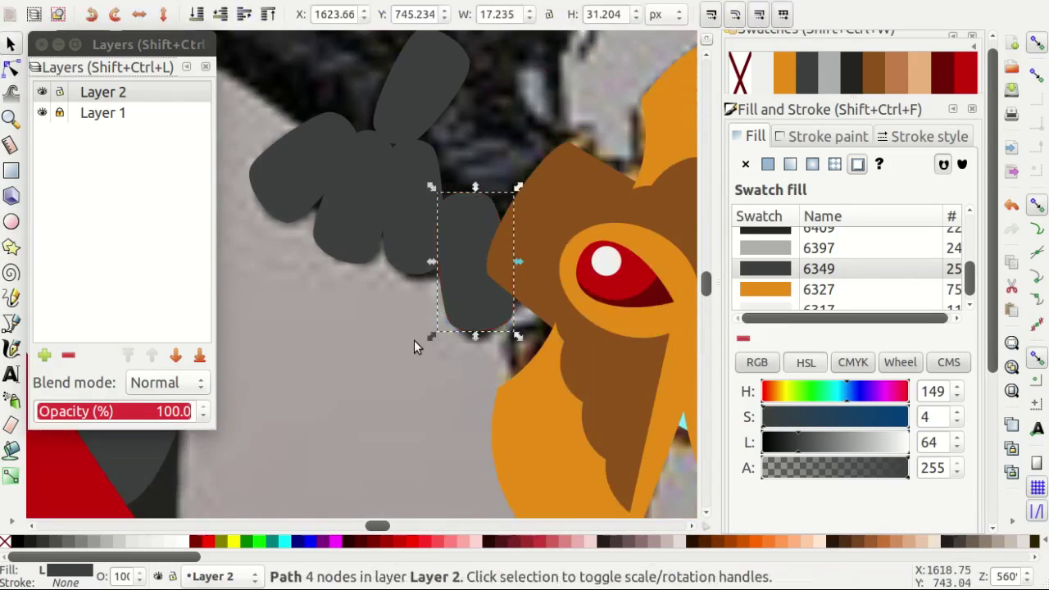
{"action": "key", "text": "Escape"}
{"action": "scroll", "coordinate": [475, 269], "scroll_direction": "down", "scroll_amount": 1}
Trace a new grip outline from the guard's top corner and adjust one node.
{"action": "key", "text": "b"}
{"action": "scroll", "coordinate": [505, 283], "scroll_direction": "up", "scroll_amount": 2}
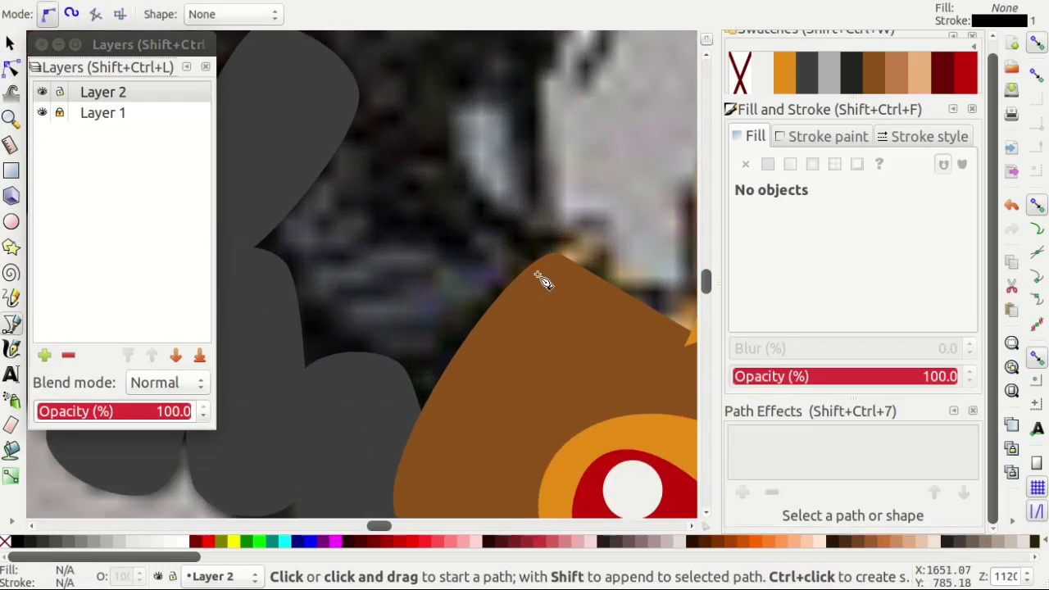
{"action": "left_click", "coordinate": [533, 282]}
{"action": "left_click", "coordinate": [443, 454]}
{"action": "scroll", "coordinate": [401, 361], "scroll_direction": "down", "scroll_amount": 2}
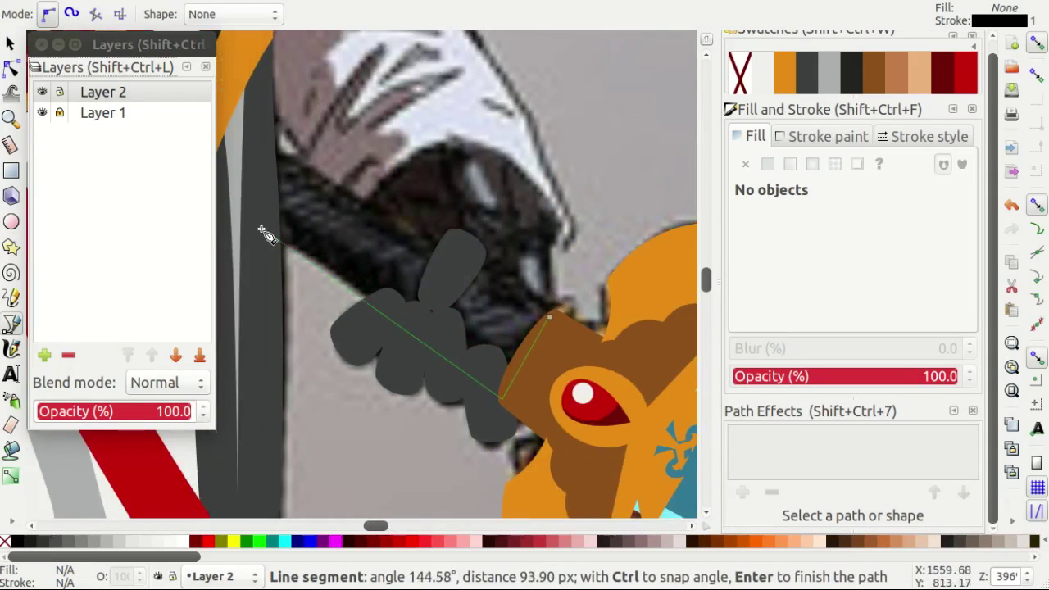
{"action": "left_click", "coordinate": [547, 319]}
{"action": "scroll", "coordinate": [547, 319], "scroll_direction": "up", "scroll_amount": 1}
{"action": "key", "text": "n"}
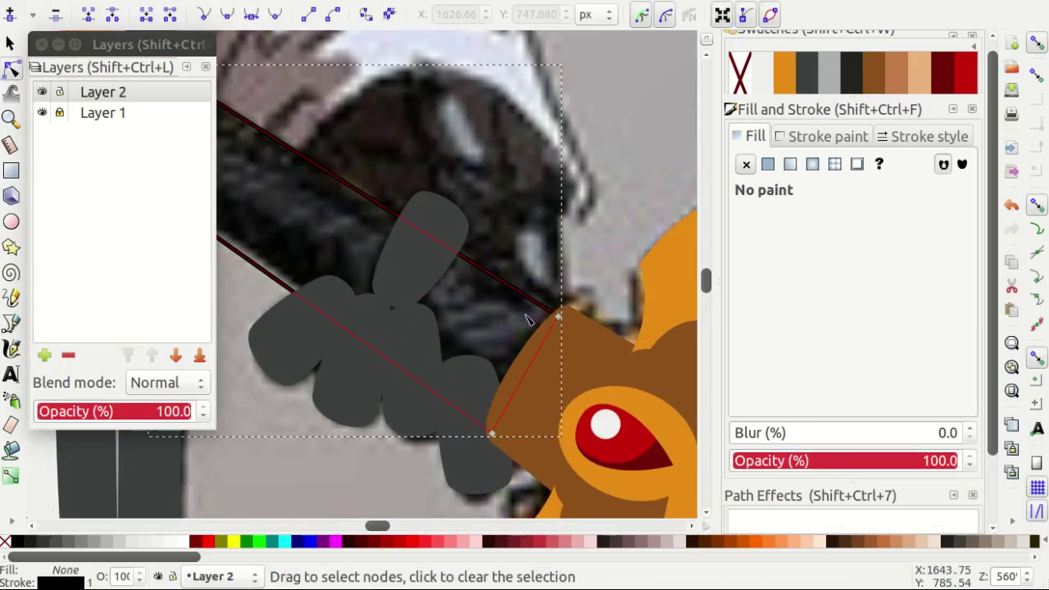
{"action": "scroll", "coordinate": [545, 331], "scroll_direction": "up", "scroll_amount": 2}
{"action": "left_click_drag", "start_coordinate": [545, 339], "coordinate": [553, 340]}
Fill the new grip shape with near-black.
{"action": "left_click", "coordinate": [849, 77]}
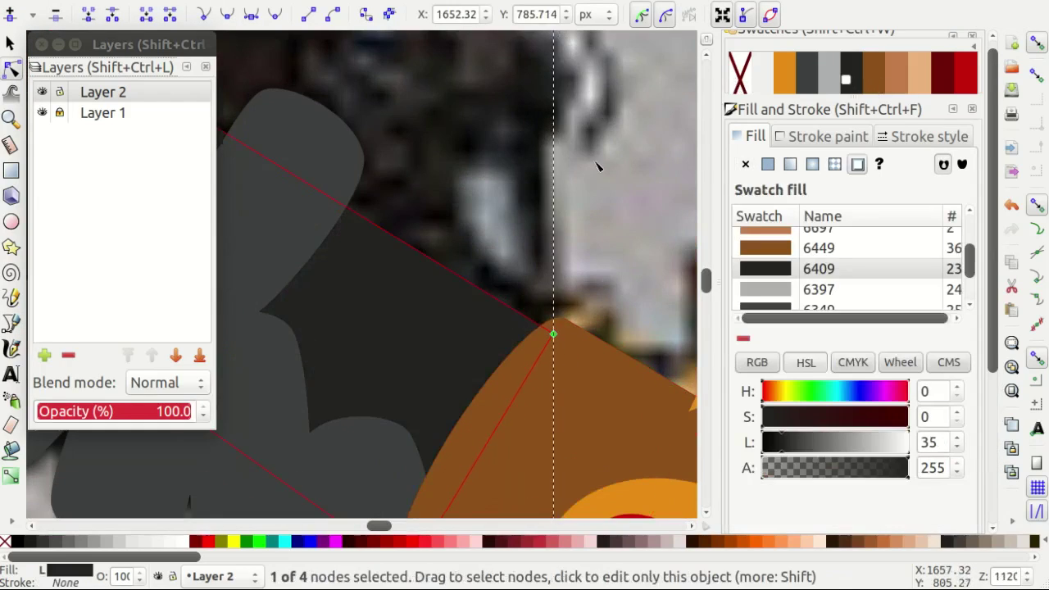
{"action": "key", "text": "s"}
{"action": "key", "text": "Escape"}
{"action": "scroll", "coordinate": [595, 149], "scroll_direction": "down", "scroll_amount": 3}
{"action": "scroll", "coordinate": [604, 177], "scroll_direction": "down", "scroll_amount": 3}
{"action": "scroll", "coordinate": [549, 219], "scroll_direction": "up", "scroll_amount": 2}
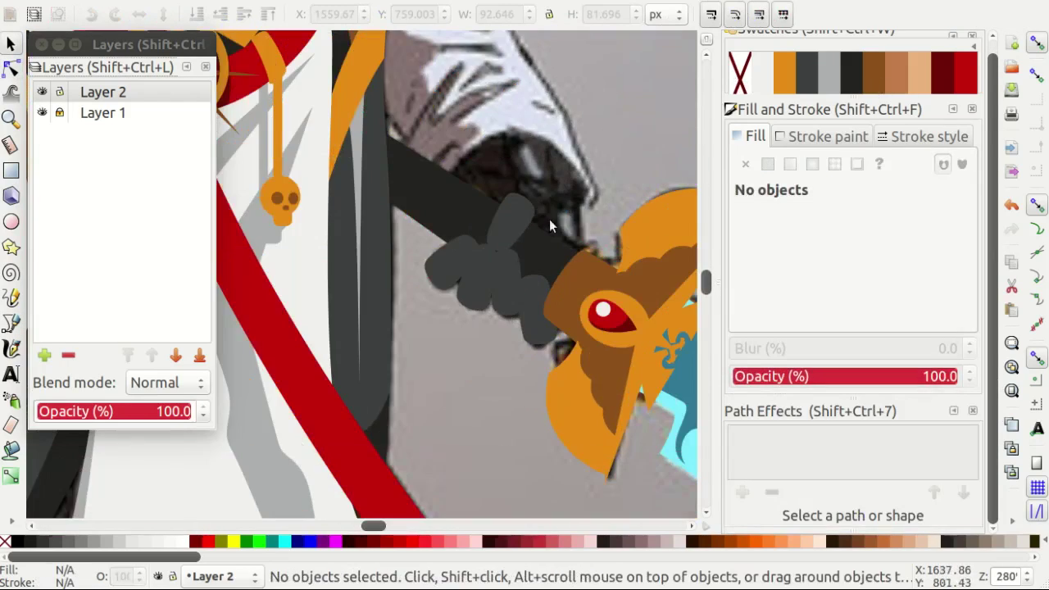
Recolor the long grip shape dark red.
{"action": "left_click", "coordinate": [549, 219], "text": "ctrl"}
{"action": "key", "text": "Escape"}
{"action": "scroll", "coordinate": [428, 214], "scroll_direction": "down", "scroll_amount": 2}
{"action": "scroll", "coordinate": [467, 225], "scroll_direction": "up", "scroll_amount": 2}
{"action": "left_click", "coordinate": [479, 211], "text": "ctrl"}
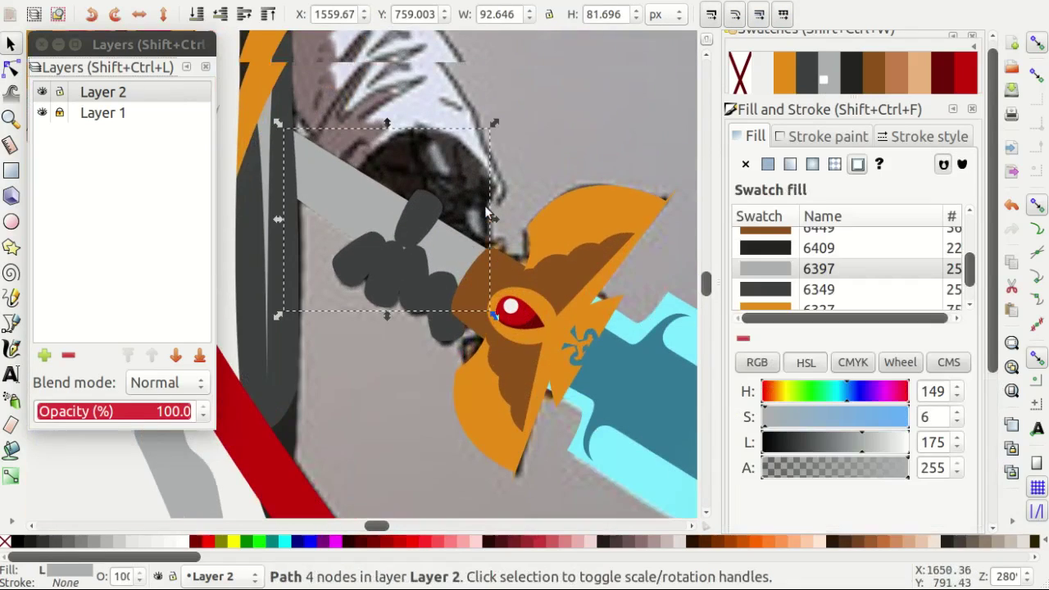
{"action": "left_click", "coordinate": [942, 80]}
{"action": "key", "text": "Escape"}
{"action": "scroll", "coordinate": [429, 181], "scroll_direction": "down", "scroll_amount": 2}
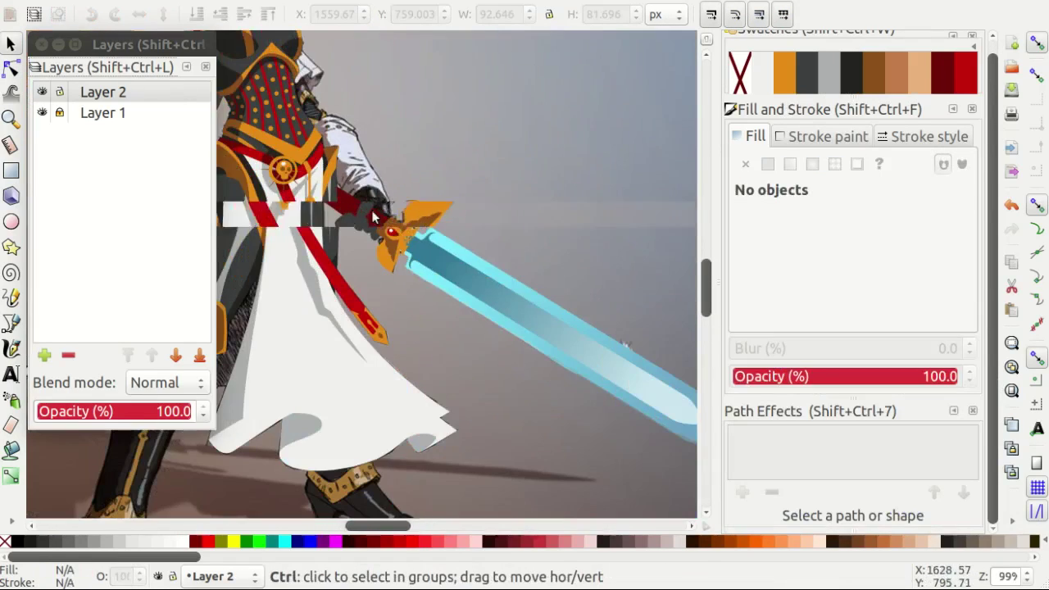
{"action": "scroll", "coordinate": [428, 181], "scroll_direction": "up", "scroll_amount": 2}
{"action": "right_click", "coordinate": [430, 180]}
{"action": "key", "text": "Escape"}
Start the black gauntlet outline, curving from the grip up and over the top.
{"action": "key", "text": "b"}
{"action": "scroll", "coordinate": [467, 208], "scroll_direction": "down", "scroll_amount": 2}
{"action": "scroll", "coordinate": [480, 346], "scroll_direction": "up", "scroll_amount": 4}
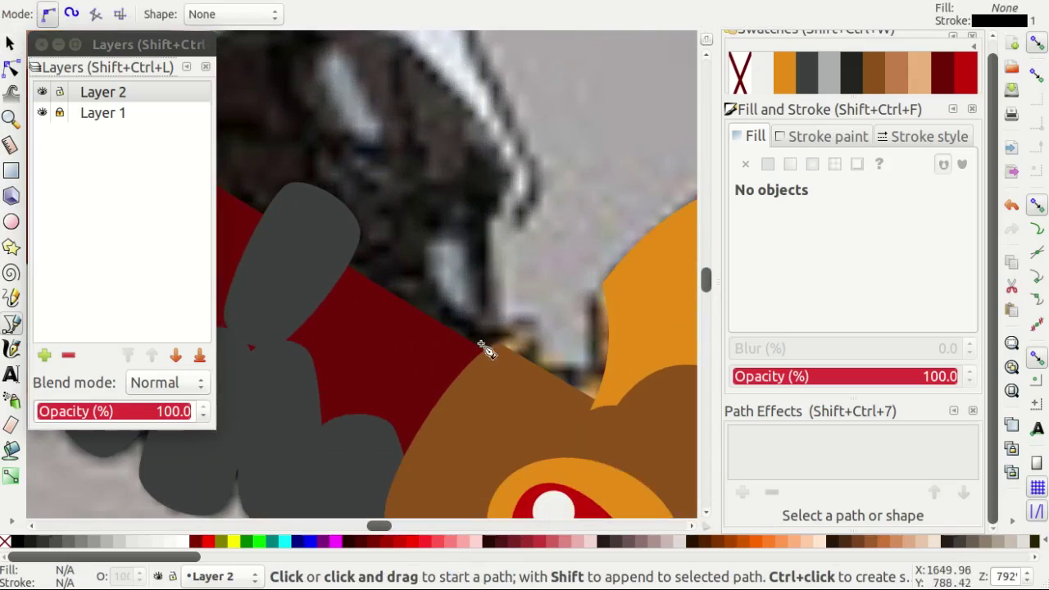
{"action": "left_click_drag", "start_coordinate": [492, 377], "coordinate": [510, 285]}
{"action": "scroll", "coordinate": [486, 179], "scroll_direction": "up", "scroll_amount": 1}
{"action": "left_click_drag", "start_coordinate": [483, 168], "coordinate": [459, 136]}
{"action": "scroll", "coordinate": [382, 94], "scroll_direction": "down", "scroll_amount": 1}
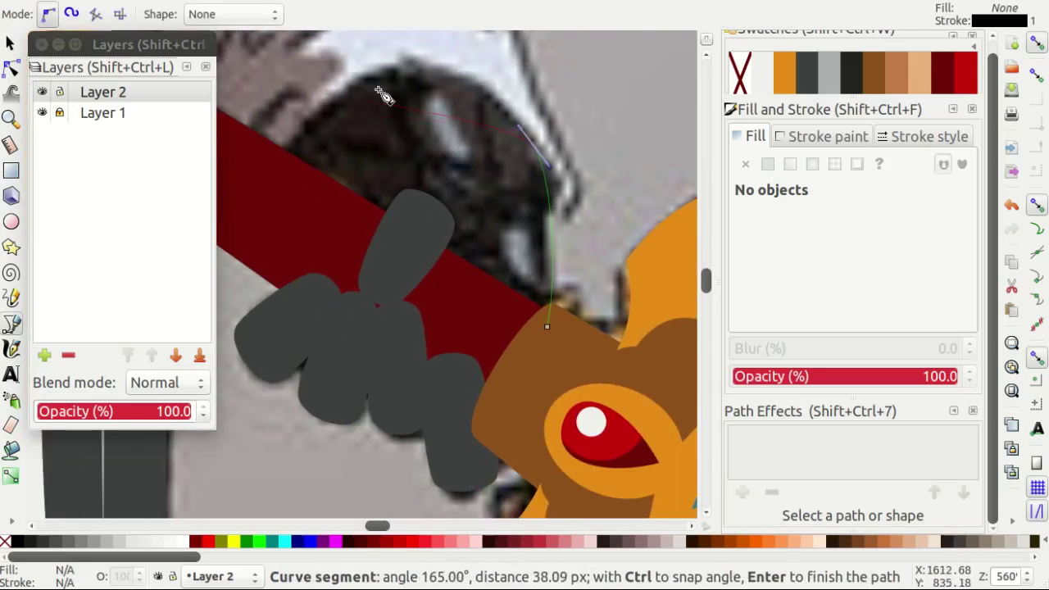
{"action": "scroll", "coordinate": [415, 65], "scroll_direction": "up", "scroll_amount": 1}
{"action": "left_click_drag", "start_coordinate": [443, 64], "coordinate": [354, 89]}
Finish the gauntlet outline with a left-end node and close it at its start.
{"action": "left_click", "coordinate": [248, 215]}
{"action": "scroll", "coordinate": [387, 232], "scroll_direction": "down", "scroll_amount": 1}
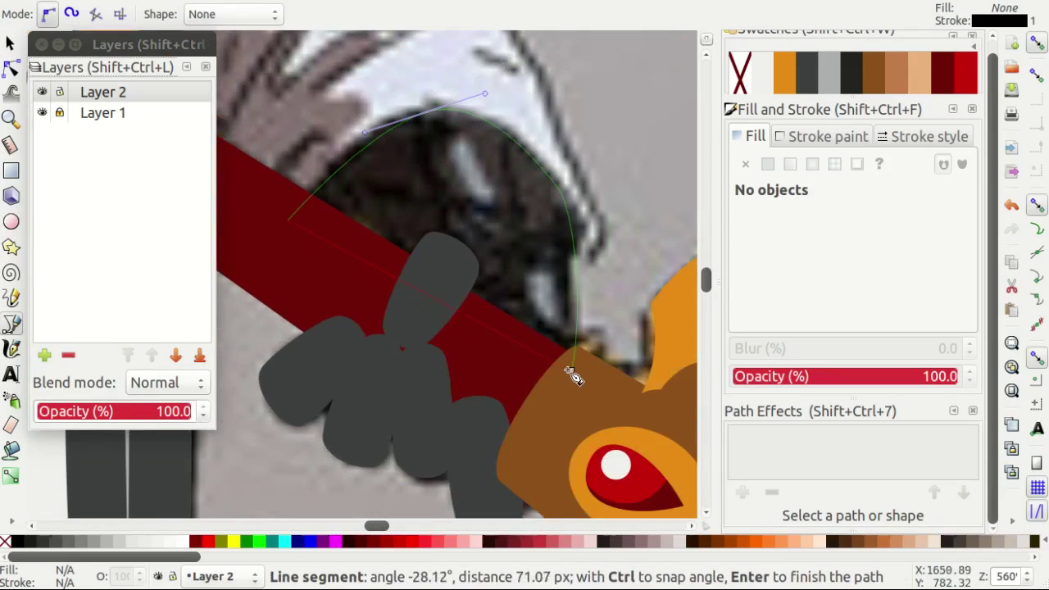
{"action": "left_click", "coordinate": [573, 372]}
{"action": "scroll", "coordinate": [447, 287], "scroll_direction": "up", "scroll_amount": 1}
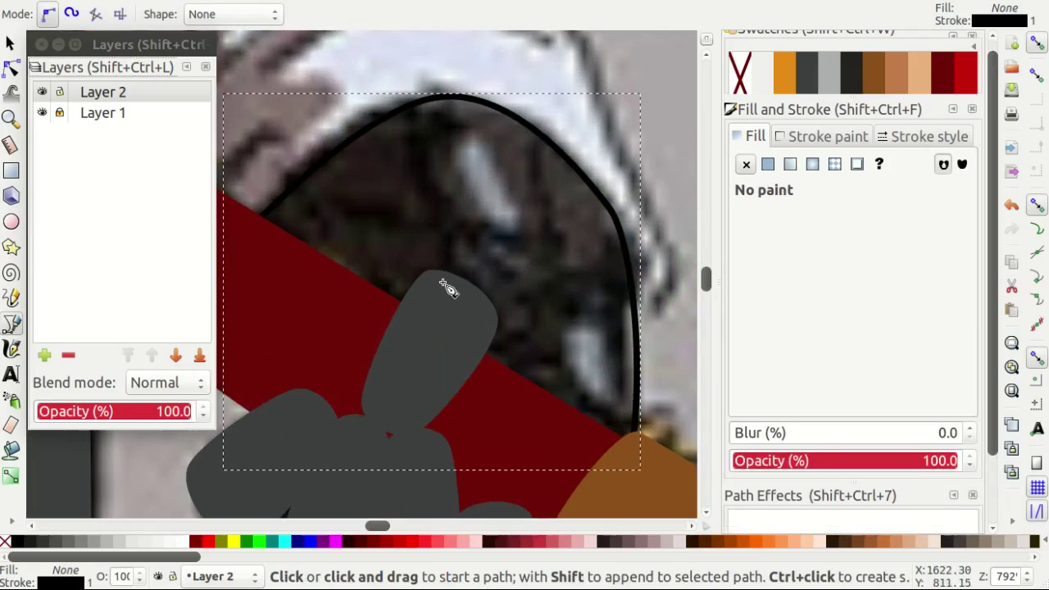
{"action": "scroll", "coordinate": [447, 290], "scroll_direction": "up", "scroll_amount": 1}
Trace a curved shape over the grey finger and fill it with dark grey 6349.
{"action": "left_click", "coordinate": [450, 396]}
{"action": "scroll", "coordinate": [406, 209], "scroll_direction": "down", "scroll_amount": 1}
{"action": "left_click_drag", "start_coordinate": [408, 147], "coordinate": [430, 110]}
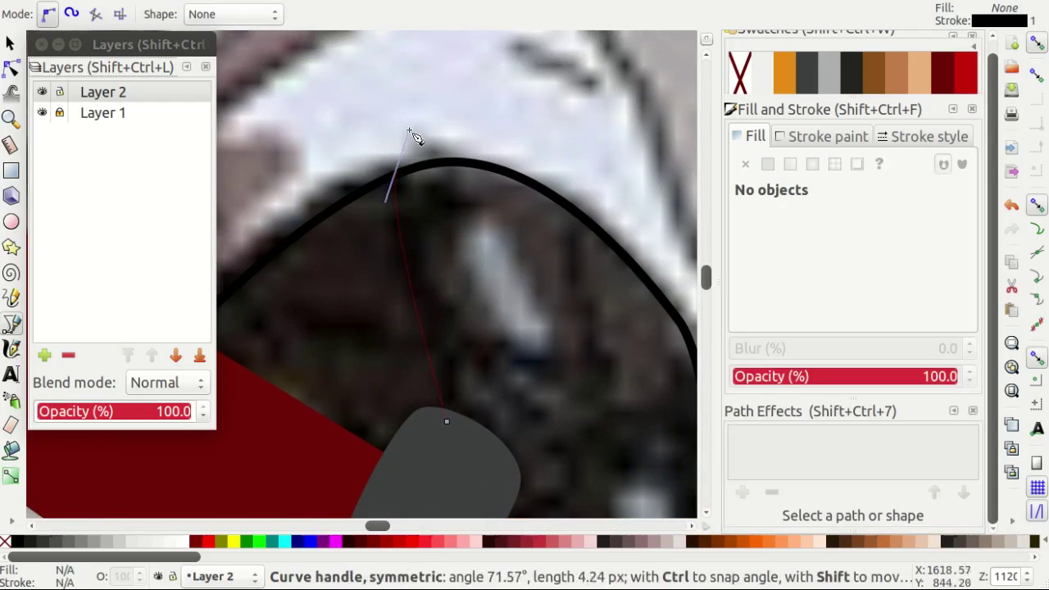
{"action": "scroll", "coordinate": [566, 222], "scroll_direction": "down", "scroll_amount": 1}
{"action": "scroll", "coordinate": [557, 241], "scroll_direction": "up", "scroll_amount": 2}
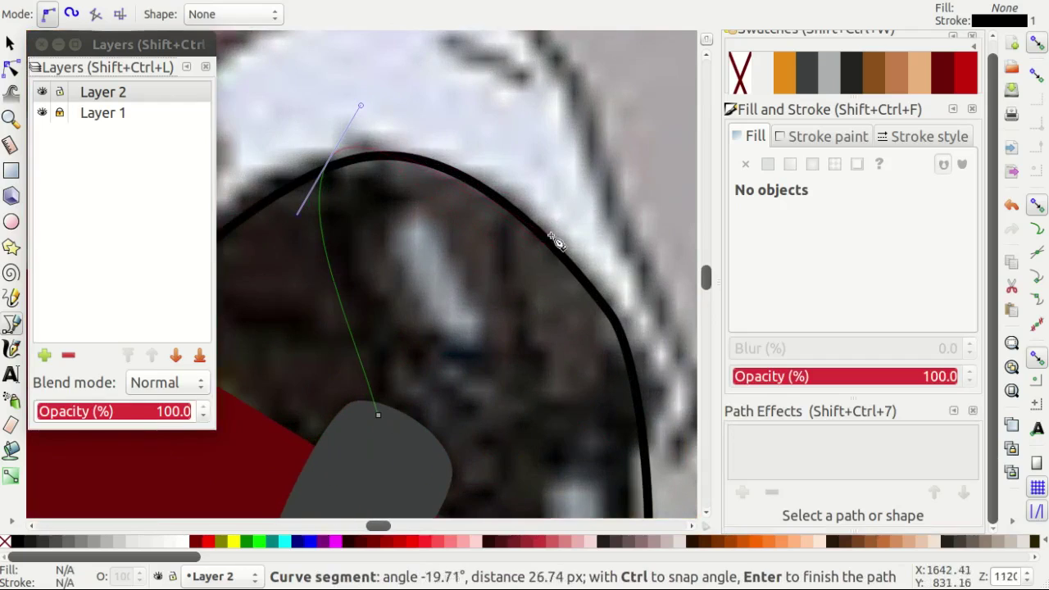
{"action": "left_click", "coordinate": [522, 180]}
{"action": "scroll", "coordinate": [571, 304], "scroll_direction": "up", "scroll_amount": 1}
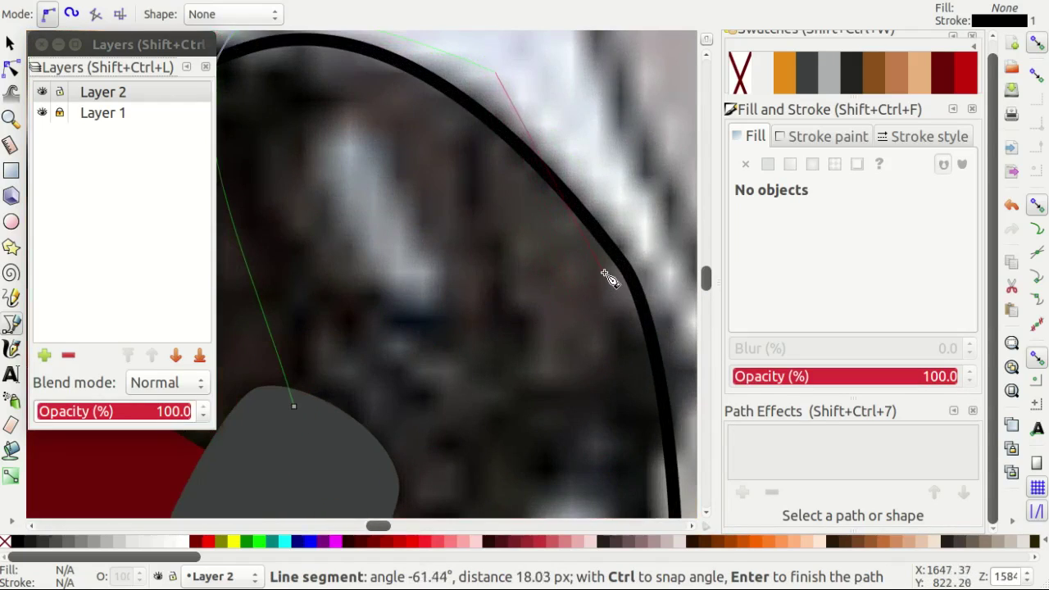
{"action": "left_click_drag", "start_coordinate": [606, 273], "coordinate": [595, 357]}
{"action": "scroll", "coordinate": [596, 357], "scroll_direction": "down", "scroll_amount": 1}
{"action": "left_click_drag", "start_coordinate": [442, 445], "coordinate": [380, 445]}
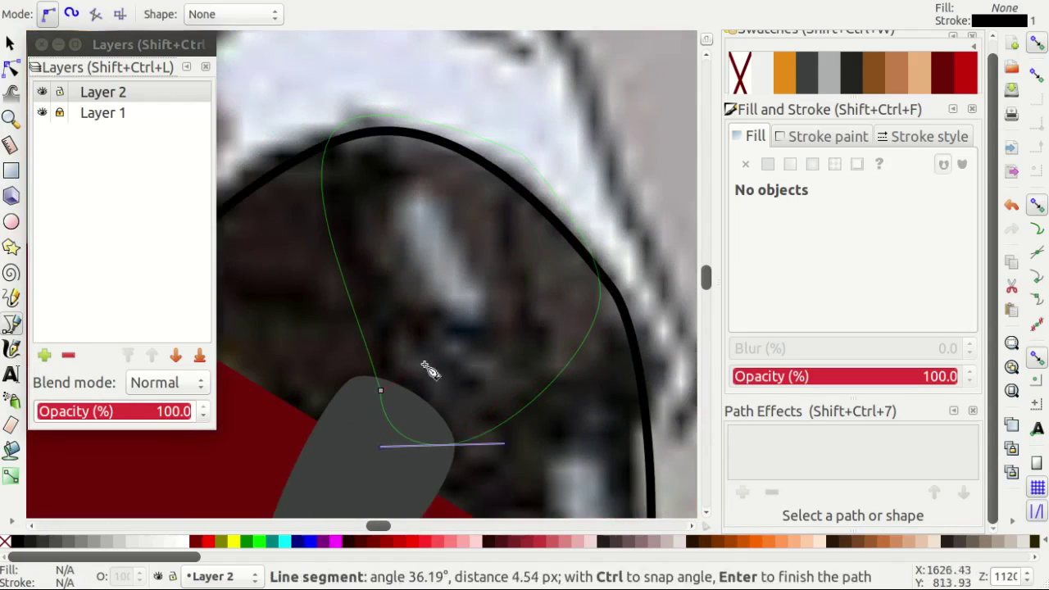
{"action": "left_click", "coordinate": [380, 390]}
{"action": "left_click", "coordinate": [807, 72]}
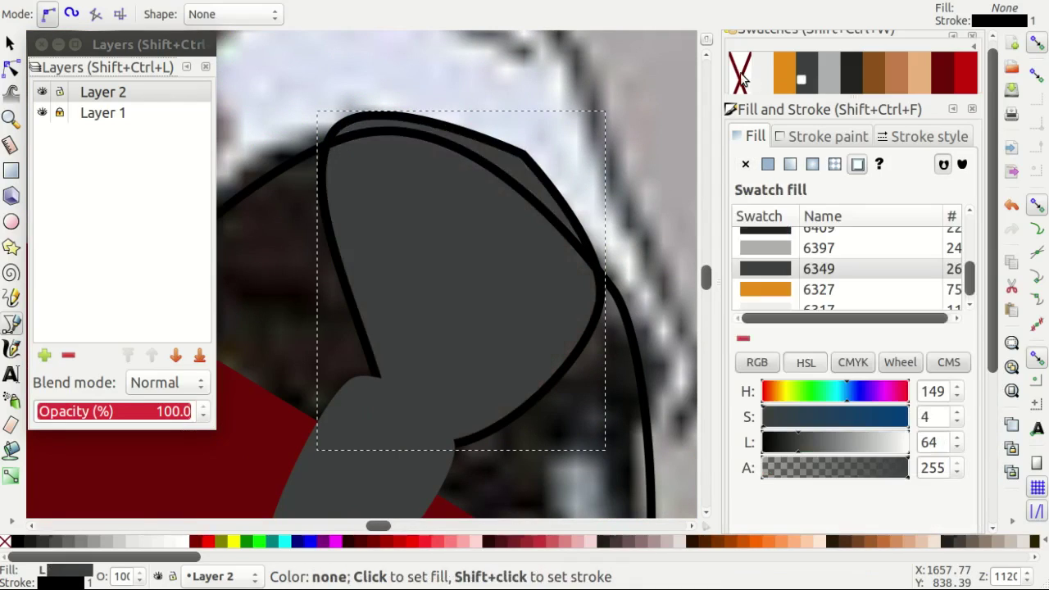
Trace a small finger shape along the right outline edge, filled dark grey 6349.
{"action": "scroll", "coordinate": [468, 222], "scroll_direction": "down", "scroll_amount": 1}
{"action": "scroll", "coordinate": [492, 237], "scroll_direction": "down", "scroll_amount": 1}
{"action": "scroll", "coordinate": [569, 208], "scroll_direction": "up", "scroll_amount": 2}
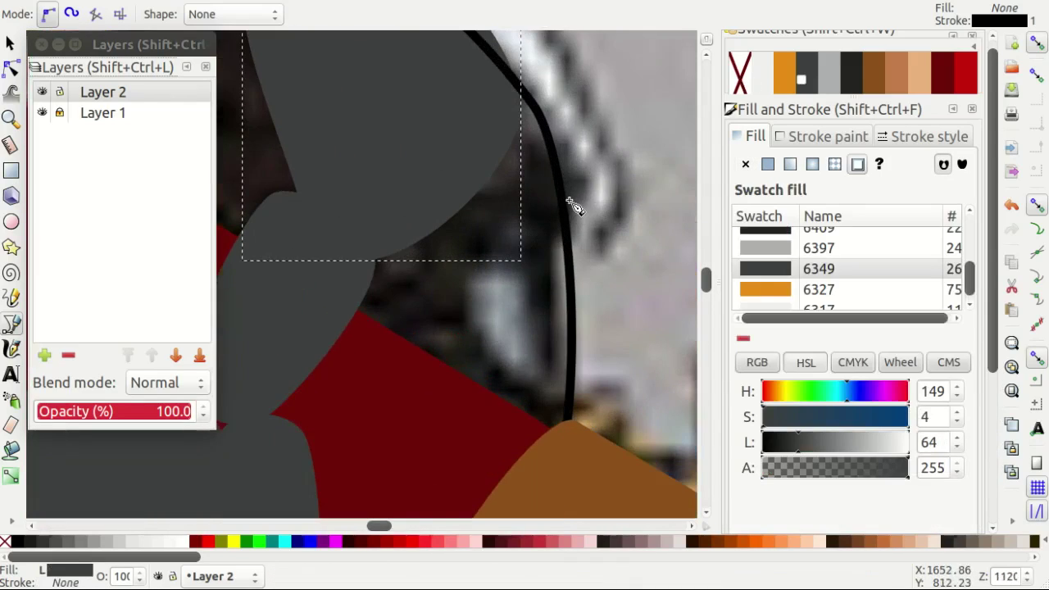
{"action": "left_click", "coordinate": [574, 247]}
{"action": "left_click_drag", "start_coordinate": [473, 288], "coordinate": [467, 366]}
{"action": "left_click", "coordinate": [479, 431]}
{"action": "left_click_drag", "start_coordinate": [592, 464], "coordinate": [588, 396]}
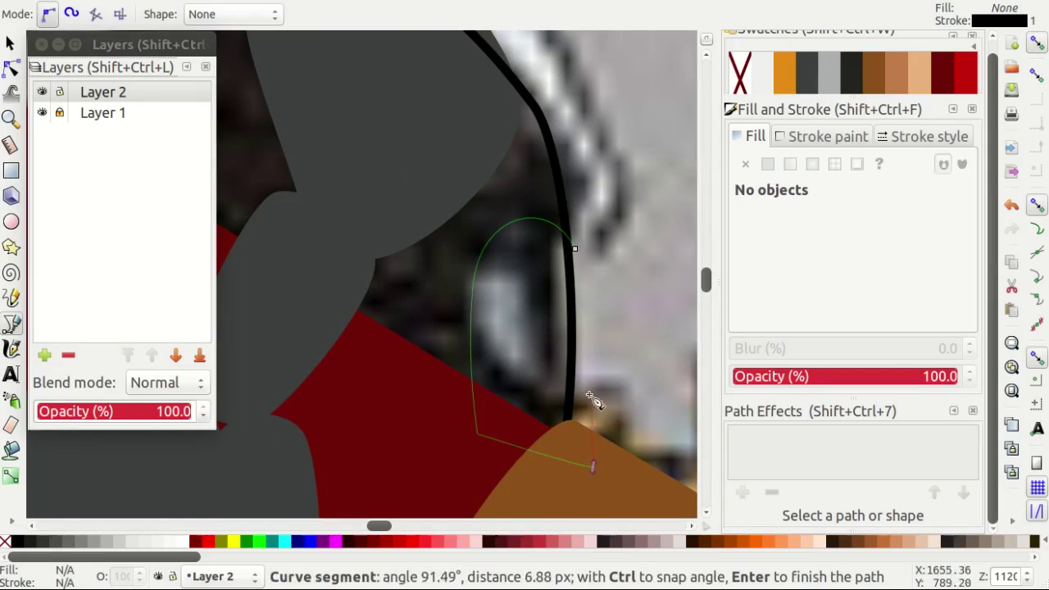
{"action": "left_click", "coordinate": [575, 251]}
{"action": "left_click", "coordinate": [807, 74]}
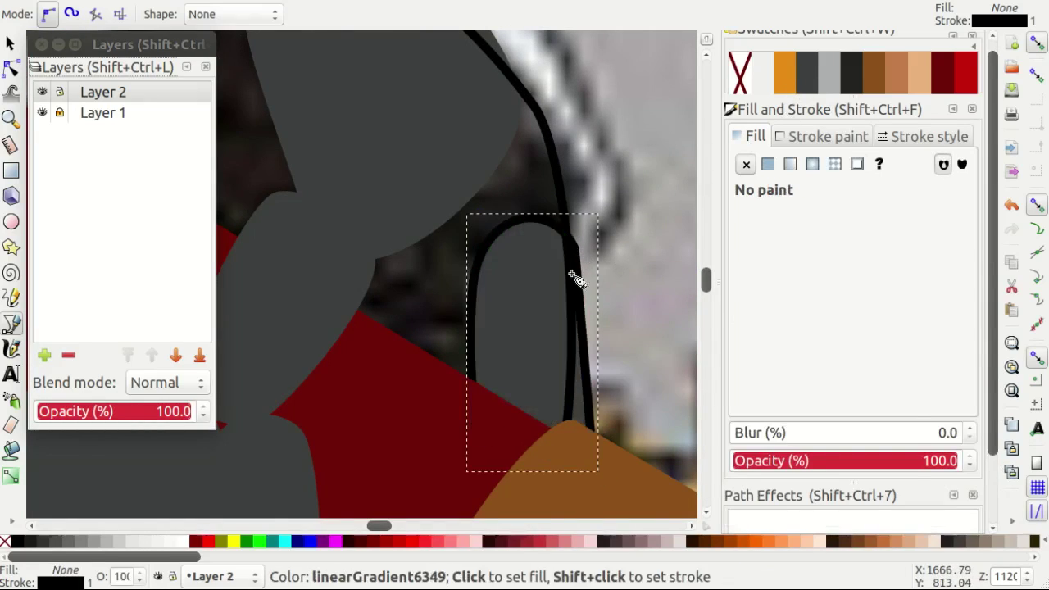
Draw a large near-black rectangle over the gauntlet area.
{"action": "key", "text": "minus"}
{"action": "key", "text": "minus"}
{"action": "key", "text": "r"}
{"action": "scroll", "coordinate": [516, 244], "scroll_direction": "down", "scroll_amount": 1}
{"action": "mouse_move", "coordinate": [376, 109]}
{"action": "left_mouse_down"}
{"action": "mouse_move", "coordinate": [493, 175]}
{"action": "mouse_move", "coordinate": [649, 332]}
{"action": "left_mouse_up"}
{"action": "left_click", "coordinate": [852, 69]}
Clip the near-black rectangle to the gauntlet outline with Clip > Set.
{"action": "key", "text": "s"}
{"action": "scroll", "coordinate": [609, 227], "scroll_direction": "up", "scroll_amount": 1}
{"action": "left_click", "coordinate": [558, 269], "text": "shift"}
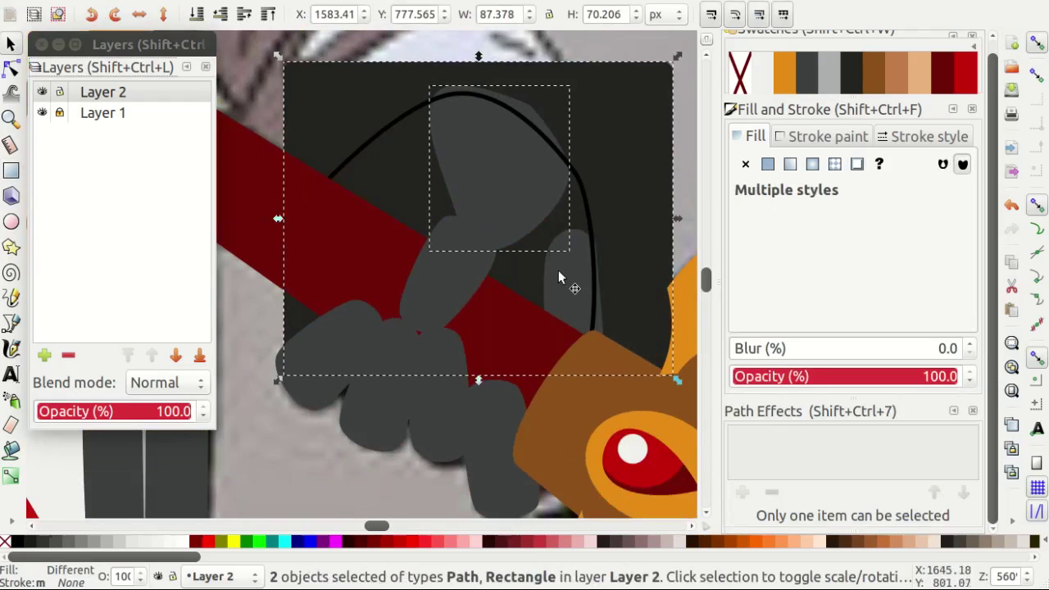
{"action": "key", "text": "ctrl+g"}
{"action": "left_click", "coordinate": [582, 198], "text": "shift"}
{"action": "right_click", "coordinate": [582, 198]}
{"action": "left_click", "coordinate": [627, 535]}
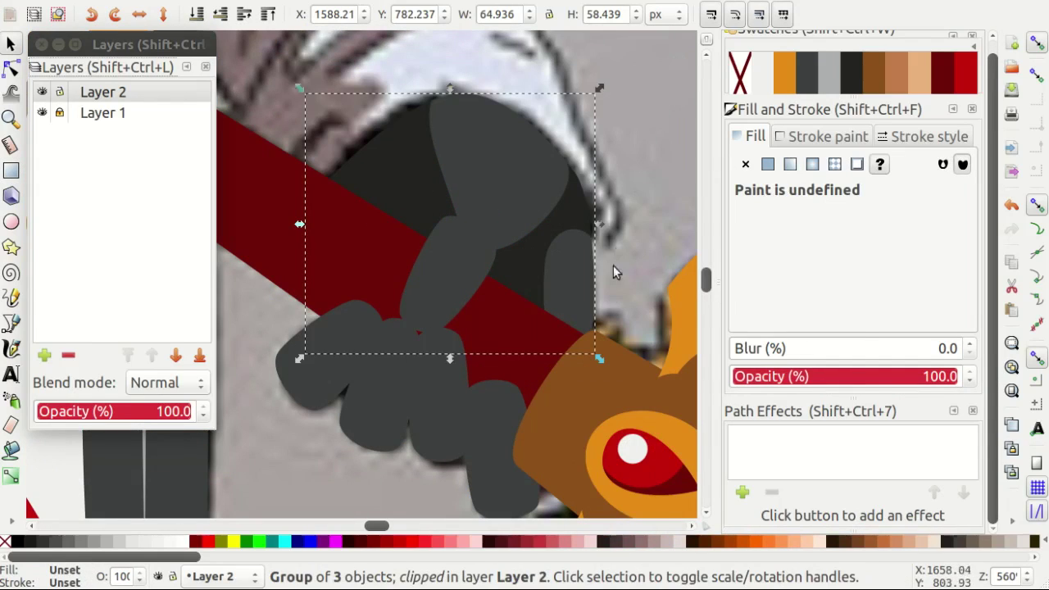
{"action": "key", "text": "Escape"}
Hide the reference photo layer and select the clipped gauntlet group.
{"action": "scroll", "coordinate": [382, 273], "scroll_direction": "down", "scroll_amount": 3}
{"action": "left_click", "coordinate": [41, 114]}
{"action": "scroll", "coordinate": [438, 279], "scroll_direction": "up", "scroll_amount": 2}
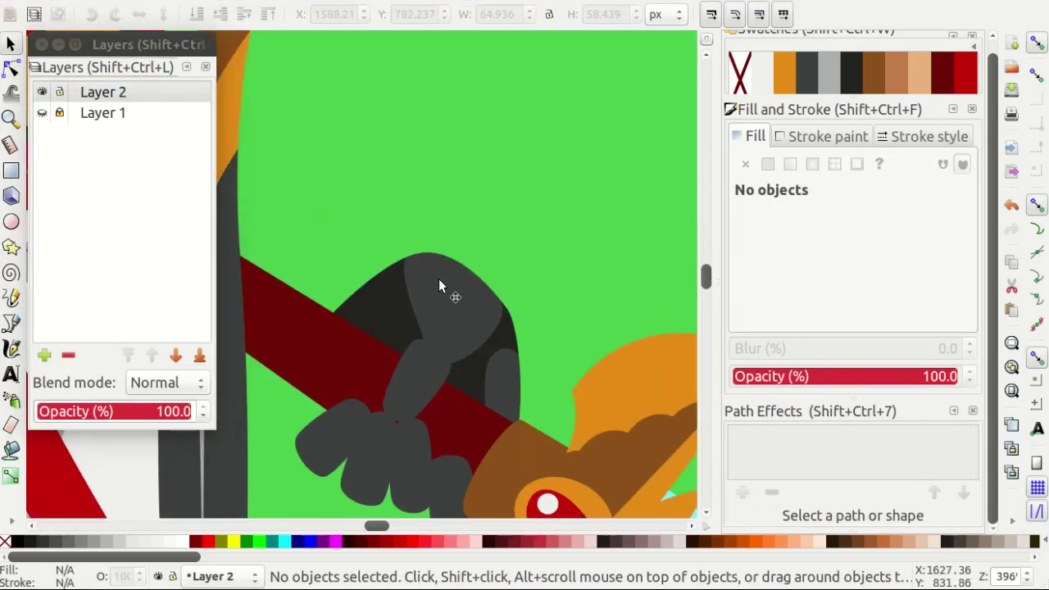
{"action": "left_click", "coordinate": [424, 282]}
{"action": "left_click", "coordinate": [419, 289], "text": "ctrl"}
{"action": "left_click", "coordinate": [543, 236]}
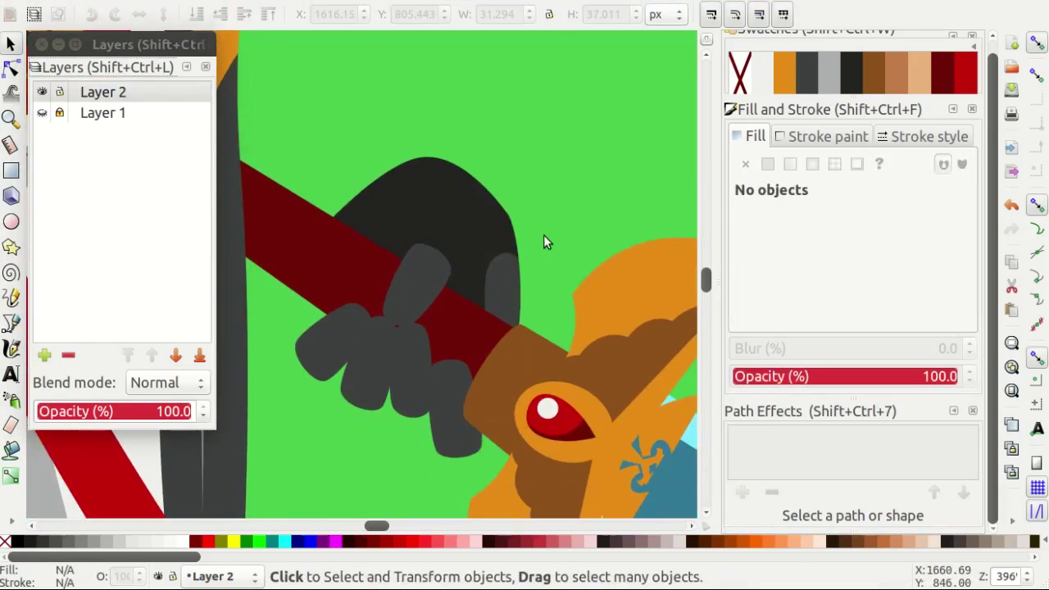
{"action": "scroll", "coordinate": [542, 238], "scroll_direction": "down", "scroll_amount": 2, "text": "ctrl"}
{"action": "scroll", "coordinate": [422, 187], "scroll_direction": "up", "scroll_amount": 3, "text": "ctrl"}
{"action": "left_click", "coordinate": [423, 187]}
Reshape the upper grey finger's nodes and round its top.
{"action": "key", "text": "n"}
{"action": "left_click", "coordinate": [434, 194]}
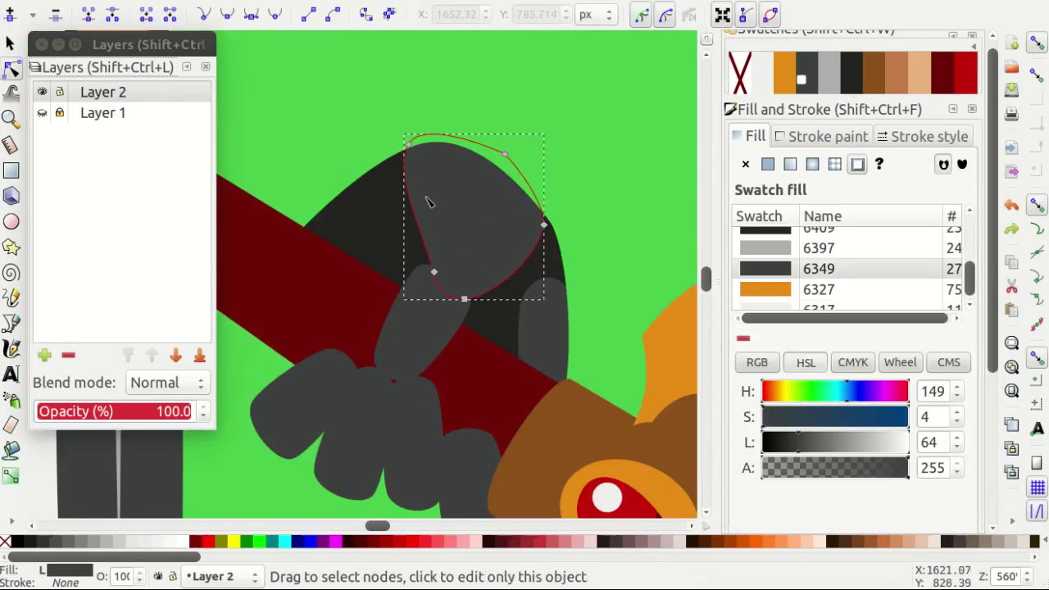
{"action": "scroll", "coordinate": [420, 319], "scroll_direction": "up", "scroll_amount": 1, "text": "ctrl"}
{"action": "scroll", "coordinate": [461, 314], "scroll_direction": "up", "scroll_amount": 1, "text": "ctrl"}
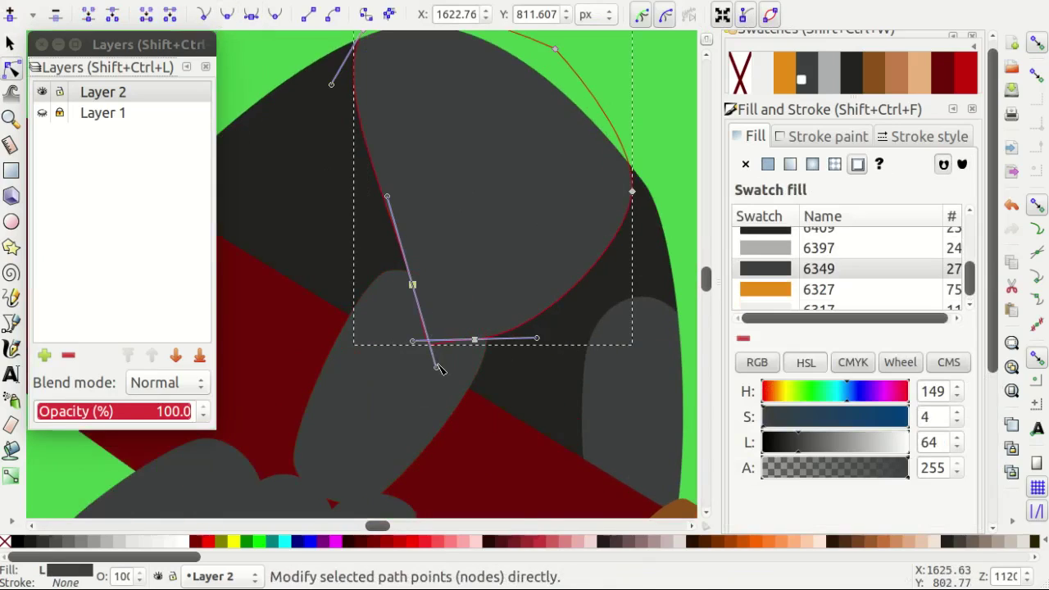
{"action": "left_click_drag", "start_coordinate": [412, 284], "coordinate": [394, 288]}
{"action": "scroll", "coordinate": [414, 170], "scroll_direction": "up", "scroll_amount": 4}
{"action": "scroll", "coordinate": [414, 170], "scroll_direction": "right", "scroll_amount": 2}
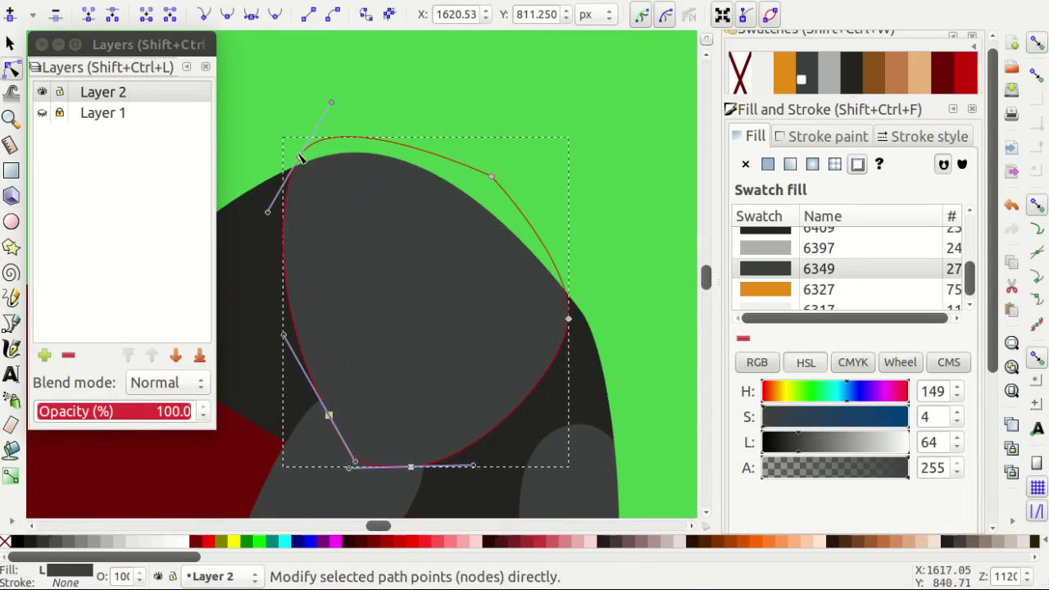
{"action": "left_click_drag", "start_coordinate": [300, 157], "coordinate": [351, 154]}
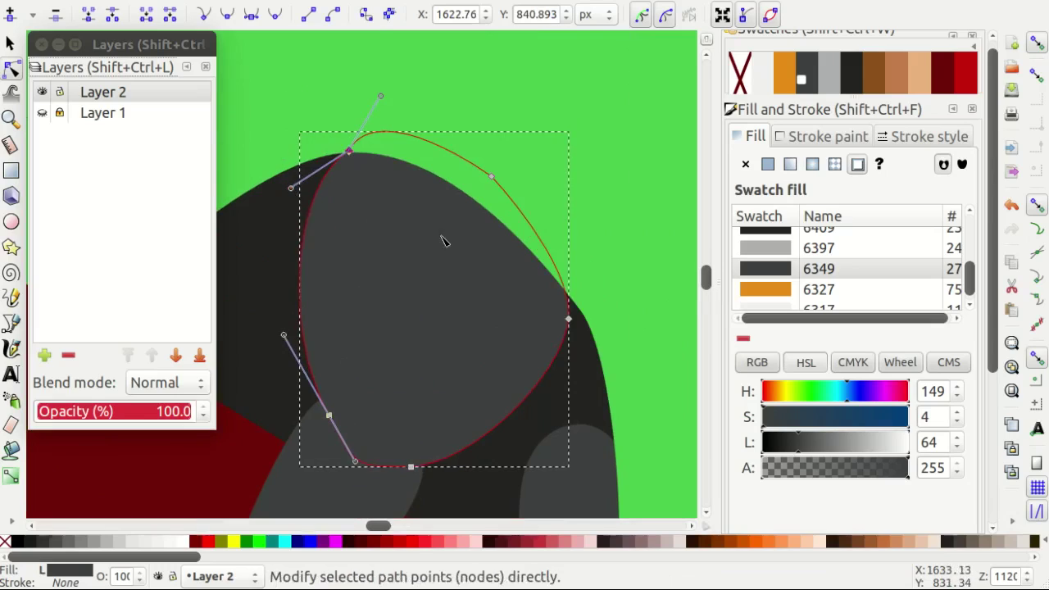
{"action": "left_click_drag", "start_coordinate": [568, 270], "coordinate": [578, 283]}
Adjust the top-right node of the small right finger.
{"action": "key", "text": "s"}
{"action": "key", "text": "minus"}
{"action": "key", "text": "minus"}
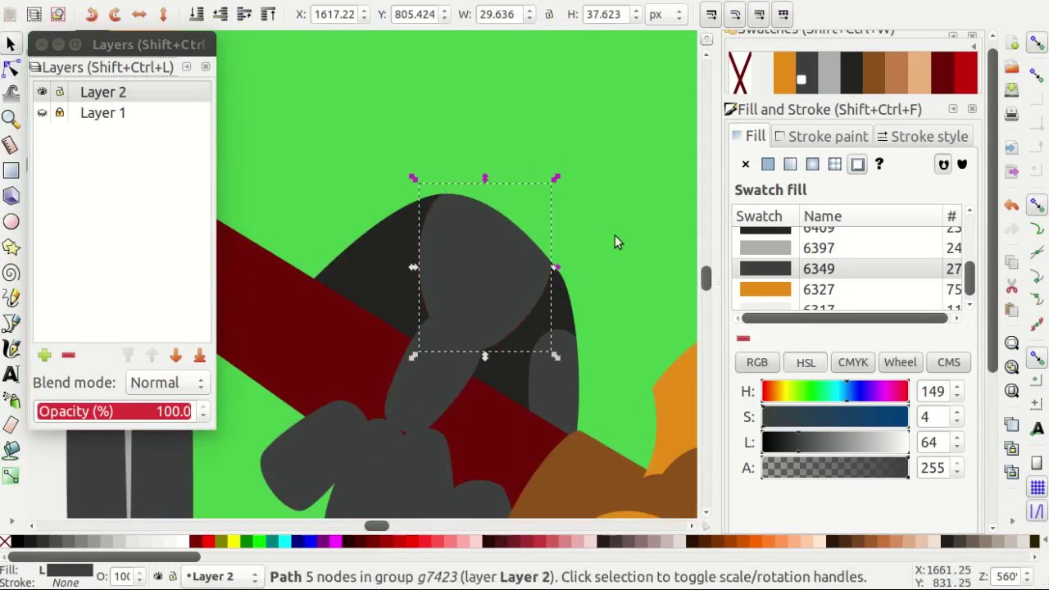
{"action": "key", "text": "Escape"}
{"action": "scroll", "coordinate": [592, 246], "scroll_direction": "down", "scroll_amount": 2}
{"action": "scroll", "coordinate": [534, 300], "scroll_direction": "up", "scroll_amount": 3}
{"action": "key", "text": "n"}
{"action": "left_click", "coordinate": [517, 281]}
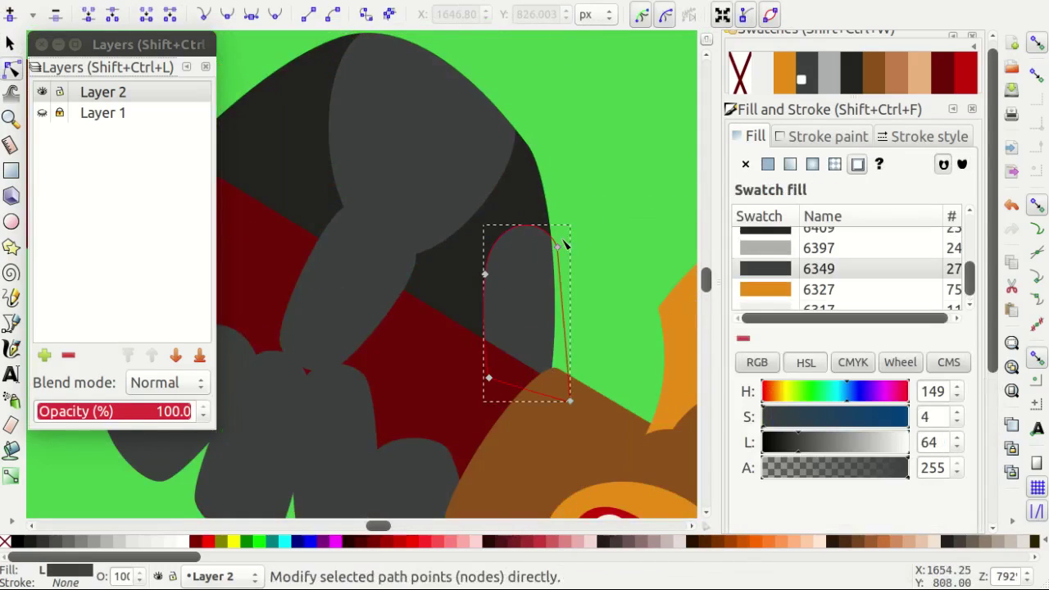
{"action": "left_click_drag", "start_coordinate": [564, 243], "coordinate": [573, 226]}
{"action": "left_click", "coordinate": [486, 273]}
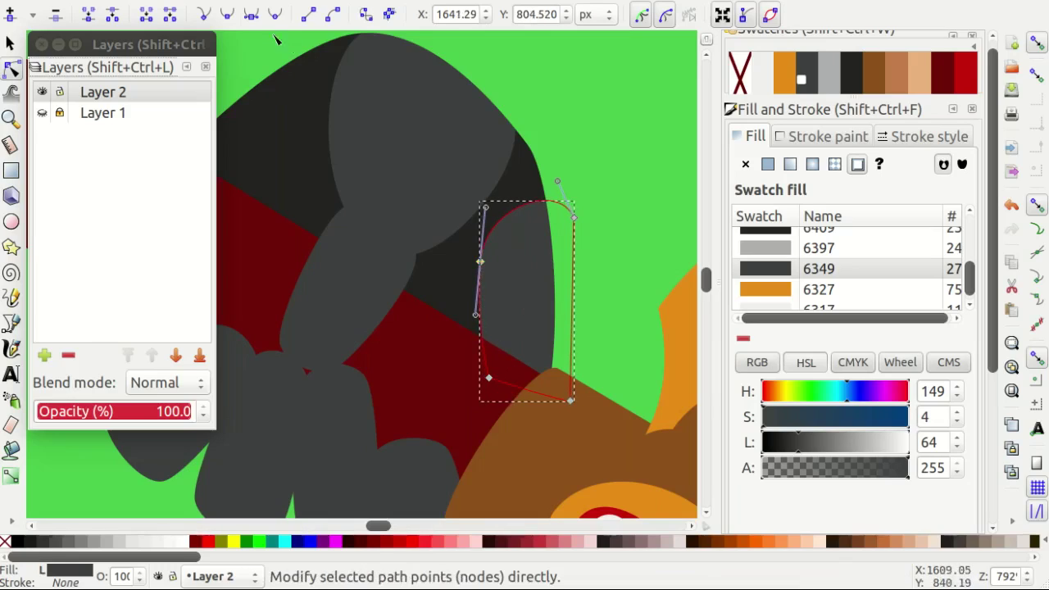
{"action": "key", "text": "Escape"}
Enlarge the grey finger crossing the hilt to about 115% and shift it up-left.
{"action": "key", "text": "s"}
{"action": "scroll", "coordinate": [510, 165], "scroll_direction": "down", "scroll_amount": 3}
{"action": "scroll", "coordinate": [447, 204], "scroll_direction": "down", "scroll_amount": 2}
{"action": "scroll", "coordinate": [447, 203], "scroll_direction": "up", "scroll_amount": 5}
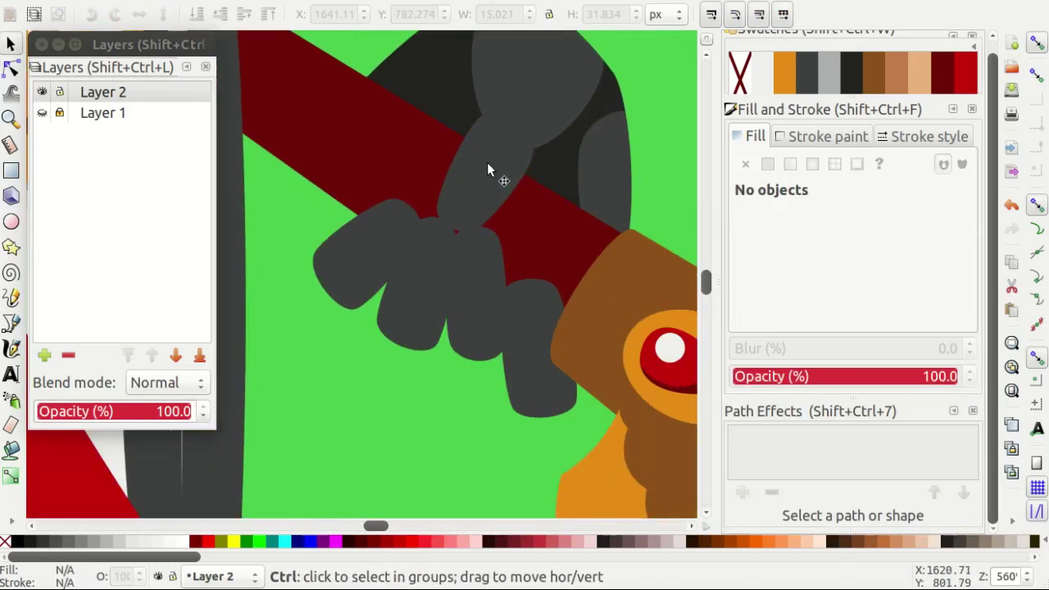
{"action": "left_click", "coordinate": [495, 192], "text": "ctrl"}
{"action": "scroll", "coordinate": [493, 276], "scroll_direction": "up", "scroll_amount": 1}
{"action": "left_click_drag", "start_coordinate": [560, 260], "coordinate": [576, 278]}
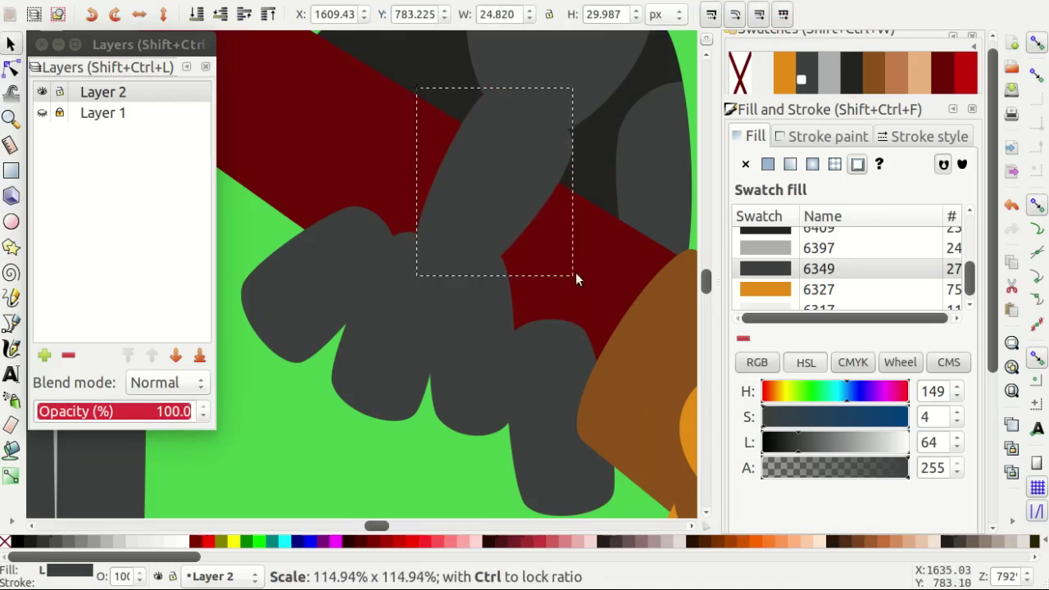
{"action": "left_click_drag", "start_coordinate": [524, 204], "coordinate": [509, 180]}
{"action": "left_click_drag", "start_coordinate": [564, 259], "coordinate": [577, 270]}
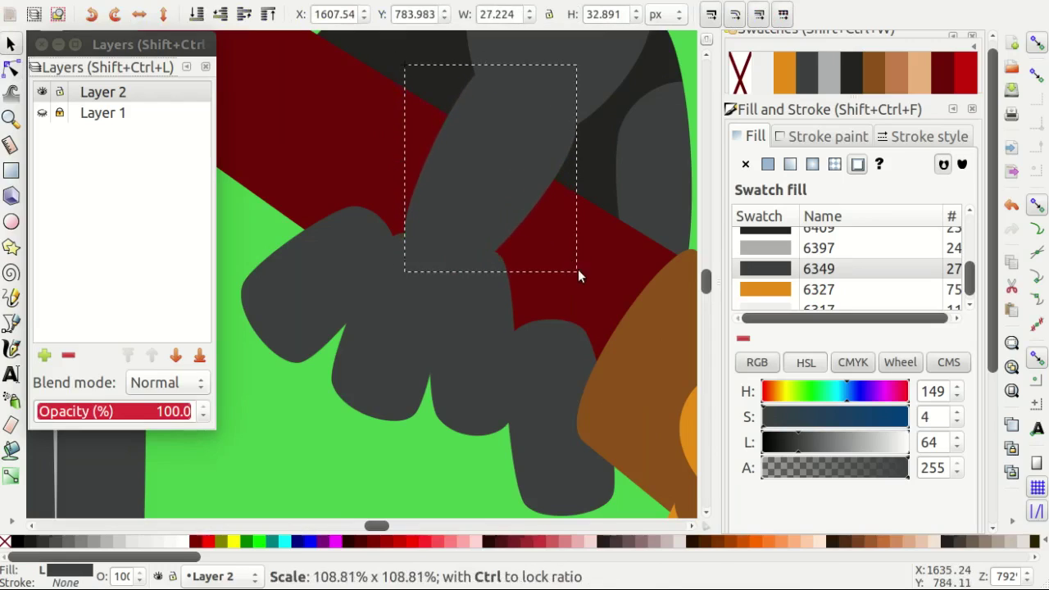
{"action": "scroll", "coordinate": [520, 204], "scroll_direction": "down", "scroll_amount": 6}
{"action": "left_click", "coordinate": [534, 187]}
{"action": "scroll", "coordinate": [514, 218], "scroll_direction": "down", "scroll_amount": 2}
{"action": "scroll", "coordinate": [459, 339], "scroll_direction": "up", "scroll_amount": 4}
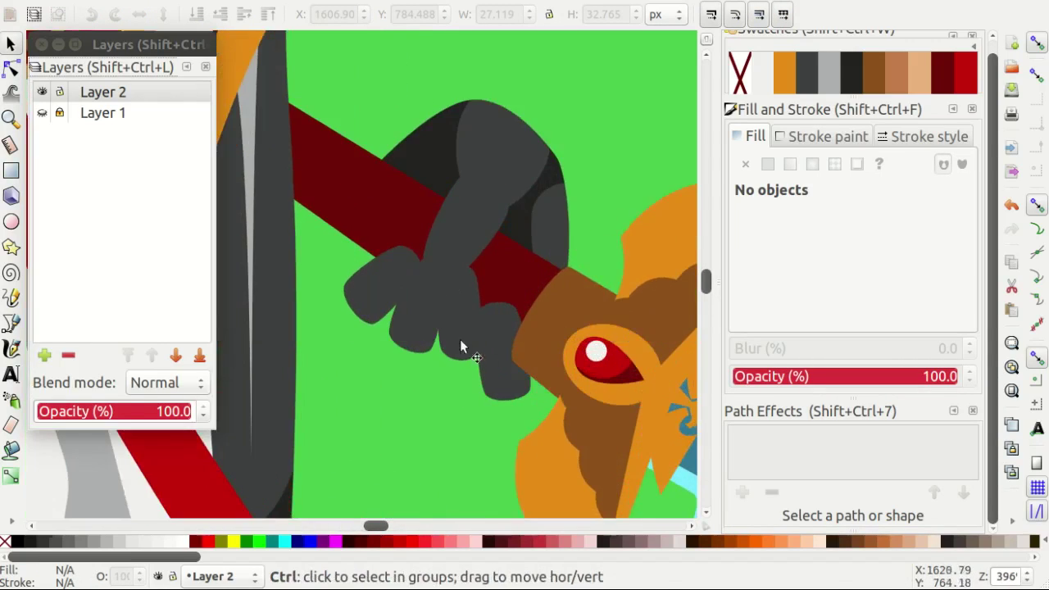
{"action": "scroll", "coordinate": [460, 339], "scroll_direction": "down", "scroll_amount": 3}
Show the reference photo again and start a Bezier trace along the white sleeve edge.
{"action": "left_click", "coordinate": [42, 112]}
{"action": "key", "text": "b"}
{"action": "scroll", "coordinate": [458, 328], "scroll_direction": "up", "scroll_amount": 2}
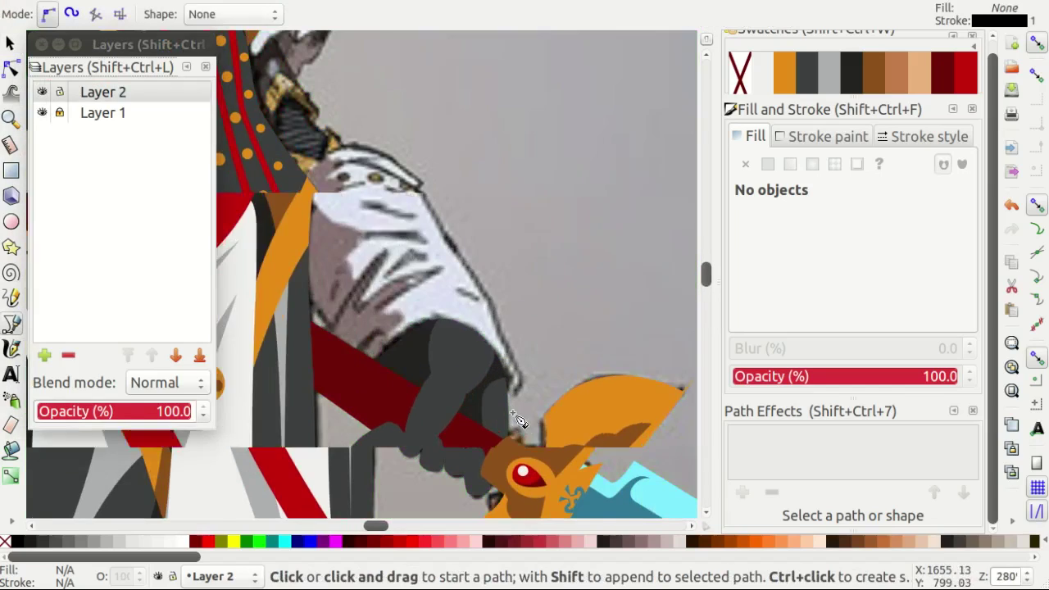
{"action": "scroll", "coordinate": [491, 393], "scroll_direction": "up", "scroll_amount": 3}
{"action": "left_click_drag", "start_coordinate": [496, 471], "coordinate": [547, 433]}
{"action": "left_click", "coordinate": [506, 285]}
{"action": "scroll", "coordinate": [458, 194], "scroll_direction": "down", "scroll_amount": 1}
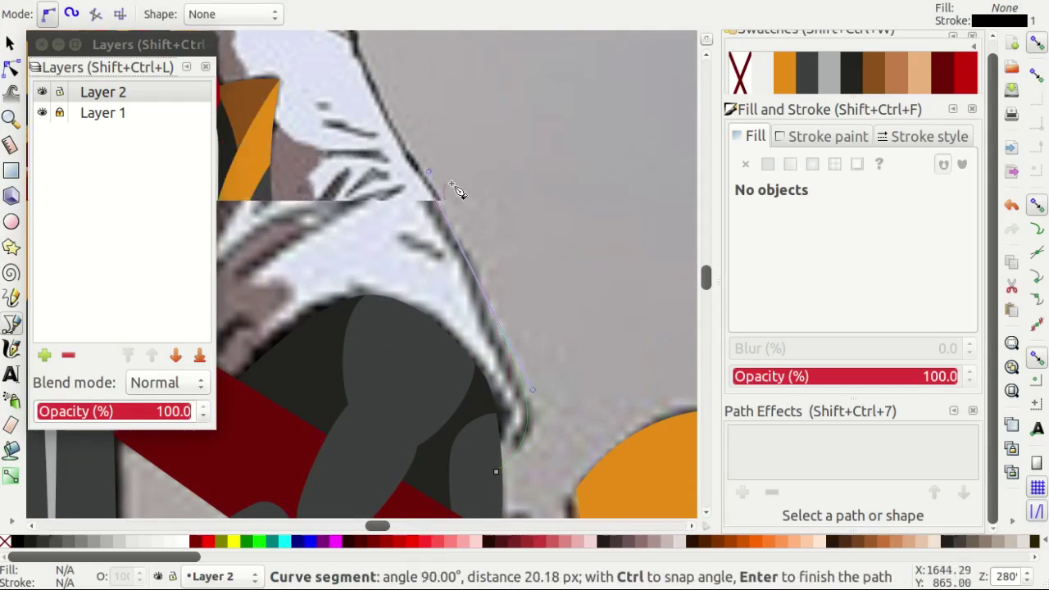
{"action": "scroll", "coordinate": [424, 206], "scroll_direction": "down", "scroll_amount": 1}
{"action": "scroll", "coordinate": [442, 212], "scroll_direction": "up", "scroll_amount": 3}
{"action": "scroll", "coordinate": [442, 212], "scroll_direction": "down", "scroll_amount": 5}
{"action": "scroll", "coordinate": [443, 211], "scroll_direction": "down", "scroll_amount": 2}
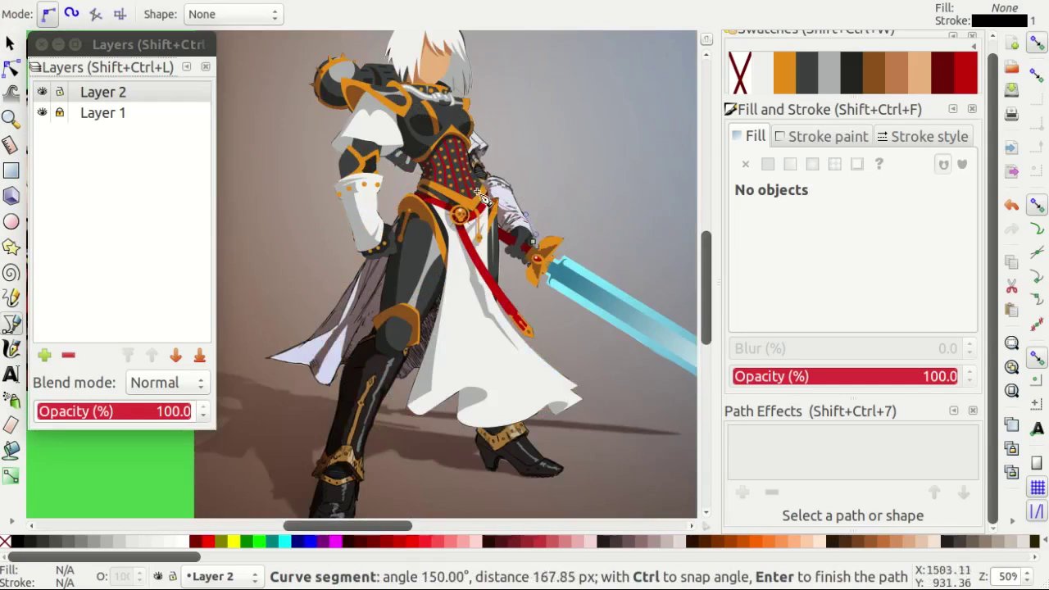
{"action": "scroll", "coordinate": [491, 205], "scroll_direction": "up", "scroll_amount": 4}
{"action": "scroll", "coordinate": [545, 201], "scroll_direction": "up", "scroll_amount": 3}
{"action": "left_click", "coordinate": [563, 190]}
Add two more shoulder nodes and close the outline at its start point.
{"action": "scroll", "coordinate": [393, 164], "scroll_direction": "down", "scroll_amount": 2}
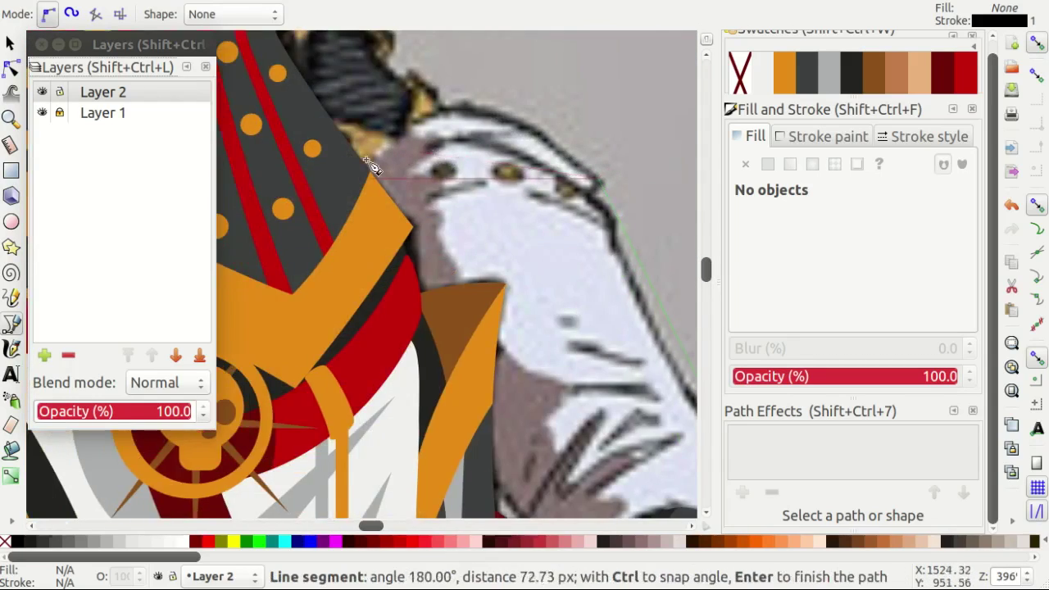
{"action": "scroll", "coordinate": [369, 183], "scroll_direction": "up", "scroll_amount": 1}
{"action": "scroll", "coordinate": [402, 276], "scroll_direction": "down", "scroll_amount": 1}
{"action": "scroll", "coordinate": [457, 397], "scroll_direction": "down", "scroll_amount": 1}
{"action": "left_click", "coordinate": [450, 392]}
{"action": "scroll", "coordinate": [491, 398], "scroll_direction": "down", "scroll_amount": 2}
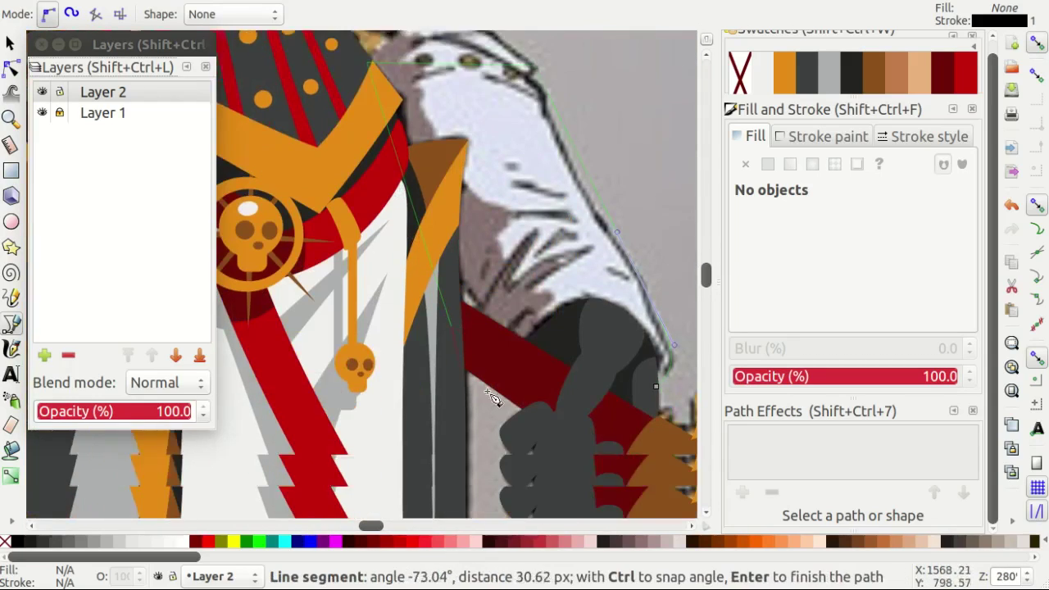
{"action": "scroll", "coordinate": [557, 361], "scroll_direction": "down", "scroll_amount": 2}
{"action": "left_click", "coordinate": [593, 329]}
{"action": "left_click", "coordinate": [665, 326]}
{"action": "scroll", "coordinate": [639, 270], "scroll_direction": "up", "scroll_amount": 2}
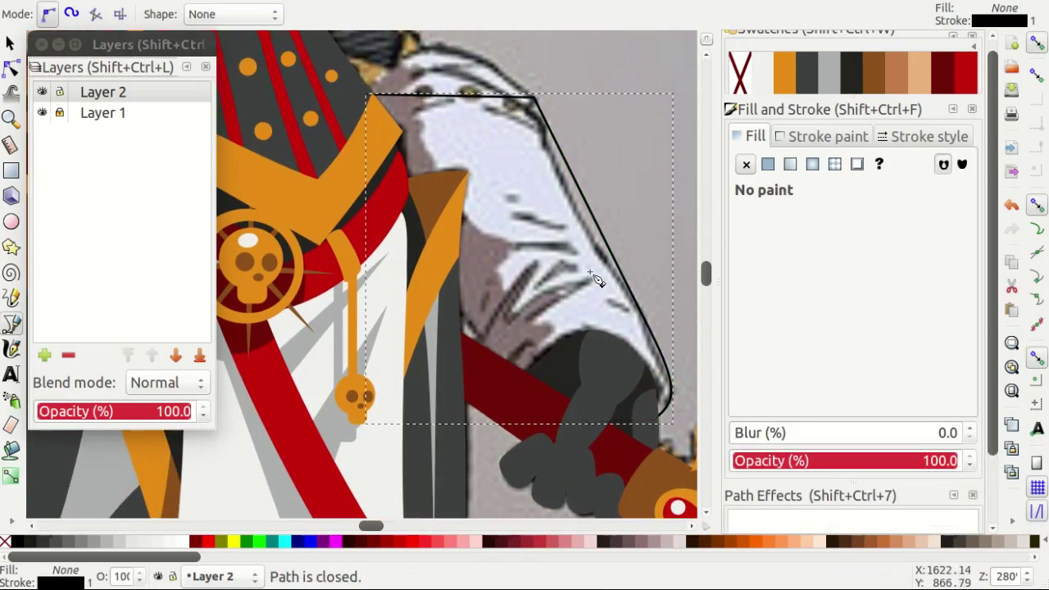
{"action": "scroll", "coordinate": [573, 180], "scroll_direction": "up", "scroll_amount": 1}
Curve the top edge of the shoulder outline into a rounded shape.
{"action": "key", "text": "n"}
{"action": "left_click", "coordinate": [534, 162], "text": "shift"}
{"action": "scroll", "coordinate": [543, 199], "scroll_direction": "up", "scroll_amount": 1}
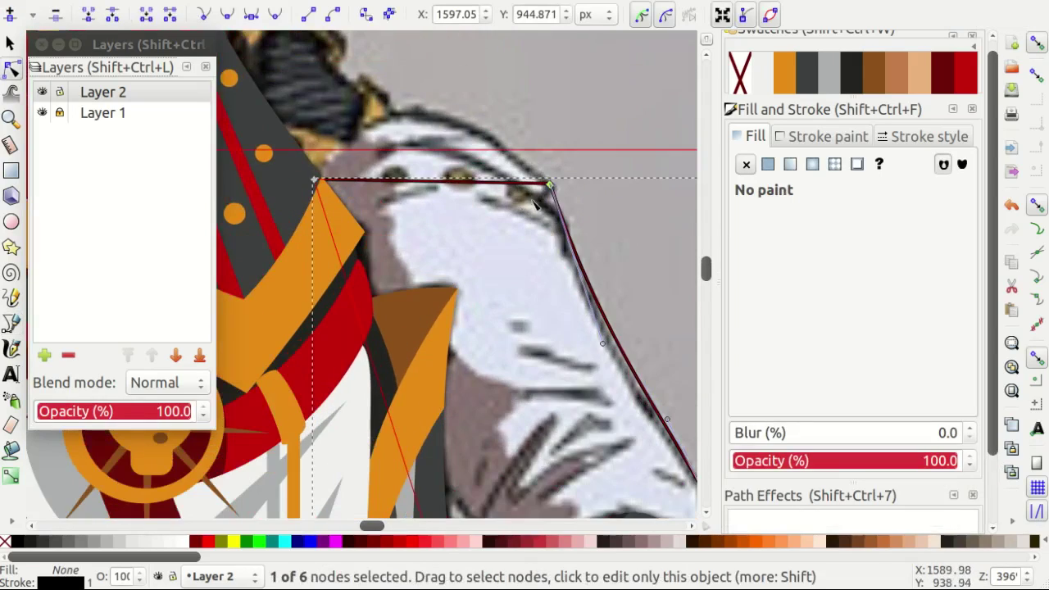
{"action": "left_click_drag", "start_coordinate": [549, 184], "coordinate": [540, 164]}
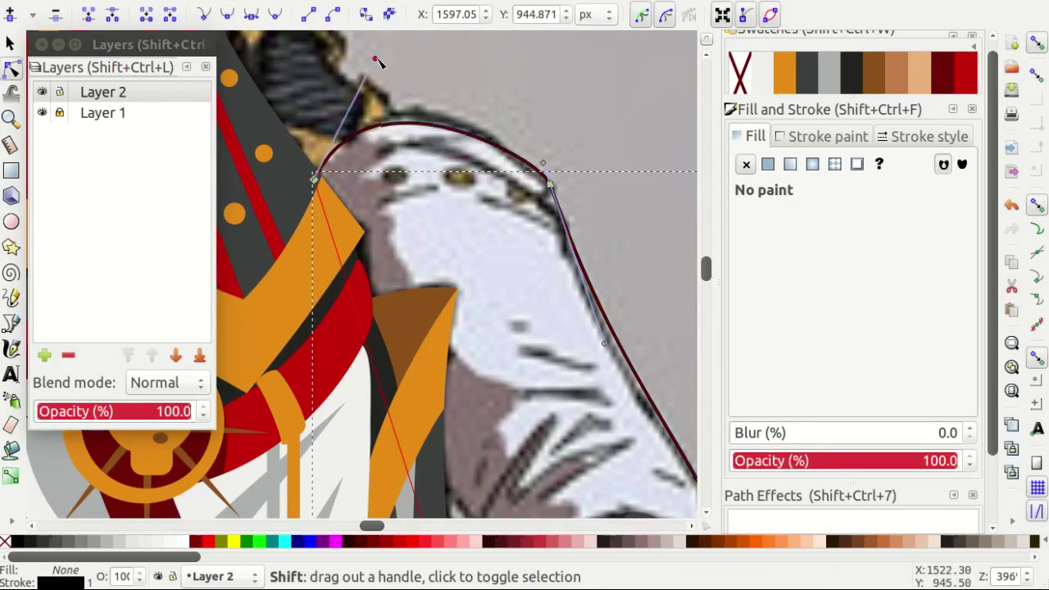
{"action": "left_click_drag", "start_coordinate": [377, 62], "coordinate": [398, 40]}
Draw an orange ellipse over the first rivet.
{"action": "key", "text": "e"}
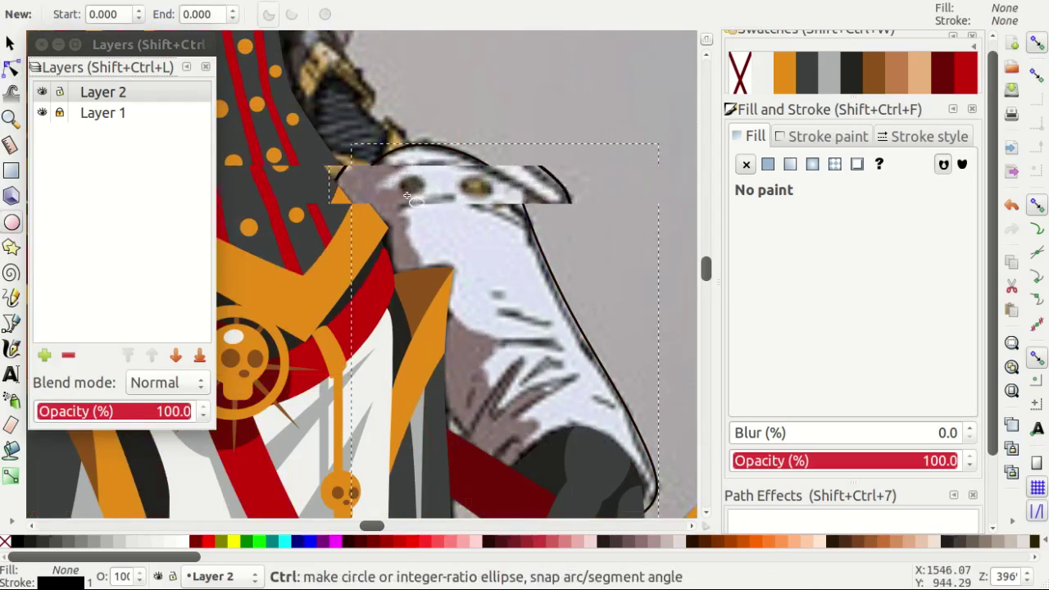
{"action": "scroll", "coordinate": [408, 197], "scroll_direction": "up", "scroll_amount": 4}
{"action": "left_click_drag", "start_coordinate": [355, 124], "coordinate": [481, 210]}
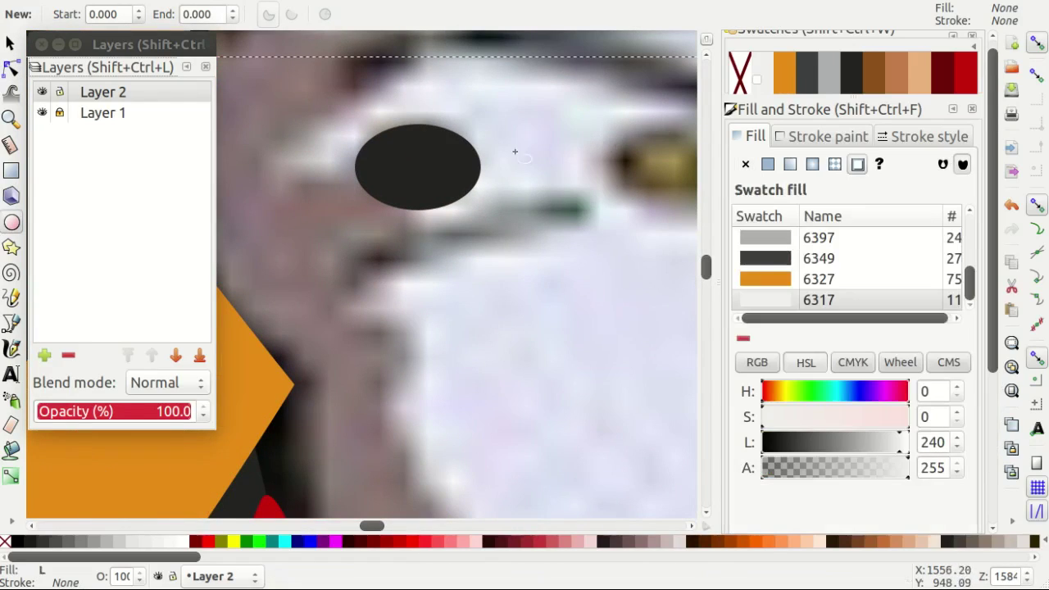
{"action": "left_click", "coordinate": [781, 87]}
{"action": "scroll", "coordinate": [468, 234], "scroll_direction": "down", "scroll_amount": 7}
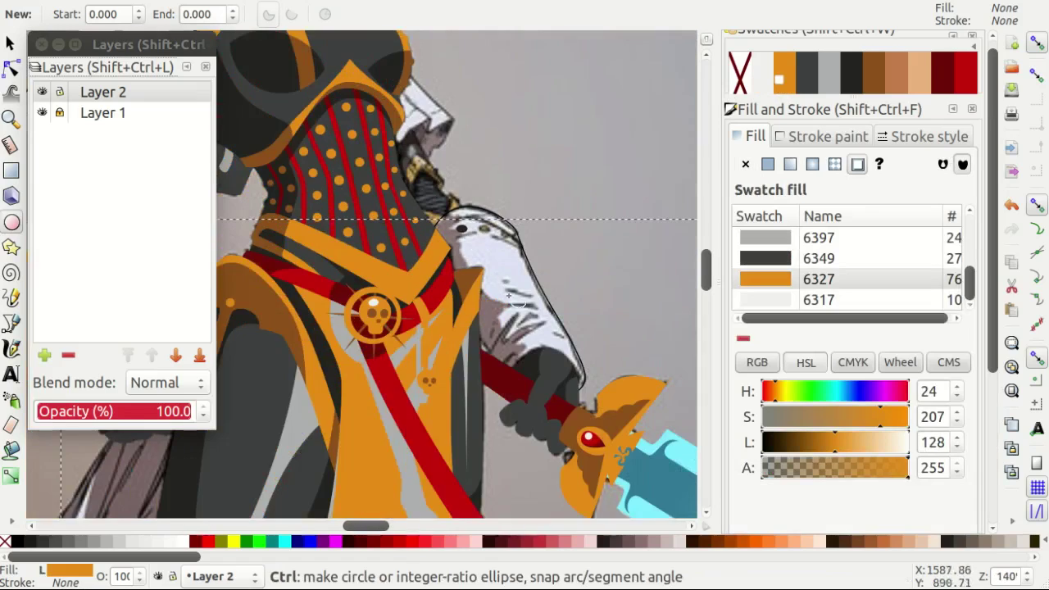
{"action": "scroll", "coordinate": [465, 231], "scroll_direction": "up", "scroll_amount": 3}
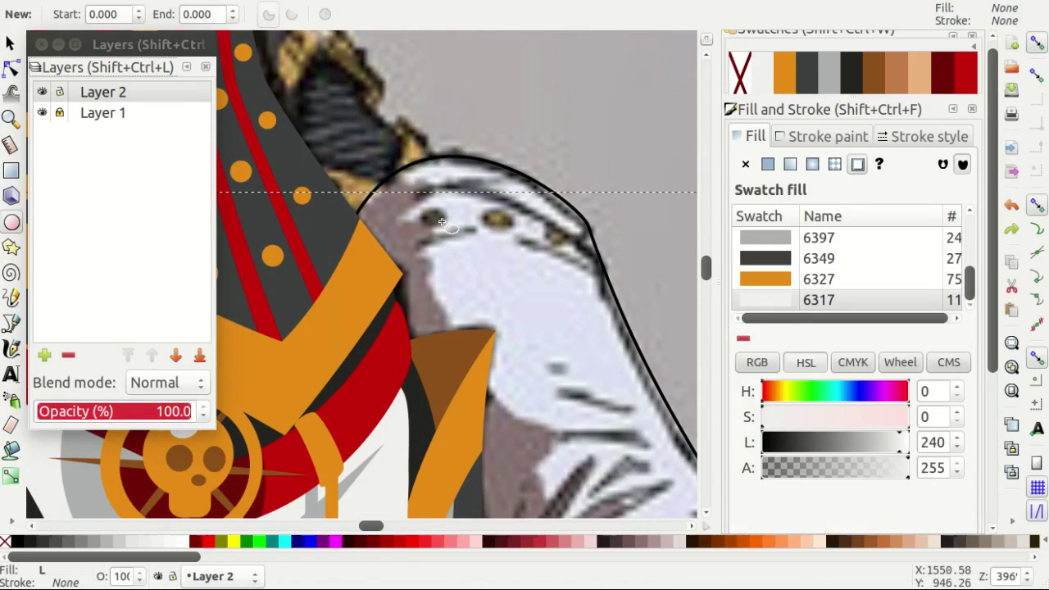
{"action": "scroll", "coordinate": [440, 221], "scroll_direction": "up", "scroll_amount": 4}
{"action": "mouse_move", "coordinate": [365, 216]}
{"action": "left_mouse_down"}
{"action": "mouse_move", "coordinate": [441, 264]}
{"action": "mouse_move", "coordinate": [604, 241]}
{"action": "left_mouse_up"}
Duplicate the rivet into three, resize them and tilt the right one along the edge.
{"action": "key", "text": "ctrl+d"}
{"action": "scroll", "coordinate": [604, 241], "scroll_direction": "right", "scroll_amount": 4}
{"action": "key", "text": "ctrl+d"}
{"action": "left_click_drag", "start_coordinate": [425, 246], "coordinate": [599, 297]}
{"action": "scroll", "coordinate": [604, 297], "scroll_direction": "up", "scroll_amount": 1}
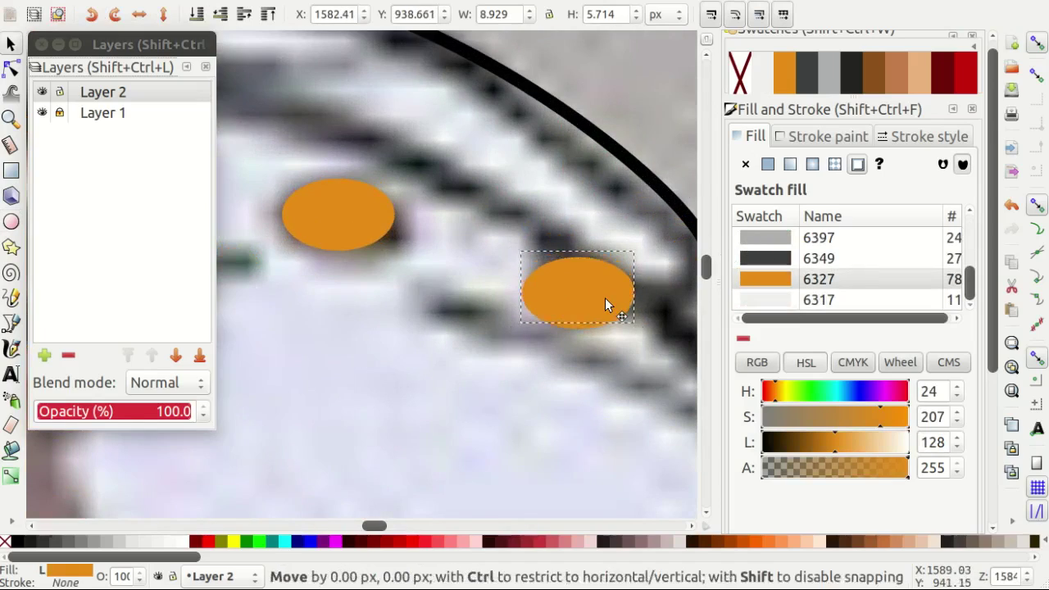
{"action": "left_click", "coordinate": [342, 215], "text": "shift"}
{"action": "left_click_drag", "start_coordinate": [289, 184], "coordinate": [281, 156]}
{"action": "left_click", "coordinate": [565, 299]}
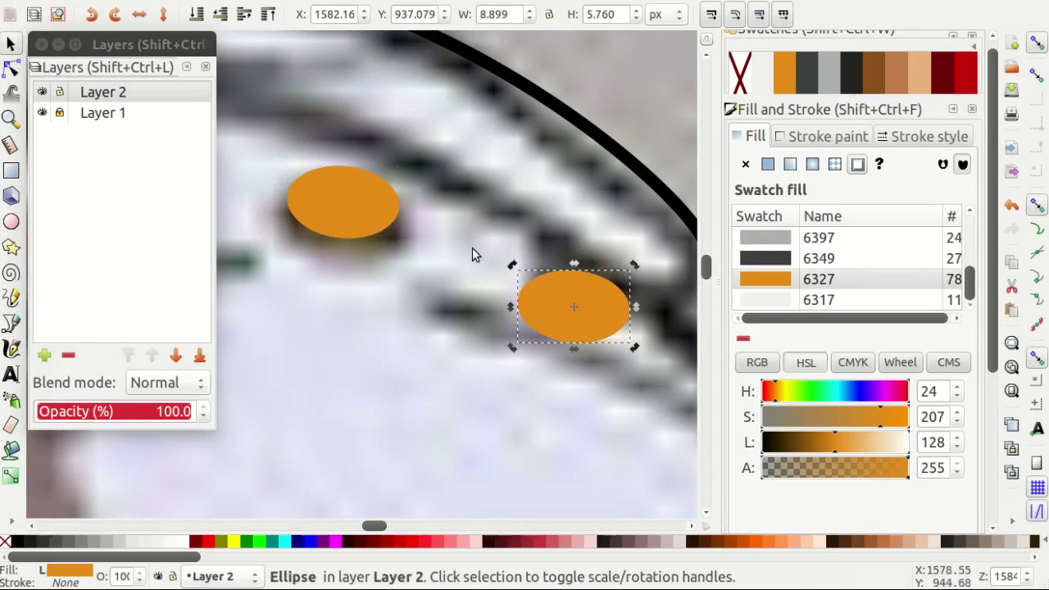
{"action": "left_click_drag", "start_coordinate": [510, 263], "coordinate": [529, 250]}
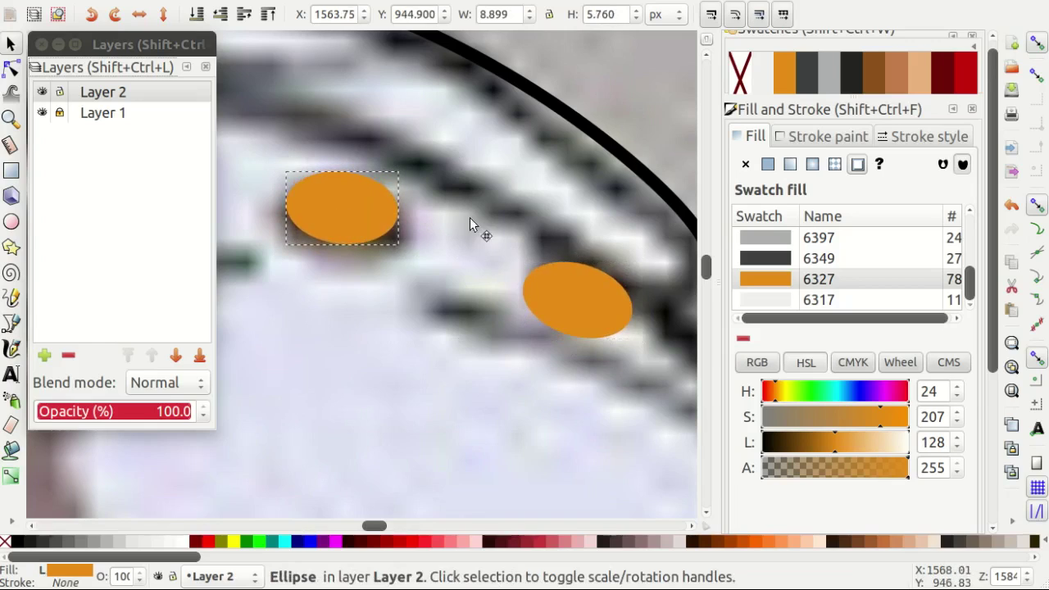
{"action": "key", "text": "Escape"}
Begin tracing an inner zigzag Bezier path below the shoulder's top edge.
{"action": "scroll", "coordinate": [478, 241], "scroll_direction": "down", "scroll_amount": 3, "text": "ctrl"}
{"action": "scroll", "coordinate": [478, 286], "scroll_direction": "down", "scroll_amount": 2, "text": "ctrl"}
{"action": "key", "text": "b"}
{"action": "scroll", "coordinate": [397, 178], "scroll_direction": "up", "scroll_amount": 3, "text": "ctrl"}
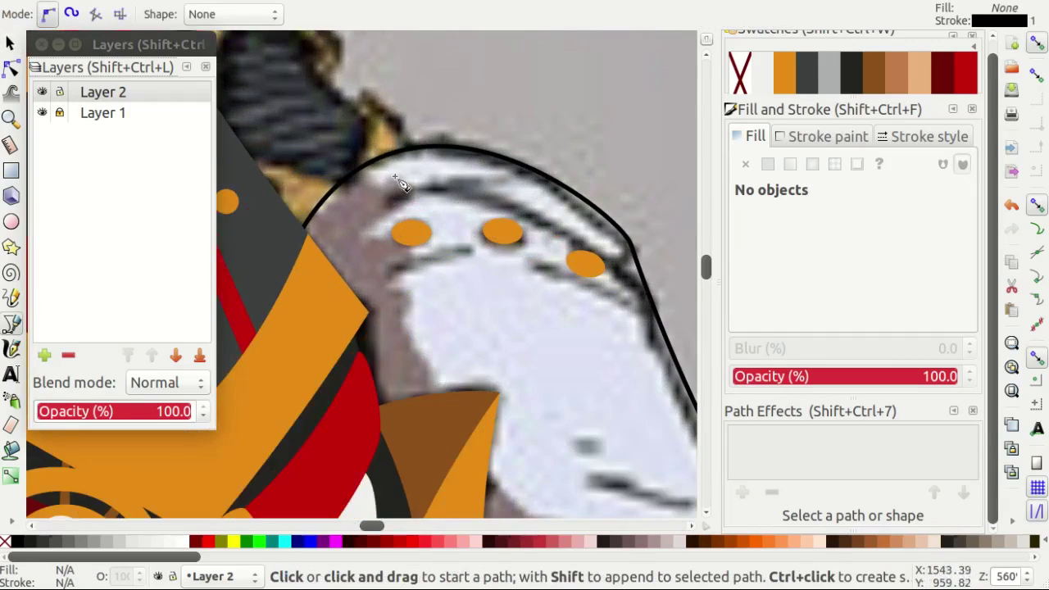
{"action": "scroll", "coordinate": [396, 178], "scroll_direction": "down", "scroll_amount": 1, "text": "ctrl"}
{"action": "scroll", "coordinate": [381, 171], "scroll_direction": "down", "scroll_amount": 2, "text": "ctrl"}
{"action": "scroll", "coordinate": [491, 172], "scroll_direction": "down", "scroll_amount": 1, "text": "ctrl"}
{"action": "scroll", "coordinate": [585, 177], "scroll_direction": "down", "scroll_amount": 1, "text": "ctrl"}
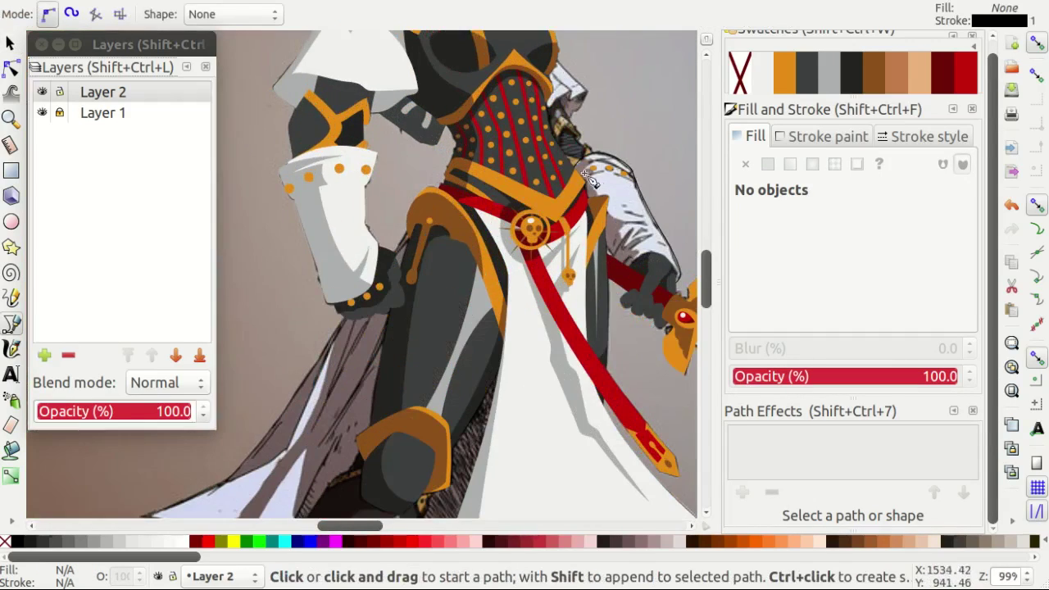
{"action": "scroll", "coordinate": [589, 178], "scroll_direction": "up", "scroll_amount": 3, "text": "ctrl"}
{"action": "scroll", "coordinate": [584, 147], "scroll_direction": "up", "scroll_amount": 3, "text": "ctrl"}
{"action": "left_click_drag", "start_coordinate": [398, 187], "coordinate": [410, 197]}
{"action": "scroll", "coordinate": [603, 191], "scroll_direction": "down", "scroll_amount": 1, "text": "ctrl"}
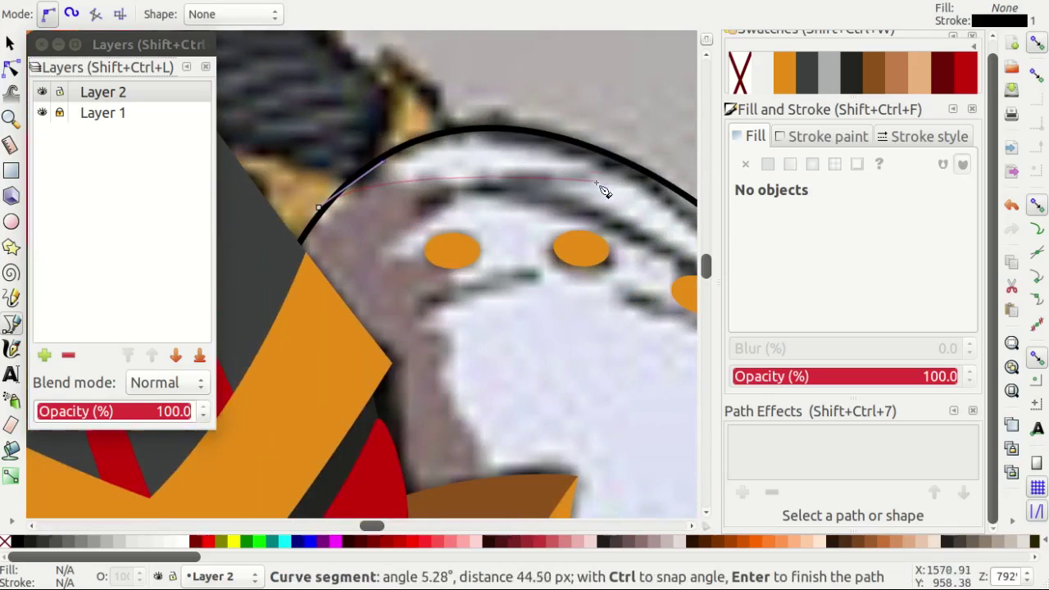
{"action": "left_click", "coordinate": [619, 197]}
{"action": "left_click", "coordinate": [384, 249]}
{"action": "left_click", "coordinate": [519, 266]}
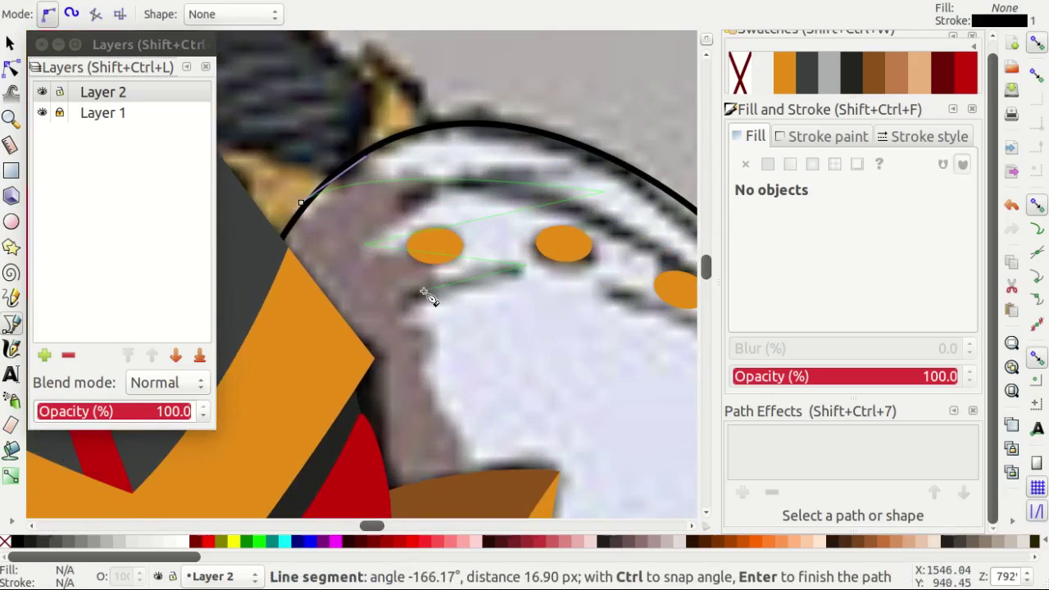
{"action": "scroll", "coordinate": [456, 281], "scroll_direction": "down", "scroll_amount": 3, "text": "ctrl"}
{"action": "scroll", "coordinate": [451, 281], "scroll_direction": "up", "scroll_amount": 2, "text": "ctrl"}
Finish the curved zigzag inner shape on the shoulder piece and close it at its start node.
{"action": "scroll", "coordinate": [525, 385], "scroll_direction": "down", "scroll_amount": 1, "text": "ctrl"}
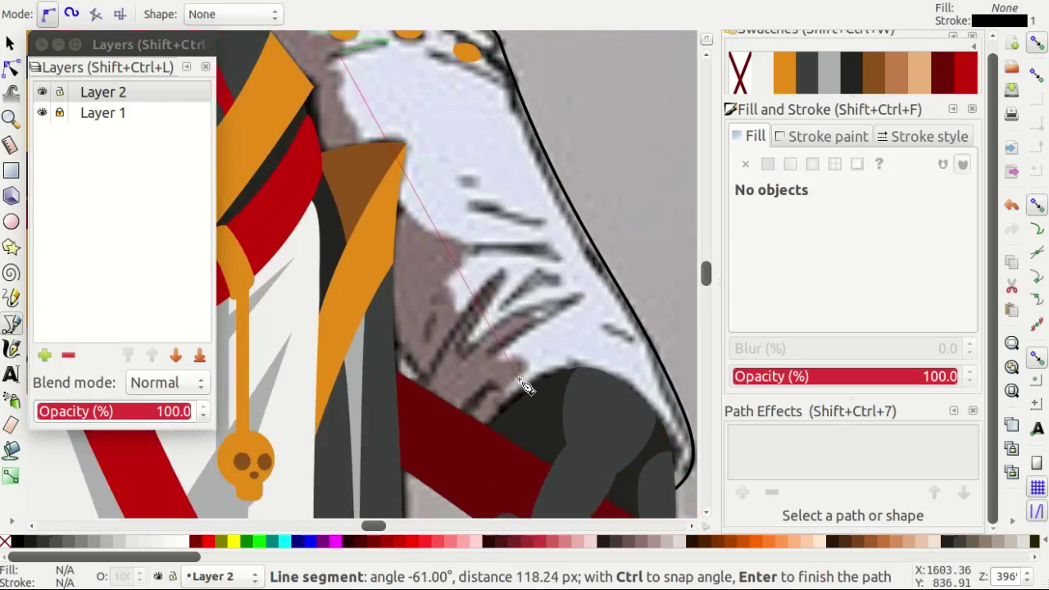
{"action": "left_click_drag", "start_coordinate": [539, 402], "coordinate": [632, 492]}
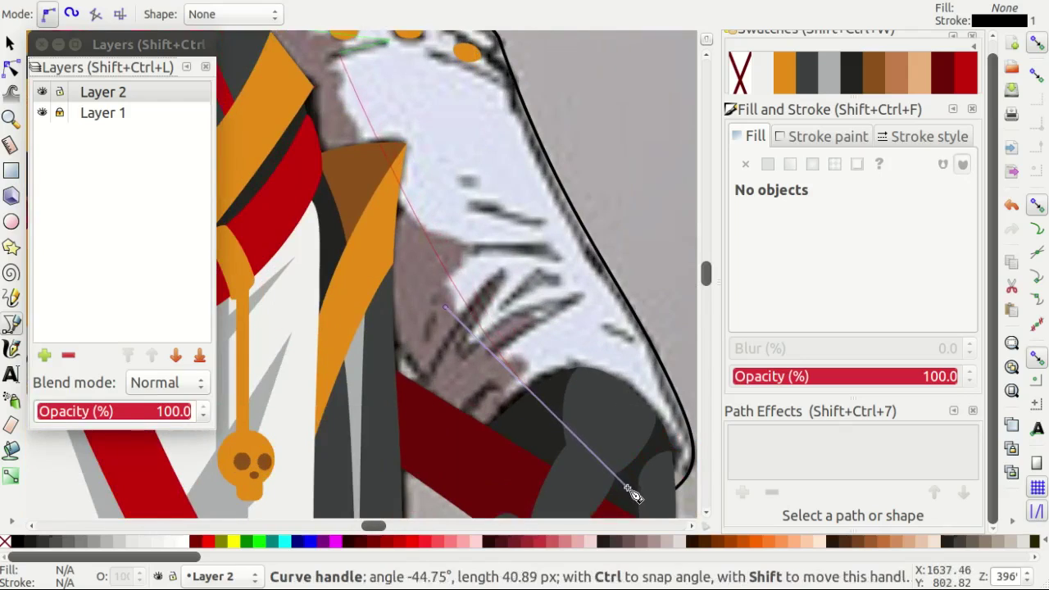
{"action": "scroll", "coordinate": [486, 409], "scroll_direction": "up", "scroll_amount": 4}
{"action": "left_click", "coordinate": [272, 161]}
{"action": "left_click", "coordinate": [341, 137]}
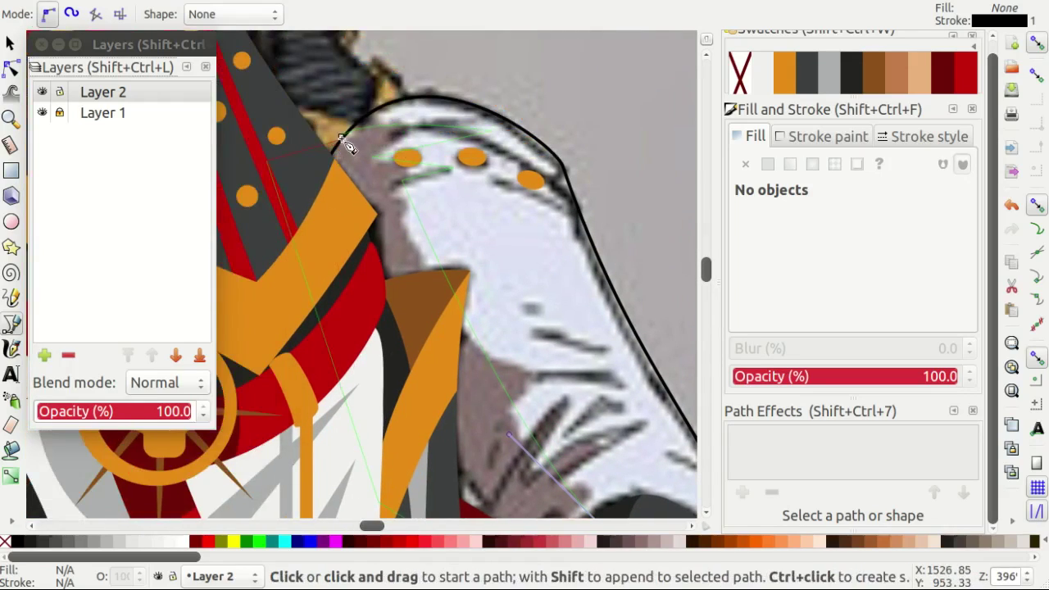
{"action": "left_click", "coordinate": [343, 139]}
Curve the inner shape's upper and lower edges and adjust its zigzag and cusp nodes.
{"action": "key", "text": "n"}
{"action": "scroll", "coordinate": [327, 124], "scroll_direction": "up", "scroll_amount": 2, "text": "ctrl"}
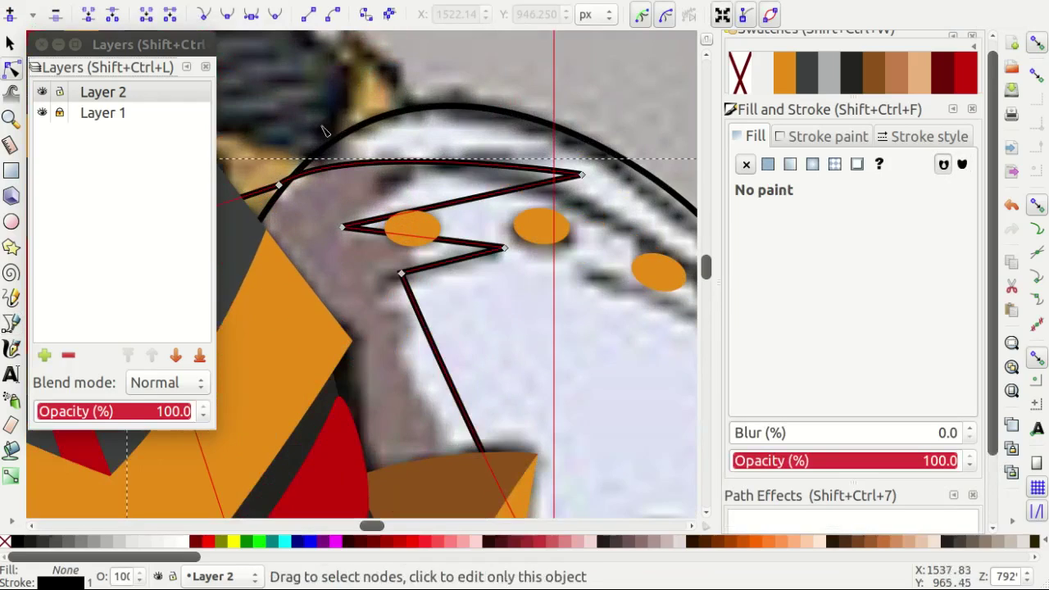
{"action": "left_click_drag", "start_coordinate": [345, 144], "coordinate": [393, 122]}
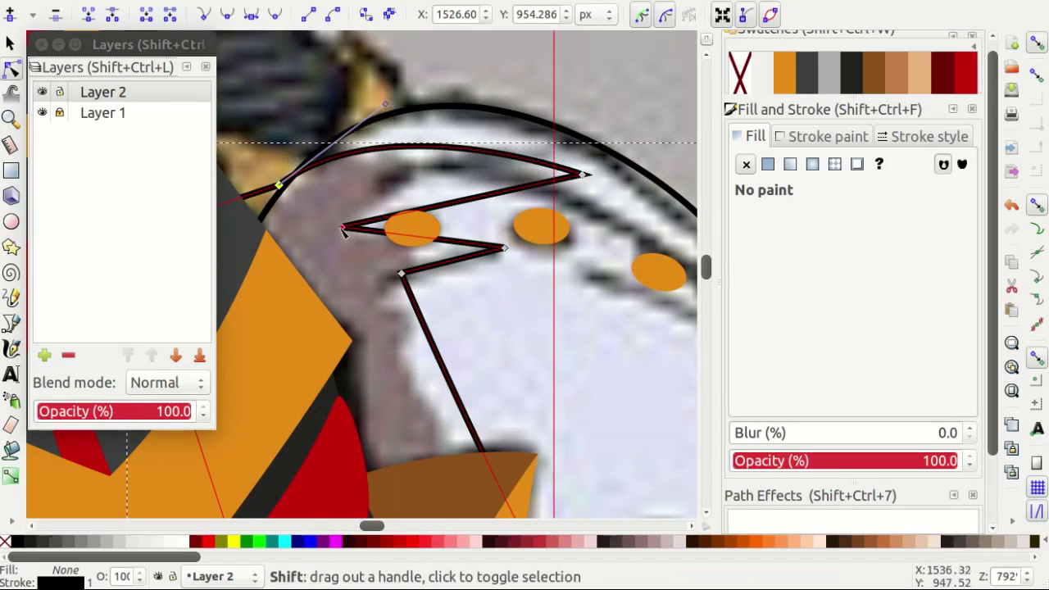
{"action": "left_click_drag", "start_coordinate": [341, 227], "coordinate": [420, 144]}
{"action": "left_click_drag", "start_coordinate": [505, 248], "coordinate": [516, 253]}
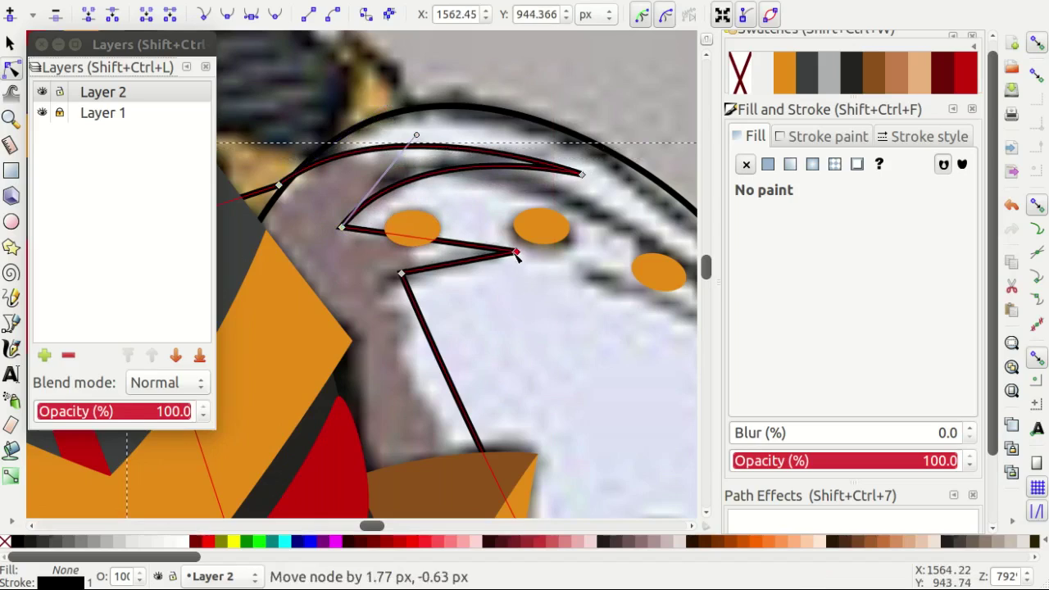
{"action": "left_click_drag", "start_coordinate": [342, 228], "coordinate": [323, 245]}
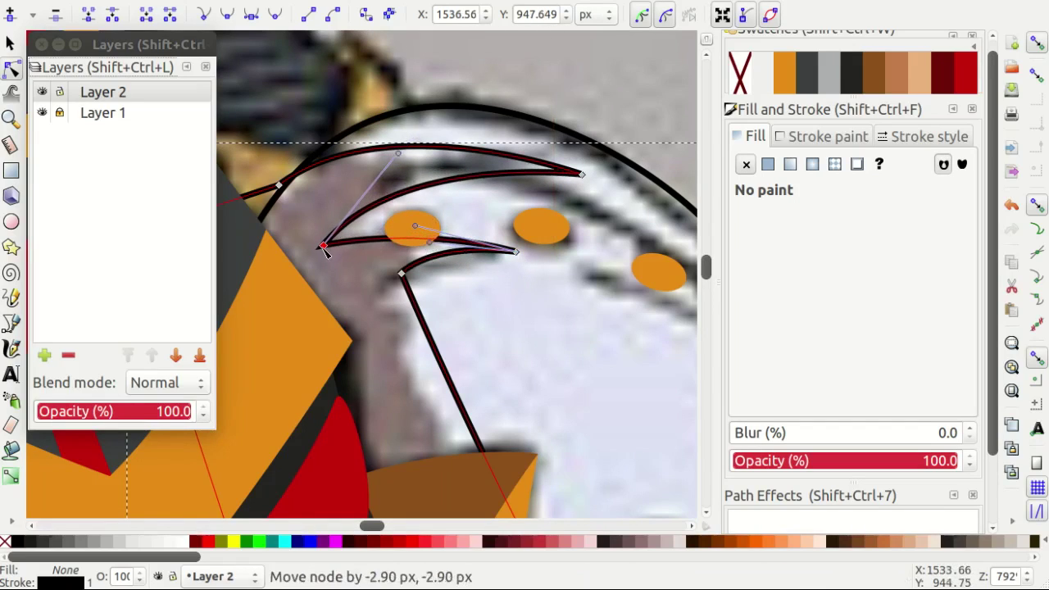
{"action": "left_click_drag", "start_coordinate": [403, 275], "coordinate": [419, 403]}
{"action": "scroll", "coordinate": [424, 352], "scroll_direction": "down", "scroll_amount": 2}
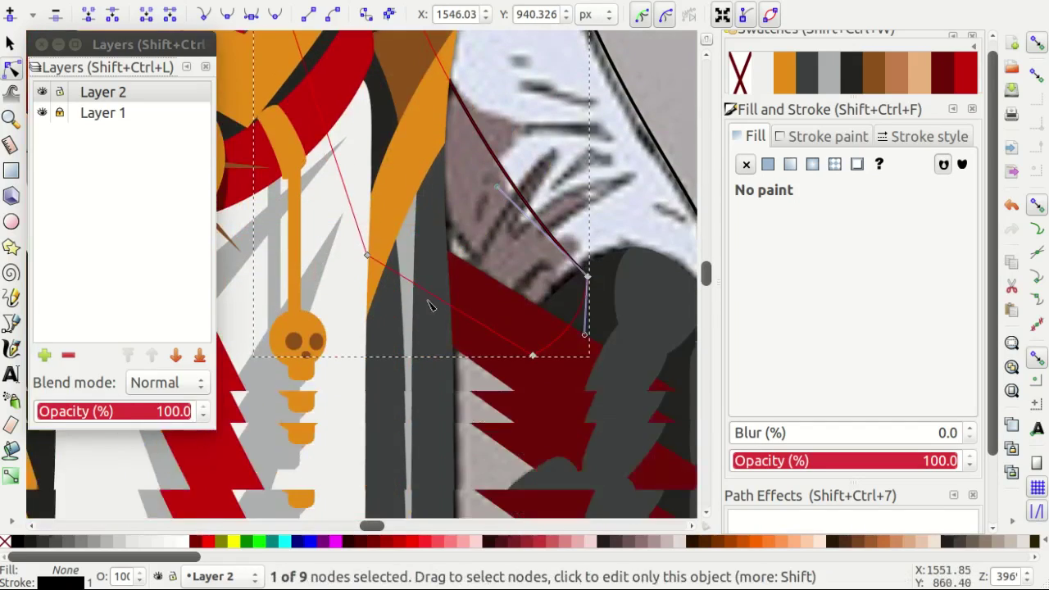
Draw a pointed shard triangle on the arm, curve its top edge, and fill it grey.
{"action": "key", "text": "b"}
{"action": "scroll", "coordinate": [492, 344], "scroll_direction": "up", "scroll_amount": 1}
{"action": "left_click", "coordinate": [507, 342]}
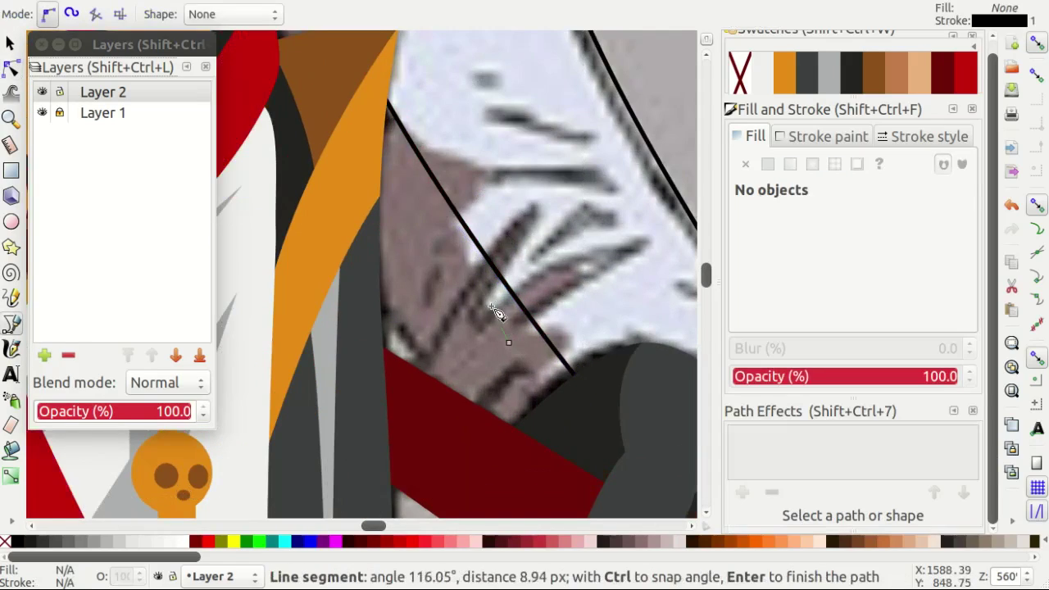
{"action": "left_click", "coordinate": [508, 344]}
{"action": "key", "text": "n"}
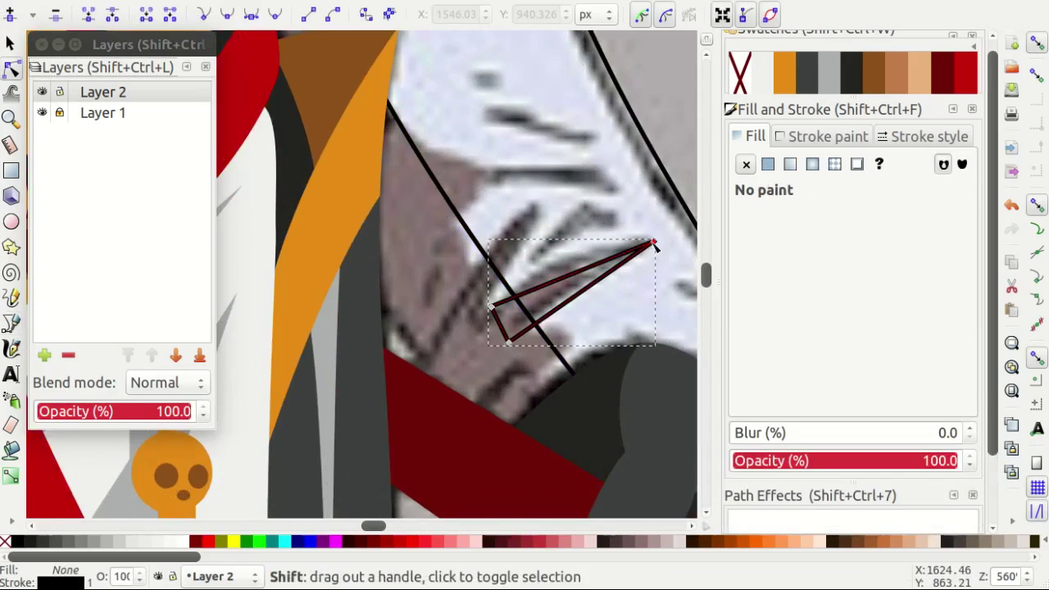
{"action": "left_click_drag", "start_coordinate": [655, 247], "coordinate": [661, 259]}
{"action": "left_click", "coordinate": [825, 88]}
Draw a second grey shard triangle with a curved top edge.
{"action": "scroll", "coordinate": [546, 215], "scroll_direction": "up", "scroll_amount": 2}
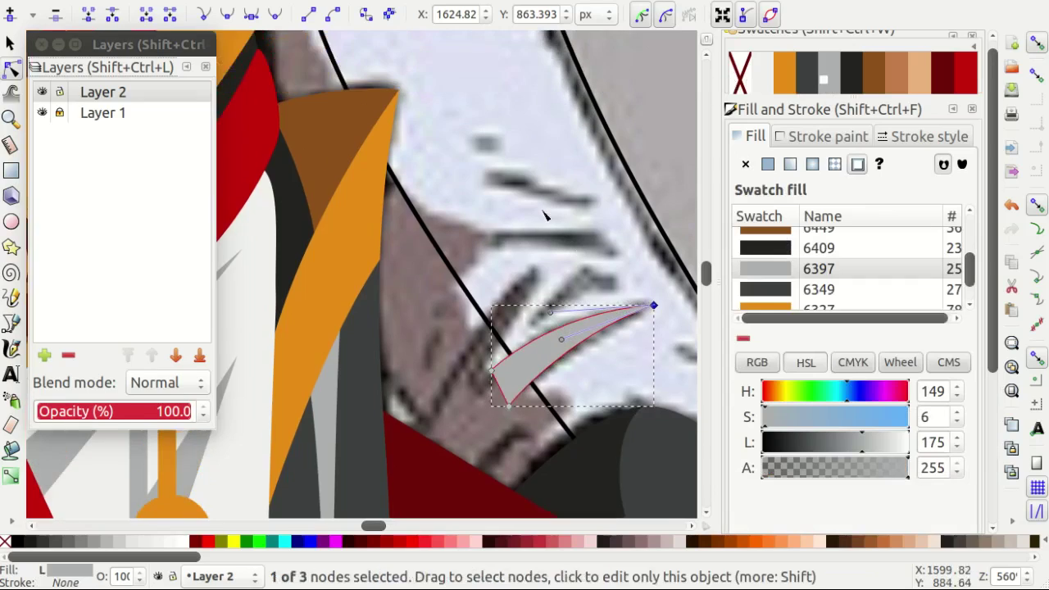
{"action": "key", "text": "b"}
{"action": "left_click", "coordinate": [580, 229]}
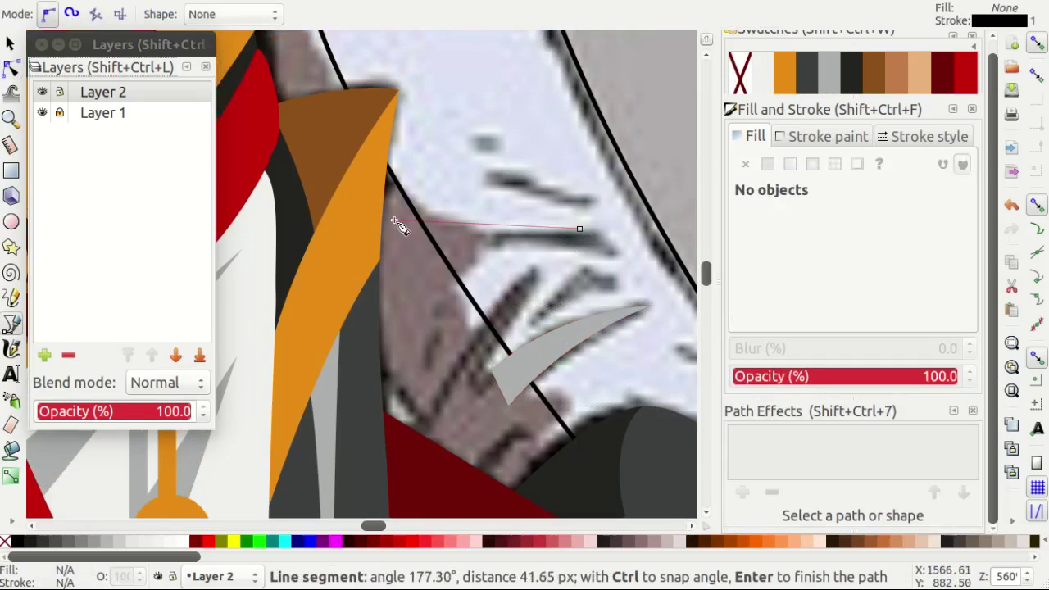
{"action": "left_click", "coordinate": [579, 234]}
{"action": "key", "text": "n"}
{"action": "left_click_drag", "start_coordinate": [583, 235], "coordinate": [590, 238]}
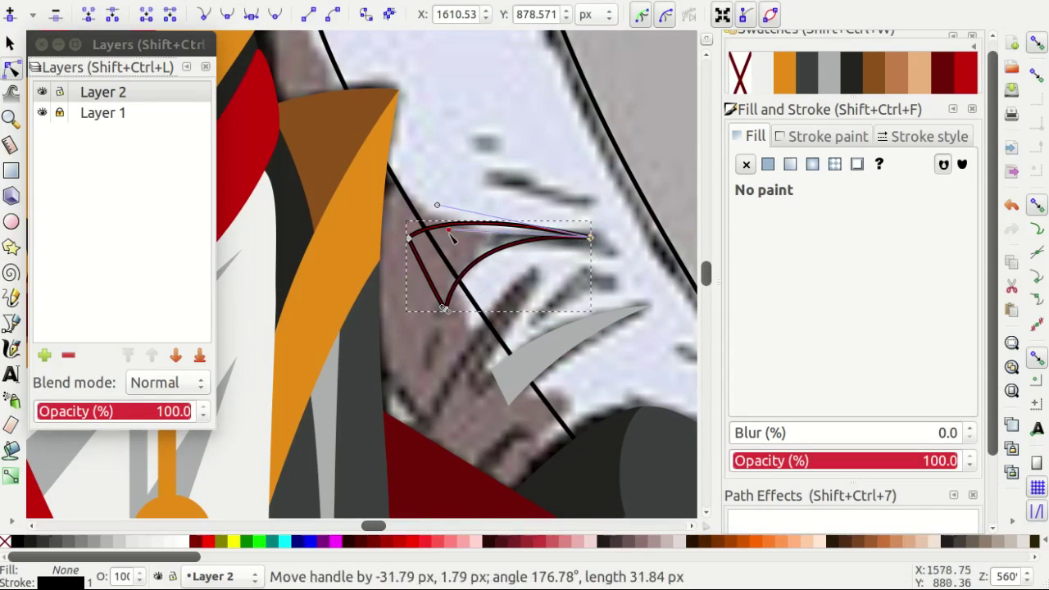
{"action": "left_click", "coordinate": [822, 93]}
Select the larger grey shading shape, then draw a large rectangle over the arm.
{"action": "key", "text": "s"}
{"action": "left_click", "coordinate": [584, 215]}
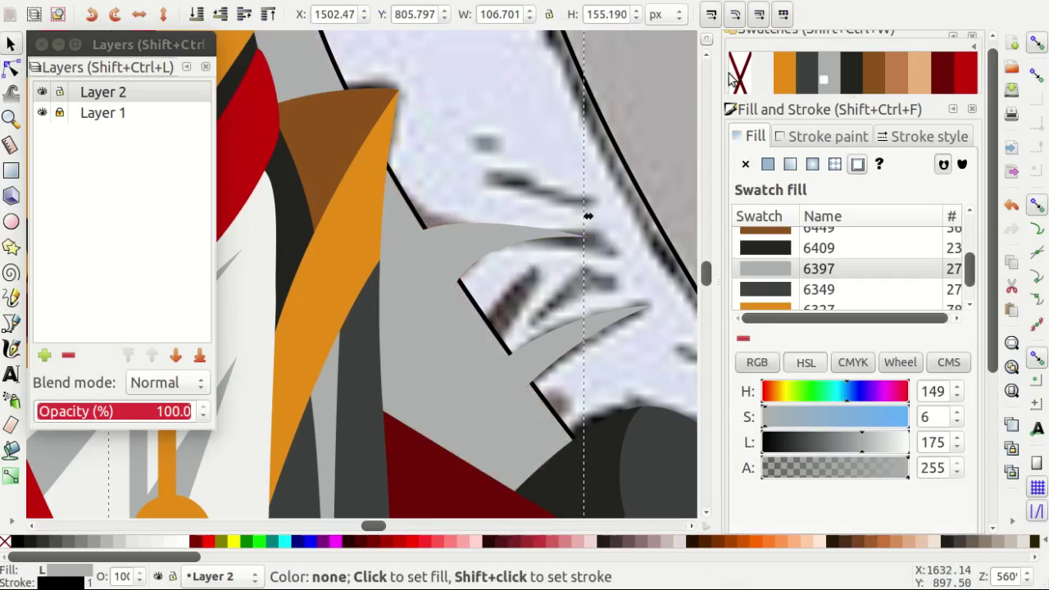
{"action": "key", "text": "minus"}
{"action": "key", "text": "minus"}
{"action": "key", "text": "minus"}
{"action": "key", "text": "r"}
{"action": "left_click_drag", "start_coordinate": [357, 127], "coordinate": [643, 461]}
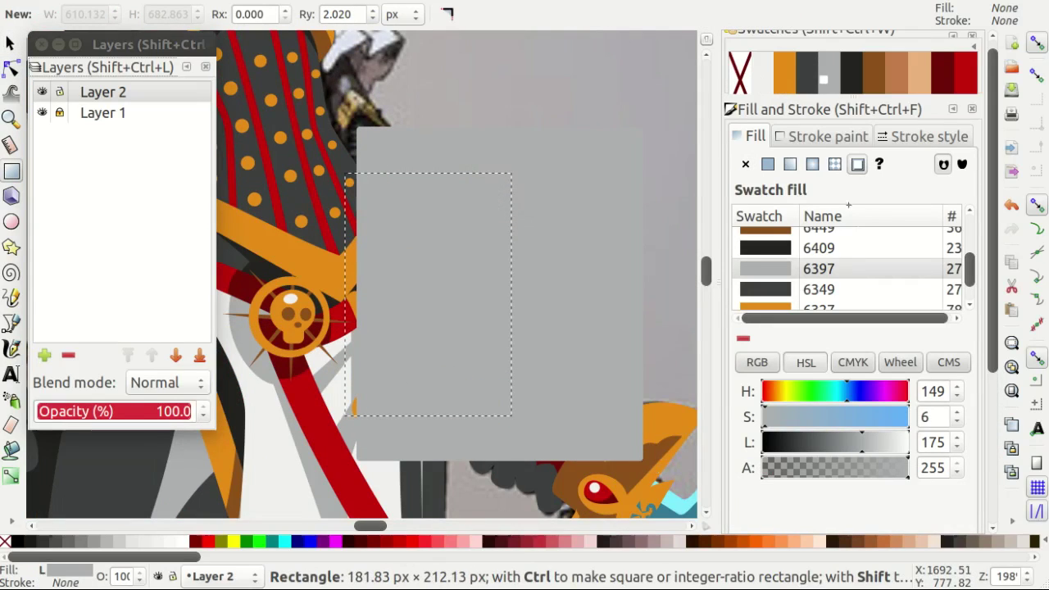
Give the rectangle a light fill, group the cloak pieces, and clip them to the curved outline.
{"action": "left_click", "coordinate": [767, 81]}
{"action": "key", "text": "s"}
{"action": "key", "text": "plus"}
{"action": "left_click", "coordinate": [468, 370], "text": "shift"}
{"action": "key", "text": "ctrl+g"}
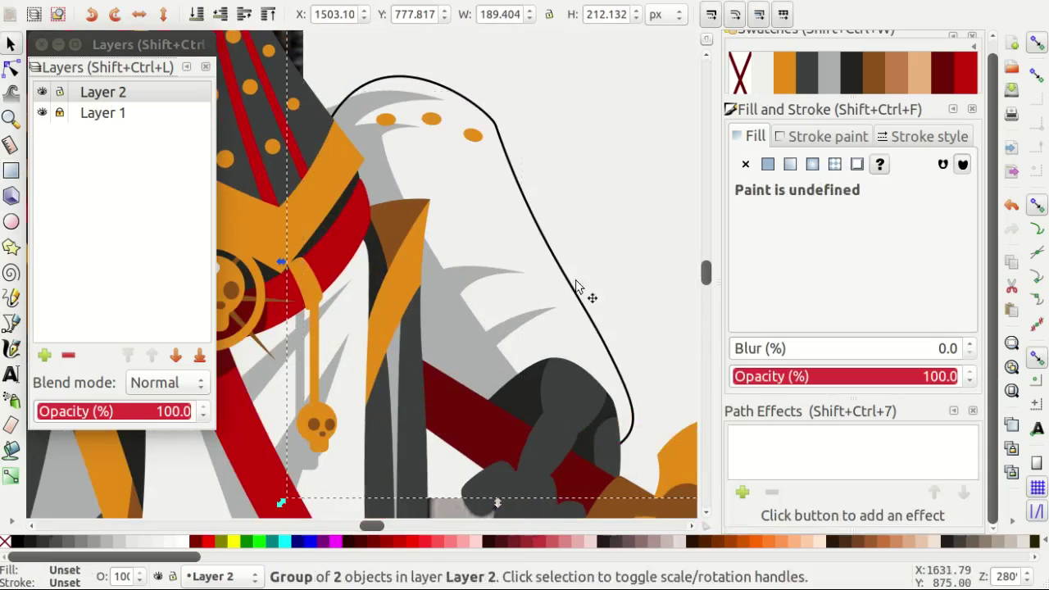
{"action": "left_click", "coordinate": [553, 264], "text": "shift"}
{"action": "right_click", "coordinate": [553, 264]}
{"action": "left_click", "coordinate": [597, 533]}
Hide and re-show the reference photo layer to check the drawing.
{"action": "key", "text": "minus"}
{"action": "key", "text": "minus"}
{"action": "key", "text": "Escape"}
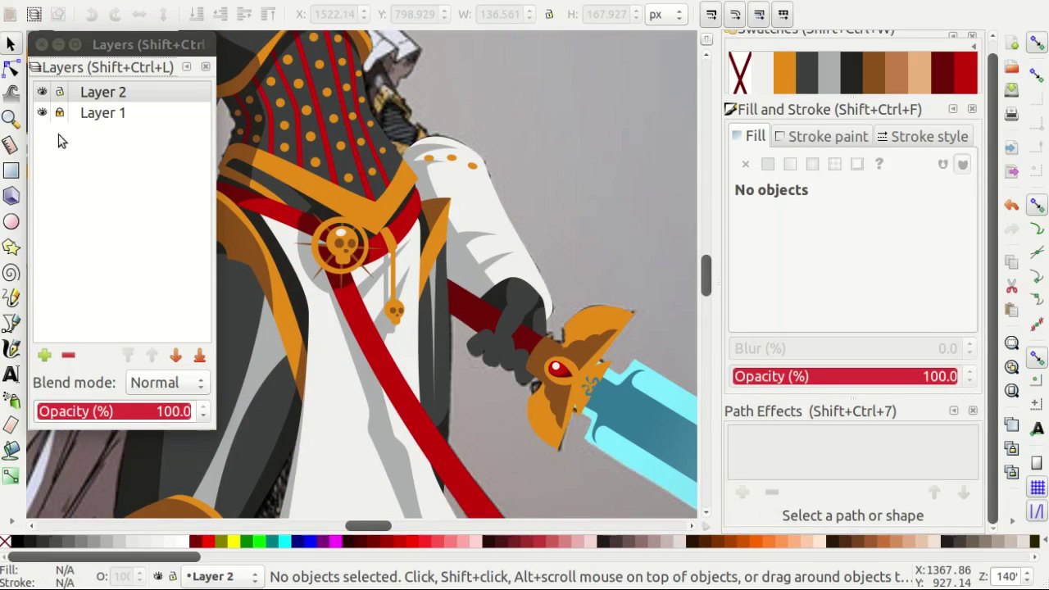
{"action": "left_click", "coordinate": [44, 112]}
{"action": "key", "text": "minus"}
{"action": "key", "text": "minus"}
{"action": "key", "text": "plus"}
{"action": "key", "text": "plus"}
{"action": "left_click", "coordinate": [42, 112]}
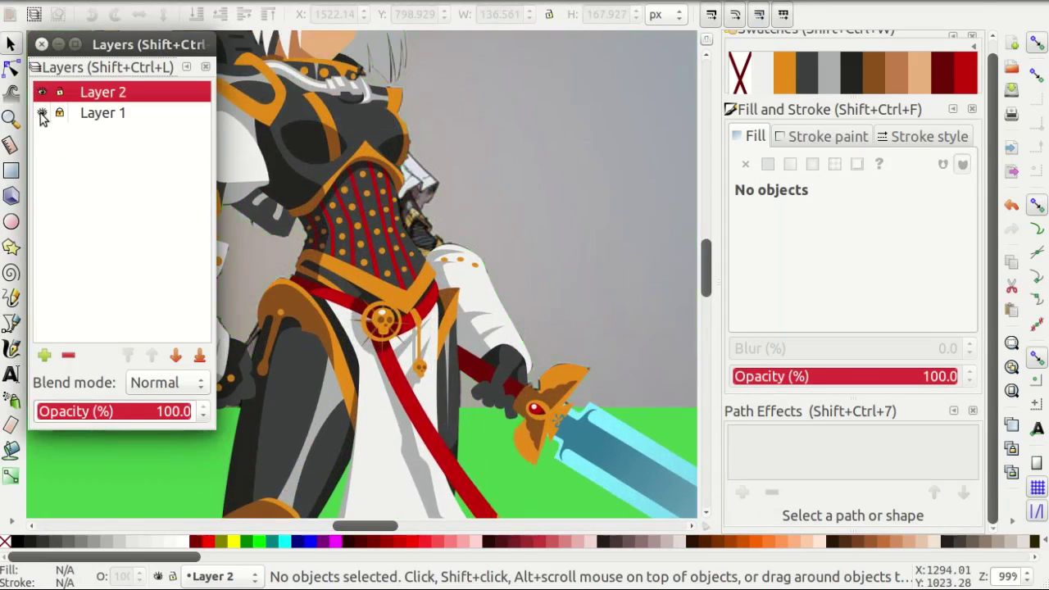
{"action": "key", "text": "plus"}
{"action": "key", "text": "plus"}
Trace a closed six-node outline of the pointed piece beside the shoulder armour.
{"action": "key", "text": "b"}
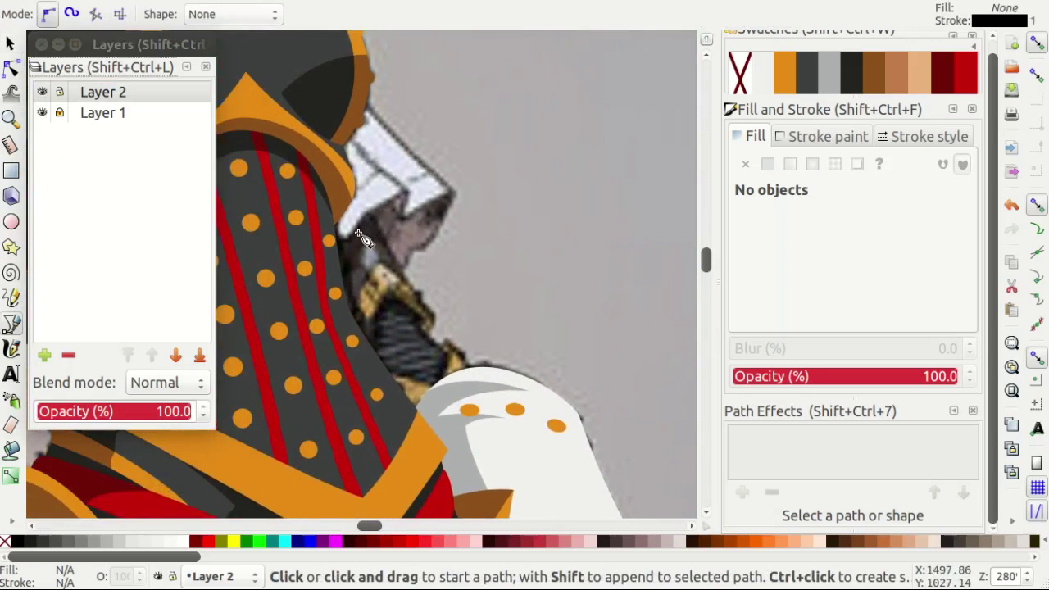
{"action": "key", "text": "plus"}
{"action": "key", "text": "plus"}
{"action": "key", "text": "plus"}
{"action": "left_click_drag", "start_coordinate": [292, 285], "coordinate": [350, 285]}
{"action": "key", "text": "plus"}
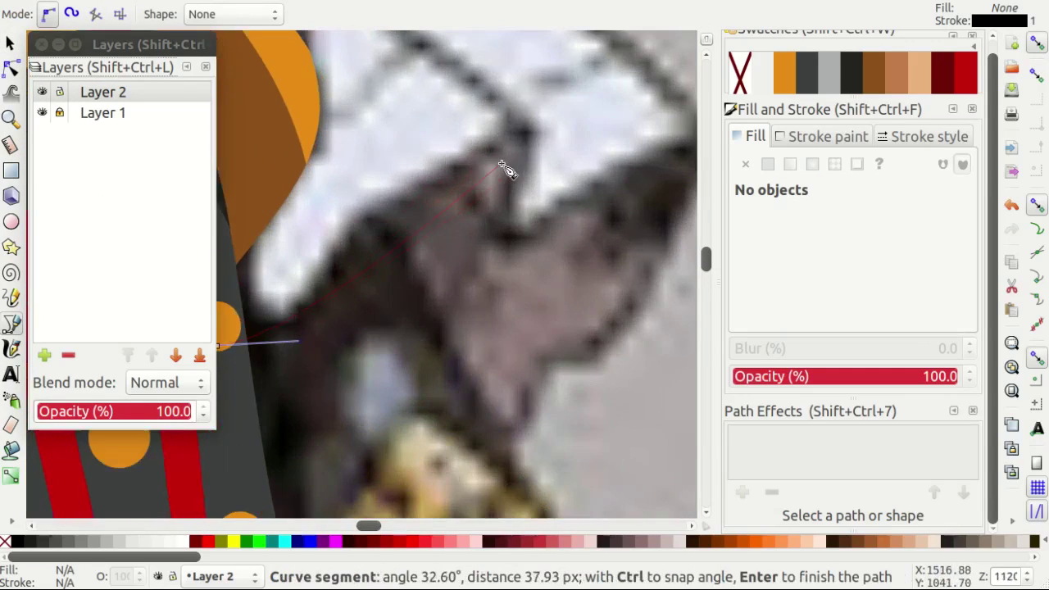
{"action": "left_click", "coordinate": [513, 131]}
{"action": "left_click", "coordinate": [511, 244]}
{"action": "key", "text": "minus"}
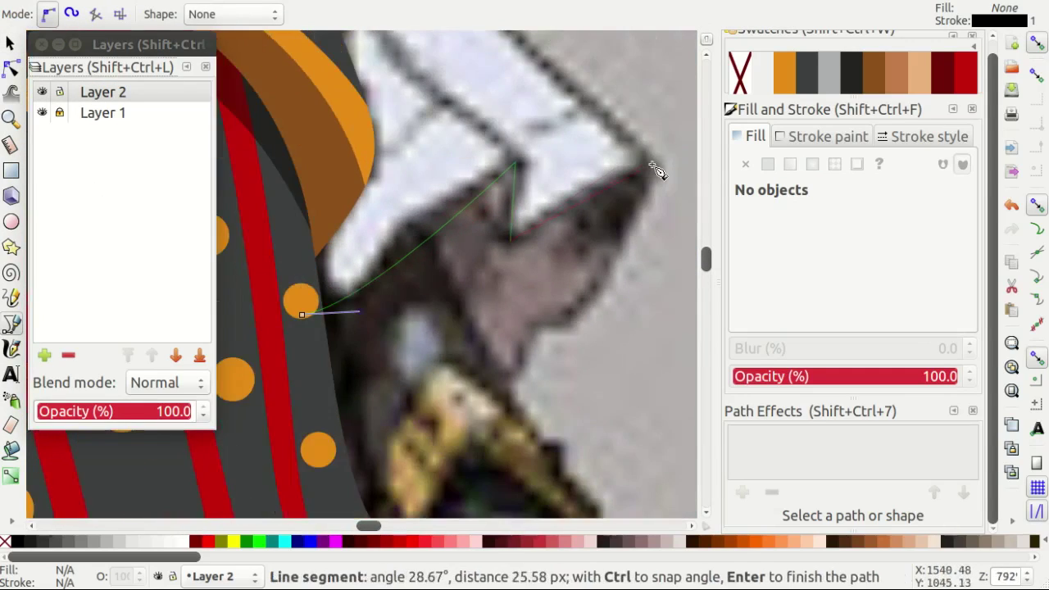
{"action": "left_click", "coordinate": [665, 168]}
{"action": "key", "text": "minus"}
{"action": "key", "text": "minus"}
{"action": "key", "text": "plus"}
{"action": "left_click", "coordinate": [482, 148]}
{"action": "left_click", "coordinate": [357, 299]}
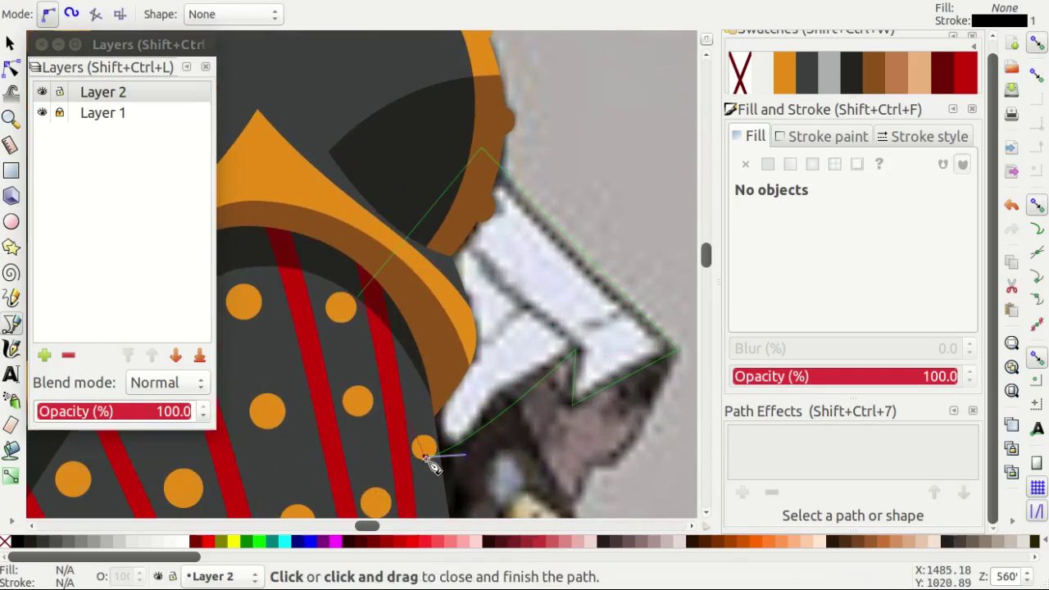
{"action": "left_click", "coordinate": [426, 455]}
Curve the pointed piece's notch and top edge, and fill it with off-white swatch 6317.
{"action": "key", "text": "n"}
{"action": "left_click", "coordinate": [543, 350]}
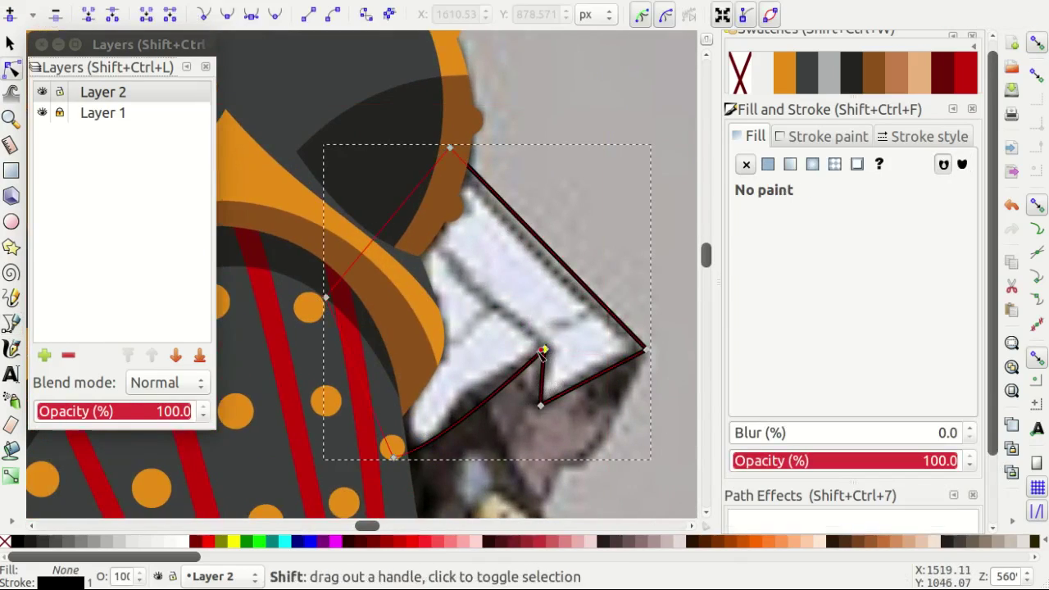
{"action": "left_click_drag", "start_coordinate": [514, 405], "coordinate": [511, 374]}
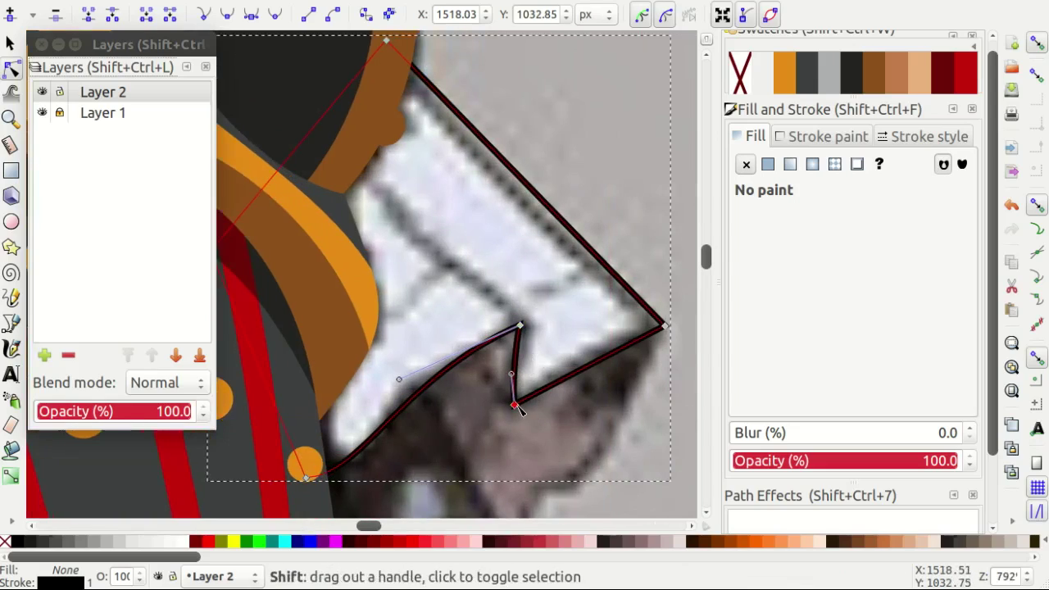
{"action": "left_click_drag", "start_coordinate": [664, 325], "coordinate": [572, 231]}
{"action": "scroll", "coordinate": [447, 205], "scroll_direction": "down", "scroll_amount": 1}
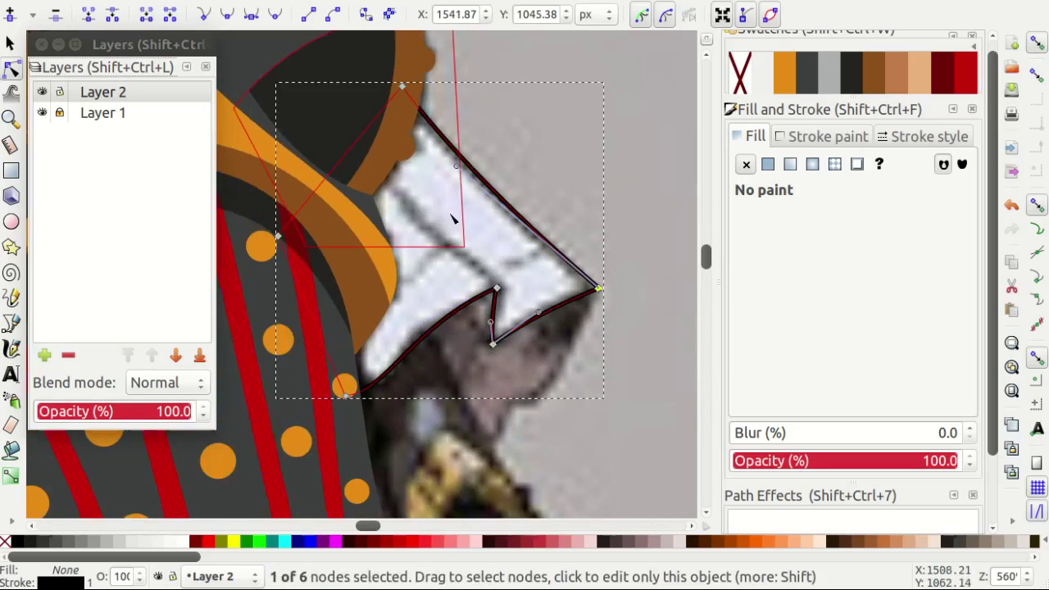
{"action": "left_click", "coordinate": [758, 72]}
{"action": "key", "text": "s"}
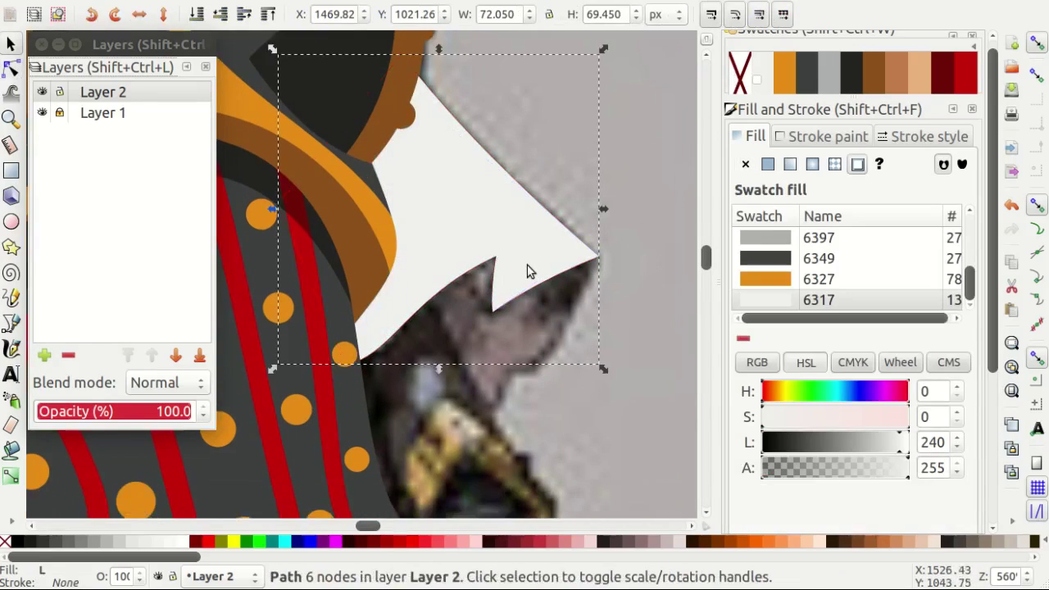
Begin a new Bezier outline below the white collar piece.
{"action": "scroll", "coordinate": [527, 270], "scroll_direction": "down", "scroll_amount": 5}
{"action": "scroll", "coordinate": [540, 271], "scroll_direction": "up", "scroll_amount": 1}
{"action": "key", "text": "b"}
{"action": "scroll", "coordinate": [418, 204], "scroll_direction": "up", "scroll_amount": 1}
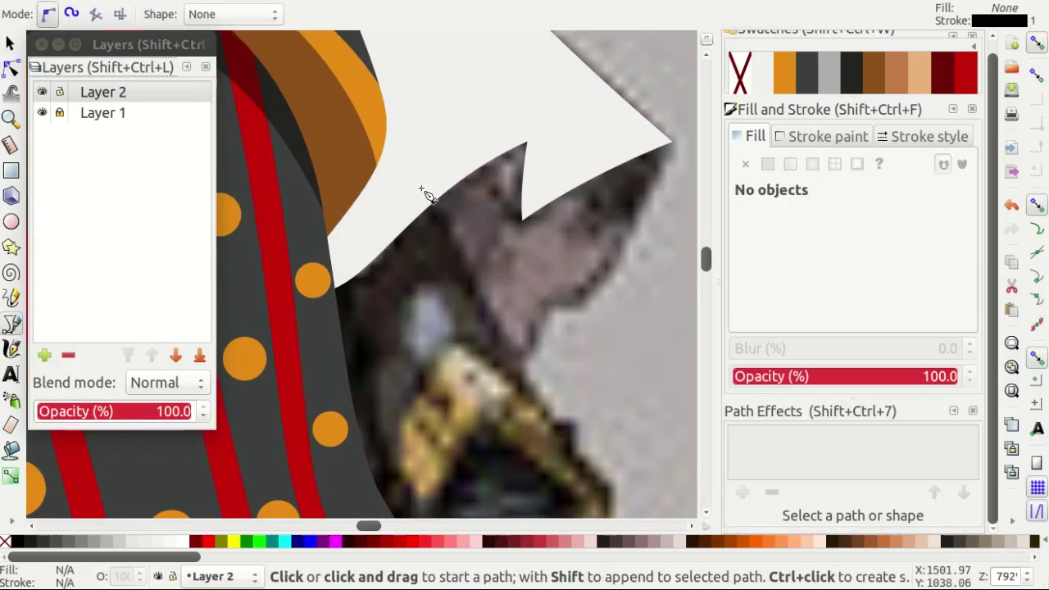
{"action": "left_click_drag", "start_coordinate": [424, 188], "coordinate": [485, 296]}
{"action": "scroll", "coordinate": [603, 257], "scroll_direction": "down", "scroll_amount": 4}
{"action": "scroll", "coordinate": [574, 246], "scroll_direction": "down", "scroll_amount": 1}
Switch to the Bezier pen and abandon a first outline attempt on the gold trim.
{"action": "key", "text": "s"}
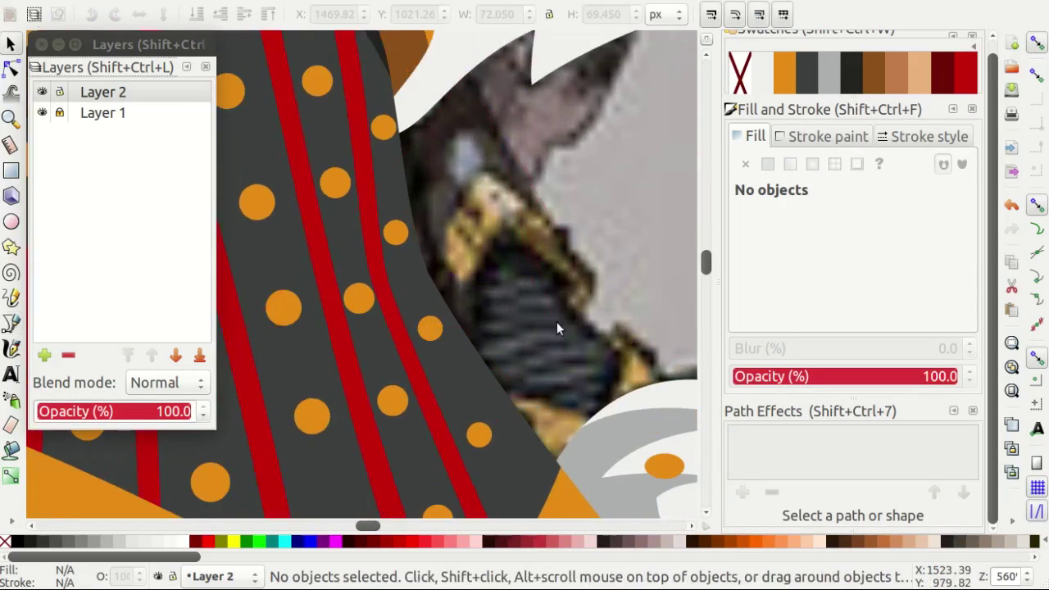
{"action": "scroll", "coordinate": [574, 321], "scroll_direction": "down", "scroll_amount": 1}
{"action": "key", "text": "b"}
{"action": "scroll", "coordinate": [525, 237], "scroll_direction": "up", "scroll_amount": 1}
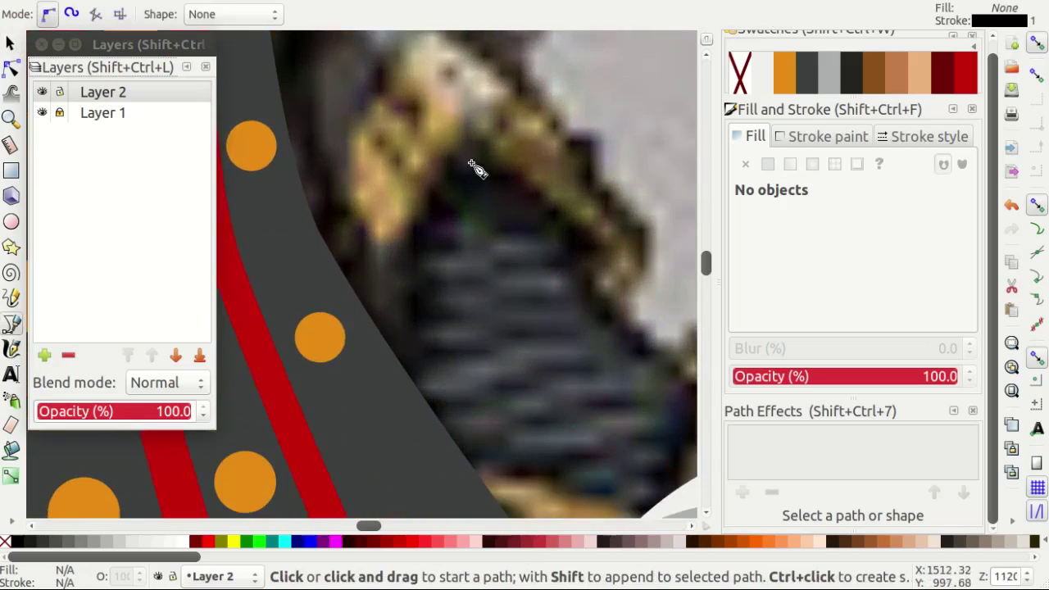
{"action": "left_click", "coordinate": [475, 168]}
{"action": "scroll", "coordinate": [573, 278], "scroll_direction": "up", "scroll_amount": 1}
{"action": "scroll", "coordinate": [623, 320], "scroll_direction": "down", "scroll_amount": 2}
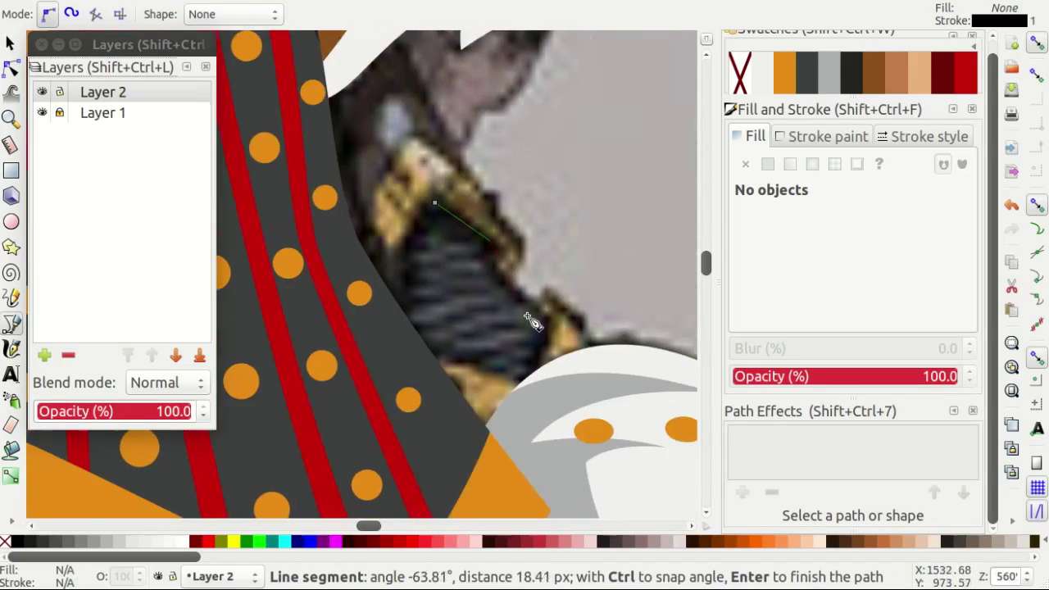
{"action": "scroll", "coordinate": [549, 320], "scroll_direction": "up", "scroll_amount": 2}
{"action": "scroll", "coordinate": [557, 317], "scroll_direction": "down", "scroll_amount": 2}
{"action": "key", "text": "Escape"}
Trace a four-corner gold trim shape and fill it orange.
{"action": "scroll", "coordinate": [508, 353], "scroll_direction": "up", "scroll_amount": 1}
{"action": "scroll", "coordinate": [471, 380], "scroll_direction": "up", "scroll_amount": 1}
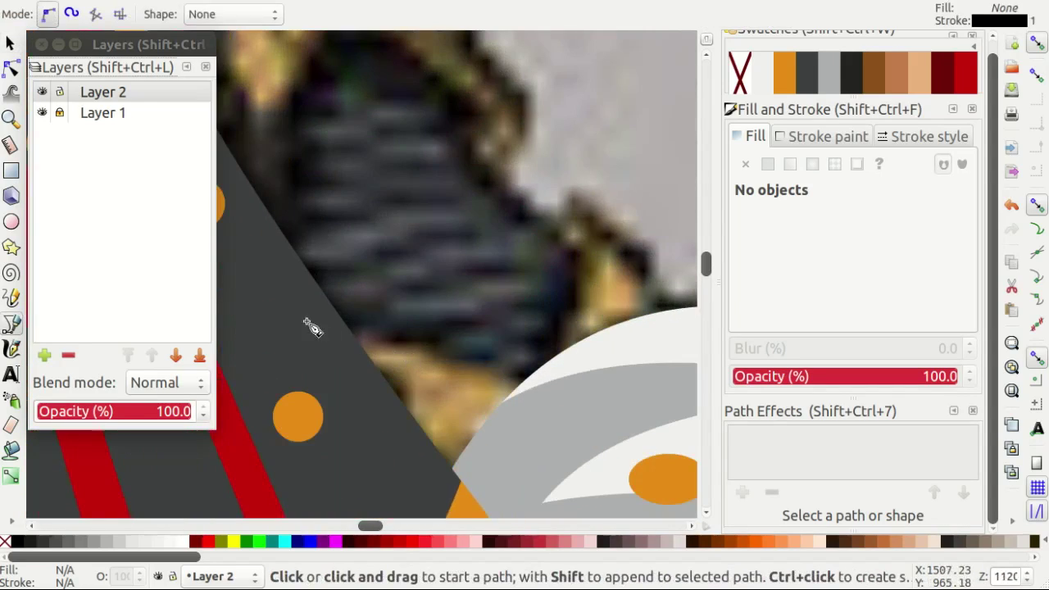
{"action": "left_click", "coordinate": [304, 320]}
{"action": "left_click", "coordinate": [429, 344]}
{"action": "left_click", "coordinate": [561, 391]}
{"action": "scroll", "coordinate": [565, 393], "scroll_direction": "down", "scroll_amount": 2}
{"action": "left_click", "coordinate": [426, 454]}
{"action": "left_click", "coordinate": [306, 260]}
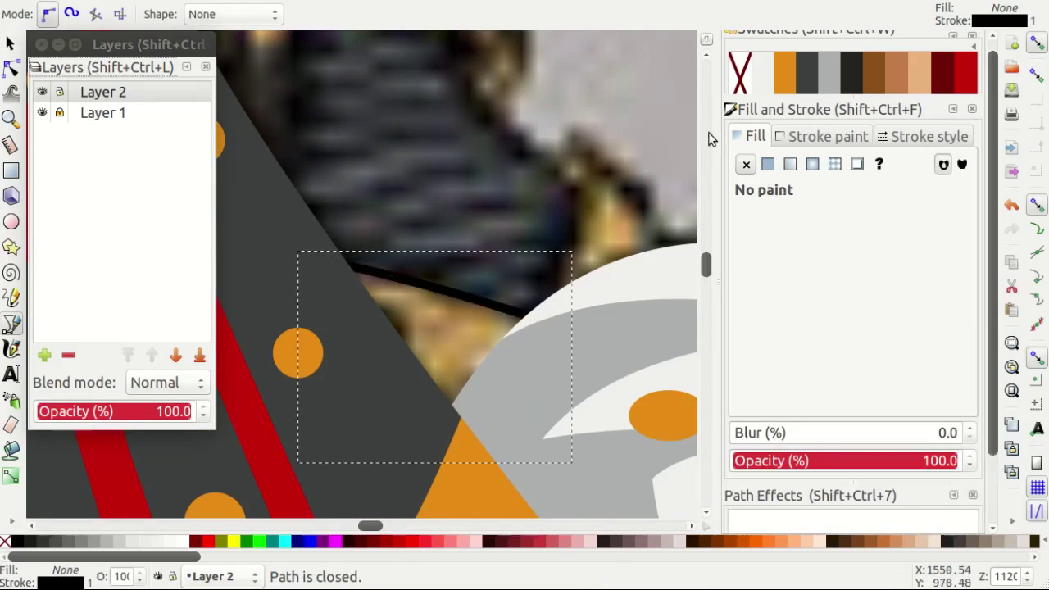
{"action": "left_click", "coordinate": [783, 72]}
Trace a curved triangle at the cloak edge, fill it orange and remove its stroke.
{"action": "scroll", "coordinate": [547, 319], "scroll_direction": "up", "scroll_amount": 1}
{"action": "scroll", "coordinate": [547, 320], "scroll_direction": "right", "scroll_amount": 1}
{"action": "left_click", "coordinate": [518, 341]}
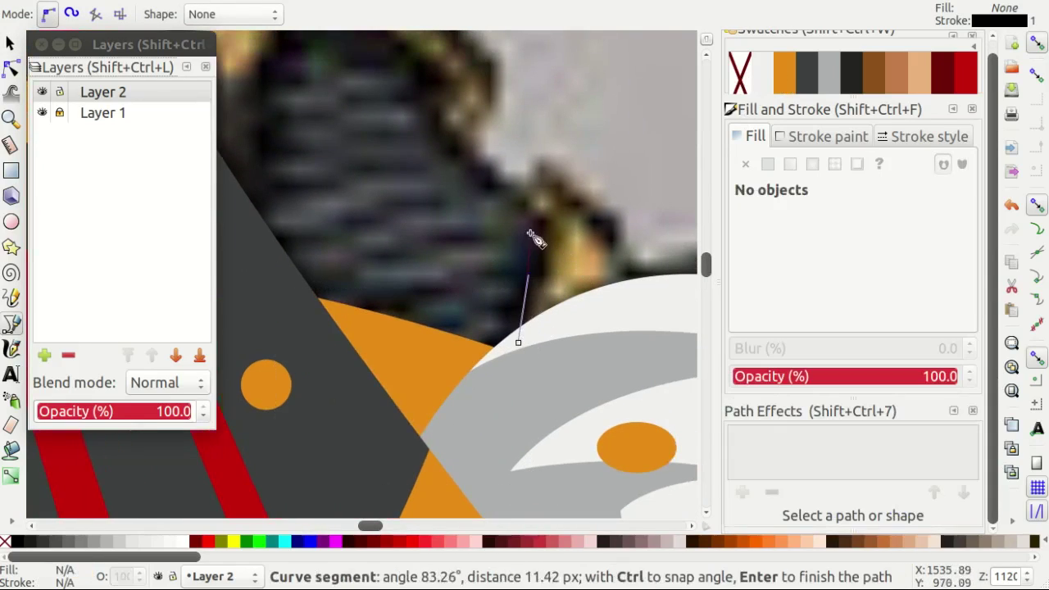
{"action": "left_click", "coordinate": [530, 203]}
{"action": "left_click", "coordinate": [552, 173]}
{"action": "left_click_drag", "start_coordinate": [657, 306], "coordinate": [615, 326]}
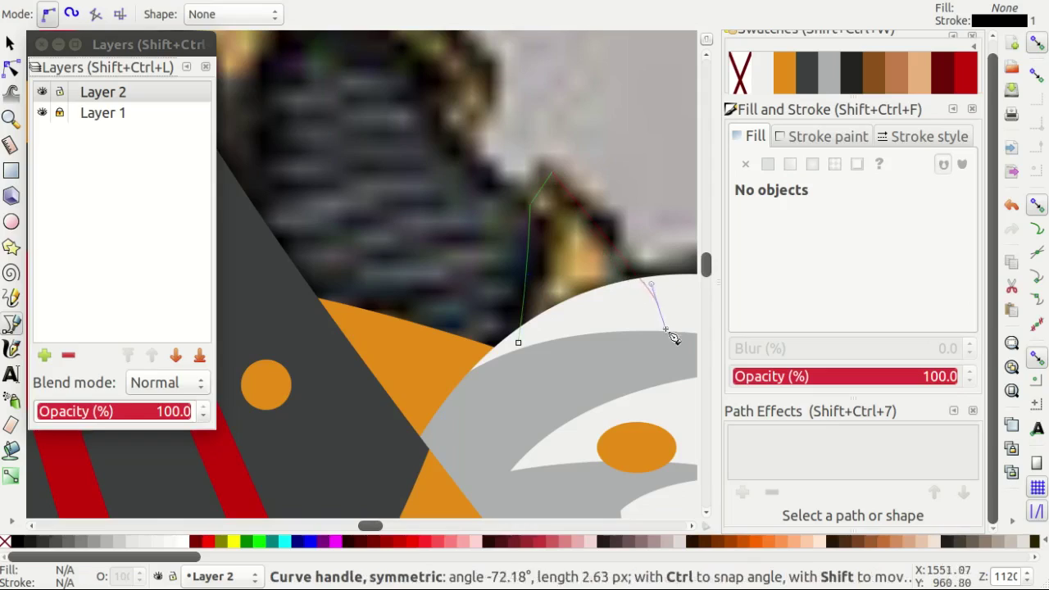
{"action": "left_click", "coordinate": [519, 342]}
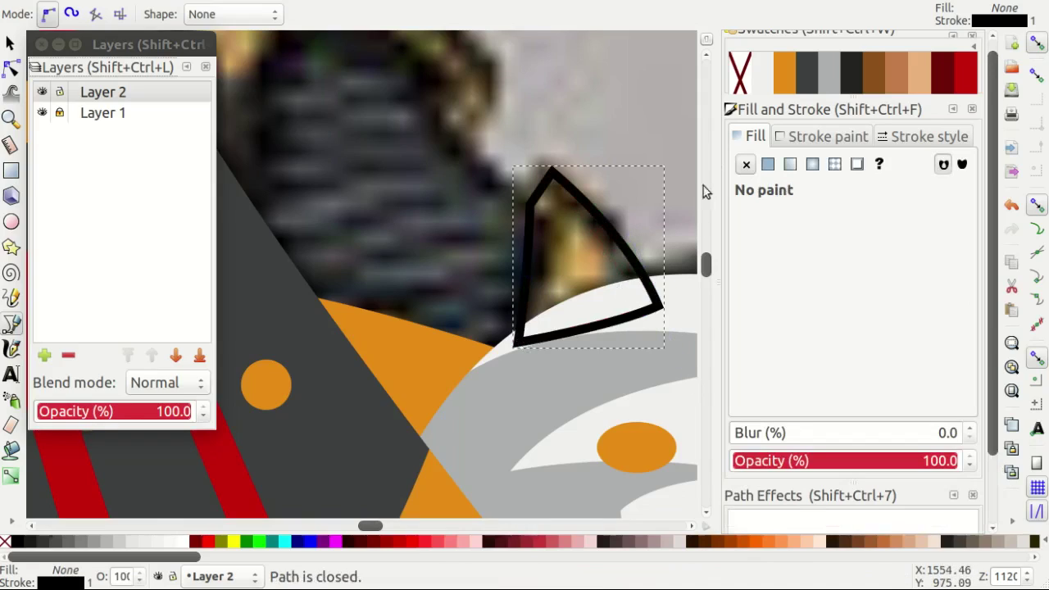
{"action": "left_click", "coordinate": [779, 86]}
{"action": "left_click", "coordinate": [740, 72], "text": "shift"}
{"action": "scroll", "coordinate": [433, 332], "scroll_direction": "up", "scroll_amount": 4}
Trace the curved dark fabric shape beside the orange tip and fill it dark.
{"action": "left_click", "coordinate": [537, 332]}
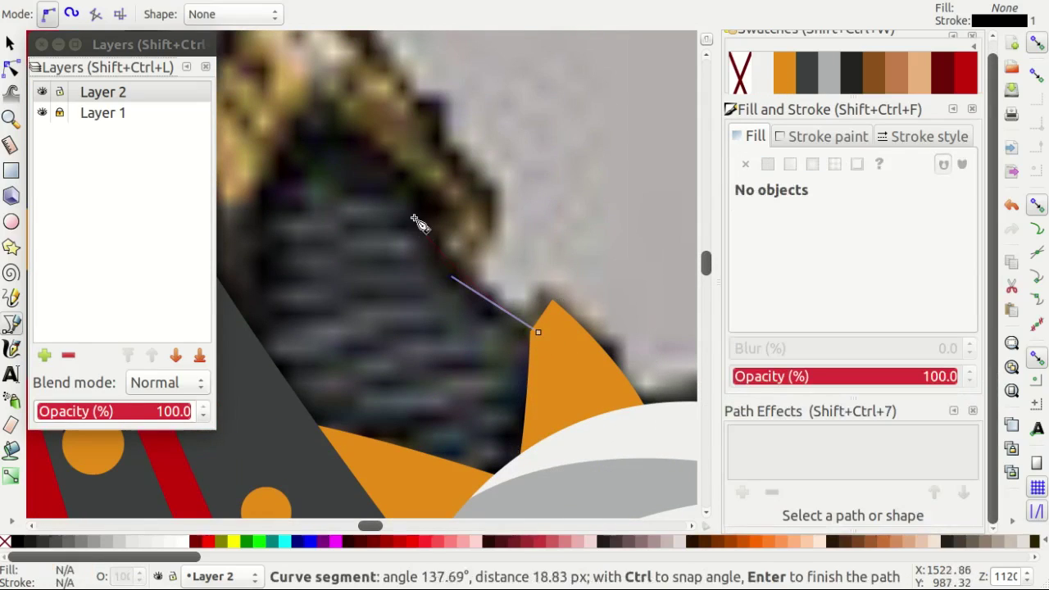
{"action": "left_click_drag", "start_coordinate": [404, 176], "coordinate": [383, 155]}
{"action": "left_click", "coordinate": [311, 123]}
{"action": "scroll", "coordinate": [295, 205], "scroll_direction": "left", "scroll_amount": 1}
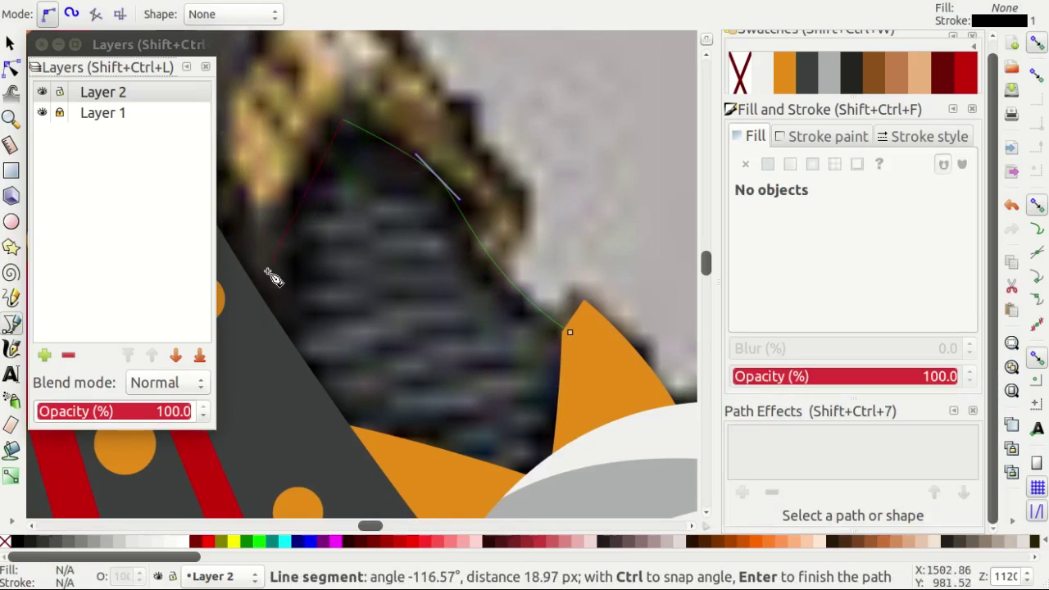
{"action": "left_click_drag", "start_coordinate": [250, 308], "coordinate": [287, 438]}
{"action": "left_click", "coordinate": [401, 495]}
{"action": "left_click", "coordinate": [587, 488]}
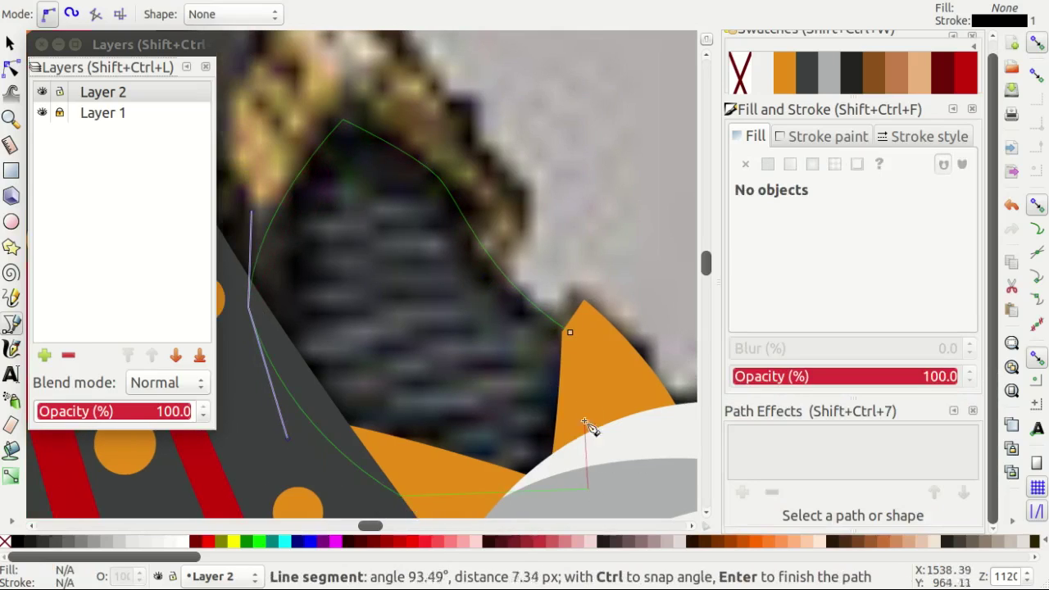
{"action": "left_click", "coordinate": [569, 332]}
{"action": "left_click", "coordinate": [850, 88]}
Begin another gold trim outline with a curved first segment.
{"action": "scroll", "coordinate": [516, 262], "scroll_direction": "up", "scroll_amount": 1}
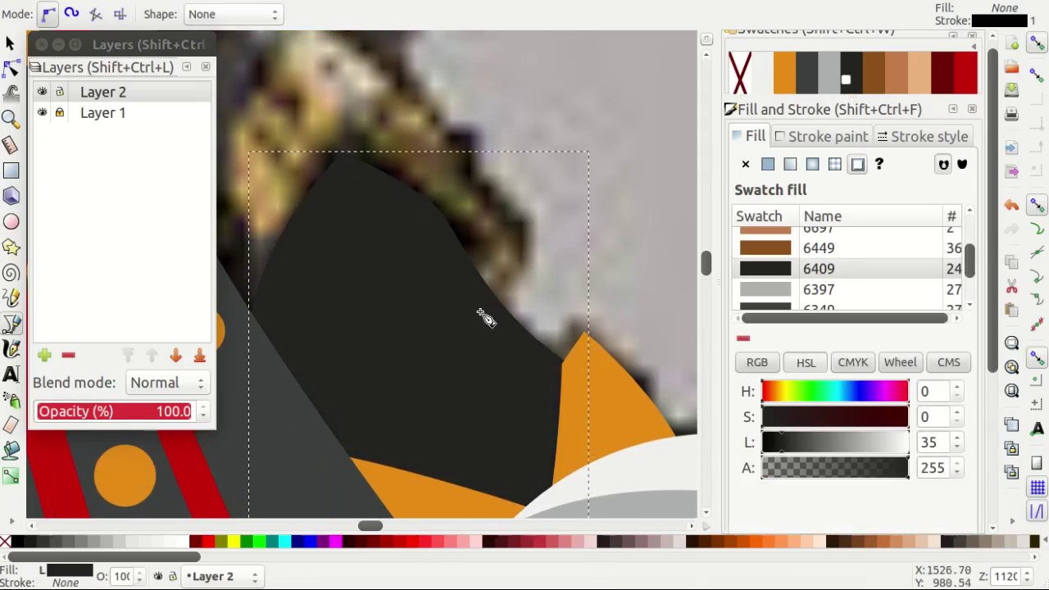
{"action": "left_click", "coordinate": [484, 312]}
{"action": "scroll", "coordinate": [492, 271], "scroll_direction": "up", "scroll_amount": 1}
{"action": "left_click_drag", "start_coordinate": [499, 223], "coordinate": [453, 167]}
{"action": "scroll", "coordinate": [417, 168], "scroll_direction": "up", "scroll_amount": 1}
{"action": "scroll", "coordinate": [418, 168], "scroll_direction": "left", "scroll_amount": 1}
{"action": "scroll", "coordinate": [412, 112], "scroll_direction": "left", "scroll_amount": 1}
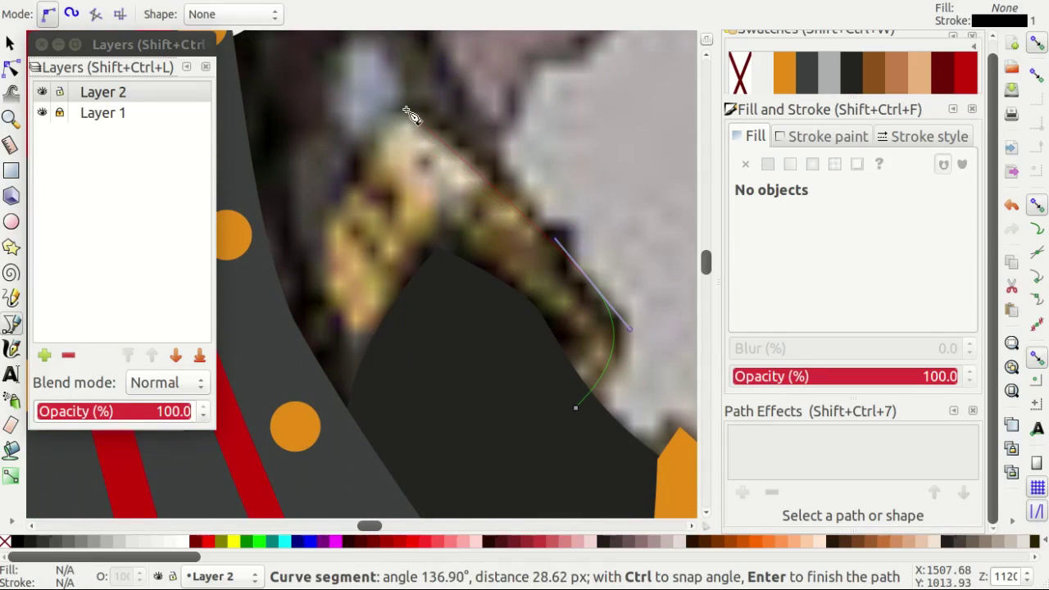
{"action": "scroll", "coordinate": [422, 164], "scroll_direction": "up", "scroll_amount": 1}
Finish the trim outline with four more nodes and fill it orange.
{"action": "left_click", "coordinate": [433, 178]}
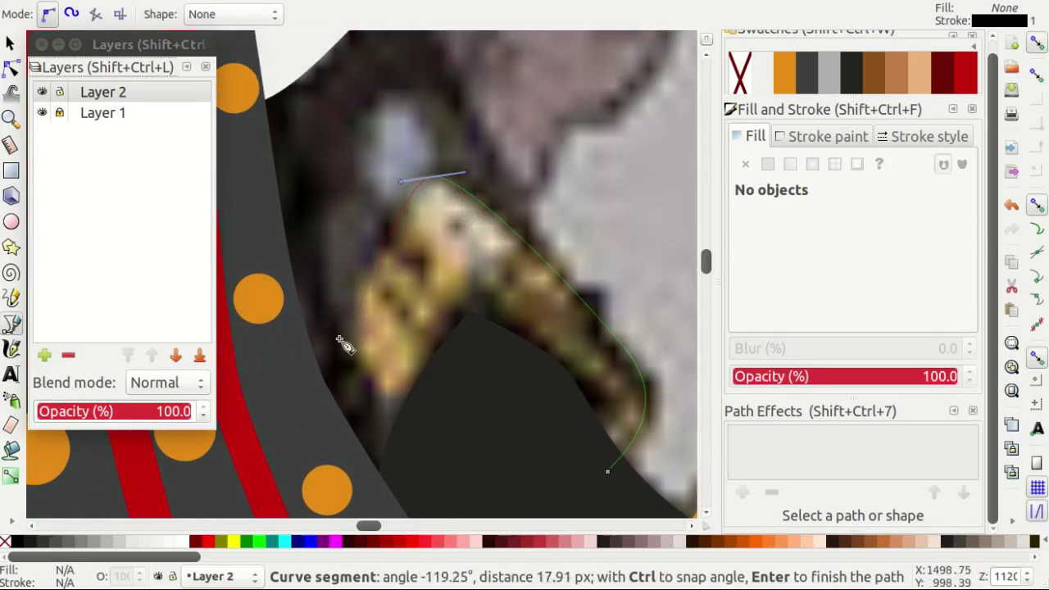
{"action": "left_click", "coordinate": [280, 405]}
{"action": "scroll", "coordinate": [286, 408], "scroll_direction": "down", "scroll_amount": 2}
{"action": "scroll", "coordinate": [328, 418], "scroll_direction": "down", "scroll_amount": 2}
{"action": "left_click", "coordinate": [385, 434]}
{"action": "left_click", "coordinate": [607, 347]}
{"action": "left_click", "coordinate": [610, 351]}
{"action": "scroll", "coordinate": [611, 350], "scroll_direction": "up", "scroll_amount": 2}
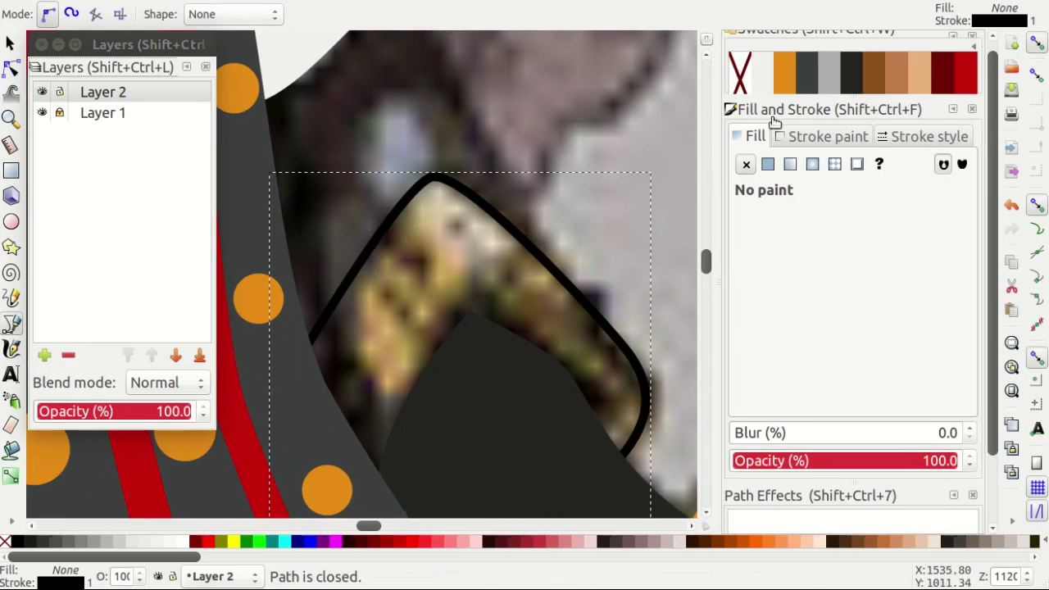
{"action": "left_click", "coordinate": [784, 72]}
{"action": "scroll", "coordinate": [568, 340], "scroll_direction": "up", "scroll_amount": 1}
Draw a four-sided shape and lower it to the bottom of the stack.
{"action": "left_click", "coordinate": [616, 405]}
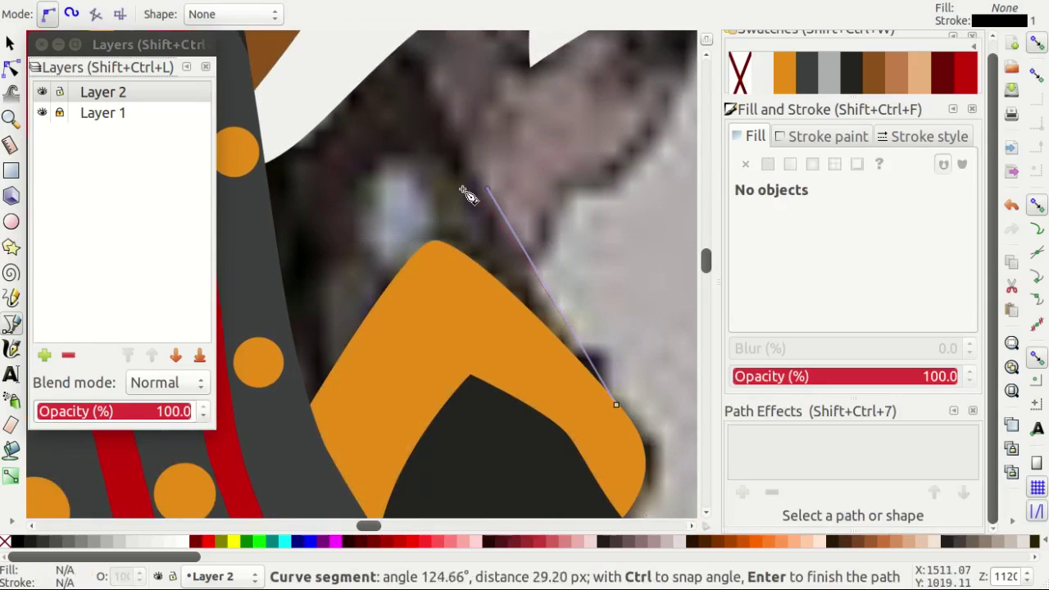
{"action": "scroll", "coordinate": [463, 188], "scroll_direction": "down", "scroll_amount": 1}
{"action": "left_click", "coordinate": [394, 81]}
{"action": "scroll", "coordinate": [331, 138], "scroll_direction": "down", "scroll_amount": 1}
{"action": "left_click", "coordinate": [260, 190]}
{"action": "left_click", "coordinate": [311, 414]}
{"action": "left_click", "coordinate": [537, 381]}
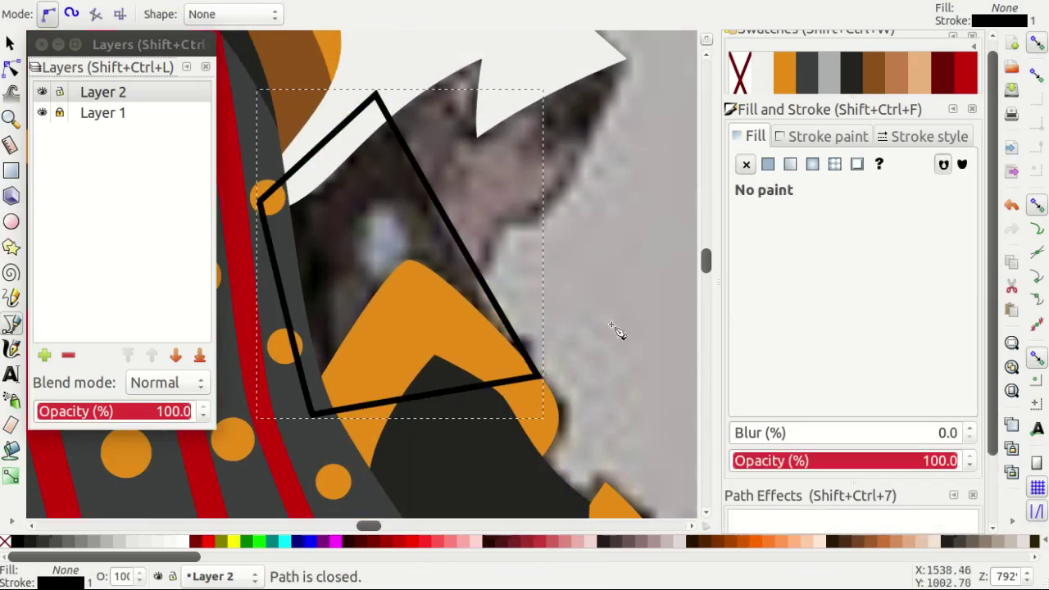
{"action": "key", "text": "End"}
{"action": "scroll", "coordinate": [484, 287], "scroll_direction": "down", "scroll_amount": 1}
Draw a dark grey ellipse over the orange trim.
{"action": "key", "text": "e"}
{"action": "mouse_move", "coordinate": [484, 286]}
{"action": "left_mouse_down"}
{"action": "mouse_move", "coordinate": [568, 383]}
{"action": "mouse_move", "coordinate": [562, 373]}
{"action": "left_mouse_up"}
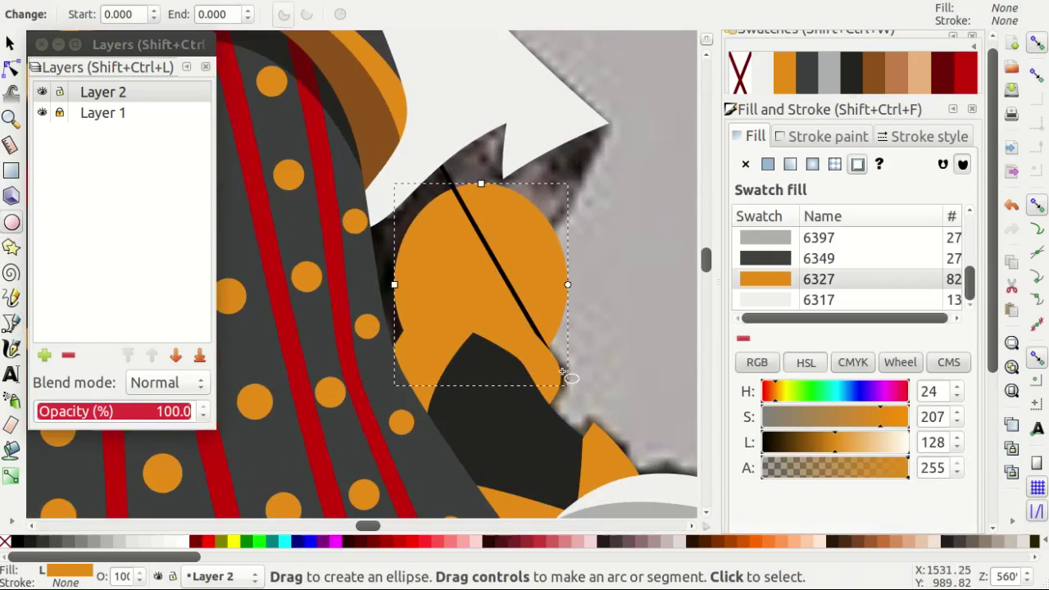
{"action": "left_click", "coordinate": [803, 80]}
Draw a dark rectangle over the dark grey shape, group them and set it as clip.
{"action": "key", "text": "r"}
{"action": "left_click_drag", "start_coordinate": [326, 132], "coordinate": [496, 350]}
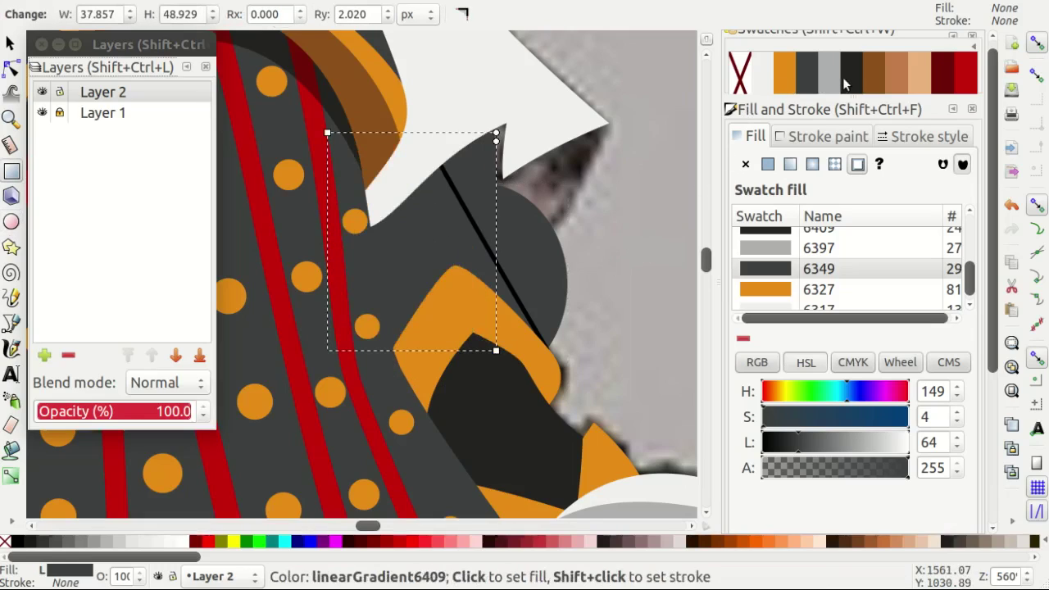
{"action": "left_click", "coordinate": [852, 89]}
{"action": "key", "text": "s"}
{"action": "left_click", "coordinate": [500, 226], "text": "shift"}
{"action": "key", "text": "ctrl+g"}
{"action": "right_click", "coordinate": [461, 187]}
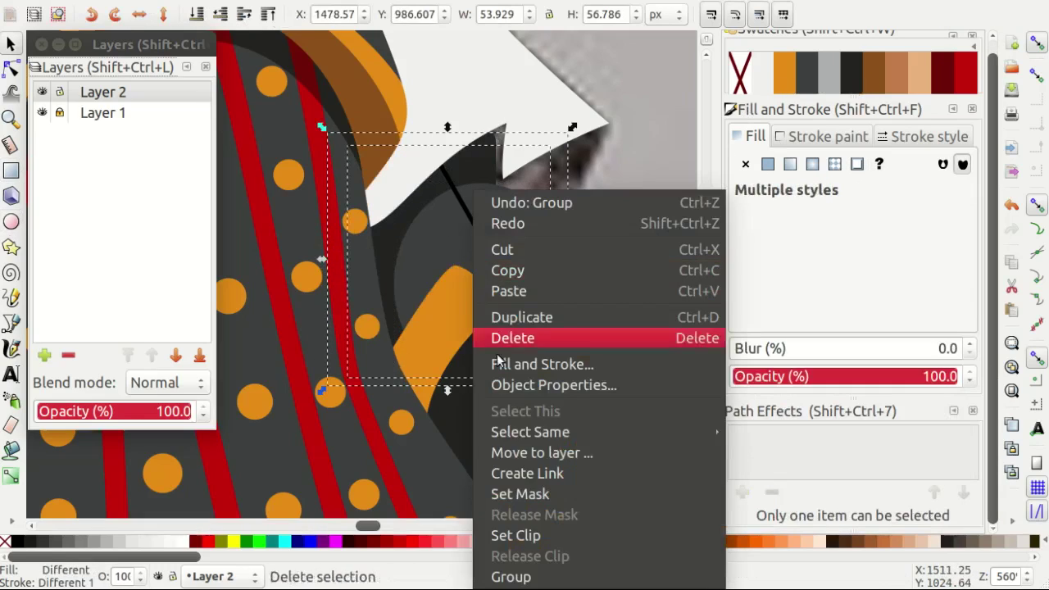
{"action": "key", "text": "Escape"}
{"action": "key", "text": "Escape"}
{"action": "left_click", "coordinate": [528, 156]}
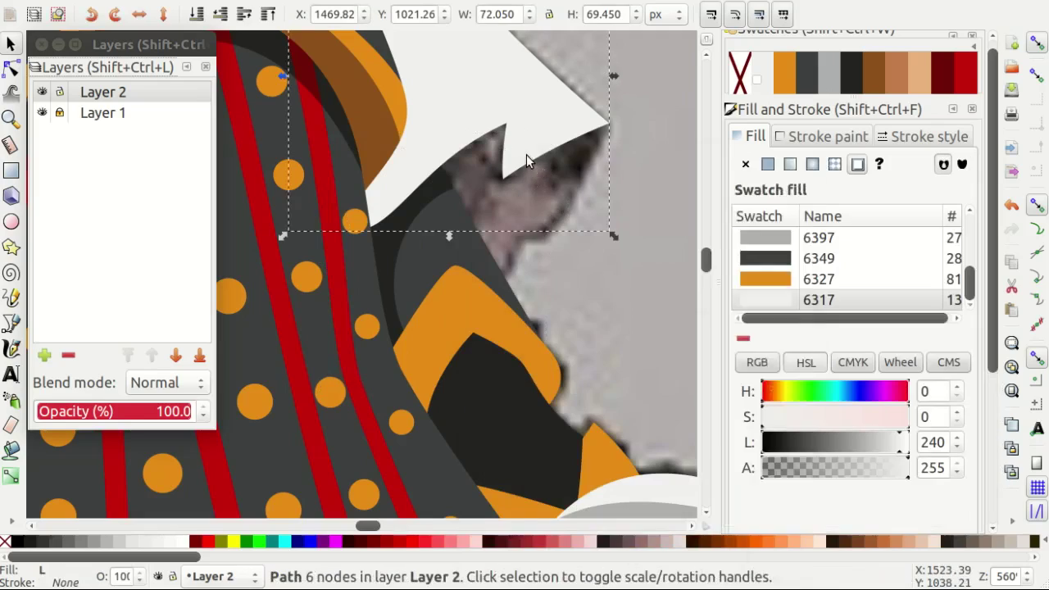
Duplicate the white shoulder plate, reshape the copy's nodes and fill it with grey swatch 6397.
{"action": "key", "text": "ctrl+d"}
{"action": "scroll", "coordinate": [585, 288], "scroll_direction": "up", "scroll_amount": 2}
{"action": "key", "text": "n"}
{"action": "scroll", "coordinate": [585, 288], "scroll_direction": "up", "scroll_amount": 2}
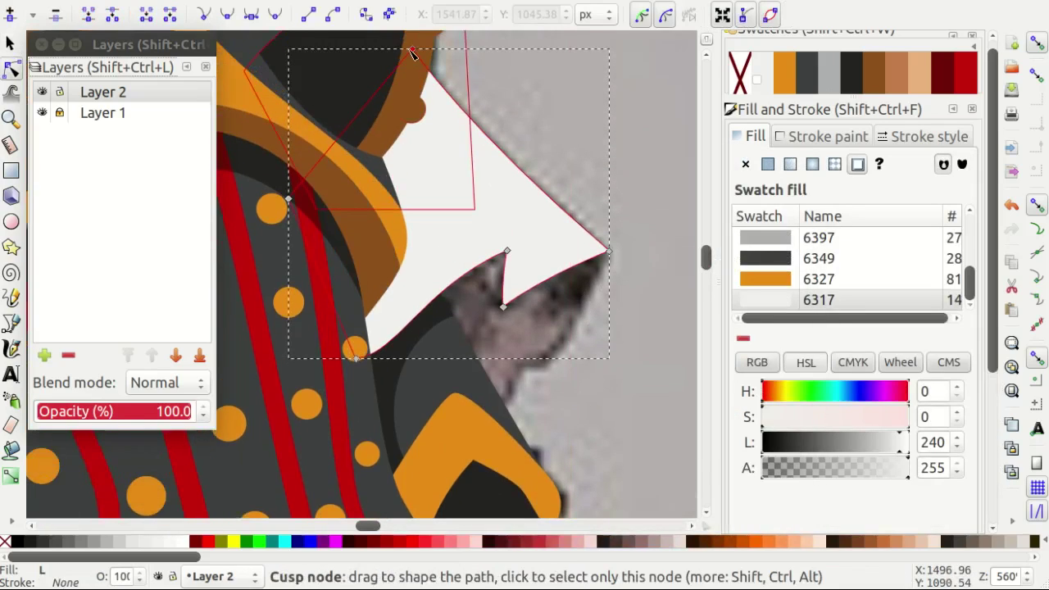
{"action": "left_click_drag", "start_coordinate": [474, 408], "coordinate": [480, 467]}
{"action": "left_click_drag", "start_coordinate": [473, 141], "coordinate": [583, 379]}
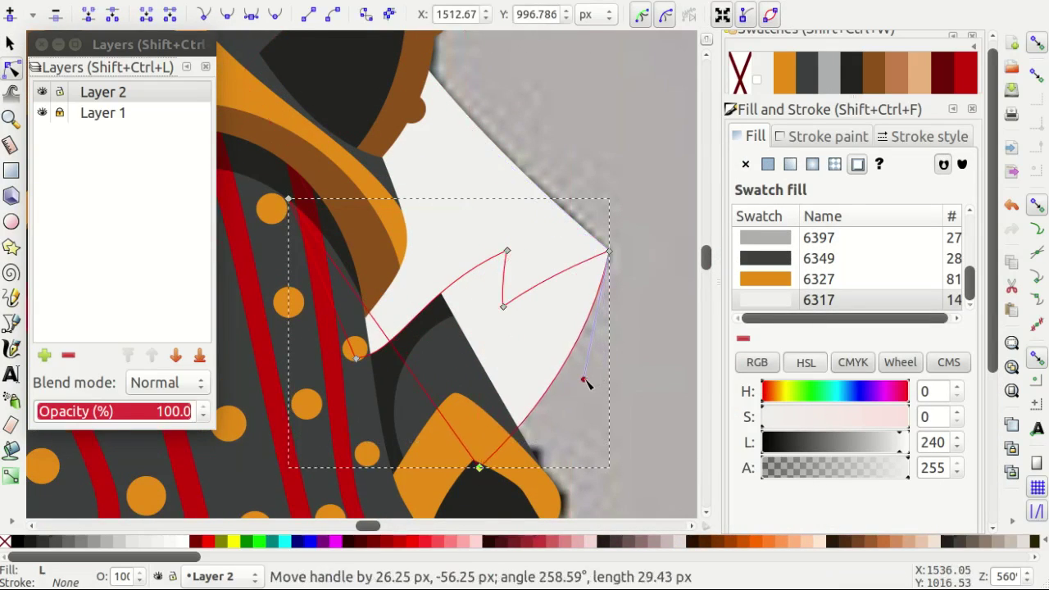
{"action": "left_click", "coordinate": [829, 74]}
{"action": "scroll", "coordinate": [525, 420], "scroll_direction": "up", "scroll_amount": 1}
{"action": "mouse_move", "coordinate": [495, 260]}
{"action": "left_mouse_down"}
{"action": "mouse_move", "coordinate": [523, 212]}
{"action": "mouse_move", "coordinate": [453, 162]}
{"action": "left_mouse_up"}
{"action": "scroll", "coordinate": [447, 246], "scroll_direction": "down", "scroll_amount": 2}
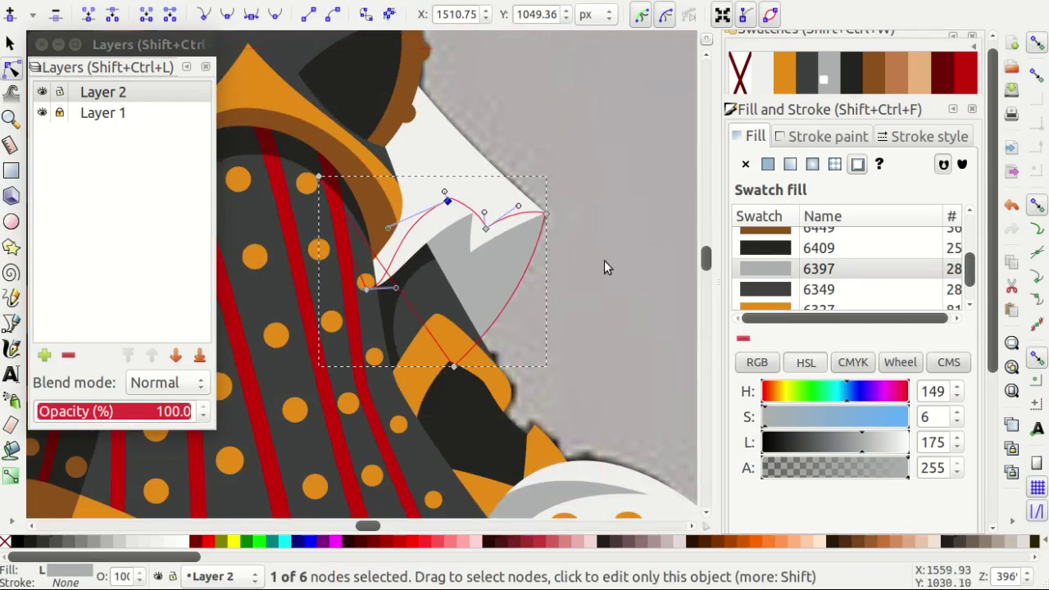
{"action": "key", "text": "Escape"}
{"action": "scroll", "coordinate": [595, 228], "scroll_direction": "down", "scroll_amount": 3}
{"action": "scroll", "coordinate": [475, 241], "scroll_direction": "down", "scroll_amount": 2}
Hide the reference photo layer to check the trace and save SOB1.svg.
{"action": "scroll", "coordinate": [332, 276], "scroll_direction": "up", "scroll_amount": 1}
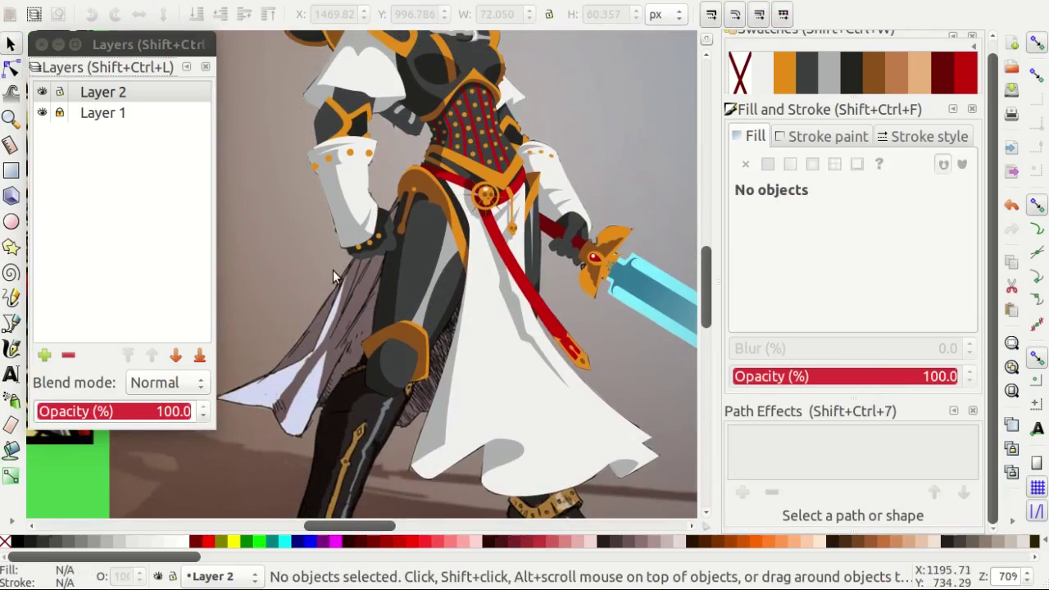
{"action": "scroll", "coordinate": [328, 272], "scroll_direction": "down", "scroll_amount": 1}
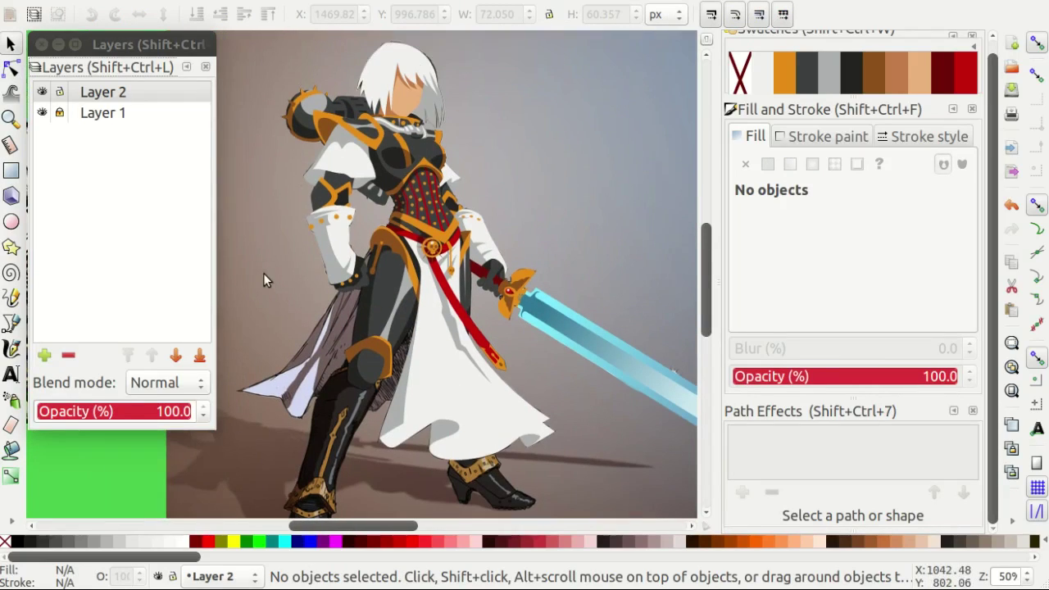
{"action": "left_click", "coordinate": [42, 113]}
{"action": "scroll", "coordinate": [279, 334], "scroll_direction": "down", "scroll_amount": 1}
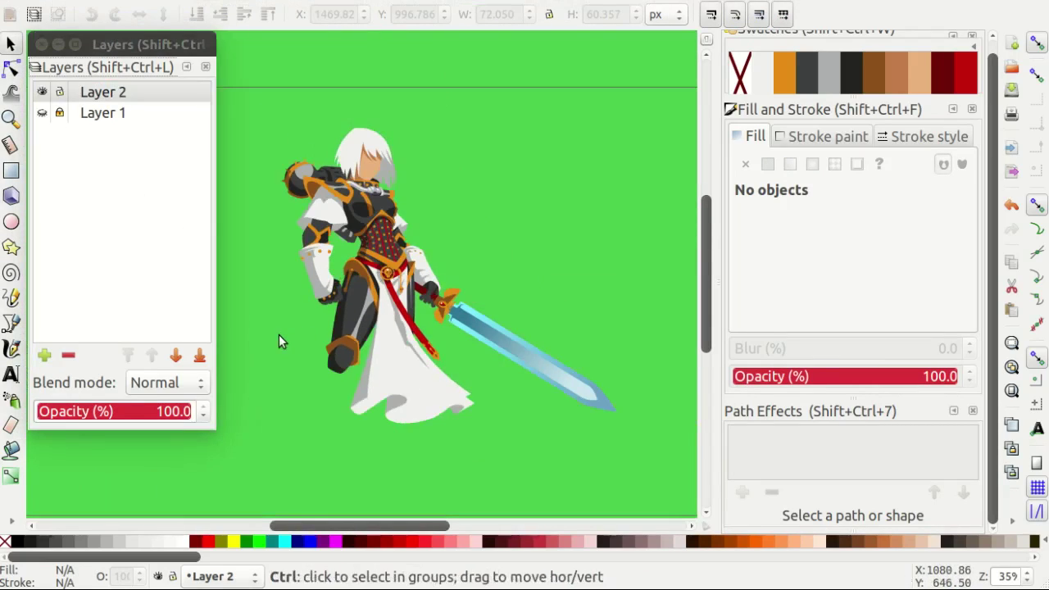
{"action": "key", "text": "ctrl+s"}
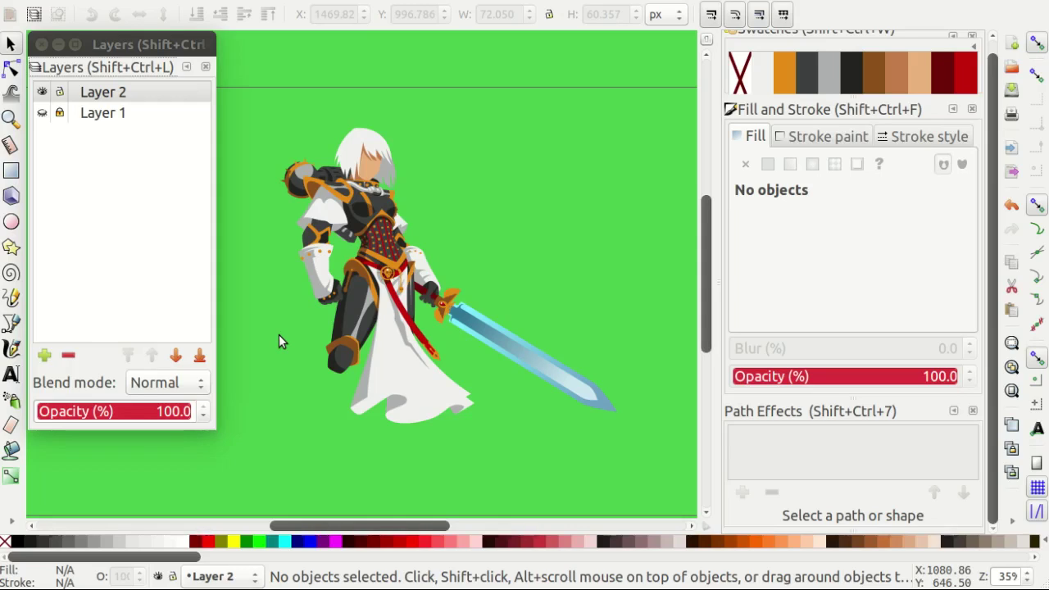
{"action": "scroll", "coordinate": [288, 328], "scroll_direction": "up", "scroll_amount": 2}
Show the reference photo layer again.
{"action": "left_click", "coordinate": [42, 112]}
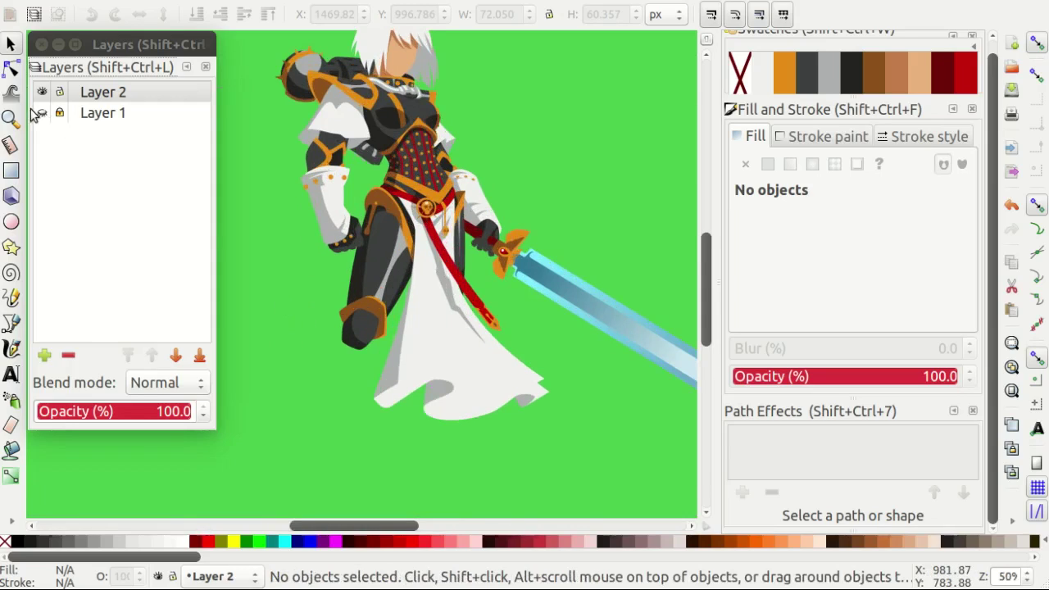
{"action": "scroll", "coordinate": [355, 308], "scroll_direction": "up", "scroll_amount": 1}
{"action": "scroll", "coordinate": [354, 308], "scroll_direction": "up", "scroll_amount": 1}
Trace a closed Bezier outline around the boot cuff below the white skirt.
{"action": "key", "text": "b"}
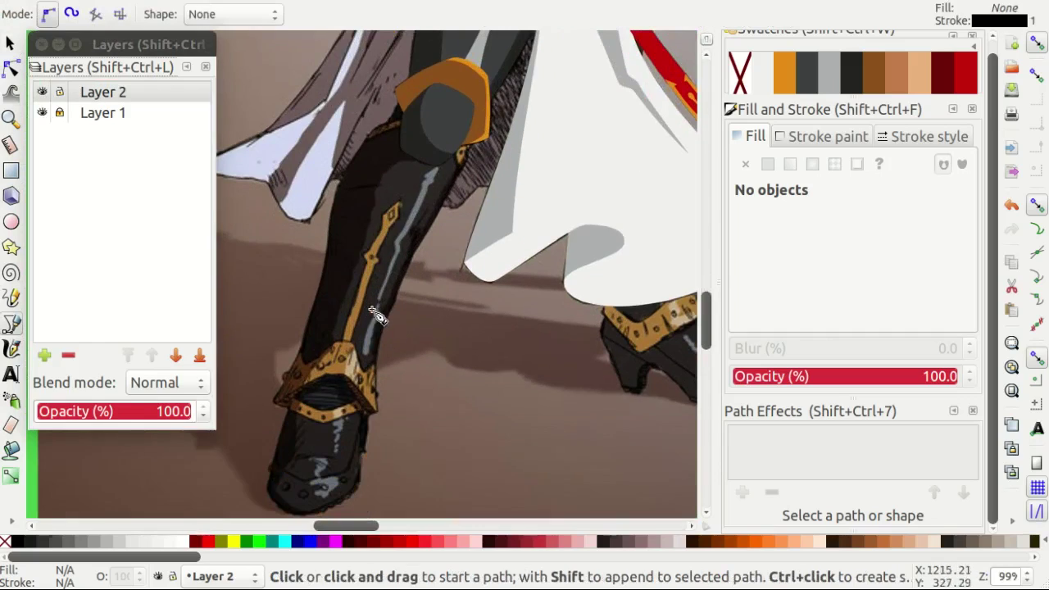
{"action": "scroll", "coordinate": [536, 367], "scroll_direction": "down", "scroll_amount": 2}
{"action": "scroll", "coordinate": [536, 366], "scroll_direction": "up", "scroll_amount": 5}
{"action": "left_click", "coordinate": [492, 228]}
{"action": "scroll", "coordinate": [550, 355], "scroll_direction": "up", "scroll_amount": 1}
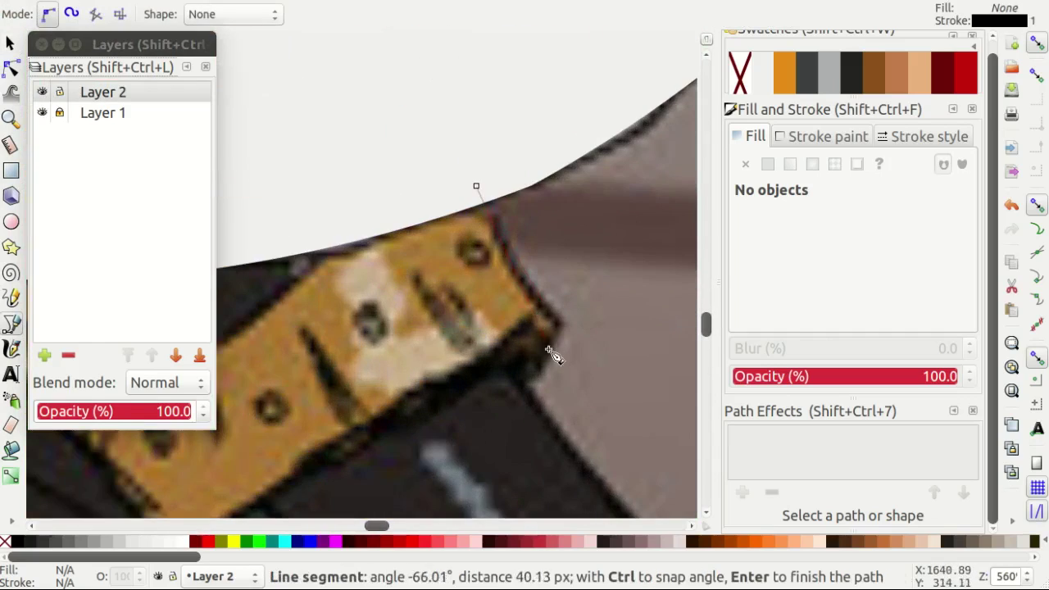
{"action": "scroll", "coordinate": [513, 237], "scroll_direction": "down", "scroll_amount": 2}
{"action": "scroll", "coordinate": [545, 299], "scroll_direction": "up", "scroll_amount": 2}
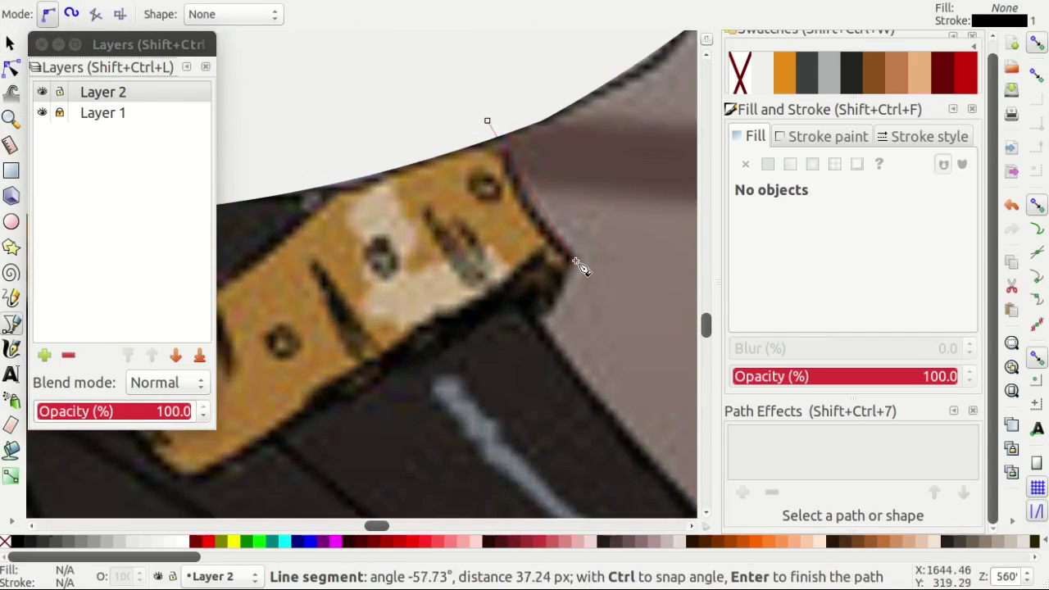
{"action": "left_click", "coordinate": [579, 267]}
{"action": "scroll", "coordinate": [578, 213], "scroll_direction": "down", "scroll_amount": 2}
{"action": "scroll", "coordinate": [480, 356], "scroll_direction": "up", "scroll_amount": 2}
{"action": "left_click", "coordinate": [480, 355]}
{"action": "scroll", "coordinate": [346, 194], "scroll_direction": "up", "scroll_amount": 1}
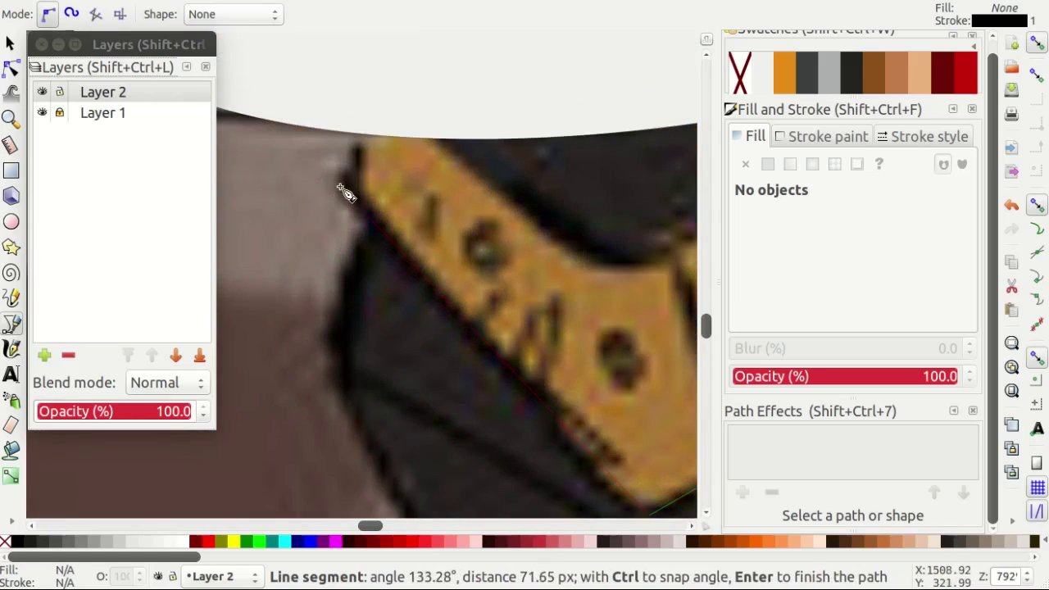
{"action": "left_click", "coordinate": [367, 95]}
{"action": "scroll", "coordinate": [505, 224], "scroll_direction": "down", "scroll_amount": 1}
{"action": "scroll", "coordinate": [410, 196], "scroll_direction": "up", "scroll_amount": 2}
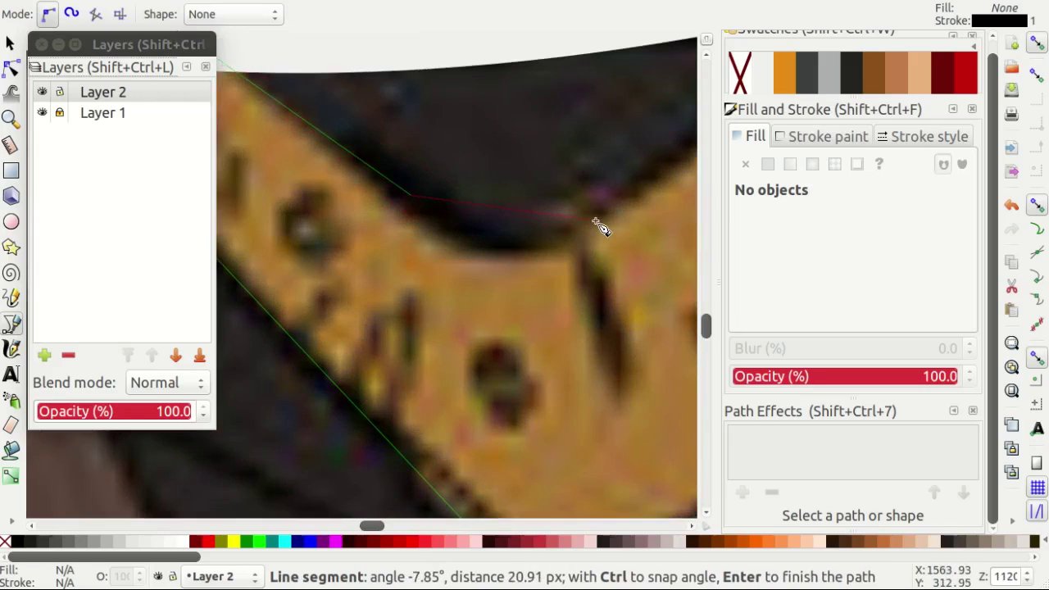
{"action": "scroll", "coordinate": [573, 226], "scroll_direction": "down", "scroll_amount": 1}
{"action": "scroll", "coordinate": [597, 164], "scroll_direction": "down", "scroll_amount": 1}
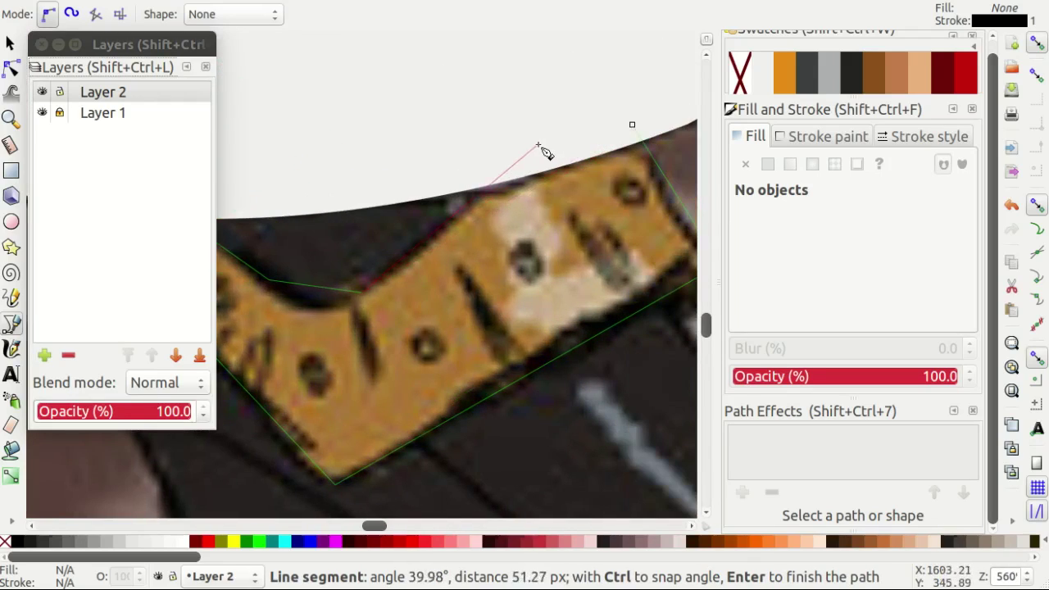
{"action": "scroll", "coordinate": [631, 131], "scroll_direction": "down", "scroll_amount": 1}
{"action": "left_click", "coordinate": [630, 128]}
{"action": "scroll", "coordinate": [486, 274], "scroll_direction": "left", "scroll_amount": 1}
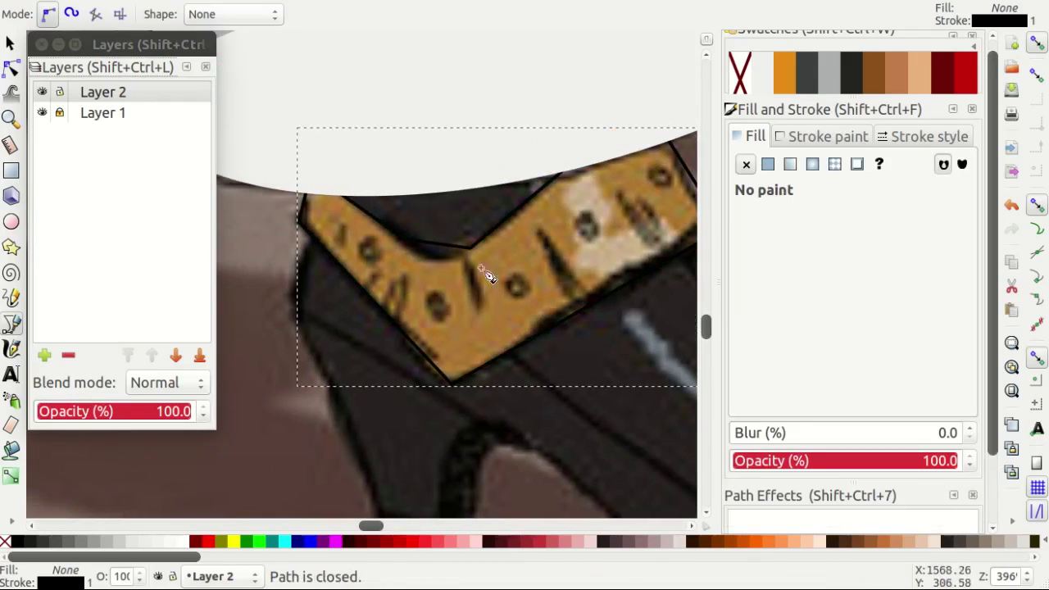
Curve the cuff's inner bend and lower right edge, then fill it orange.
{"action": "key", "text": "n"}
{"action": "left_click_drag", "start_coordinate": [438, 250], "coordinate": [442, 261]}
{"action": "scroll", "coordinate": [454, 242], "scroll_direction": "up", "scroll_amount": 2}
{"action": "scroll", "coordinate": [459, 237], "scroll_direction": "up", "scroll_amount": 1}
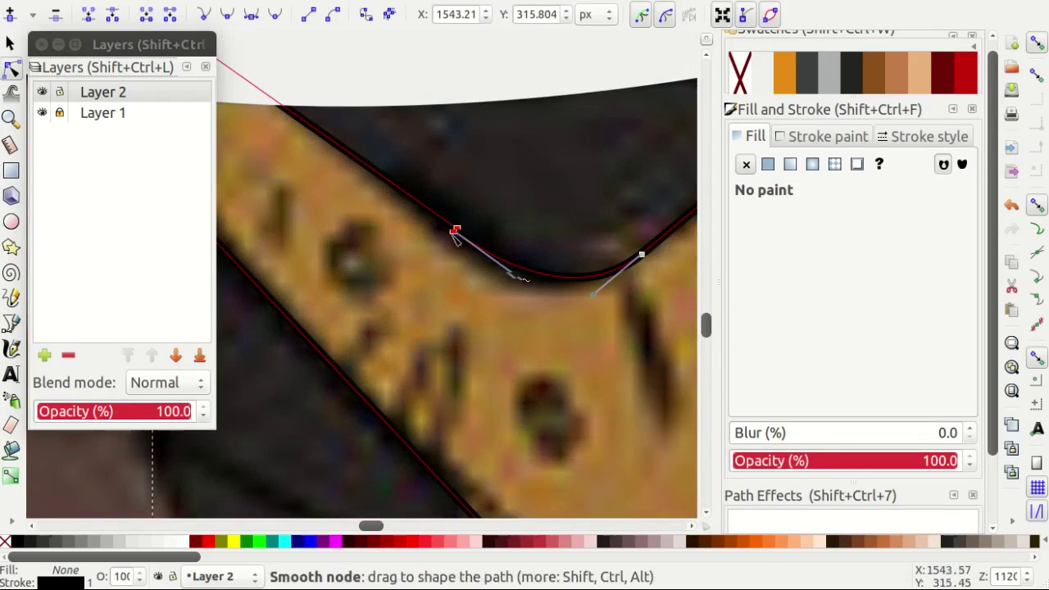
{"action": "scroll", "coordinate": [455, 231], "scroll_direction": "down", "scroll_amount": 1}
{"action": "left_click_drag", "start_coordinate": [246, 94], "coordinate": [251, 82]}
{"action": "scroll", "coordinate": [274, 164], "scroll_direction": "left", "scroll_amount": 1}
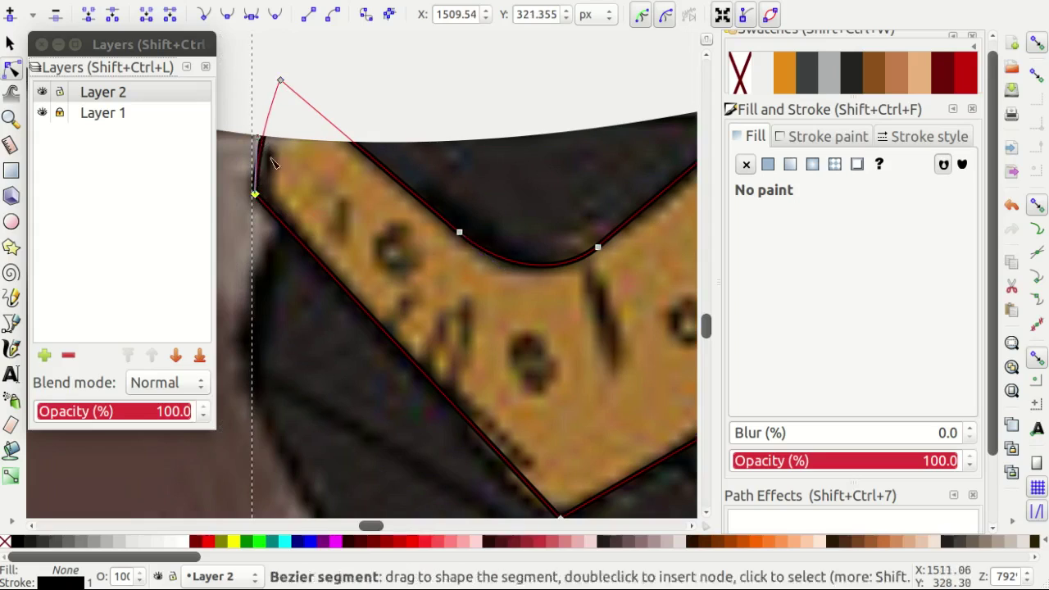
{"action": "scroll", "coordinate": [273, 164], "scroll_direction": "down", "scroll_amount": 1}
{"action": "left_click_drag", "start_coordinate": [557, 487], "coordinate": [450, 394], "text": "shift"}
{"action": "scroll", "coordinate": [449, 393], "scroll_direction": "down", "scroll_amount": 1}
{"action": "scroll", "coordinate": [442, 446], "scroll_direction": "right", "scroll_amount": 1}
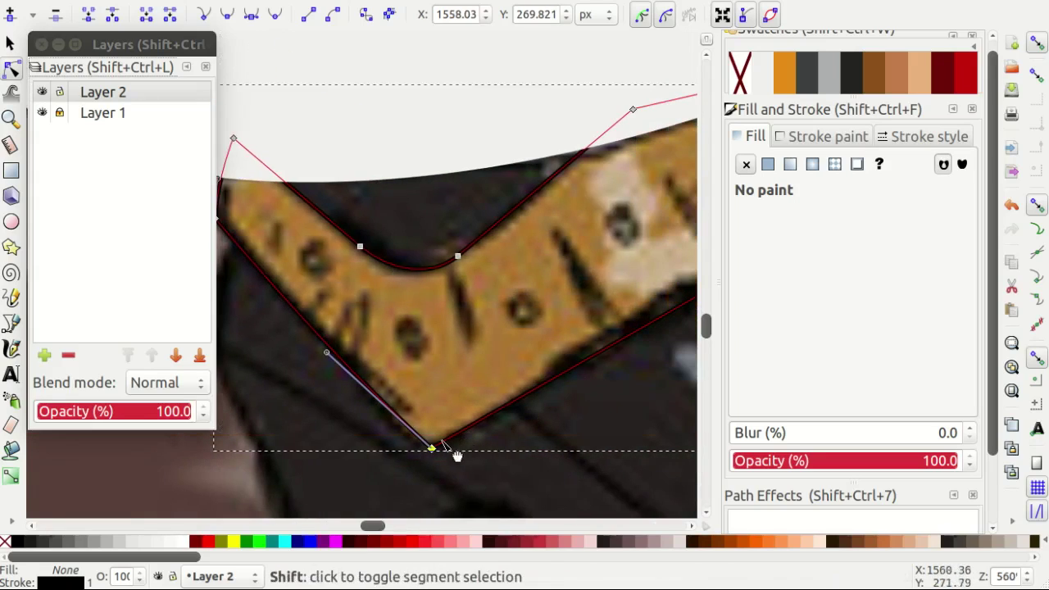
{"action": "scroll", "coordinate": [614, 363], "scroll_direction": "right", "scroll_amount": 1}
{"action": "scroll", "coordinate": [671, 252], "scroll_direction": "right", "scroll_amount": 2}
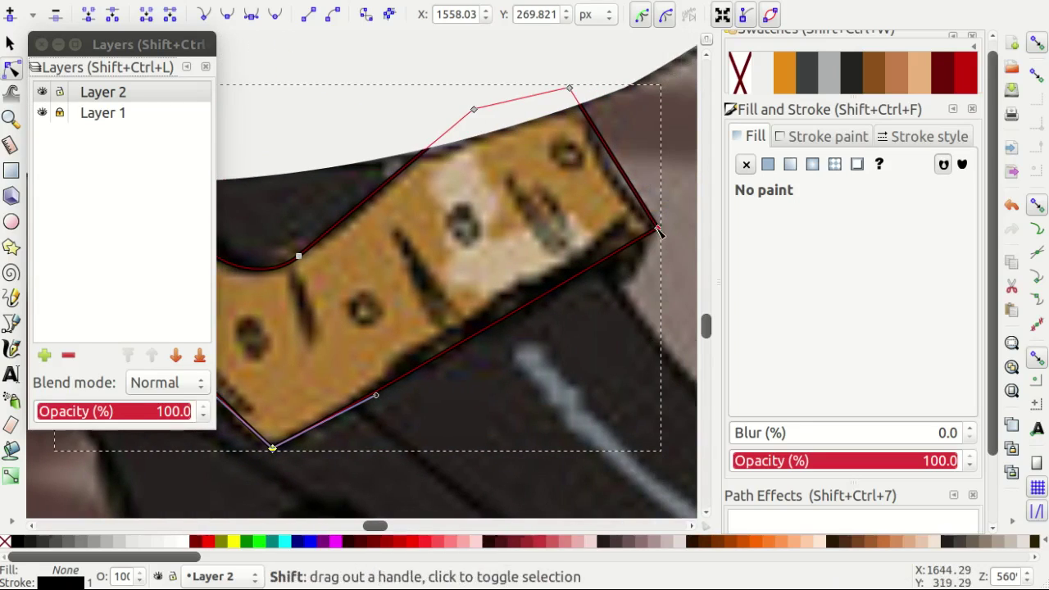
{"action": "left_click_drag", "start_coordinate": [657, 231], "coordinate": [531, 256], "text": "shift"}
{"action": "scroll", "coordinate": [503, 256], "scroll_direction": "down", "scroll_amount": 1}
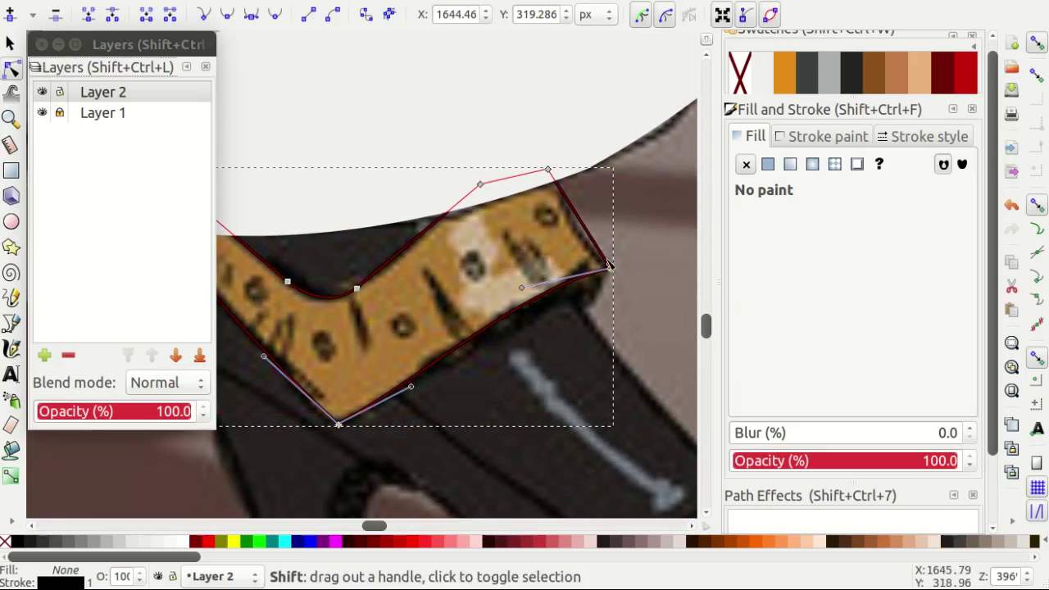
{"action": "left_click", "coordinate": [784, 72]}
{"action": "scroll", "coordinate": [487, 261], "scroll_direction": "down", "scroll_amount": 1}
{"action": "key", "text": "s"}
{"action": "key", "text": "Escape"}
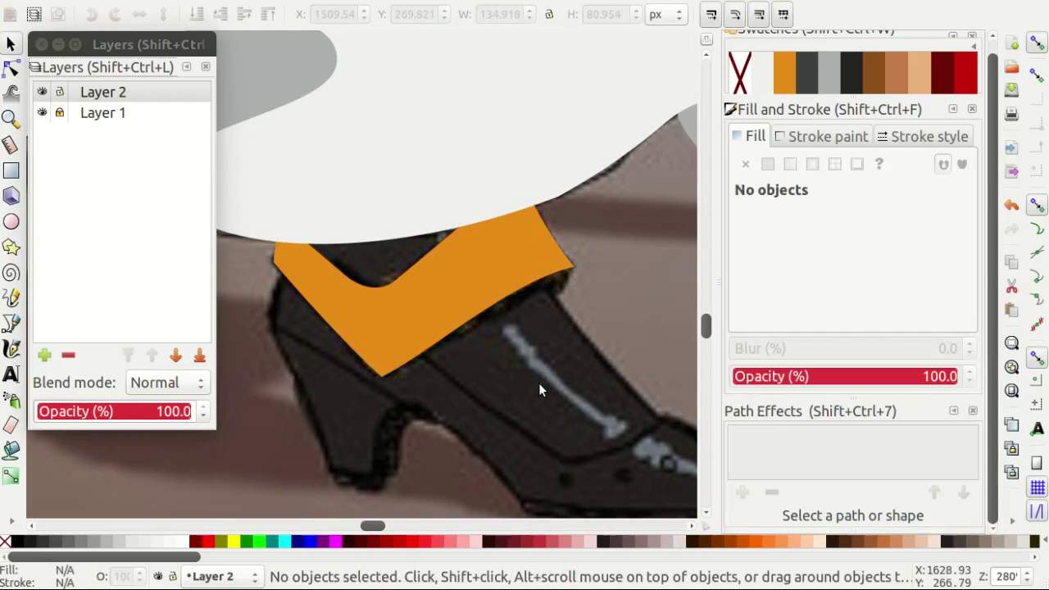
Draw a small shape along the cuff's top edge, filled with dark swatch 6409.
{"action": "key", "text": "b"}
{"action": "key", "text": "minus"}
{"action": "key", "text": "minus"}
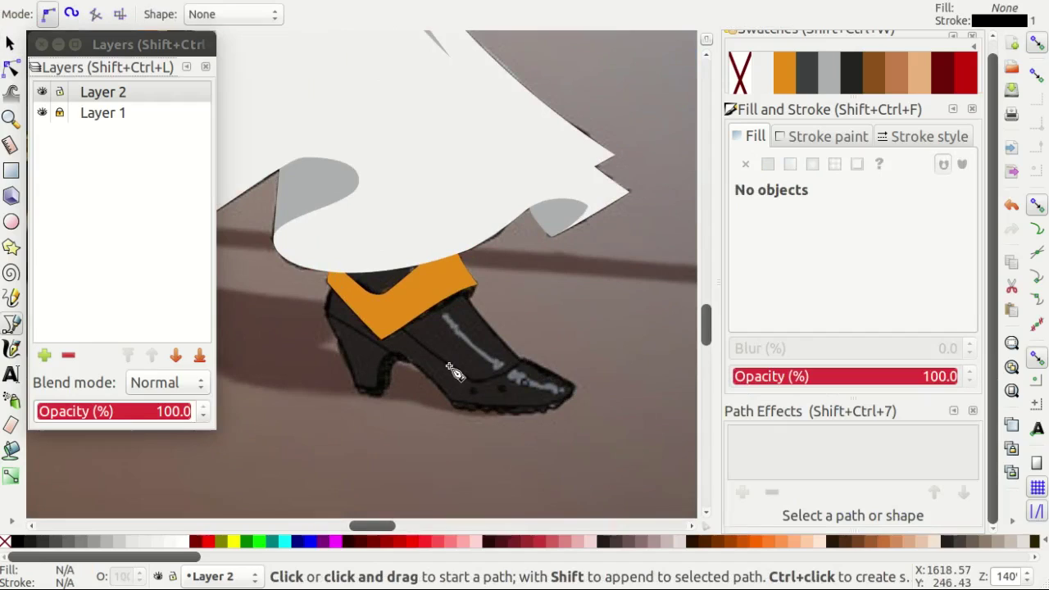
{"action": "key", "text": "plus"}
{"action": "key", "text": "plus"}
{"action": "left_click", "coordinate": [371, 299]}
{"action": "left_click", "coordinate": [315, 196]}
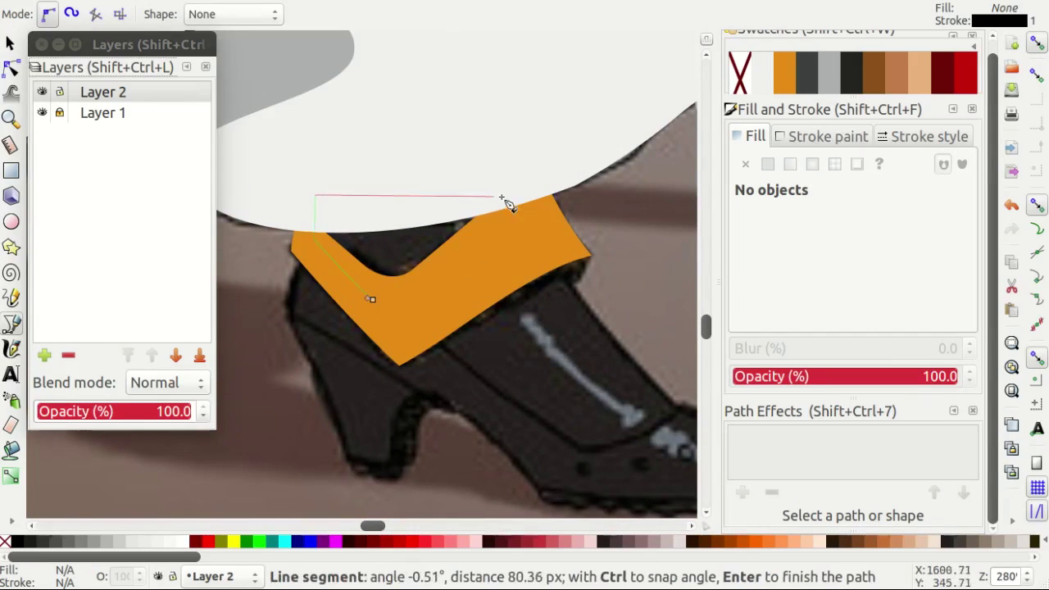
{"action": "left_click", "coordinate": [373, 299]}
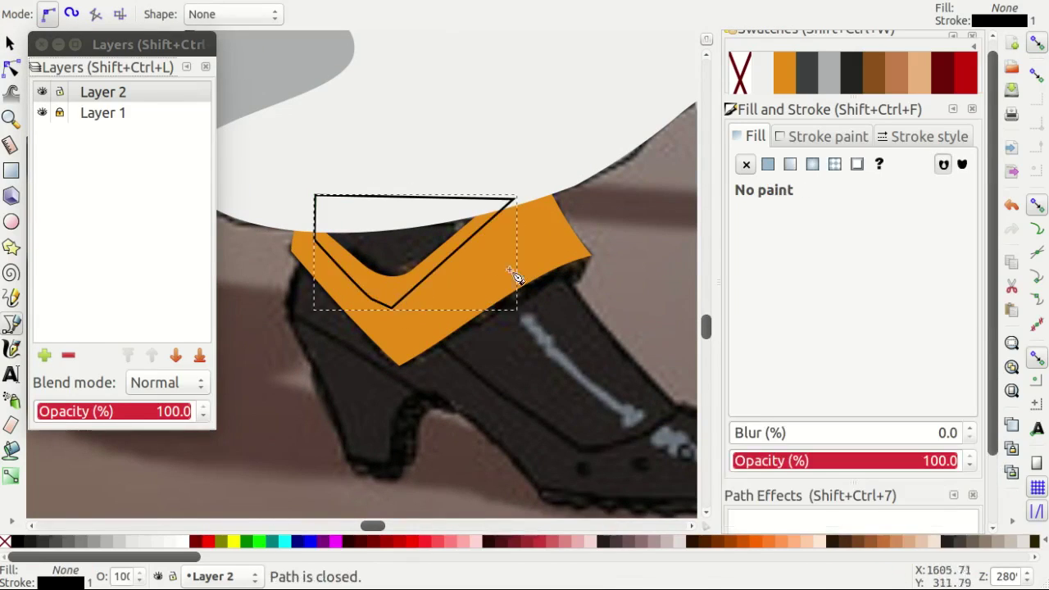
{"action": "left_click", "coordinate": [850, 72]}
Start the shoe upper outline at the boot's edge with a node along it.
{"action": "key", "text": "minus"}
{"action": "key", "text": "minus"}
{"action": "key", "text": "minus"}
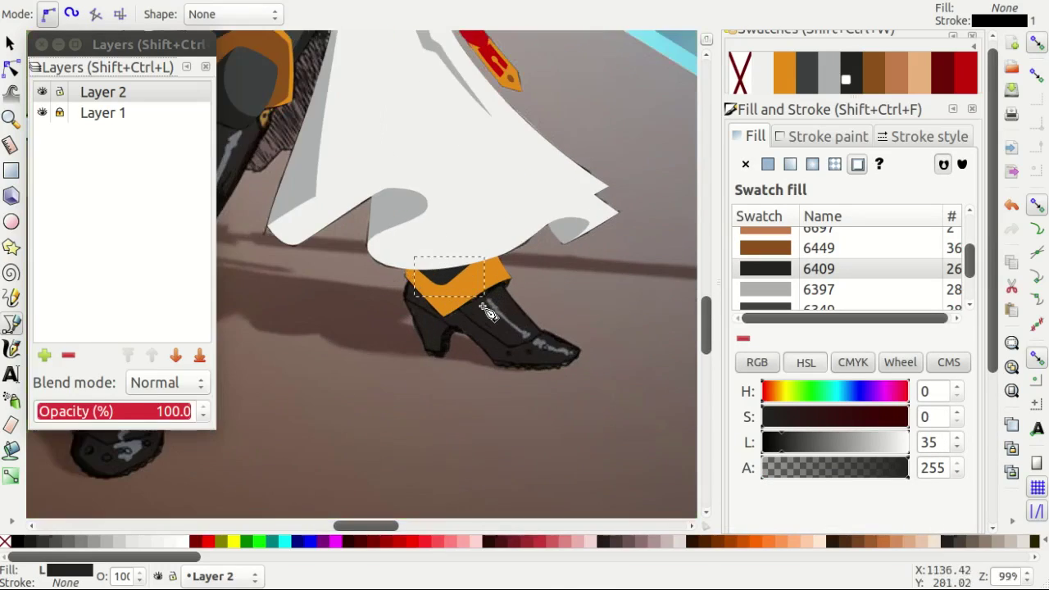
{"action": "key", "text": "plus"}
{"action": "key", "text": "plus"}
{"action": "key", "text": "plus"}
{"action": "key", "text": "plus"}
{"action": "key", "text": "plus"}
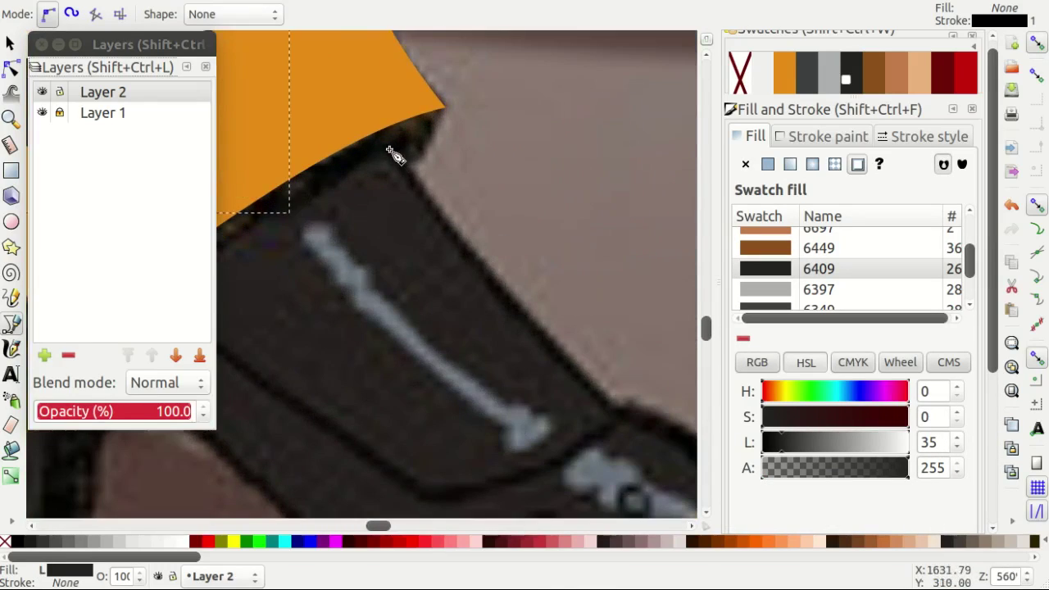
{"action": "key", "text": "minus"}
{"action": "key", "text": "plus"}
{"action": "key", "text": "plus"}
{"action": "key", "text": "plus"}
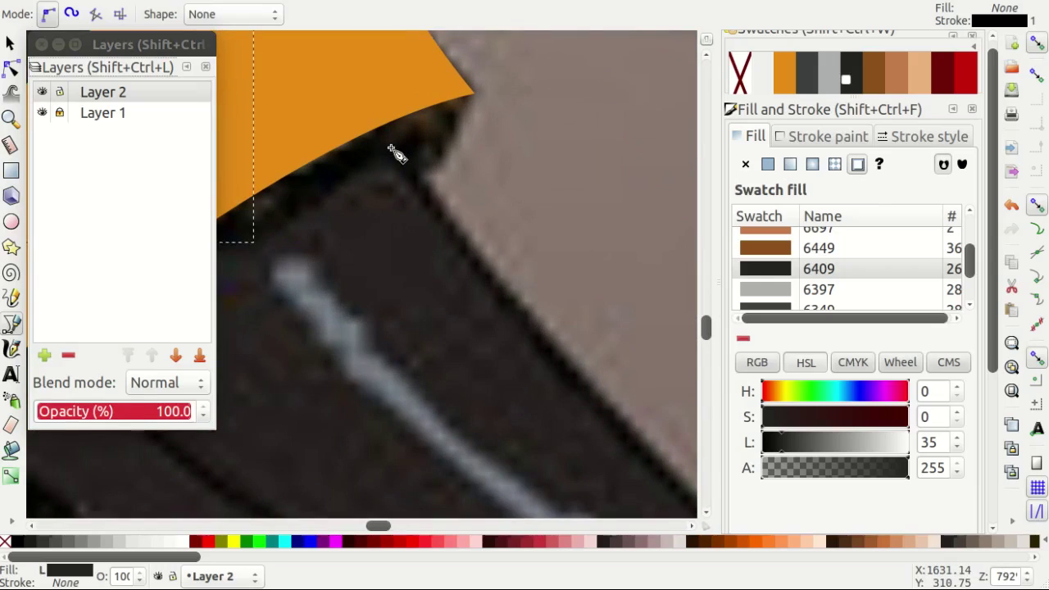
{"action": "left_click", "coordinate": [392, 151]}
{"action": "key", "text": "minus"}
{"action": "key", "text": "plus"}
{"action": "key", "text": "minus"}
{"action": "key", "text": "plus"}
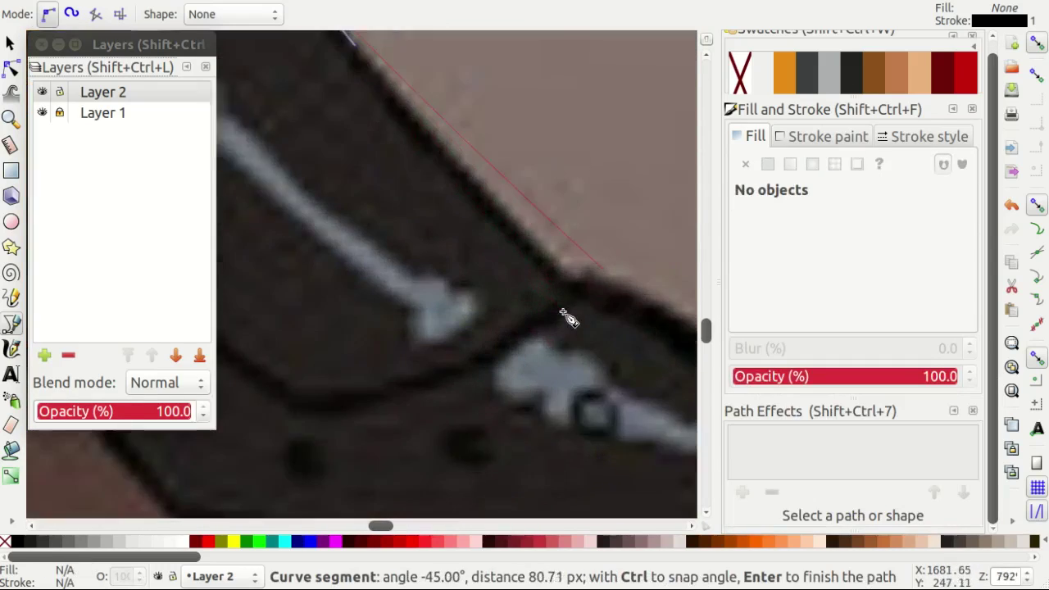
{"action": "left_click", "coordinate": [574, 287]}
Curve the outline along the upper's top and right edges and close it.
{"action": "key", "text": "minus"}
{"action": "left_click_drag", "start_coordinate": [458, 358], "coordinate": [489, 360]}
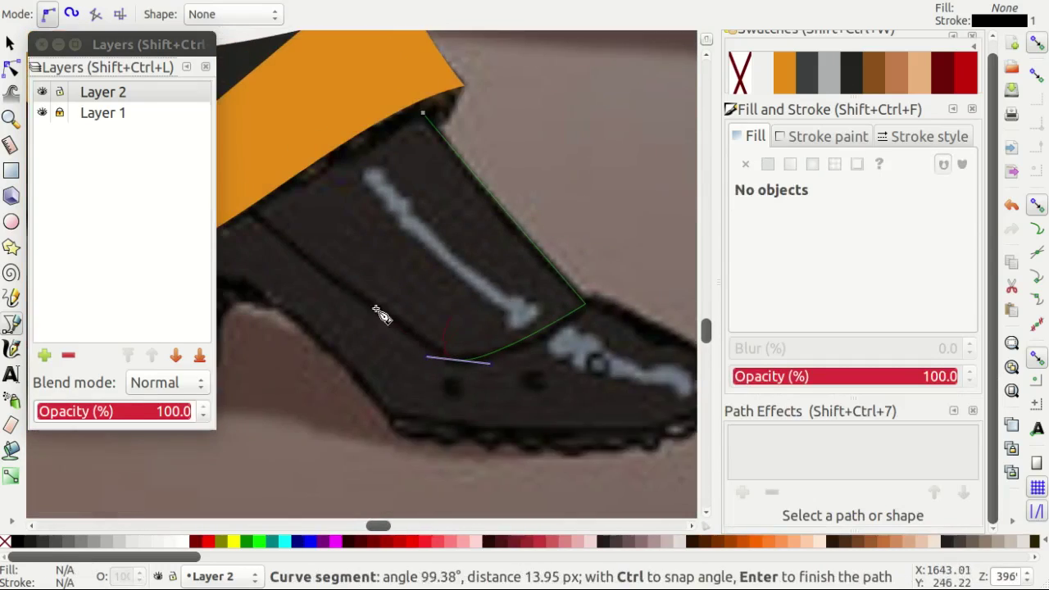
{"action": "scroll", "coordinate": [381, 316], "scroll_direction": "left", "scroll_amount": 2}
{"action": "left_click", "coordinate": [310, 206]}
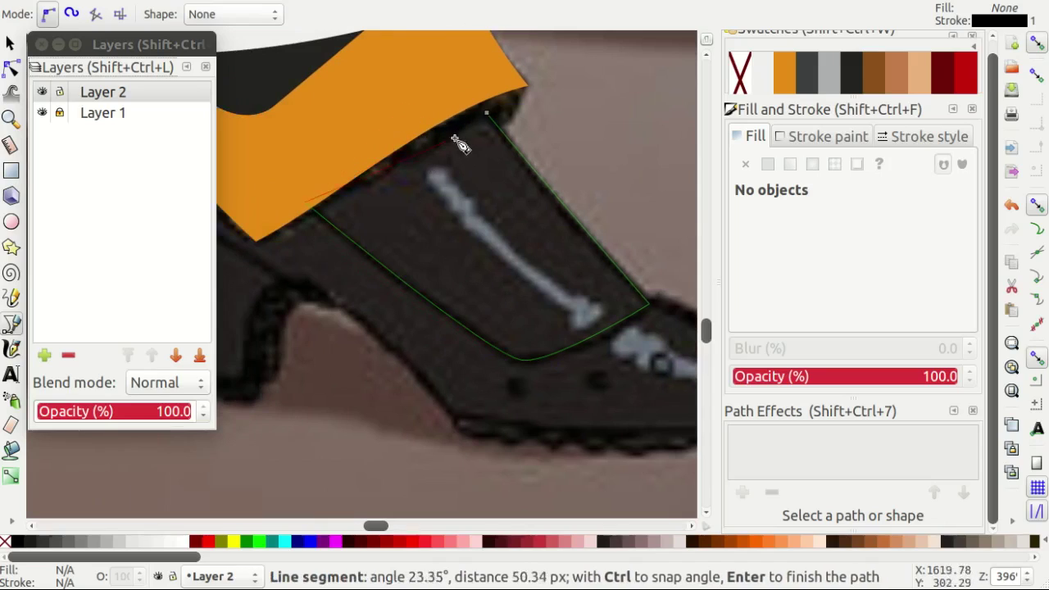
{"action": "left_click_drag", "start_coordinate": [487, 112], "coordinate": [548, 93]}
{"action": "left_click", "coordinate": [310, 205]}
Reshape the curve near the start node and fill the shoe upper dark grey.
{"action": "key", "text": "n"}
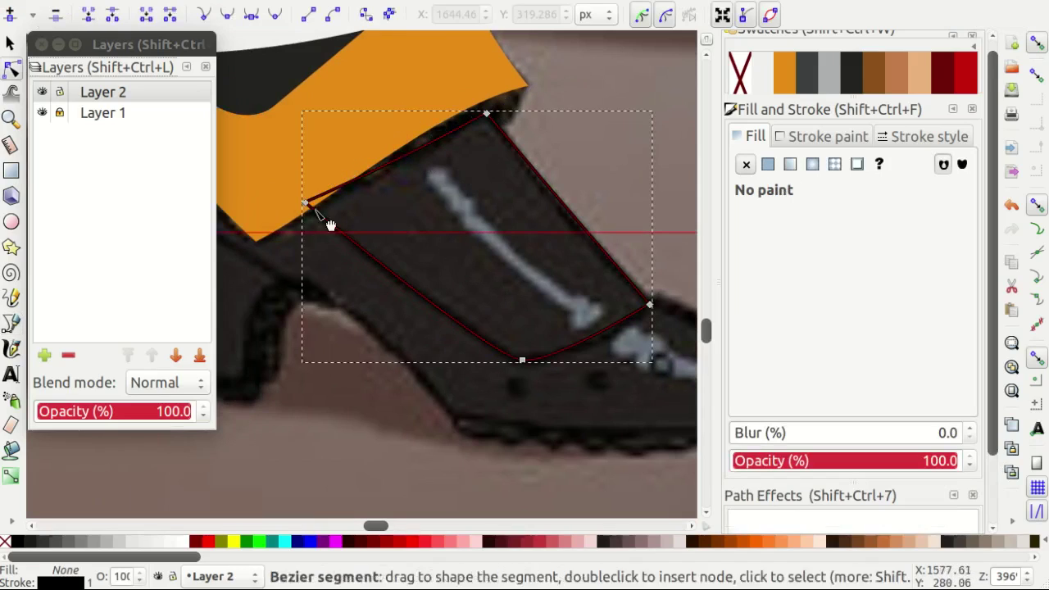
{"action": "key", "text": "plus"}
{"action": "left_click", "coordinate": [352, 202]}
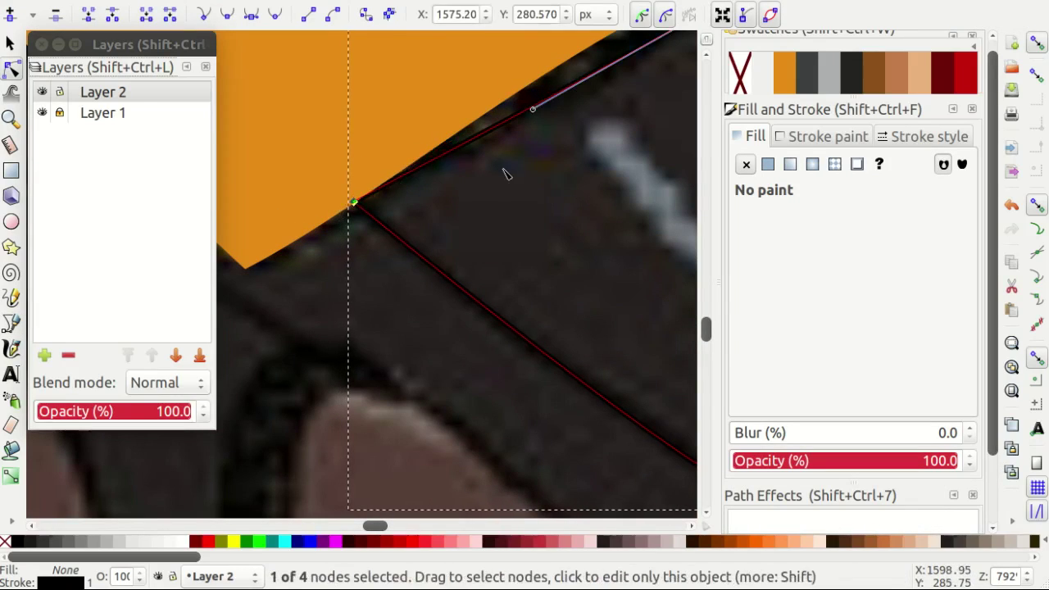
{"action": "left_click_drag", "start_coordinate": [534, 114], "coordinate": [514, 109]}
{"action": "key", "text": "minus"}
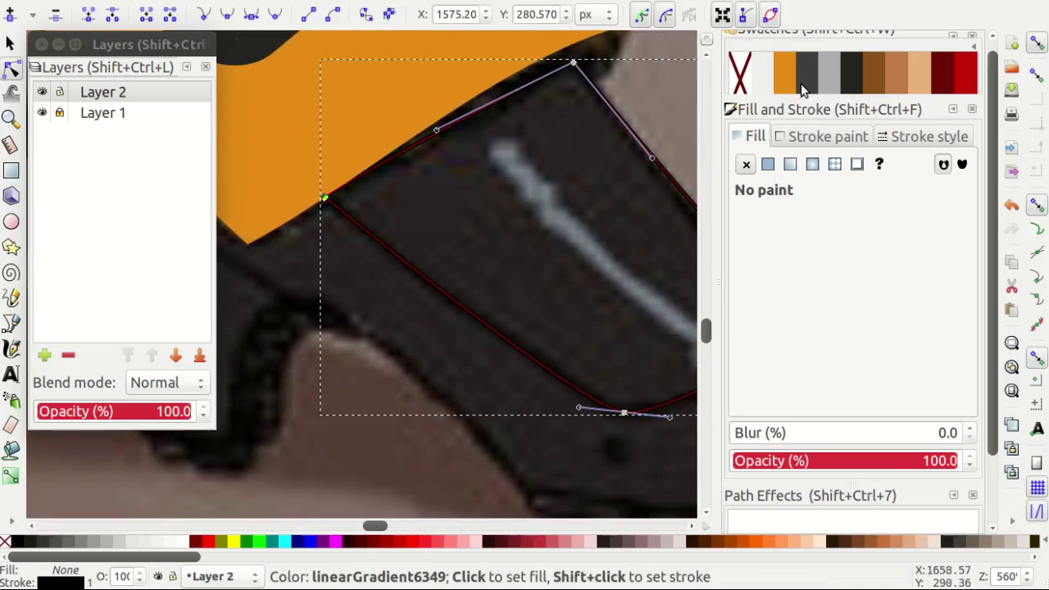
{"action": "left_click", "coordinate": [802, 90]}
{"action": "key", "text": "minus"}
{"action": "key", "text": "minus"}
{"action": "key", "text": "b"}
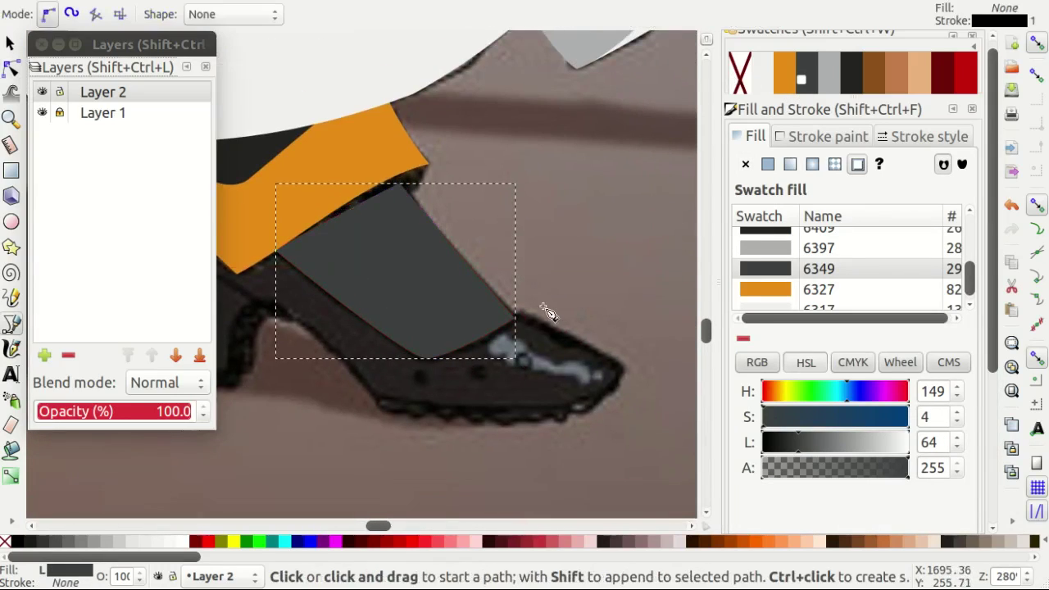
{"action": "scroll", "coordinate": [417, 194], "scroll_direction": "up", "scroll_amount": 2}
Draw a small brown sliver under the orange cuff, where it meets the grey upper.
{"action": "scroll", "coordinate": [417, 195], "scroll_direction": "up", "scroll_amount": 3}
{"action": "left_click_drag", "start_coordinate": [389, 236], "coordinate": [445, 215]}
{"action": "scroll", "coordinate": [491, 159], "scroll_direction": "up", "scroll_amount": 2}
{"action": "scroll", "coordinate": [501, 150], "scroll_direction": "up", "scroll_amount": 1}
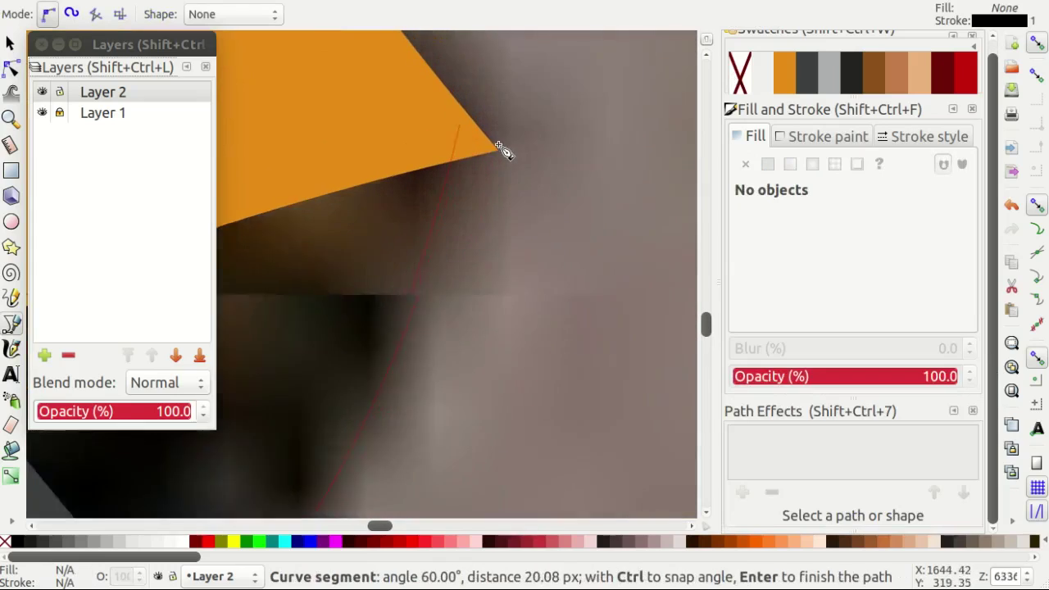
{"action": "scroll", "coordinate": [500, 150], "scroll_direction": "up", "scroll_amount": 1}
{"action": "left_click_drag", "start_coordinate": [447, 117], "coordinate": [458, 123]}
{"action": "scroll", "coordinate": [521, 143], "scroll_direction": "down", "scroll_amount": 4}
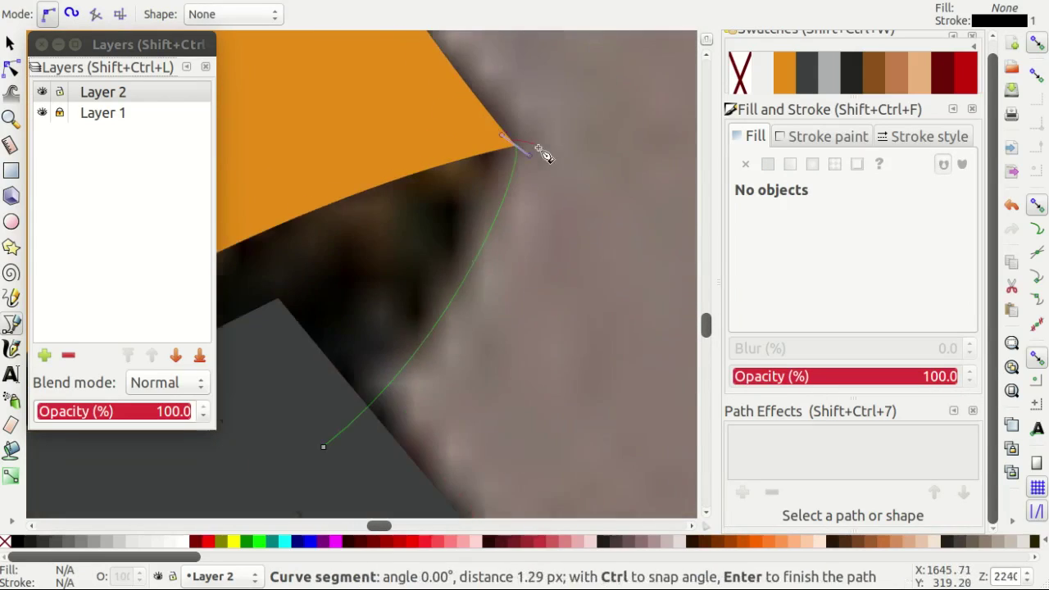
{"action": "scroll", "coordinate": [424, 169], "scroll_direction": "down", "scroll_amount": 3}
{"action": "left_click", "coordinate": [385, 164]}
{"action": "scroll", "coordinate": [344, 246], "scroll_direction": "down", "scroll_amount": 1}
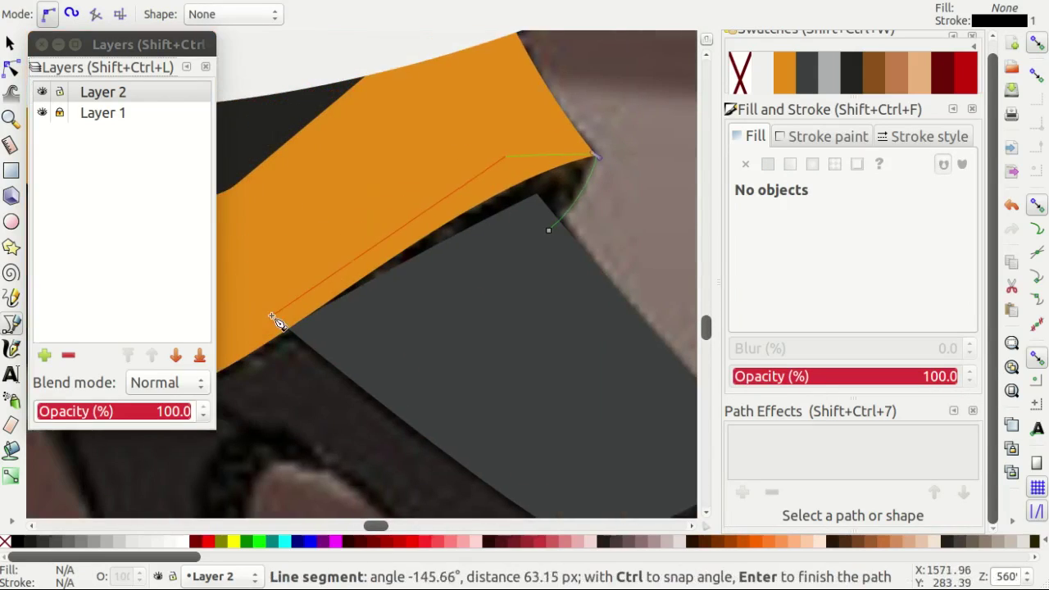
{"action": "left_click", "coordinate": [548, 235]}
{"action": "left_click", "coordinate": [867, 80]}
Start the shoe outline at the heel top, curving down the heel and around its arch.
{"action": "scroll", "coordinate": [466, 276], "scroll_direction": "down", "scroll_amount": 2}
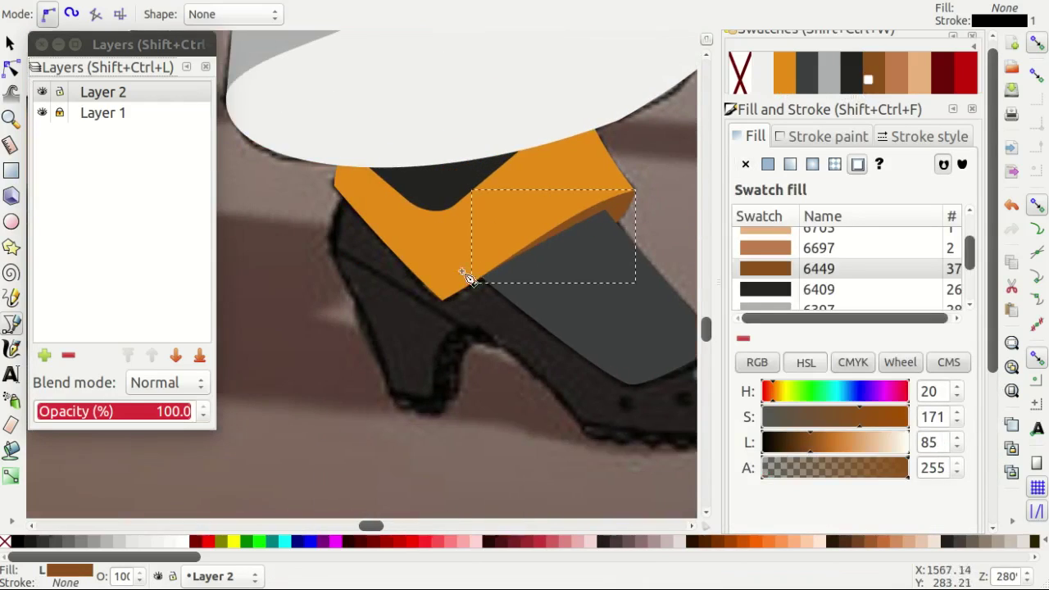
{"action": "scroll", "coordinate": [417, 303], "scroll_direction": "up", "scroll_amount": 1}
{"action": "scroll", "coordinate": [369, 245], "scroll_direction": "up", "scroll_amount": 2}
{"action": "left_click", "coordinate": [355, 210]}
{"action": "scroll", "coordinate": [344, 270], "scroll_direction": "down", "scroll_amount": 1}
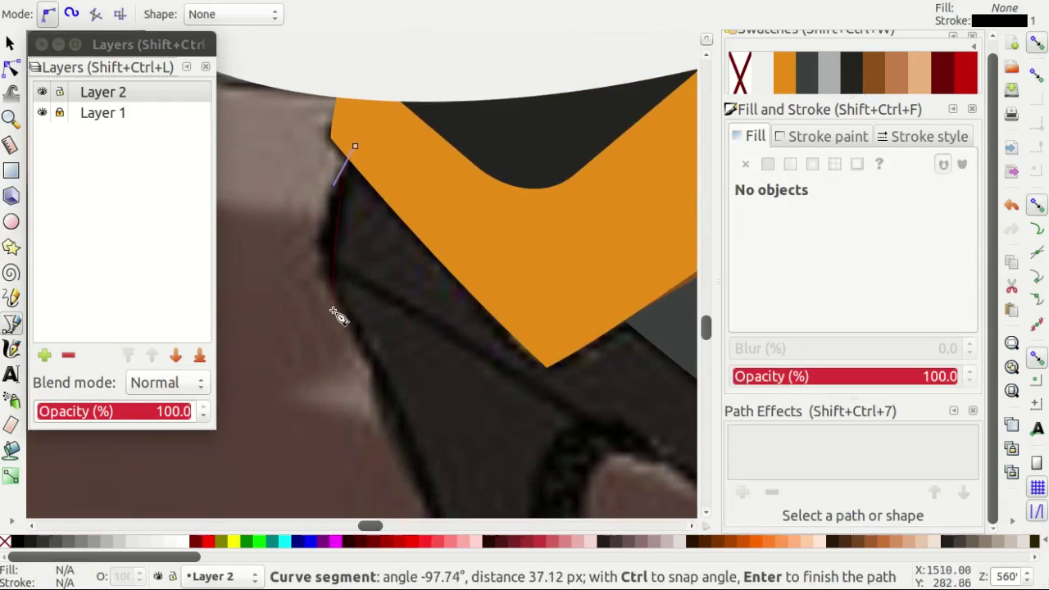
{"action": "left_click_drag", "start_coordinate": [339, 313], "coordinate": [366, 367]}
{"action": "scroll", "coordinate": [366, 366], "scroll_direction": "down", "scroll_amount": 5}
{"action": "left_click", "coordinate": [443, 302]}
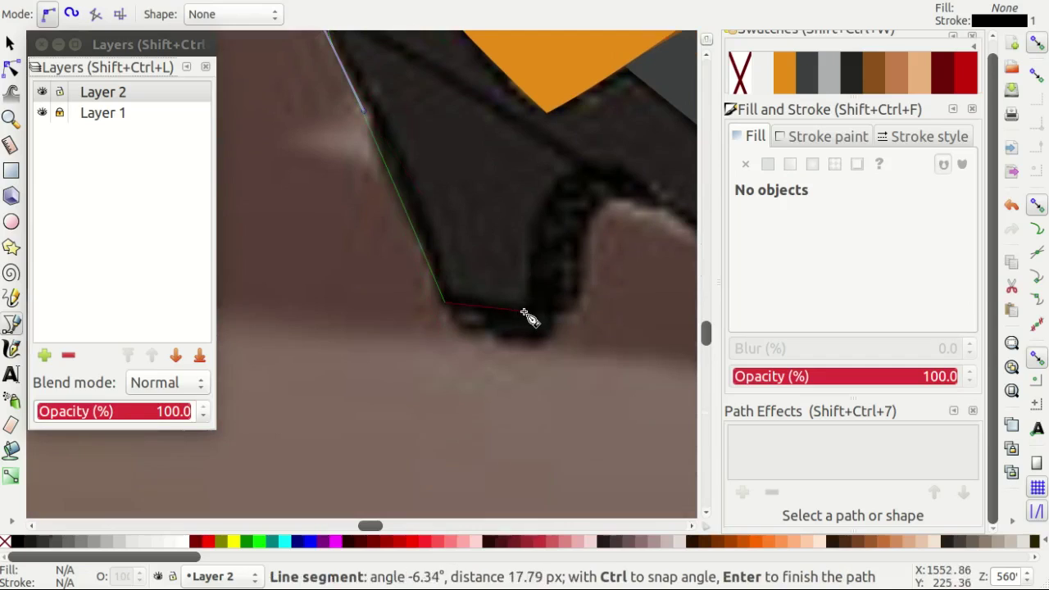
{"action": "scroll", "coordinate": [583, 308], "scroll_direction": "down", "scroll_amount": 1}
{"action": "scroll", "coordinate": [557, 270], "scroll_direction": "up", "scroll_amount": 1}
{"action": "left_click_drag", "start_coordinate": [555, 236], "coordinate": [610, 272]}
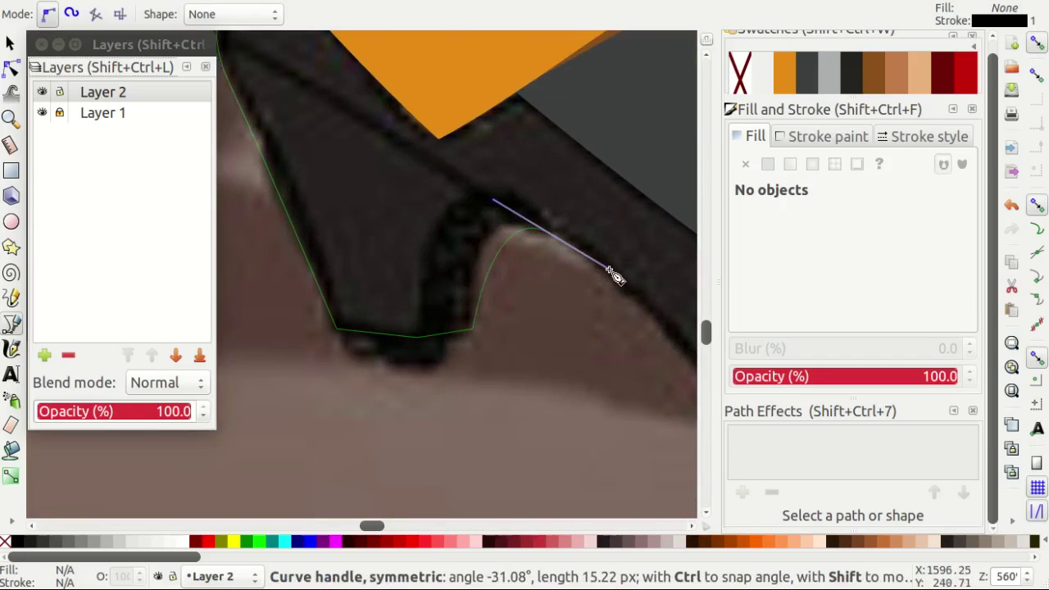
Continue the outline along the sole, around the rounded toe, and close it.
{"action": "key", "text": "minus"}
{"action": "scroll", "coordinate": [582, 326], "scroll_direction": "up", "scroll_amount": 2}
{"action": "scroll", "coordinate": [557, 348], "scroll_direction": "down", "scroll_amount": 3}
{"action": "scroll", "coordinate": [566, 349], "scroll_direction": "up", "scroll_amount": 4}
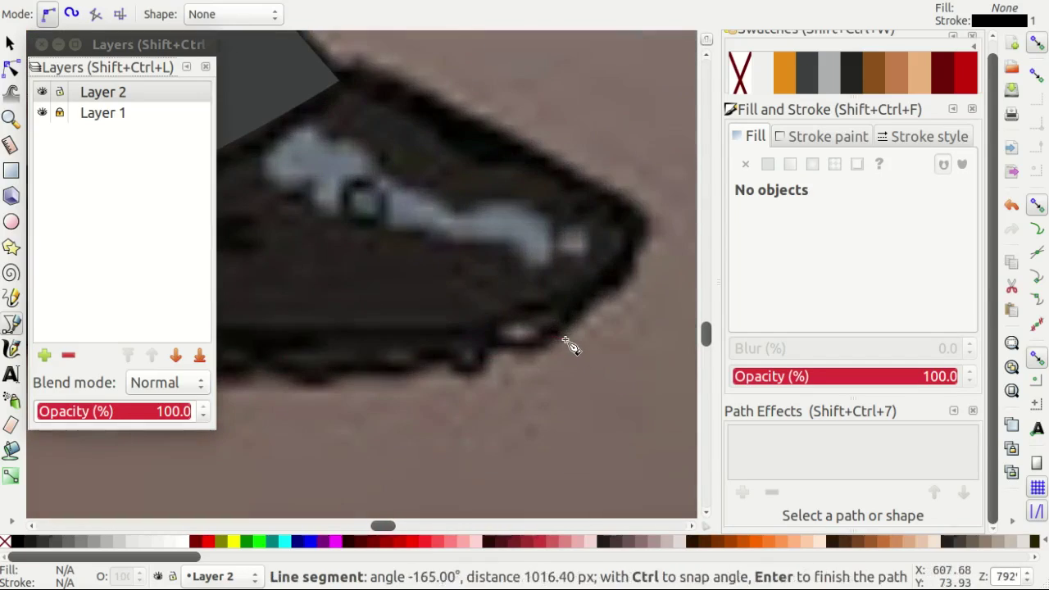
{"action": "left_click", "coordinate": [492, 369]}
{"action": "scroll", "coordinate": [614, 328], "scroll_direction": "up", "scroll_amount": 1}
{"action": "left_click_drag", "start_coordinate": [610, 225], "coordinate": [508, 160]}
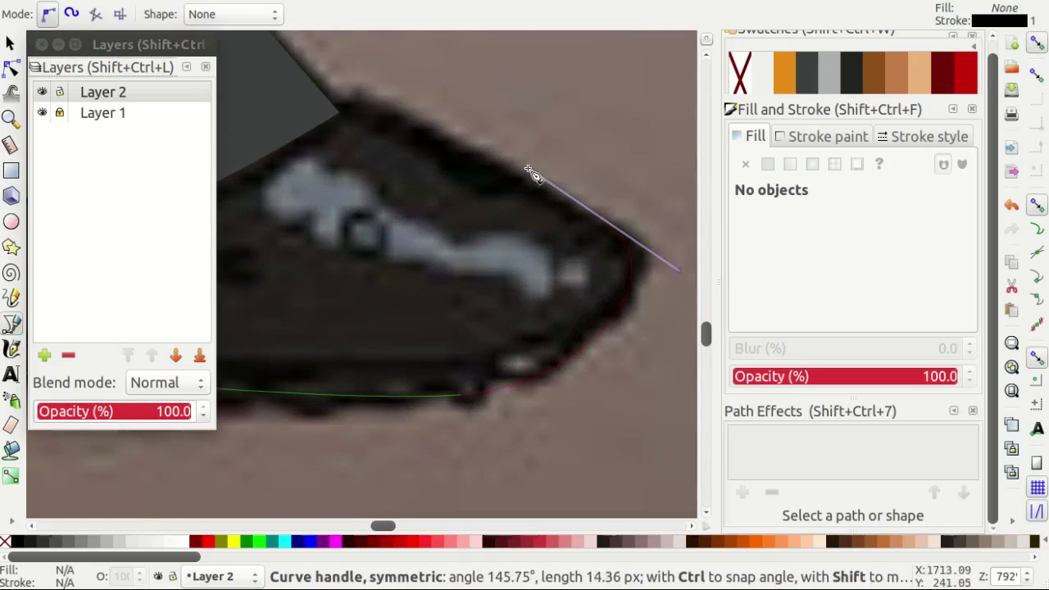
{"action": "scroll", "coordinate": [323, 152], "scroll_direction": "up", "scroll_amount": 1}
{"action": "left_click_drag", "start_coordinate": [328, 143], "coordinate": [275, 119]}
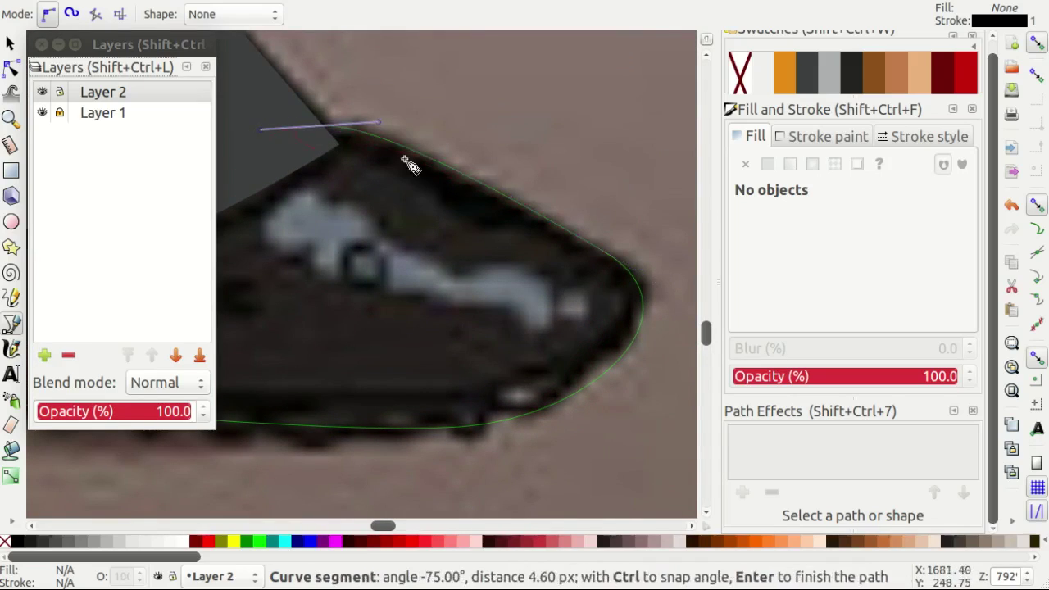
{"action": "scroll", "coordinate": [407, 162], "scroll_direction": "down", "scroll_amount": 3}
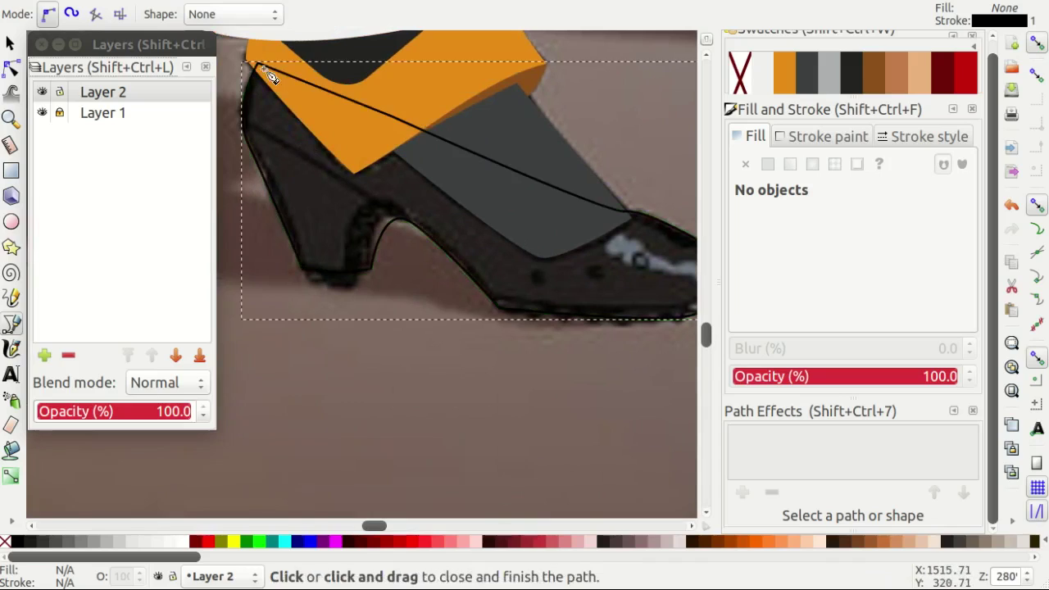
{"action": "left_click", "coordinate": [270, 75]}
Reshape the heel arch curve and nudge the bottom toe node slightly left.
{"action": "key", "text": "n"}
{"action": "scroll", "coordinate": [418, 313], "scroll_direction": "up", "scroll_amount": 2}
{"action": "left_click_drag", "start_coordinate": [393, 295], "coordinate": [385, 215]}
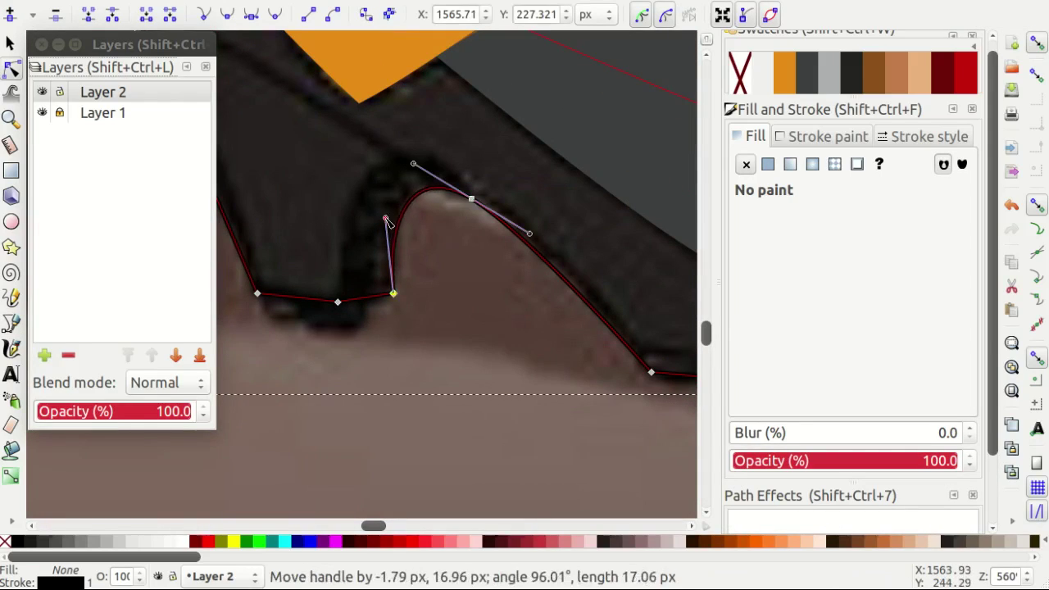
{"action": "scroll", "coordinate": [566, 463], "scroll_direction": "down", "scroll_amount": 1}
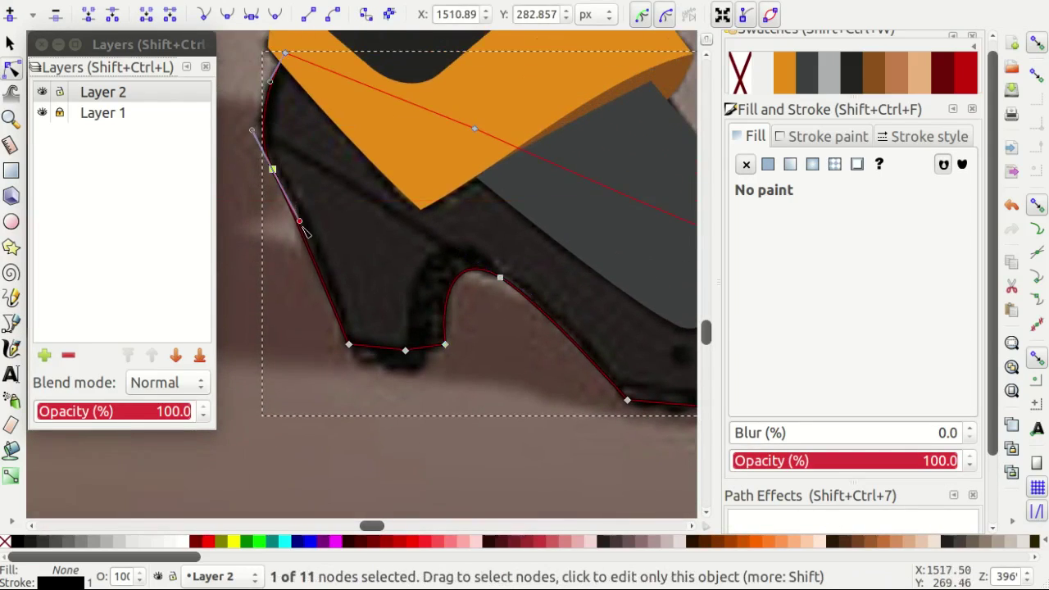
{"action": "scroll", "coordinate": [461, 374], "scroll_direction": "right", "scroll_amount": 6}
{"action": "left_click", "coordinate": [524, 414]}
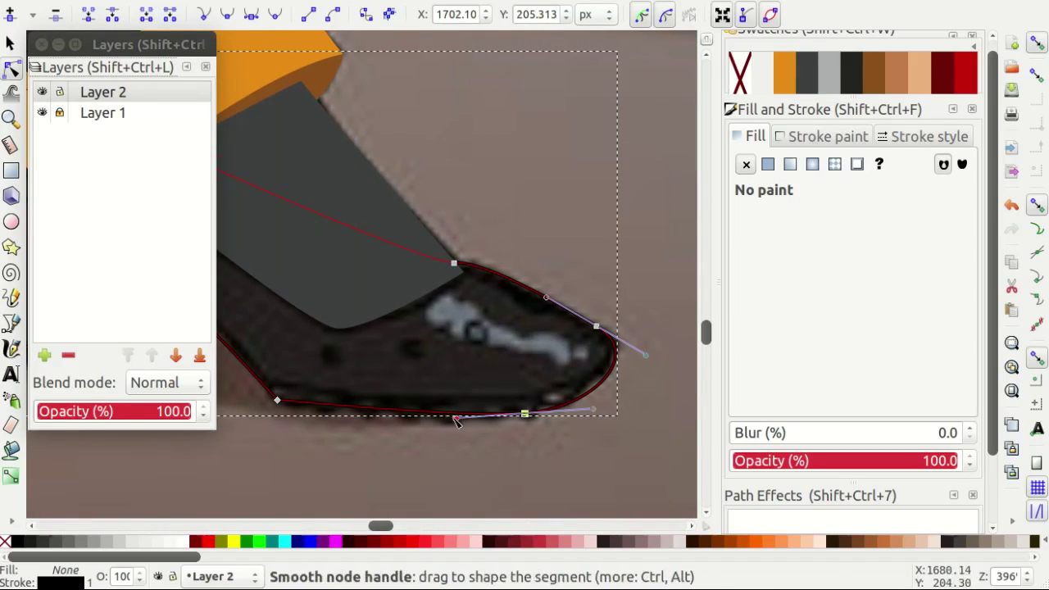
{"action": "scroll", "coordinate": [540, 379], "scroll_direction": "up", "scroll_amount": 1}
{"action": "left_click_drag", "start_coordinate": [515, 429], "coordinate": [492, 430]}
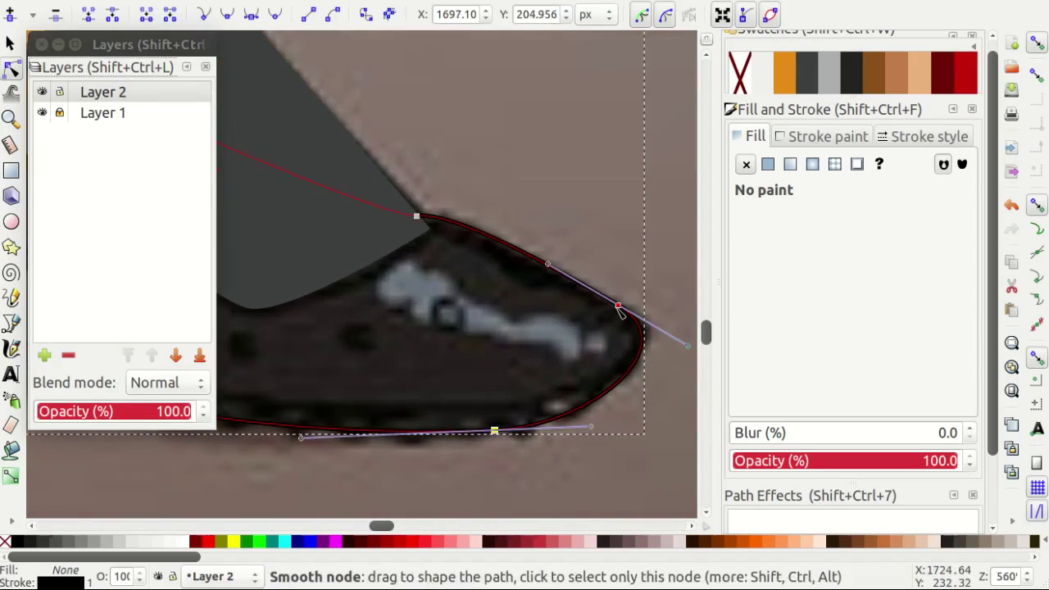
Adjust the curve over the toe and fill the shoe with the dark colour.
{"action": "left_click", "coordinate": [618, 302]}
{"action": "left_click_drag", "start_coordinate": [553, 260], "coordinate": [563, 269]}
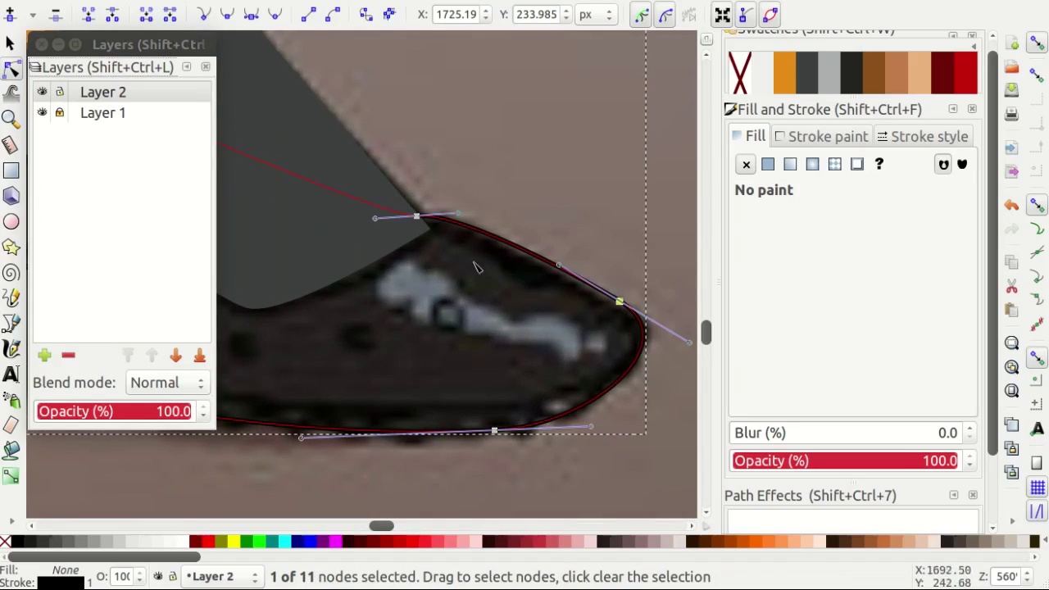
{"action": "scroll", "coordinate": [475, 264], "scroll_direction": "down", "scroll_amount": 3}
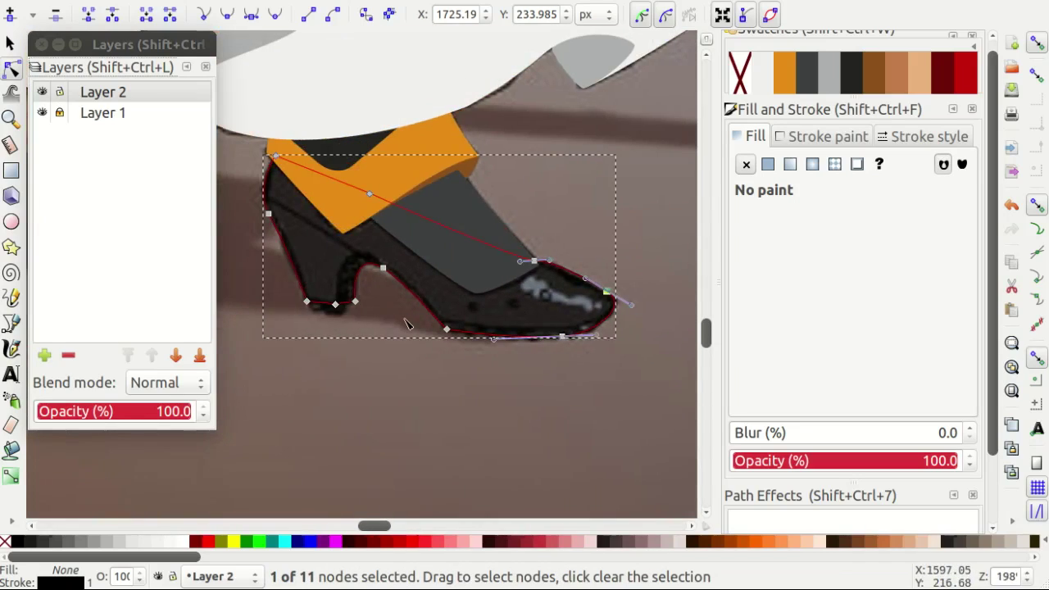
{"action": "left_click", "coordinate": [856, 72]}
{"action": "key", "text": "s"}
{"action": "scroll", "coordinate": [564, 339], "scroll_direction": "down", "scroll_amount": 1}
Toggle the reference photo layer off and on, then make Layer 2 active.
{"action": "scroll", "coordinate": [423, 321], "scroll_direction": "down", "scroll_amount": 3}
{"action": "key", "text": "Escape"}
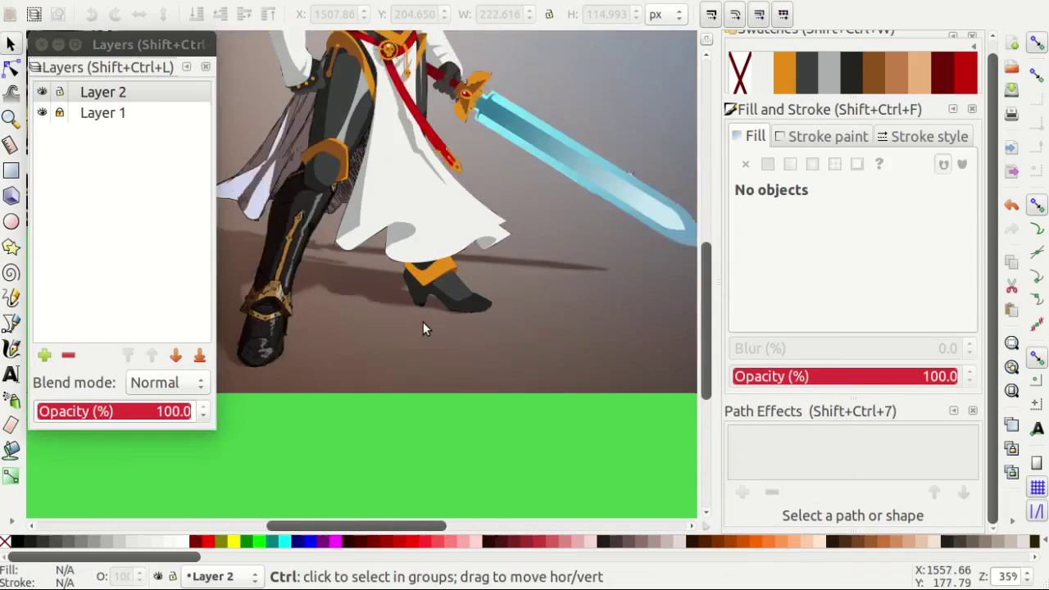
{"action": "scroll", "coordinate": [423, 323], "scroll_direction": "down", "scroll_amount": 1}
{"action": "left_click", "coordinate": [42, 113]}
{"action": "left_click", "coordinate": [42, 113]}
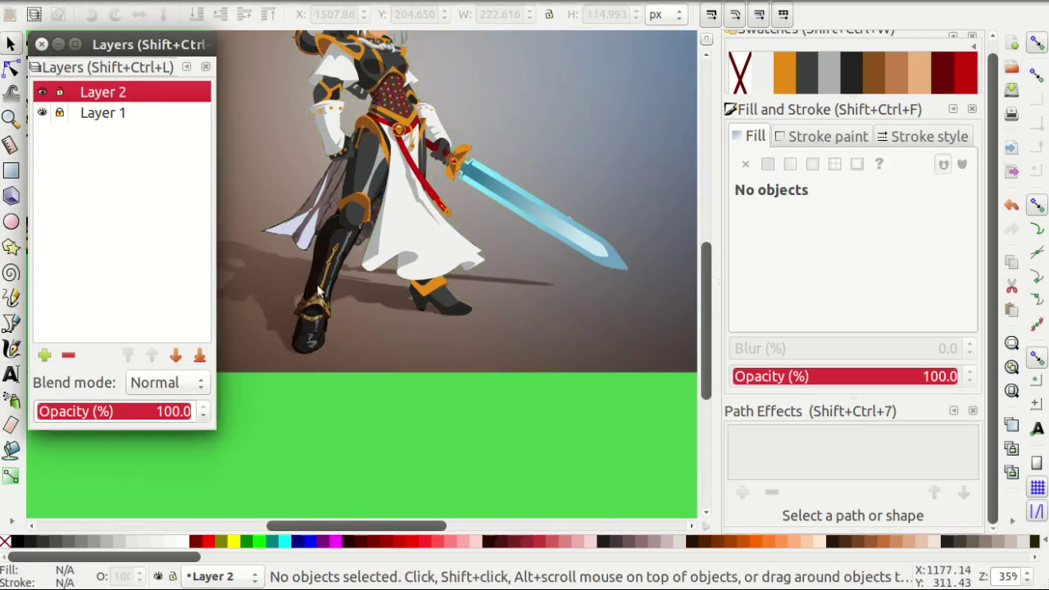
{"action": "scroll", "coordinate": [371, 324], "scroll_direction": "up", "scroll_amount": 2}
{"action": "type", "text": "h"}
{"action": "key", "text": "Escape"}
{"action": "left_click", "coordinate": [102, 92]}
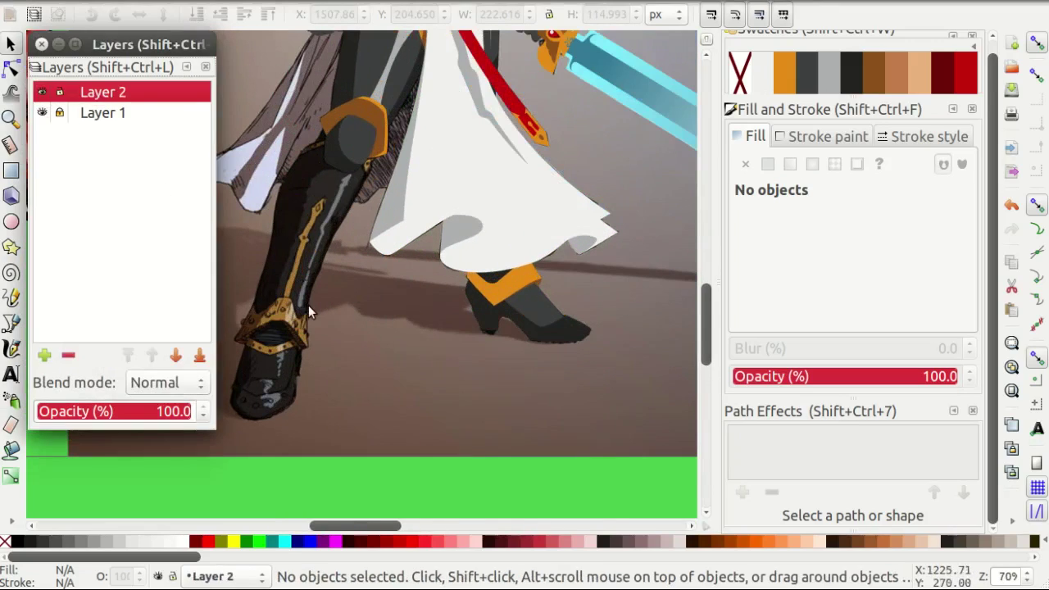
Draw a curved path along the armour opening's top edge, pulling its left end down-left.
{"action": "key", "text": "b"}
{"action": "scroll", "coordinate": [308, 305], "scroll_direction": "up", "scroll_amount": 2}
{"action": "scroll", "coordinate": [318, 420], "scroll_direction": "up", "scroll_amount": 3, "text": "ctrl"}
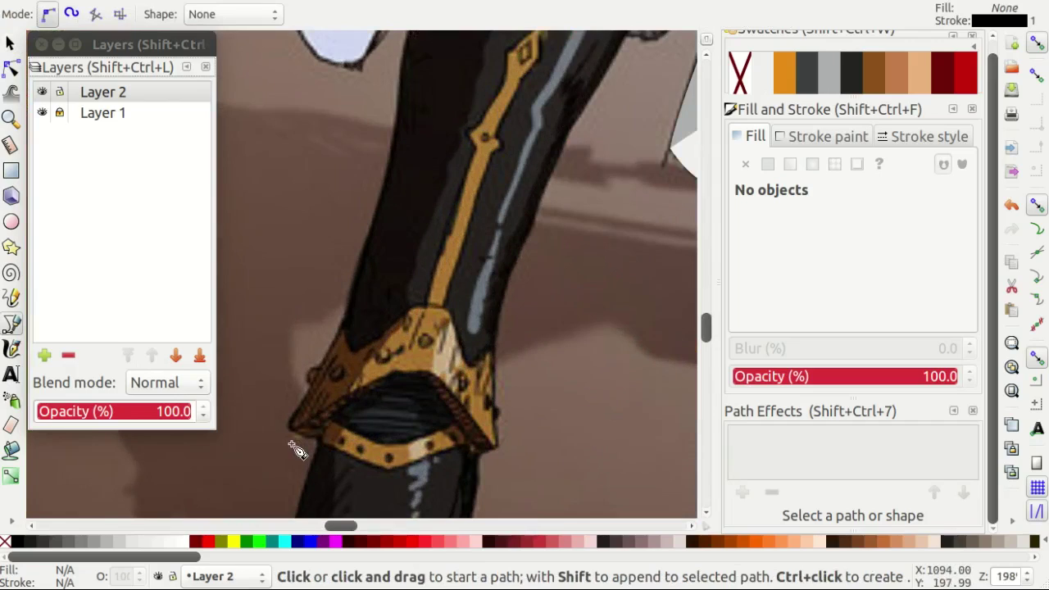
{"action": "scroll", "coordinate": [312, 409], "scroll_direction": "up", "scroll_amount": 2}
{"action": "scroll", "coordinate": [360, 319], "scroll_direction": "down", "scroll_amount": 1}
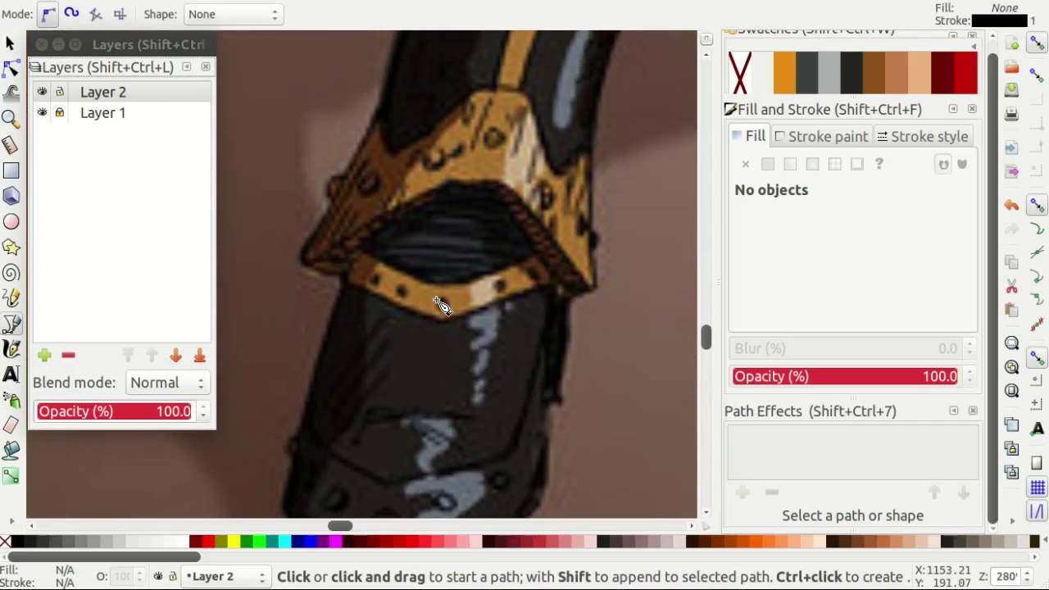
{"action": "scroll", "coordinate": [413, 276], "scroll_direction": "up", "scroll_amount": 3}
{"action": "scroll", "coordinate": [327, 234], "scroll_direction": "down", "scroll_amount": 1}
{"action": "left_click", "coordinate": [315, 232]}
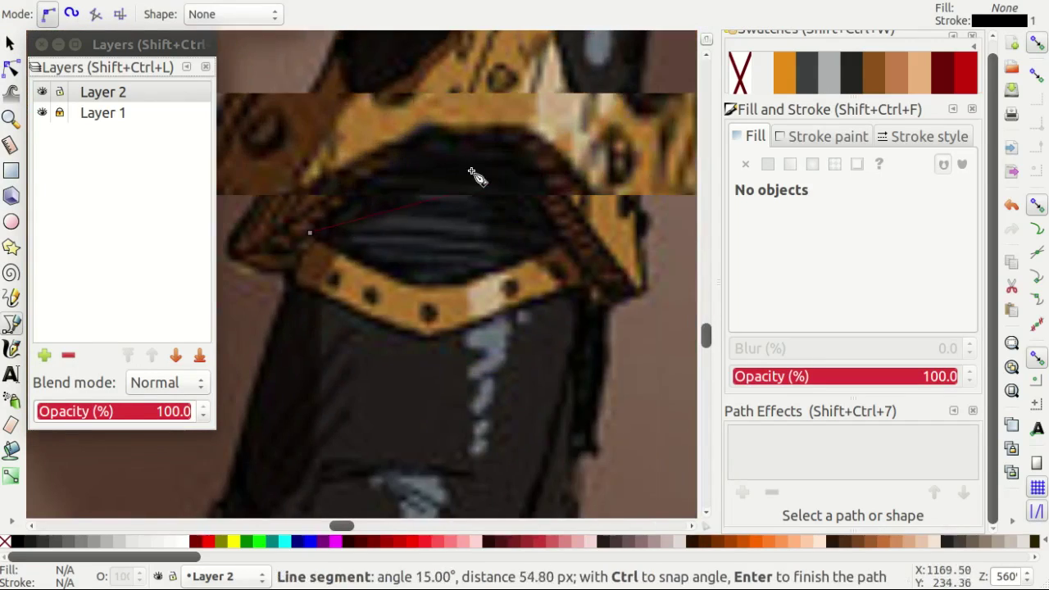
{"action": "left_click_drag", "start_coordinate": [465, 150], "coordinate": [537, 153]}
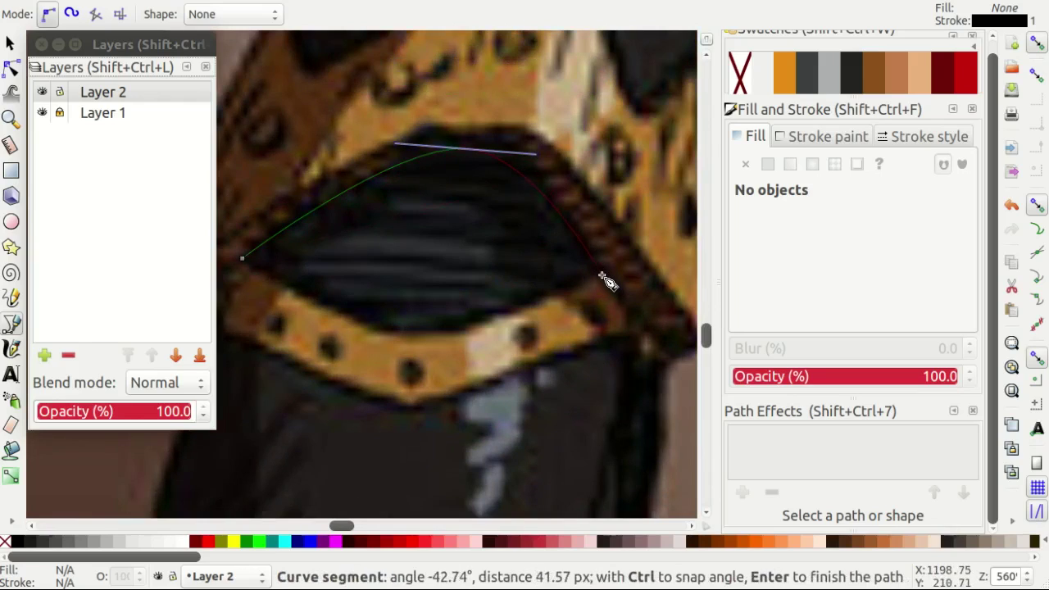
{"action": "scroll", "coordinate": [622, 319], "scroll_direction": "down", "scroll_amount": 1}
{"action": "scroll", "coordinate": [627, 328], "scroll_direction": "up", "scroll_amount": 1}
{"action": "scroll", "coordinate": [628, 350], "scroll_direction": "down", "scroll_amount": 1}
{"action": "double_click", "coordinate": [656, 342]}
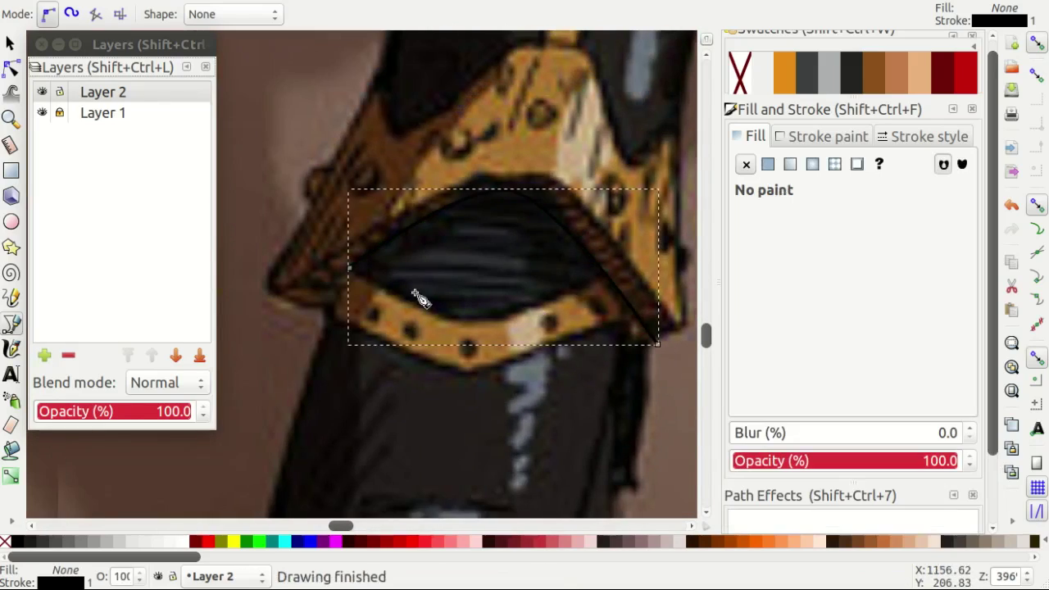
{"action": "key", "text": "n"}
{"action": "left_click_drag", "start_coordinate": [349, 266], "coordinate": [293, 319]}
Draw crossing lines over the curve and split it with Path > Cut Path.
{"action": "key", "text": "b"}
{"action": "scroll", "coordinate": [369, 295], "scroll_direction": "up", "scroll_amount": 2}
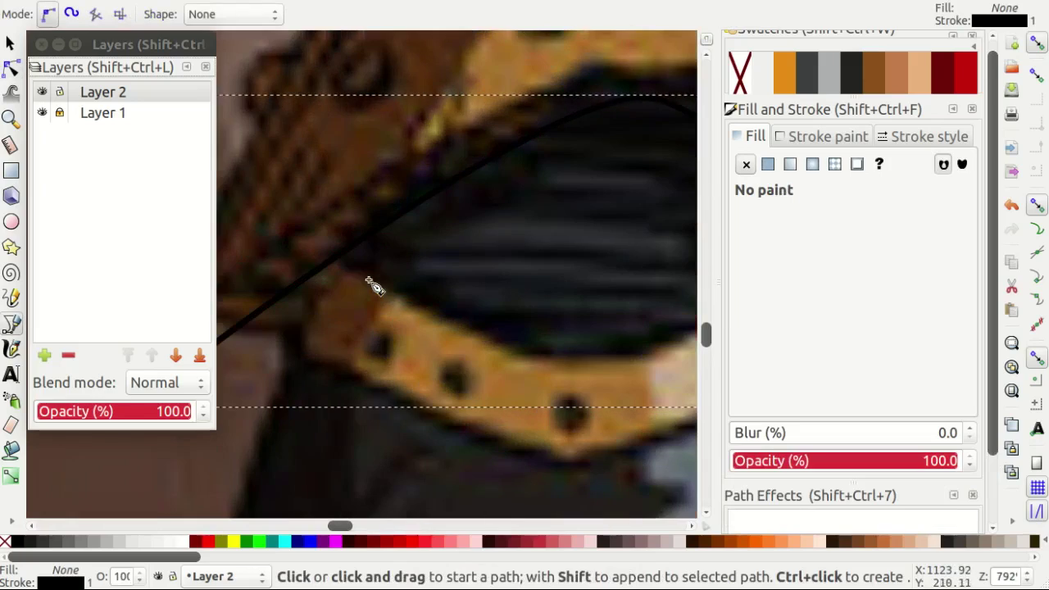
{"action": "left_click", "coordinate": [372, 281]}
{"action": "double_click", "coordinate": [320, 235]}
{"action": "scroll", "coordinate": [648, 292], "scroll_direction": "down", "scroll_amount": 1}
{"action": "double_click", "coordinate": [679, 249]}
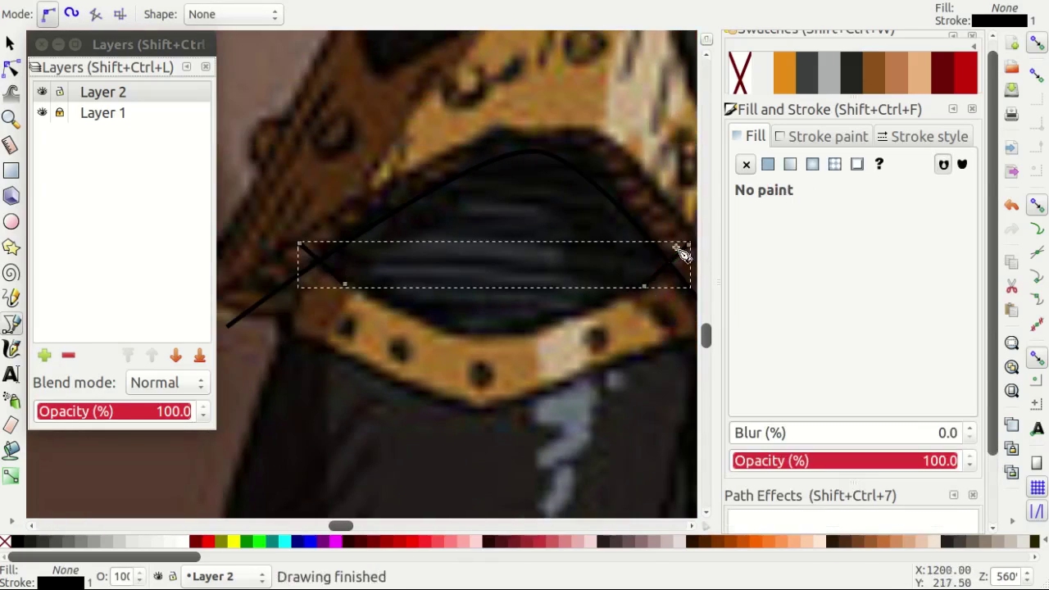
{"action": "key", "text": "s"}
{"action": "left_click", "coordinate": [593, 179], "text": "shift"}
{"action": "key", "text": "alt+p"}
{"action": "left_click", "coordinate": [272, 203]}
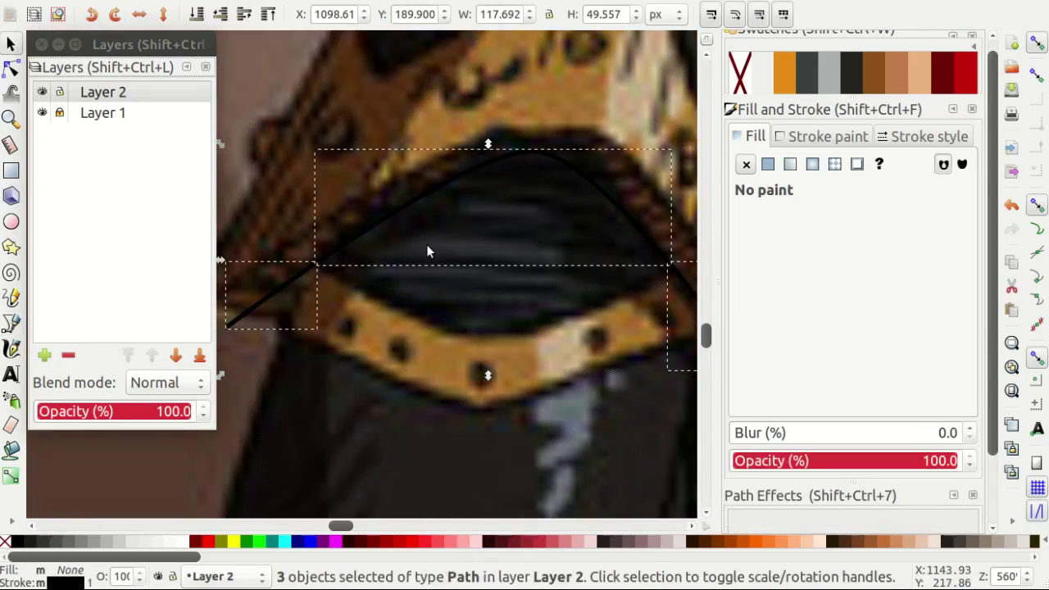
Close the opening into a lens shape with a bottom curve and fill it dark grey.
{"action": "scroll", "coordinate": [427, 246], "scroll_direction": "down", "scroll_amount": 1}
{"action": "key", "text": "Escape"}
{"action": "left_click", "coordinate": [418, 205]}
{"action": "key", "text": "b"}
{"action": "scroll", "coordinate": [331, 250], "scroll_direction": "up", "scroll_amount": 1}
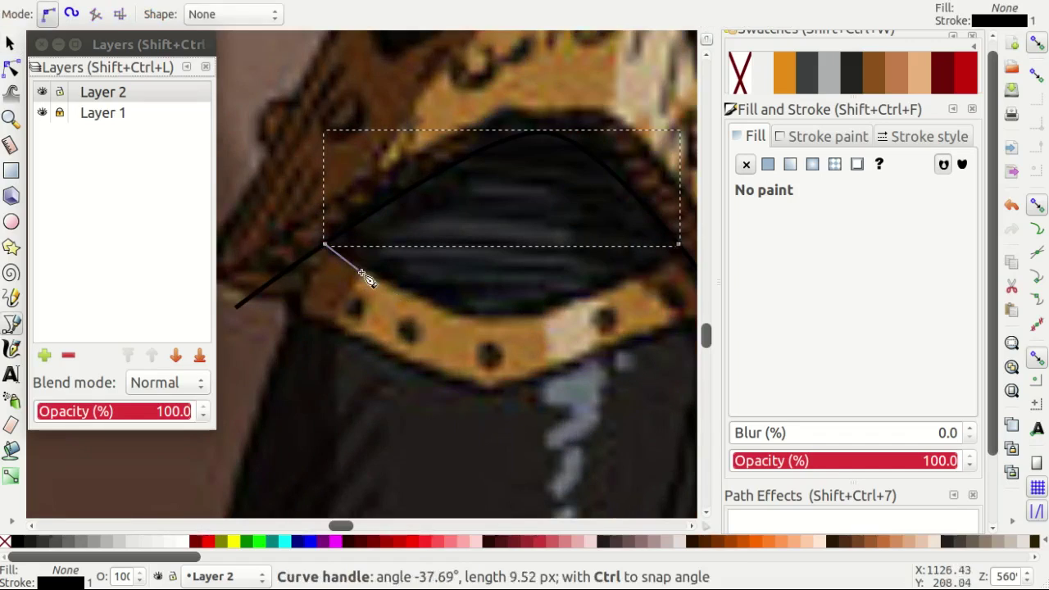
{"action": "left_click_drag", "start_coordinate": [363, 276], "coordinate": [373, 283]}
{"action": "scroll", "coordinate": [548, 311], "scroll_direction": "right", "scroll_amount": 1}
{"action": "left_click_drag", "start_coordinate": [647, 244], "coordinate": [718, 218]}
{"action": "key", "text": "n"}
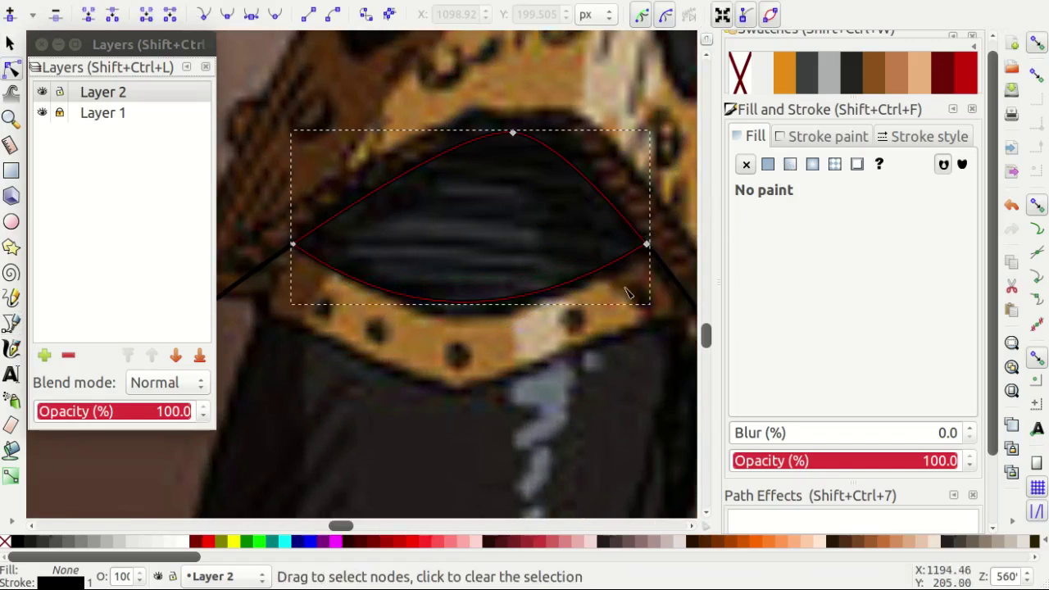
{"action": "left_click", "coordinate": [646, 244]}
{"action": "left_click_drag", "start_coordinate": [512, 328], "coordinate": [502, 336]}
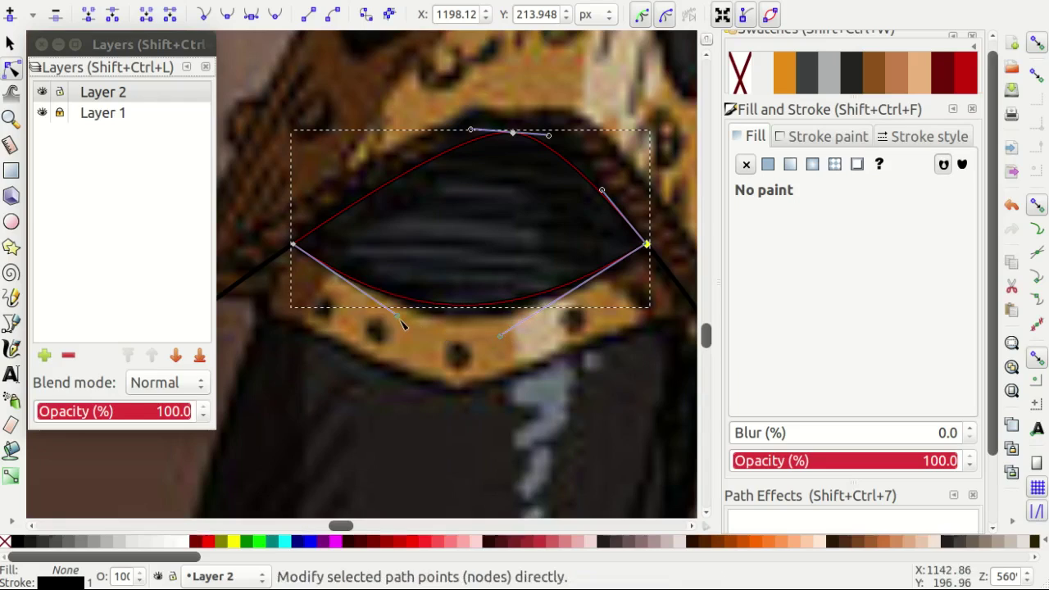
{"action": "left_click", "coordinate": [807, 72]}
{"action": "scroll", "coordinate": [530, 292], "scroll_direction": "down", "scroll_amount": 1}
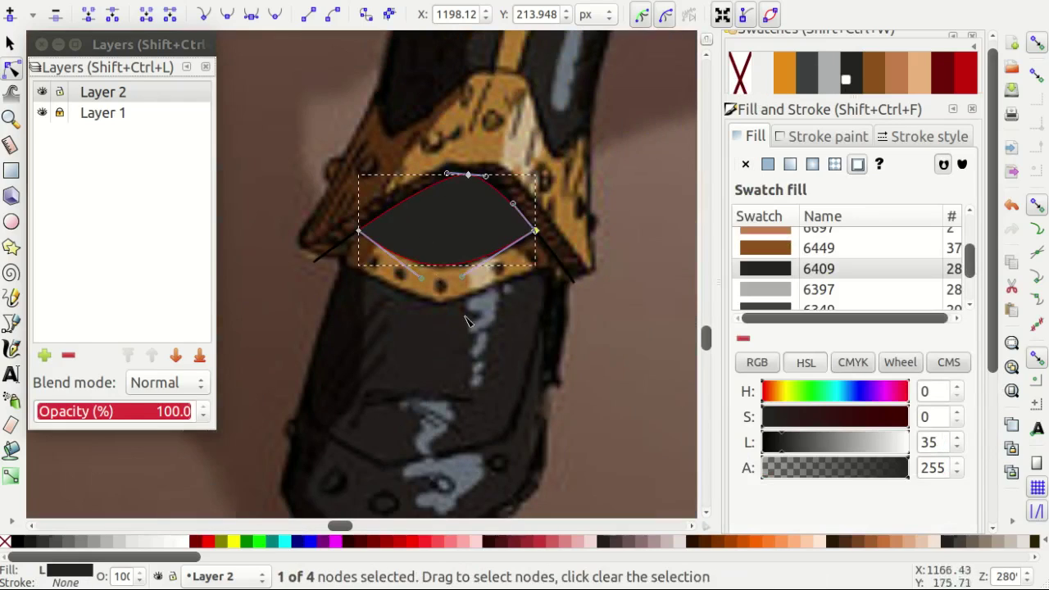
Combine the left and right black outline lines into one path with Ctrl+K.
{"action": "key", "text": "Escape"}
{"action": "key", "text": "s"}
{"action": "left_click", "coordinate": [558, 289]}
{"action": "left_click", "coordinate": [268, 255], "text": "shift"}
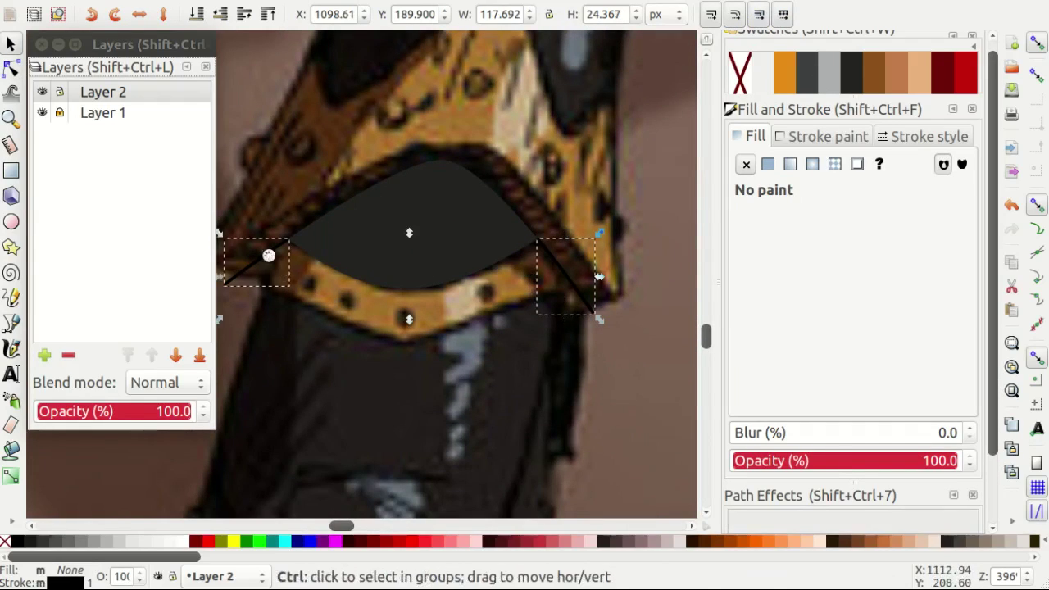
{"action": "key", "text": "ctrl+k"}
Join the gold armour outline's two open top nodes with a segment.
{"action": "key", "text": "b"}
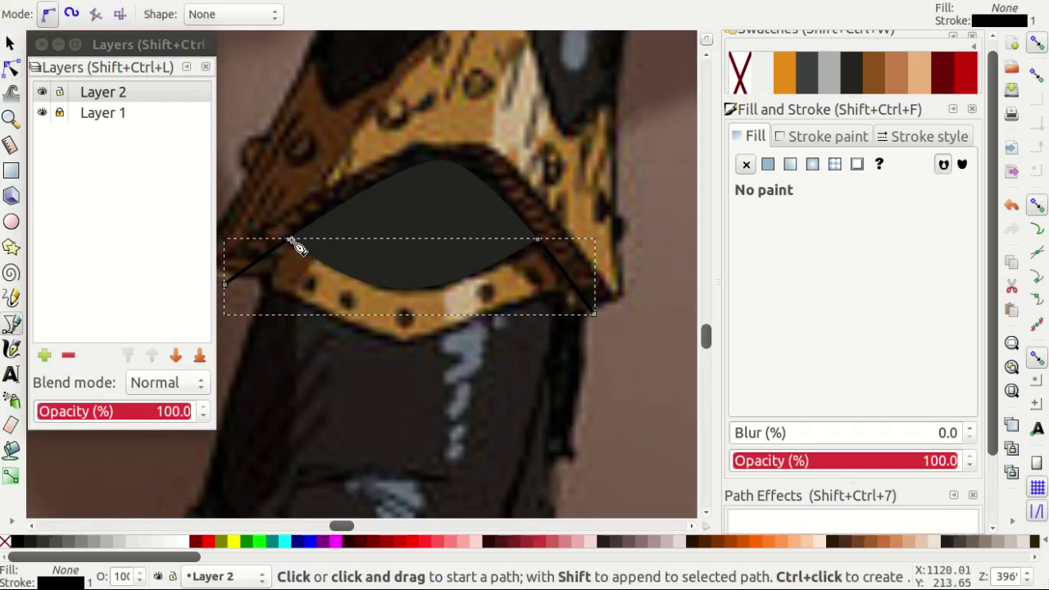
{"action": "key", "text": "n"}
{"action": "mouse_move", "coordinate": [264, 195]}
{"action": "left_mouse_down"}
{"action": "mouse_move", "coordinate": [451, 269]}
{"action": "mouse_move", "coordinate": [553, 288]}
{"action": "left_mouse_up"}
{"action": "left_click", "coordinate": [168, 20]}
{"action": "scroll", "coordinate": [299, 199], "scroll_direction": "left", "scroll_amount": 1}
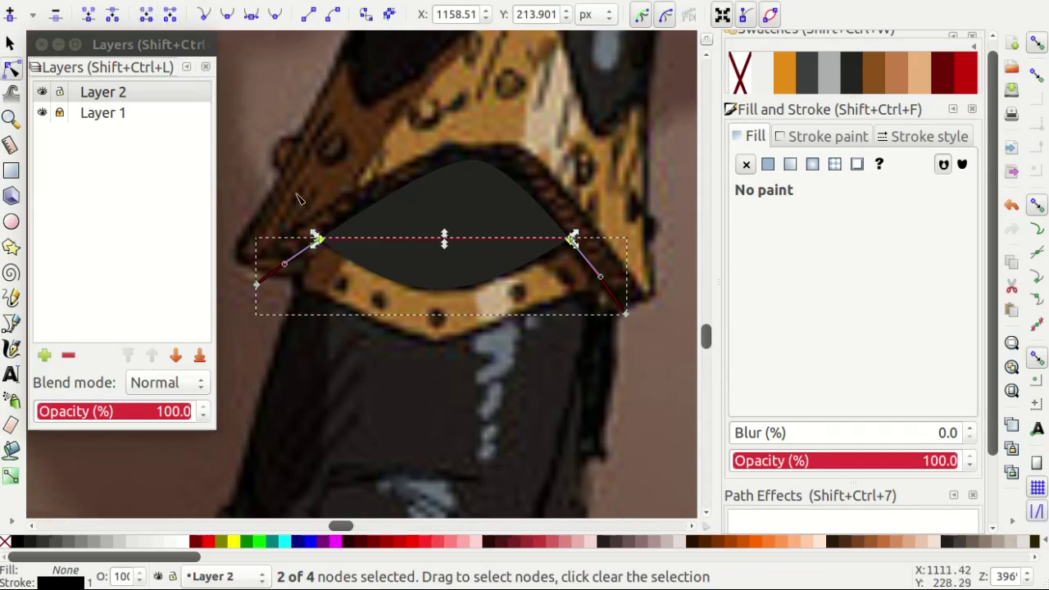
Start a black Pen outline curving along the leg's left edge.
{"action": "key", "text": "b"}
{"action": "scroll", "coordinate": [295, 282], "scroll_direction": "up", "scroll_amount": 2}
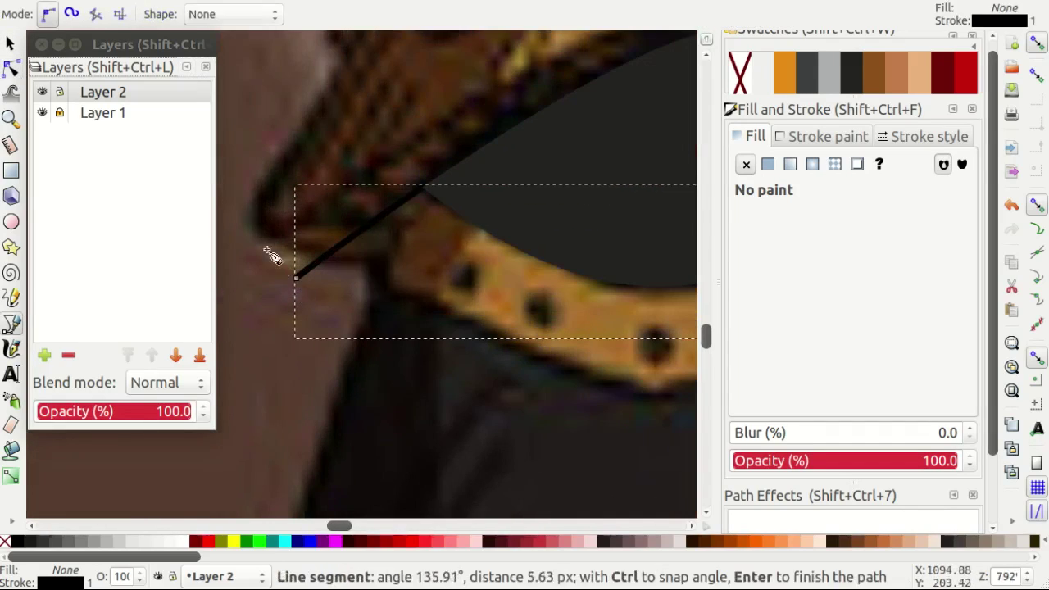
{"action": "scroll", "coordinate": [336, 278], "scroll_direction": "down", "scroll_amount": 2}
{"action": "scroll", "coordinate": [351, 259], "scroll_direction": "down", "scroll_amount": 2}
{"action": "scroll", "coordinate": [355, 265], "scroll_direction": "up", "scroll_amount": 2}
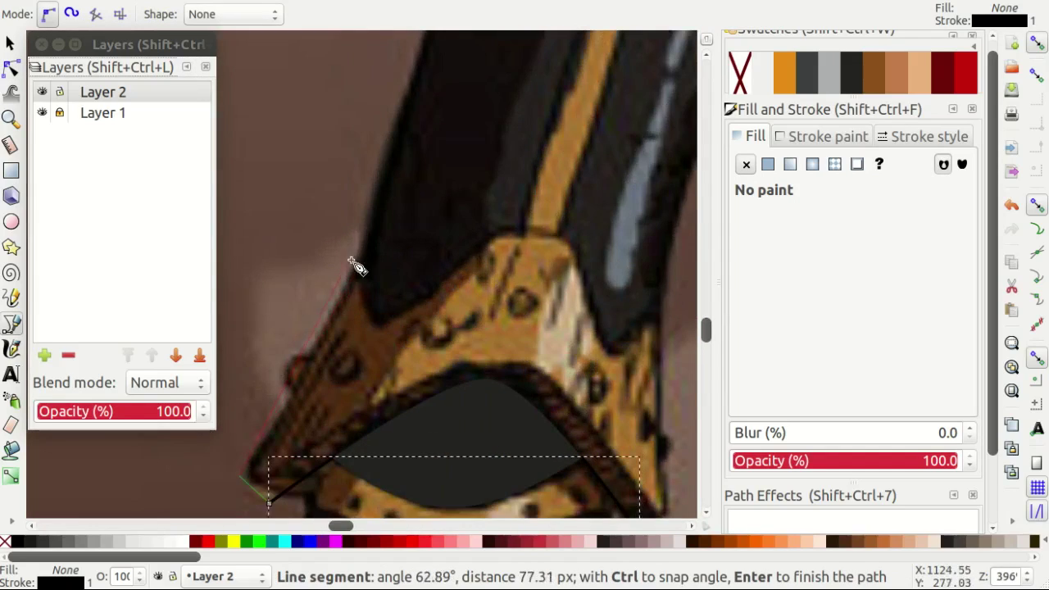
{"action": "scroll", "coordinate": [364, 281], "scroll_direction": "up", "scroll_amount": 1}
{"action": "left_click_drag", "start_coordinate": [358, 278], "coordinate": [393, 182]}
{"action": "scroll", "coordinate": [440, 246], "scroll_direction": "down", "scroll_amount": 1}
{"action": "scroll", "coordinate": [457, 250], "scroll_direction": "up", "scroll_amount": 5}
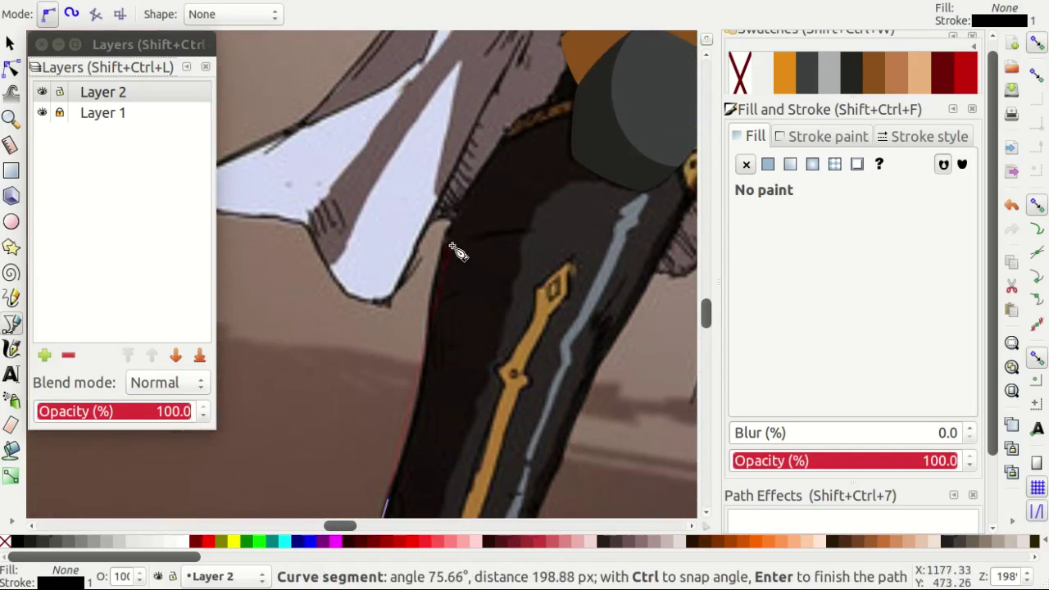
{"action": "scroll", "coordinate": [442, 254], "scroll_direction": "up", "scroll_amount": 5}
{"action": "scroll", "coordinate": [516, 180], "scroll_direction": "up", "scroll_amount": 1}
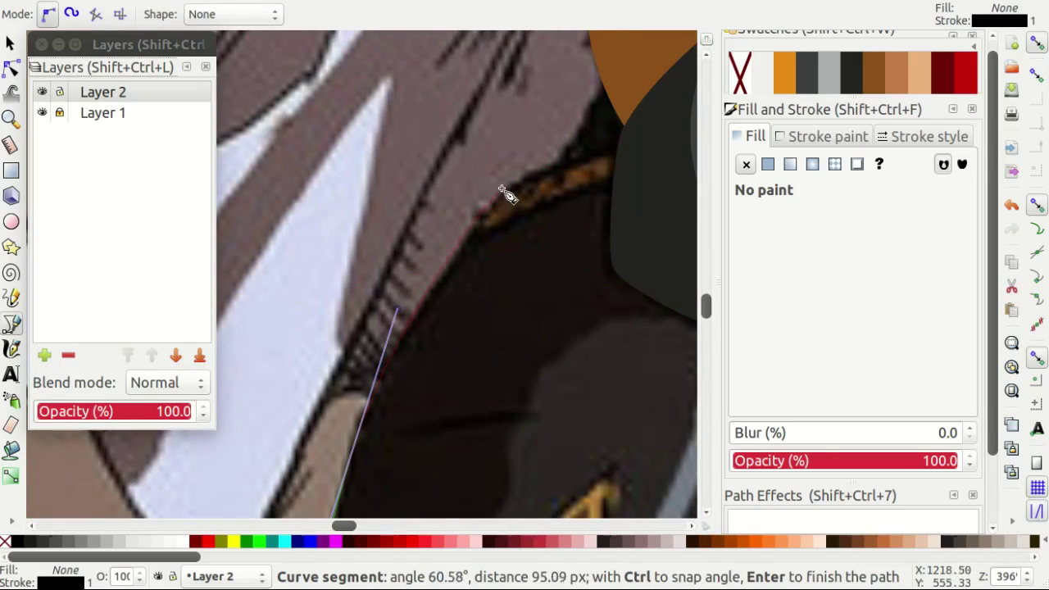
{"action": "left_click", "coordinate": [506, 193]}
Continue the leg outline down its right edge and close it at the armour's bottom.
{"action": "scroll", "coordinate": [574, 172], "scroll_direction": "down", "scroll_amount": 1}
{"action": "left_click", "coordinate": [616, 152]}
{"action": "scroll", "coordinate": [616, 164], "scroll_direction": "down", "scroll_amount": 1}
{"action": "scroll", "coordinate": [589, 234], "scroll_direction": "up", "scroll_amount": 2}
{"action": "scroll", "coordinate": [590, 233], "scroll_direction": "right", "scroll_amount": 3}
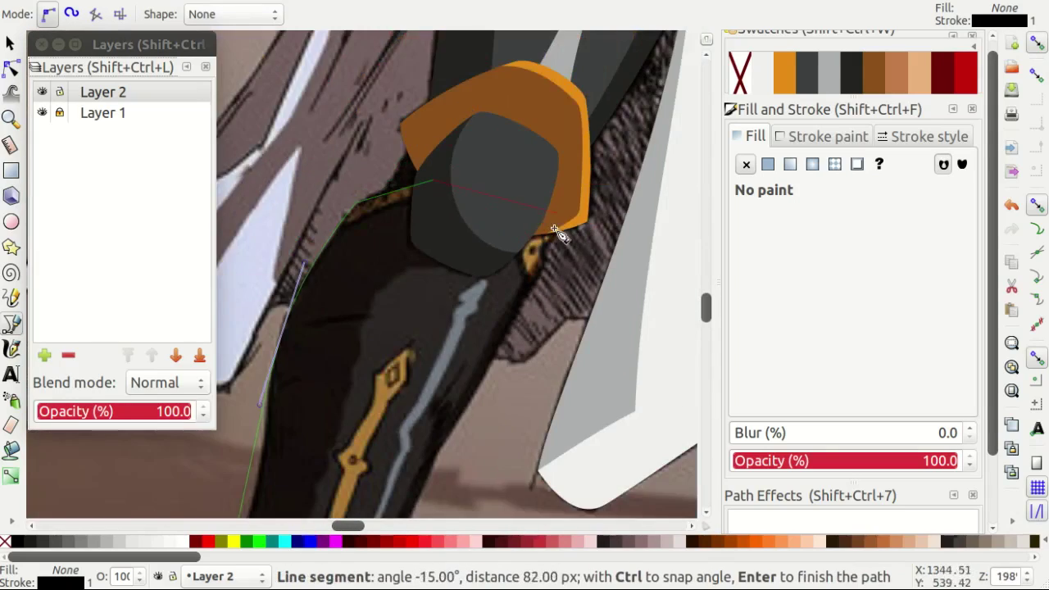
{"action": "scroll", "coordinate": [555, 231], "scroll_direction": "up", "scroll_amount": 3}
{"action": "scroll", "coordinate": [571, 236], "scroll_direction": "down", "scroll_amount": 2}
{"action": "scroll", "coordinate": [492, 262], "scroll_direction": "down", "scroll_amount": 3}
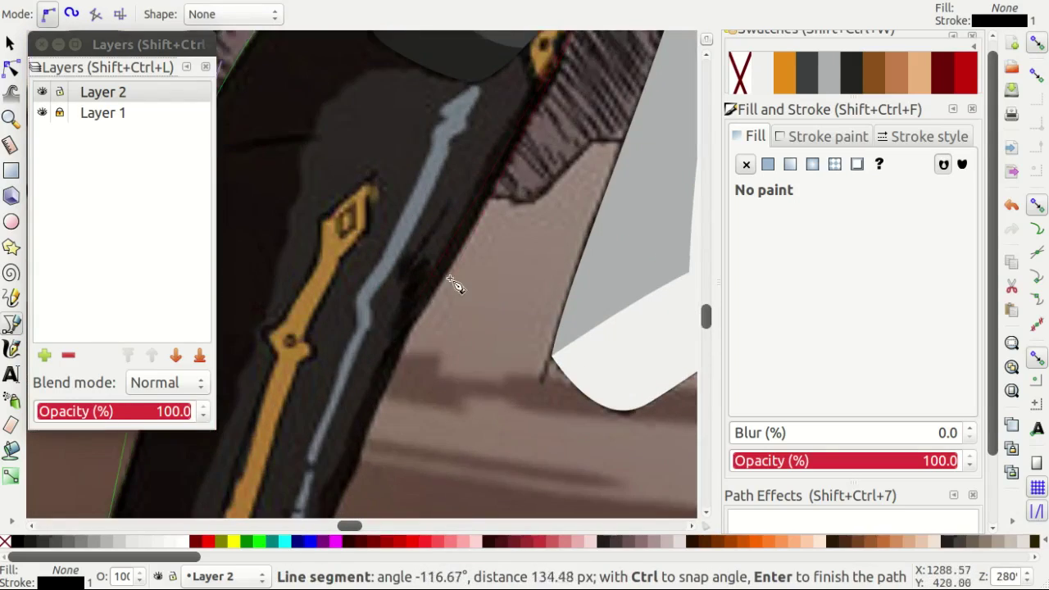
{"action": "mouse_move", "coordinate": [456, 276]}
{"action": "left_mouse_down"}
{"action": "mouse_move", "coordinate": [398, 363]}
{"action": "mouse_move", "coordinate": [382, 339]}
{"action": "left_mouse_up"}
{"action": "scroll", "coordinate": [437, 270], "scroll_direction": "down", "scroll_amount": 3}
{"action": "scroll", "coordinate": [393, 279], "scroll_direction": "up", "scroll_amount": 1}
{"action": "scroll", "coordinate": [381, 352], "scroll_direction": "down", "scroll_amount": 3}
{"action": "scroll", "coordinate": [385, 385], "scroll_direction": "up", "scroll_amount": 2}
{"action": "left_click", "coordinate": [385, 381]}
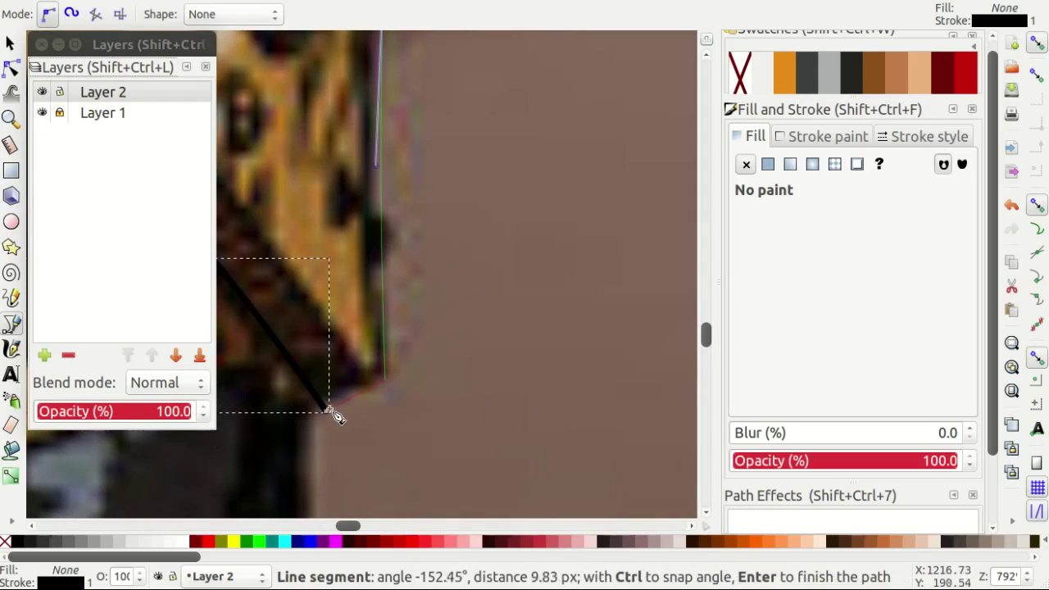
{"action": "left_click", "coordinate": [325, 409]}
Refine the leg outline's curve handle and nodes to fit the leg edge.
{"action": "key", "text": "n"}
{"action": "scroll", "coordinate": [418, 402], "scroll_direction": "down", "scroll_amount": 2}
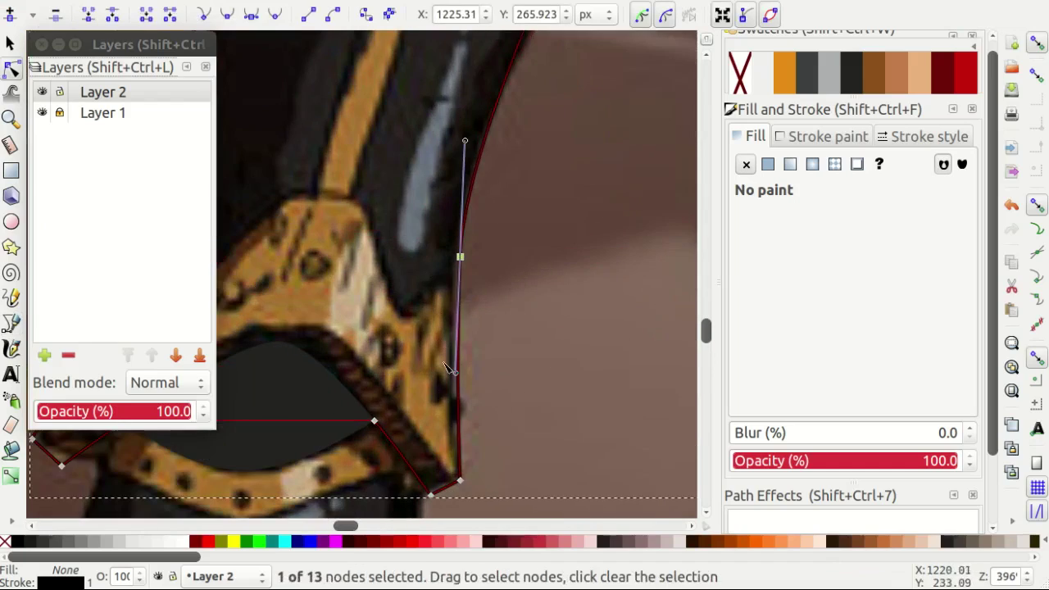
{"action": "left_click_drag", "start_coordinate": [454, 376], "coordinate": [450, 377]}
{"action": "scroll", "coordinate": [448, 307], "scroll_direction": "down", "scroll_amount": 1}
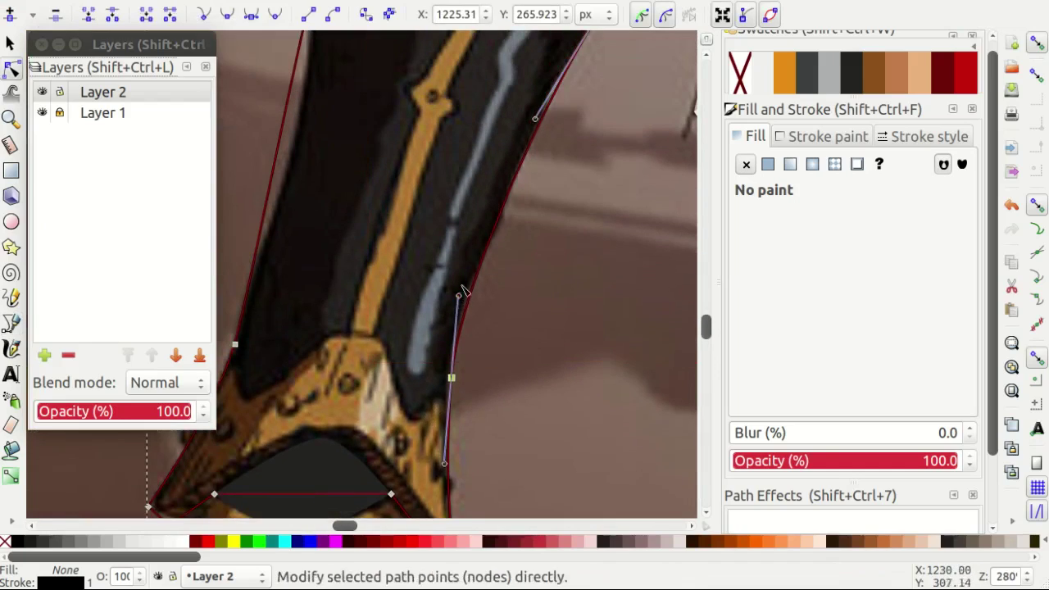
{"action": "scroll", "coordinate": [463, 291], "scroll_direction": "up", "scroll_amount": 2}
{"action": "scroll", "coordinate": [533, 270], "scroll_direction": "up", "scroll_amount": 2}
{"action": "left_click", "coordinate": [590, 152]}
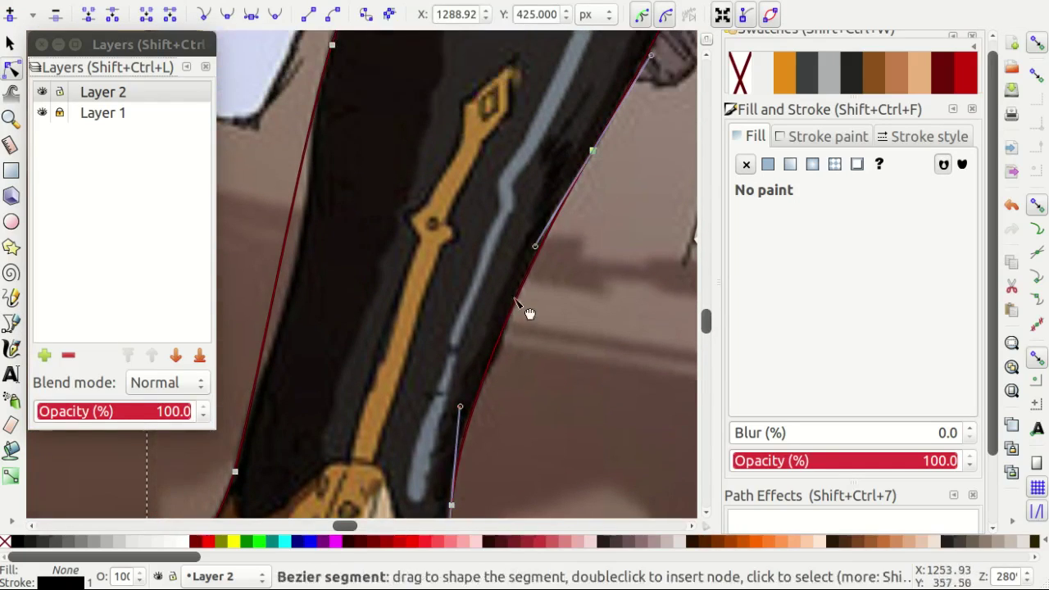
{"action": "scroll", "coordinate": [536, 250], "scroll_direction": "left", "scroll_amount": 2}
{"action": "scroll", "coordinate": [421, 241], "scroll_direction": "up", "scroll_amount": 1}
{"action": "scroll", "coordinate": [260, 371], "scroll_direction": "down", "scroll_amount": 3}
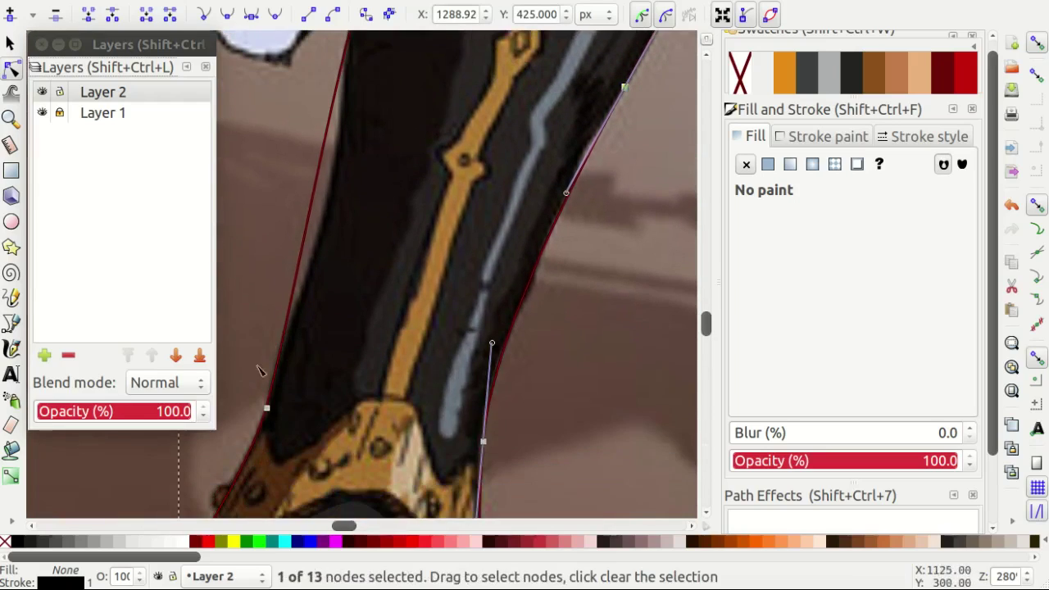
{"action": "scroll", "coordinate": [343, 200], "scroll_direction": "up", "scroll_amount": 2}
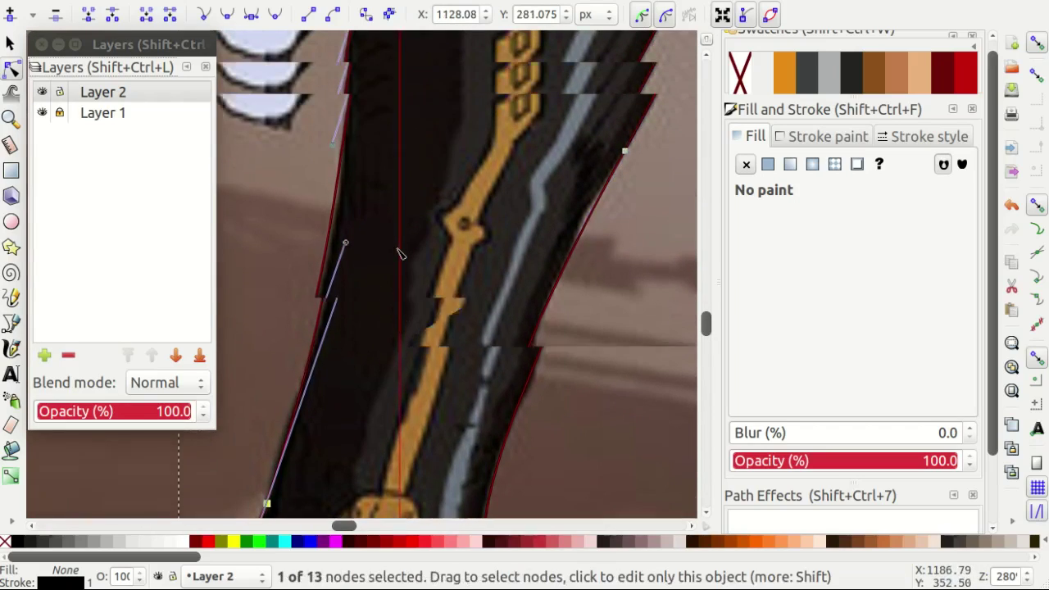
{"action": "scroll", "coordinate": [399, 250], "scroll_direction": "up", "scroll_amount": 3}
{"action": "scroll", "coordinate": [395, 275], "scroll_direction": "up", "scroll_amount": 1, "text": "ctrl"}
{"action": "left_click_drag", "start_coordinate": [350, 296], "coordinate": [350, 304]}
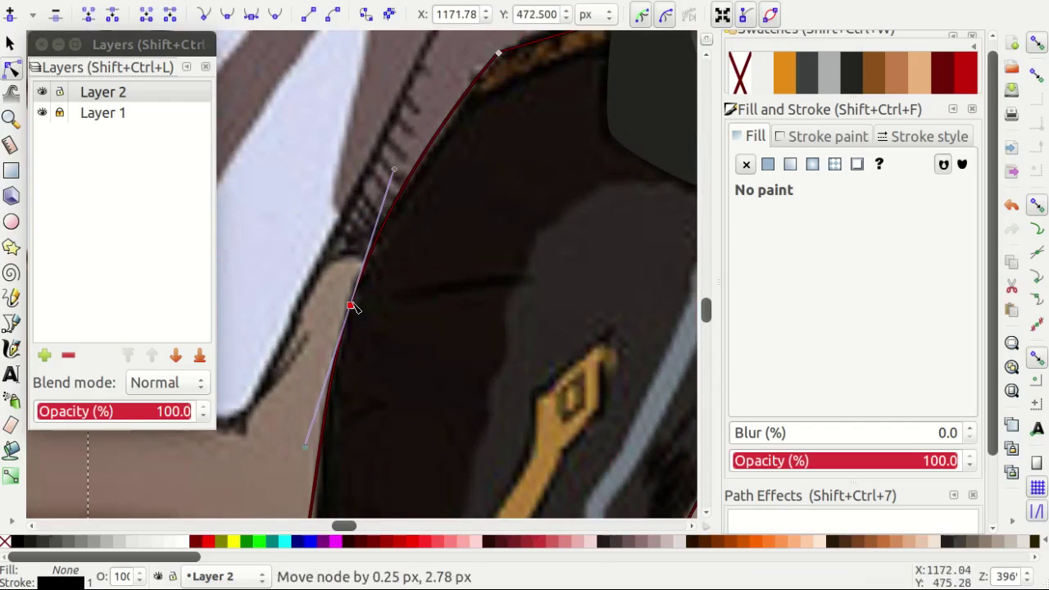
{"action": "scroll", "coordinate": [503, 234], "scroll_direction": "up", "scroll_amount": 3}
{"action": "scroll", "coordinate": [573, 120], "scroll_direction": "down", "scroll_amount": 2, "text": "ctrl"}
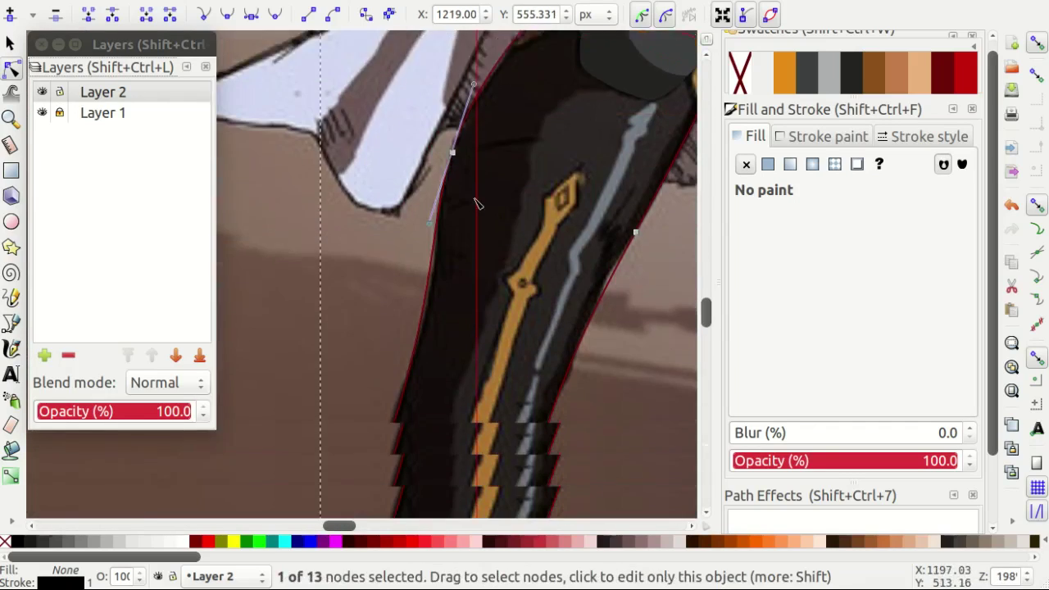
{"action": "scroll", "coordinate": [426, 327], "scroll_direction": "up", "scroll_amount": 1, "text": "ctrl"}
{"action": "scroll", "coordinate": [430, 344], "scroll_direction": "left", "scroll_amount": 1}
{"action": "scroll", "coordinate": [435, 340], "scroll_direction": "right", "scroll_amount": 1}
Begin a curved Pen outline along the cuff's top edge toward its right side.
{"action": "key", "text": "b"}
{"action": "scroll", "coordinate": [447, 311], "scroll_direction": "up", "scroll_amount": 1}
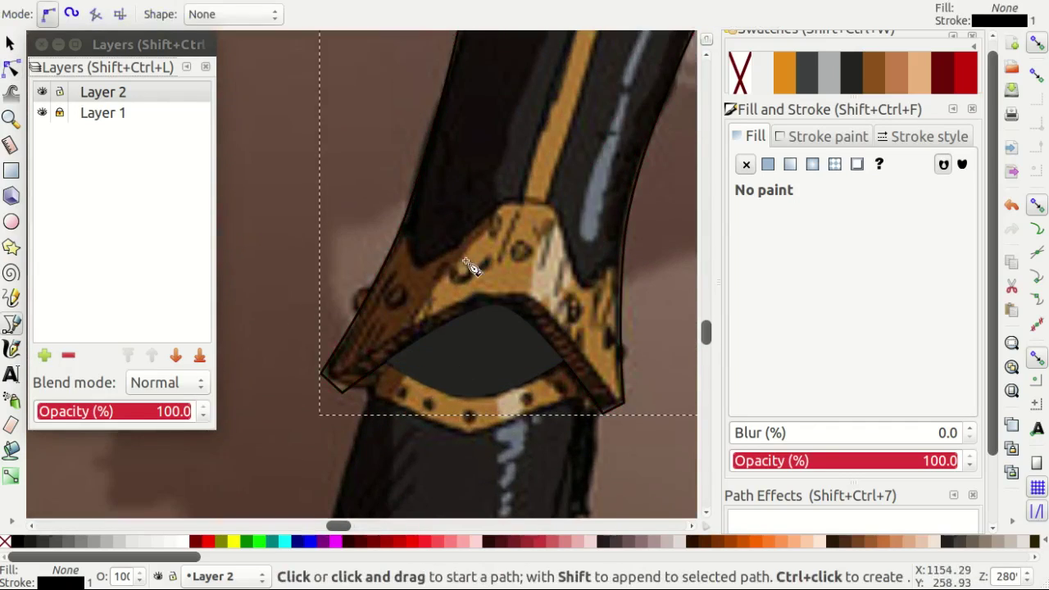
{"action": "scroll", "coordinate": [432, 244], "scroll_direction": "up", "scroll_amount": 1, "text": "ctrl"}
{"action": "scroll", "coordinate": [386, 206], "scroll_direction": "up", "scroll_amount": 1, "text": "ctrl"}
{"action": "left_click_drag", "start_coordinate": [393, 151], "coordinate": [402, 224]}
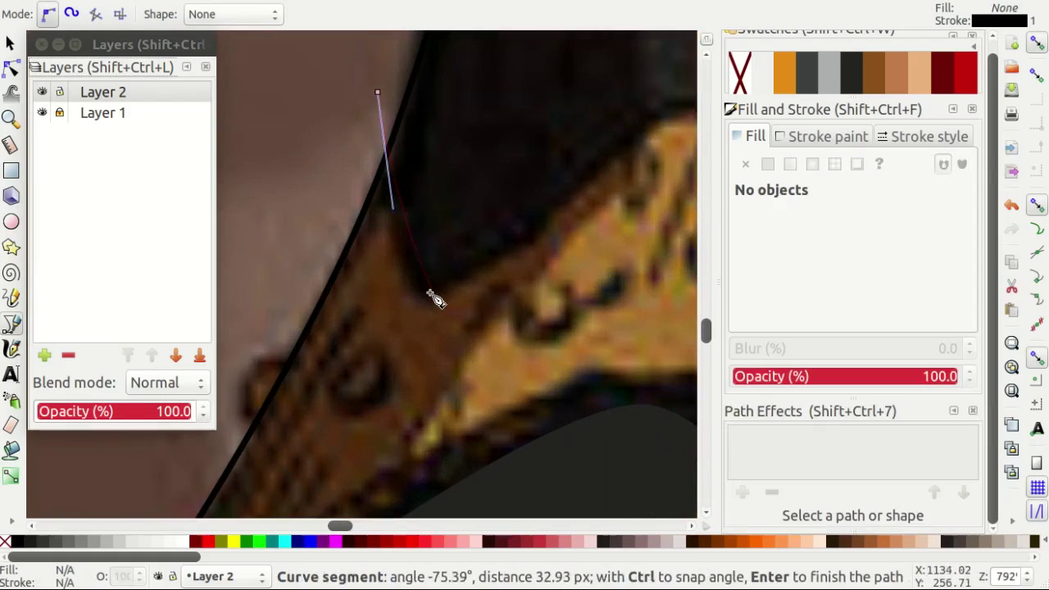
{"action": "left_click_drag", "start_coordinate": [426, 292], "coordinate": [437, 291]}
{"action": "scroll", "coordinate": [573, 227], "scroll_direction": "right", "scroll_amount": 1}
{"action": "scroll", "coordinate": [557, 230], "scroll_direction": "right", "scroll_amount": 3}
{"action": "scroll", "coordinate": [541, 234], "scroll_direction": "up", "scroll_amount": 2}
{"action": "scroll", "coordinate": [461, 276], "scroll_direction": "up", "scroll_amount": 1, "text": "ctrl"}
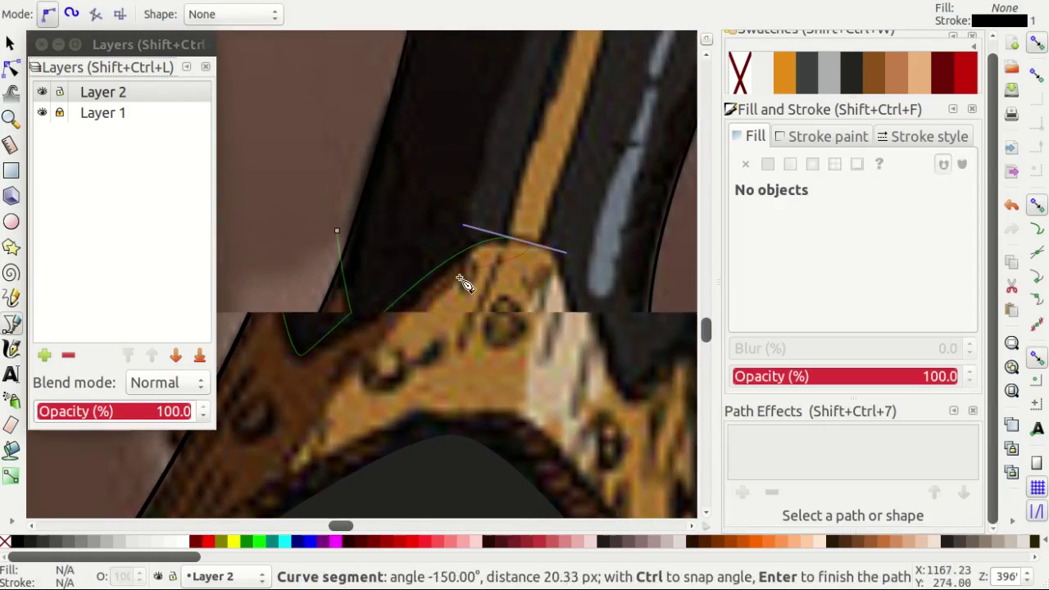
{"action": "left_click_drag", "start_coordinate": [565, 359], "coordinate": [585, 374]}
{"action": "scroll", "coordinate": [615, 311], "scroll_direction": "right", "scroll_amount": 1}
{"action": "left_click", "coordinate": [643, 275]}
Trace the cuff's outer outline with curved and corner points along its edge.
{"action": "scroll", "coordinate": [644, 286], "scroll_direction": "down", "scroll_amount": 3, "text": "ctrl"}
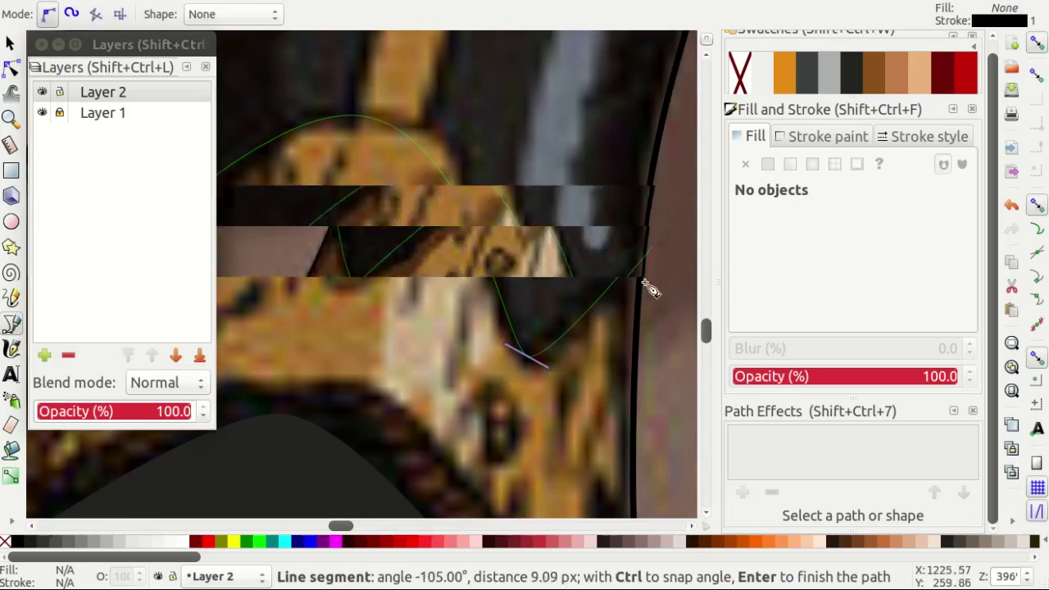
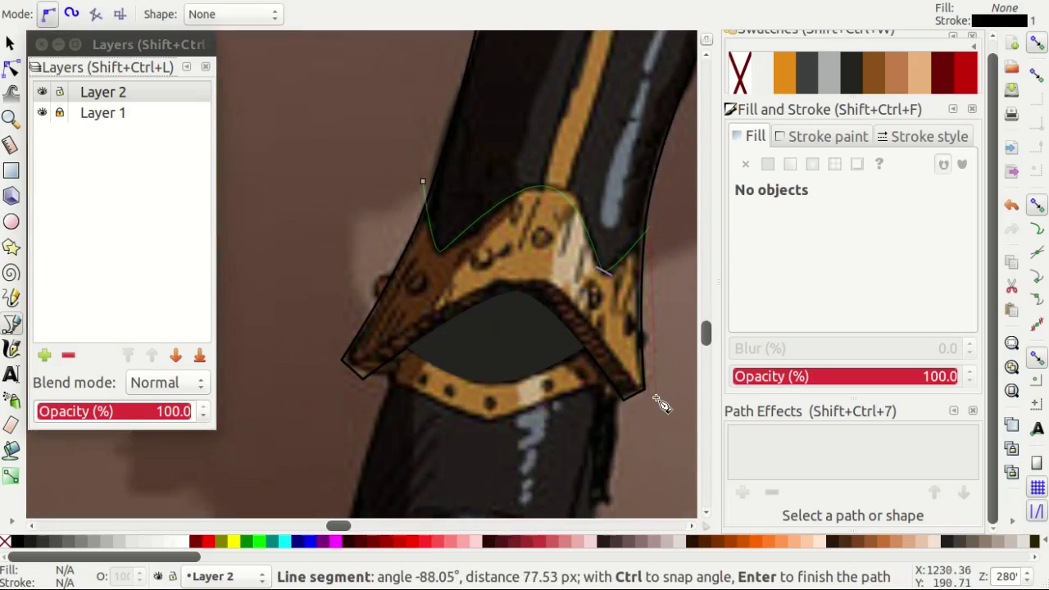
Trace the cuff's outer outline with curved and corner points along its edge.
{"action": "scroll", "coordinate": [662, 403], "scroll_direction": "up", "scroll_amount": 4, "text": "ctrl"}
{"action": "scroll", "coordinate": [631, 385], "scroll_direction": "down", "scroll_amount": 4, "text": "ctrl"}
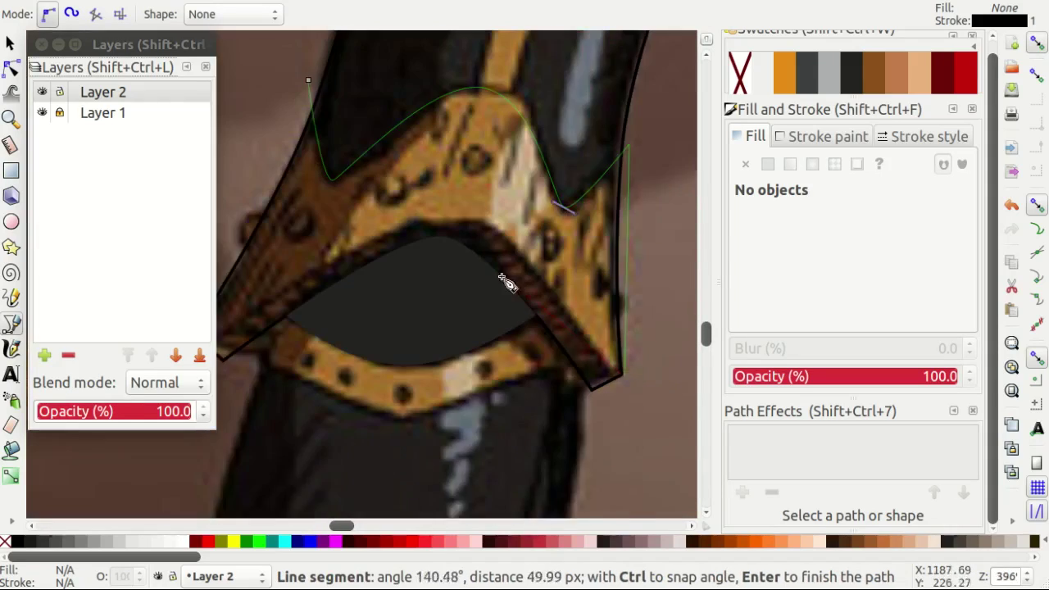
{"action": "scroll", "coordinate": [508, 281], "scroll_direction": "up", "scroll_amount": 3, "text": "ctrl"}
{"action": "left_click_drag", "start_coordinate": [631, 277], "coordinate": [506, 263]}
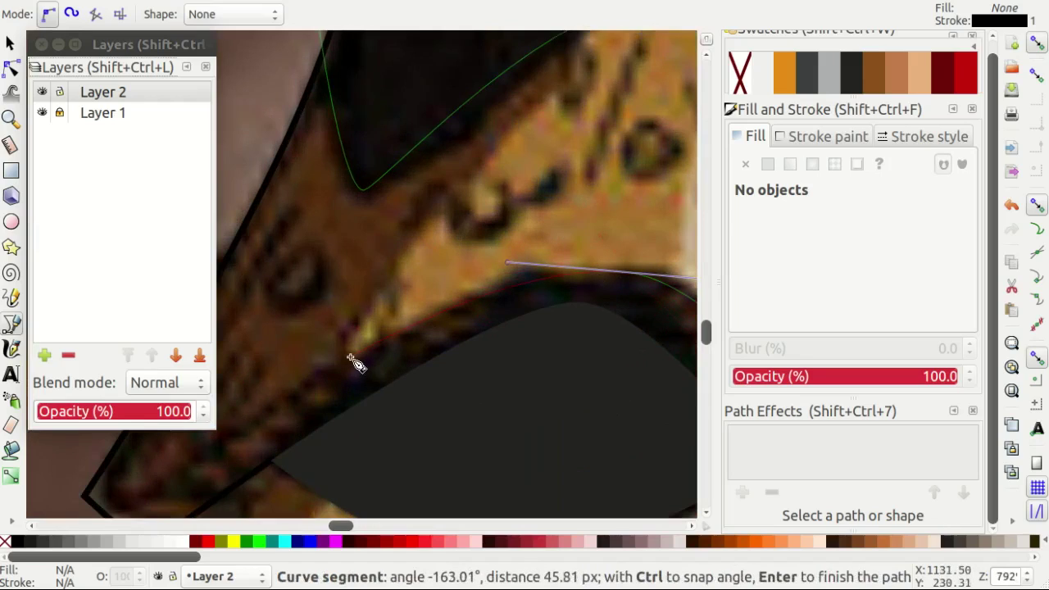
{"action": "left_click", "coordinate": [352, 366]}
{"action": "scroll", "coordinate": [352, 366], "scroll_direction": "down", "scroll_amount": 2, "text": "ctrl"}
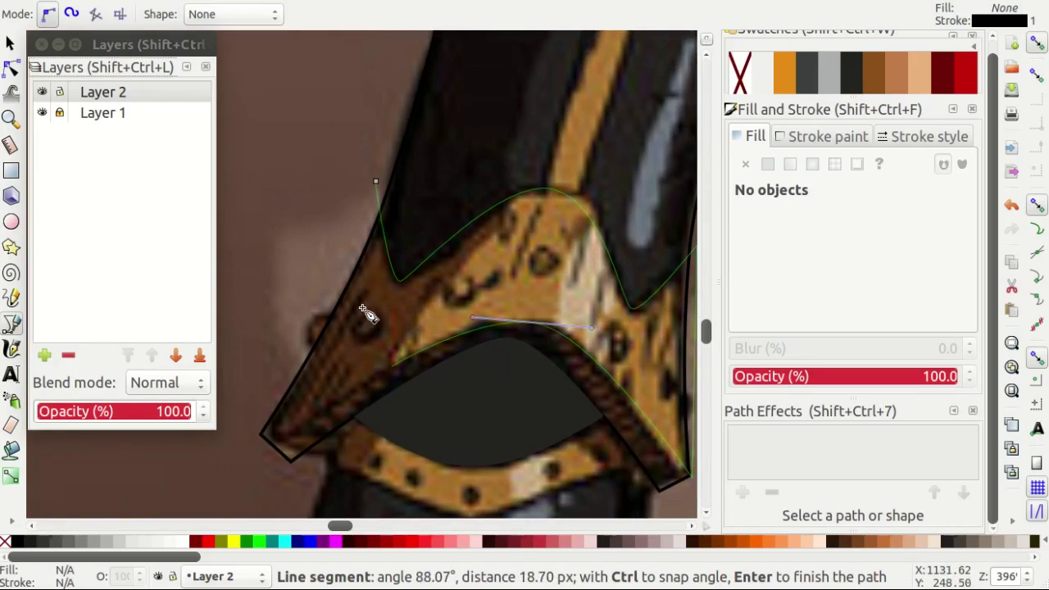
{"action": "scroll", "coordinate": [397, 323], "scroll_direction": "up", "scroll_amount": 1, "text": "ctrl"}
{"action": "key", "text": "Return"}
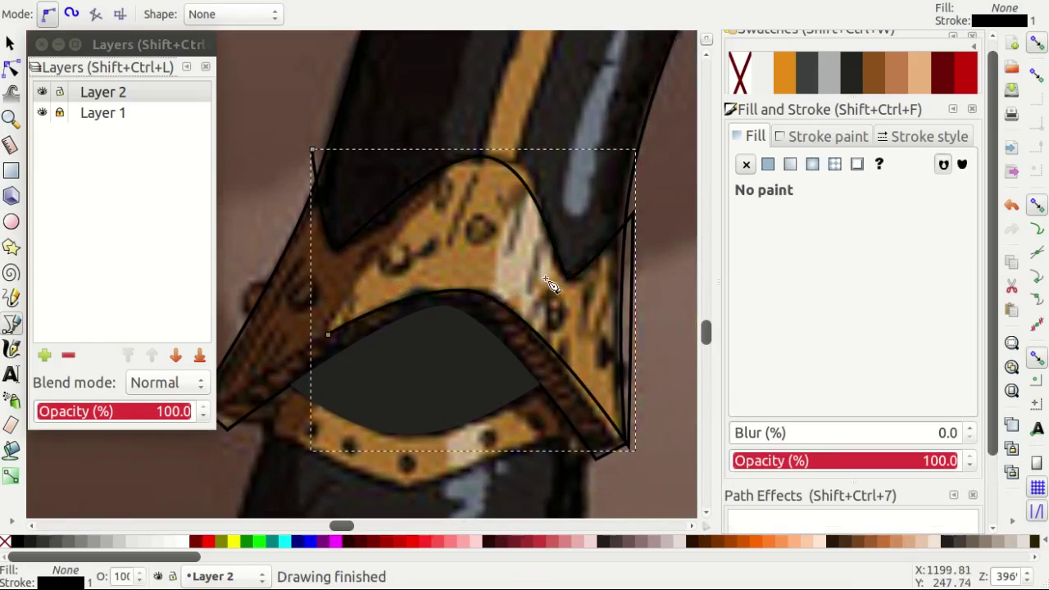
Draw a short straight cutting line across the cuff from its corner.
{"action": "key", "text": "n"}
{"action": "scroll", "coordinate": [662, 455], "scroll_direction": "up", "scroll_amount": 2, "text": "ctrl"}
{"action": "key", "text": "b"}
{"action": "left_click", "coordinate": [608, 361]}
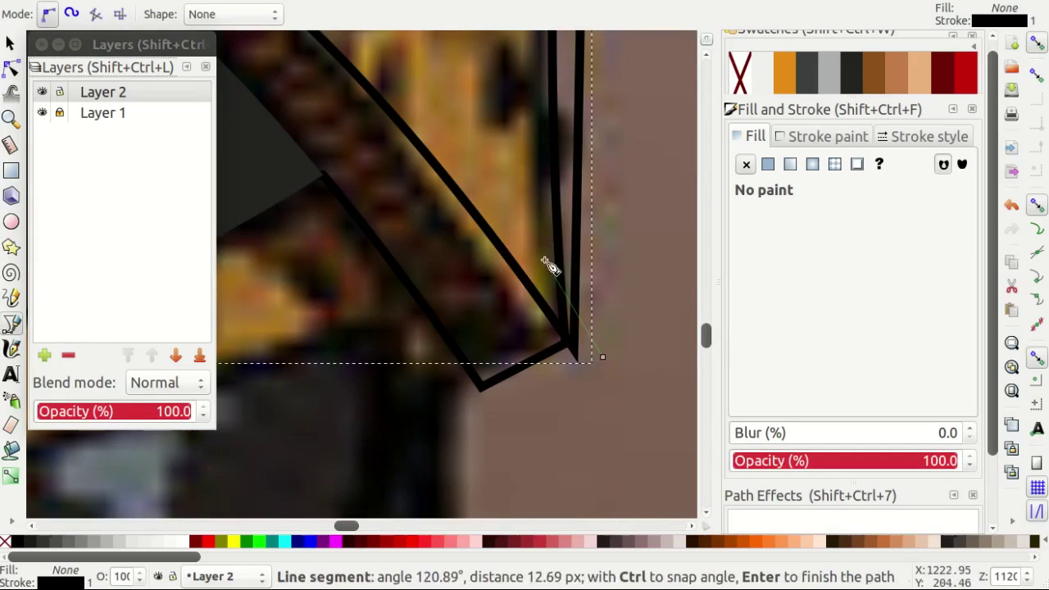
{"action": "key", "text": "Escape"}
{"action": "key", "text": "s"}
{"action": "key", "text": "Escape"}
{"action": "key", "text": "b"}
{"action": "left_click", "coordinate": [625, 336]}
{"action": "double_click", "coordinate": [516, 216]}
Split the cuff outline along the short line with Path > Division.
{"action": "key", "text": "s"}
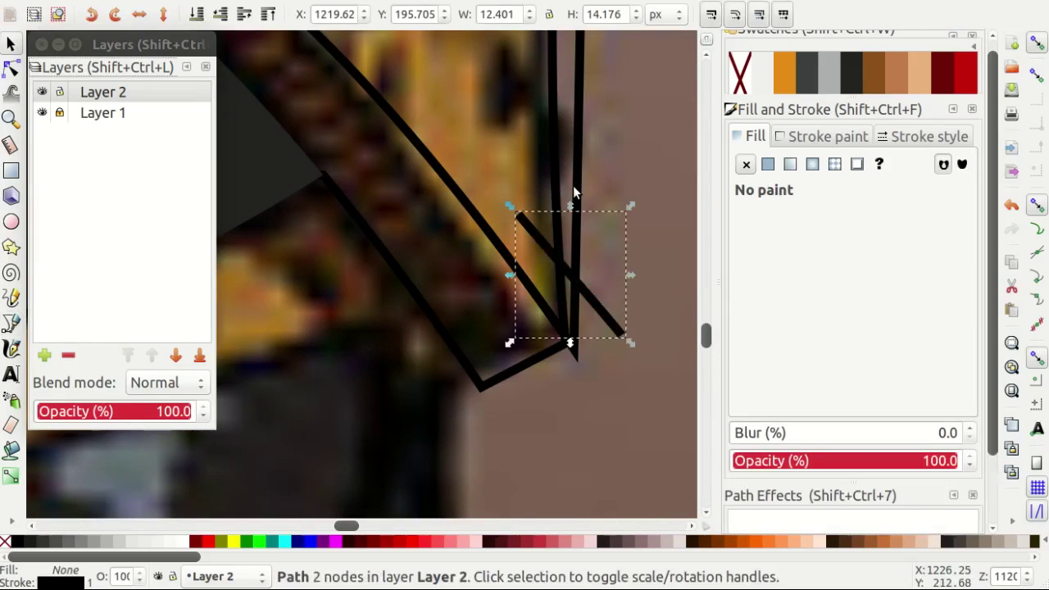
{"action": "left_click", "coordinate": [574, 188], "text": "shift"}
{"action": "left_click", "coordinate": [196, 0]}
{"action": "left_click", "coordinate": [287, 201]}
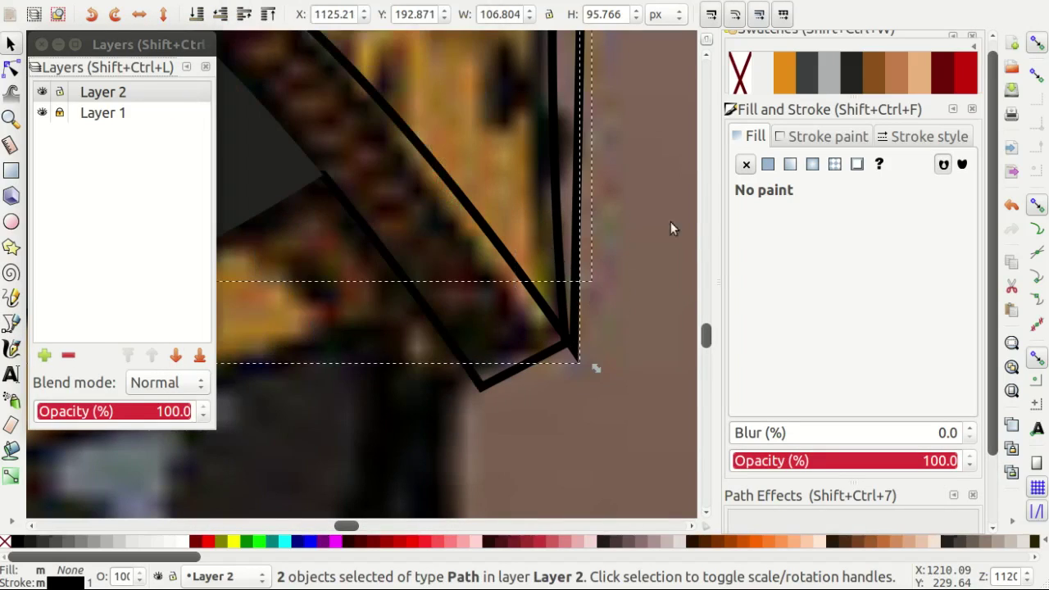
{"action": "key", "text": "Escape"}
Slant the outline's upper edge to a new corner and close the outline at its start.
{"action": "double_click", "coordinate": [575, 198]}
{"action": "left_click_drag", "start_coordinate": [575, 281], "coordinate": [618, 471]}
{"action": "key", "text": "b"}
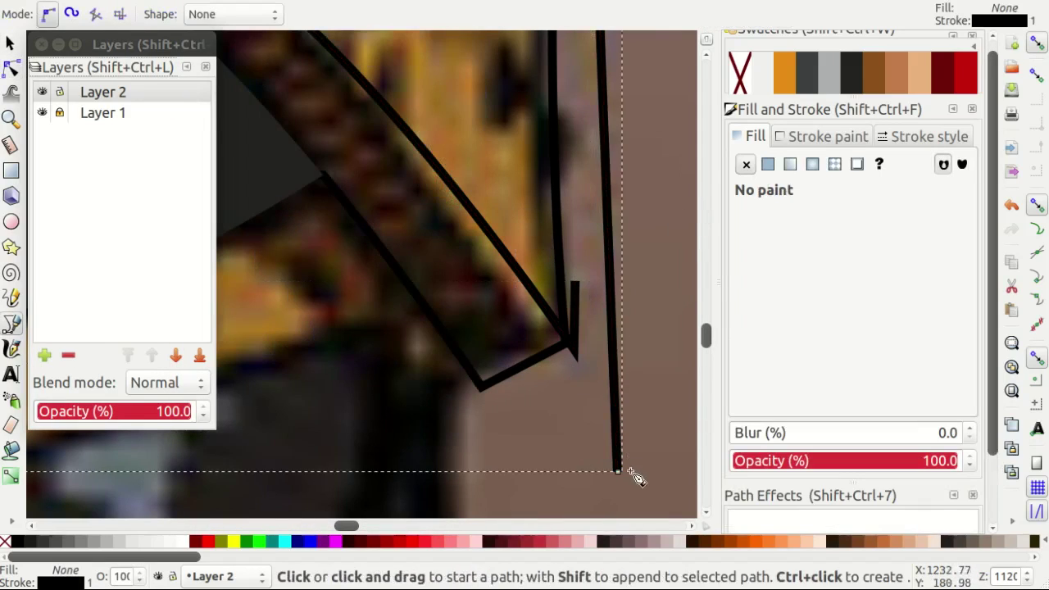
{"action": "left_click", "coordinate": [620, 473]}
{"action": "scroll", "coordinate": [565, 455], "scroll_direction": "down", "scroll_amount": 5}
{"action": "scroll", "coordinate": [432, 449], "scroll_direction": "up", "scroll_amount": 1}
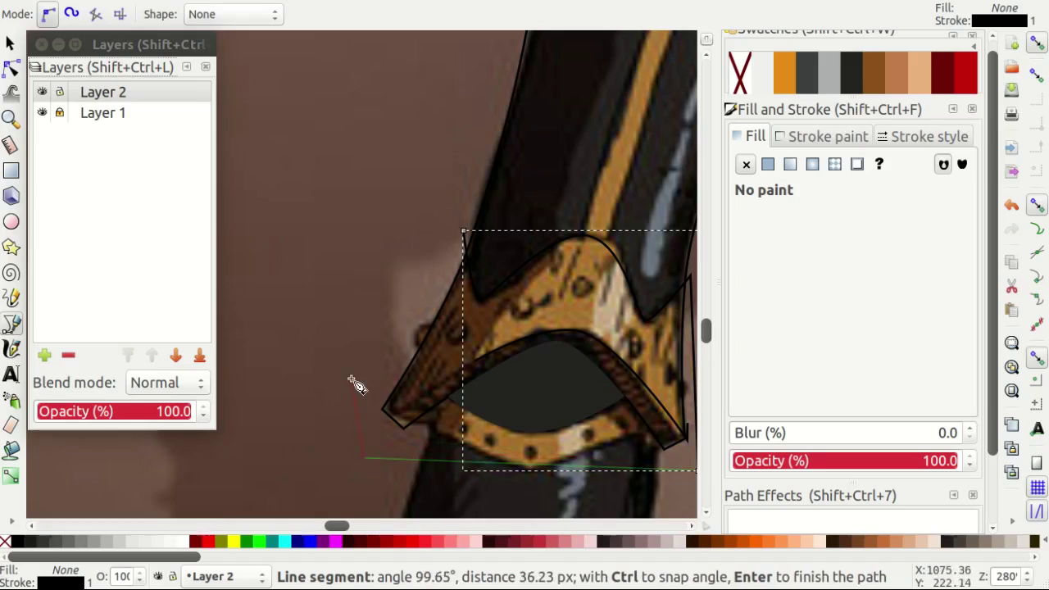
{"action": "scroll", "coordinate": [430, 274], "scroll_direction": "up", "scroll_amount": 1}
{"action": "left_click", "coordinate": [480, 216]}
{"action": "scroll", "coordinate": [481, 287], "scroll_direction": "down", "scroll_amount": 2}
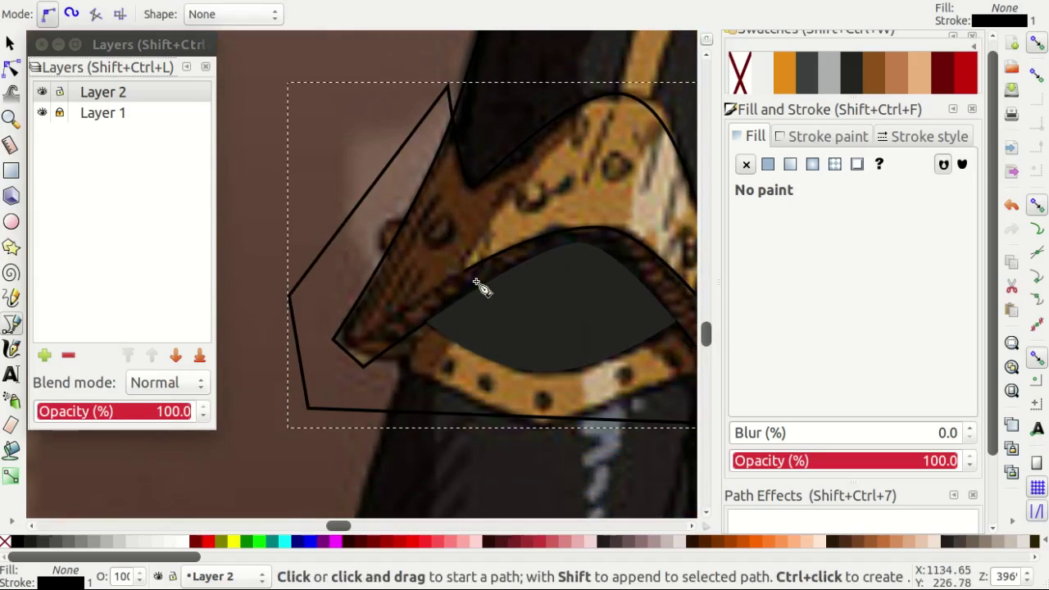
Trace the upper cuff band as a closed shape from the right edge over the top.
{"action": "key", "text": "space"}
{"action": "left_click", "coordinate": [599, 262]}
{"action": "scroll", "coordinate": [505, 352], "scroll_direction": "right", "scroll_amount": 2}
{"action": "scroll", "coordinate": [647, 396], "scroll_direction": "up", "scroll_amount": 1}
{"action": "key", "text": "space"}
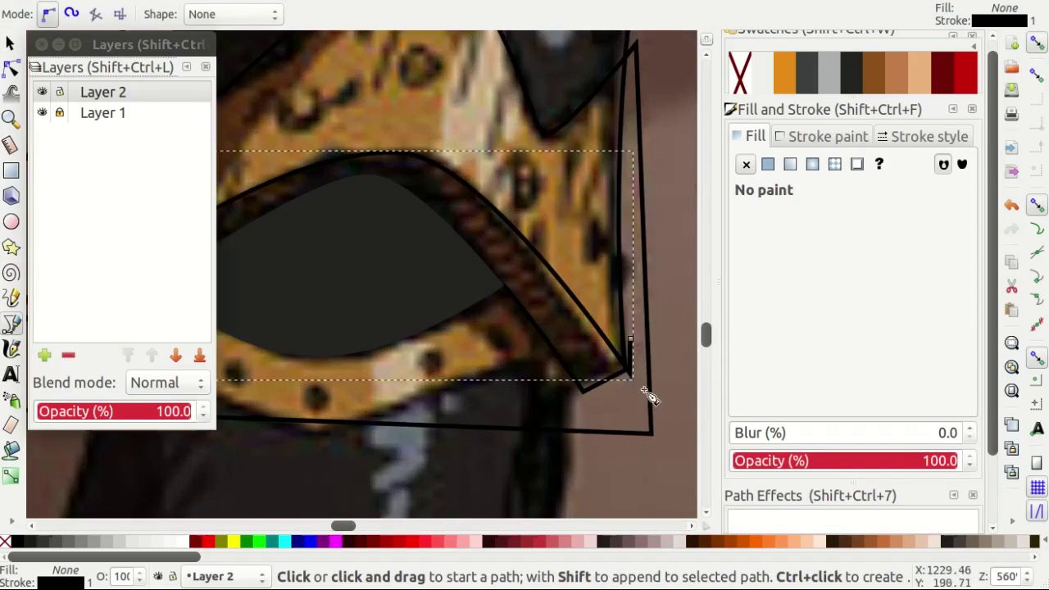
{"action": "scroll", "coordinate": [632, 327], "scroll_direction": "up", "scroll_amount": 4}
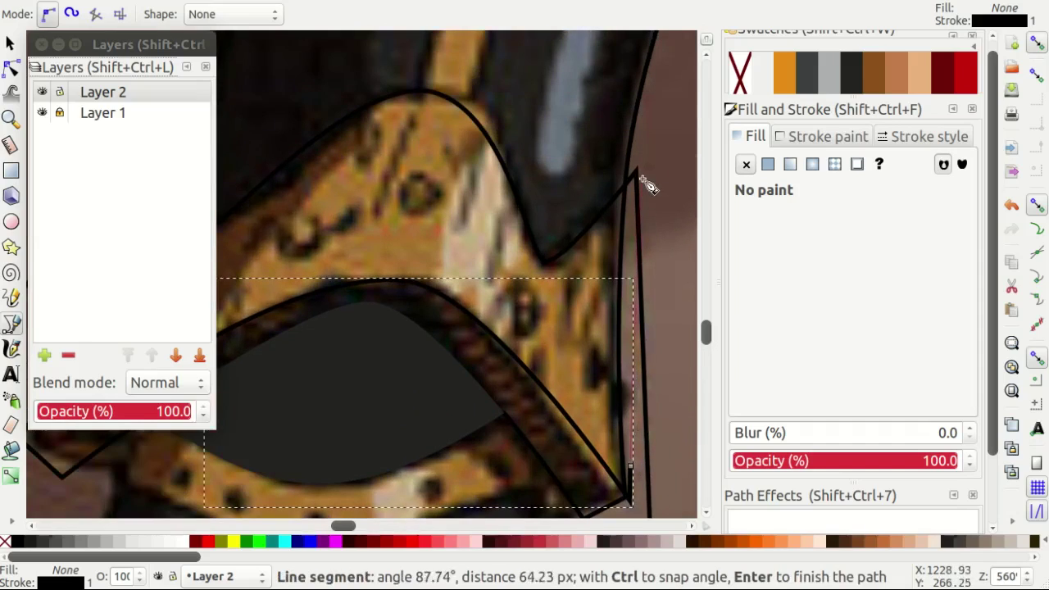
{"action": "left_click", "coordinate": [655, 146]}
{"action": "scroll", "coordinate": [492, 131], "scroll_direction": "up", "scroll_amount": 2}
{"action": "scroll", "coordinate": [475, 125], "scroll_direction": "left", "scroll_amount": 1}
{"action": "left_click", "coordinate": [401, 134]}
{"action": "scroll", "coordinate": [328, 328], "scroll_direction": "left", "scroll_amount": 1}
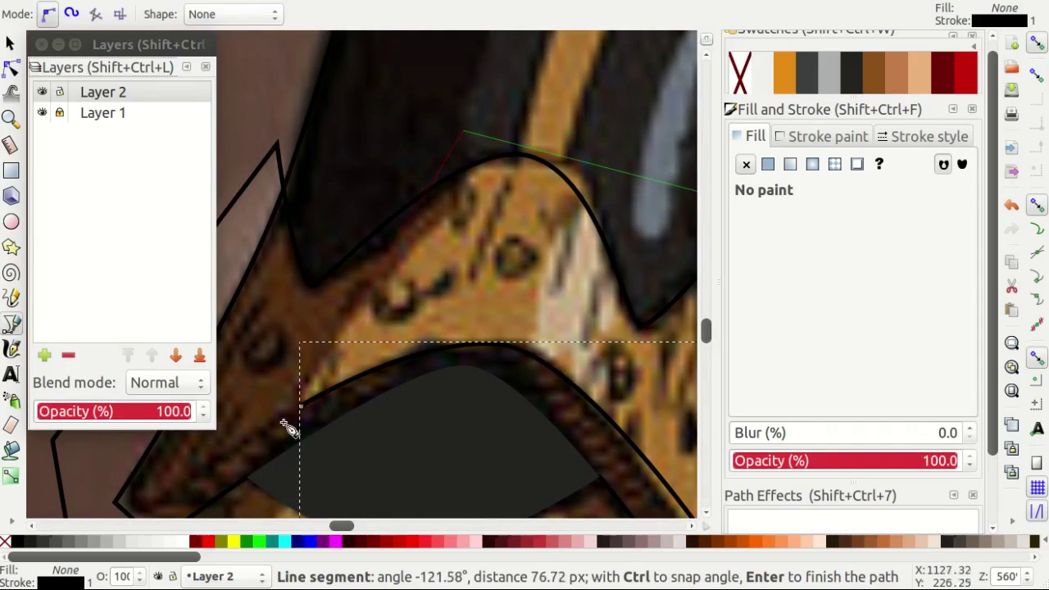
{"action": "left_click", "coordinate": [301, 410]}
Adjust the band's top and bottom corner nodes to meet the cuff outline.
{"action": "key", "text": "n"}
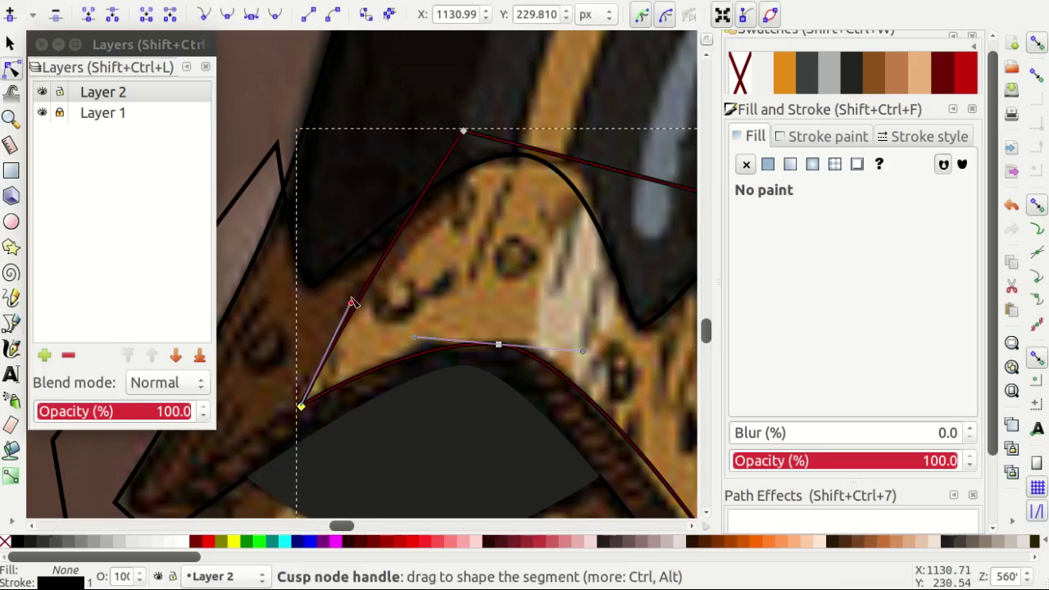
{"action": "left_click_drag", "start_coordinate": [466, 129], "coordinate": [479, 123]}
{"action": "scroll", "coordinate": [438, 242], "scroll_direction": "down", "scroll_amount": 2}
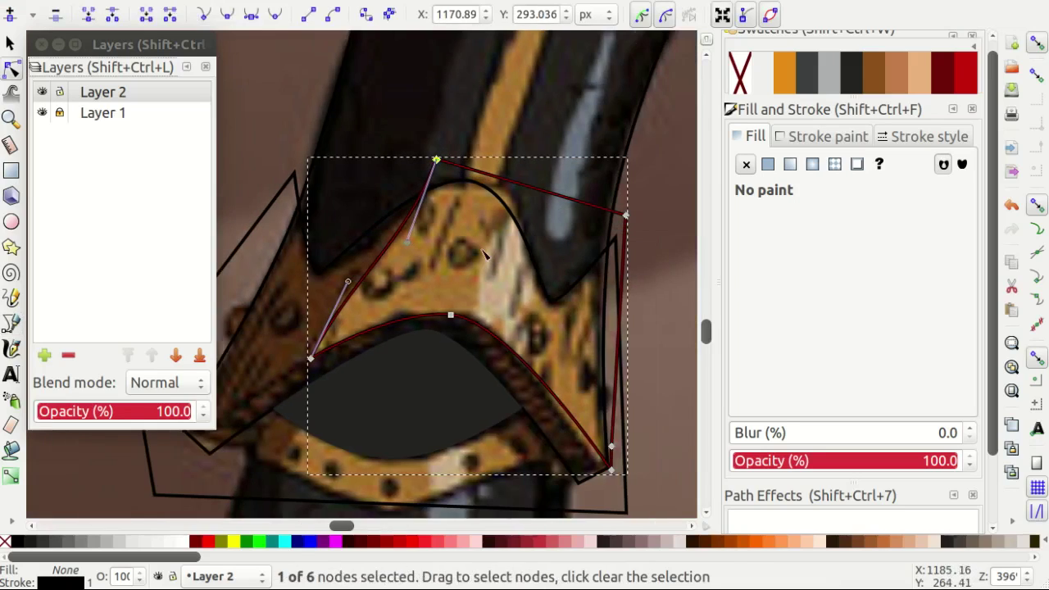
{"action": "left_click", "coordinate": [447, 311]}
{"action": "scroll", "coordinate": [430, 284], "scroll_direction": "up", "scroll_amount": 3}
{"action": "scroll", "coordinate": [492, 262], "scroll_direction": "down", "scroll_amount": 1}
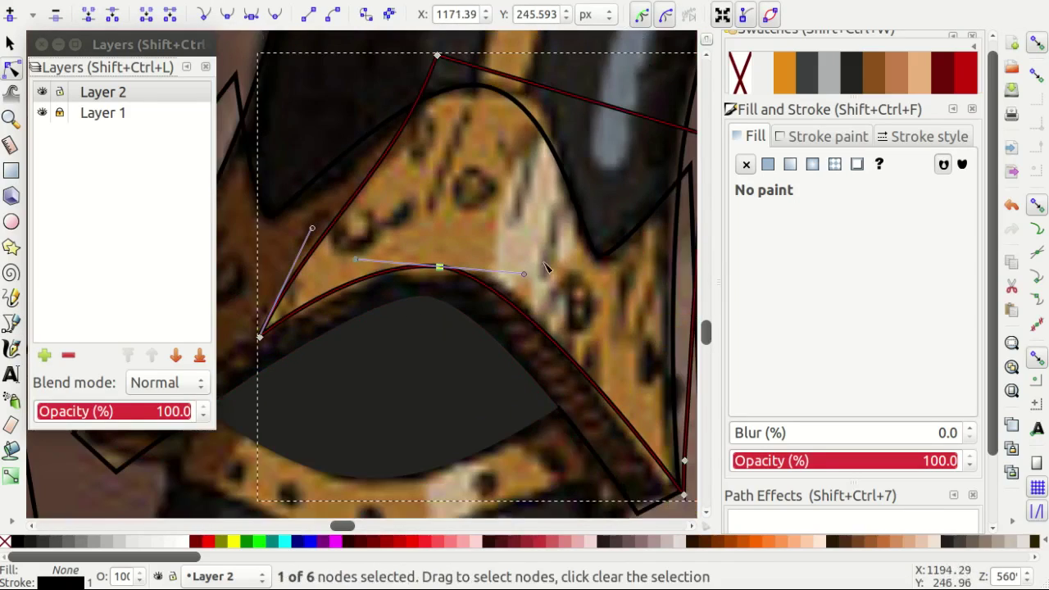
{"action": "scroll", "coordinate": [573, 353], "scroll_direction": "down", "scroll_amount": 2}
{"action": "scroll", "coordinate": [632, 430], "scroll_direction": "up", "scroll_amount": 5}
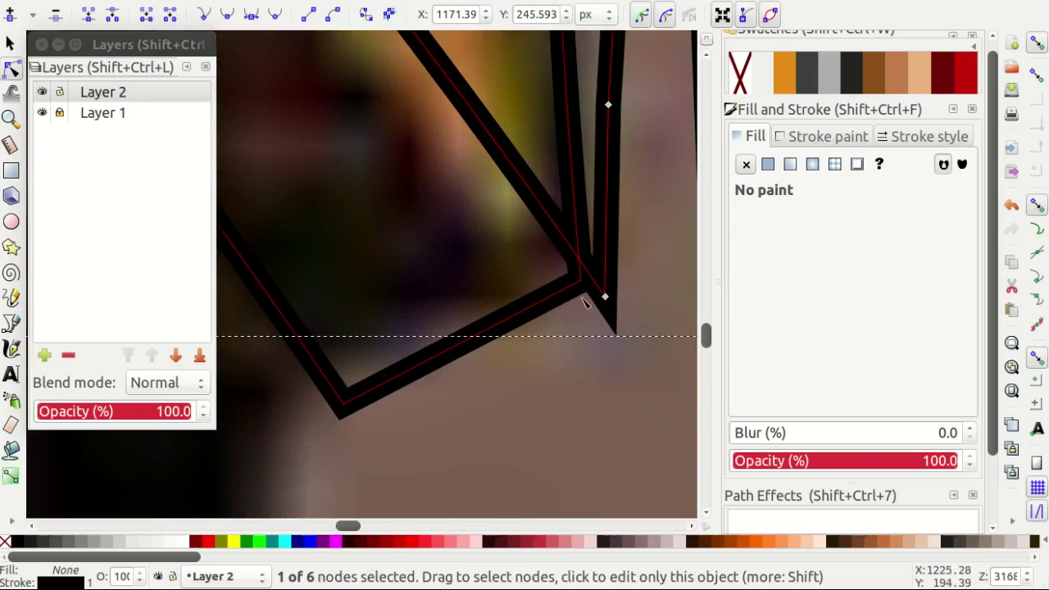
{"action": "left_click_drag", "start_coordinate": [604, 297], "coordinate": [600, 304]}
{"action": "scroll", "coordinate": [560, 375], "scroll_direction": "down", "scroll_amount": 6}
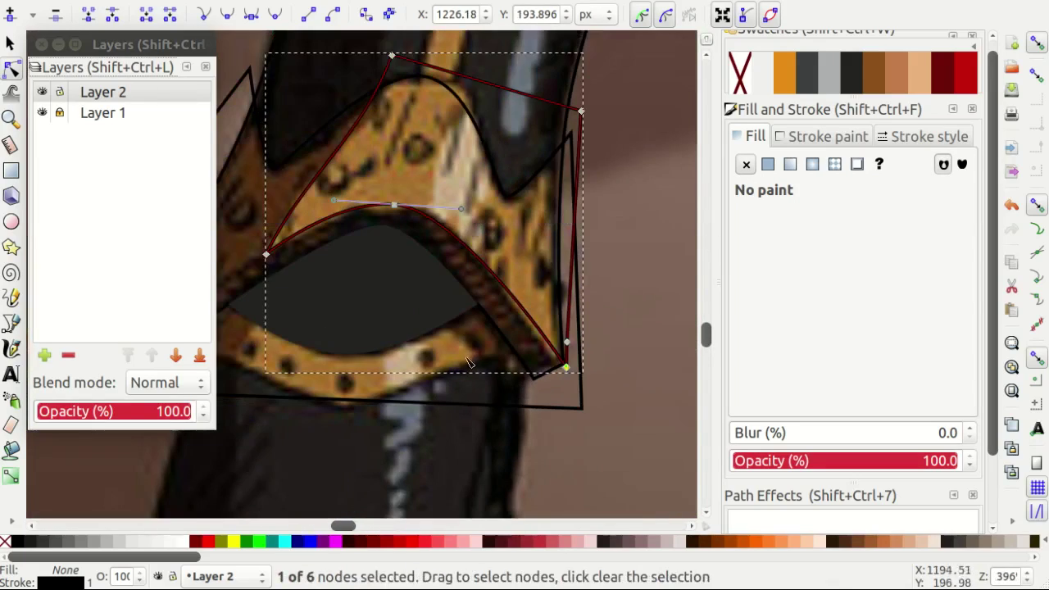
Fill the cuff band with orange.
{"action": "left_click", "coordinate": [792, 77]}
{"action": "scroll", "coordinate": [459, 199], "scroll_direction": "up", "scroll_amount": 1}
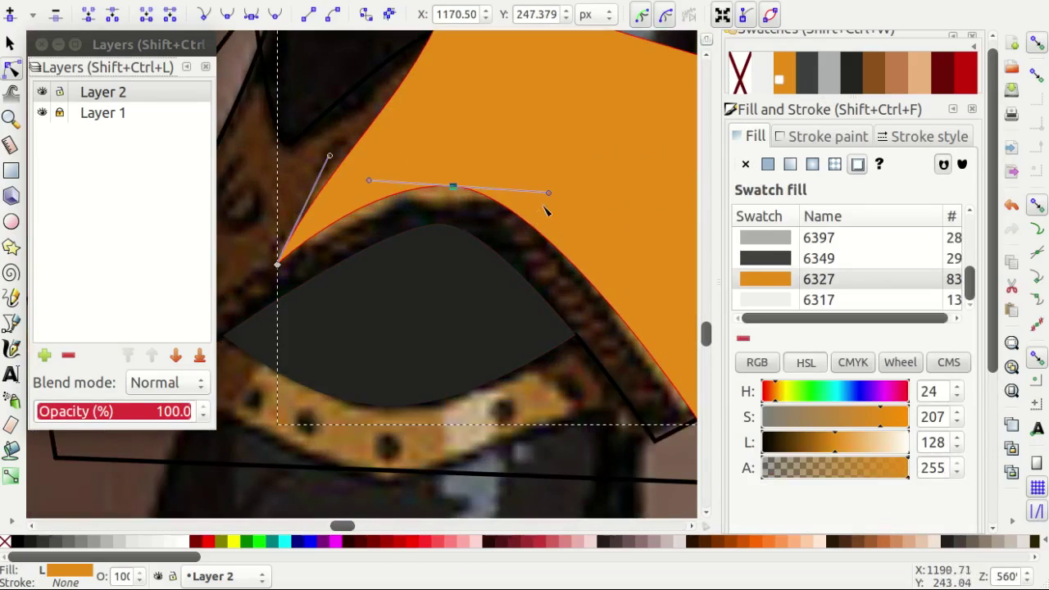
{"action": "scroll", "coordinate": [449, 378], "scroll_direction": "down", "scroll_amount": 2}
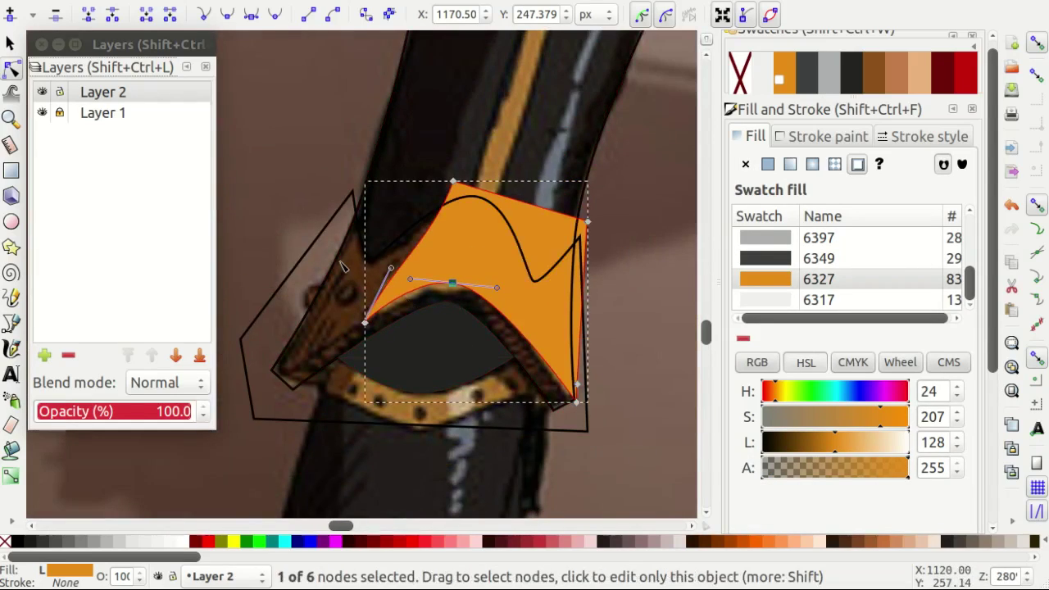
{"action": "key", "text": "s"}
{"action": "key", "text": "Escape"}
{"action": "scroll", "coordinate": [364, 282], "scroll_direction": "down", "scroll_amount": 1}
Draw a brown rectangle covering the whole cuff, placed beneath the other shapes.
{"action": "key", "text": "r"}
{"action": "left_click_drag", "start_coordinate": [264, 217], "coordinate": [522, 388]}
{"action": "key", "text": "End"}
{"action": "left_click", "coordinate": [874, 72]}
{"action": "key", "text": "plus"}
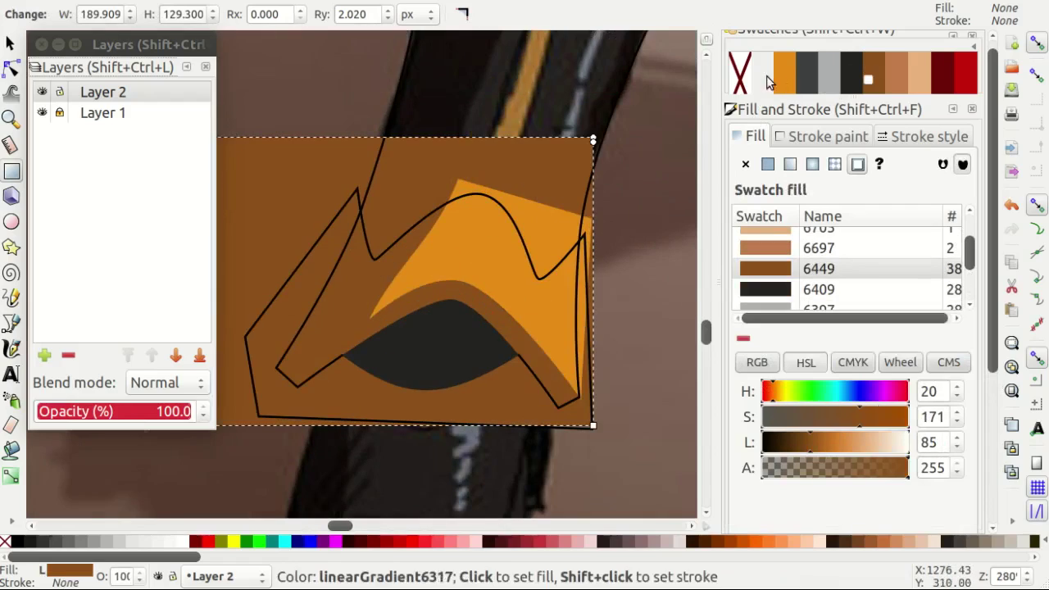
Group the brown rectangle with the orange band and clip the group to the cuff outline.
{"action": "key", "text": "s"}
{"action": "left_click", "coordinate": [453, 254], "text": "shift"}
{"action": "key", "text": "ctrl+g"}
{"action": "left_click", "coordinate": [406, 226], "text": "shift"}
{"action": "right_click", "coordinate": [390, 276]}
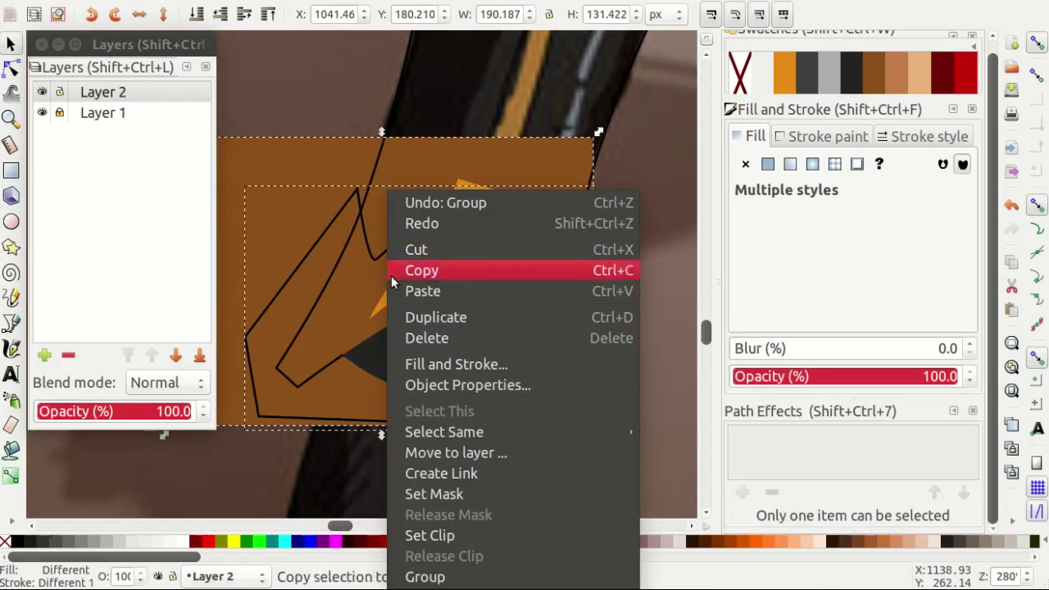
{"action": "left_click", "coordinate": [429, 534]}
{"action": "key", "text": "Escape"}
{"action": "scroll", "coordinate": [303, 184], "scroll_direction": "down", "scroll_amount": 1}
{"action": "scroll", "coordinate": [445, 235], "scroll_direction": "up", "scroll_amount": 3}
Draw a small brown circle on the gold ornament.
{"action": "key", "text": "b"}
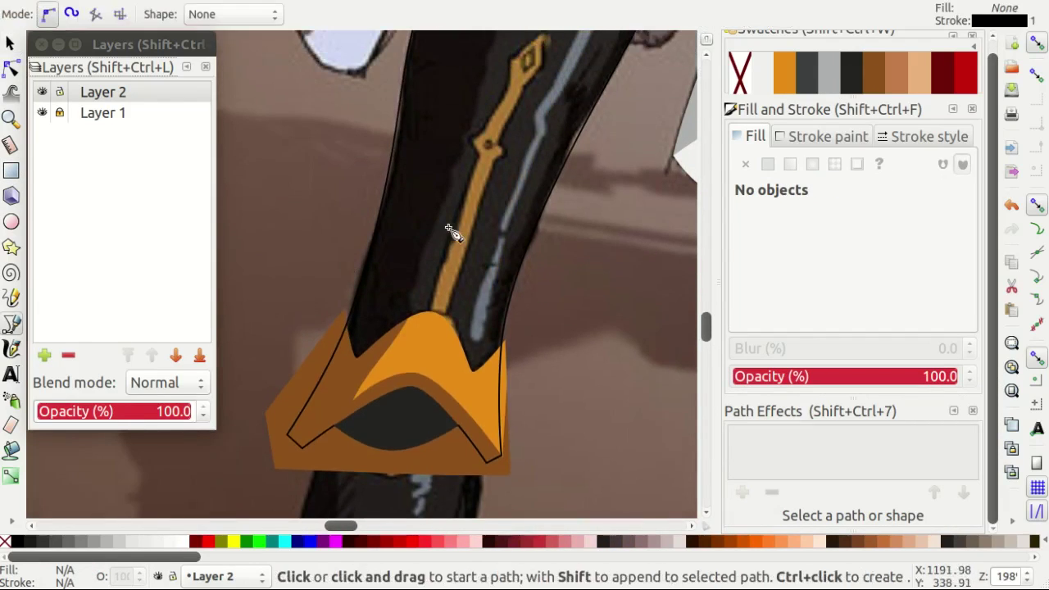
{"action": "scroll", "coordinate": [449, 232], "scroll_direction": "up", "scroll_amount": 1}
{"action": "scroll", "coordinate": [476, 244], "scroll_direction": "up", "scroll_amount": 1}
{"action": "scroll", "coordinate": [480, 288], "scroll_direction": "up", "scroll_amount": 1}
{"action": "key", "text": "e"}
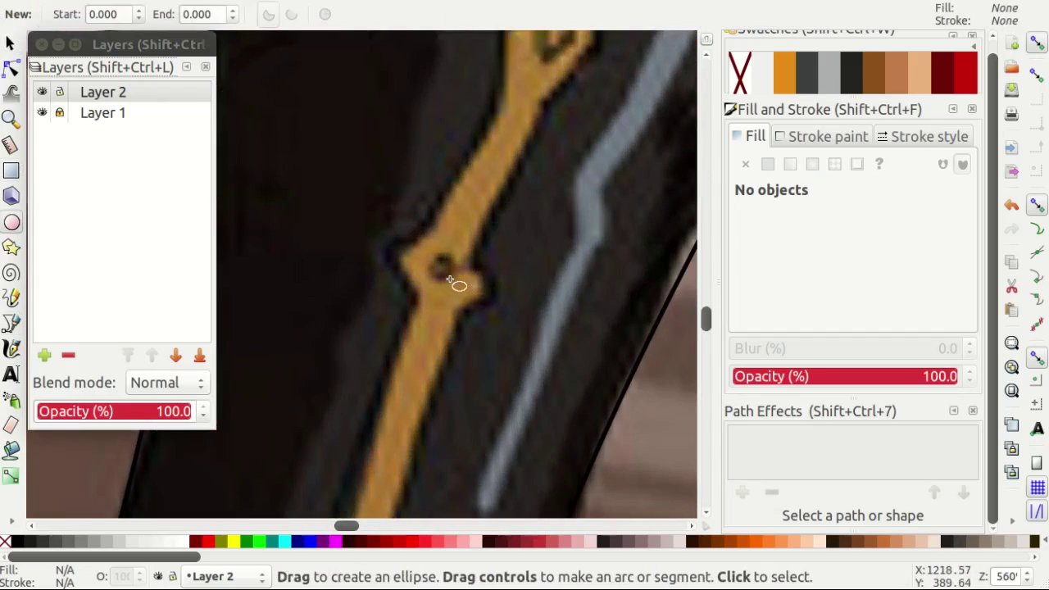
{"action": "scroll", "coordinate": [449, 279], "scroll_direction": "up", "scroll_amount": 3}
{"action": "scroll", "coordinate": [538, 286], "scroll_direction": "down", "scroll_amount": 3}
{"action": "left_click_drag", "start_coordinate": [492, 307], "coordinate": [512, 360]}
{"action": "scroll", "coordinate": [595, 169], "scroll_direction": "up", "scroll_amount": 1}
{"action": "scroll", "coordinate": [480, 356], "scroll_direction": "down", "scroll_amount": 1}
{"action": "scroll", "coordinate": [473, 312], "scroll_direction": "up", "scroll_amount": 1}
Add a small sharp-cornered orange square over the ornament, shrunk around the circle.
{"action": "key", "text": "r"}
{"action": "scroll", "coordinate": [480, 308], "scroll_direction": "up", "scroll_amount": 1}
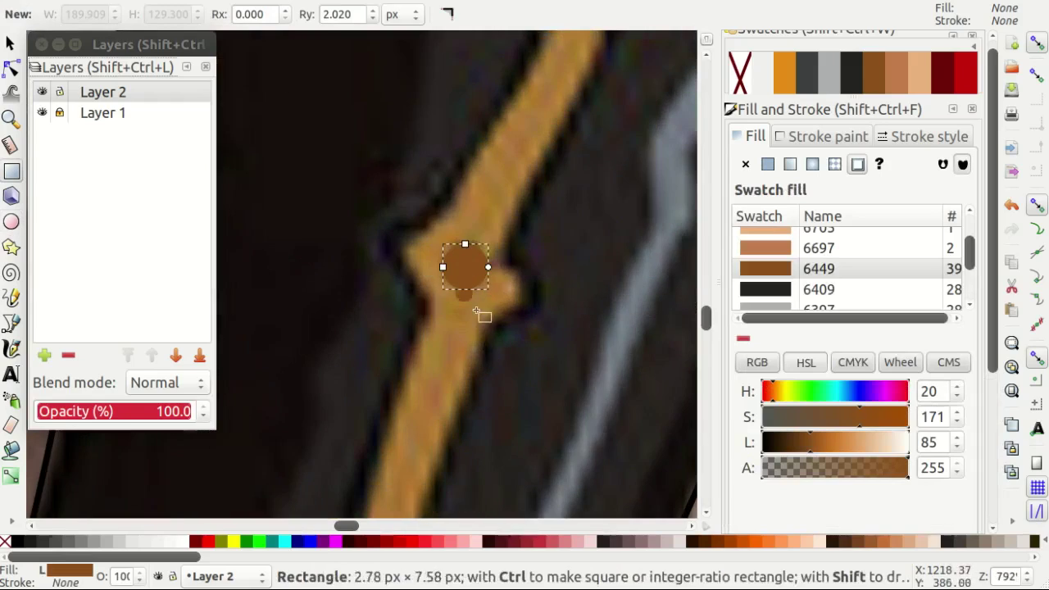
{"action": "left_click", "coordinate": [464, 17]}
{"action": "scroll", "coordinate": [541, 355], "scroll_direction": "up", "scroll_amount": 1}
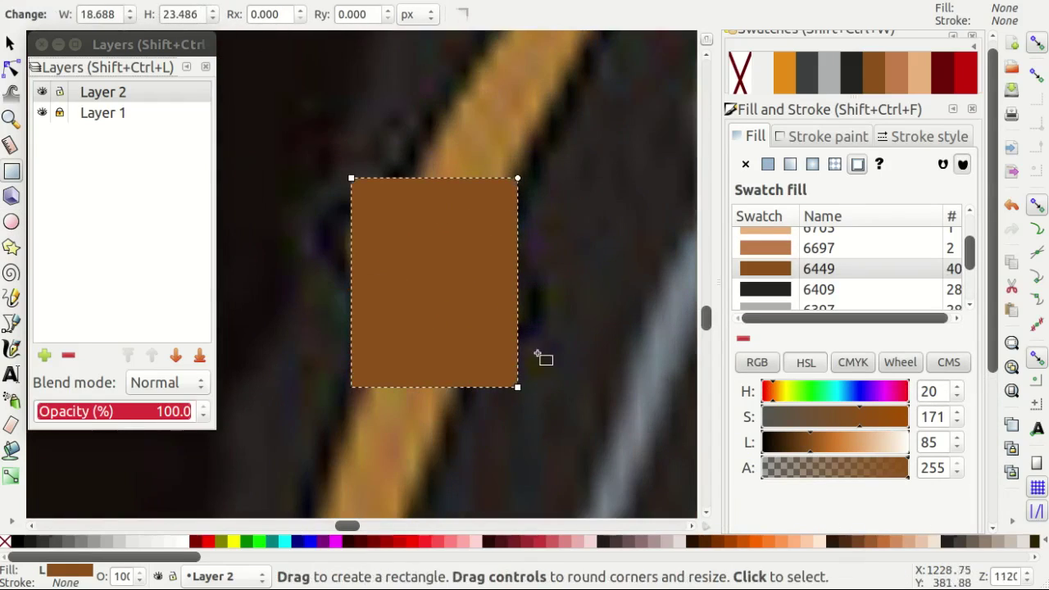
{"action": "key", "text": "s"}
{"action": "key", "text": "Delete"}
{"action": "key", "text": "e"}
{"action": "key", "text": "r"}
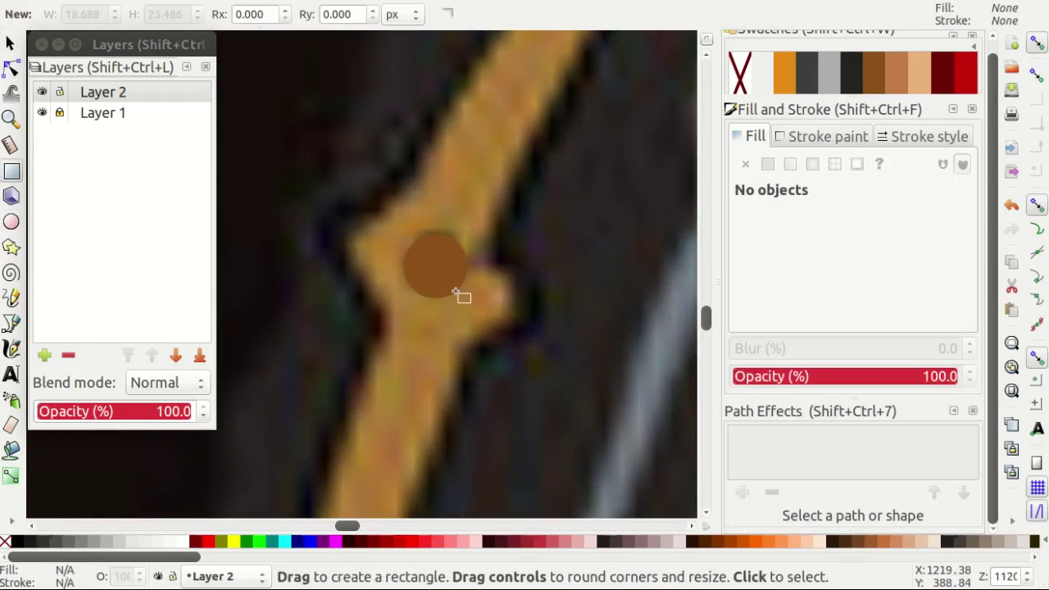
{"action": "mouse_move", "coordinate": [484, 320]}
{"action": "left_mouse_down"}
{"action": "mouse_move", "coordinate": [541, 377]}
{"action": "mouse_move", "coordinate": [579, 308]}
{"action": "mouse_move", "coordinate": [535, 293]}
{"action": "mouse_move", "coordinate": [525, 327]}
{"action": "left_mouse_up"}
{"action": "left_click", "coordinate": [782, 73]}
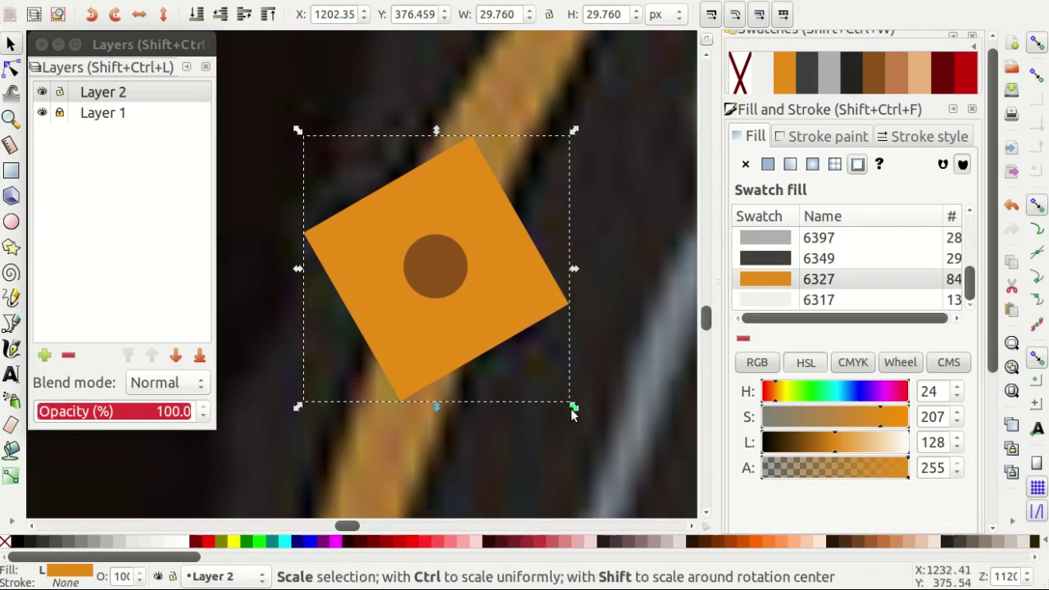
{"action": "left_click_drag", "start_coordinate": [572, 414], "coordinate": [513, 346]}
{"action": "key", "text": "plus"}
Enlarge the brown circle inside the orange square.
{"action": "left_click", "coordinate": [498, 326]}
{"action": "key", "text": "Tab"}
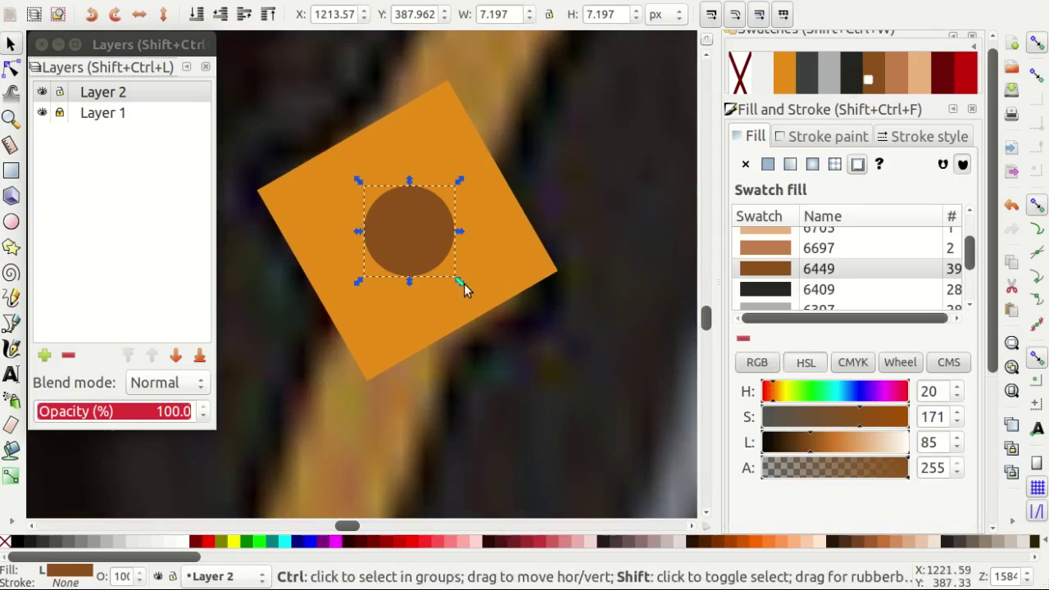
{"action": "left_click_drag", "start_coordinate": [461, 284], "coordinate": [477, 304]}
{"action": "key", "text": "Escape"}
Duplicate the orange square and move the copy up along the gold band.
{"action": "scroll", "coordinate": [446, 343], "scroll_direction": "down", "scroll_amount": 3}
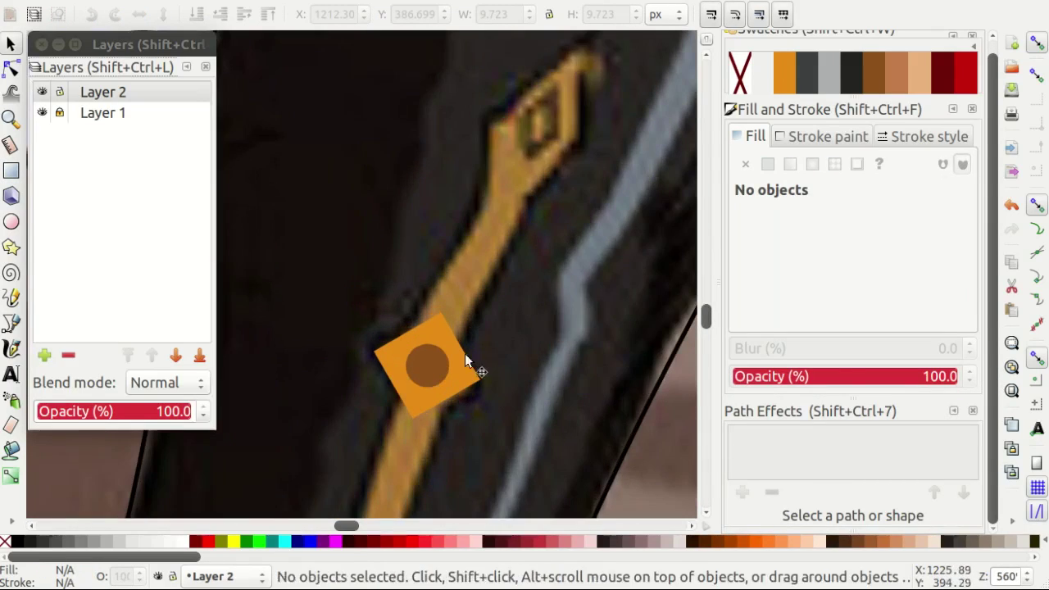
{"action": "left_click", "coordinate": [465, 360]}
{"action": "key", "text": "ctrl+d"}
{"action": "left_click_drag", "start_coordinate": [463, 369], "coordinate": [573, 139]}
Convert the square copy to a path, rotate and stretch it into a tall diamond on the band.
{"action": "scroll", "coordinate": [574, 140], "scroll_direction": "up", "scroll_amount": 1}
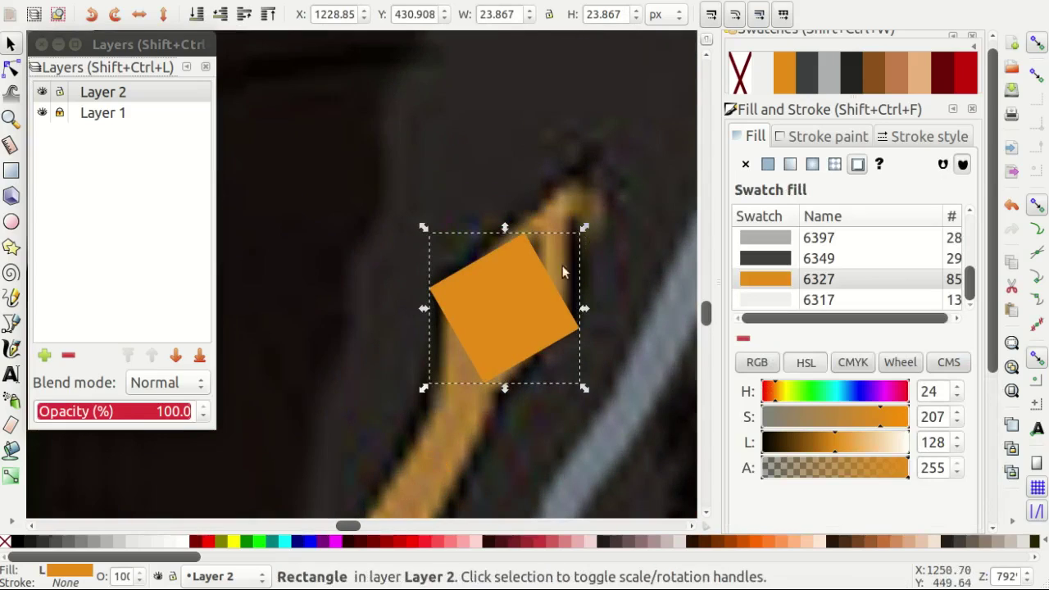
{"action": "key", "text": "n"}
{"action": "key", "text": "shift+ctrl+c"}
{"action": "scroll", "coordinate": [539, 244], "scroll_direction": "up", "scroll_amount": 1}
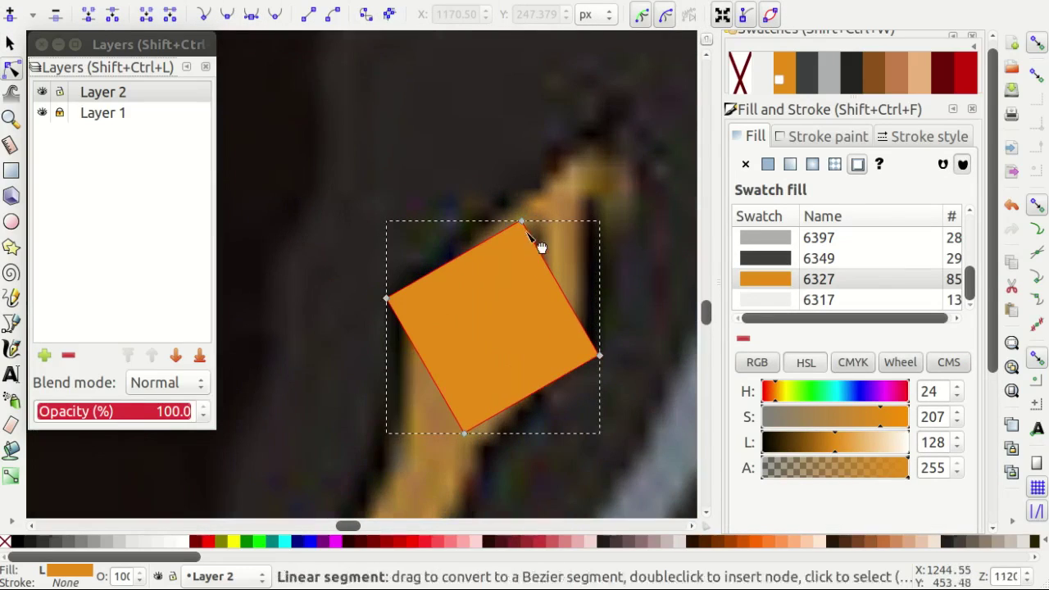
{"action": "key", "text": "s"}
{"action": "left_click_drag", "start_coordinate": [603, 216], "coordinate": [590, 199]}
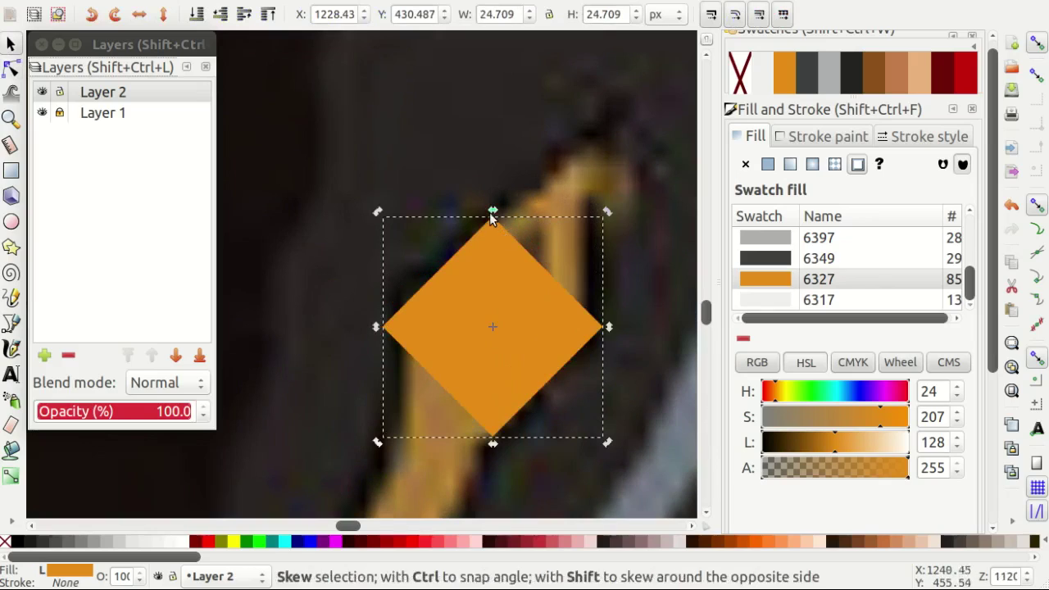
{"action": "left_click_drag", "start_coordinate": [493, 215], "coordinate": [492, 86]}
{"action": "scroll", "coordinate": [487, 193], "scroll_direction": "down", "scroll_amount": 1}
{"action": "left_click_drag", "start_coordinate": [487, 194], "coordinate": [489, 229]}
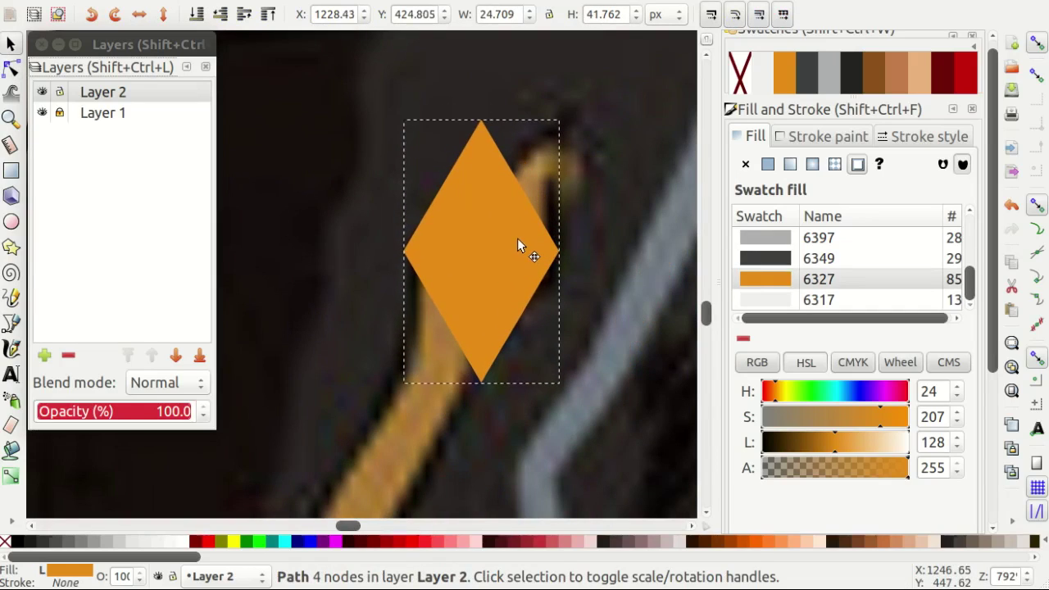
Add a smaller dark brown inset diamond, then rotate and enlarge both to follow the band.
{"action": "right_click", "coordinate": [519, 255]}
{"action": "left_click", "coordinate": [553, 317]}
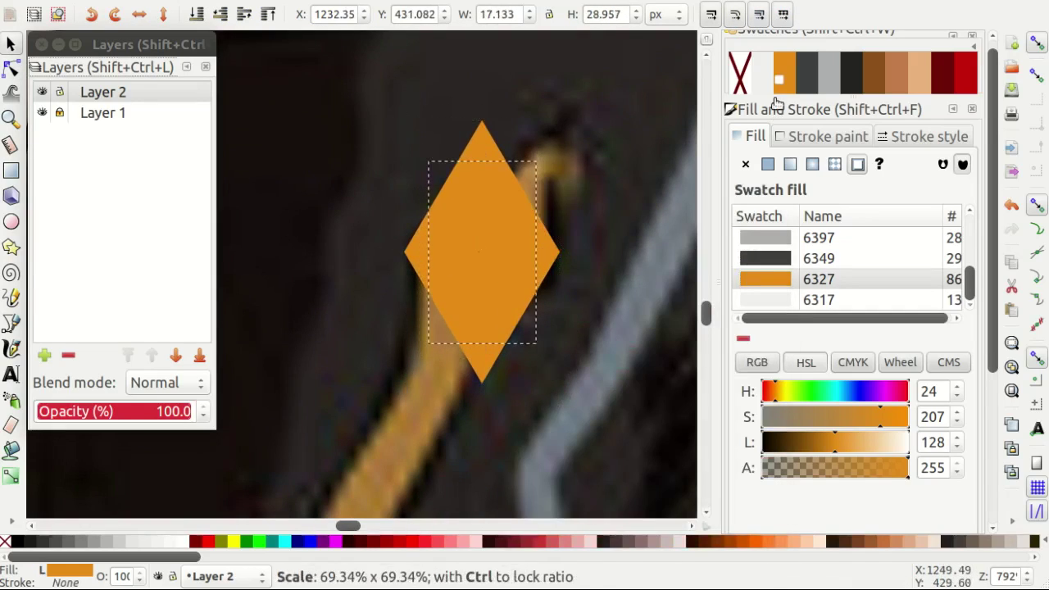
{"action": "left_click", "coordinate": [875, 73]}
{"action": "left_click_drag", "start_coordinate": [552, 351], "coordinate": [508, 350]}
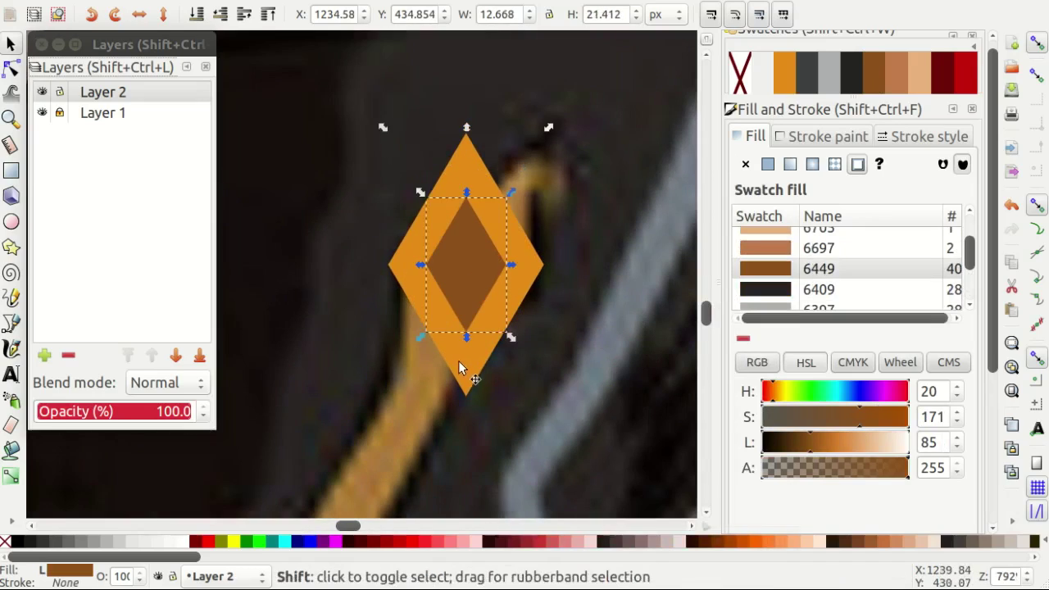
{"action": "left_click", "coordinate": [458, 367], "text": "shift"}
{"action": "mouse_move", "coordinate": [543, 397]}
{"action": "left_mouse_down"}
{"action": "mouse_move", "coordinate": [469, 327]}
{"action": "mouse_move", "coordinate": [491, 332]}
{"action": "left_mouse_up"}
{"action": "left_click_drag", "start_coordinate": [541, 378], "coordinate": [561, 382]}
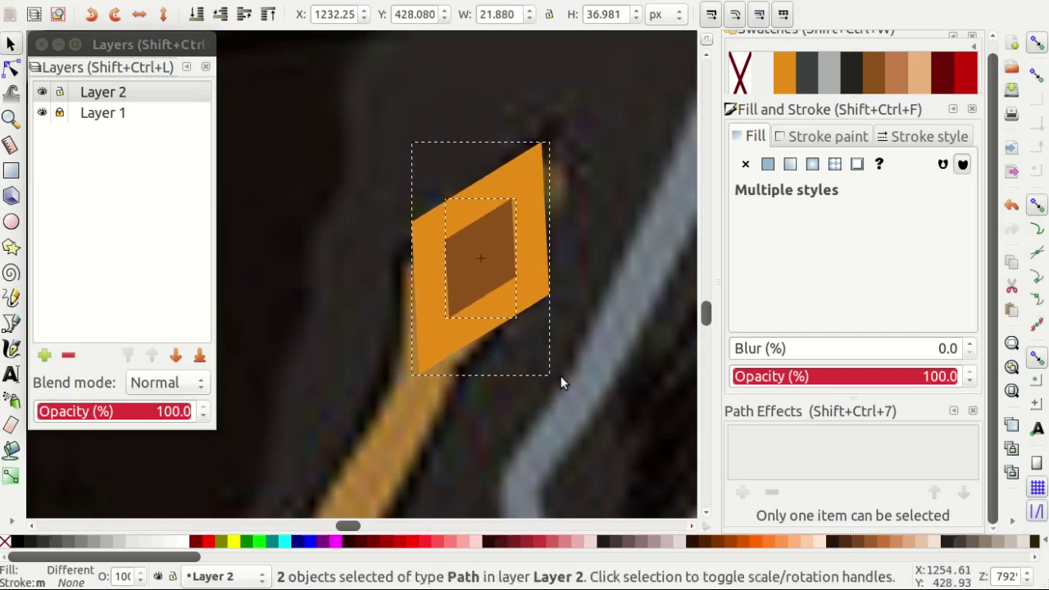
{"action": "key", "text": "Escape"}
{"action": "key", "text": "minus"}
Trace a closed pen path along the gold band starting at the cuff.
{"action": "key", "text": "b"}
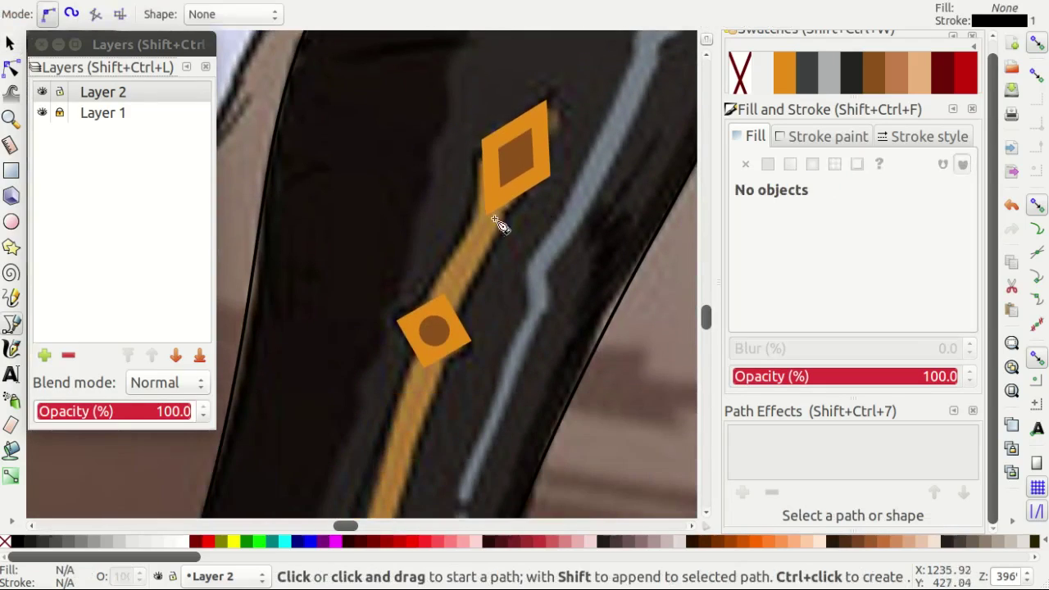
{"action": "left_click", "coordinate": [529, 188]}
{"action": "scroll", "coordinate": [459, 262], "scroll_direction": "down", "scroll_amount": 2}
{"action": "scroll", "coordinate": [409, 316], "scroll_direction": "up", "scroll_amount": 2}
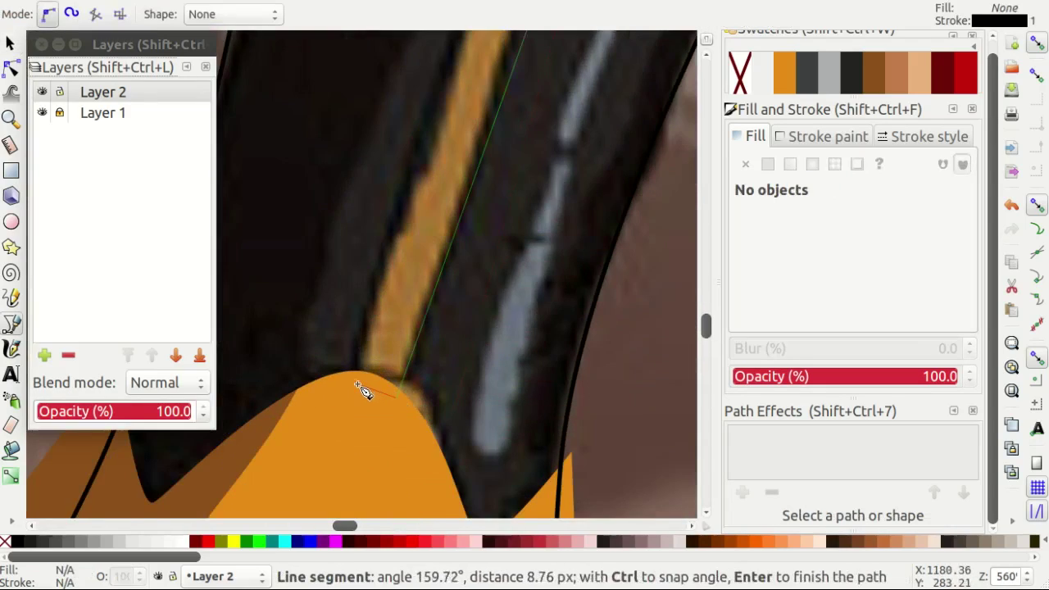
{"action": "scroll", "coordinate": [361, 391], "scroll_direction": "up", "scroll_amount": 3}
{"action": "scroll", "coordinate": [541, 237], "scroll_direction": "up", "scroll_amount": 1, "text": "ctrl"}
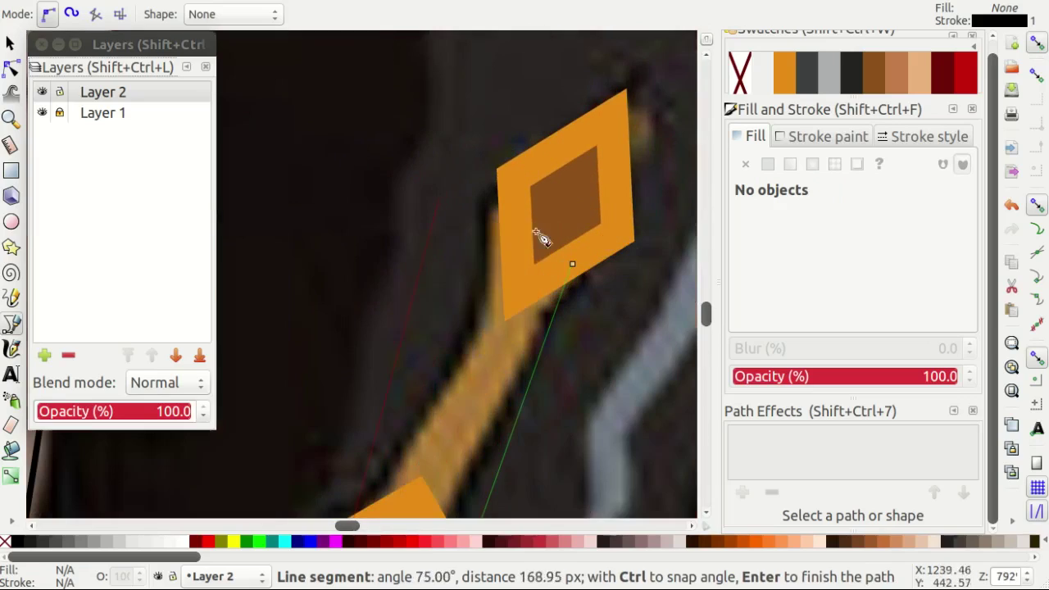
{"action": "left_click", "coordinate": [572, 265]}
Refine the band path's nodes onto the band edge and curve its right side.
{"action": "key", "text": "n"}
{"action": "scroll", "coordinate": [398, 234], "scroll_direction": "up", "scroll_amount": 1, "text": "ctrl"}
{"action": "left_click_drag", "start_coordinate": [484, 201], "coordinate": [485, 201]}
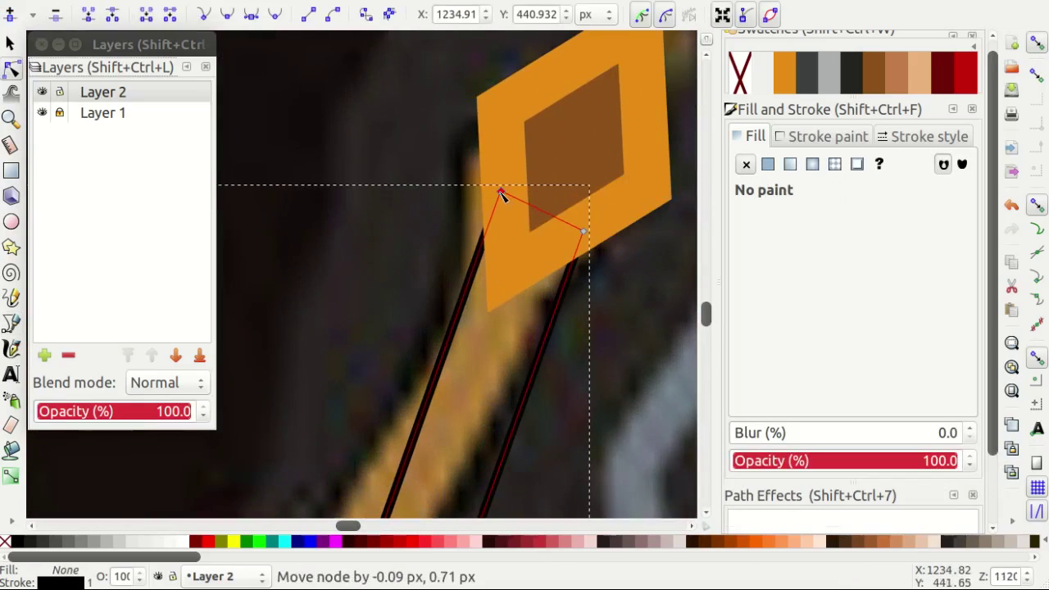
{"action": "scroll", "coordinate": [515, 253], "scroll_direction": "down", "scroll_amount": 1, "text": "ctrl"}
{"action": "scroll", "coordinate": [356, 276], "scroll_direction": "down", "scroll_amount": 2, "text": "ctrl"}
{"action": "scroll", "coordinate": [331, 432], "scroll_direction": "down", "scroll_amount": 1}
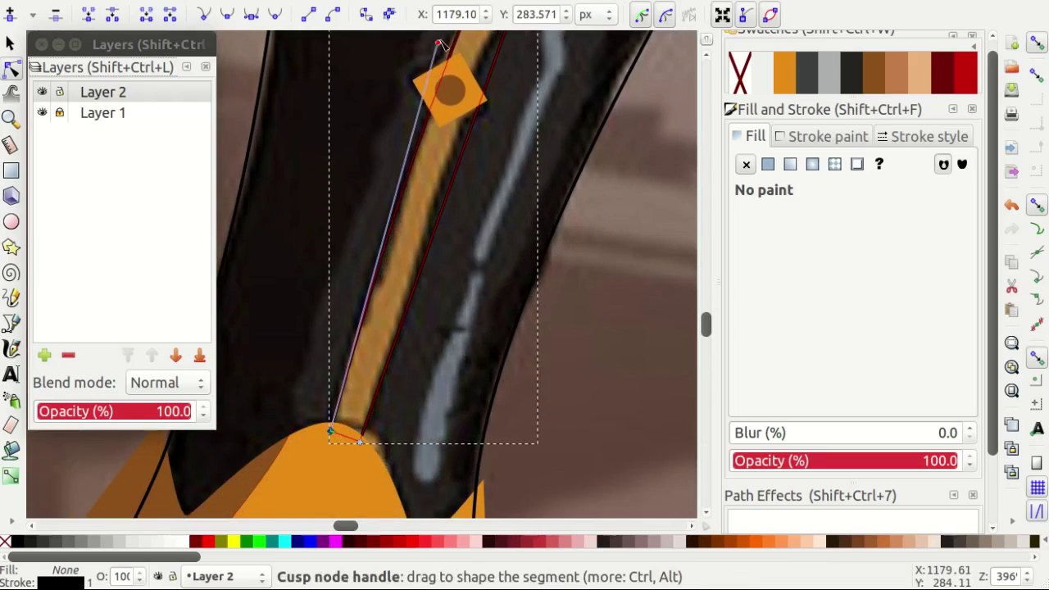
{"action": "left_click_drag", "start_coordinate": [440, 43], "coordinate": [443, 49]}
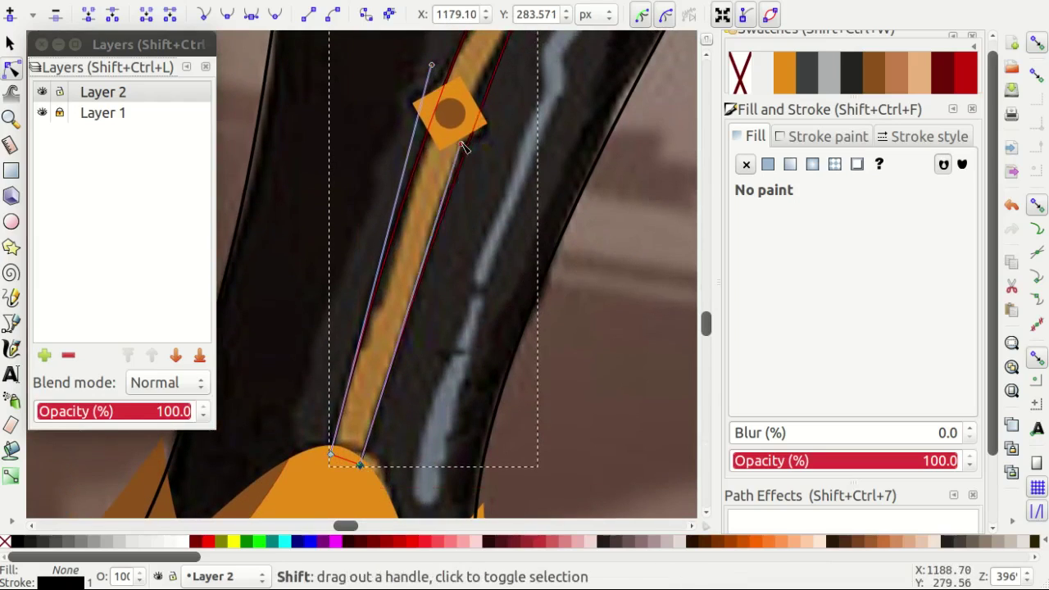
{"action": "left_click_drag", "start_coordinate": [463, 146], "coordinate": [464, 103]}
{"action": "scroll", "coordinate": [530, 223], "scroll_direction": "up", "scroll_amount": 3, "text": "ctrl"}
Select the new gold band path and fill it orange.
{"action": "key", "text": "s"}
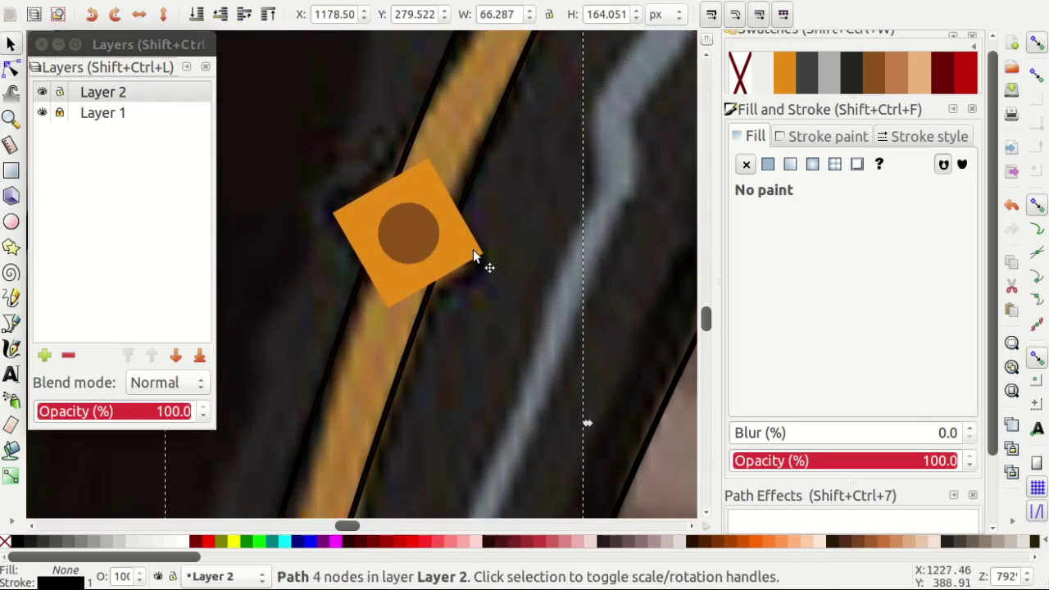
{"action": "left_click", "coordinate": [473, 249]}
{"action": "left_click", "coordinate": [382, 234], "text": "shift"}
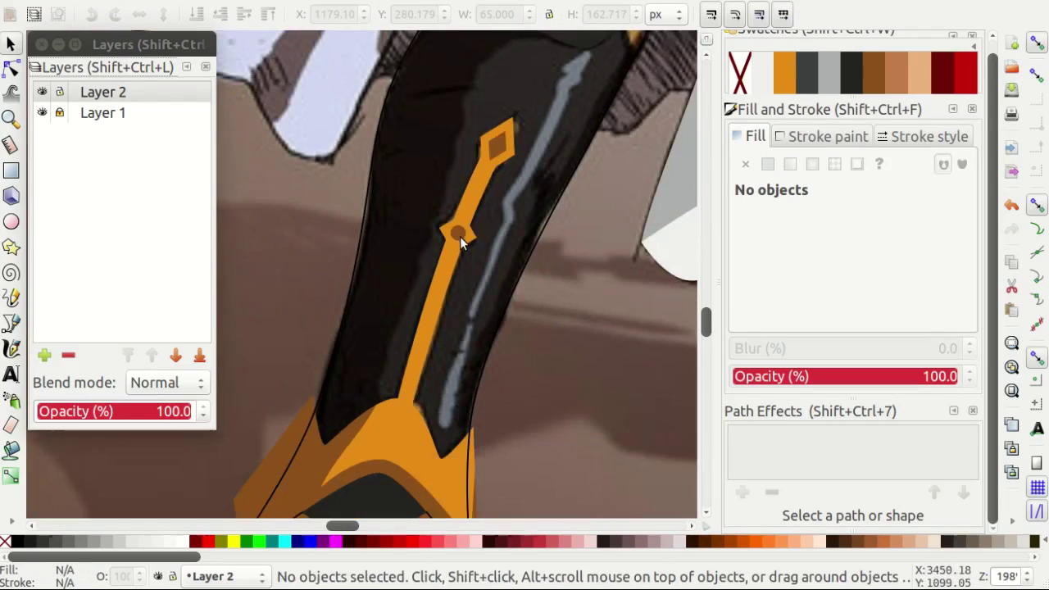
{"action": "scroll", "coordinate": [446, 241], "scroll_direction": "down", "scroll_amount": 2}
{"action": "scroll", "coordinate": [451, 205], "scroll_direction": "down", "scroll_amount": 3, "text": "ctrl"}
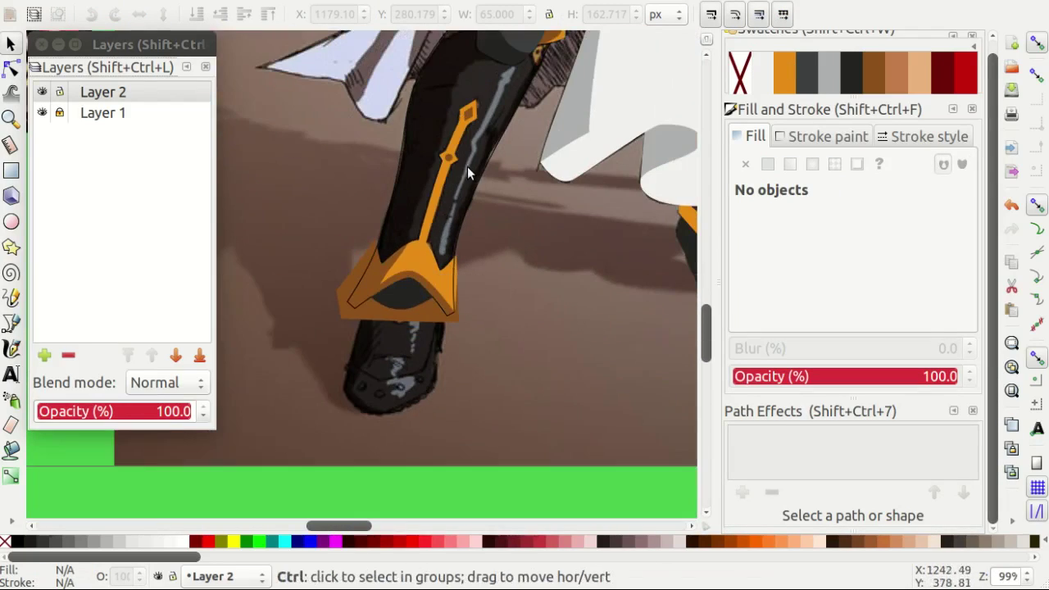
{"action": "scroll", "coordinate": [470, 176], "scroll_direction": "up", "scroll_amount": 2, "text": "ctrl"}
{"action": "scroll", "coordinate": [483, 209], "scroll_direction": "up", "scroll_amount": 3}
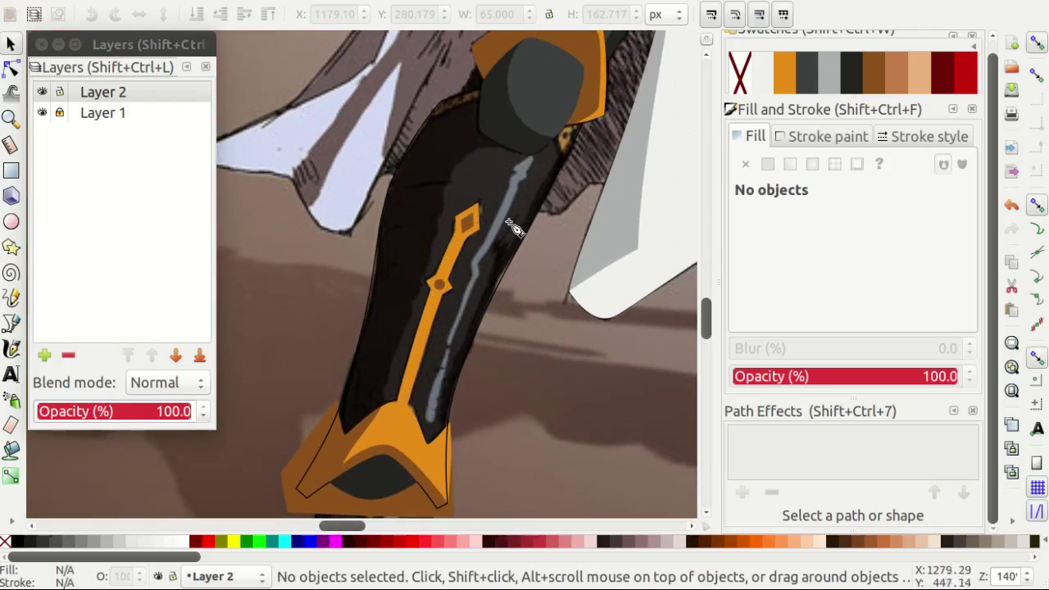
Trace a closed pen path over the highlight, from the cuff's inner tip up the sleeve.
{"action": "key", "text": "b"}
{"action": "scroll", "coordinate": [528, 180], "scroll_direction": "up", "scroll_amount": 3, "text": "ctrl"}
{"action": "left_click", "coordinate": [517, 107]}
{"action": "scroll", "coordinate": [492, 180], "scroll_direction": "down", "scroll_amount": 2, "text": "ctrl"}
{"action": "scroll", "coordinate": [434, 328], "scroll_direction": "up", "scroll_amount": 3, "text": "ctrl"}
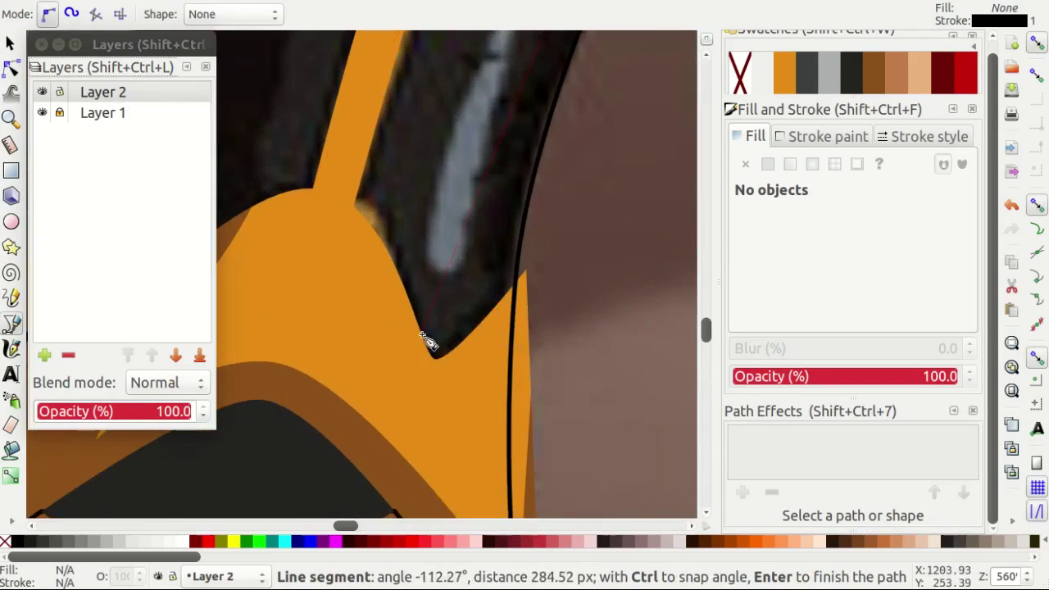
{"action": "left_click", "coordinate": [441, 380]}
{"action": "scroll", "coordinate": [368, 355], "scroll_direction": "down", "scroll_amount": 3, "text": "ctrl"}
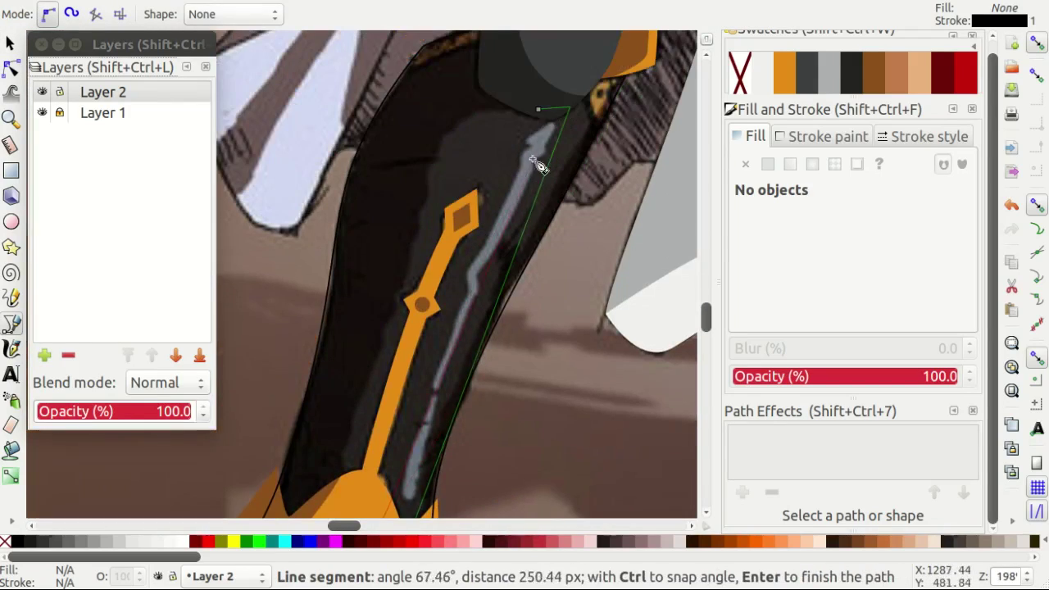
{"action": "left_click", "coordinate": [542, 112]}
Curve the highlight's left edge and fill it with light grey swatch 6397.
{"action": "key", "text": "n"}
{"action": "scroll", "coordinate": [544, 115], "scroll_direction": "up", "scroll_amount": 1, "text": "ctrl"}
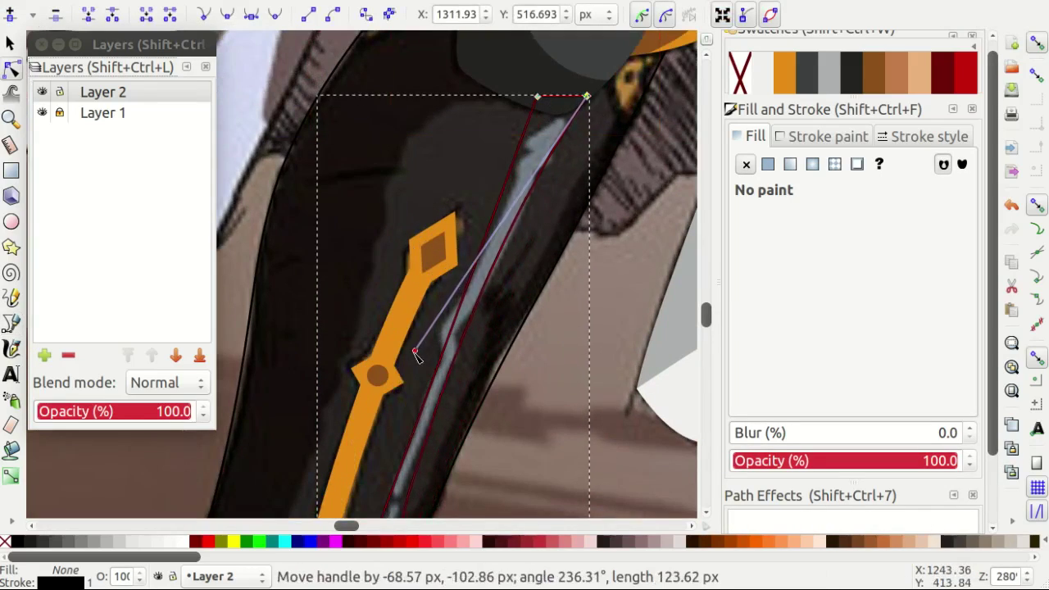
{"action": "left_click_drag", "start_coordinate": [542, 100], "coordinate": [413, 350]}
{"action": "scroll", "coordinate": [403, 311], "scroll_direction": "down", "scroll_amount": 6}
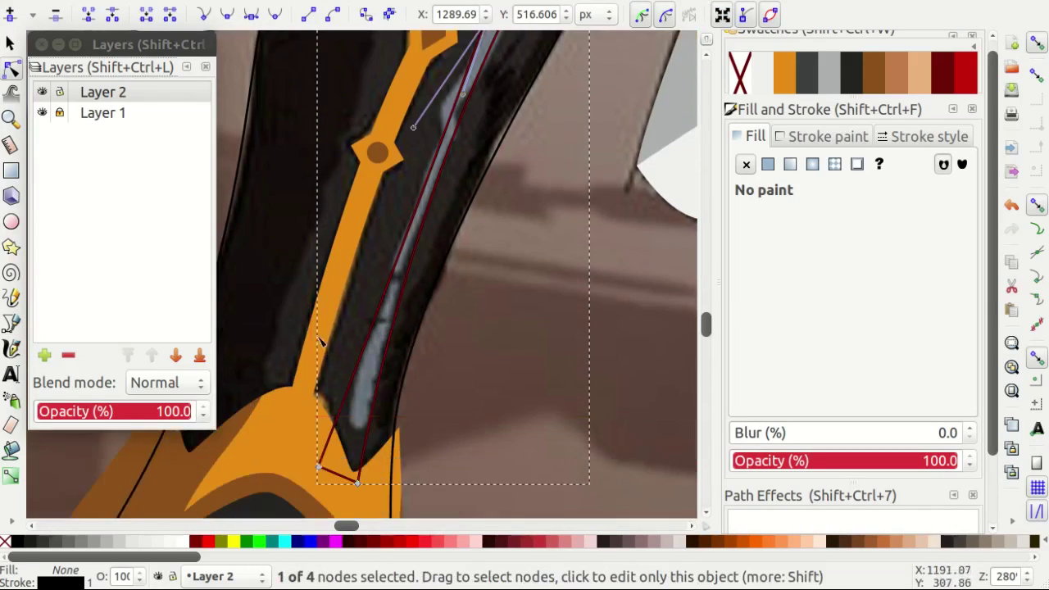
{"action": "left_click", "coordinate": [822, 86]}
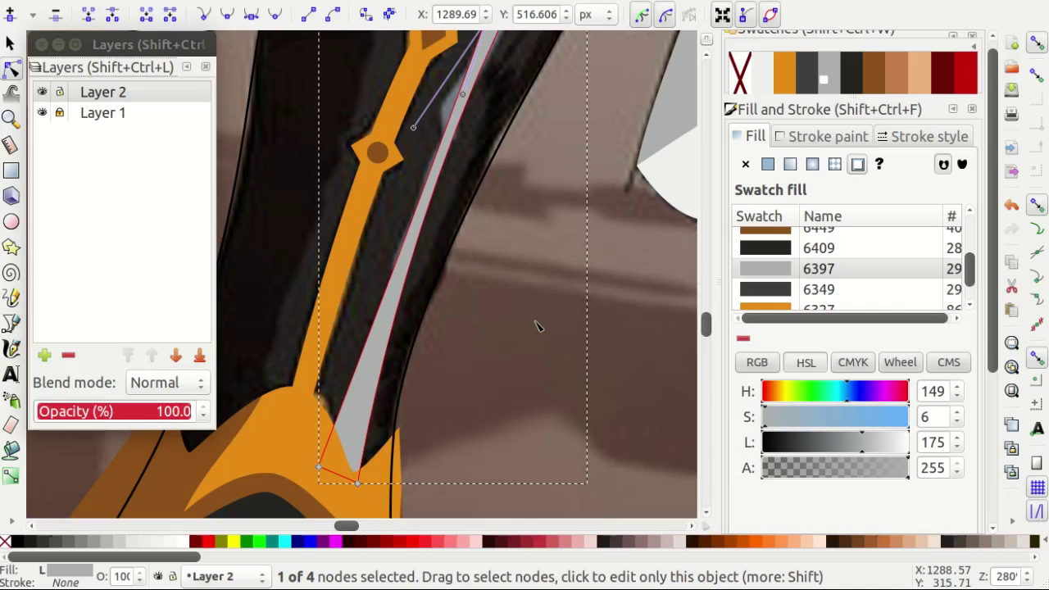
{"action": "key", "text": "Escape"}
{"action": "scroll", "coordinate": [516, 305], "scroll_direction": "down", "scroll_amount": 3}
Draw a closed outline along the sleeve's left side, passing under the shoulder piece.
{"action": "key", "text": "Escape"}
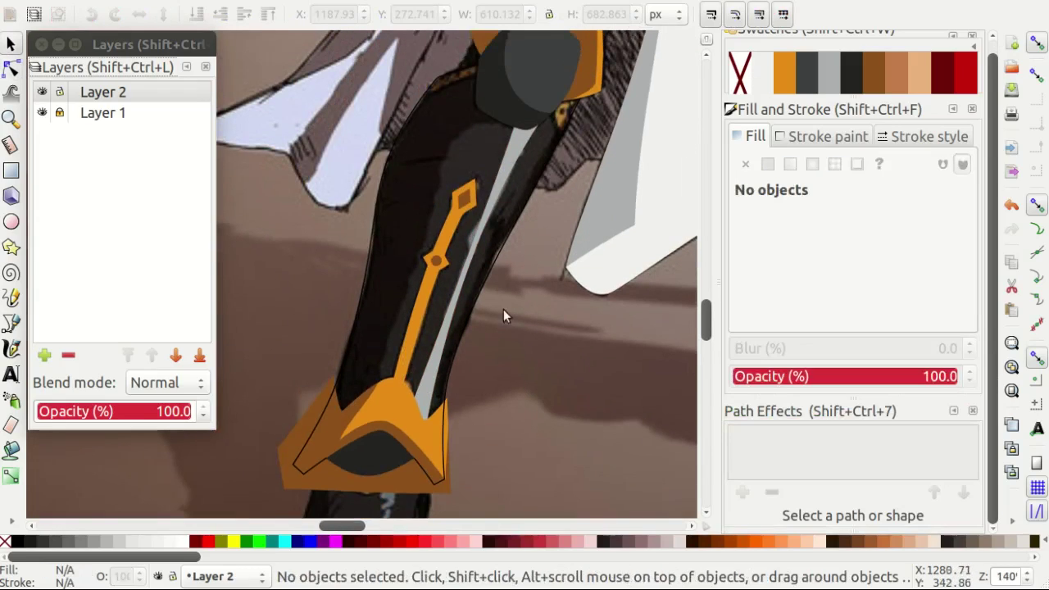
{"action": "key", "text": "b"}
{"action": "scroll", "coordinate": [393, 339], "scroll_direction": "up", "scroll_amount": 2}
{"action": "scroll", "coordinate": [393, 339], "scroll_direction": "up", "scroll_amount": 2}
{"action": "scroll", "coordinate": [380, 356], "scroll_direction": "up", "scroll_amount": 1}
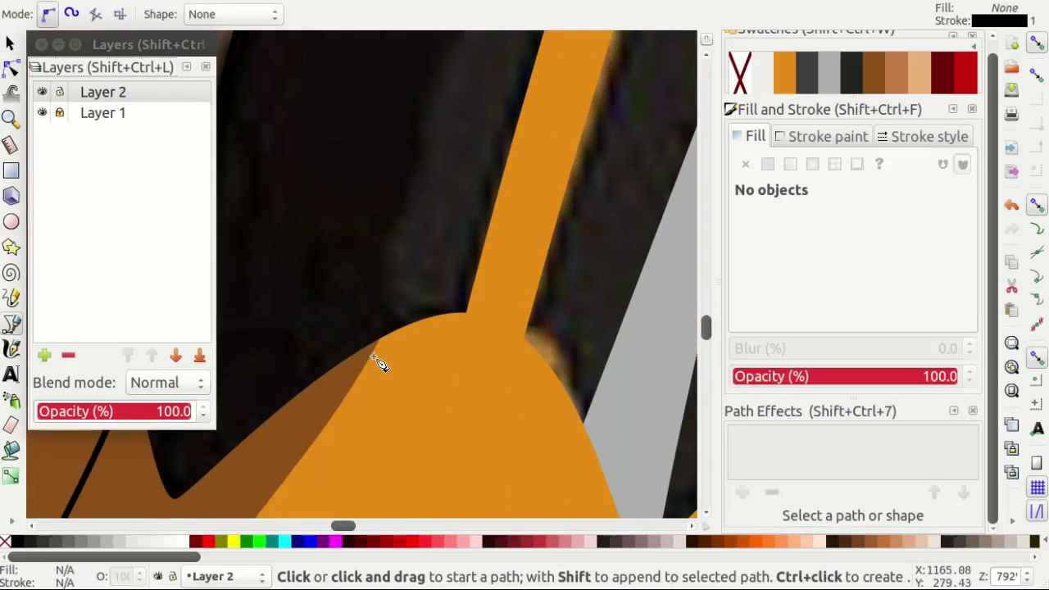
{"action": "left_click", "coordinate": [374, 355]}
{"action": "scroll", "coordinate": [447, 160], "scroll_direction": "down", "scroll_amount": 5}
{"action": "scroll", "coordinate": [446, 162], "scroll_direction": "up", "scroll_amount": 1}
{"action": "scroll", "coordinate": [444, 163], "scroll_direction": "up", "scroll_amount": 2}
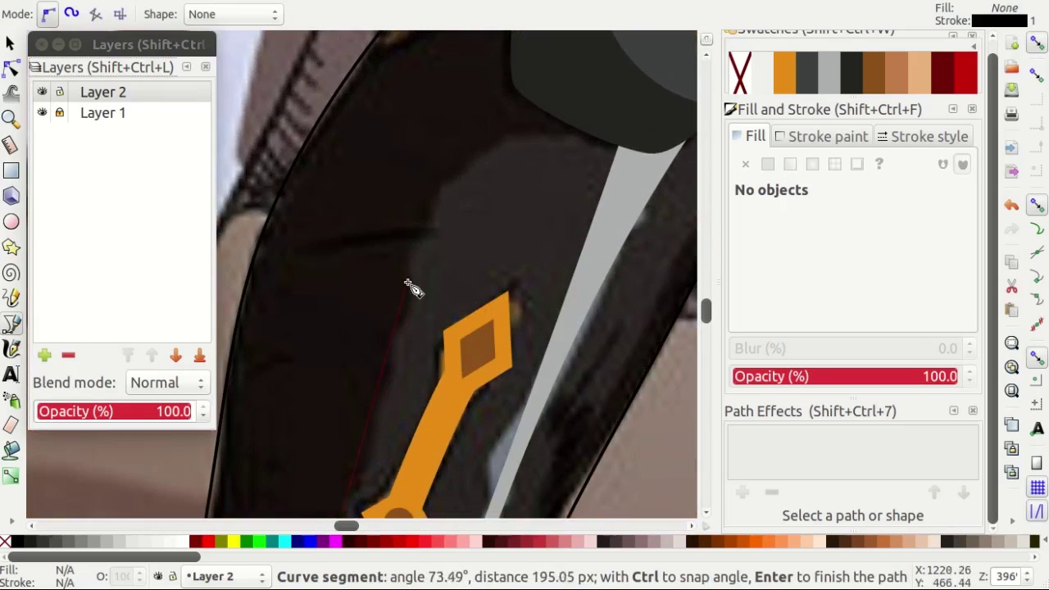
{"action": "scroll", "coordinate": [440, 165], "scroll_direction": "down", "scroll_amount": 2}
{"action": "scroll", "coordinate": [565, 147], "scroll_direction": "up", "scroll_amount": 1}
{"action": "left_click_drag", "start_coordinate": [536, 138], "coordinate": [580, 146]}
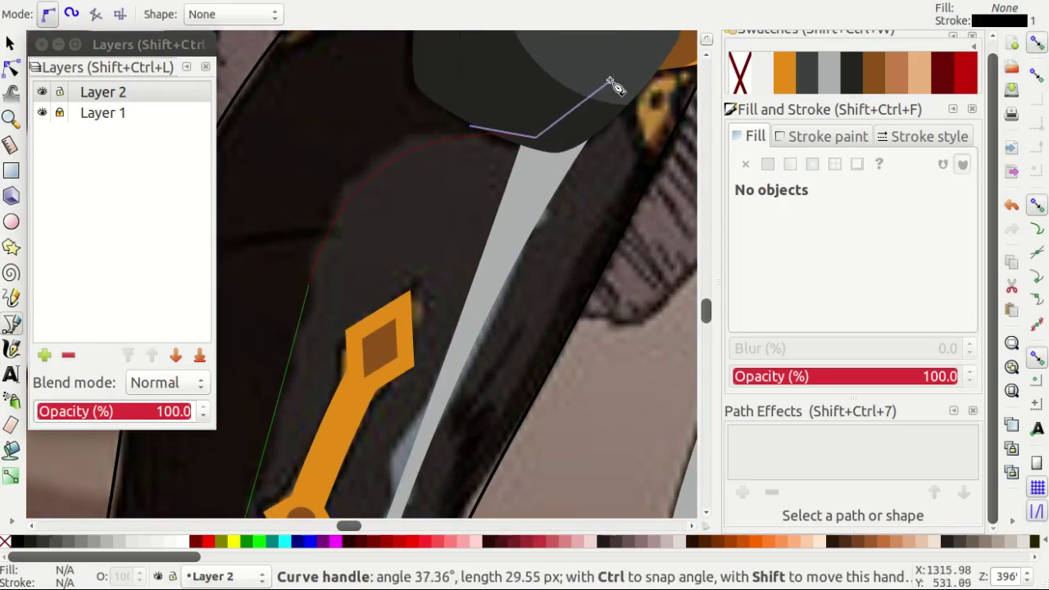
{"action": "left_click_drag", "start_coordinate": [613, 85], "coordinate": [606, 90]}
{"action": "scroll", "coordinate": [604, 168], "scroll_direction": "up", "scroll_amount": 2}
{"action": "scroll", "coordinate": [516, 172], "scroll_direction": "down", "scroll_amount": 2}
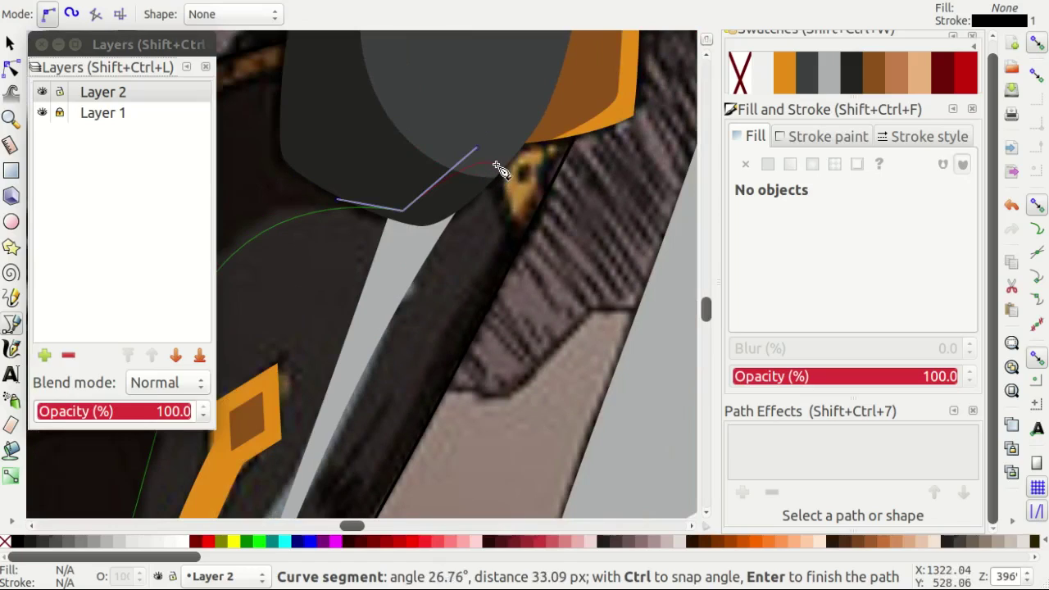
{"action": "left_click", "coordinate": [542, 98]}
{"action": "scroll", "coordinate": [574, 222], "scroll_direction": "down", "scroll_amount": 2}
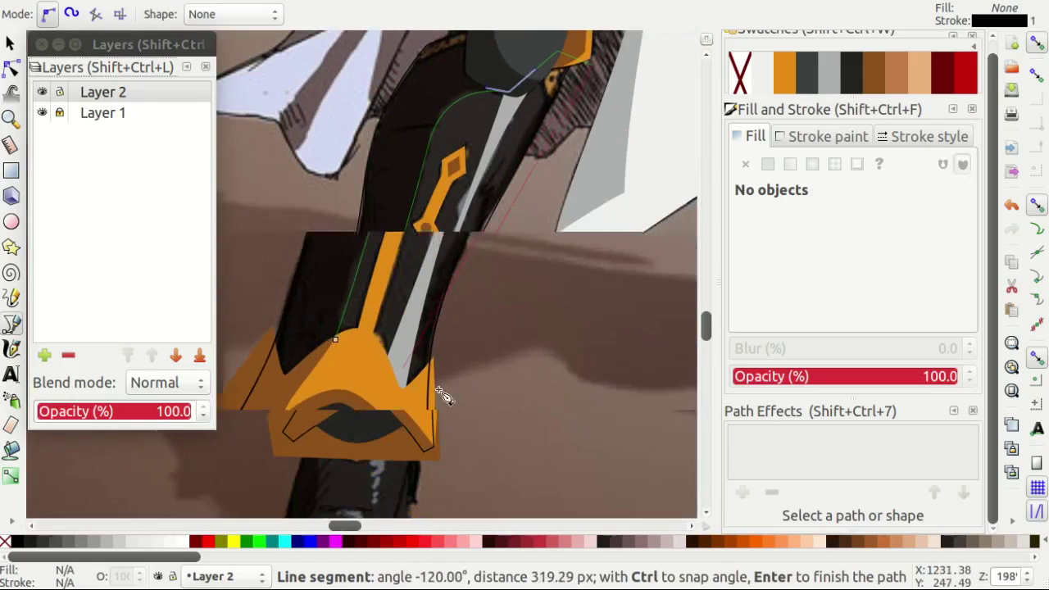
{"action": "scroll", "coordinate": [442, 393], "scroll_direction": "up", "scroll_amount": 1}
{"action": "left_click", "coordinate": [297, 324]}
Add a small orange patch without stroke, tucked beneath the other shapes.
{"action": "scroll", "coordinate": [346, 297], "scroll_direction": "up", "scroll_amount": 3}
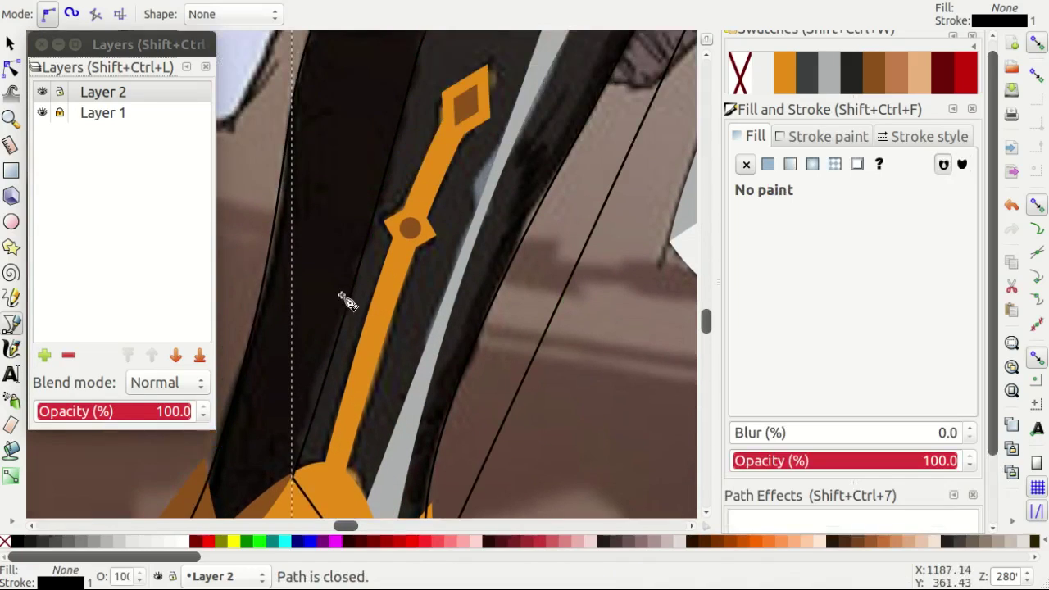
{"action": "scroll", "coordinate": [410, 287], "scroll_direction": "up", "scroll_amount": 3}
{"action": "scroll", "coordinate": [491, 270], "scroll_direction": "up", "scroll_amount": 3}
{"action": "scroll", "coordinate": [550, 271], "scroll_direction": "up", "scroll_amount": 3}
{"action": "left_click_drag", "start_coordinate": [552, 272], "coordinate": [496, 186]}
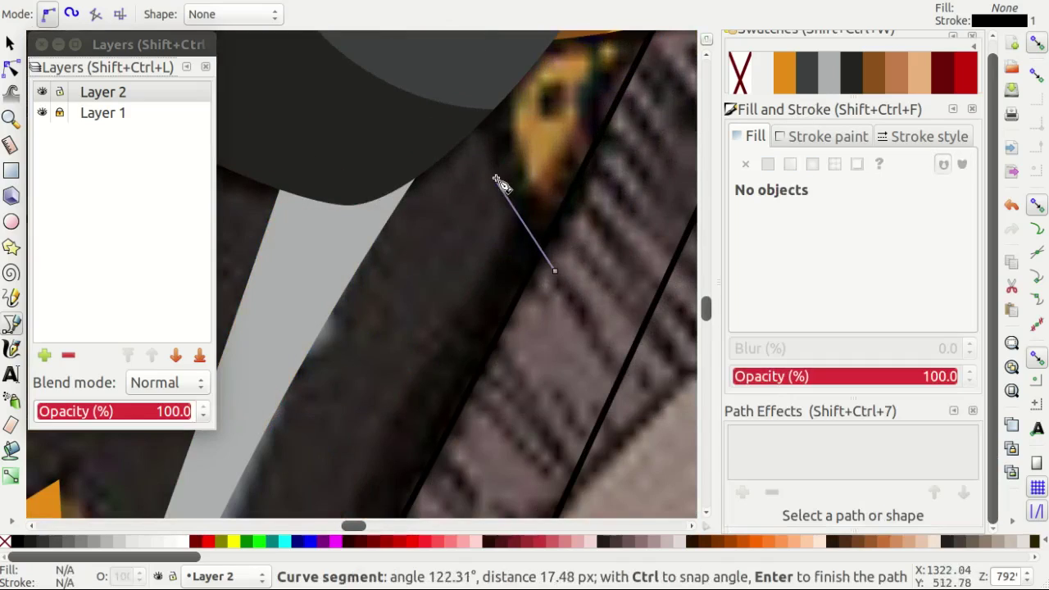
{"action": "scroll", "coordinate": [498, 176], "scroll_direction": "up", "scroll_amount": 4}
{"action": "left_click", "coordinate": [475, 171]}
{"action": "left_click", "coordinate": [588, 106]}
{"action": "scroll", "coordinate": [589, 106], "scroll_direction": "up", "scroll_amount": 2}
{"action": "scroll", "coordinate": [588, 106], "scroll_direction": "right", "scroll_amount": 2}
{"action": "left_click", "coordinate": [493, 464]}
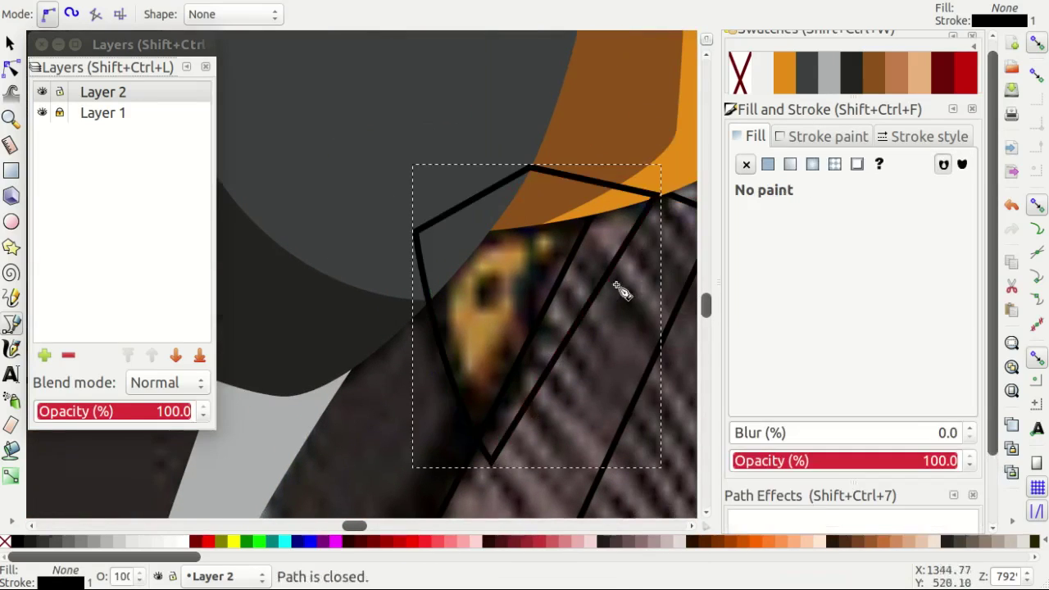
{"action": "left_click", "coordinate": [784, 72]}
{"action": "left_click", "coordinate": [5, 540], "text": "shift"}
{"action": "key", "text": "Page_Down"}
Fill the long black-outlined sleeve strip with dark grey swatch 6349.
{"action": "left_click", "coordinate": [620, 337]}
{"action": "scroll", "coordinate": [621, 338], "scroll_direction": "down", "scroll_amount": 2}
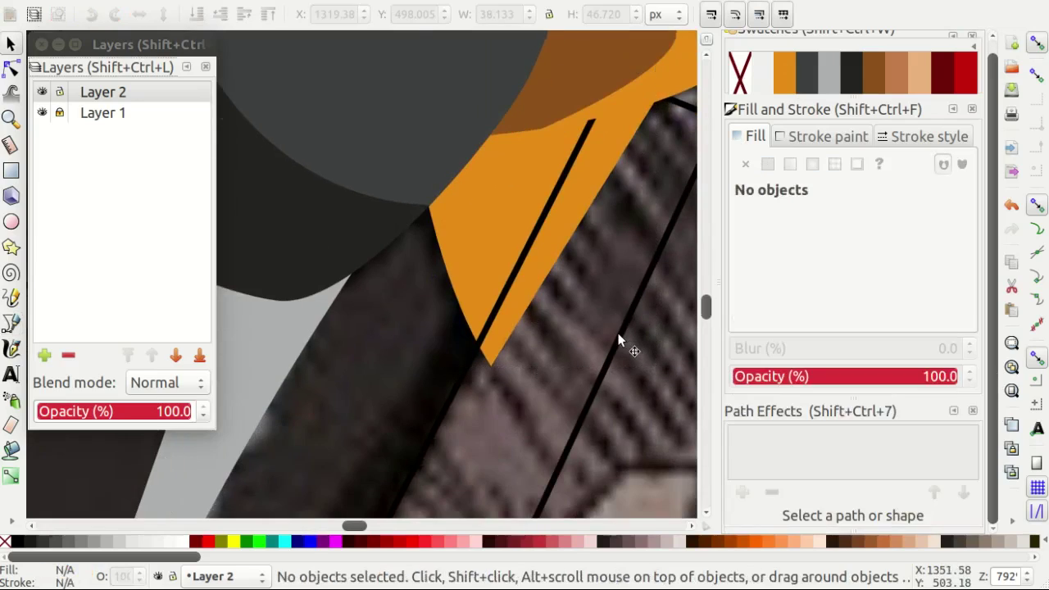
{"action": "left_click", "coordinate": [618, 338]}
{"action": "left_click", "coordinate": [798, 85]}
{"action": "scroll", "coordinate": [420, 266], "scroll_direction": "down", "scroll_amount": 3}
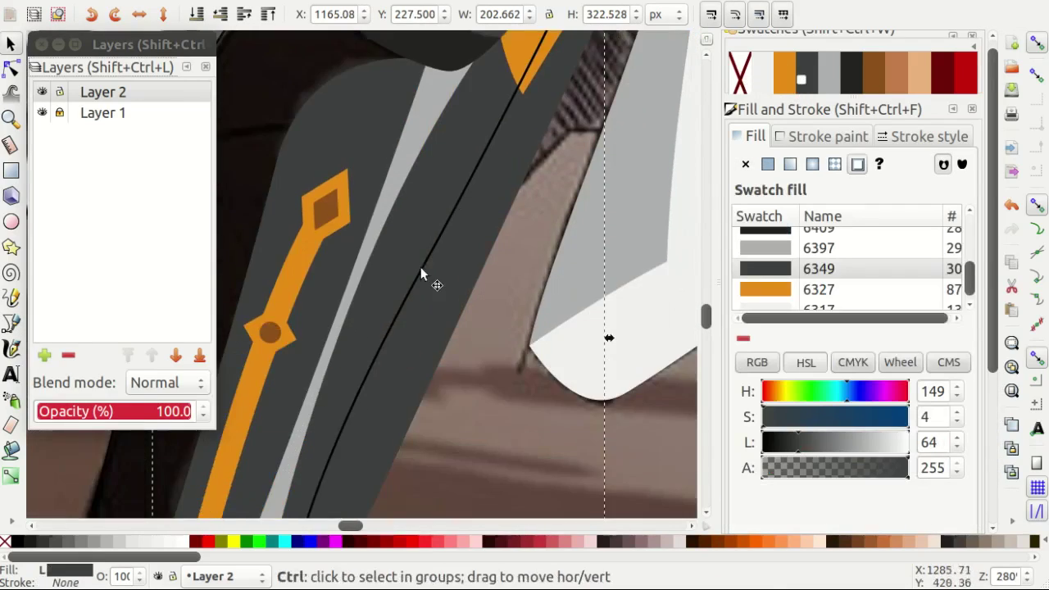
{"action": "scroll", "coordinate": [420, 266], "scroll_direction": "down", "scroll_amount": 2}
Add a backing rectangle over the sleeve, sent to the bottom and filled with swatch 6409.
{"action": "key", "text": "r"}
{"action": "mouse_move", "coordinate": [378, 172]}
{"action": "left_mouse_down"}
{"action": "mouse_move", "coordinate": [419, 244]}
{"action": "mouse_move", "coordinate": [564, 430]}
{"action": "left_mouse_up"}
{"action": "key", "text": "End"}
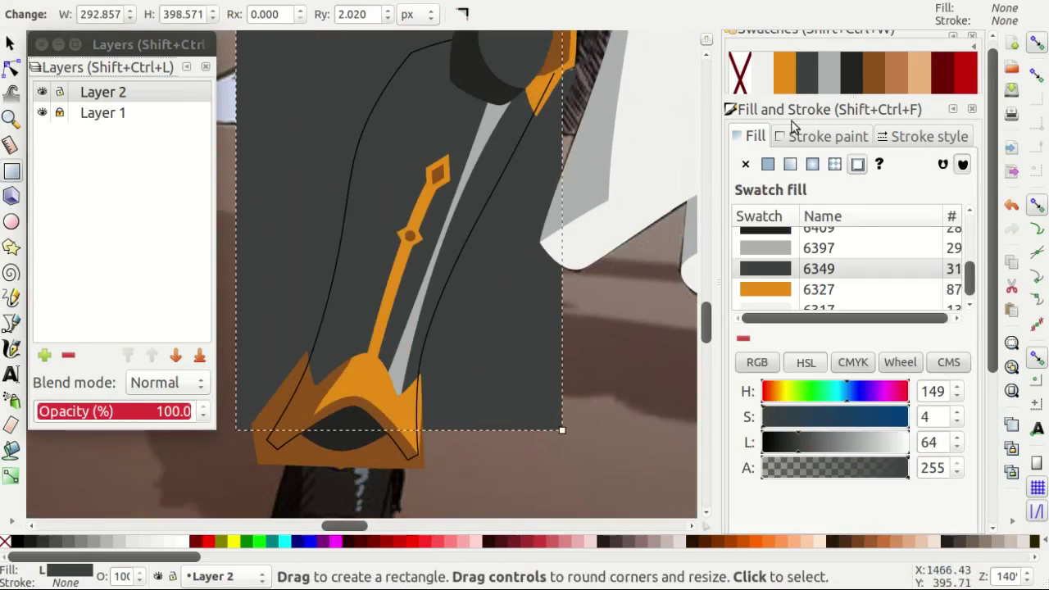
{"action": "left_click", "coordinate": [852, 72]}
Group the rectangle, black outline path, small orange piece and cuff guard, then lower the group to the bottom.
{"action": "key", "text": "s"}
{"action": "scroll", "coordinate": [431, 279], "scroll_direction": "up", "scroll_amount": 1}
{"action": "left_click", "coordinate": [432, 283], "text": "shift"}
{"action": "scroll", "coordinate": [497, 204], "scroll_direction": "up", "scroll_amount": 3}
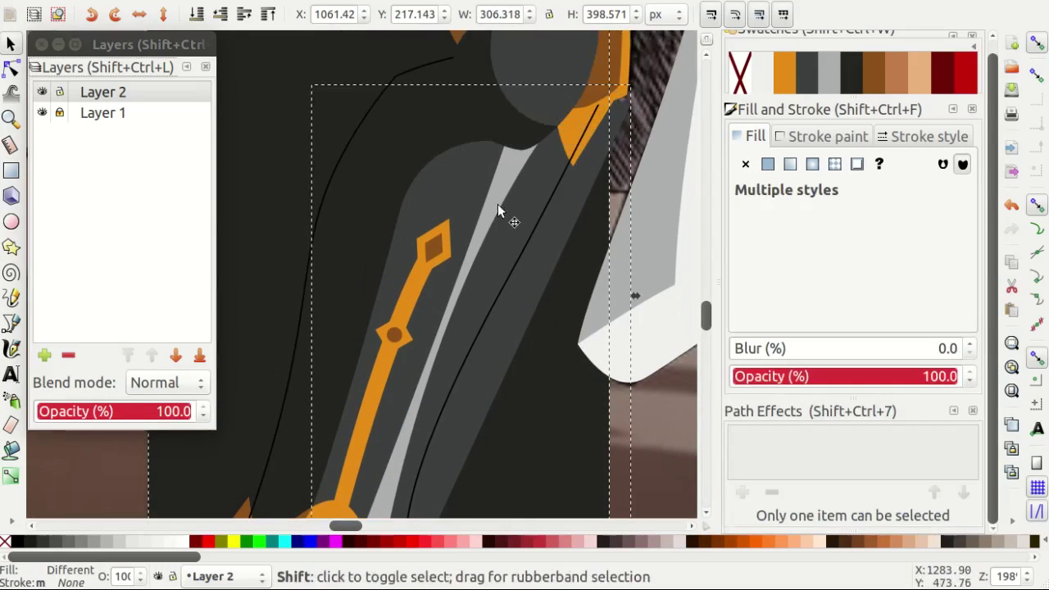
{"action": "left_click", "coordinate": [576, 143], "text": "shift"}
{"action": "scroll", "coordinate": [510, 189], "scroll_direction": "down", "scroll_amount": 5}
{"action": "scroll", "coordinate": [478, 217], "scroll_direction": "up", "scroll_amount": 2}
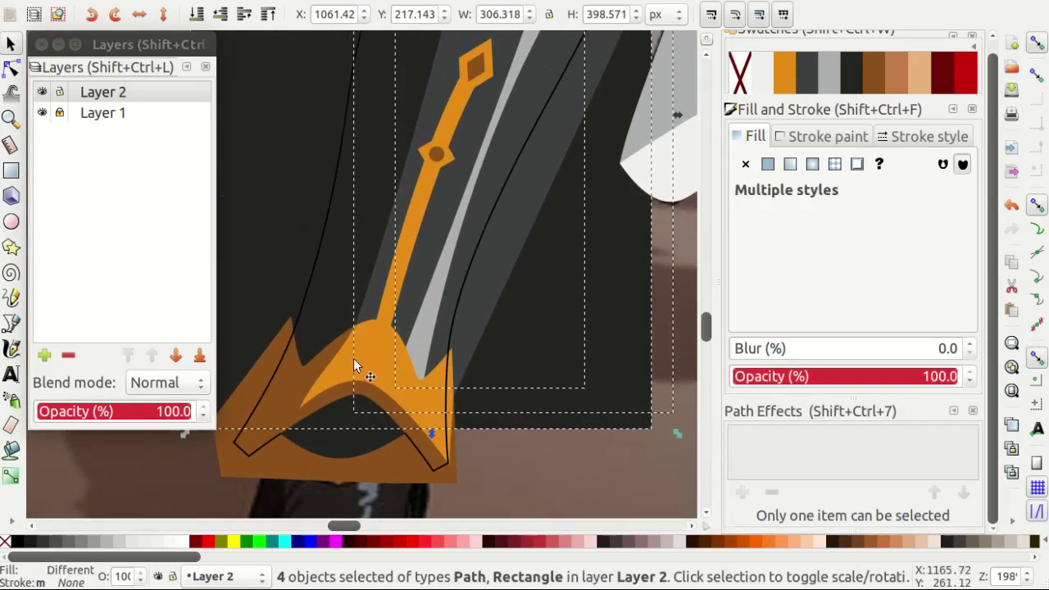
{"action": "left_click", "coordinate": [299, 382], "text": "shift"}
{"action": "key", "text": "ctrl+g"}
{"action": "key", "text": "End"}
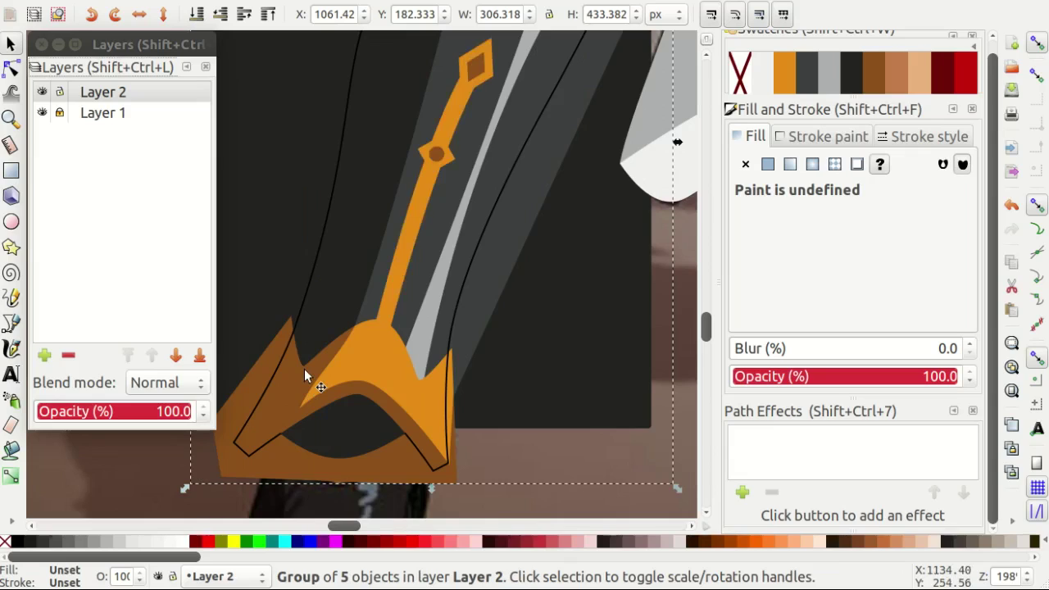
Clip the group to the sleeve outline.
{"action": "scroll", "coordinate": [304, 369], "scroll_direction": "up", "scroll_amount": 2}
{"action": "left_click", "coordinate": [323, 281], "text": "shift"}
{"action": "right_click", "coordinate": [326, 360]}
{"action": "left_click", "coordinate": [363, 535]}
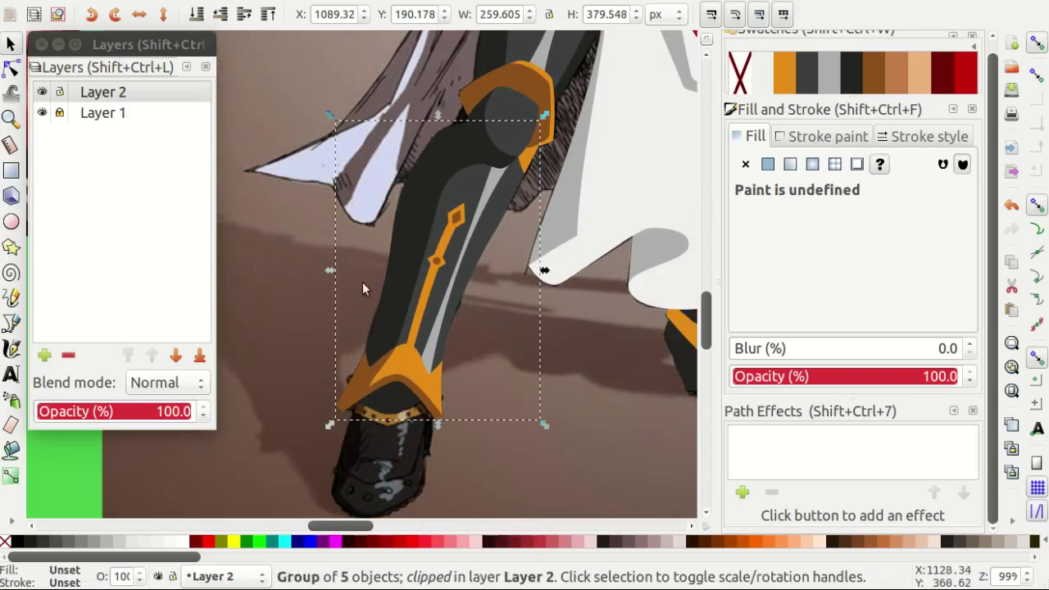
{"action": "key", "text": "Escape"}
Hide the reference photo layer, then show it again.
{"action": "left_click", "coordinate": [42, 112]}
{"action": "scroll", "coordinate": [410, 168], "scroll_direction": "up", "scroll_amount": 2}
{"action": "scroll", "coordinate": [427, 158], "scroll_direction": "up", "scroll_amount": 2}
{"action": "left_click", "coordinate": [42, 112]}
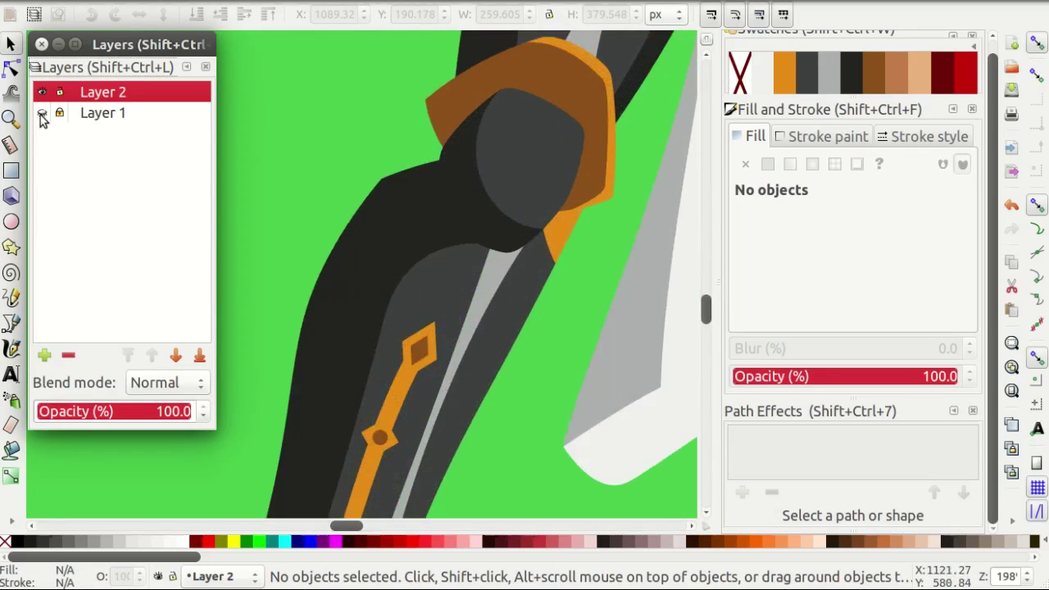
{"action": "scroll", "coordinate": [388, 209], "scroll_direction": "up", "scroll_amount": 2}
Check the sleeve's upper edge against the photo and select the orange cuff shape.
{"action": "double_click", "coordinate": [406, 242]}
{"action": "left_click", "coordinate": [364, 217]}
{"action": "left_click", "coordinate": [42, 92]}
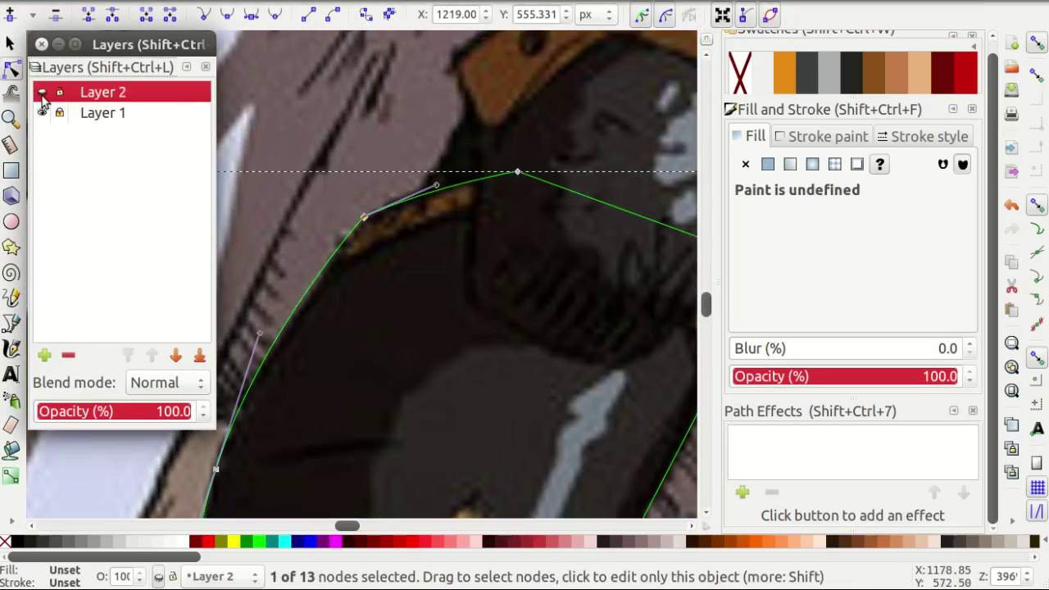
{"action": "left_click", "coordinate": [41, 91]}
{"action": "scroll", "coordinate": [394, 172], "scroll_direction": "down", "scroll_amount": 1}
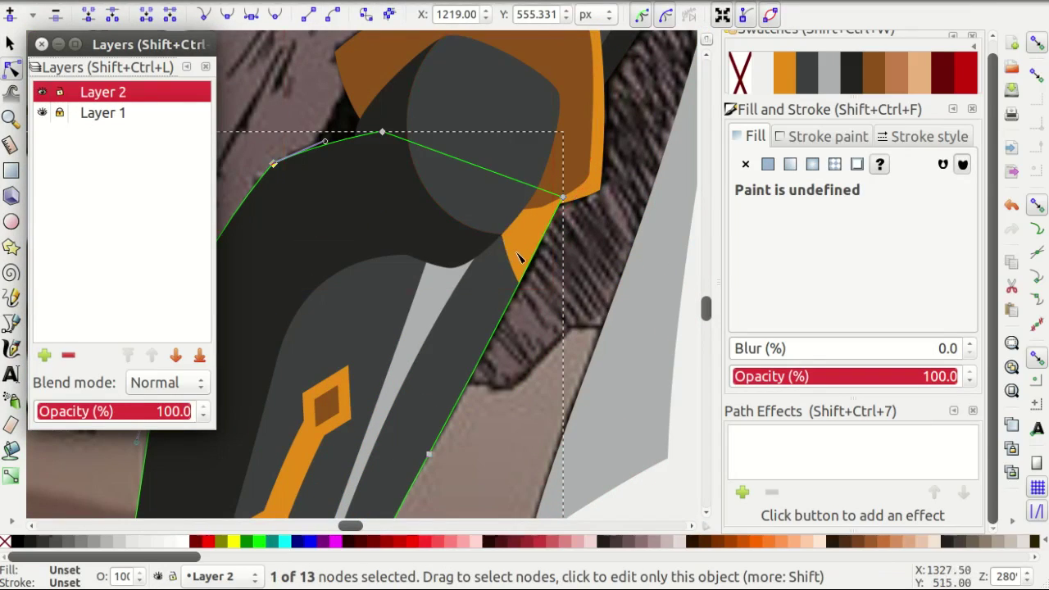
{"action": "left_click", "coordinate": [518, 258]}
{"action": "left_click", "coordinate": [518, 258], "text": "alt"}
{"action": "left_click", "coordinate": [518, 257], "text": "alt"}
{"action": "scroll", "coordinate": [445, 293], "scroll_direction": "up", "scroll_amount": 4}
{"action": "scroll", "coordinate": [445, 292], "scroll_direction": "left", "scroll_amount": 4}
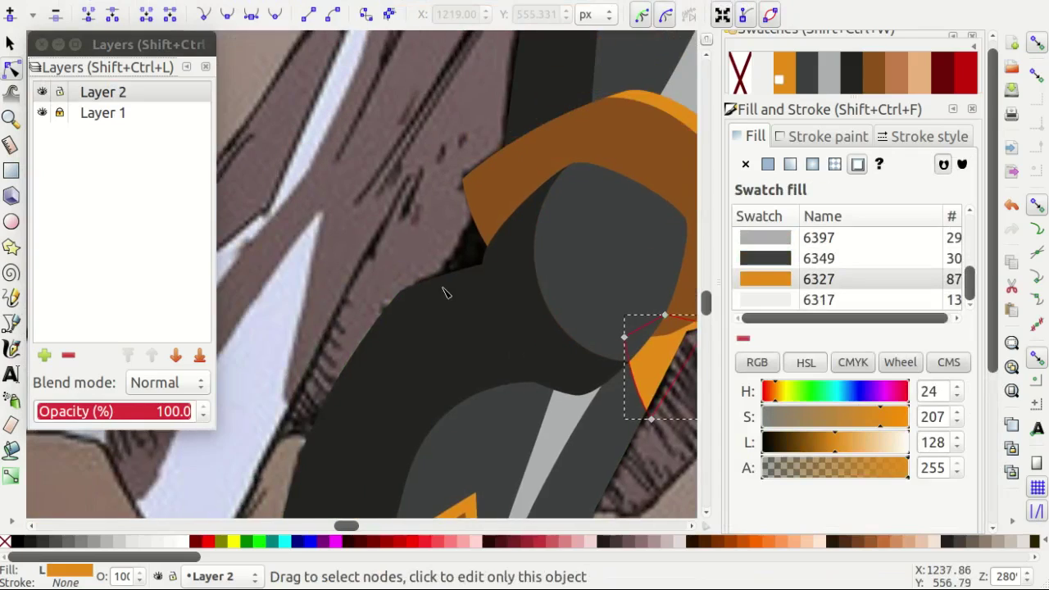
Draw a closed orange edge shape along the upper sleeve edge.
{"action": "key", "text": "b"}
{"action": "scroll", "coordinate": [445, 292], "scroll_direction": "up", "scroll_amount": 2}
{"action": "scroll", "coordinate": [468, 297], "scroll_direction": "up", "scroll_amount": 1}
{"action": "left_click", "coordinate": [42, 92]}
{"action": "left_click", "coordinate": [42, 91]}
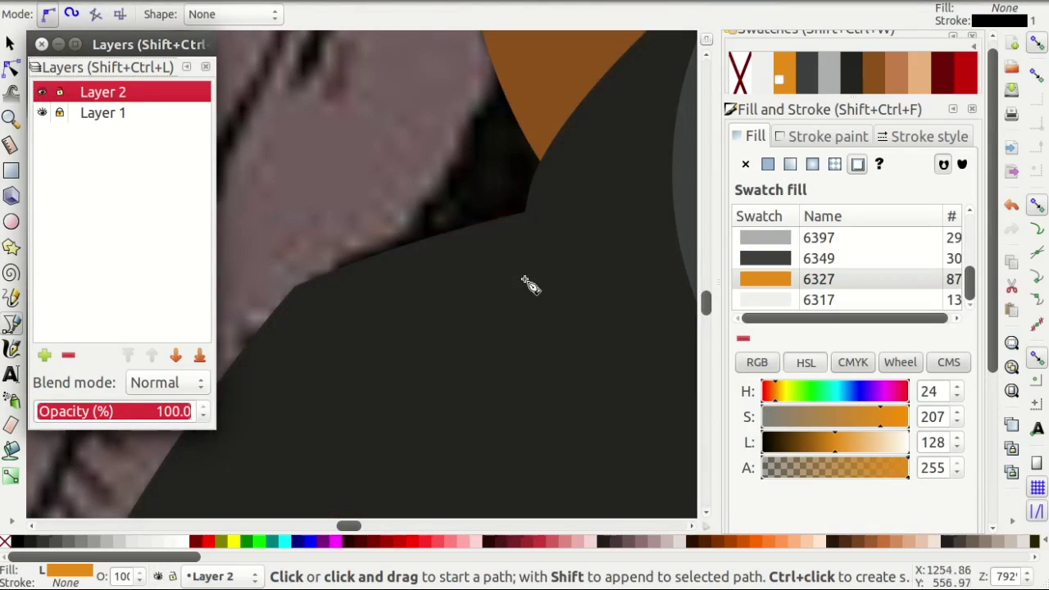
{"action": "left_click_drag", "start_coordinate": [541, 273], "coordinate": [393, 288]}
{"action": "left_click", "coordinate": [296, 365]}
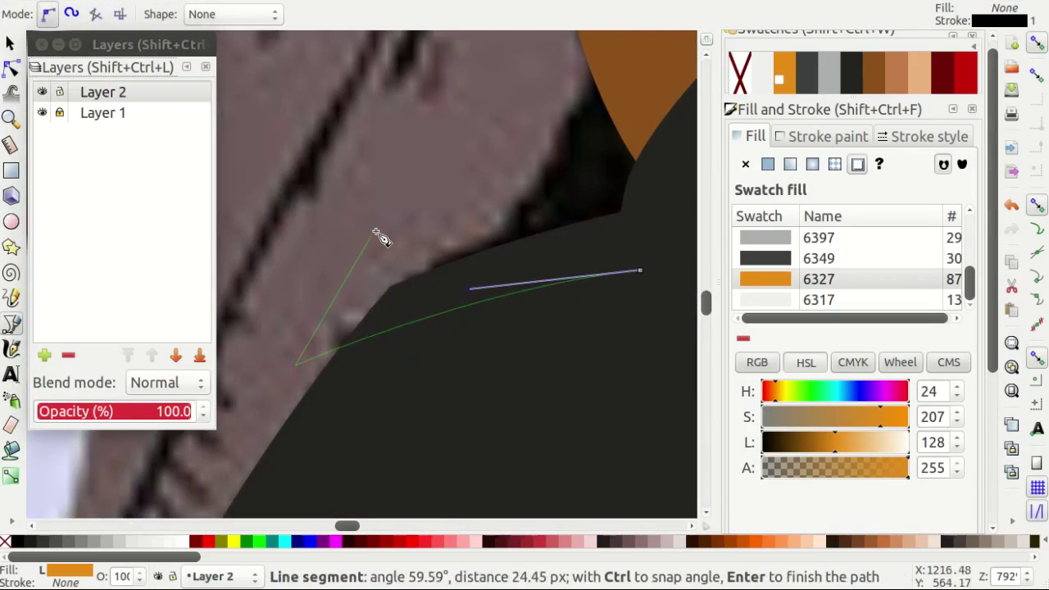
{"action": "left_click", "coordinate": [372, 233]}
{"action": "left_click", "coordinate": [655, 173]}
{"action": "left_click", "coordinate": [640, 271]}
{"action": "scroll", "coordinate": [487, 328], "scroll_direction": "down", "scroll_amount": 1}
{"action": "scroll", "coordinate": [423, 312], "scroll_direction": "down", "scroll_amount": 1}
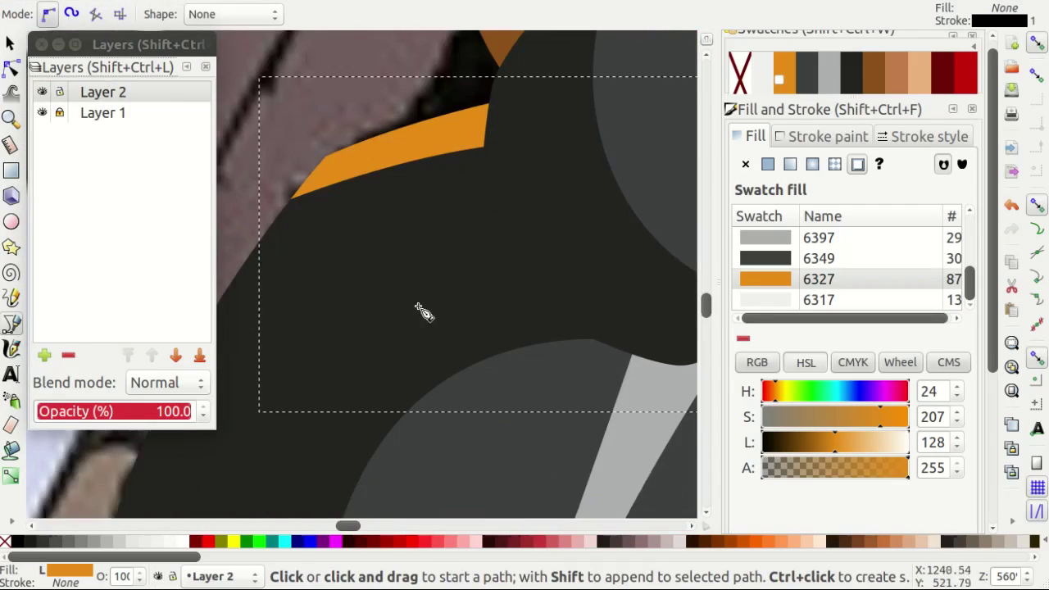
{"action": "scroll", "coordinate": [434, 299], "scroll_direction": "down", "scroll_amount": 1}
Break the shape apart and recolour its small sliver brown with swatch 6449.
{"action": "key", "text": "ctrl+shift+k"}
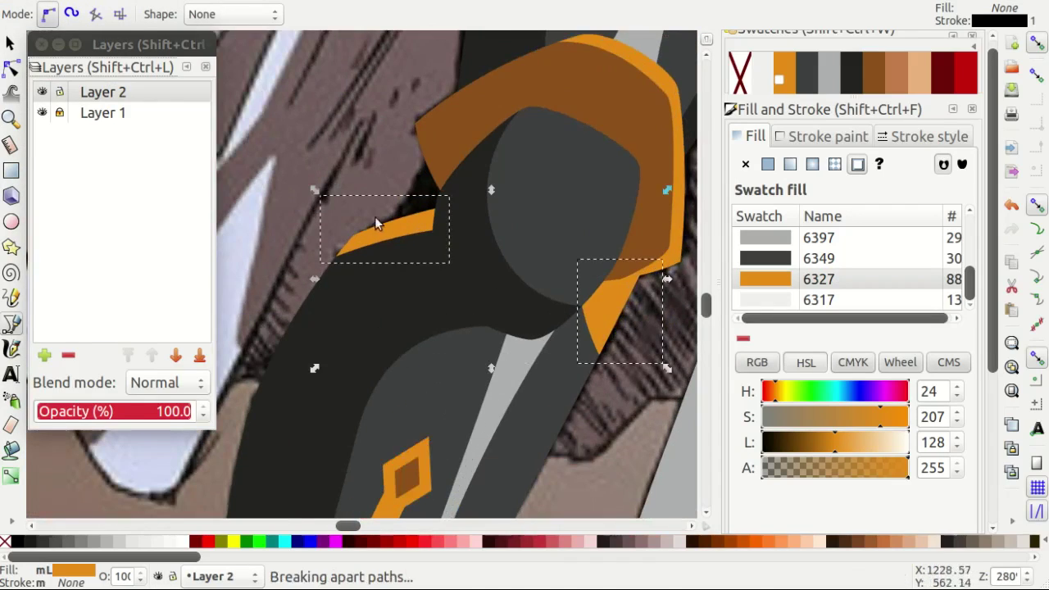
{"action": "key", "text": "Escape"}
{"action": "left_click", "coordinate": [373, 234], "text": "ctrl"}
{"action": "key", "text": "r"}
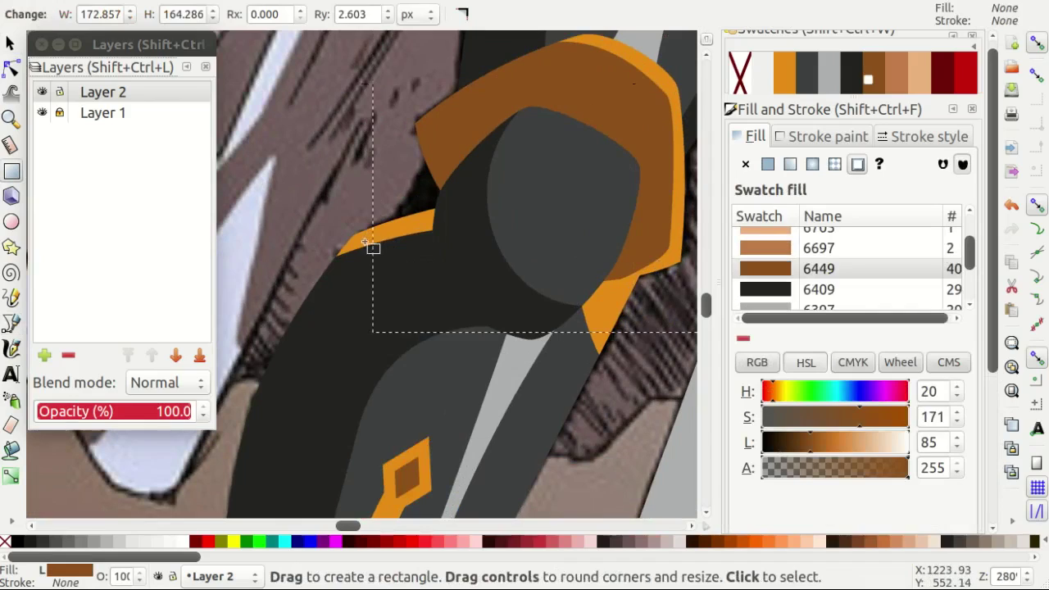
{"action": "key", "text": "s"}
{"action": "left_click", "coordinate": [355, 246], "text": "ctrl"}
{"action": "left_click", "coordinate": [875, 70]}
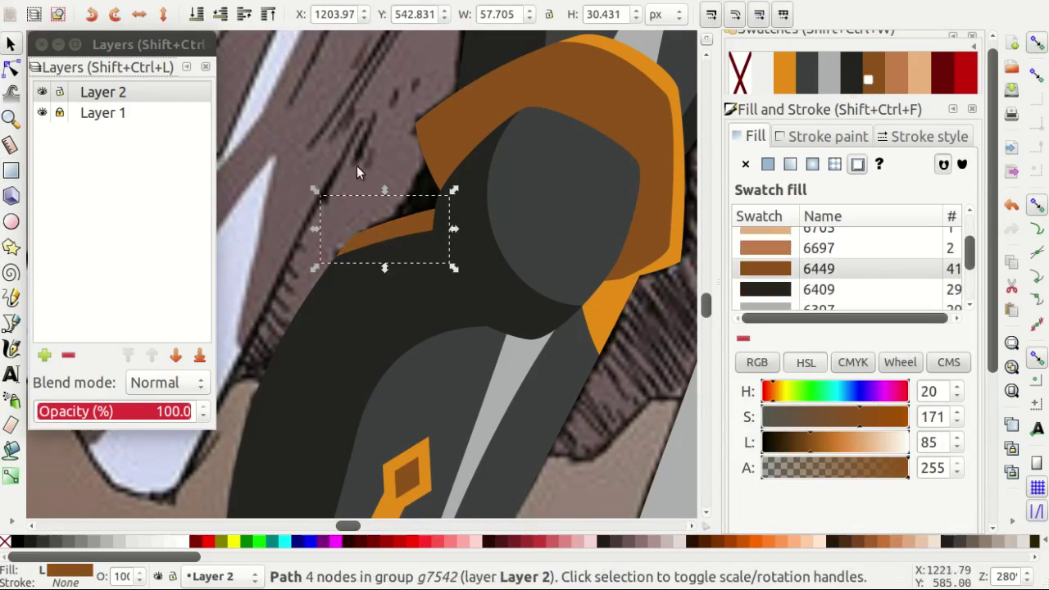
{"action": "key", "text": "Escape"}
Draw a filler patch from the brown sliver's tip and fill it dark grey 6349.
{"action": "scroll", "coordinate": [298, 270], "scroll_direction": "down", "scroll_amount": 2}
{"action": "scroll", "coordinate": [361, 326], "scroll_direction": "up", "scroll_amount": 1}
{"action": "scroll", "coordinate": [337, 275], "scroll_direction": "up", "scroll_amount": 2}
{"action": "scroll", "coordinate": [361, 263], "scroll_direction": "up", "scroll_amount": 1}
{"action": "key", "text": "b"}
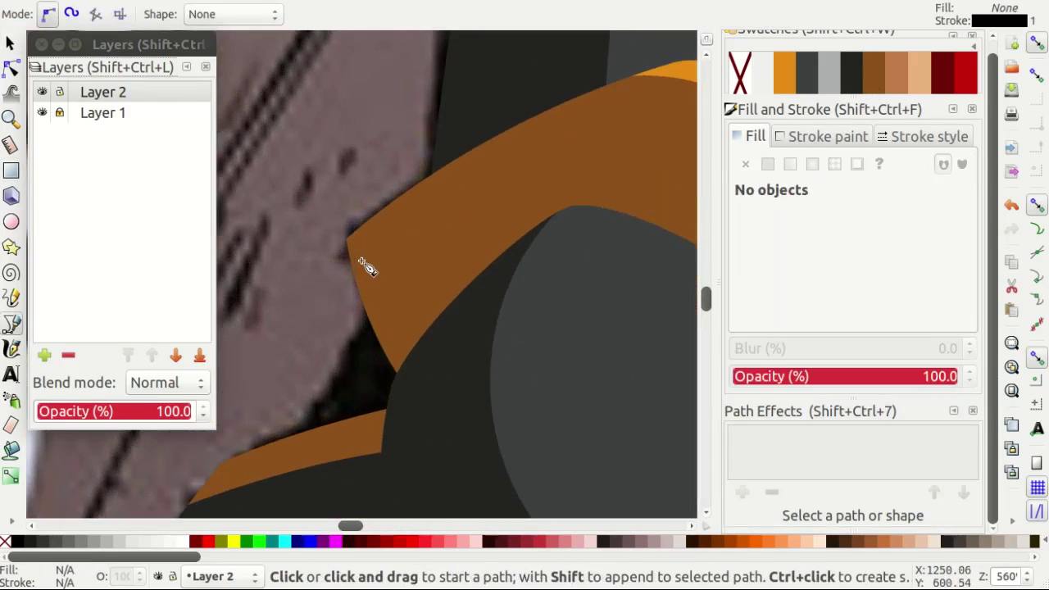
{"action": "left_click_drag", "start_coordinate": [393, 289], "coordinate": [328, 379]}
{"action": "left_click", "coordinate": [293, 463]}
{"action": "left_click", "coordinate": [413, 449]}
{"action": "left_click", "coordinate": [424, 378]}
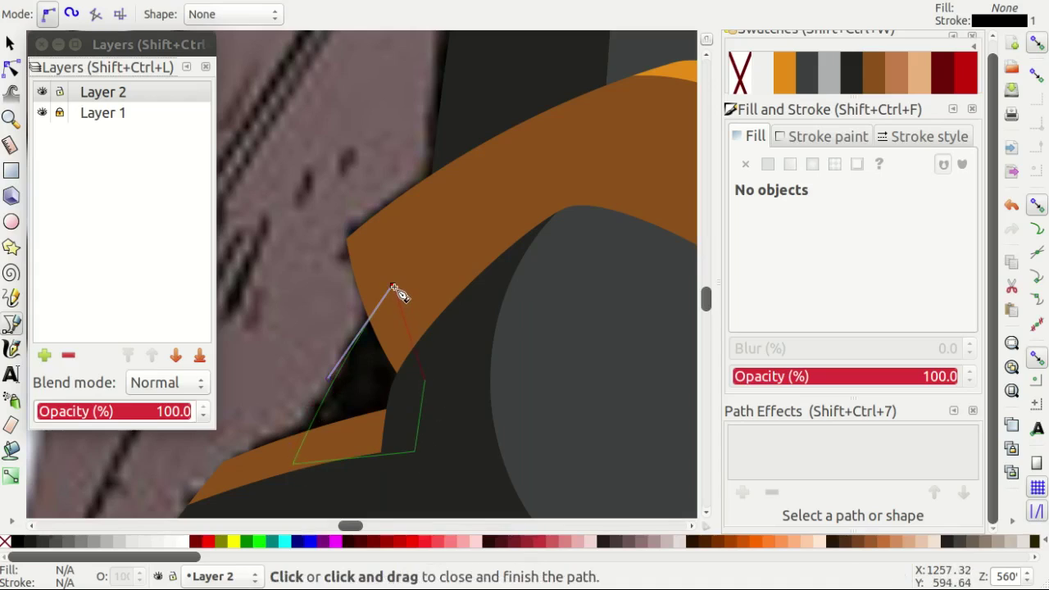
{"action": "left_click", "coordinate": [393, 289]}
{"action": "left_click", "coordinate": [807, 72]}
{"action": "scroll", "coordinate": [417, 230], "scroll_direction": "down", "scroll_amount": 2}
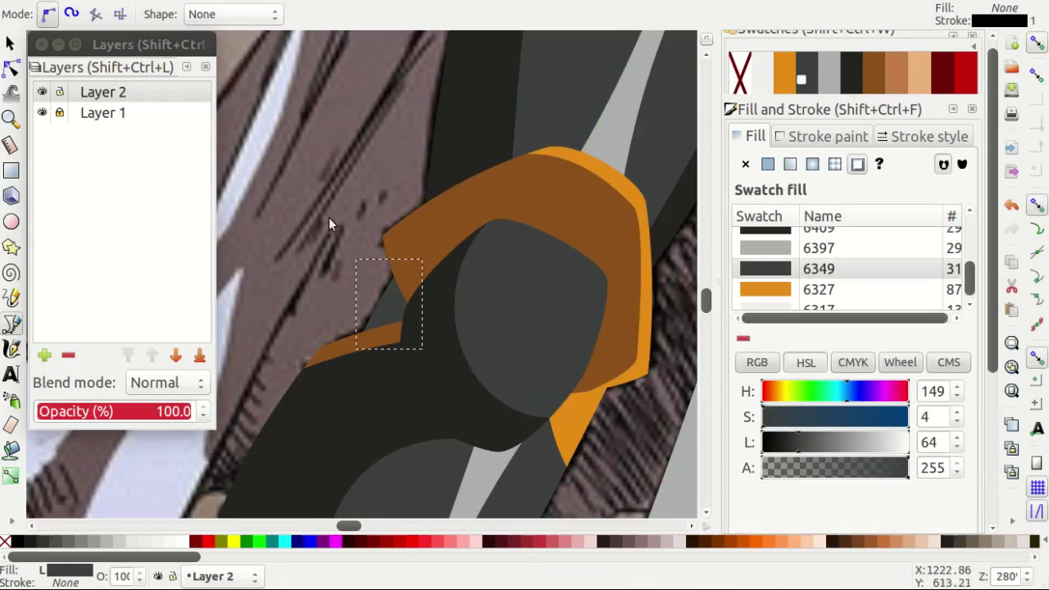
{"action": "key", "text": "Escape"}
Raise the dark grey patch's top node slightly.
{"action": "key", "text": "s"}
{"action": "scroll", "coordinate": [324, 299], "scroll_direction": "up", "scroll_amount": 3}
{"action": "left_click", "coordinate": [502, 277]}
{"action": "key", "text": "n"}
{"action": "left_click_drag", "start_coordinate": [546, 188], "coordinate": [537, 172]}
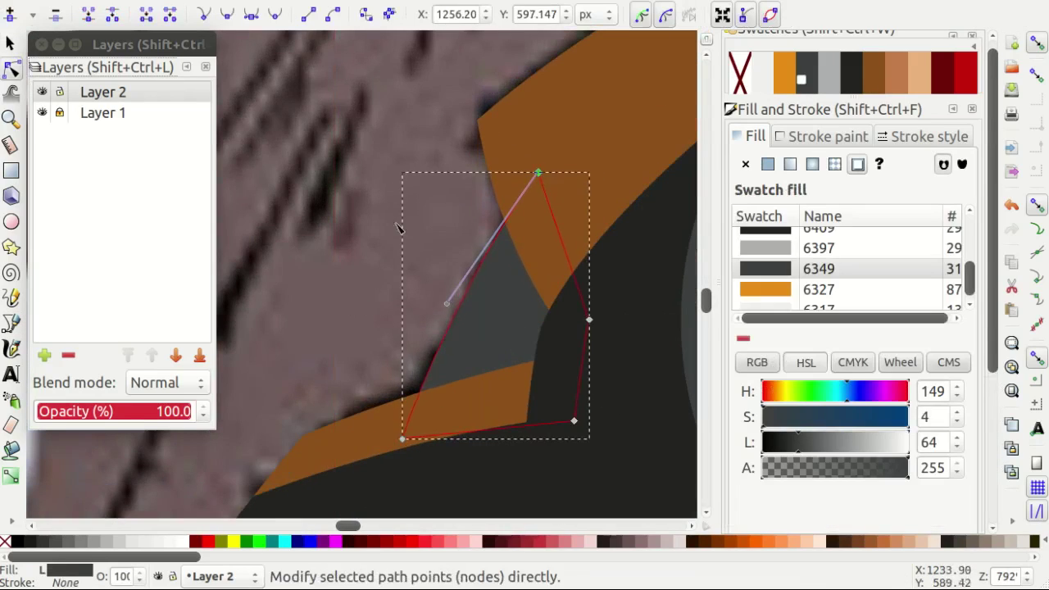
{"action": "key", "text": "Escape"}
{"action": "scroll", "coordinate": [345, 235], "scroll_direction": "down", "scroll_amount": 5}
With the Bezier pen, place the first node of a new outline on the studded gold band.
{"action": "key", "text": "b"}
{"action": "scroll", "coordinate": [390, 250], "scroll_direction": "up", "scroll_amount": 2}
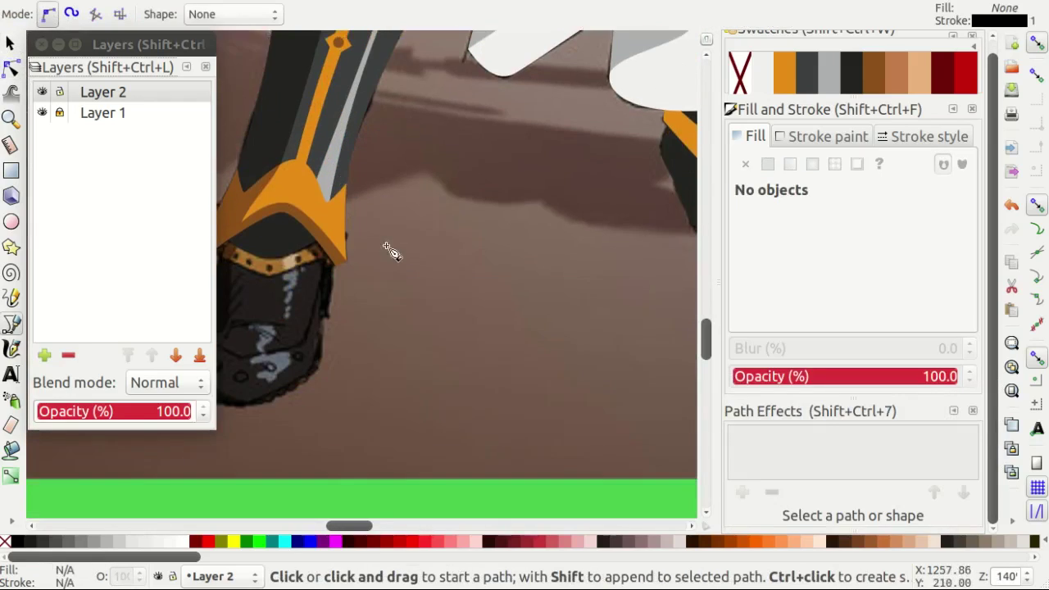
{"action": "scroll", "coordinate": [390, 250], "scroll_direction": "up", "scroll_amount": 2}
{"action": "scroll", "coordinate": [395, 273], "scroll_direction": "left", "scroll_amount": 4}
{"action": "scroll", "coordinate": [355, 347], "scroll_direction": "up", "scroll_amount": 5}
{"action": "scroll", "coordinate": [340, 316], "scroll_direction": "down", "scroll_amount": 3}
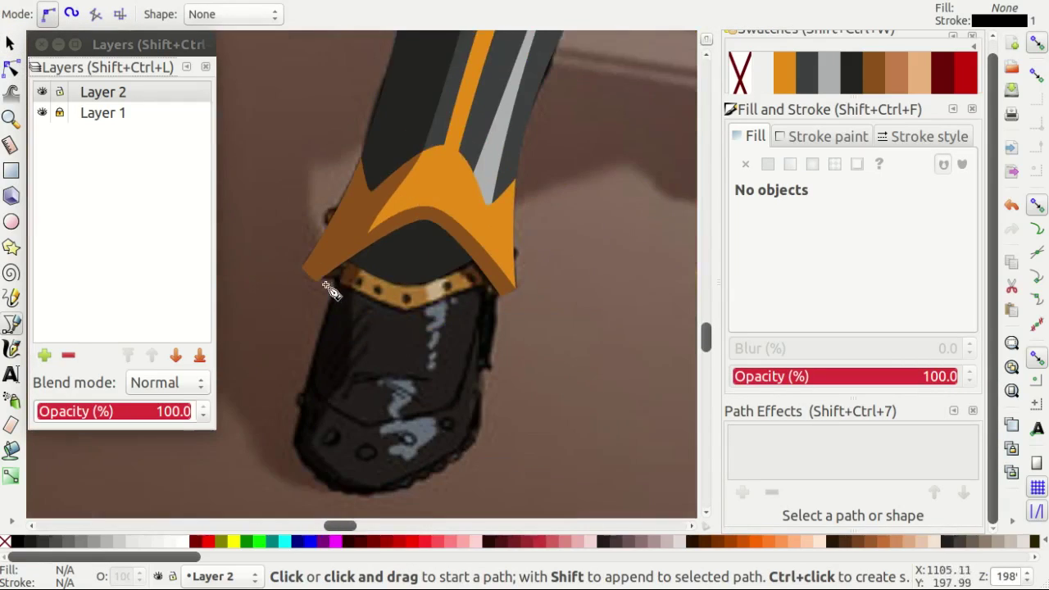
{"action": "scroll", "coordinate": [468, 304], "scroll_direction": "down", "scroll_amount": 2}
{"action": "scroll", "coordinate": [502, 303], "scroll_direction": "right", "scroll_amount": 1}
{"action": "scroll", "coordinate": [501, 303], "scroll_direction": "up", "scroll_amount": 1}
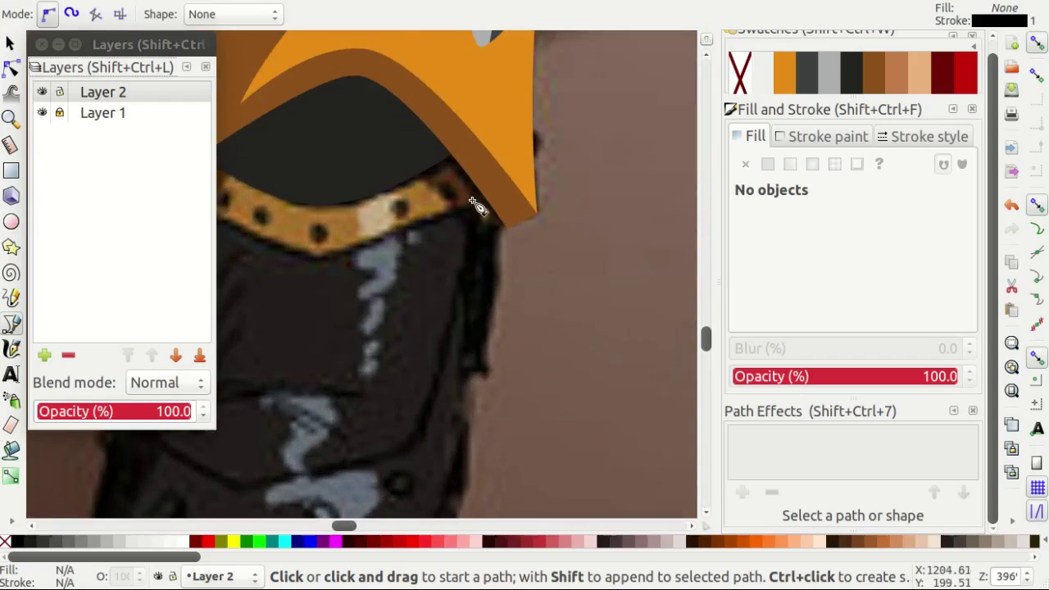
{"action": "scroll", "coordinate": [473, 203], "scroll_direction": "up", "scroll_amount": 1}
{"action": "left_click", "coordinate": [497, 199]}
{"action": "scroll", "coordinate": [370, 276], "scroll_direction": "left", "scroll_amount": 3}
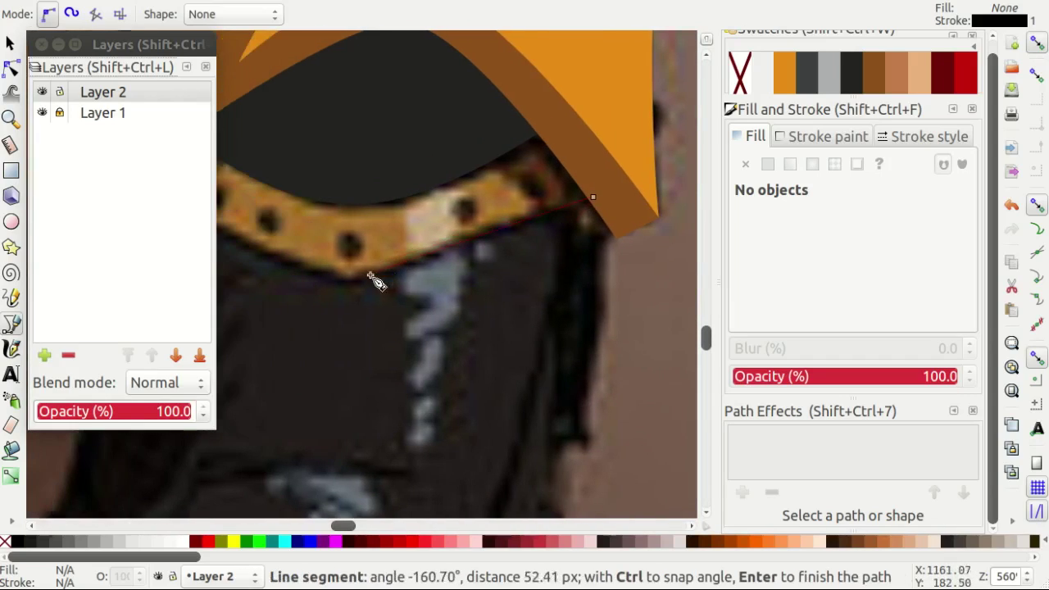
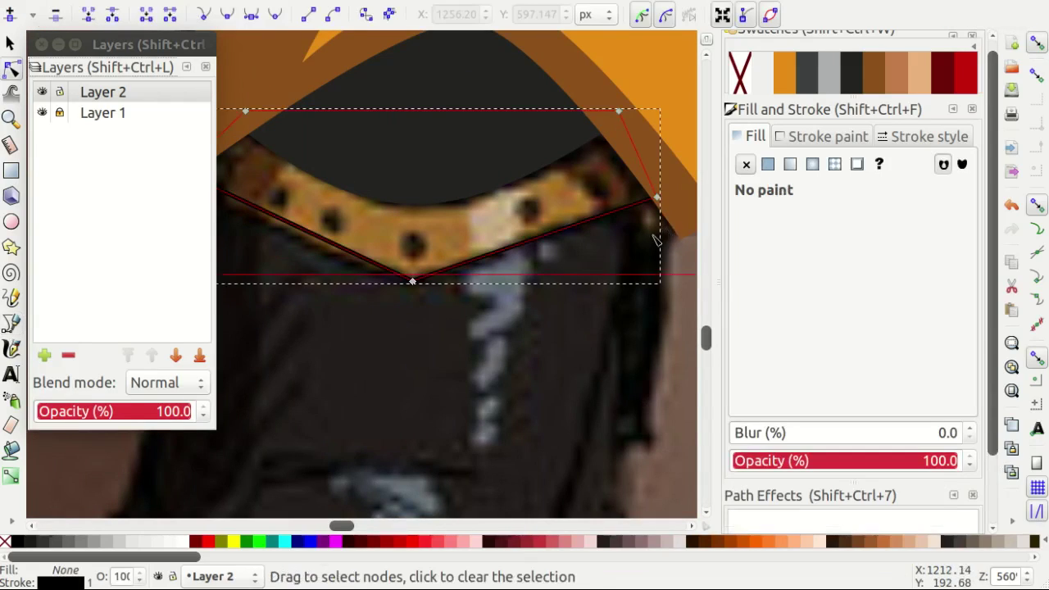
Curve the boot cuff's bottom edge and paste the orange style onto the cuff.
{"action": "left_click_drag", "start_coordinate": [412, 283], "coordinate": [262, 232]}
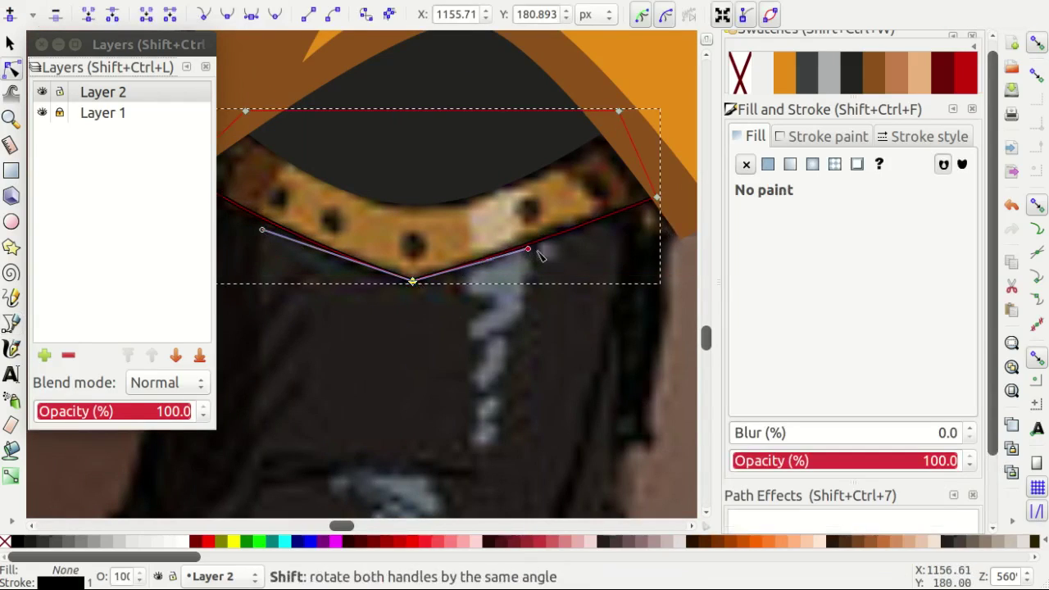
{"action": "key", "text": "b"}
{"action": "mouse_move", "coordinate": [402, 159]}
{"action": "left_mouse_down"}
{"action": "mouse_move", "coordinate": [339, 257]}
{"action": "mouse_move", "coordinate": [358, 227]}
{"action": "left_mouse_up"}
{"action": "scroll", "coordinate": [351, 287], "scroll_direction": "down", "scroll_amount": 5}
{"action": "key", "text": "Escape"}
{"action": "key", "text": "s"}
{"action": "scroll", "coordinate": [363, 298], "scroll_direction": "up", "scroll_amount": 4}
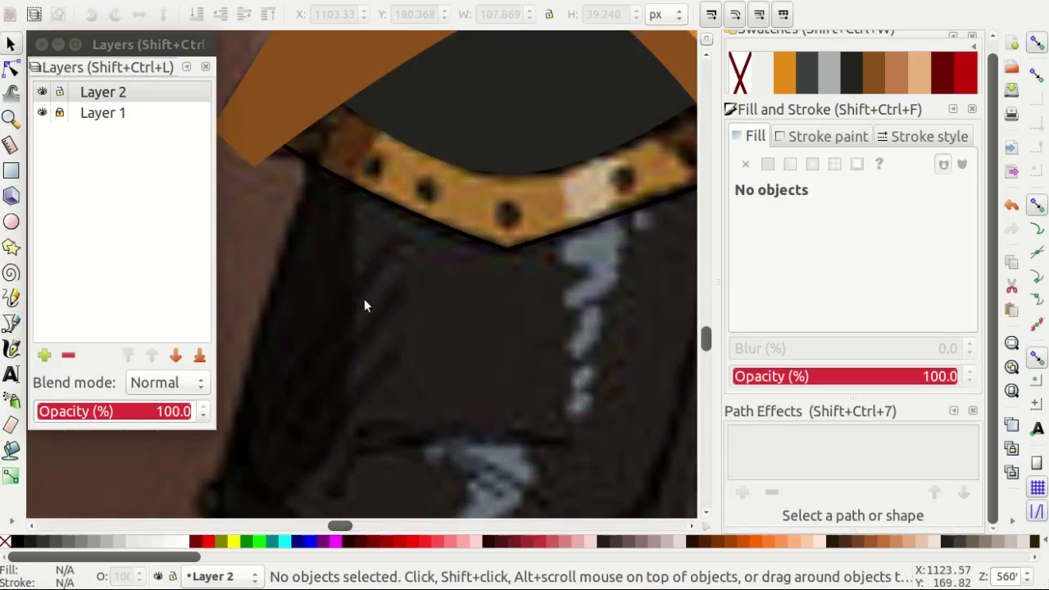
{"action": "left_click", "coordinate": [449, 239]}
{"action": "key", "text": "ctrl+shift+v"}
{"action": "key", "text": "Escape"}
Trace a closed shape over the boot below the cuff with the Pen tool.
{"action": "scroll", "coordinate": [442, 271], "scroll_direction": "down", "scroll_amount": 2}
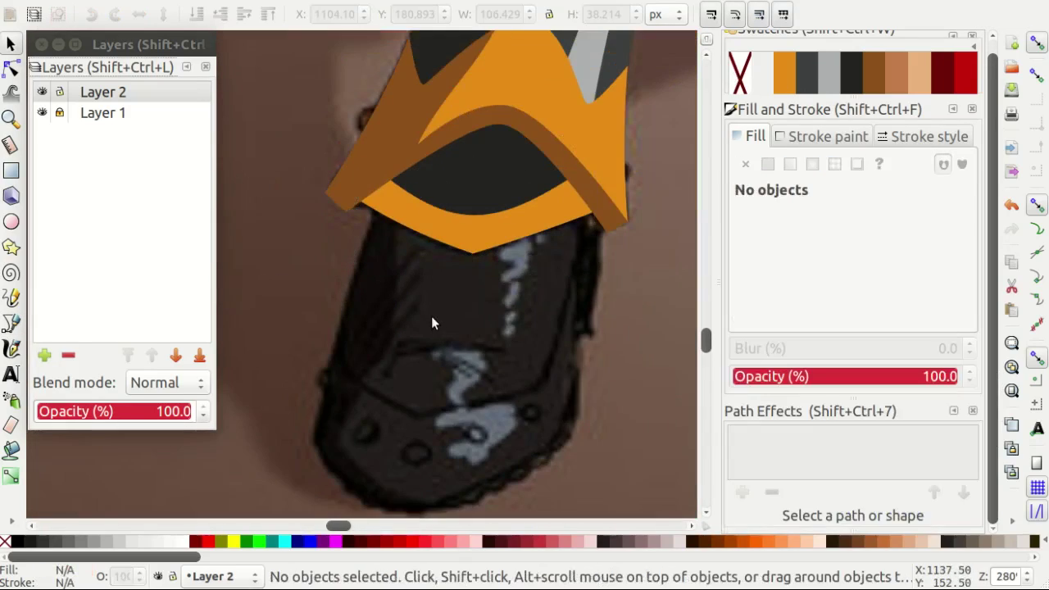
{"action": "key", "text": "b"}
{"action": "scroll", "coordinate": [410, 307], "scroll_direction": "down", "scroll_amount": 3}
{"action": "scroll", "coordinate": [412, 286], "scroll_direction": "up", "scroll_amount": 3}
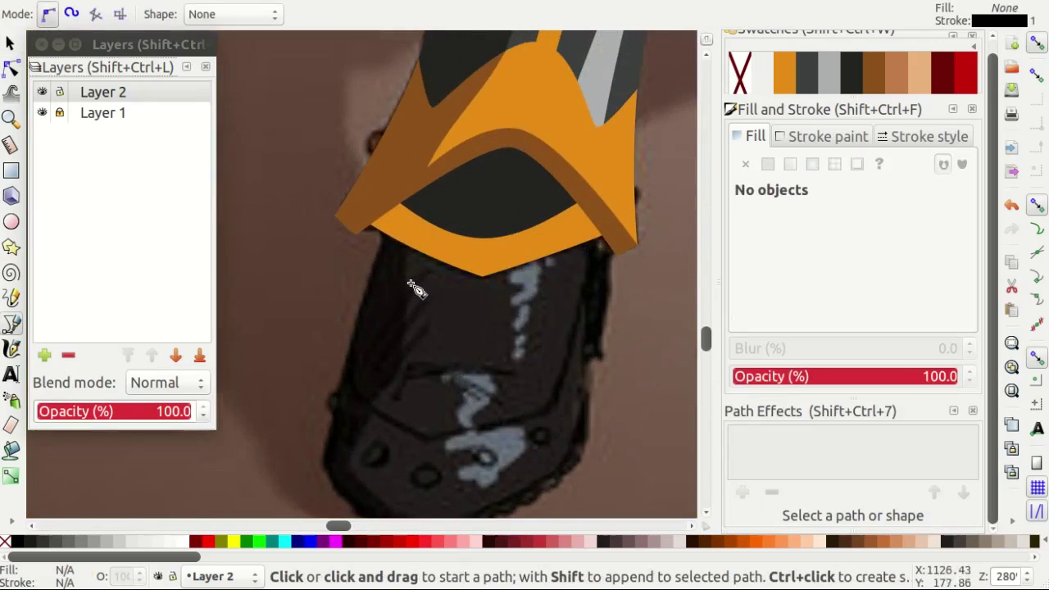
{"action": "scroll", "coordinate": [392, 261], "scroll_direction": "up", "scroll_amount": 3}
{"action": "left_click_drag", "start_coordinate": [421, 148], "coordinate": [409, 199]}
{"action": "scroll", "coordinate": [369, 290], "scroll_direction": "down", "scroll_amount": 3}
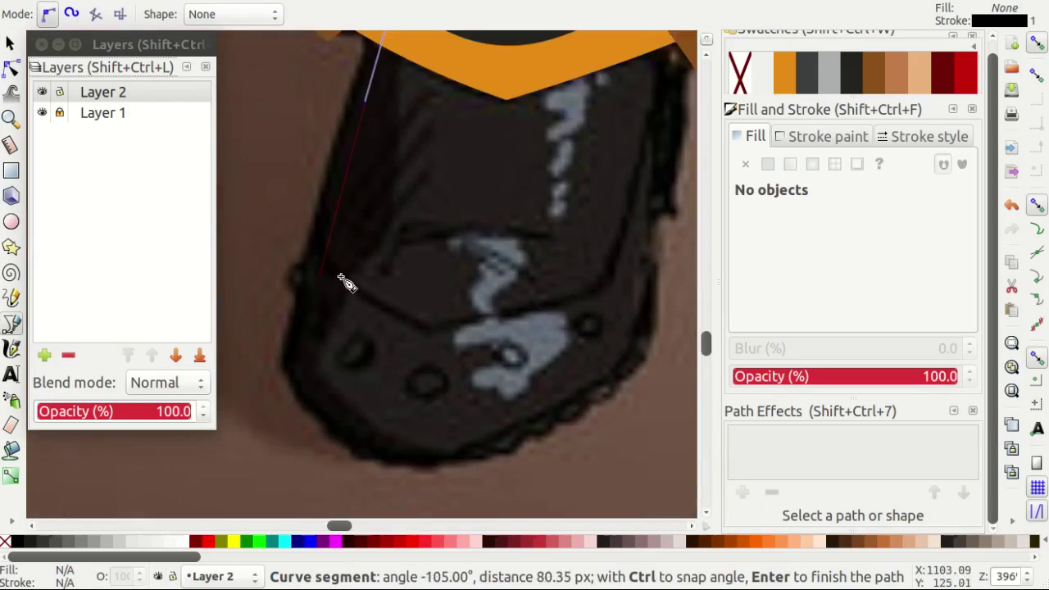
{"action": "scroll", "coordinate": [344, 278], "scroll_direction": "down", "scroll_amount": 2}
{"action": "scroll", "coordinate": [379, 314], "scroll_direction": "up", "scroll_amount": 1}
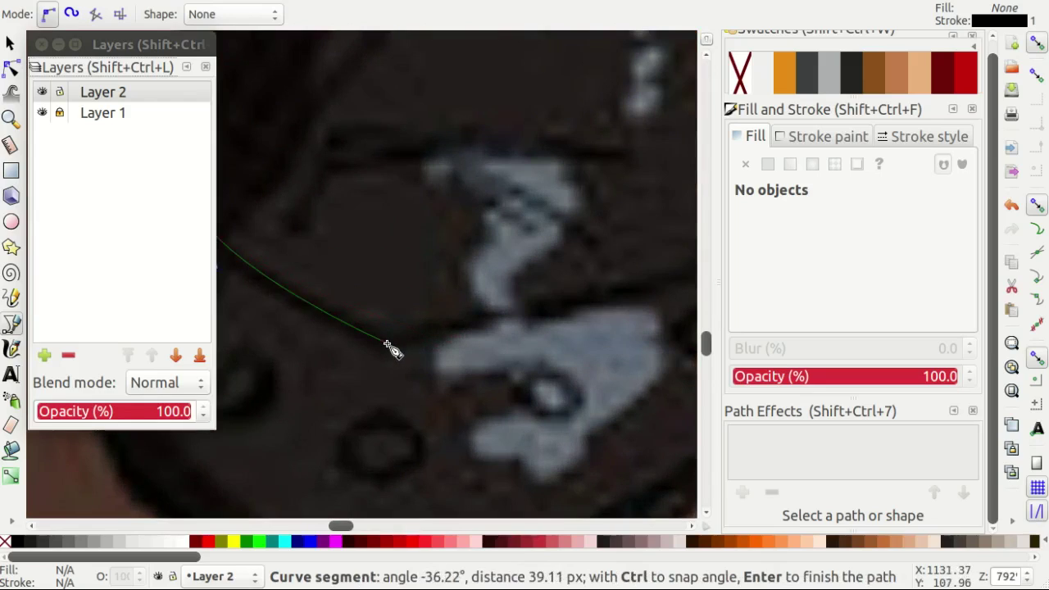
{"action": "left_click", "coordinate": [386, 344]}
{"action": "scroll", "coordinate": [459, 319], "scroll_direction": "right", "scroll_amount": 5}
{"action": "scroll", "coordinate": [491, 303], "scroll_direction": "up", "scroll_amount": 2}
{"action": "scroll", "coordinate": [573, 214], "scroll_direction": "down", "scroll_amount": 1}
{"action": "scroll", "coordinate": [606, 214], "scroll_direction": "up", "scroll_amount": 4}
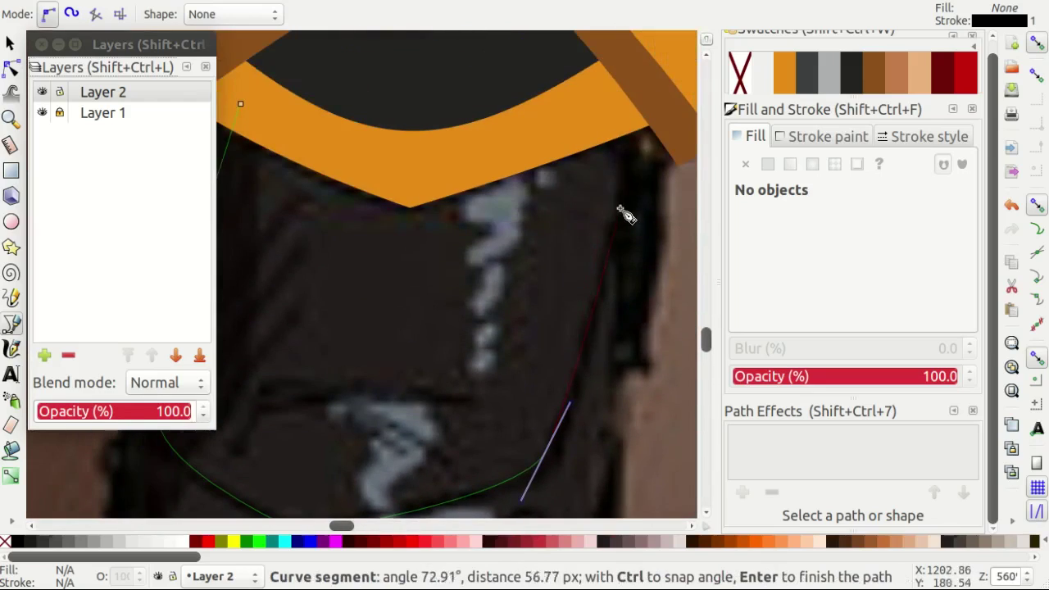
{"action": "left_click", "coordinate": [630, 111]}
{"action": "scroll", "coordinate": [416, 136], "scroll_direction": "left", "scroll_amount": 4}
{"action": "left_click", "coordinate": [369, 107]}
Fill the traced boot shape dark grey and adjust its top node.
{"action": "left_click", "coordinate": [807, 72]}
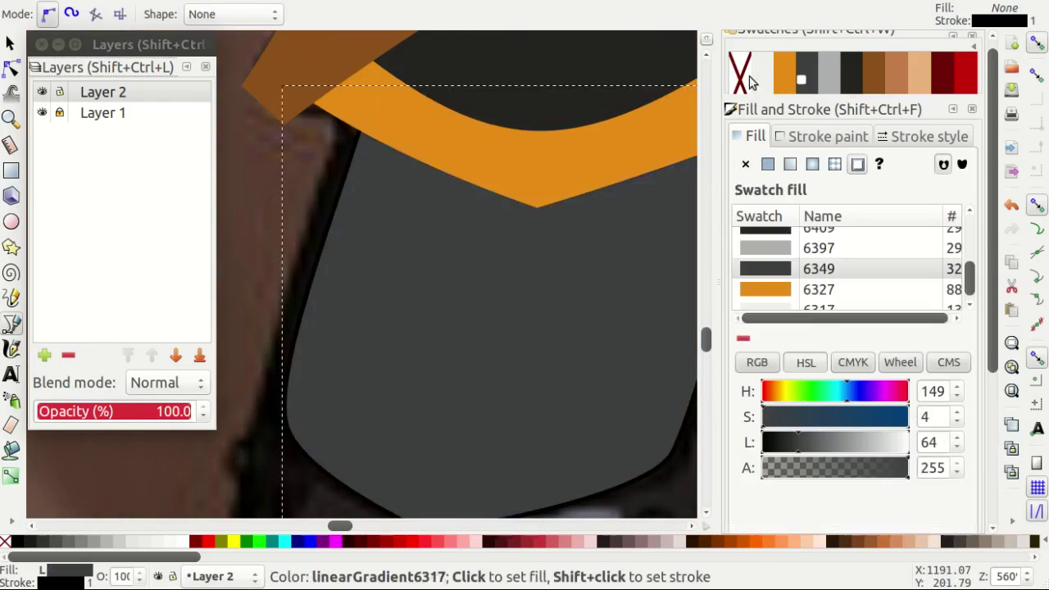
{"action": "key", "text": "n"}
{"action": "left_click", "coordinate": [380, 127]}
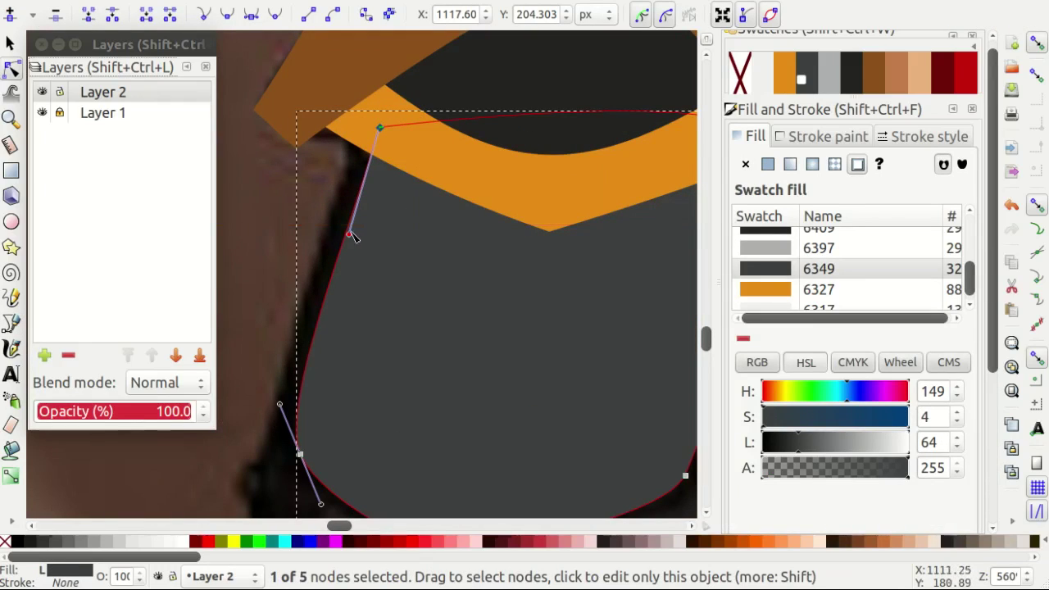
{"action": "left_click_drag", "start_coordinate": [353, 236], "coordinate": [341, 205]}
{"action": "scroll", "coordinate": [264, 297], "scroll_direction": "down", "scroll_amount": 5}
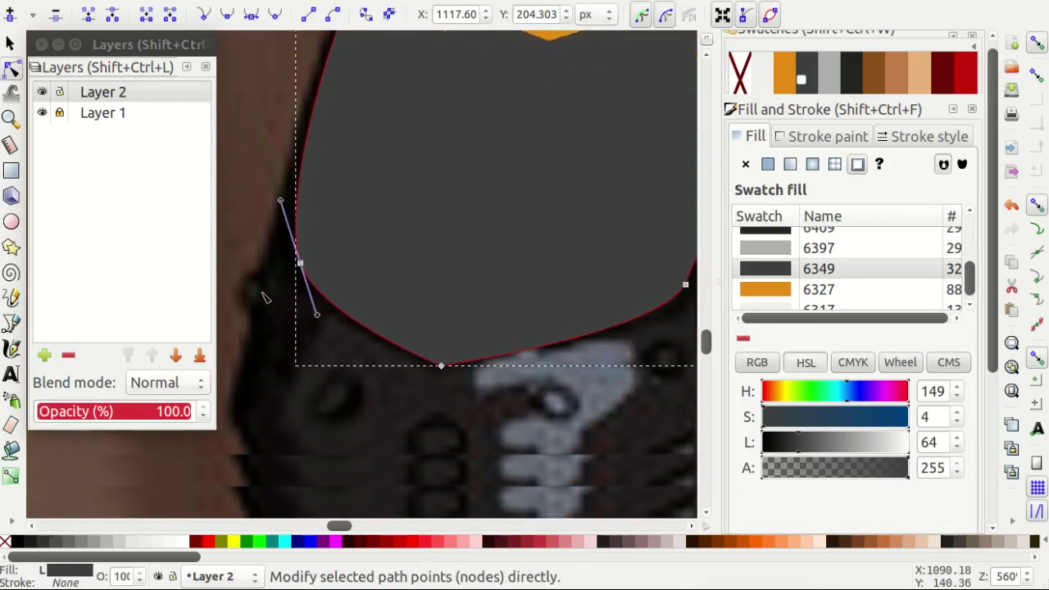
Draw a small circle on the armour with the Ellipse tool.
{"action": "key", "text": "b"}
{"action": "scroll", "coordinate": [311, 332], "scroll_direction": "down", "scroll_amount": 1}
{"action": "scroll", "coordinate": [339, 328], "scroll_direction": "down", "scroll_amount": 3}
{"action": "key", "text": "s"}
{"action": "key", "text": "Escape"}
{"action": "scroll", "coordinate": [309, 354], "scroll_direction": "up", "scroll_amount": 3}
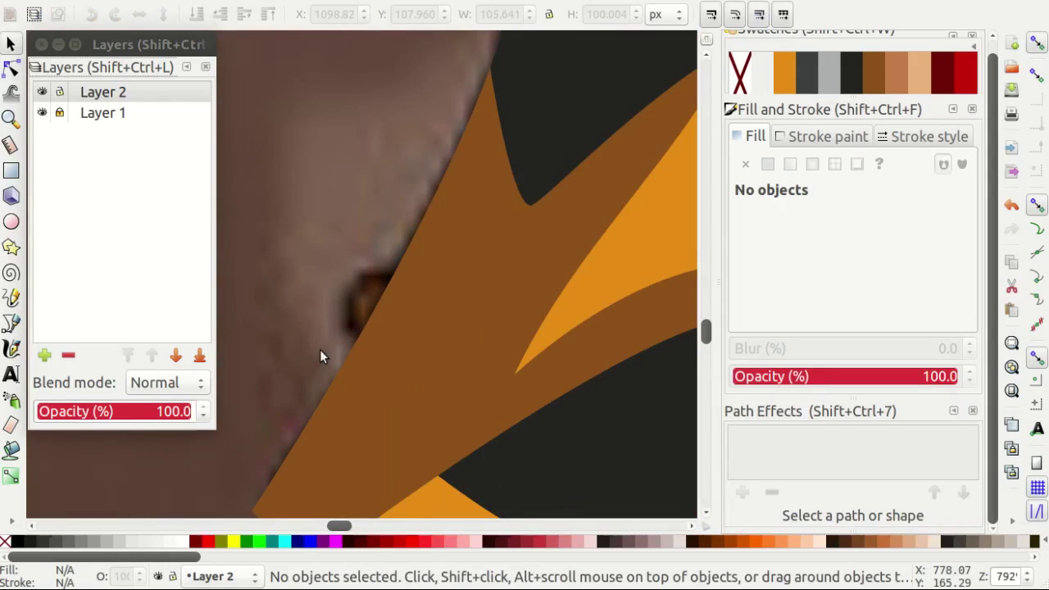
{"action": "key", "text": "e"}
{"action": "scroll", "coordinate": [319, 356], "scroll_direction": "up", "scroll_amount": 1}
{"action": "left_click_drag", "start_coordinate": [336, 262], "coordinate": [432, 360]}
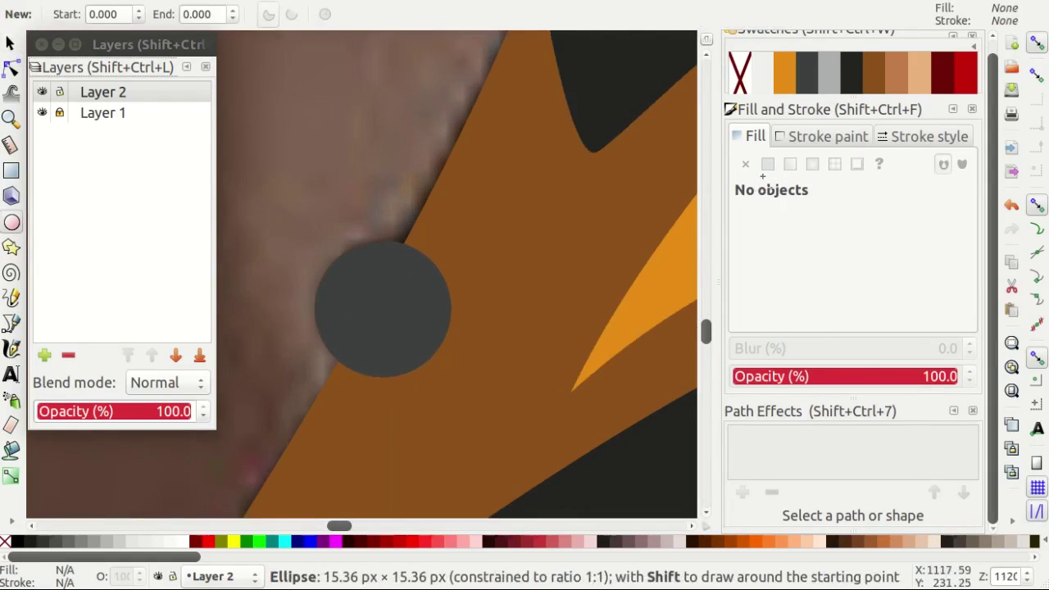
Move the circle onto the orange armour's edge and fill it orange.
{"action": "left_click", "coordinate": [873, 82]}
{"action": "key", "text": "s"}
{"action": "mouse_move", "coordinate": [342, 282]}
{"action": "left_mouse_down"}
{"action": "mouse_move", "coordinate": [758, 278]}
{"action": "mouse_move", "coordinate": [569, 311]}
{"action": "left_mouse_up"}
{"action": "scroll", "coordinate": [570, 312], "scroll_direction": "down", "scroll_amount": 3}
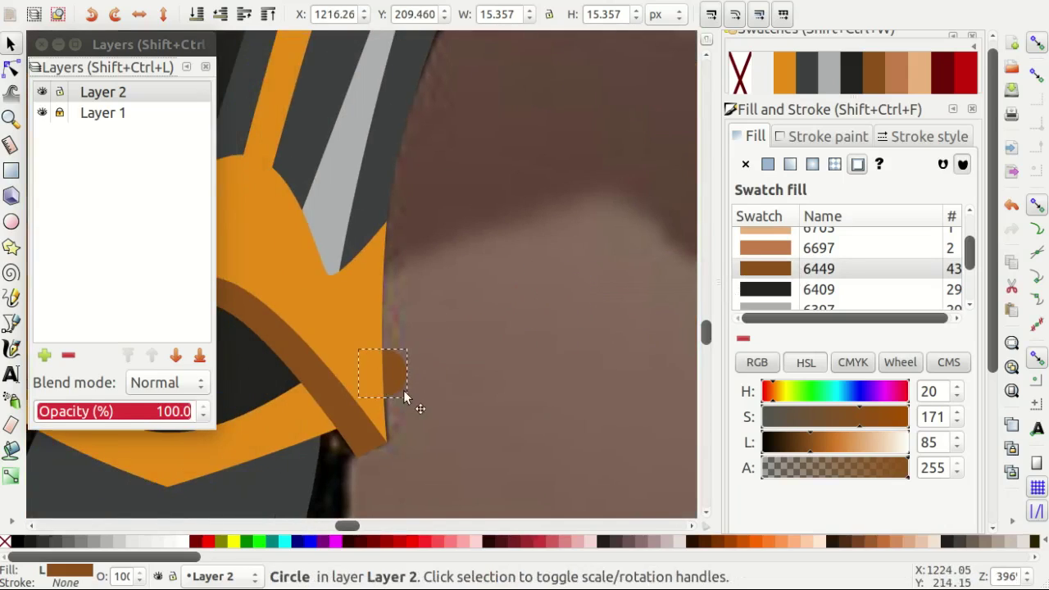
{"action": "scroll", "coordinate": [402, 391], "scroll_direction": "up", "scroll_amount": 2}
{"action": "left_click", "coordinate": [784, 72]}
{"action": "scroll", "coordinate": [389, 336], "scroll_direction": "up", "scroll_amount": 1}
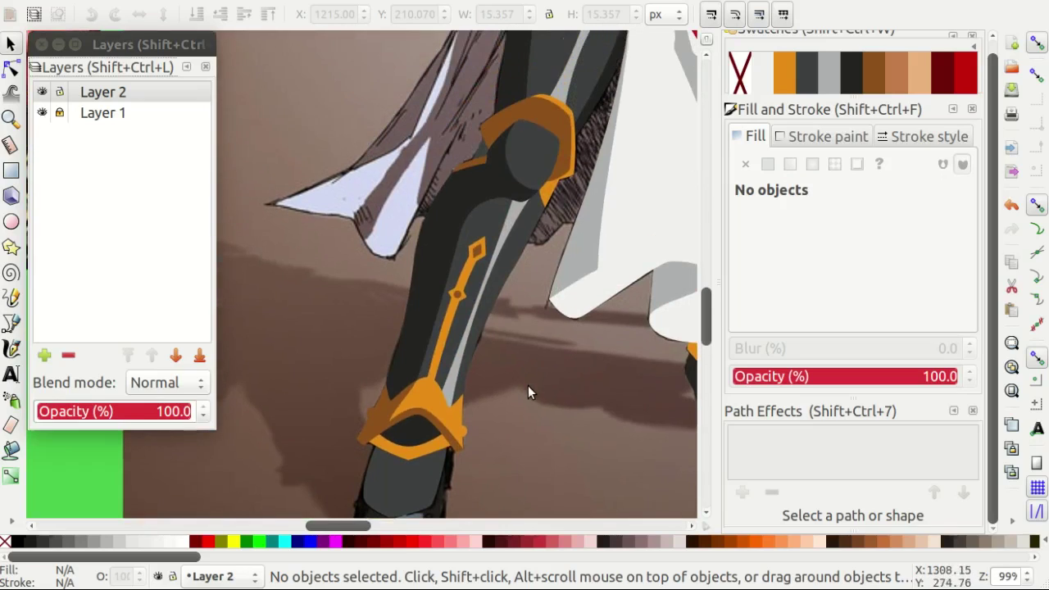
Trace the boot sole from its right edge down and around the toe.
{"action": "key", "text": "b"}
{"action": "scroll", "coordinate": [464, 315], "scroll_direction": "down", "scroll_amount": 2}
{"action": "scroll", "coordinate": [507, 315], "scroll_direction": "down", "scroll_amount": 1, "text": "ctrl"}
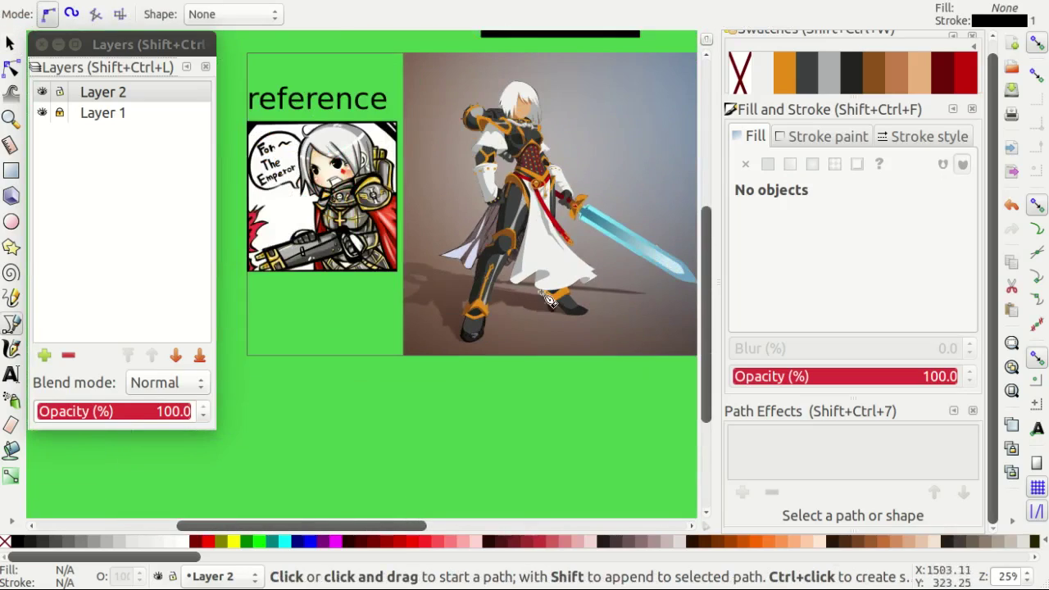
{"action": "scroll", "coordinate": [517, 332], "scroll_direction": "up", "scroll_amount": 3, "text": "ctrl"}
{"action": "scroll", "coordinate": [492, 360], "scroll_direction": "up", "scroll_amount": 4, "text": "ctrl"}
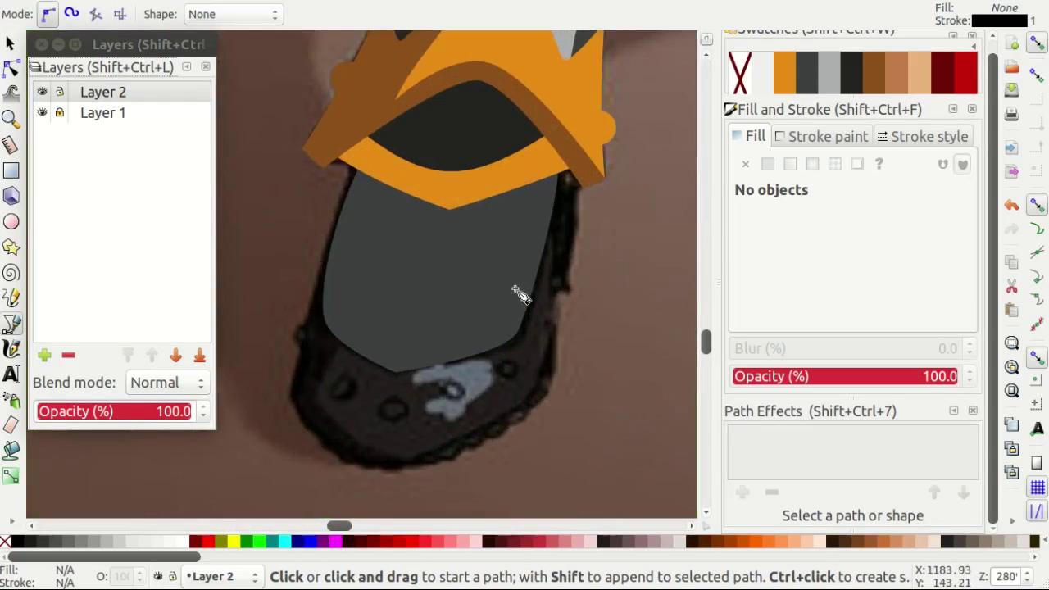
{"action": "scroll", "coordinate": [574, 196], "scroll_direction": "up", "scroll_amount": 3, "text": "ctrl"}
{"action": "left_click", "coordinate": [563, 149]}
{"action": "scroll", "coordinate": [563, 155], "scroll_direction": "up", "scroll_amount": 1, "text": "ctrl"}
{"action": "scroll", "coordinate": [552, 250], "scroll_direction": "up", "scroll_amount": 1, "text": "ctrl"}
{"action": "left_click", "coordinate": [534, 343]}
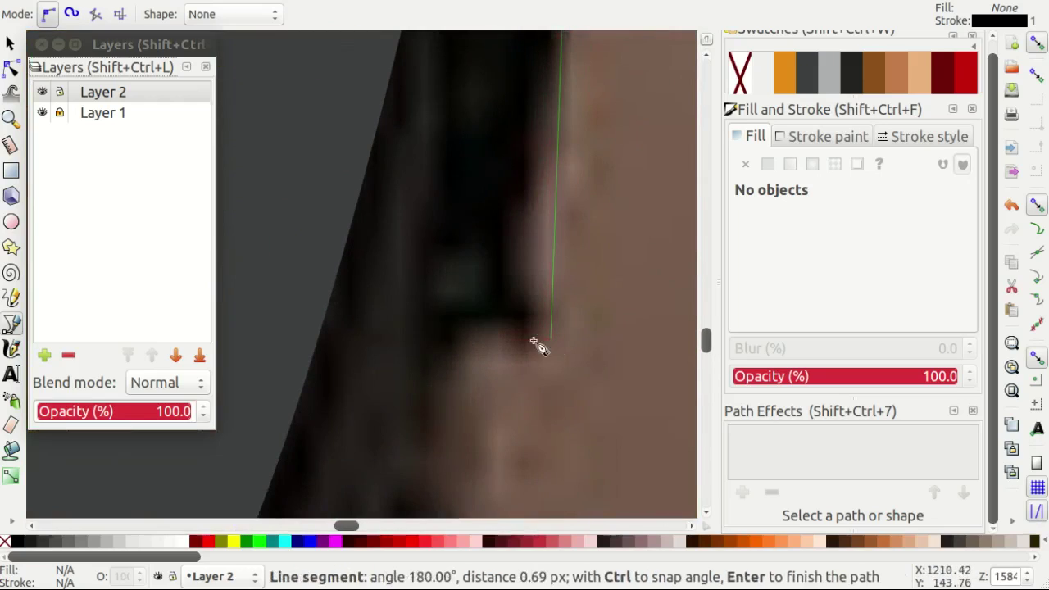
{"action": "scroll", "coordinate": [503, 332], "scroll_direction": "down", "scroll_amount": 2, "text": "ctrl"}
{"action": "left_click_drag", "start_coordinate": [511, 244], "coordinate": [463, 382]}
{"action": "scroll", "coordinate": [442, 402], "scroll_direction": "down", "scroll_amount": 2, "text": "ctrl"}
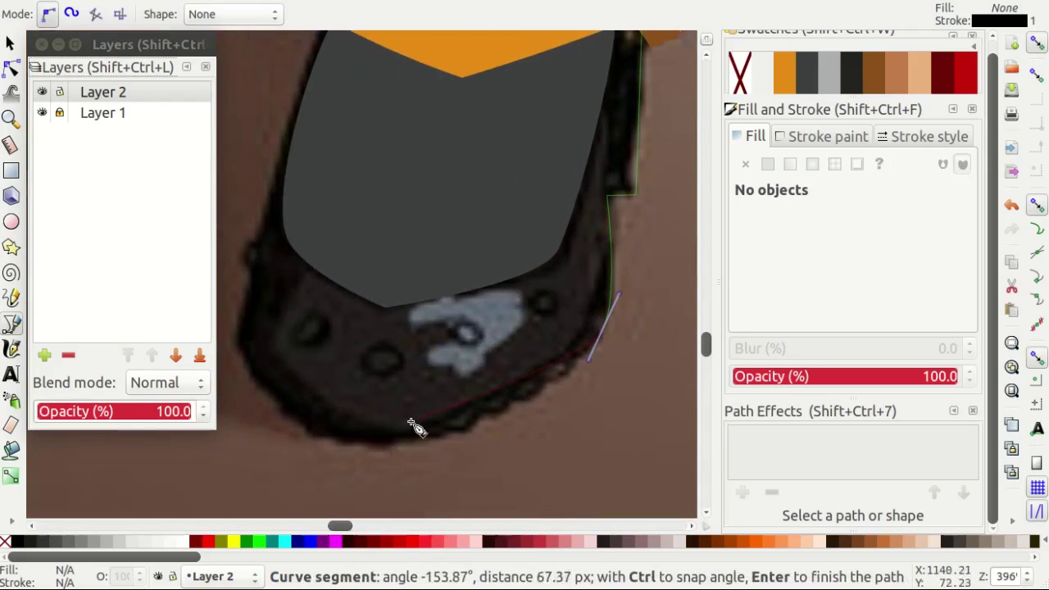
{"action": "left_click_drag", "start_coordinate": [365, 442], "coordinate": [309, 442]}
Continue the sole outline up the left side and close the path.
{"action": "scroll", "coordinate": [300, 328], "scroll_direction": "up", "scroll_amount": 1, "text": "ctrl"}
{"action": "left_click_drag", "start_coordinate": [309, 314], "coordinate": [313, 291]}
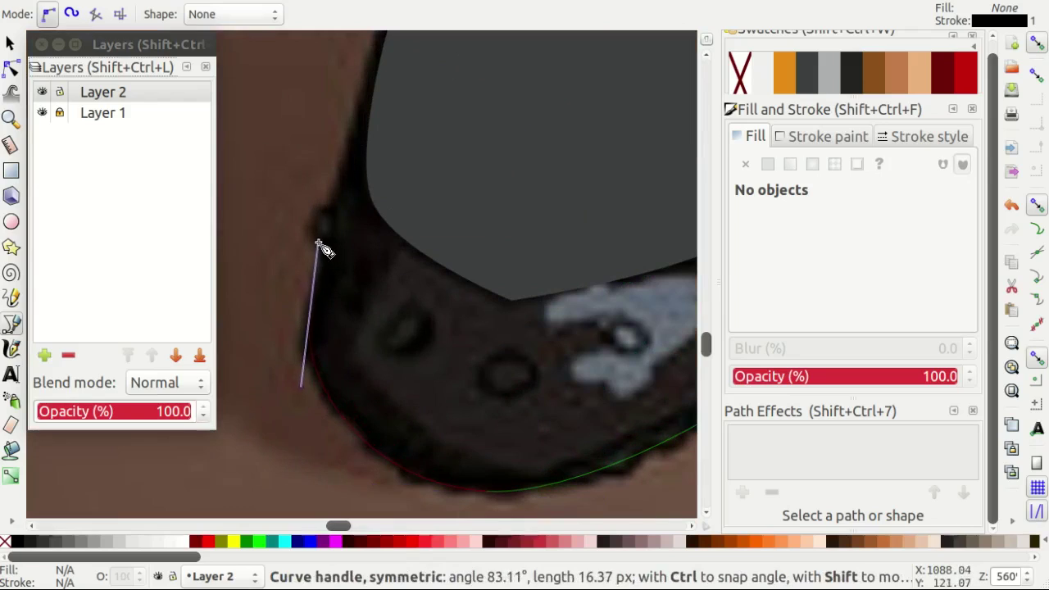
{"action": "left_click_drag", "start_coordinate": [318, 244], "coordinate": [319, 245]}
{"action": "scroll", "coordinate": [356, 192], "scroll_direction": "down", "scroll_amount": 2, "text": "ctrl"}
{"action": "scroll", "coordinate": [390, 175], "scroll_direction": "up", "scroll_amount": 2, "text": "ctrl"}
{"action": "left_click", "coordinate": [402, 168]}
{"action": "scroll", "coordinate": [496, 181], "scroll_direction": "down", "scroll_amount": 2, "text": "ctrl"}
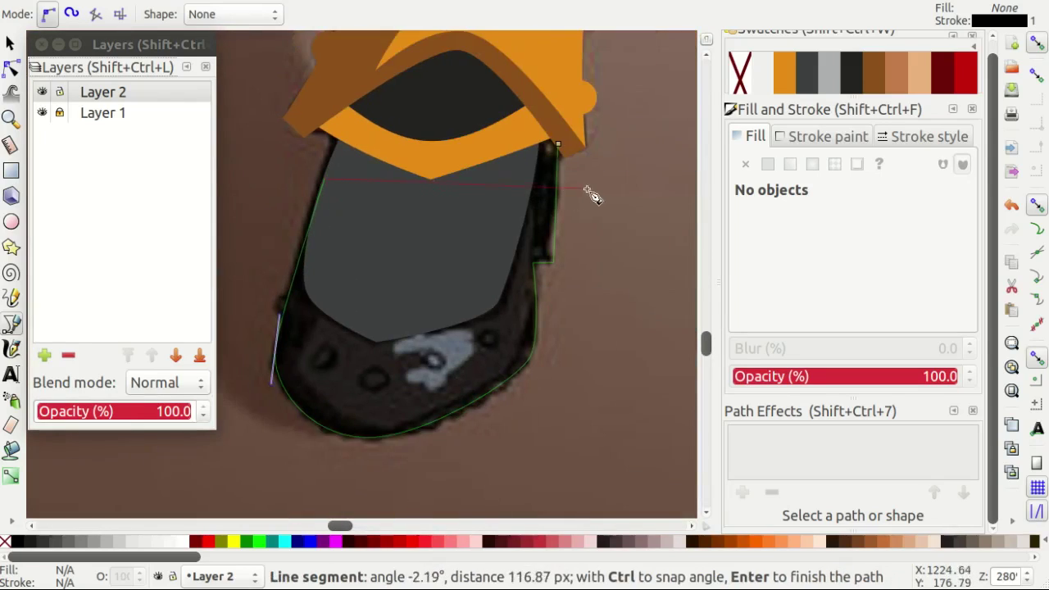
{"action": "left_click", "coordinate": [560, 146]}
{"action": "scroll", "coordinate": [627, 300], "scroll_direction": "left", "scroll_amount": 1}
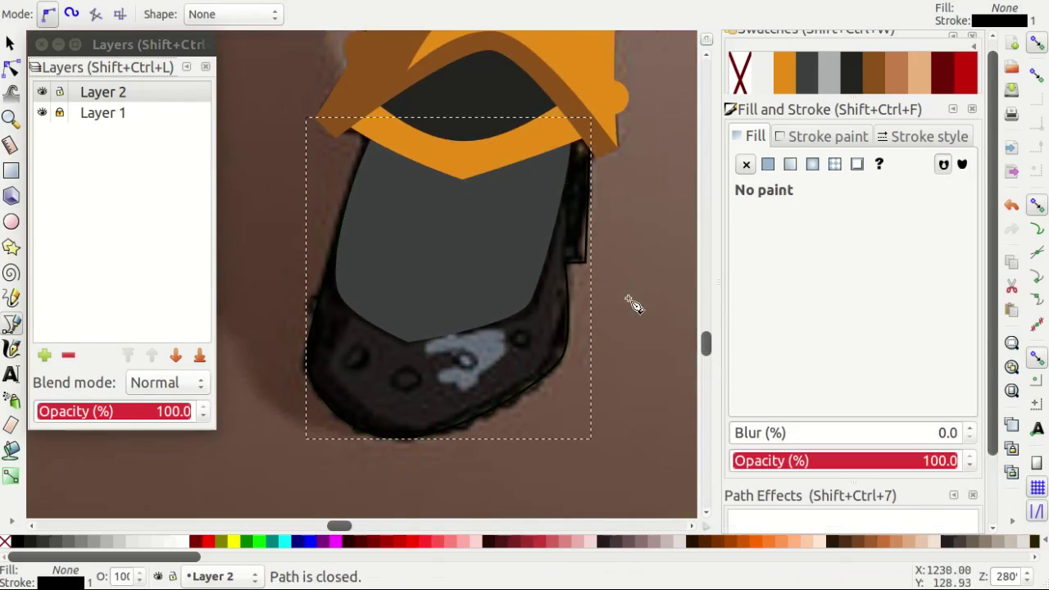
Reshape the sole outline's corner nodes and fill the shape near-black.
{"action": "key", "text": "n"}
{"action": "scroll", "coordinate": [580, 295], "scroll_direction": "up", "scroll_amount": 3, "text": "ctrl"}
{"action": "left_click_drag", "start_coordinate": [580, 295], "coordinate": [577, 286]}
{"action": "scroll", "coordinate": [577, 286], "scroll_direction": "down", "scroll_amount": 1, "text": "ctrl"}
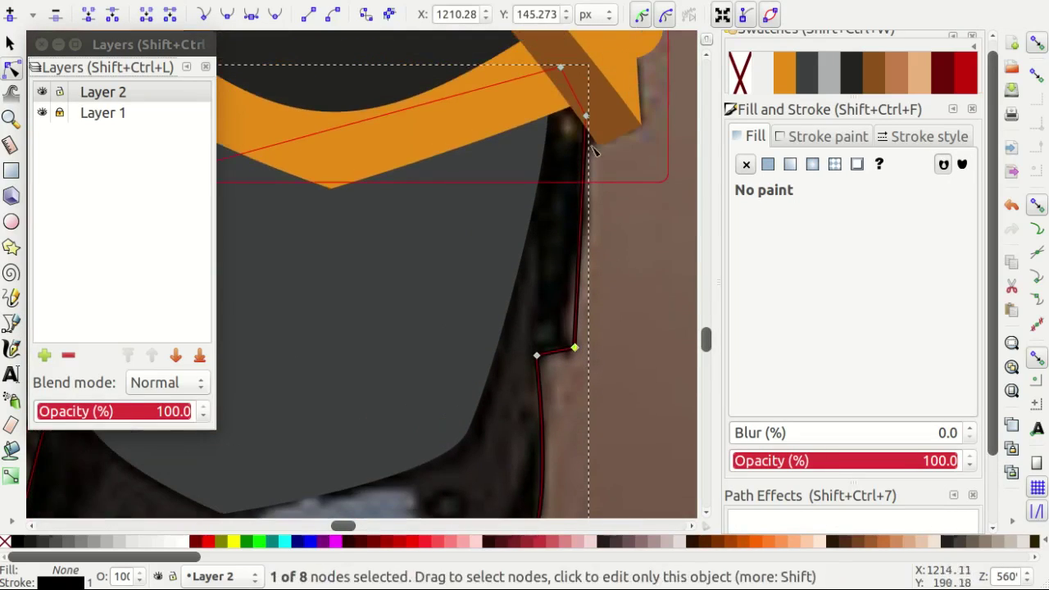
{"action": "scroll", "coordinate": [618, 269], "scroll_direction": "down", "scroll_amount": 3}
{"action": "scroll", "coordinate": [533, 251], "scroll_direction": "down", "scroll_amount": 3}
{"action": "left_click_drag", "start_coordinate": [534, 250], "coordinate": [524, 262]}
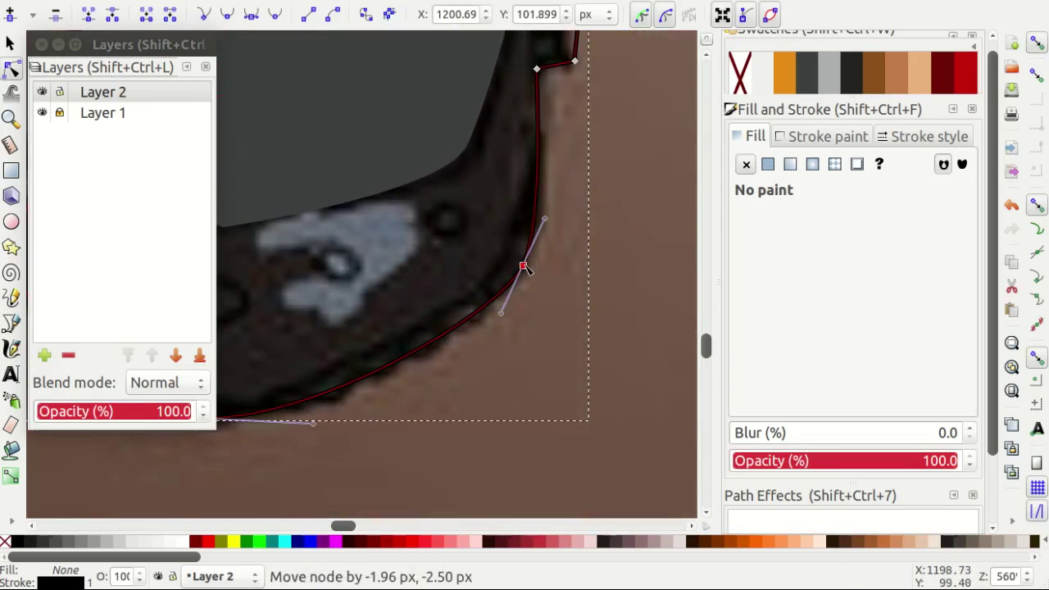
{"action": "scroll", "coordinate": [455, 394], "scroll_direction": "down", "scroll_amount": 1}
{"action": "scroll", "coordinate": [455, 394], "scroll_direction": "left", "scroll_amount": 1}
{"action": "scroll", "coordinate": [459, 389], "scroll_direction": "down", "scroll_amount": 1, "text": "ctrl"}
{"action": "scroll", "coordinate": [492, 328], "scroll_direction": "left", "scroll_amount": 1}
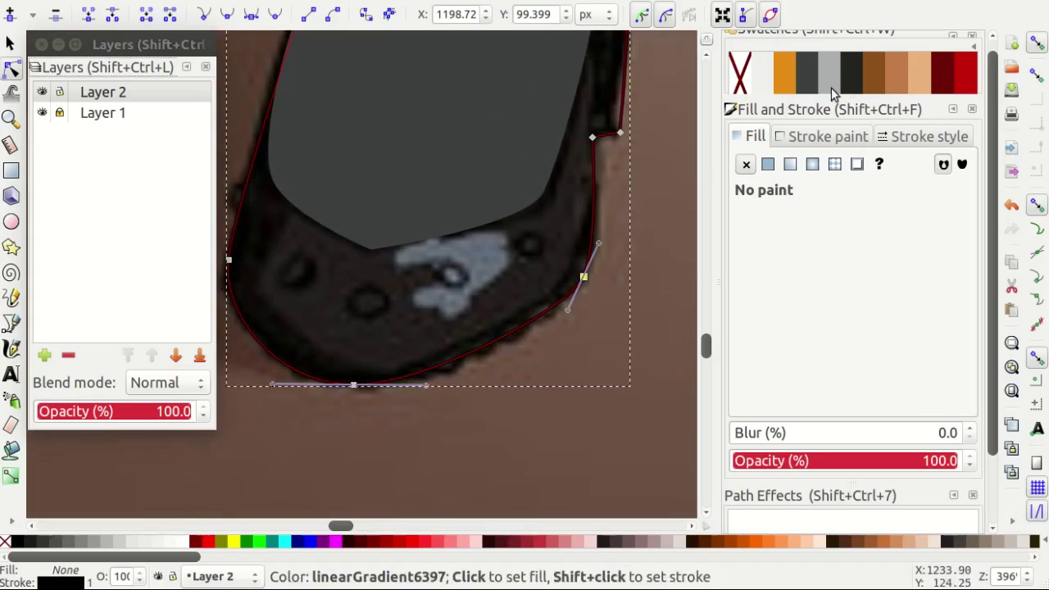
{"action": "left_click", "coordinate": [850, 76]}
{"action": "scroll", "coordinate": [400, 213], "scroll_direction": "down", "scroll_amount": 2, "text": "ctrl"}
Pick the Ellipse tool, clear the selection and pan over the dark boot.
{"action": "key", "text": "s"}
{"action": "key", "text": "e"}
{"action": "scroll", "coordinate": [452, 222], "scroll_direction": "up", "scroll_amount": 4, "text": "ctrl"}
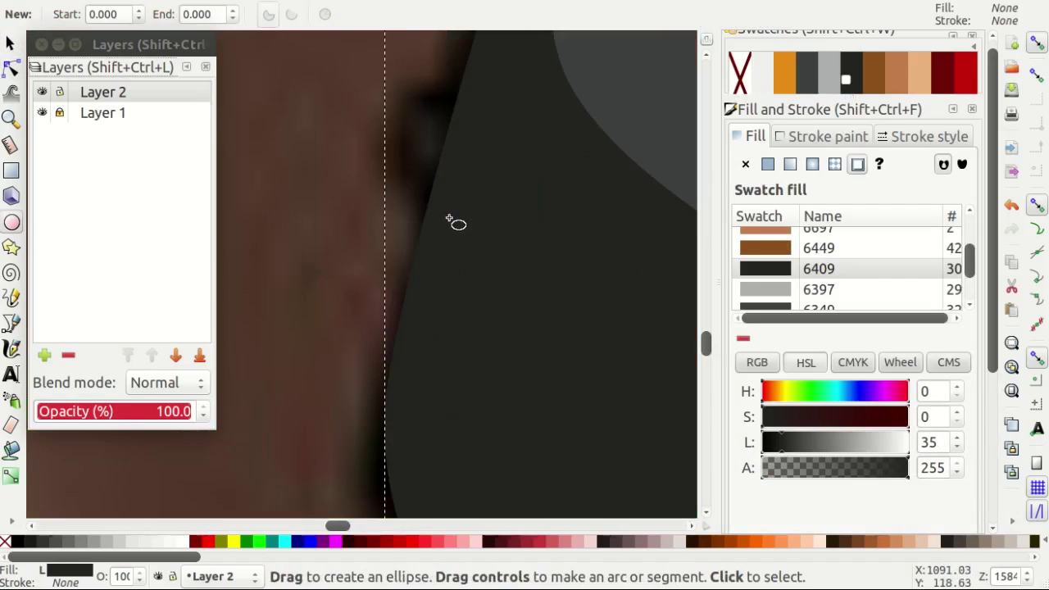
{"action": "scroll", "coordinate": [518, 215], "scroll_direction": "left", "scroll_amount": 1}
{"action": "scroll", "coordinate": [518, 216], "scroll_direction": "up", "scroll_amount": 1, "text": "ctrl"}
{"action": "key", "text": "s"}
{"action": "key", "text": "Escape"}
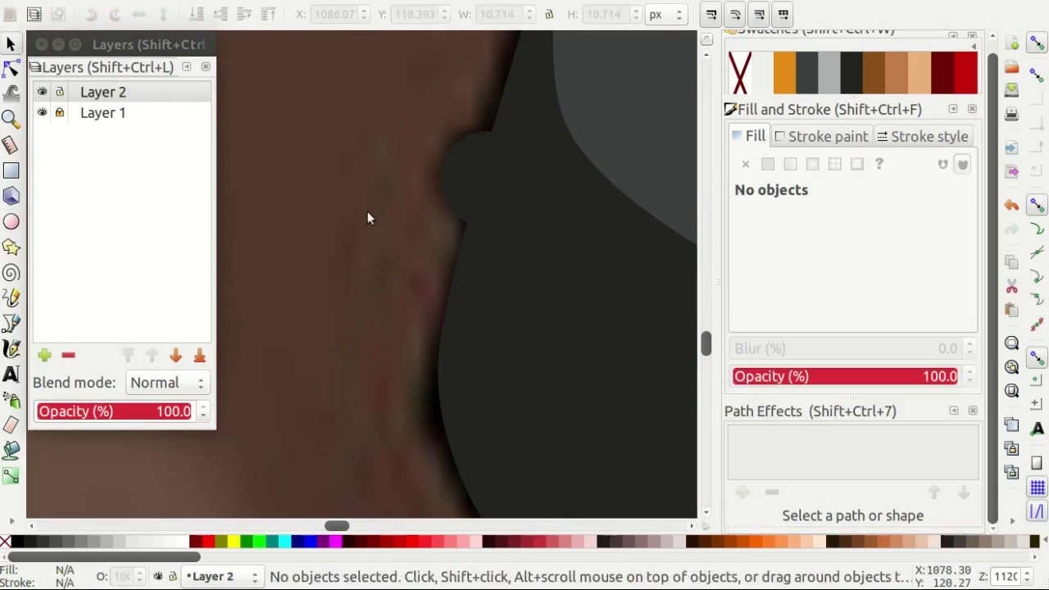
{"action": "scroll", "coordinate": [336, 290], "scroll_direction": "down", "scroll_amount": 4, "text": "ctrl"}
{"action": "scroll", "coordinate": [451, 281], "scroll_direction": "down", "scroll_amount": 2, "text": "ctrl"}
{"action": "scroll", "coordinate": [514, 310], "scroll_direction": "down", "scroll_amount": 2, "text": "ctrl"}
{"action": "scroll", "coordinate": [491, 324], "scroll_direction": "up", "scroll_amount": 2}
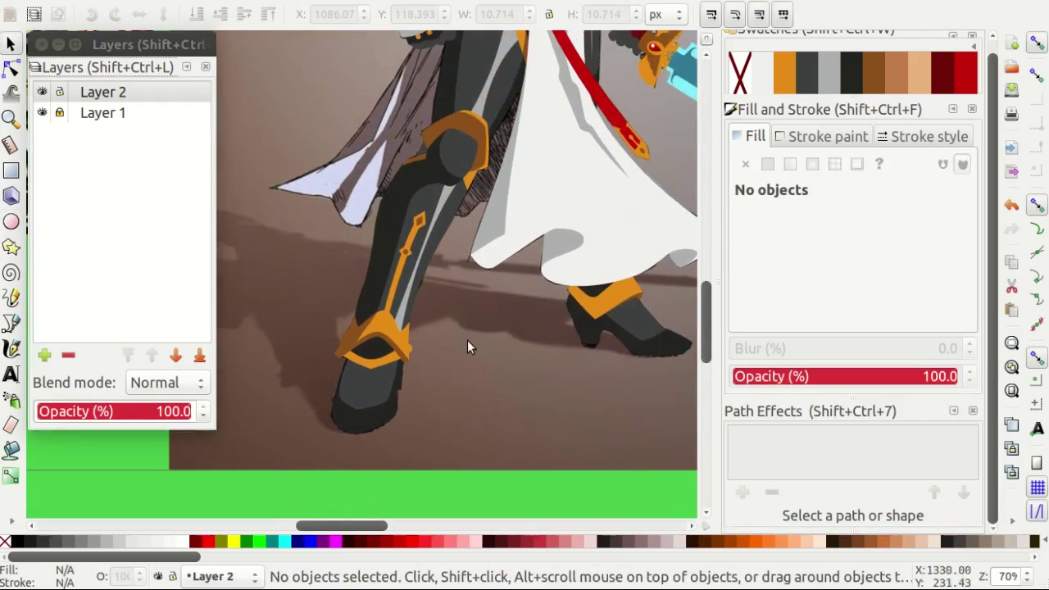
{"action": "scroll", "coordinate": [467, 340], "scroll_direction": "up", "scroll_amount": 5}
{"action": "scroll", "coordinate": [545, 287], "scroll_direction": "down", "scroll_amount": 2, "text": "ctrl"}
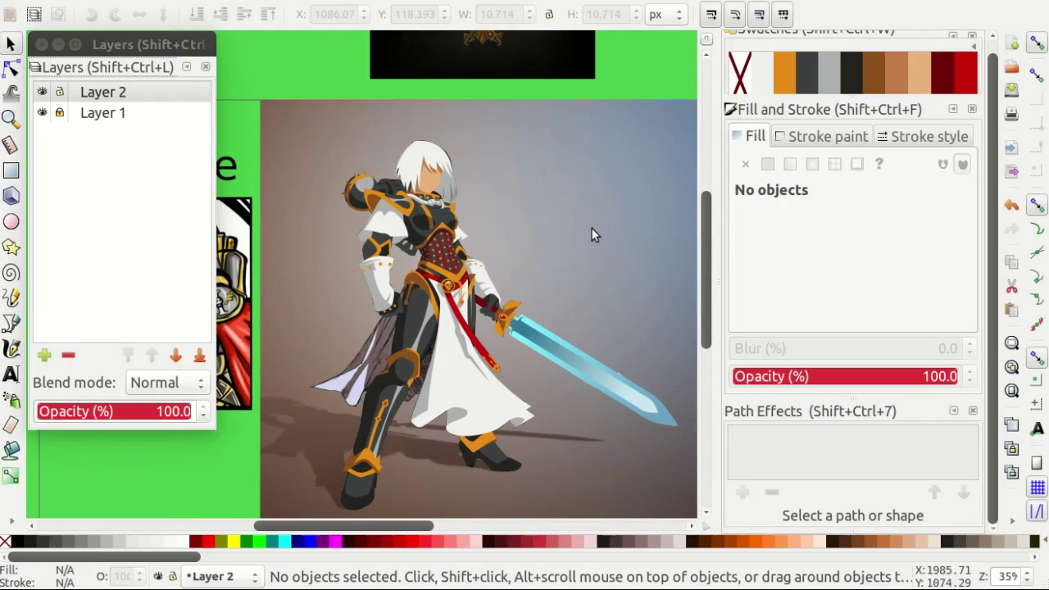
{"action": "scroll", "coordinate": [592, 233], "scroll_direction": "down", "scroll_amount": 1}
{"action": "scroll", "coordinate": [363, 327], "scroll_direction": "up", "scroll_amount": 2, "text": "ctrl"}
Trace a closed Bézier outline for the new fold on the leg armour.
{"action": "scroll", "coordinate": [361, 292], "scroll_direction": "up", "scroll_amount": 1, "text": "ctrl"}
{"action": "key", "text": "b"}
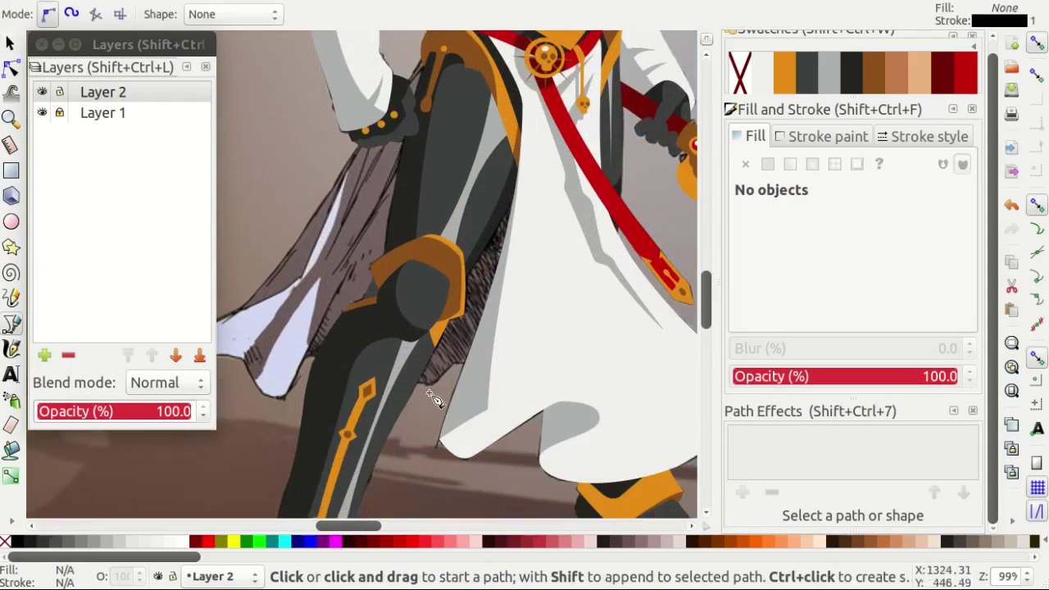
{"action": "scroll", "coordinate": [427, 392], "scroll_direction": "up", "scroll_amount": 4, "text": "ctrl"}
{"action": "left_click_drag", "start_coordinate": [394, 358], "coordinate": [400, 361]}
{"action": "left_click_drag", "start_coordinate": [586, 289], "coordinate": [662, 298]}
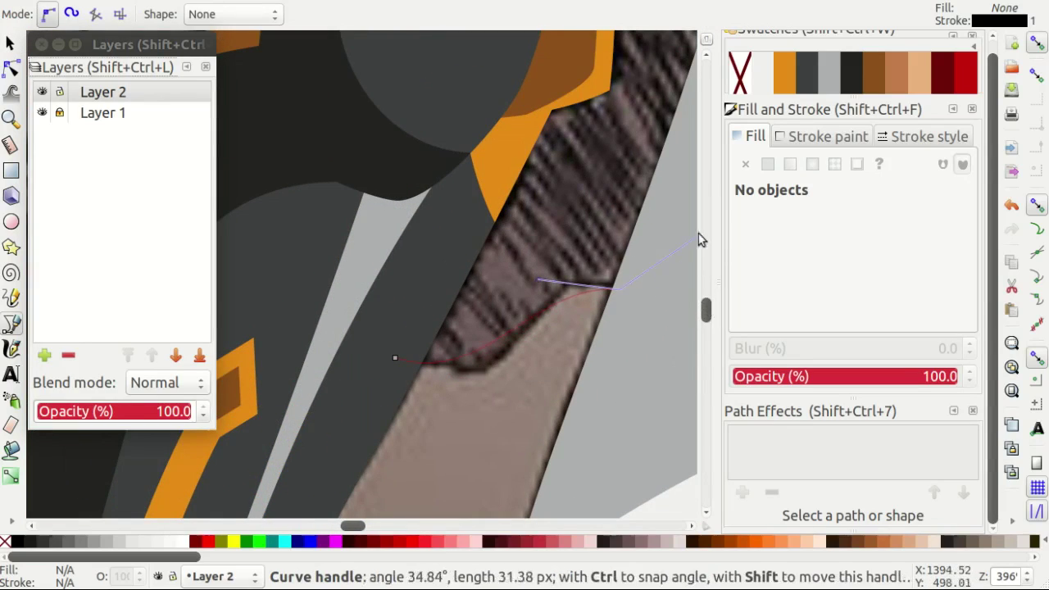
{"action": "left_click_drag", "start_coordinate": [698, 237], "coordinate": [698, 238]}
{"action": "scroll", "coordinate": [656, 196], "scroll_direction": "down", "scroll_amount": 2, "text": "ctrl"}
{"action": "scroll", "coordinate": [646, 141], "scroll_direction": "up", "scroll_amount": 3}
{"action": "scroll", "coordinate": [639, 164], "scroll_direction": "down", "scroll_amount": 3}
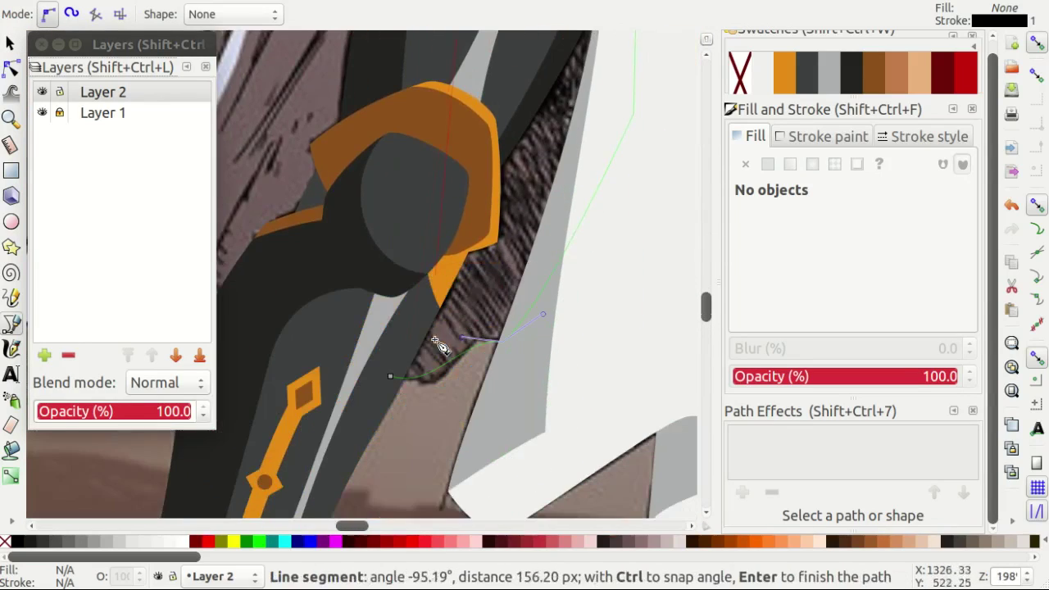
{"action": "left_click", "coordinate": [392, 377]}
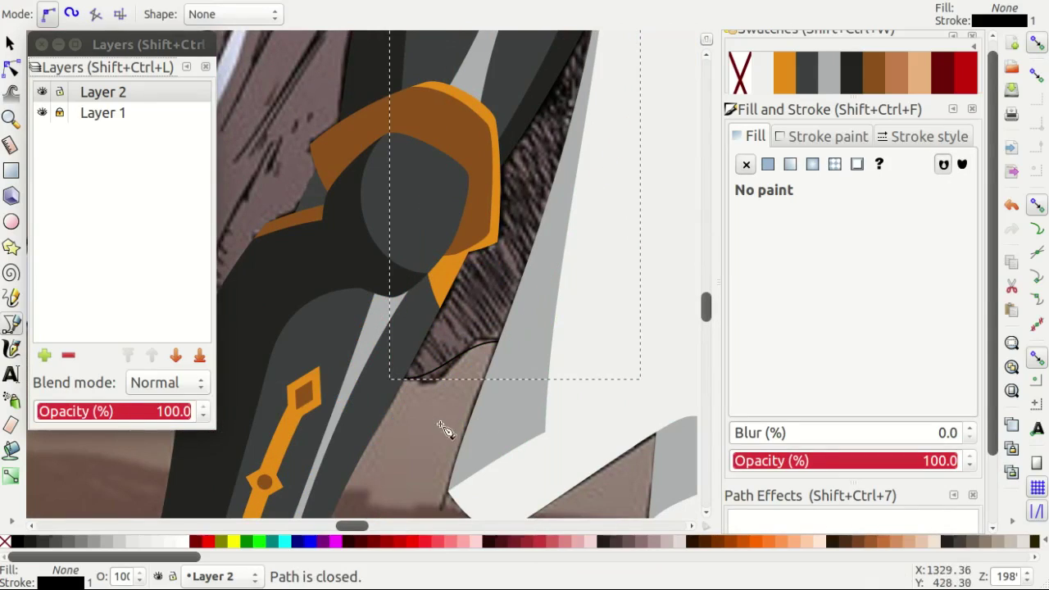
{"action": "key", "text": "n"}
{"action": "scroll", "coordinate": [406, 401], "scroll_direction": "up", "scroll_amount": 1, "text": "ctrl"}
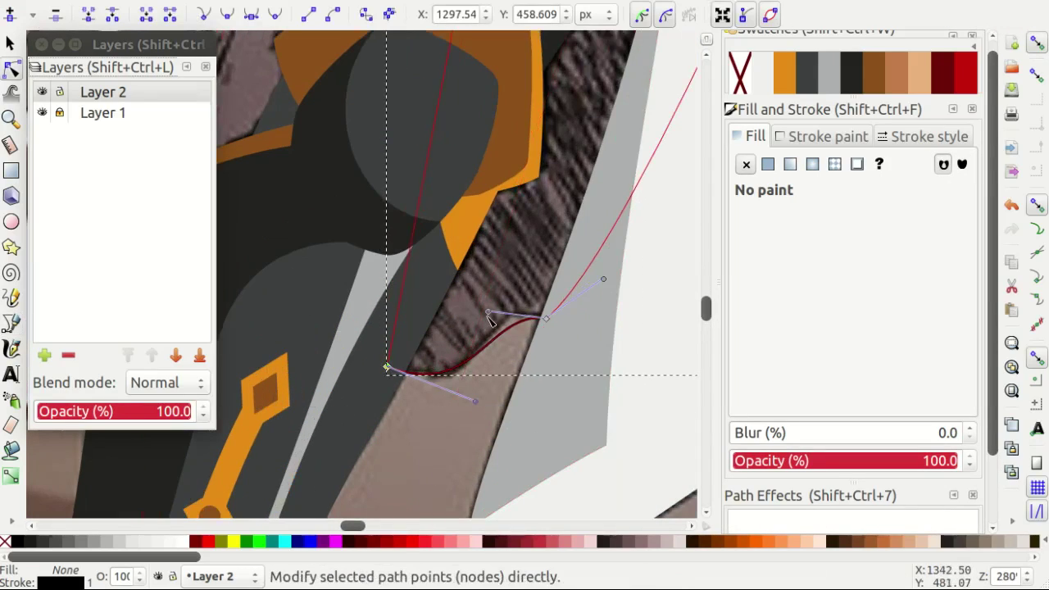
{"action": "scroll", "coordinate": [489, 320], "scroll_direction": "down", "scroll_amount": 1}
Fill the fold with a Dropper-sampled grey and set its lightness to 128.
{"action": "key", "text": "d"}
{"action": "left_click", "coordinate": [573, 213]}
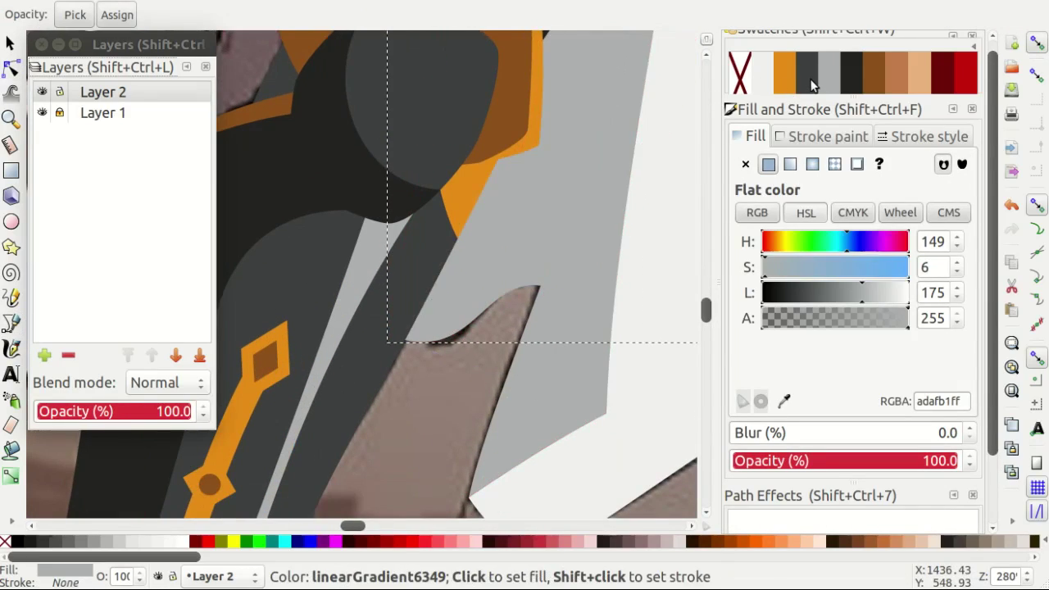
{"action": "left_click", "coordinate": [811, 85]}
{"action": "key", "text": "ctrl+z"}
{"action": "key", "text": "ctrl+z"}
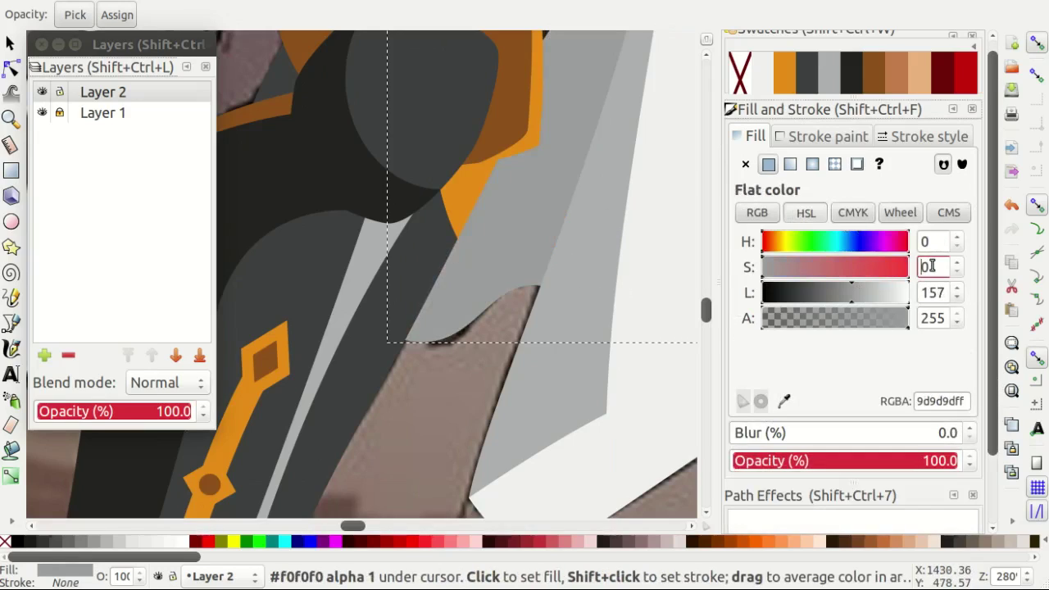
{"action": "left_click", "coordinate": [839, 291]}
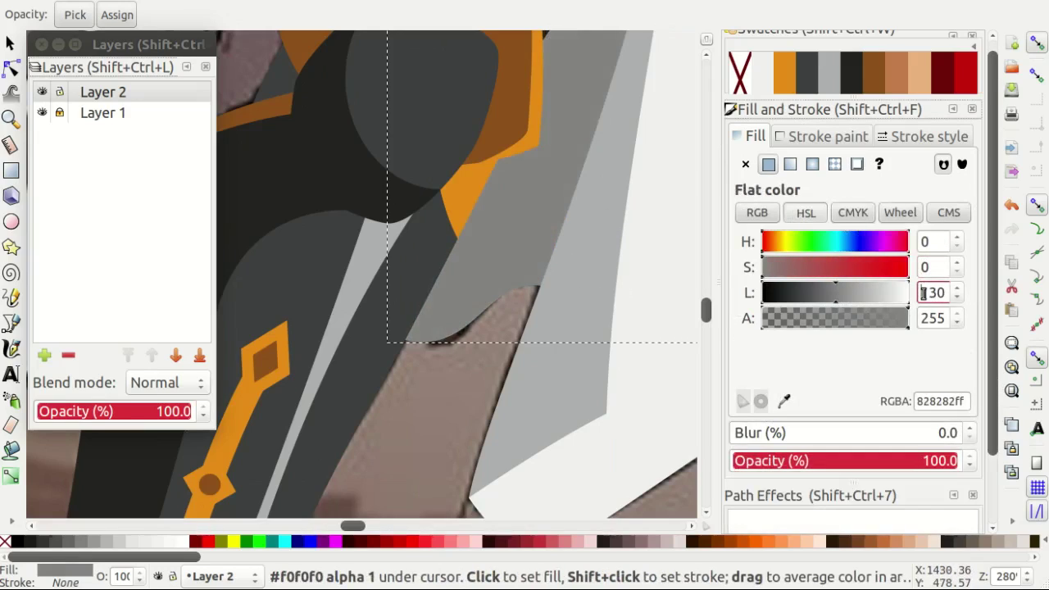
{"action": "key", "text": "Return"}
{"action": "scroll", "coordinate": [426, 270], "scroll_direction": "down", "scroll_amount": 2, "text": "ctrl"}
{"action": "key", "text": "Escape"}
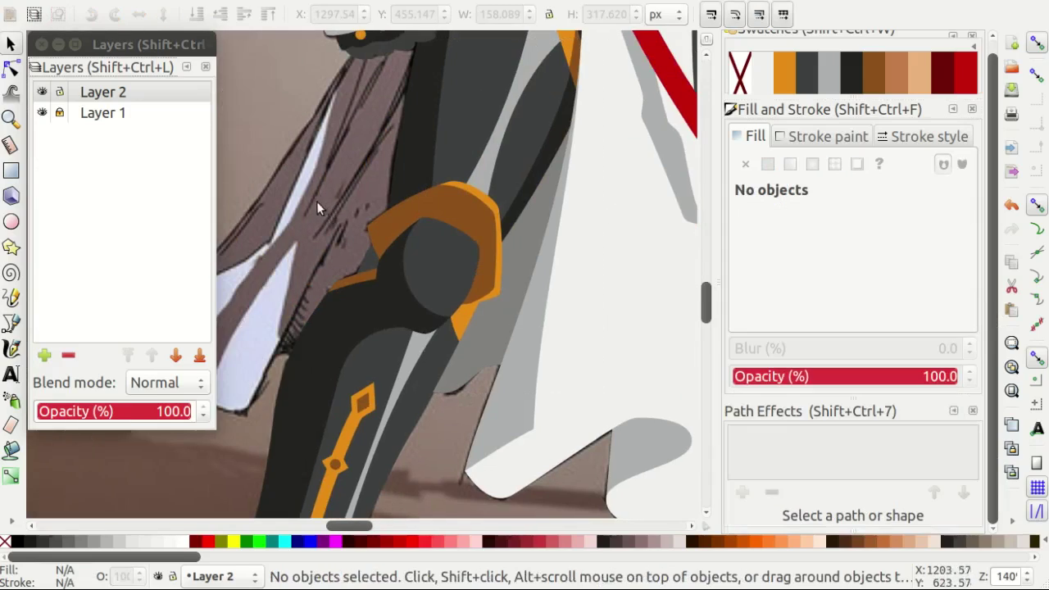
Hide the brown reference layer (Layer 1) to reveal the green backdrop.
{"action": "left_click", "coordinate": [42, 112]}
{"action": "scroll", "coordinate": [398, 261], "scroll_direction": "down", "scroll_amount": 2, "text": "ctrl"}
{"action": "scroll", "coordinate": [383, 290], "scroll_direction": "up", "scroll_amount": 4, "text": "ctrl"}
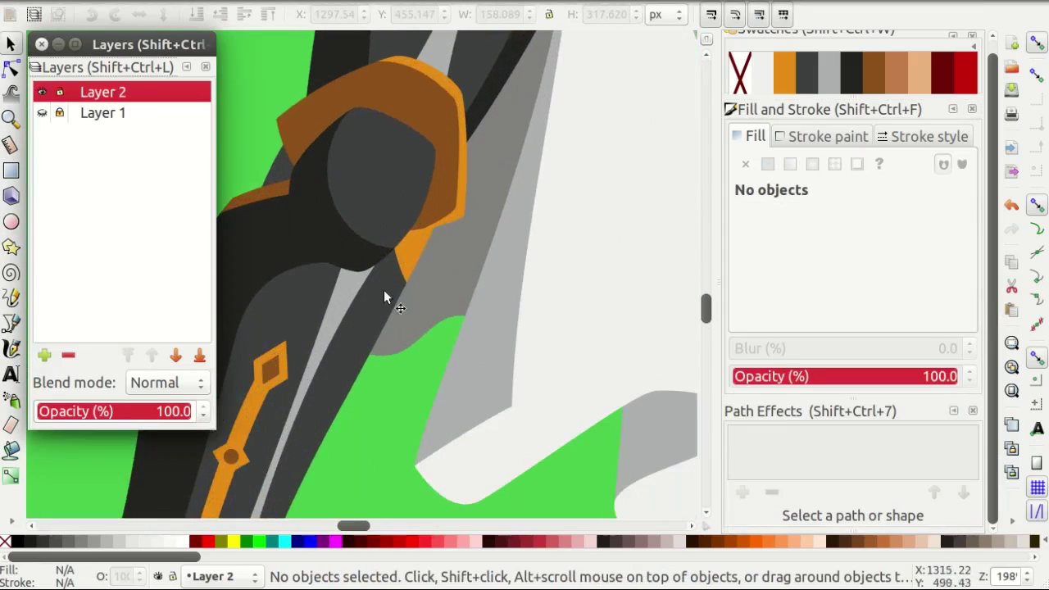
{"action": "scroll", "coordinate": [468, 269], "scroll_direction": "down", "scroll_amount": 1, "text": "ctrl"}
{"action": "scroll", "coordinate": [468, 270], "scroll_direction": "down", "scroll_amount": 5}
Select the grey fold and the grey skirt shapes to compare their colours.
{"action": "left_click", "coordinate": [423, 279]}
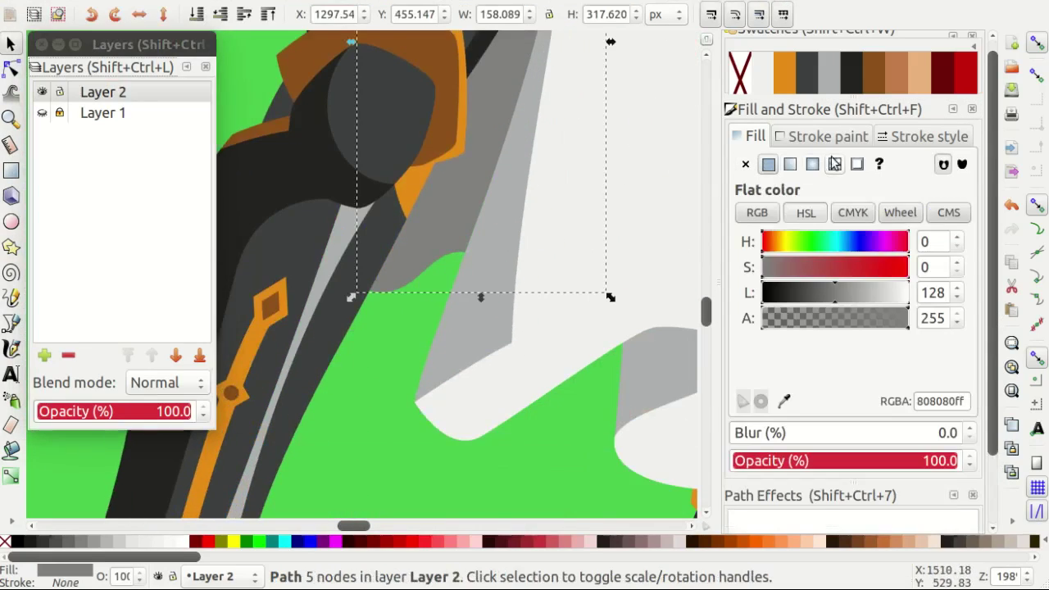
{"action": "scroll", "coordinate": [493, 429], "scroll_direction": "down", "scroll_amount": 2, "text": "ctrl"}
{"action": "right_click", "coordinate": [430, 396]}
{"action": "key", "text": "Escape"}
{"action": "scroll", "coordinate": [431, 362], "scroll_direction": "down", "scroll_amount": 2, "text": "ctrl"}
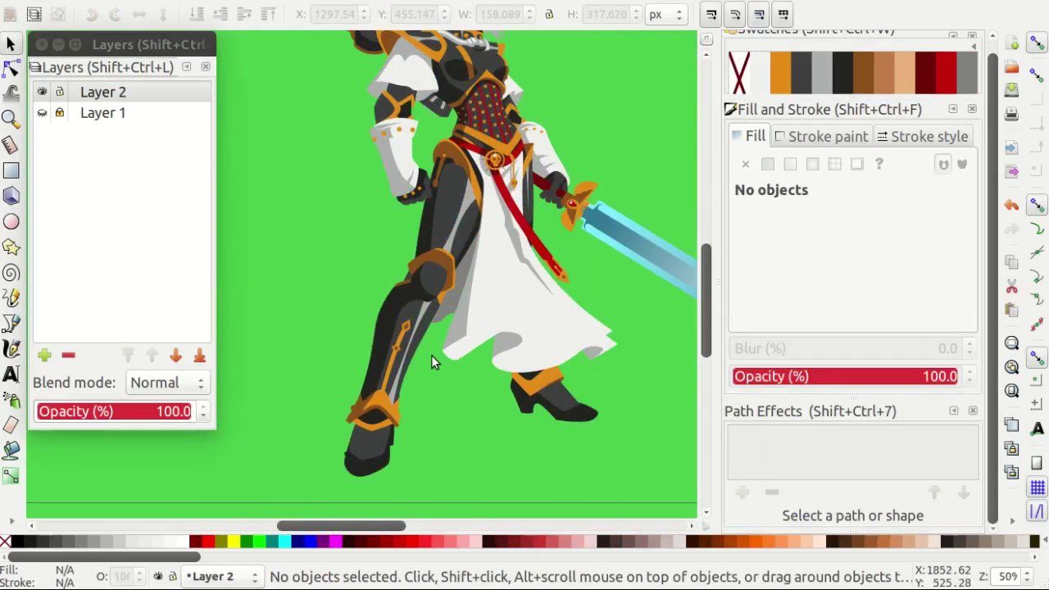
{"action": "scroll", "coordinate": [431, 363], "scroll_direction": "up", "scroll_amount": 2, "text": "ctrl"}
{"action": "left_click", "coordinate": [540, 271]}
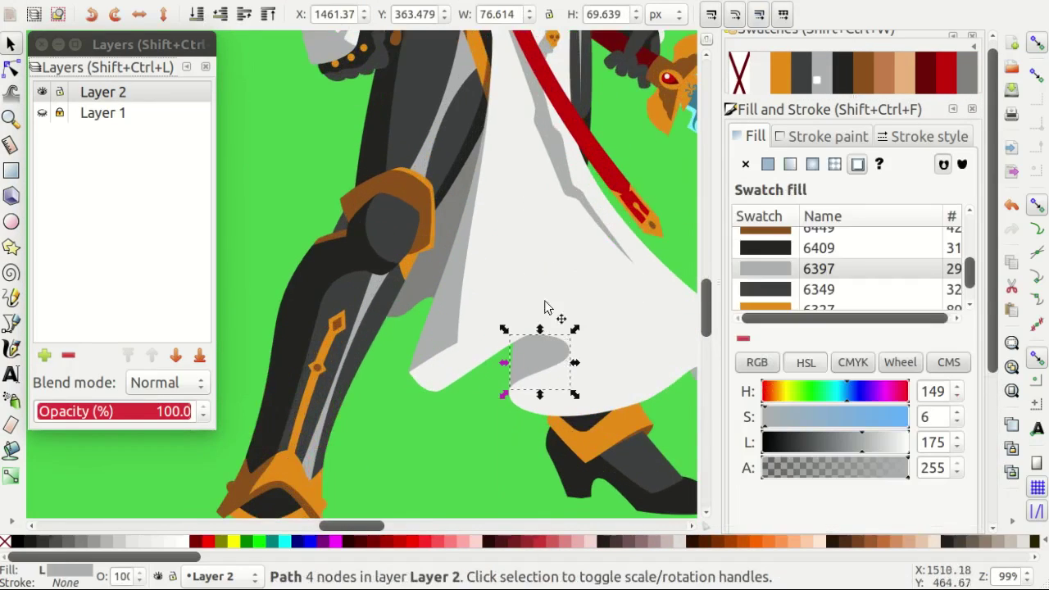
{"action": "left_click", "coordinate": [534, 270]}
{"action": "left_click", "coordinate": [531, 278], "text": "ctrl"}
{"action": "scroll", "coordinate": [491, 303], "scroll_direction": "down", "scroll_amount": 4}
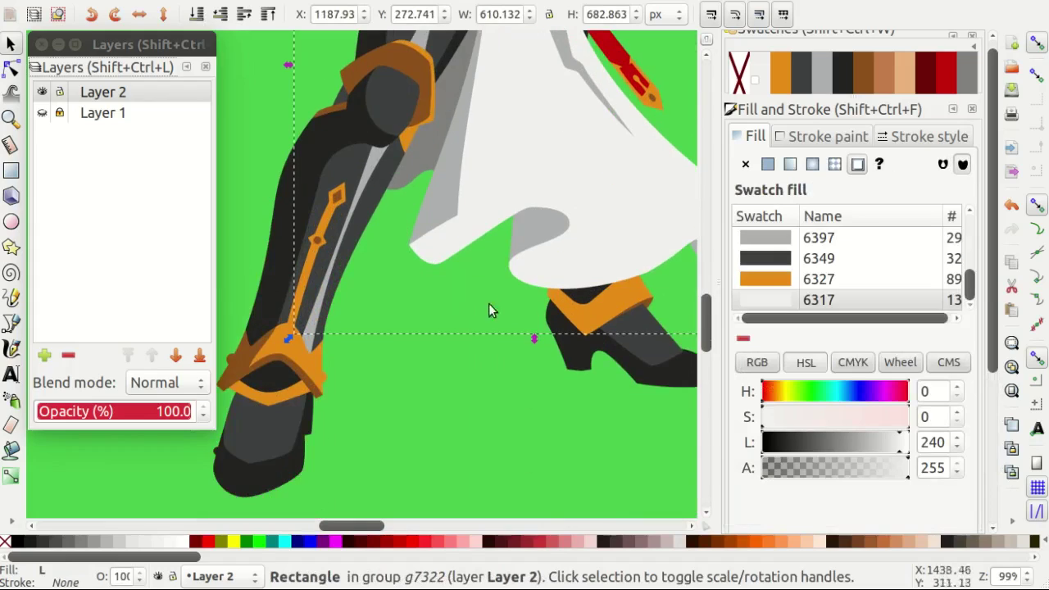
{"action": "left_click", "coordinate": [547, 226]}
{"action": "scroll", "coordinate": [403, 217], "scroll_direction": "up", "scroll_amount": 2, "text": "ctrl"}
Make the leg fold's grey fill slightly darker than lightness 128.
{"action": "left_click", "coordinate": [403, 216]}
{"action": "scroll", "coordinate": [396, 278], "scroll_direction": "up", "scroll_amount": 5}
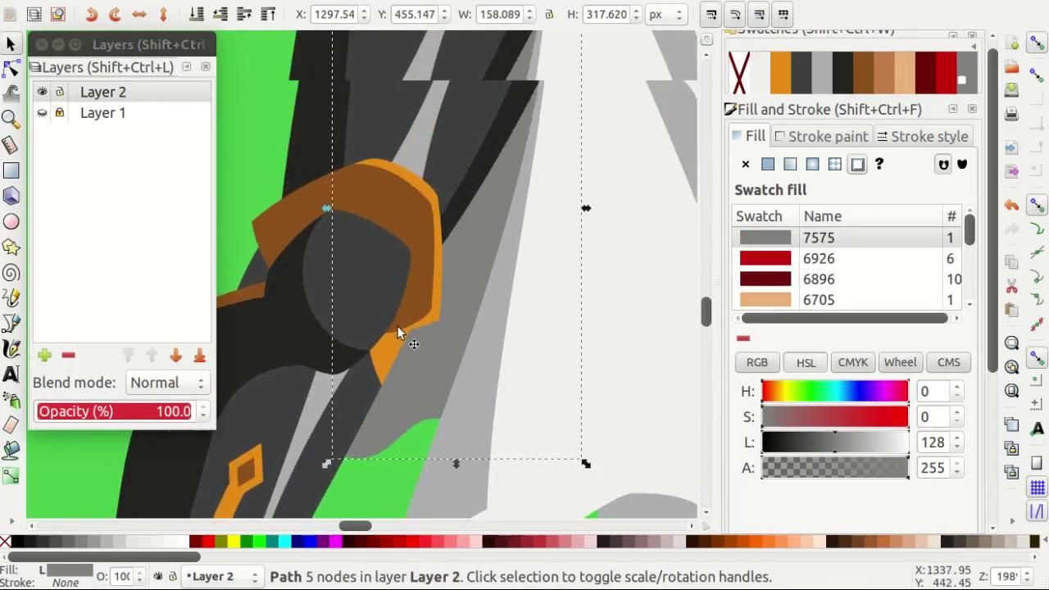
{"action": "scroll", "coordinate": [398, 330], "scroll_direction": "down", "scroll_amount": 4}
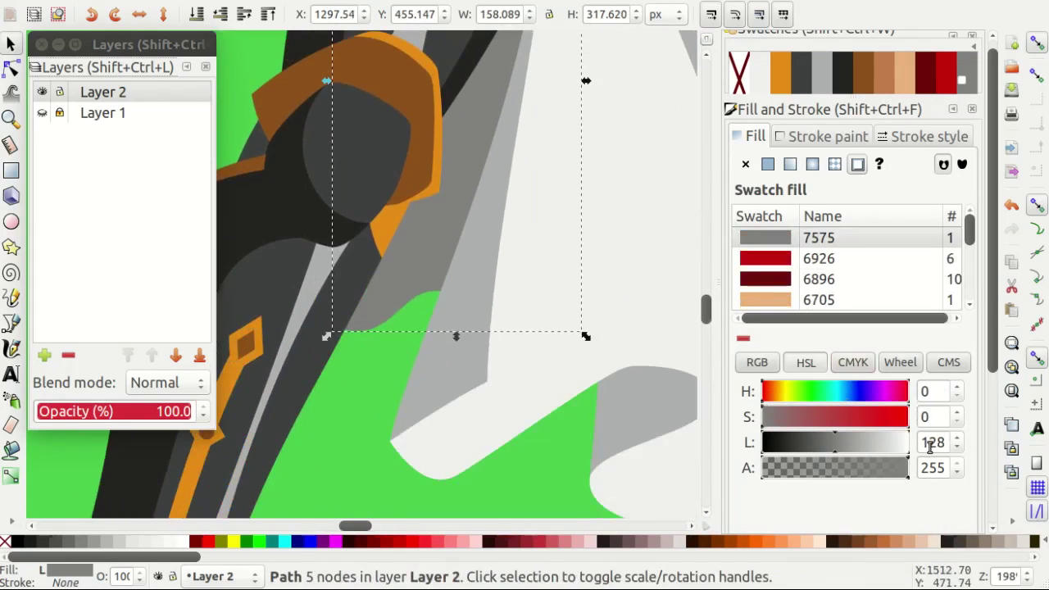
{"action": "scroll", "coordinate": [433, 335], "scroll_direction": "down", "scroll_amount": 2}
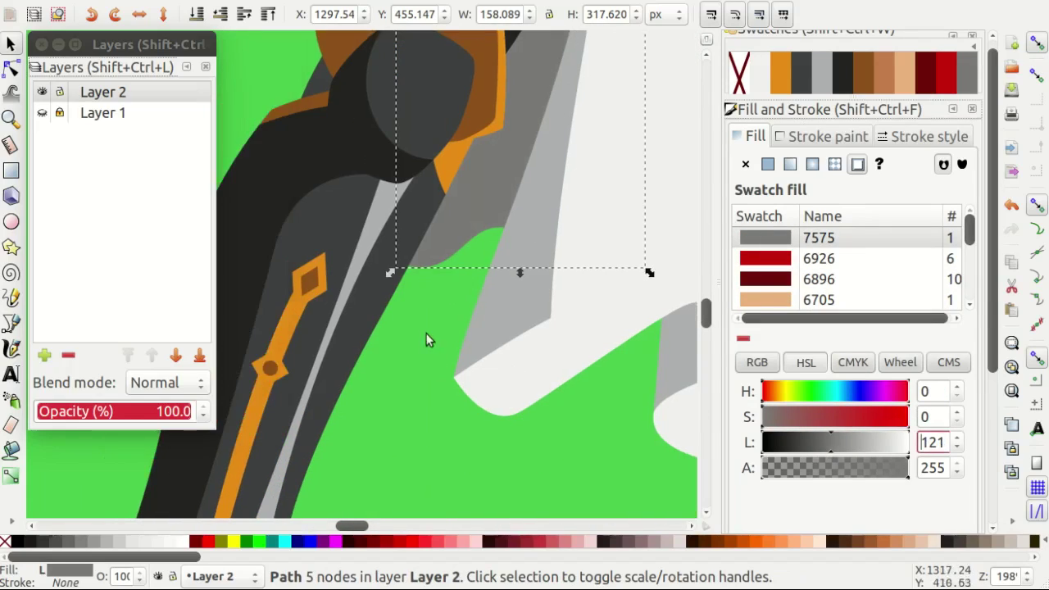
{"action": "scroll", "coordinate": [426, 332], "scroll_direction": "up", "scroll_amount": 1, "text": "ctrl"}
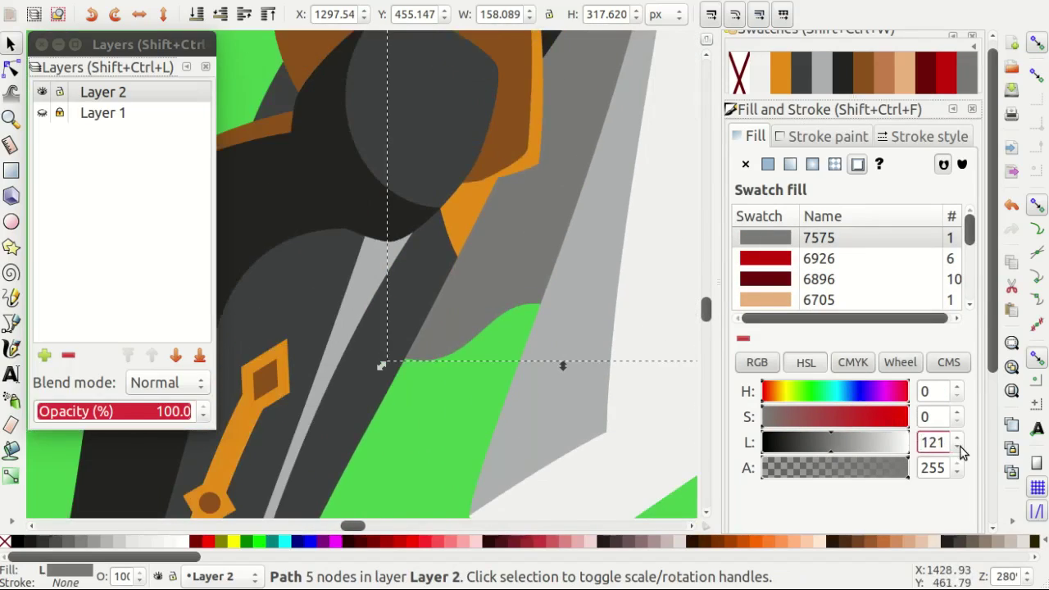
{"action": "scroll", "coordinate": [959, 446], "scroll_direction": "down", "scroll_amount": 2}
{"action": "left_click", "coordinate": [817, 439]}
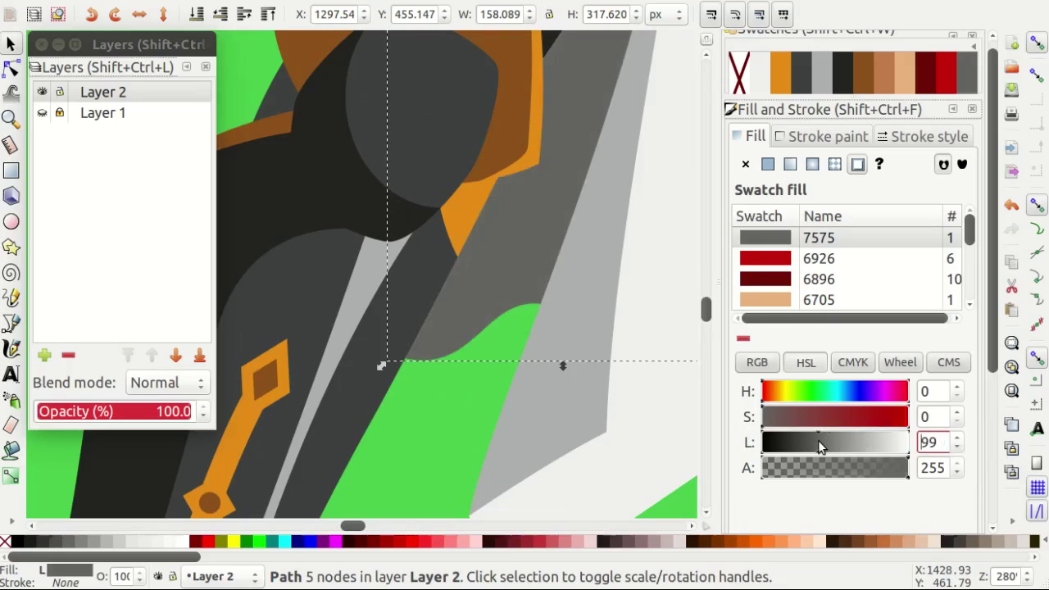
{"action": "left_click", "coordinate": [829, 440]}
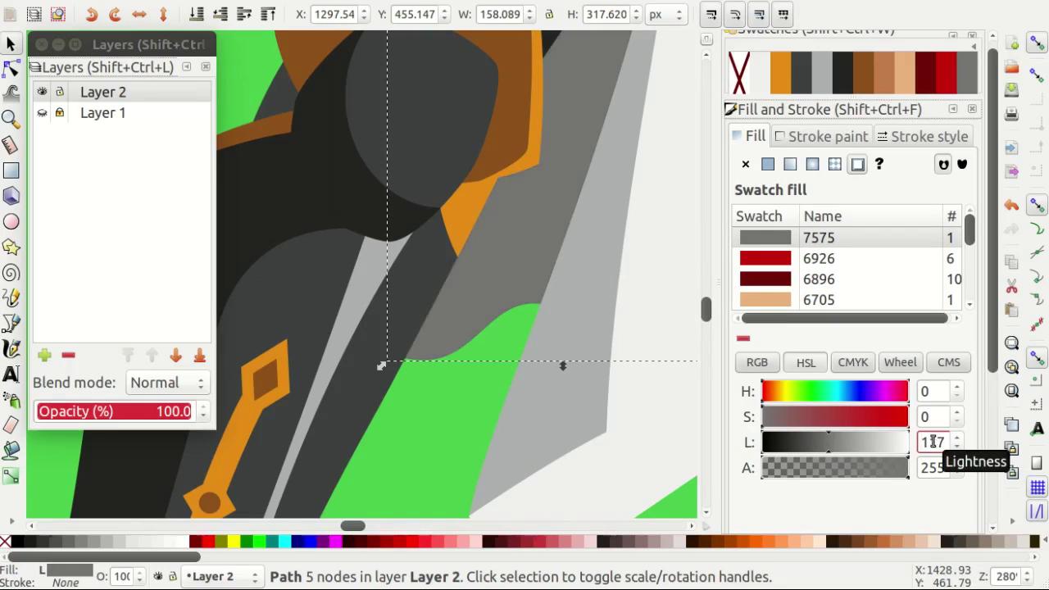
{"action": "key", "text": "Escape"}
{"action": "scroll", "coordinate": [480, 356], "scroll_direction": "down", "scroll_amount": 3}
{"action": "scroll", "coordinate": [366, 285], "scroll_direction": "down", "scroll_amount": 1}
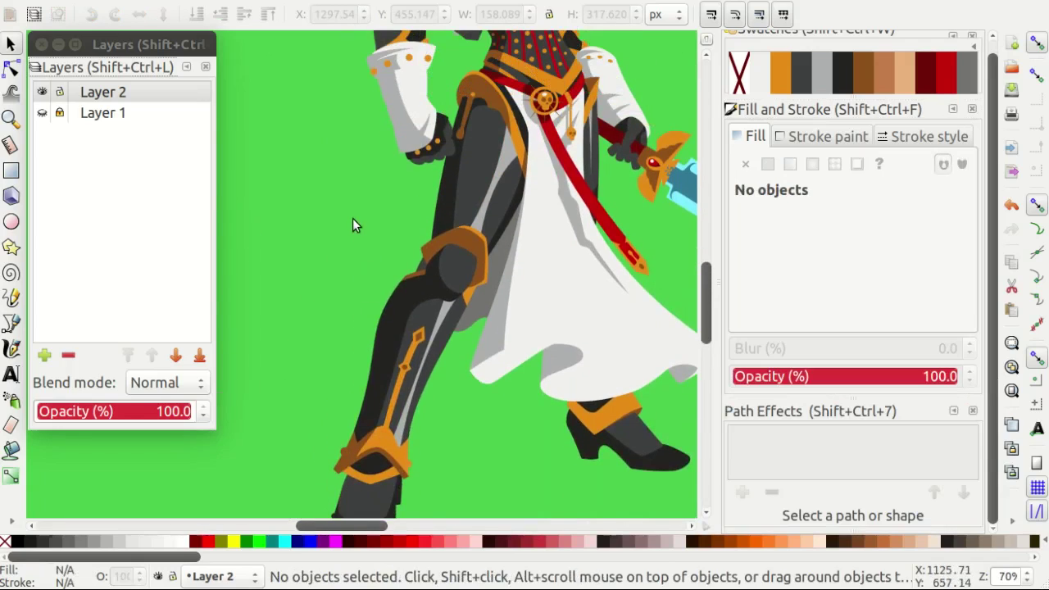
Show the brown reference layer (Layer 1) again, discarding a false-start path.
{"action": "key", "text": "b"}
{"action": "left_click", "coordinate": [91, 92]}
{"action": "scroll", "coordinate": [393, 95], "scroll_direction": "up", "scroll_amount": 3}
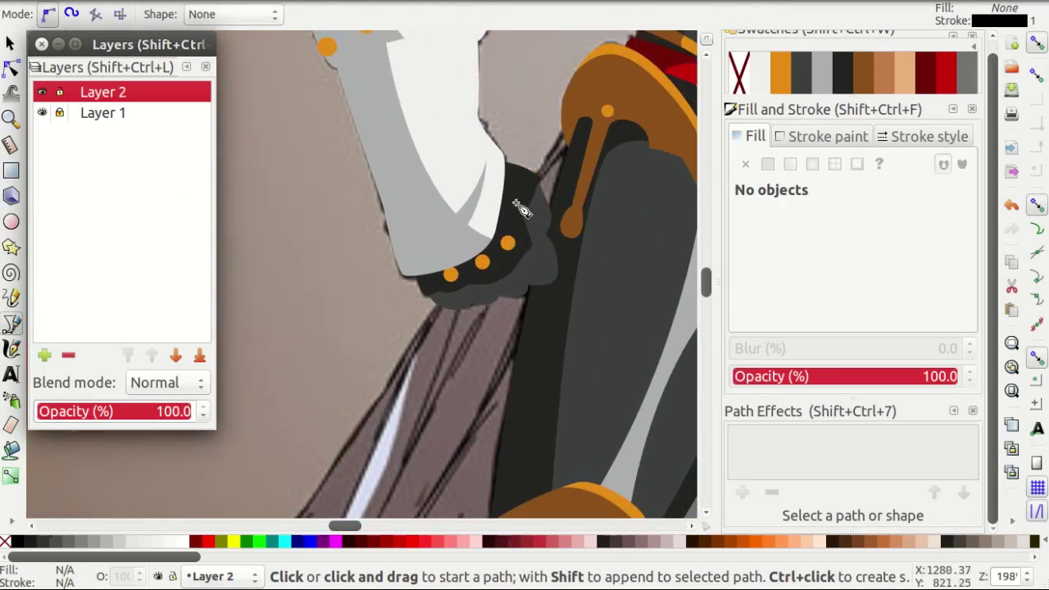
{"action": "scroll", "coordinate": [540, 164], "scroll_direction": "up", "scroll_amount": 2}
{"action": "left_click", "coordinate": [574, 108]}
{"action": "scroll", "coordinate": [404, 363], "scroll_direction": "down", "scroll_amount": 3}
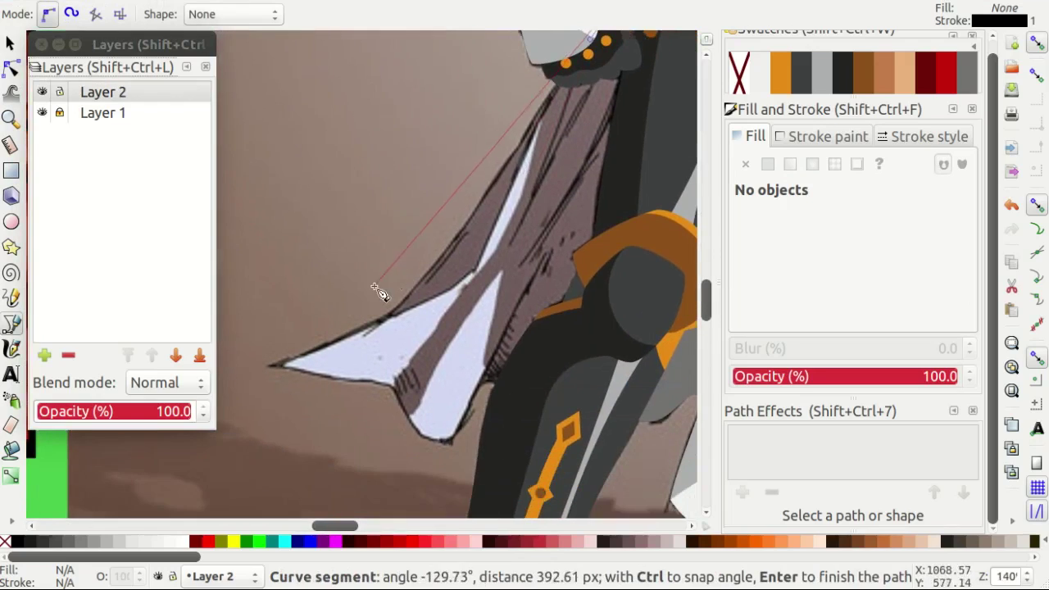
{"action": "scroll", "coordinate": [385, 336], "scroll_direction": "up", "scroll_amount": 1}
{"action": "scroll", "coordinate": [401, 342], "scroll_direction": "up", "scroll_amount": 1}
{"action": "key", "text": "s"}
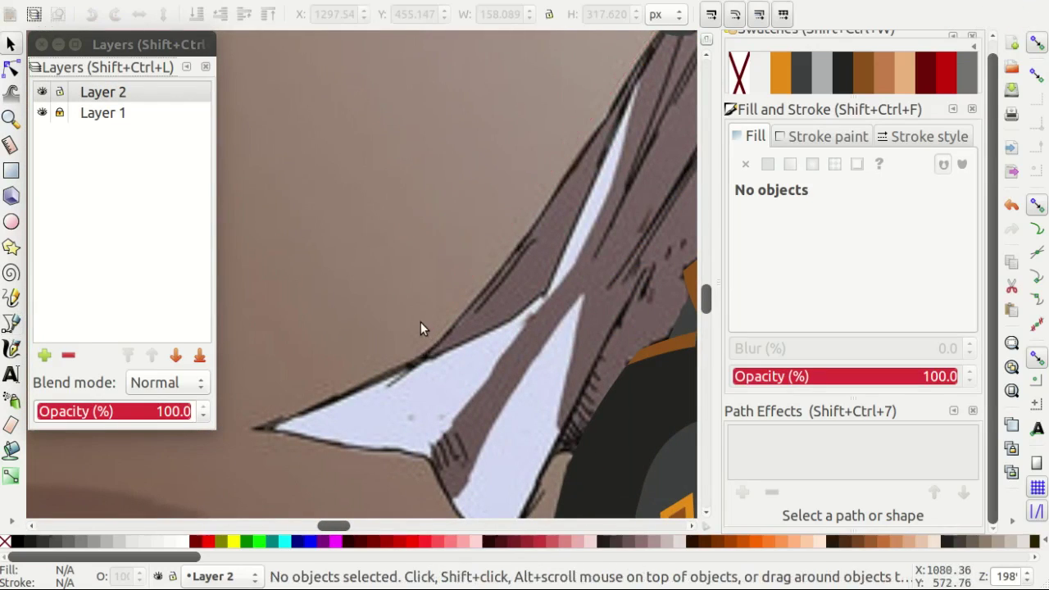
{"action": "scroll", "coordinate": [467, 316], "scroll_direction": "up", "scroll_amount": 1}
{"action": "key", "text": "b"}
{"action": "scroll", "coordinate": [304, 374], "scroll_direction": "up", "scroll_amount": 2}
Trace a closed outline around the pale pointed flap and delete its extra bottom node.
{"action": "left_click", "coordinate": [282, 358]}
{"action": "scroll", "coordinate": [503, 304], "scroll_direction": "down", "scroll_amount": 2}
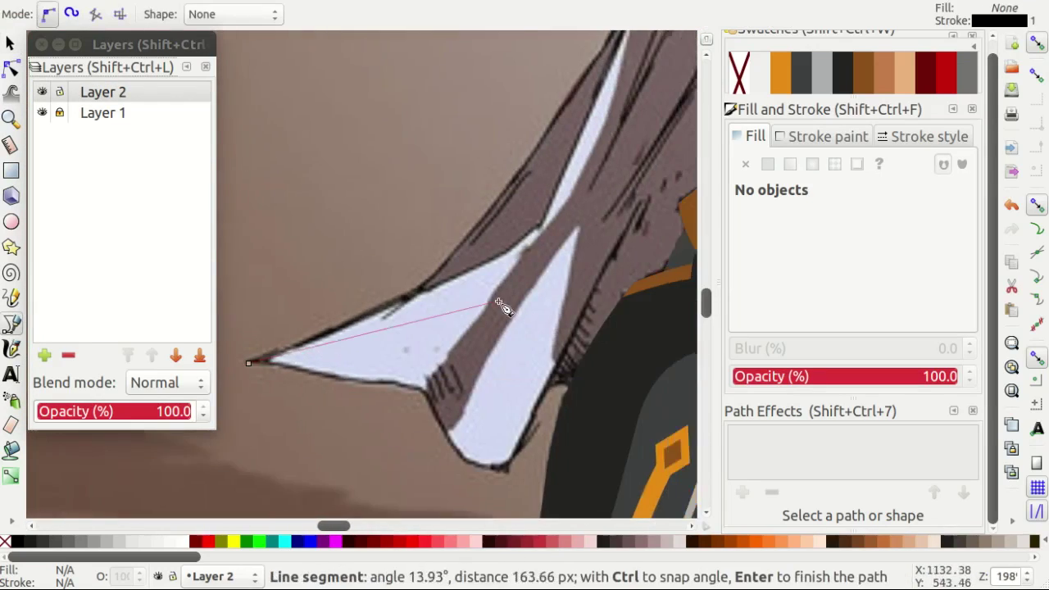
{"action": "scroll", "coordinate": [531, 270], "scroll_direction": "up", "scroll_amount": 2}
{"action": "left_click", "coordinate": [530, 270]}
{"action": "scroll", "coordinate": [628, 191], "scroll_direction": "down", "scroll_amount": 2}
{"action": "left_click", "coordinate": [627, 192]}
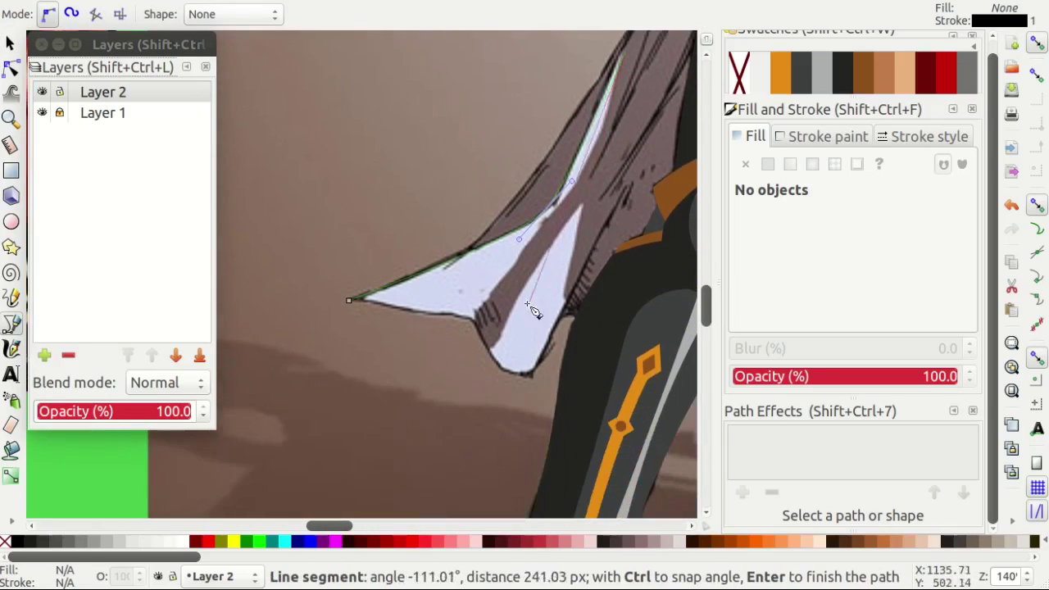
{"action": "scroll", "coordinate": [476, 282], "scroll_direction": "up", "scroll_amount": 4}
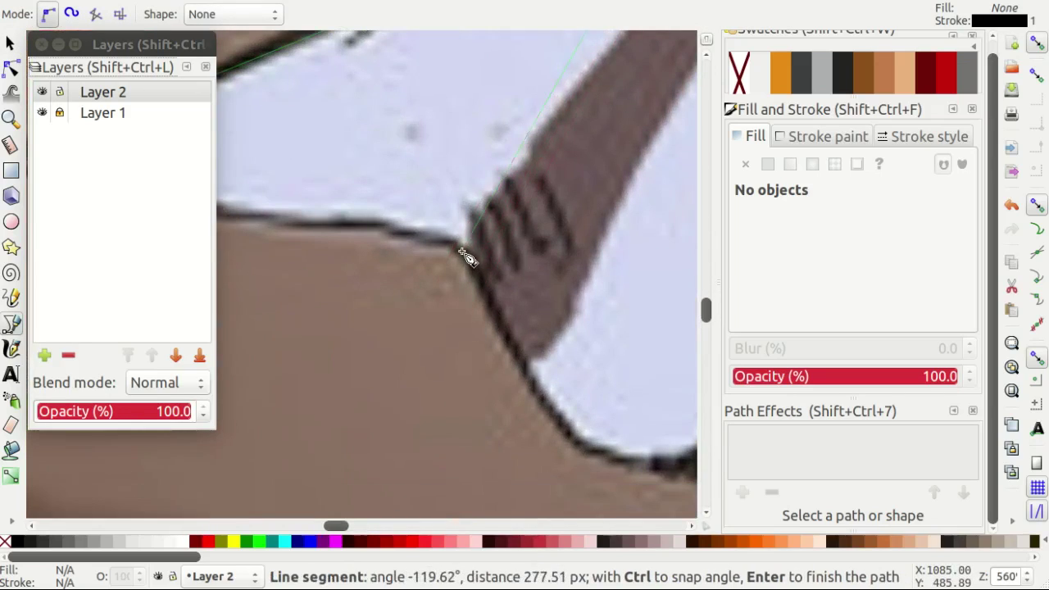
{"action": "left_click", "coordinate": [465, 255]}
{"action": "scroll", "coordinate": [608, 236], "scroll_direction": "down", "scroll_amount": 2}
{"action": "left_click", "coordinate": [291, 215]}
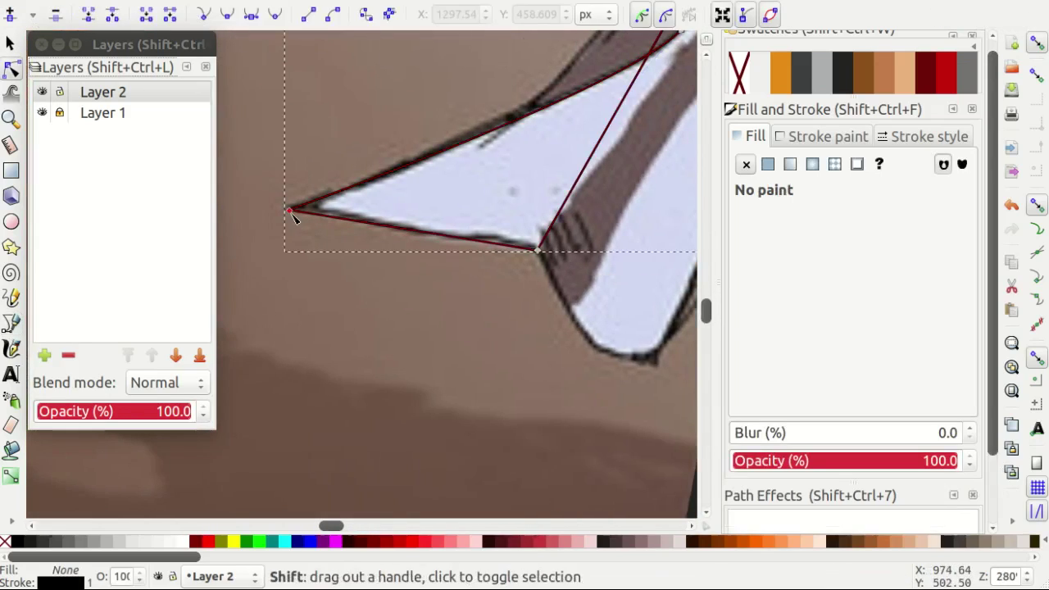
{"action": "left_click", "coordinate": [435, 230]}
{"action": "key", "text": "Delete"}
Curve the flap shape's handles to fit and fill it off-white.
{"action": "scroll", "coordinate": [366, 261], "scroll_direction": "up", "scroll_amount": 1}
{"action": "scroll", "coordinate": [486, 200], "scroll_direction": "up", "scroll_amount": 5}
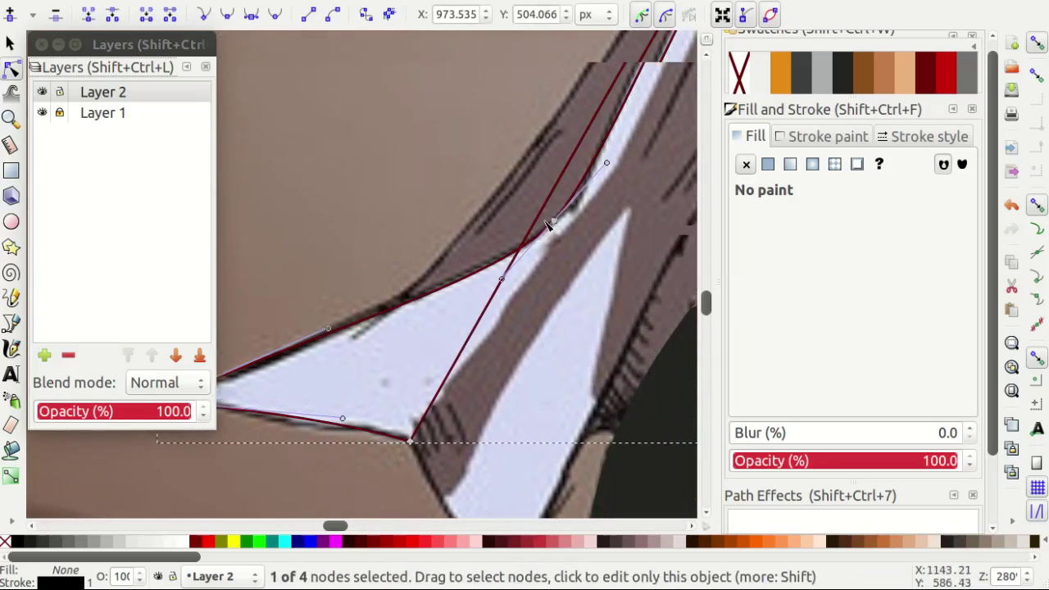
{"action": "scroll", "coordinate": [486, 200], "scroll_direction": "right", "scroll_amount": 5}
{"action": "left_click_drag", "start_coordinate": [404, 449], "coordinate": [499, 297]}
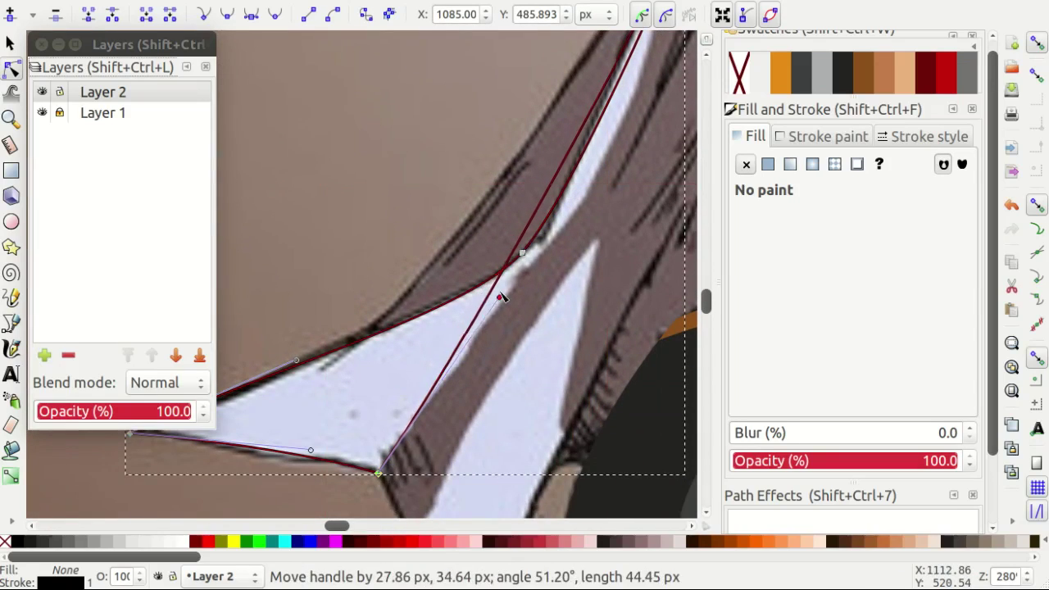
{"action": "scroll", "coordinate": [651, 100], "scroll_direction": "up", "scroll_amount": 4}
{"action": "scroll", "coordinate": [650, 101], "scroll_direction": "up", "scroll_amount": 1}
{"action": "left_click_drag", "start_coordinate": [649, 92], "coordinate": [590, 383]}
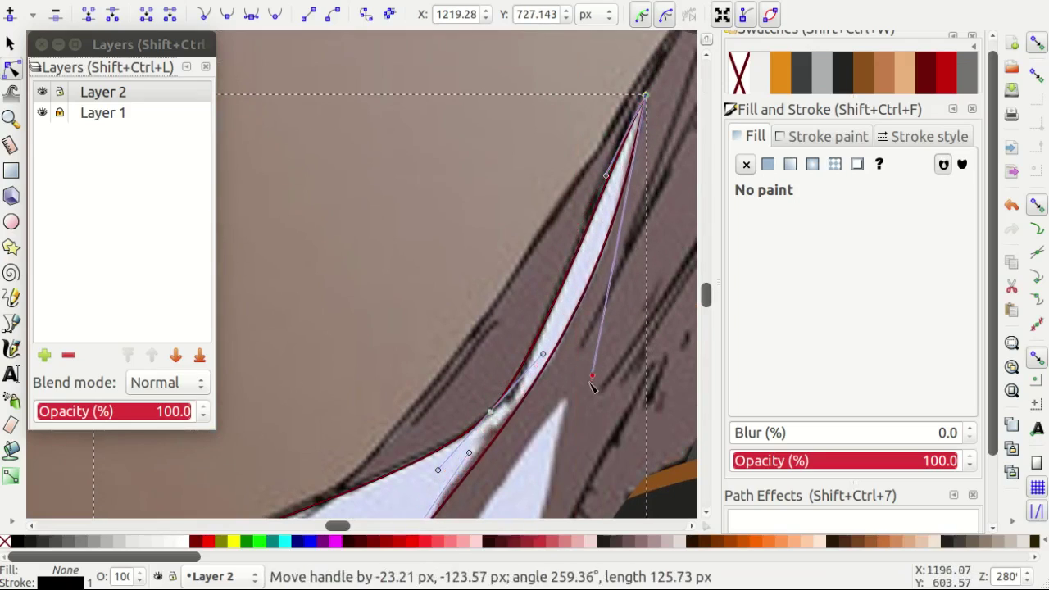
{"action": "scroll", "coordinate": [469, 295], "scroll_direction": "down", "scroll_amount": 4}
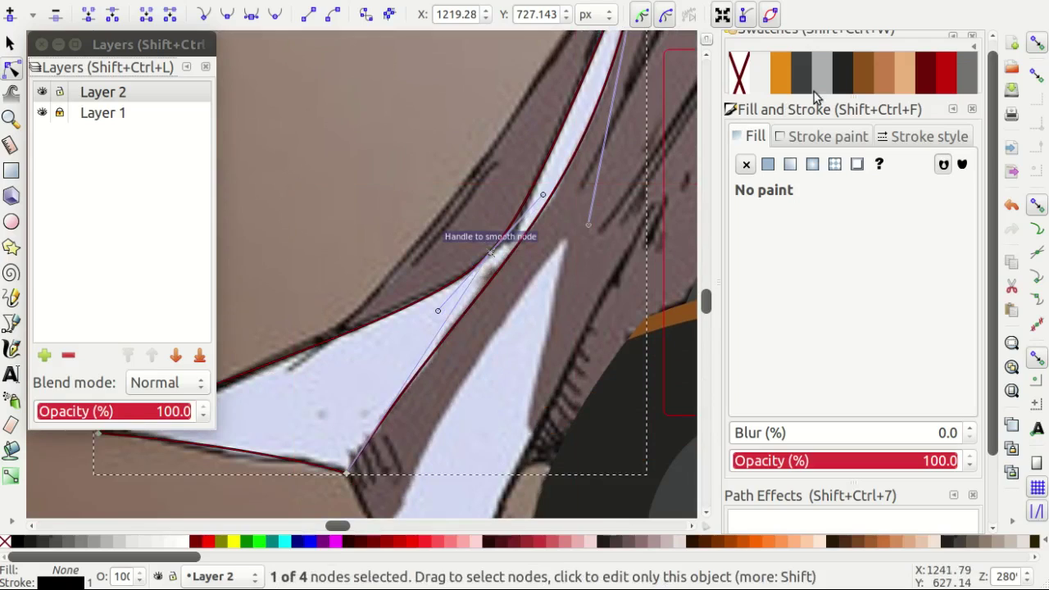
{"action": "left_click", "coordinate": [842, 72]}
Begin a Bézier outline of the pale cloth fold with curved points along its edge.
{"action": "key", "text": "Escape"}
{"action": "scroll", "coordinate": [384, 322], "scroll_direction": "down", "scroll_amount": 4}
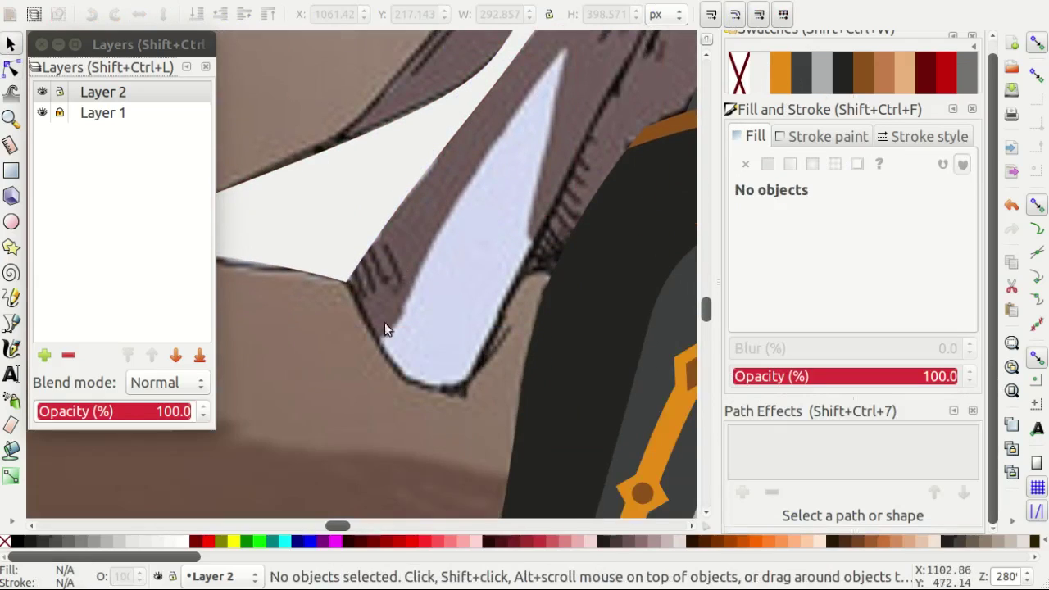
{"action": "key", "text": "b"}
{"action": "key", "text": "minus"}
{"action": "key", "text": "minus"}
{"action": "scroll", "coordinate": [604, 117], "scroll_direction": "up", "scroll_amount": 3, "text": "ctrl"}
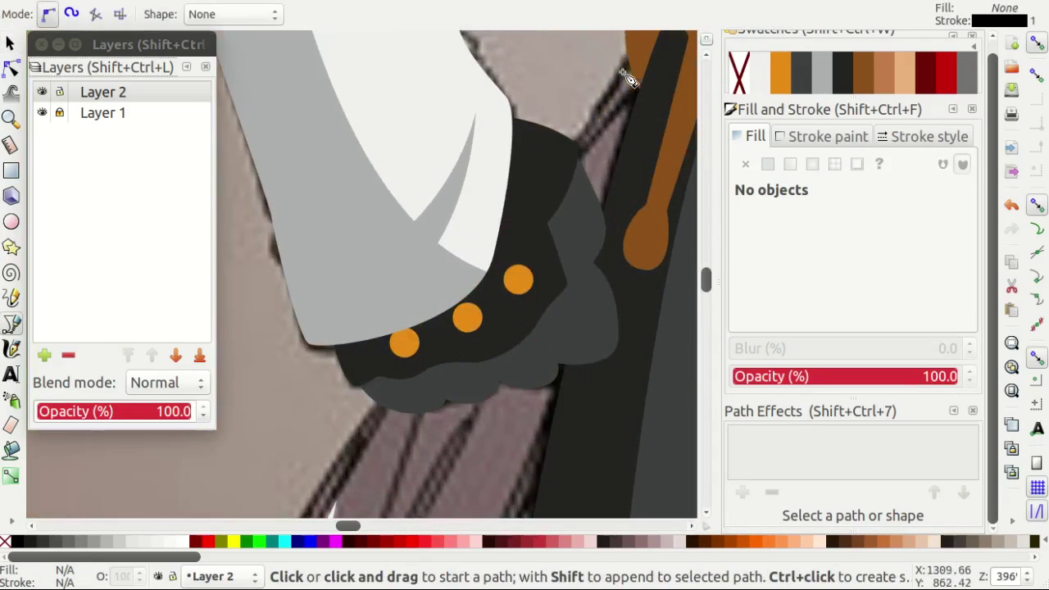
{"action": "left_click_drag", "start_coordinate": [534, 208], "coordinate": [535, 208]}
{"action": "scroll", "coordinate": [534, 208], "scroll_direction": "down", "scroll_amount": 3, "text": "ctrl"}
{"action": "scroll", "coordinate": [393, 287], "scroll_direction": "up", "scroll_amount": 3, "text": "ctrl"}
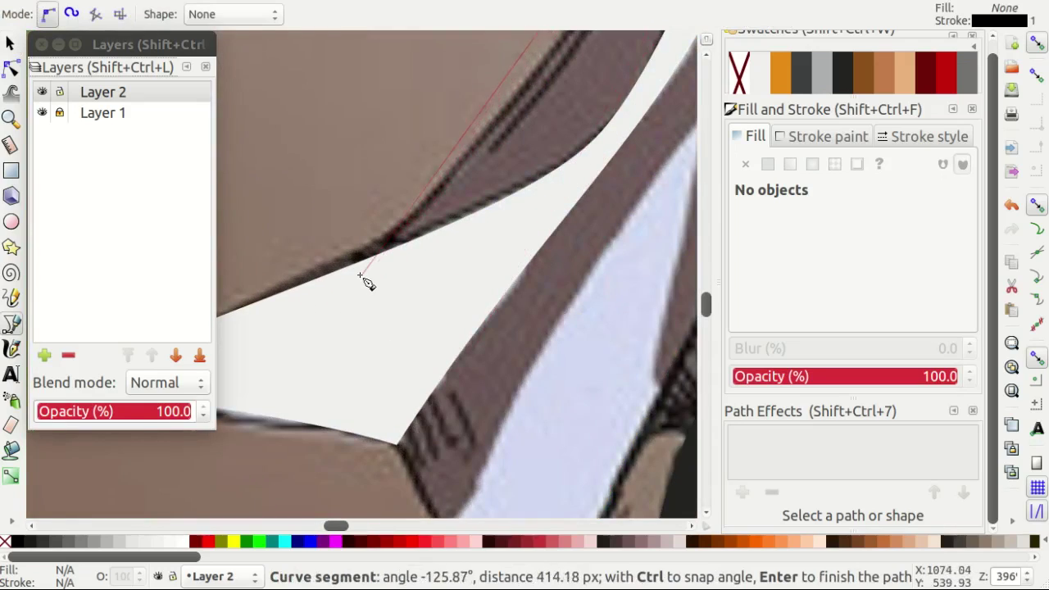
{"action": "left_click_drag", "start_coordinate": [360, 276], "coordinate": [206, 515]}
{"action": "scroll", "coordinate": [393, 355], "scroll_direction": "up", "scroll_amount": 1, "text": "ctrl"}
{"action": "scroll", "coordinate": [402, 263], "scroll_direction": "up", "scroll_amount": 2, "text": "ctrl"}
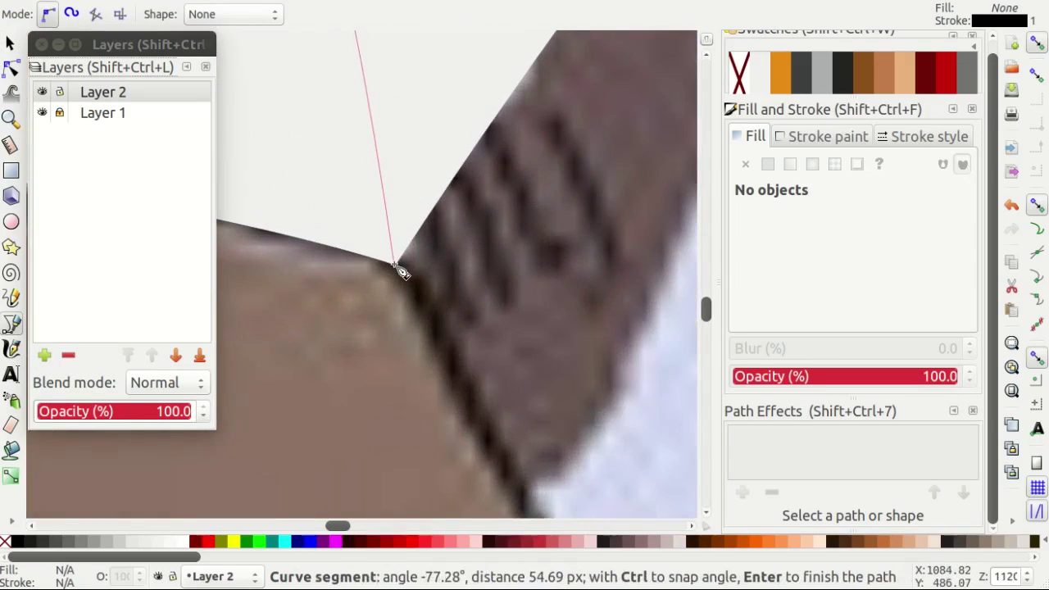
Add curved nodes at the corner and beside the dark leg, then close the outline.
{"action": "left_click_drag", "start_coordinate": [478, 352], "coordinate": [477, 352]}
{"action": "scroll", "coordinate": [481, 348], "scroll_direction": "down", "scroll_amount": 5, "text": "ctrl"}
{"action": "scroll", "coordinate": [549, 310], "scroll_direction": "up", "scroll_amount": 3, "text": "ctrl"}
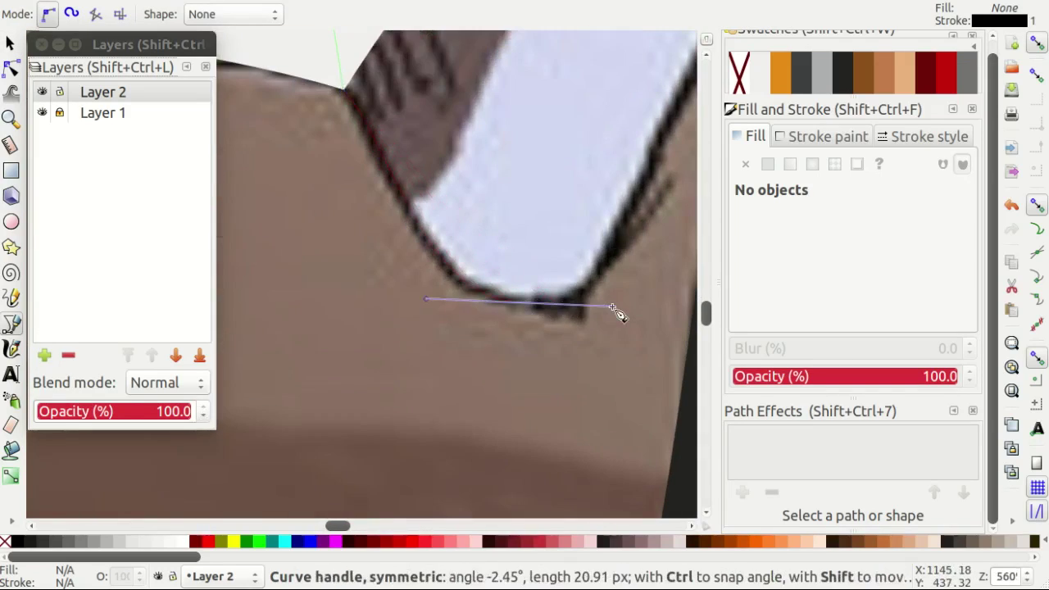
{"action": "left_click_drag", "start_coordinate": [616, 311], "coordinate": [616, 311]}
{"action": "scroll", "coordinate": [598, 295], "scroll_direction": "down", "scroll_amount": 2, "text": "ctrl"}
{"action": "scroll", "coordinate": [574, 311], "scroll_direction": "up", "scroll_amount": 2, "text": "ctrl"}
{"action": "scroll", "coordinate": [560, 328], "scroll_direction": "down", "scroll_amount": 2, "text": "ctrl"}
{"action": "scroll", "coordinate": [516, 318], "scroll_direction": "up", "scroll_amount": 2, "text": "ctrl"}
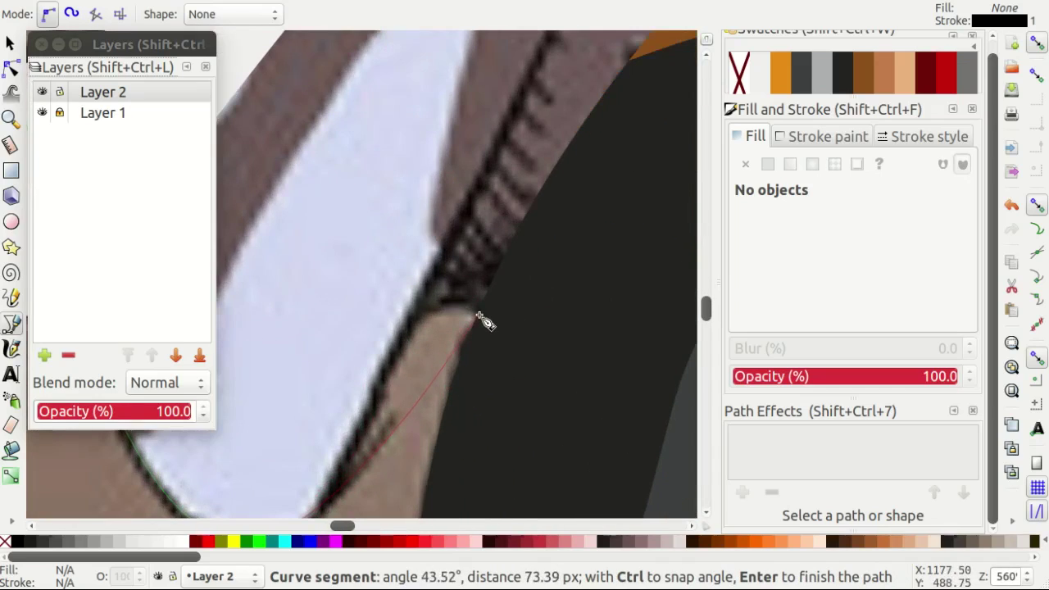
{"action": "left_click_drag", "start_coordinate": [608, 363], "coordinate": [607, 363]}
{"action": "scroll", "coordinate": [573, 311], "scroll_direction": "down", "scroll_amount": 2, "text": "ctrl"}
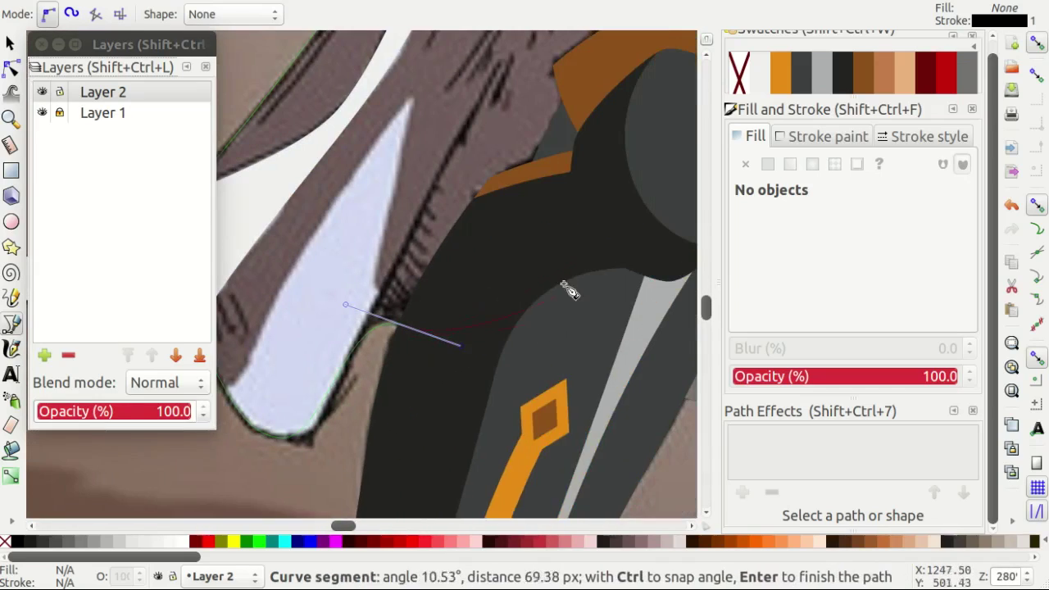
{"action": "scroll", "coordinate": [565, 287], "scroll_direction": "down", "scroll_amount": 1, "text": "ctrl"}
{"action": "scroll", "coordinate": [548, 188], "scroll_direction": "down", "scroll_amount": 1, "text": "ctrl"}
{"action": "left_click", "coordinate": [516, 123]}
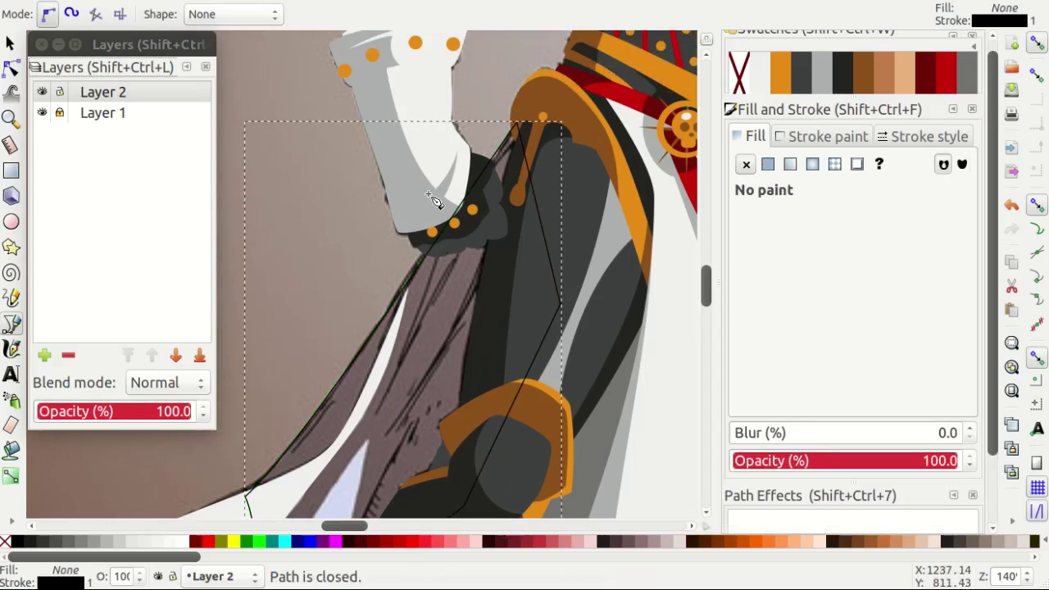
Adjust the first outline's nodes and handles to follow the cloth edge.
{"action": "key", "text": "n"}
{"action": "scroll", "coordinate": [491, 245], "scroll_direction": "up", "scroll_amount": 2, "text": "ctrl"}
{"action": "scroll", "coordinate": [418, 231], "scroll_direction": "down", "scroll_amount": 1, "text": "ctrl"}
{"action": "scroll", "coordinate": [418, 231], "scroll_direction": "down", "scroll_amount": 3}
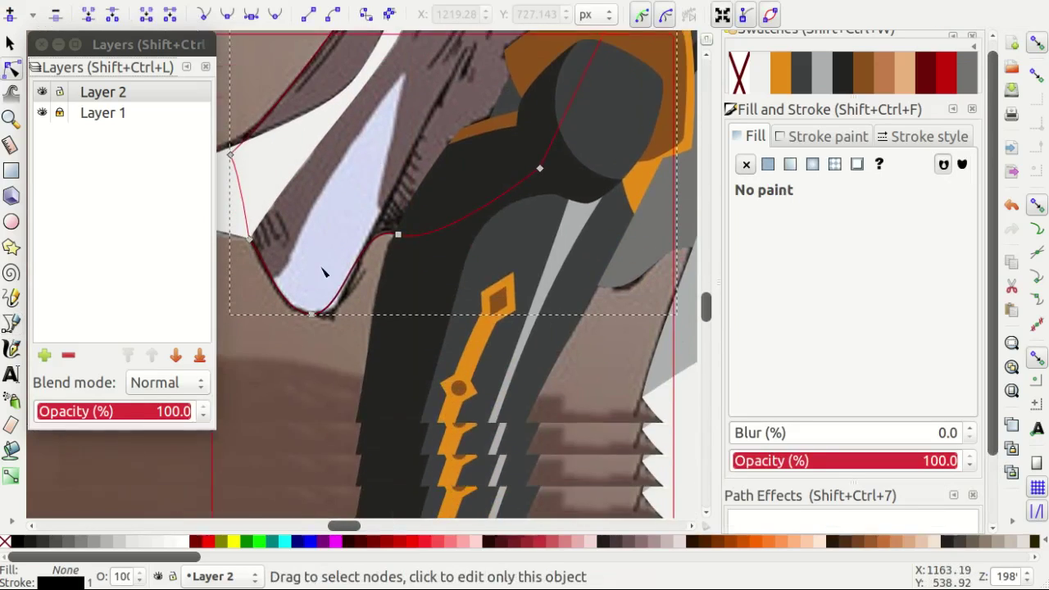
{"action": "scroll", "coordinate": [323, 276], "scroll_direction": "up", "scroll_amount": 2, "text": "ctrl"}
{"action": "mouse_move", "coordinate": [295, 304]}
{"action": "left_mouse_down"}
{"action": "mouse_move", "coordinate": [346, 373]}
{"action": "mouse_move", "coordinate": [325, 361]}
{"action": "left_mouse_up"}
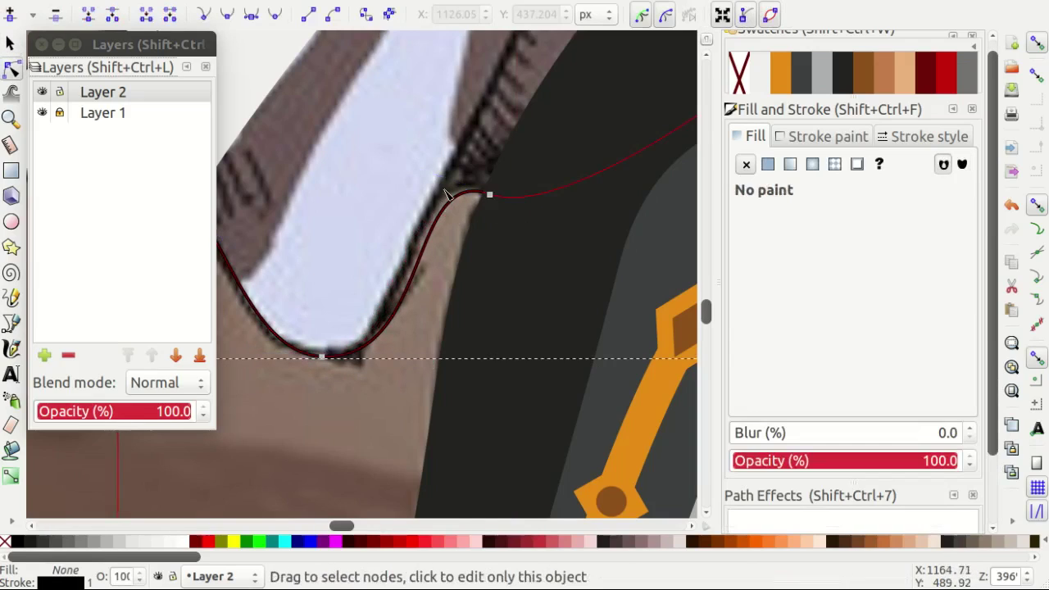
{"action": "left_click", "coordinate": [489, 195]}
{"action": "scroll", "coordinate": [418, 154], "scroll_direction": "up", "scroll_amount": 2, "text": "ctrl"}
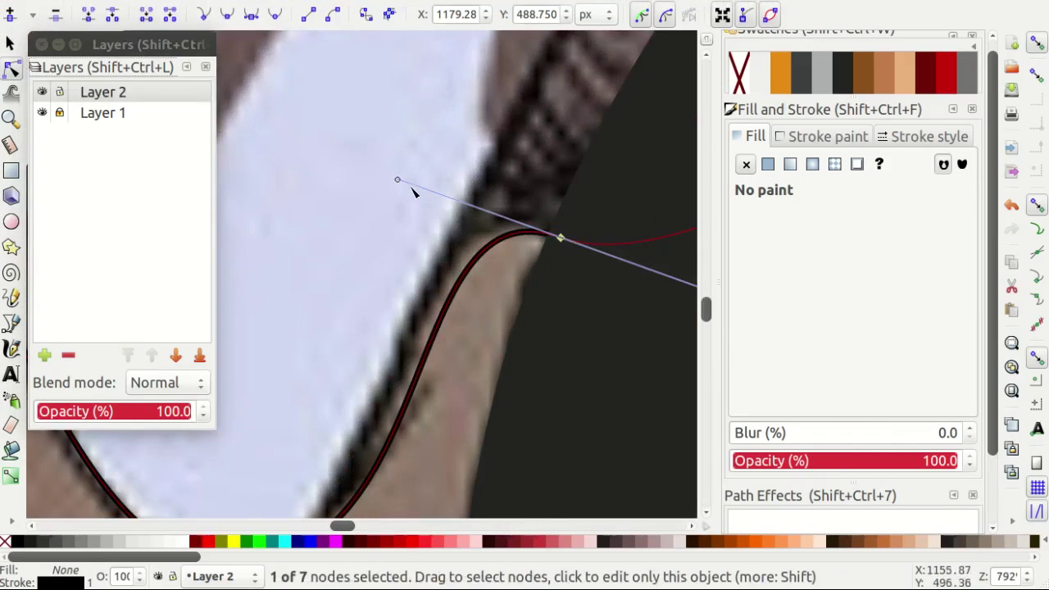
{"action": "left_click_drag", "start_coordinate": [559, 238], "coordinate": [456, 235]}
{"action": "scroll", "coordinate": [442, 457], "scroll_direction": "down", "scroll_amount": 4}
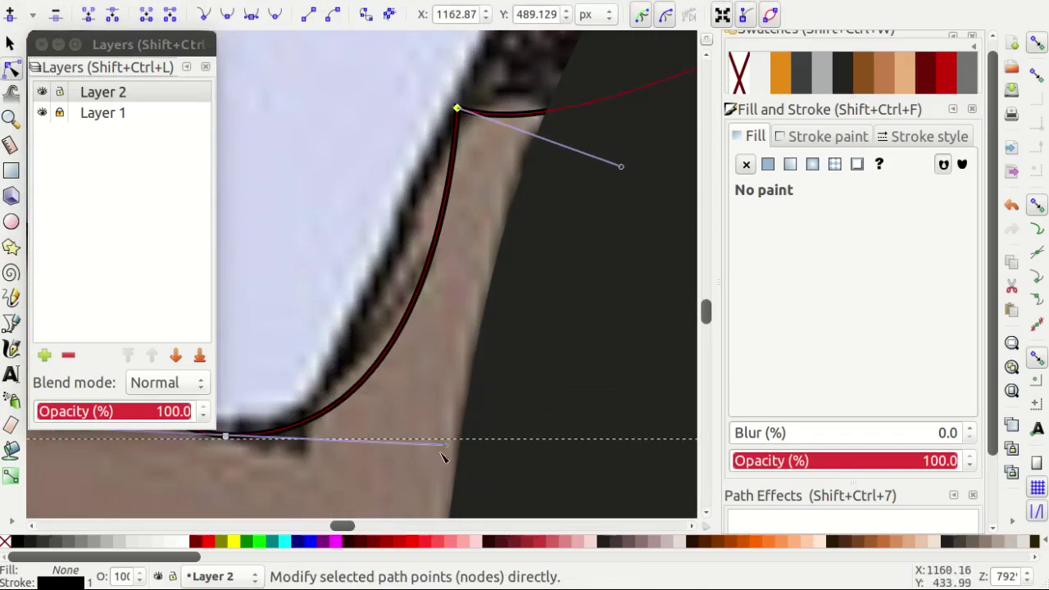
{"action": "left_click_drag", "start_coordinate": [441, 452], "coordinate": [352, 453]}
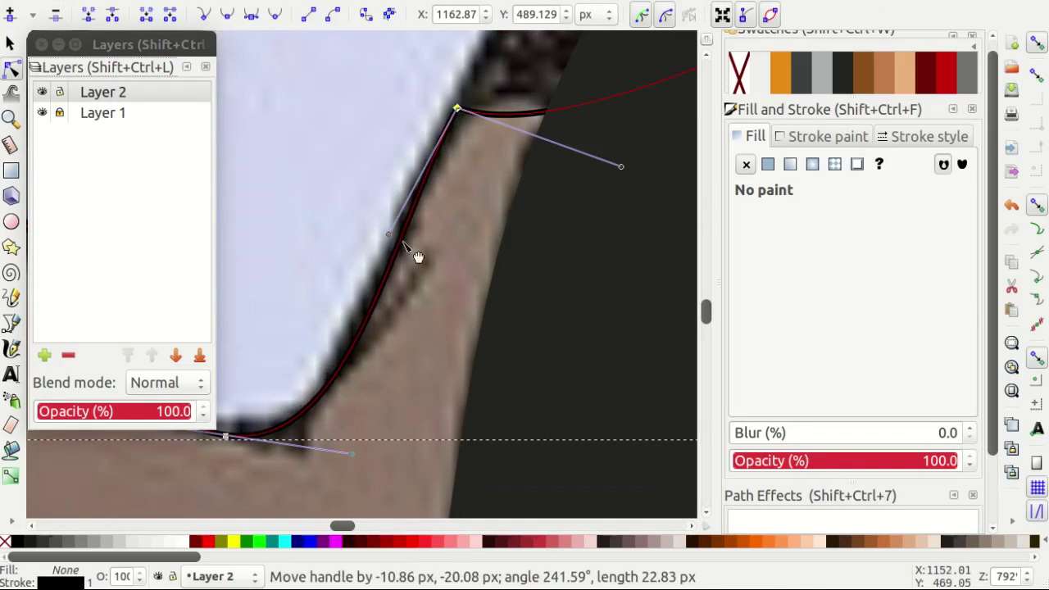
{"action": "scroll", "coordinate": [443, 371], "scroll_direction": "down", "scroll_amount": 2, "text": "ctrl"}
Trace a second closed outline with a corner node at the fold's tip.
{"action": "key", "text": "b"}
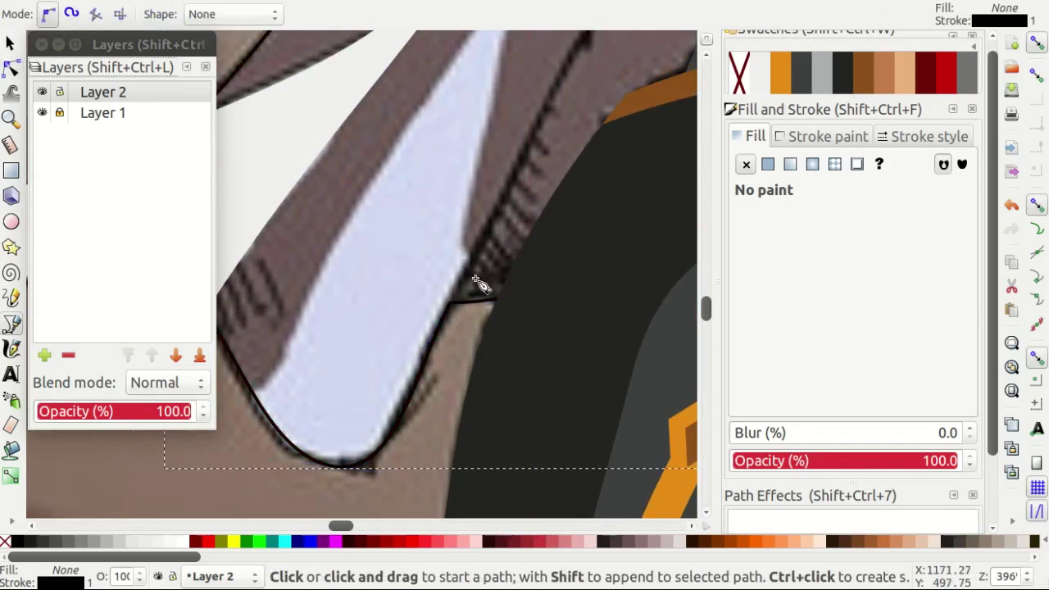
{"action": "scroll", "coordinate": [447, 293], "scroll_direction": "up", "scroll_amount": 4, "text": "ctrl"}
{"action": "left_click_drag", "start_coordinate": [491, 161], "coordinate": [496, 168]}
{"action": "scroll", "coordinate": [496, 177], "scroll_direction": "down", "scroll_amount": 2, "text": "ctrl"}
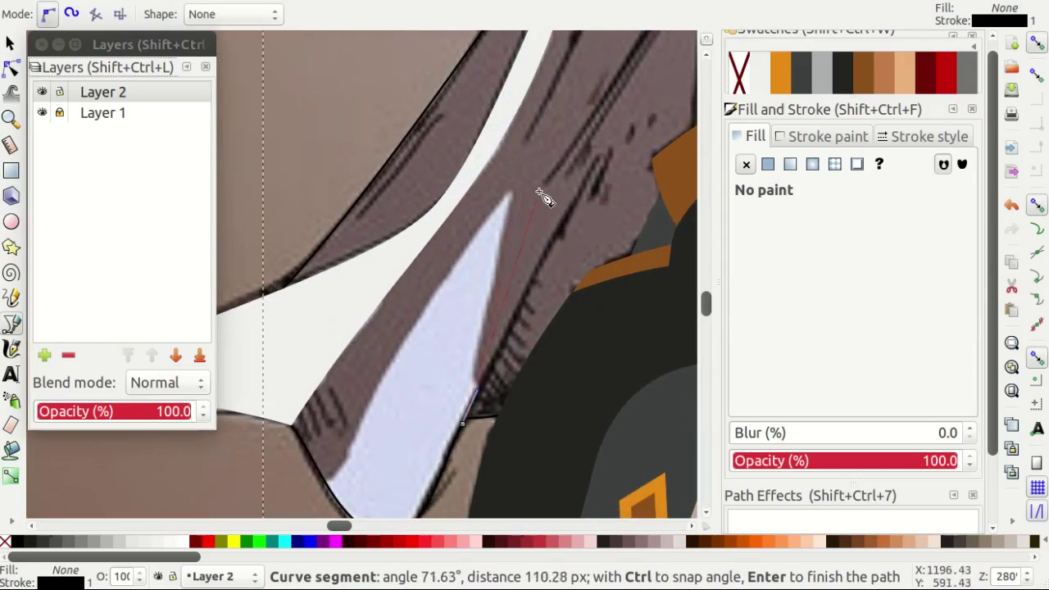
{"action": "left_click", "coordinate": [543, 191]}
{"action": "scroll", "coordinate": [386, 316], "scroll_direction": "down", "scroll_amount": 2, "text": "ctrl"}
{"action": "scroll", "coordinate": [393, 459], "scroll_direction": "down", "scroll_amount": 1}
{"action": "left_click_drag", "start_coordinate": [437, 481], "coordinate": [440, 483]}
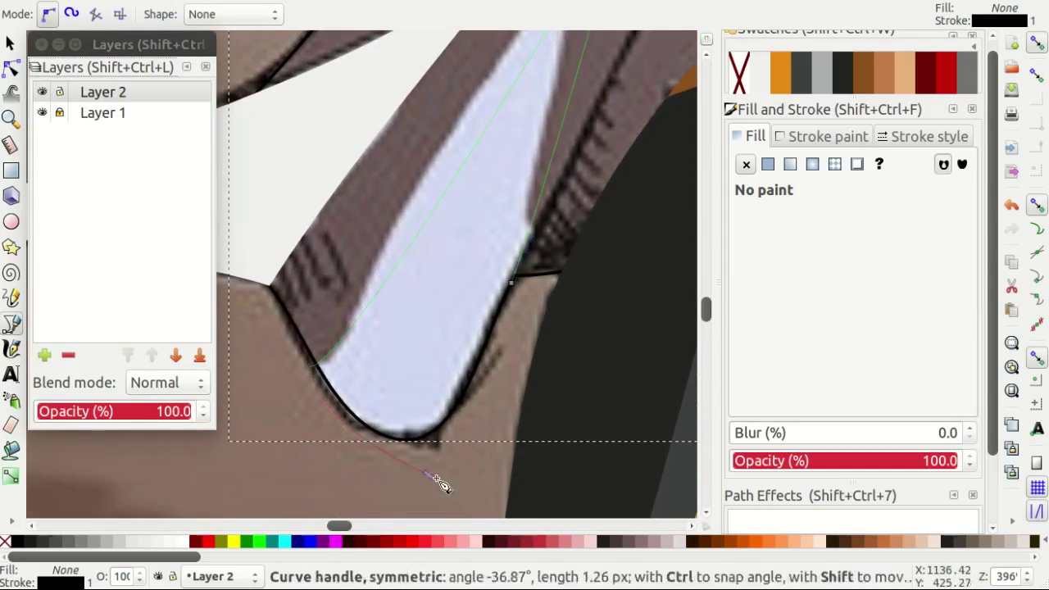
{"action": "left_click", "coordinate": [514, 284]}
Nudge a node of the second outline so the two outlines meet.
{"action": "key", "text": "n"}
{"action": "scroll", "coordinate": [610, 141], "scroll_direction": "down", "scroll_amount": 1, "text": "ctrl"}
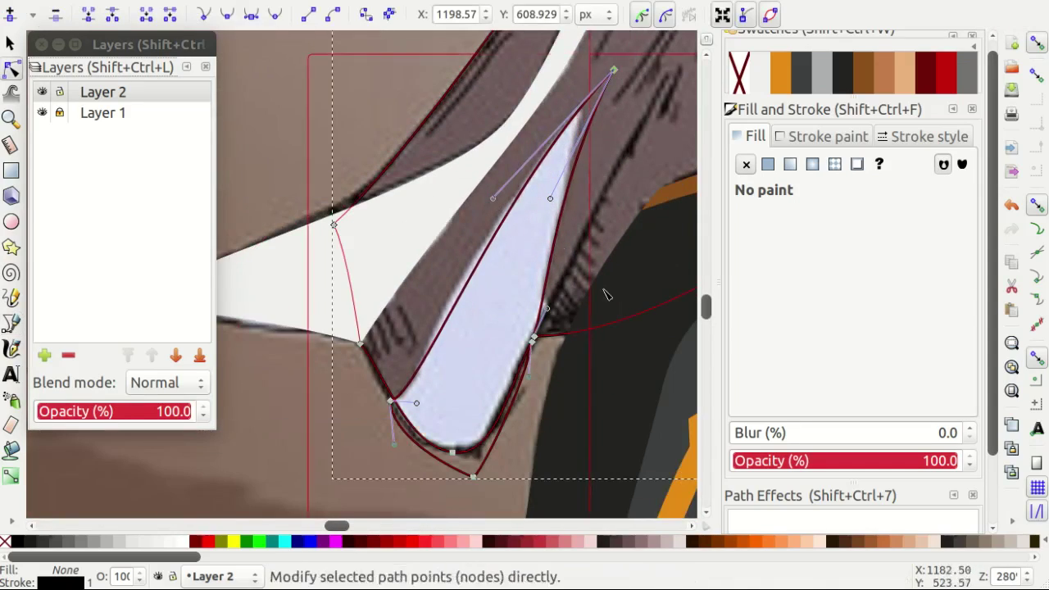
{"action": "scroll", "coordinate": [480, 321], "scroll_direction": "up", "scroll_amount": 3, "text": "ctrl"}
{"action": "scroll", "coordinate": [393, 341], "scroll_direction": "up", "scroll_amount": 3, "text": "ctrl"}
{"action": "scroll", "coordinate": [270, 311], "scroll_direction": "up", "scroll_amount": 3, "text": "ctrl"}
{"action": "left_click_drag", "start_coordinate": [269, 312], "coordinate": [276, 299]}
{"action": "scroll", "coordinate": [276, 300], "scroll_direction": "down", "scroll_amount": 9, "text": "ctrl"}
Break the traced cloth outline apart into separate shapes.
{"action": "key", "text": "Escape"}
{"action": "key", "text": "s"}
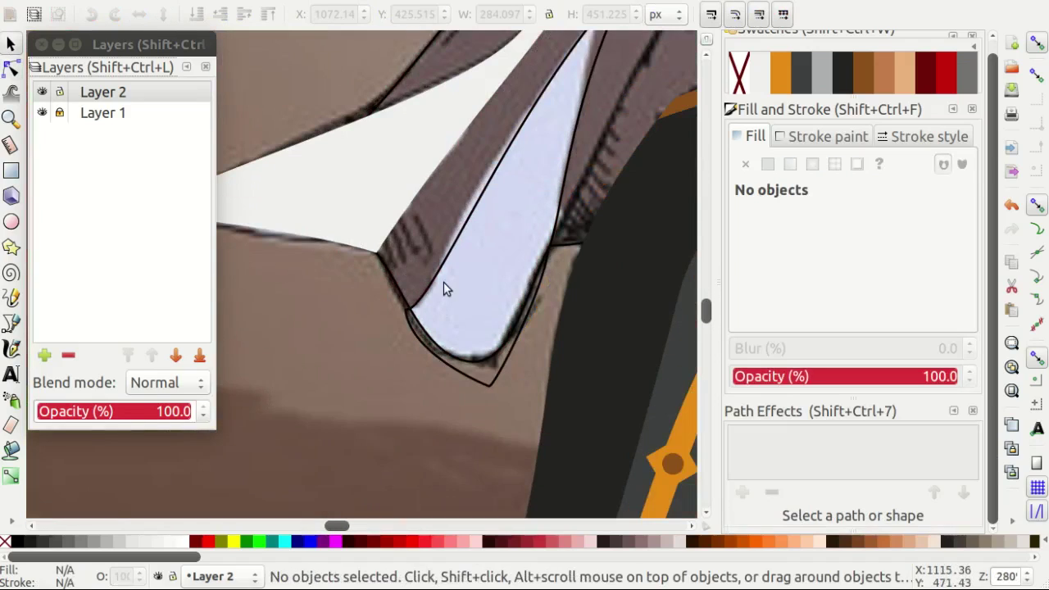
{"action": "double_click", "coordinate": [443, 274]}
{"action": "key", "text": "ctrl+shift+k"}
{"action": "key", "text": "s"}
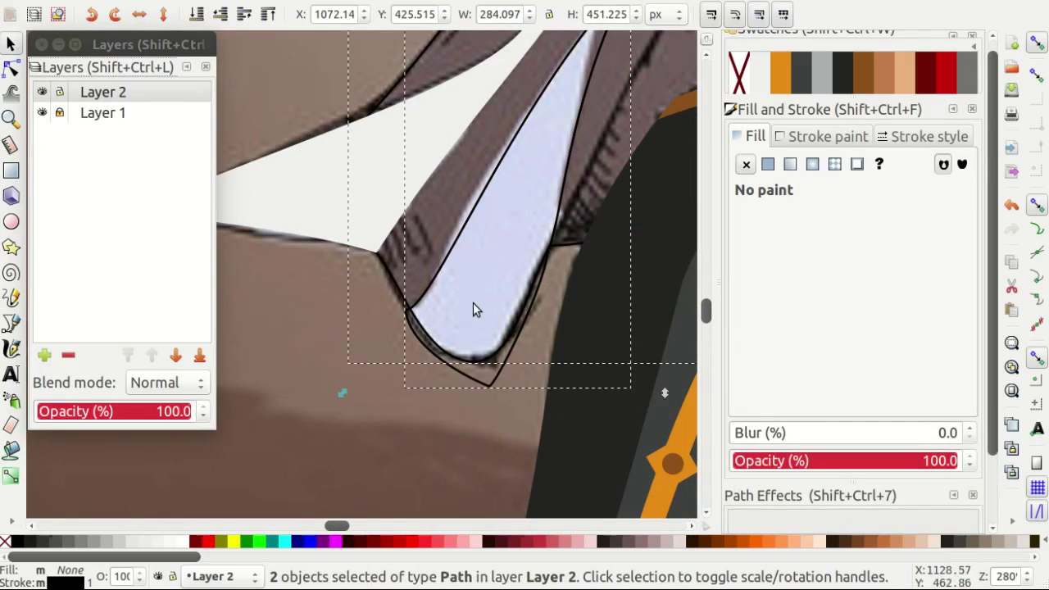
{"action": "double_click", "coordinate": [473, 310]}
Draw a large mid-grey rectangle over the leg area, sent to the back.
{"action": "scroll", "coordinate": [487, 279], "scroll_direction": "up", "scroll_amount": 1}
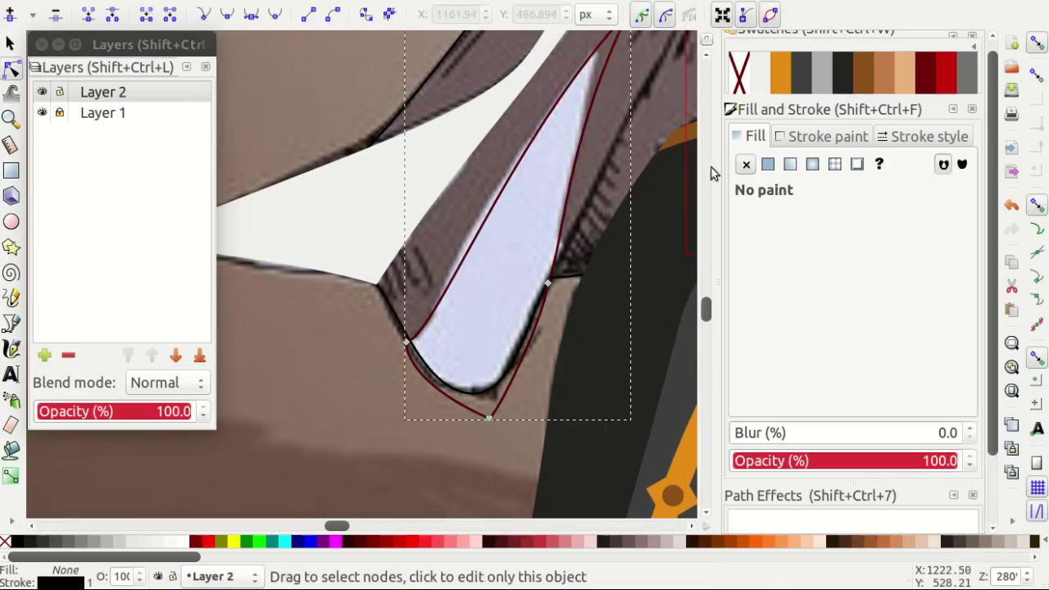
{"action": "scroll", "coordinate": [323, 321], "scroll_direction": "down", "scroll_amount": 4, "text": "ctrl"}
{"action": "key", "text": "s"}
{"action": "key", "text": "r"}
{"action": "mouse_move", "coordinate": [256, 54]}
{"action": "left_mouse_down"}
{"action": "mouse_move", "coordinate": [610, 322]}
{"action": "mouse_move", "coordinate": [633, 478]}
{"action": "left_mouse_up"}
{"action": "key", "text": "End"}
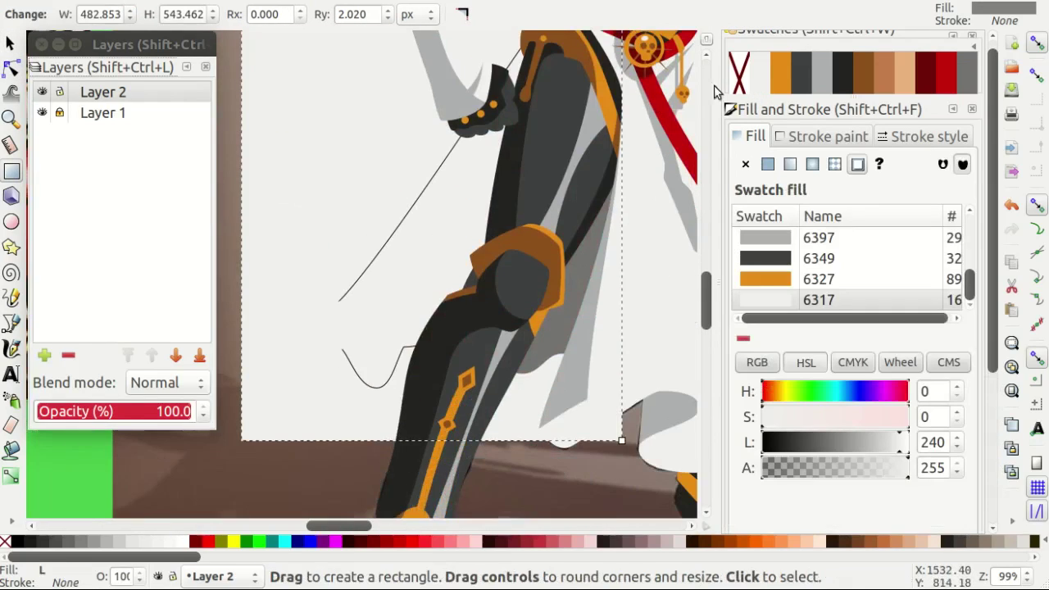
{"action": "left_click", "coordinate": [967, 72]}
Group the Layer 2 objects and cut the grey rectangle down to the cloth shape.
{"action": "key", "text": "s"}
{"action": "scroll", "coordinate": [391, 276], "scroll_direction": "up", "scroll_amount": 2, "text": "ctrl"}
{"action": "key", "text": "ctrl+a"}
{"action": "key", "text": "ctrl+g"}
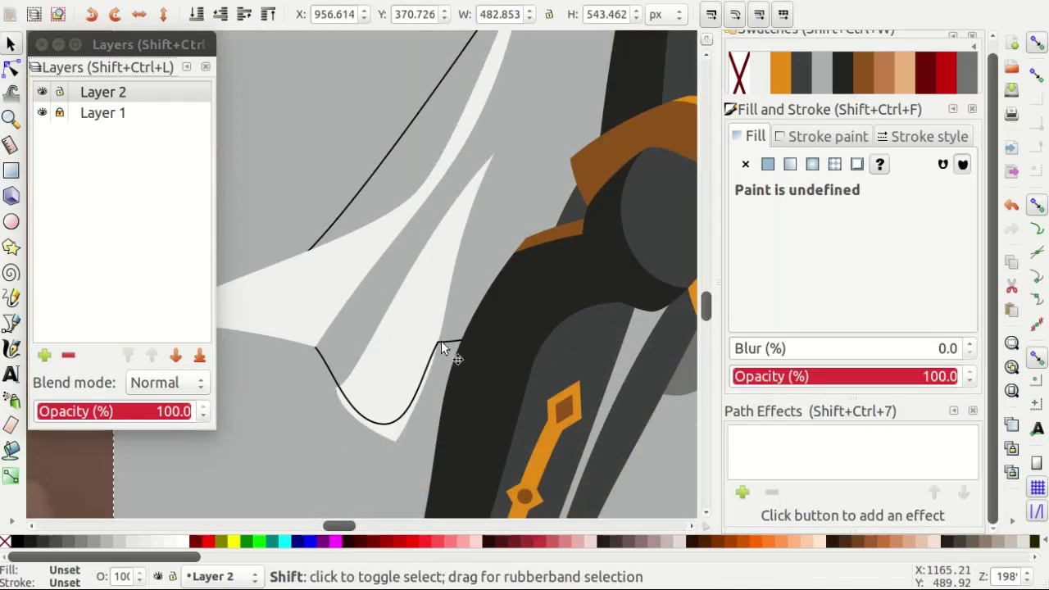
{"action": "left_click", "coordinate": [442, 344], "text": "shift"}
{"action": "key", "text": "5"}
{"action": "scroll", "coordinate": [497, 281], "scroll_direction": "up", "scroll_amount": 3, "text": "ctrl"}
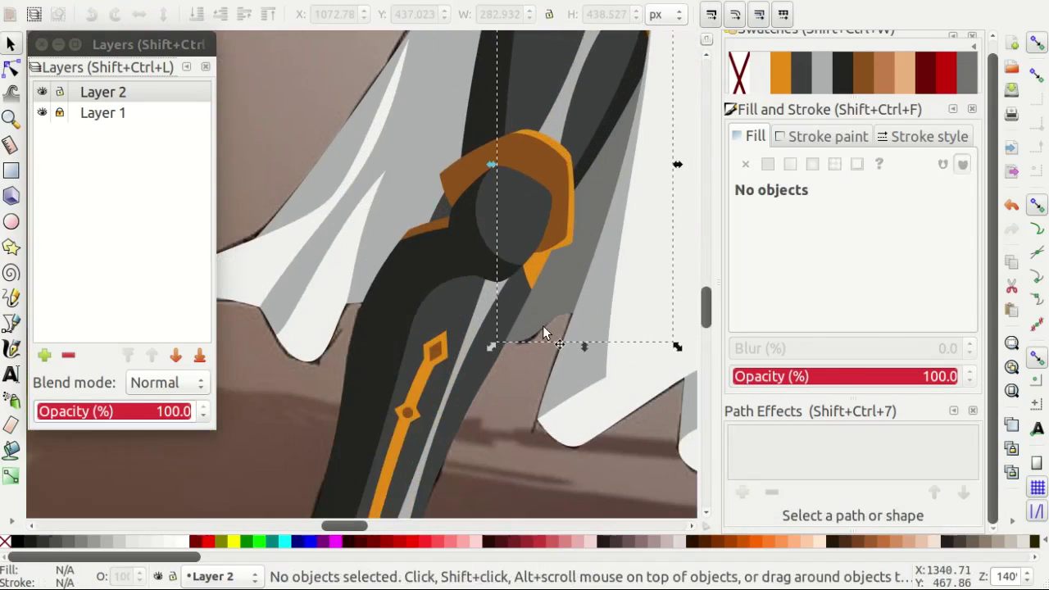
{"action": "left_click", "coordinate": [543, 327], "text": "ctrl"}
{"action": "scroll", "coordinate": [402, 341], "scroll_direction": "down", "scroll_amount": 1, "text": "ctrl"}
{"action": "scroll", "coordinate": [446, 270], "scroll_direction": "down", "scroll_amount": 3, "text": "ctrl"}
{"action": "key", "text": "Escape"}
Hide Layer 1 so the knight shows on the green backdrop.
{"action": "scroll", "coordinate": [455, 326], "scroll_direction": "up", "scroll_amount": 3, "text": "ctrl"}
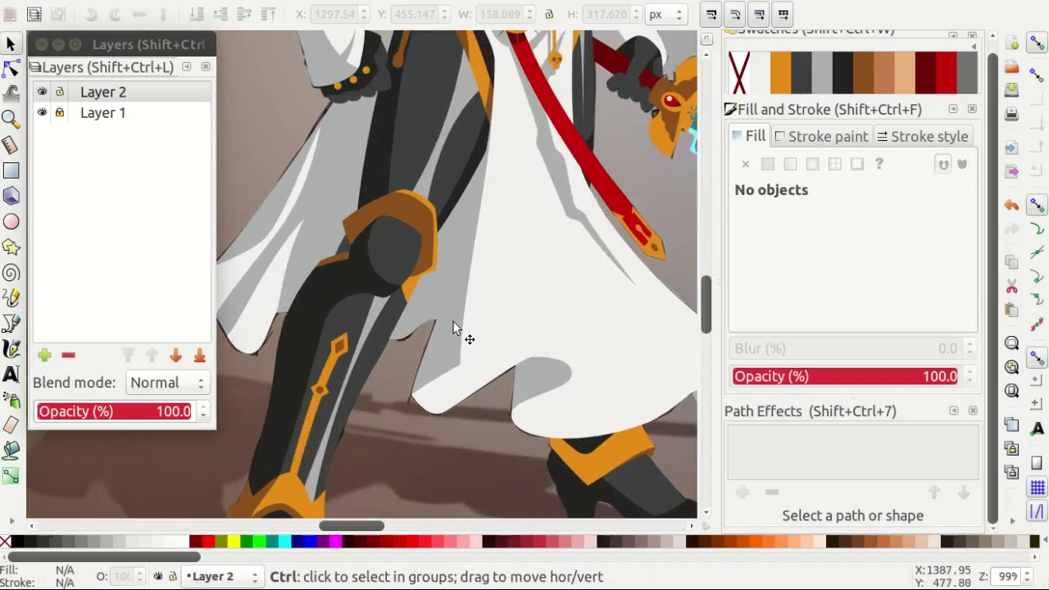
{"action": "scroll", "coordinate": [456, 326], "scroll_direction": "down", "scroll_amount": 3, "text": "ctrl"}
{"action": "scroll", "coordinate": [479, 337], "scroll_direction": "up", "scroll_amount": 3, "text": "ctrl"}
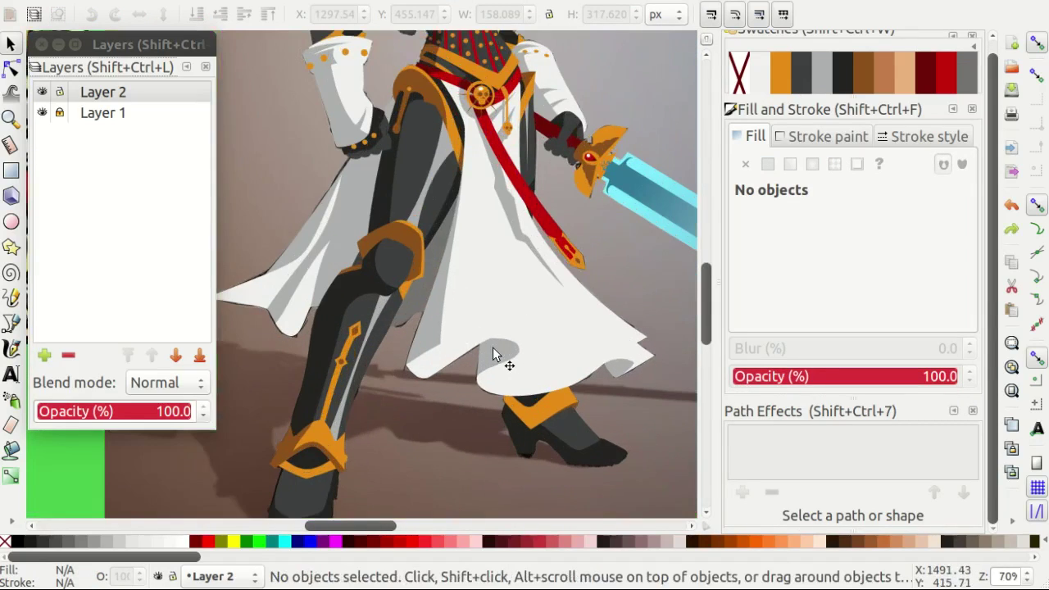
{"action": "scroll", "coordinate": [466, 322], "scroll_direction": "down", "scroll_amount": 1, "text": "ctrl"}
{"action": "scroll", "coordinate": [442, 311], "scroll_direction": "down", "scroll_amount": 1, "text": "ctrl"}
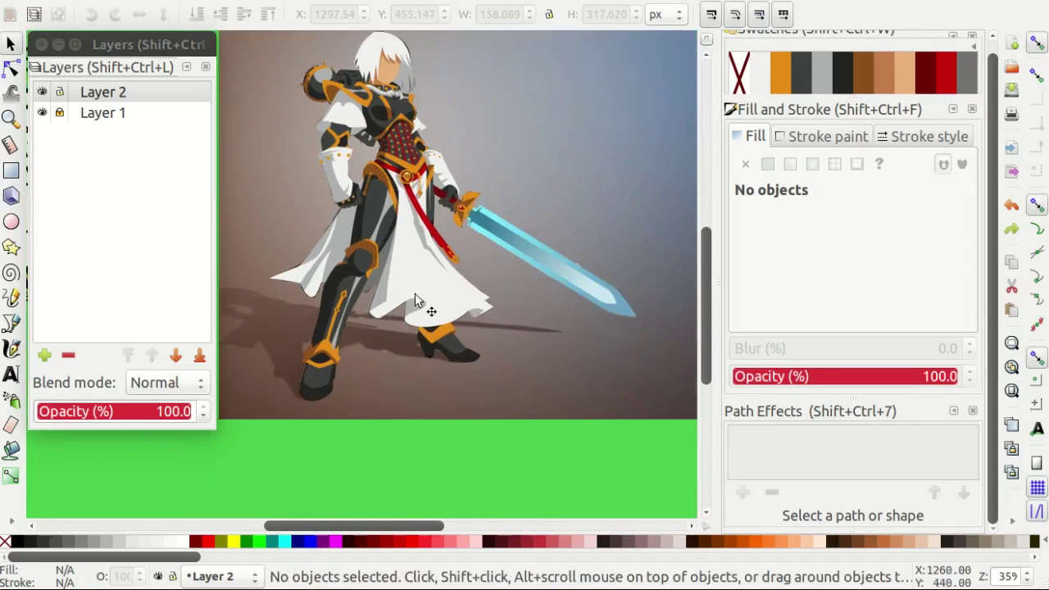
{"action": "scroll", "coordinate": [412, 300], "scroll_direction": "down", "scroll_amount": 1, "text": "ctrl"}
{"action": "left_click", "coordinate": [43, 114]}
{"action": "left_click", "coordinate": [517, 171]}
{"action": "scroll", "coordinate": [554, 206], "scroll_direction": "down", "scroll_amount": 1}
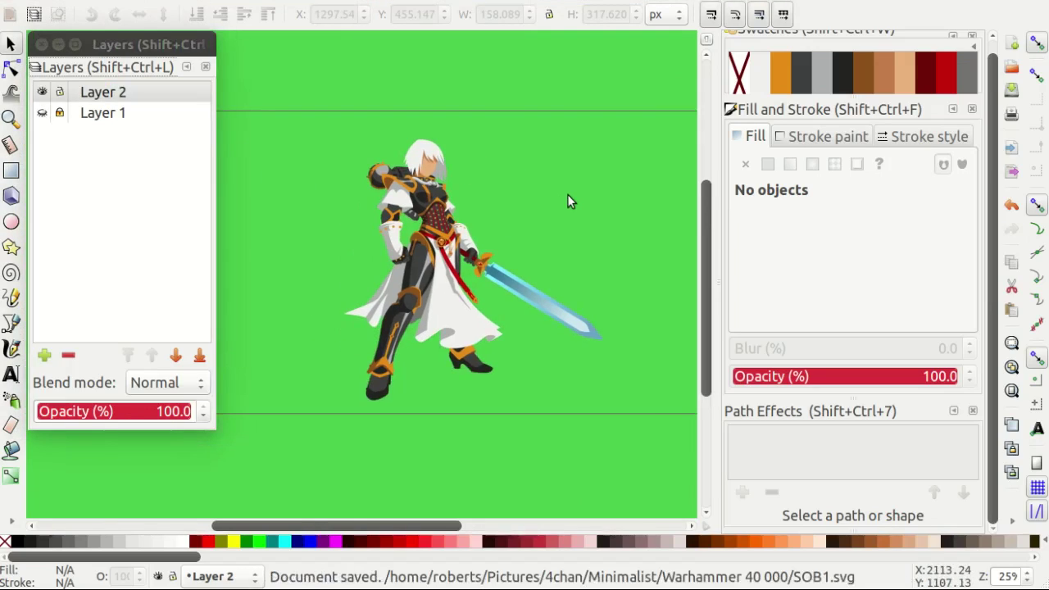
{"action": "scroll", "coordinate": [459, 262], "scroll_direction": "up", "scroll_amount": 3, "text": "ctrl"}
{"action": "scroll", "coordinate": [405, 328], "scroll_direction": "down", "scroll_amount": 1}
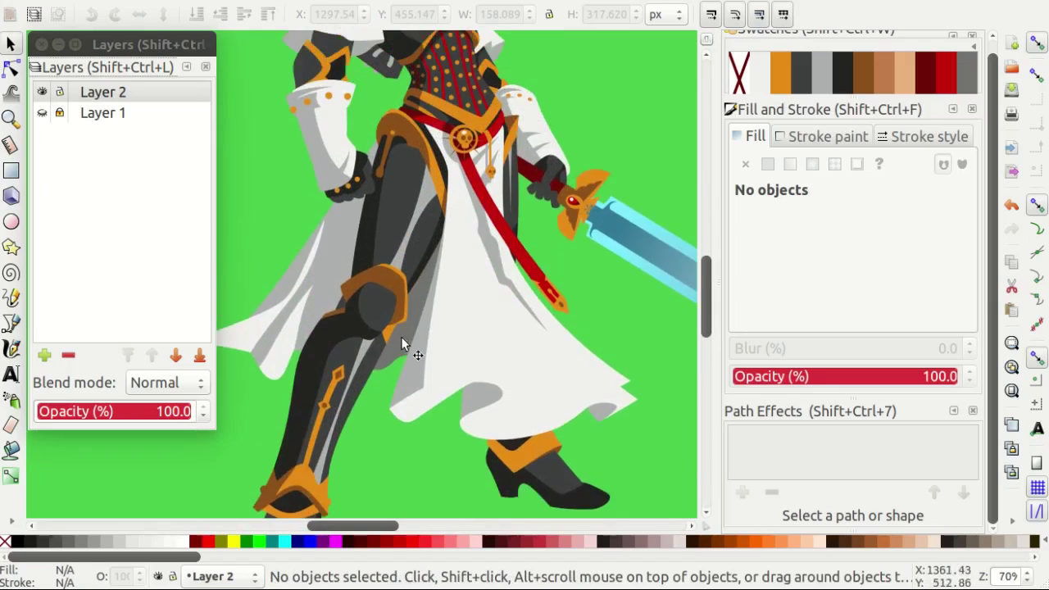
{"action": "scroll", "coordinate": [402, 270], "scroll_direction": "down", "scroll_amount": 1, "text": "ctrl"}
{"action": "scroll", "coordinate": [385, 344], "scroll_direction": "up", "scroll_amount": 2, "text": "ctrl"}
Draw a small grey circle on the knee.
{"action": "key", "text": "e"}
{"action": "scroll", "coordinate": [385, 361], "scroll_direction": "up", "scroll_amount": 2, "text": "ctrl"}
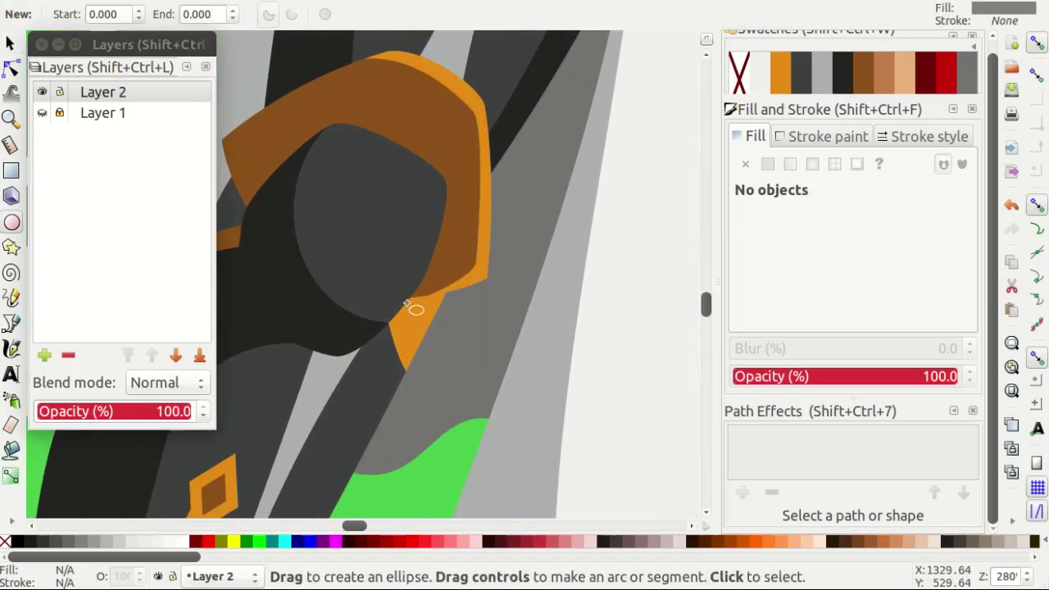
{"action": "scroll", "coordinate": [401, 284], "scroll_direction": "up", "scroll_amount": 2, "text": "ctrl"}
{"action": "mouse_move", "coordinate": [348, 230]}
{"action": "left_mouse_down"}
{"action": "mouse_move", "coordinate": [435, 327]}
{"action": "mouse_move", "coordinate": [416, 285]}
{"action": "left_mouse_up"}
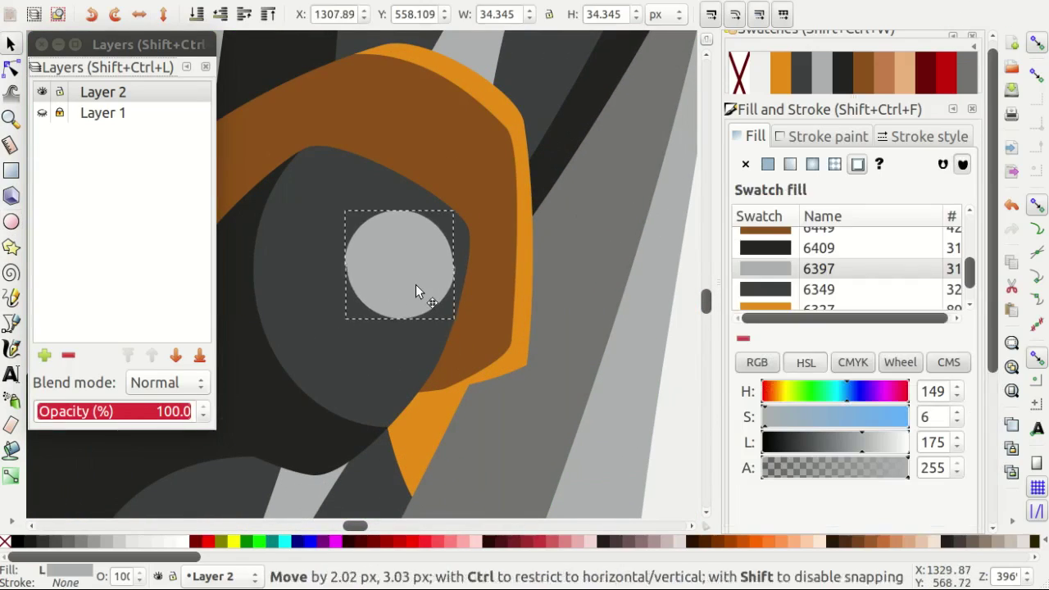
{"action": "scroll", "coordinate": [389, 295], "scroll_direction": "down", "scroll_amount": 2, "text": "ctrl"}
{"action": "scroll", "coordinate": [389, 296], "scroll_direction": "down", "scroll_amount": 3, "text": "ctrl"}
{"action": "key", "text": "Escape"}
{"action": "scroll", "coordinate": [430, 344], "scroll_direction": "down", "scroll_amount": 3, "text": "ctrl"}
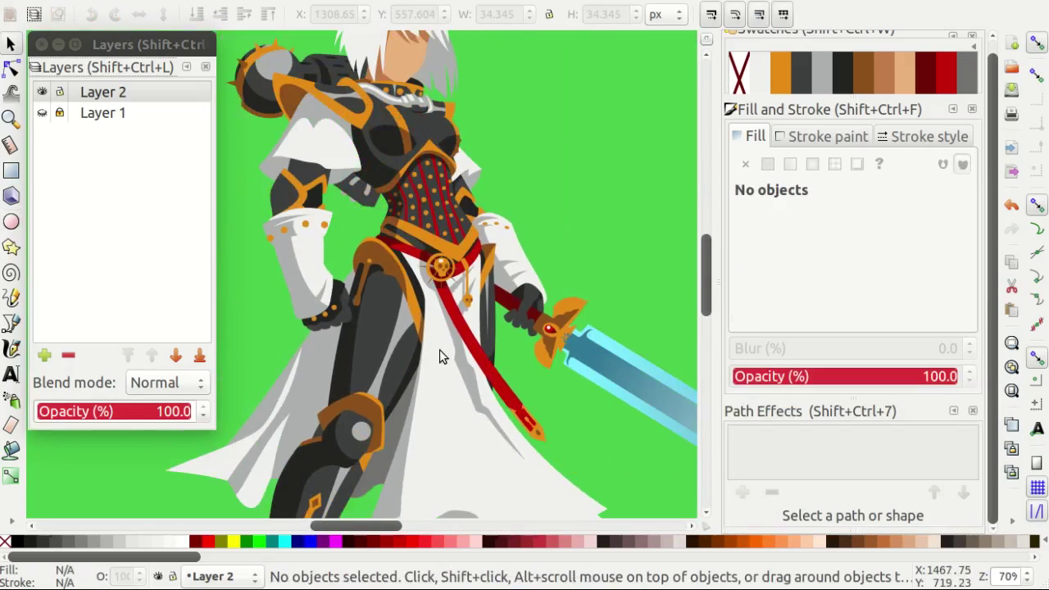
Add a narrow grey ellipse on the dark plate, rotated to match the armour.
{"action": "key", "text": "e"}
{"action": "scroll", "coordinate": [298, 224], "scroll_direction": "up", "scroll_amount": 4, "text": "ctrl"}
{"action": "scroll", "coordinate": [351, 287], "scroll_direction": "up", "scroll_amount": 3, "text": "ctrl"}
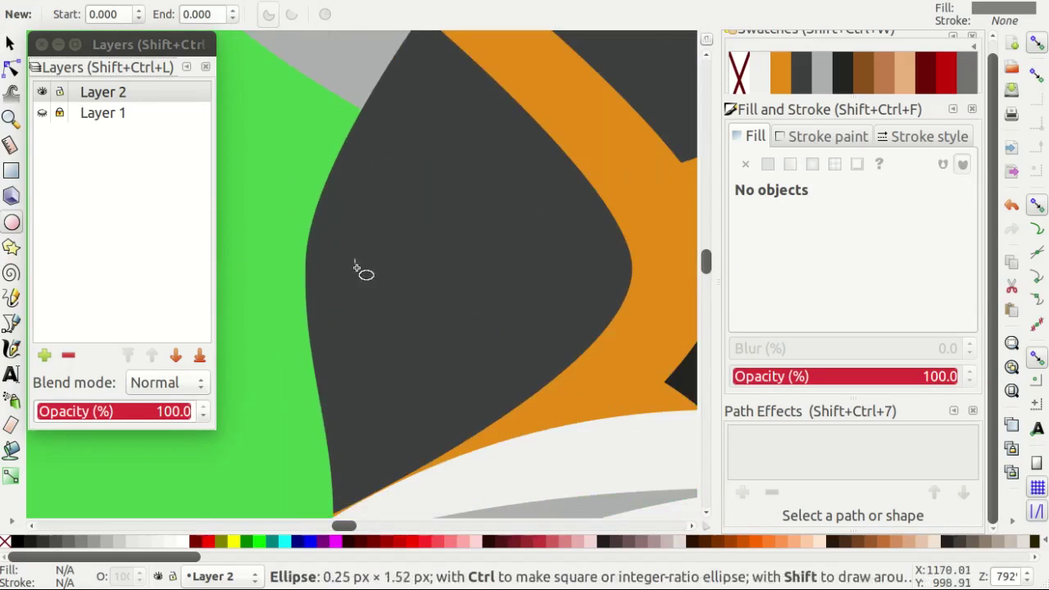
{"action": "left_click_drag", "start_coordinate": [354, 261], "coordinate": [385, 350]}
{"action": "left_click_drag", "start_coordinate": [363, 287], "coordinate": [363, 287]}
{"action": "key", "text": "s"}
{"action": "left_click", "coordinate": [355, 288]}
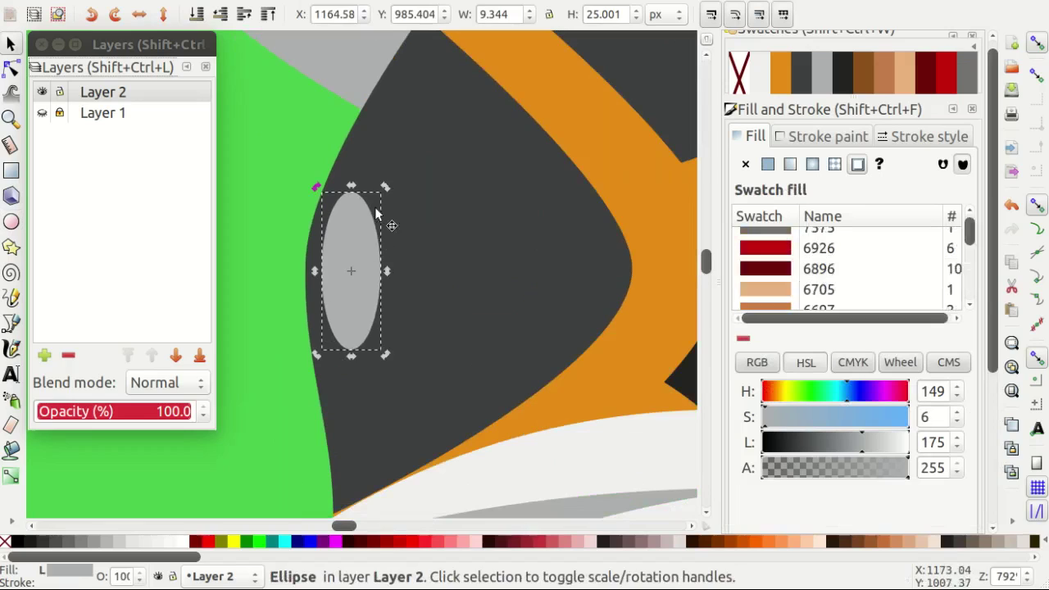
{"action": "left_click_drag", "start_coordinate": [382, 191], "coordinate": [390, 195]}
{"action": "key", "text": "Escape"}
{"action": "scroll", "coordinate": [263, 211], "scroll_direction": "down", "scroll_amount": 8, "text": "ctrl"}
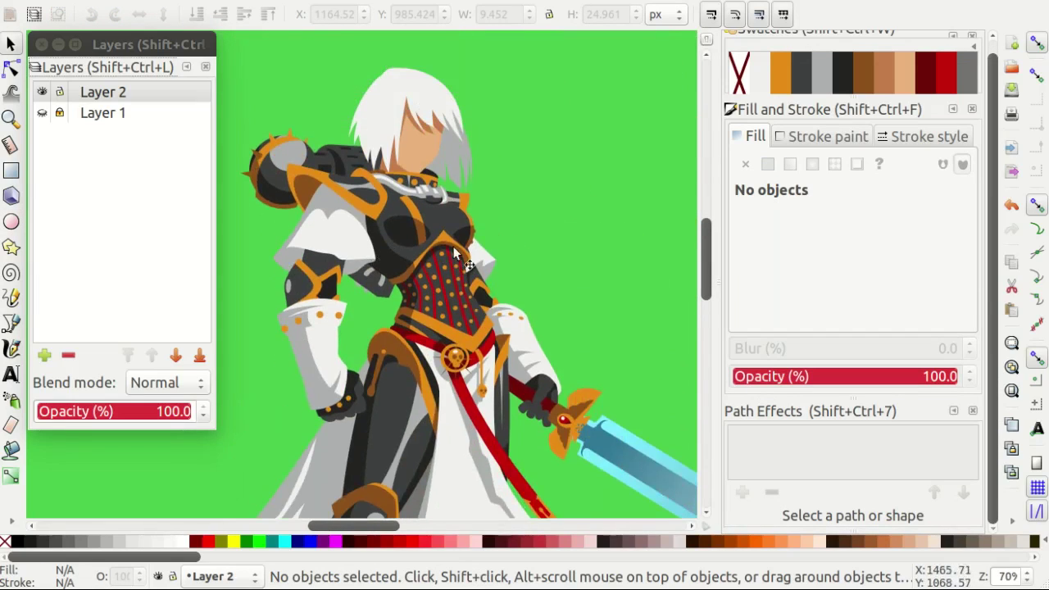
{"action": "scroll", "coordinate": [522, 223], "scroll_direction": "up", "scroll_amount": 3, "text": "ctrl"}
{"action": "scroll", "coordinate": [535, 225], "scroll_direction": "up", "scroll_amount": 1, "text": "ctrl"}
{"action": "scroll", "coordinate": [455, 281], "scroll_direction": "up", "scroll_amount": 2, "text": "ctrl"}
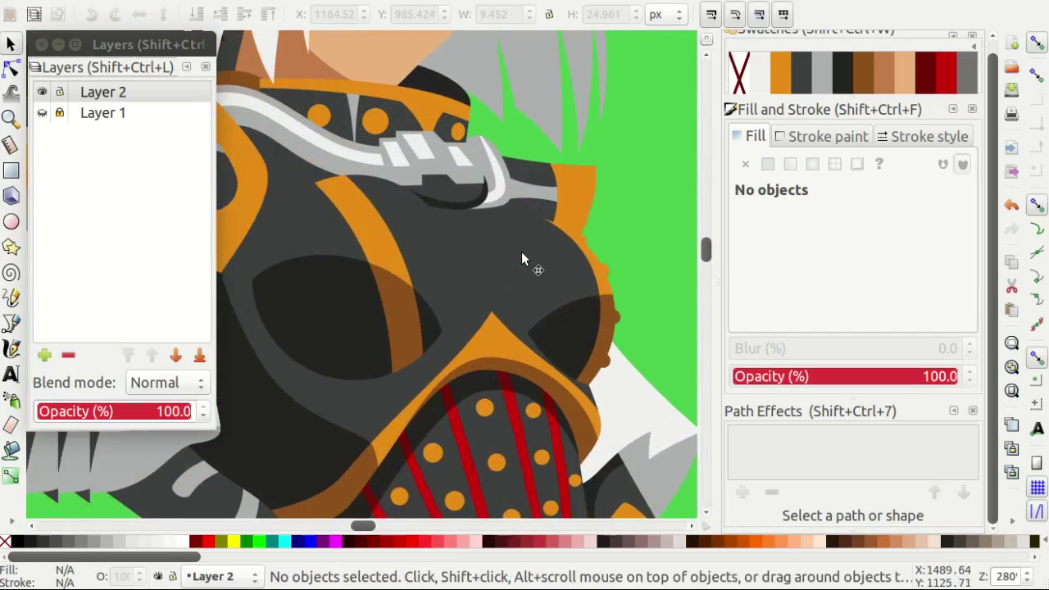
Select the clipped chest plate group and look over the chest area.
{"action": "left_click", "coordinate": [388, 231]}
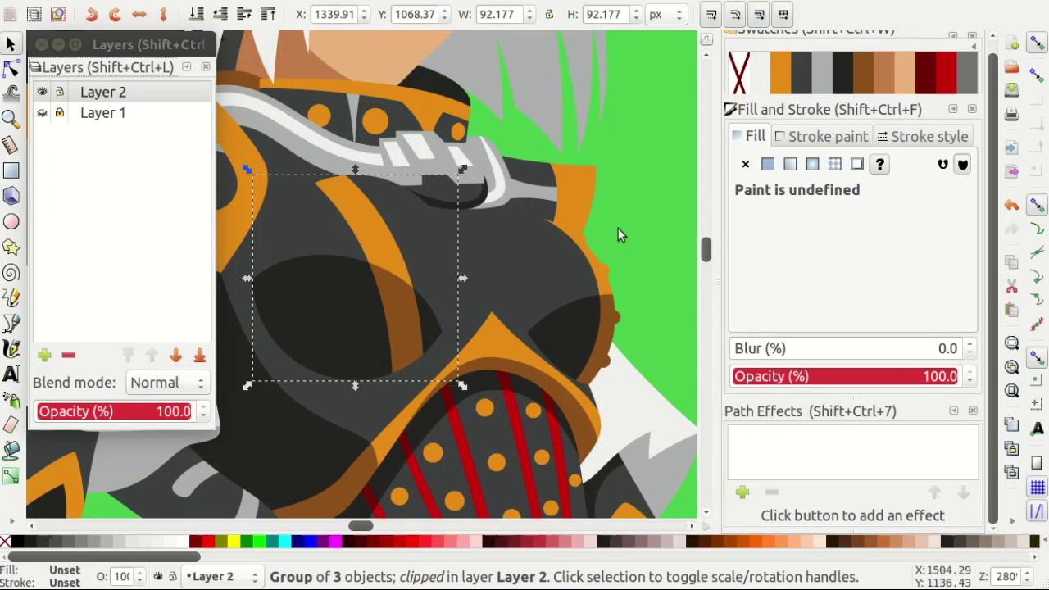
{"action": "key", "text": "Escape"}
{"action": "scroll", "coordinate": [605, 226], "scroll_direction": "down", "scroll_amount": 6, "text": "ctrl"}
{"action": "scroll", "coordinate": [557, 279], "scroll_direction": "up", "scroll_amount": 1, "text": "ctrl"}
{"action": "scroll", "coordinate": [543, 308], "scroll_direction": "up", "scroll_amount": 1, "text": "ctrl"}
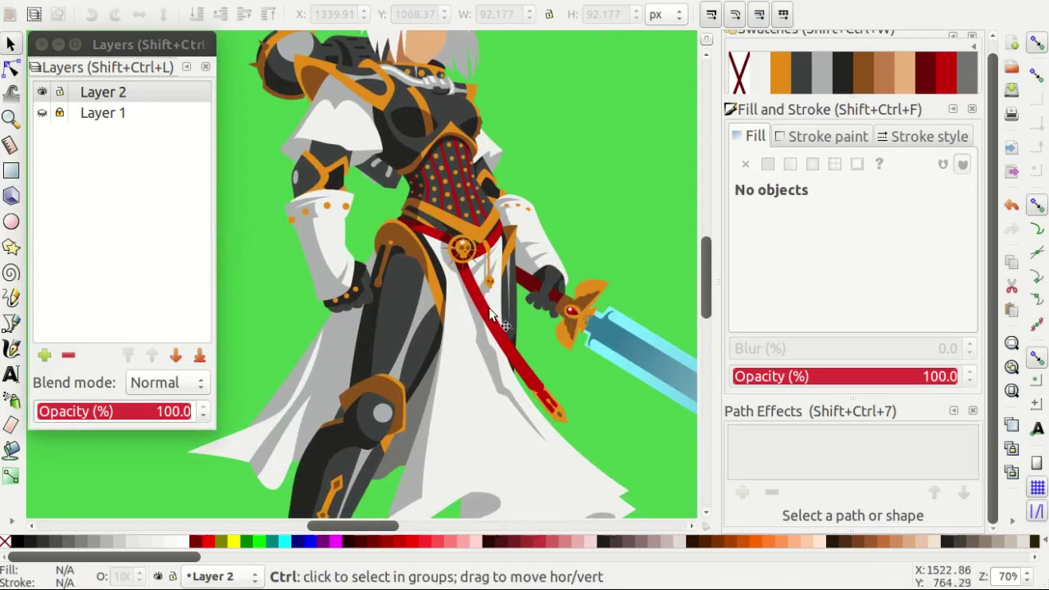
{"action": "scroll", "coordinate": [490, 315], "scroll_direction": "down", "scroll_amount": 1, "text": "ctrl"}
{"action": "scroll", "coordinate": [471, 328], "scroll_direction": "up", "scroll_amount": 3, "text": "ctrl"}
{"action": "scroll", "coordinate": [489, 315], "scroll_direction": "down", "scroll_amount": 1, "text": "ctrl"}
{"action": "scroll", "coordinate": [505, 326], "scroll_direction": "left", "scroll_amount": 1, "text": "shift"}
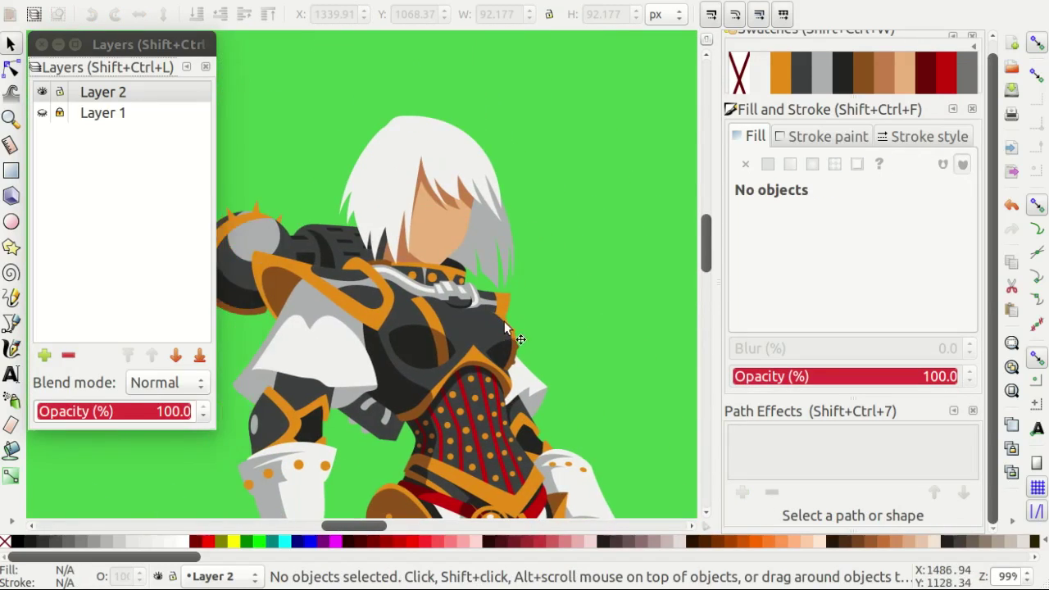
{"action": "scroll", "coordinate": [505, 328], "scroll_direction": "left", "scroll_amount": 1, "text": "shift"}
{"action": "scroll", "coordinate": [485, 287], "scroll_direction": "up", "scroll_amount": 1, "text": "ctrl"}
{"action": "scroll", "coordinate": [485, 287], "scroll_direction": "up", "scroll_amount": 1, "text": "ctrl"}
{"action": "scroll", "coordinate": [525, 284], "scroll_direction": "up", "scroll_amount": 1, "text": "ctrl"}
Release the clip on the chest plate group.
{"action": "left_click", "coordinate": [525, 249]}
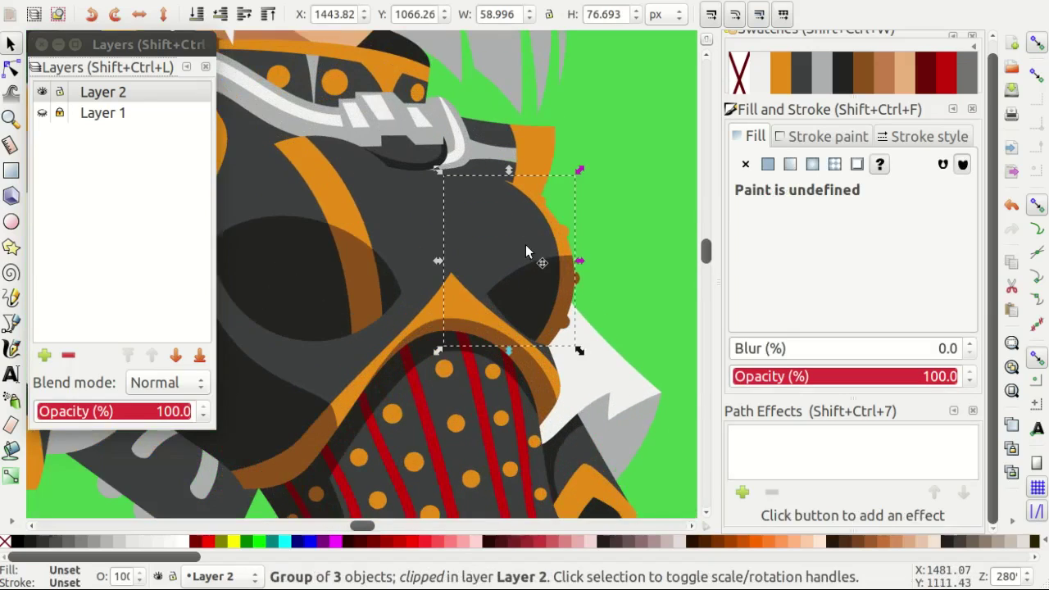
{"action": "right_click", "coordinate": [525, 249]}
{"action": "left_click", "coordinate": [571, 506]}
{"action": "key", "text": "Escape"}
{"action": "scroll", "coordinate": [506, 433], "scroll_direction": "up", "scroll_amount": 1, "text": "ctrl"}
{"action": "key", "text": "ctrl+a"}
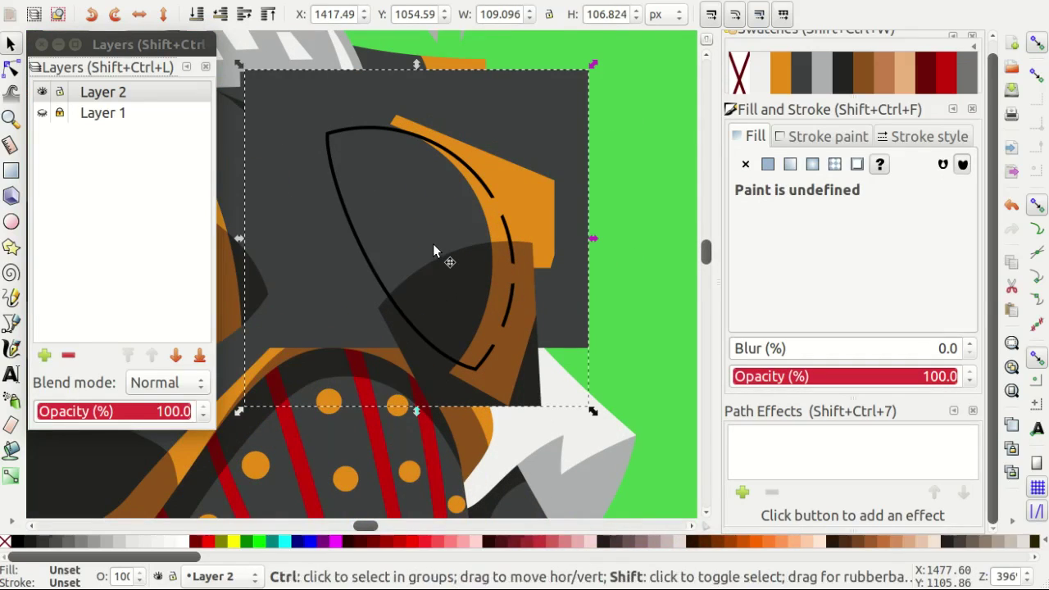
{"action": "key", "text": "Escape"}
Draw a grey ellipse over the chest plate, tilted about 19°, beneath the orange band, and narrowed.
{"action": "key", "text": "e"}
{"action": "scroll", "coordinate": [491, 279], "scroll_direction": "up", "scroll_amount": 1, "text": "ctrl"}
{"action": "scroll", "coordinate": [444, 232], "scroll_direction": "up", "scroll_amount": 2, "text": "ctrl"}
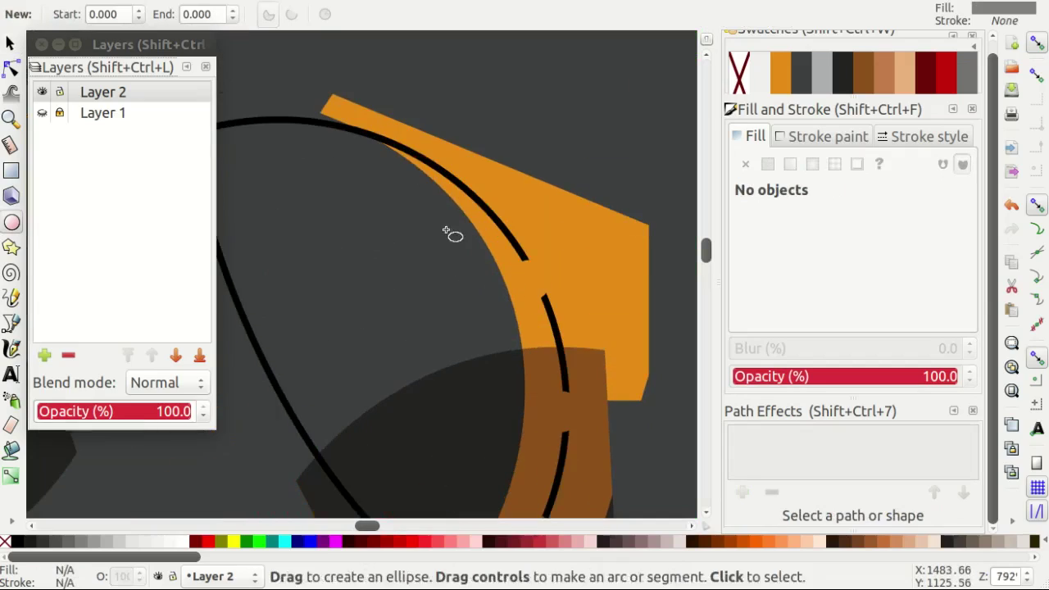
{"action": "left_click_drag", "start_coordinate": [239, 68], "coordinate": [621, 312]}
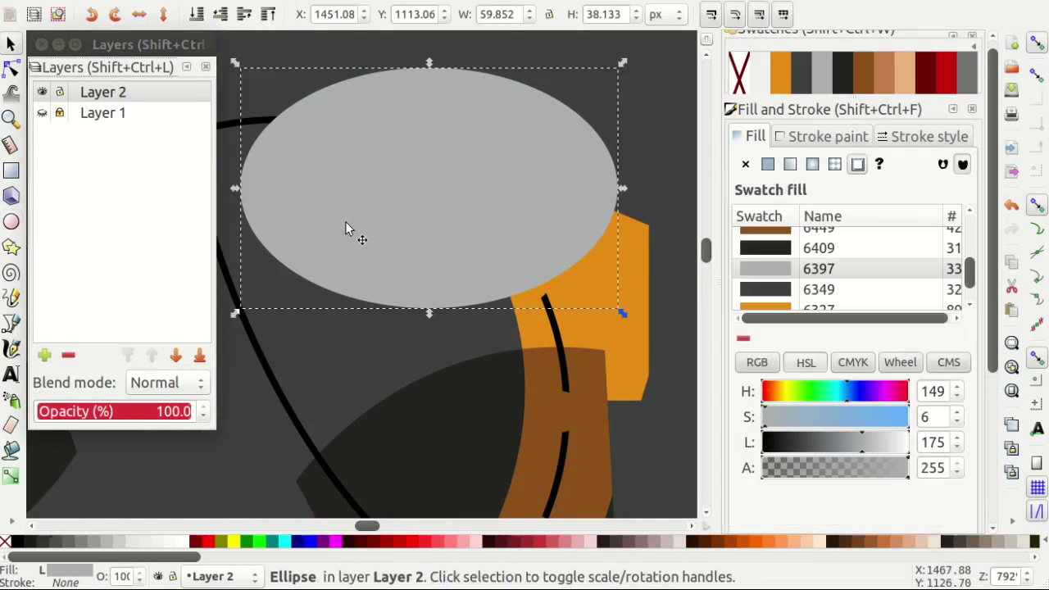
{"action": "left_click", "coordinate": [345, 228]}
{"action": "scroll", "coordinate": [349, 203], "scroll_direction": "down", "scroll_amount": 1, "text": "ctrl"}
{"action": "left_click_drag", "start_coordinate": [271, 92], "coordinate": [283, 25]}
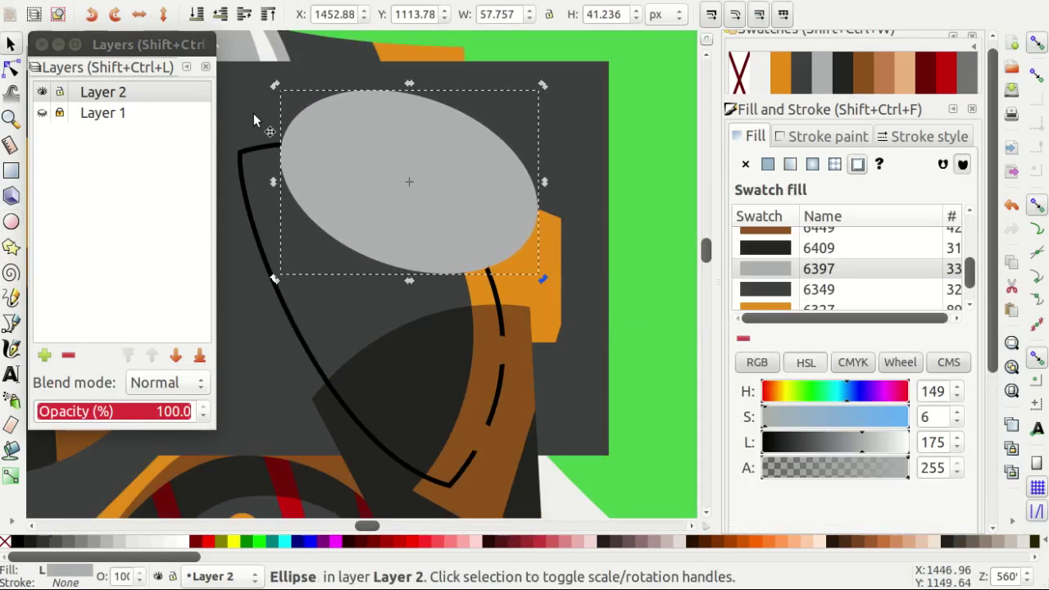
{"action": "key", "text": "Page_Down"}
{"action": "key", "text": "Page_Down"}
{"action": "key", "text": "Page_Down"}
{"action": "left_click_drag", "start_coordinate": [355, 217], "coordinate": [354, 209]}
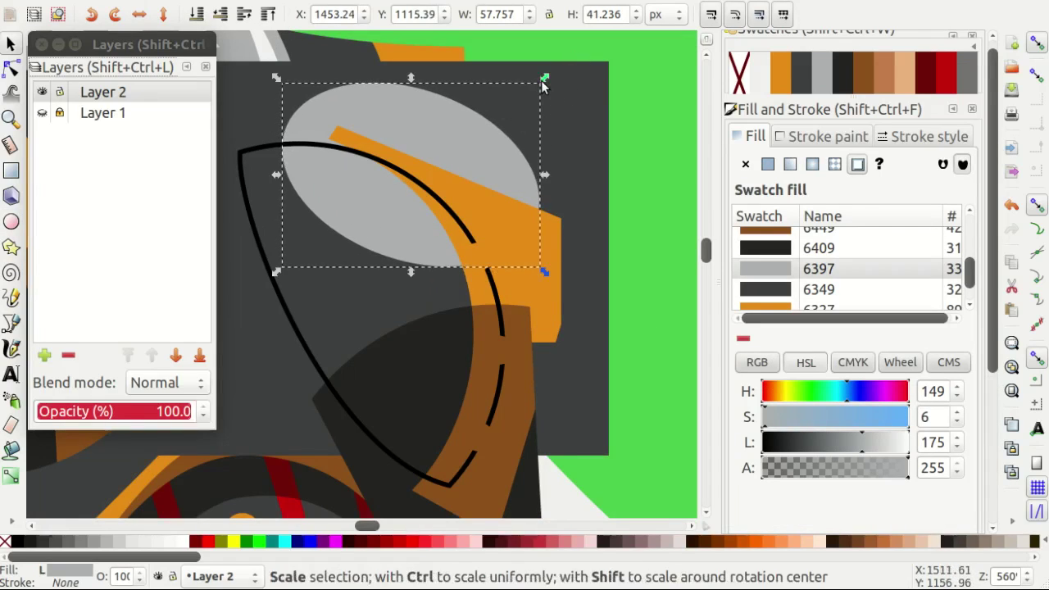
{"action": "key", "text": "n"}
{"action": "left_click_drag", "start_coordinate": [438, 90], "coordinate": [440, 96]}
{"action": "key", "text": "s"}
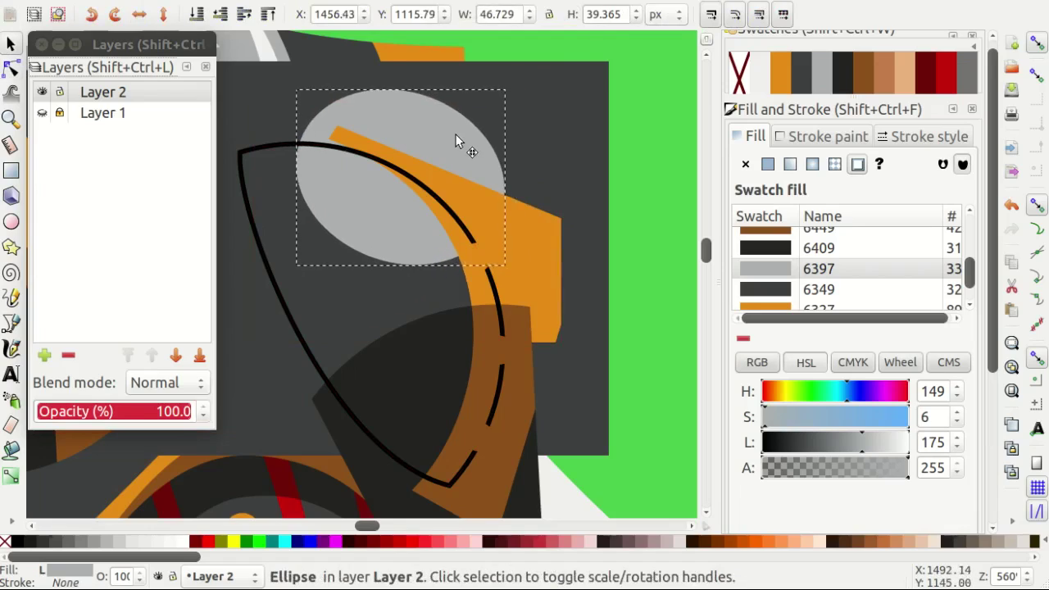
Group the ellipse with the chest shapes and clip them to the plate outline.
{"action": "left_click", "coordinate": [389, 375], "text": "shift"}
{"action": "scroll", "coordinate": [410, 275], "scroll_direction": "down", "scroll_amount": 2}
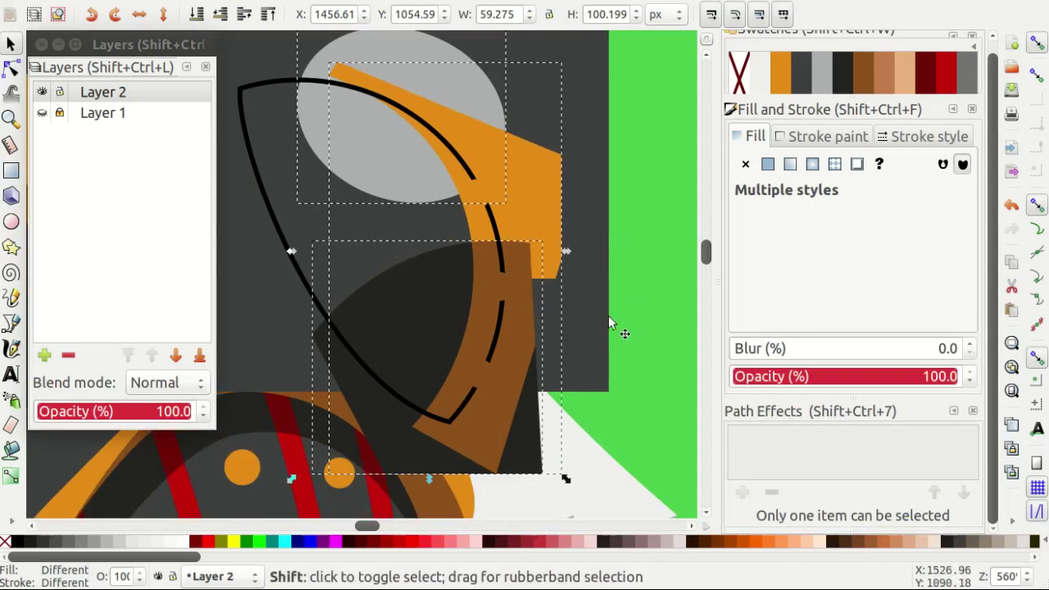
{"action": "key", "text": "ctrl+g"}
{"action": "scroll", "coordinate": [609, 322], "scroll_direction": "down", "scroll_amount": 1}
{"action": "right_click", "coordinate": [355, 158]}
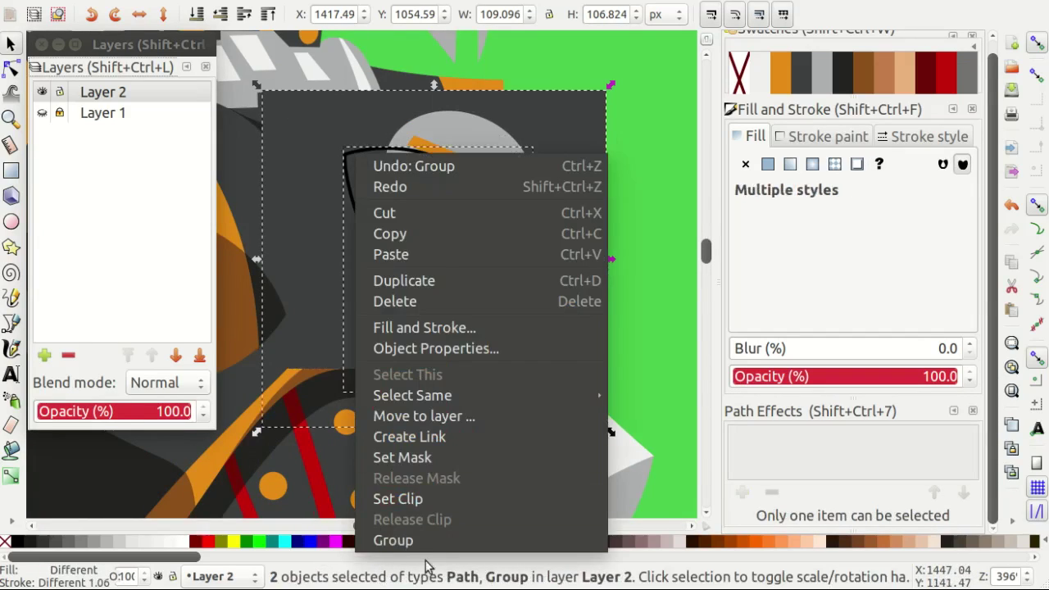
{"action": "left_click", "coordinate": [401, 498]}
Release the chest group's clip again and ungroup its shapes.
{"action": "left_click", "coordinate": [593, 235]}
{"action": "scroll", "coordinate": [578, 241], "scroll_direction": "down", "scroll_amount": 3}
{"action": "scroll", "coordinate": [573, 243], "scroll_direction": "up", "scroll_amount": 2}
{"action": "left_click", "coordinate": [431, 219]}
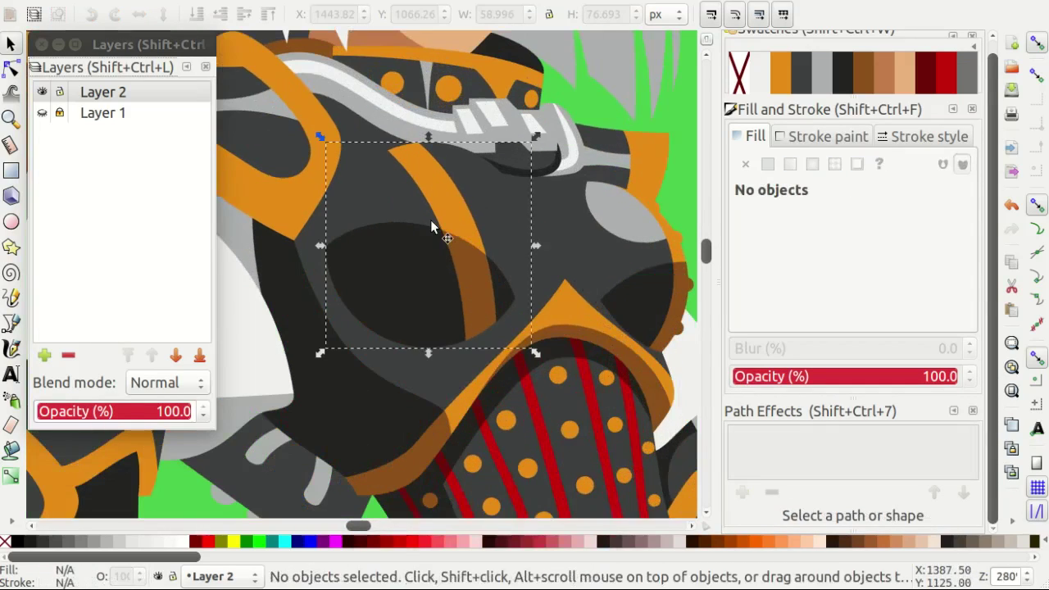
{"action": "right_click", "coordinate": [443, 135]}
{"action": "left_click", "coordinate": [459, 505]}
{"action": "scroll", "coordinate": [579, 229], "scroll_direction": "down", "scroll_amount": 1}
{"action": "key", "text": "ctrl+shift+g"}
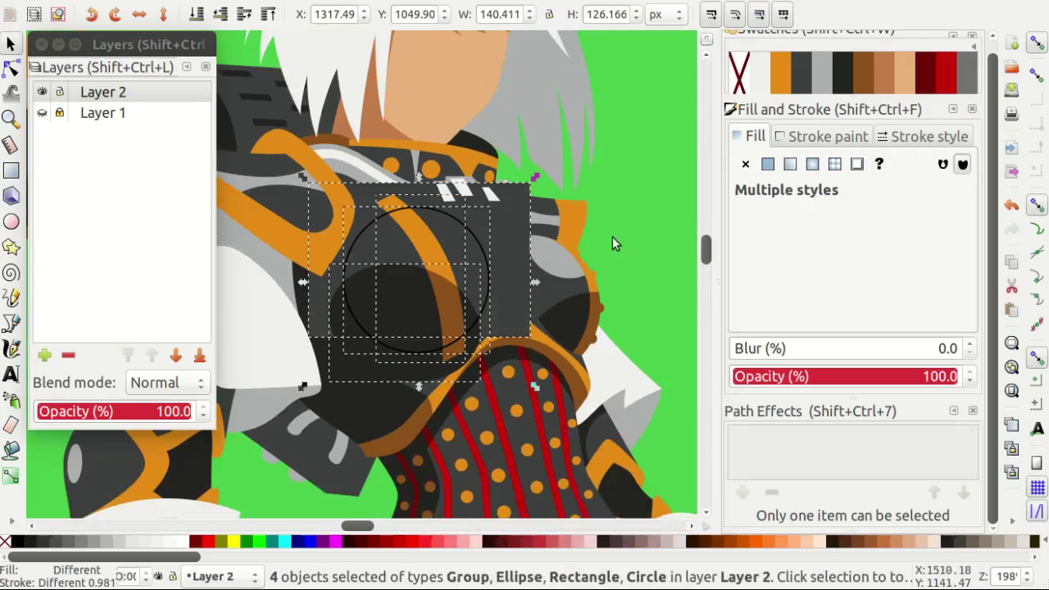
{"action": "left_click", "coordinate": [625, 247]}
{"action": "scroll", "coordinate": [466, 251], "scroll_direction": "up", "scroll_amount": 1}
Draw another tilted grey ellipse on the plate, lowered beneath the orange band.
{"action": "key", "text": "e"}
{"action": "scroll", "coordinate": [475, 253], "scroll_direction": "up", "scroll_amount": 1}
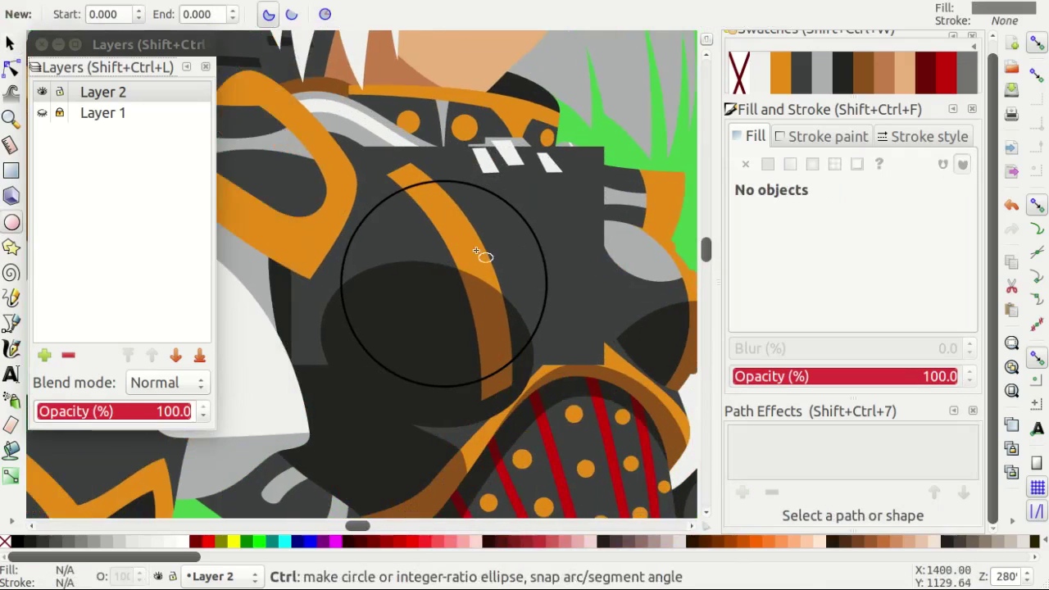
{"action": "scroll", "coordinate": [491, 237], "scroll_direction": "up", "scroll_amount": 1}
{"action": "mouse_move", "coordinate": [481, 197]}
{"action": "left_mouse_down"}
{"action": "mouse_move", "coordinate": [596, 279]}
{"action": "mouse_move", "coordinate": [580, 267]}
{"action": "left_mouse_up"}
{"action": "left_click_drag", "start_coordinate": [508, 232], "coordinate": [509, 235]}
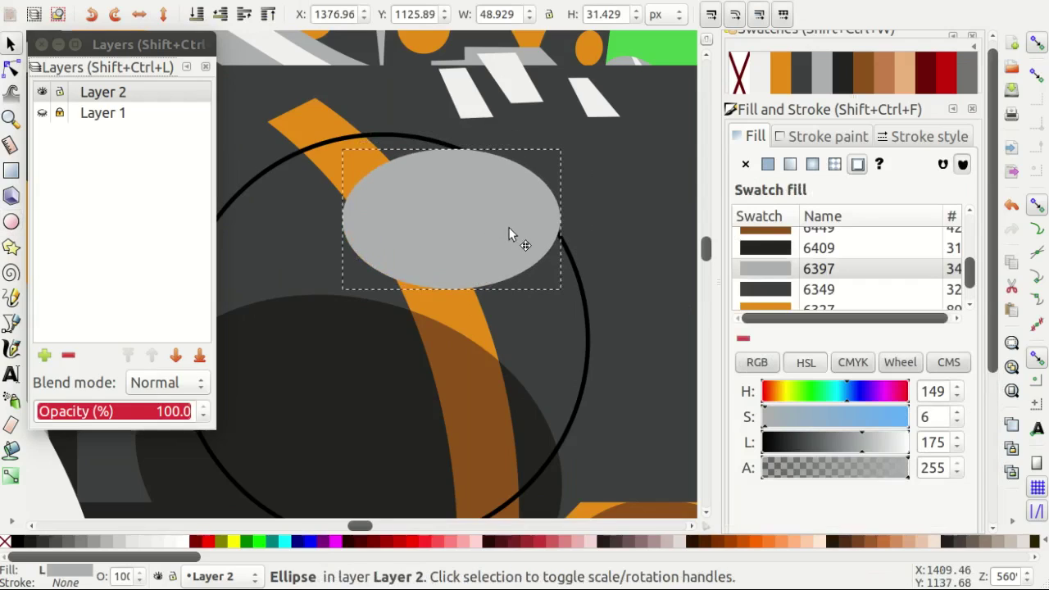
{"action": "left_click_drag", "start_coordinate": [564, 148], "coordinate": [579, 209]}
{"action": "left_click_drag", "start_coordinate": [508, 246], "coordinate": [496, 260]}
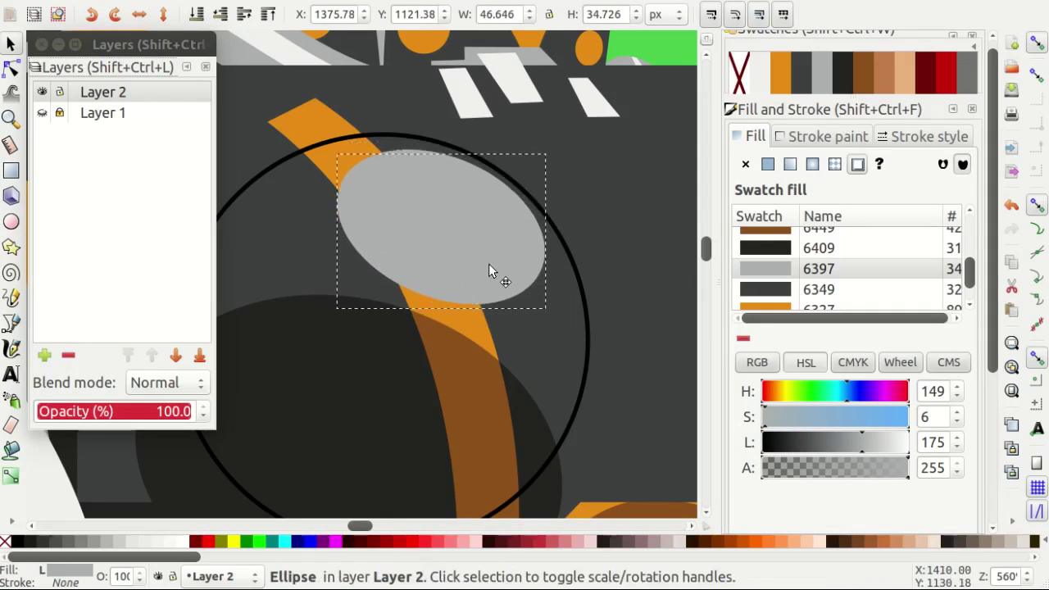
{"action": "key", "text": "Page_Down"}
{"action": "key", "text": "Page_Down"}
{"action": "scroll", "coordinate": [496, 259], "scroll_direction": "down", "scroll_amount": 2}
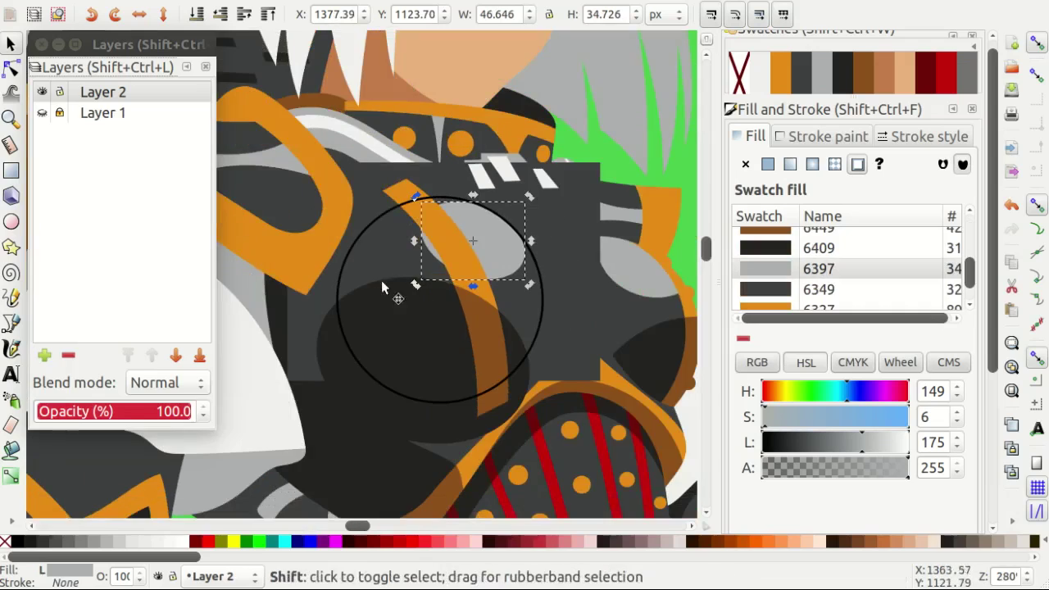
Group the ellipse with the dark plate and chest shapes, and clip them to the circle.
{"action": "left_click", "coordinate": [381, 281], "text": "shift"}
{"action": "left_click", "coordinate": [389, 309], "text": "shift"}
{"action": "left_click", "coordinate": [451, 262], "text": "shift"}
{"action": "key", "text": "ctrl+g"}
{"action": "left_click", "coordinate": [539, 287], "text": "shift"}
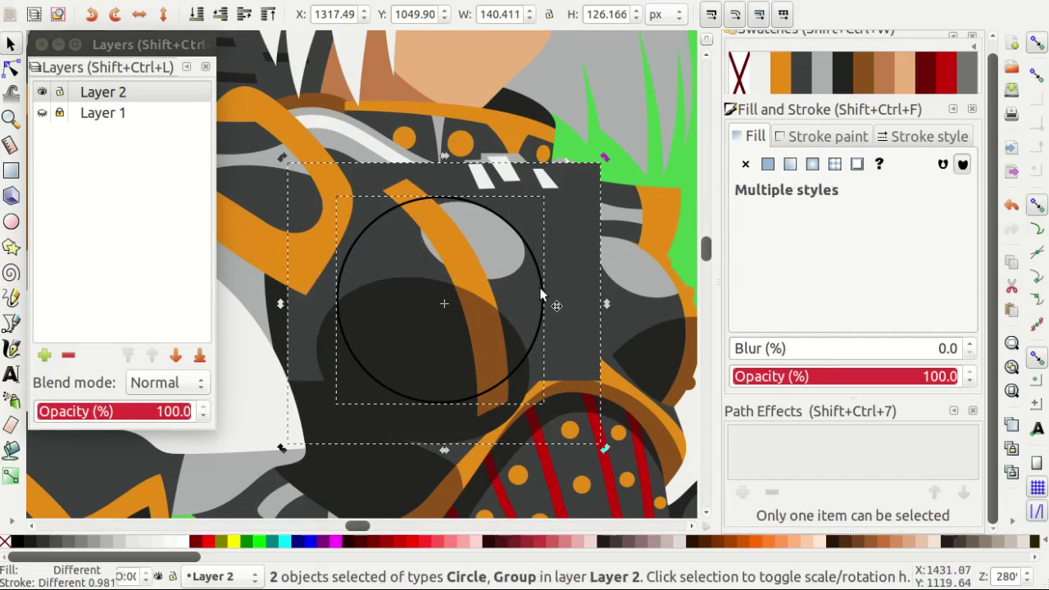
{"action": "right_click", "coordinate": [539, 286]}
{"action": "left_click", "coordinate": [562, 322]}
{"action": "scroll", "coordinate": [562, 323], "scroll_direction": "down", "scroll_amount": 3}
{"action": "left_click", "coordinate": [557, 246]}
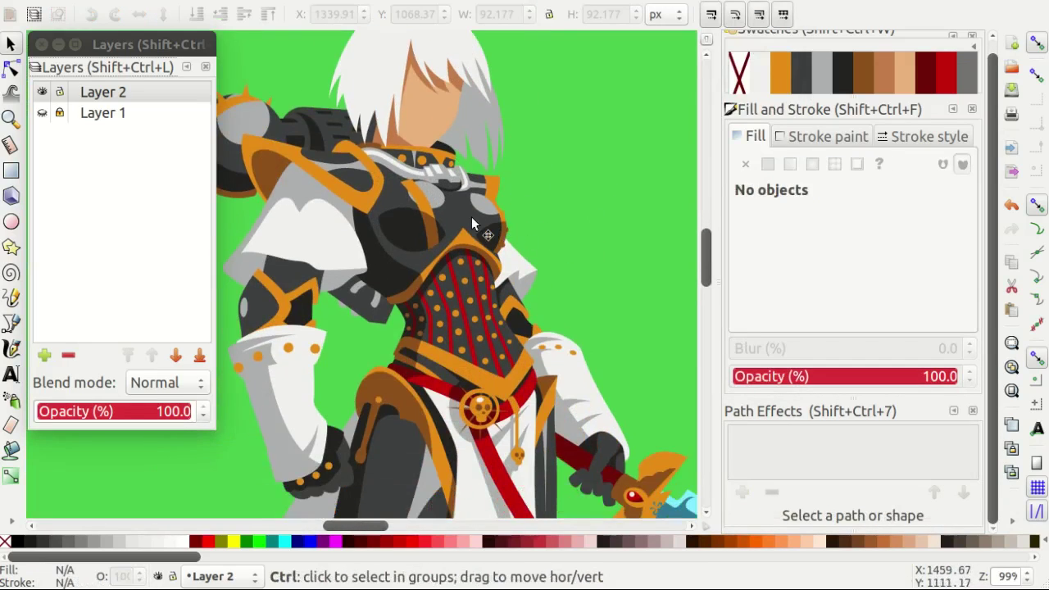
Shift the grey ellipse inside the clipped group into its final position.
{"action": "scroll", "coordinate": [451, 205], "scroll_direction": "up", "scroll_amount": 4}
{"action": "left_click", "coordinate": [436, 191], "text": "ctrl"}
{"action": "left_click", "coordinate": [437, 190], "text": "ctrl+alt"}
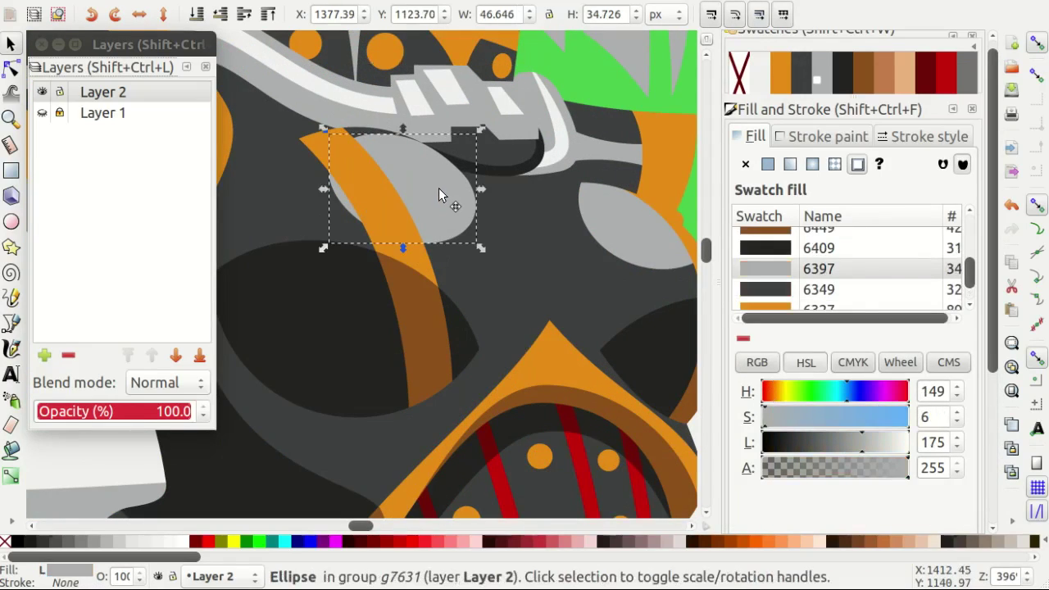
{"action": "mouse_move", "coordinate": [443, 194]}
{"action": "left_mouse_down"}
{"action": "mouse_move", "coordinate": [297, 197]}
{"action": "mouse_move", "coordinate": [488, 224]}
{"action": "left_mouse_up"}
{"action": "key", "text": "Escape"}
{"action": "scroll", "coordinate": [497, 272], "scroll_direction": "down", "scroll_amount": 2}
{"action": "scroll", "coordinate": [569, 295], "scroll_direction": "up", "scroll_amount": 1}
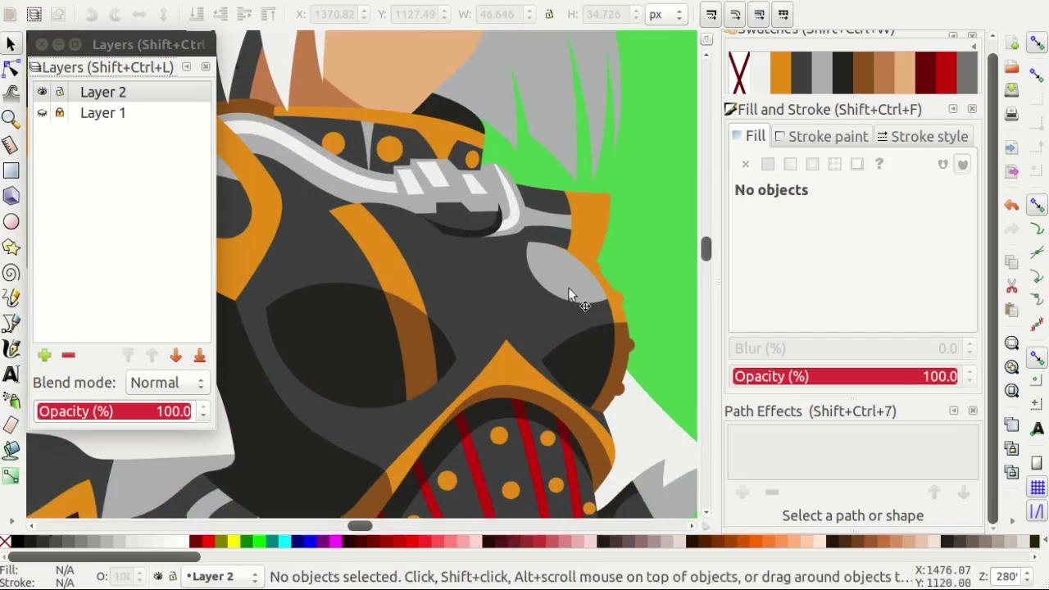
{"action": "left_click", "coordinate": [552, 278], "text": "ctrl"}
{"action": "left_click", "coordinate": [545, 275], "text": "ctrl+alt"}
{"action": "key", "text": "Escape"}
{"action": "scroll", "coordinate": [573, 254], "scroll_direction": "down", "scroll_amount": 4}
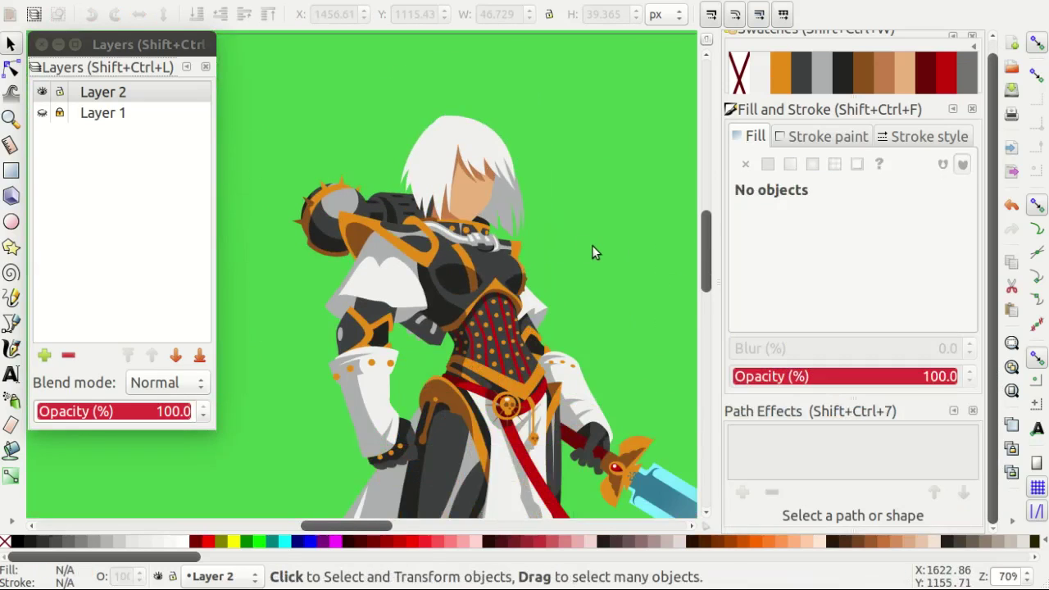
{"action": "scroll", "coordinate": [536, 217], "scroll_direction": "up", "scroll_amount": 2}
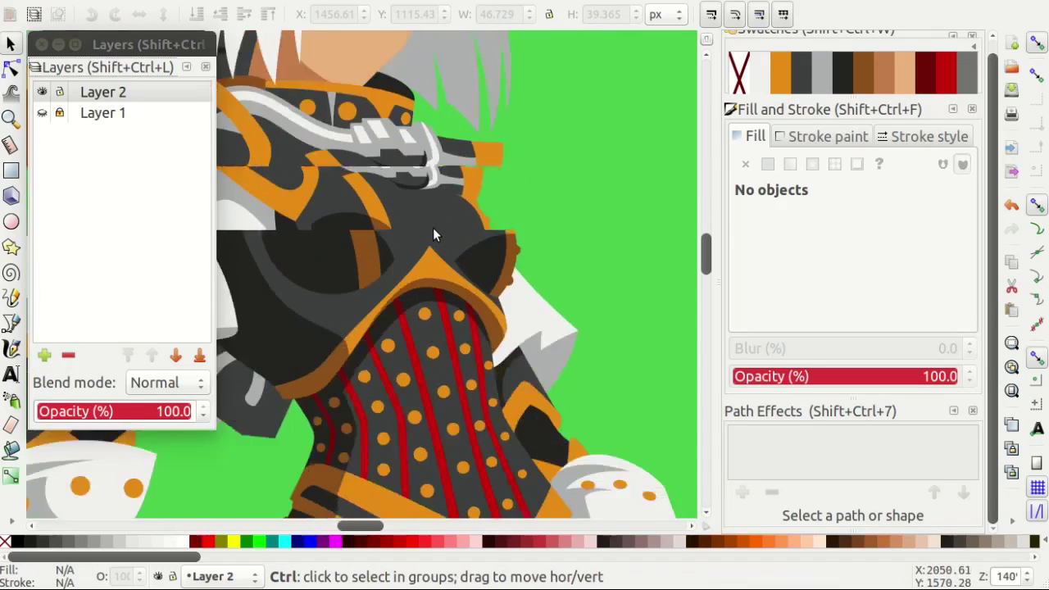
{"action": "scroll", "coordinate": [430, 225], "scroll_direction": "down", "scroll_amount": 1}
{"action": "scroll", "coordinate": [444, 230], "scroll_direction": "down", "scroll_amount": 1}
{"action": "scroll", "coordinate": [491, 239], "scroll_direction": "down", "scroll_amount": 1}
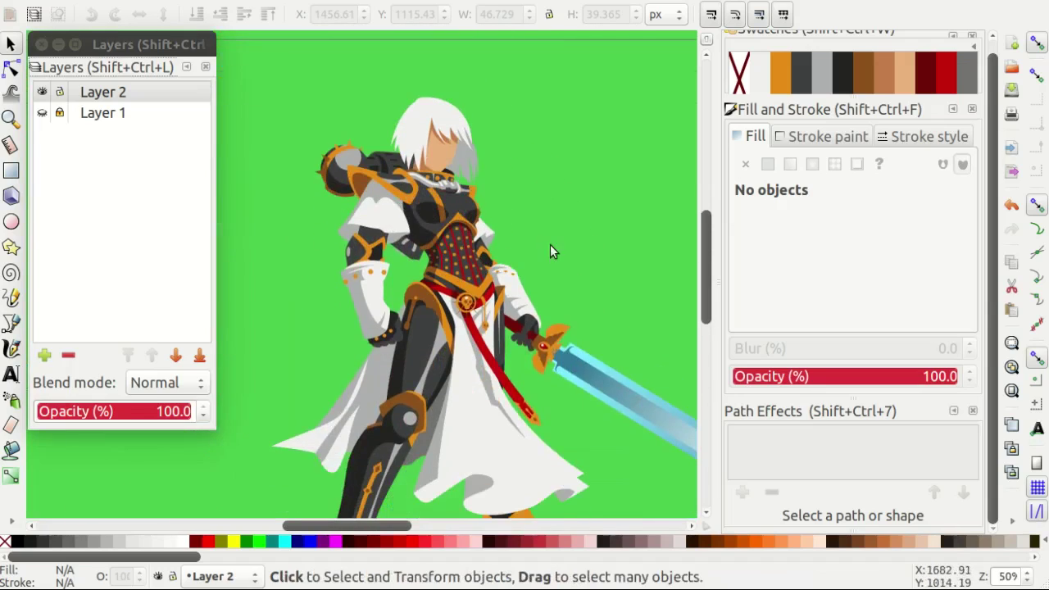
{"action": "scroll", "coordinate": [586, 219], "scroll_direction": "down", "scroll_amount": 2}
{"action": "scroll", "coordinate": [578, 223], "scroll_direction": "up", "scroll_amount": 1}
{"action": "scroll", "coordinate": [559, 222], "scroll_direction": "up", "scroll_amount": 1}
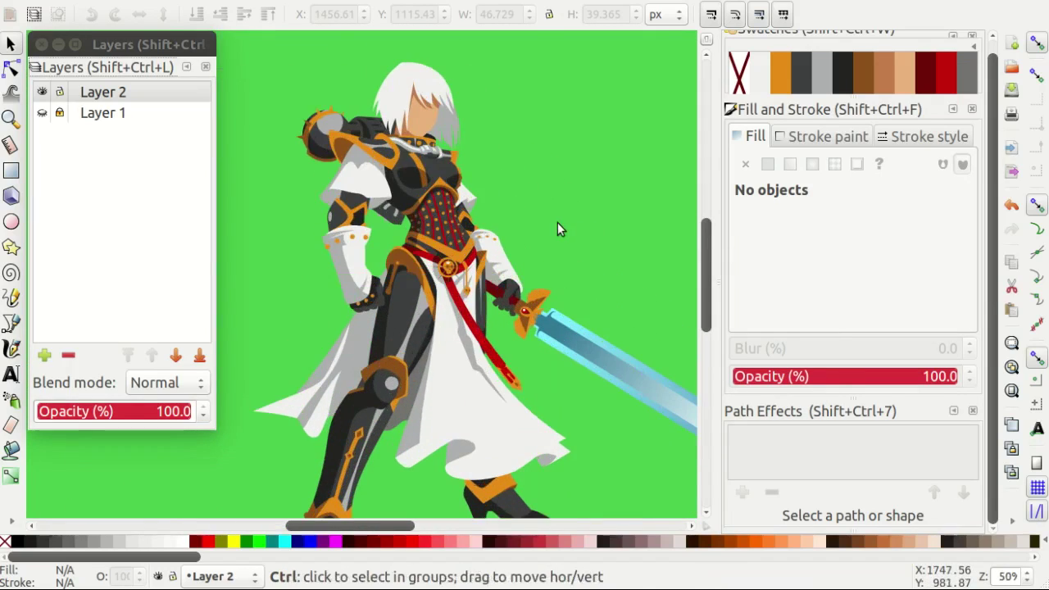
{"action": "scroll", "coordinate": [561, 221], "scroll_direction": "up", "scroll_amount": 2}
{"action": "left_click", "coordinate": [339, 231]}
{"action": "left_click", "coordinate": [288, 271]}
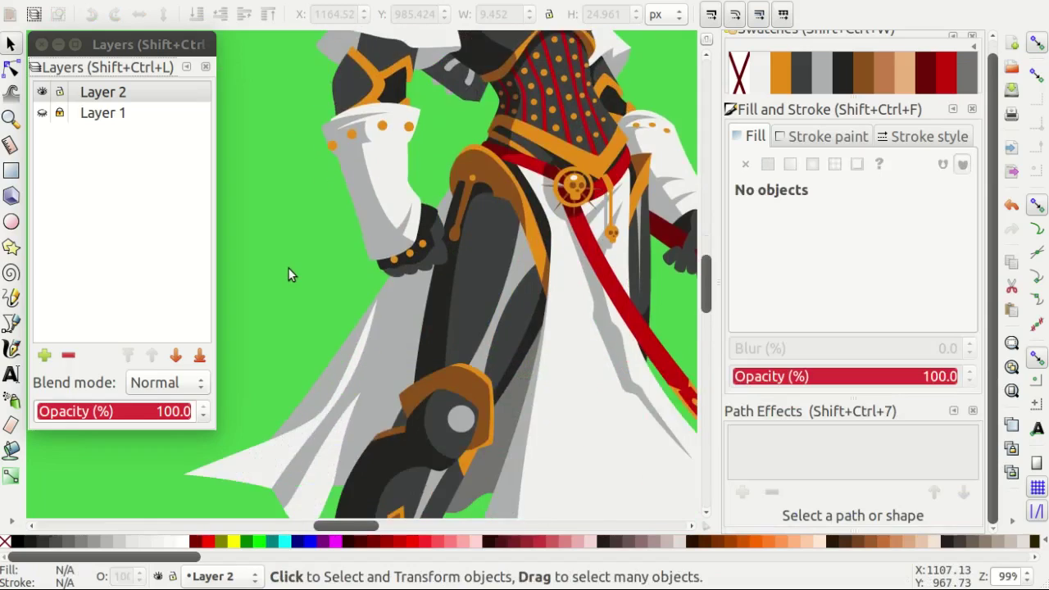
{"action": "scroll", "coordinate": [288, 274], "scroll_direction": "down", "scroll_amount": 1}
{"action": "scroll", "coordinate": [288, 274], "scroll_direction": "down", "scroll_amount": 1}
{"action": "scroll", "coordinate": [535, 270], "scroll_direction": "down", "scroll_amount": 1}
{"action": "scroll", "coordinate": [548, 280], "scroll_direction": "down", "scroll_amount": 1}
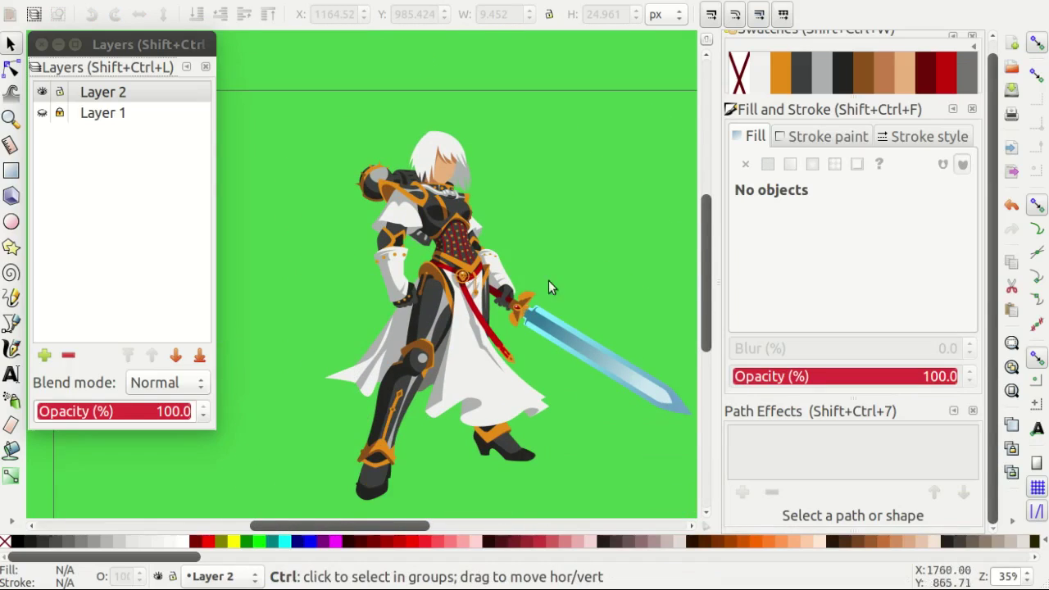
{"action": "scroll", "coordinate": [575, 281], "scroll_direction": "down", "scroll_amount": 1}
{"action": "scroll", "coordinate": [334, 153], "scroll_direction": "up", "scroll_amount": 1}
{"action": "scroll", "coordinate": [382, 143], "scroll_direction": "up", "scroll_amount": 1}
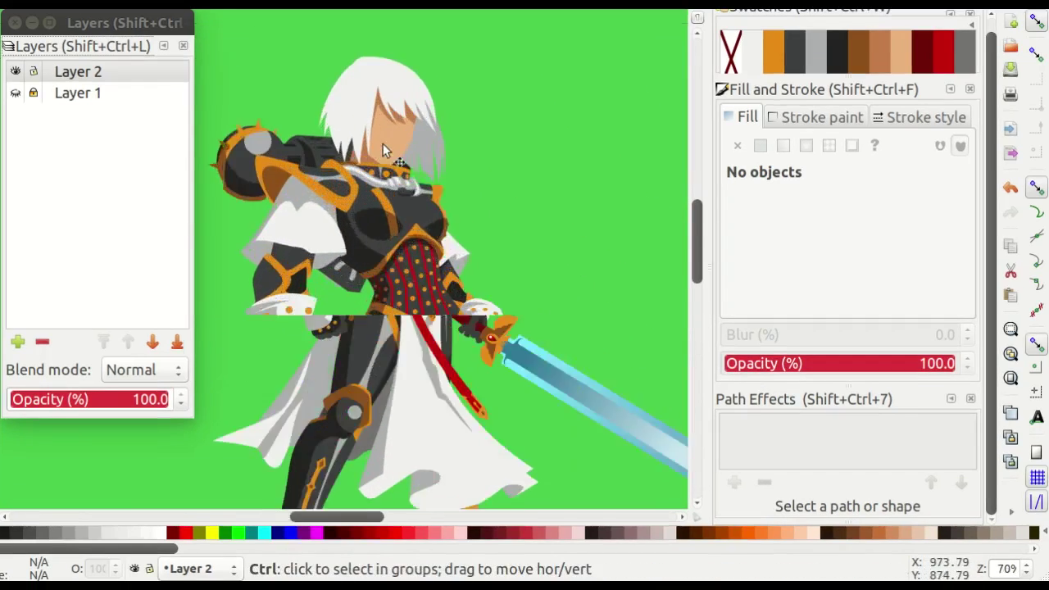
{"action": "scroll", "coordinate": [373, 145], "scroll_direction": "up", "scroll_amount": 1}
{"action": "scroll", "coordinate": [426, 172], "scroll_direction": "down", "scroll_amount": 1}
{"action": "scroll", "coordinate": [421, 208], "scroll_direction": "down", "scroll_amount": 1}
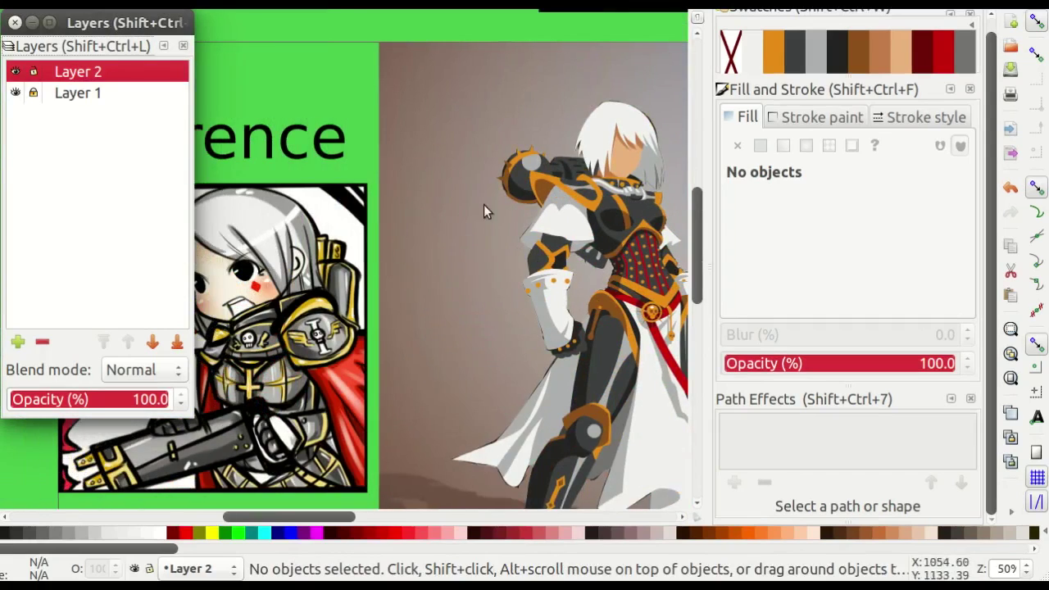
Hide the reference layer and drag hair-path nodes to reshape the spike curves.
{"action": "left_click", "coordinate": [16, 94]}
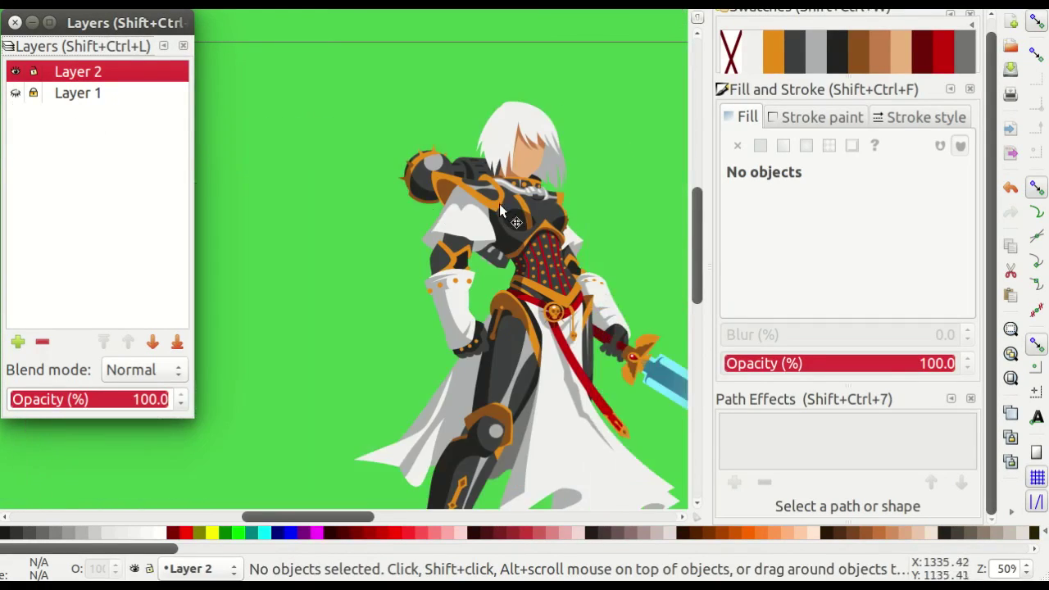
{"action": "scroll", "coordinate": [499, 203], "scroll_direction": "up", "scroll_amount": 3}
{"action": "scroll", "coordinate": [416, 187], "scroll_direction": "up", "scroll_amount": 2}
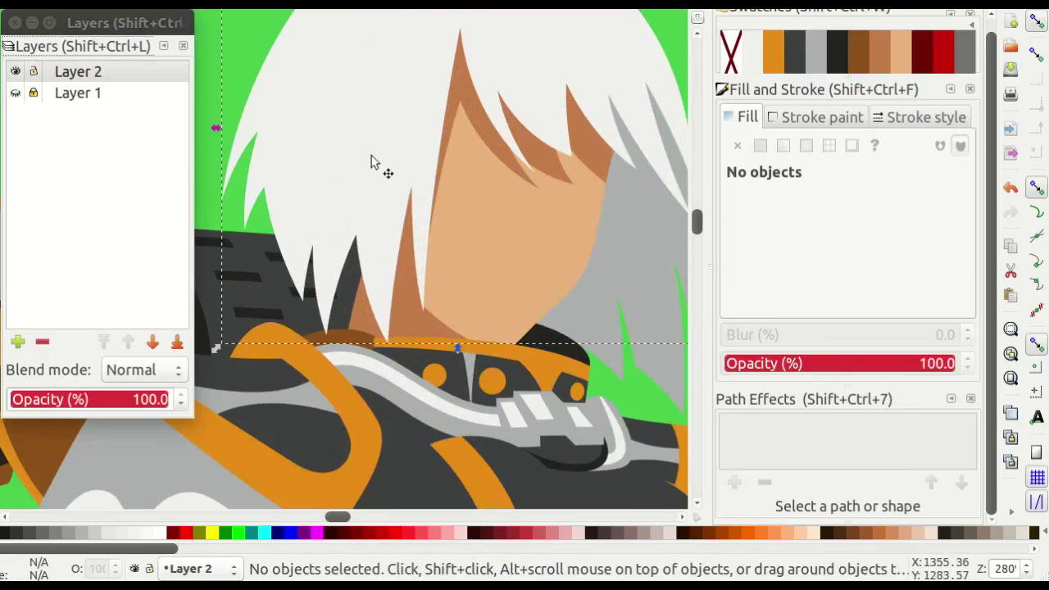
{"action": "scroll", "coordinate": [370, 205], "scroll_direction": "up", "scroll_amount": 1}
{"action": "double_click", "coordinate": [393, 344]}
{"action": "left_click_drag", "start_coordinate": [398, 388], "coordinate": [412, 391]}
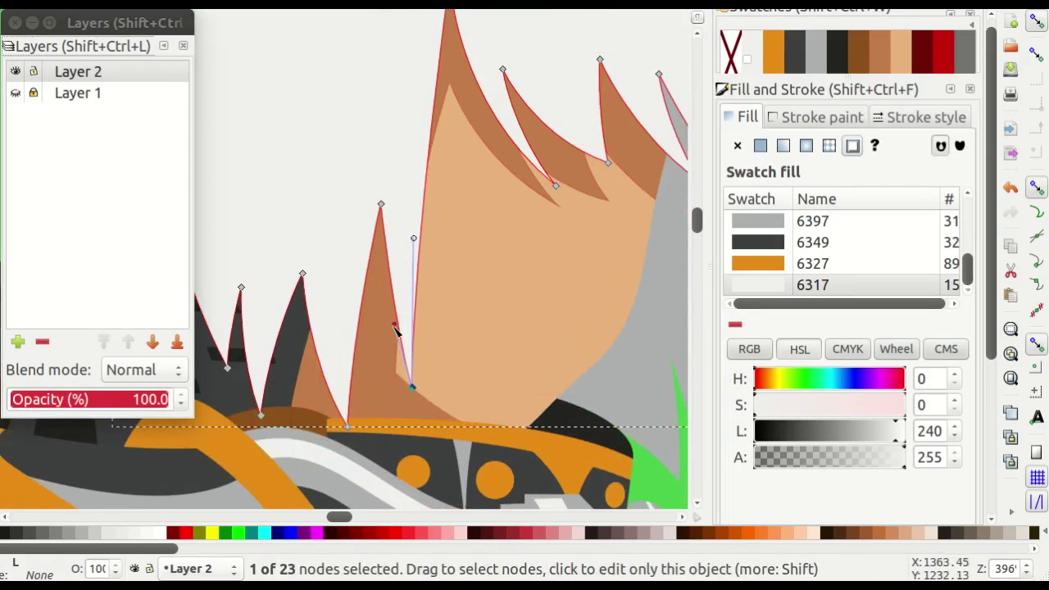
{"action": "left_click_drag", "start_coordinate": [412, 238], "coordinate": [396, 239]}
{"action": "scroll", "coordinate": [461, 260], "scroll_direction": "down", "scroll_amount": 3}
{"action": "scroll", "coordinate": [459, 262], "scroll_direction": "up", "scroll_amount": 4}
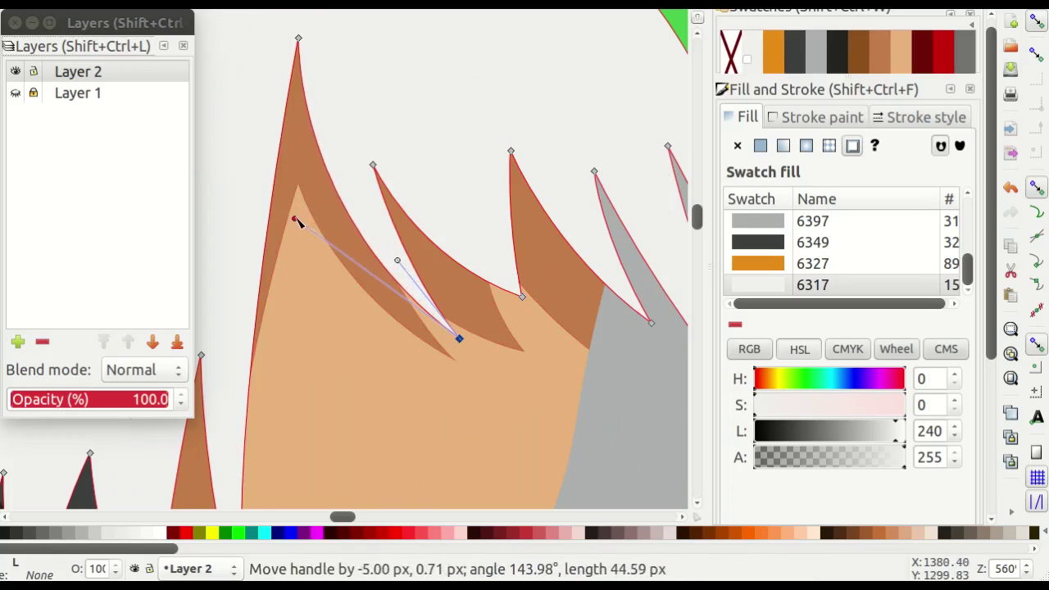
{"action": "scroll", "coordinate": [519, 280], "scroll_direction": "down", "scroll_amount": 2}
{"action": "scroll", "coordinate": [562, 293], "scroll_direction": "up", "scroll_amount": 2}
{"action": "left_click", "coordinate": [527, 273]}
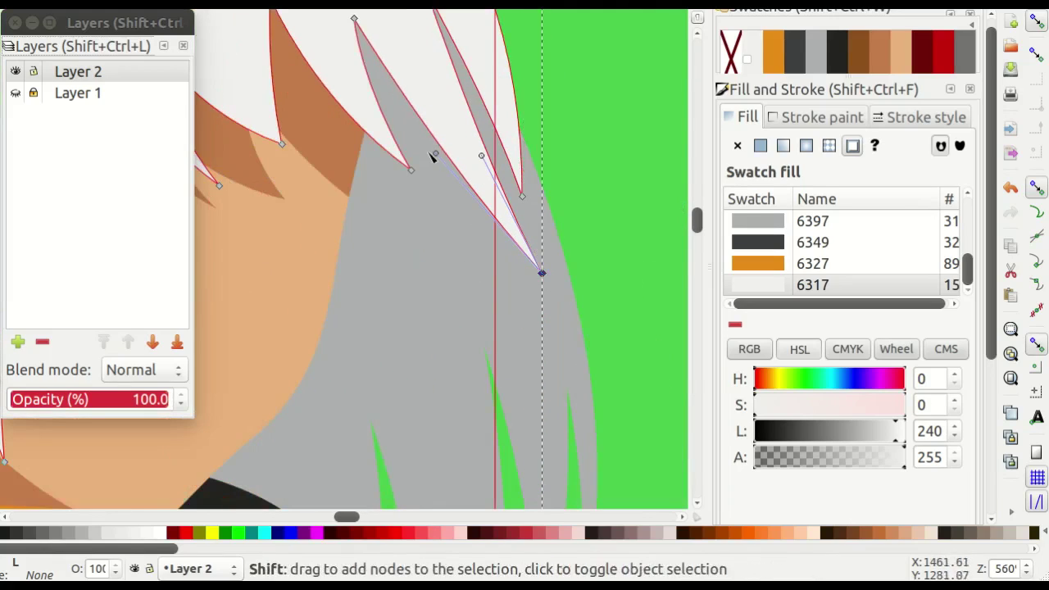
{"action": "left_click_drag", "start_coordinate": [439, 158], "coordinate": [398, 168]}
{"action": "left_click", "coordinate": [522, 196]}
{"action": "scroll", "coordinate": [522, 141], "scroll_direction": "up", "scroll_amount": 4}
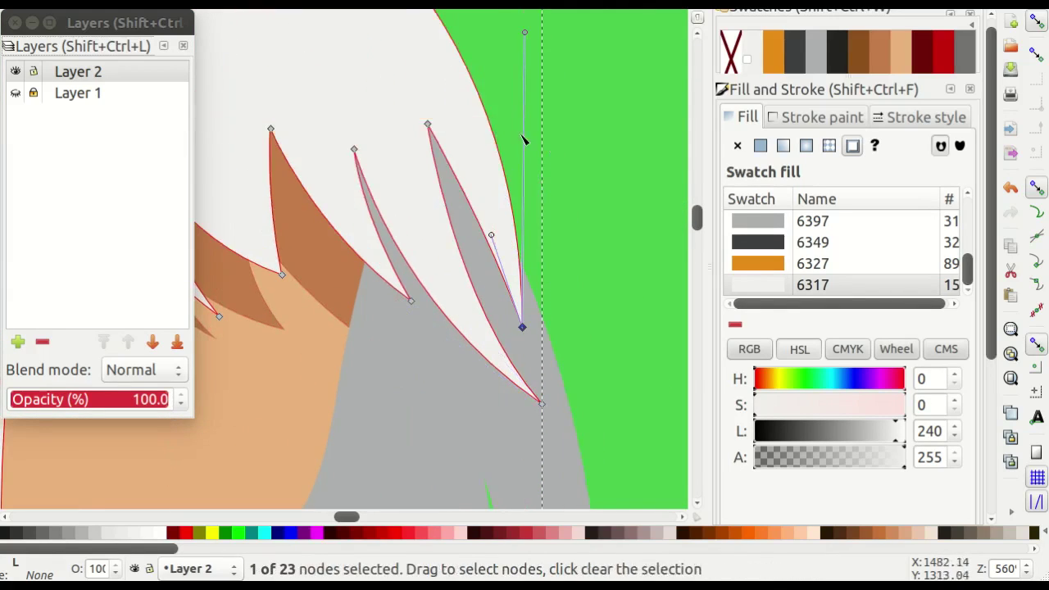
{"action": "scroll", "coordinate": [494, 237], "scroll_direction": "down", "scroll_amount": 2}
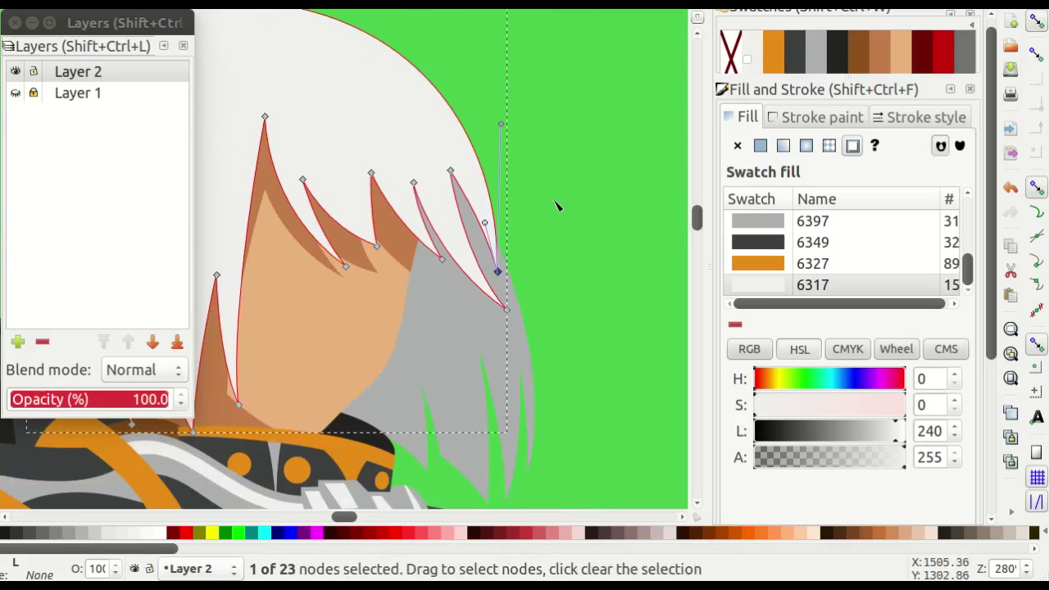
Reselect the hair path for node editing and reshape the small left spike.
{"action": "key", "text": "s"}
{"action": "key", "text": "Escape"}
{"action": "scroll", "coordinate": [593, 222], "scroll_direction": "down", "scroll_amount": 2}
{"action": "scroll", "coordinate": [398, 286], "scroll_direction": "up", "scroll_amount": 2}
{"action": "left_click", "coordinate": [381, 270]}
{"action": "double_click", "coordinate": [381, 270]}
{"action": "scroll", "coordinate": [402, 311], "scroll_direction": "up", "scroll_amount": 2}
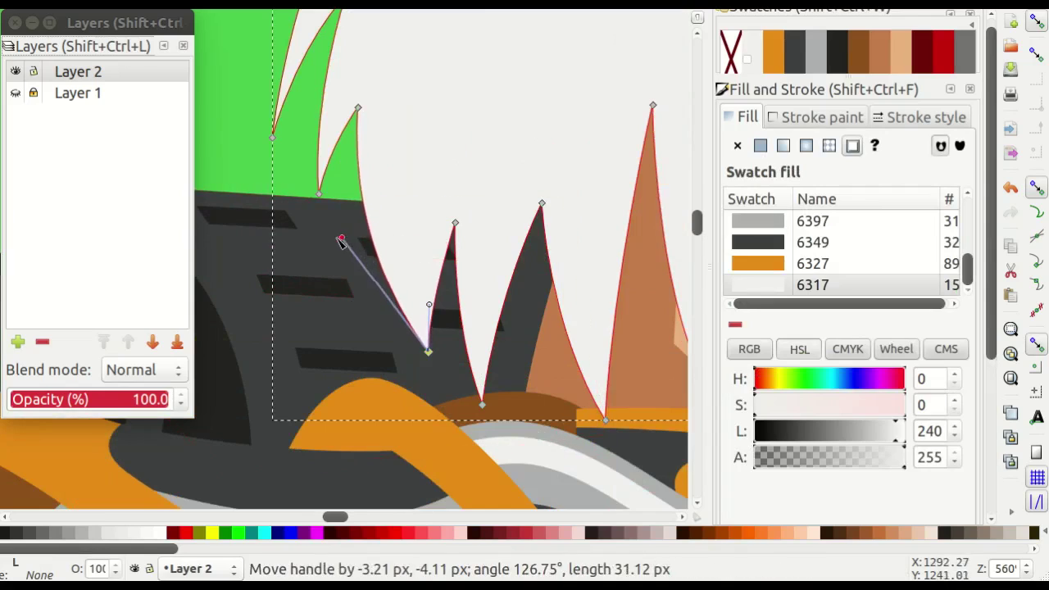
{"action": "scroll", "coordinate": [340, 242], "scroll_direction": "down", "scroll_amount": 3}
{"action": "scroll", "coordinate": [280, 277], "scroll_direction": "up", "scroll_amount": 2}
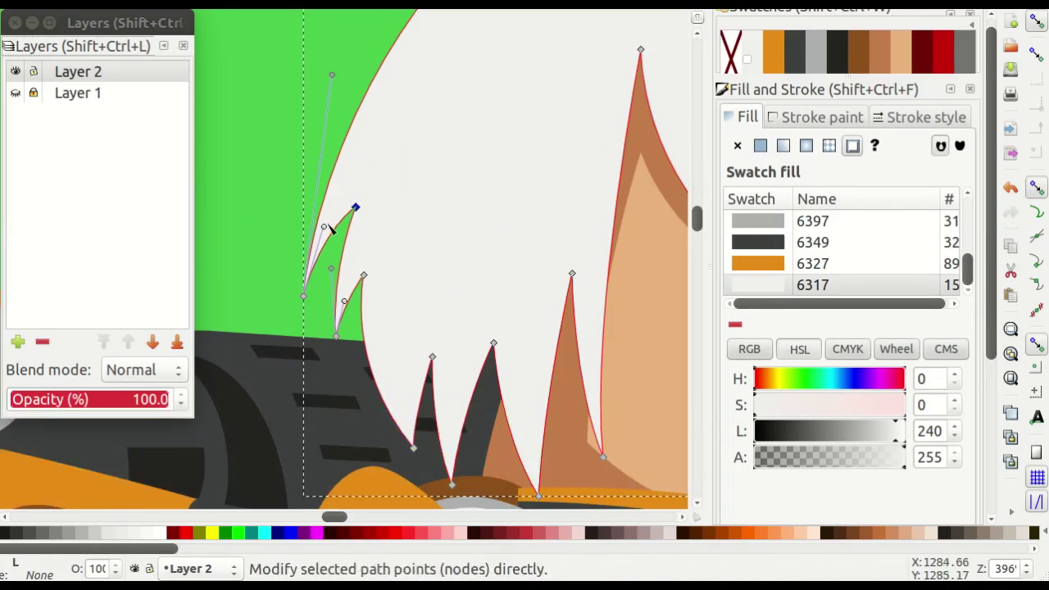
{"action": "left_click_drag", "start_coordinate": [331, 231], "coordinate": [330, 229]}
{"action": "scroll", "coordinate": [328, 138], "scroll_direction": "up", "scroll_amount": 1}
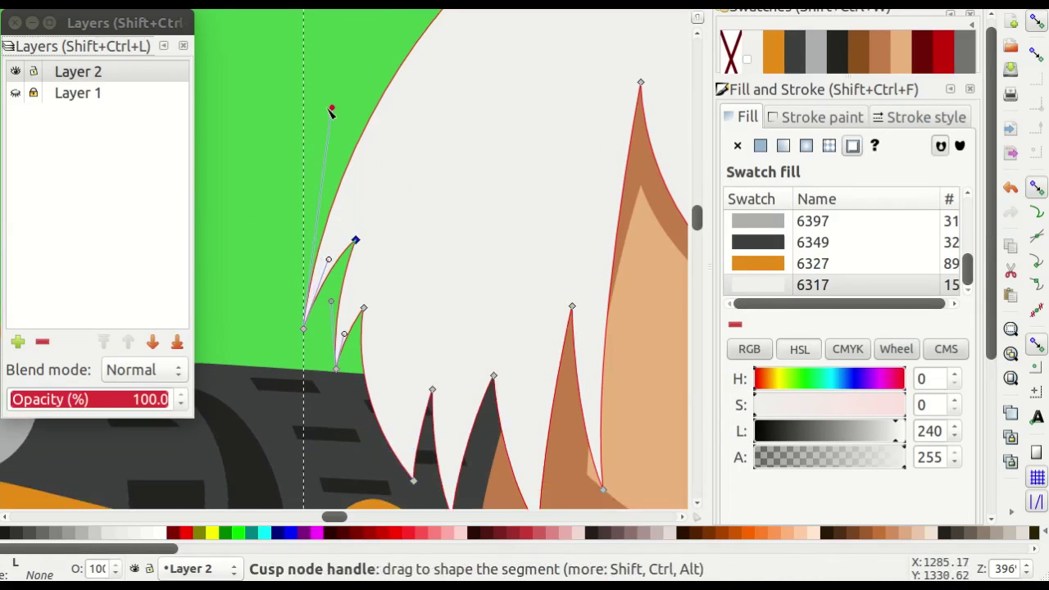
{"action": "scroll", "coordinate": [331, 113], "scroll_direction": "down", "scroll_amount": 2}
{"action": "scroll", "coordinate": [300, 190], "scroll_direction": "up", "scroll_amount": 2}
{"action": "left_click", "coordinate": [398, 163]}
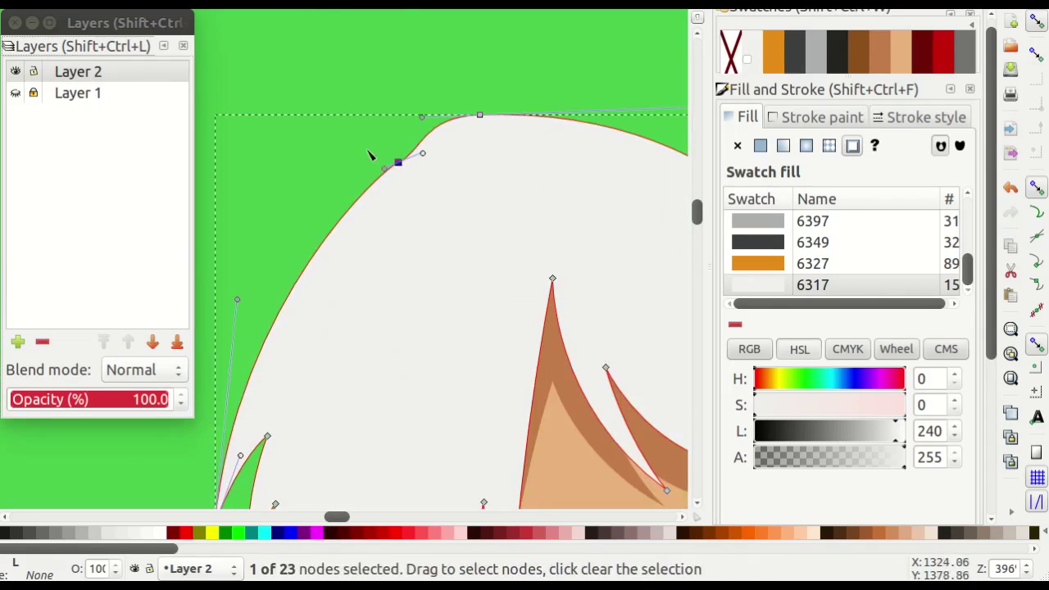
Check the hair against the reference layer, then smooth the curve of its top edge.
{"action": "left_click", "coordinate": [14, 92]}
{"action": "scroll", "coordinate": [443, 95], "scroll_direction": "up", "scroll_amount": 2}
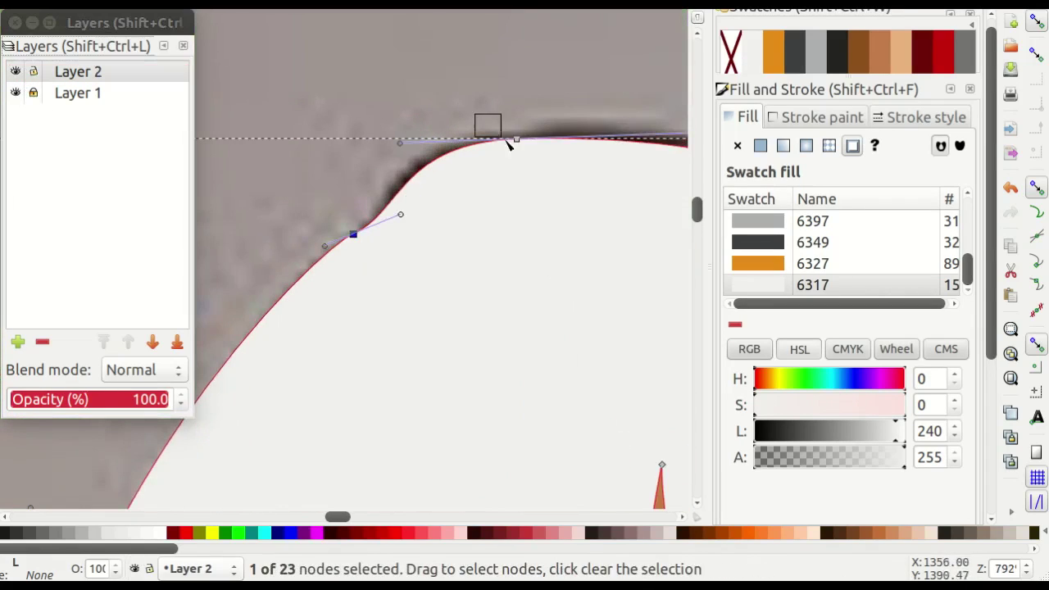
{"action": "scroll", "coordinate": [403, 140], "scroll_direction": "down", "scroll_amount": 3}
{"action": "scroll", "coordinate": [327, 82], "scroll_direction": "down", "scroll_amount": 1}
{"action": "left_click", "coordinate": [15, 92]}
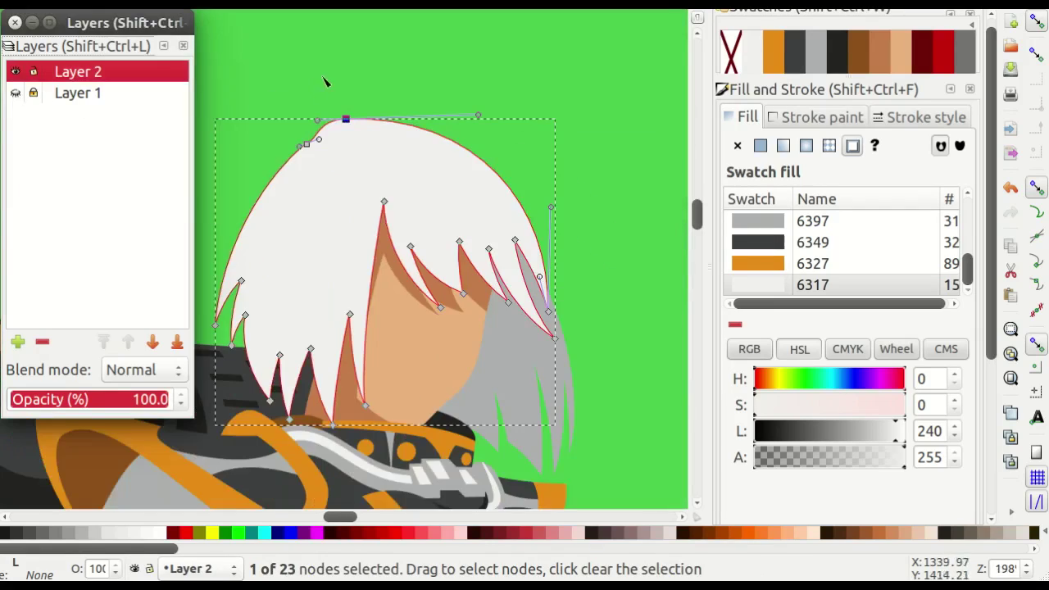
{"action": "scroll", "coordinate": [491, 129], "scroll_direction": "up", "scroll_amount": 1}
{"action": "left_click_drag", "start_coordinate": [507, 128], "coordinate": [510, 129]}
{"action": "scroll", "coordinate": [251, 182], "scroll_direction": "up", "scroll_amount": 1}
{"action": "scroll", "coordinate": [282, 194], "scroll_direction": "up", "scroll_amount": 1}
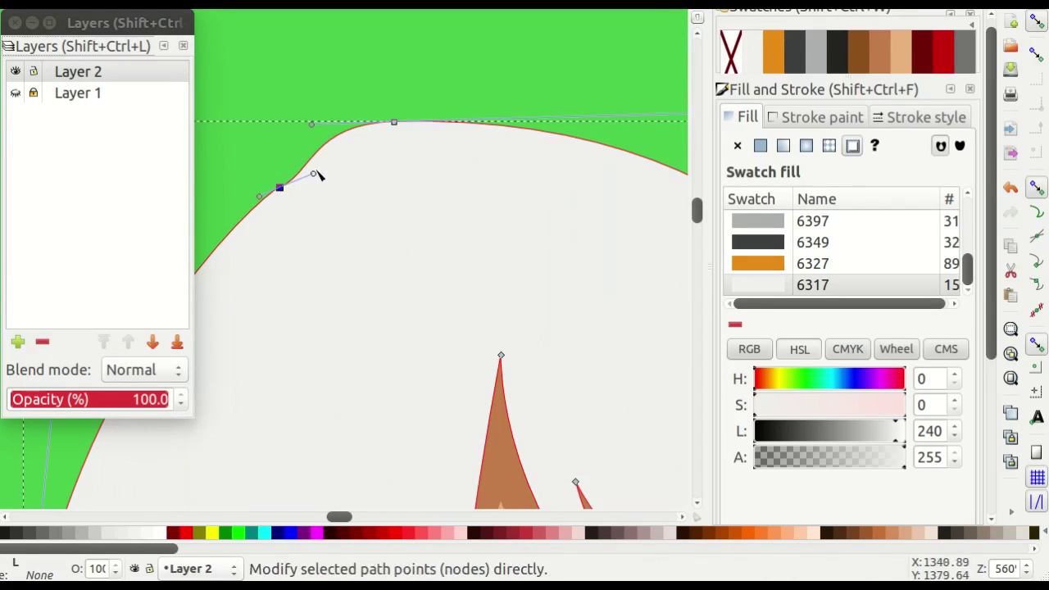
{"action": "scroll", "coordinate": [311, 175], "scroll_direction": "up", "scroll_amount": 1}
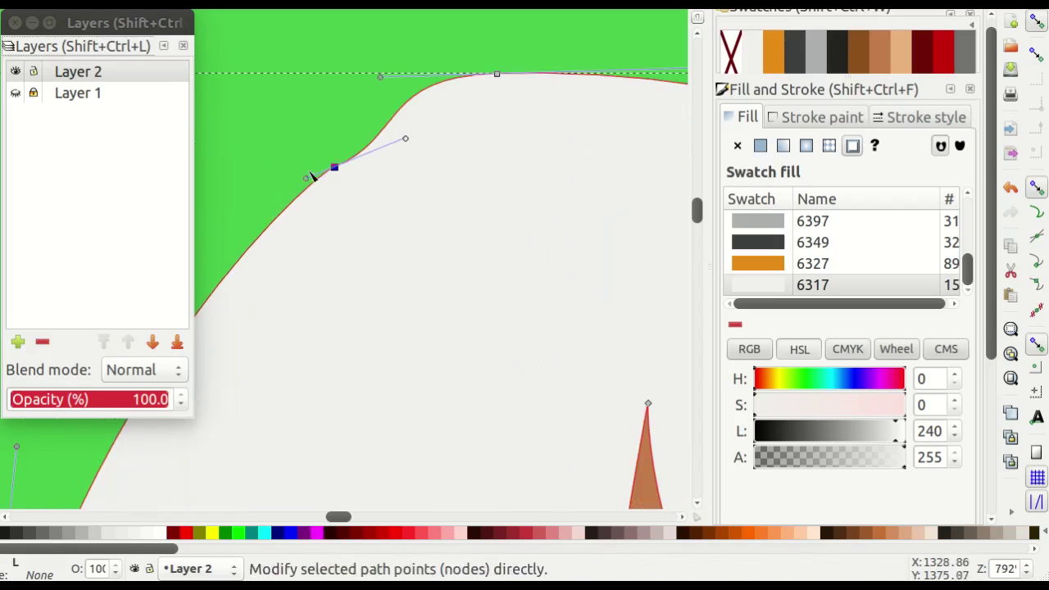
{"action": "scroll", "coordinate": [246, 230], "scroll_direction": "down", "scroll_amount": 2}
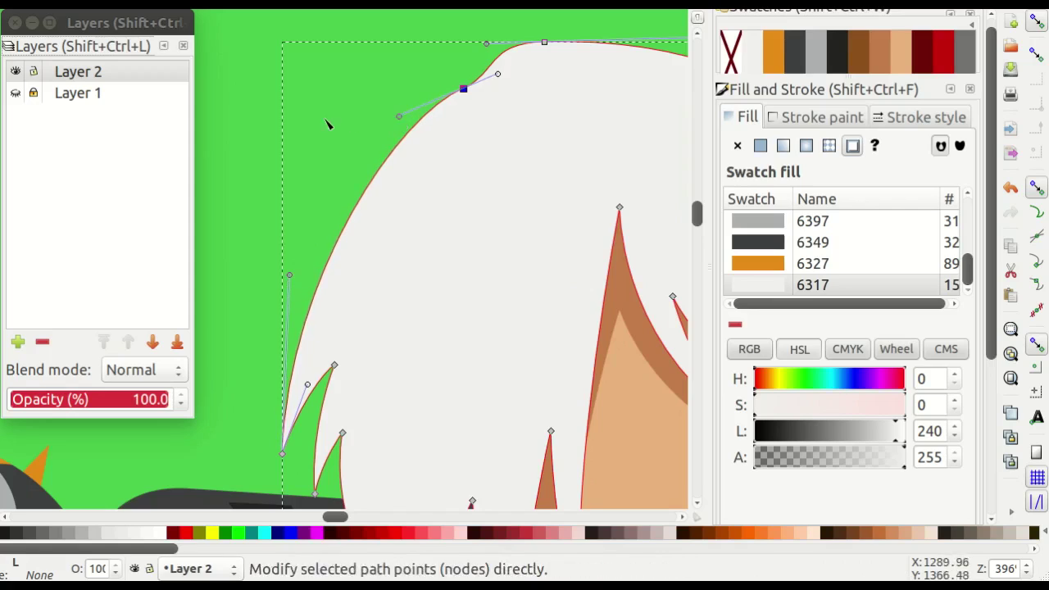
Move the central spike's top node and adjust the lower-left spike curve, then deselect the hair.
{"action": "key", "text": "Escape"}
{"action": "scroll", "coordinate": [326, 123], "scroll_direction": "down", "scroll_amount": 4}
{"action": "scroll", "coordinate": [410, 129], "scroll_direction": "up", "scroll_amount": 1}
{"action": "scroll", "coordinate": [486, 137], "scroll_direction": "down", "scroll_amount": 1}
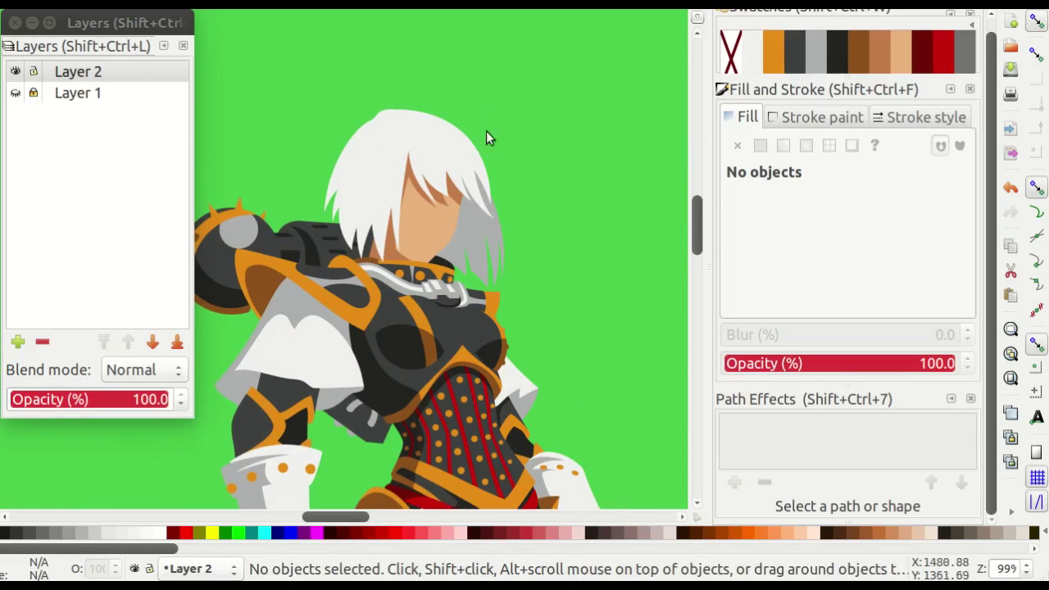
{"action": "scroll", "coordinate": [386, 117], "scroll_direction": "up", "scroll_amount": 3}
{"action": "left_click", "coordinate": [359, 103]}
{"action": "scroll", "coordinate": [549, 128], "scroll_direction": "down", "scroll_amount": 1}
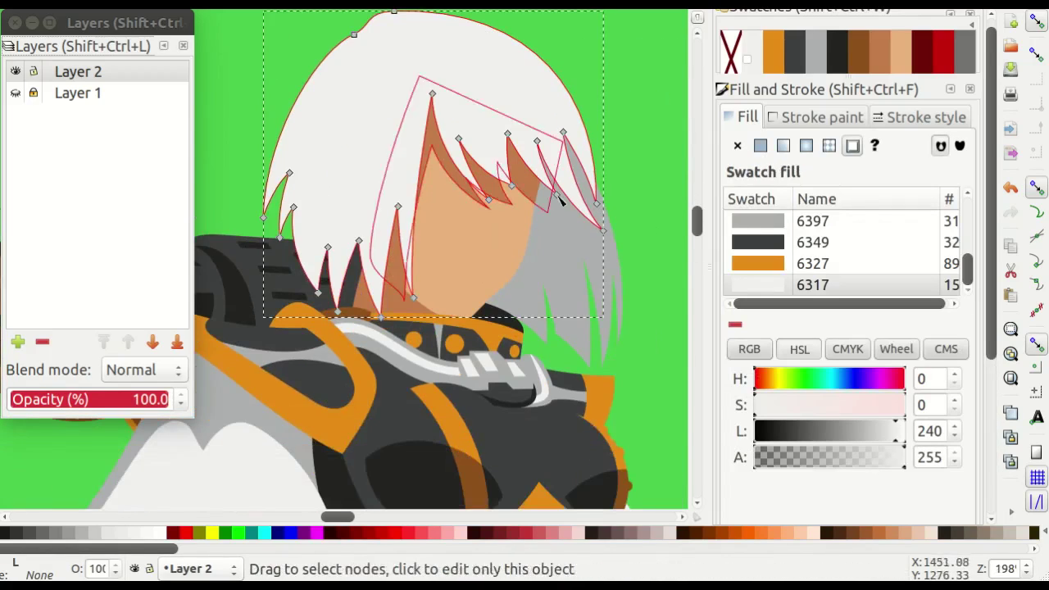
{"action": "left_click", "coordinate": [618, 183]}
{"action": "left_click", "coordinate": [426, 148]}
{"action": "scroll", "coordinate": [385, 140], "scroll_direction": "up", "scroll_amount": 2}
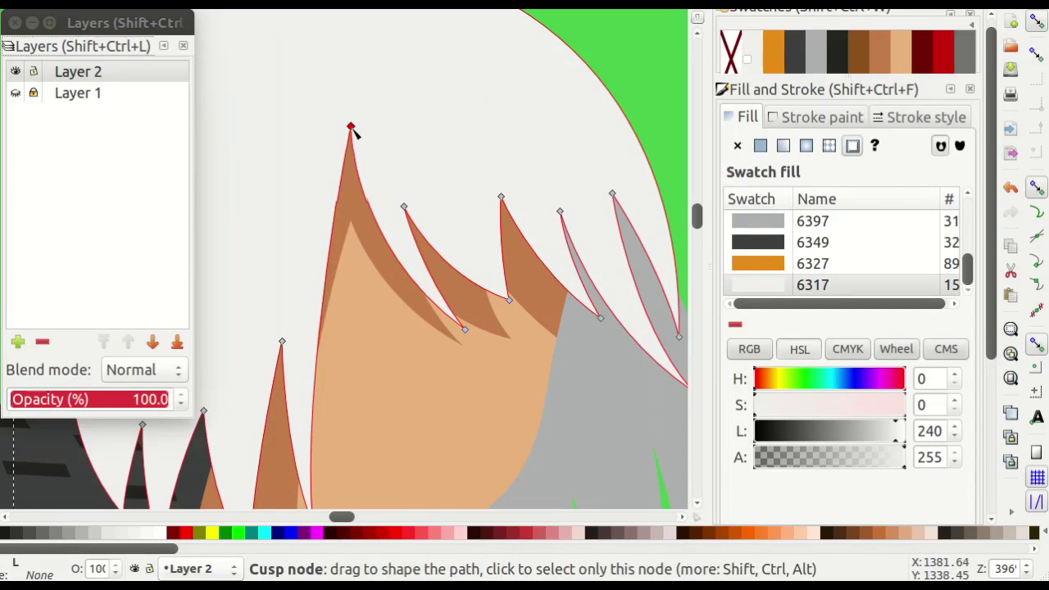
{"action": "left_click_drag", "start_coordinate": [346, 146], "coordinate": [345, 144]}
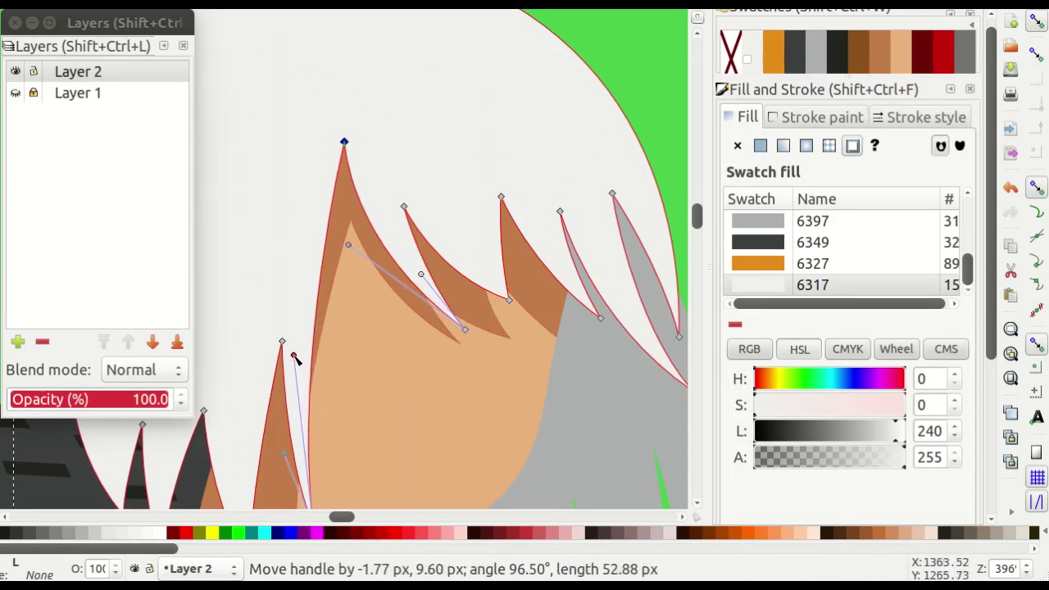
{"action": "left_click_drag", "start_coordinate": [276, 359], "coordinate": [276, 358]}
{"action": "scroll", "coordinate": [276, 358], "scroll_direction": "down", "scroll_amount": 1}
{"action": "key", "text": "s"}
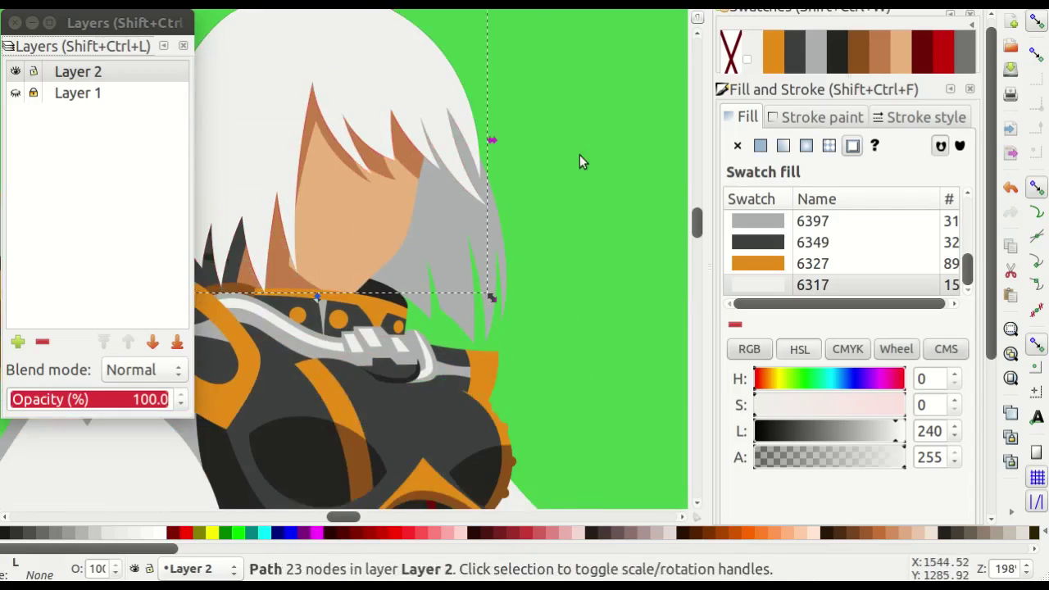
{"action": "key", "text": "Escape"}
Draw a heart-shaped Bézier path on the knight's cheek and curve its sides.
{"action": "scroll", "coordinate": [394, 224], "scroll_direction": "up", "scroll_amount": 1}
{"action": "key", "text": "b"}
{"action": "scroll", "coordinate": [384, 250], "scroll_direction": "up", "scroll_amount": 1}
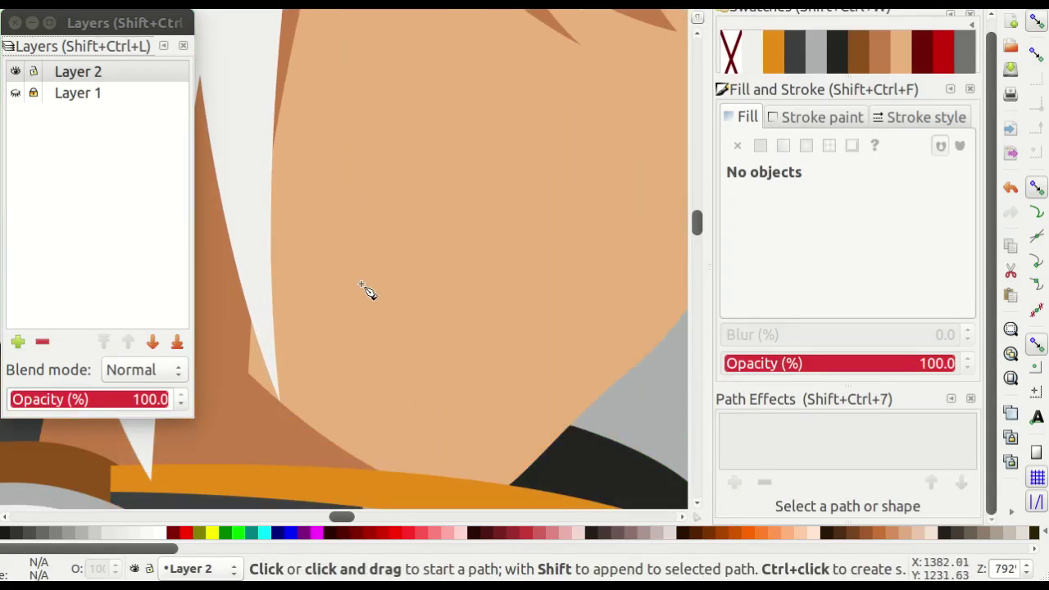
{"action": "left_click", "coordinate": [363, 287]}
{"action": "scroll", "coordinate": [344, 251], "scroll_direction": "up", "scroll_amount": 1}
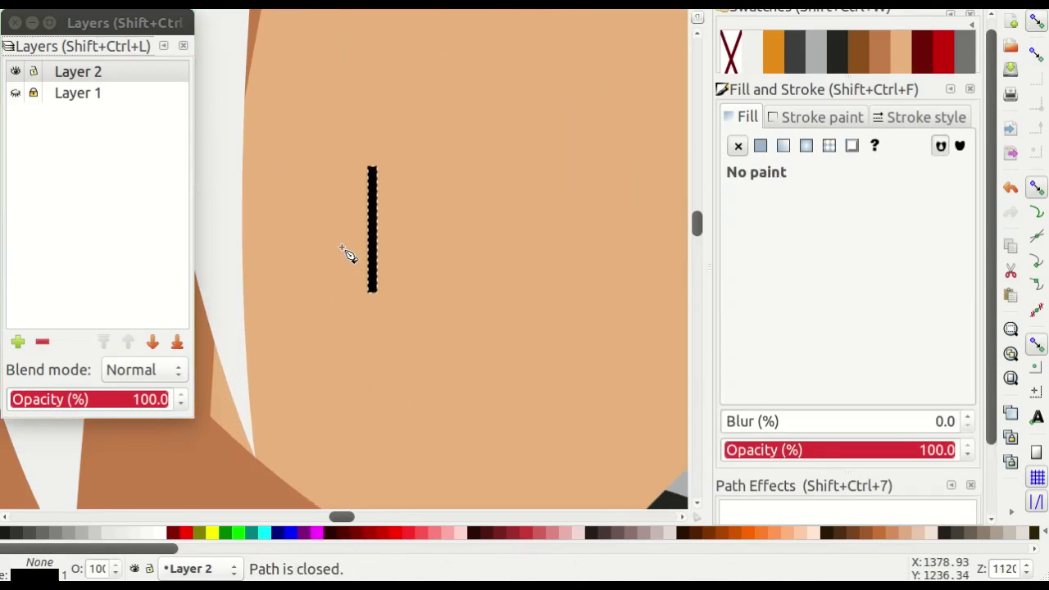
{"action": "scroll", "coordinate": [358, 199], "scroll_direction": "up", "scroll_amount": 1}
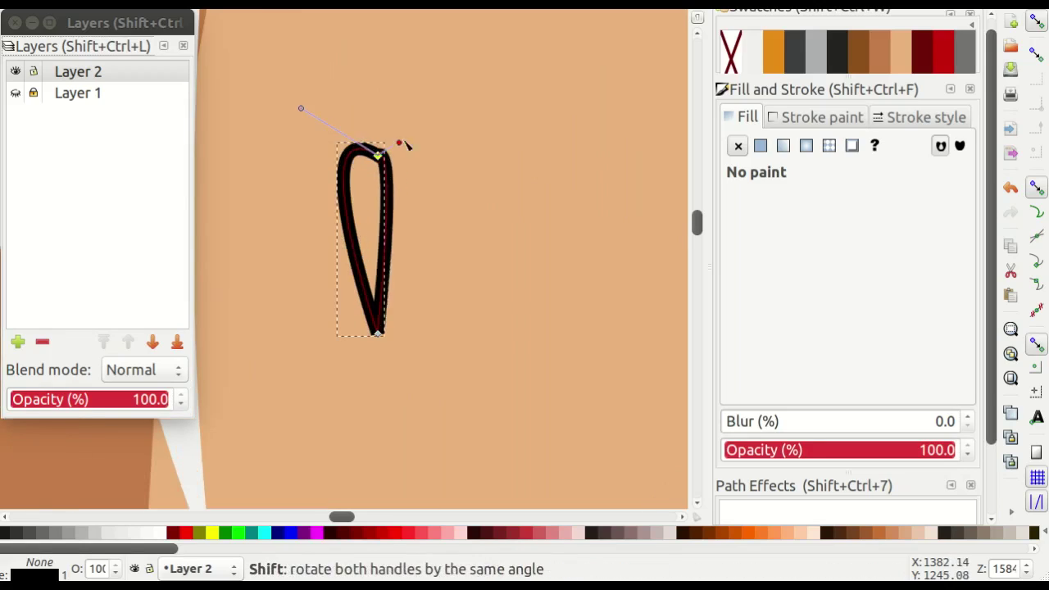
{"action": "left_click_drag", "start_coordinate": [403, 144], "coordinate": [452, 109]}
{"action": "left_click_drag", "start_coordinate": [402, 302], "coordinate": [434, 248]}
{"action": "left_click_drag", "start_coordinate": [377, 334], "coordinate": [267, 217]}
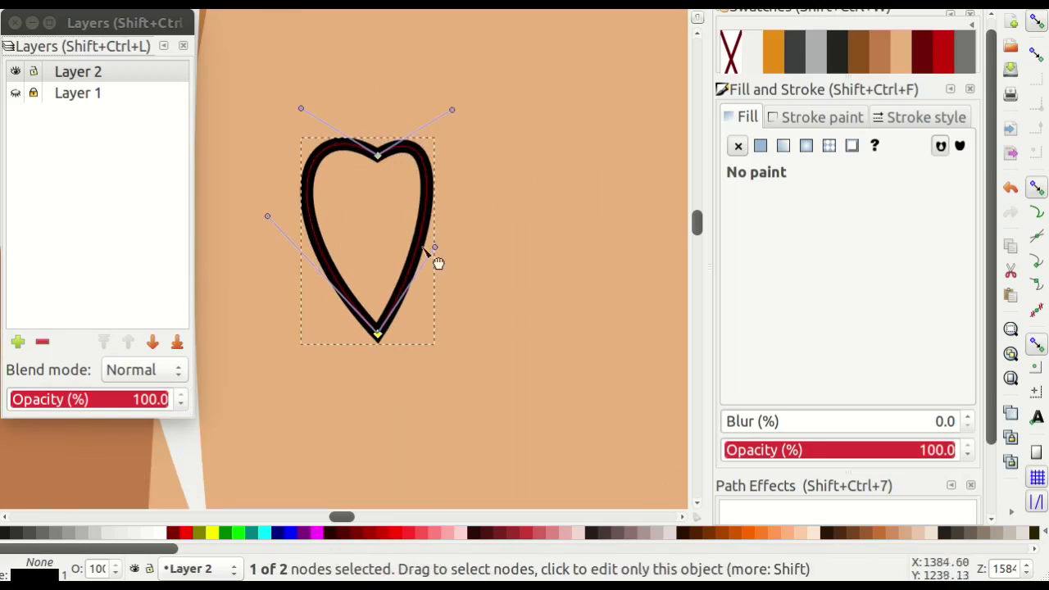
{"action": "left_click_drag", "start_coordinate": [436, 251], "coordinate": [522, 186]}
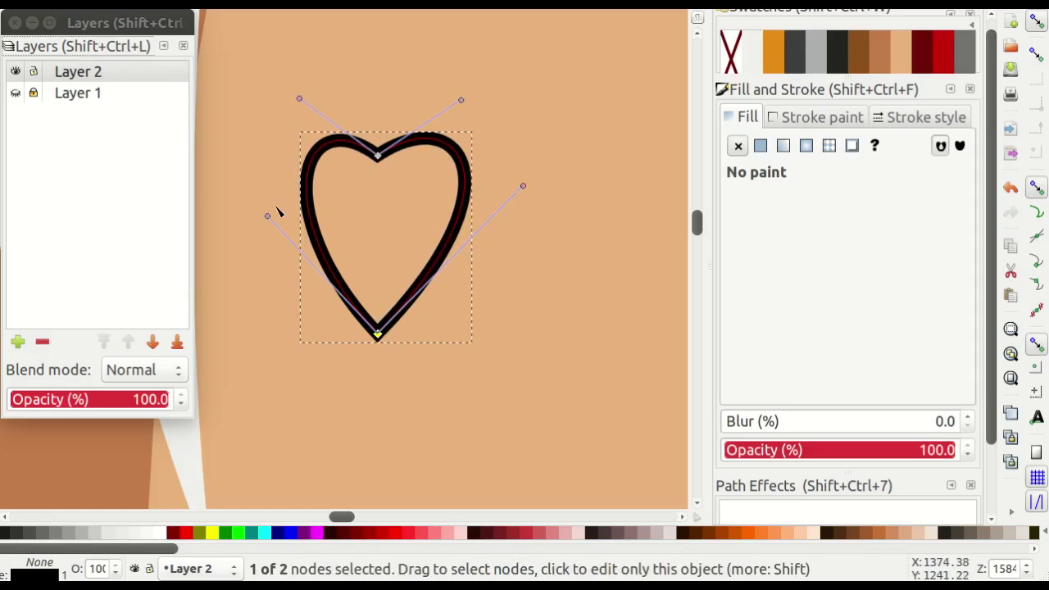
Fill the heart with red and rotate it slightly on the cheek.
{"action": "left_click", "coordinate": [942, 51]}
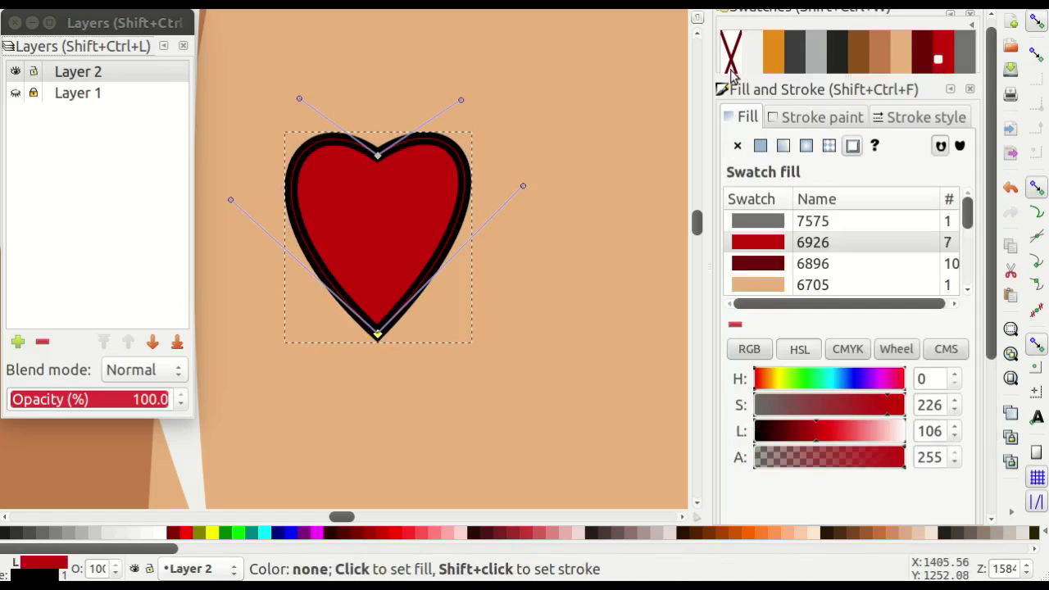
{"action": "scroll", "coordinate": [511, 164], "scroll_direction": "down", "scroll_amount": 2, "text": "ctrl"}
{"action": "key", "text": "s"}
{"action": "scroll", "coordinate": [386, 213], "scroll_direction": "down", "scroll_amount": 1, "text": "ctrl"}
{"action": "scroll", "coordinate": [385, 213], "scroll_direction": "up", "scroll_amount": 1, "text": "ctrl"}
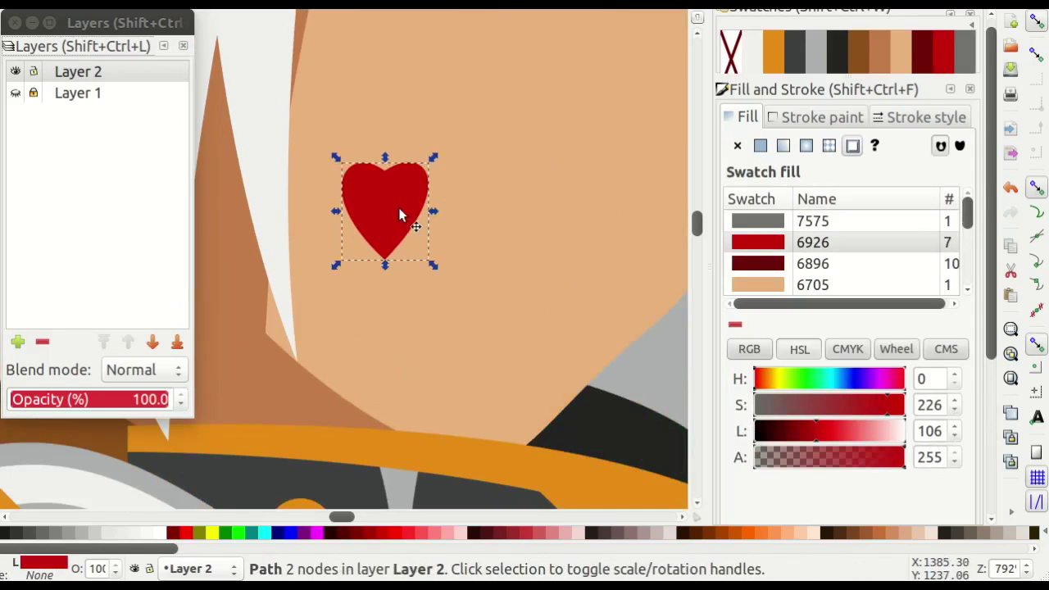
{"action": "left_click_drag", "start_coordinate": [419, 158], "coordinate": [330, 153]}
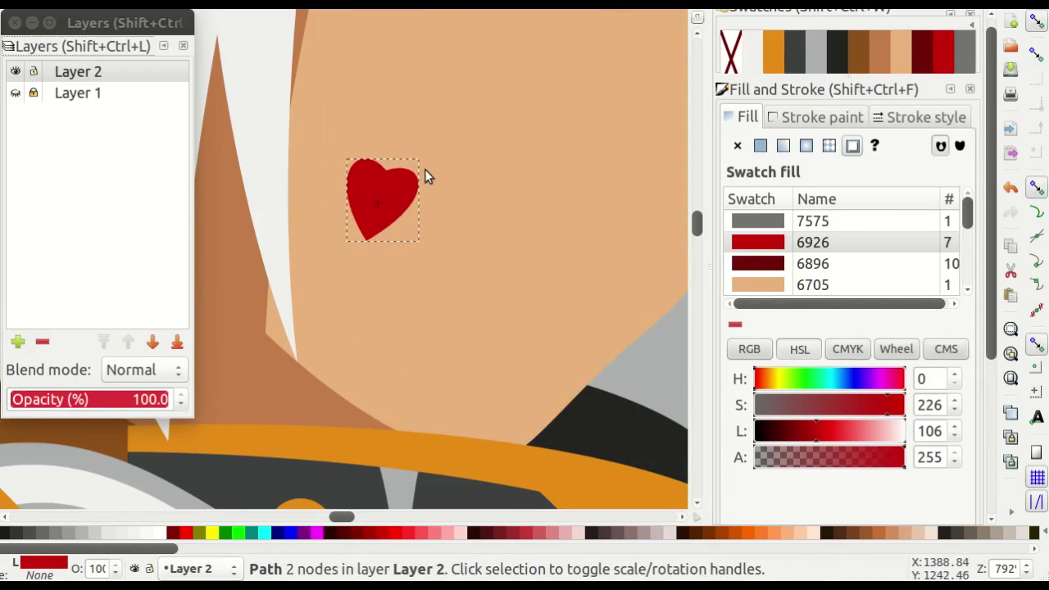
Toggle the drawing layer to compare the heart against the reference, then reselect the heart.
{"action": "left_click", "coordinate": [16, 72]}
{"action": "left_click", "coordinate": [17, 72]}
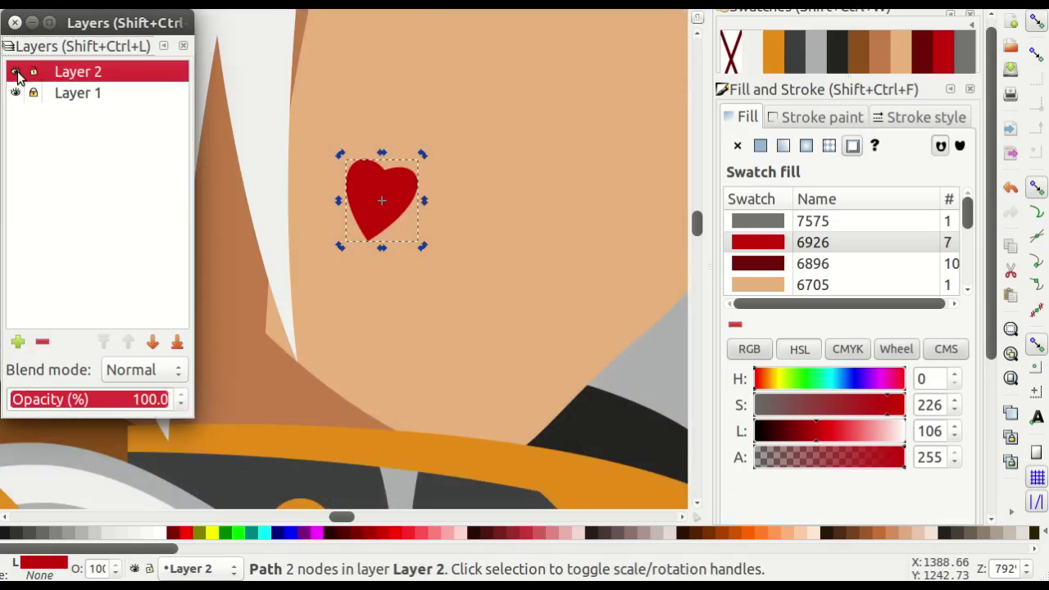
{"action": "scroll", "coordinate": [397, 168], "scroll_direction": "down", "scroll_amount": 3, "text": "ctrl"}
{"action": "scroll", "coordinate": [465, 199], "scroll_direction": "down", "scroll_amount": 2, "text": "ctrl"}
{"action": "left_click", "coordinate": [581, 122]}
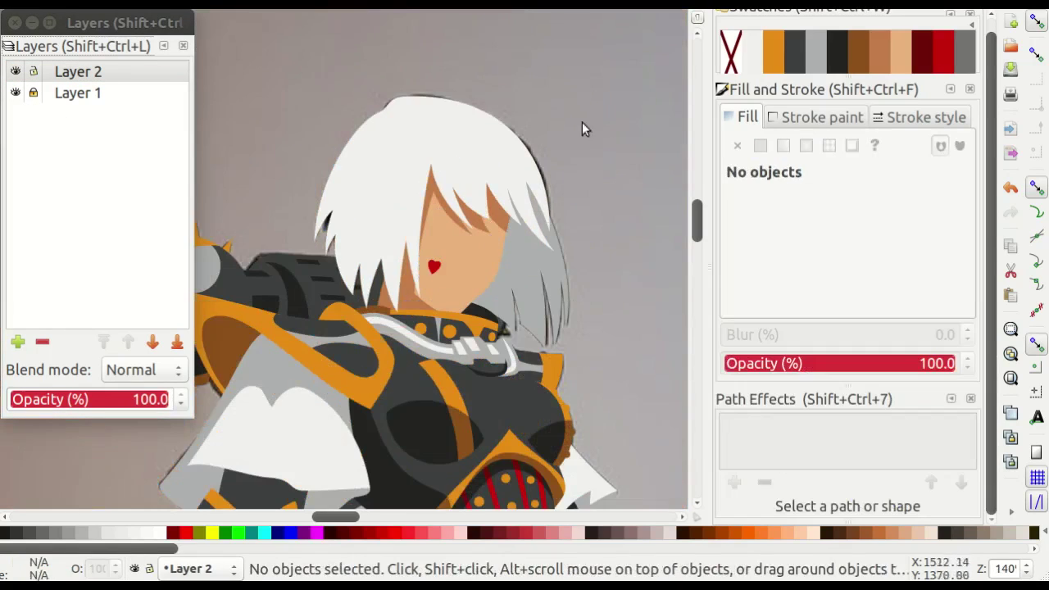
{"action": "scroll", "coordinate": [582, 122], "scroll_direction": "up", "scroll_amount": 1, "text": "ctrl"}
{"action": "scroll", "coordinate": [430, 278], "scroll_direction": "up", "scroll_amount": 3, "text": "ctrl"}
{"action": "scroll", "coordinate": [392, 257], "scroll_direction": "up", "scroll_amount": 1, "text": "ctrl"}
{"action": "left_click", "coordinate": [371, 259], "text": "ctrl"}
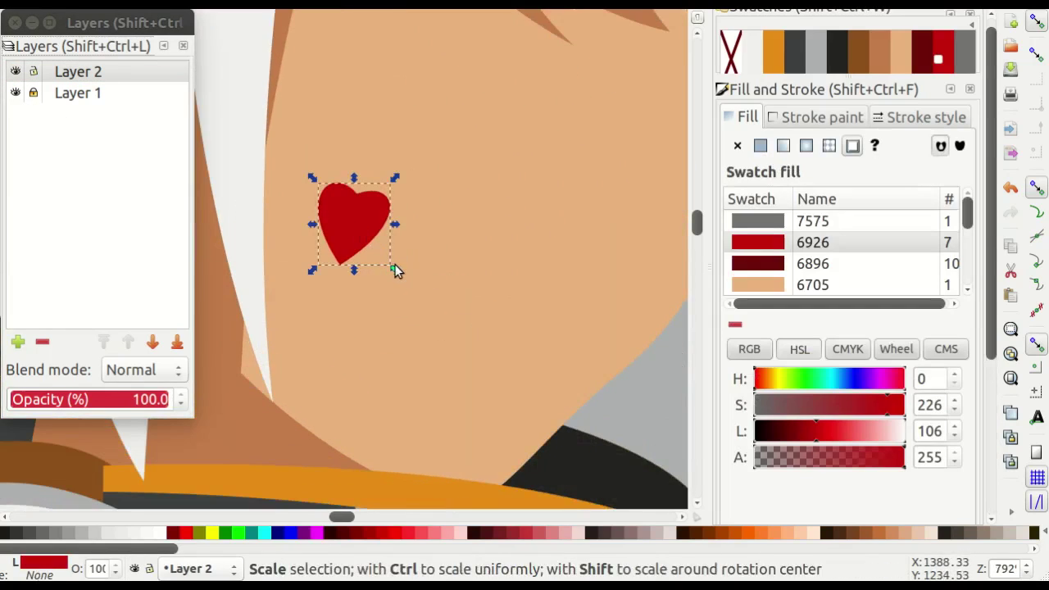
{"action": "scroll", "coordinate": [492, 180], "scroll_direction": "down", "scroll_amount": 4, "text": "ctrl"}
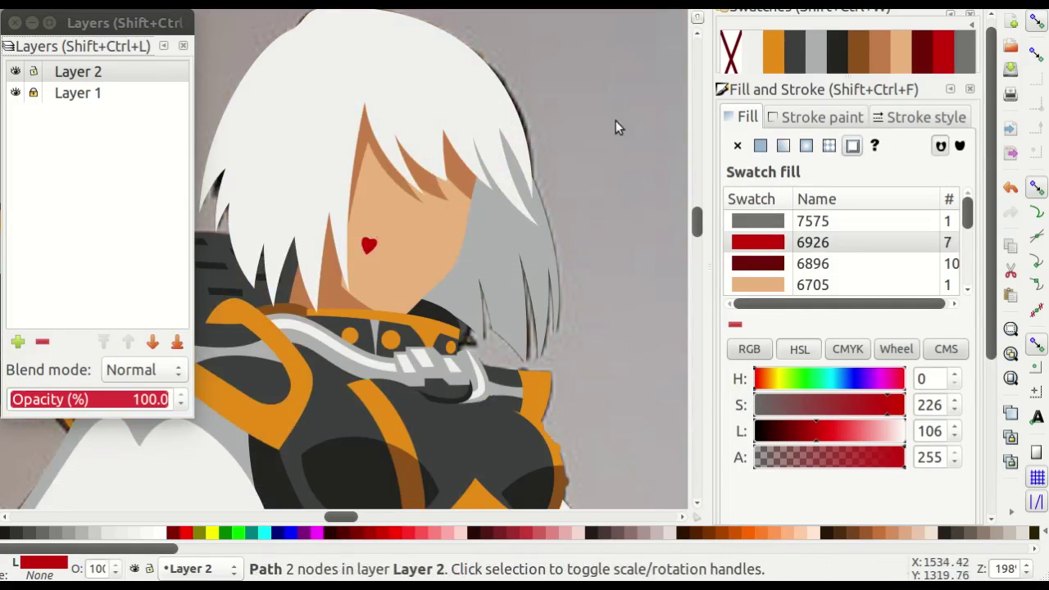
{"action": "scroll", "coordinate": [589, 164], "scroll_direction": "down", "scroll_amount": 2, "text": "ctrl"}
Select the cheek heart again, undo the last change to it, and deselect it.
{"action": "left_click", "coordinate": [566, 203]}
{"action": "scroll", "coordinate": [548, 144], "scroll_direction": "up", "scroll_amount": 4, "text": "ctrl"}
{"action": "scroll", "coordinate": [491, 155], "scroll_direction": "up", "scroll_amount": 2, "text": "ctrl"}
{"action": "left_click", "coordinate": [475, 164], "text": "ctrl"}
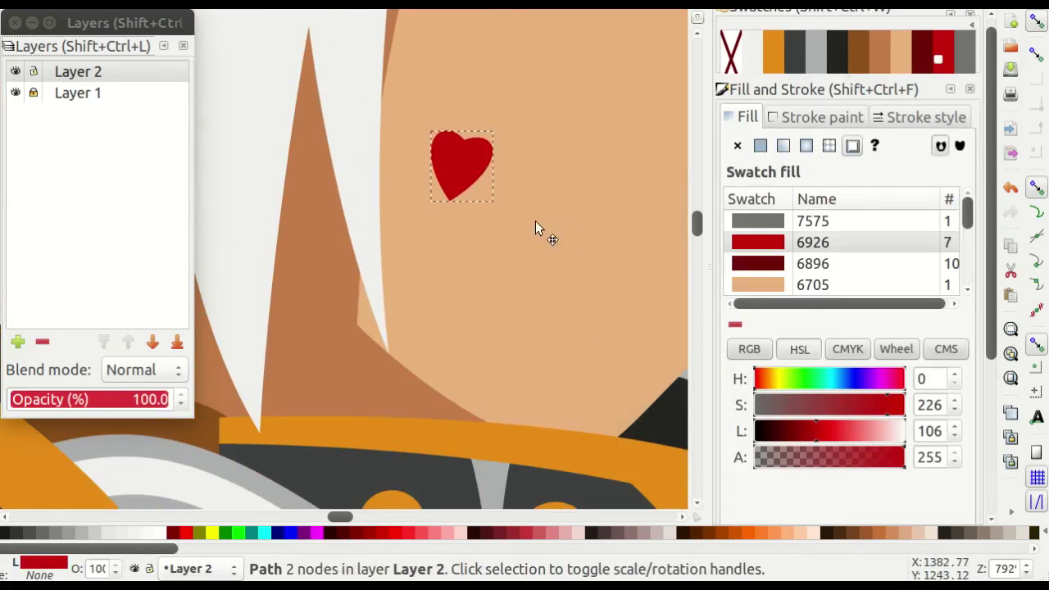
{"action": "scroll", "coordinate": [534, 228], "scroll_direction": "down", "scroll_amount": 2, "text": "ctrl"}
{"action": "scroll", "coordinate": [489, 224], "scroll_direction": "down", "scroll_amount": 1, "text": "ctrl"}
{"action": "scroll", "coordinate": [511, 187], "scroll_direction": "down", "scroll_amount": 2, "text": "ctrl"}
{"action": "left_click", "coordinate": [511, 187]}
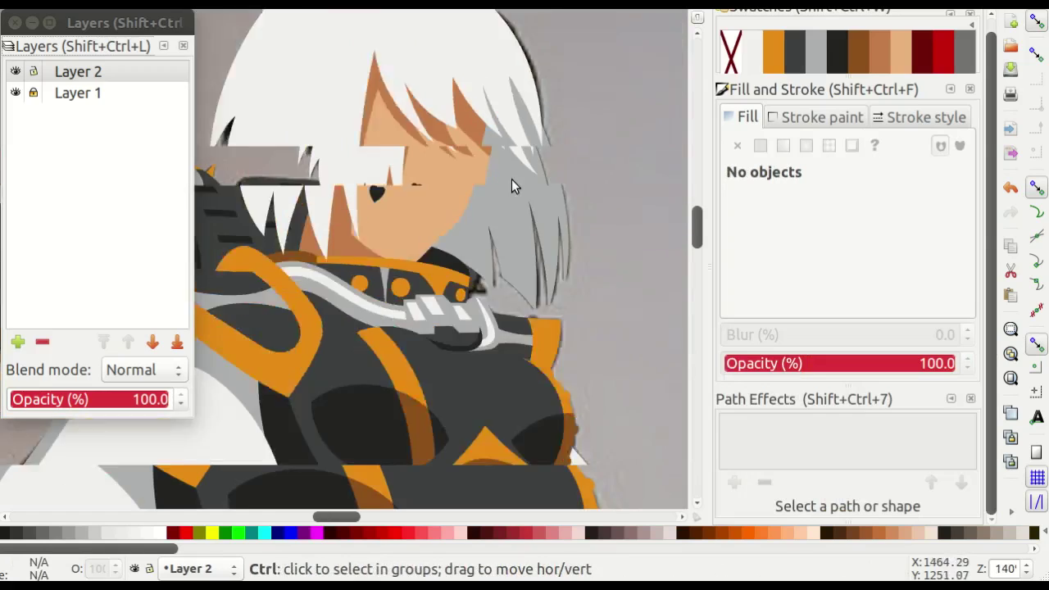
{"action": "scroll", "coordinate": [512, 187], "scroll_direction": "up", "scroll_amount": 1, "text": "ctrl"}
{"action": "left_click", "coordinate": [398, 175], "text": "ctrl"}
{"action": "key", "text": "ctrl+z"}
{"action": "left_click", "coordinate": [570, 281]}
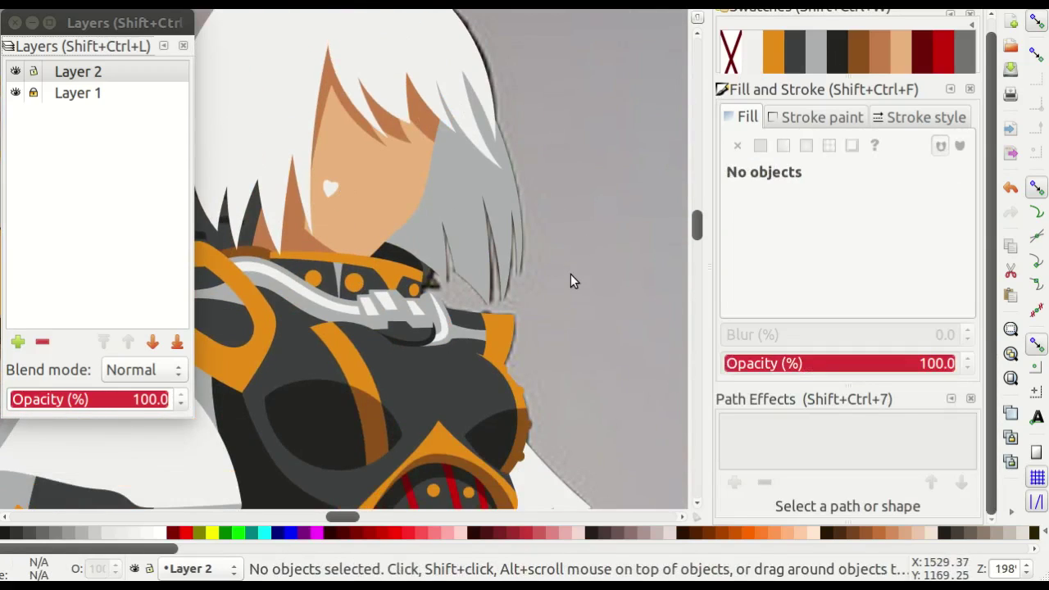
{"action": "scroll", "coordinate": [572, 272], "scroll_direction": "up", "scroll_amount": 1}
{"action": "scroll", "coordinate": [353, 238], "scroll_direction": "up", "scroll_amount": 1, "text": "ctrl"}
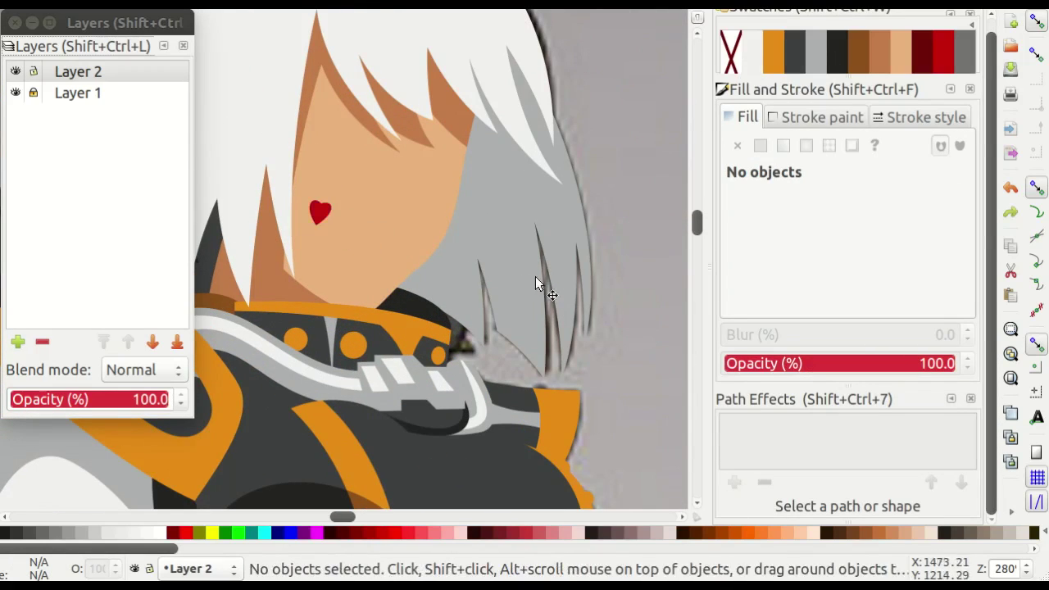
{"action": "scroll", "coordinate": [556, 276], "scroll_direction": "down", "scroll_amount": 4, "text": "ctrl"}
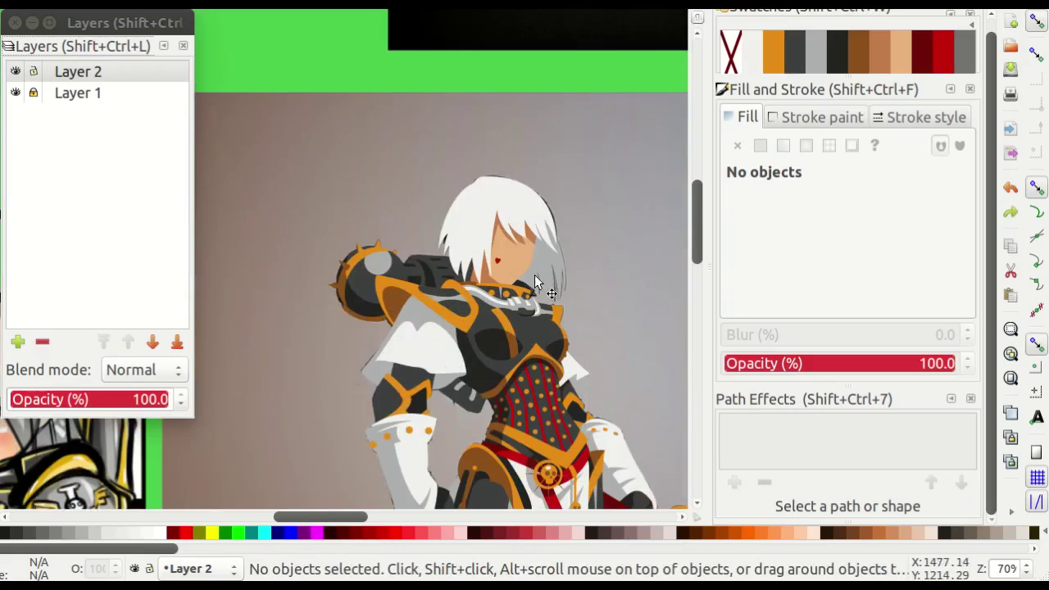
Hide Layer 1 to reveal the green backdrop, then select and inspect the cheek heart.
{"action": "left_click", "coordinate": [15, 92]}
{"action": "scroll", "coordinate": [409, 180], "scroll_direction": "down", "scroll_amount": 2}
{"action": "scroll", "coordinate": [540, 189], "scroll_direction": "down", "scroll_amount": 1}
{"action": "scroll", "coordinate": [566, 175], "scroll_direction": "up", "scroll_amount": 2}
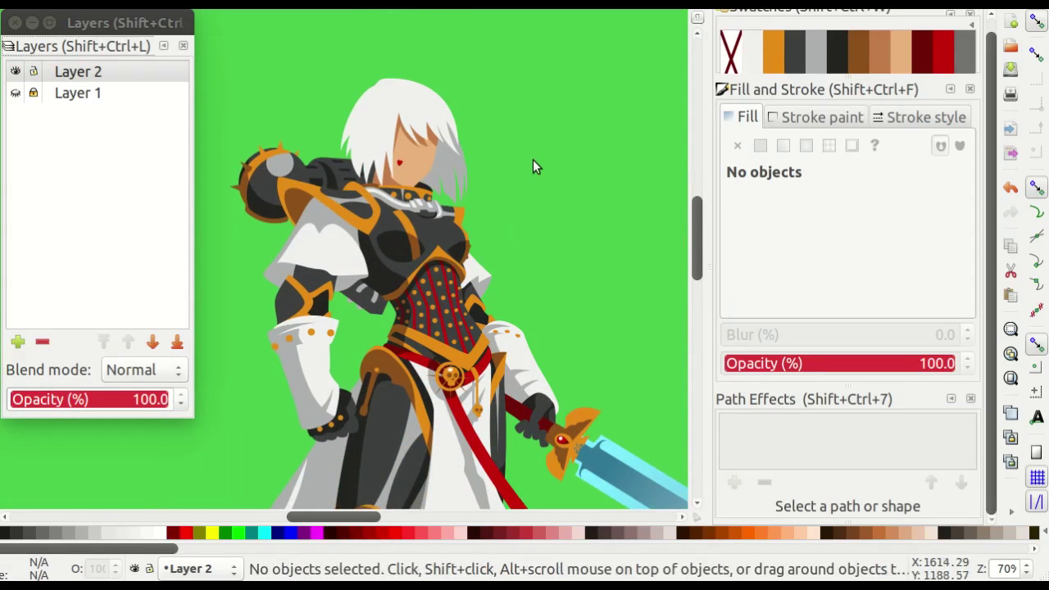
{"action": "left_click", "coordinate": [400, 162], "text": "ctrl"}
{"action": "left_click", "coordinate": [580, 166]}
{"action": "left_click", "coordinate": [401, 168], "text": "ctrl"}
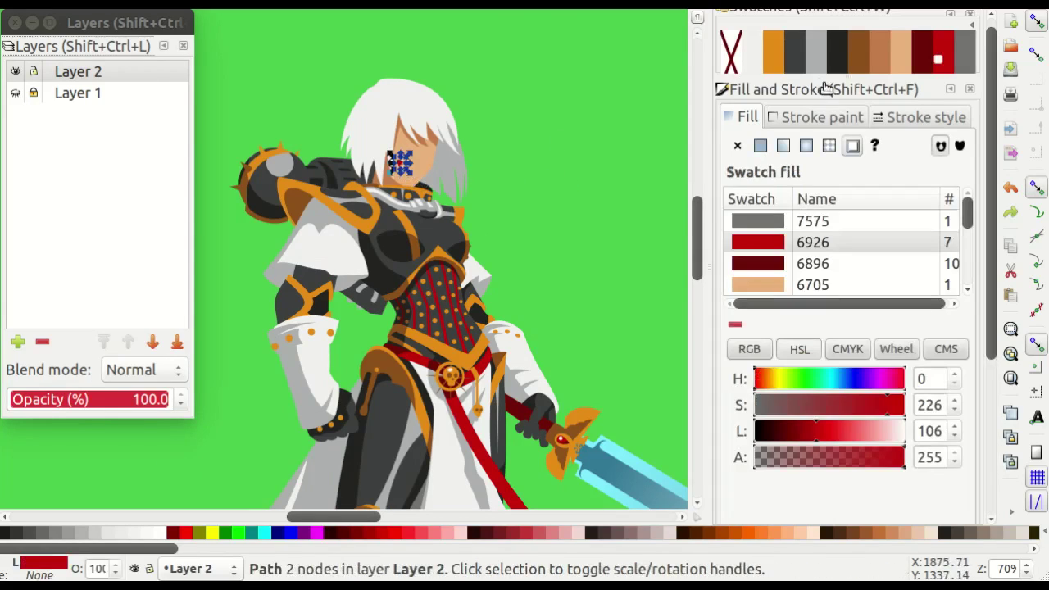
{"action": "left_click", "coordinate": [563, 184]}
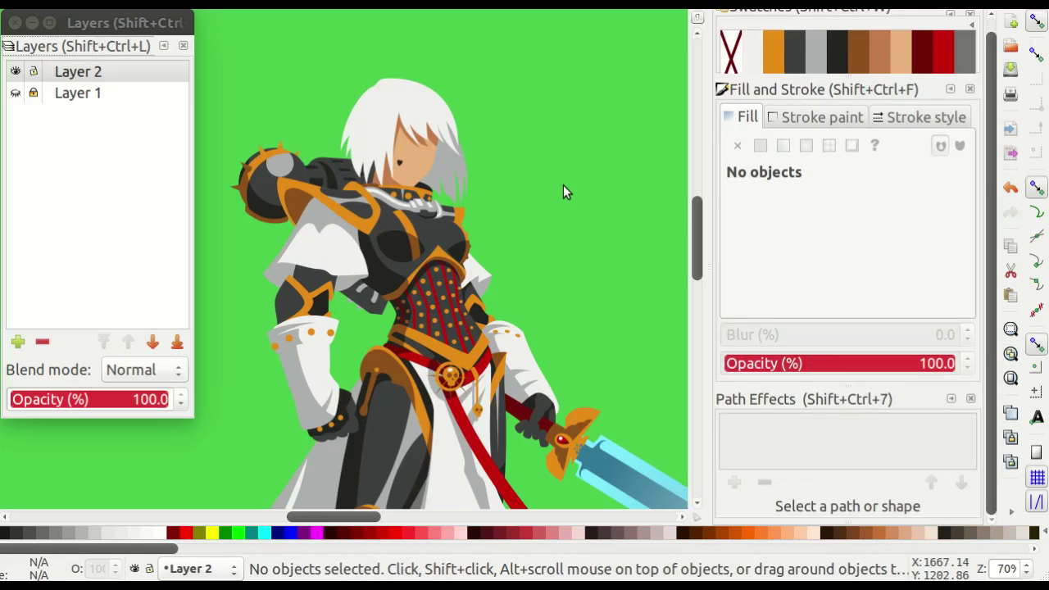
{"action": "scroll", "coordinate": [562, 184], "scroll_direction": "down", "scroll_amount": 2}
{"action": "scroll", "coordinate": [558, 167], "scroll_direction": "down", "scroll_amount": 1, "text": "ctrl"}
{"action": "scroll", "coordinate": [561, 158], "scroll_direction": "down", "scroll_amount": 4}
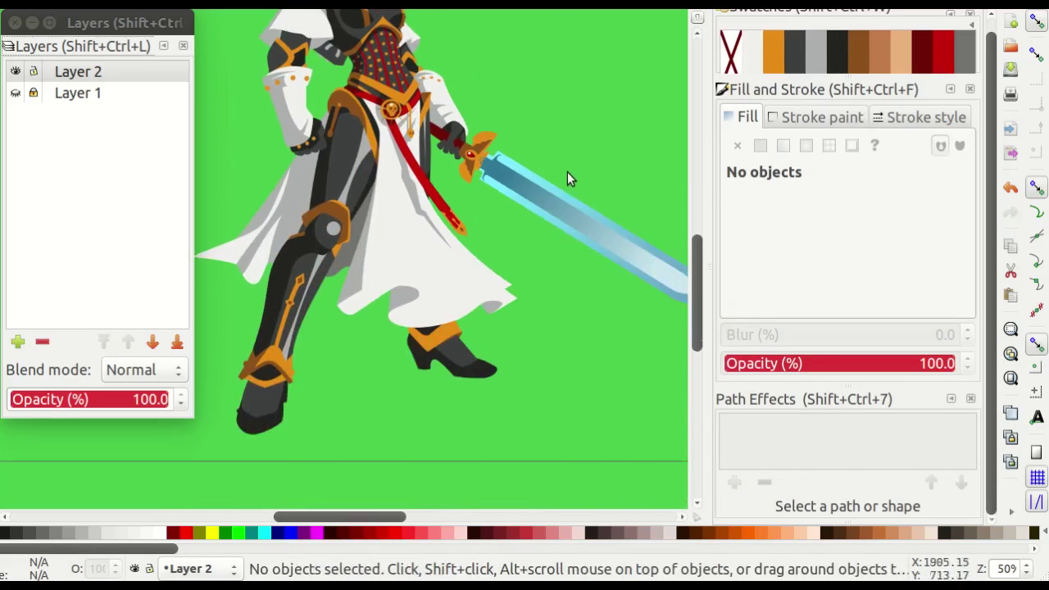
{"action": "scroll", "coordinate": [571, 176], "scroll_direction": "up", "scroll_amount": 1}
{"action": "scroll", "coordinate": [557, 182], "scroll_direction": "down", "scroll_amount": 1, "text": "ctrl"}
Start editing the nodes of the red sash shape behind the skull buckle.
{"action": "scroll", "coordinate": [585, 304], "scroll_direction": "up", "scroll_amount": 4, "text": "ctrl"}
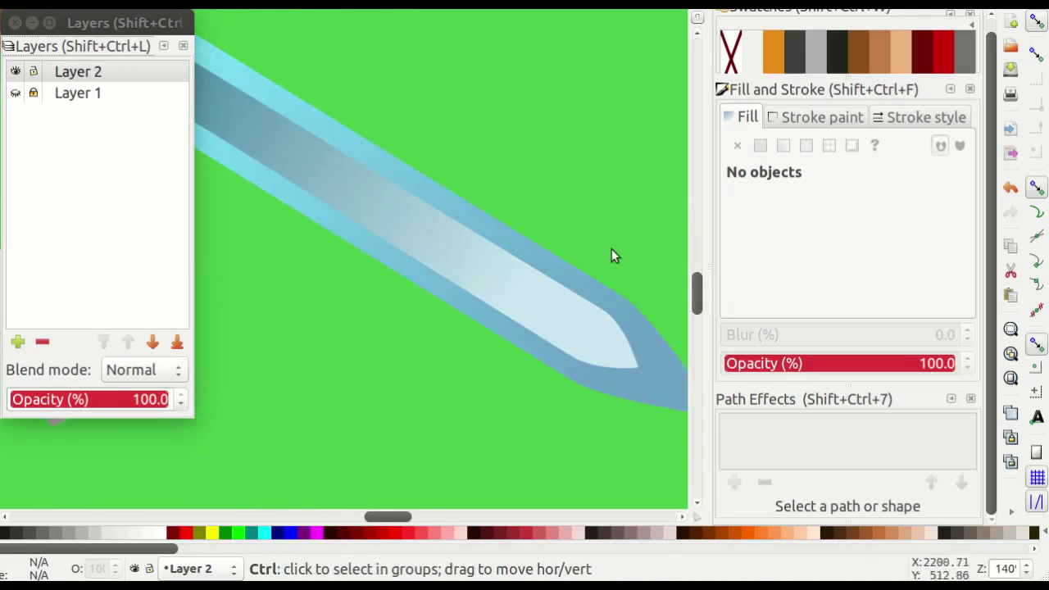
{"action": "scroll", "coordinate": [611, 249], "scroll_direction": "down", "scroll_amount": 3, "text": "ctrl"}
{"action": "scroll", "coordinate": [603, 271], "scroll_direction": "up", "scroll_amount": 4, "text": "ctrl"}
{"action": "scroll", "coordinate": [608, 290], "scroll_direction": "down", "scroll_amount": 1, "text": "ctrl"}
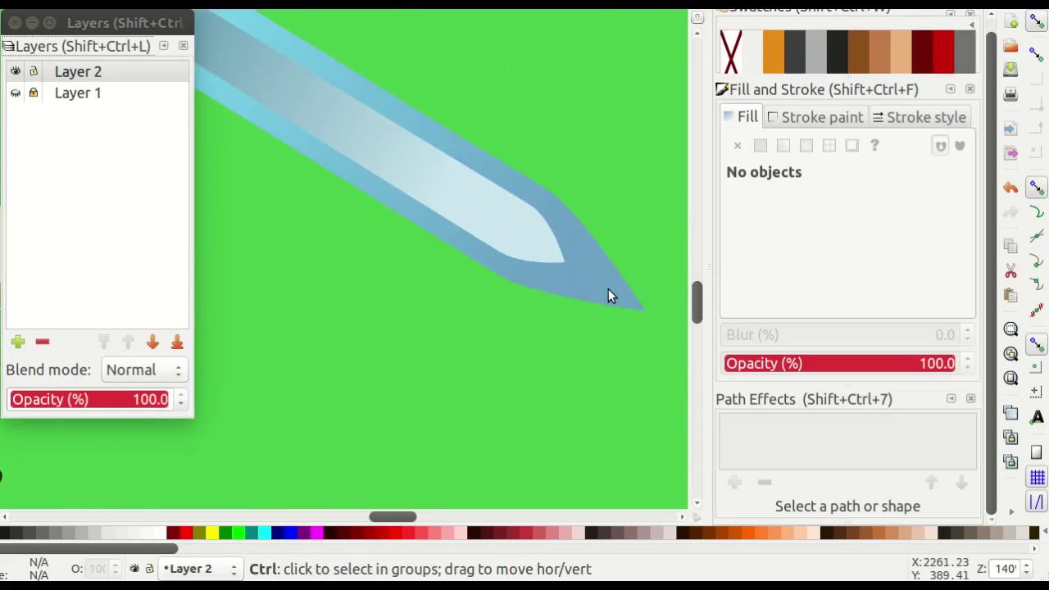
{"action": "scroll", "coordinate": [608, 288], "scroll_direction": "down", "scroll_amount": 3, "text": "ctrl"}
{"action": "scroll", "coordinate": [420, 193], "scroll_direction": "up", "scroll_amount": 3}
{"action": "scroll", "coordinate": [478, 200], "scroll_direction": "left", "scroll_amount": 2}
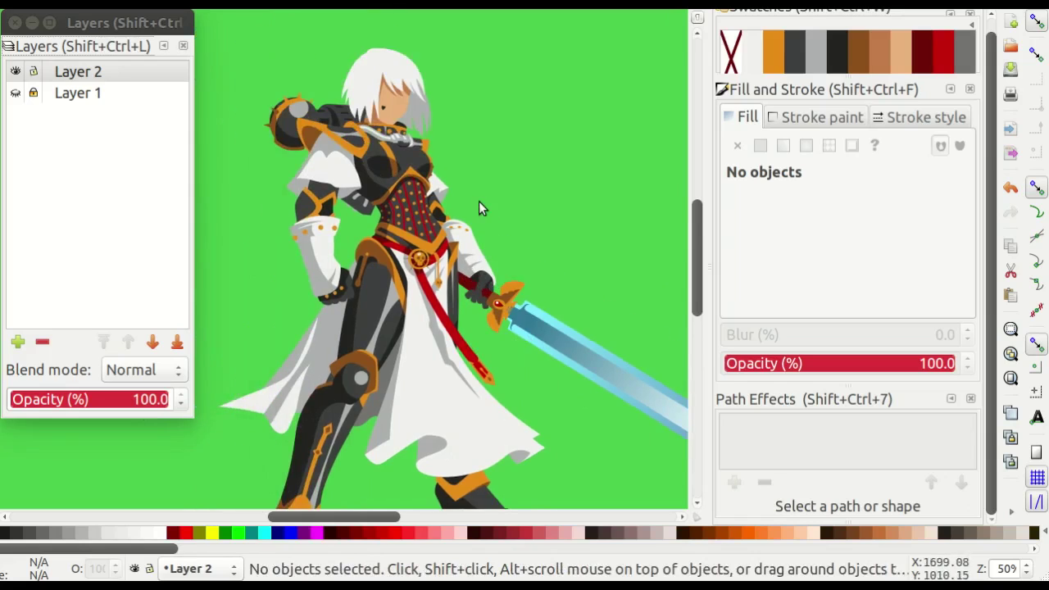
{"action": "scroll", "coordinate": [478, 205], "scroll_direction": "up", "scroll_amount": 1}
{"action": "scroll", "coordinate": [479, 201], "scroll_direction": "down", "scroll_amount": 2}
{"action": "scroll", "coordinate": [478, 197], "scroll_direction": "down", "scroll_amount": 1}
{"action": "scroll", "coordinate": [475, 237], "scroll_direction": "down", "scroll_amount": 1}
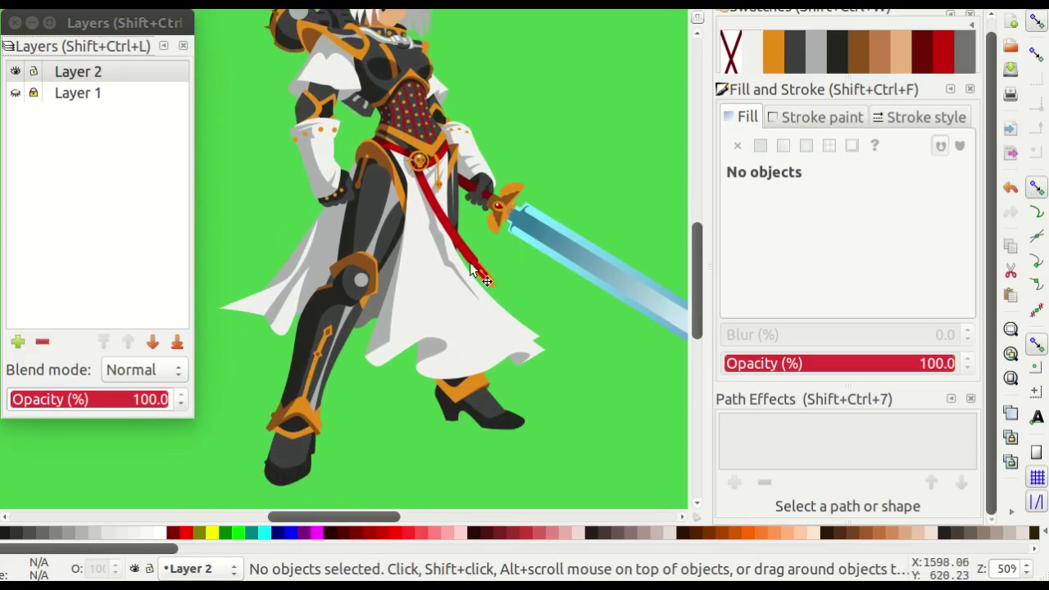
{"action": "scroll", "coordinate": [472, 270], "scroll_direction": "up", "scroll_amount": 1}
{"action": "scroll", "coordinate": [448, 263], "scroll_direction": "up", "scroll_amount": 5, "text": "ctrl"}
{"action": "scroll", "coordinate": [426, 240], "scroll_direction": "up", "scroll_amount": 4, "text": "ctrl"}
{"action": "double_click", "coordinate": [360, 250]}
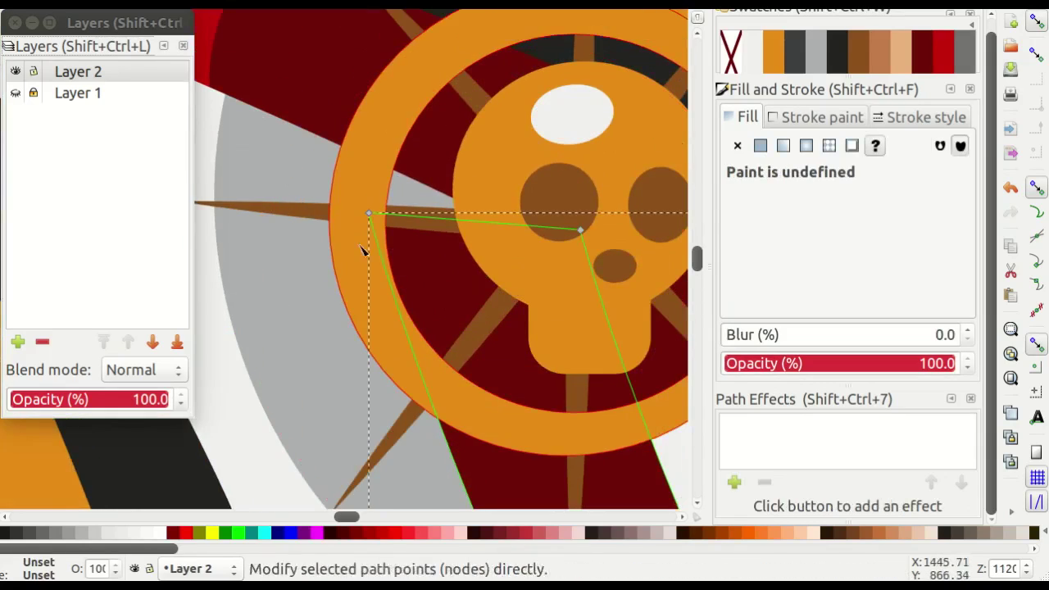
Add a node on the sash's straight edge and pull it upward beside the skull medallion.
{"action": "scroll", "coordinate": [360, 248], "scroll_direction": "up", "scroll_amount": 1, "text": "ctrl"}
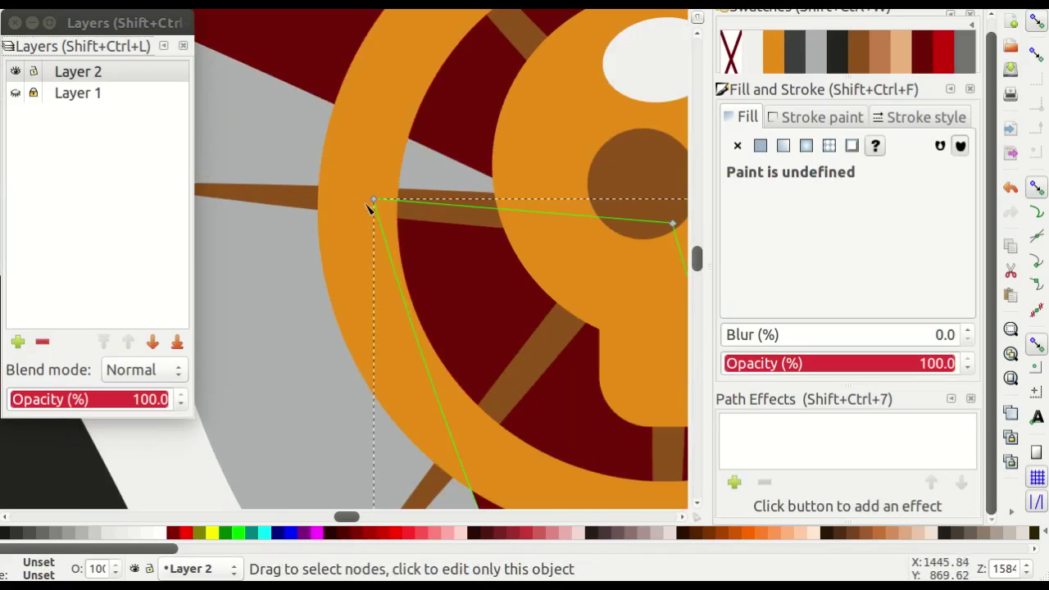
{"action": "double_click", "coordinate": [430, 201]}
{"action": "left_click_drag", "start_coordinate": [430, 199], "coordinate": [385, 98]}
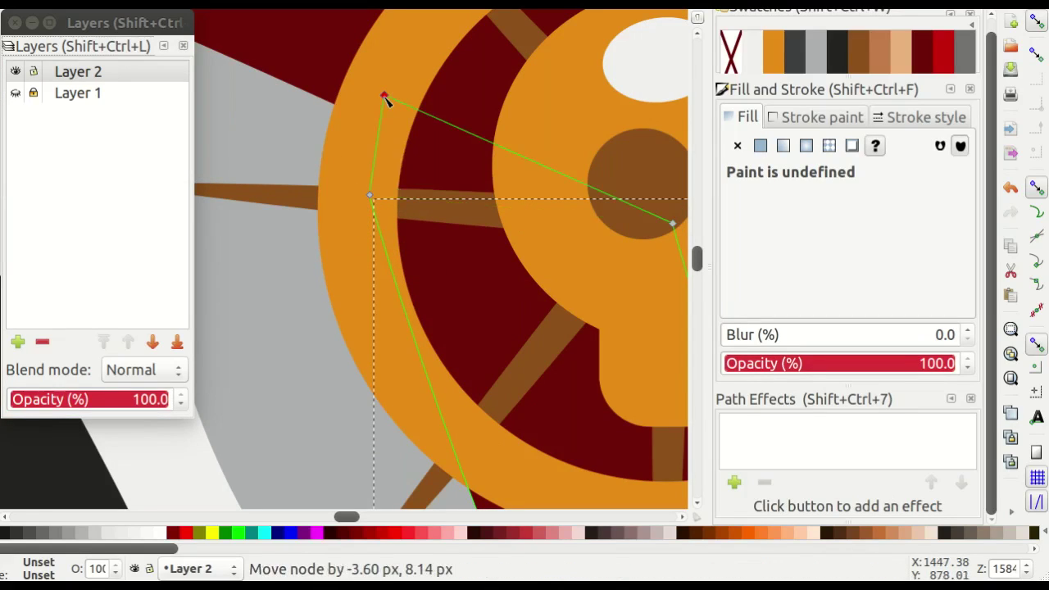
{"action": "scroll", "coordinate": [385, 99], "scroll_direction": "down", "scroll_amount": 3, "text": "ctrl"}
{"action": "scroll", "coordinate": [515, 246], "scroll_direction": "up", "scroll_amount": 2}
{"action": "scroll", "coordinate": [553, 259], "scroll_direction": "down", "scroll_amount": 3, "text": "ctrl"}
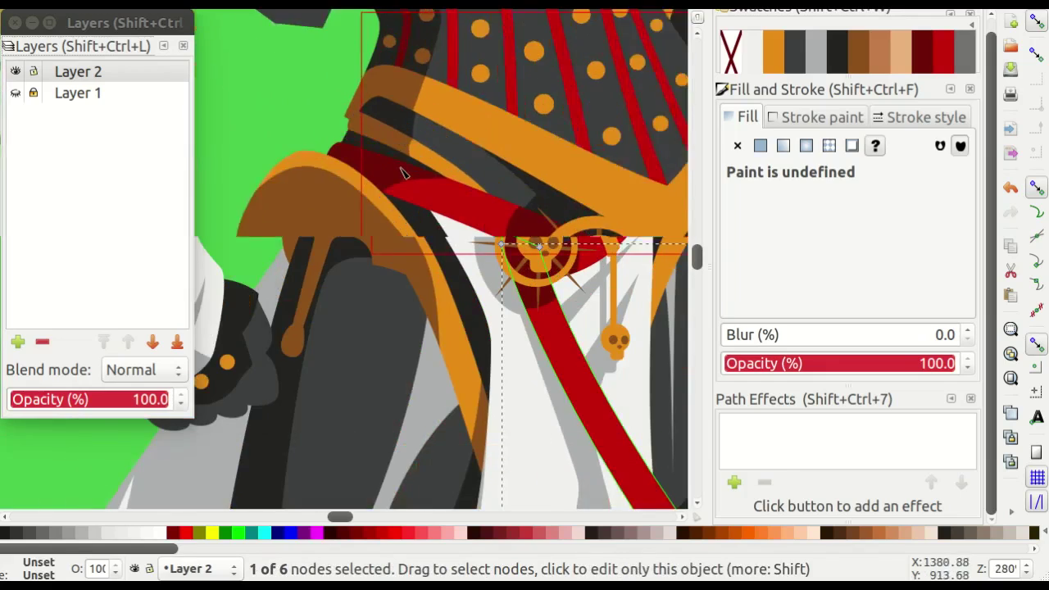
{"action": "scroll", "coordinate": [275, 73], "scroll_direction": "up", "scroll_amount": 2, "text": "ctrl"}
{"action": "scroll", "coordinate": [325, 161], "scroll_direction": "up", "scroll_amount": 4, "text": "ctrl"}
{"action": "scroll", "coordinate": [326, 161], "scroll_direction": "down", "scroll_amount": 3, "text": "ctrl"}
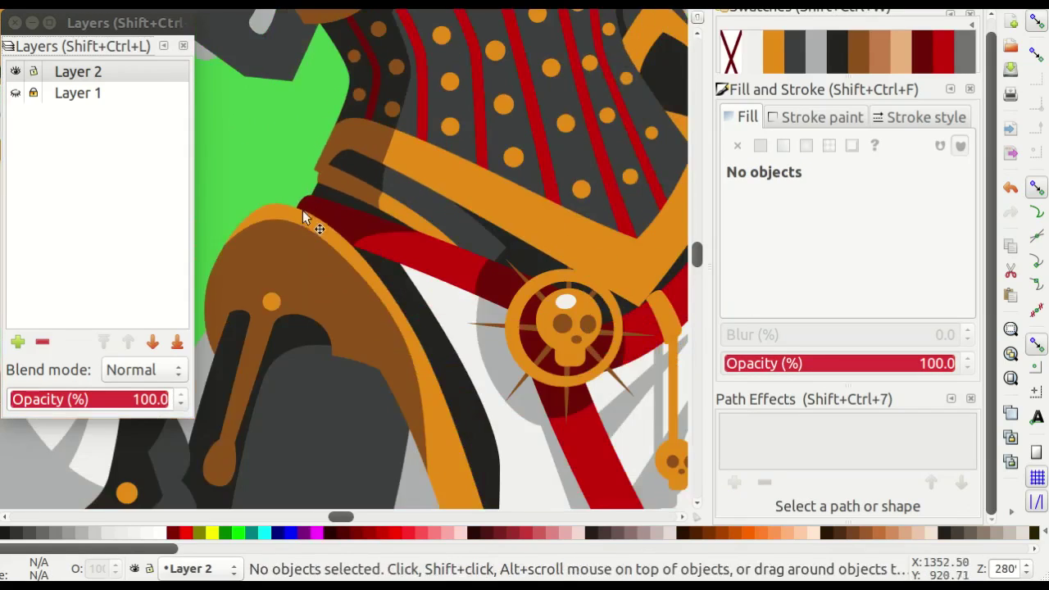
{"action": "scroll", "coordinate": [421, 211], "scroll_direction": "right", "scroll_amount": 2}
{"action": "scroll", "coordinate": [533, 278], "scroll_direction": "up", "scroll_amount": 2, "text": "ctrl"}
{"action": "scroll", "coordinate": [491, 230], "scroll_direction": "down", "scroll_amount": 1, "text": "ctrl"}
{"action": "scroll", "coordinate": [507, 217], "scroll_direction": "down", "scroll_amount": 5}
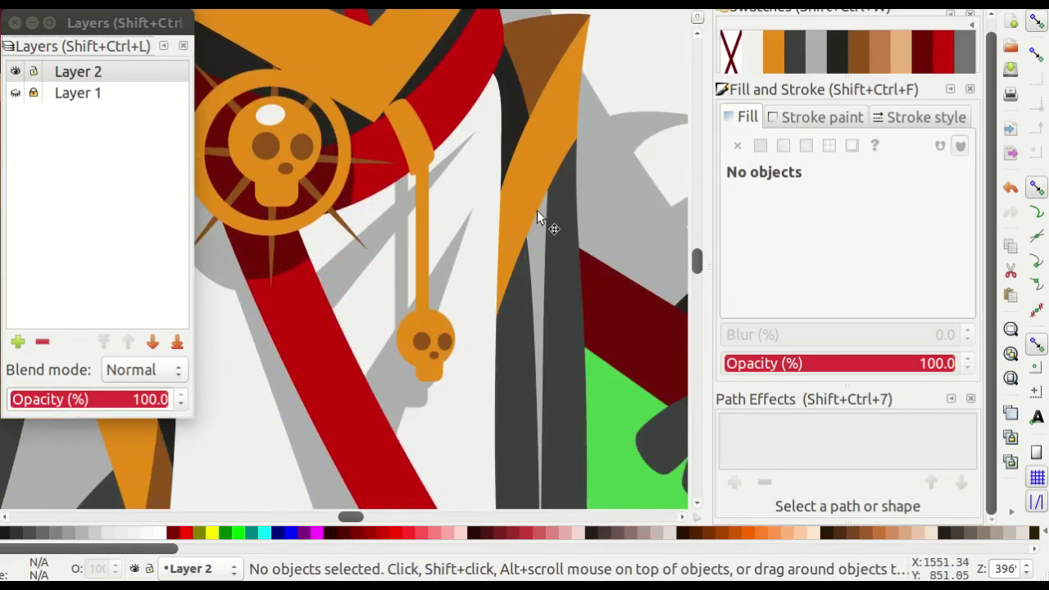
{"action": "scroll", "coordinate": [524, 208], "scroll_direction": "down", "scroll_amount": 3}
{"action": "scroll", "coordinate": [487, 217], "scroll_direction": "down", "scroll_amount": 5}
{"action": "scroll", "coordinate": [495, 217], "scroll_direction": "down", "scroll_amount": 2, "text": "ctrl"}
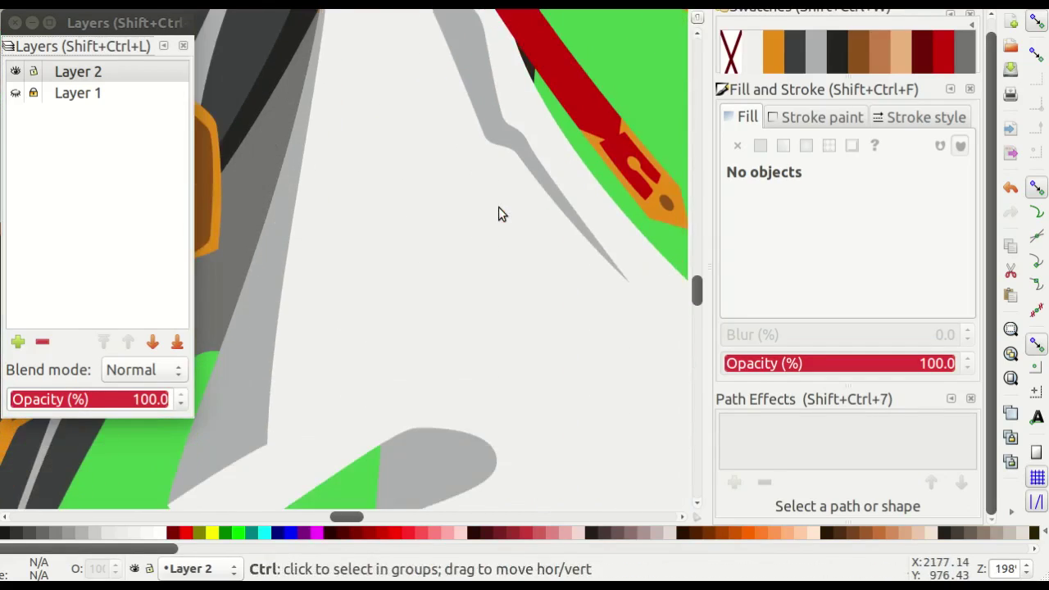
{"action": "scroll", "coordinate": [498, 207], "scroll_direction": "down", "scroll_amount": 2, "text": "ctrl"}
{"action": "scroll", "coordinate": [427, 253], "scroll_direction": "down", "scroll_amount": 1, "text": "ctrl"}
{"action": "scroll", "coordinate": [296, 138], "scroll_direction": "up", "scroll_amount": 2, "text": "ctrl"}
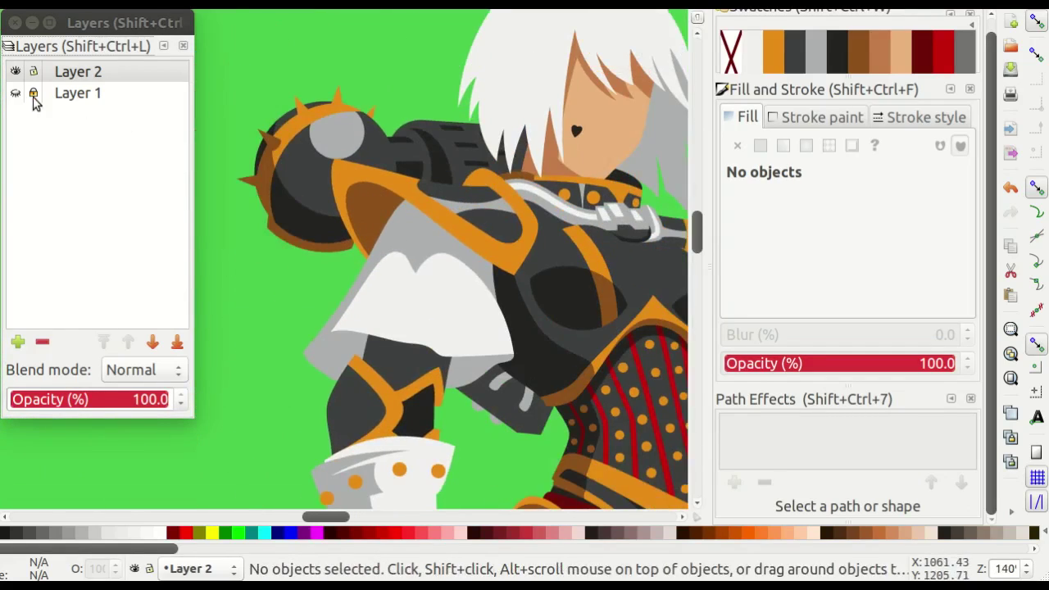
Briefly hide and restore Layer 1, then pan to the collar area.
{"action": "left_click", "coordinate": [14, 94]}
{"action": "left_click", "coordinate": [15, 93]}
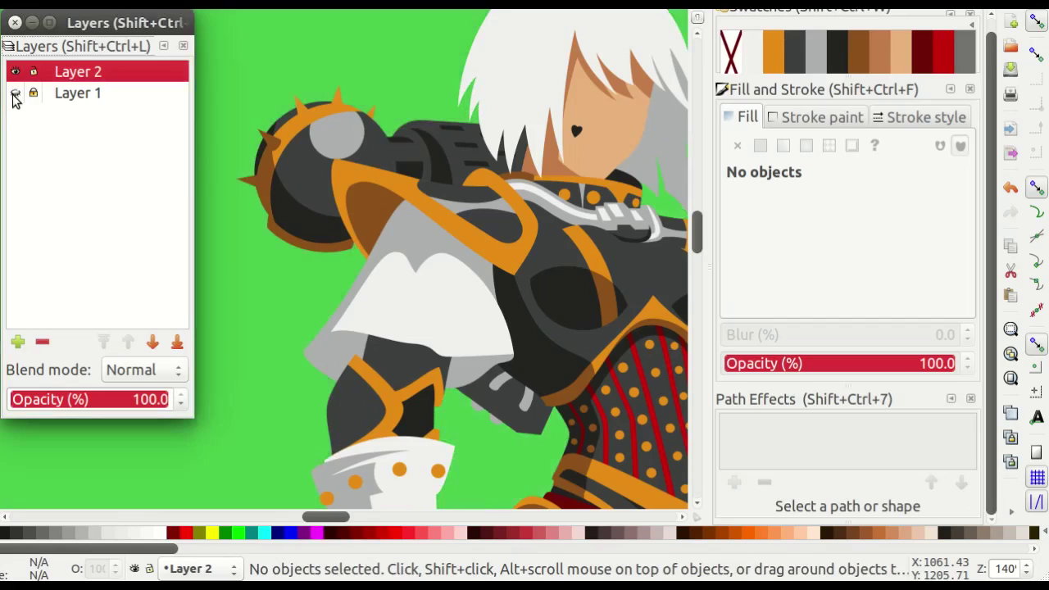
{"action": "scroll", "coordinate": [501, 206], "scroll_direction": "right", "scroll_amount": 2}
{"action": "scroll", "coordinate": [500, 205], "scroll_direction": "right", "scroll_amount": 2}
{"action": "scroll", "coordinate": [520, 229], "scroll_direction": "right", "scroll_amount": 1}
{"action": "scroll", "coordinate": [507, 221], "scroll_direction": "up", "scroll_amount": 3, "text": "ctrl"}
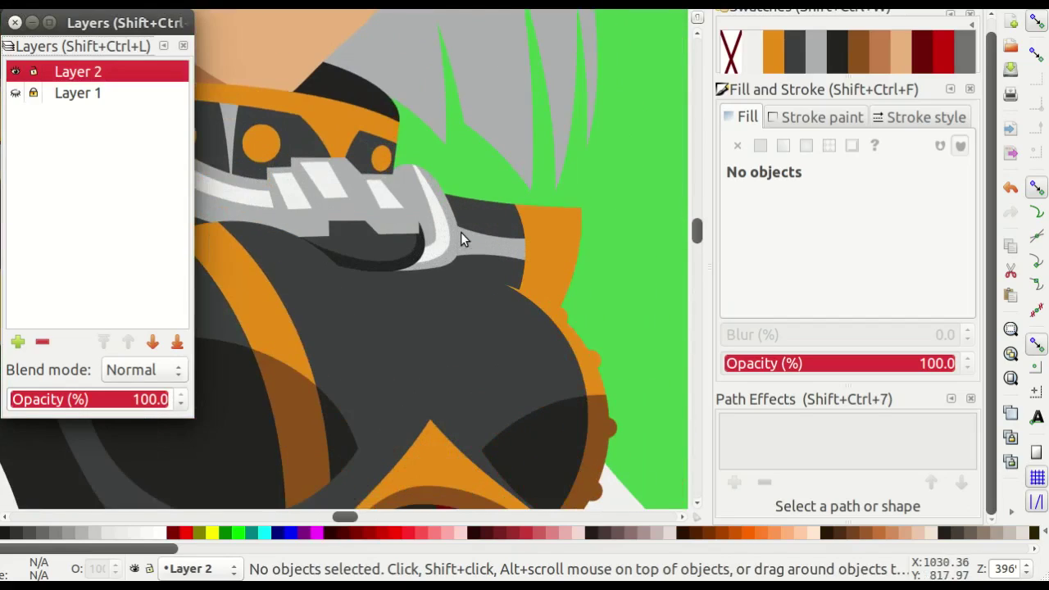
{"action": "scroll", "coordinate": [462, 235], "scroll_direction": "up", "scroll_amount": 1, "text": "ctrl"}
{"action": "scroll", "coordinate": [402, 206], "scroll_direction": "left", "scroll_amount": 1}
{"action": "scroll", "coordinate": [431, 227], "scroll_direction": "left", "scroll_amount": 2}
Recolour the collar's tooth shapes, ending with a light grey fill.
{"action": "left_click", "coordinate": [508, 244]}
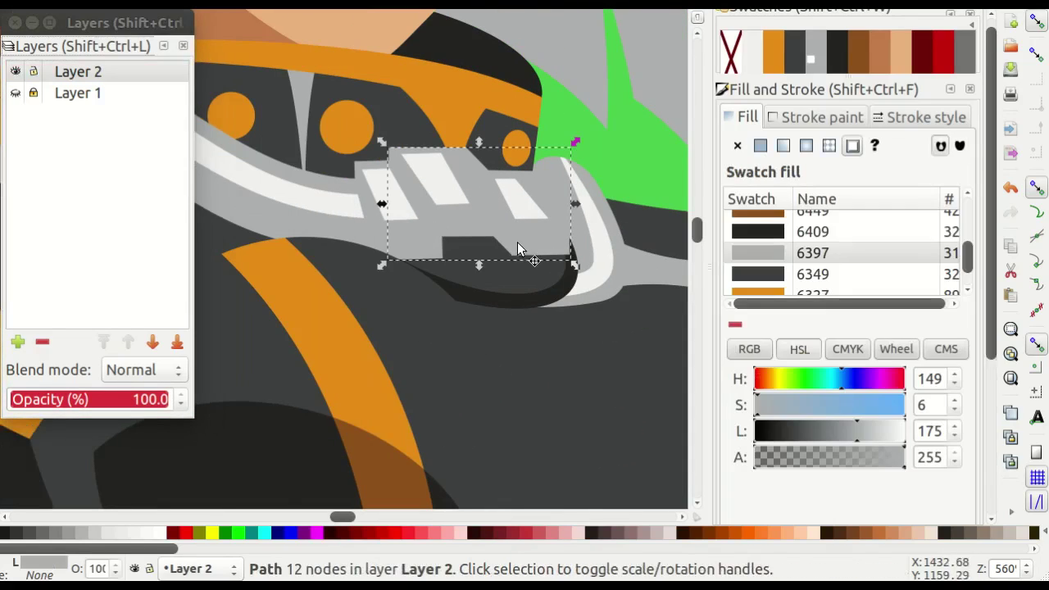
{"action": "left_click", "coordinate": [447, 217], "text": "shift"}
{"action": "left_click", "coordinate": [837, 53]}
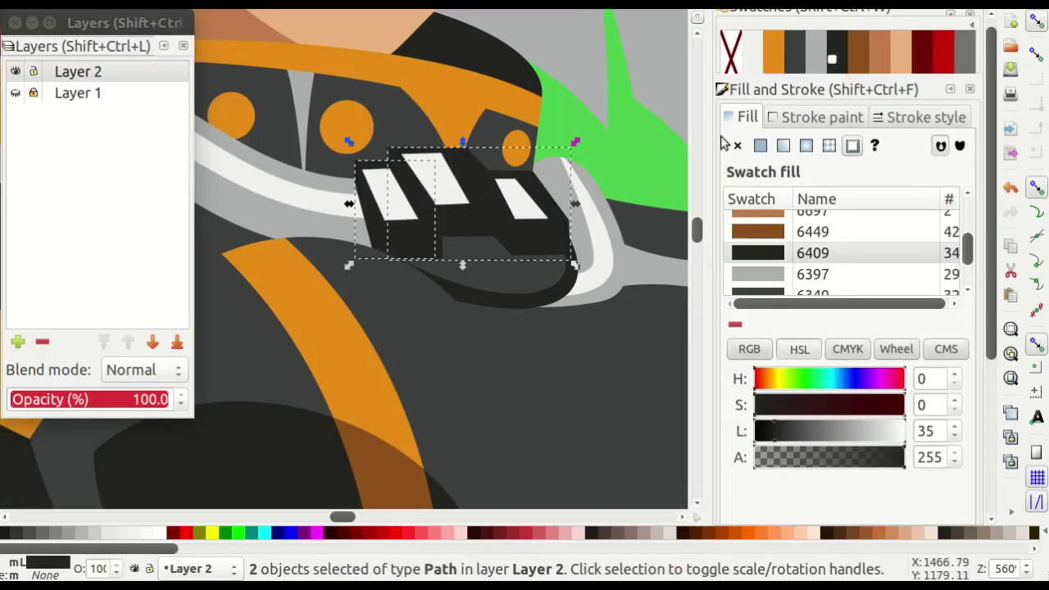
{"action": "left_click", "coordinate": [512, 201]}
{"action": "scroll", "coordinate": [400, 189], "scroll_direction": "up", "scroll_amount": 1, "text": "ctrl"}
{"action": "left_click", "coordinate": [399, 189], "text": "shift"}
{"action": "left_click", "coordinate": [327, 190], "text": "shift"}
{"action": "left_click", "coordinate": [794, 51]}
{"action": "key", "text": "minus"}
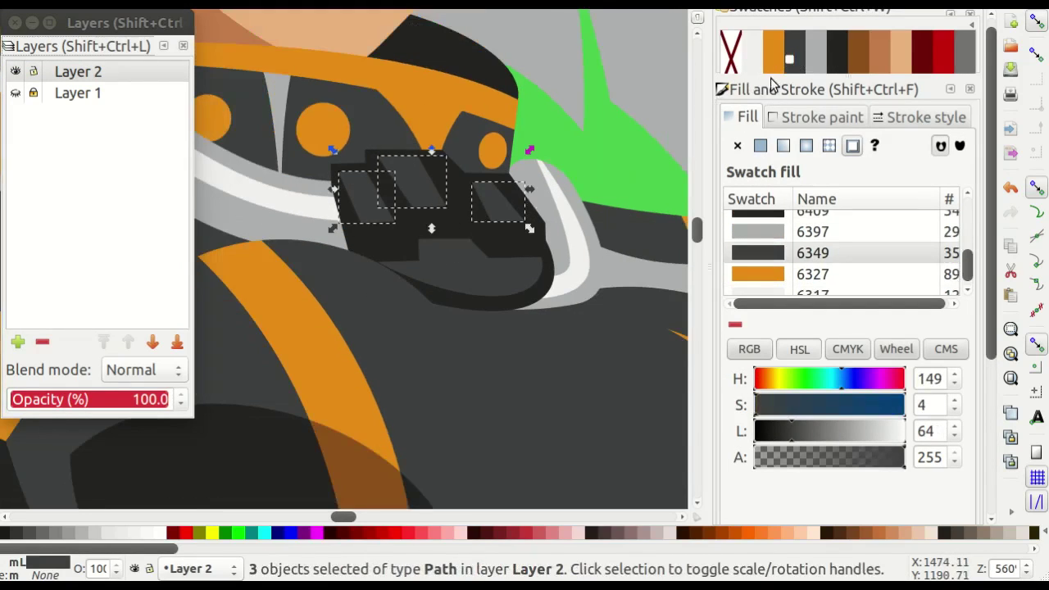
{"action": "left_click", "coordinate": [824, 63]}
{"action": "key", "text": "Escape"}
Probe the dark chest shape's group to locate the right path, then deselect.
{"action": "scroll", "coordinate": [475, 233], "scroll_direction": "down", "scroll_amount": 2, "text": "ctrl"}
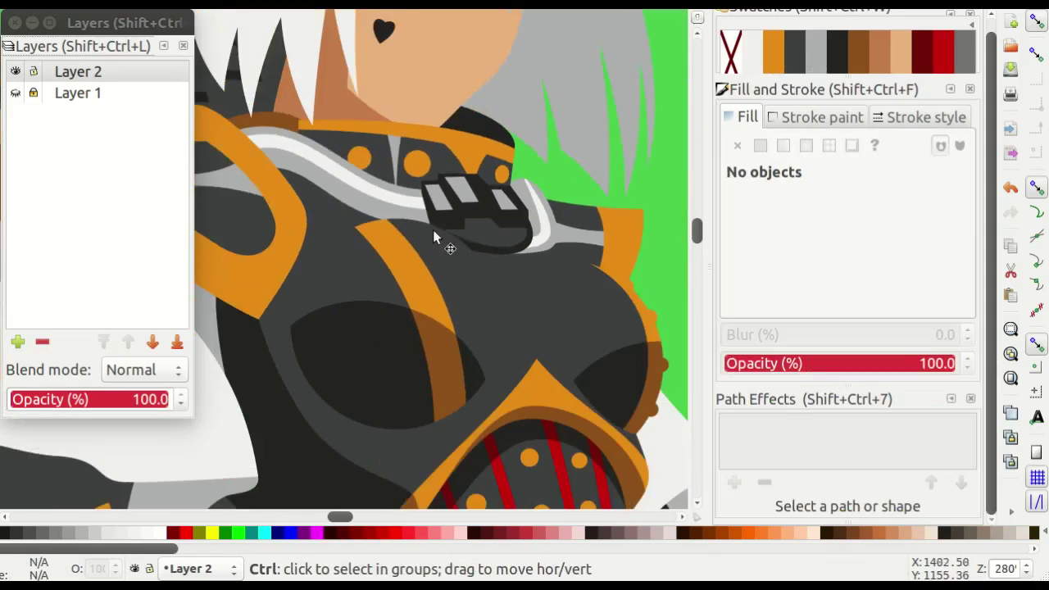
{"action": "scroll", "coordinate": [435, 235], "scroll_direction": "down", "scroll_amount": 1, "text": "ctrl"}
{"action": "scroll", "coordinate": [571, 209], "scroll_direction": "down", "scroll_amount": 1, "text": "ctrl"}
{"action": "scroll", "coordinate": [569, 205], "scroll_direction": "down", "scroll_amount": 1, "text": "ctrl"}
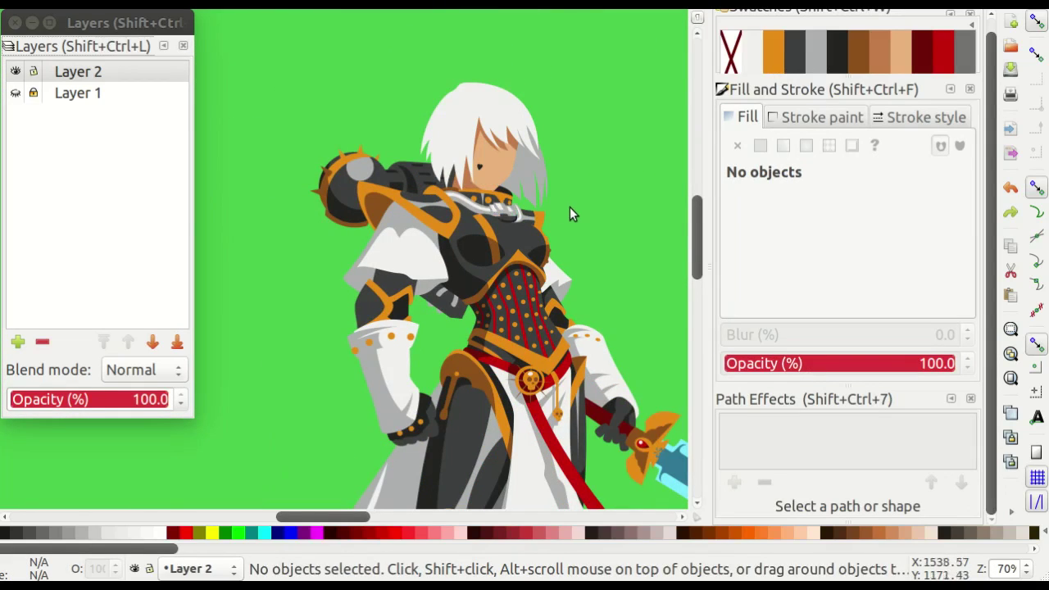
{"action": "scroll", "coordinate": [568, 201], "scroll_direction": "up", "scroll_amount": 1, "text": "ctrl"}
{"action": "scroll", "coordinate": [563, 209], "scroll_direction": "up", "scroll_amount": 1, "text": "ctrl"}
{"action": "right_click", "coordinate": [562, 217]}
{"action": "key", "text": "Escape"}
{"action": "scroll", "coordinate": [425, 250], "scroll_direction": "up", "scroll_amount": 2, "text": "ctrl"}
{"action": "left_click", "coordinate": [446, 244], "text": "ctrl"}
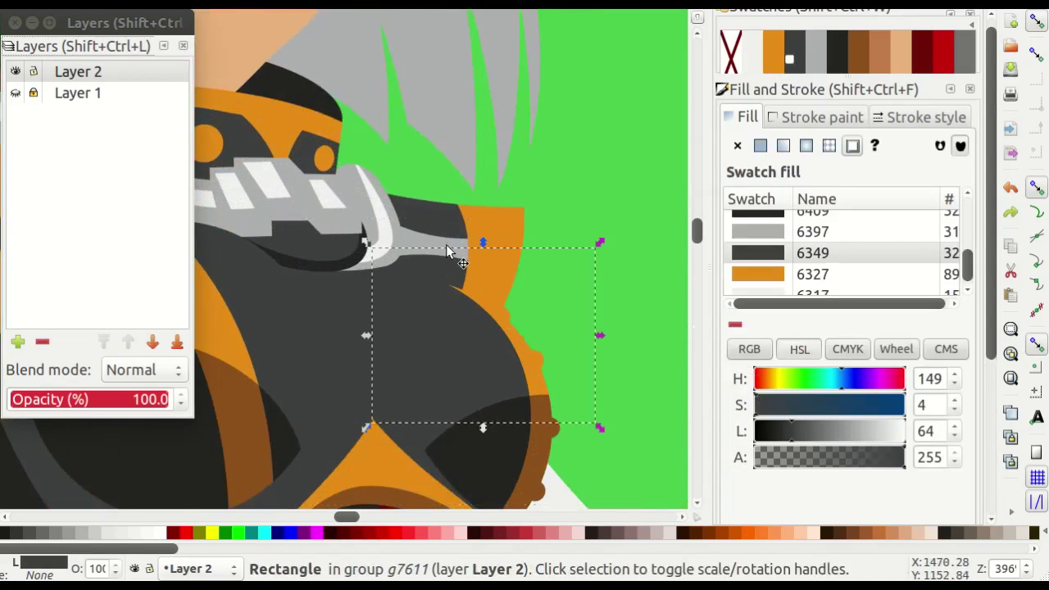
{"action": "left_click", "coordinate": [442, 243], "text": "ctrl+alt"}
{"action": "left_click", "coordinate": [440, 242], "text": "ctrl+alt"}
{"action": "left_click", "coordinate": [440, 241], "text": "ctrl+alt"}
{"action": "key", "text": "Escape"}
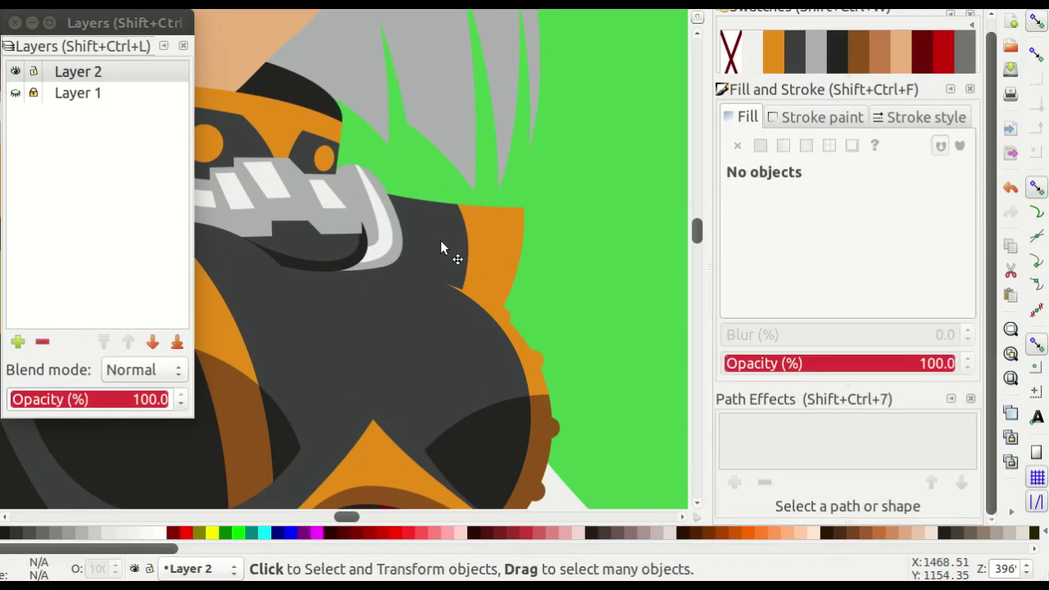
{"action": "scroll", "coordinate": [551, 214], "scroll_direction": "down", "scroll_amount": 4, "text": "ctrl"}
{"action": "scroll", "coordinate": [550, 215], "scroll_direction": "up", "scroll_amount": 1, "text": "ctrl"}
{"action": "scroll", "coordinate": [549, 216], "scroll_direction": "down", "scroll_amount": 1, "text": "ctrl"}
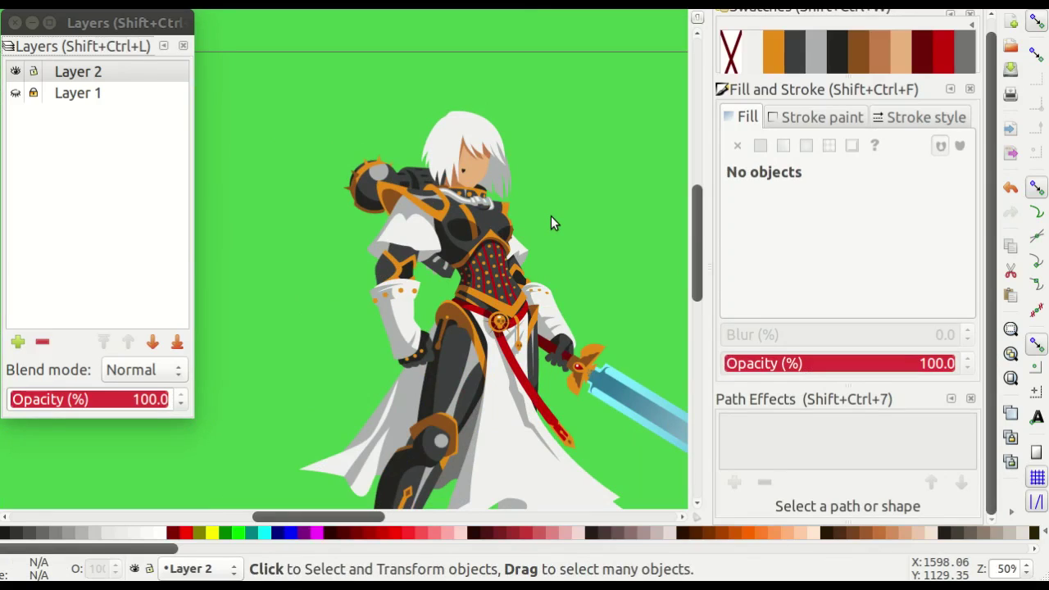
{"action": "scroll", "coordinate": [550, 215], "scroll_direction": "up", "scroll_amount": 5, "text": "ctrl"}
{"action": "scroll", "coordinate": [394, 219], "scroll_direction": "up", "scroll_amount": 2, "text": "ctrl"}
Join the grey strap's two right nodes into a single sharp spike tip.
{"action": "left_click", "coordinate": [431, 176], "text": "ctrl"}
{"action": "key", "text": "r"}
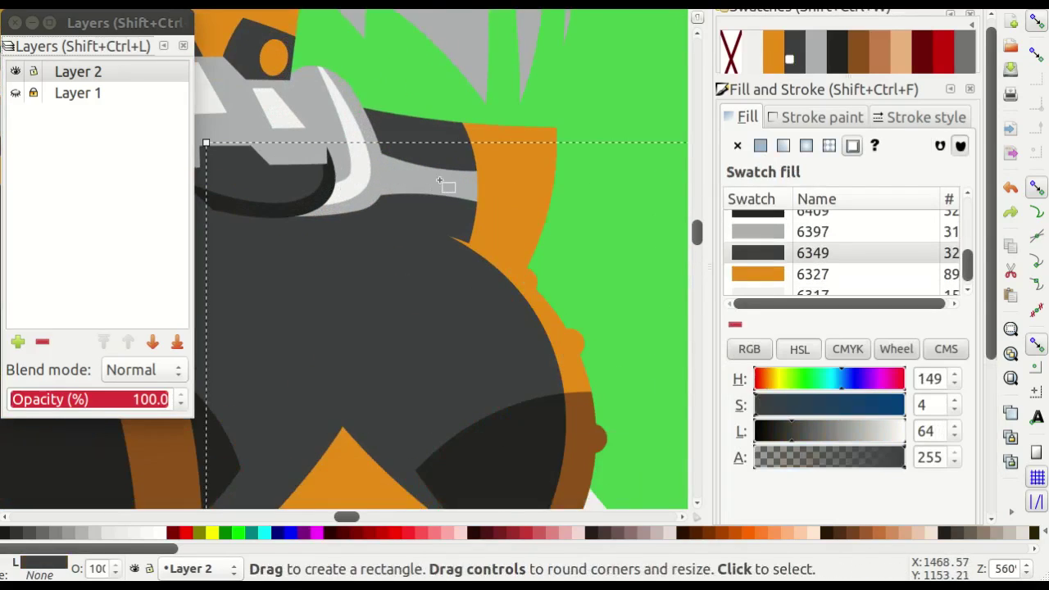
{"action": "left_click", "coordinate": [446, 181], "text": "ctrl"}
{"action": "key", "text": "n"}
{"action": "scroll", "coordinate": [468, 182], "scroll_direction": "up", "scroll_amount": 1, "text": "ctrl"}
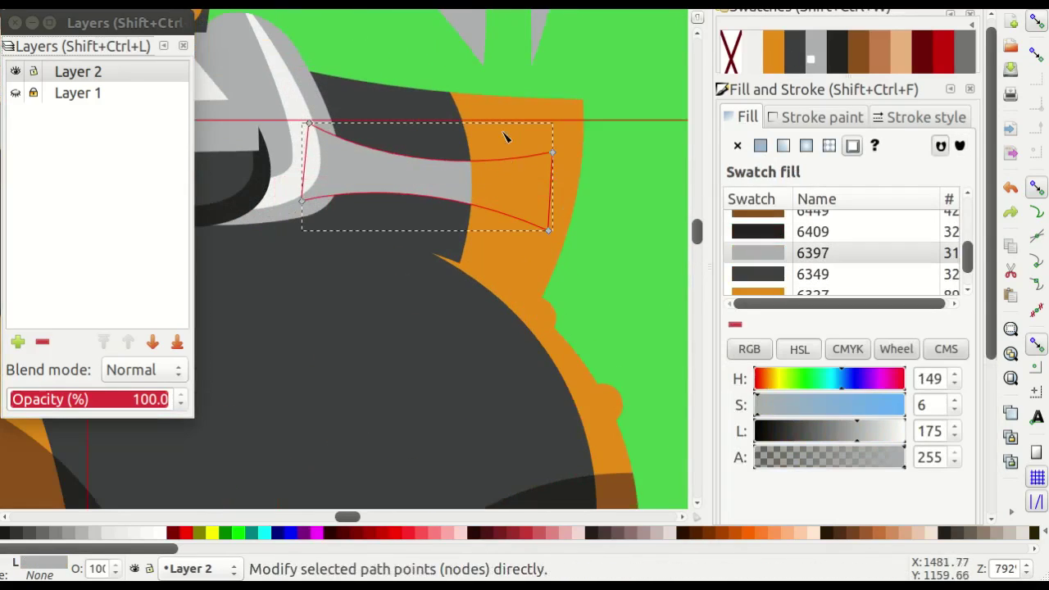
{"action": "left_click_drag", "start_coordinate": [503, 136], "coordinate": [573, 246]}
{"action": "key", "text": "shift+j"}
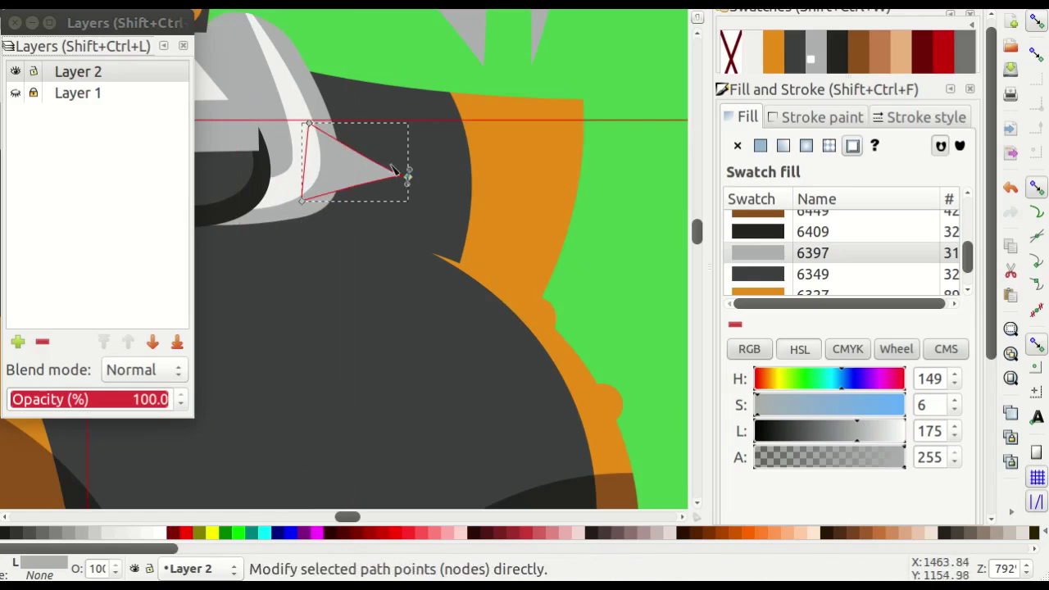
{"action": "mouse_move", "coordinate": [442, 176]}
{"action": "left_mouse_down"}
{"action": "mouse_move", "coordinate": [539, 182]}
{"action": "mouse_move", "coordinate": [539, 163]}
{"action": "left_mouse_up"}
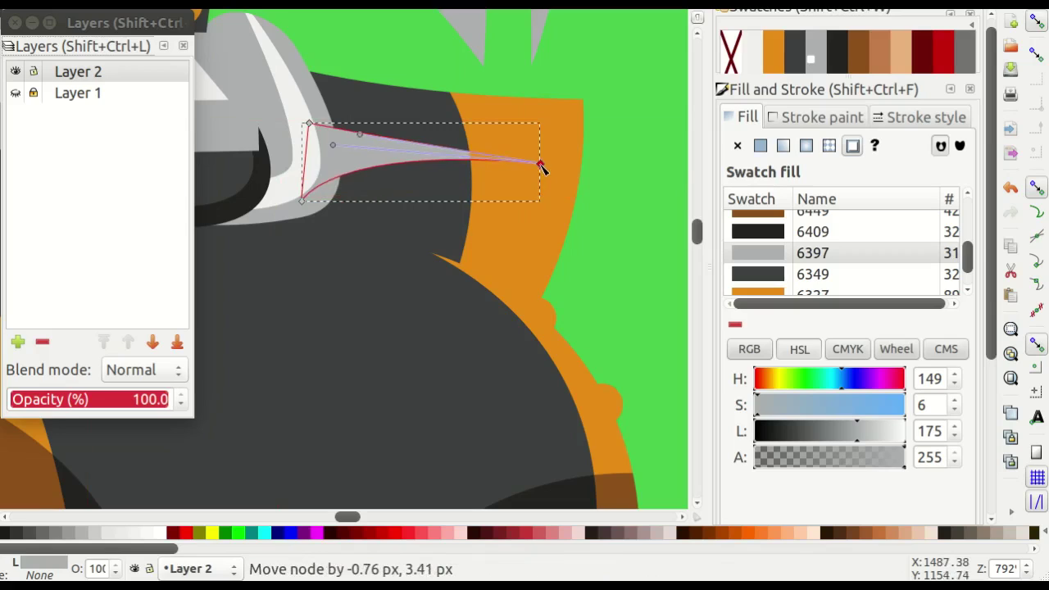
Add a new layer named 'bg' above Layer 1.
{"action": "scroll", "coordinate": [520, 194], "scroll_direction": "down", "scroll_amount": 4}
{"action": "scroll", "coordinate": [575, 197], "scroll_direction": "down", "scroll_amount": 1, "text": "ctrl"}
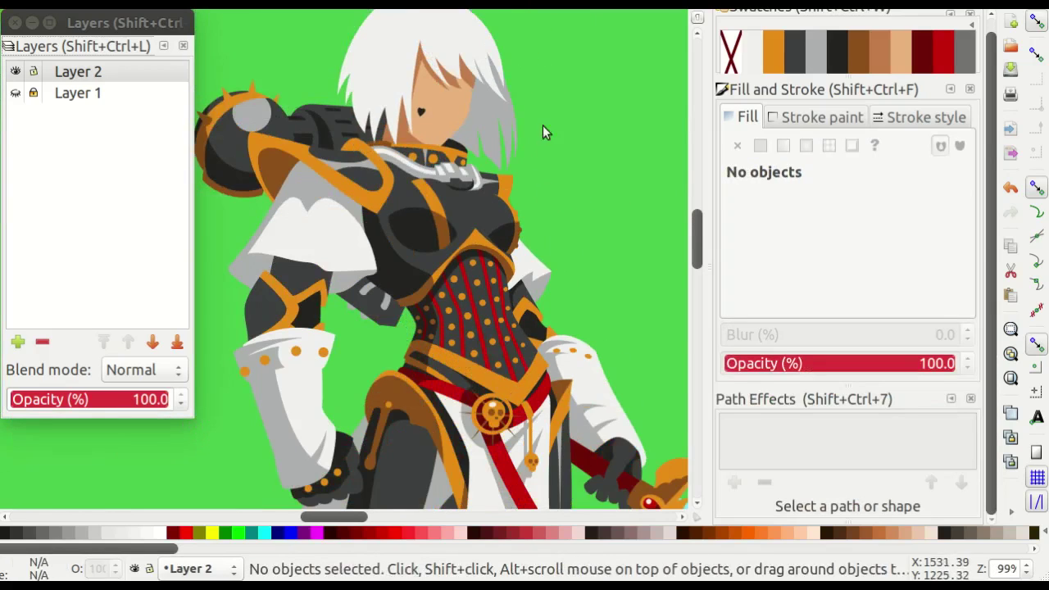
{"action": "scroll", "coordinate": [551, 164], "scroll_direction": "down", "scroll_amount": 1}
{"action": "scroll", "coordinate": [559, 195], "scroll_direction": "down", "scroll_amount": 1}
{"action": "scroll", "coordinate": [570, 209], "scroll_direction": "down", "scroll_amount": 1, "text": "ctrl"}
{"action": "scroll", "coordinate": [475, 237], "scroll_direction": "up", "scroll_amount": 2, "text": "ctrl"}
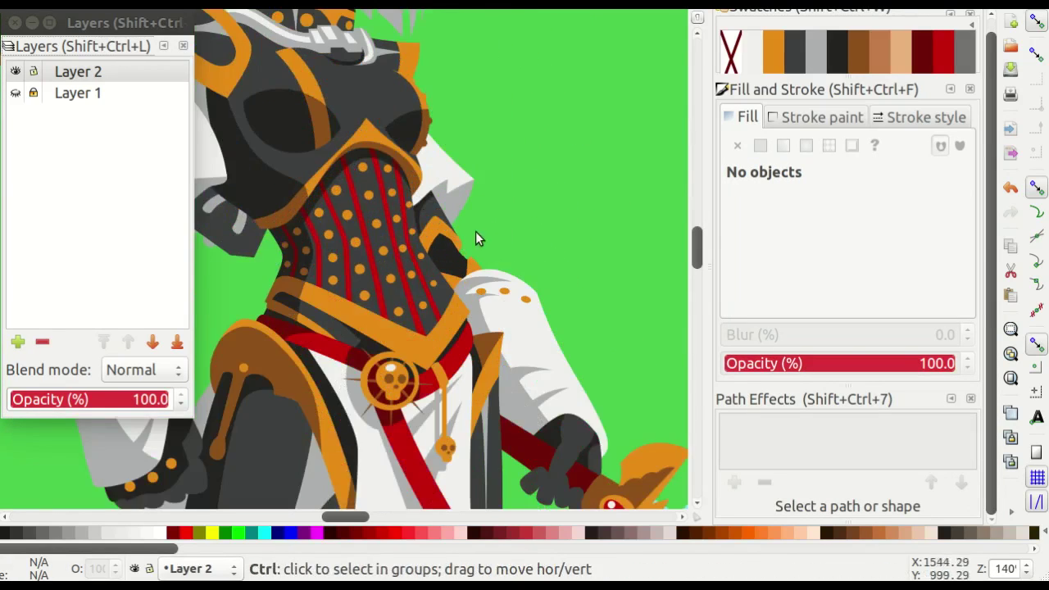
{"action": "scroll", "coordinate": [398, 241], "scroll_direction": "up", "scroll_amount": 4, "text": "ctrl"}
{"action": "scroll", "coordinate": [402, 222], "scroll_direction": "down", "scroll_amount": 1, "text": "ctrl"}
{"action": "scroll", "coordinate": [400, 204], "scroll_direction": "down", "scroll_amount": 1, "text": "ctrl"}
{"action": "scroll", "coordinate": [400, 210], "scroll_direction": "down", "scroll_amount": 2, "text": "ctrl"}
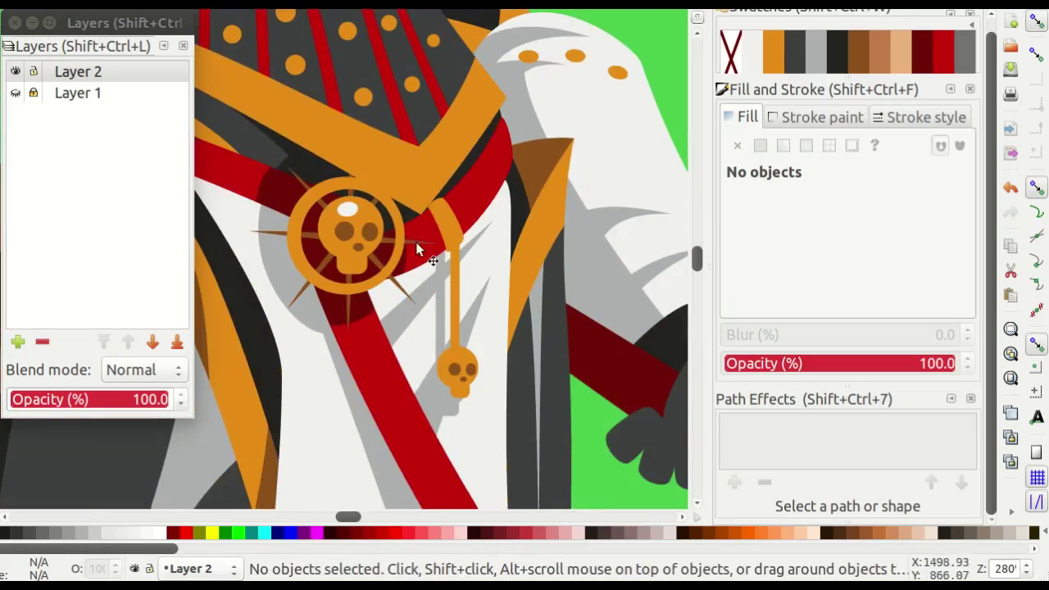
{"action": "scroll", "coordinate": [426, 235], "scroll_direction": "down", "scroll_amount": 1}
{"action": "scroll", "coordinate": [437, 230], "scroll_direction": "down", "scroll_amount": 1, "text": "ctrl"}
{"action": "scroll", "coordinate": [492, 232], "scroll_direction": "down", "scroll_amount": 1, "text": "ctrl"}
{"action": "scroll", "coordinate": [461, 237], "scroll_direction": "down", "scroll_amount": 1, "text": "ctrl"}
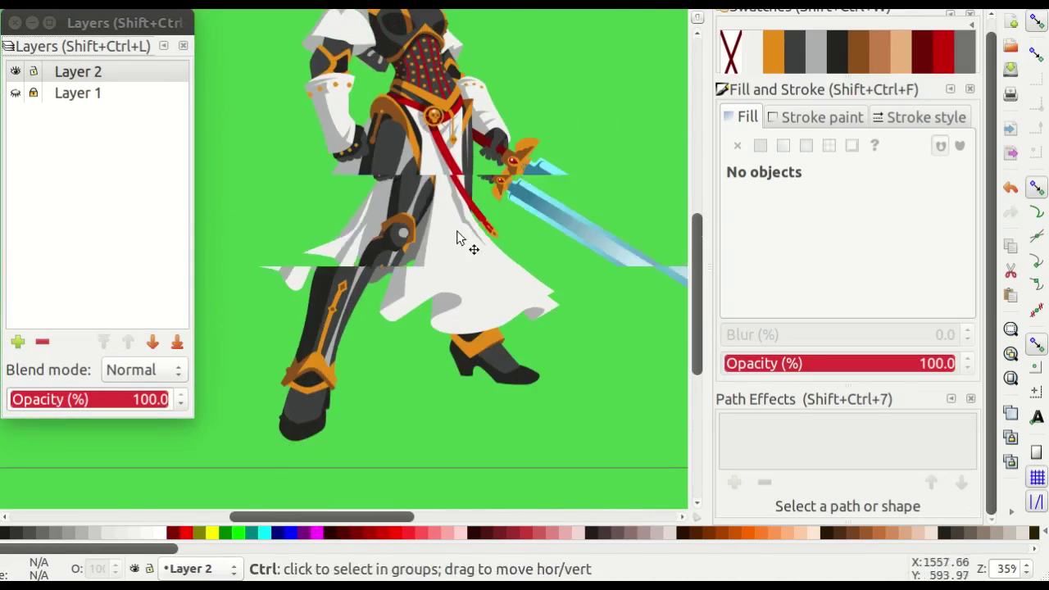
{"action": "scroll", "coordinate": [497, 211], "scroll_direction": "down", "scroll_amount": 2, "text": "ctrl"}
{"action": "scroll", "coordinate": [475, 234], "scroll_direction": "up", "scroll_amount": 1, "text": "ctrl"}
{"action": "scroll", "coordinate": [480, 217], "scroll_direction": "down", "scroll_amount": 1, "text": "ctrl"}
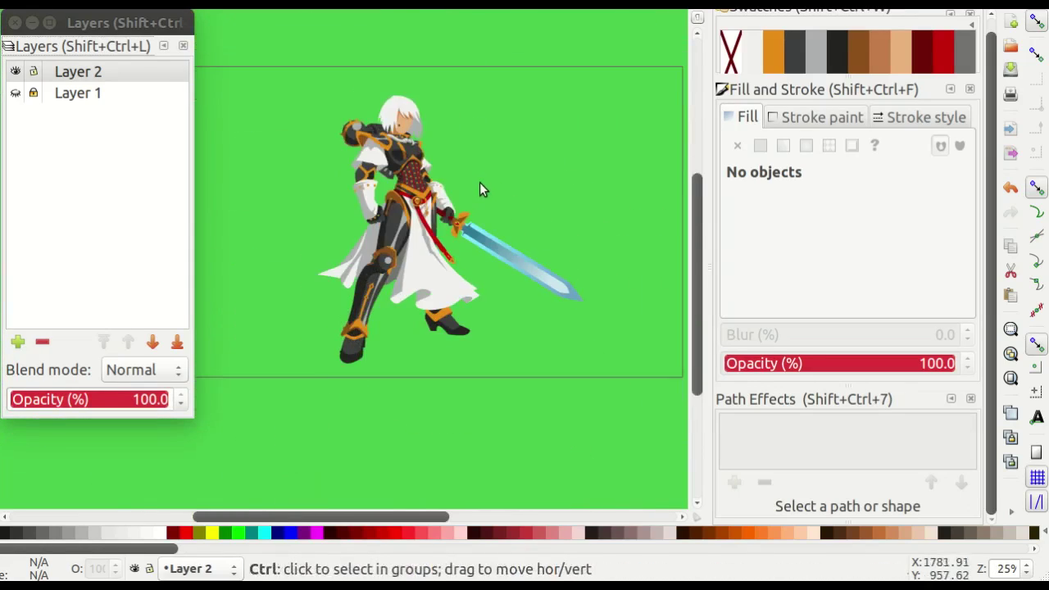
{"action": "scroll", "coordinate": [479, 182], "scroll_direction": "down", "scroll_amount": 1, "text": "ctrl"}
{"action": "left_click", "coordinate": [65, 181]}
{"action": "left_click", "coordinate": [82, 95]}
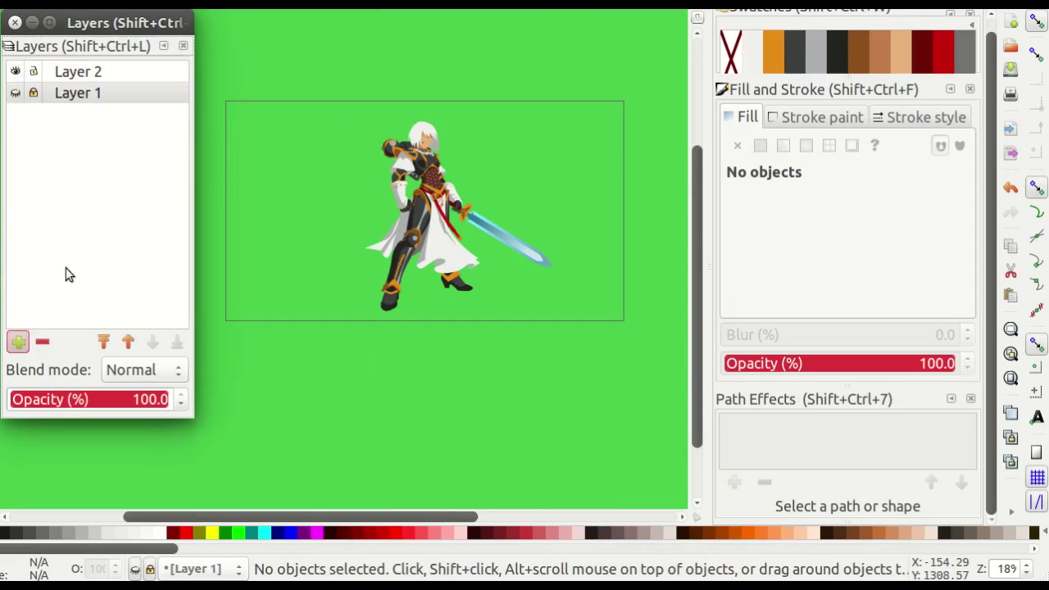
{"action": "type", "text": "bg"}
{"action": "key", "text": "Return"}
Draw a rectangle, scale it in pixels via Transform, and fit it over the page.
{"action": "key", "text": "r"}
{"action": "left_click_drag", "start_coordinate": [289, 88], "coordinate": [644, 341]}
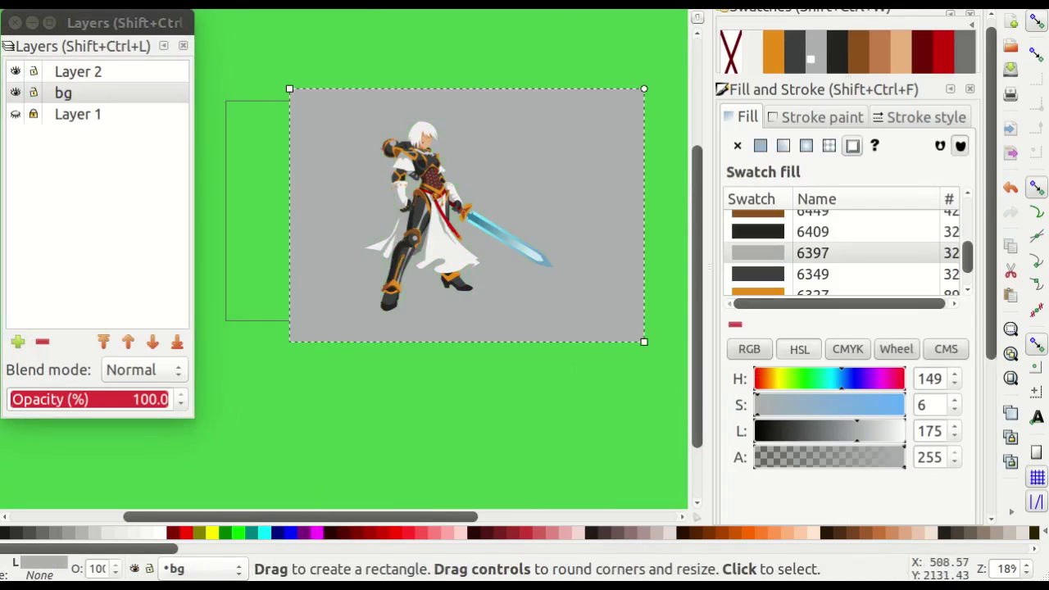
{"action": "key", "text": "alt+o"}
{"action": "left_click", "coordinate": [237, 449]}
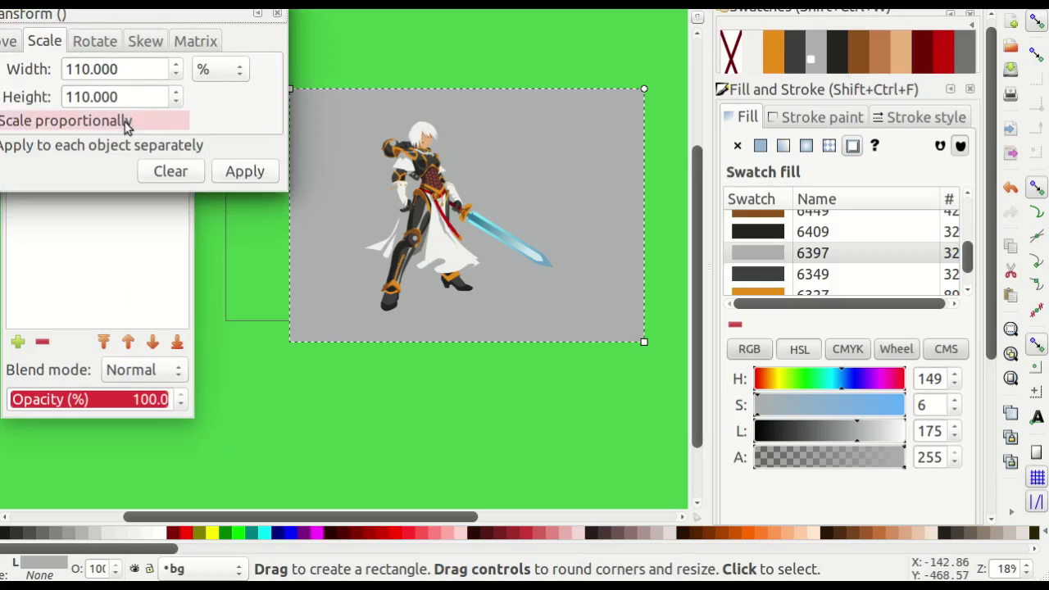
{"action": "left_click", "coordinate": [219, 69]}
{"action": "left_click", "coordinate": [205, 215]}
{"action": "type", "text": "1000"}
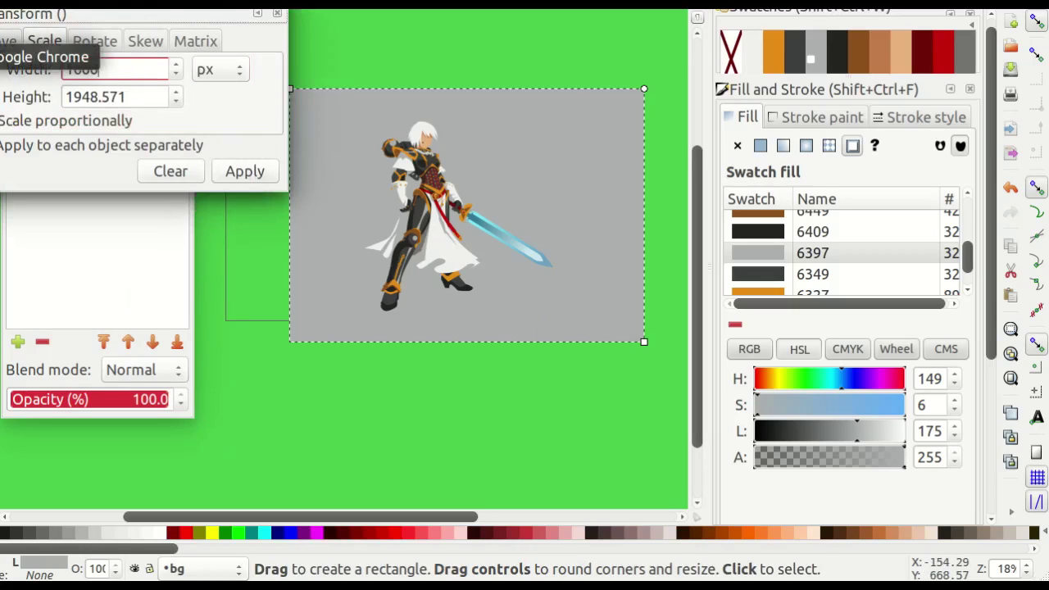
{"action": "left_click", "coordinate": [244, 171]}
{"action": "key", "text": "s"}
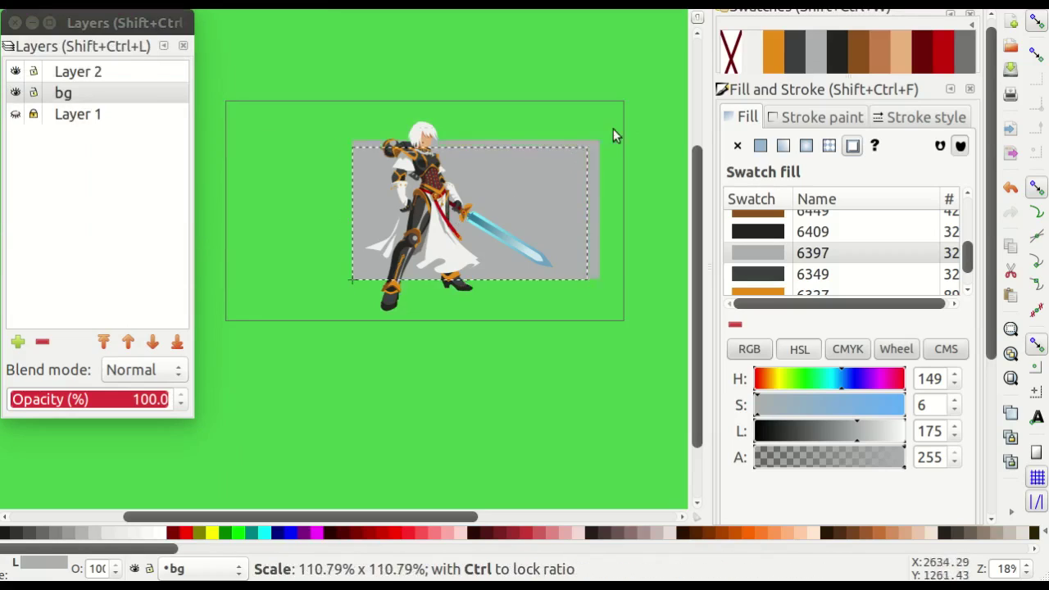
{"action": "left_click_drag", "start_coordinate": [586, 145], "coordinate": [688, 90]}
{"action": "left_click_drag", "start_coordinate": [545, 135], "coordinate": [543, 170]}
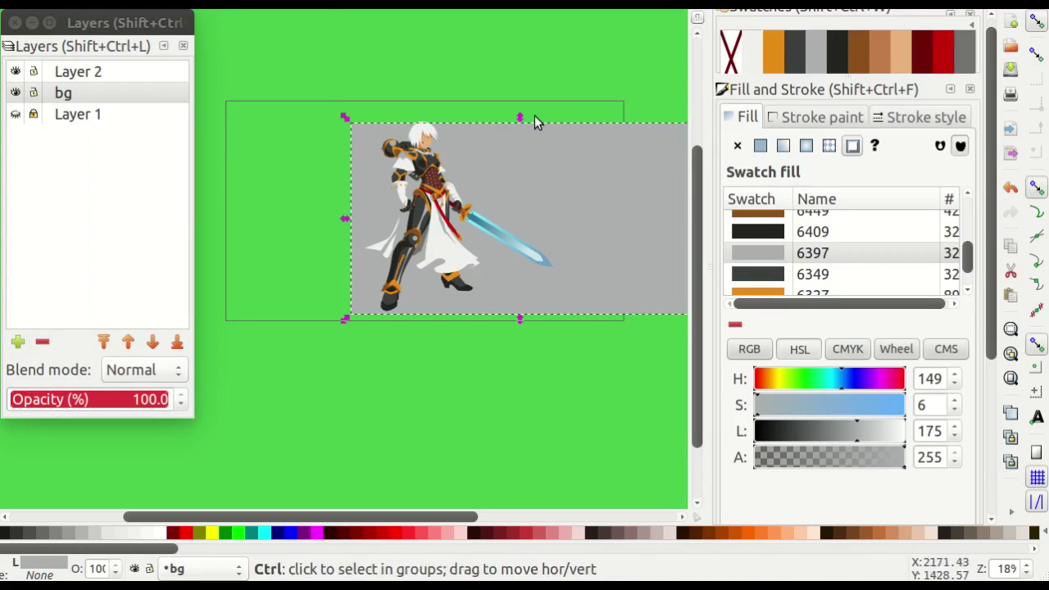
{"action": "left_click_drag", "start_coordinate": [534, 115], "coordinate": [522, 110]}
{"action": "scroll", "coordinate": [554, 194], "scroll_direction": "up", "scroll_amount": 1, "text": "ctrl"}
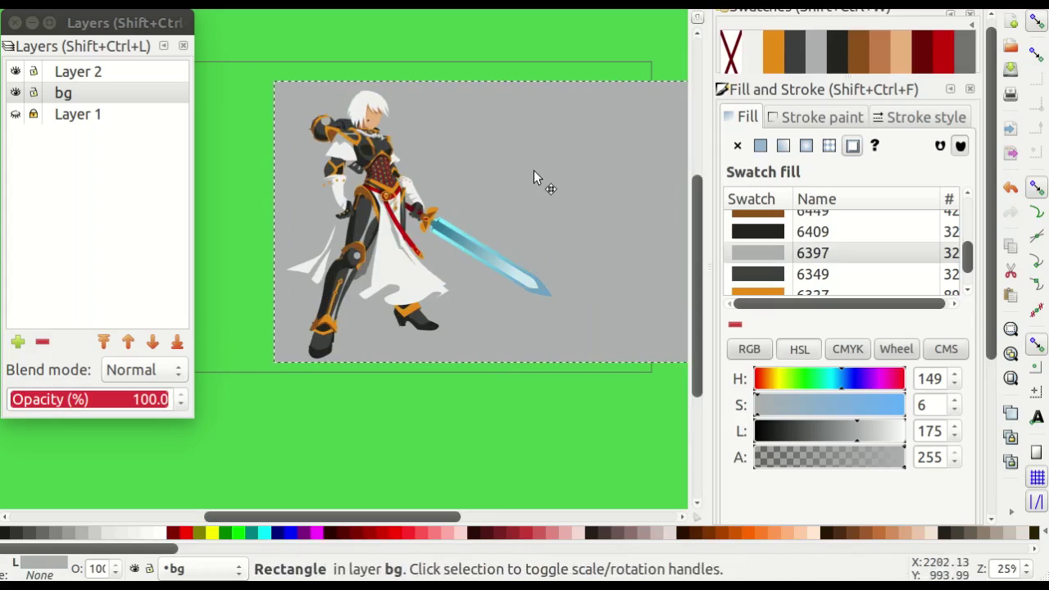
{"action": "key", "text": "Escape"}
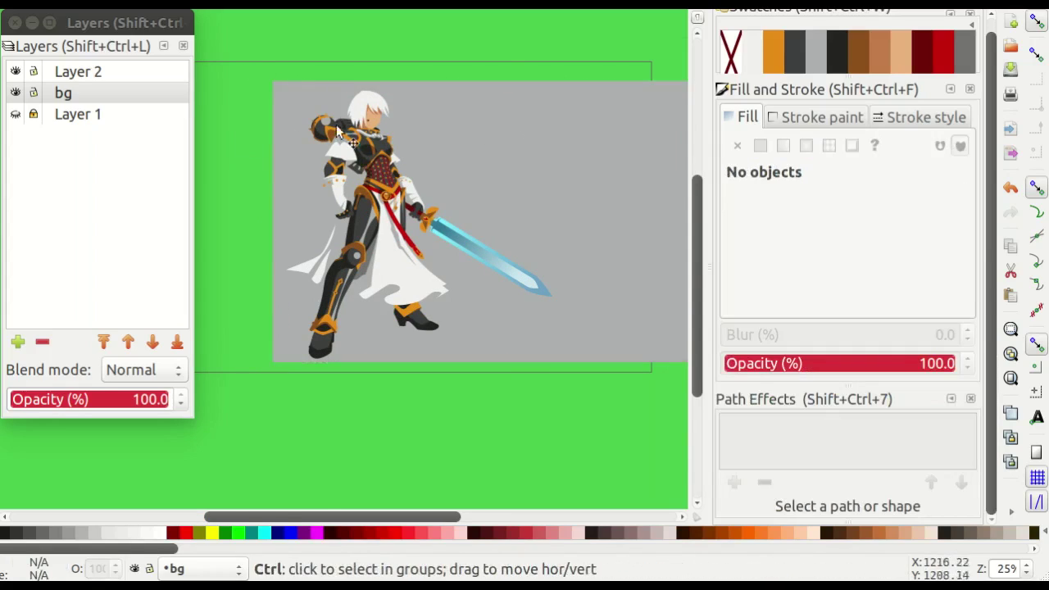
Try several fills on the rectangle, settling on bright red swatch 6926.
{"action": "left_click", "coordinate": [501, 164]}
{"action": "left_click", "coordinate": [10, 533]}
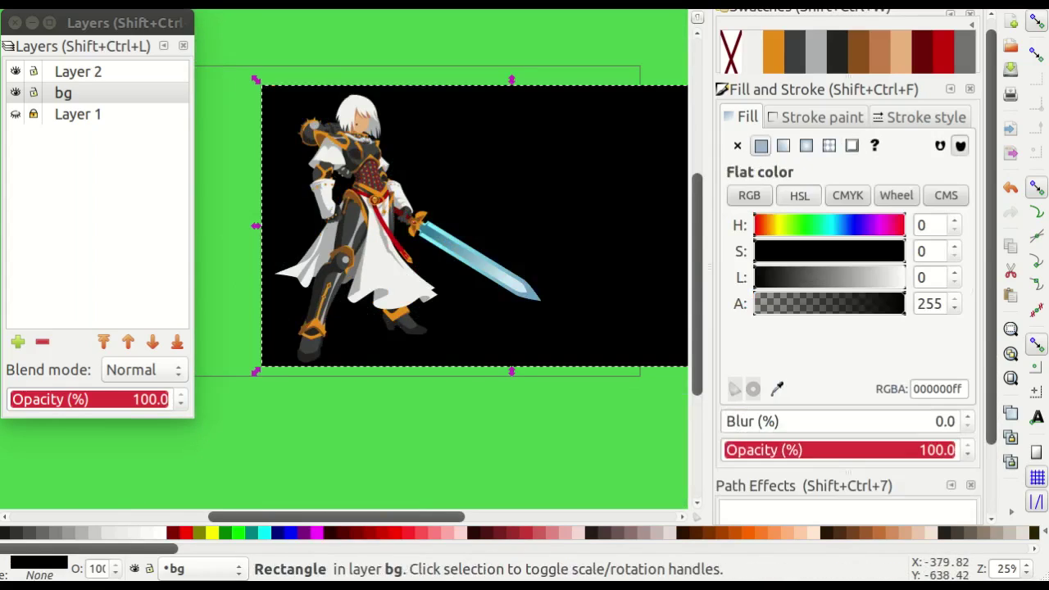
{"action": "left_click", "coordinate": [161, 533]}
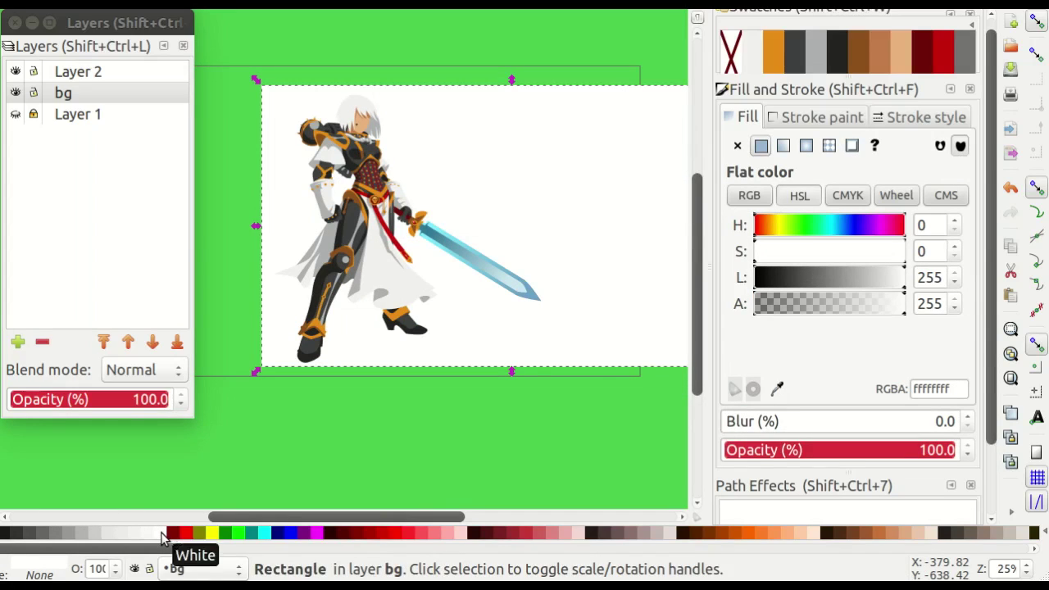
{"action": "key", "text": "minus"}
{"action": "left_click", "coordinate": [186, 534]}
{"action": "scroll", "coordinate": [418, 439], "scroll_direction": "up", "scroll_amount": 1, "text": "ctrl"}
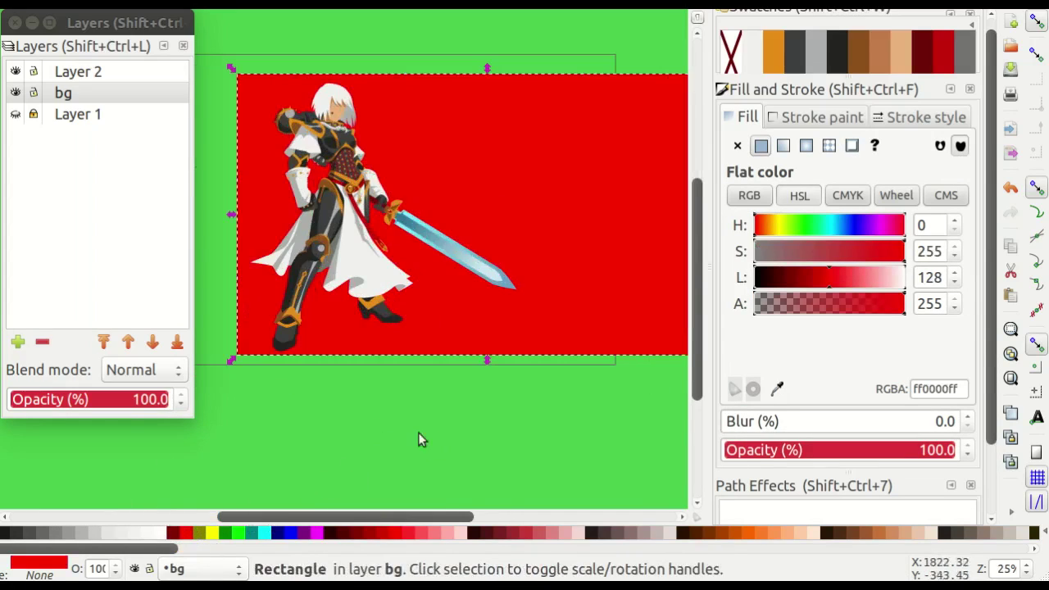
{"action": "left_click", "coordinate": [794, 51]}
{"action": "left_click", "coordinate": [771, 51]}
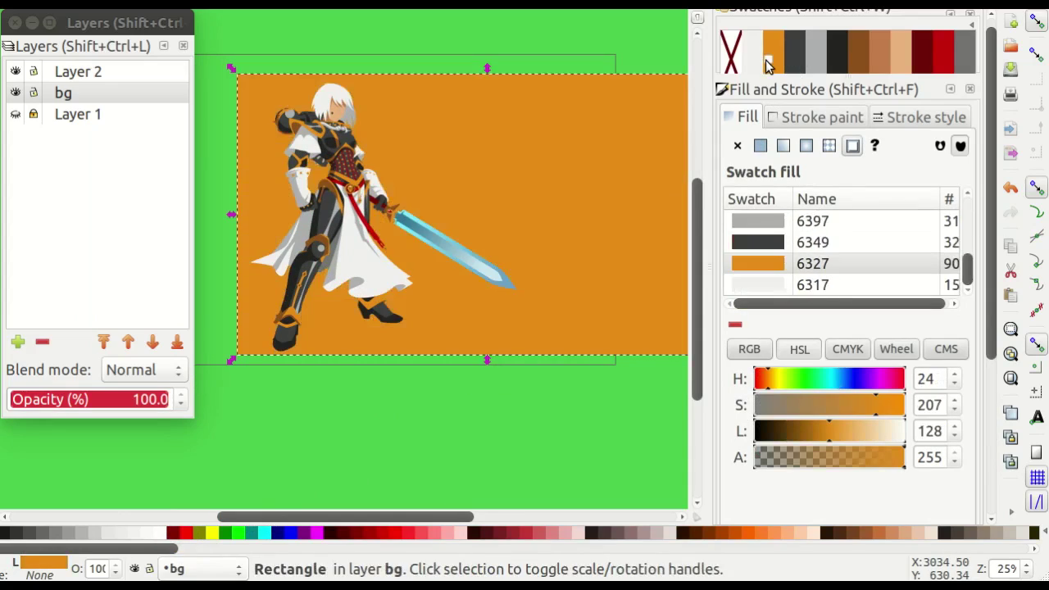
{"action": "left_click", "coordinate": [836, 54]}
{"action": "left_click", "coordinate": [923, 62]}
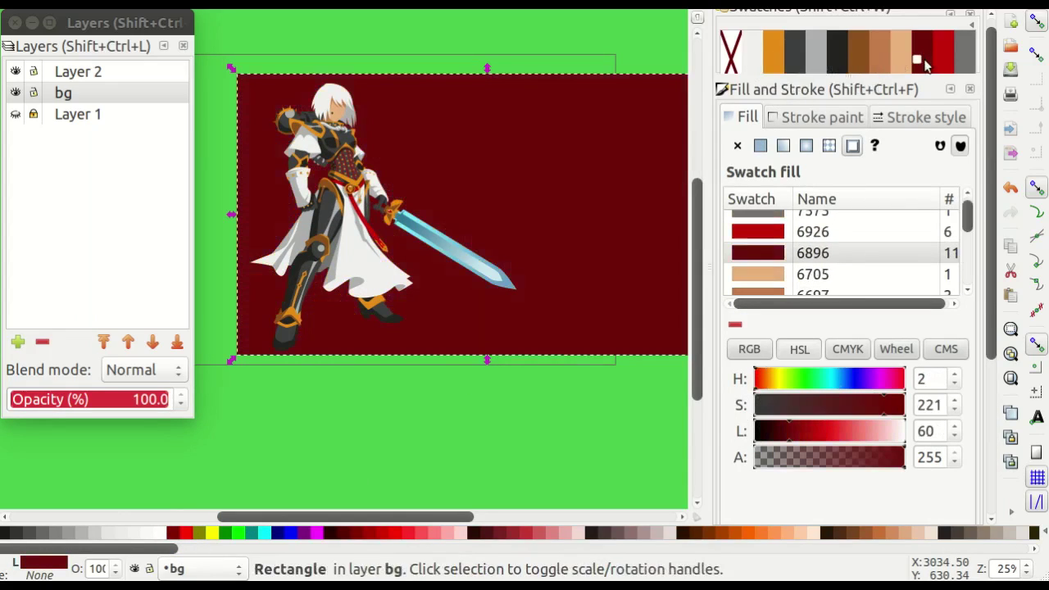
{"action": "left_click", "coordinate": [941, 64]}
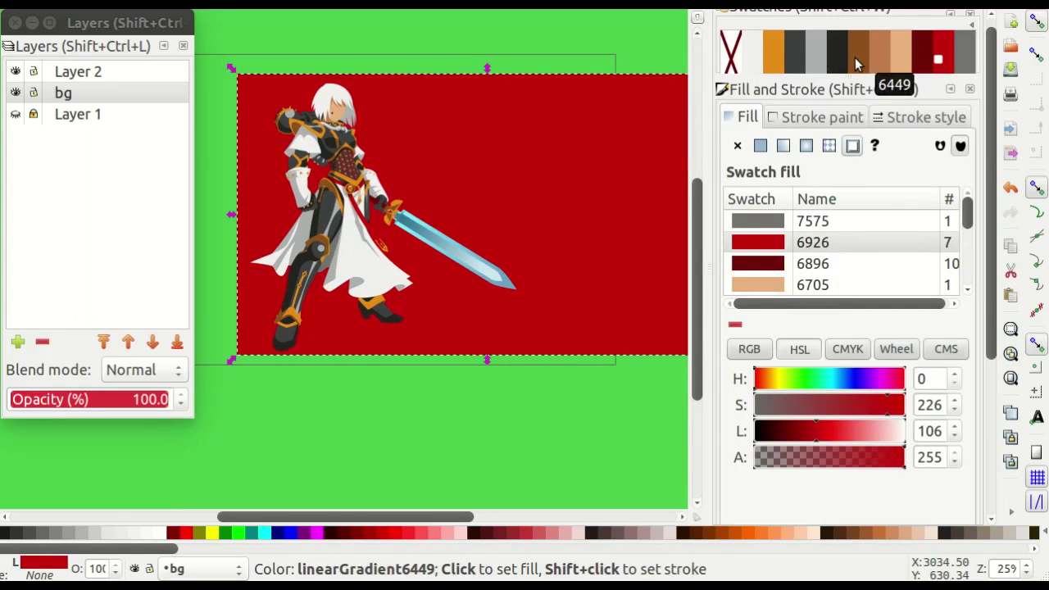
{"action": "left_click", "coordinate": [925, 64]}
{"action": "left_click", "coordinate": [943, 66]}
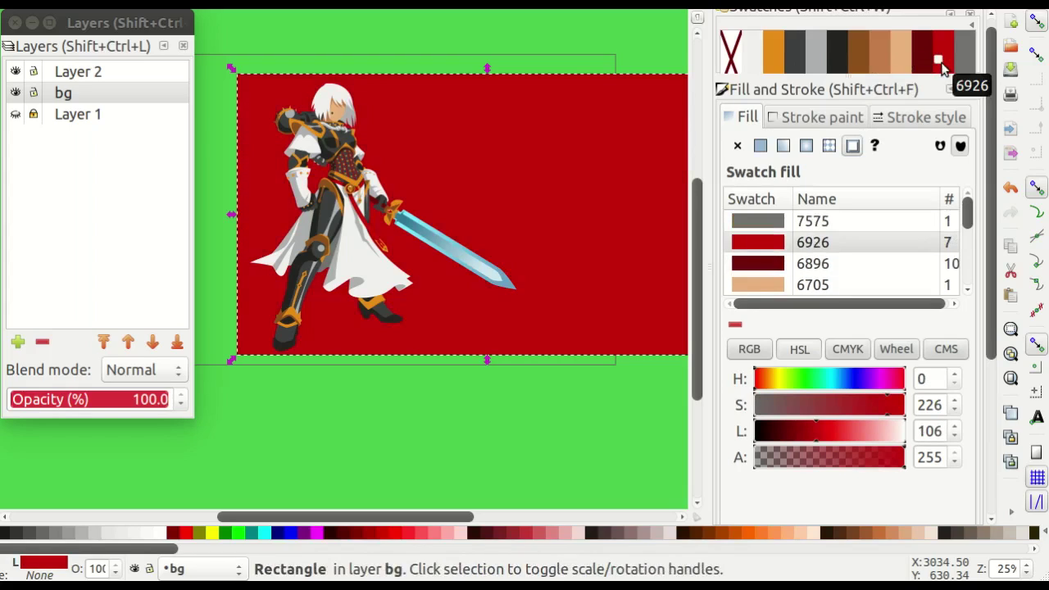
{"action": "left_click", "coordinate": [922, 65]}
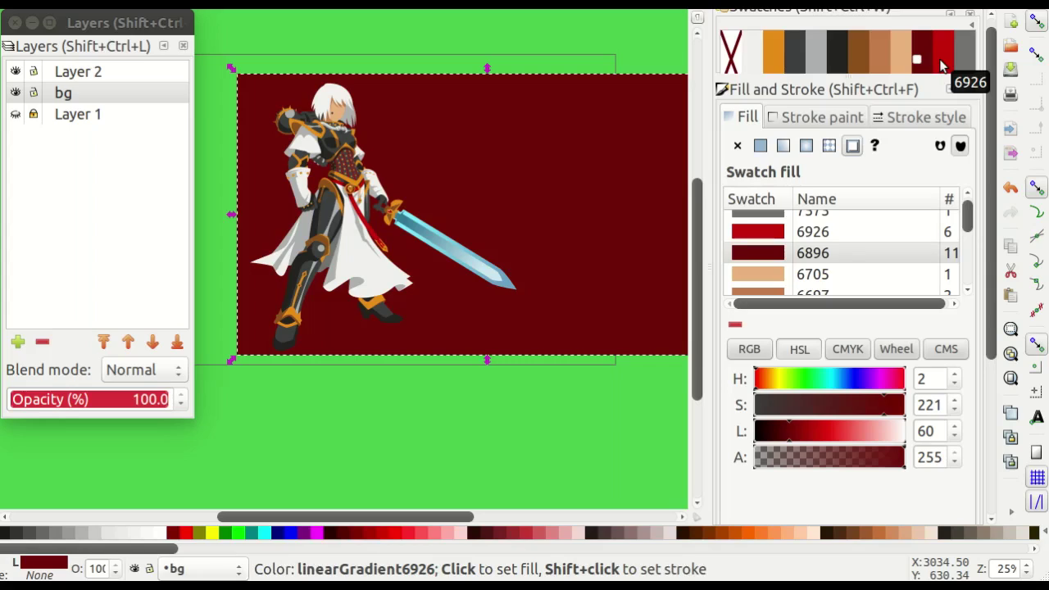
{"action": "left_click", "coordinate": [942, 65]}
Duplicate Layer 2, hide the red bg layer, and select the knight's leg groups.
{"action": "right_click", "coordinate": [79, 76]}
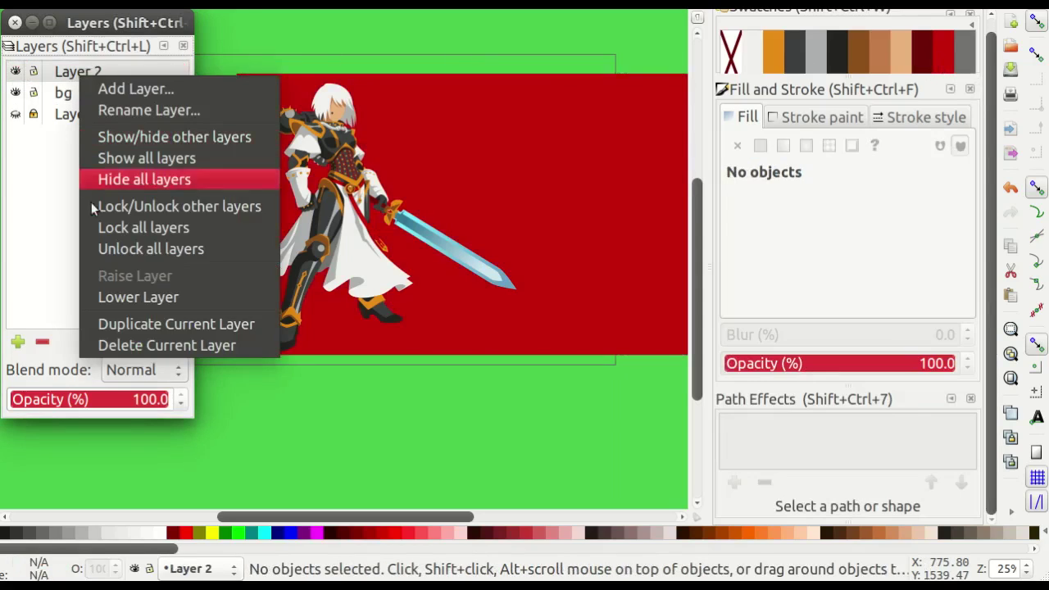
{"action": "left_click", "coordinate": [97, 324]}
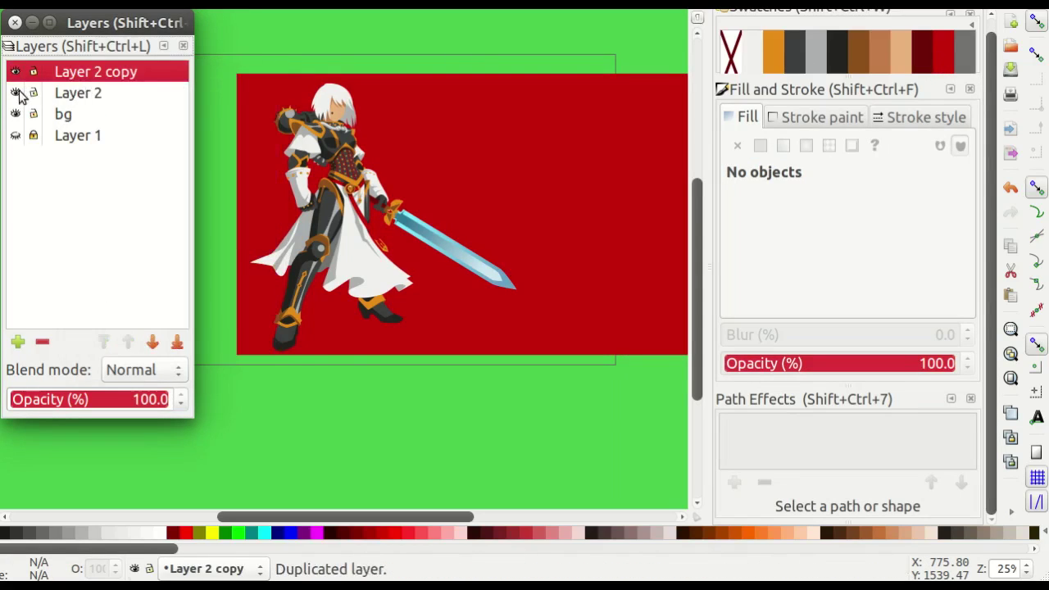
{"action": "left_click", "coordinate": [15, 93]}
{"action": "left_click", "coordinate": [77, 93]}
{"action": "scroll", "coordinate": [462, 111], "scroll_direction": "up", "scroll_amount": 3}
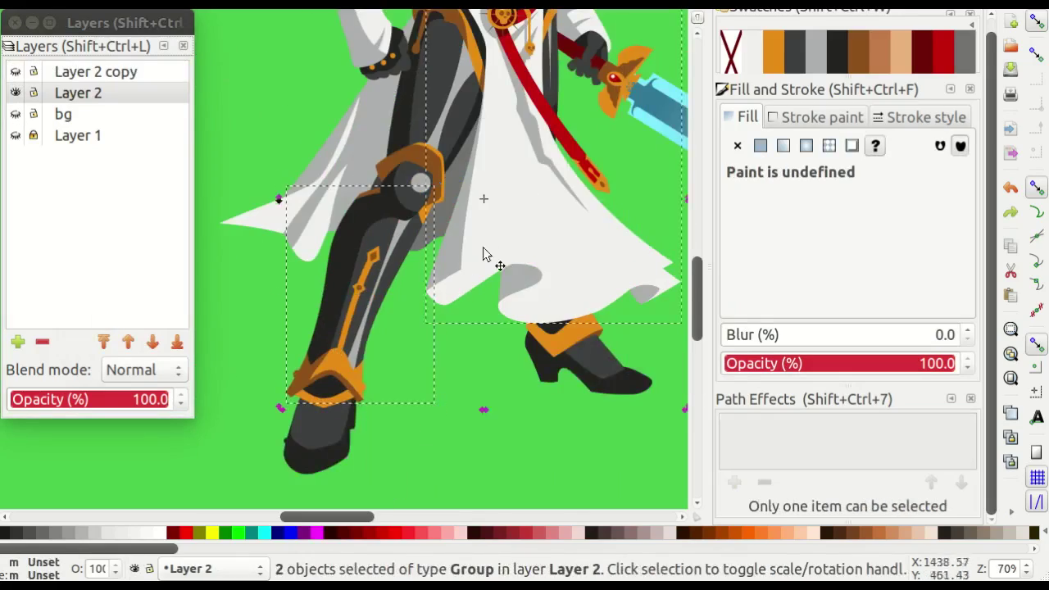
{"action": "scroll", "coordinate": [483, 254], "scroll_direction": "up", "scroll_amount": 3}
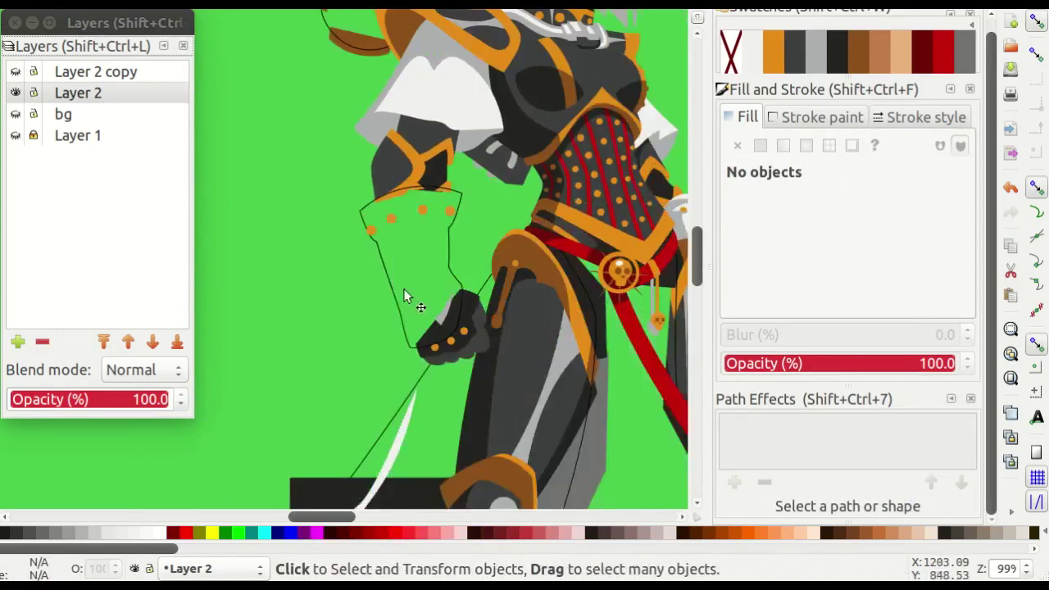
Inspect the selected leg group's options, then clear the selection.
{"action": "right_click", "coordinate": [392, 282]}
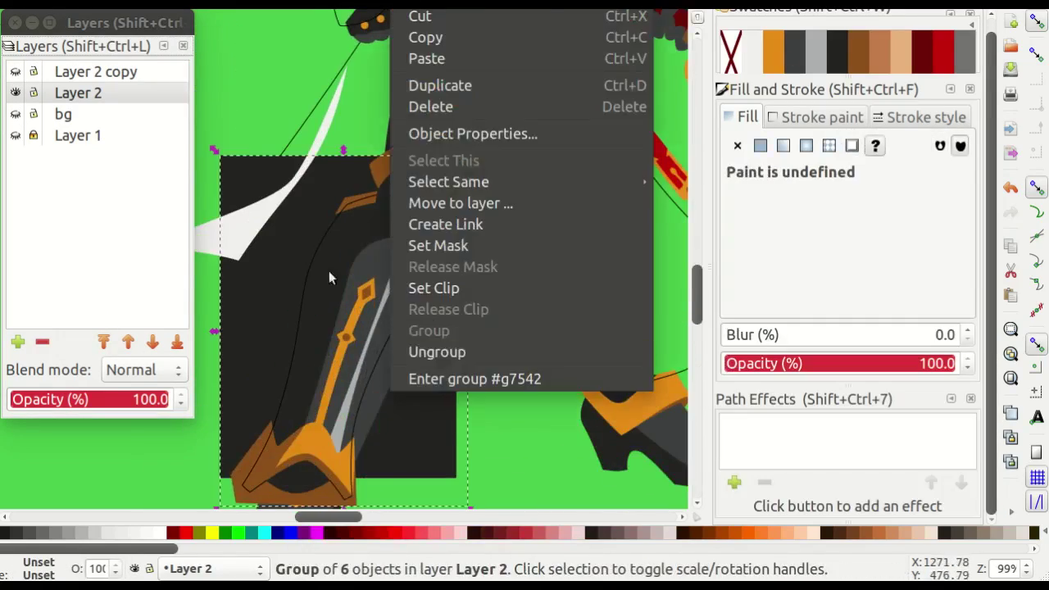
{"action": "key", "text": "Escape"}
{"action": "scroll", "coordinate": [540, 295], "scroll_direction": "down", "scroll_amount": 5}
{"action": "left_click", "coordinate": [286, 300]}
{"action": "left_click", "coordinate": [478, 423], "text": "shift"}
{"action": "key", "text": "Escape"}
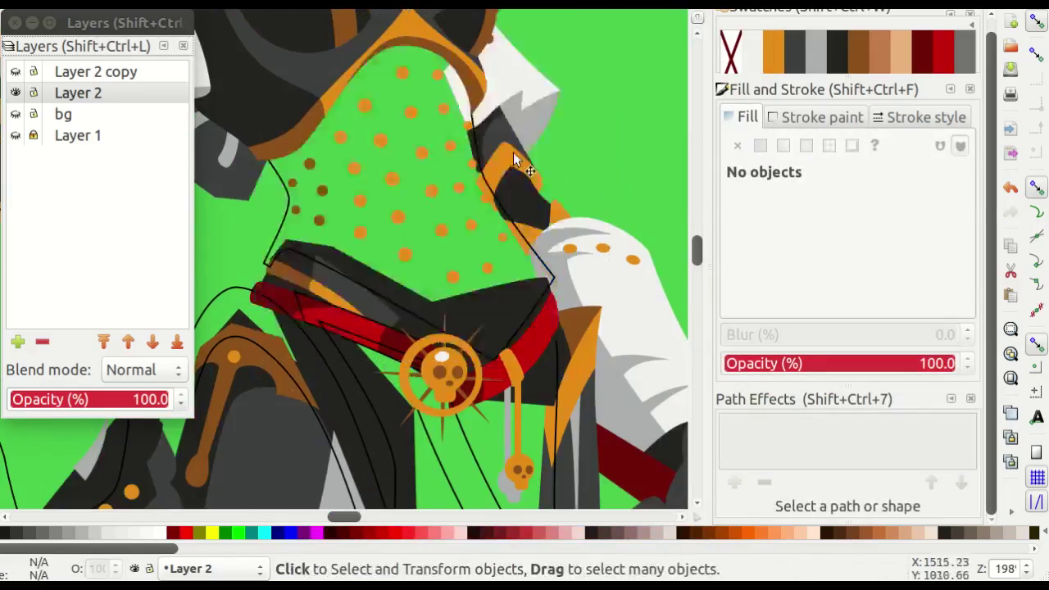
Select the orange shoulder shape and inspect its options.
{"action": "left_click", "coordinate": [512, 152]}
{"action": "scroll", "coordinate": [513, 153], "scroll_direction": "down", "scroll_amount": 2}
{"action": "scroll", "coordinate": [282, 128], "scroll_direction": "up", "scroll_amount": 3}
{"action": "scroll", "coordinate": [282, 129], "scroll_direction": "down", "scroll_amount": 2}
{"action": "right_click", "coordinate": [255, 262]}
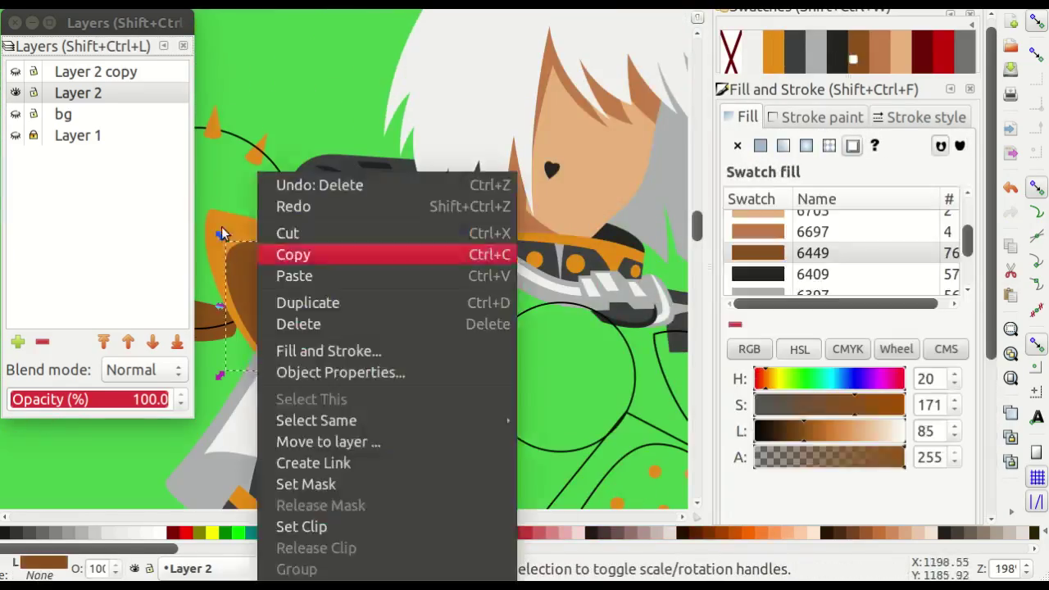
{"action": "key", "text": "Escape"}
{"action": "key", "text": "Escape"}
{"action": "scroll", "coordinate": [450, 194], "scroll_direction": "right", "scroll_amount": 3}
{"action": "scroll", "coordinate": [525, 265], "scroll_direction": "up", "scroll_amount": 2}
Release the clip on the hand group.
{"action": "right_click", "coordinate": [428, 147]}
{"action": "left_click", "coordinate": [458, 499]}
{"action": "scroll", "coordinate": [573, 228], "scroll_direction": "up", "scroll_amount": 3}
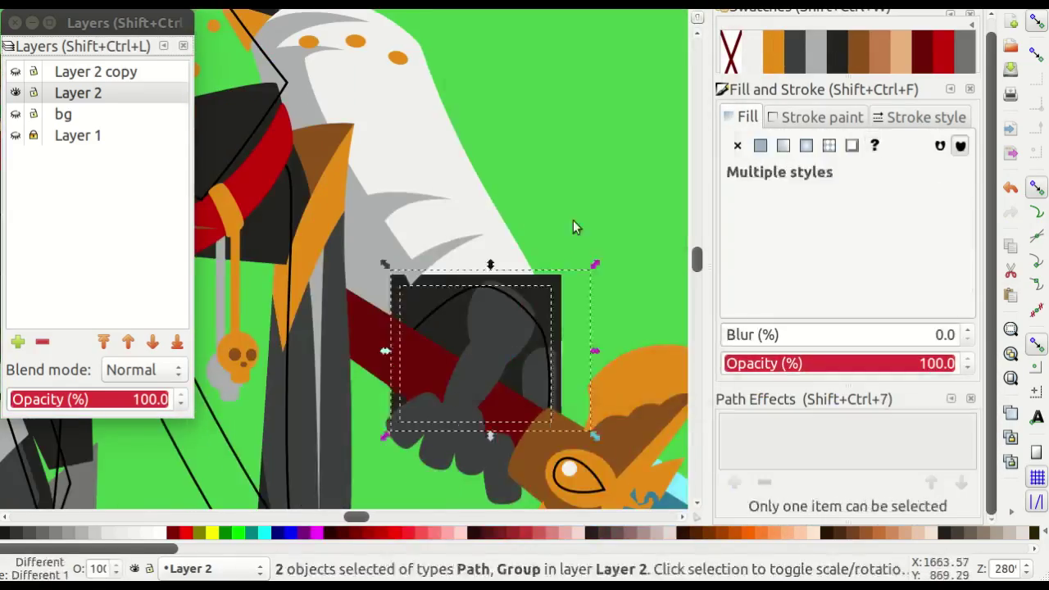
{"action": "key", "text": "Escape"}
{"action": "scroll", "coordinate": [562, 183], "scroll_direction": "up", "scroll_amount": 2}
Release the clip on the collar piece.
{"action": "right_click", "coordinate": [480, 140]}
{"action": "left_click", "coordinate": [533, 502]}
{"action": "scroll", "coordinate": [228, 207], "scroll_direction": "up", "scroll_amount": 1}
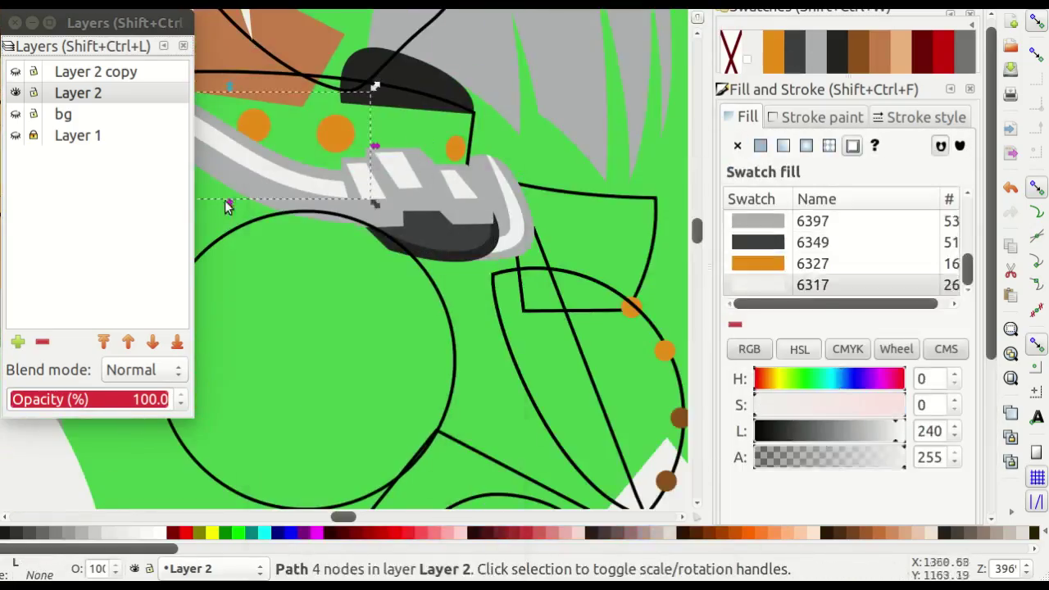
{"action": "key", "text": "Escape"}
{"action": "scroll", "coordinate": [228, 207], "scroll_direction": "down", "scroll_amount": 5}
{"action": "scroll", "coordinate": [456, 128], "scroll_direction": "up", "scroll_amount": 5}
Select the clipped belt group, then the clipped two-object group.
{"action": "right_click", "coordinate": [456, 128]}
{"action": "left_click", "coordinate": [497, 455]}
{"action": "scroll", "coordinate": [524, 373], "scroll_direction": "right", "scroll_amount": 2}
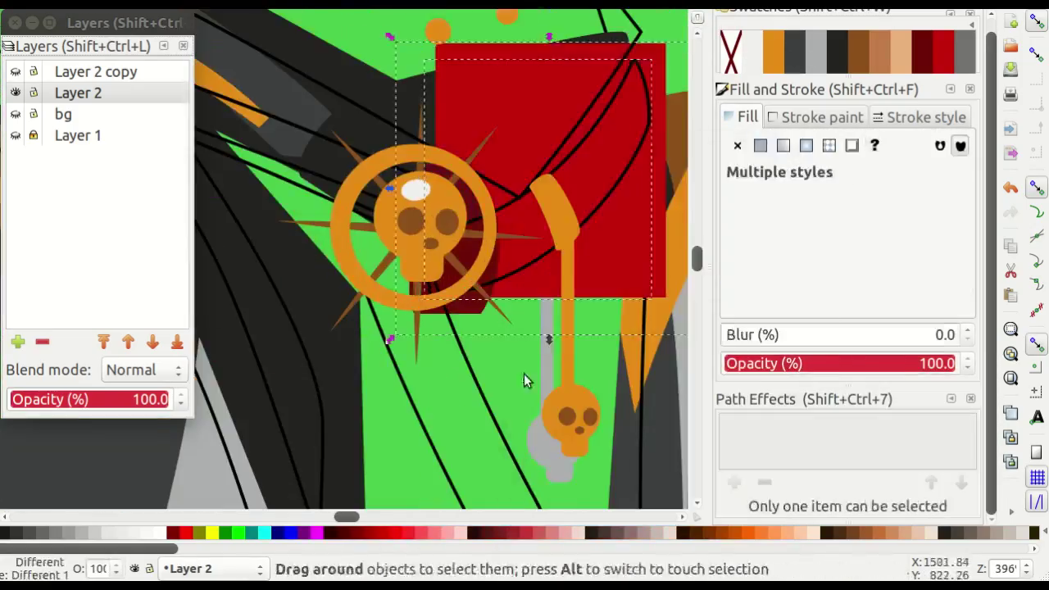
{"action": "key", "text": "Escape"}
{"action": "scroll", "coordinate": [524, 373], "scroll_direction": "down", "scroll_amount": 5}
{"action": "scroll", "coordinate": [381, 286], "scroll_direction": "up", "scroll_amount": 3}
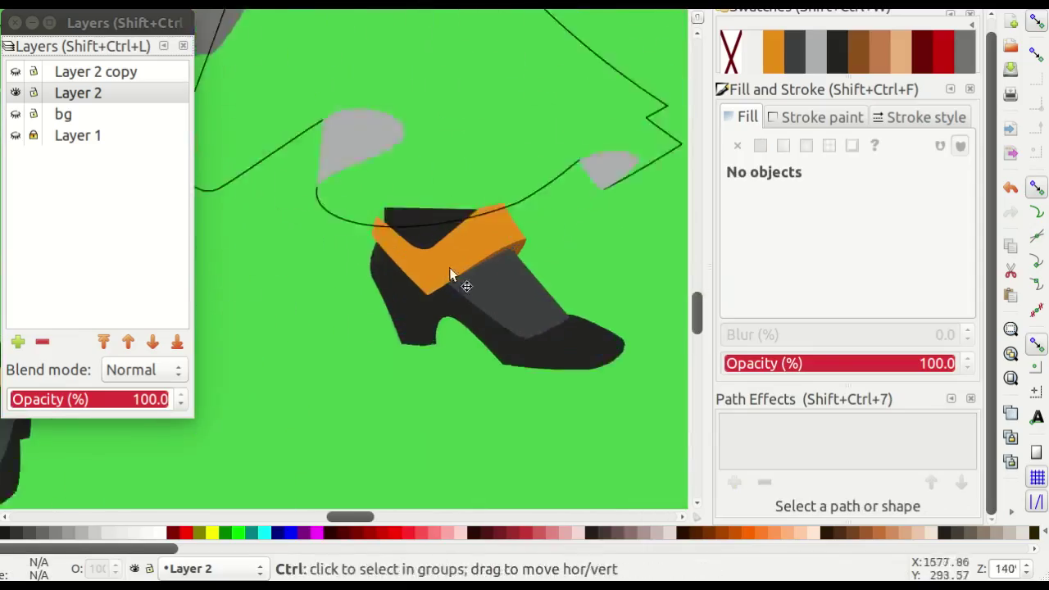
{"action": "left_click", "coordinate": [448, 275]}
{"action": "scroll", "coordinate": [470, 198], "scroll_direction": "up", "scroll_amount": 2}
{"action": "scroll", "coordinate": [602, 396], "scroll_direction": "down", "scroll_amount": 3}
Delete the stray clipped two-object group.
{"action": "key", "text": "ctrl+a"}
{"action": "scroll", "coordinate": [463, 152], "scroll_direction": "up", "scroll_amount": 5}
{"action": "right_click", "coordinate": [463, 152]}
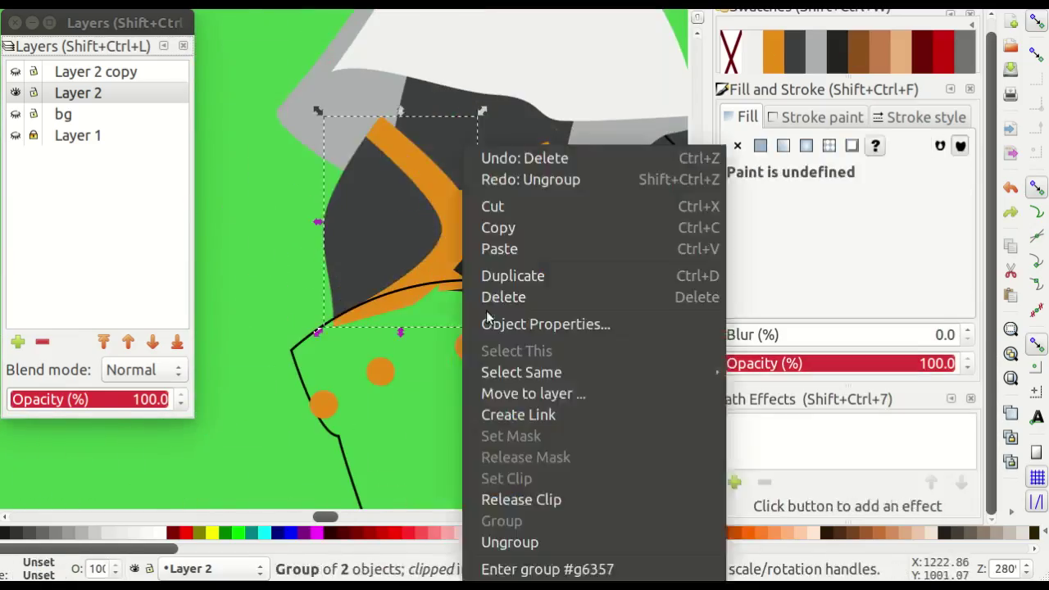
{"action": "left_click", "coordinate": [492, 297]}
{"action": "key", "text": "ctrl+a"}
{"action": "scroll", "coordinate": [314, 243], "scroll_direction": "down", "scroll_amount": 5}
{"action": "scroll", "coordinate": [353, 328], "scroll_direction": "up", "scroll_amount": 5}
Check the small 4-node path's actions and select every object in the figure.
{"action": "right_click", "coordinate": [353, 327]}
{"action": "right_click", "coordinate": [484, 173]}
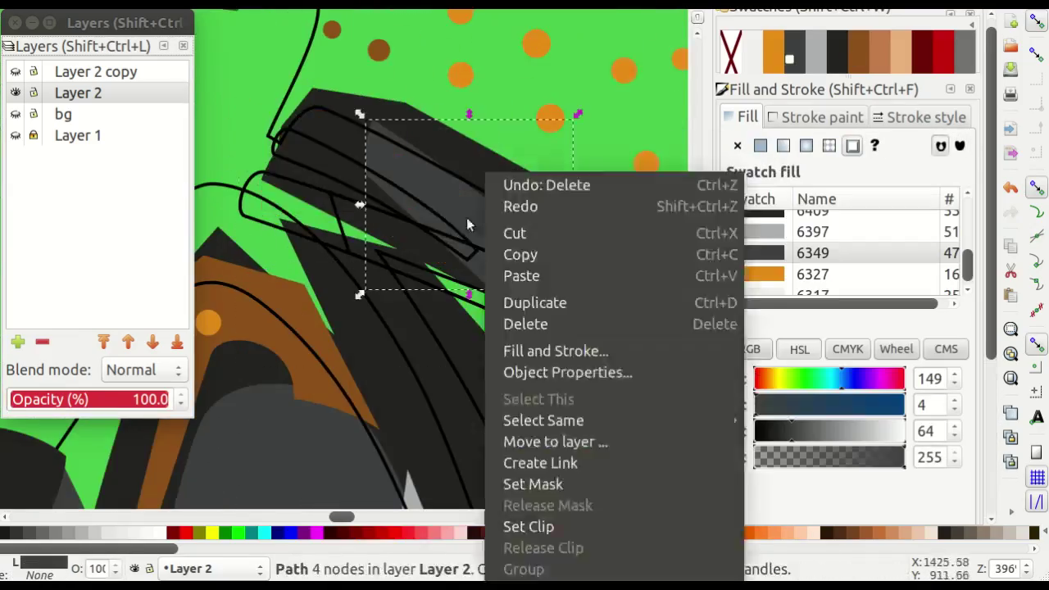
{"action": "scroll", "coordinate": [467, 221], "scroll_direction": "down", "scroll_amount": 2}
{"action": "key", "text": "ctrl+a"}
{"action": "key", "text": "Escape"}
{"action": "scroll", "coordinate": [469, 292], "scroll_direction": "down", "scroll_amount": 5}
{"action": "scroll", "coordinate": [395, 246], "scroll_direction": "up", "scroll_amount": 3}
{"action": "key", "text": "ctrl+a"}
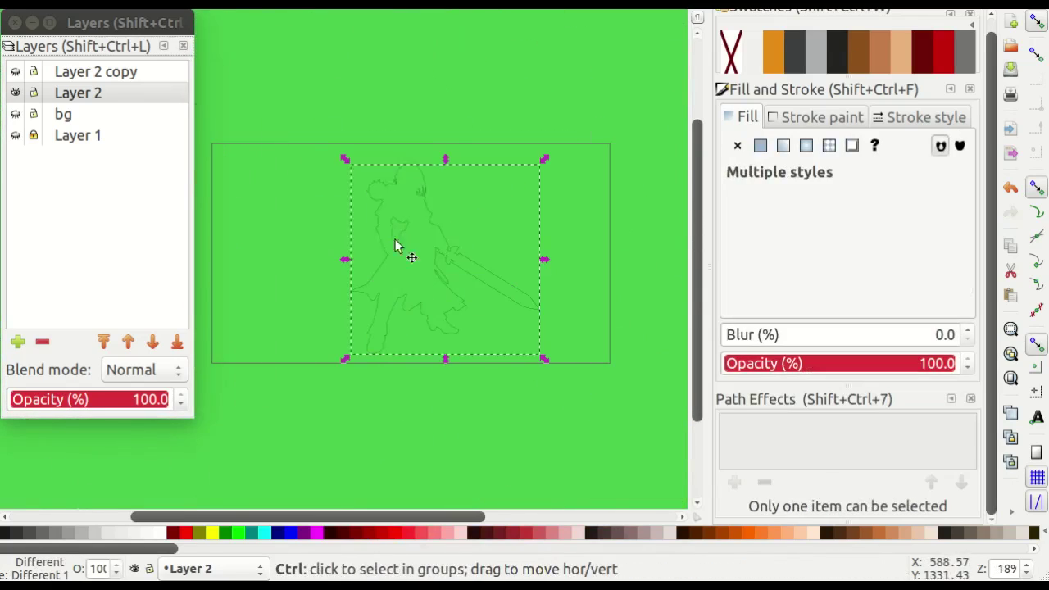
Fill the knight's 234-node outline path with solid black.
{"action": "left_click", "coordinate": [395, 246], "text": "ctrl"}
{"action": "scroll", "coordinate": [409, 238], "scroll_direction": "up", "scroll_amount": 2}
{"action": "scroll", "coordinate": [418, 173], "scroll_direction": "up", "scroll_amount": 3}
{"action": "scroll", "coordinate": [408, 182], "scroll_direction": "down", "scroll_amount": 2}
{"action": "scroll", "coordinate": [316, 145], "scroll_direction": "up", "scroll_amount": 3}
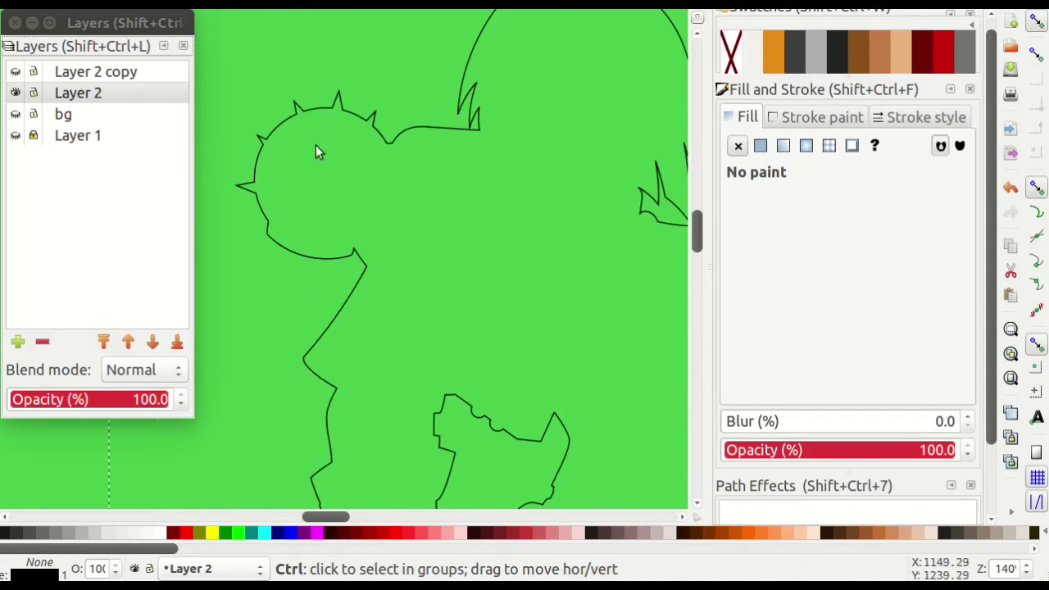
{"action": "scroll", "coordinate": [316, 145], "scroll_direction": "down", "scroll_amount": 3}
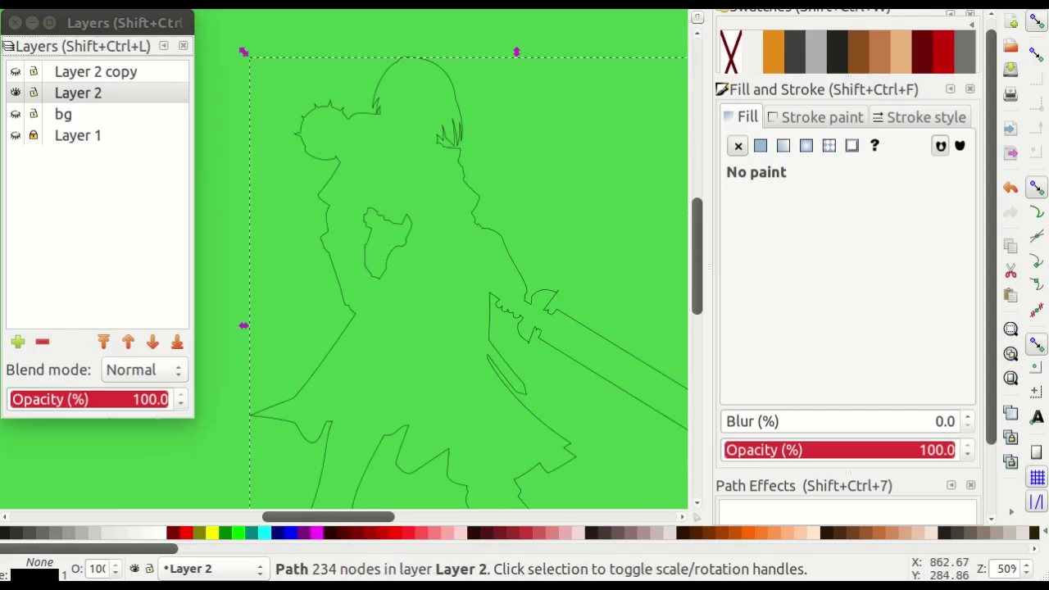
{"action": "left_click", "coordinate": [7, 533]}
{"action": "scroll", "coordinate": [224, 434], "scroll_direction": "down", "scroll_amount": 1}
Show Layer 2 copy and enlarge the black silhouette to about 107%.
{"action": "left_click", "coordinate": [15, 71]}
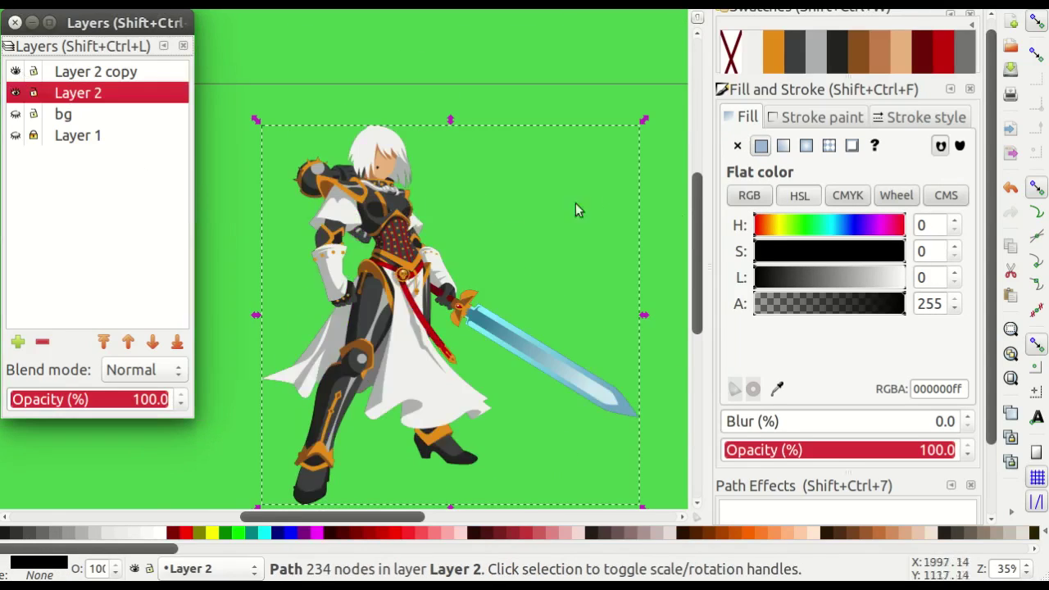
{"action": "scroll", "coordinate": [575, 204], "scroll_direction": "down", "scroll_amount": 1}
{"action": "left_click_drag", "start_coordinate": [624, 147], "coordinate": [653, 125]}
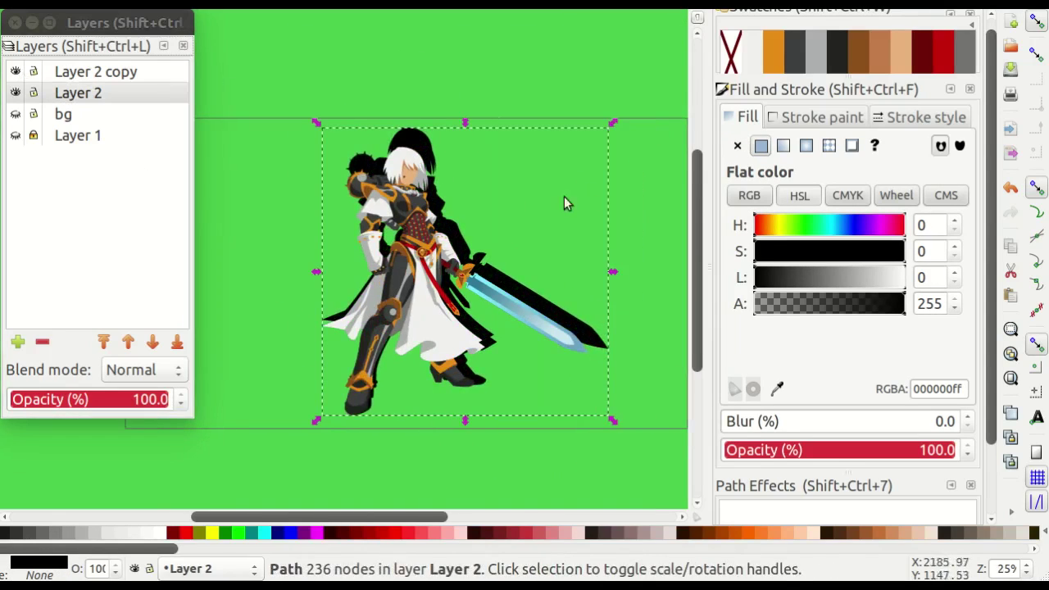
{"action": "scroll", "coordinate": [478, 317], "scroll_direction": "up", "scroll_amount": 2}
{"action": "scroll", "coordinate": [484, 317], "scroll_direction": "down", "scroll_amount": 1}
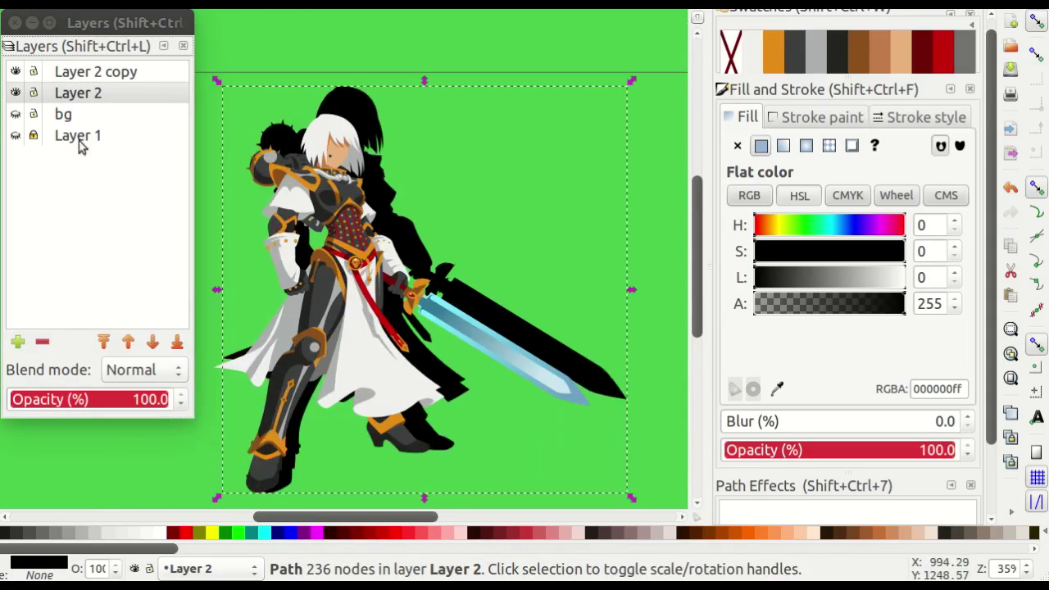
Show the bg layer's red background and re-select the silhouette path.
{"action": "left_click", "coordinate": [15, 113]}
{"action": "scroll", "coordinate": [344, 99], "scroll_direction": "down", "scroll_amount": 2}
{"action": "scroll", "coordinate": [352, 106], "scroll_direction": "up", "scroll_amount": 2}
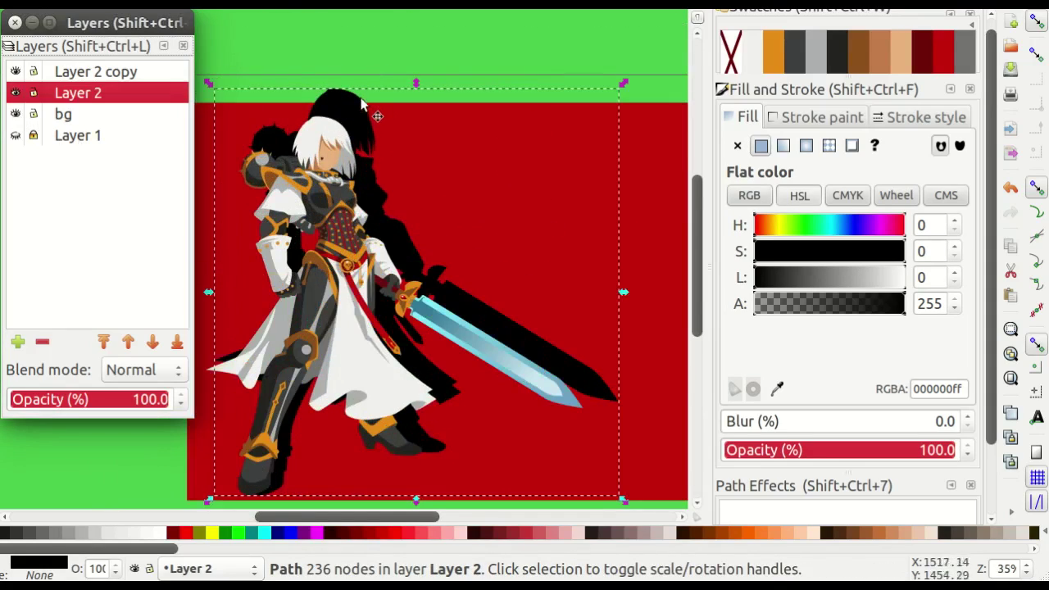
{"action": "left_click", "coordinate": [353, 107]}
{"action": "left_click", "coordinate": [369, 108]}
{"action": "scroll", "coordinate": [474, 381], "scroll_direction": "down", "scroll_amount": 1}
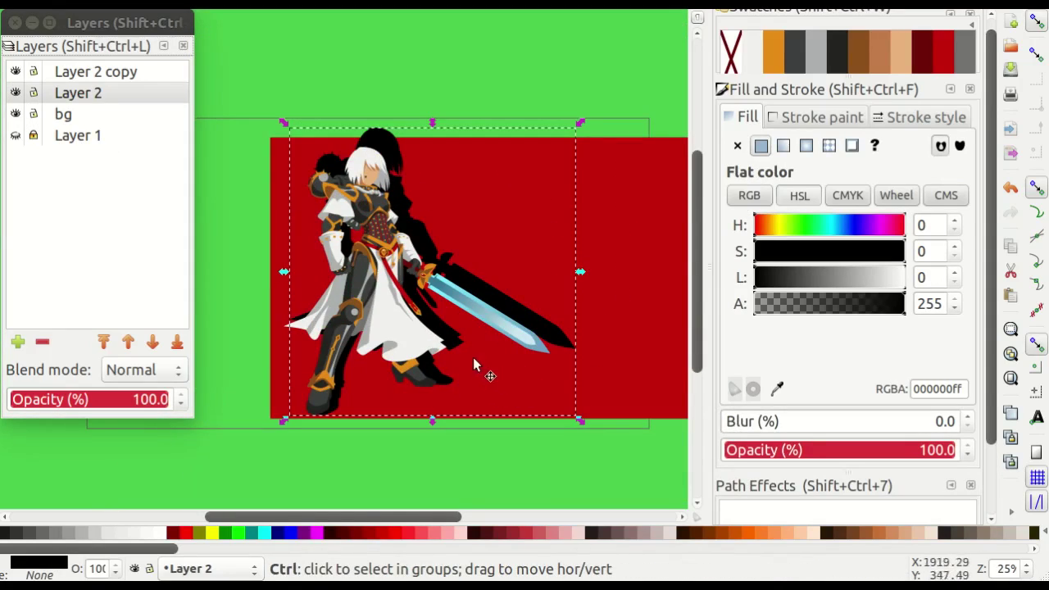
{"action": "scroll", "coordinate": [473, 357], "scroll_direction": "up", "scroll_amount": 1}
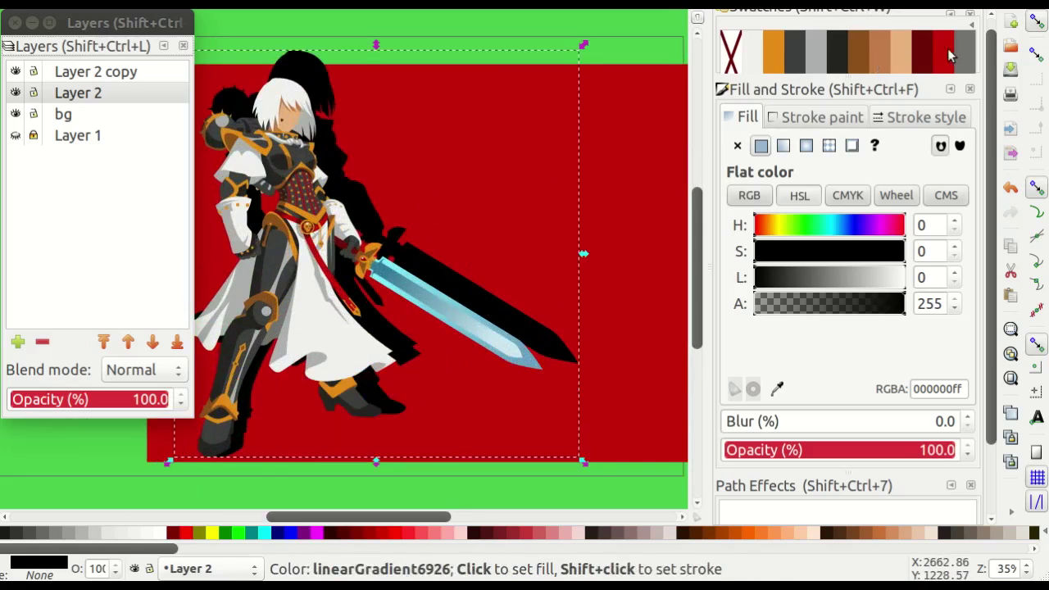
Fill the shadow silhouette with the dark-red swatch.
{"action": "left_click", "coordinate": [948, 55]}
{"action": "scroll", "coordinate": [490, 86], "scroll_direction": "down", "scroll_amount": 1}
{"action": "scroll", "coordinate": [463, 164], "scroll_direction": "down", "scroll_amount": 2}
{"action": "key", "text": "Escape"}
{"action": "scroll", "coordinate": [457, 268], "scroll_direction": "up", "scroll_amount": 2}
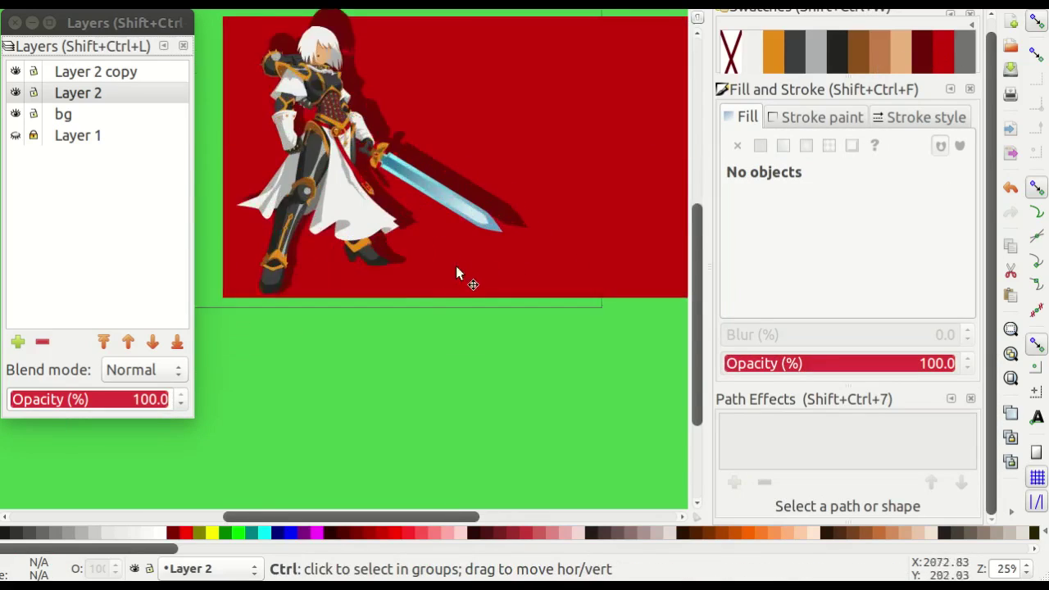
{"action": "scroll", "coordinate": [456, 272], "scroll_direction": "up", "scroll_amount": 2}
{"action": "scroll", "coordinate": [342, 330], "scroll_direction": "up", "scroll_amount": 2}
Stretch the shadow, enlarge it about 105%, and offset it behind the knight.
{"action": "left_click_drag", "start_coordinate": [435, 271], "coordinate": [327, 266]}
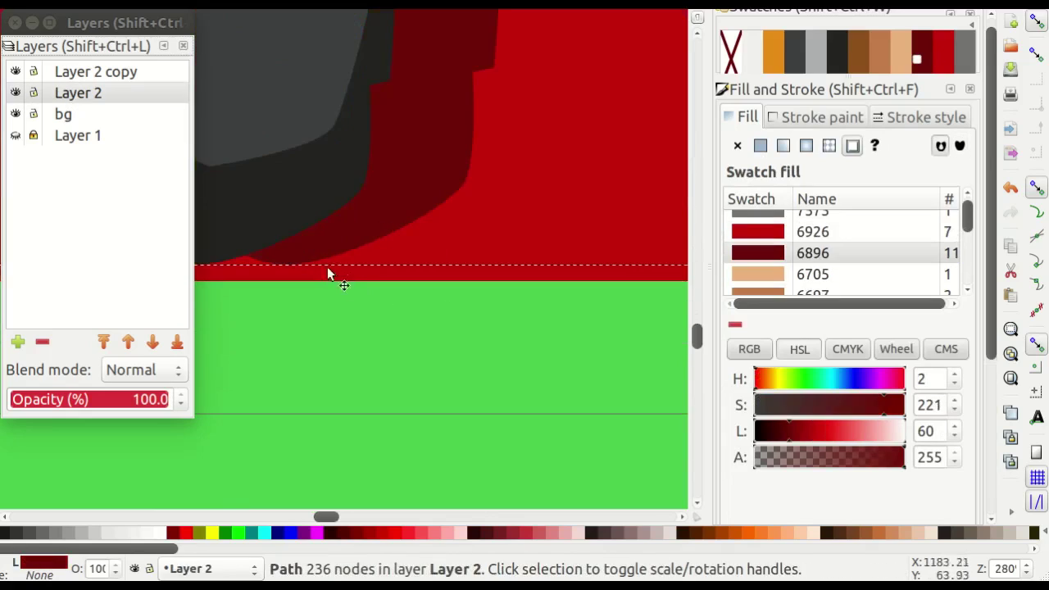
{"action": "scroll", "coordinate": [330, 297], "scroll_direction": "down", "scroll_amount": 2}
{"action": "scroll", "coordinate": [372, 330], "scroll_direction": "up", "scroll_amount": 1}
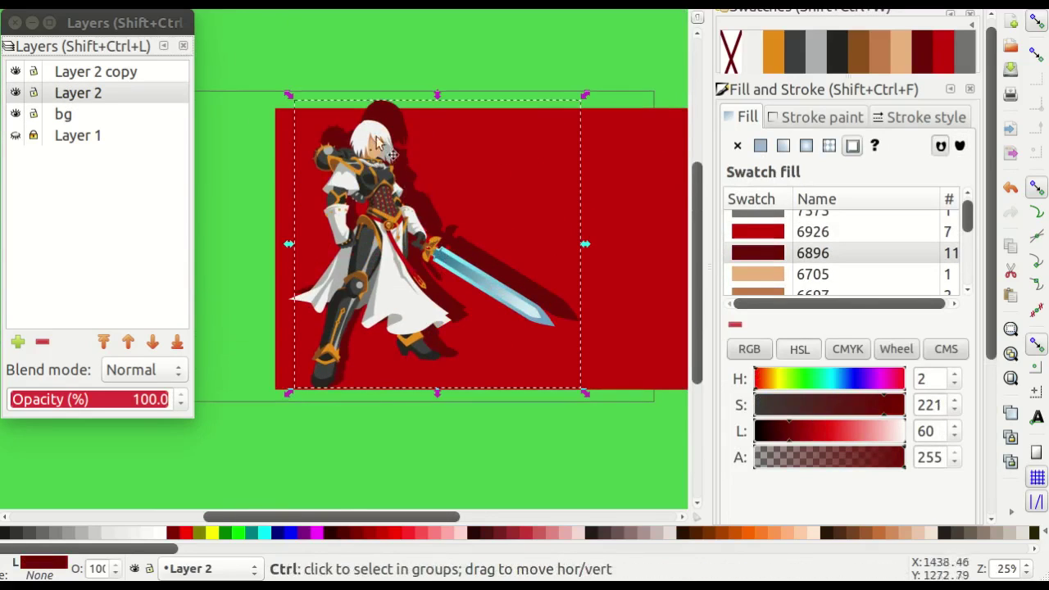
{"action": "scroll", "coordinate": [343, 168], "scroll_direction": "up", "scroll_amount": 2}
{"action": "scroll", "coordinate": [342, 168], "scroll_direction": "down", "scroll_amount": 2}
{"action": "scroll", "coordinate": [566, 139], "scroll_direction": "down", "scroll_amount": 1}
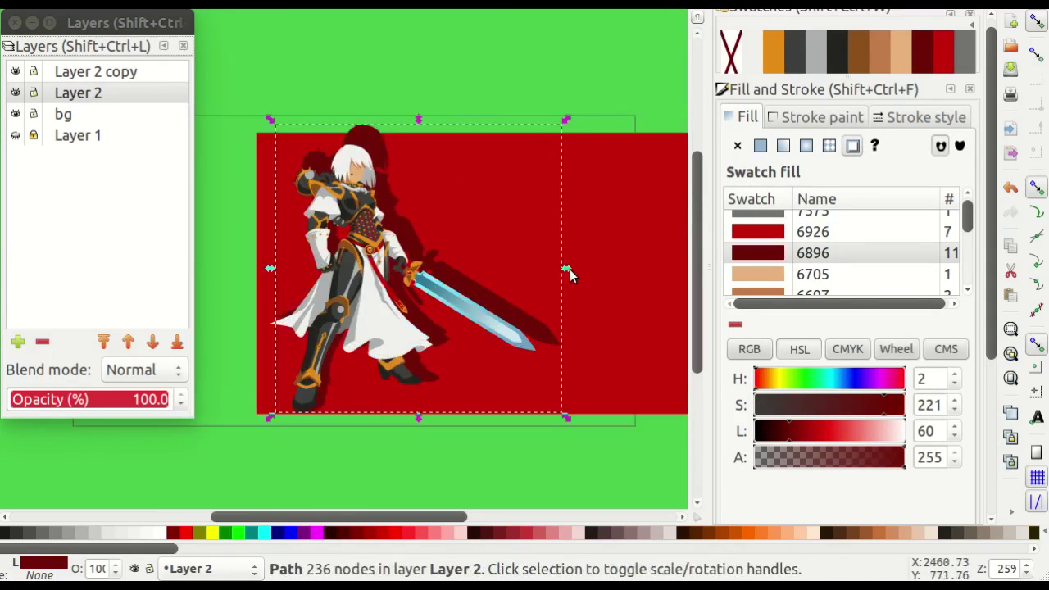
{"action": "left_click_drag", "start_coordinate": [569, 269], "coordinate": [587, 271]}
{"action": "left_click_drag", "start_coordinate": [544, 207], "coordinate": [528, 193]}
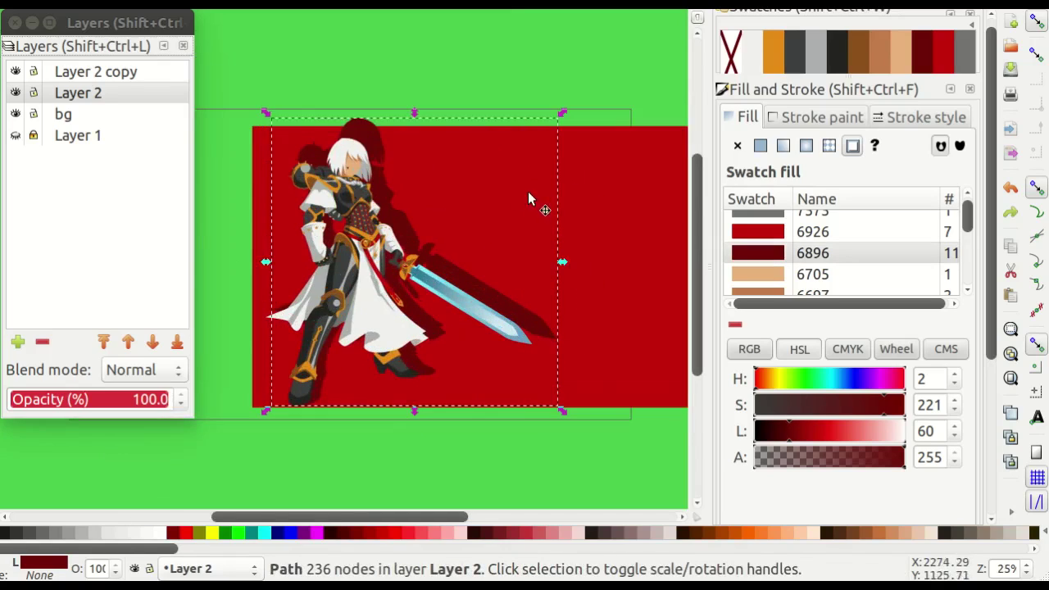
{"action": "left_click_drag", "start_coordinate": [561, 117], "coordinate": [515, 119]}
{"action": "scroll", "coordinate": [364, 106], "scroll_direction": "up", "scroll_amount": 2}
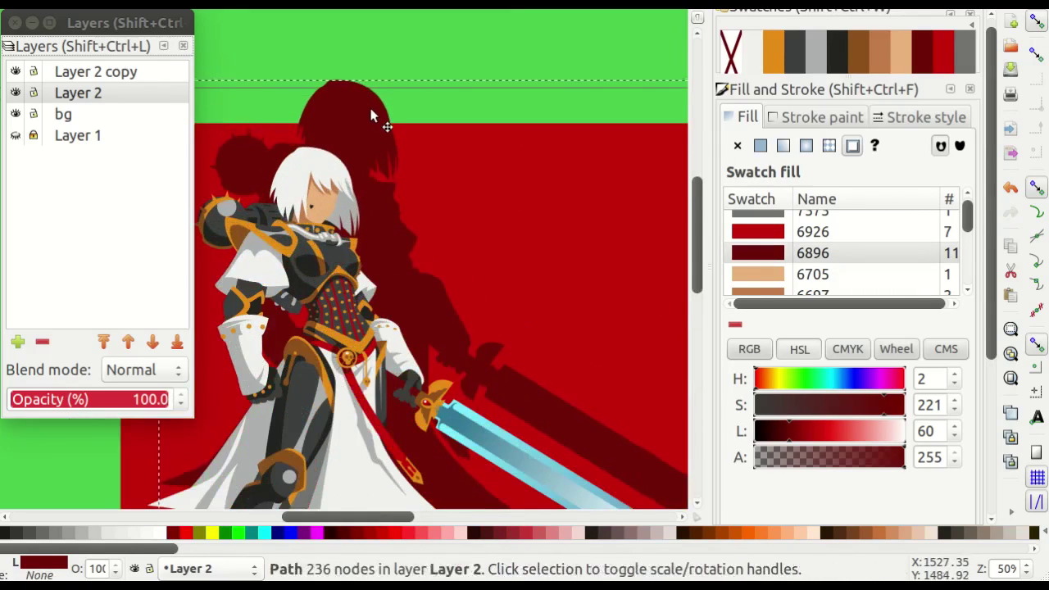
{"action": "mouse_move", "coordinate": [369, 104]}
{"action": "left_mouse_down"}
{"action": "mouse_move", "coordinate": [429, 146]}
{"action": "mouse_move", "coordinate": [482, 51]}
{"action": "left_mouse_up"}
{"action": "scroll", "coordinate": [483, 52], "scroll_direction": "down", "scroll_amount": 2}
Deselect the shadow and select the red background rectangle.
{"action": "key", "text": "Escape"}
{"action": "scroll", "coordinate": [402, 169], "scroll_direction": "down", "scroll_amount": 1}
{"action": "scroll", "coordinate": [457, 218], "scroll_direction": "up", "scroll_amount": 1}
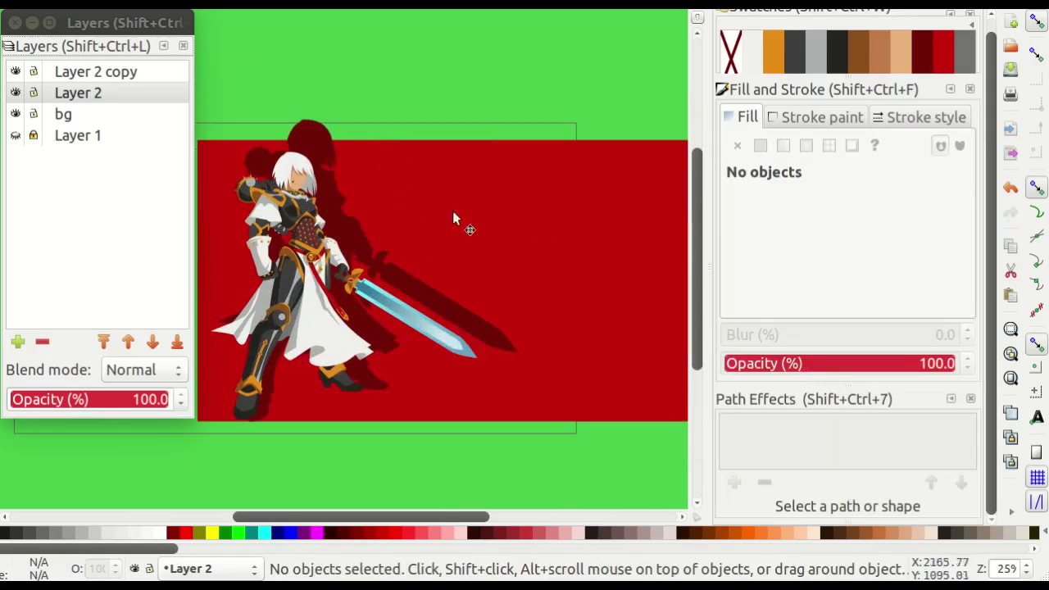
{"action": "left_click", "coordinate": [373, 236]}
{"action": "scroll", "coordinate": [373, 236], "scroll_direction": "down", "scroll_amount": 1}
Give the background a linear gradient with a dark-red end stop and bright-red start.
{"action": "scroll", "coordinate": [501, 207], "scroll_direction": "down", "scroll_amount": 1}
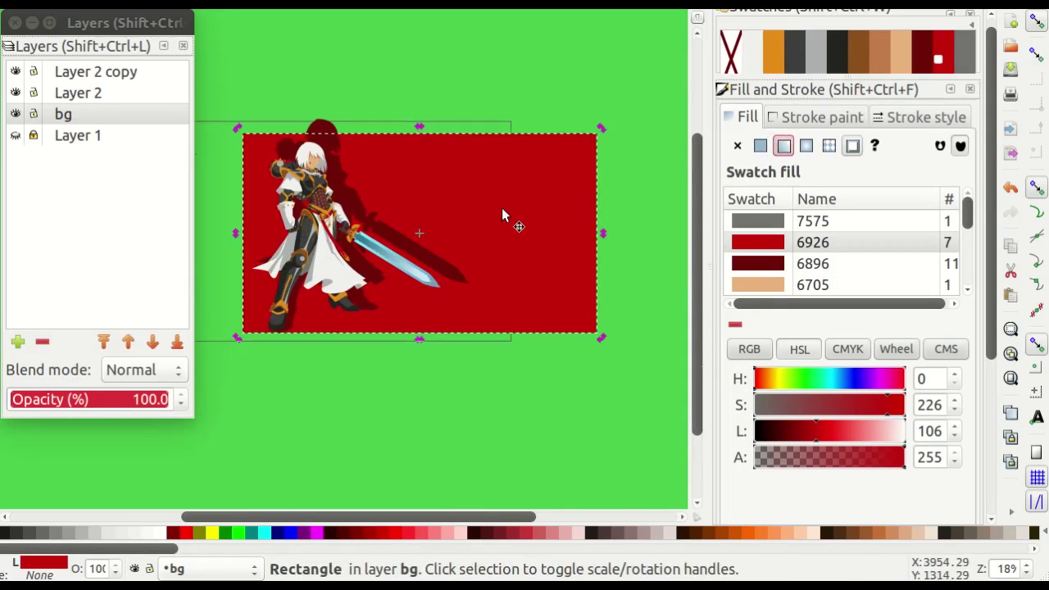
{"action": "key", "text": "d"}
{"action": "left_click", "coordinate": [761, 146]}
{"action": "left_click", "coordinate": [783, 146]}
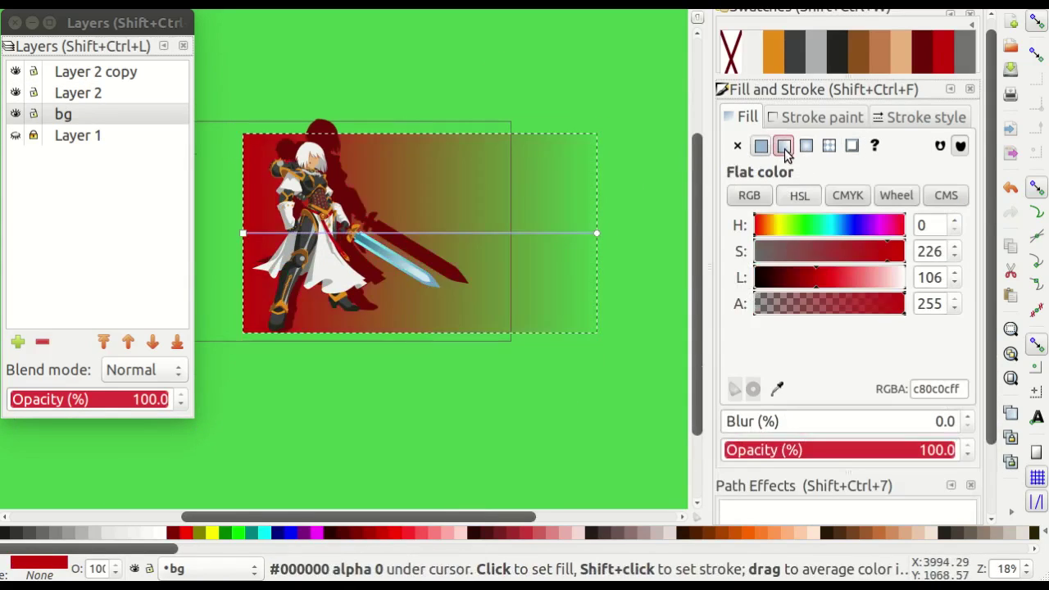
{"action": "left_click", "coordinate": [596, 233]}
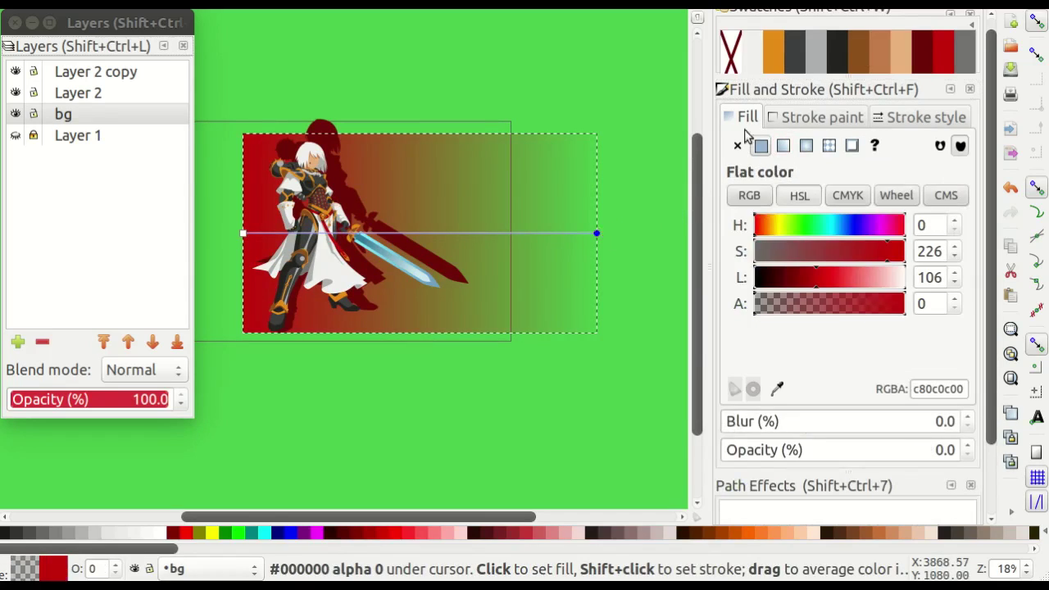
{"action": "left_click", "coordinate": [921, 50]}
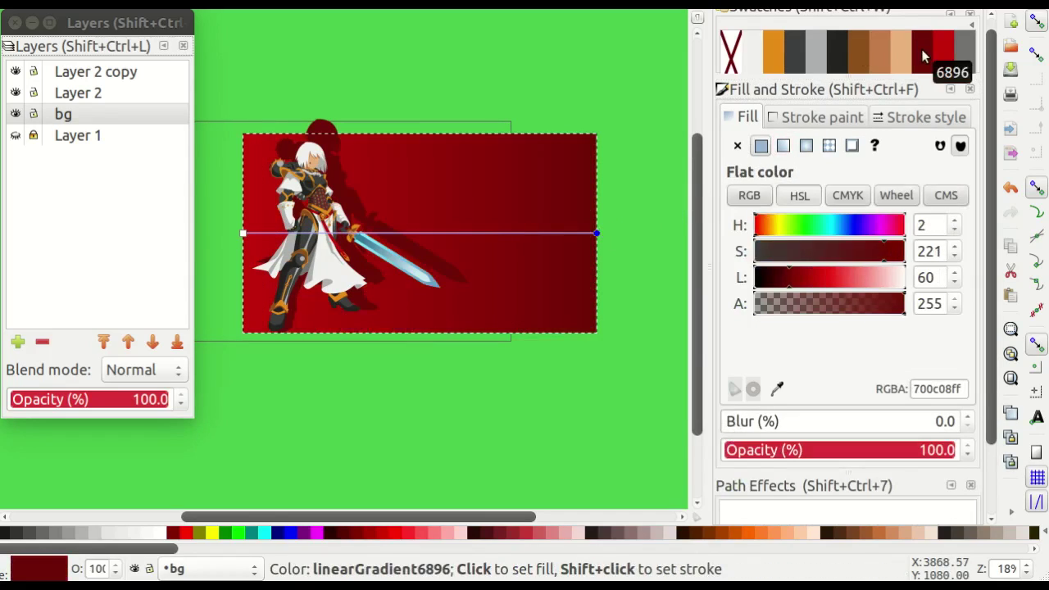
{"action": "left_click", "coordinate": [255, 145]}
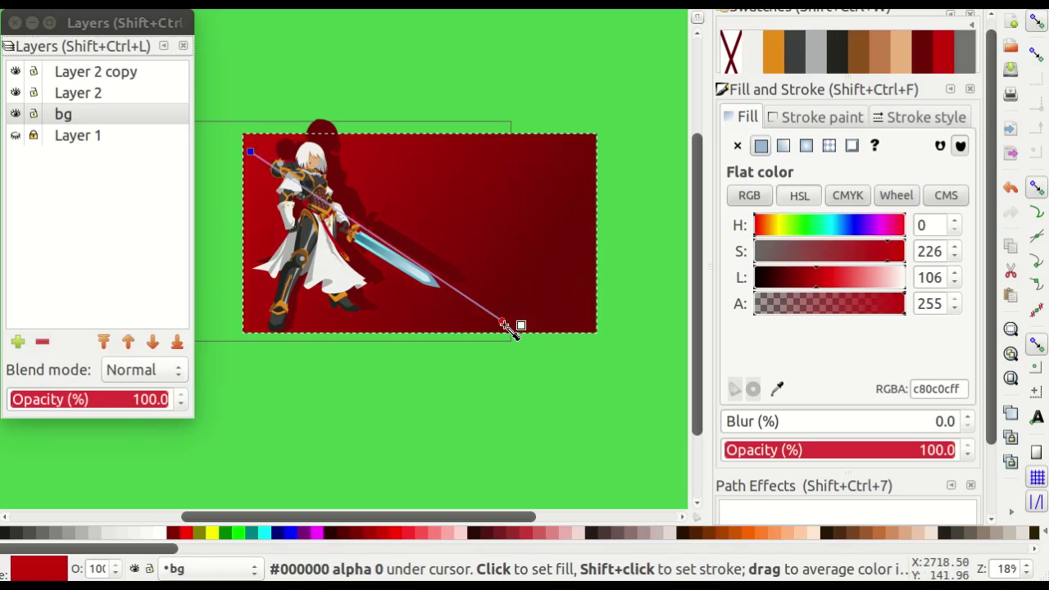
Angle the gradient line diagonally across the background rectangle.
{"action": "key", "text": "s"}
{"action": "key", "text": "Escape"}
{"action": "scroll", "coordinate": [275, 193], "scroll_direction": "up", "scroll_amount": 1}
{"action": "left_click_drag", "start_coordinate": [277, 196], "coordinate": [295, 206]}
{"action": "left_click", "coordinate": [250, 183]}
{"action": "scroll", "coordinate": [248, 192], "scroll_direction": "down", "scroll_amount": 4}
{"action": "scroll", "coordinate": [356, 208], "scroll_direction": "up", "scroll_amount": 4}
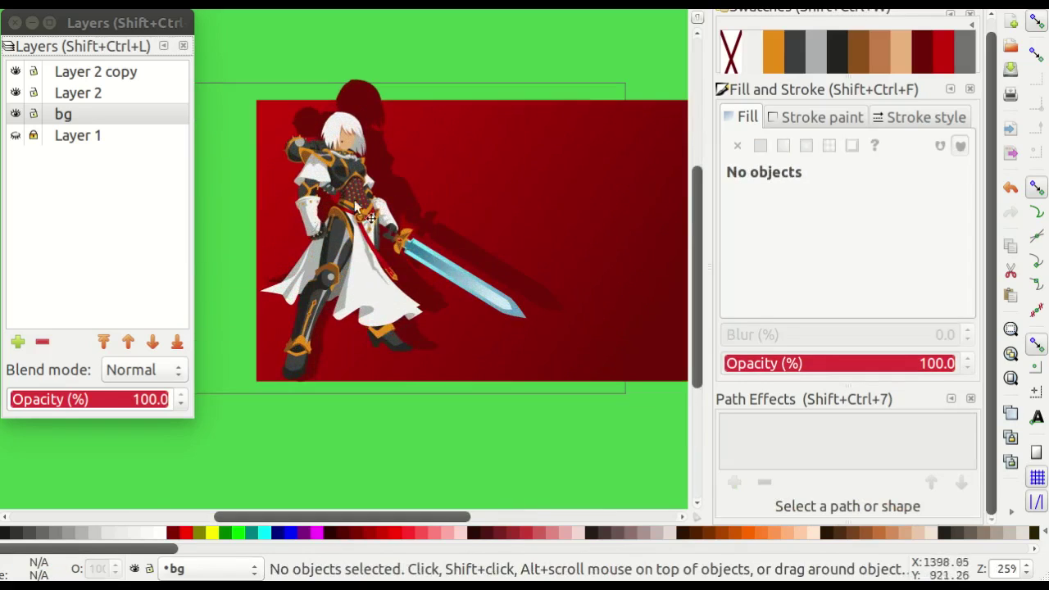
Re-select the red background rectangle and bring up the Export PNG Image dialog.
{"action": "left_click", "coordinate": [357, 207]}
{"action": "key", "text": "d"}
{"action": "scroll", "coordinate": [330, 250], "scroll_direction": "down", "scroll_amount": 1}
{"action": "key", "text": "s"}
{"action": "key", "text": "Escape"}
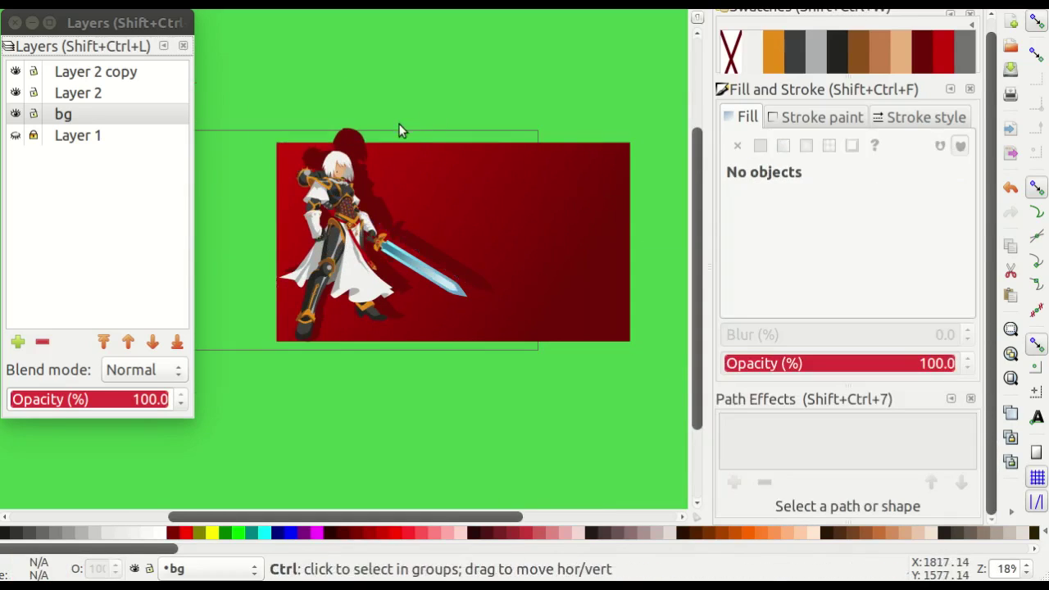
{"action": "left_click", "coordinate": [448, 145]}
{"action": "key", "text": "shift+ctrl+e"}
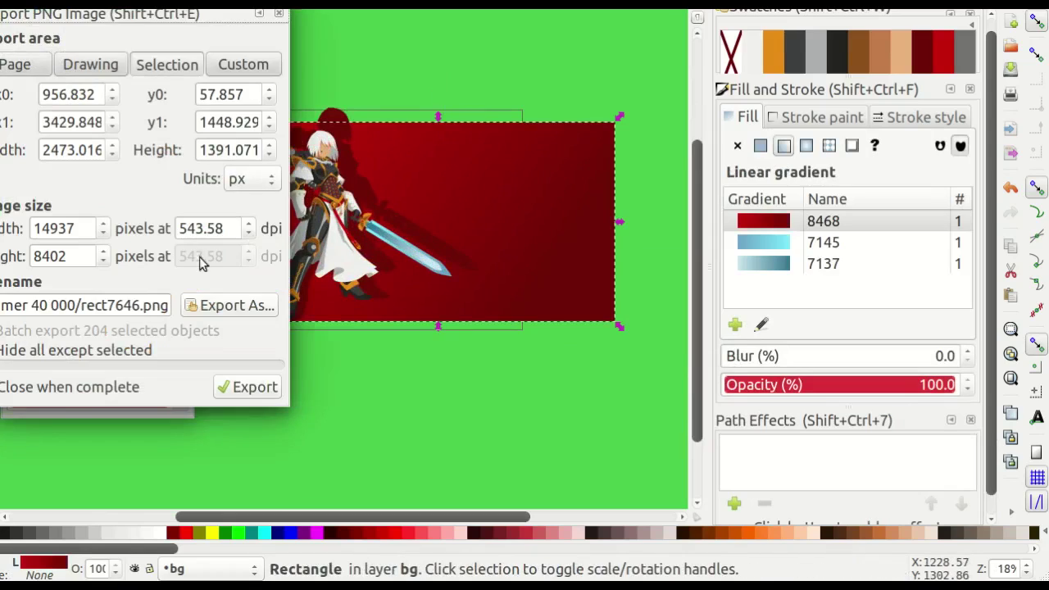